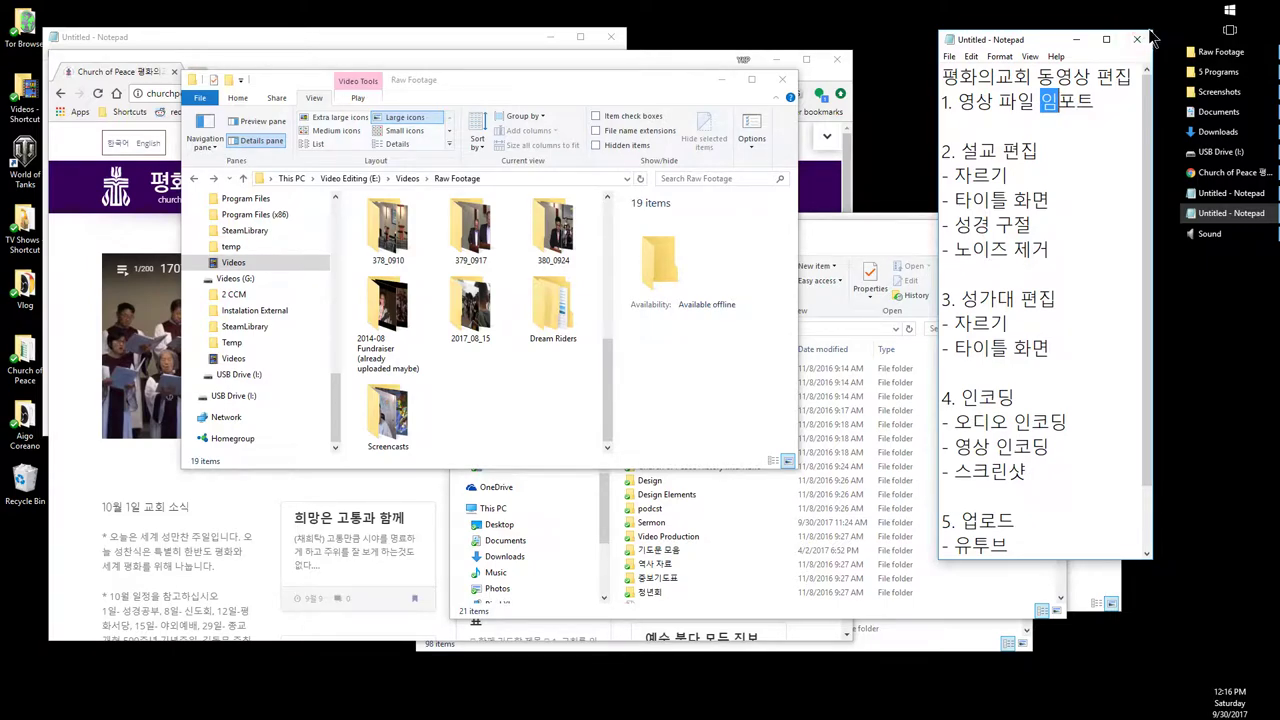
Step: Bring the church website forward and stretch the Notepad window taller to reveal the remaining checklist lines
click(159, 463)
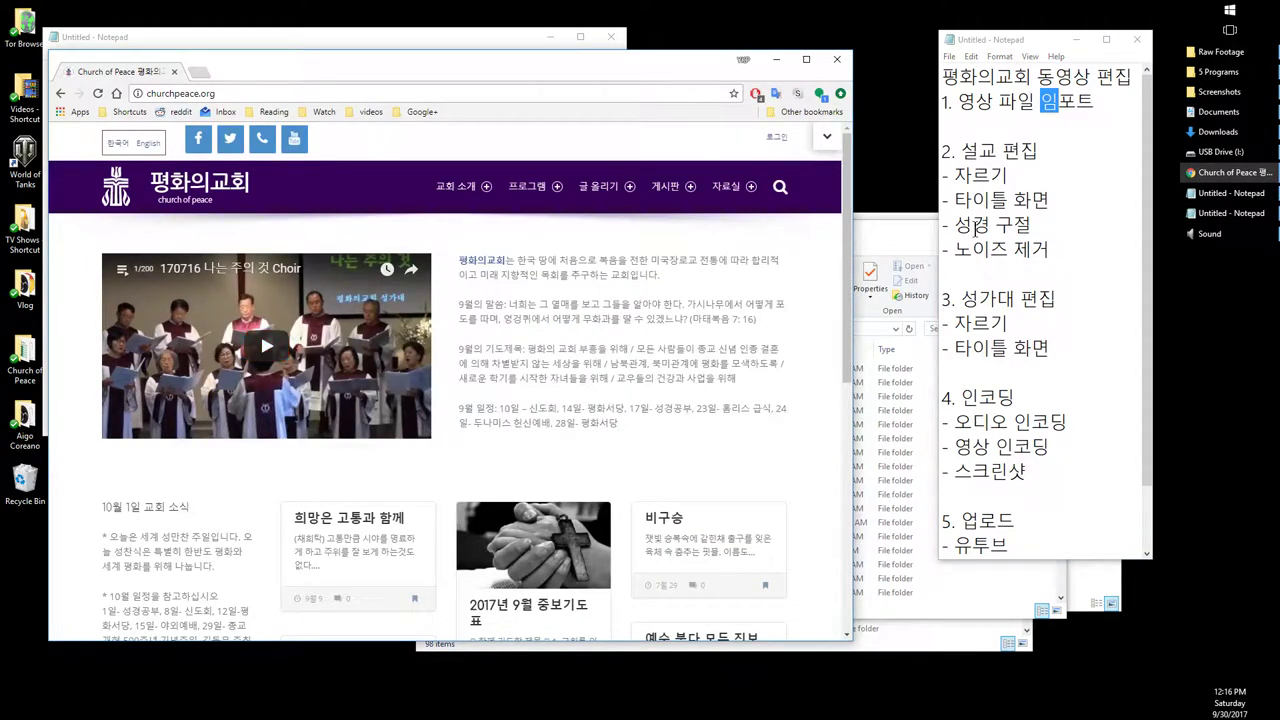
drag(1119, 80, 948, 76)
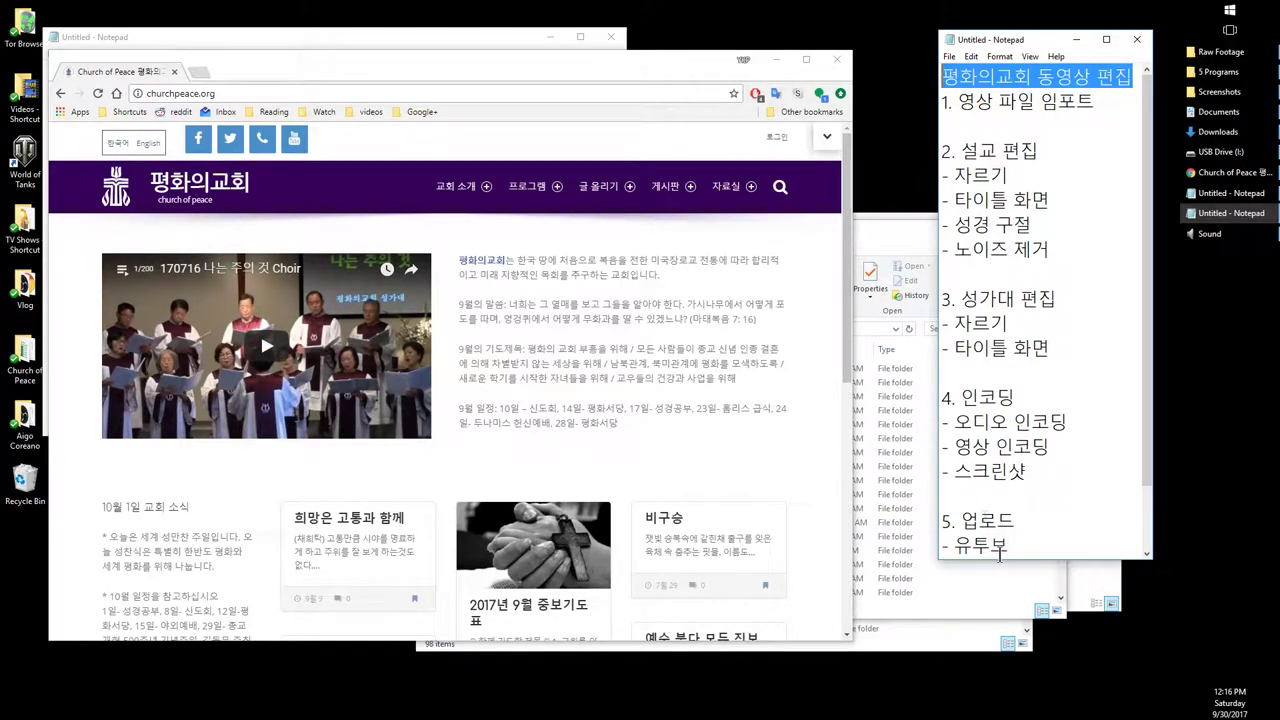
drag(1001, 562, 1022, 640)
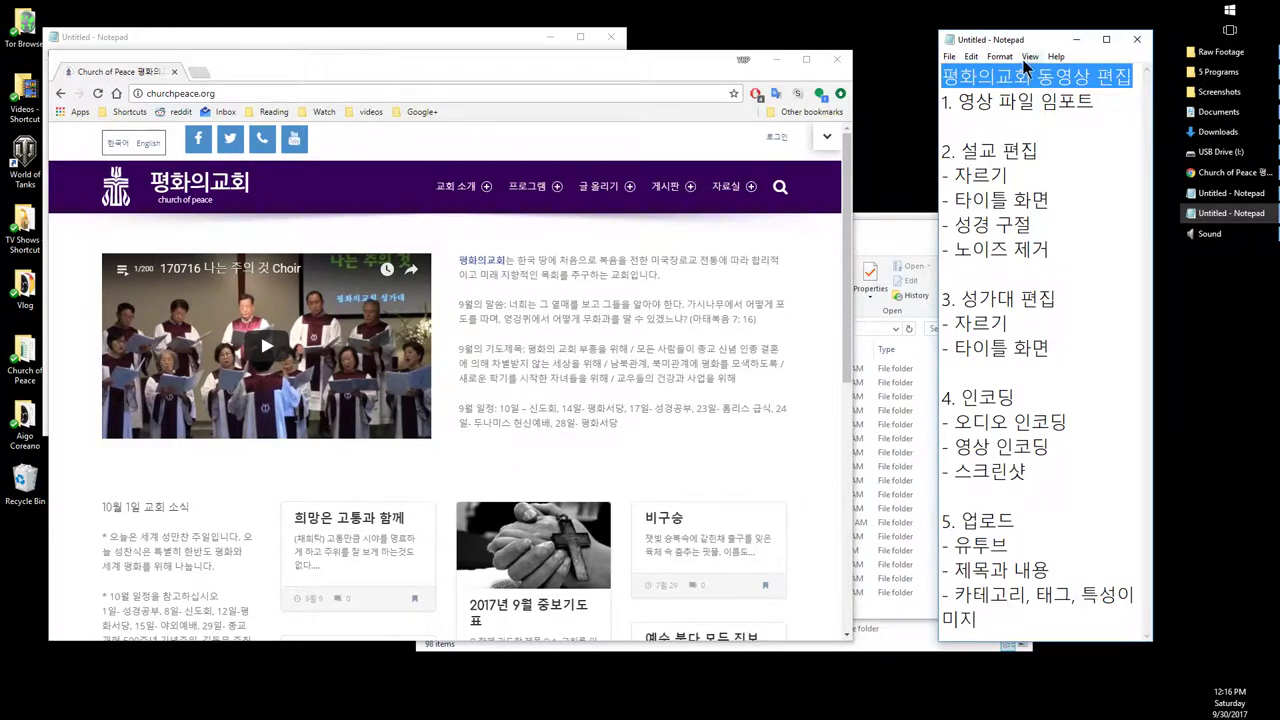
click(1033, 125)
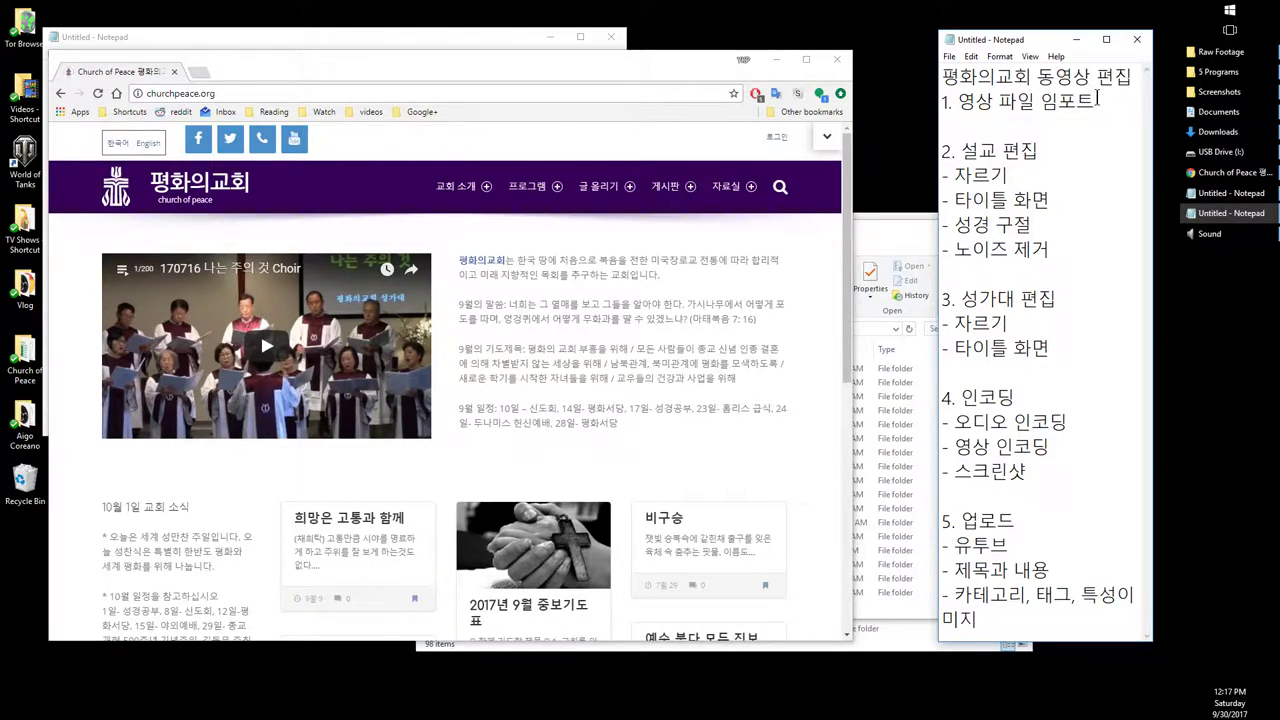
Step: Select the checklist title 평화의교회 동영상 편집, then the first item 1. 영상 파일 임포트
click(1093, 620)
key(ctrl+a)
click(993, 76)
click(1130, 77)
drag(1130, 77, 958, 78)
click(1095, 101)
click(945, 128)
key(shift+Up)
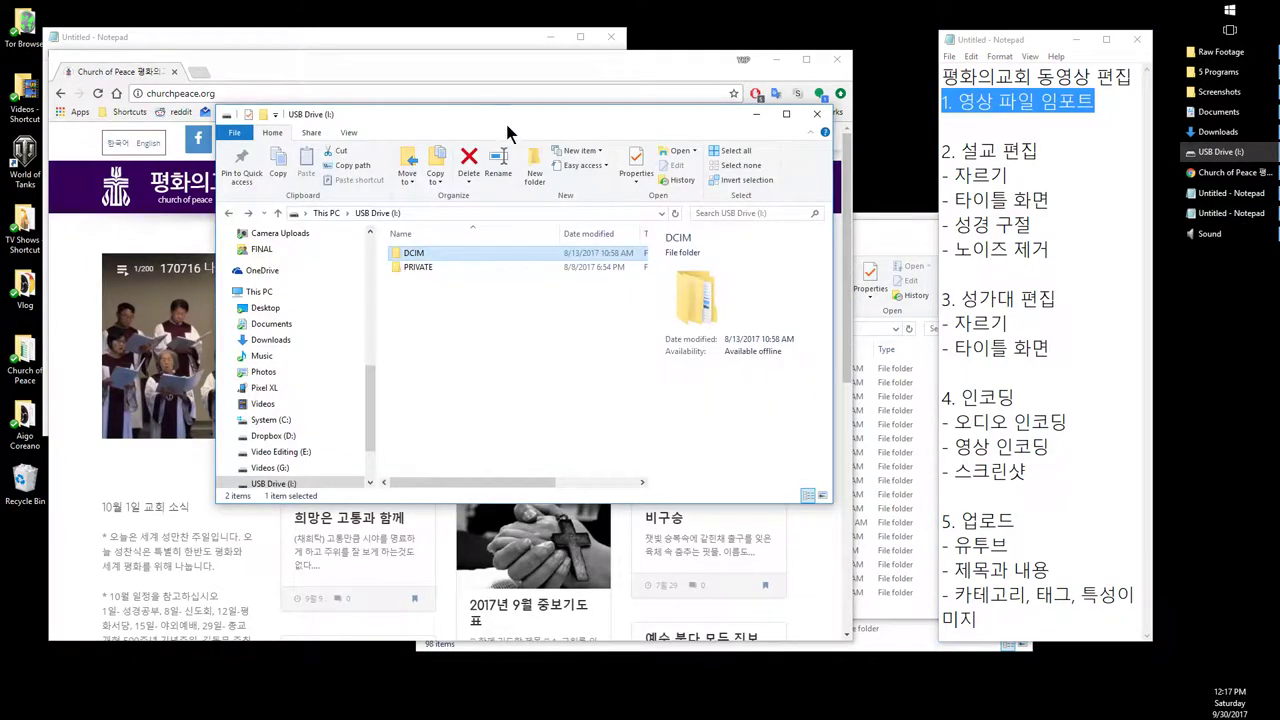
Step: Go through This PC to USB Drive (I:) and open its DCIM folder
drag(496, 116, 663, 58)
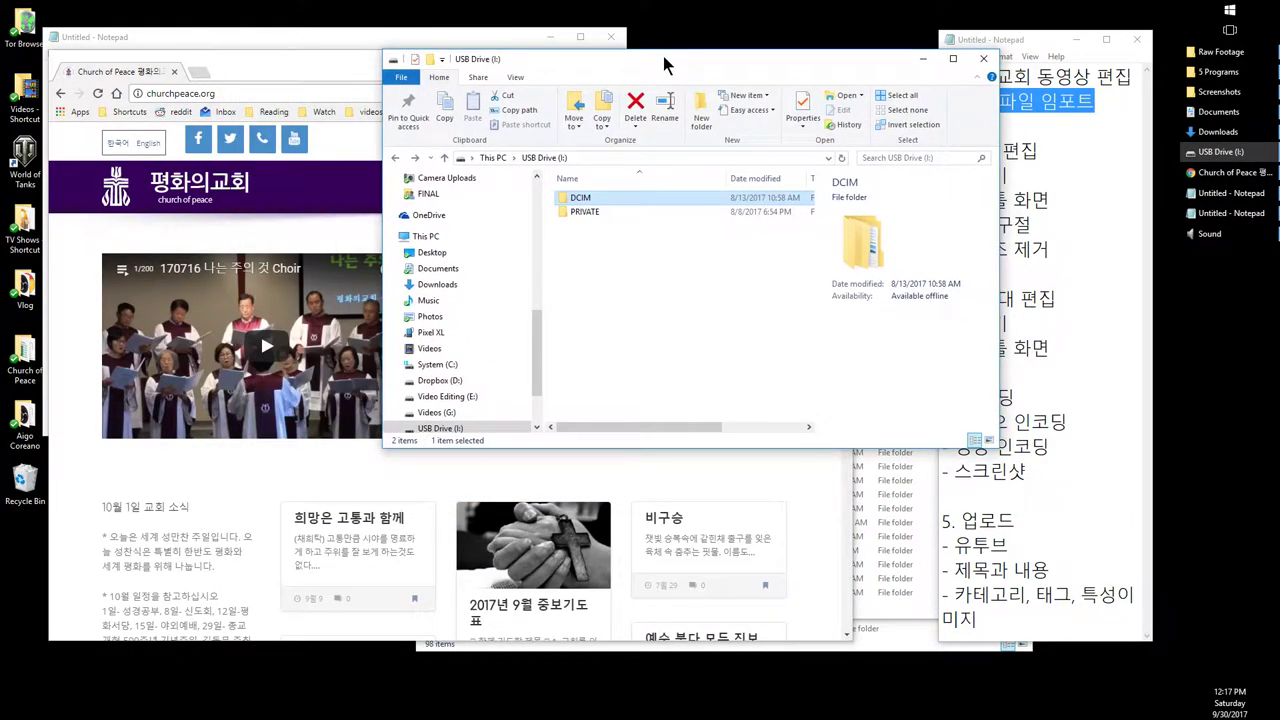
click(493, 158)
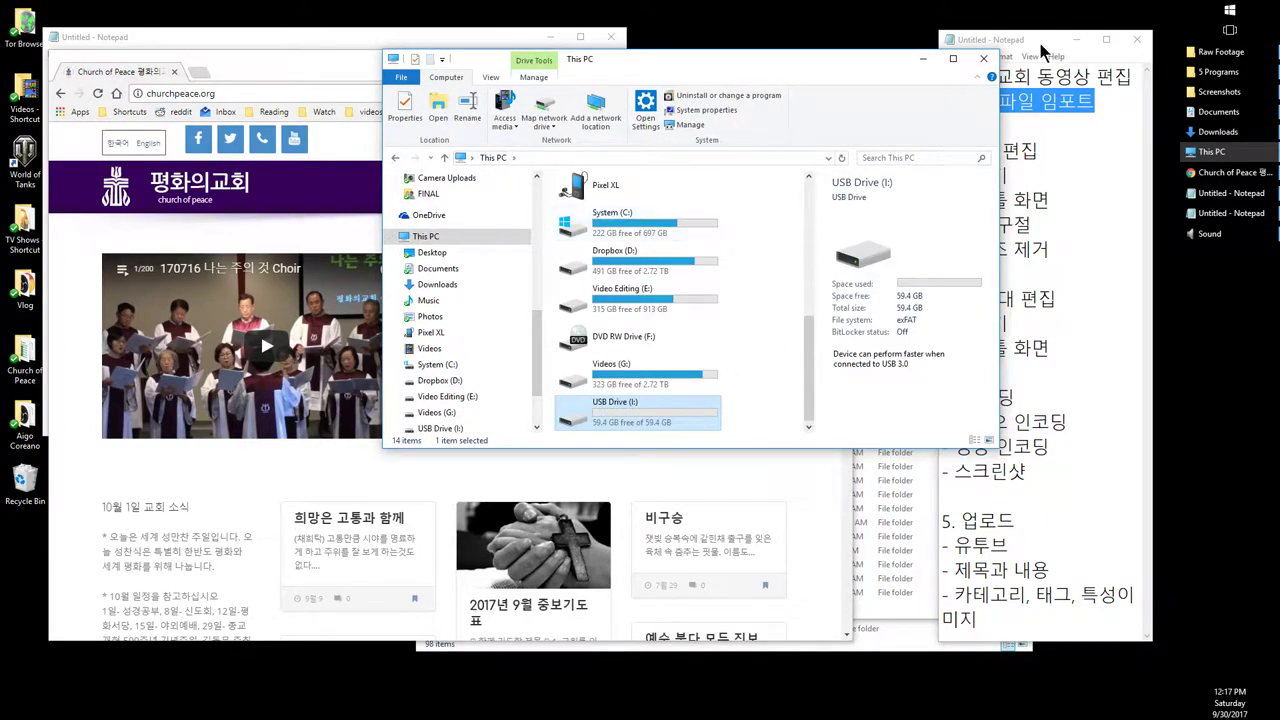
double_click(618, 421)
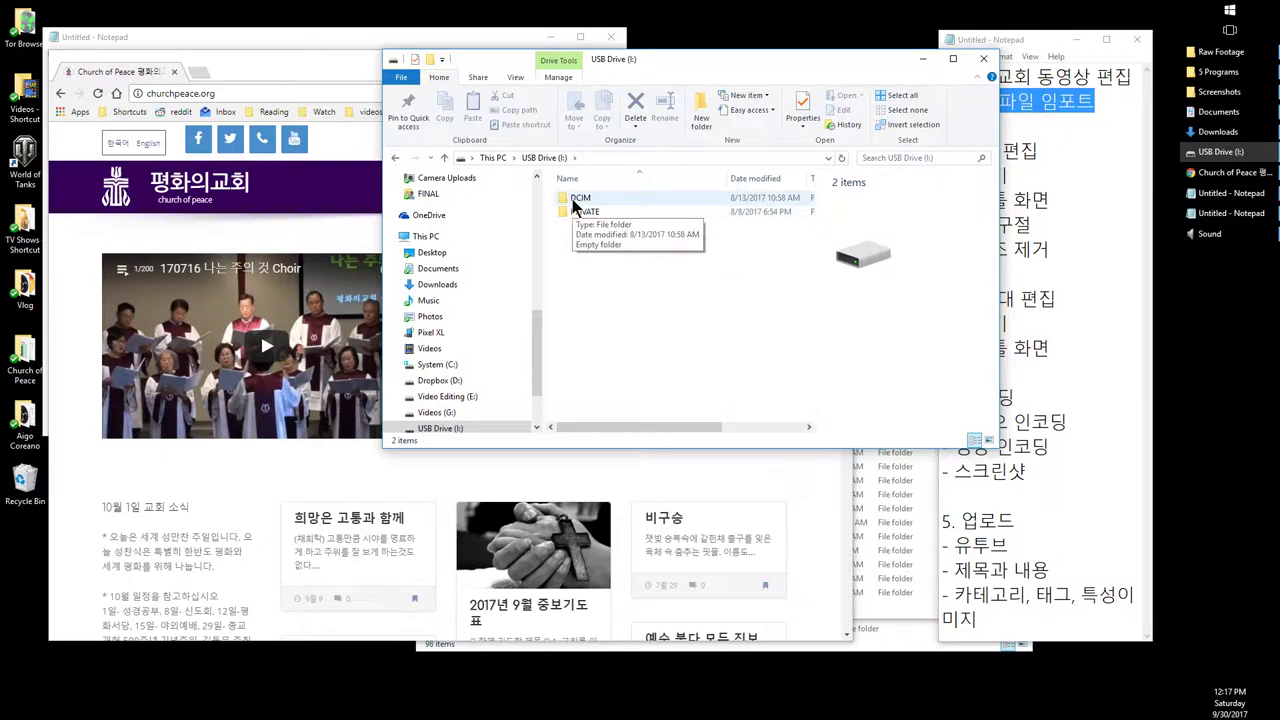
double_click(576, 200)
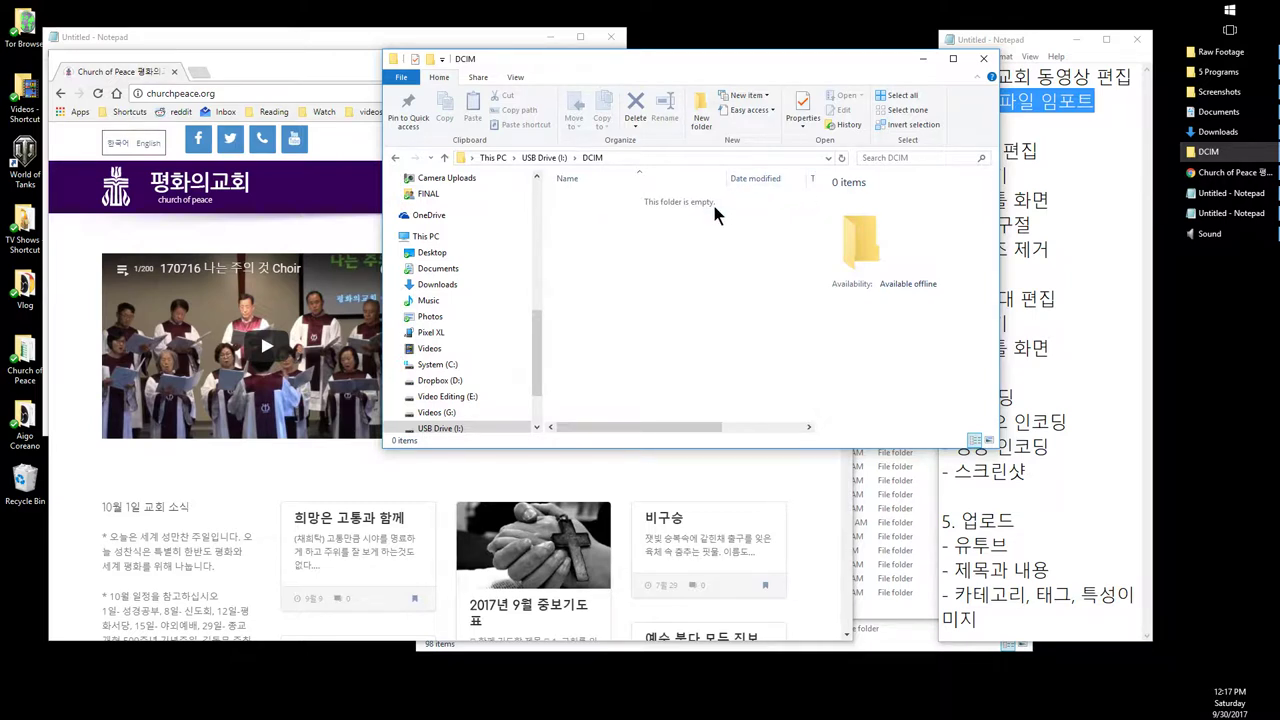
Step: Select the 380_0924 folder in Raw Footage, then take the DCIM window back to USB Drive (I:)
click(1210, 53)
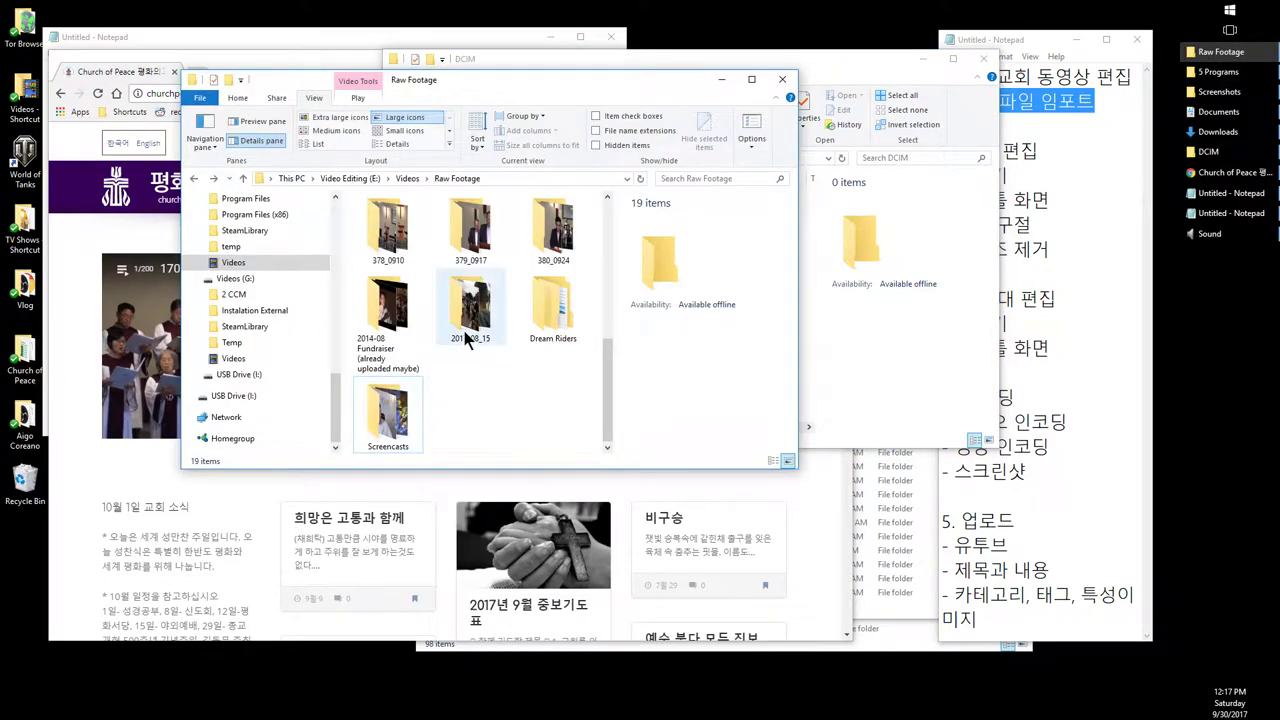
click(547, 236)
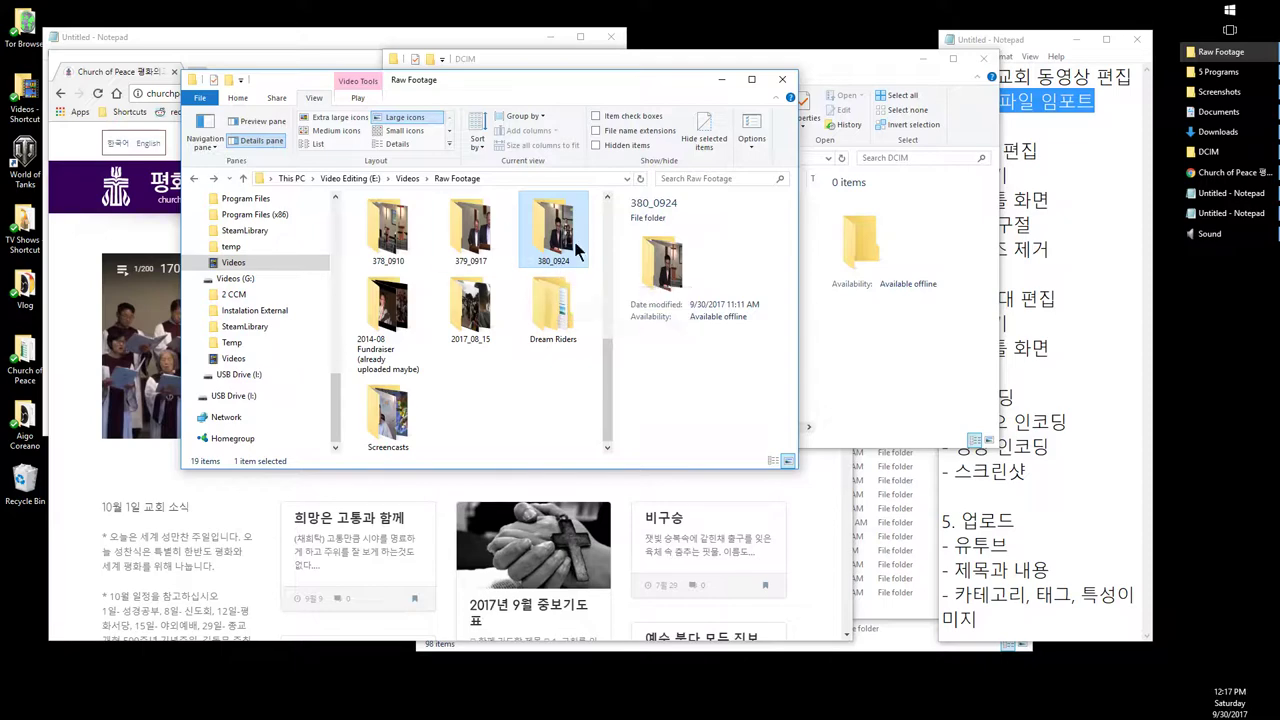
scroll(543, 277, up, 2)
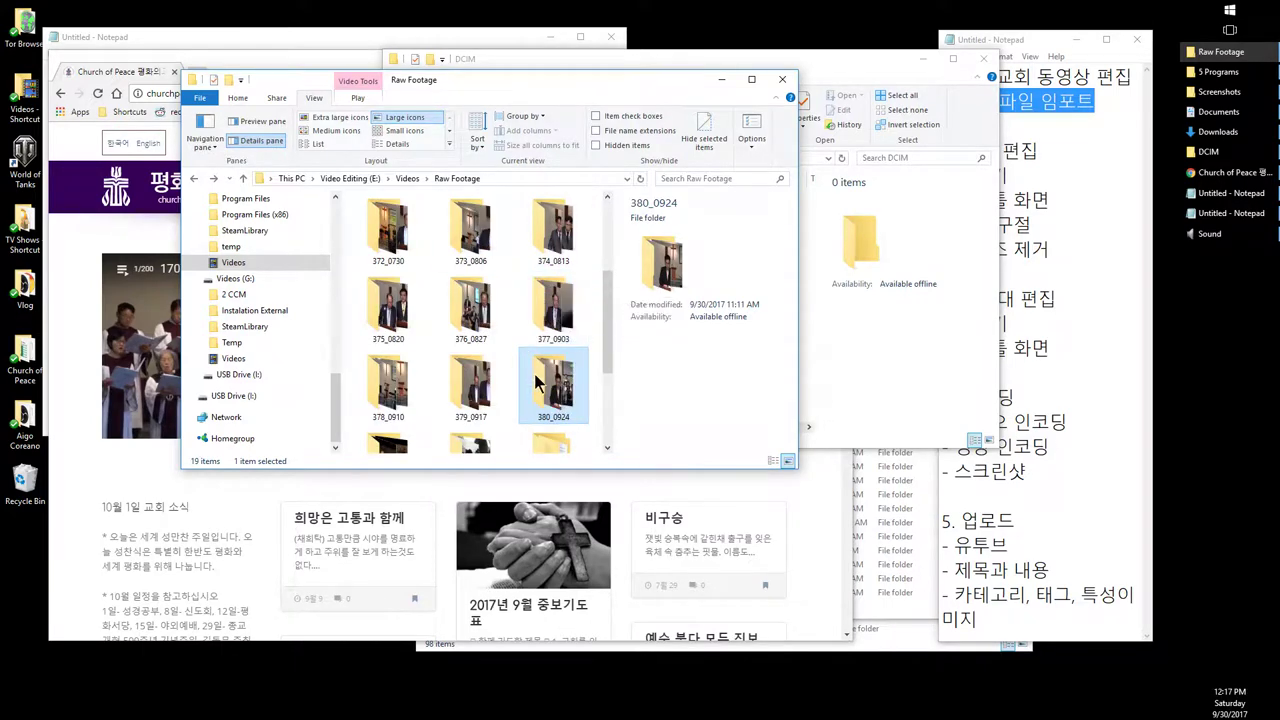
click(823, 66)
drag(823, 61, 877, 59)
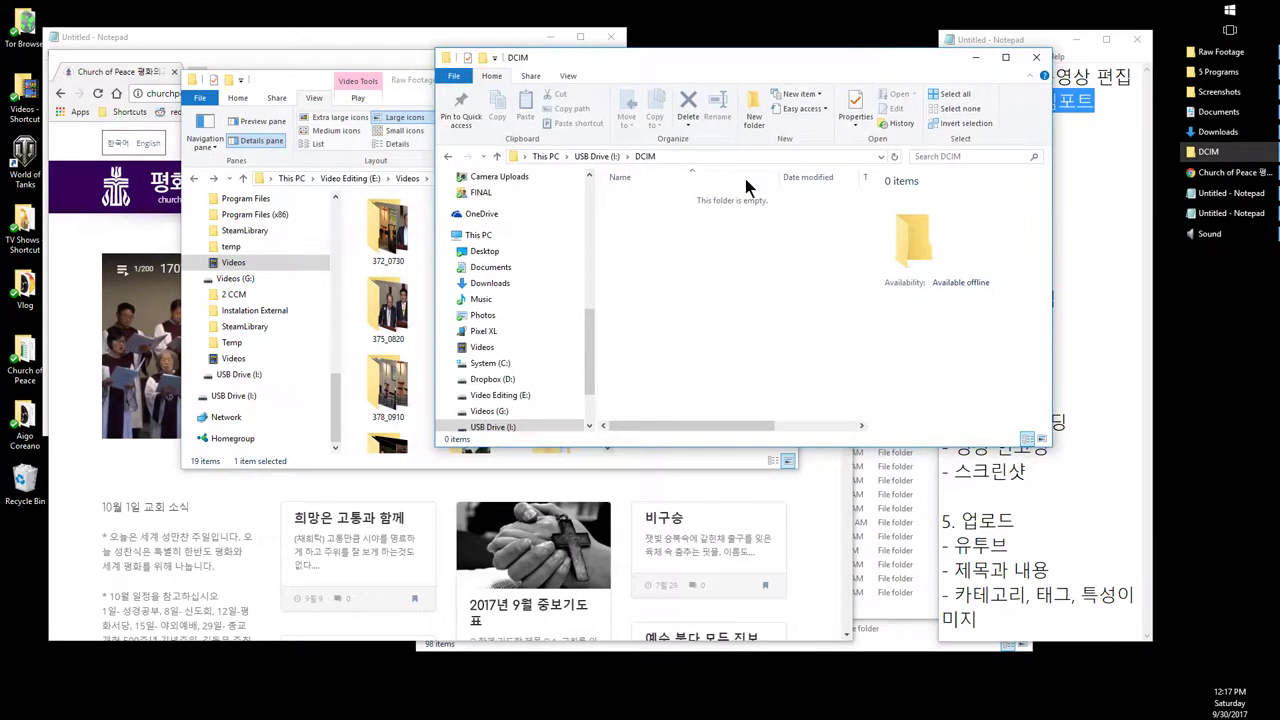
click(603, 156)
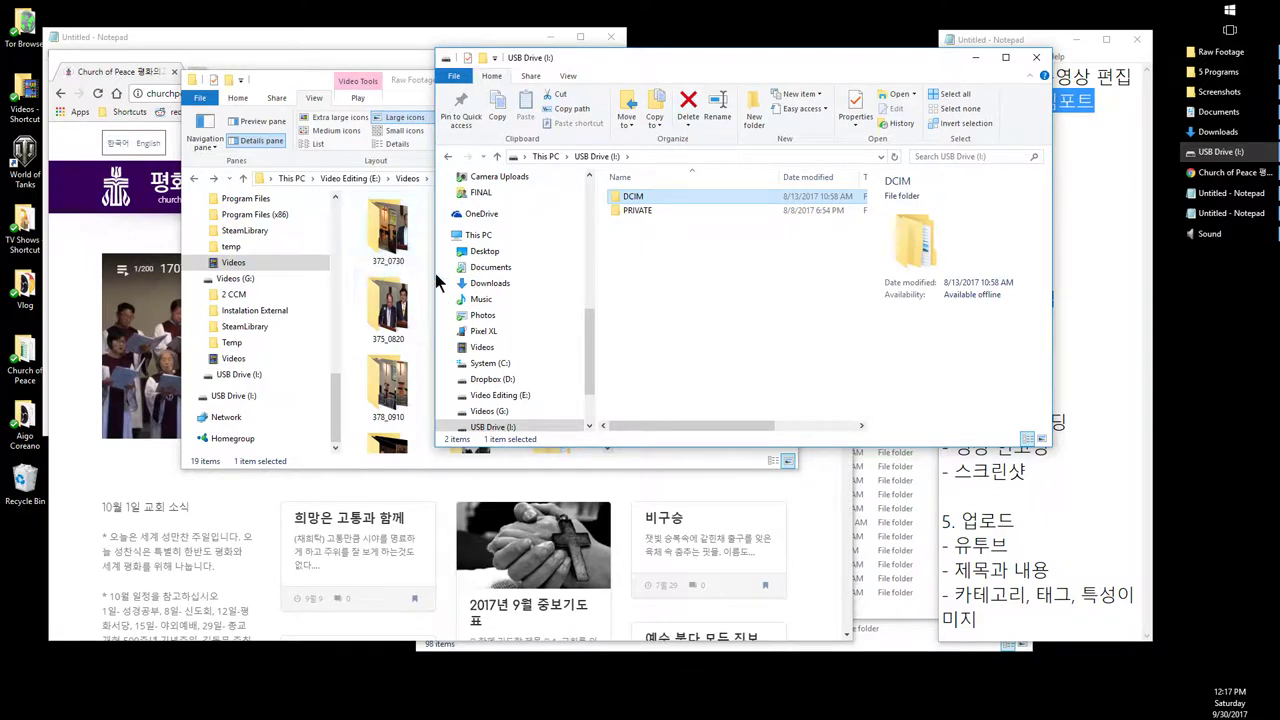
Step: Reselect 380_0924 in Raw Footage, then bring the 5 Programs folder forward
click(386, 310)
scroll(506, 390, down, 1)
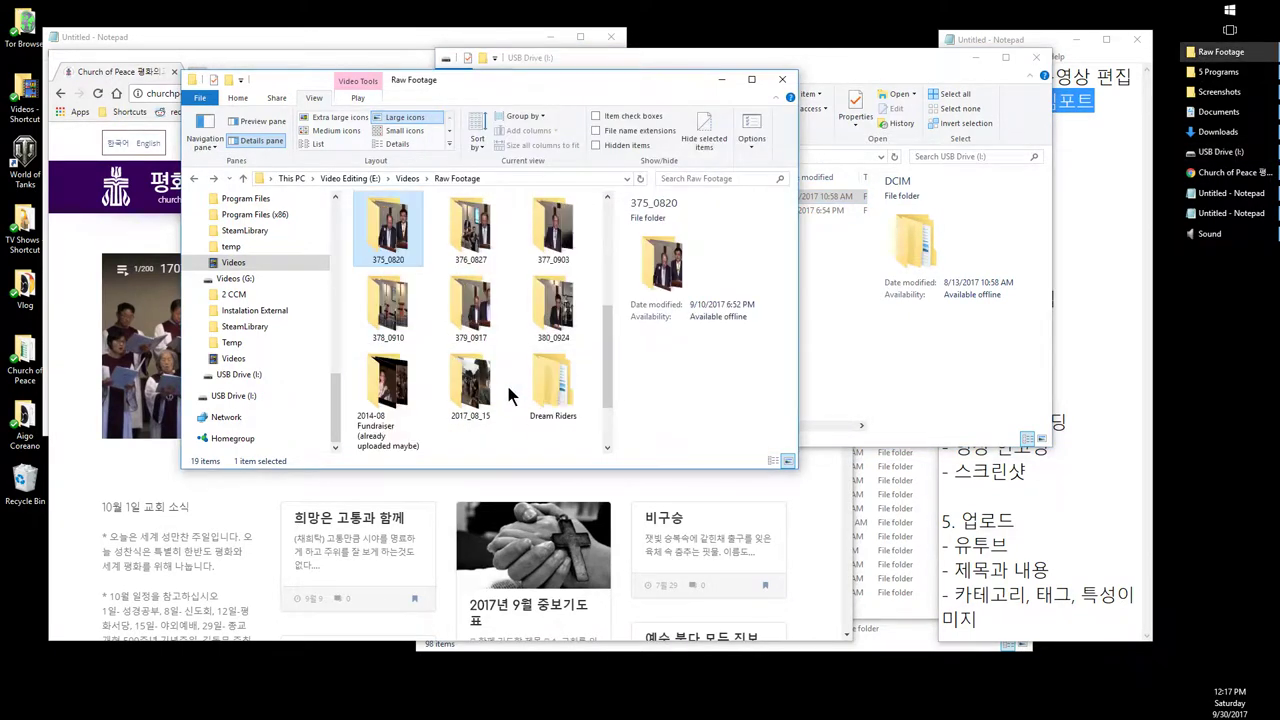
click(546, 338)
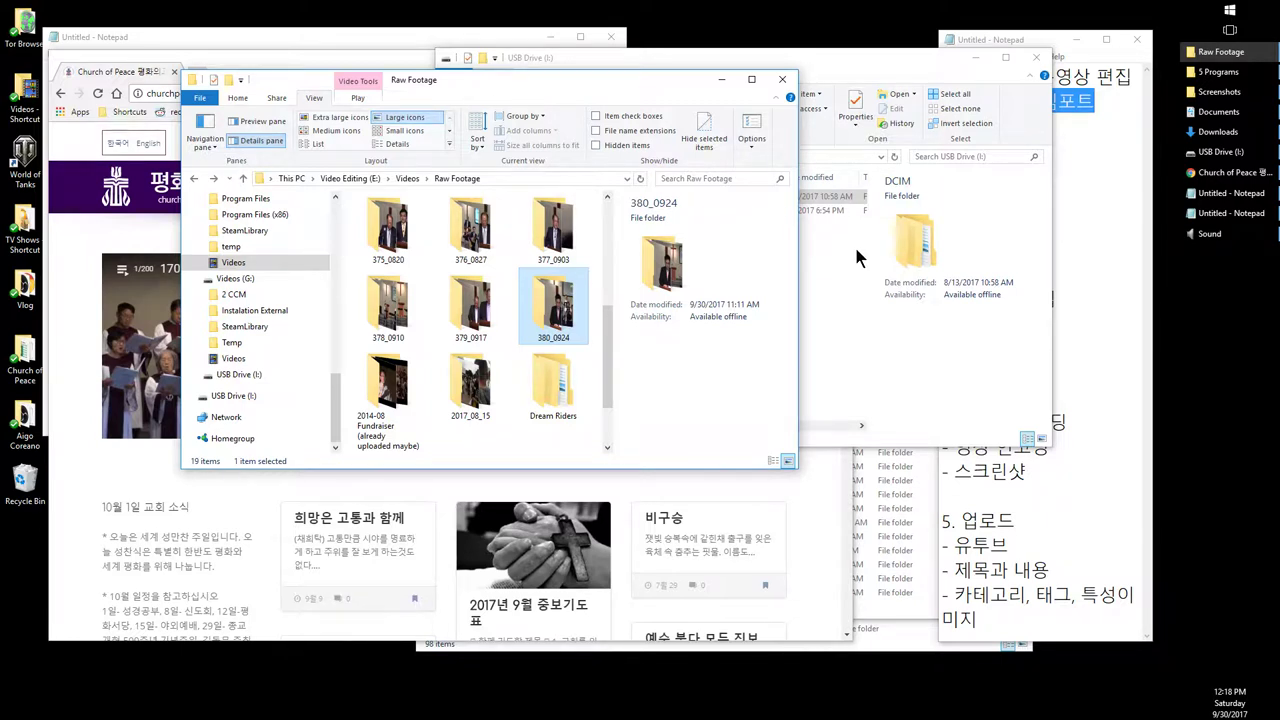
click(818, 224)
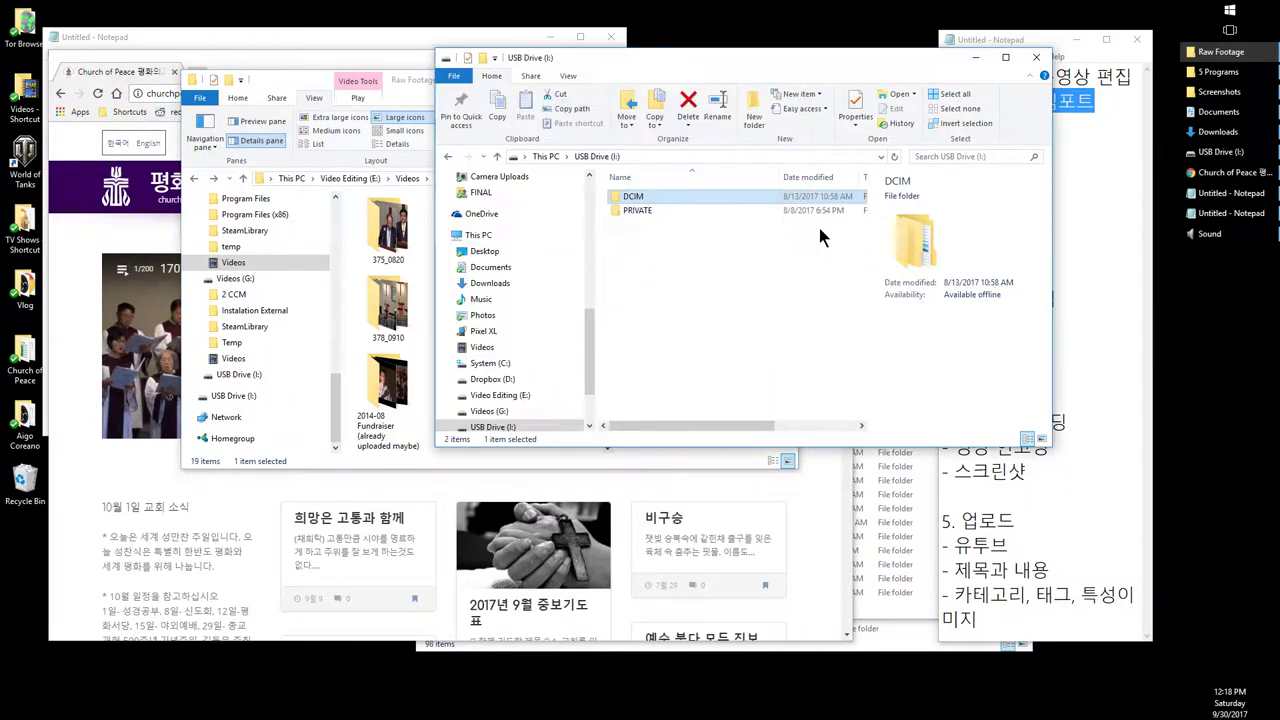
click(390, 318)
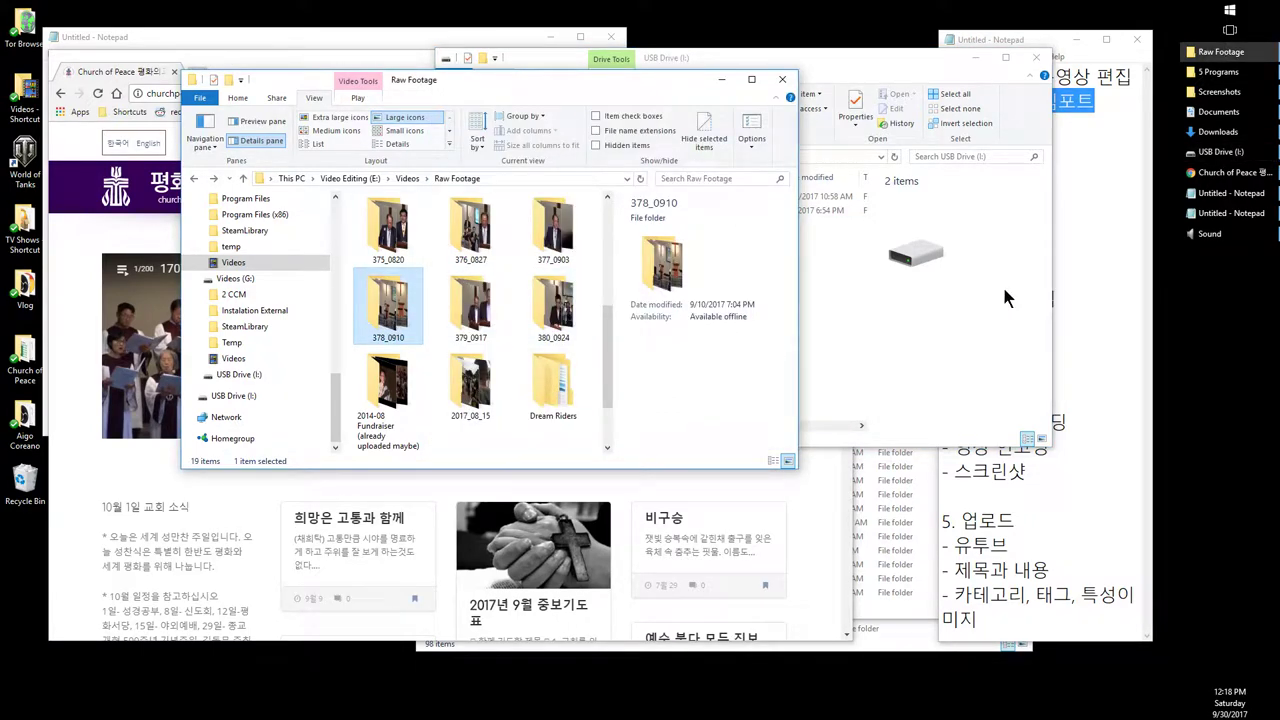
click(1218, 72)
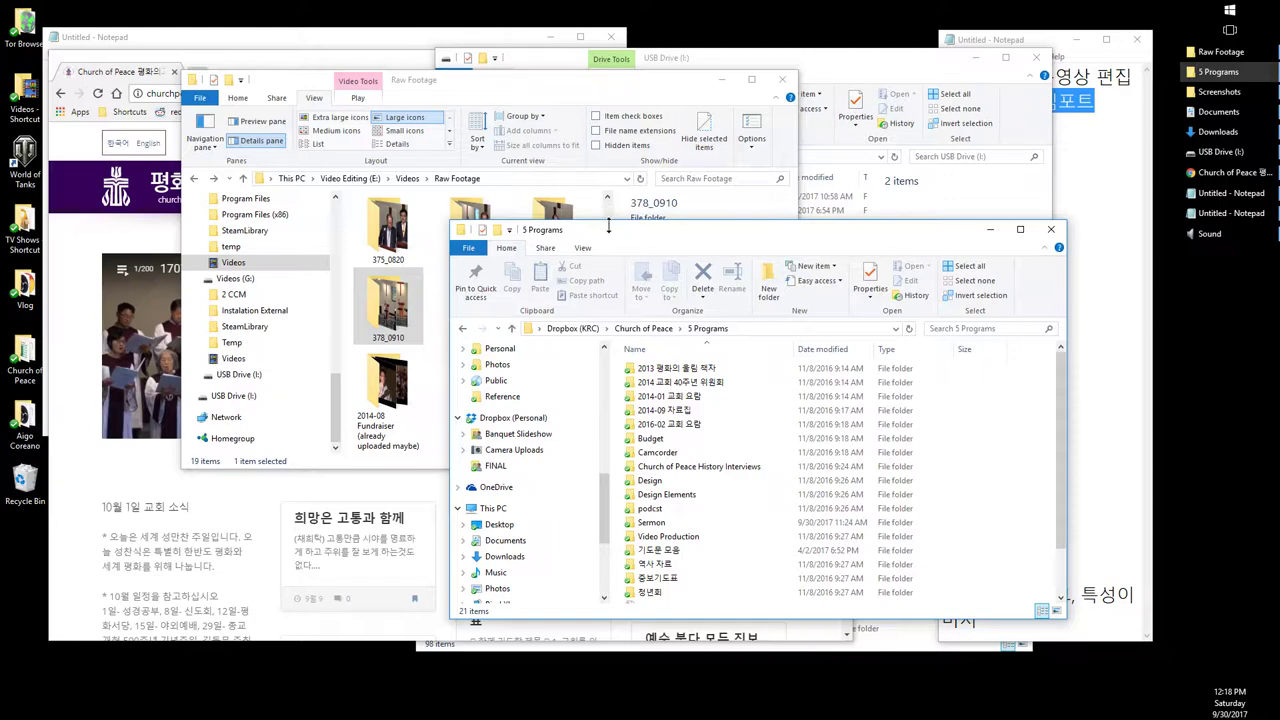
Step: Open the Sermon folder and launch 'Sermon Season 1-5 One Half r2' in Premiere Pro
drag(608, 229, 587, 140)
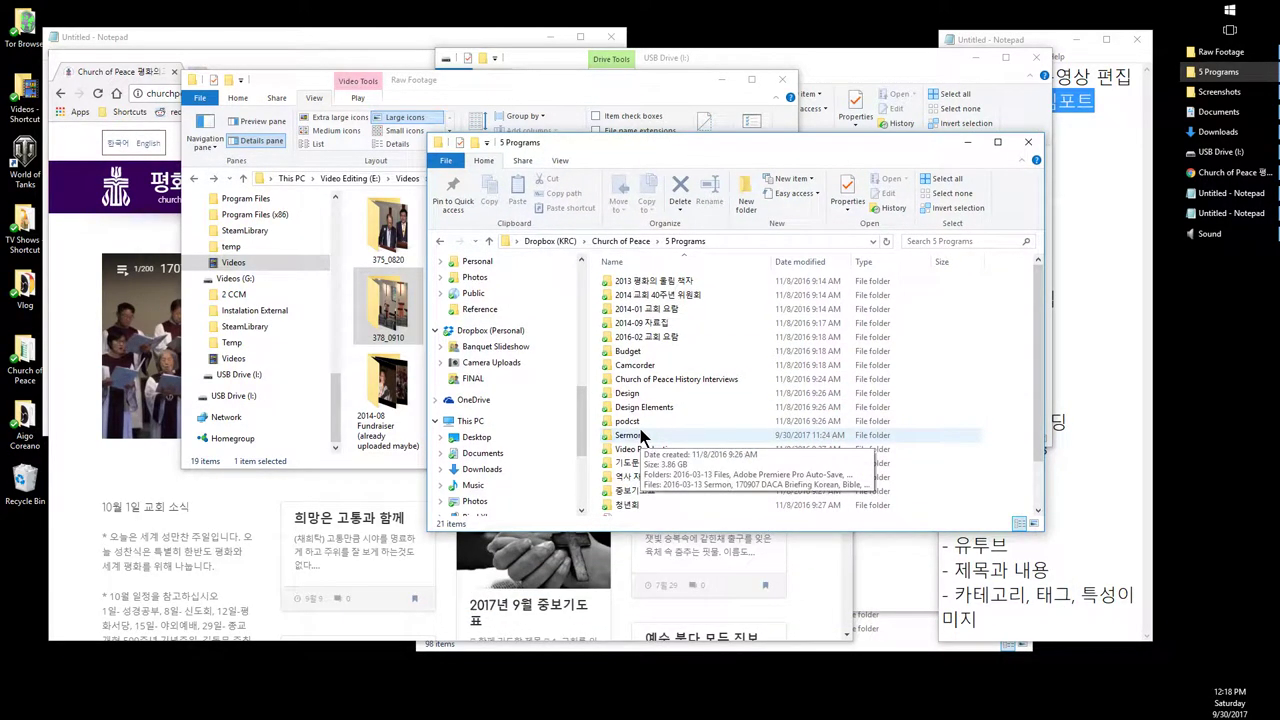
double_click(640, 435)
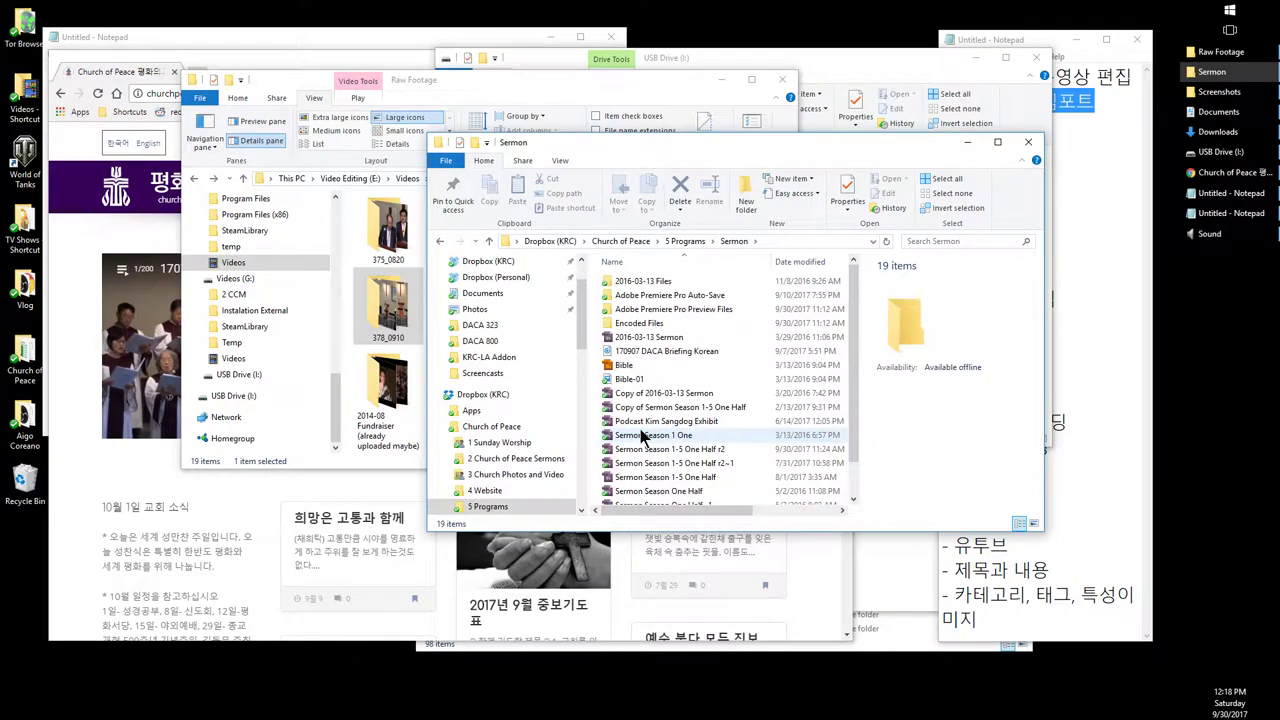
scroll(643, 436, down, 1)
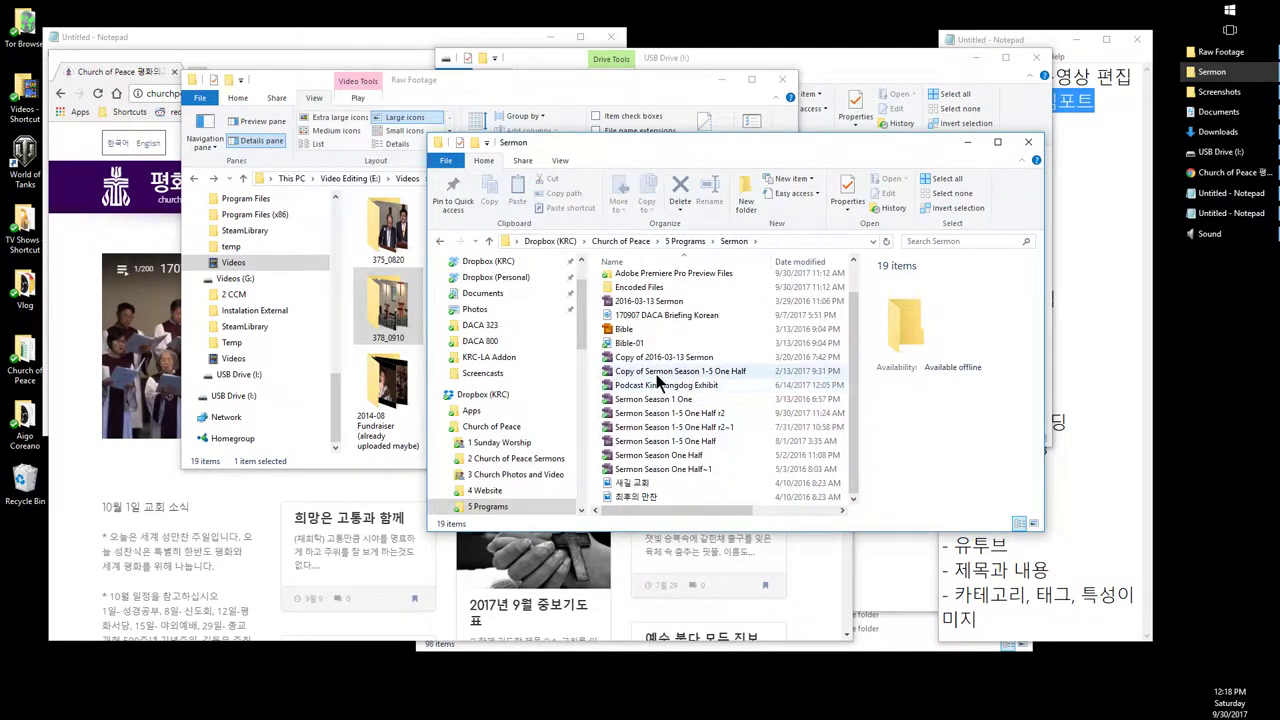
click(656, 374)
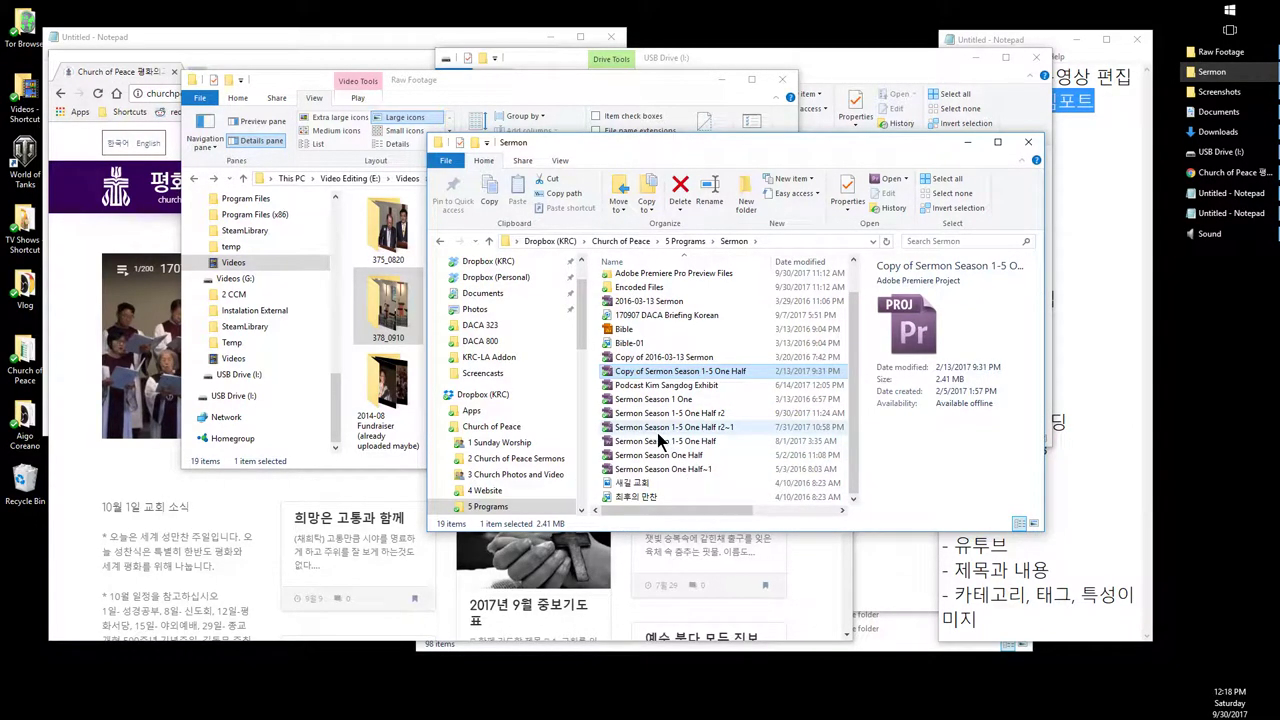
click(706, 430)
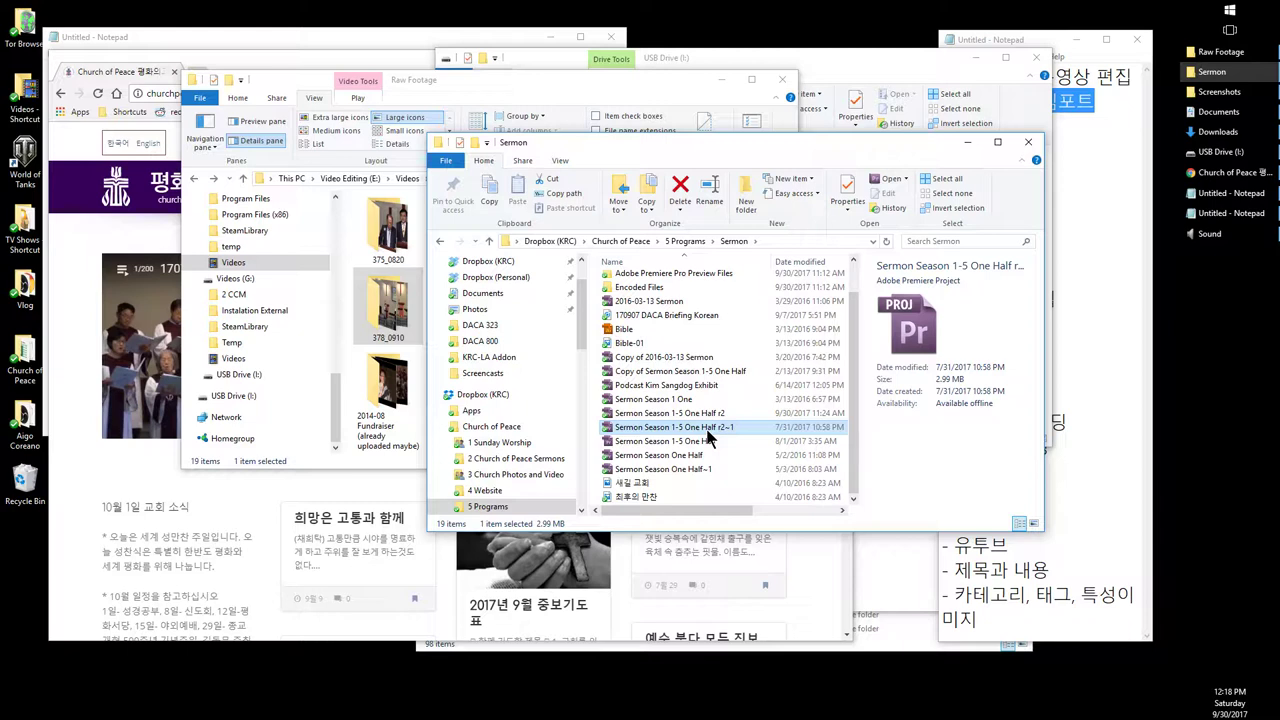
click(697, 414)
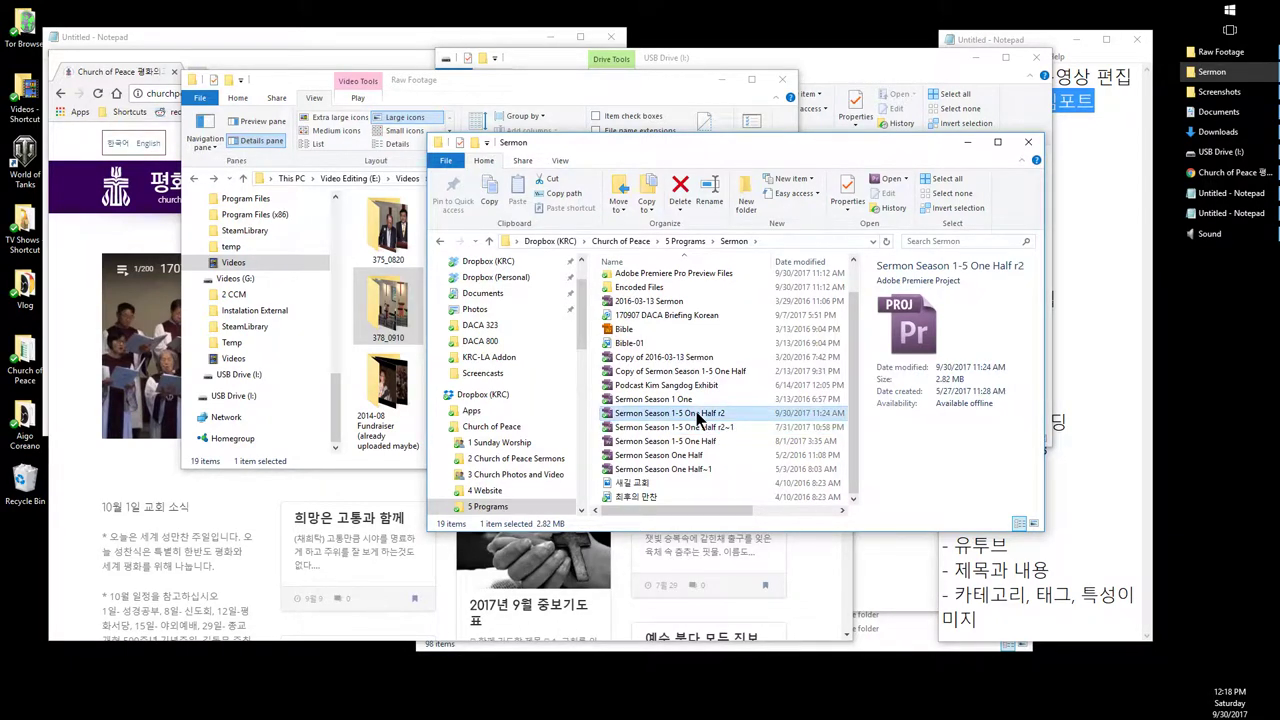
double_click(673, 411)
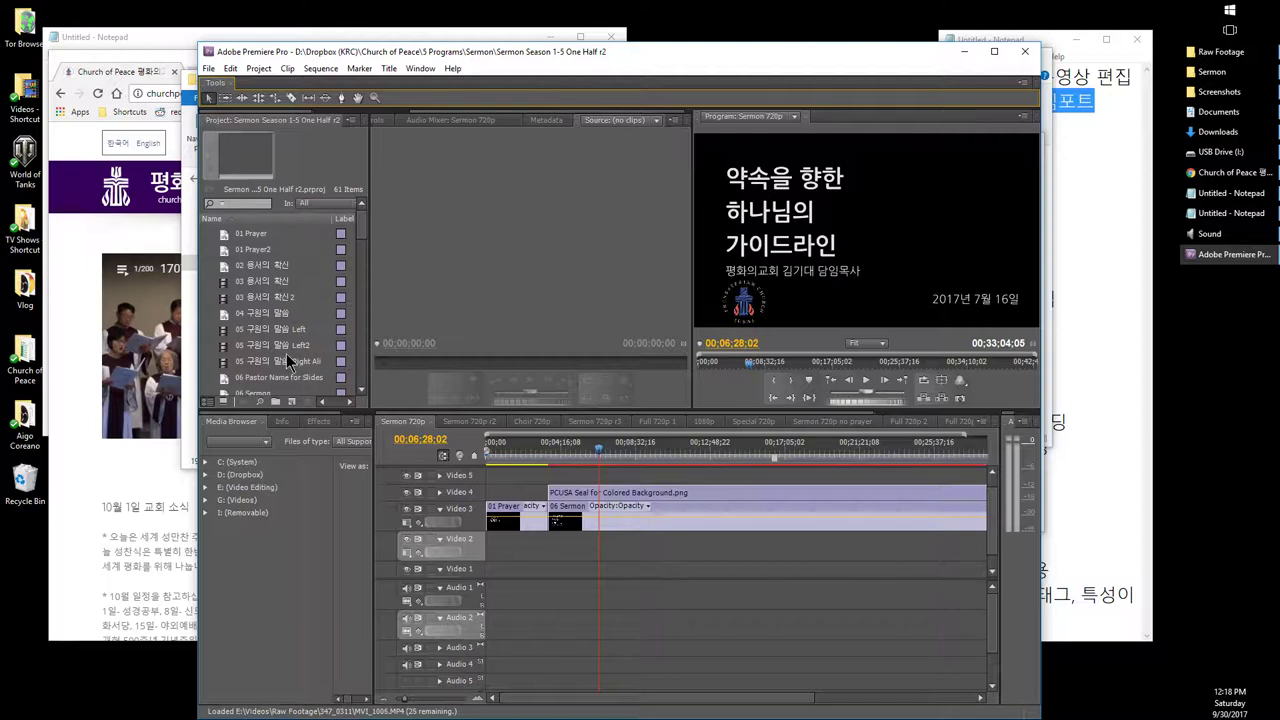
scroll(286, 353, down, 3)
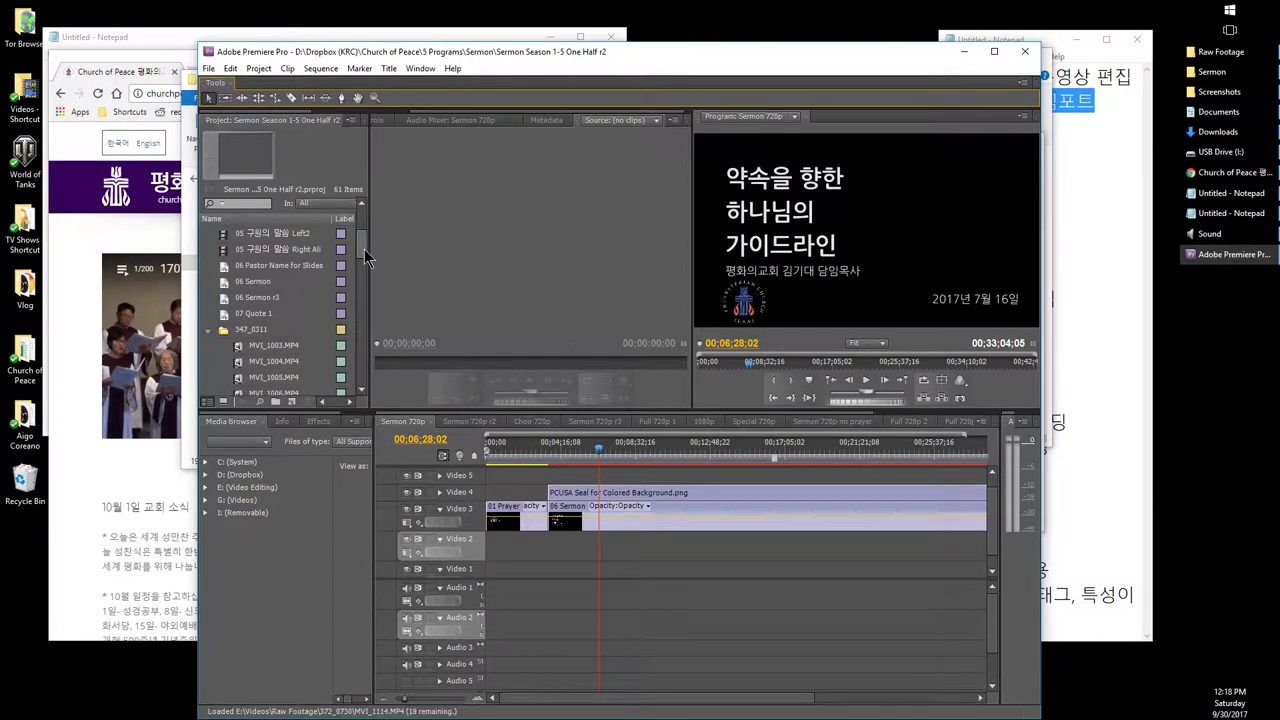
drag(365, 258, 362, 232)
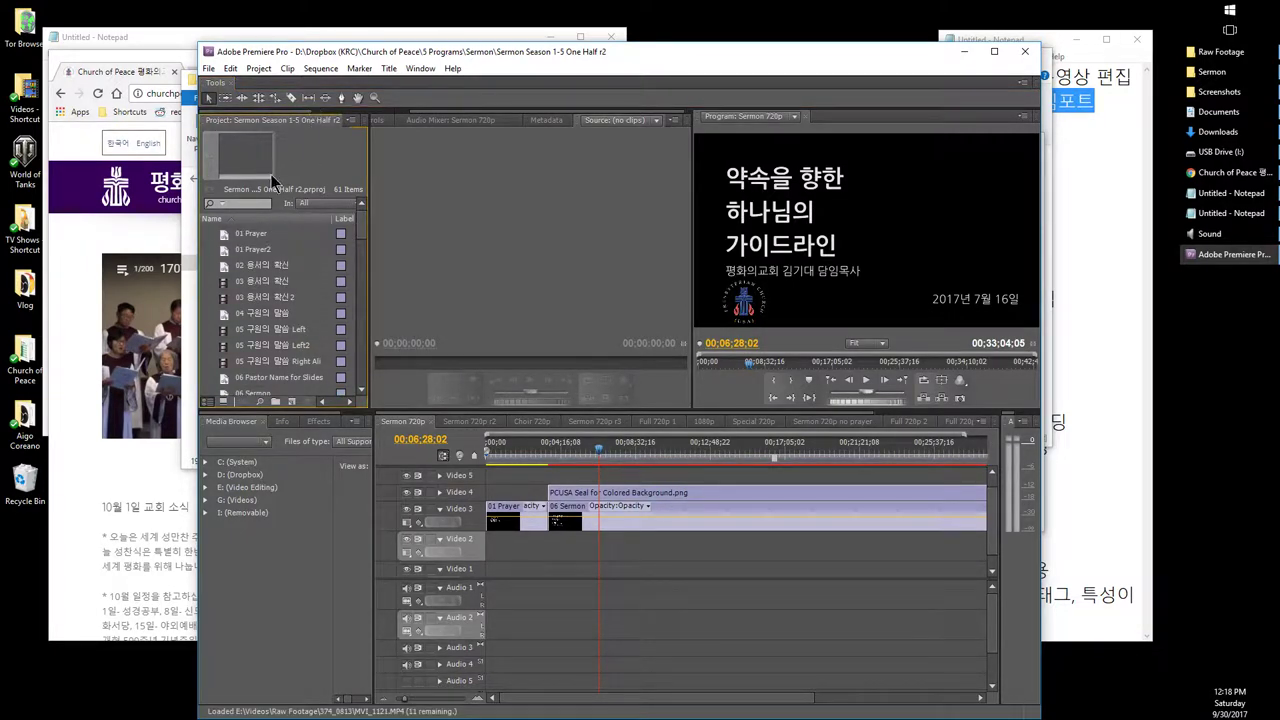
double_click(299, 57)
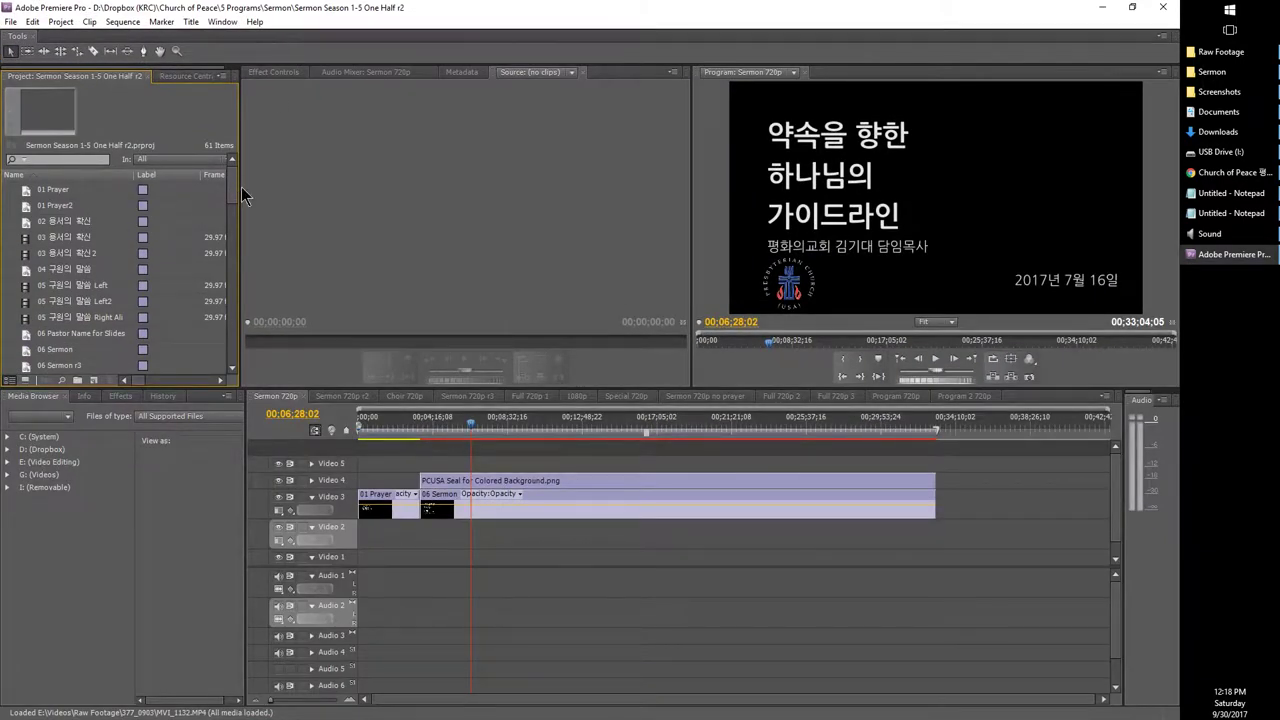
mouse_move(230, 185)
mouse_down()
mouse_move(232, 355)
mouse_move(233, 179)
mouse_up()
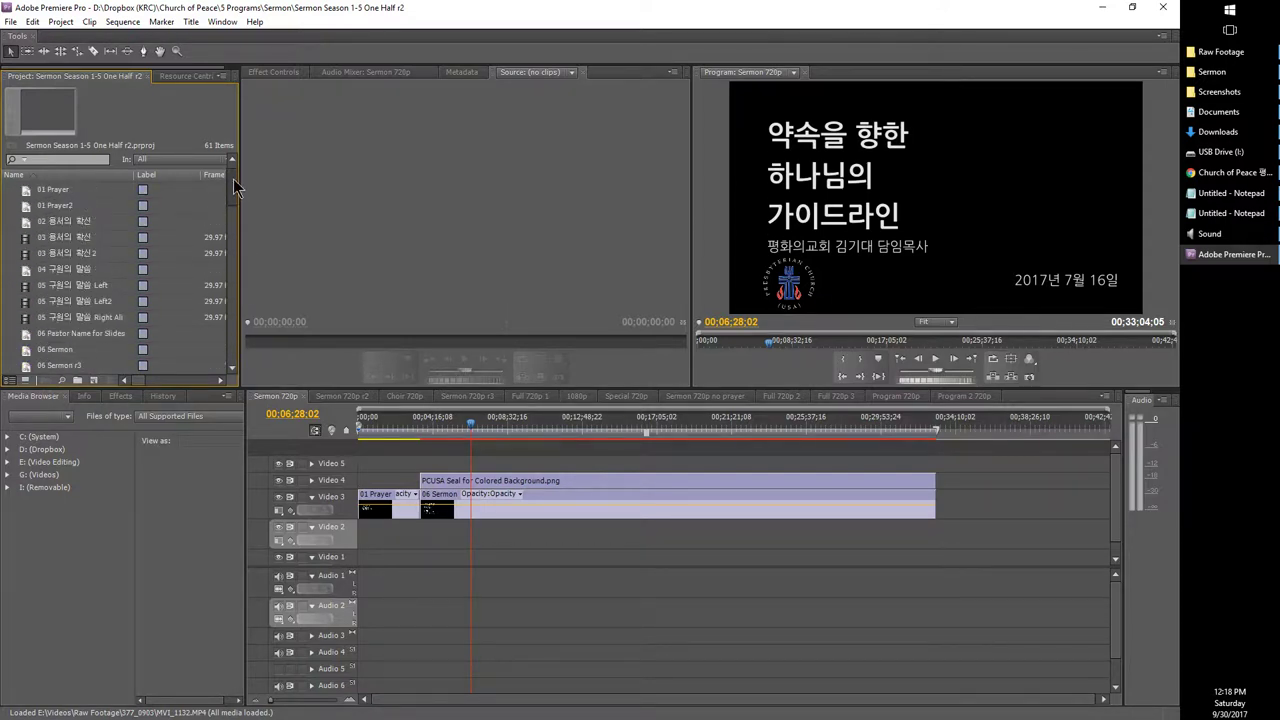
click(653, 491)
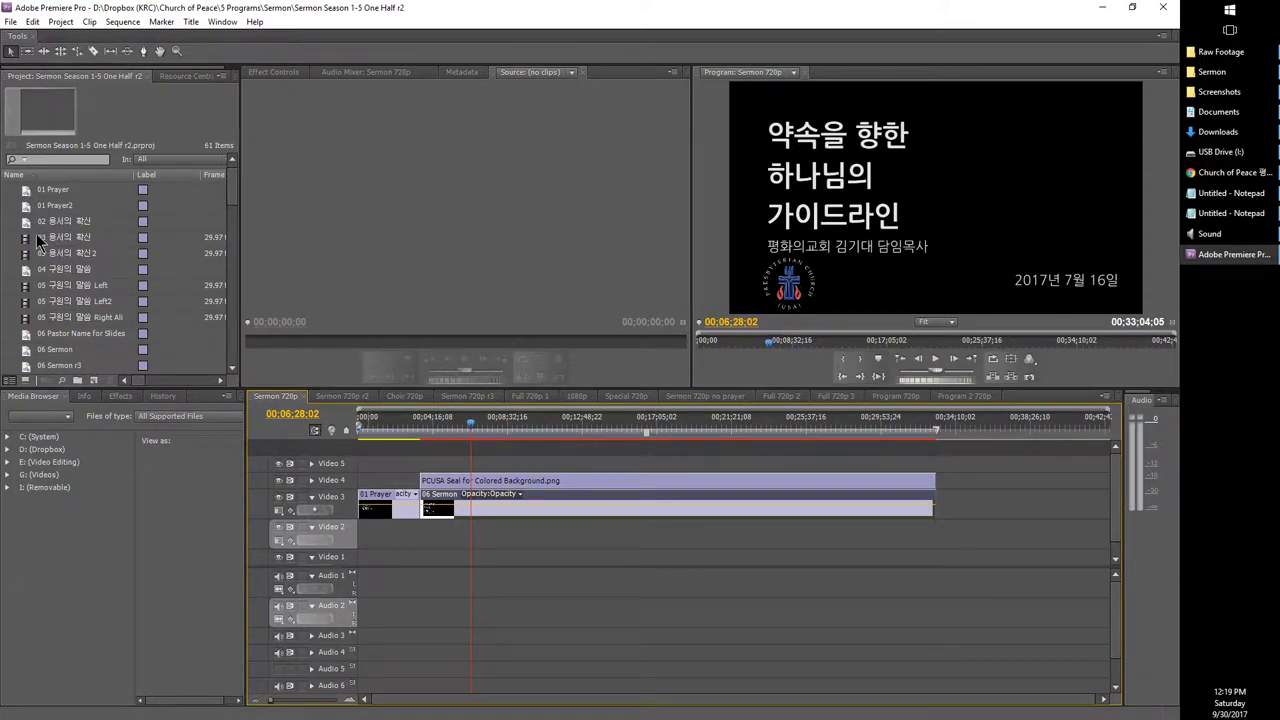
drag(227, 191, 222, 340)
scroll(106, 276, up, 3)
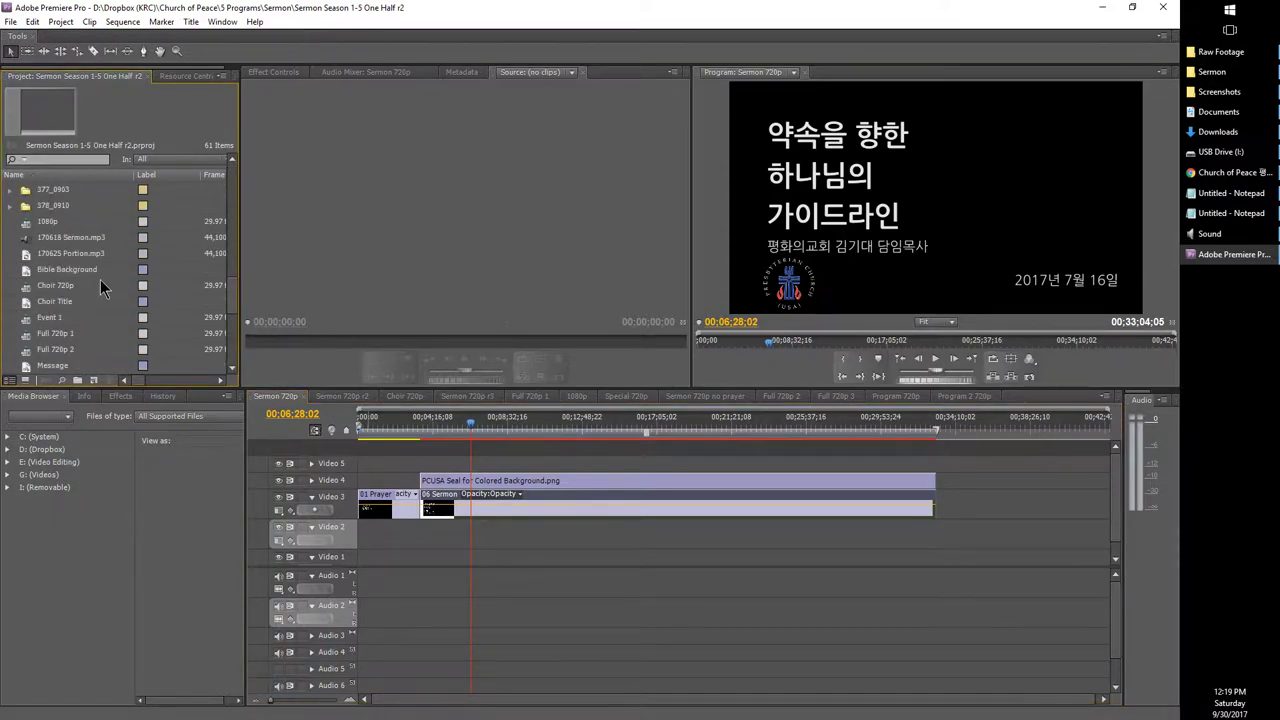
scroll(47, 236, up, 1)
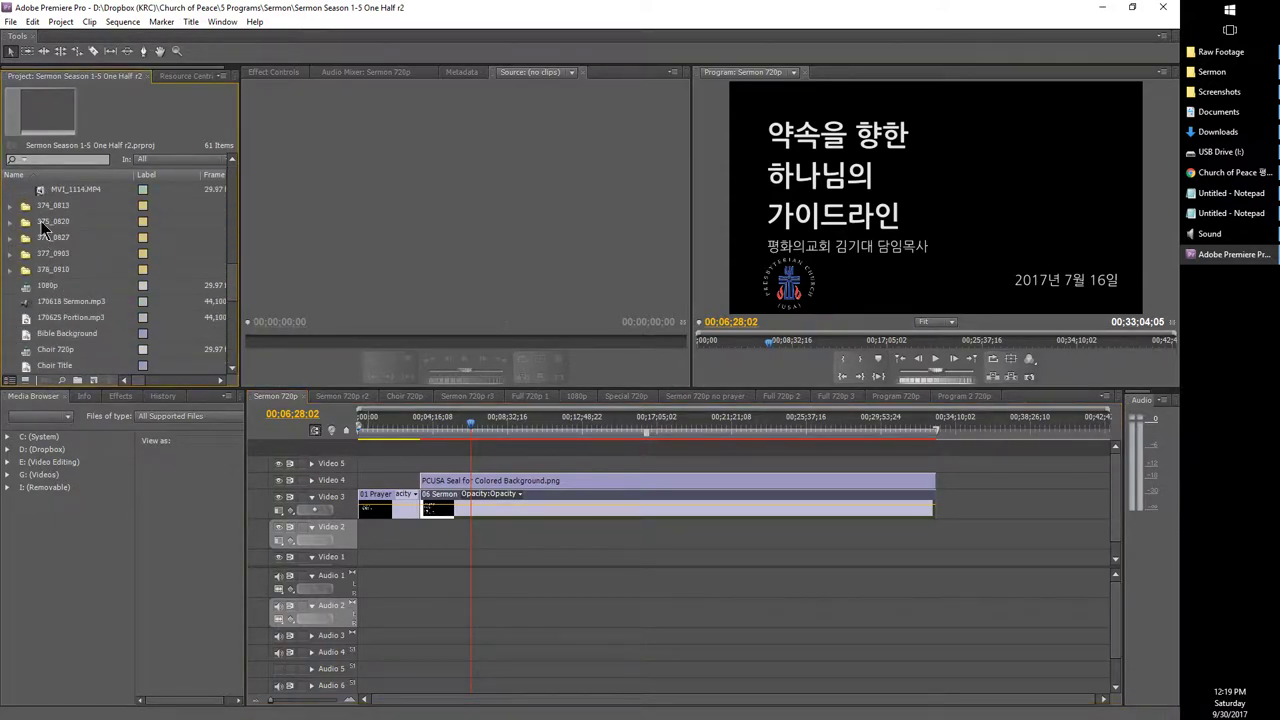
Step: Drag the 380_0924 folder from Raw Footage into Premiere's Project panel and expand it
click(1220, 52)
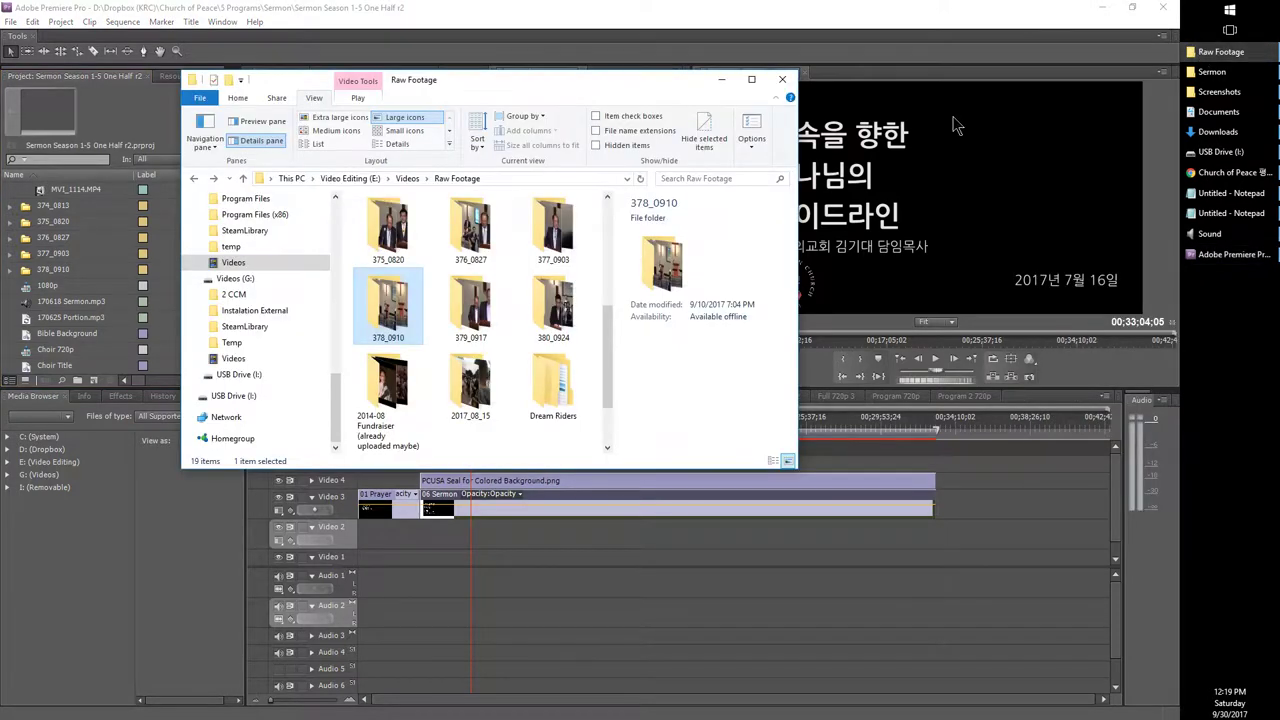
click(558, 315)
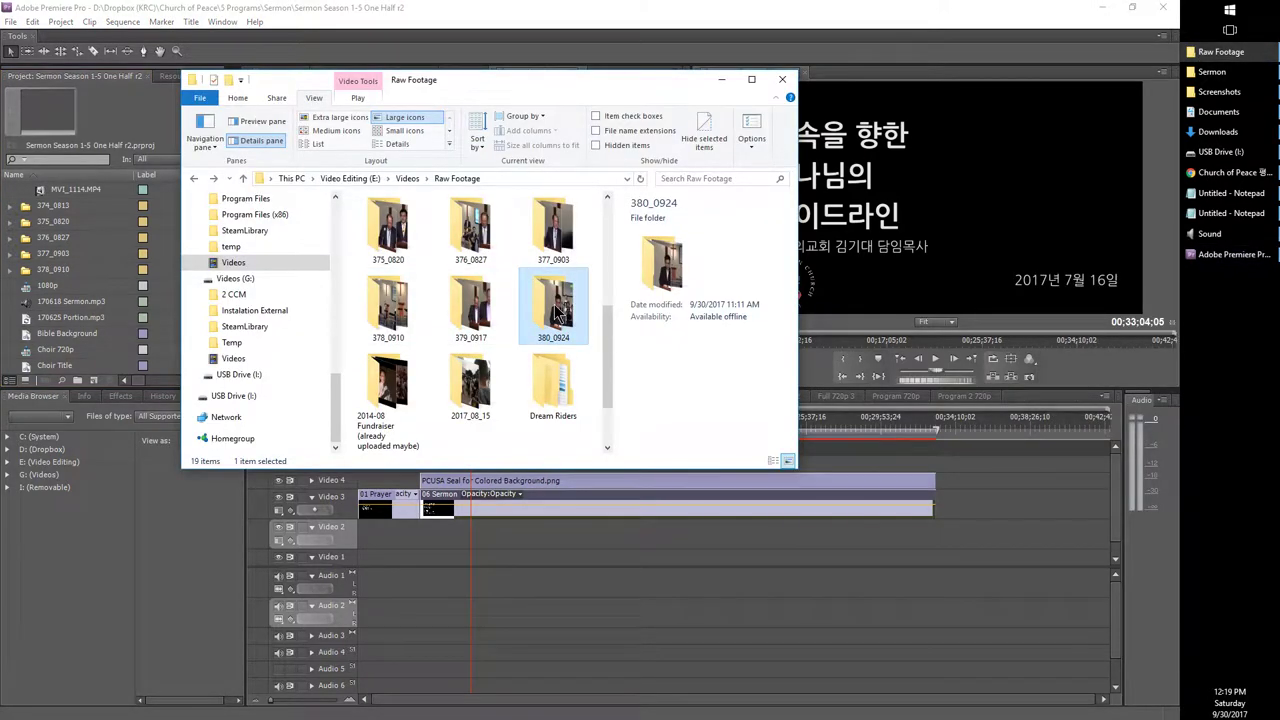
drag(558, 315, 71, 289)
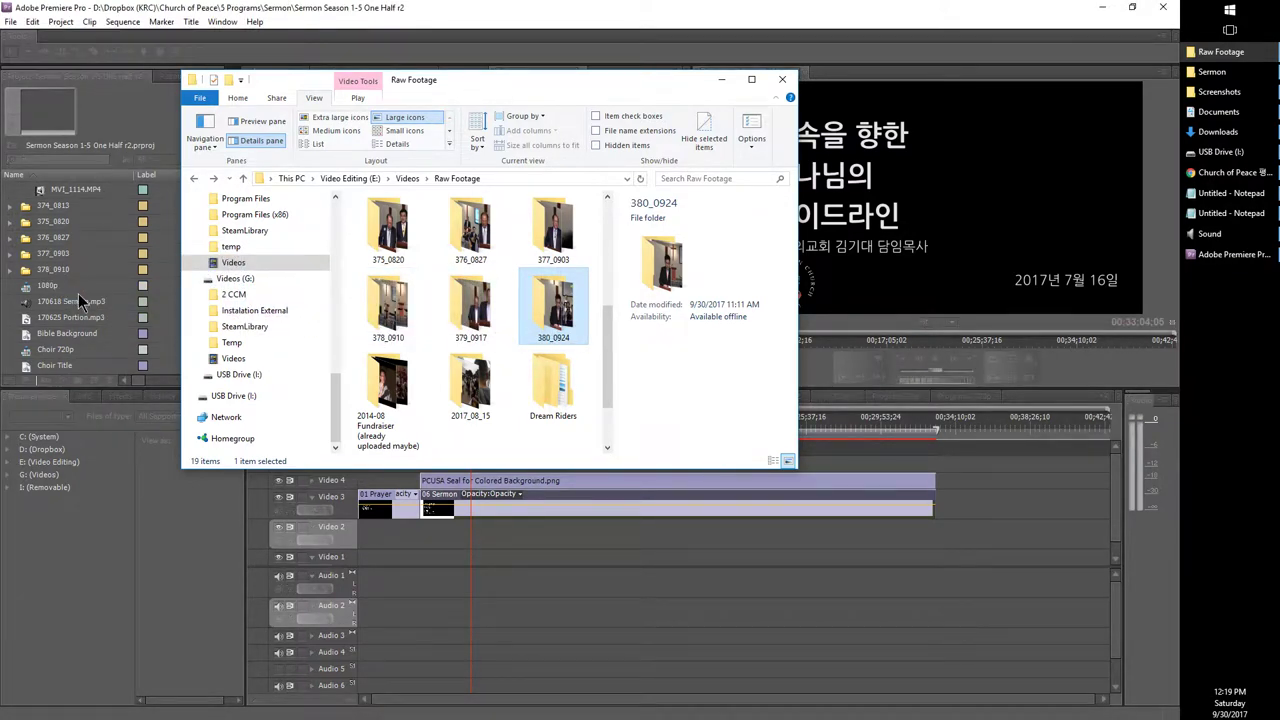
click(77, 286)
click(11, 350)
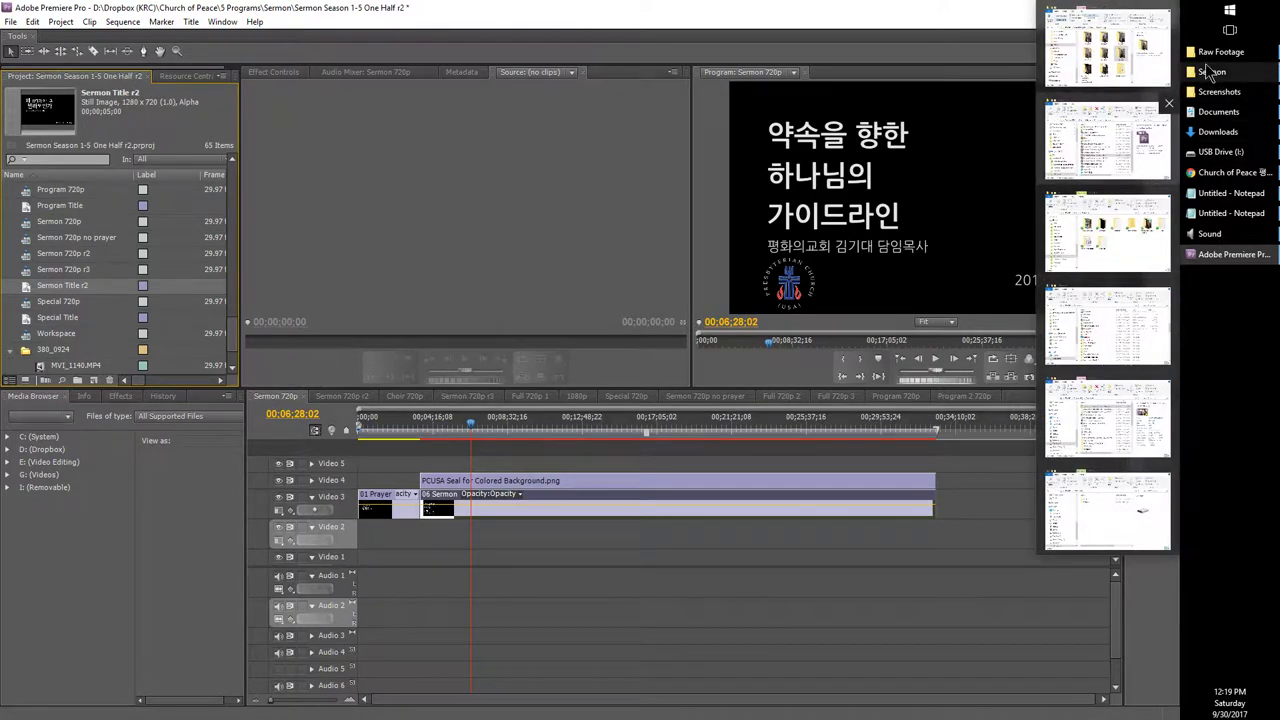
Step: Bring the Raw Footage, Downloads and USB Drive (I:) Explorer windows back up
click(1210, 57)
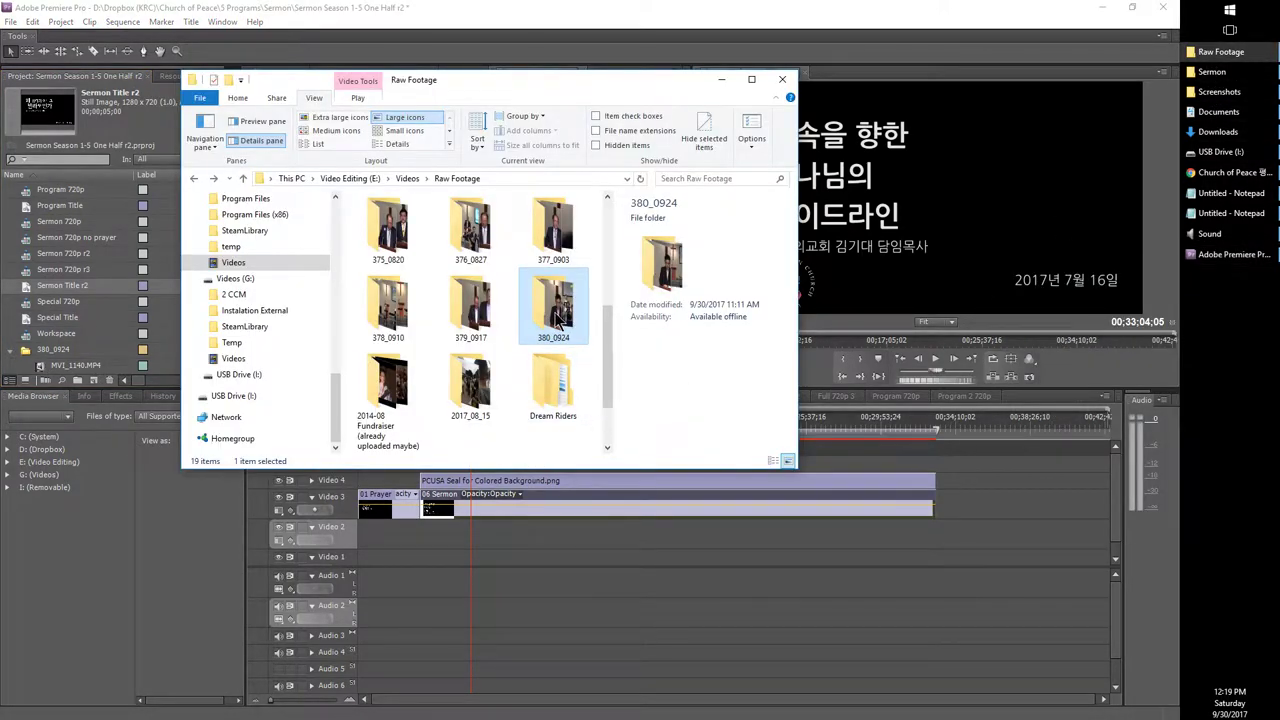
mouse_move(1215, 92)
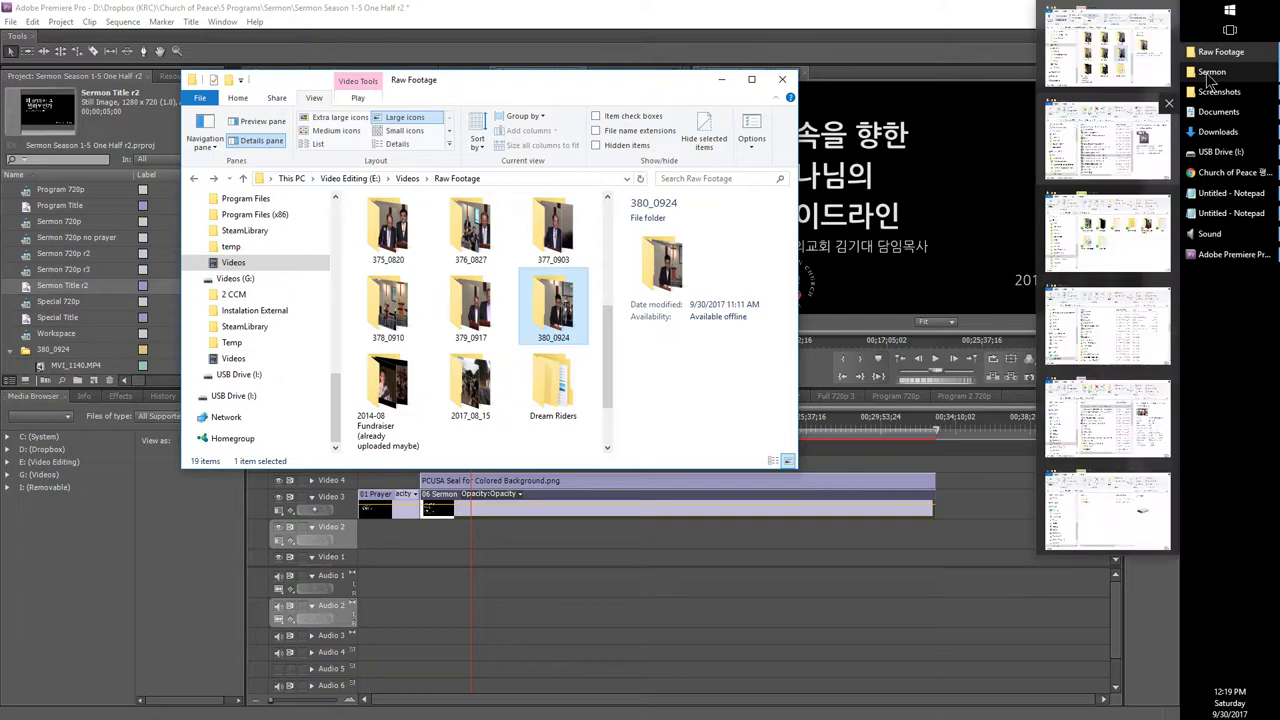
click(1215, 131)
click(1220, 151)
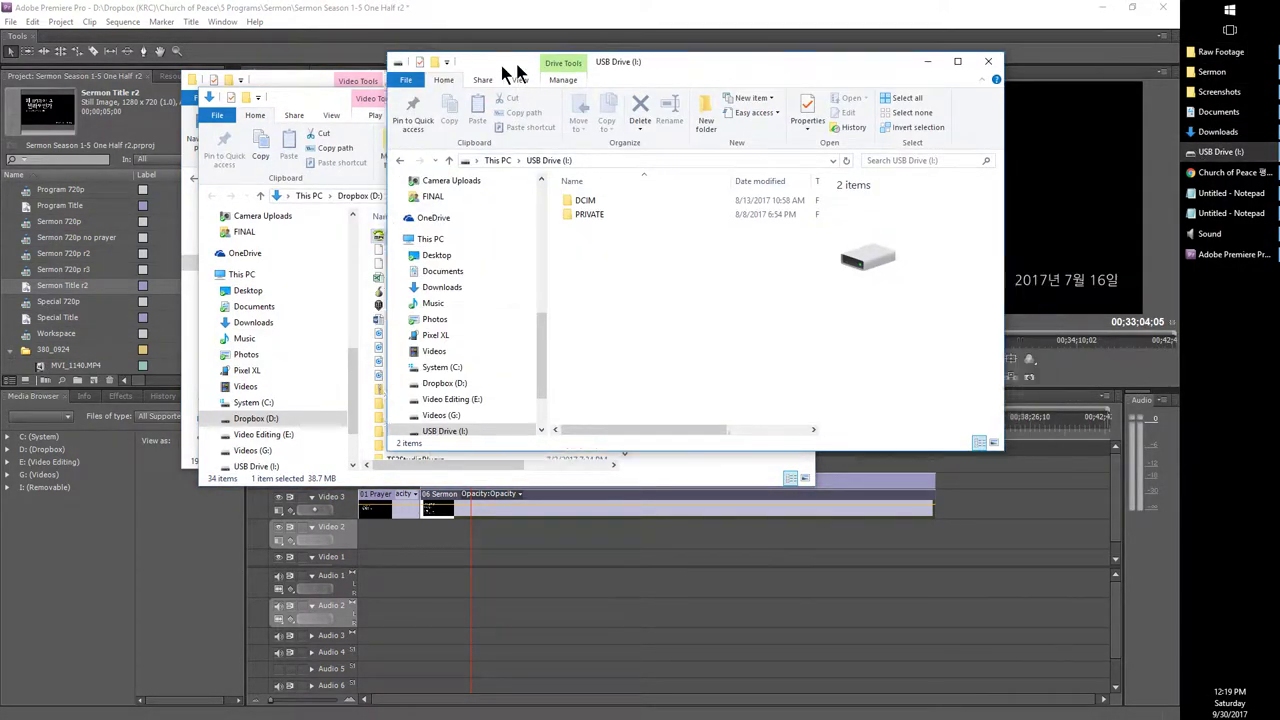
Step: Navigate File Explorer to C:\Cache\Media Cache Files
drag(569, 60, 317, 84)
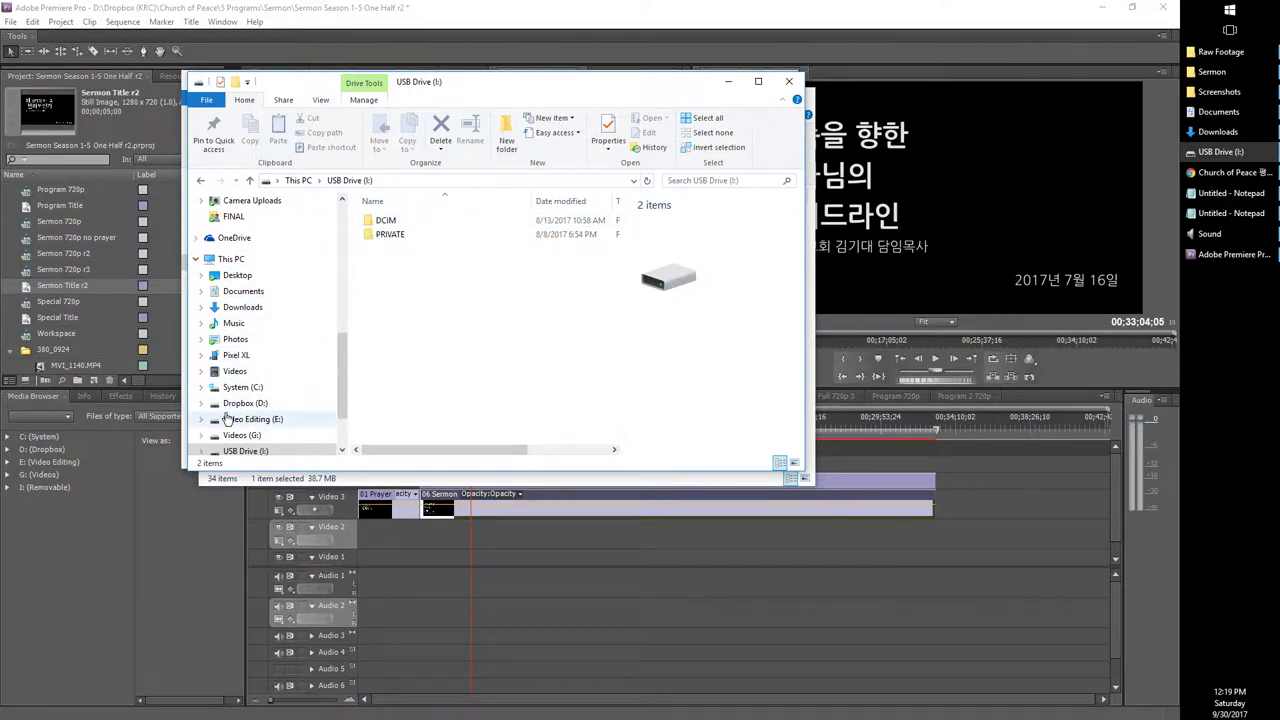
click(226, 388)
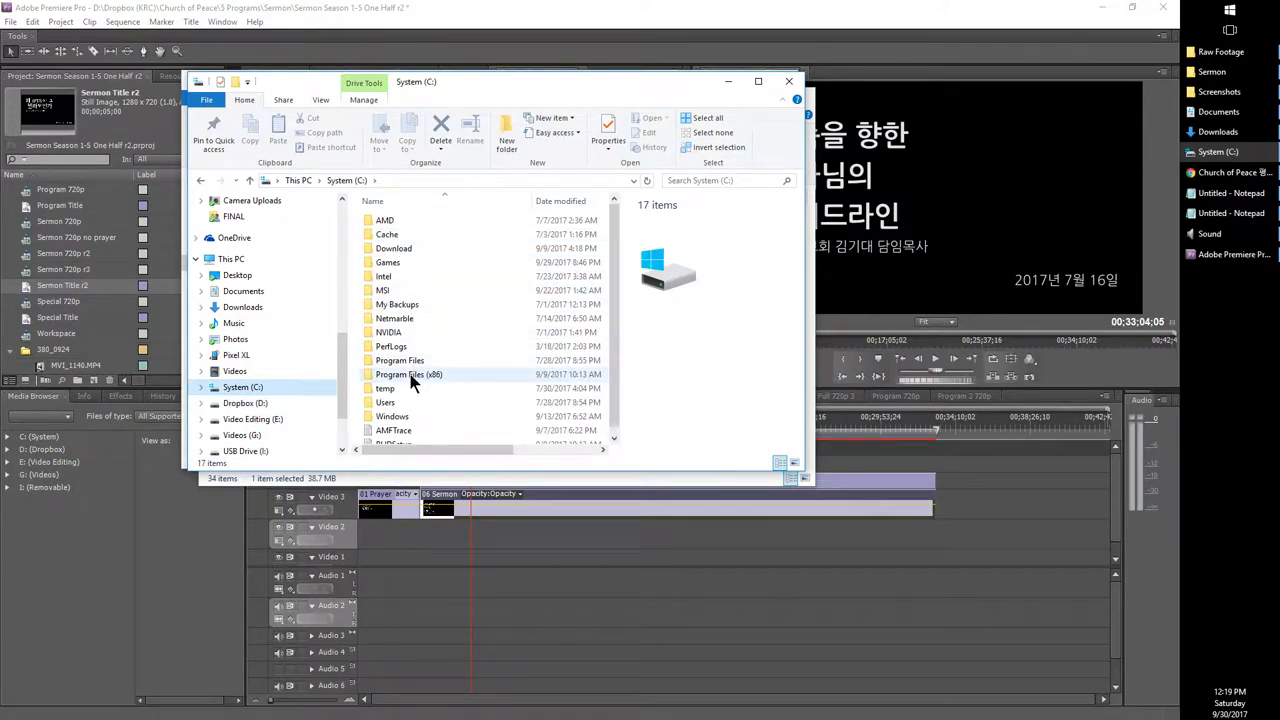
double_click(376, 235)
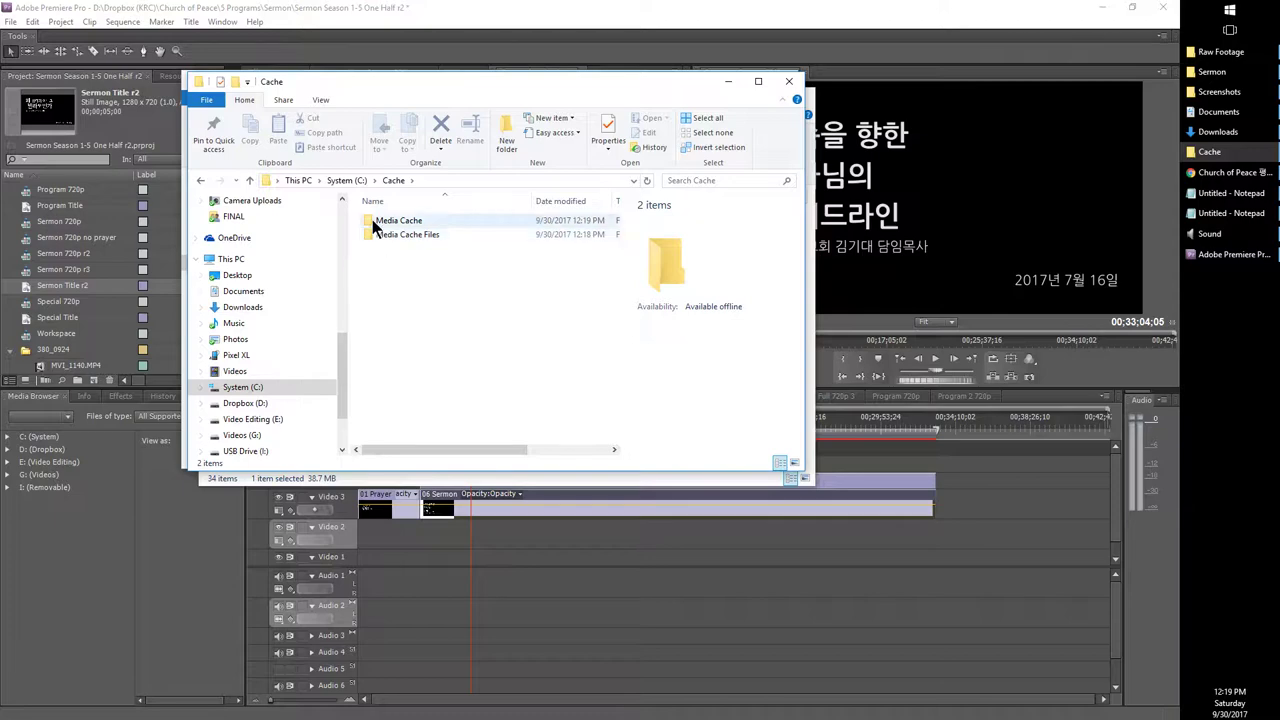
double_click(376, 222)
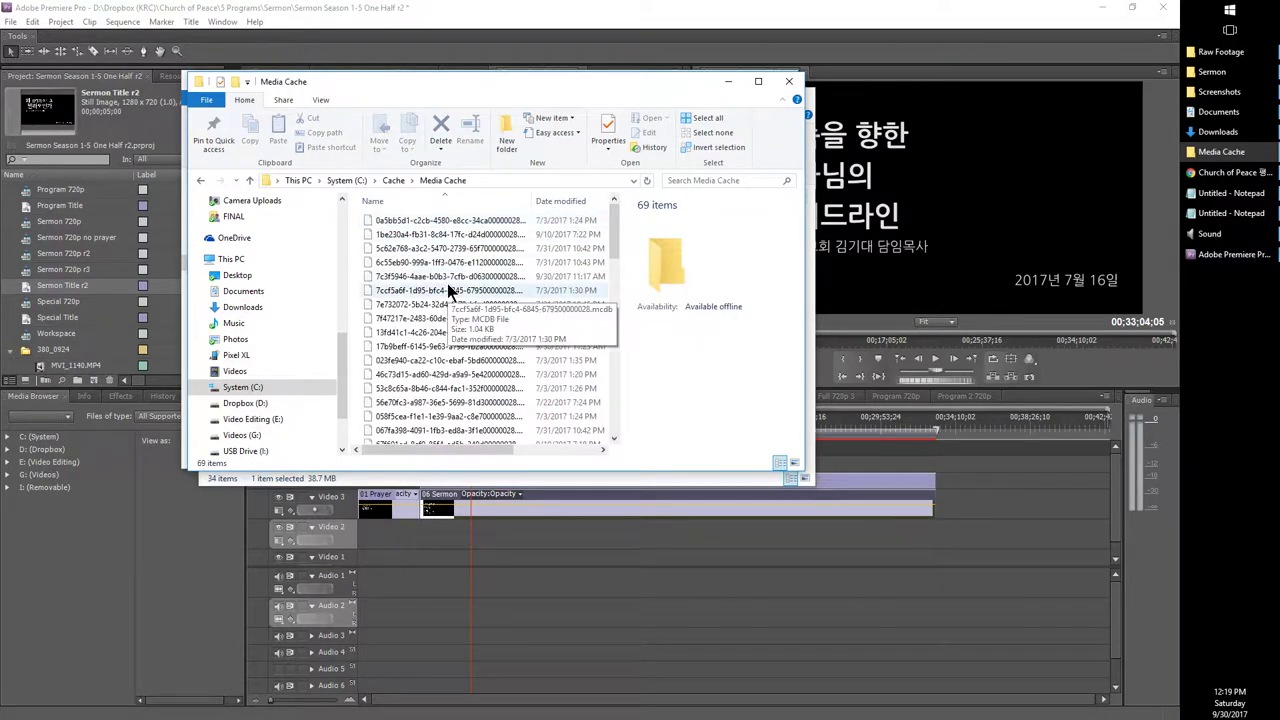
scroll(450, 290, down, 3)
click(465, 297)
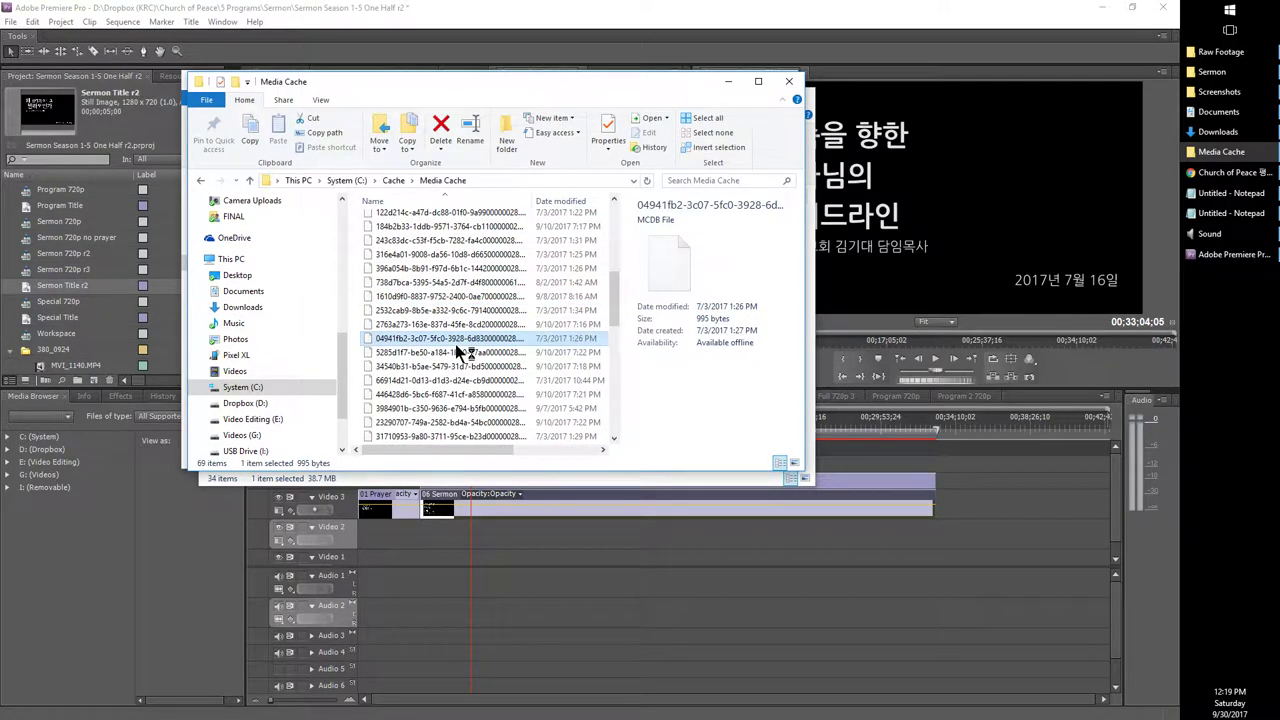
key(BackSpace)
key(Down)
key(Return)
scroll(457, 337, down, 10)
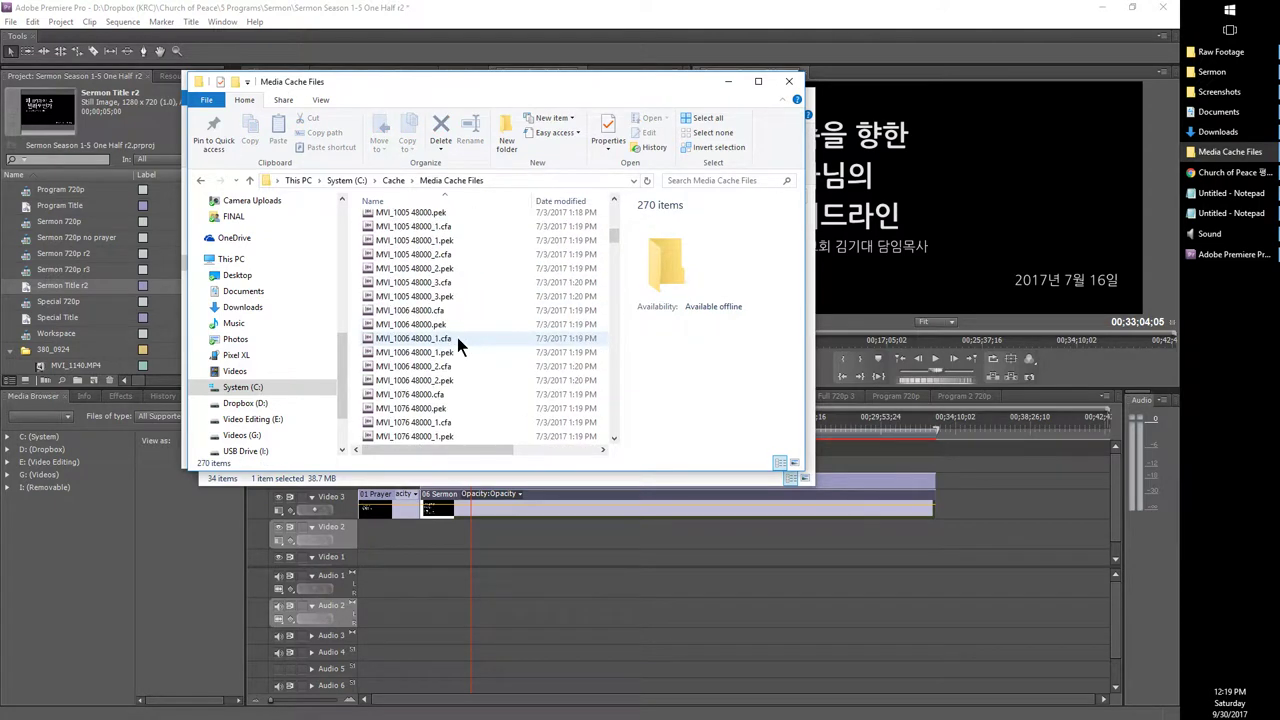
scroll(457, 337, down, 5)
Step: Look over the MVI_1088, MVI_1089, MVI_1136 and MVI_1140 cache files
click(455, 326)
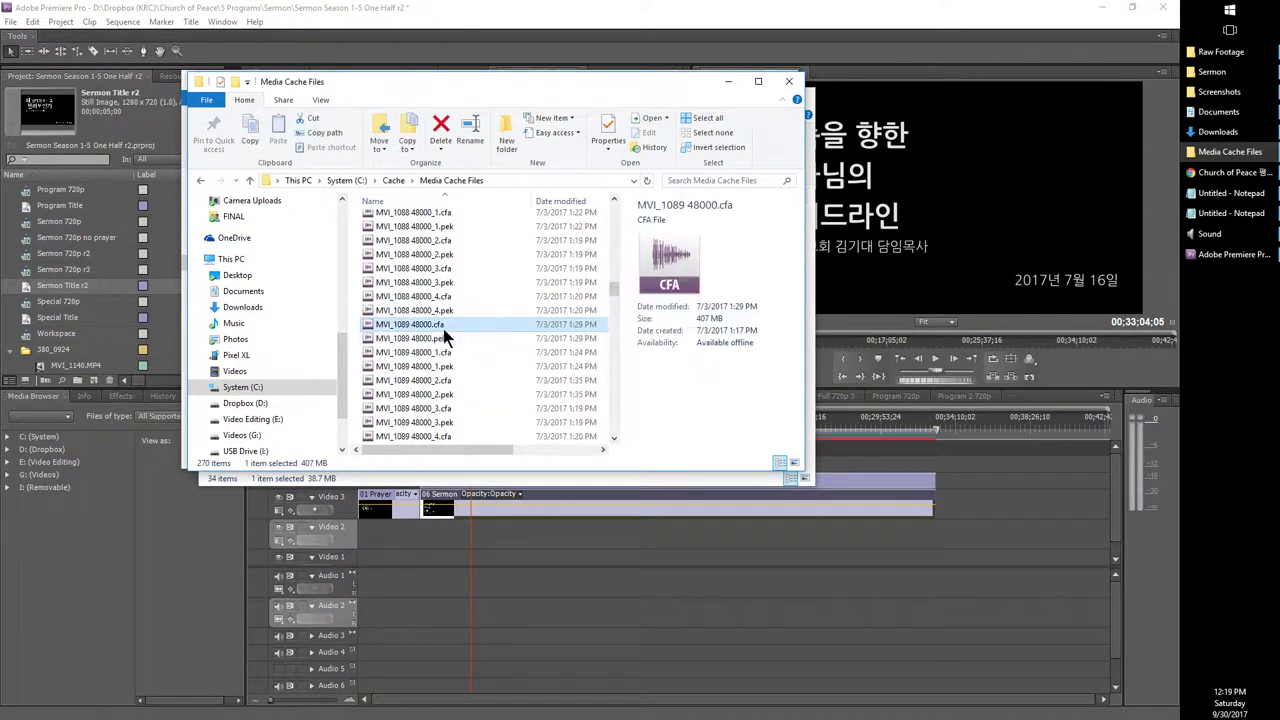
click(425, 300)
click(430, 254)
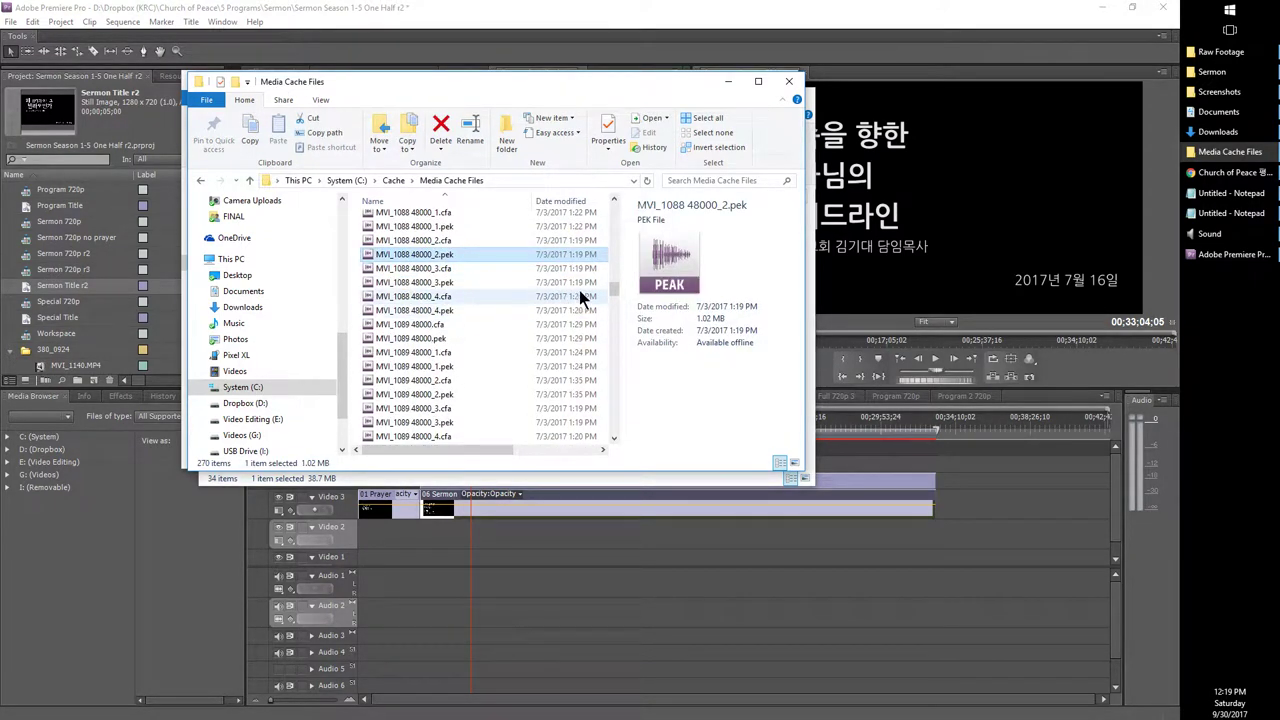
drag(614, 286, 607, 410)
click(427, 378)
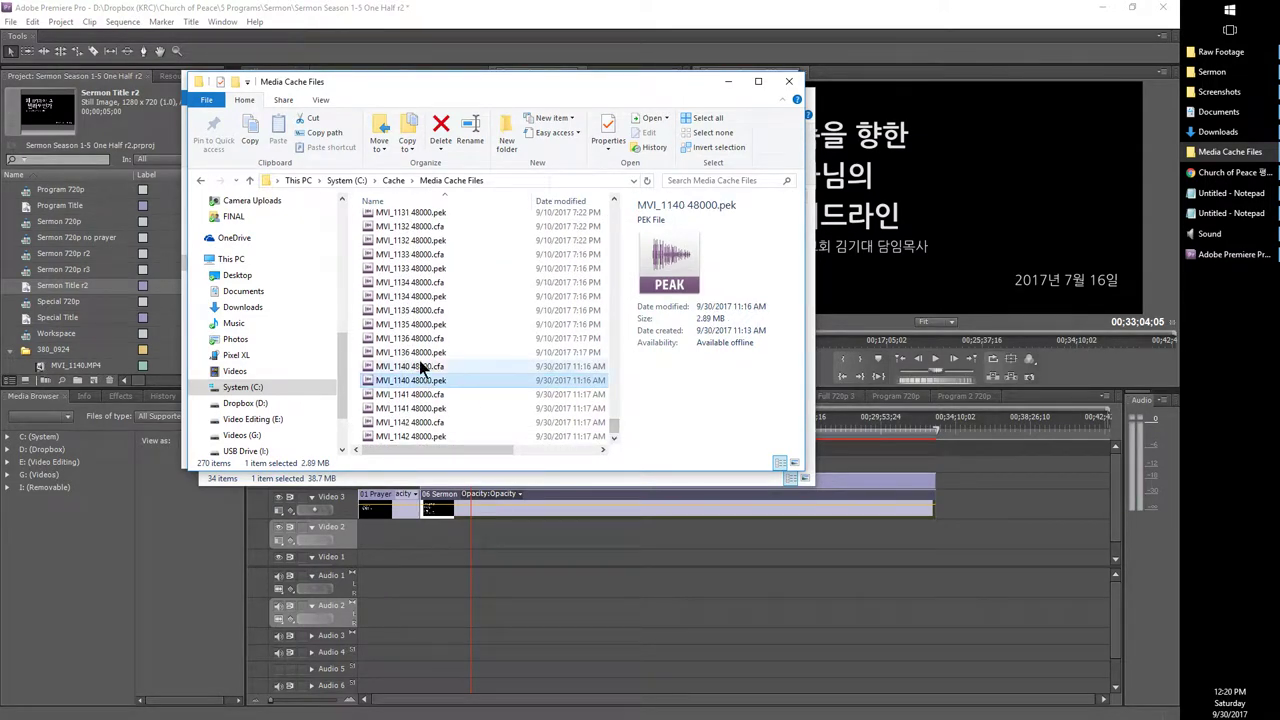
click(420, 353)
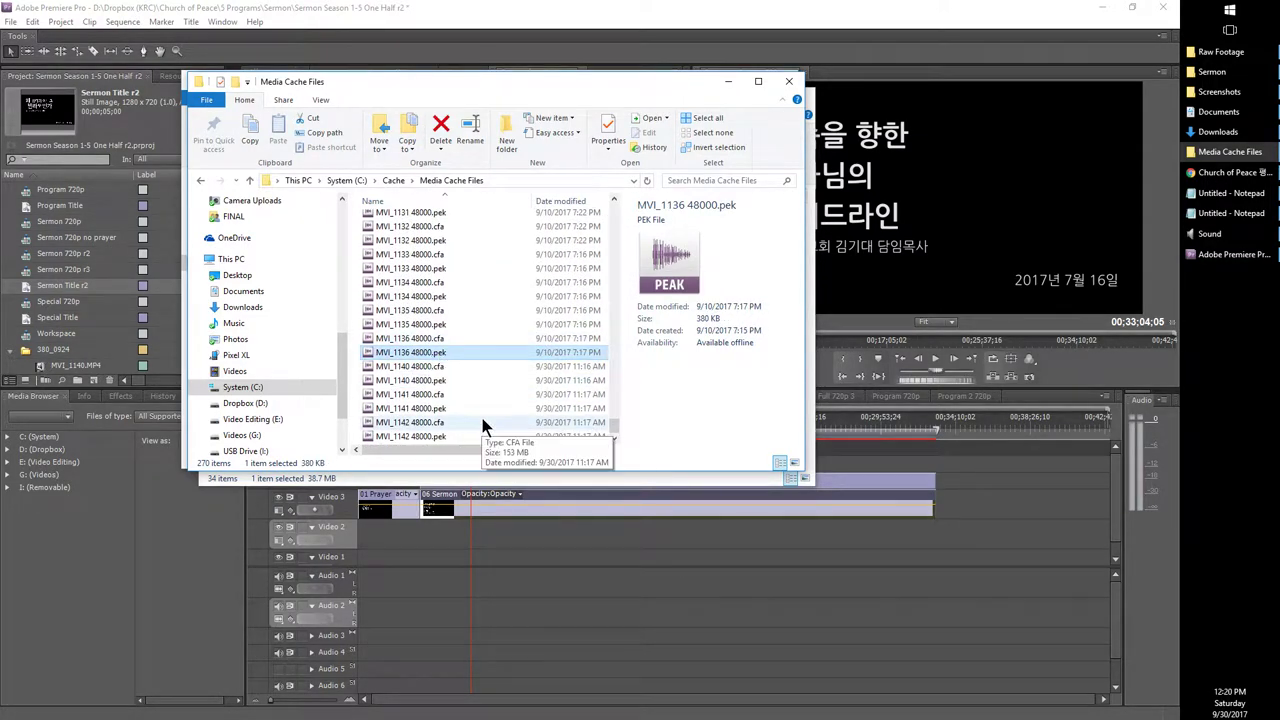
Step: Open Raw Footage\380_0924 beside the cache list and select both MVI_1140 cache files
click(1198, 54)
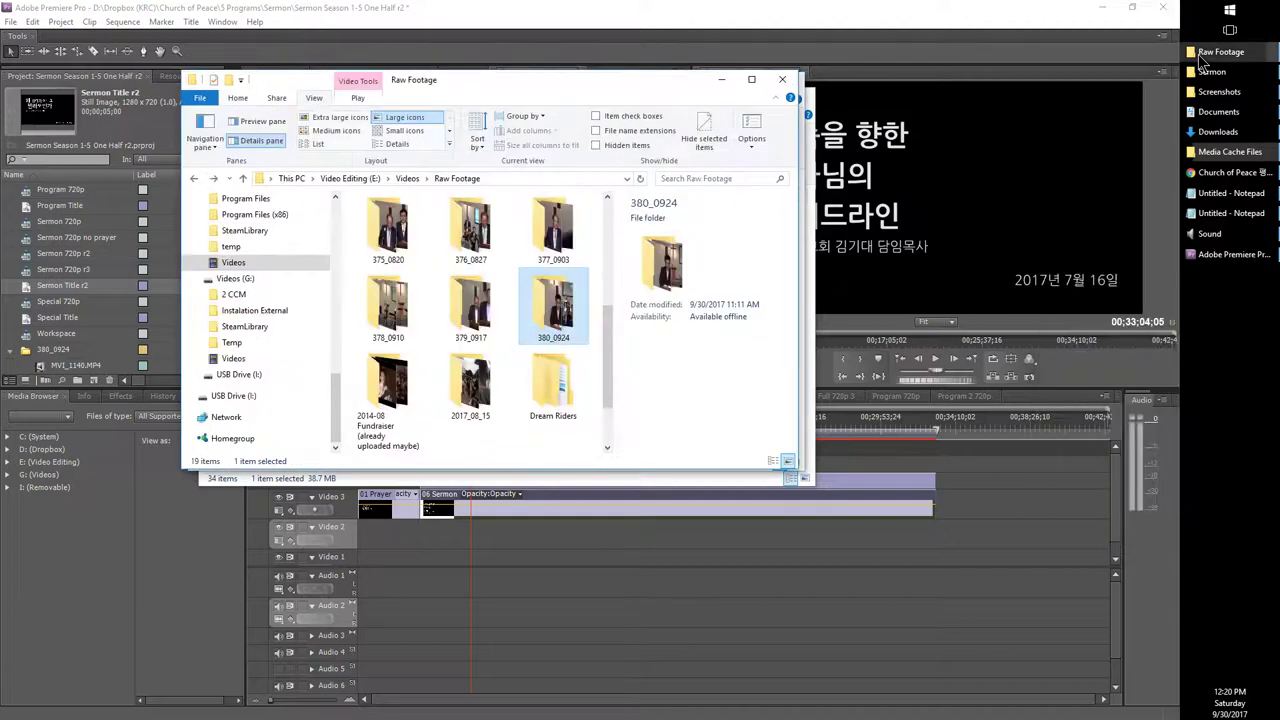
double_click(553, 310)
drag(463, 77, 805, 177)
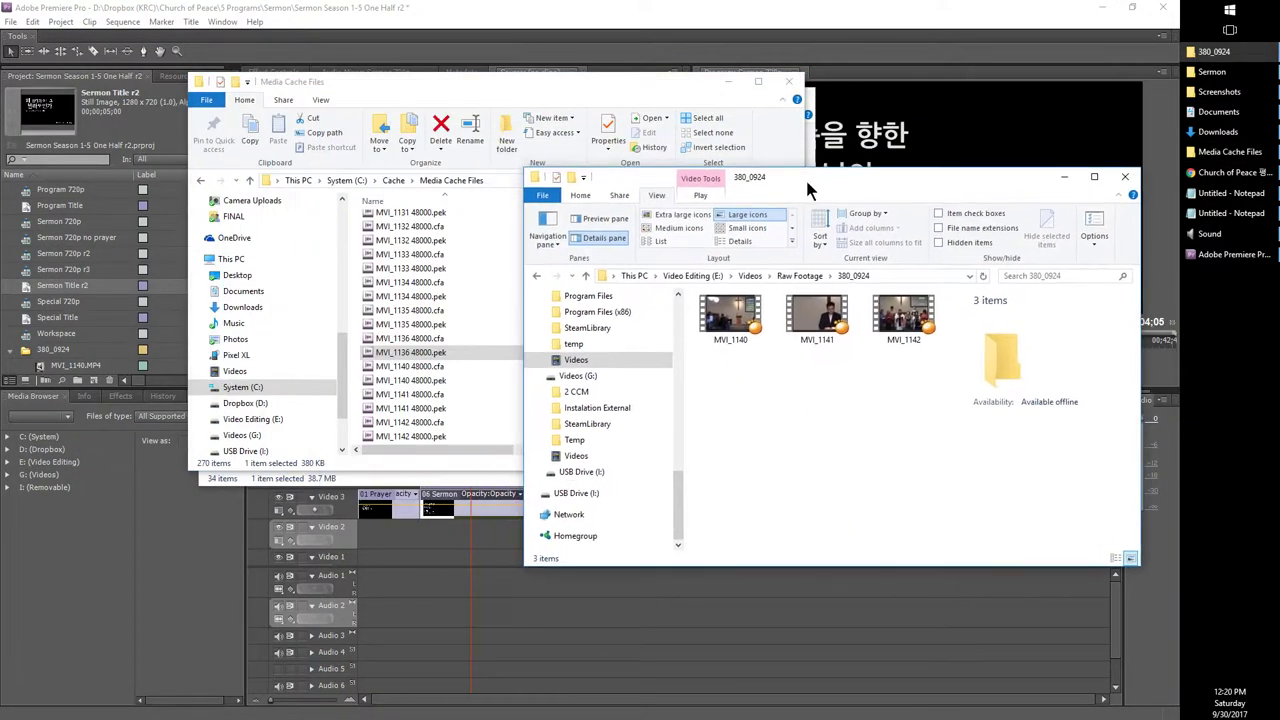
click(432, 390)
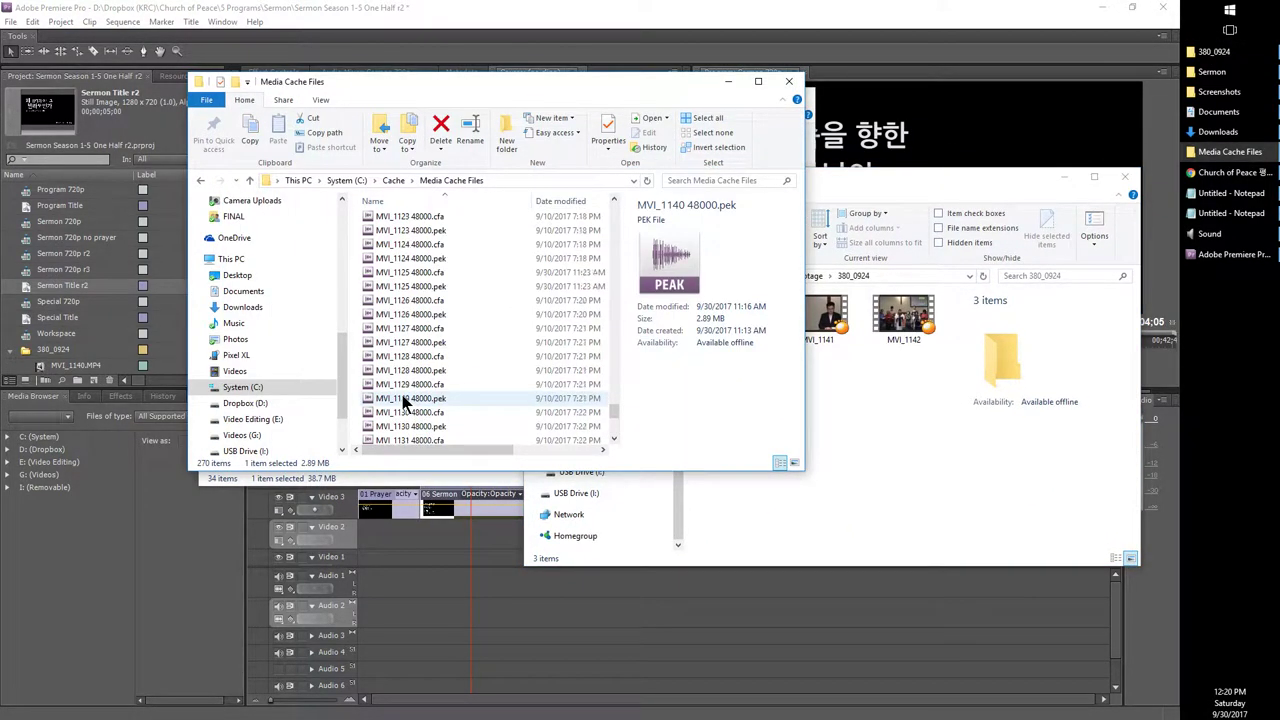
key(Home)
key(End)
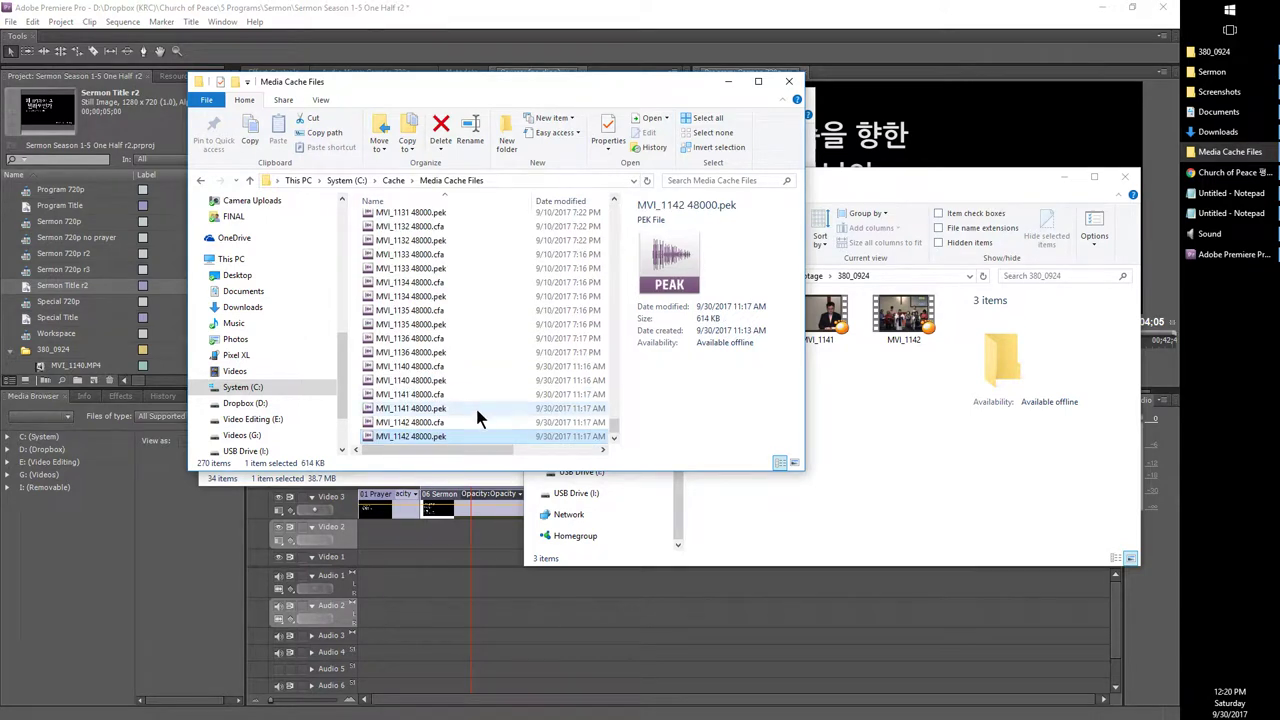
key(Up)
key(Up)
key(Up)
key(Up)
key(Up)
key(shift+Down)
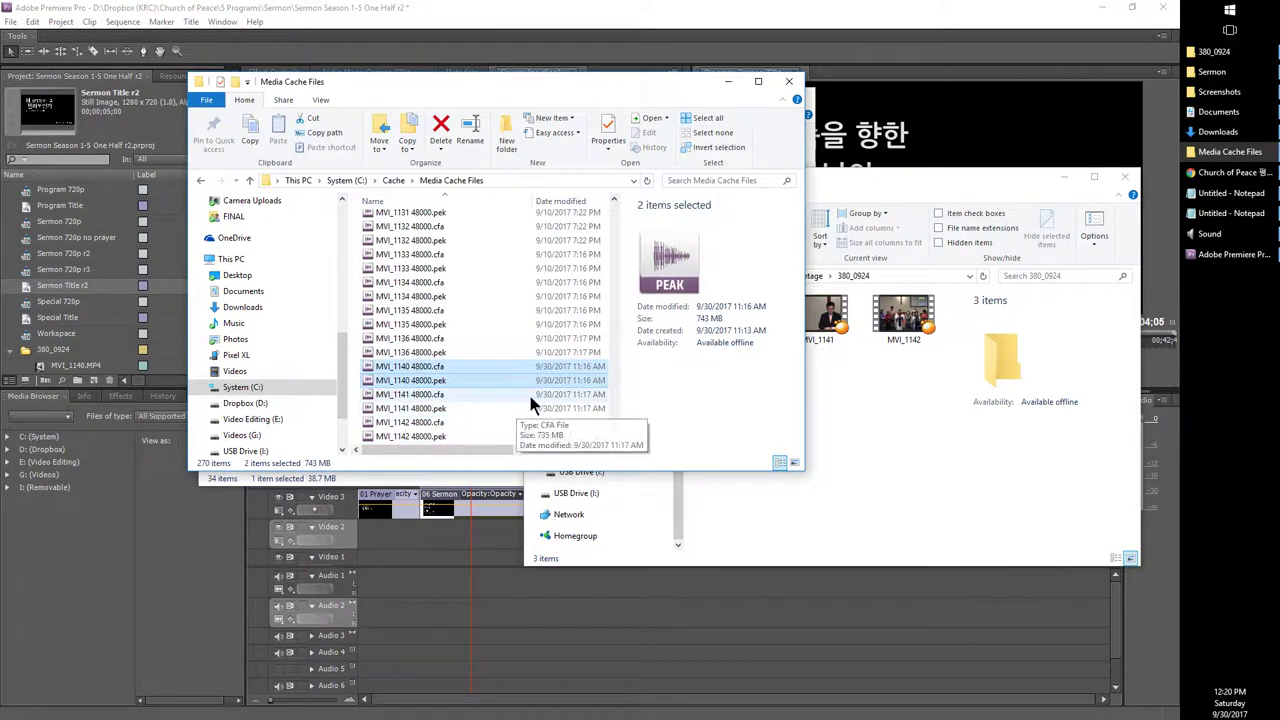
Step: Check the MVI_1140 clip's length and size, then return to Premiere Pro
click(981, 417)
click(714, 341)
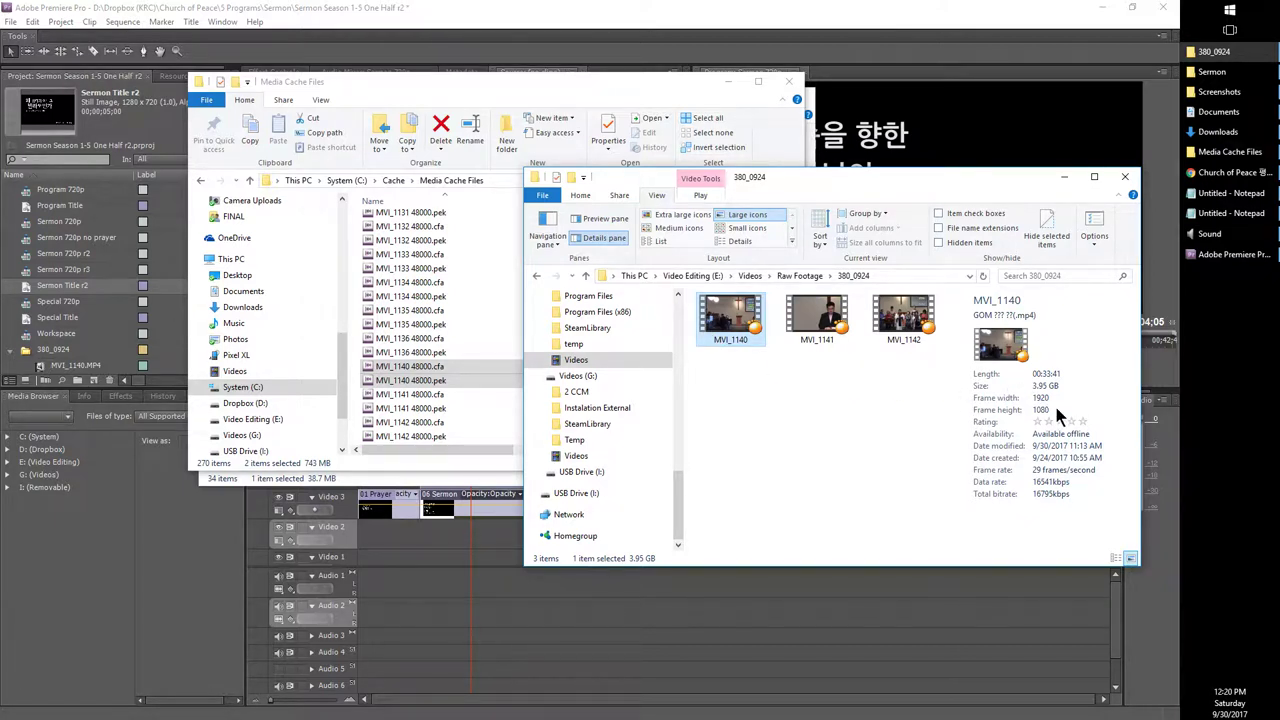
click(374, 80)
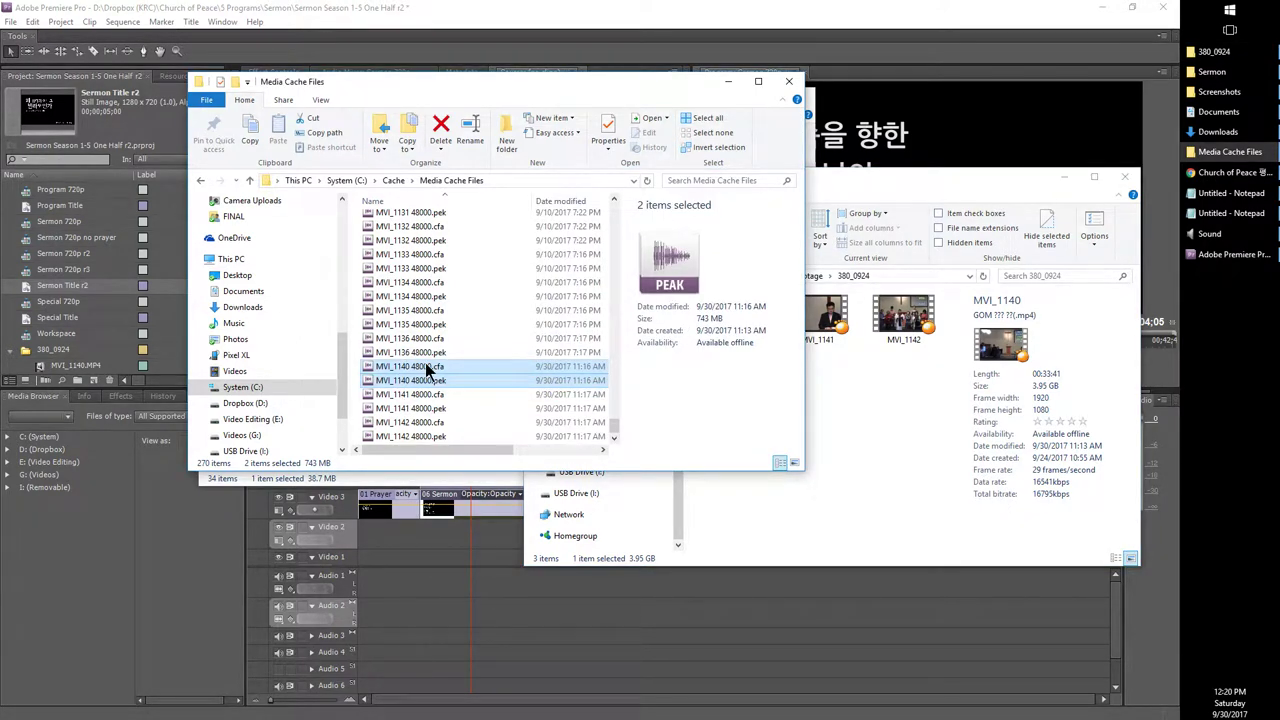
click(497, 9)
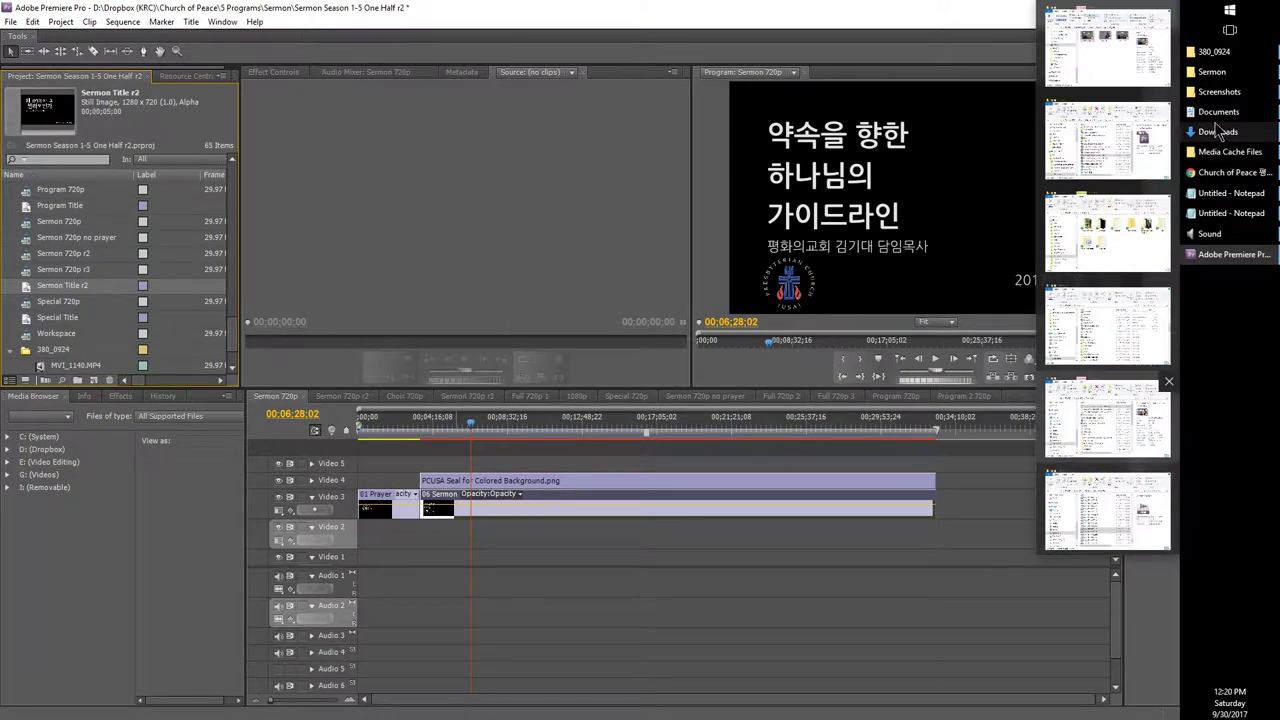
Step: Select the '- 자르기' cutting line in the Notepad checklist, then return to Premiere Pro
scroll(100, 355, down, 1)
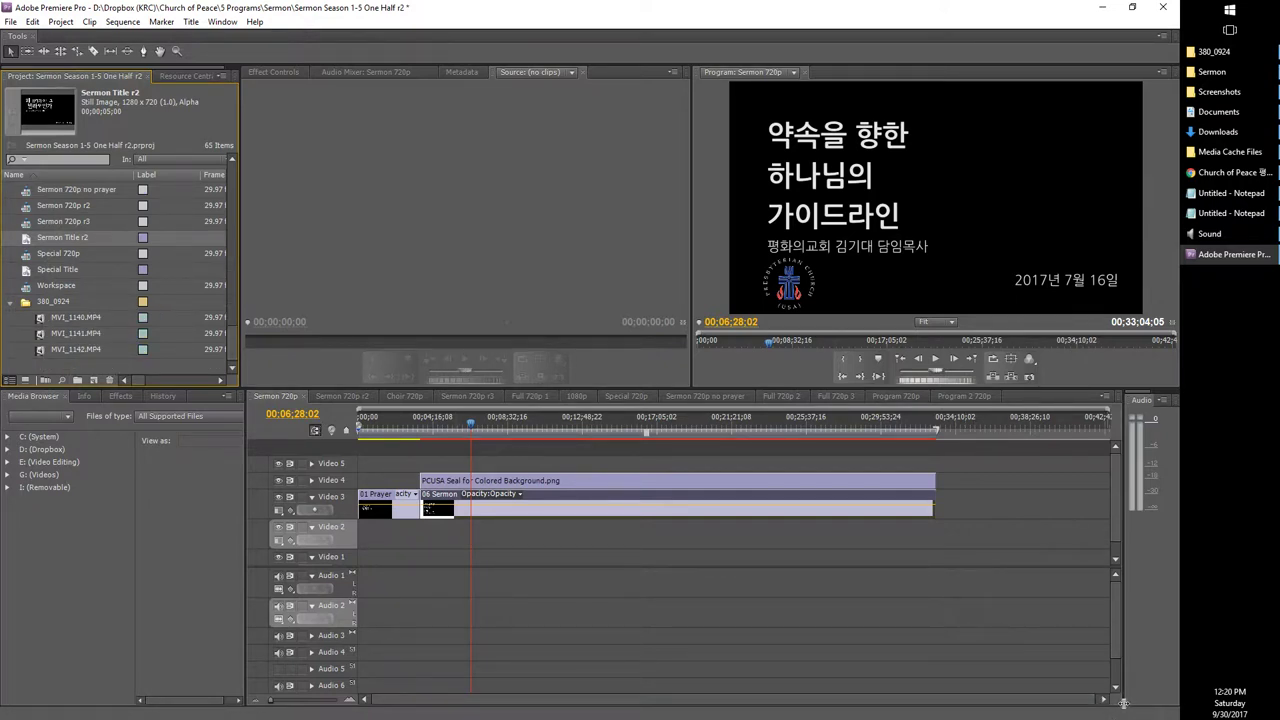
click(40, 320)
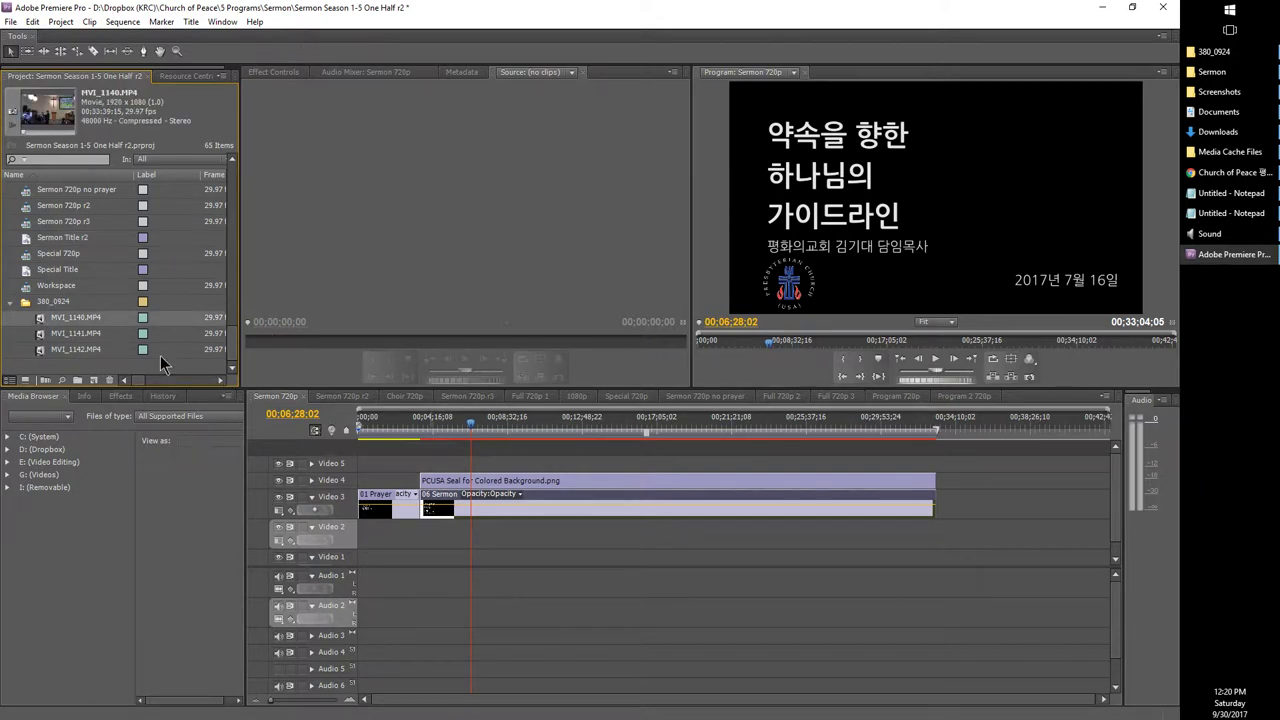
click(1230, 213)
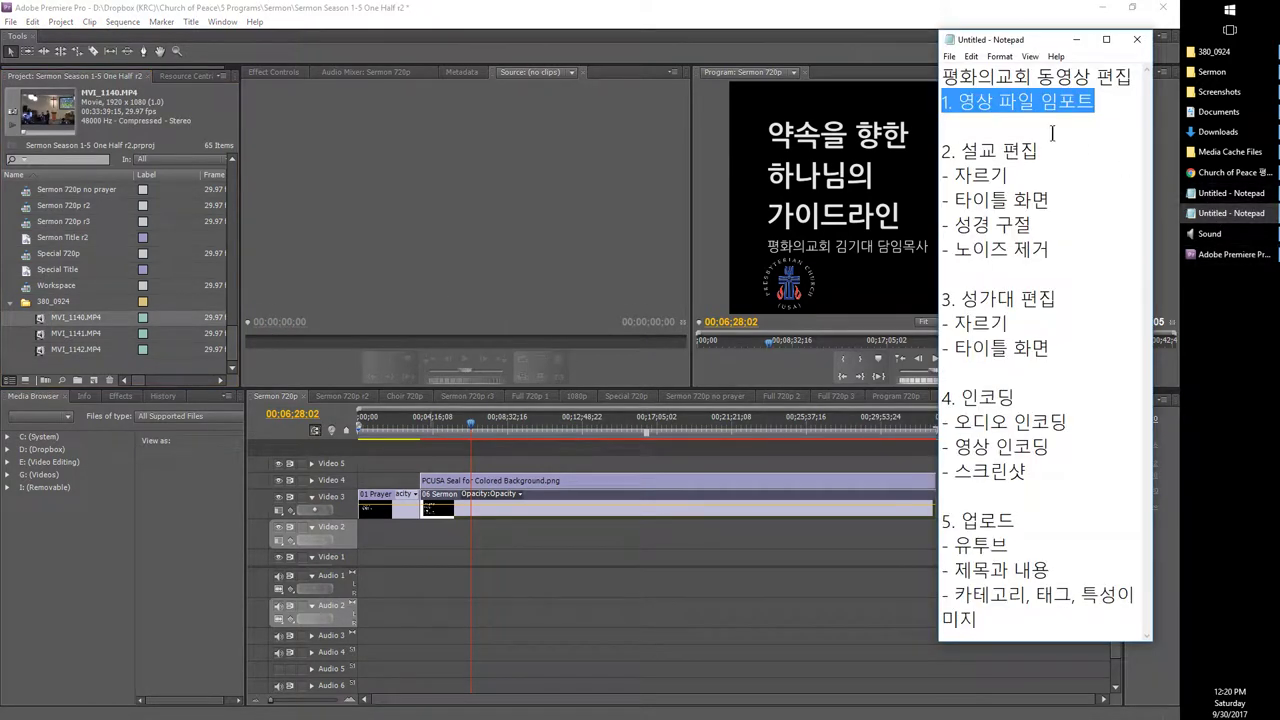
drag(1057, 172, 898, 174)
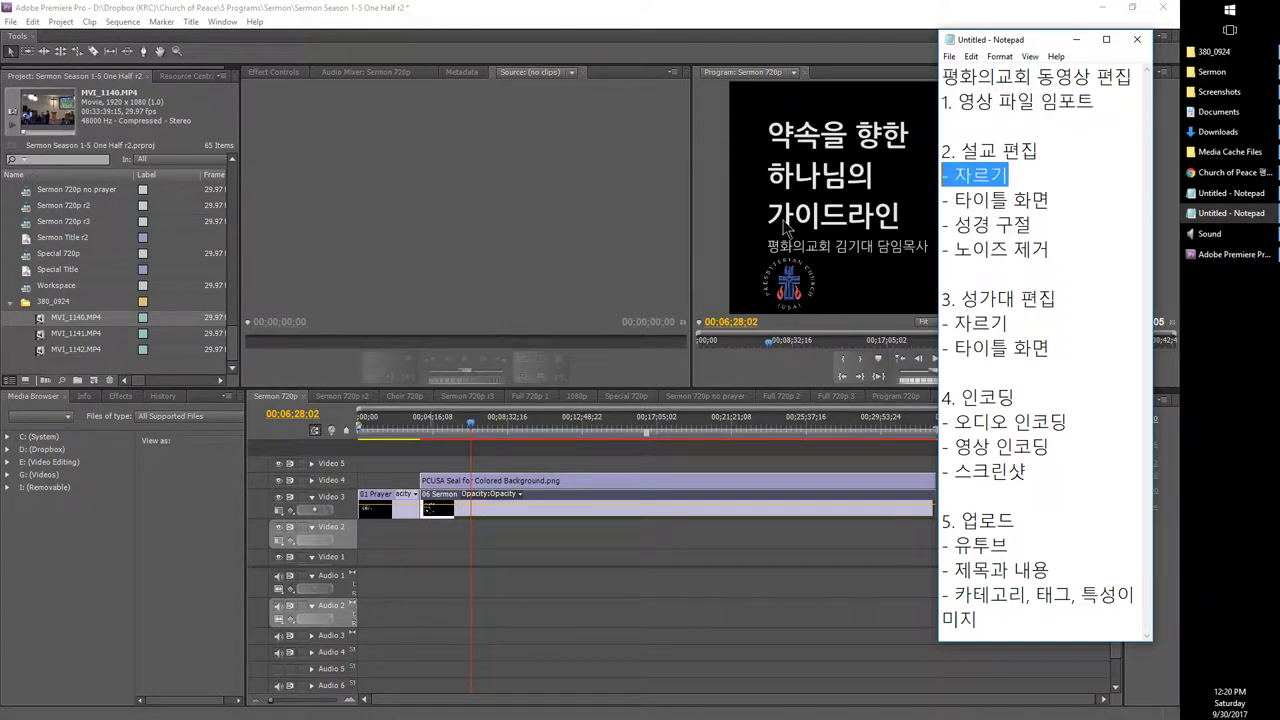
scroll(115, 280, up, 8)
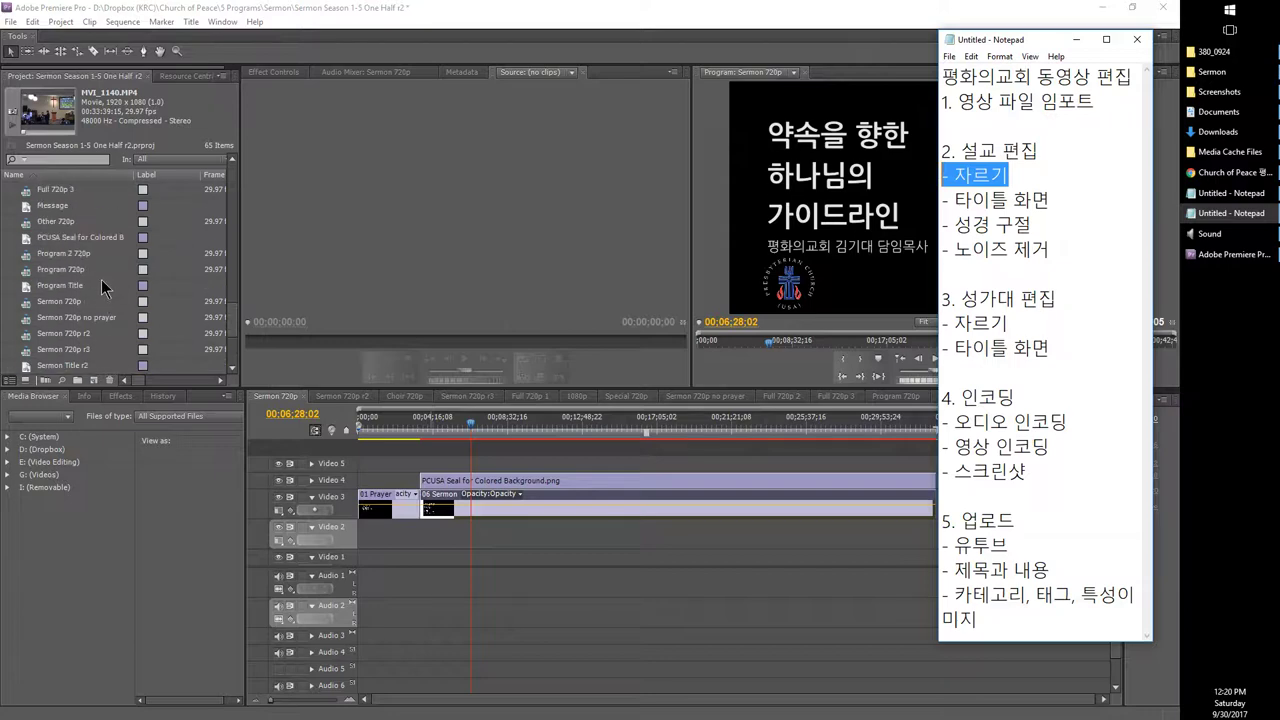
click(340, 396)
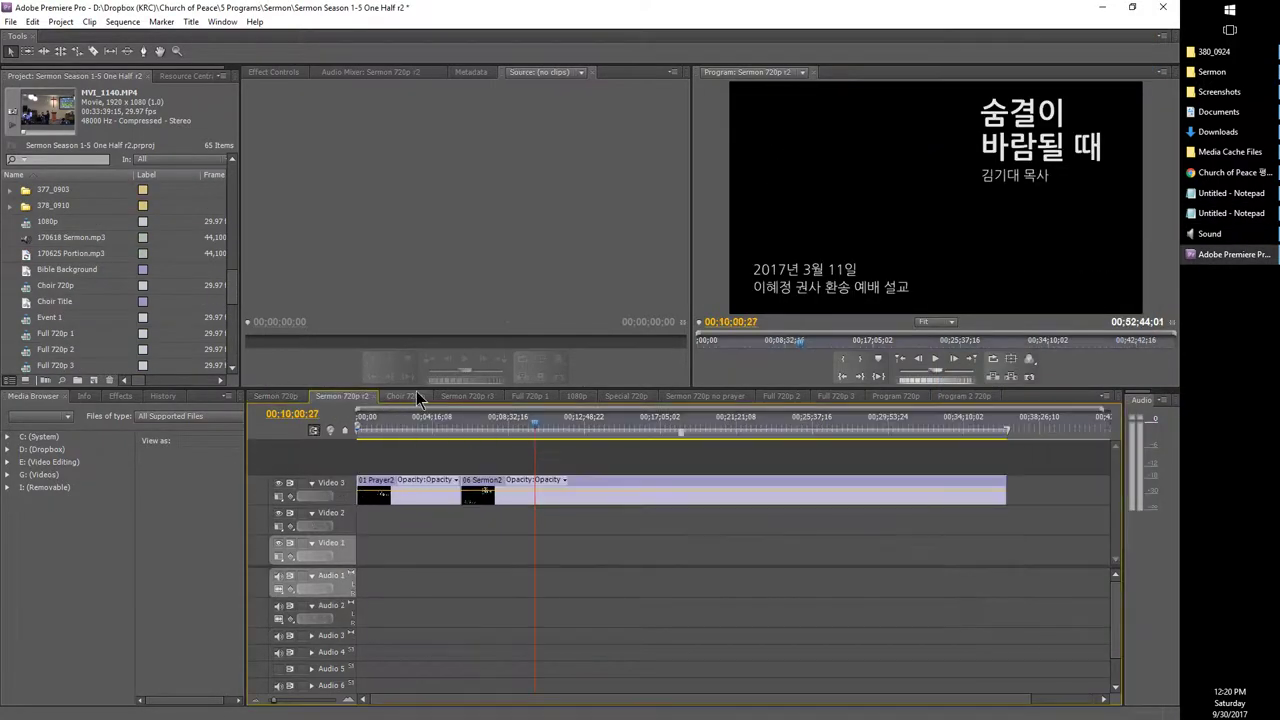
Step: Locate Sermon 720p in the Project panel and double-click it open in the timeline
click(467, 396)
scroll(152, 308, up, 5)
scroll(120, 300, up, 6)
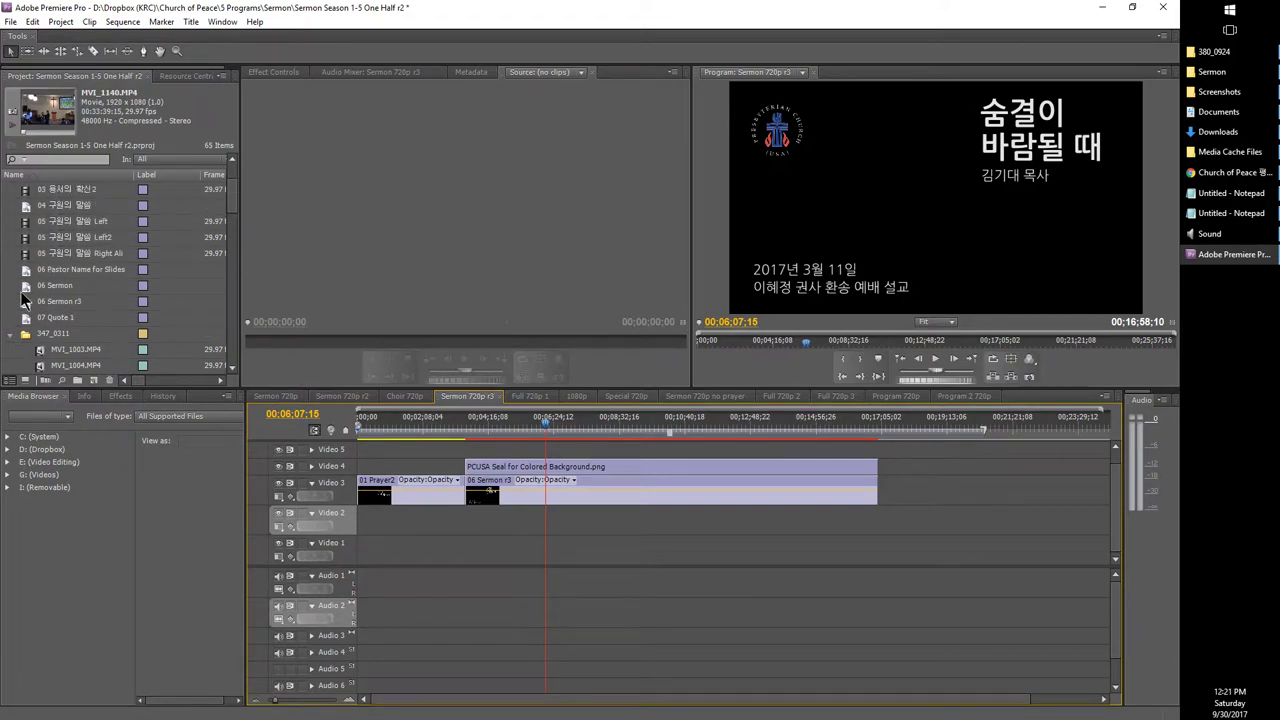
scroll(22, 300, down, 8)
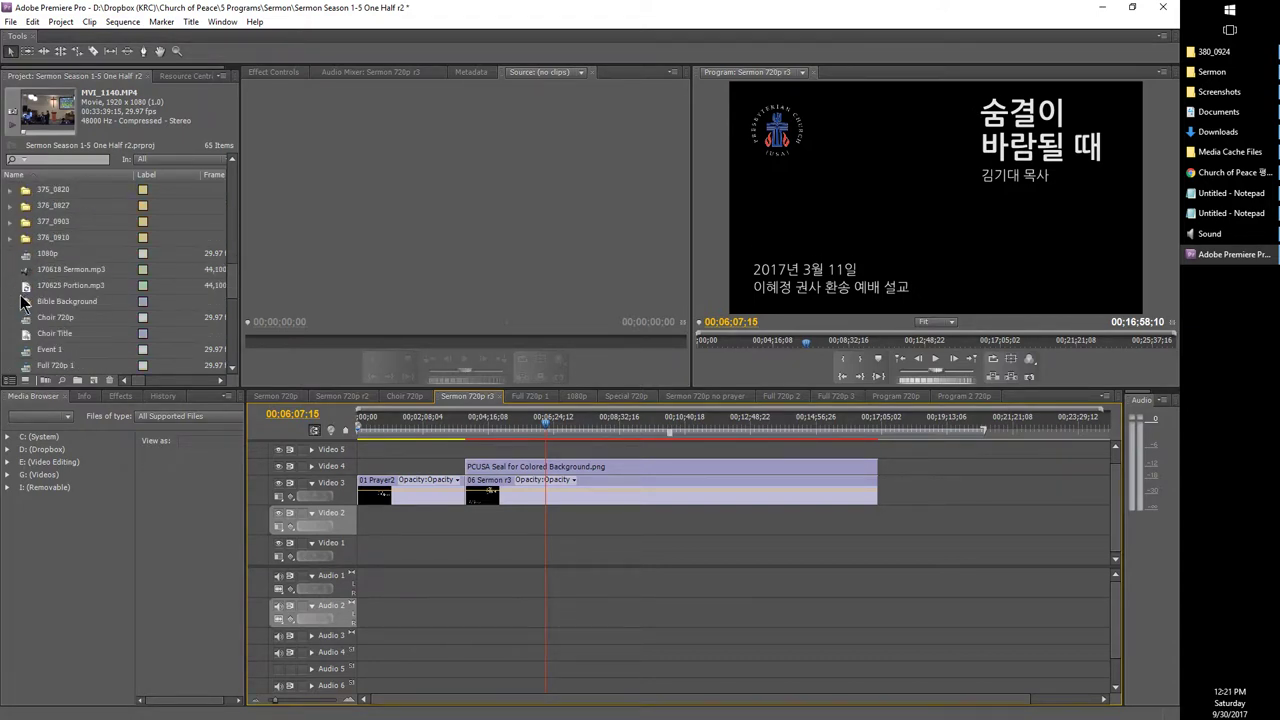
scroll(22, 304, down, 2)
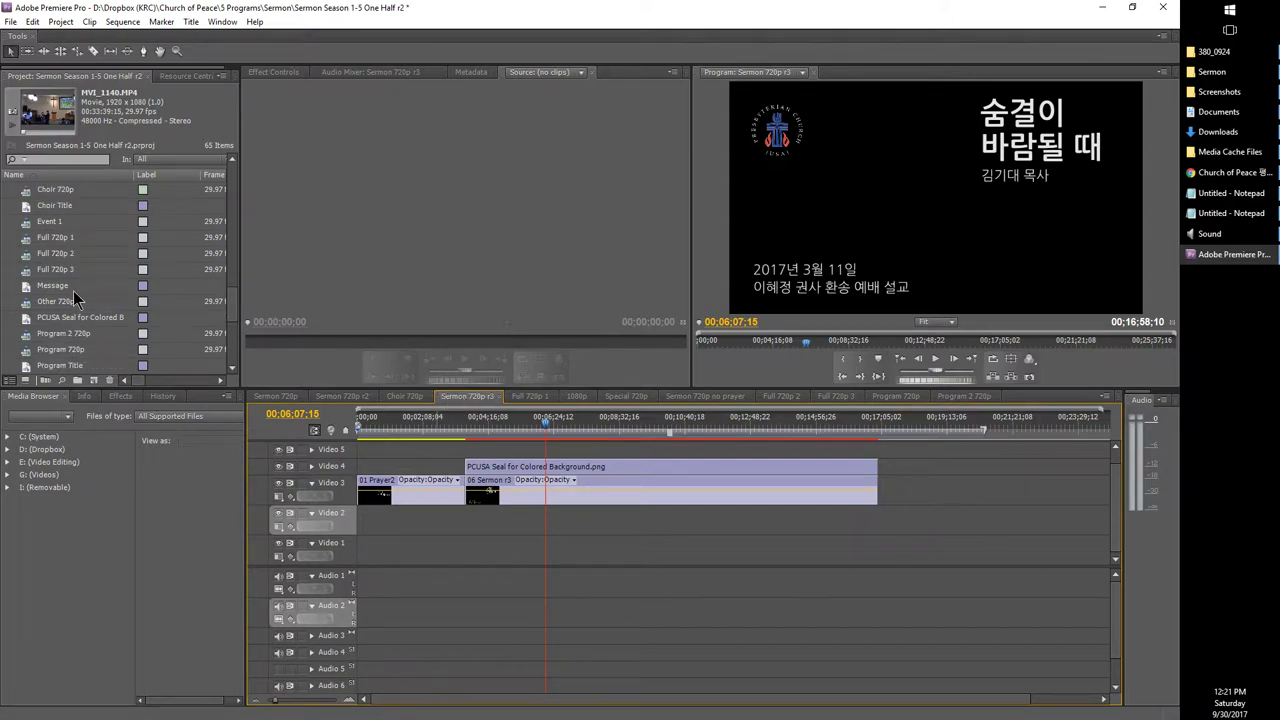
scroll(73, 290, down, 1)
scroll(72, 296, up, 2)
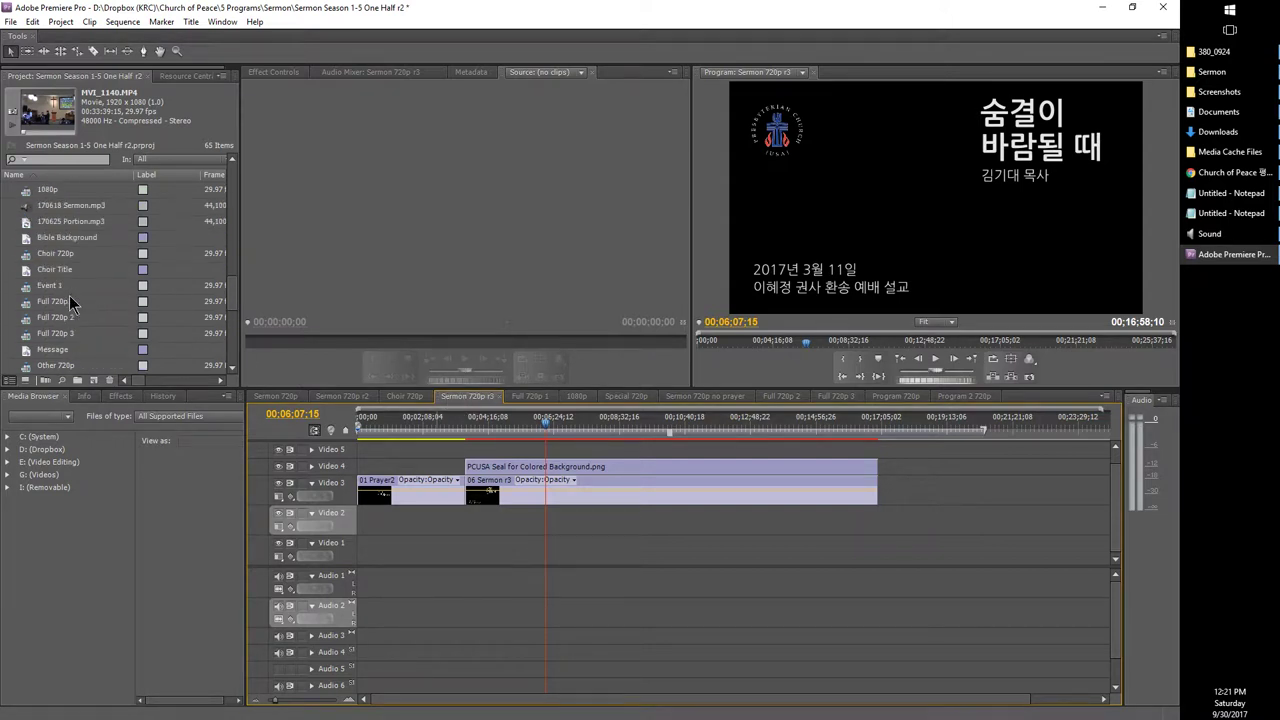
scroll(70, 302, down, 3)
click(19, 323)
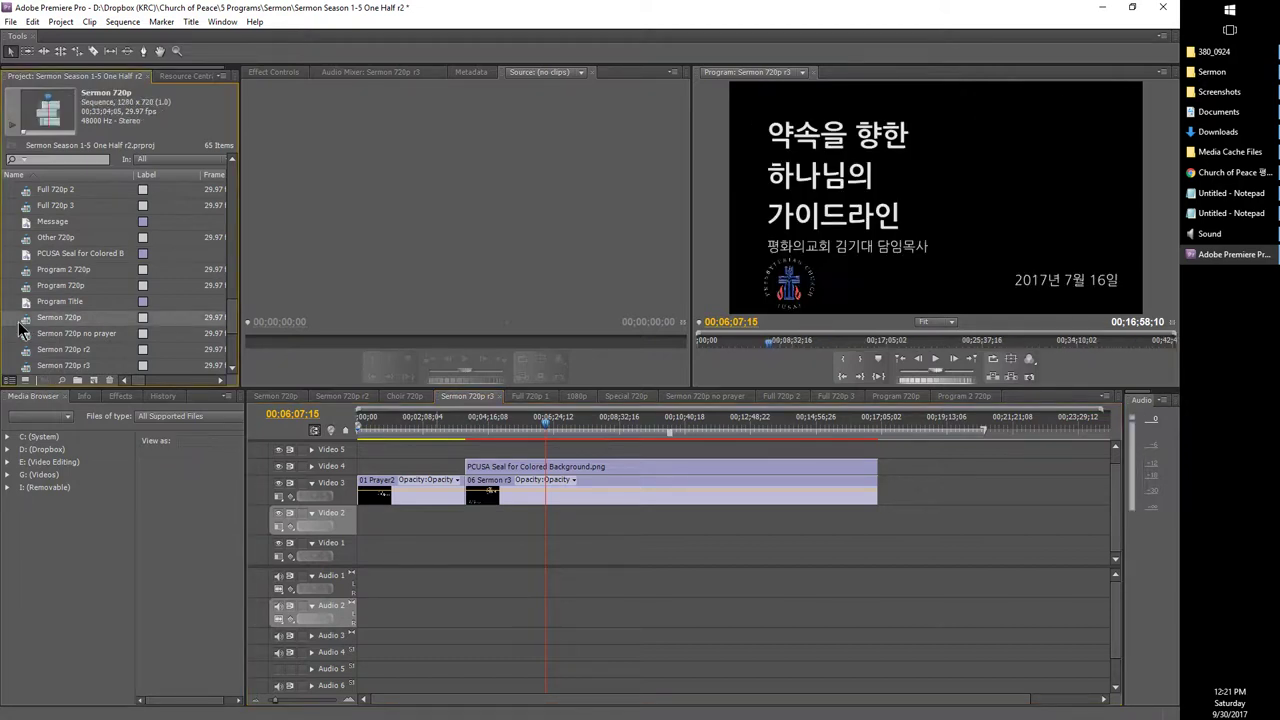
double_click(19, 330)
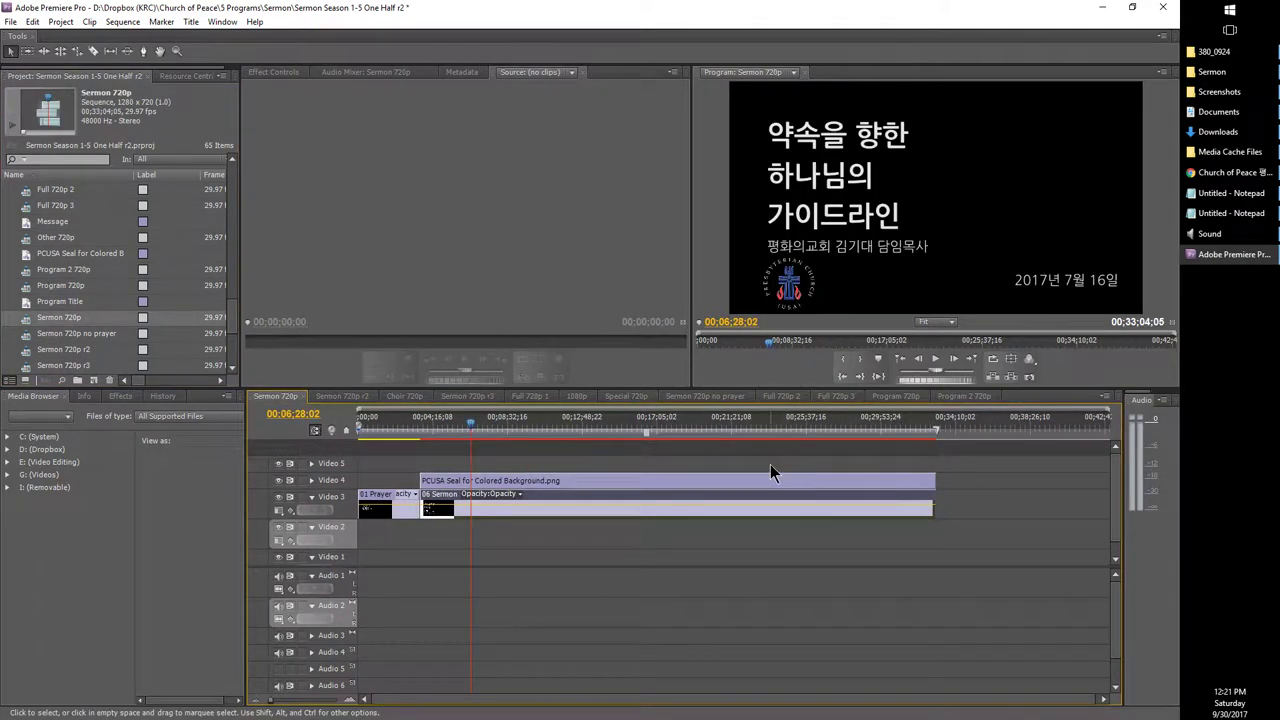
scroll(147, 334, down, 3)
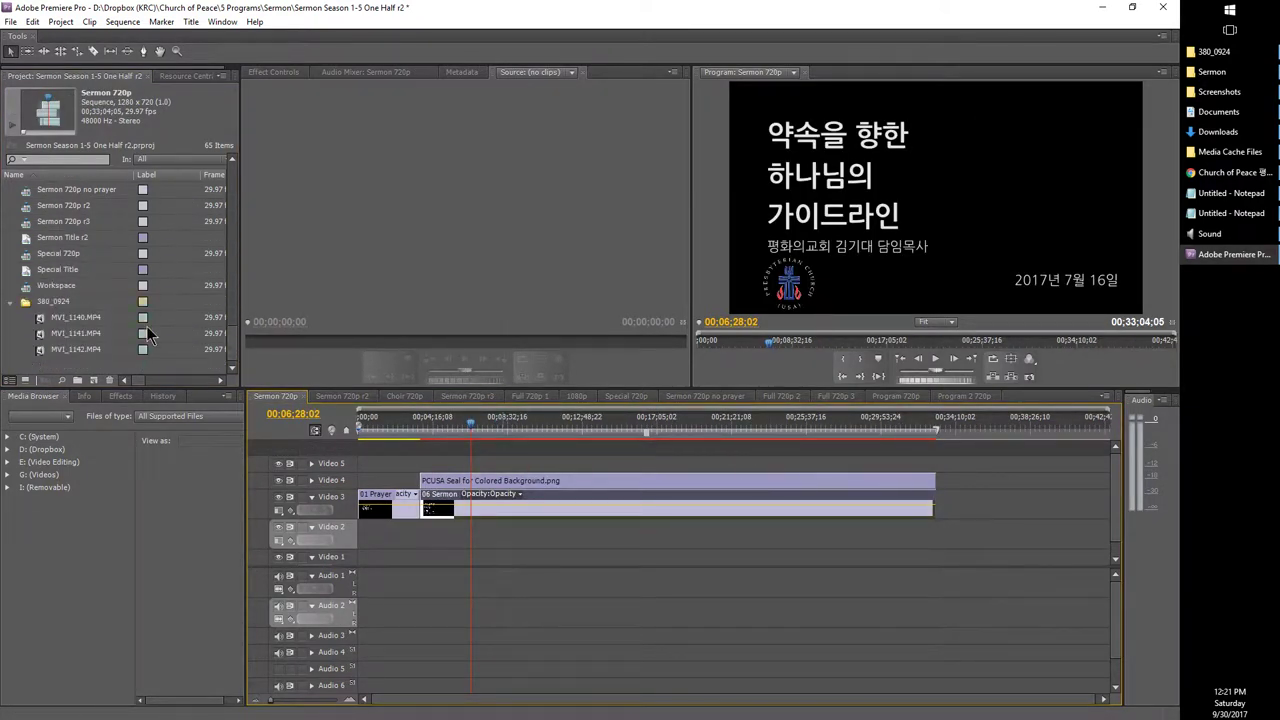
Step: Drag MVI_1140.MP4 onto Video 2 and Audio 2 at the start of the Sermon 720p timeline
click(44, 321)
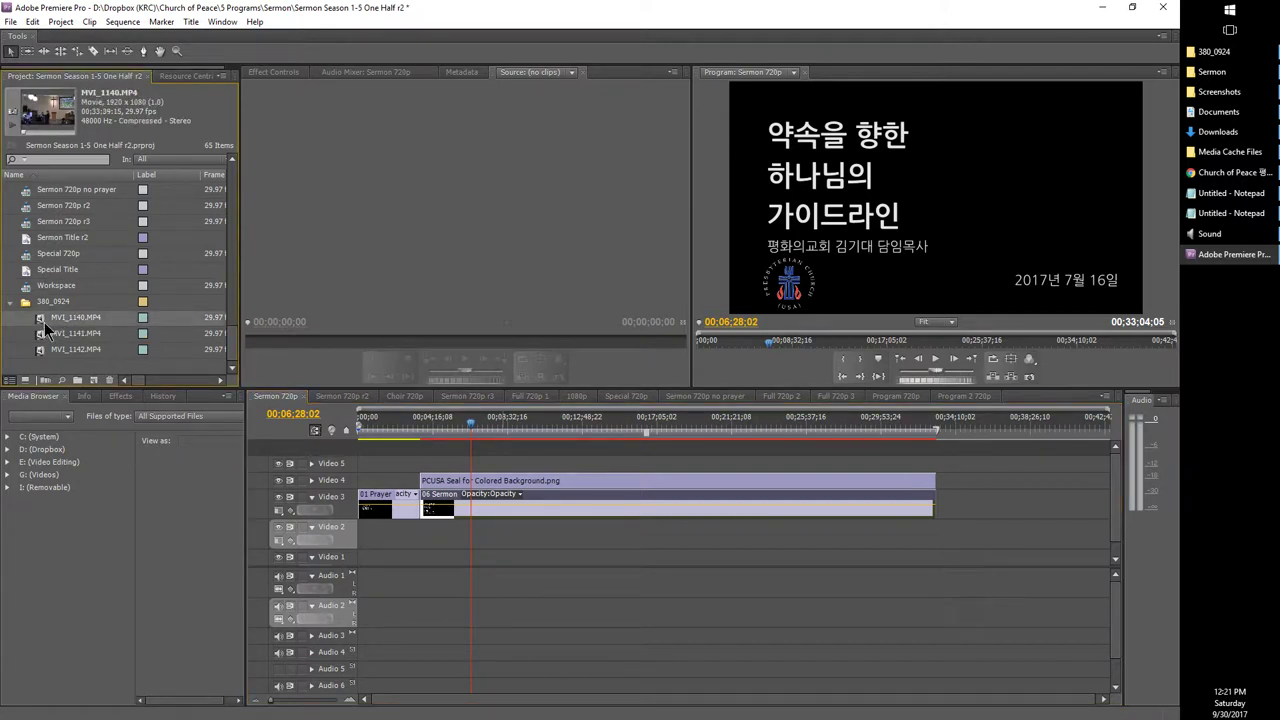
drag(340, 441, 342, 540)
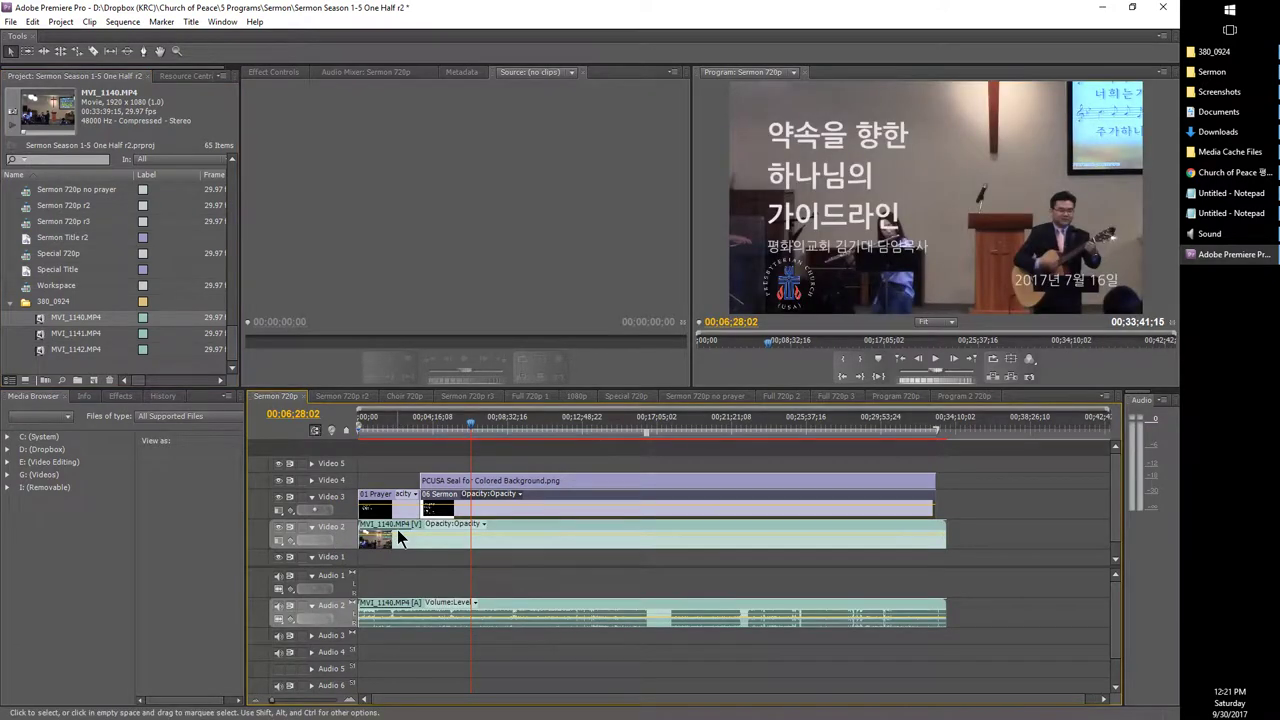
click(397, 530)
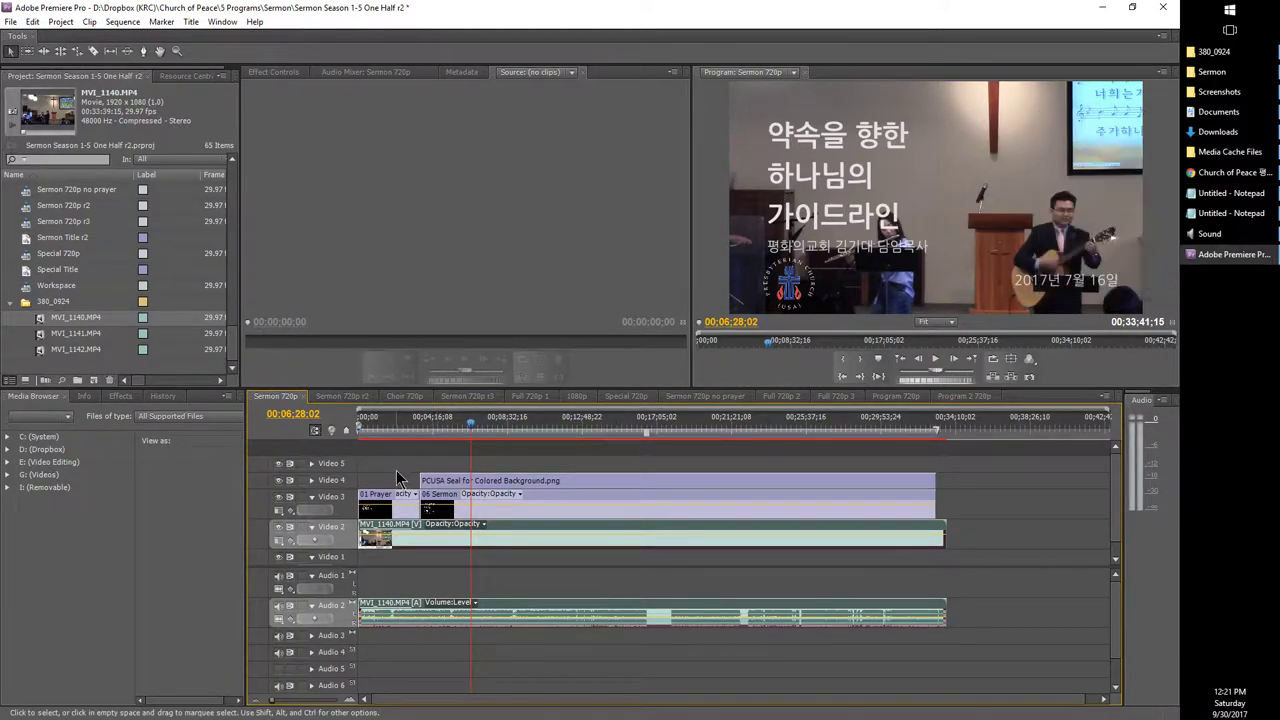
Step: Preview MVI_1140.MP4 from 380_0924 in GOM Player, moved aside in a smaller window
click(1207, 58)
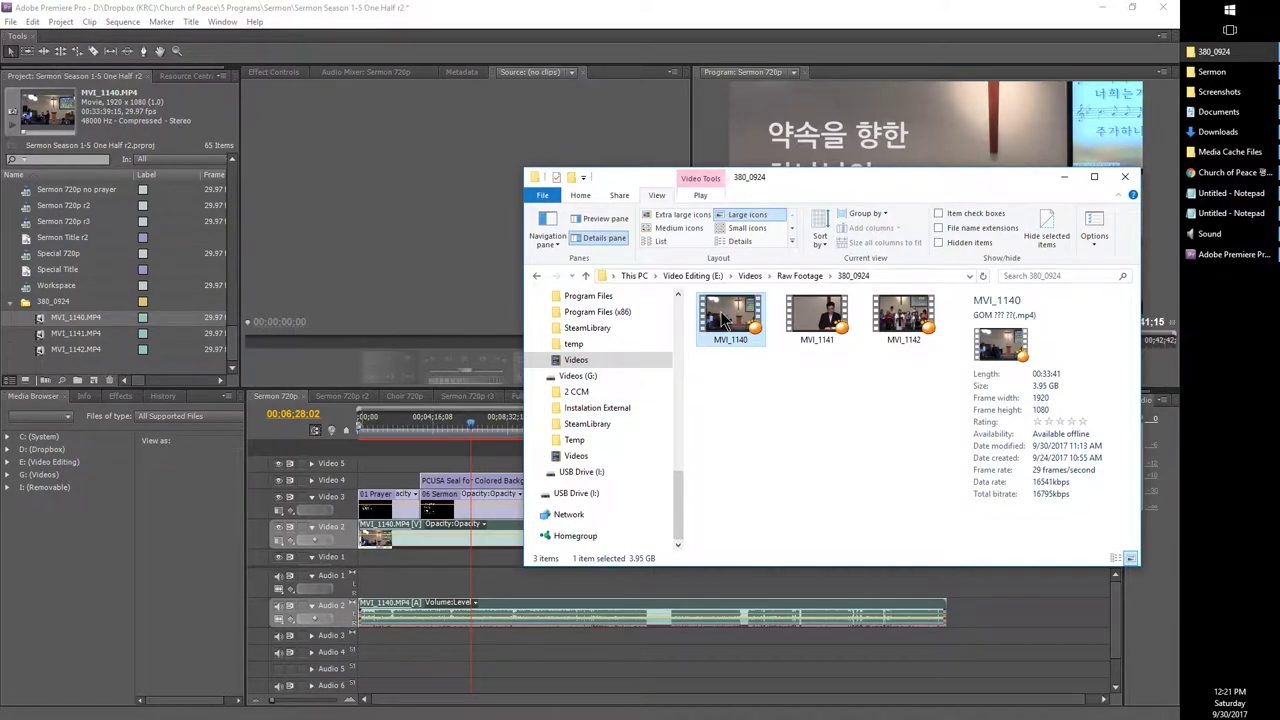
drag(724, 318, 277, 260)
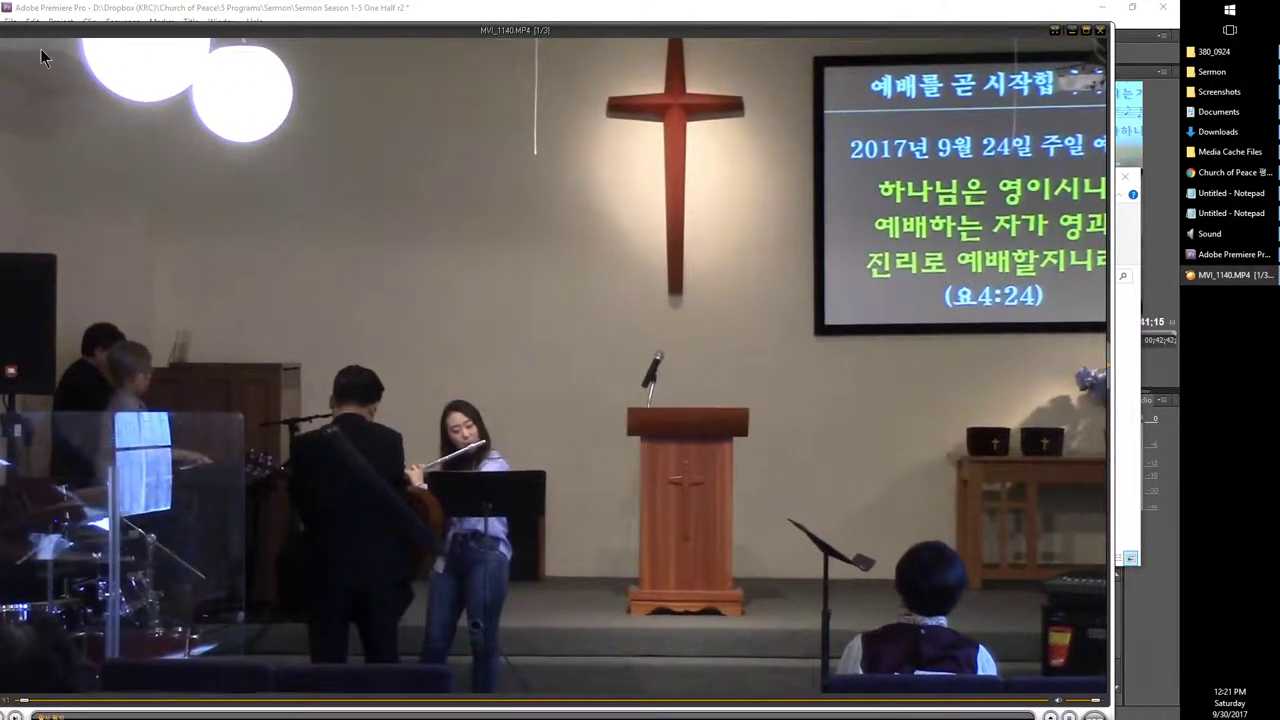
drag(170, 38, 326, 40)
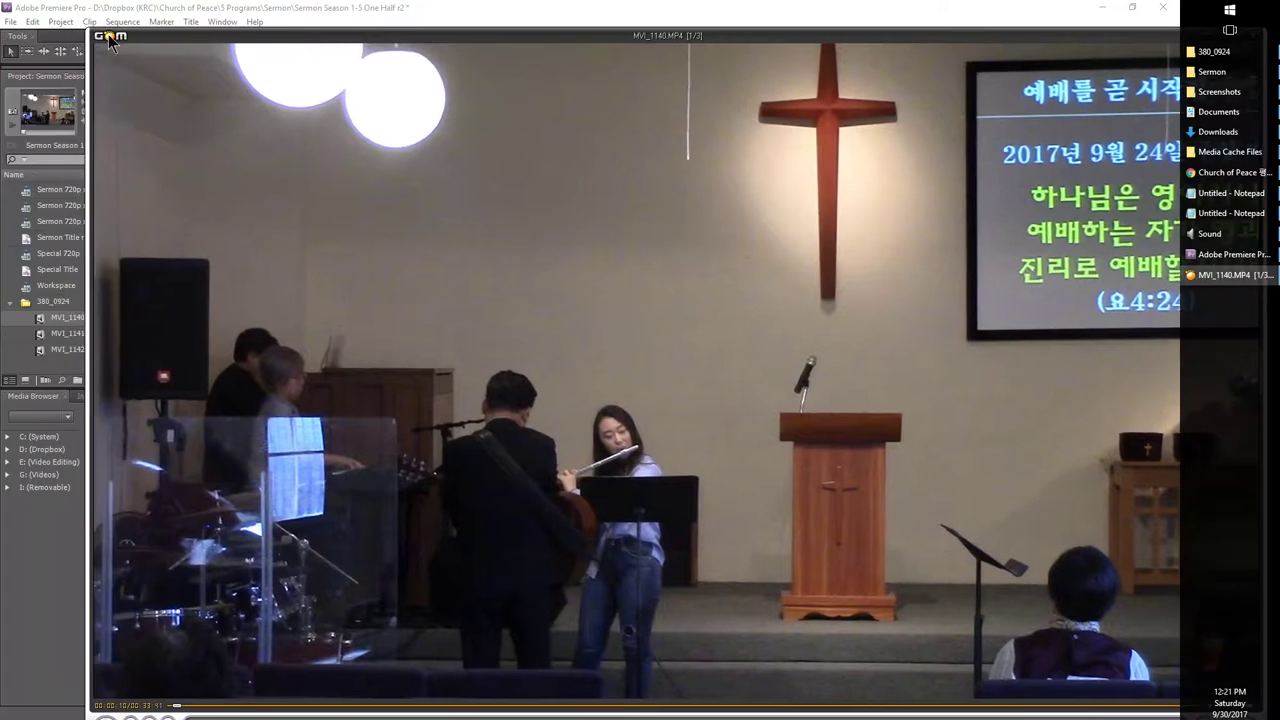
drag(97, 33, 206, 121)
Step: Under 환경 설정 > 재생 > 재생 이동 시간, set seek jumps to 10, 87 and 2 seconds
right_click(308, 201)
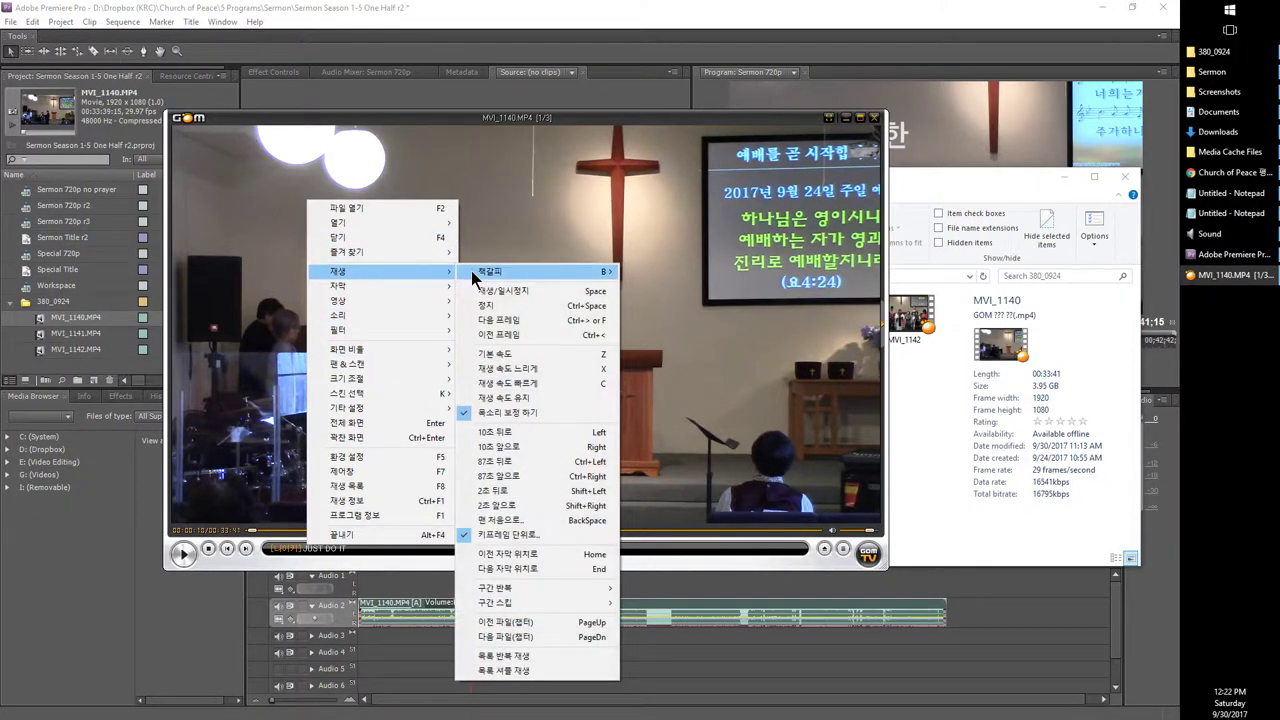
click(366, 455)
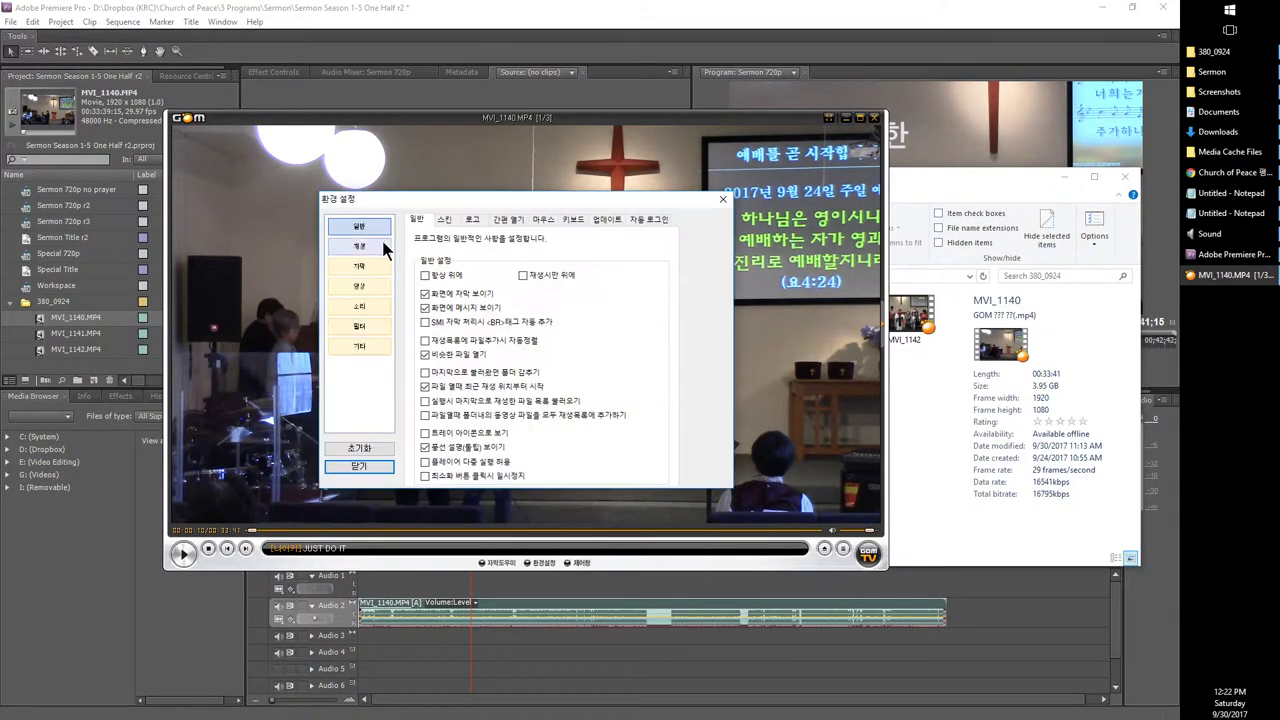
click(384, 254)
click(488, 218)
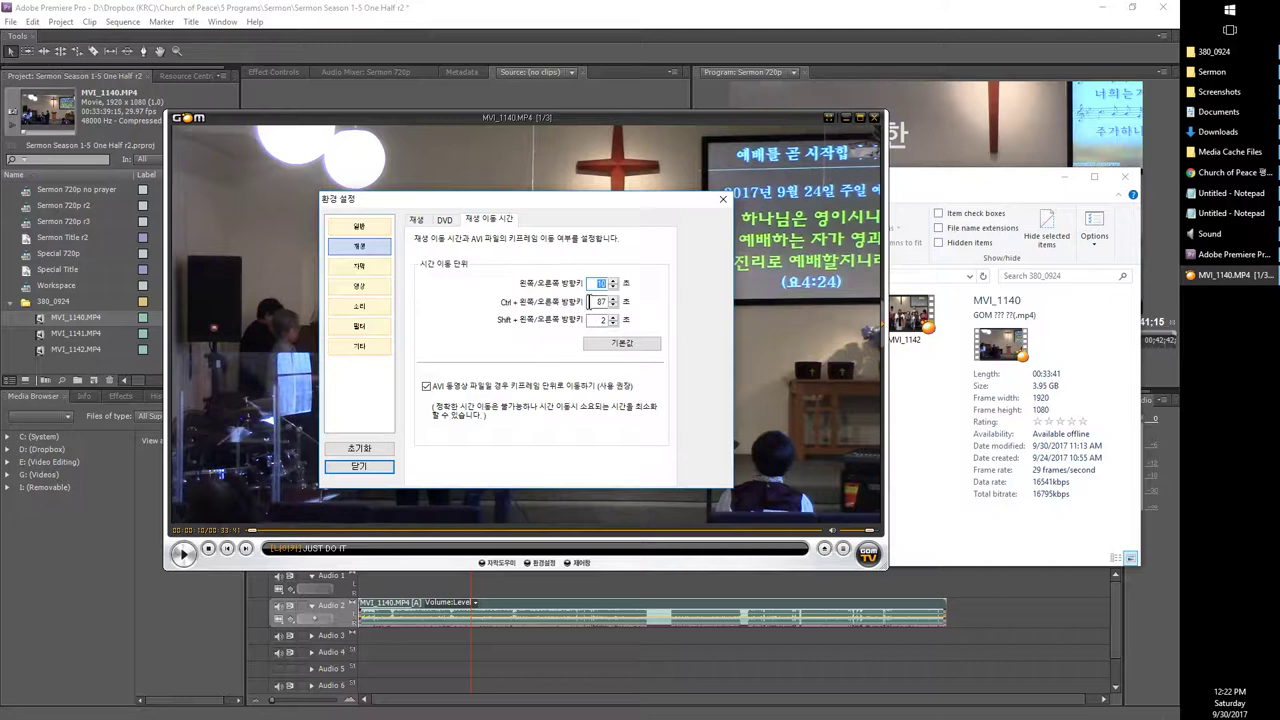
double_click(597, 301)
double_click(600, 320)
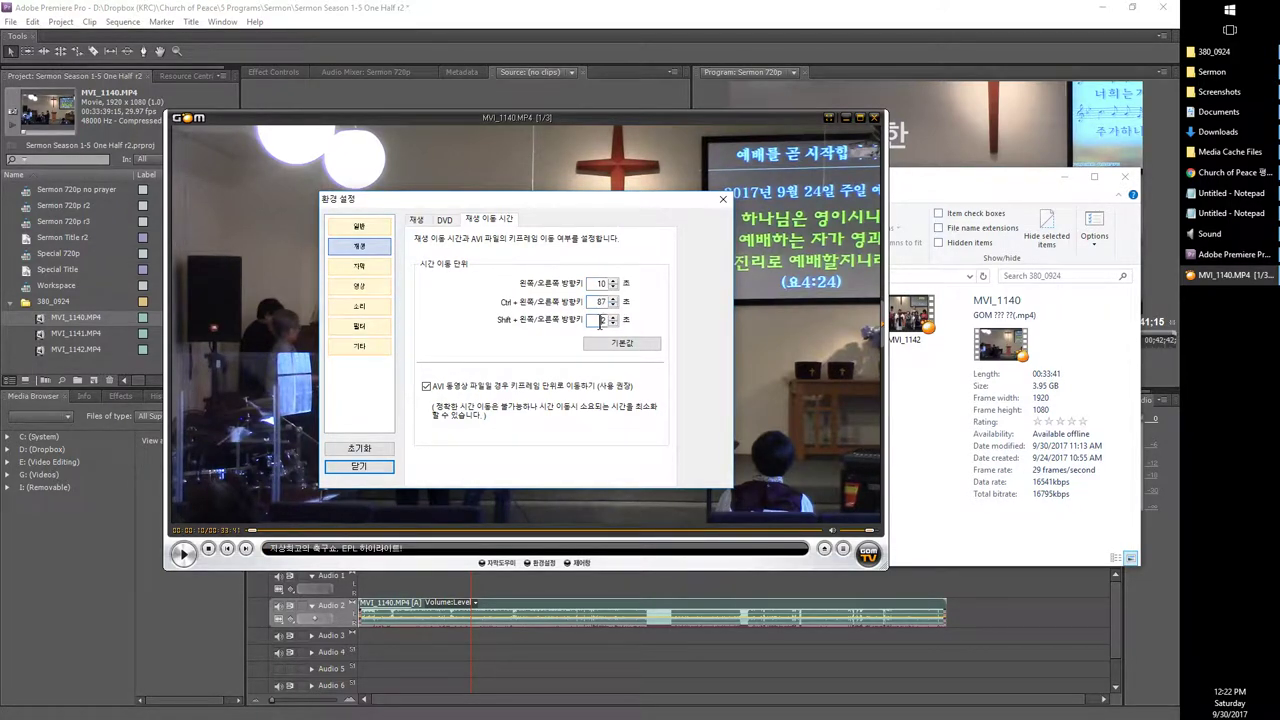
click(603, 320)
click(355, 467)
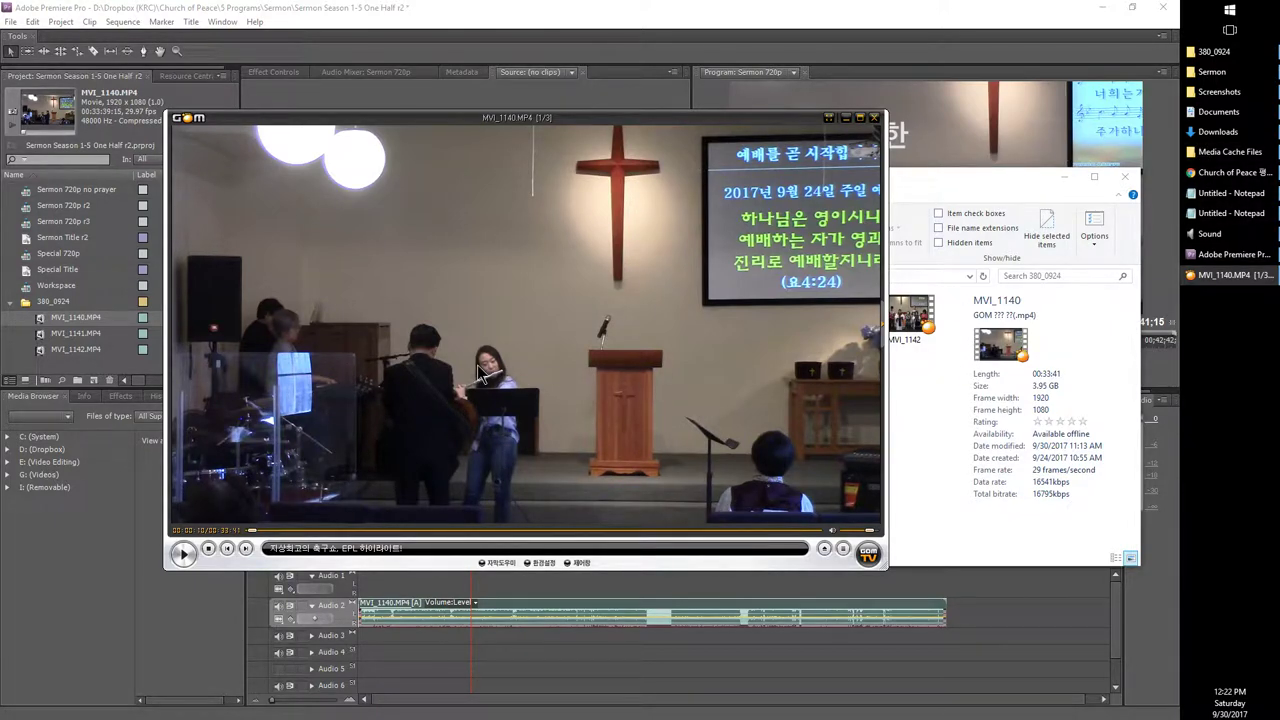
Step: Skip MVI_1140 ahead in 10- and 87-second jumps, briefly checking the church website window
key(Right)
key(Right)
key(Right)
key(Right)
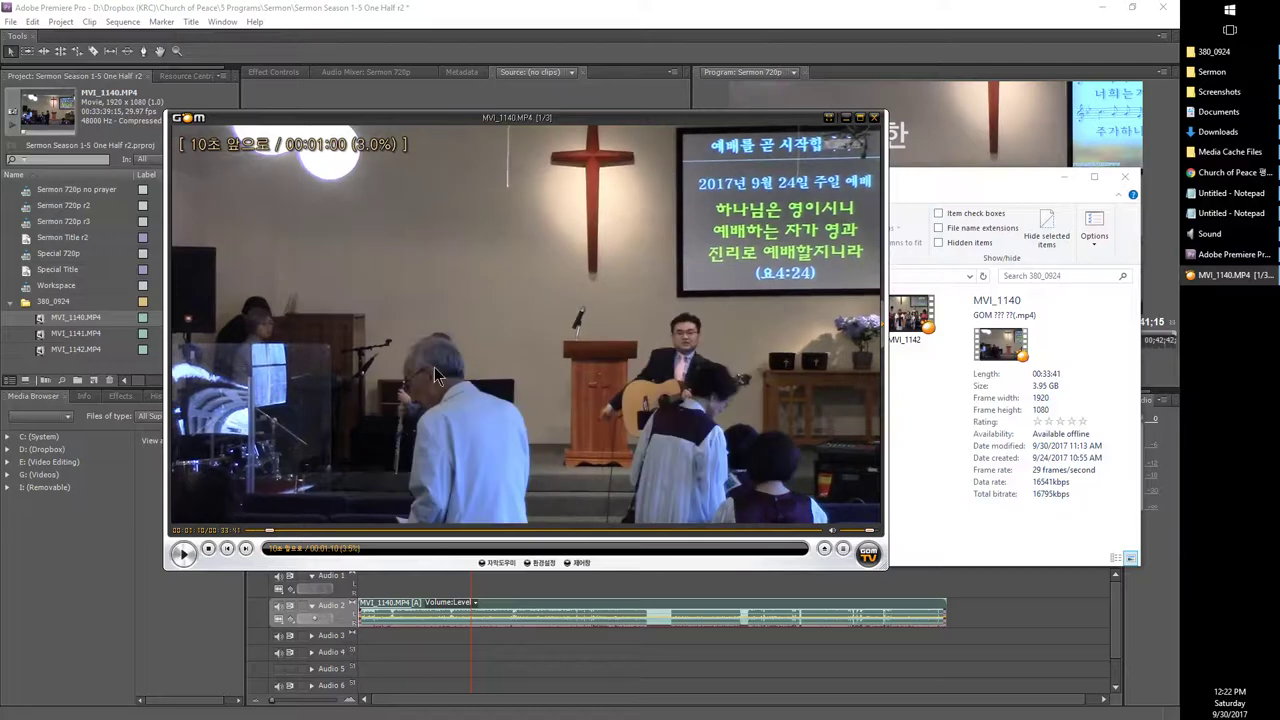
key(Right)
key(Right)
key(Right)
key(Right)
key(Right)
key(Right)
key(Right)
key(Right)
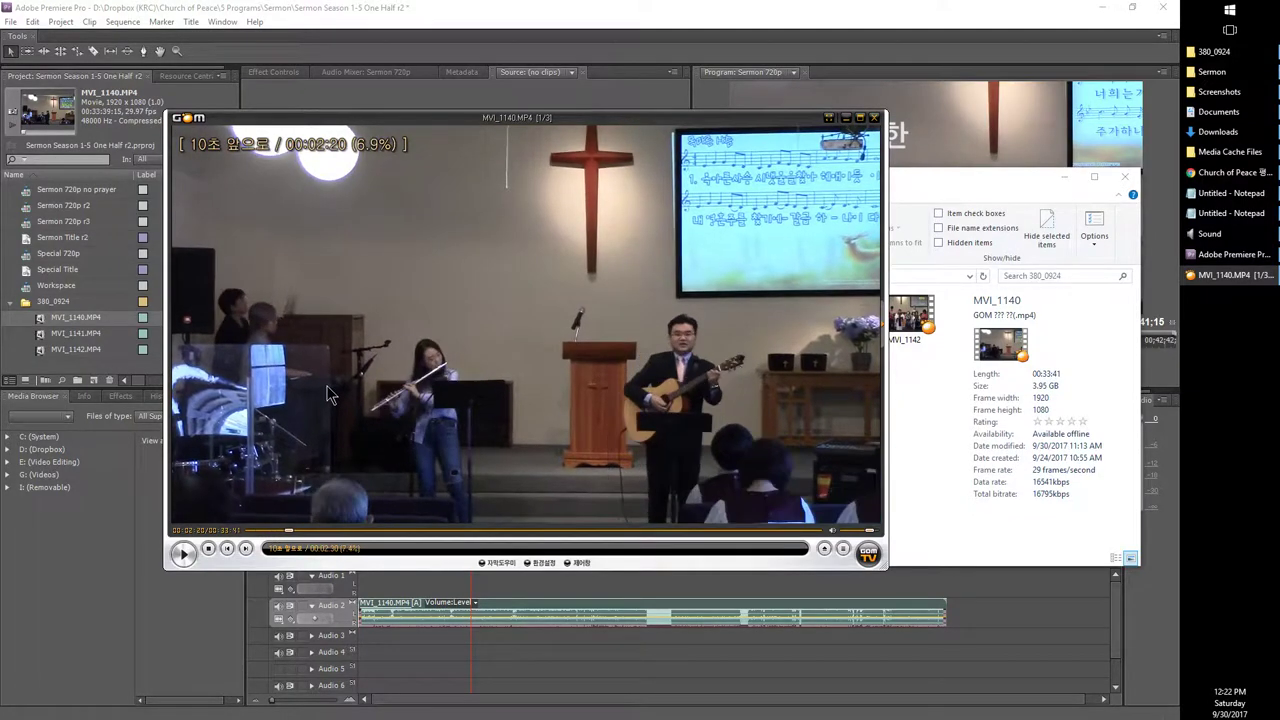
key(Right)
key(Right)
key(Right)
key(Right)
key(Right)
key(Right)
key(Right)
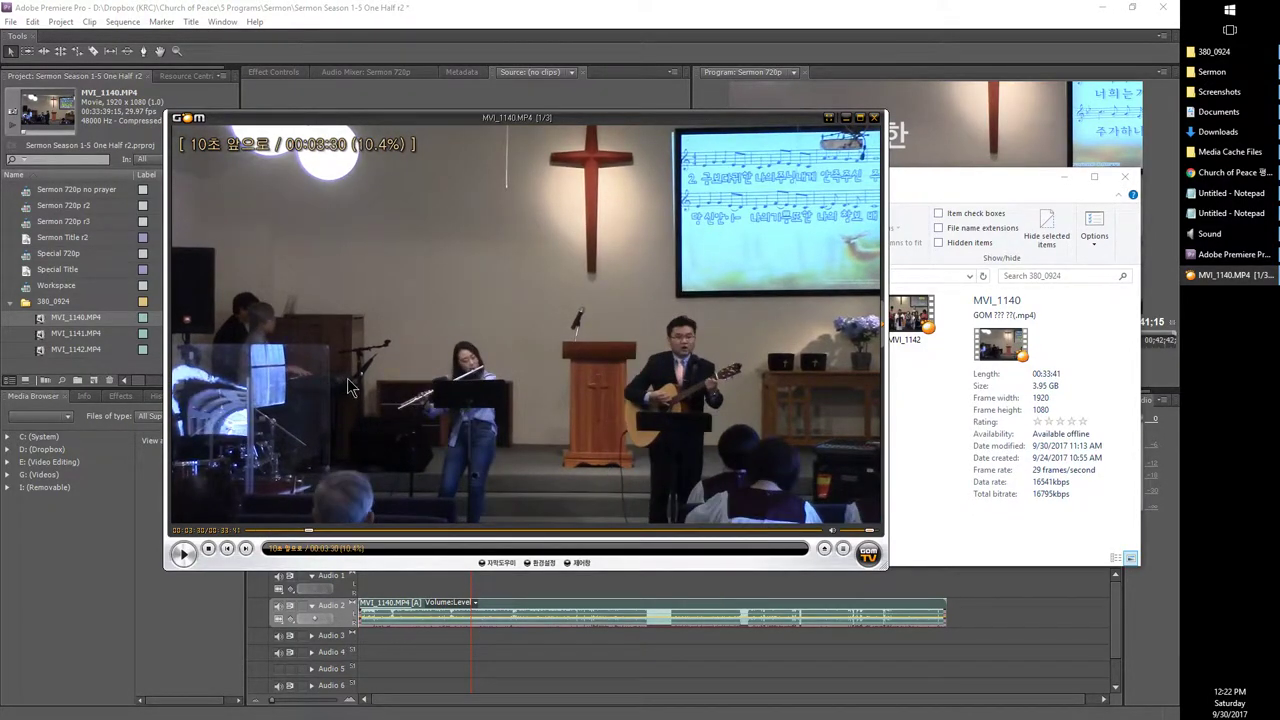
key(Right)
key(Right)
key(Right)
key(Right)
key(Right)
key(Right)
key(Right)
key(Right)
key(Right)
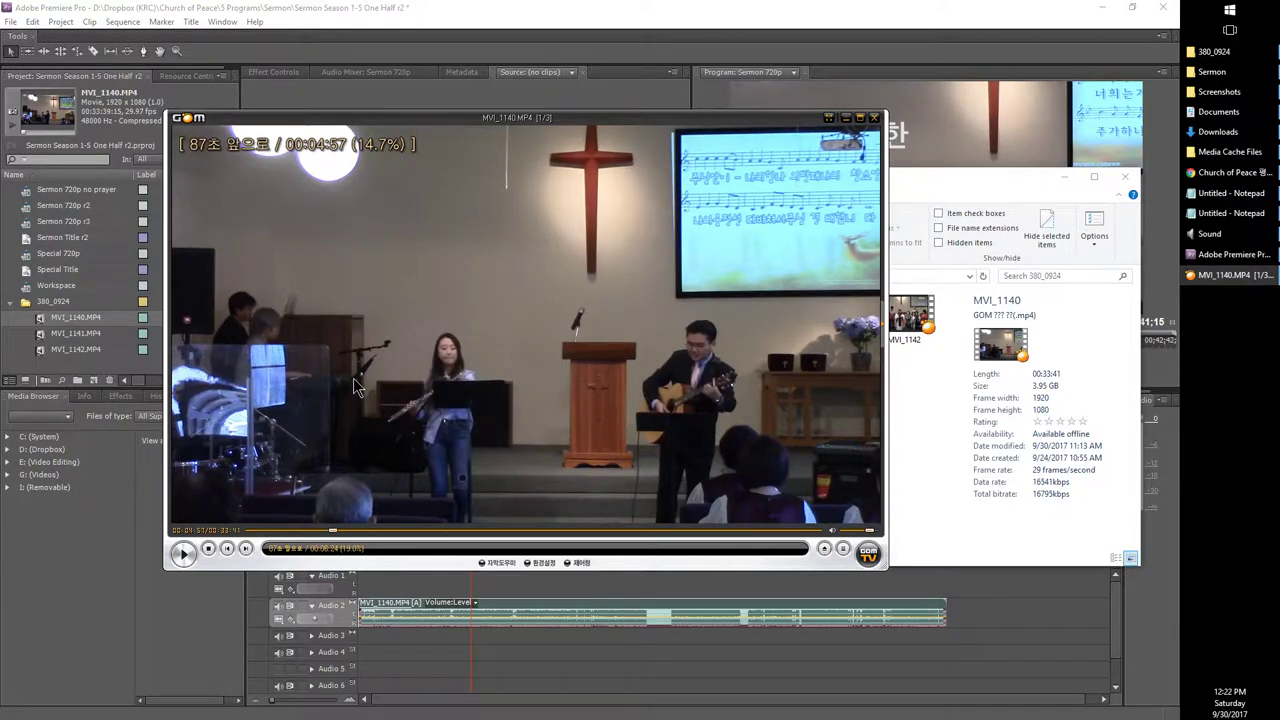
key(Right)
key(Right)
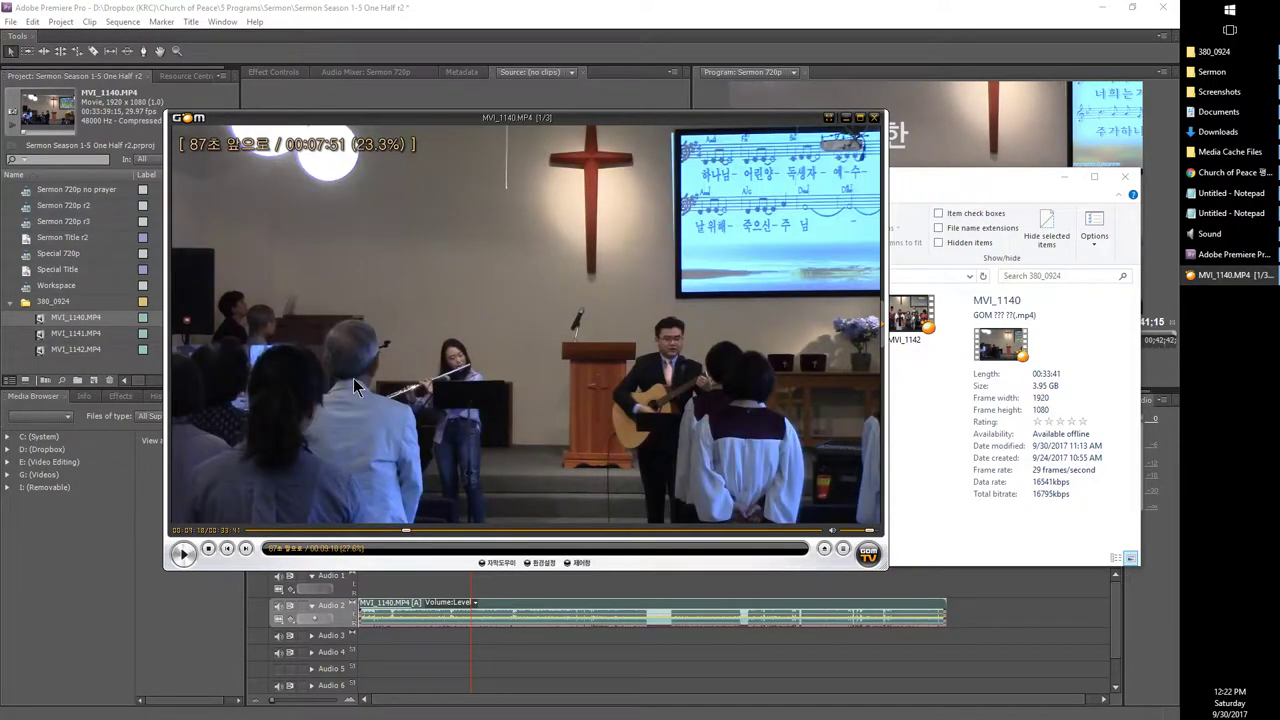
key(Right)
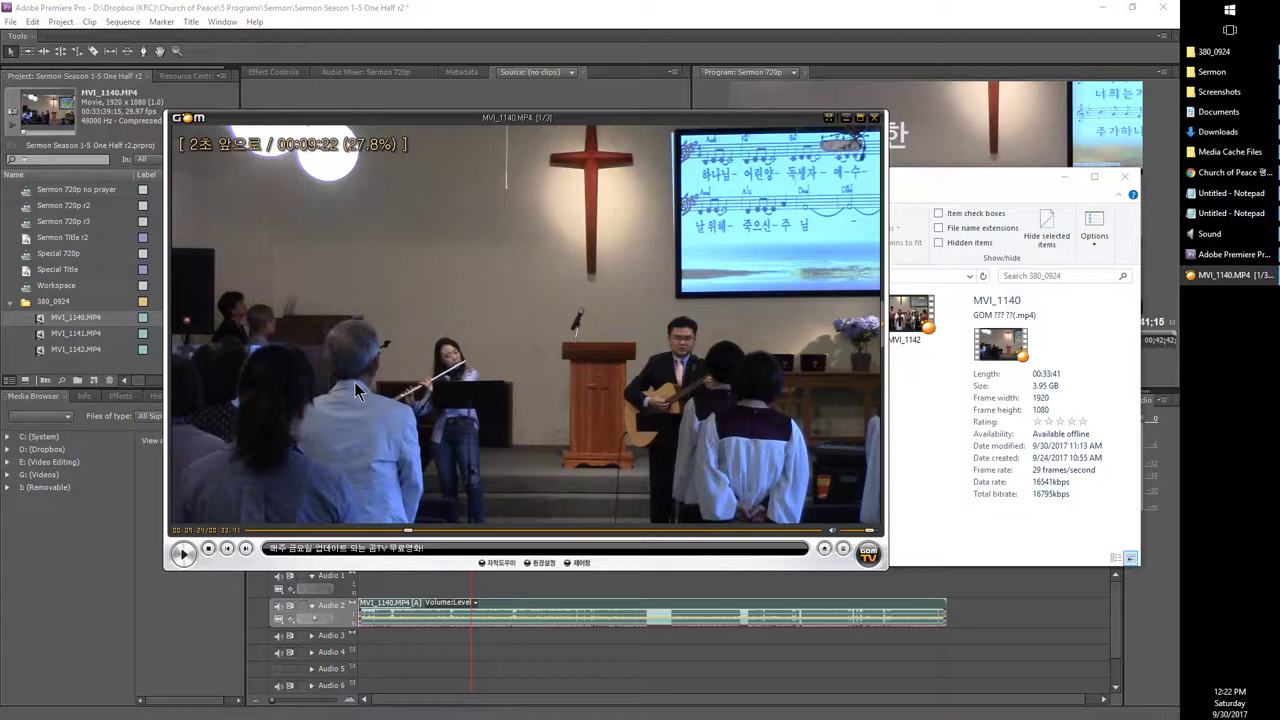
key(Right)
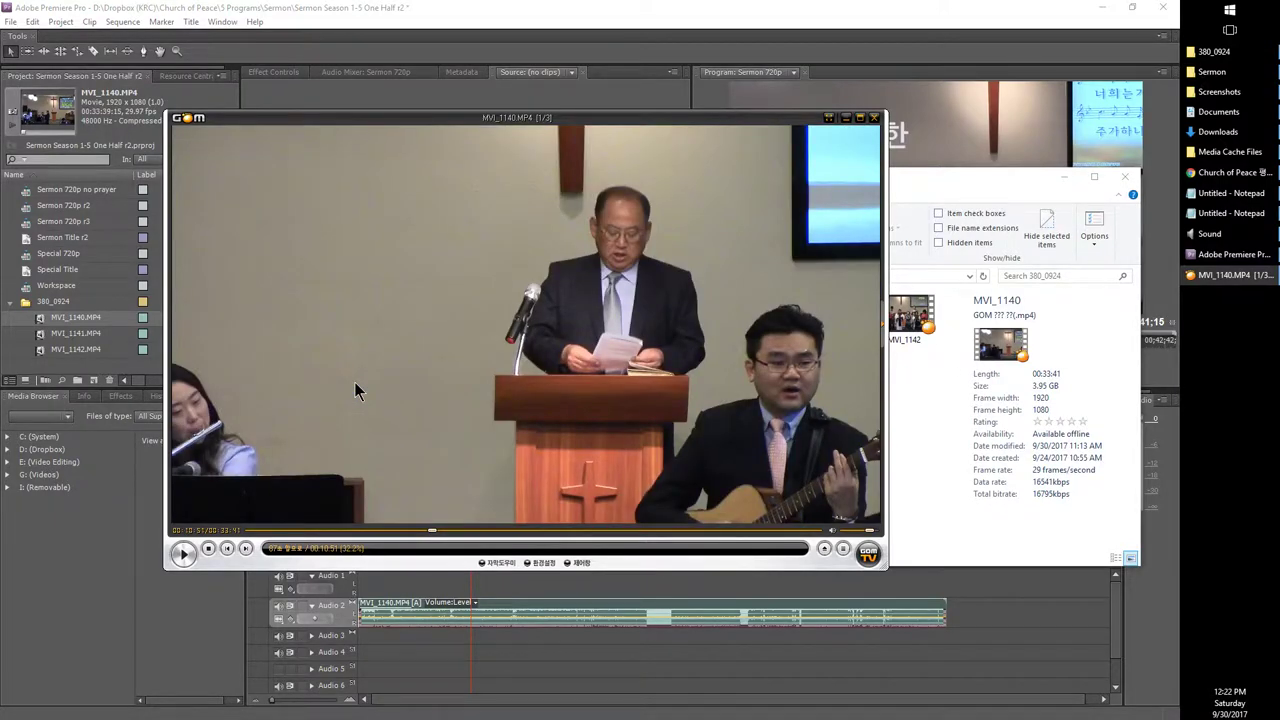
key(Right)
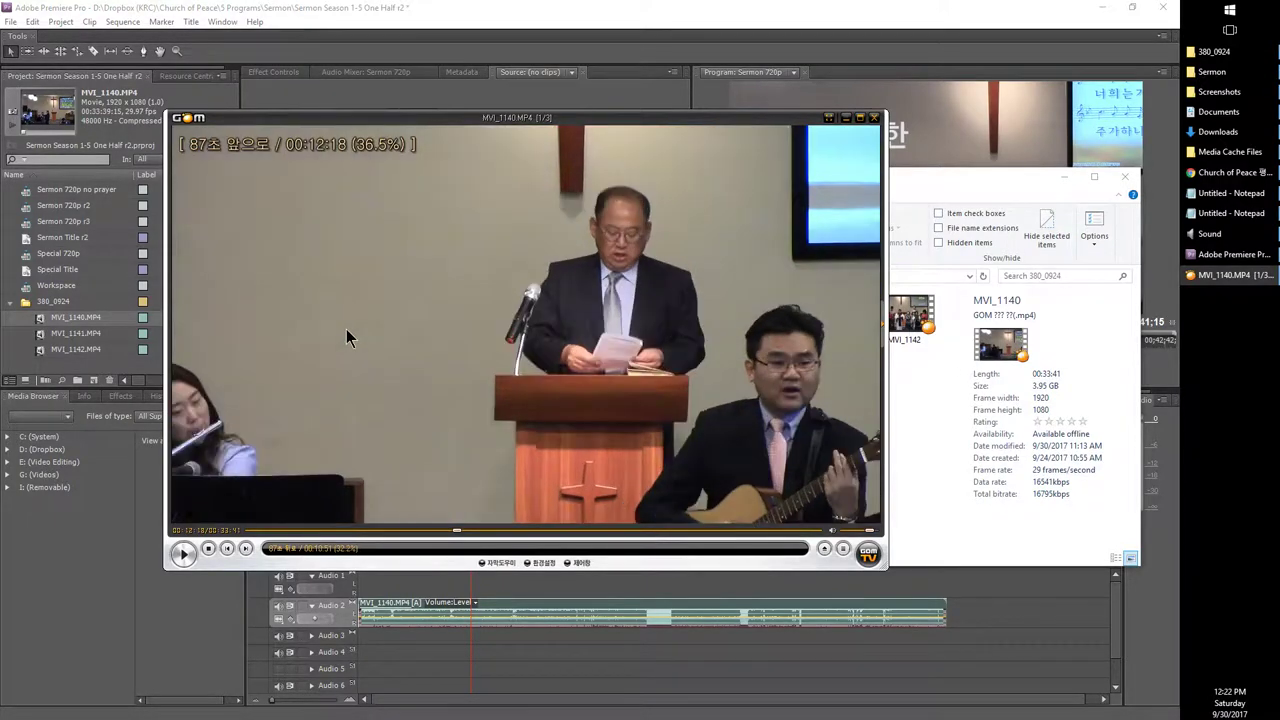
click(1228, 172)
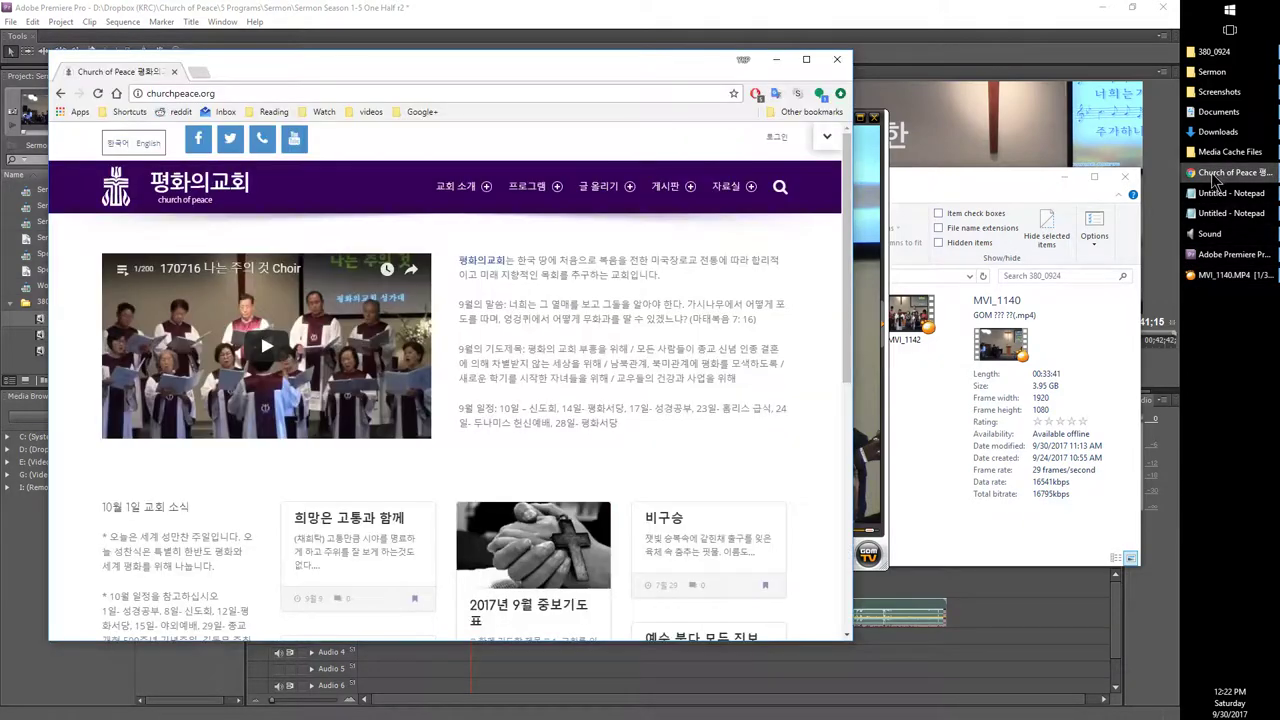
mouse_move(748, 193)
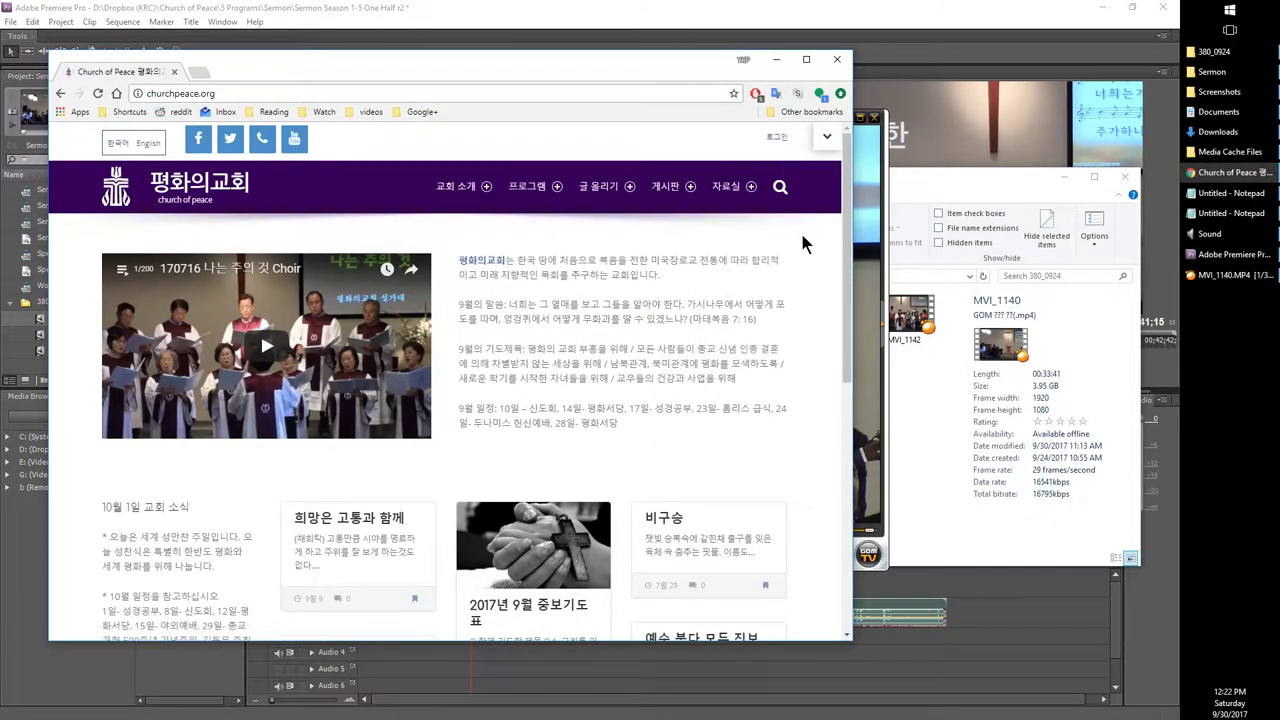
click(864, 248)
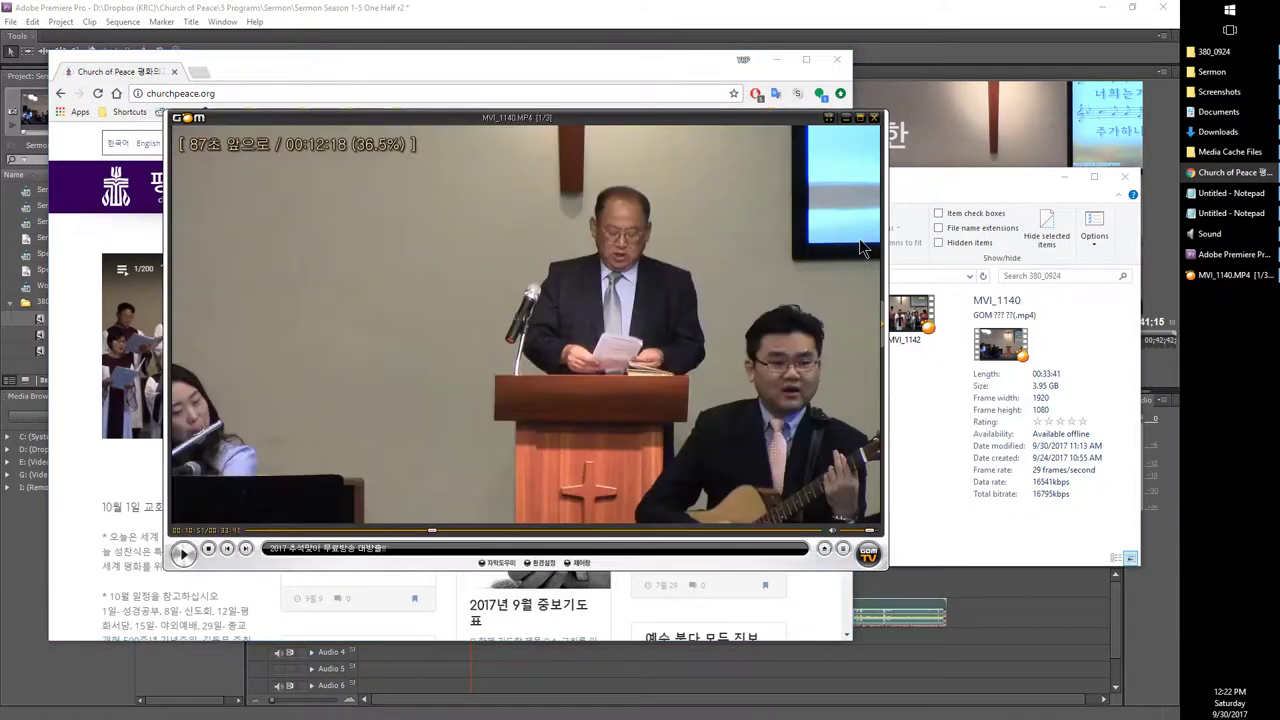
scroll(864, 248, down, 5)
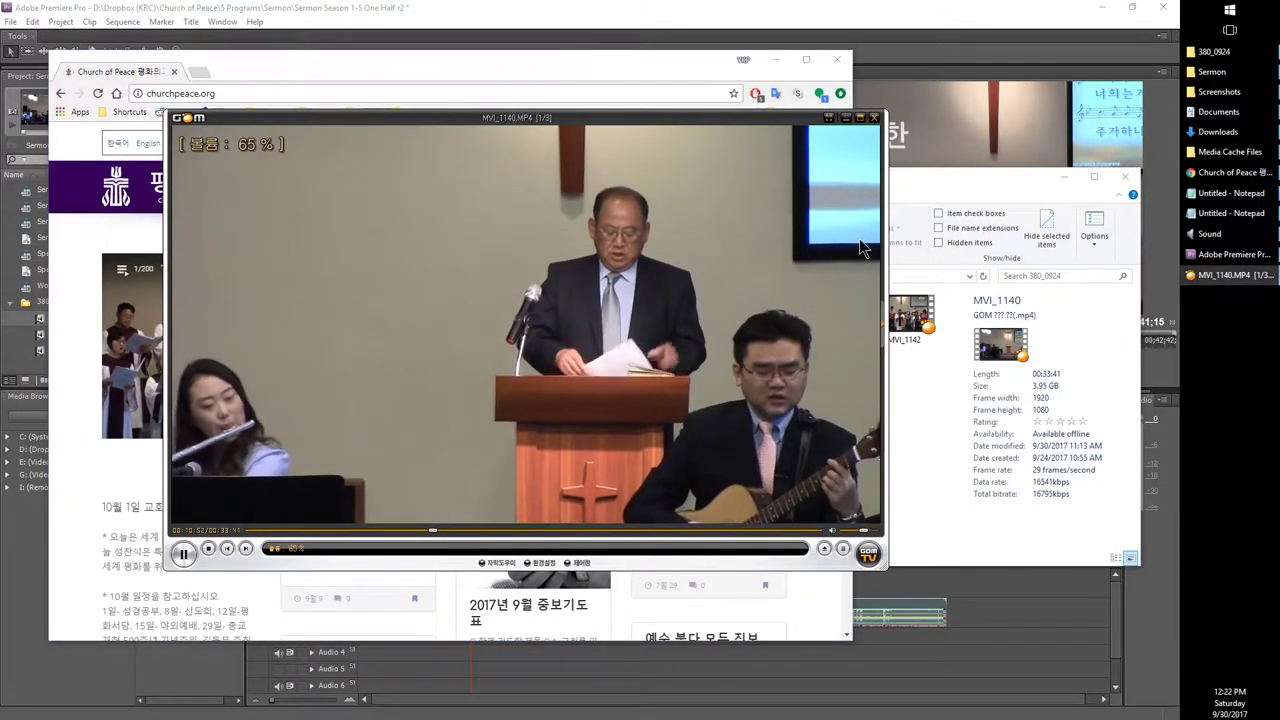
Step: Overshoot toward the end of the video, then jump back to the band scene near 00:13:20 and pause
key(Right)
key(Right)
key(Right)
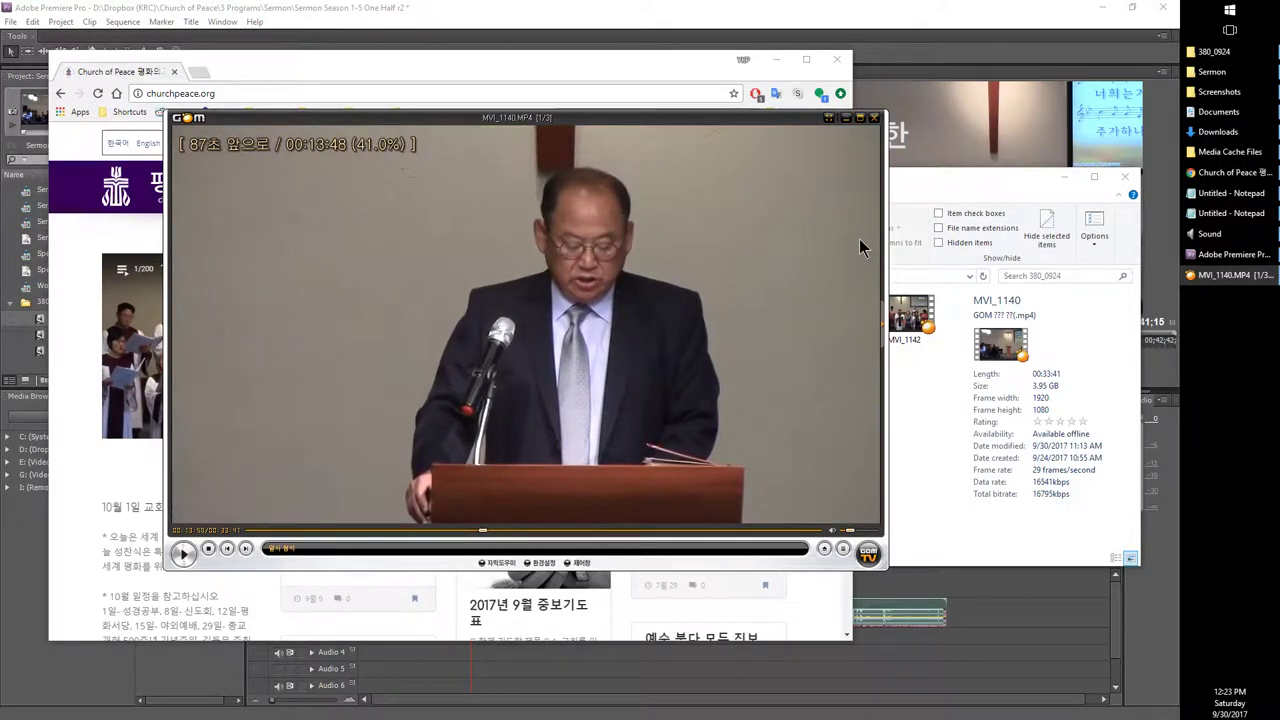
key(space)
key(Left)
key(Left)
key(Left)
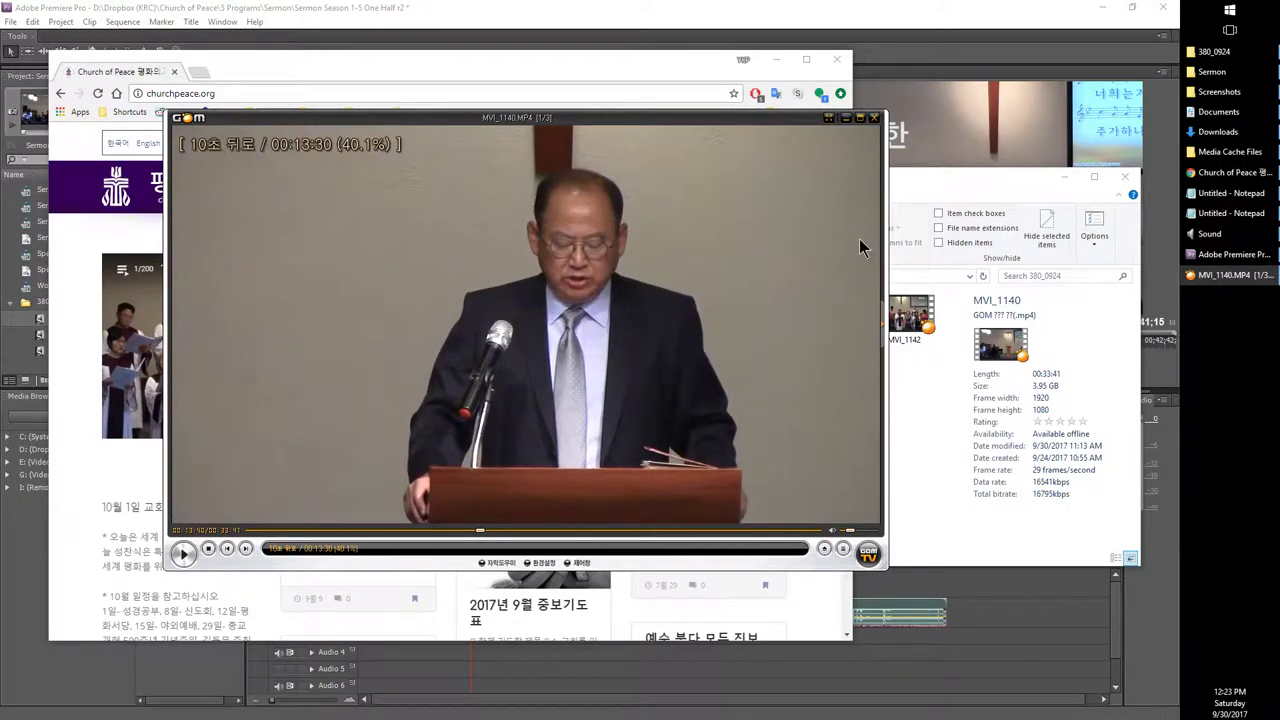
key(Right)
key(Right)
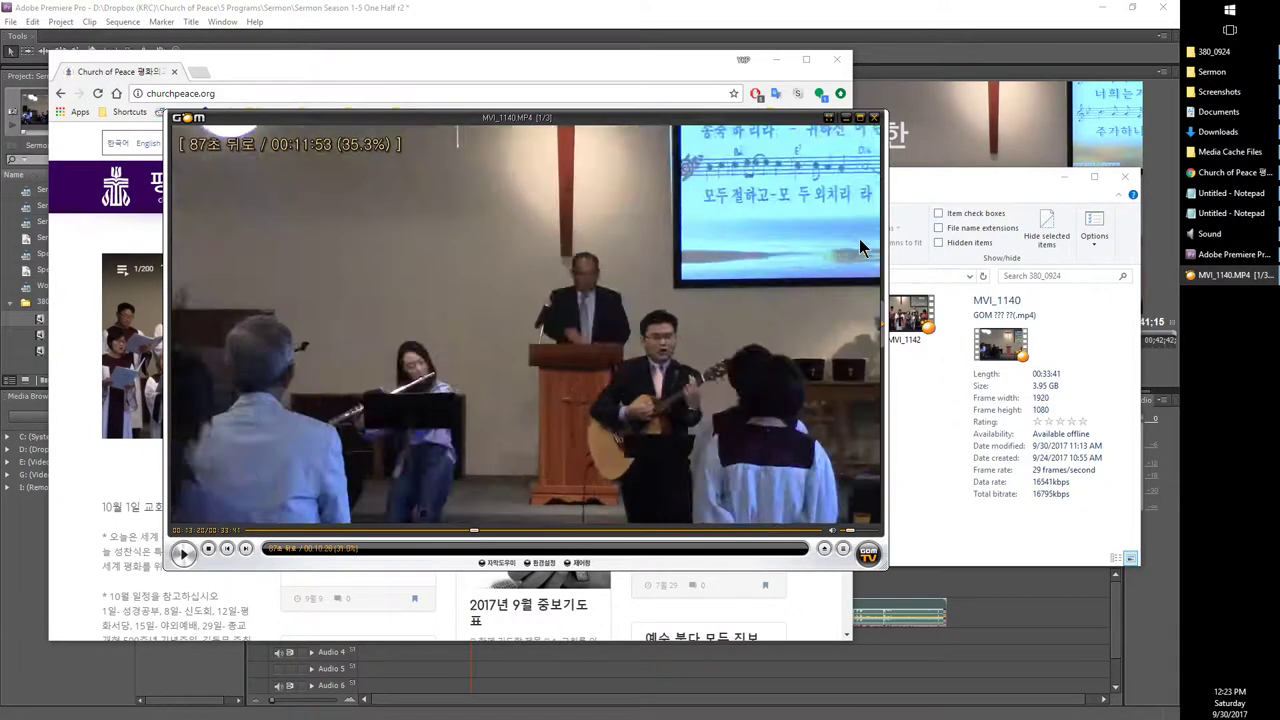
key(Right)
key(Right)
key(Right)
key(Right)
key(Right)
key(Right)
key(Right)
key(Right)
key(Right)
key(Right)
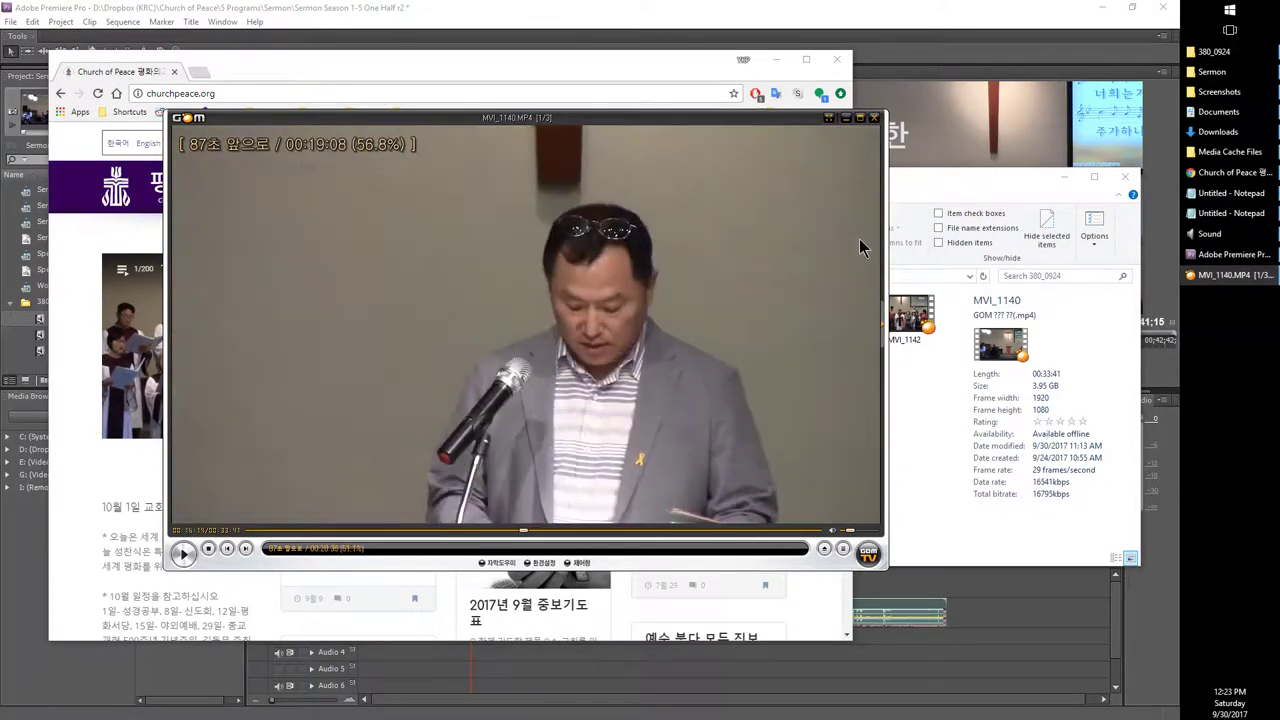
key(ctrl+Left)
key(ctrl+Left)
key(ctrl+Left)
key(ctrl+Left)
key(ctrl+Left)
key(ctrl+Left)
key(ctrl+Left)
key(ctrl+Left)
key(ctrl+Left)
key(ctrl+Left)
key(ctrl+Left)
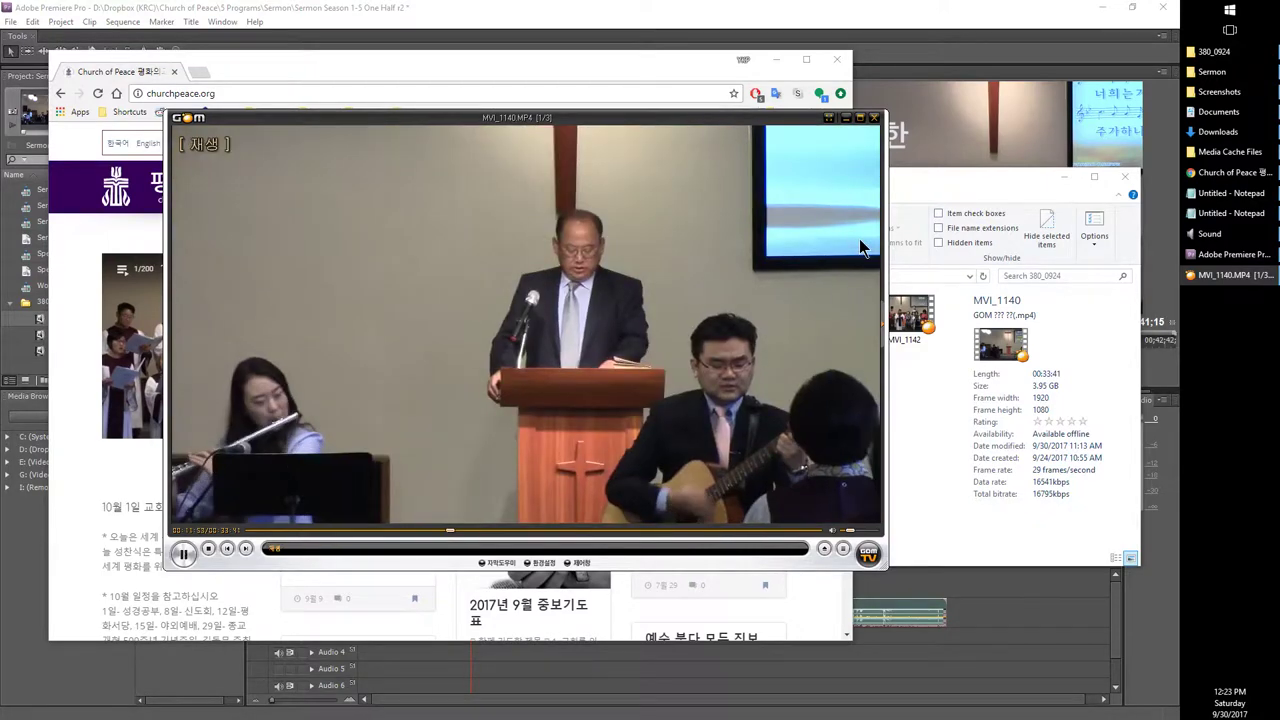
key(ctrl+Left)
key(space)
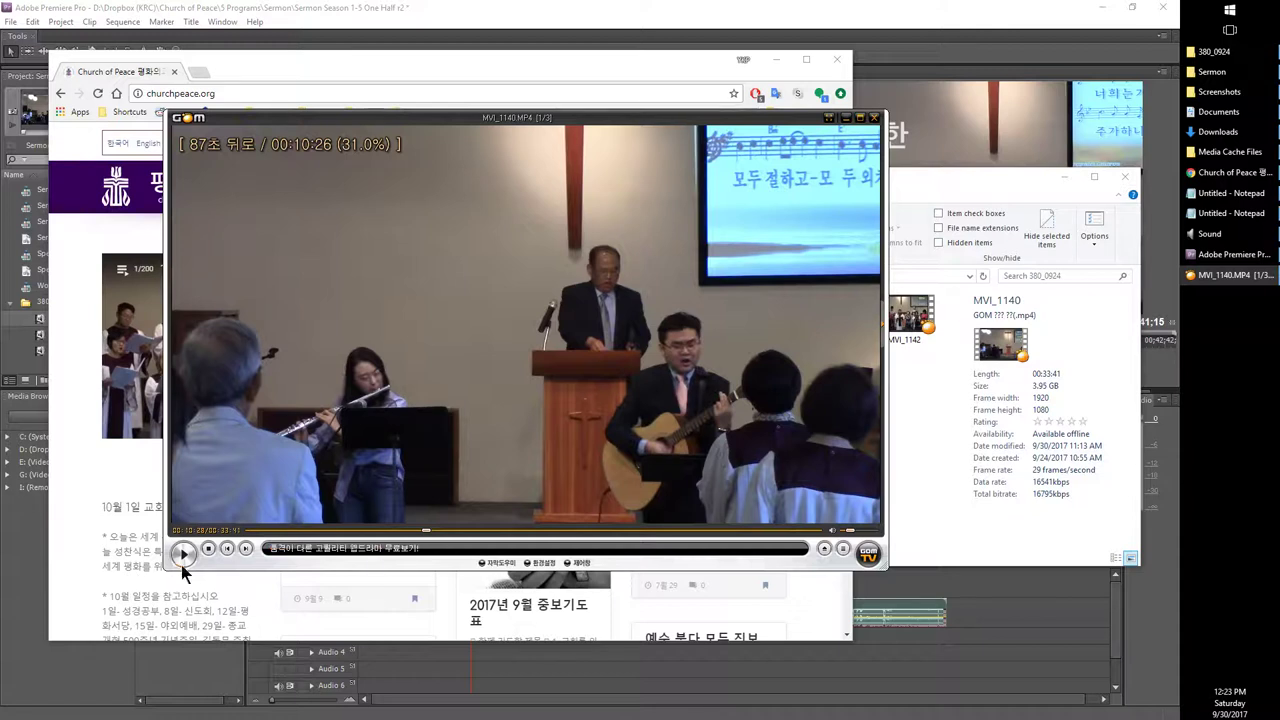
Step: Fine-tune with 10- and 2-second nudges to pause at 00:13:20, then return to Premiere Pro
click(284, 468)
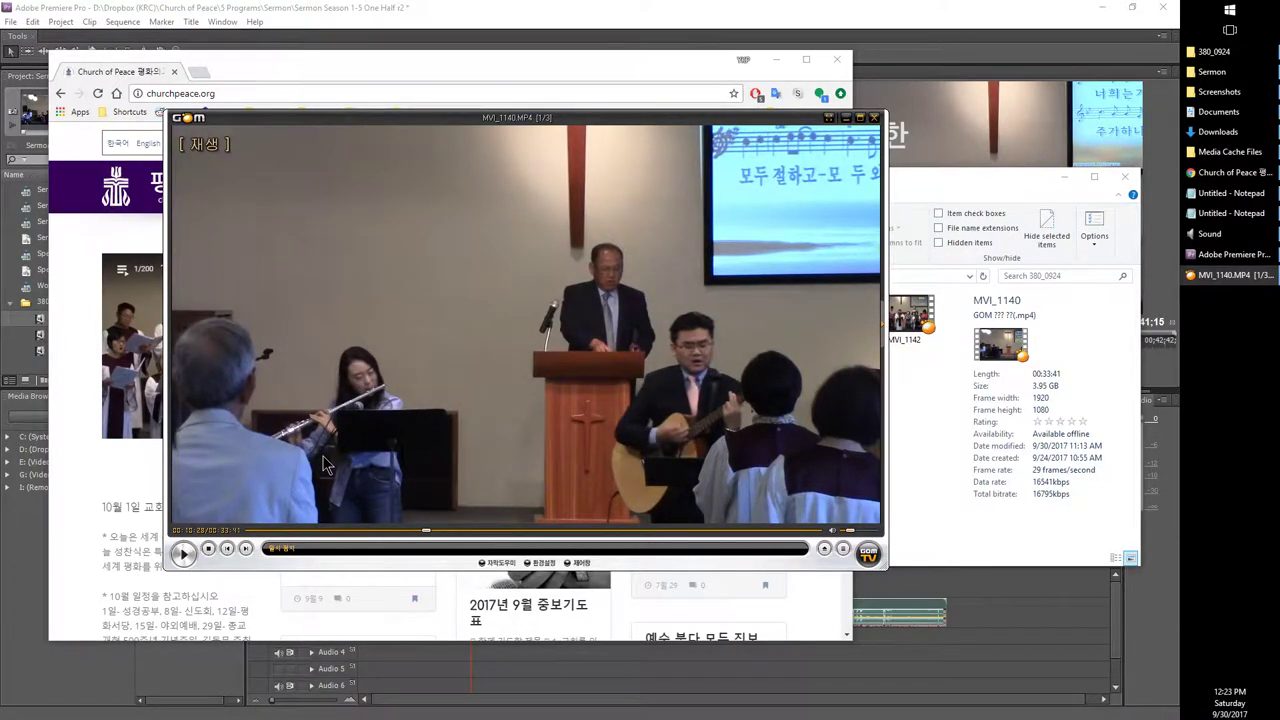
key(Right)
key(Right)
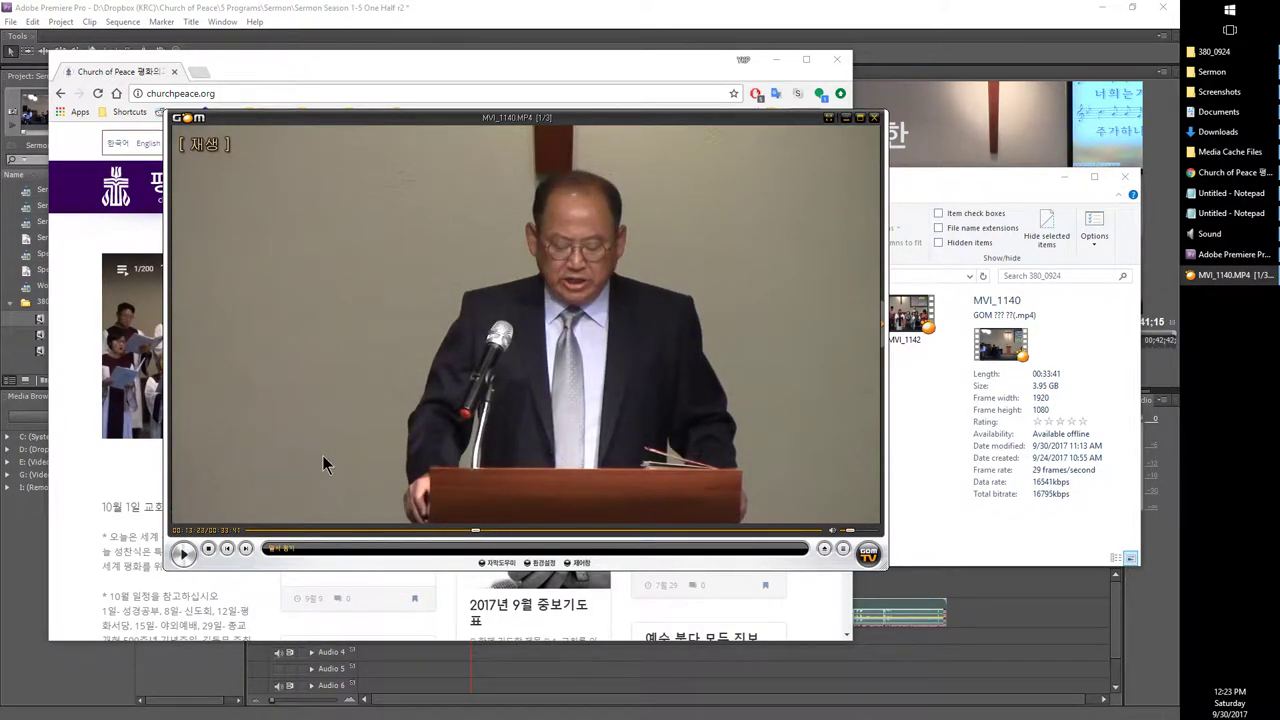
key(Left)
key(space)
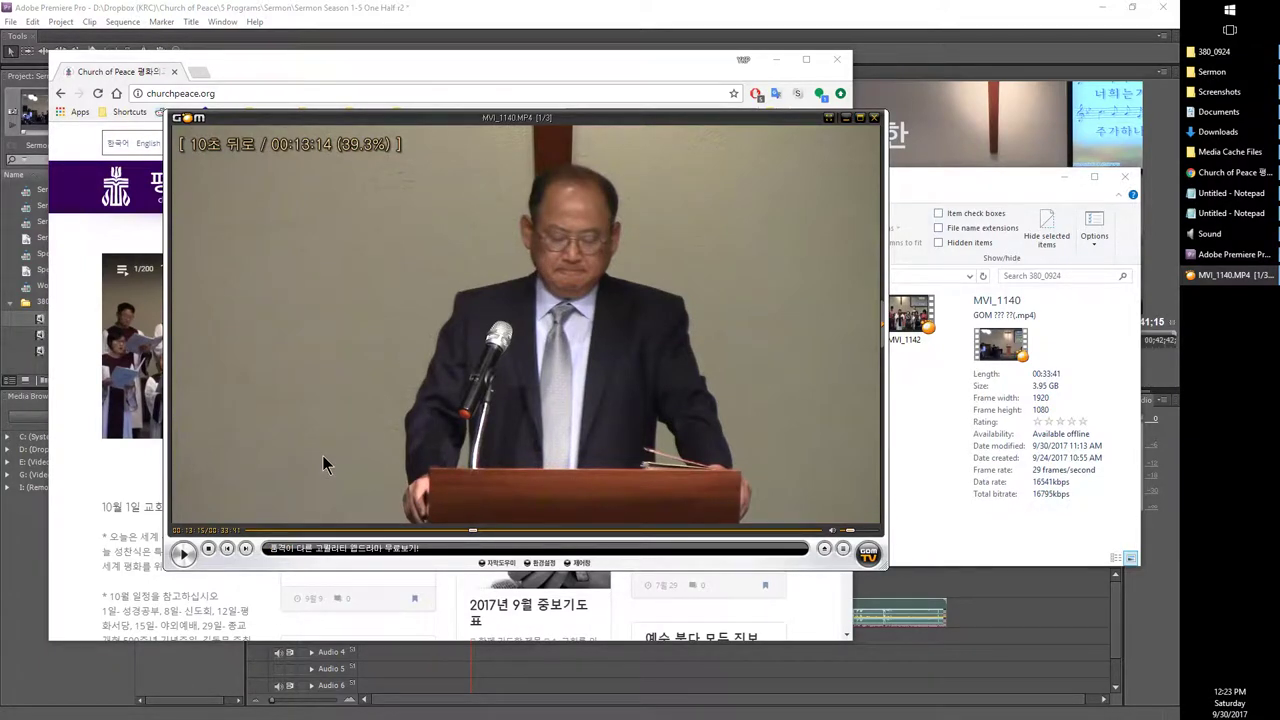
key(space)
key(Right)
key(Right)
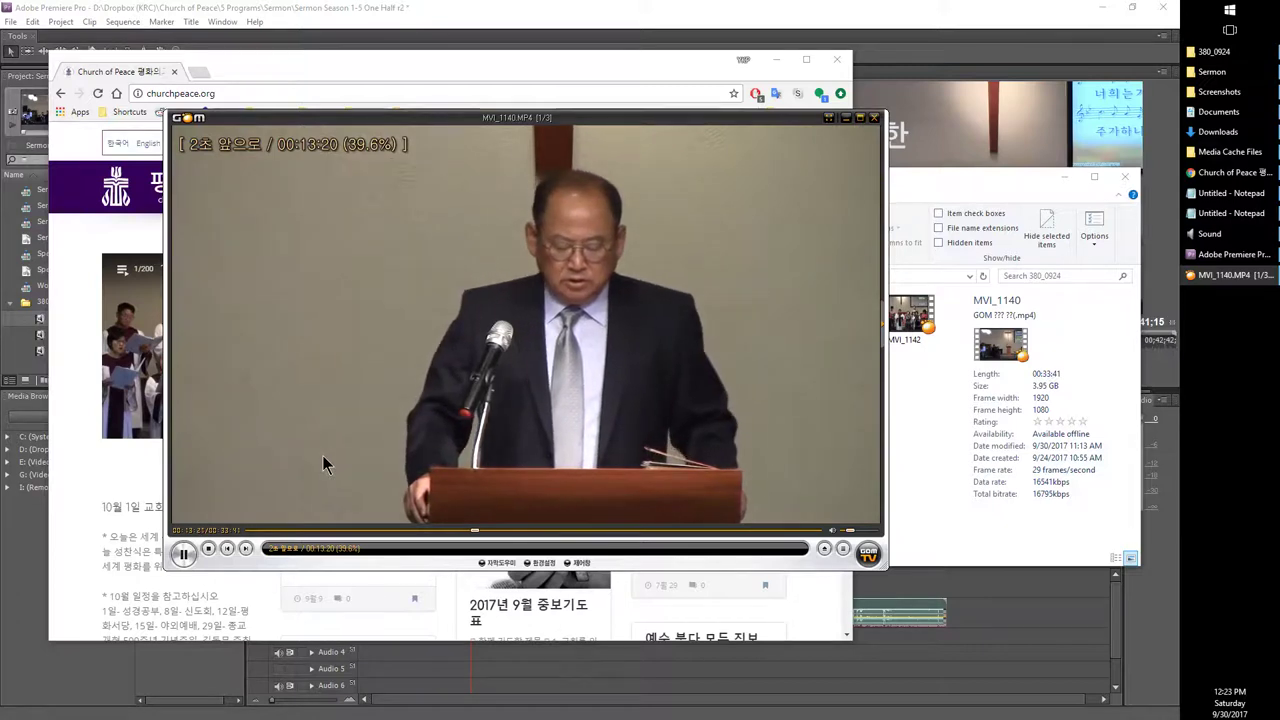
key(Left)
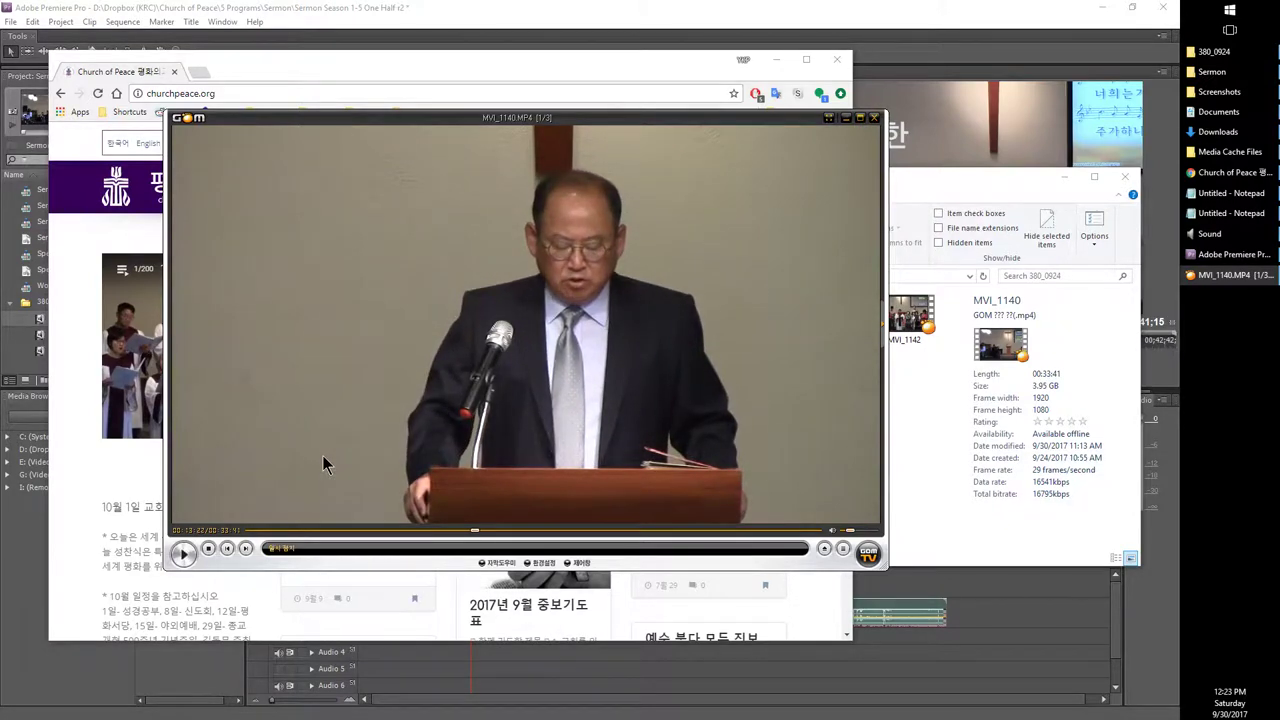
key(space)
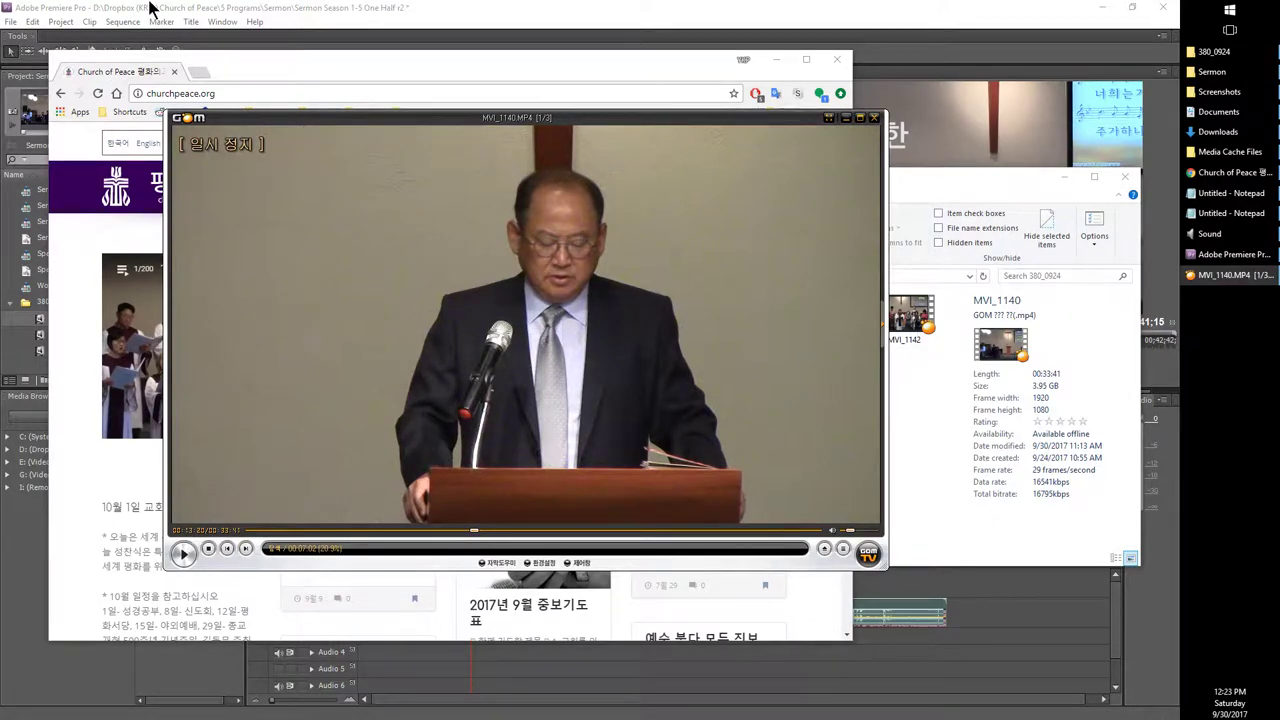
click(153, 9)
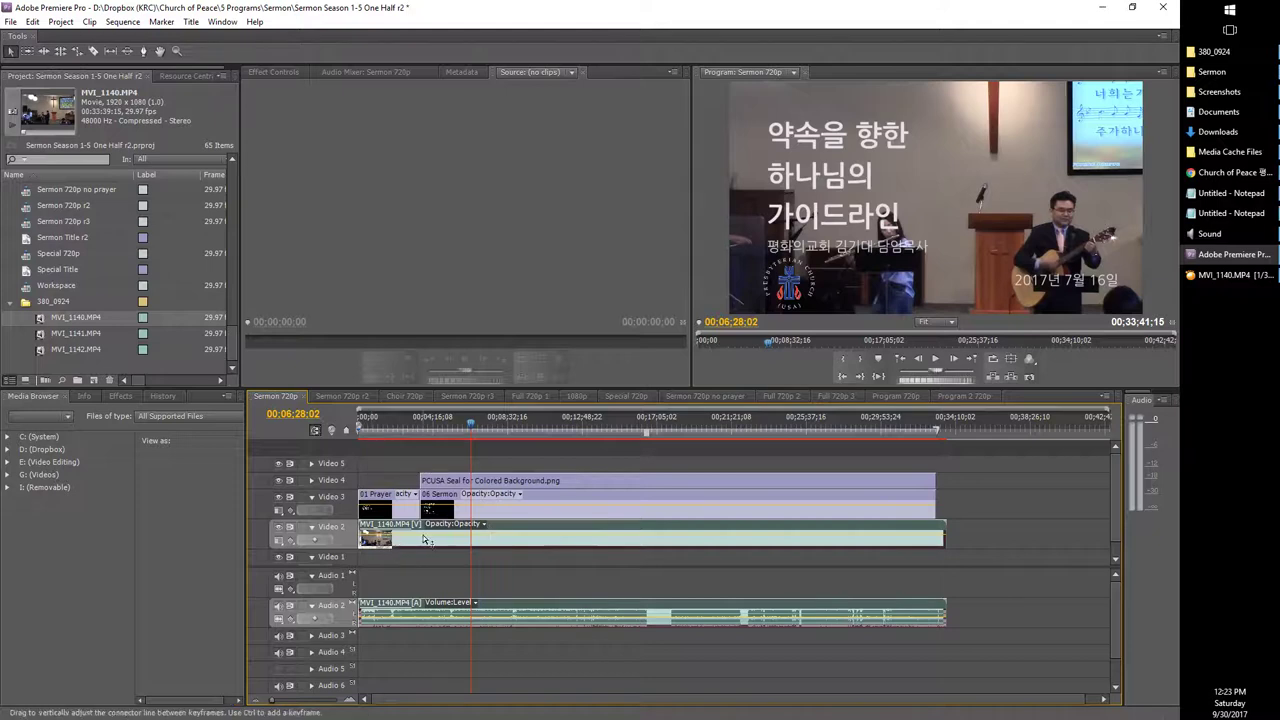
Step: Jump the Sermon 720p playhead to 00:13:20:02 by entering 310 in the sequence timecode
click(293, 414)
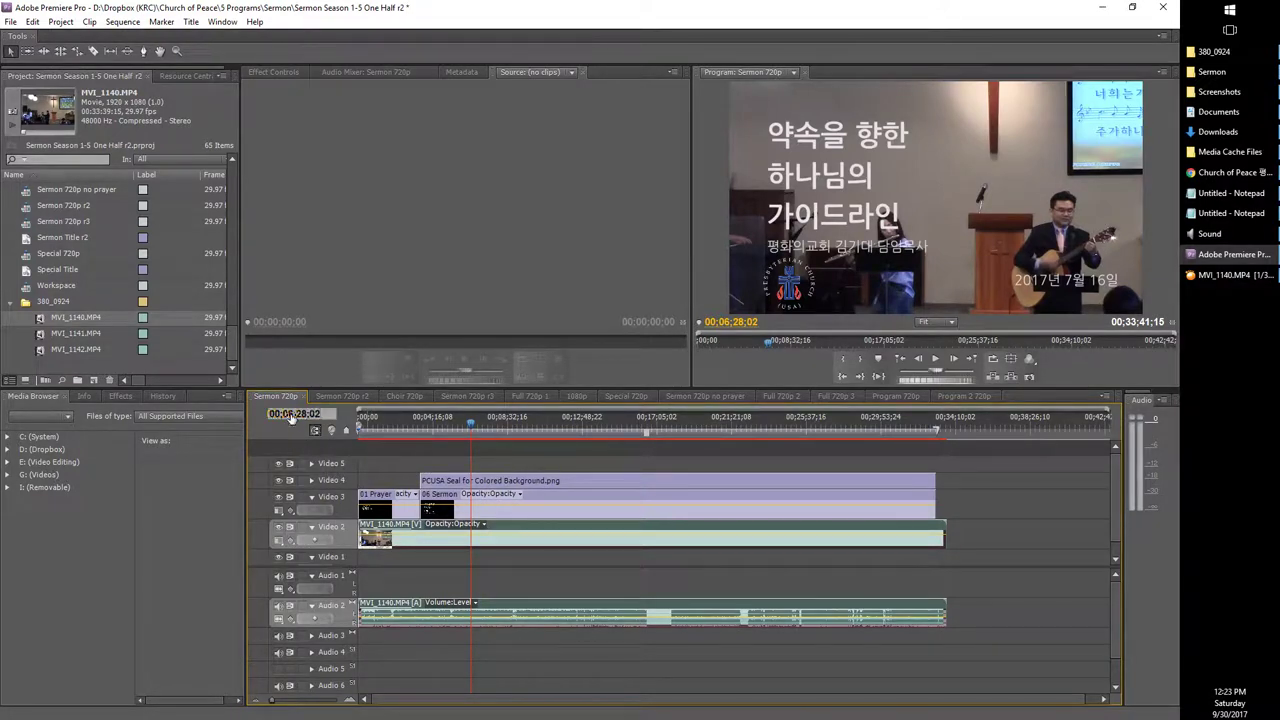
text(3)
text(1)
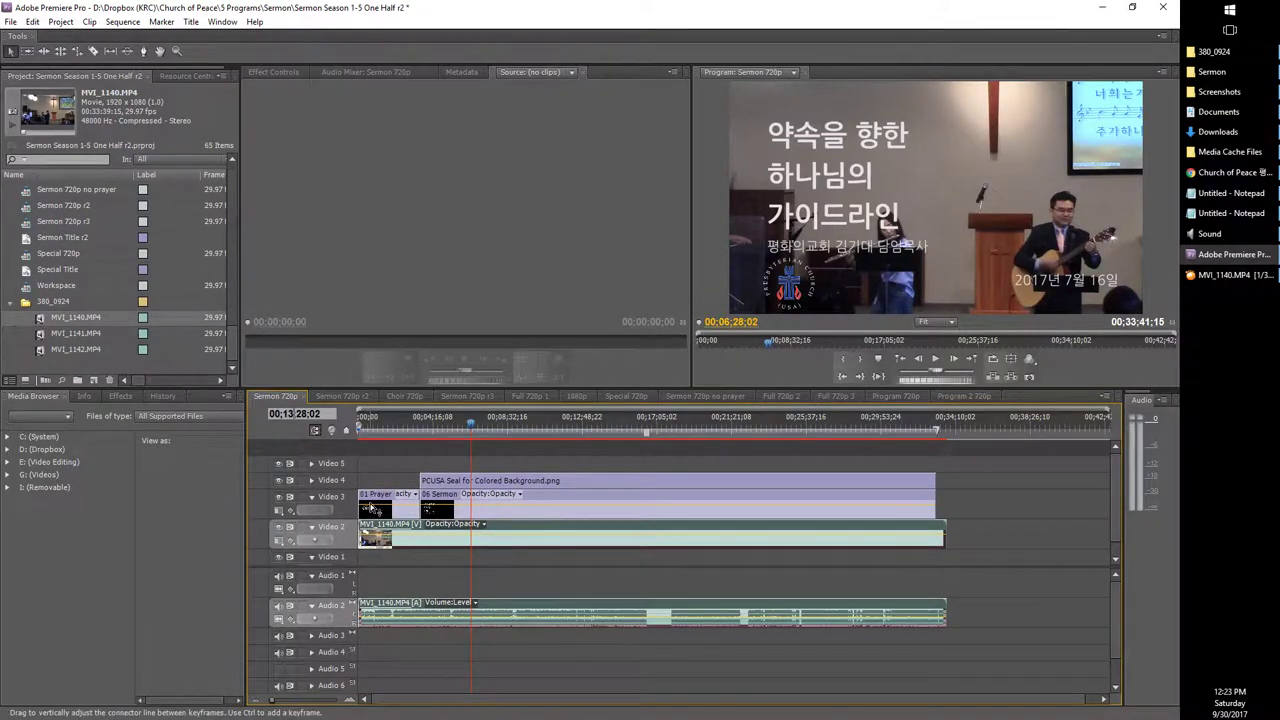
text(0)
key(Return)
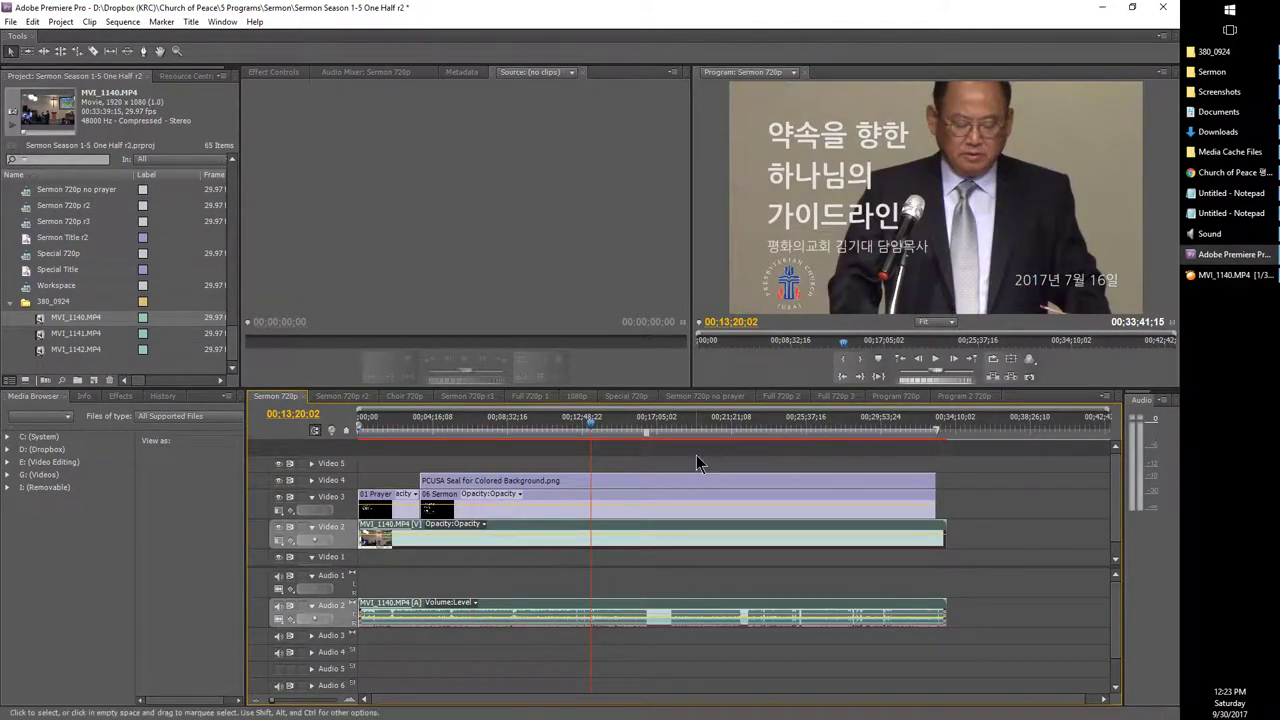
Step: Select the MVI_1140 clips, preview playback, and step the playhead back to 00:13:22:02
click(688, 562)
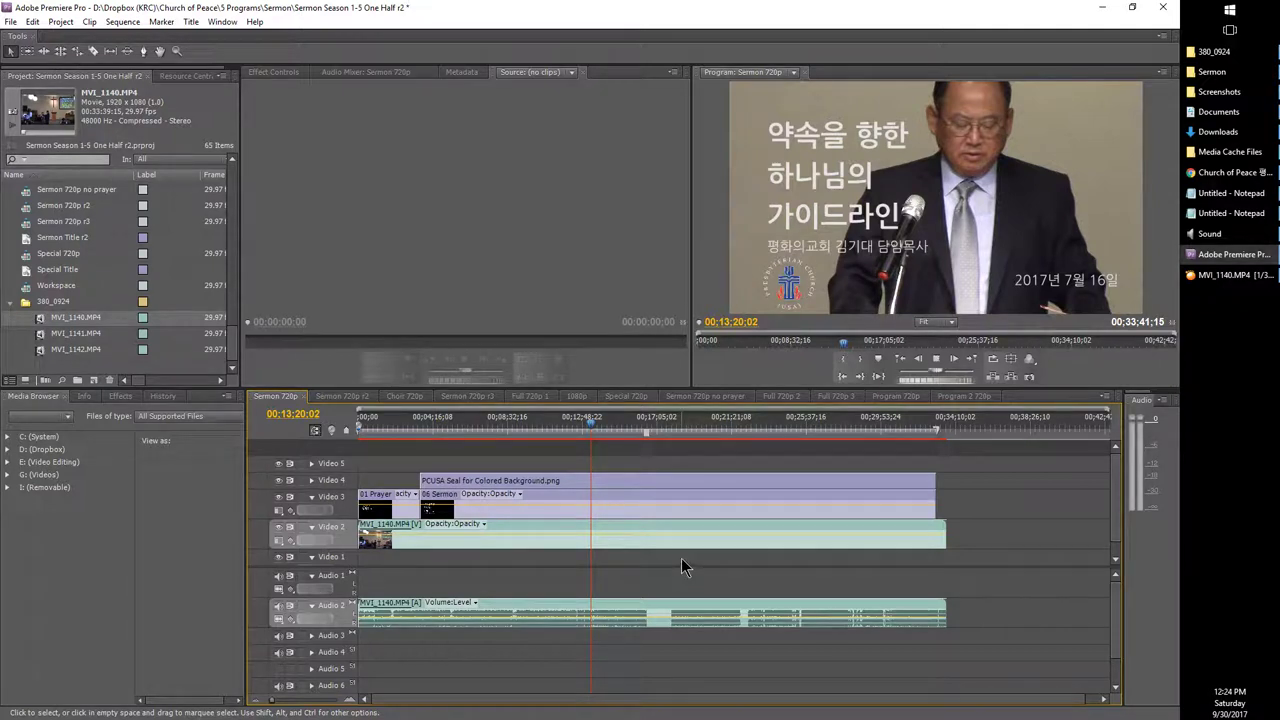
key(space)
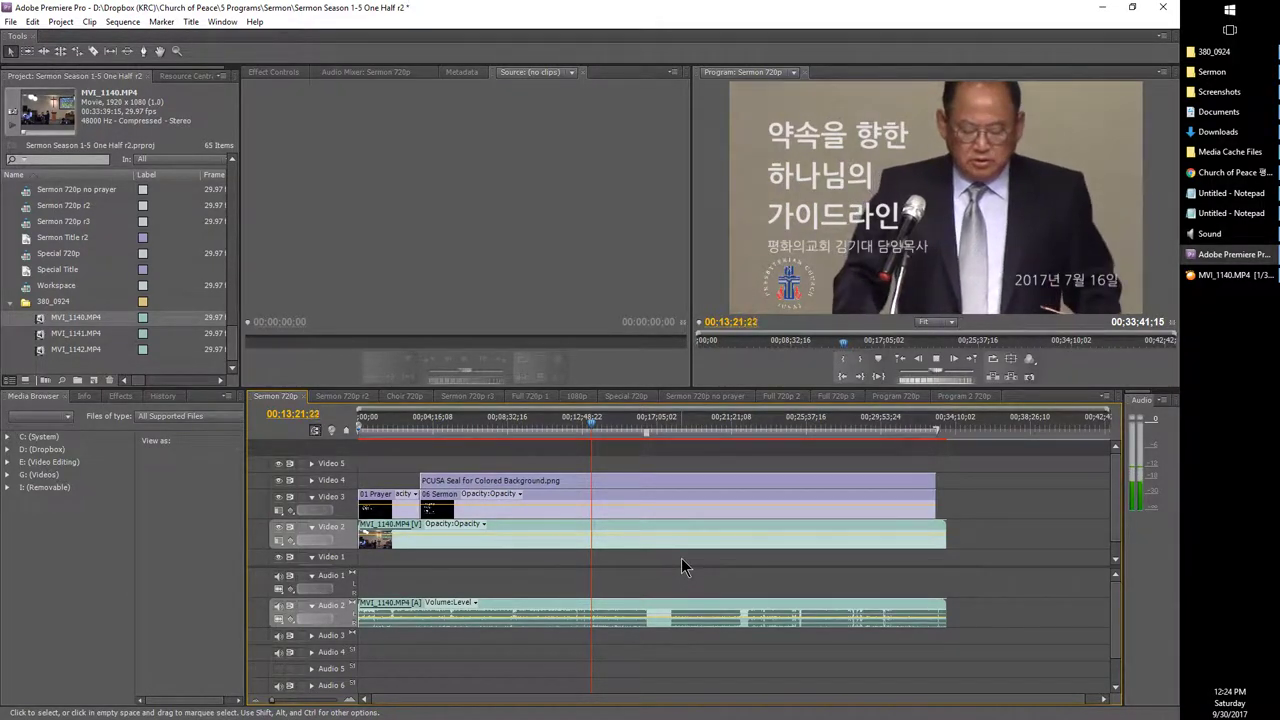
key(space)
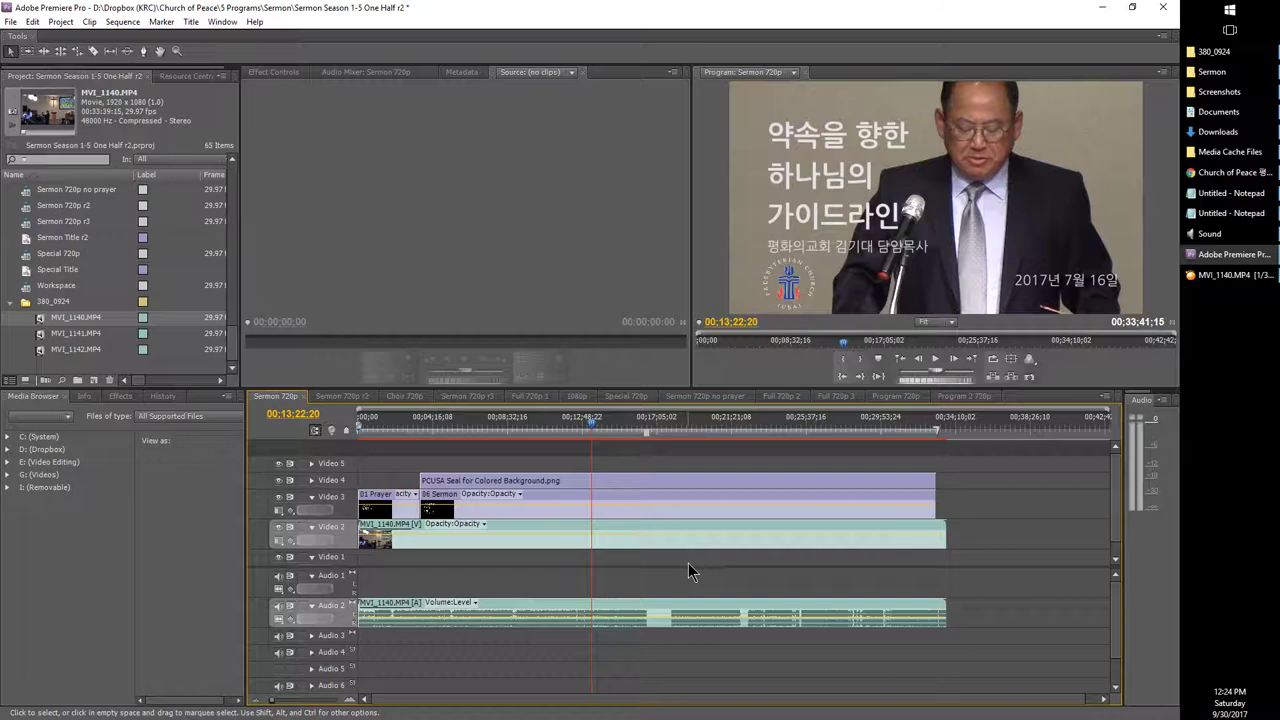
key(Left)
key(Left)
key(Left)
key(Left)
key(Left)
key(Left)
key(Left)
key(Left)
key(Left)
key(Left)
key(Left)
key(Left)
key(Left)
key(Left)
key(Left)
key(Left)
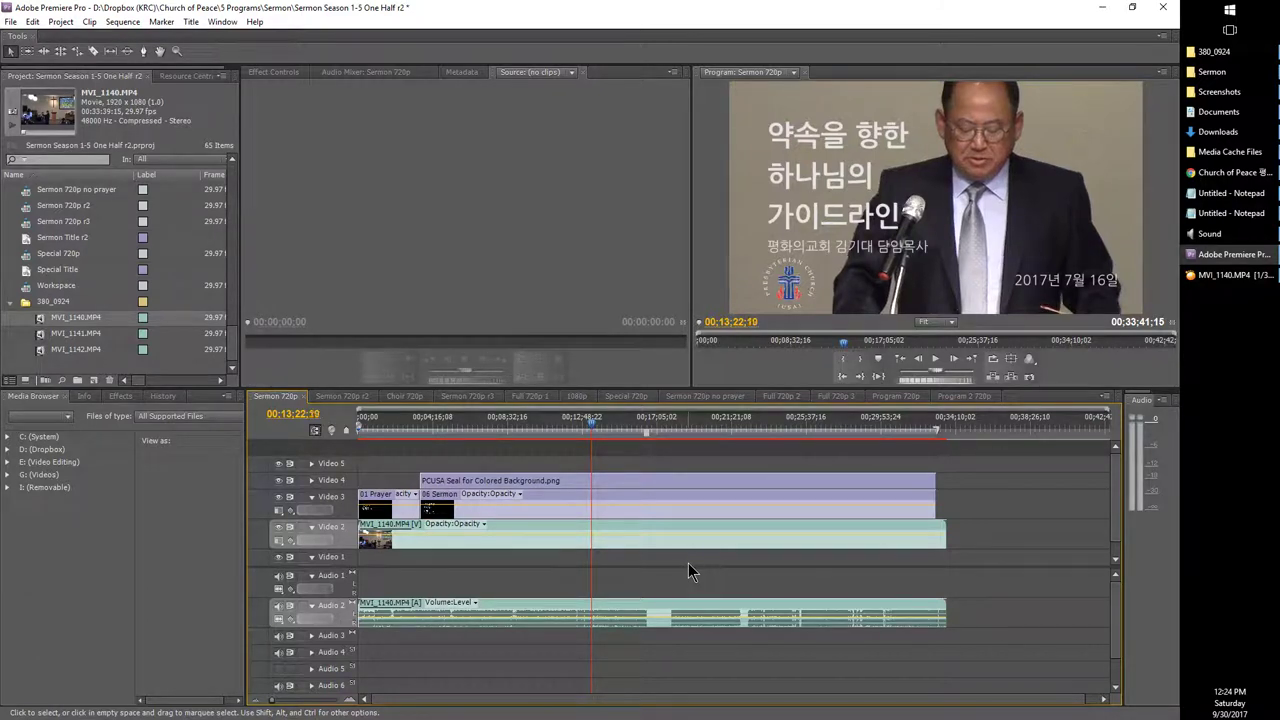
key(Left)
key(Left)
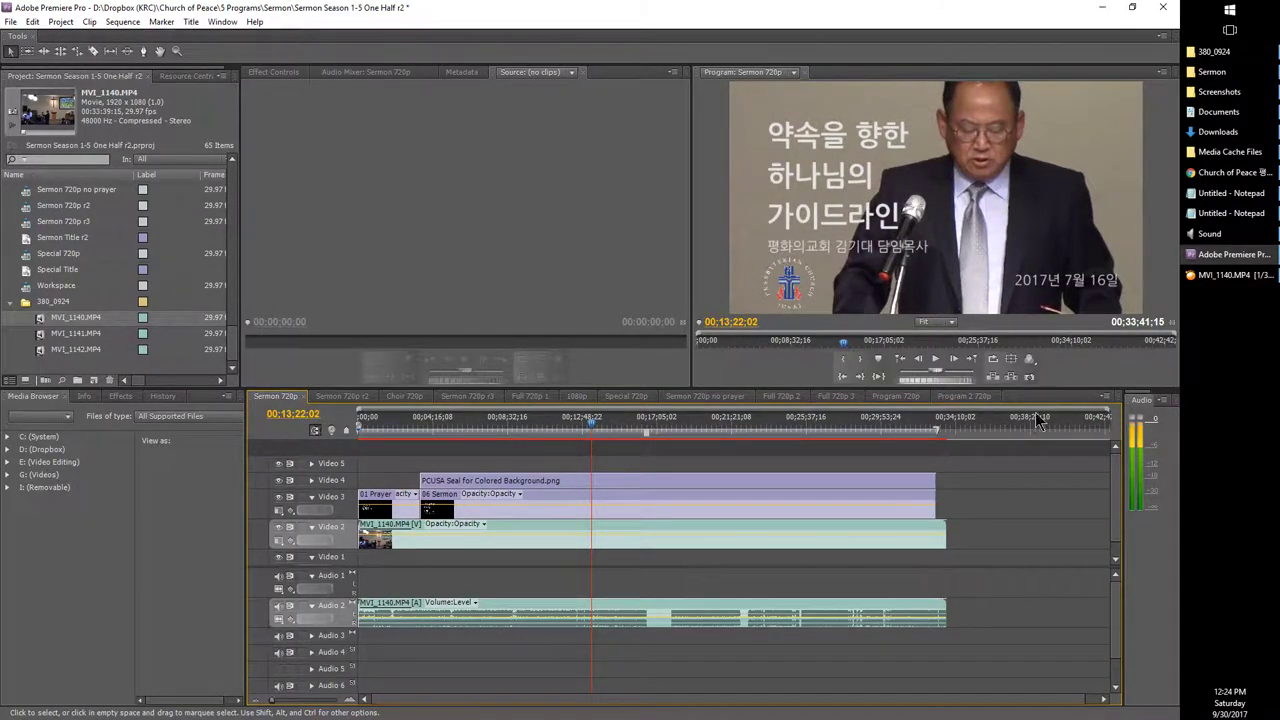
Step: Glance at Windows sound playback settings, then stop playback and step back to 00:13:22:03
click(1205, 234)
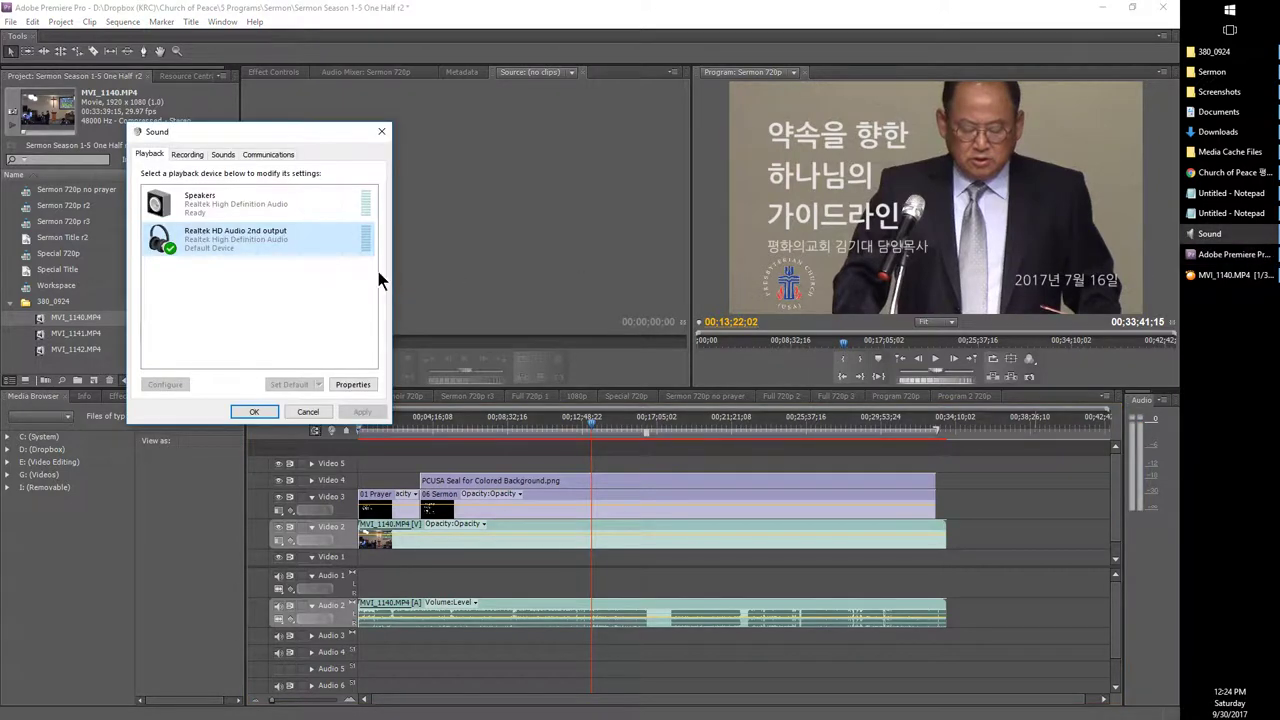
click(307, 411)
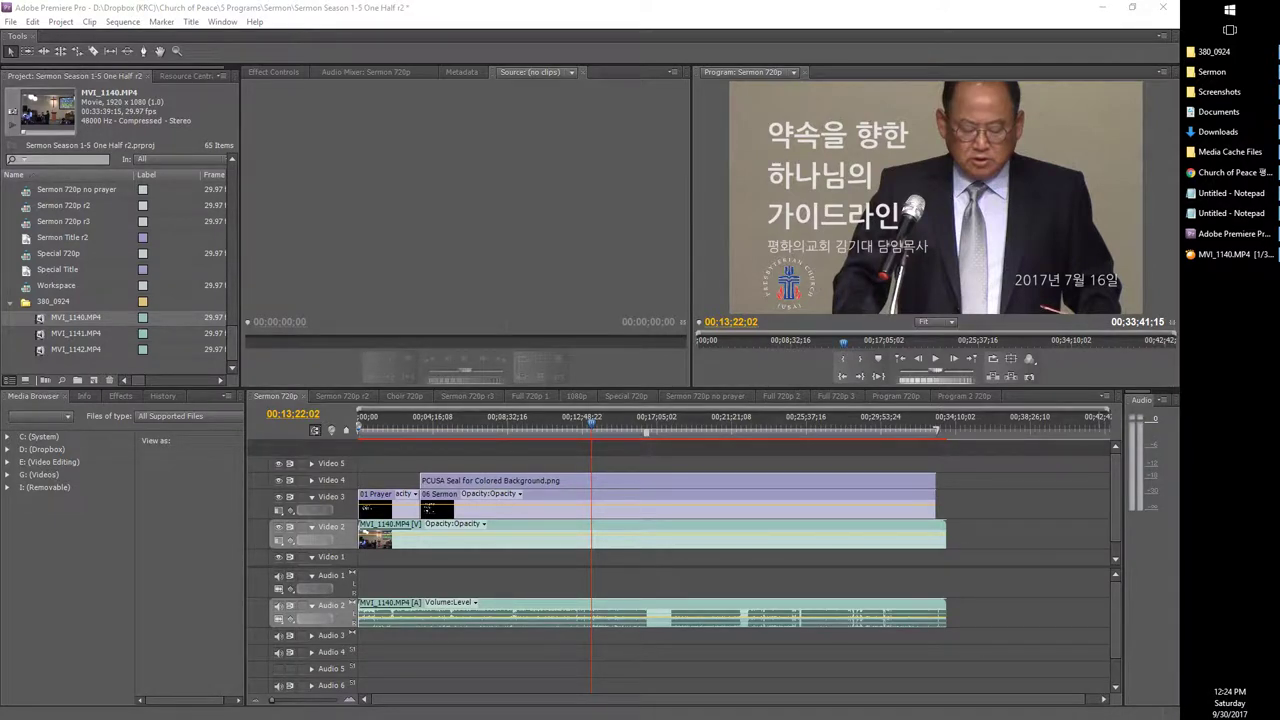
click(740, 596)
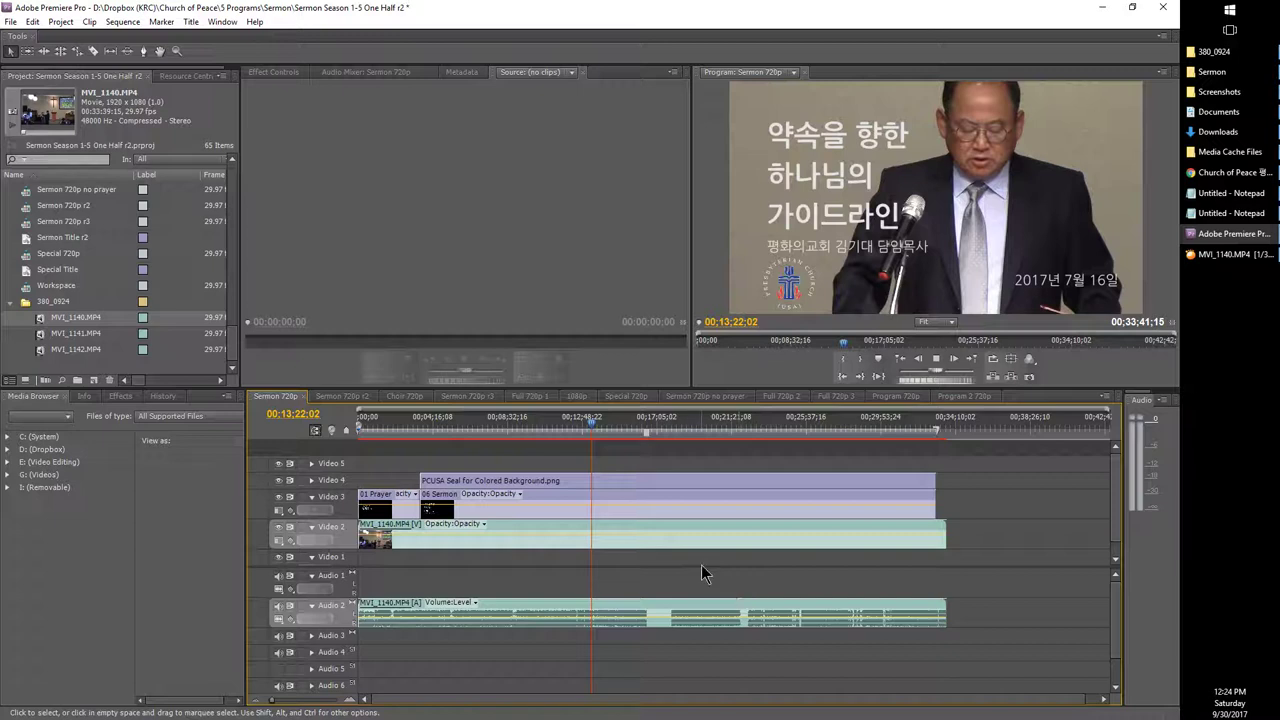
key(space)
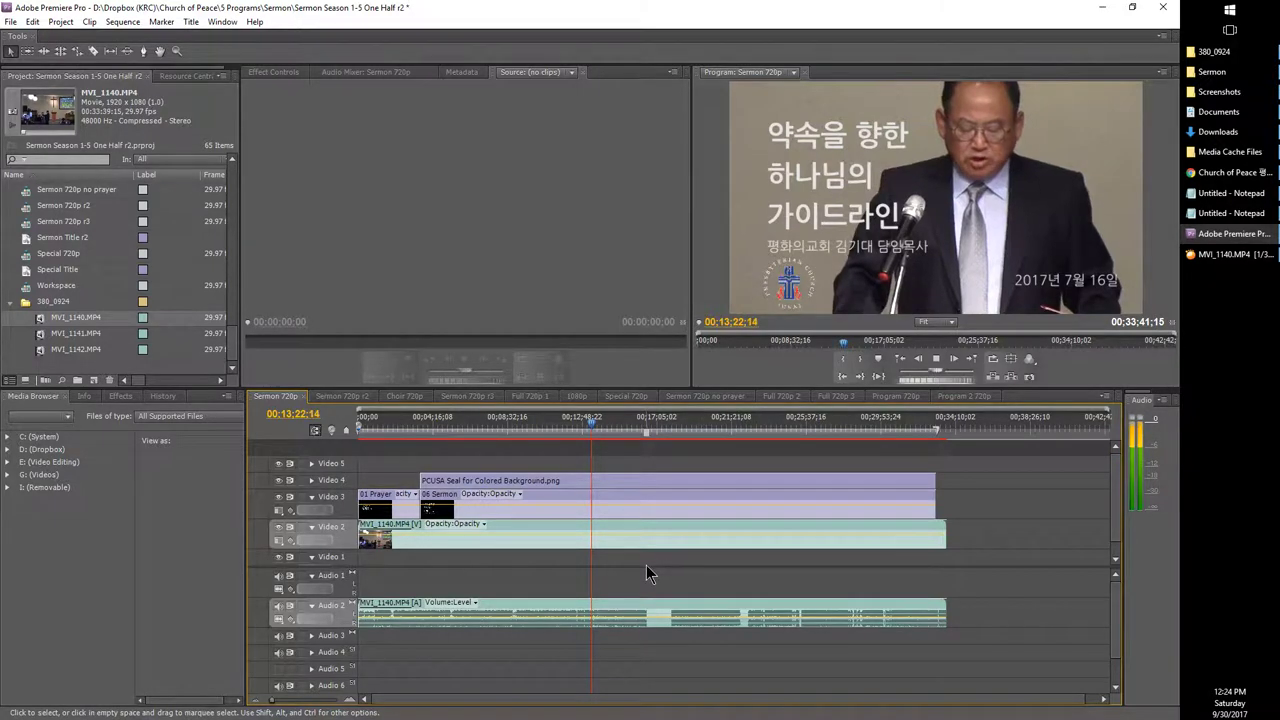
key(j)
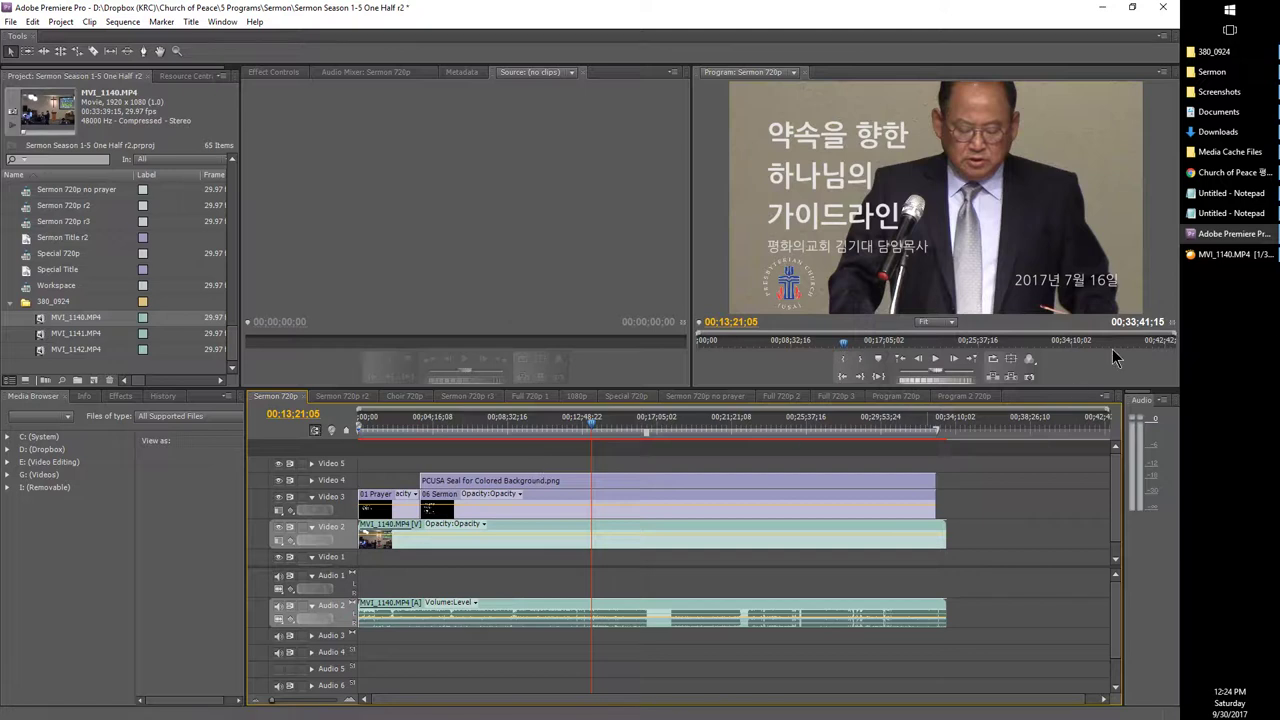
Step: Replay, step back ten frames, and split the MVI_1140 video and audio clips at 00:13:21:27
key(space)
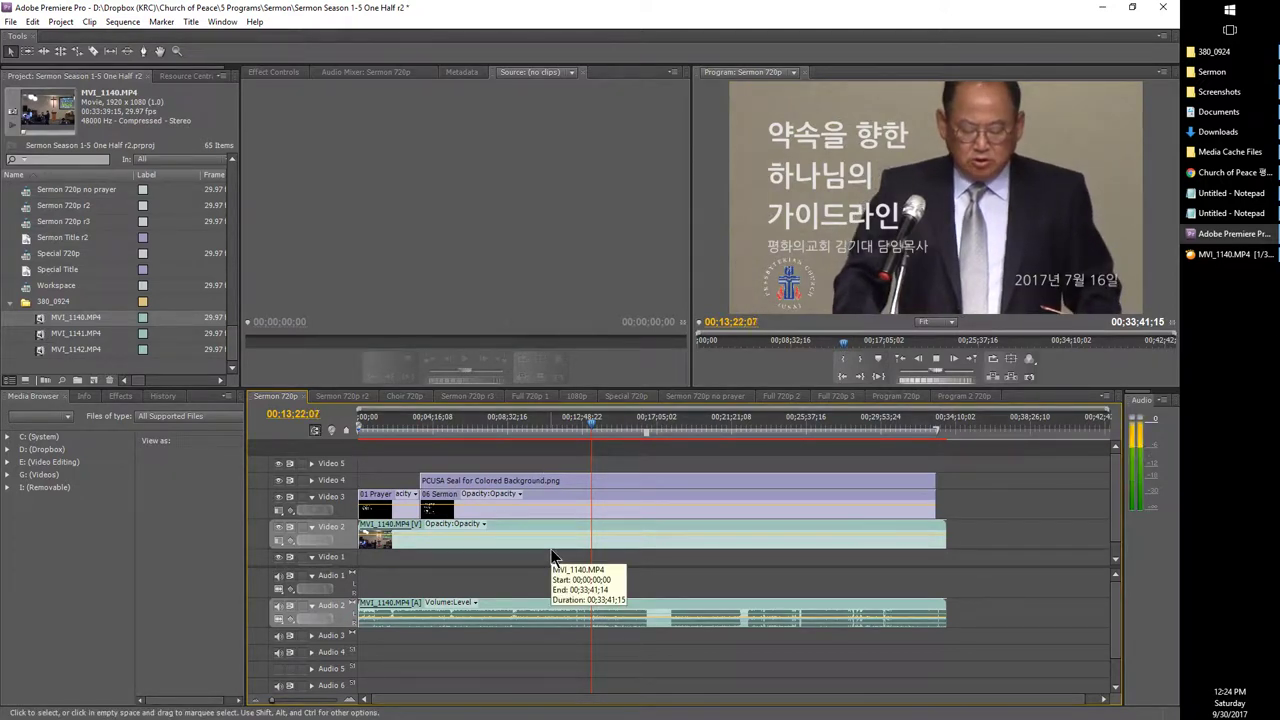
key(space)
key(shift+Left)
key(shift+Left)
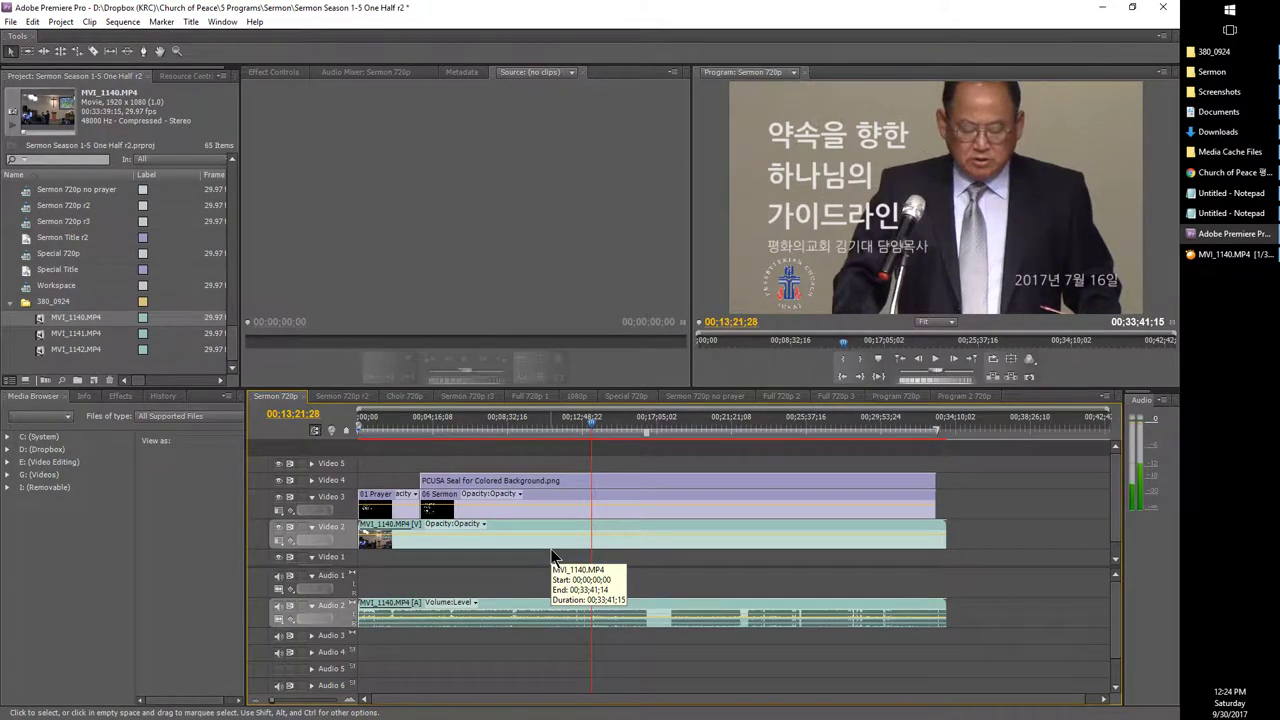
key(ctrl+k)
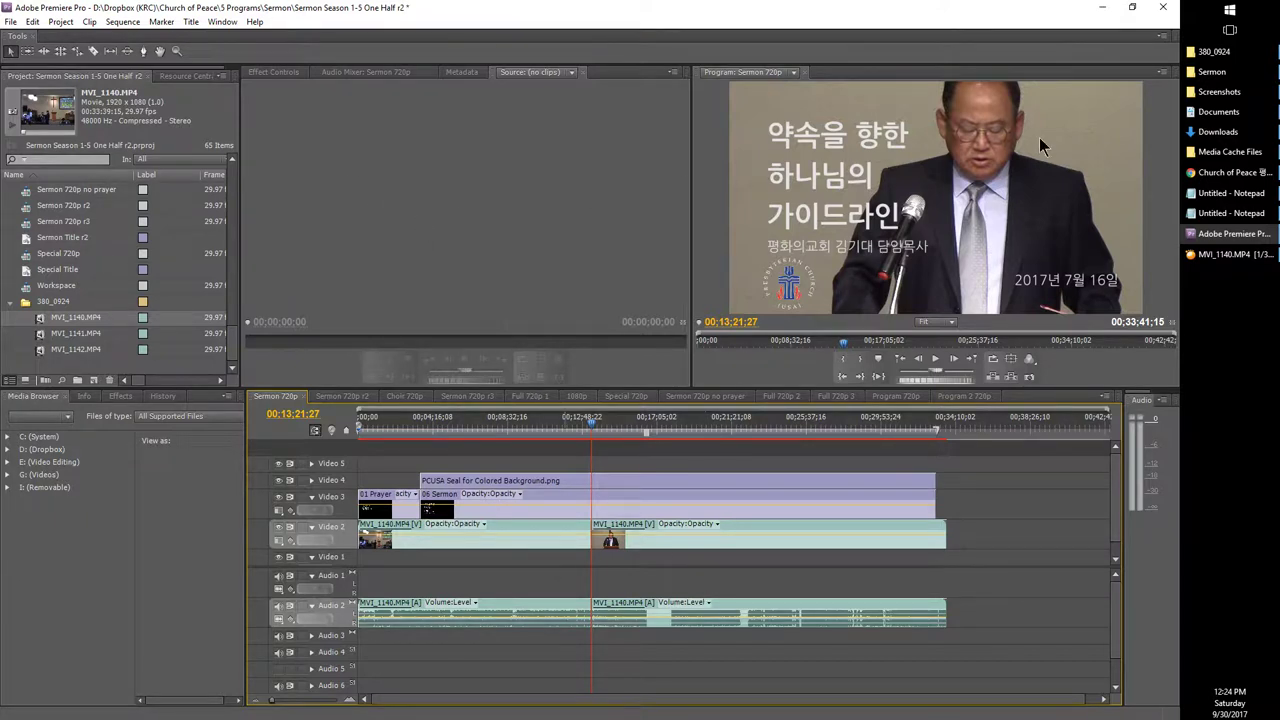
click(1230, 193)
Step: Append ' (CtrlK)' to the 자르기 line of the Notepad checklist, then return to Premiere Pro
click(1230, 213)
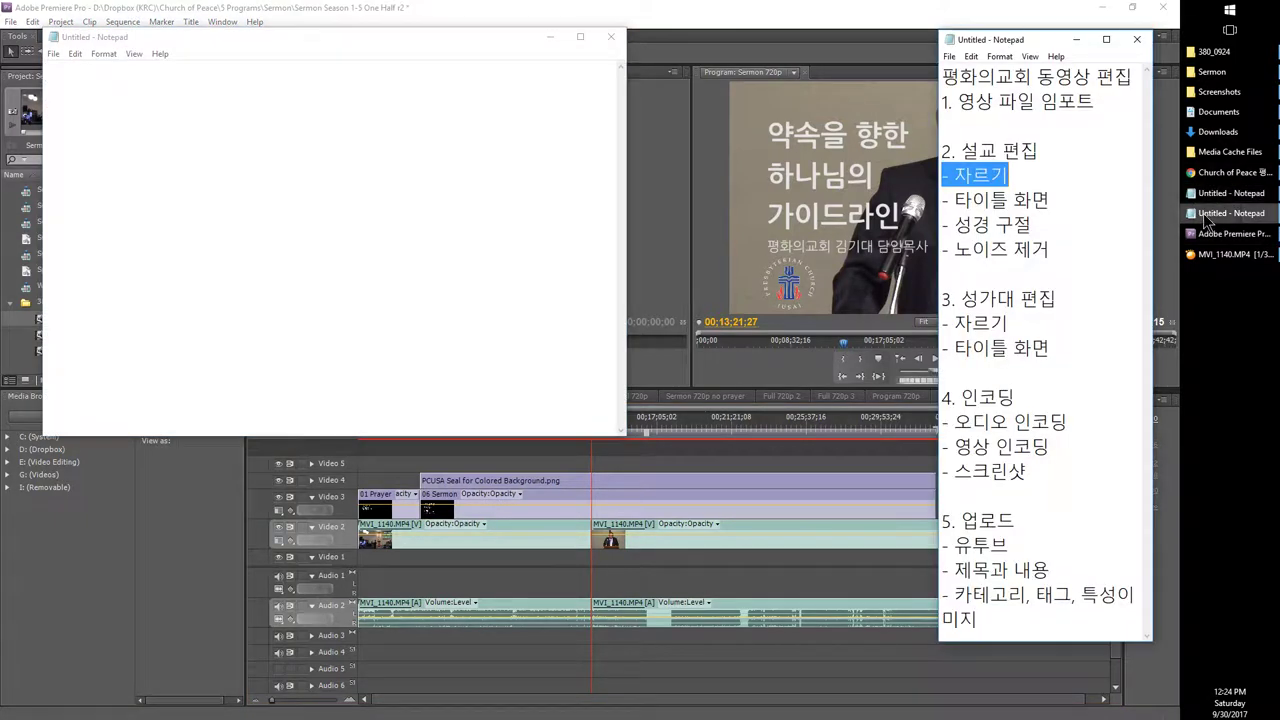
click(1054, 173)
text((ㅊㅅ)
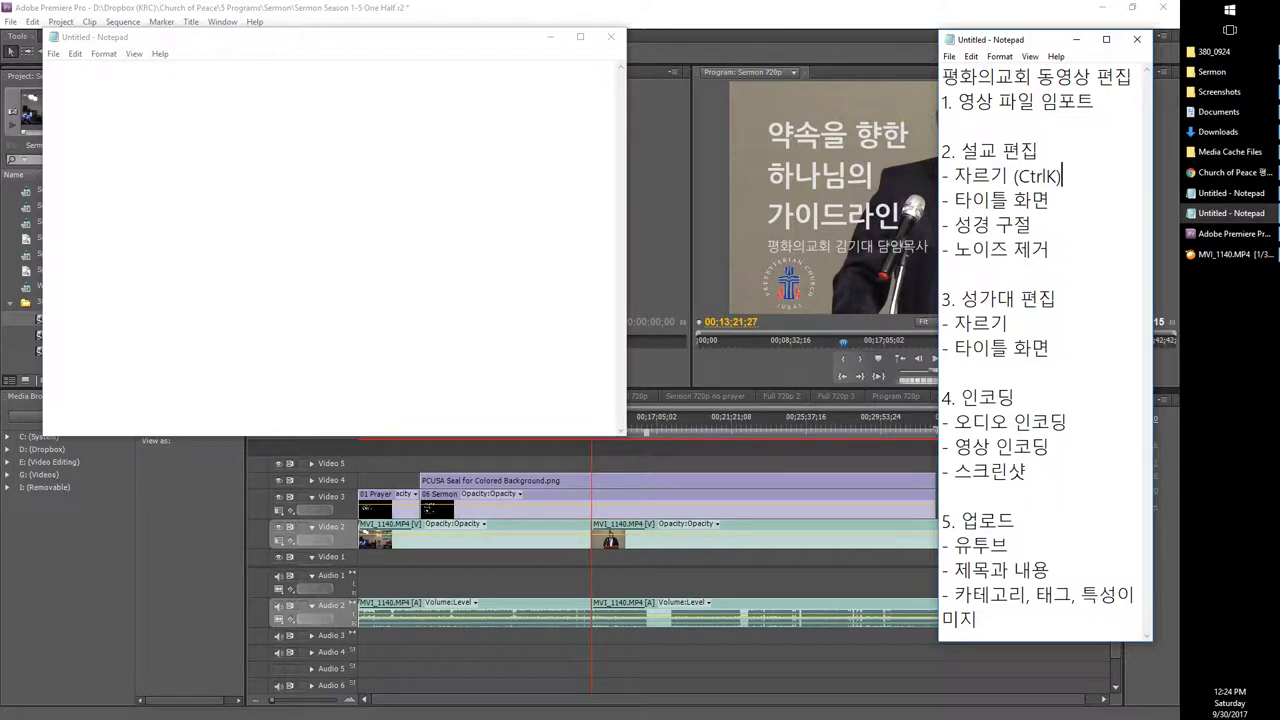
click(732, 10)
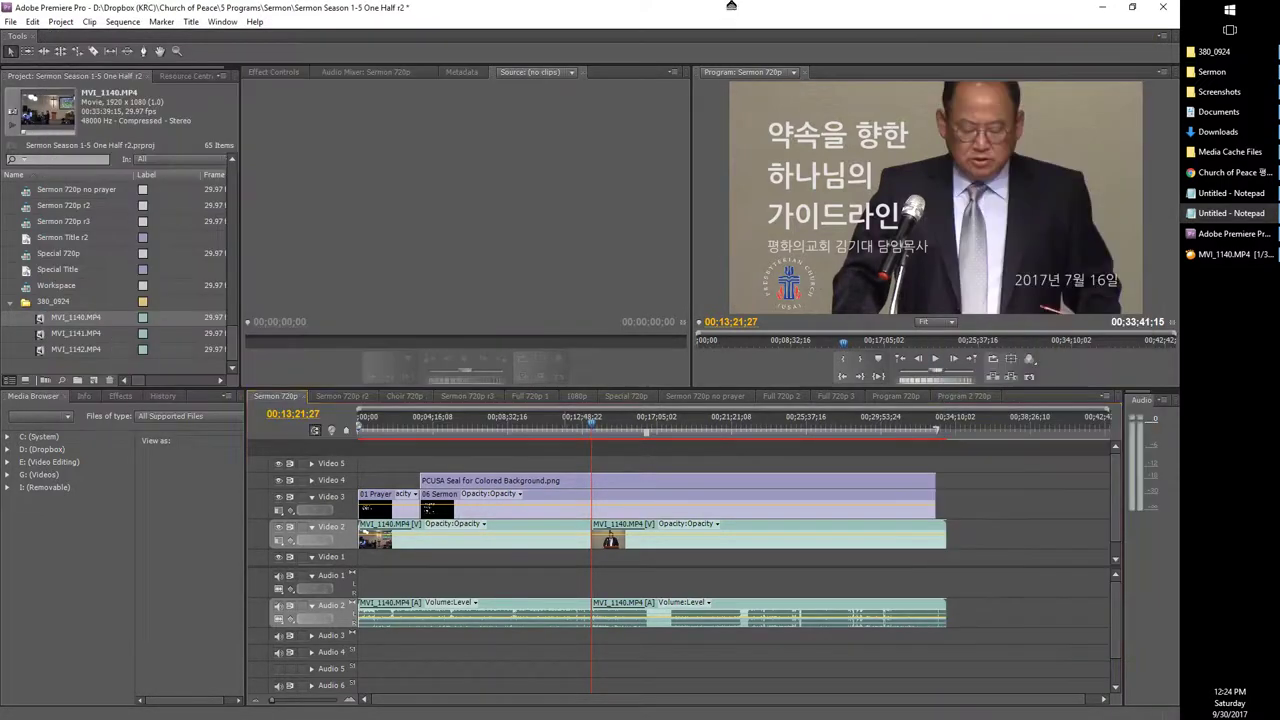
Step: Look up Razor Tracks (Ctrl+K) in the Sequence menu, then cue the playhead back to 00:08:04:26
click(134, 25)
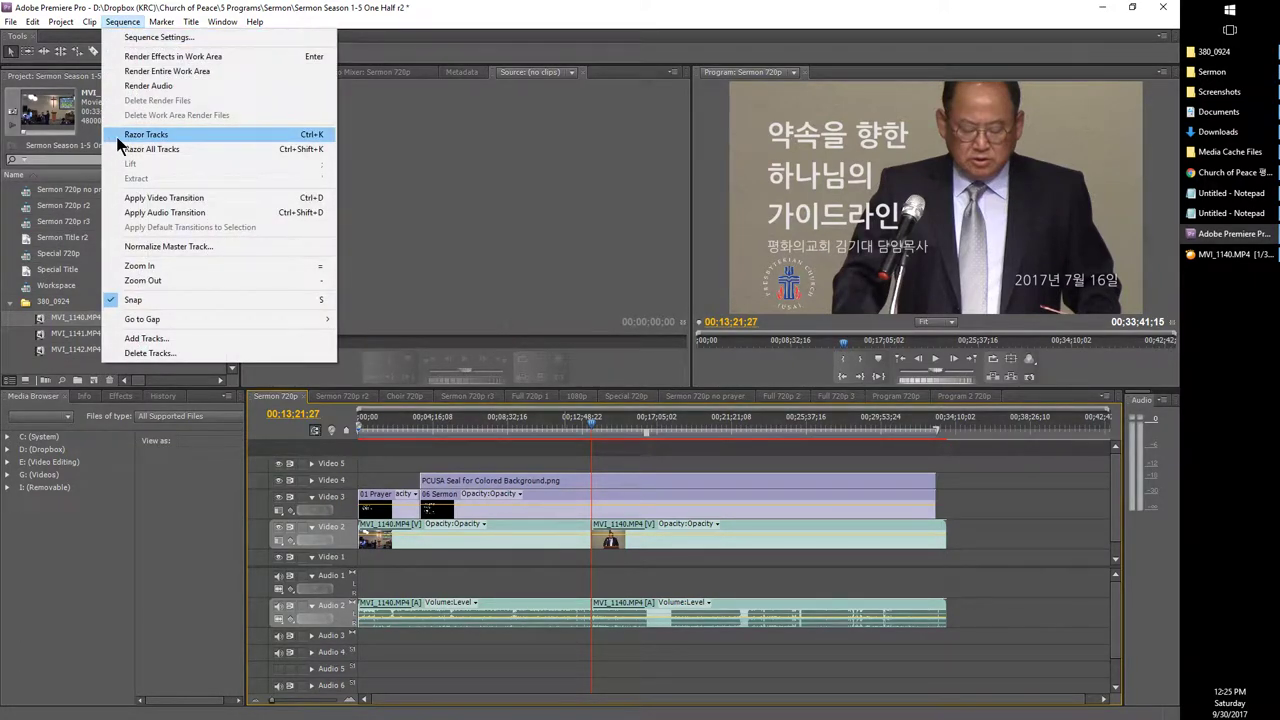
click(625, 569)
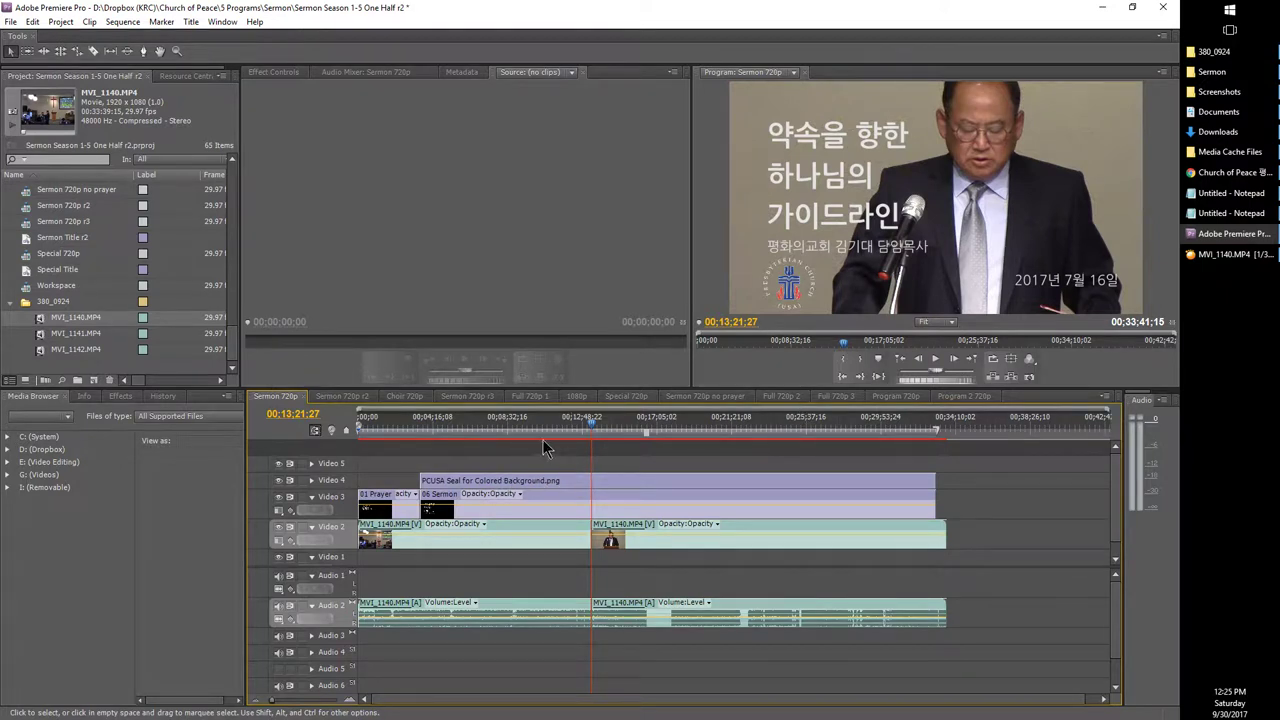
click(501, 440)
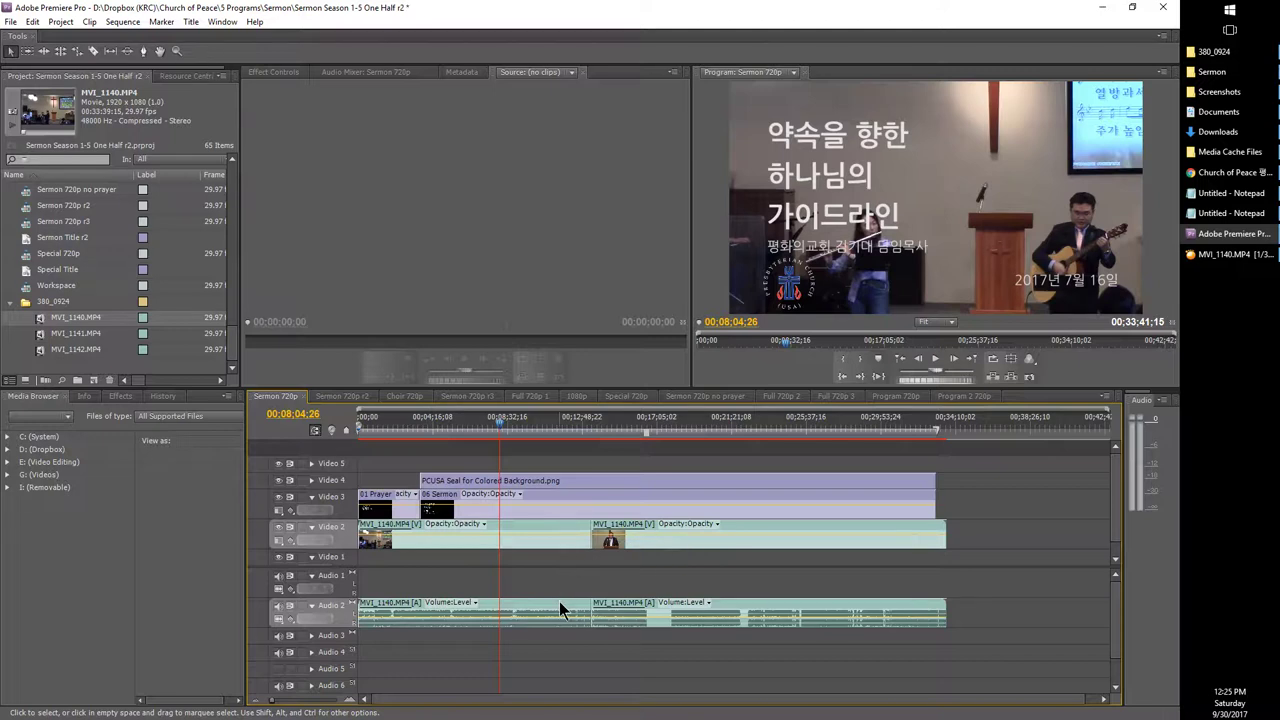
Step: Resume MVI_1140 in GOM Player and skip forward and back in short jumps to pause at 00:14:14
click(1203, 259)
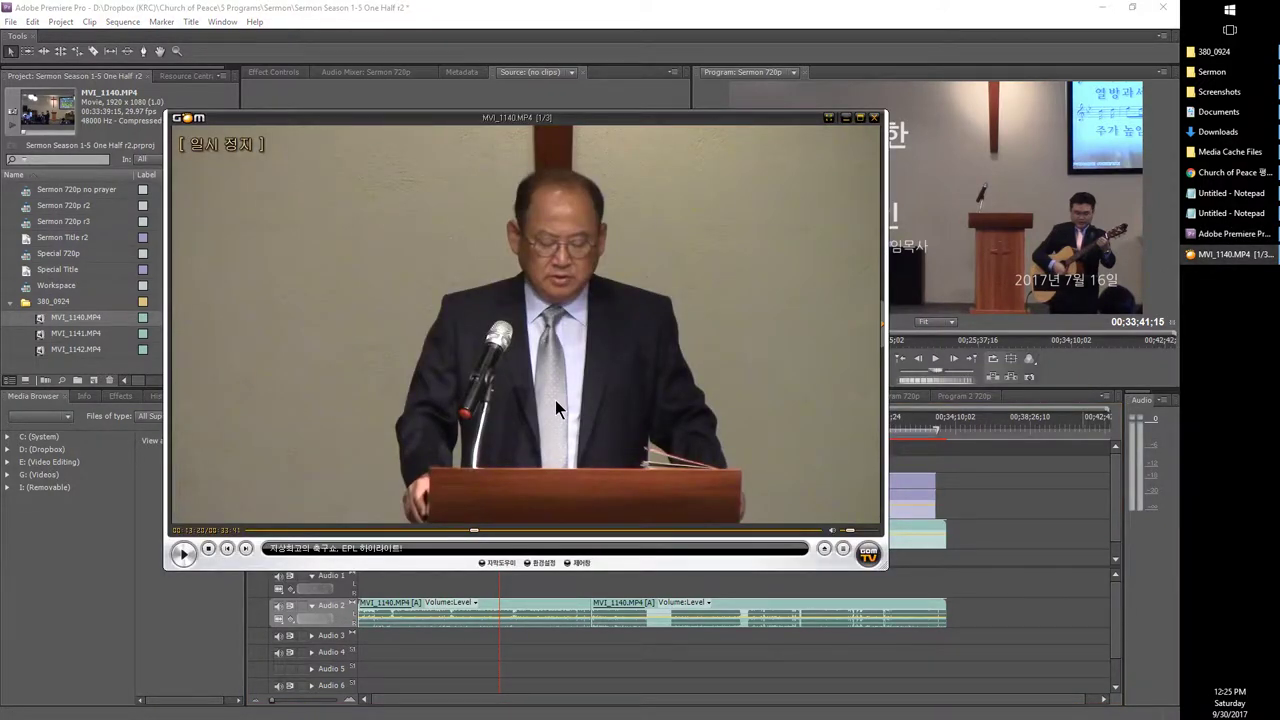
key(space)
key(Right)
key(Right)
key(Right)
key(Right)
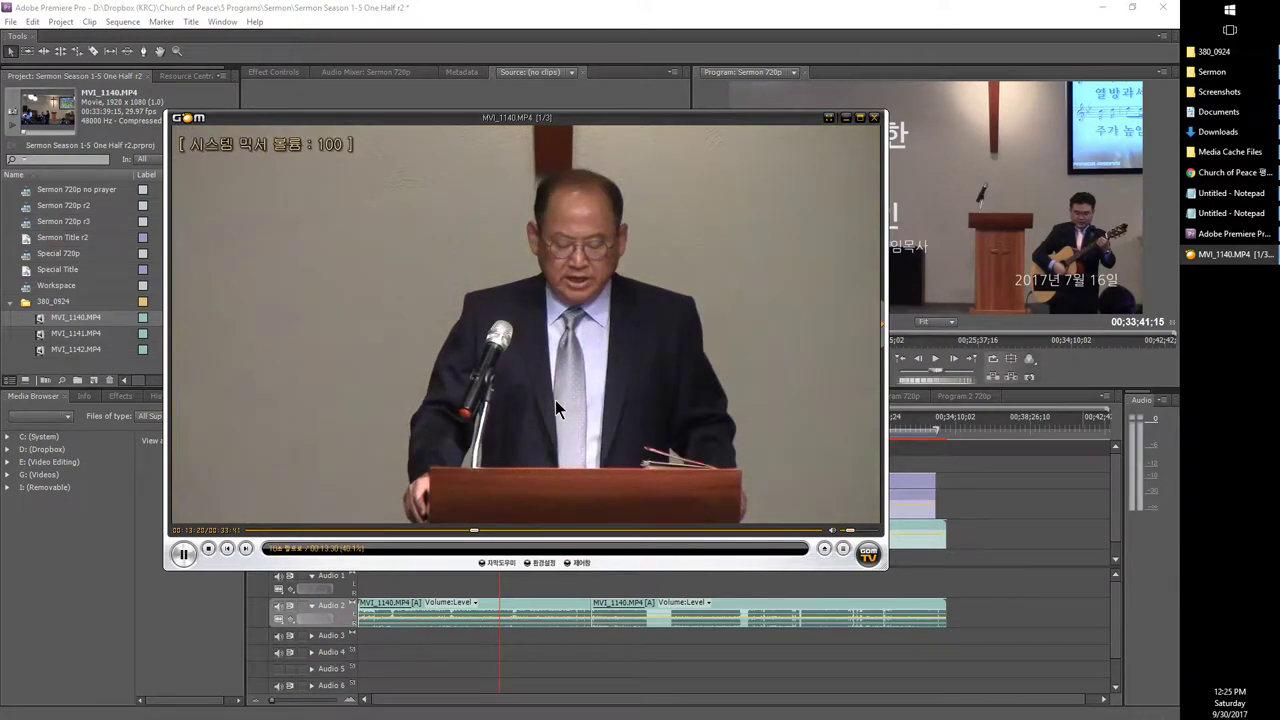
key(Right)
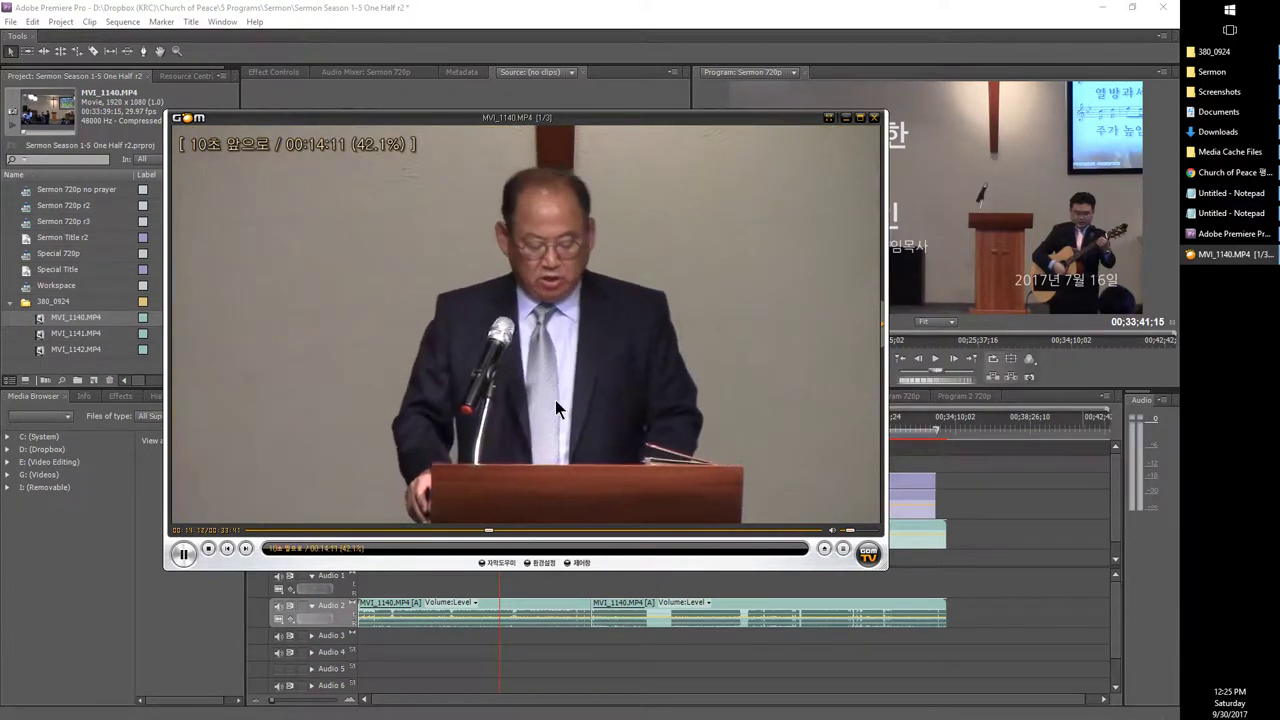
key(shift+Right)
key(shift+Left)
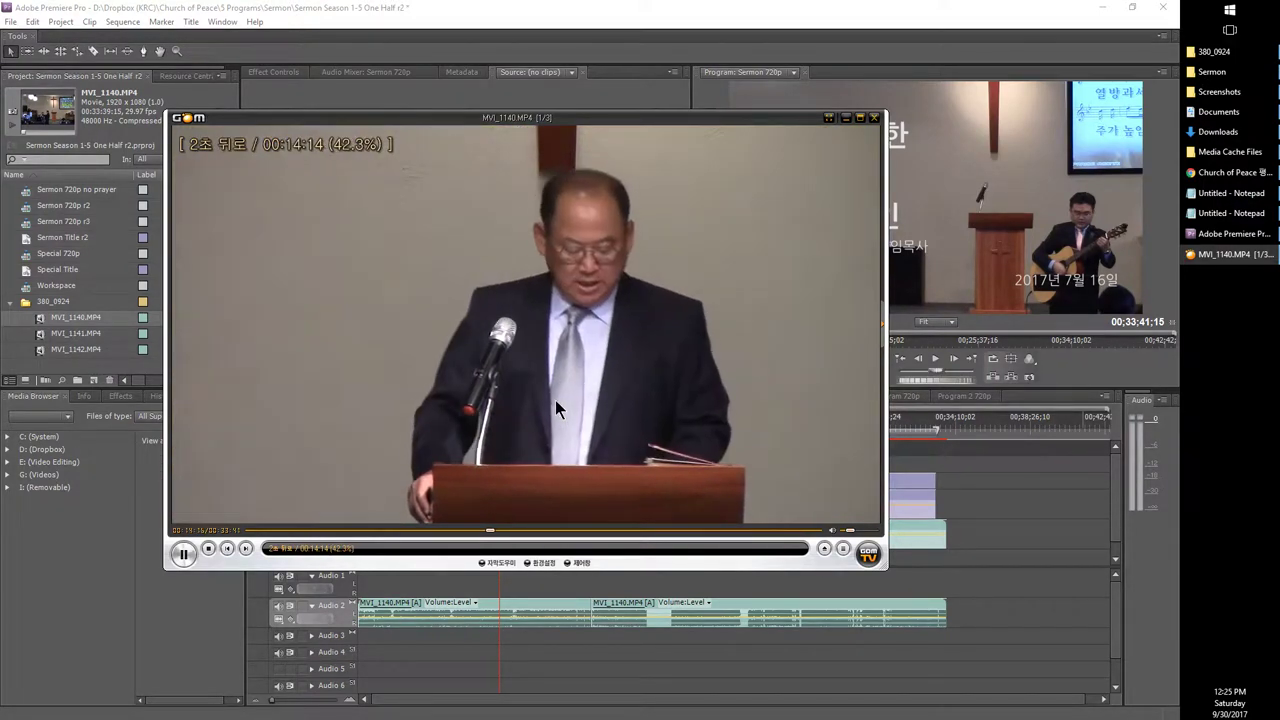
key(space)
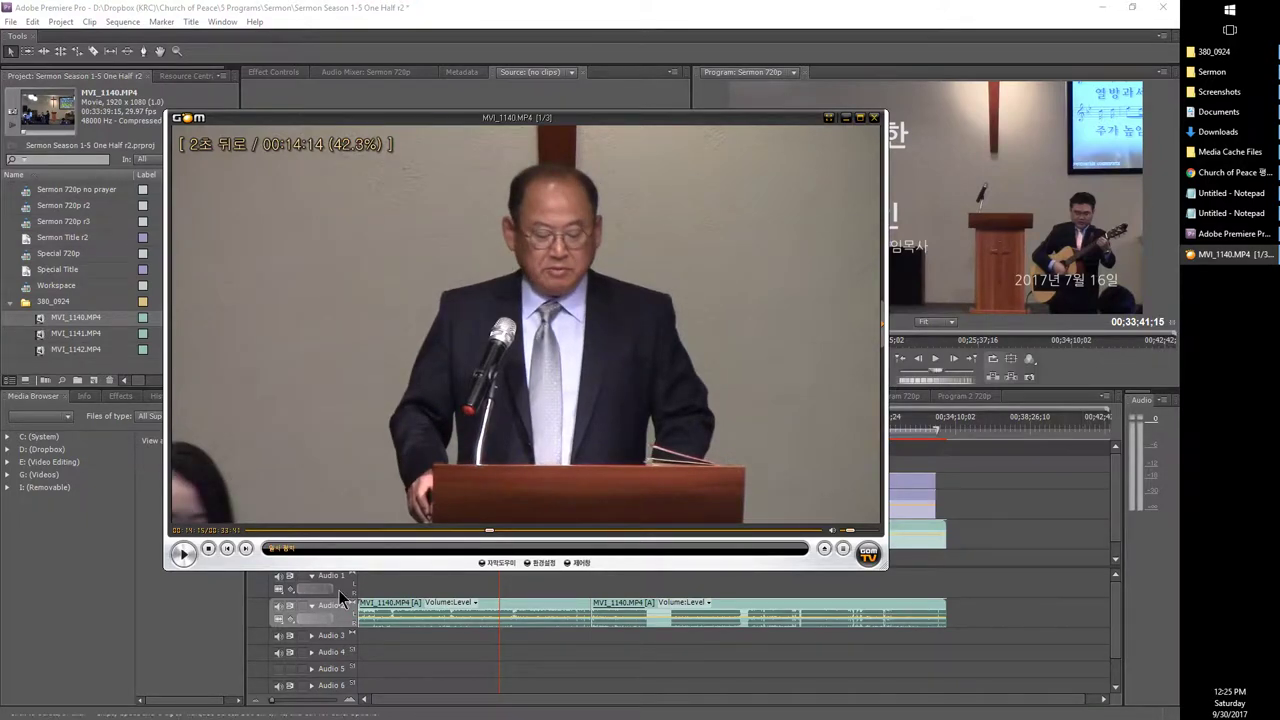
Step: Jump the playhead to 00:14:15:26 via timecode 14;15, try a split there, then undo it
click(376, 628)
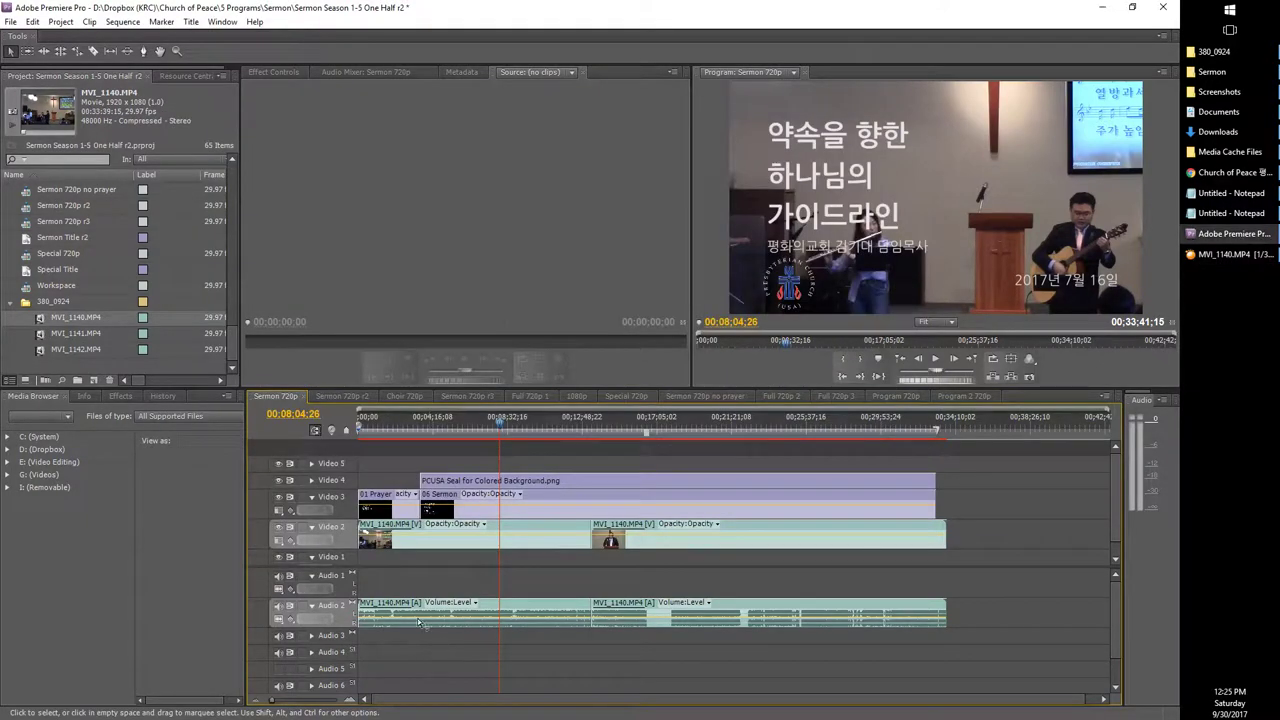
click(318, 418)
key(BackSpace)
key(BackSpace)
text(14;)
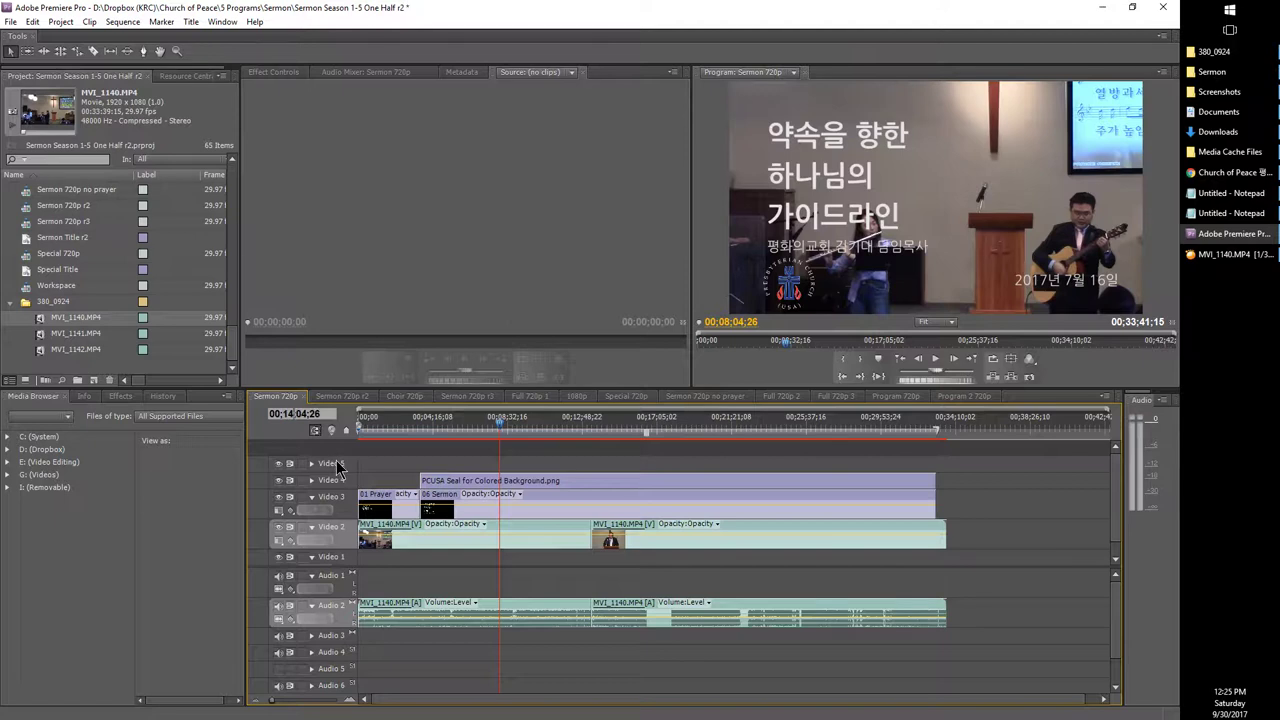
text(15)
key(Return)
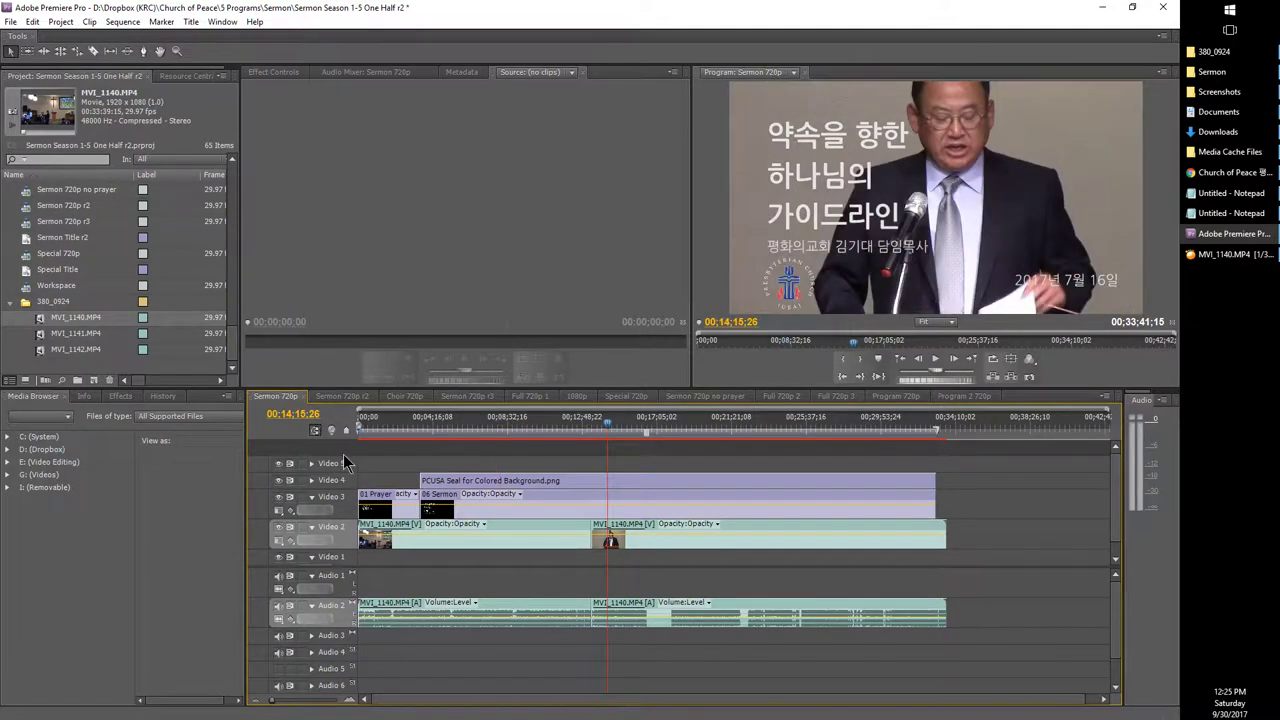
key(ctrl+k)
key(space)
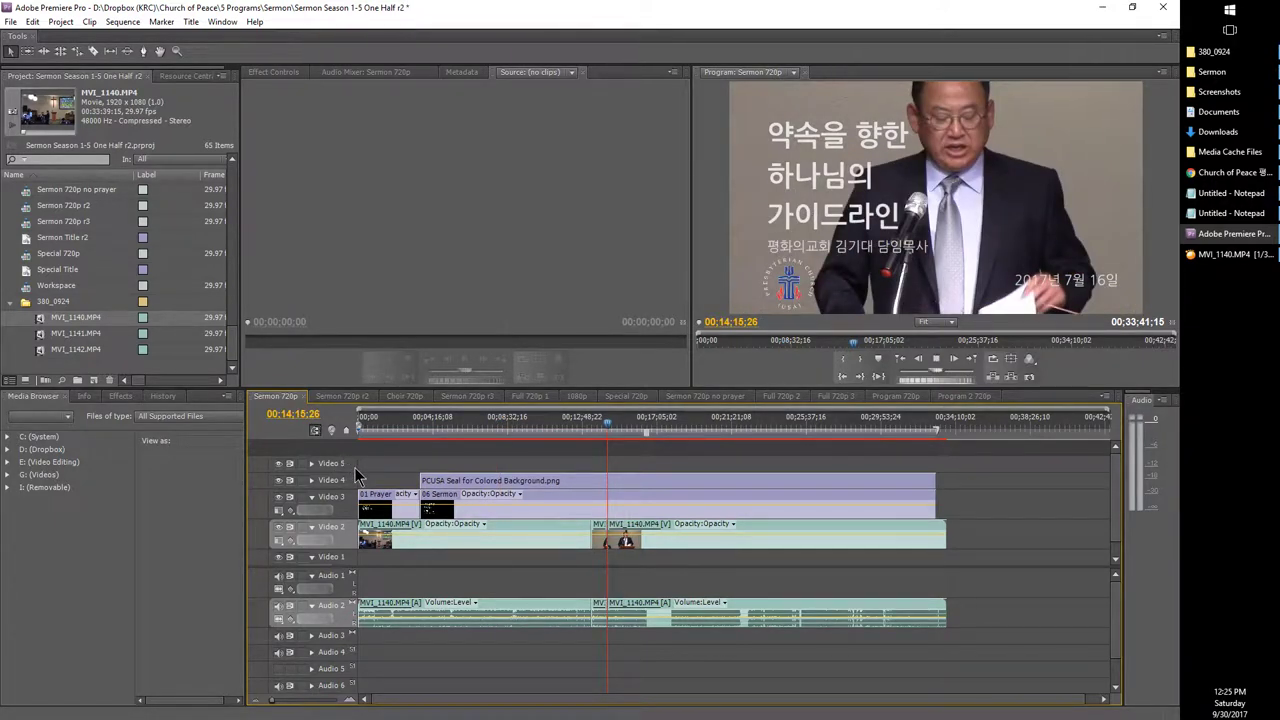
key(space)
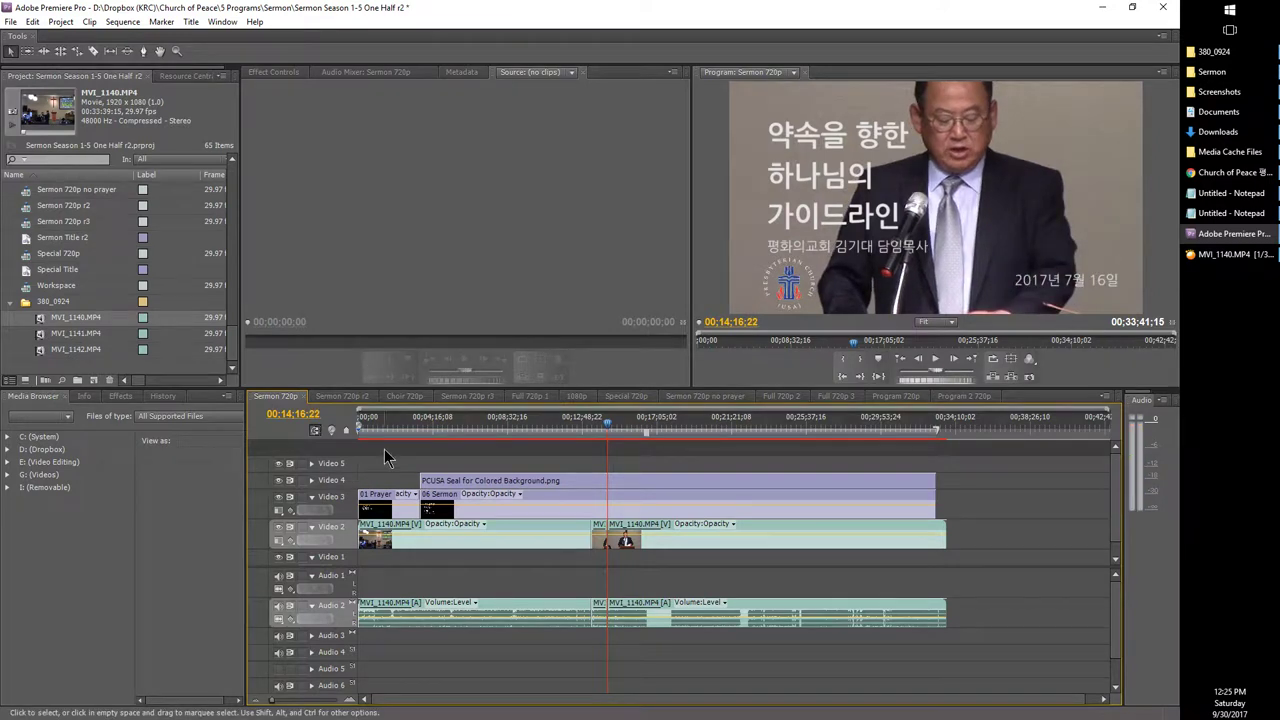
key(ctrl+z)
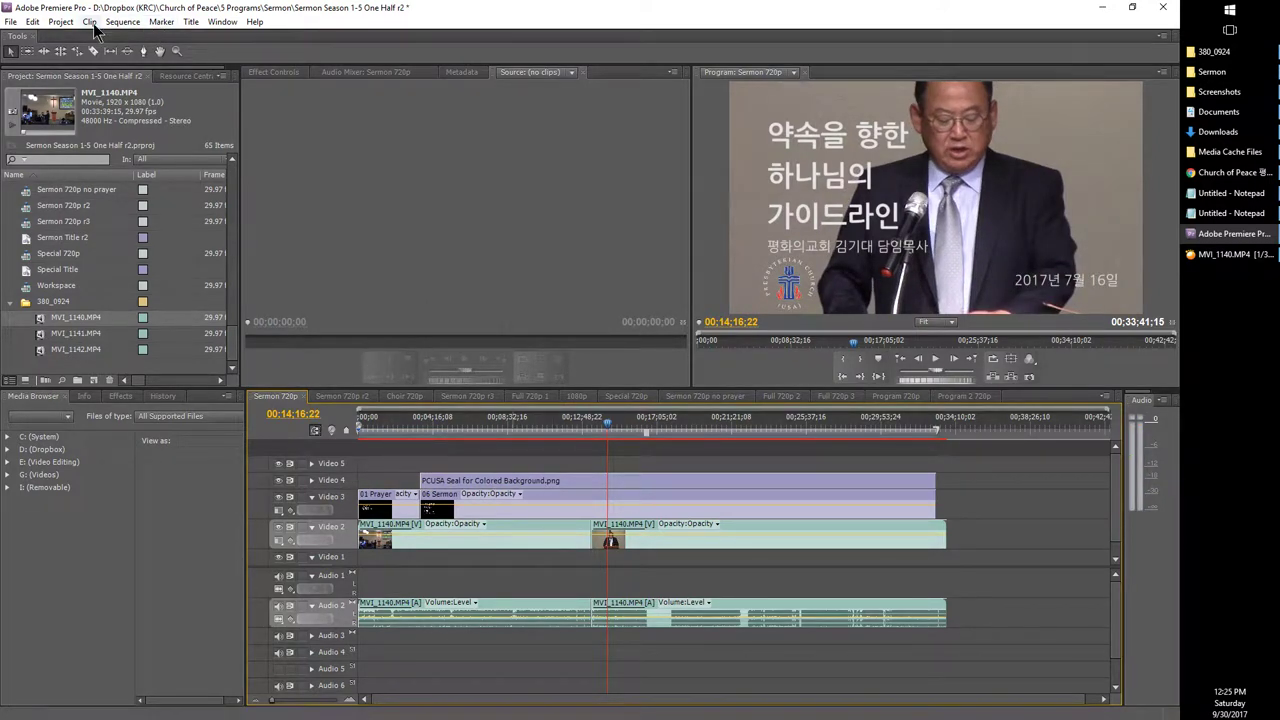
Step: Look over the Edit menu, then replay the footage and stop at 00:14:15:04
click(60, 21)
mouse_move(33, 21)
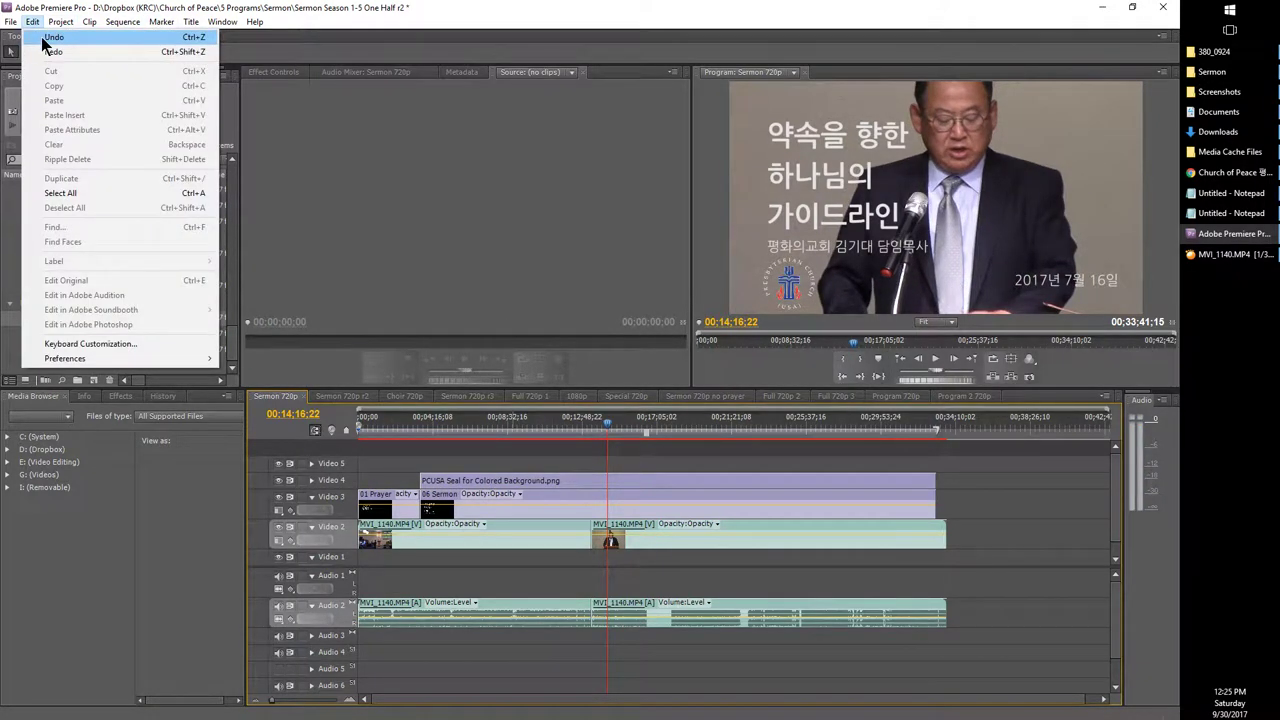
click(585, 573)
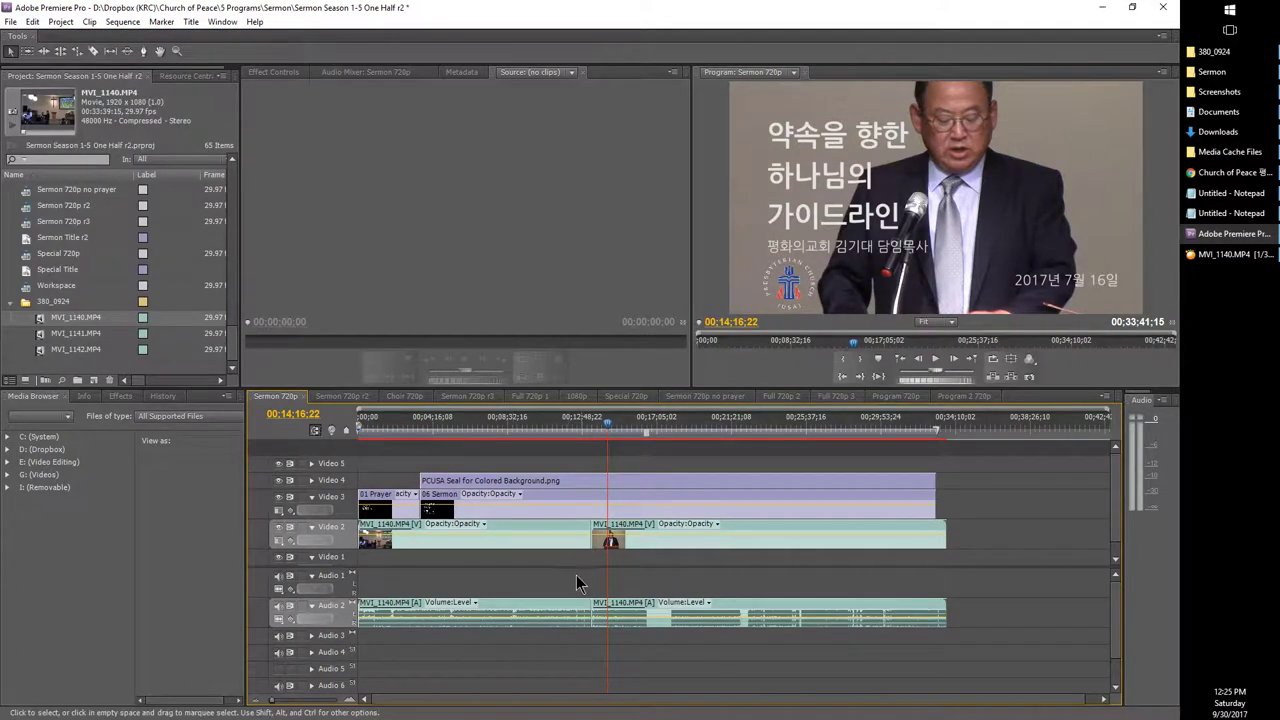
key(space)
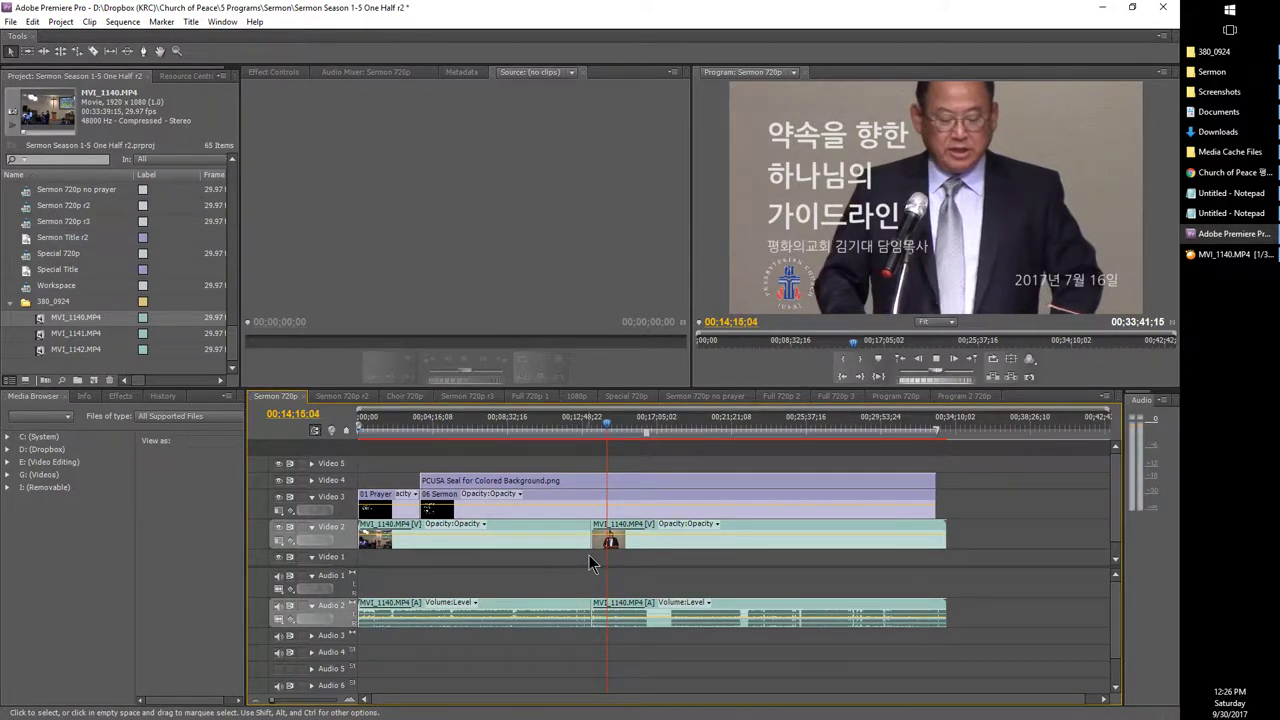
key(space)
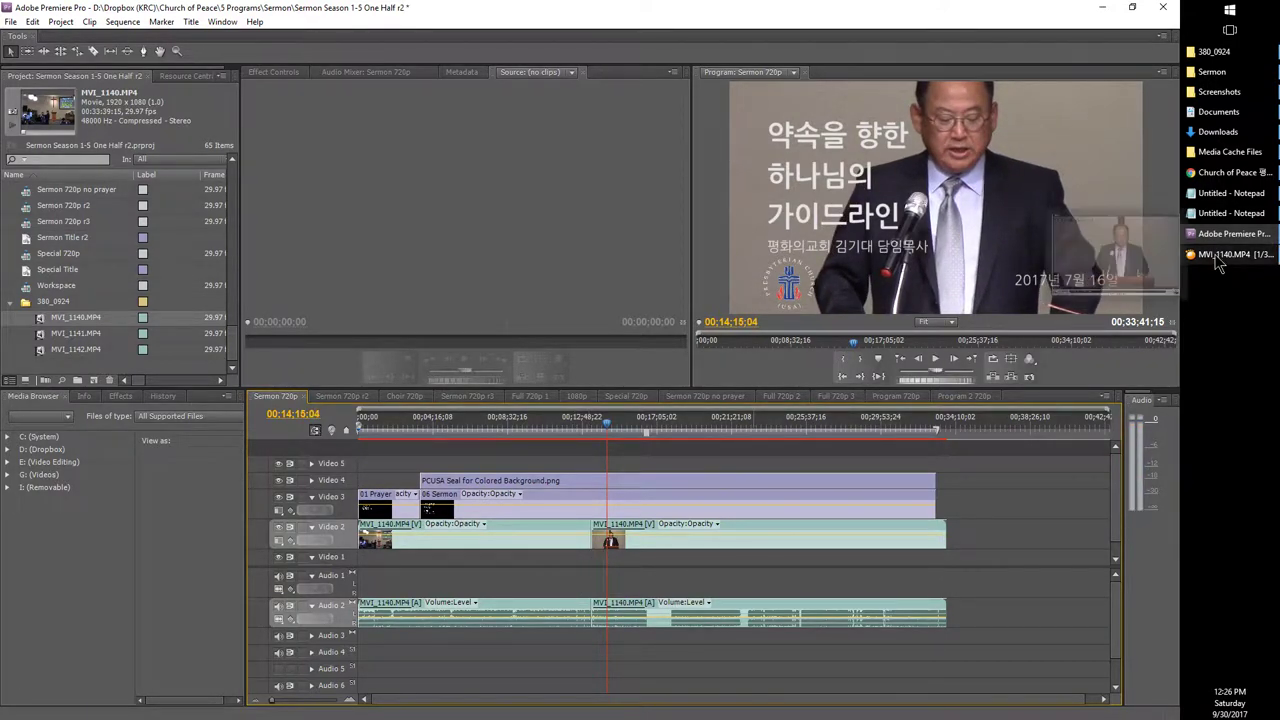
click(1150, 265)
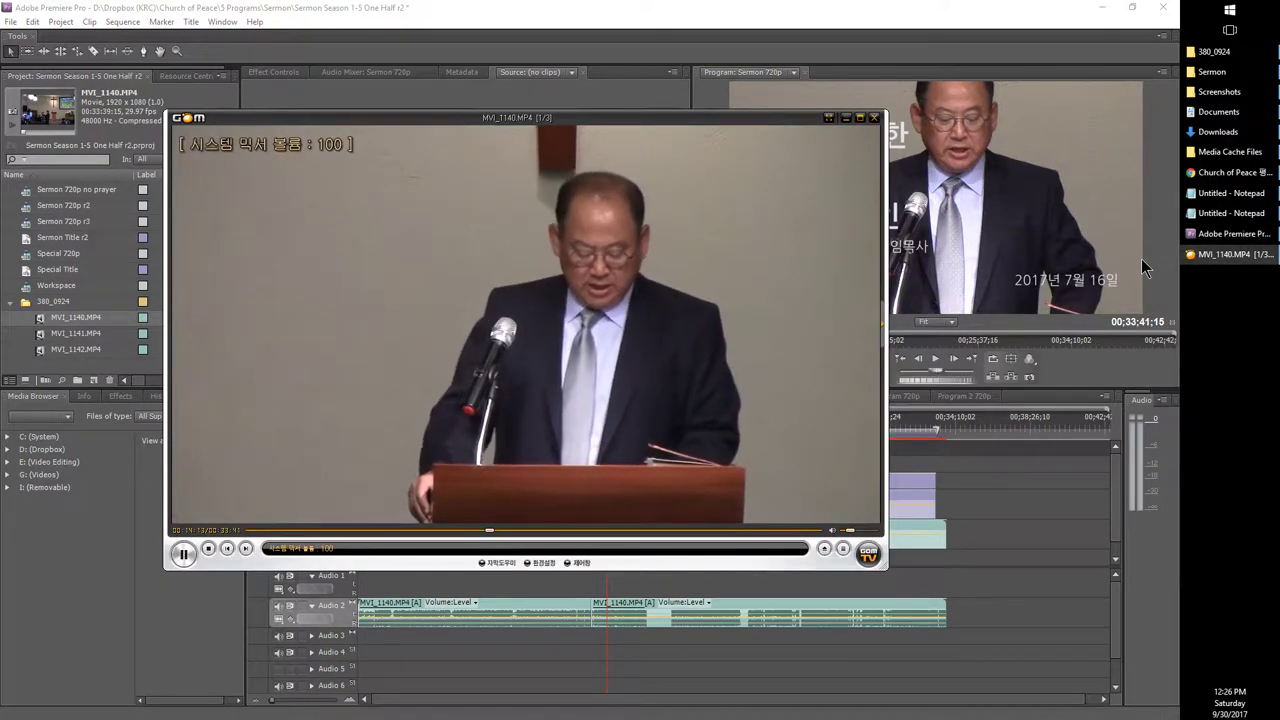
key(space)
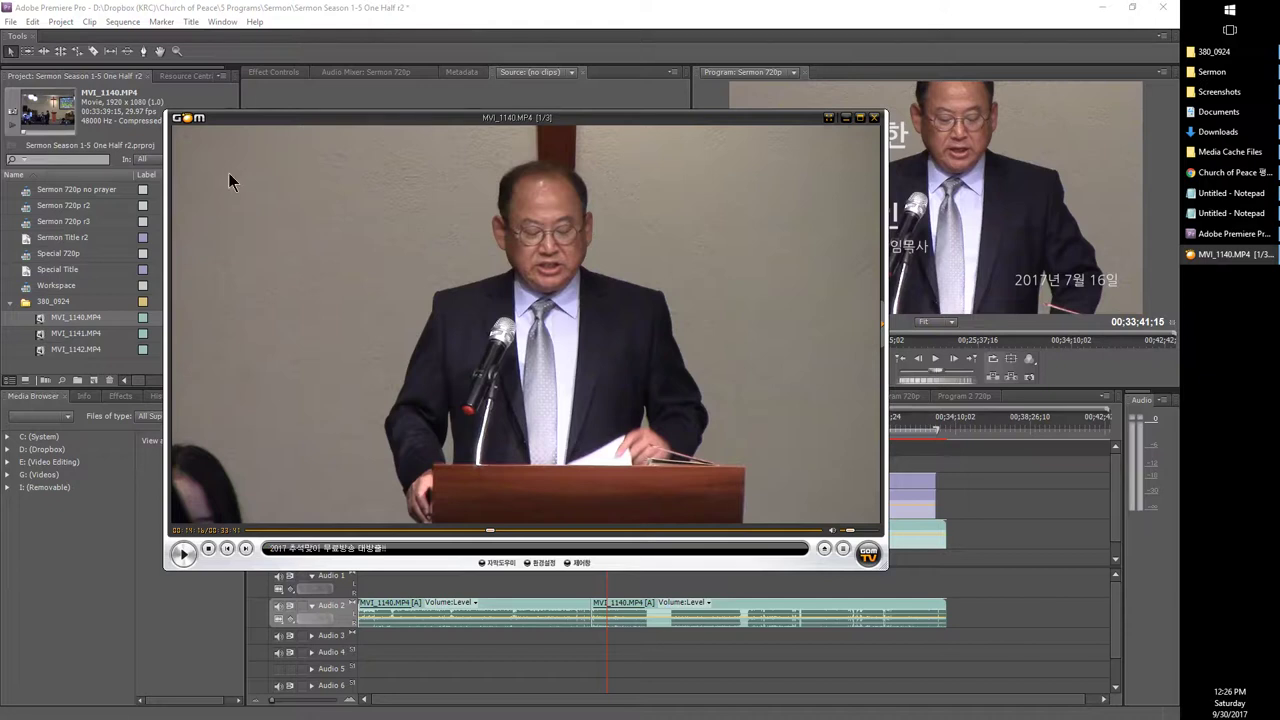
click(362, 8)
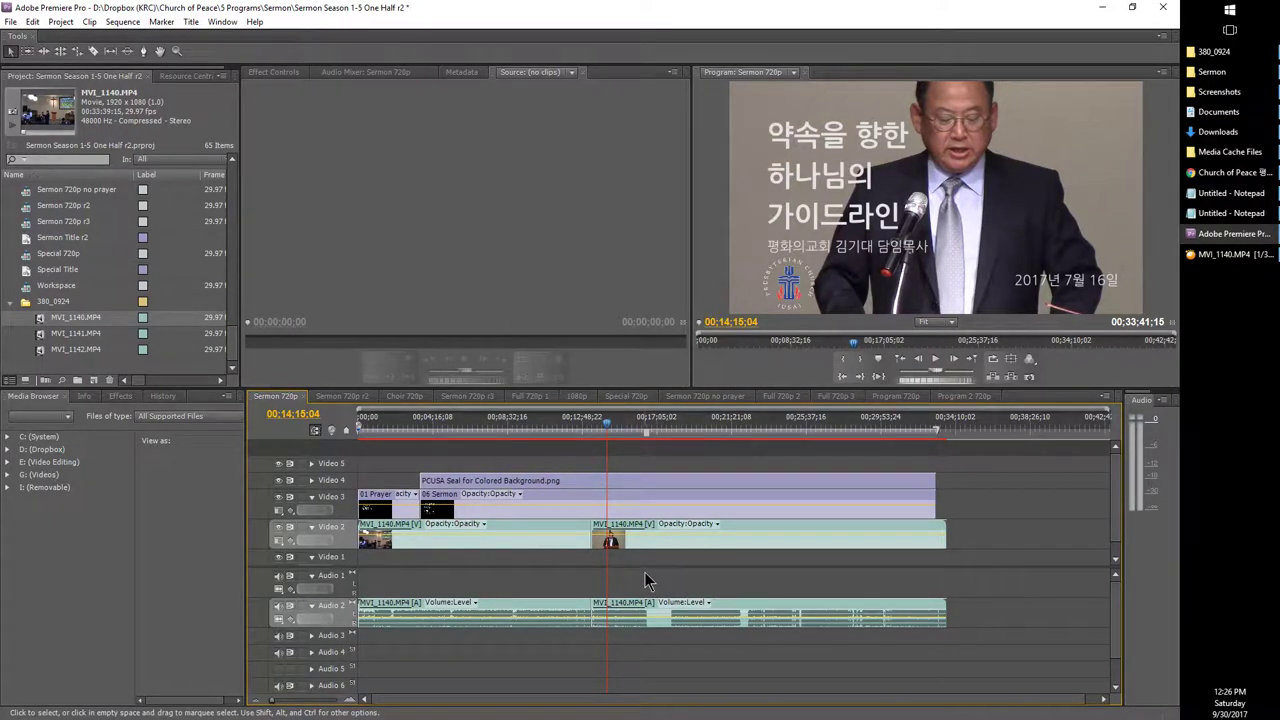
Step: Cut the MVI_1140 video and audio at 00:14:15:04, then bring GOM Player's MVI_1140.MP4 forward
key(ctrl+k)
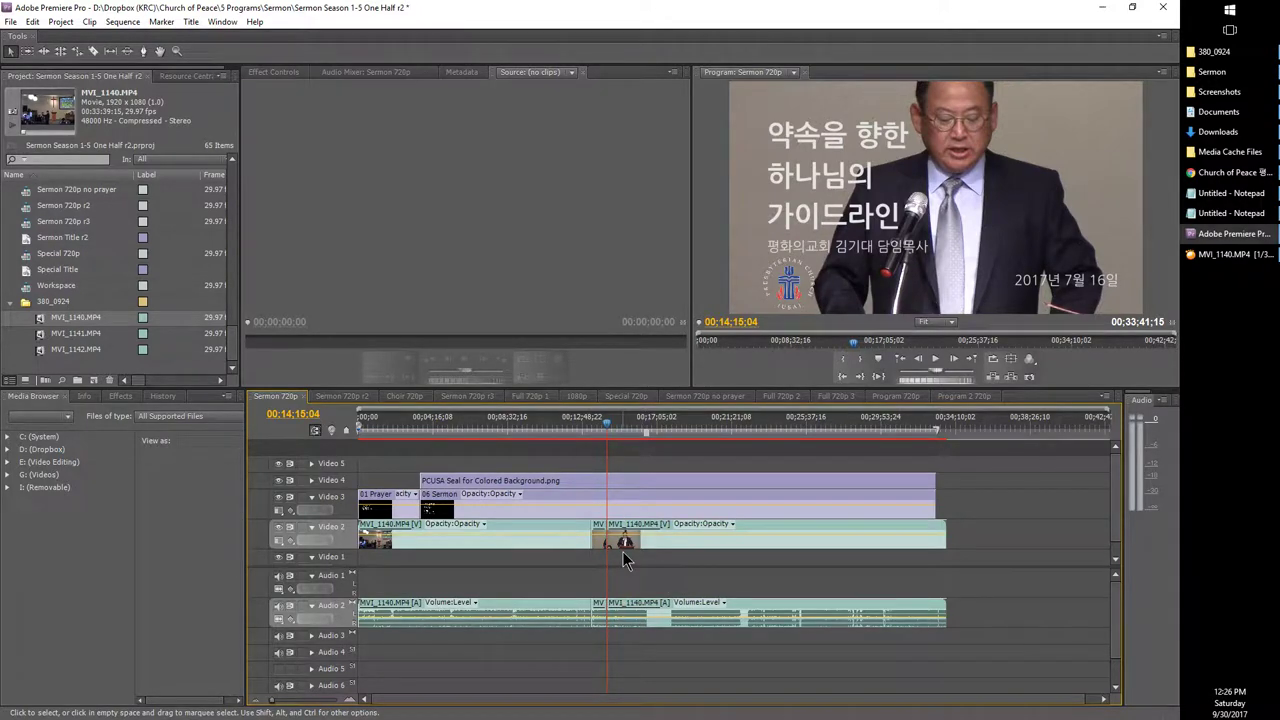
key(space)
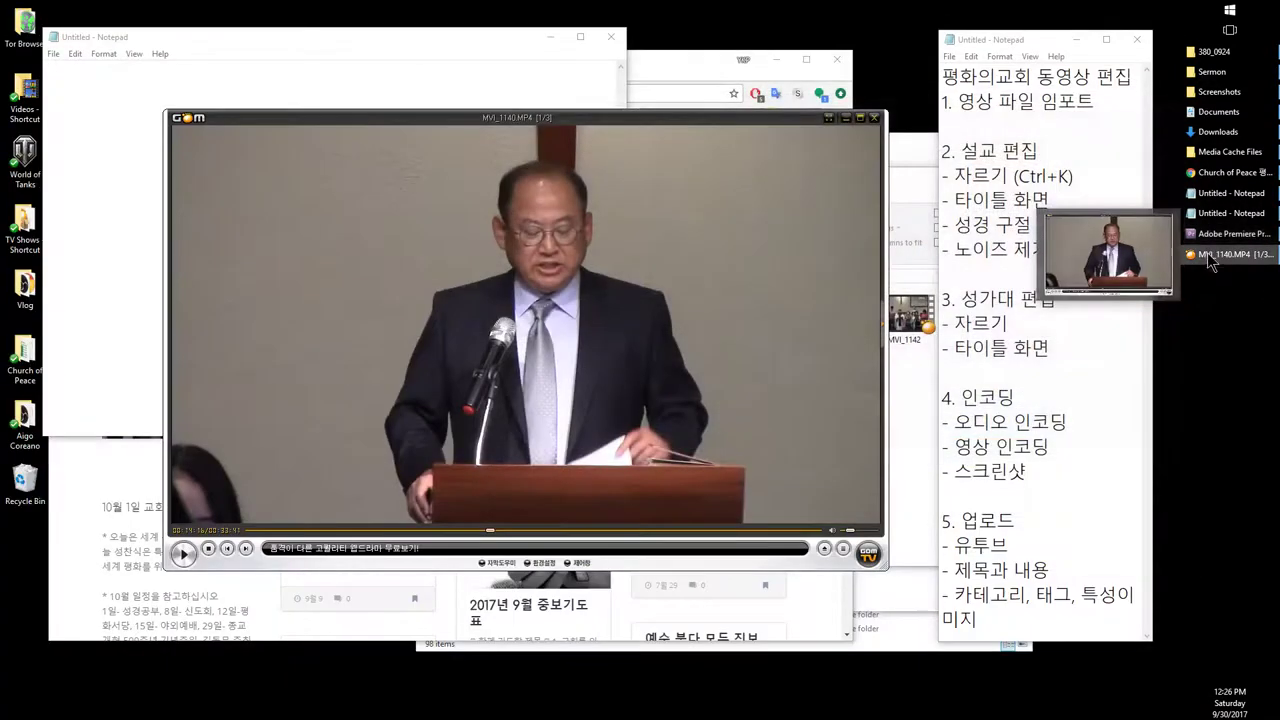
click(1207, 252)
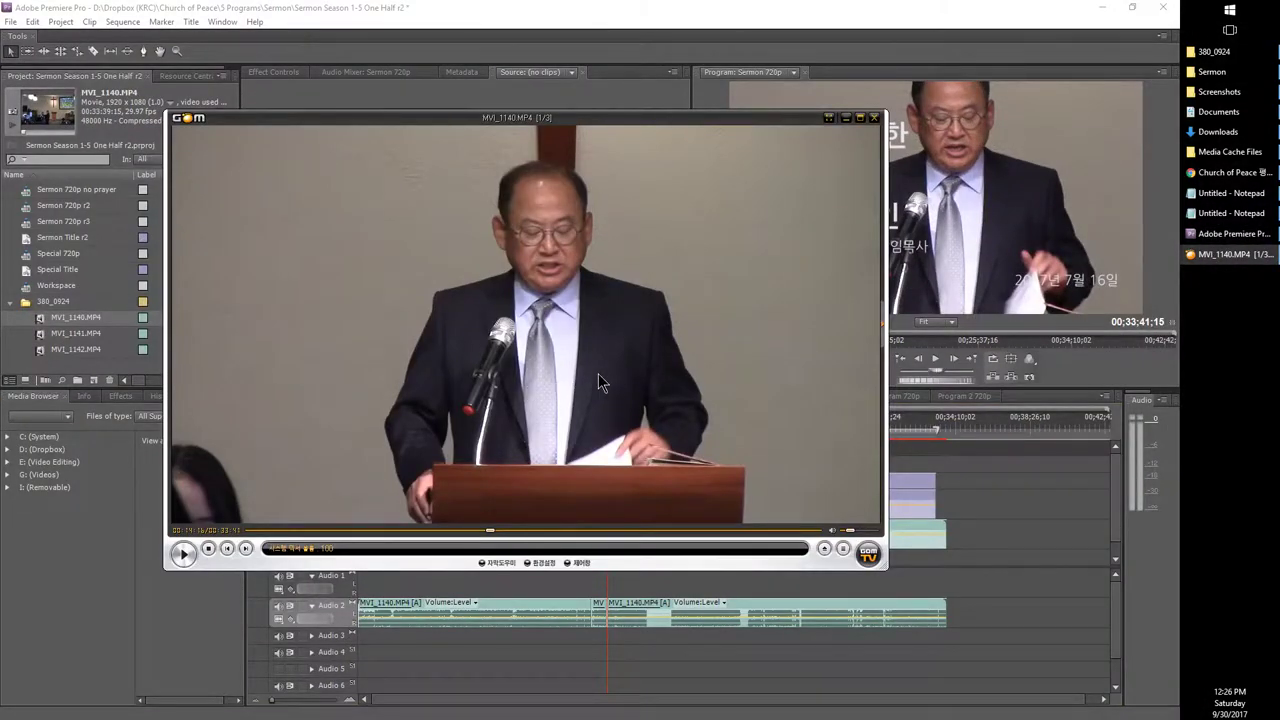
Step: In the 380_0924 folder, read MVI_1141's details (00:33:27, 3.95 GB), then return to GOM Player
scroll(621, 378, up, 1)
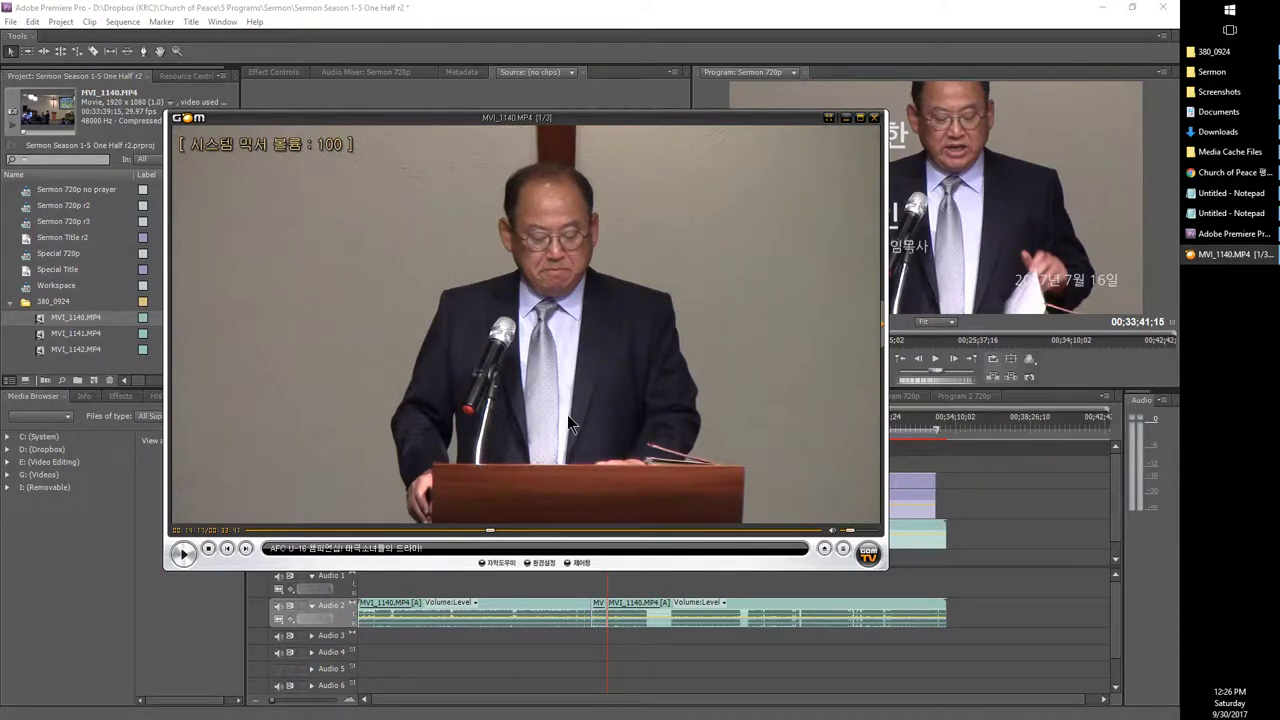
click(1190, 57)
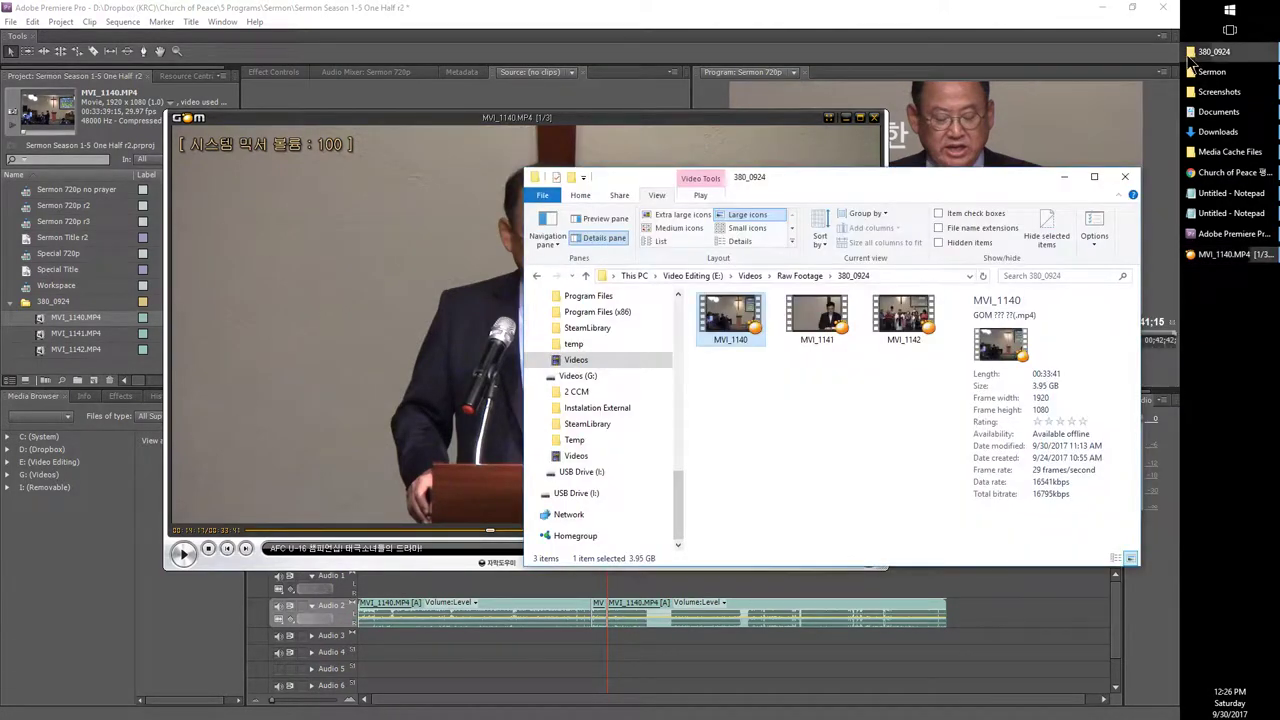
click(812, 340)
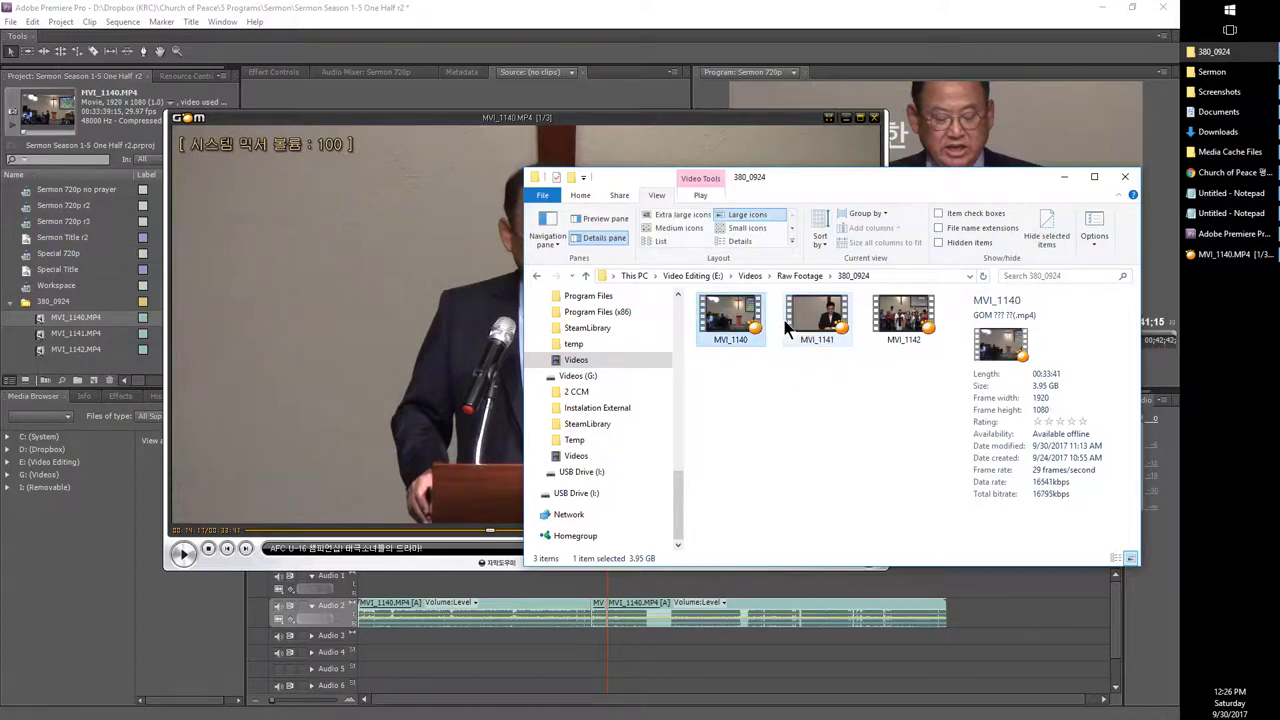
click(435, 327)
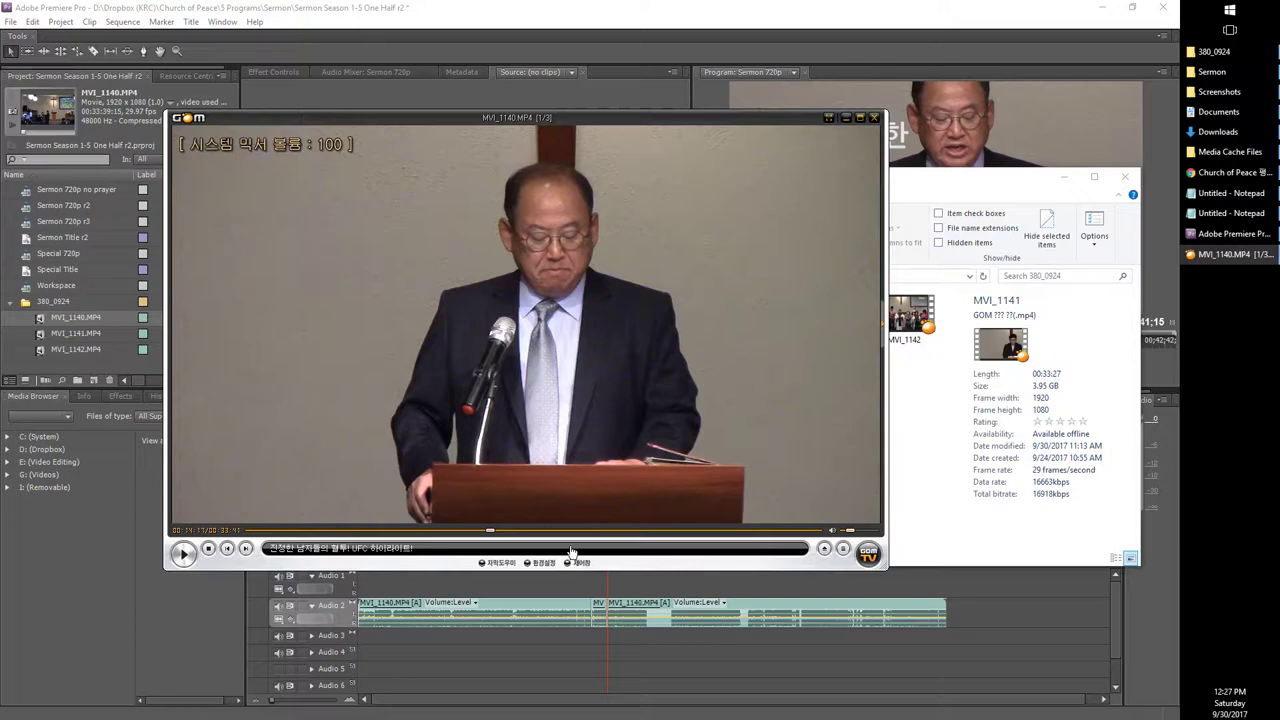
Step: Seek MVI_1140 from near the start to about 83%, skipping to around 00:30:35 and pausing
click(229, 540)
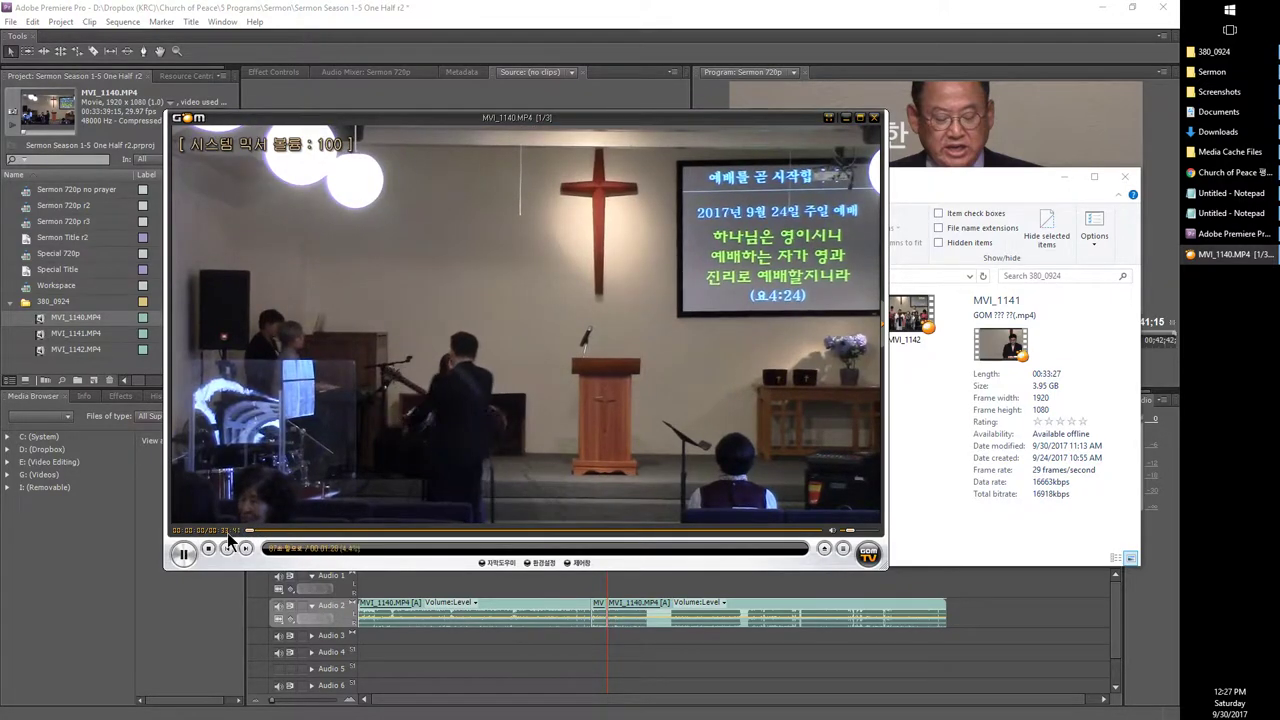
key(Right)
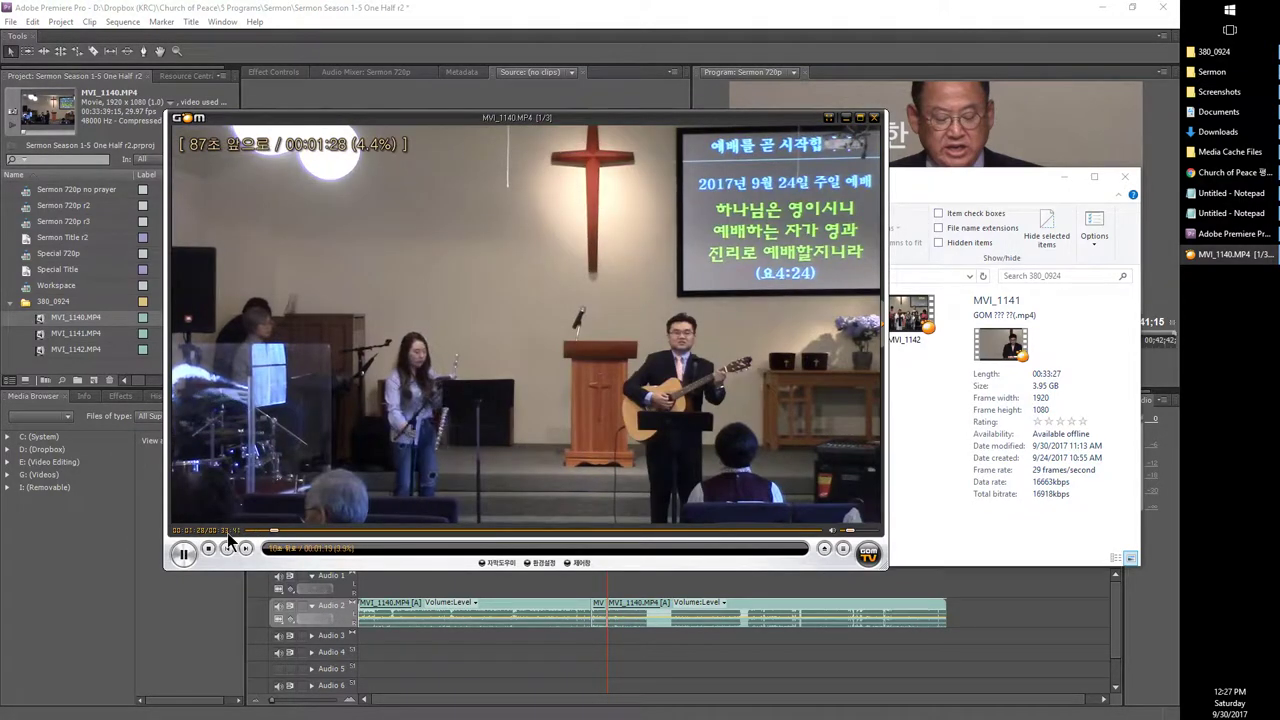
key(Left)
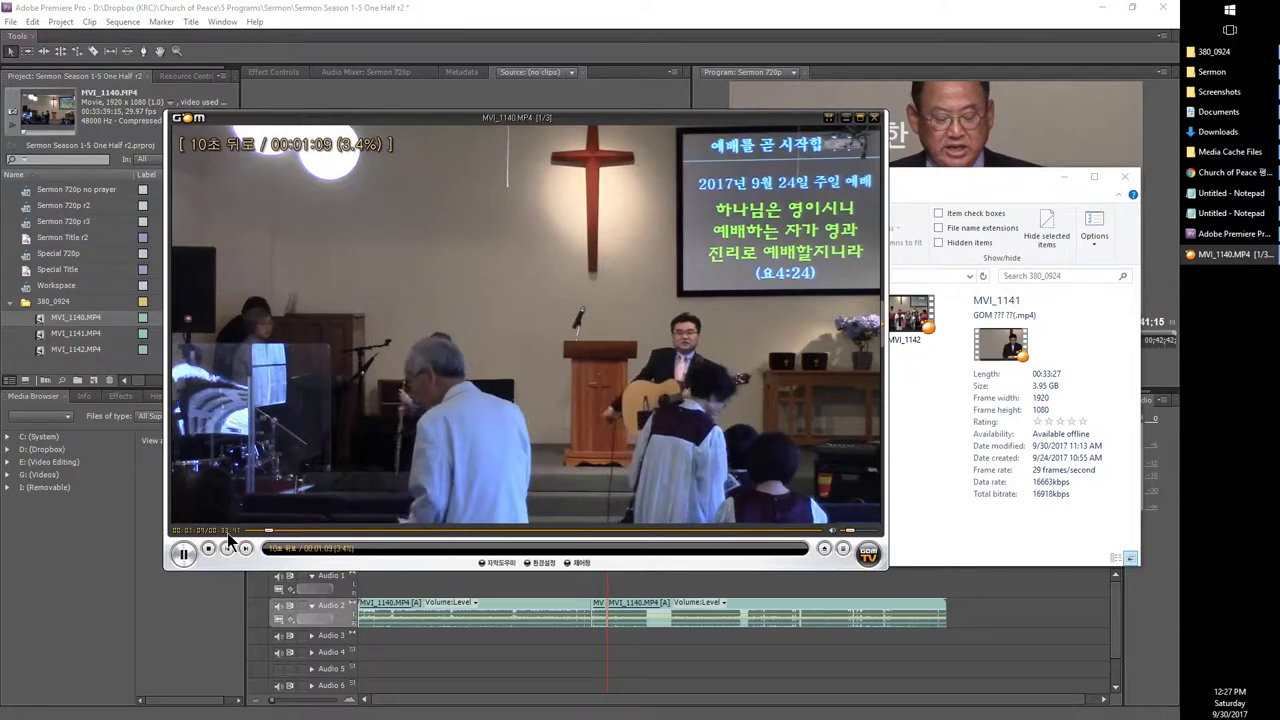
key(Left)
key(Left)
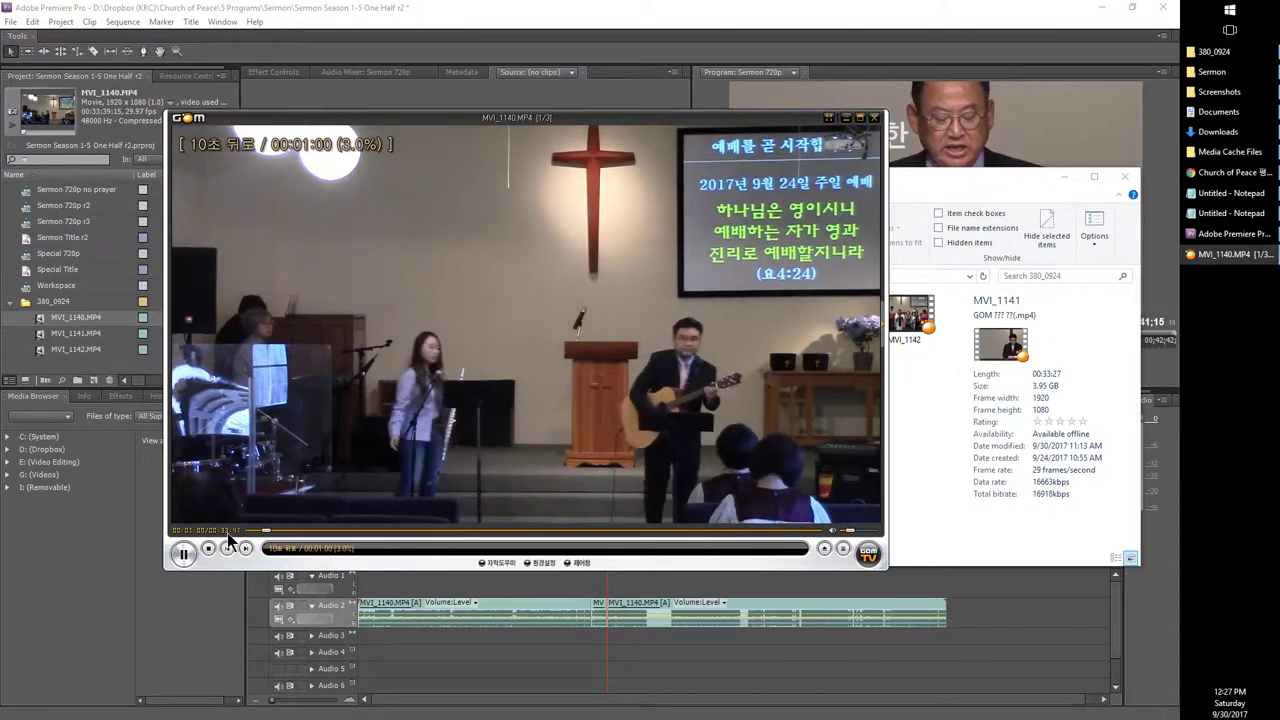
key(Left)
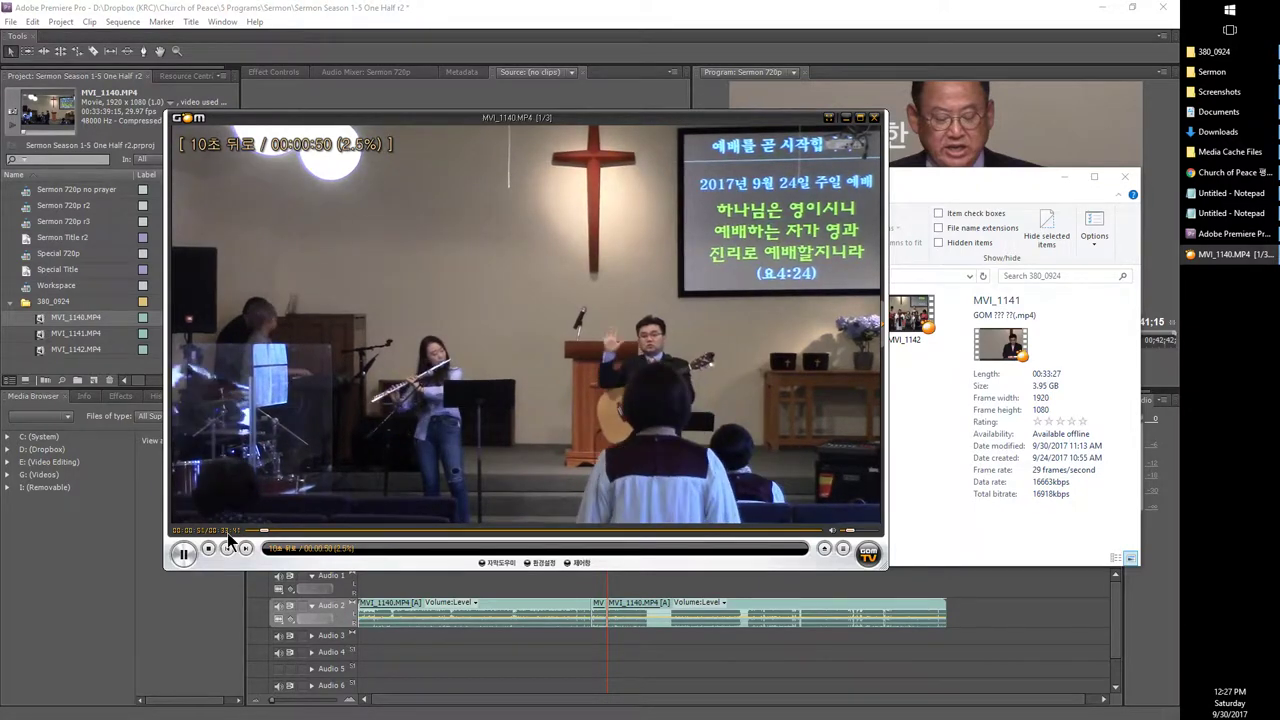
key(Left)
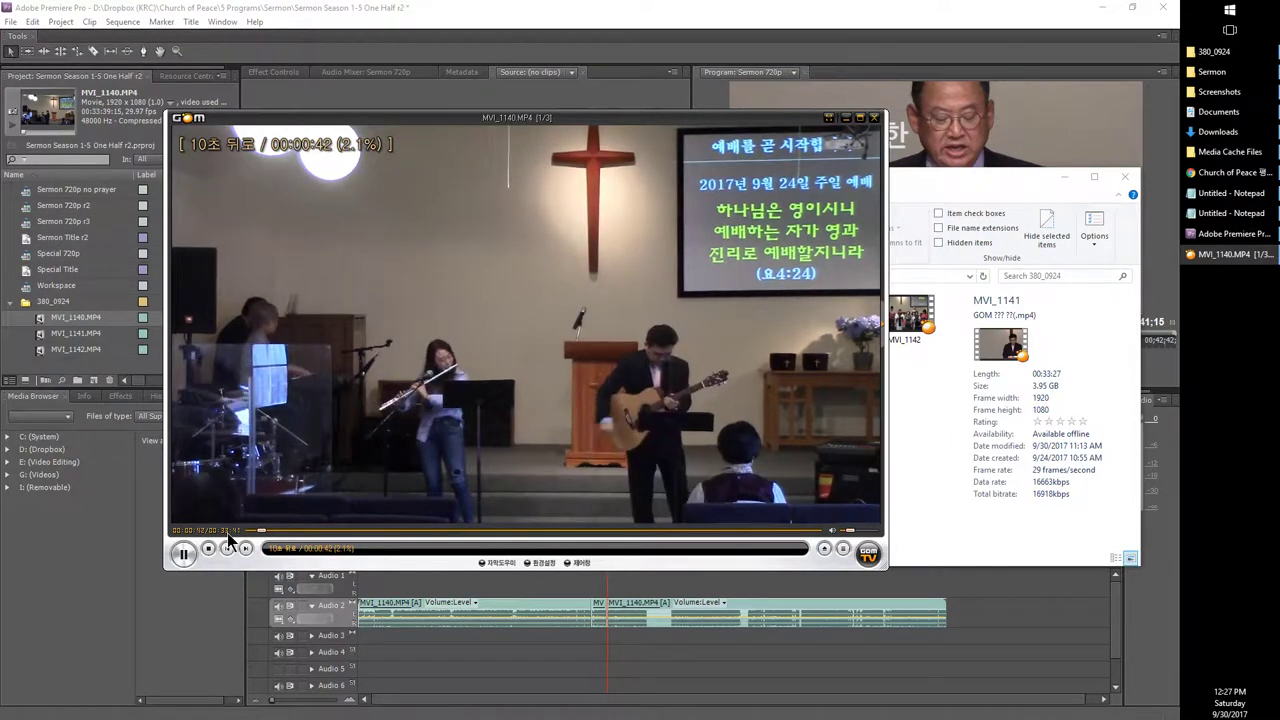
click(723, 532)
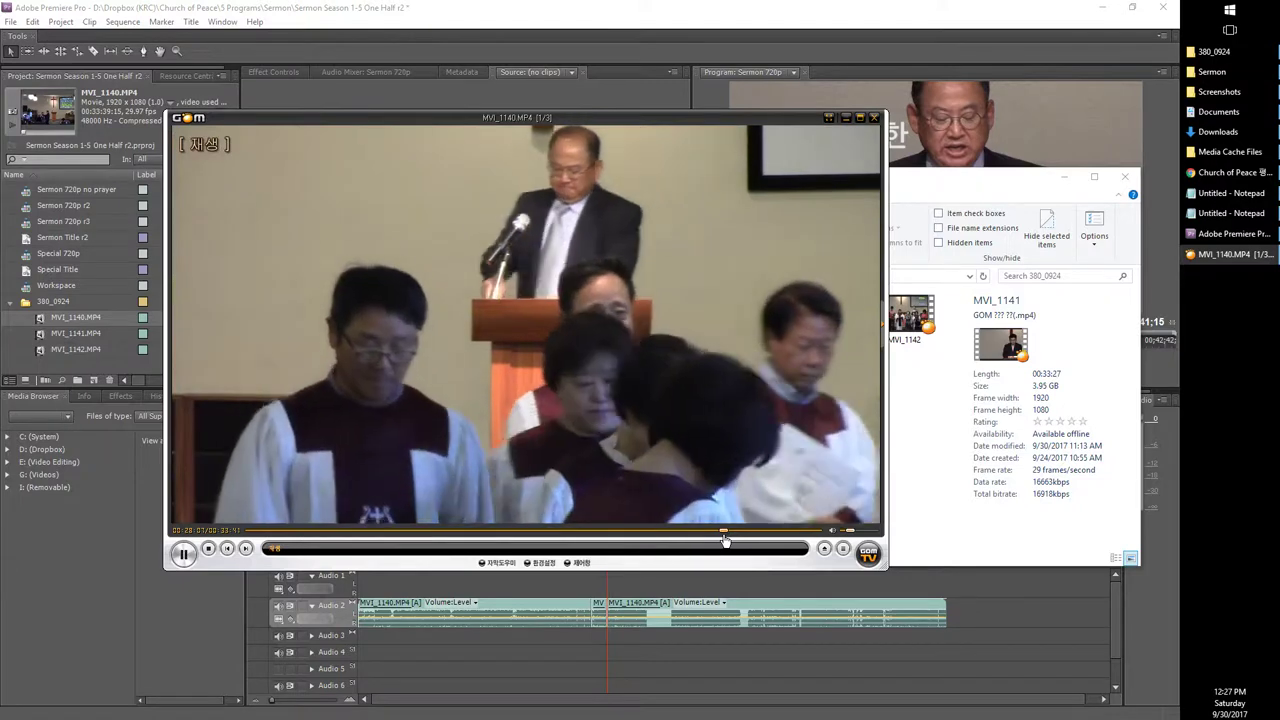
key(ctrl+Right)
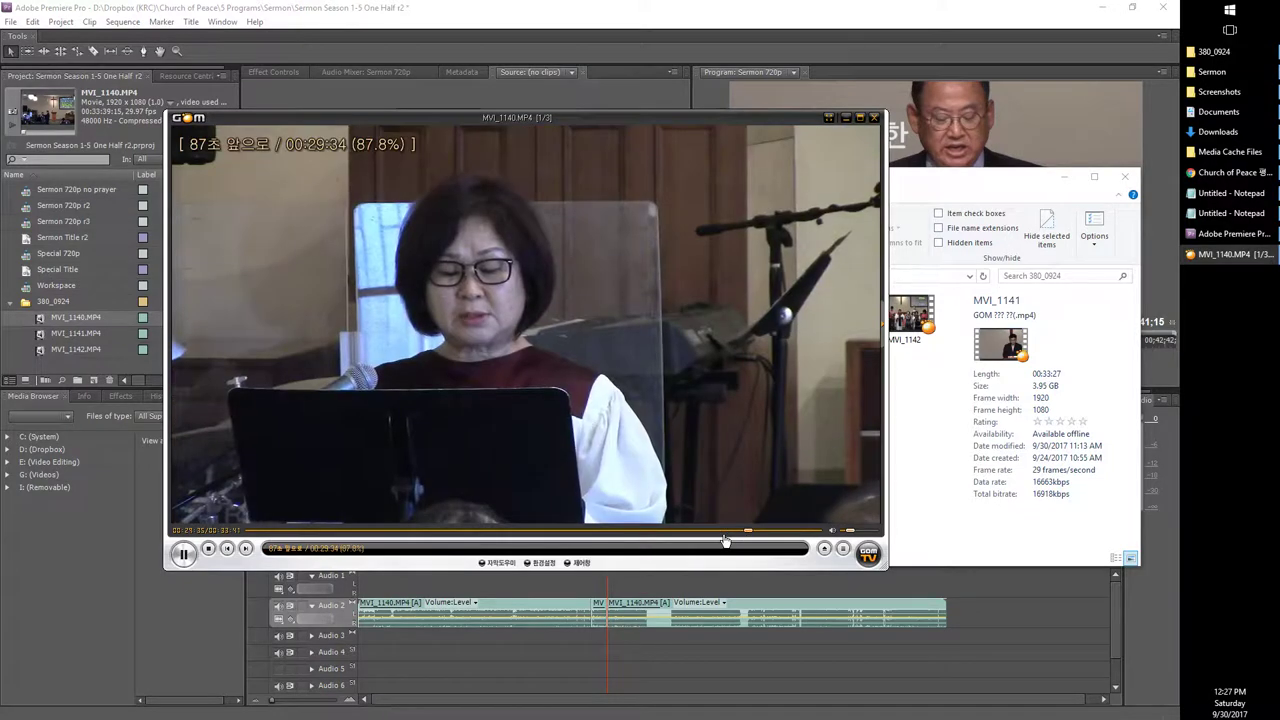
key(ctrl+Right)
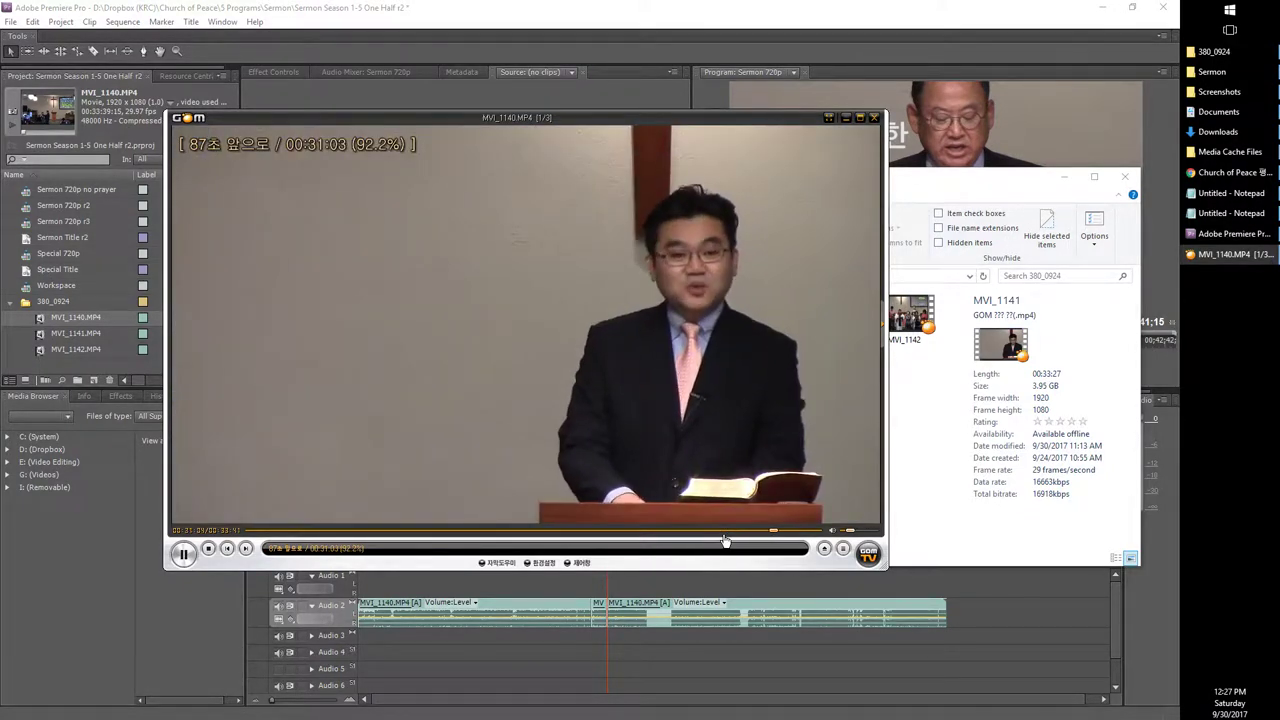
key(Left)
key(Left)
key(Left)
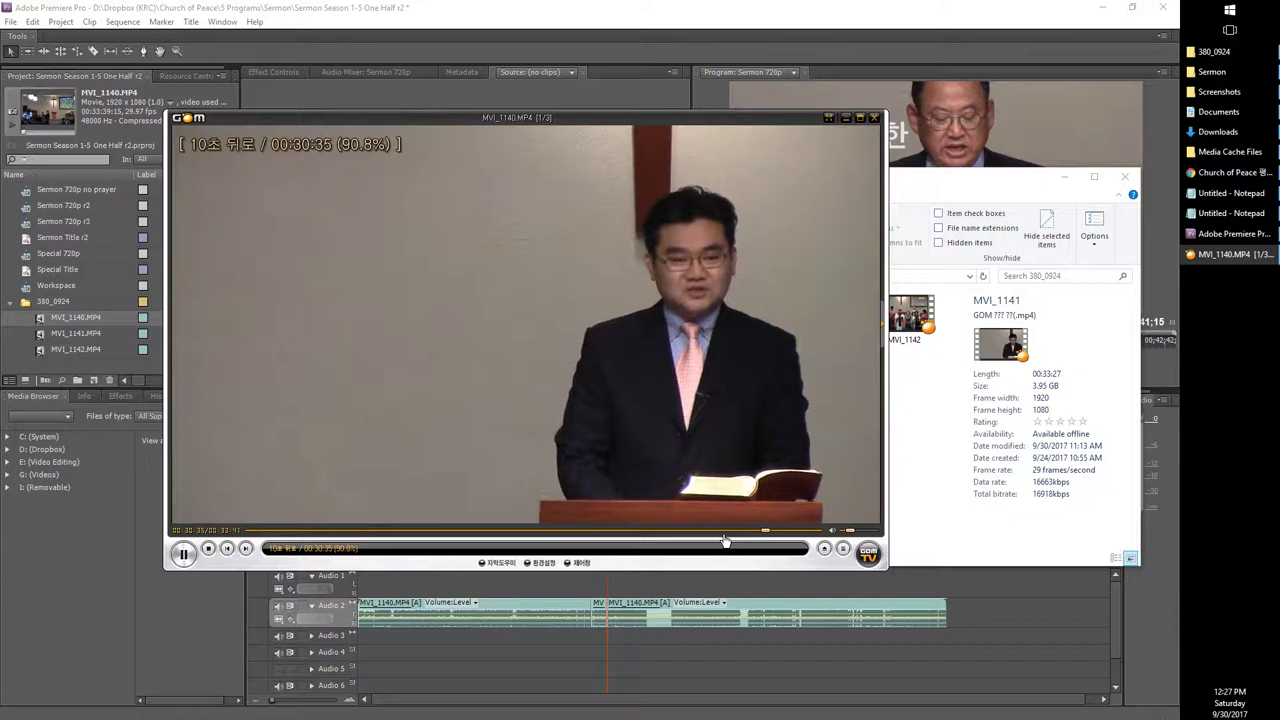
key(space)
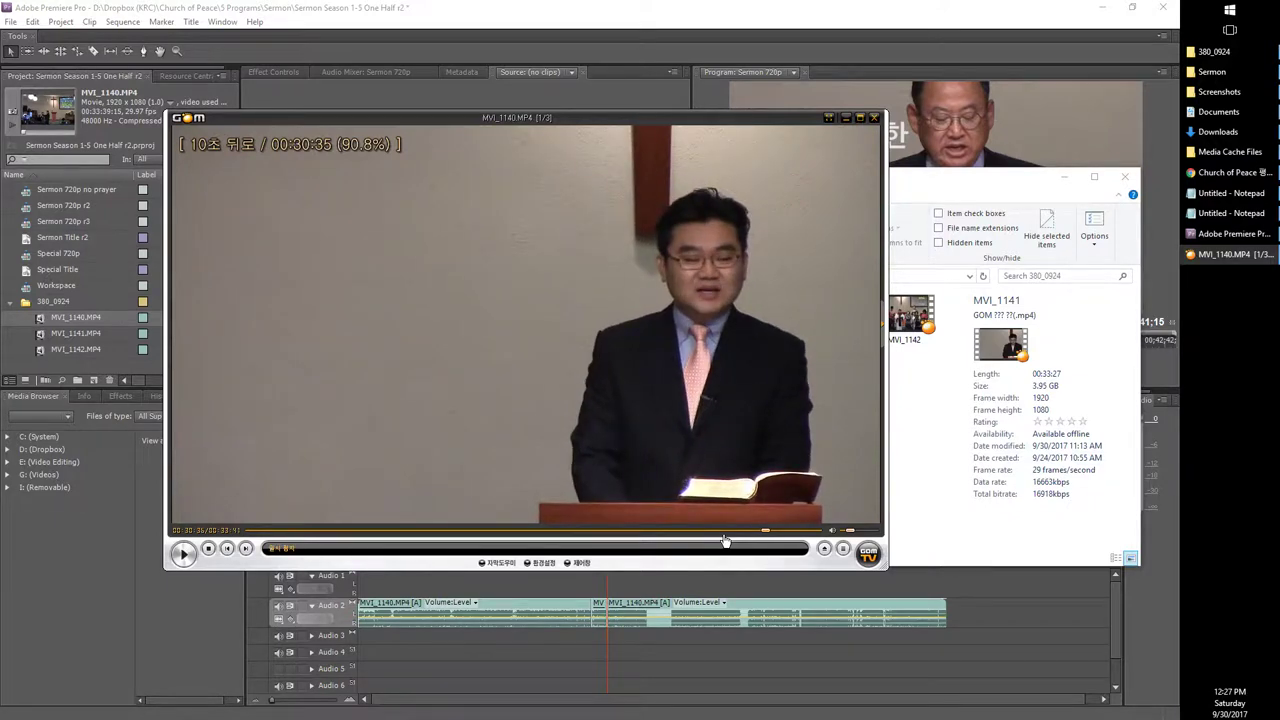
Step: Step back to about 00:29:48 and pause as the second speaker reaches the podium near 00:30:07
key(space)
key(Left)
key(Left)
key(Left)
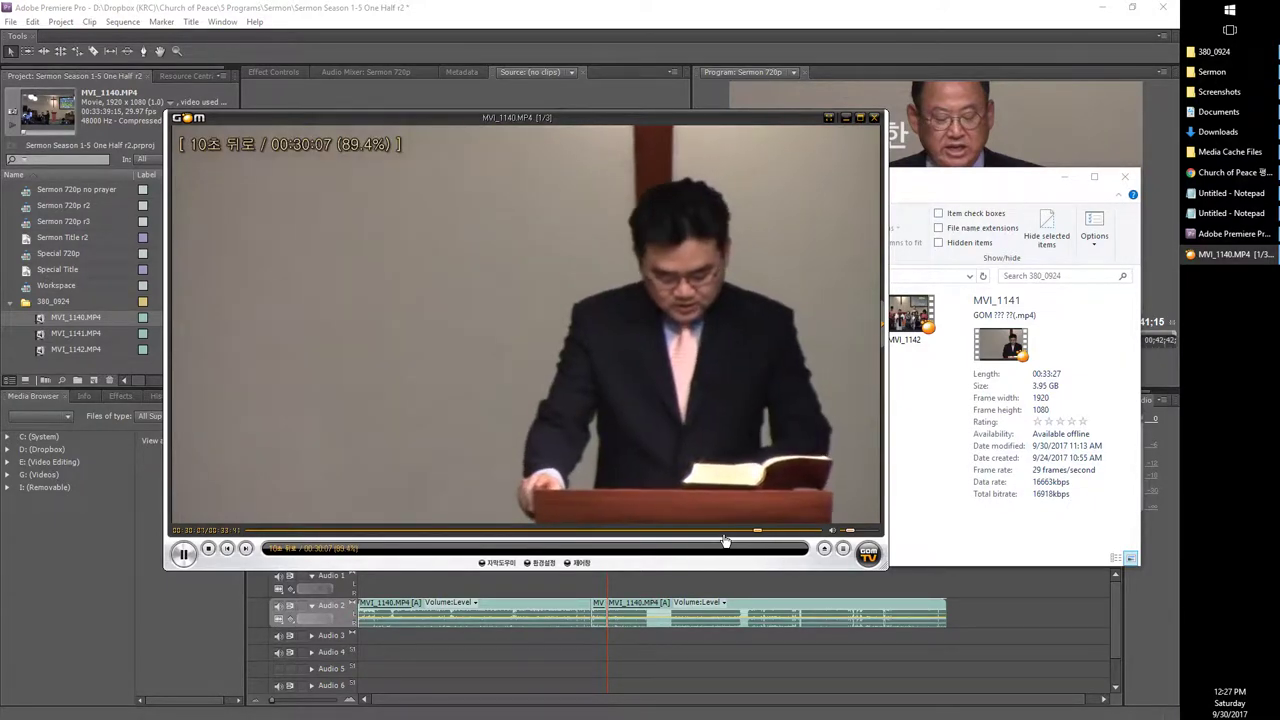
key(Left)
key(Left)
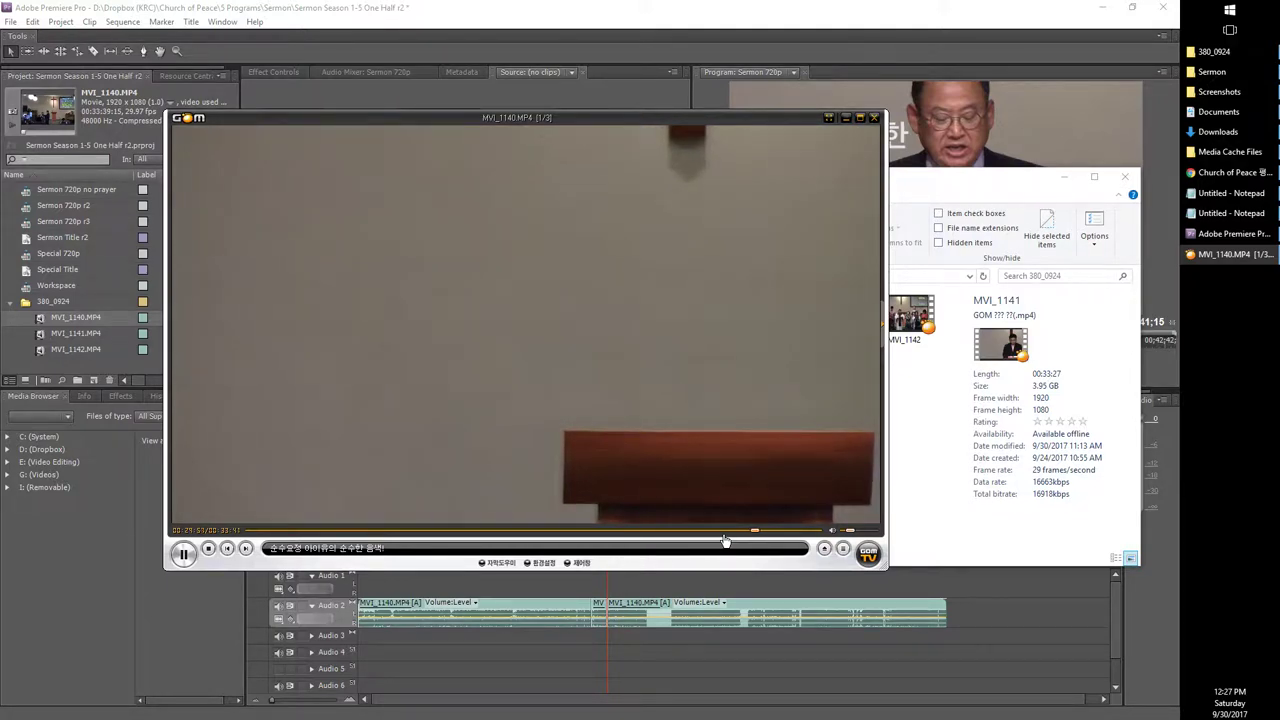
key(space)
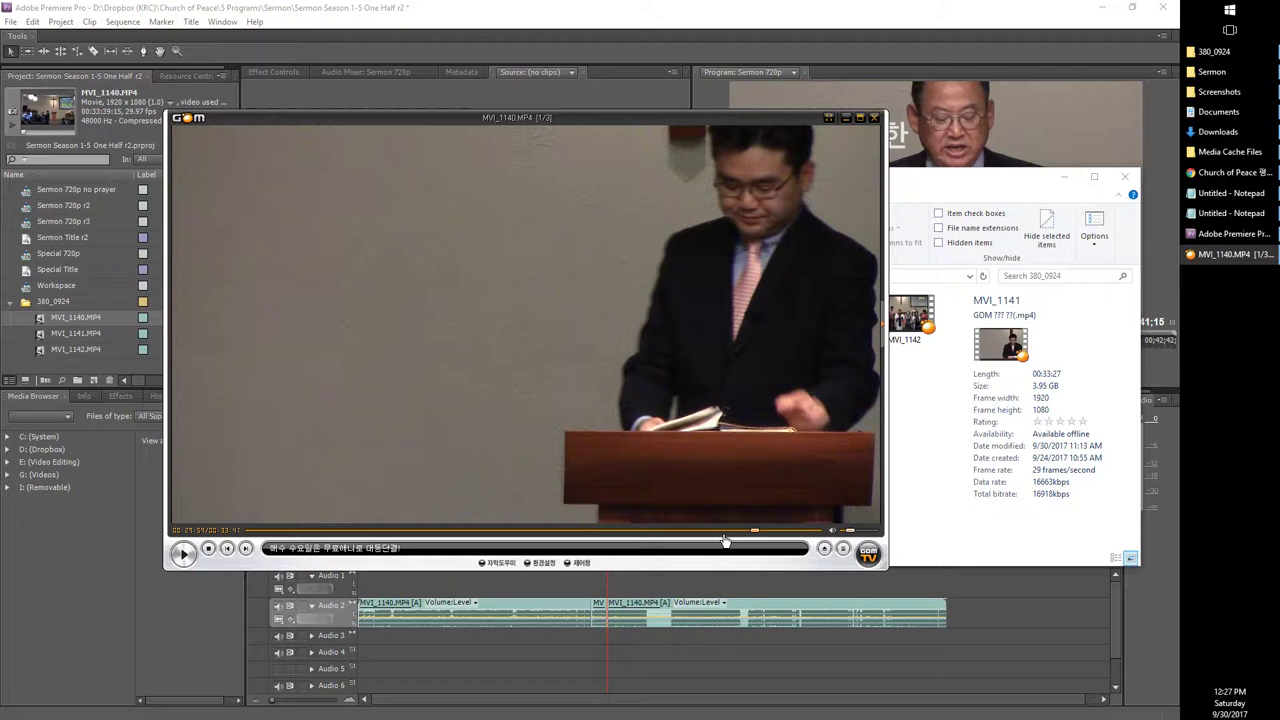
key(space)
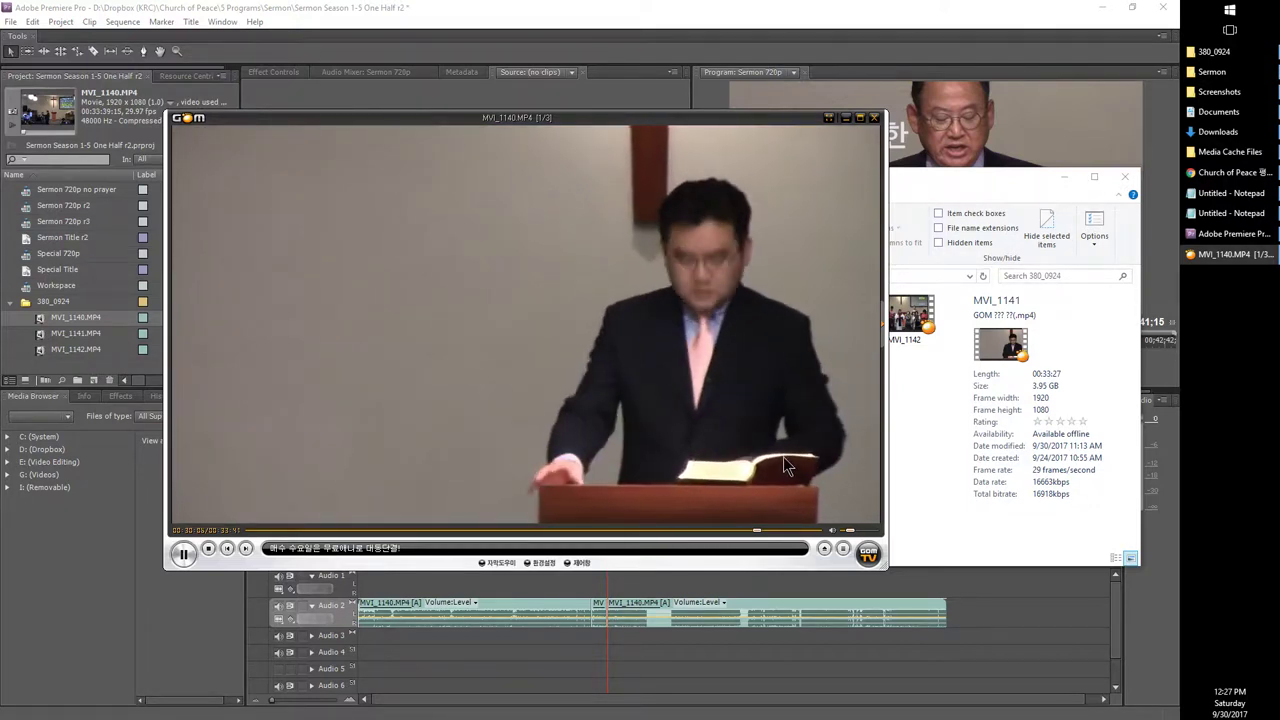
click(787, 455)
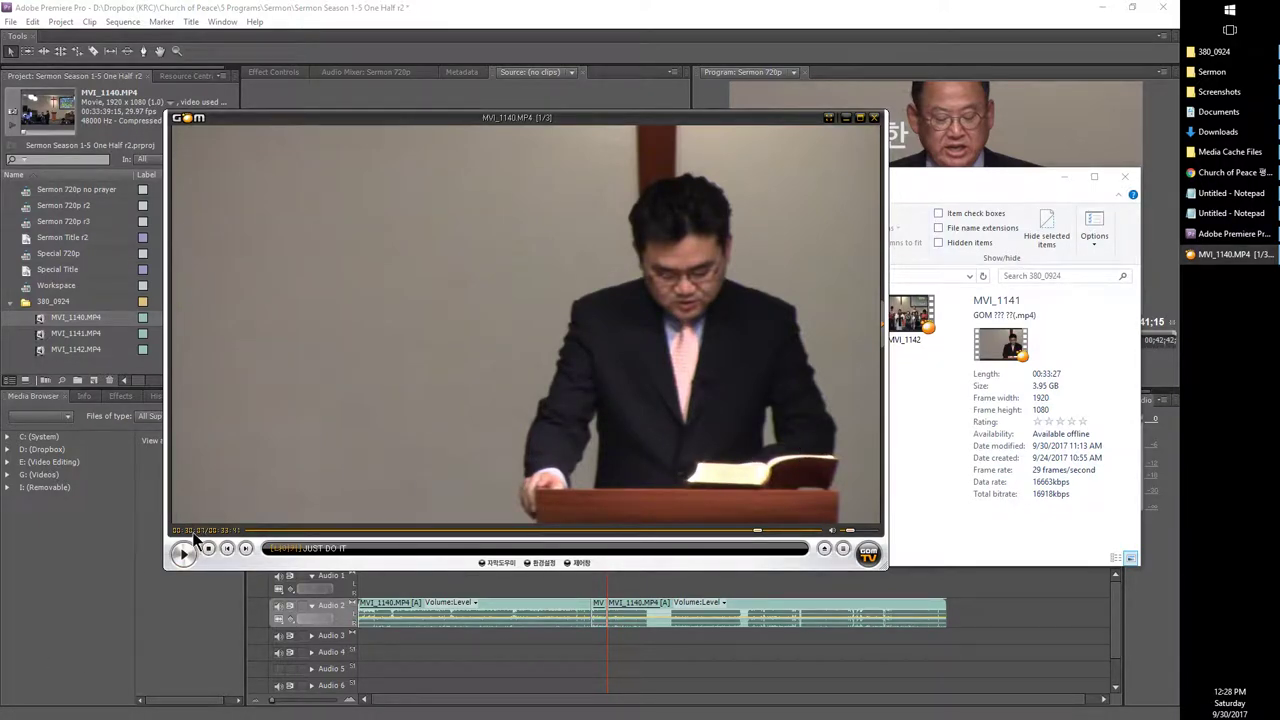
Step: Move the Sermon 720p playhead to 00;30;07;00 by entering the timecode
click(523, 689)
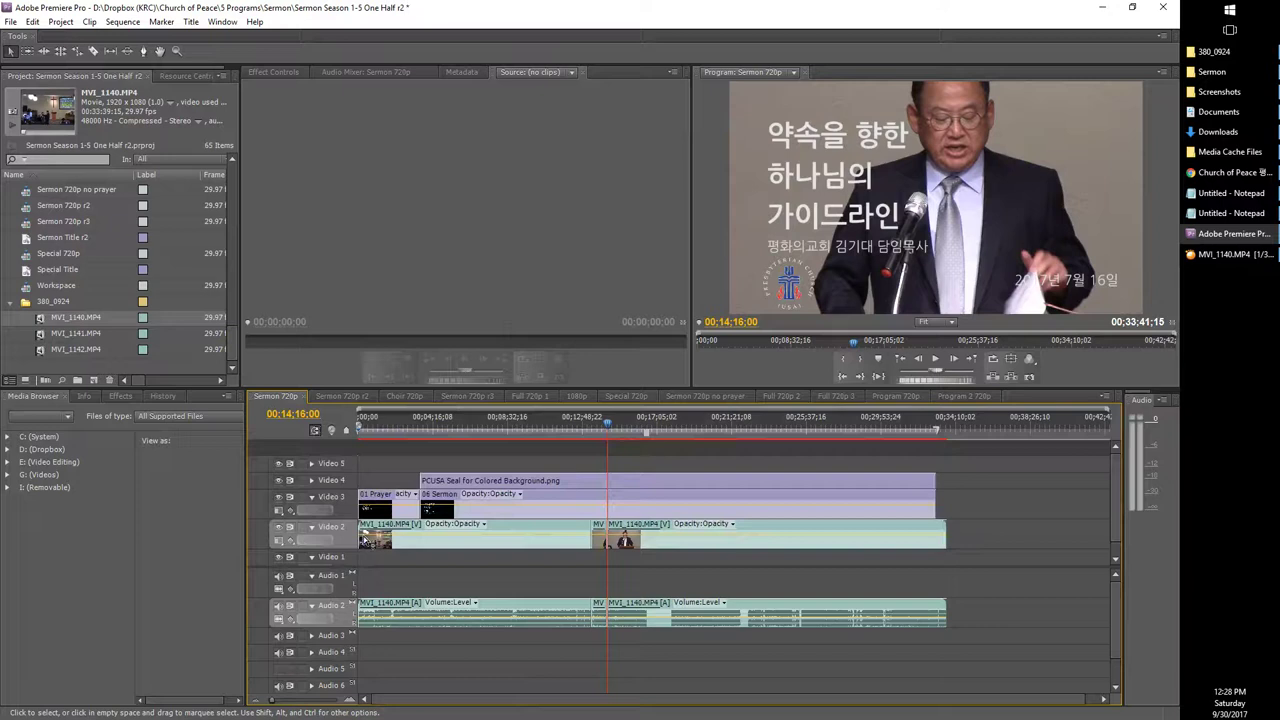
click(292, 414)
text(3013)
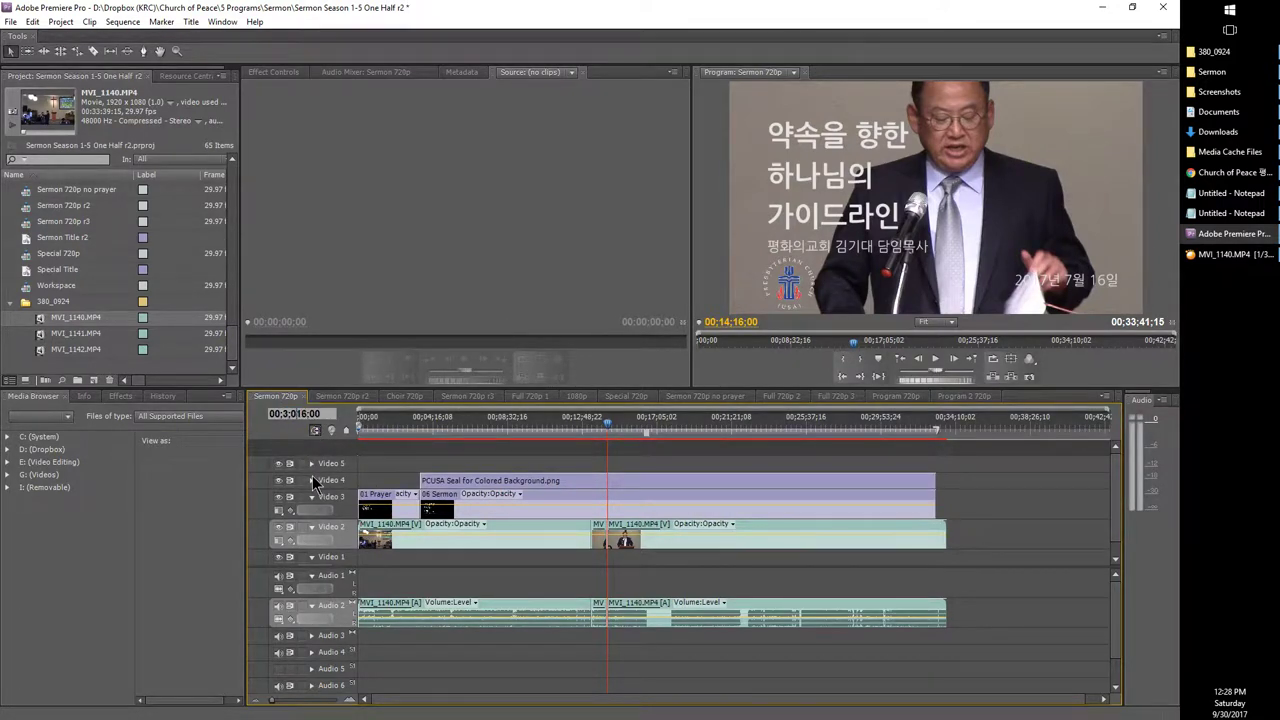
key(BackSpace)
key(BackSpace)
text(07)
key(BackSpace)
key(BackSpace)
text(;37)
key(Return)
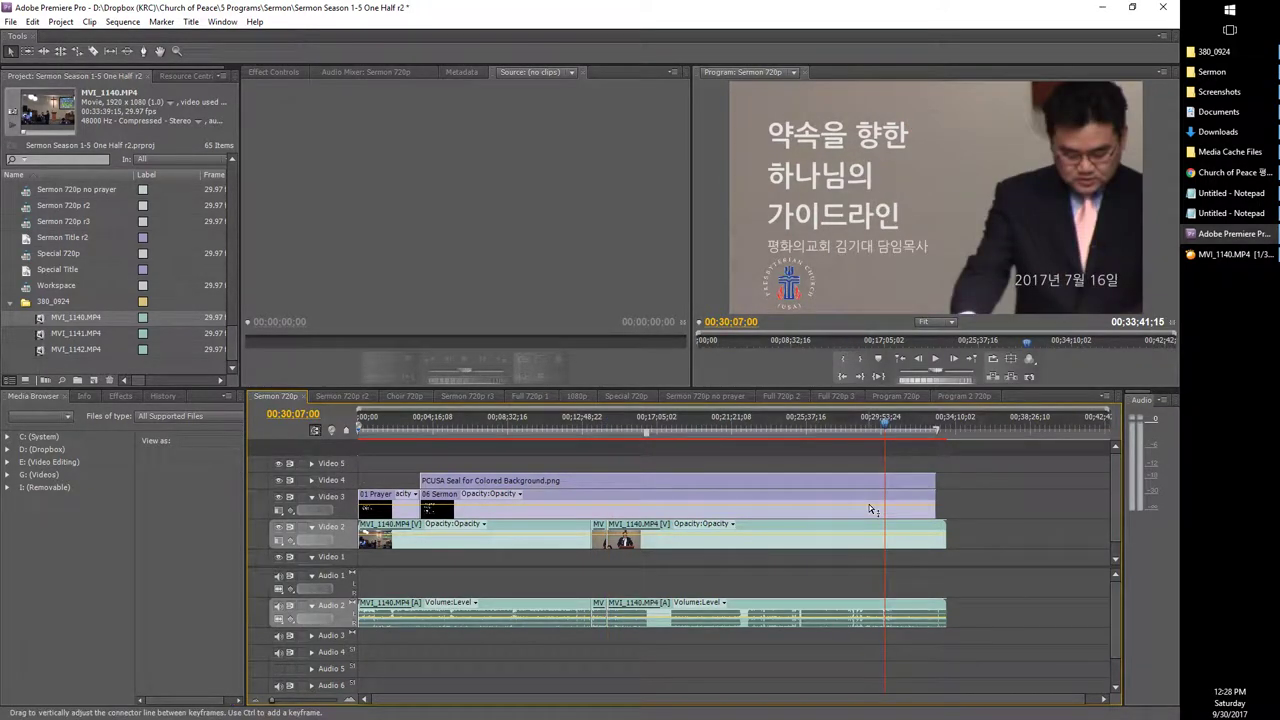
Step: Step back to 00;30;07;15 and cut the MVI_1140 clips on Video 2 and Audio 2 there
key(Left)
key(Left)
key(Left)
key(Left)
key(Left)
key(Left)
key(Left)
key(Left)
key(Left)
key(Left)
key(Left)
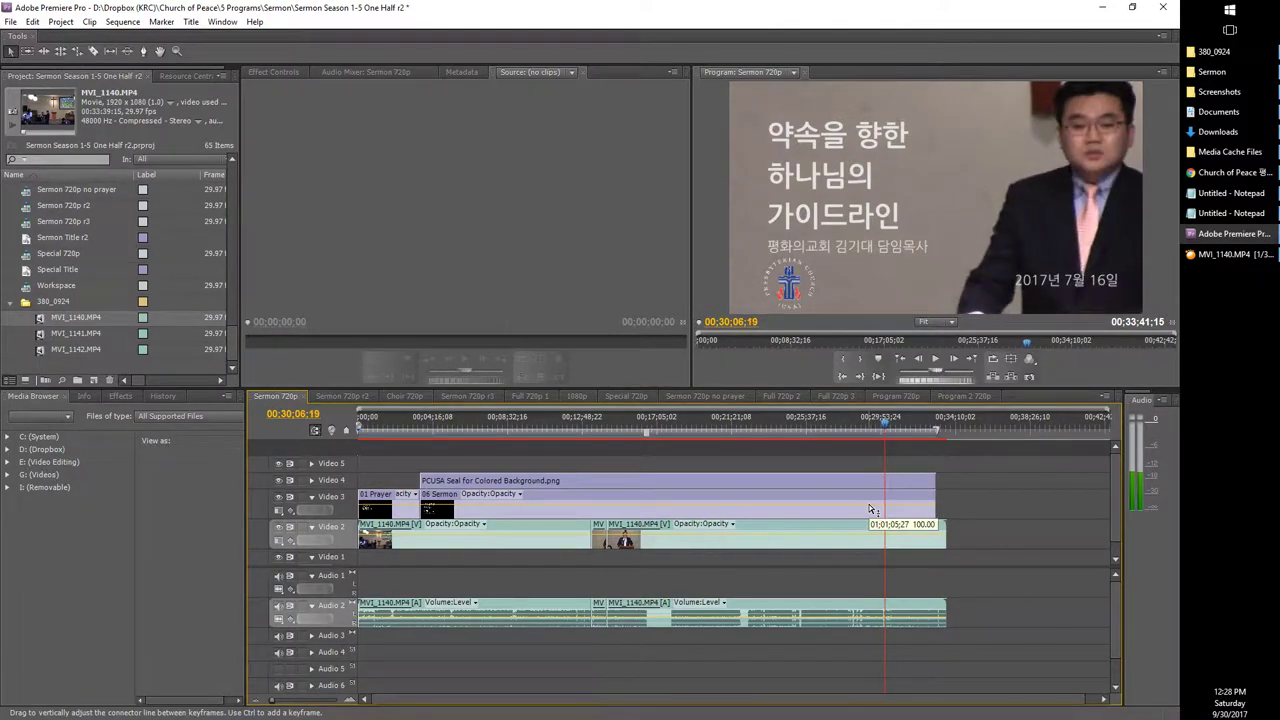
key(space)
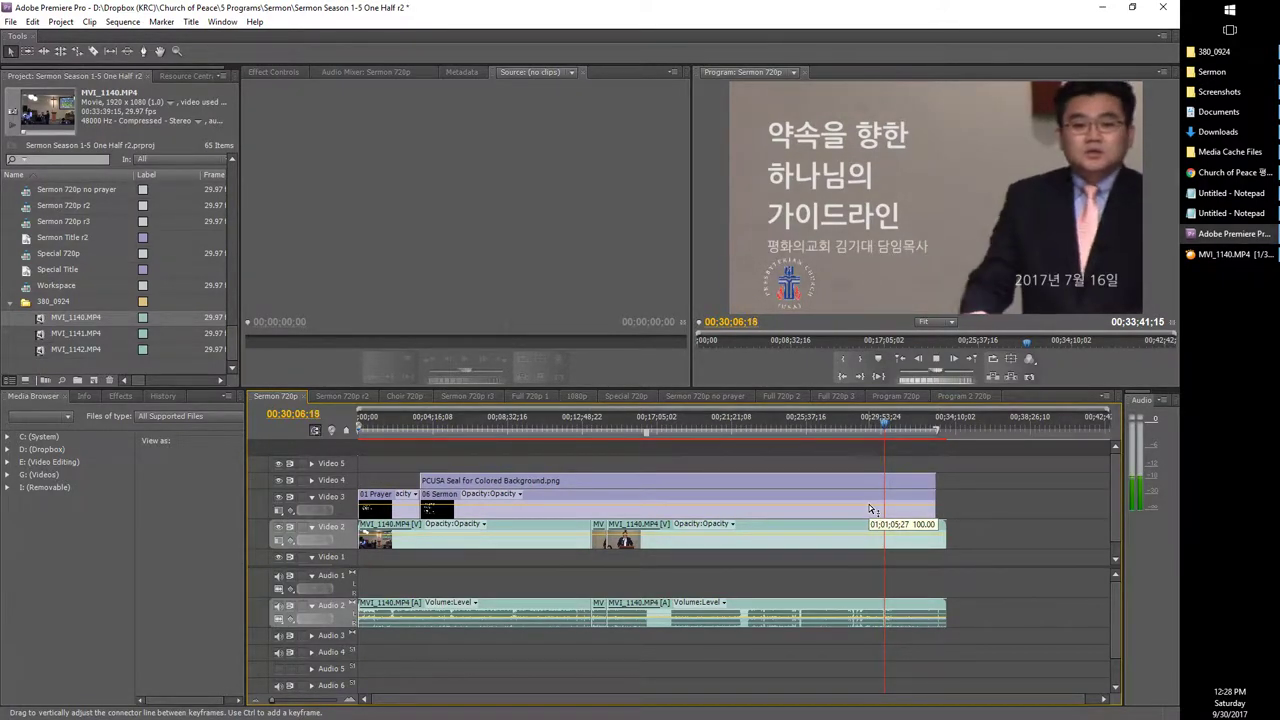
key(space)
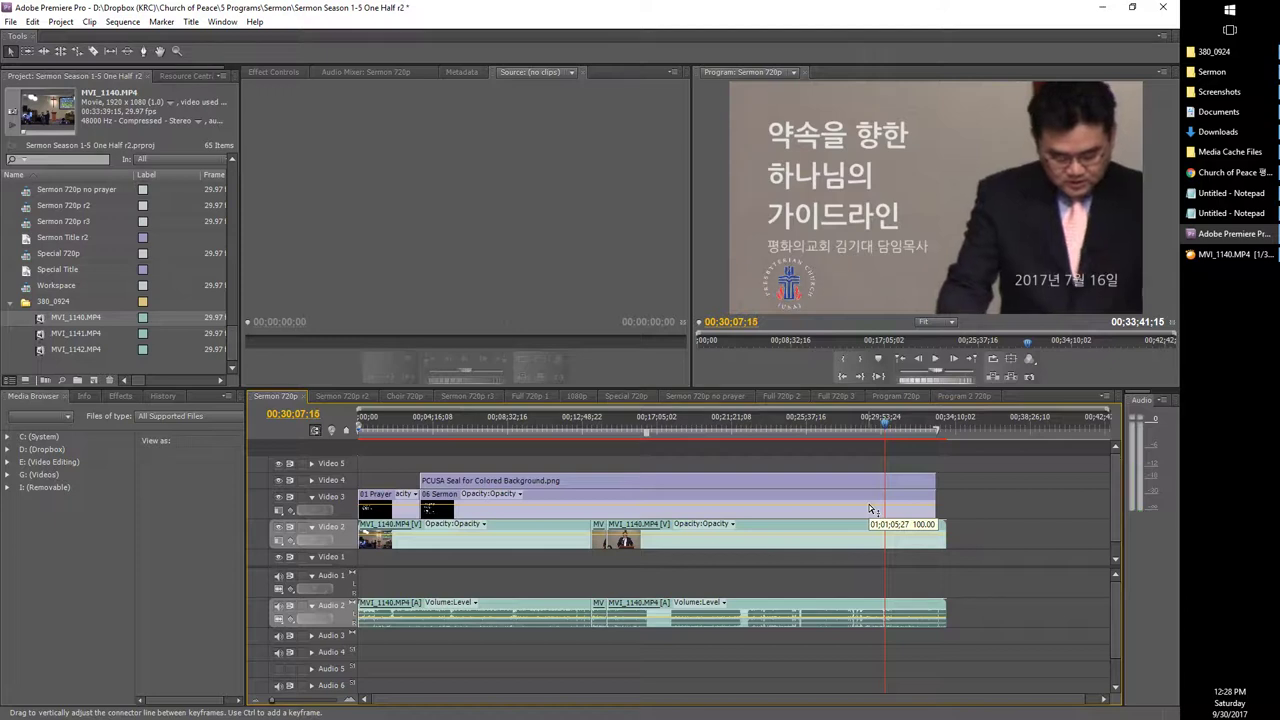
key(Left)
key(Left)
key(Left)
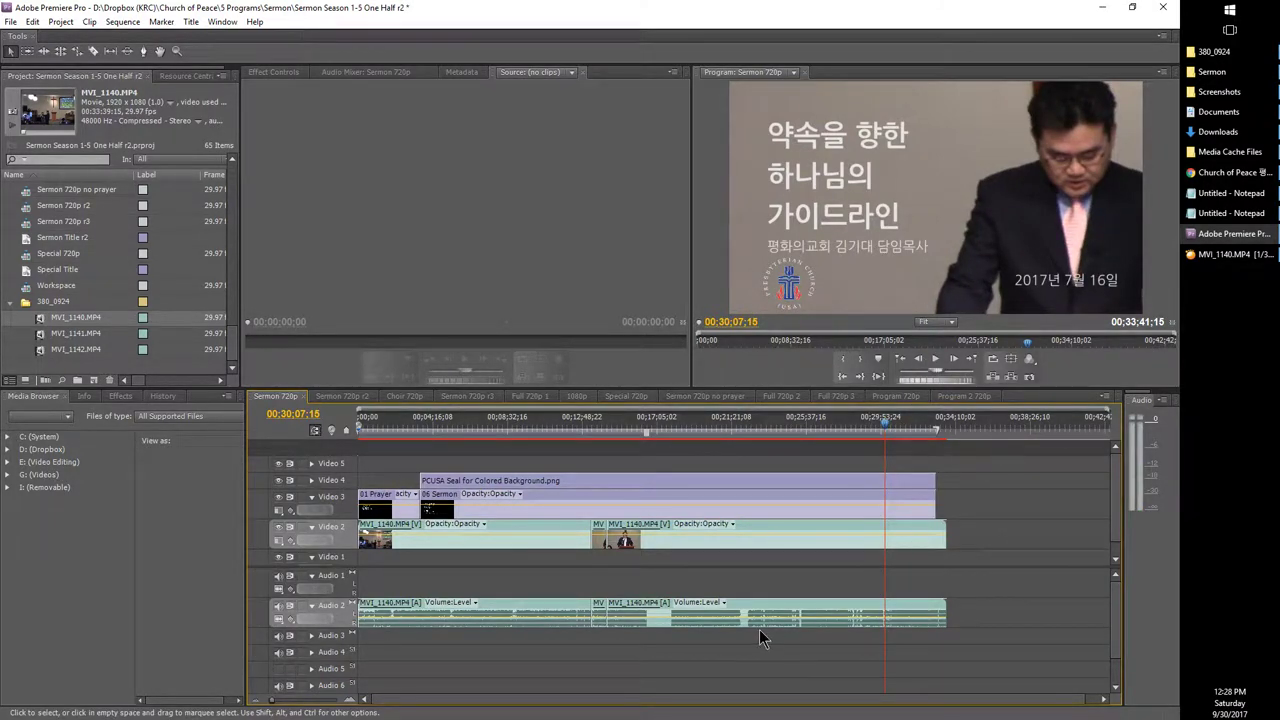
key(ctrl+k)
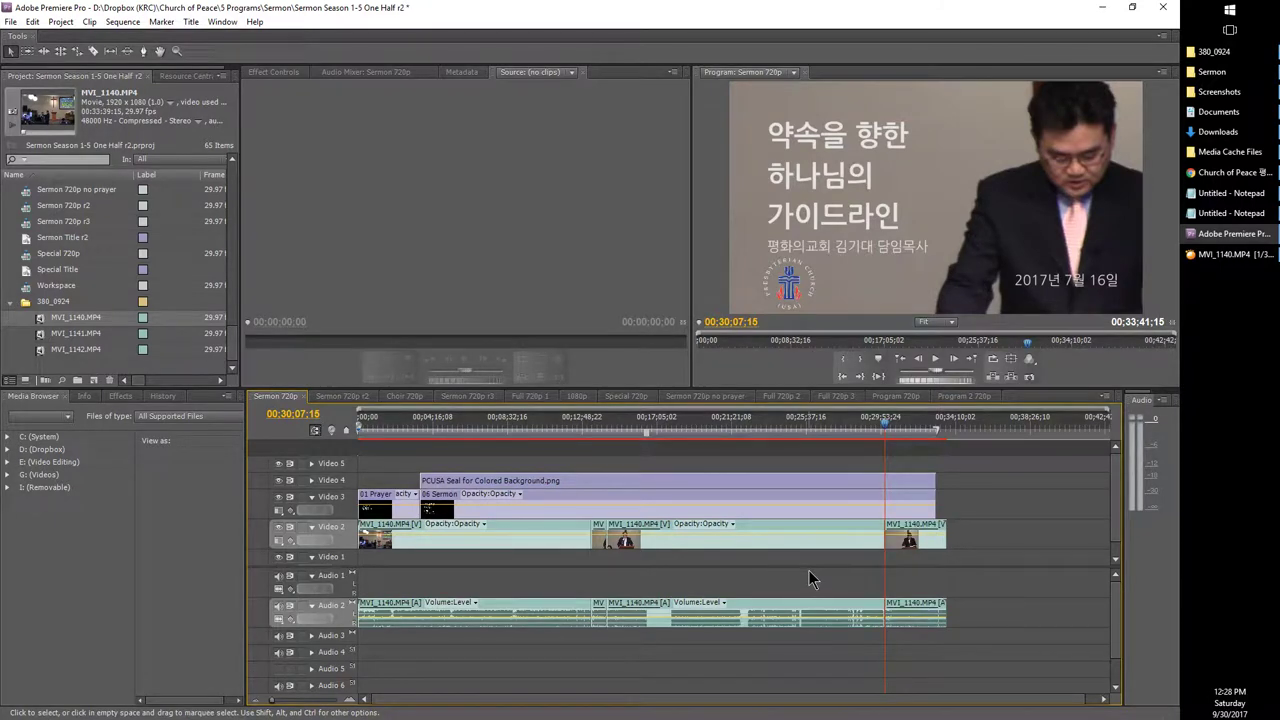
click(450, 545)
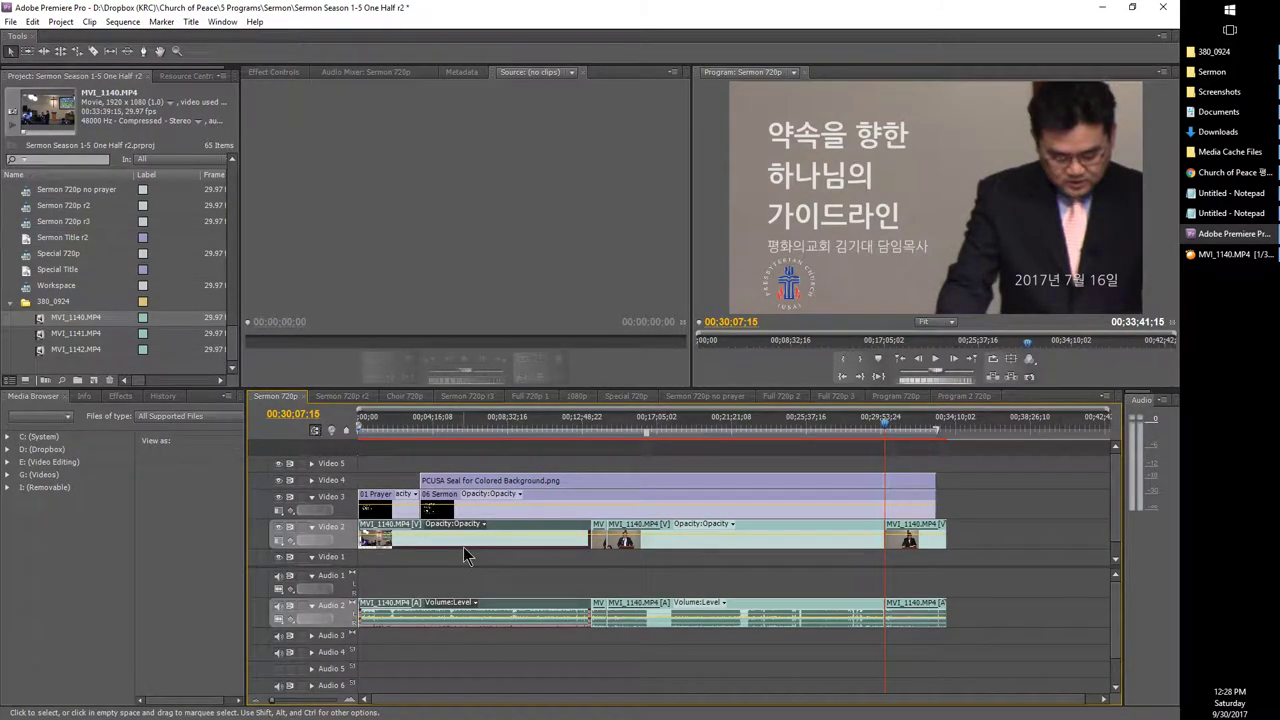
Step: Delete the first and middle MVI_1140 pieces with their audio, then select the final piece
key(Delete)
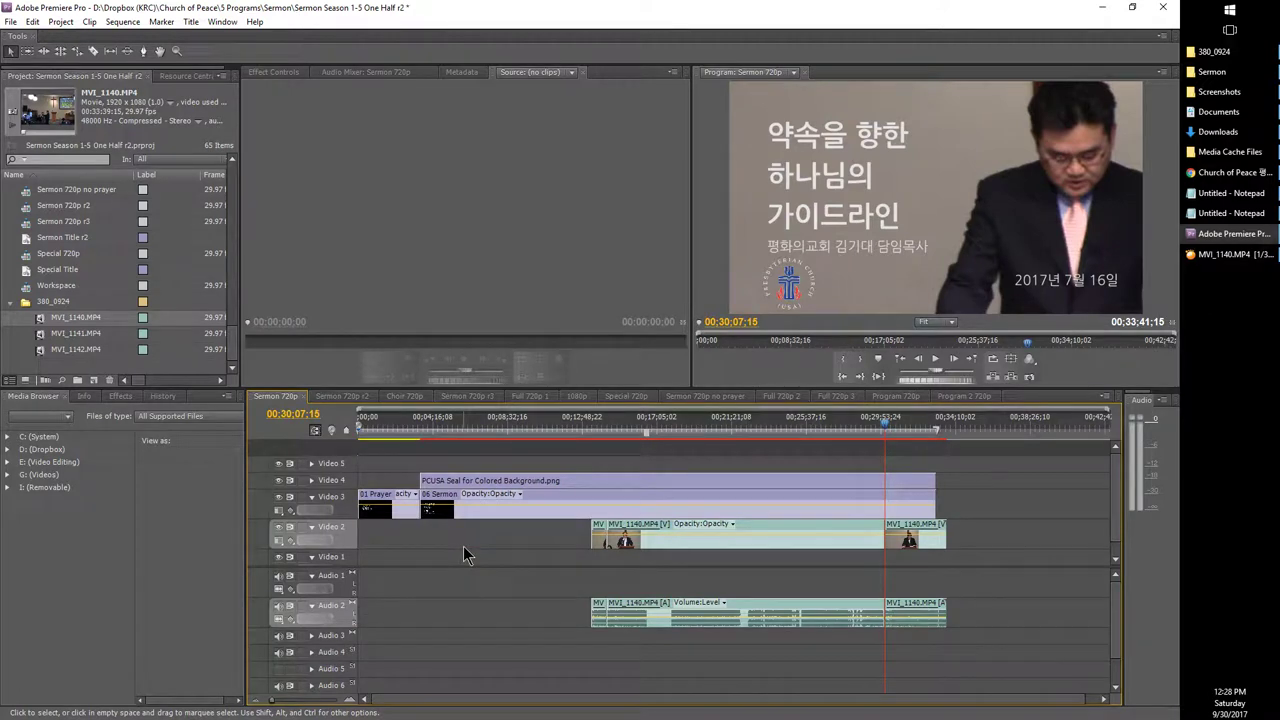
click(686, 550)
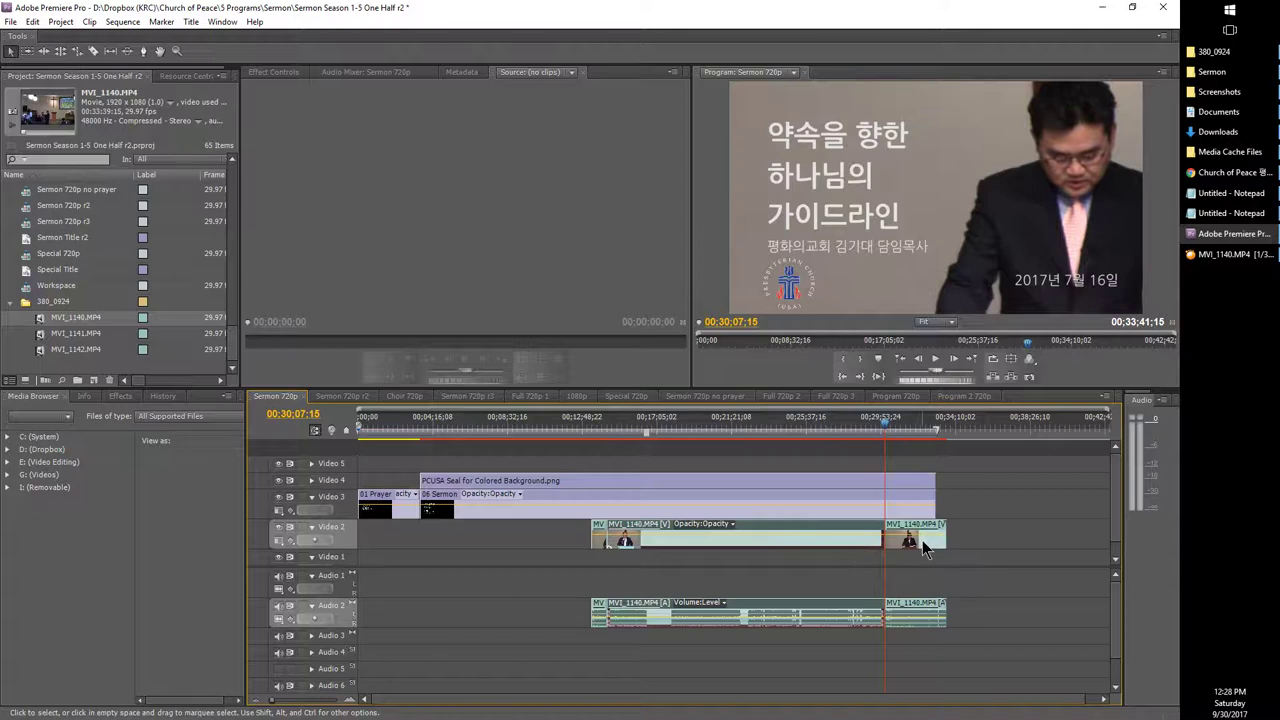
key(Delete)
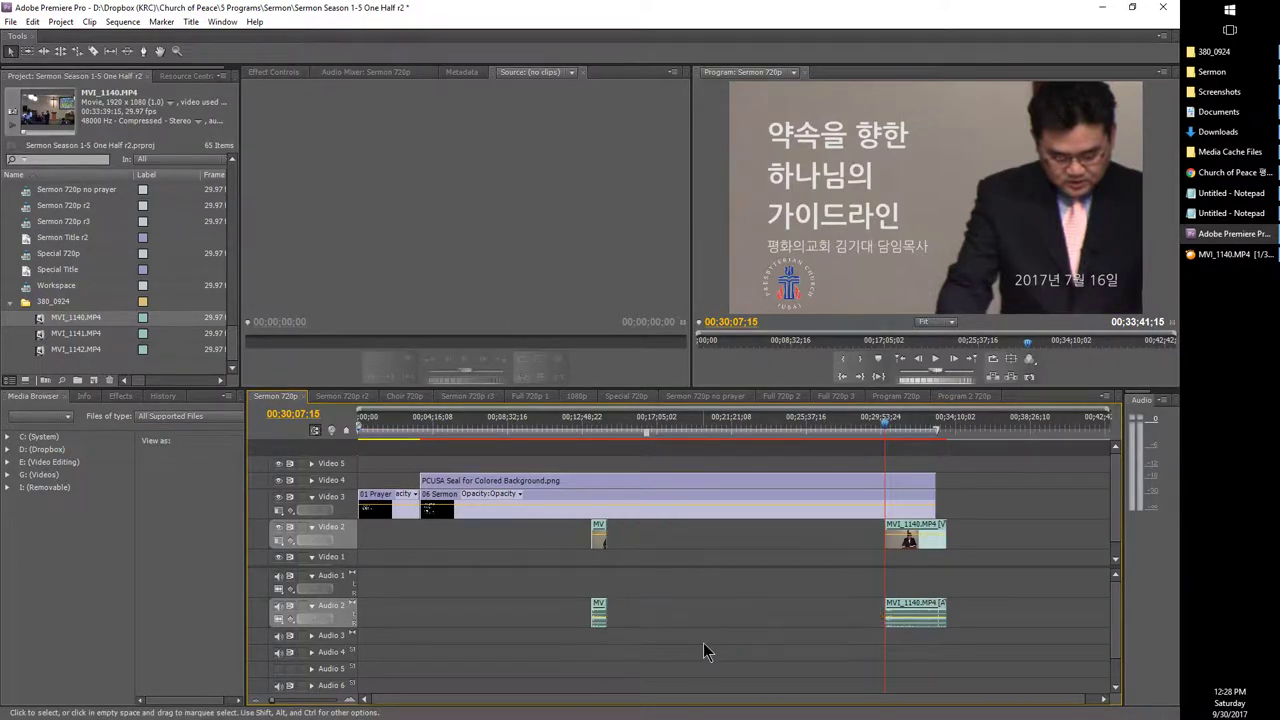
click(912, 540)
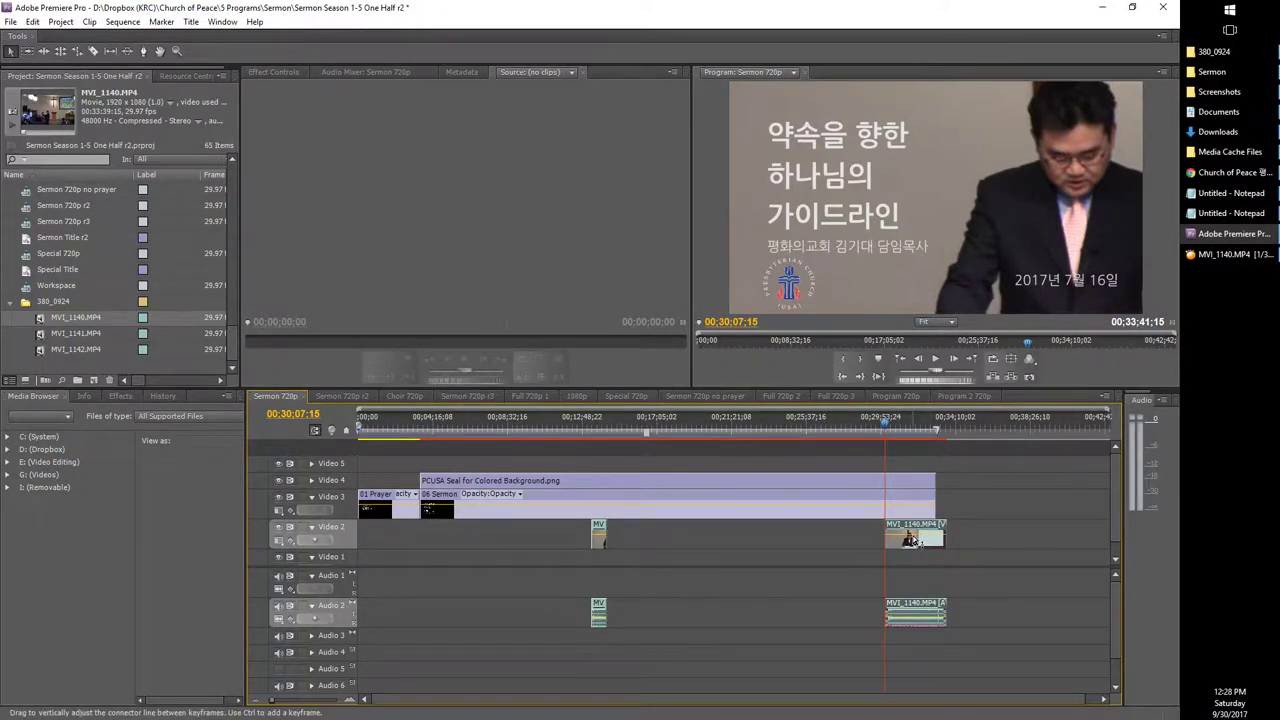
Step: Put the short MVI_1140 clip at the start of Video 1 and Audio 1, then drop MVI_1140.MP4 onto Video 1
click(599, 535)
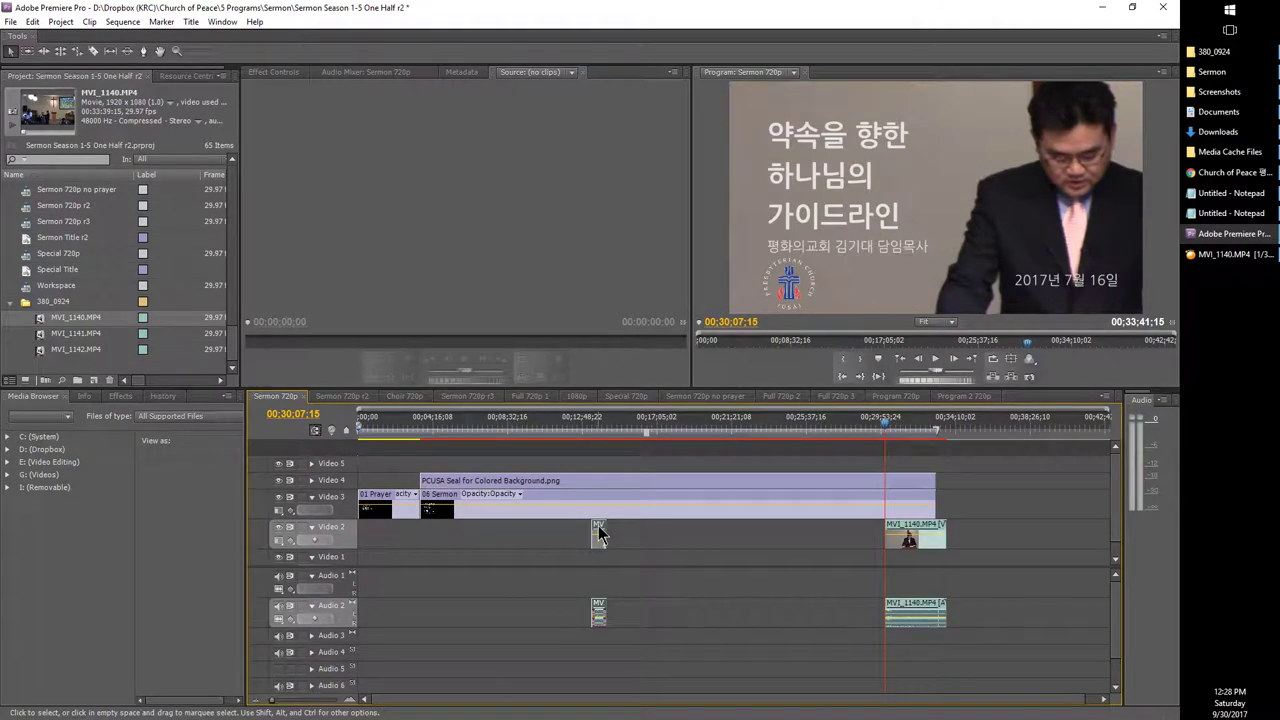
drag(599, 535, 609, 563)
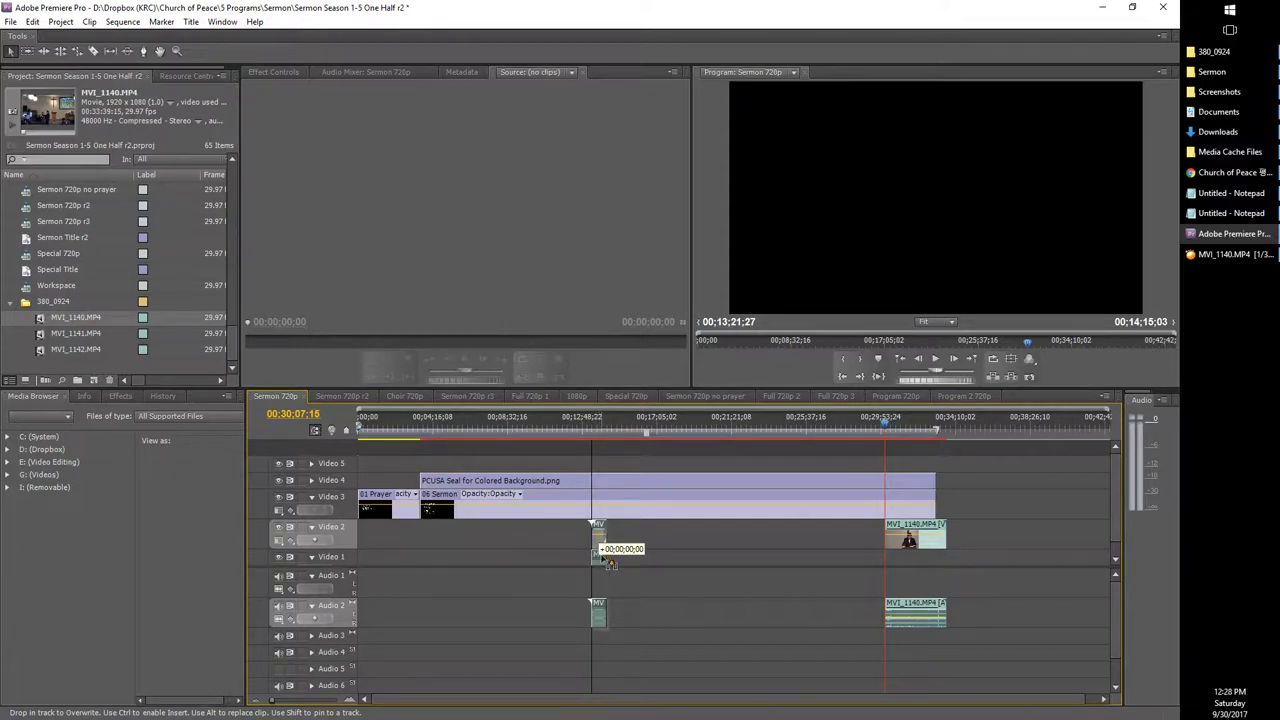
drag(609, 563, 348, 563)
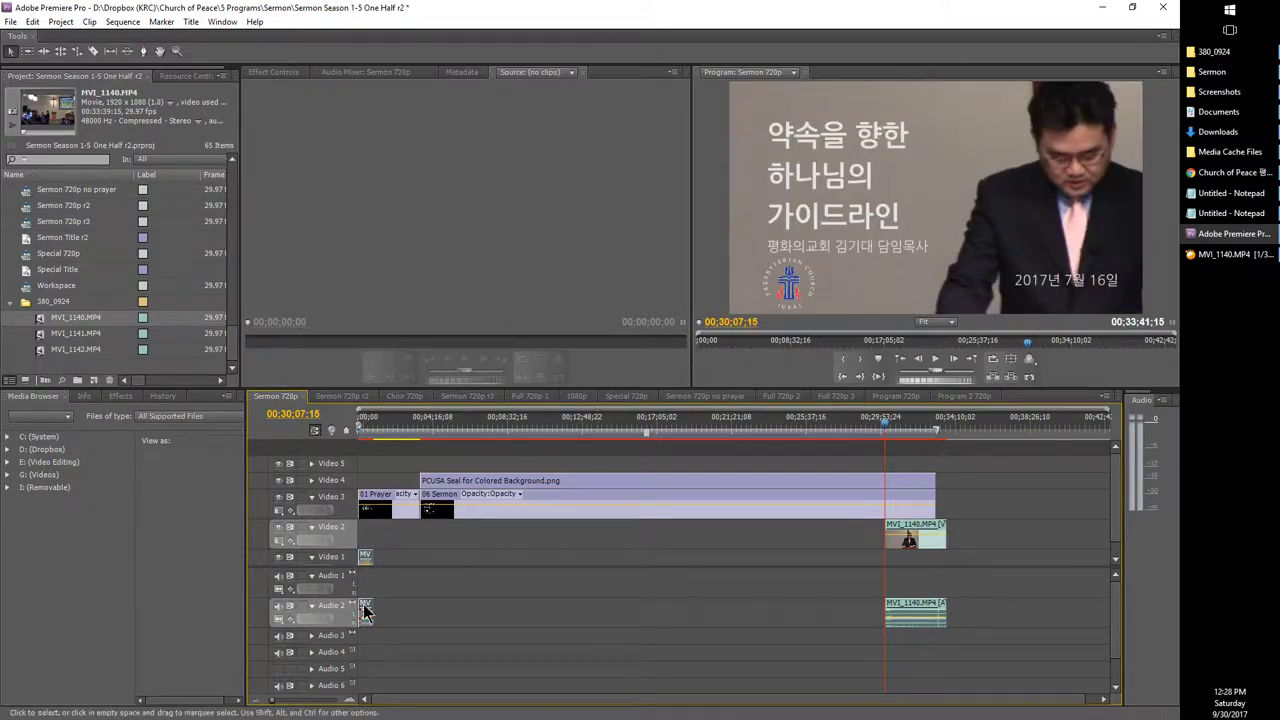
drag(365, 612, 368, 588)
drag(907, 537, 427, 569)
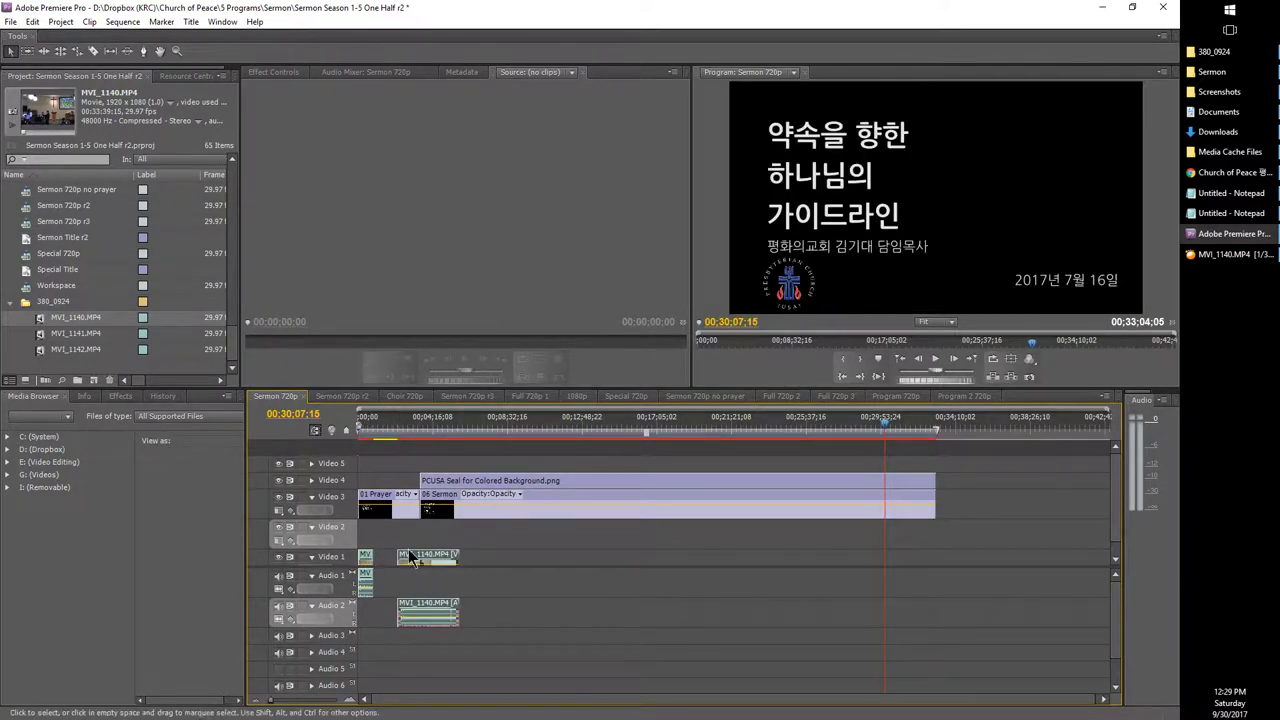
Step: Slide MVI_1140.MP4 left against the opening clip so it spans 00;02;15;24 to 00;05;49;23
click(426, 560)
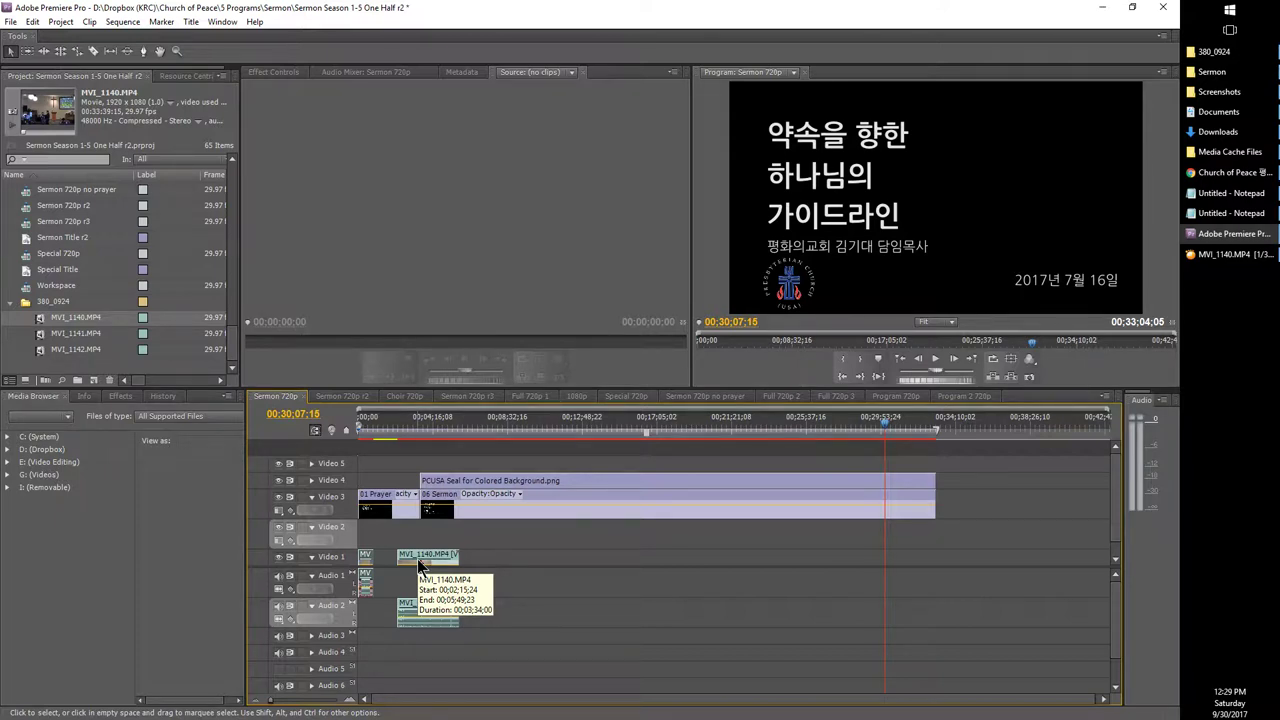
drag(418, 565, 396, 590)
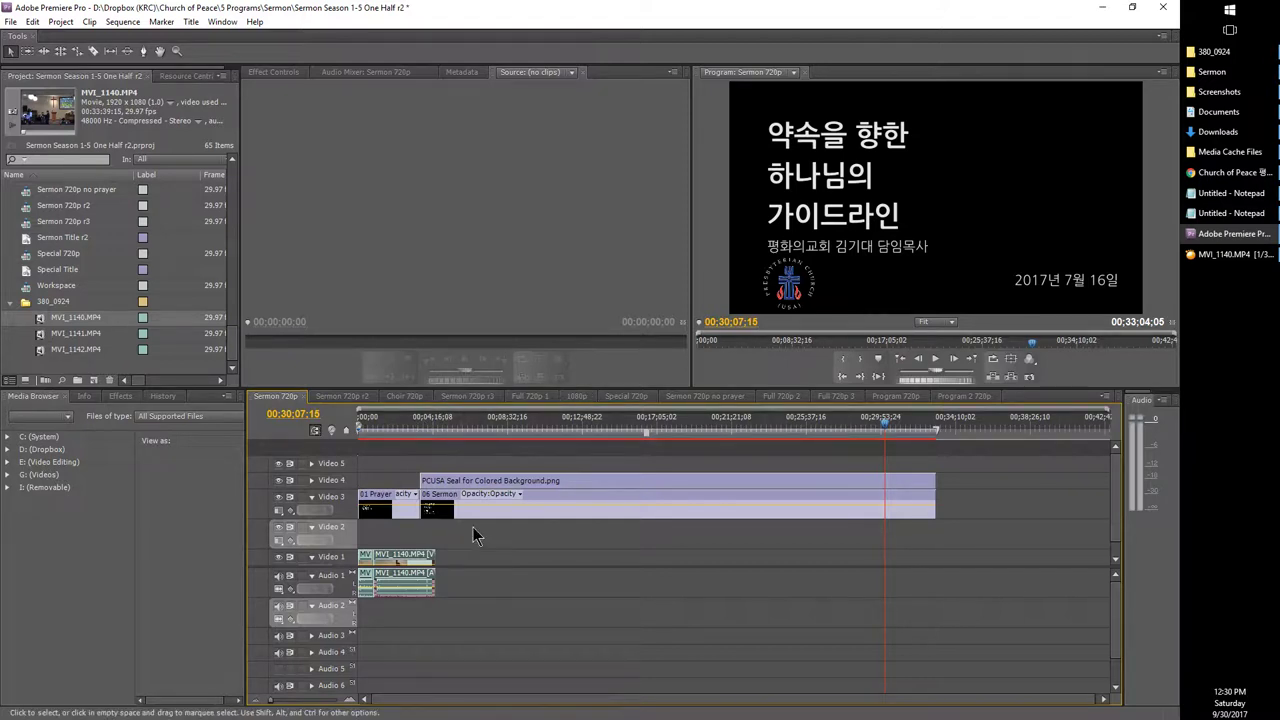
Step: Play MVI_1141.MP4 from the 380_0924 folder in GOM Player, pause near 00:31:50, and return to Premiere
click(1208, 258)
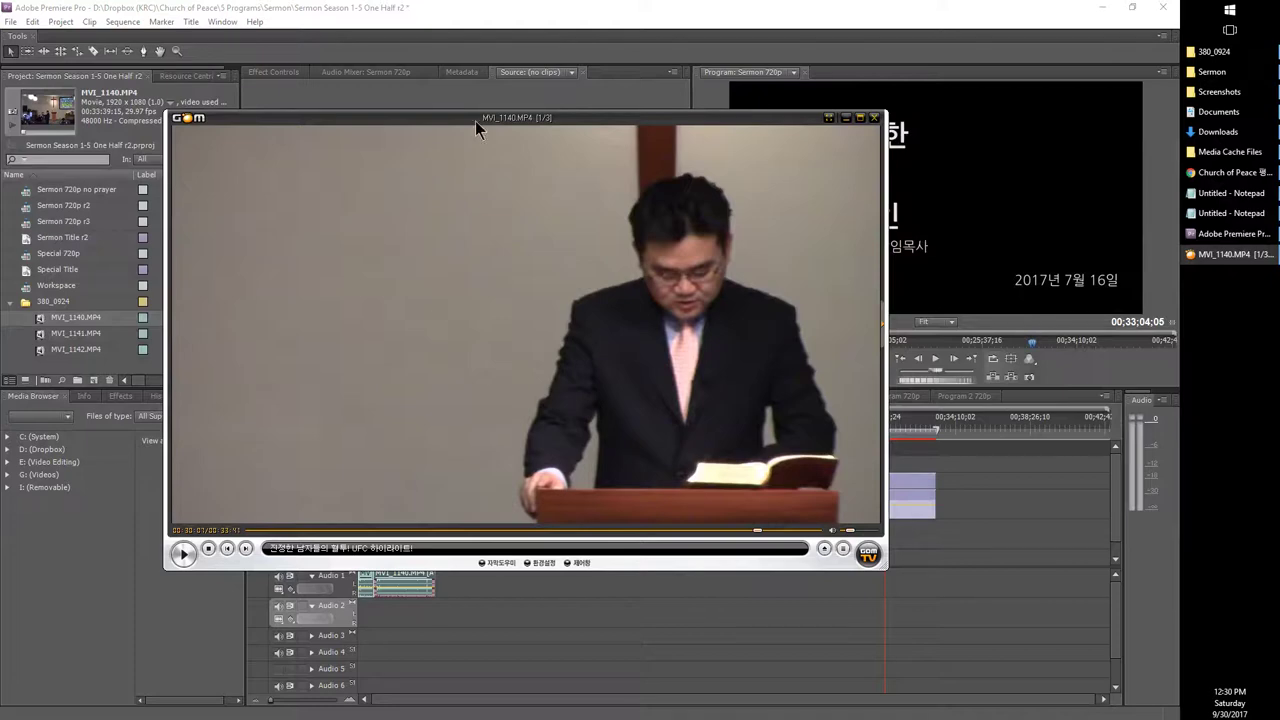
click(1213, 51)
double_click(809, 322)
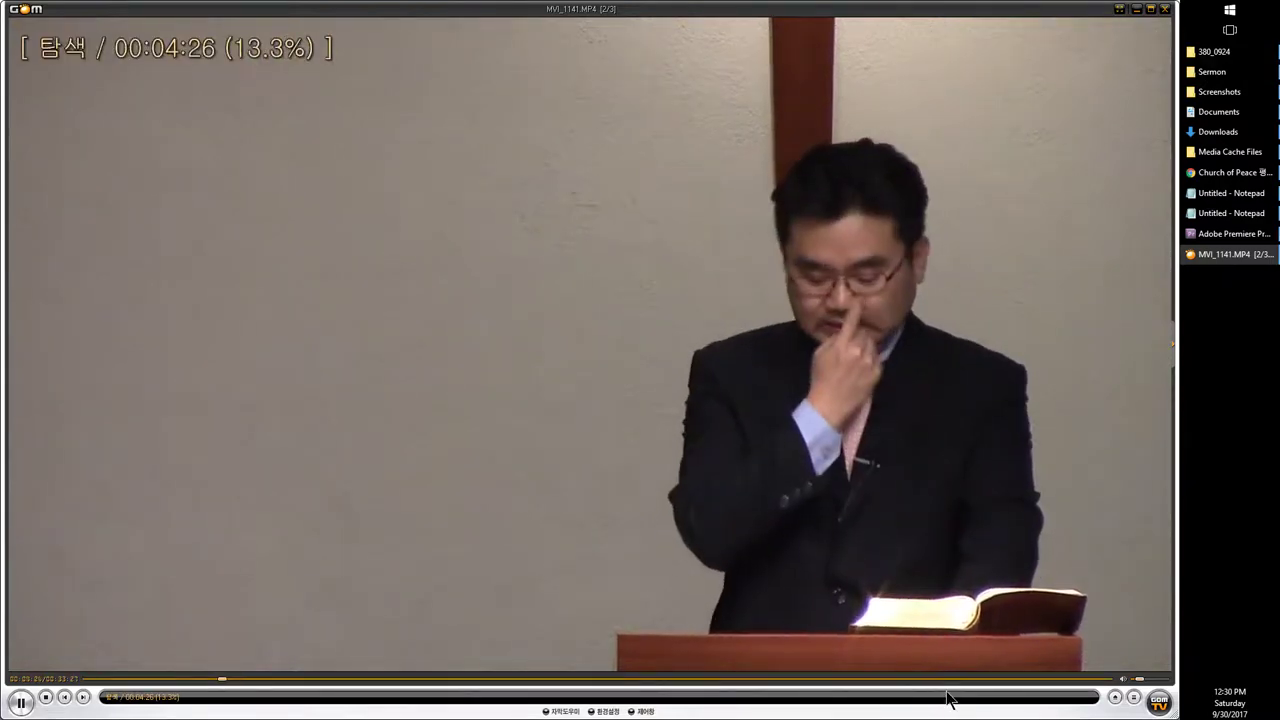
click(1011, 680)
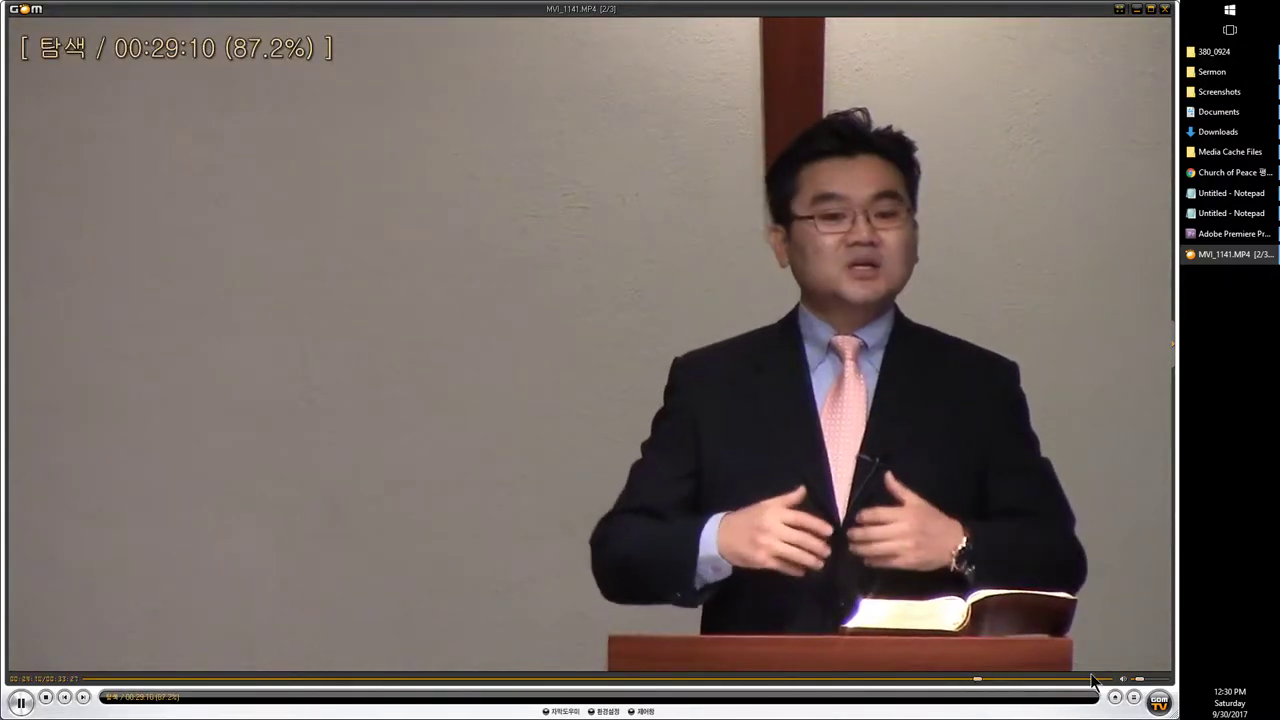
click(1062, 682)
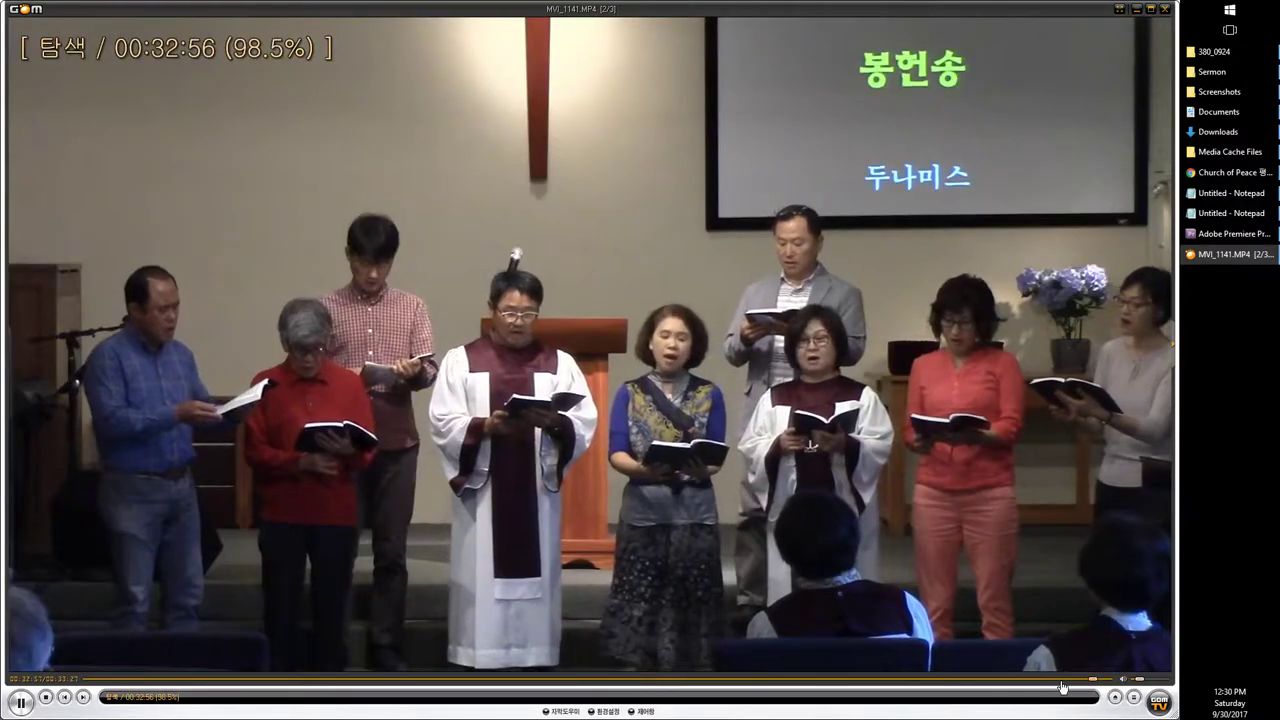
click(1060, 682)
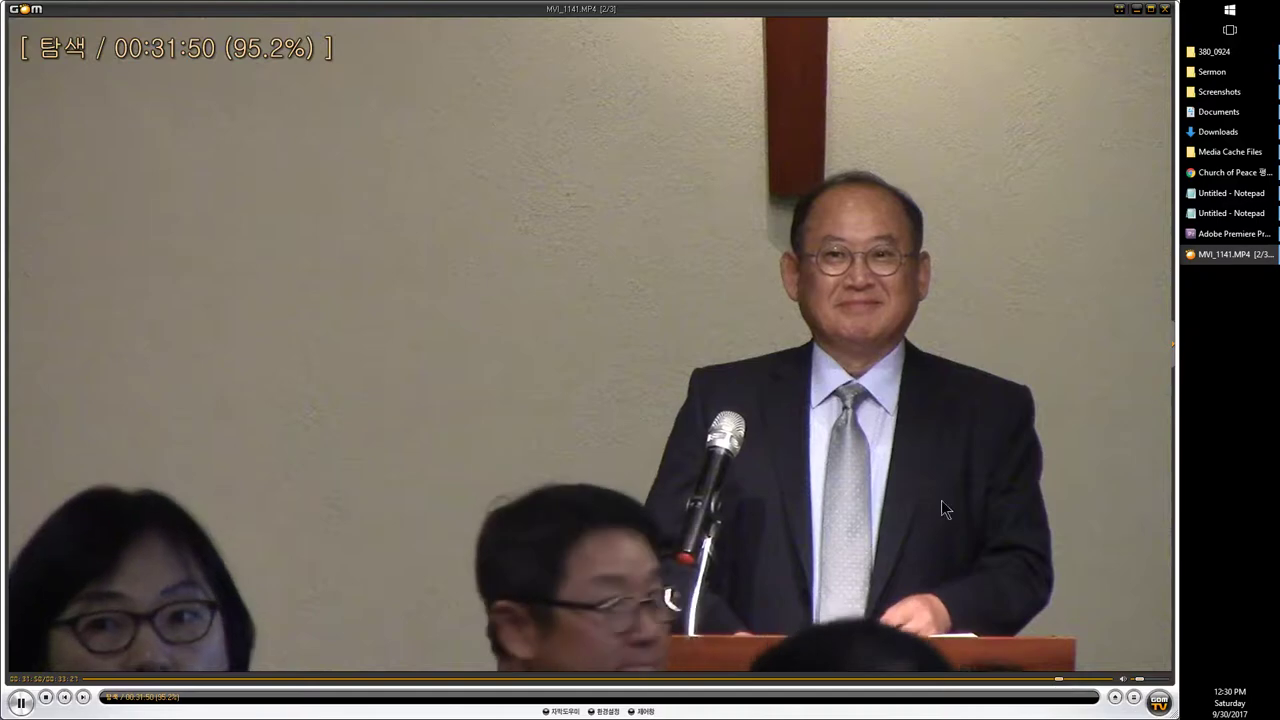
click(1075, 70)
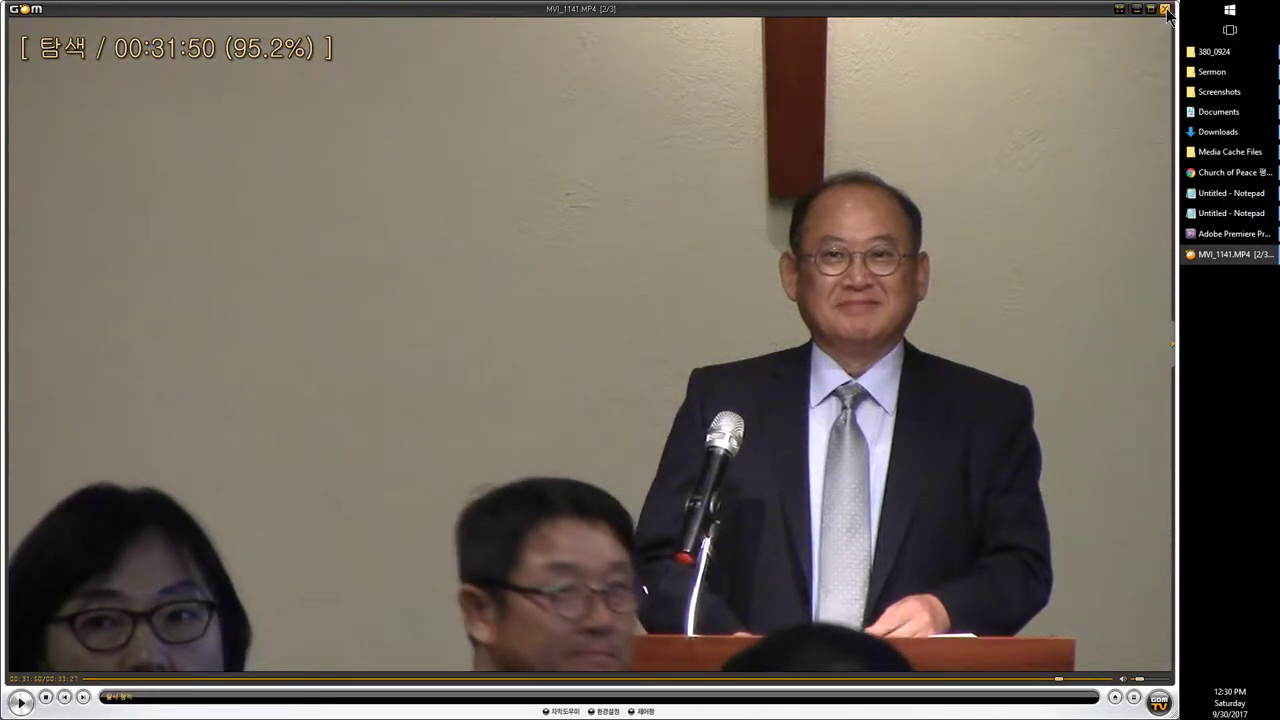
click(1242, 236)
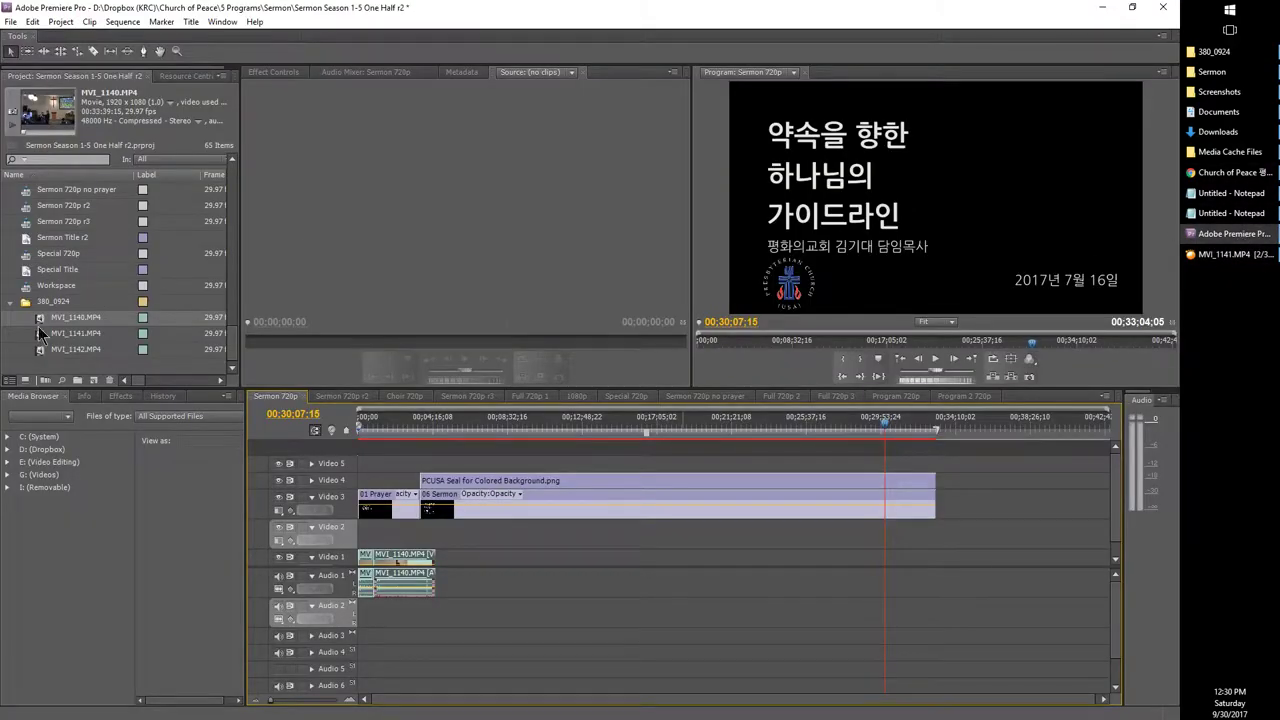
Step: Drop MVI_1141.MP4 from the Project panel at the start of Video 2 and Audio 2, then return to GOM Player
click(42, 334)
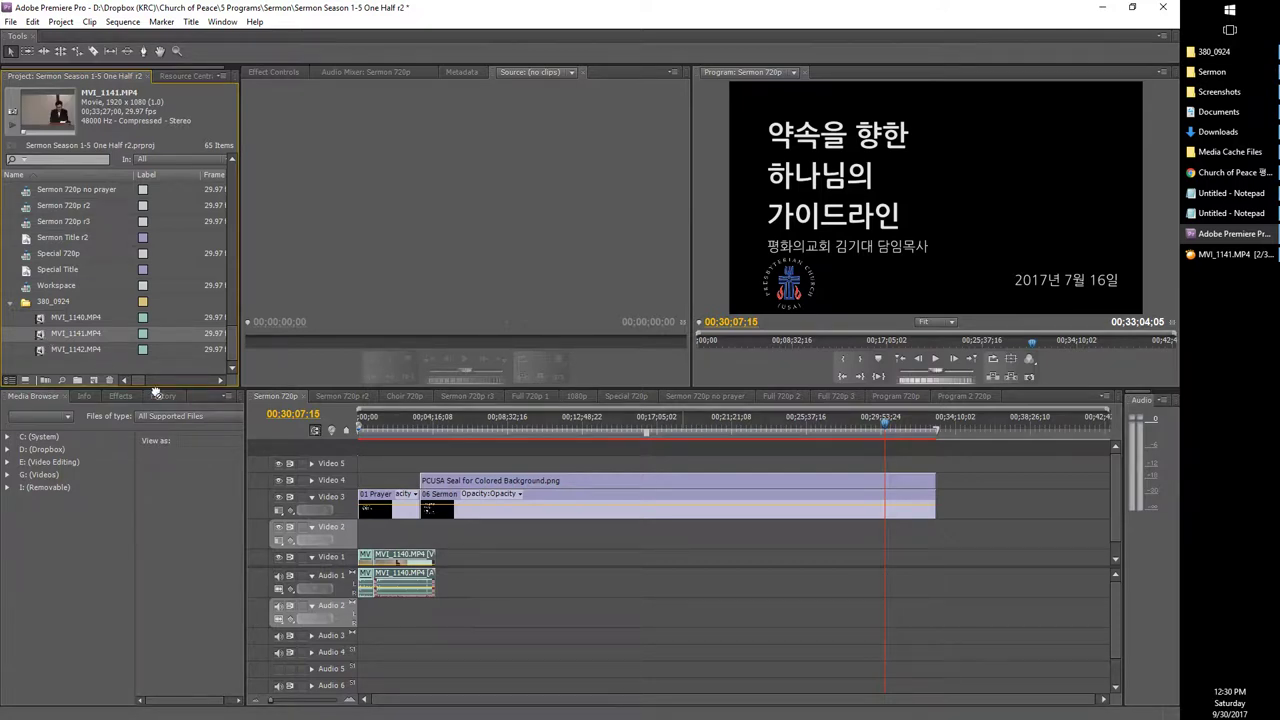
drag(155, 390, 303, 540)
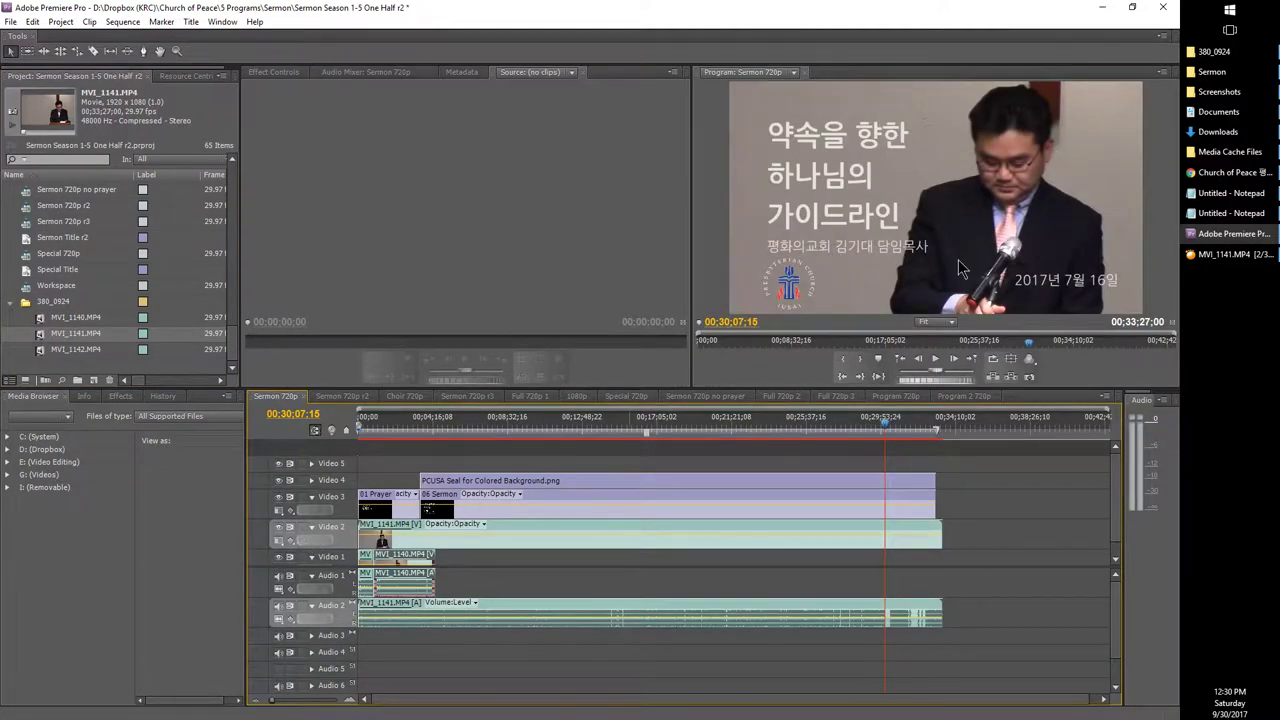
click(1225, 255)
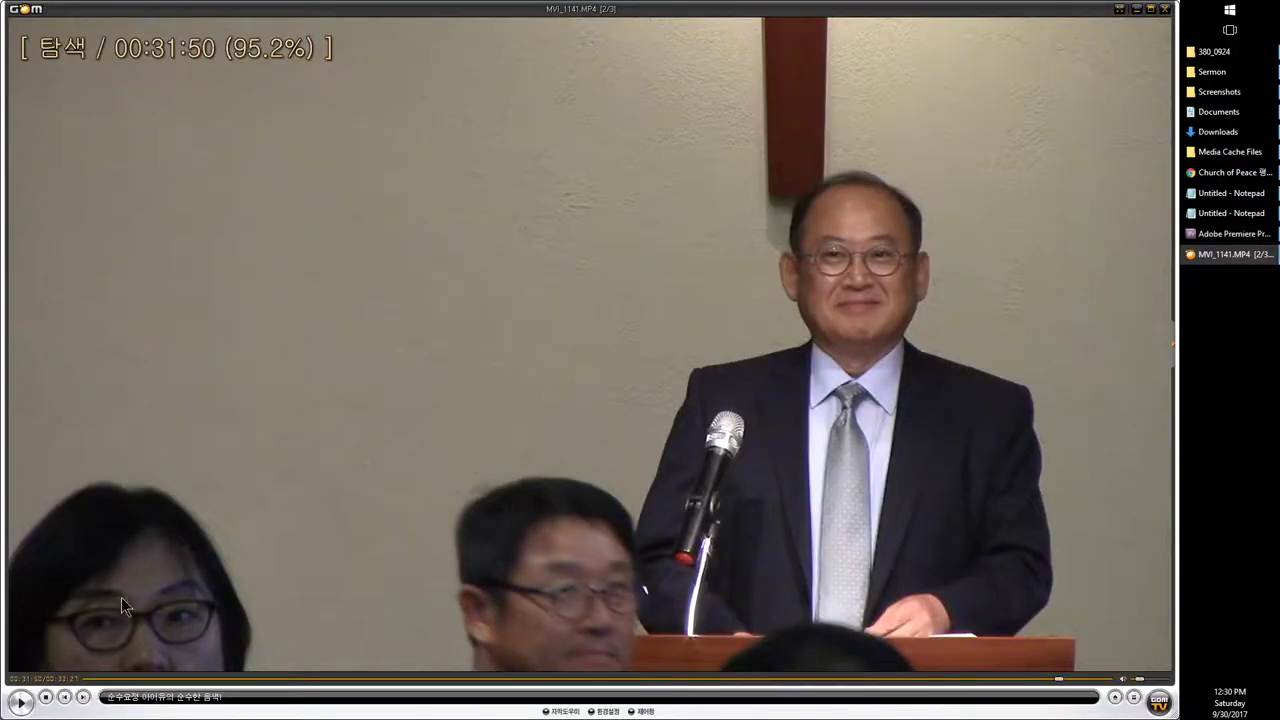
Step: Seek MVI_1141 in GOM Player to around 28:51 and pause
click(87, 679)
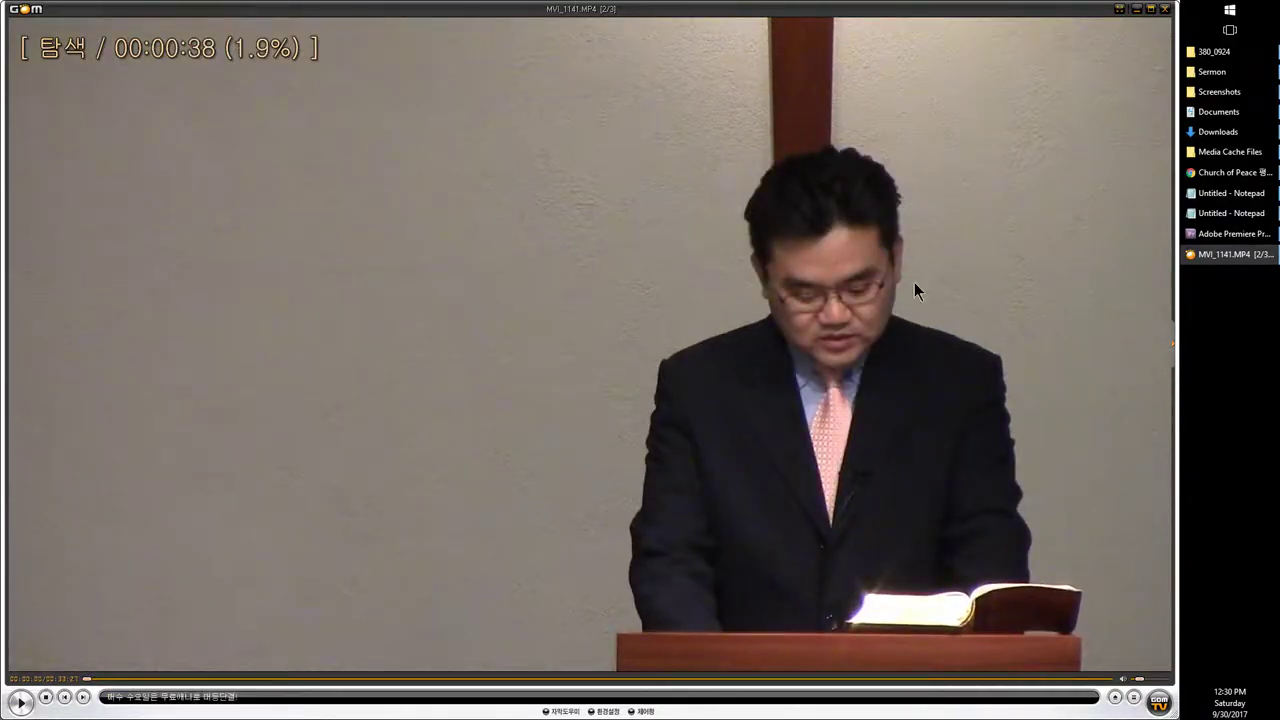
click(933, 686)
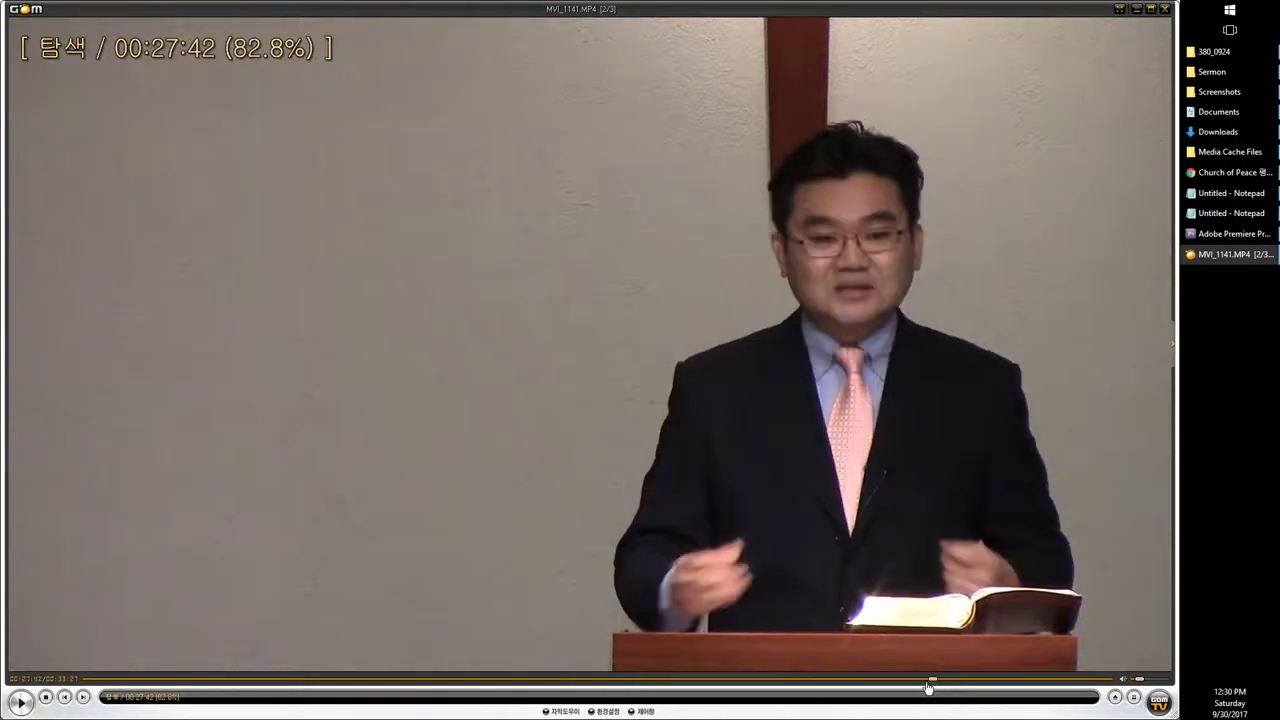
drag(201, 680, 86, 679)
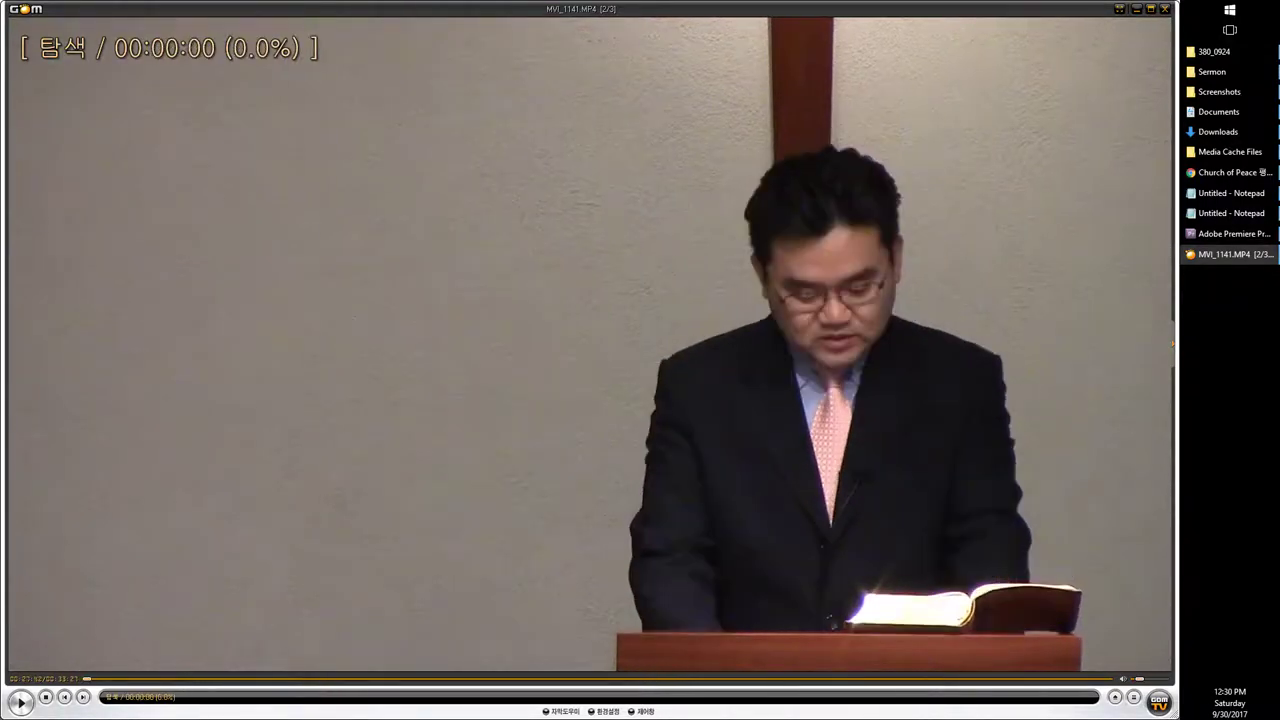
click(967, 681)
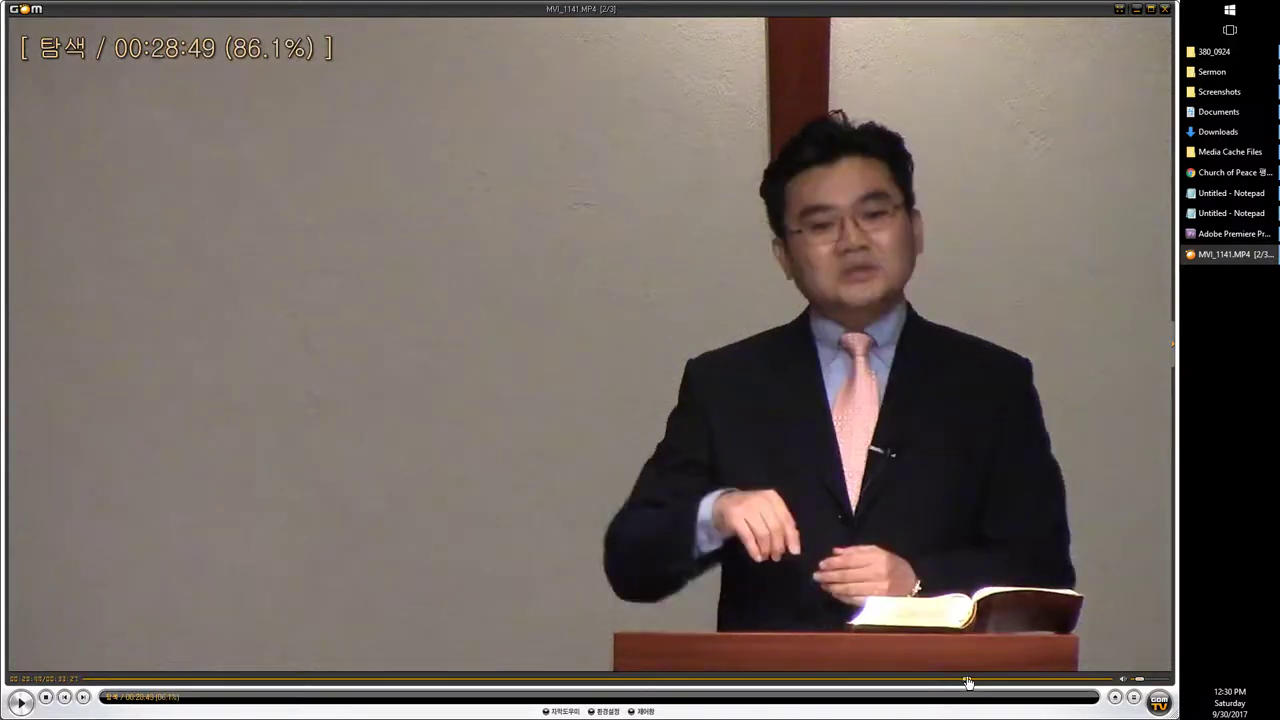
scroll(967, 681, down, 2)
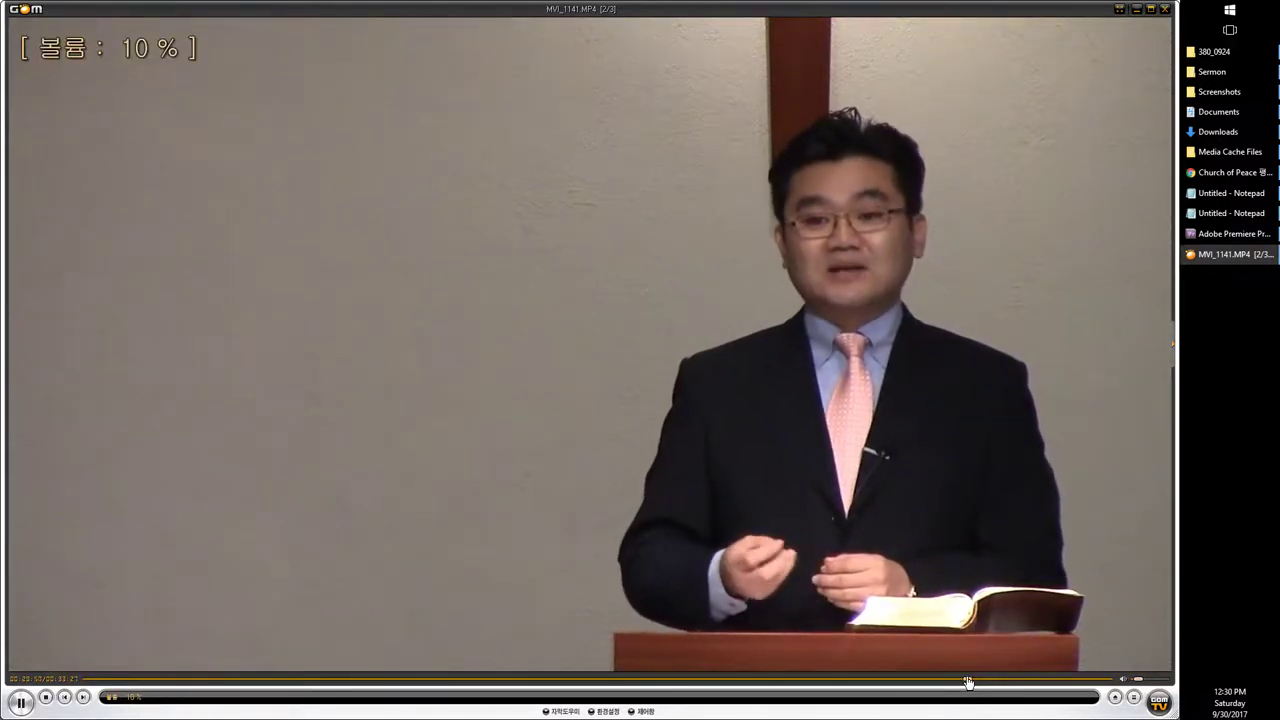
key(ctrl+Right)
click(967, 681)
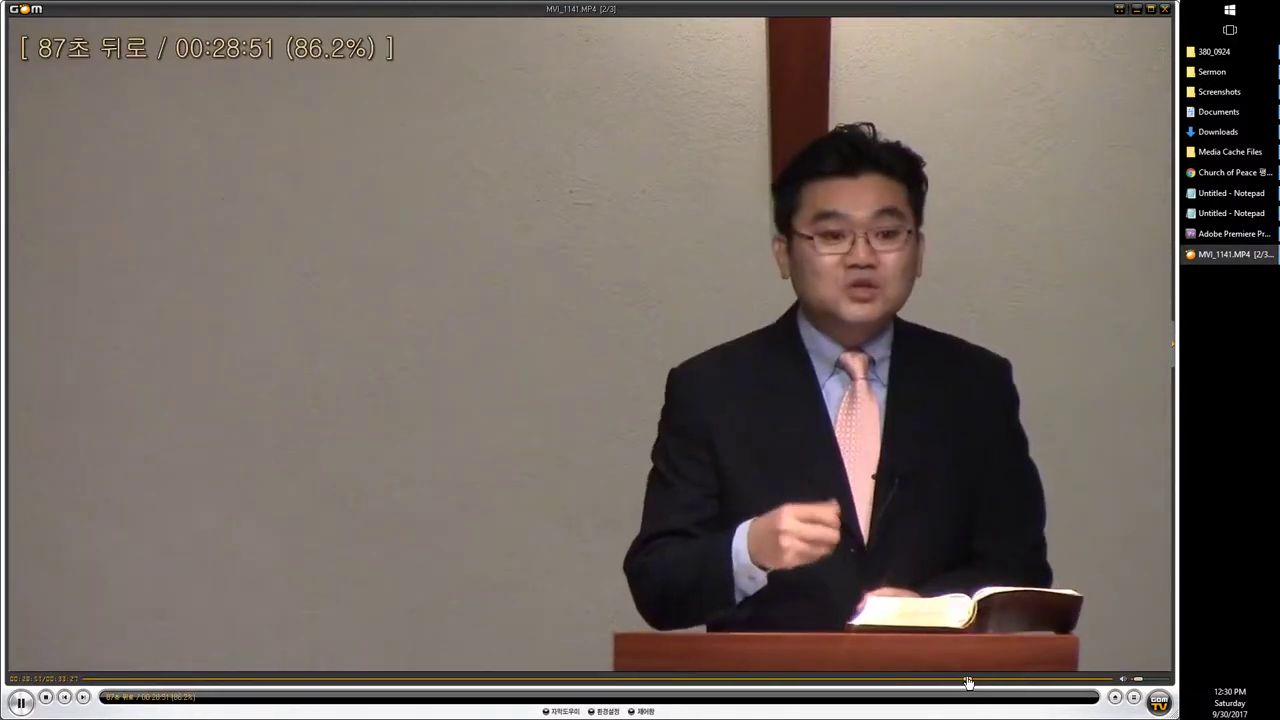
key(space)
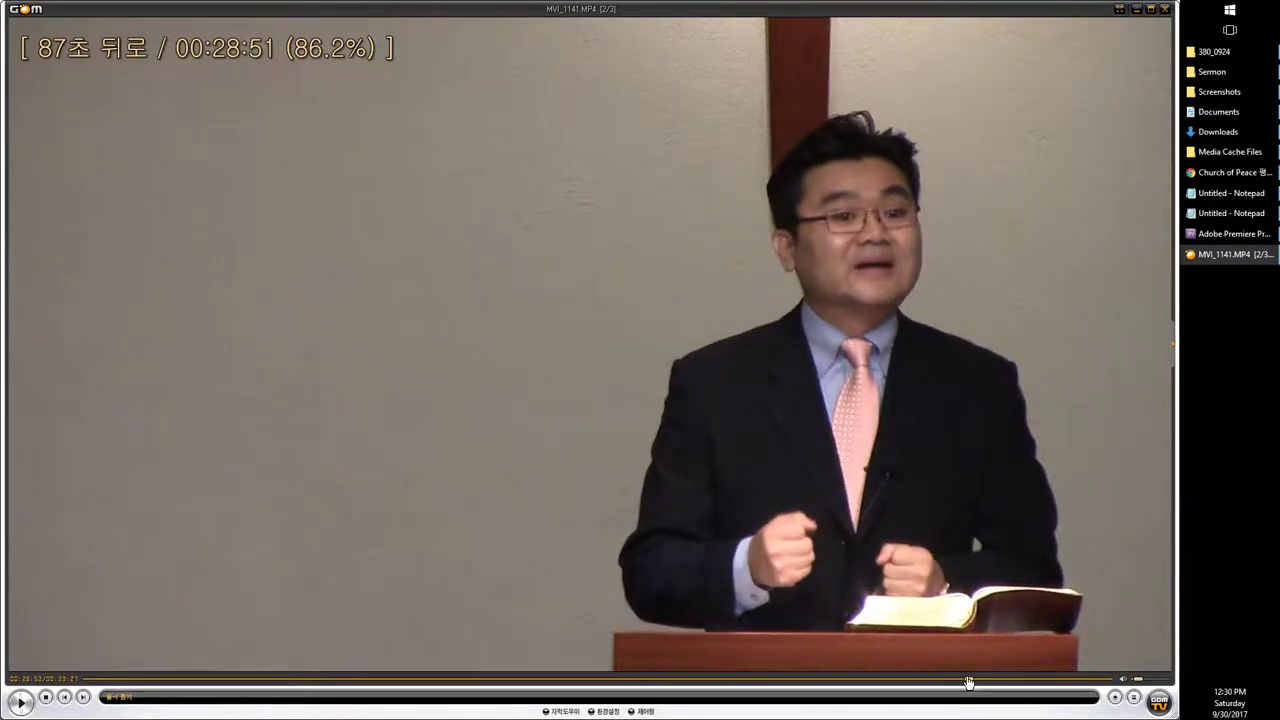
Step: Skip forward to where the sermon ends near 00:30:02, pause there, and return to Premiere
key(ctrl+Right)
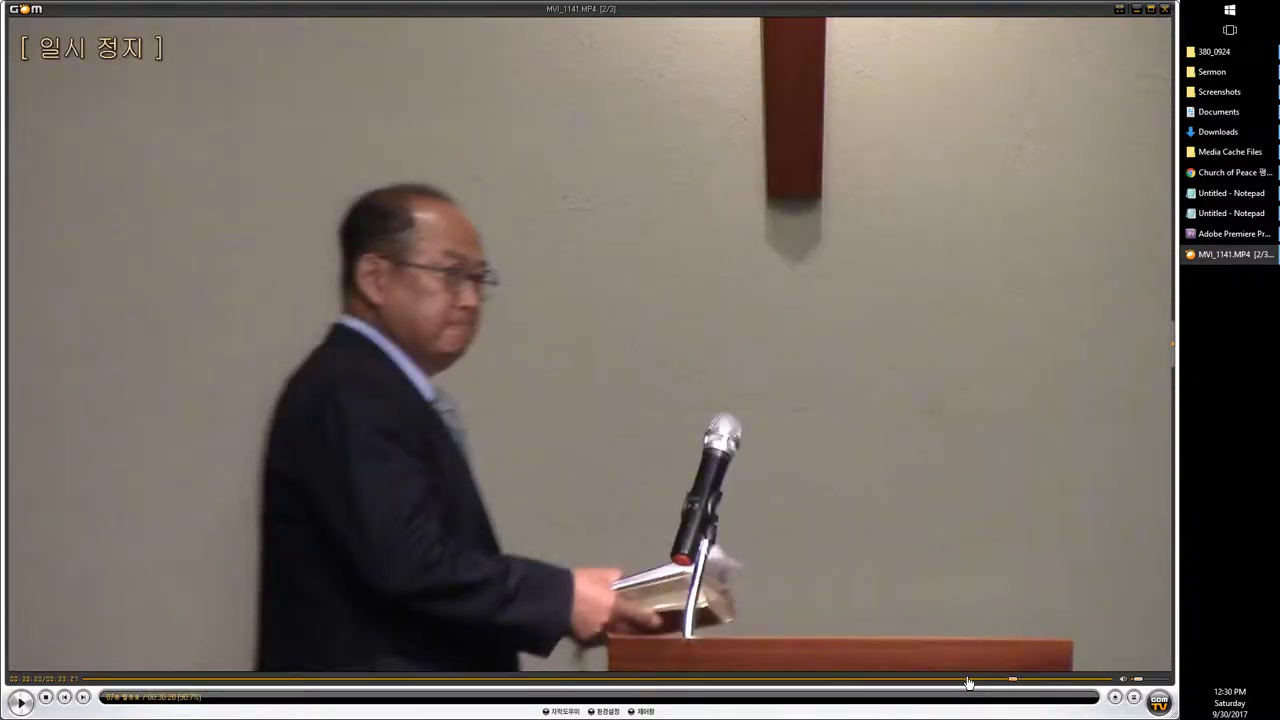
key(space)
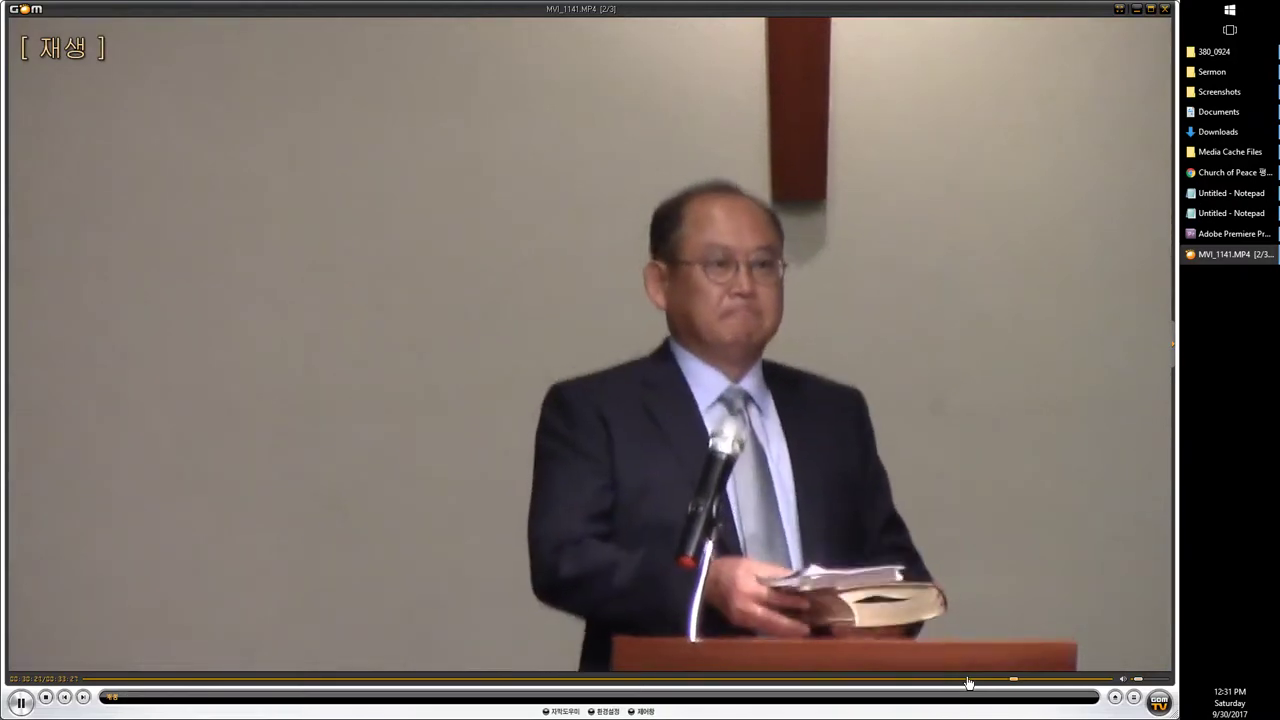
key(Right)
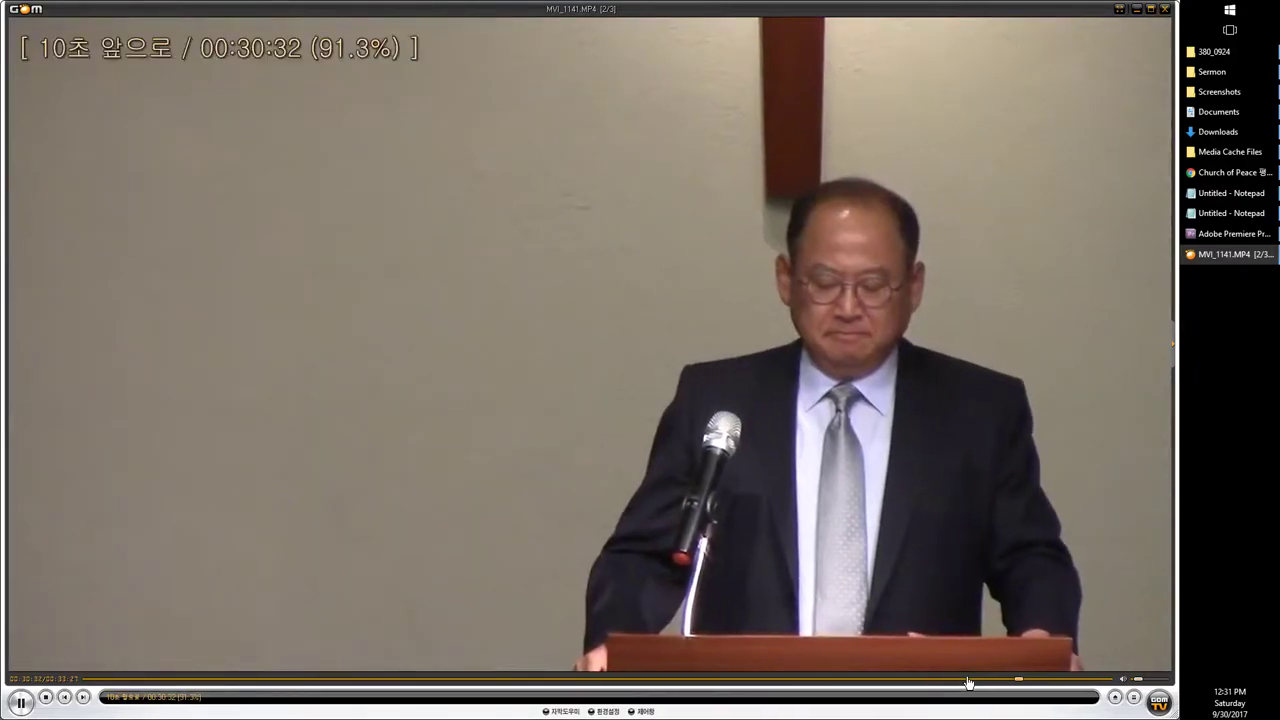
key(Right)
key(Right)
key(Right)
key(Right)
key(Right)
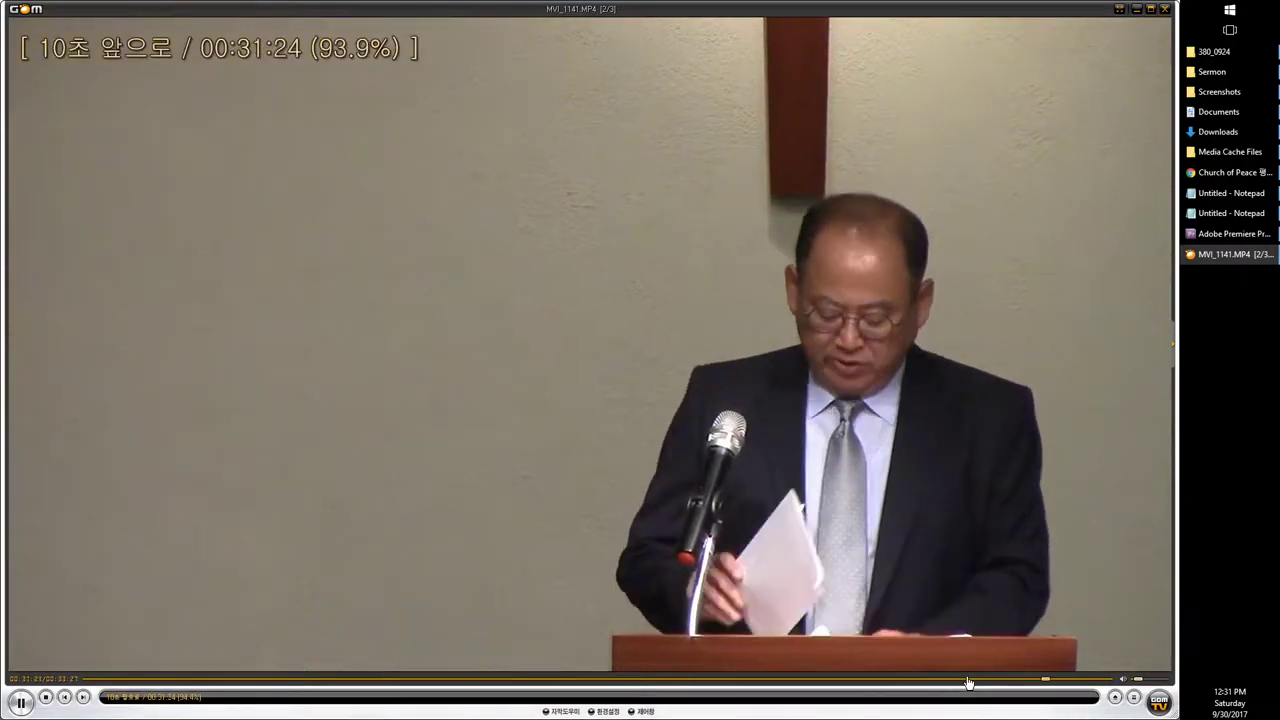
key(Right)
key(Right)
key(Right)
key(Right)
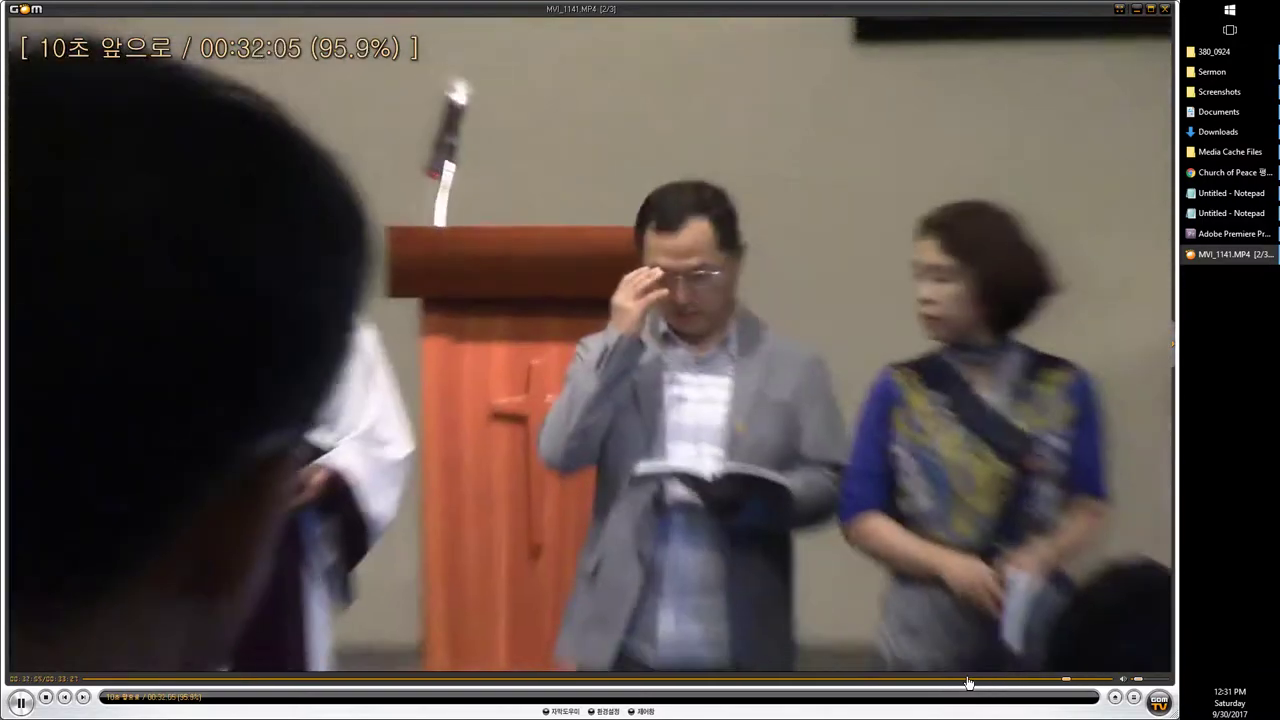
key(Left)
key(Left)
key(Left)
key(Left)
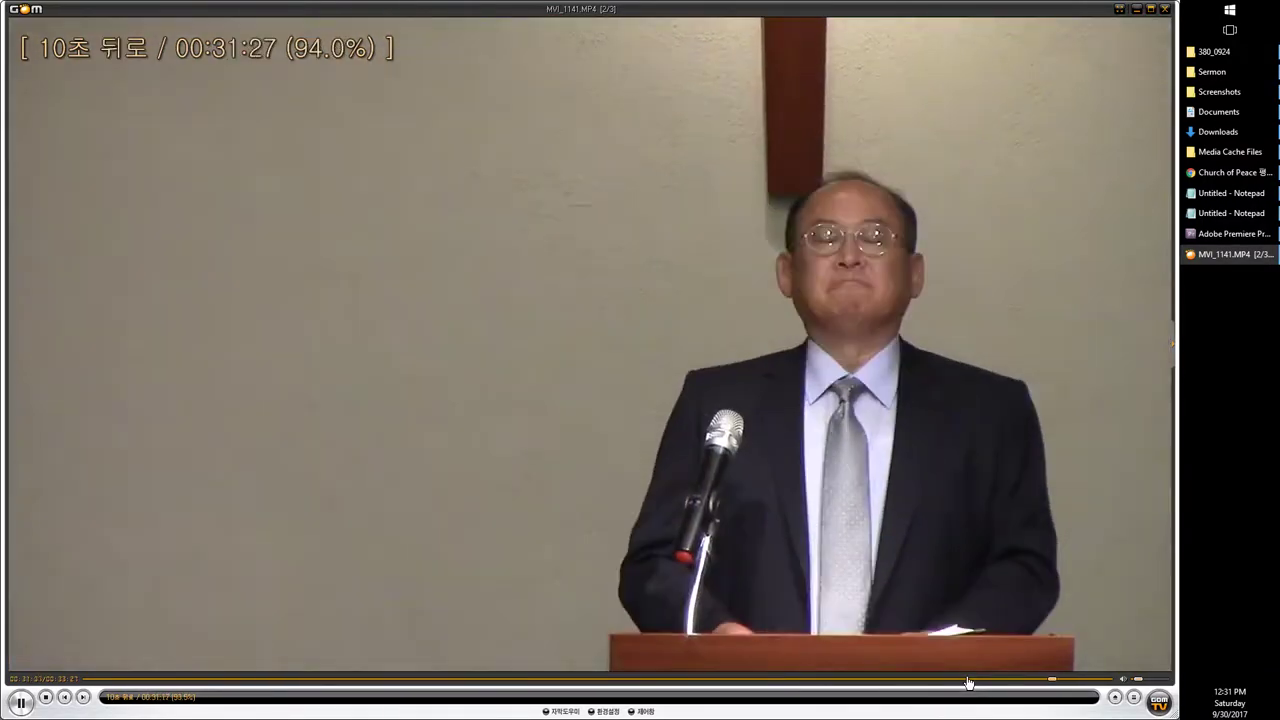
key(Left)
key(Left)
key(Left)
key(Left)
key(Left)
key(Left)
key(Left)
key(Left)
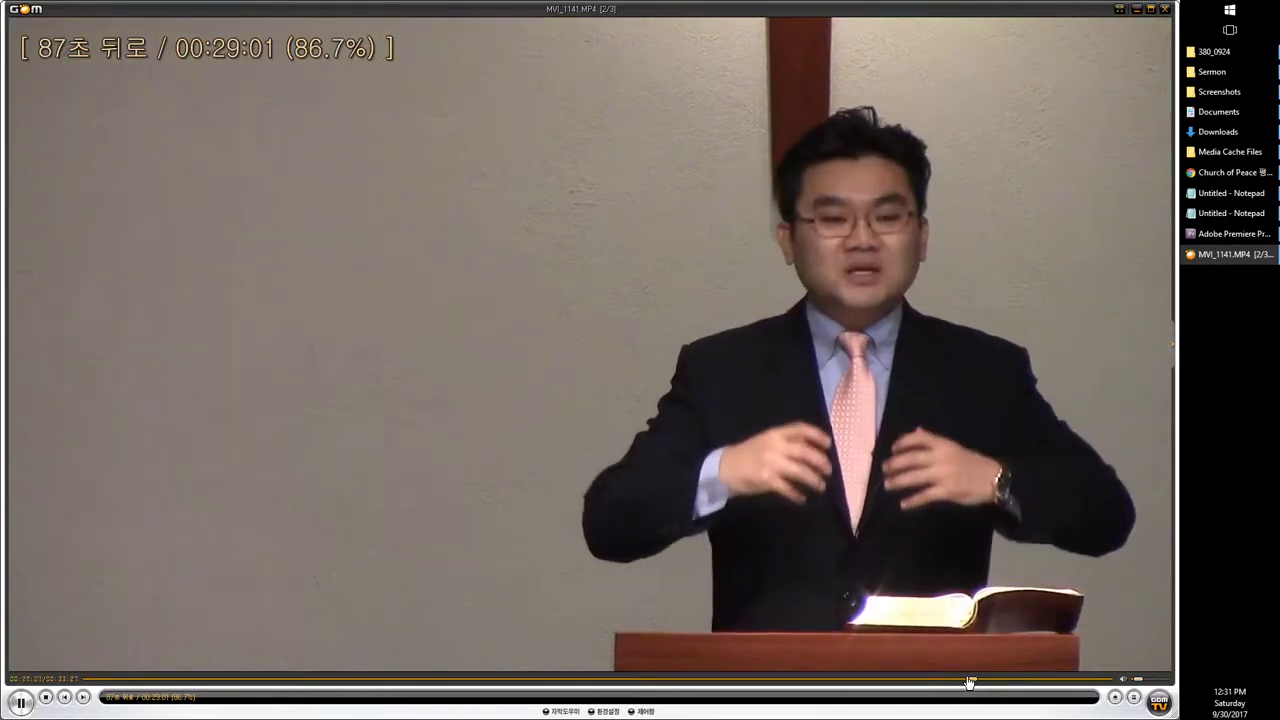
key(Right)
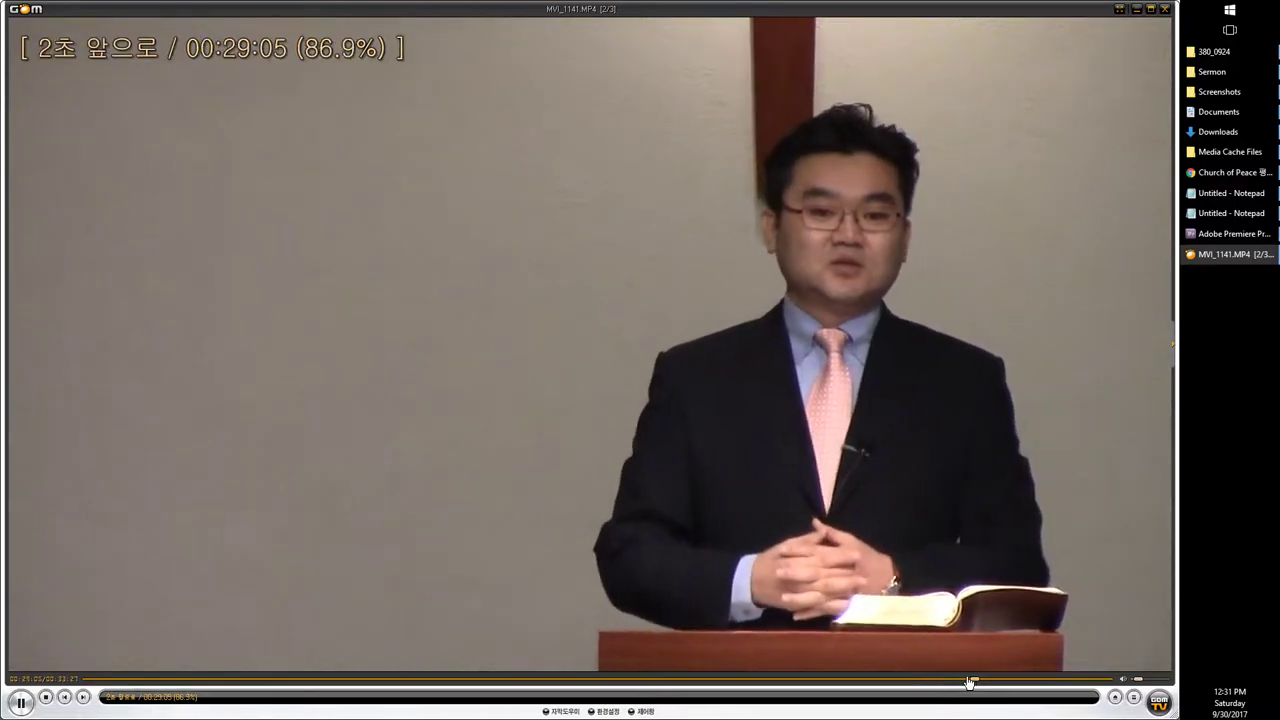
key(Right)
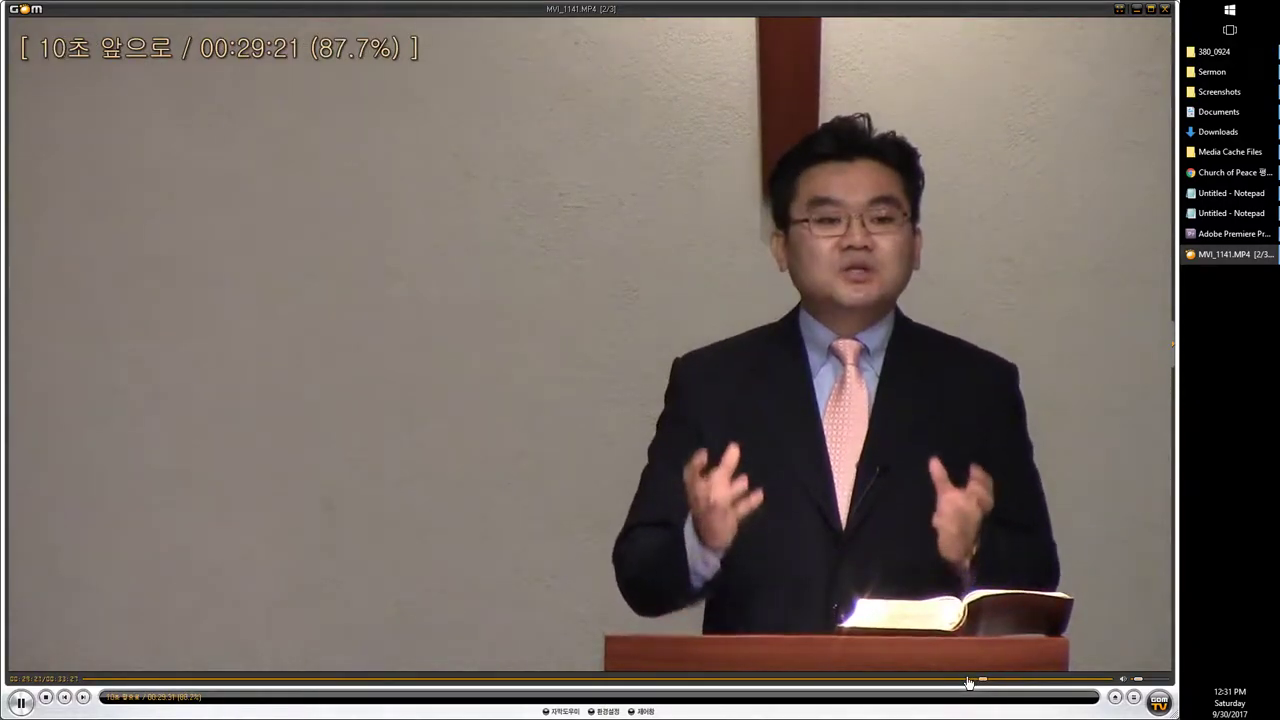
key(Right)
key(Right)
key(Right)
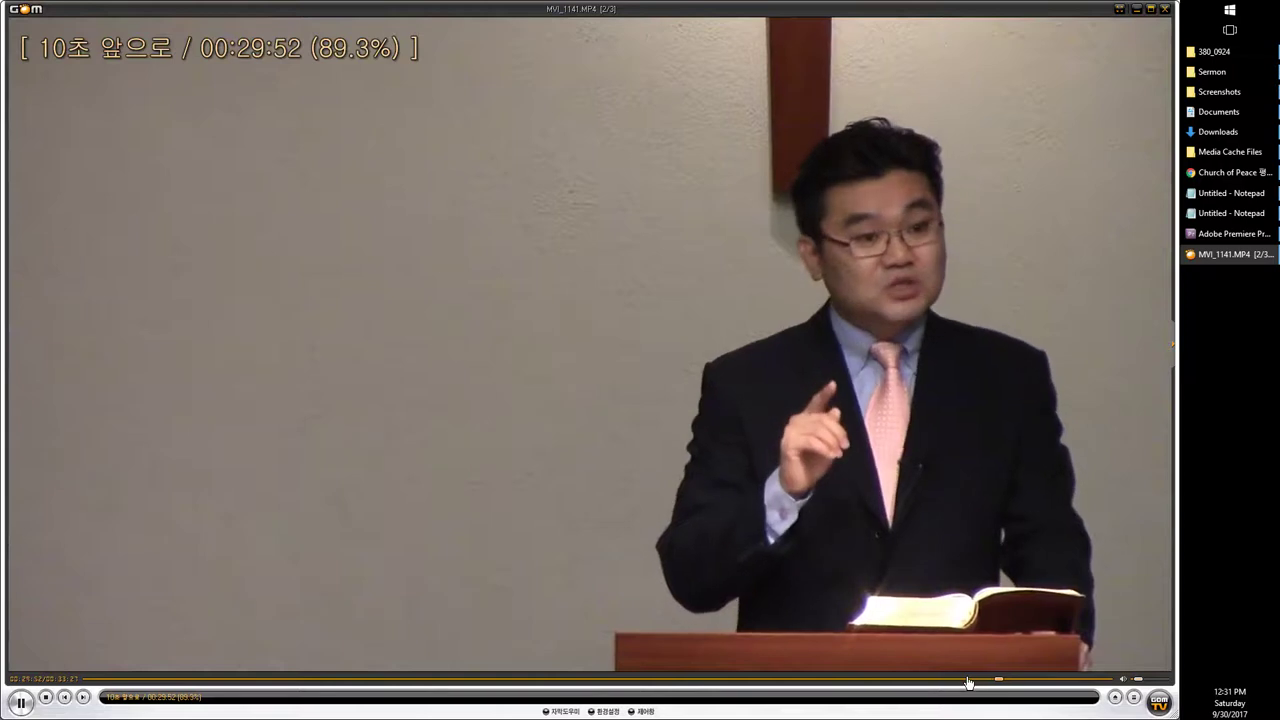
key(Right)
key(Left)
key(Right)
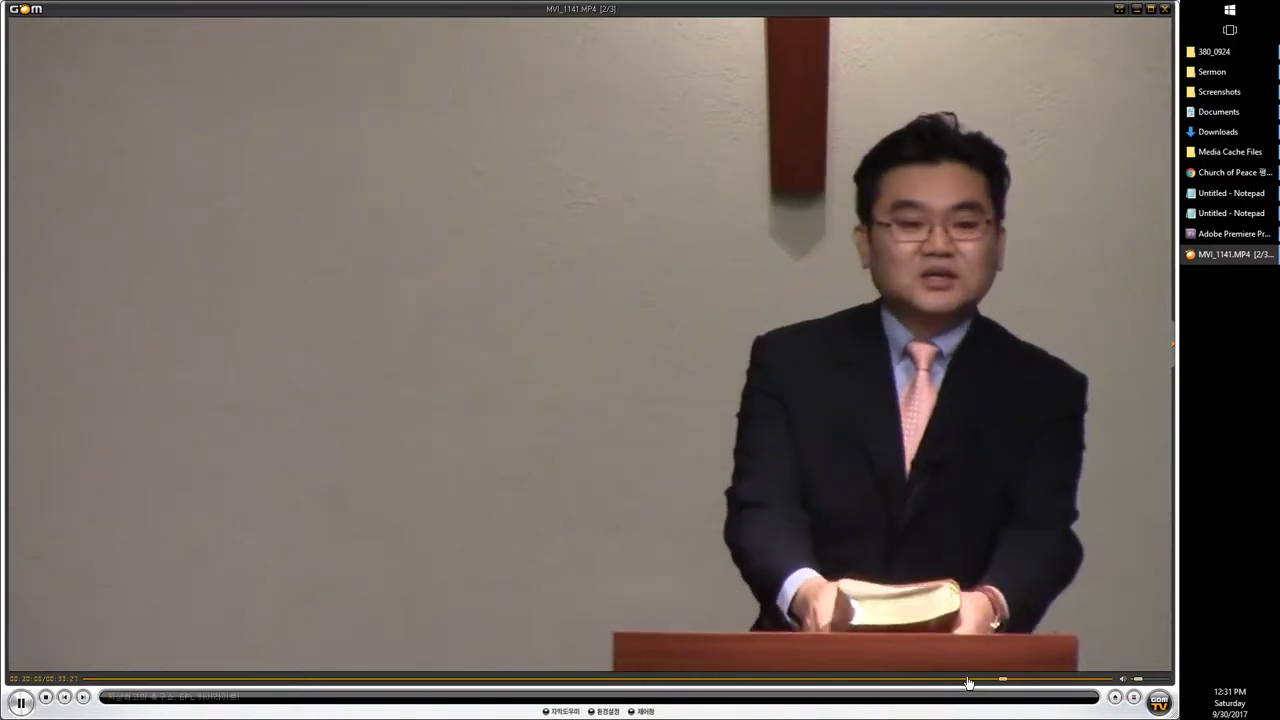
key(space)
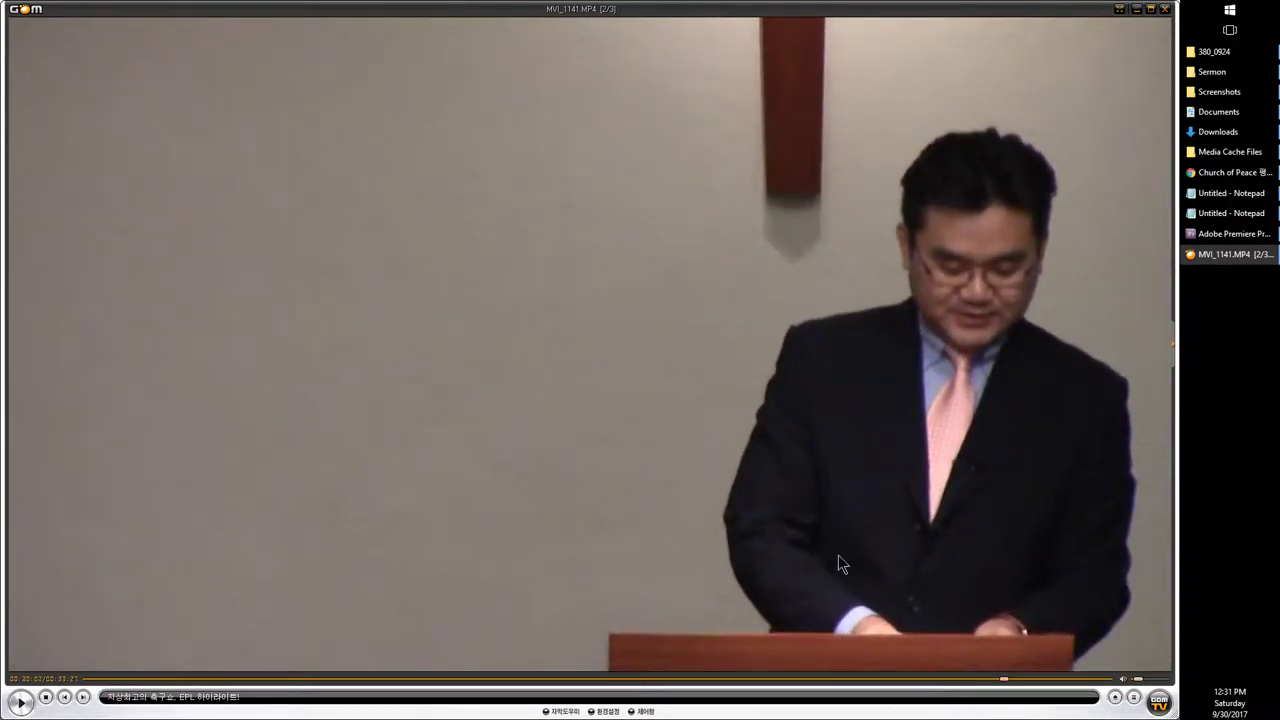
click(1234, 233)
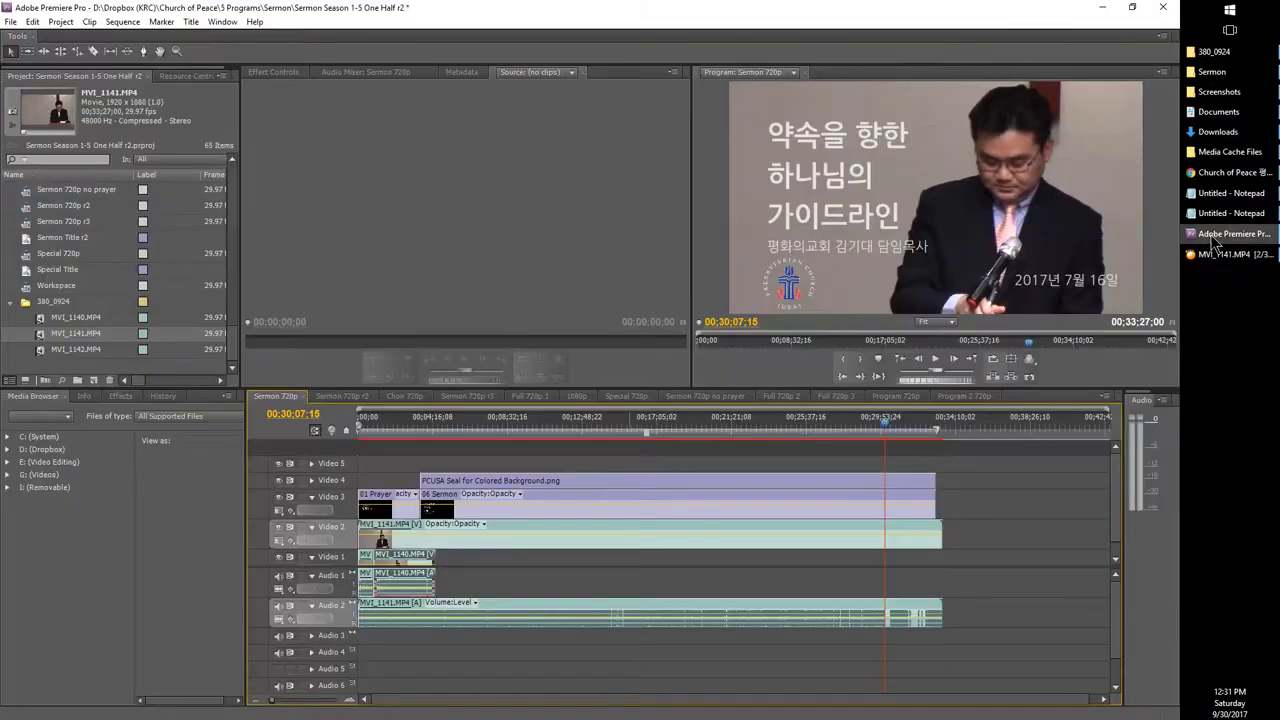
Step: Cut MVI_1141 on Video 2 and Audio 2 at 00;30;02;18, select the tail, and return to GOM Player
click(293, 413)
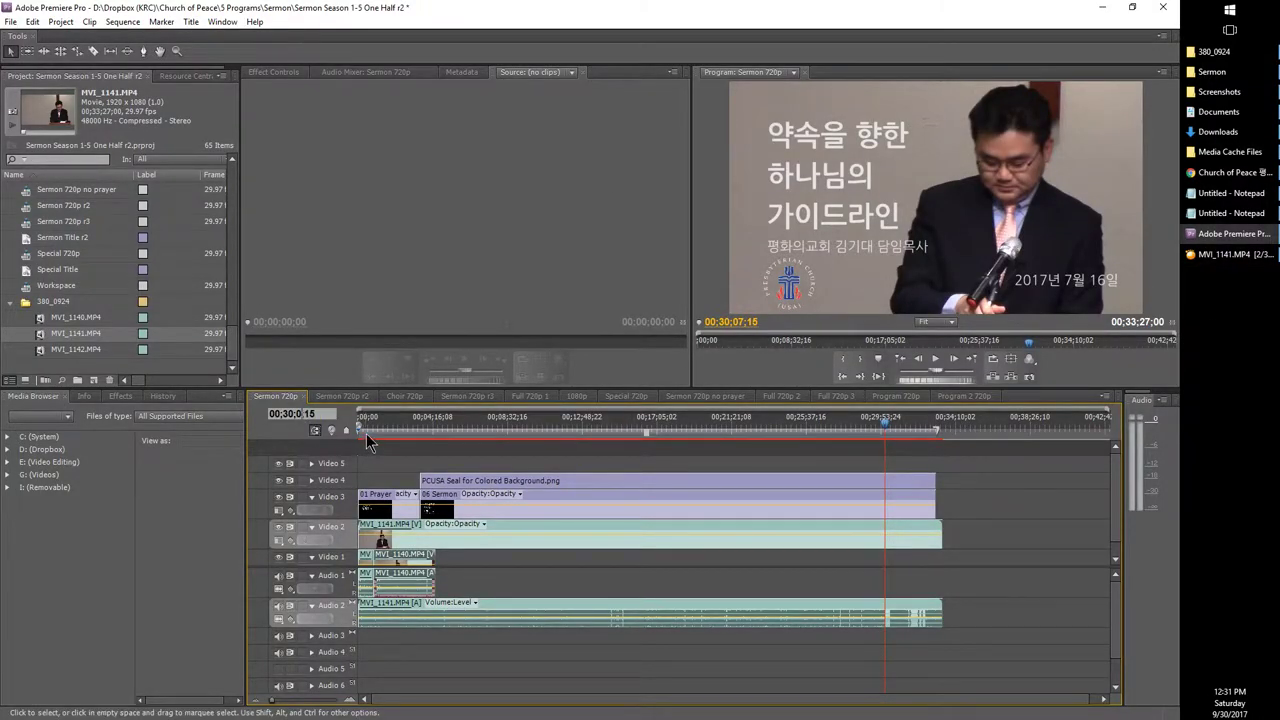
key(Return)
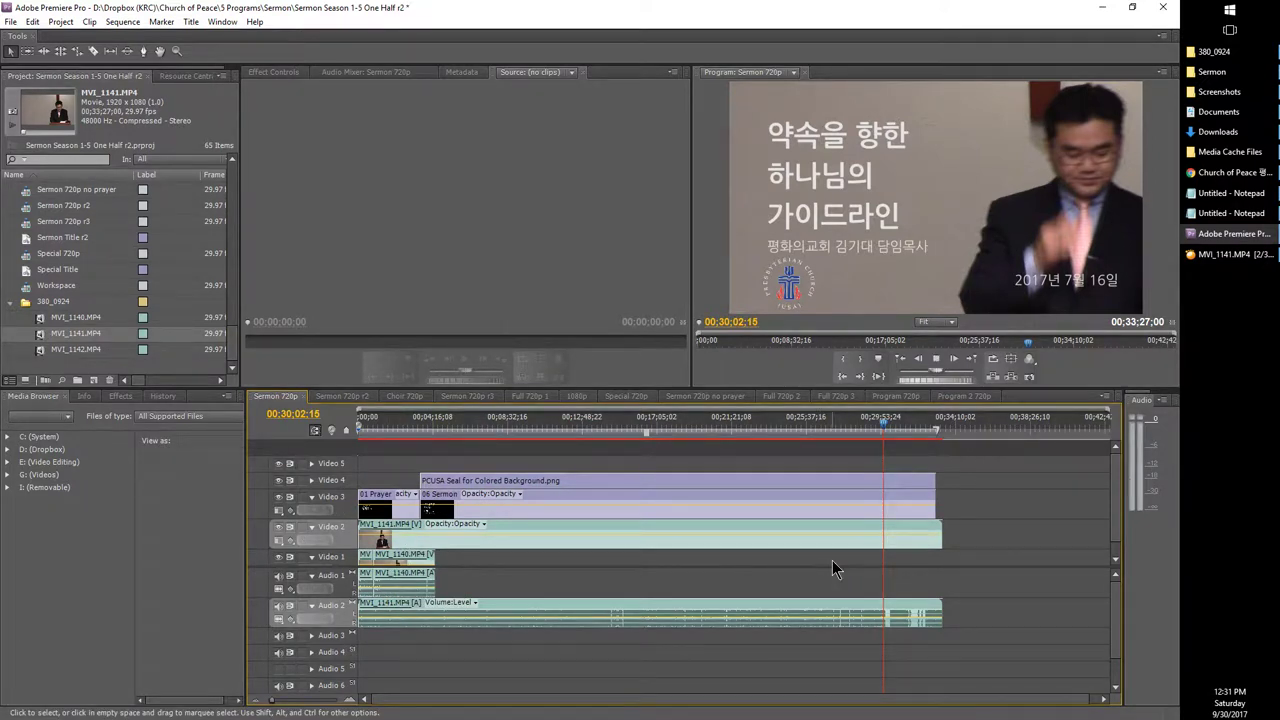
key(space)
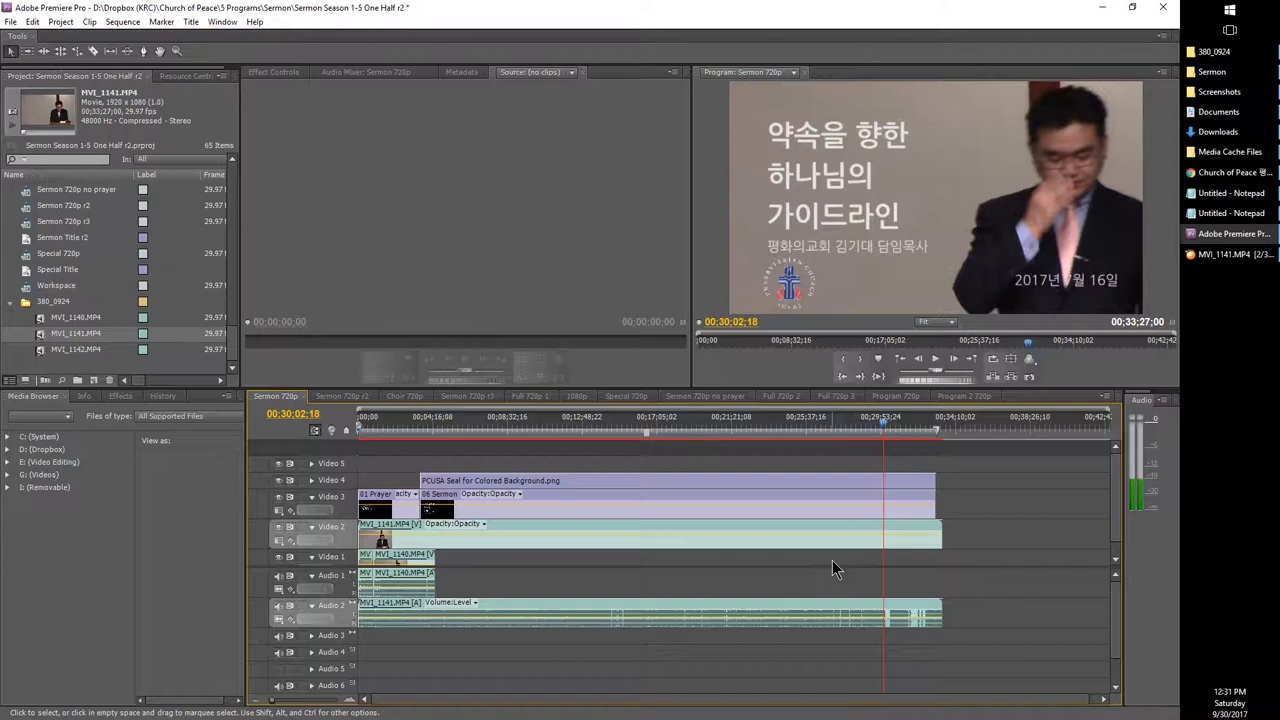
key(ctrl+k)
click(914, 538)
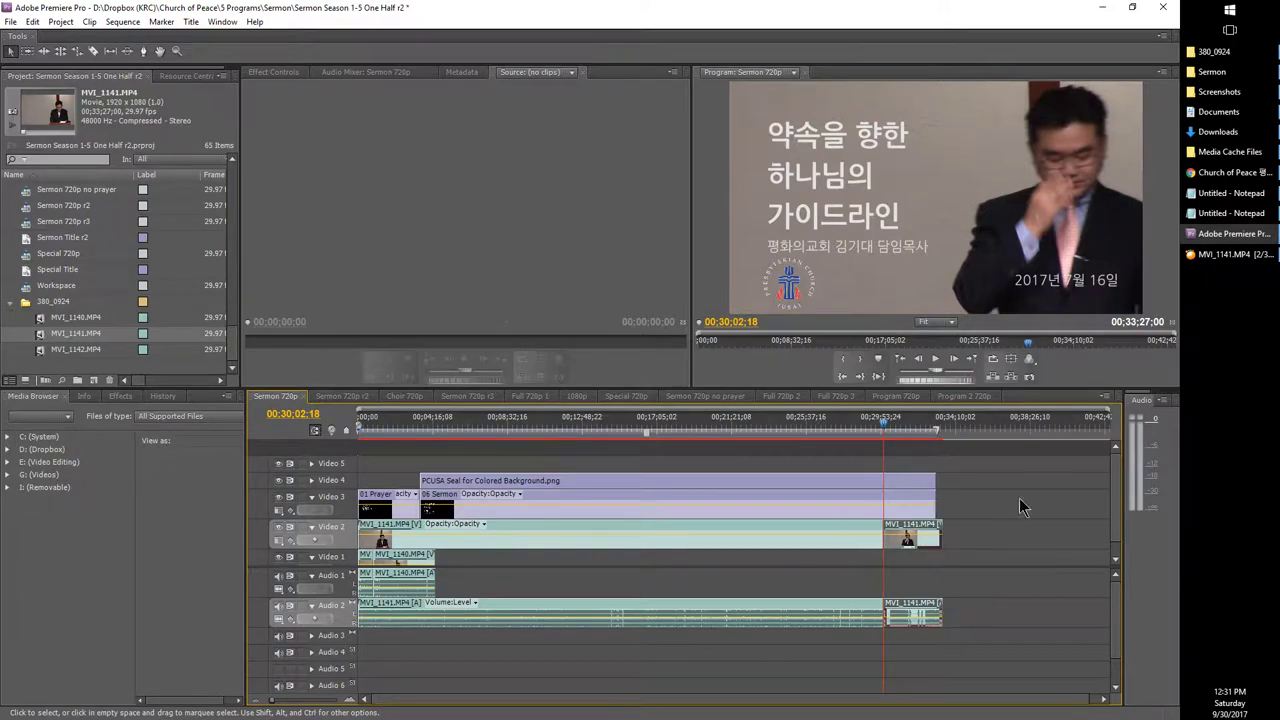
click(1199, 259)
Step: Skip past the end of MVI_1141 into MVI_1142, reaching around its two-minute mark
click(767, 434)
scroll(767, 434, up, 1)
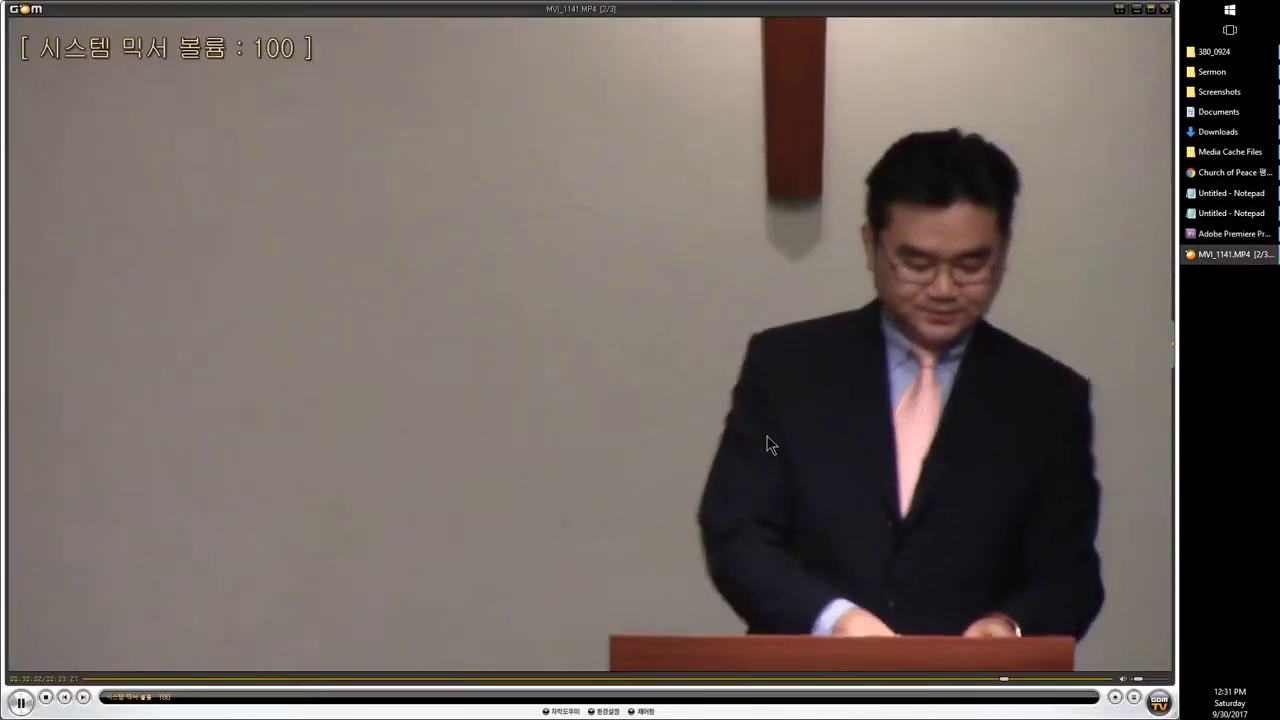
key(Right)
key(Right)
key(Right)
key(Right)
key(Right)
key(Right)
key(Right)
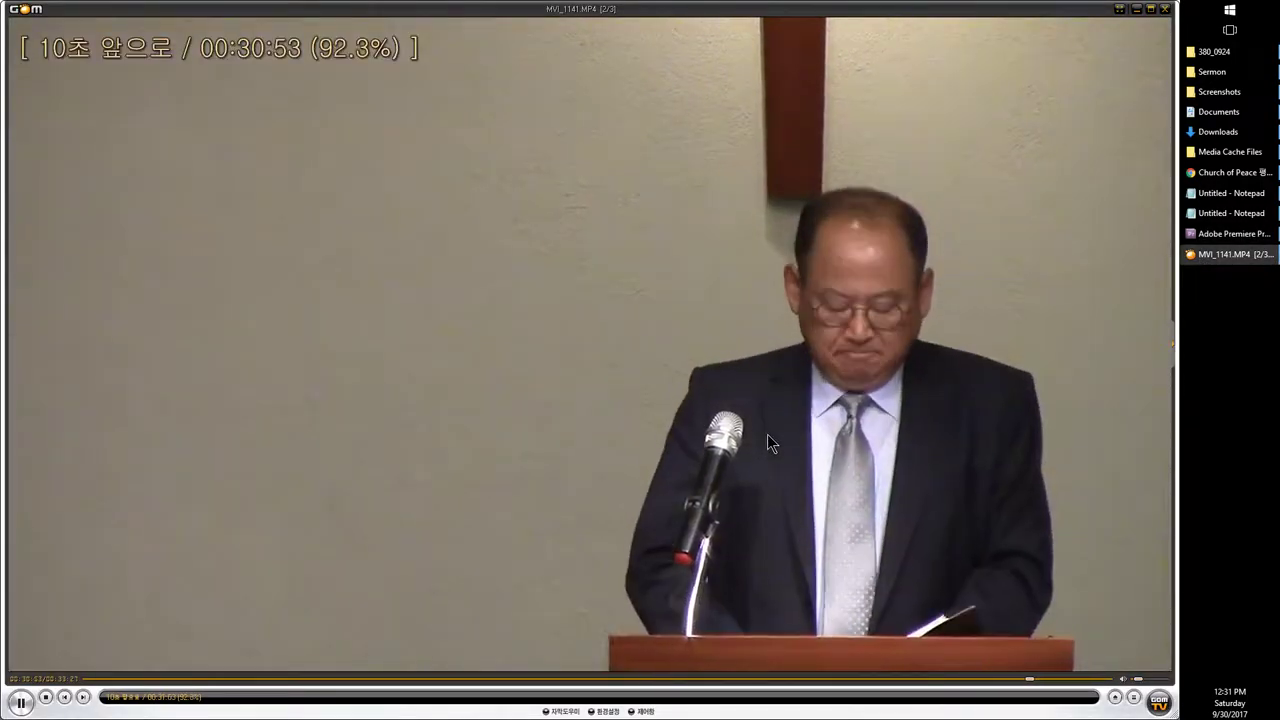
key(Right)
key(Right)
key(Right)
key(Right)
key(Right)
key(Right)
key(Right)
key(Right)
key(Right)
key(Right)
key(Right)
key(Right)
key(Right)
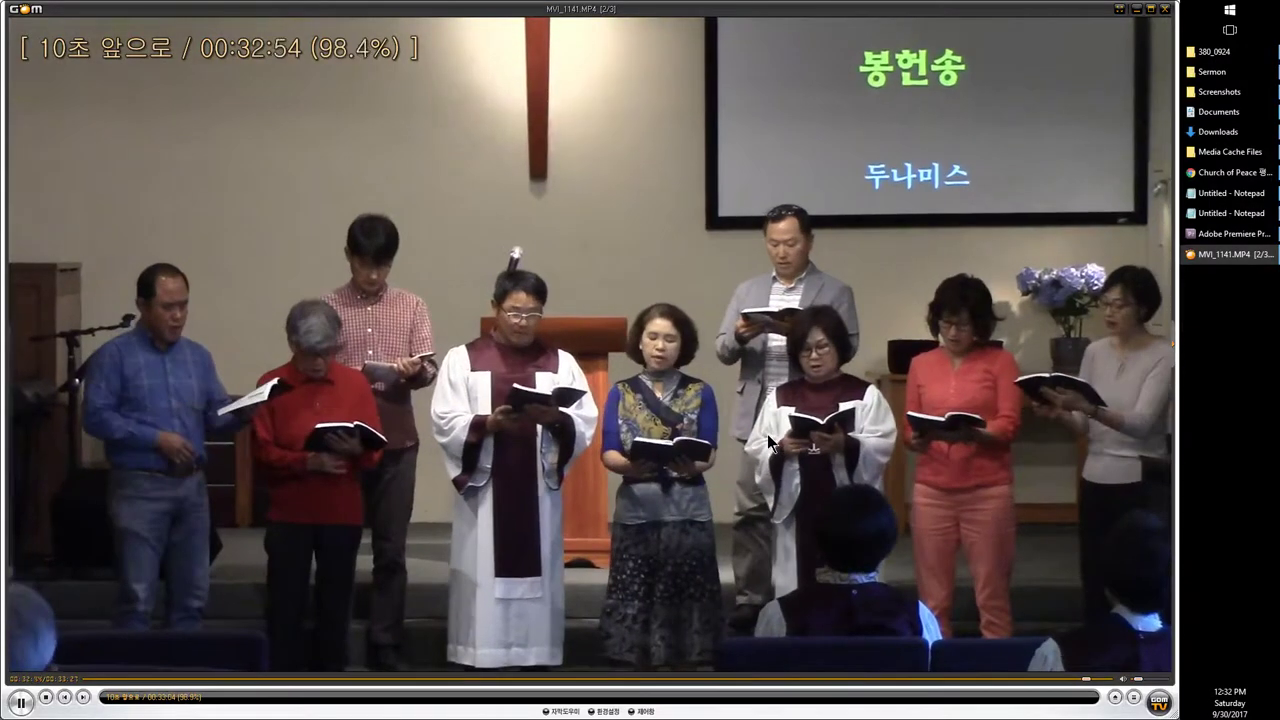
key(Right)
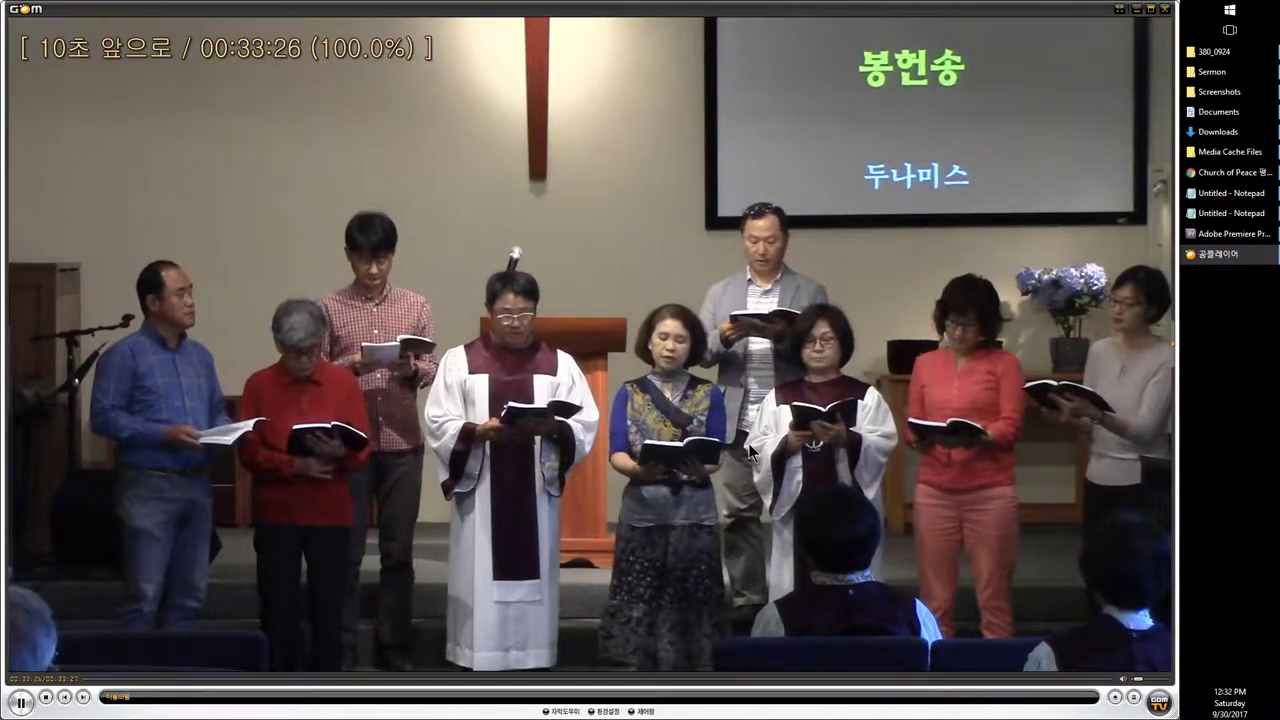
key(Right)
key(Right)
key(Right)
key(Right)
key(Right)
key(Right)
key(Right)
key(Right)
key(Right)
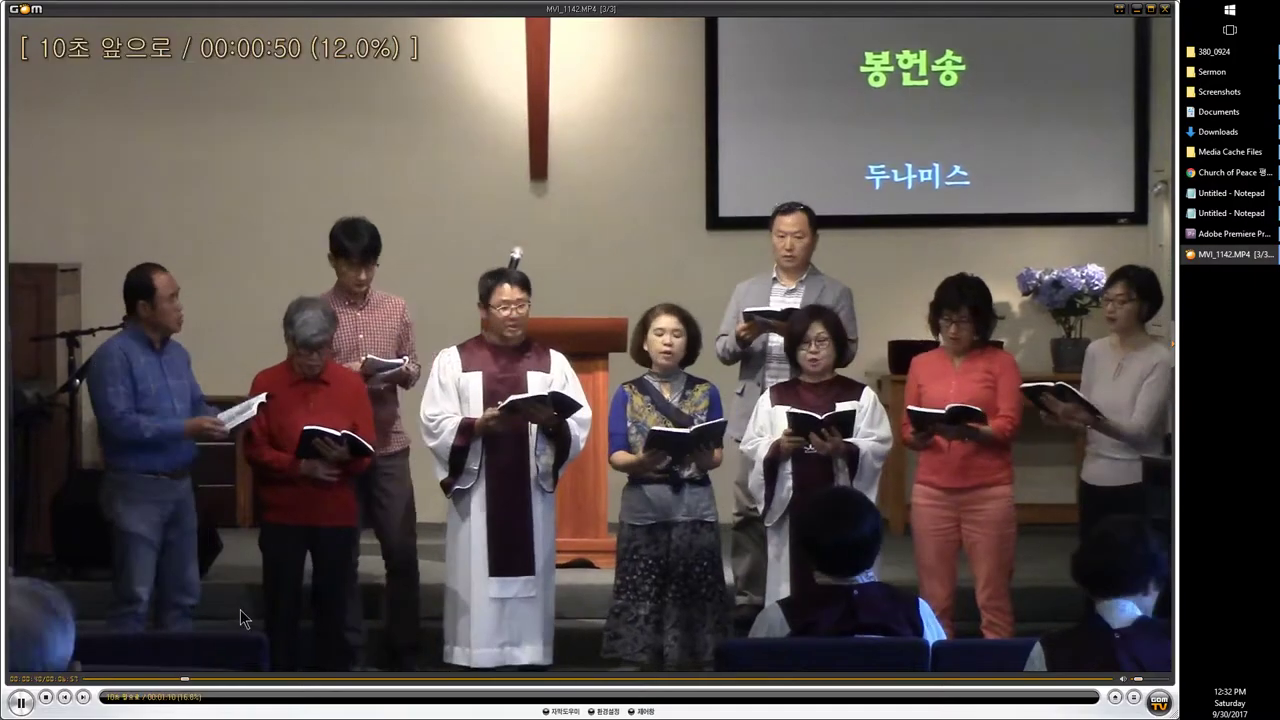
key(Right)
key(Right)
key(Right)
key(Left)
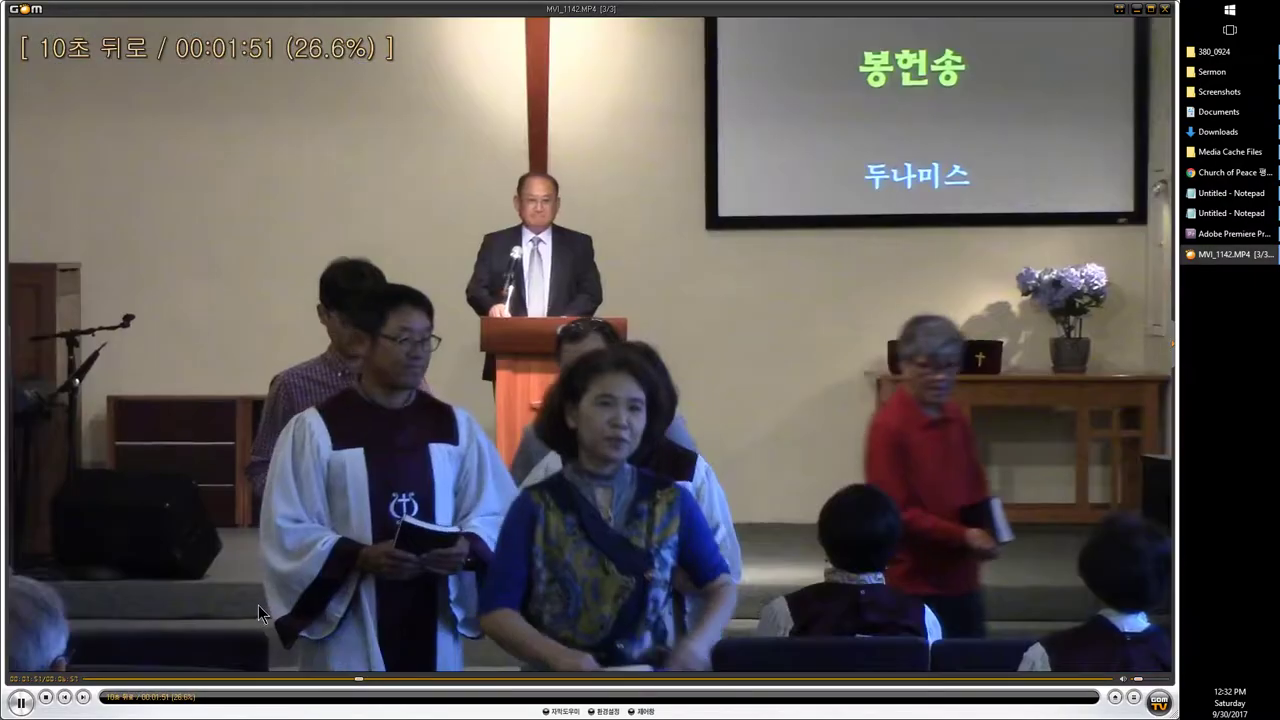
key(ctrl+Right)
key(ctrl+Right)
key(ctrl+Right)
key(ctrl+Right)
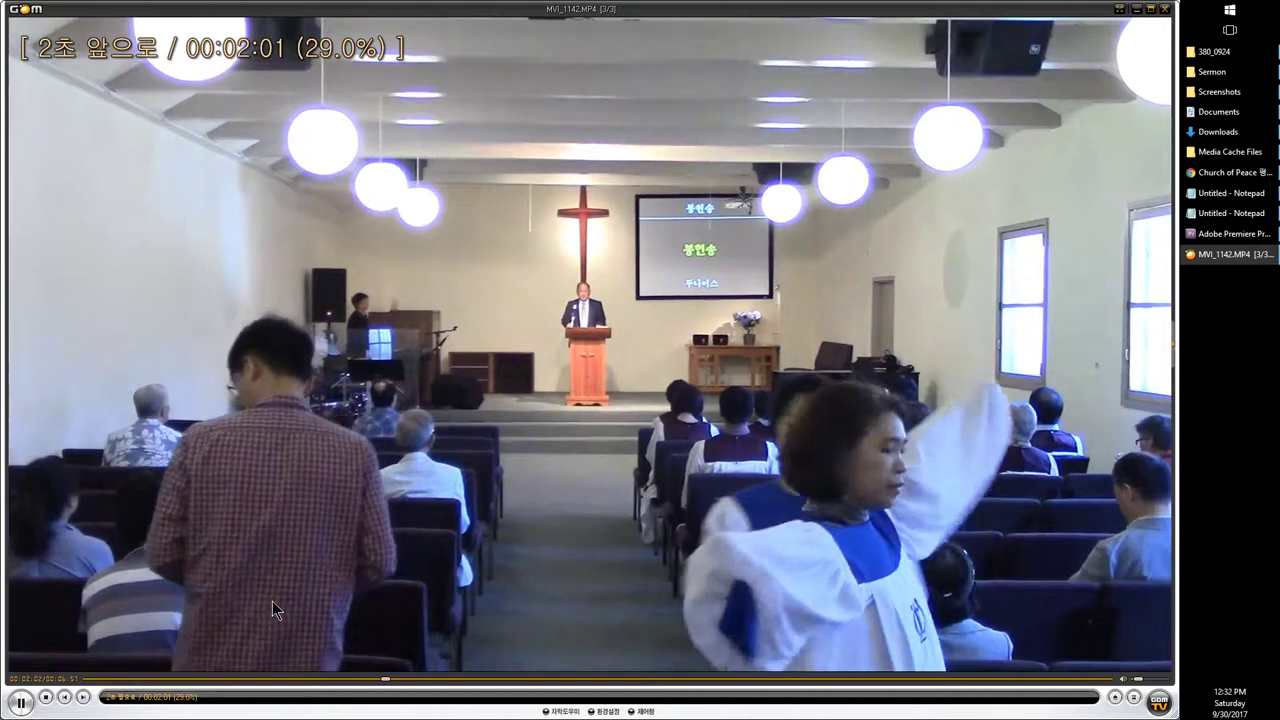
key(ctrl+Right)
key(Right)
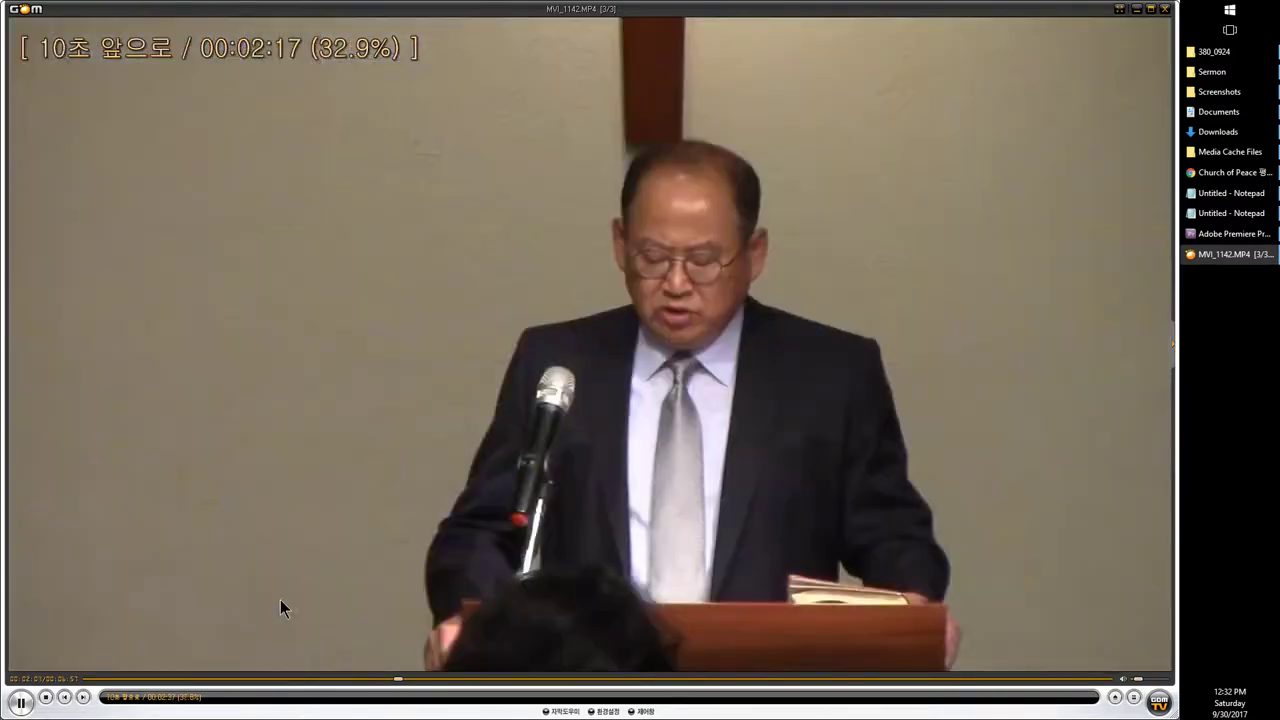
key(Right)
key(Right)
key(Right)
key(space)
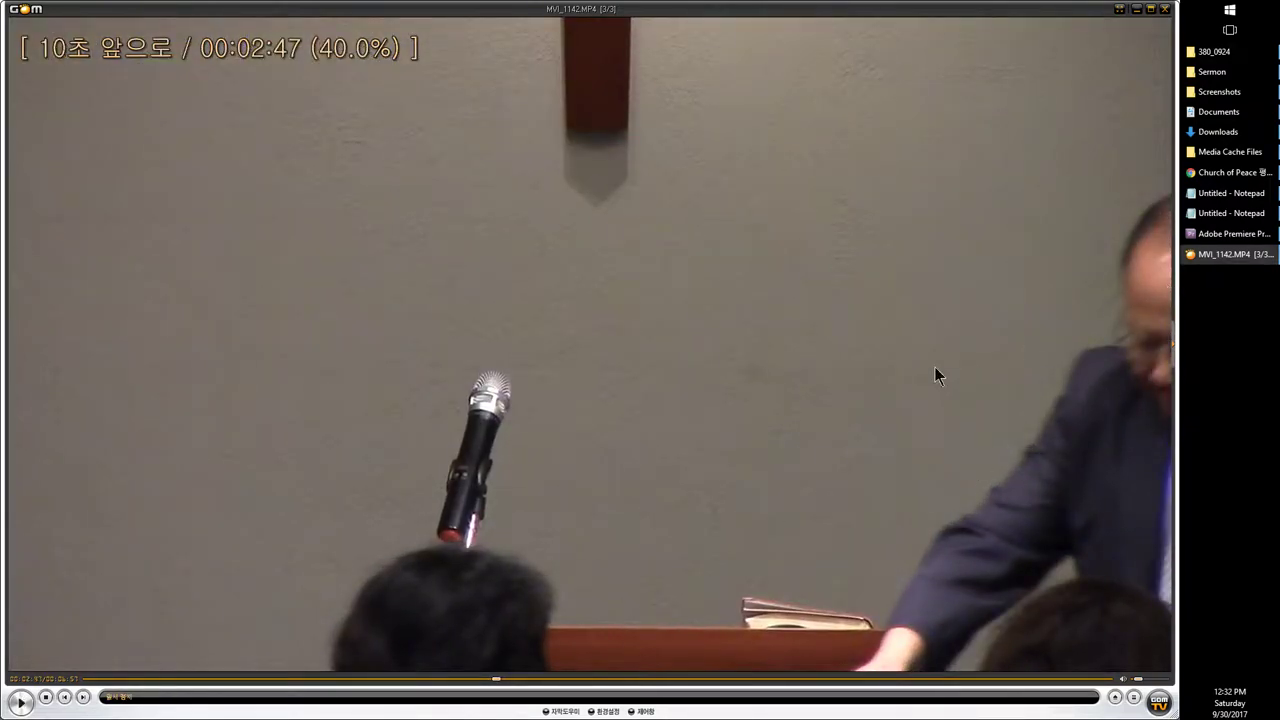
Step: Back up to the wide church shot around 00:02:04, pause, and bring up Chrome
key(space)
key(Left)
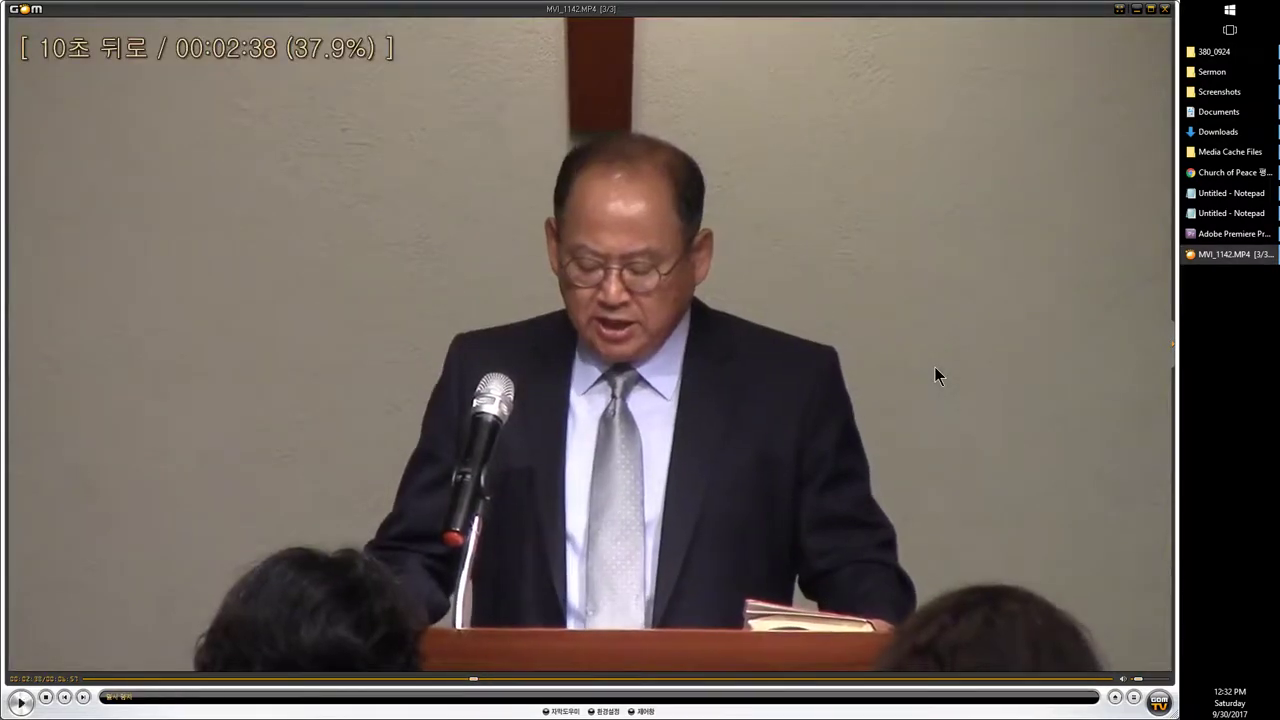
key(space)
key(space)
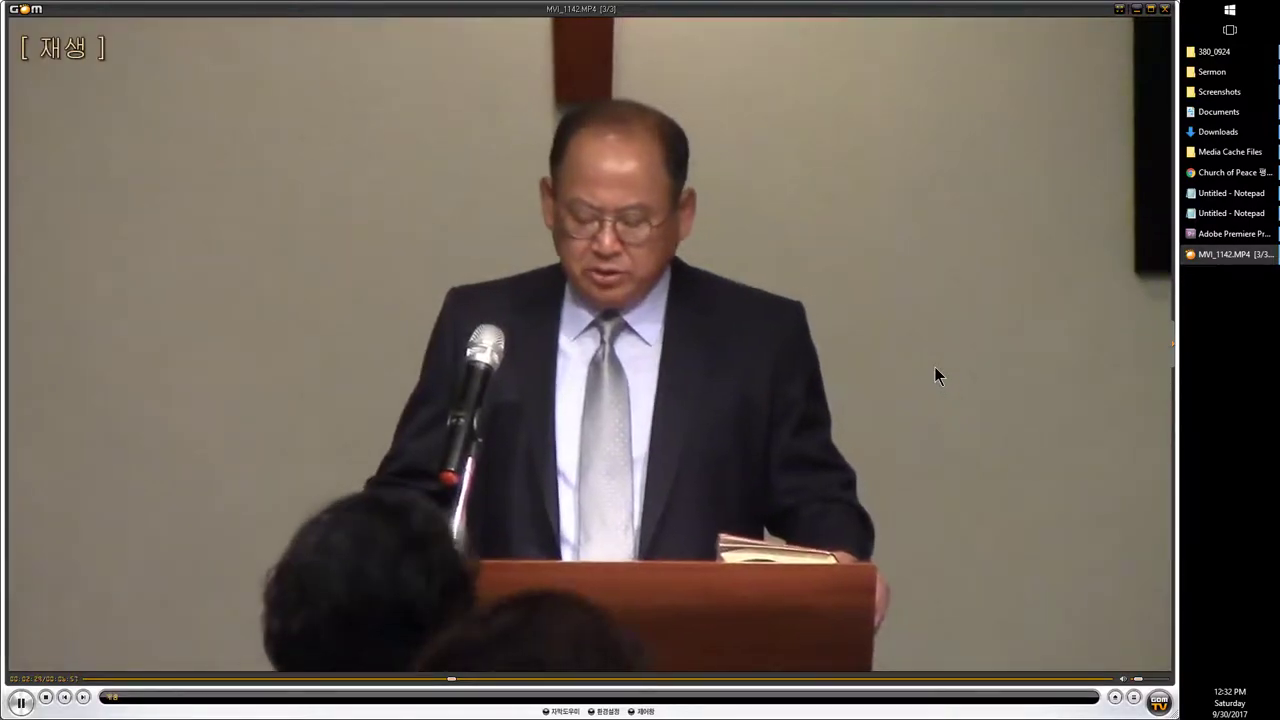
key(Left)
key(Left)
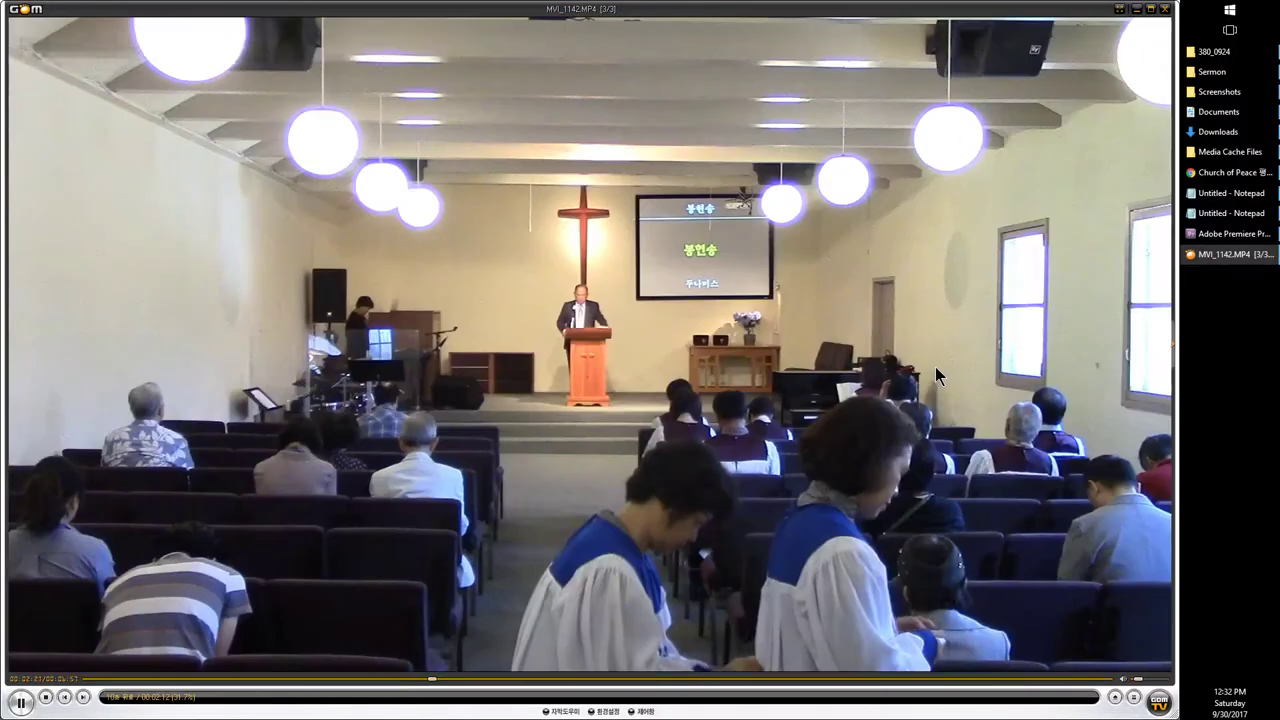
key(Left)
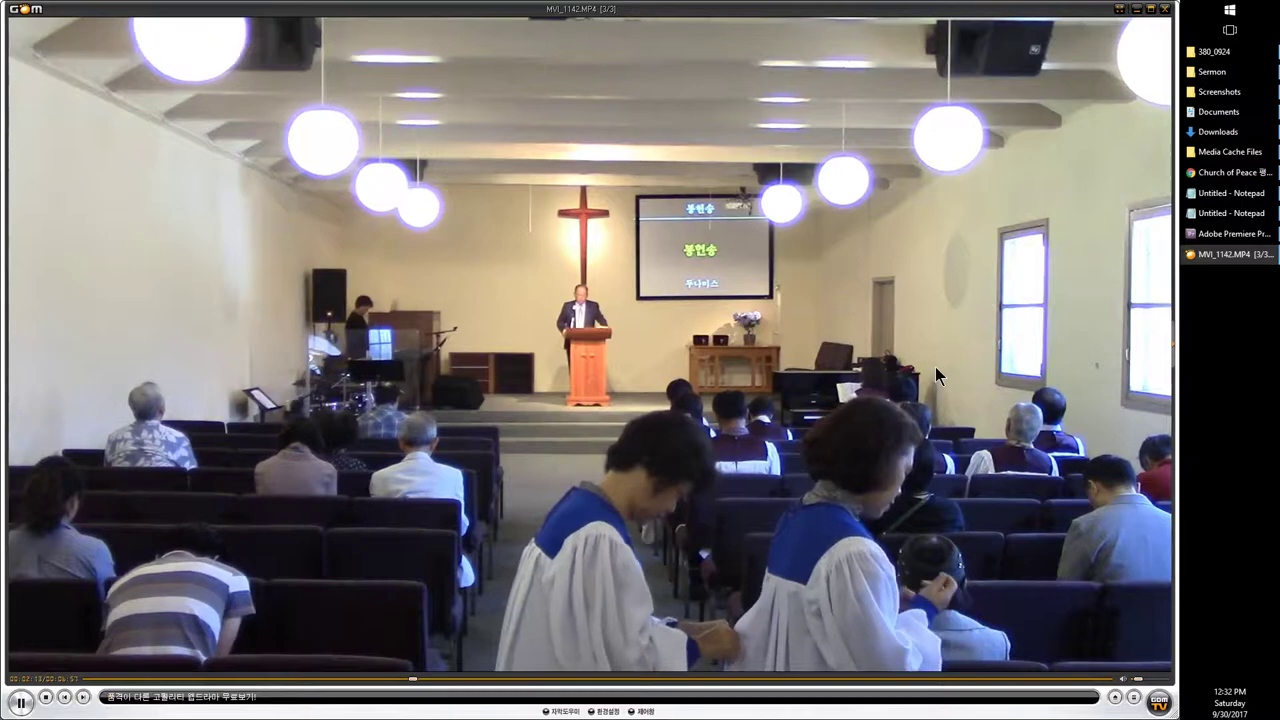
key(Left)
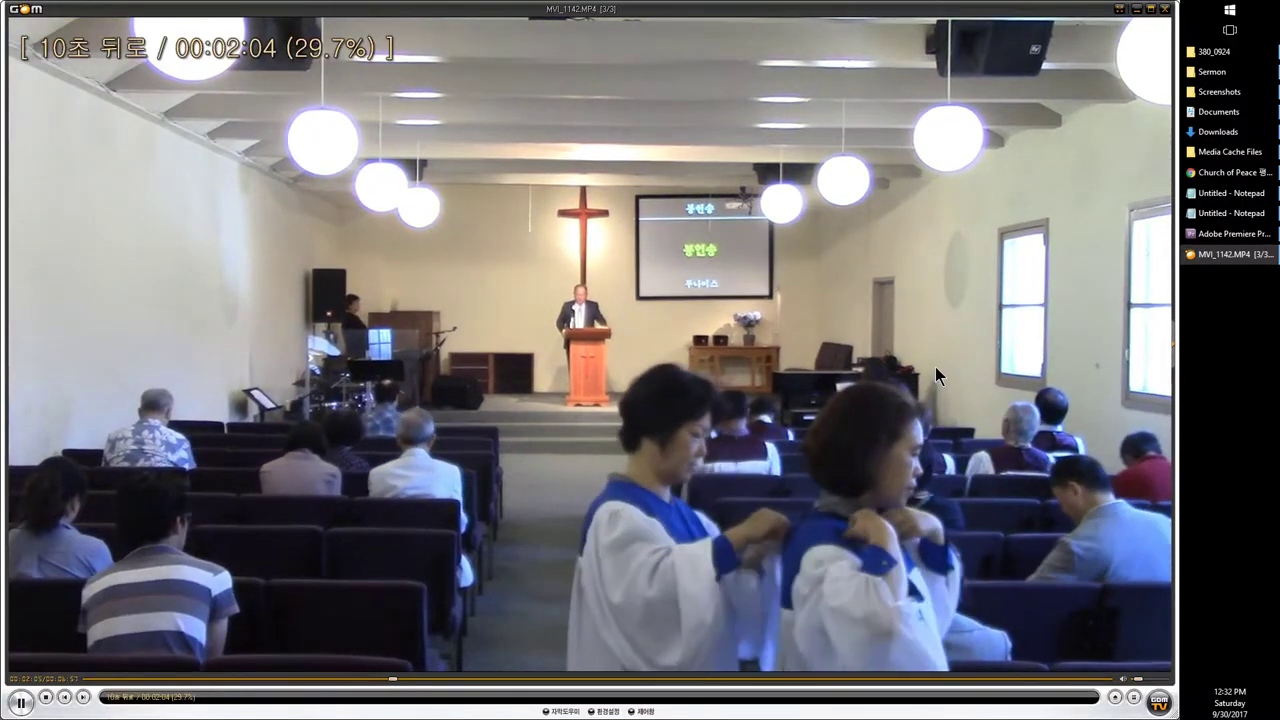
key(space)
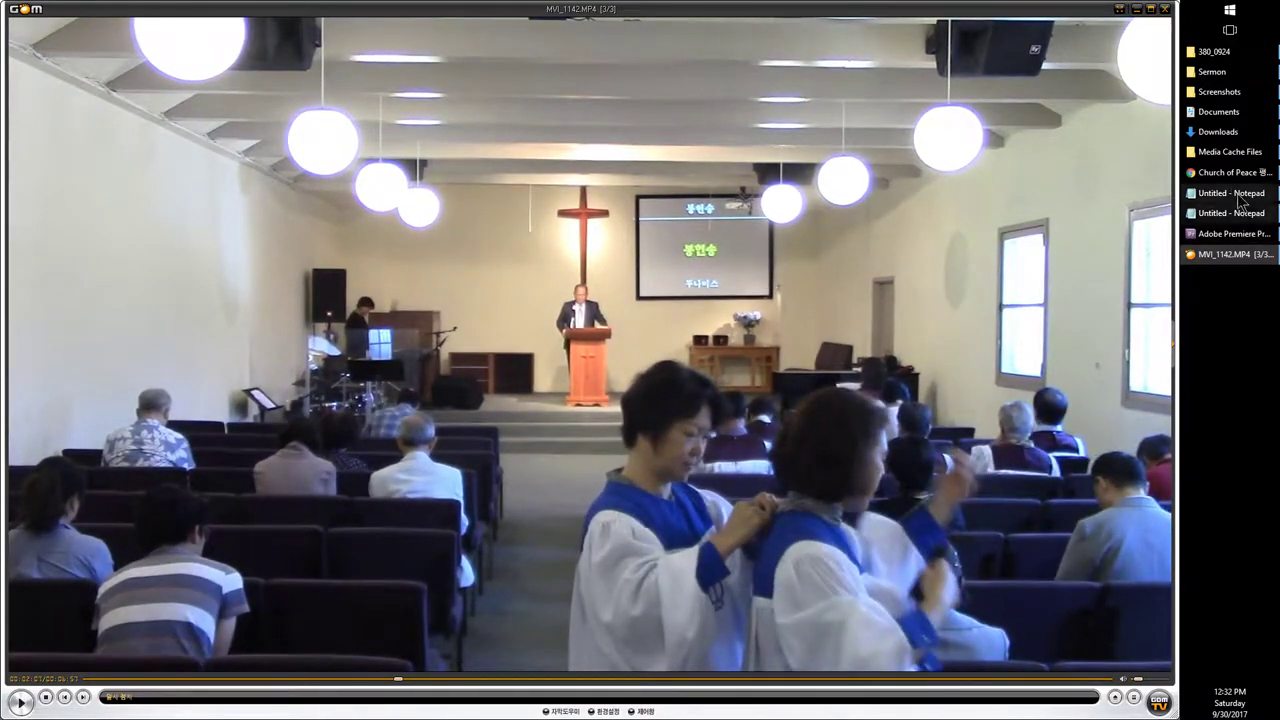
click(1232, 172)
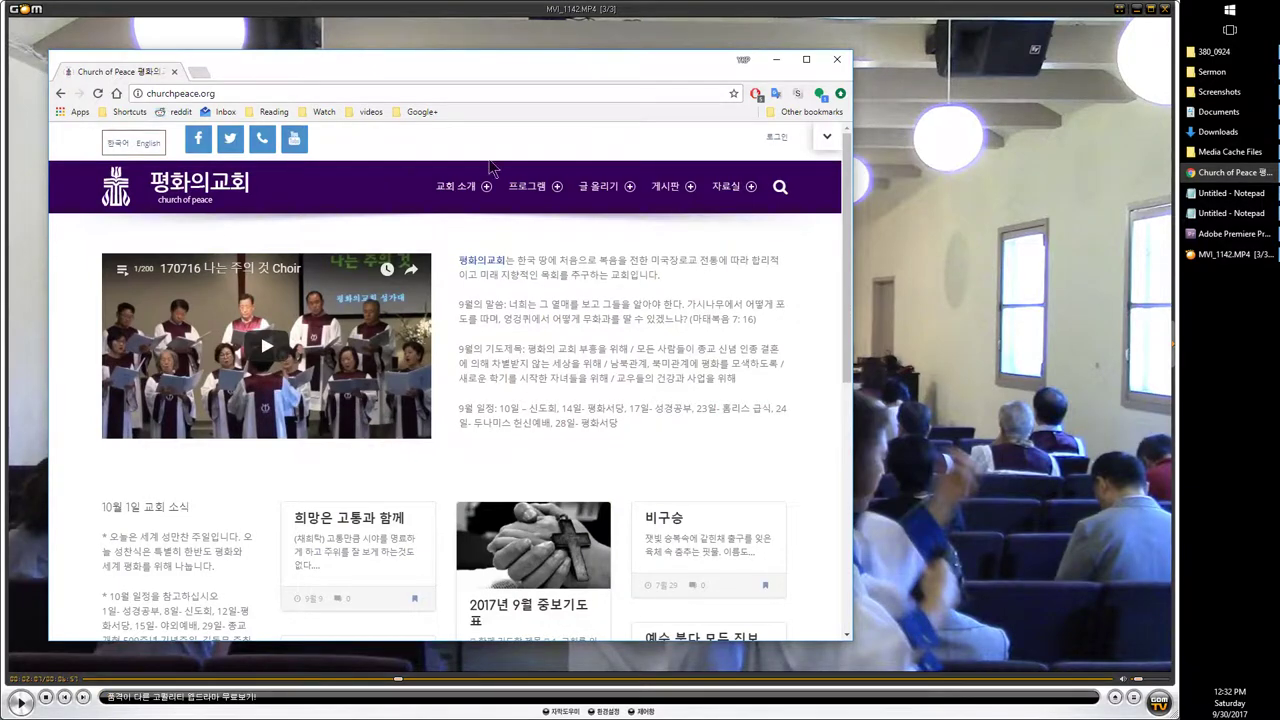
Step: Sign in to the Church of Peace WordPress site through its login page
mouse_move(727, 186)
right_click(733, 341)
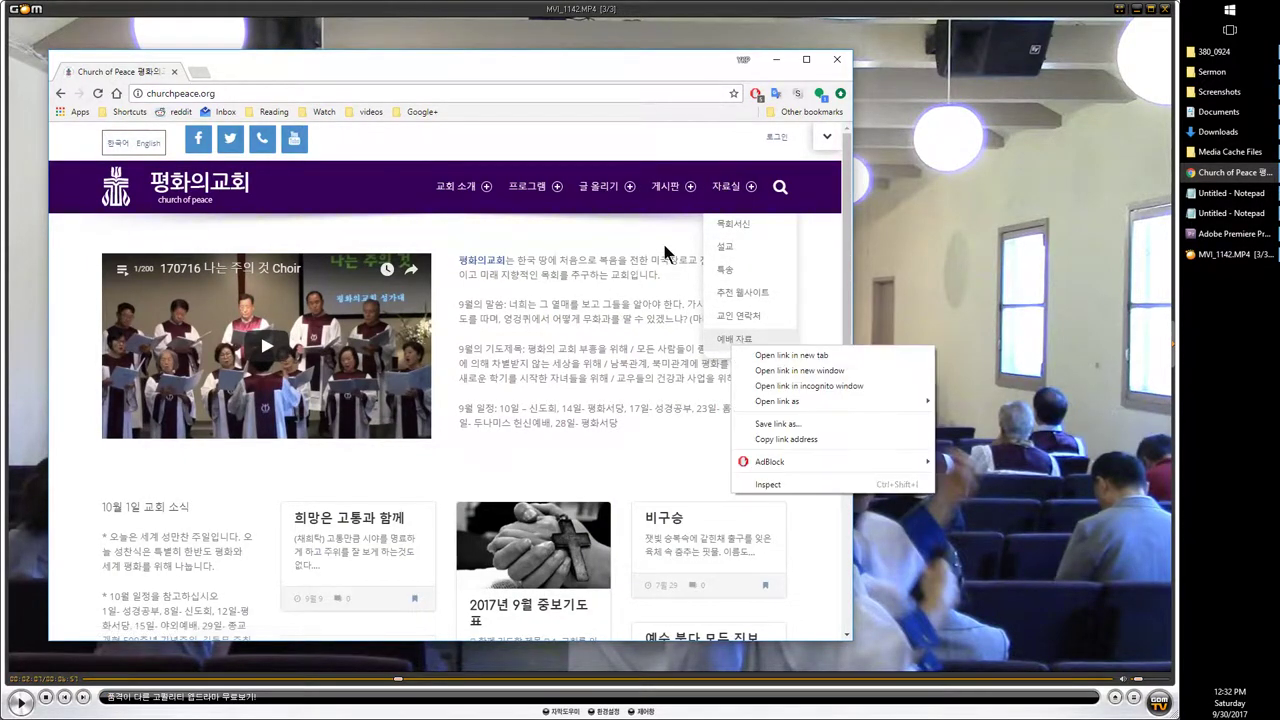
click(776, 144)
click(772, 137)
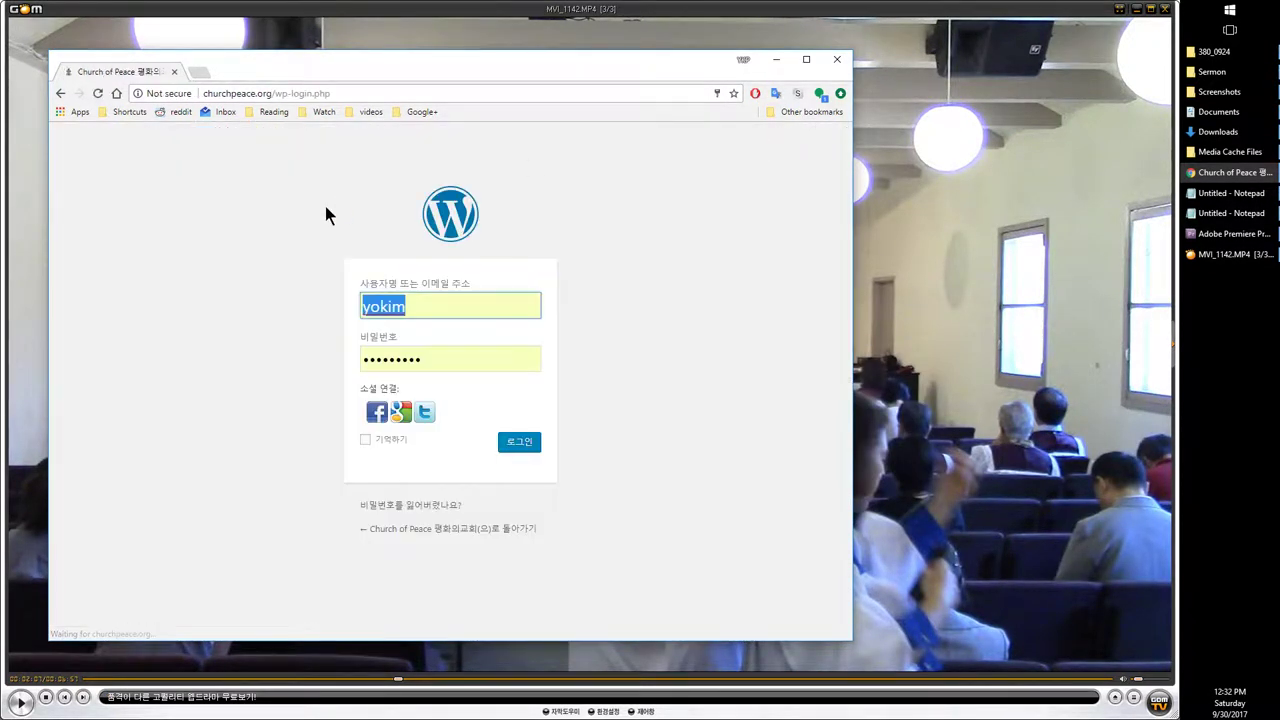
click(520, 452)
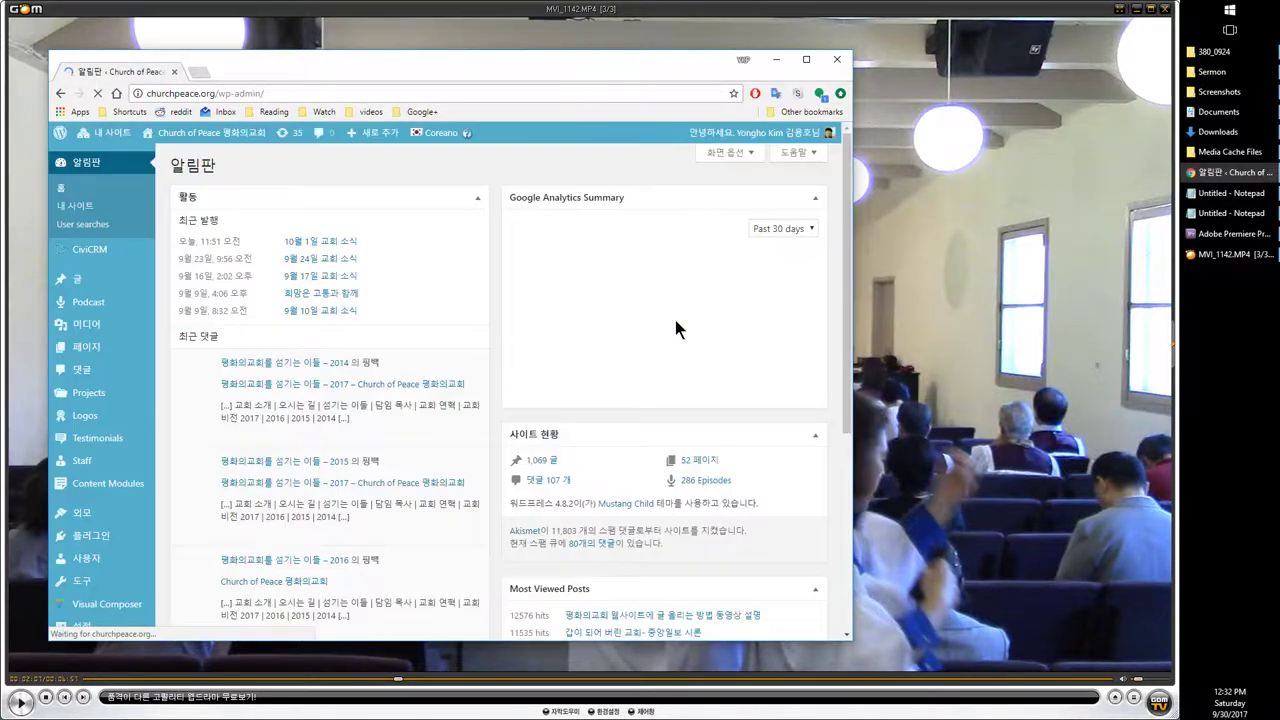
Step: Open the 예배 자료 page, select three order-of-service lines, and return to the MVI_1142 video
mouse_move(213, 140)
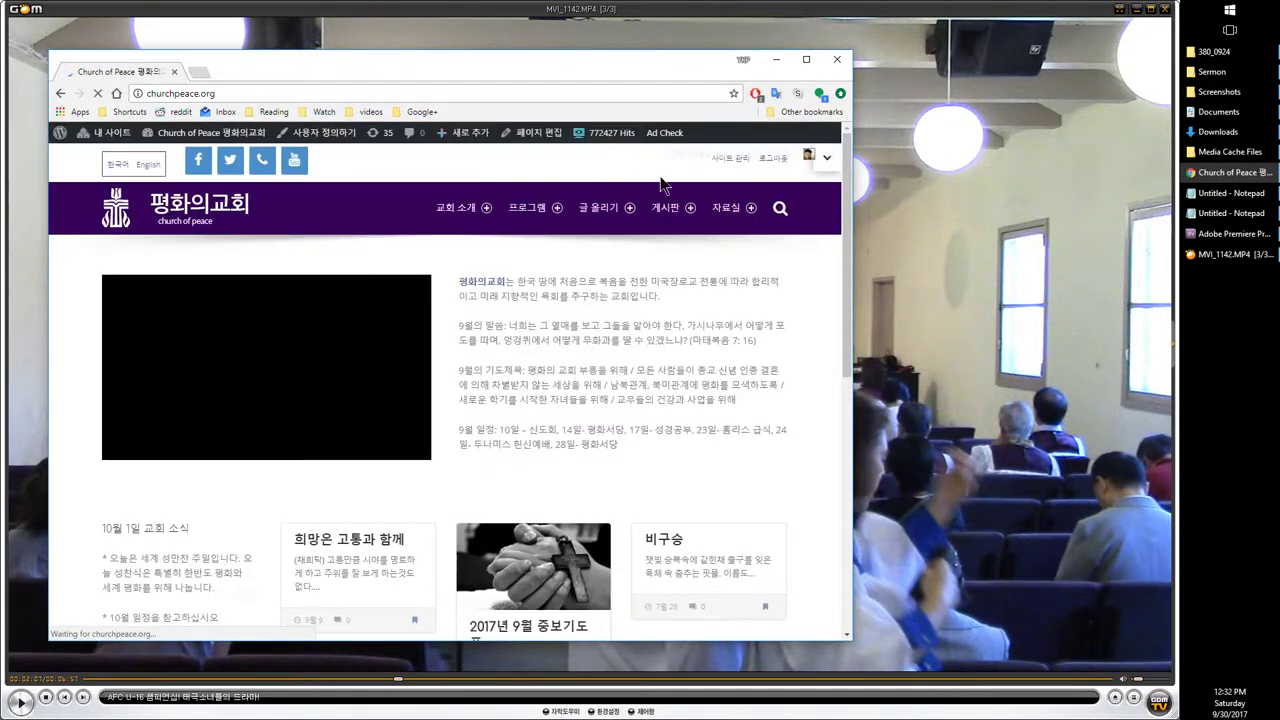
mouse_move(738, 218)
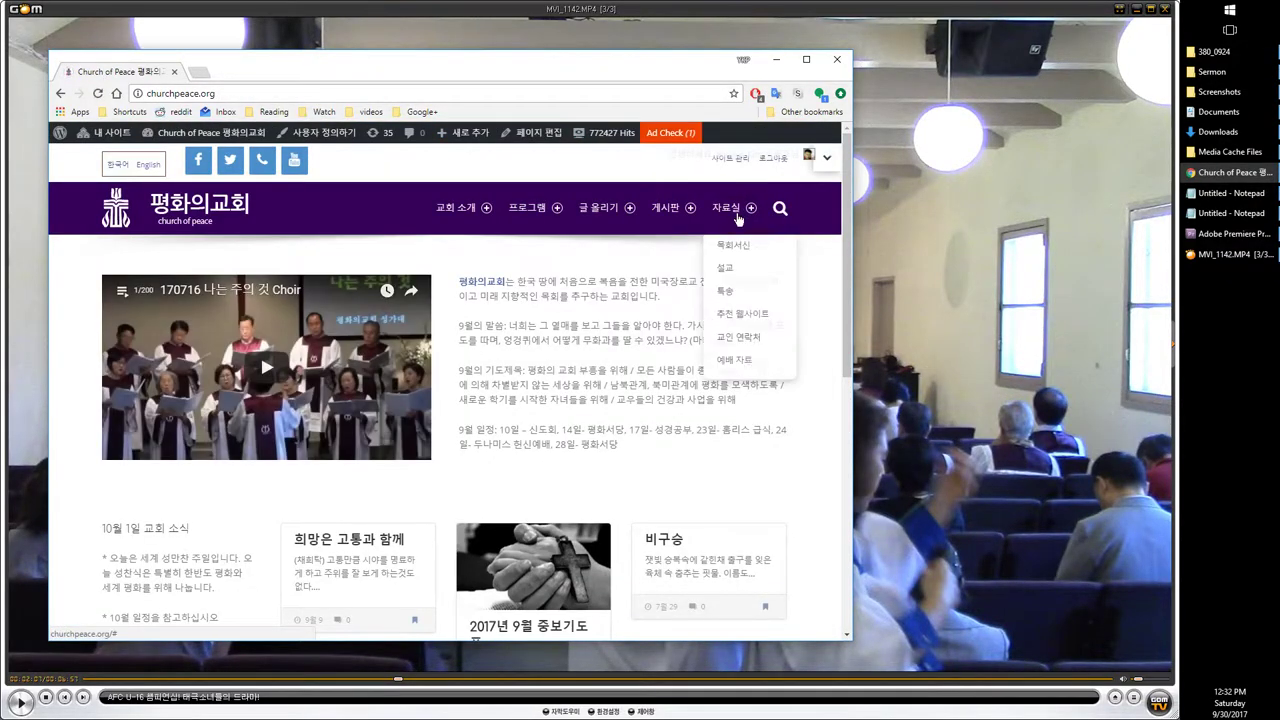
click(742, 363)
scroll(300, 366, down, 10)
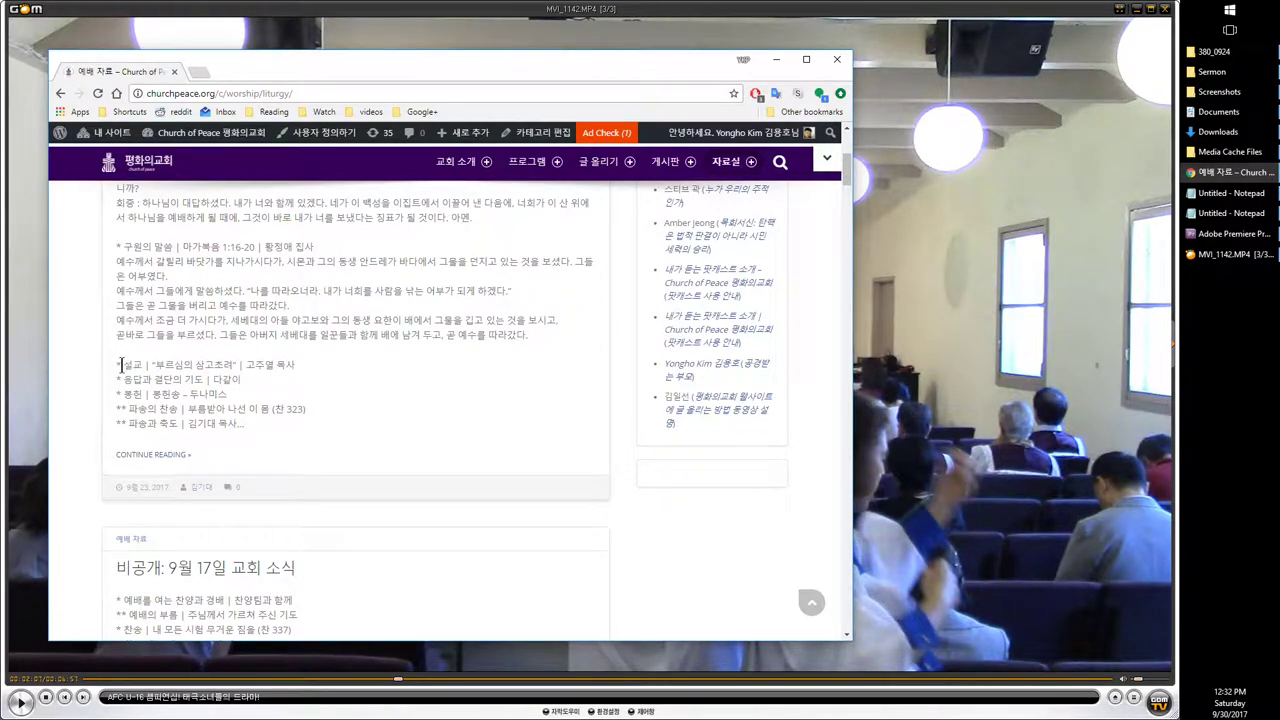
drag(118, 364, 250, 398)
click(937, 368)
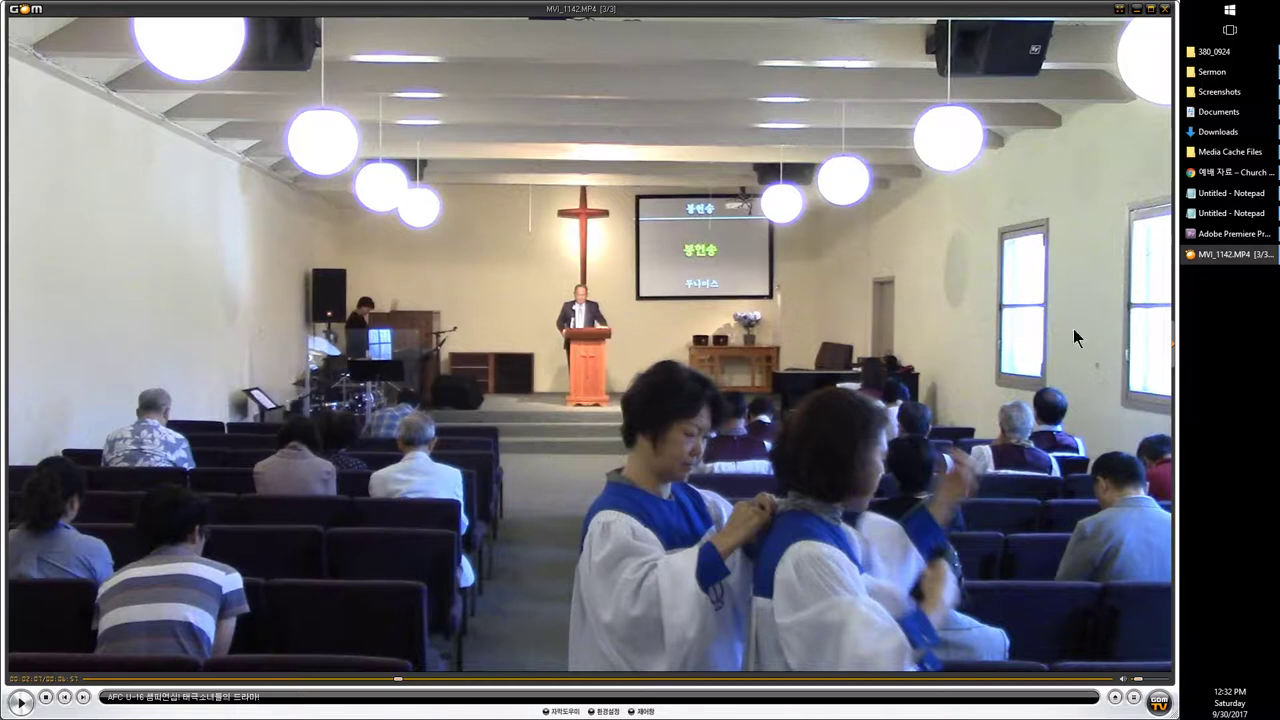
Step: Play through MVI_1142 with 10-second skips and leave it paused near 2:41 on the pulpit close-up
click(709, 292)
scroll(709, 292, up, 1)
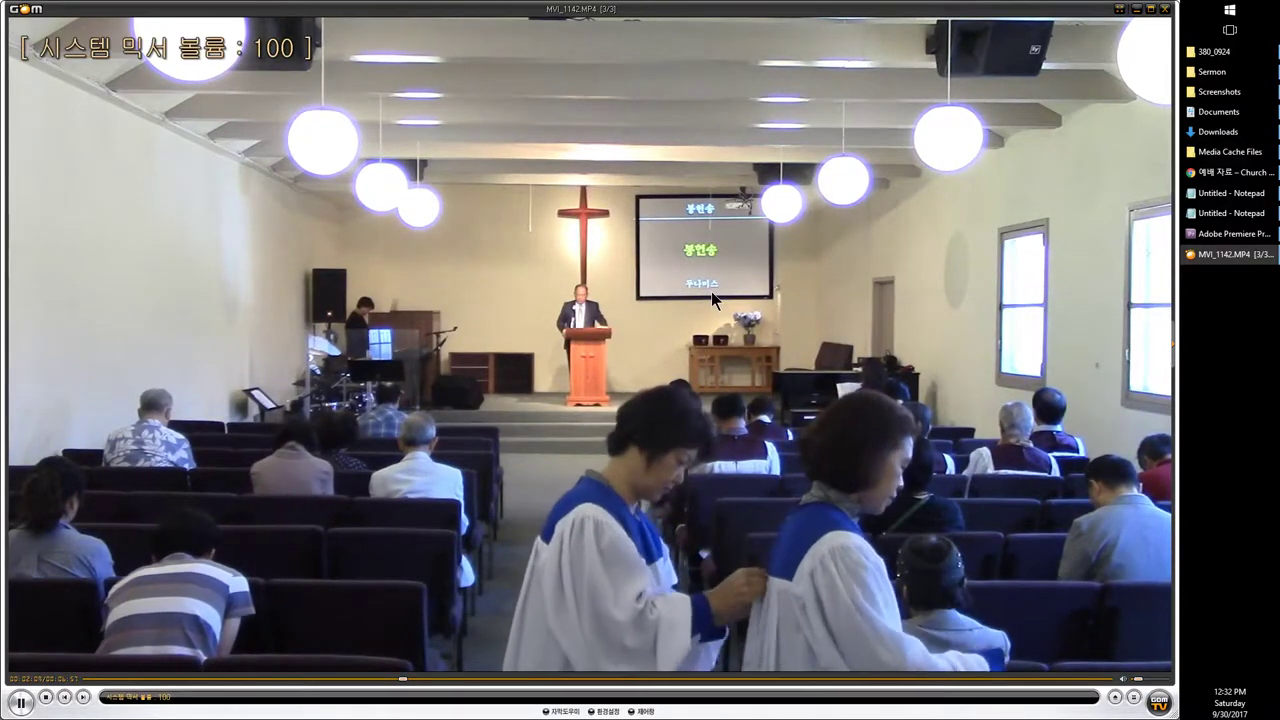
click(714, 291)
key(Left)
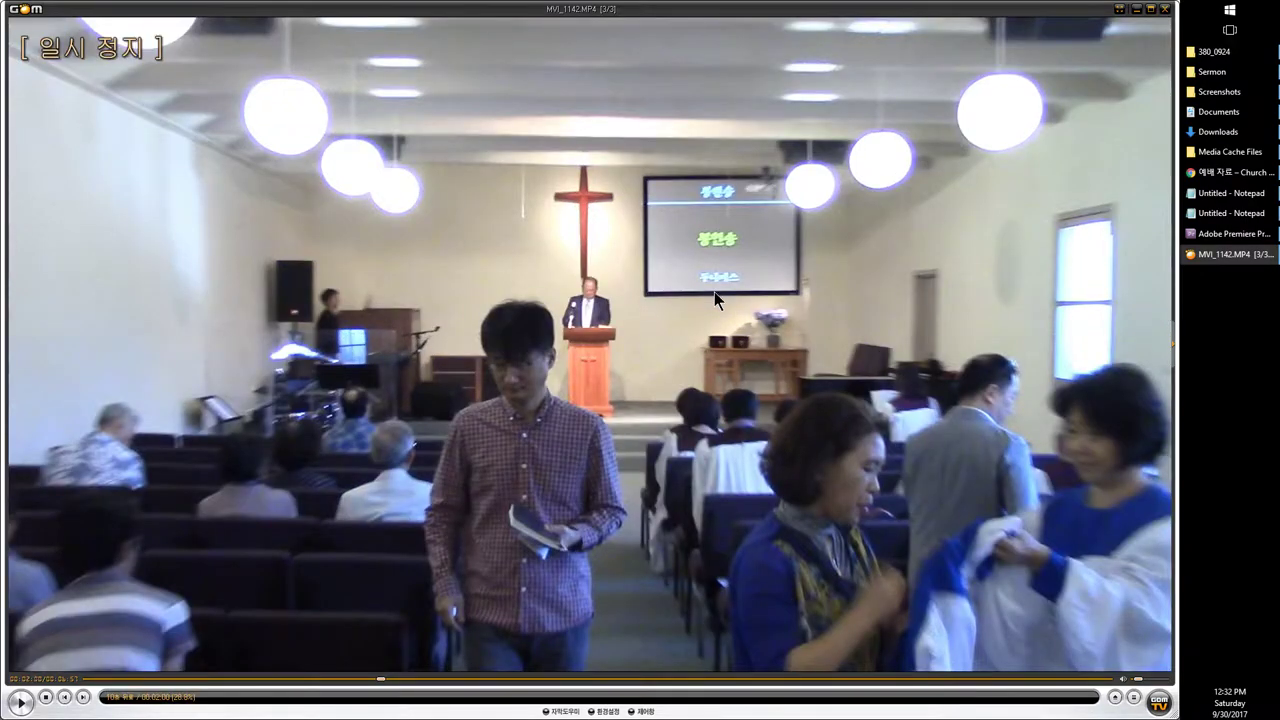
key(Right)
key(space)
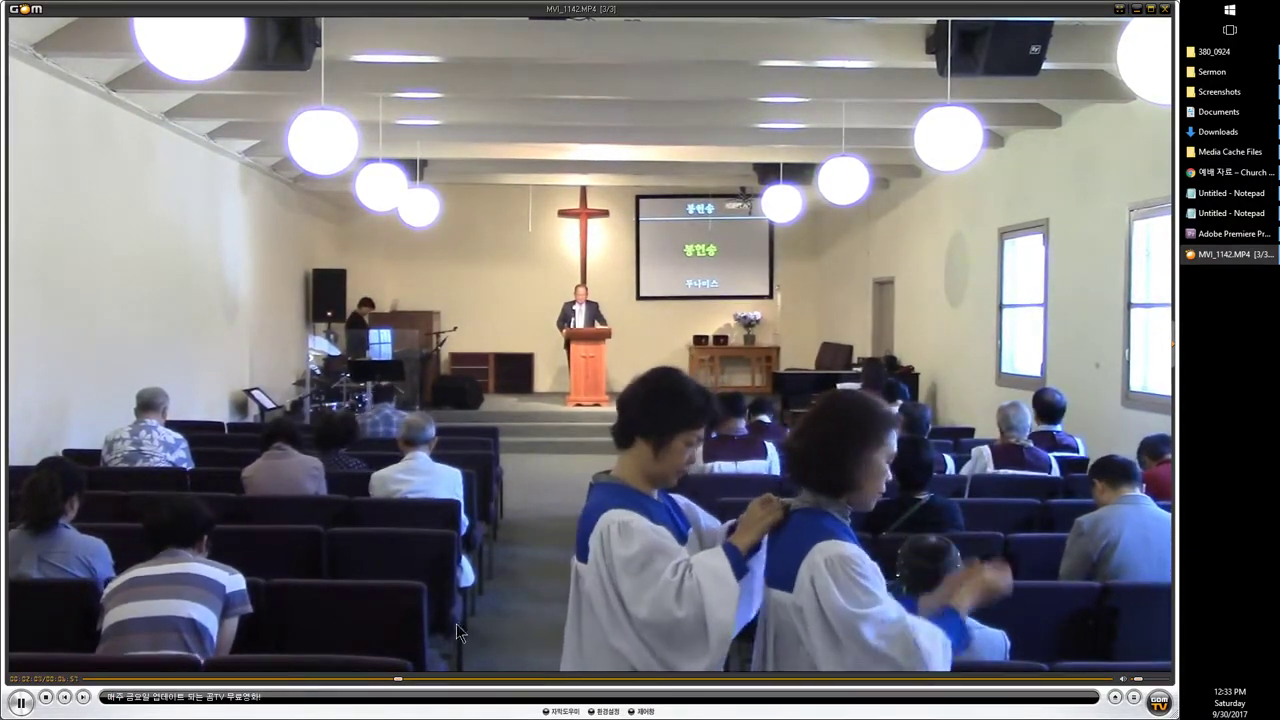
key(space)
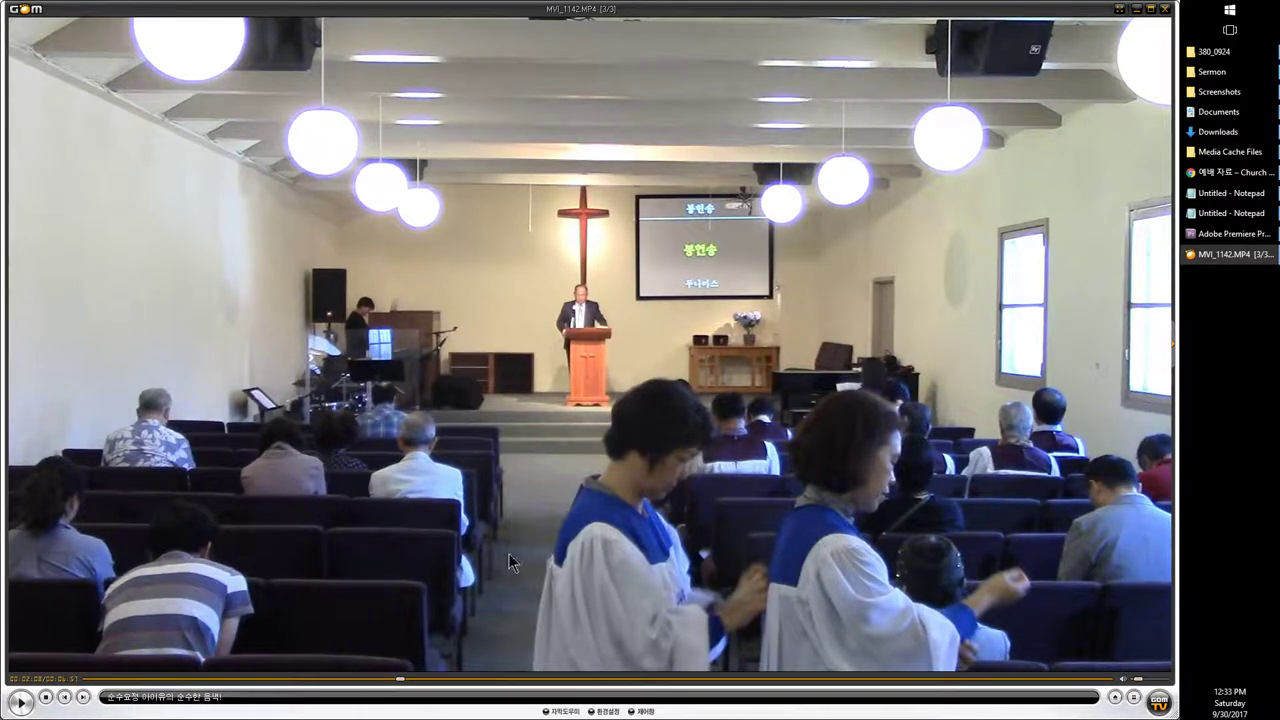
click(1028, 445)
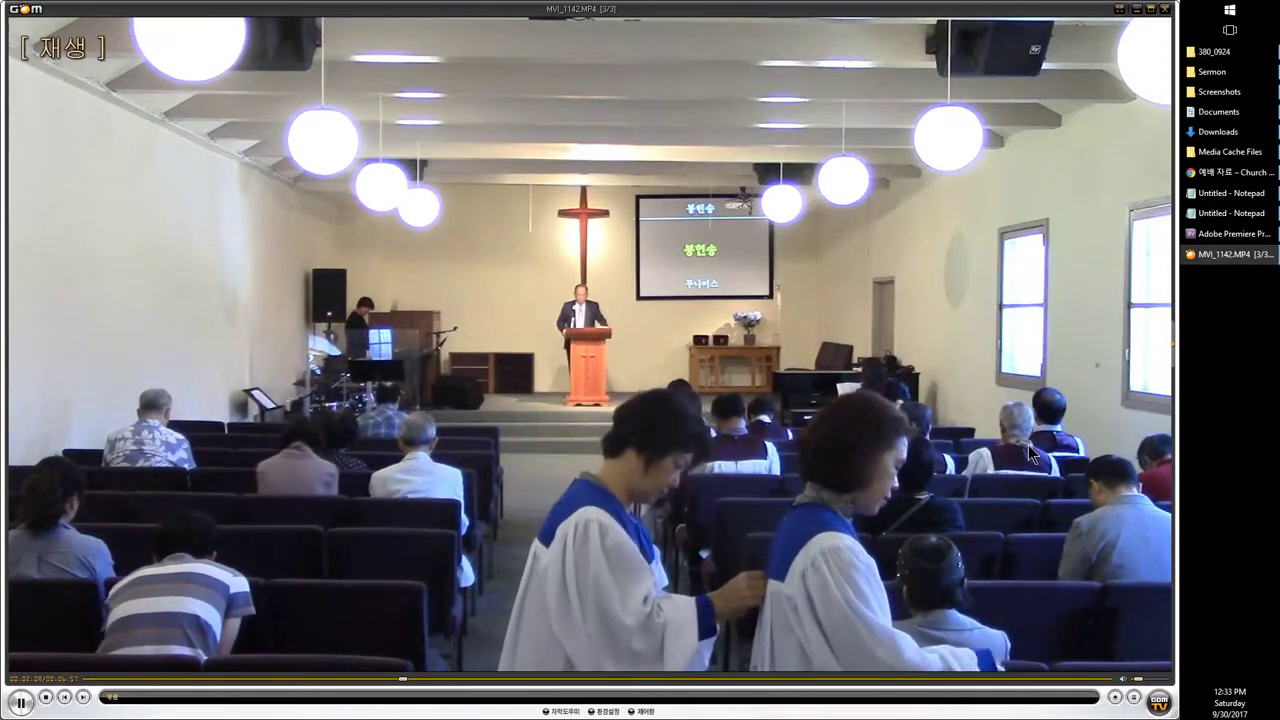
click(1058, 475)
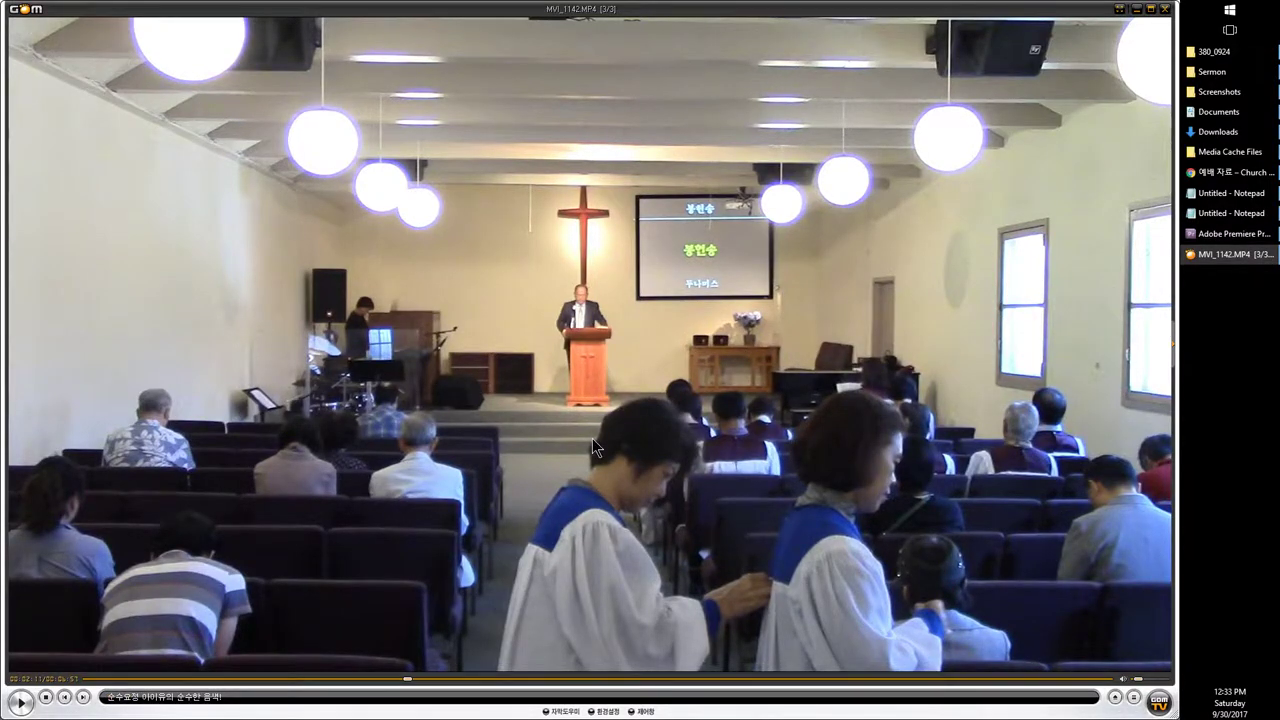
key(Right)
key(Right)
key(Right)
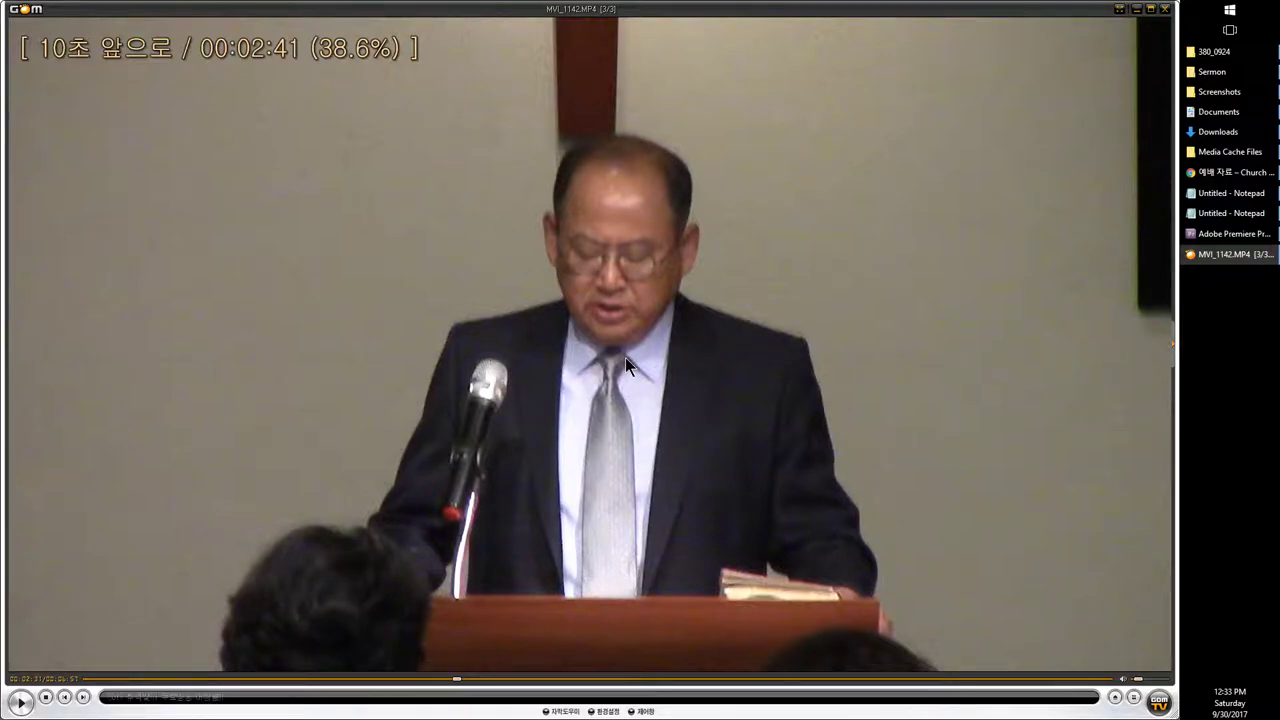
Step: Save the paused MVI_1142 frame as a still (영상 > 현재 화면 저장) and open the Screenshots folder
right_click(422, 245)
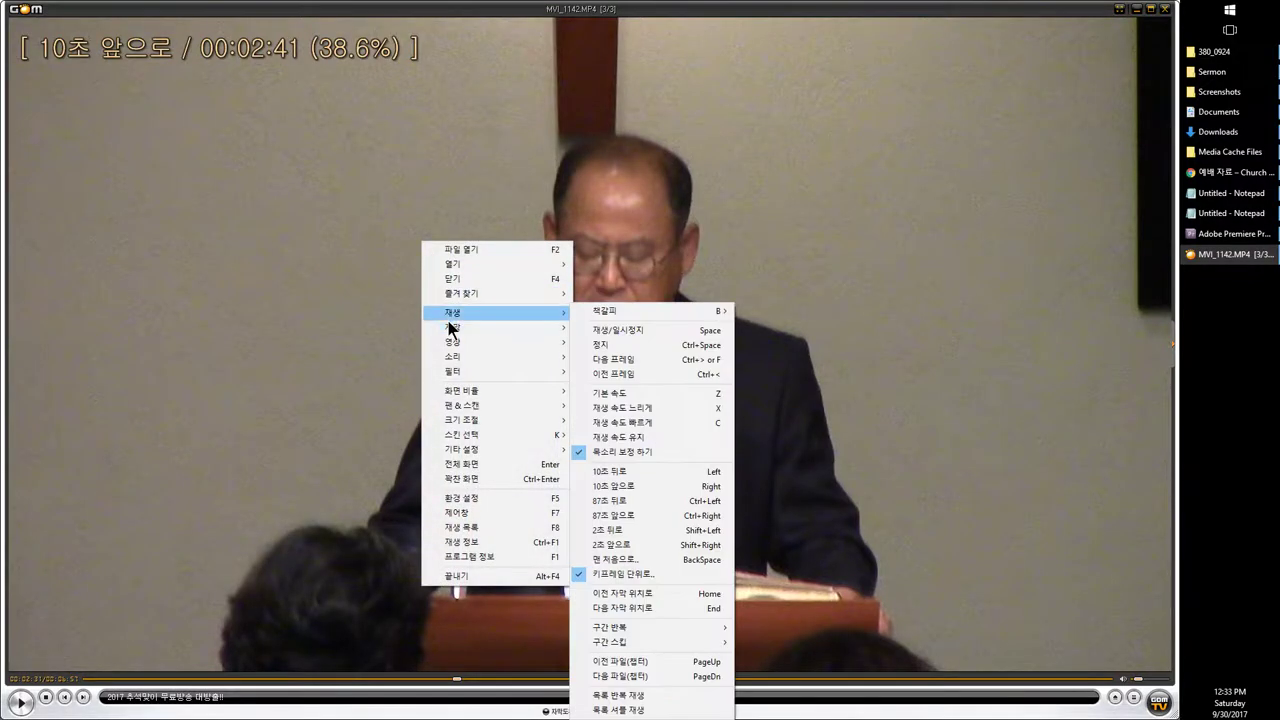
mouse_move(450, 316)
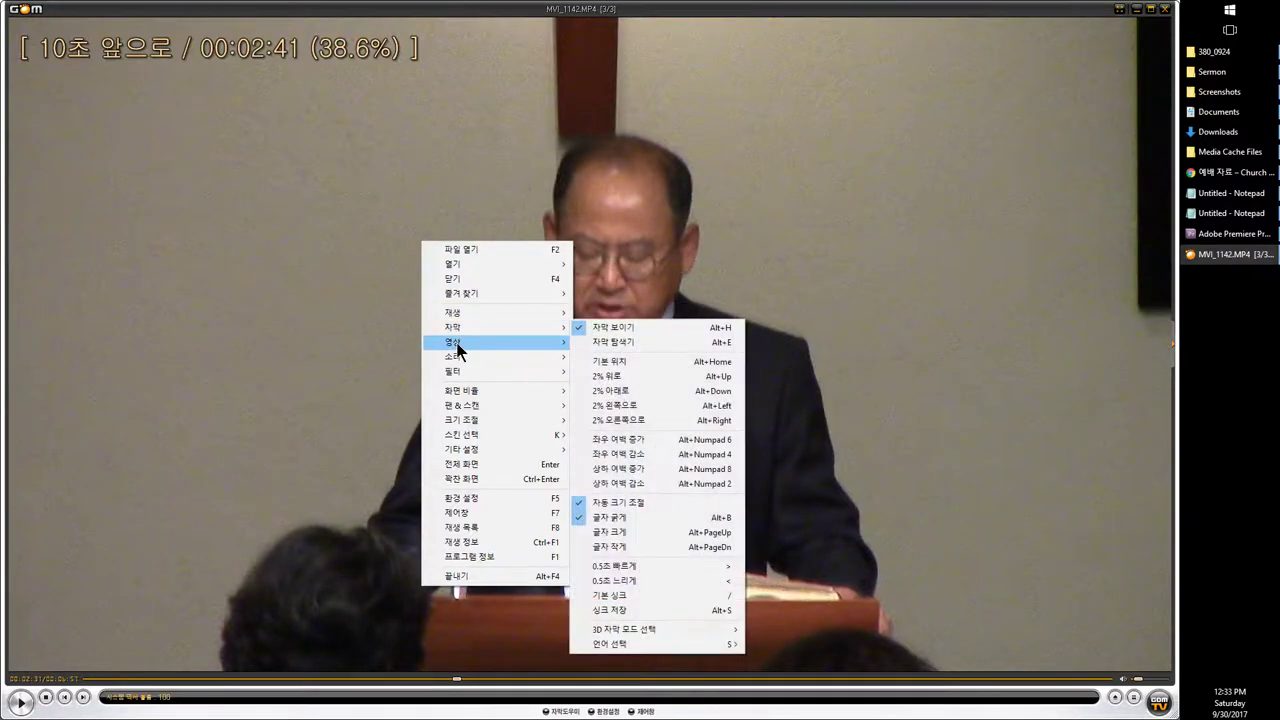
mouse_move(456, 346)
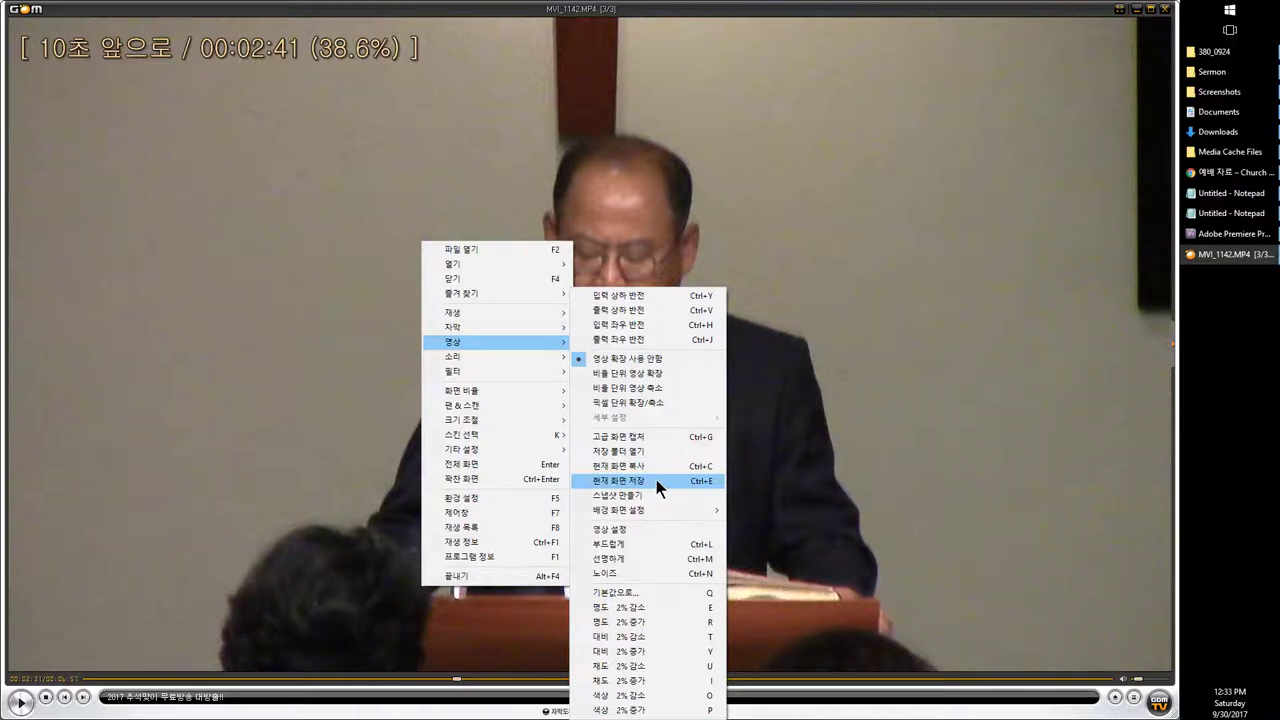
click(236, 333)
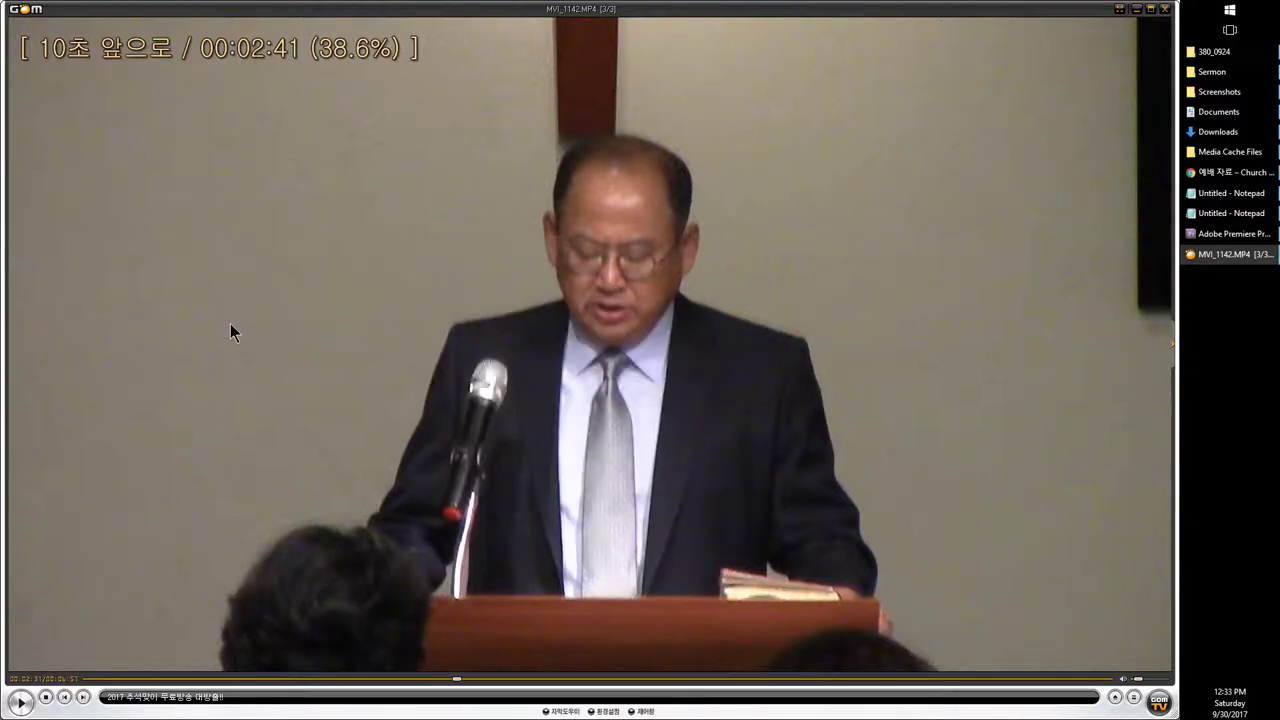
scroll(230, 333, up, 1)
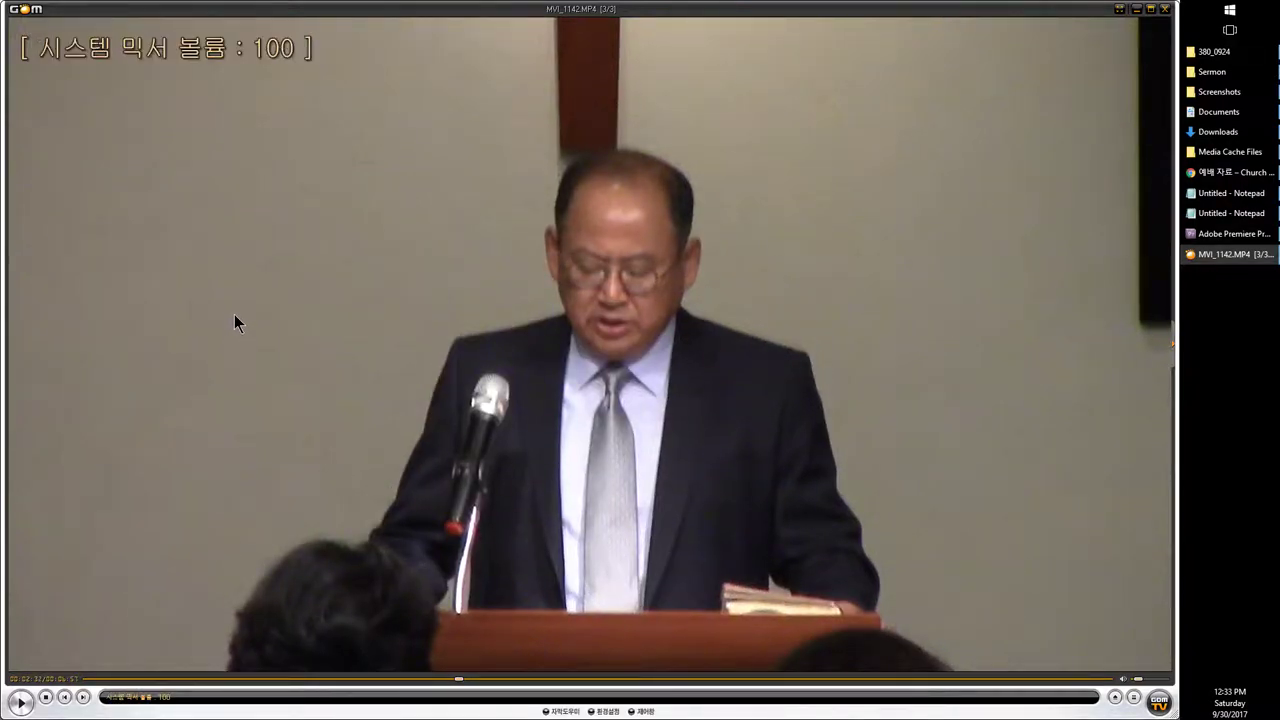
click(1215, 92)
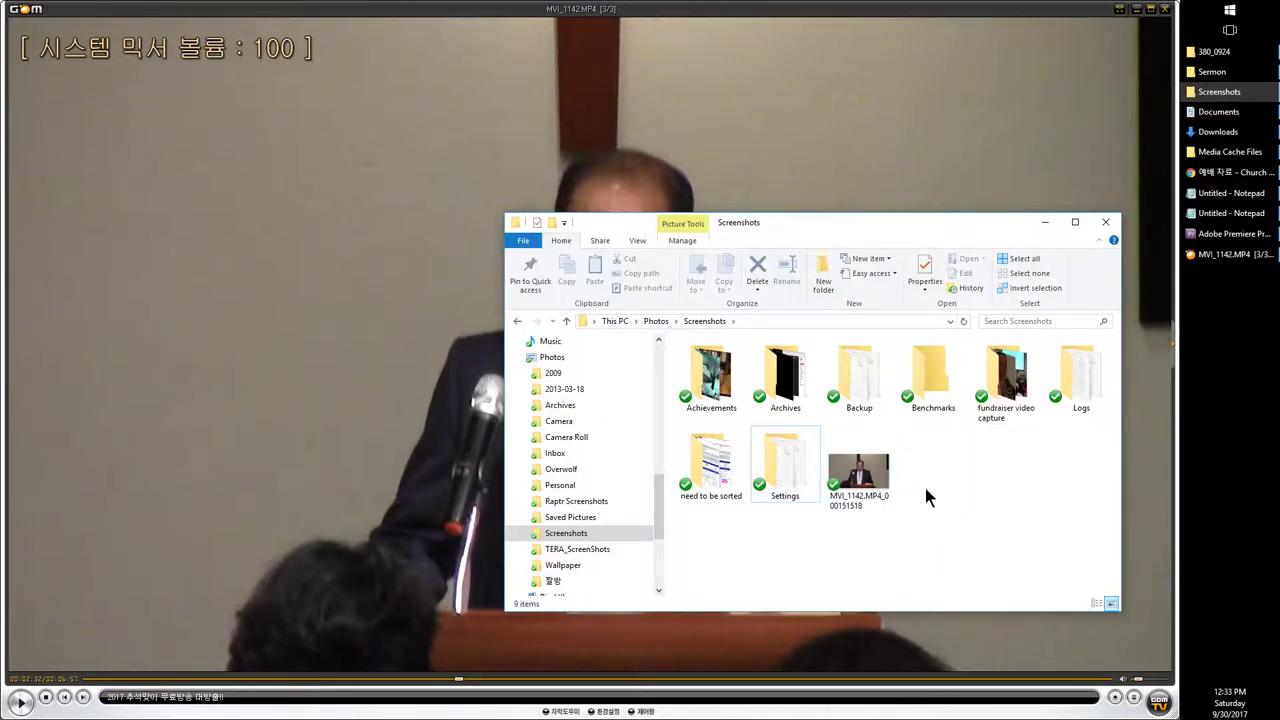
Step: Drag the MVI_1142.MP4_000151518 still into Premiere's Project panel, then go back to GOM Player
click(866, 500)
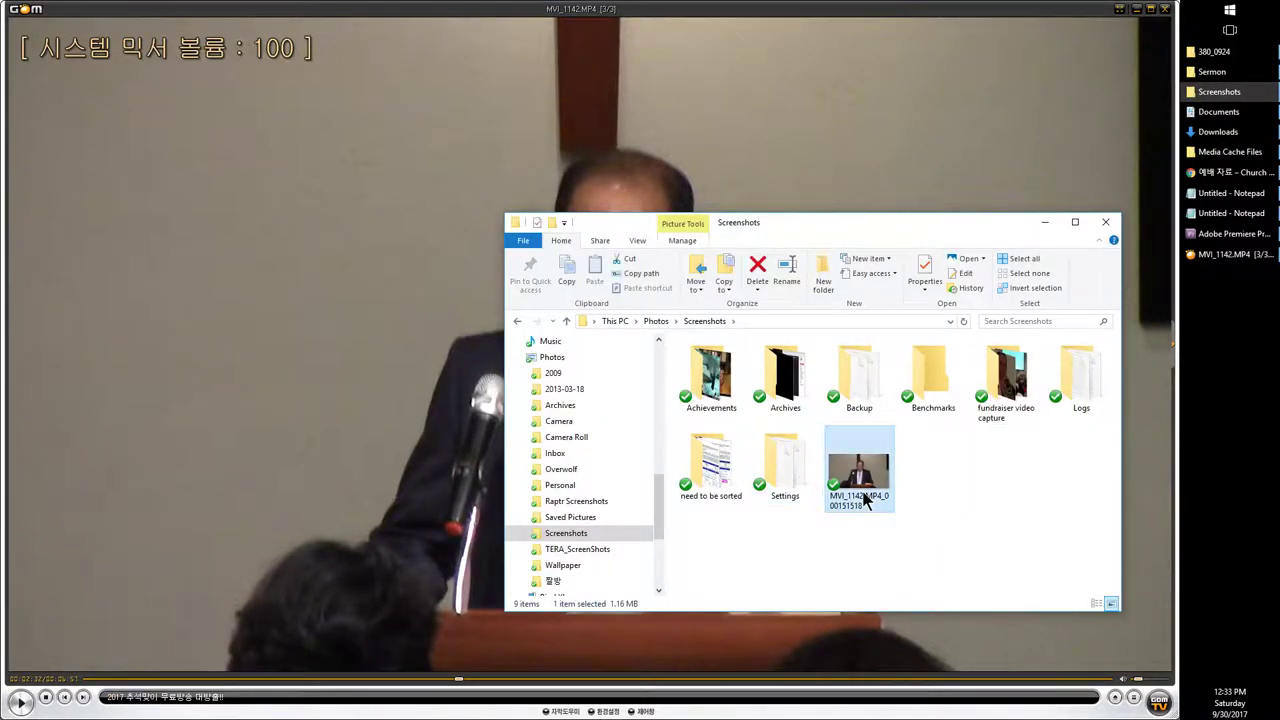
click(1205, 256)
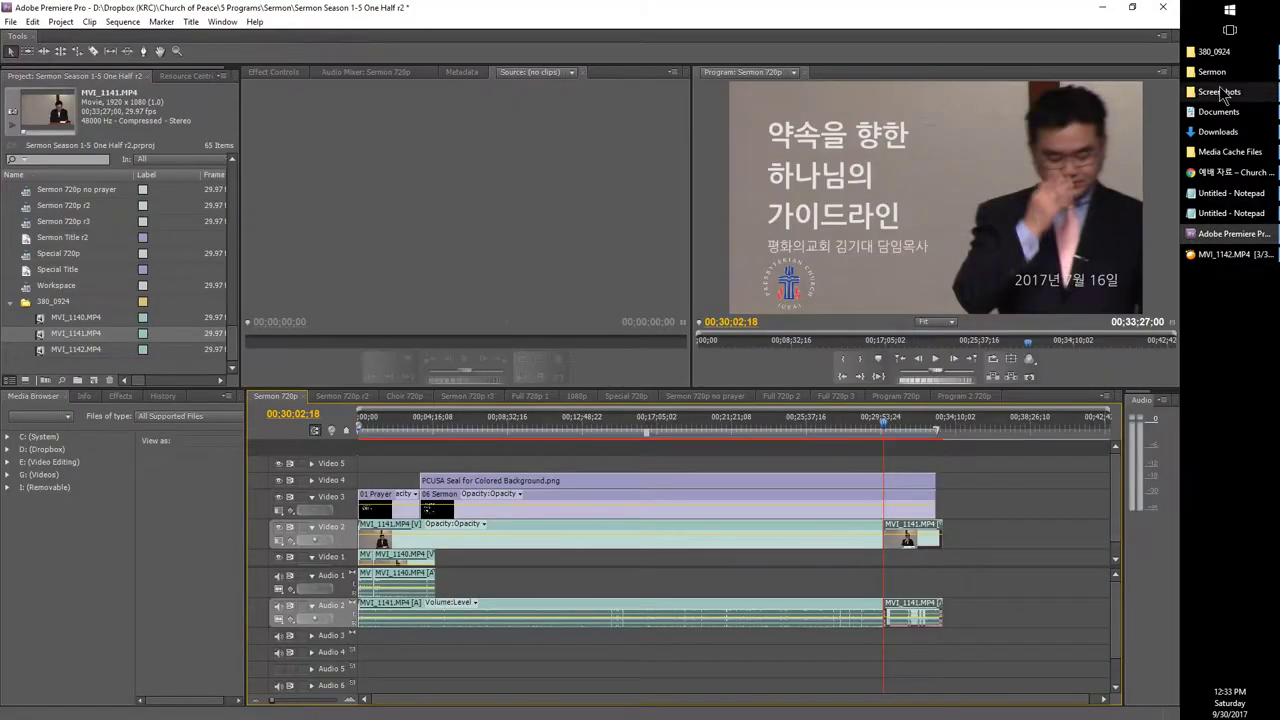
click(1215, 92)
drag(833, 474, 88, 337)
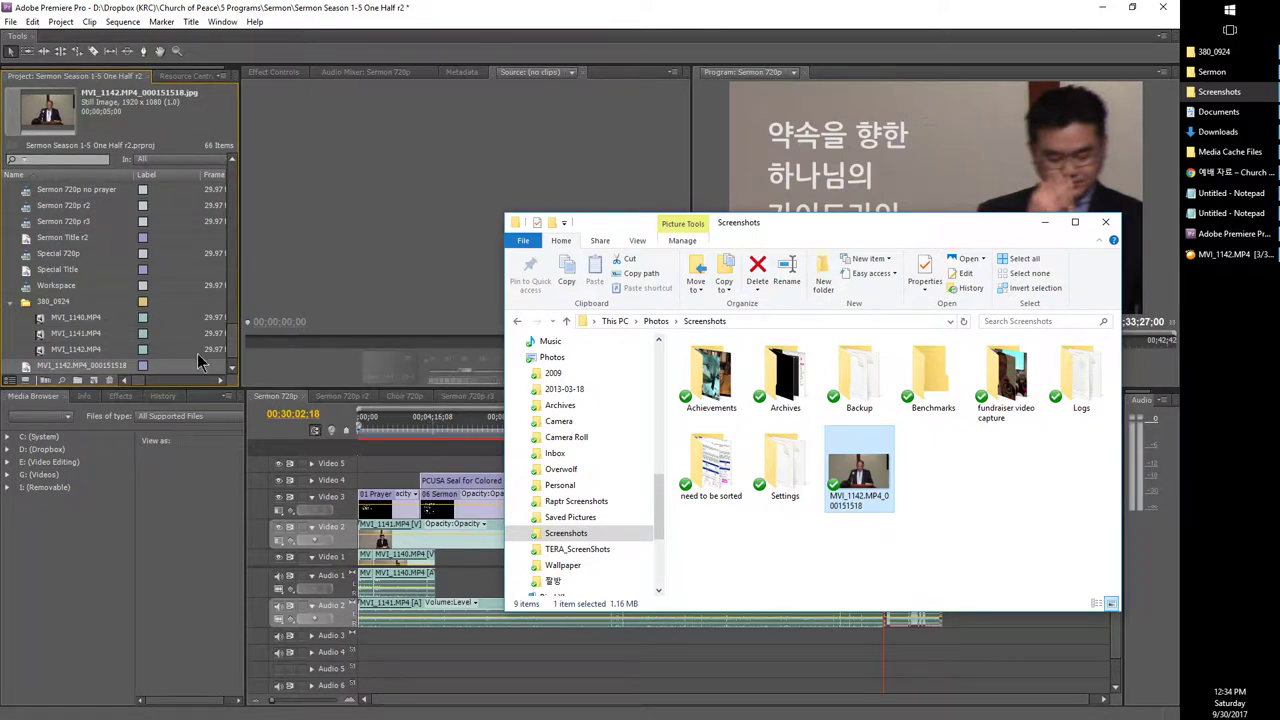
click(460, 645)
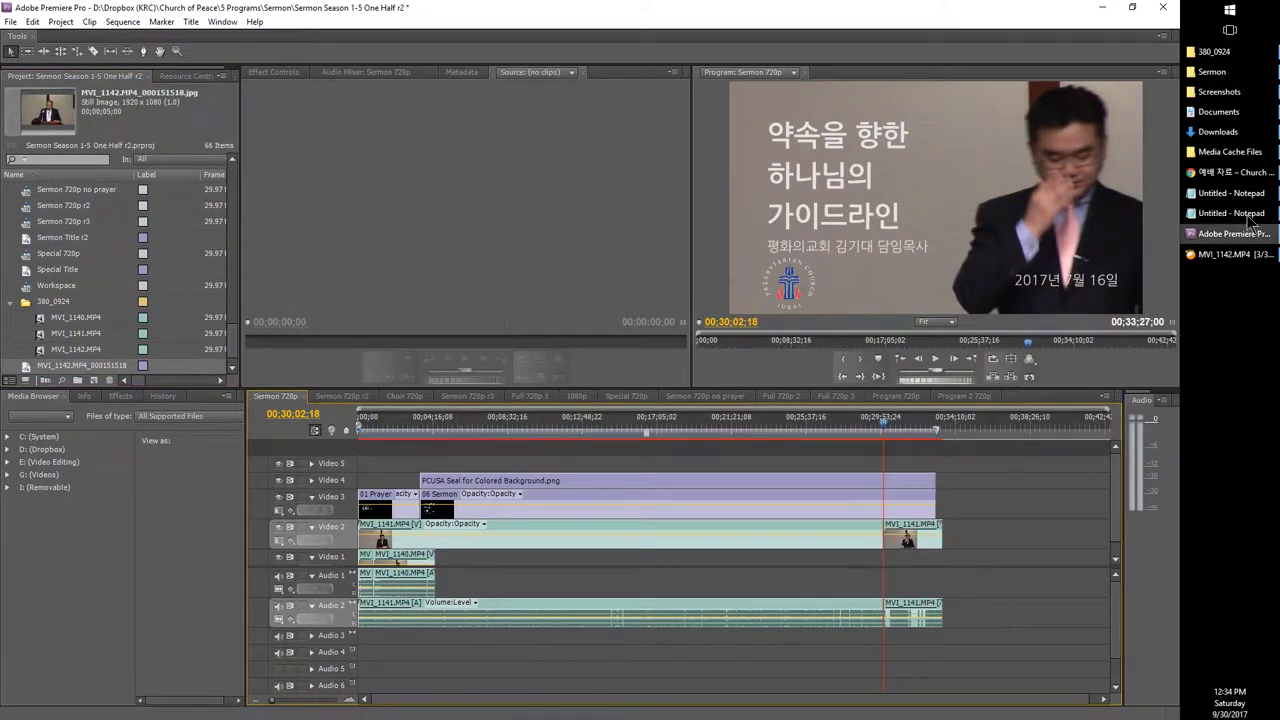
click(1222, 257)
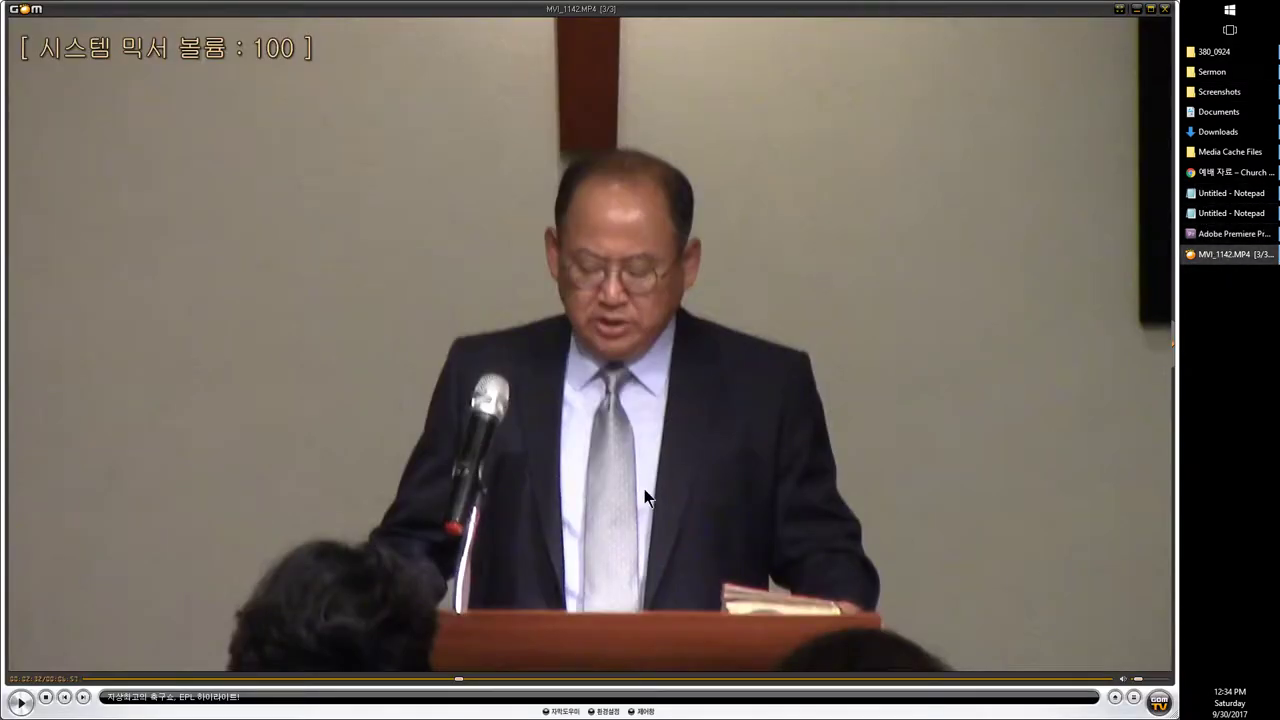
Step: Skip MVI_1142 back to about 2:03, pause it there, and Alt+Tab to Premiere Pro
key(Left)
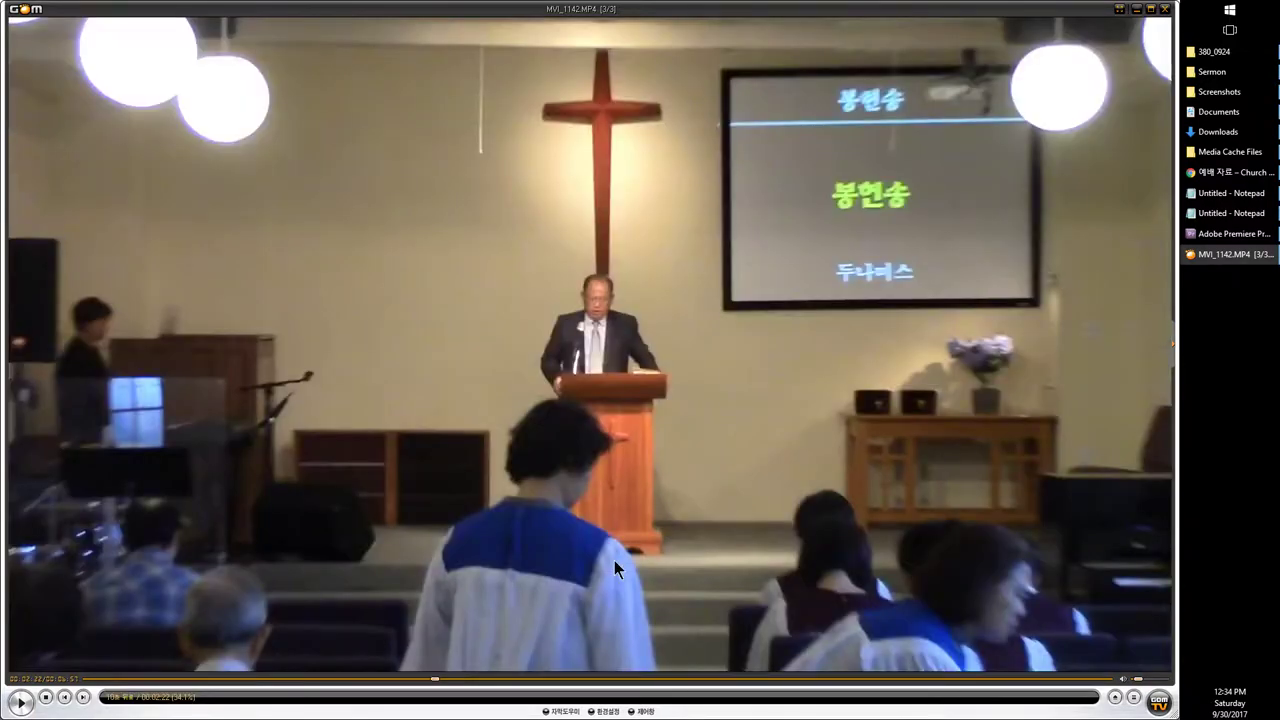
key(Left)
key(space)
key(Left)
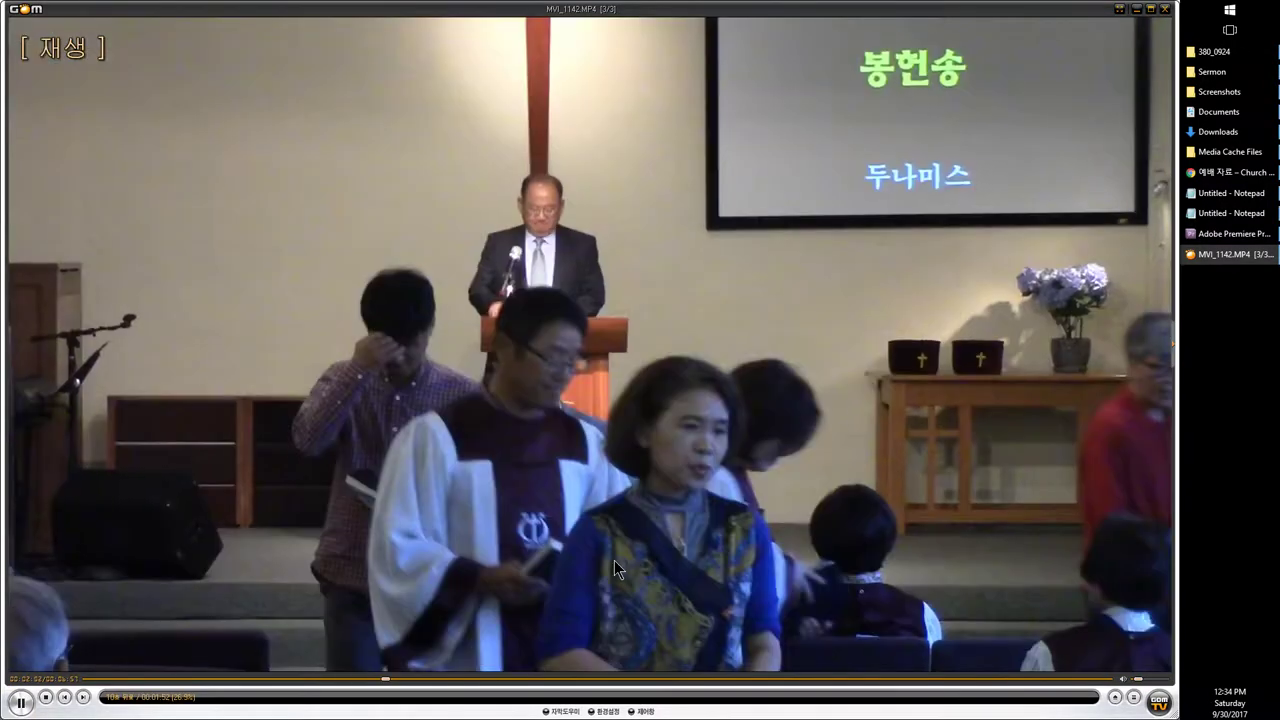
key(Left)
key(Right)
key(space)
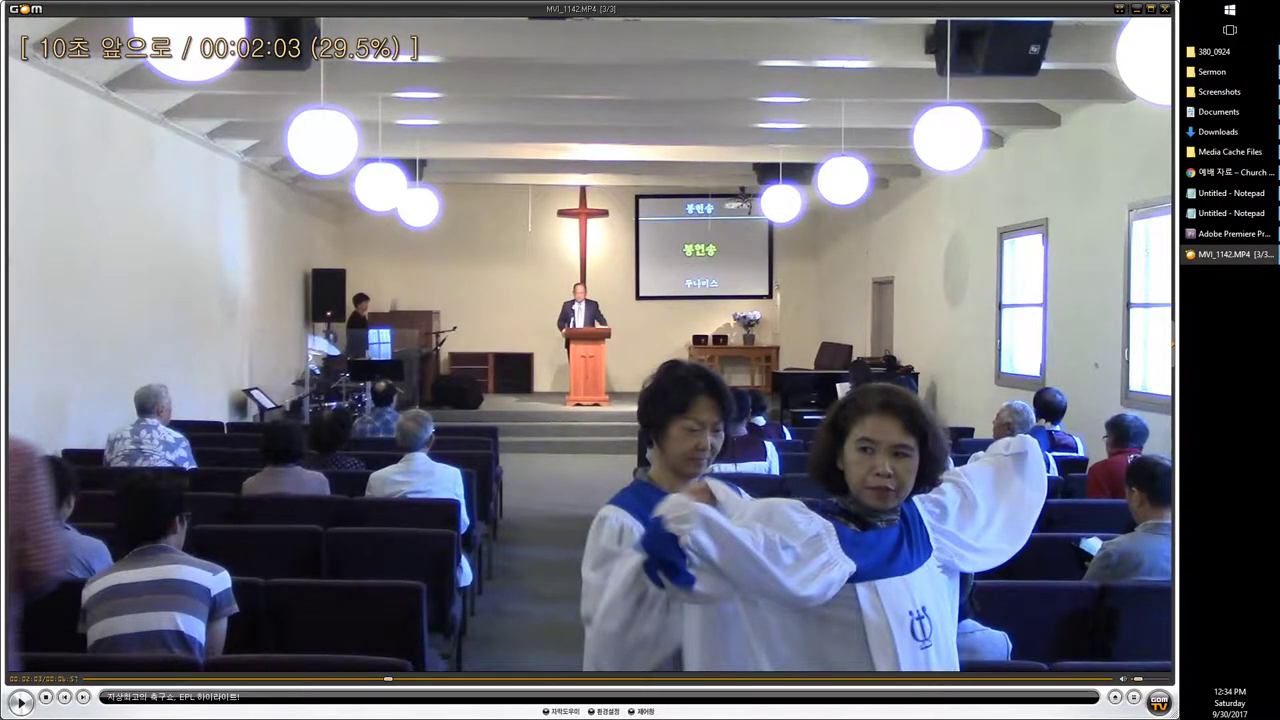
key(alt+Tab)
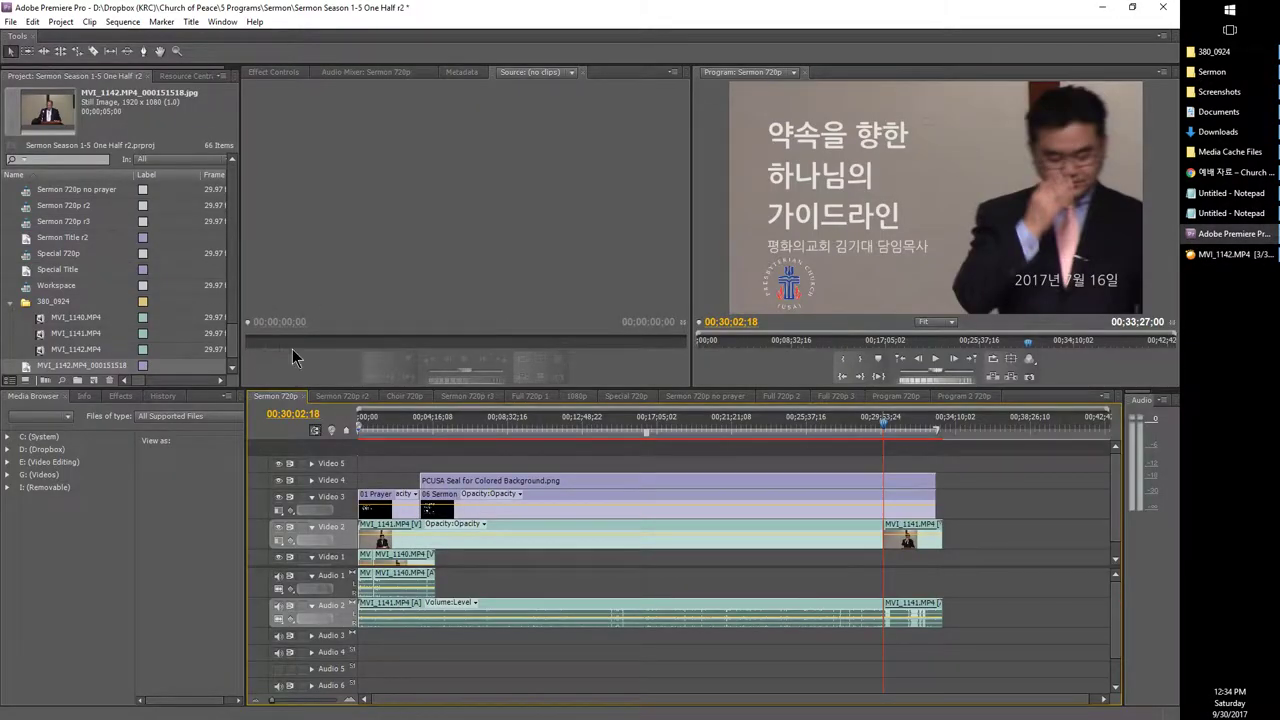
Step: Delete the short MVI_1141 clip on Video 2 and move MVI_1141 onto Video 1 after MVI_1140
click(905, 531)
key(Delete)
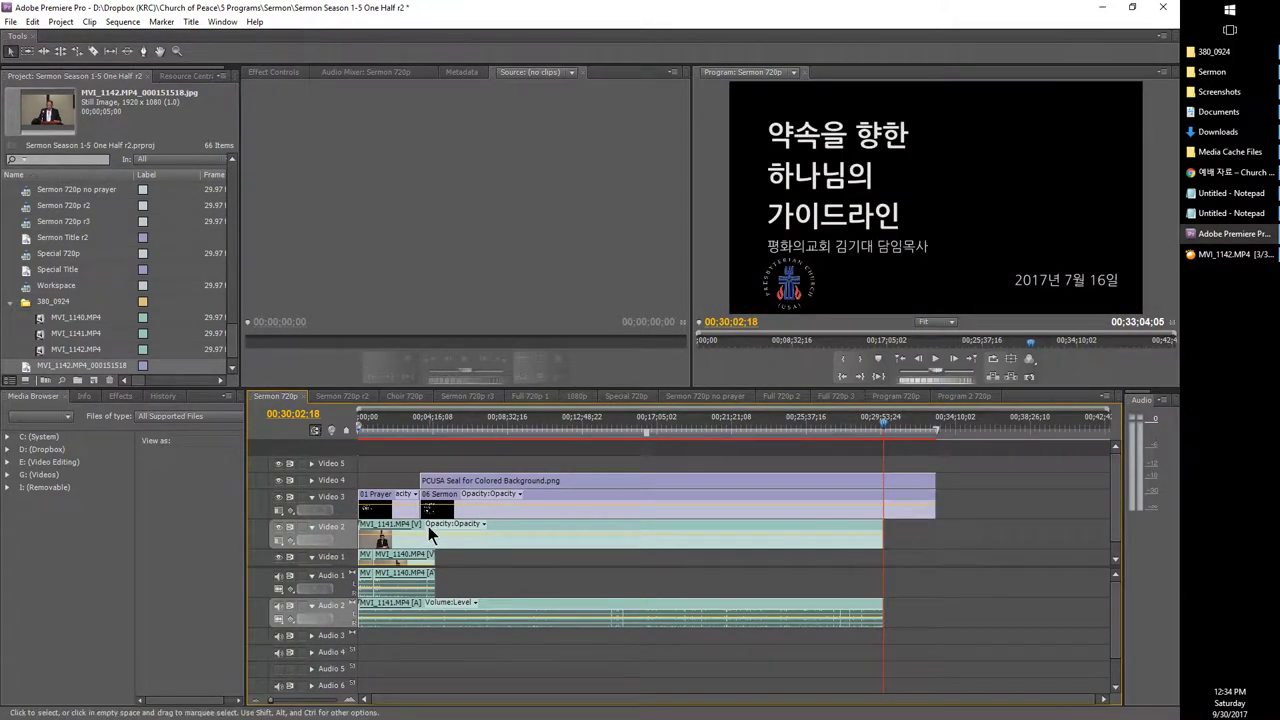
drag(394, 524, 458, 575)
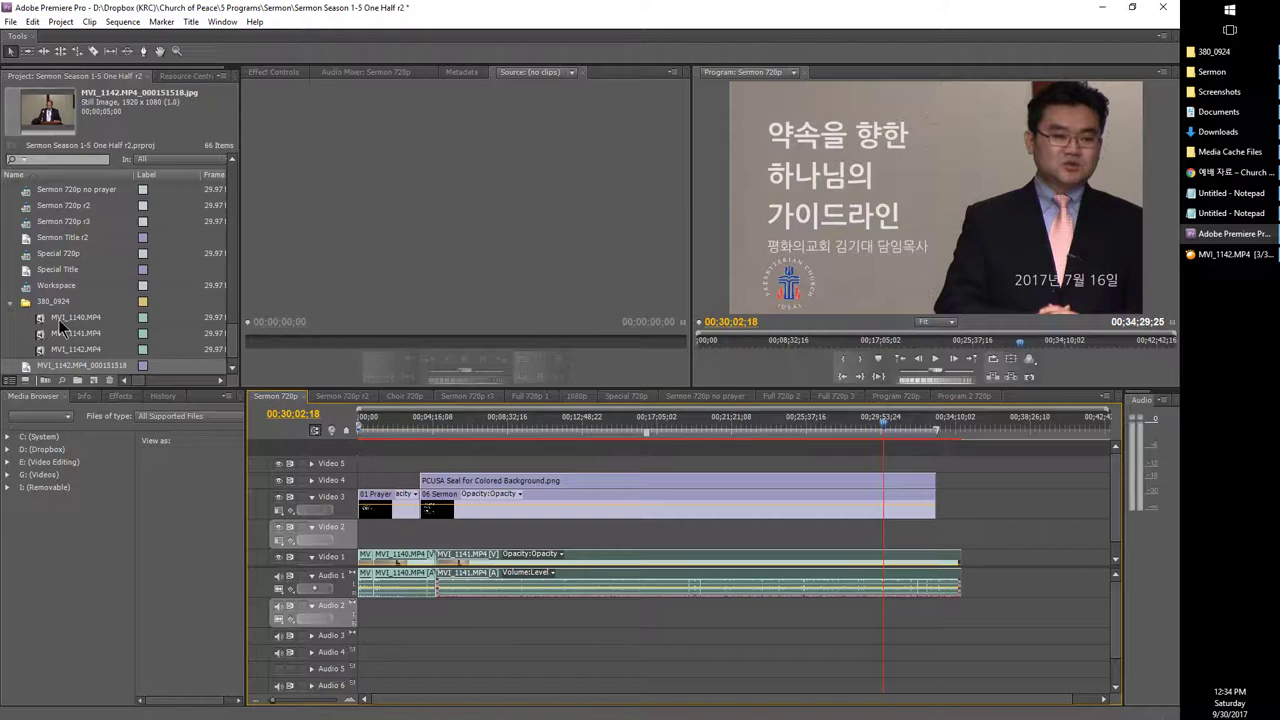
Step: Place MVI_1142 at the start of Video 2 and play from timecode 00;02;01;18
drag(43, 343, 352, 537)
click(284, 418)
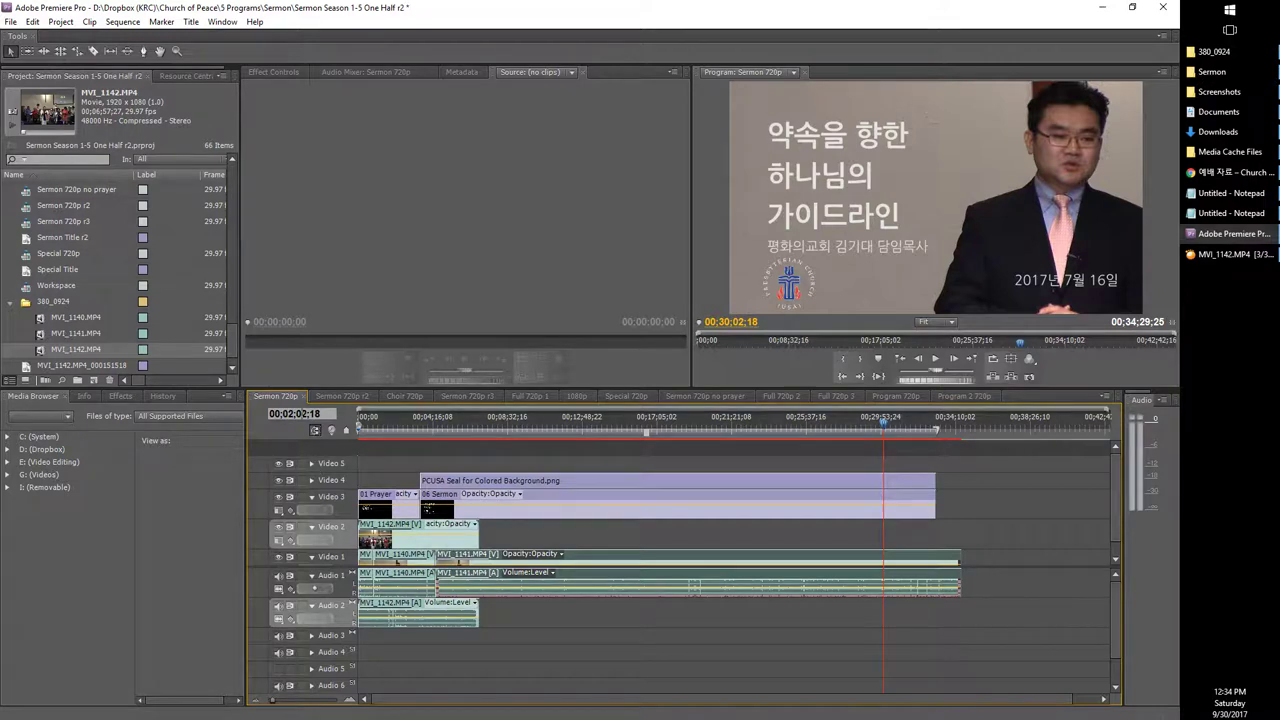
text(01;)
key(Return)
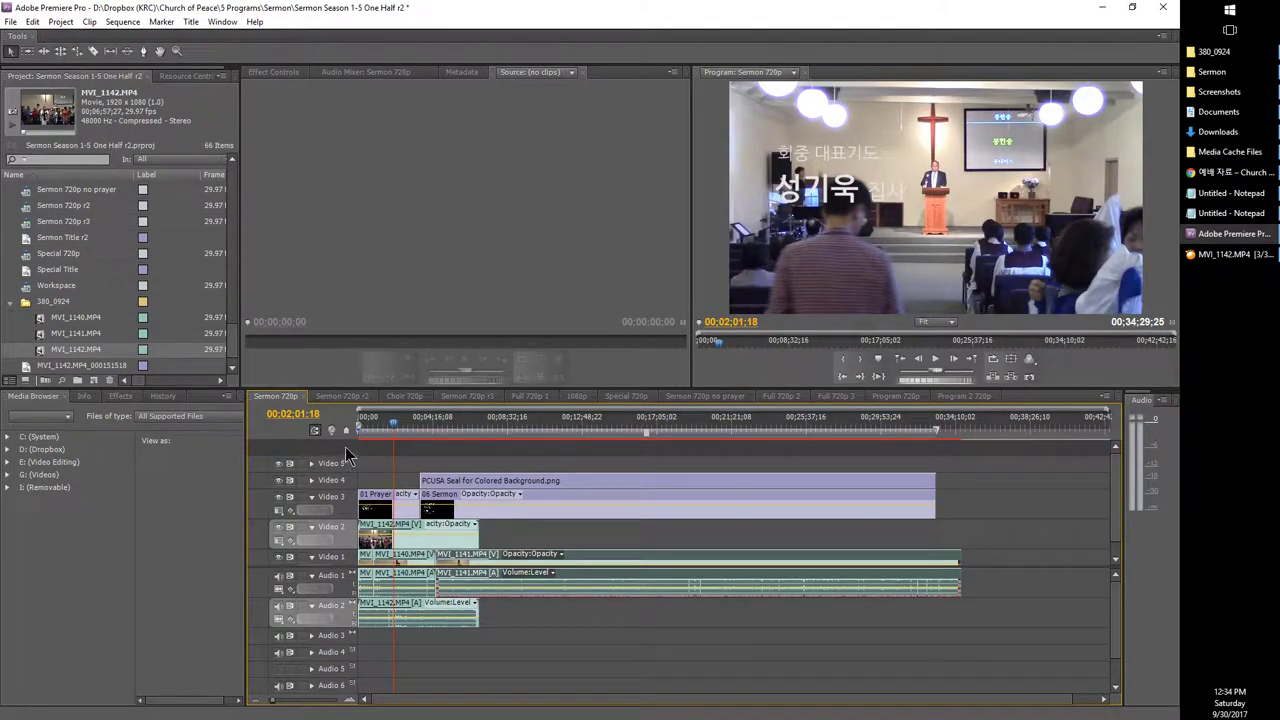
key(space)
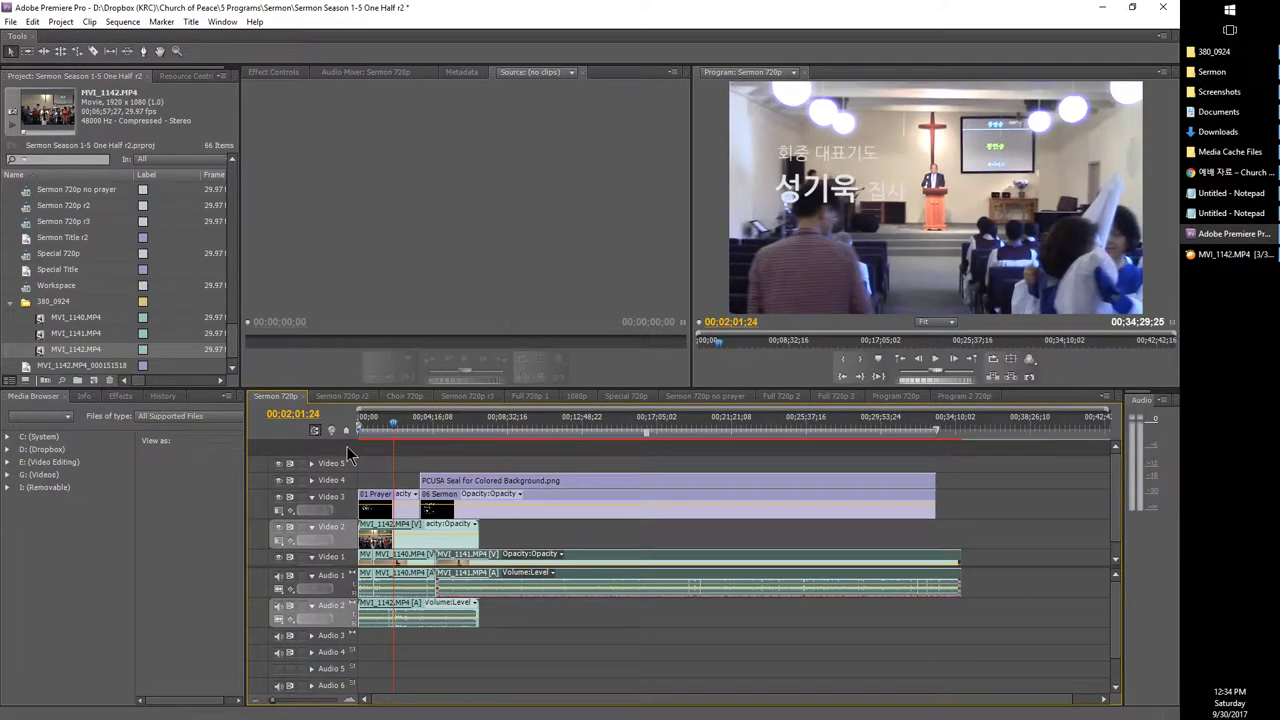
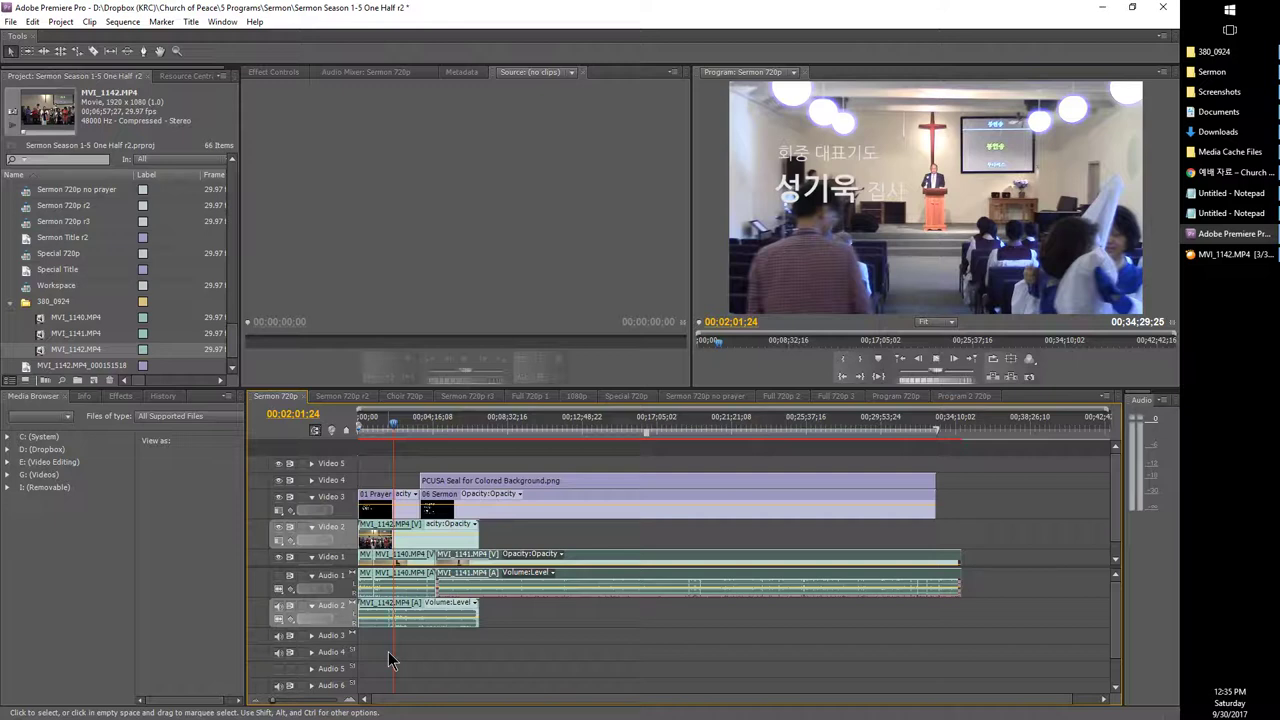
Step: Play the sequence briefly past 00:02:02, then bring up MVI_1142.MP4 in GOM Player
key(space)
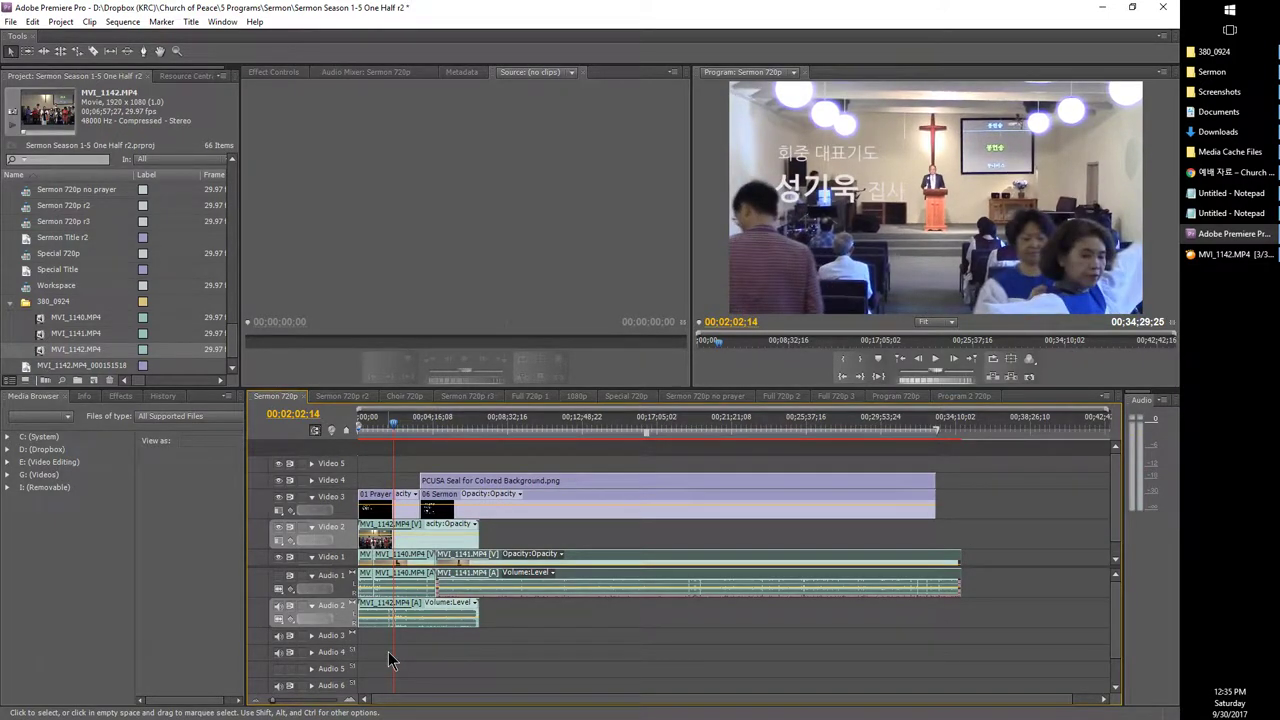
key(space)
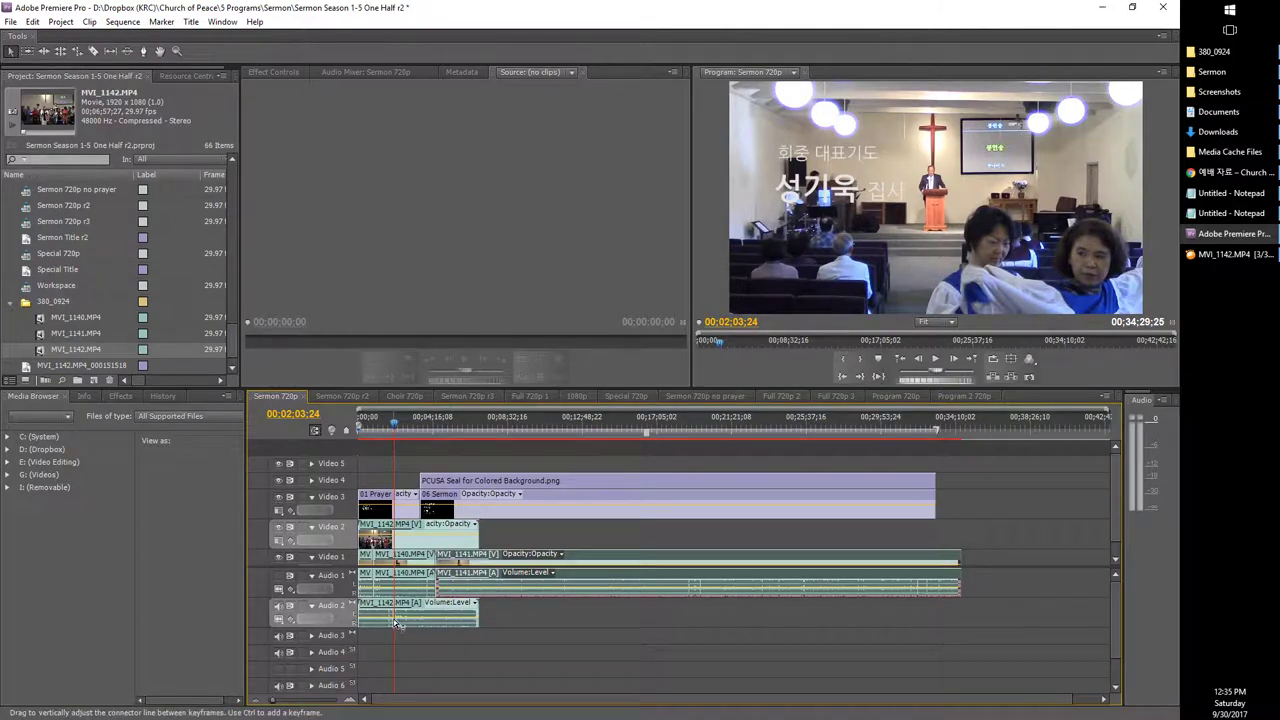
click(1196, 257)
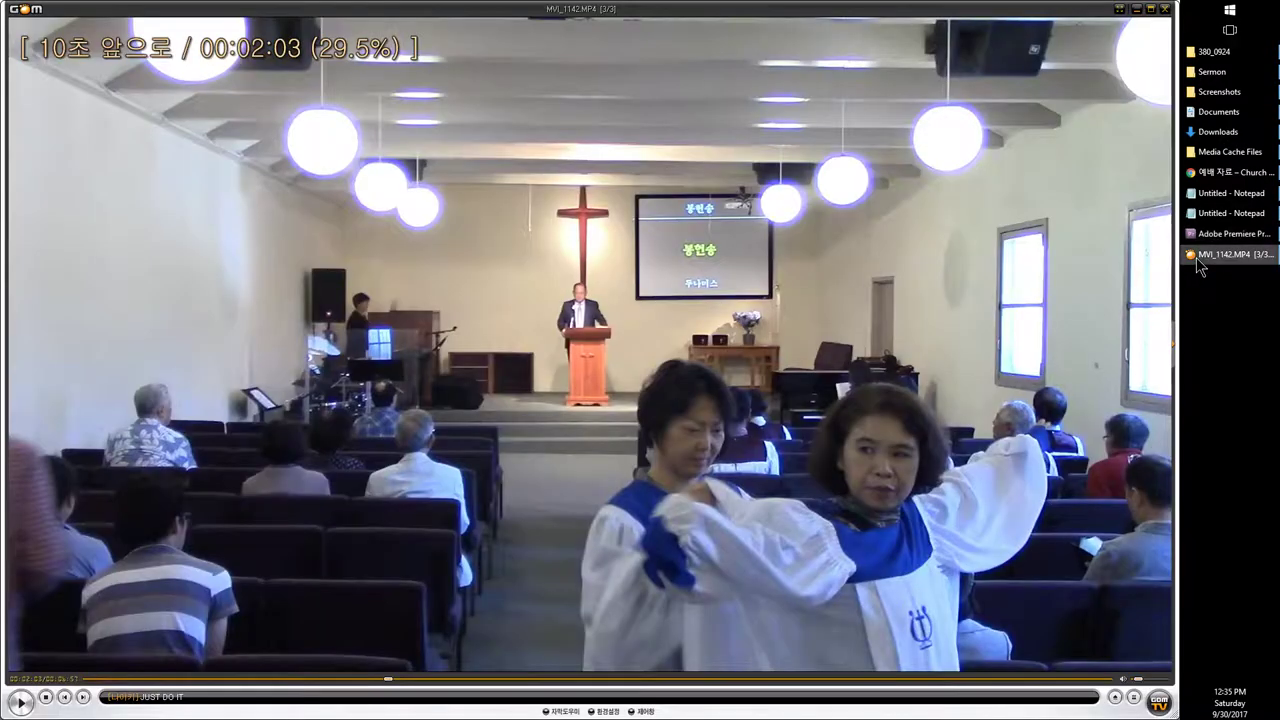
Step: Seek MVI_1142.MP4 to the speaker at 00:02:39, pause, and return to Premiere Pro
click(573, 569)
key(Right)
key(Right)
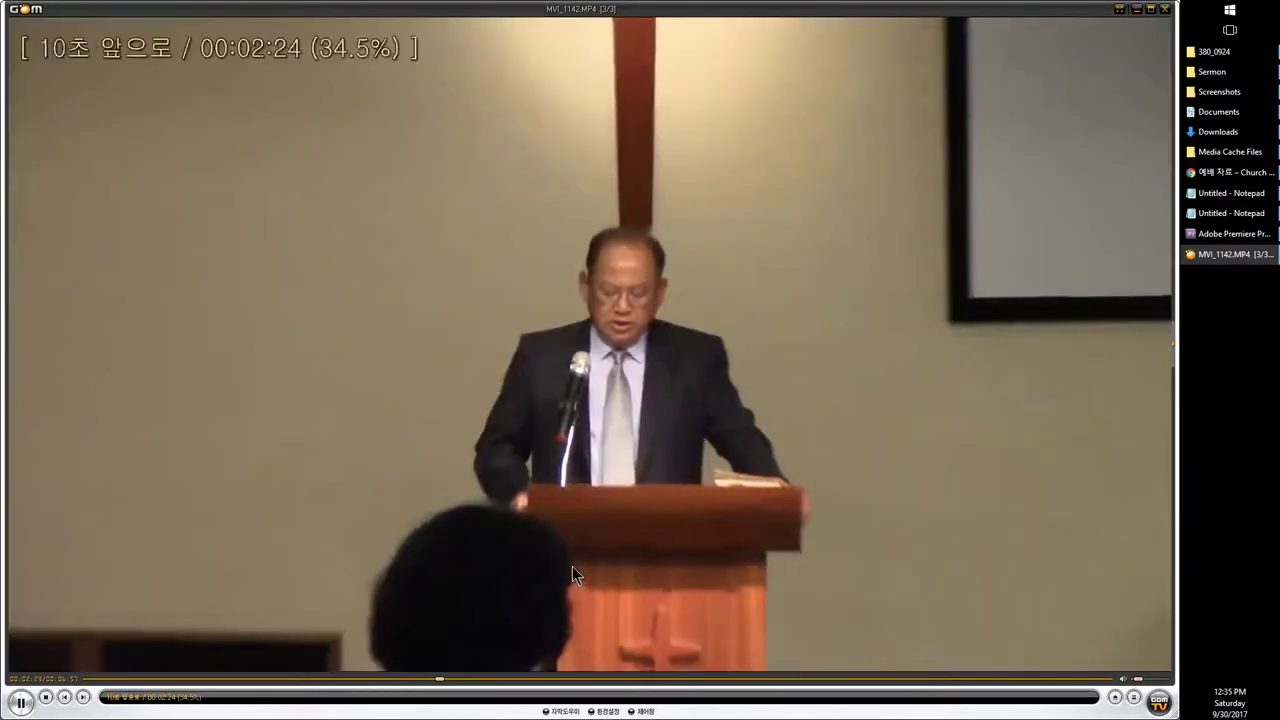
key(Right)
key(Right)
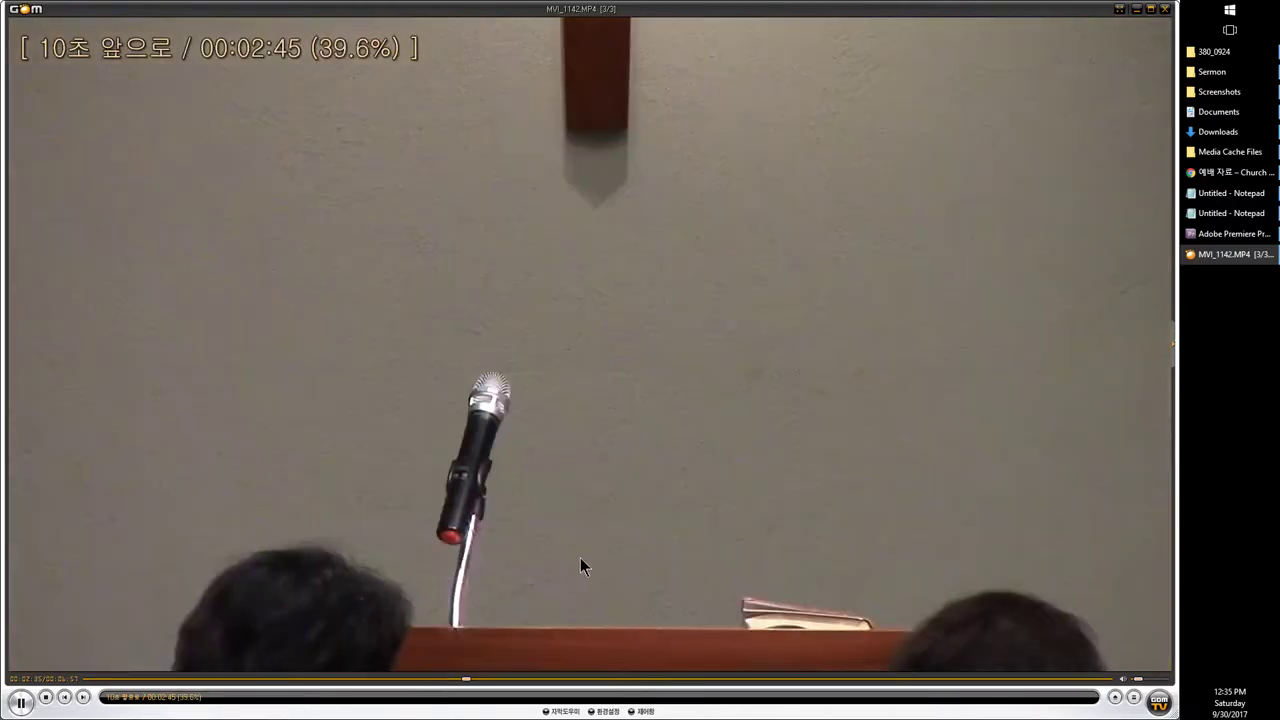
key(Left)
key(ctrl+Right)
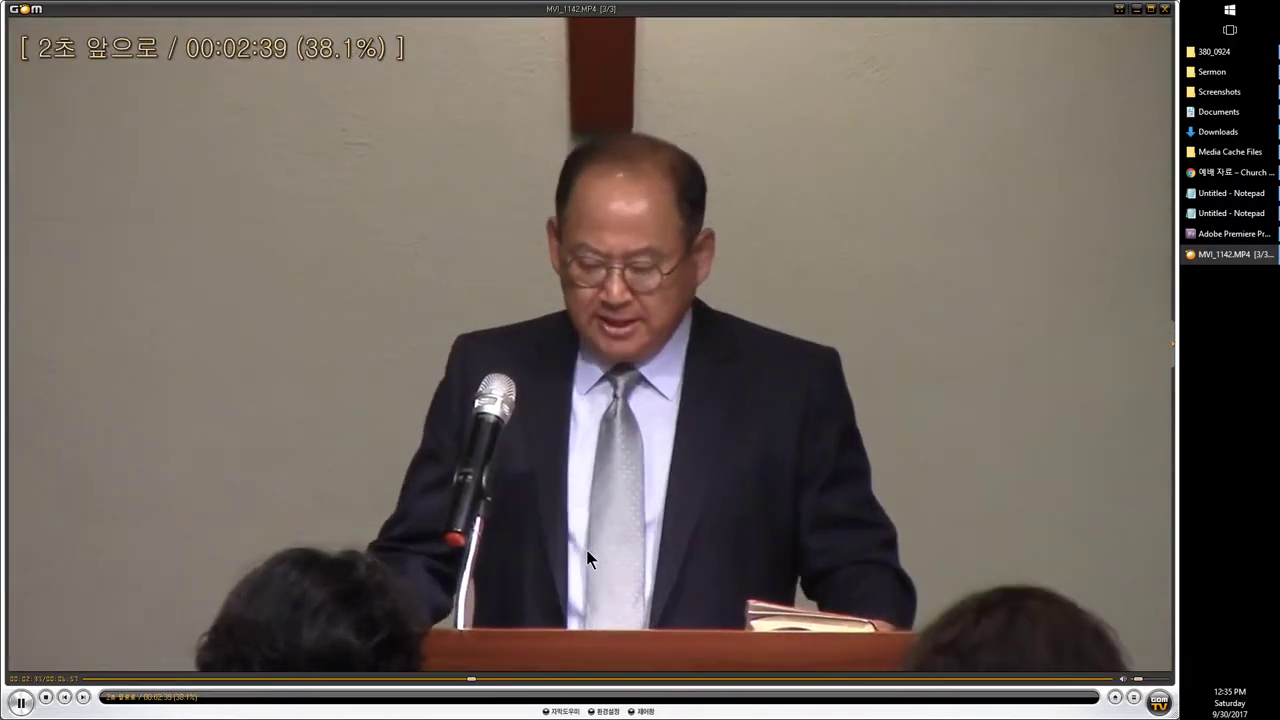
key(space)
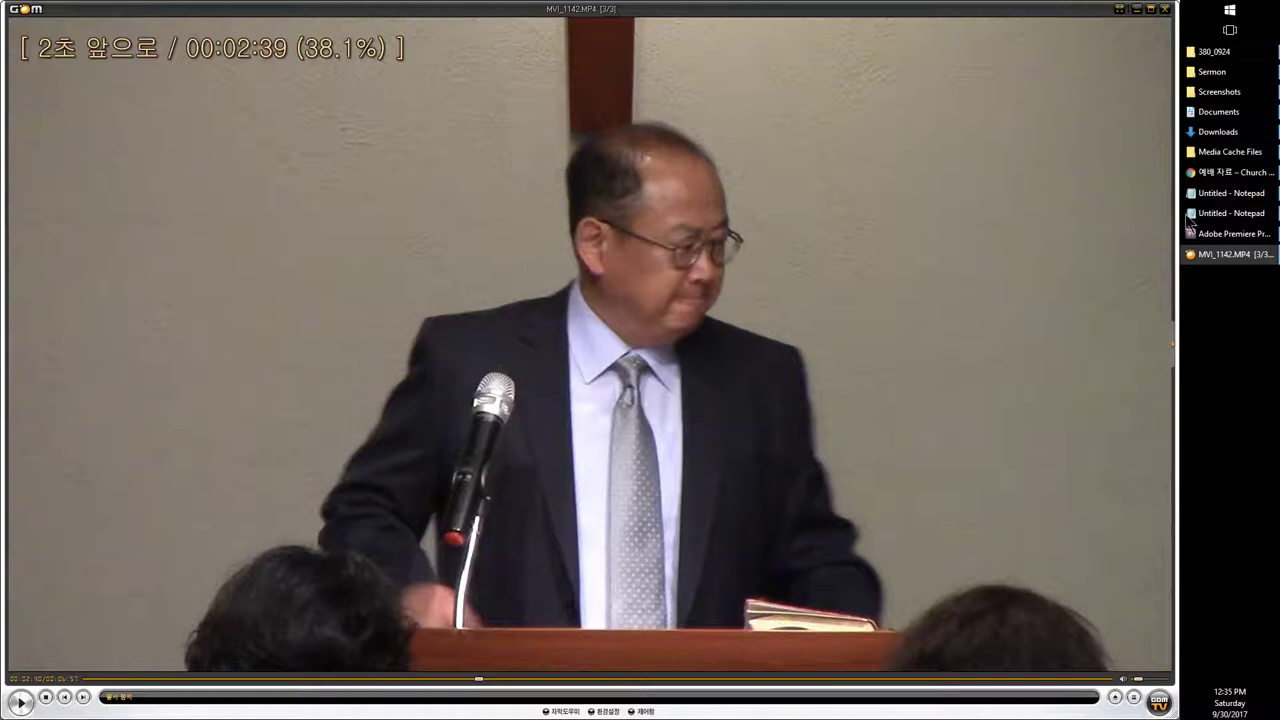
click(1225, 233)
click(292, 414)
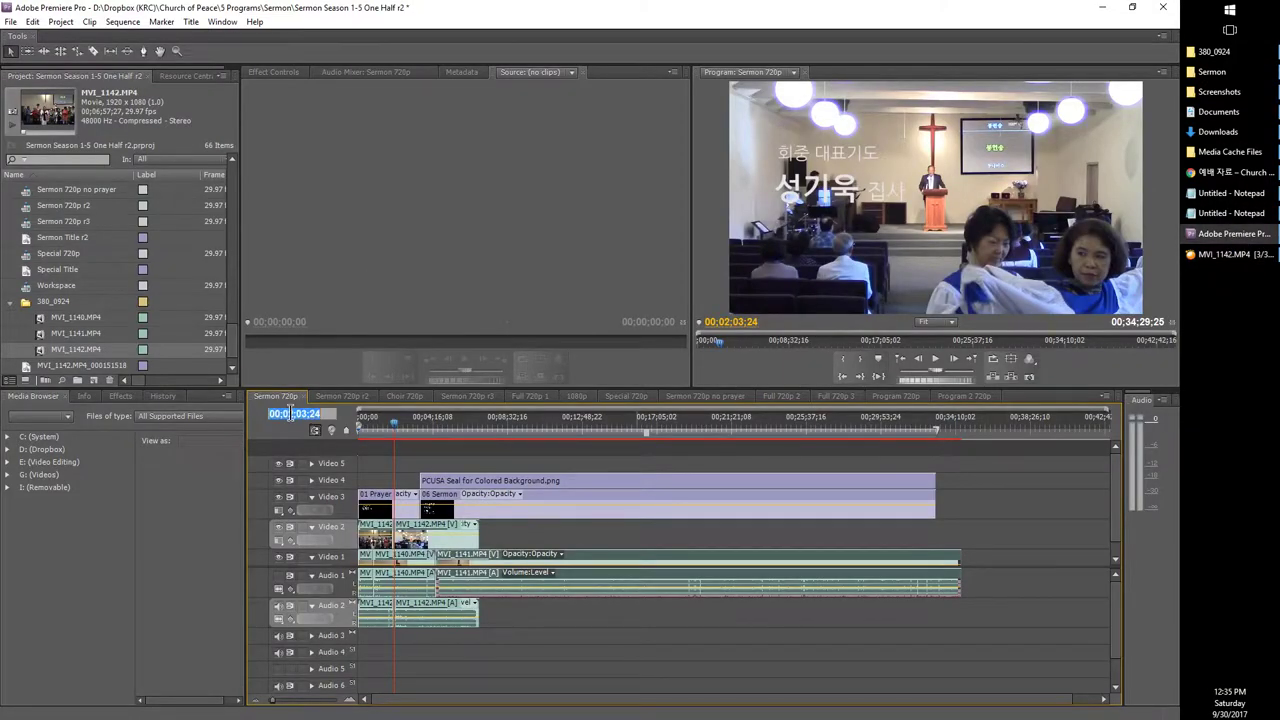
Step: Move the playhead to 00:02:40:24 and split MVI_1142 there
click(297, 409)
text(40)
key(Return)
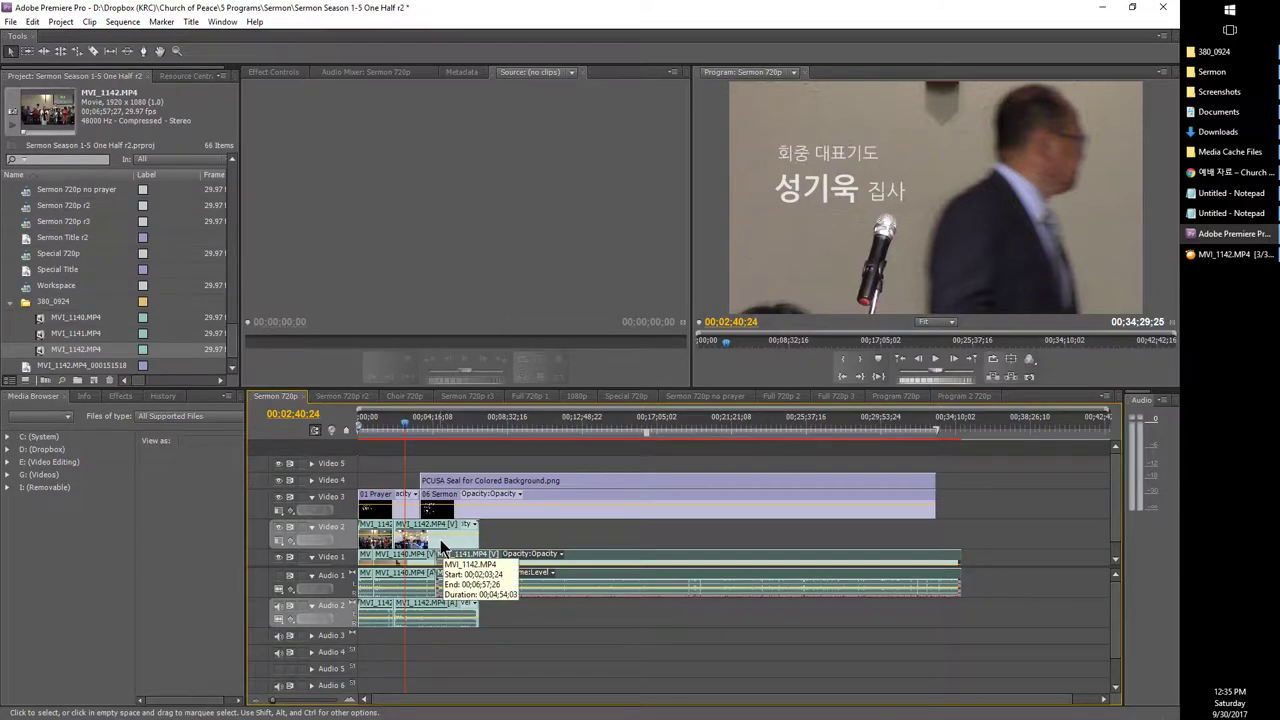
key(ctrl+k)
Step: Delete the unwanted MVI_1142 part and place the remainder after MVI_1141 on Video 1
click(428, 548)
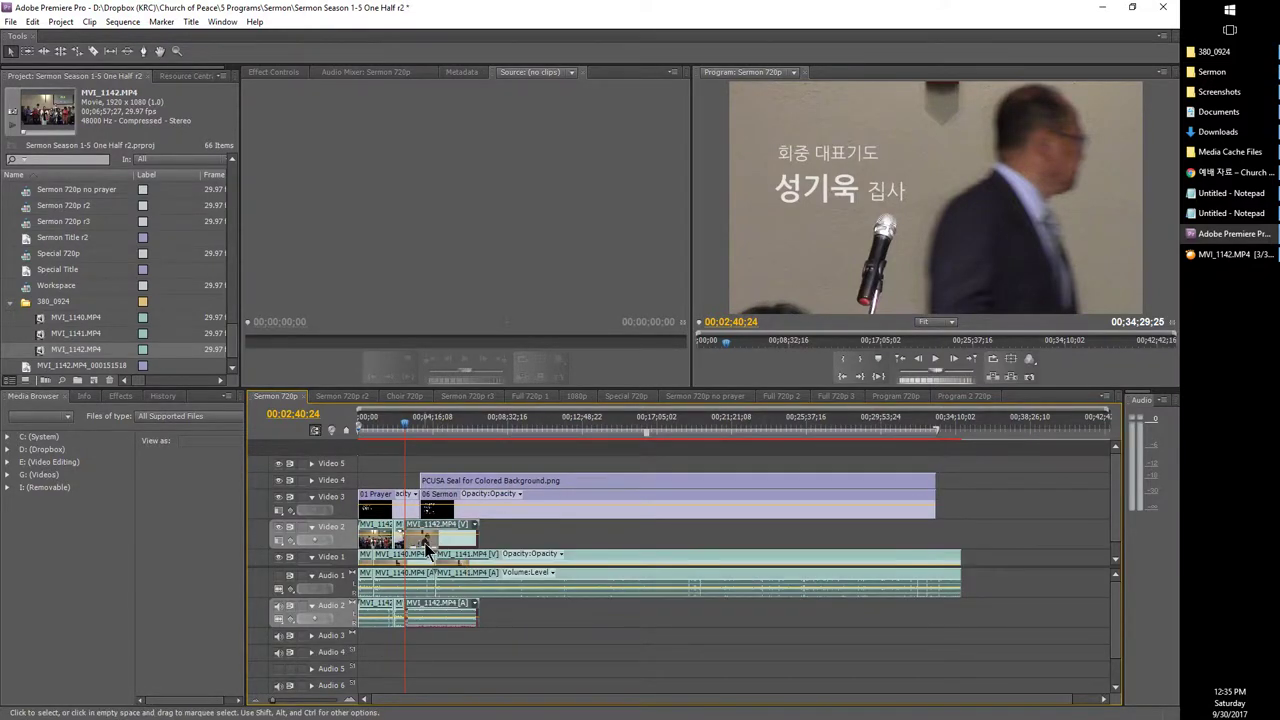
key(Delete)
drag(365, 540, 966, 585)
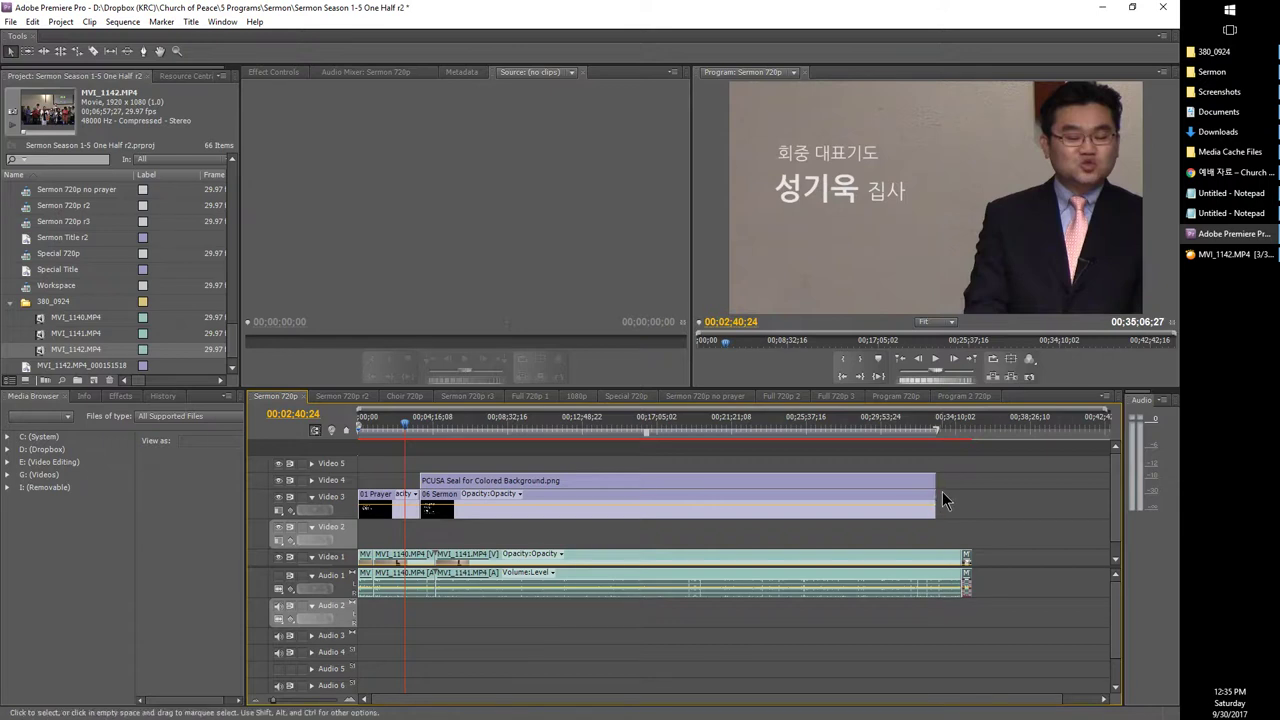
click(967, 432)
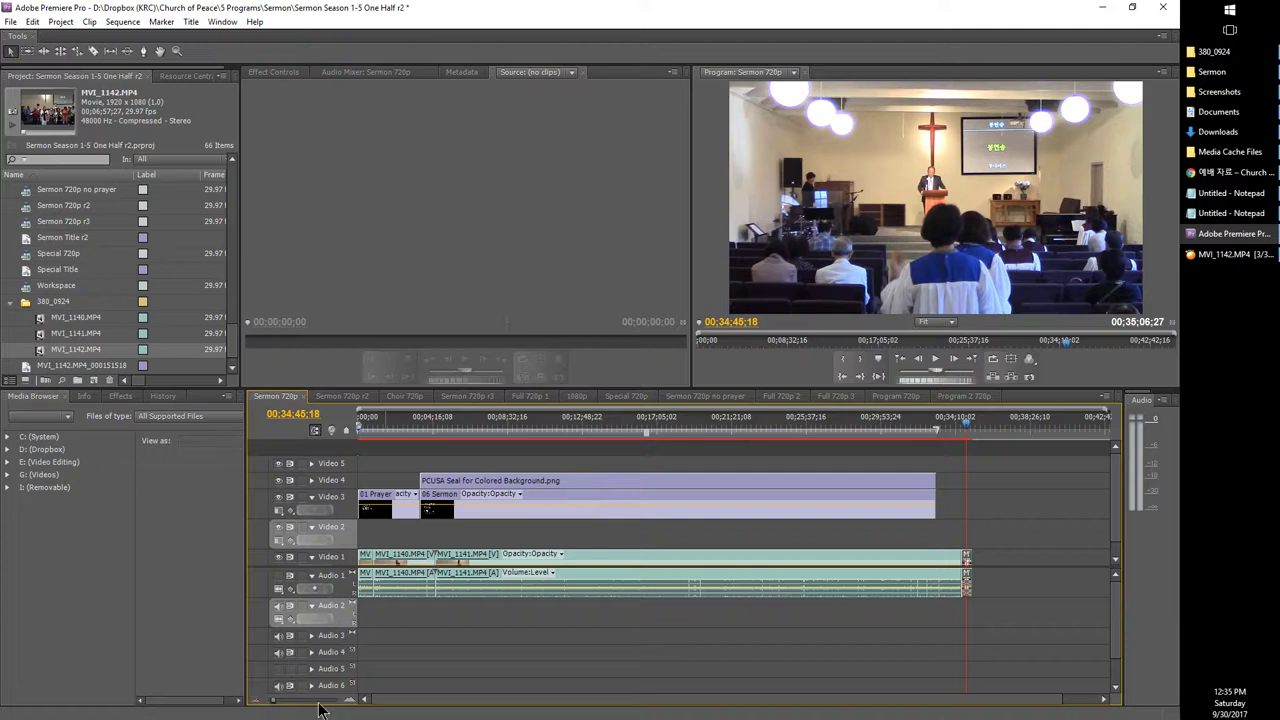
Step: Zoom the timeline into the sequence end and locate the speaker close-up at 00:34:50:07
click(275, 705)
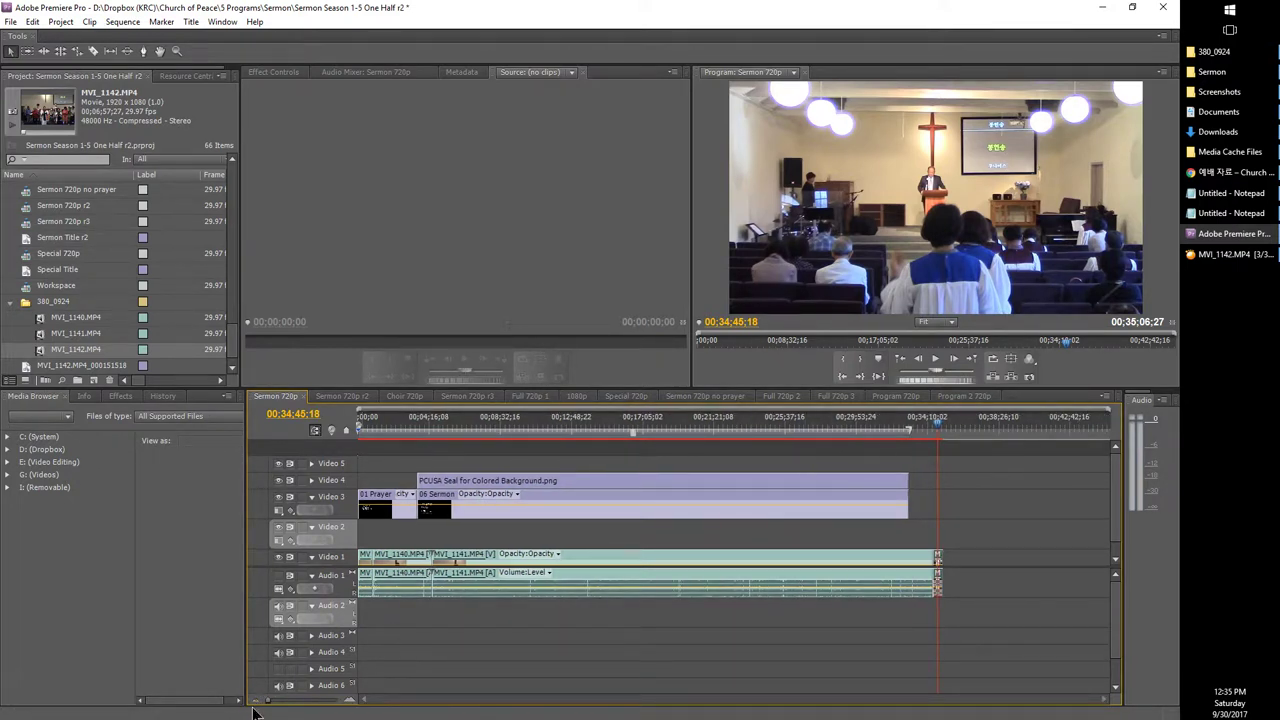
mouse_move(275, 705)
mouse_down()
mouse_move(306, 703)
mouse_move(281, 708)
mouse_move(297, 712)
mouse_up()
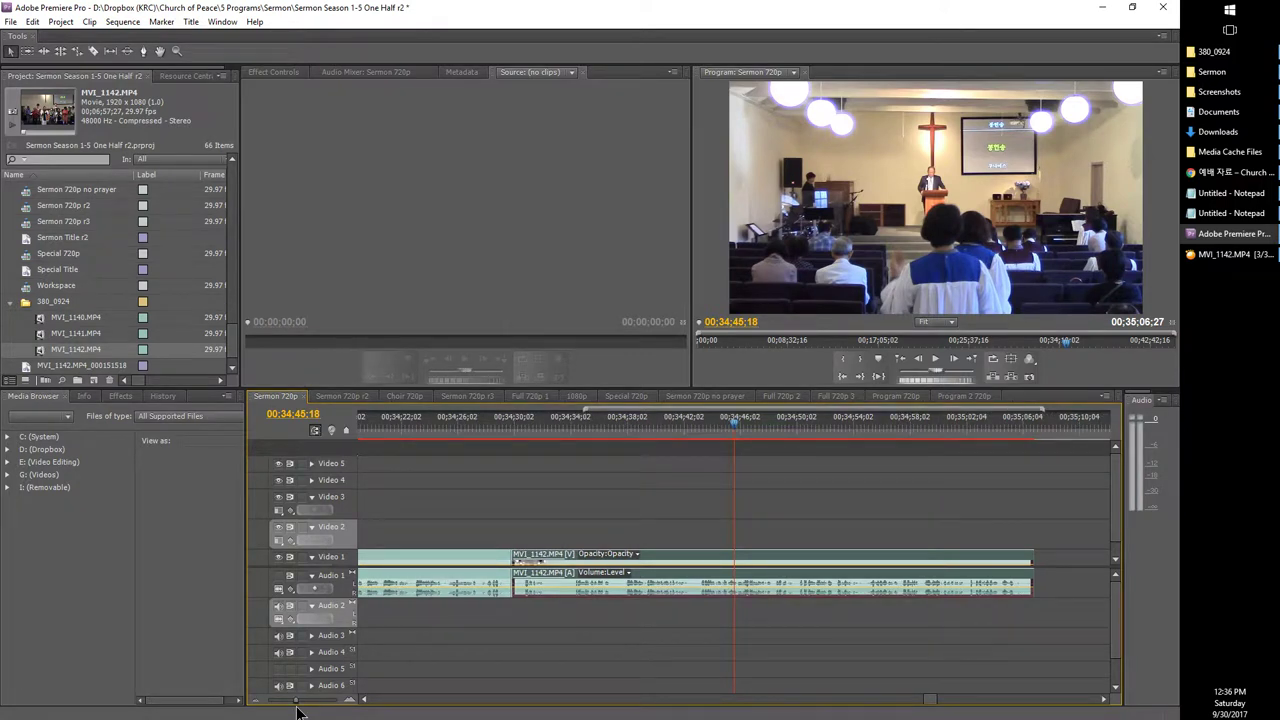
click(850, 643)
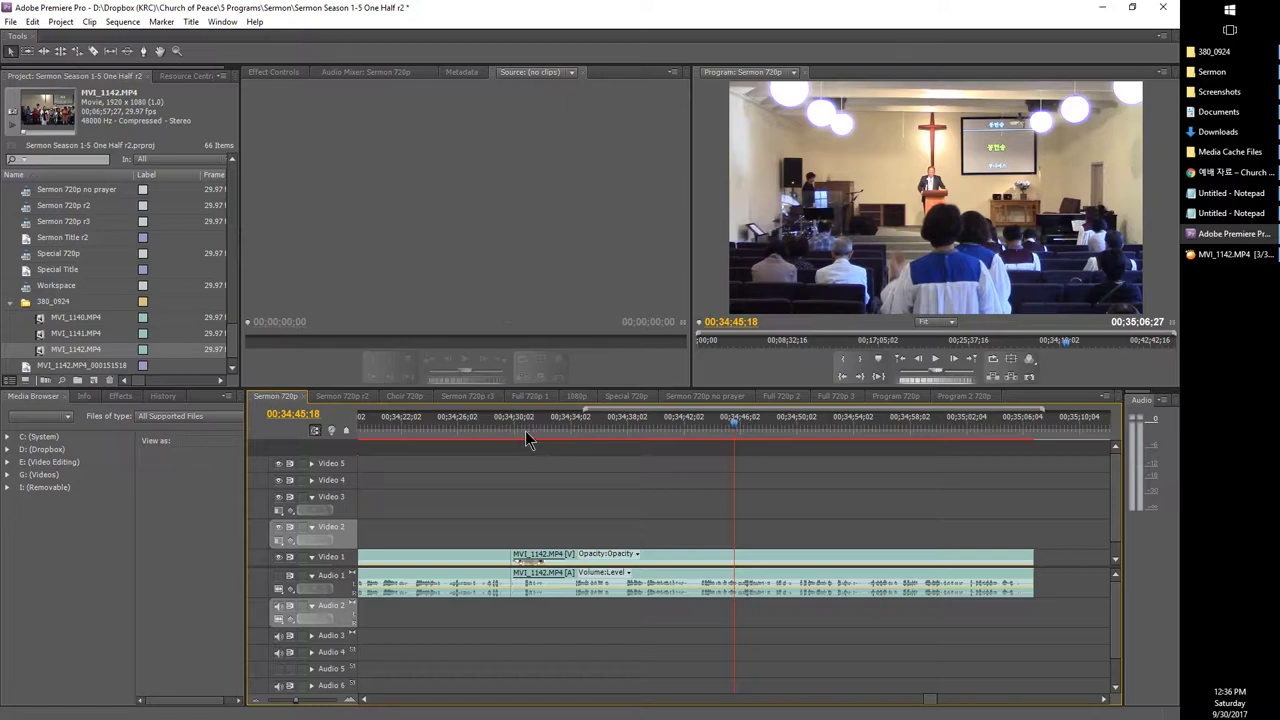
drag(527, 440, 725, 440)
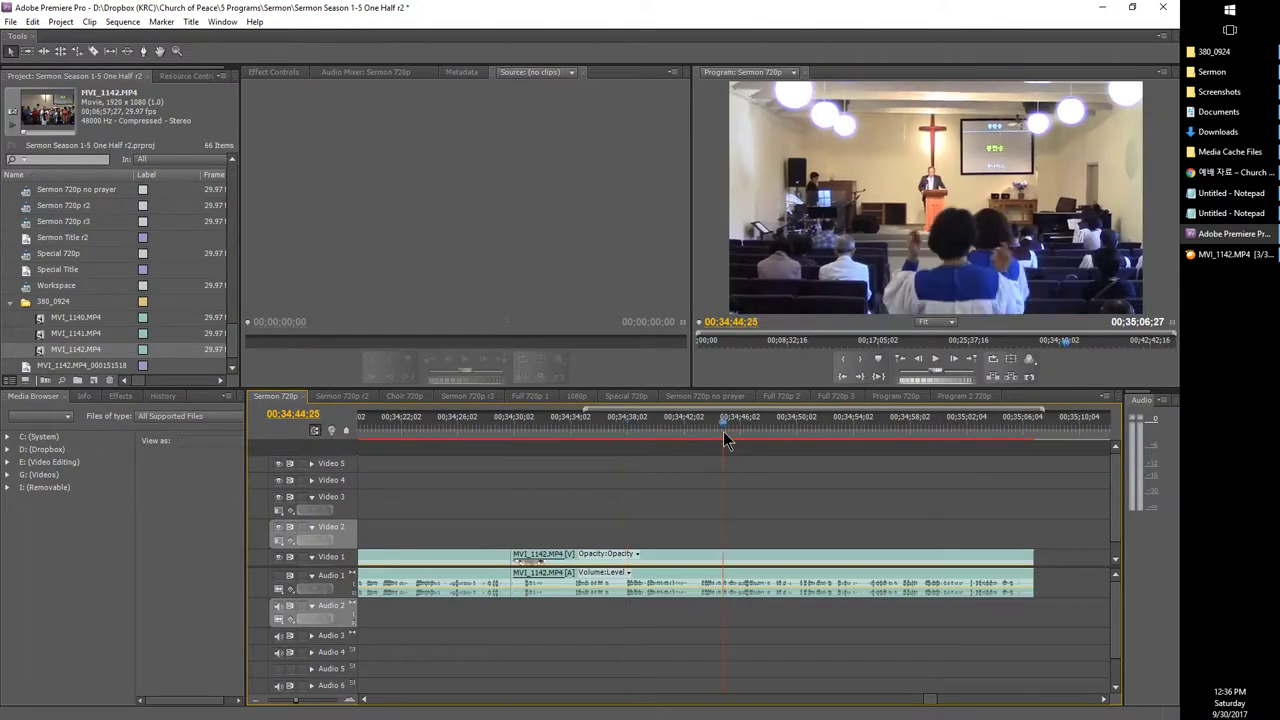
click(897, 426)
click(799, 438)
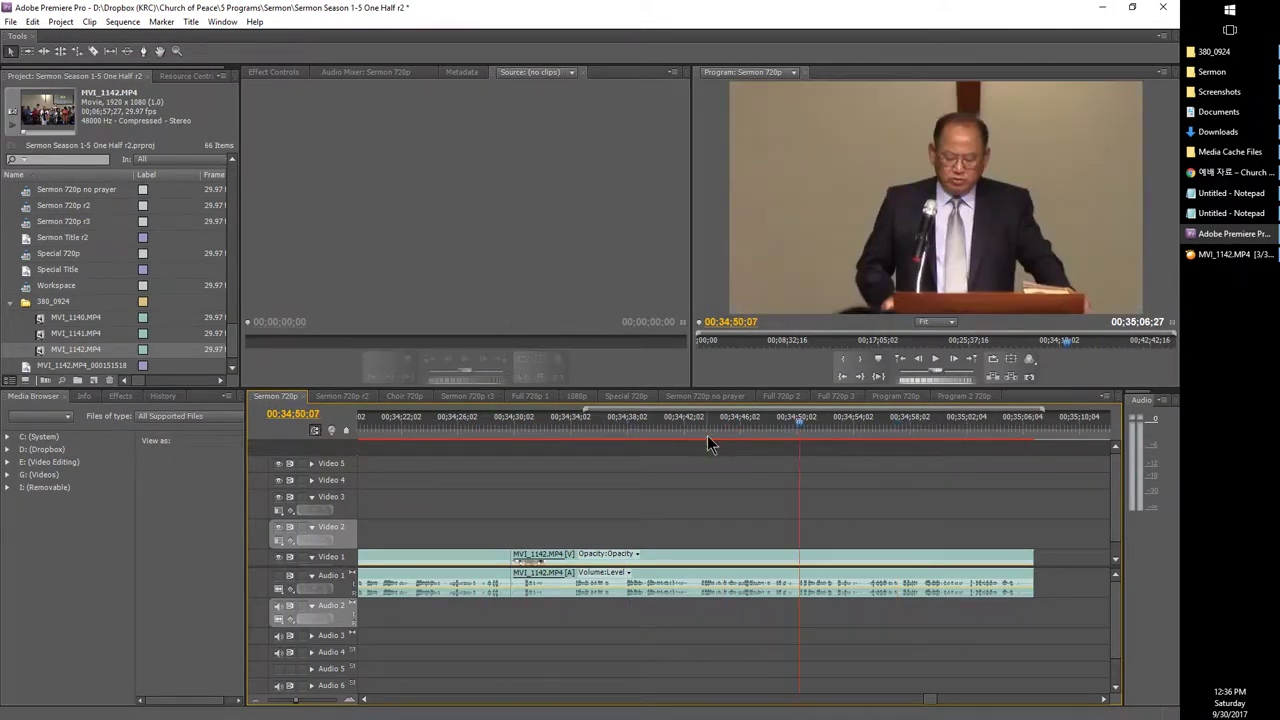
Step: Check the footage from 00:34:46:08 and move the MVI_1142 clip up to Video 2 and Audio 2
click(706, 437)
drag(718, 436, 731, 436)
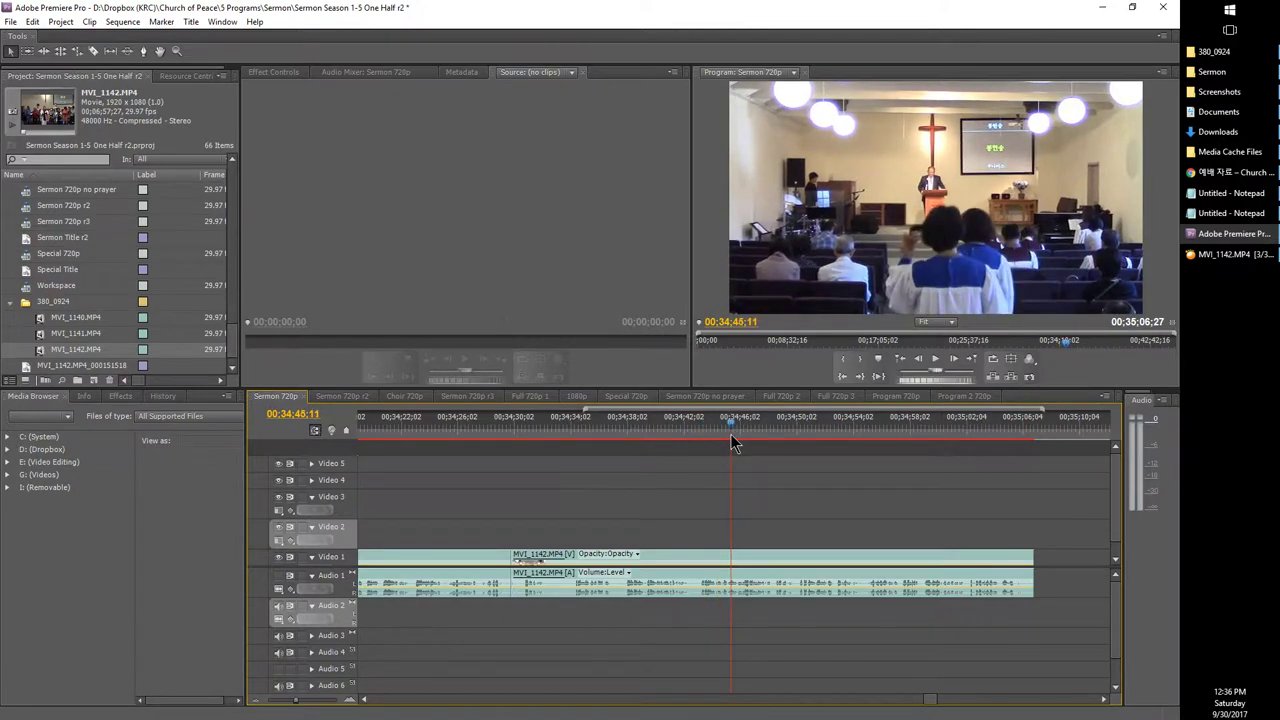
click(744, 433)
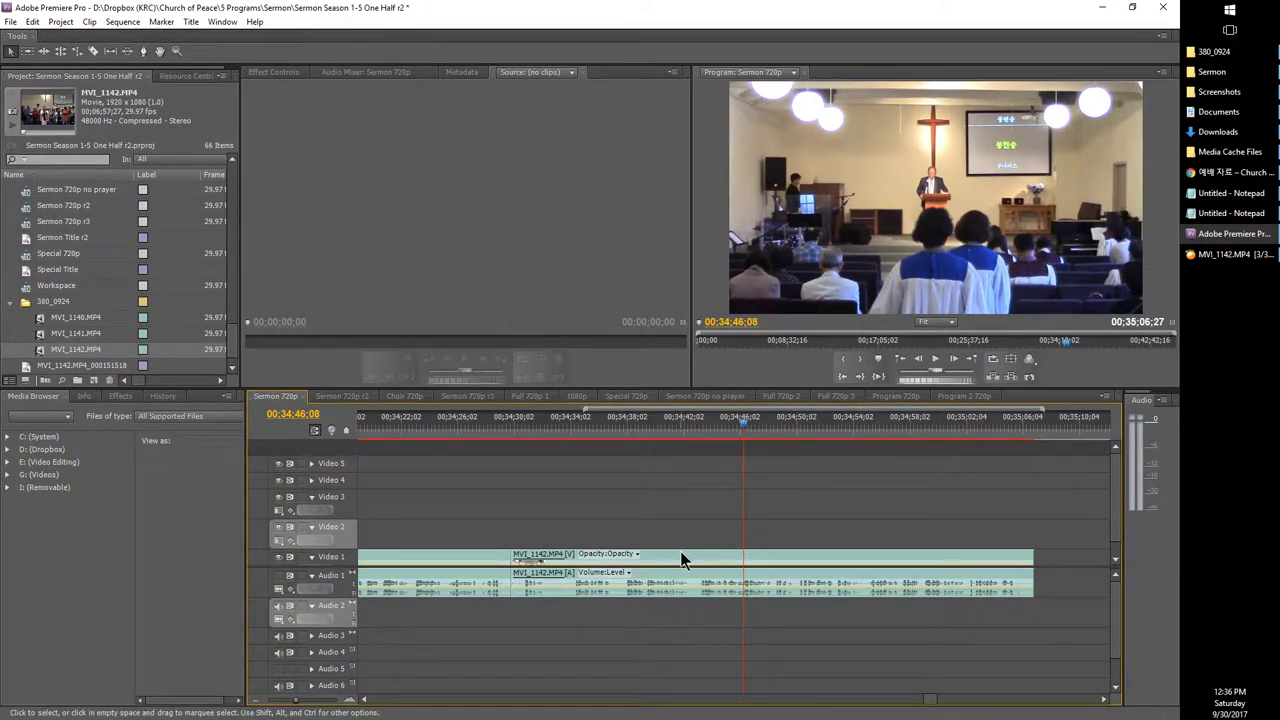
drag(680, 551, 691, 606)
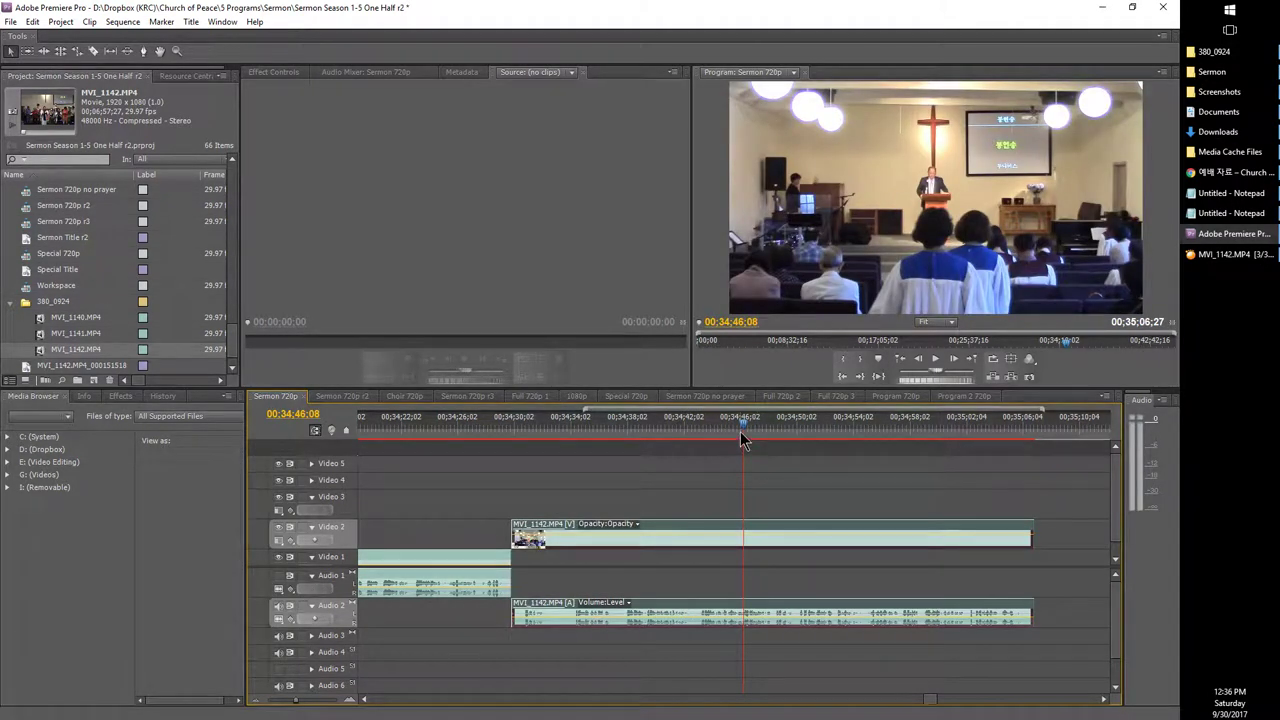
drag(752, 446, 806, 444)
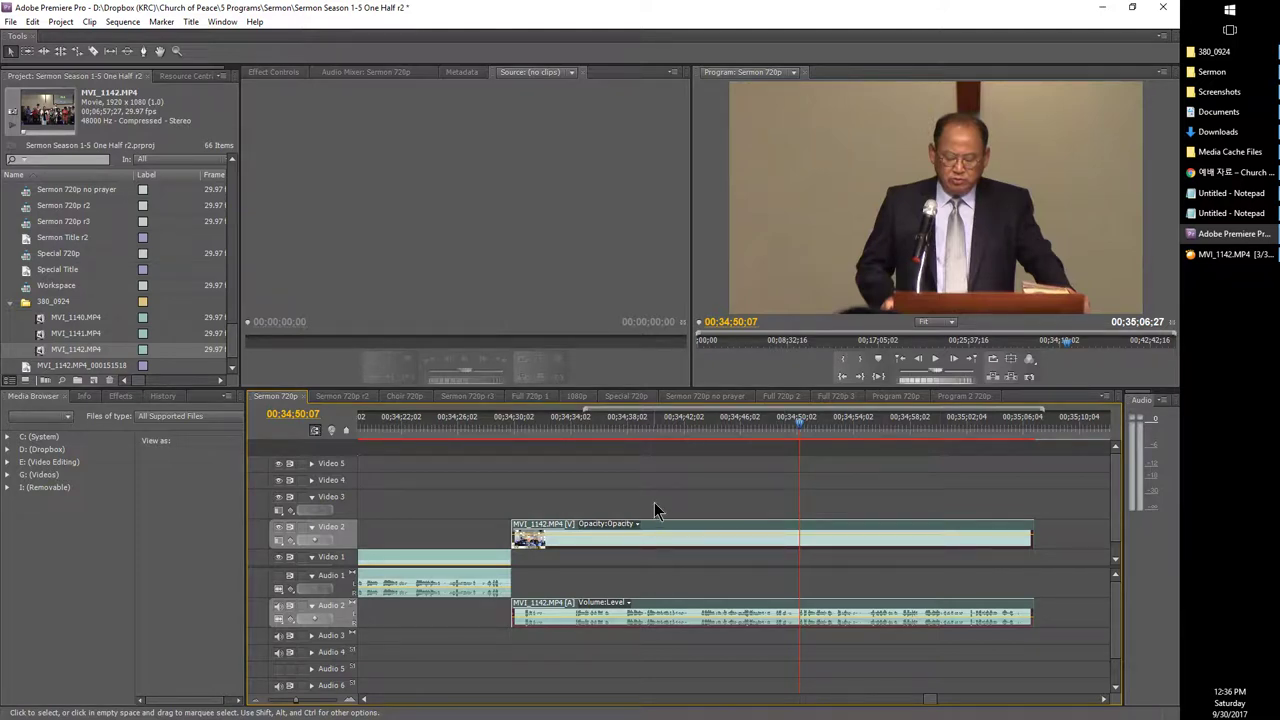
Step: Split MVI_1142 at 00:34:50:07 and unlink the first part's video from its audio
key(ctrl+k)
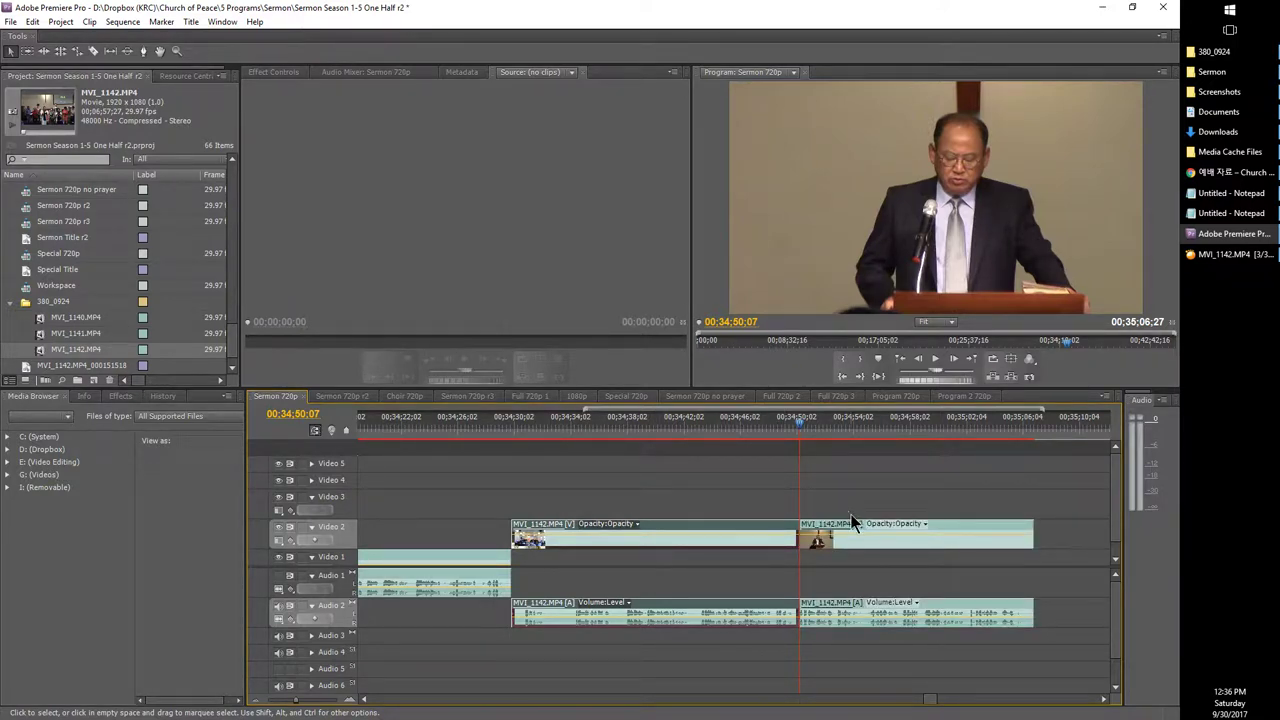
click(675, 536)
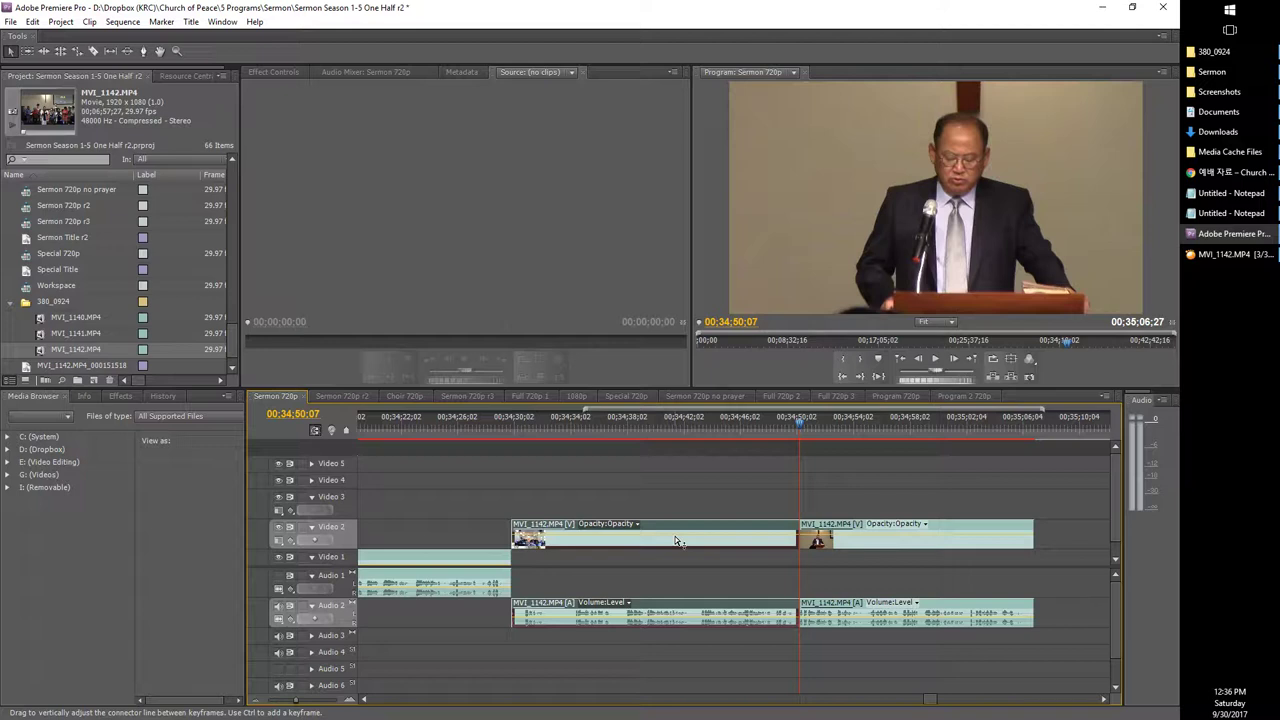
right_click(675, 536)
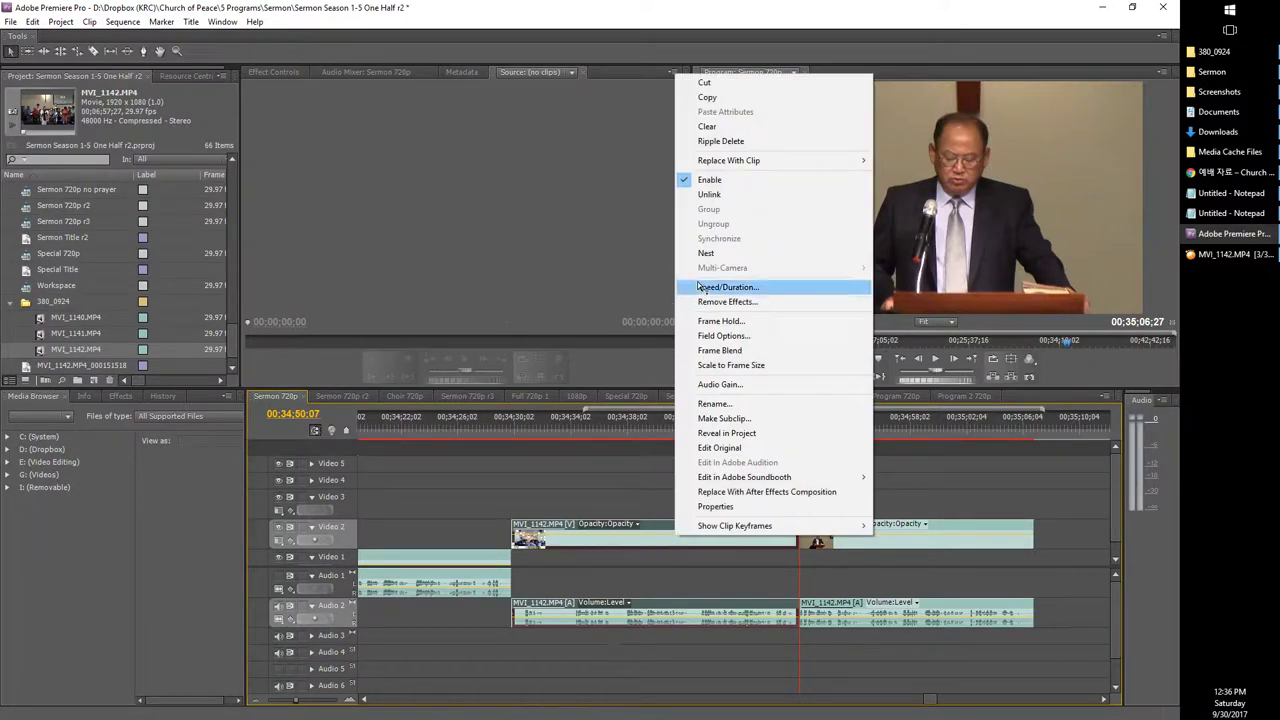
click(706, 195)
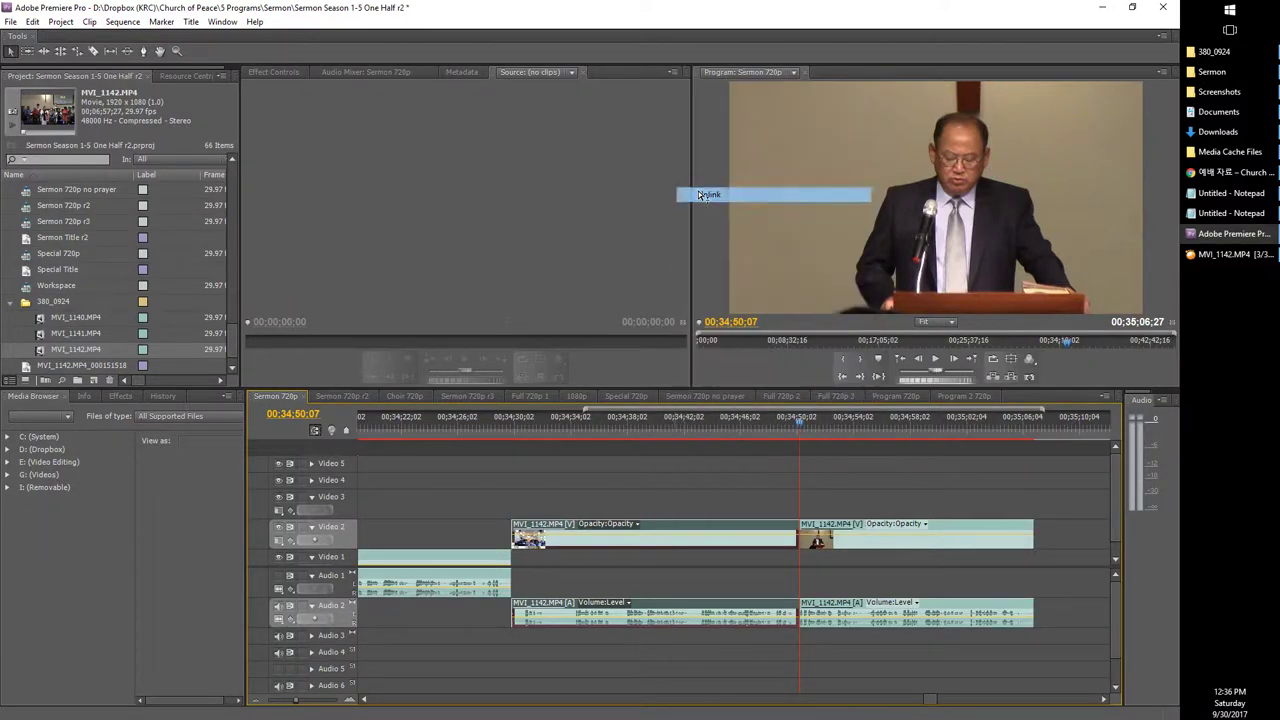
click(660, 505)
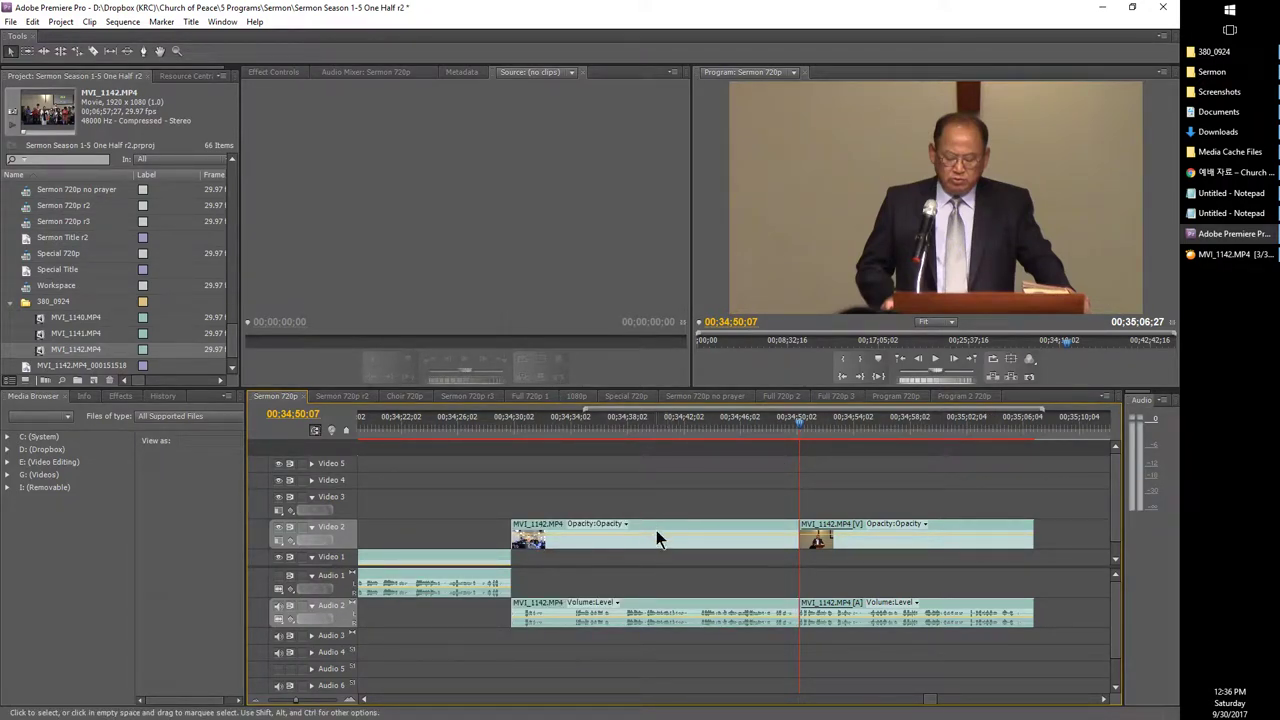
Step: Delete the first part's video and fill the gap with the still MVI_1142.MP4_000151518
click(626, 421)
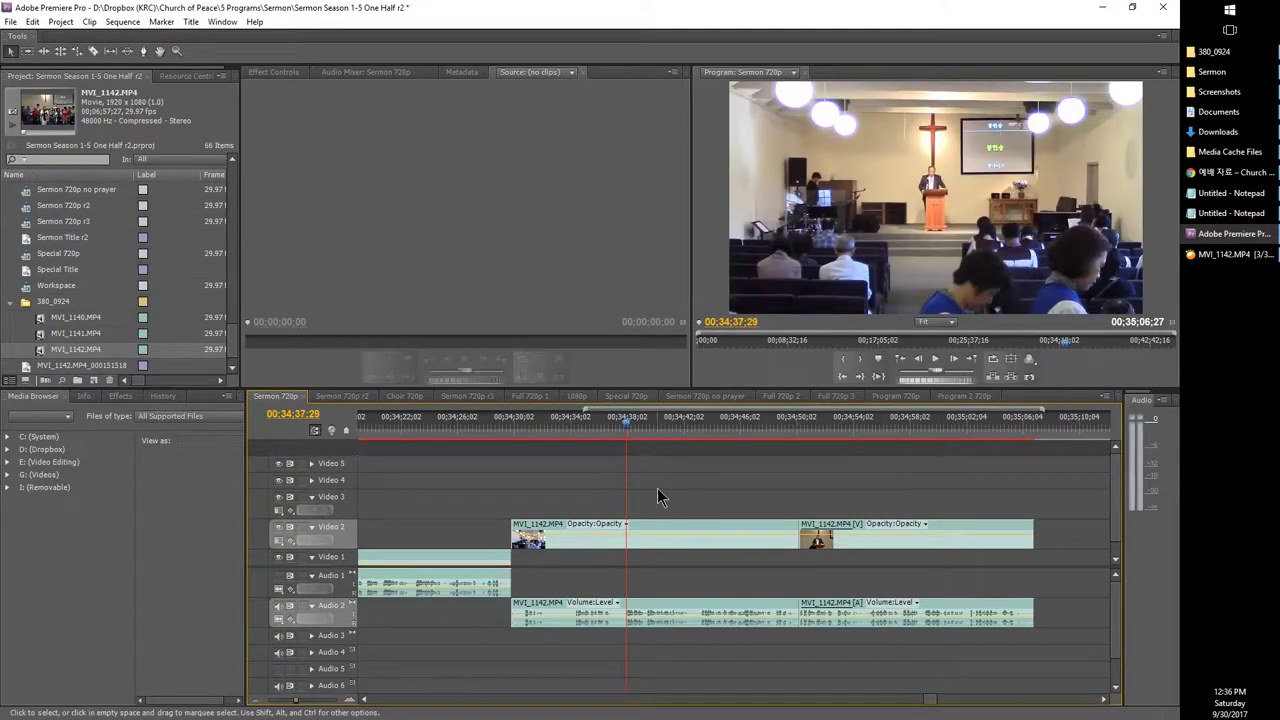
click(705, 540)
key(Delete)
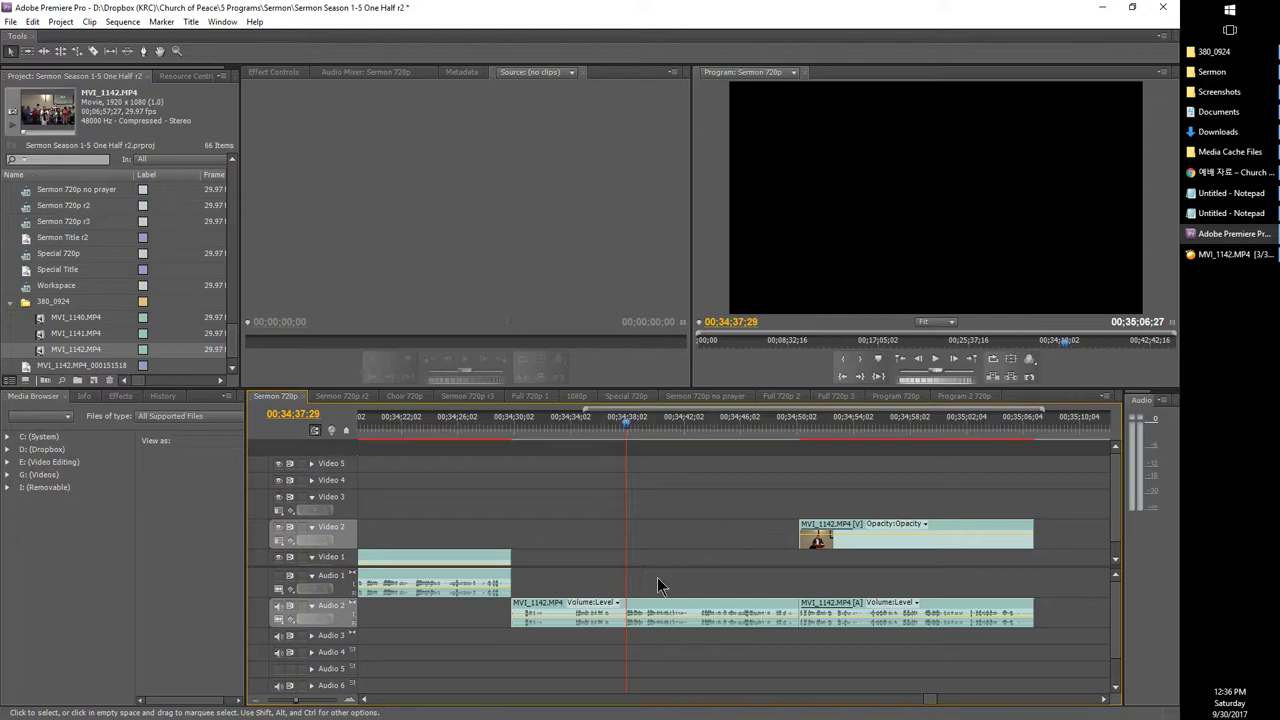
click(517, 438)
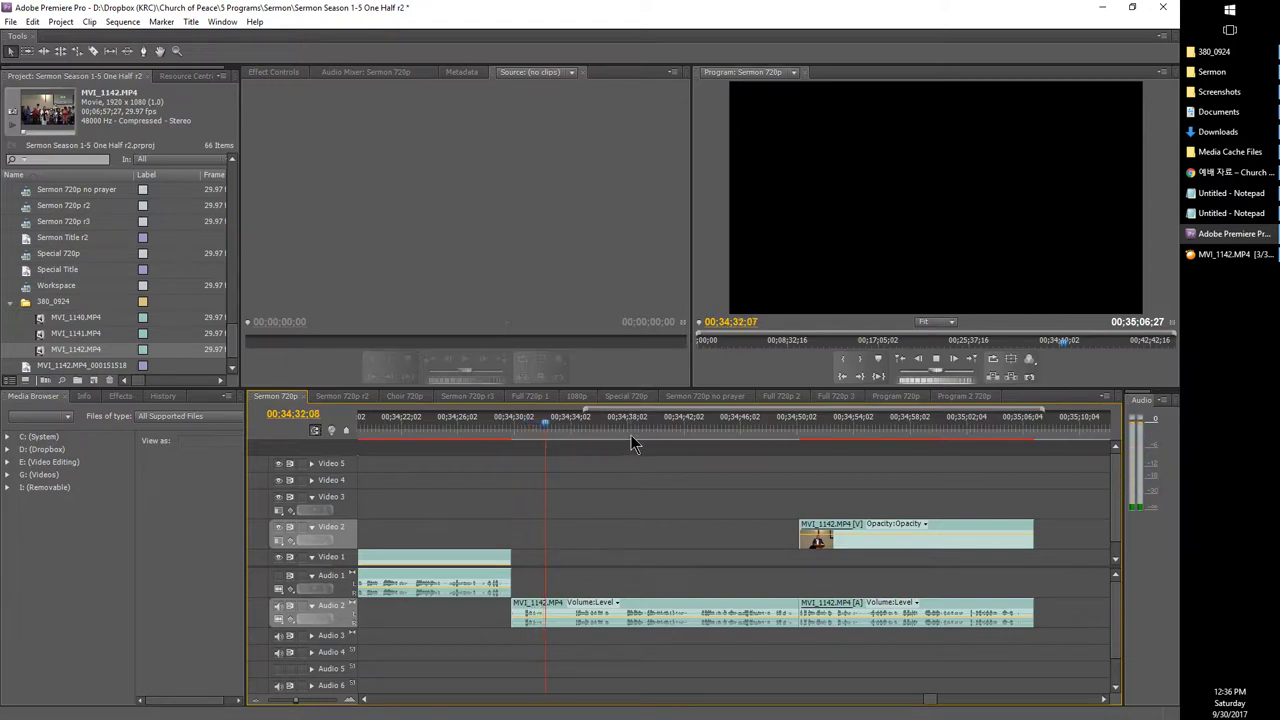
click(707, 431)
drag(40, 368, 512, 537)
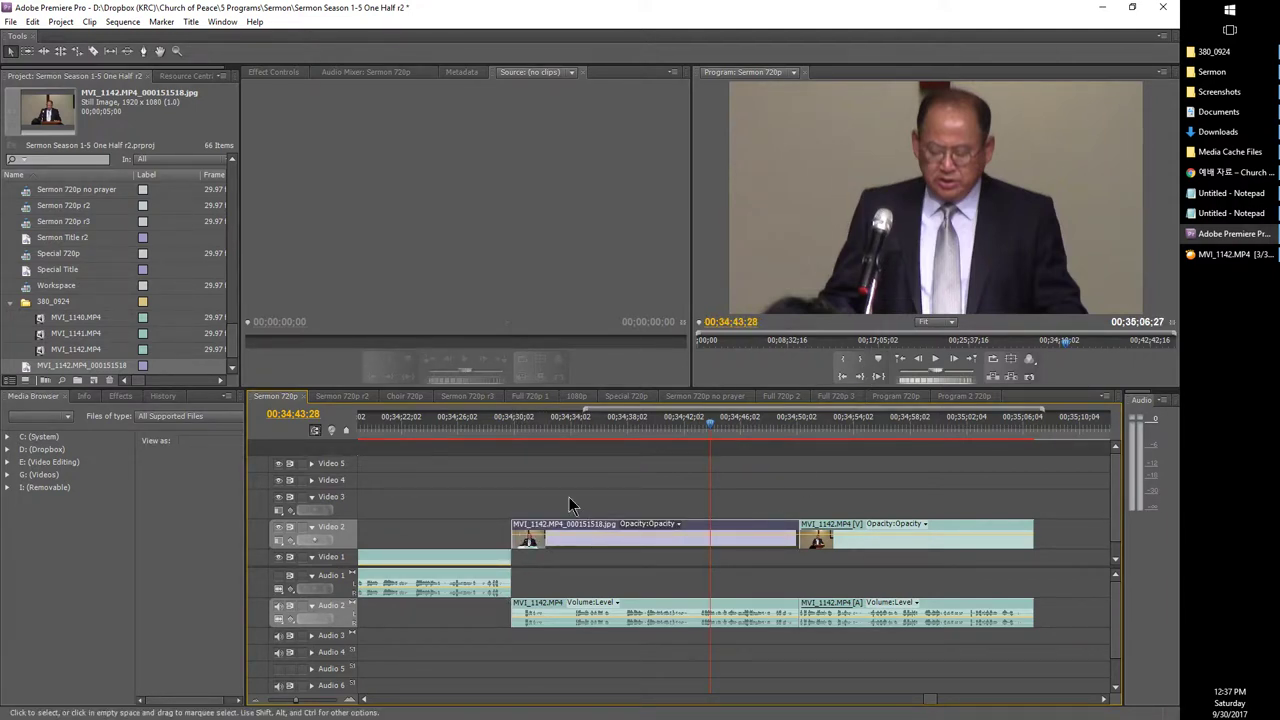
Step: Play back the end of the sequence from 00:34:28:26 to review the still
drag(512, 428, 497, 428)
key(space)
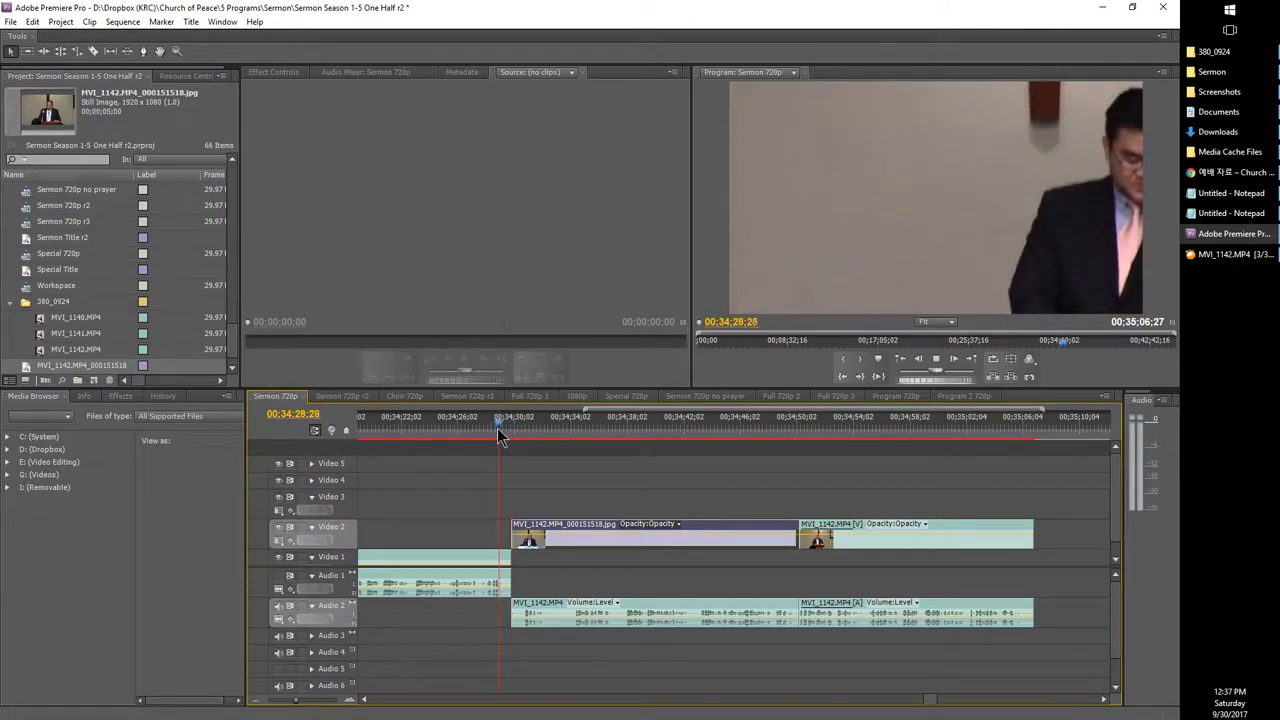
click(770, 426)
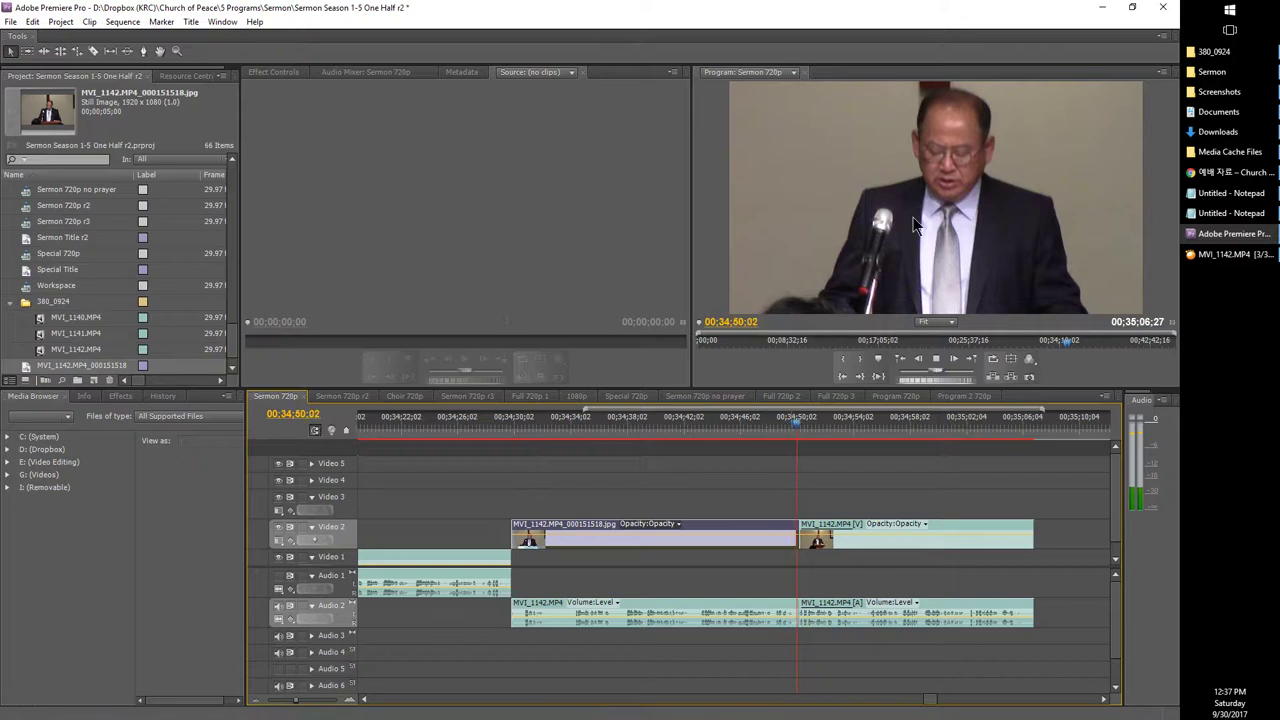
key(space)
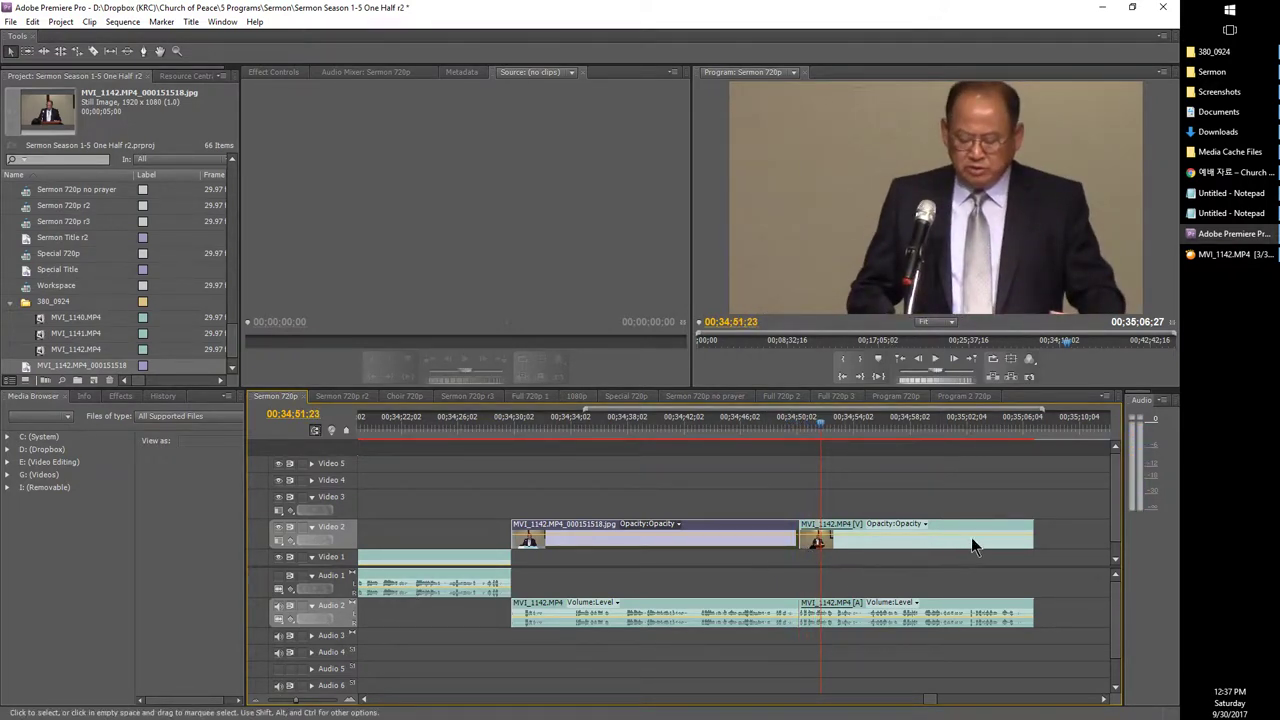
Step: Move the still and MVI_1142 from Video 2 and Audio 2 down to Video 1 and Audio 1
drag(1054, 526, 700, 552)
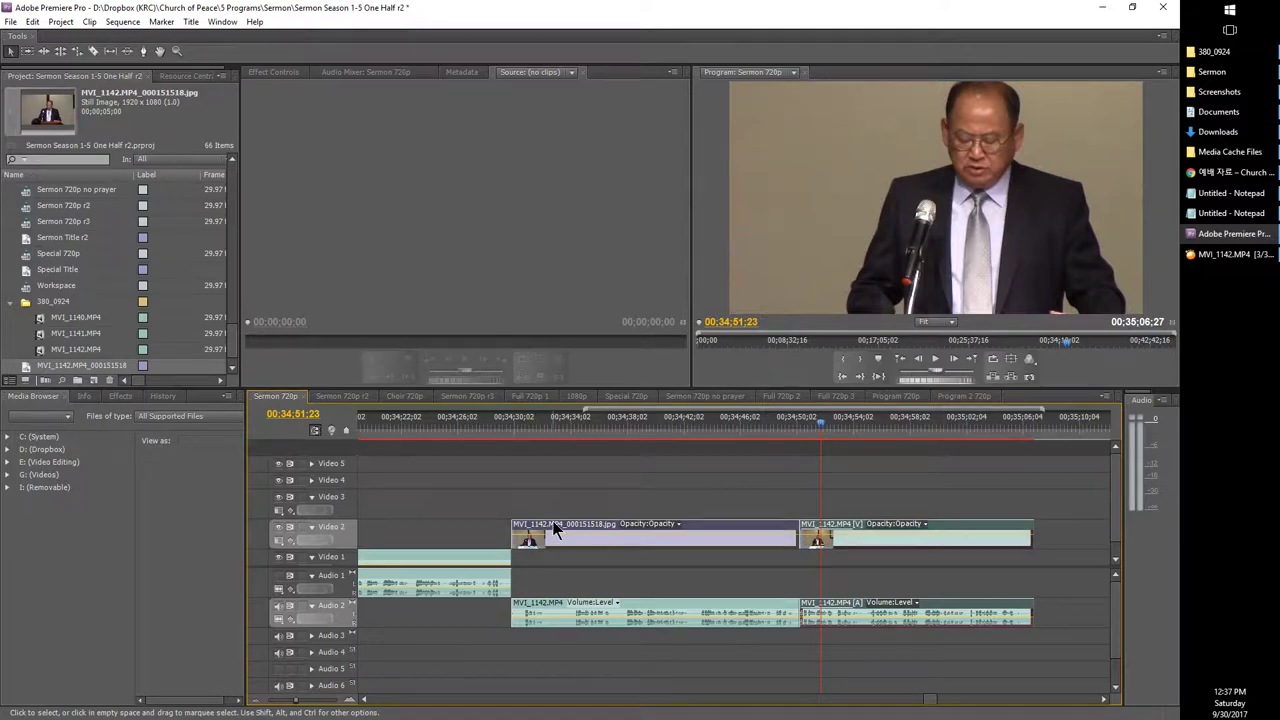
drag(555, 530, 560, 556)
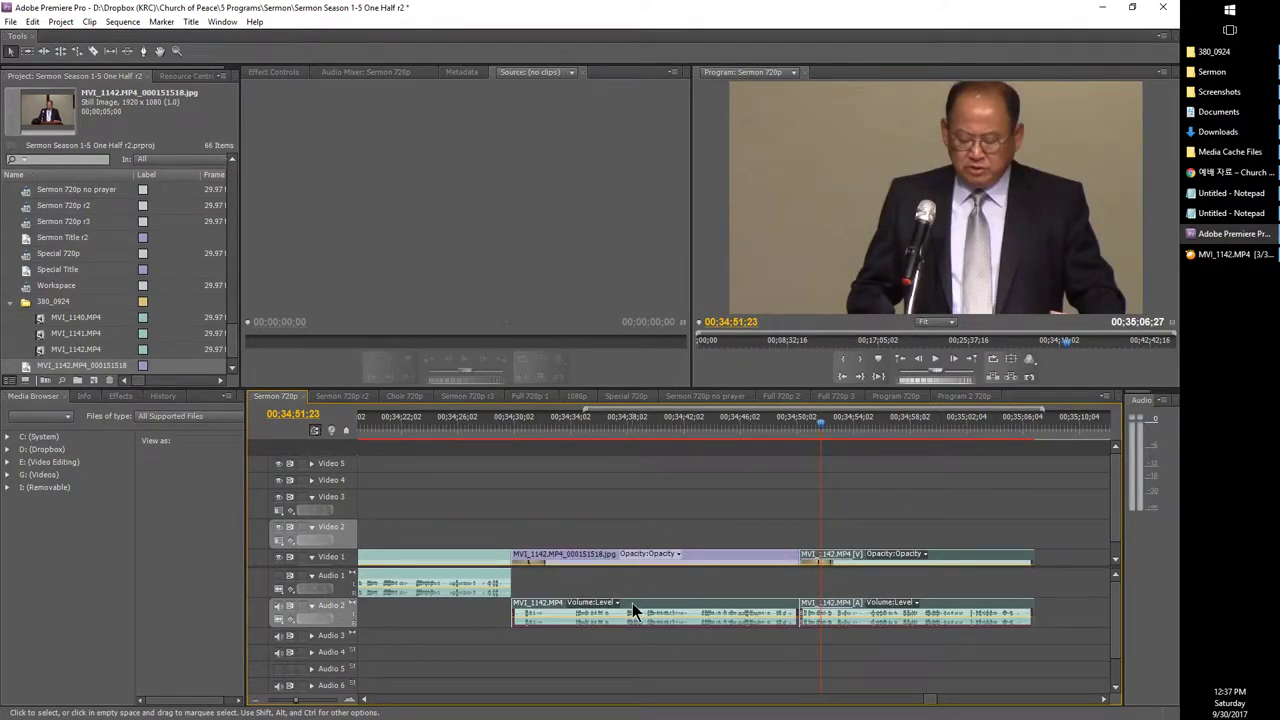
drag(632, 603, 636, 588)
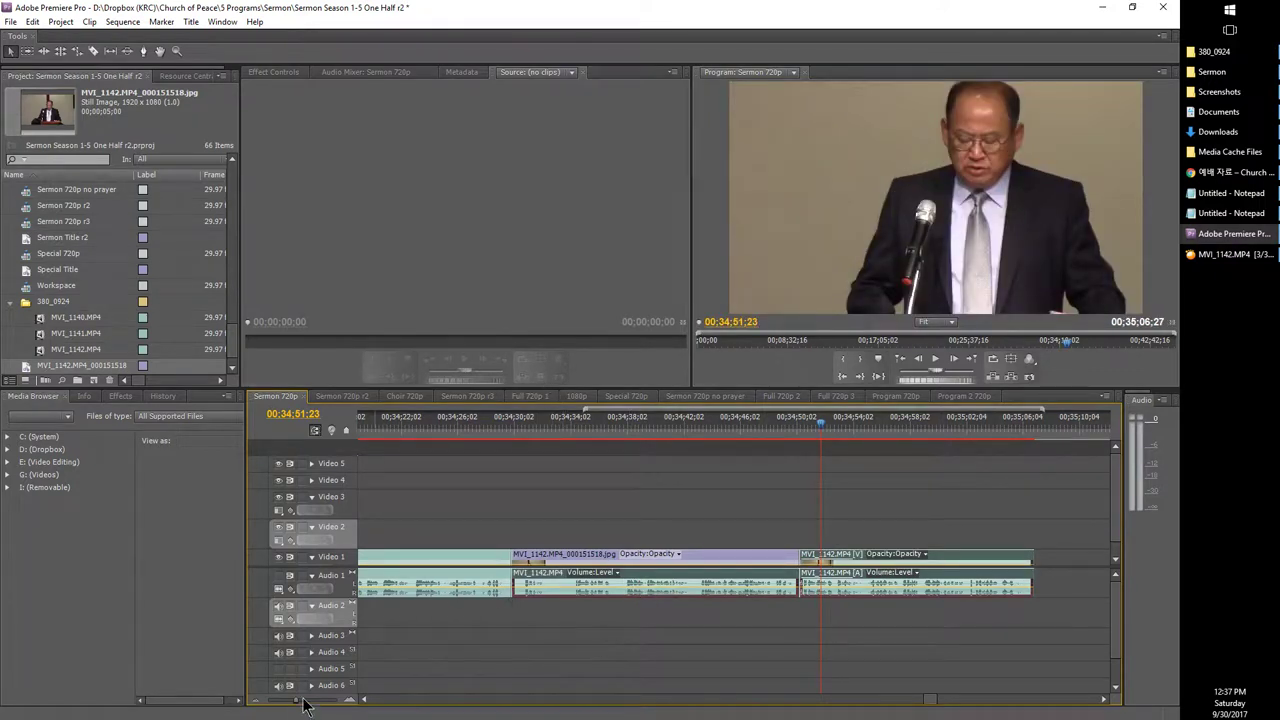
drag(305, 705, 262, 702)
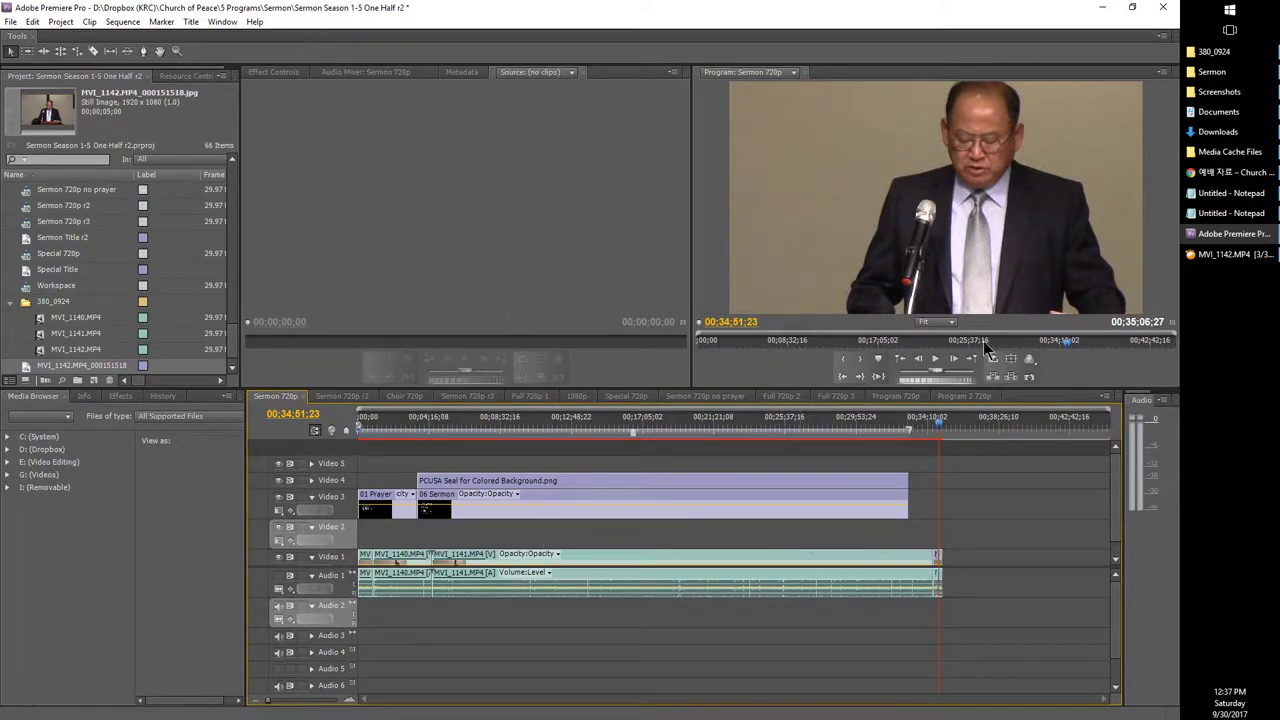
click(1220, 214)
click(1214, 218)
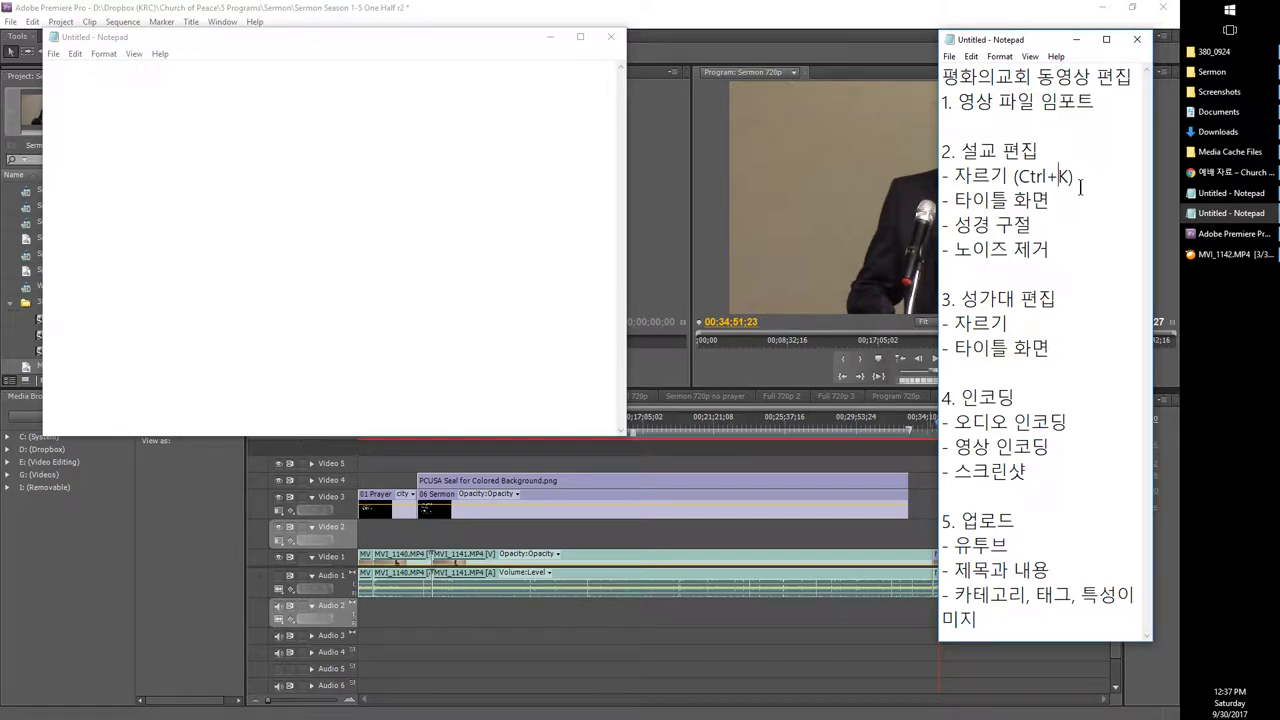
Step: Add the line '- 1080p 를 720p 로' below '- 자르기 (Ctrl+K)' in the Notepad checklist
click(1080, 182)
key(Return)
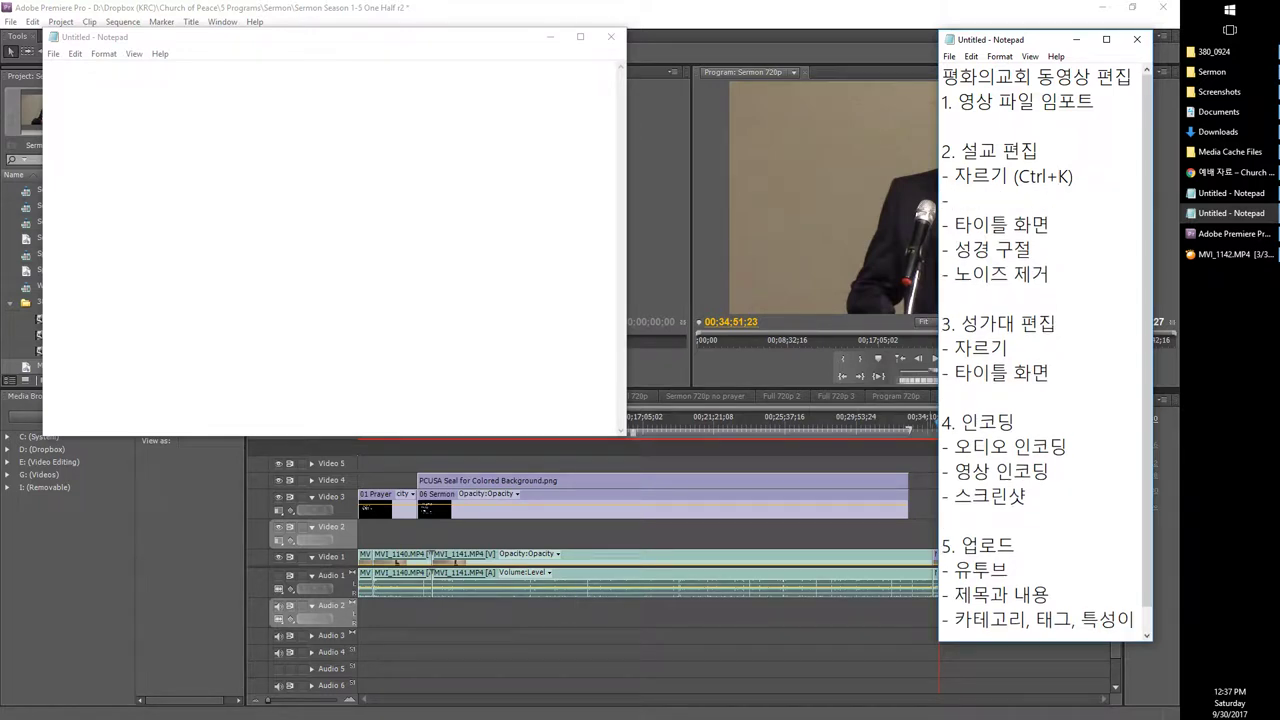
text(- 1080p 를 720p 로)
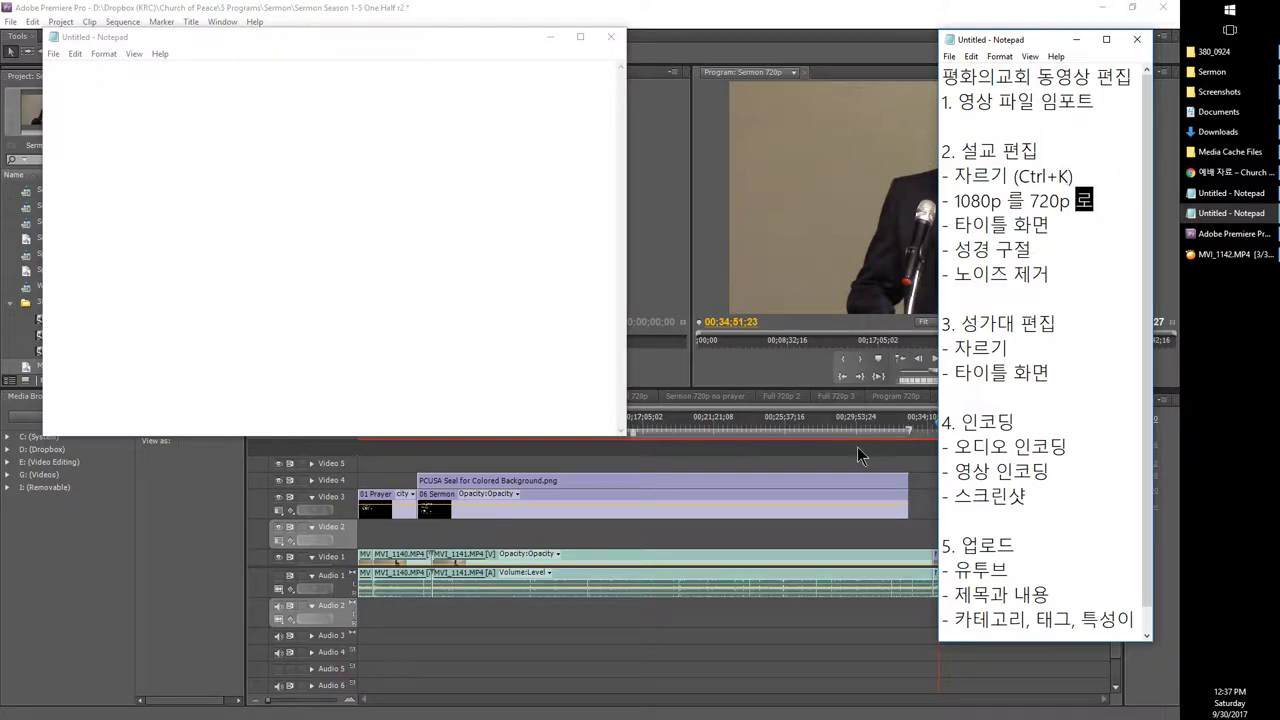
click(729, 433)
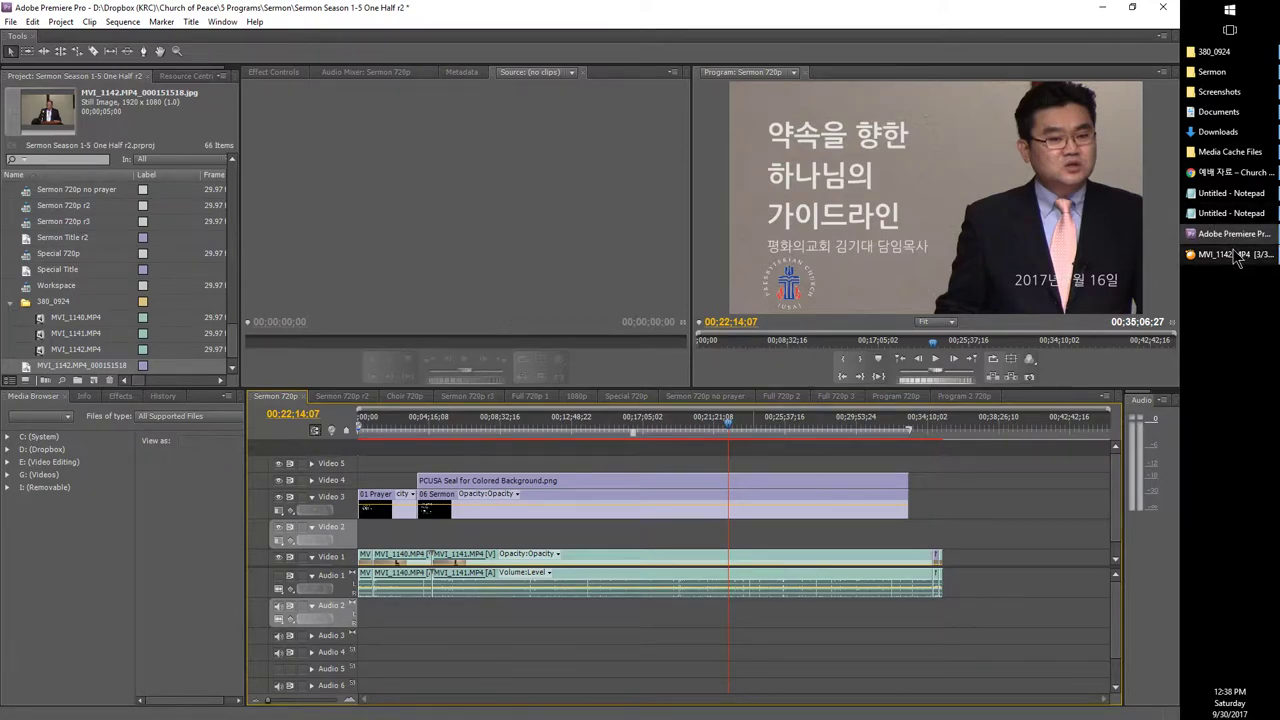
mouse_move(1238, 257)
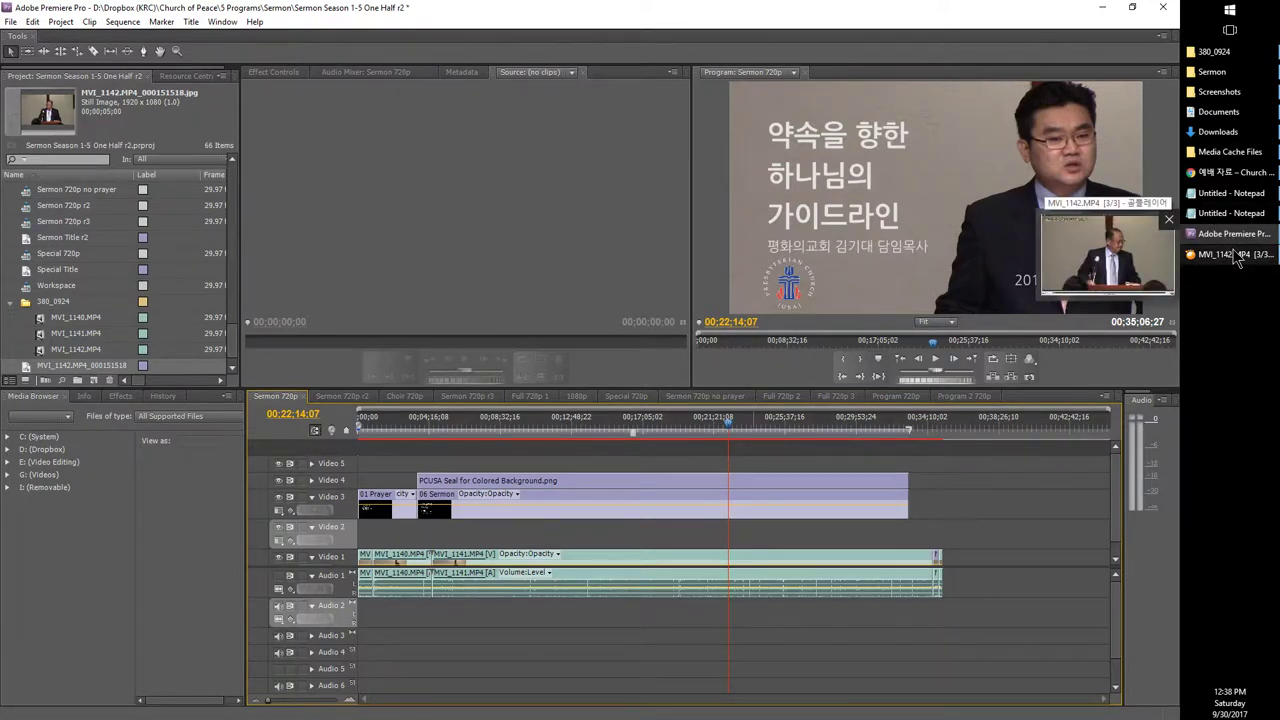
click(1238, 257)
Step: Load MVI_1141.MP4 in GOM Player at 00:25:48 and compare it against Premiere Pro
key(Page_Up)
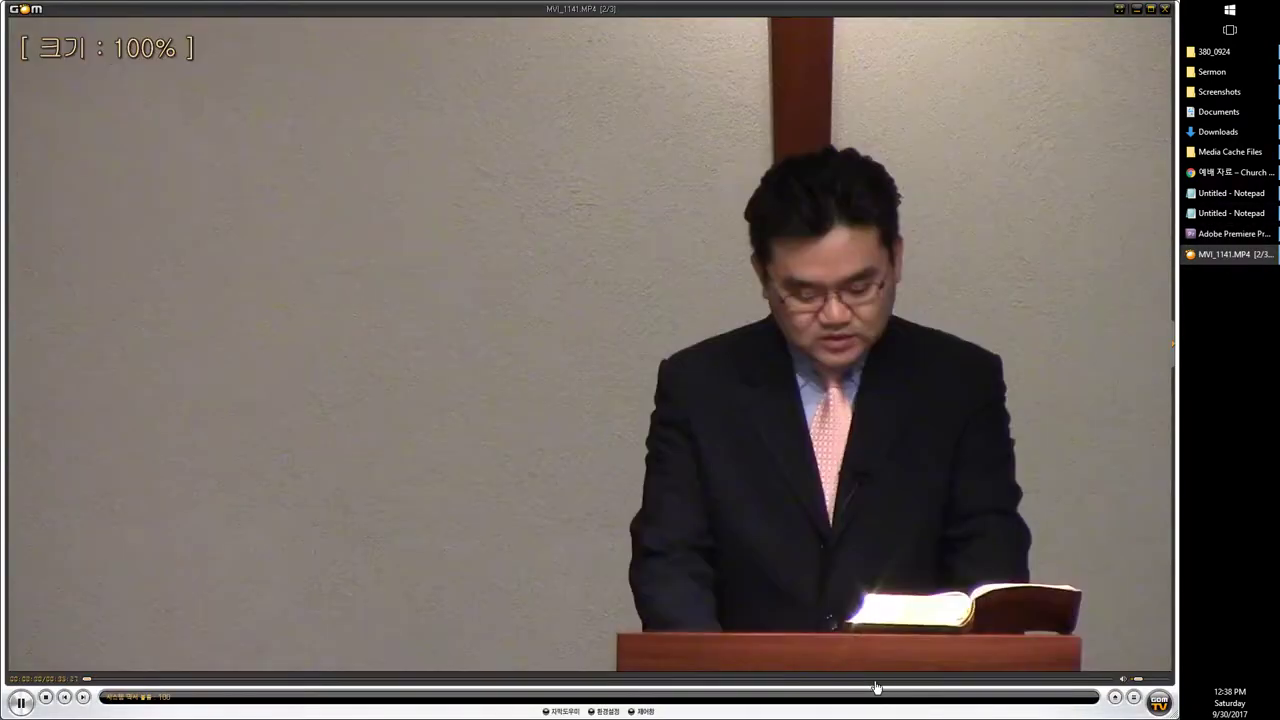
click(875, 682)
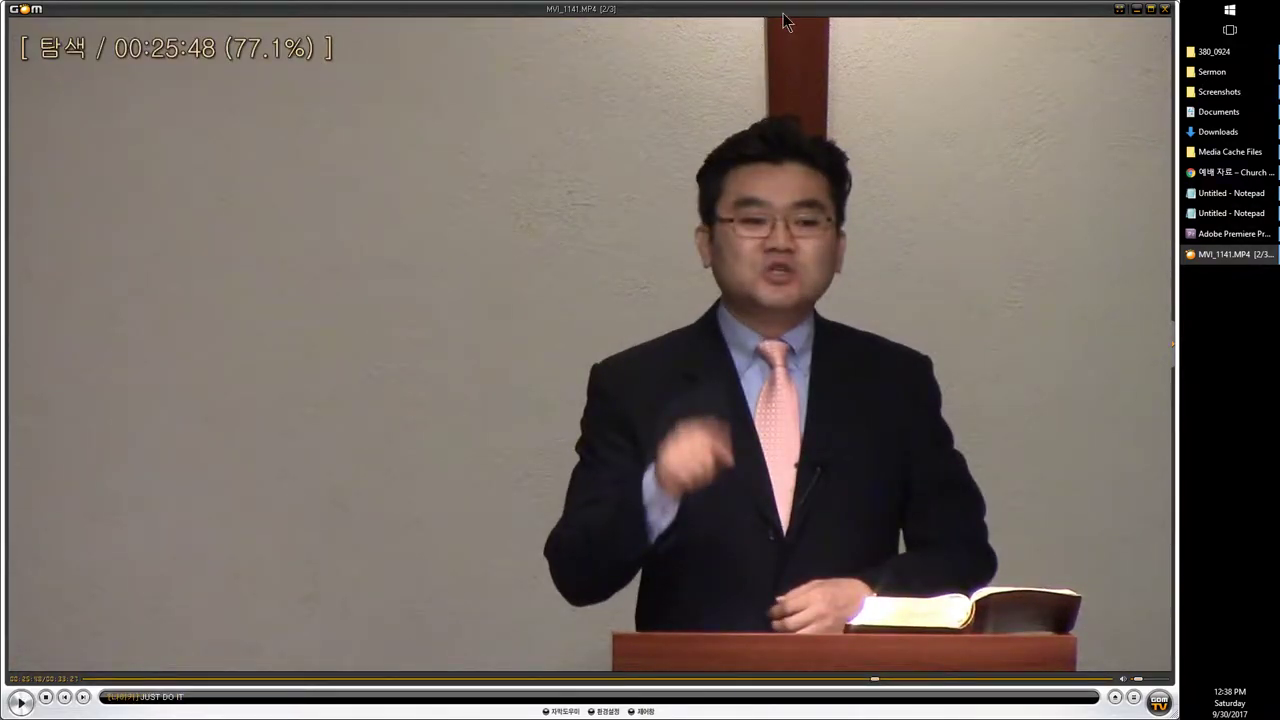
key(alt+Tab)
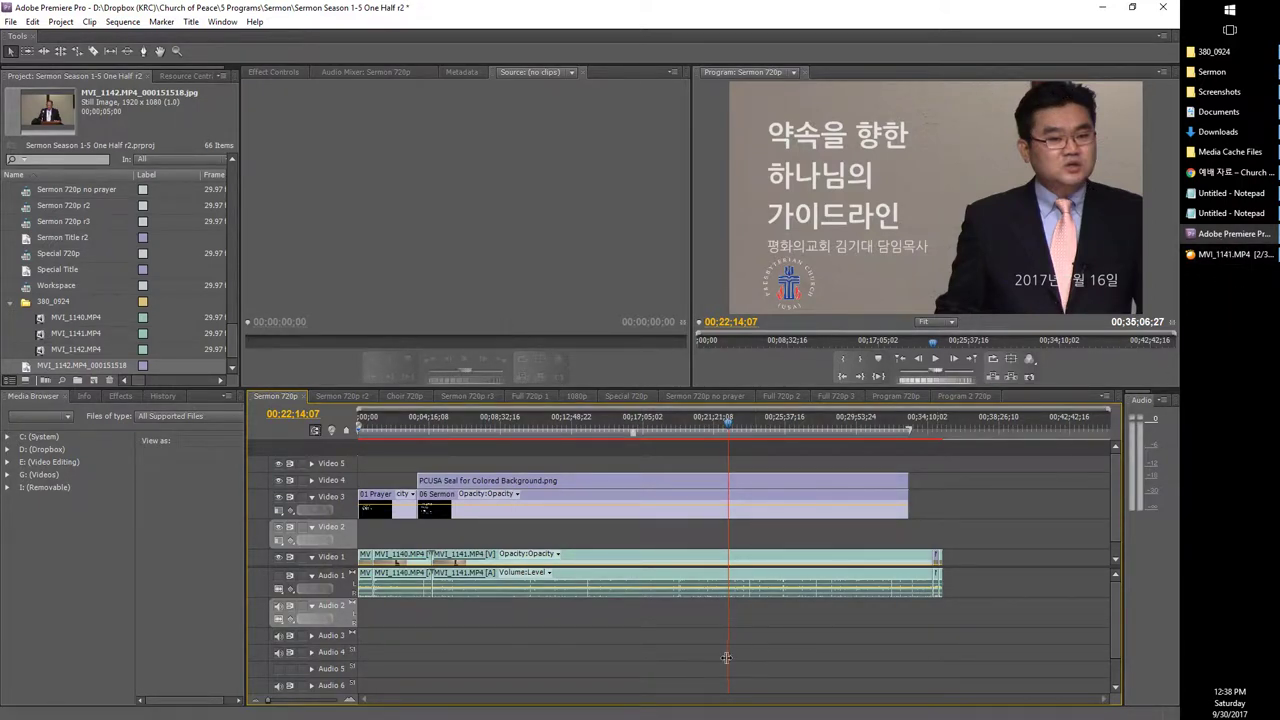
click(1267, 256)
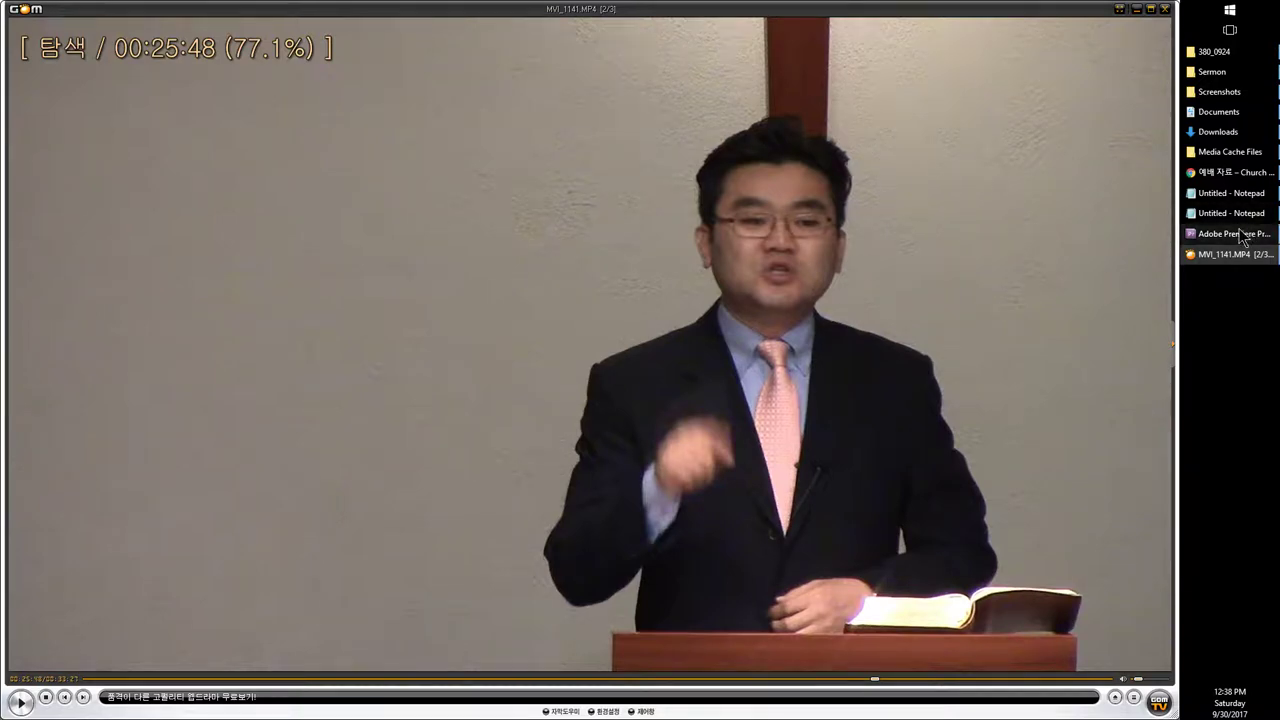
click(1232, 233)
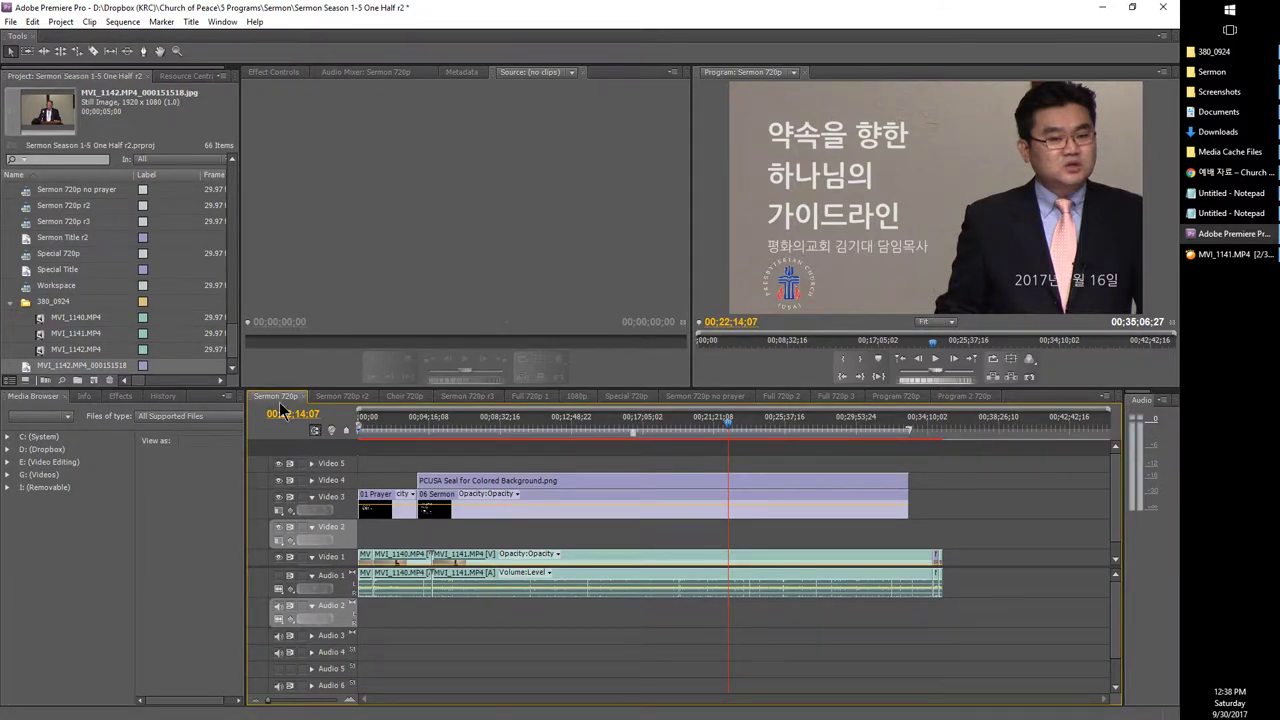
click(1214, 253)
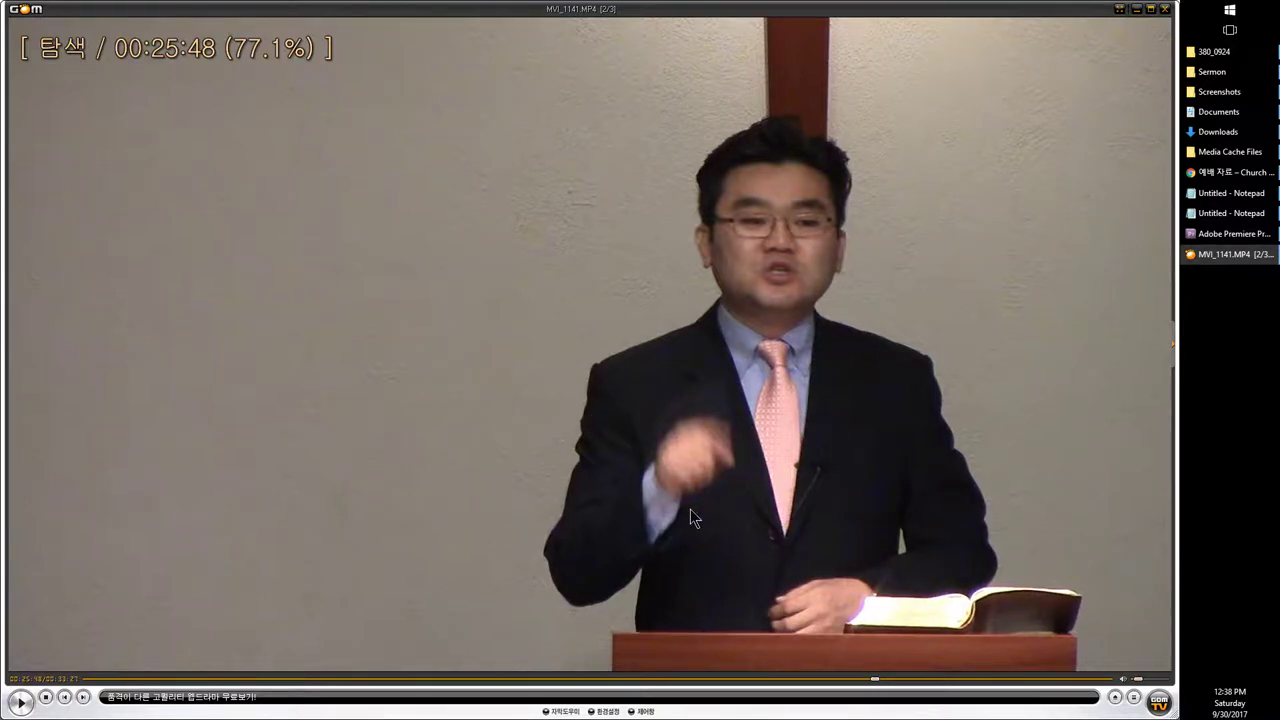
click(1230, 233)
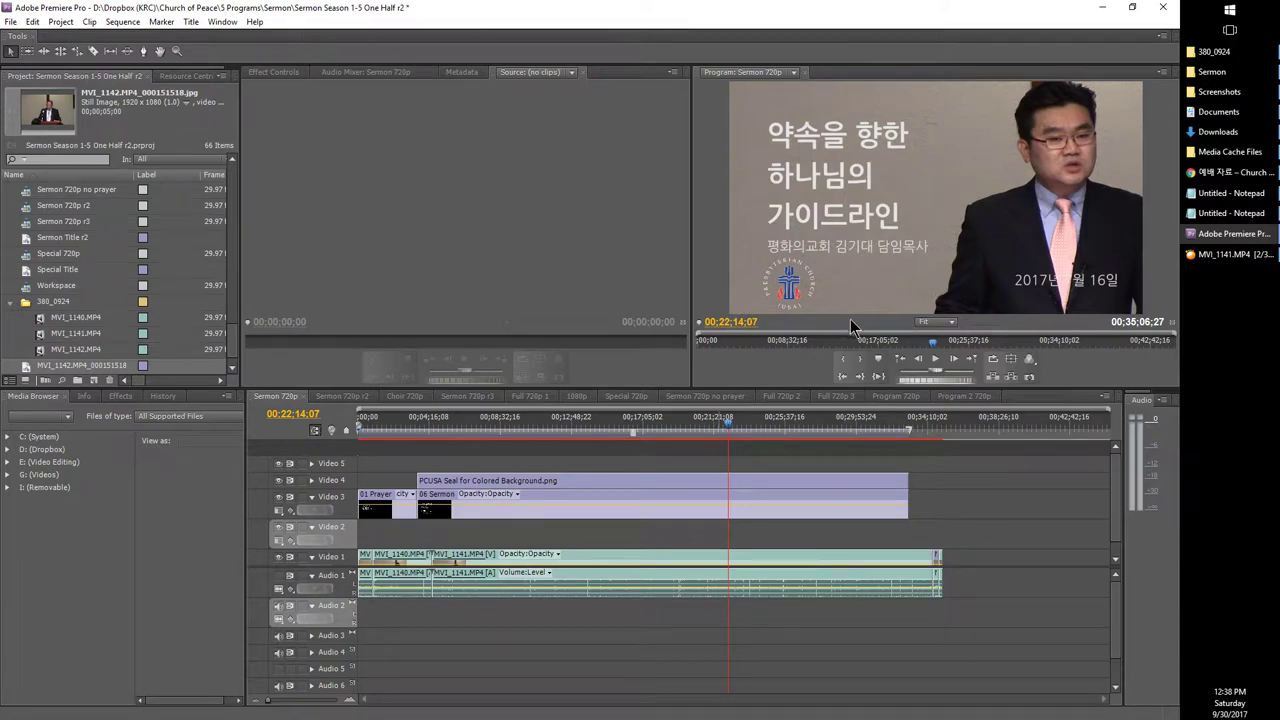
Step: Set the Program monitor zoom to 25%, via 50%
click(942, 322)
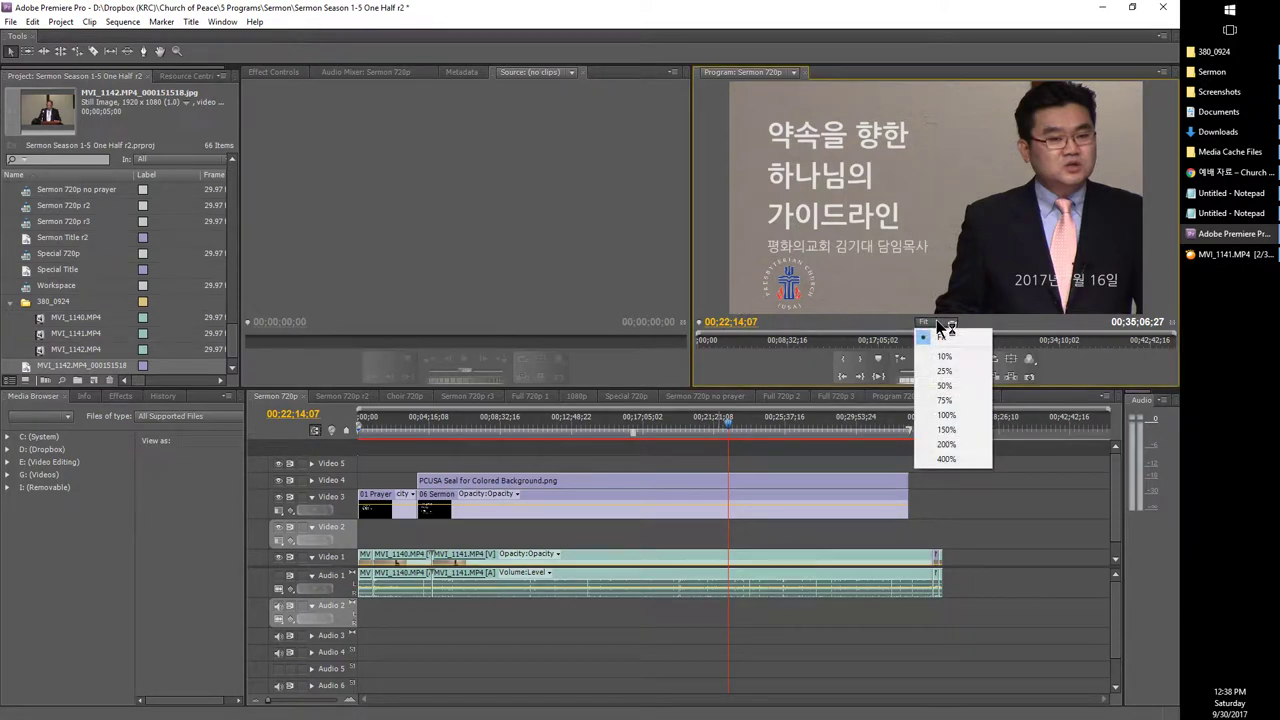
click(955, 387)
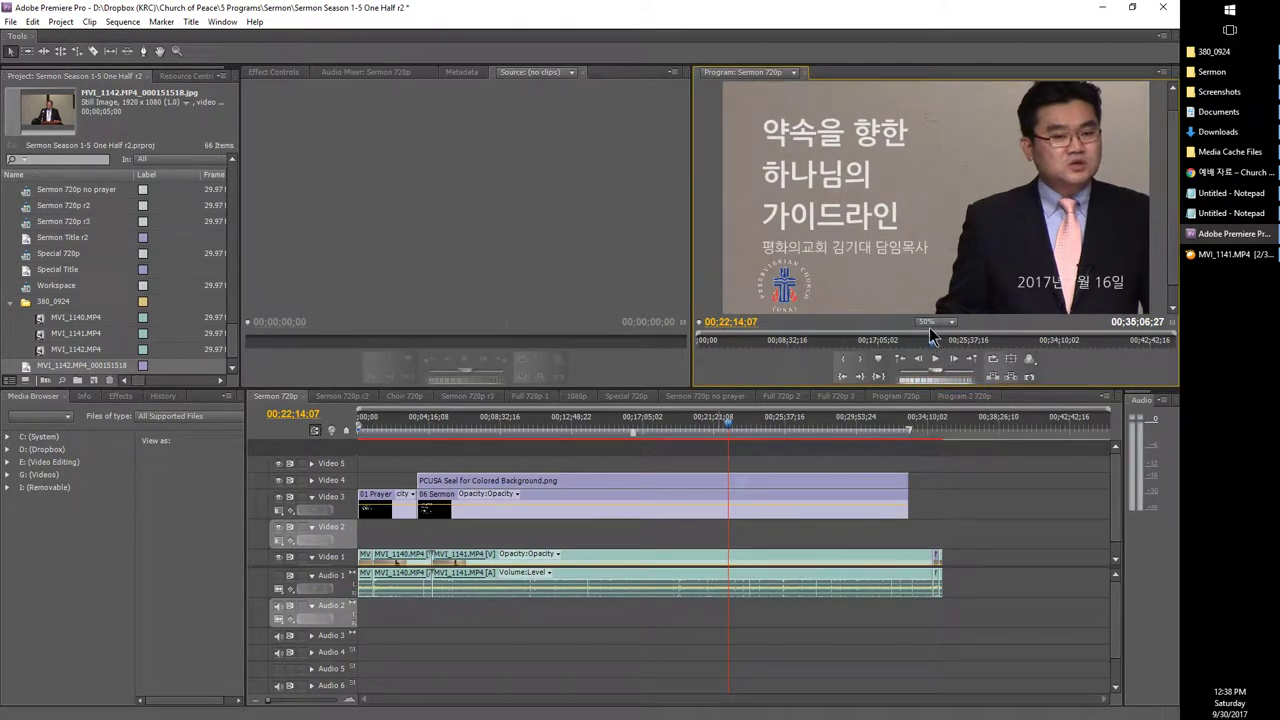
click(936, 322)
click(935, 374)
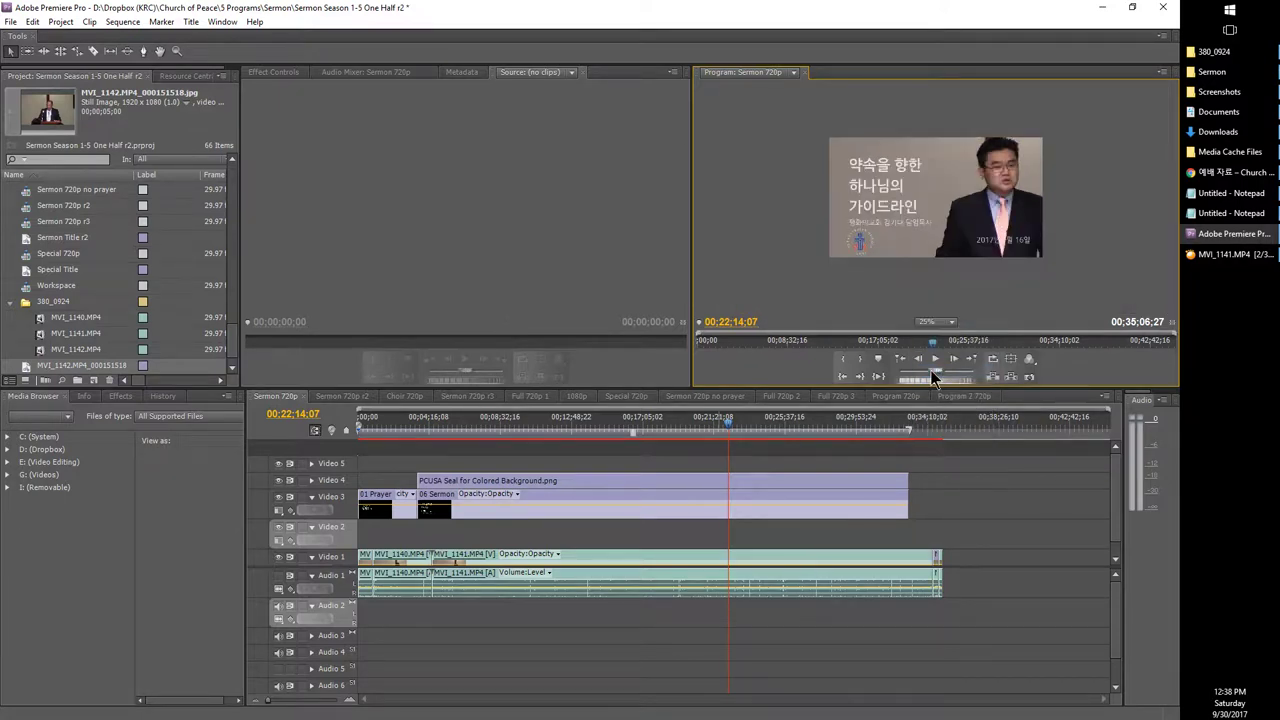
Step: Check the title image bounds, then select the MVI_1140 and MVI_1141 clips on Video 1 and Audio 1
click(886, 192)
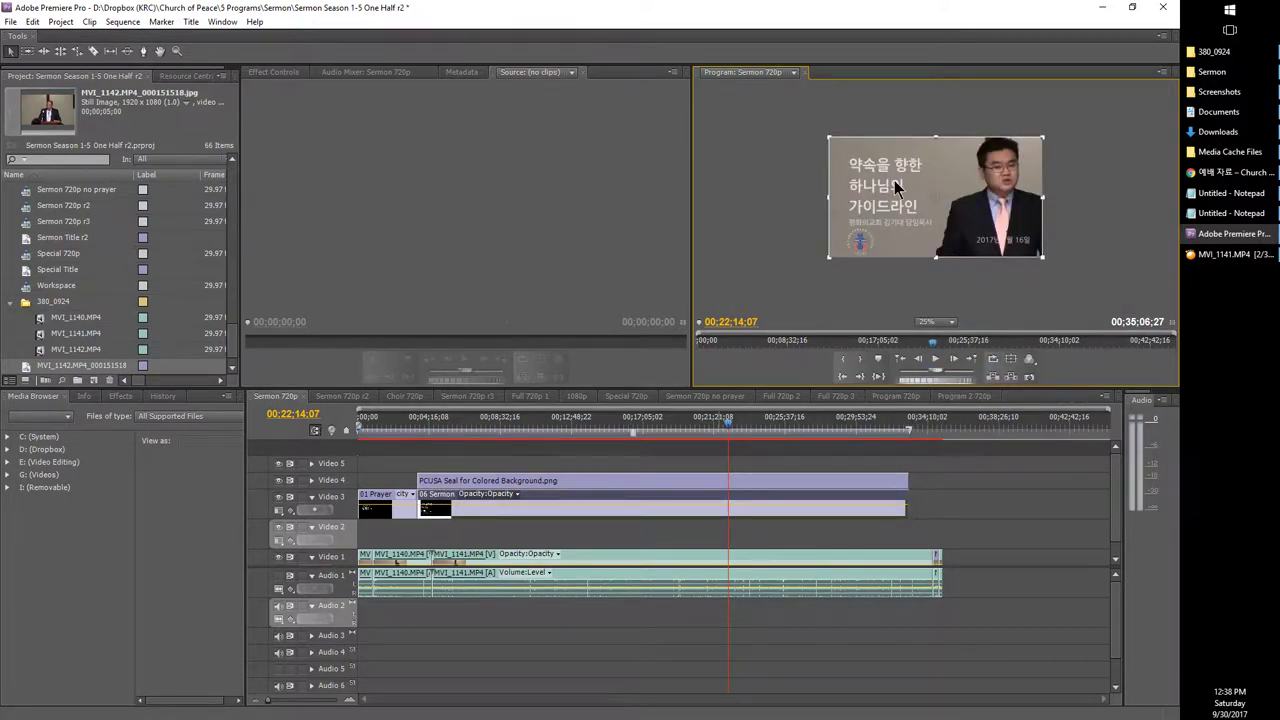
click(630, 563)
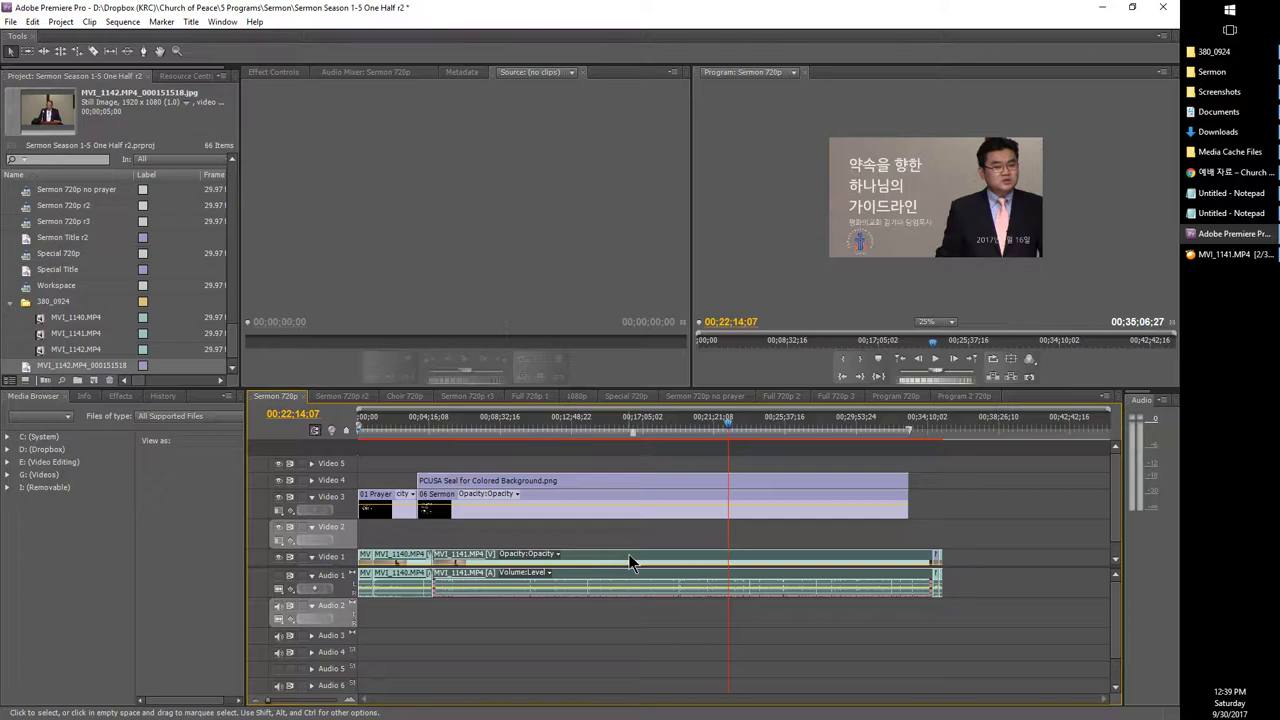
click(928, 252)
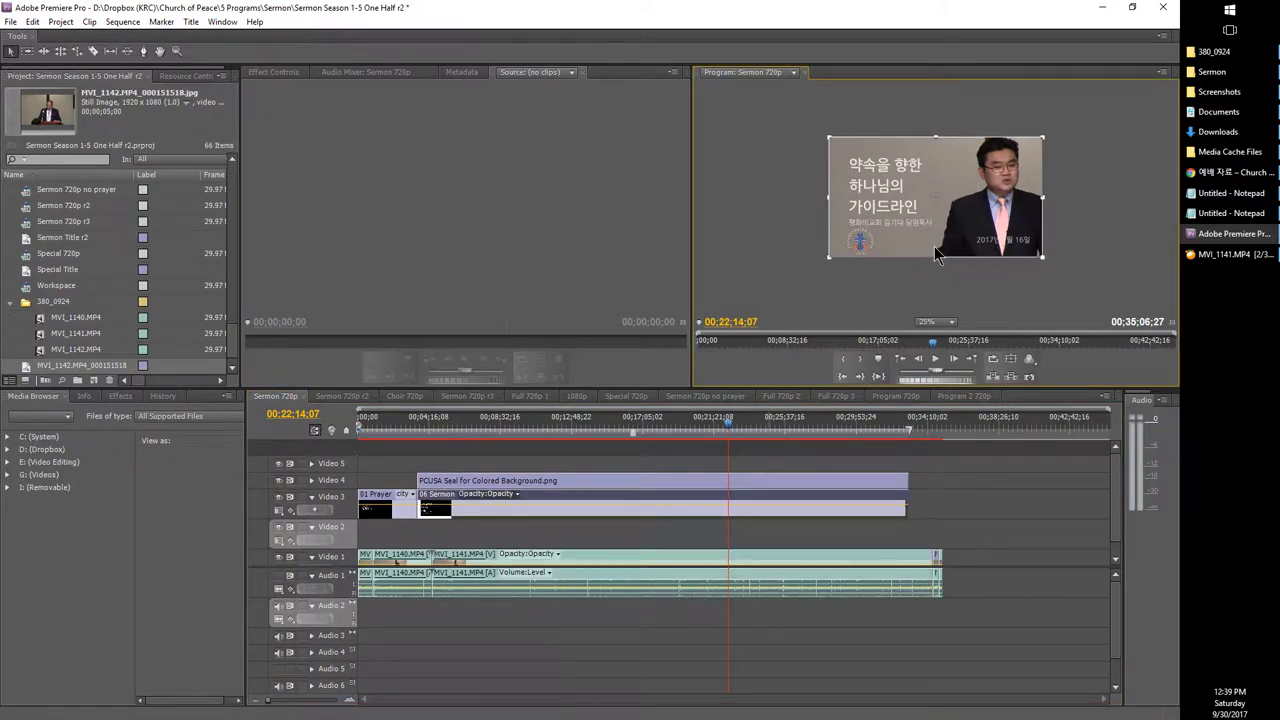
click(983, 513)
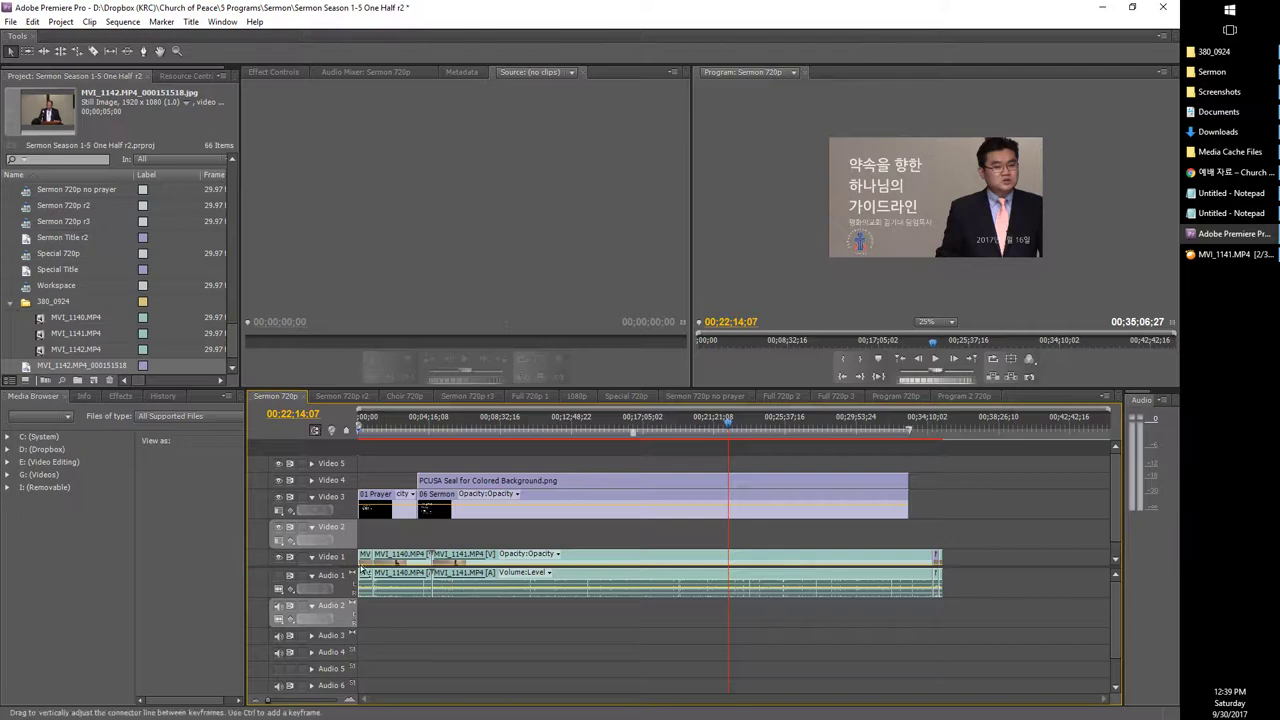
drag(980, 557, 303, 598)
drag(970, 550, 296, 615)
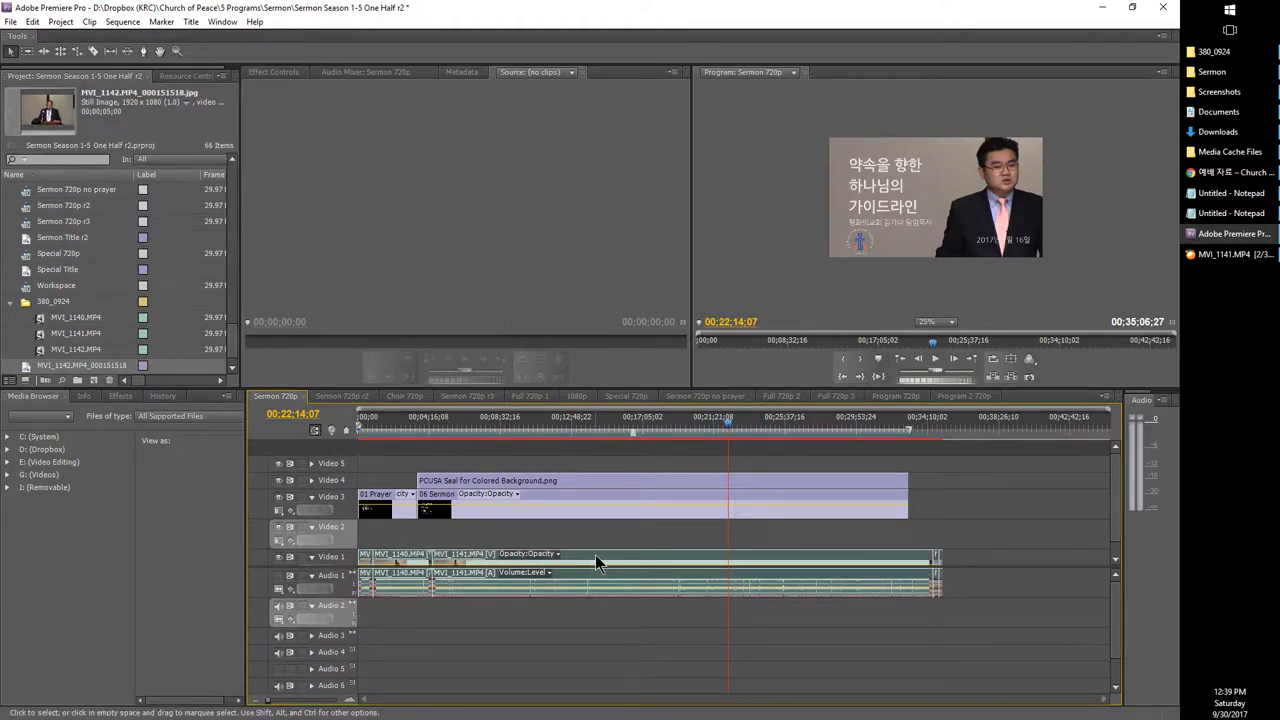
Step: Apply Scale to Frame Size to the selected clips and spot-check at 00:32:14:05 and 00:03:50:10
right_click(610, 572)
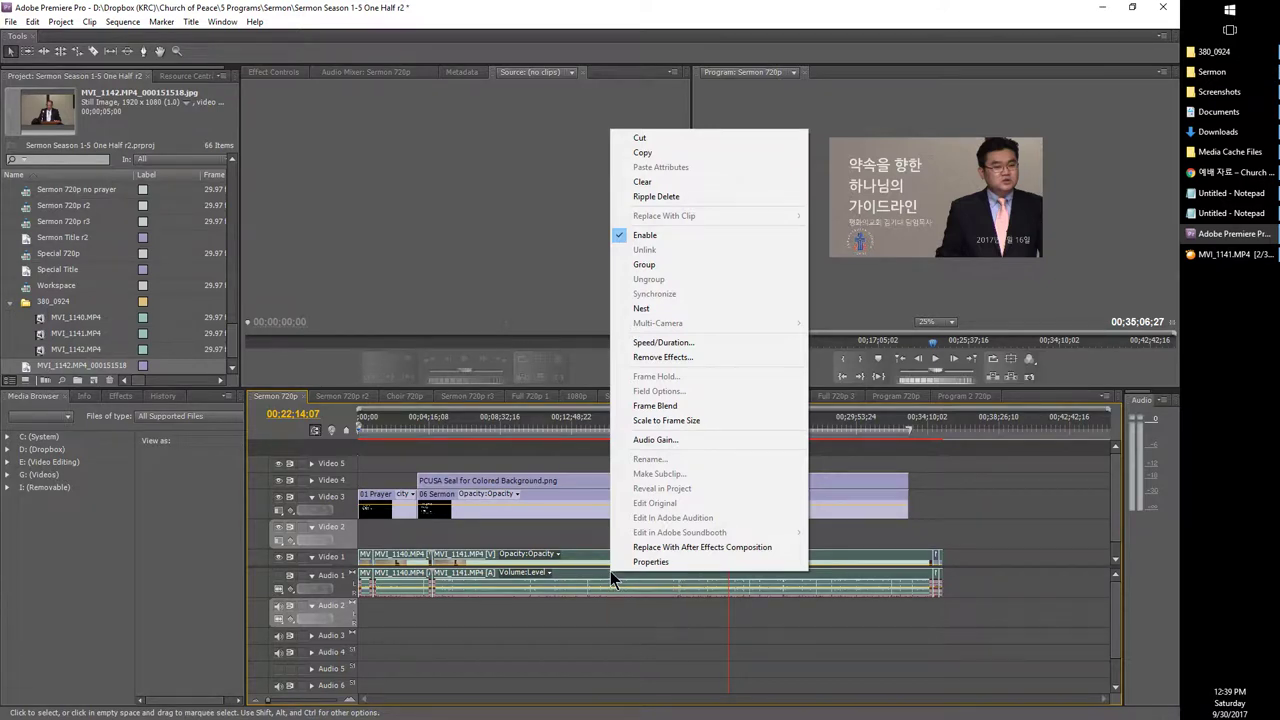
click(636, 421)
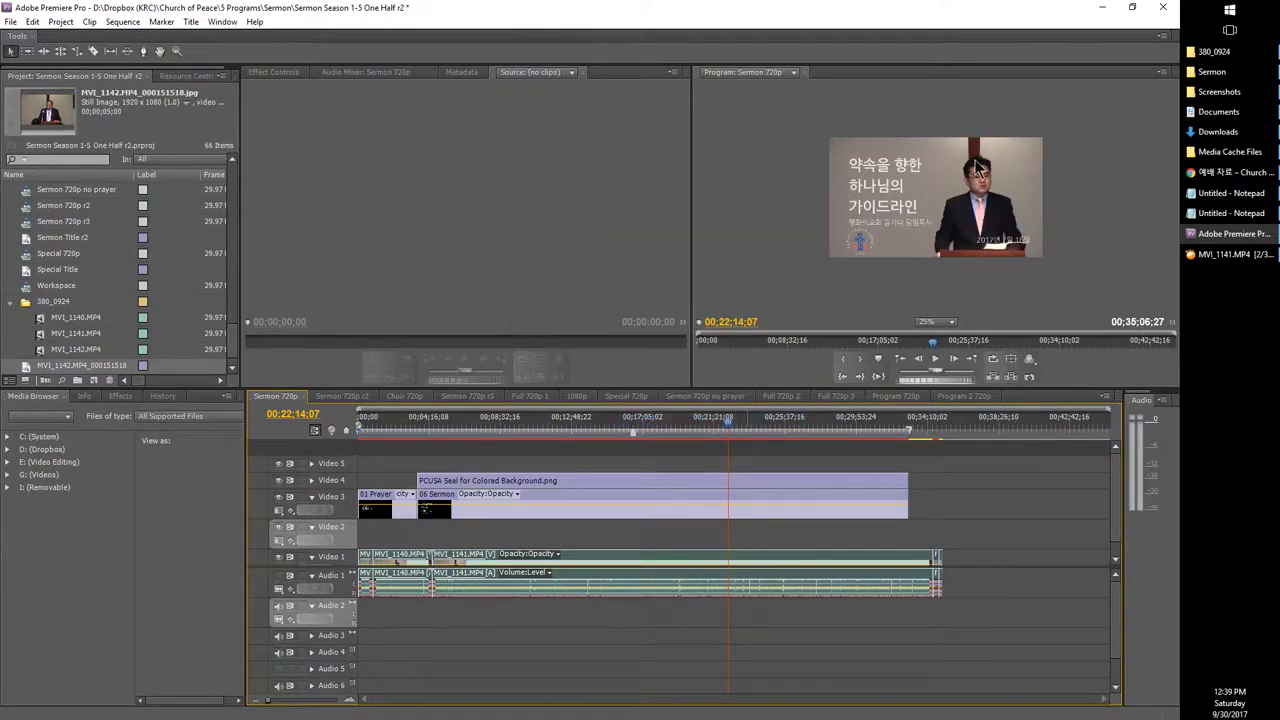
click(895, 432)
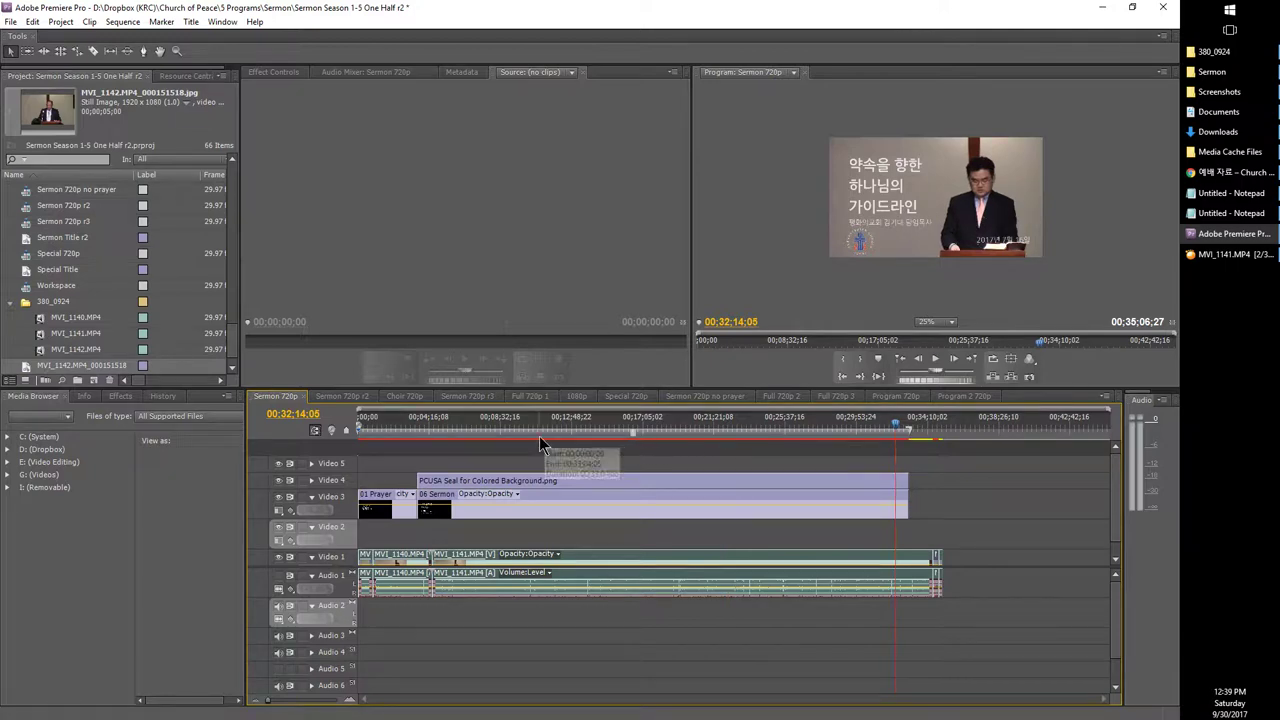
click(471, 438)
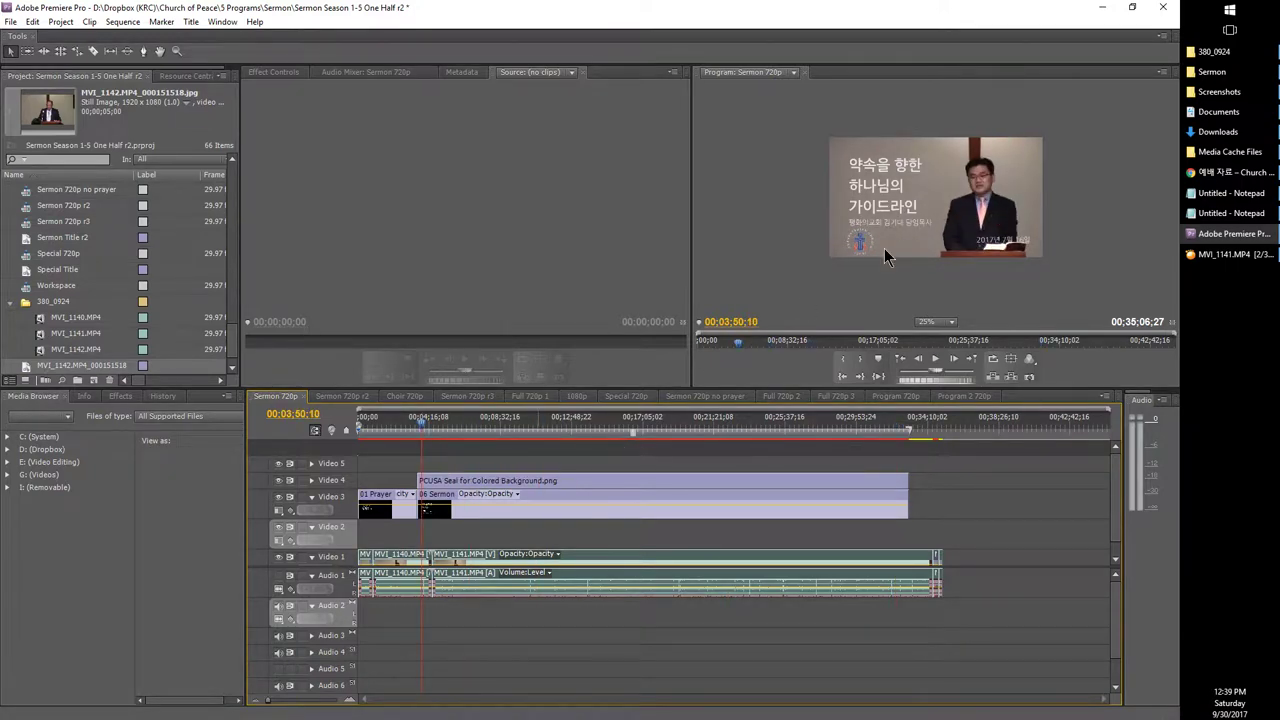
Step: Add 'Scale to Frame Size' to the Notepad checklist under the 1080p-to-720p step
mouse_move(1220, 120)
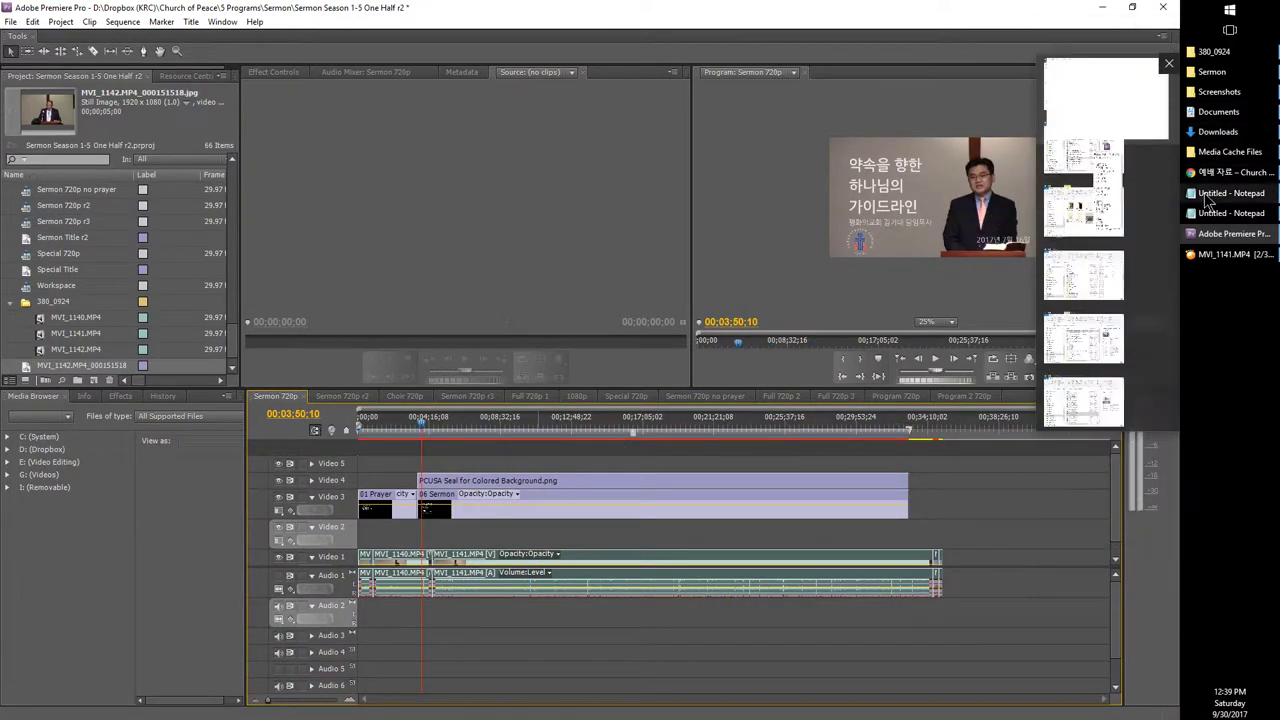
click(1230, 193)
click(1230, 213)
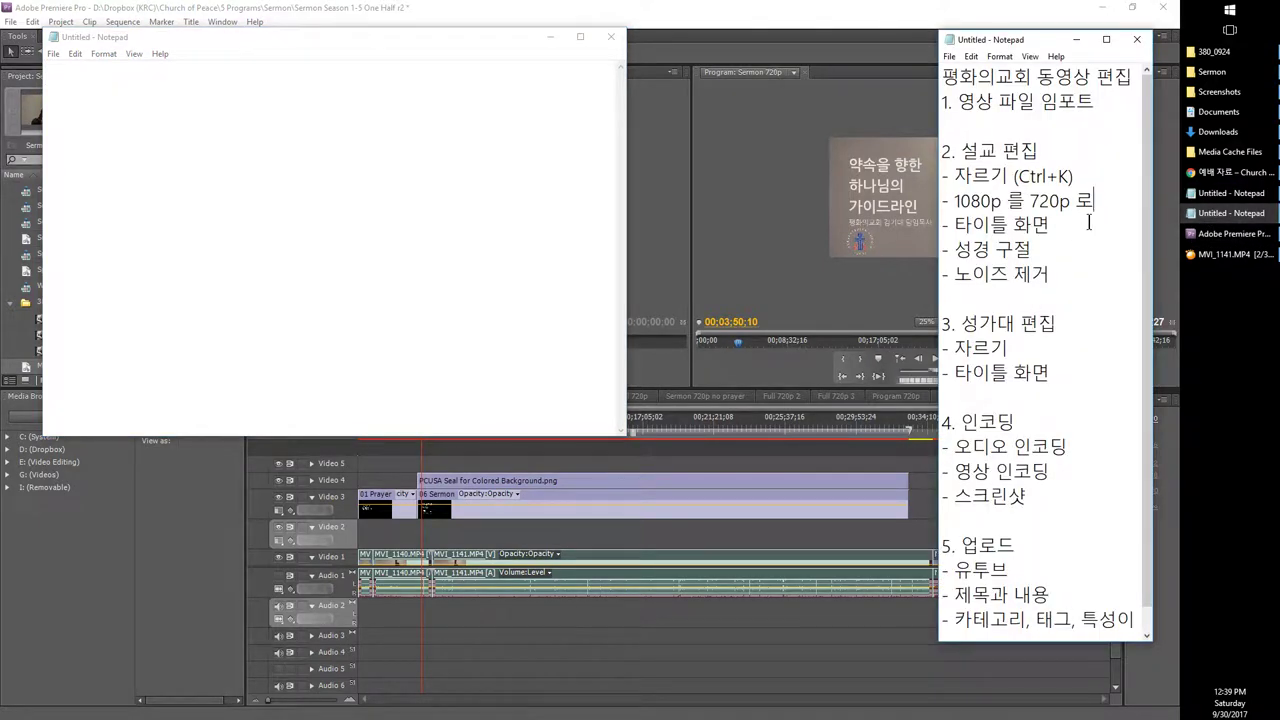
text(Scale to Frame Size)
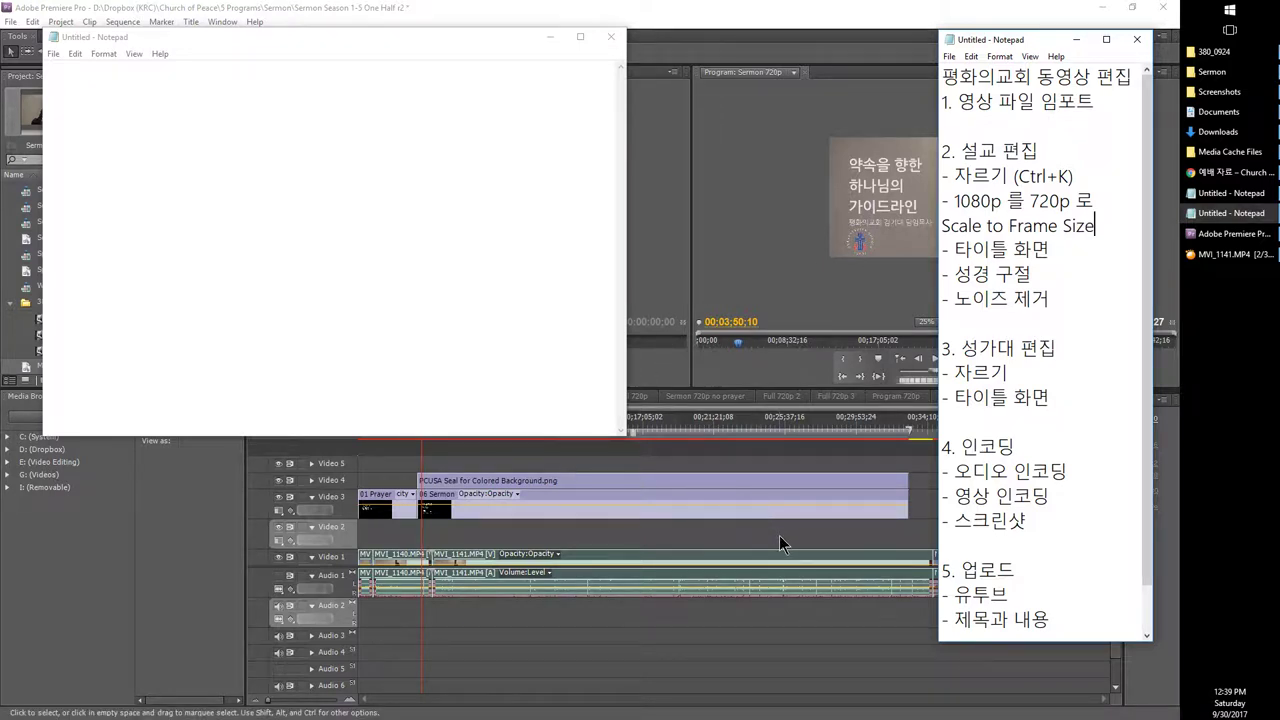
Step: Add a '- (고급 편집 잠시 추가)' line under the cutting item, then return to Premiere
click(1080, 176)
key(Return)
text(- ()
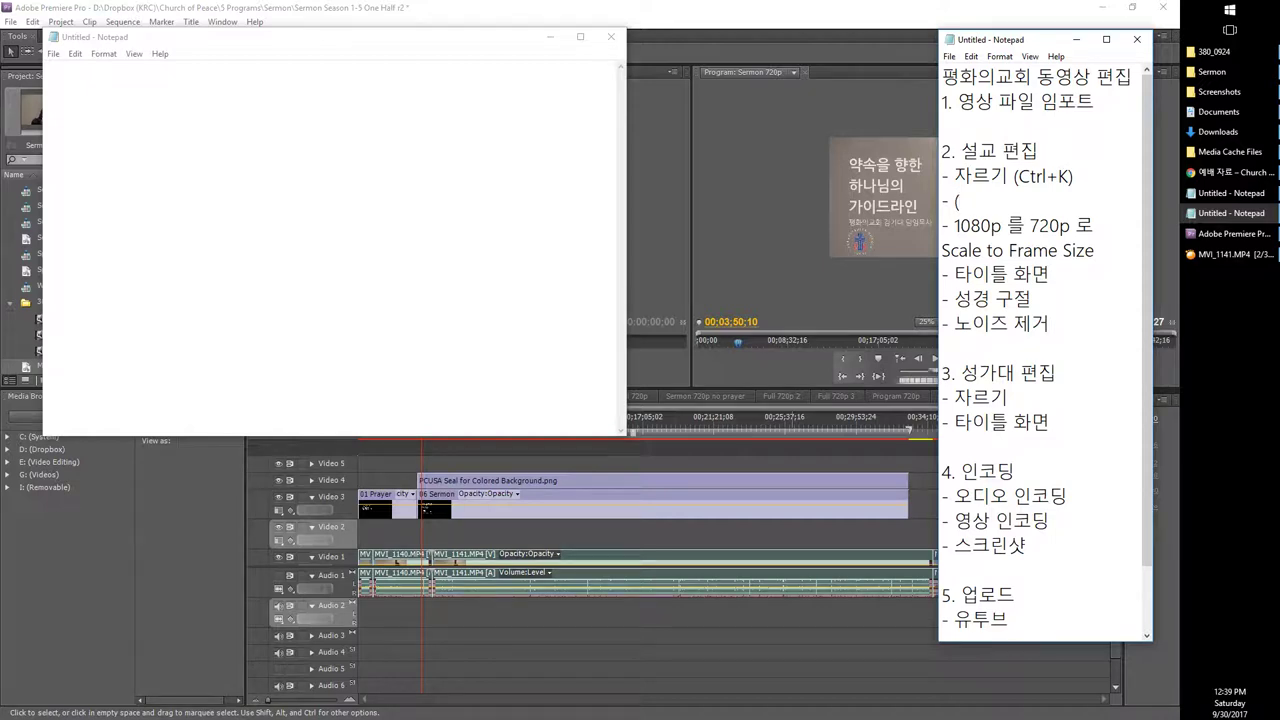
text(고급 편집 잠시))
key(BackSpace)
key(BackSpace)
text(잠시 추가))
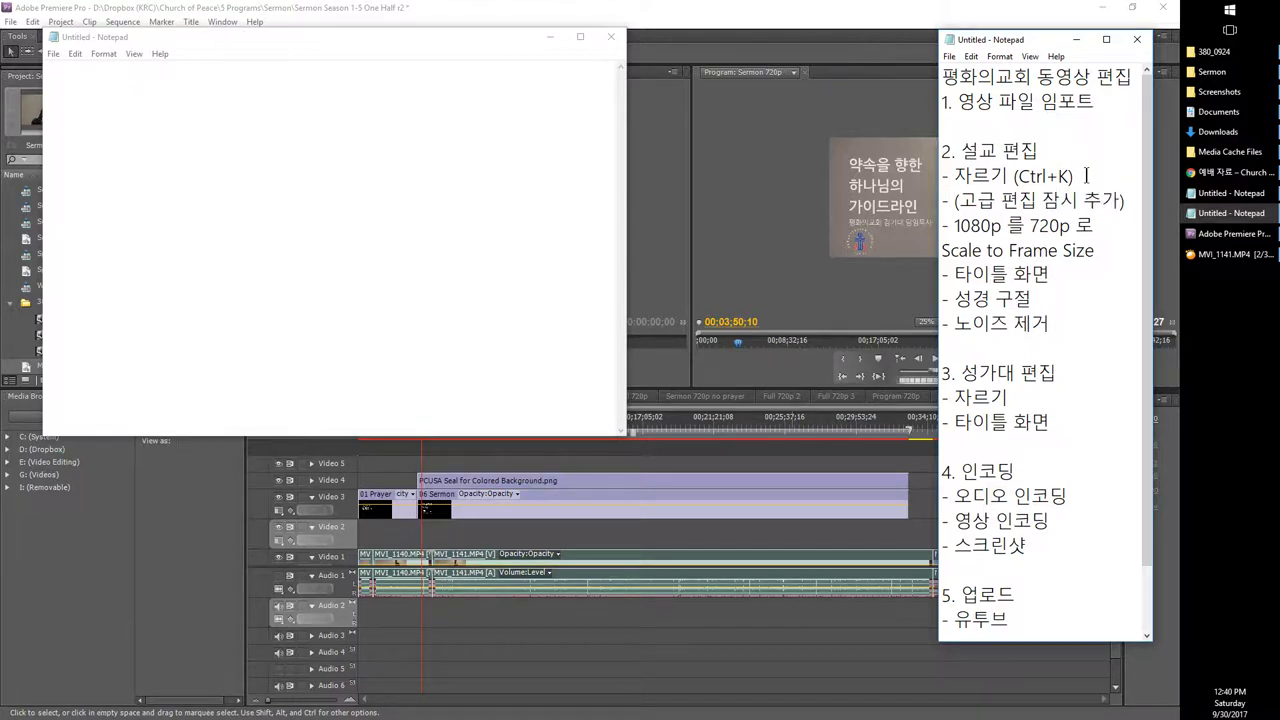
drag(1127, 200, 921, 218)
click(605, 548)
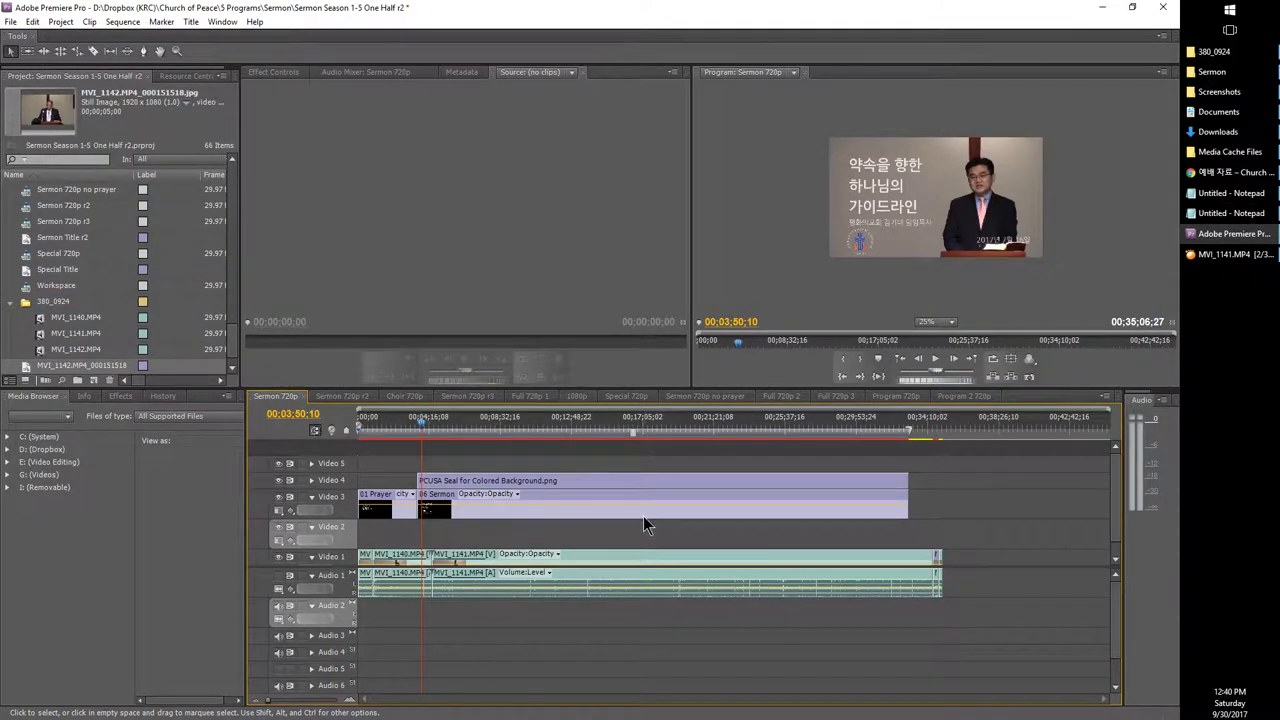
Step: Scrub the Sermon 720p timeline between the prayer title (~00:01:23) and sermon footage (00:19:50, 00:28:43)
drag(371, 430, 392, 440)
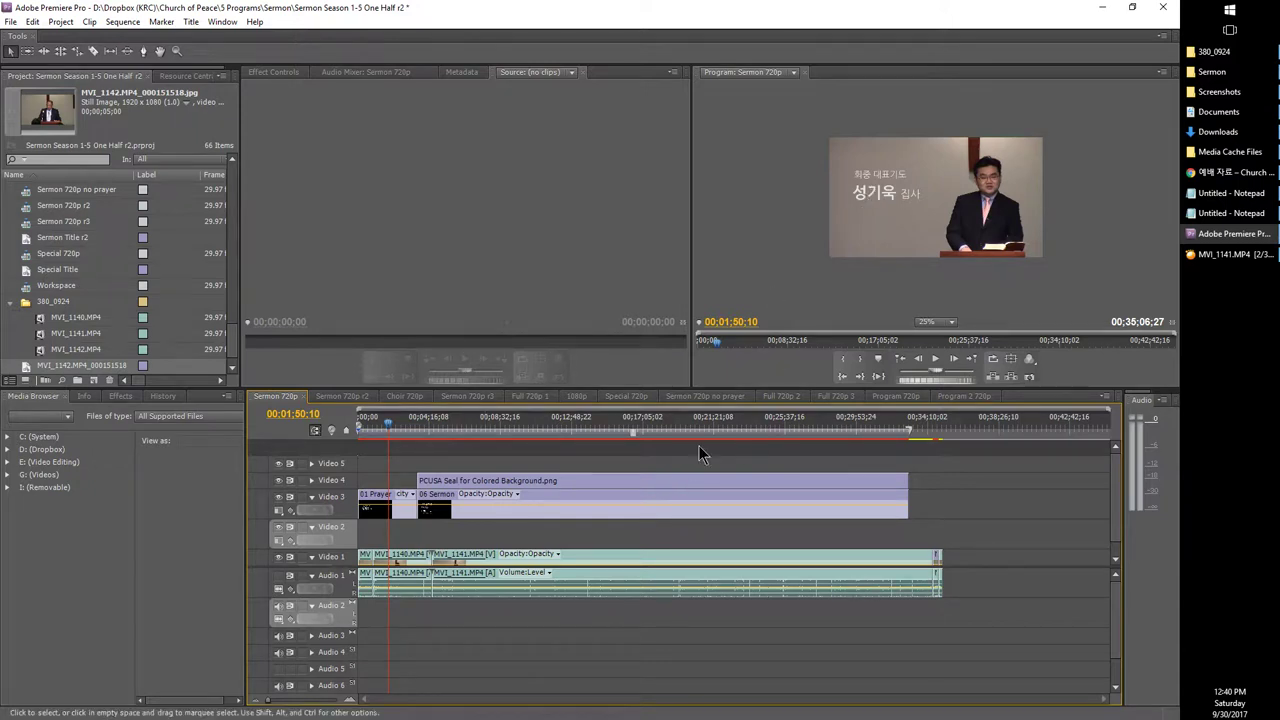
click(832, 430)
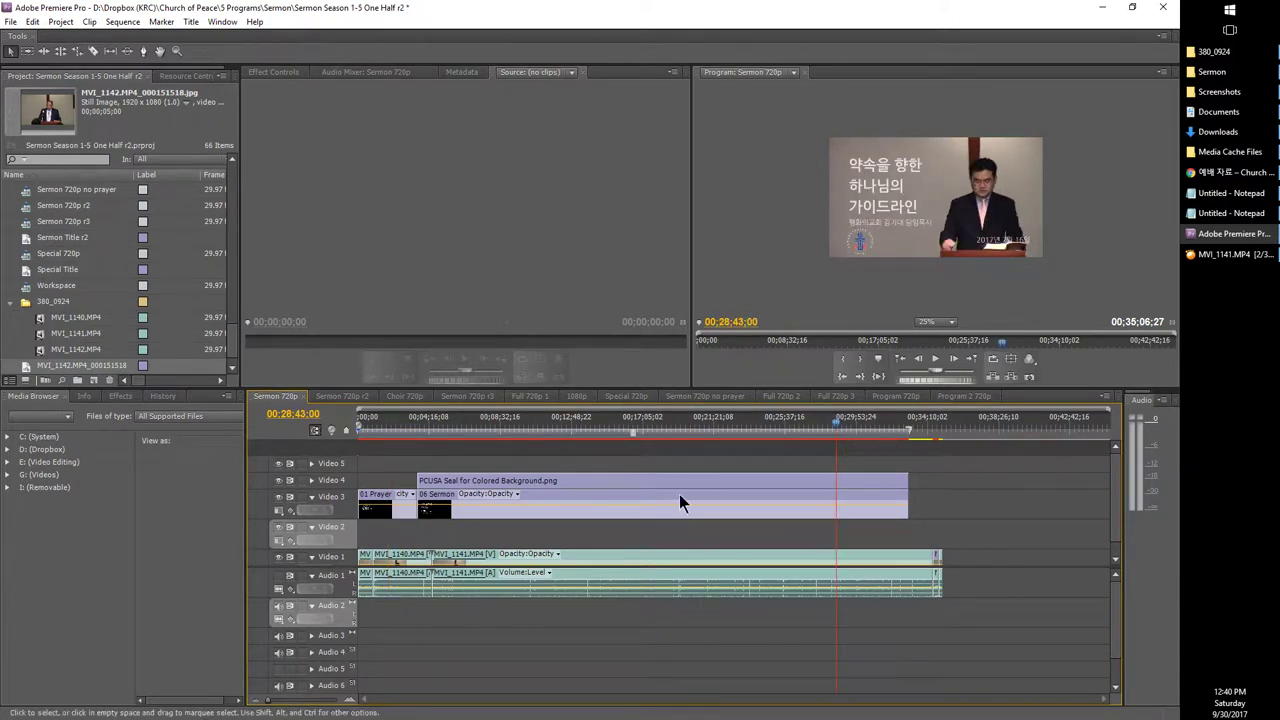
click(380, 428)
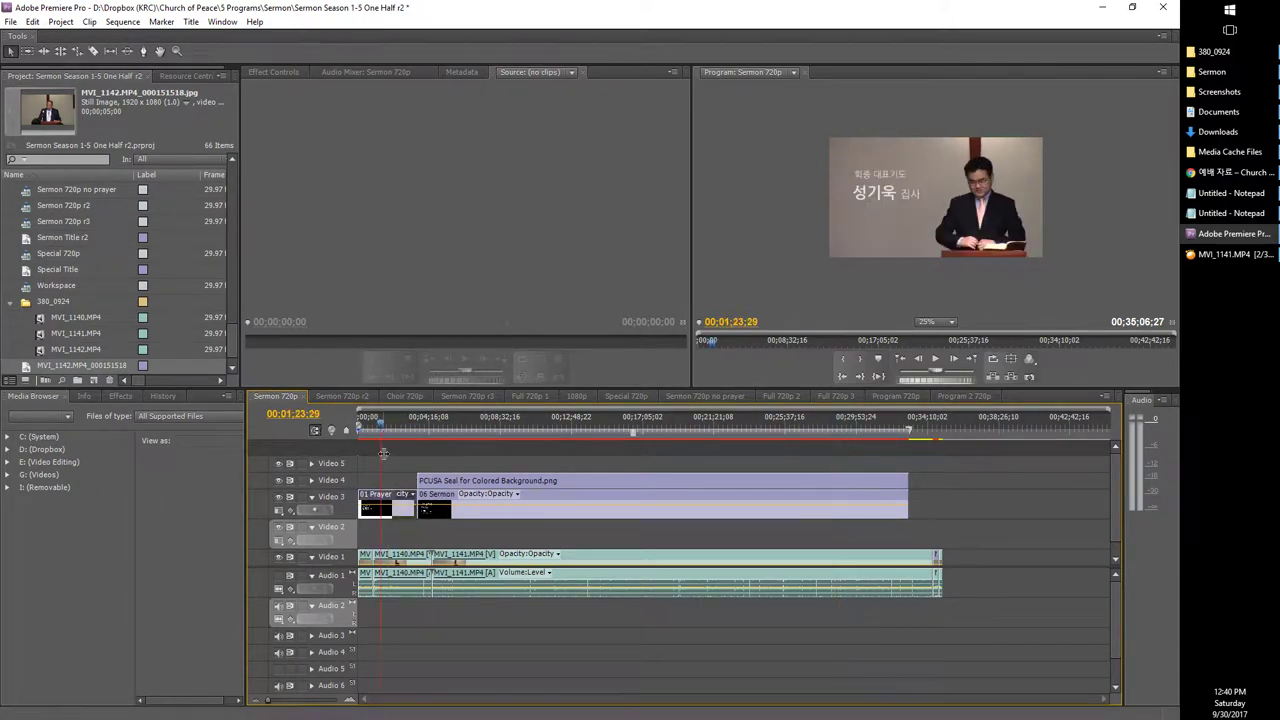
click(688, 430)
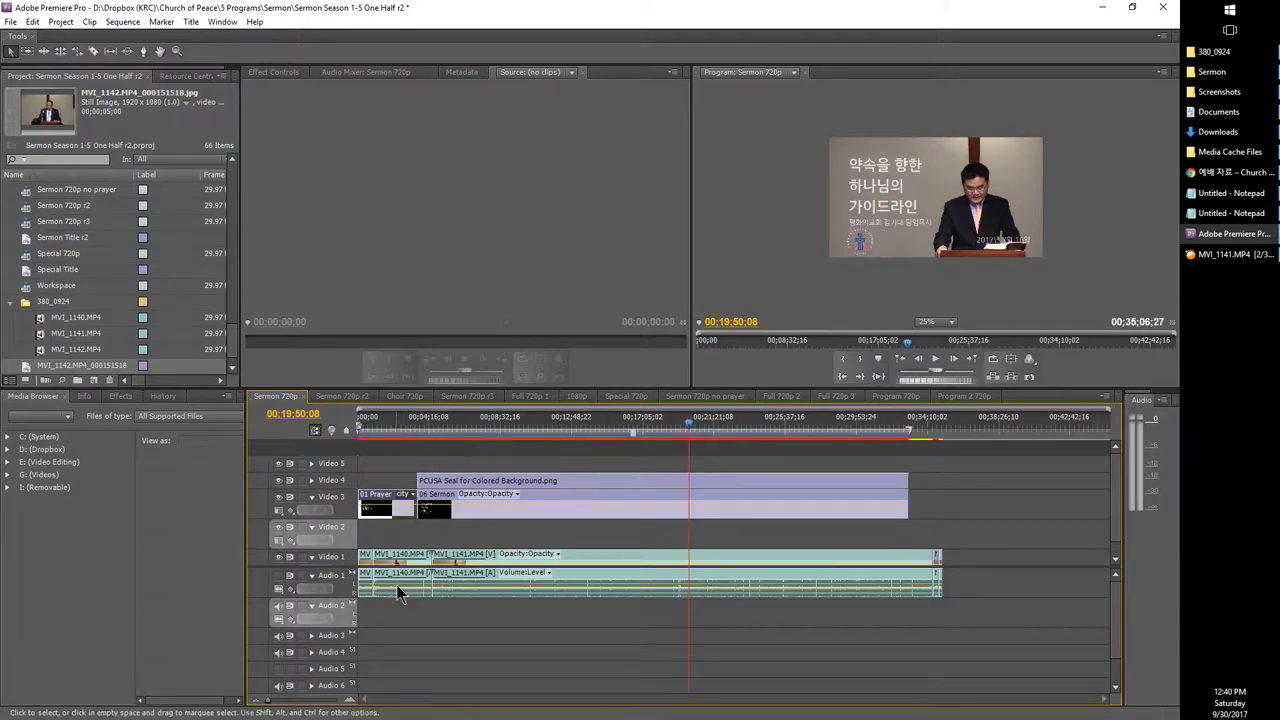
click(406, 438)
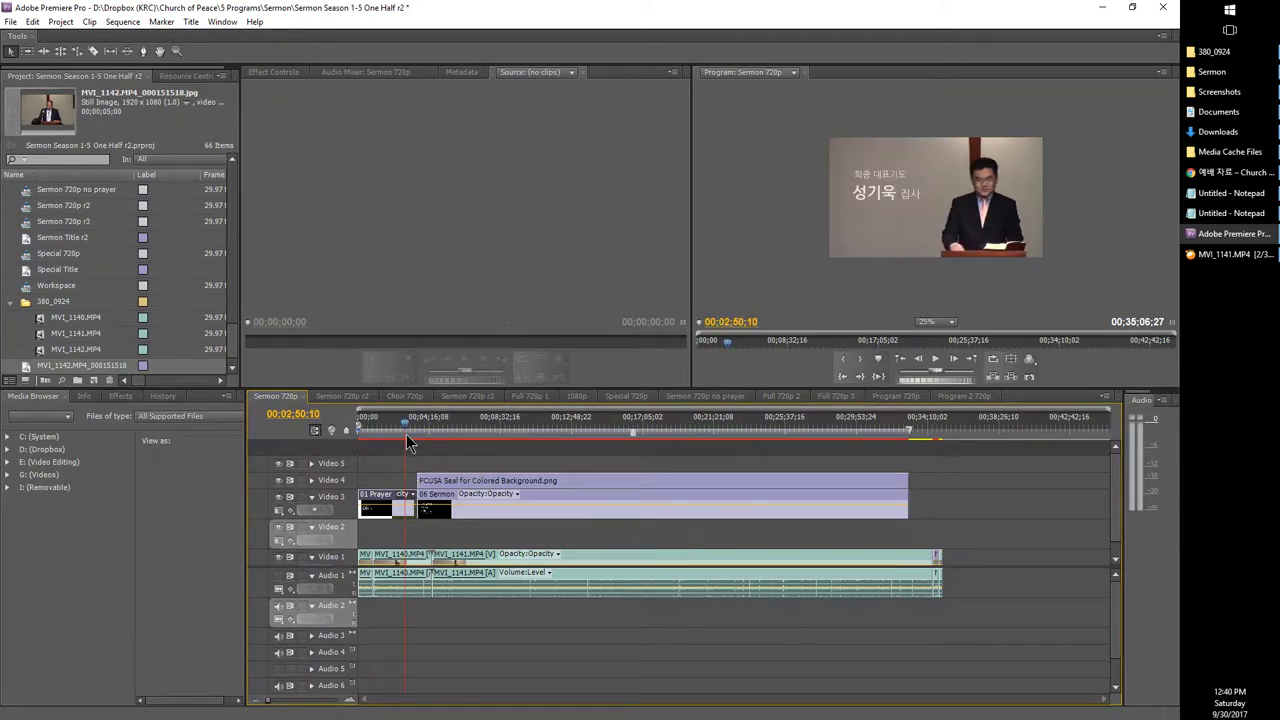
click(428, 436)
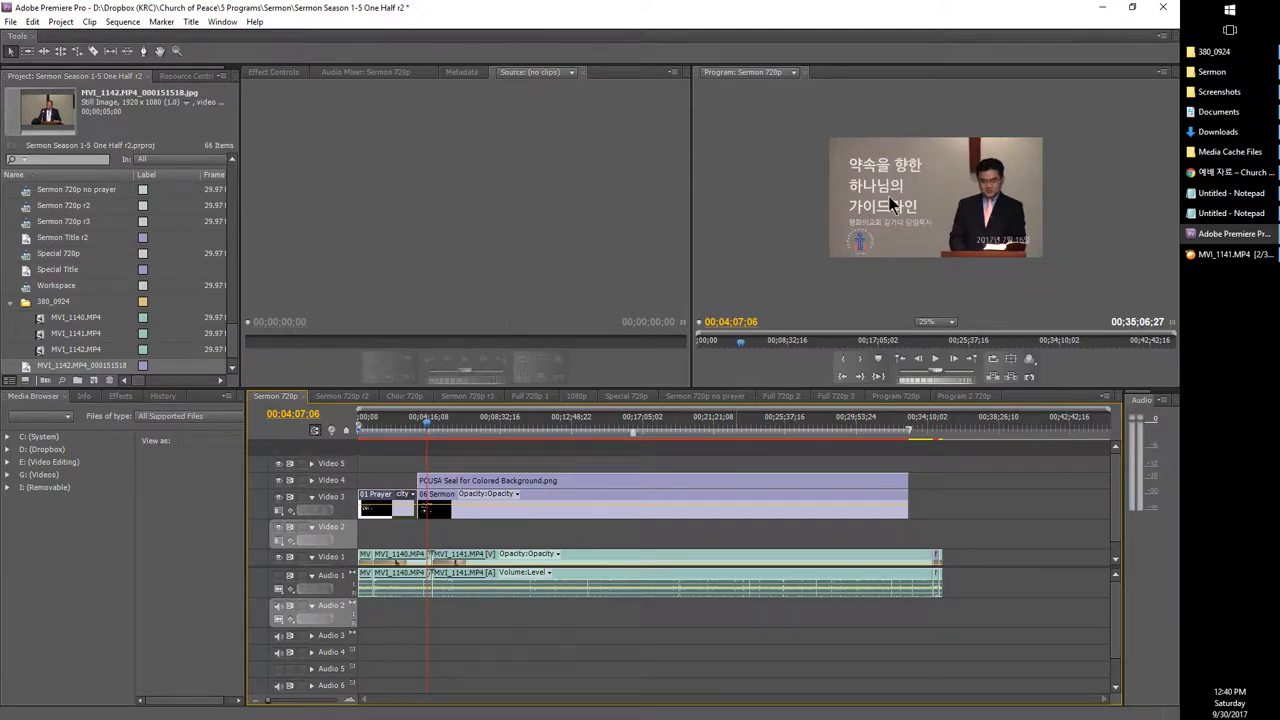
click(422, 434)
drag(422, 437, 403, 437)
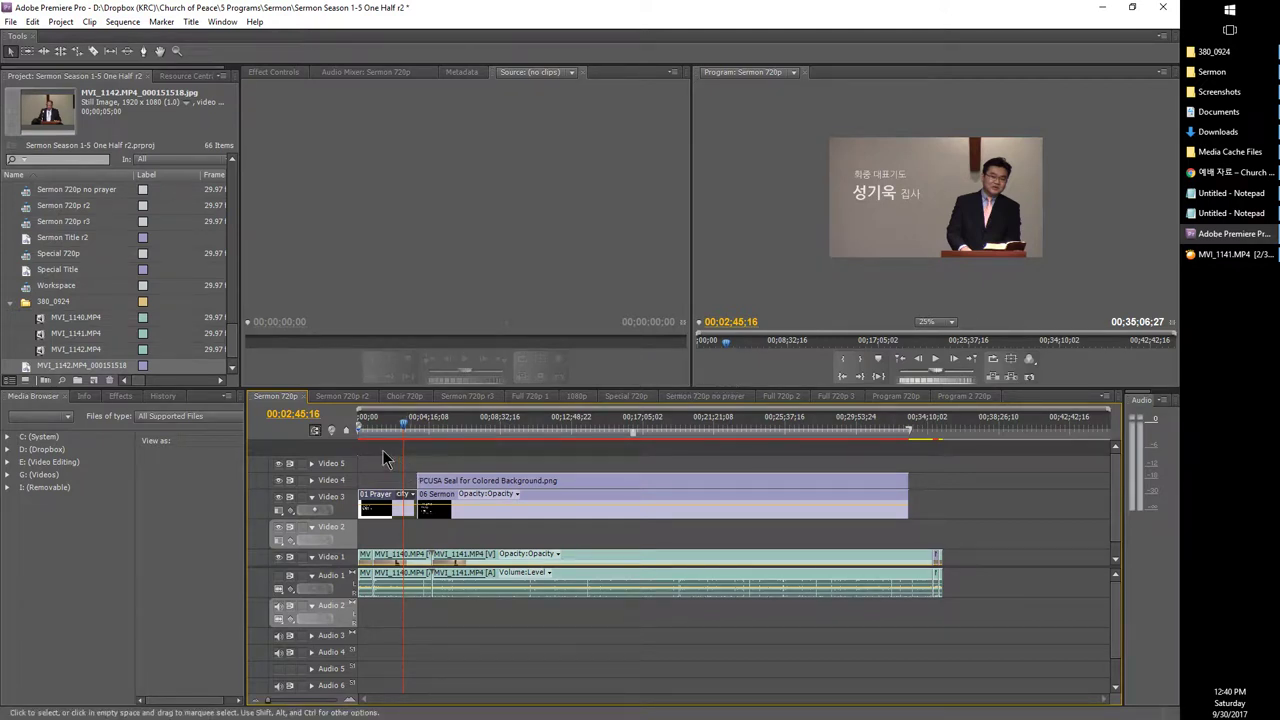
Step: Return to the sequence start, scrub to about 00:00:38, and bring up the MVI_1141.MP4 player
key(Home)
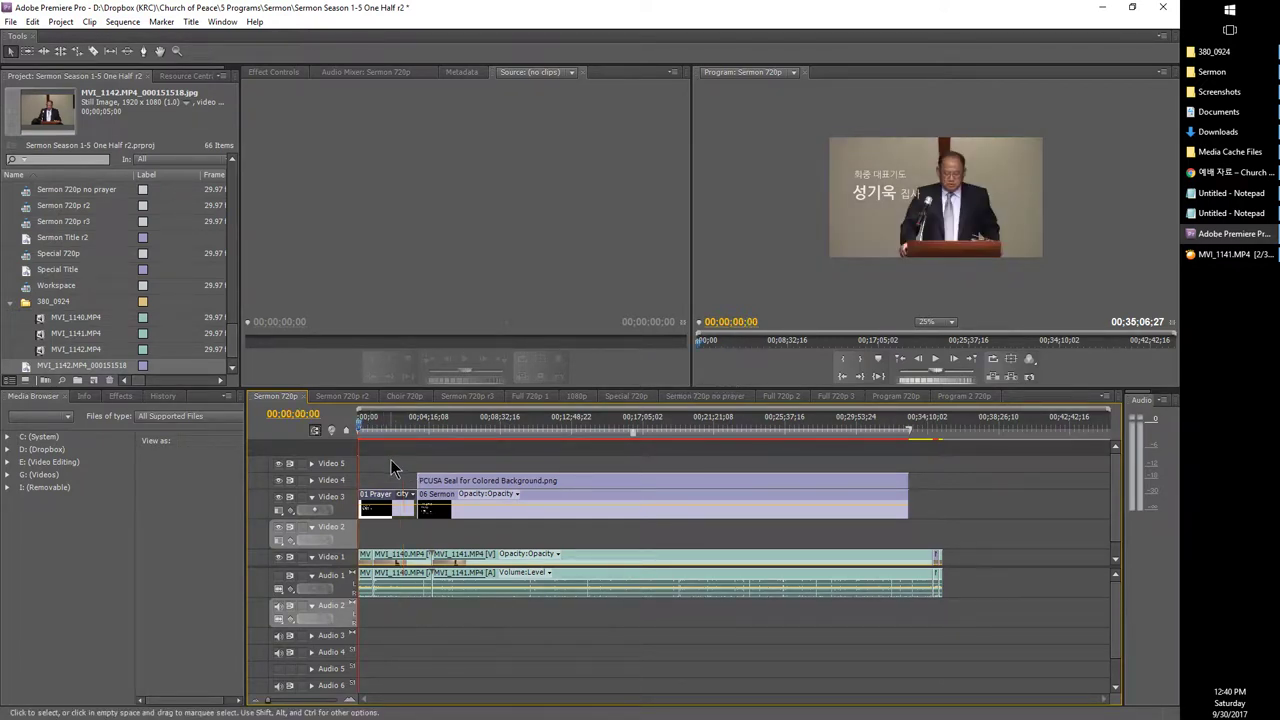
drag(354, 433, 404, 442)
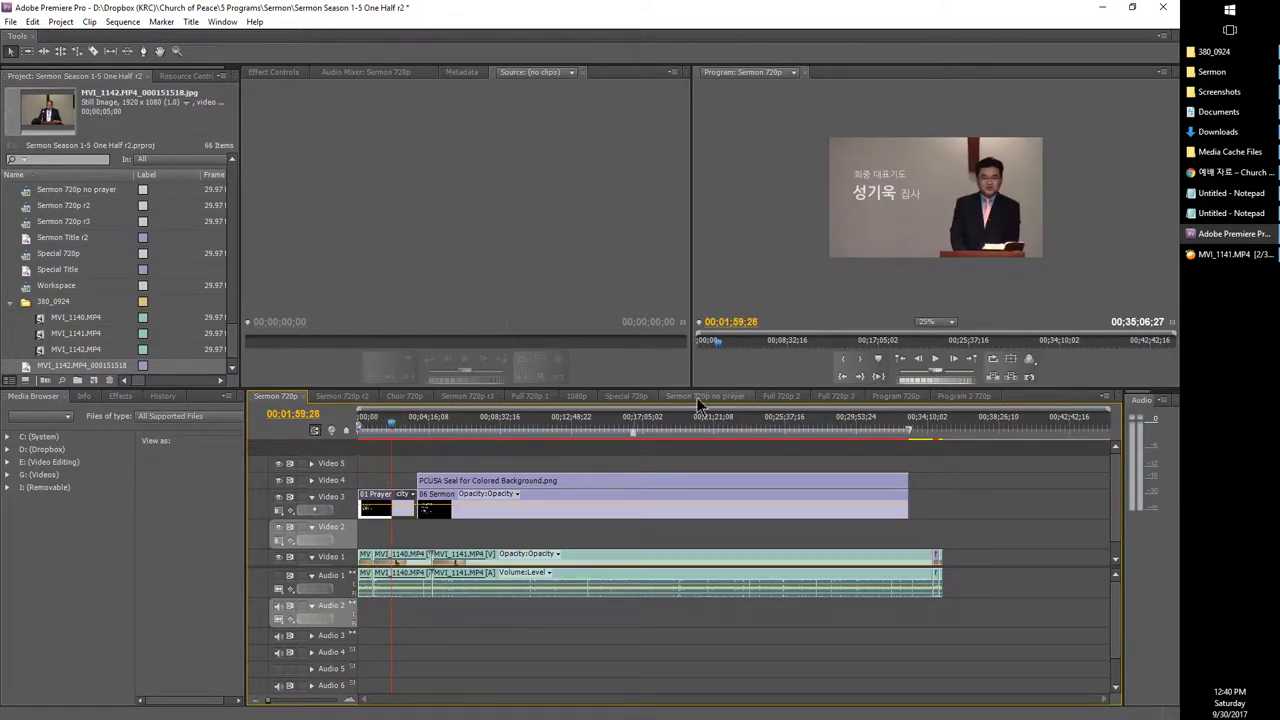
mouse_move(1274, 254)
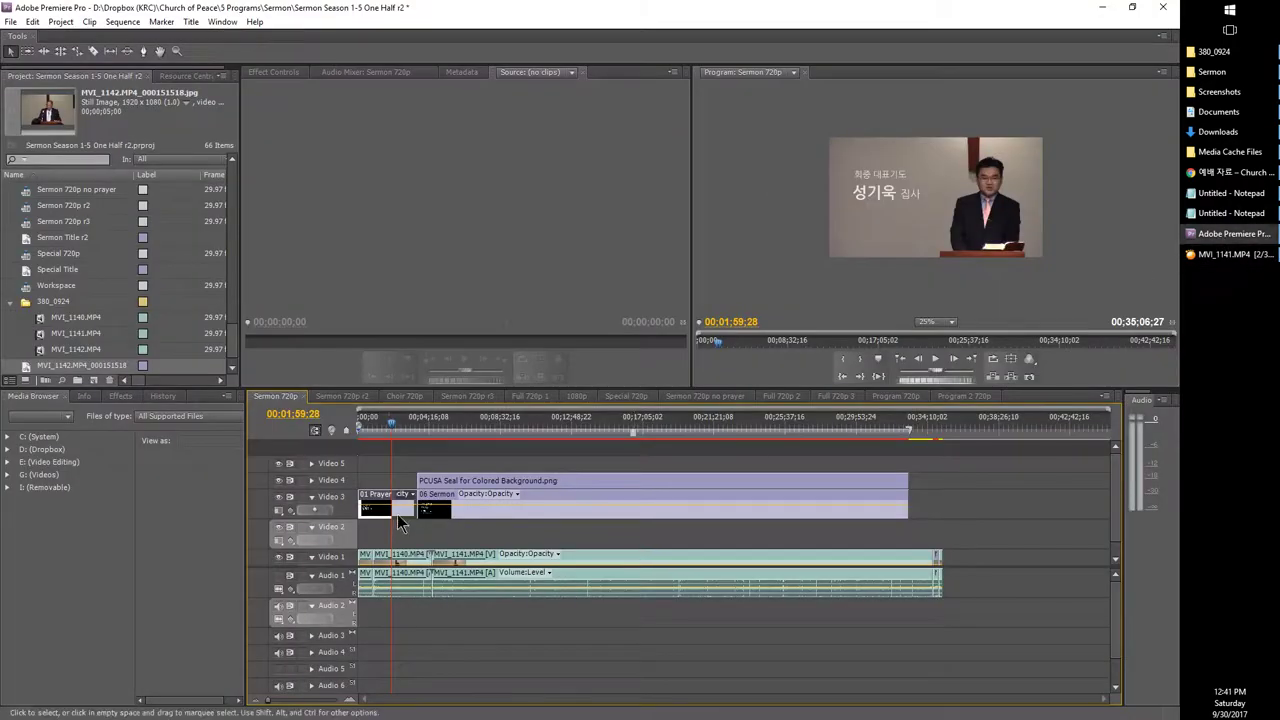
click(1205, 256)
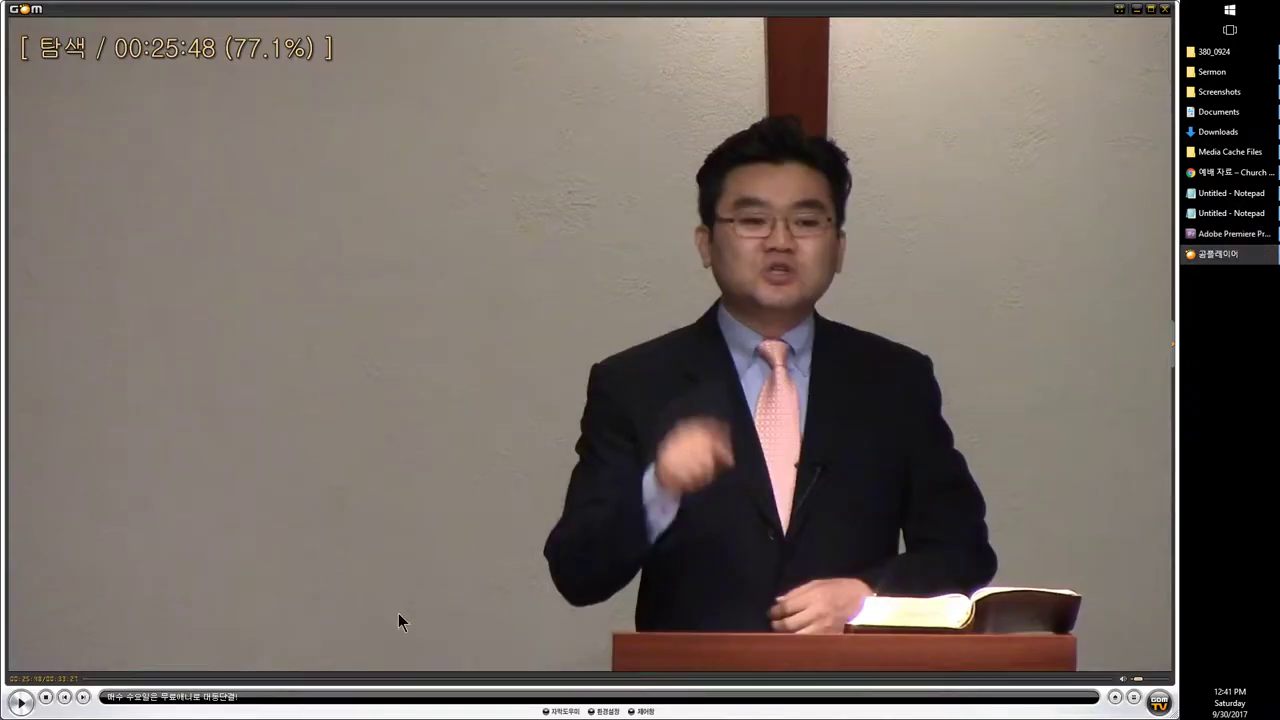
Step: Switch GOM Player to MVI_1140.MP4 and seek to the worship band at 00:04:15
key(Page_Up)
key(Page_Up)
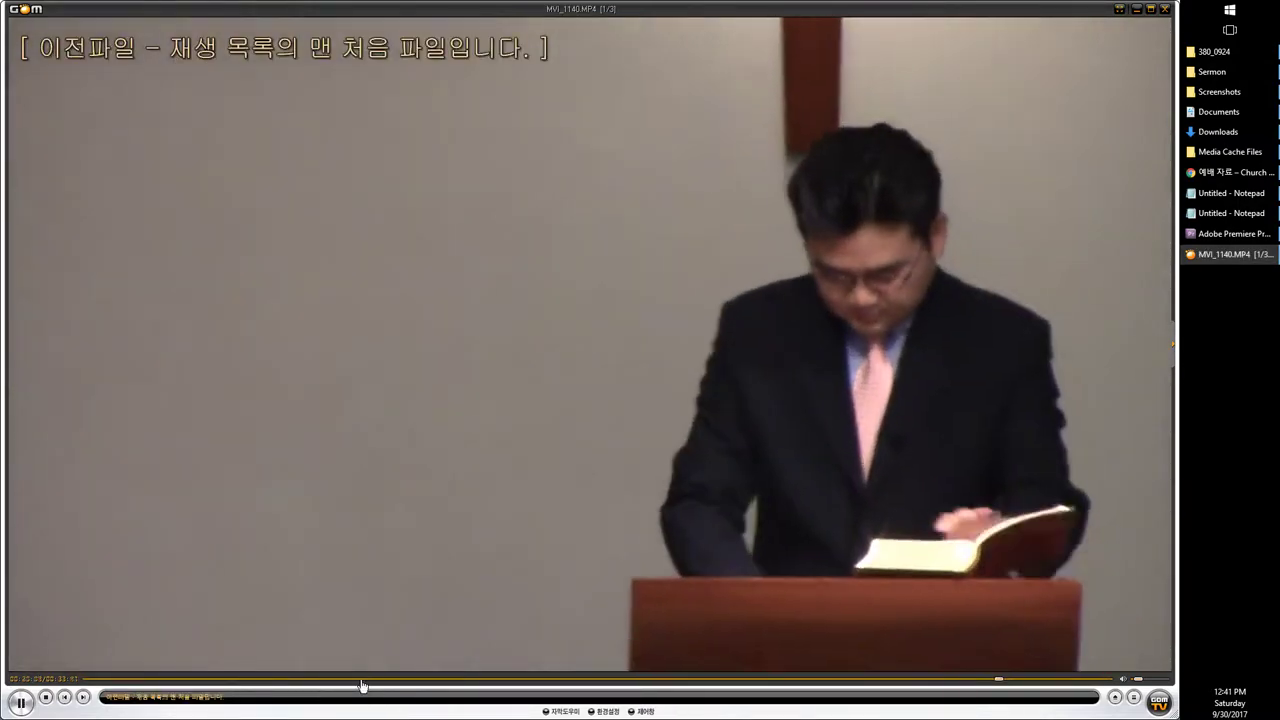
click(367, 680)
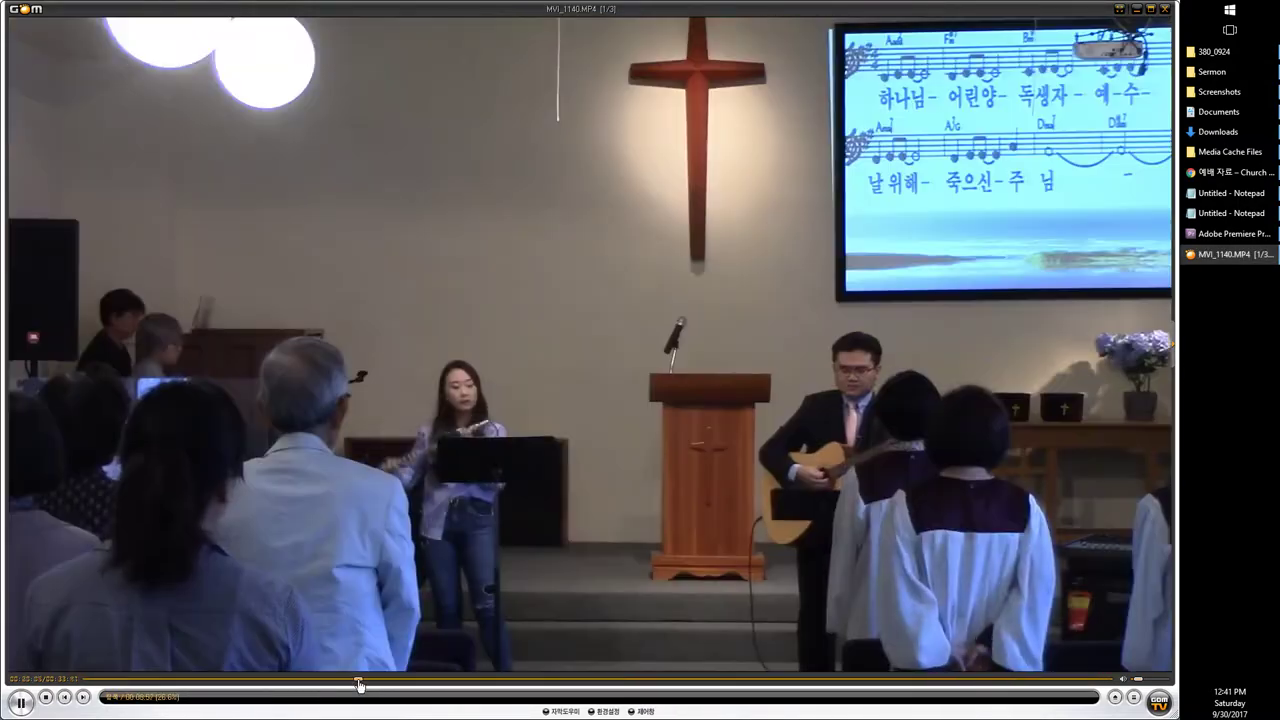
click(285, 683)
click(243, 683)
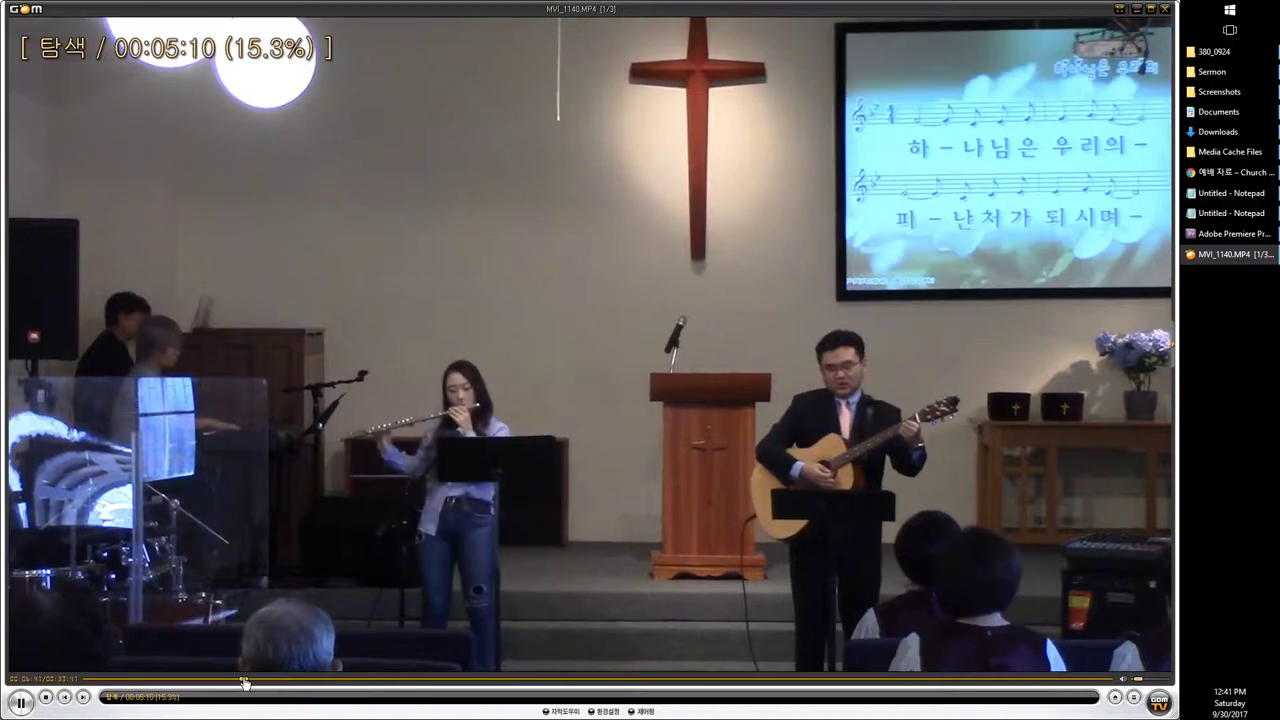
click(217, 683)
Step: Go back to Premiere Pro and put the playhead at the sequence start
click(1210, 213)
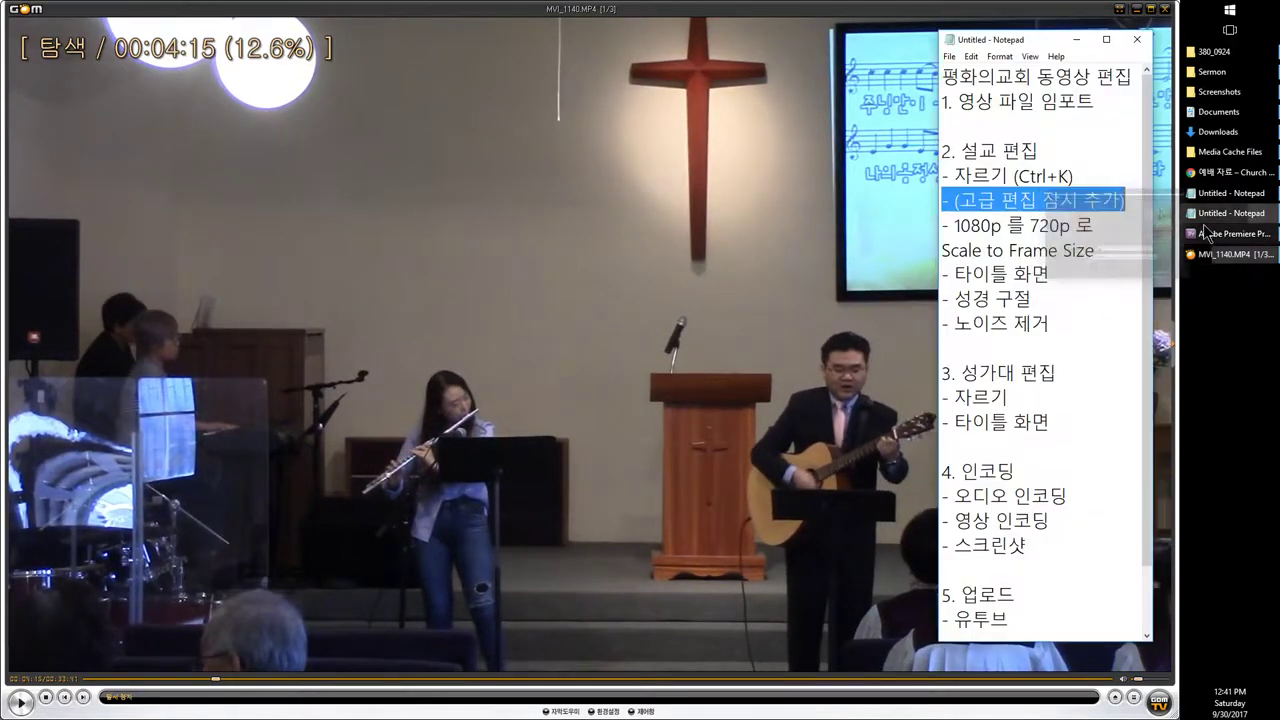
click(1196, 236)
key(Home)
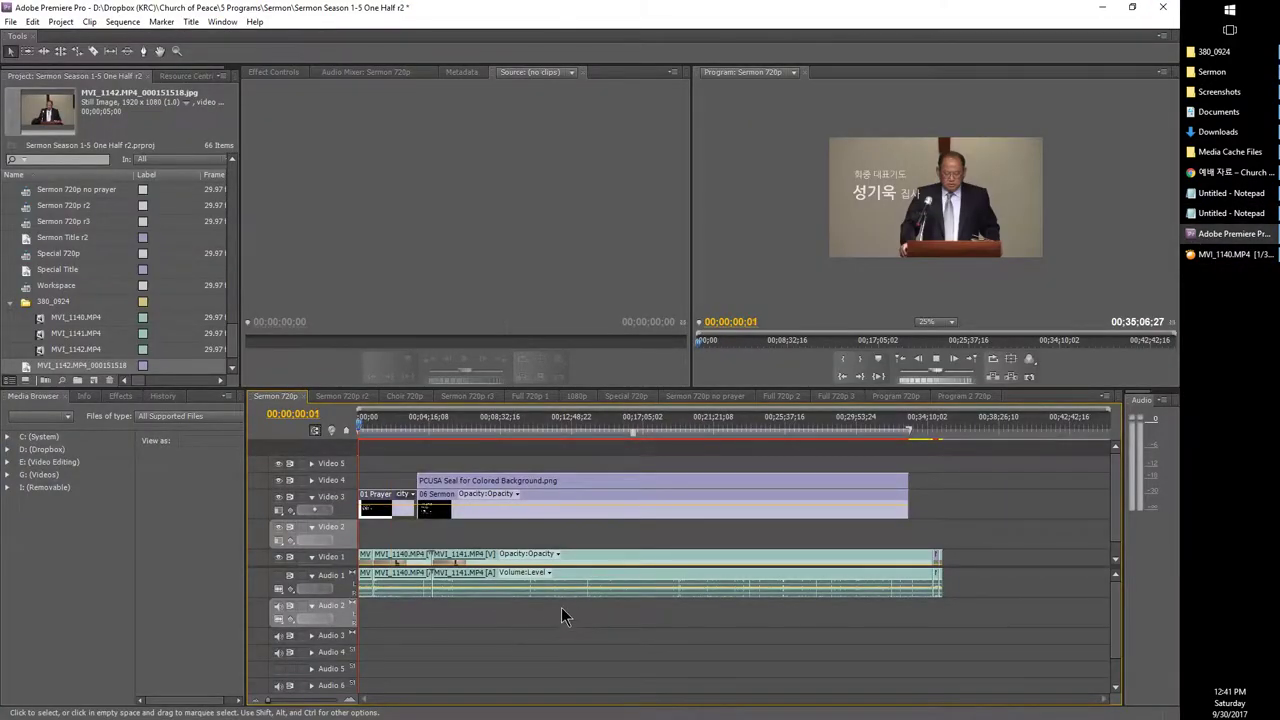
Step: Play the Sermon 720p sequence from its beginning
key(space)
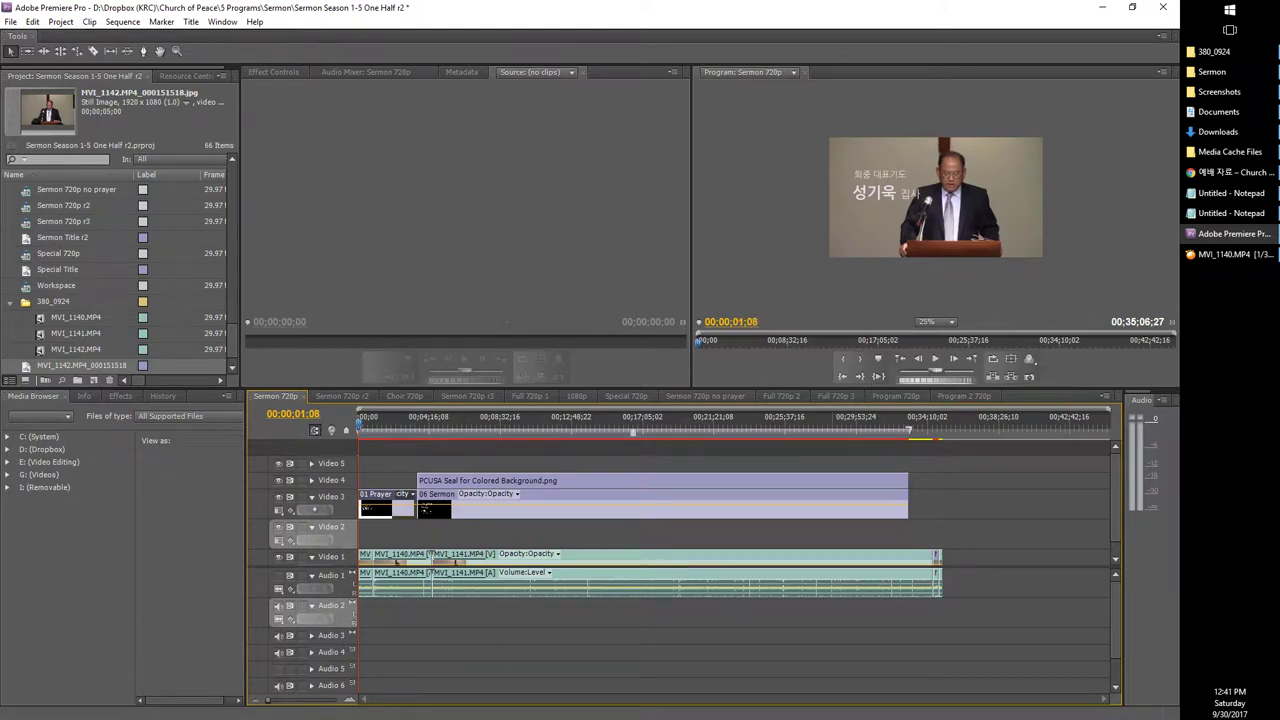
click(281, 583)
key(space)
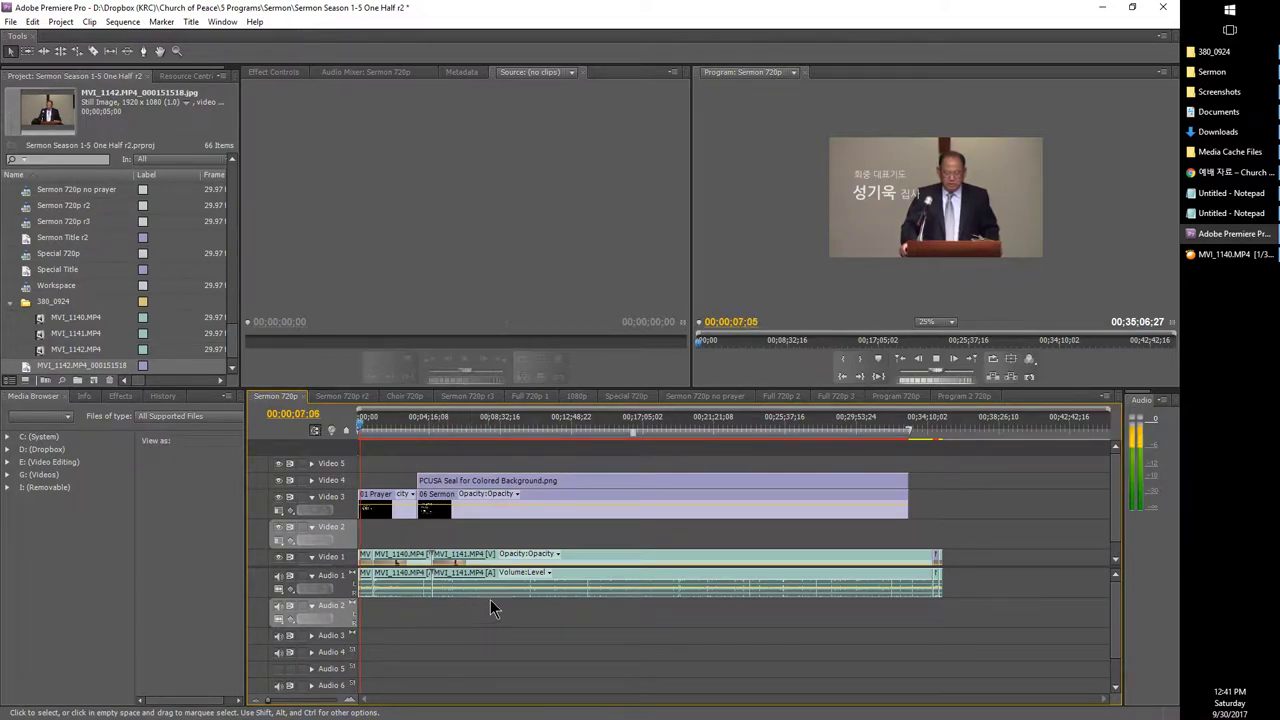
Step: Highlight the '예배의 부름 | 주님께서 가르쳐 주신 기도' line on the church's worship notes page
mouse_move(1204, 262)
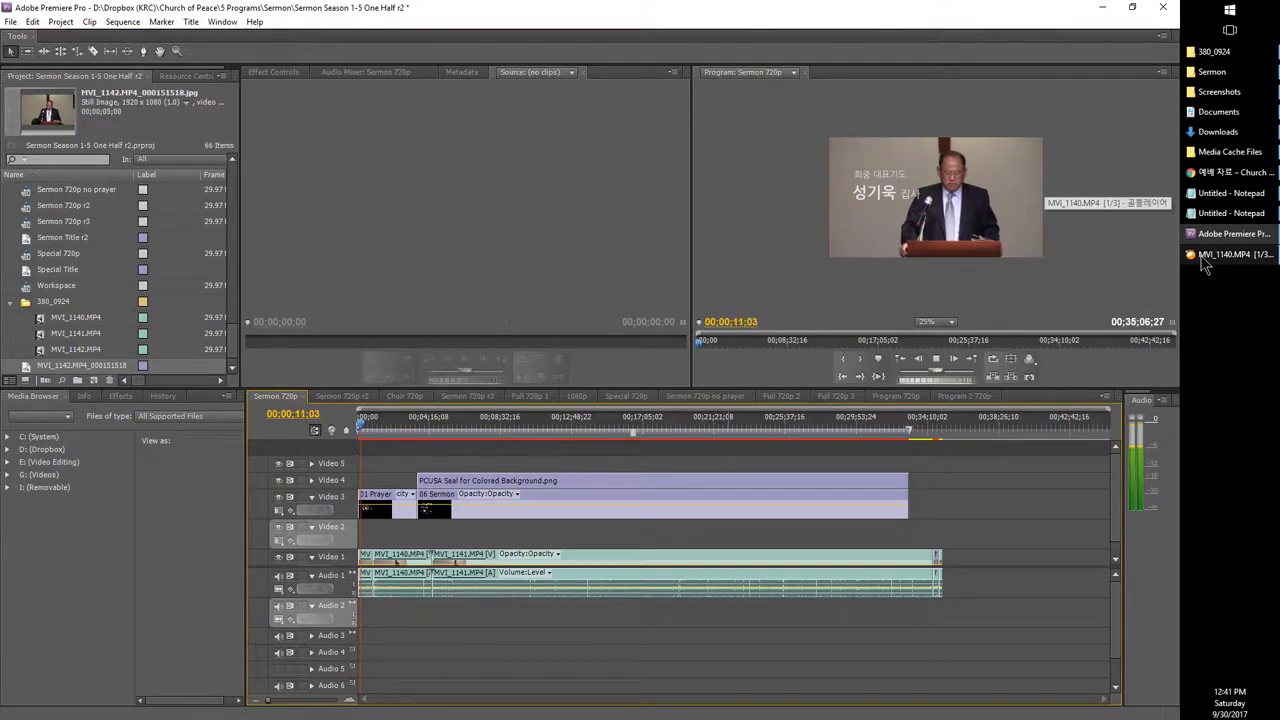
click(1200, 173)
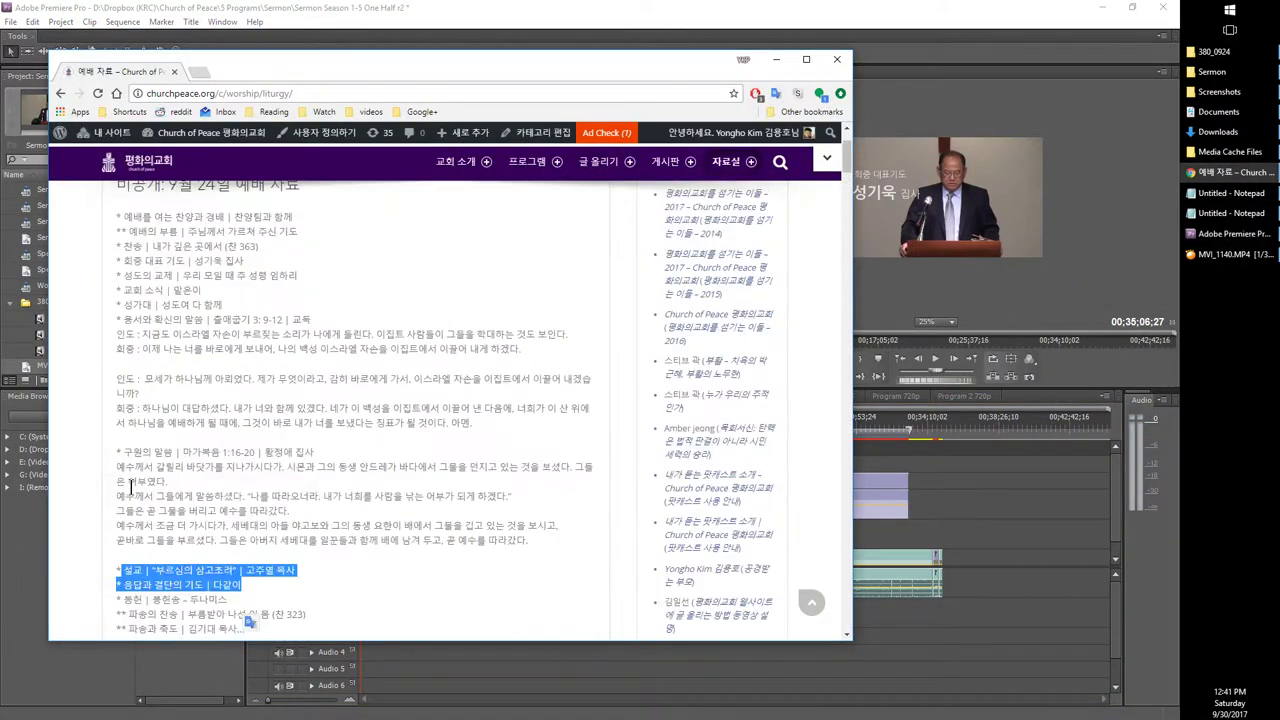
scroll(150, 440, up, 1)
drag(129, 296, 308, 302)
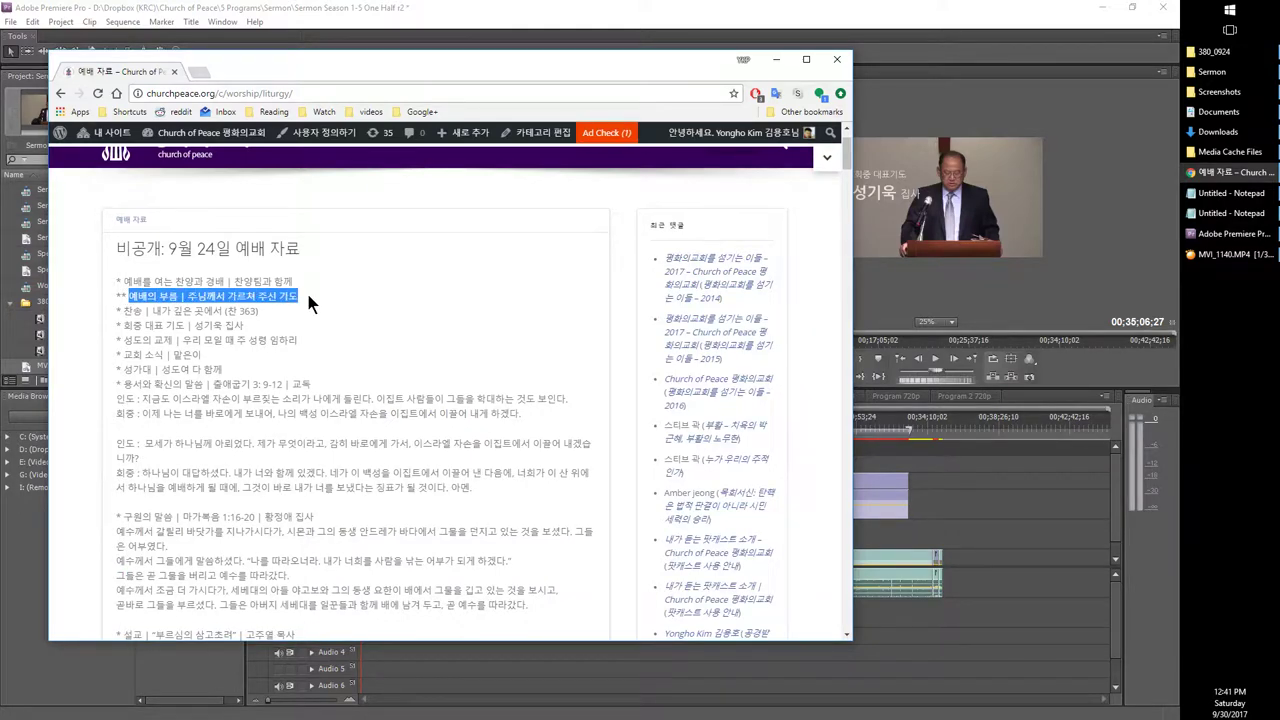
click(1215, 256)
Step: Skip ahead through MVI_1140.MP4 in GOM Player and lower the playback volume
key(Right)
key(Right)
key(Right)
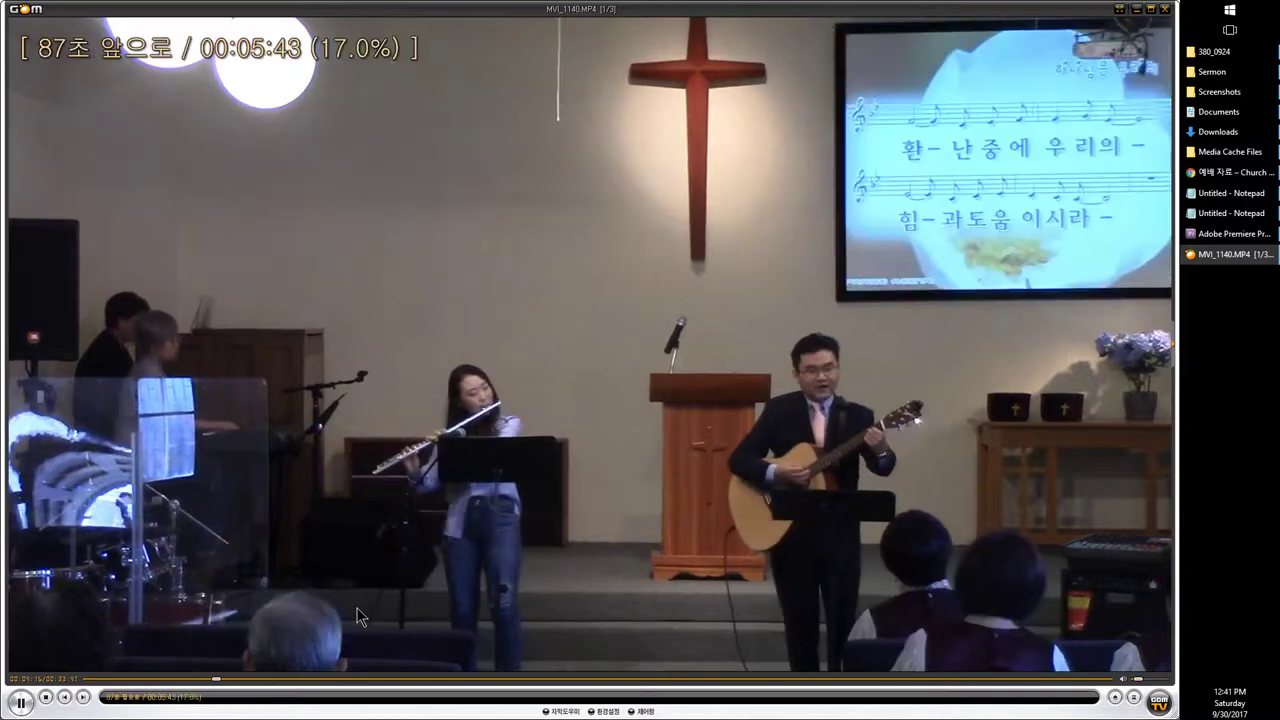
key(Right)
key(Right)
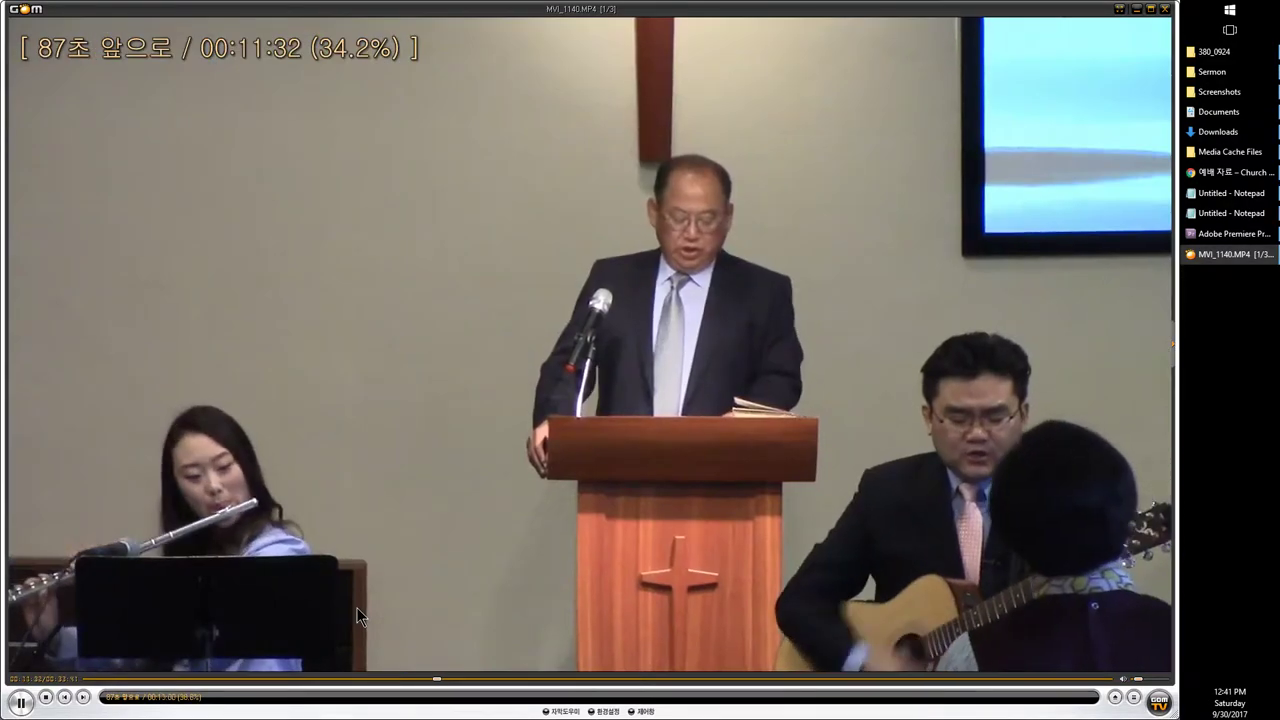
key(Right)
key(Right)
key(Right)
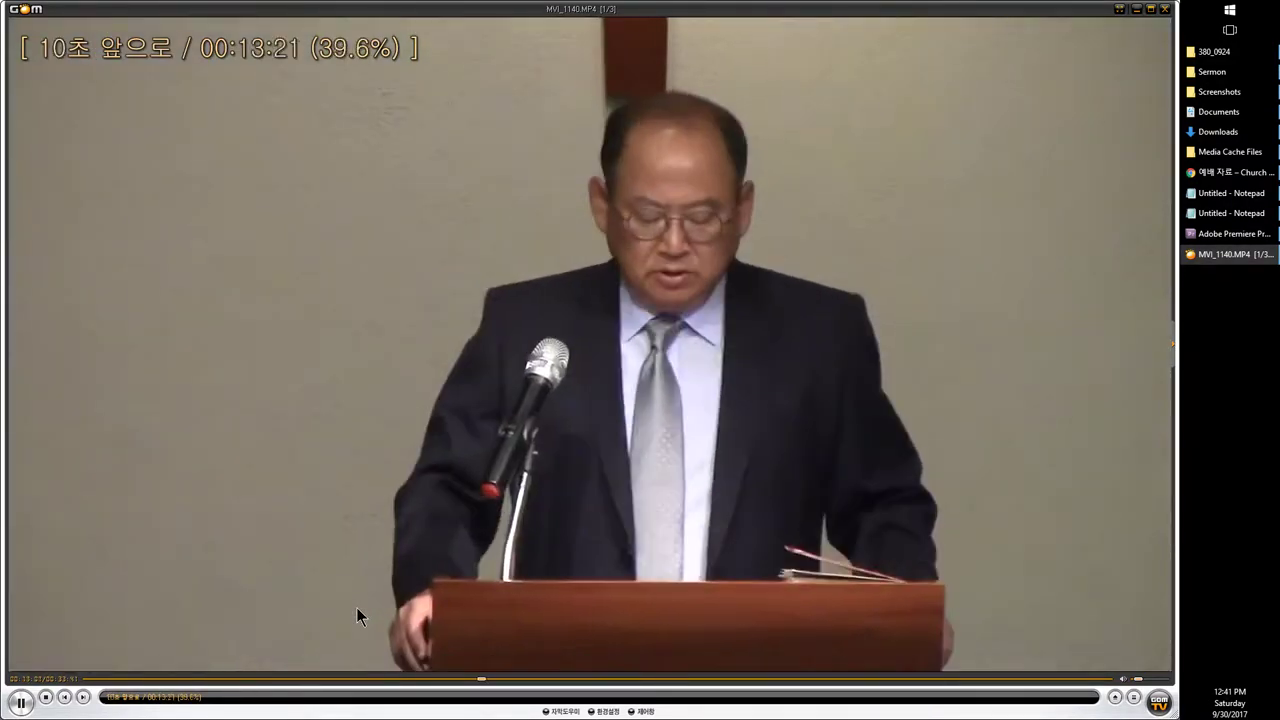
key(Right)
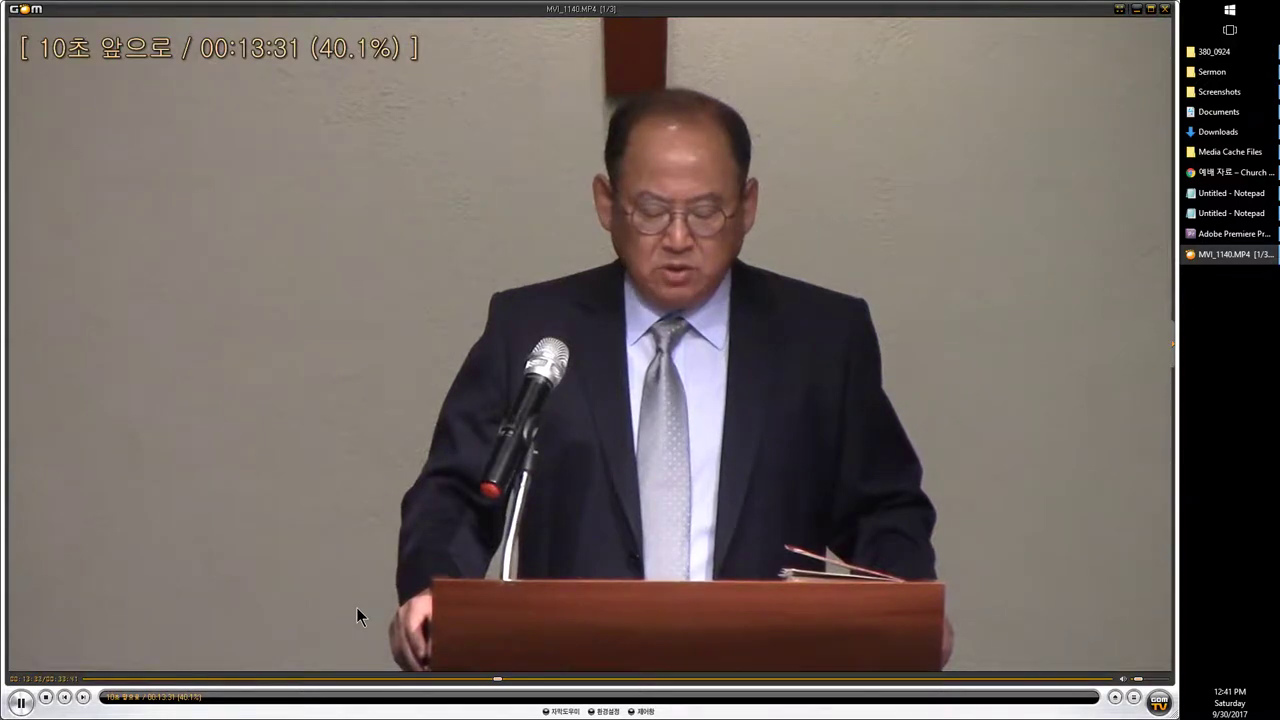
key(Right)
key(Right)
key(Right)
key(Right)
key(Right)
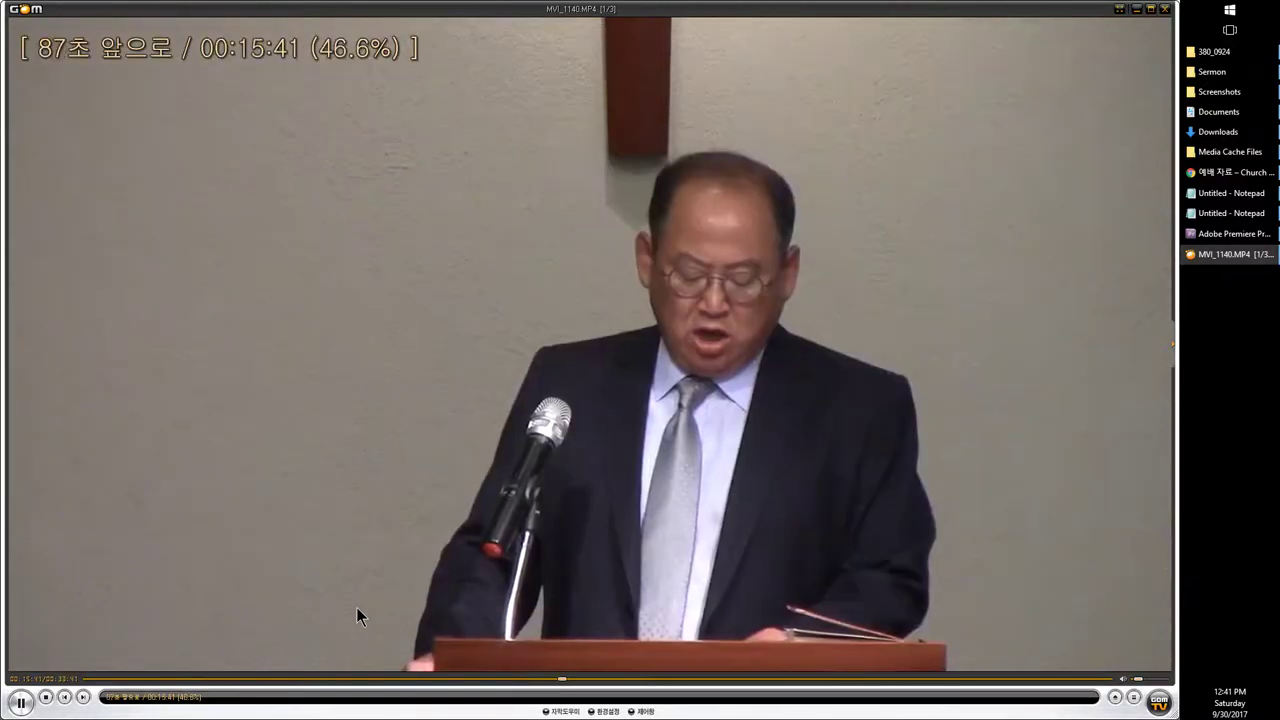
key(Right)
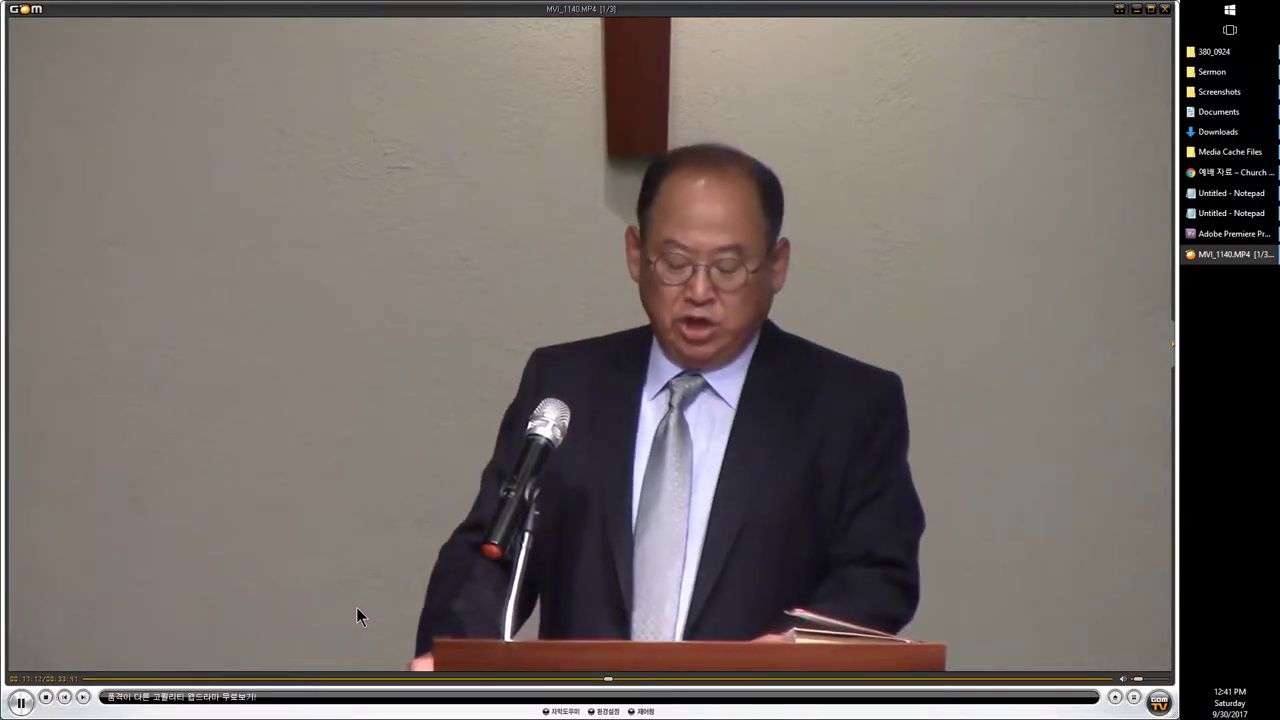
key(Down)
key(Right)
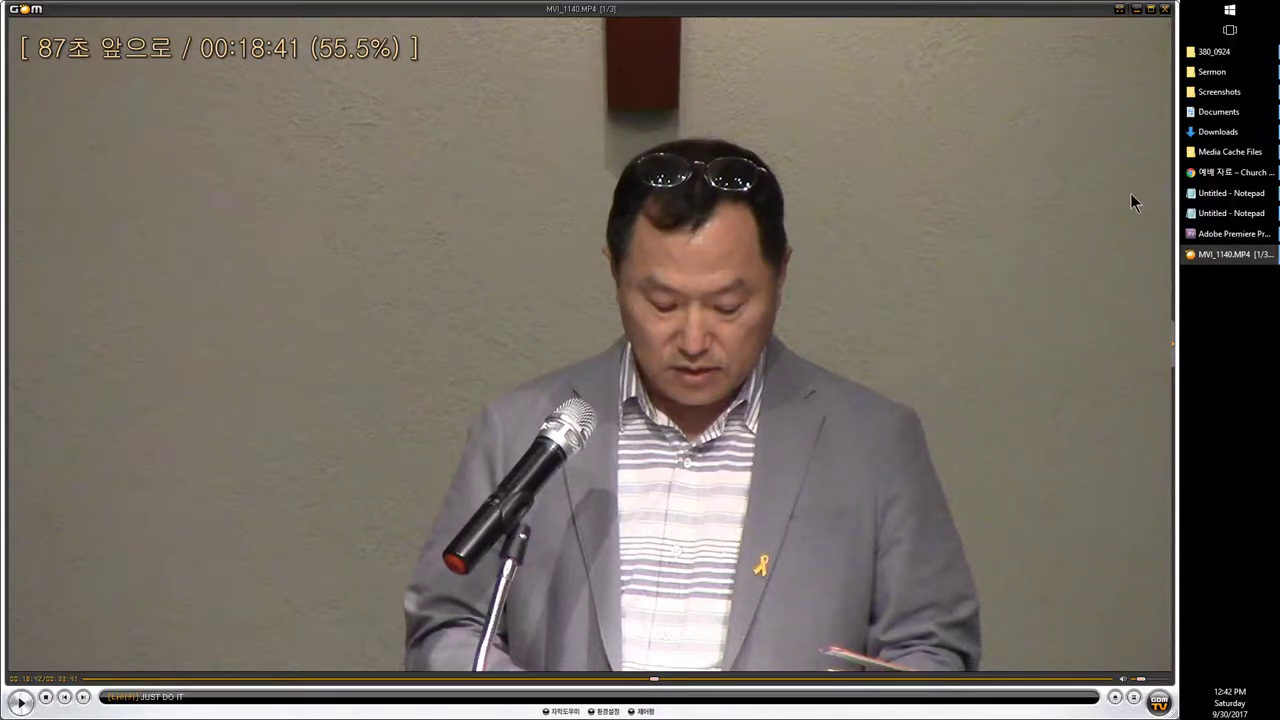
Step: Mark the representative prayer line in the service order, then select the MVI_1141 clips in Premiere
click(1235, 172)
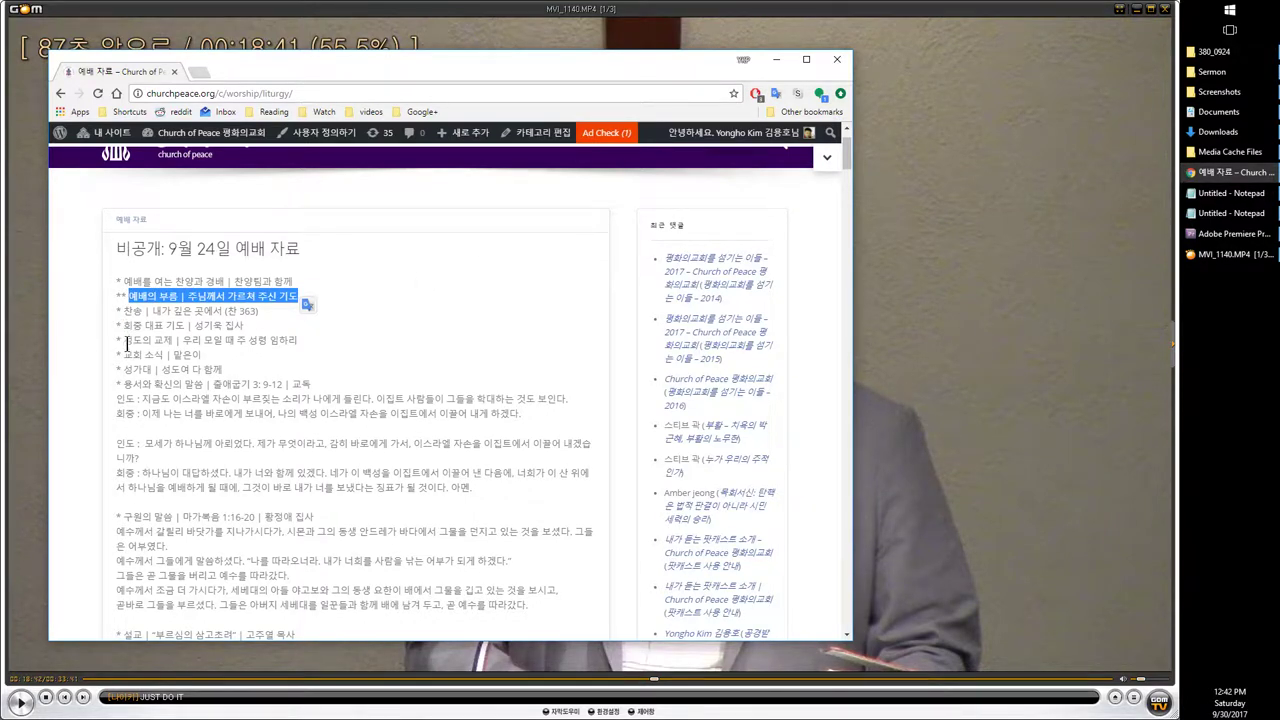
drag(132, 325, 244, 326)
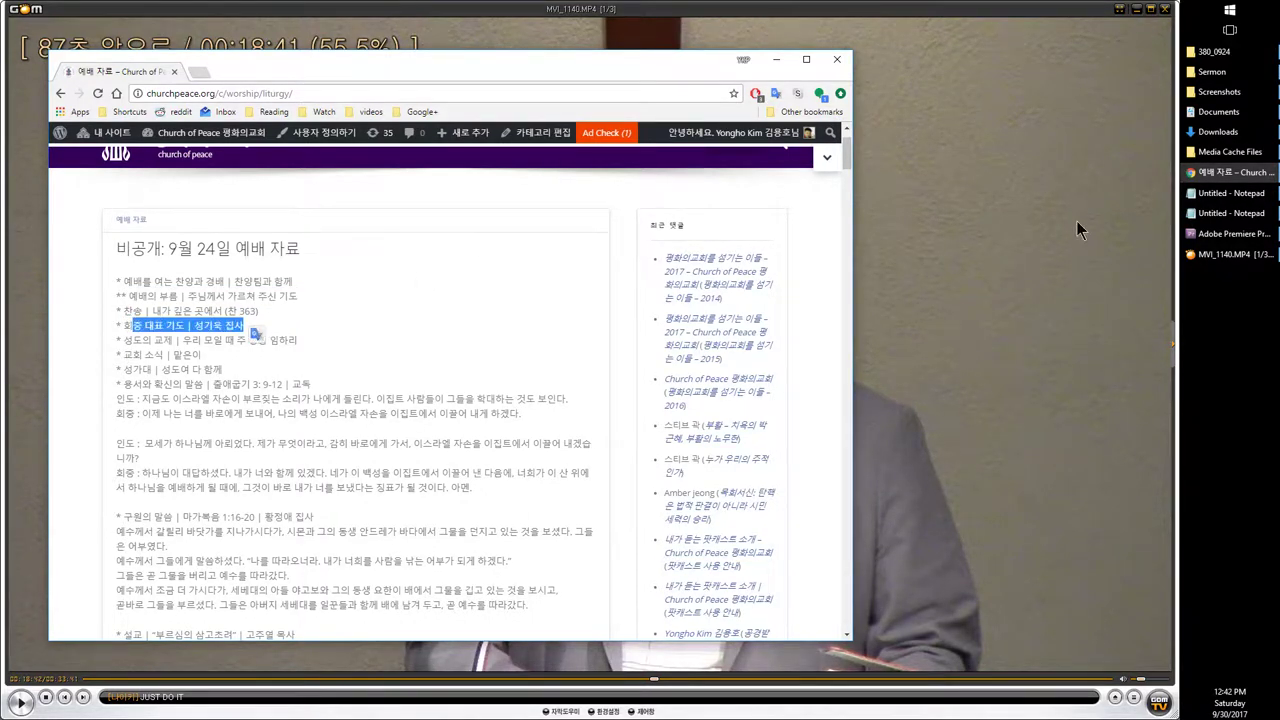
click(1210, 236)
click(1210, 252)
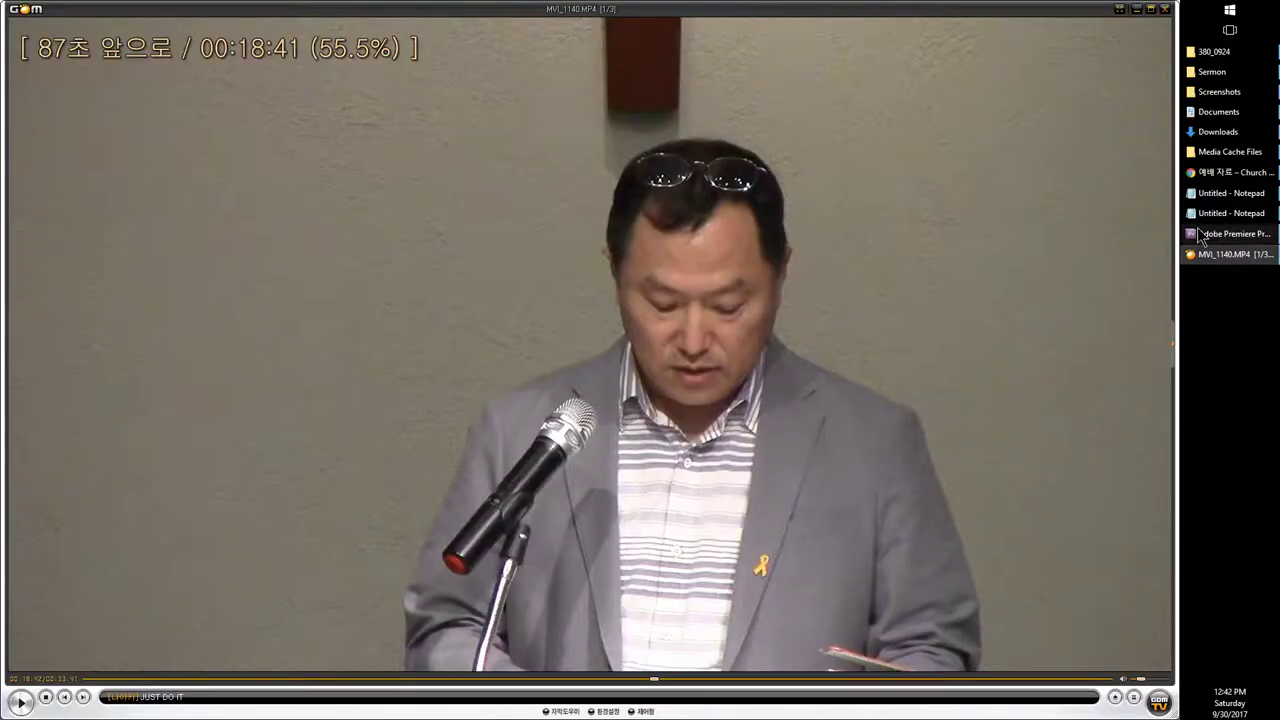
click(1210, 236)
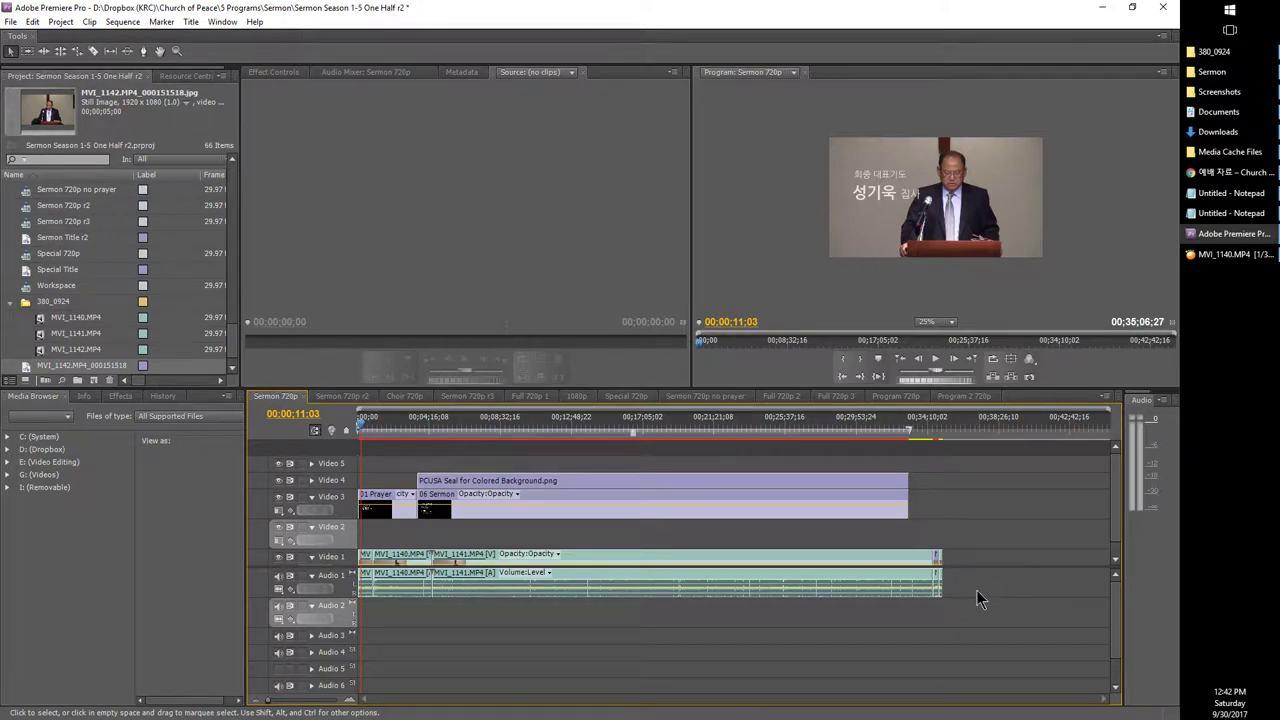
drag(976, 590, 404, 553)
Step: Seek MVI_1140.MP4 back and pause at the representative prayer's start near 00:17:52
click(1198, 253)
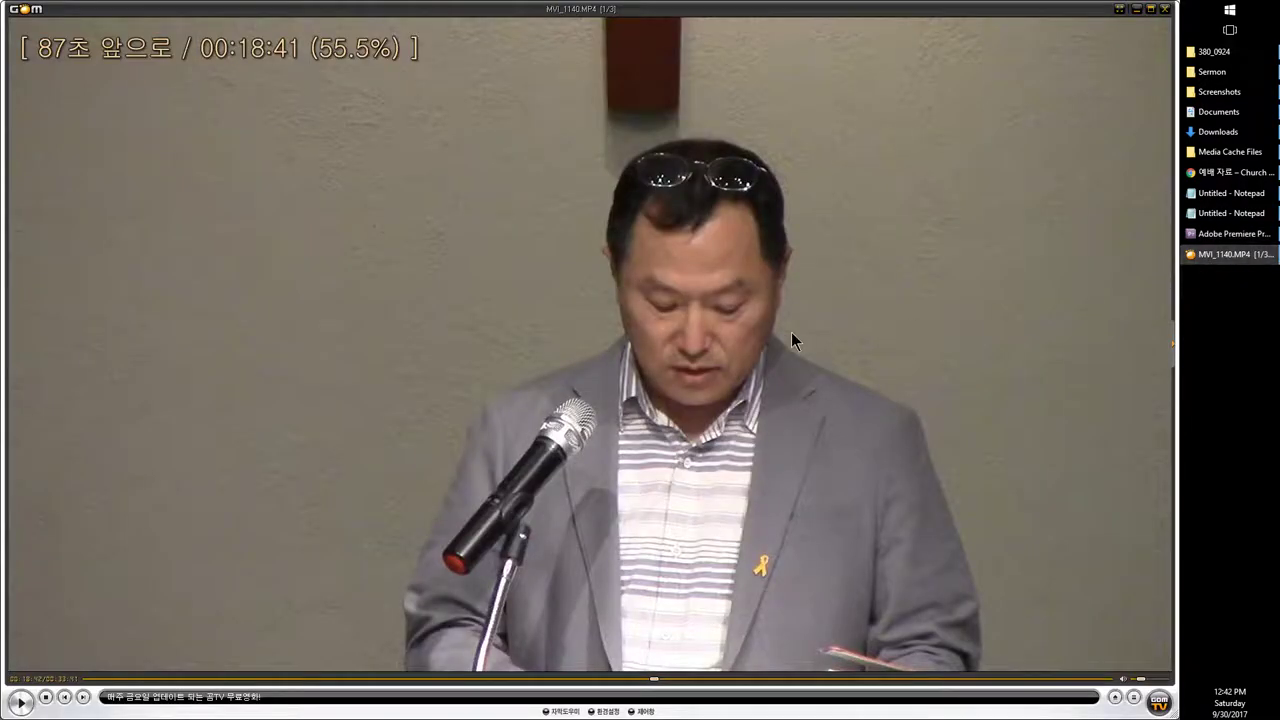
key(Left)
key(Left)
key(Left)
key(Left)
key(Left)
key(Left)
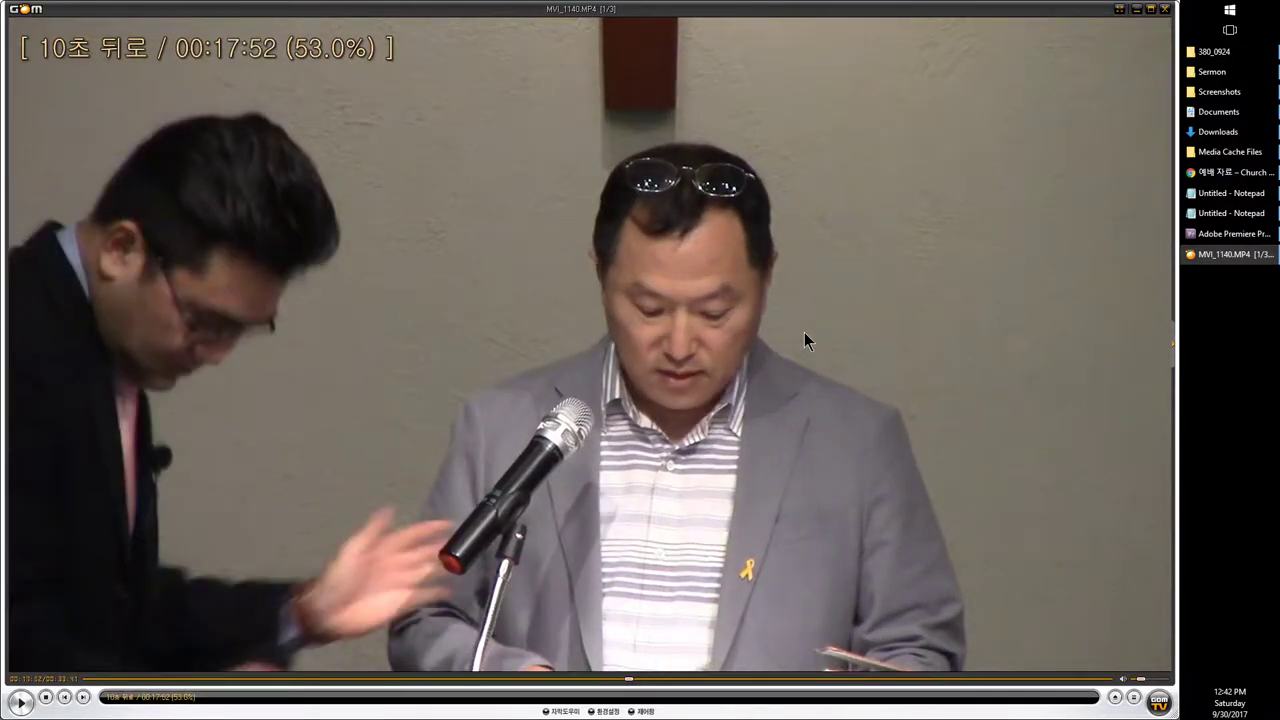
key(Left)
key(space)
key(Up)
key(Left)
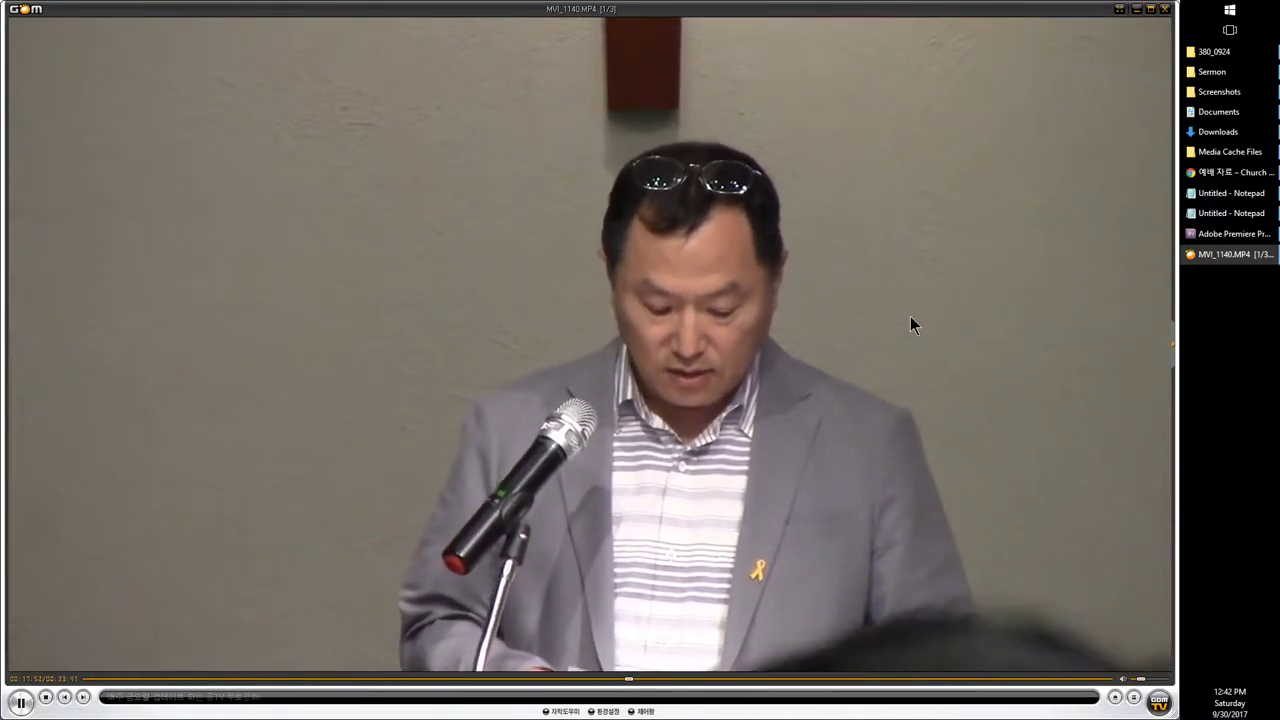
key(space)
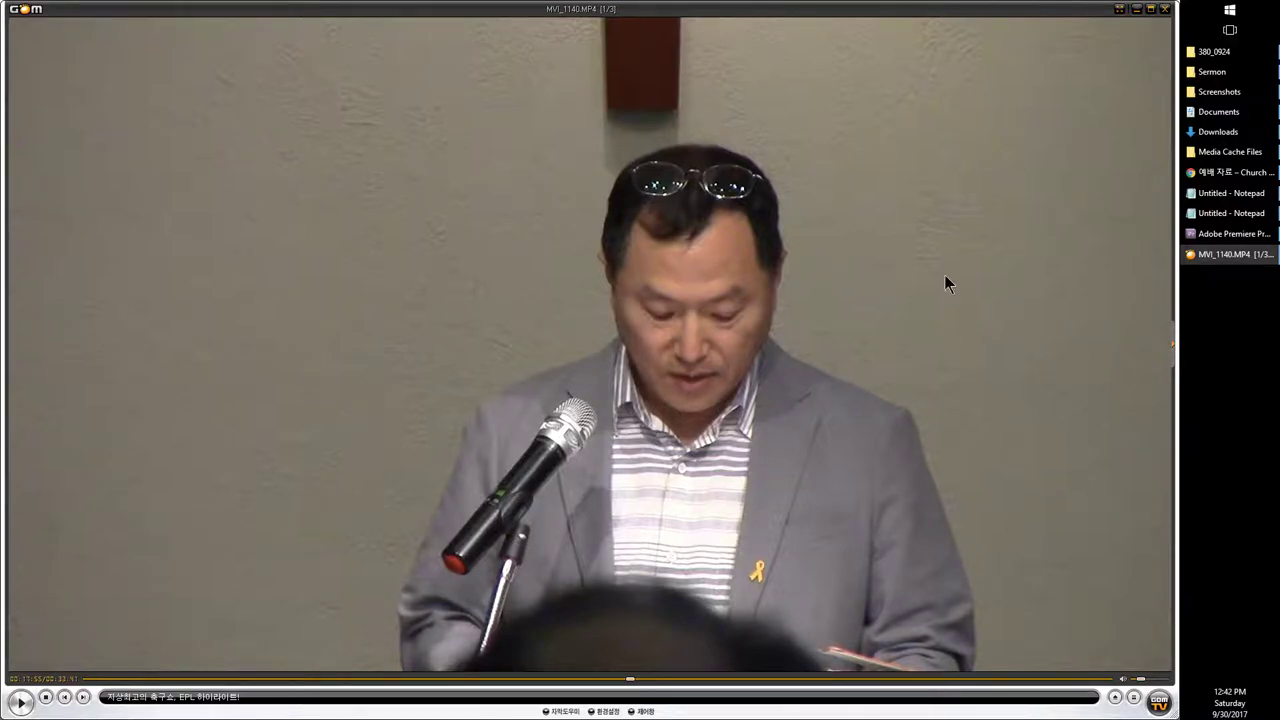
click(1205, 234)
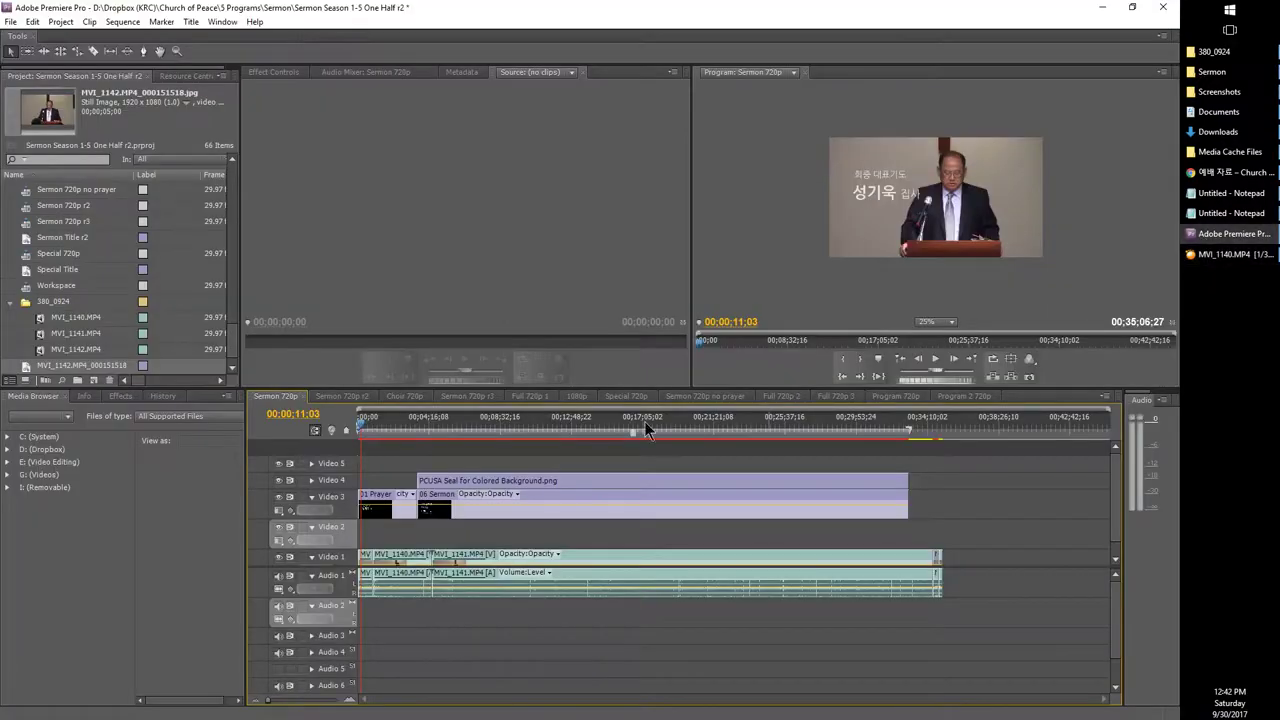
Step: Place MVI_1140.MP4 onto Video 2 and Audio 2 of the Sermon 720p sequence
drag(44, 320, 303, 530)
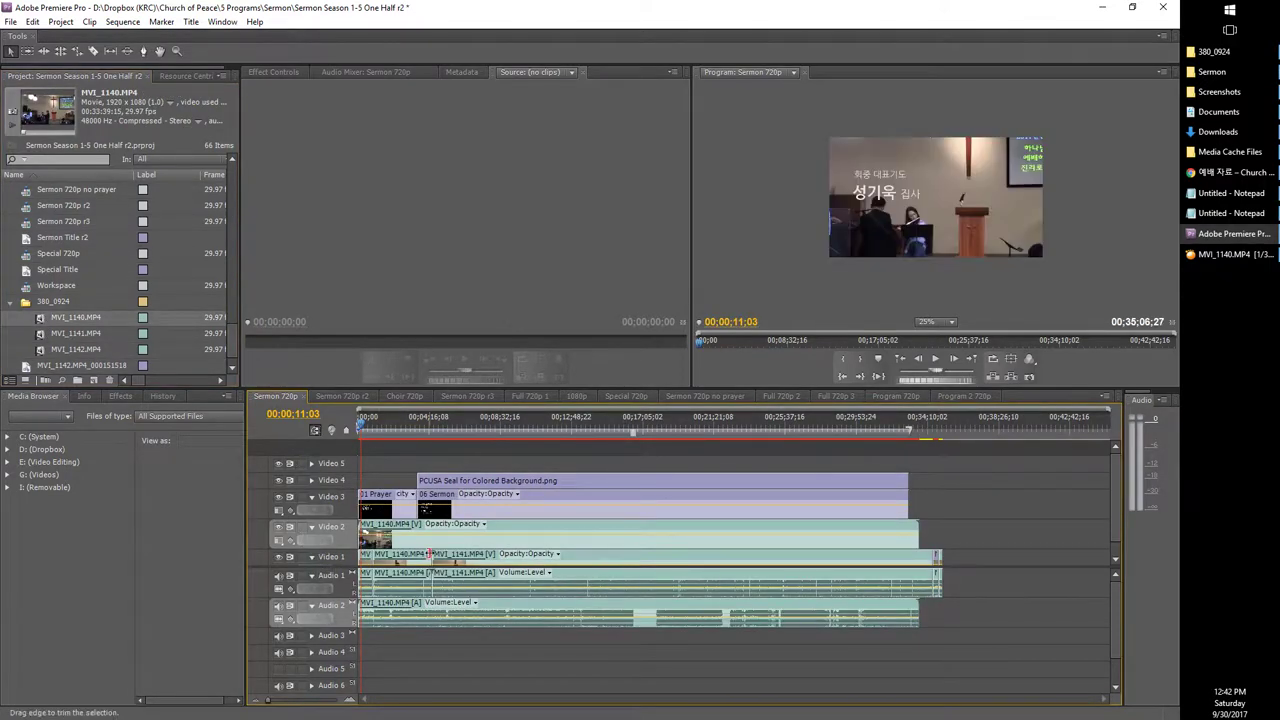
click(296, 414)
text(1733)
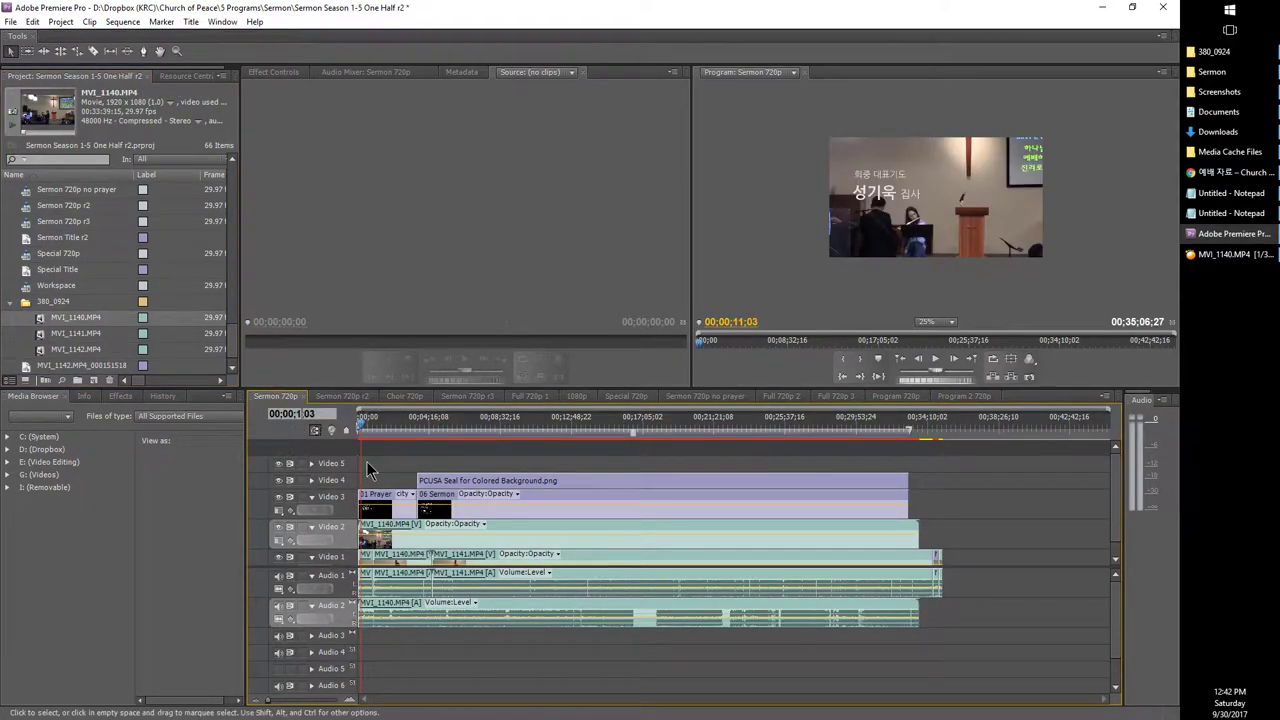
key(Return)
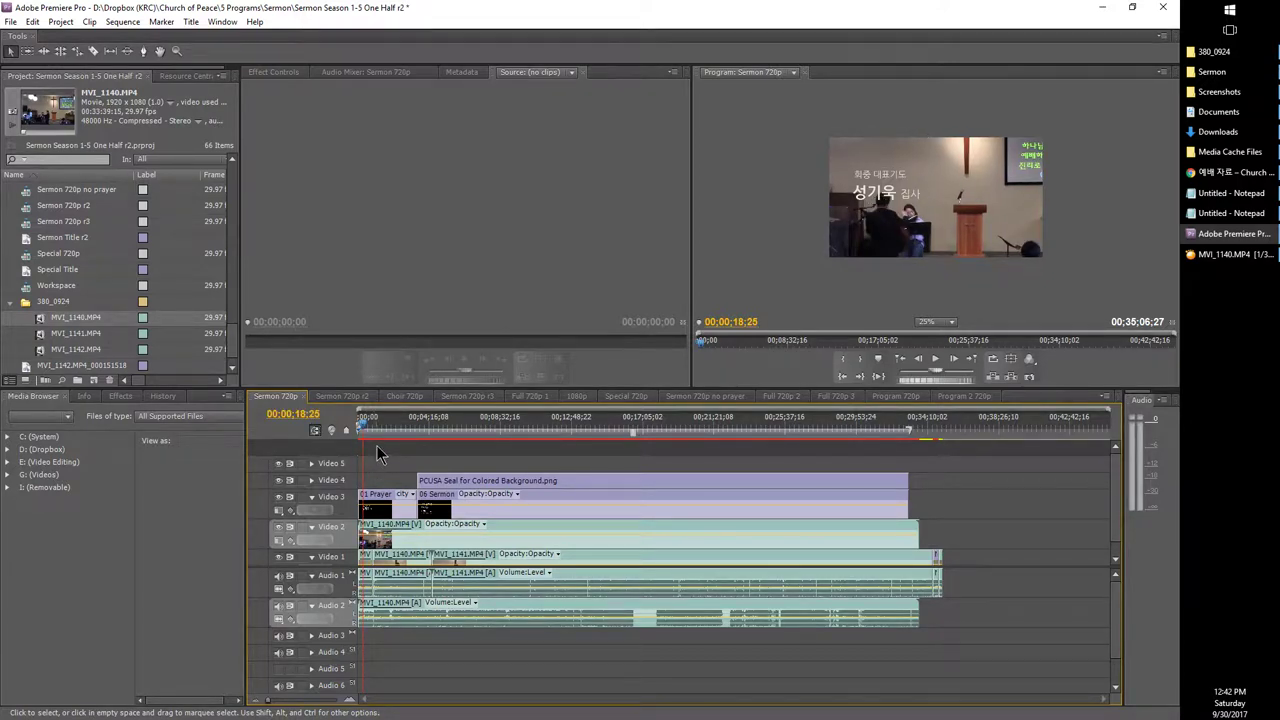
Step: Move the playhead to 00;17;55;00 and split the MVI_1140 clips there
click(293, 414)
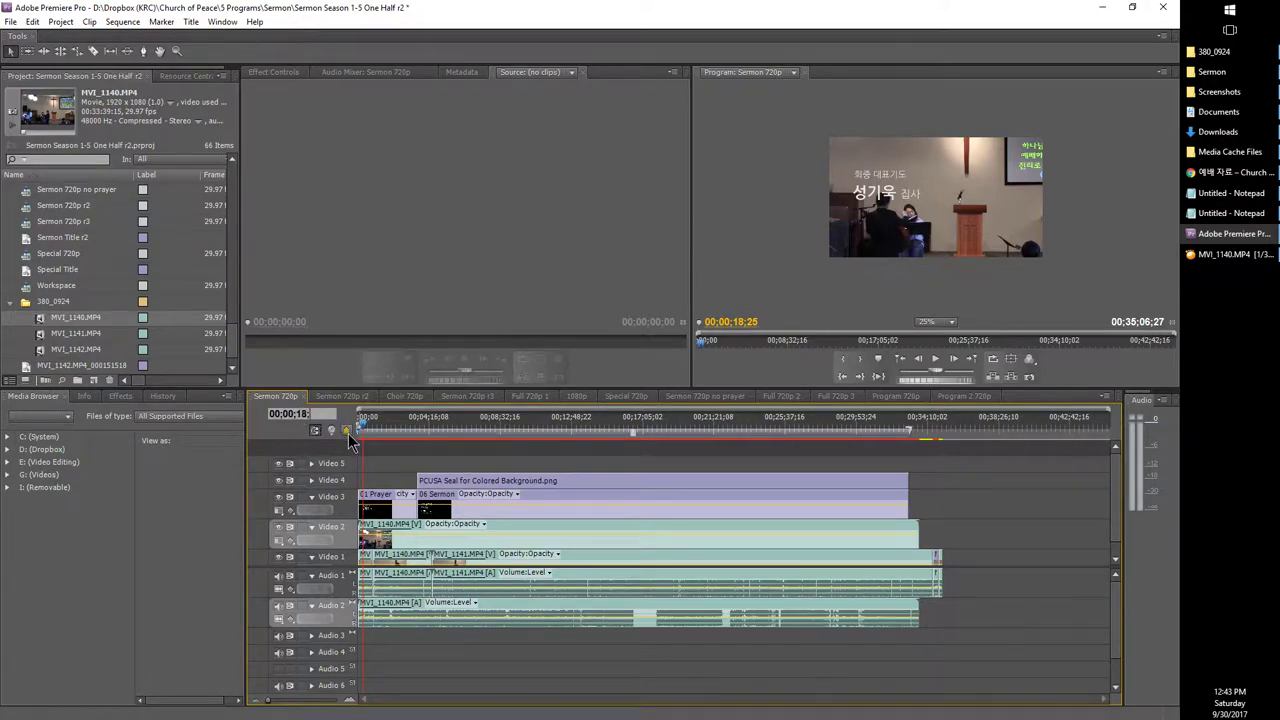
double_click(292, 414)
text(00;03;18;0)
key(BackSpace)
key(BackSpace)
key(BackSpace)
key(BackSpace)
key(BackSpace)
key(BackSpace)
key(BackSpace)
text(17;3;0)
key(BackSpace)
key(BackSpace)
key(BackSpace)
text(55;00)
key(Return)
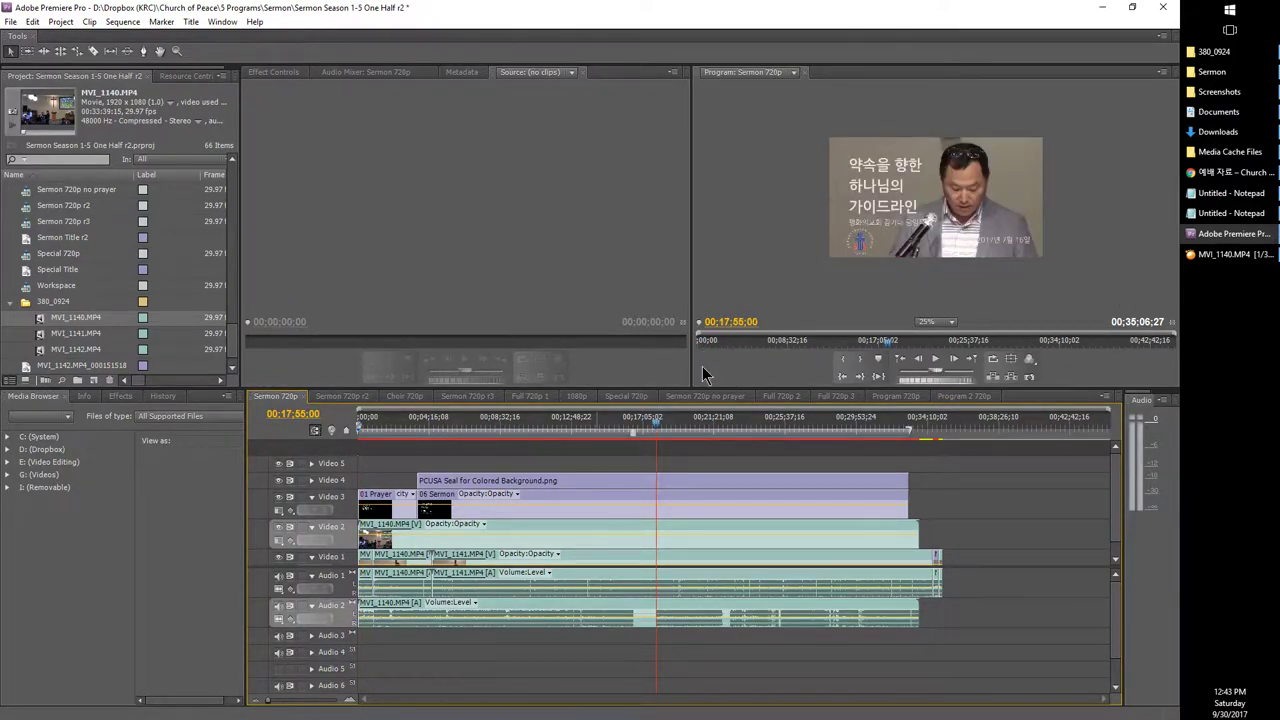
key(ctrl+k)
Step: Play the sequence to preview the cut
mouse_move(1237, 262)
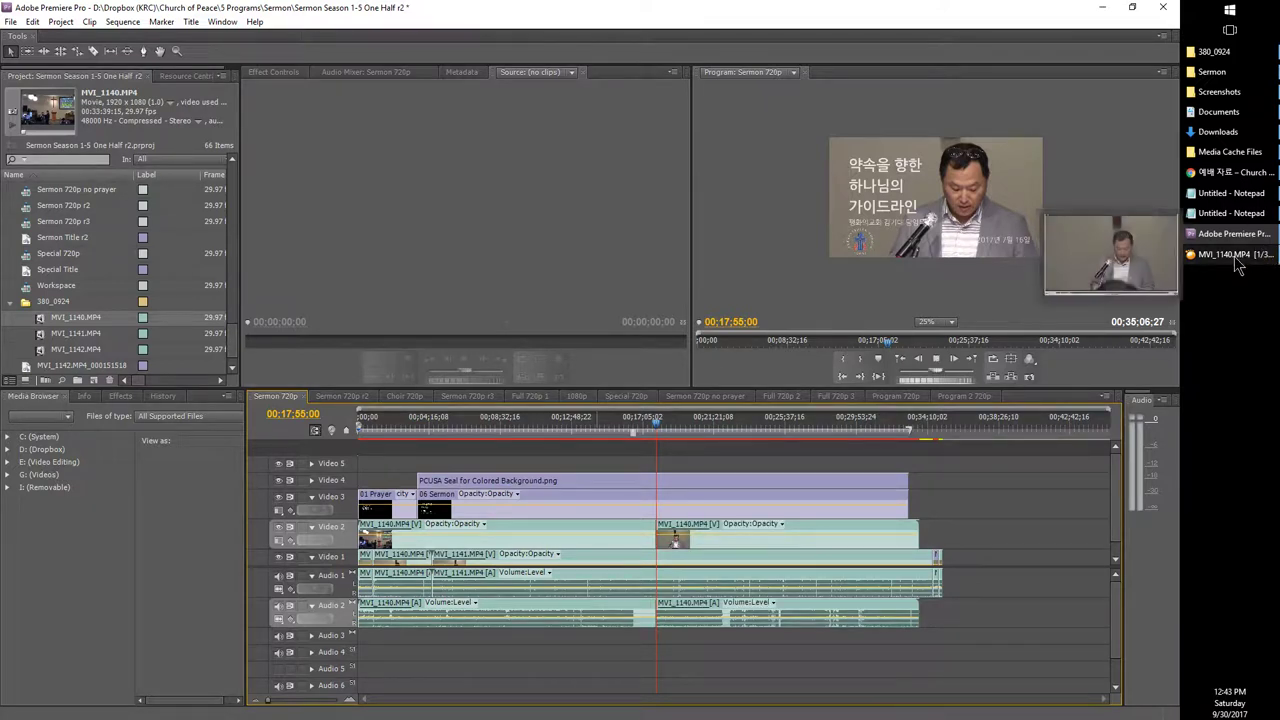
key(space)
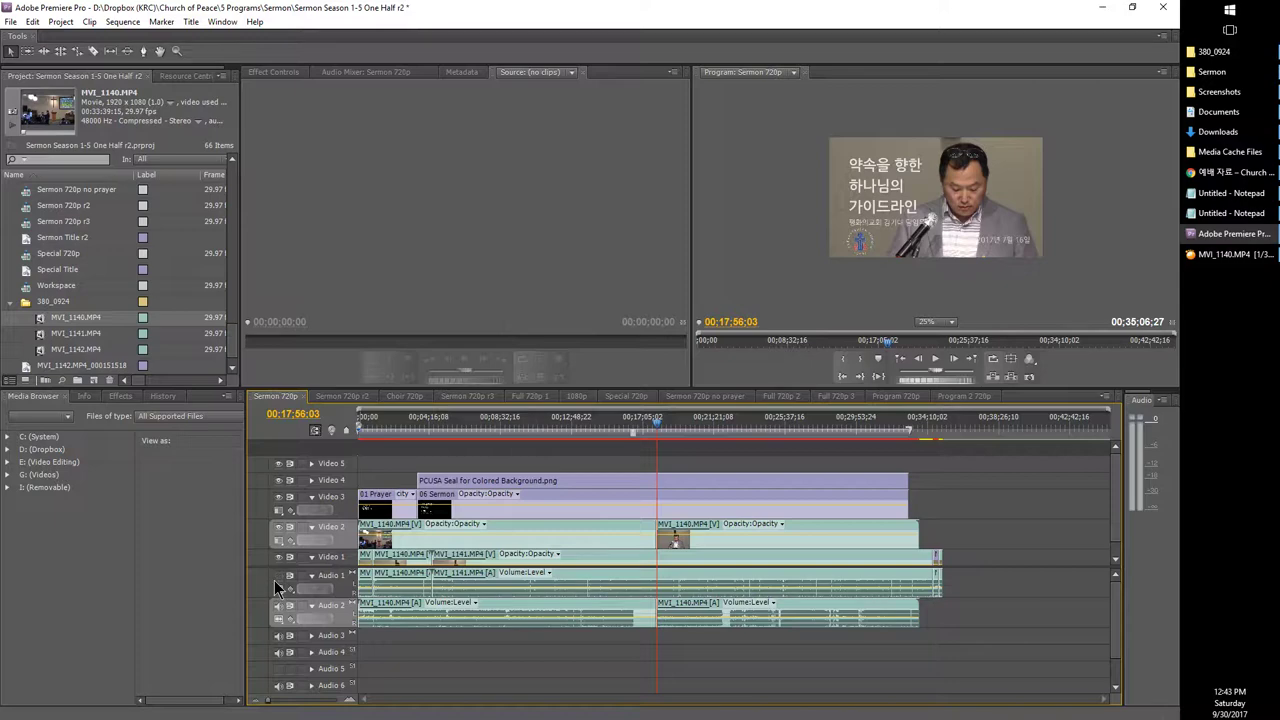
key(space)
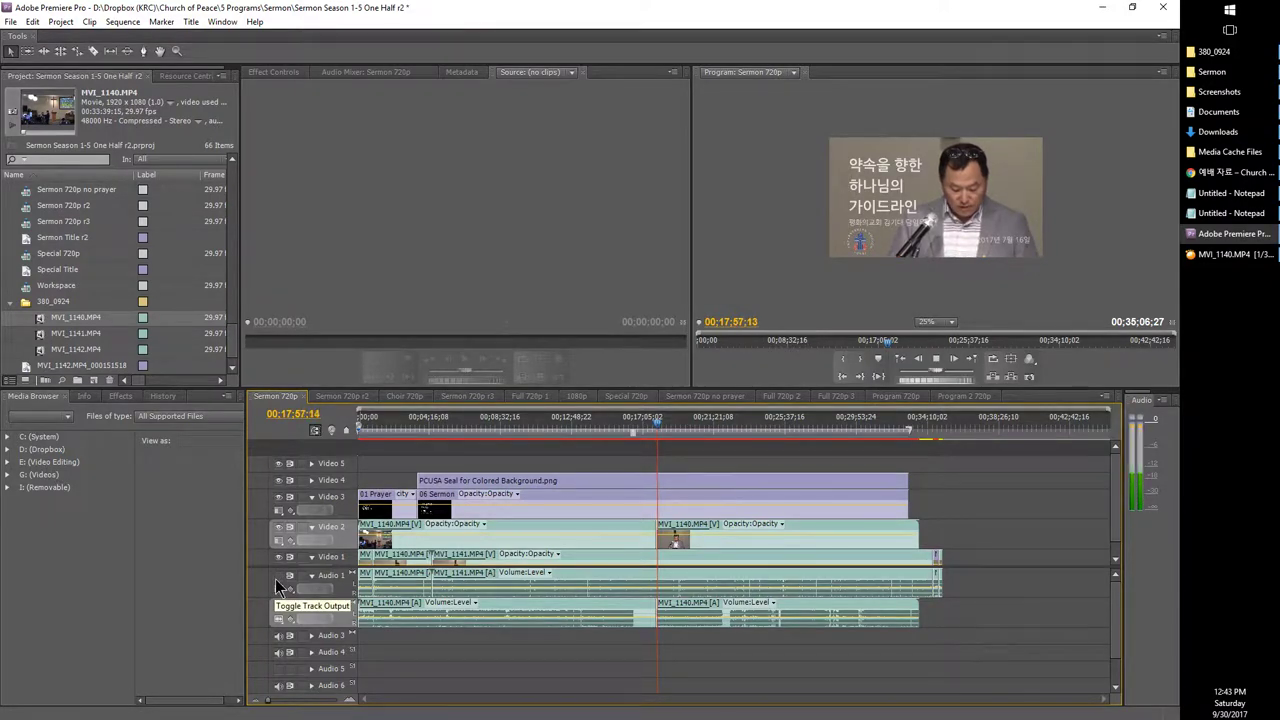
Step: Seek MVI_1140.MP4 to where the prayer ends and pause it near 00:21:46
click(1210, 253)
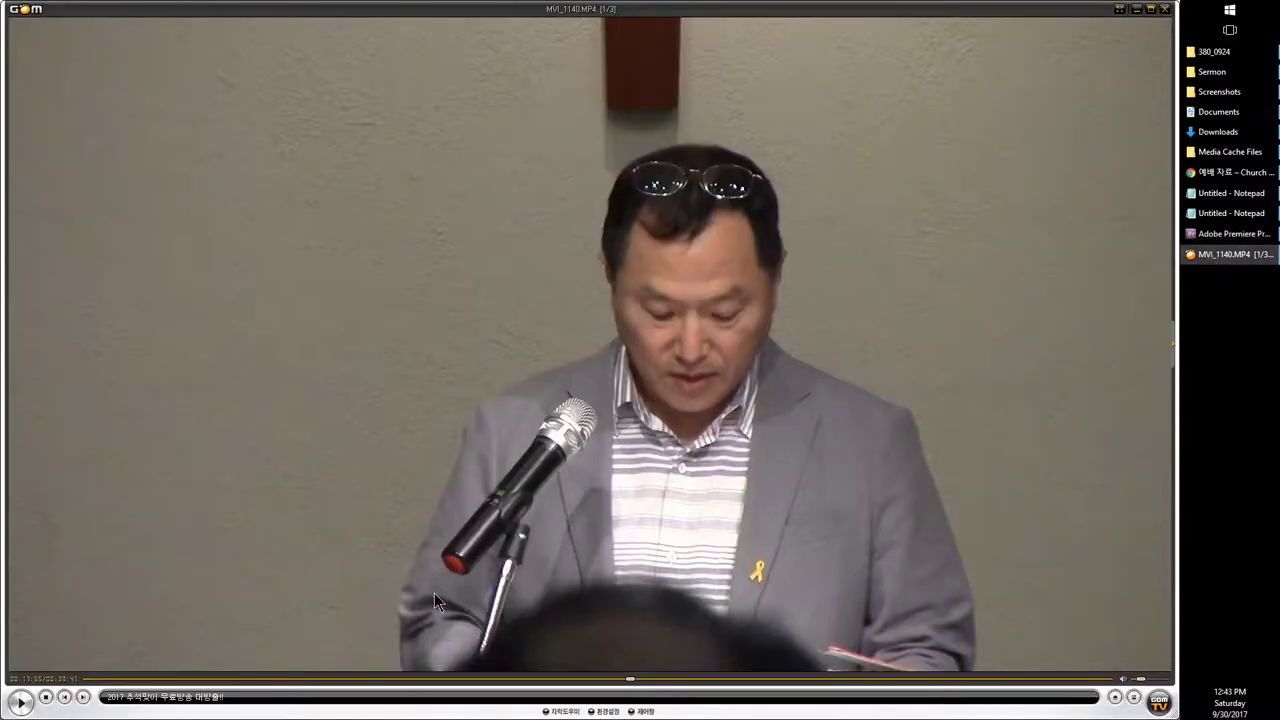
key(space)
key(Right)
key(Right)
key(Right)
key(Right)
key(Right)
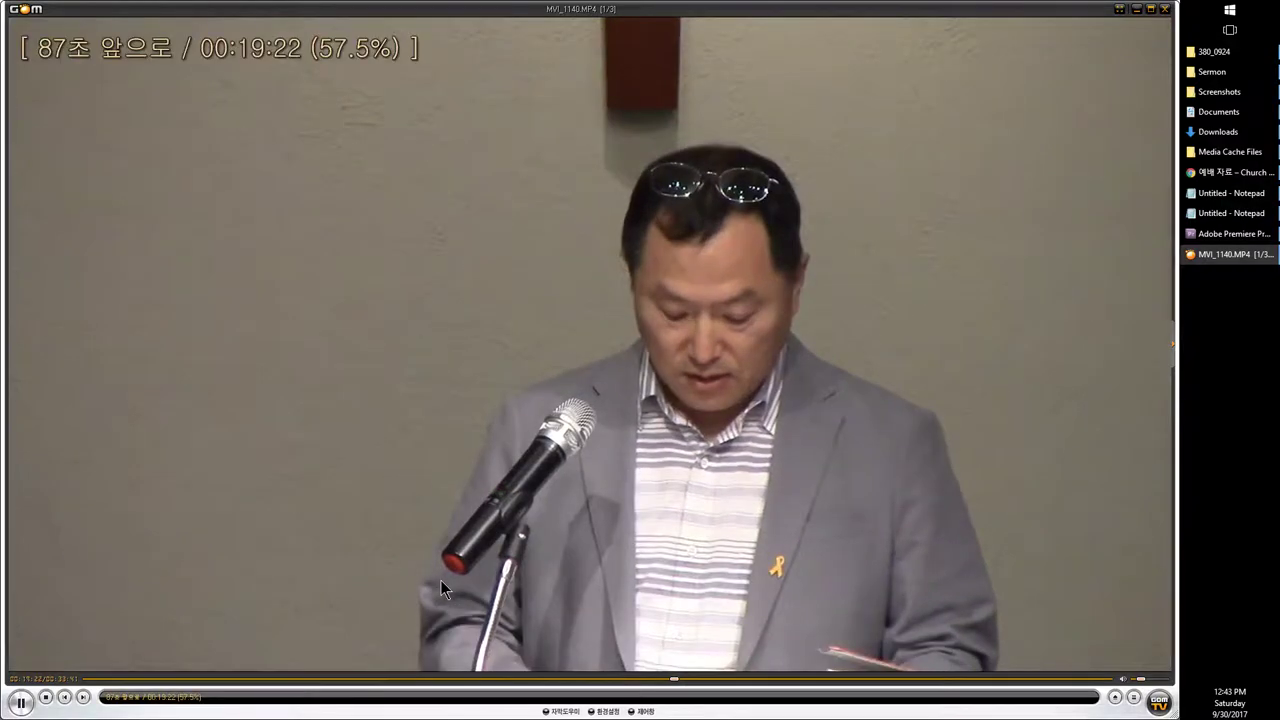
key(Right)
key(Left)
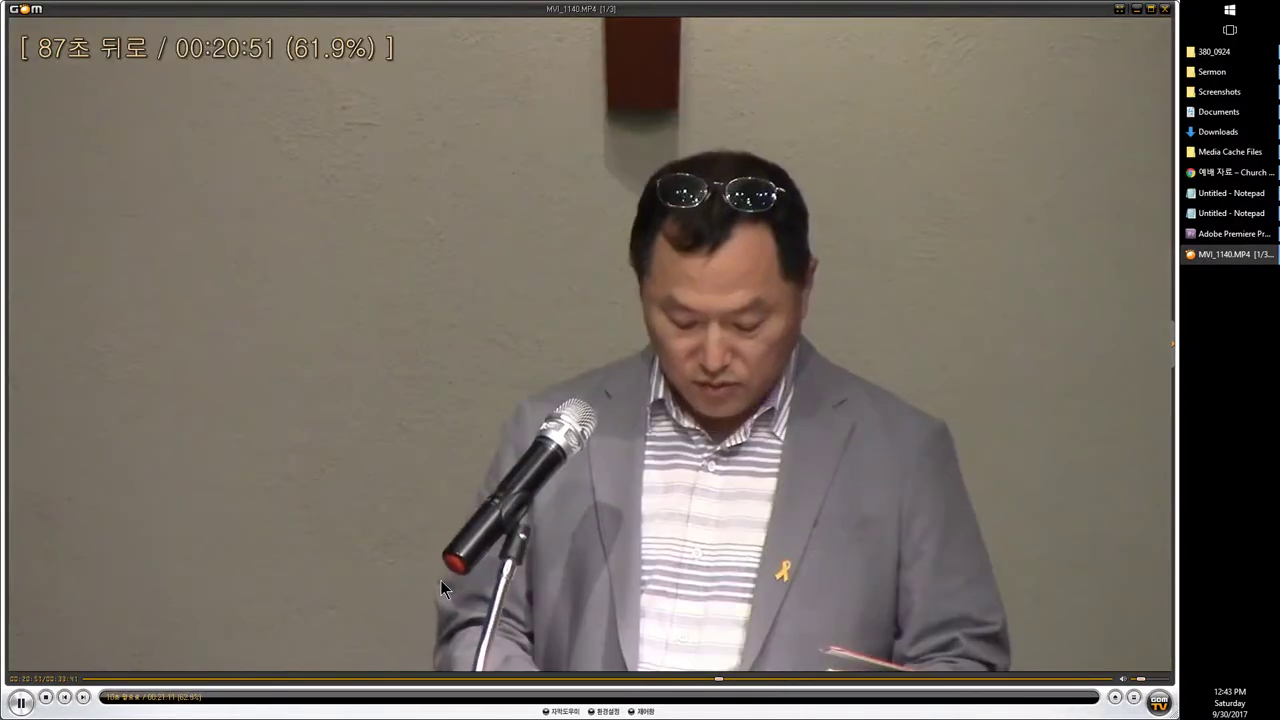
key(Right)
key(Right)
key(Right)
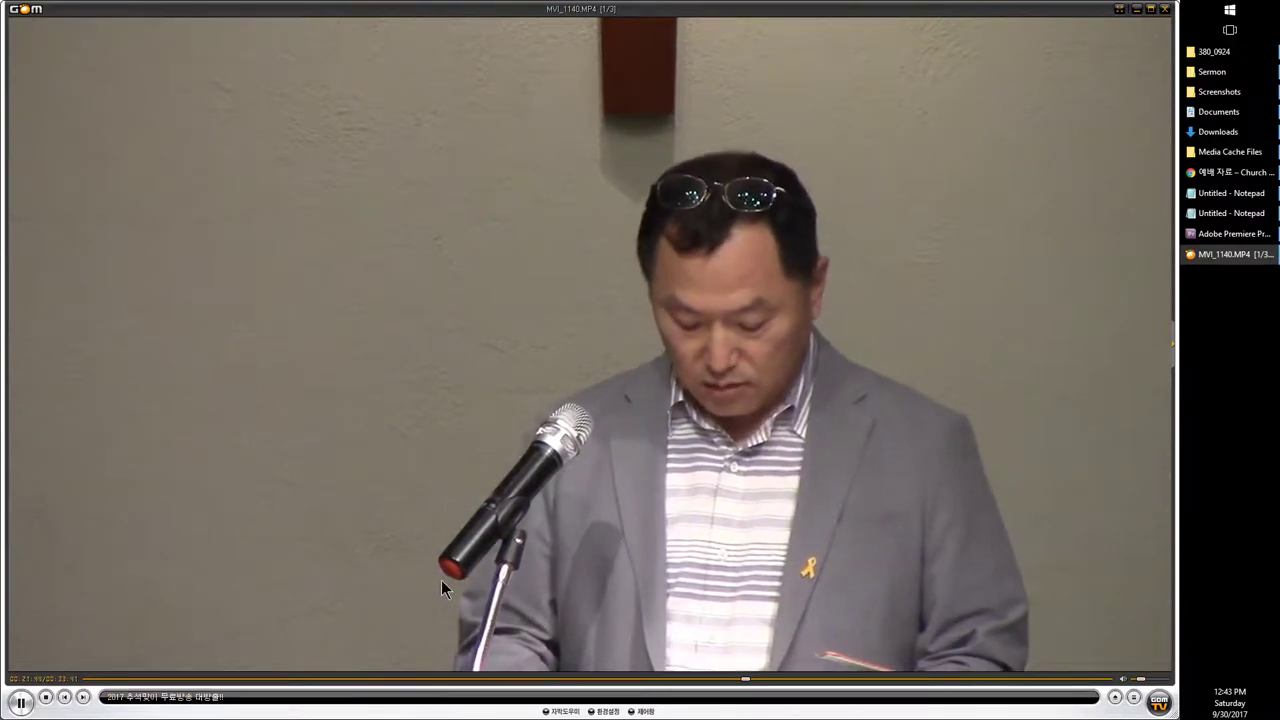
key(Left)
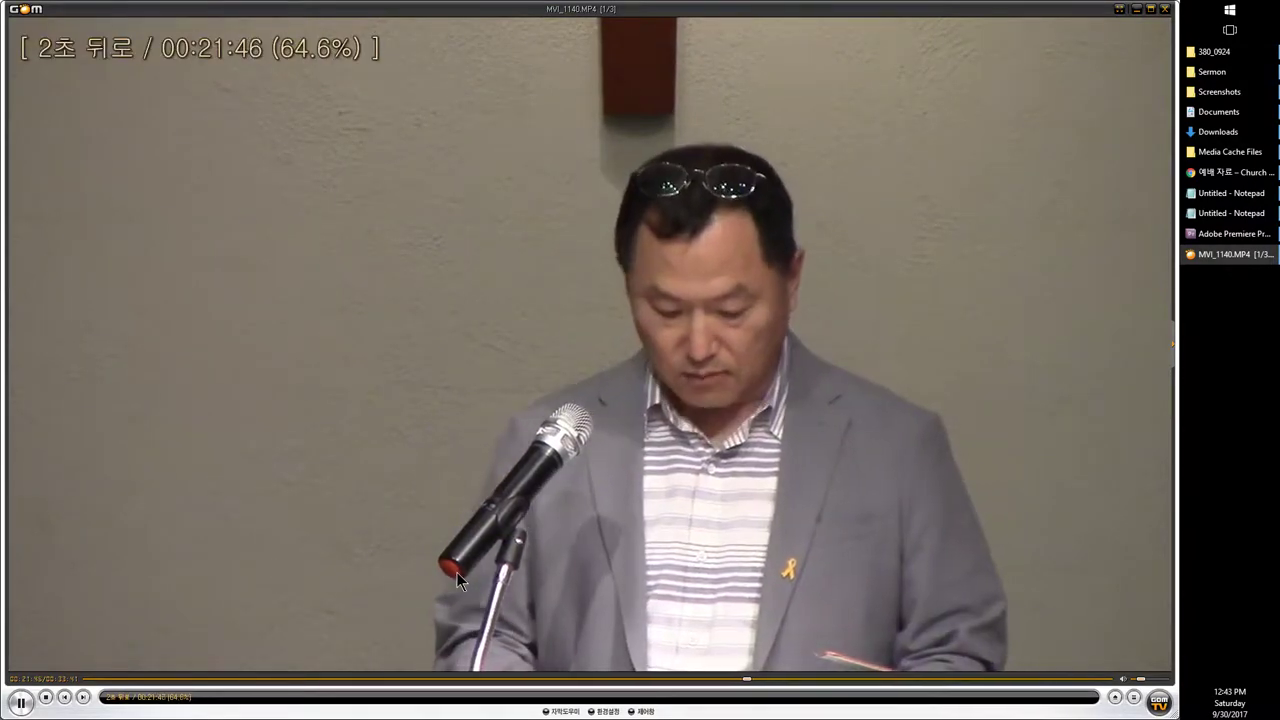
key(space)
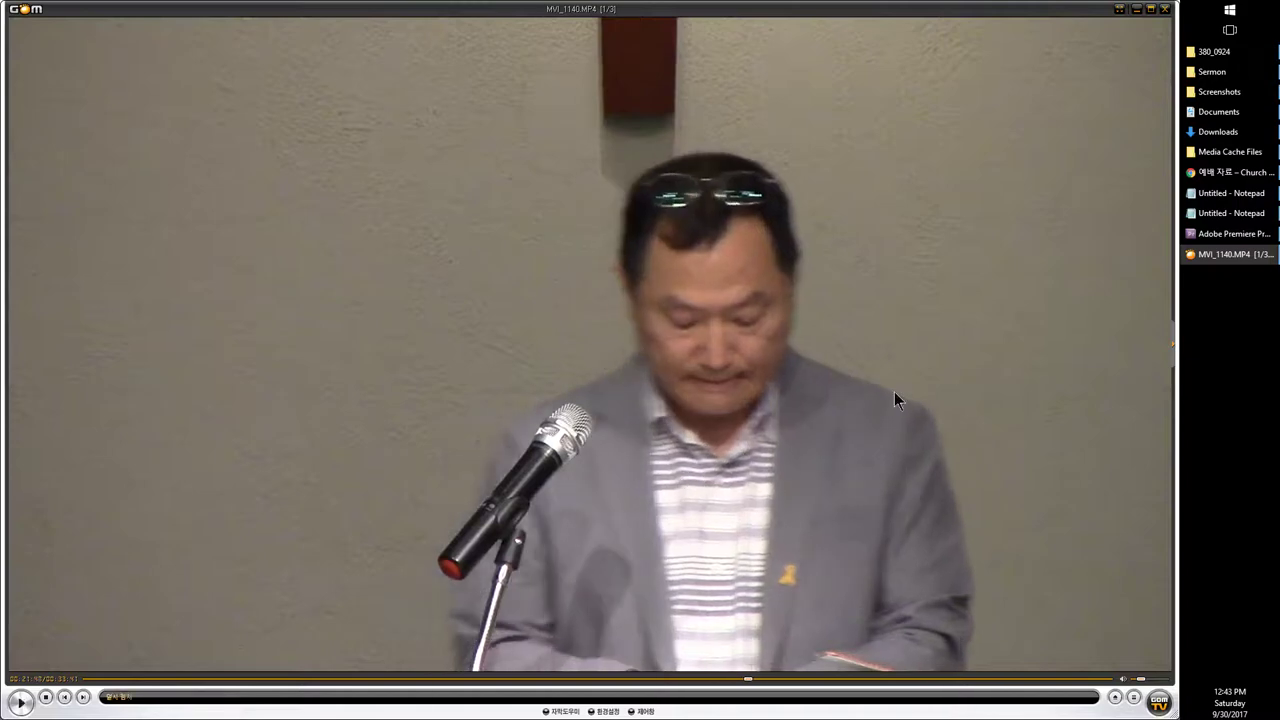
Step: Split MVI_1140 at 00;21;48;09 and delete the segments before and after the prayer
click(1230, 233)
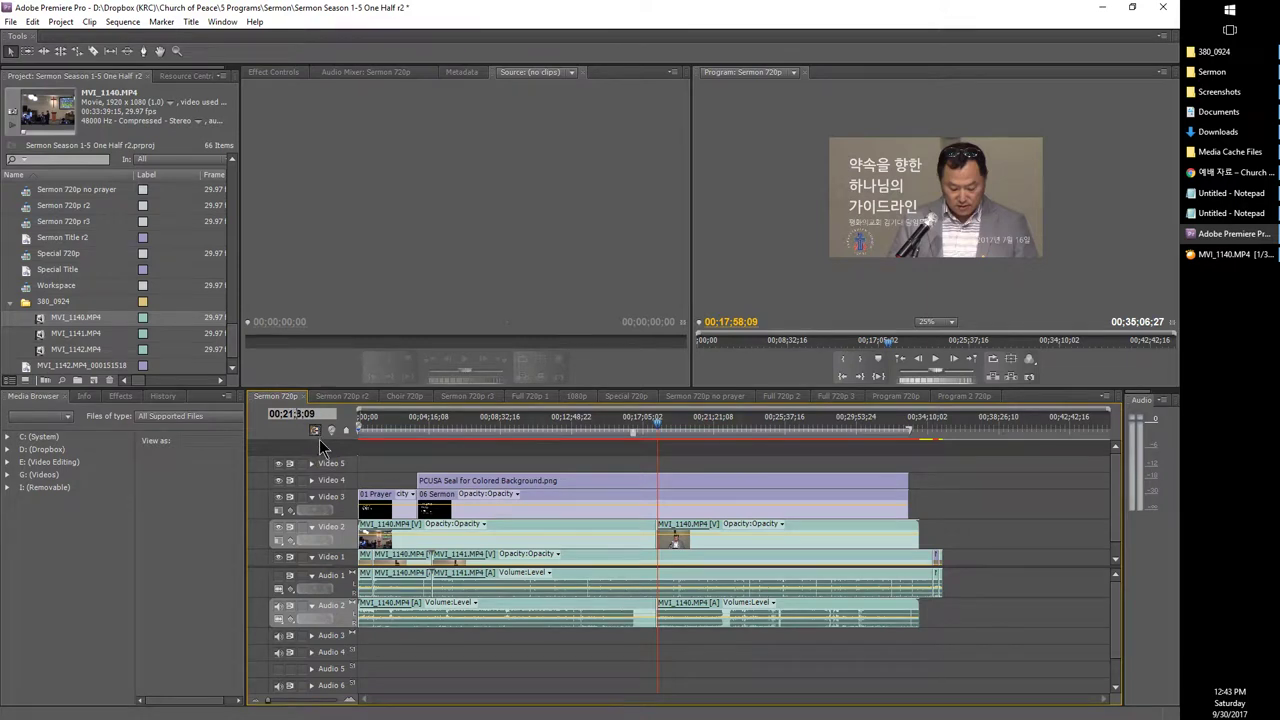
key(Return)
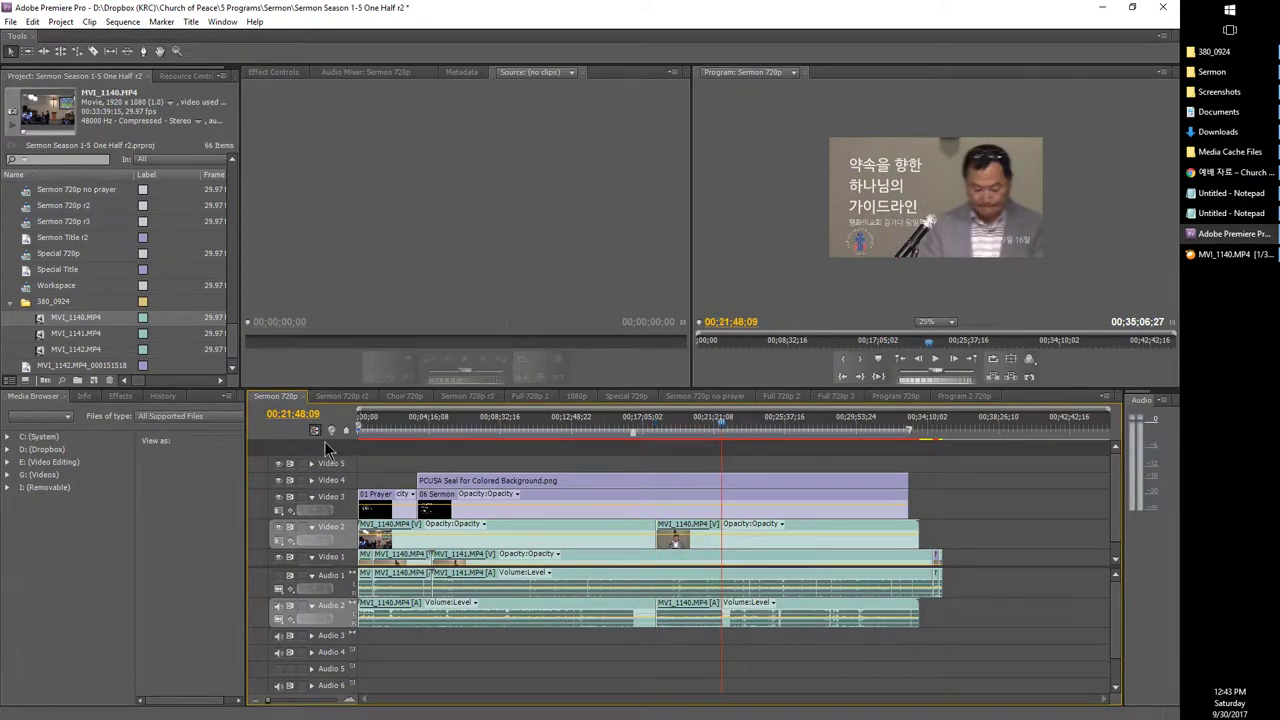
key(ctrl+k)
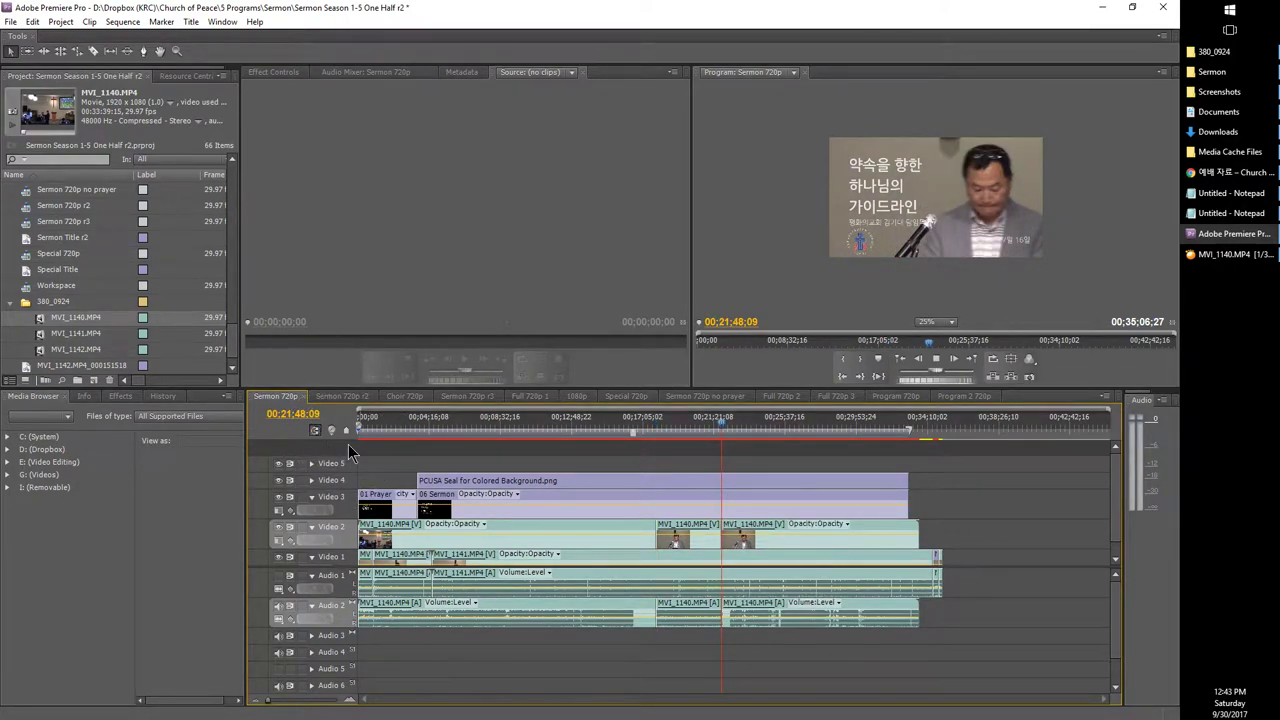
click(770, 624)
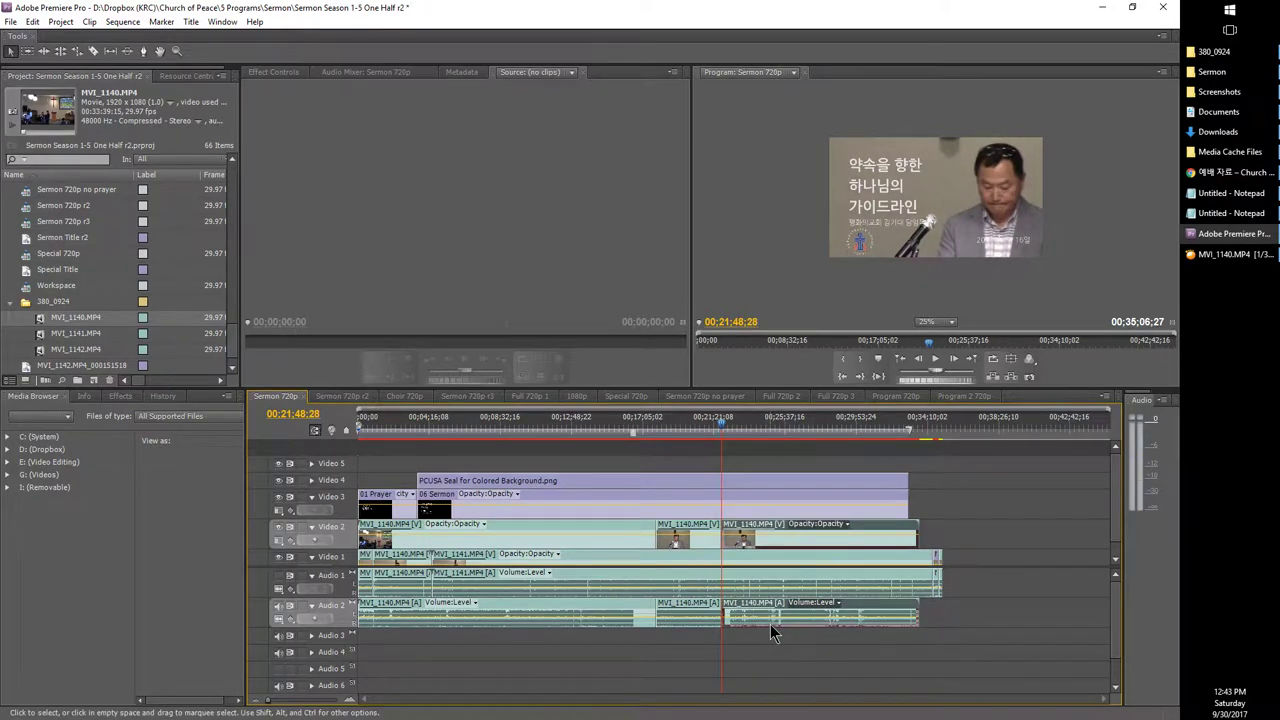
key(Delete)
click(589, 528)
key(Delete)
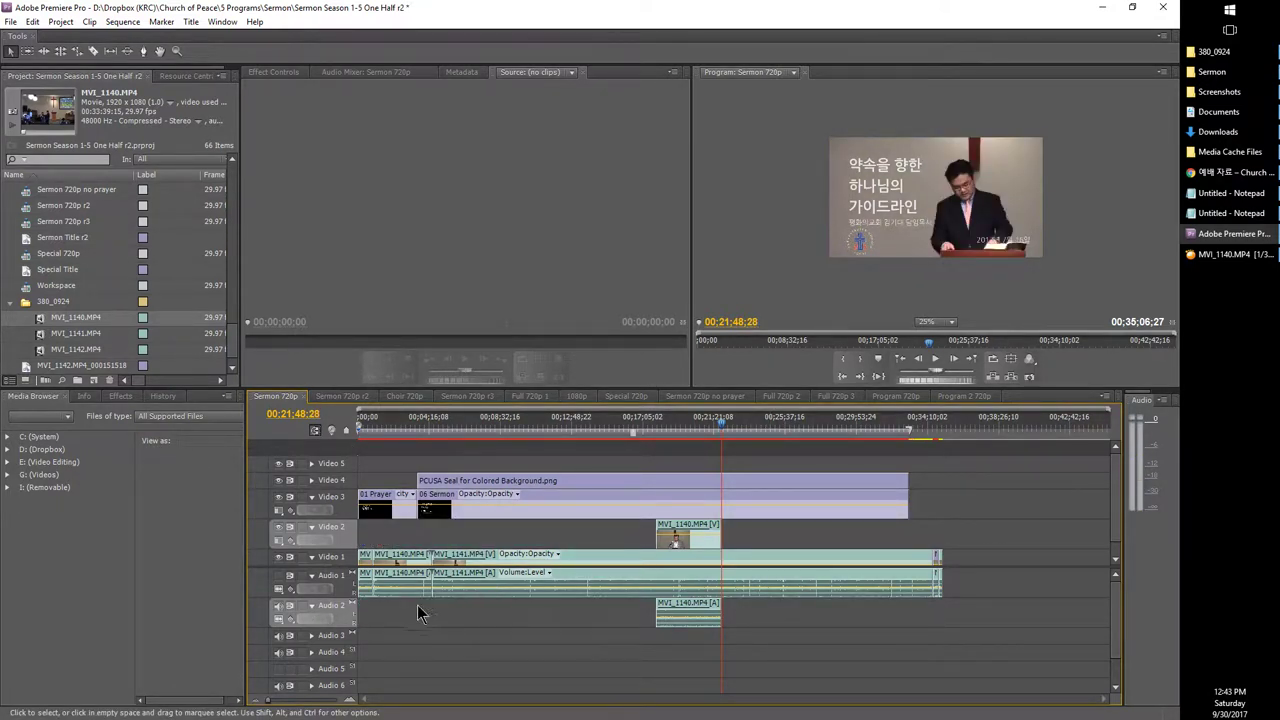
Step: Trim the start of the Video 1 footage, then undo an attempted move of MVI_1140 onto Video 1
click(366, 437)
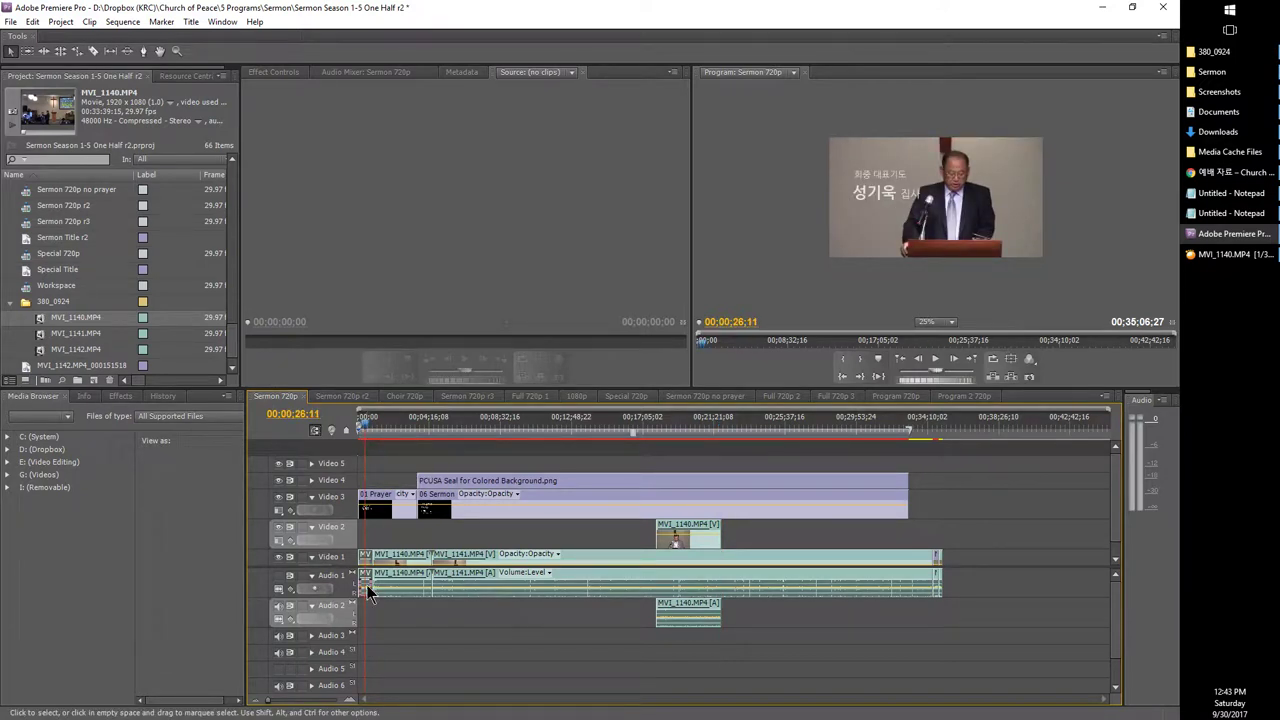
drag(368, 590, 383, 591)
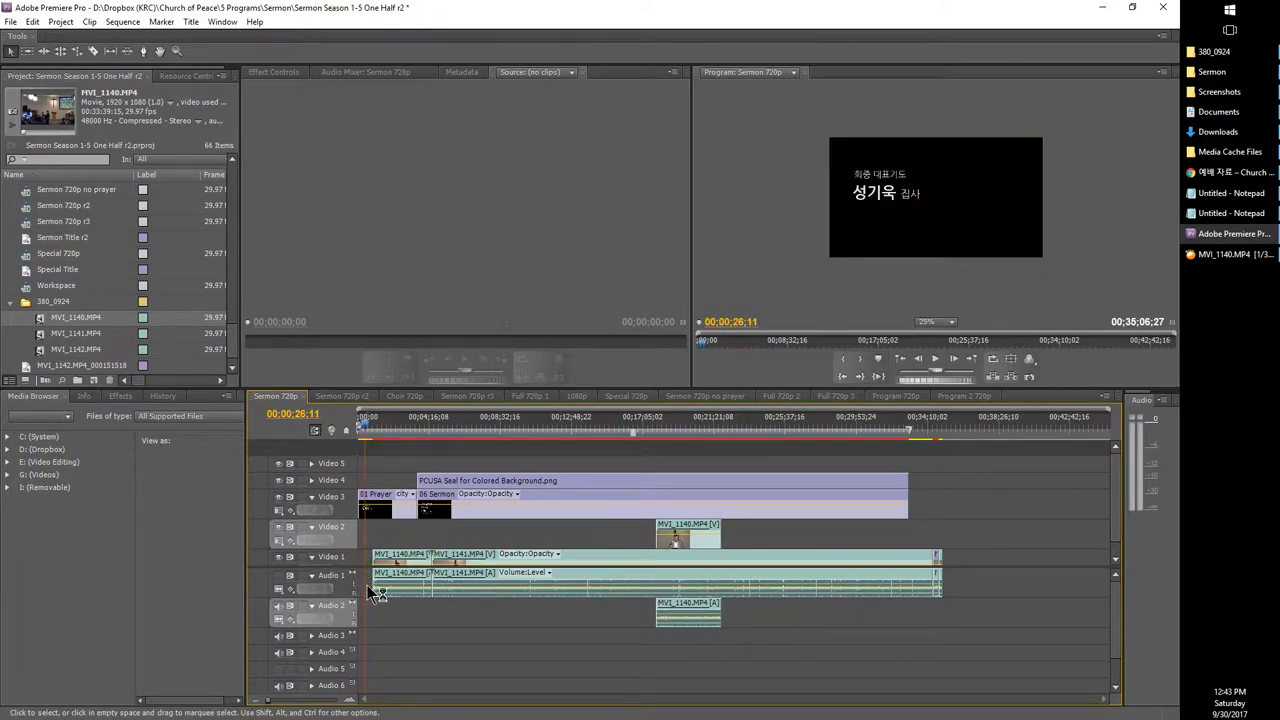
click(679, 533)
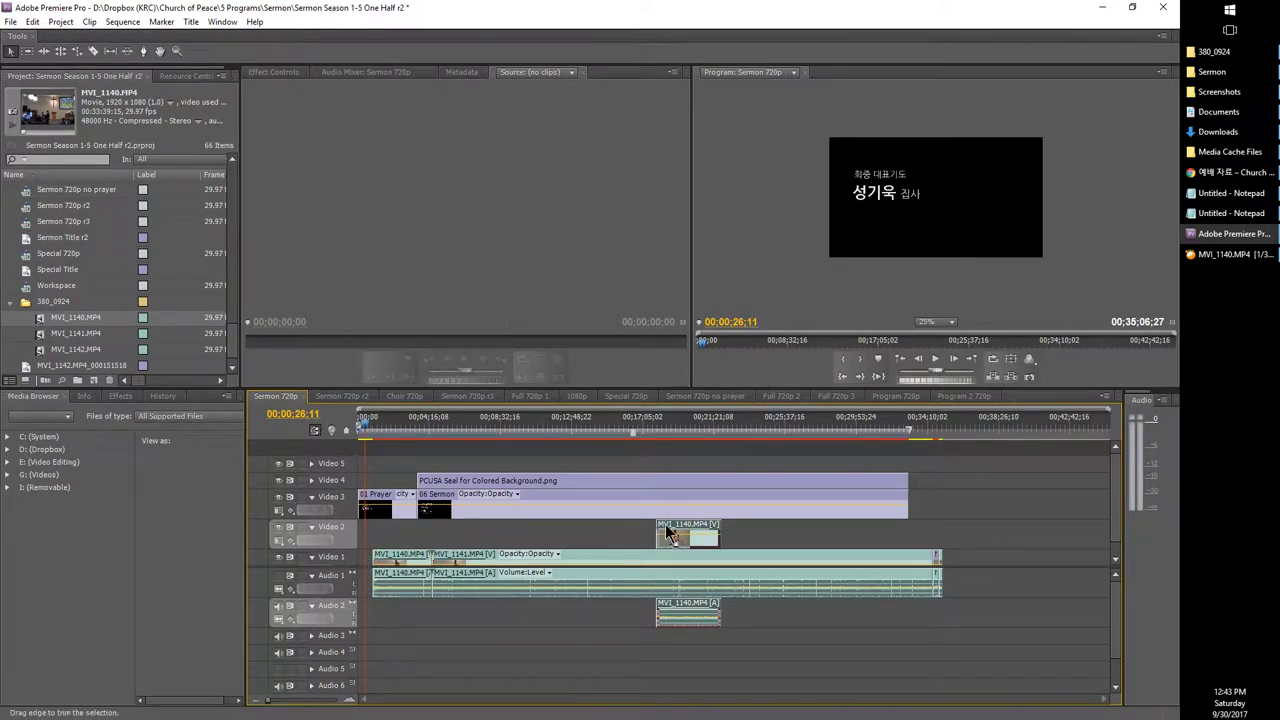
drag(656, 528, 406, 577)
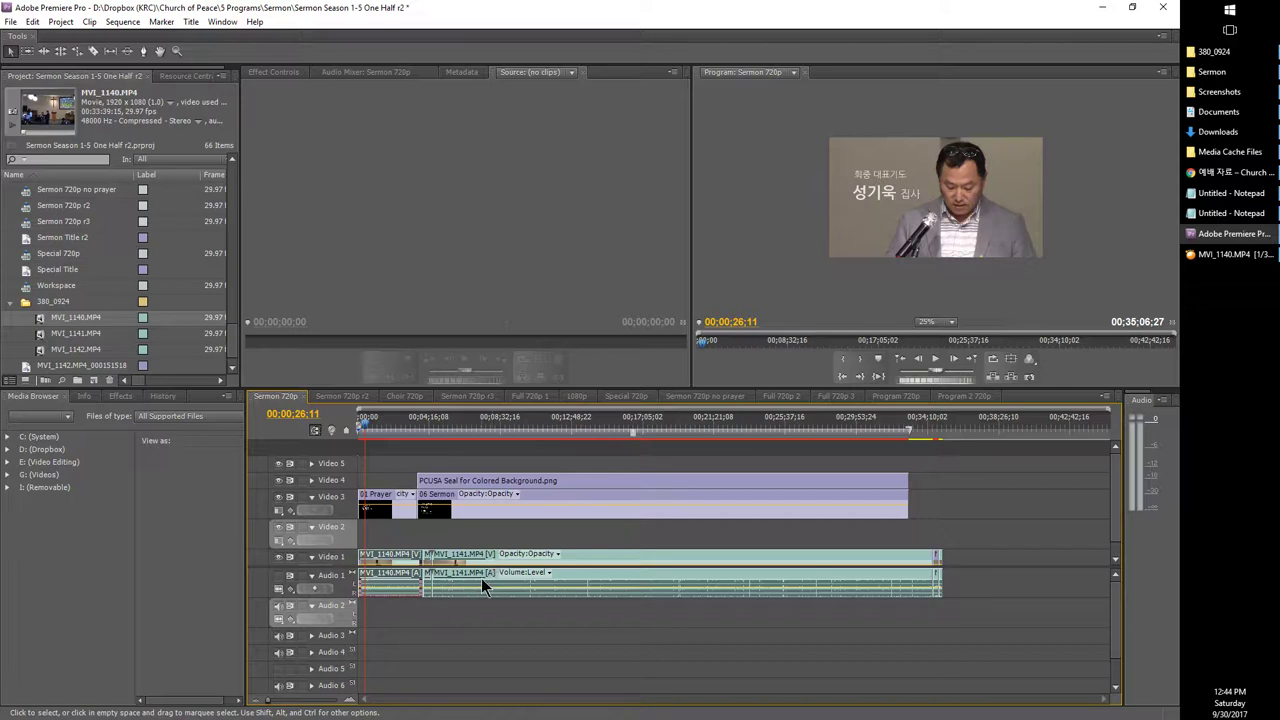
key(ctrl+z)
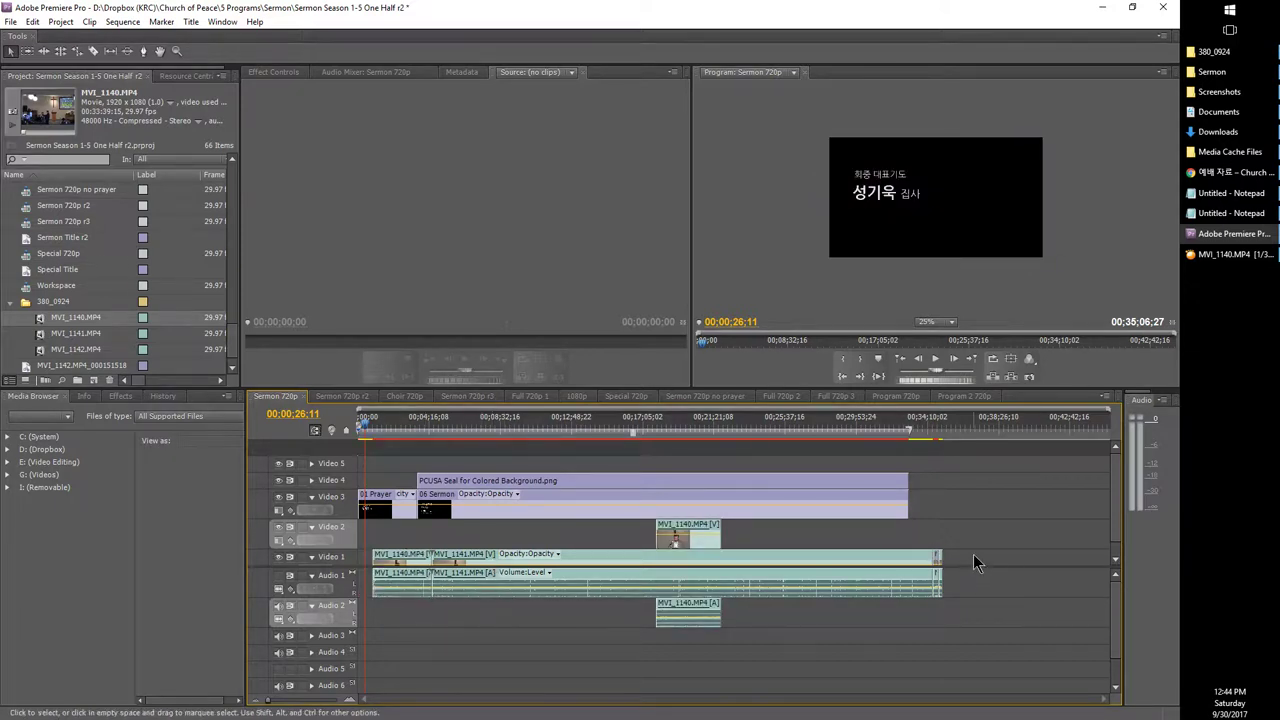
click(975, 562)
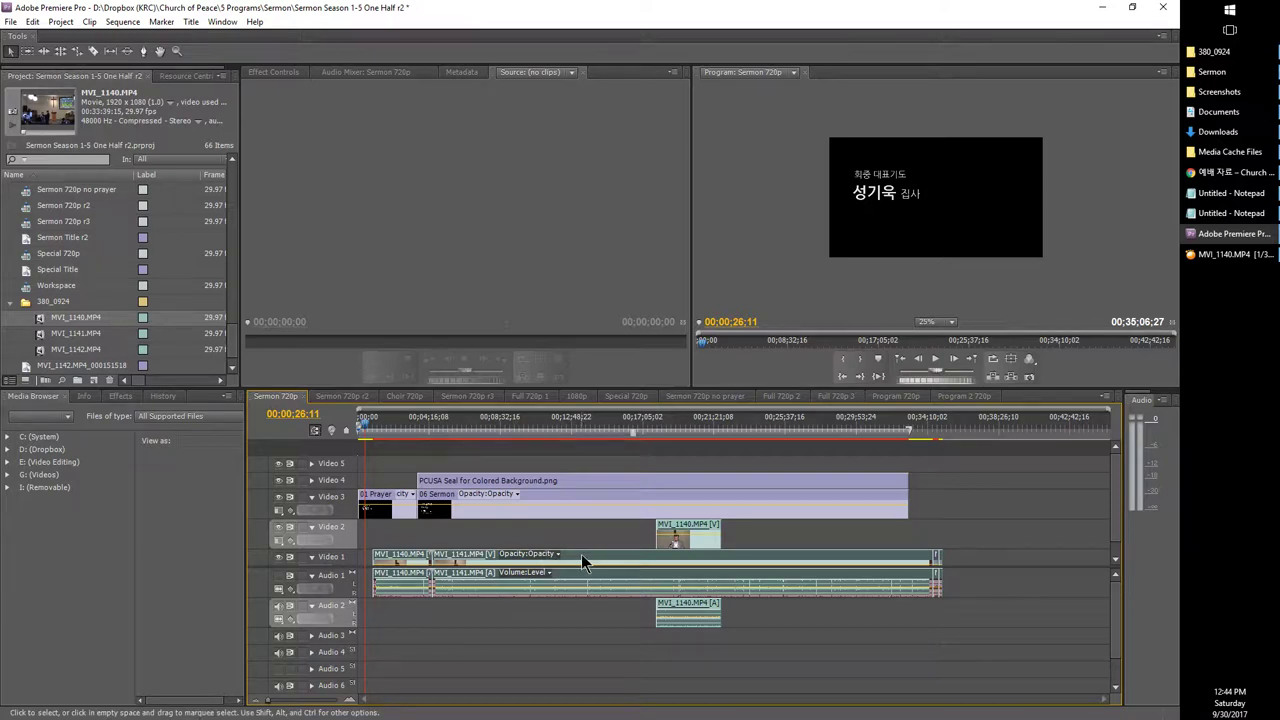
Step: Move the MVI_1140 prayer clip to the start of Video 1 and apply Scale to Frame Size
drag(582, 556, 781, 567)
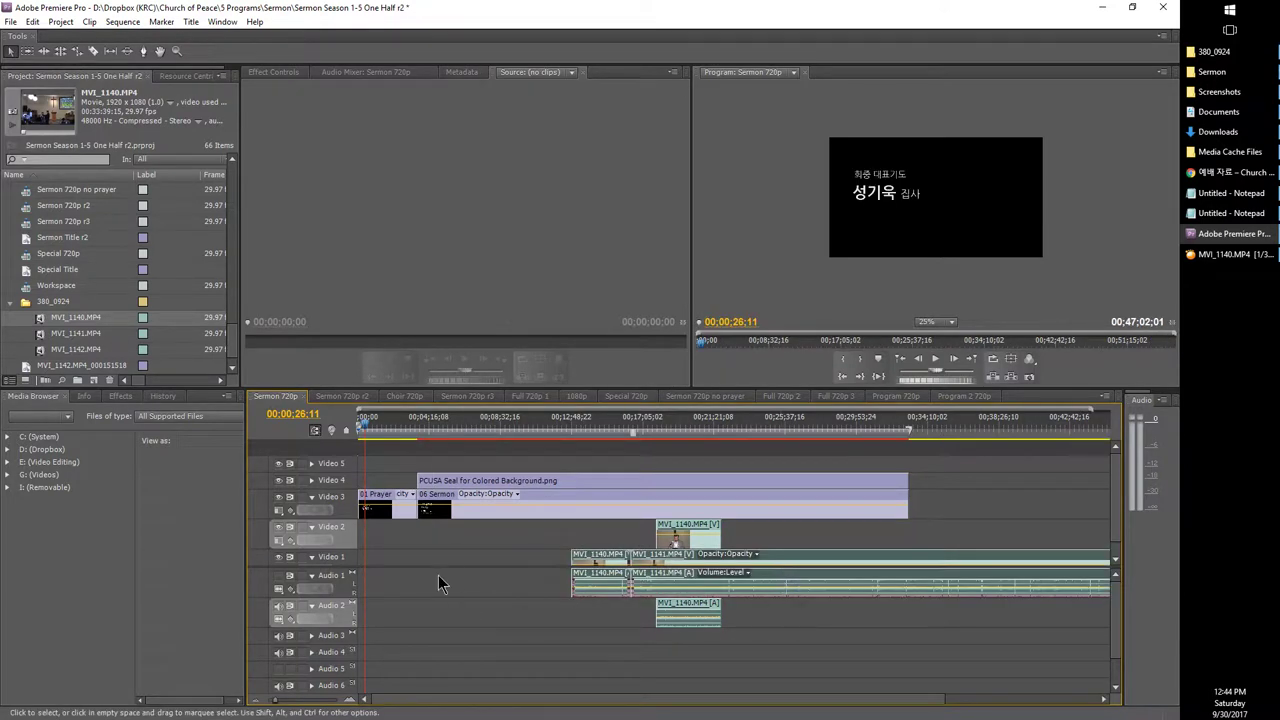
click(588, 615)
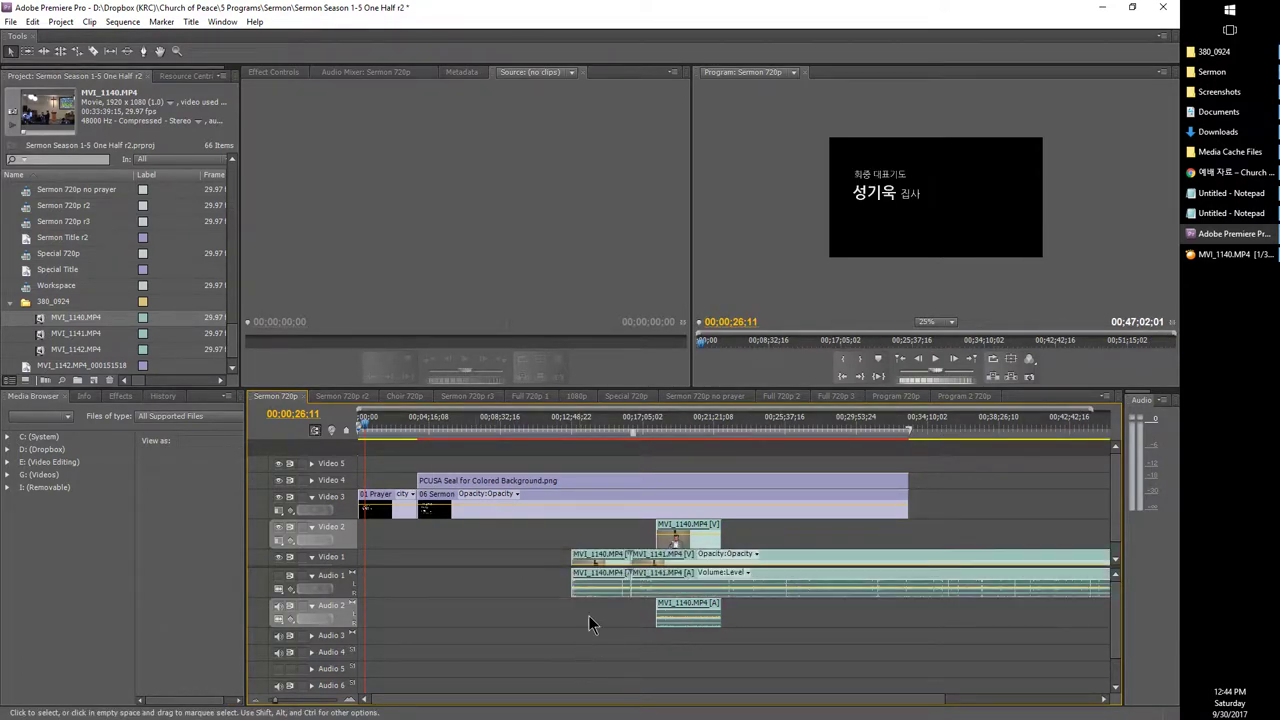
drag(668, 525, 390, 574)
right_click(790, 555)
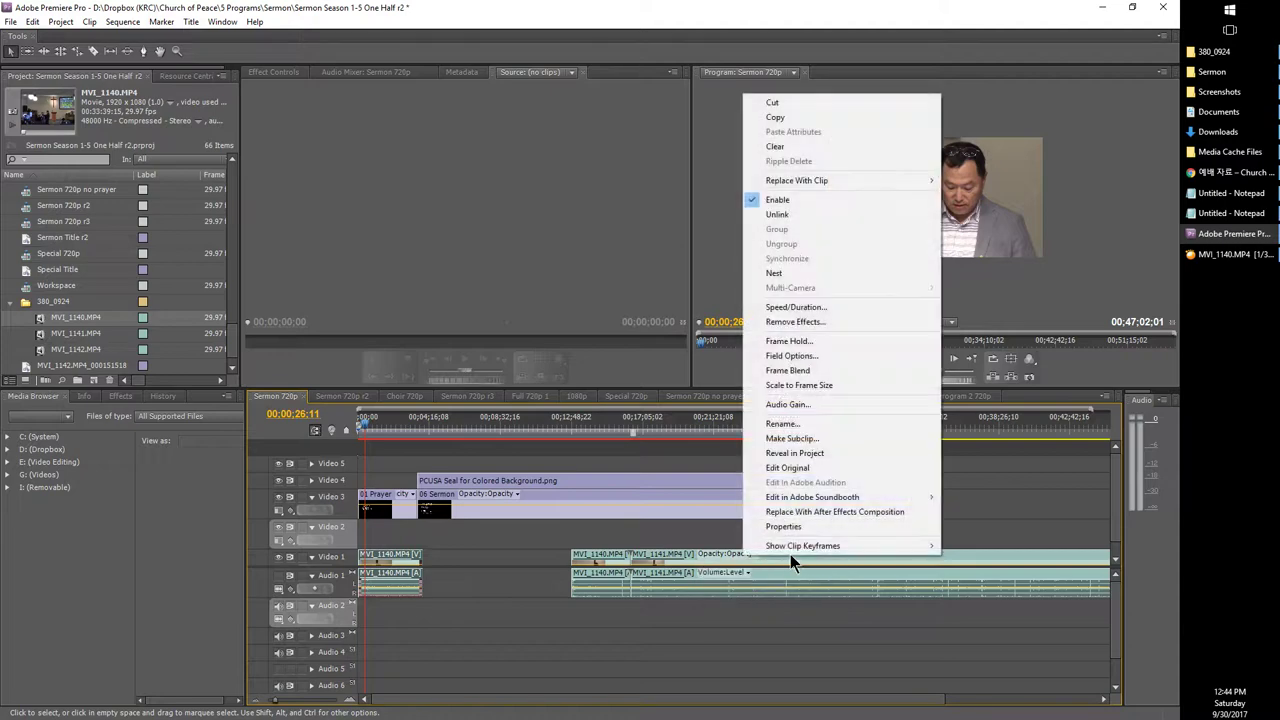
click(400, 553)
right_click(400, 553)
click(423, 386)
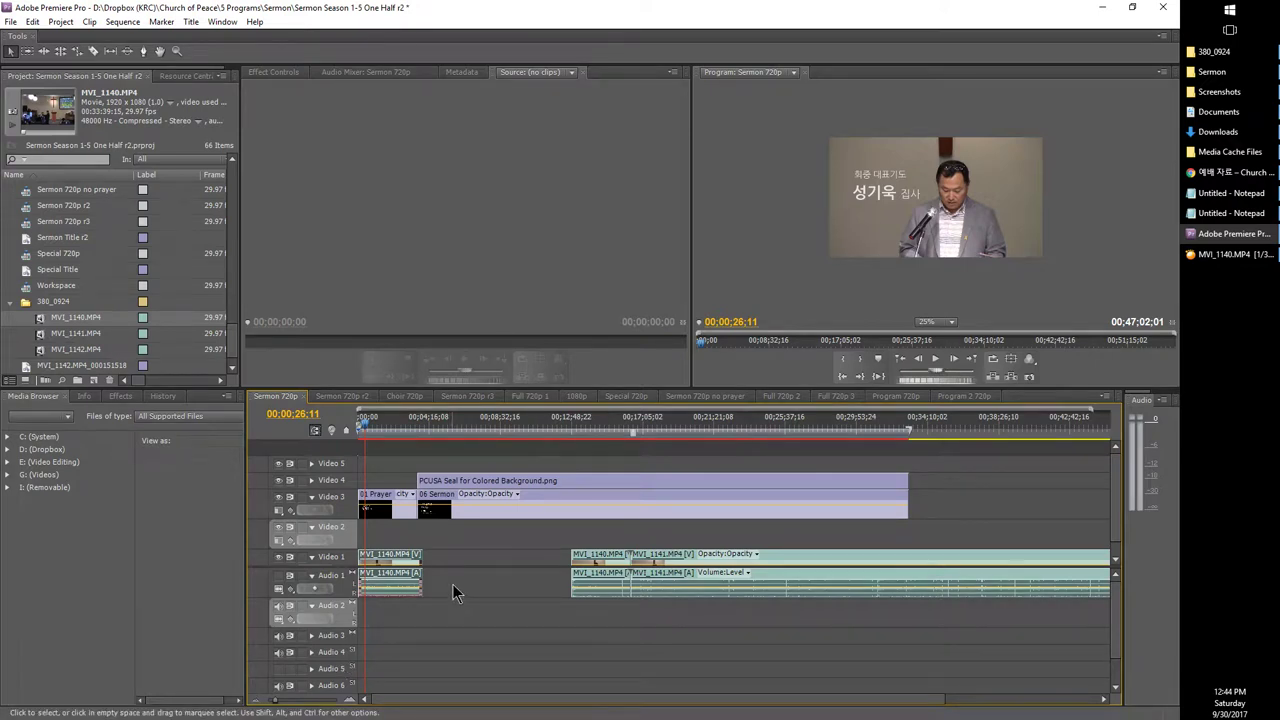
Step: Close the gap after the prayer clip and set the playhead to 00;03;43;04
scroll(525, 541, down, 4)
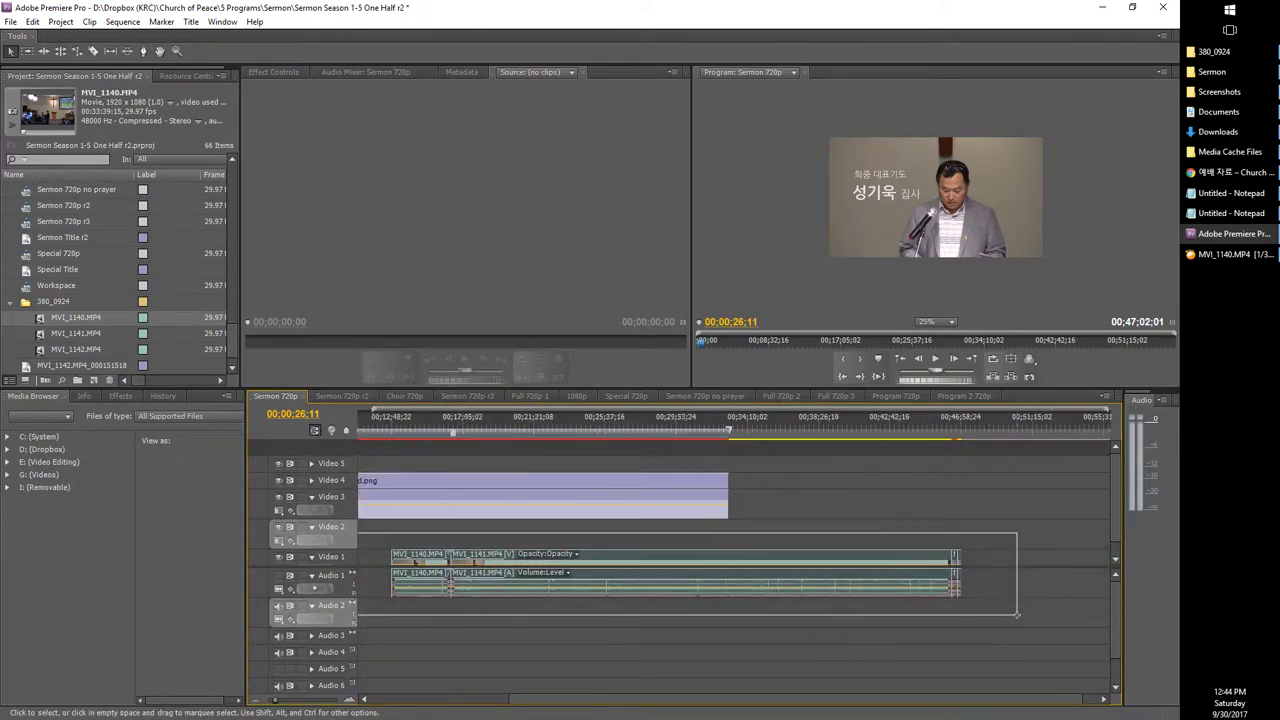
drag(715, 703, 577, 703)
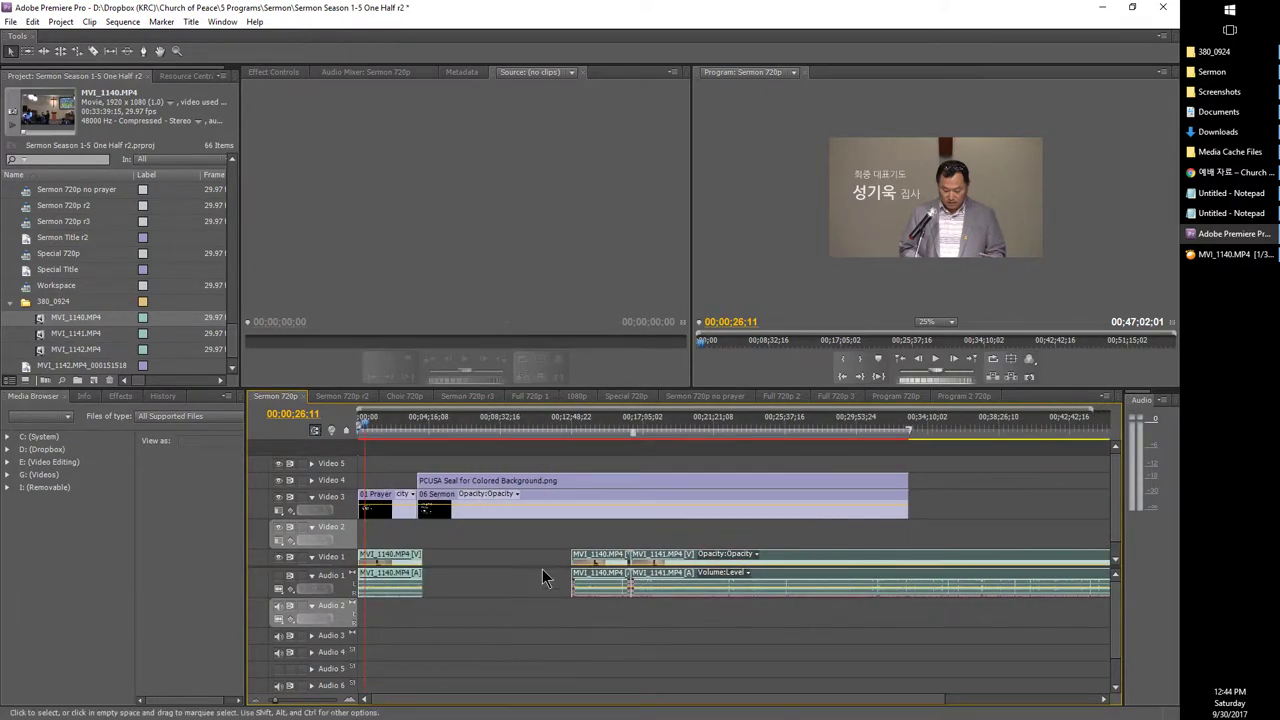
drag(590, 557, 444, 558)
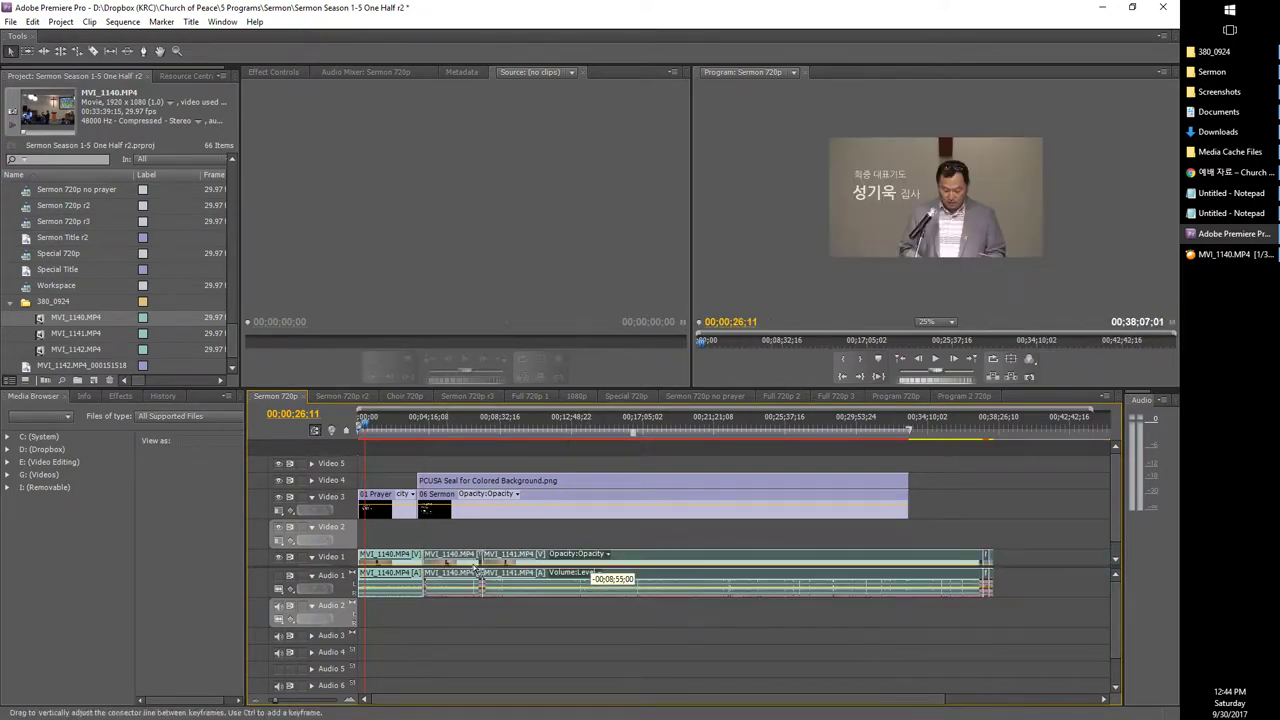
click(419, 431)
drag(420, 439, 422, 439)
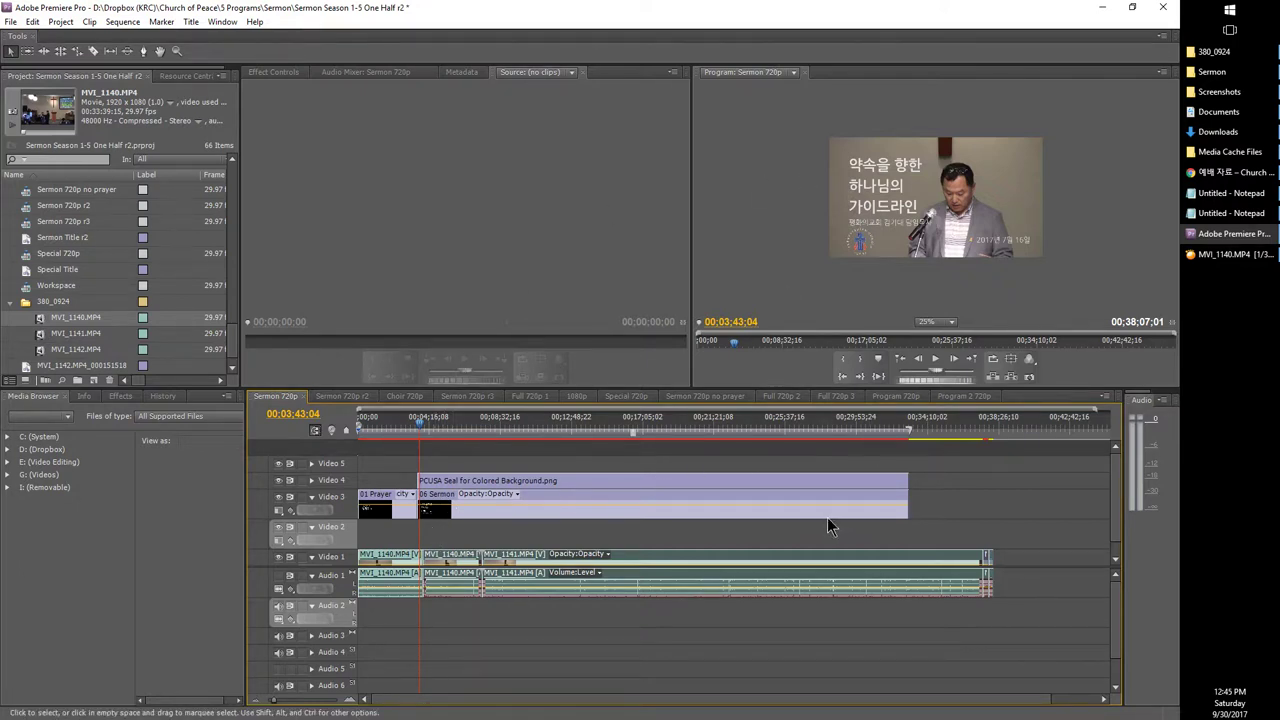
click(524, 552)
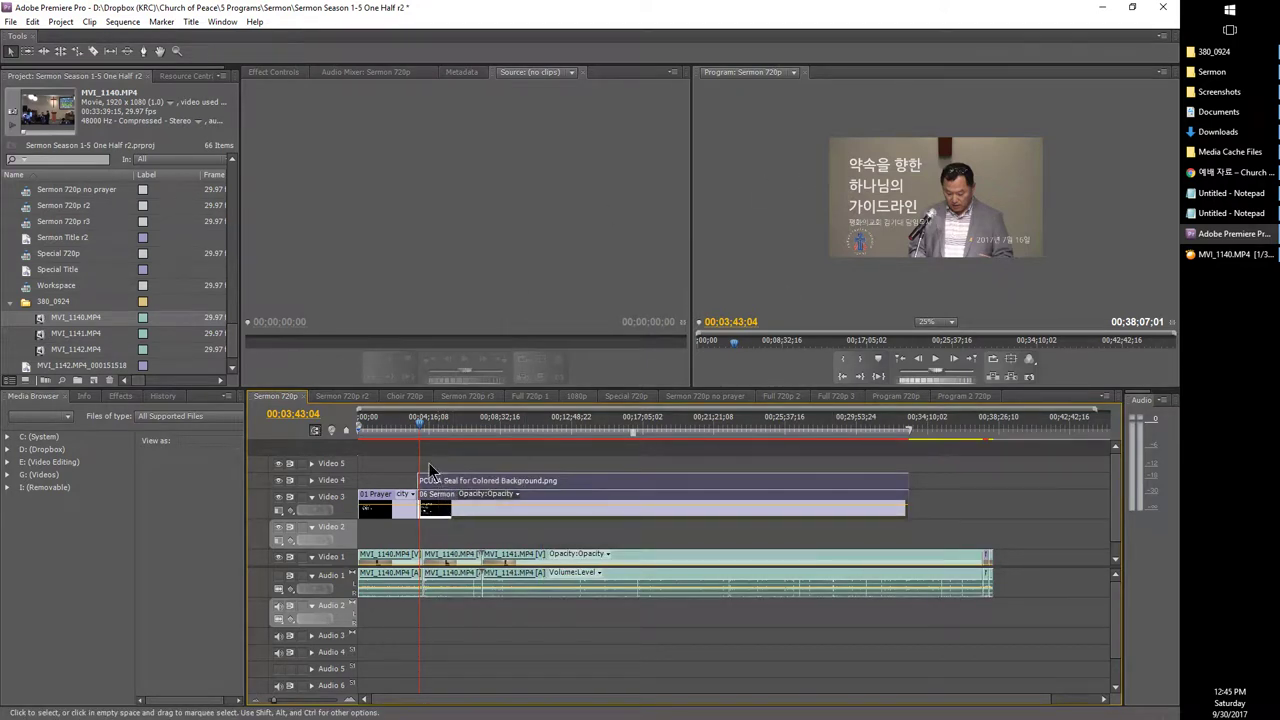
click(386, 432)
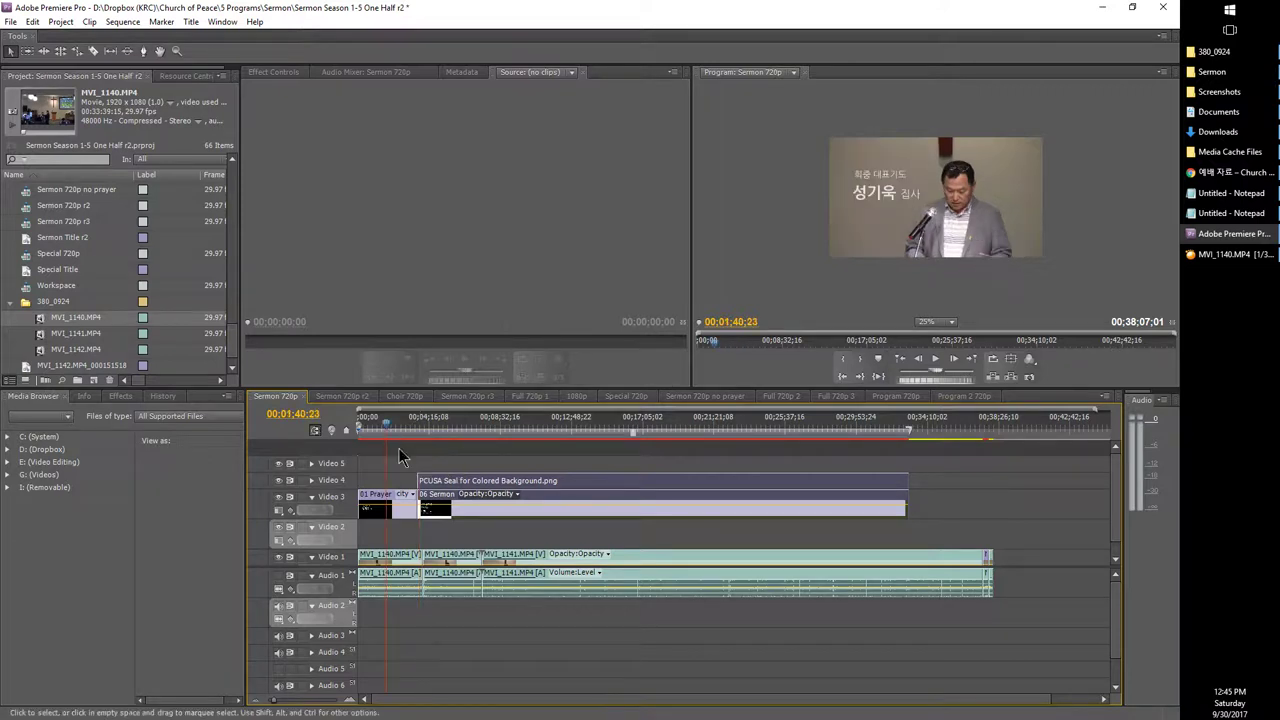
click(561, 430)
mouse_move(565, 430)
mouse_down()
mouse_move(966, 424)
mouse_move(543, 424)
mouse_up()
click(733, 424)
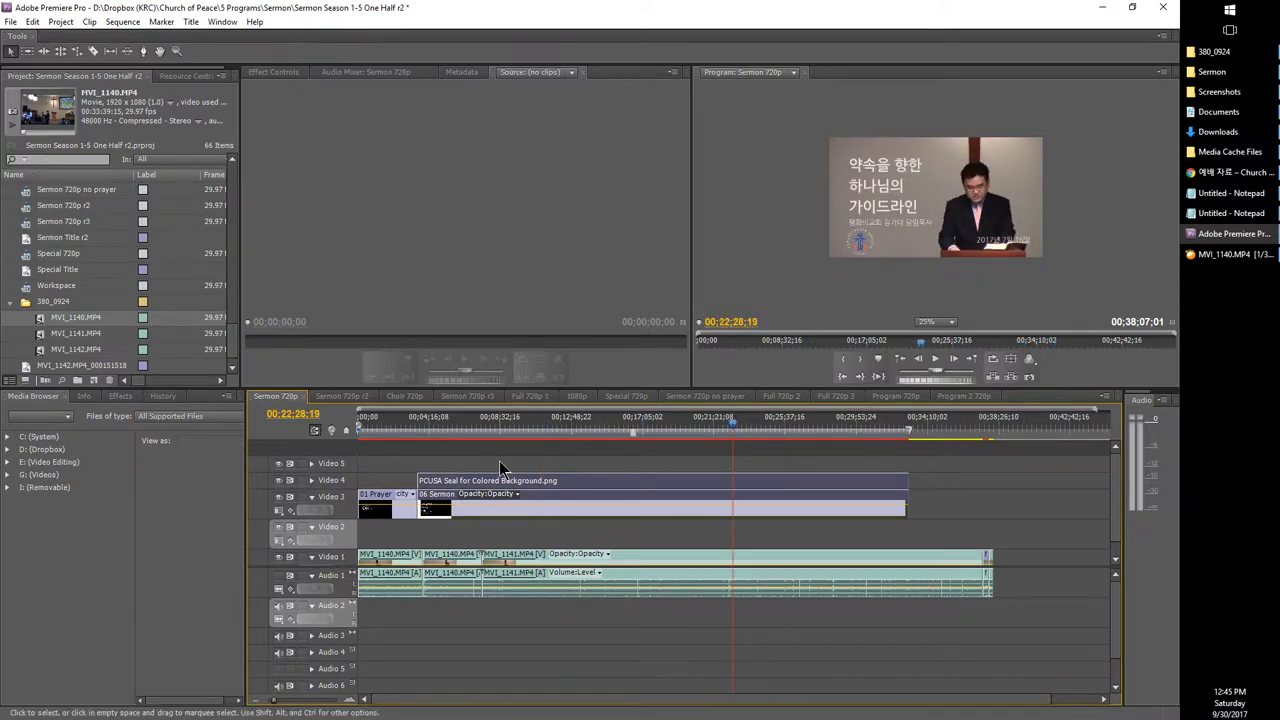
click(470, 480)
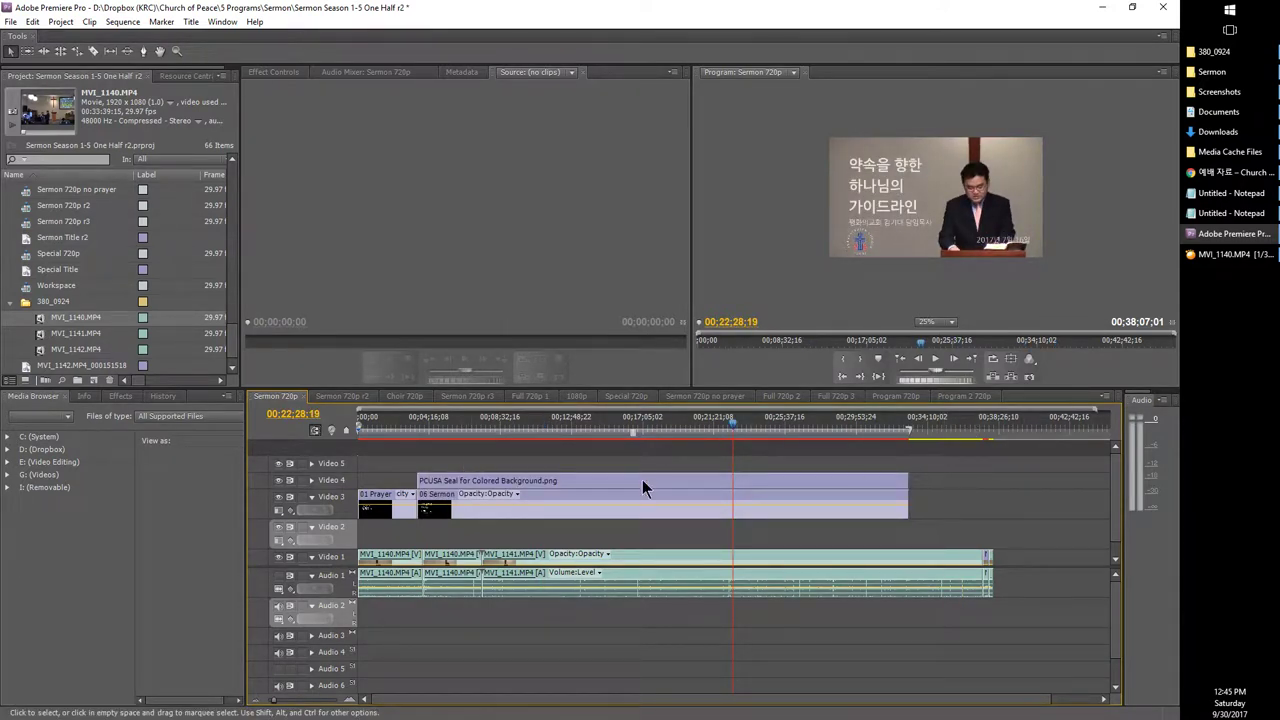
click(582, 495)
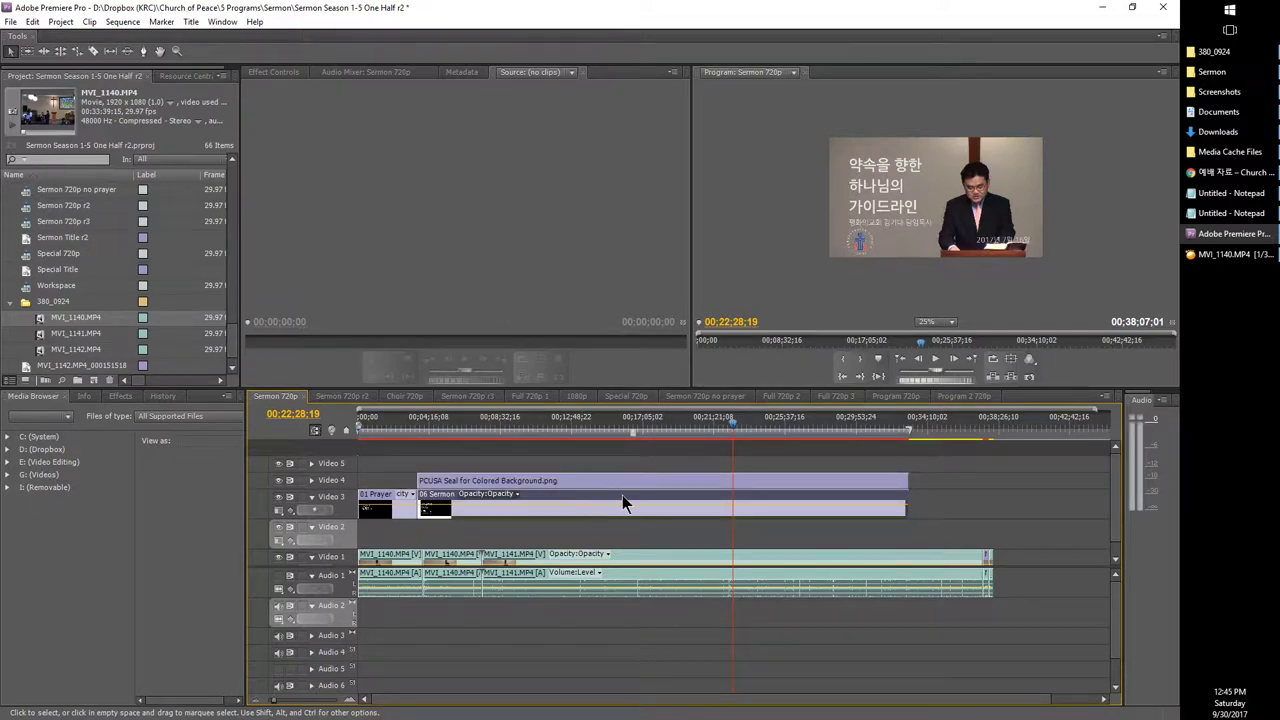
Step: Trim the PCUSA Seal and sermon title clips and extend them to the footage end
drag(930, 458, 737, 518)
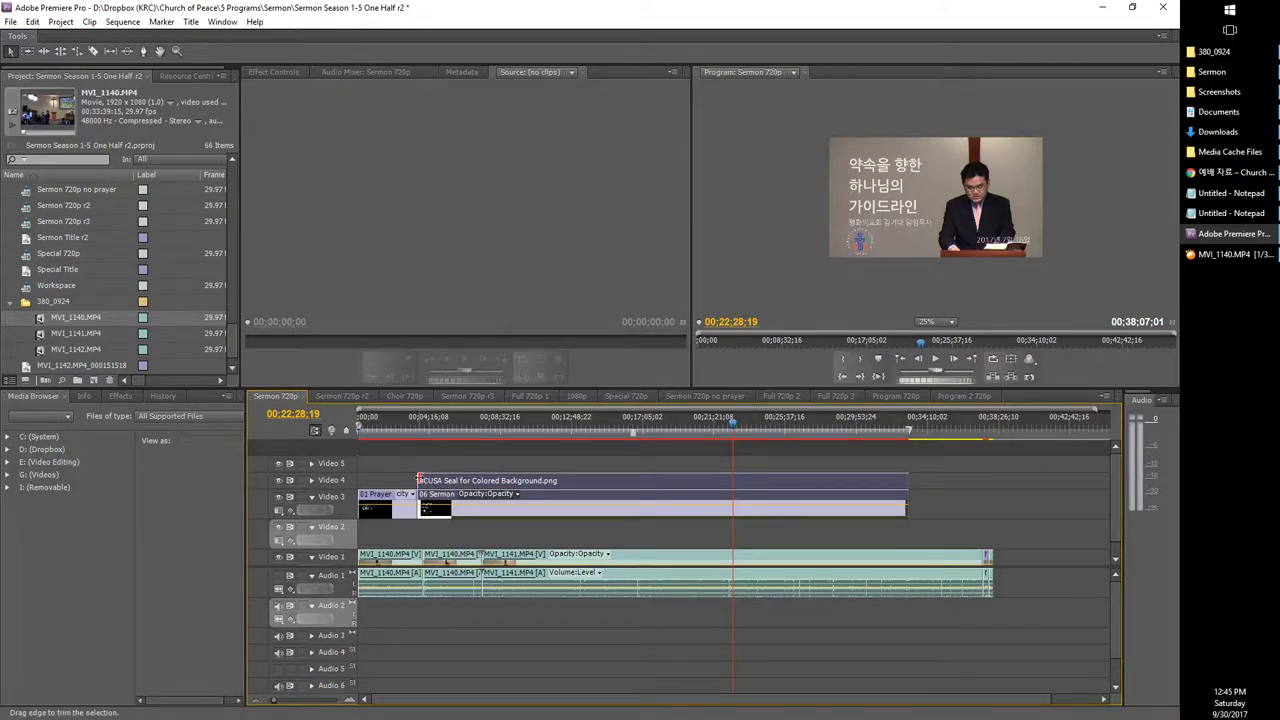
mouse_move(419, 479)
mouse_down()
mouse_move(434, 482)
mouse_move(423, 481)
mouse_up()
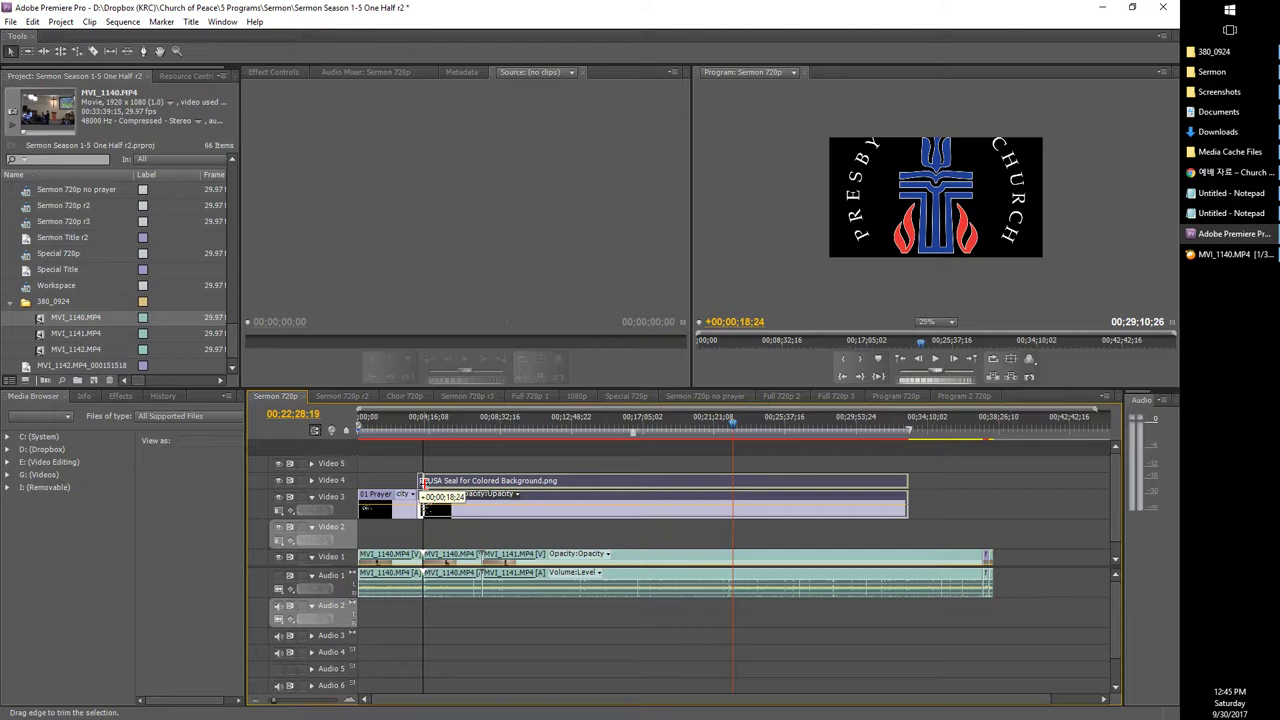
drag(422, 482, 423, 481)
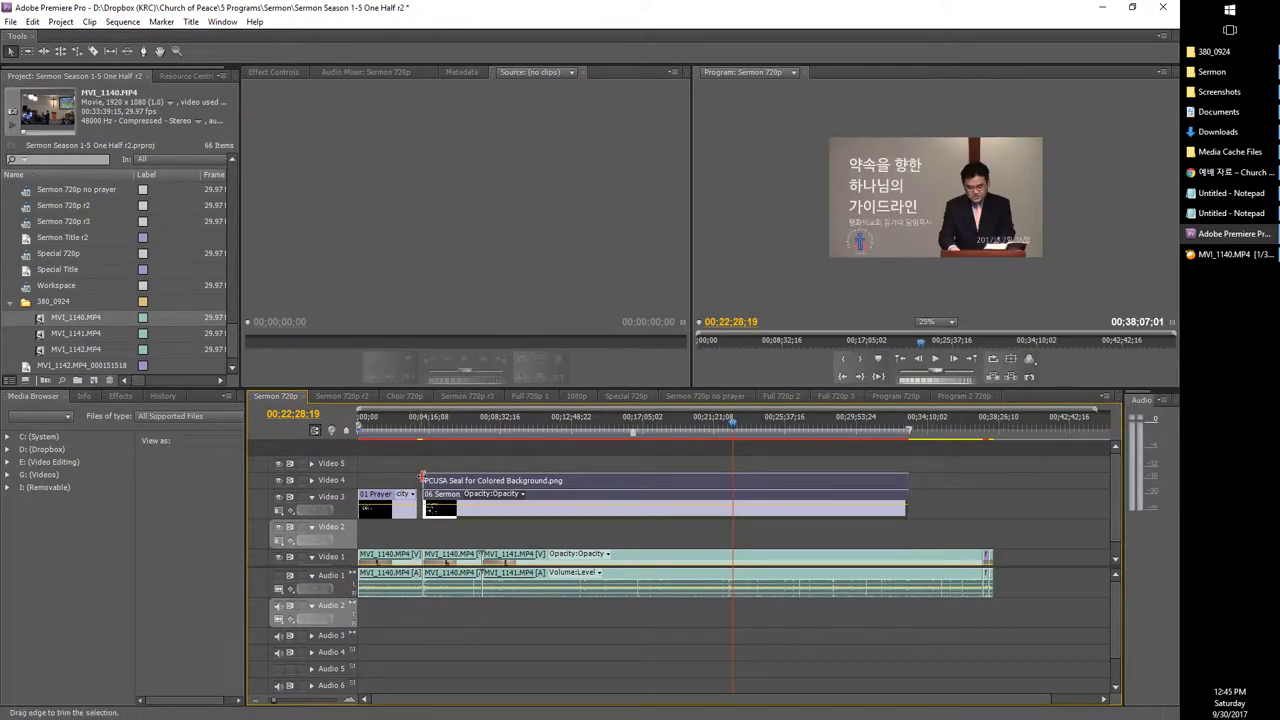
drag(421, 480, 421, 481)
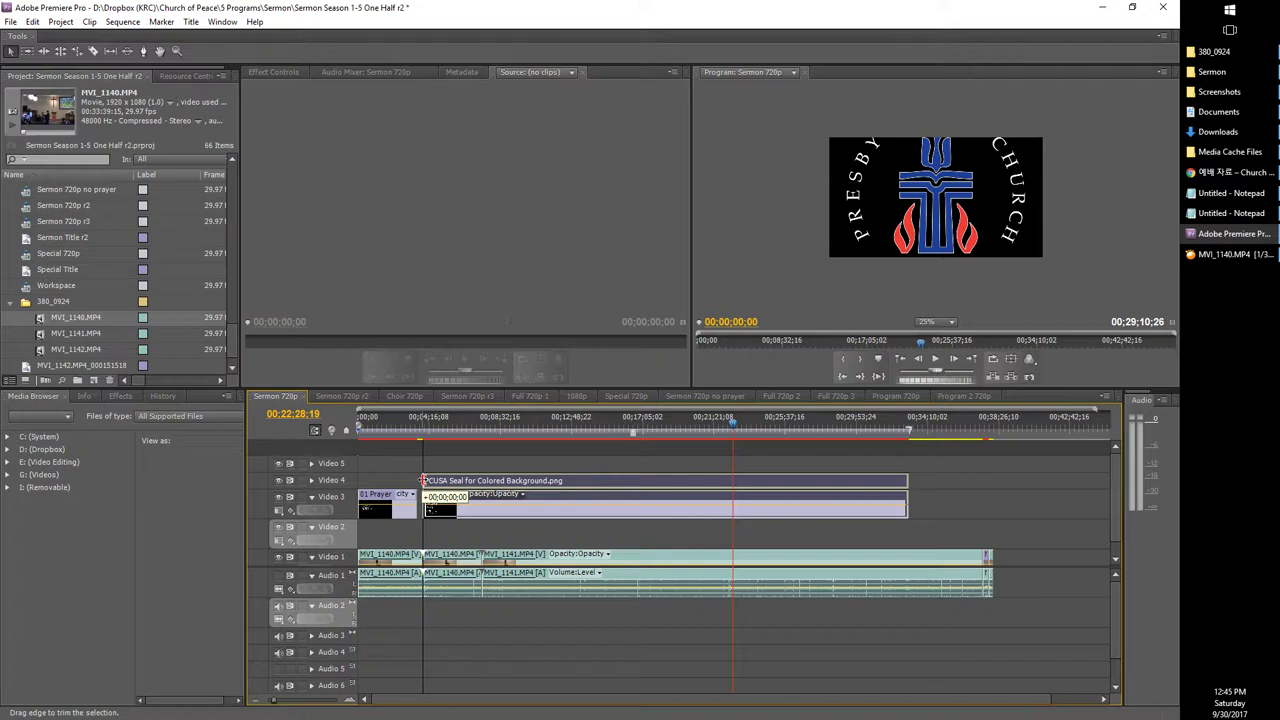
drag(422, 481, 422, 481)
drag(422, 482, 422, 482)
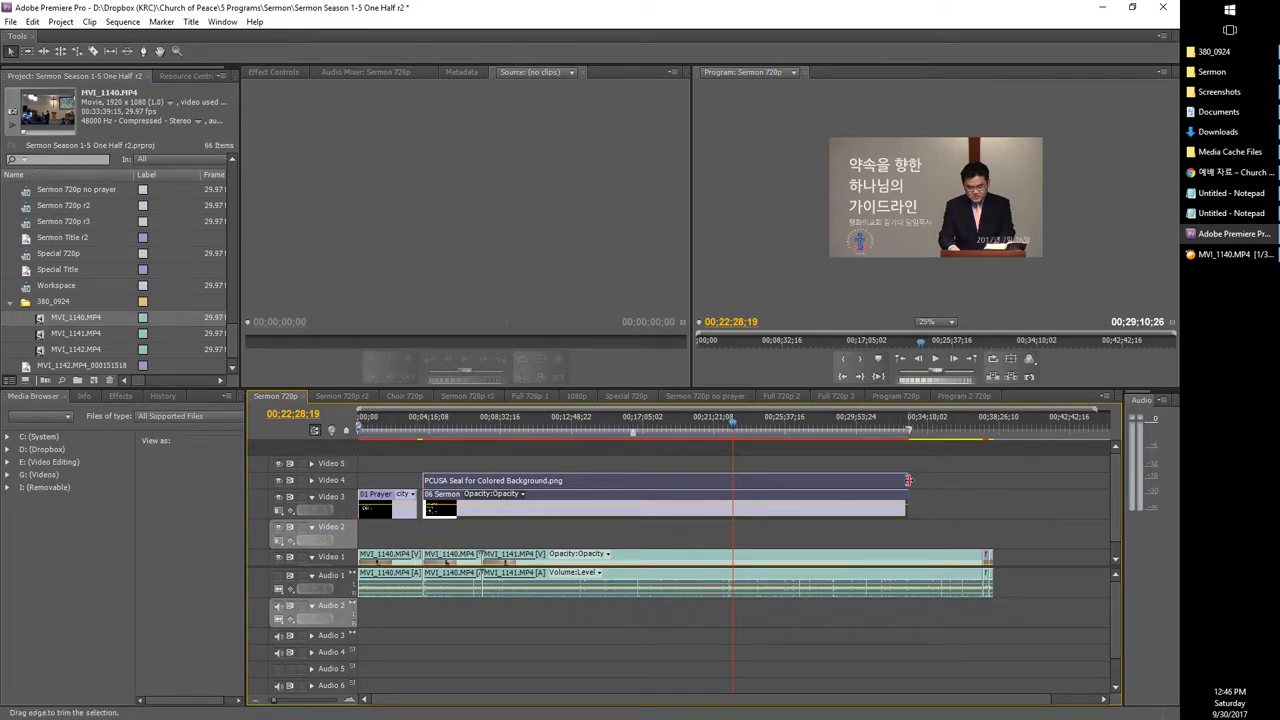
drag(907, 480, 993, 479)
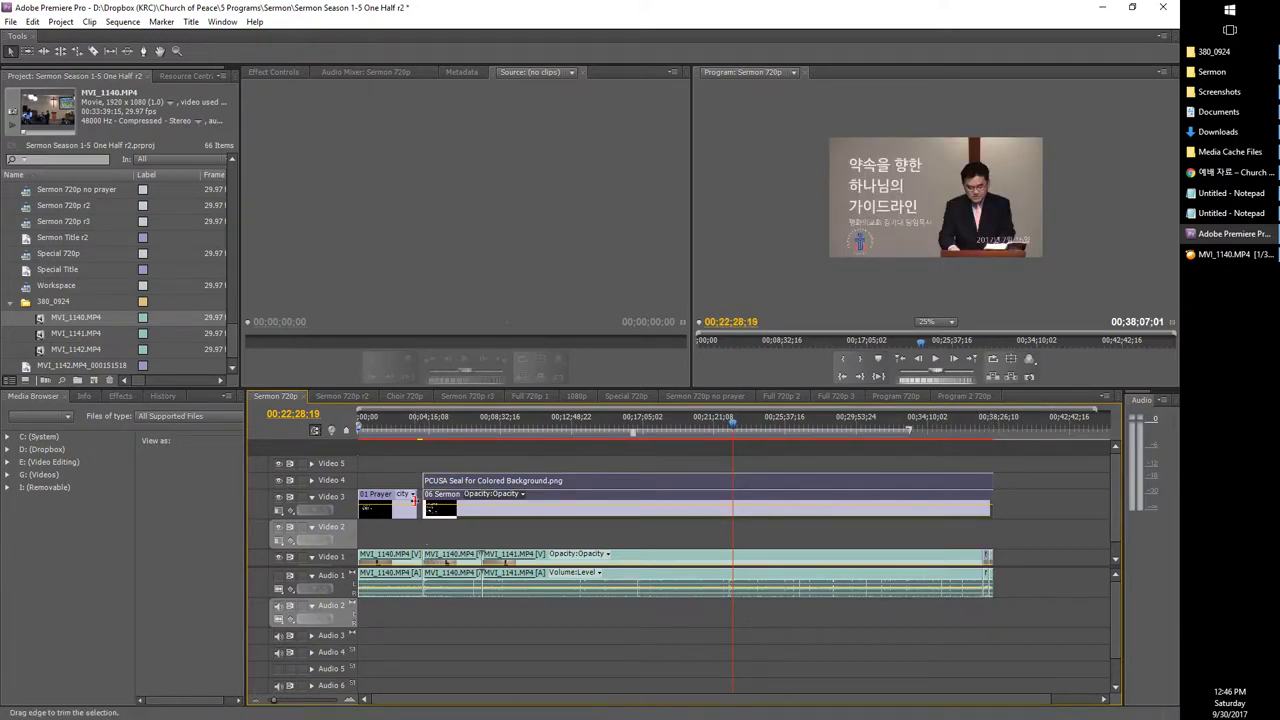
Step: Lengthen the 01 Prayer title clip and check the titles at 00;01;28;11 and 00;13;14;09
click(413, 500)
drag(413, 500, 422, 500)
click(381, 428)
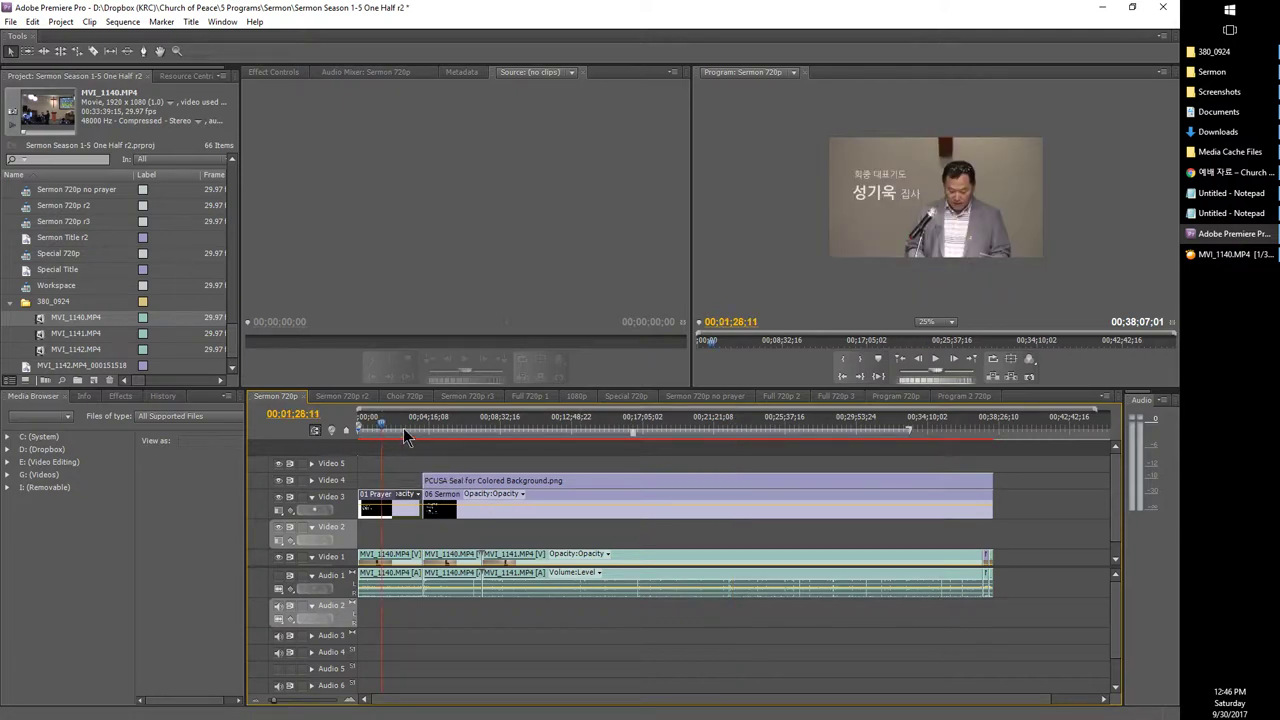
click(578, 428)
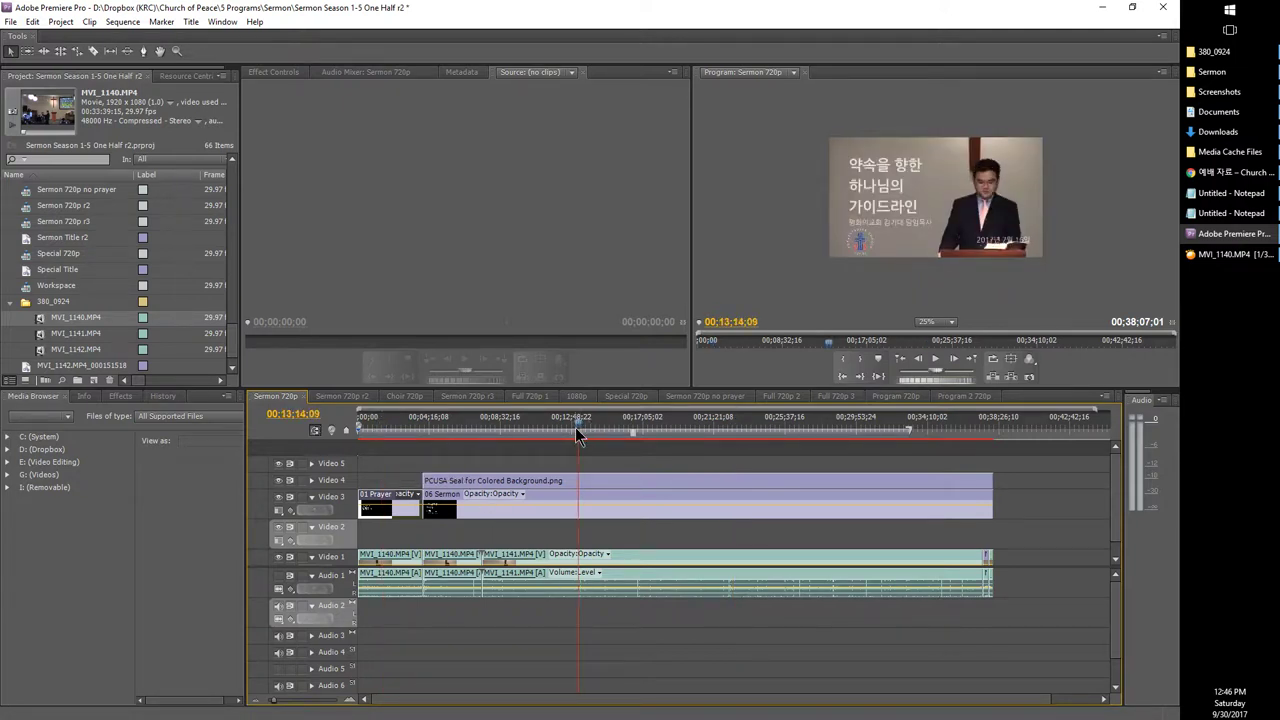
click(376, 428)
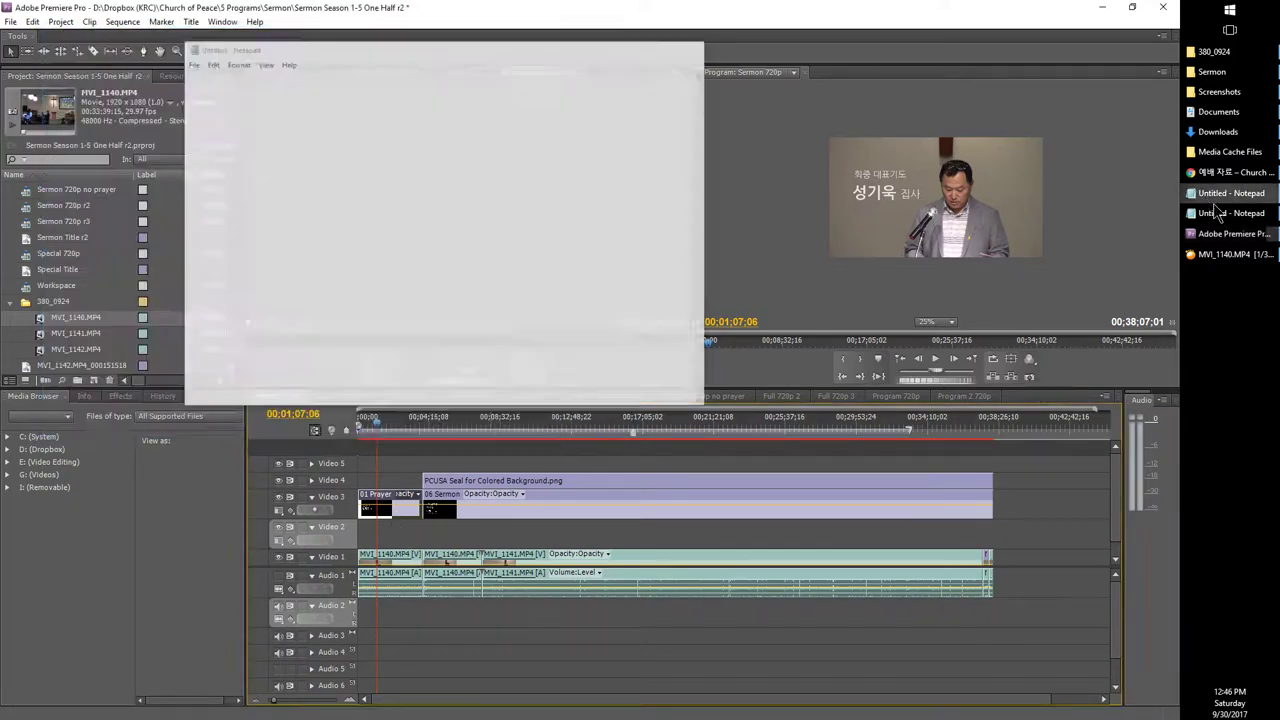
Step: Review the title and cutting steps in the Notepad checklist, then return Premiere to 00:02:28:23
click(1215, 214)
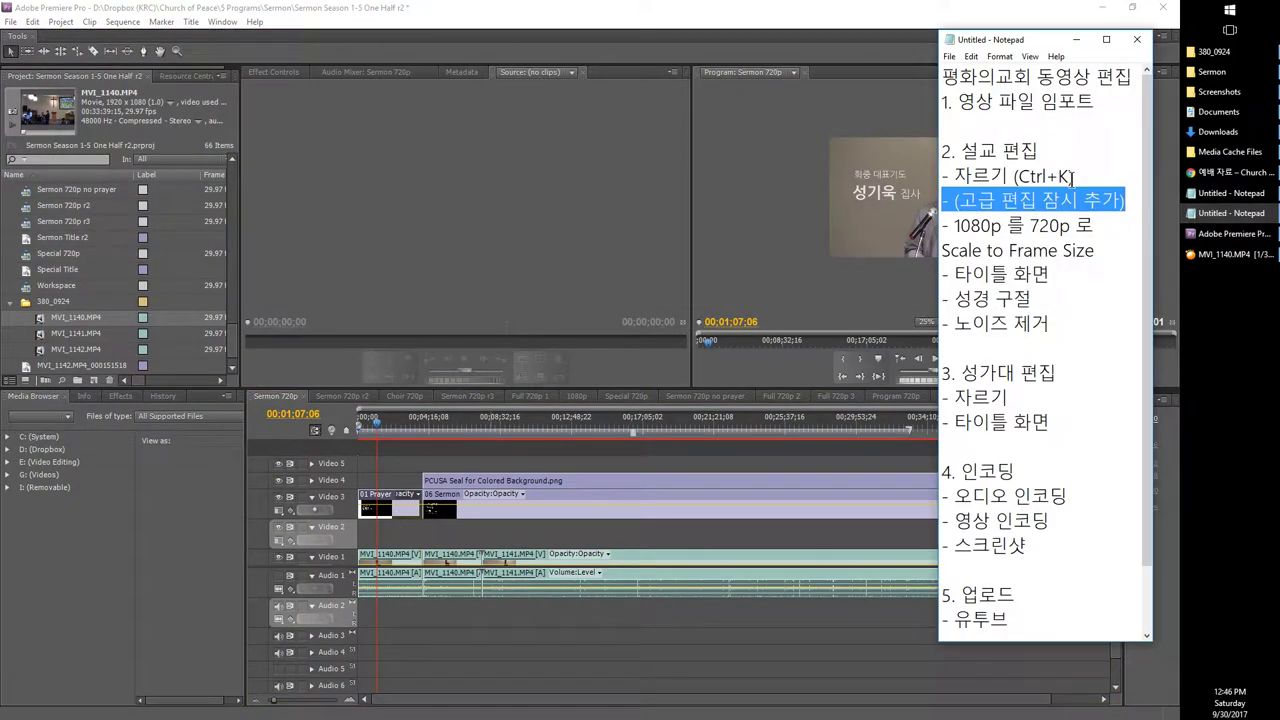
drag(1069, 275, 880, 283)
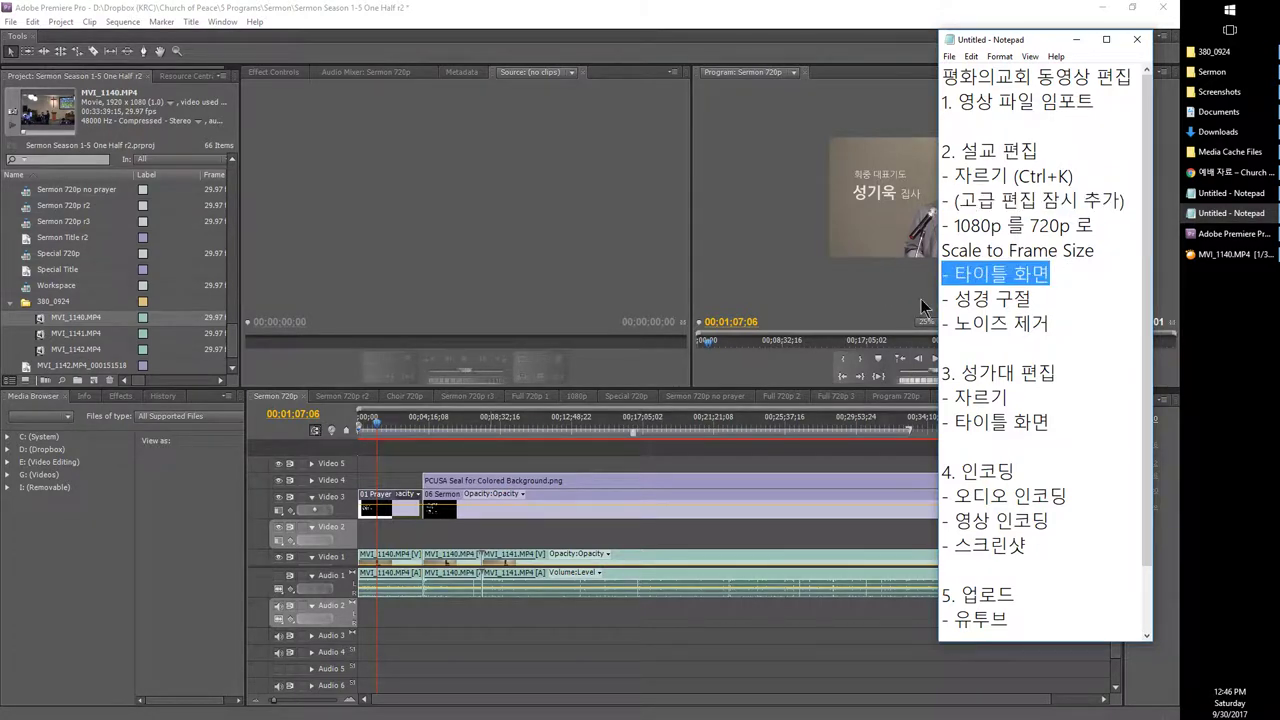
click(1121, 252)
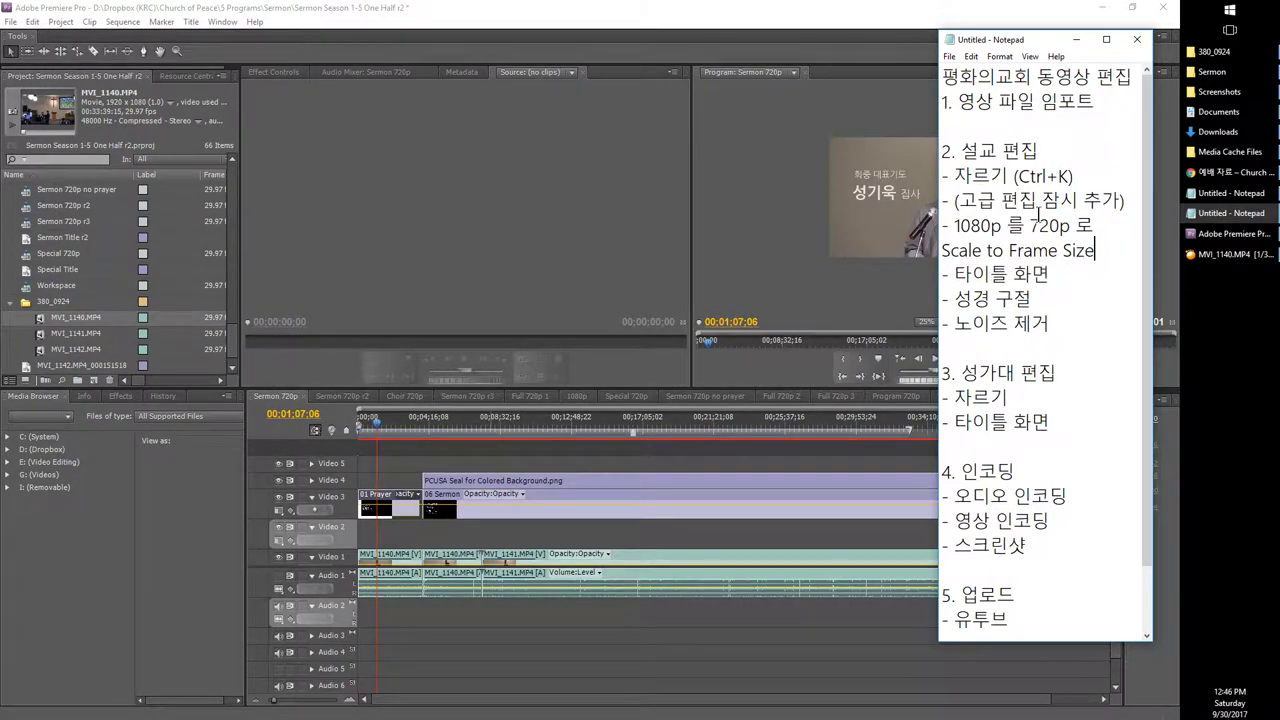
drag(1112, 254, 969, 197)
click(1097, 248)
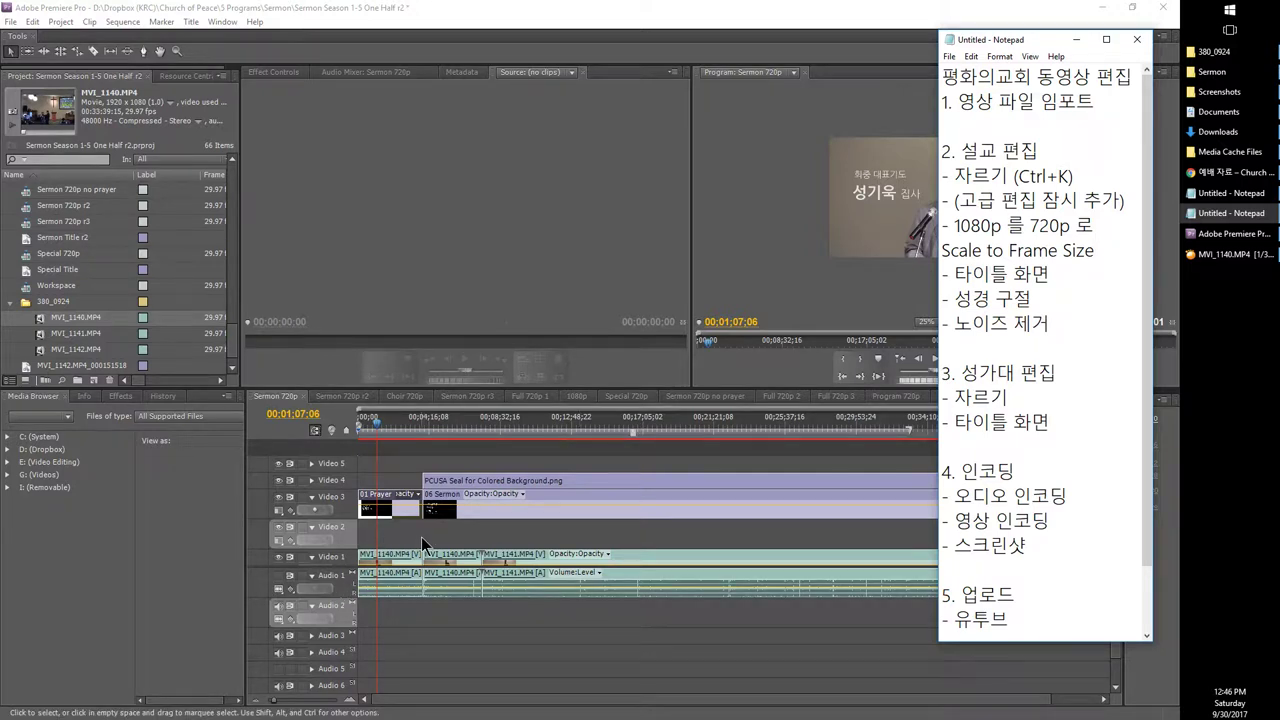
click(405, 484)
click(400, 430)
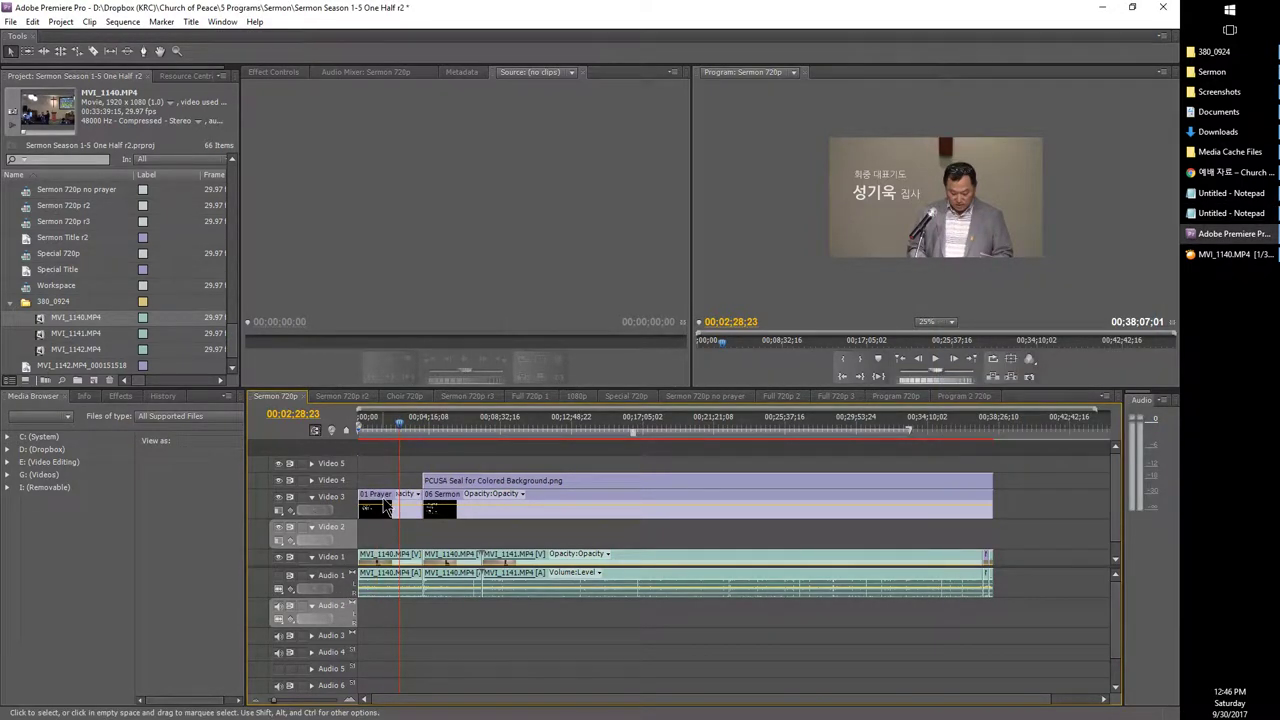
Step: Open the 01 Prayer title on Video 3 in the Titler and place the cursor in its name text
click(384, 506)
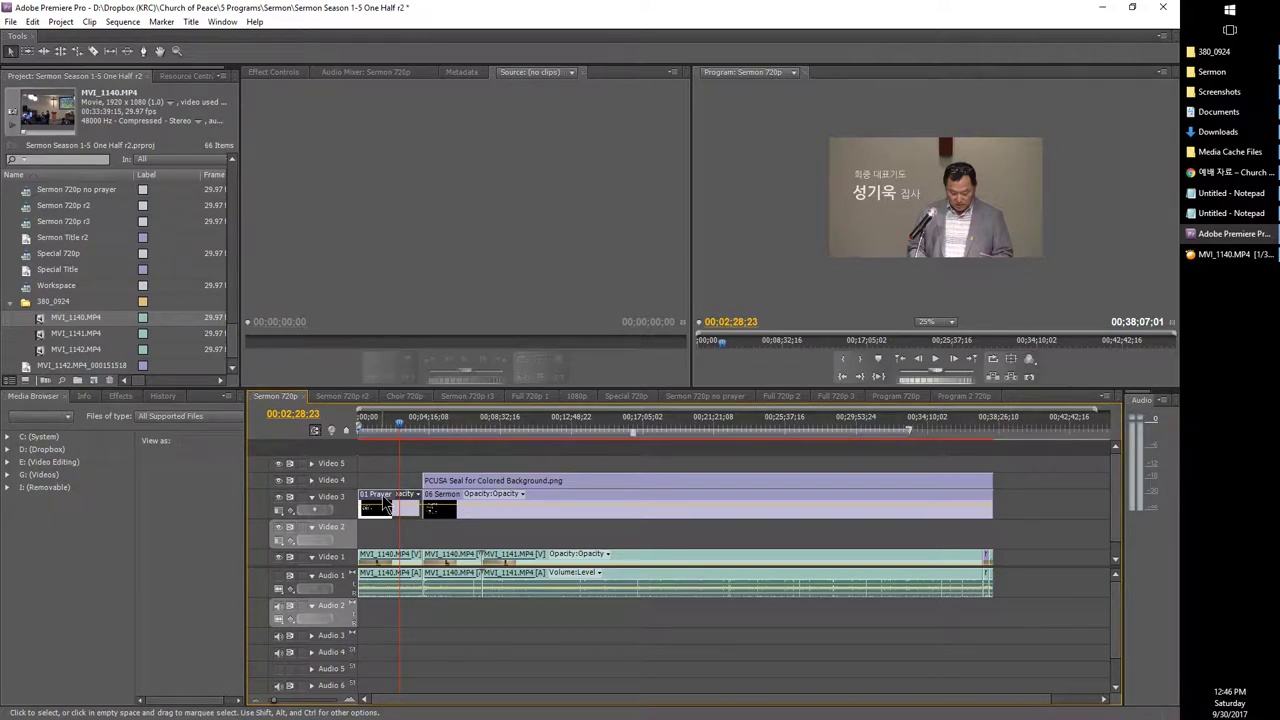
double_click(384, 504)
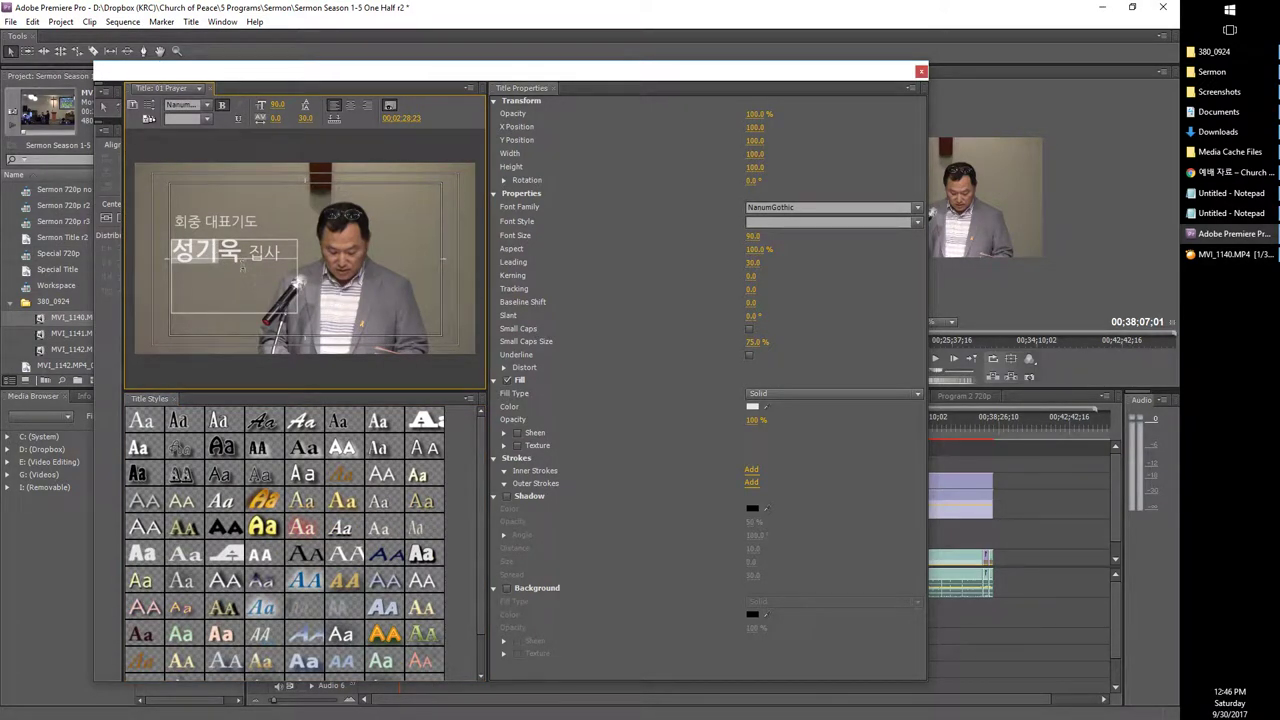
click(266, 250)
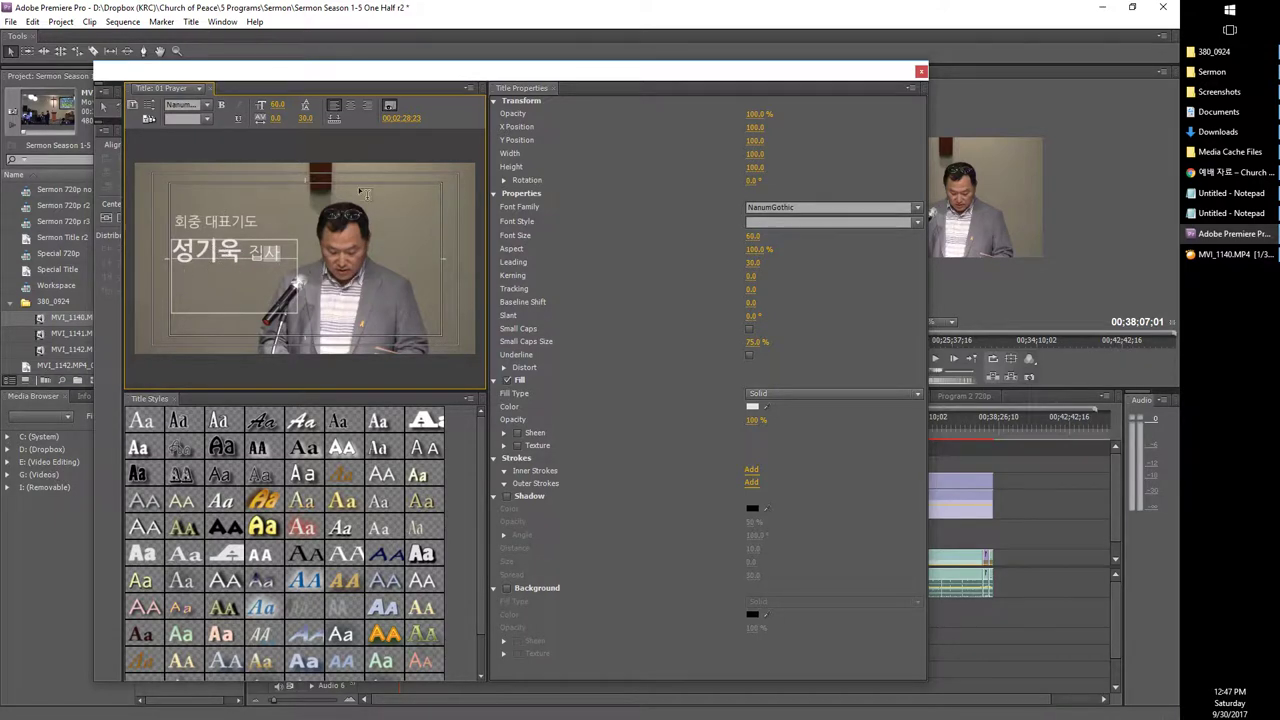
Step: Replace the prayer leader's name in the title with a new name in Hangul
double_click(222, 262)
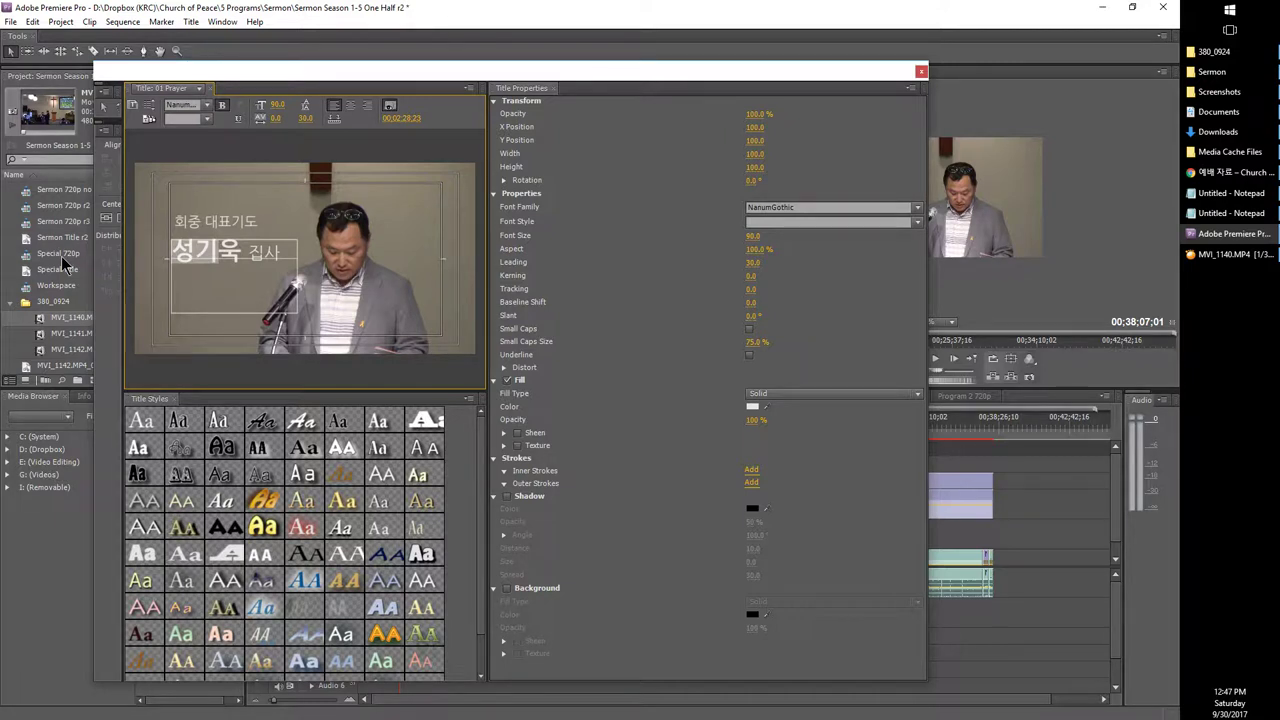
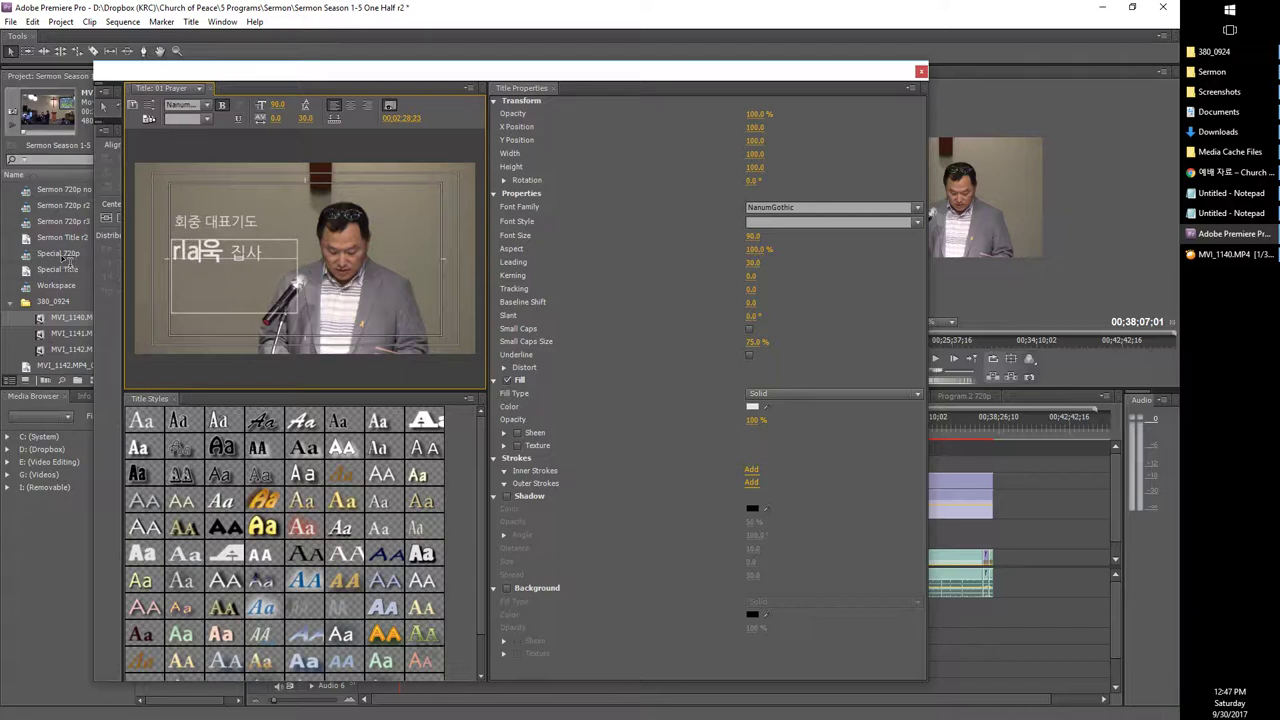
key(Hangul)
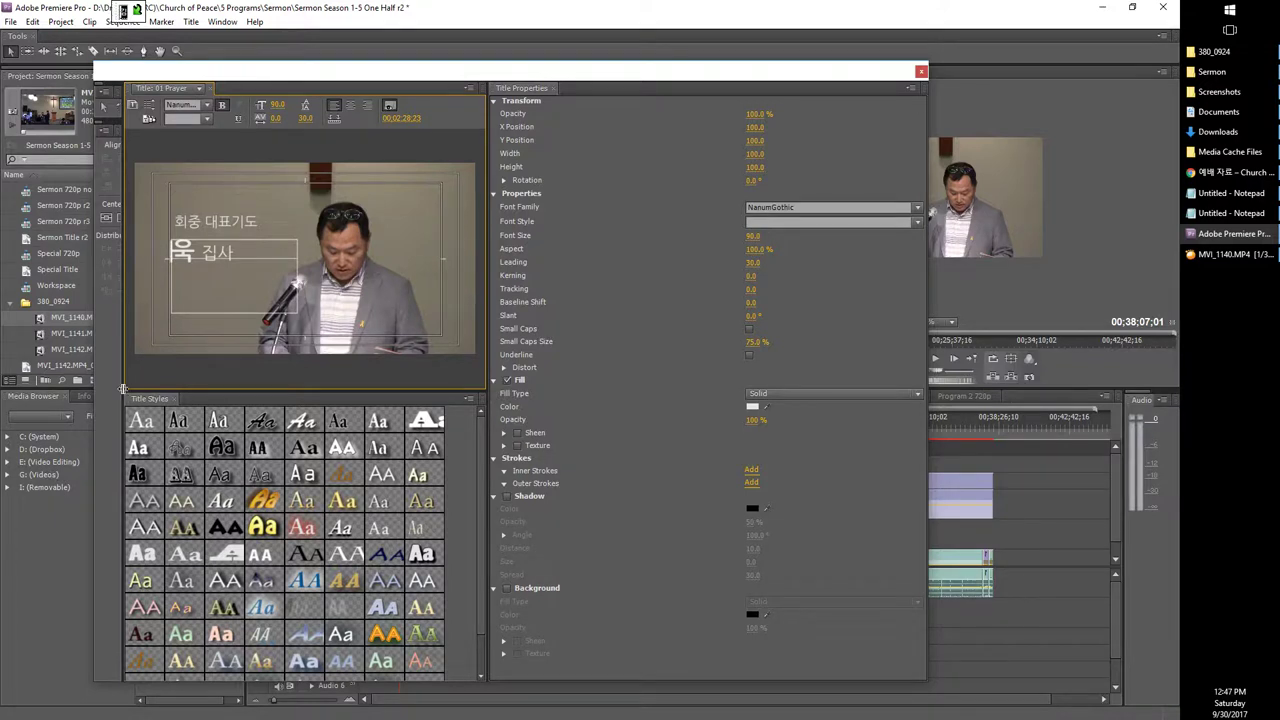
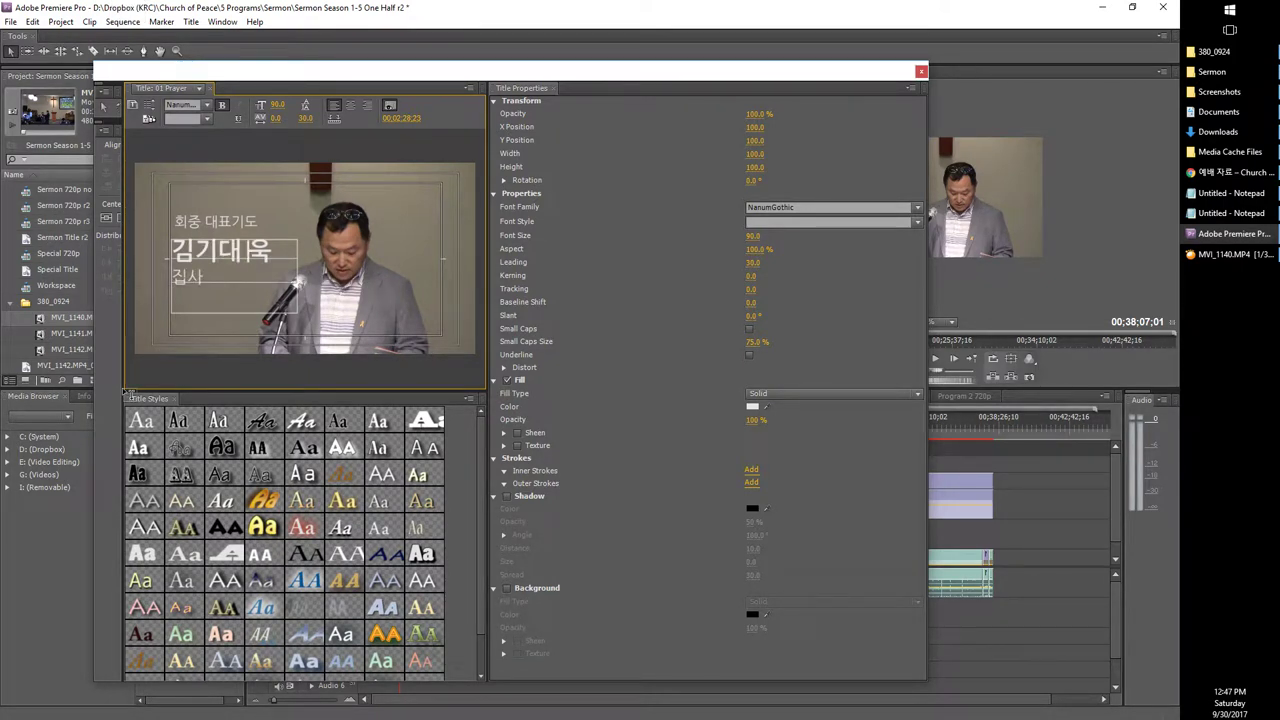
key(Delete)
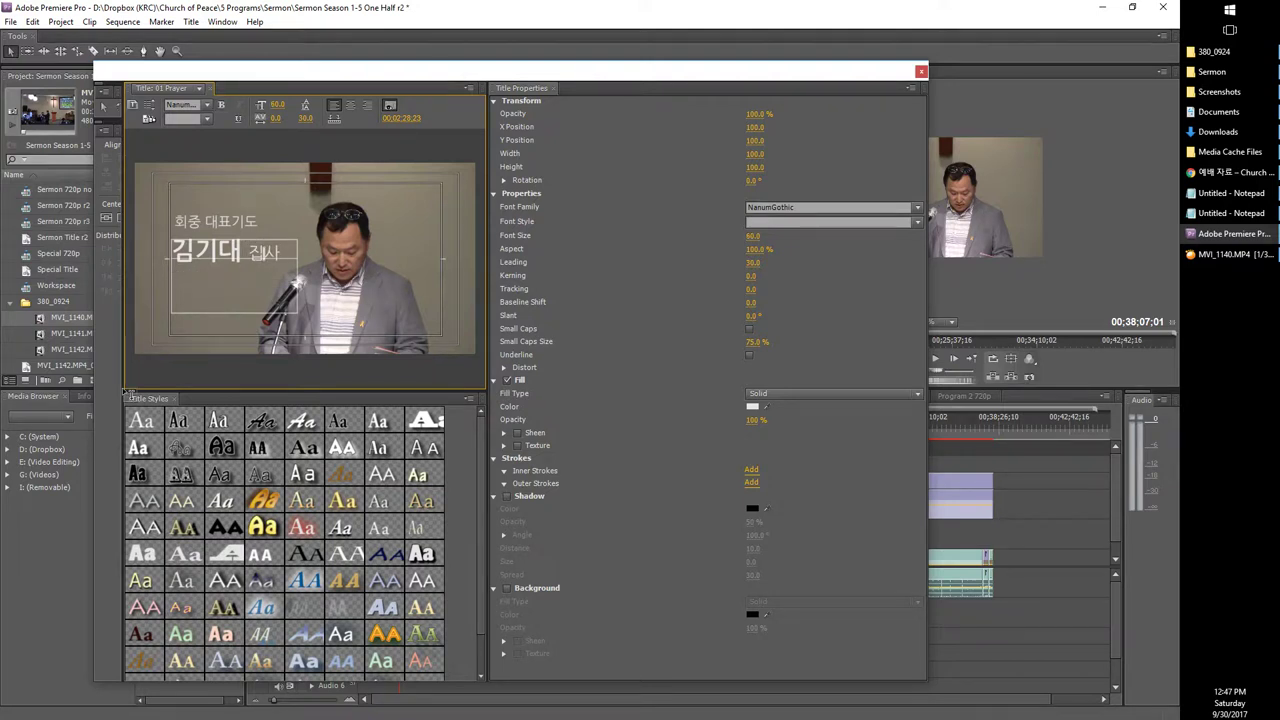
Step: Try adding the title word 목사 after the name on a new line, then remove it
text(목)
key(Left)
key(BackSpace)
key(BackSpace)
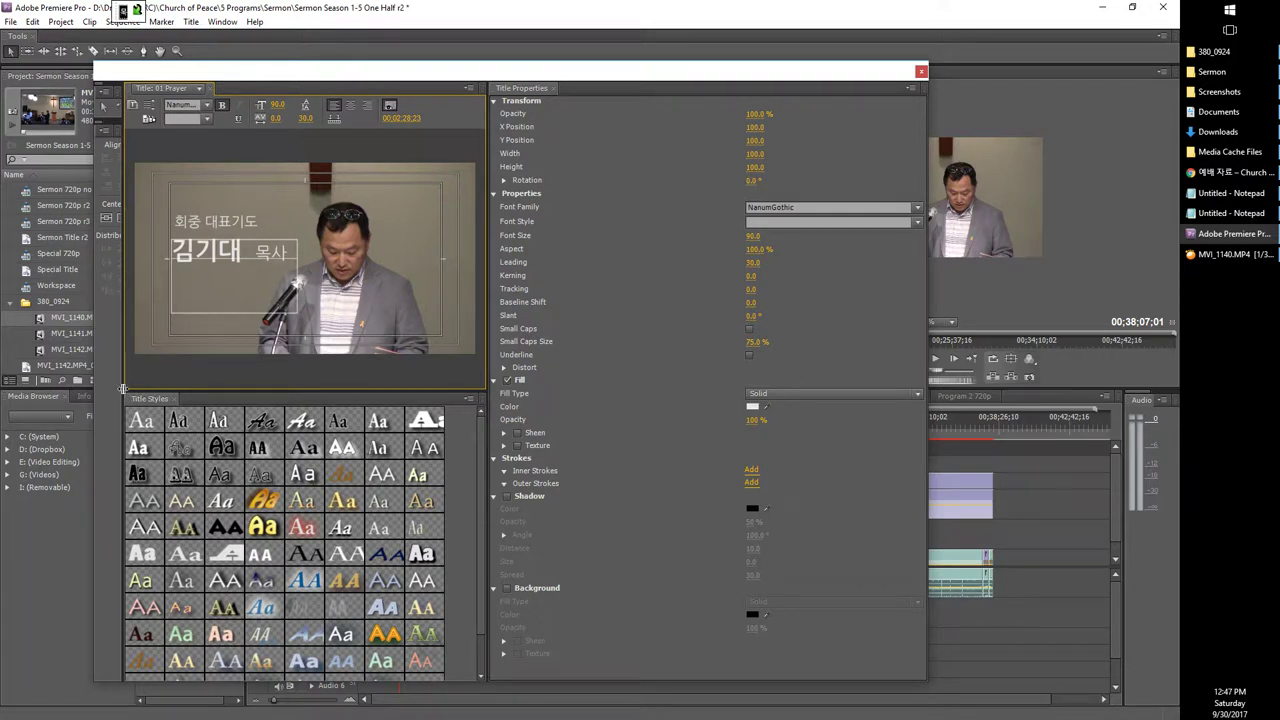
key(Return)
text(목사)
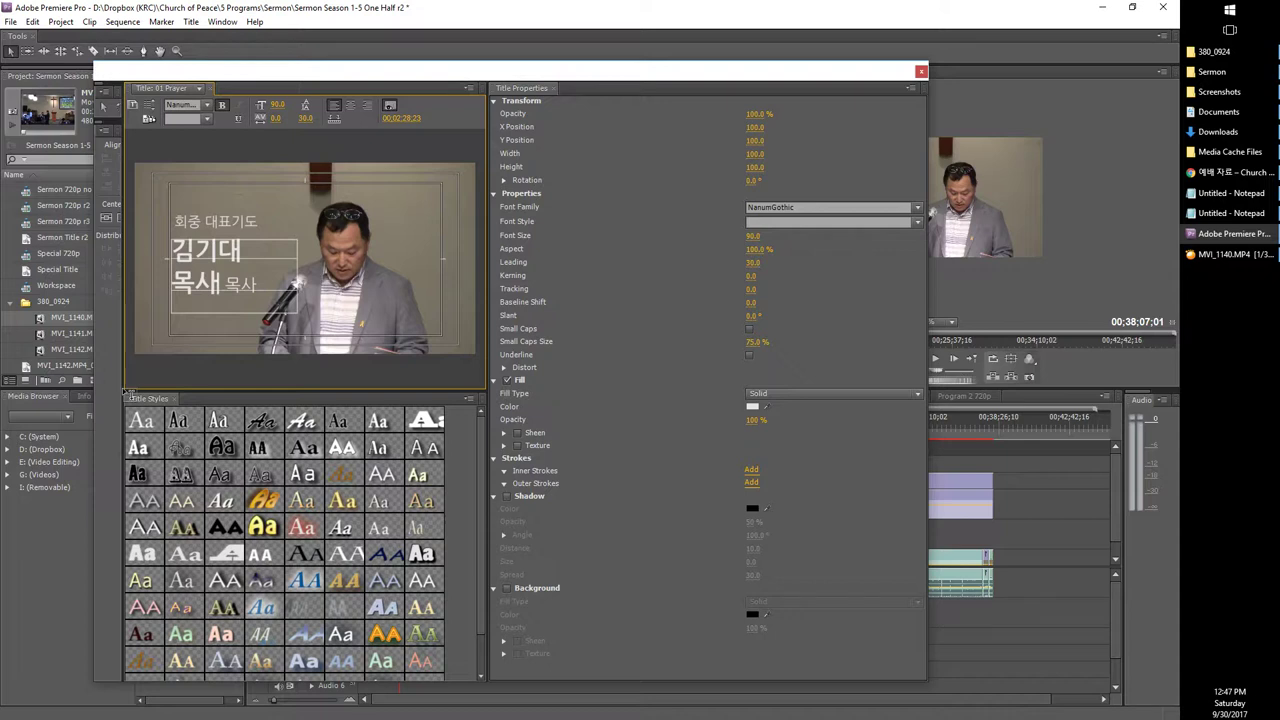
key(BackSpace)
key(BackSpace)
key(BackSpace)
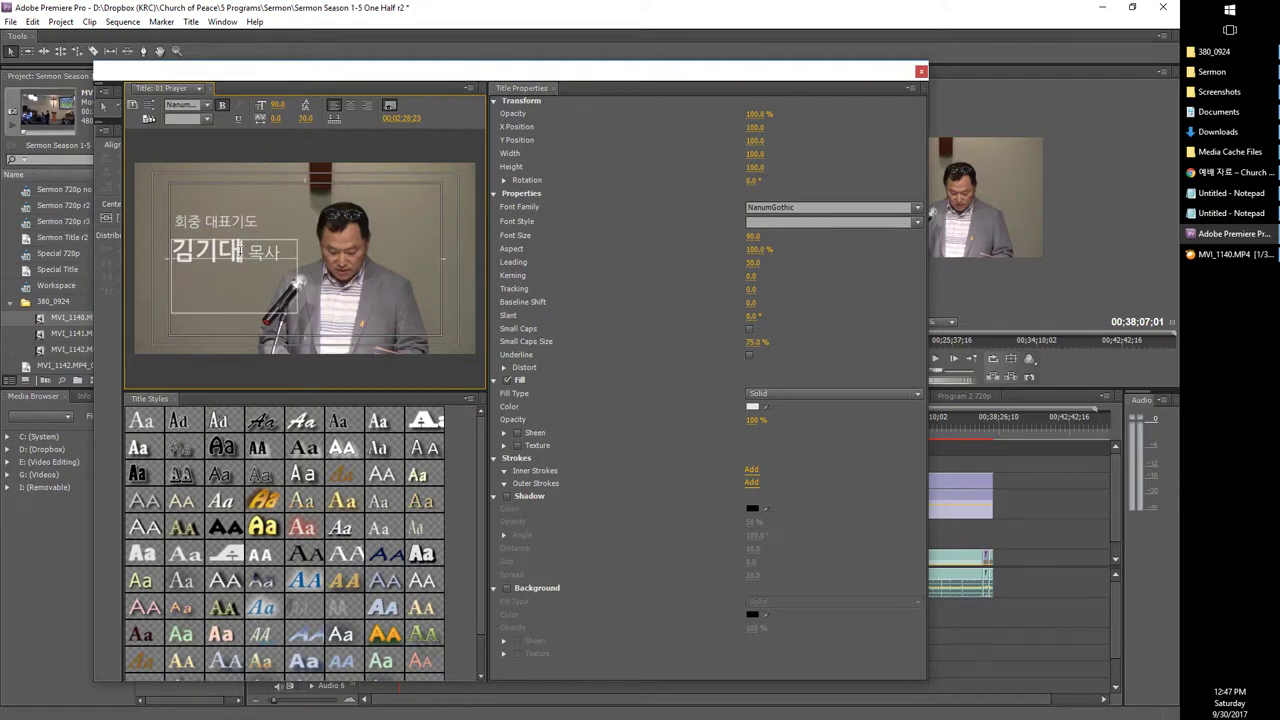
key(Right)
key(Return)
key(BackSpace)
Step: Try 집사 after the name instead, then undo back to the original name
key(Left)
key(Return)
text(목사)
key(BackSpace)
key(BackSpace)
key(BackSpace)
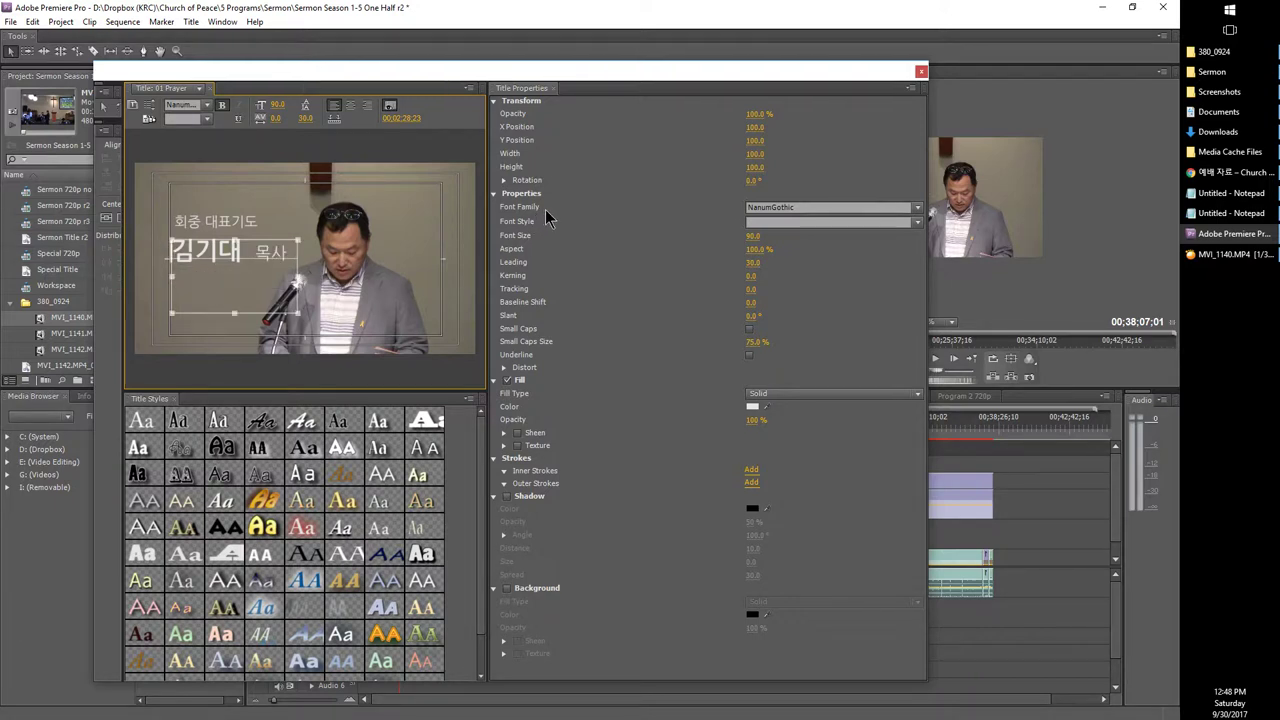
key(Delete)
key(Delete)
text(집사)
text(욱)
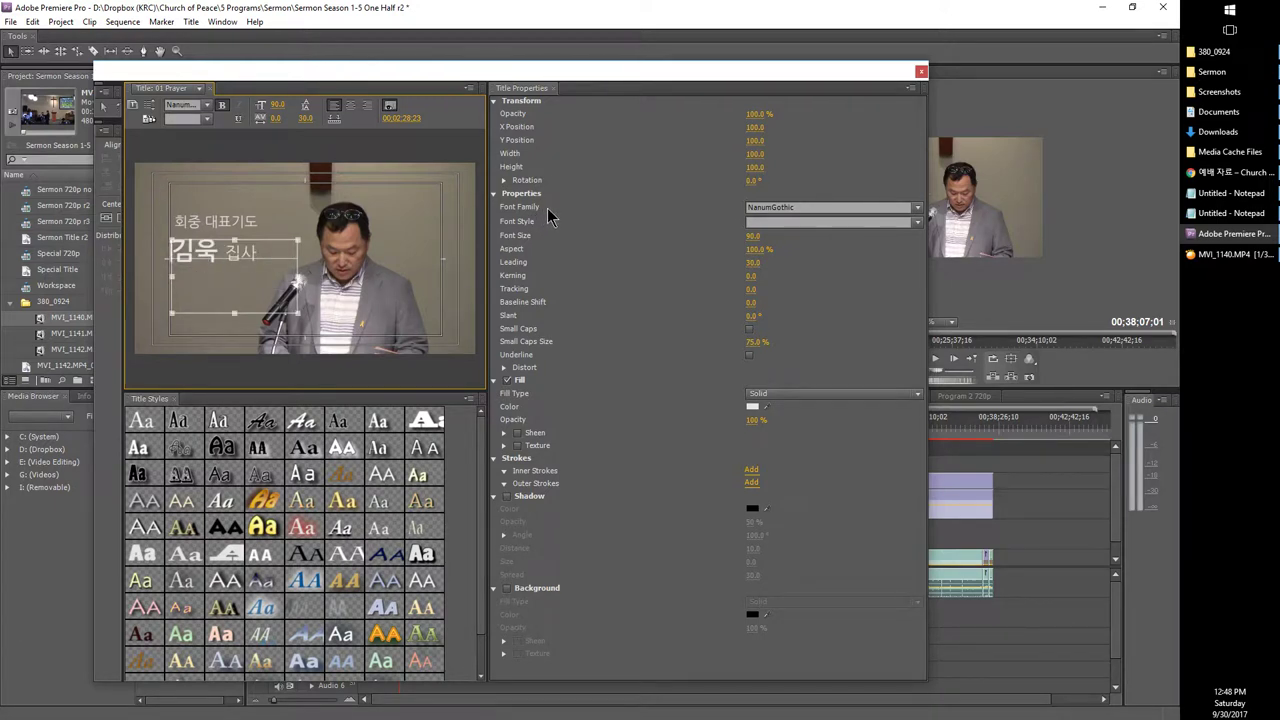
key(Return)
key(ctrl+z)
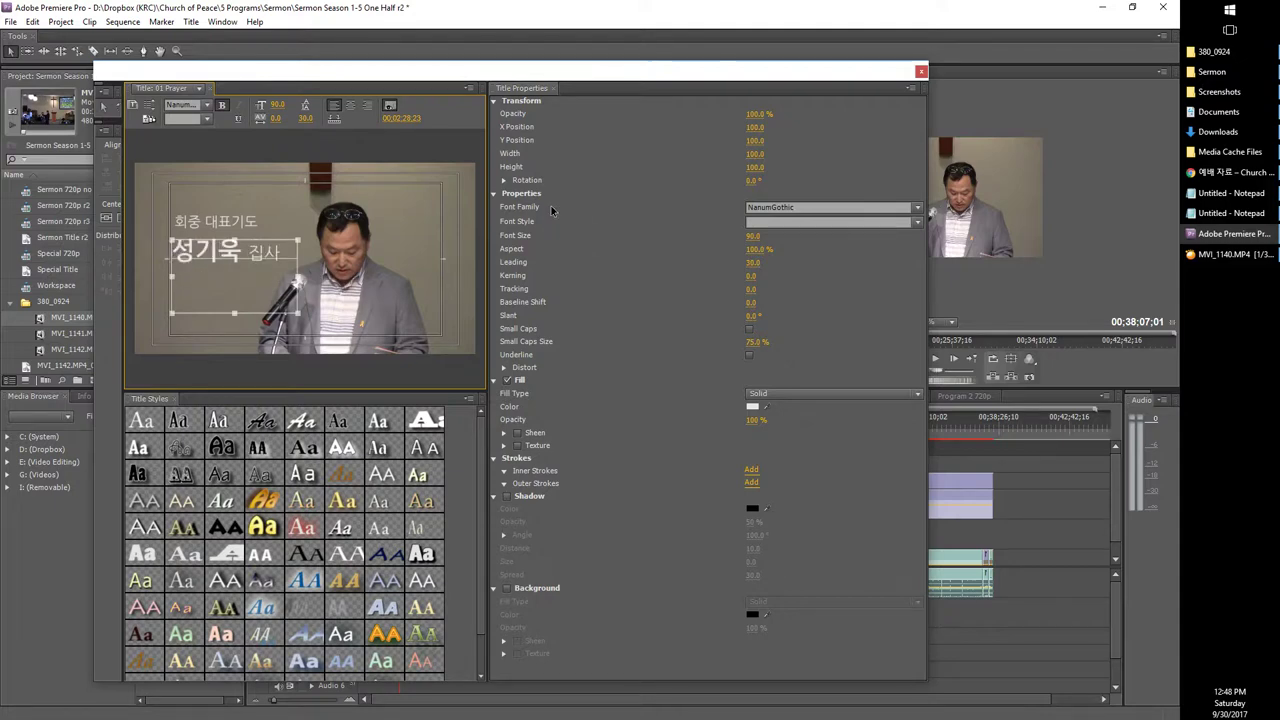
Step: Close the Titler and open the 06 Sermon title at 00:06:40:23 for editing
click(921, 72)
click(471, 440)
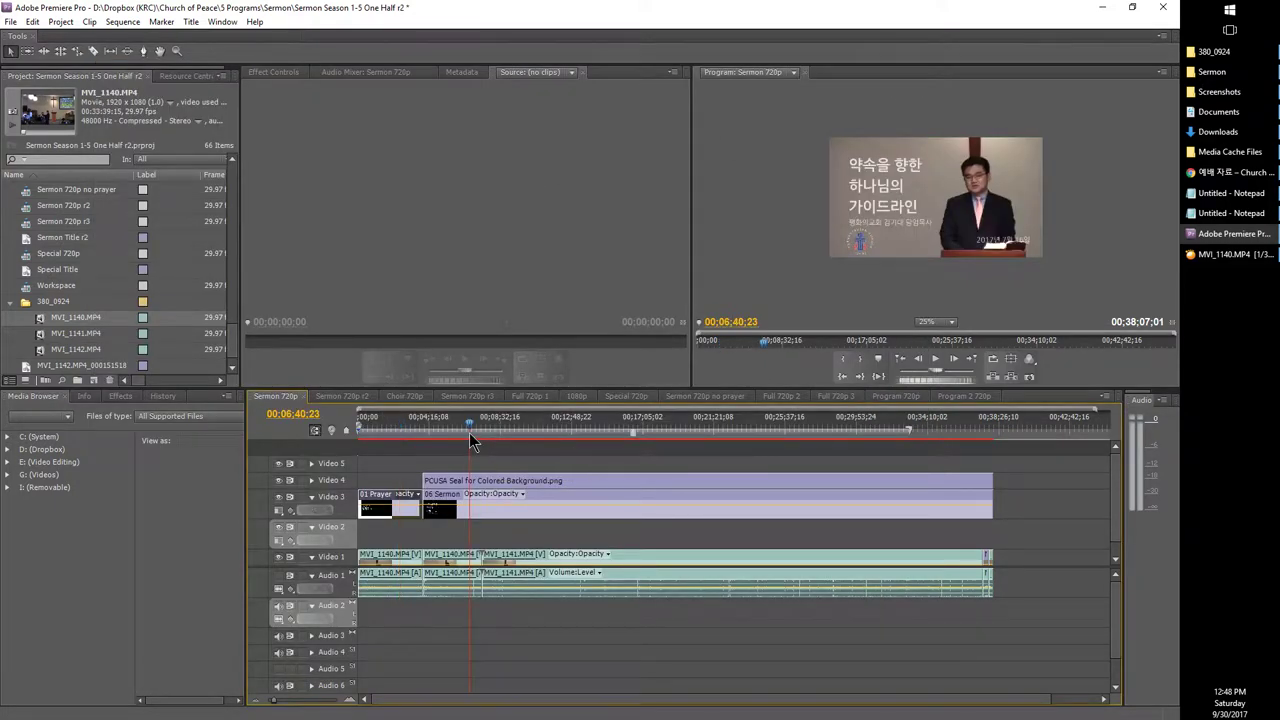
double_click(570, 499)
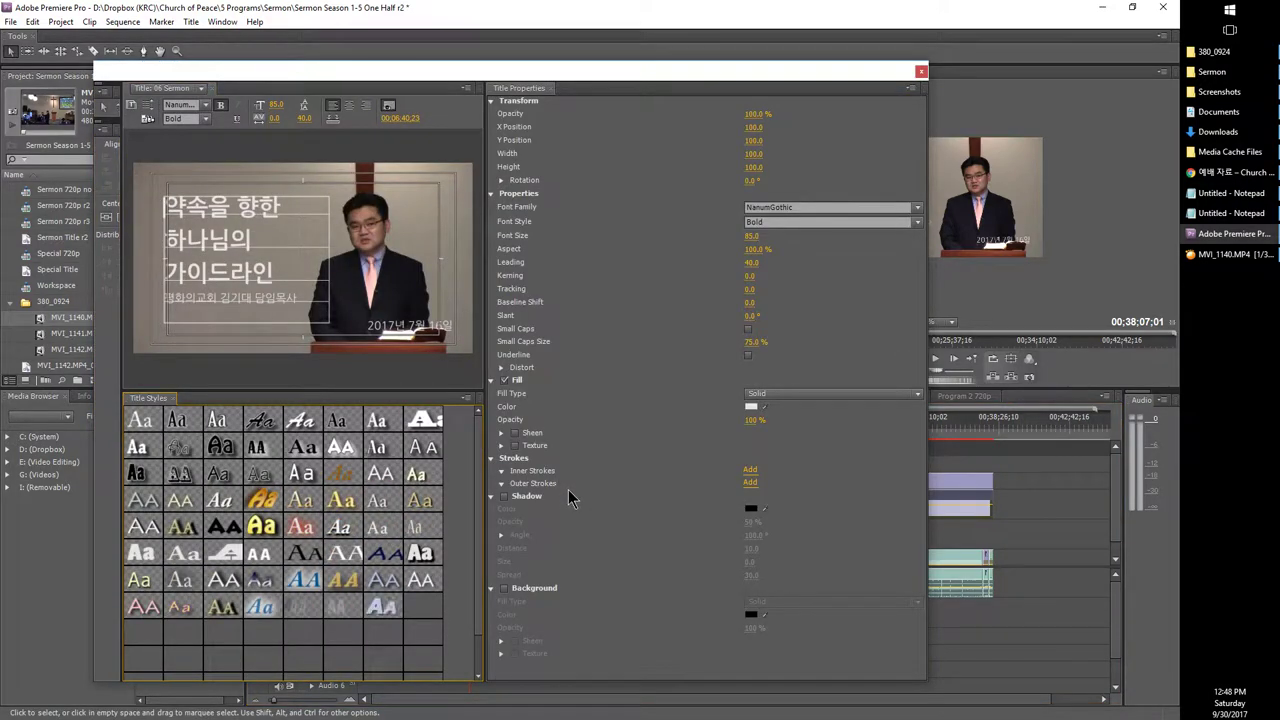
Step: Copy the sermon title from the church site's 예배 자료 page in Chrome, then return to Premiere
click(1204, 172)
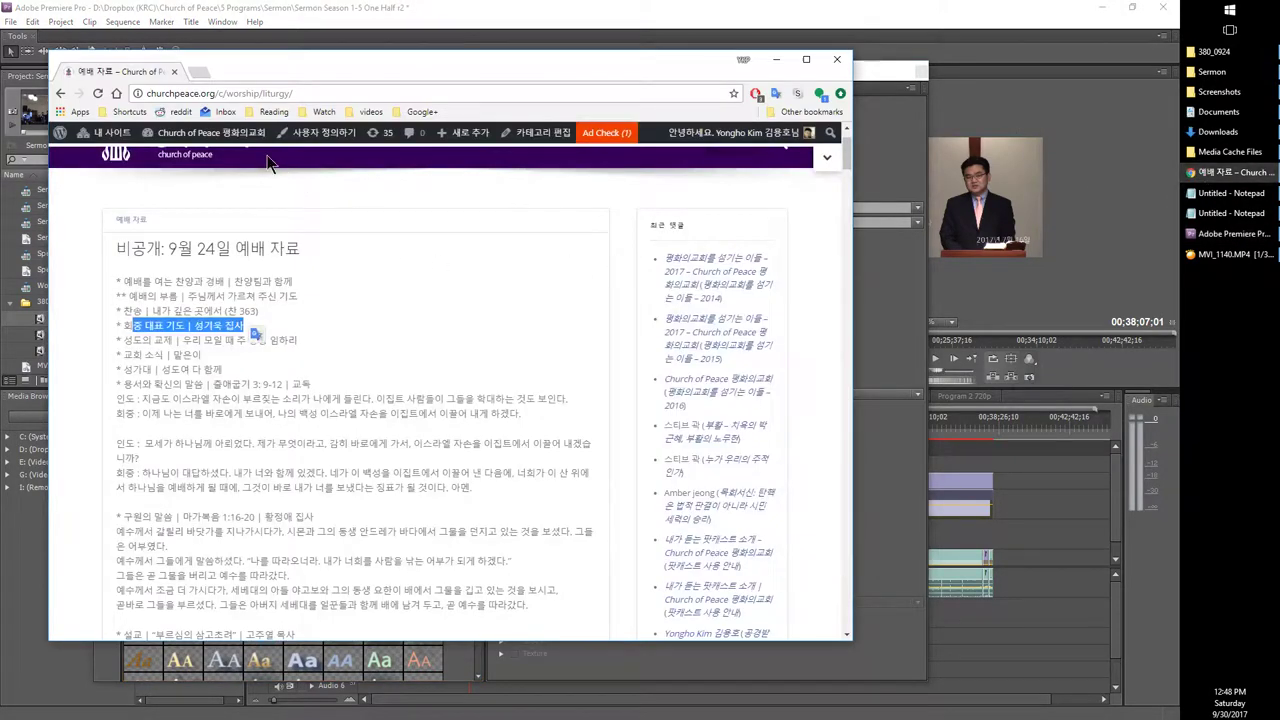
scroll(393, 288, up, 1)
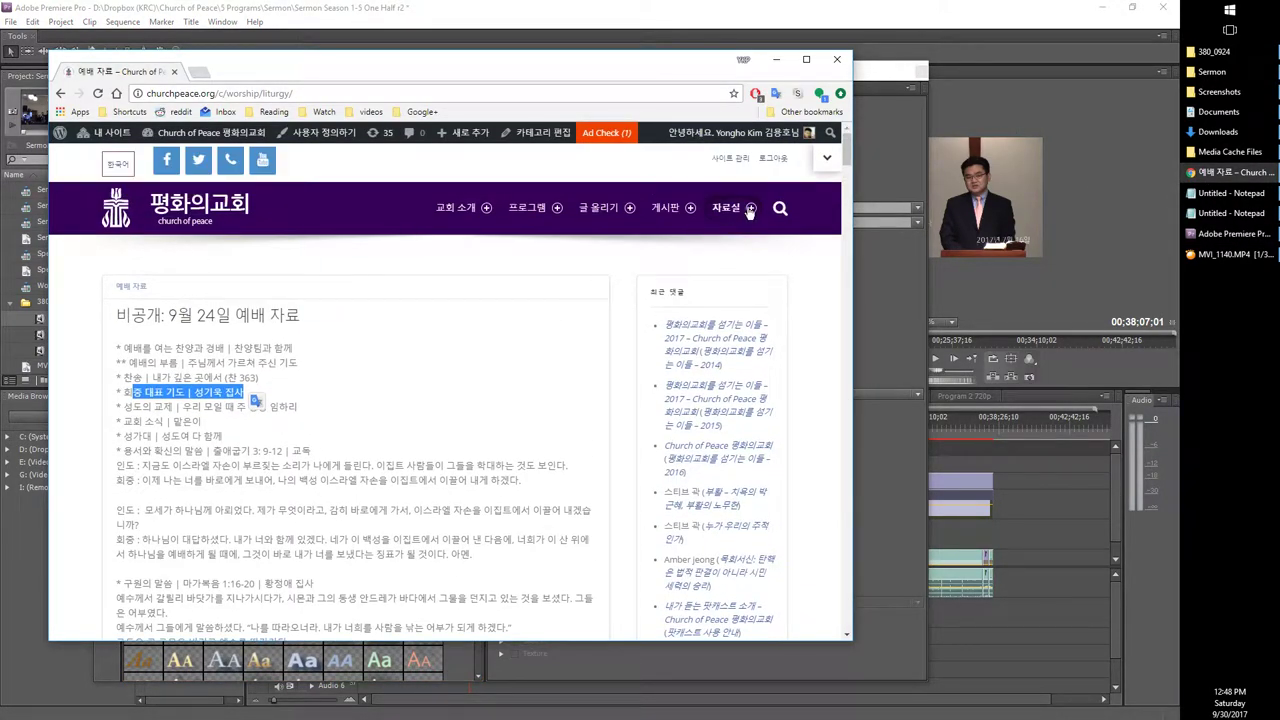
mouse_move(748, 208)
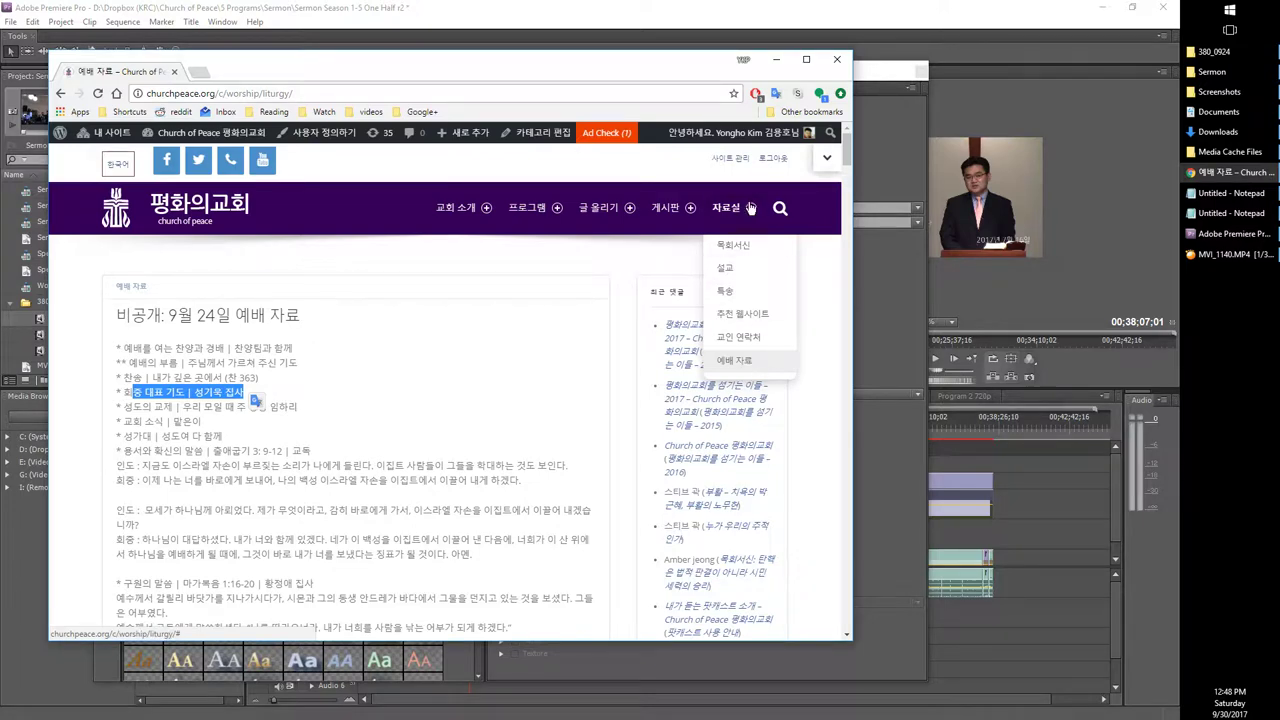
click(735, 374)
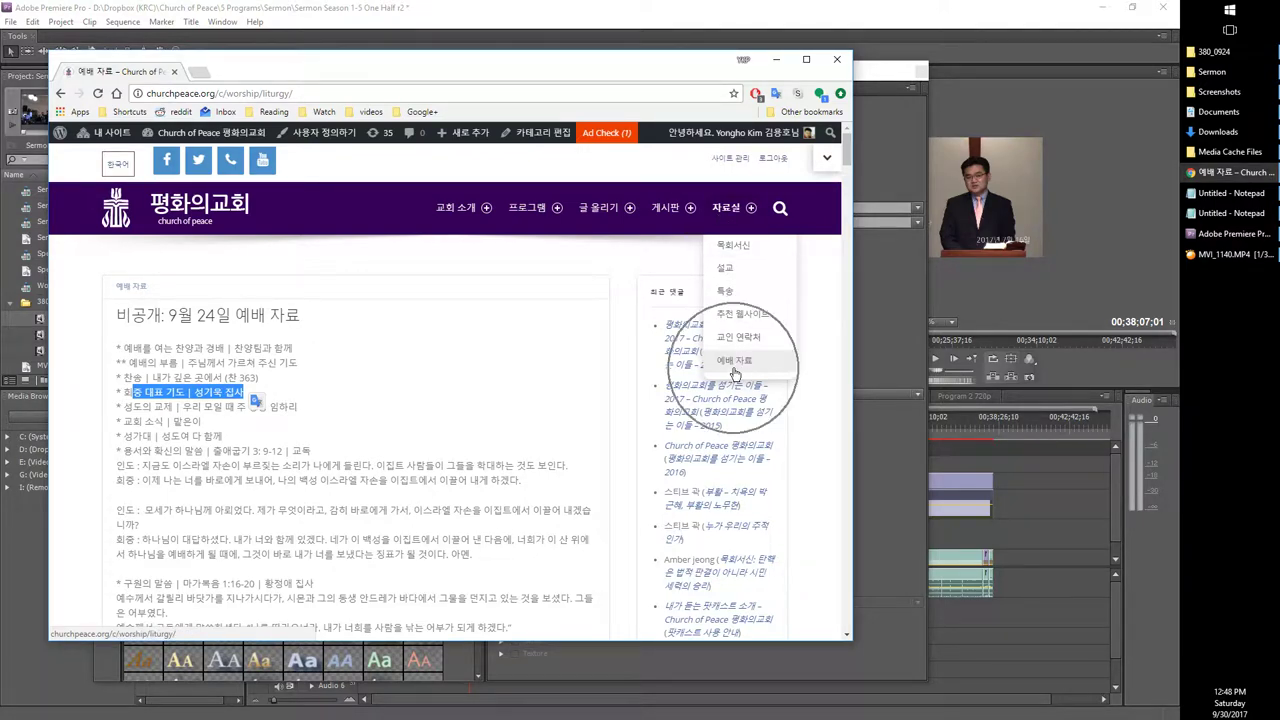
scroll(307, 415, down, 3)
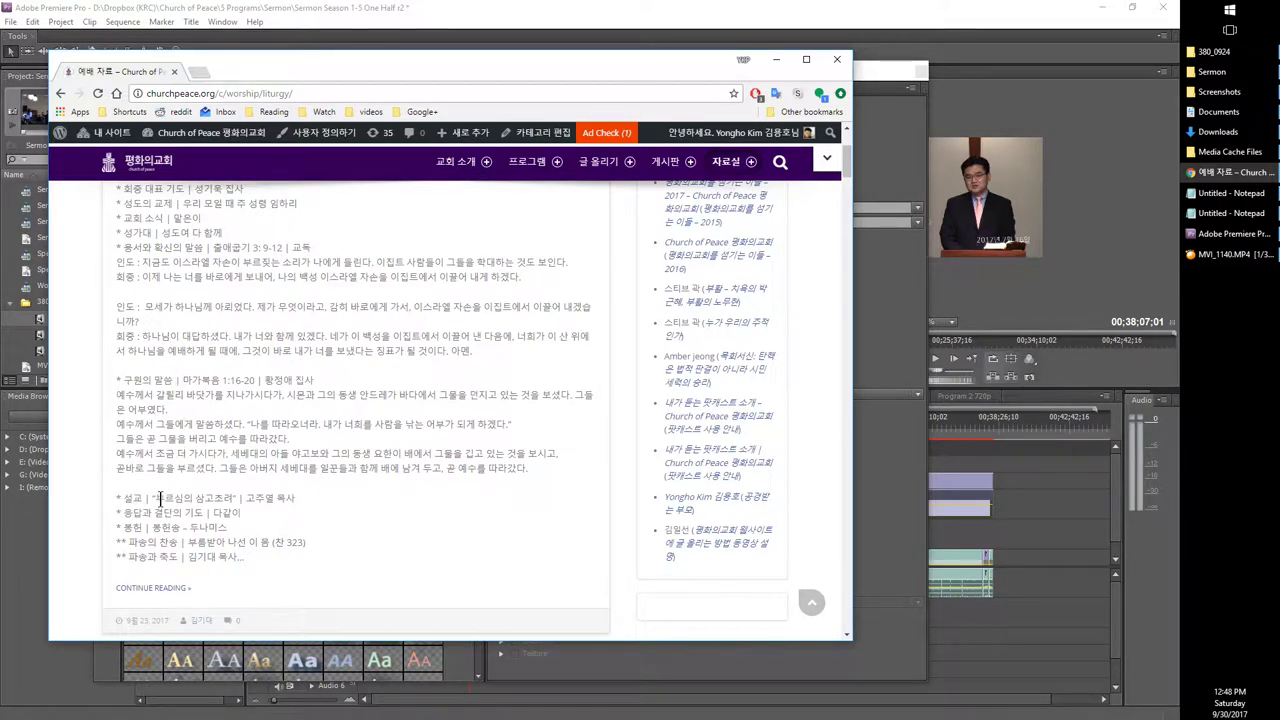
drag(158, 497, 224, 497)
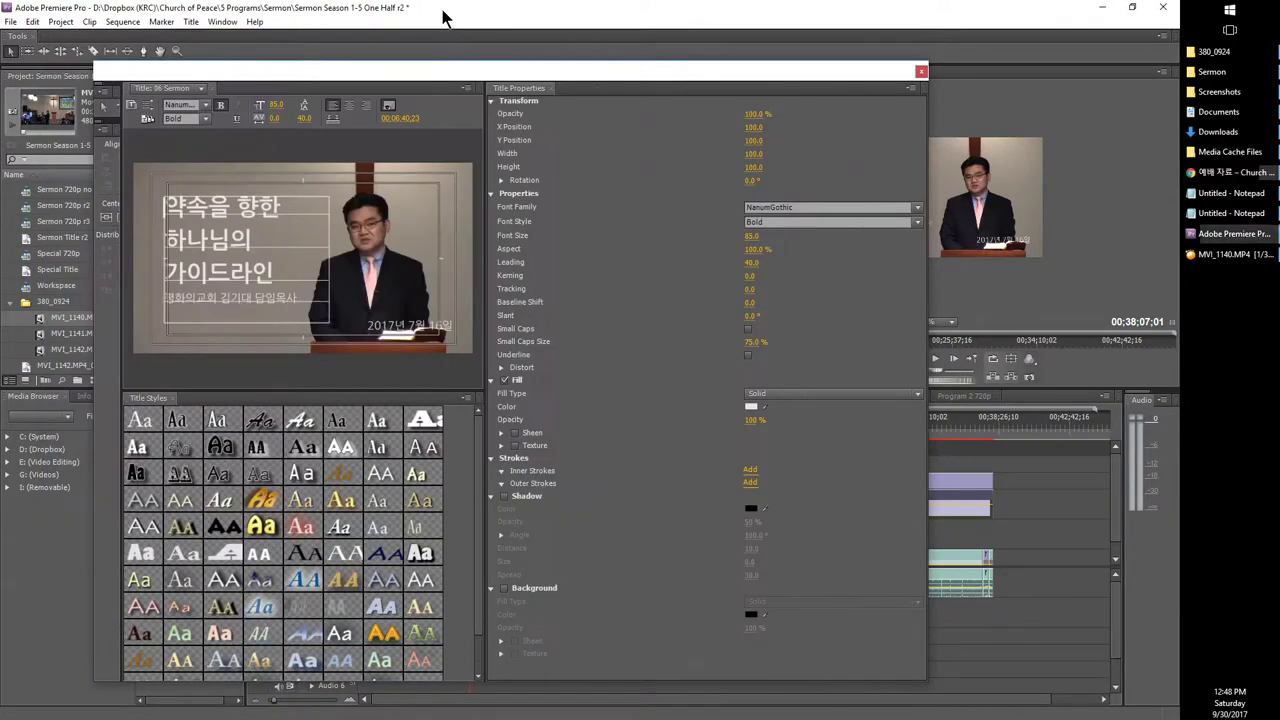
click(462, 32)
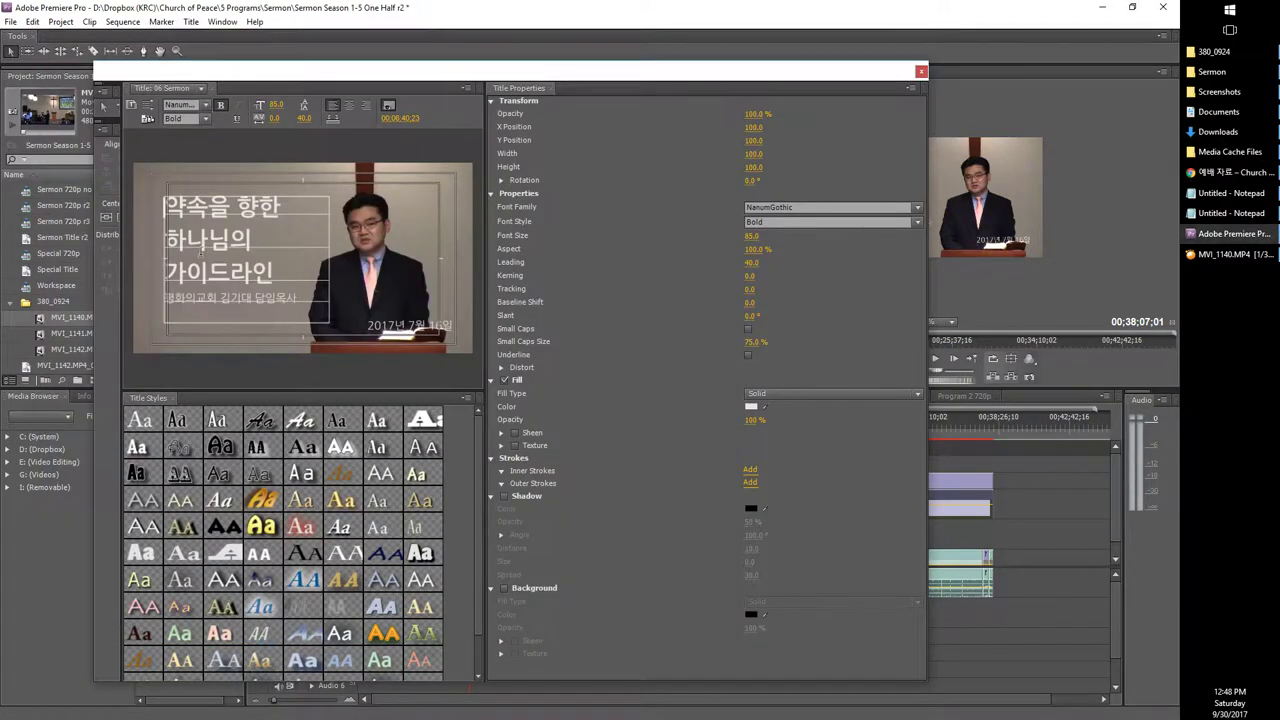
Step: Paste the copied sermon title over the three heading lines and enter the new preacher's name
drag(285, 265, 163, 196)
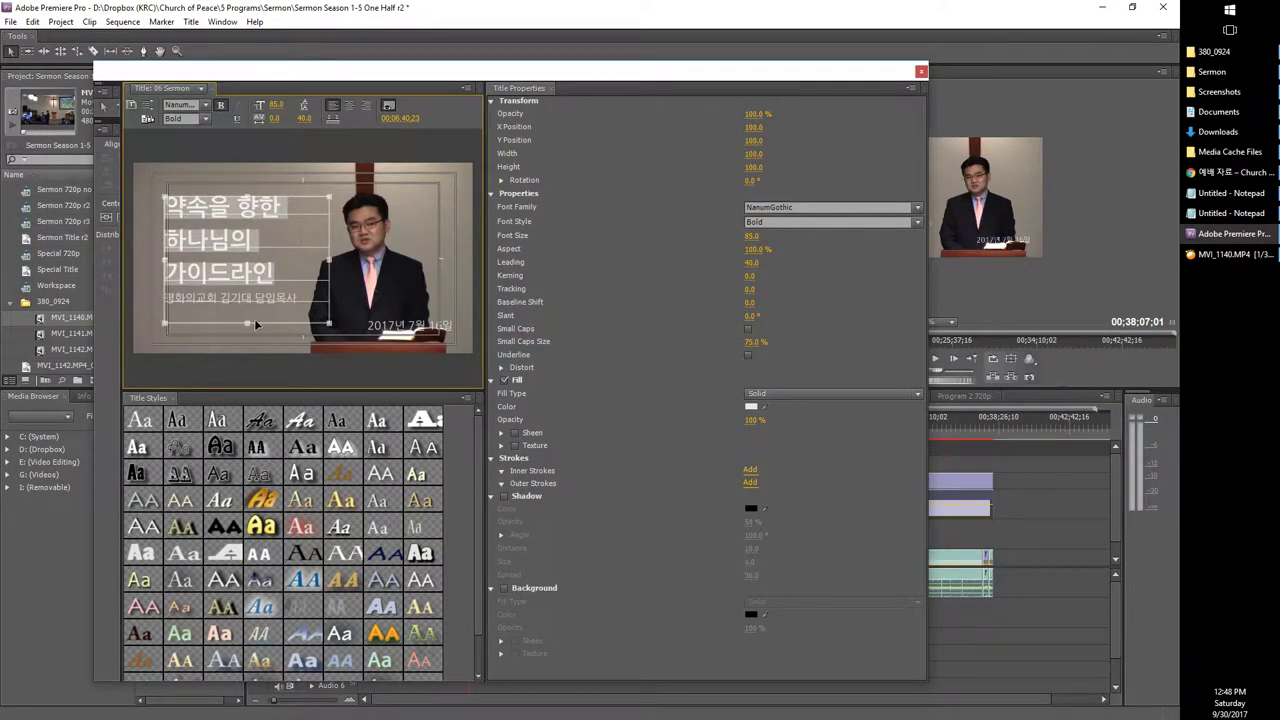
text(부르심의 삼고초려)
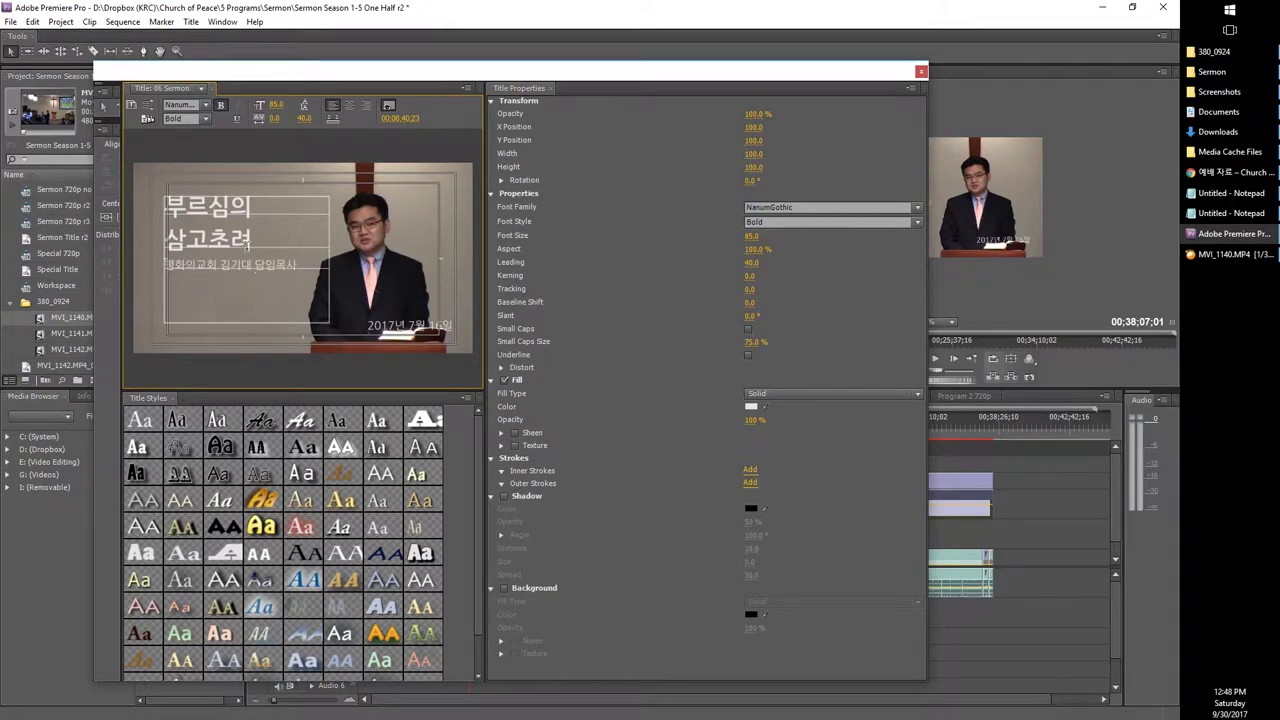
drag(220, 264, 325, 264)
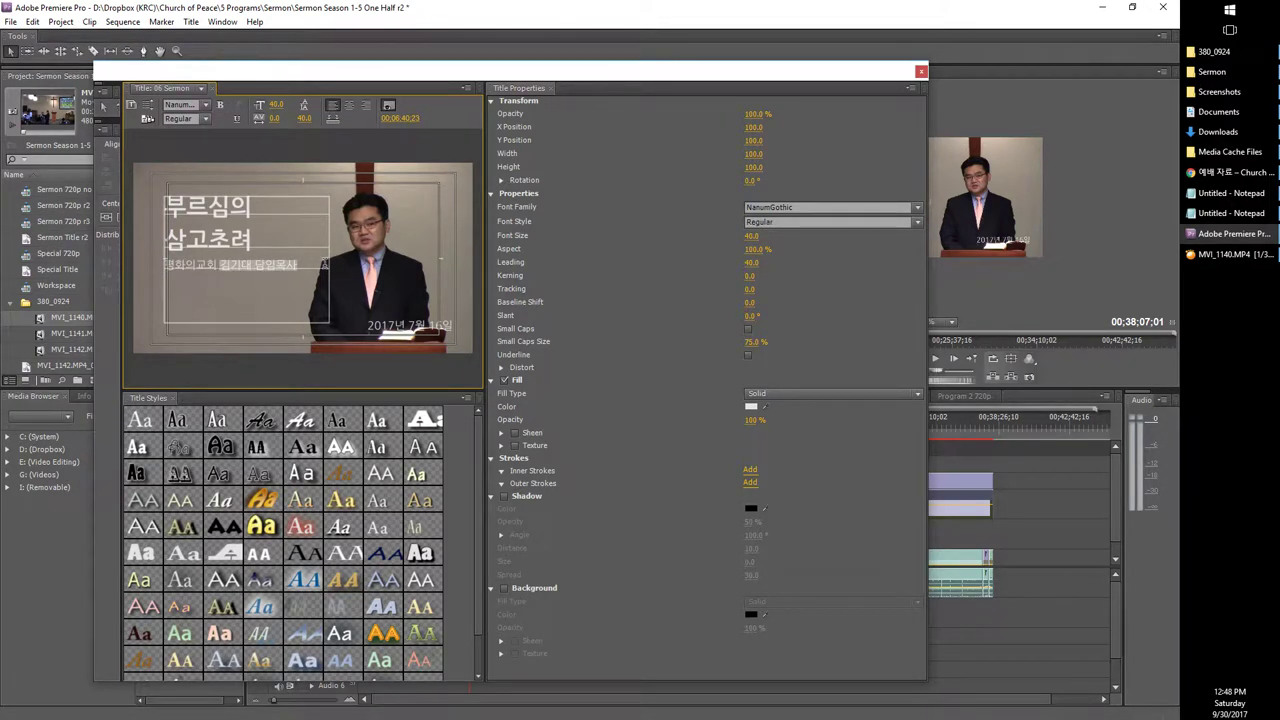
Step: Change the title's date to 9월 30 and close the title editor
click(451, 325)
double_click(410, 326)
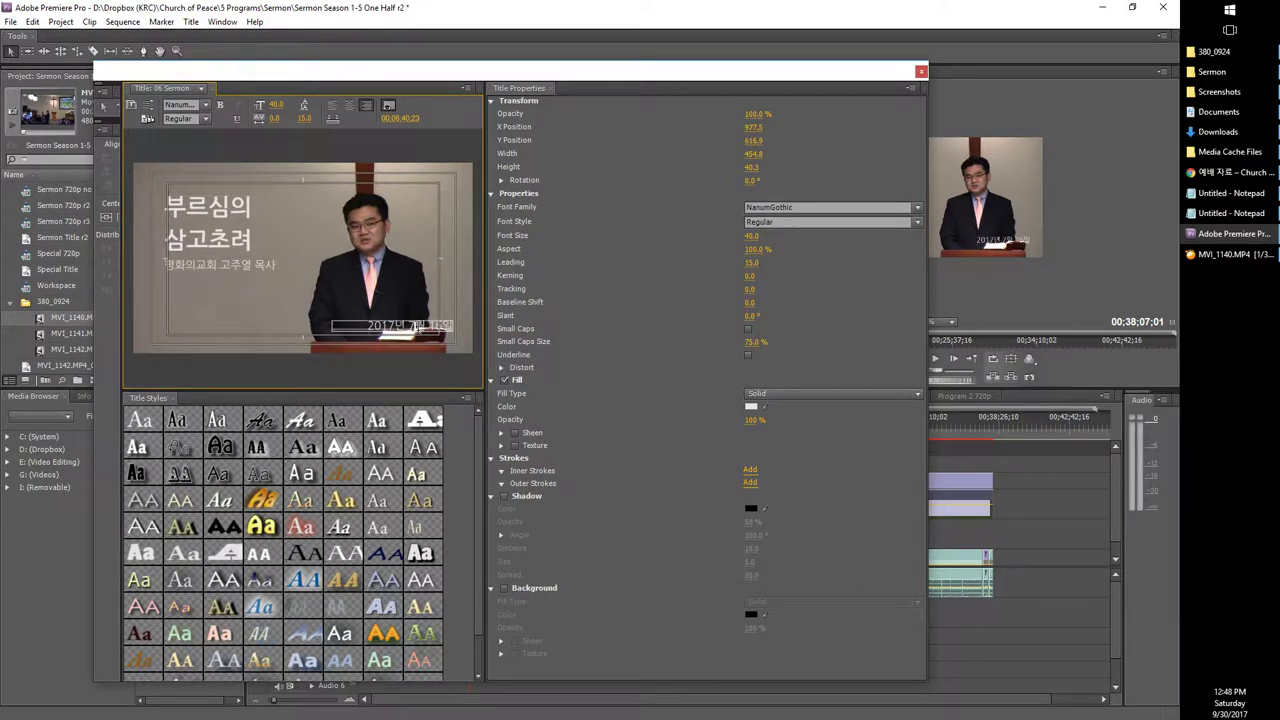
text(9월 30)
click(921, 71)
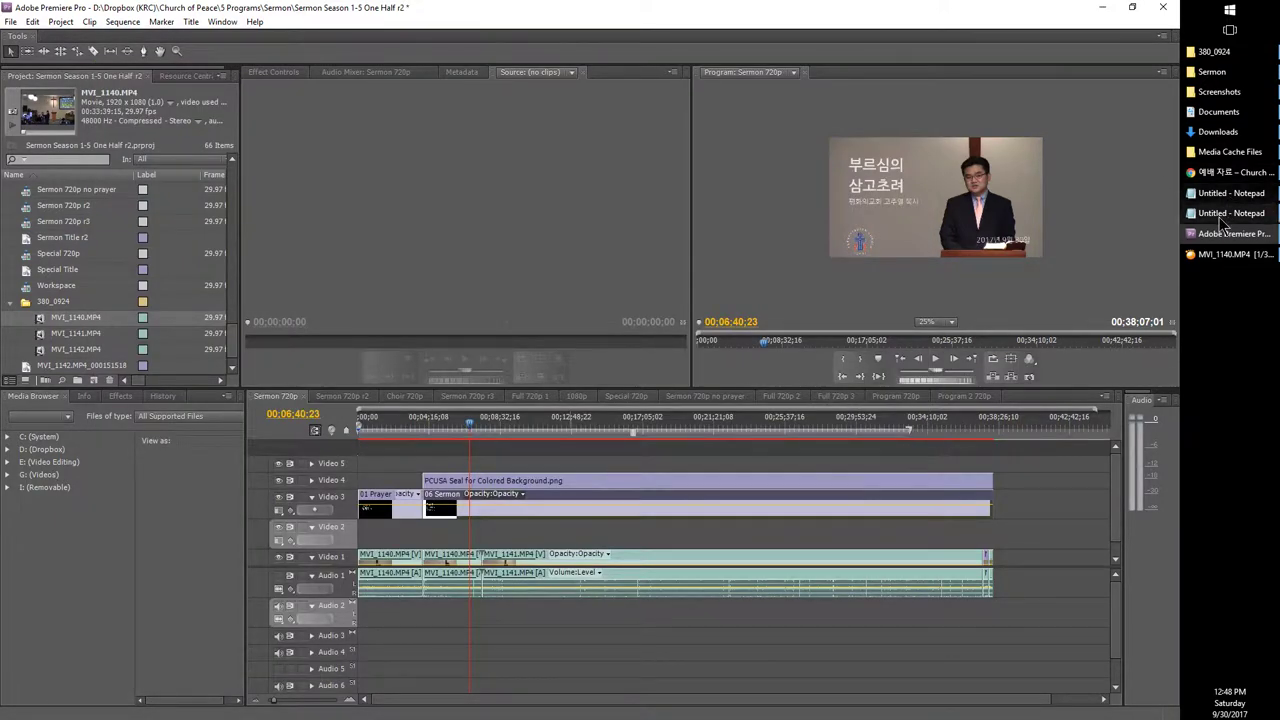
Step: Mark the 타이틀 화면 step in the checklist and select the upper-track clips near 20:23
click(1235, 212)
drag(1050, 276, 871, 281)
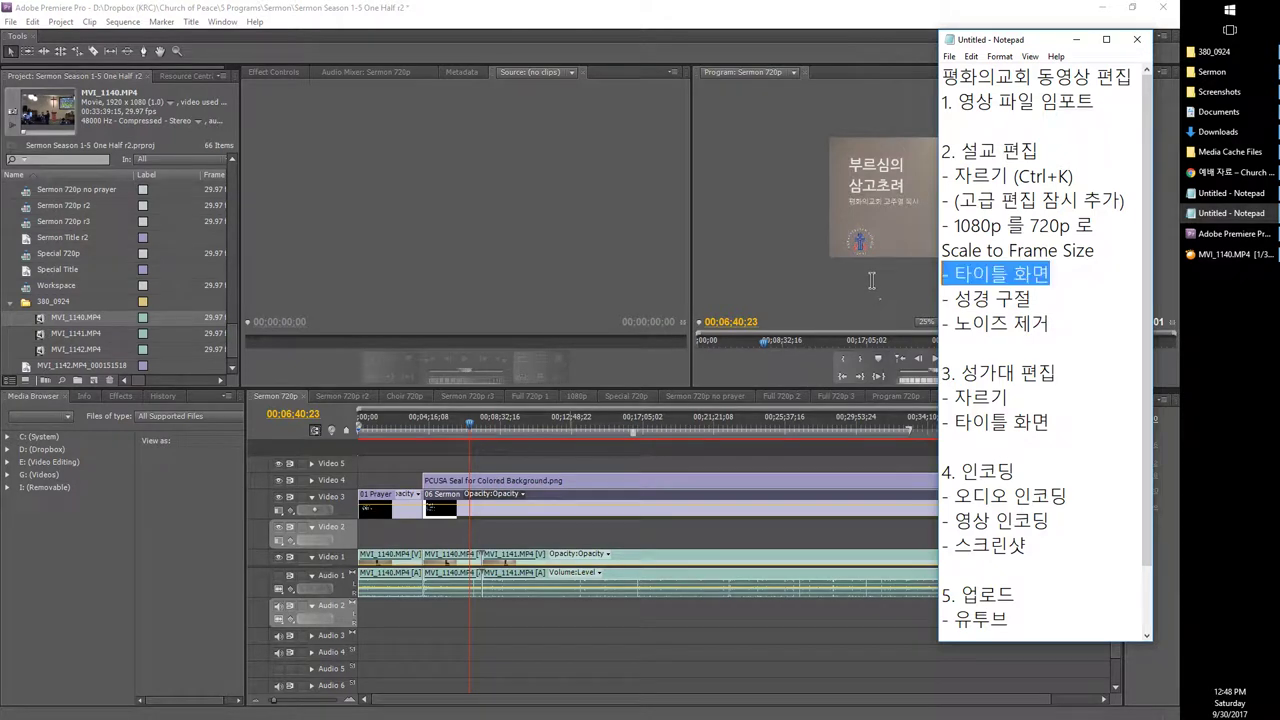
click(577, 428)
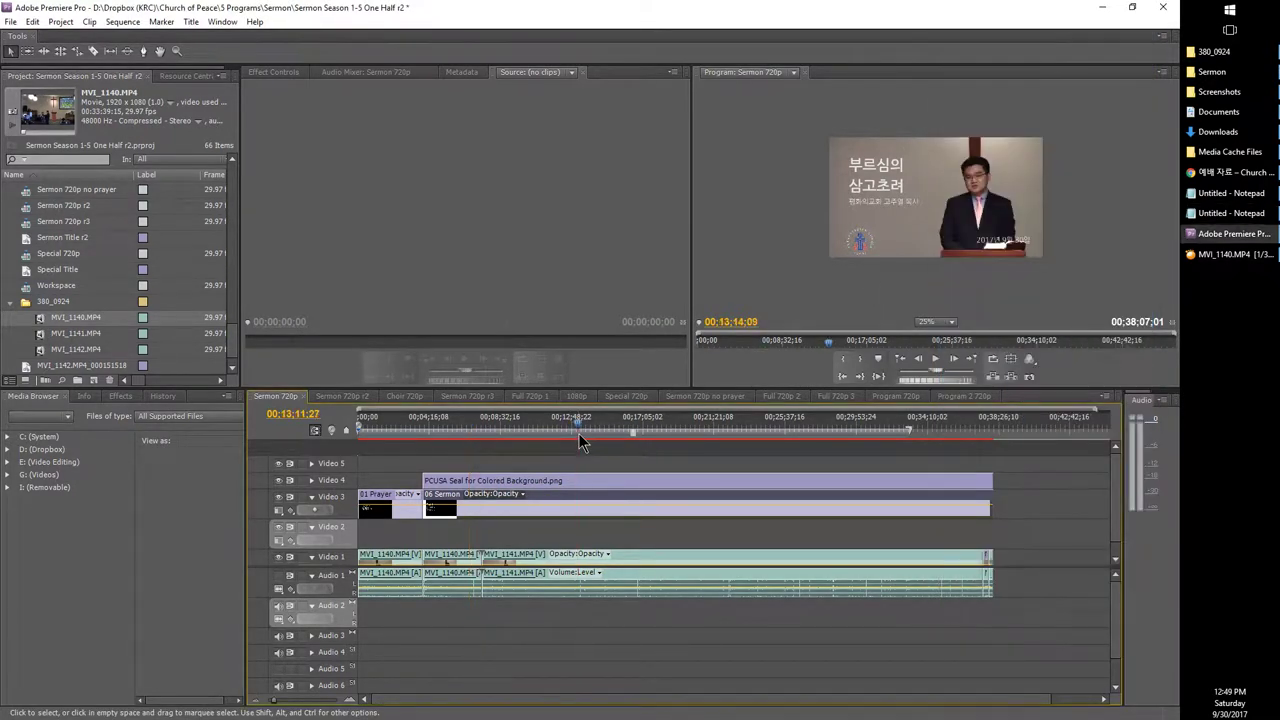
click(698, 428)
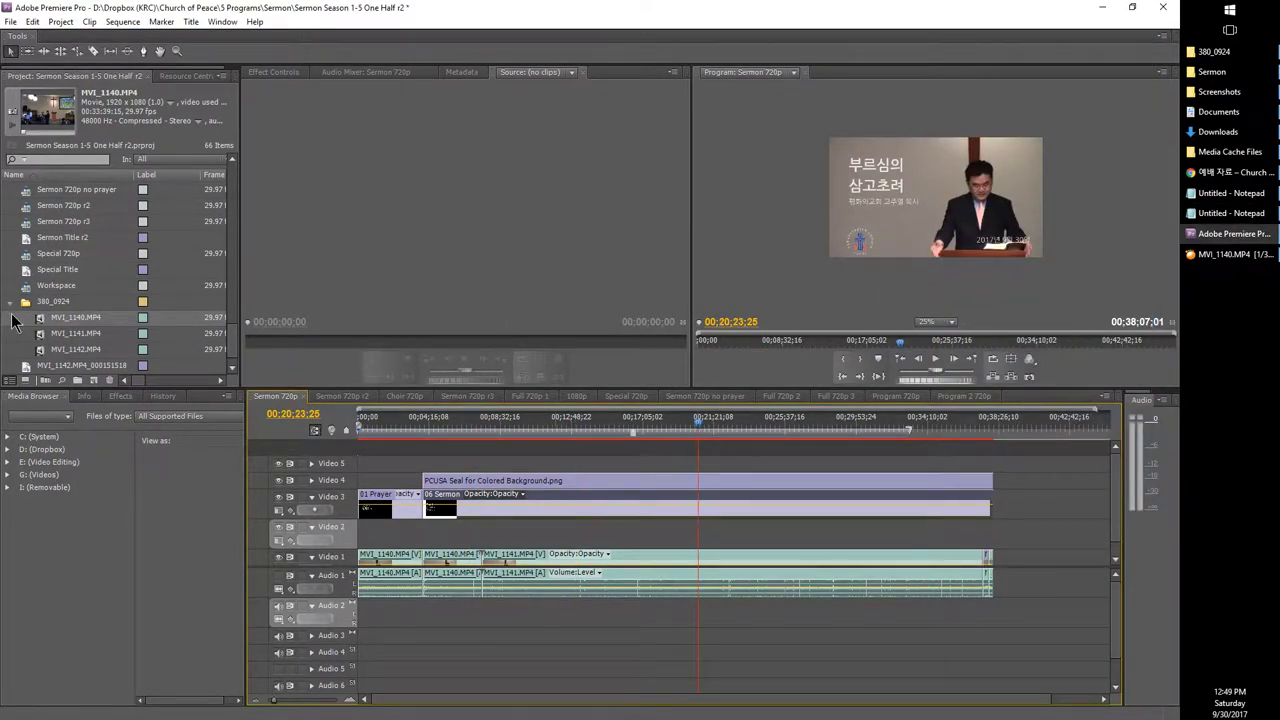
scroll(10, 322, up, 5)
scroll(8, 322, up, 5)
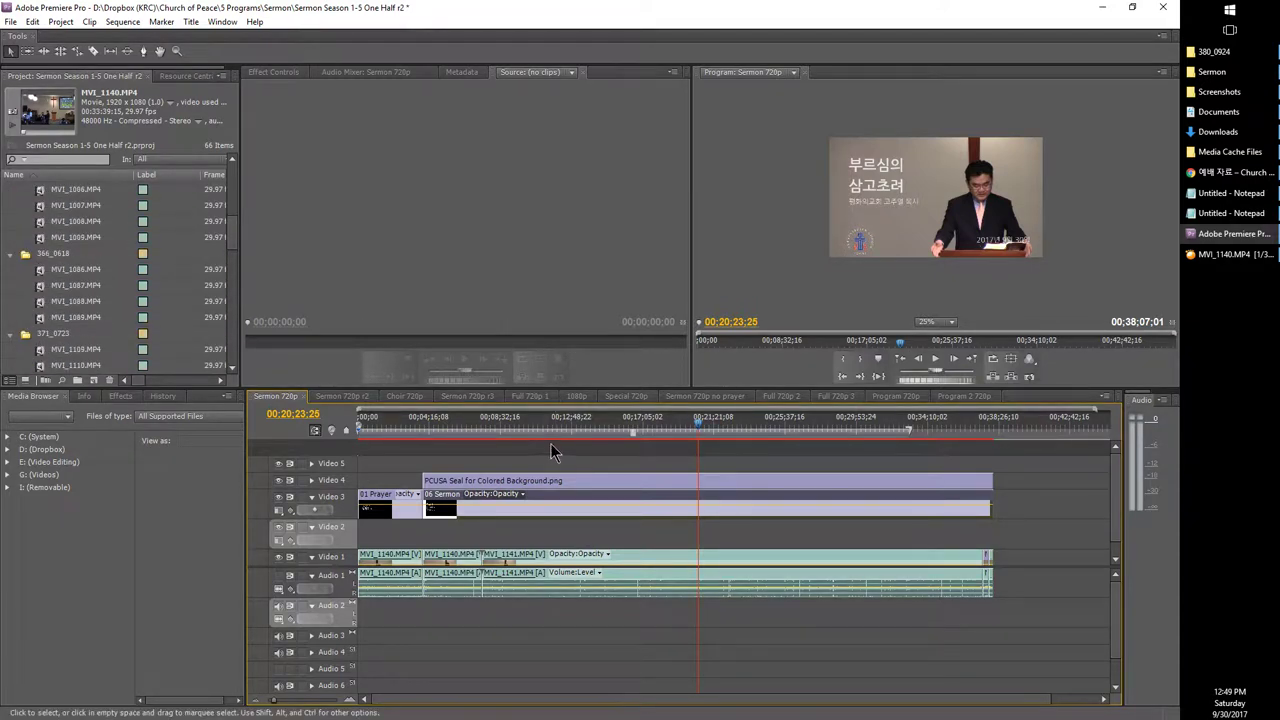
drag(1015, 476, 982, 505)
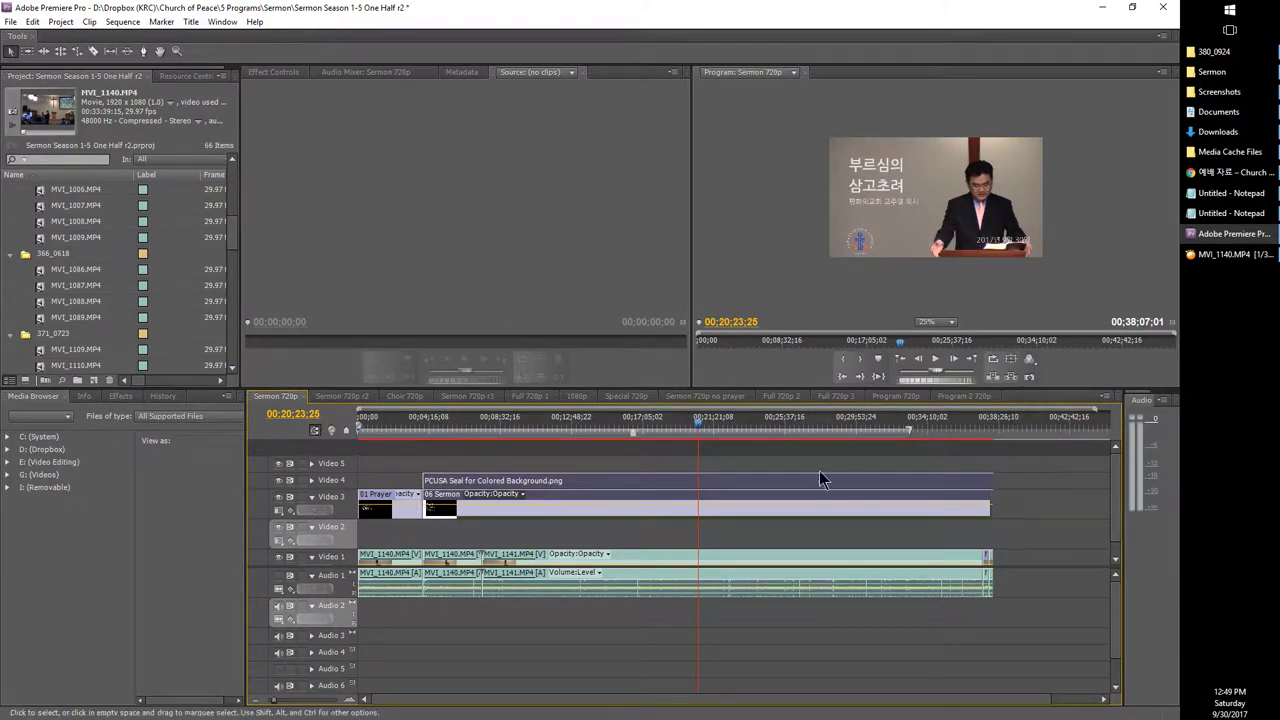
Step: Scrub the sequence from about 14:28 to 17:57, then bring up MVI_1140.MP4 in GOM Player
click(600, 437)
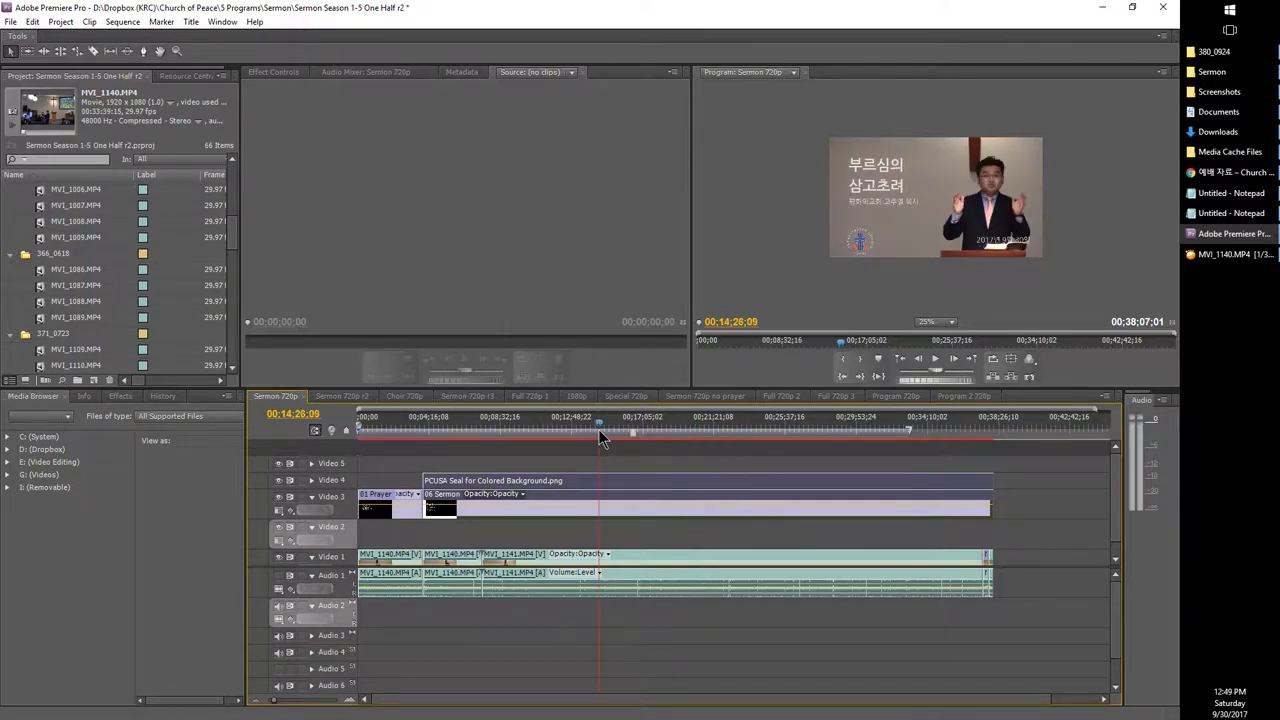
drag(600, 437, 658, 437)
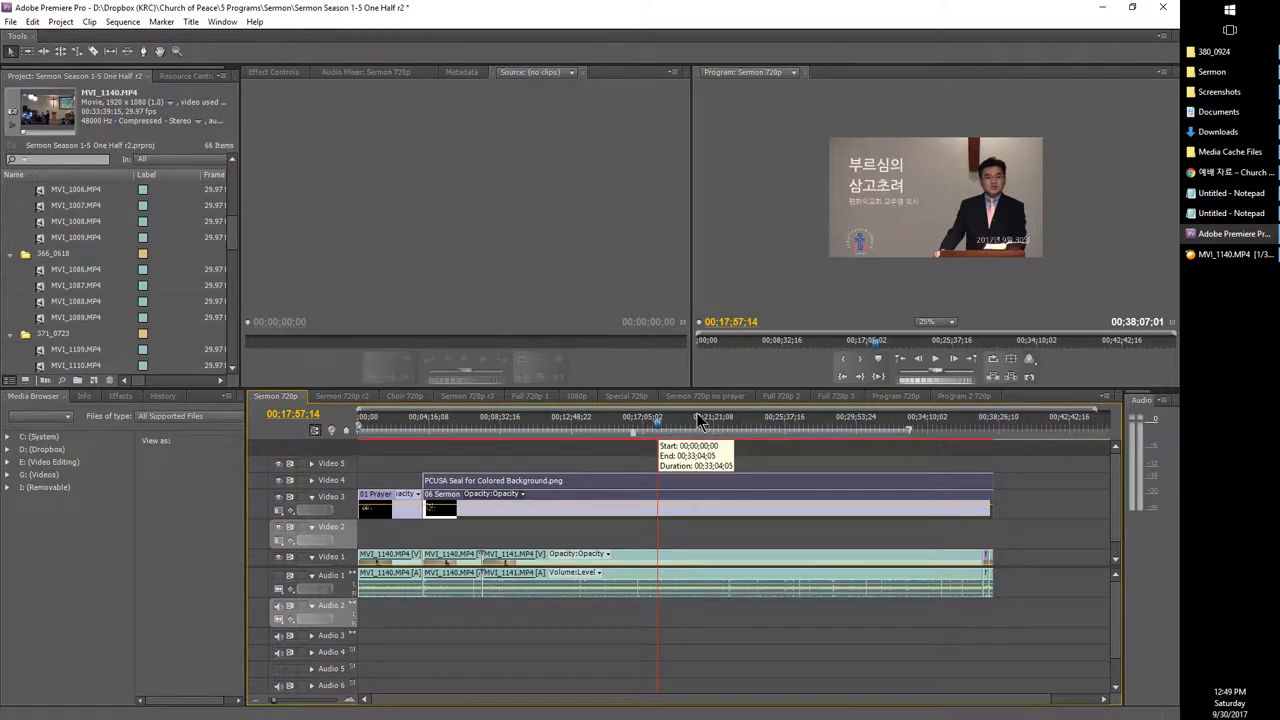
click(1203, 256)
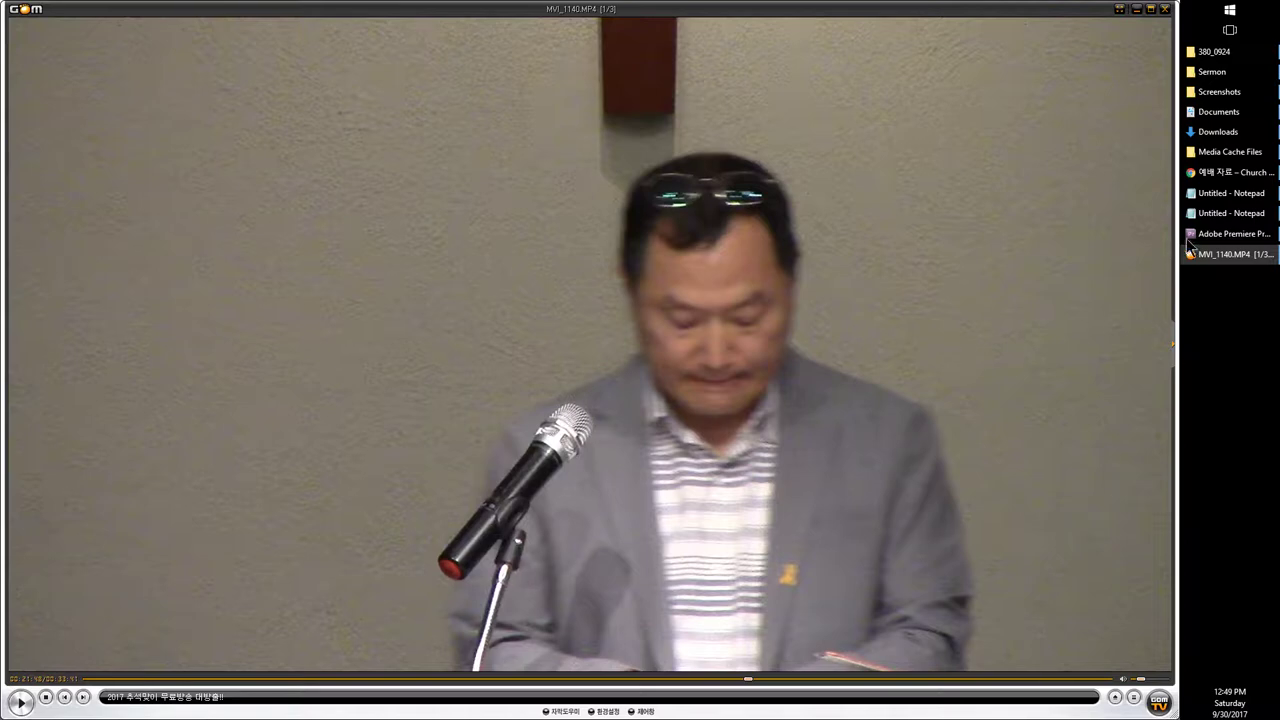
Step: Seek MVI_1140.MP4 to around 14 minutes and scrub the sequence near 17:35 for the cut point
click(1192, 236)
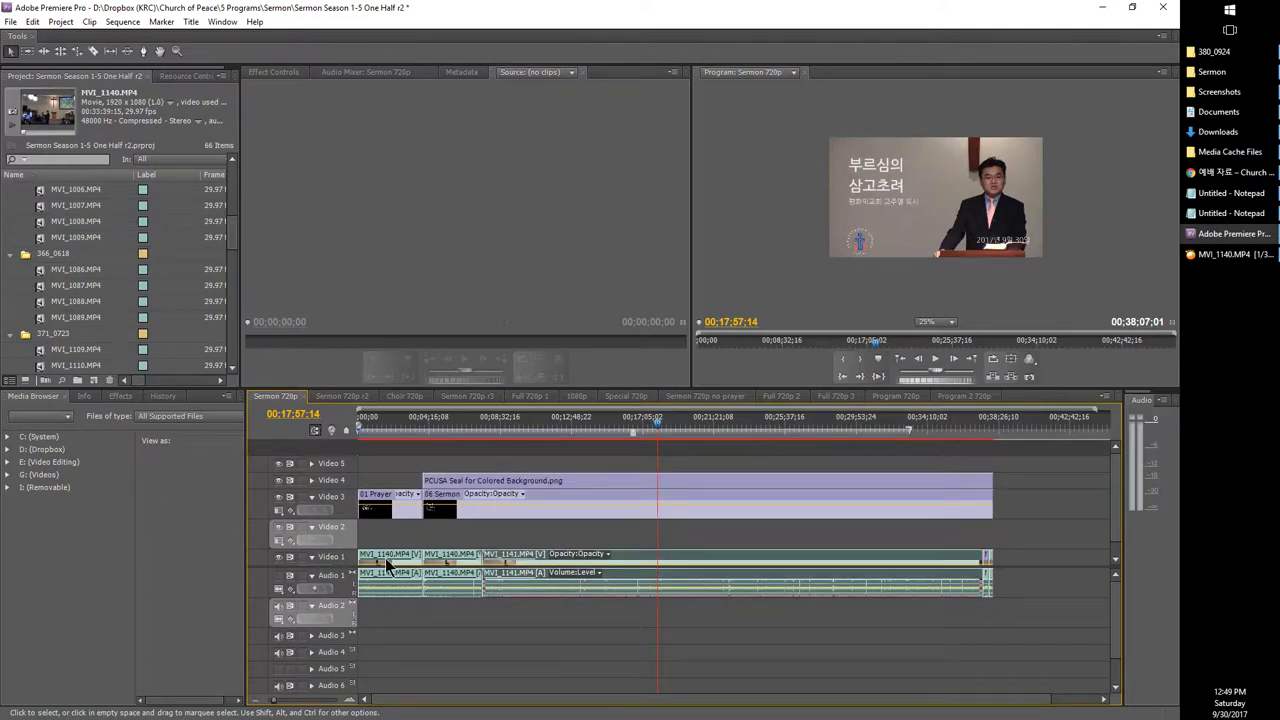
click(1211, 254)
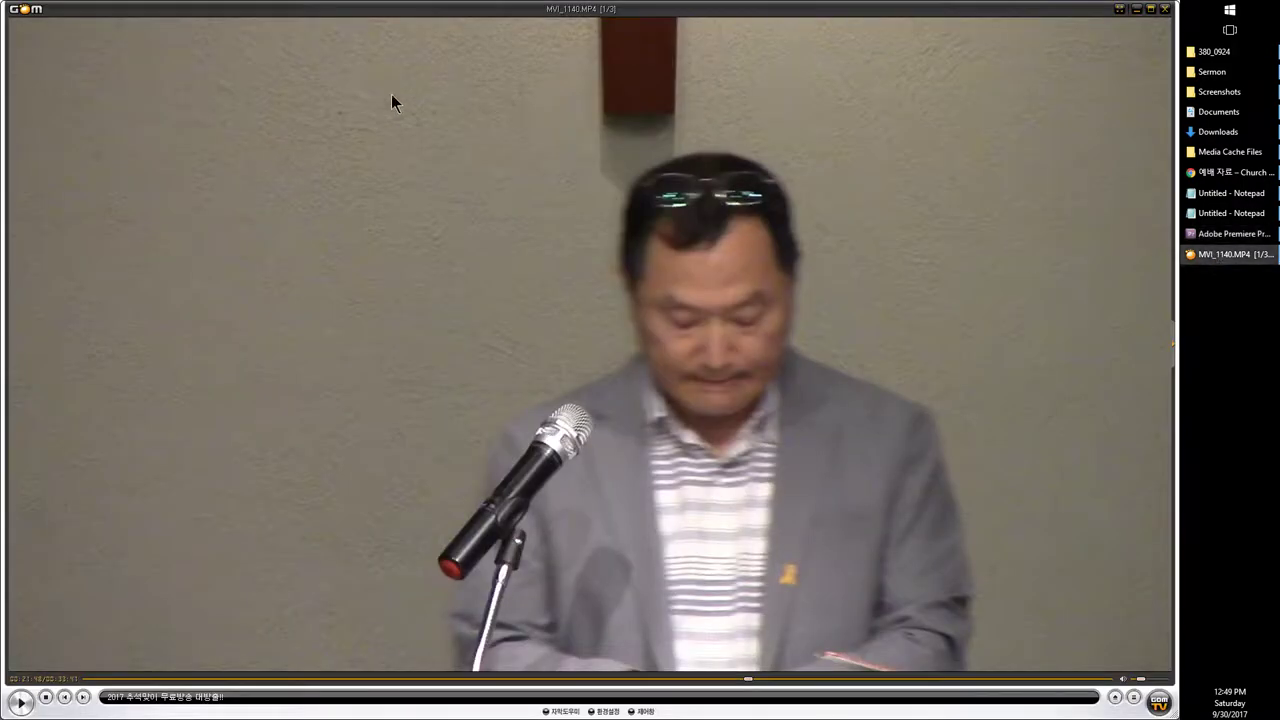
click(516, 678)
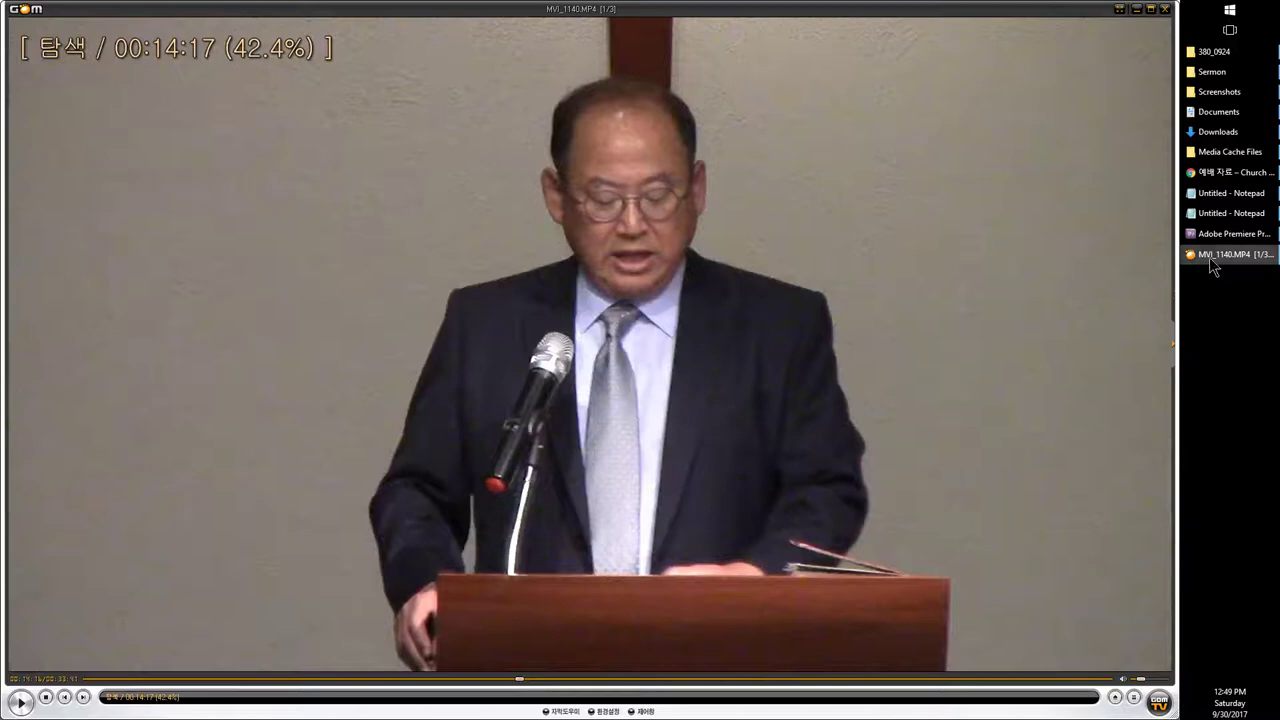
click(1216, 240)
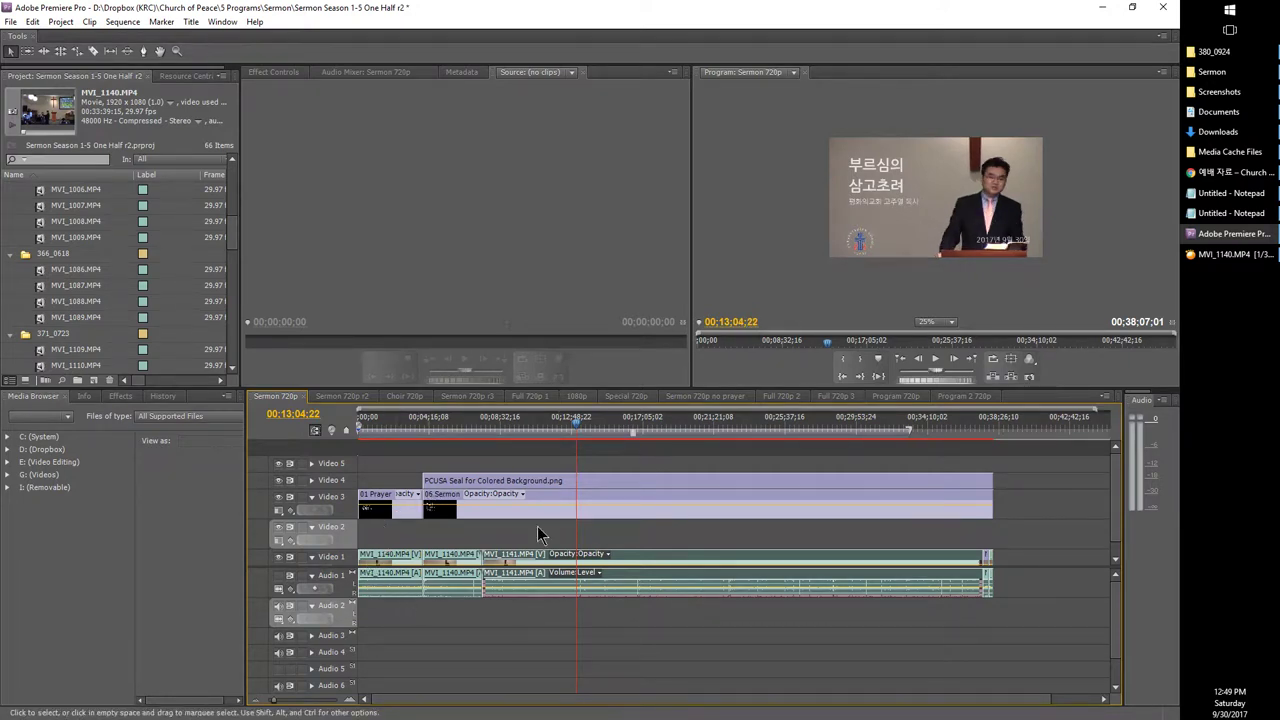
click(652, 430)
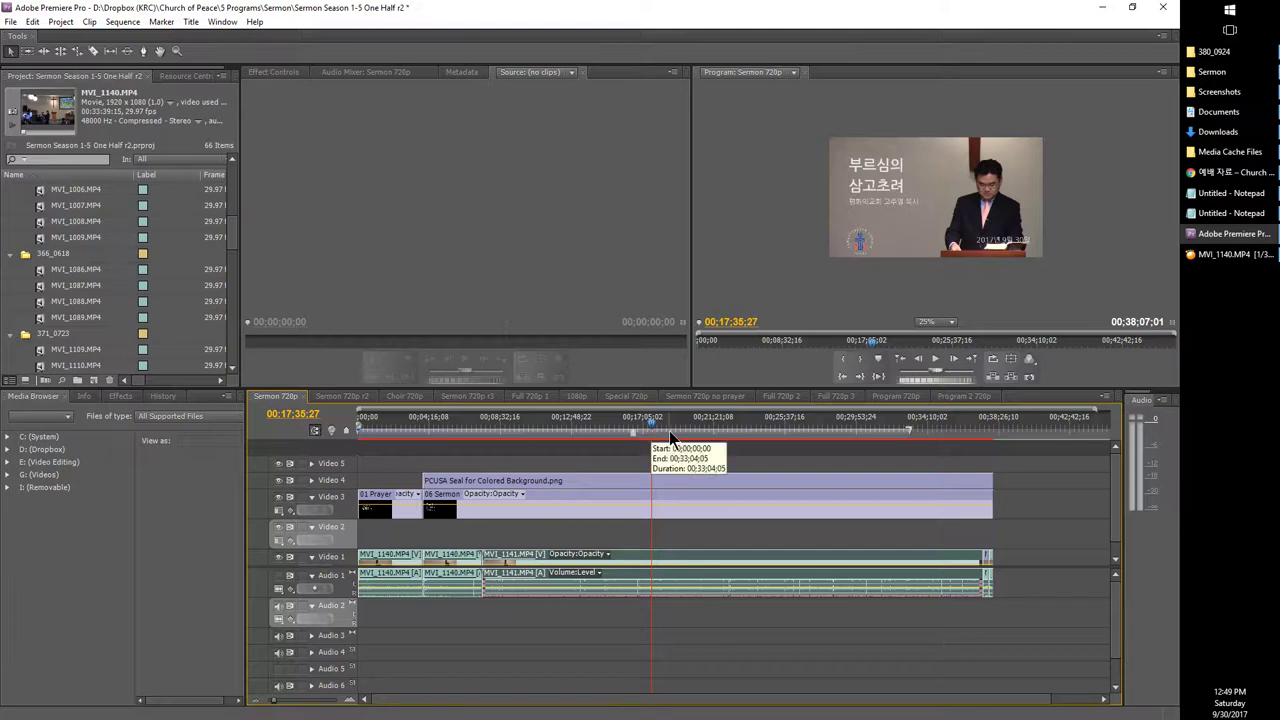
drag(700, 432, 613, 437)
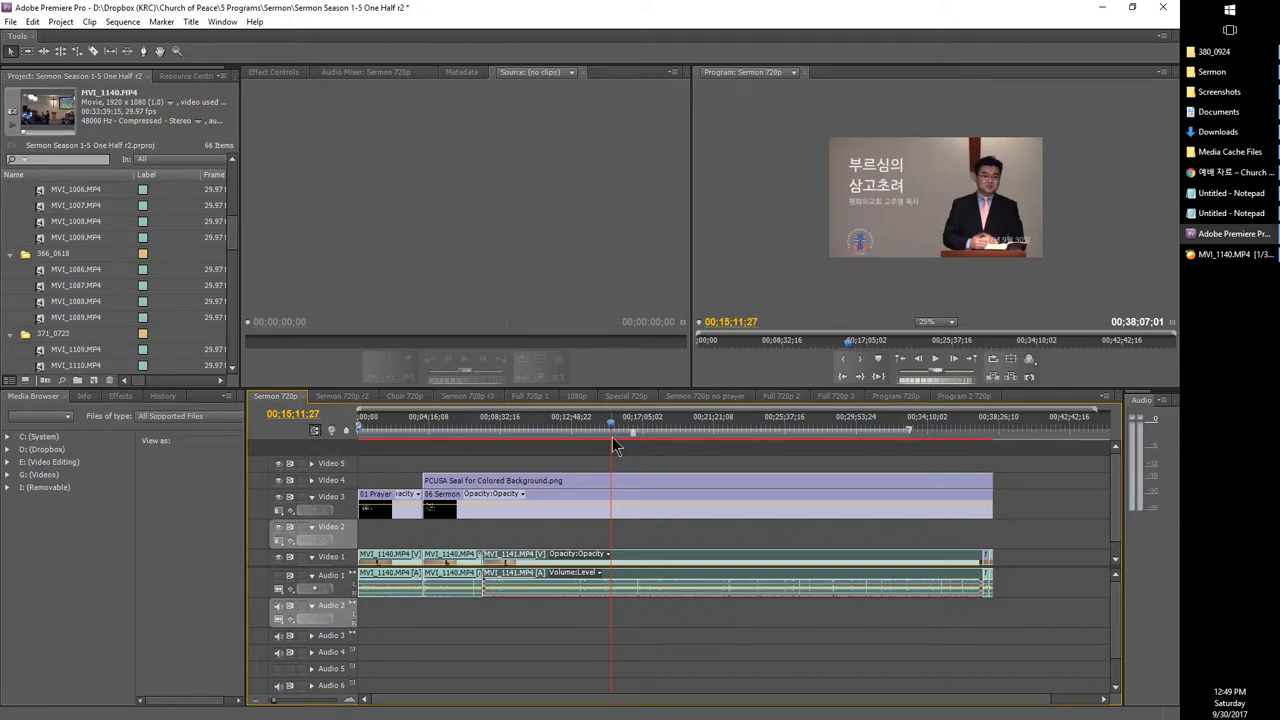
Step: Preview MVI_1140.MP4 at 19:31, 21:02, 23:06 and 15:45, then return to Premiere
click(1225, 256)
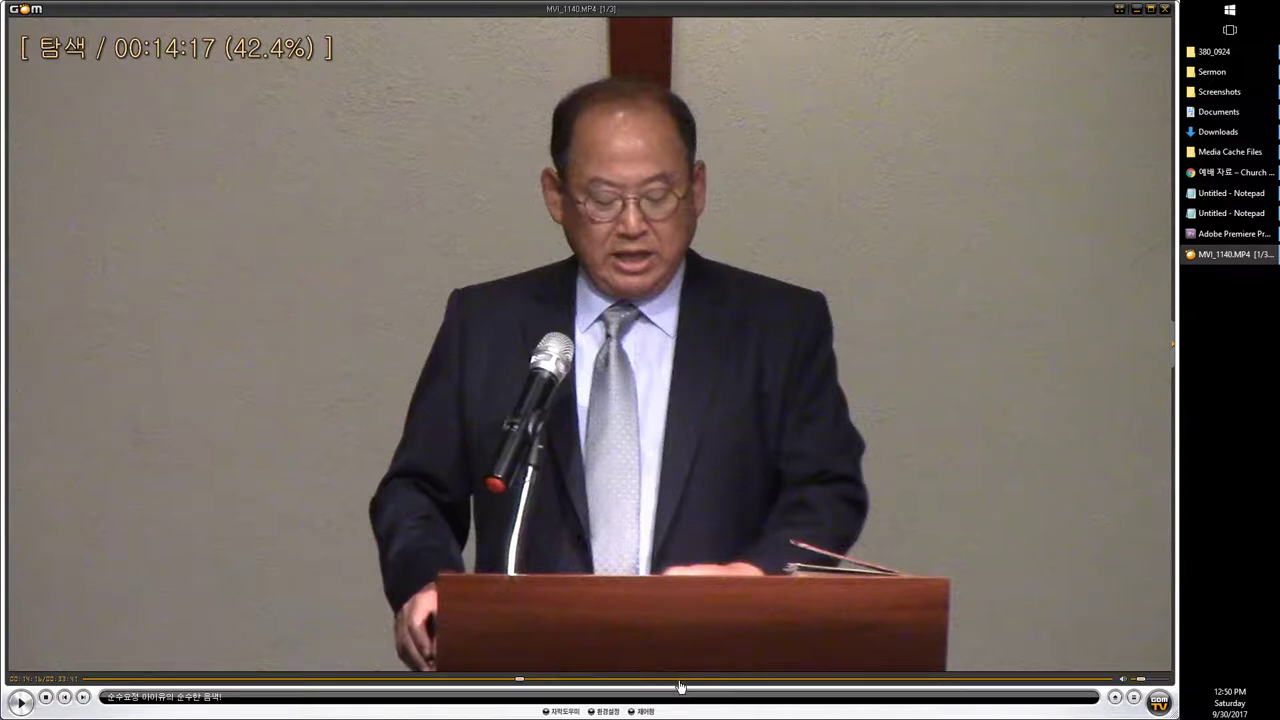
click(692, 683)
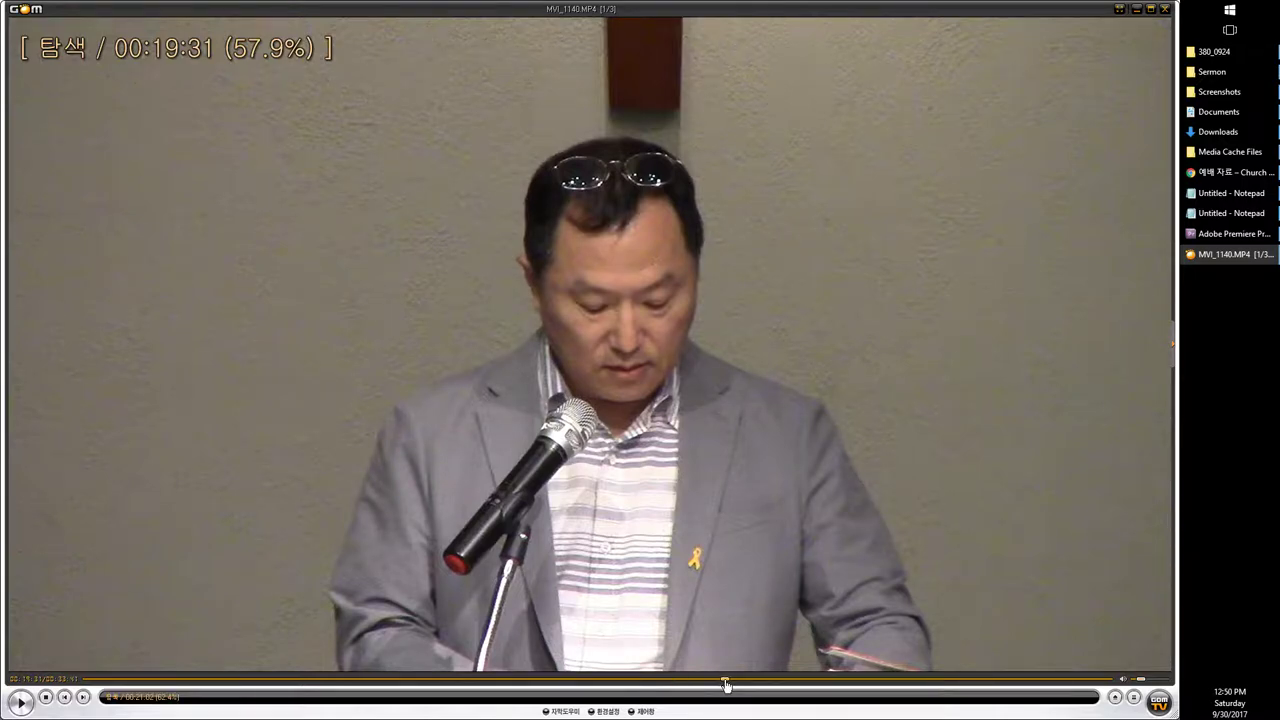
click(725, 680)
click(789, 681)
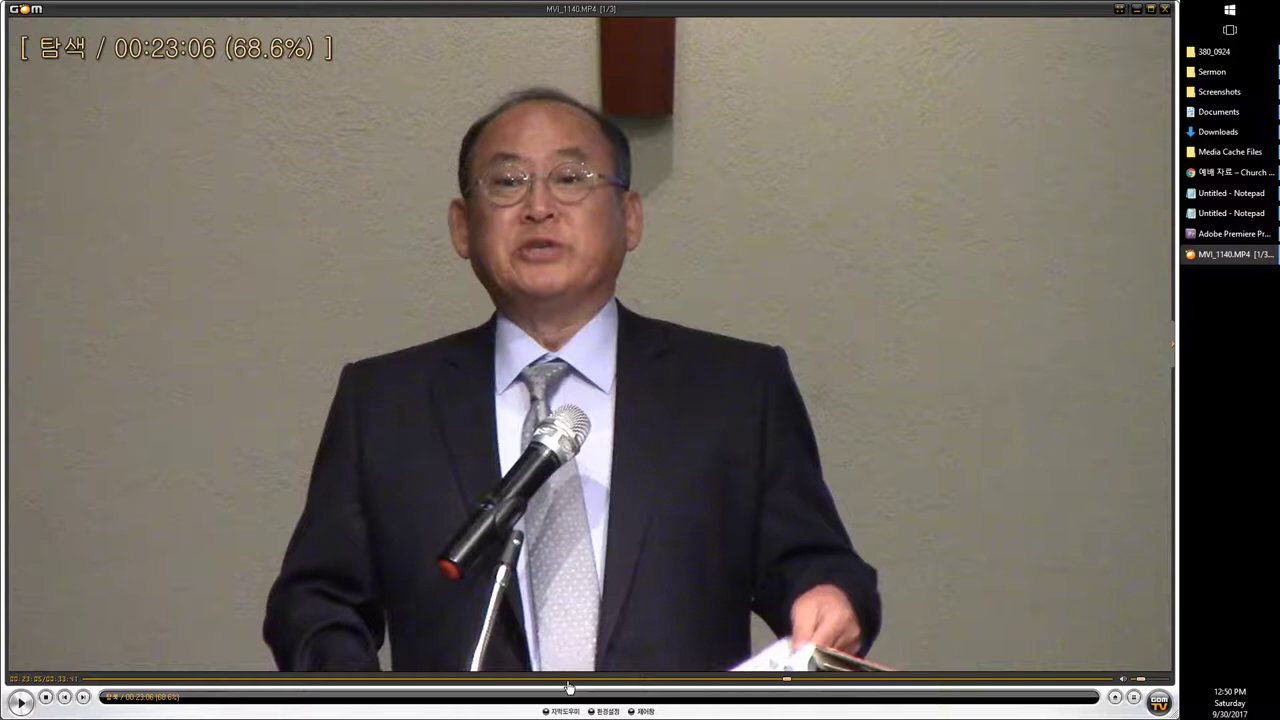
click(565, 681)
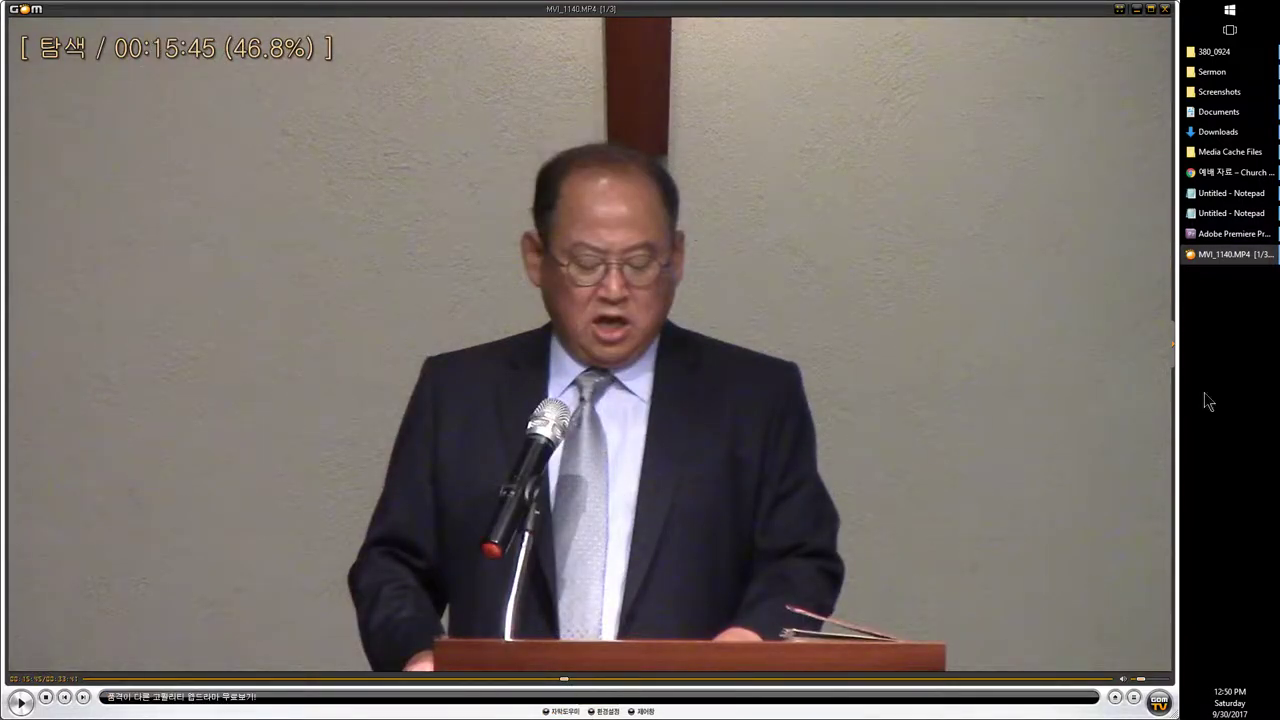
click(1225, 233)
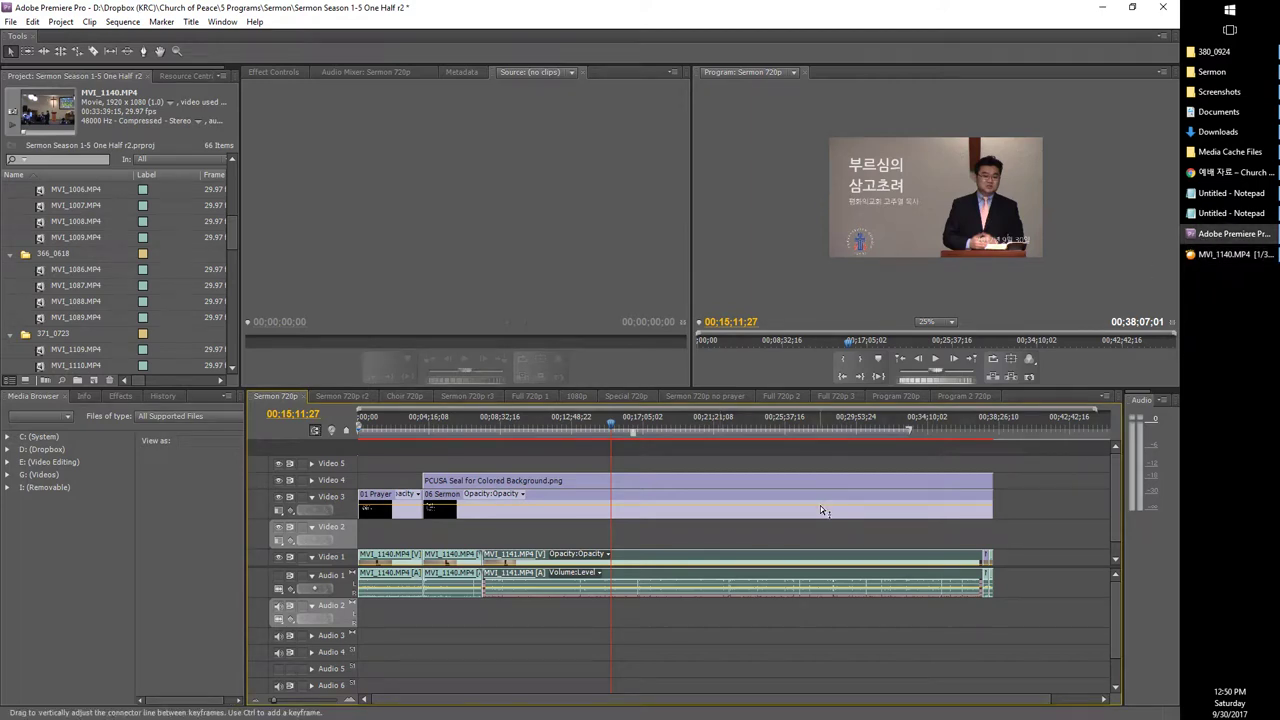
Step: Split Video 1 and Audio 1 at 22:52:18 and 17:33:15, then delete the middle section, leaving a gap
click(740, 433)
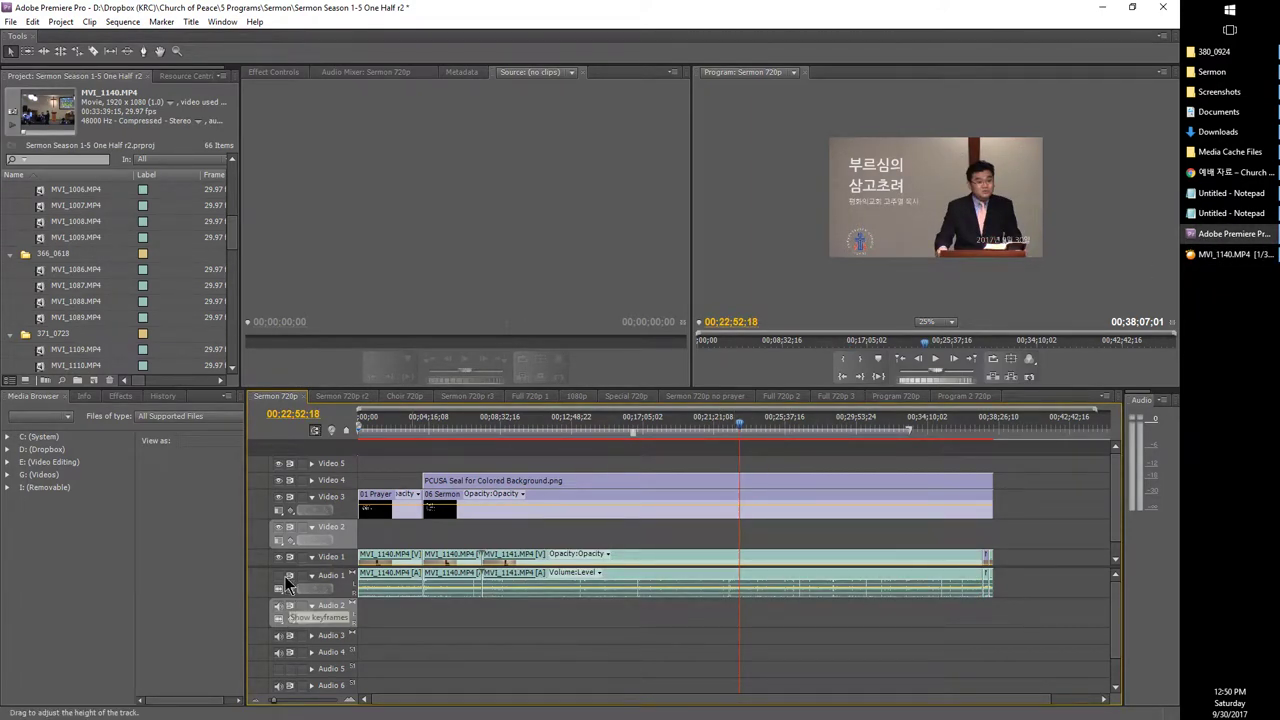
click(334, 575)
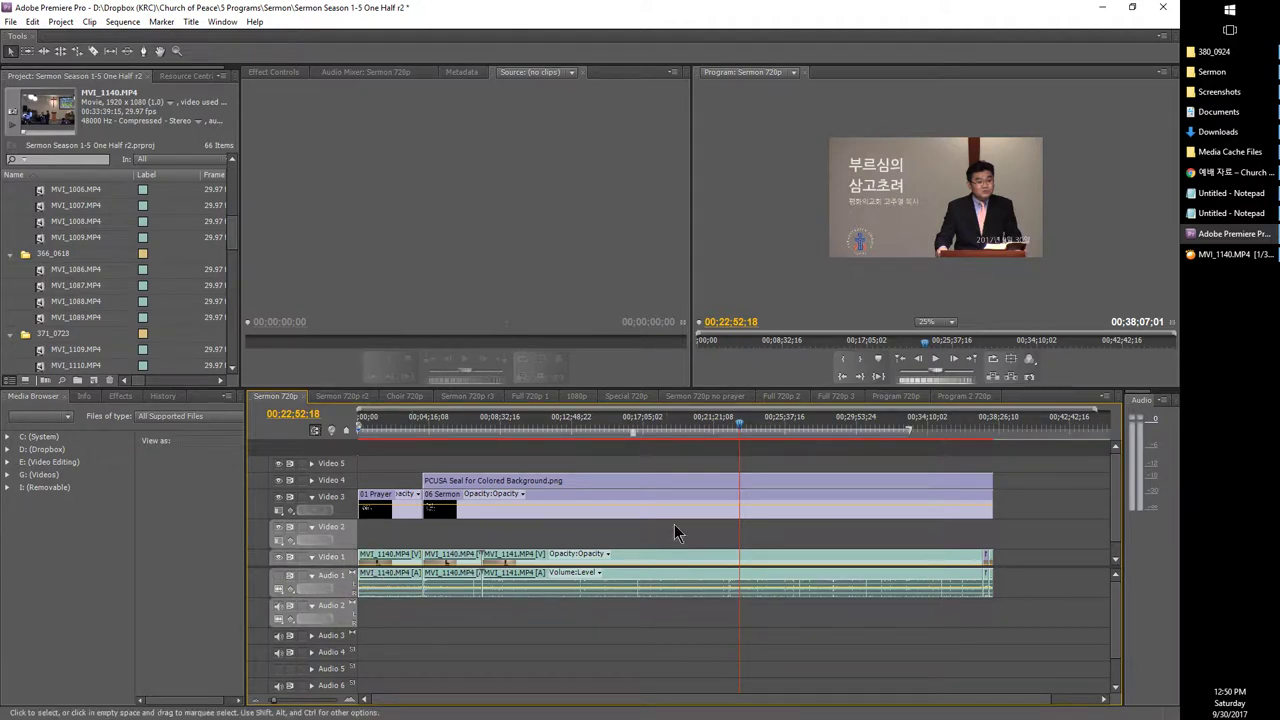
key(ctrl+k)
click(651, 433)
key(ctrl+k)
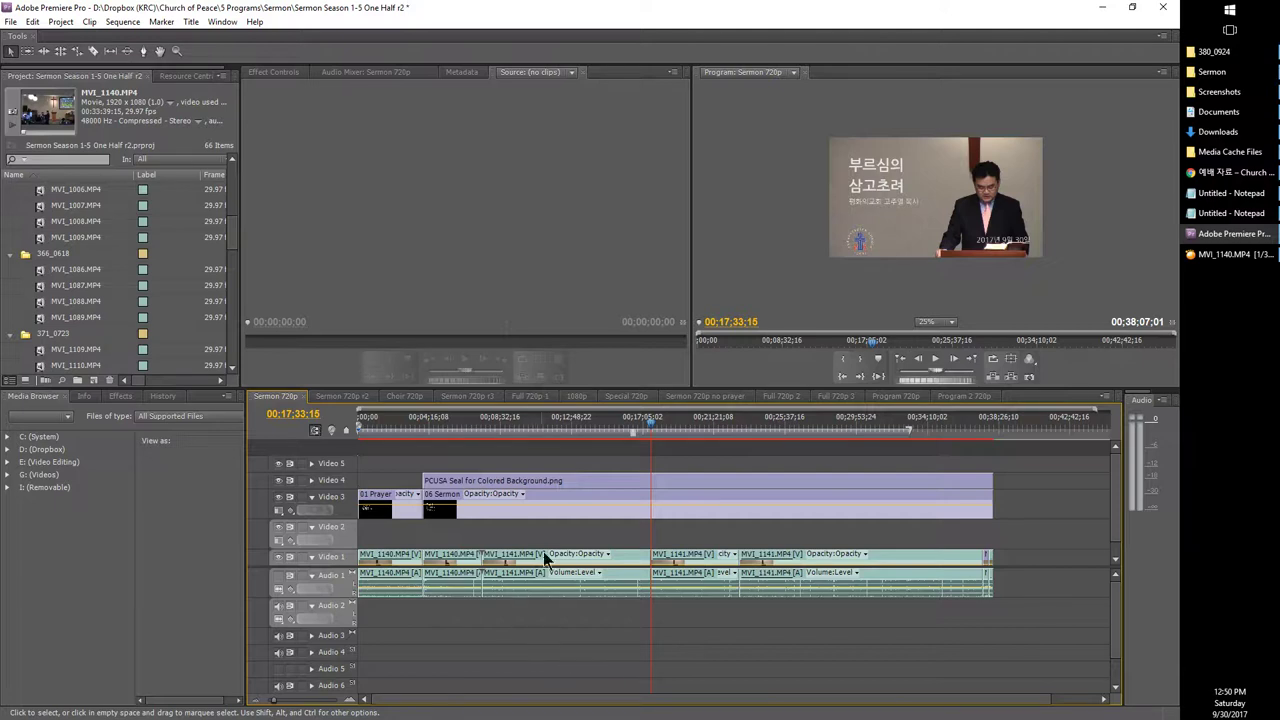
click(526, 429)
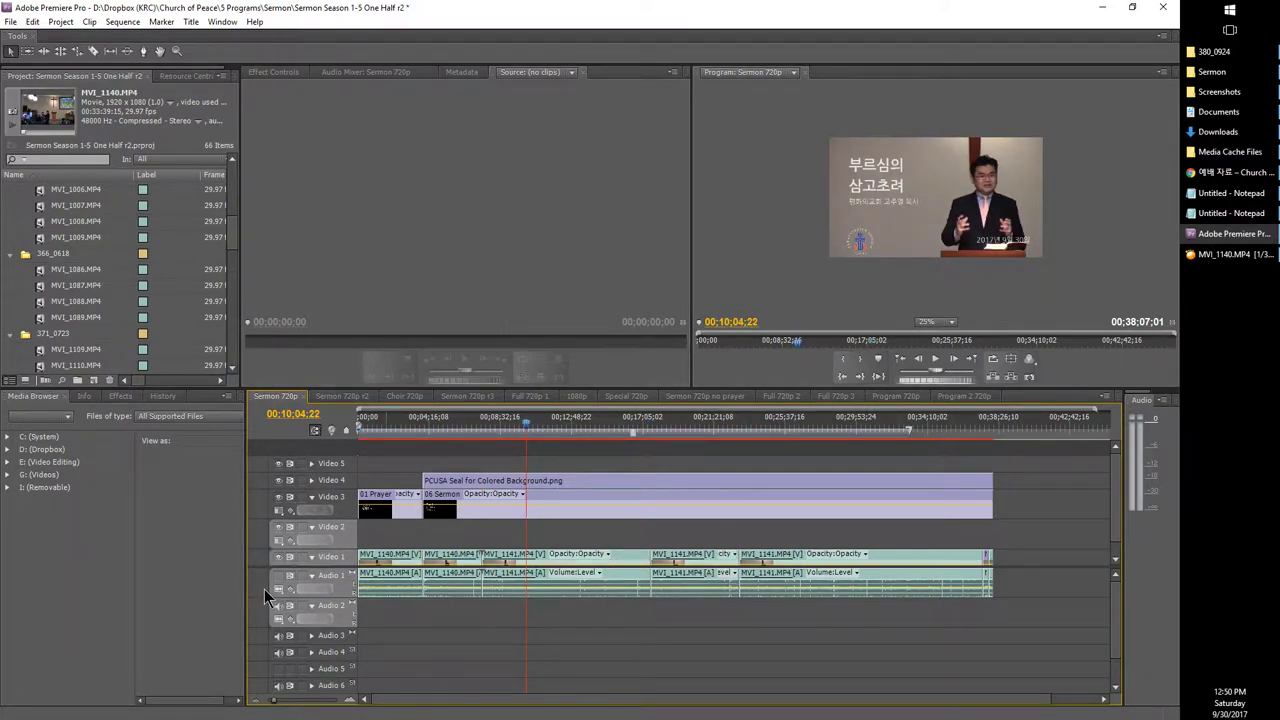
key(Delete)
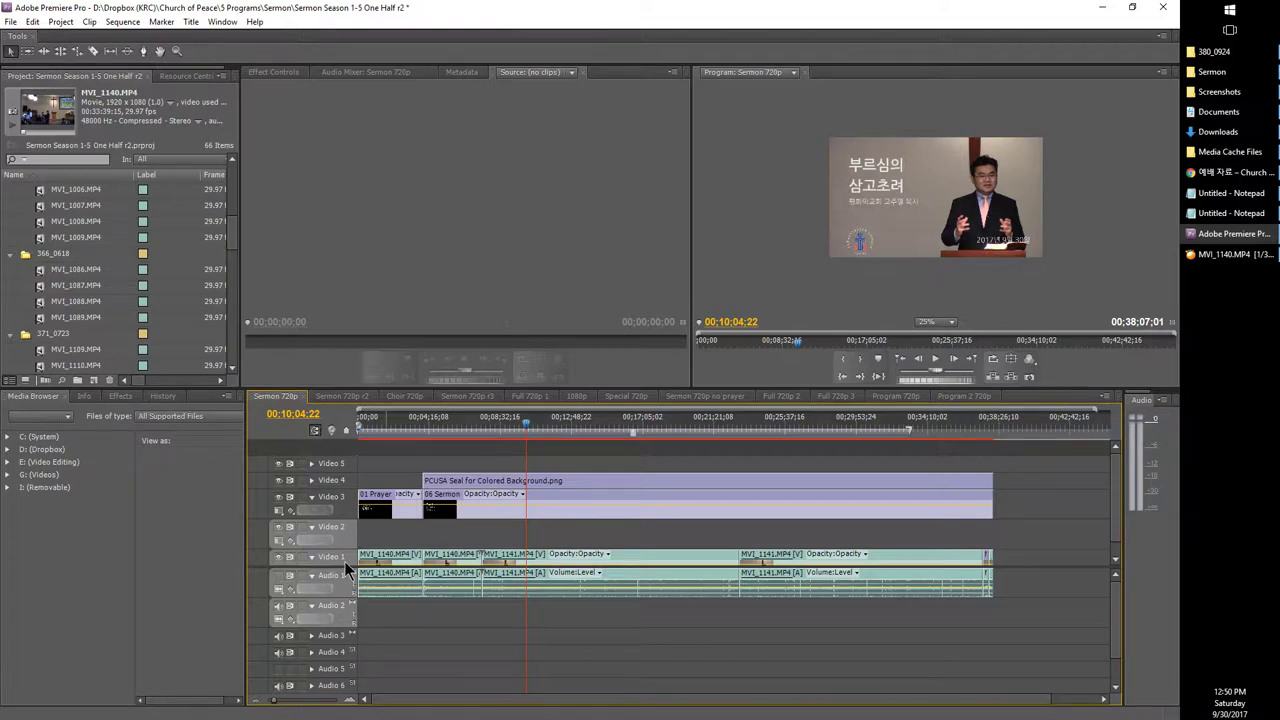
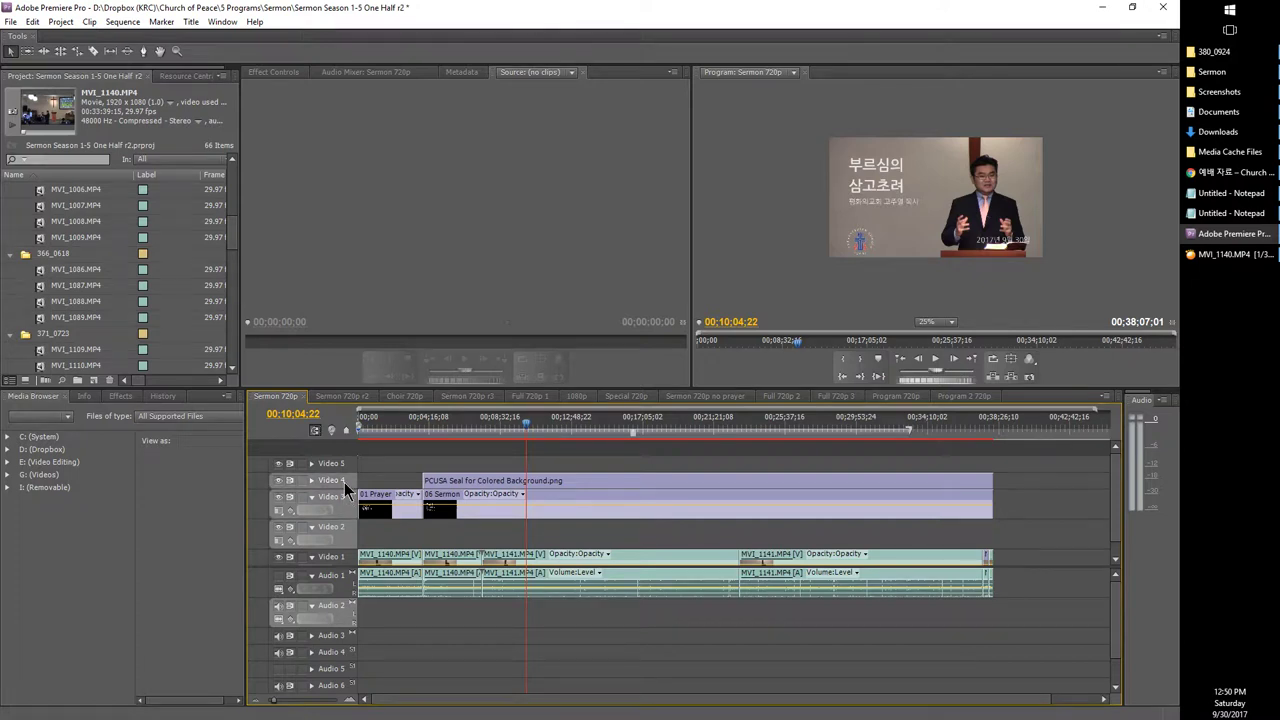
Step: Paste the copied title clips at 15:35:27 and 21:33:13, then delete the seal and sermon copies near 15:35
click(618, 426)
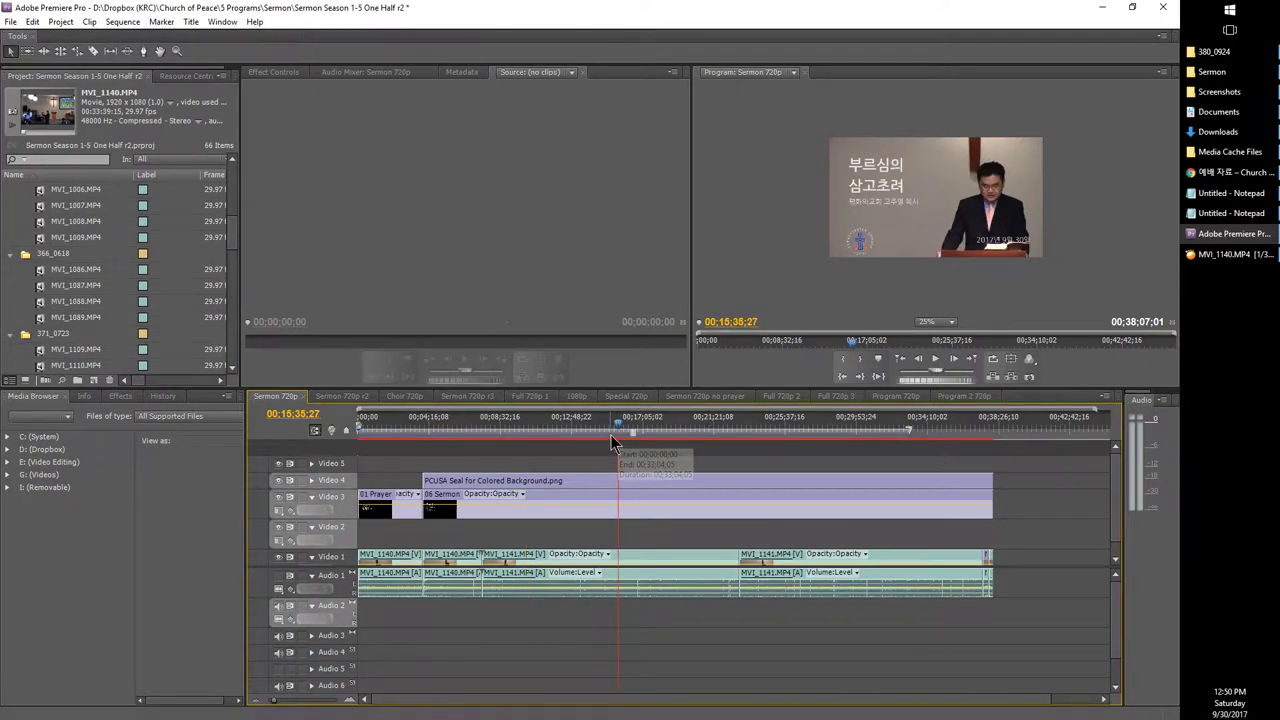
key(ctrl+v)
click(718, 426)
key(ctrl+v)
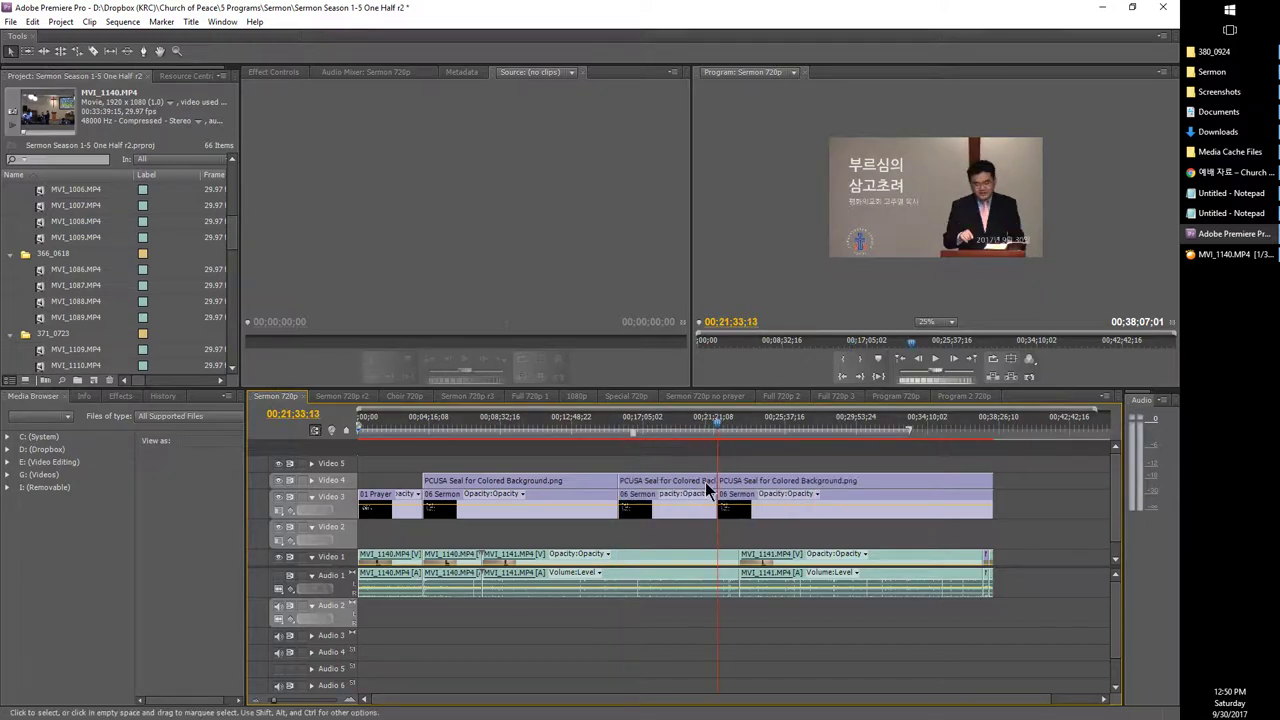
mouse_move(656, 454)
mouse_down()
mouse_move(684, 498)
mouse_move(678, 484)
mouse_up()
key(Delete)
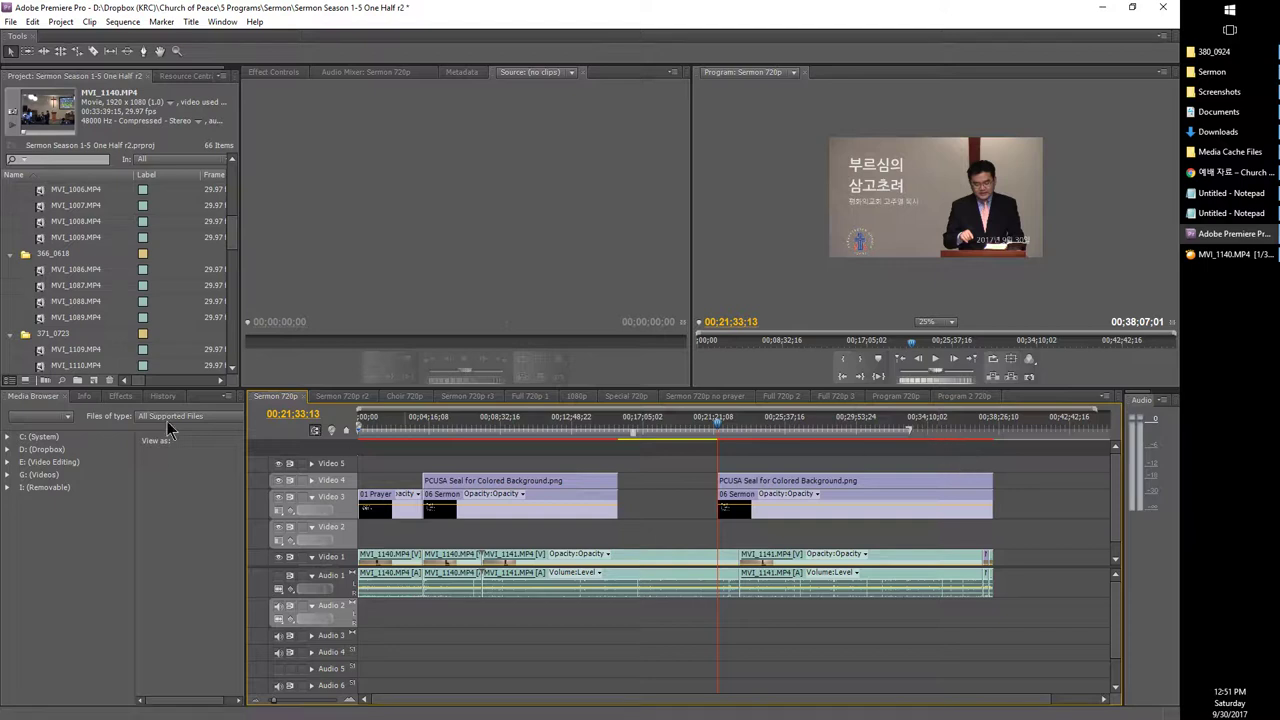
Step: Drop the 03 용서의 확신 title into the Video 4 gap and adjust the seal clip's end near 18:28:21
scroll(96, 347, up, 6)
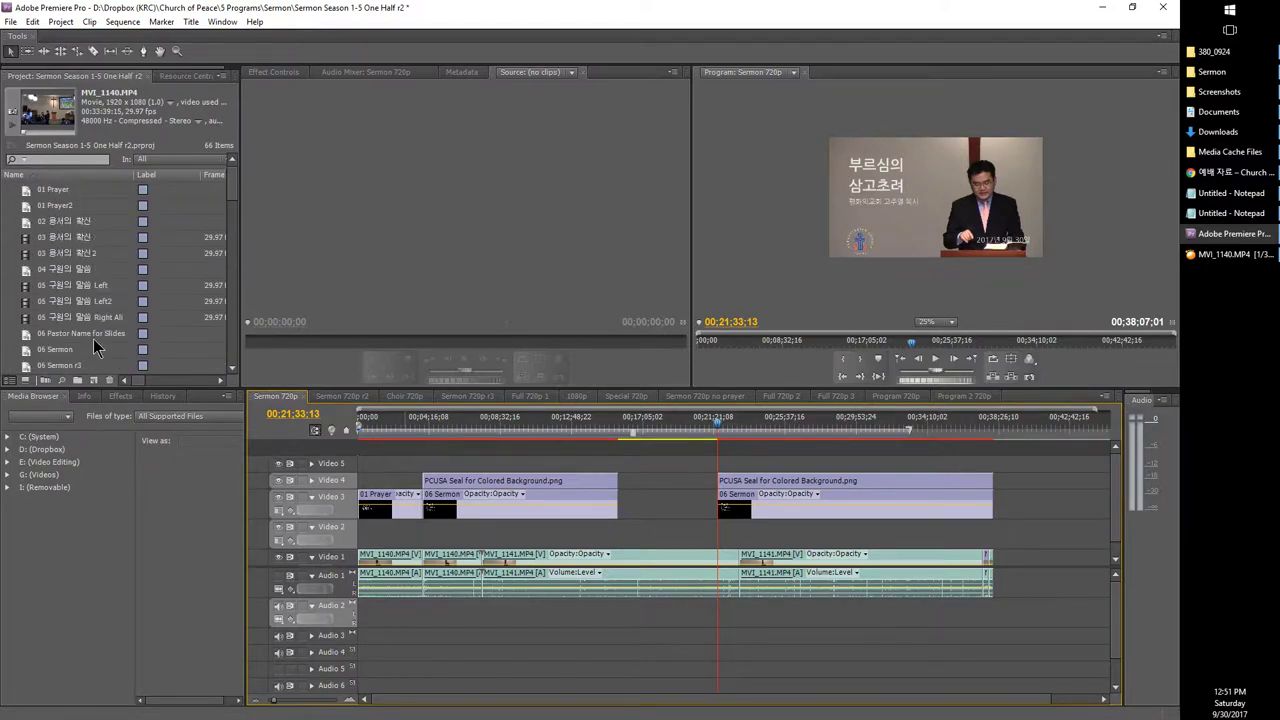
click(28, 240)
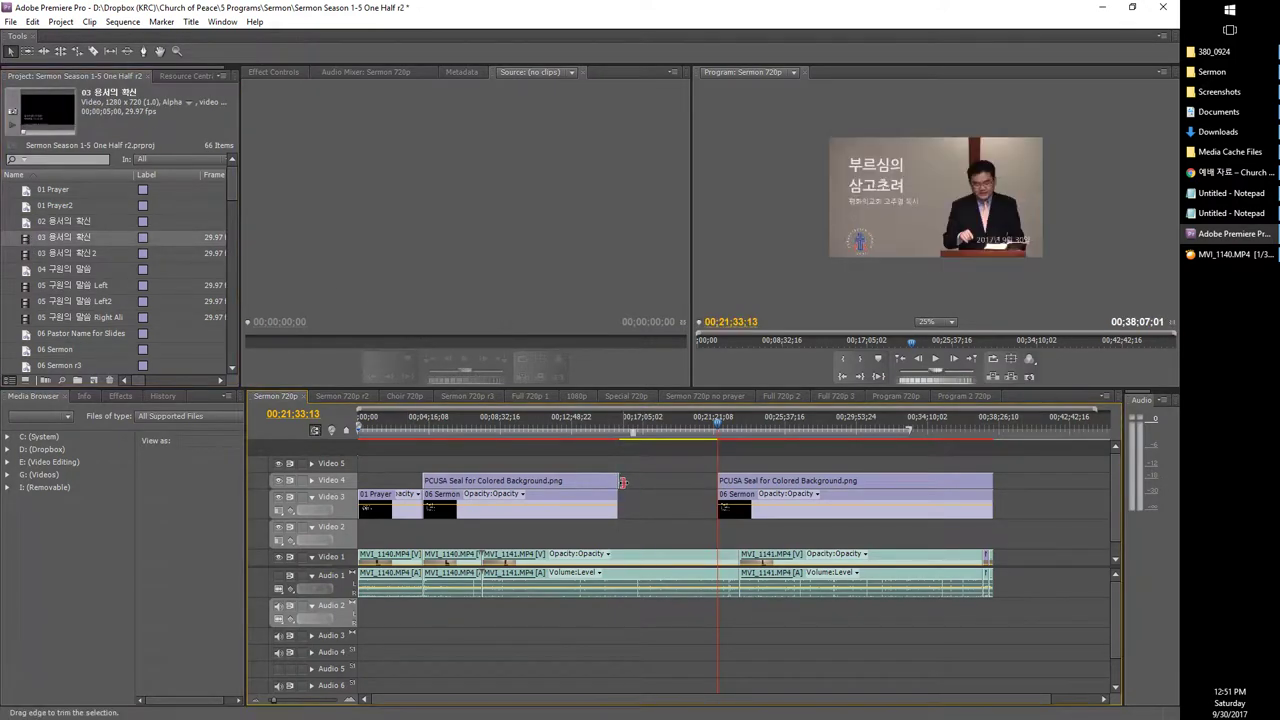
drag(622, 482, 716, 510)
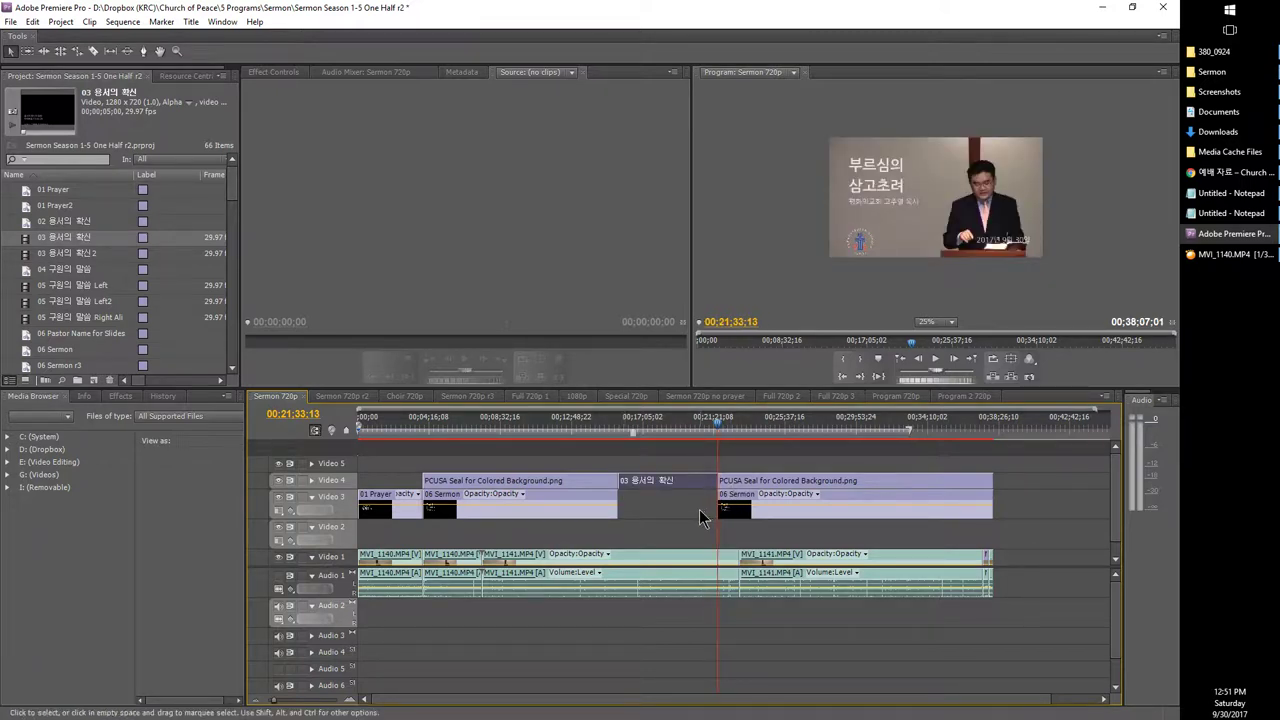
key(Delete)
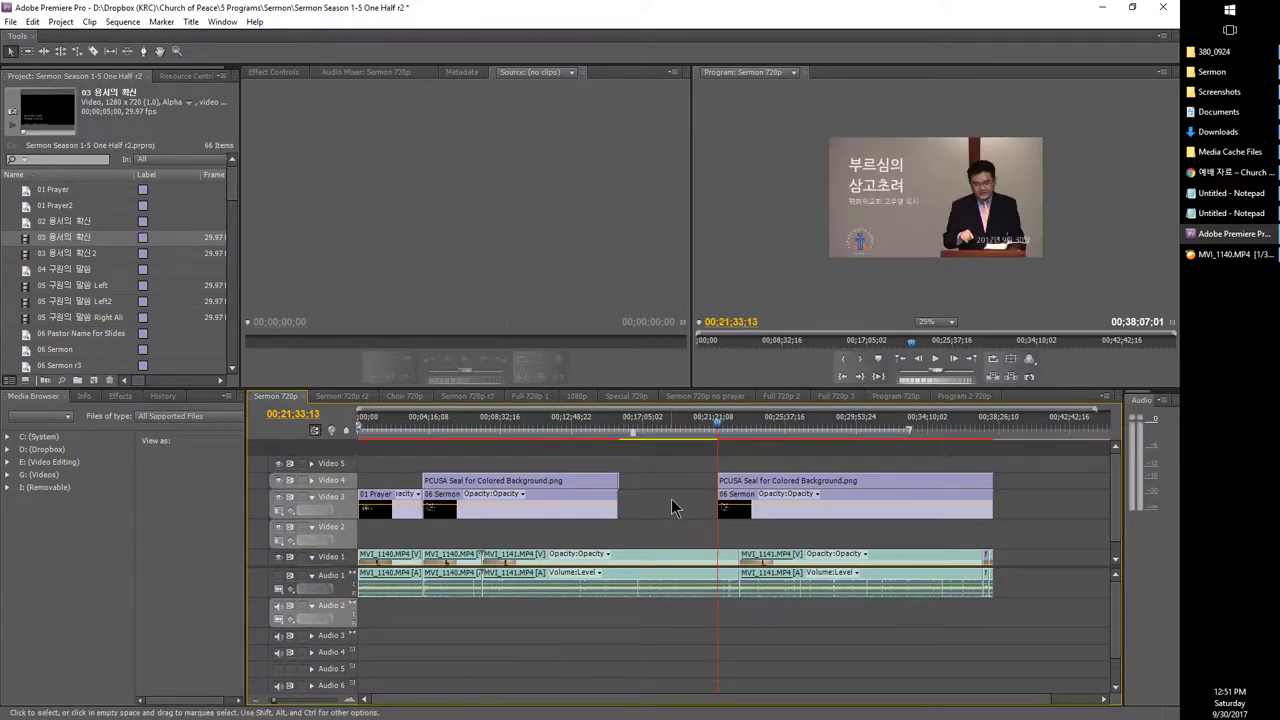
click(624, 442)
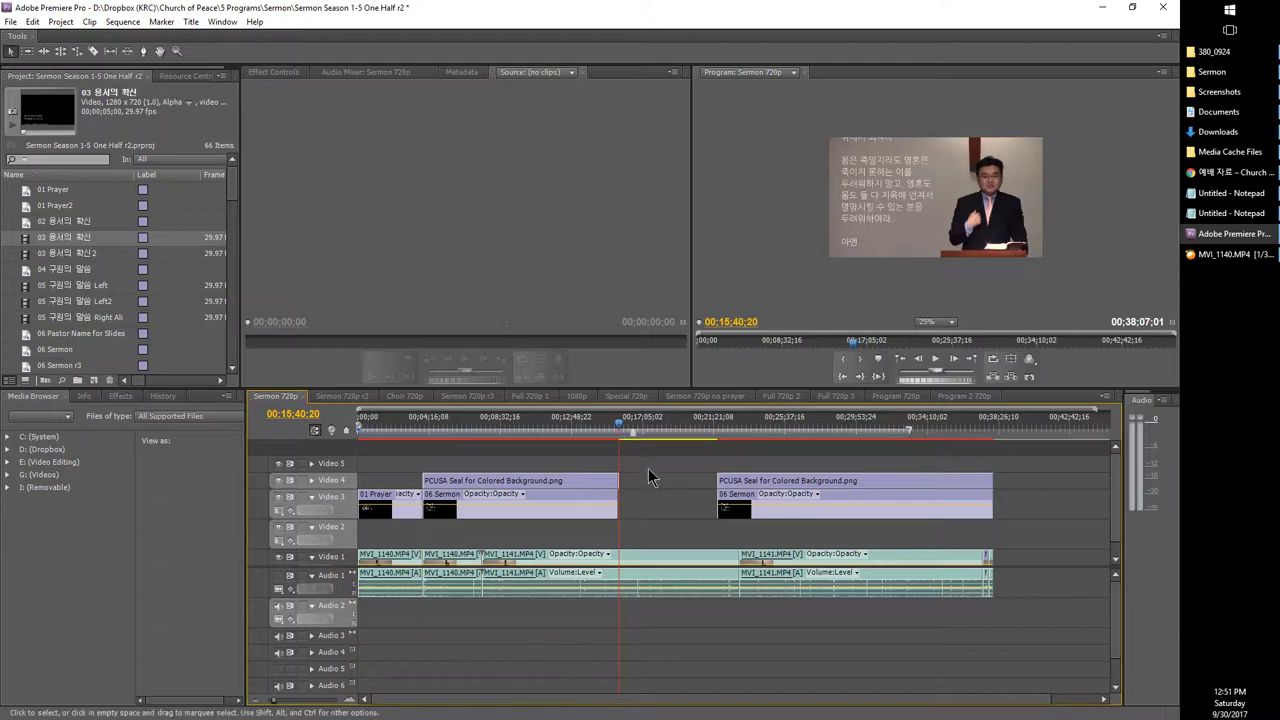
click(663, 447)
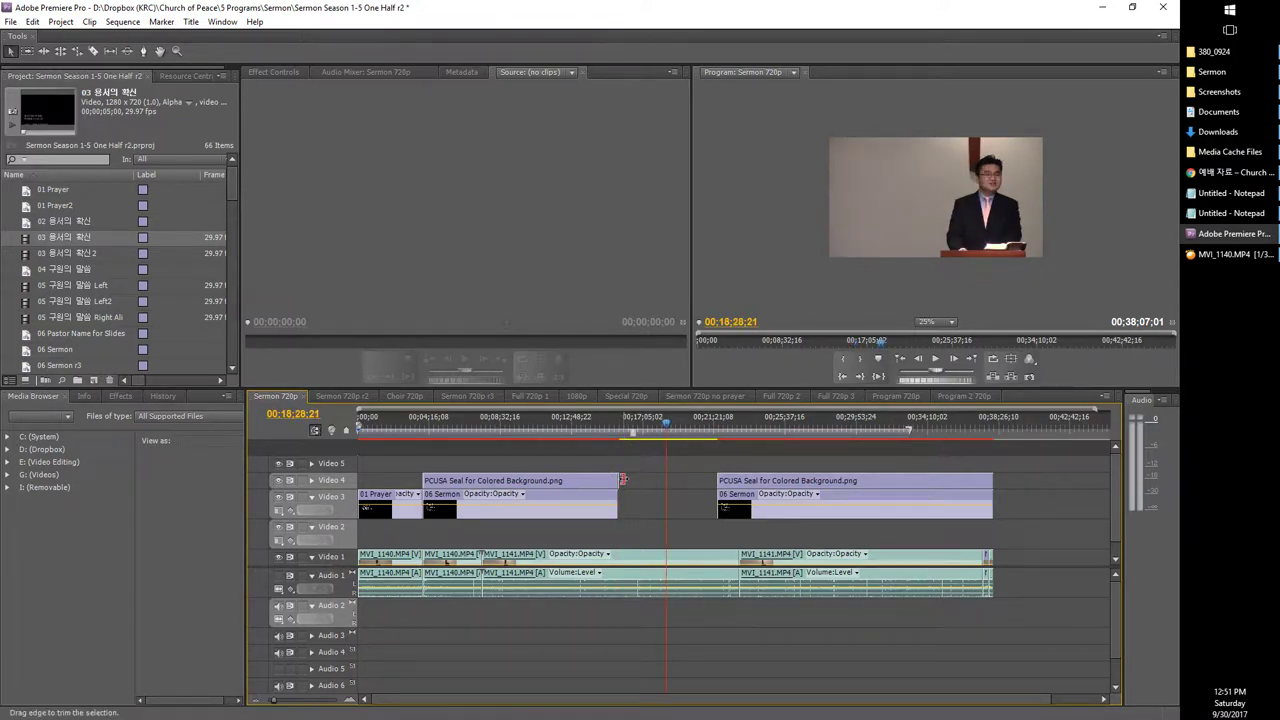
mouse_move(620, 481)
mouse_down()
mouse_move(679, 483)
mouse_move(619, 482)
mouse_up()
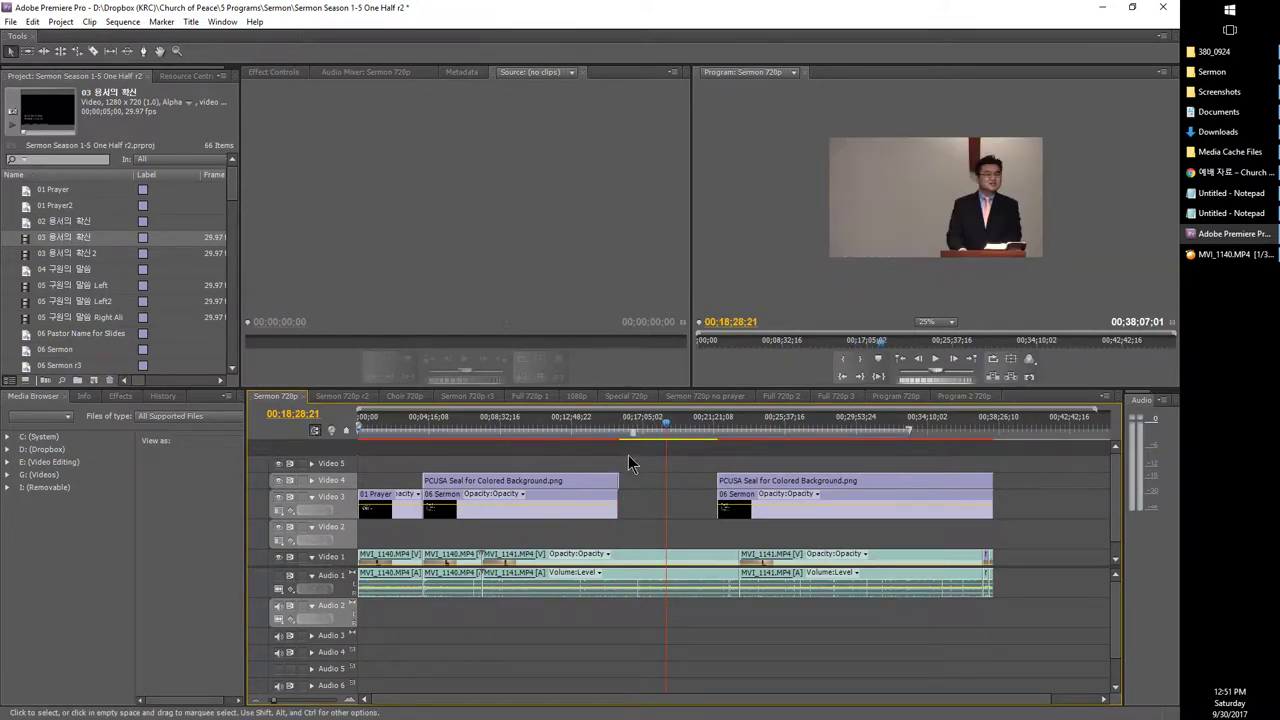
Step: Stretch the 03 용서의 확신 title on Video 4 until it meets the next clip
drag(614, 432, 614, 430)
drag(284, 700, 300, 699)
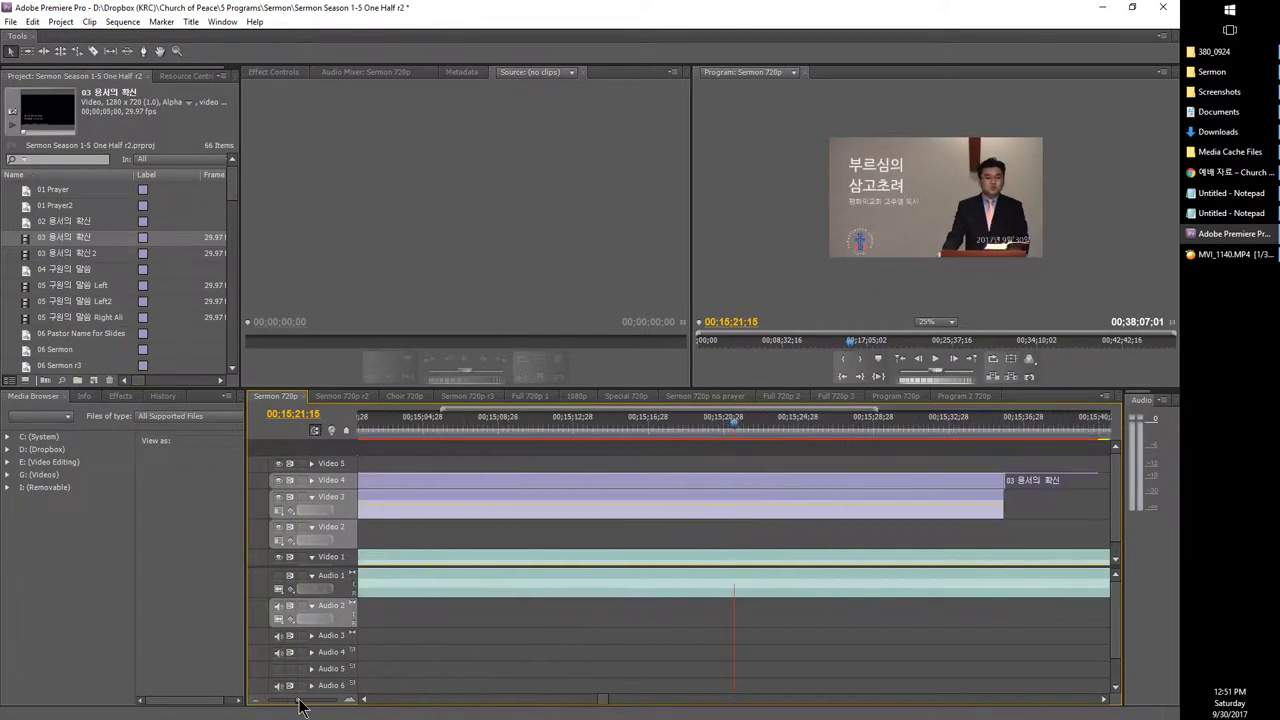
key(minus)
key(minus)
key(minus)
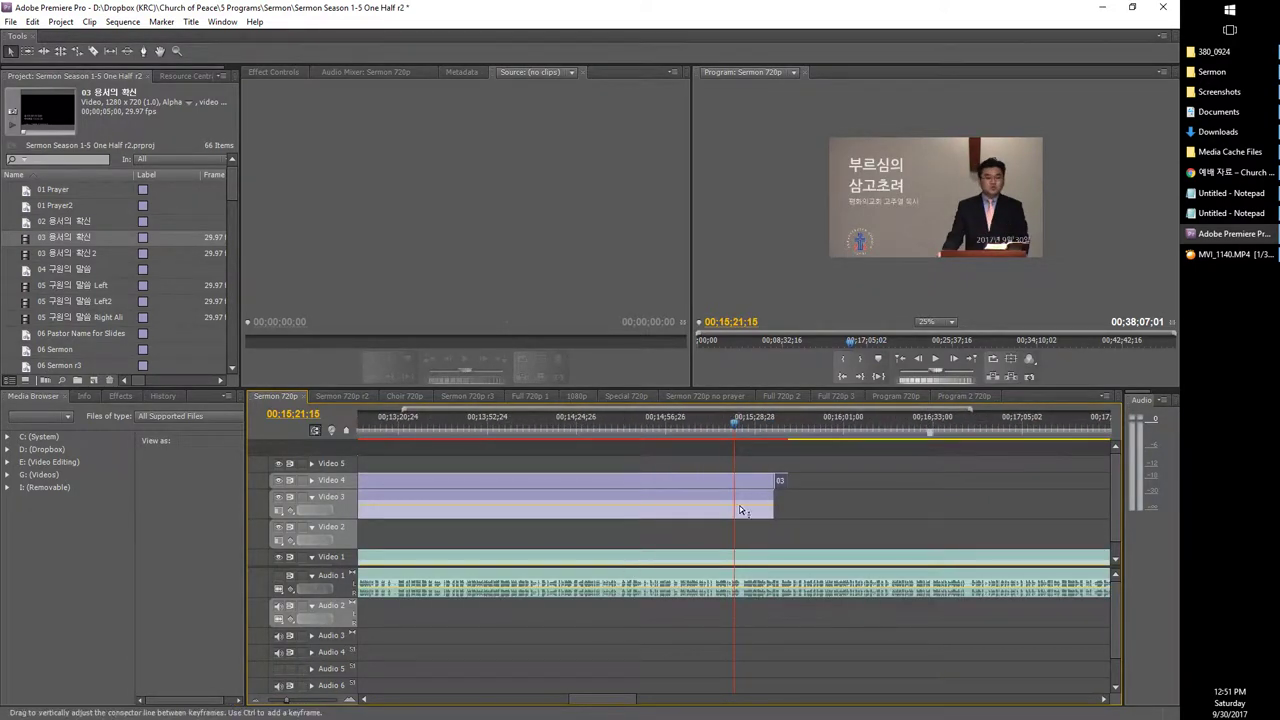
drag(783, 490, 1092, 488)
drag(284, 700, 262, 700)
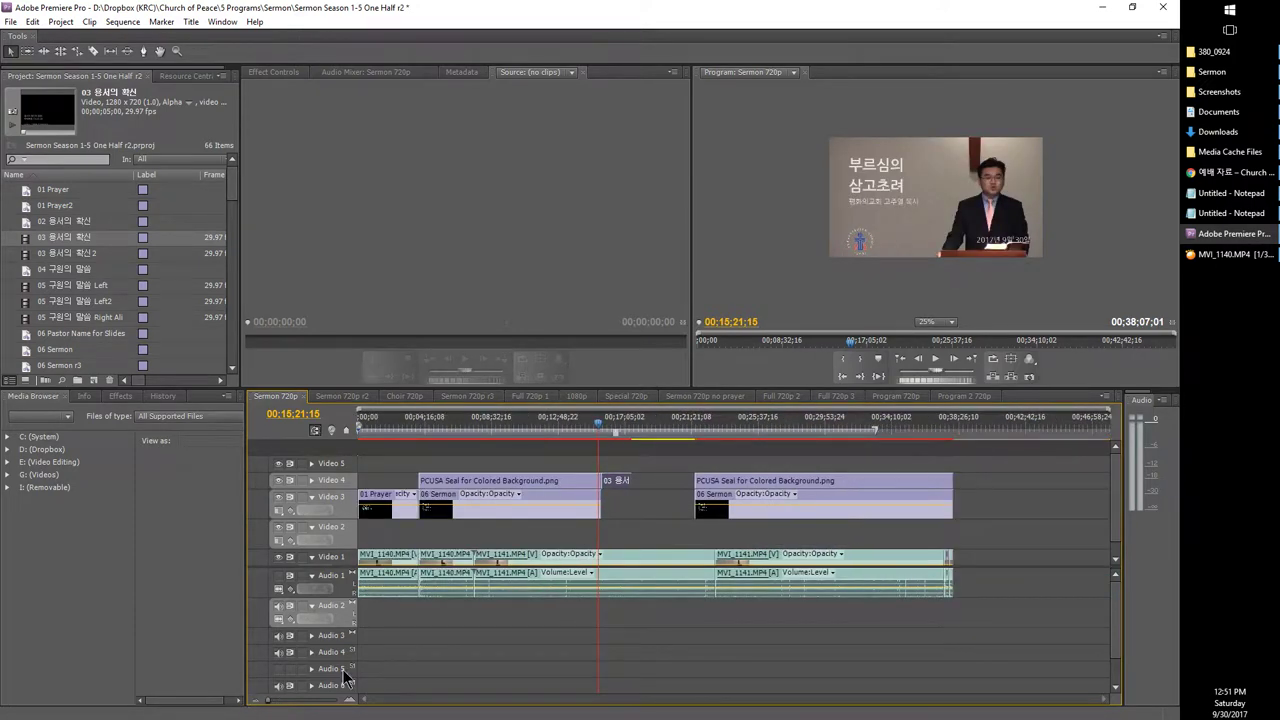
drag(622, 484, 694, 484)
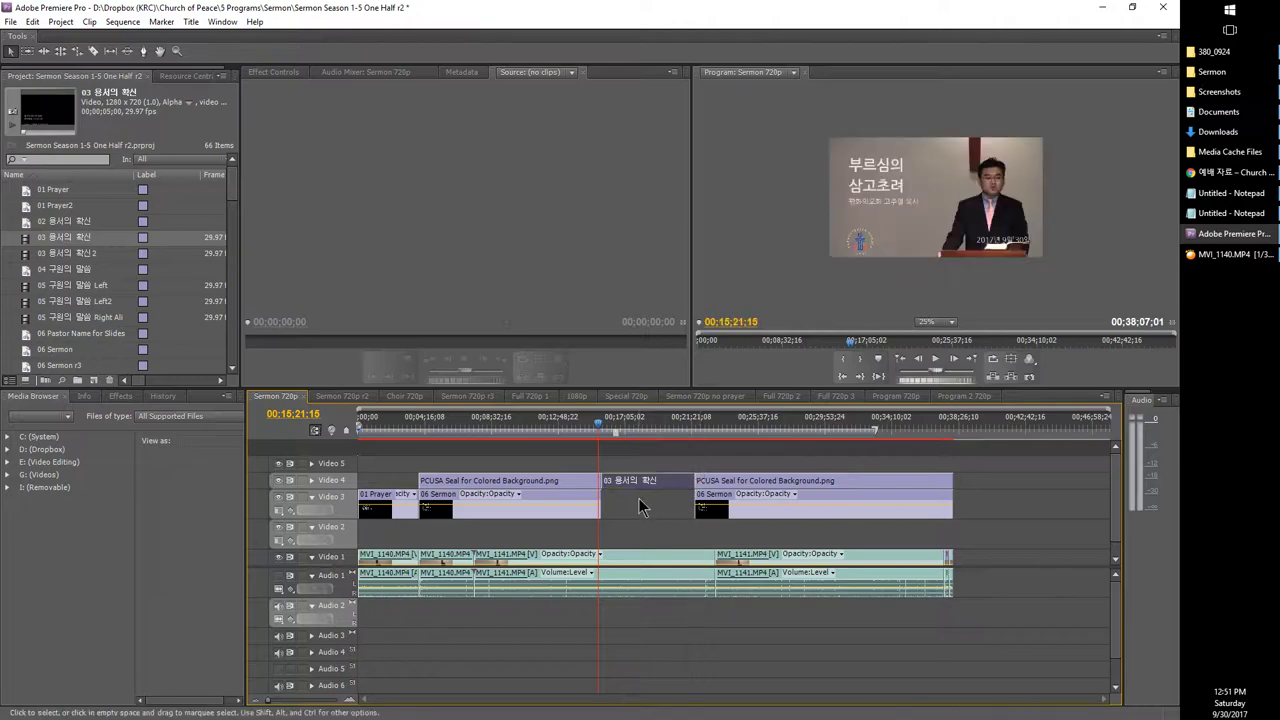
Step: Open the 03 용서의 확신 title for editing and bring up the worship-materials web page
click(643, 433)
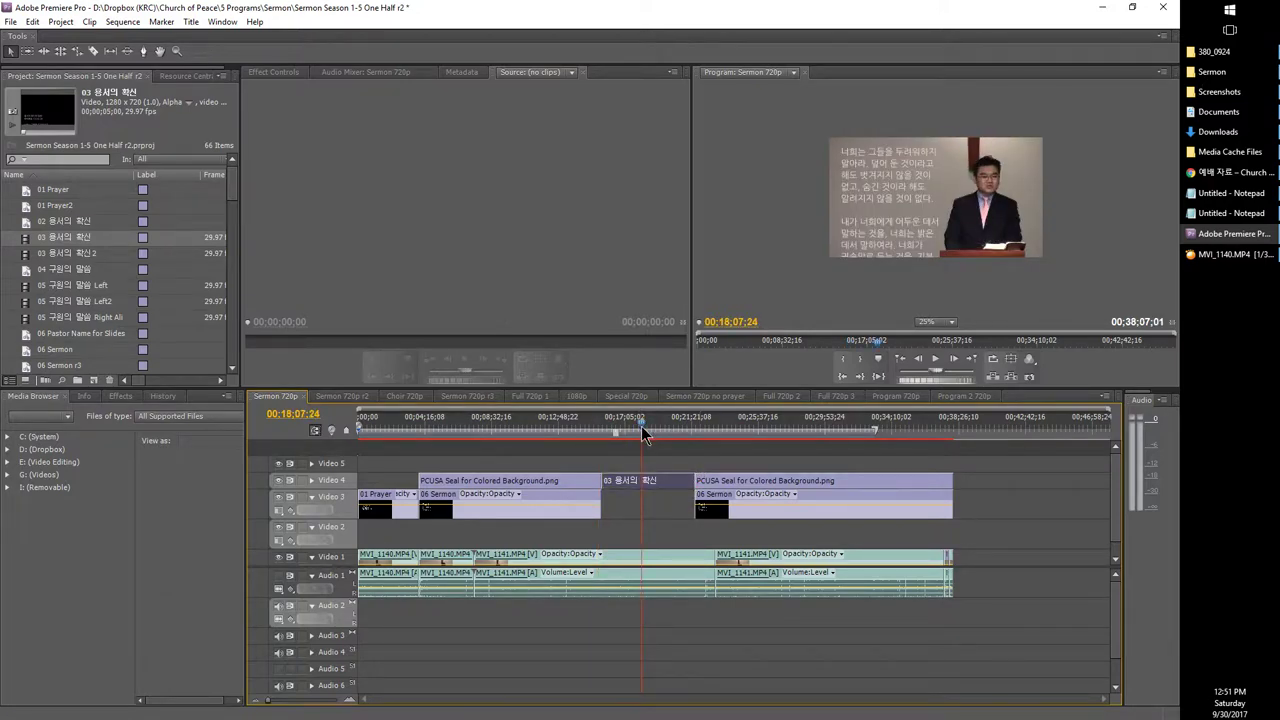
double_click(649, 478)
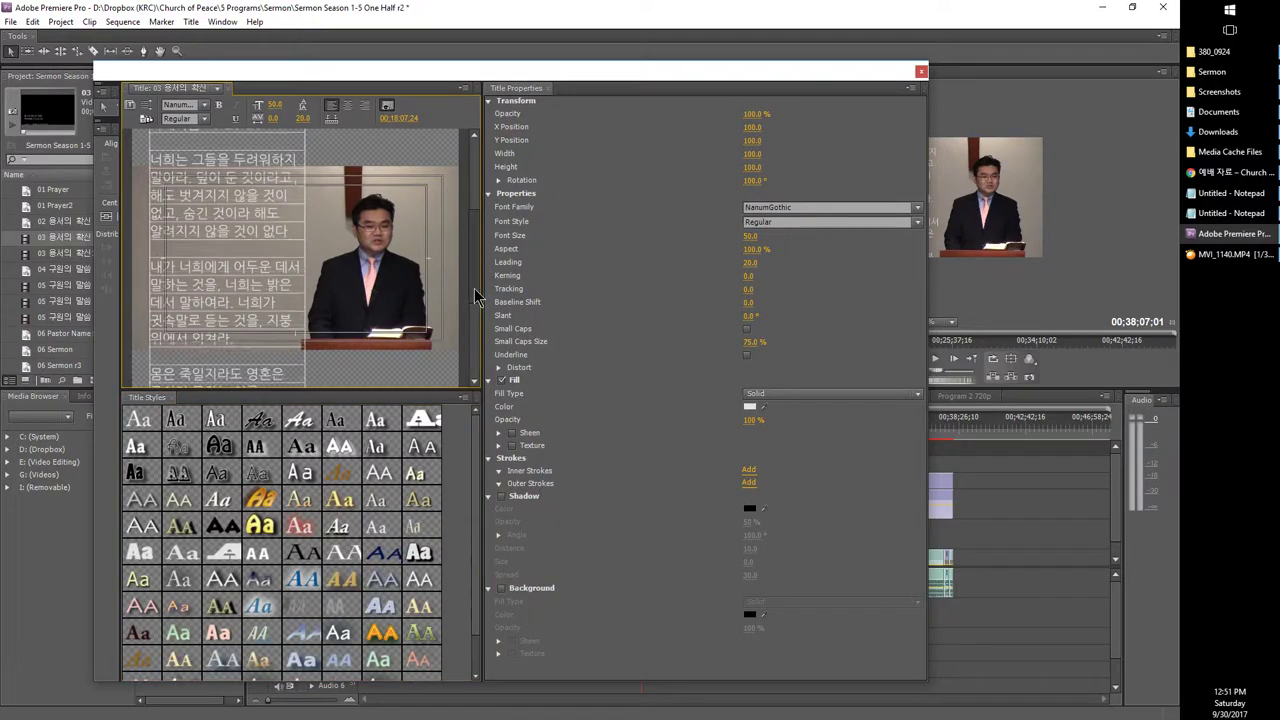
scroll(476, 297, up, 5)
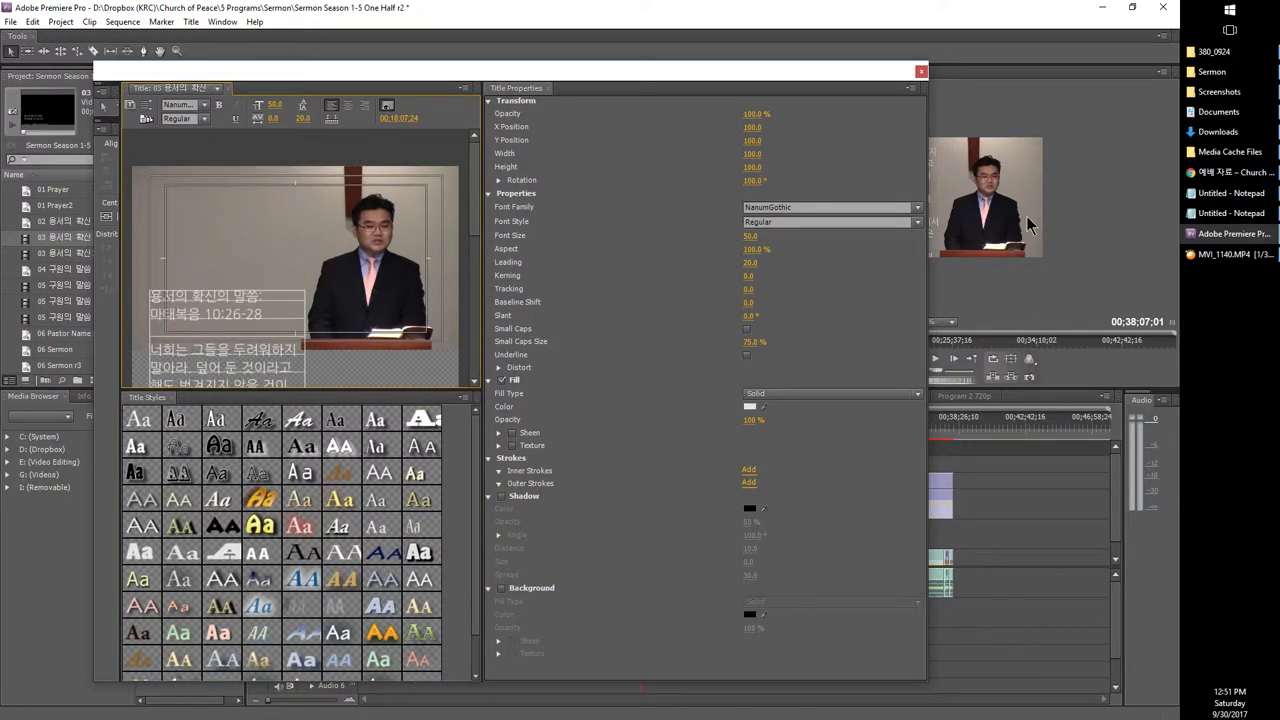
click(1230, 172)
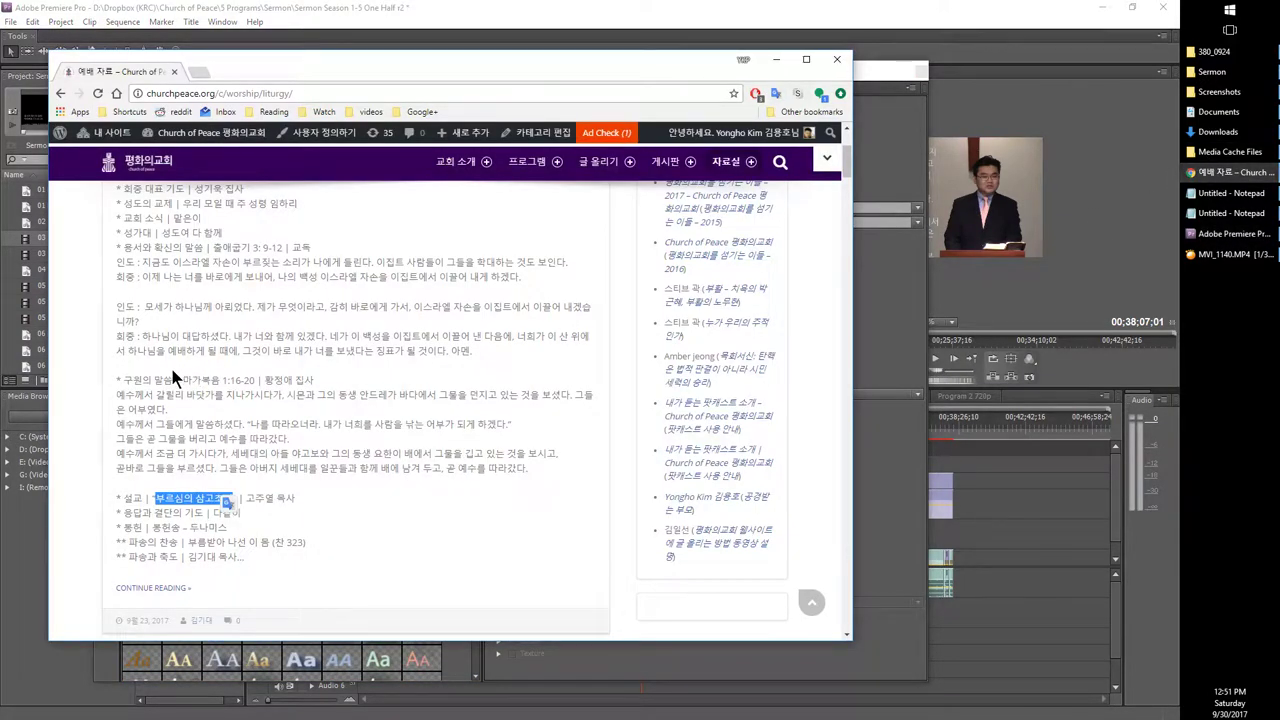
Step: Find the readings on the liturgy page, trying selections of the 출애굽기 3:9-12 and 마가복음 passages
scroll(170, 364, up, 5)
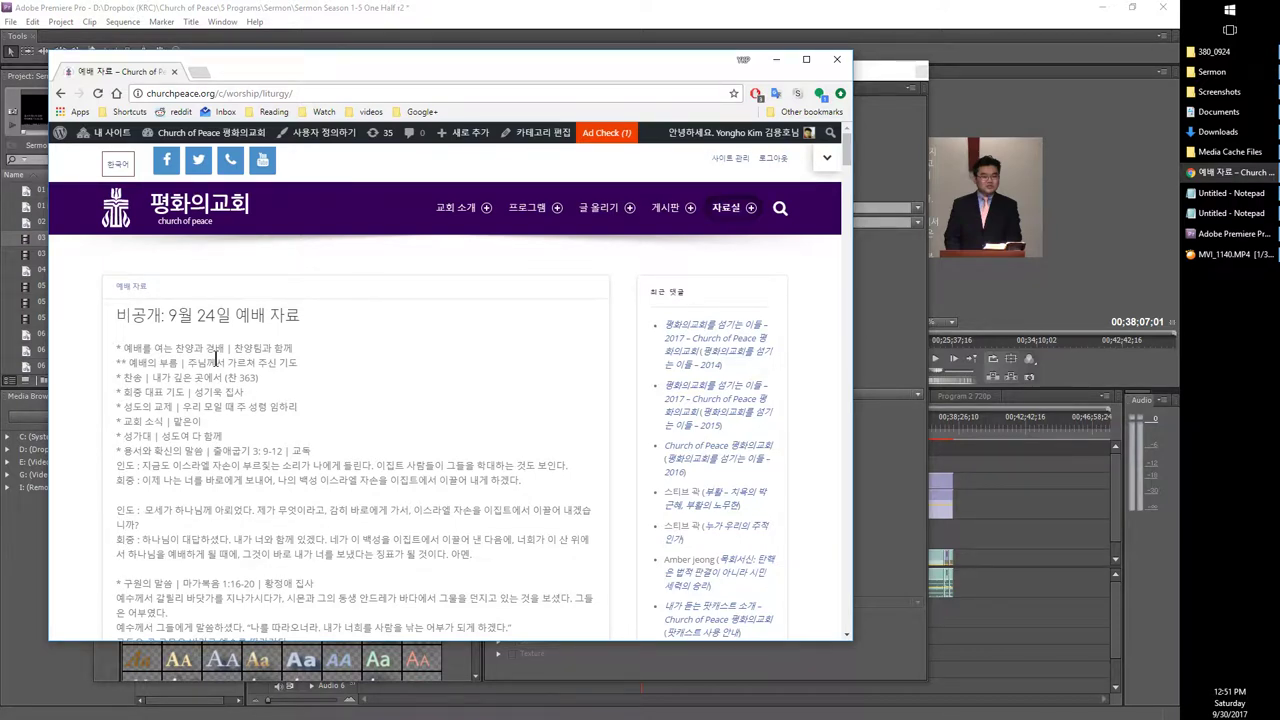
scroll(216, 360, down, 1)
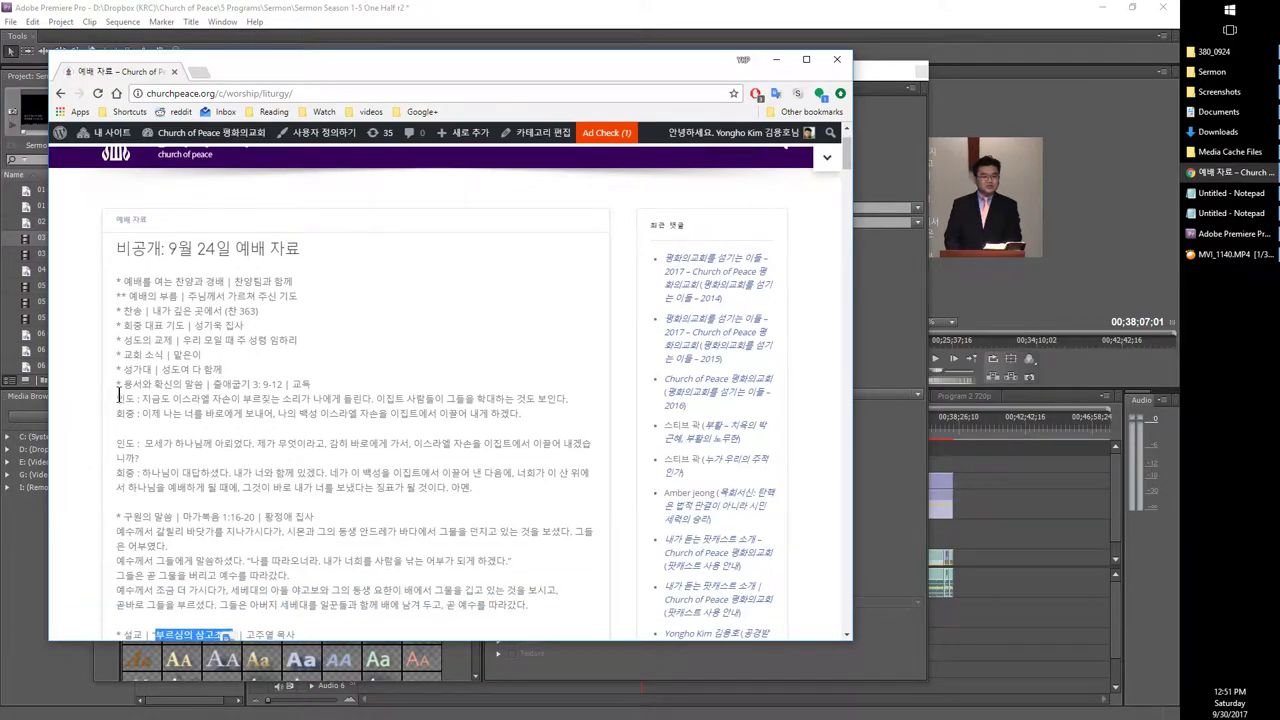
drag(212, 383, 491, 489)
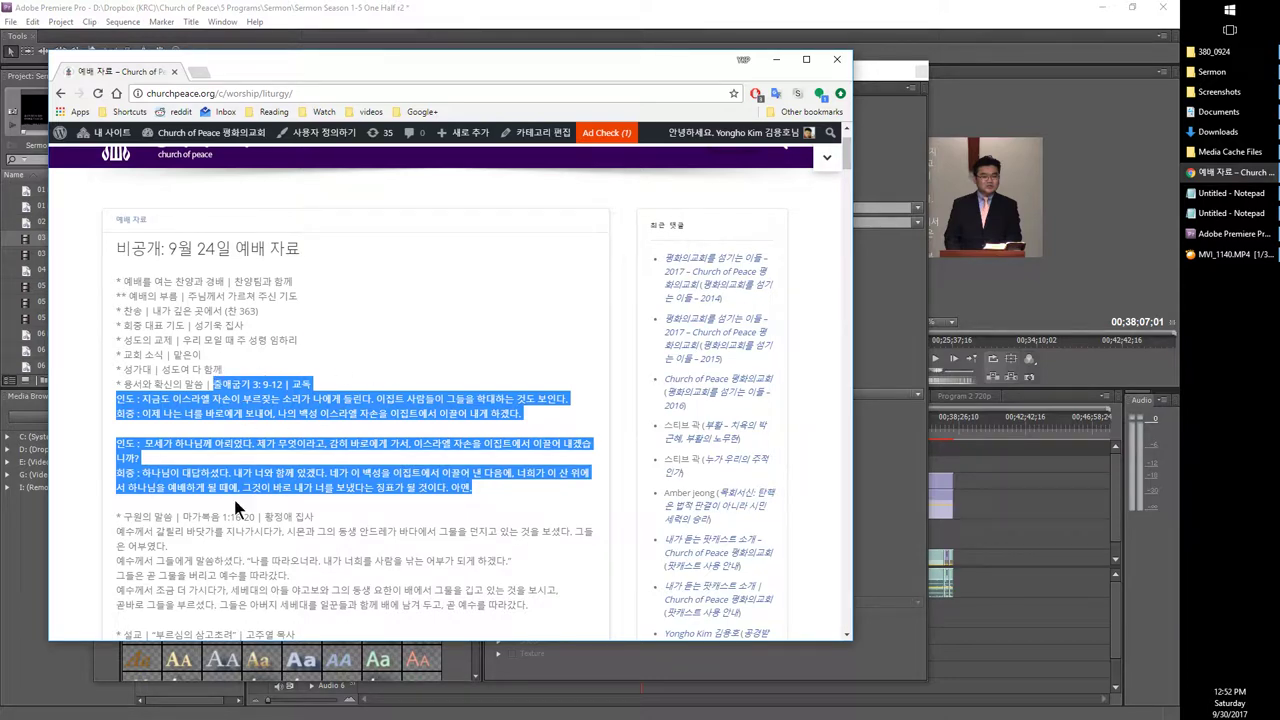
scroll(255, 456, down, 1)
click(208, 315)
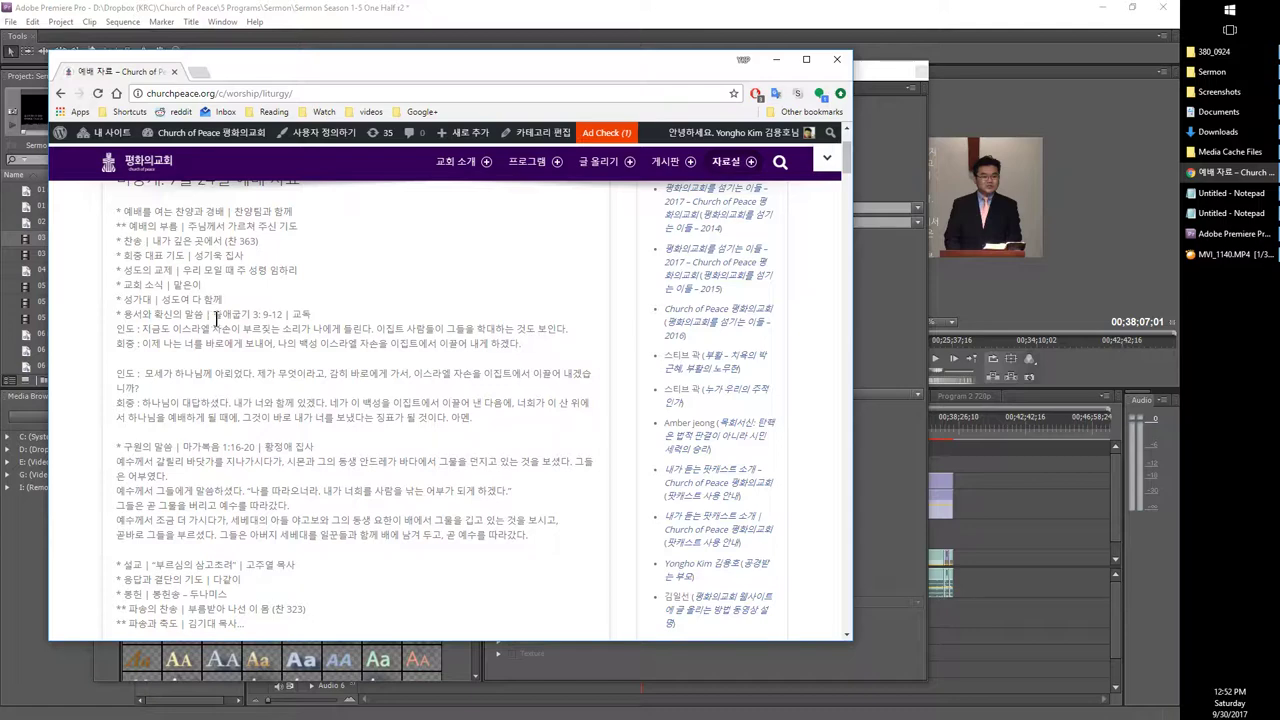
drag(215, 316, 502, 418)
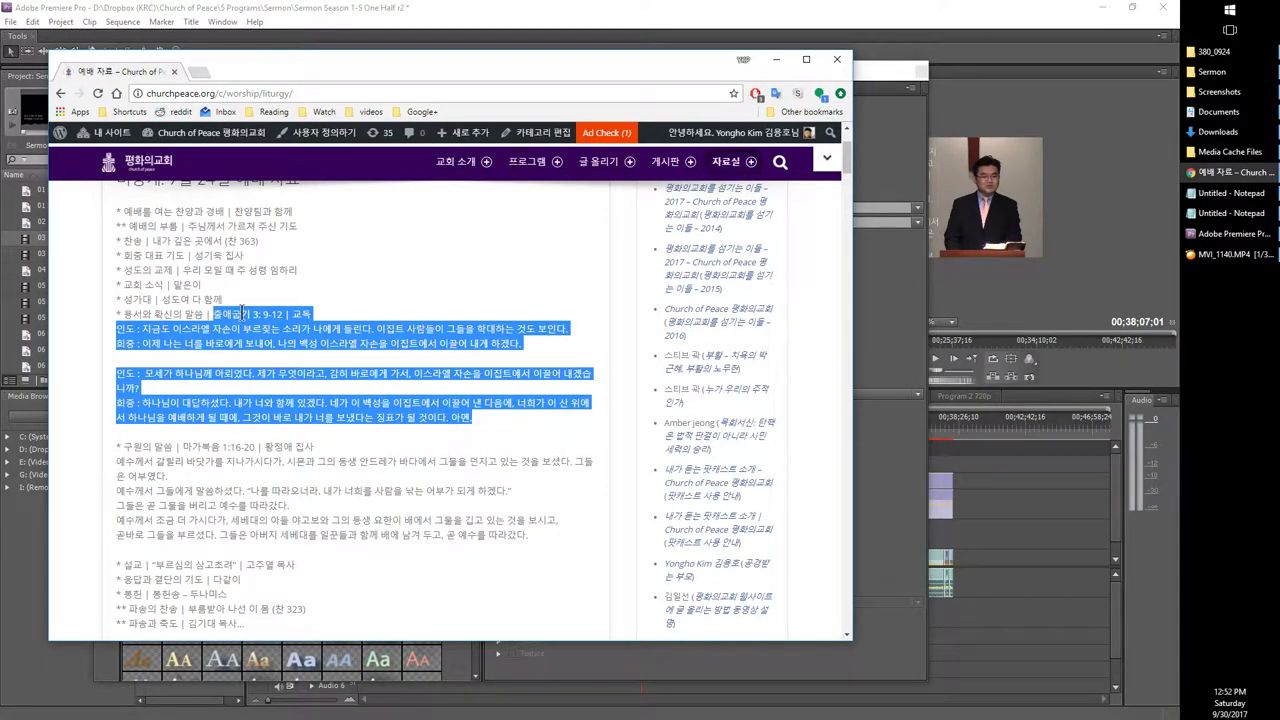
scroll(74, 486, down, 1)
drag(182, 313, 555, 403)
scroll(555, 403, up, 1)
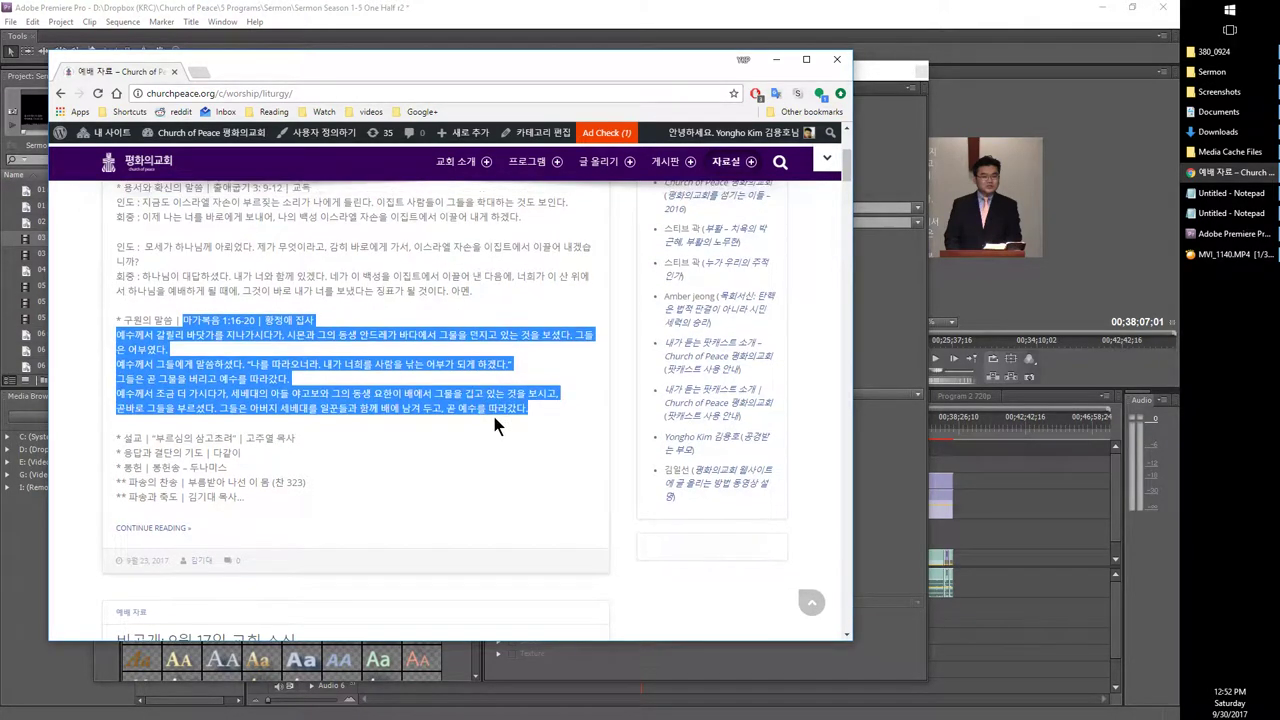
drag(213, 311, 109, 443)
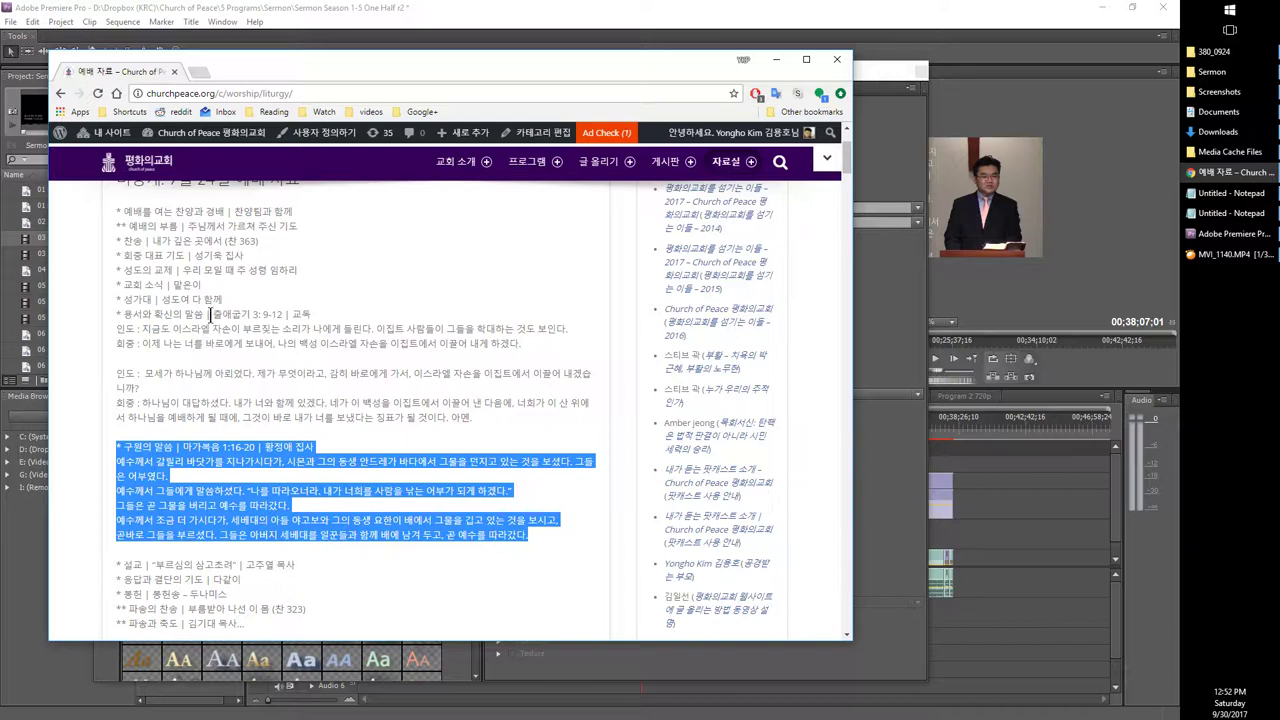
drag(211, 313, 549, 543)
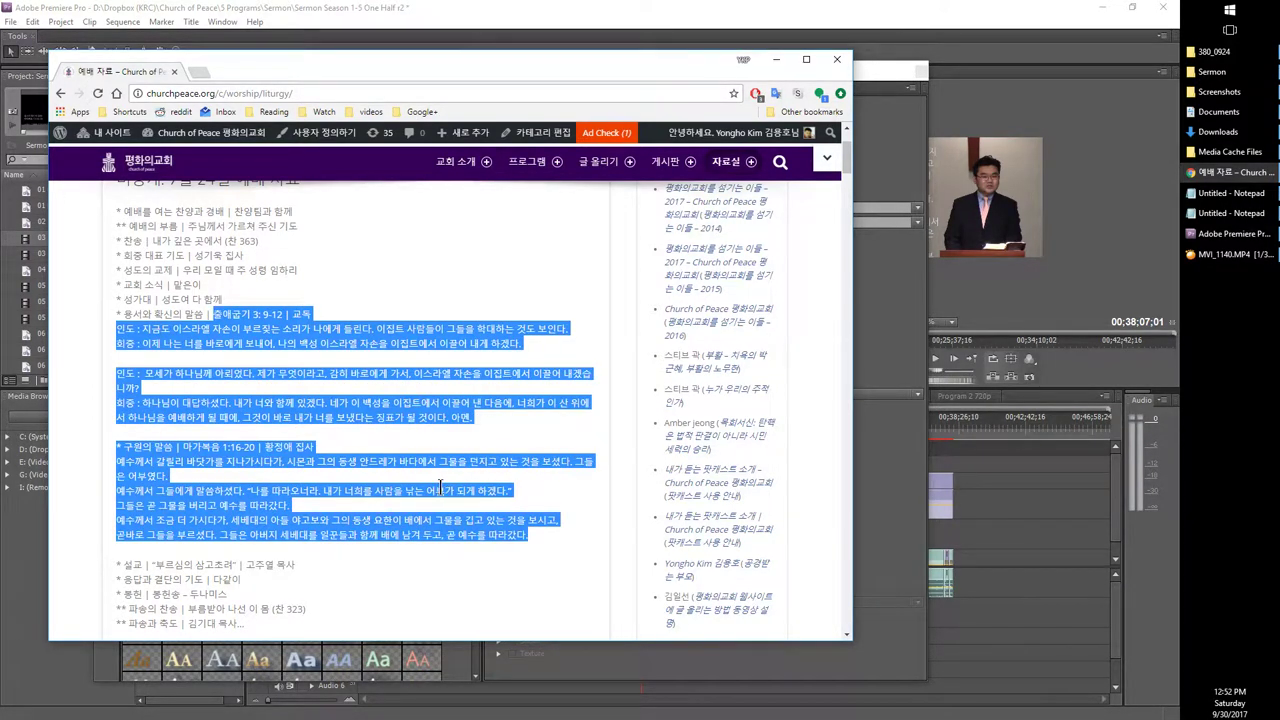
click(299, 343)
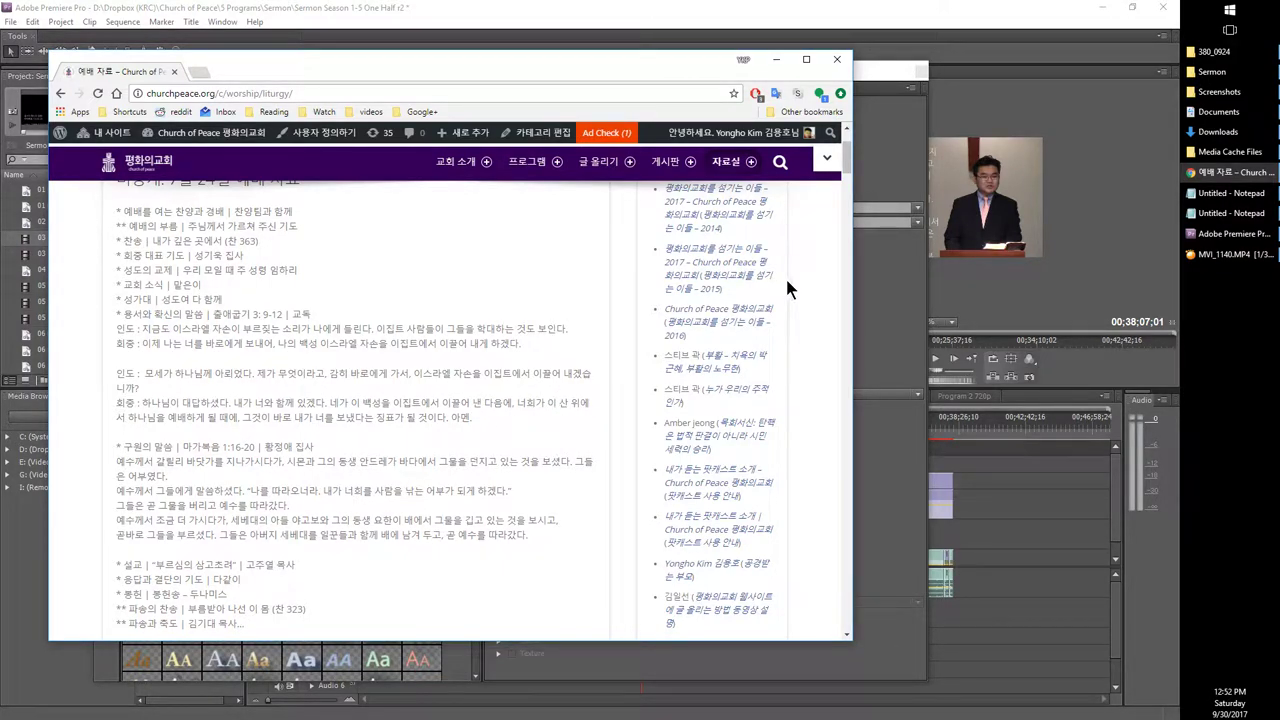
Step: Copy the 마가복음 1:16-20 passage from the page and paste it into Notepad
drag(628, 59, 736, 124)
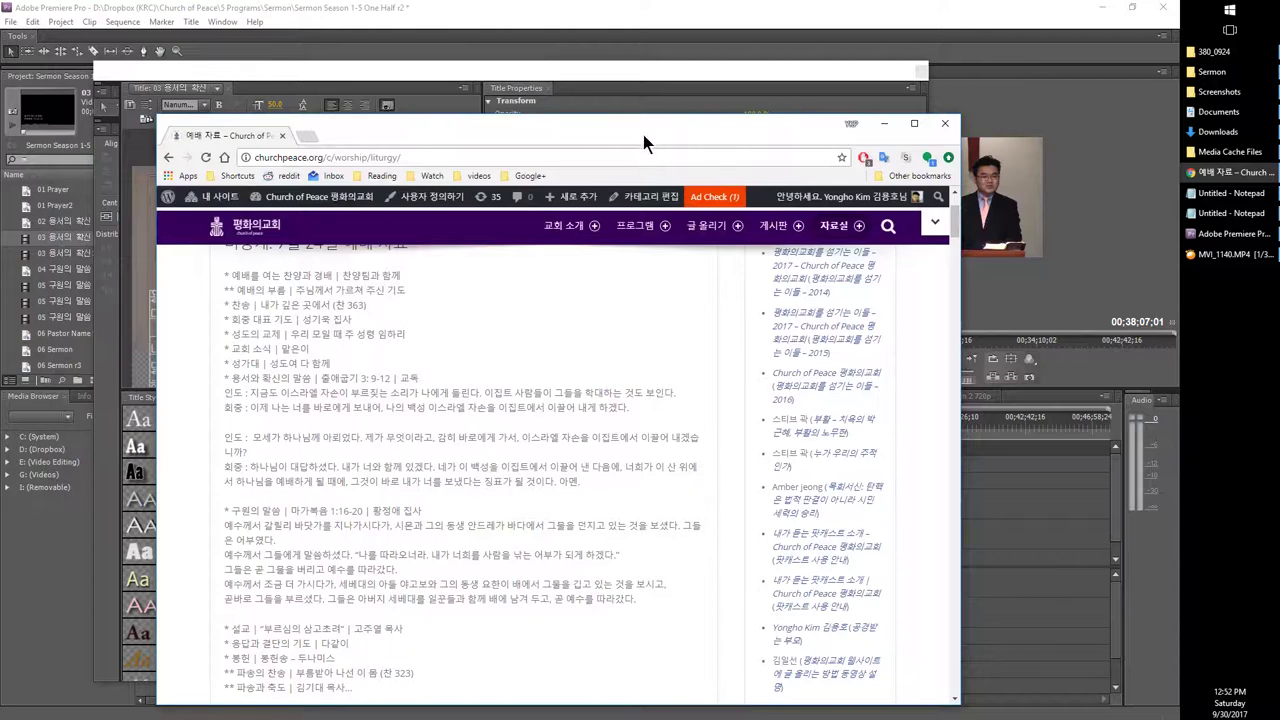
drag(564, 139, 566, 101)
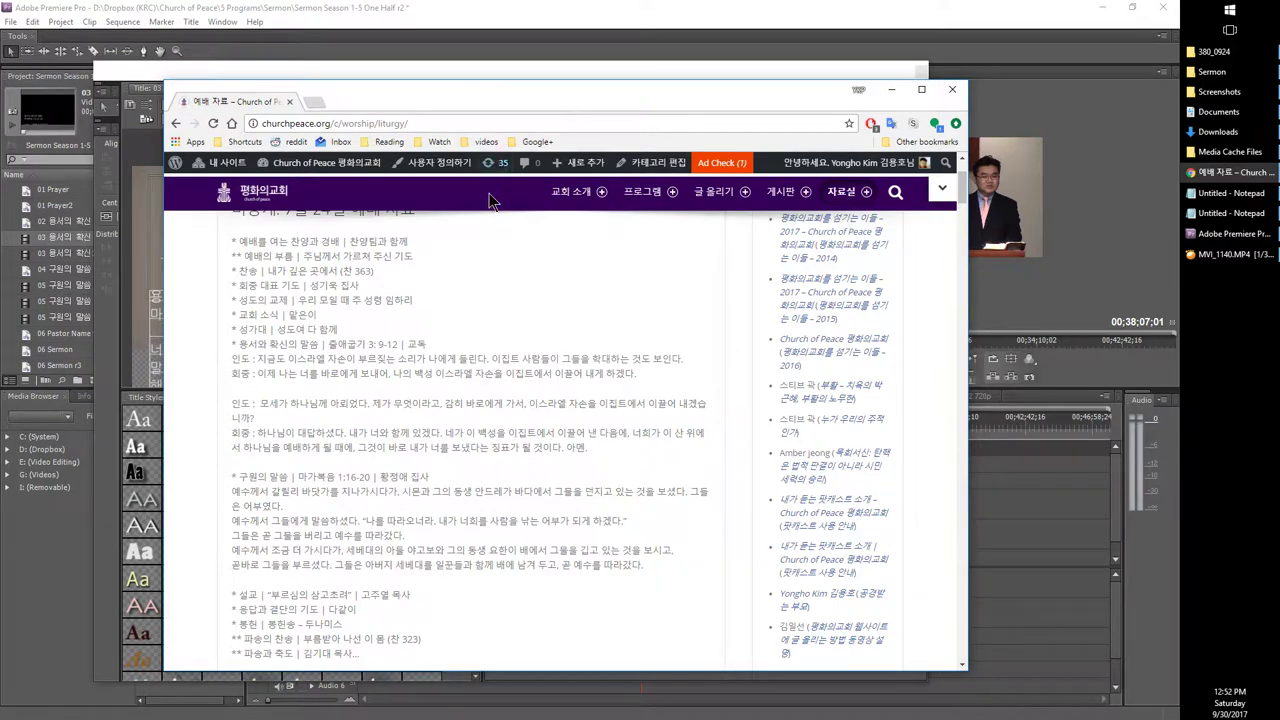
scroll(275, 404, down, 1)
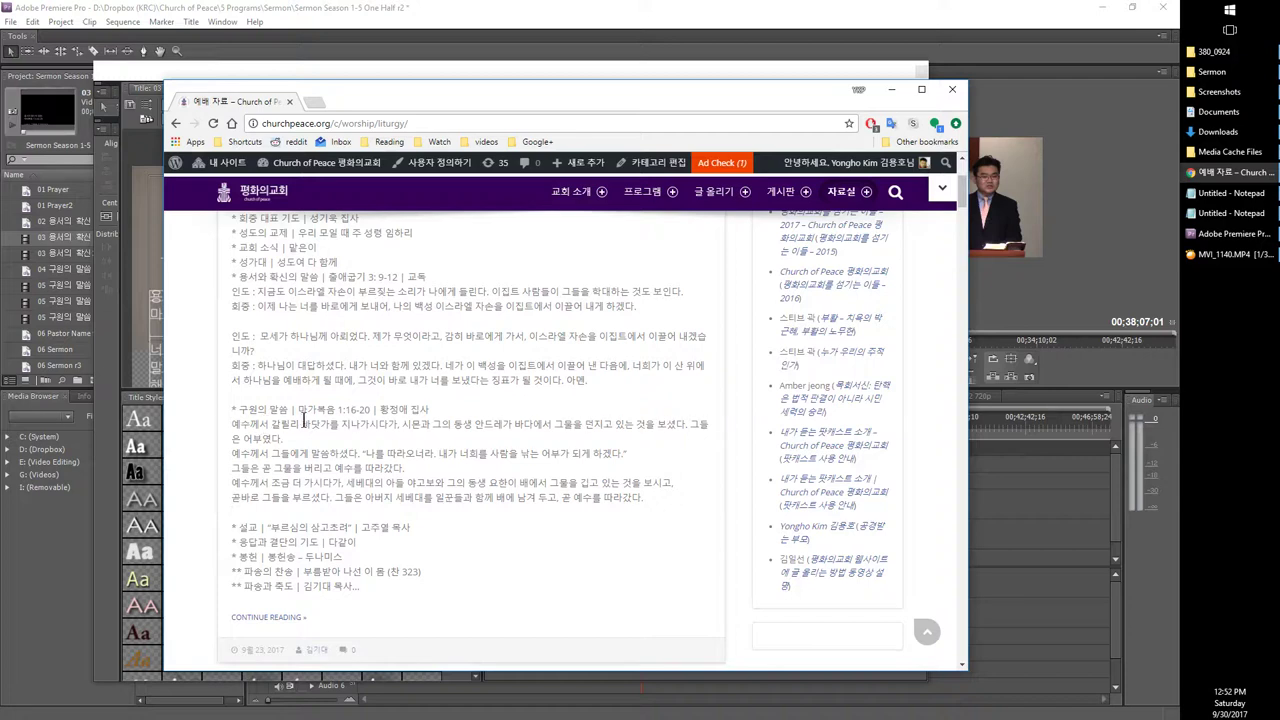
drag(225, 418, 668, 500)
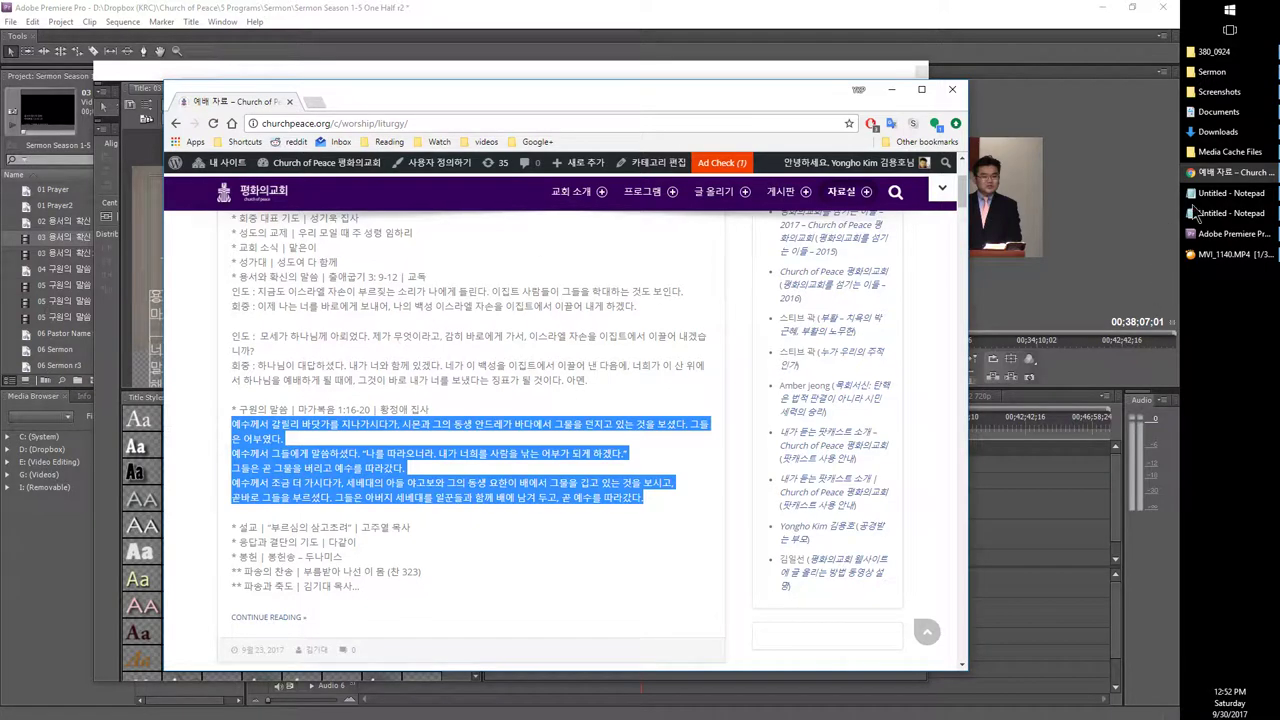
click(338, 408)
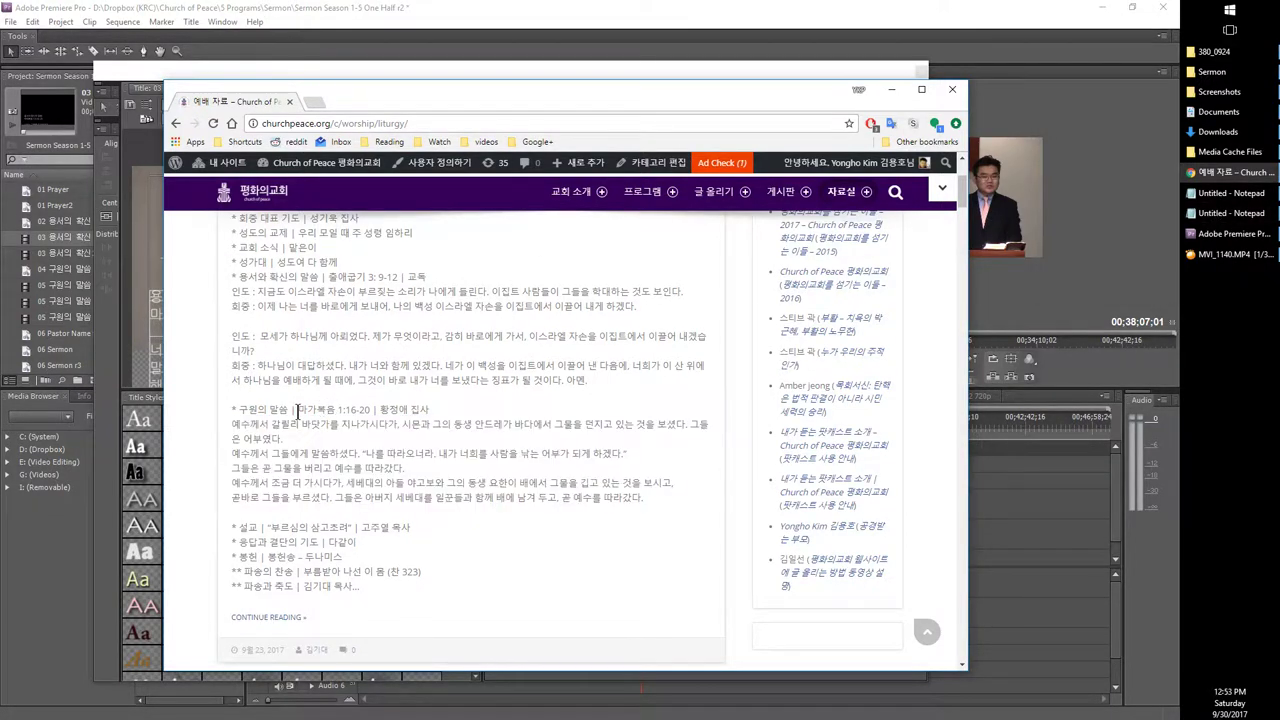
drag(298, 410, 643, 497)
key(ctrl+c)
click(1228, 192)
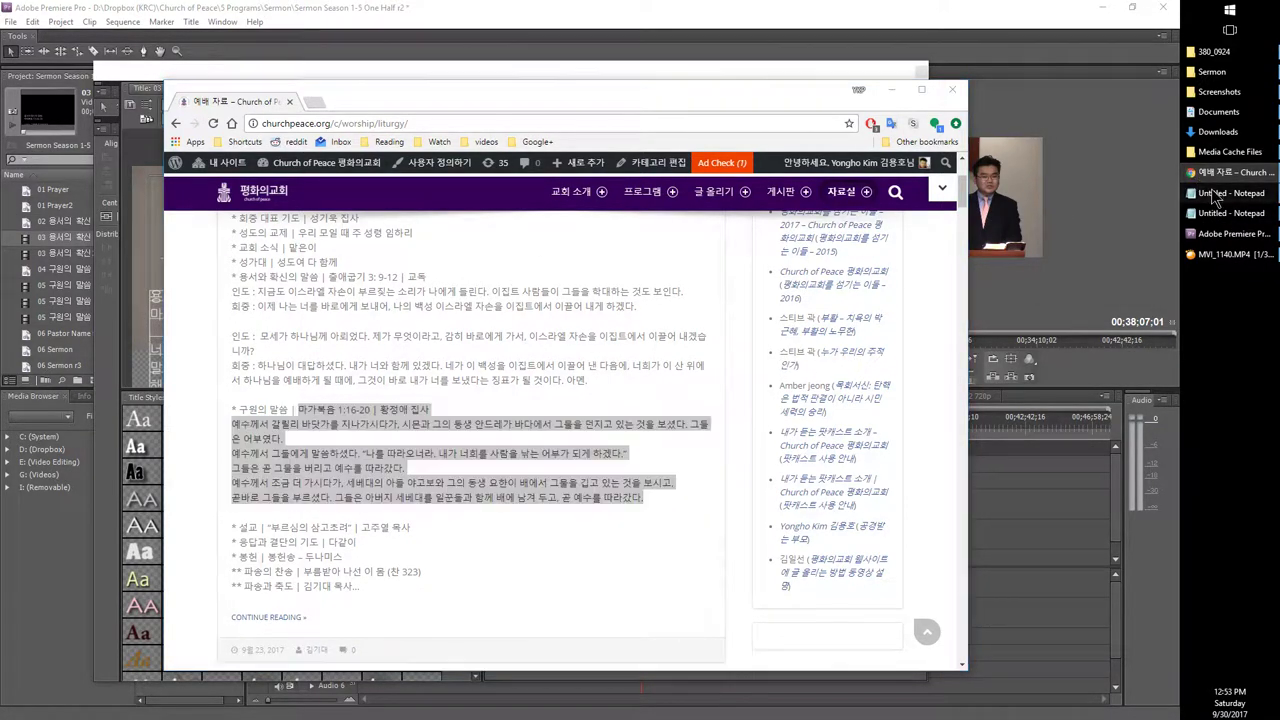
key(ctrl+v)
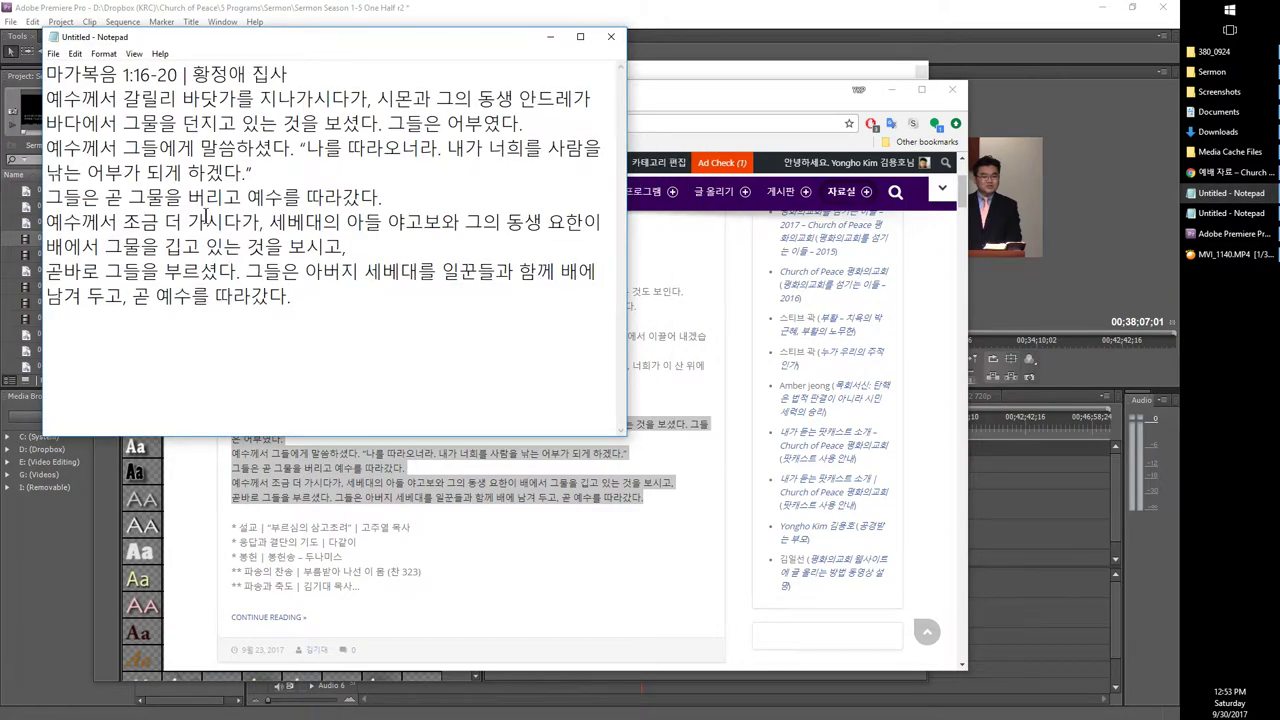
Step: Trial-paste the Mark passage over the 03 용서의 확신 title text, then restore the original forgiveness passage
key(ctrl+z)
click(764, 8)
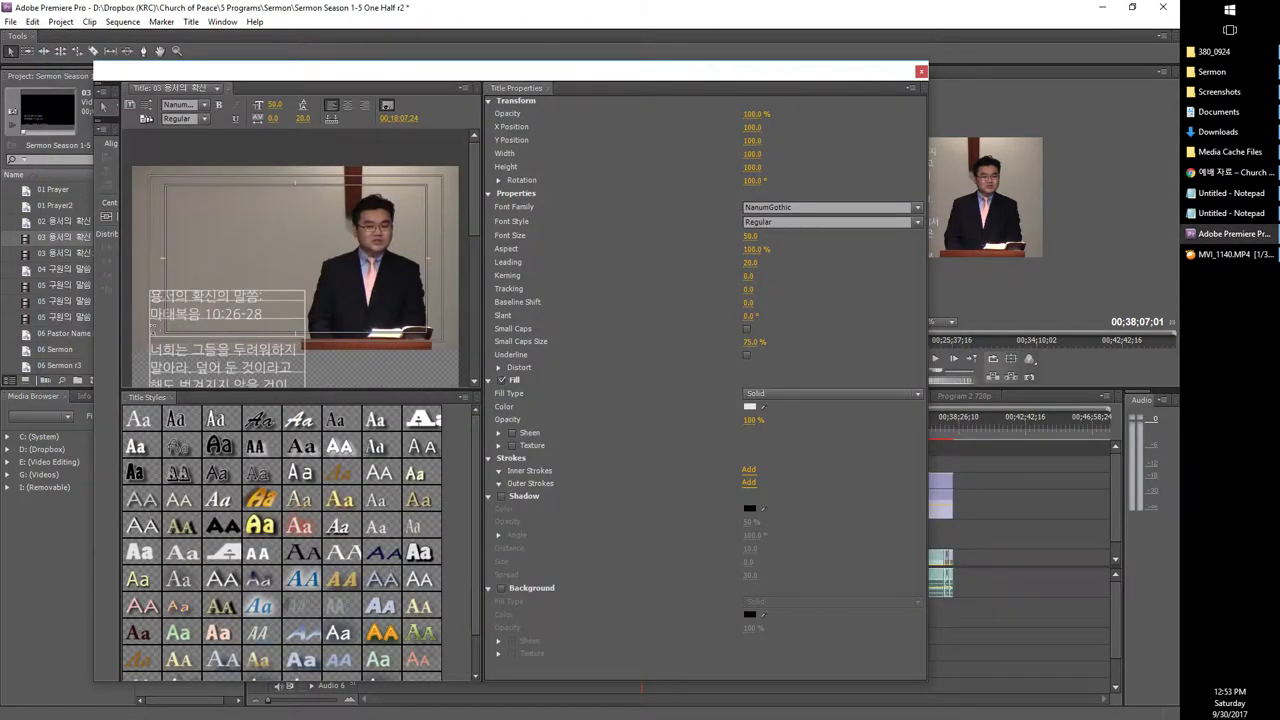
click(192, 313)
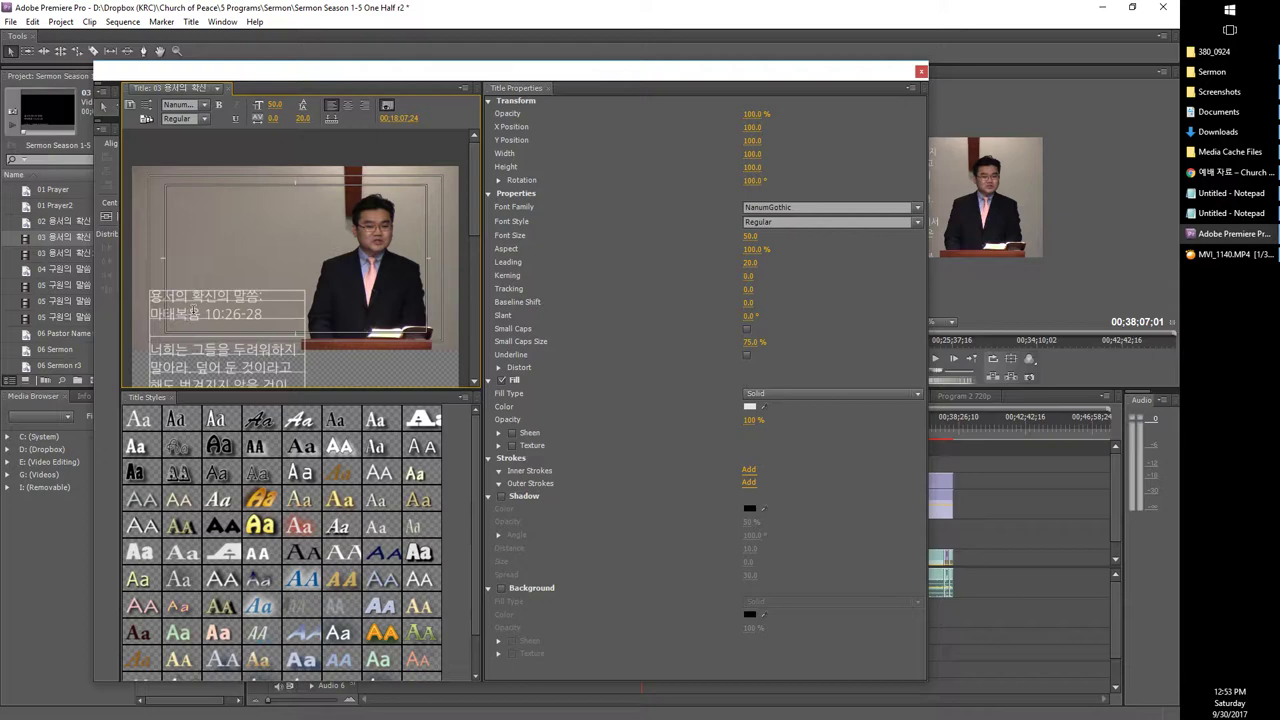
key(ctrl+a)
key(ctrl+v)
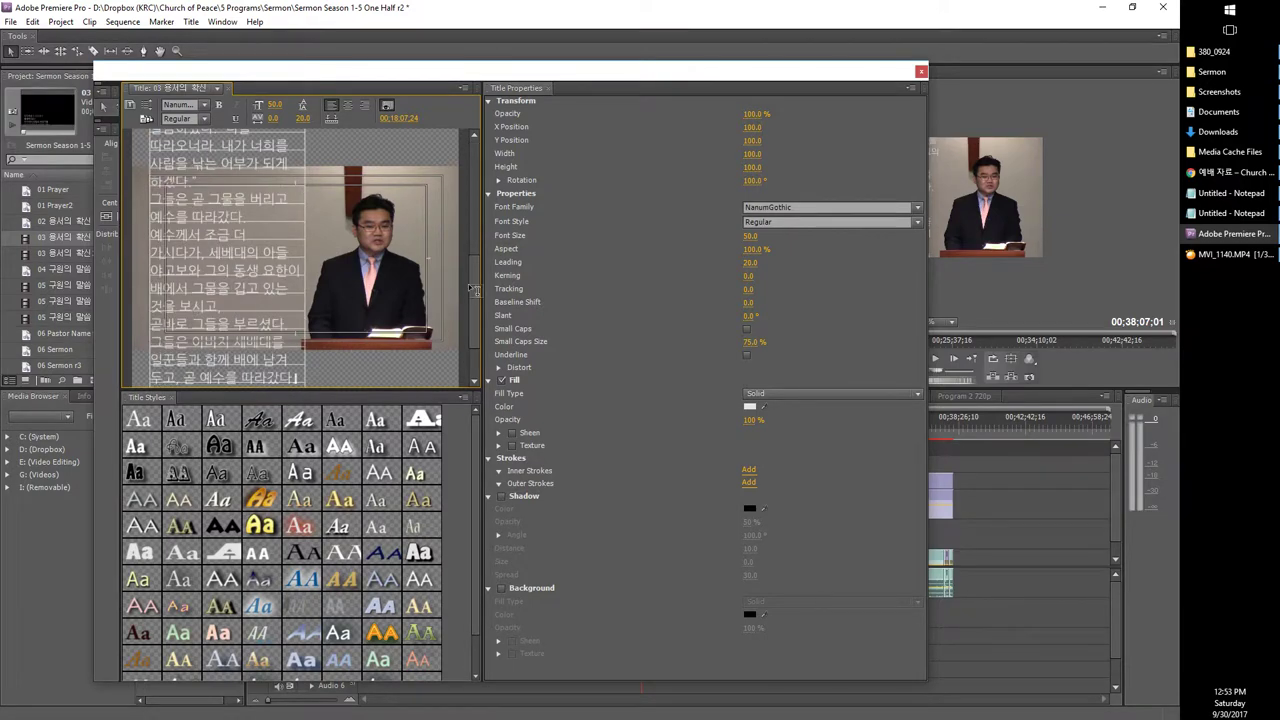
drag(474, 288, 472, 203)
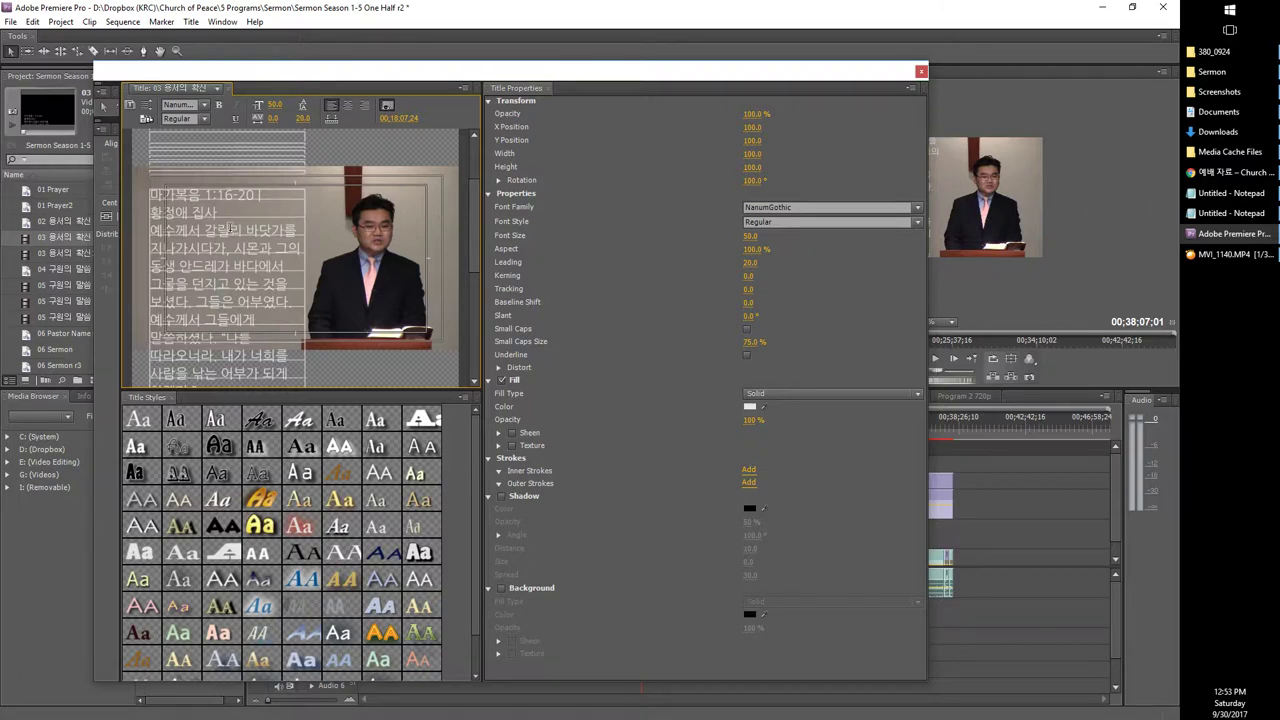
key(ctrl+a)
key(ctrl+v)
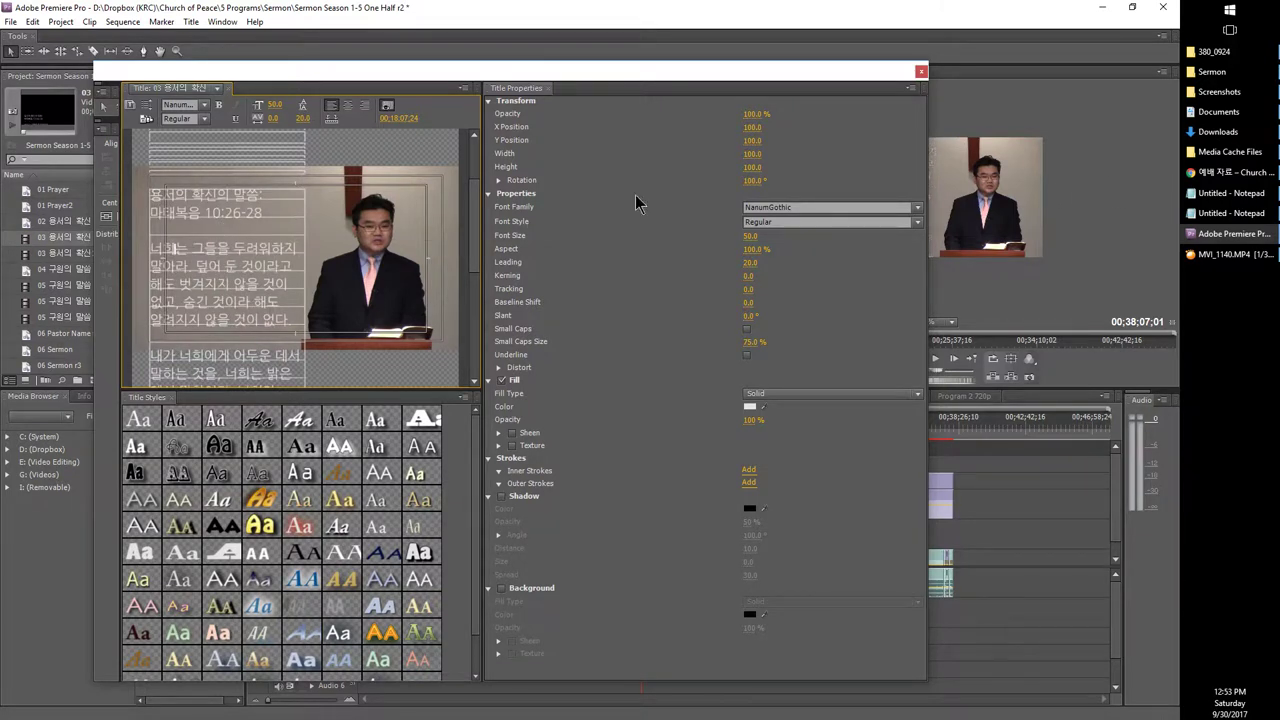
Step: Close and reopen the 03 용서의 확신 title, keeping 마태복음 10:26-28, and bring up the empty Notepad
click(921, 74)
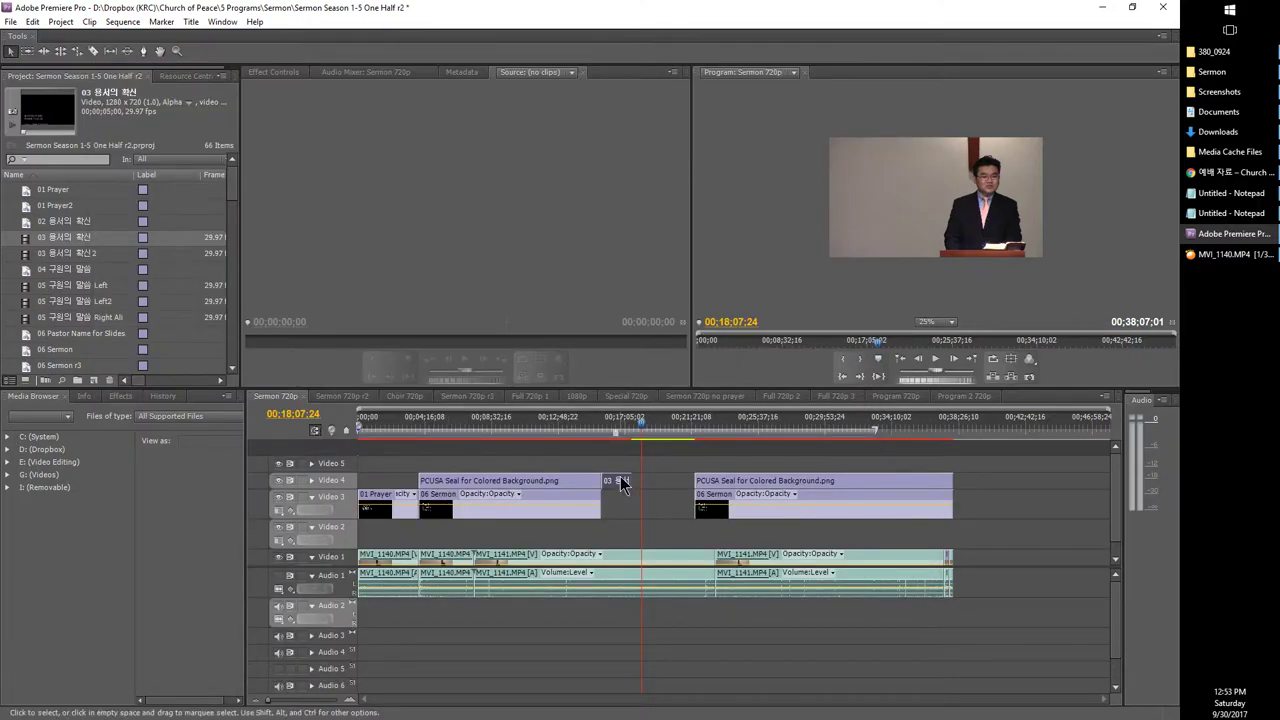
double_click(620, 482)
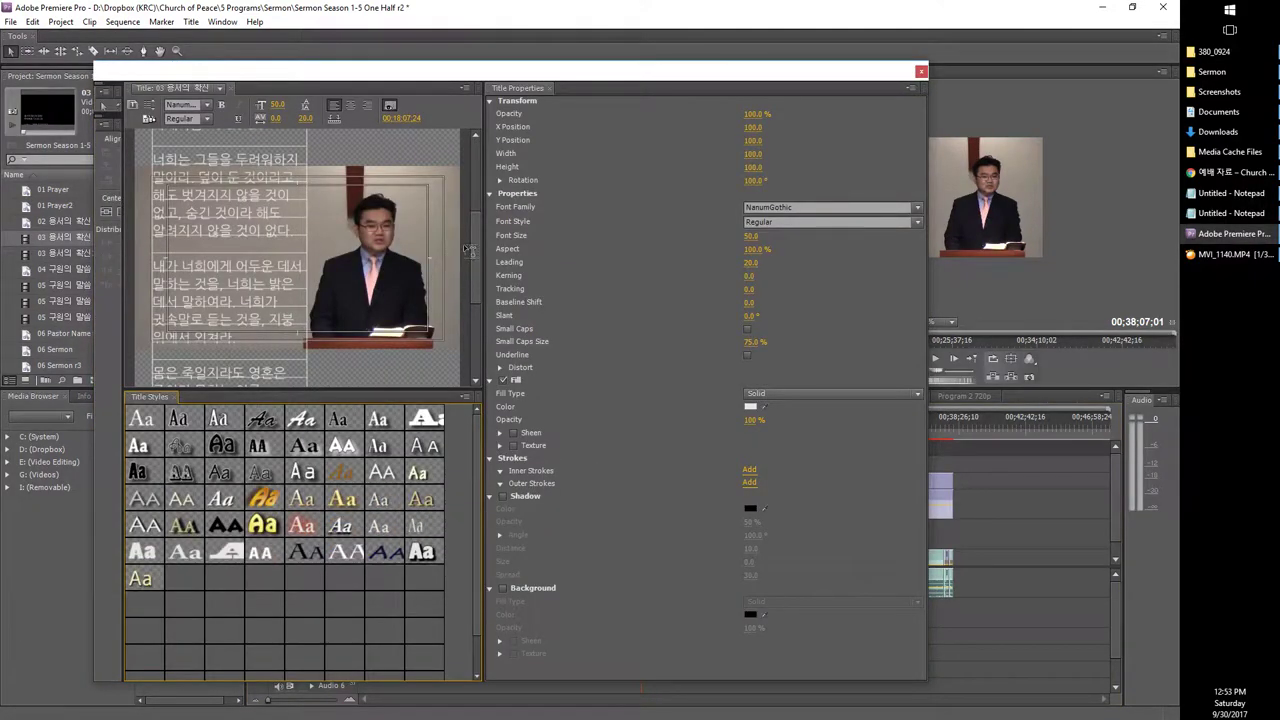
drag(470, 248, 470, 159)
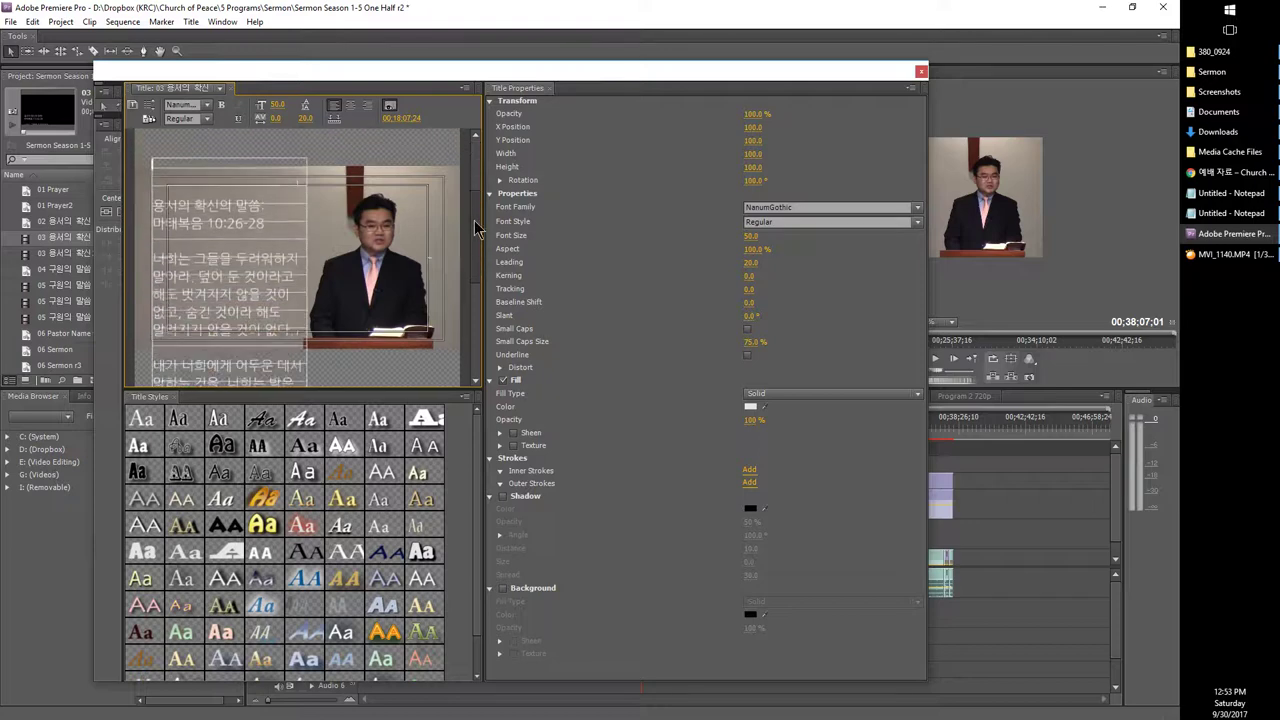
drag(474, 228, 470, 145)
click(1230, 193)
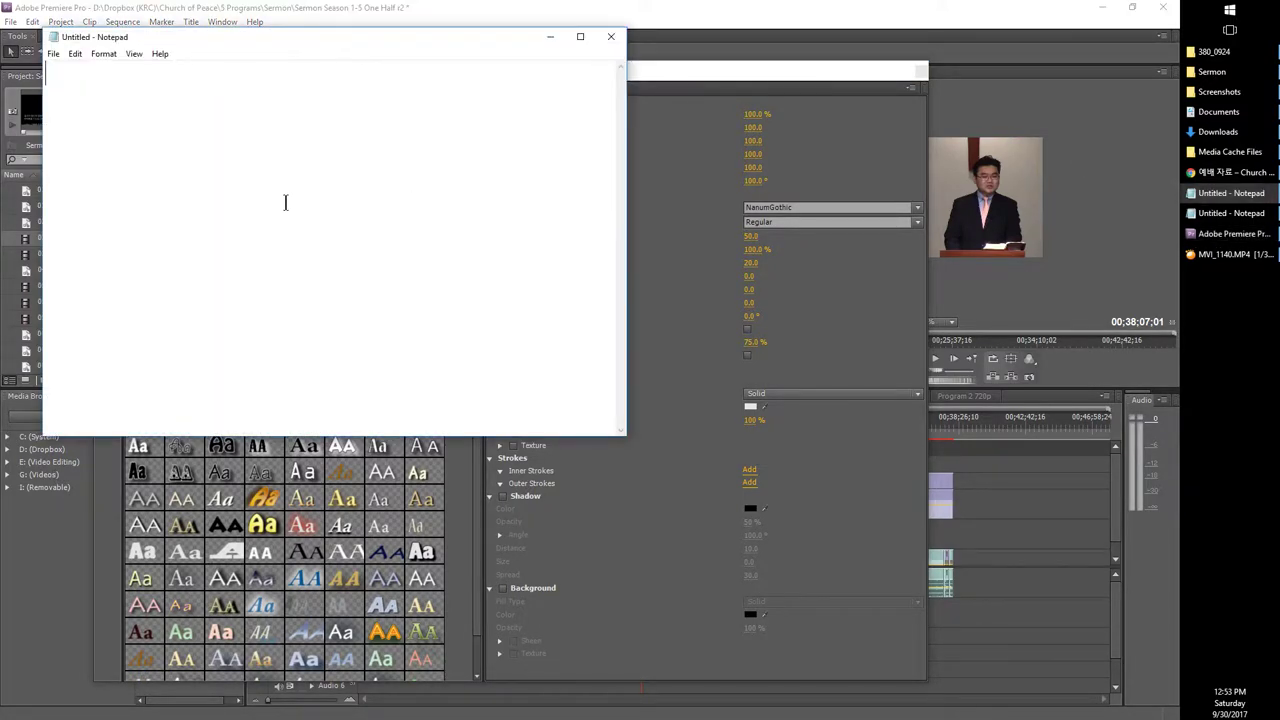
Step: Paste the Mark passage and delete the reader's name after the reference, adding a blank line below it
key(ctrl+v)
key(ctrl+a)
click(292, 100)
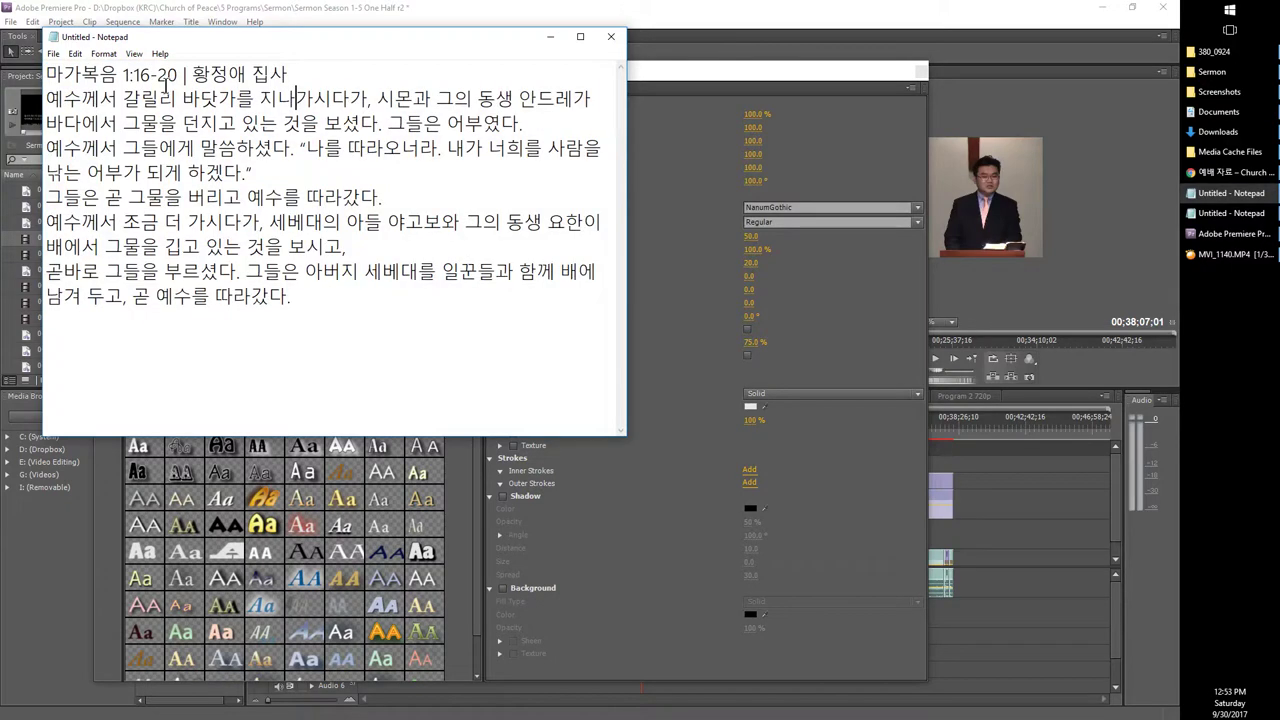
click(178, 74)
key(shift+End)
key(Delete)
key(Return)
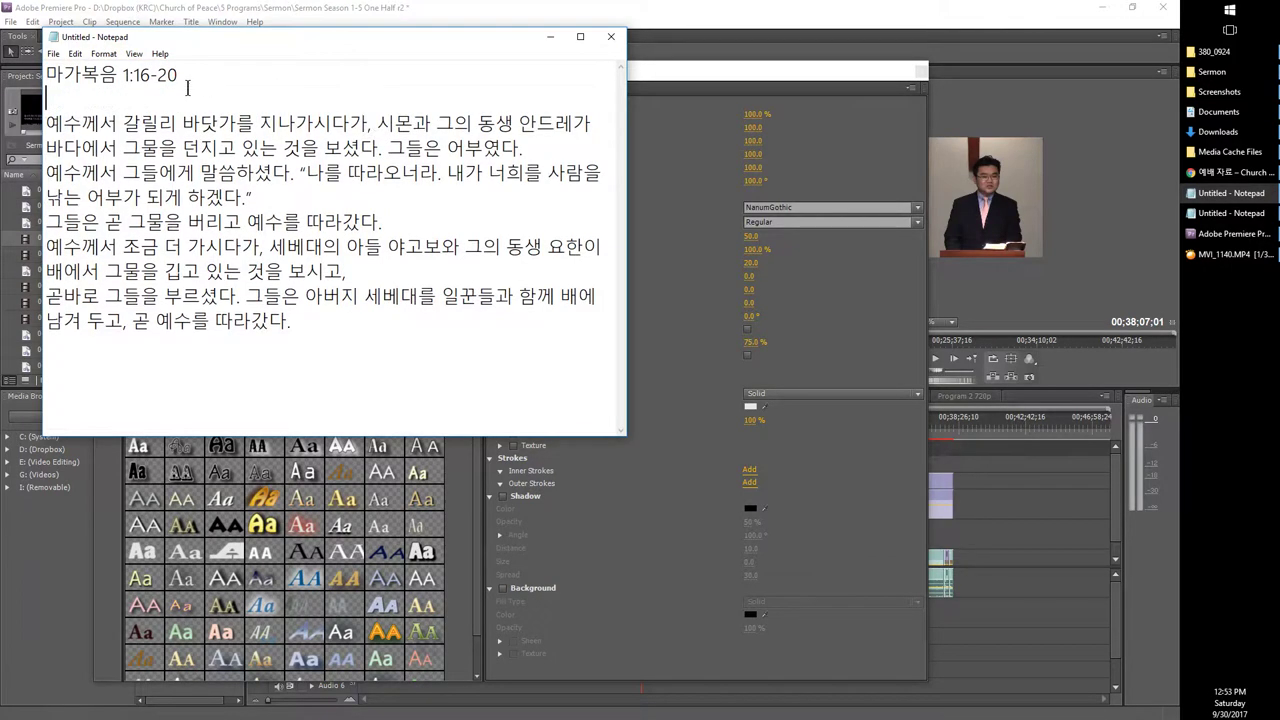
Step: Insert blank lines between each verse of 마가복음 1:16-20
click(523, 148)
key(Return)
click(306, 200)
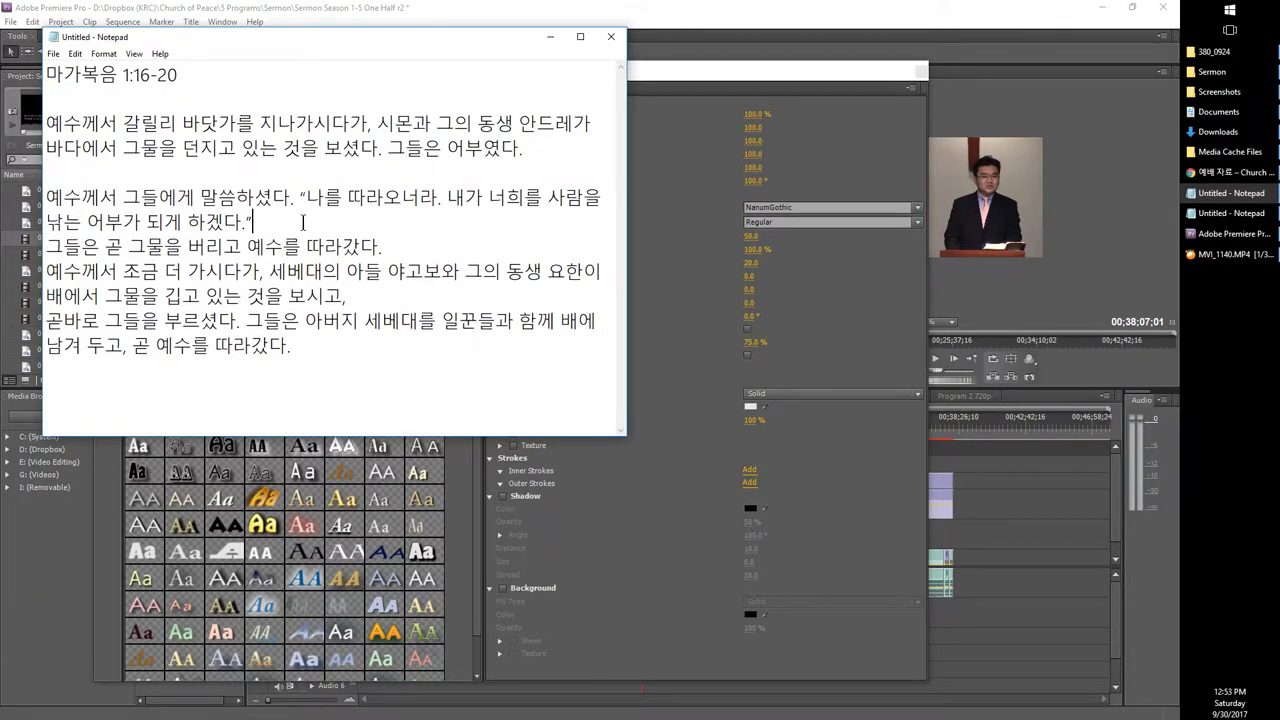
key(Return)
click(385, 270)
key(Return)
click(364, 340)
key(Return)
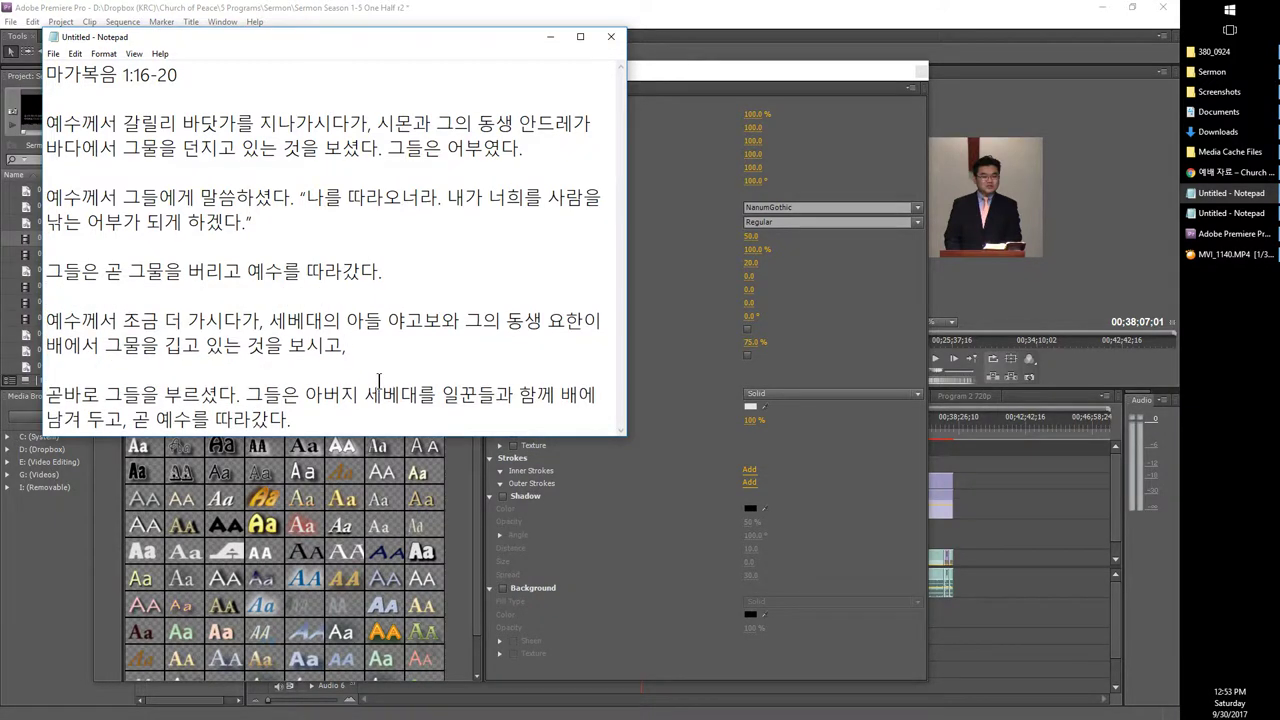
click(310, 420)
key(Return)
Step: Add 아멘 as the final line and select the whole passage
text(dka)
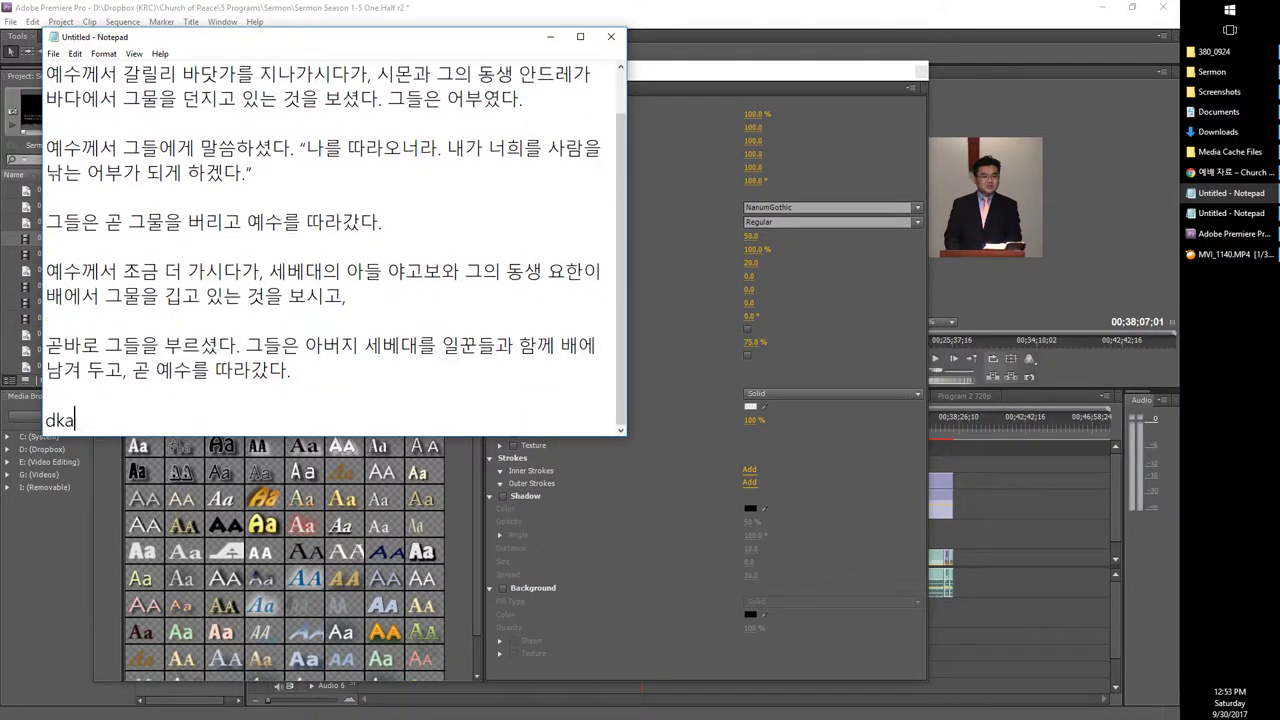
key(BackSpace)
key(BackSpace)
key(BackSpace)
key(Hangul)
text(아멘)
click(45, 418)
key(ctrl+a)
Step: Compare with the title's first line in the title editor, then reselect the entire edited passage in Notepad
scroll(250, 320, up, 1)
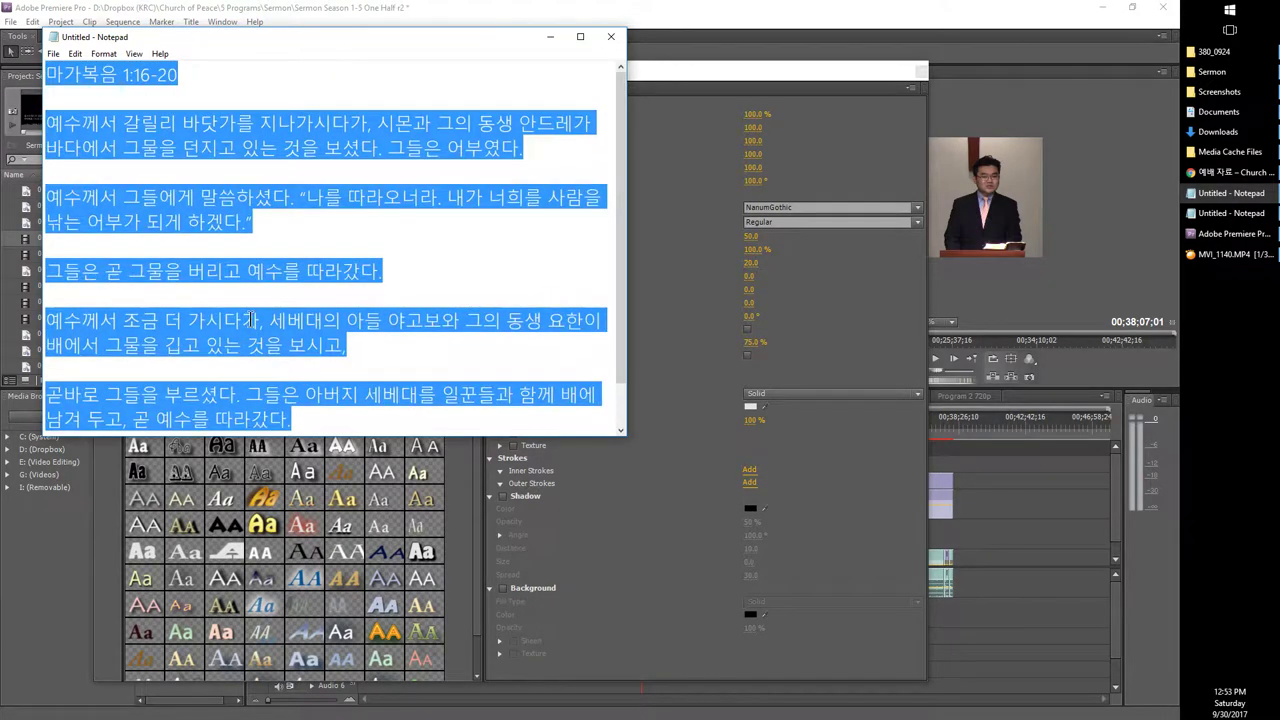
click(772, 82)
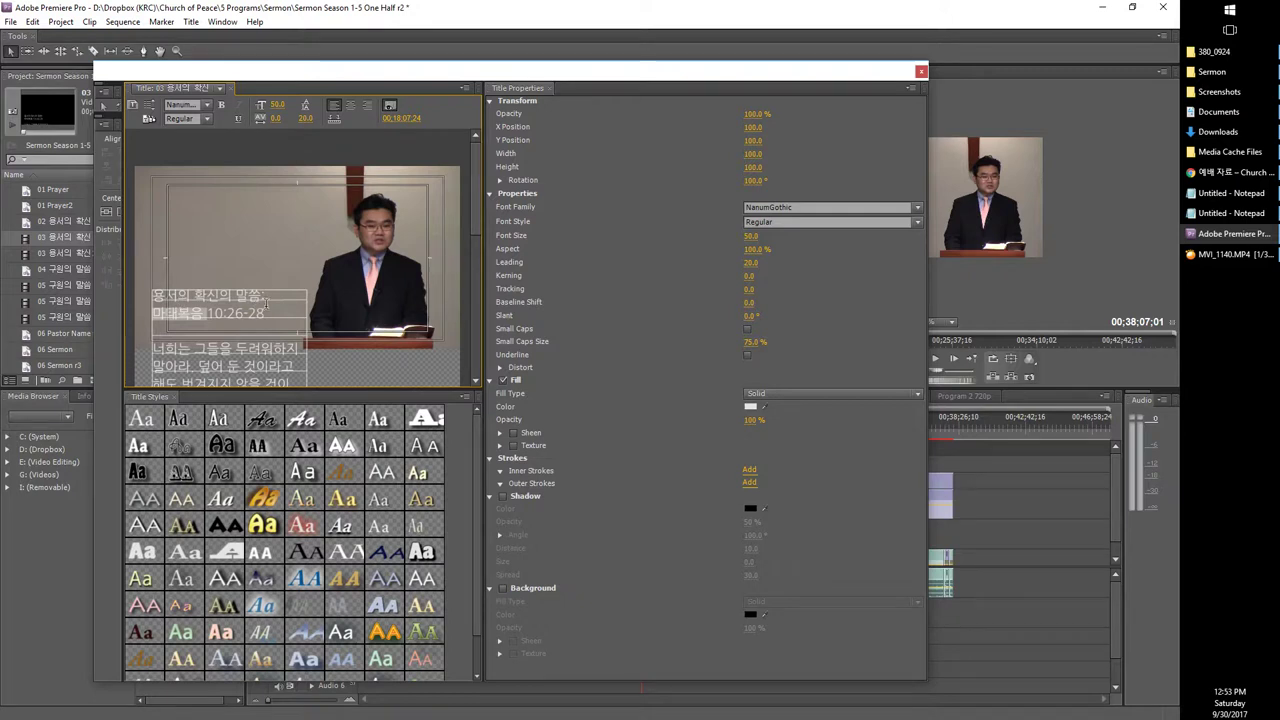
click(183, 318)
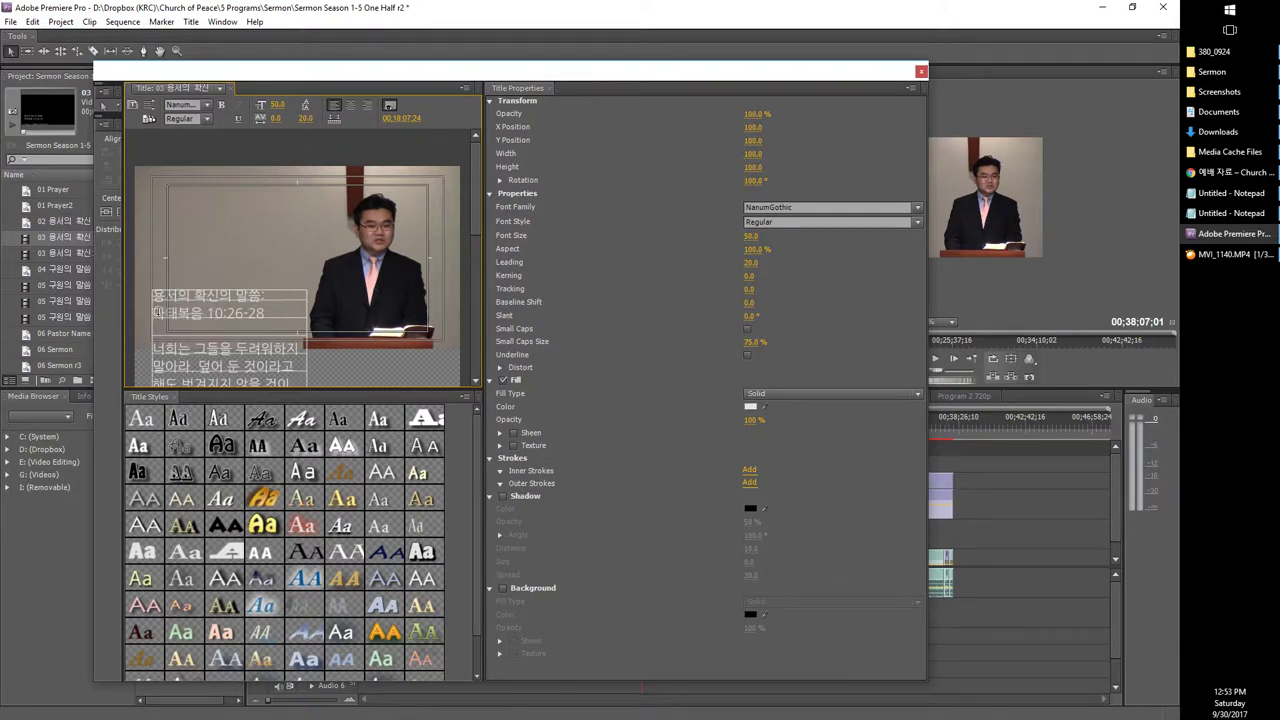
drag(266, 298, 103, 283)
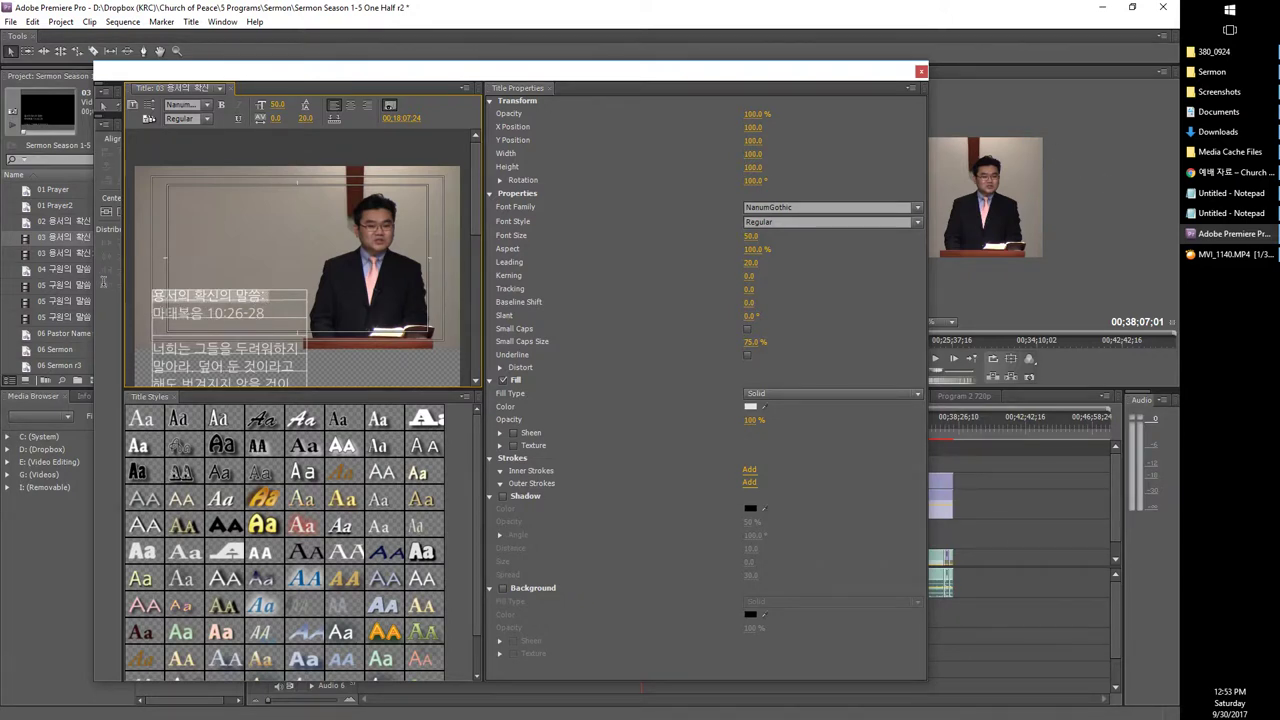
click(1230, 193)
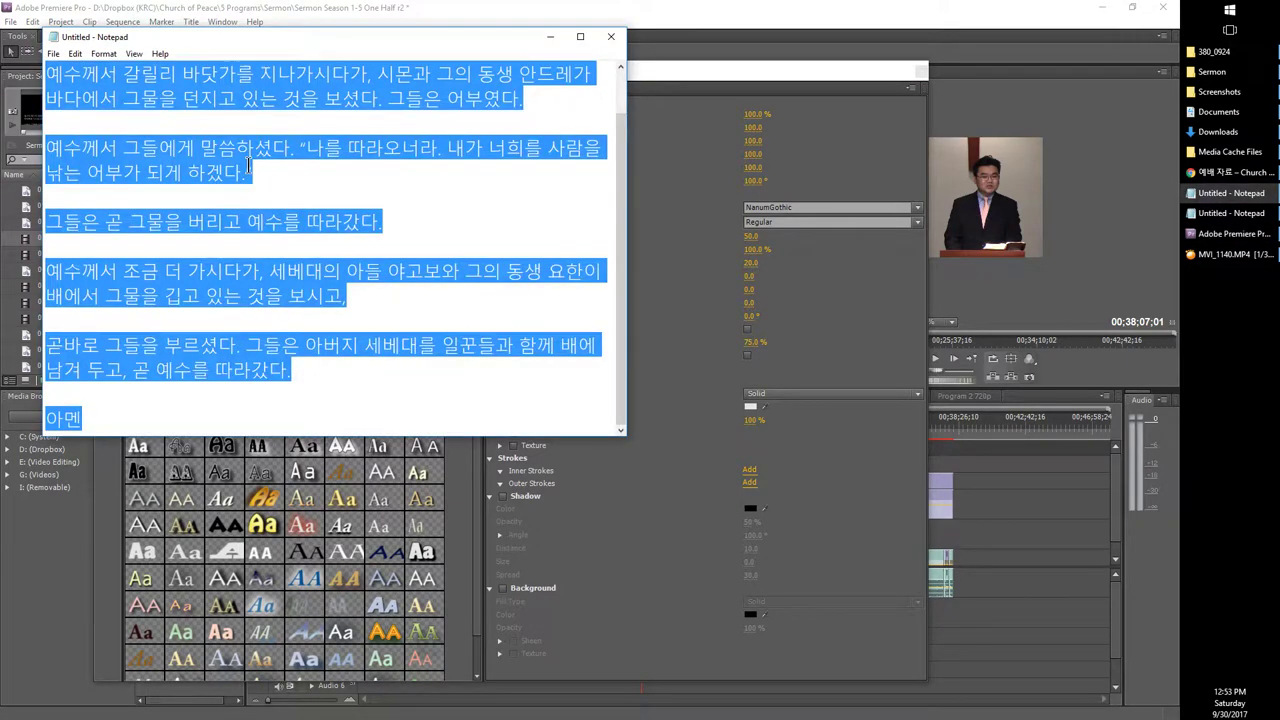
click(300, 320)
scroll(300, 250, up, 1)
click(275, 82)
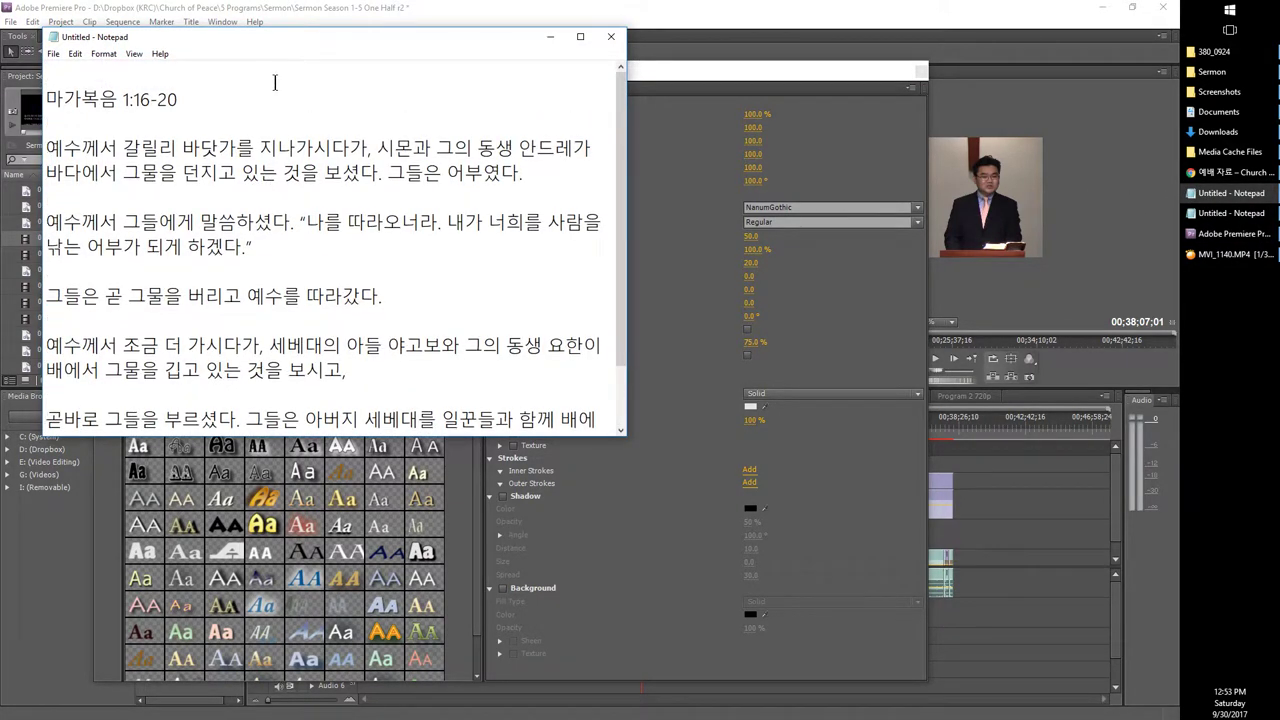
scroll(277, 80, up, 1)
key(ctrl+a)
Step: Paste the edited 마가복음 1:16-20 passage through 아멘 into the 03 용서의 확신 title
key(ctrl+c)
click(670, 92)
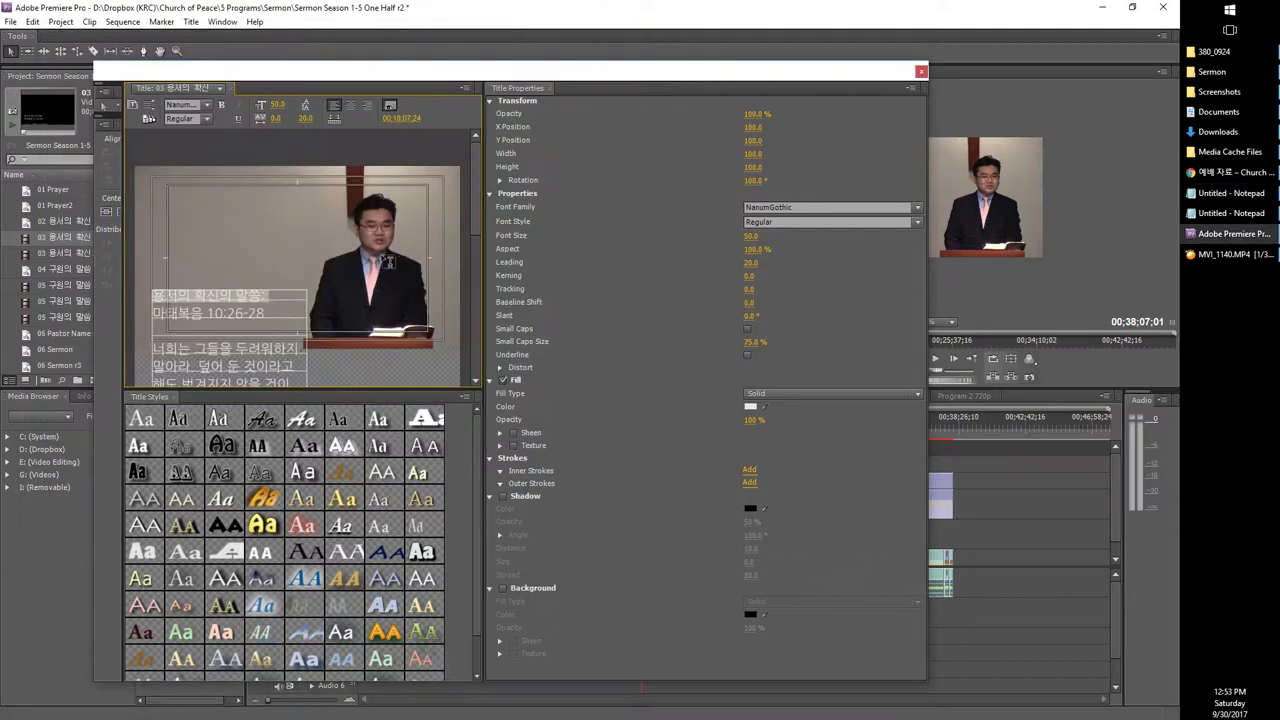
key(ctrl+v)
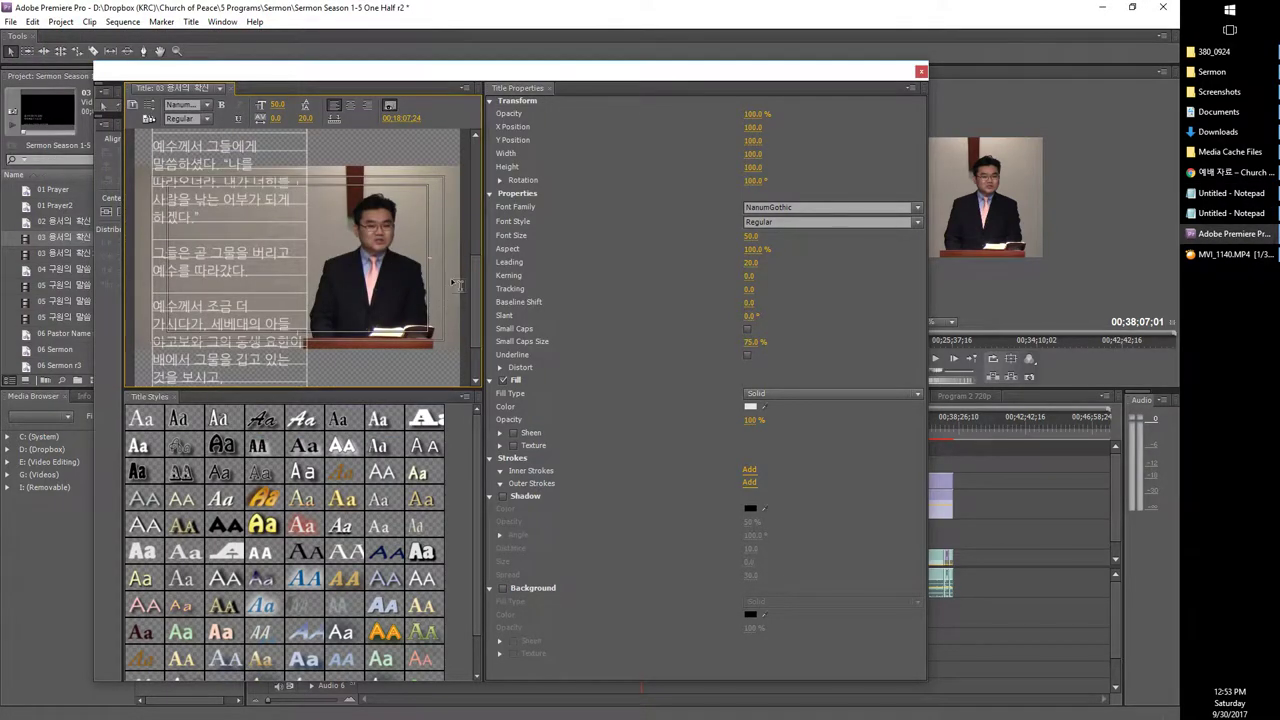
scroll(470, 300, down, 2)
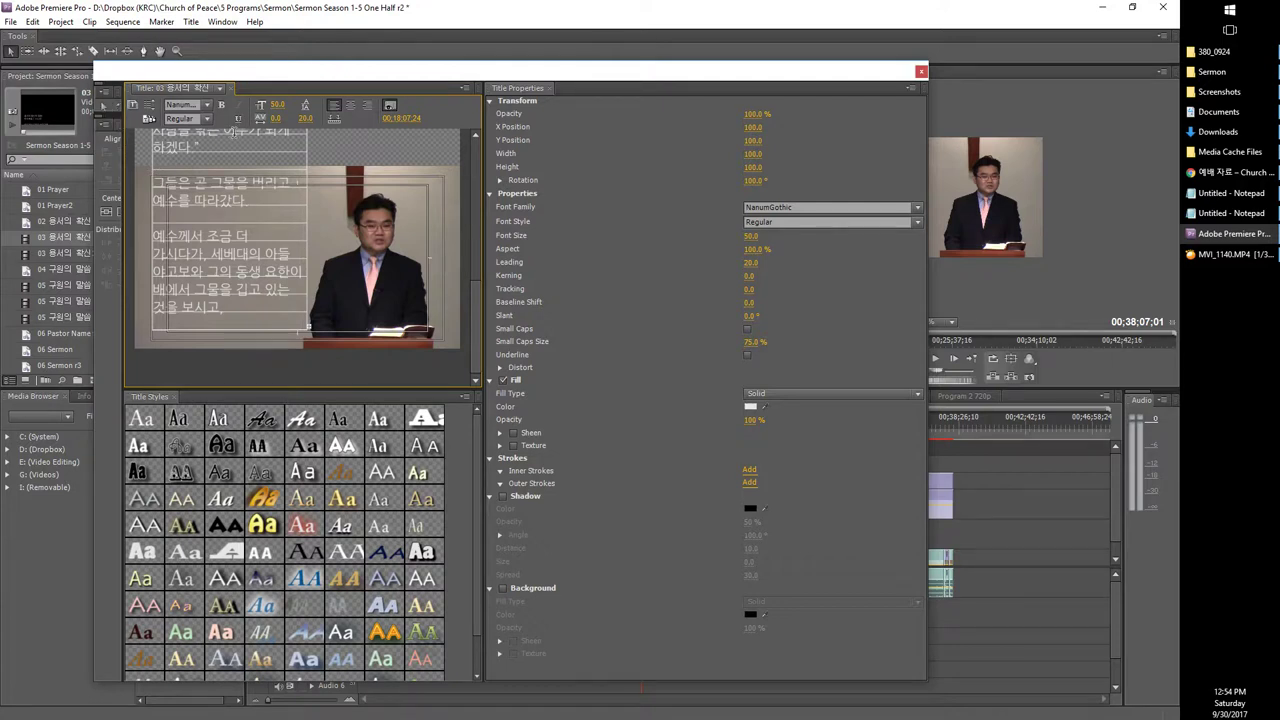
Step: Adjust the title text box height to fit the passage, then close the title editor
click(105, 107)
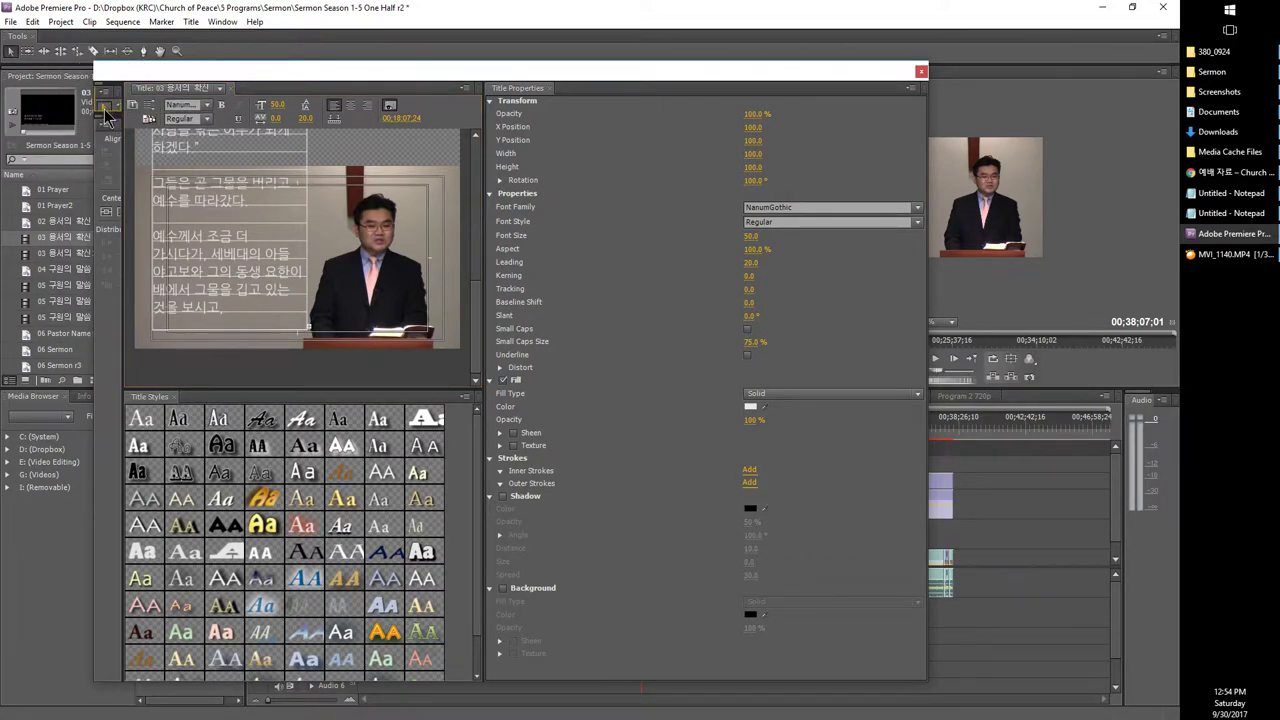
drag(229, 331, 232, 410)
scroll(473, 281, down, 3)
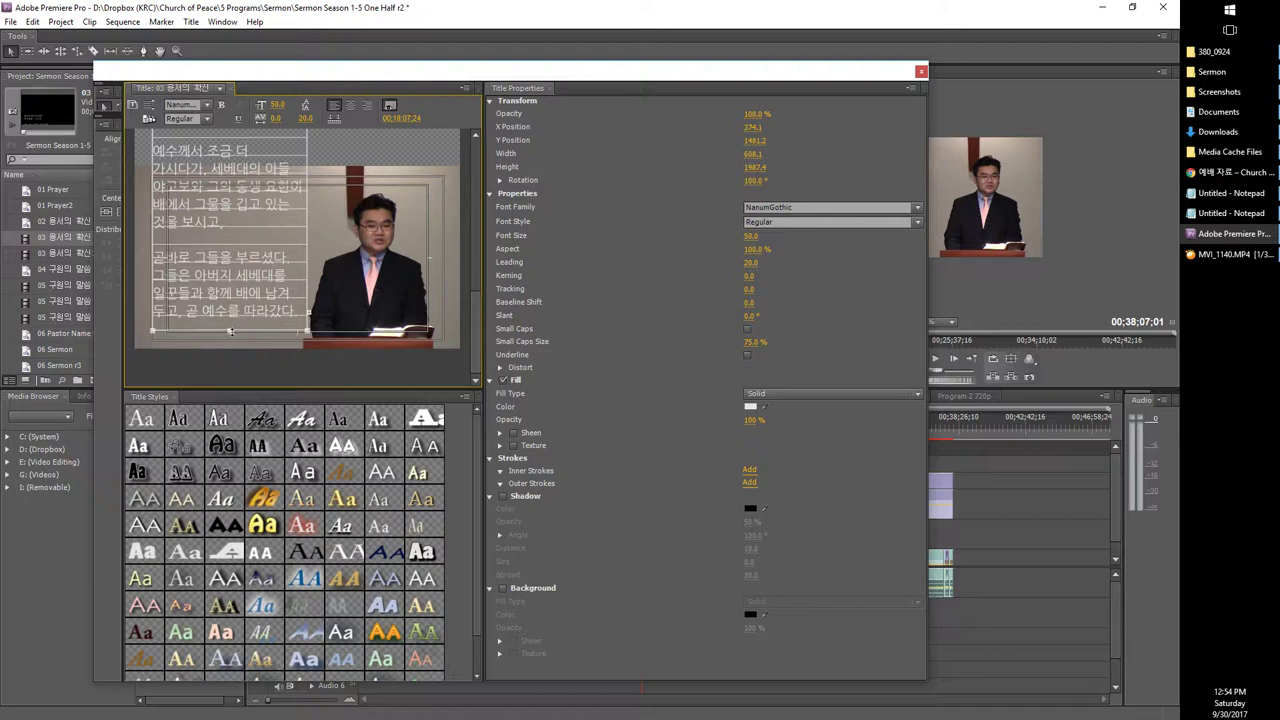
drag(230, 331, 232, 407)
scroll(465, 356, down, 3)
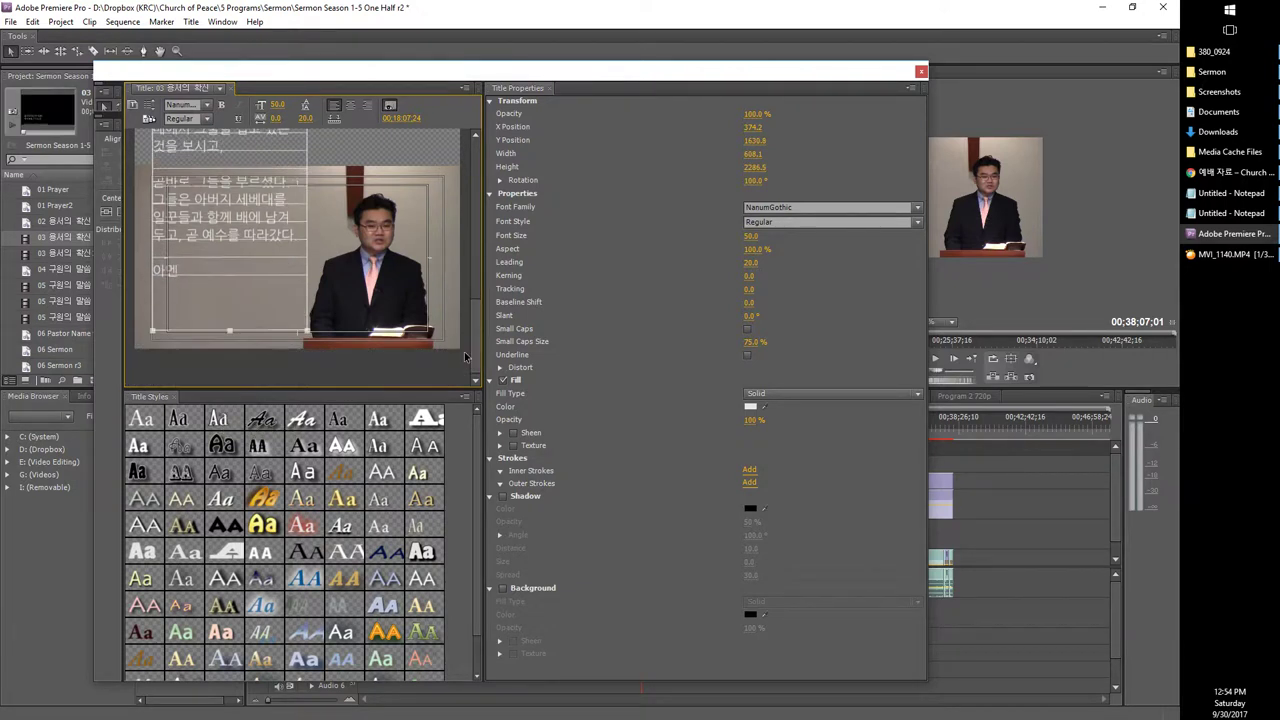
drag(230, 331, 230, 303)
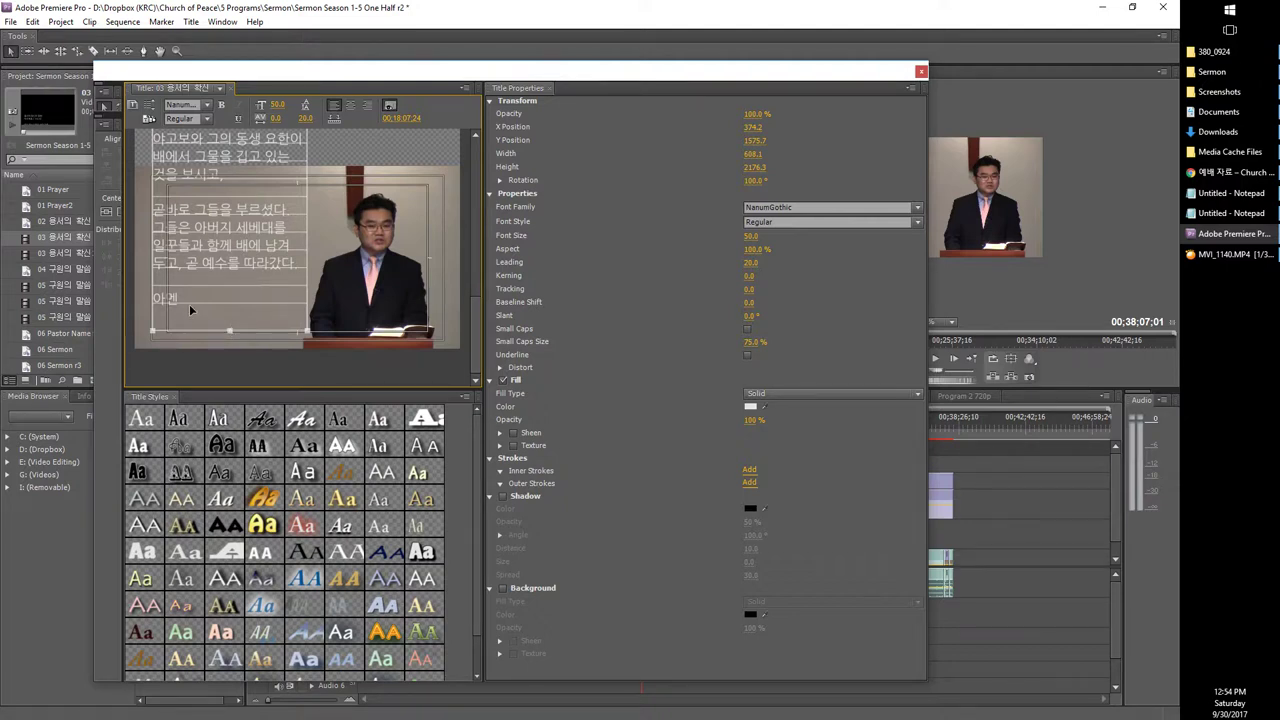
drag(229, 330, 226, 414)
drag(215, 352, 229, 330)
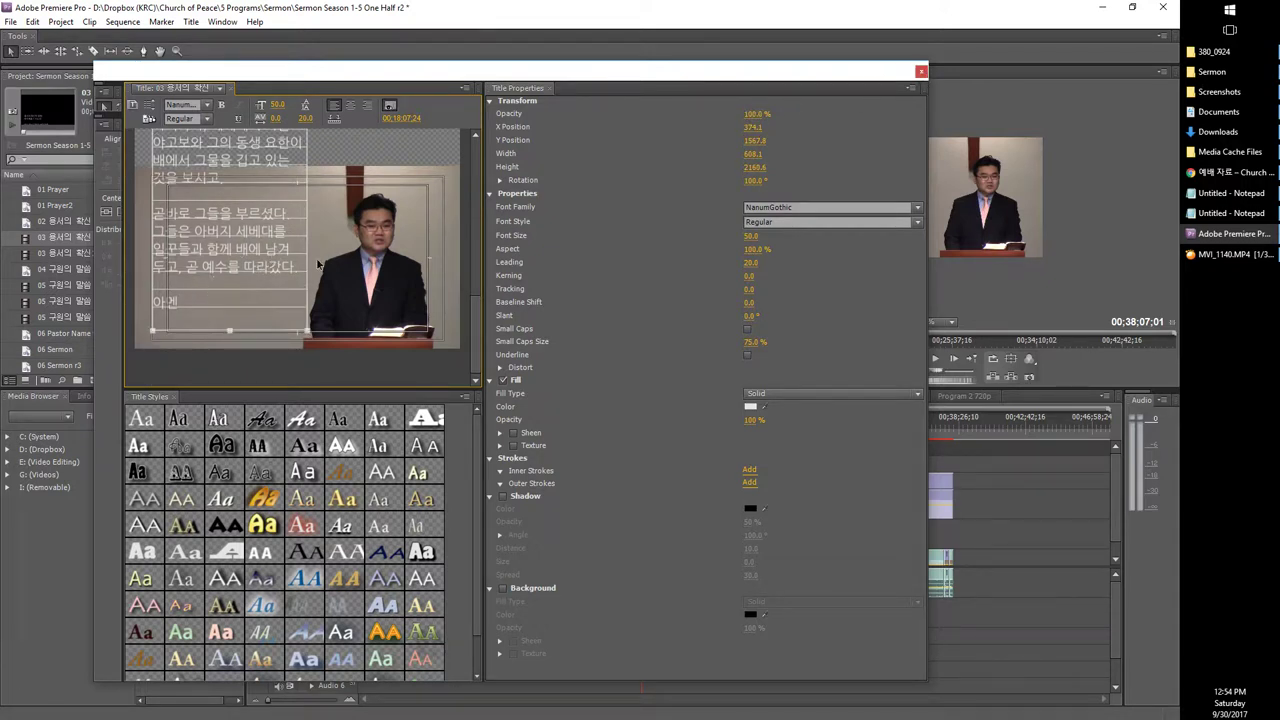
click(921, 71)
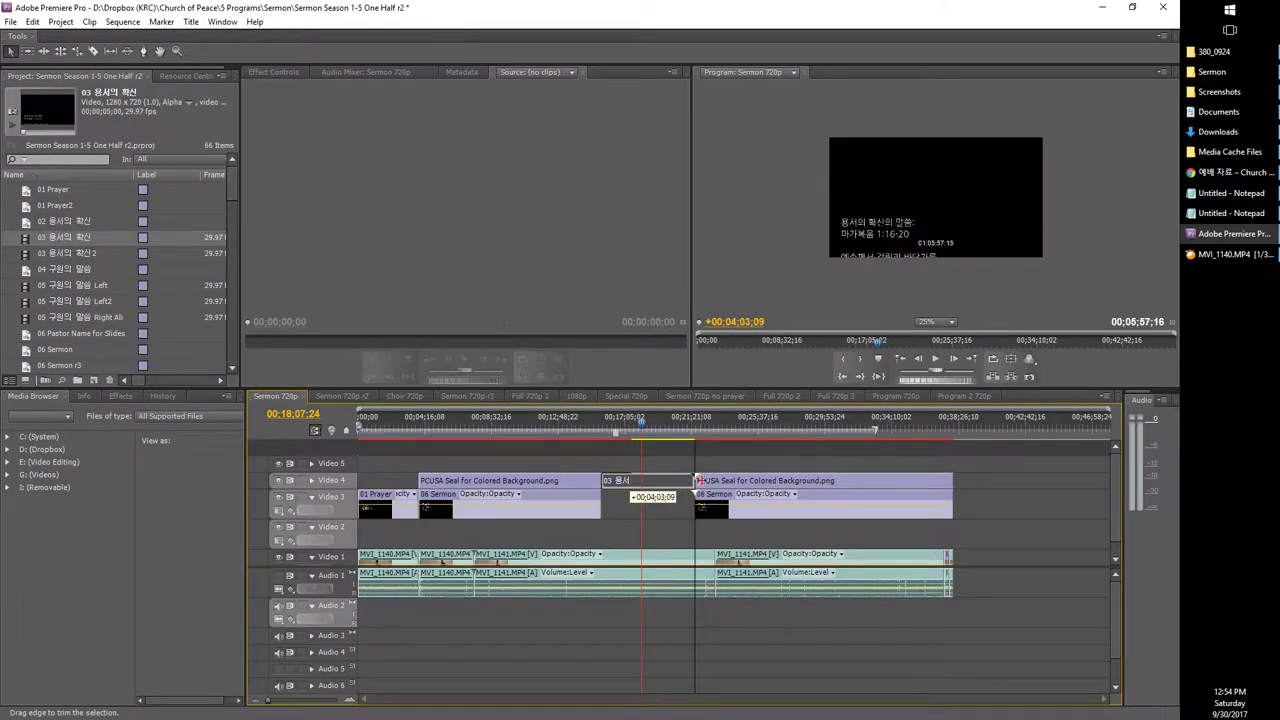
Step: Play back the sermon from about 15:36, toggling sound output on Audio 1
click(603, 441)
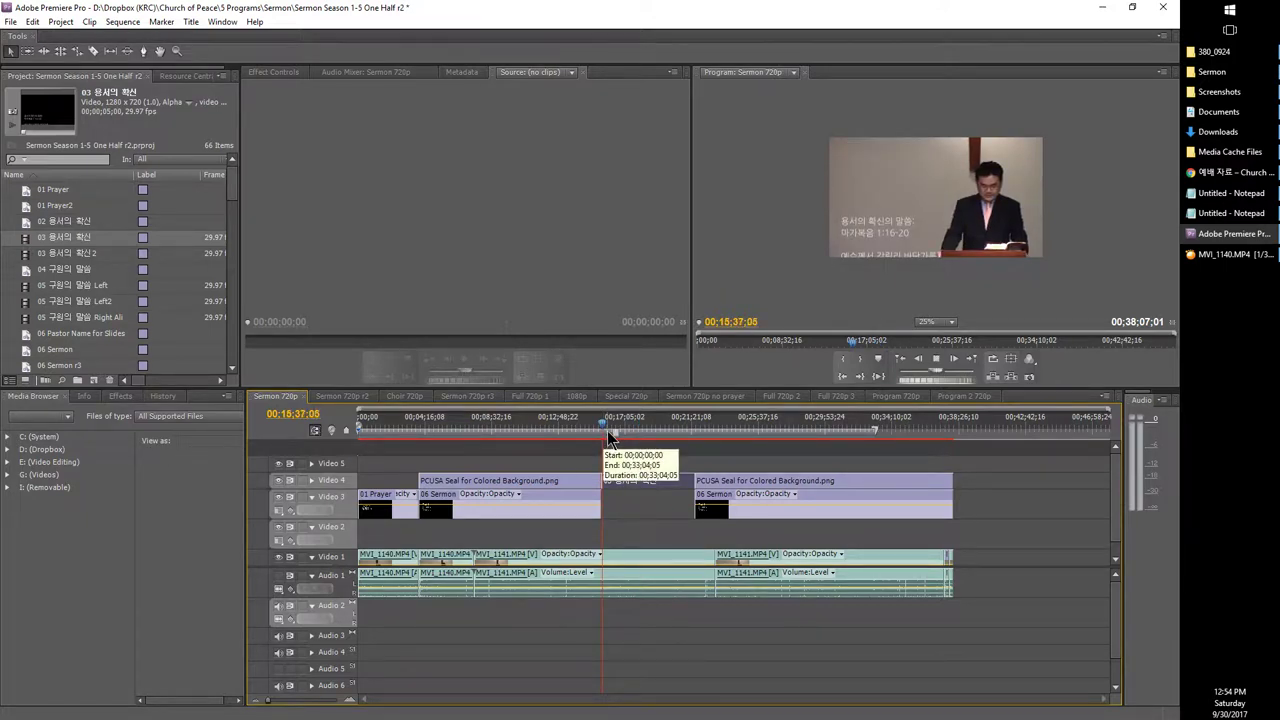
key(space)
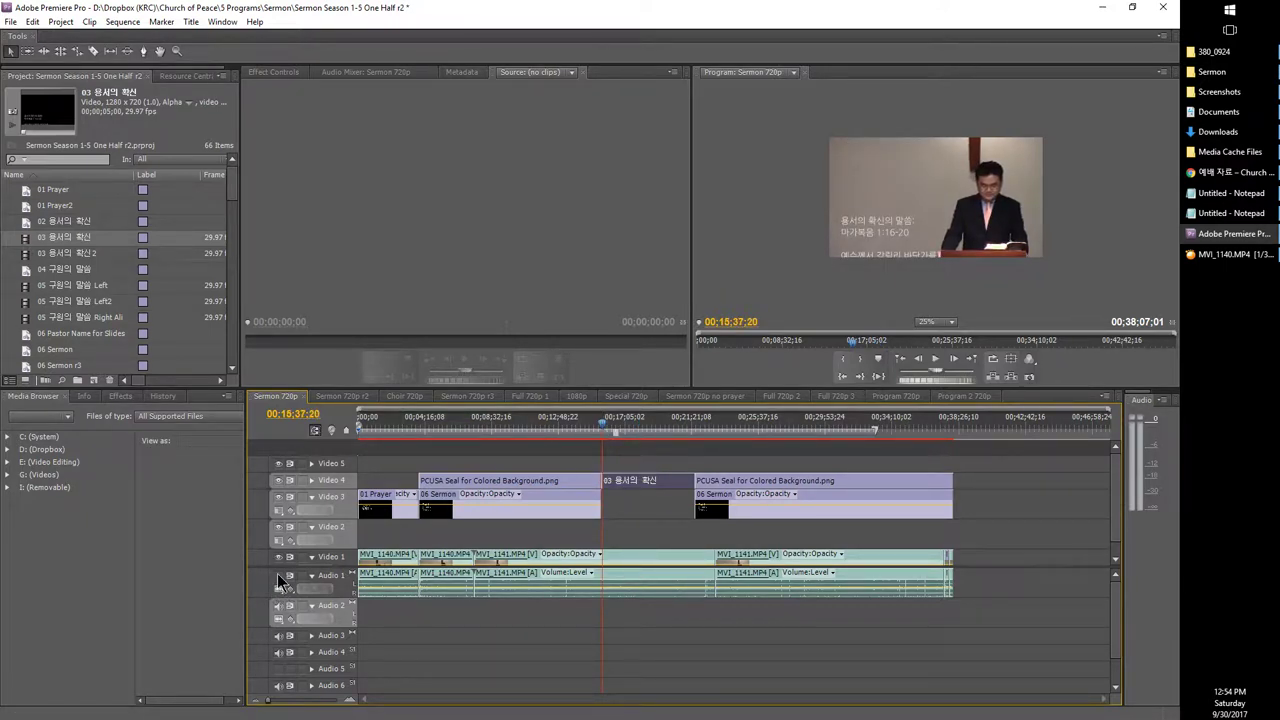
click(279, 578)
key(space)
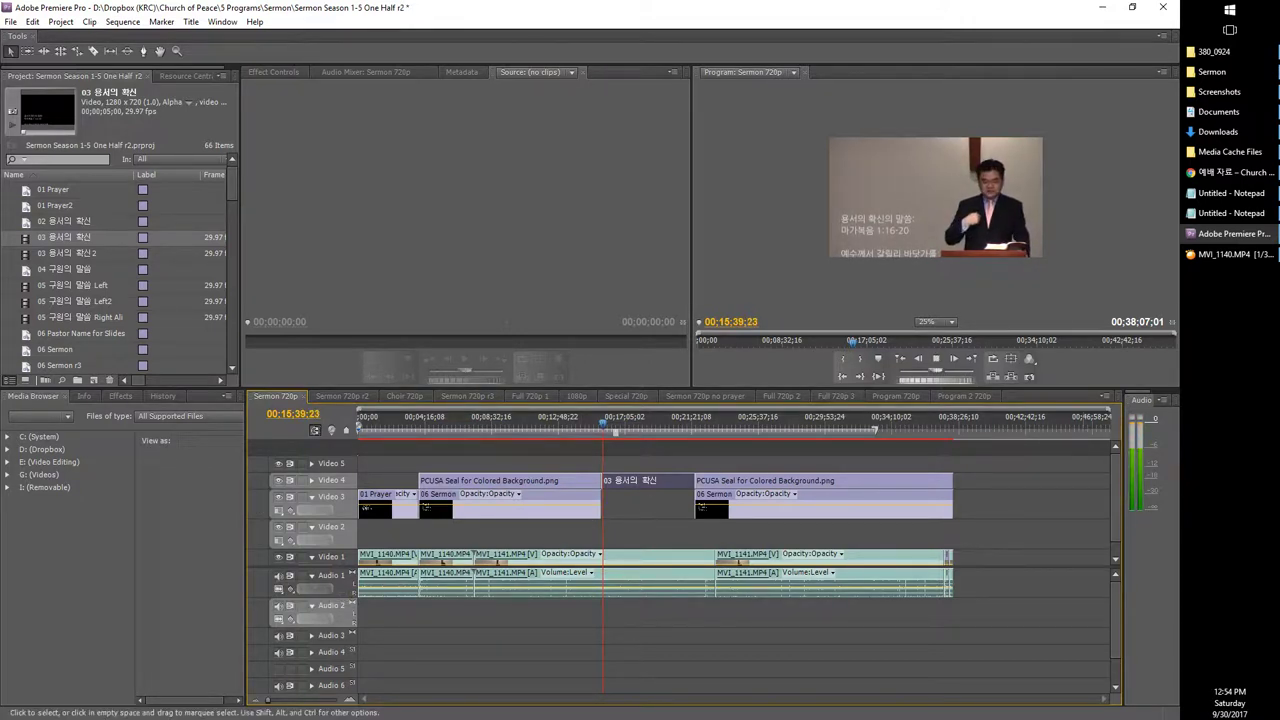
key(space)
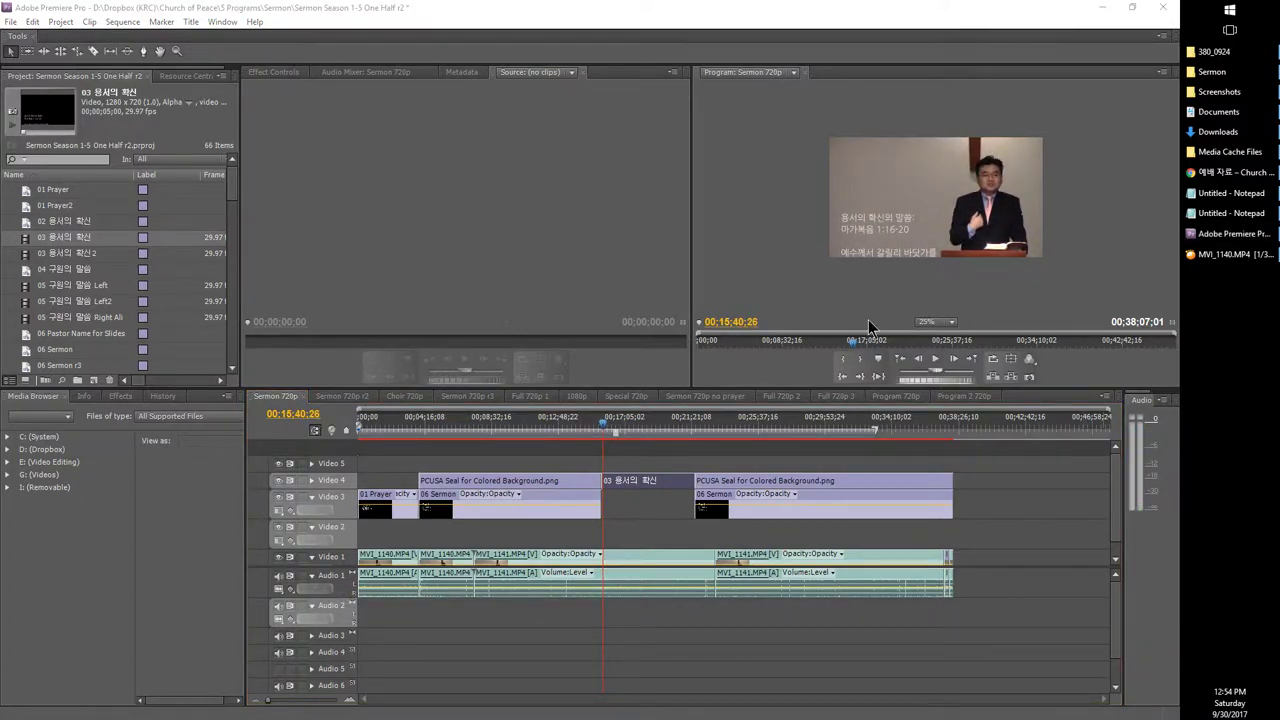
key(space)
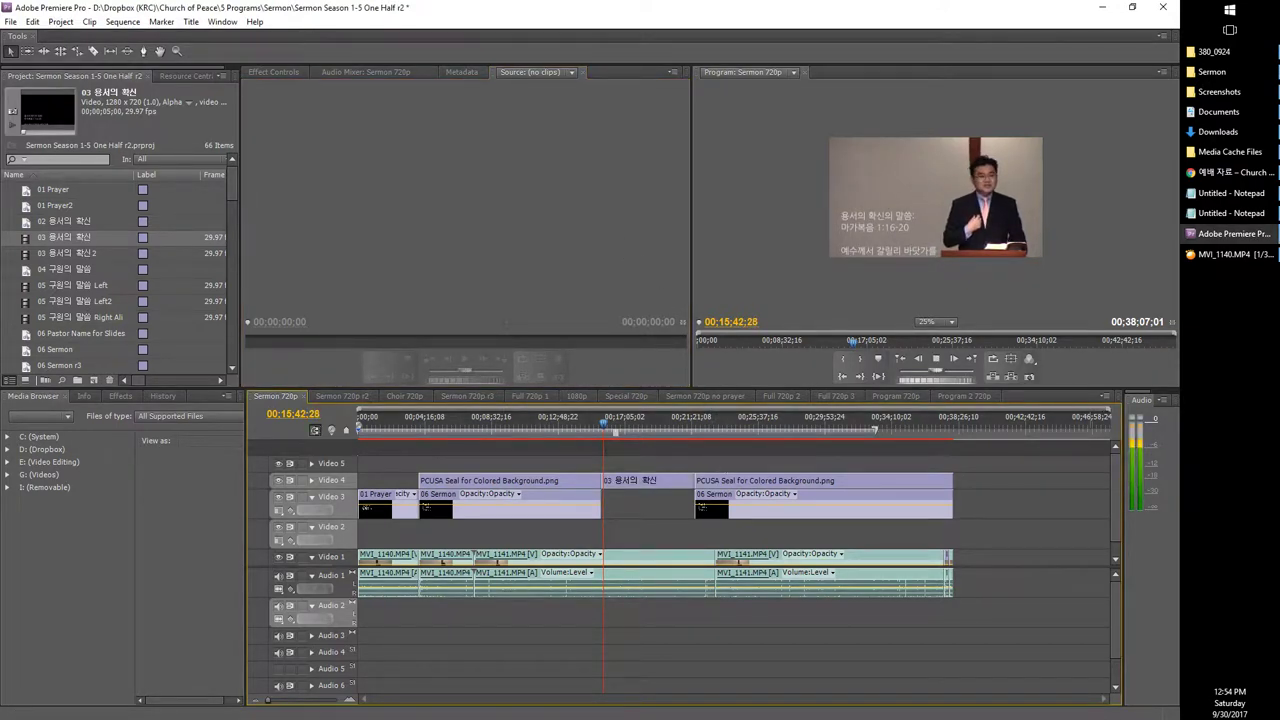
key(space)
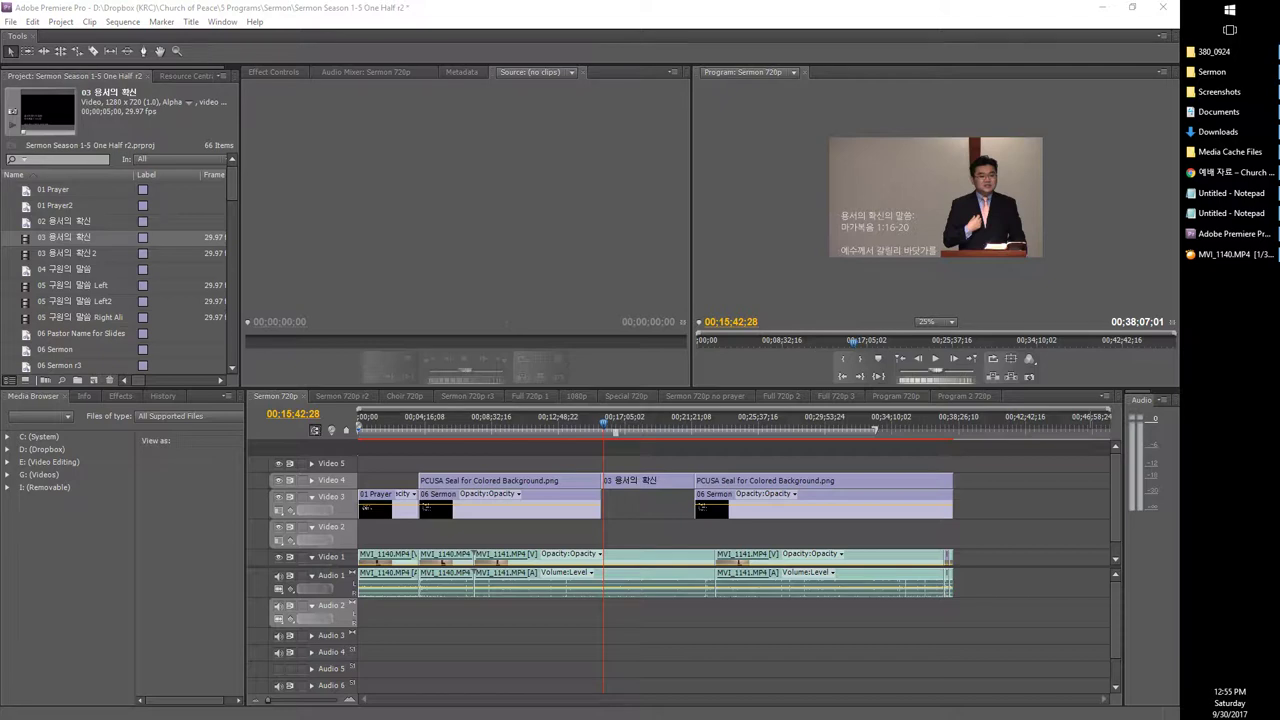
click(786, 457)
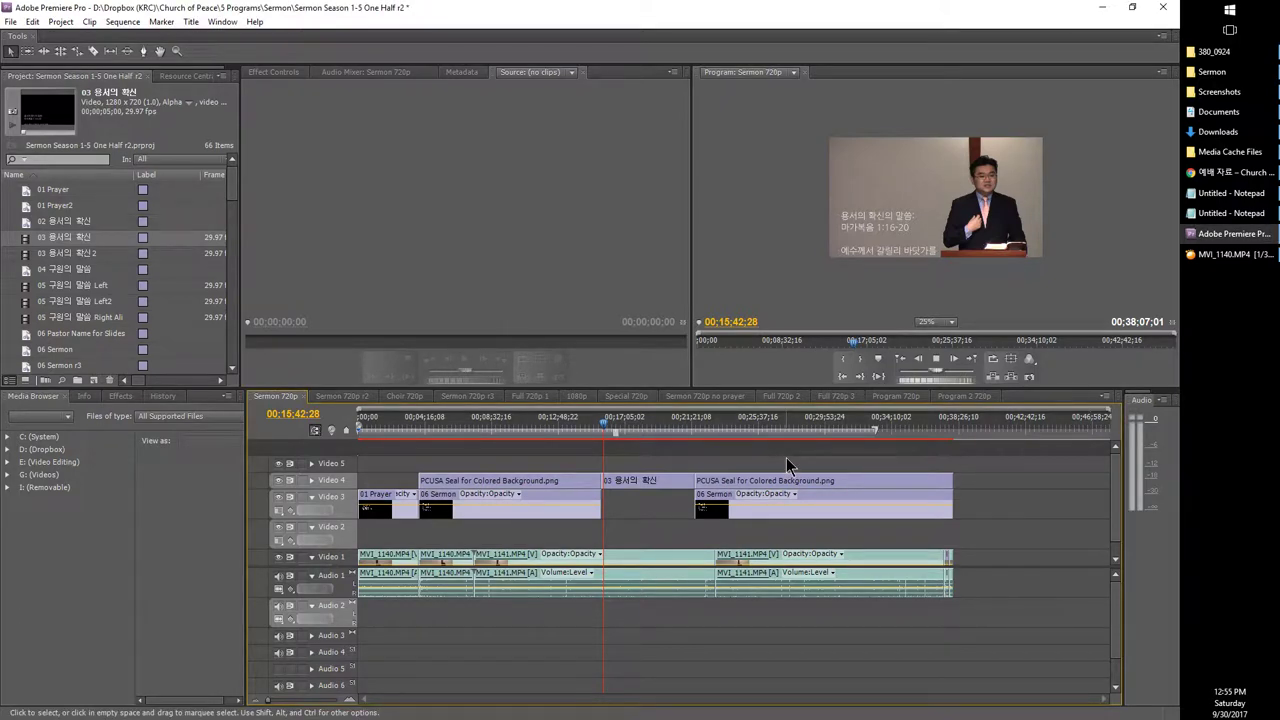
key(space)
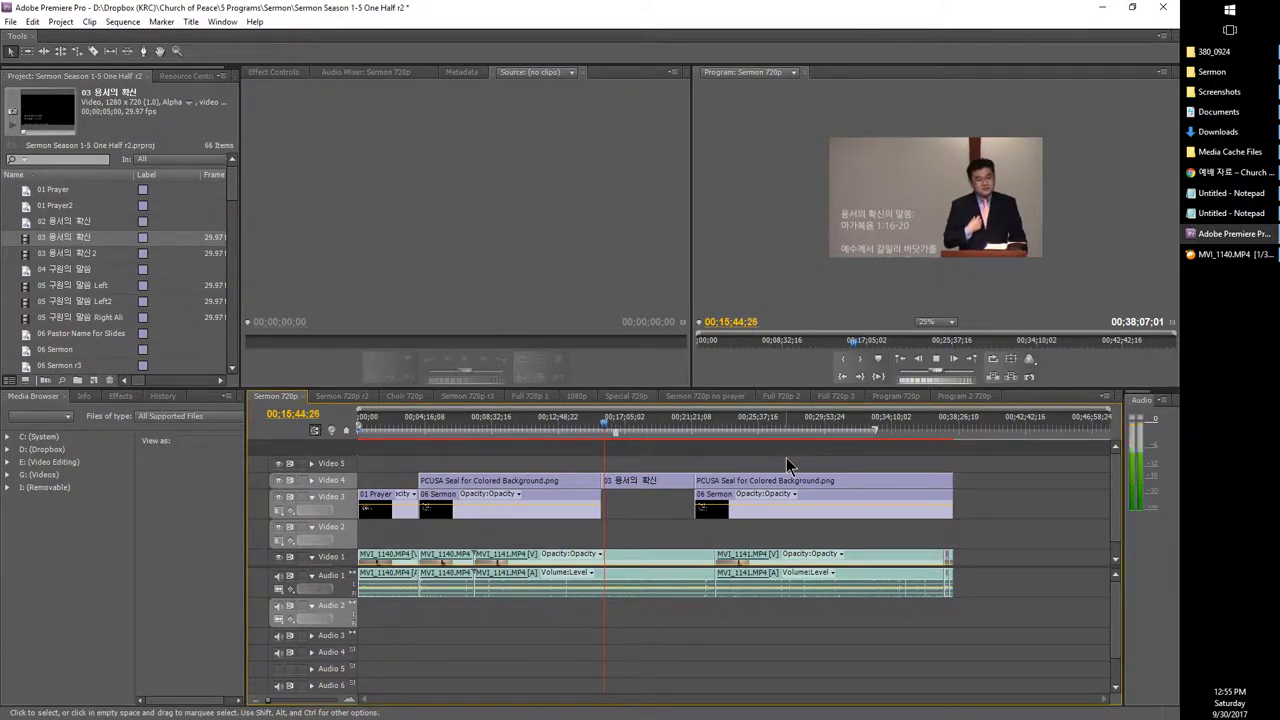
key(space)
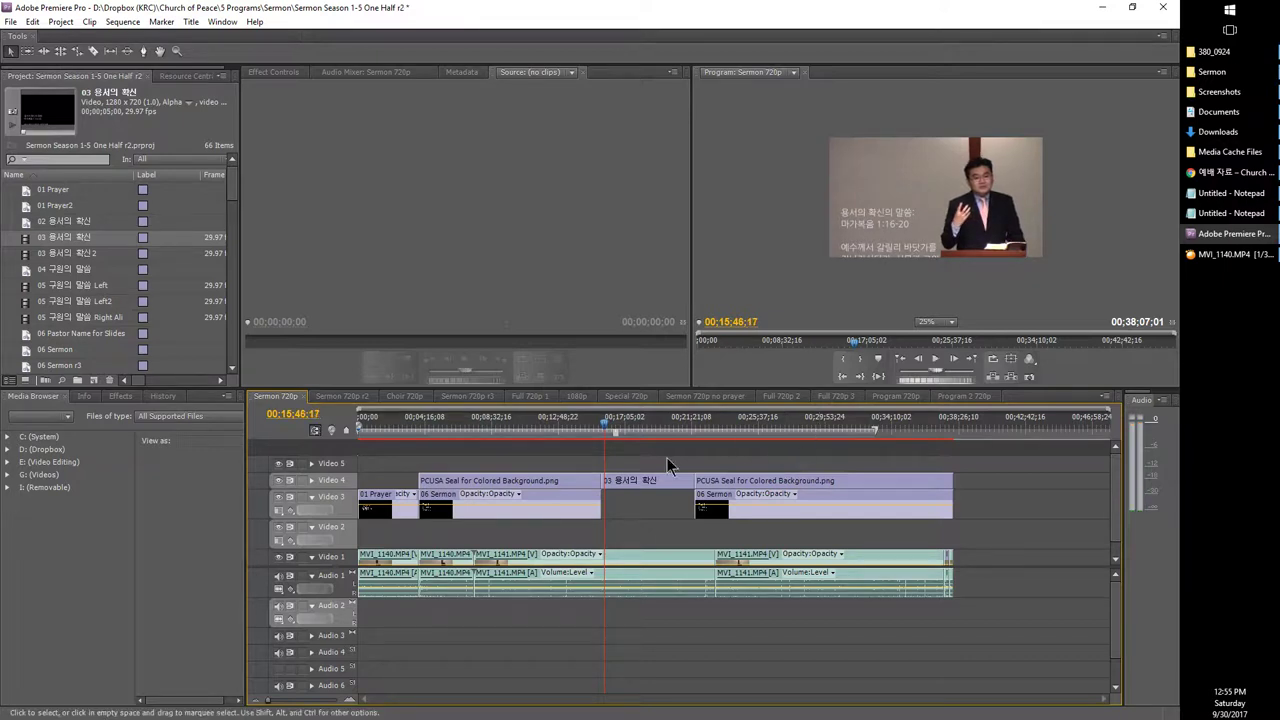
Step: Trim the scripture title, delete the clips to its right, and select the remaining seal and sermon clips
drag(690, 487, 623, 481)
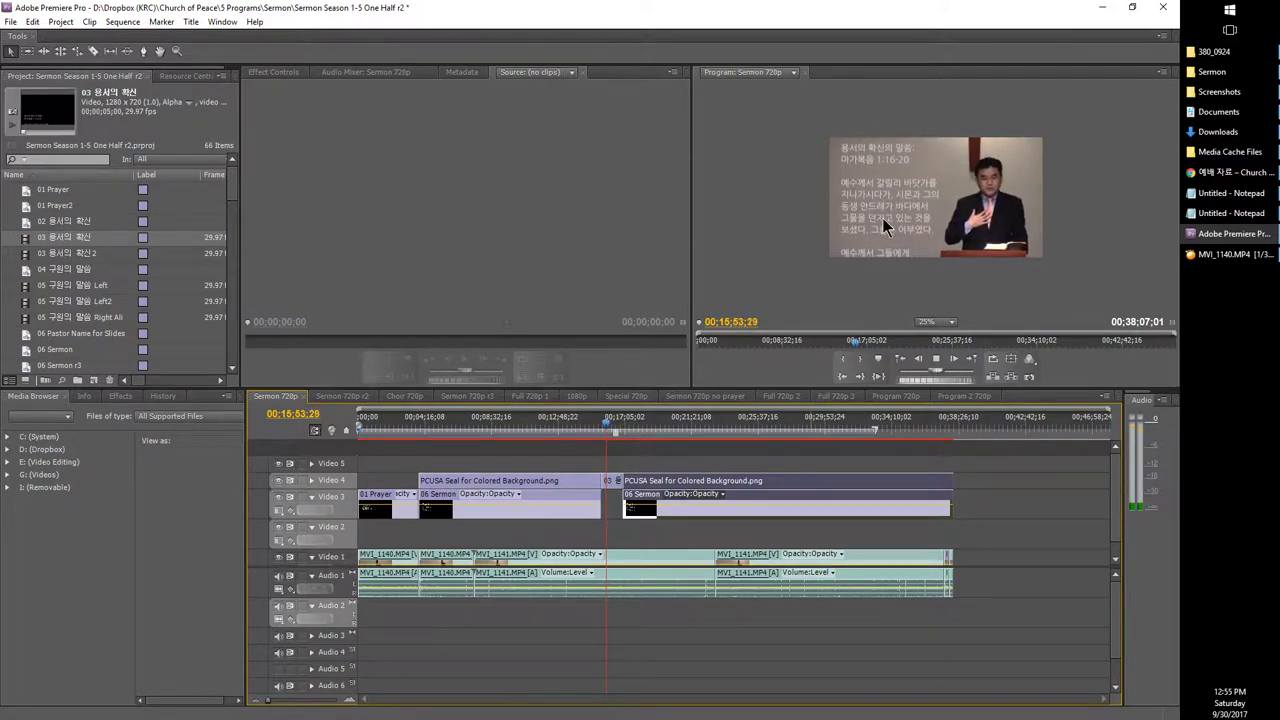
key(space)
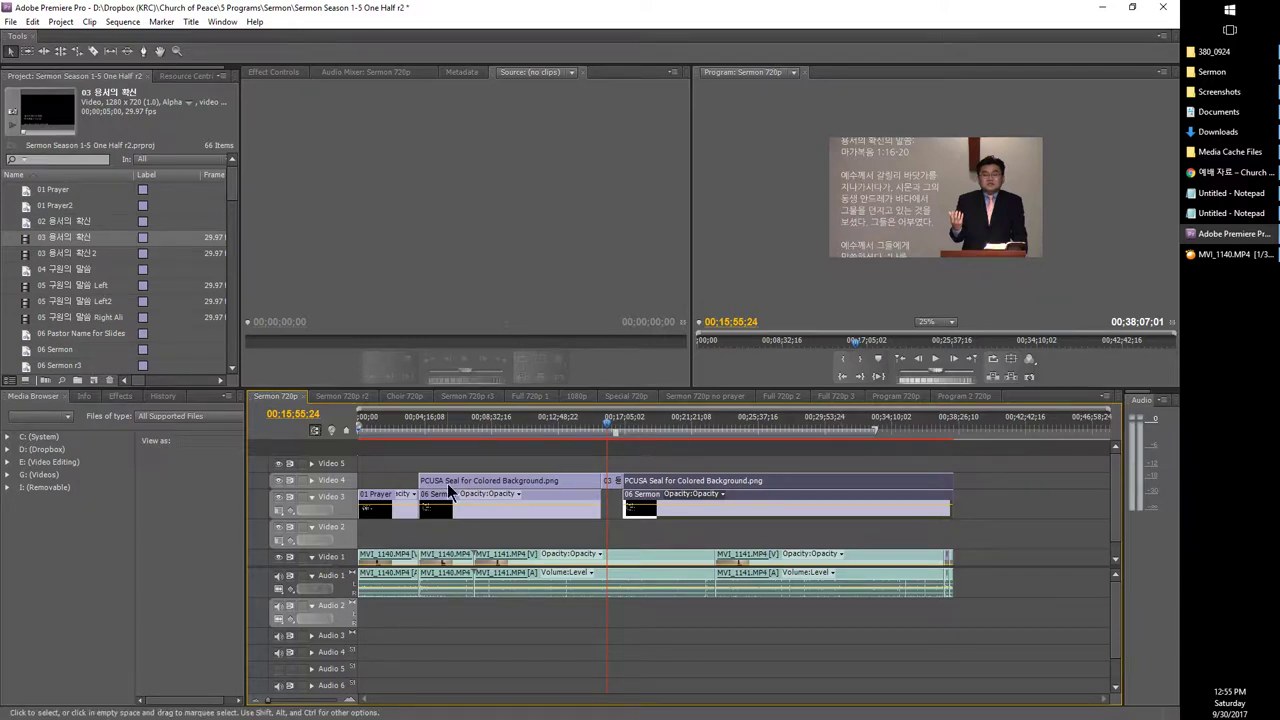
click(617, 481)
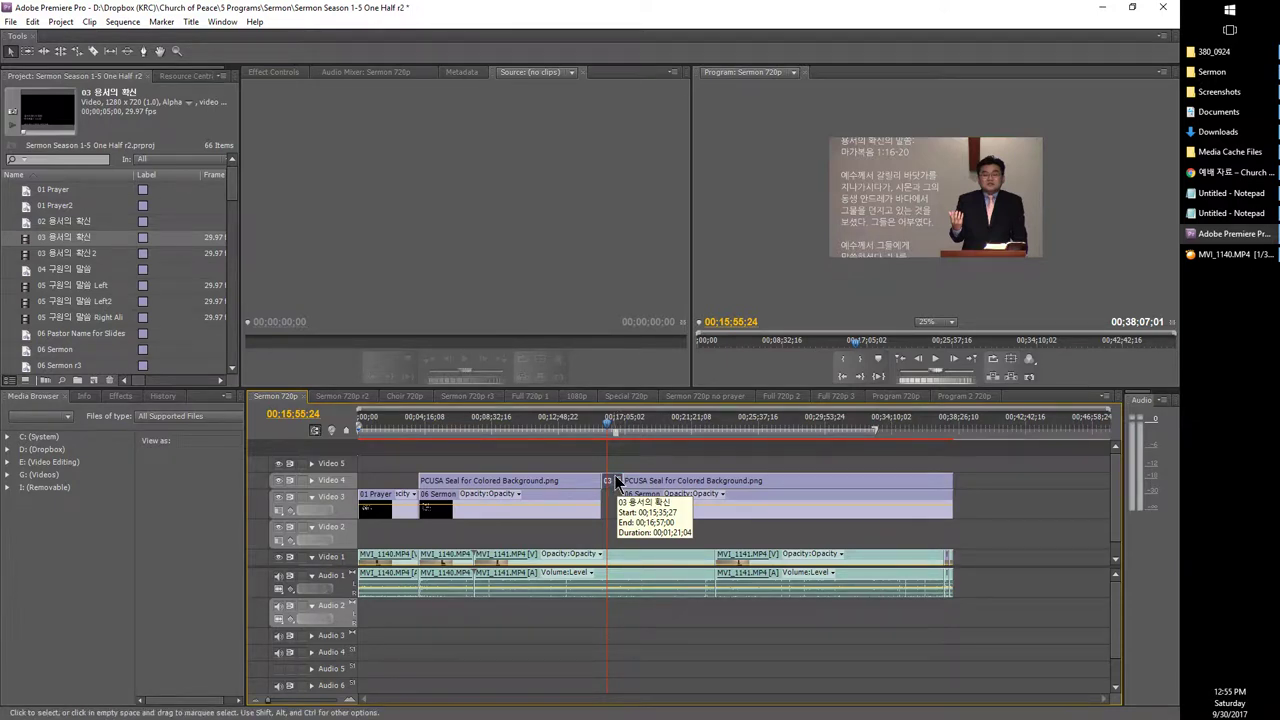
drag(655, 455, 729, 502)
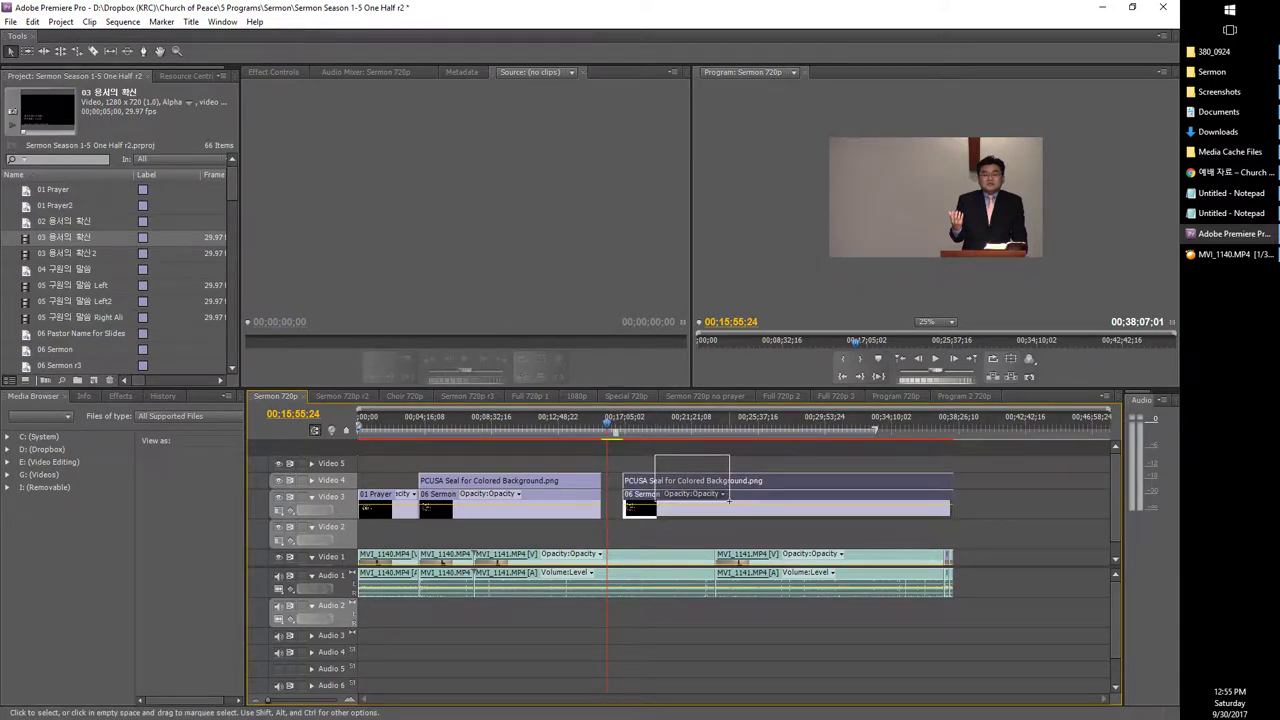
key(Delete)
drag(555, 465, 952, 478)
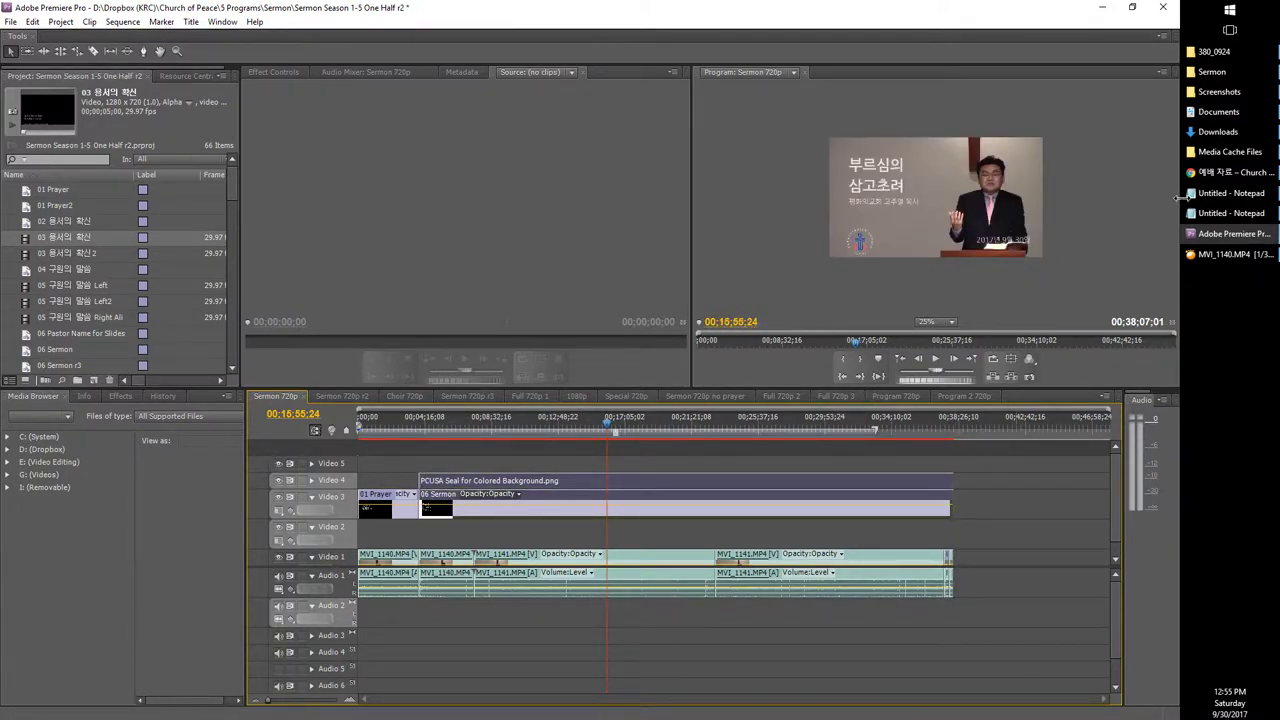
click(1216, 196)
Step: Mark the 성경 구절 and 노이즈 제거 checklist lines in Notepad, then return to Premiere
click(1216, 213)
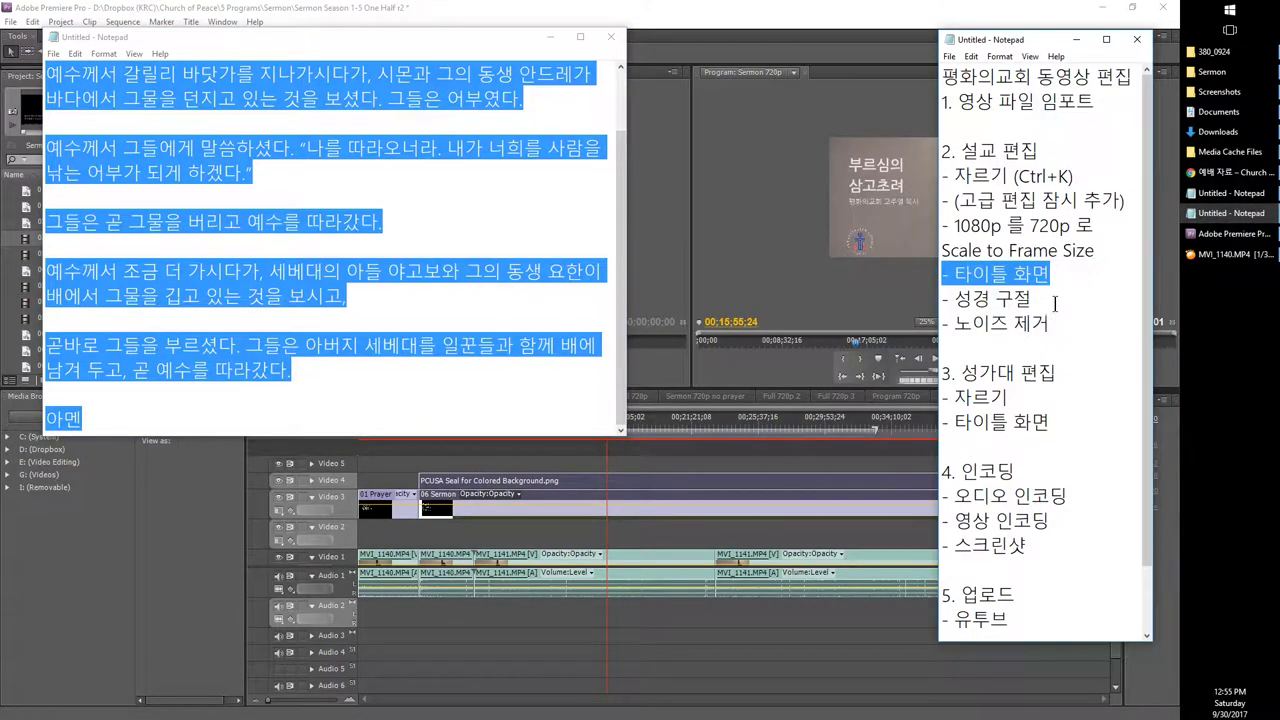
drag(1045, 302, 900, 313)
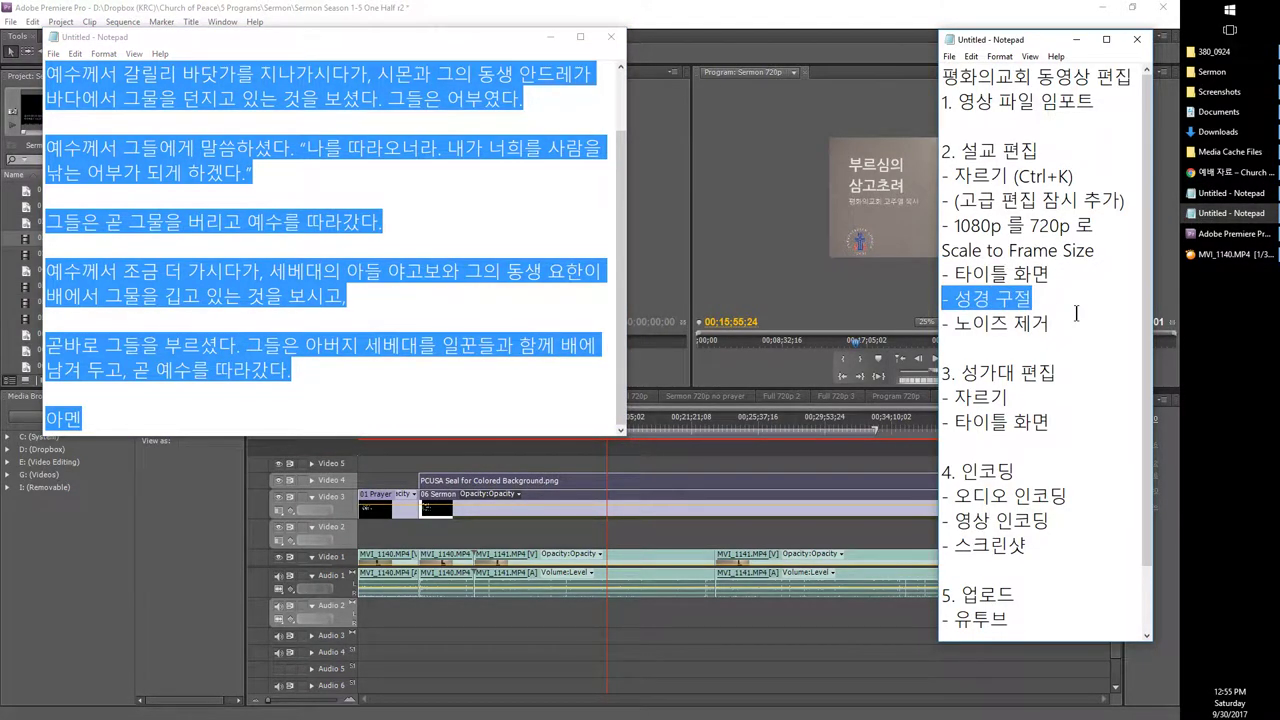
drag(1072, 318, 928, 322)
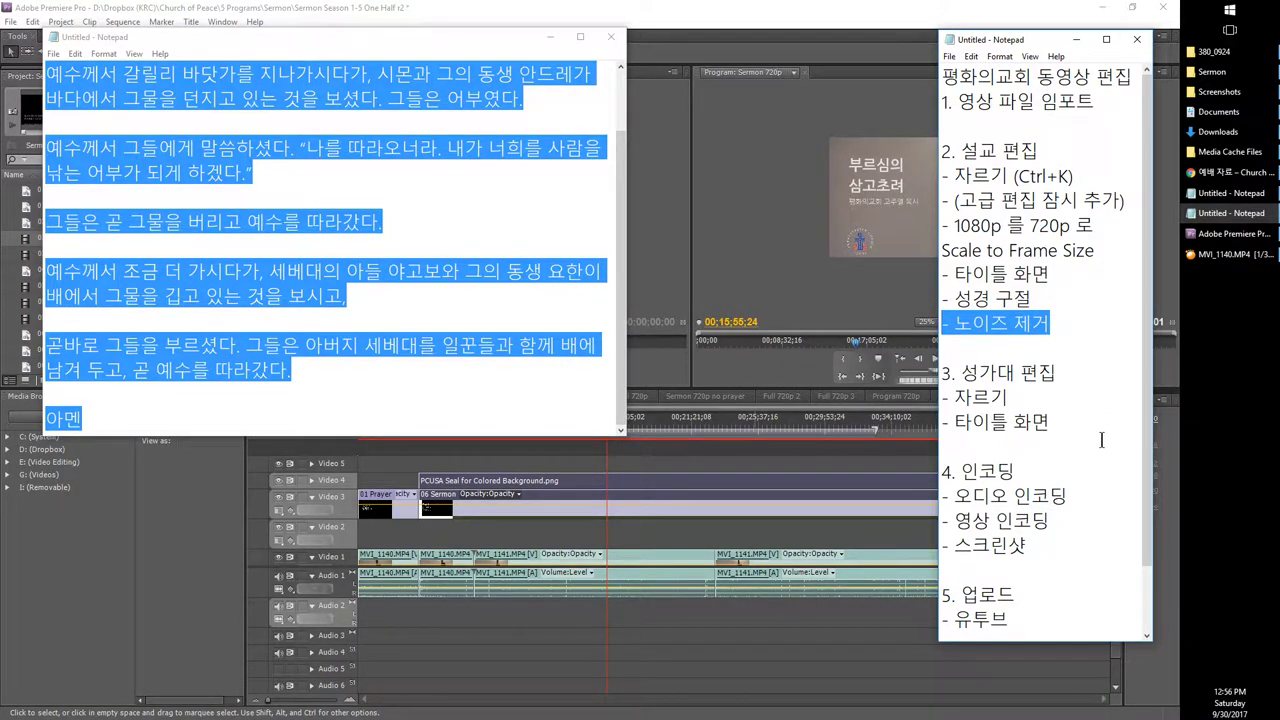
scroll(1101, 440, down, 1)
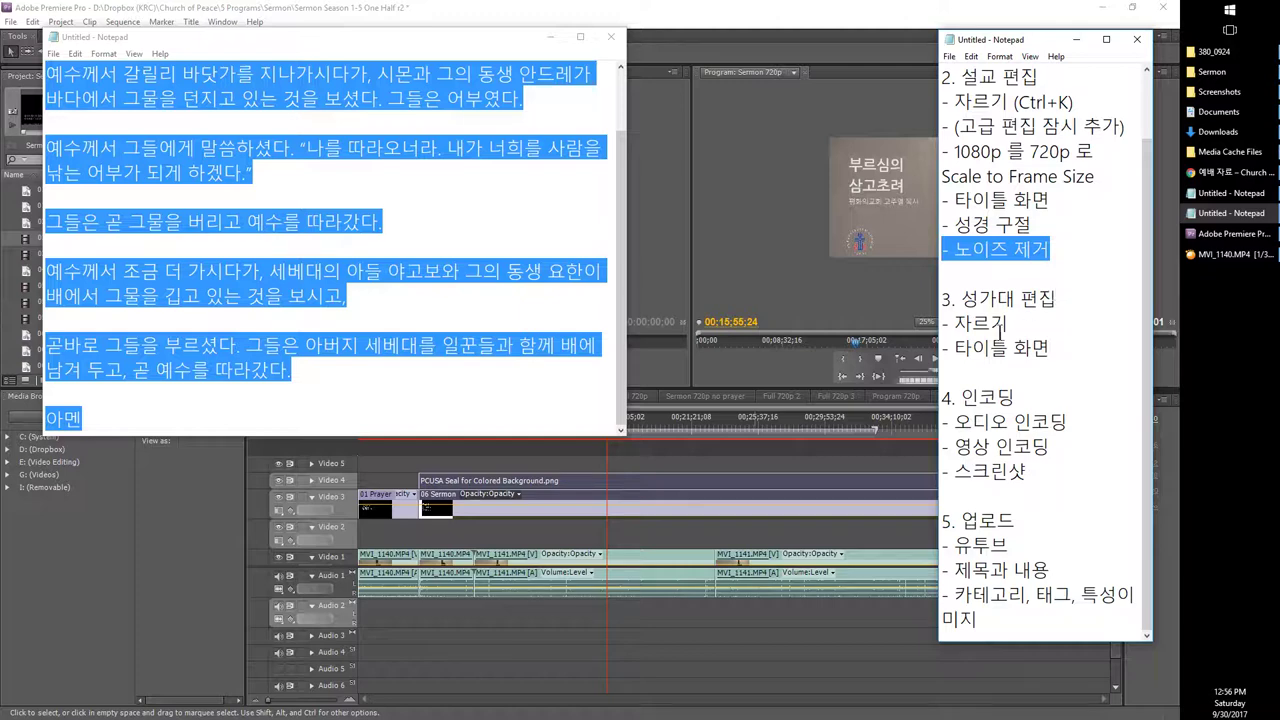
click(727, 528)
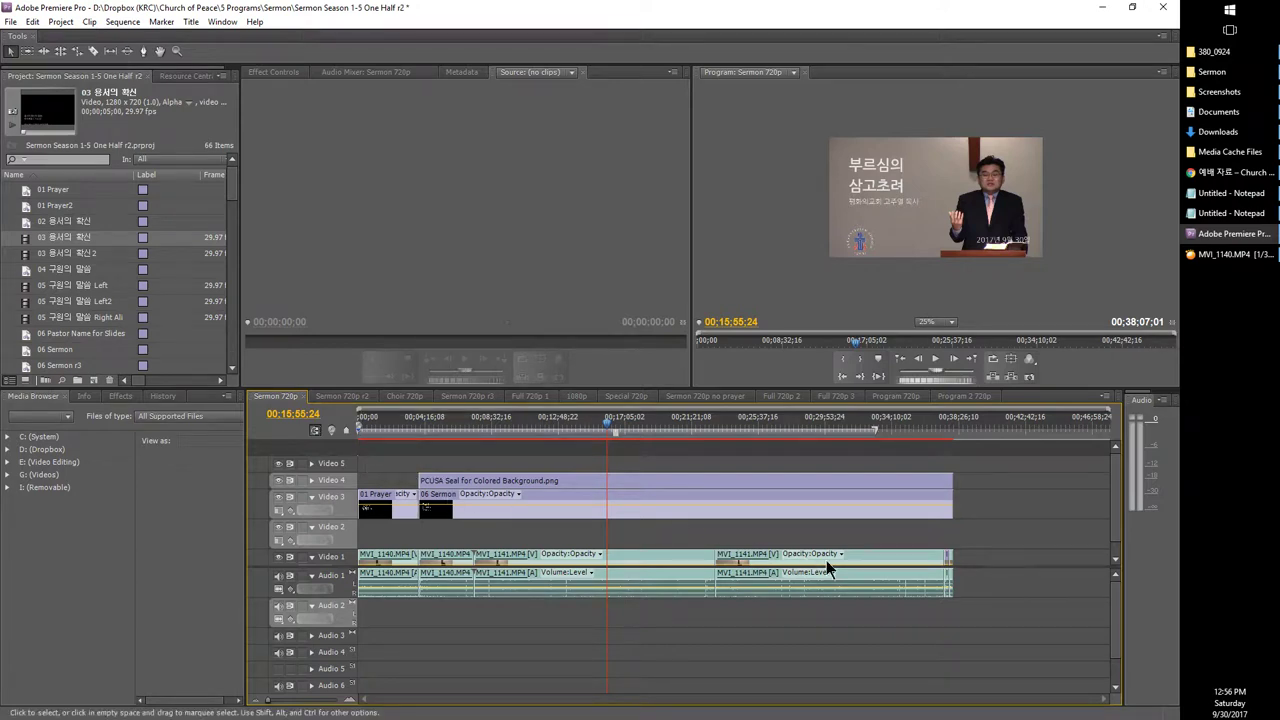
Step: Deselect the clips and drag the work-area end past 00:34:15;06 until it snaps to the sermon clips' end
click(976, 626)
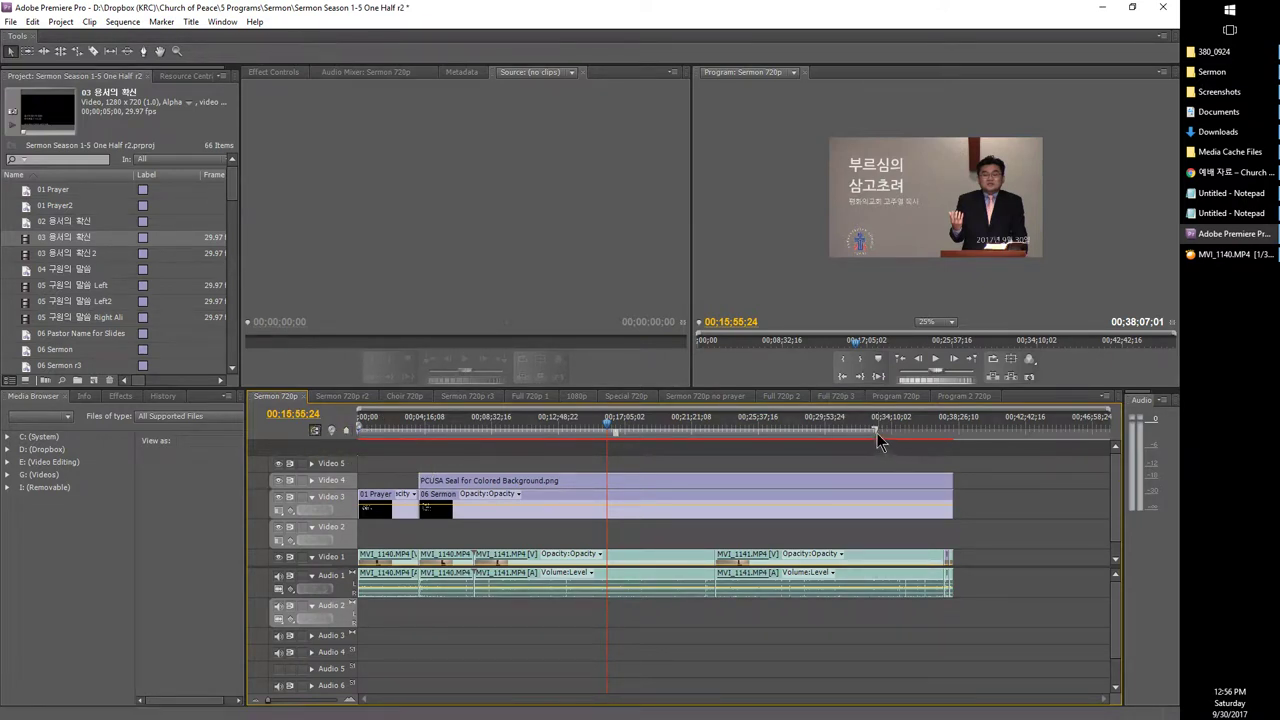
drag(875, 432, 893, 433)
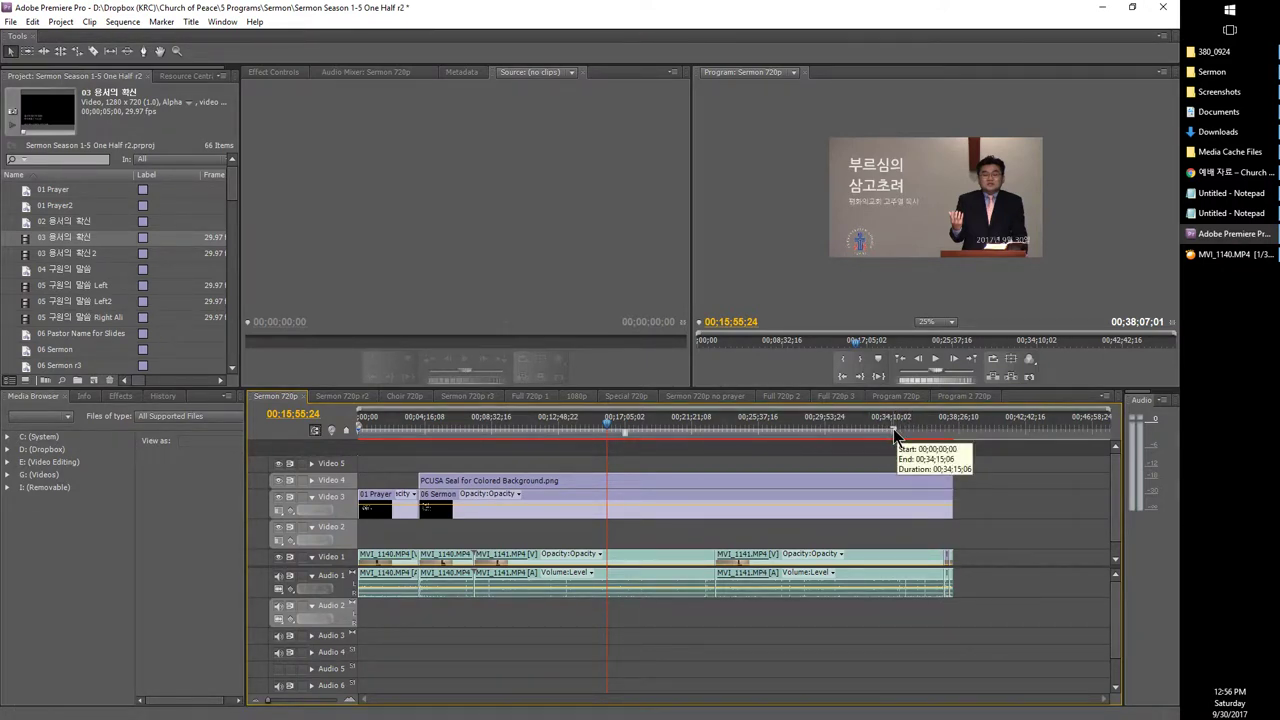
drag(894, 433, 954, 438)
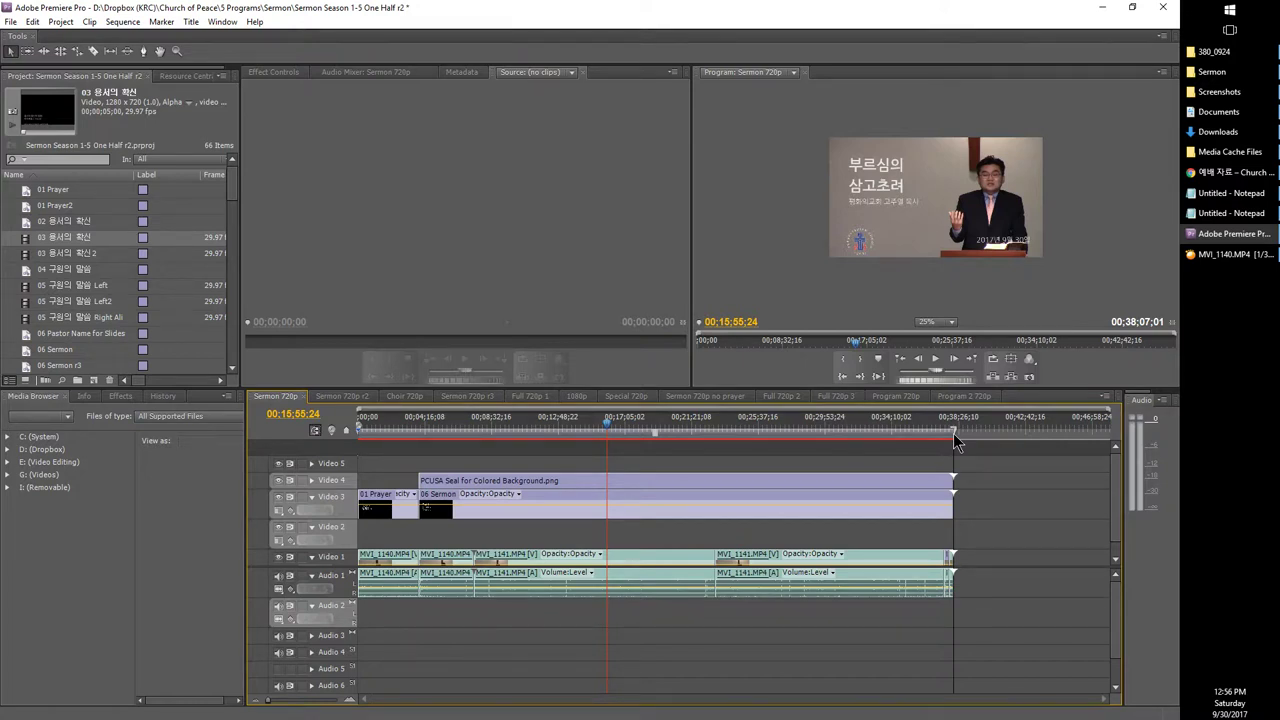
drag(953, 433, 953, 434)
Step: Change the Preferences auto-save interval from 20 to 5 minutes
click(14, 22)
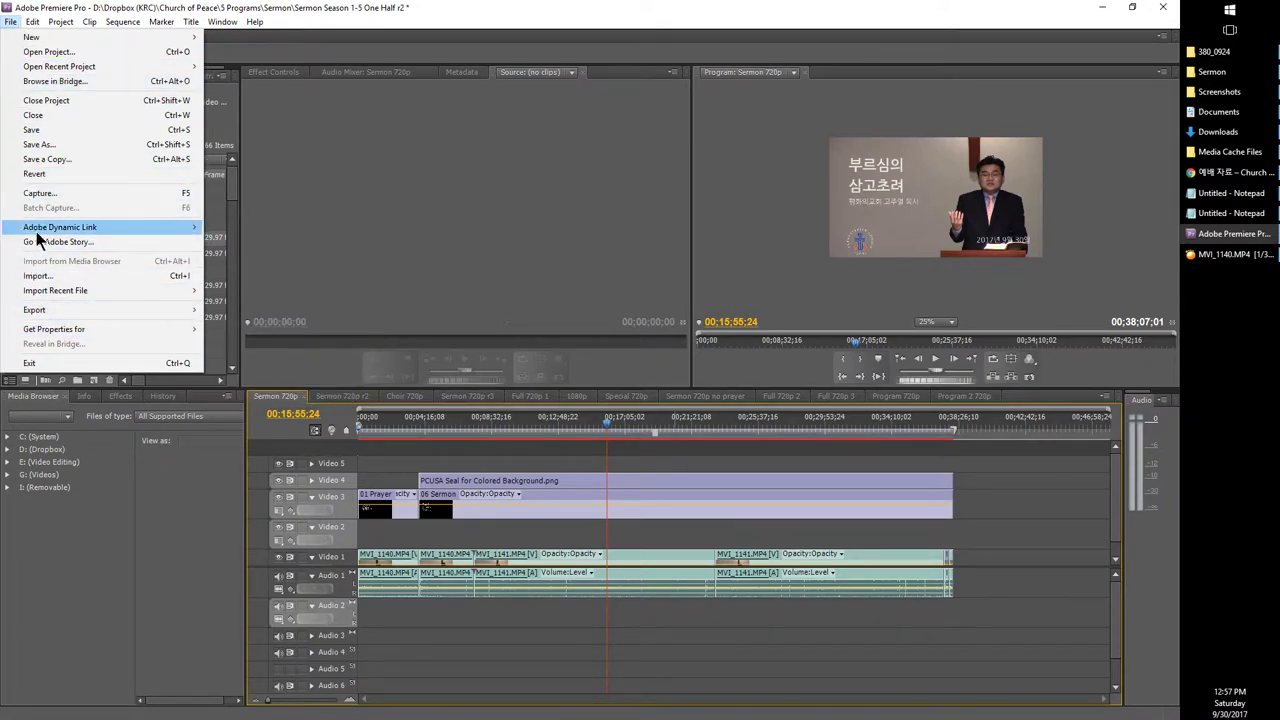
mouse_move(47, 312)
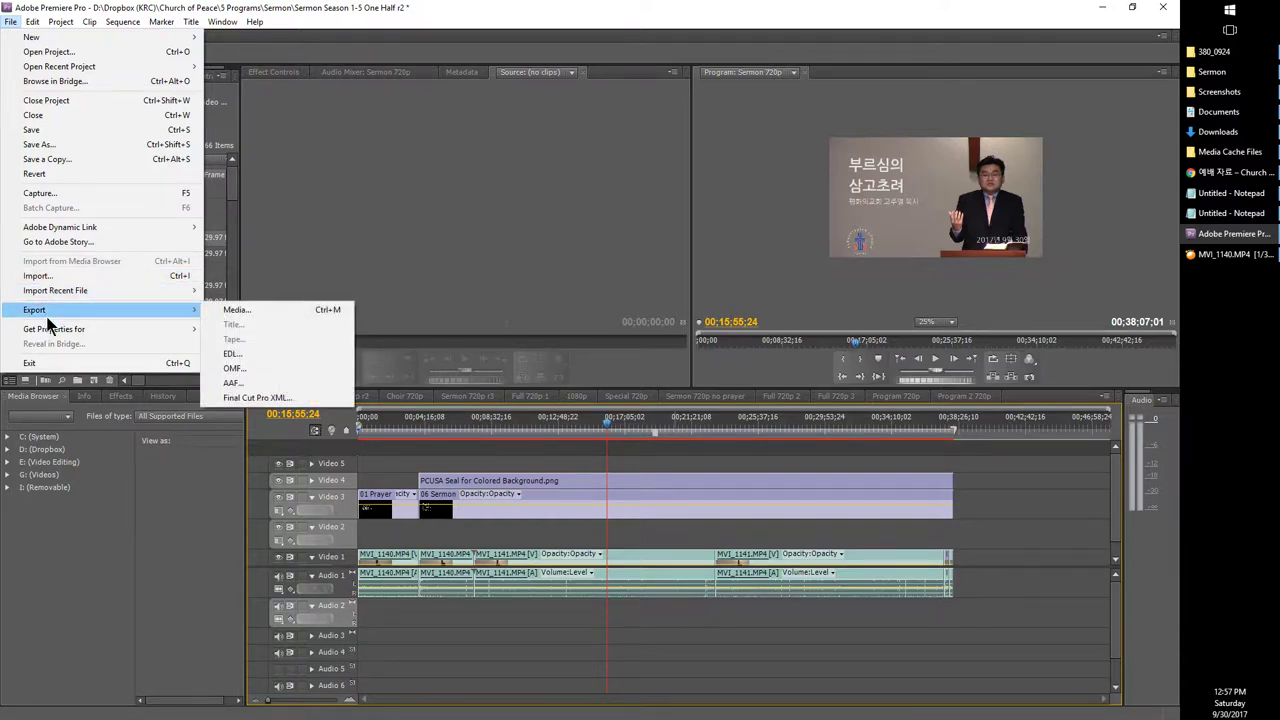
mouse_move(39, 24)
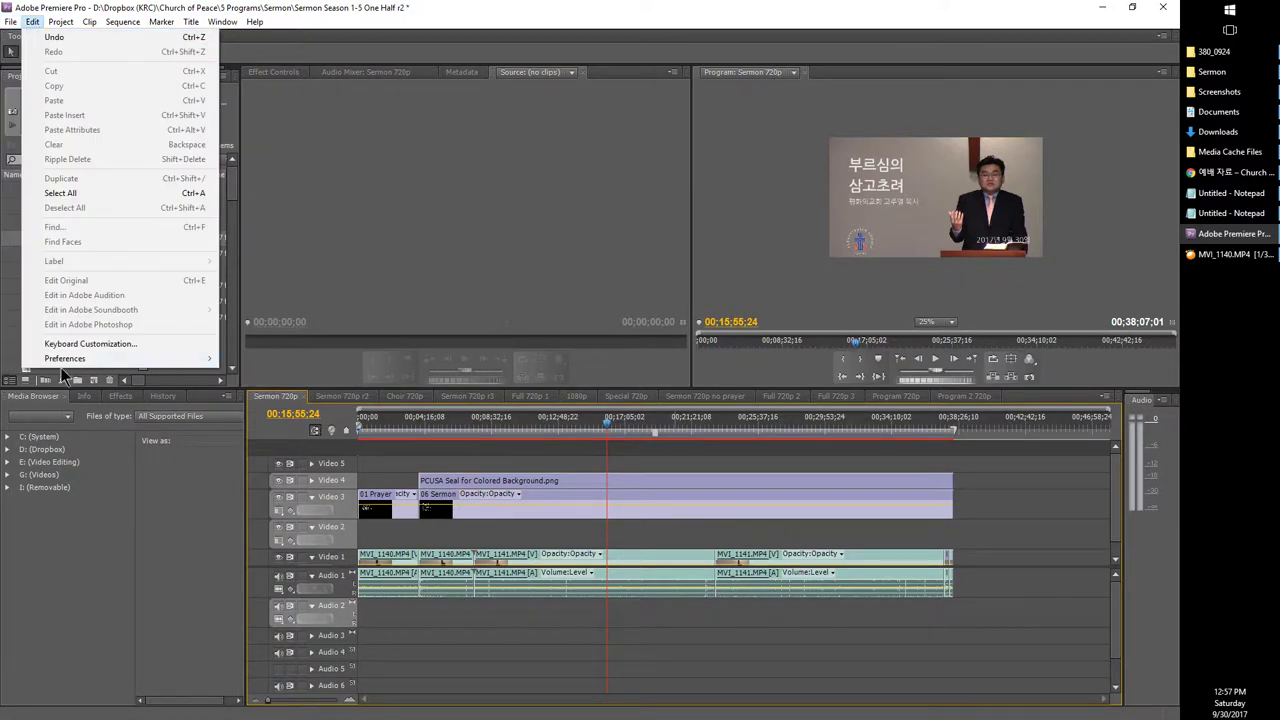
mouse_move(64, 360)
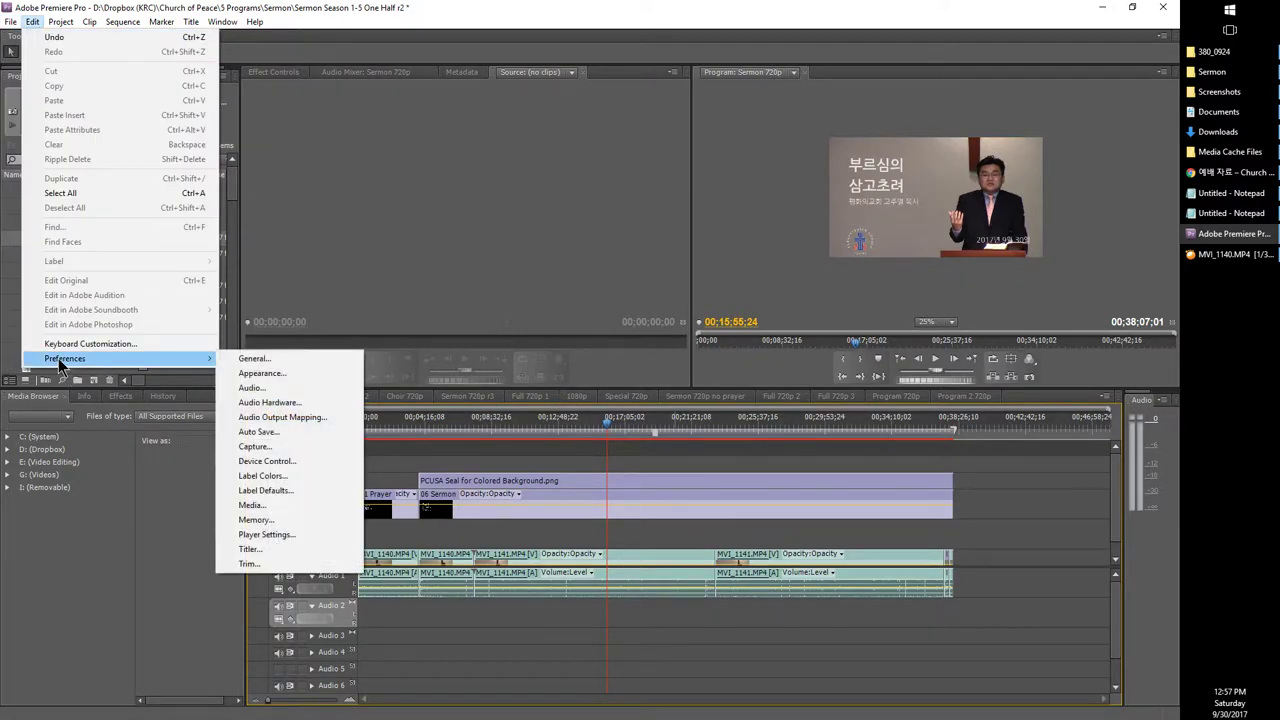
click(258, 358)
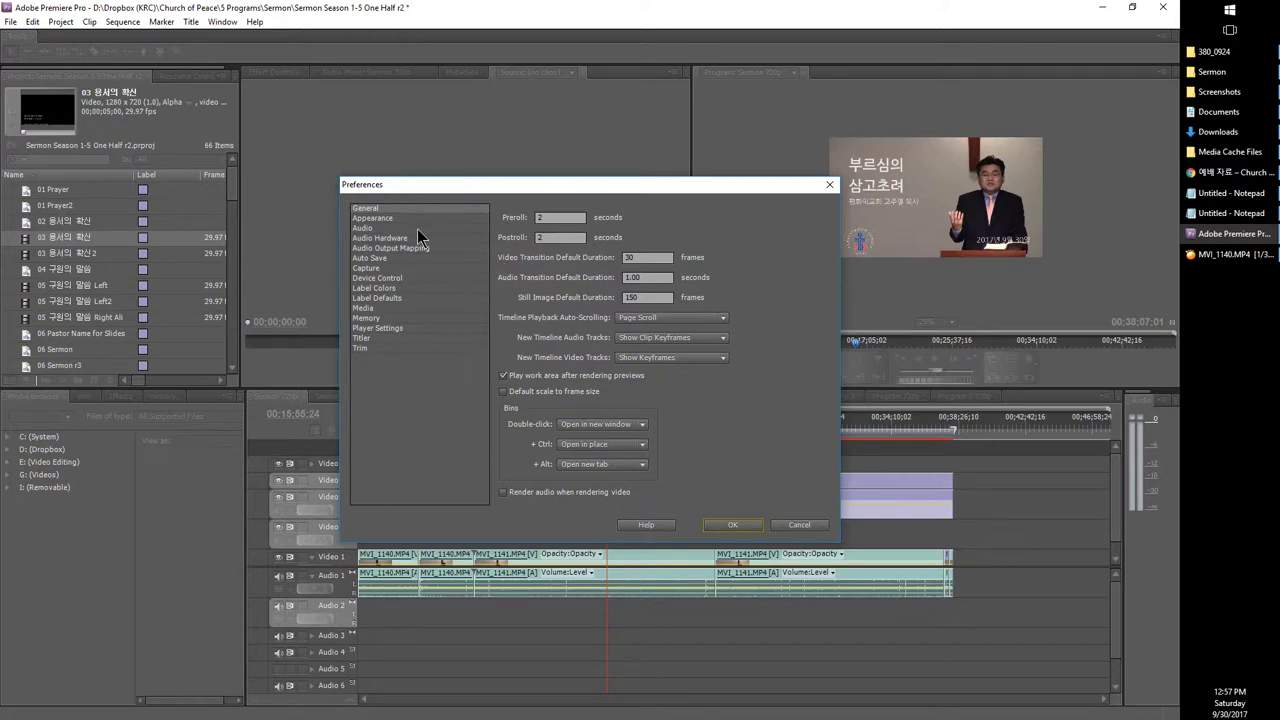
click(380, 256)
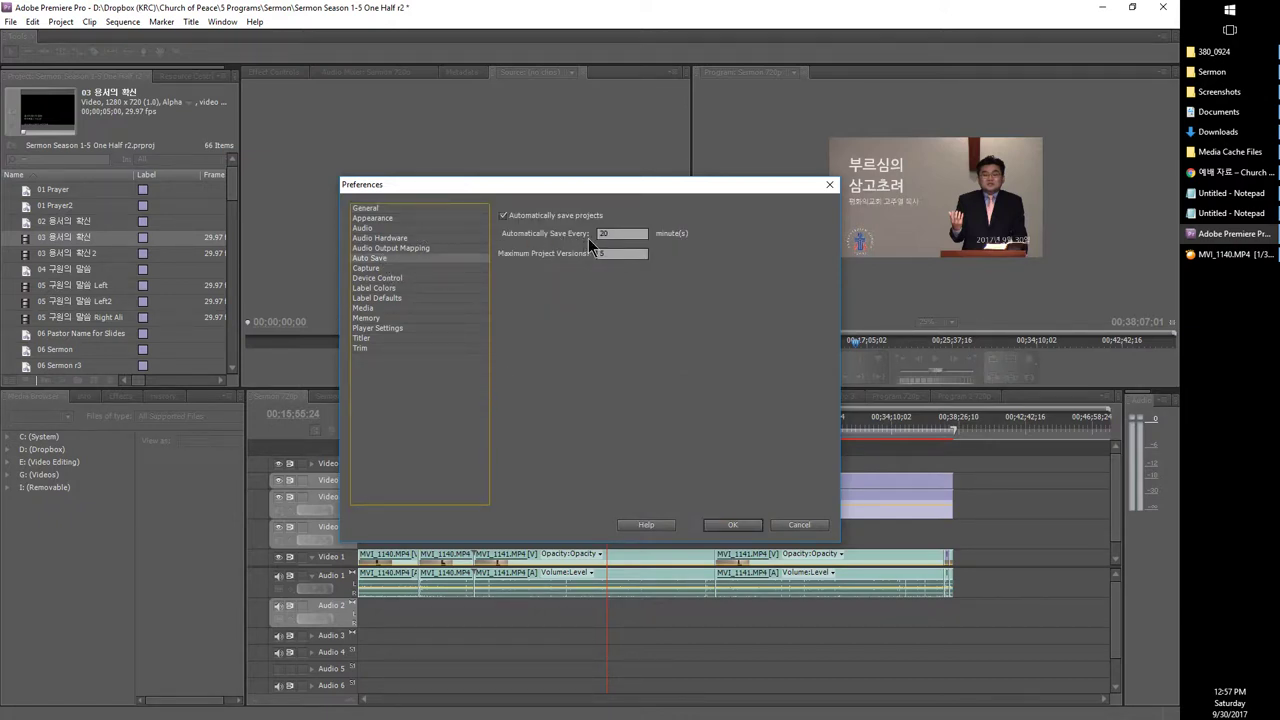
drag(611, 233, 595, 233)
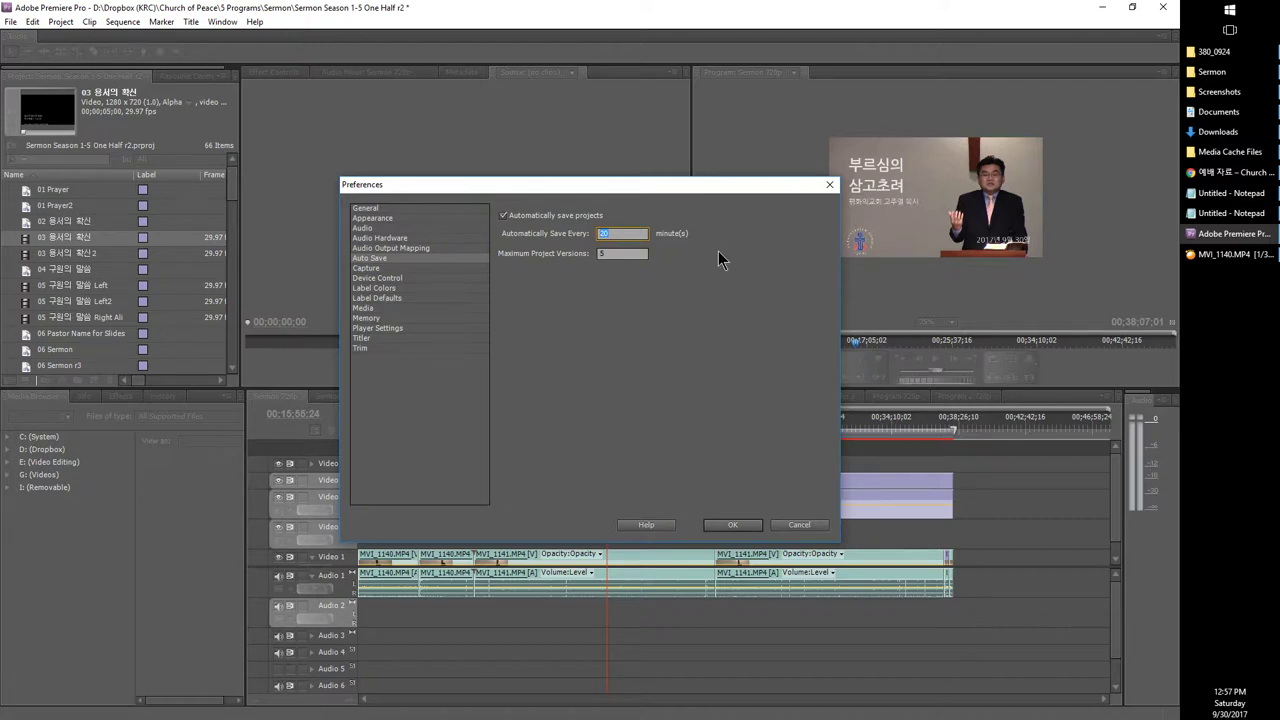
text(5)
click(730, 525)
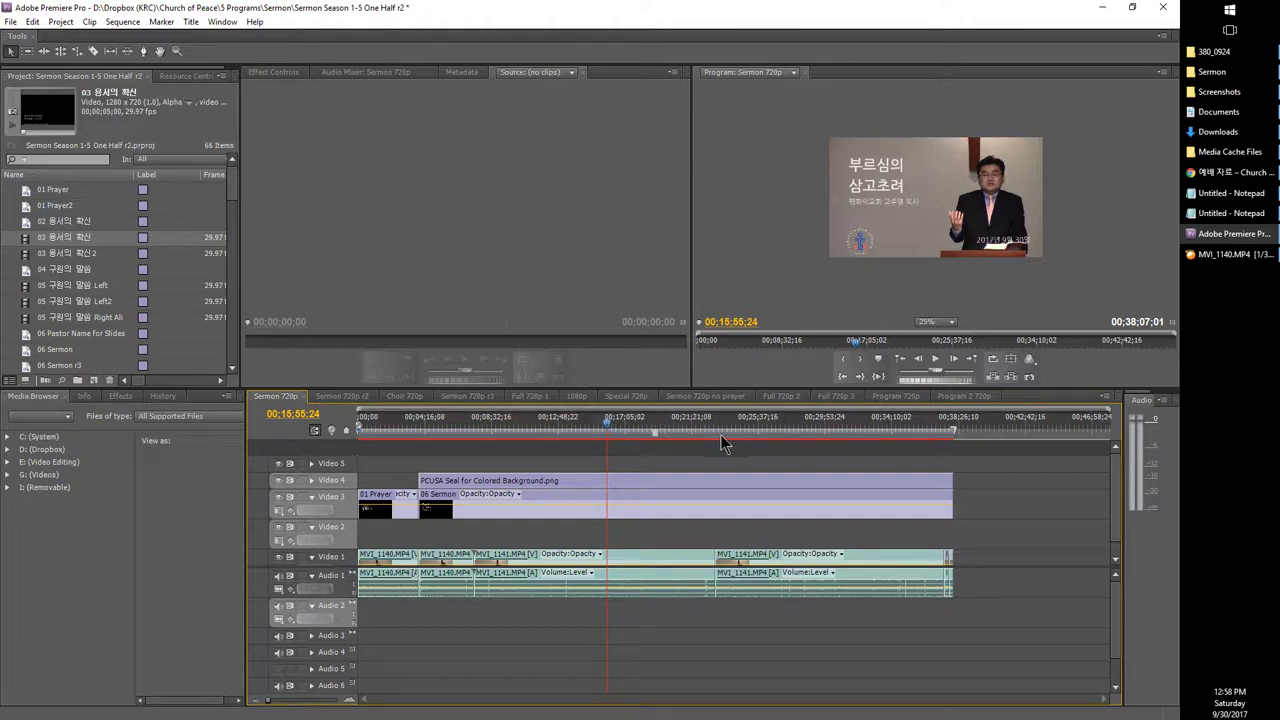
Step: Move the sermon playhead to 00:14:30:06, save the project, and bring up the workflow notes
click(585, 427)
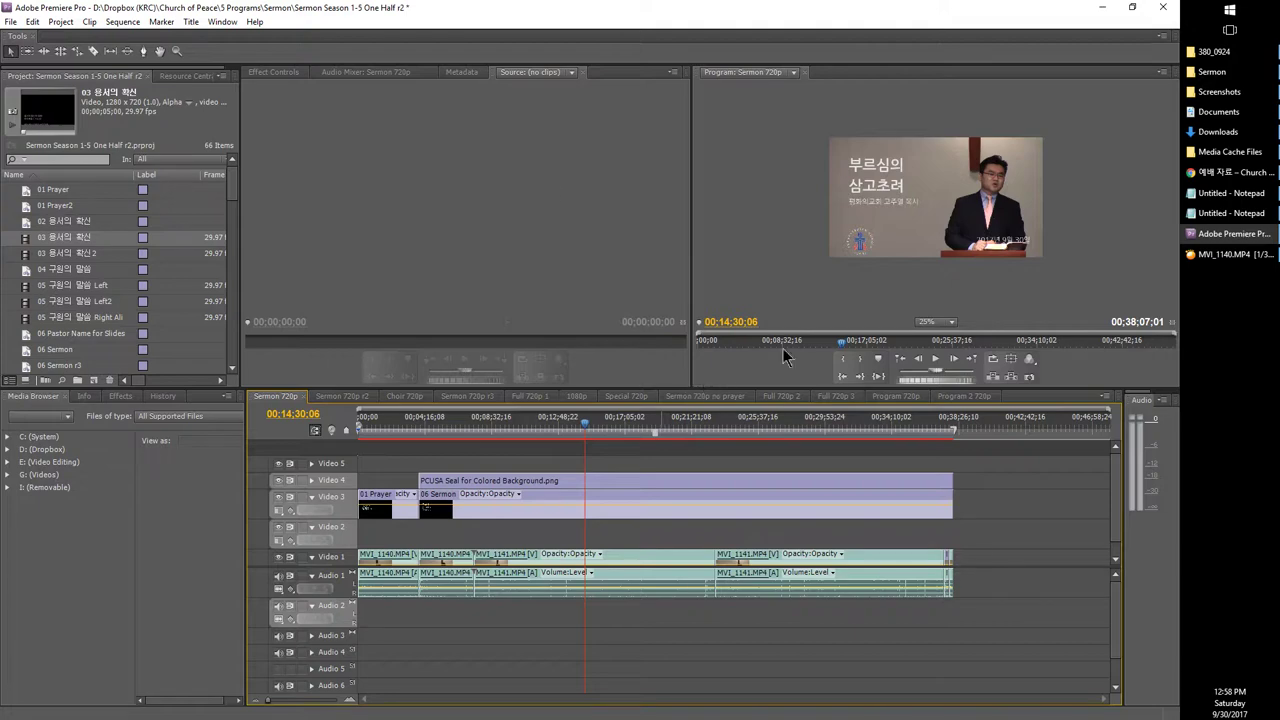
click(14, 21)
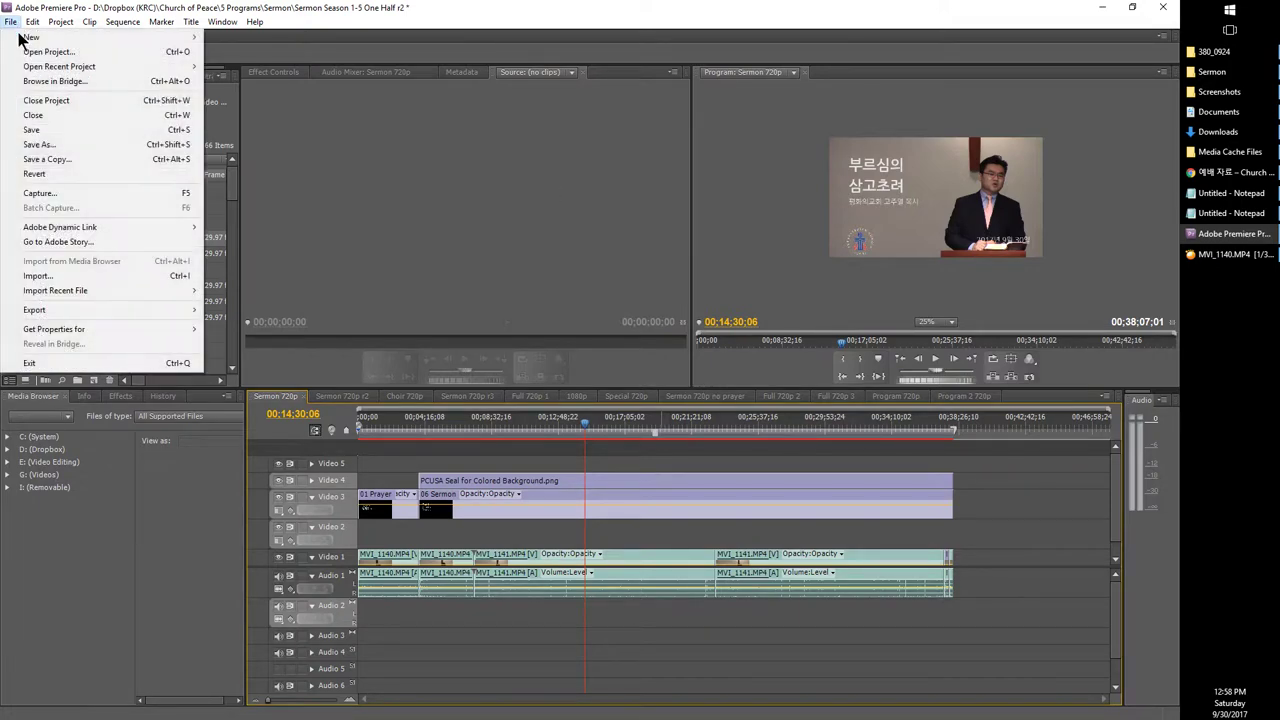
click(40, 128)
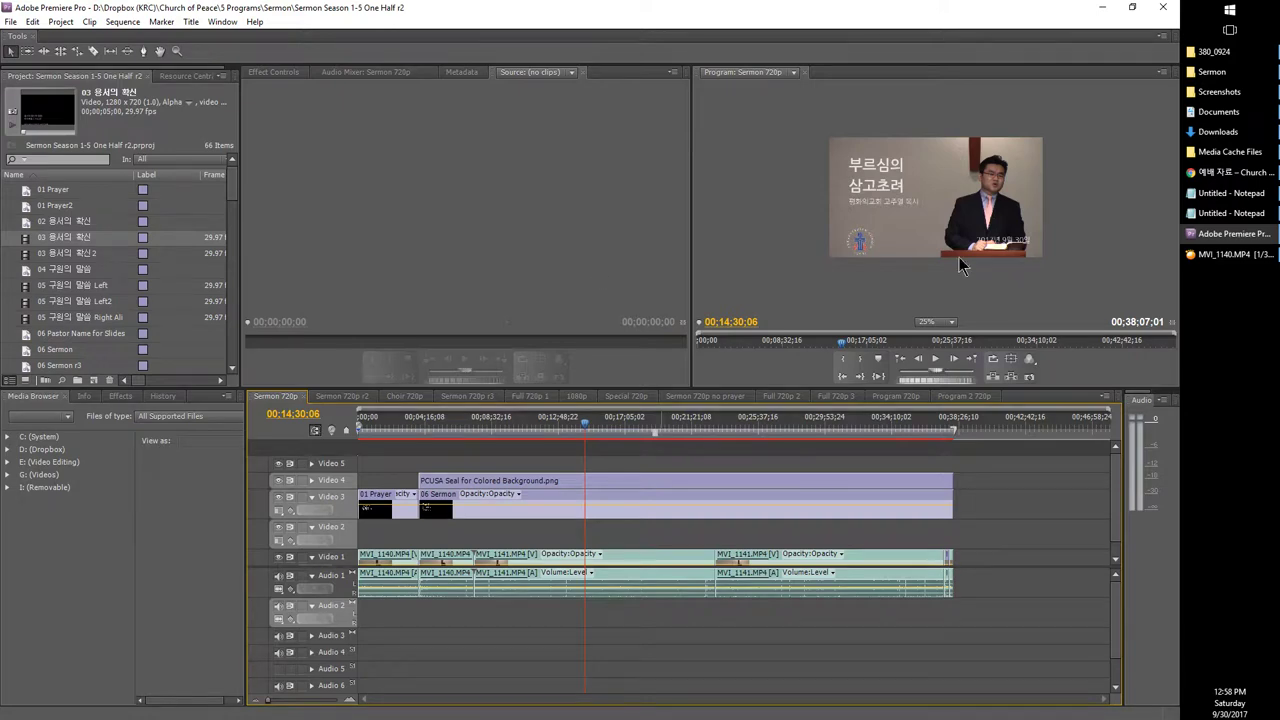
click(1205, 194)
Step: Select the checklist lines from '4. 인코딩' to '- 스크린샷', then return to Premiere Pro
click(1203, 214)
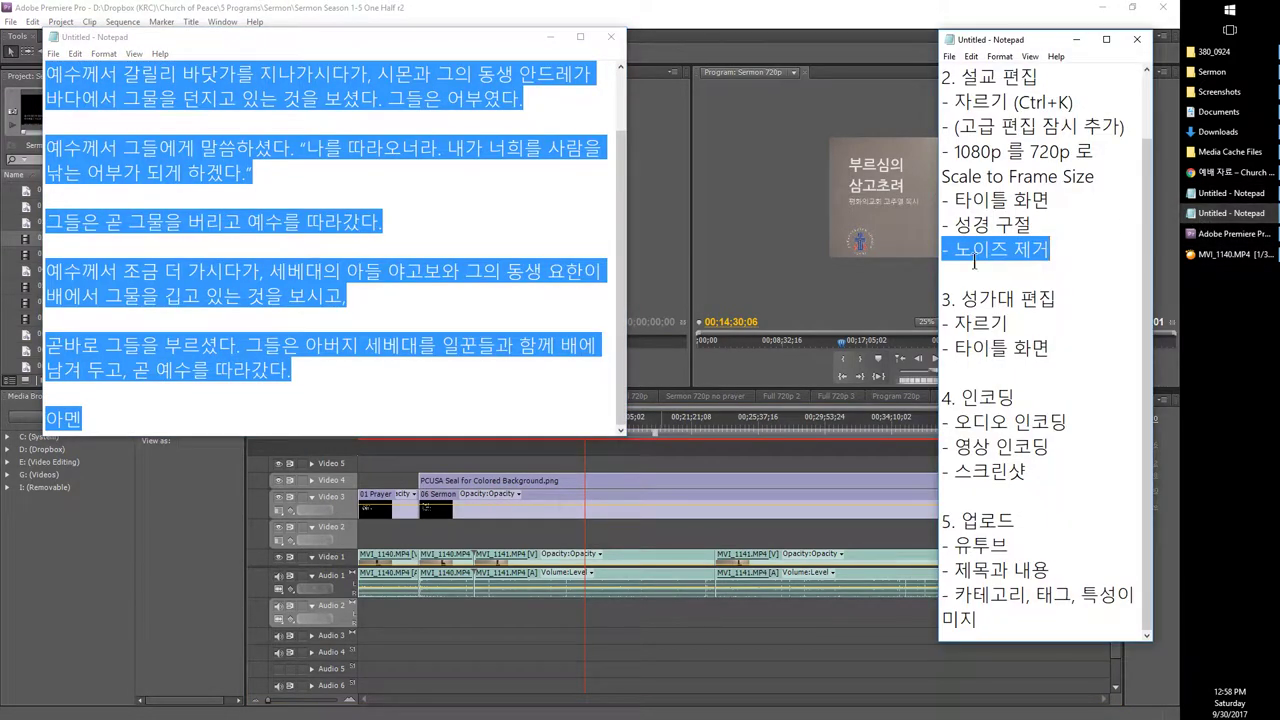
drag(1027, 470, 941, 397)
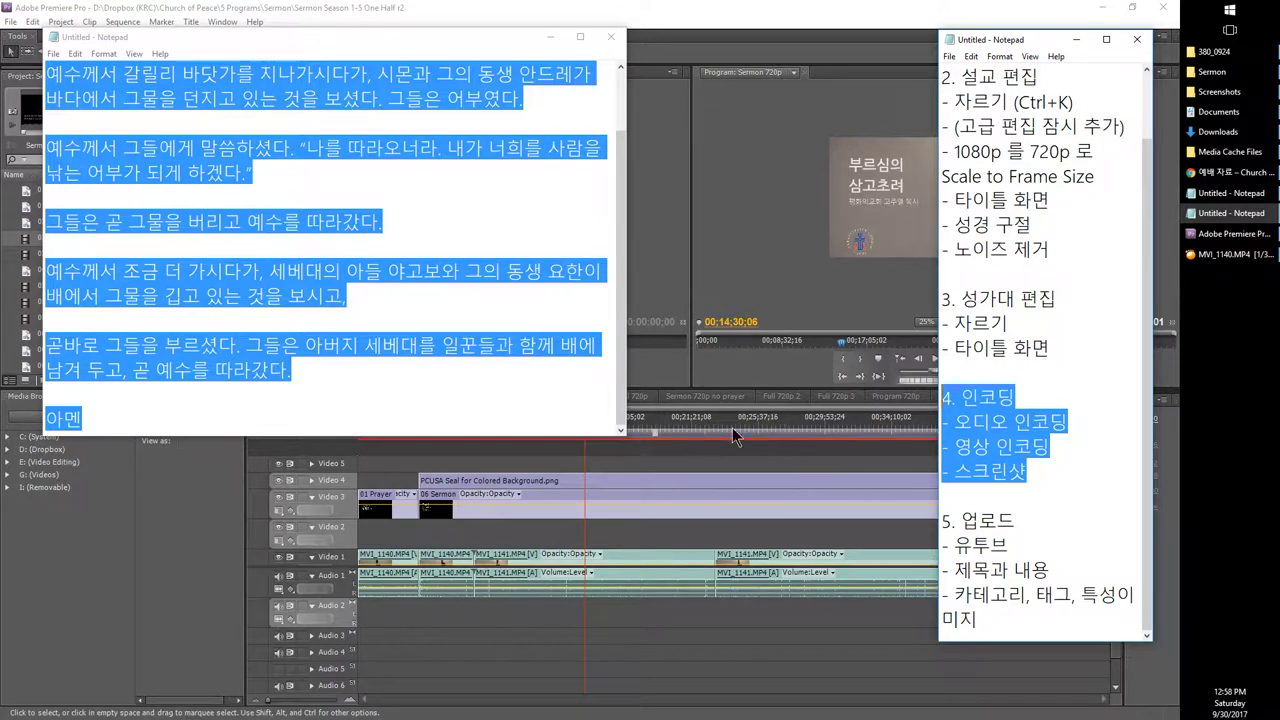
click(822, 458)
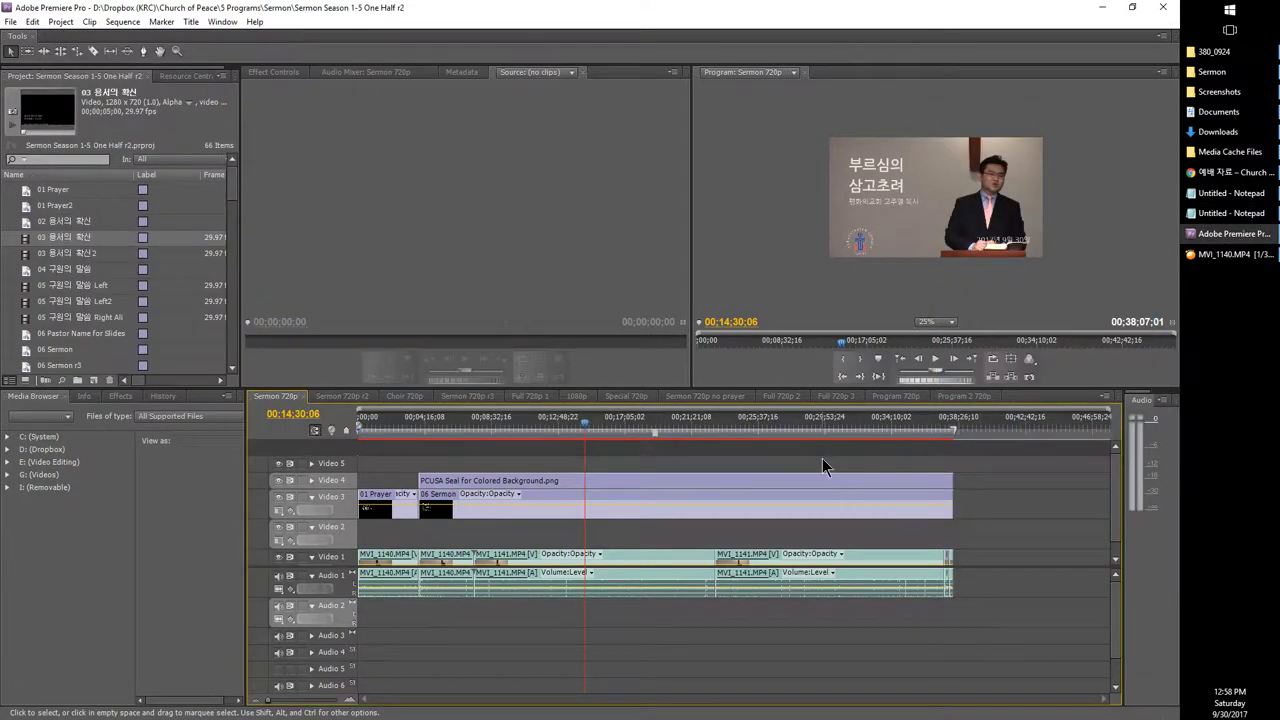
click(1200, 213)
Step: Select the choir editing section in the checklist, then open the Choir 720p sequence
drag(1053, 348, 884, 292)
click(388, 283)
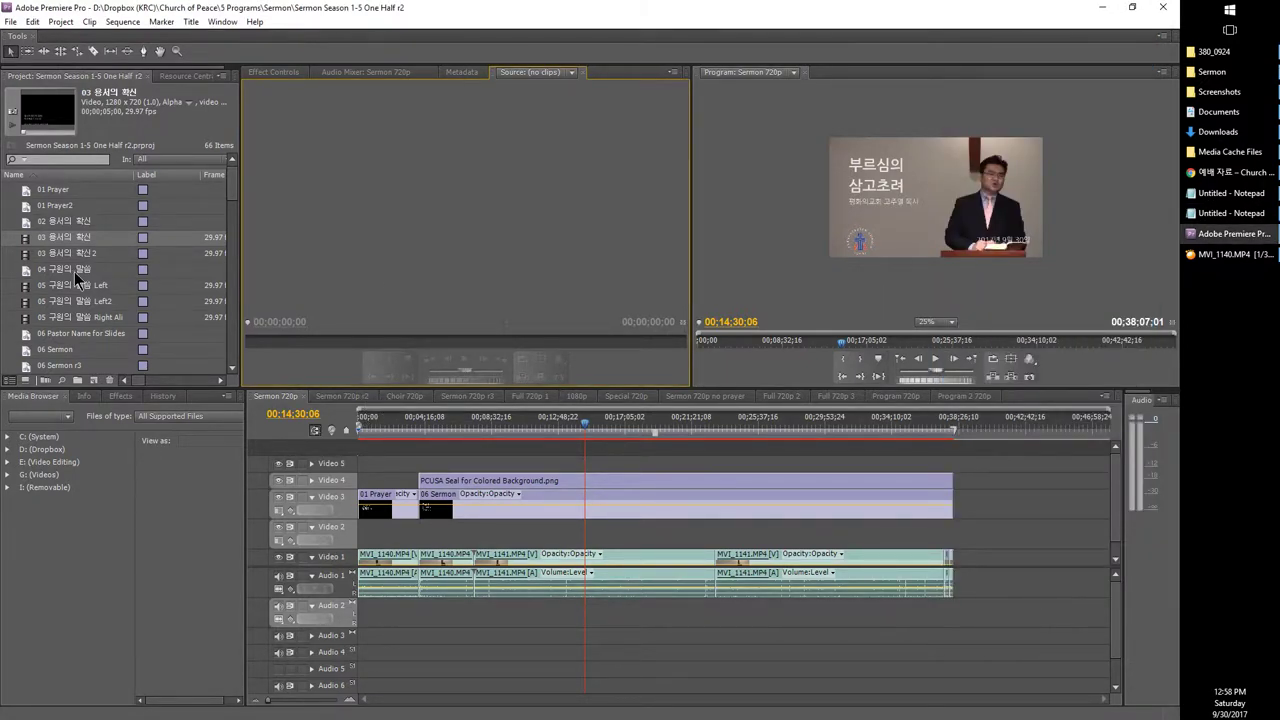
scroll(75, 268, down, 10)
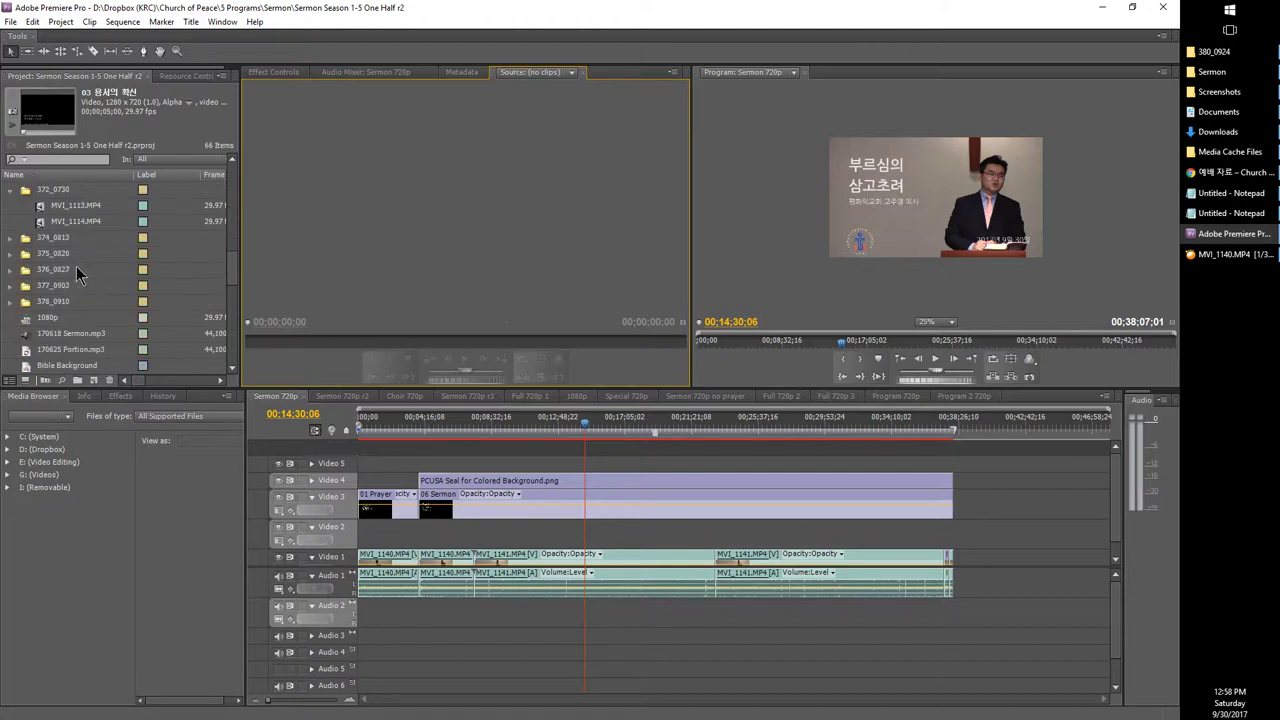
scroll(76, 268, down, 3)
double_click(40, 228)
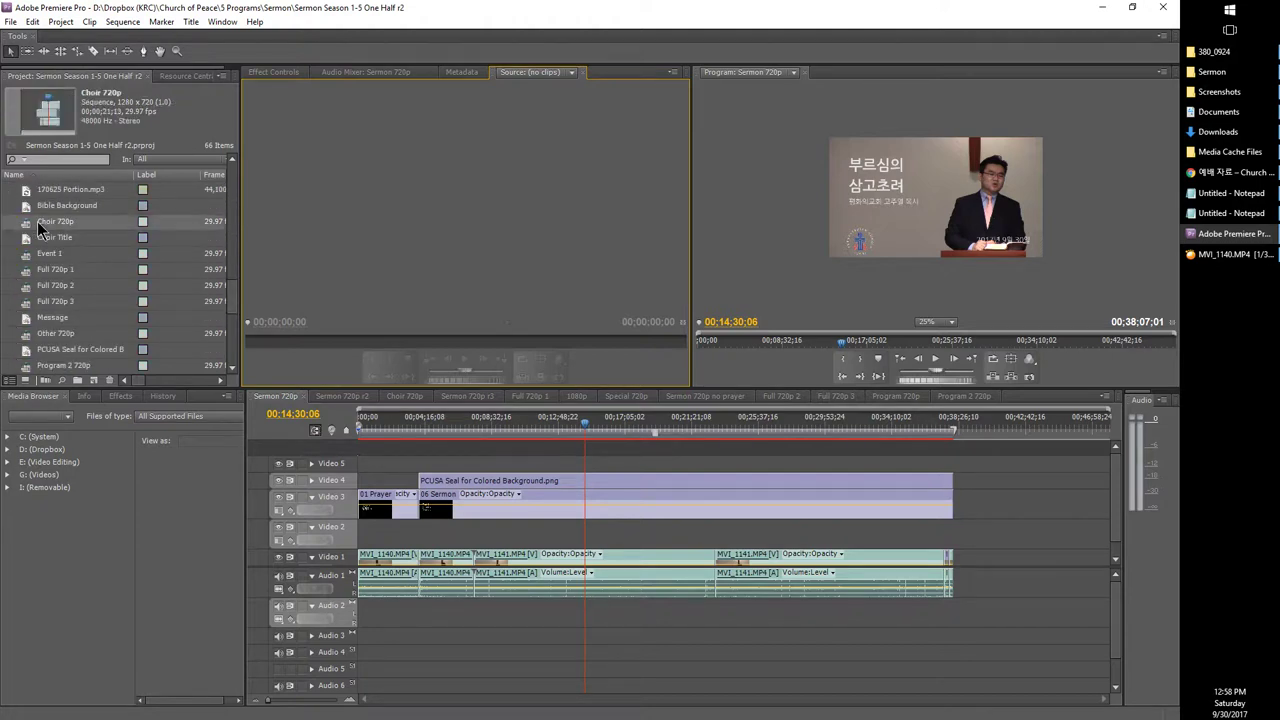
Step: Cancel the rename to keep the Choir 720p name, then bring up MVI_1140.MP4 in GOM Player
click(50, 222)
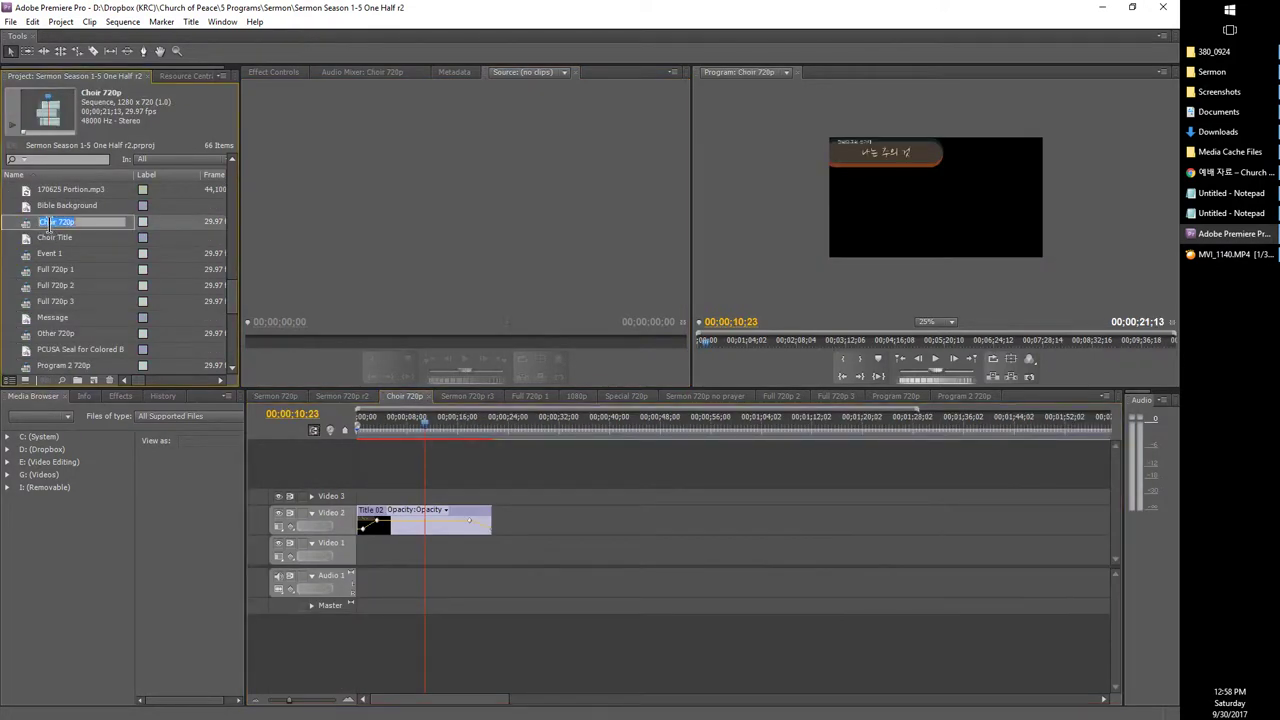
drag(70, 220, 22, 218)
key(Escape)
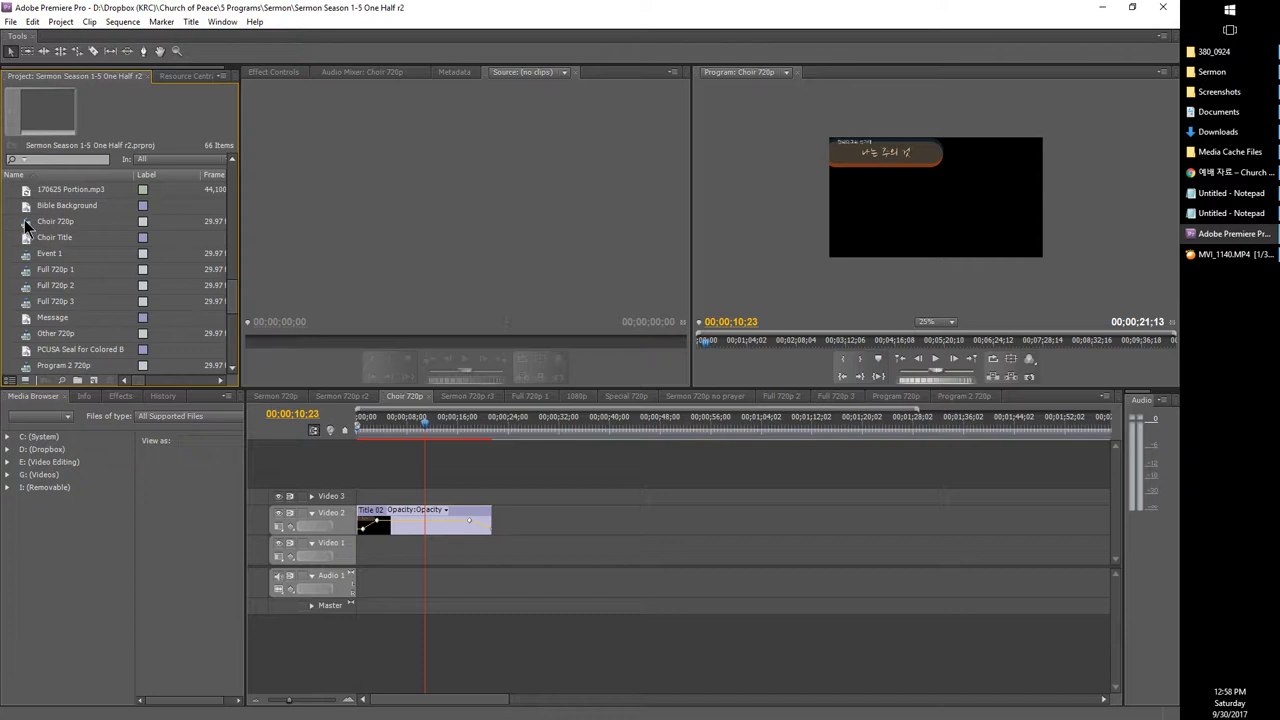
click(28, 226)
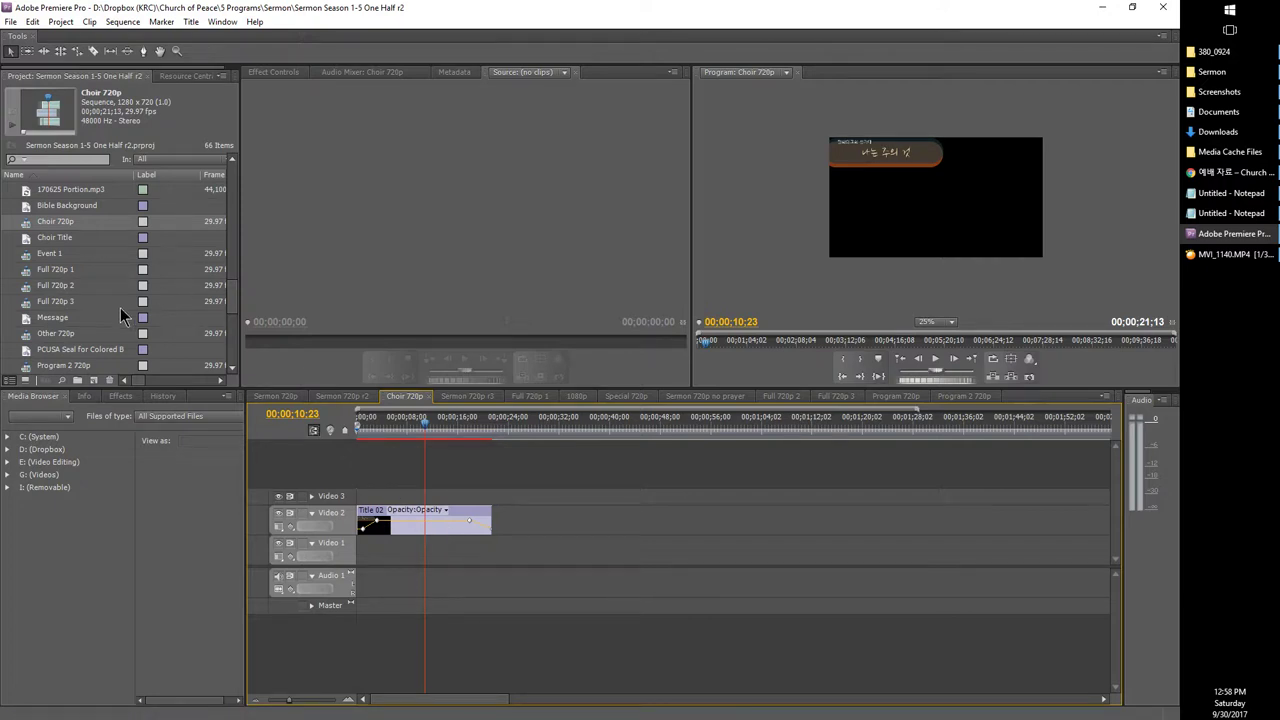
scroll(114, 317, up, 3)
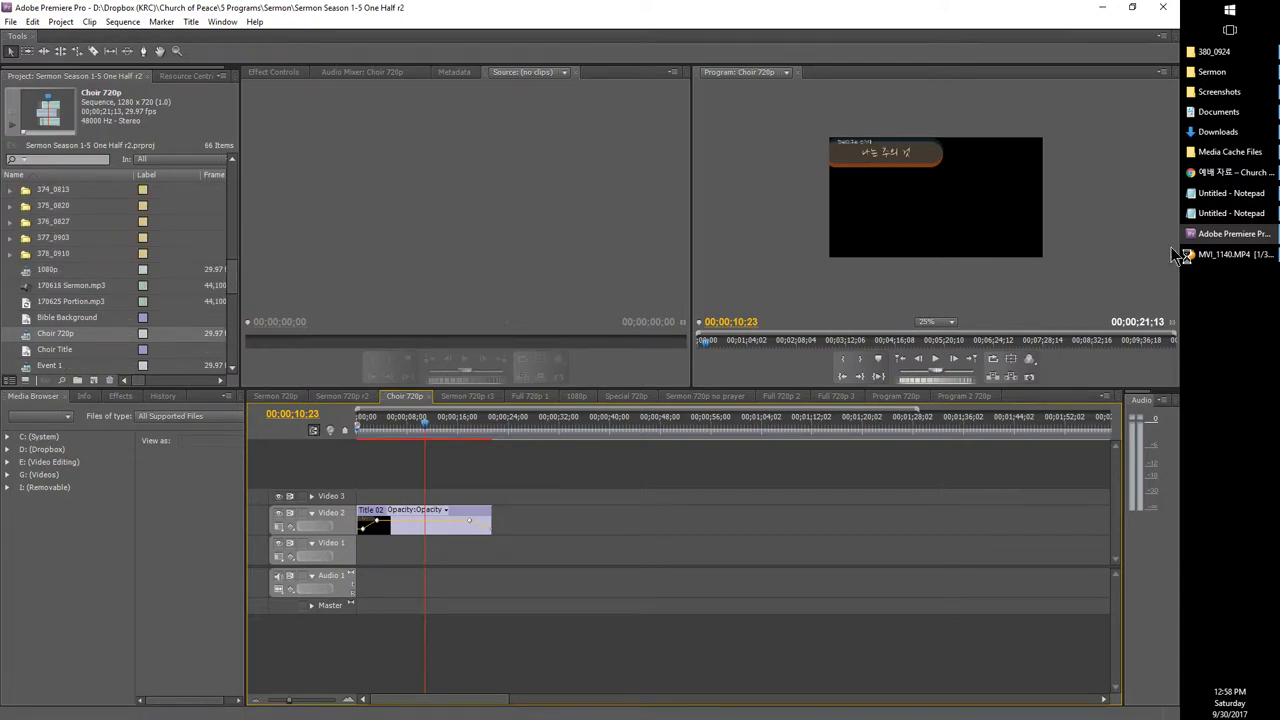
click(1178, 255)
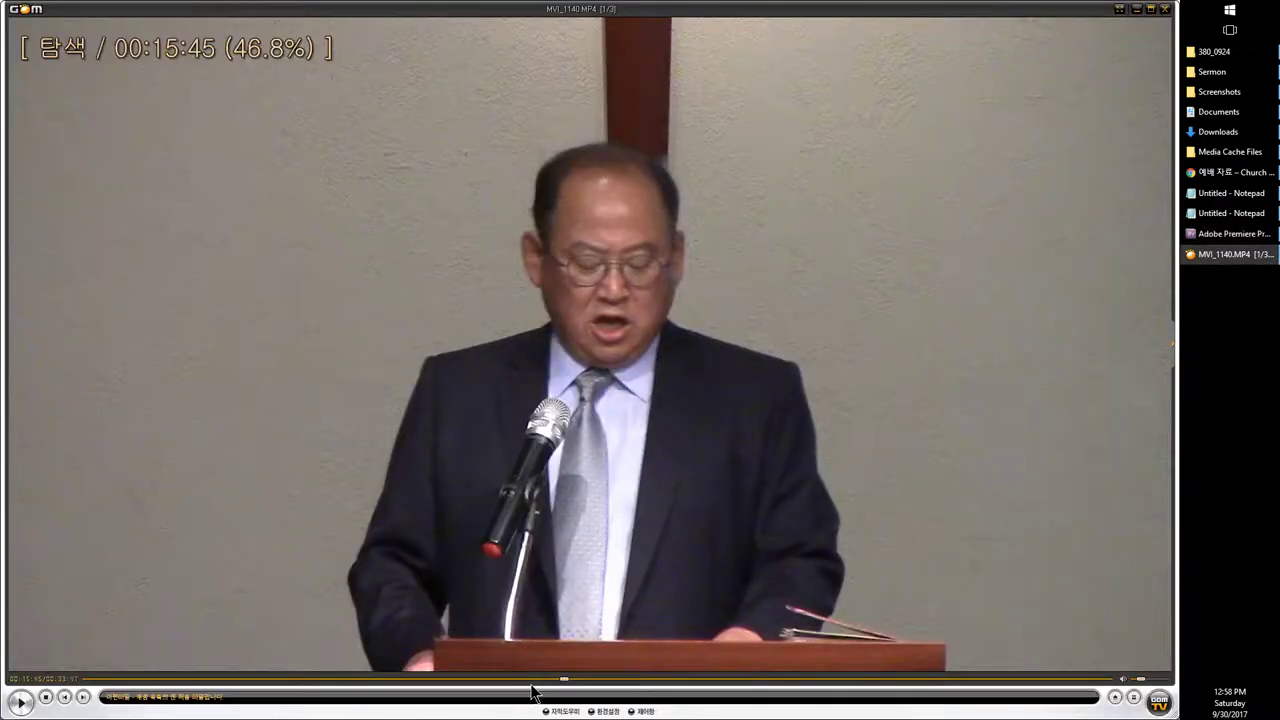
Step: Scrub the MVI_1140.MP4 seek bar between about 00:20 and 00:28:49, settling near 00:23:55
click(710, 680)
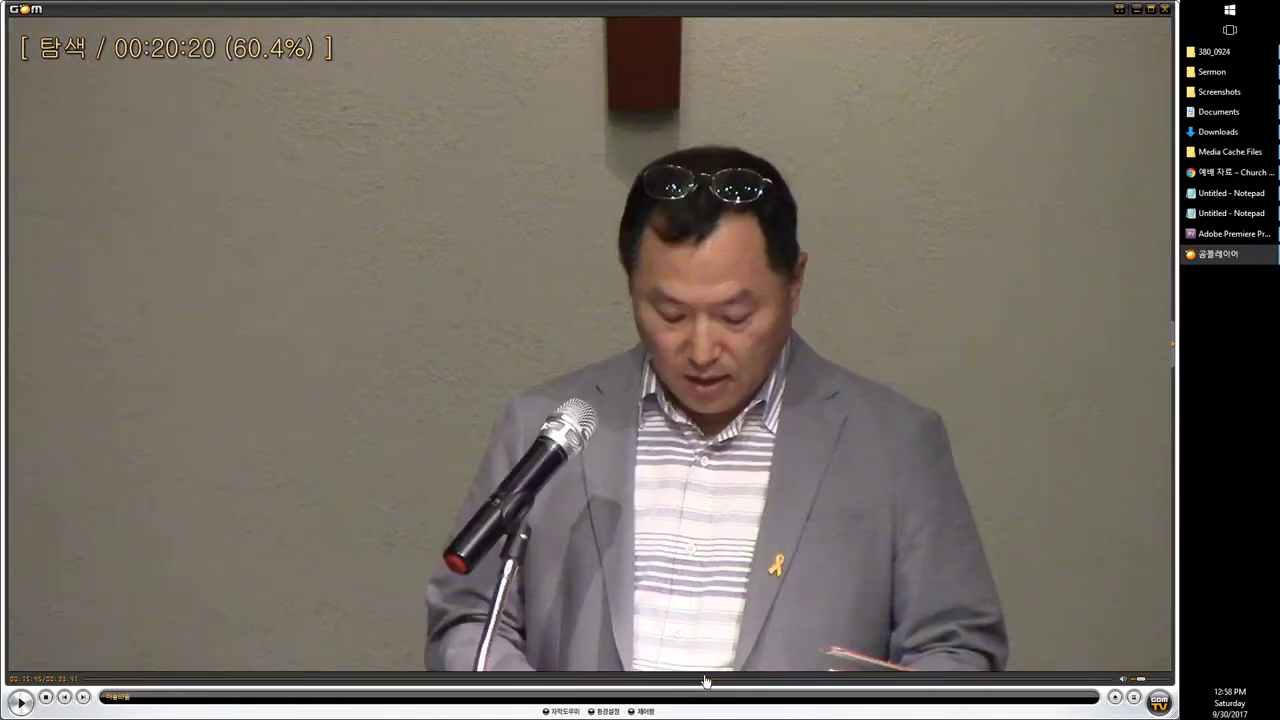
drag(705, 681, 705, 679)
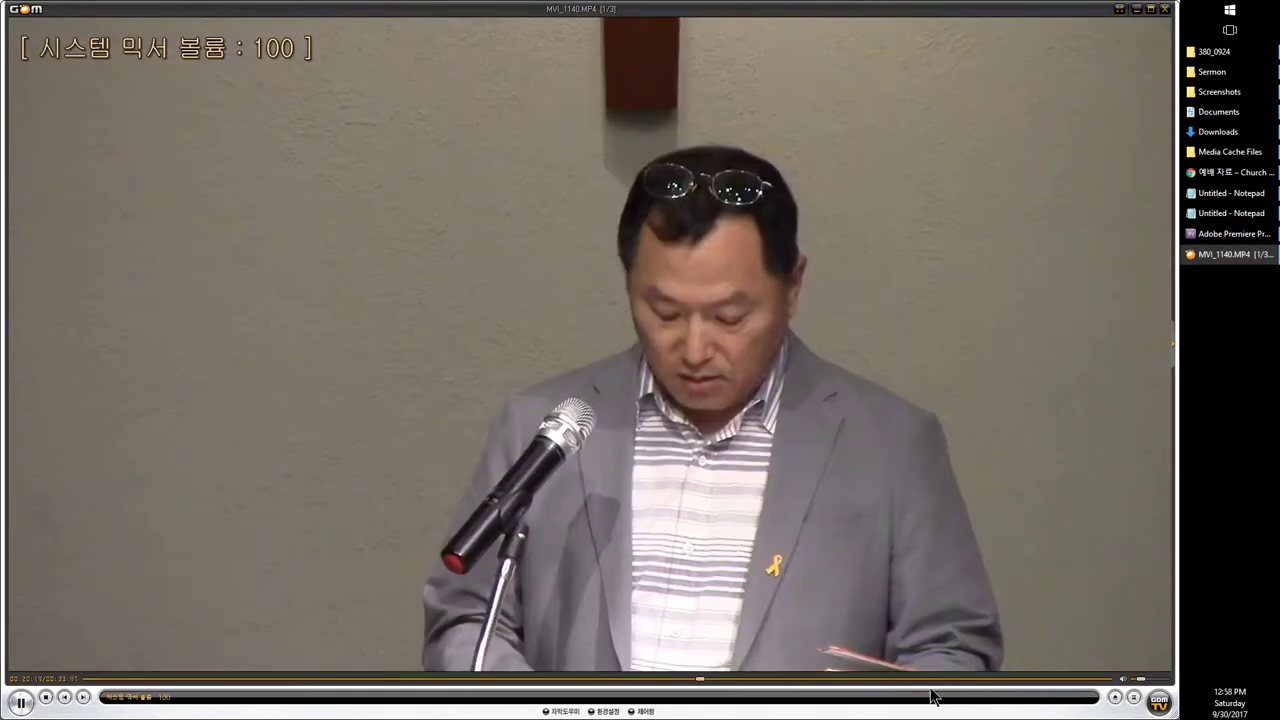
drag(960, 680, 428, 692)
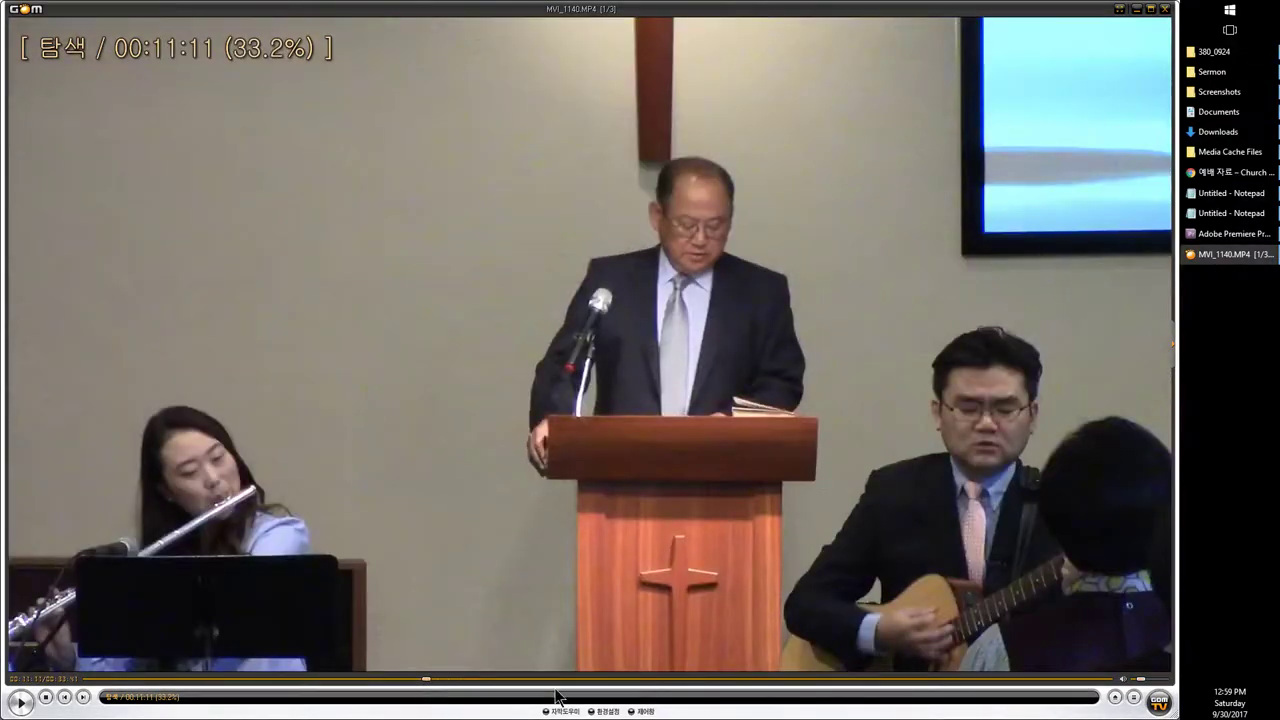
click(962, 684)
click(812, 681)
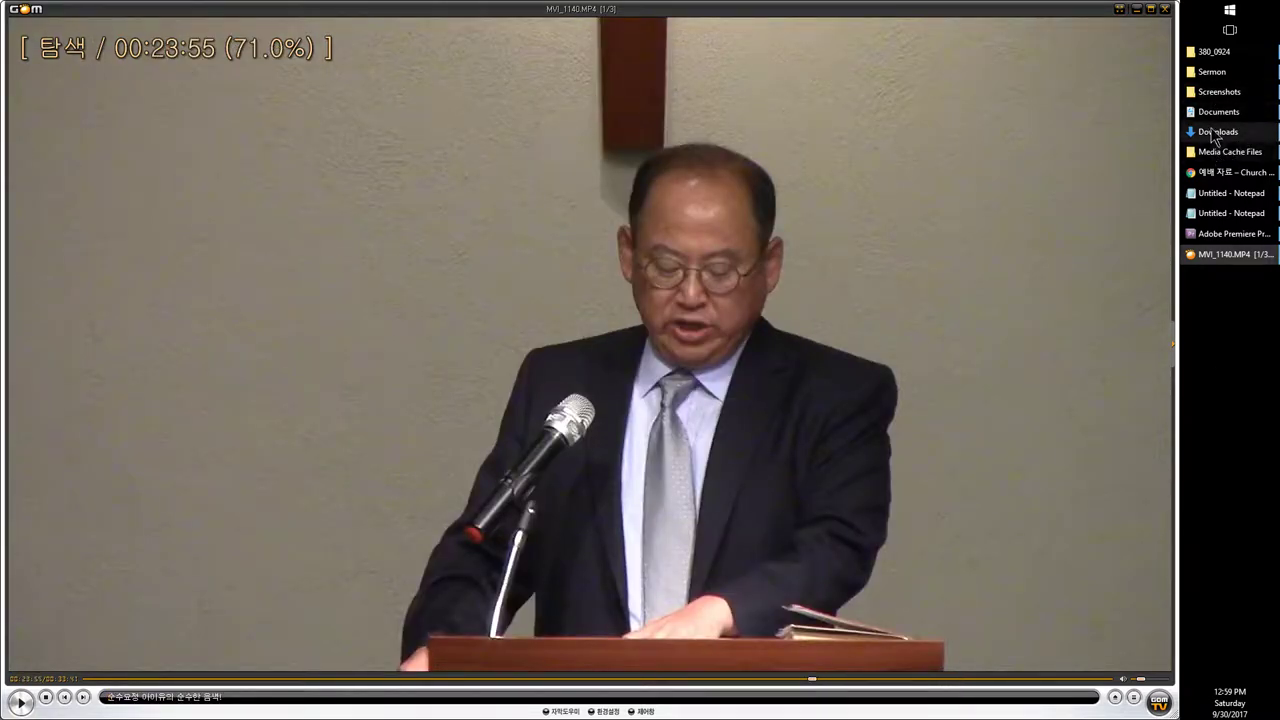
Step: Play and skip with arrow keys to pause where the choir begins near 00:25, then return to Premiere
click(707, 460)
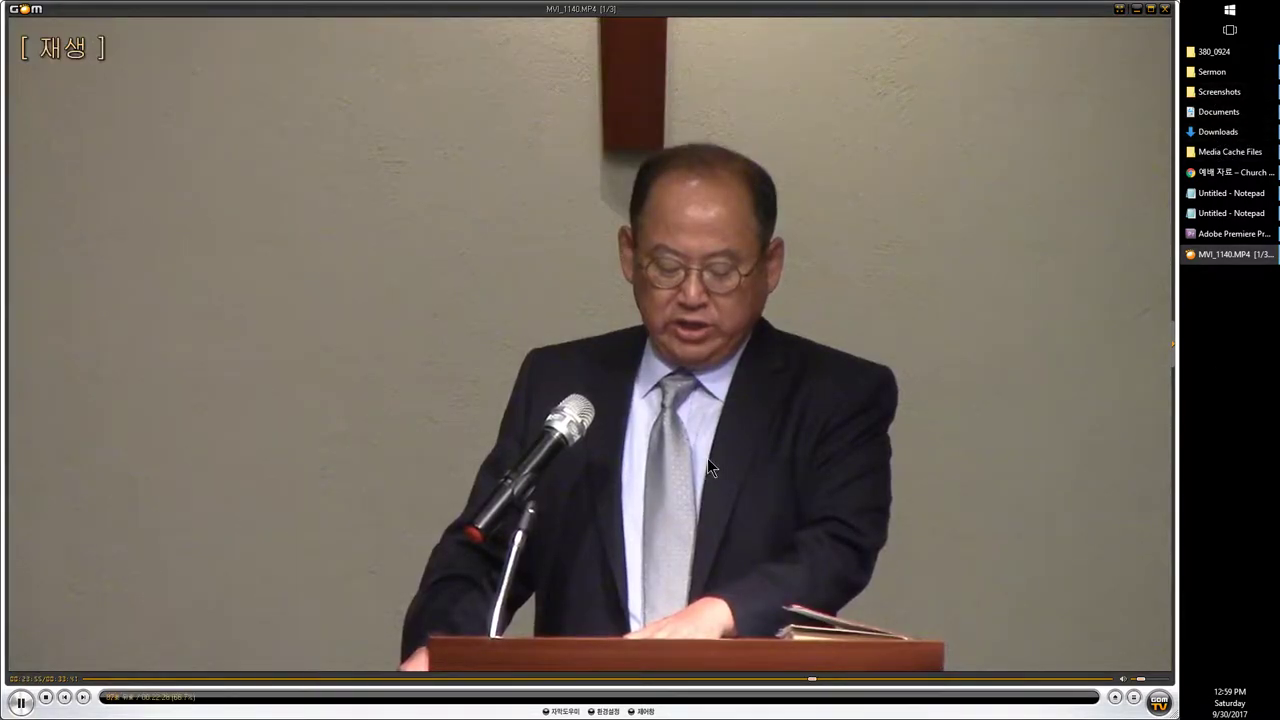
key(Left)
key(Left)
key(Left)
key(Left)
key(Left)
key(Right)
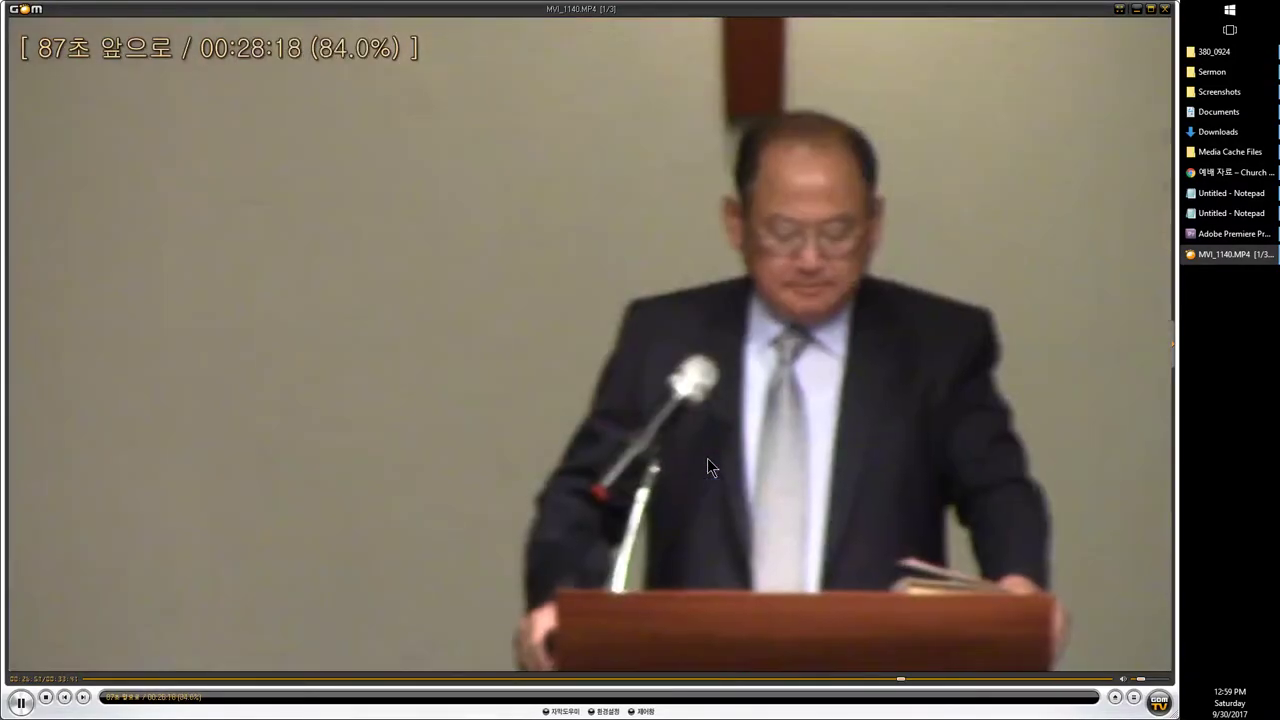
key(Left)
click(707, 466)
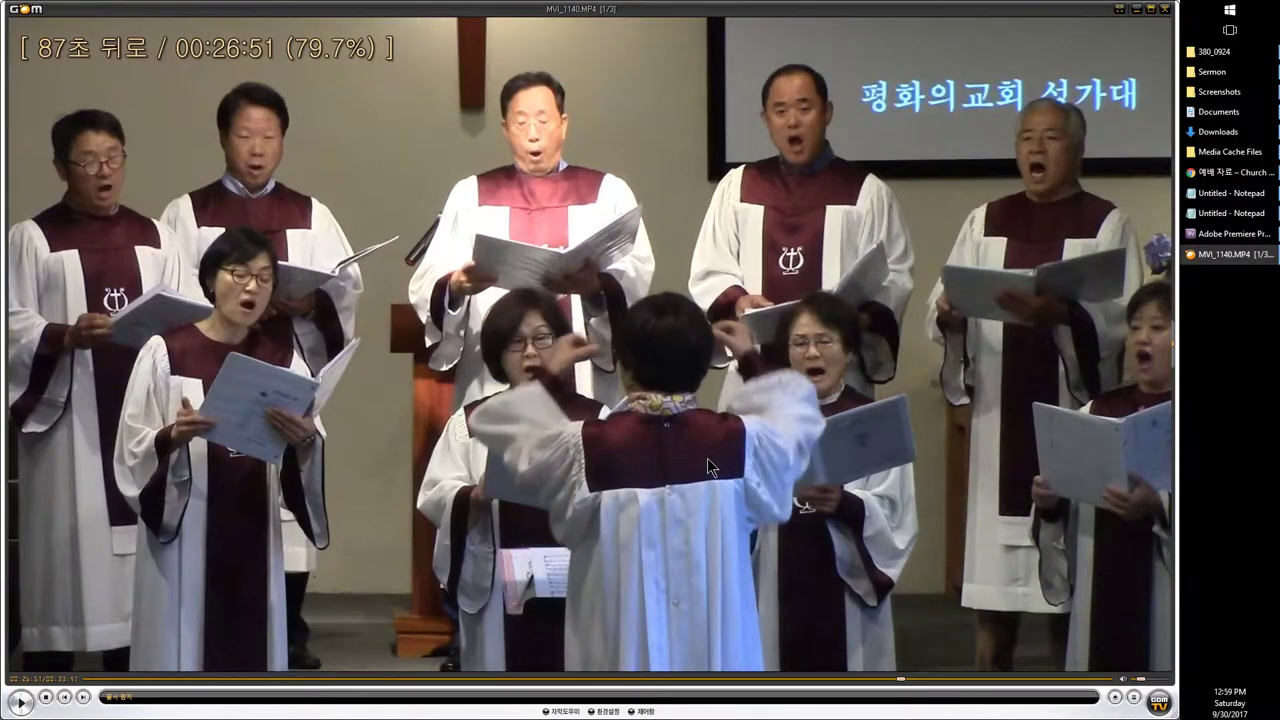
key(Left)
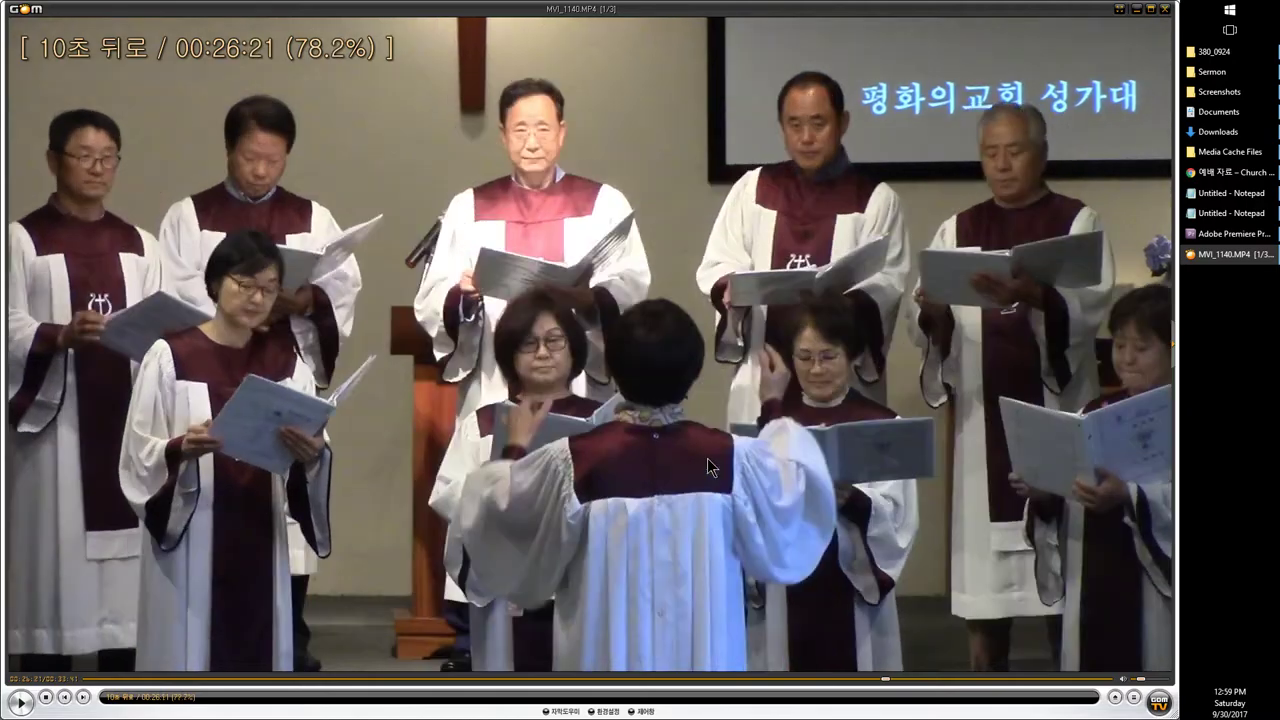
key(Left)
key(Left)
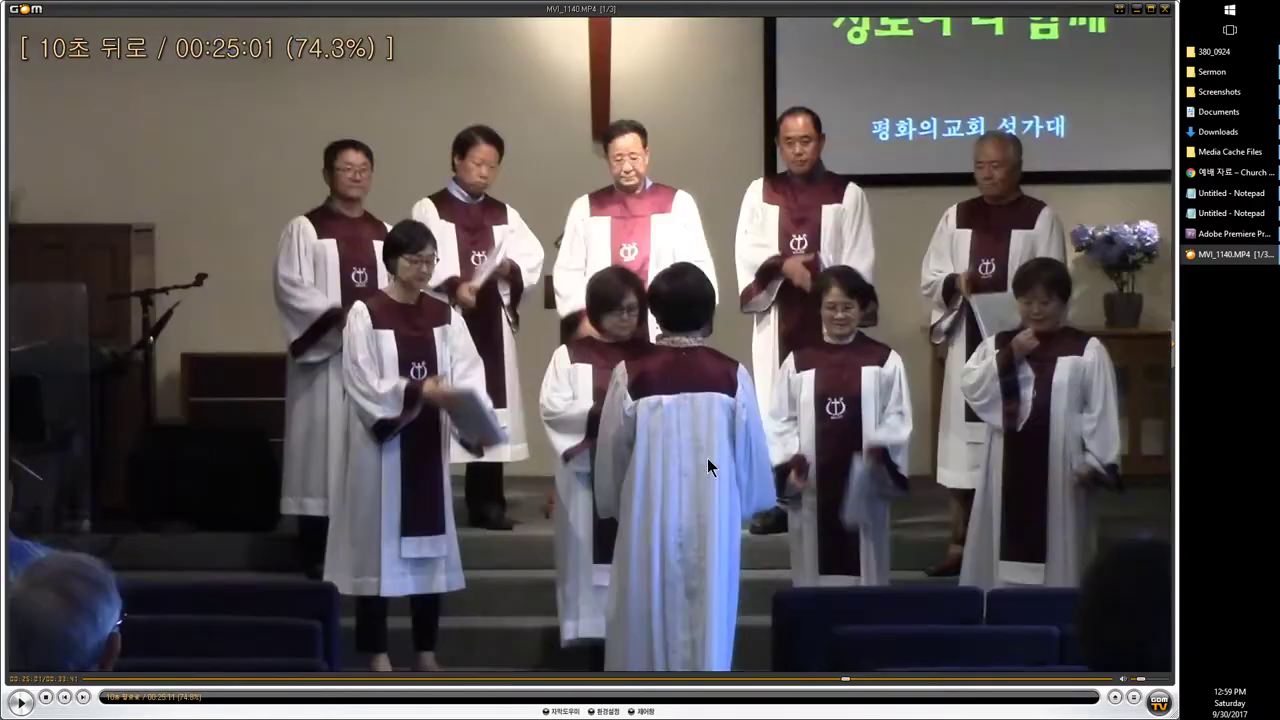
click(716, 455)
key(Right)
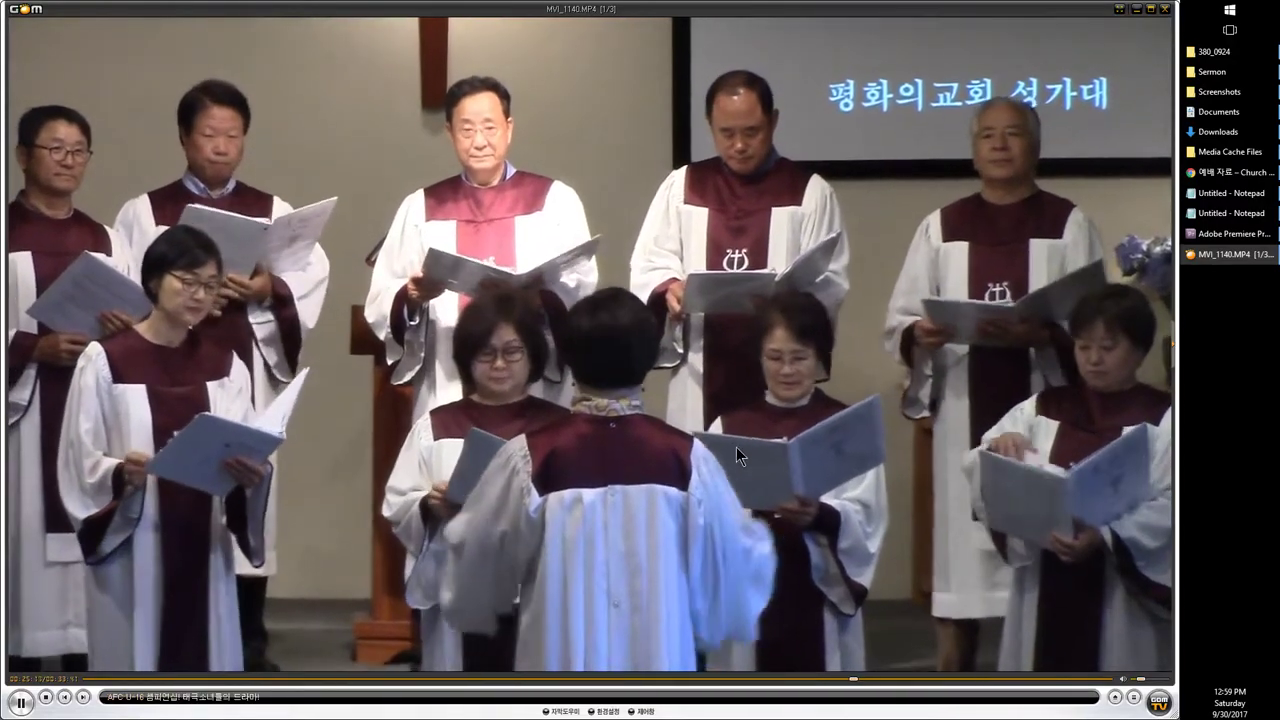
click(736, 447)
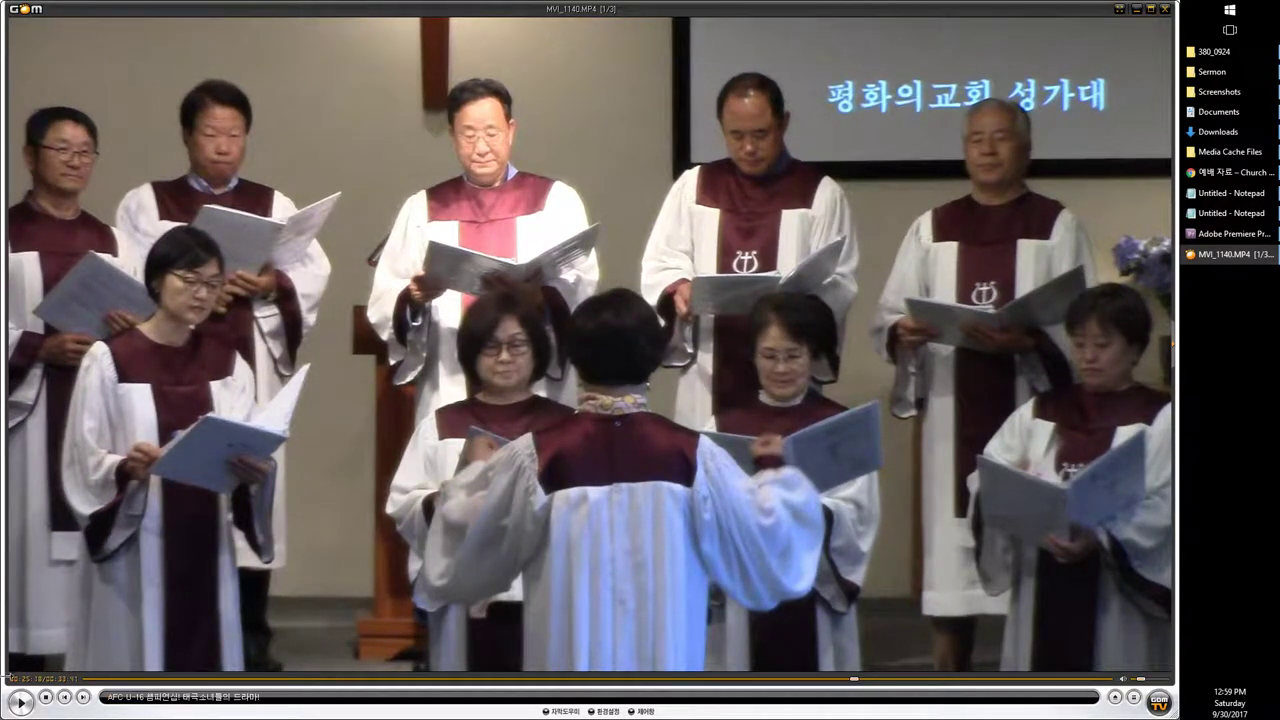
click(1233, 233)
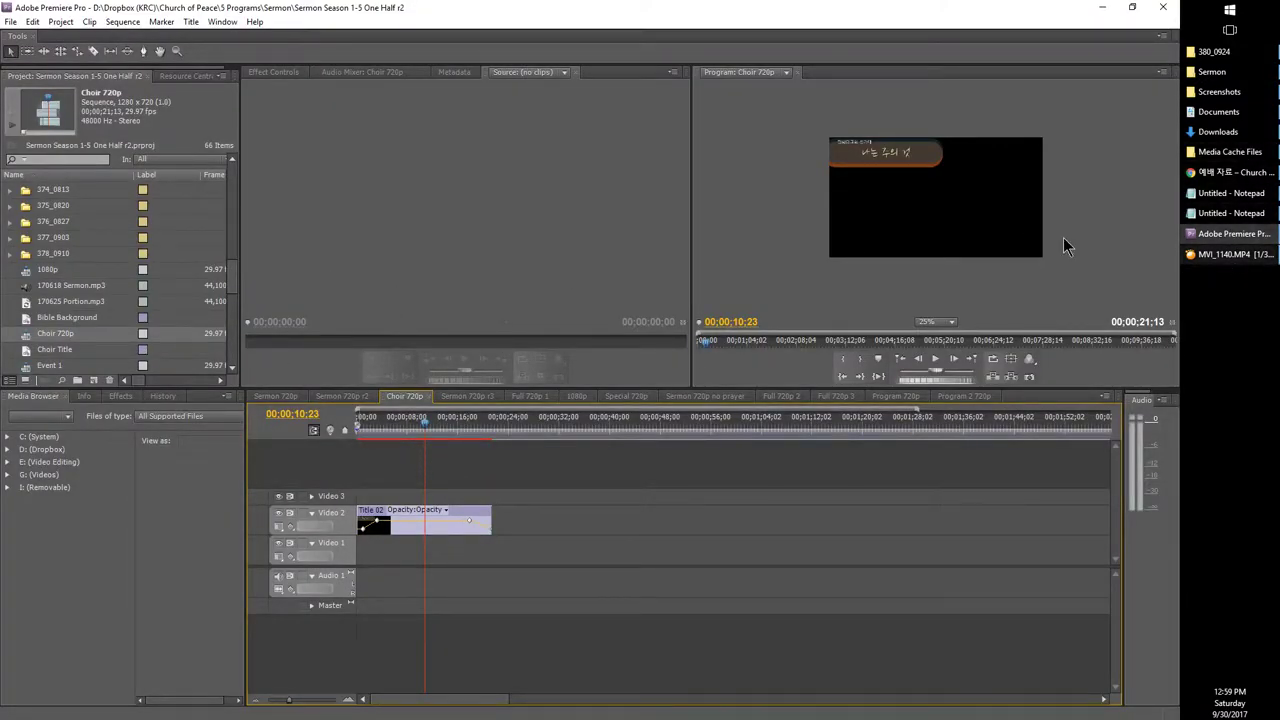
Step: Drag MVI_1140.MP4 from the 380_0924 bin onto the Choir 720p timeline, then return to GOM Player
scroll(60, 298, down, 6)
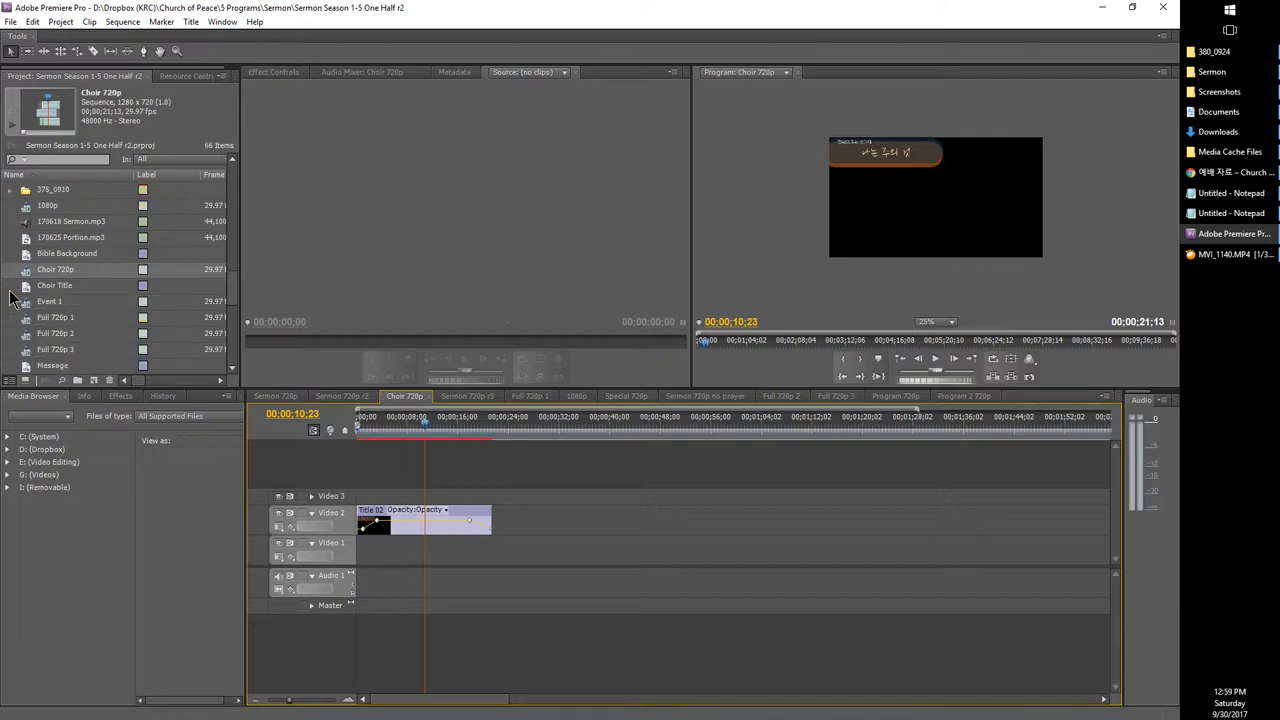
scroll(10, 310, down, 2)
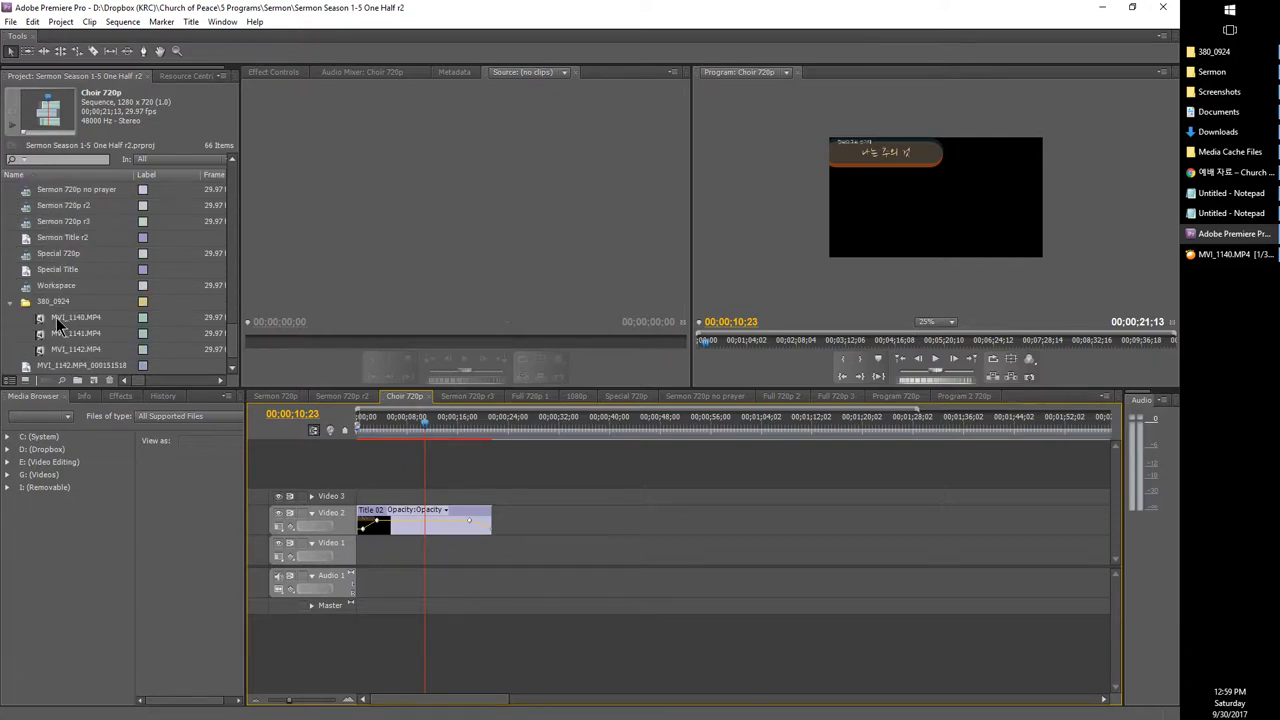
drag(58, 317, 350, 558)
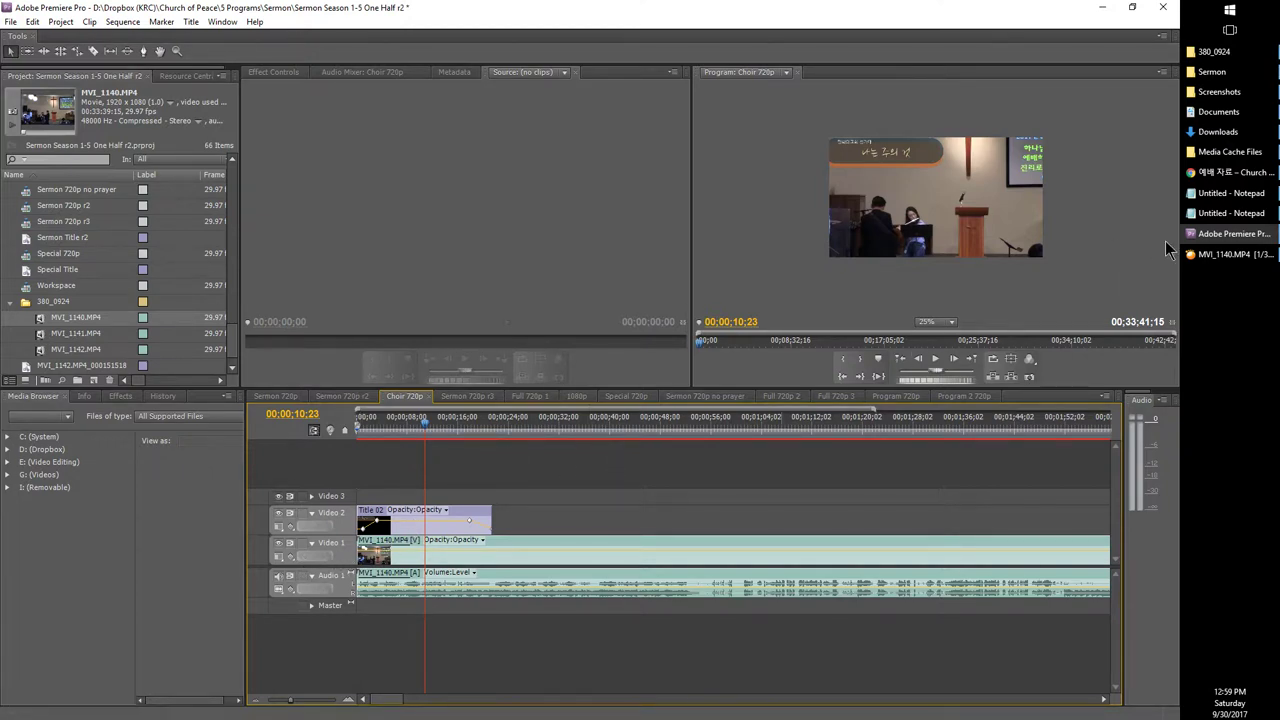
mouse_move(1214, 247)
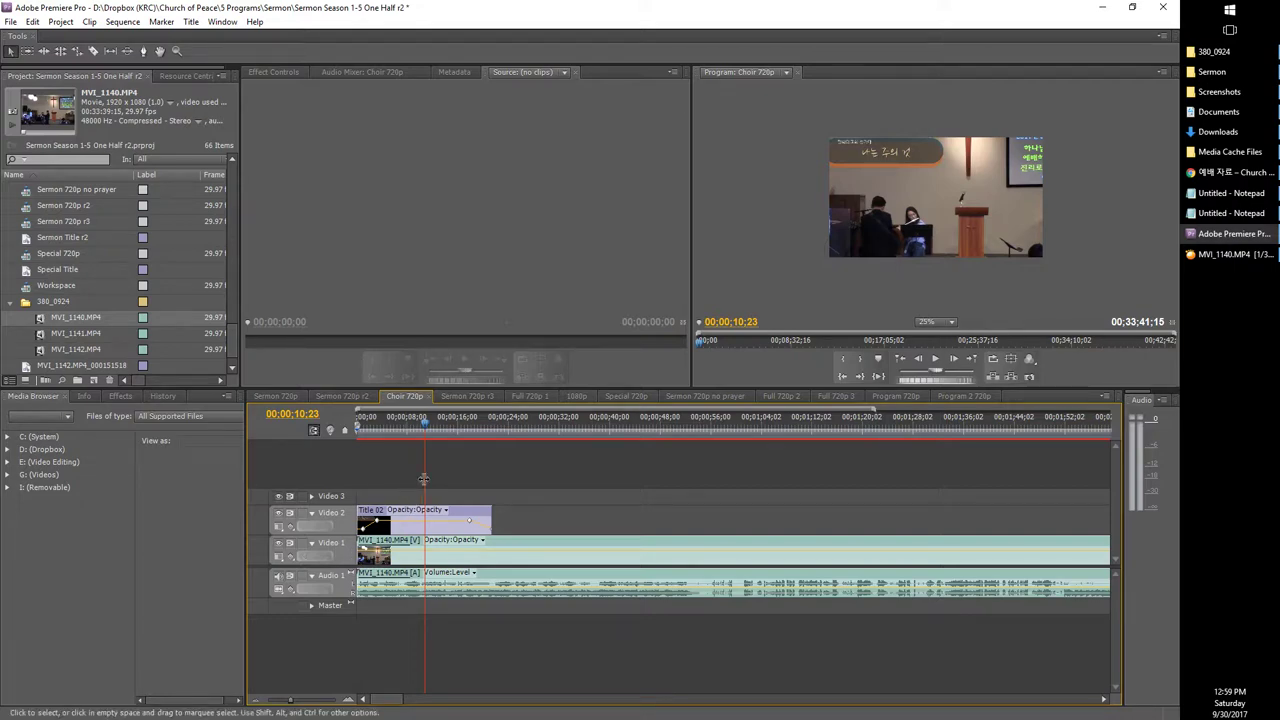
click(1238, 256)
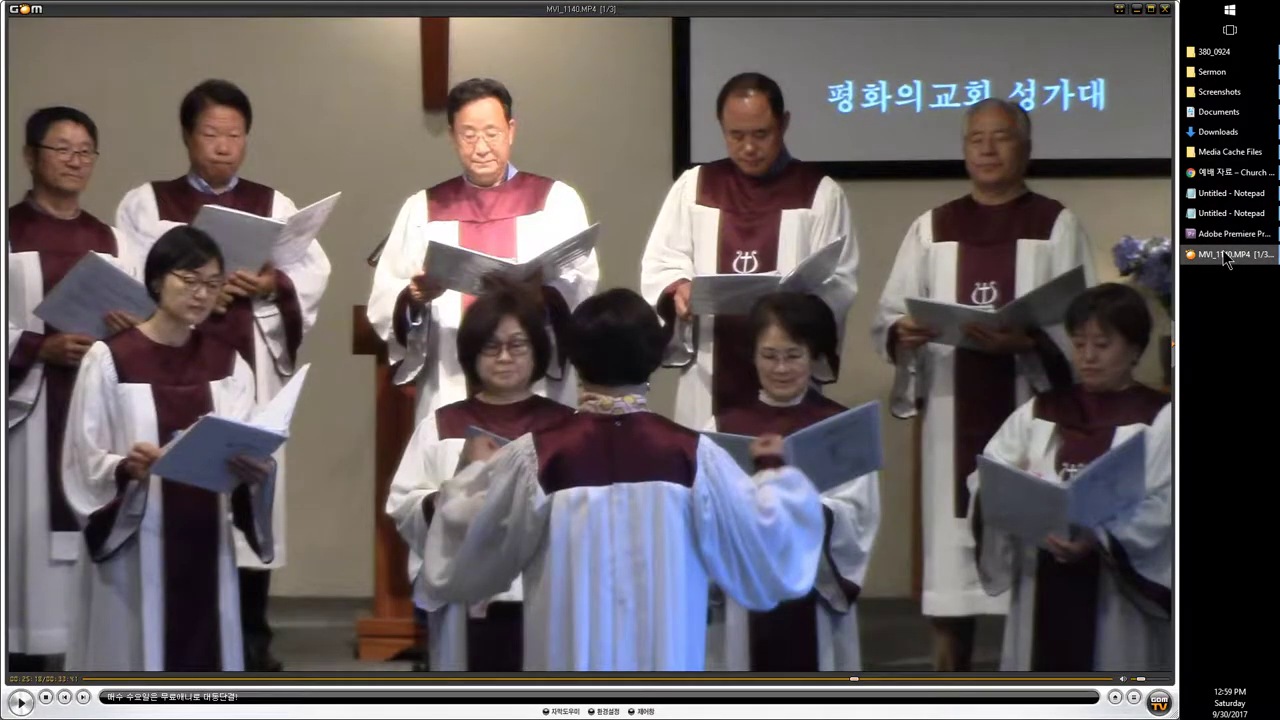
Step: Cut the MVI_1140.MP4 clip at 00;25;18;23 with Ctrl+K and select the piece before the cut
click(1232, 233)
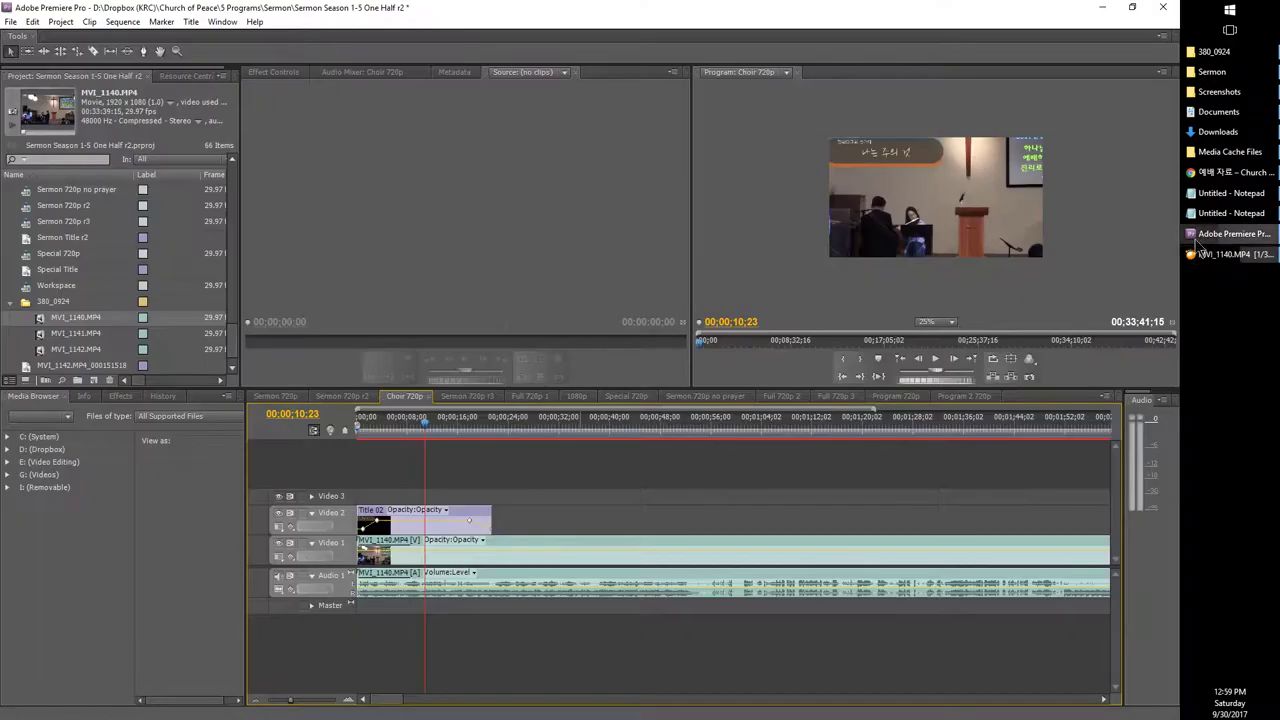
double_click(281, 418)
text(2 )
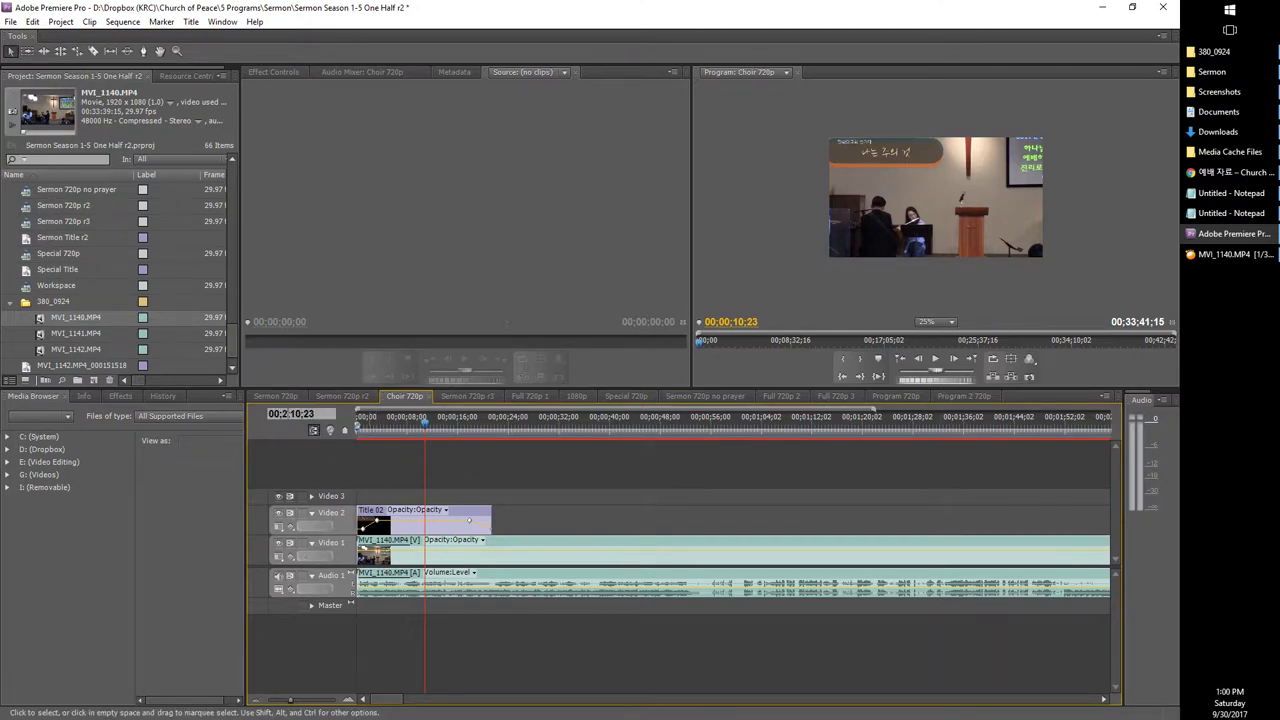
text(5;18)
key(Return)
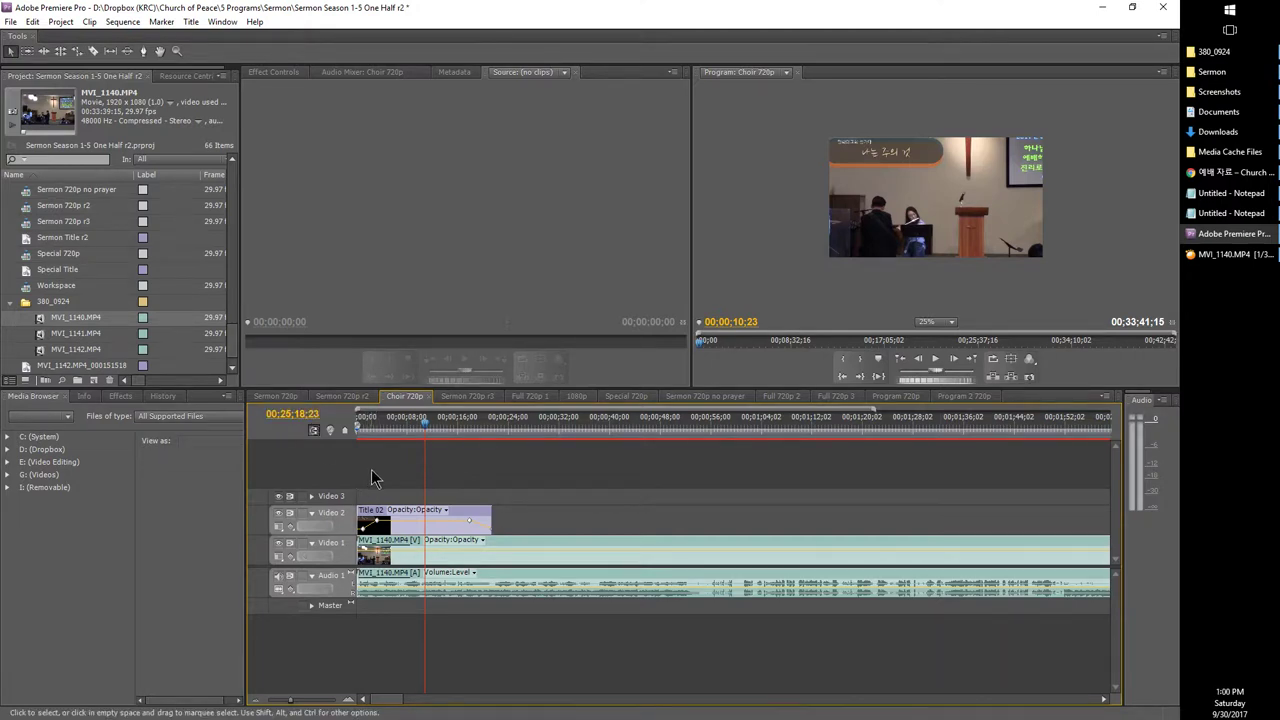
key(ctrl+k)
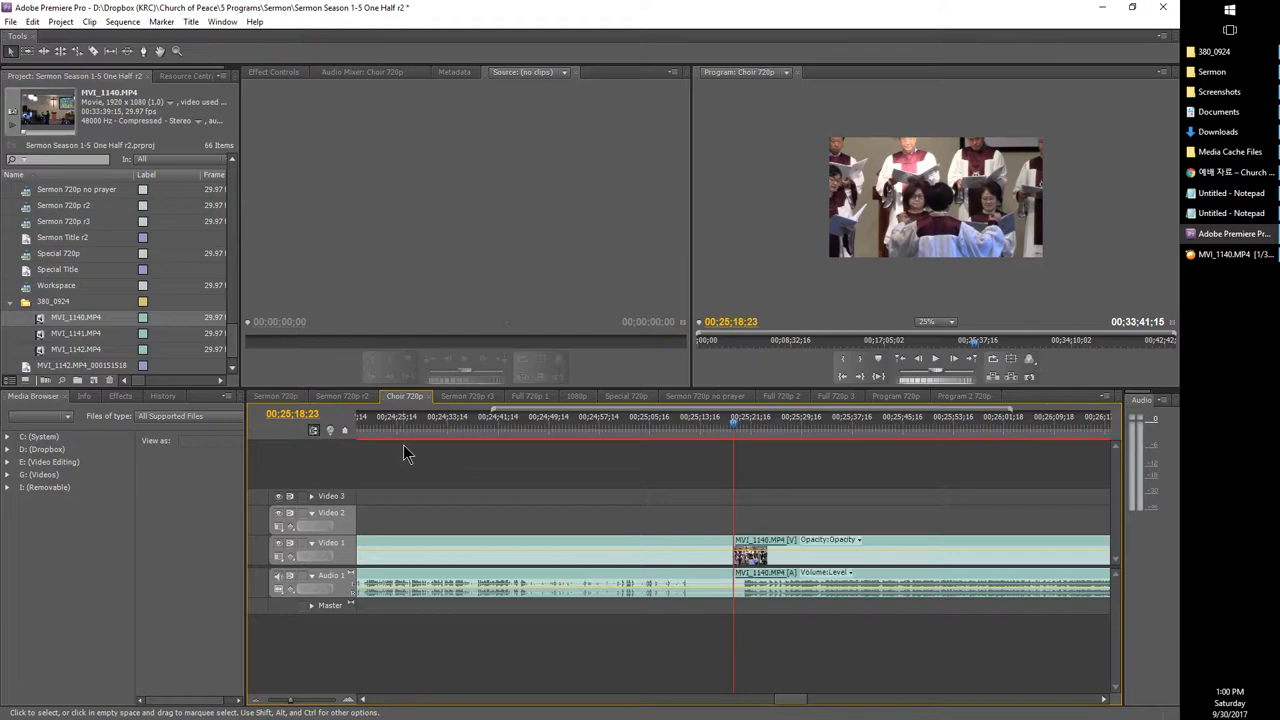
click(476, 596)
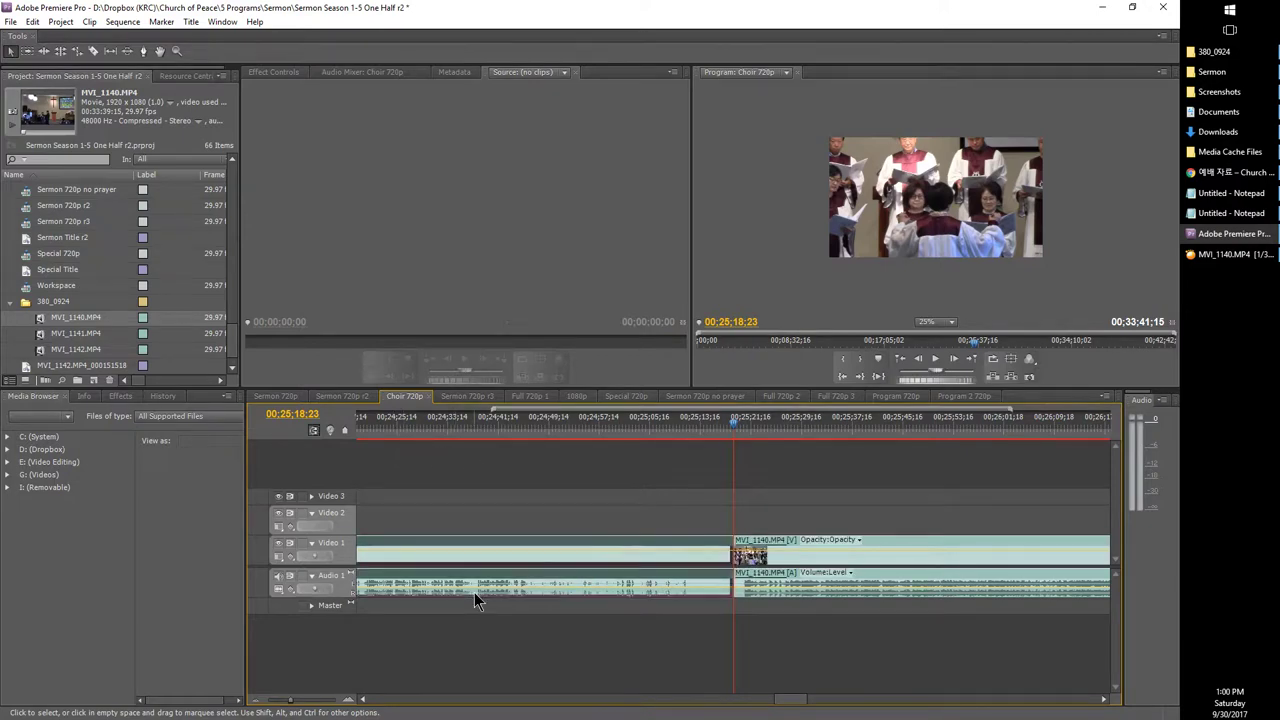
click(1225, 254)
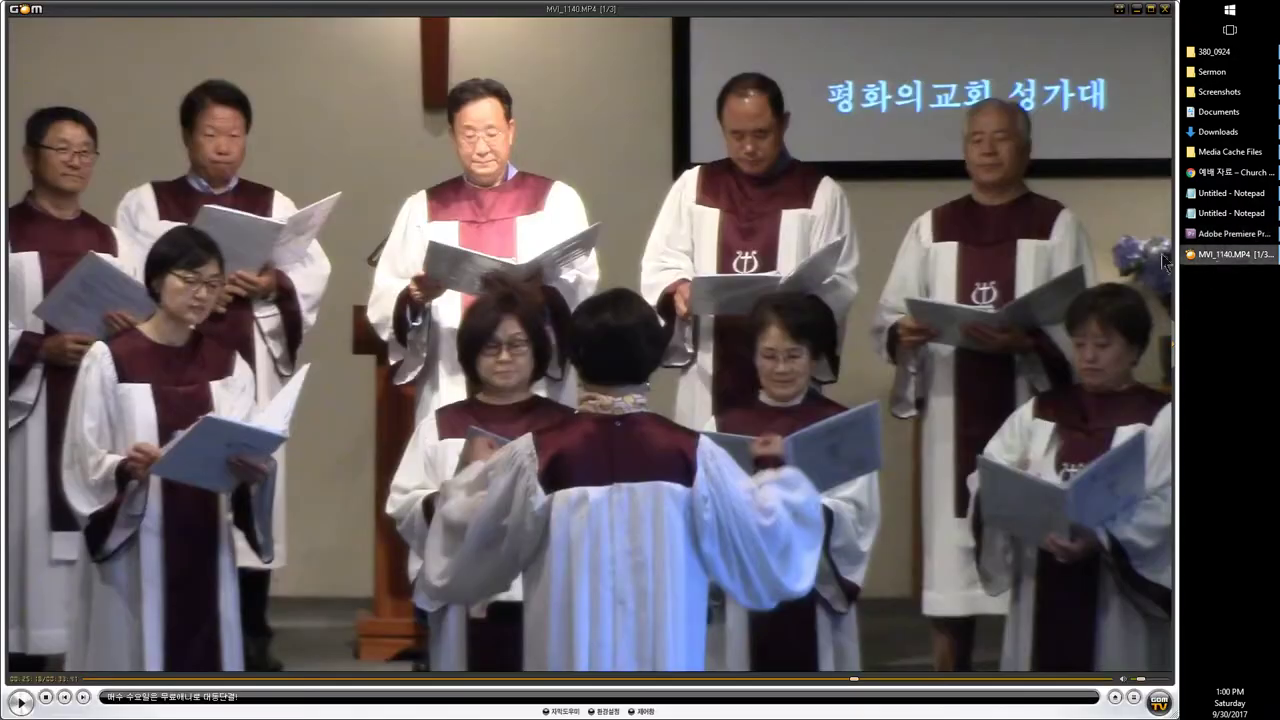
Step: Skip through the choir video in GOM Player and pause where the song ends, around 00:28:01
click(524, 370)
scroll(524, 370, up, 1)
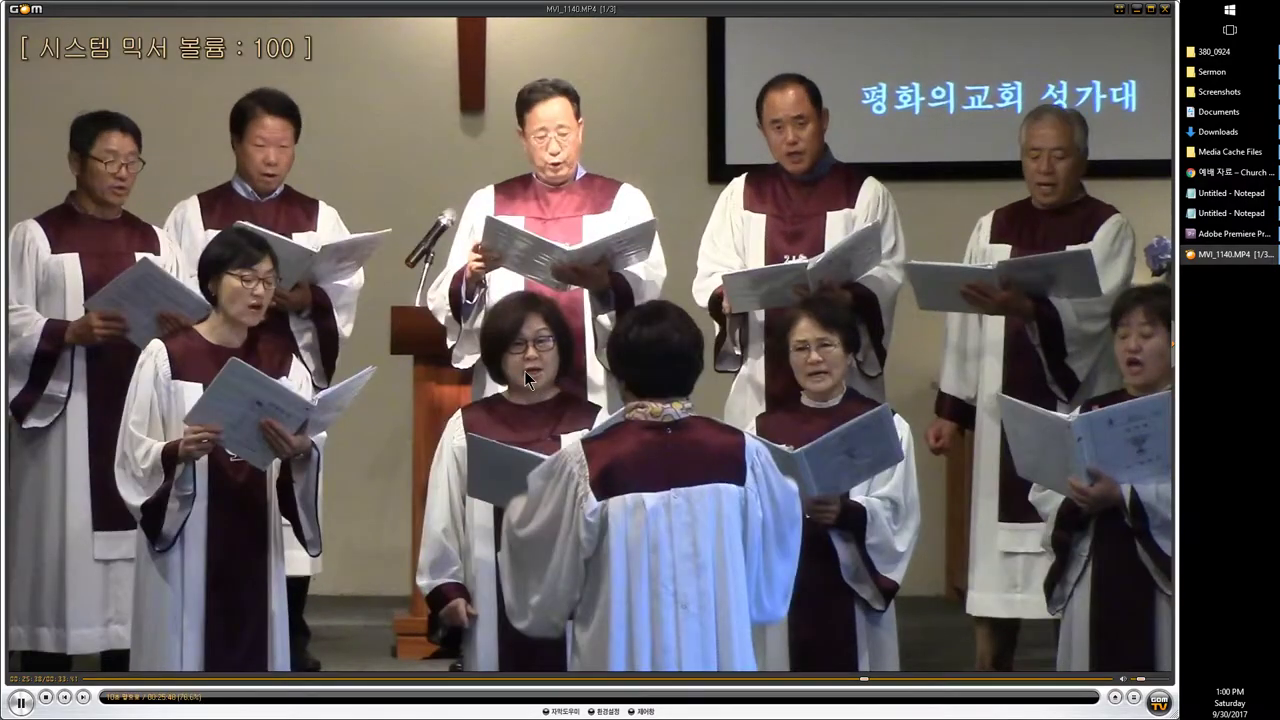
key(Right)
key(Right)
key(Right)
key(Right)
key(Right)
key(Right)
key(Right)
key(Right)
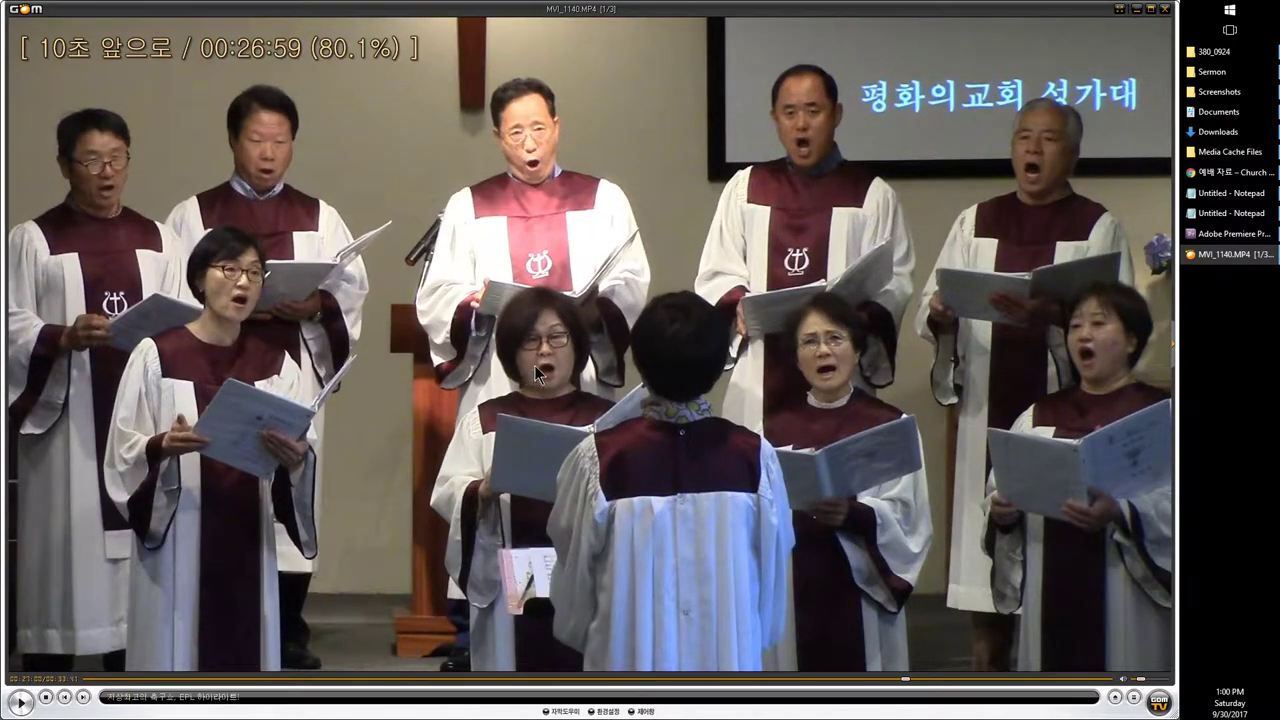
key(space)
key(Right)
key(Right)
key(Right)
key(Right)
key(Right)
key(Right)
key(Right)
key(Right)
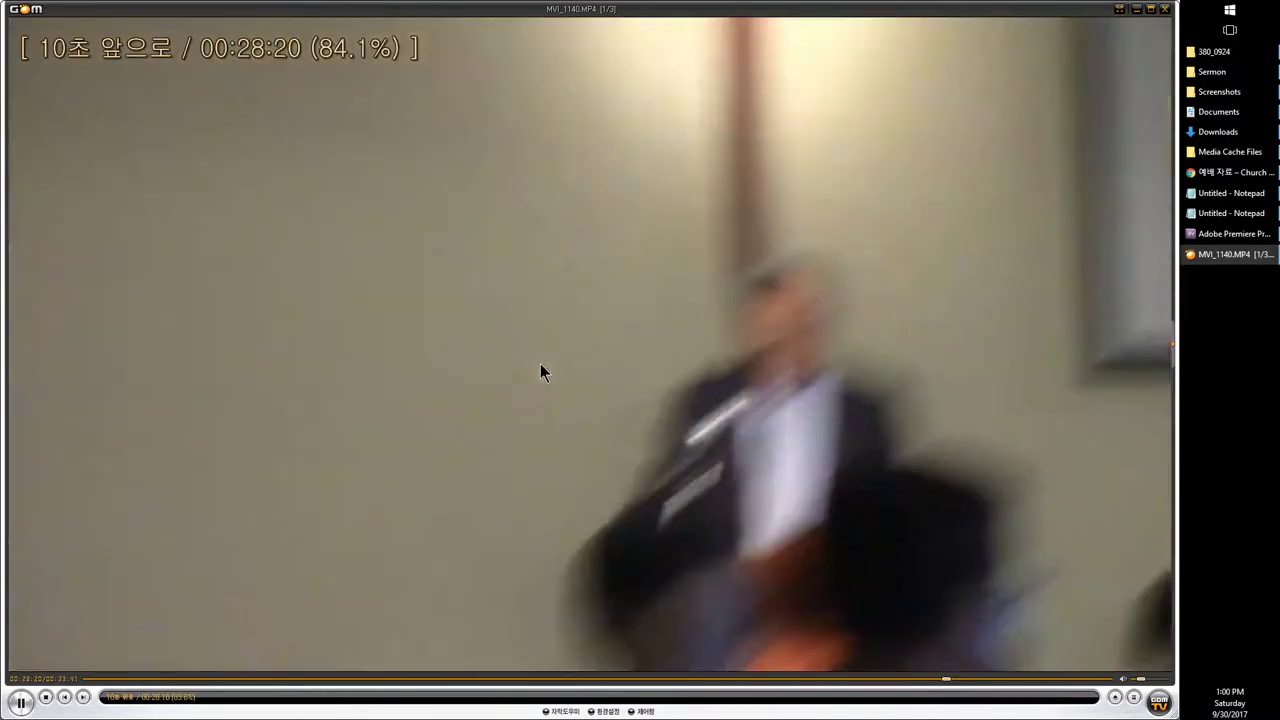
key(Left)
key(Left)
key(space)
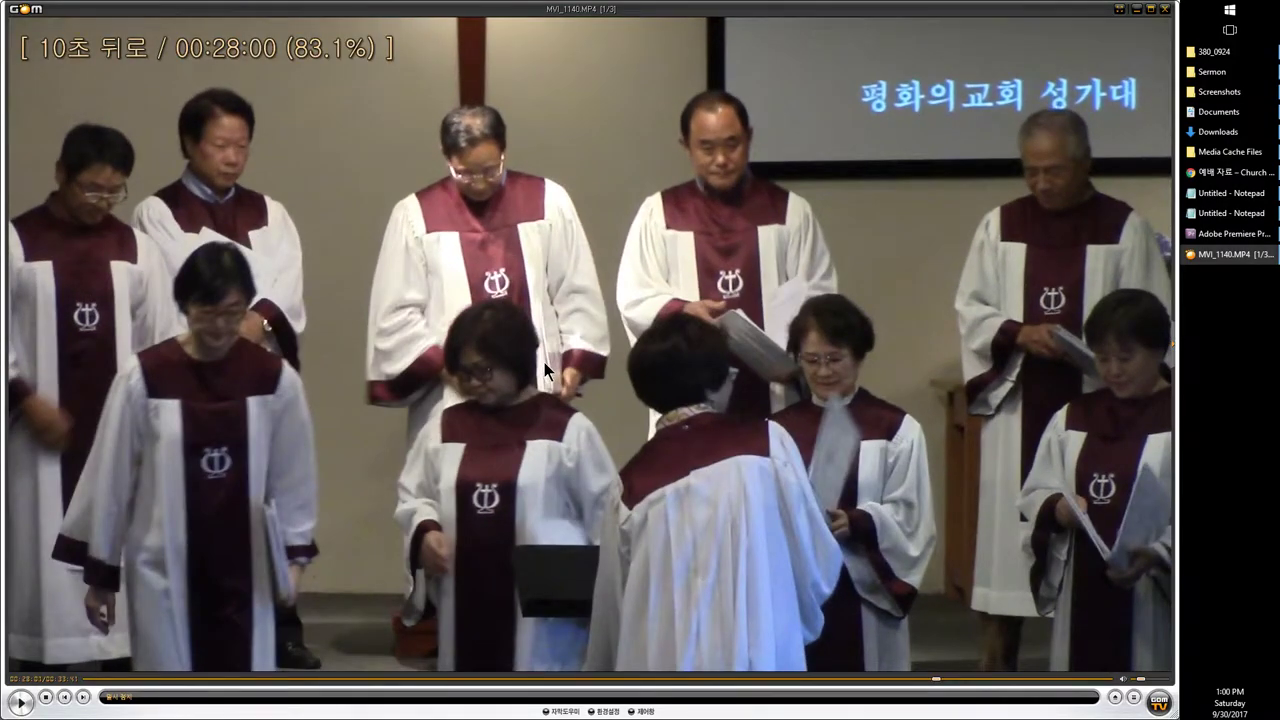
key(Left)
key(space)
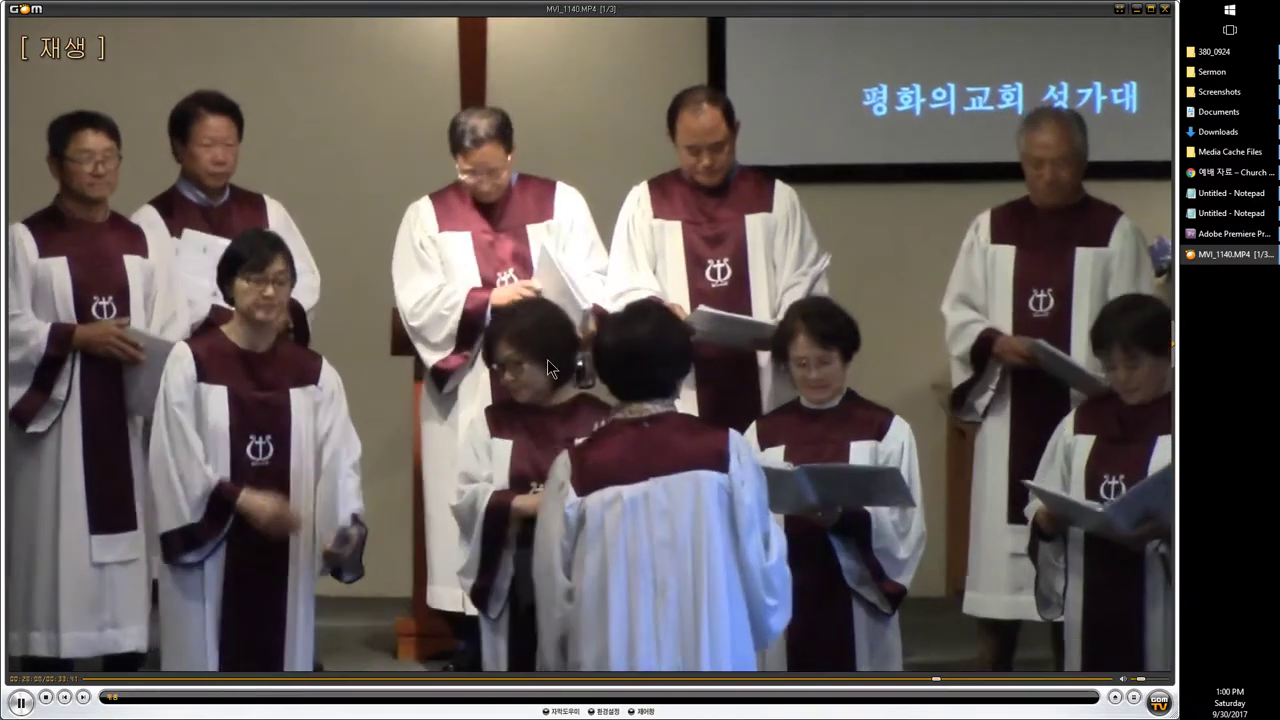
key(space)
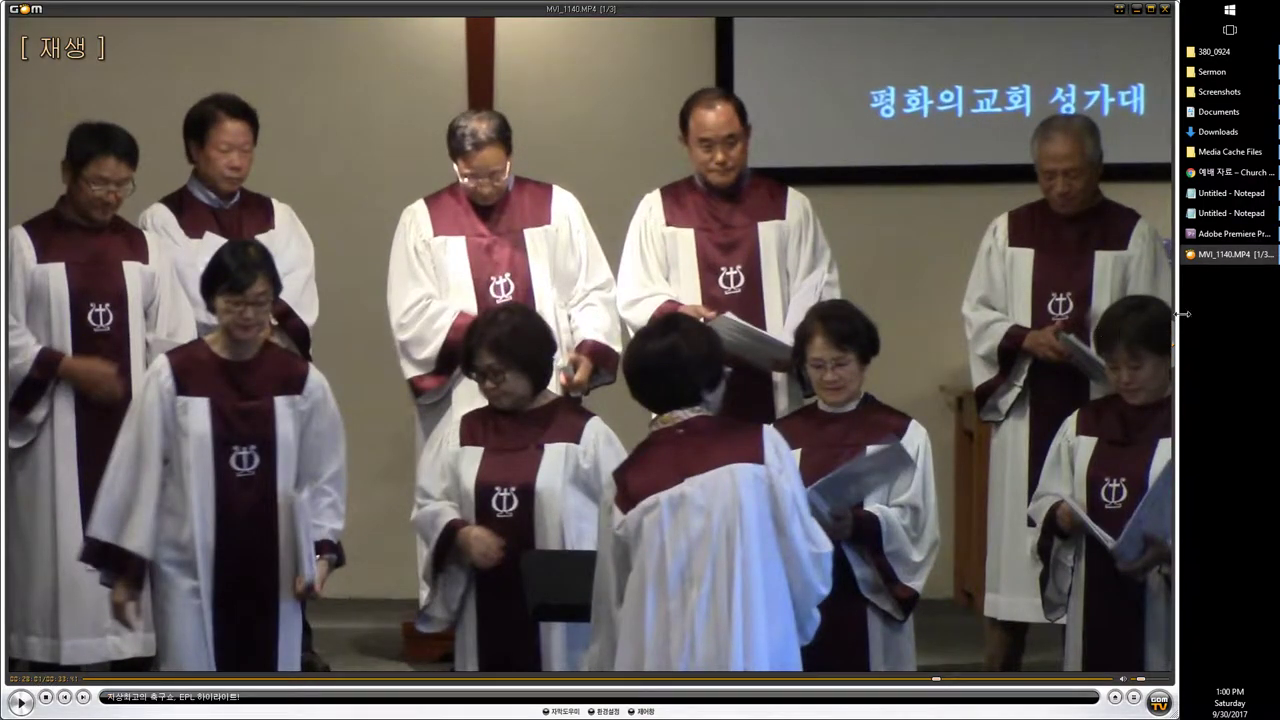
Step: Split the Premiere clip at 00;28;01;23 and delete the footage after the song
click(1238, 236)
click(292, 415)
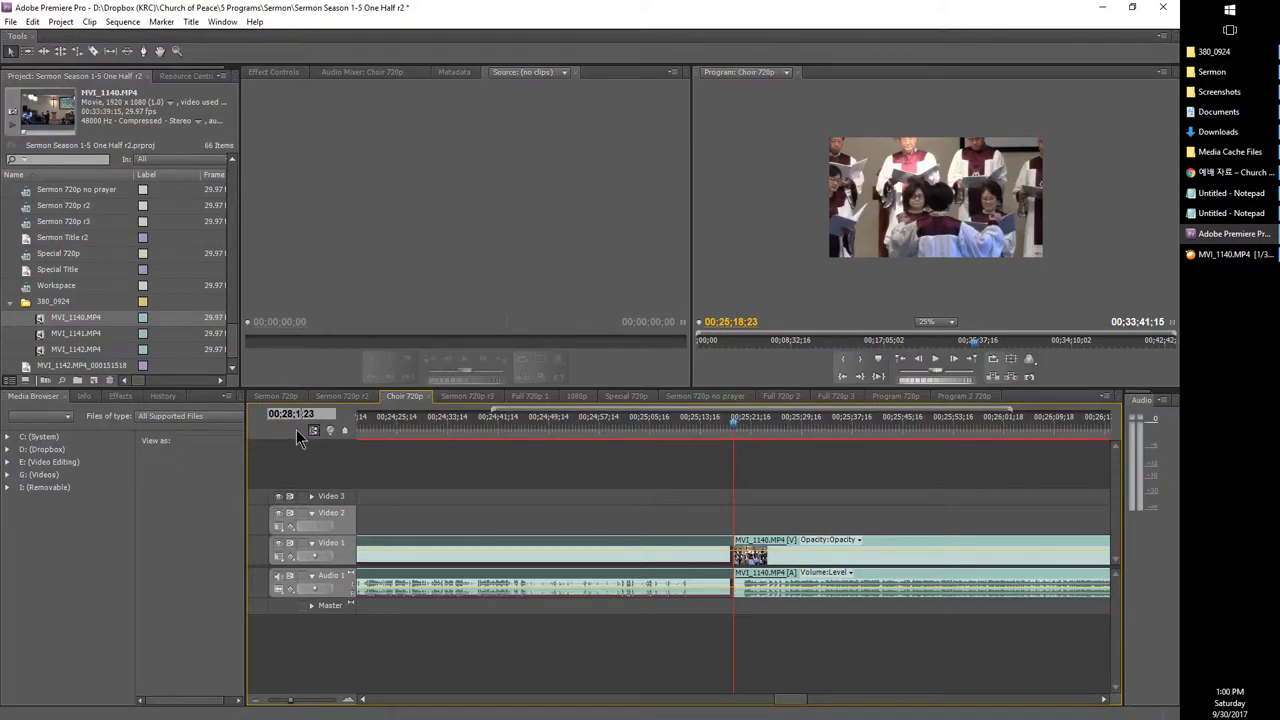
key(Return)
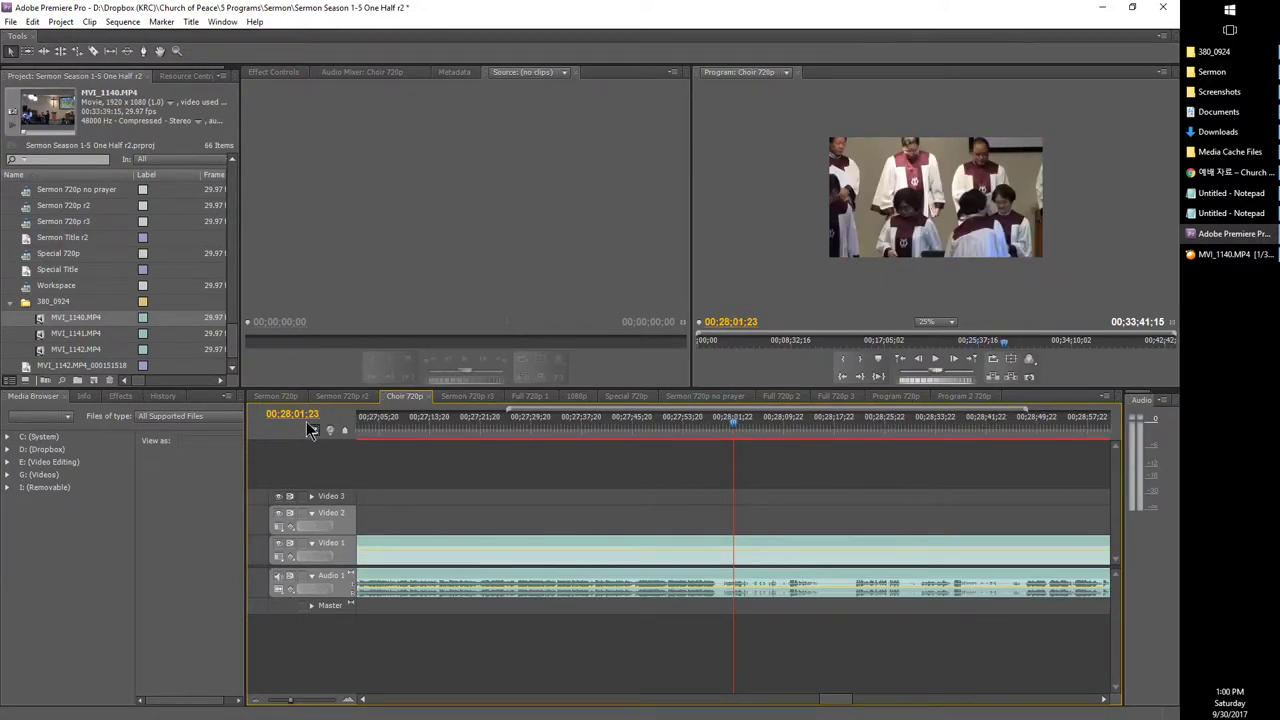
key(ctrl+k)
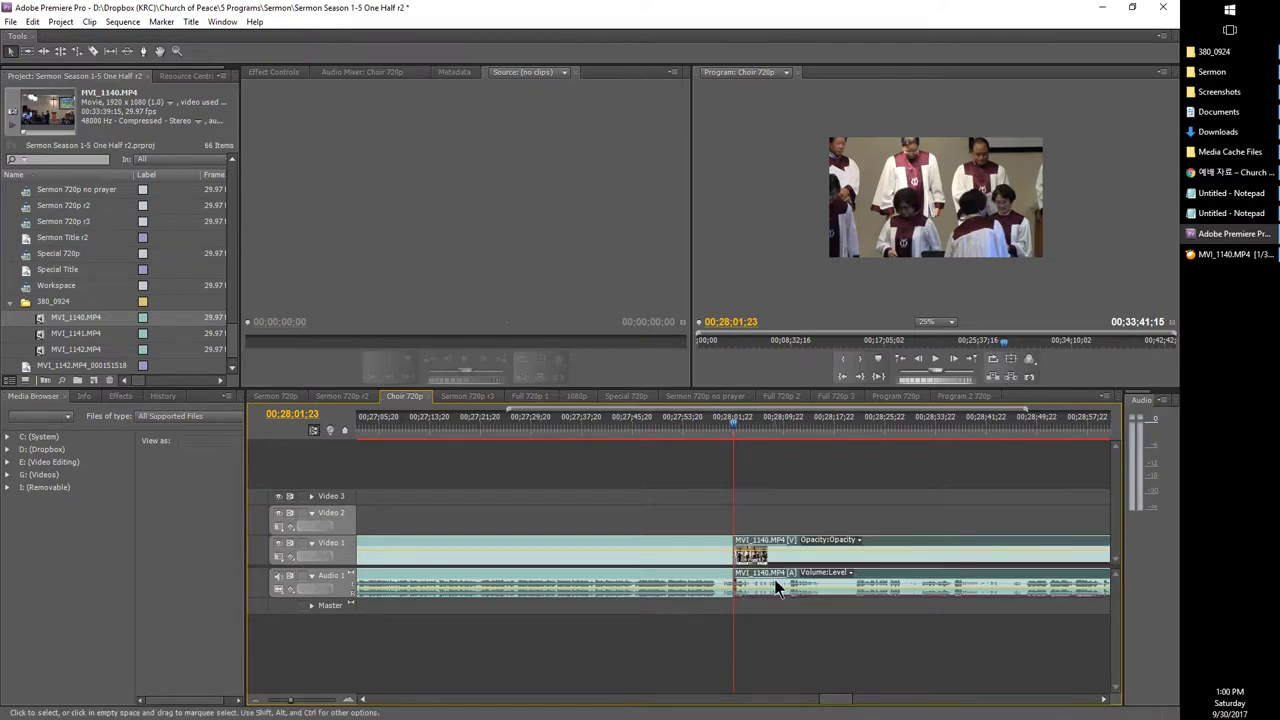
click(785, 585)
key(Delete)
drag(278, 708, 194, 703)
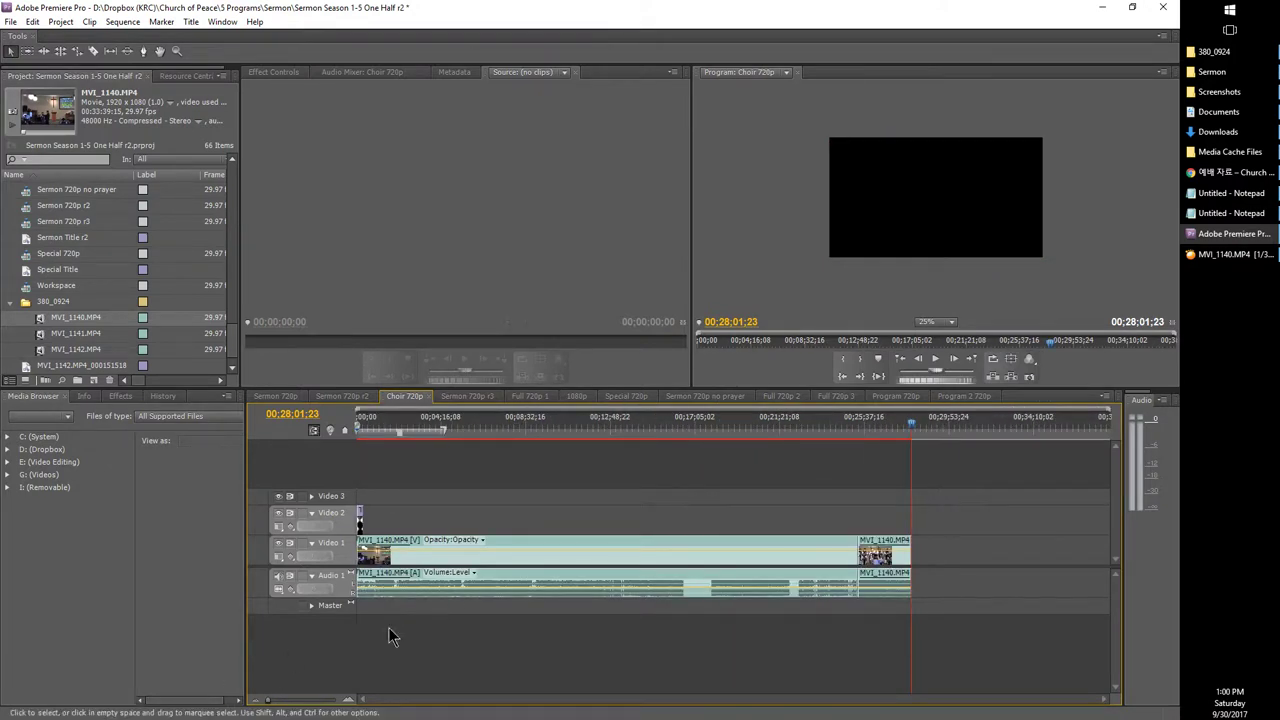
click(470, 605)
Step: Delete the footage before the song, move the choir clip to 00;00, and trim the work area to it
drag(470, 605, 806, 562)
key(Delete)
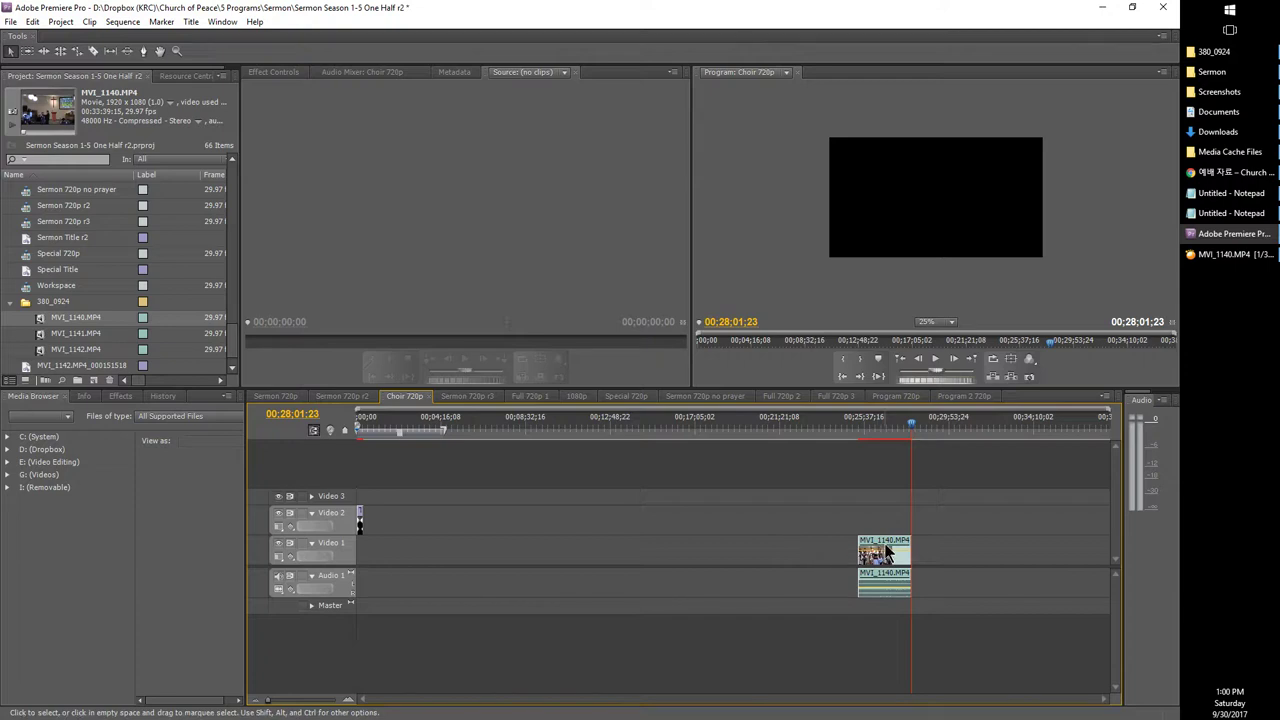
drag(886, 553, 370, 566)
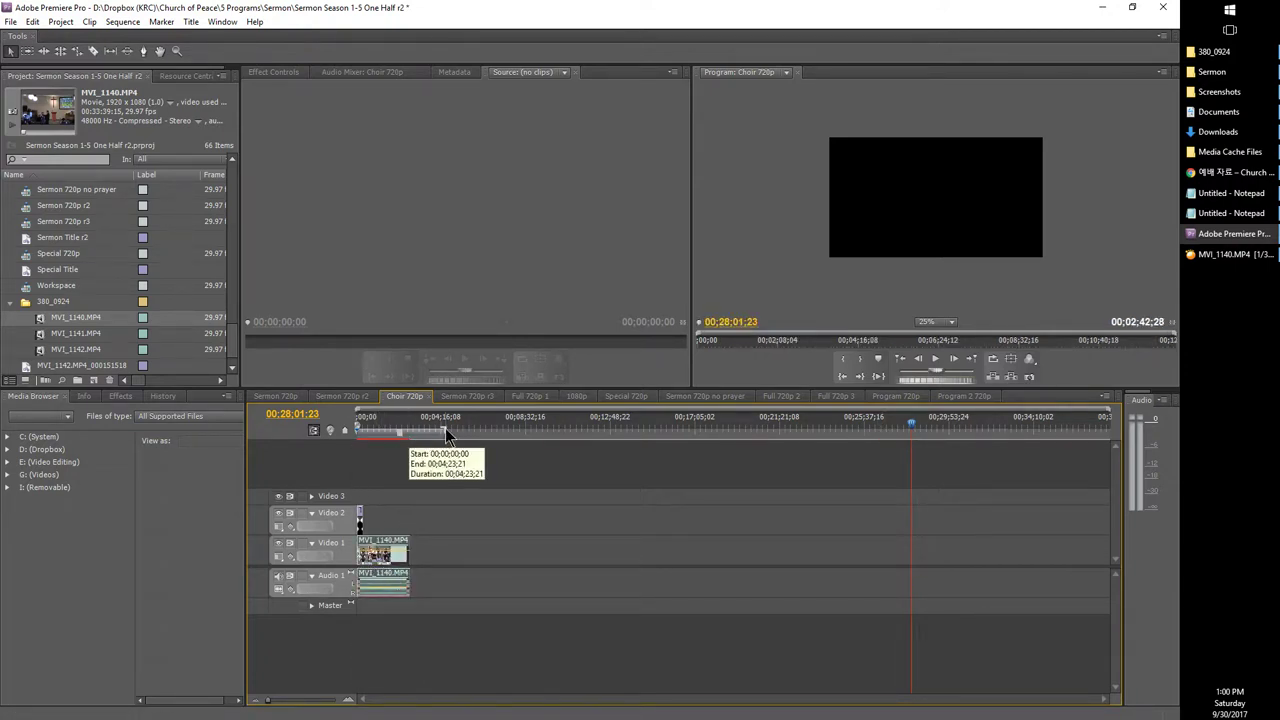
drag(445, 428, 410, 430)
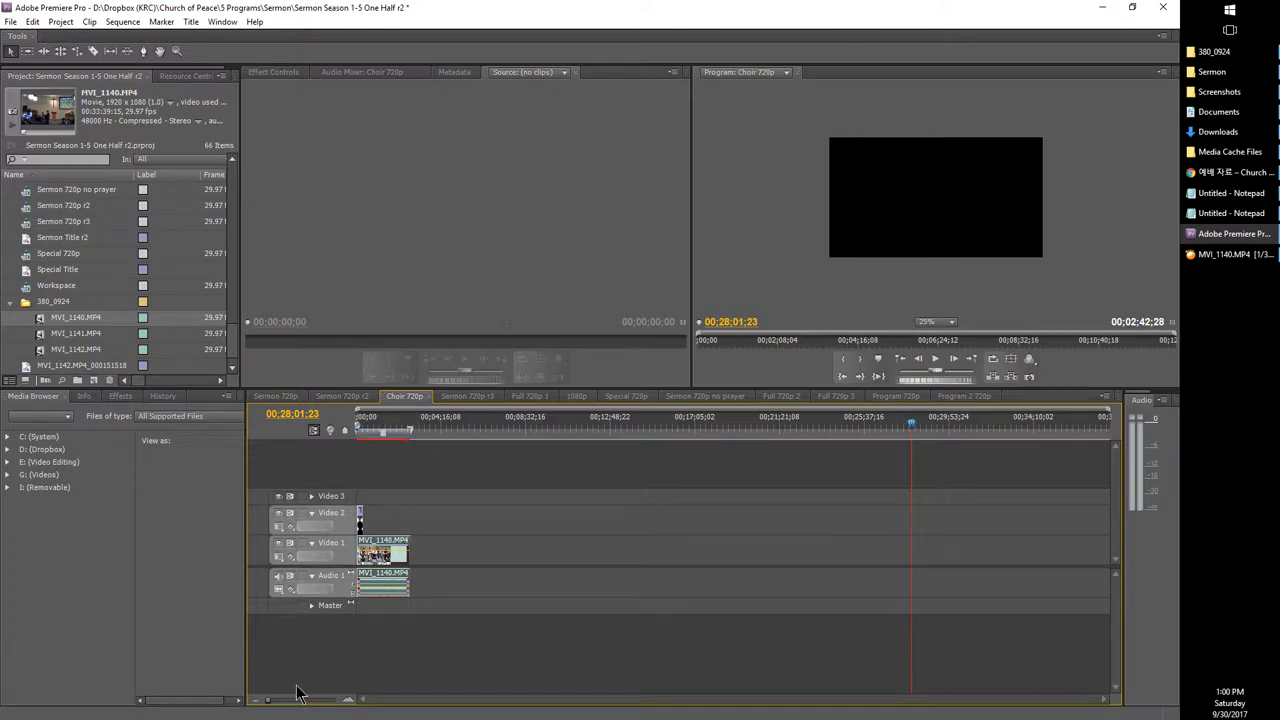
Step: Zoom the timeline around the 00;02;42;28 choir clip and return the playhead to the sequence start
key(Home)
key(backslash)
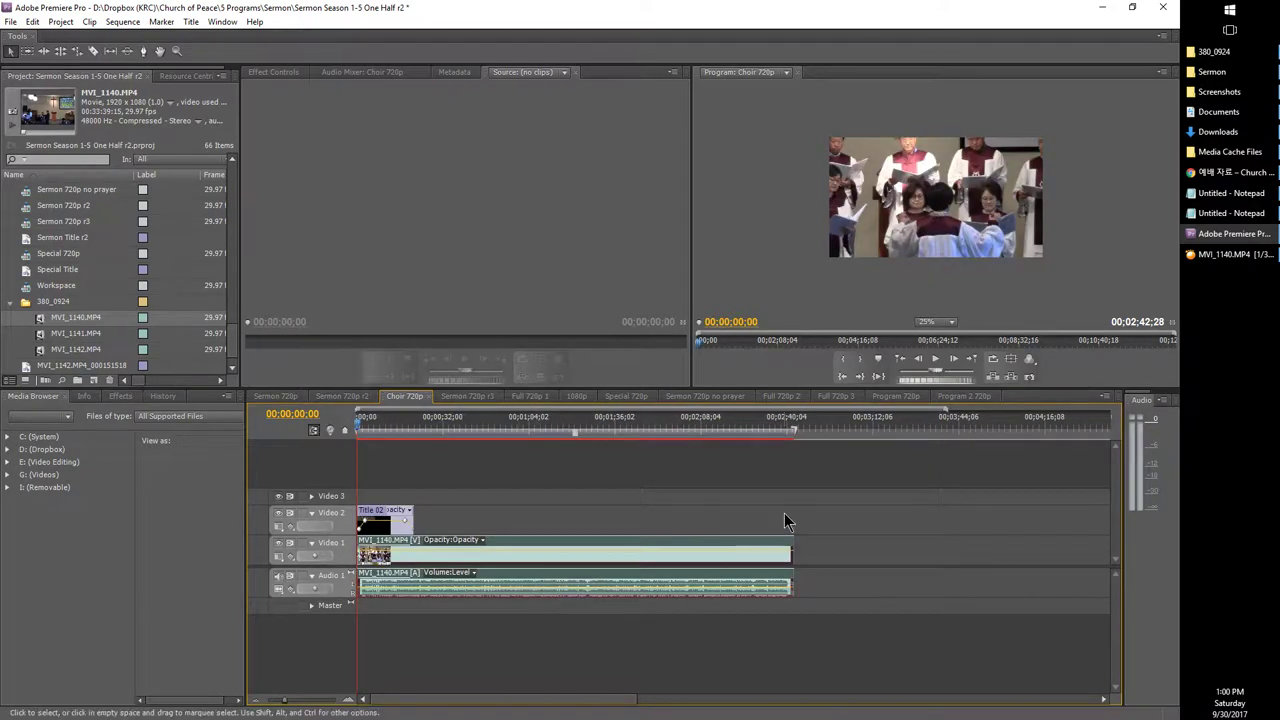
drag(291, 703, 270, 703)
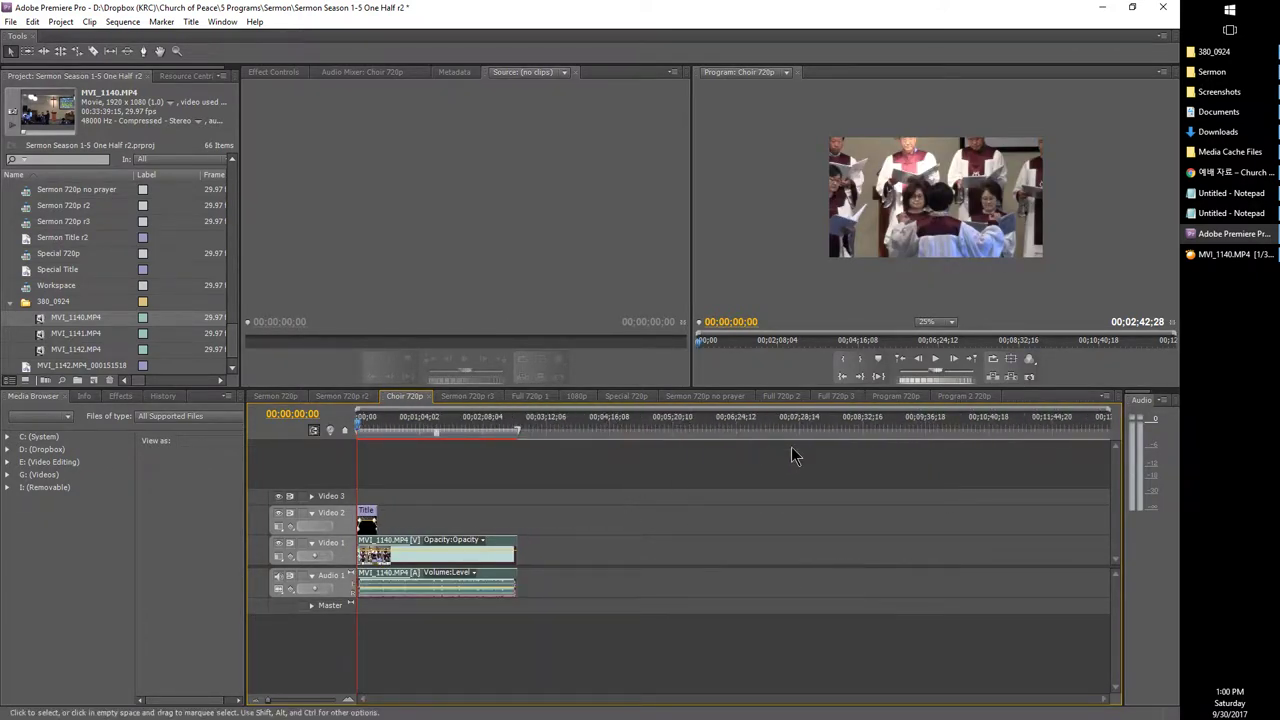
click(879, 432)
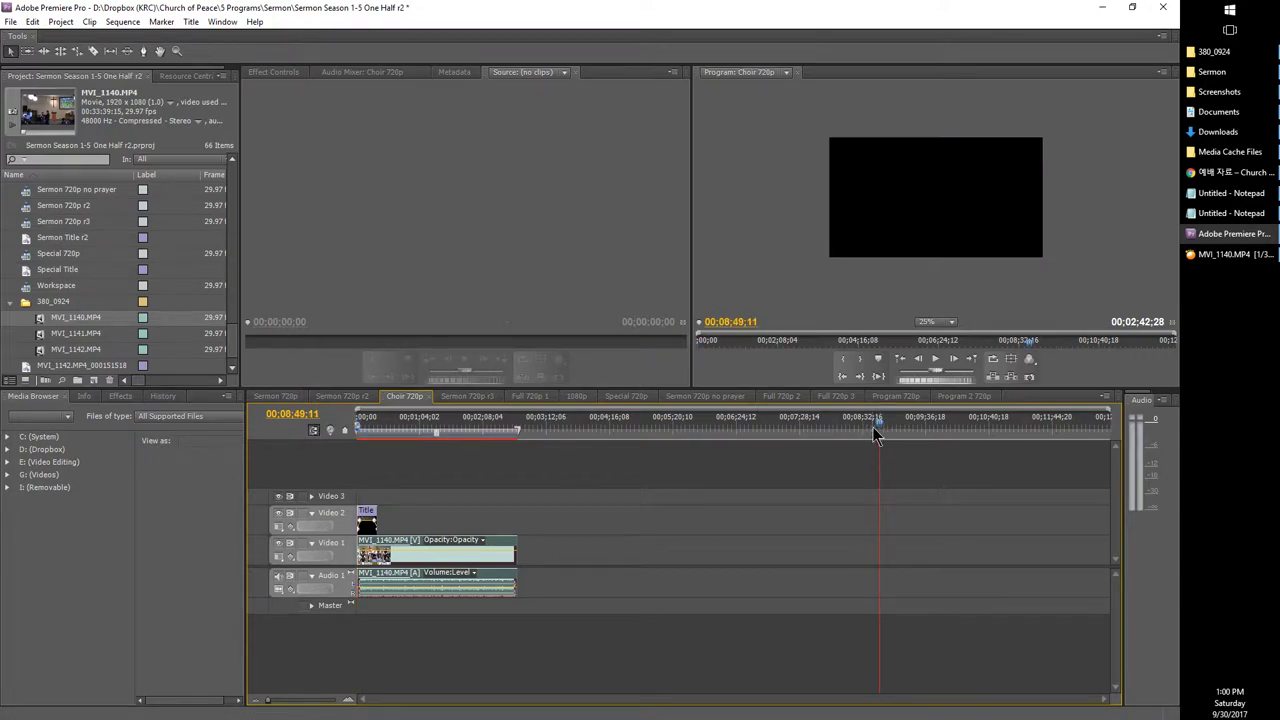
click(305, 704)
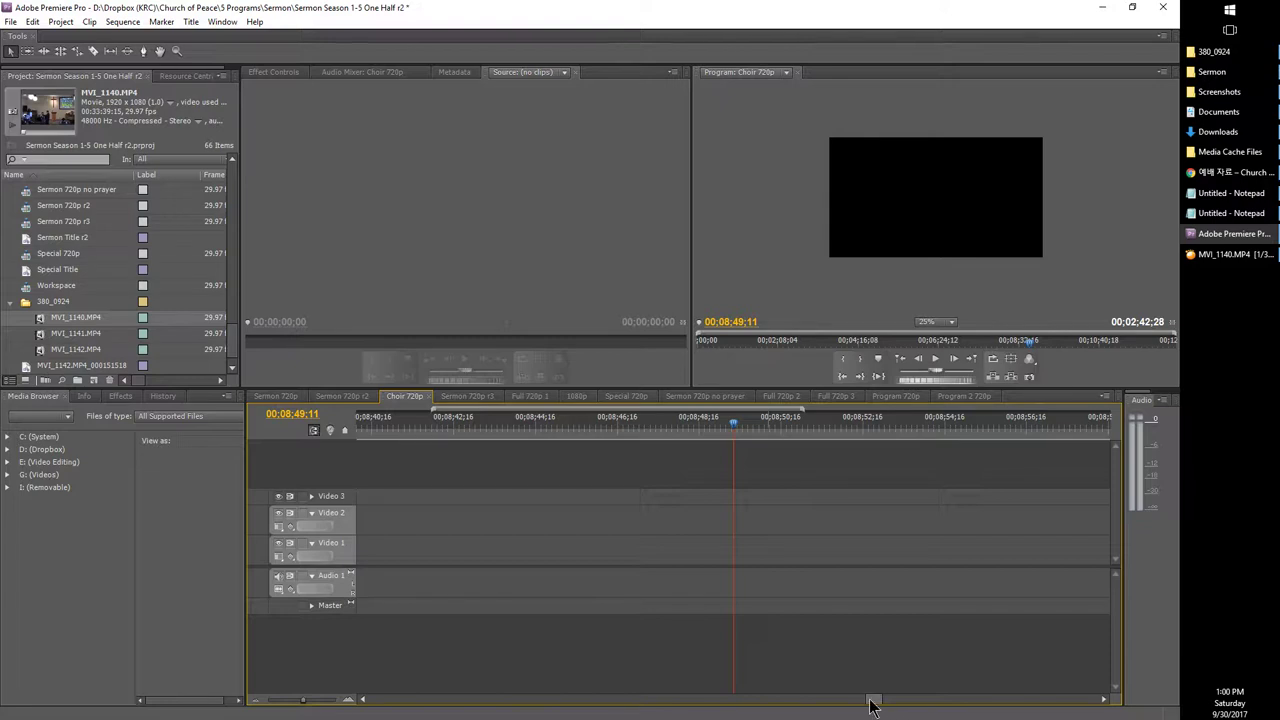
drag(872, 705, 712, 703)
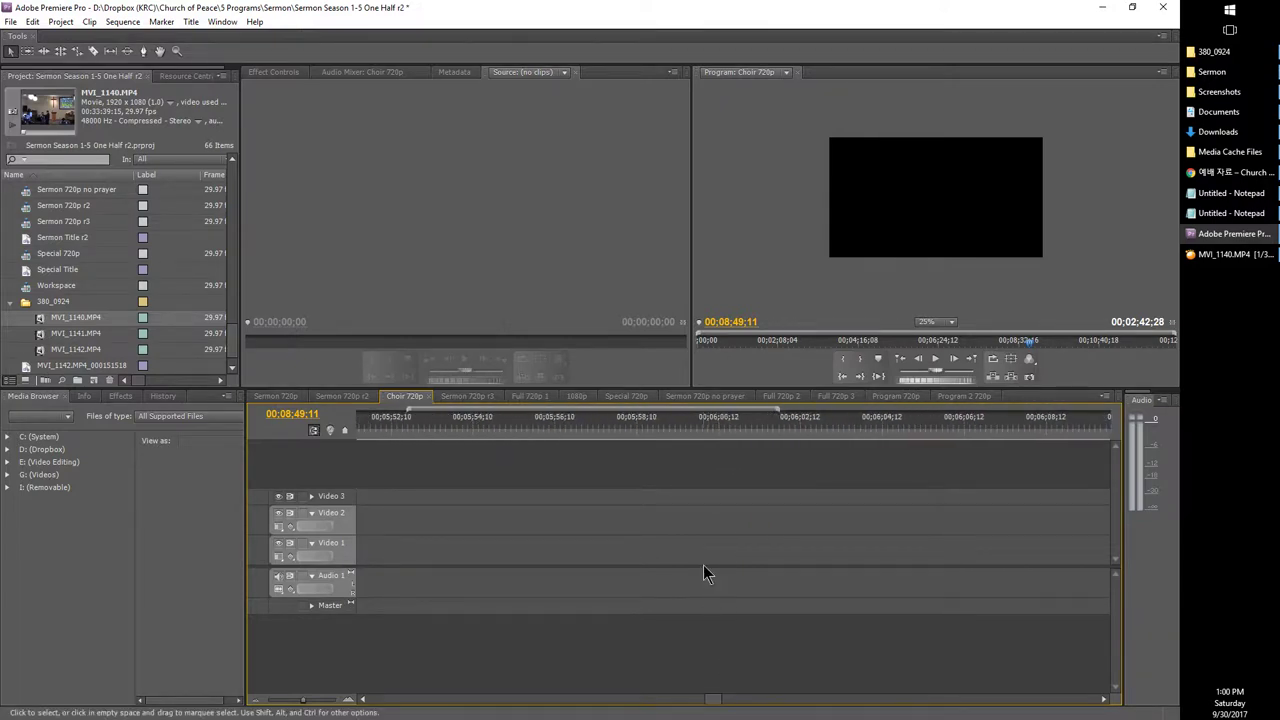
key(Home)
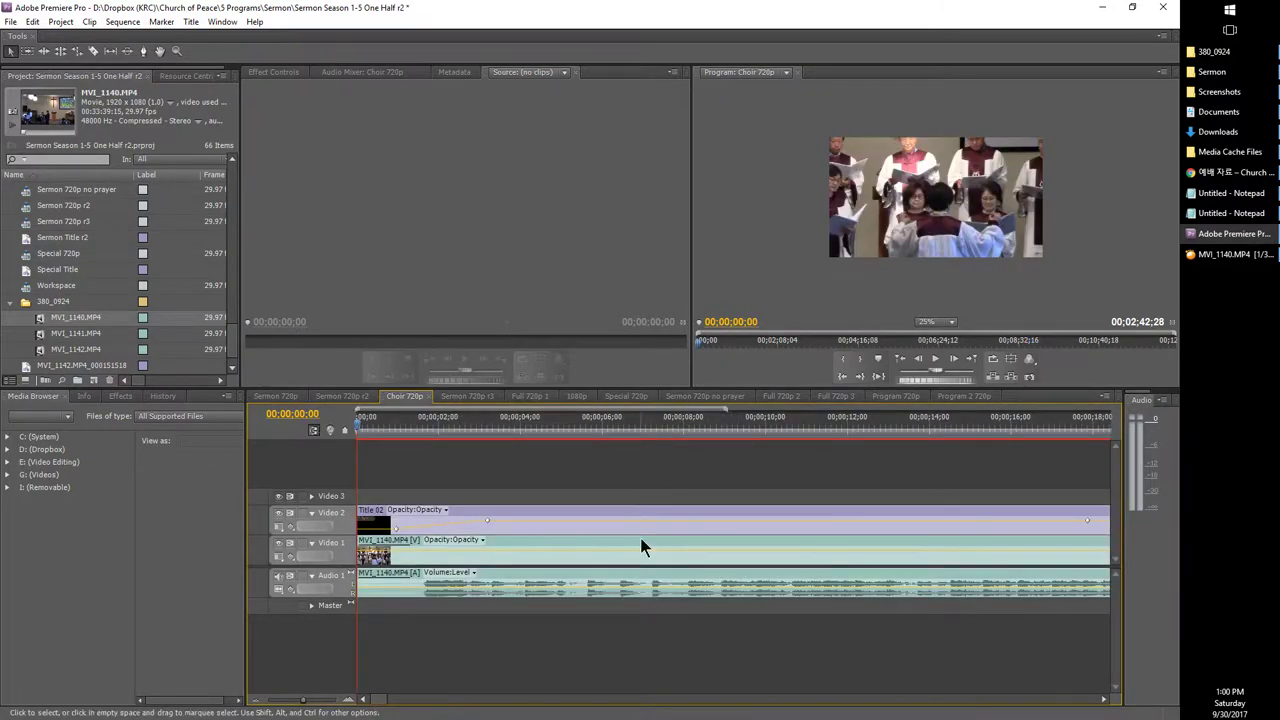
Step: Open the choir title and paste in the anthem name 성도여 다 함께 copied from the liturgy page
double_click(623, 514)
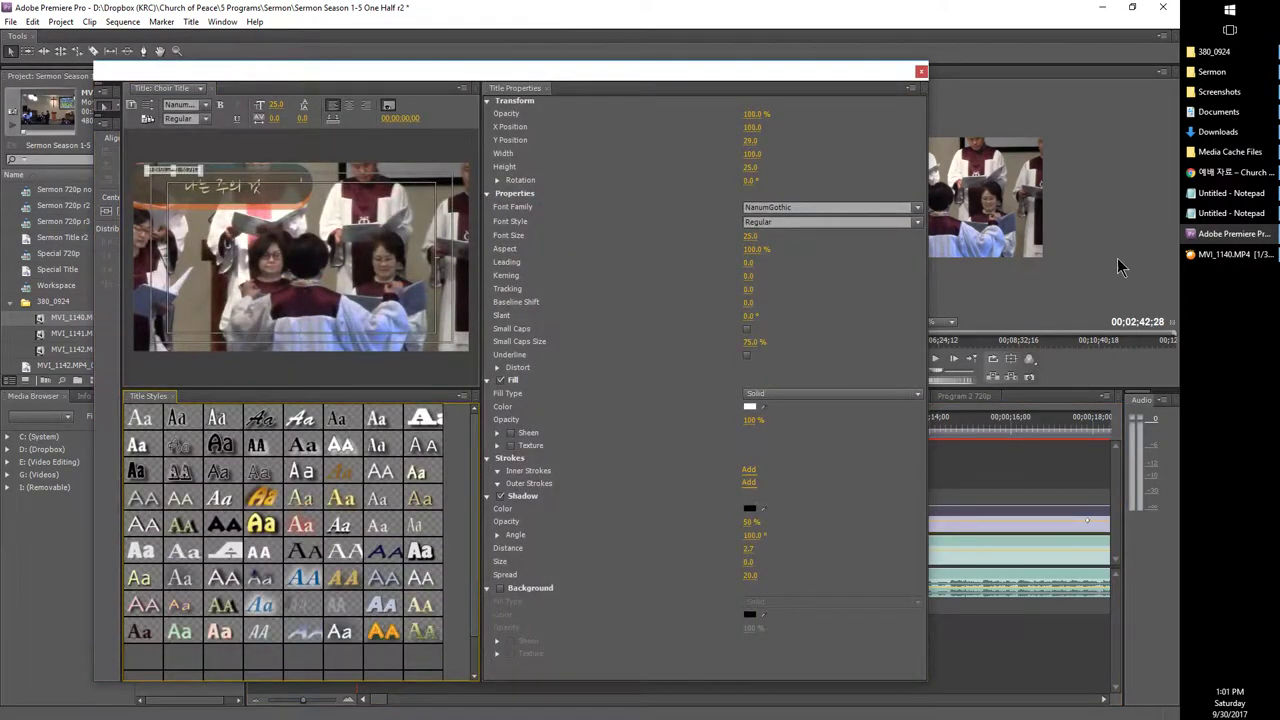
click(1230, 172)
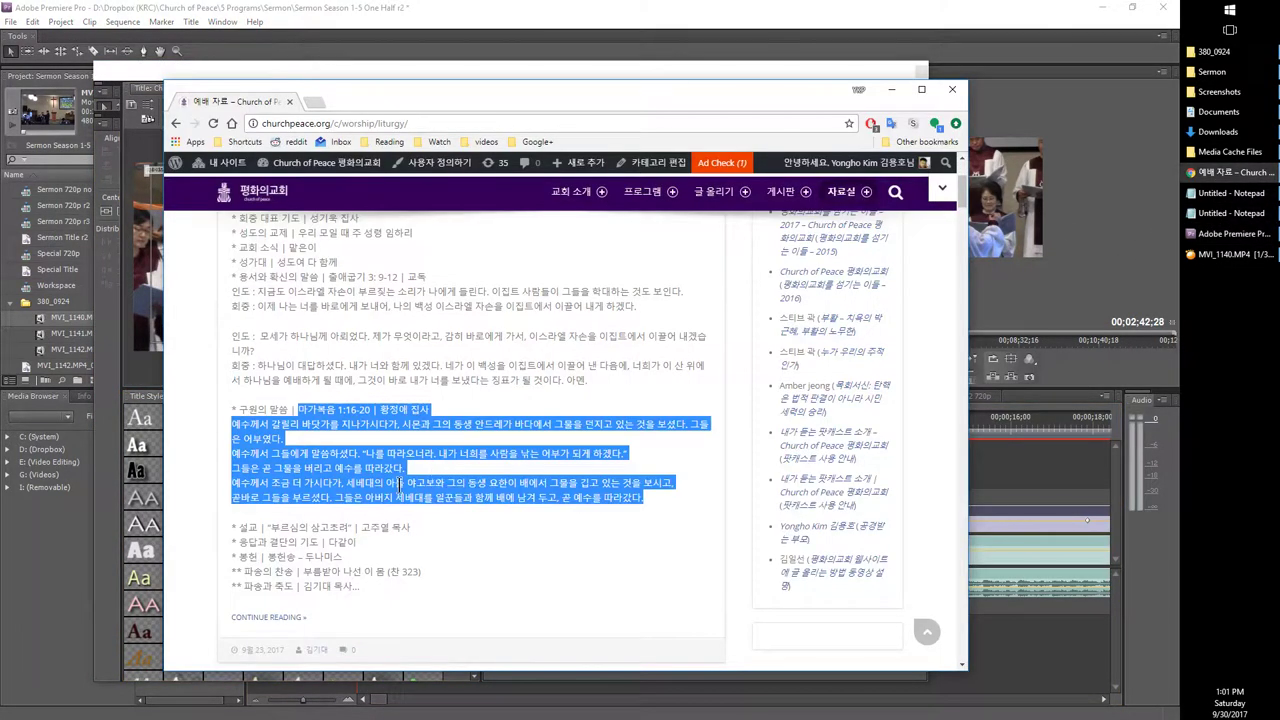
scroll(302, 455, up, 1)
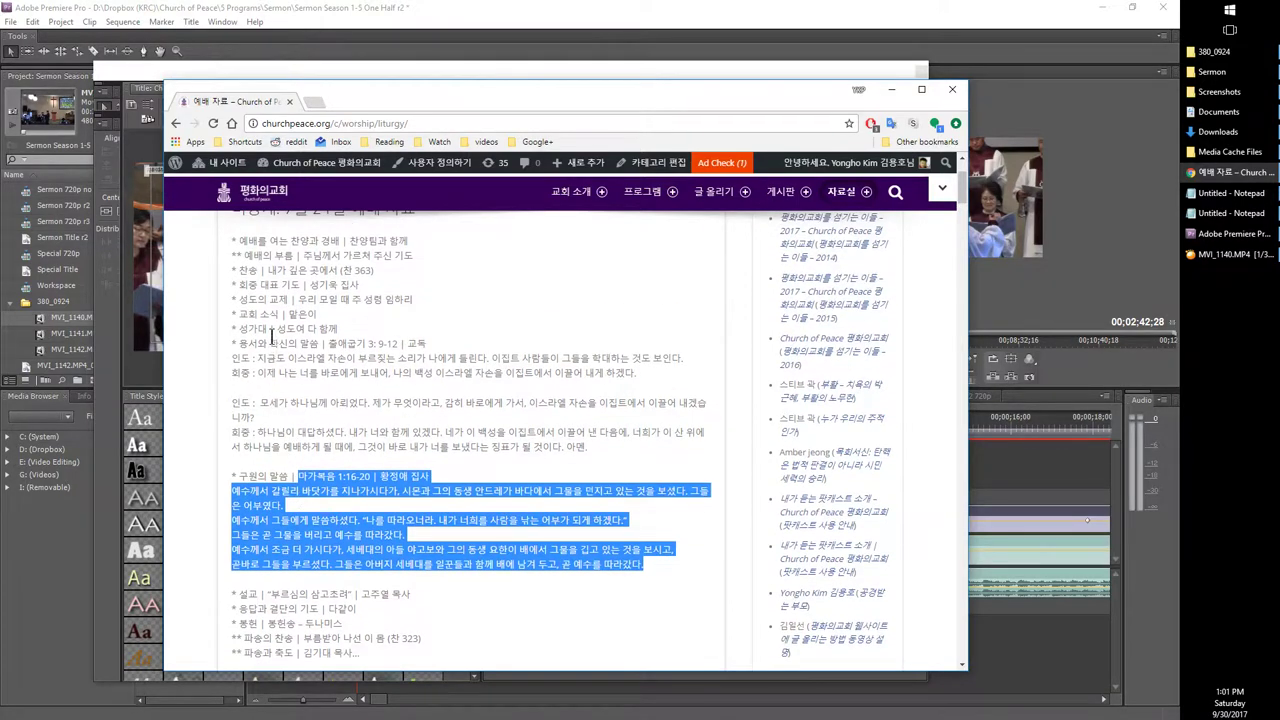
drag(276, 328, 370, 332)
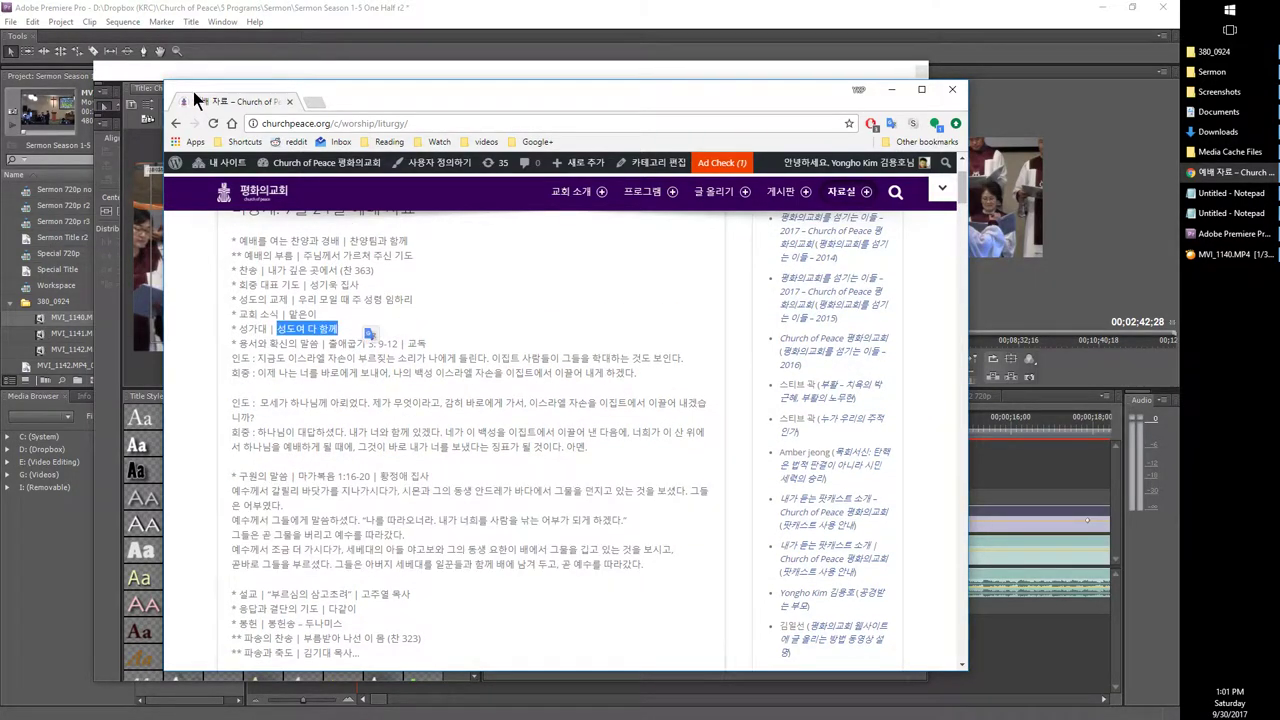
click(169, 73)
click(193, 181)
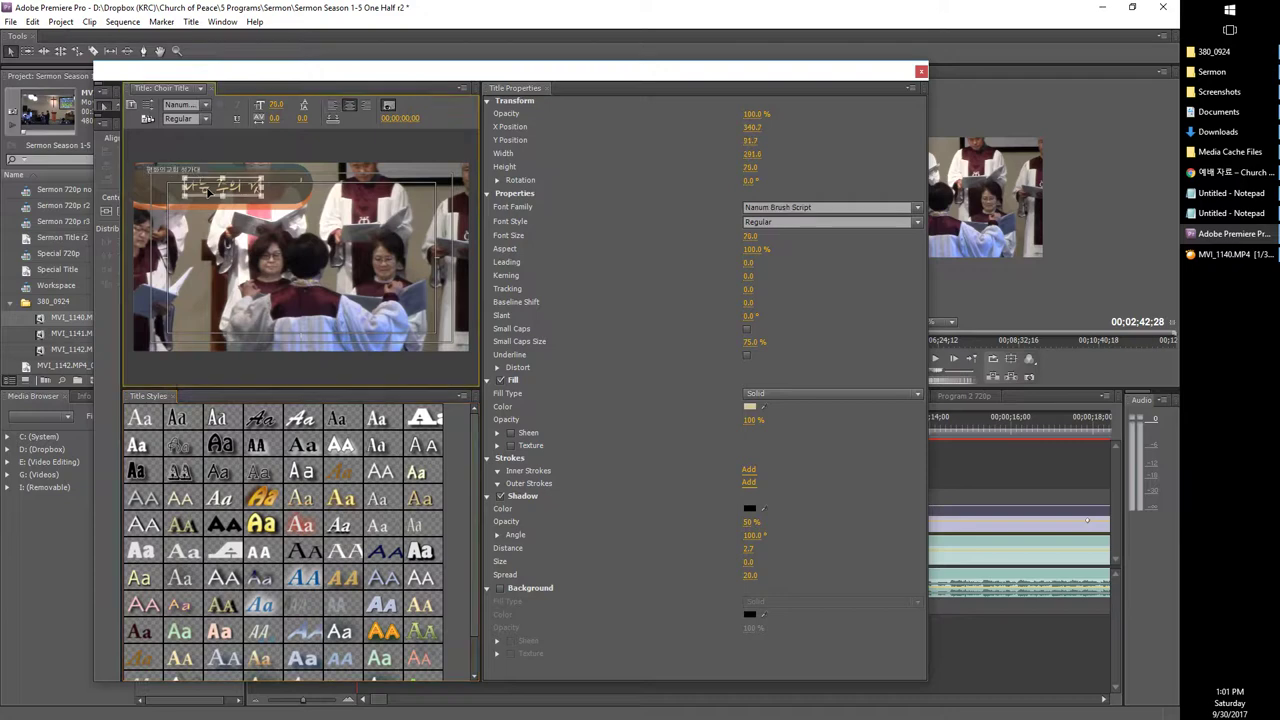
double_click(208, 190)
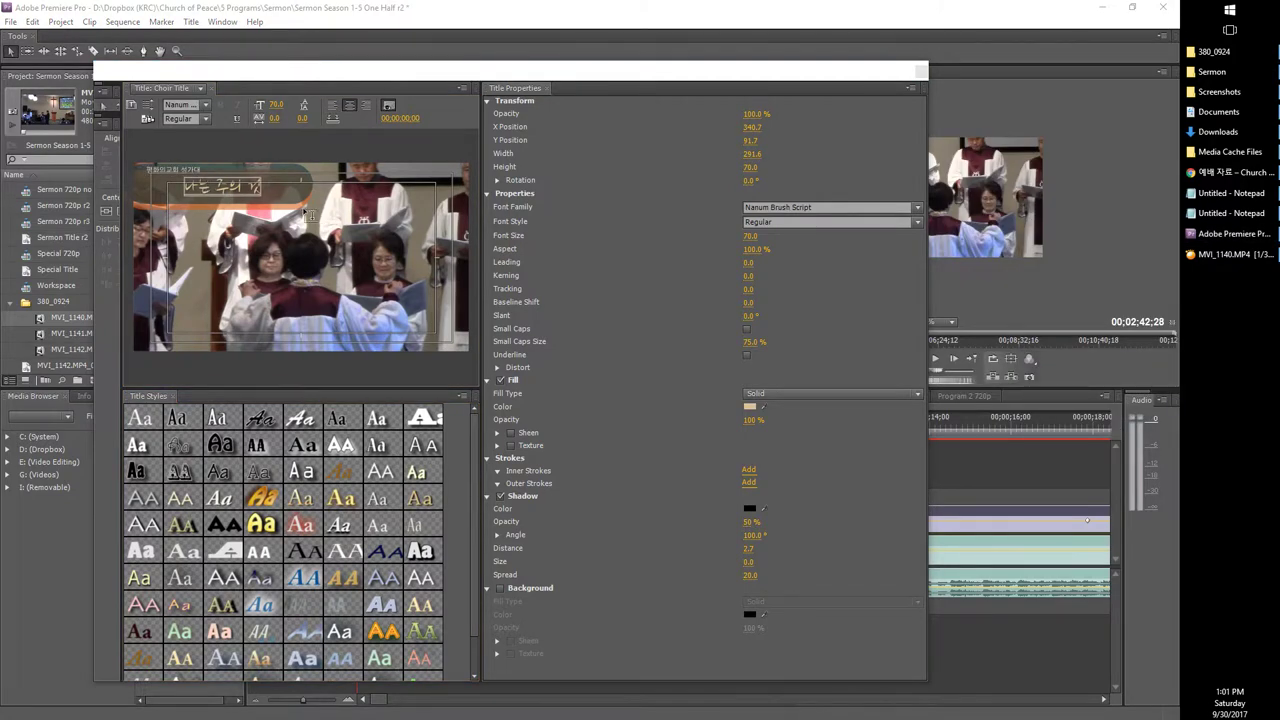
click(229, 184)
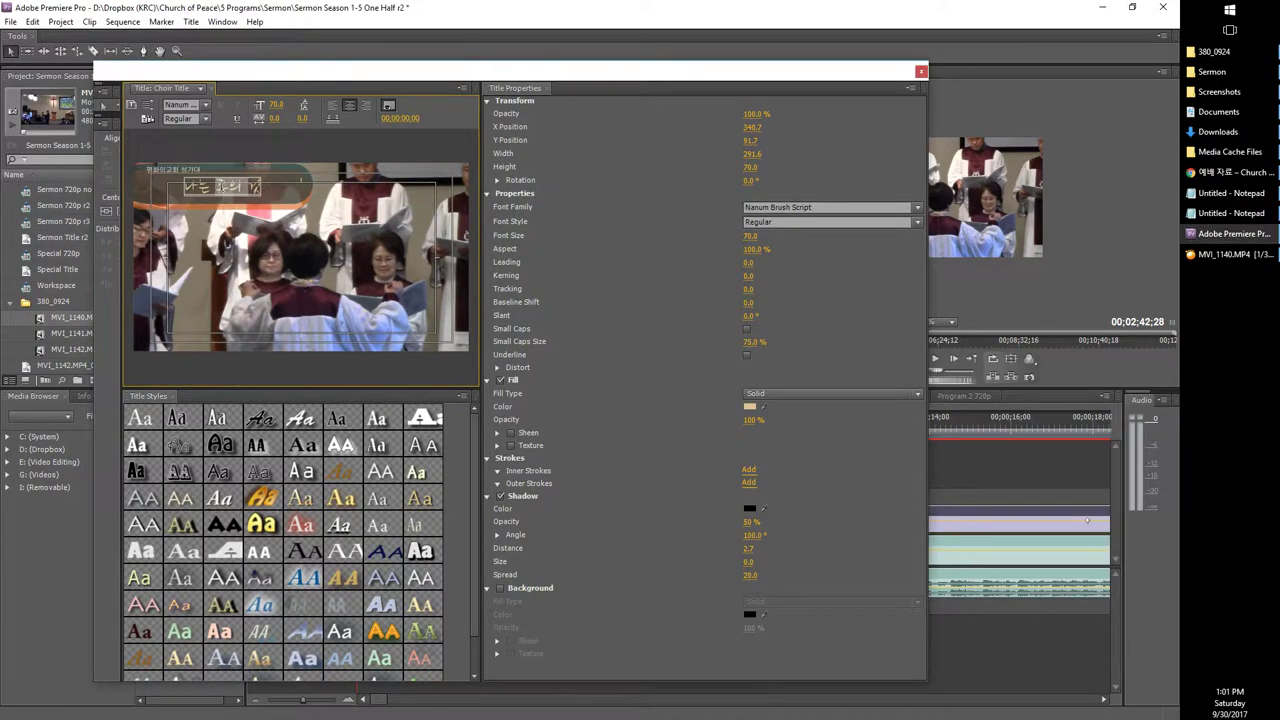
key(ctrl+v)
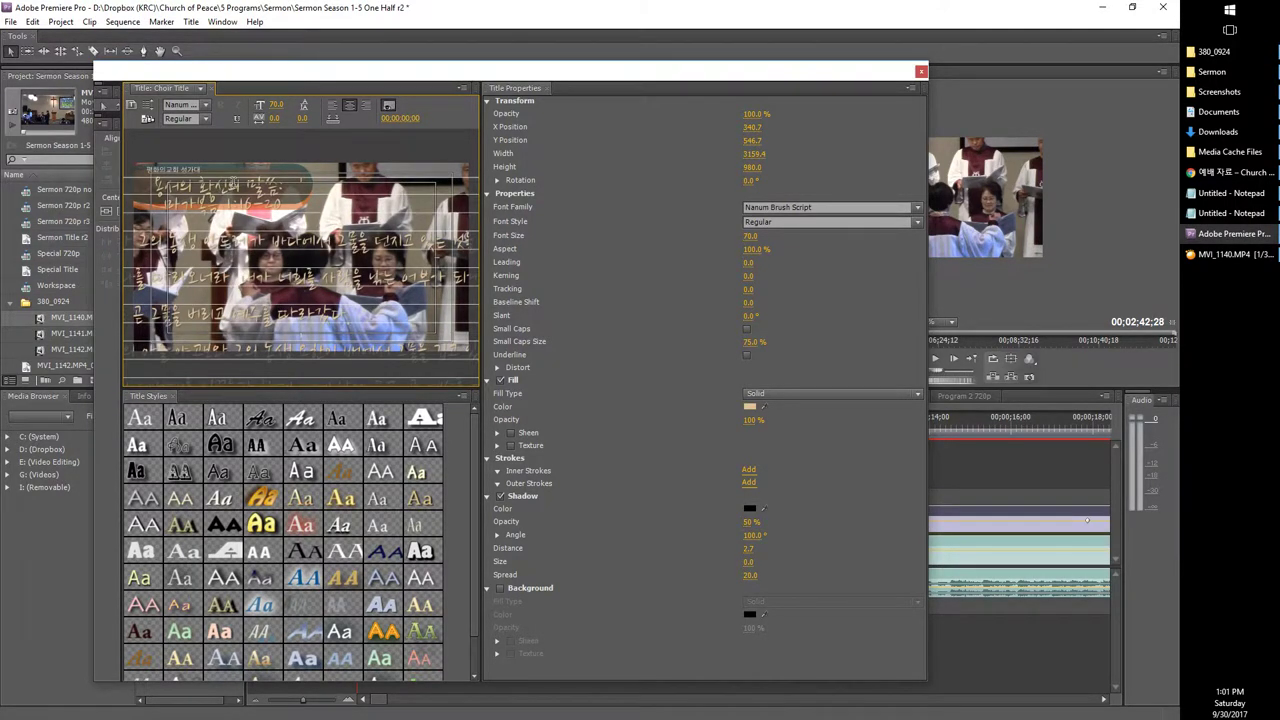
Step: Recheck the liturgy page, retype the title line to read 성도여 다 함께, and close the title editor
click(1230, 172)
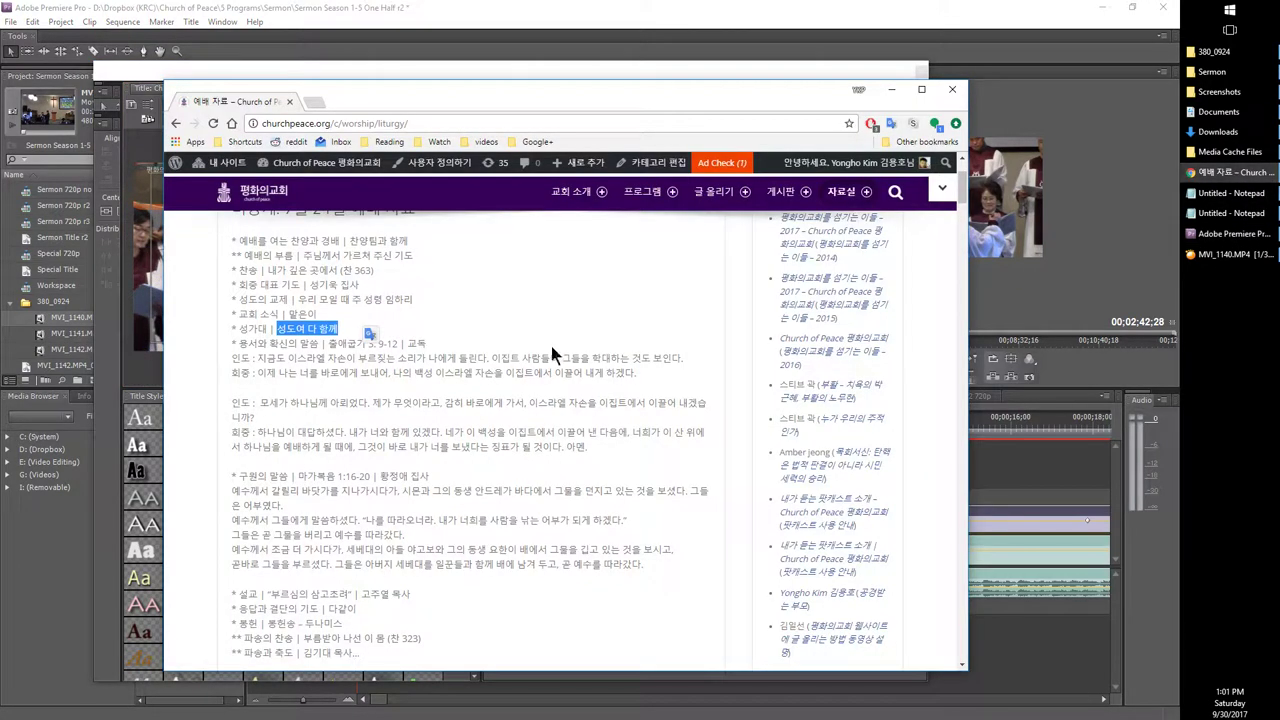
mouse_move(272, 161)
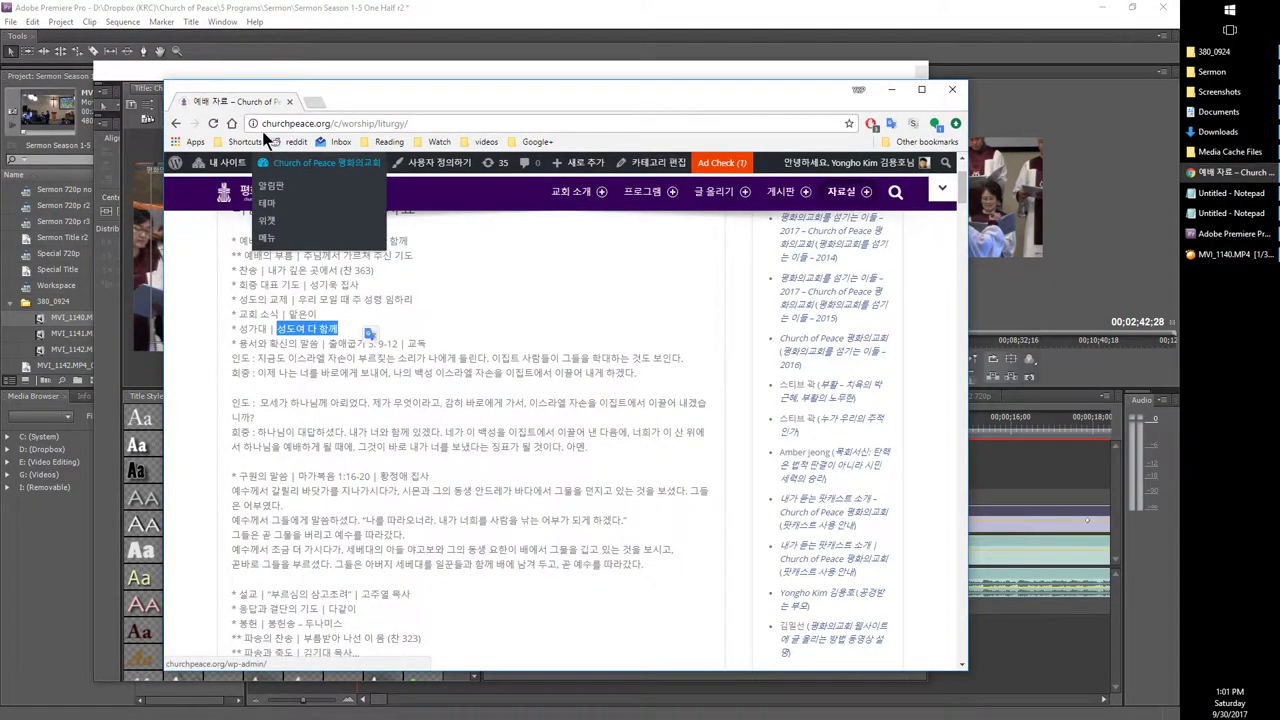
click(204, 72)
text(생명의 나 길께)
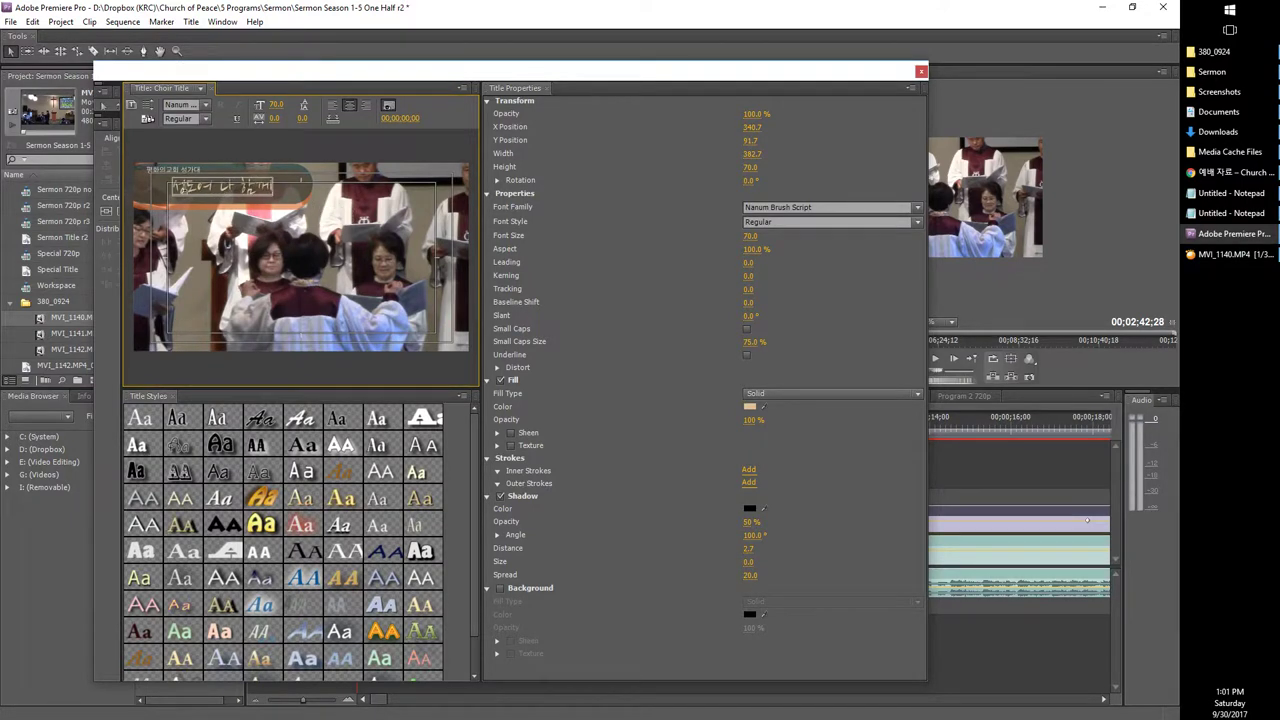
click(921, 71)
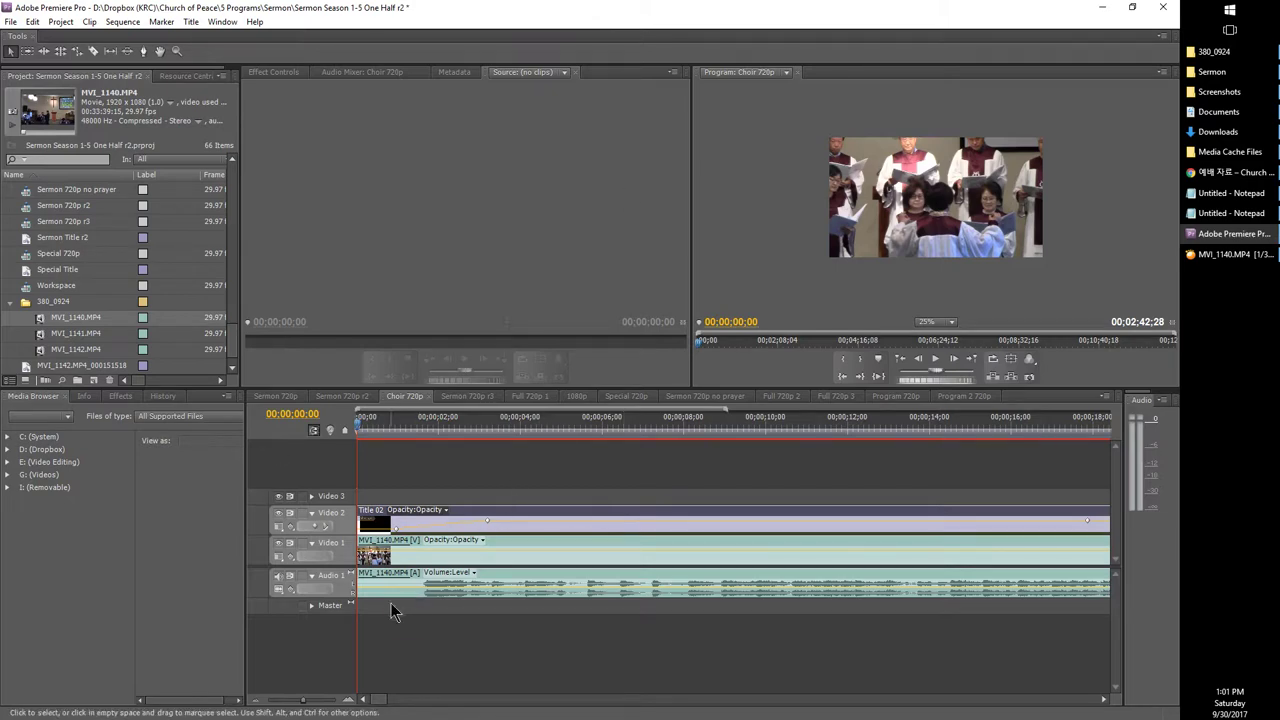
Step: Scale the choir clip on Video 1 to frame size and play the sequence to preview it
right_click(528, 545)
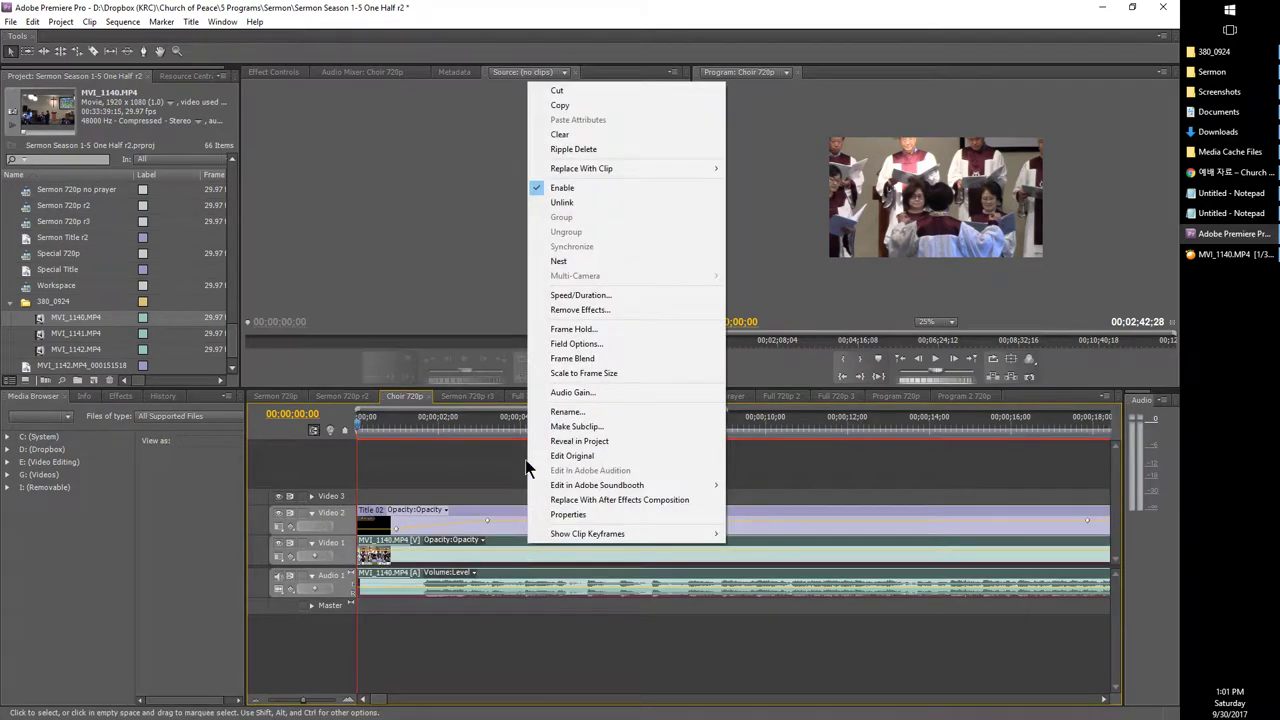
click(555, 373)
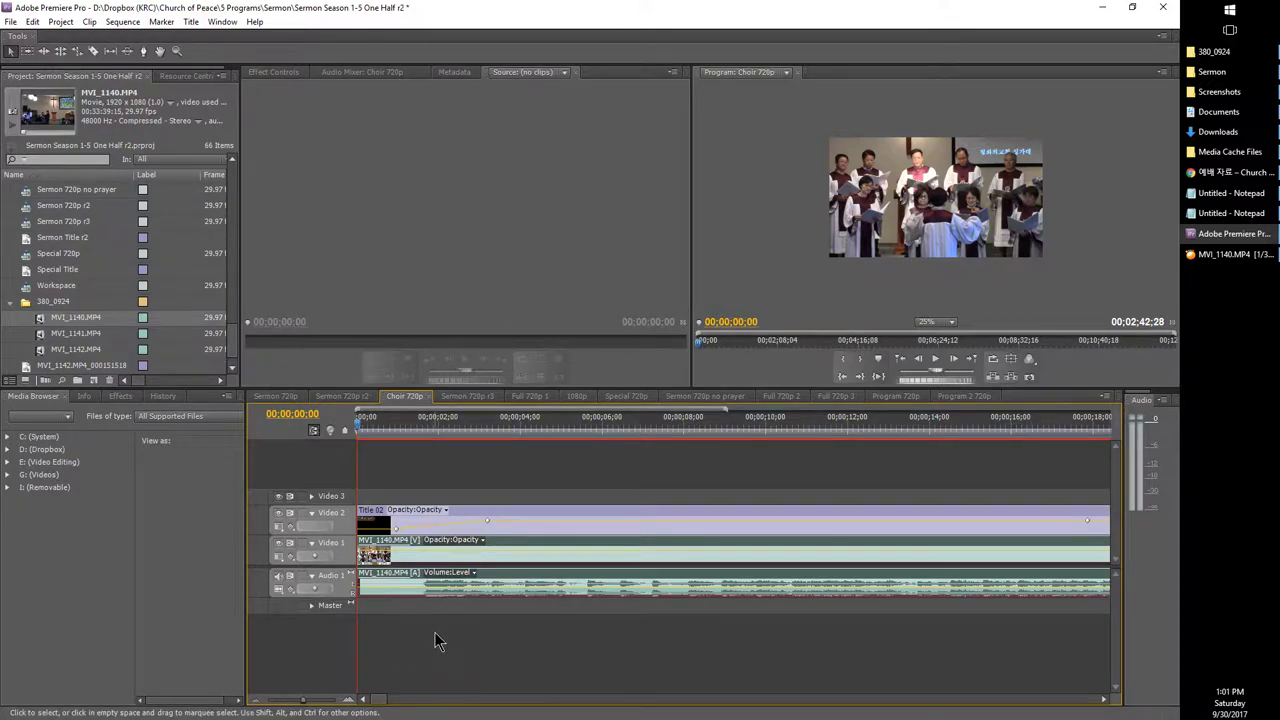
key(space)
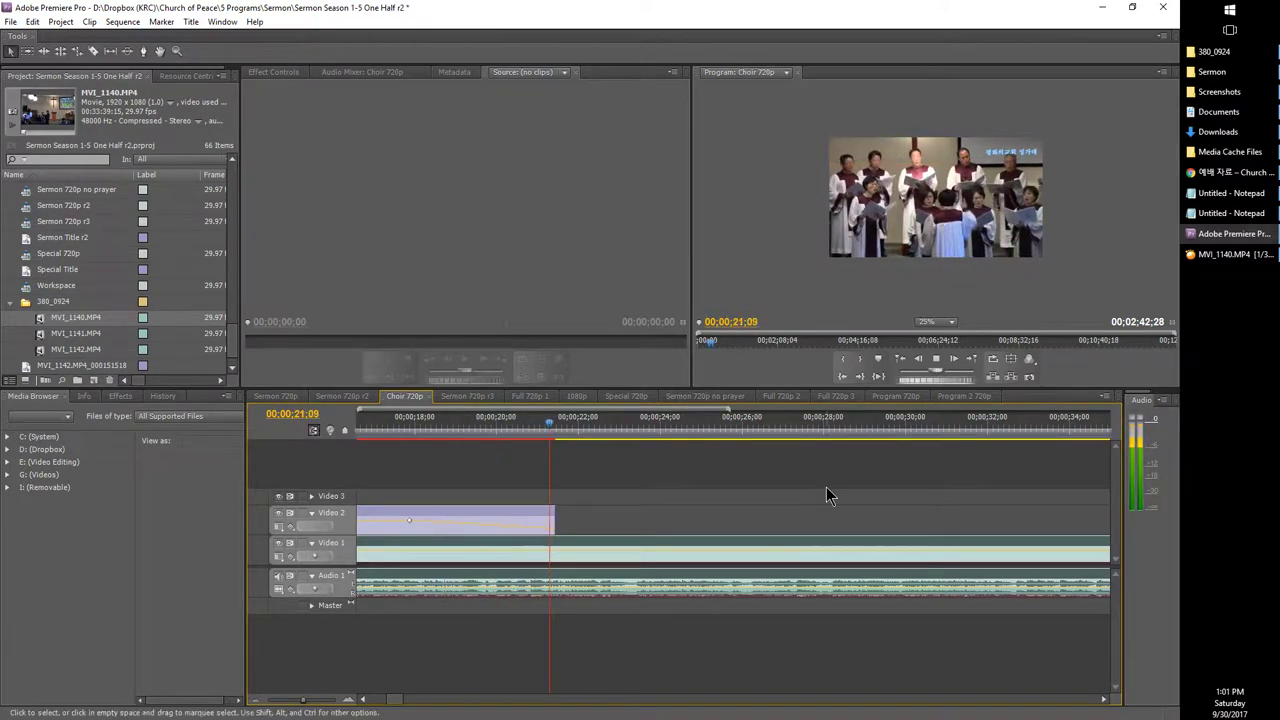
key(space)
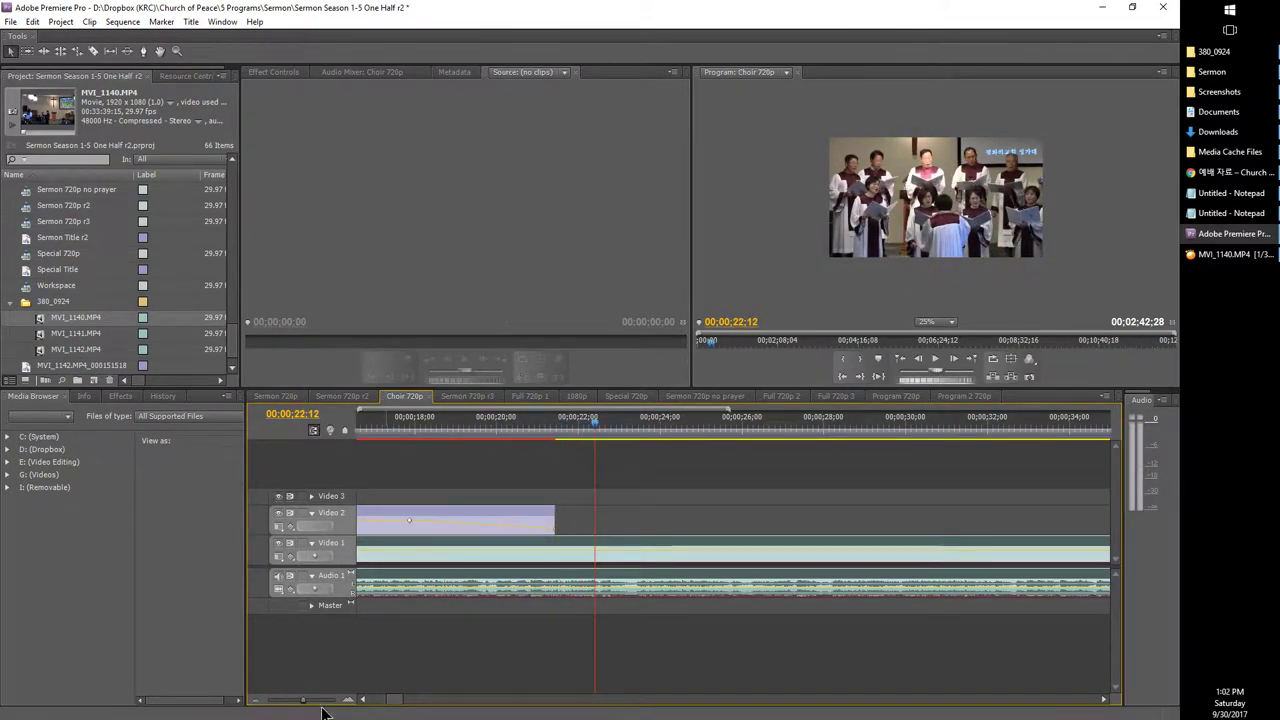
Step: Zoom the timeline out to show the whole clips and save the project
drag(305, 706, 206, 703)
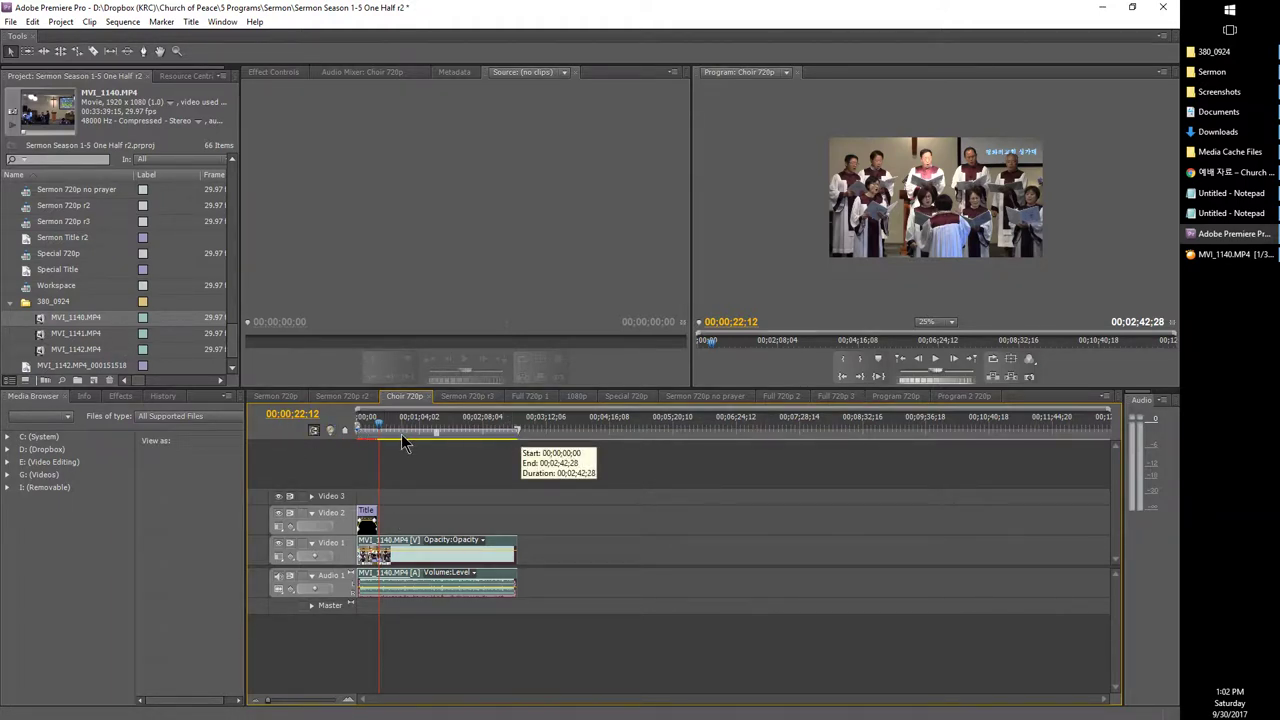
click(10, 21)
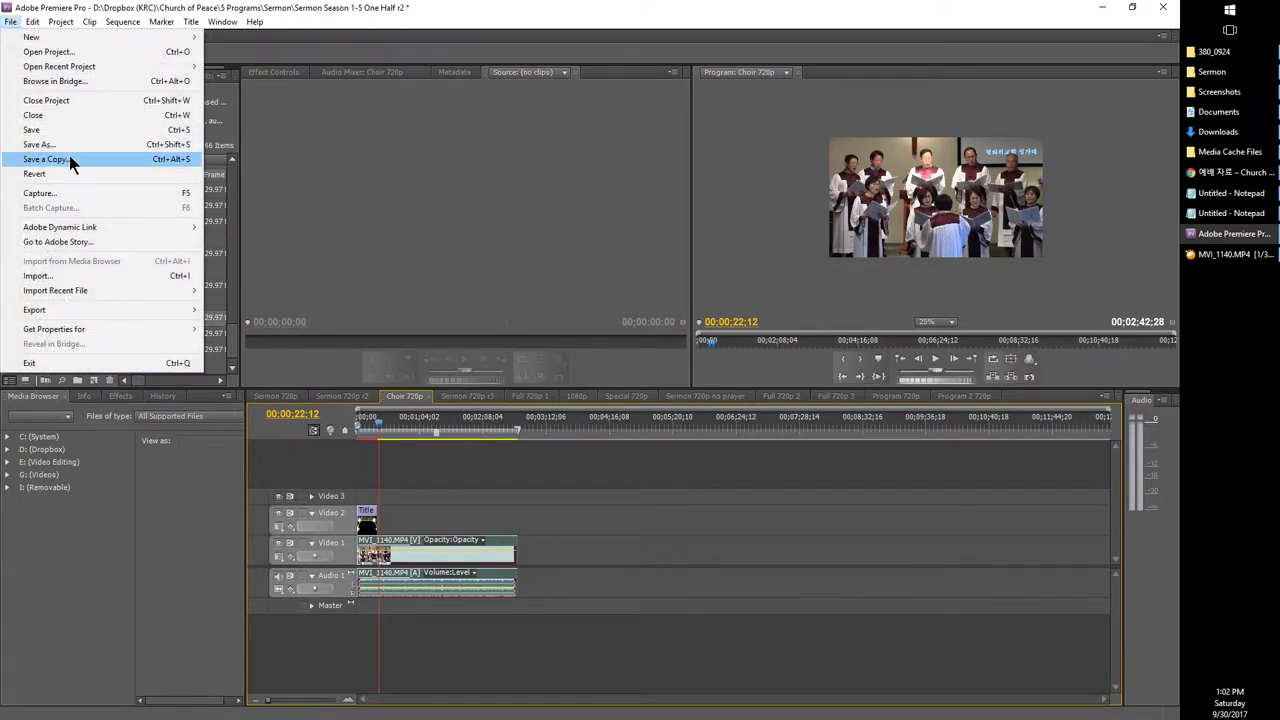
click(53, 133)
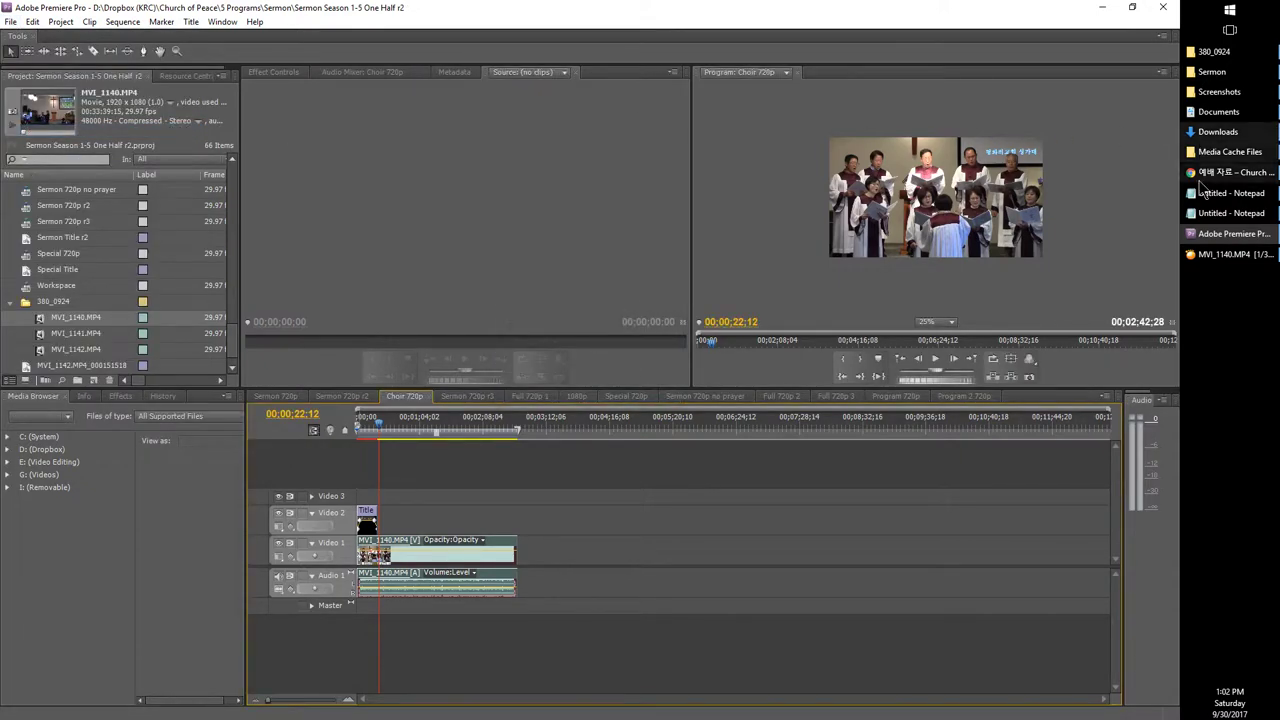
Step: Highlight the '4. 인코딩' section and its audio-encoding line in the Notepad checklist
click(1199, 214)
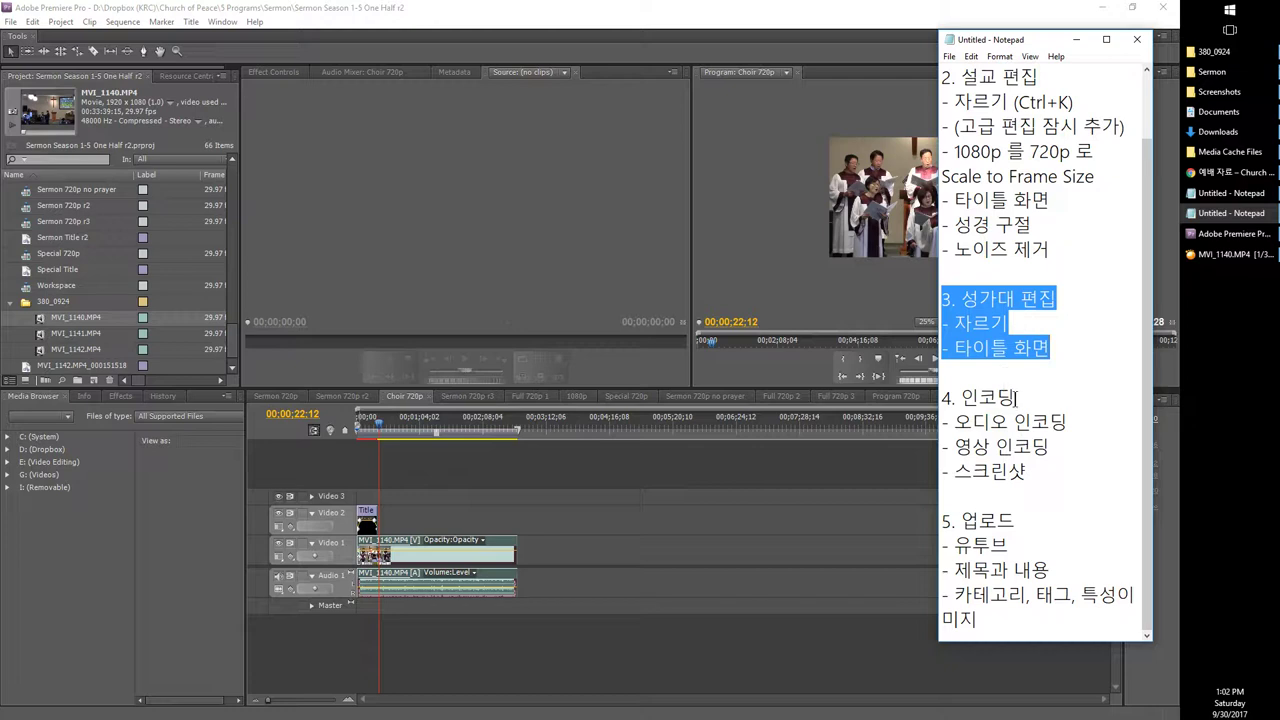
drag(1033, 477, 899, 400)
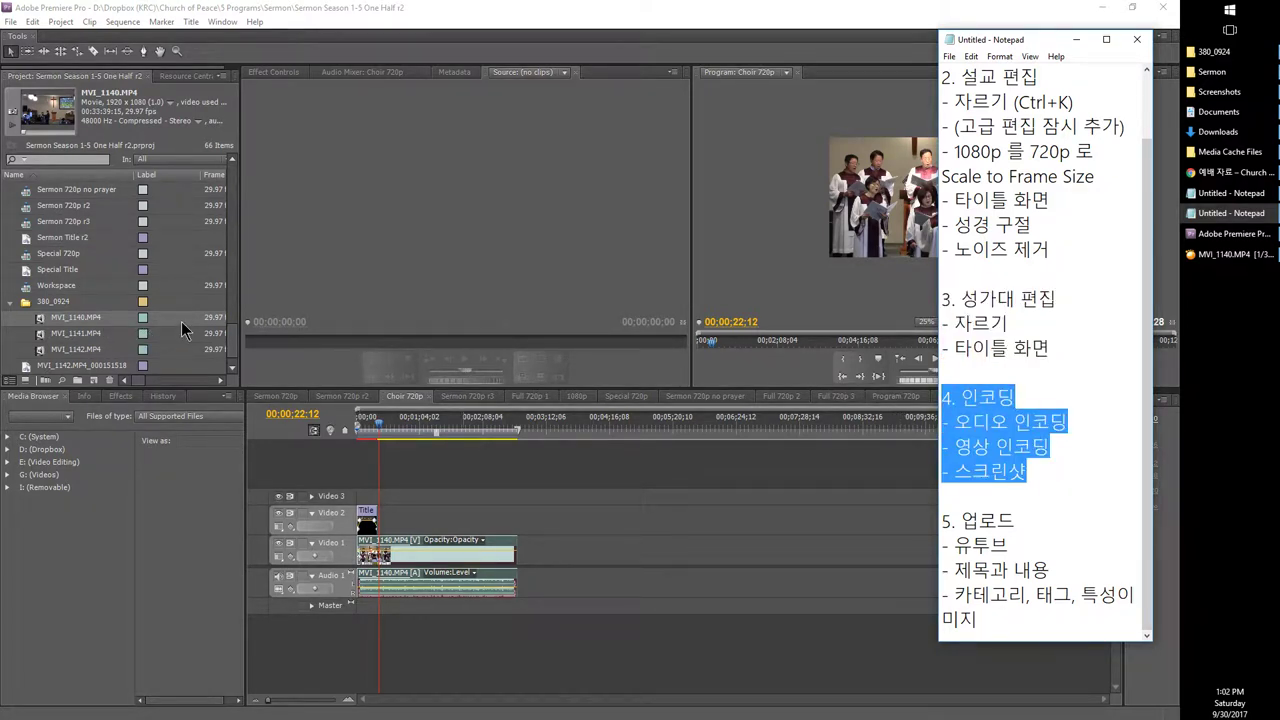
click(1047, 456)
drag(1068, 421, 933, 422)
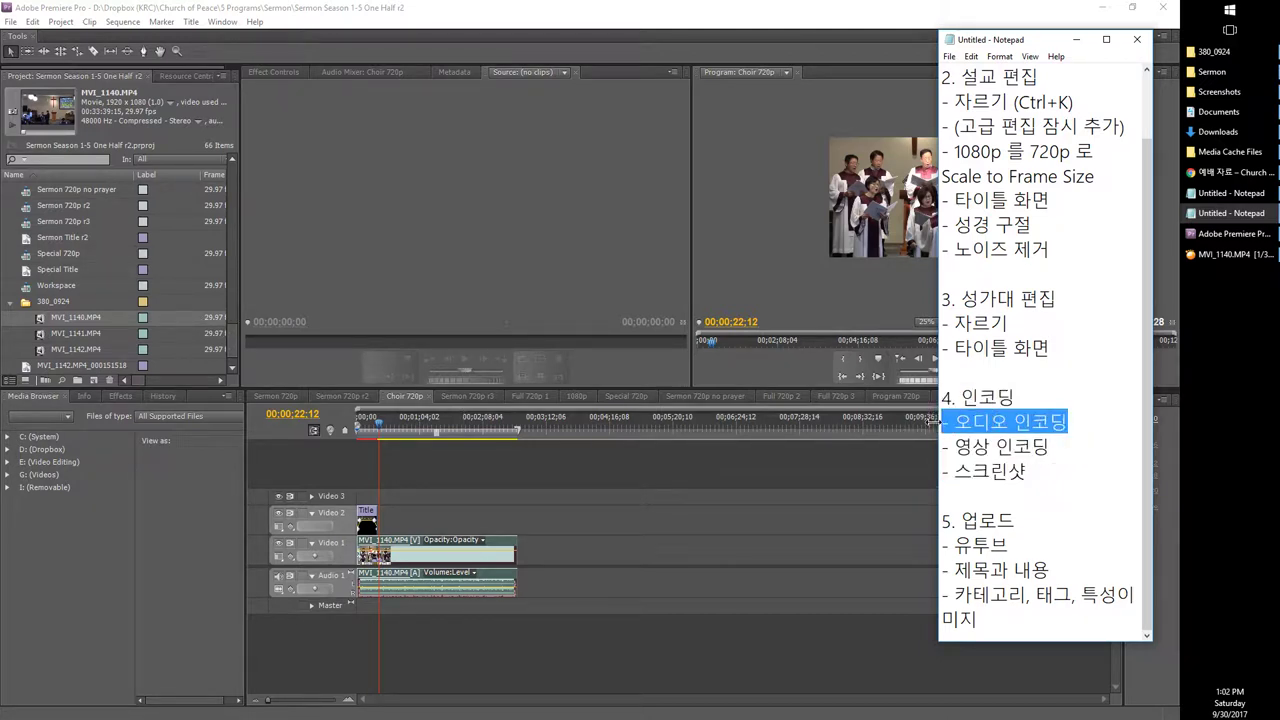
click(1067, 423)
drag(1067, 423, 944, 420)
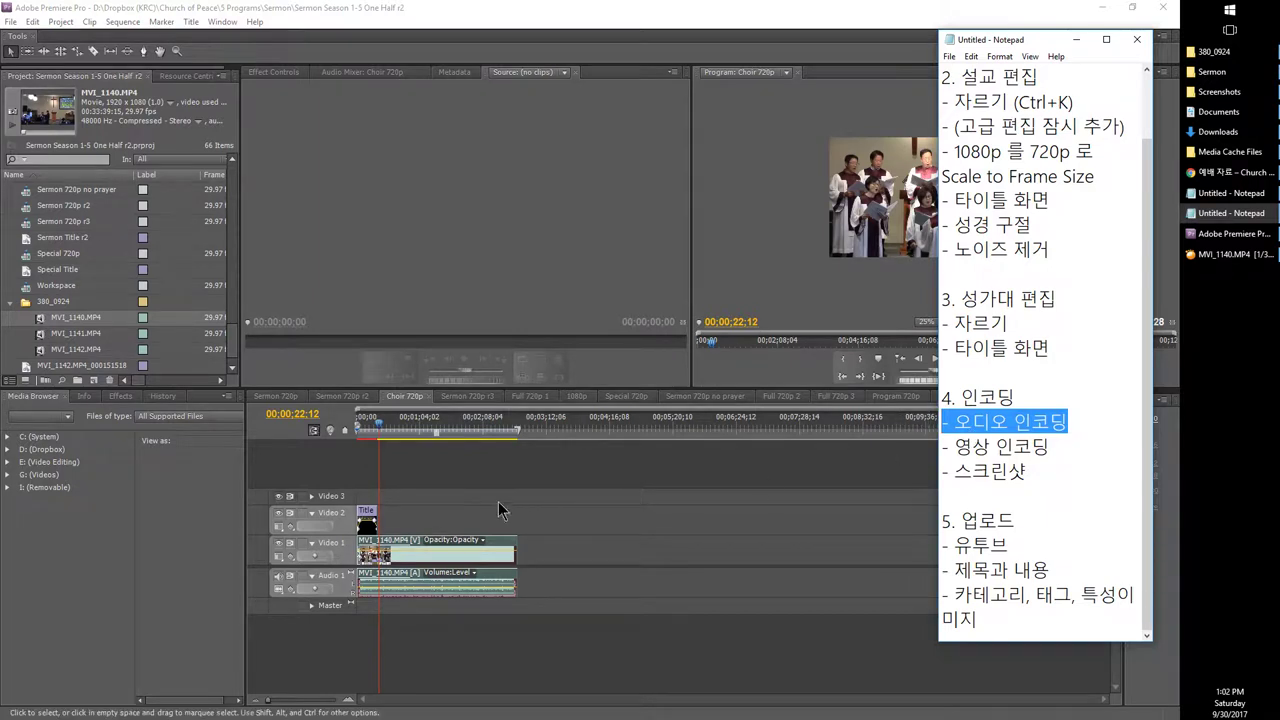
Step: Return to the Premiere project
click(498, 501)
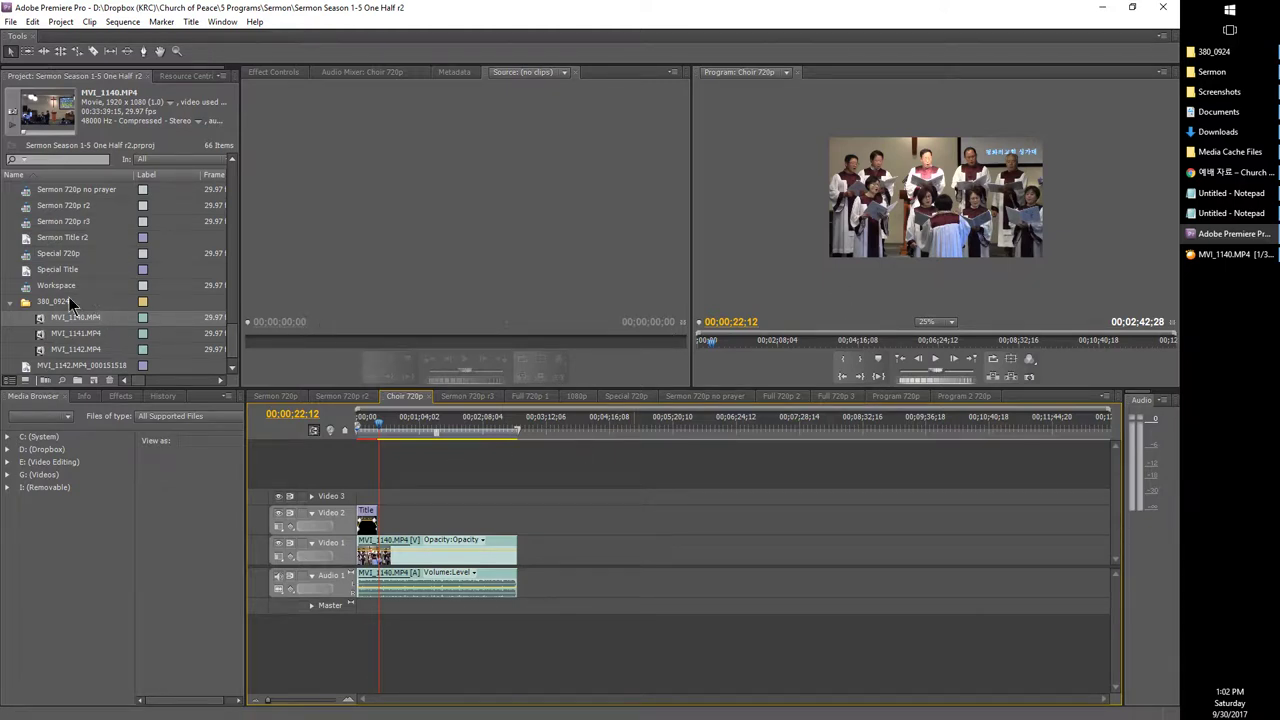
scroll(75, 310, up, 1)
mouse_move(1215, 210)
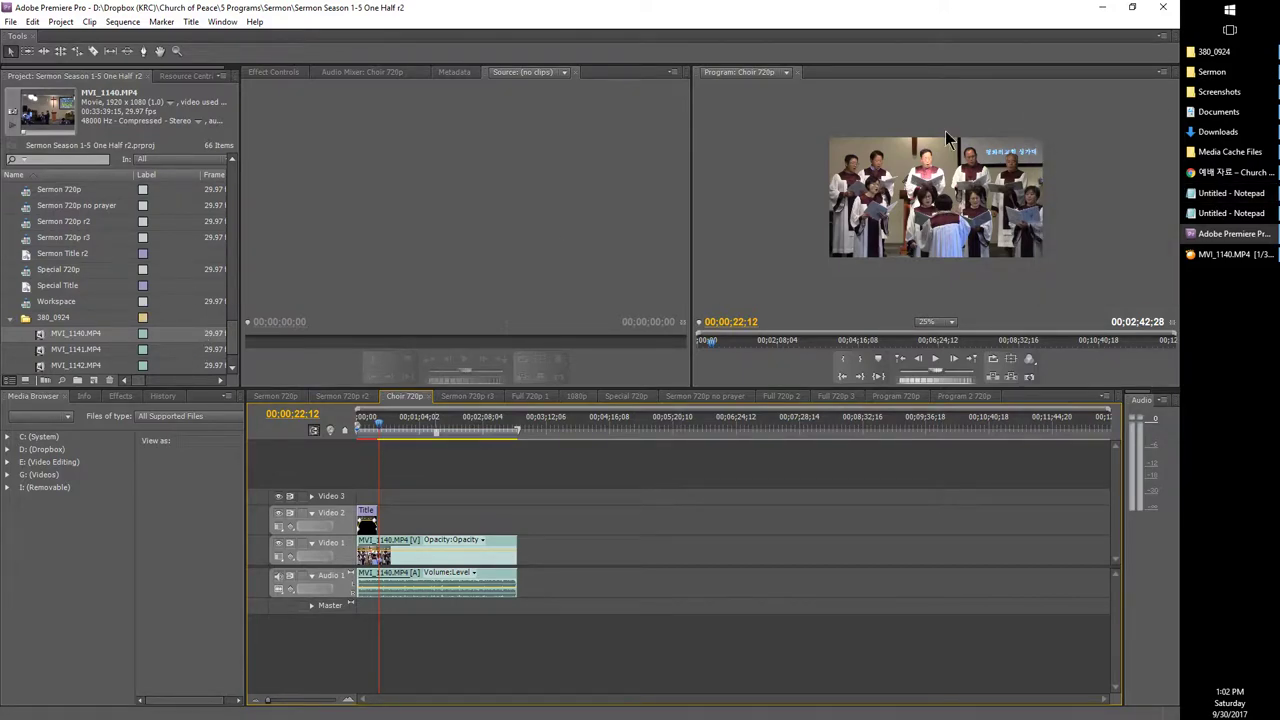
Step: Open Videos › _Encoded in File Explorer, enlarge the window, then return to Premiere
key(super+e)
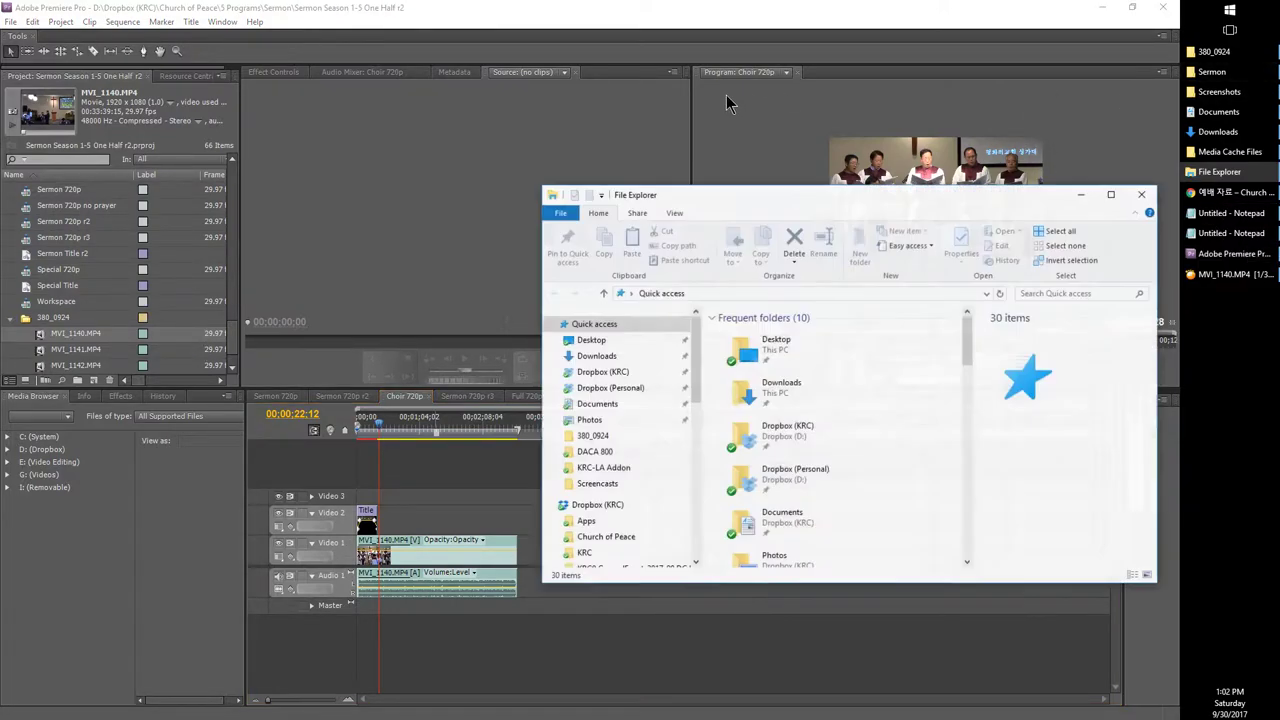
key(alt+F4)
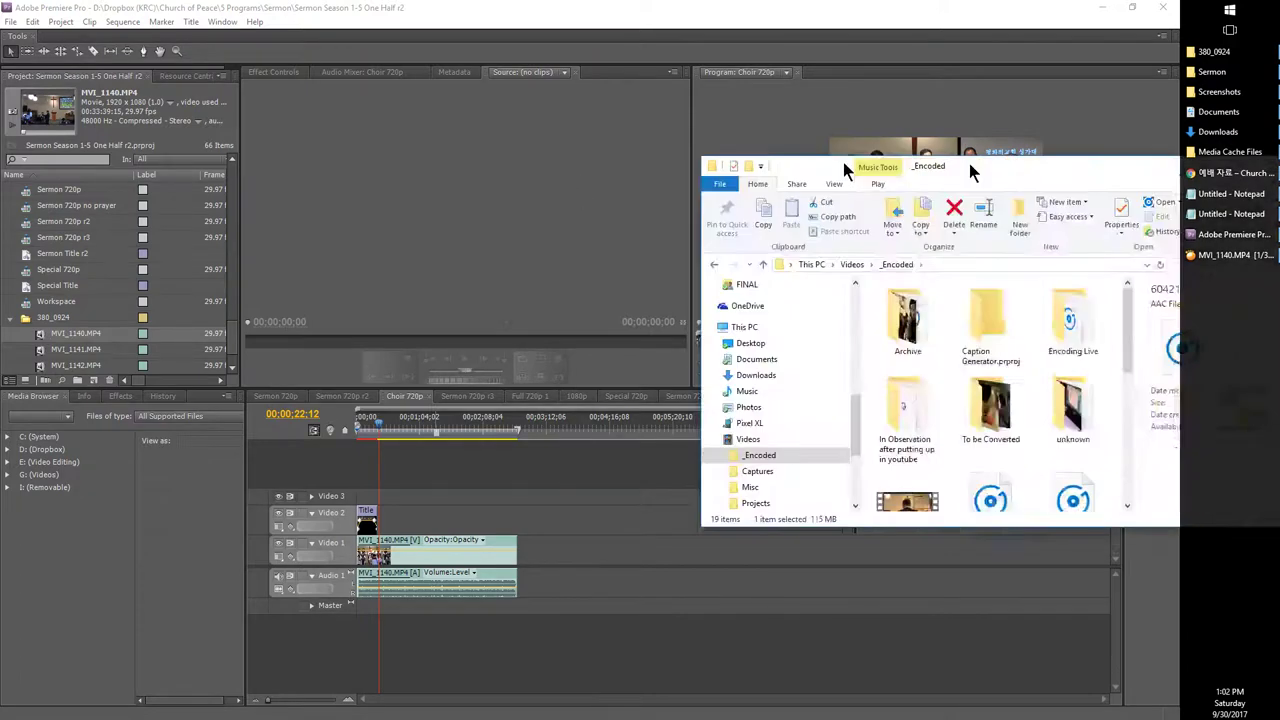
drag(969, 163, 565, 170)
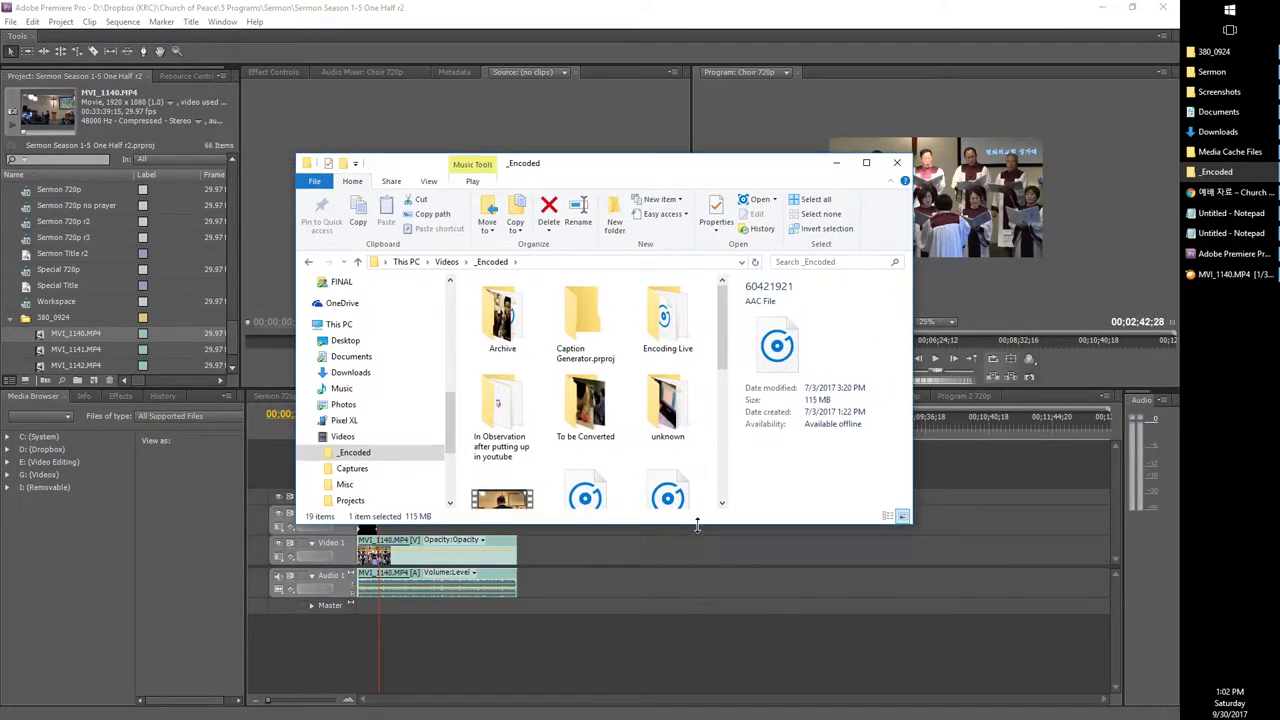
drag(697, 527, 705, 662)
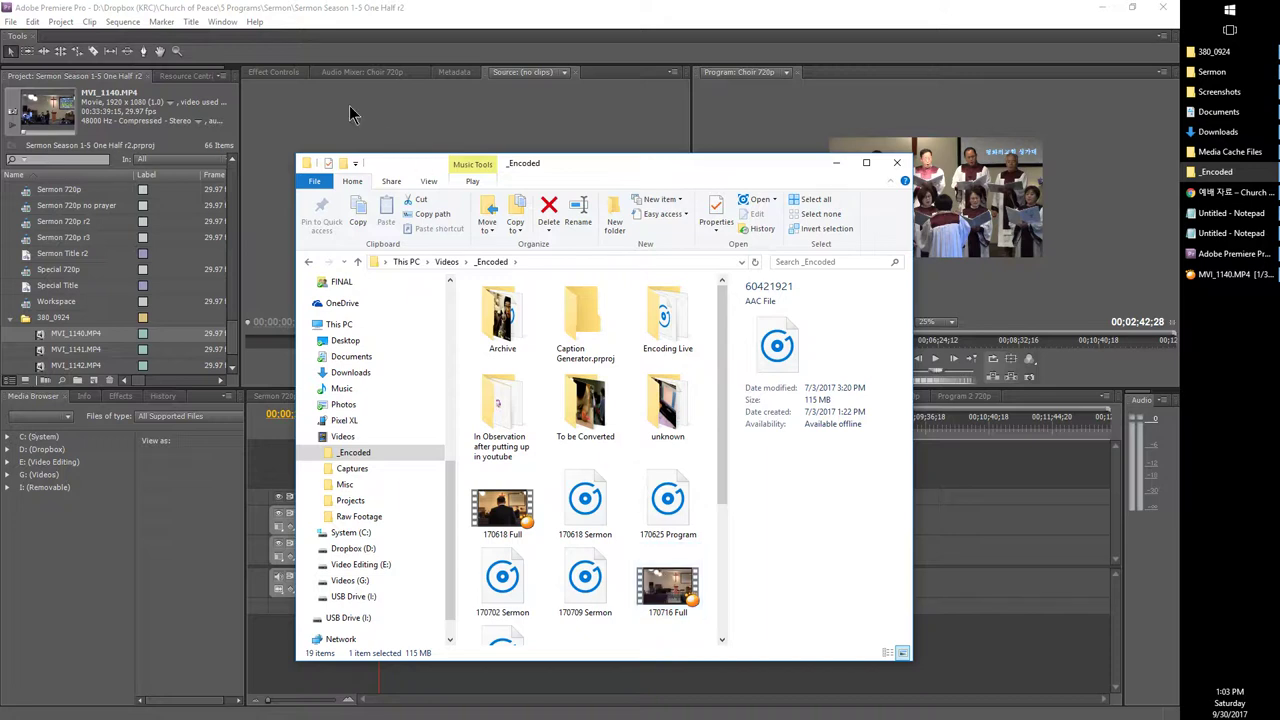
click(248, 8)
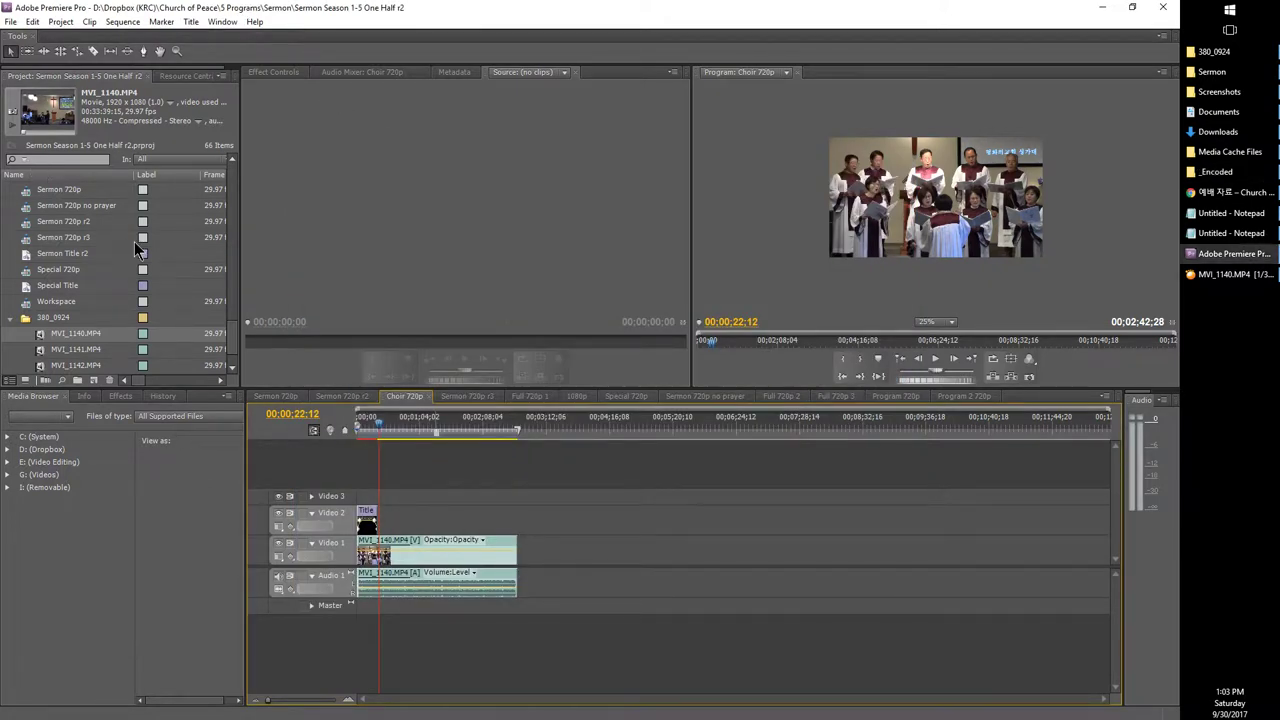
Step: Scroll the Project panel list and select the Sermon 720p sequence
scroll(95, 306, up, 5)
scroll(95, 308, up, 3)
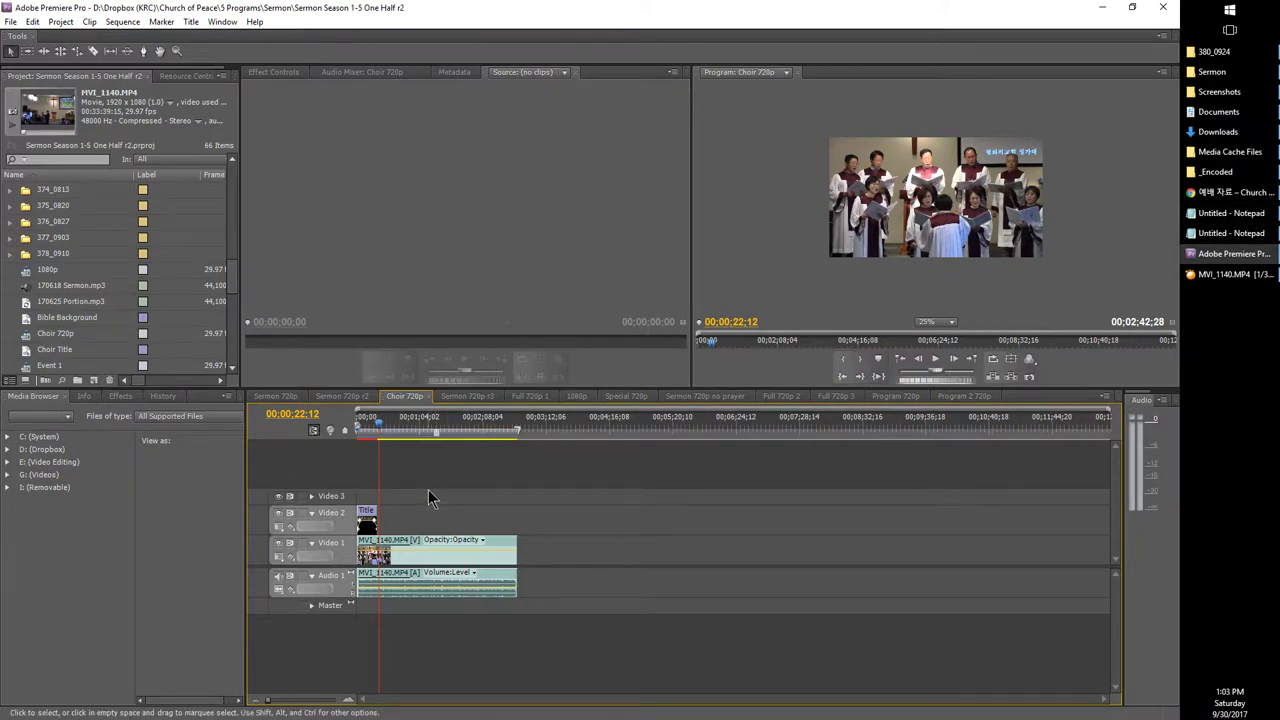
scroll(45, 305, down, 1)
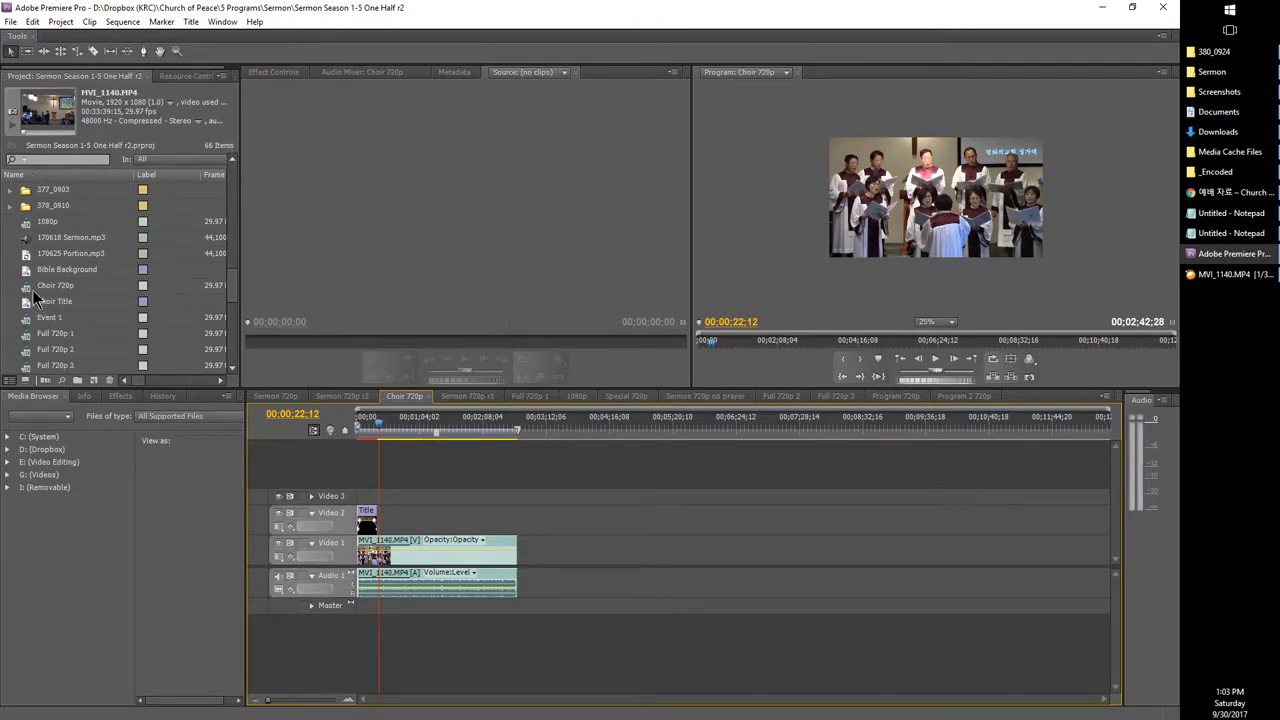
scroll(33, 297, up, 5)
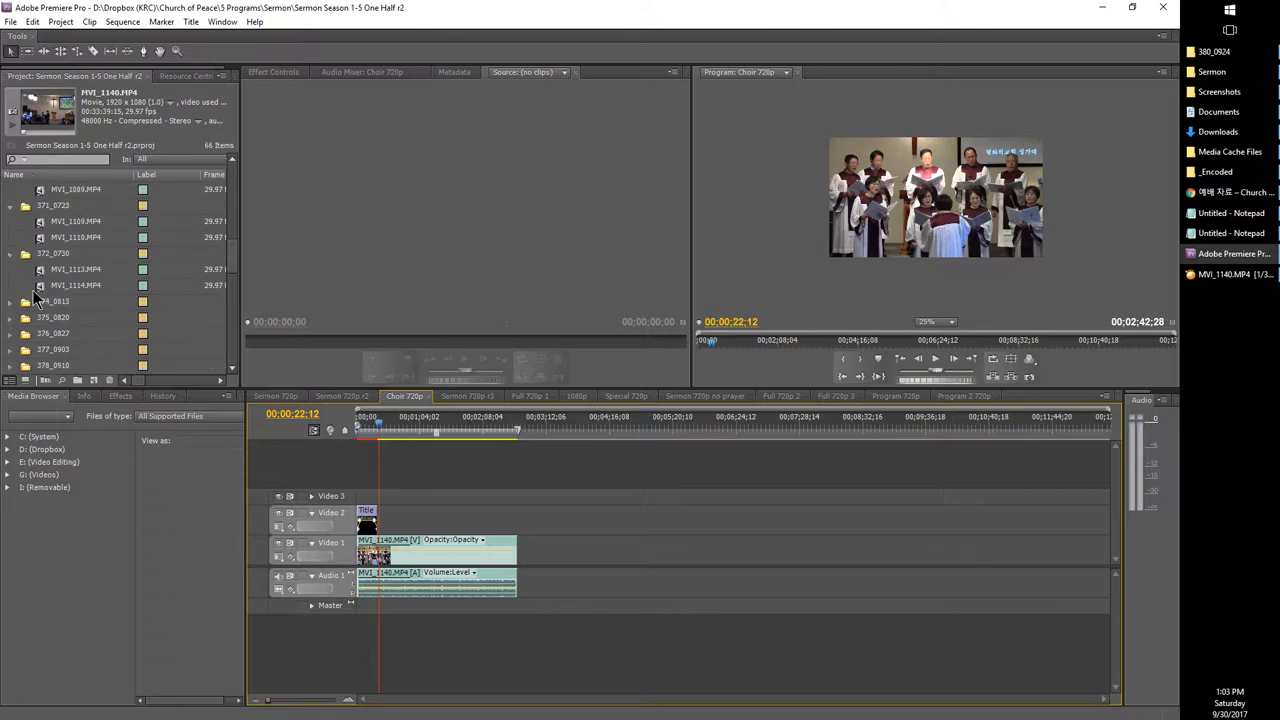
scroll(33, 297, up, 10)
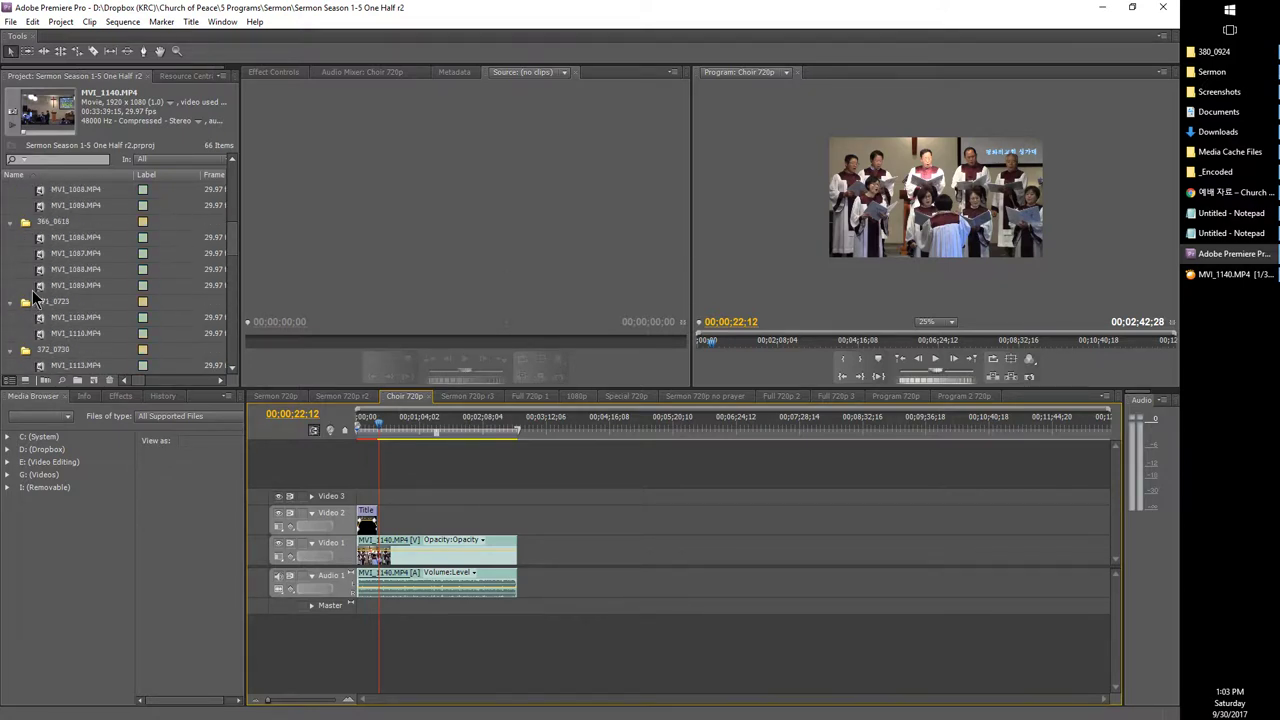
scroll(27, 245, up, 5)
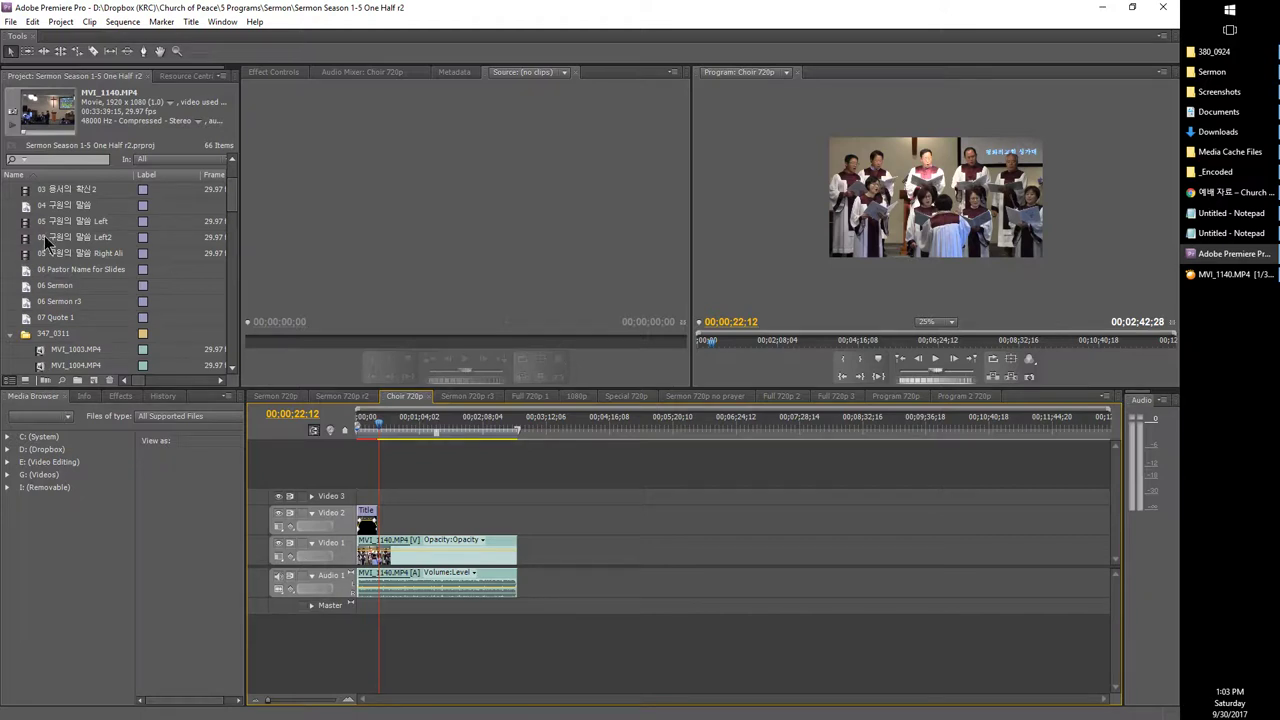
scroll(42, 257, up, 2)
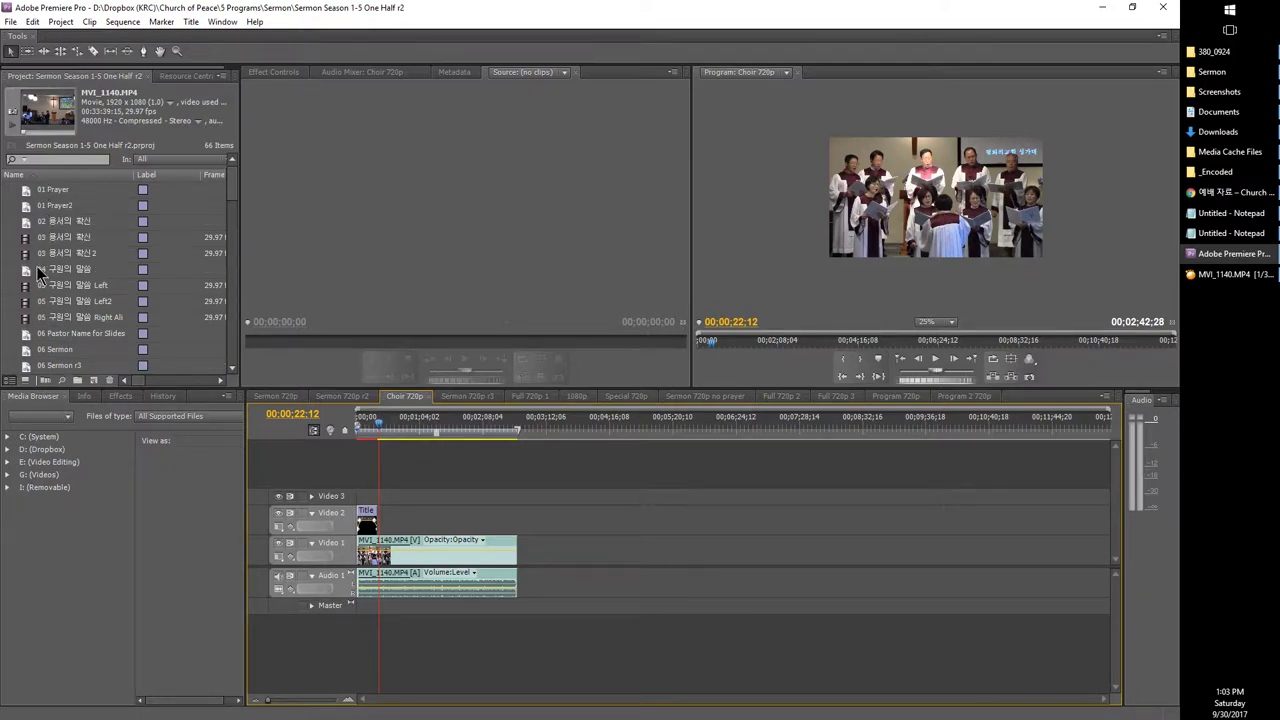
scroll(40, 275, down, 10)
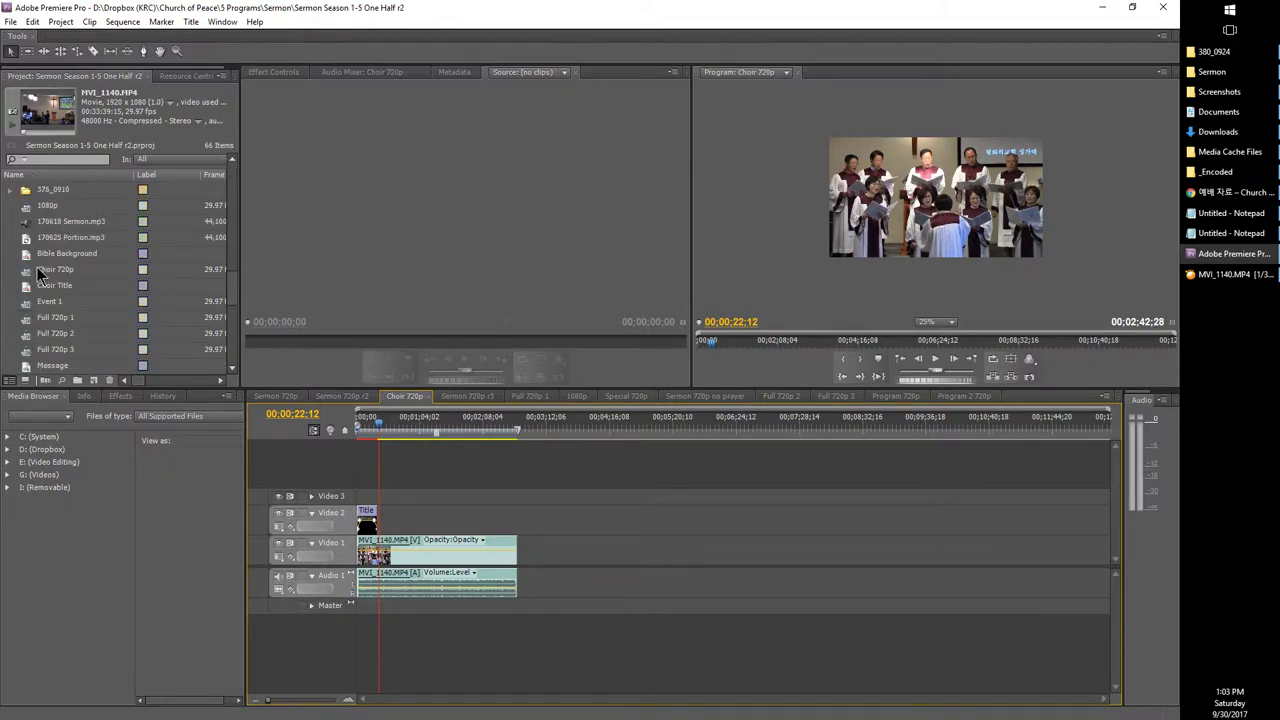
scroll(40, 275, down, 3)
scroll(40, 275, up, 1)
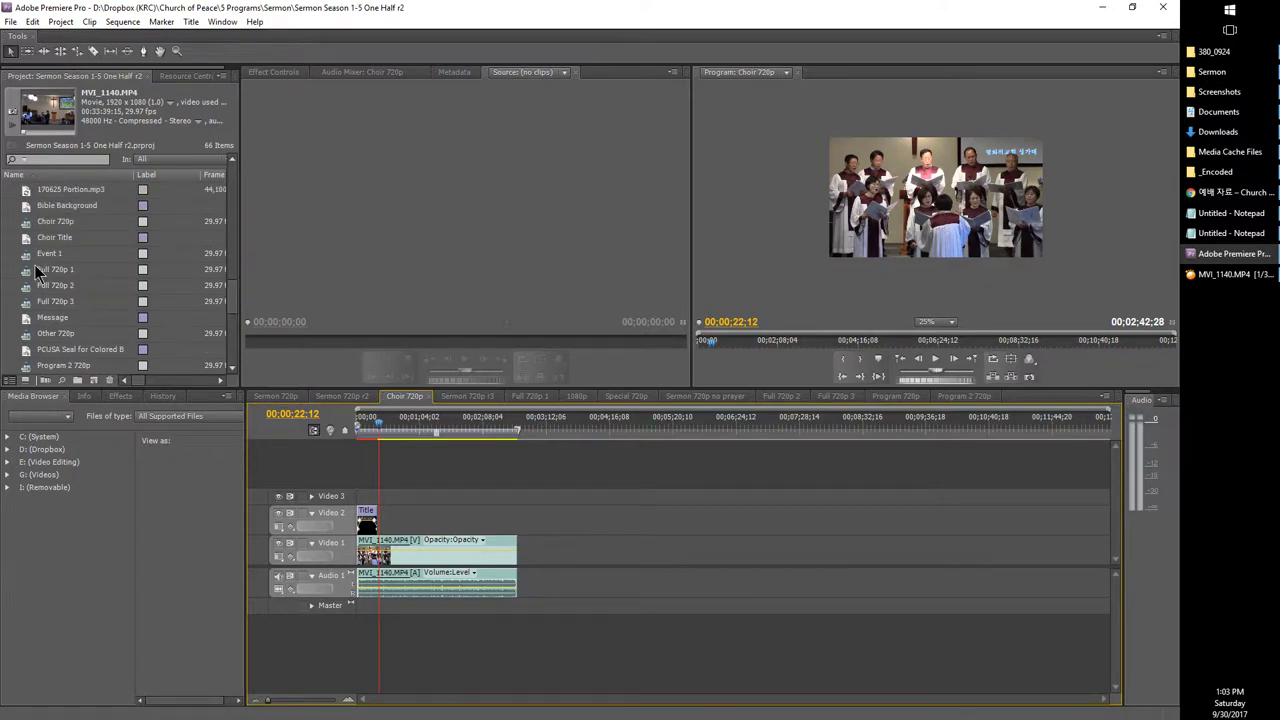
scroll(37, 272, down, 2)
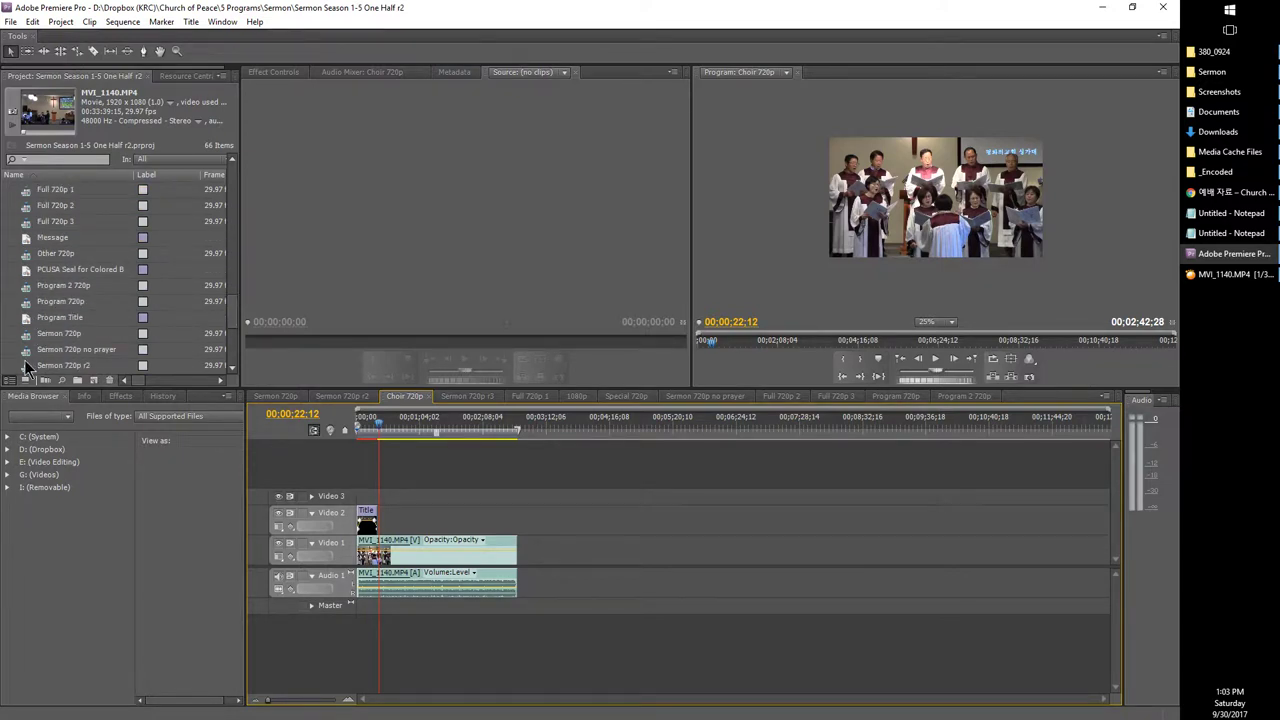
scroll(27, 365, down, 2)
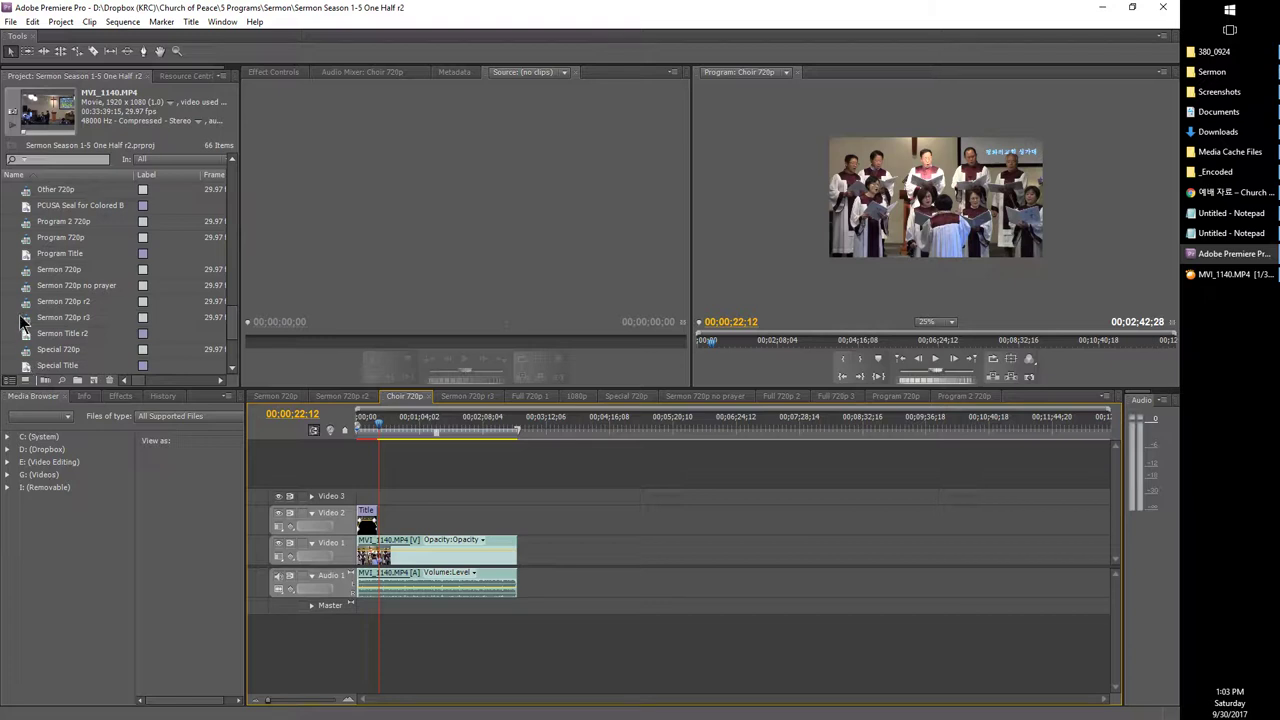
click(30, 272)
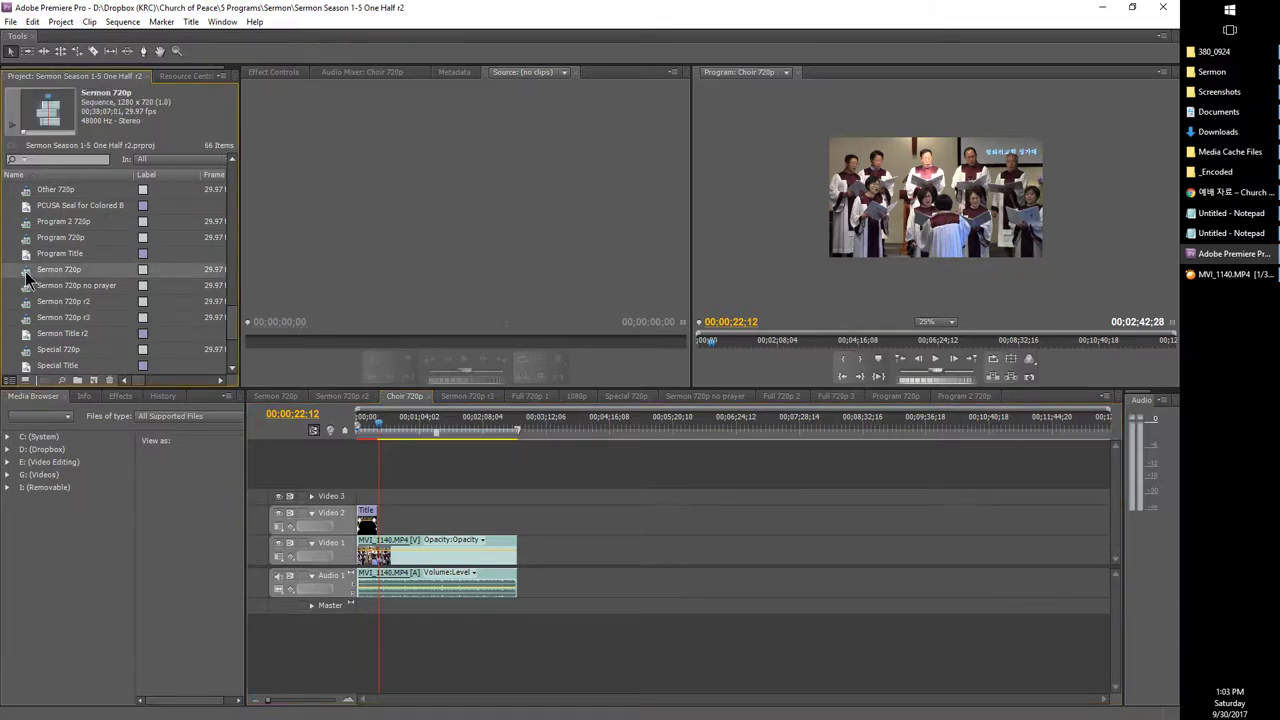
Step: Open the Sermon 720p sequence in the timeline and open its Export Media settings
double_click(30, 272)
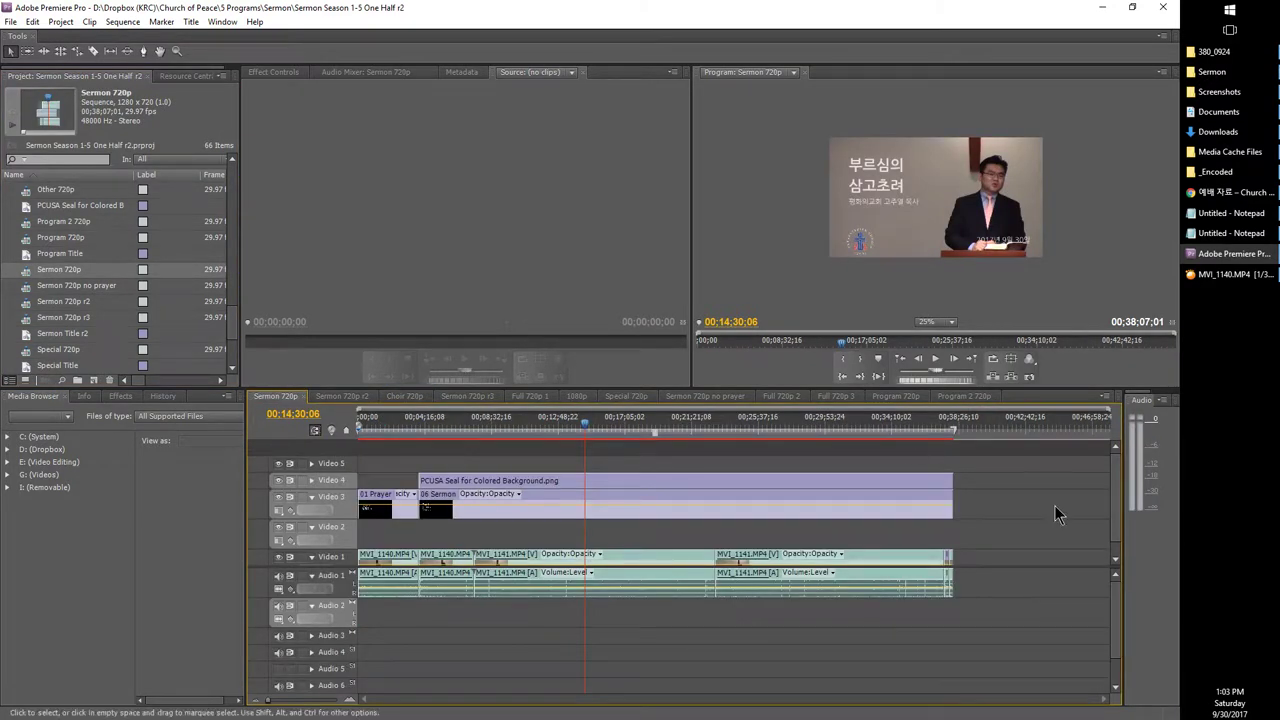
click(914, 431)
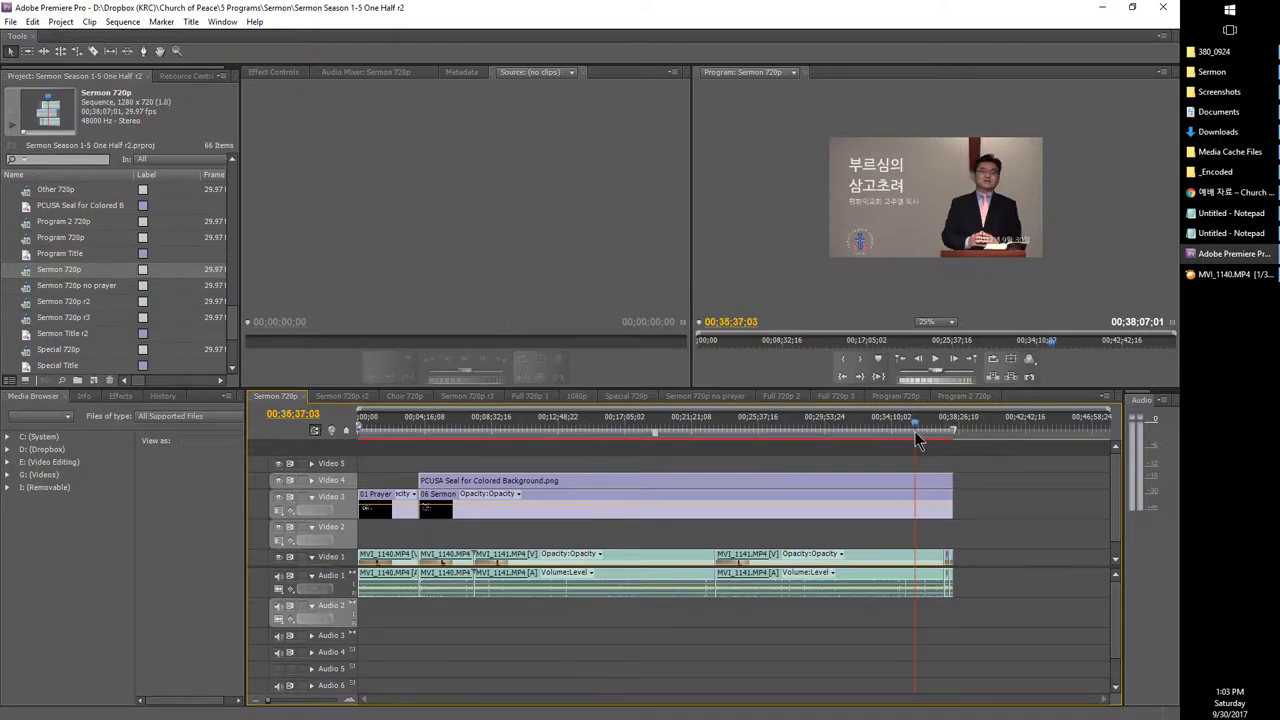
click(31, 276)
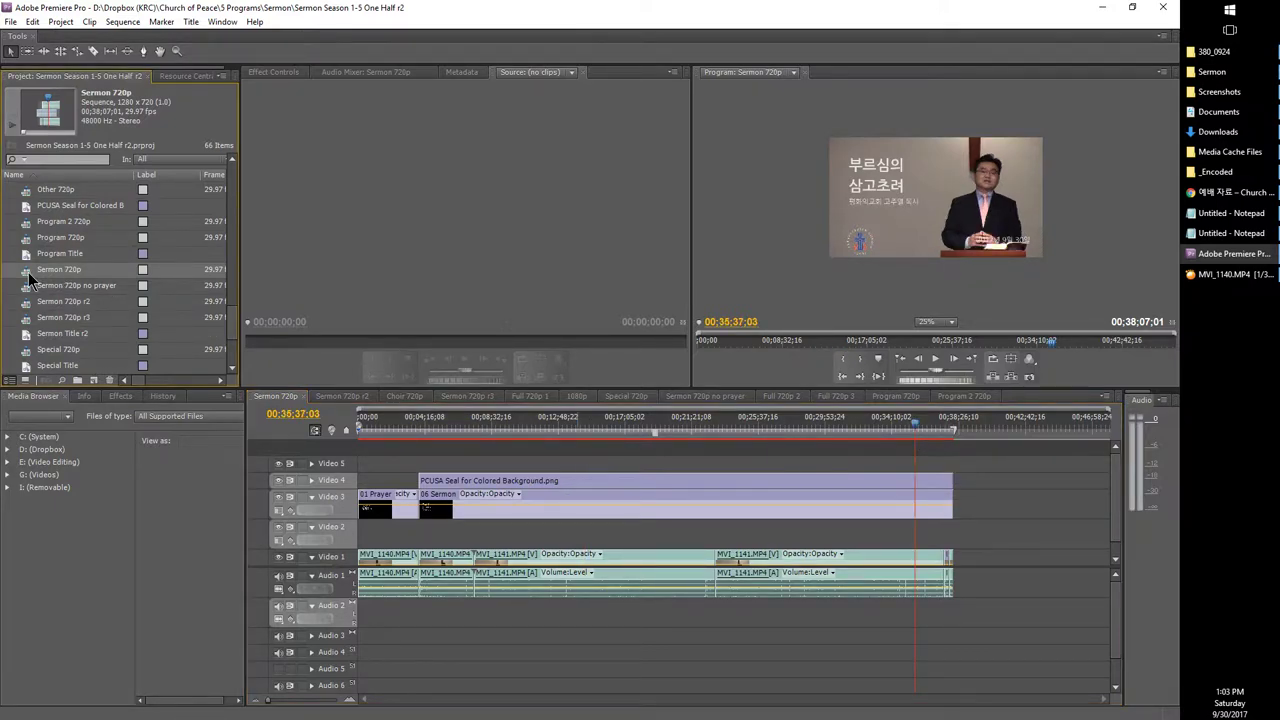
click(10, 24)
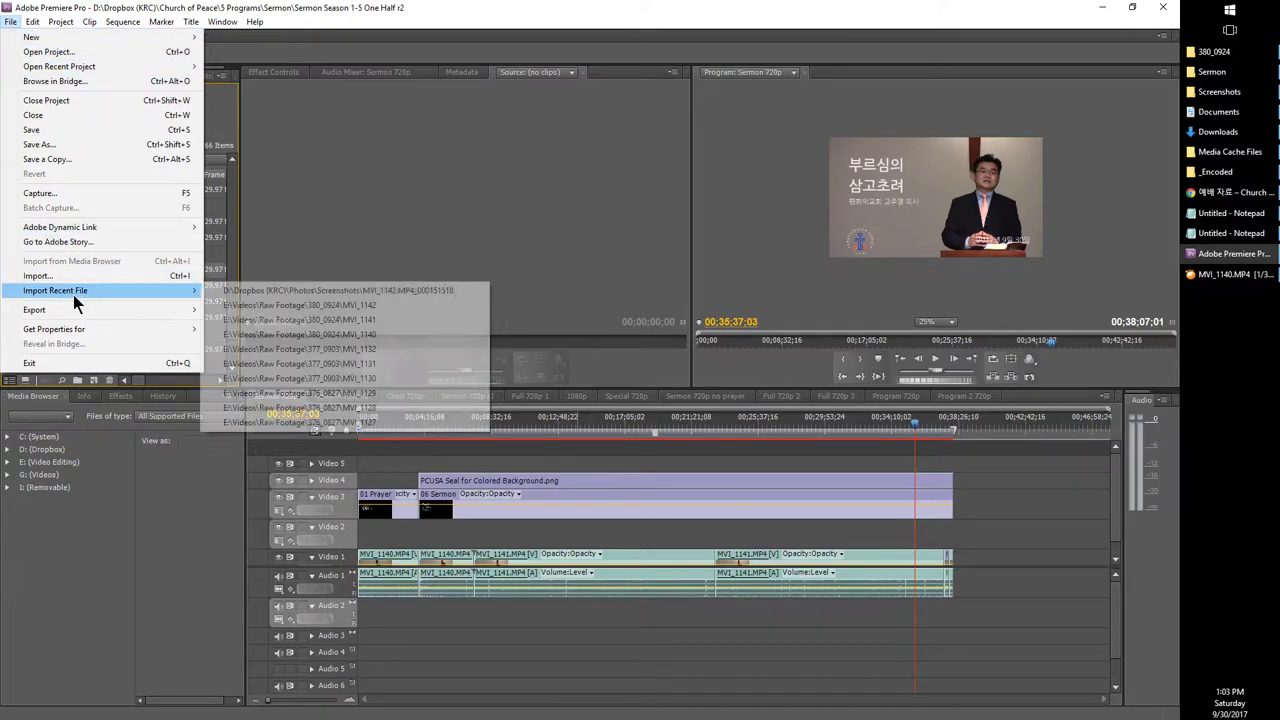
mouse_move(76, 309)
click(251, 310)
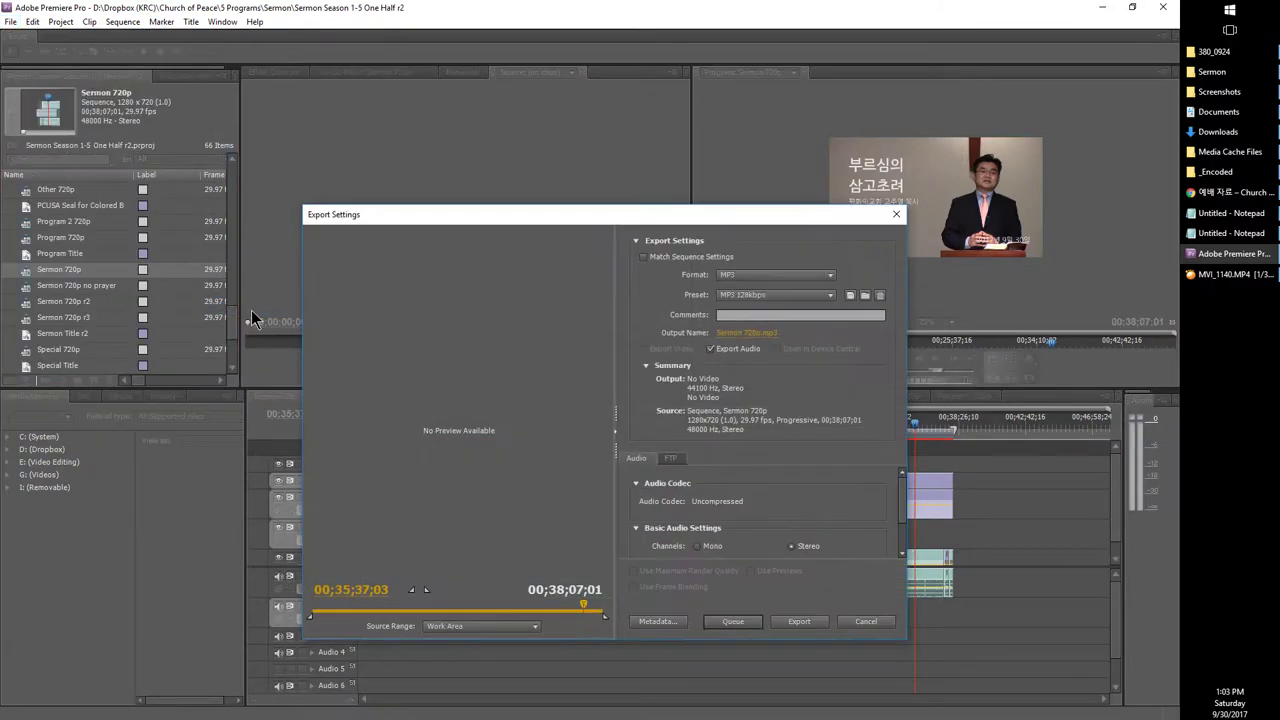
Step: Keep MP3 format, name the output 170924 Sermon.mp3, and queue the export
click(731, 276)
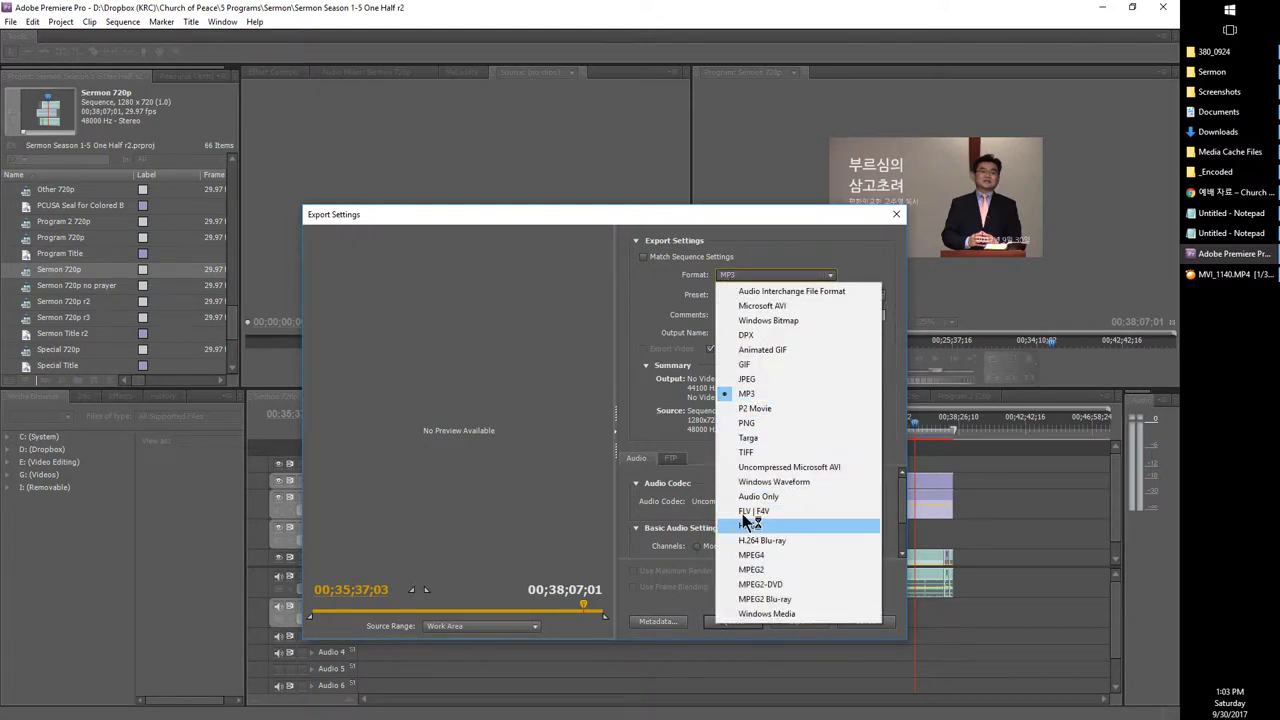
click(746, 394)
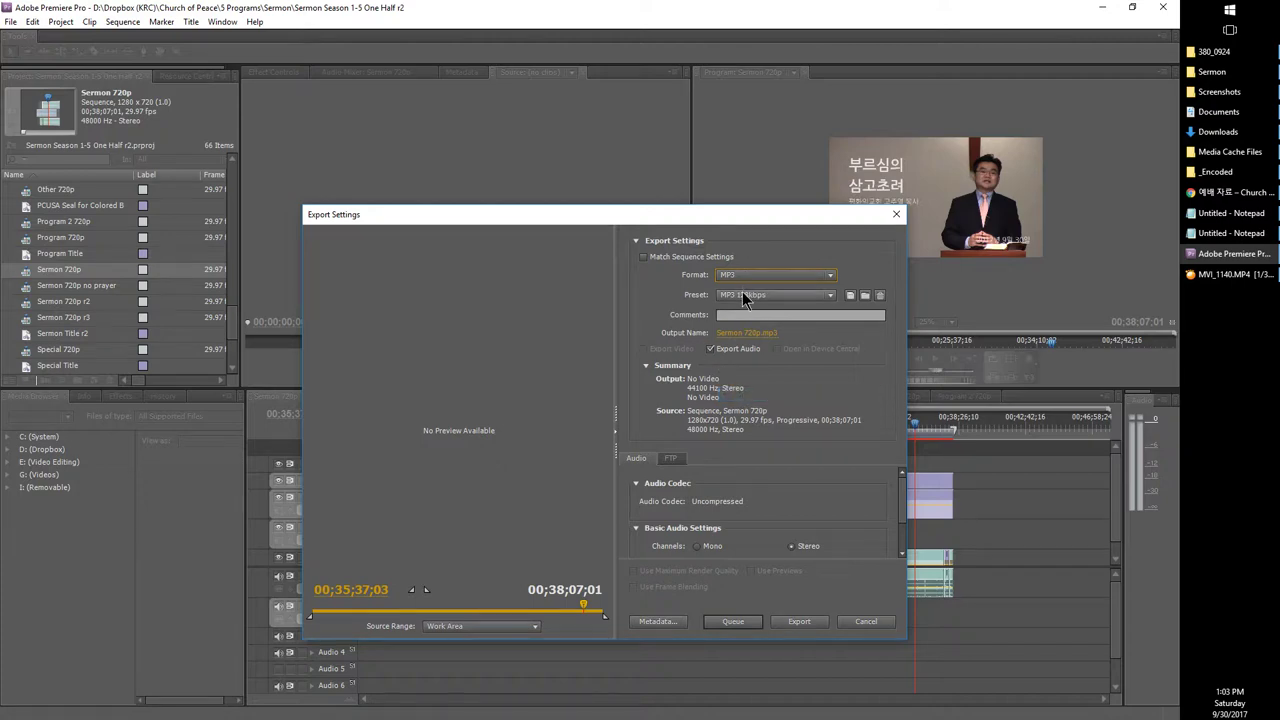
click(740, 334)
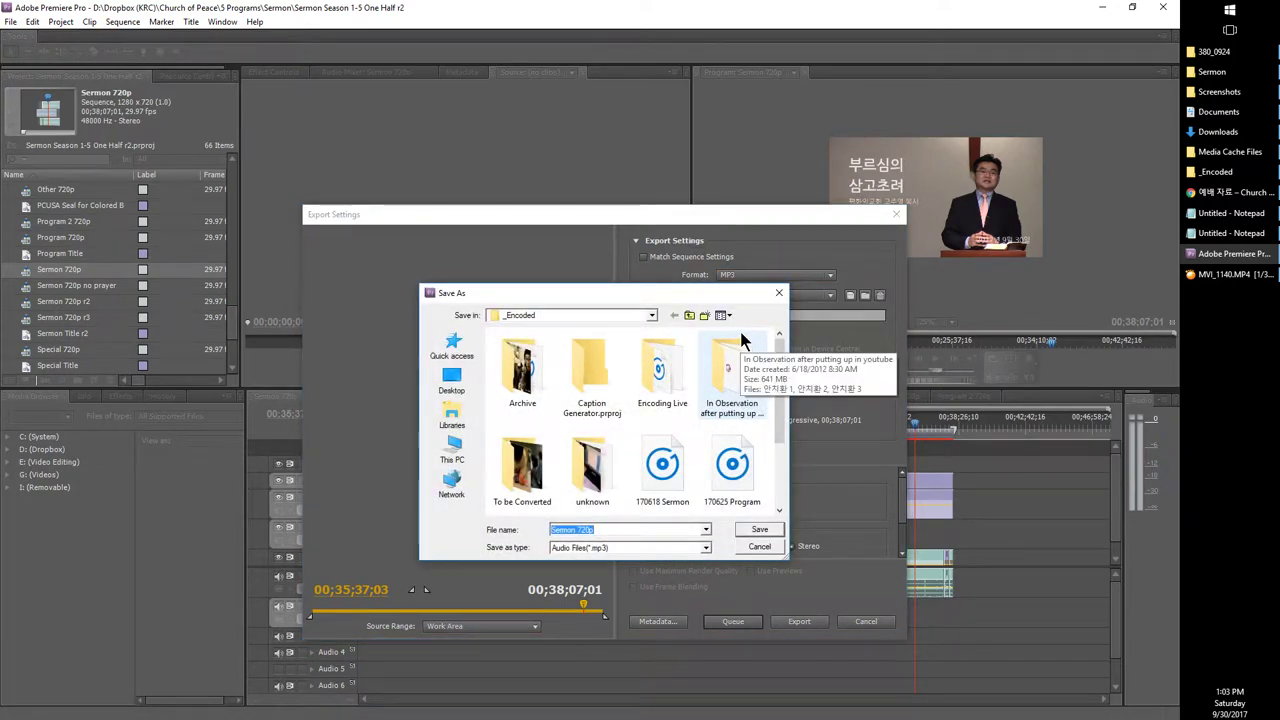
text(17)
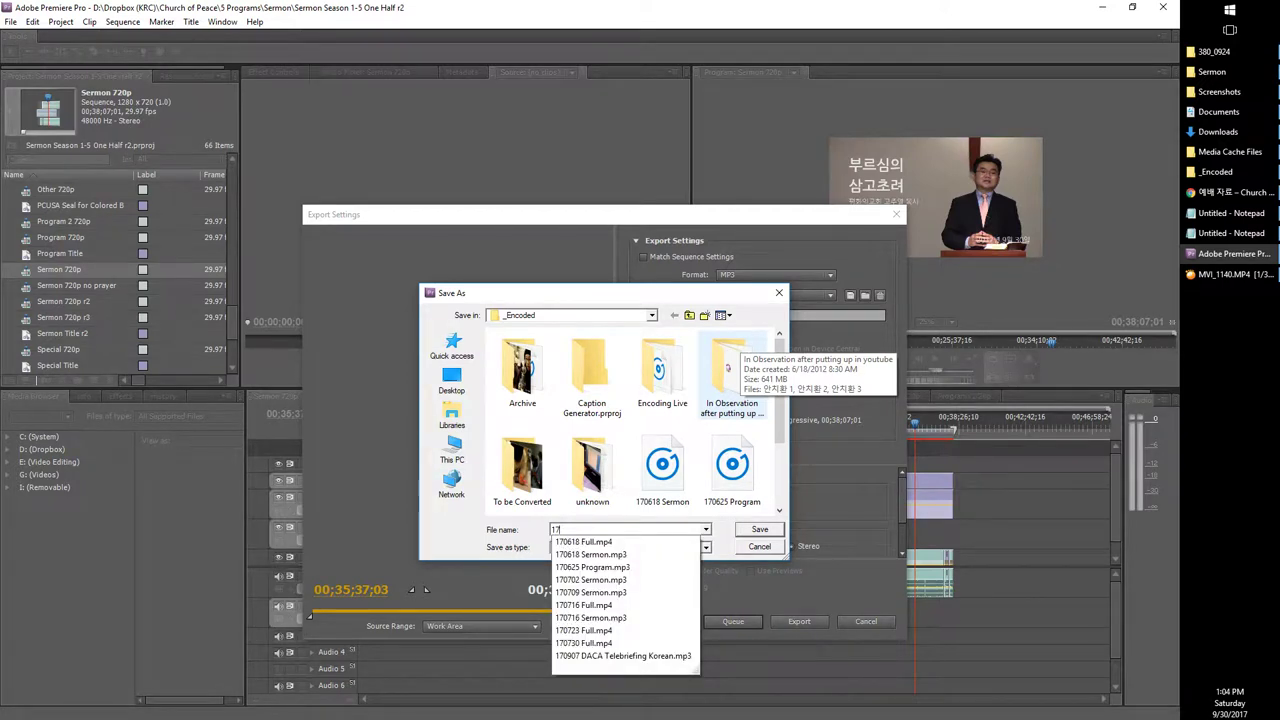
text(0924)
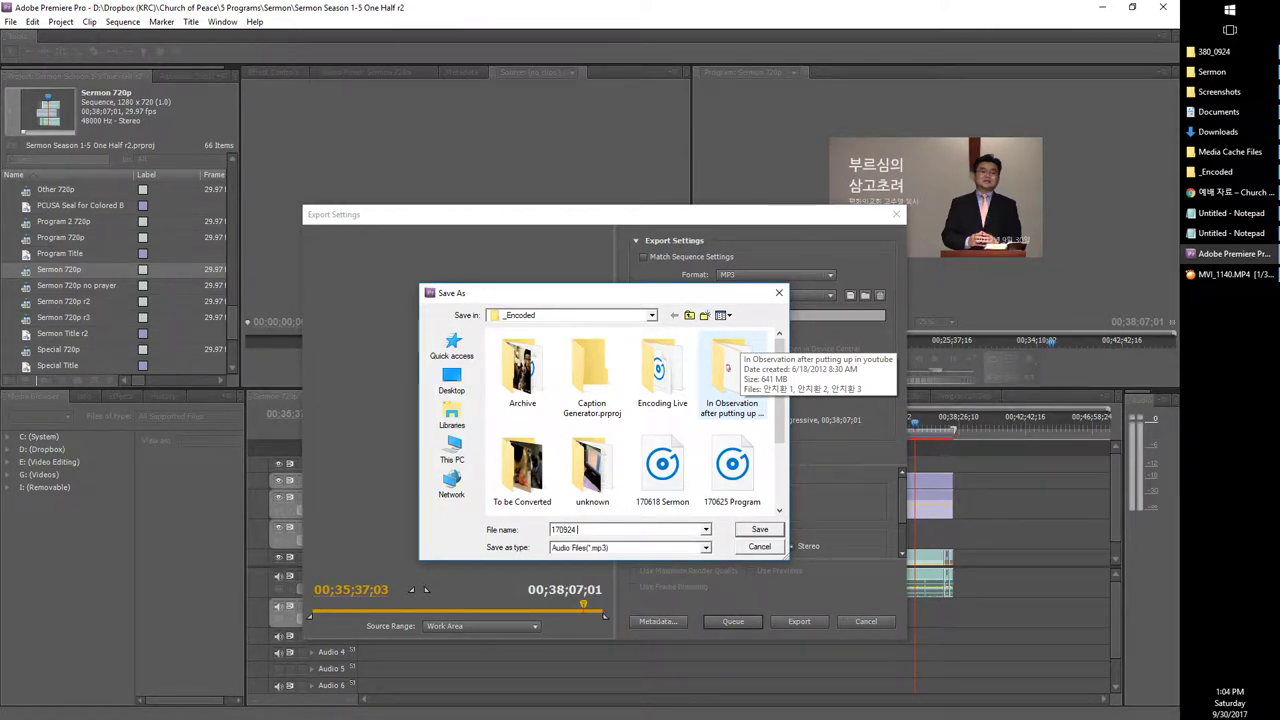
text( ㄴㄷ그)
key(BackSpace)
key(BackSpace)
key(BackSpace)
text(Sermon)
key(Return)
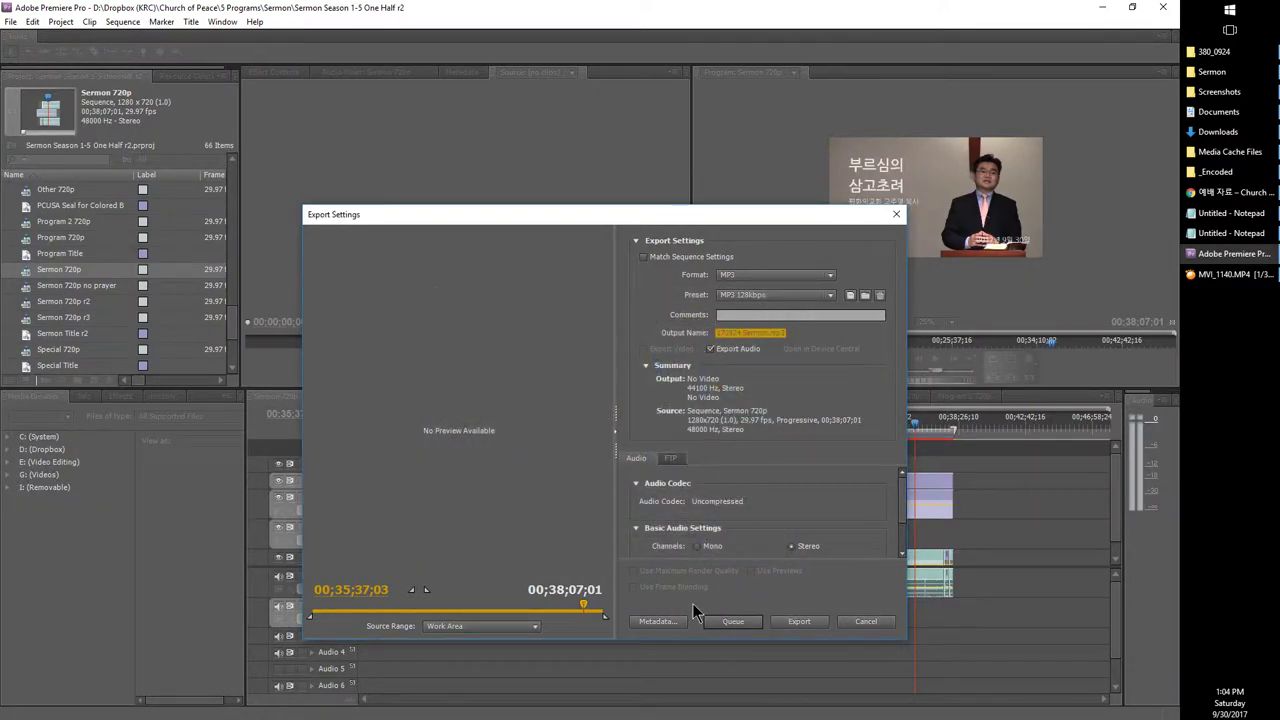
key(Return)
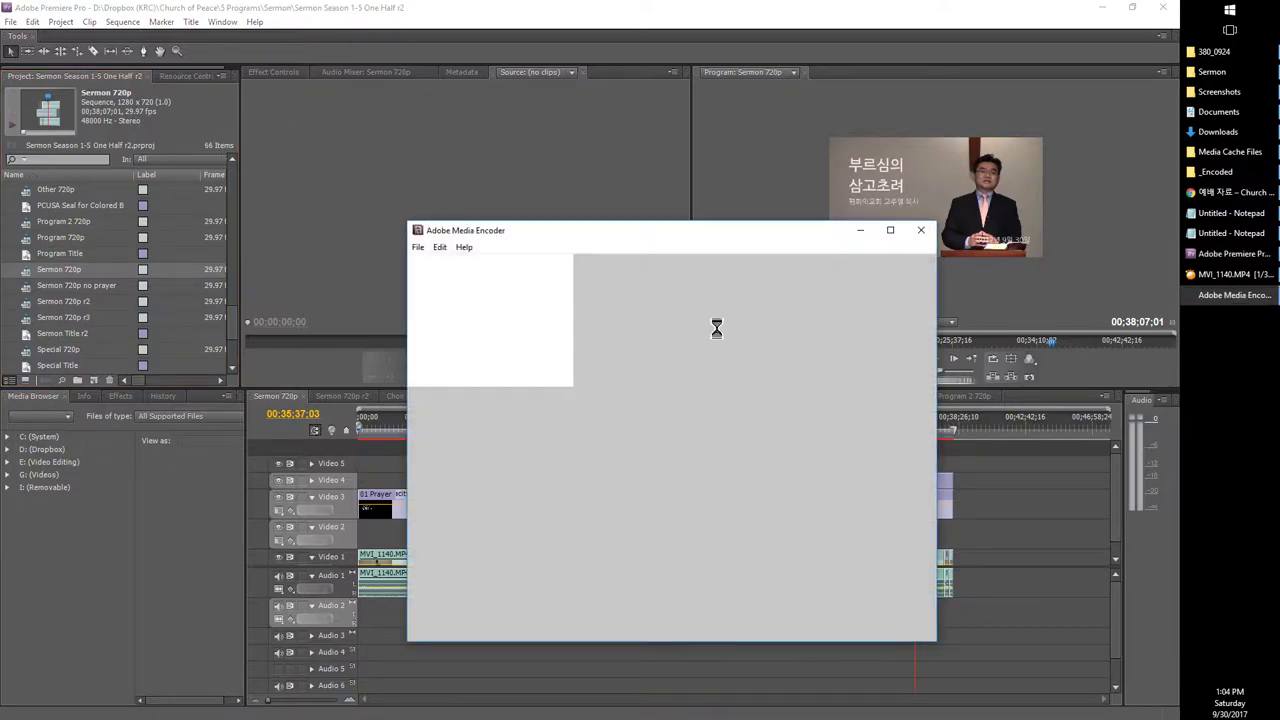
Step: Reopen the Export Media settings and close them without changes
click(11, 22)
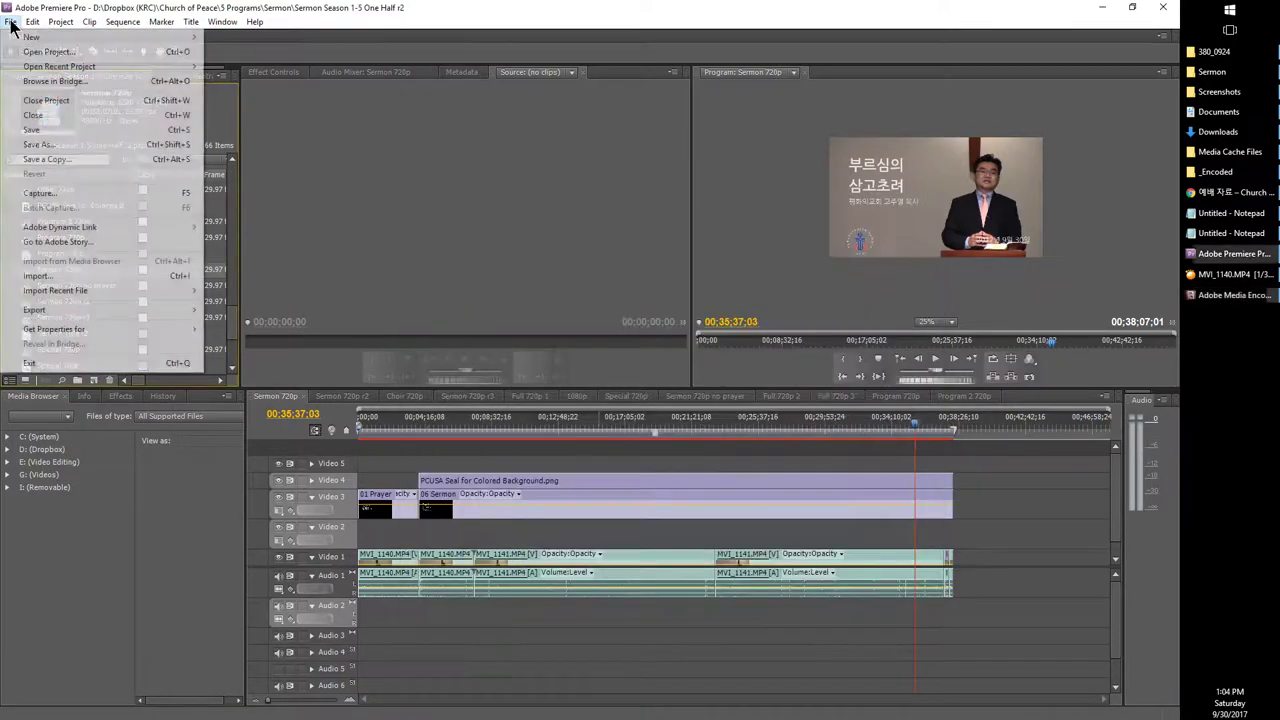
mouse_move(66, 312)
click(249, 312)
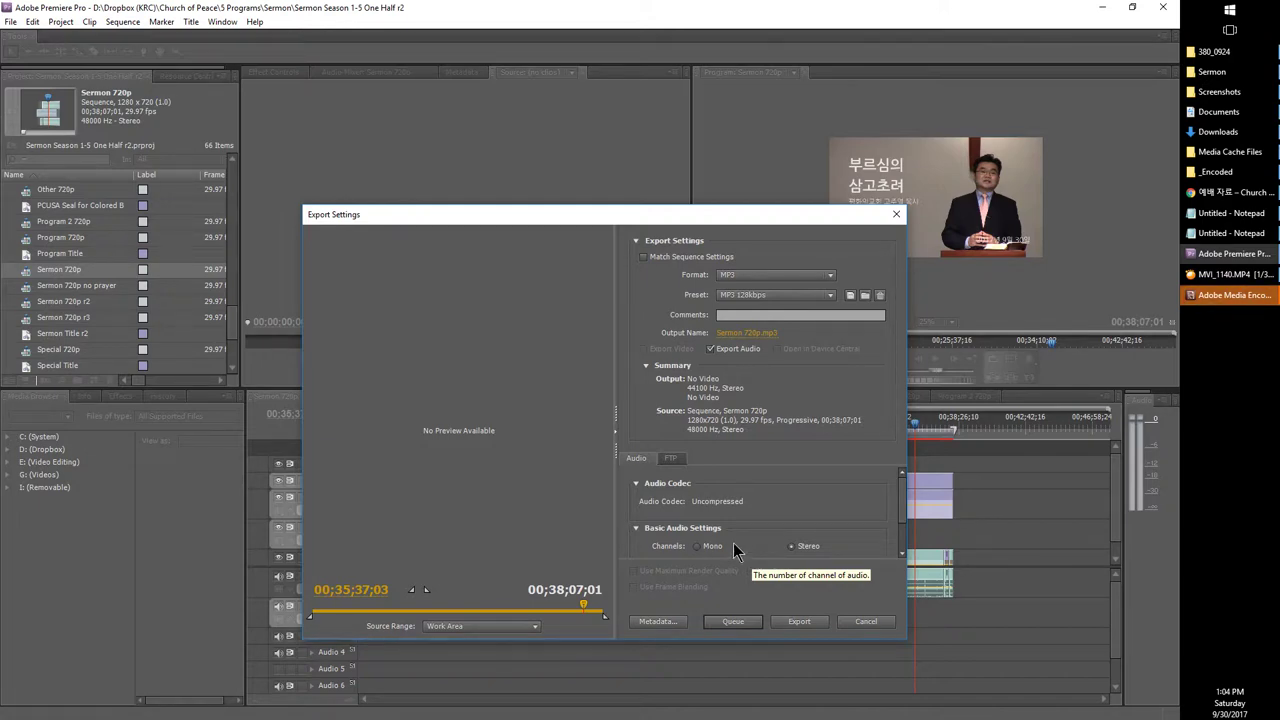
click(866, 622)
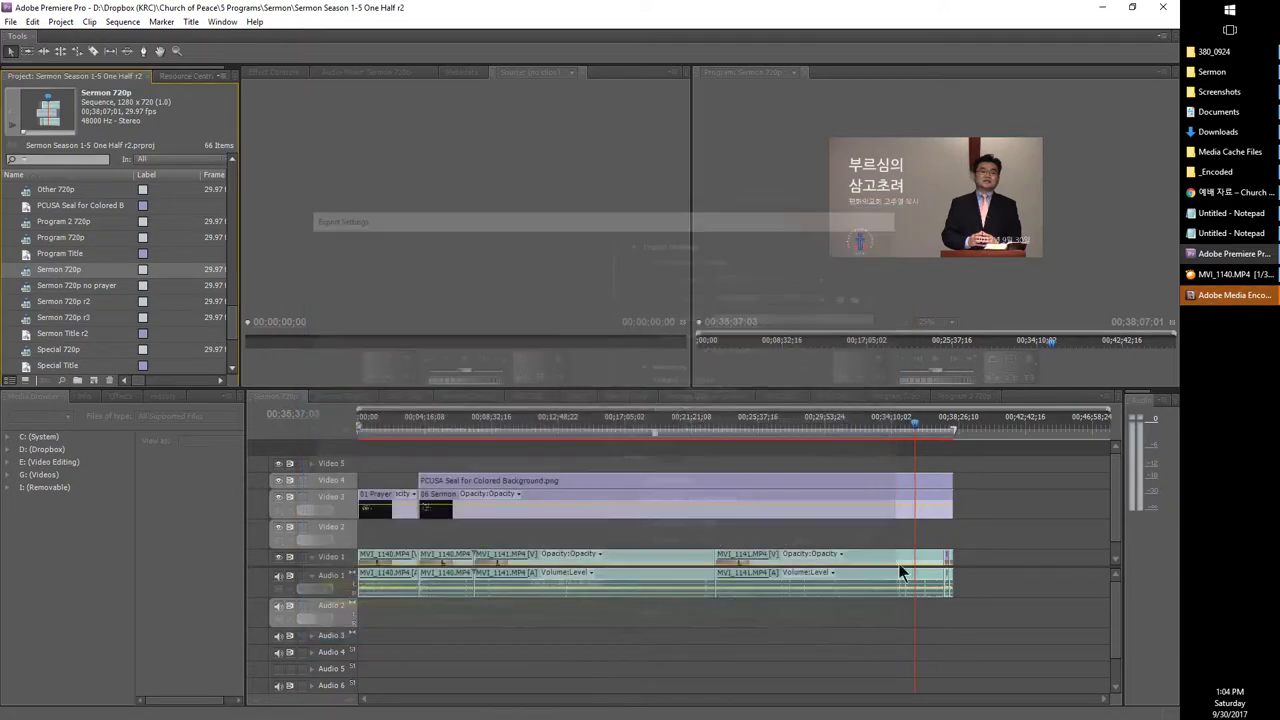
Step: Inspect the queued Sermon 720p MP3 job in Media Encoder and reposition its window
click(1232, 295)
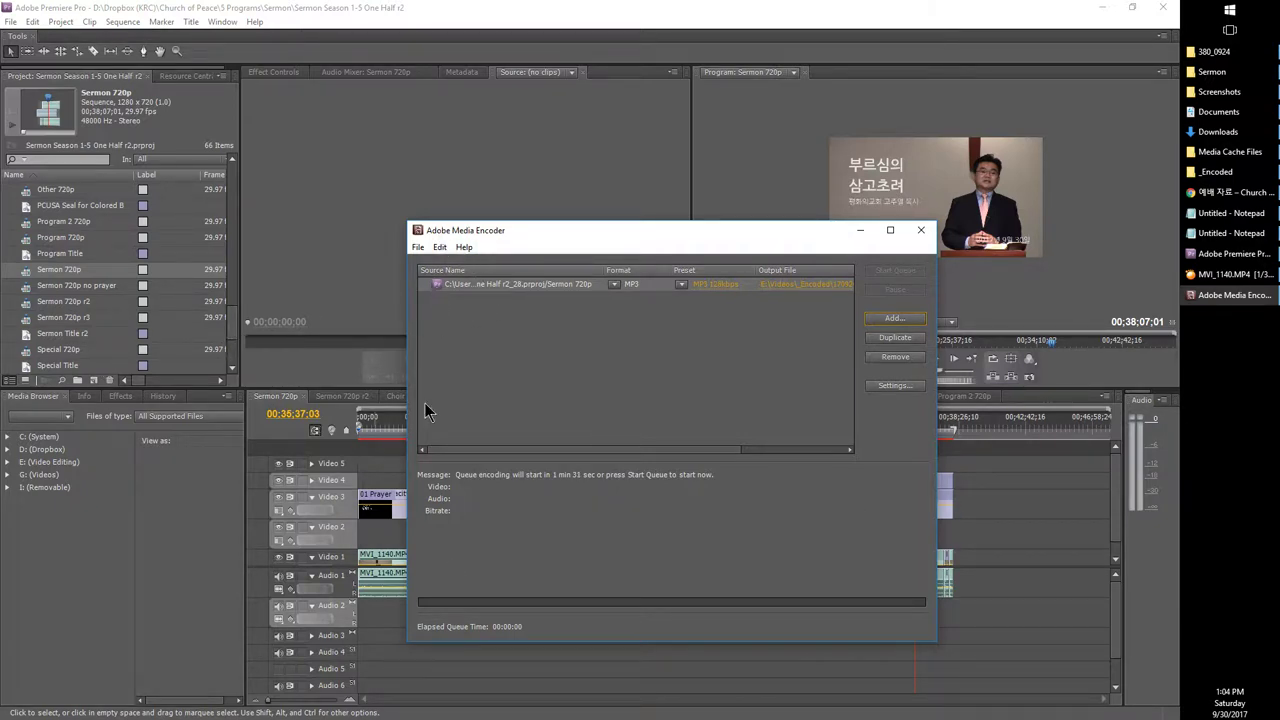
click(232, 342)
scroll(232, 350, down, 3)
scroll(232, 352, down, 1)
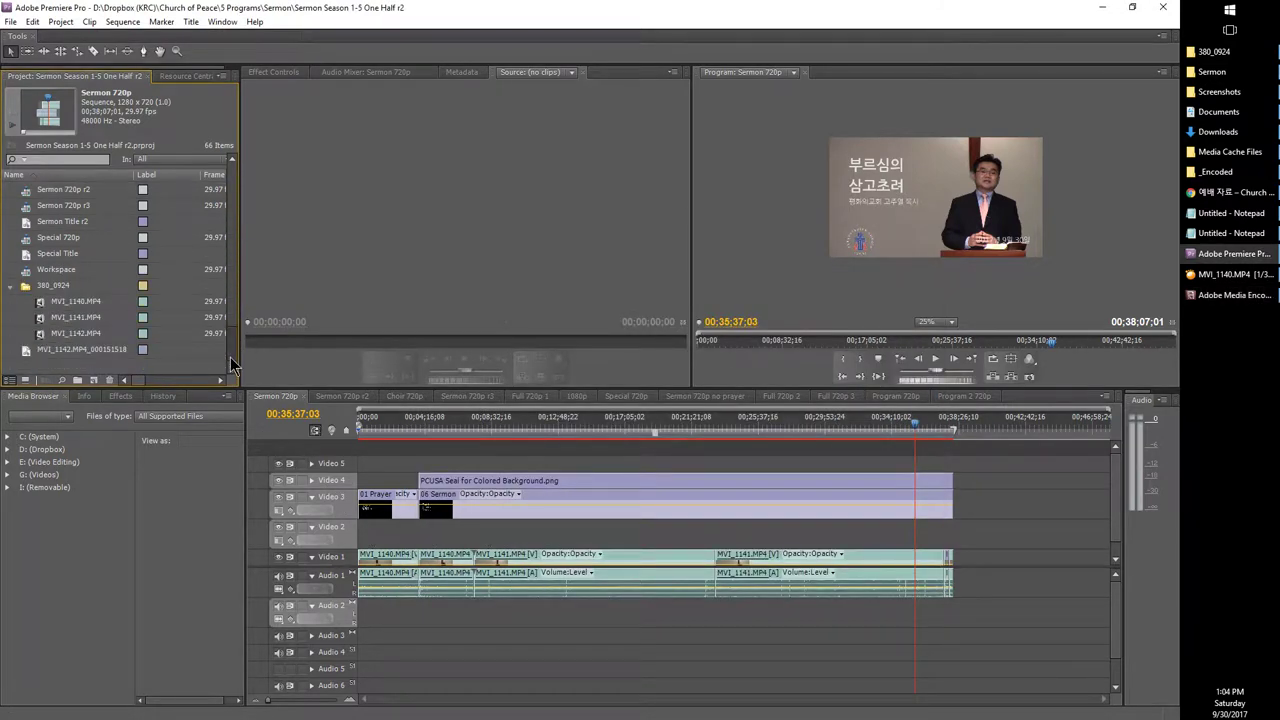
click(1220, 300)
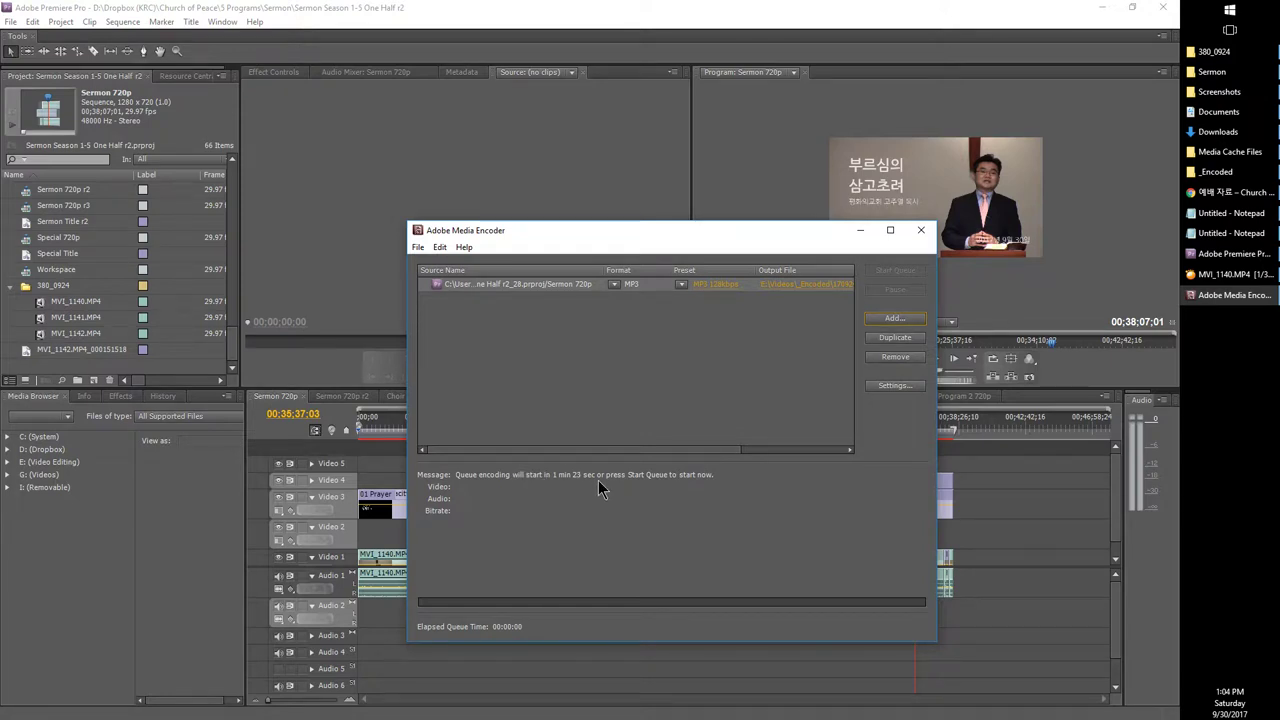
click(483, 285)
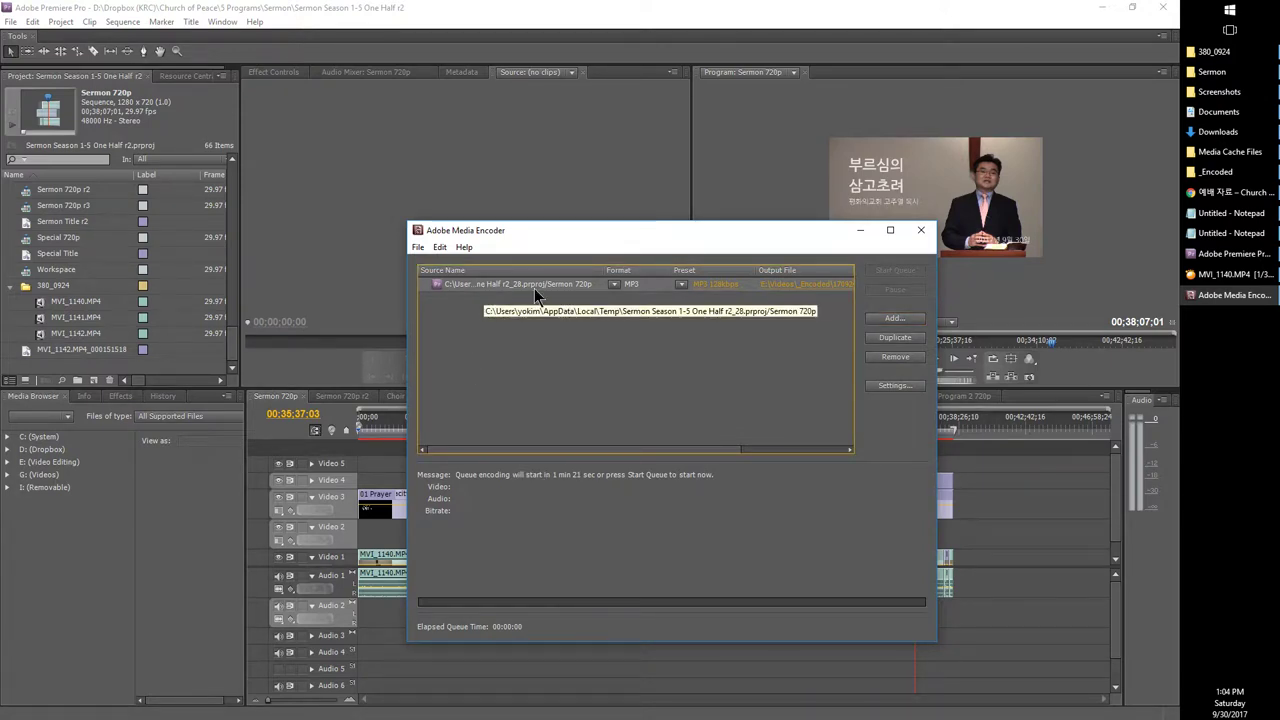
click(685, 353)
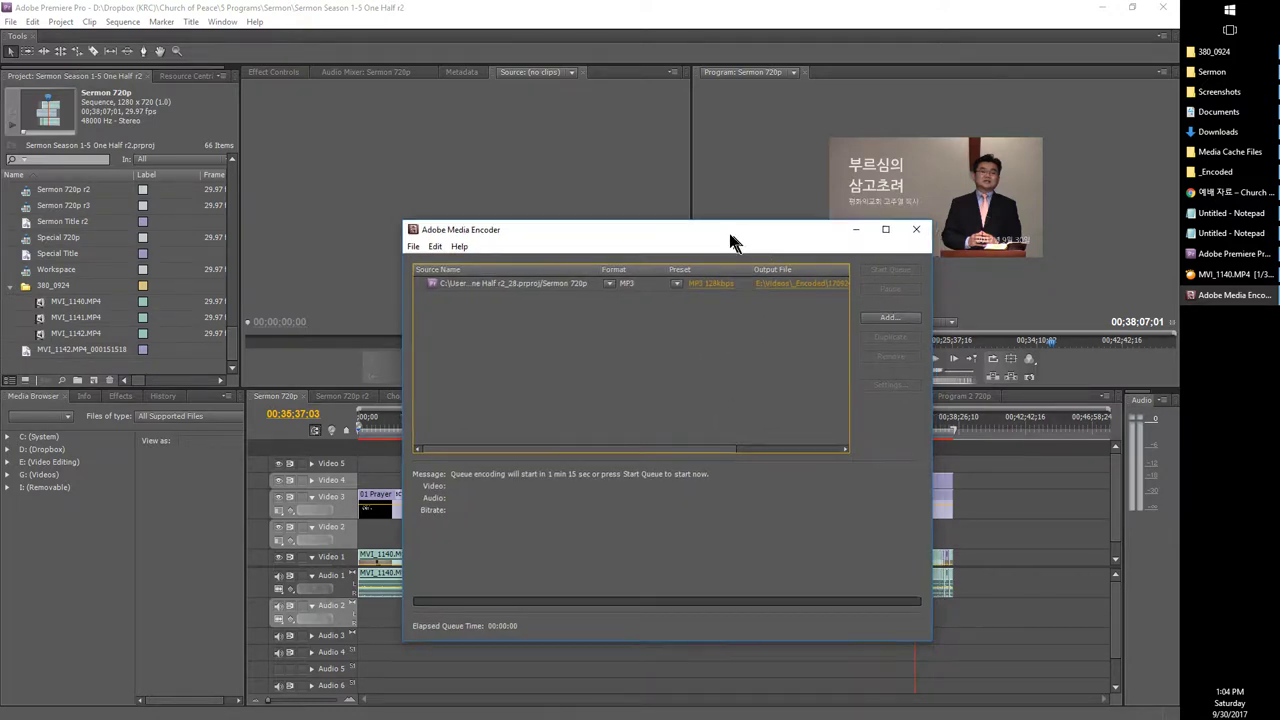
drag(734, 238, 597, 220)
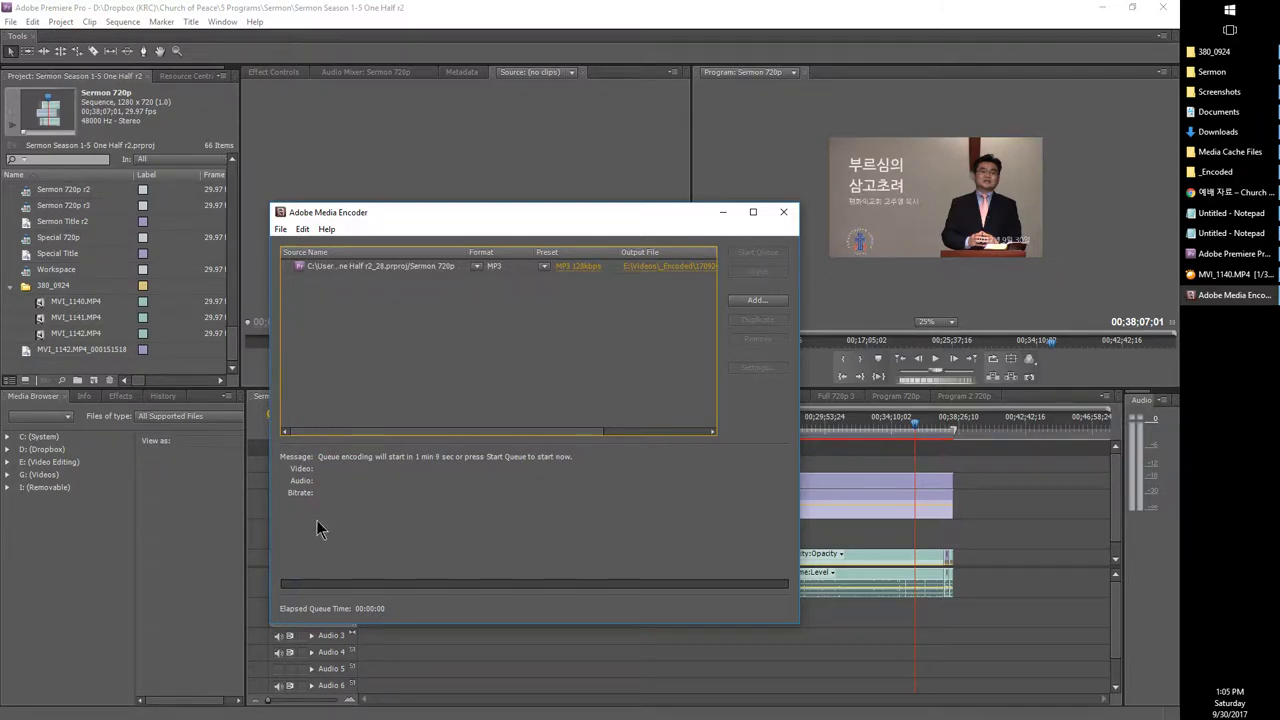
Step: Return to Premiere's Project panel and scroll its item list
click(59, 301)
scroll(43, 320, up, 3)
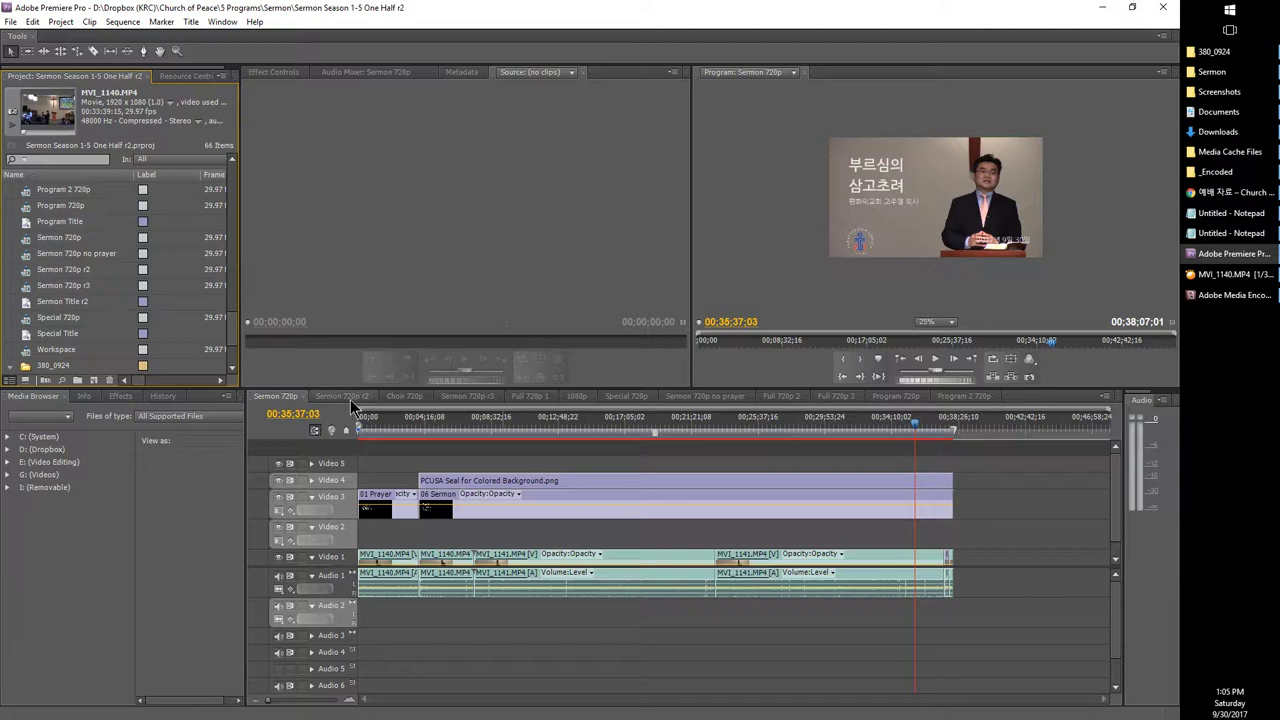
scroll(95, 340, up, 2)
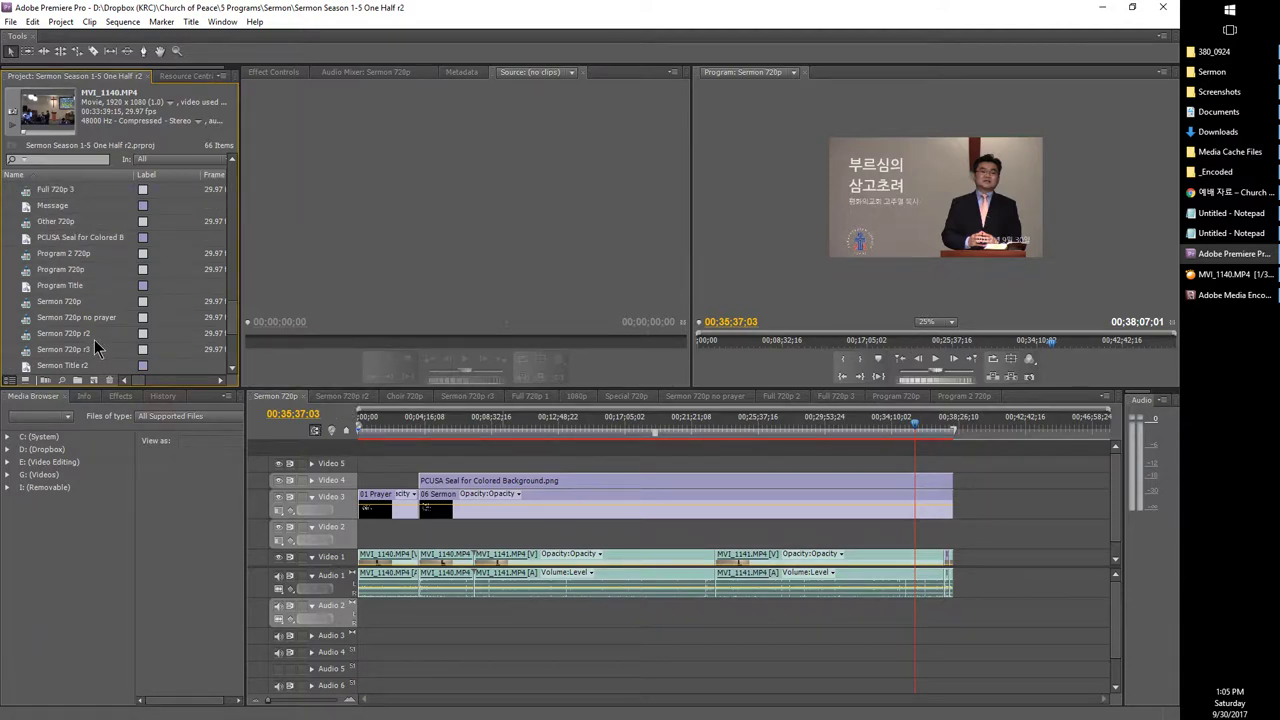
scroll(97, 347, down, 1)
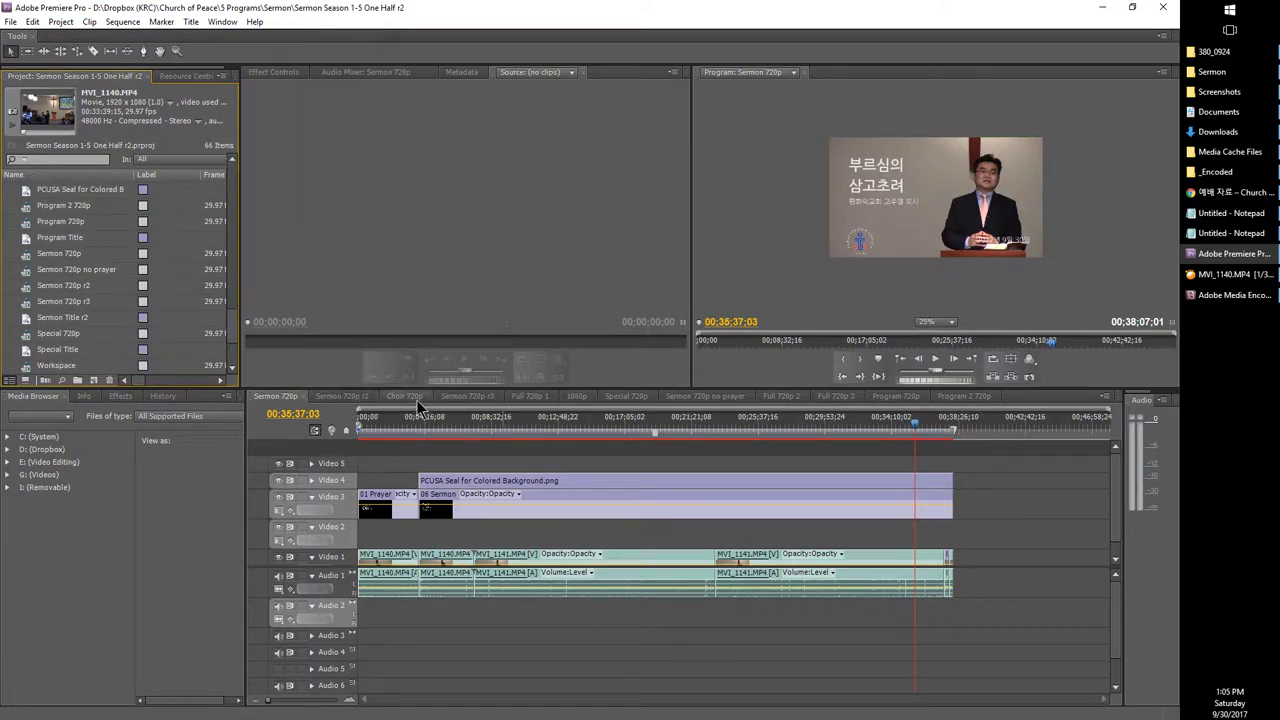
scroll(62, 326, up, 5)
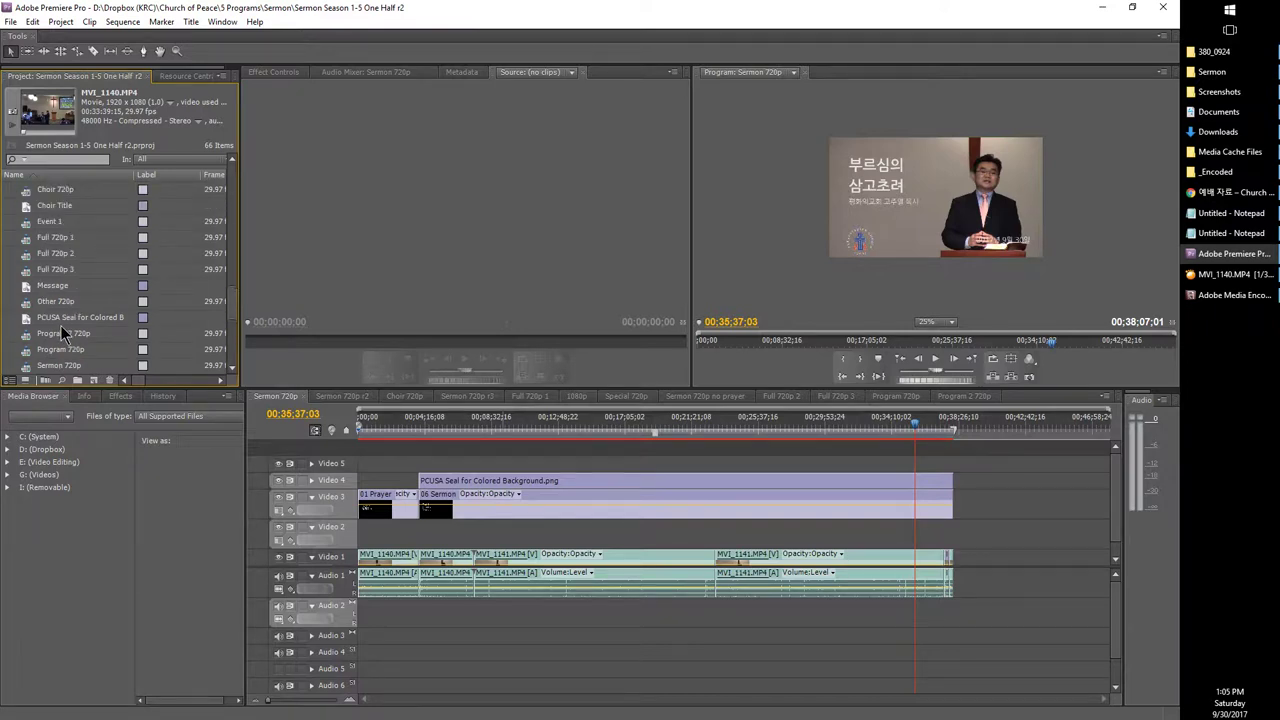
Step: Open the Choir 720p sequence and set its export format to H.264
click(27, 257)
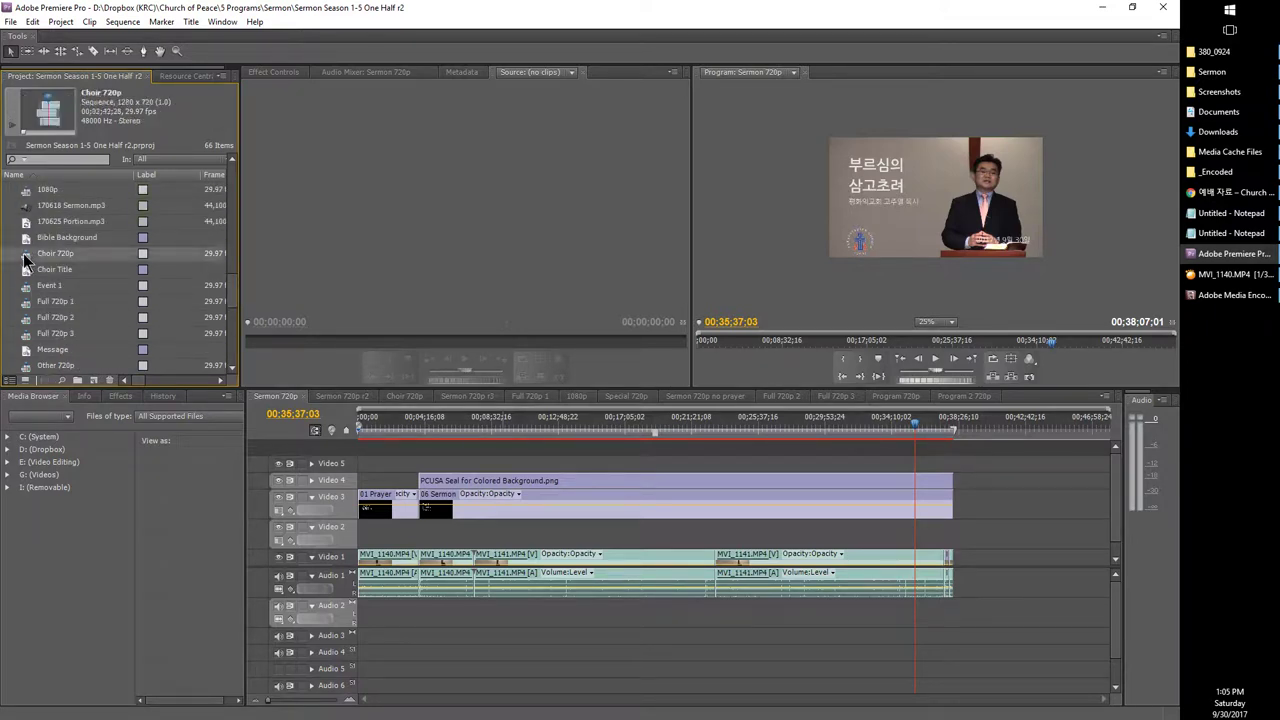
double_click(27, 257)
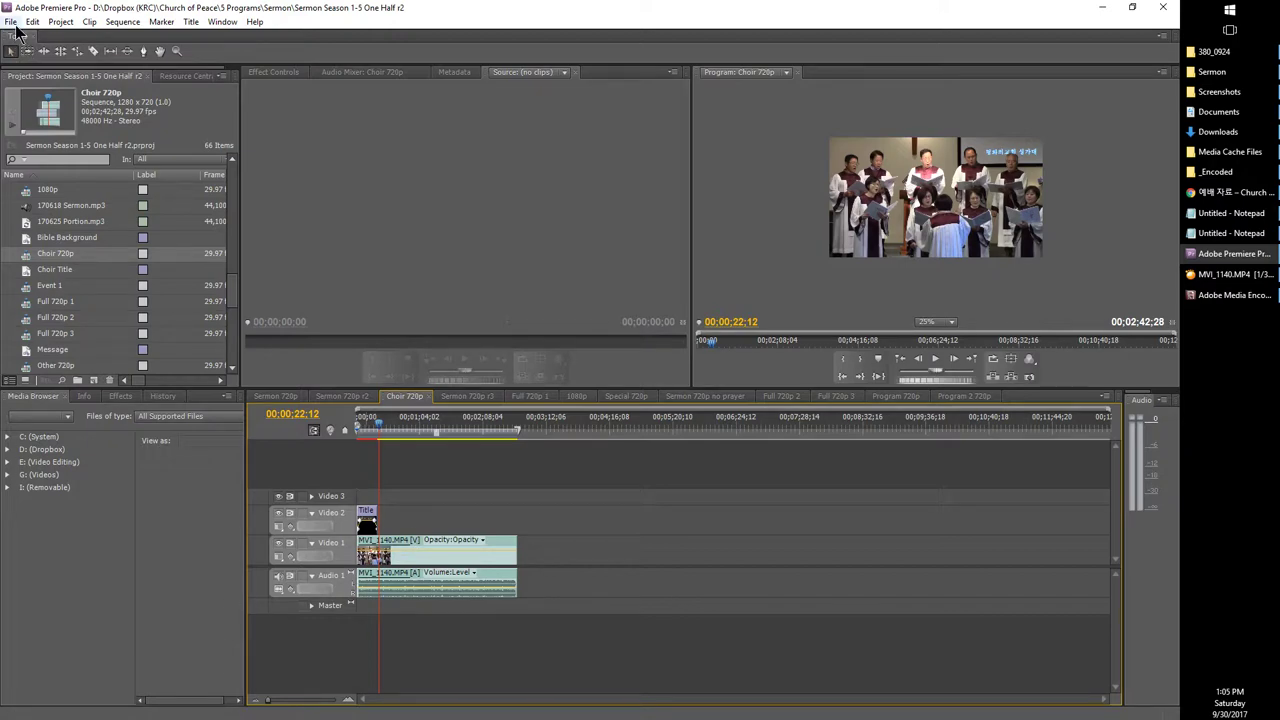
click(10, 21)
mouse_move(20, 312)
click(224, 310)
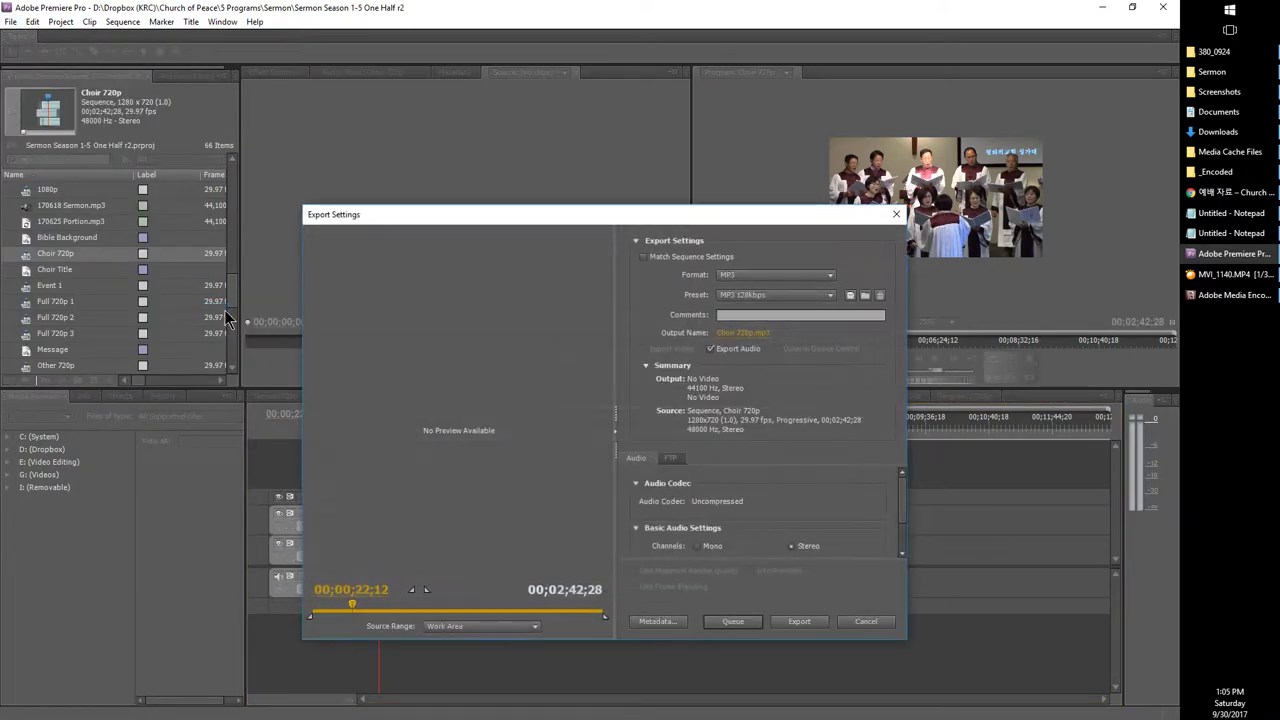
click(735, 276)
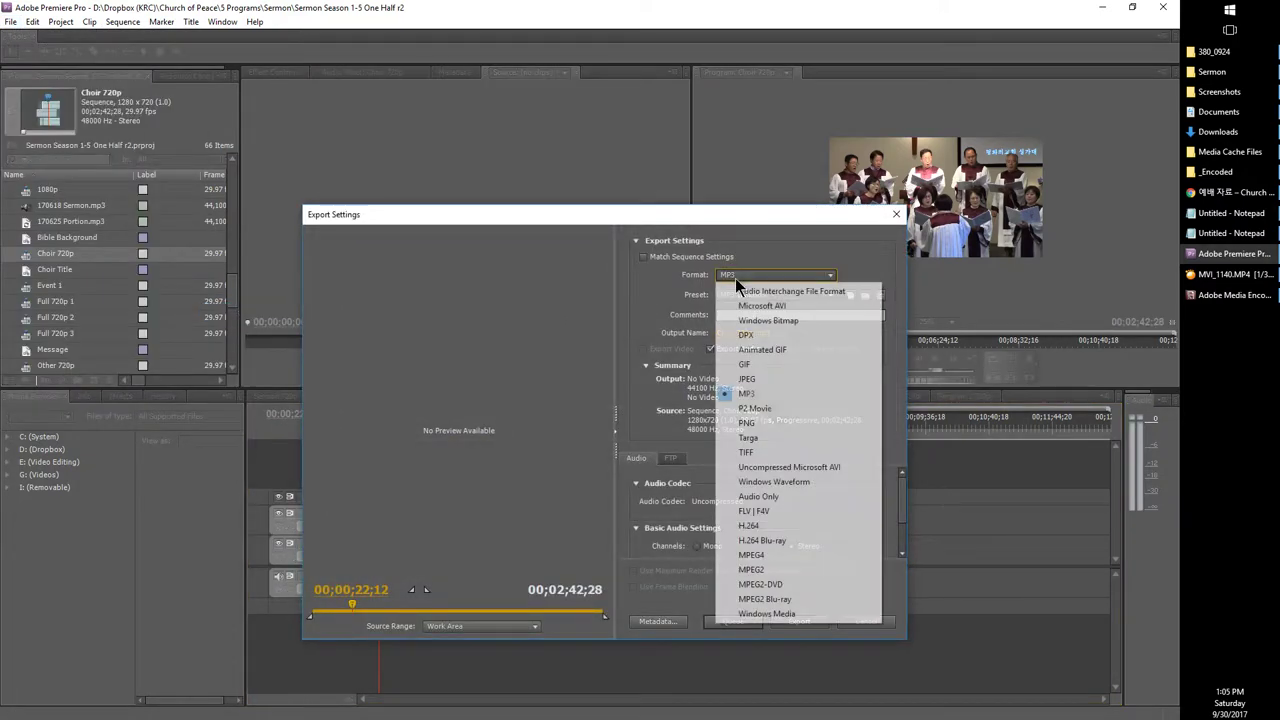
click(759, 526)
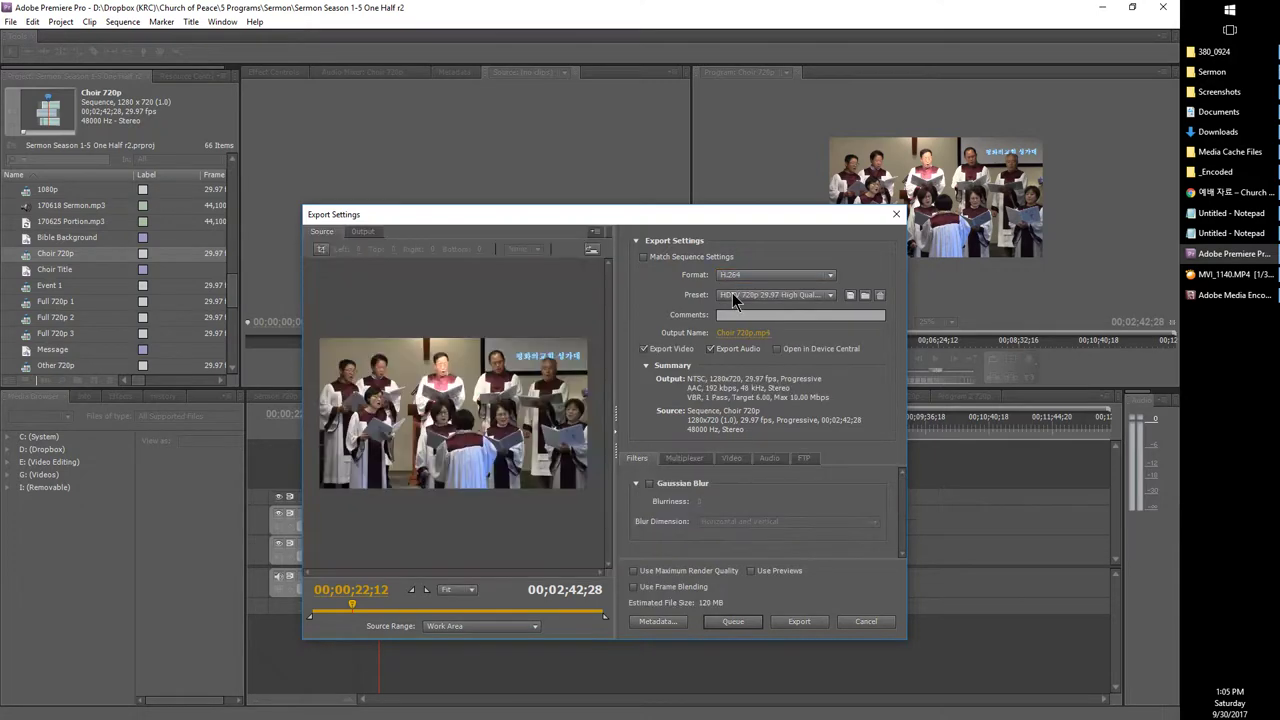
Step: Name the output 170924 성도여 다 함께 Choir using the pasted song title, then queue it
click(755, 340)
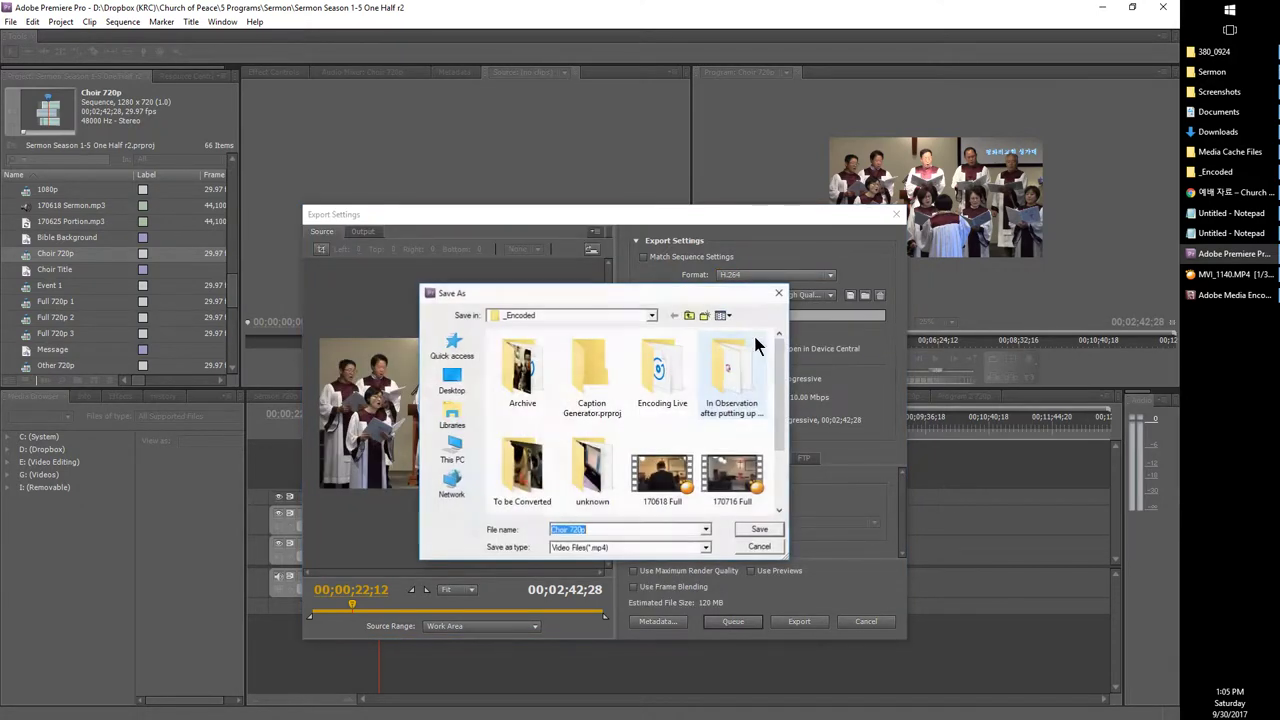
text(1709)
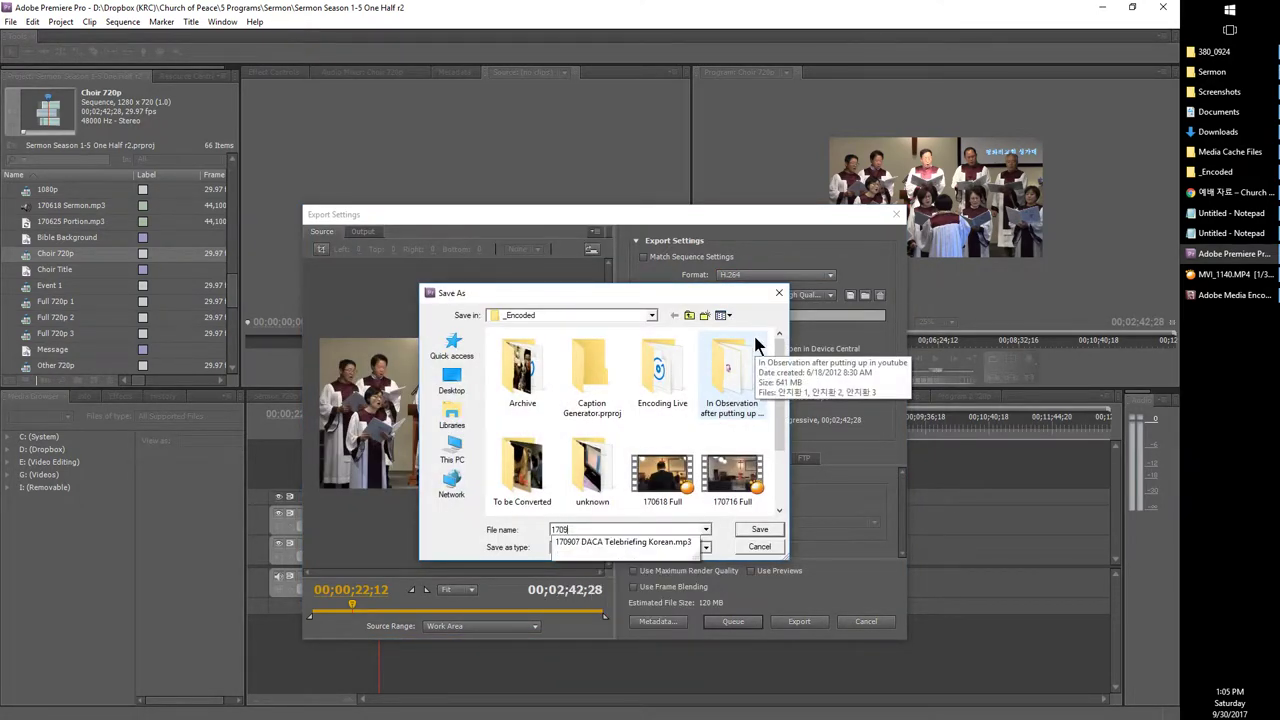
text(243)
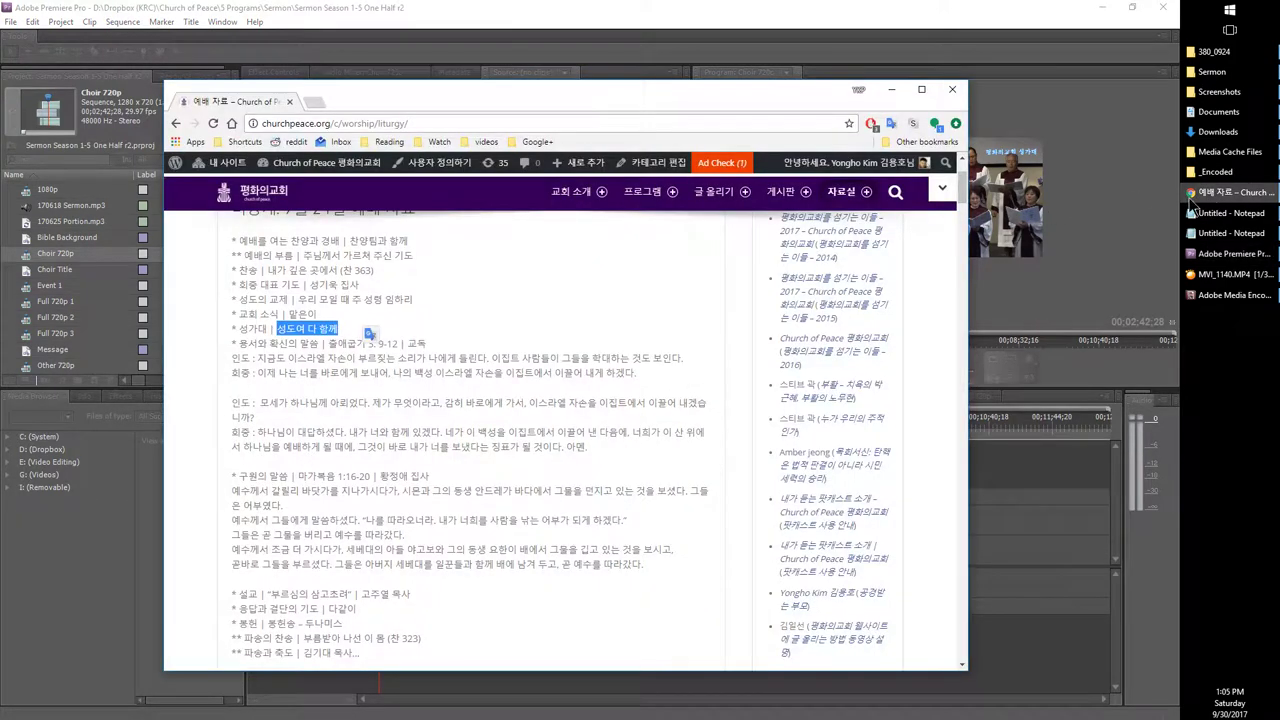
click(1234, 192)
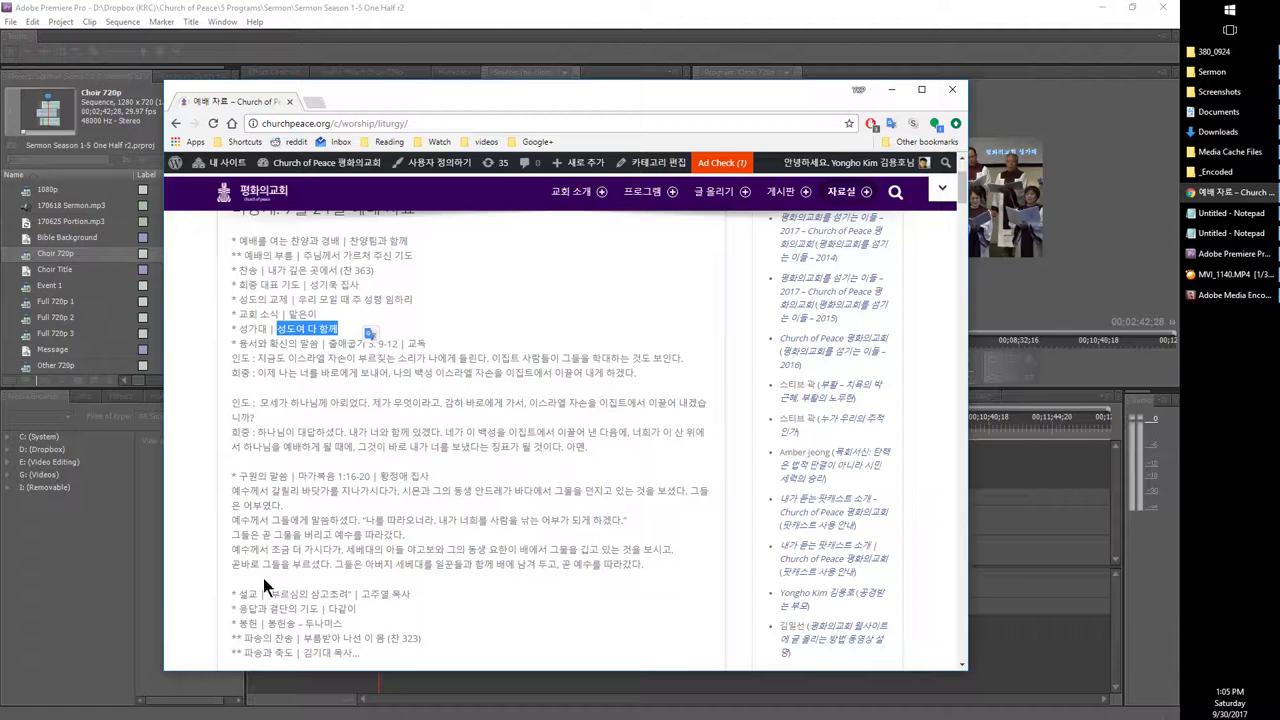
click(1210, 274)
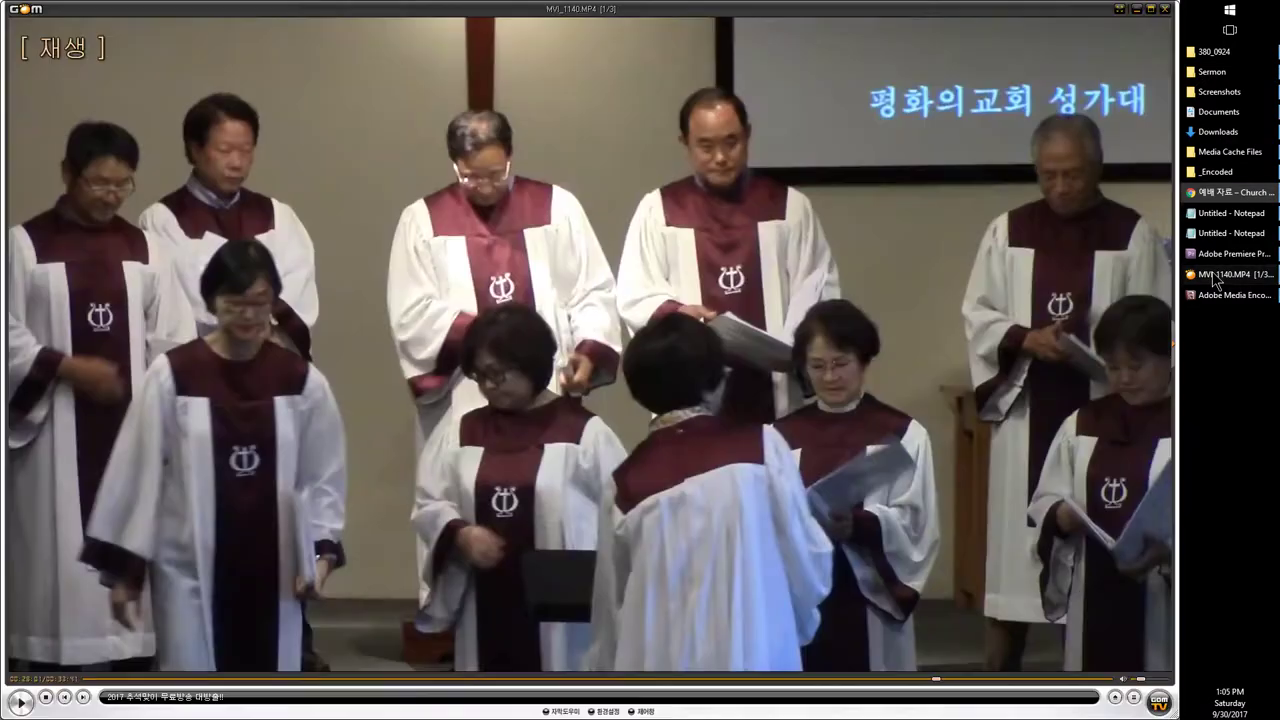
click(1205, 256)
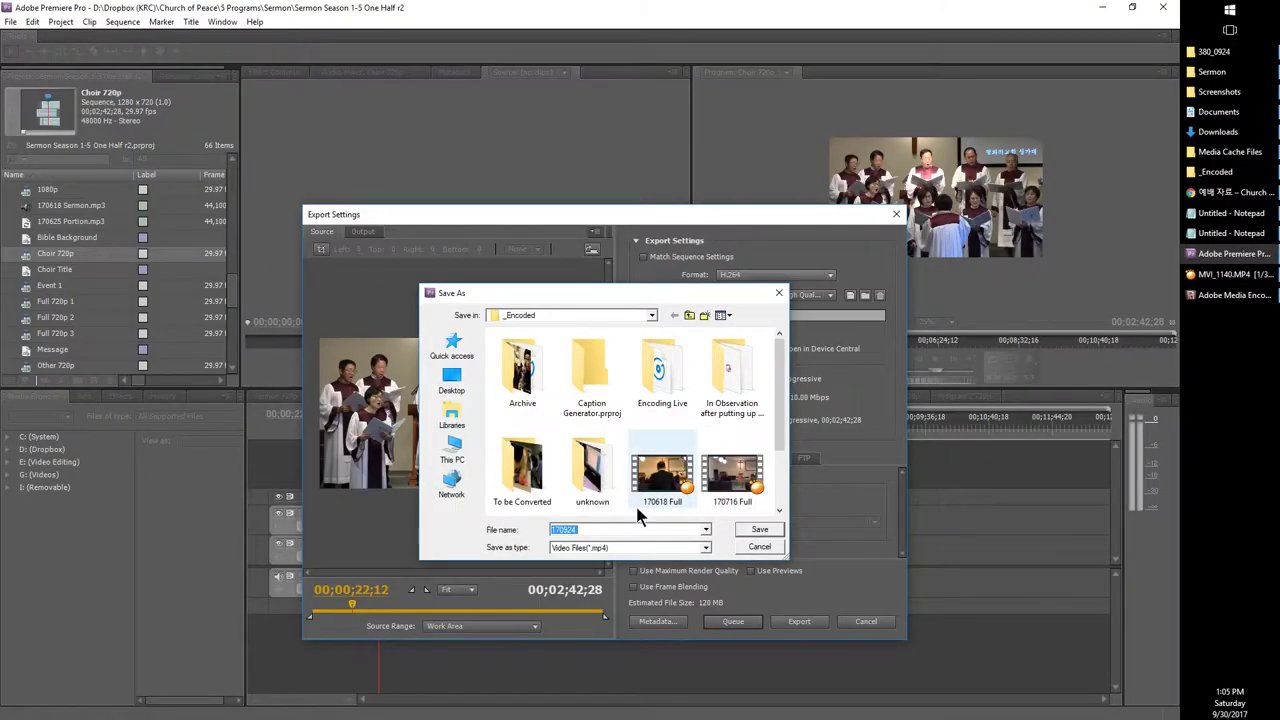
click(602, 531)
text(성도여 다 함께)
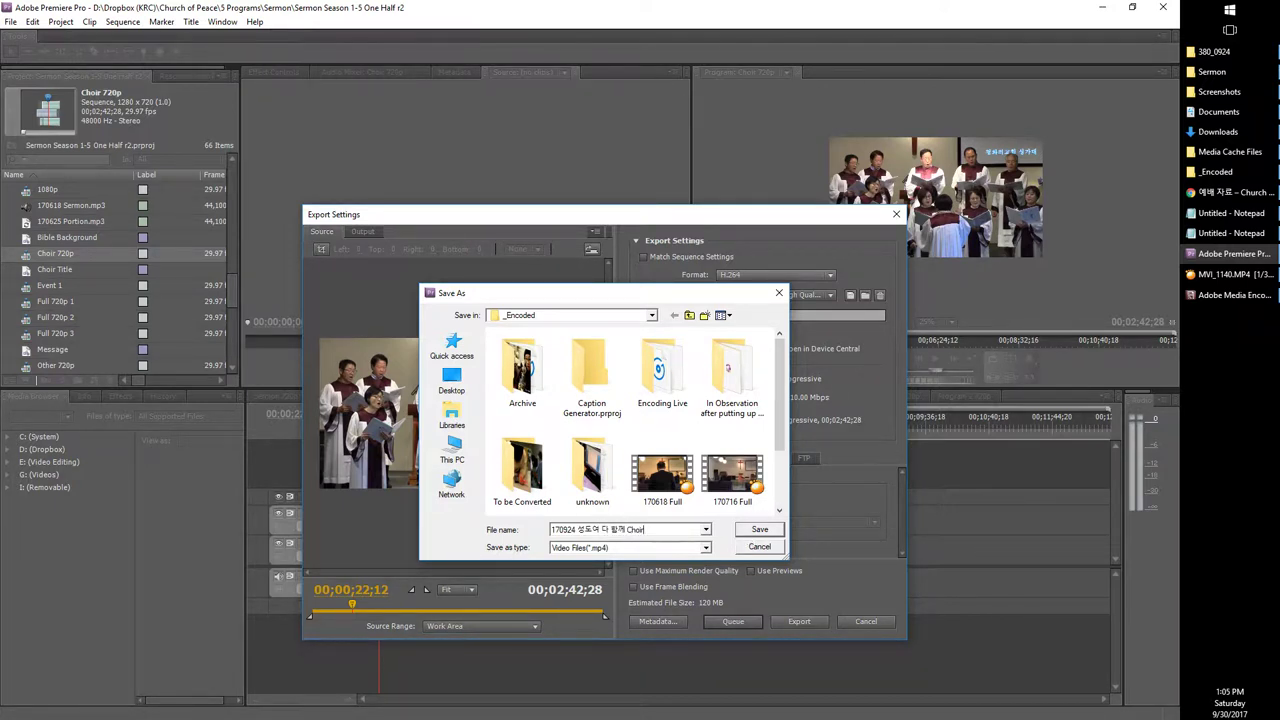
text(Choir)
key(Return)
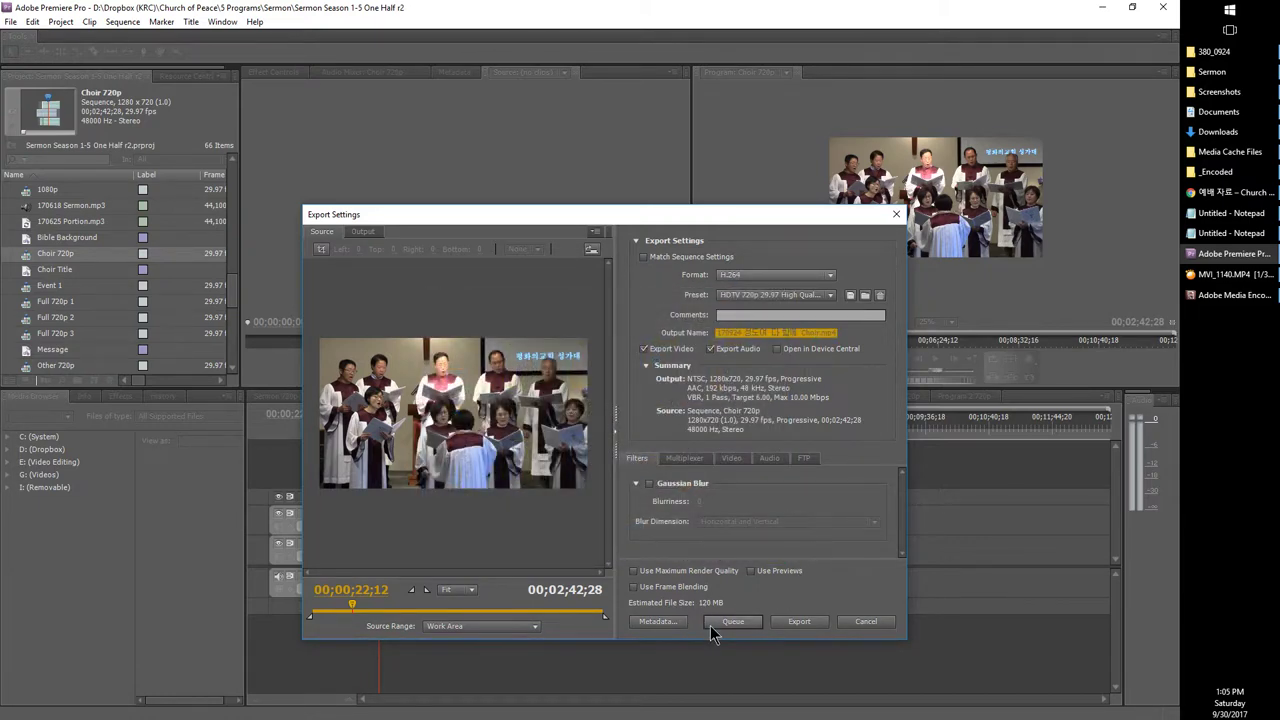
click(710, 624)
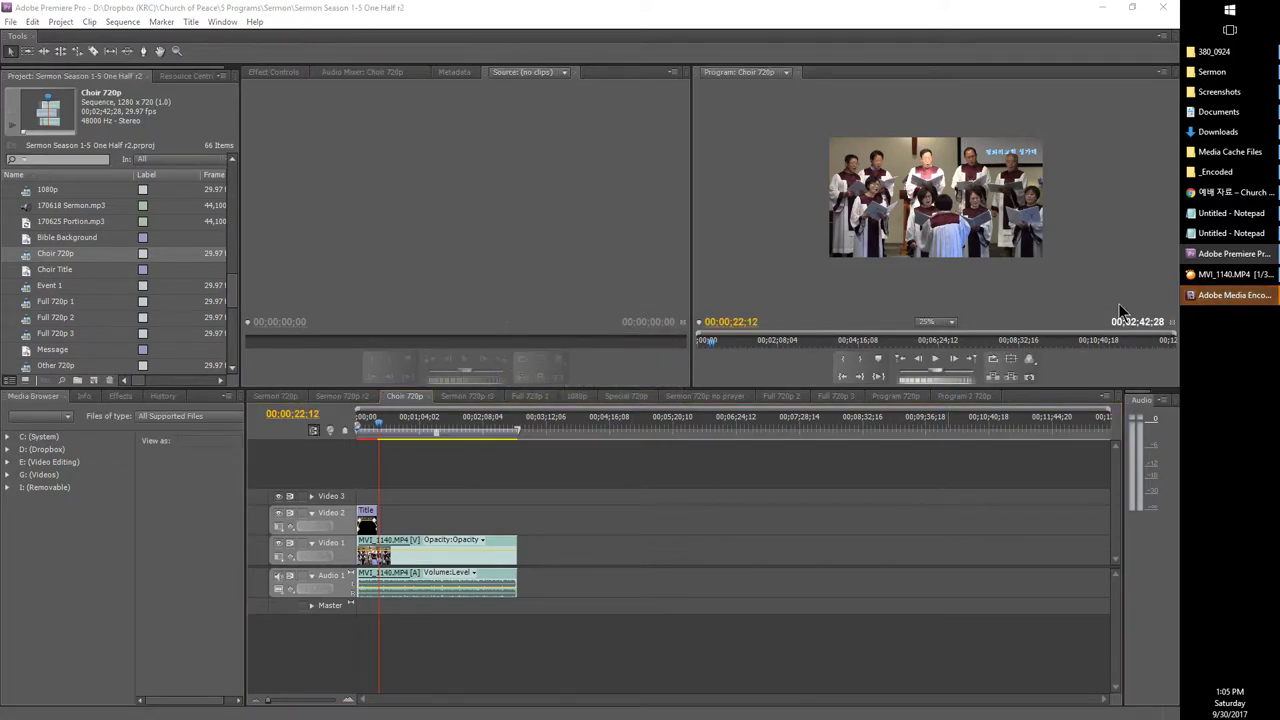
Step: Start the Media Encoder queue for the sermon MP3 and Choir H.264 jobs
click(1222, 299)
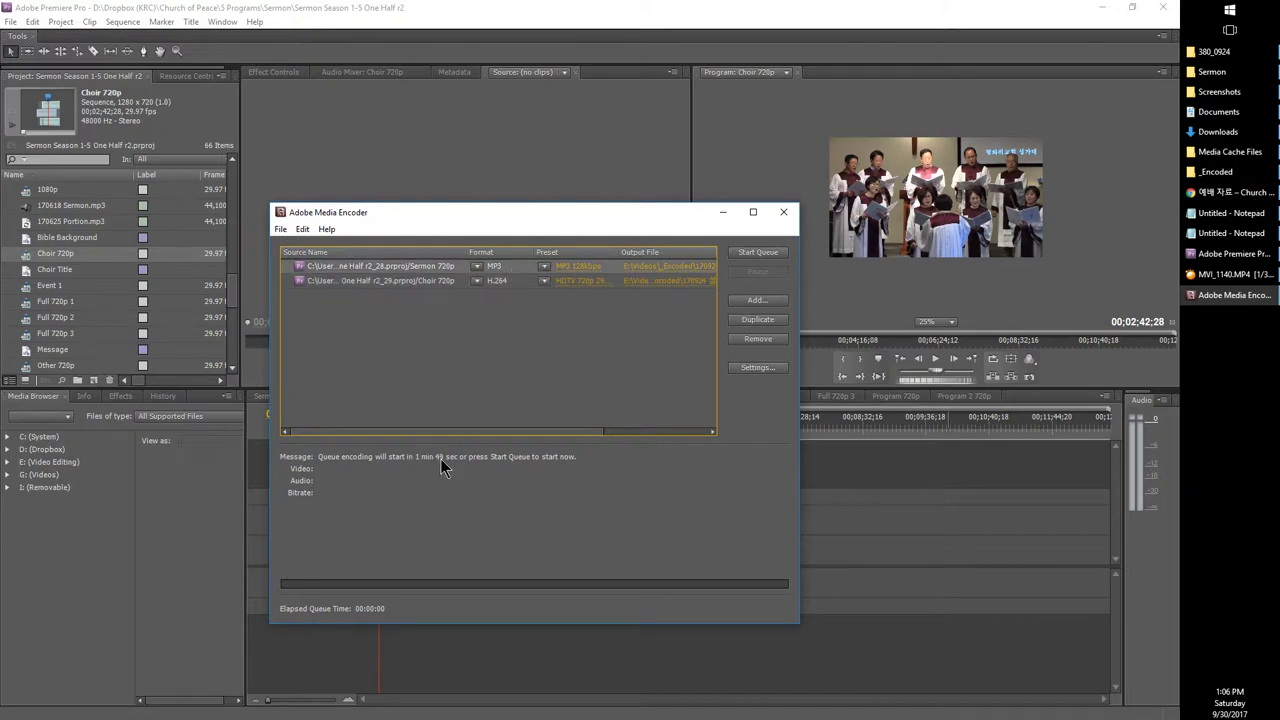
click(750, 252)
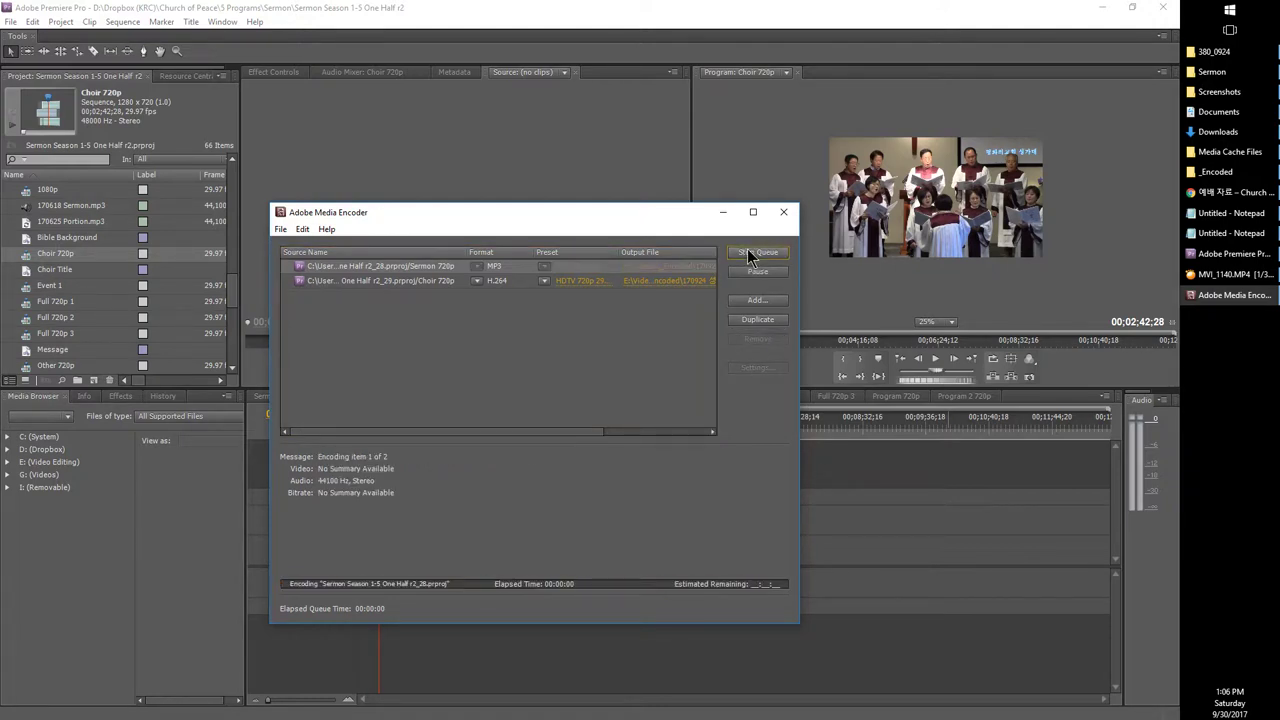
drag(232, 305, 238, 329)
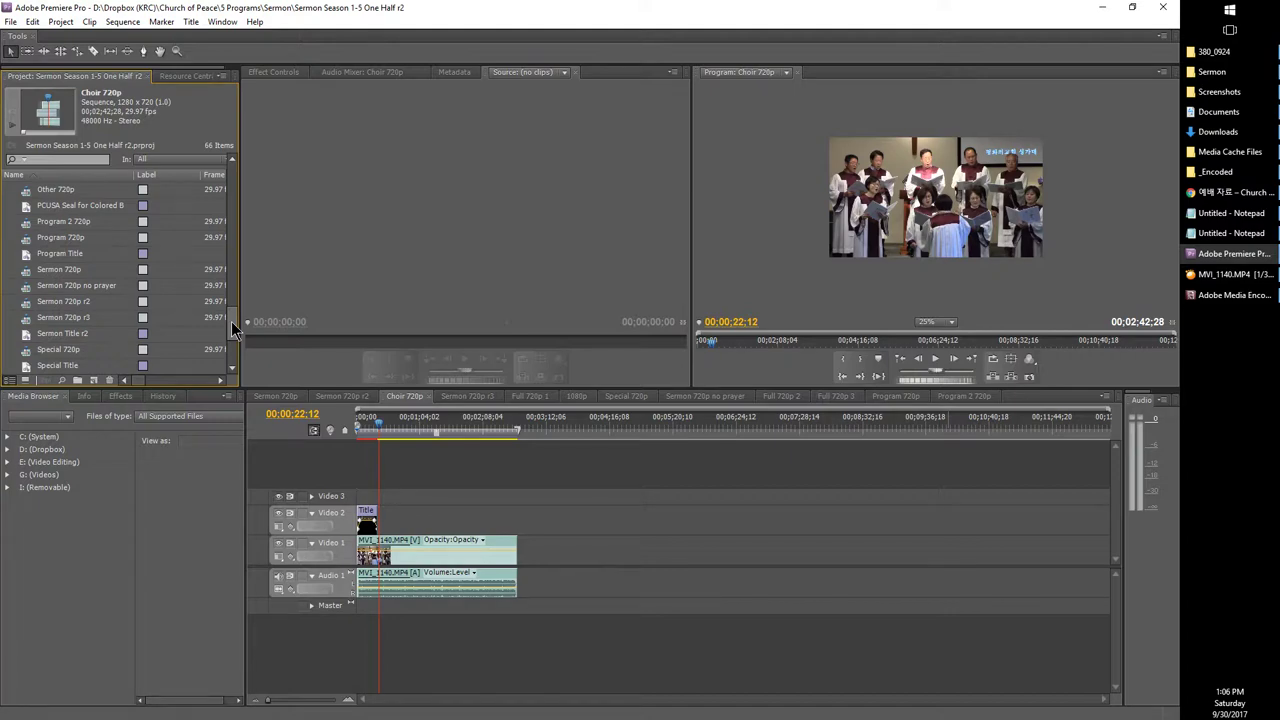
Step: Highlight the 노이즈 제거 step in the notes and check Media Encoder's encoding progress
click(1197, 213)
click(1197, 213)
drag(1055, 250, 938, 251)
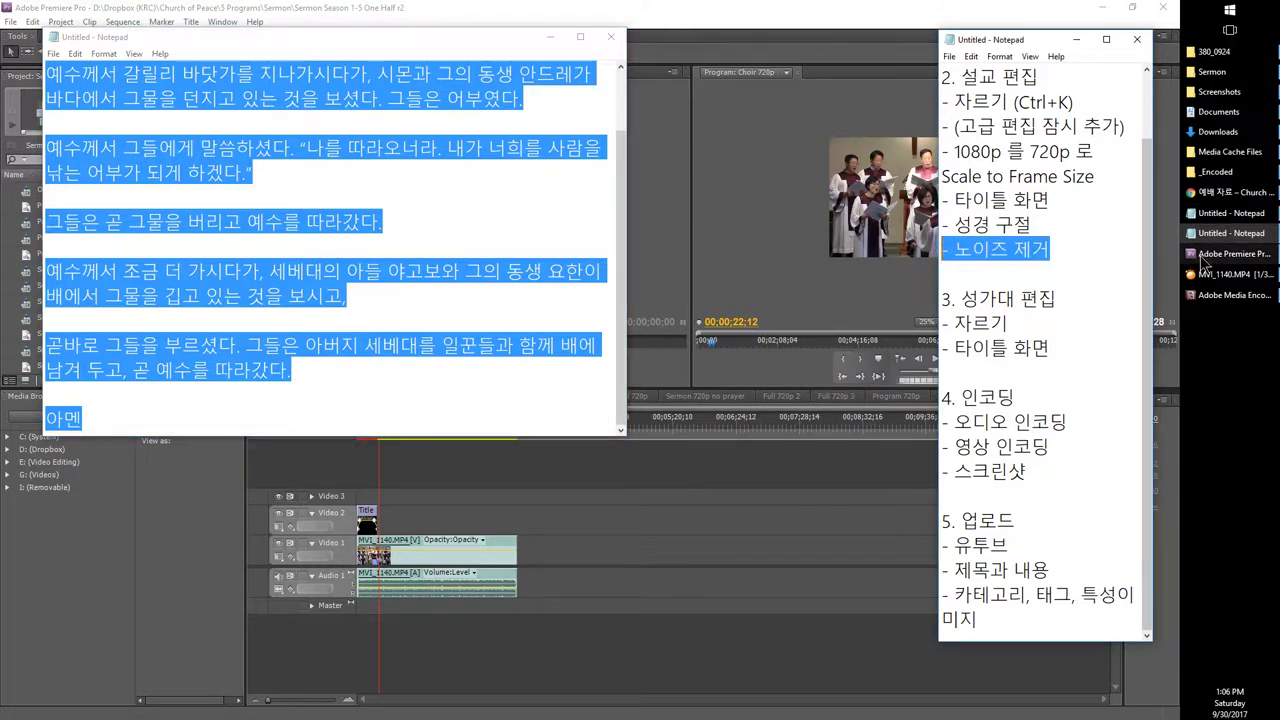
click(1228, 295)
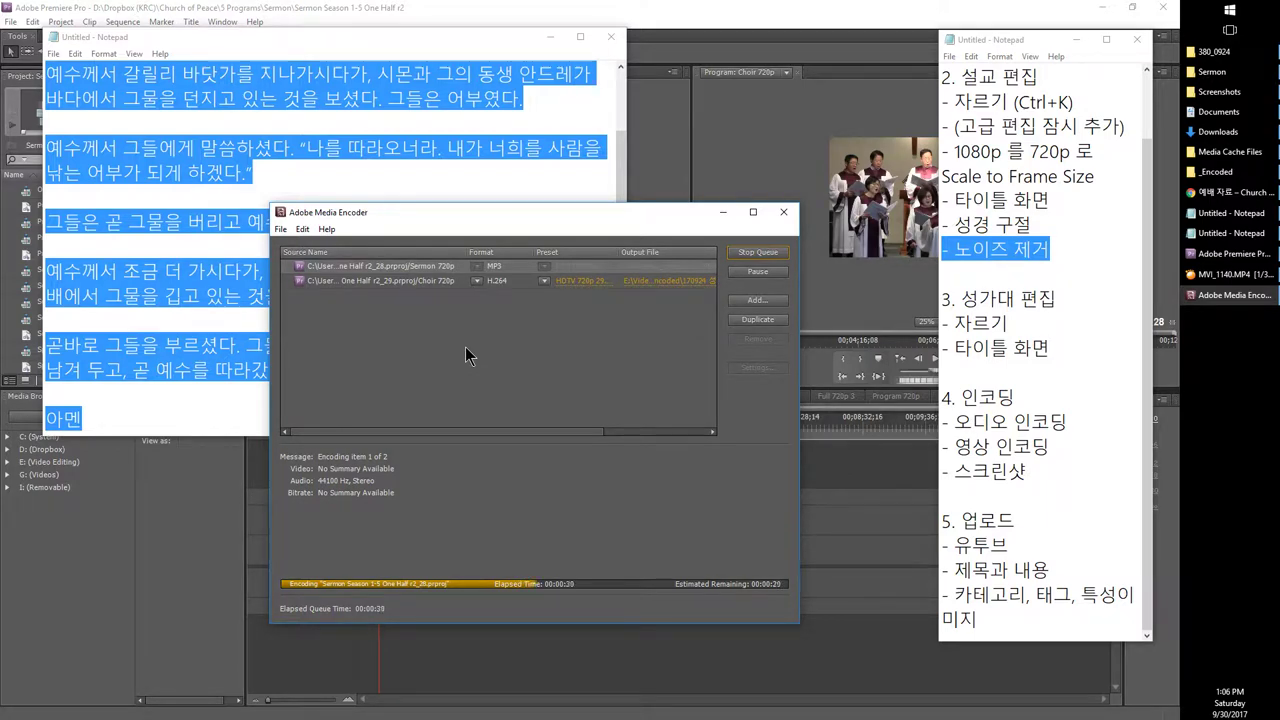
key(super)
Step: Launch Audacity by searching 'auda' and move its window to the right
text(auda)
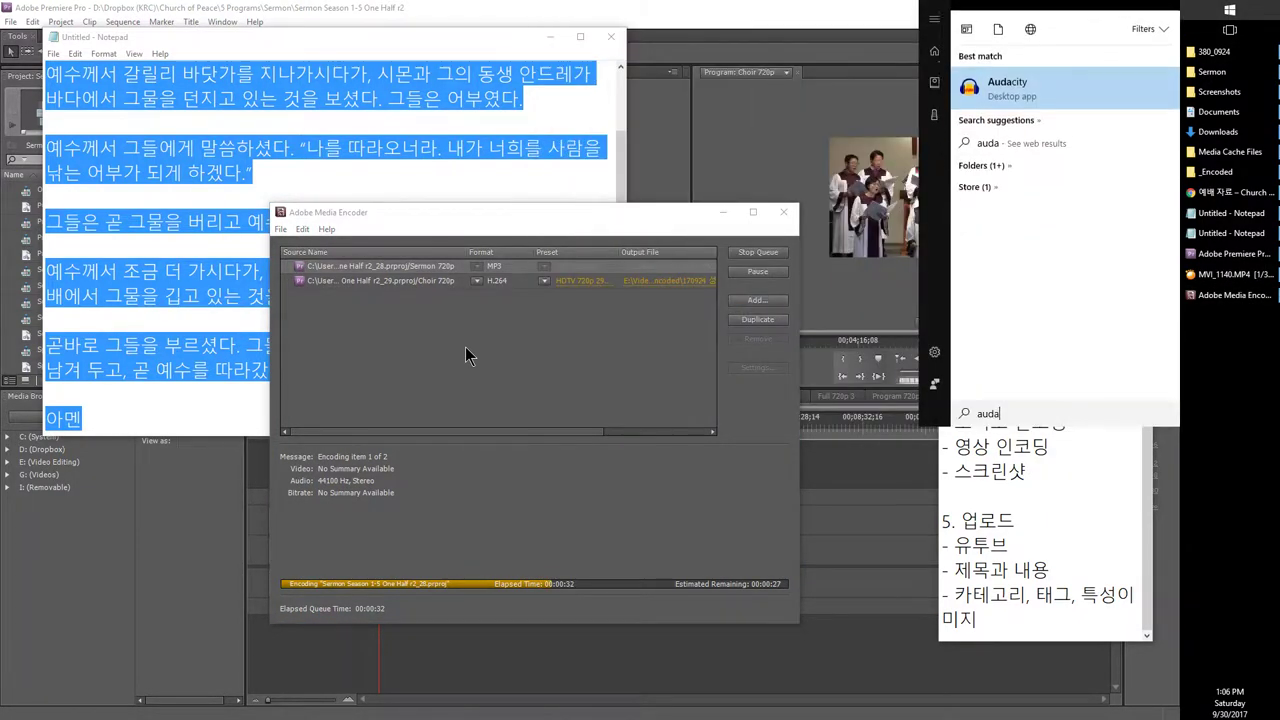
key(Return)
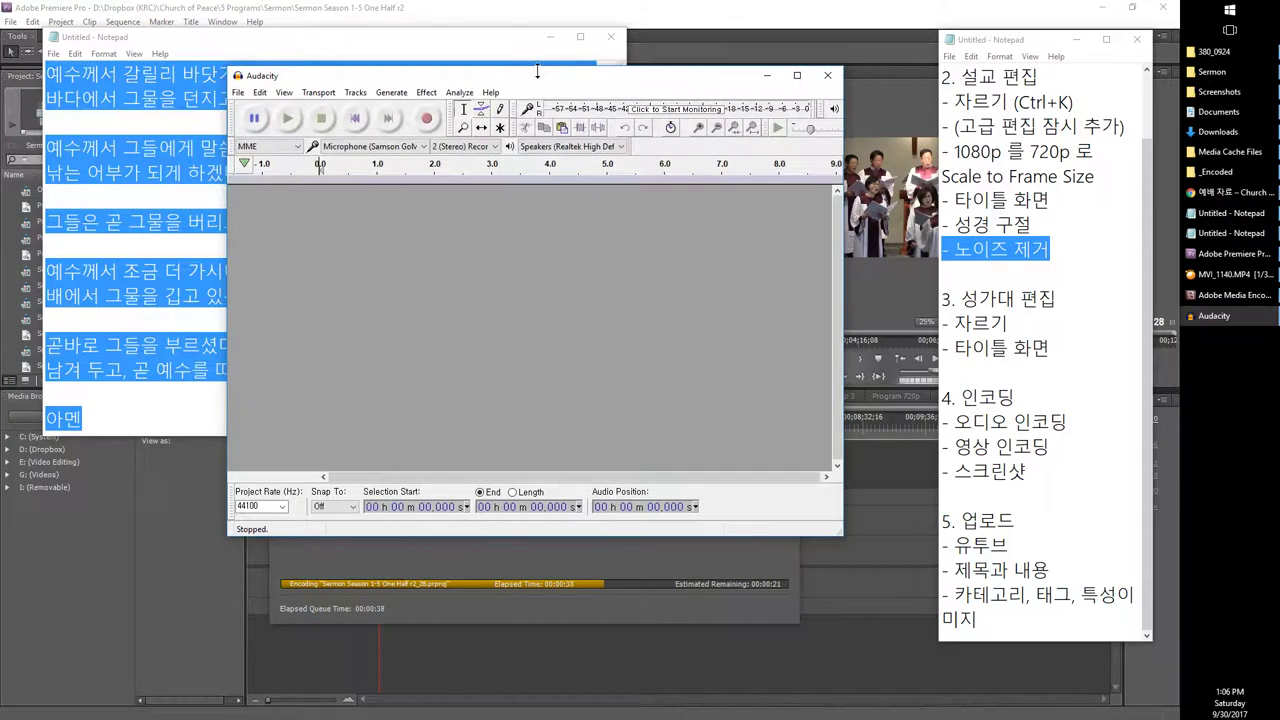
drag(508, 76, 615, 83)
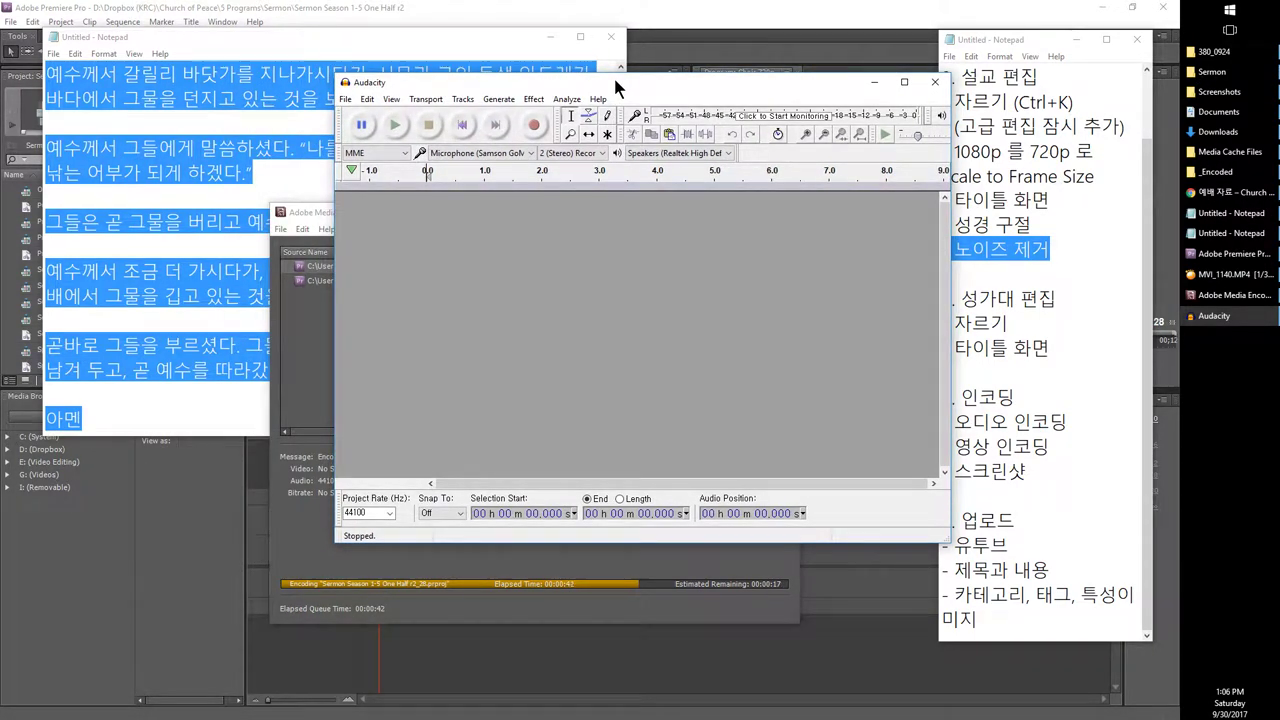
drag(615, 80, 738, 77)
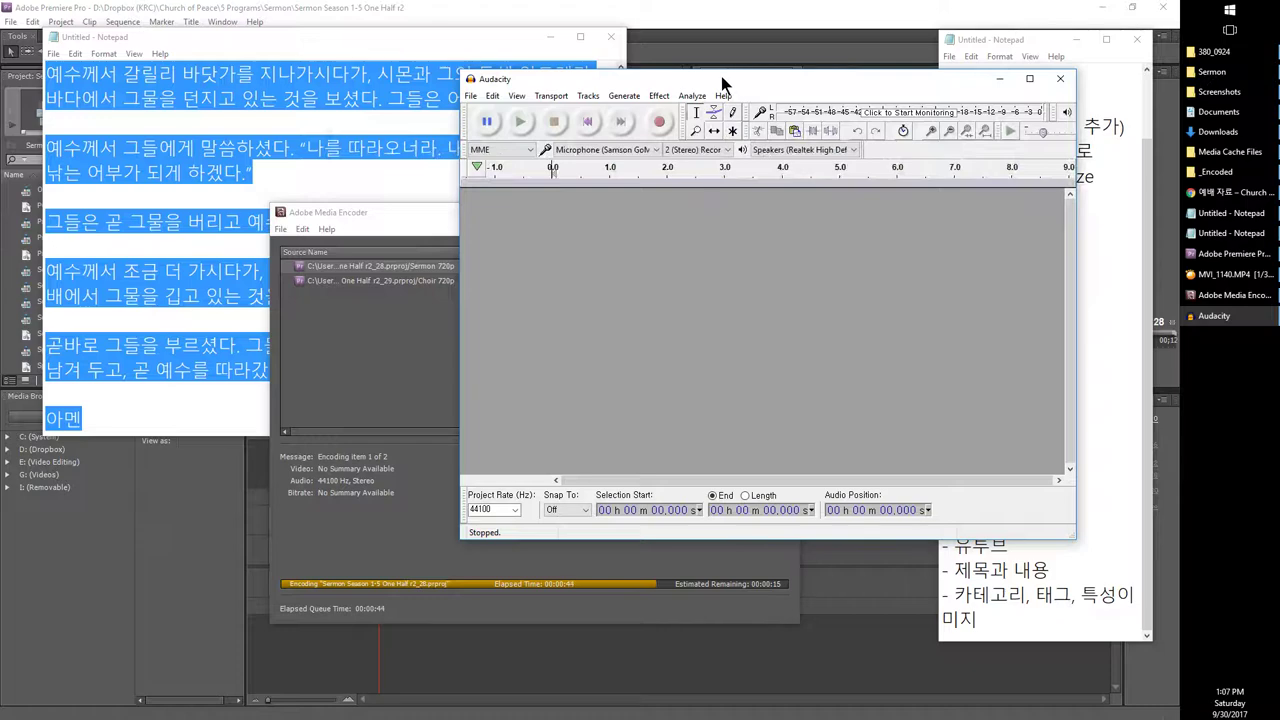
click(631, 596)
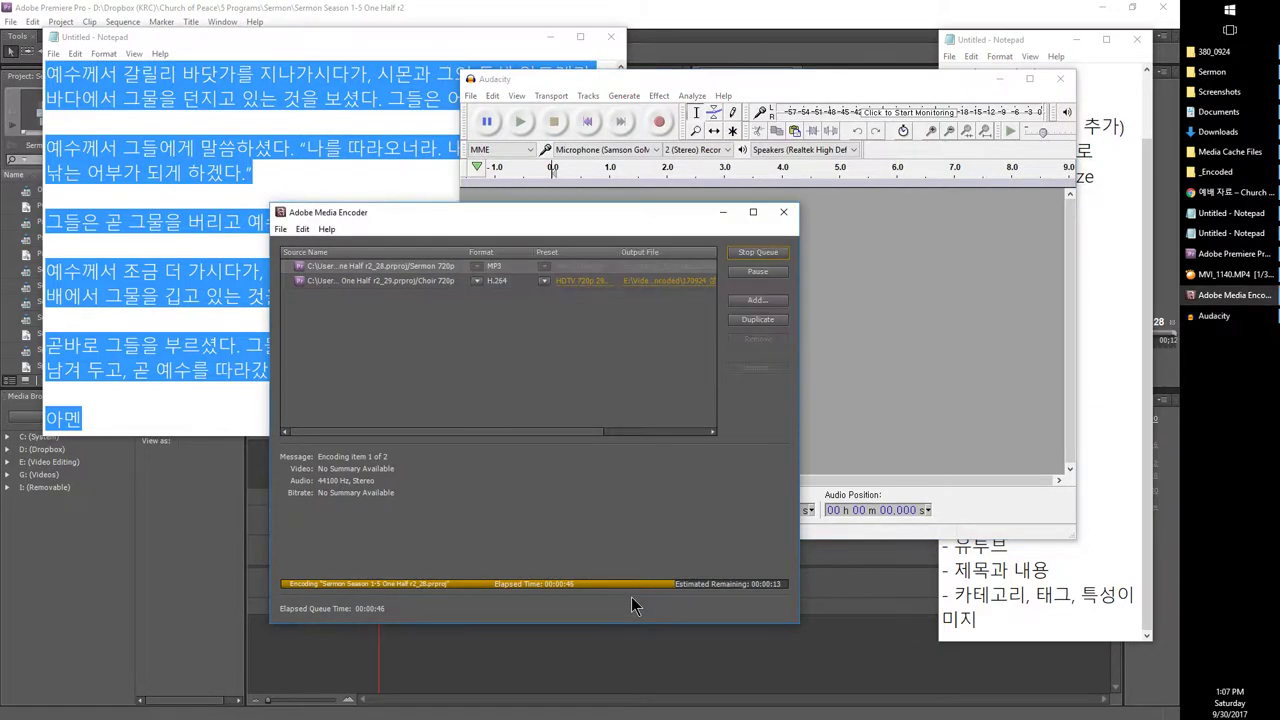
click(1199, 195)
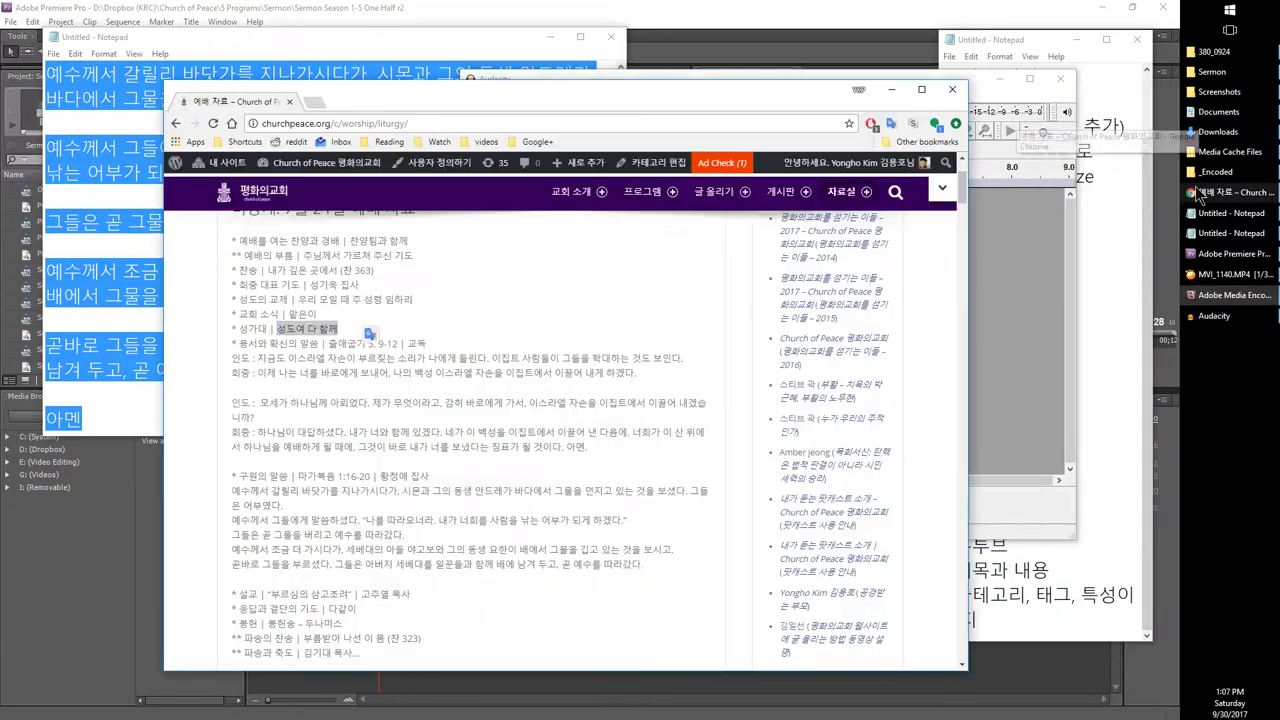
Step: Arrange the _Encoded folder window top-left and Media Encoder at the lower right
click(1208, 171)
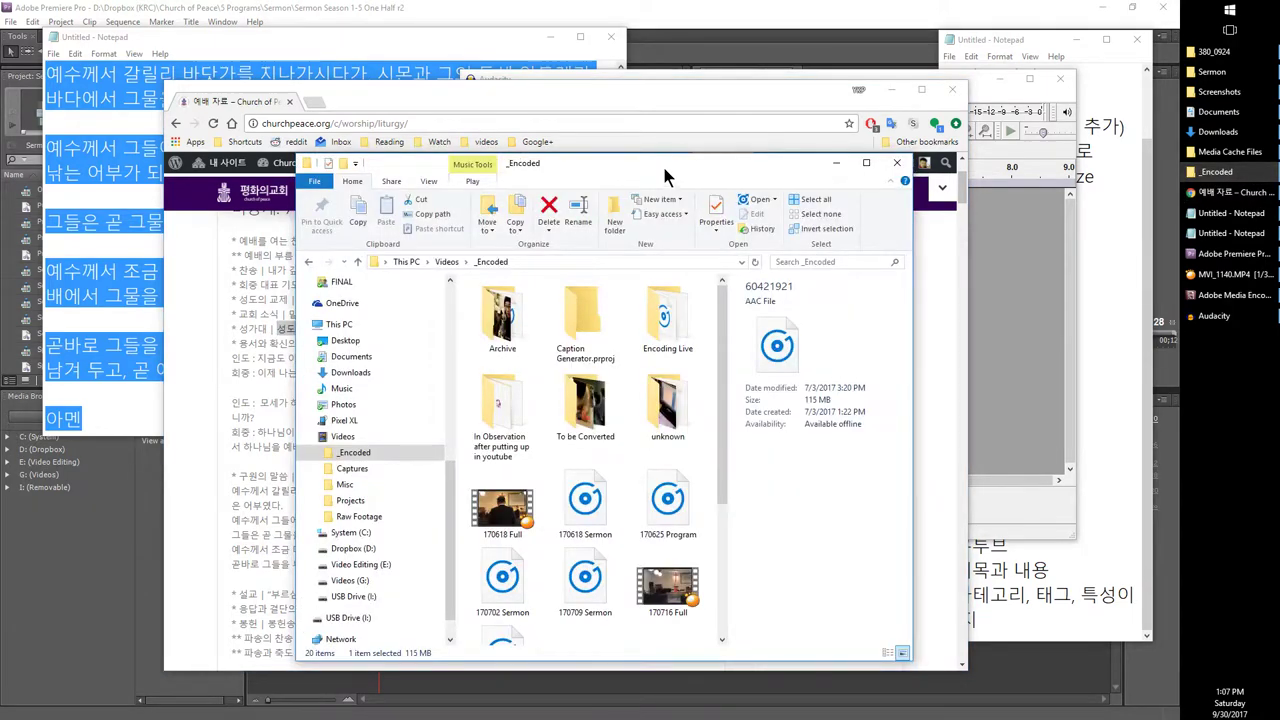
drag(664, 172, 440, 56)
click(1210, 296)
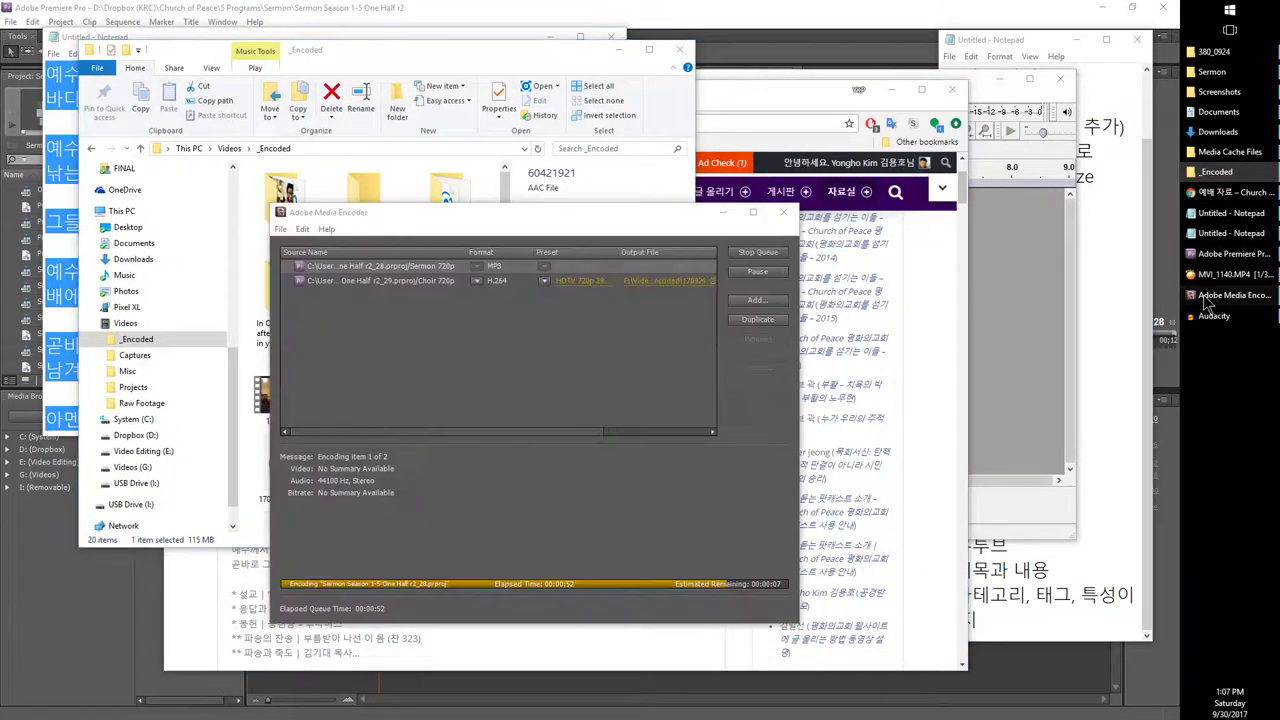
drag(668, 214, 978, 264)
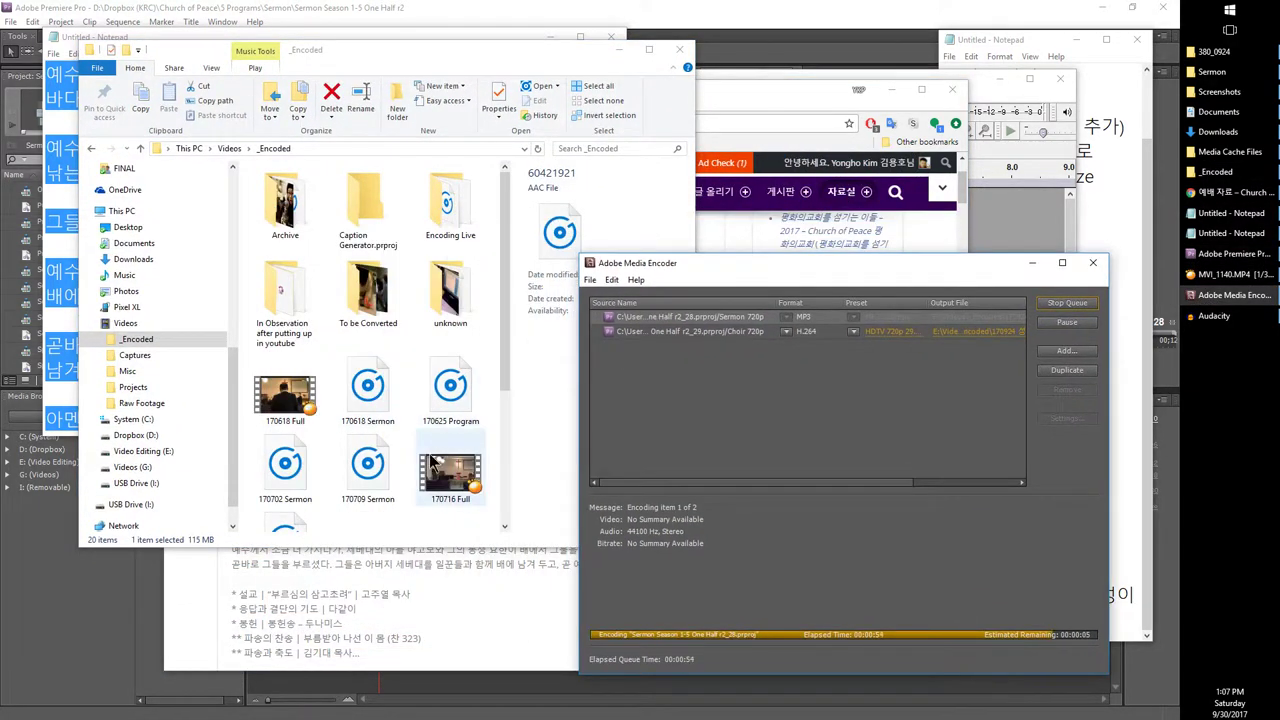
click(432, 461)
scroll(421, 465, down, 2)
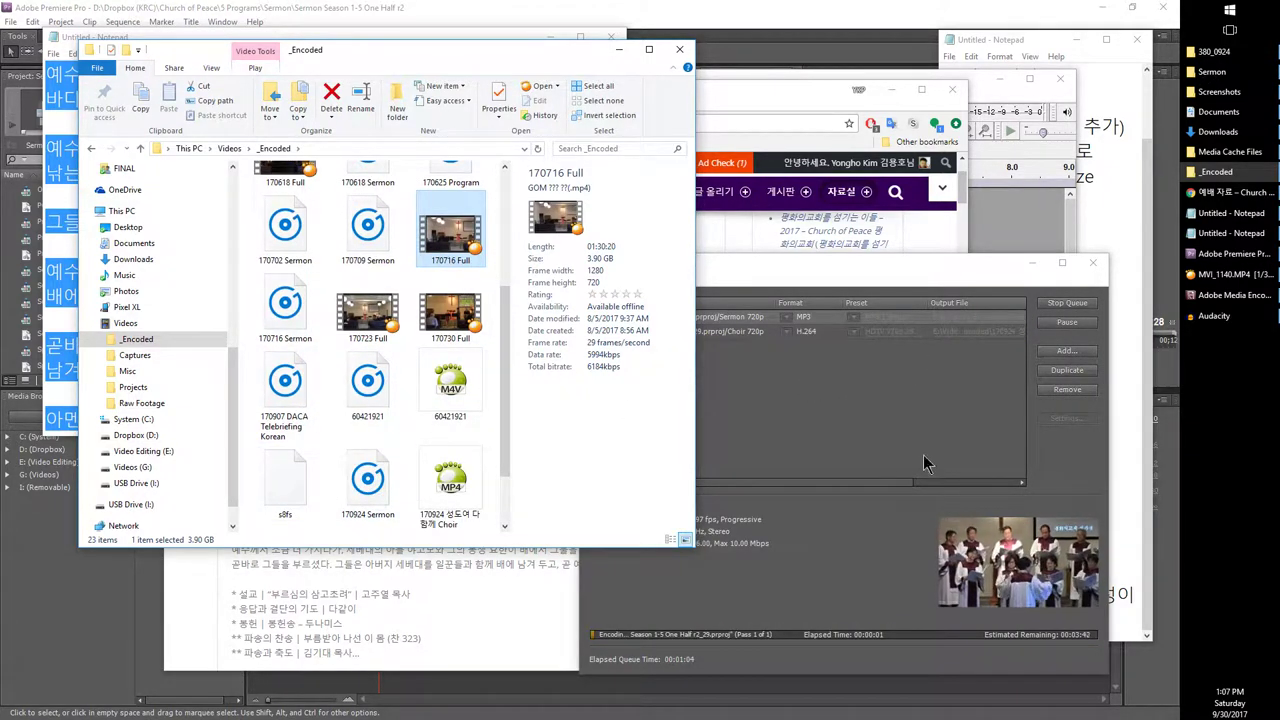
Step: Pause the encoding queue and drag 170924 Sermon.mp3 from _Encoded into Audacity
click(993, 379)
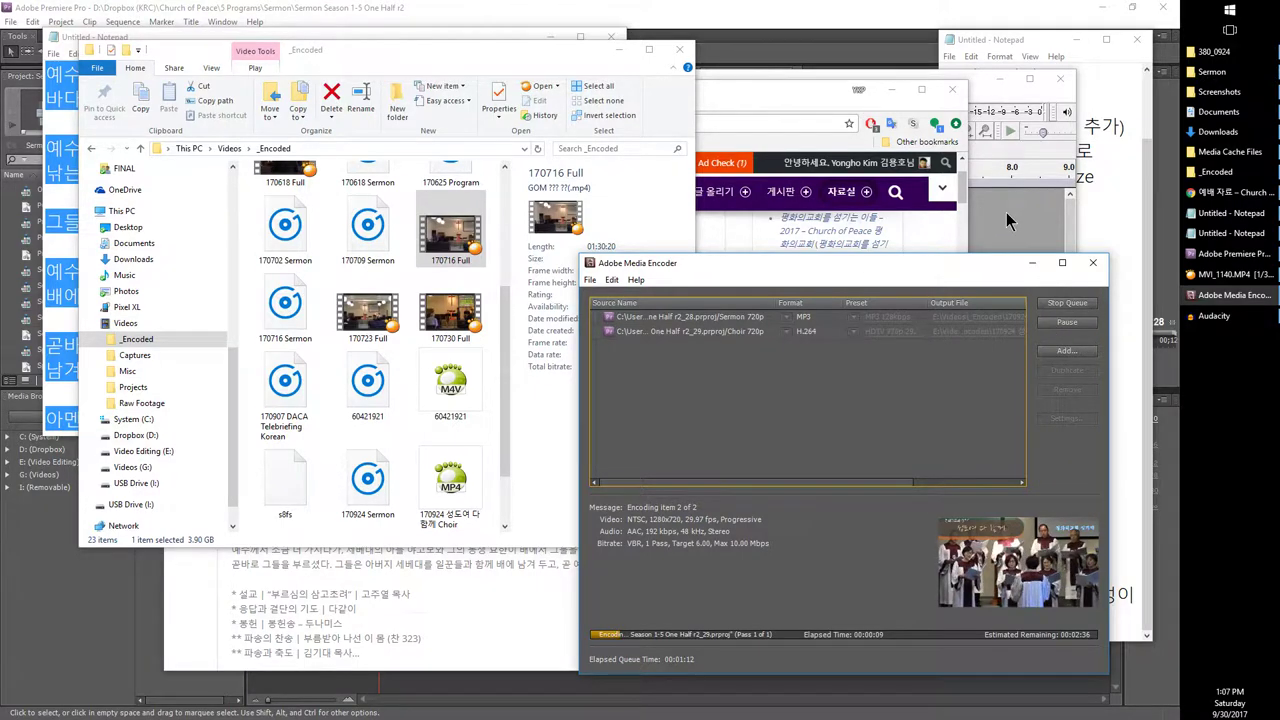
click(1215, 316)
click(737, 584)
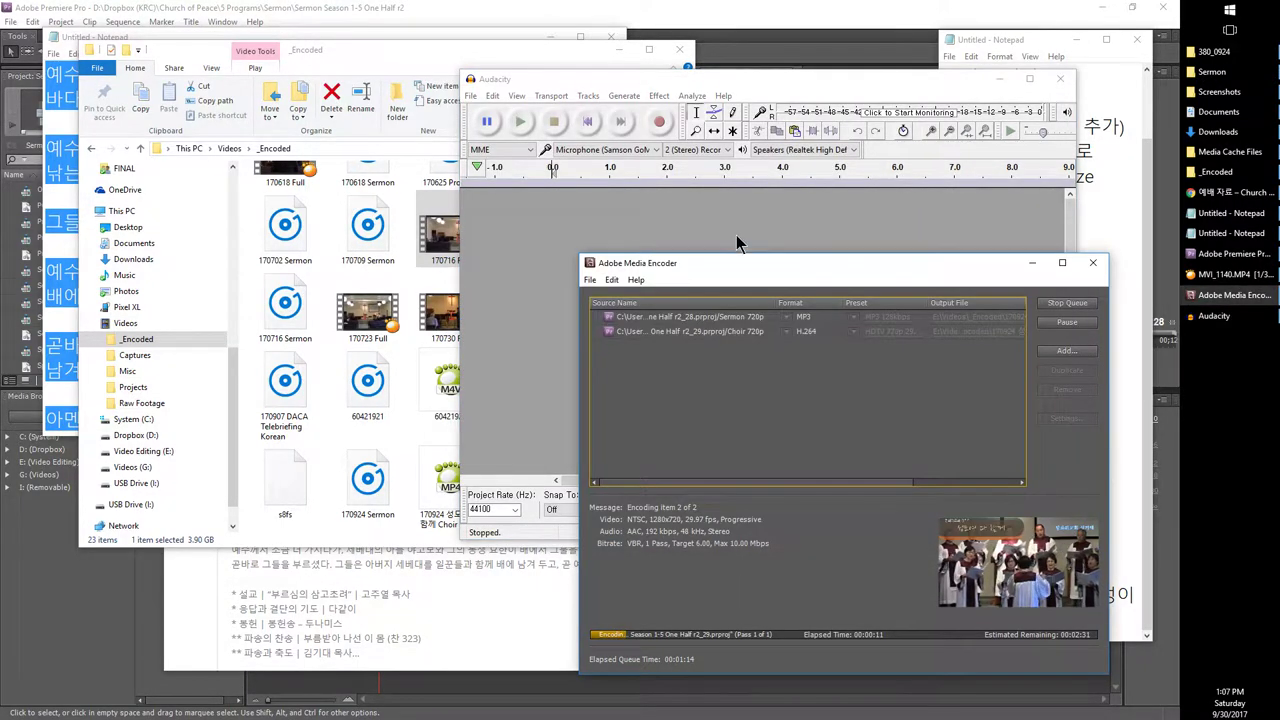
click(737, 240)
click(975, 665)
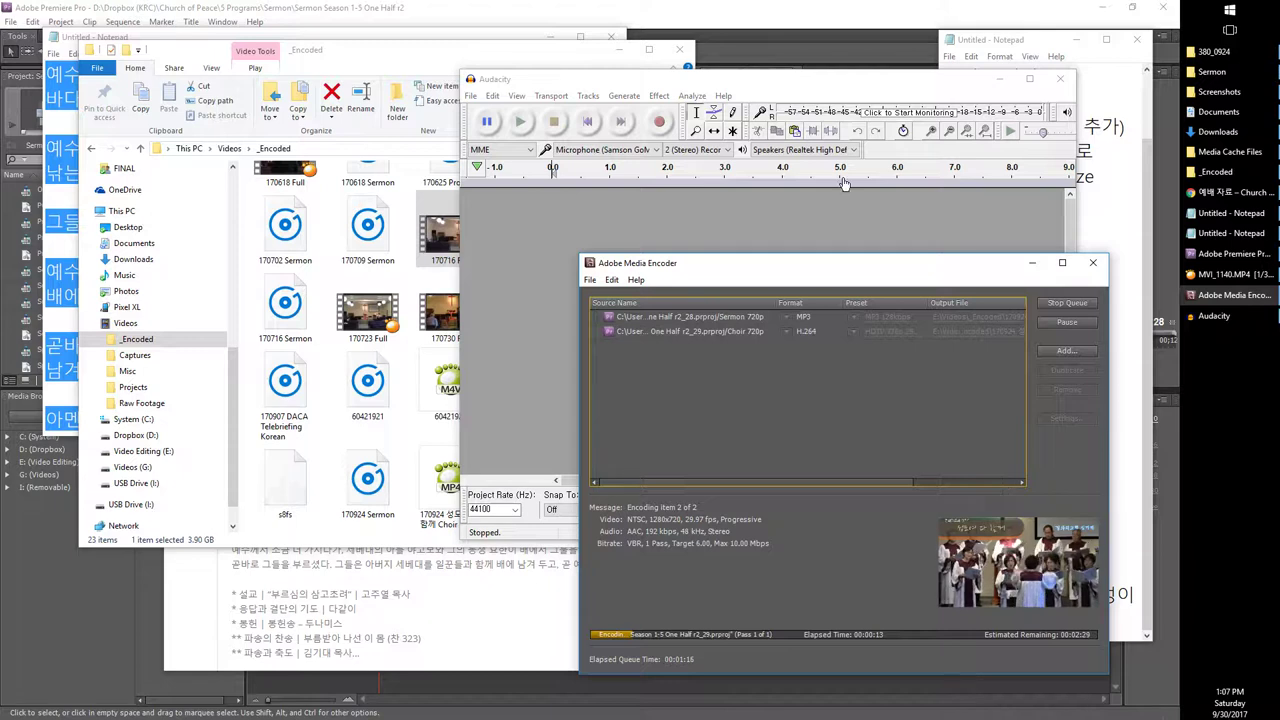
click(835, 228)
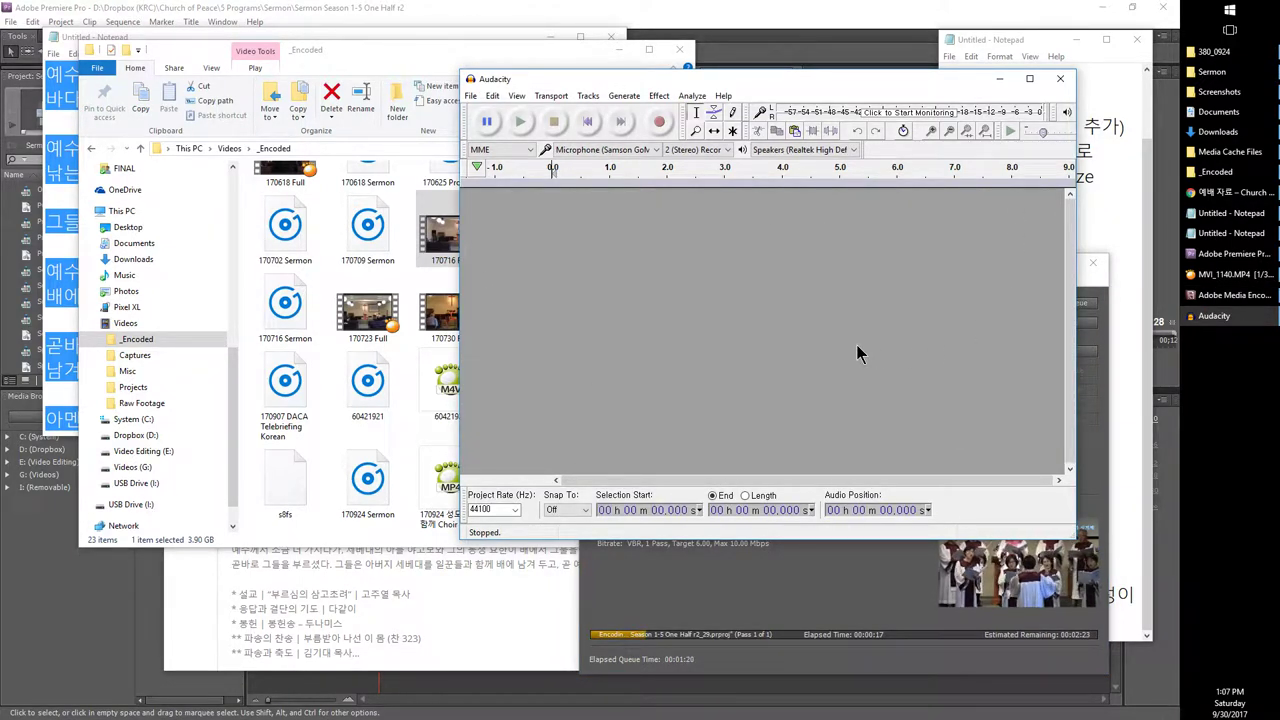
click(847, 541)
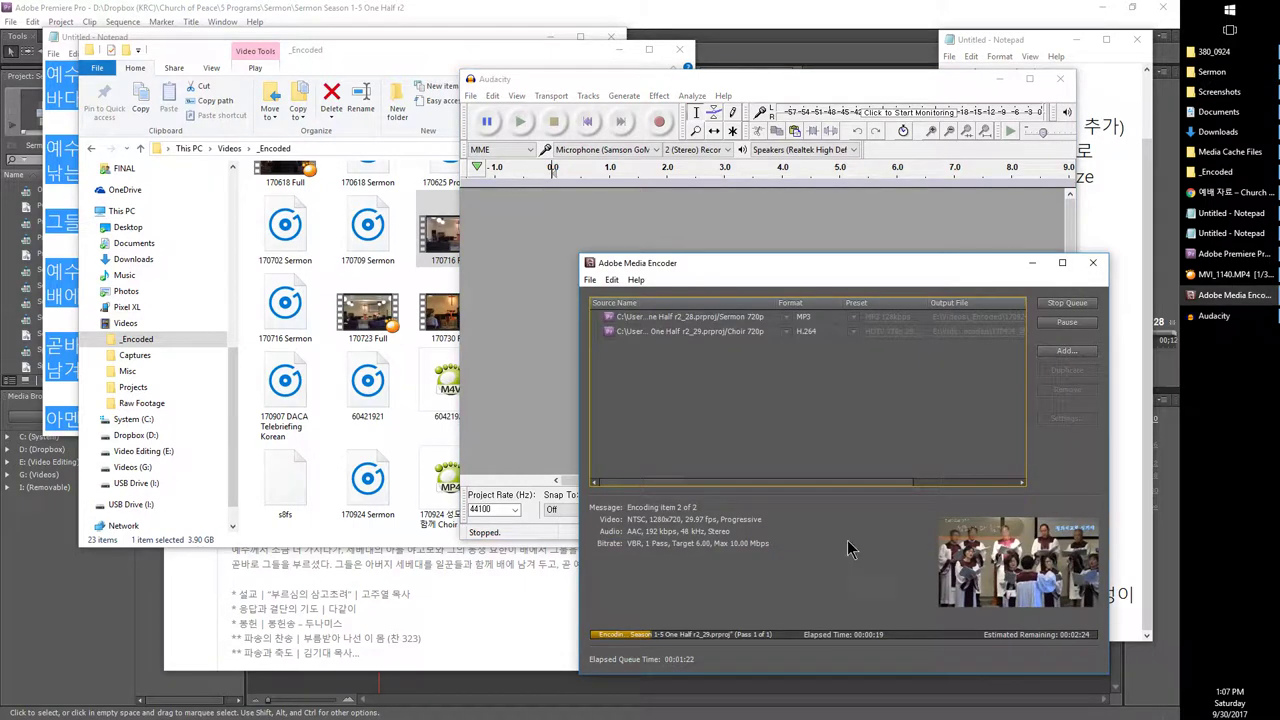
click(1064, 324)
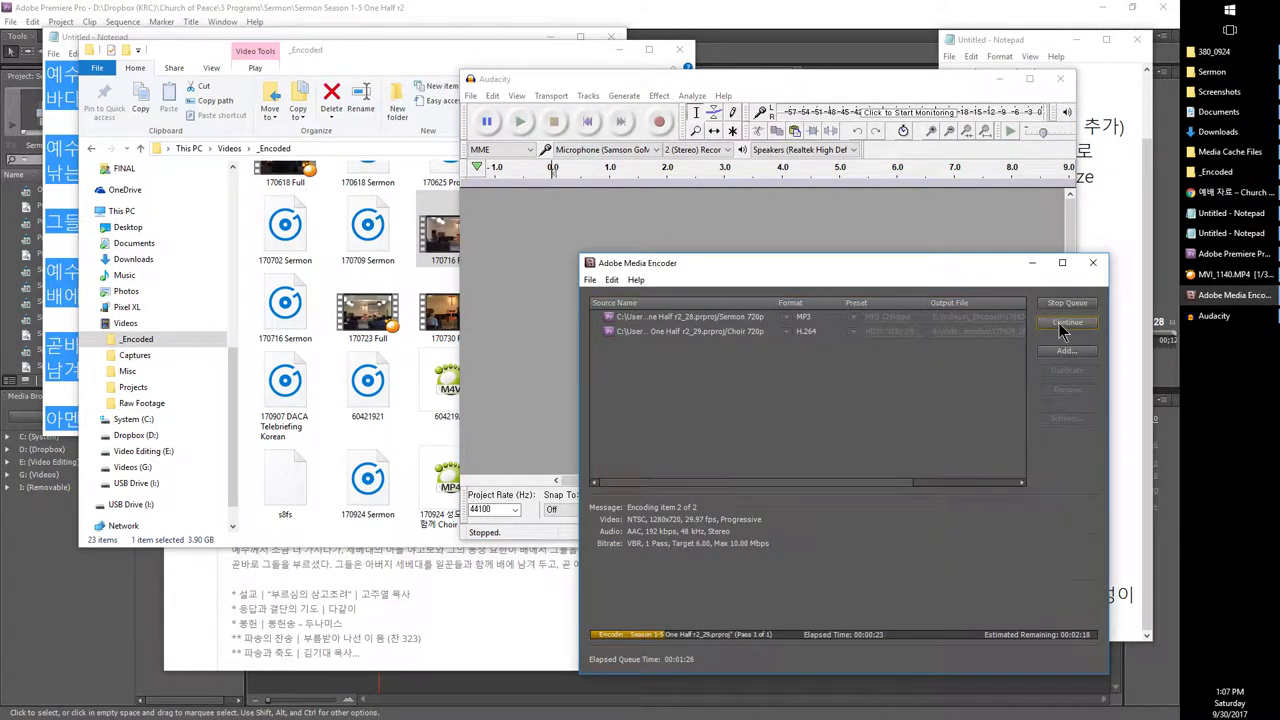
click(395, 475)
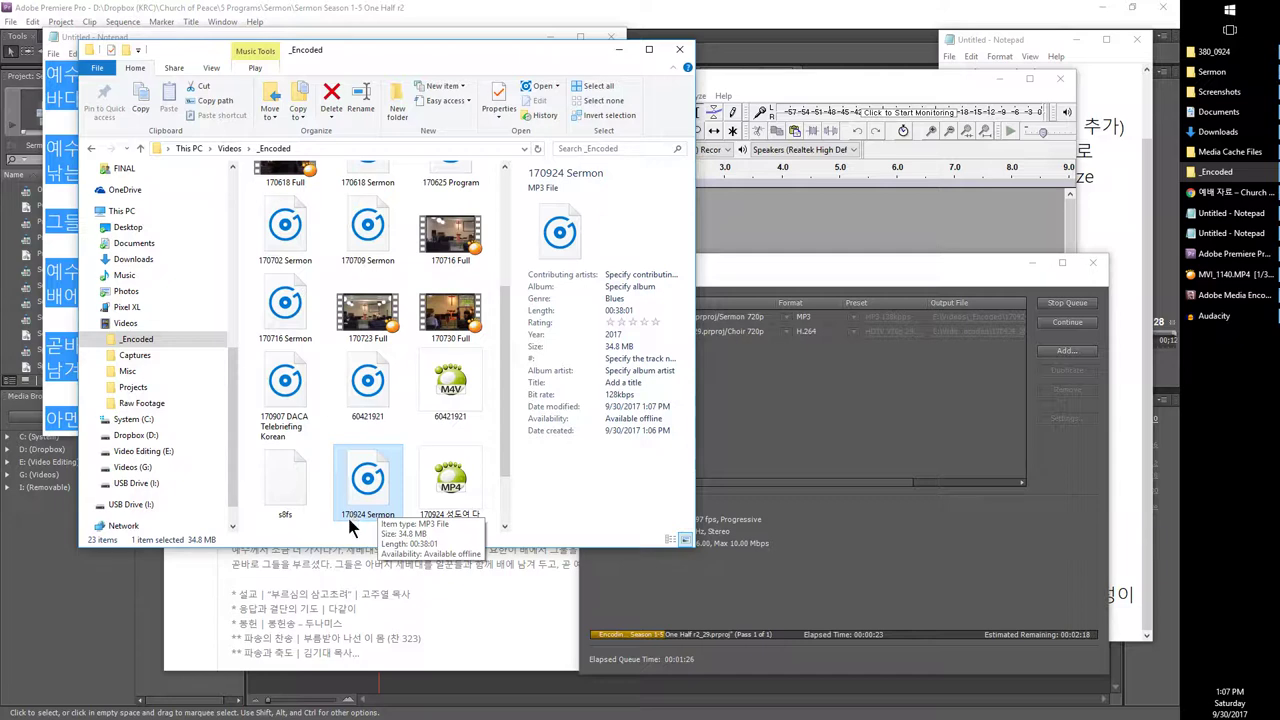
drag(356, 500, 787, 83)
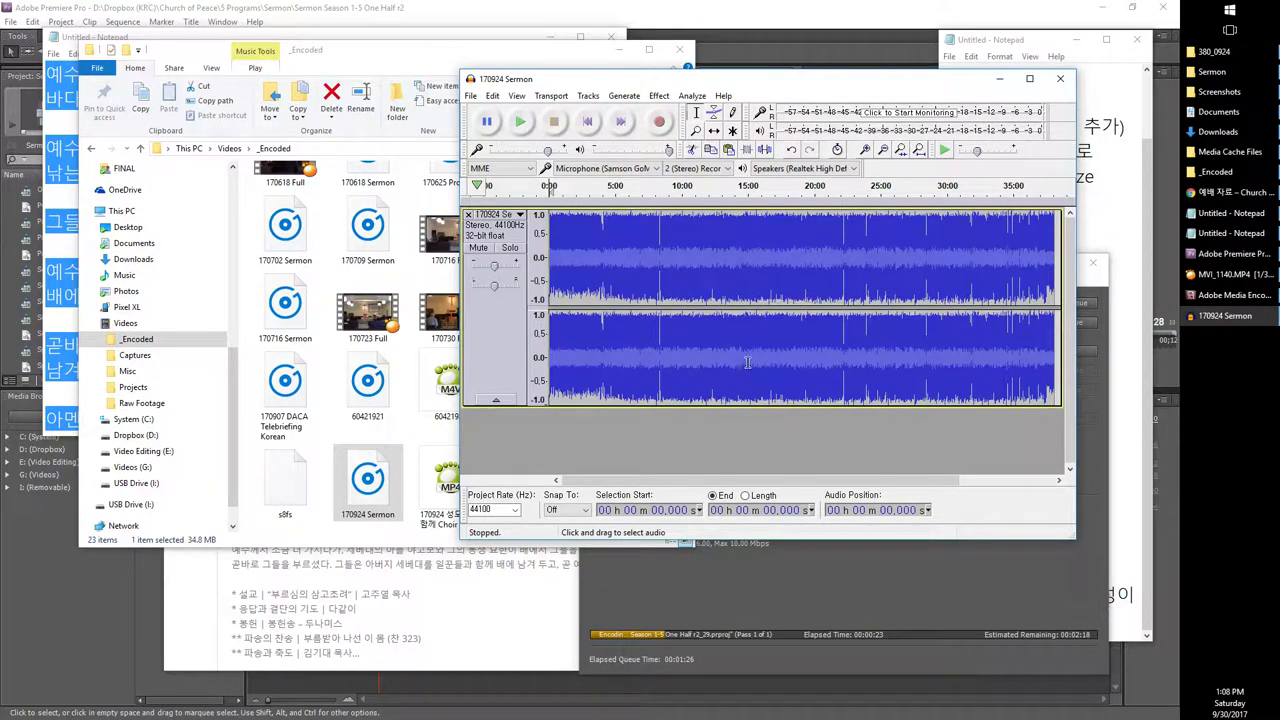
Step: Maximize the Audacity window and look through the Edit and View menus without changing anything
double_click(733, 82)
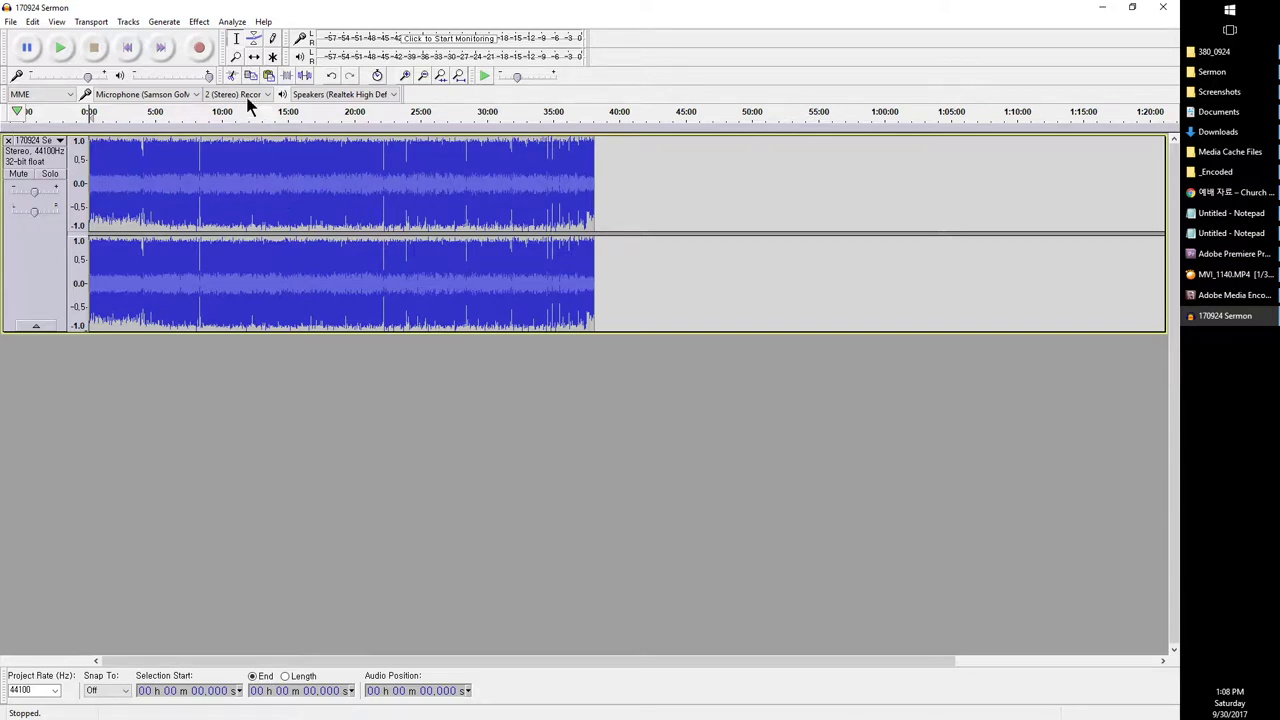
click(40, 25)
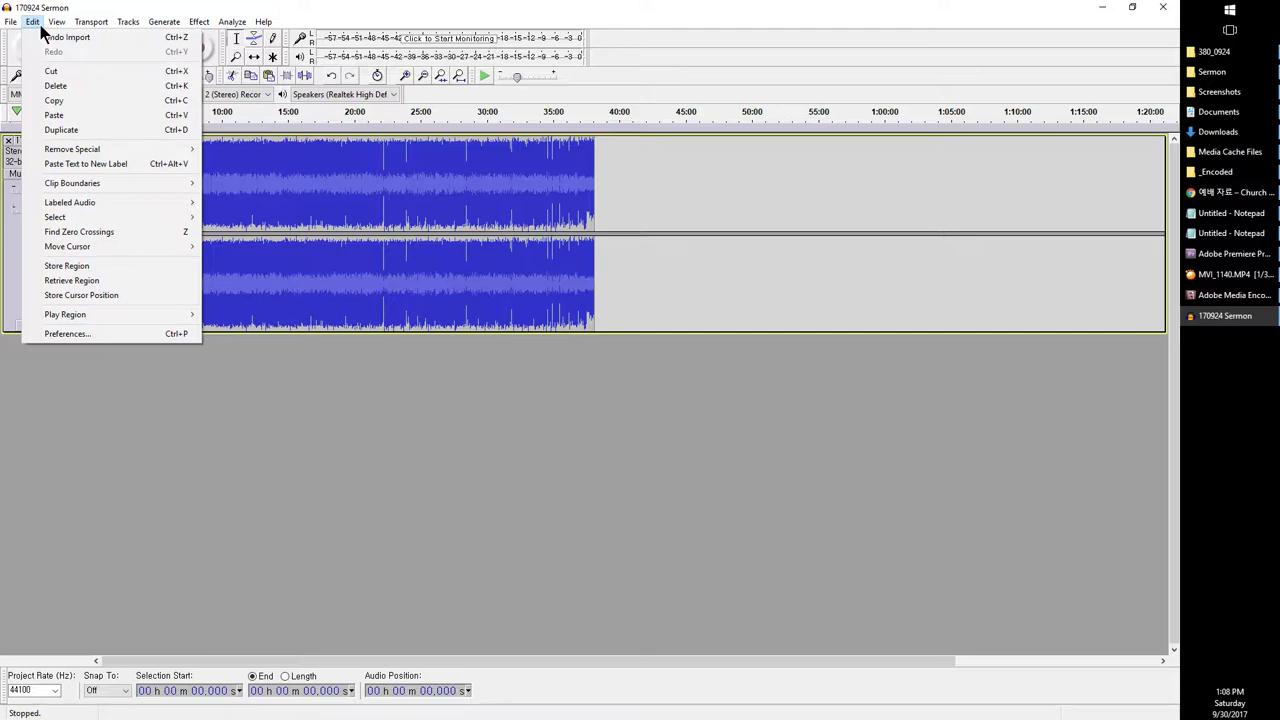
mouse_move(72, 28)
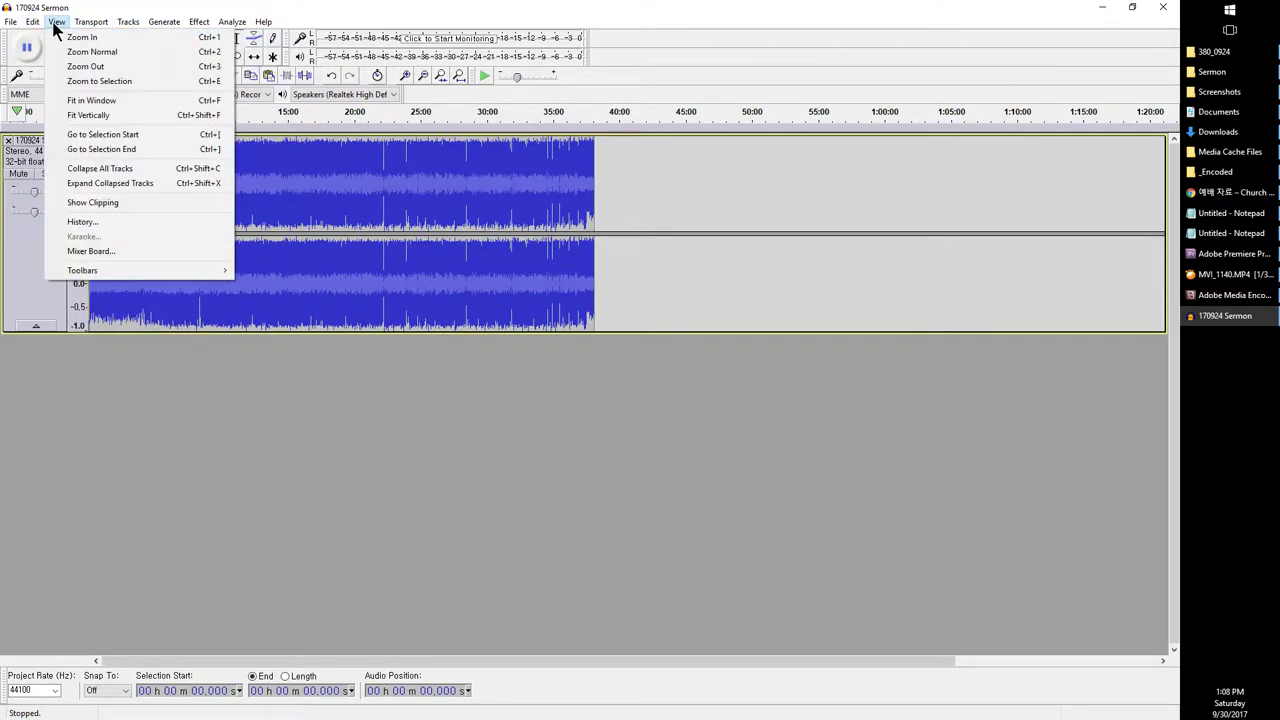
click(440, 562)
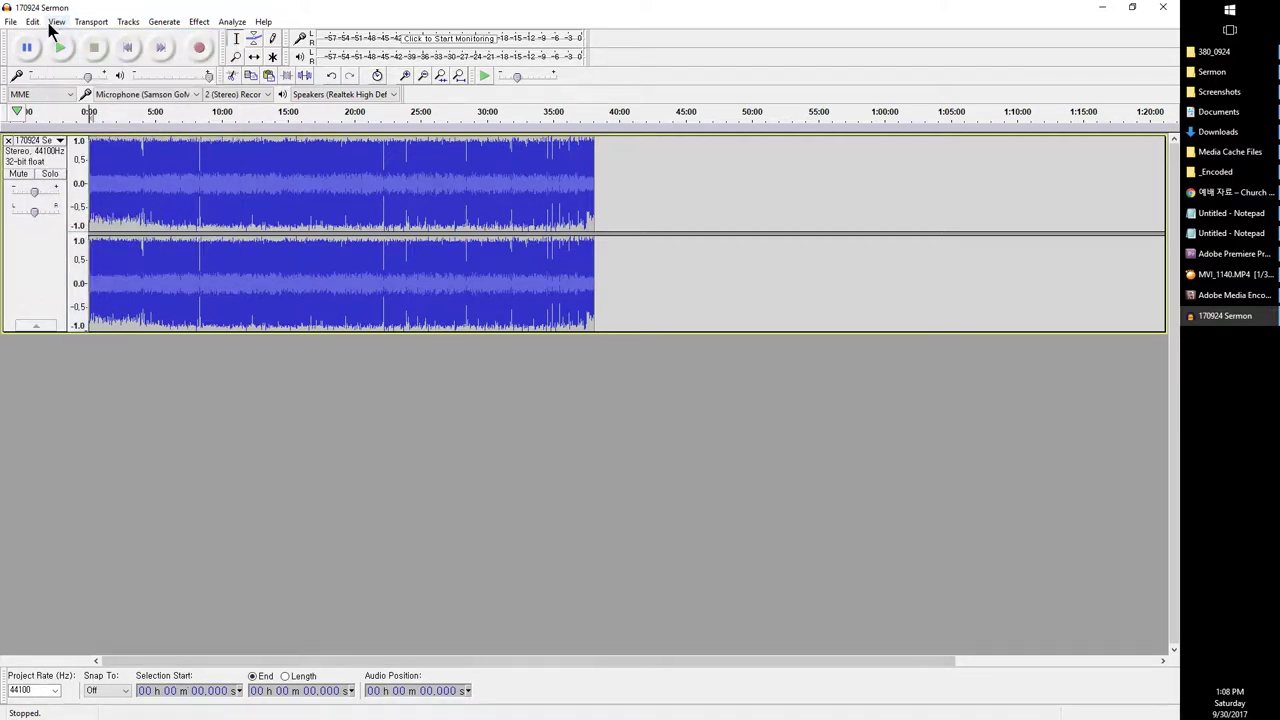
click(55, 22)
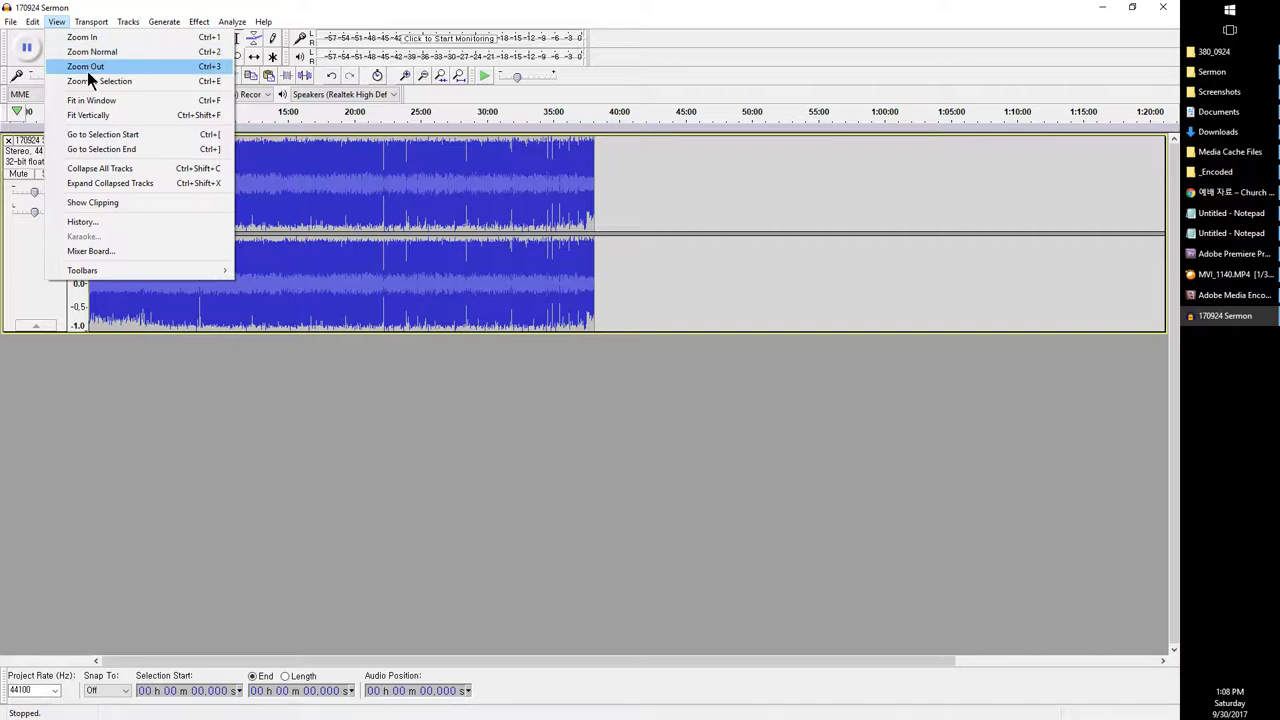
click(239, 444)
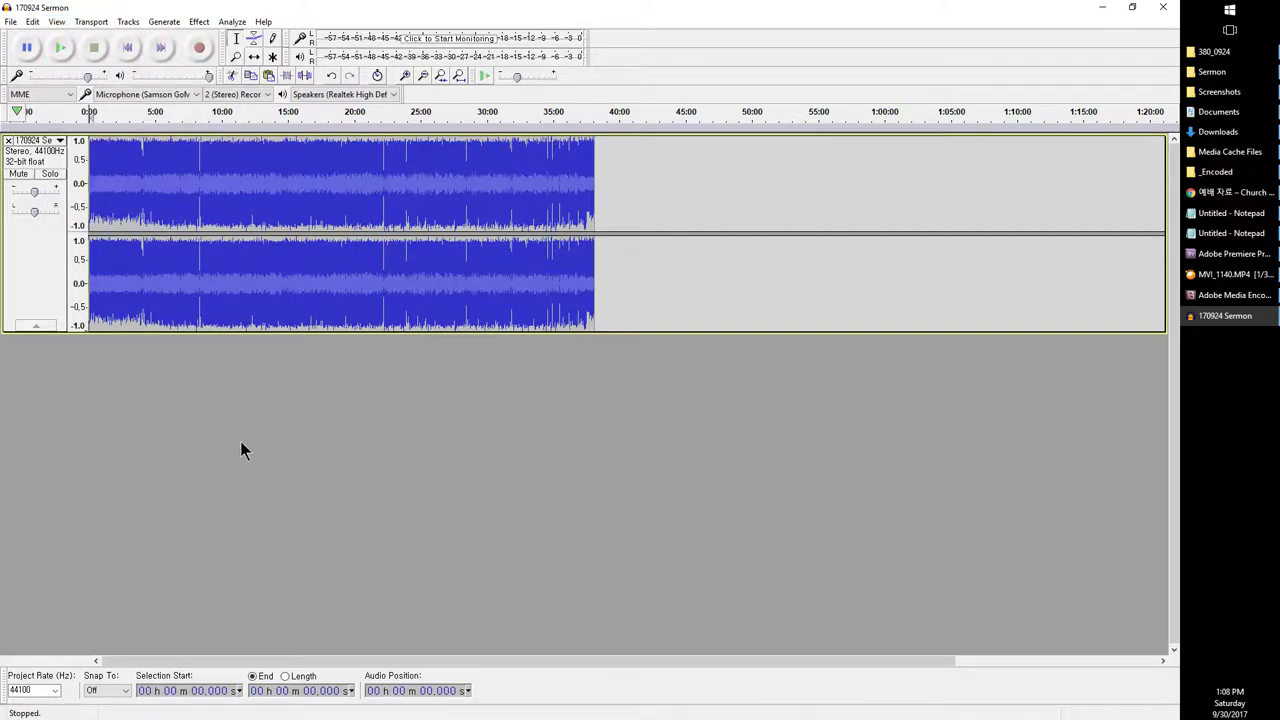
Step: Zoom the sermon waveform in and out, then briefly play it from about 5.2 s
key(ctrl+1)
key(ctrl+1)
key(ctrl+1)
key(ctrl+1)
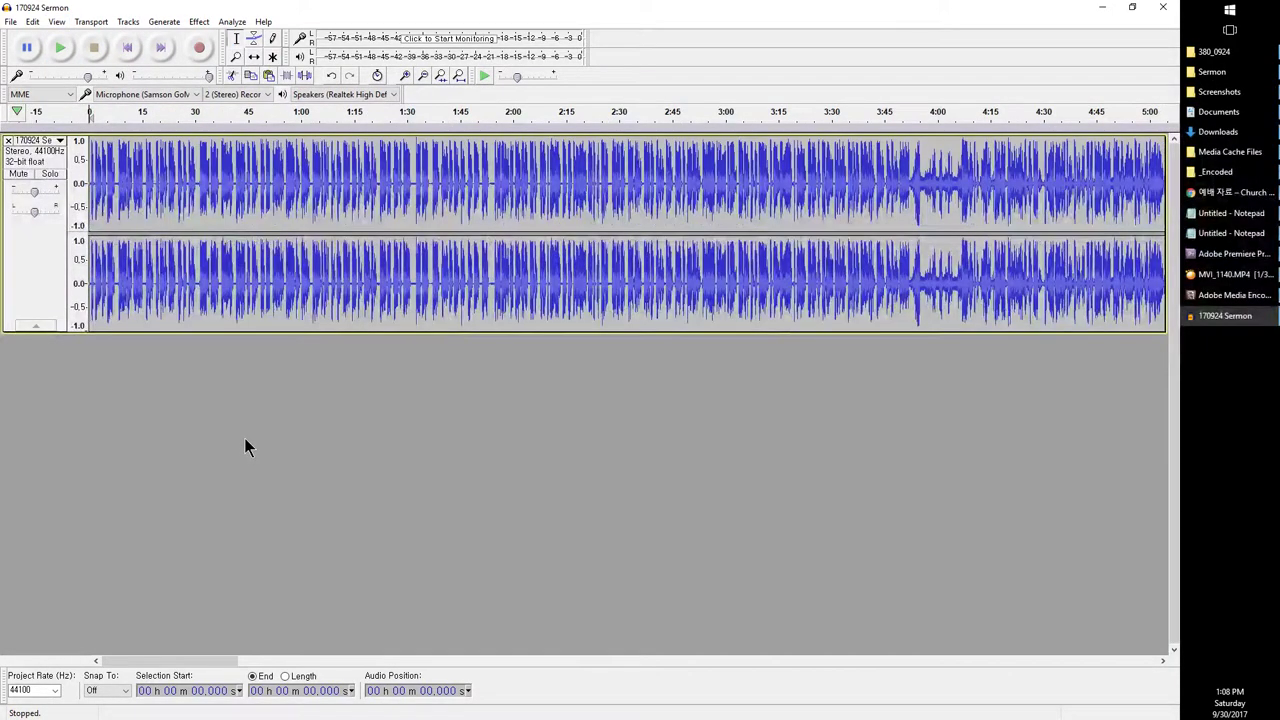
key(ctrl+3)
key(ctrl+3)
key(ctrl+3)
key(ctrl+3)
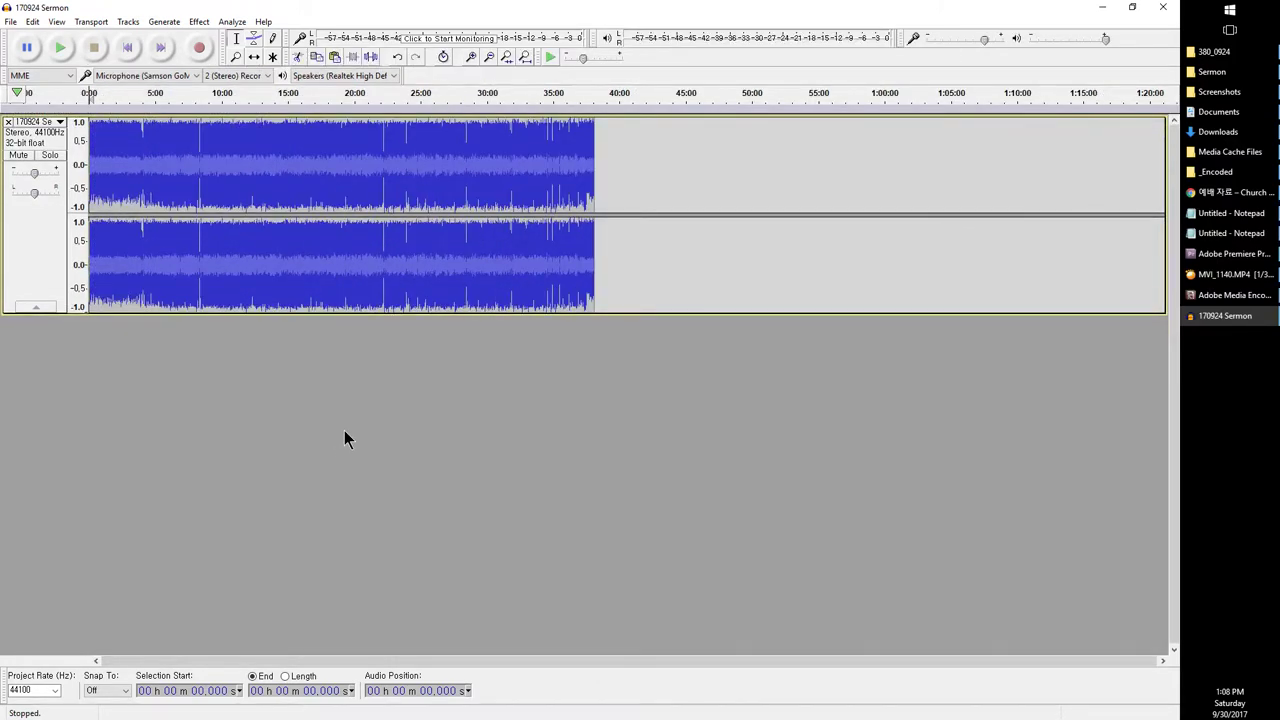
key(ctrl+2)
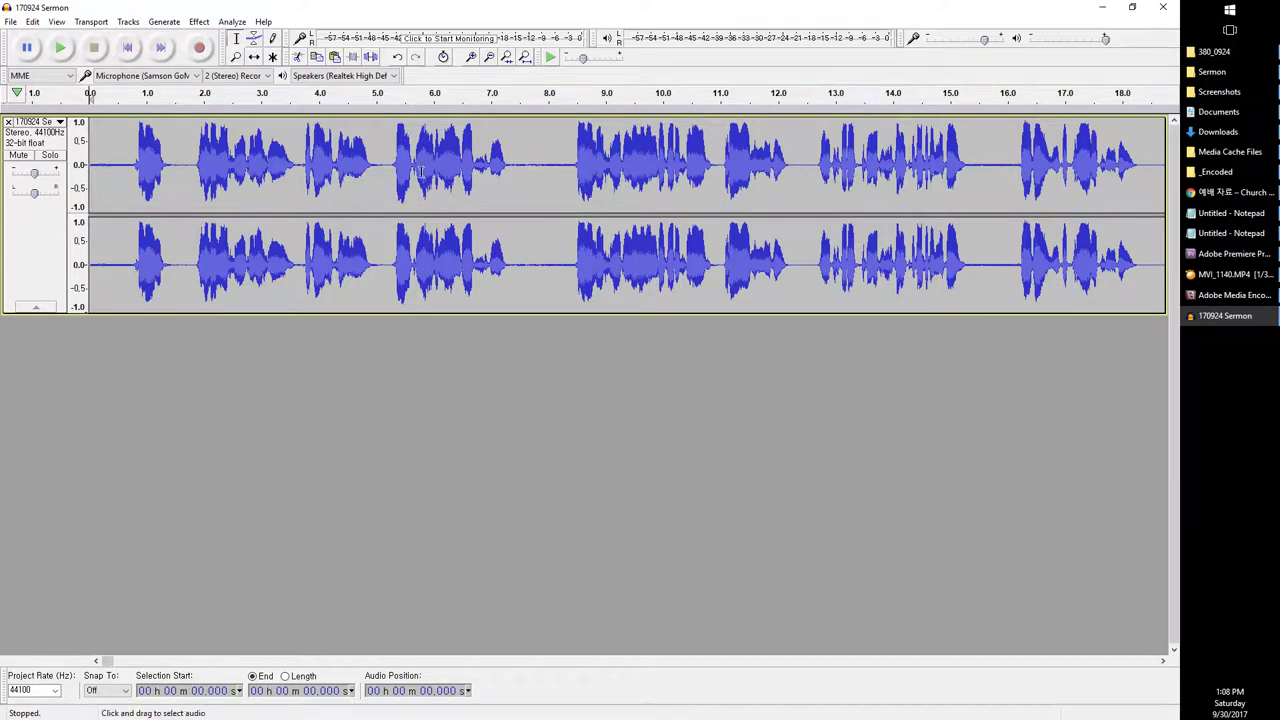
click(388, 160)
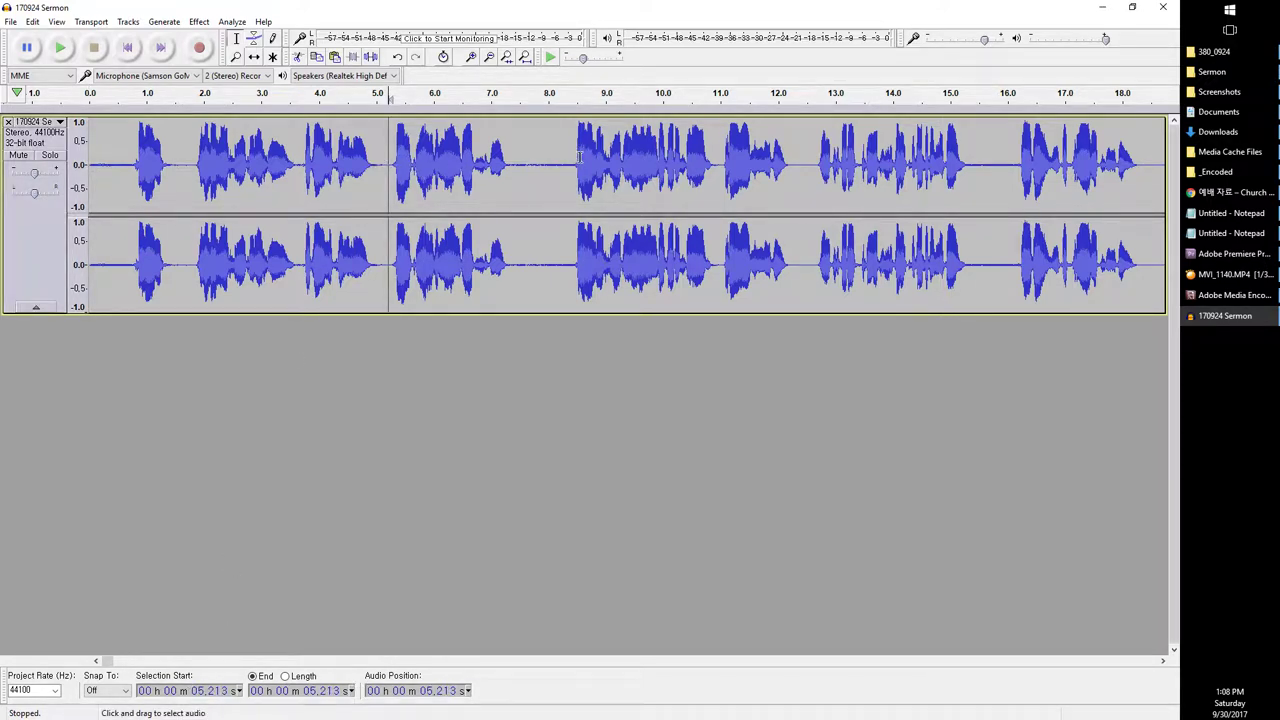
key(space)
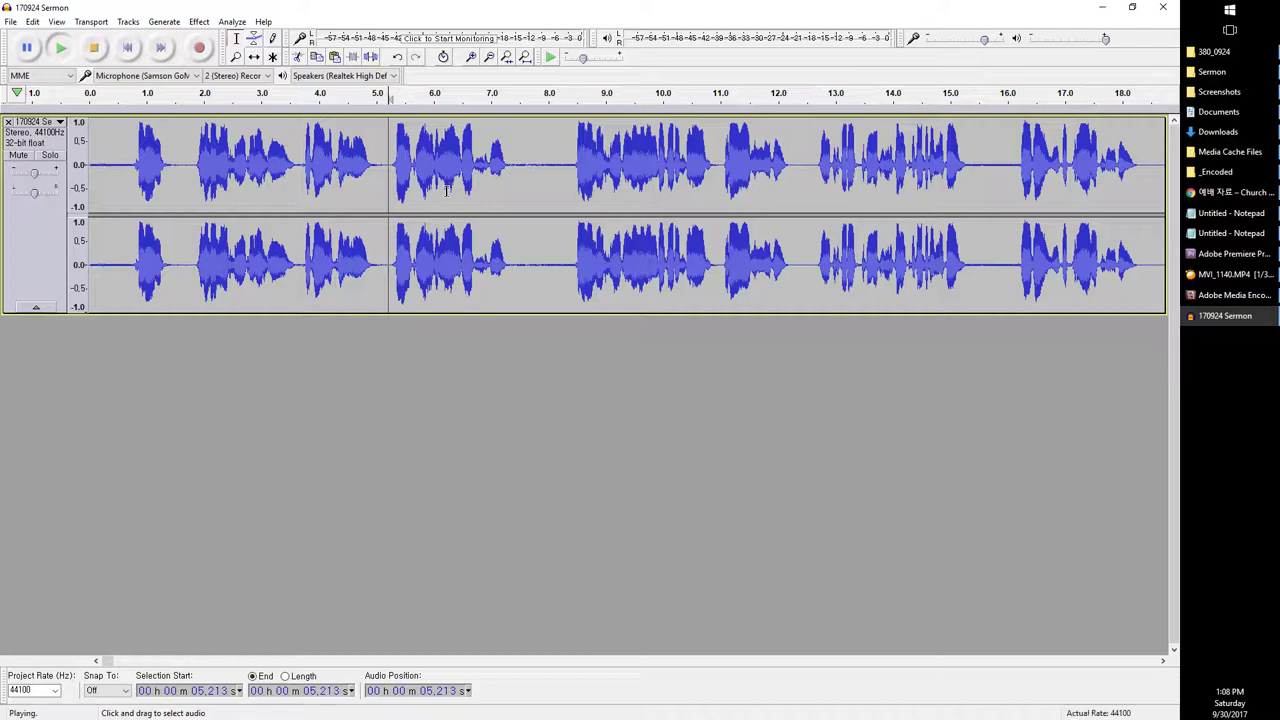
key(space)
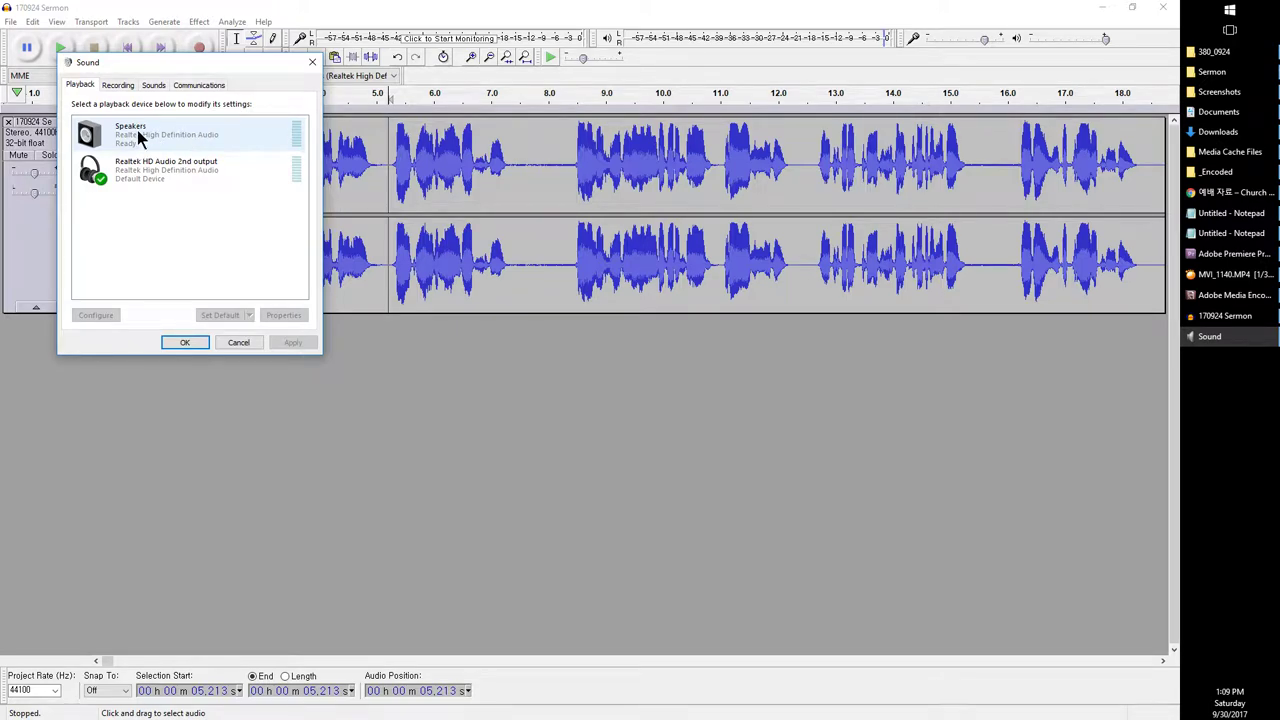
Step: In Preferences > Devices, set playback to Realtek HD Audio 2nd output, keep Samson GoMic recording, and test it
click(33, 21)
click(63, 335)
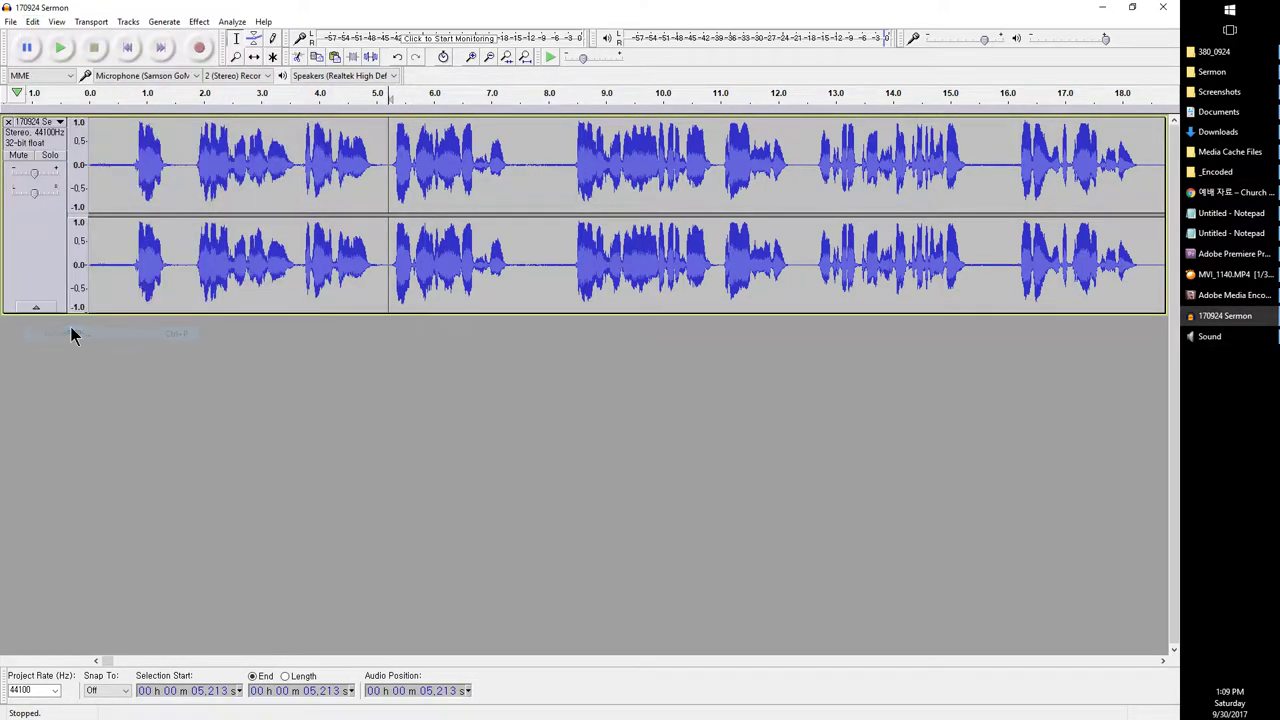
click(417, 233)
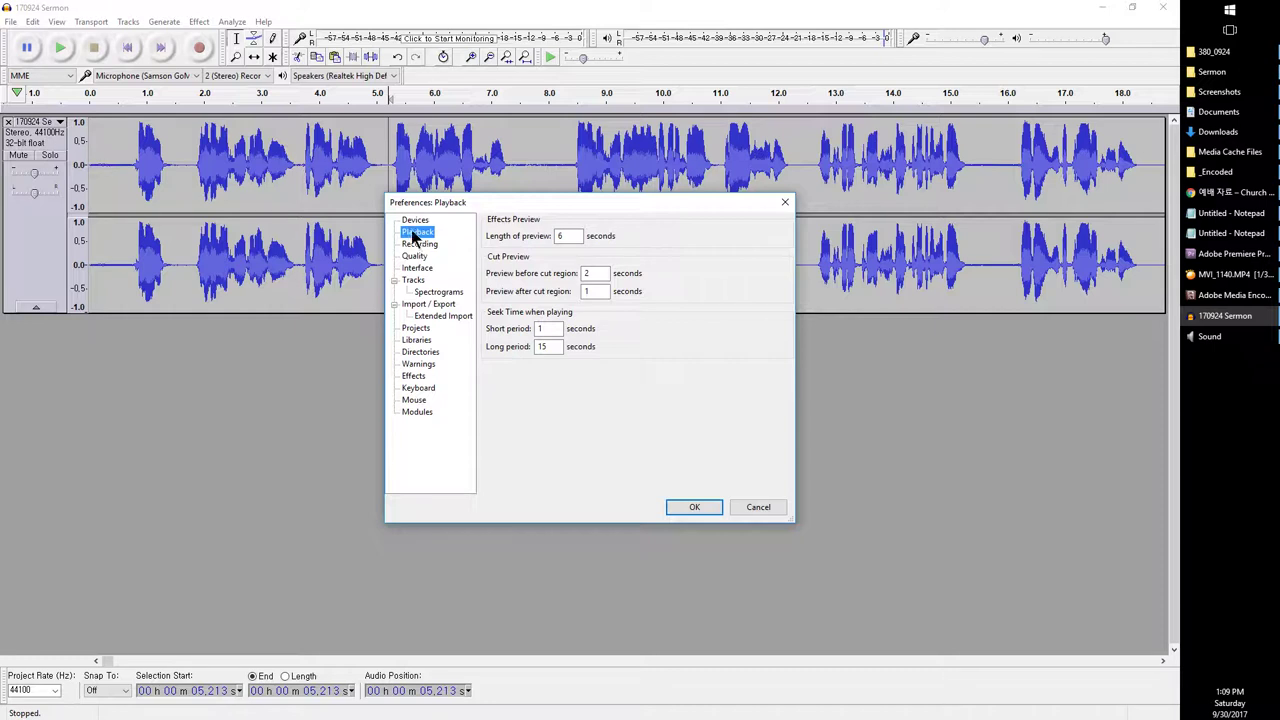
click(414, 220)
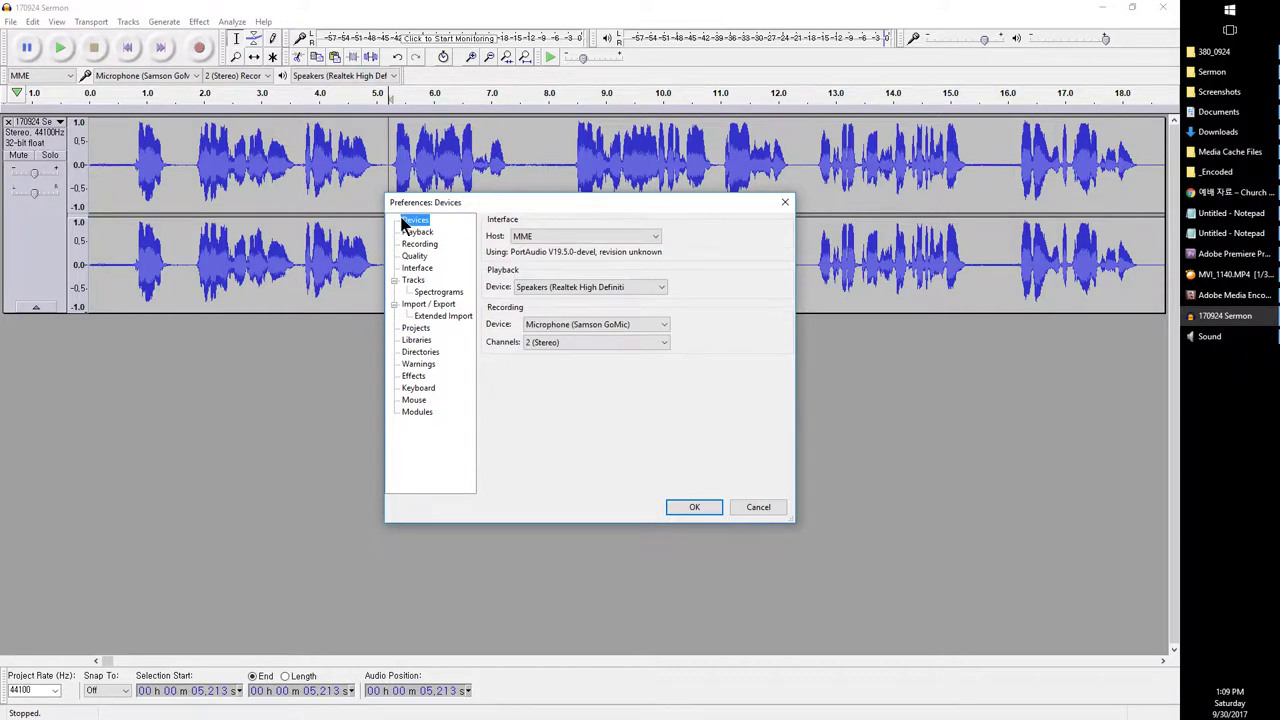
click(536, 286)
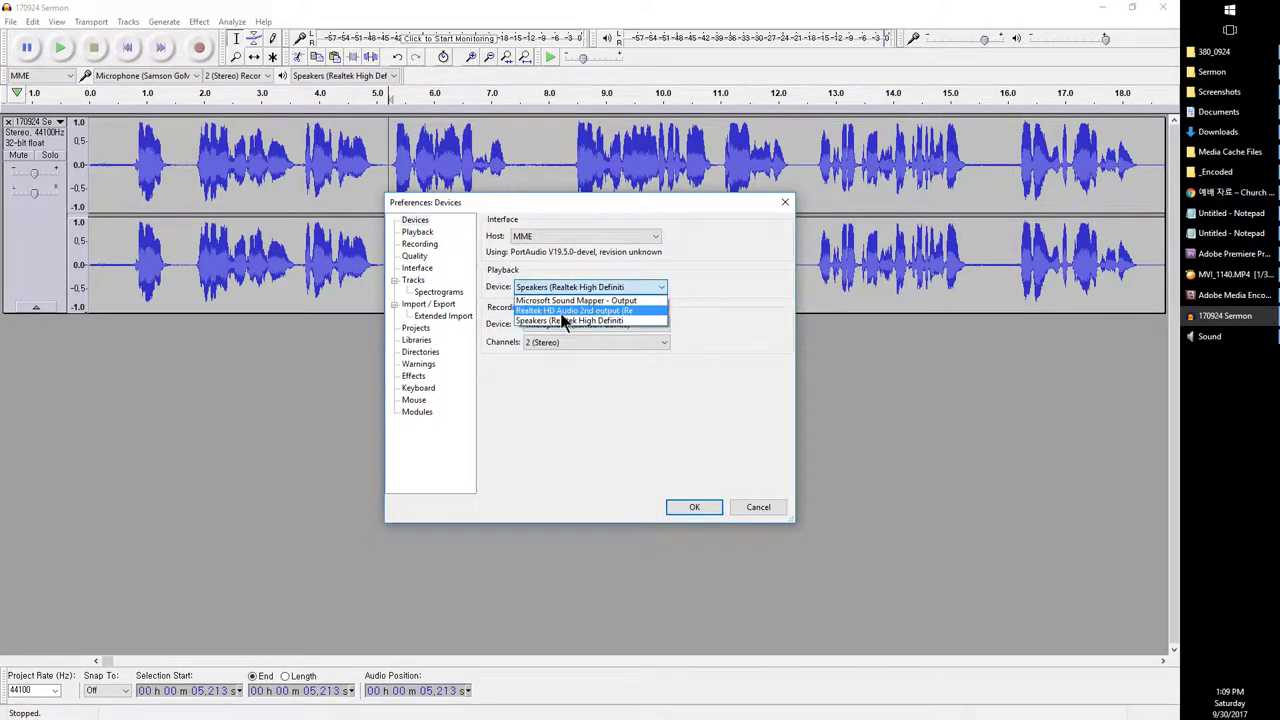
click(562, 311)
click(569, 323)
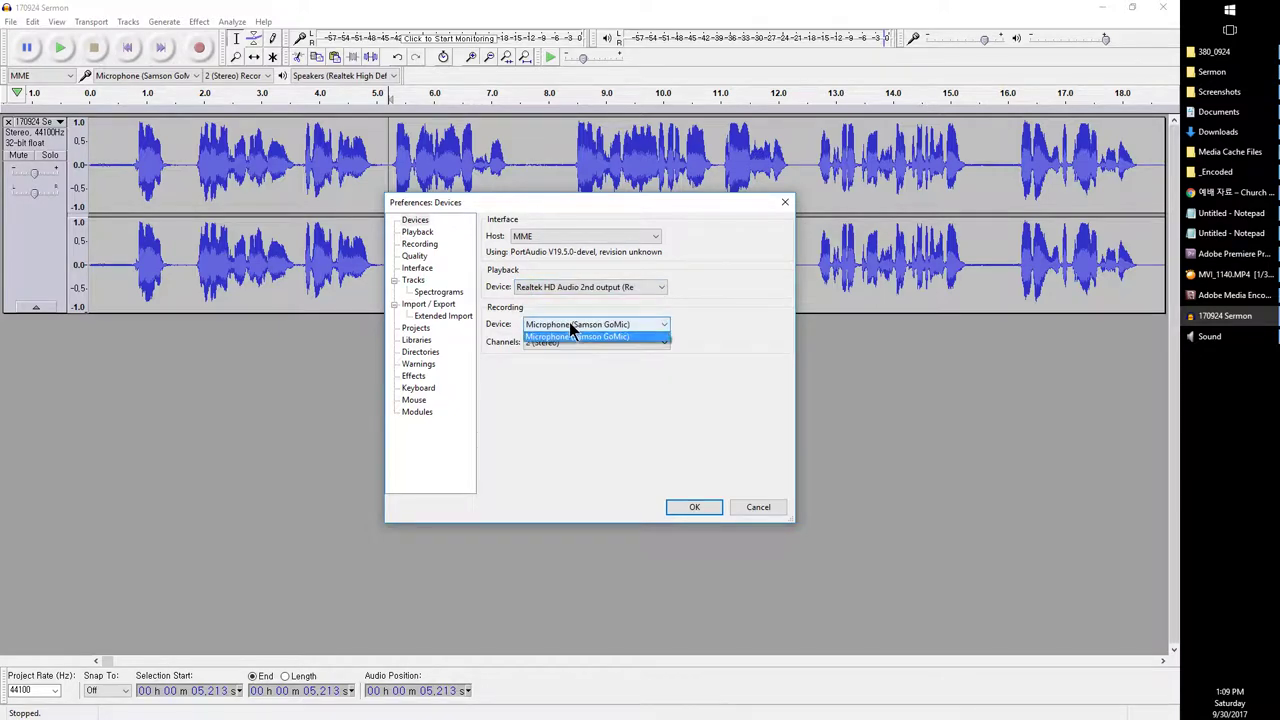
click(569, 322)
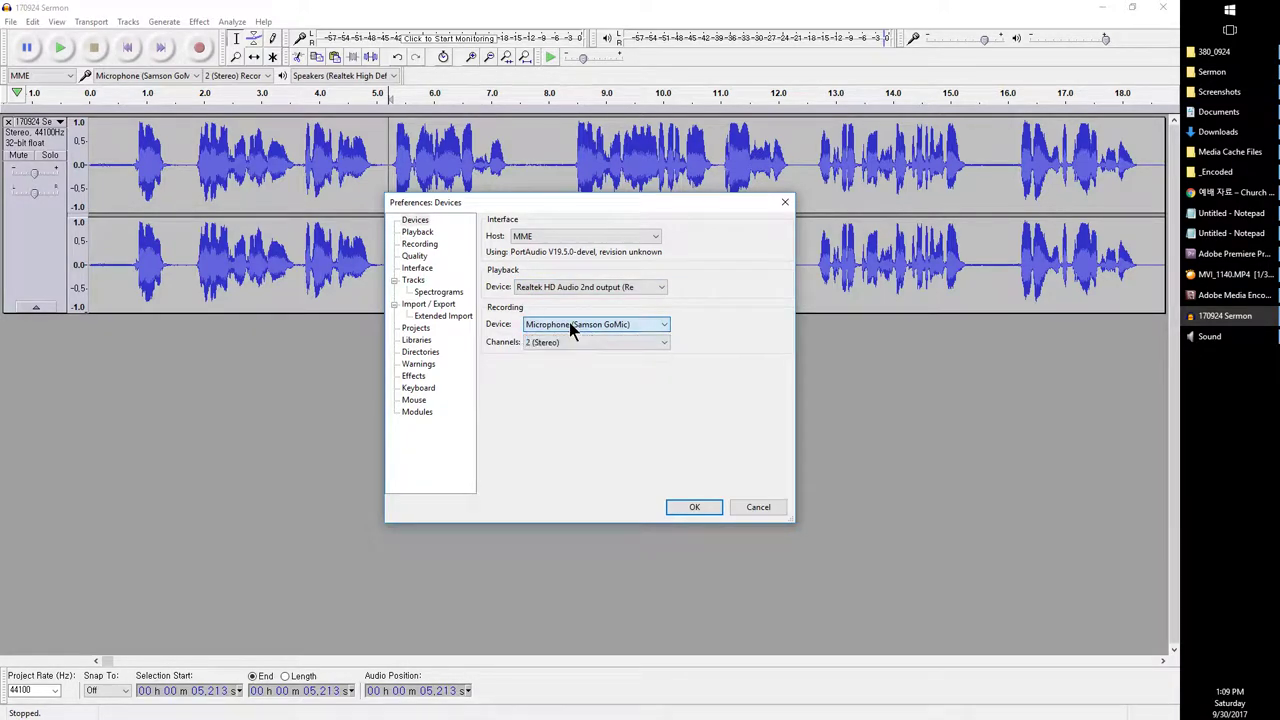
click(694, 507)
key(space)
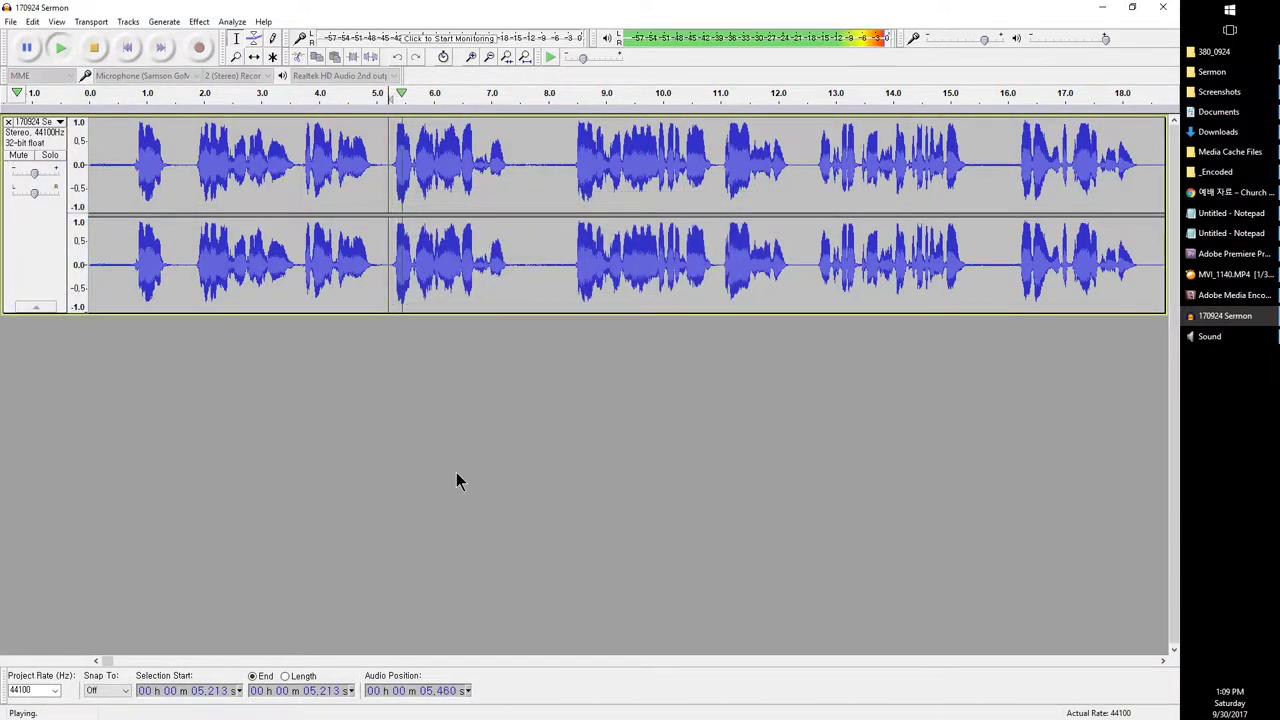
key(space)
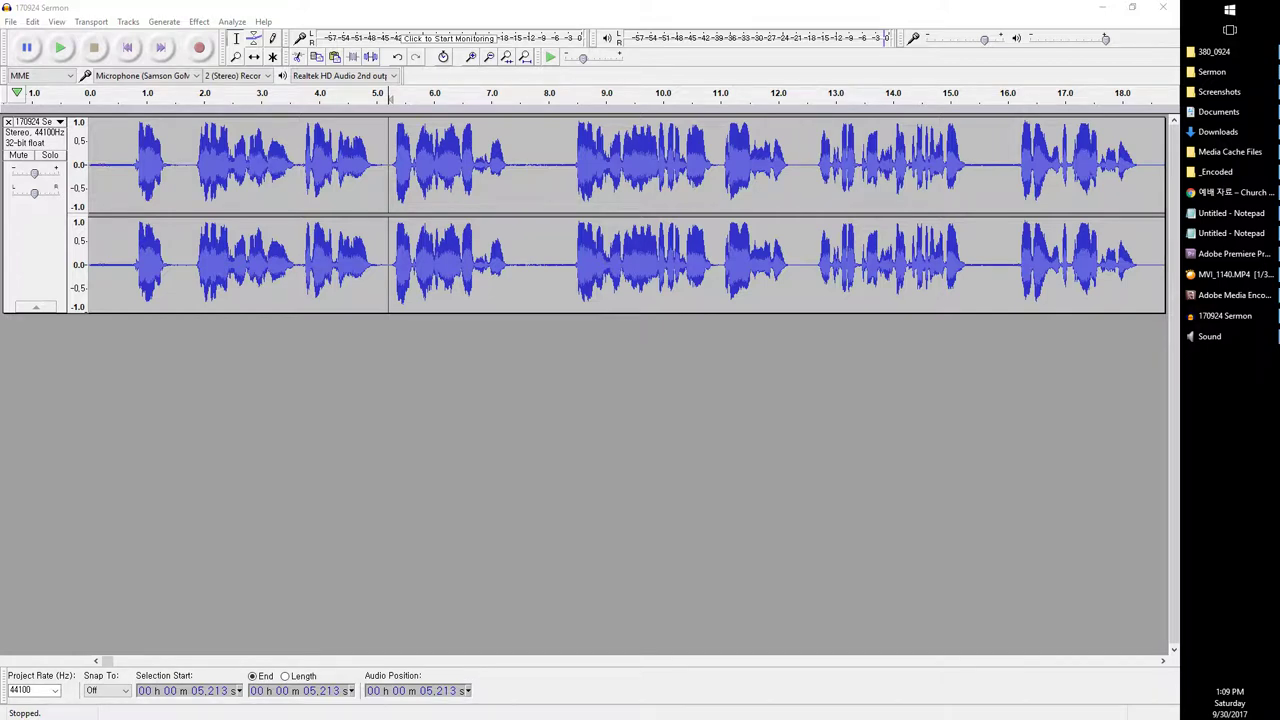
Step: Replay the sermon from 5.2 s to locate the pause between phrases
click(876, 547)
key(space)
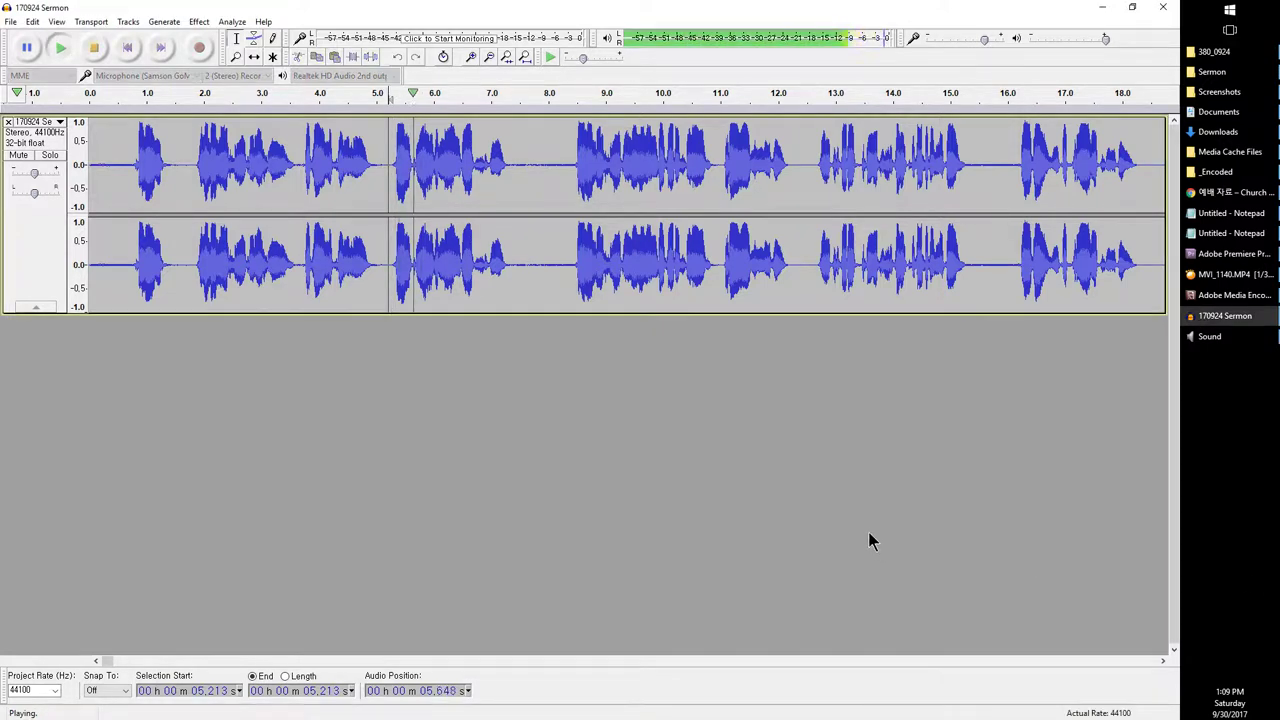
key(space)
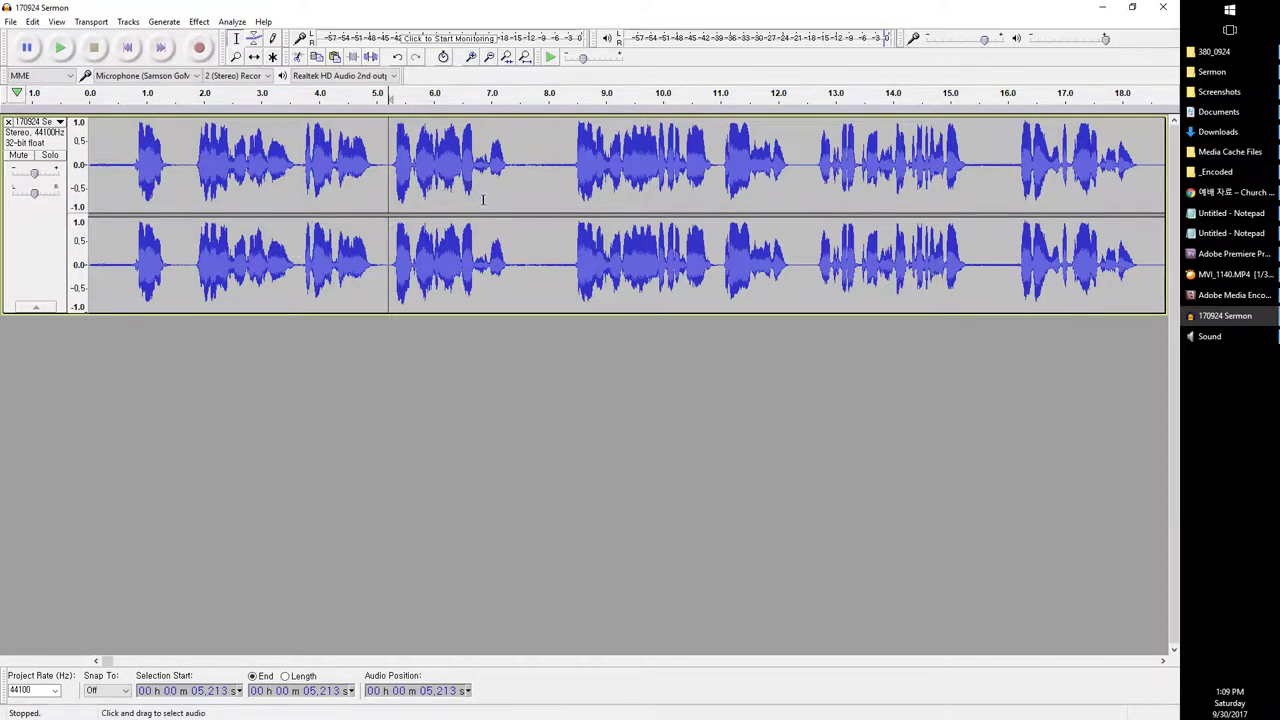
key(space)
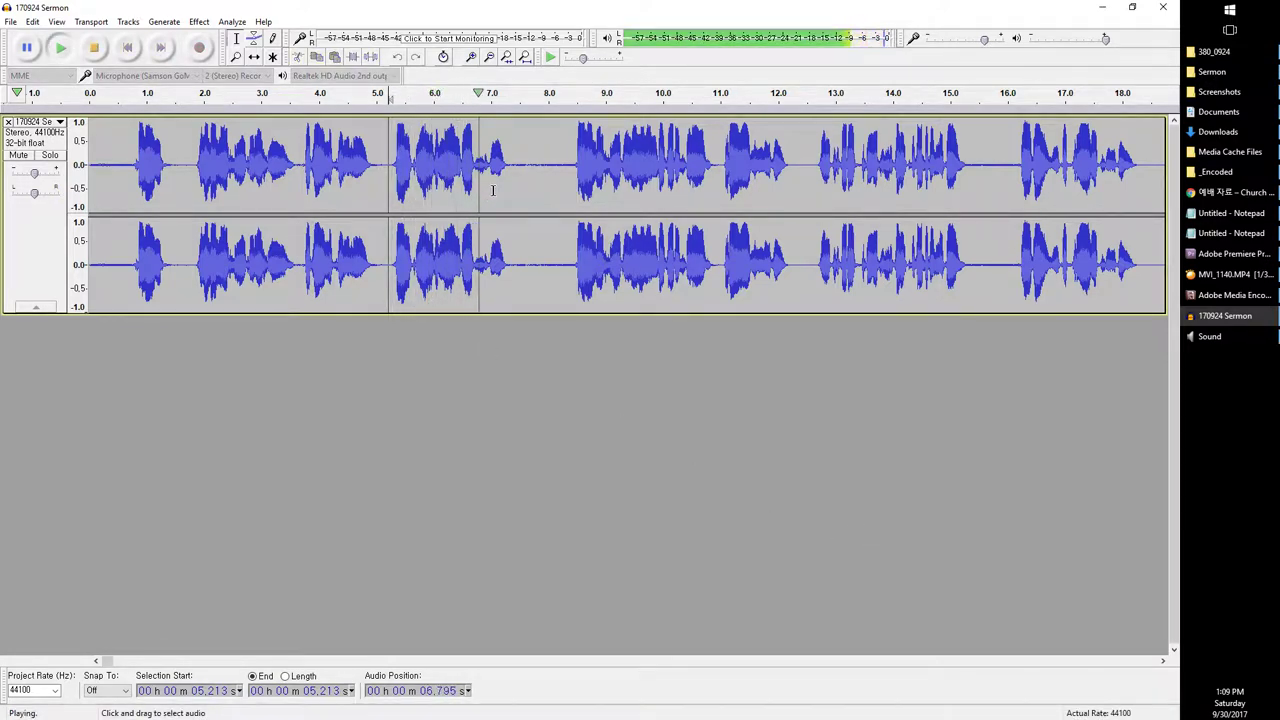
key(space)
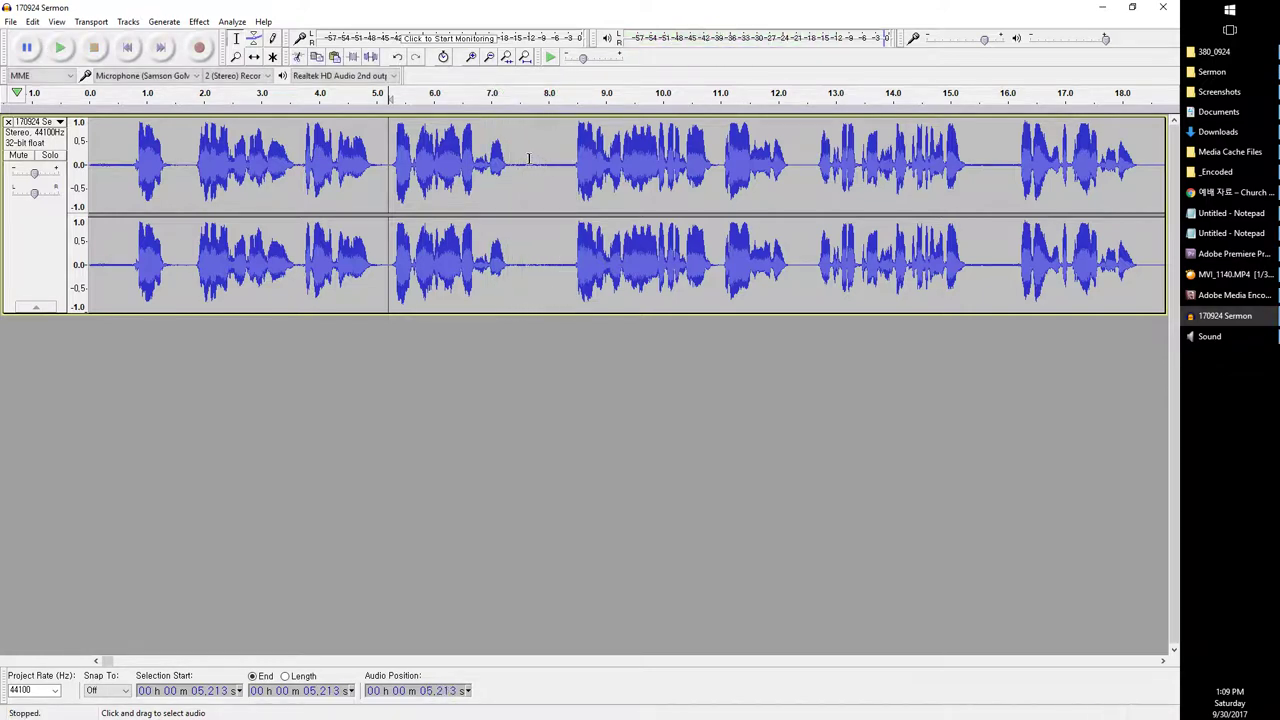
Step: Select the quiet gap from 7.303 to 8.452 s and play it
drag(521, 155, 573, 150)
click(1170, 657)
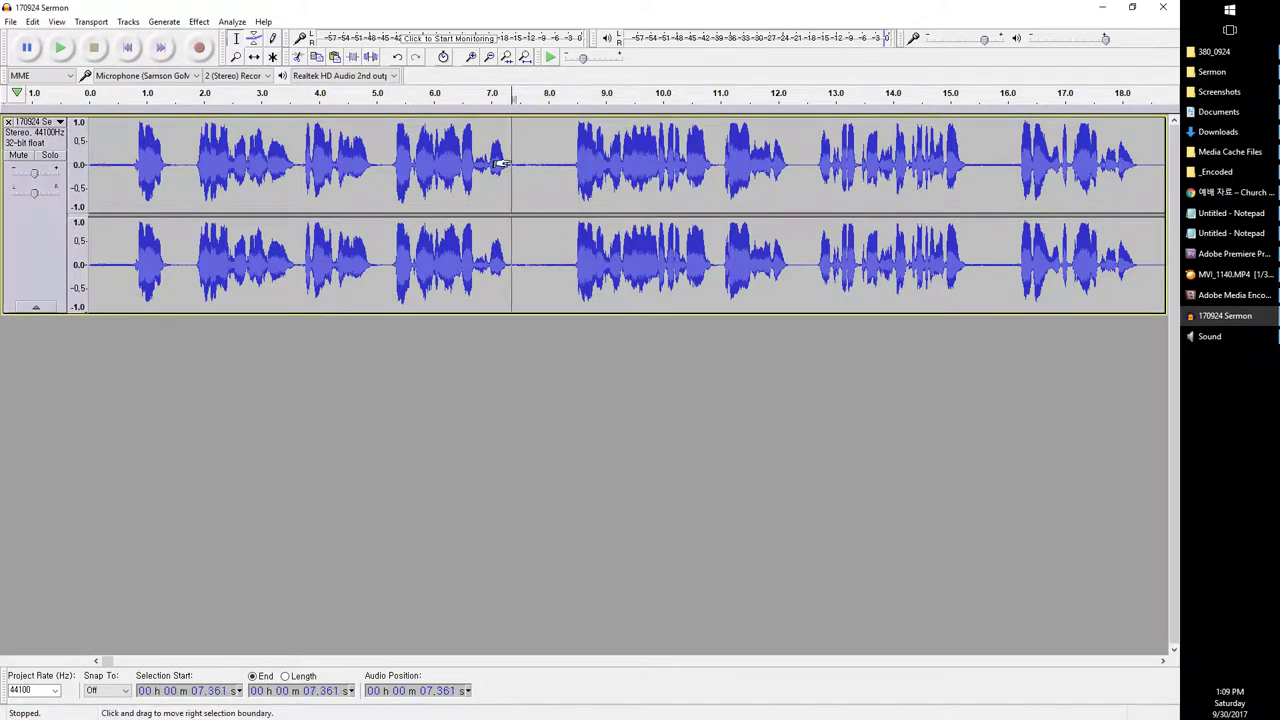
drag(522, 150, 509, 150)
key(space)
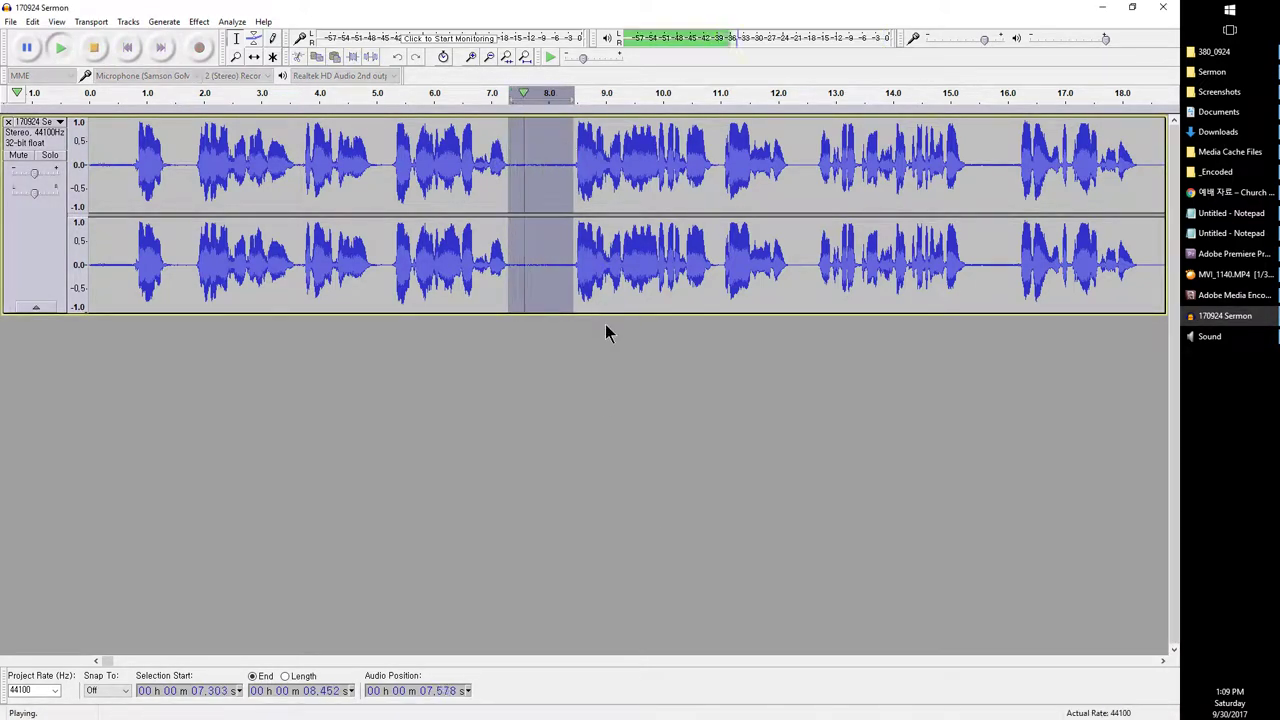
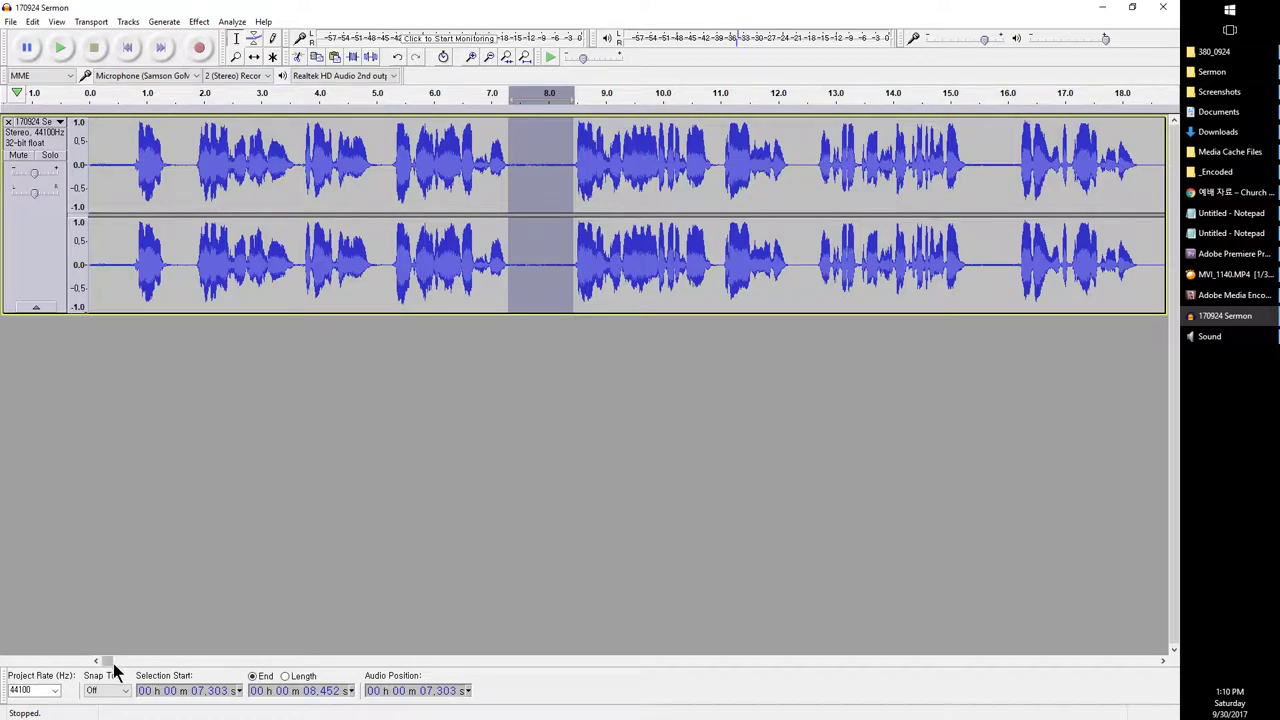
Step: Clear the selection near 8 seconds and scroll the sermon waveform far forward
drag(109, 663, 46, 651)
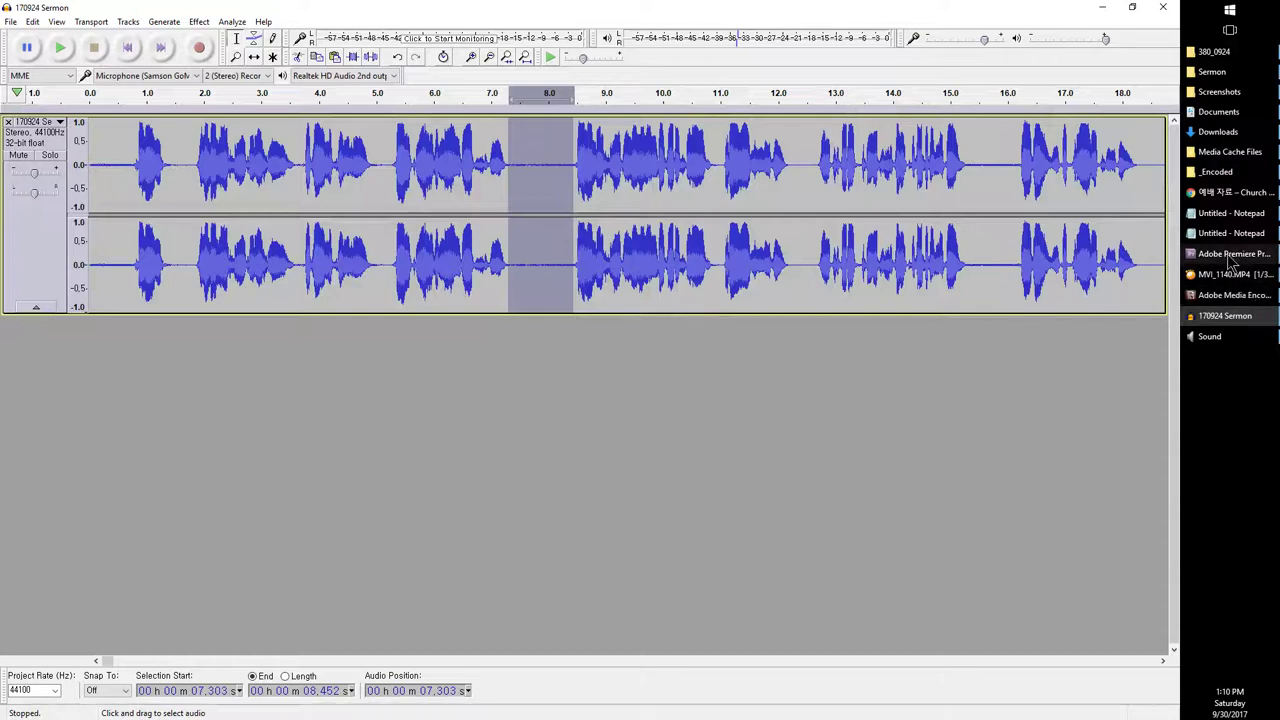
mouse_move(1232, 256)
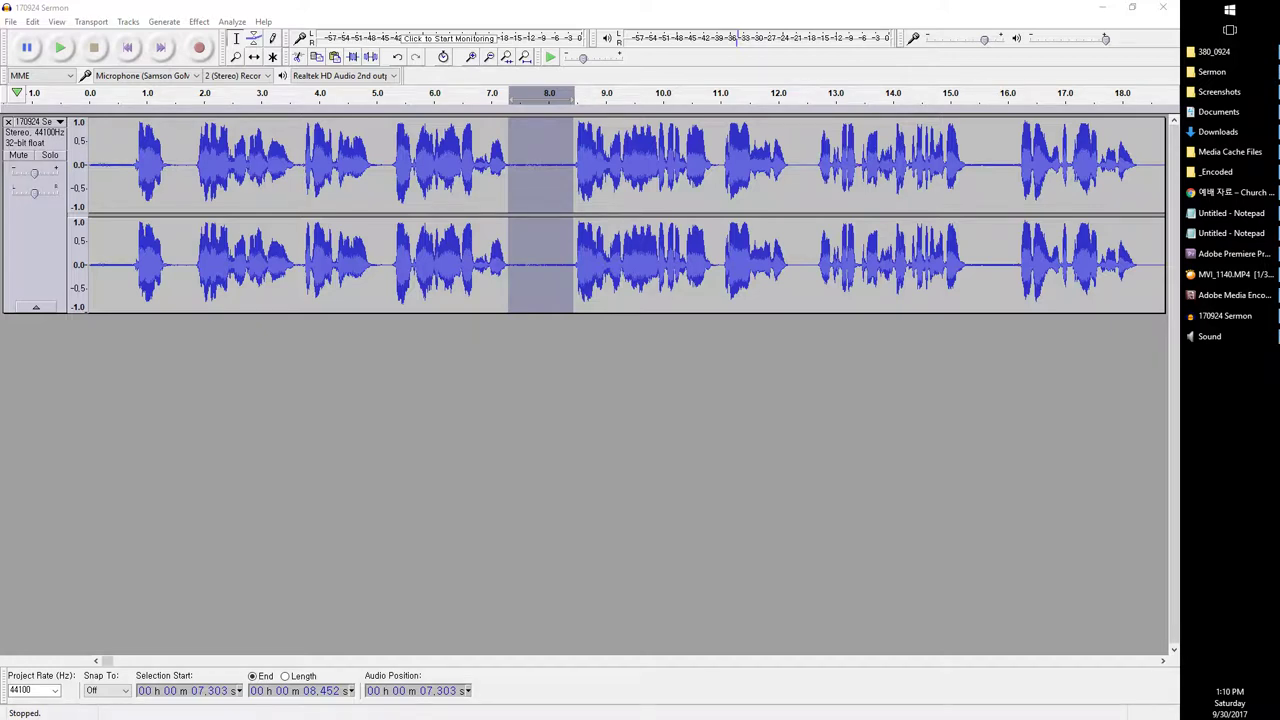
click(455, 8)
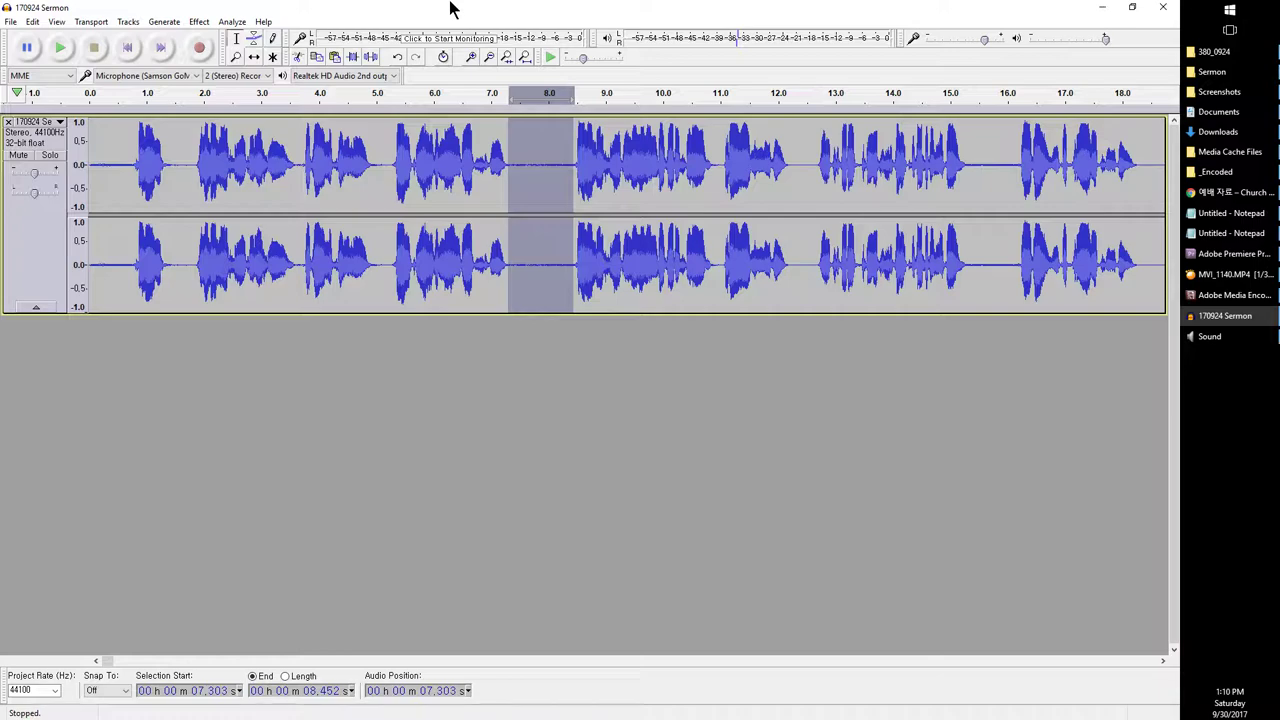
click(431, 150)
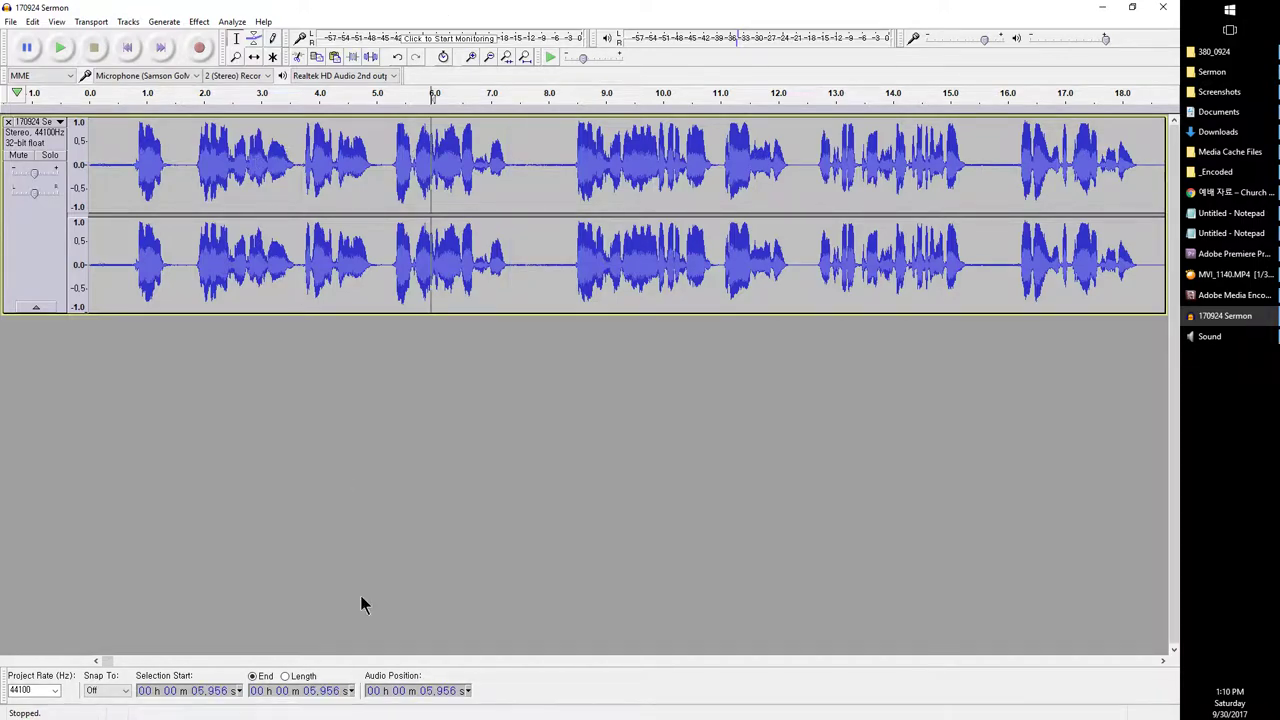
drag(106, 661, 768, 631)
Step: Try short pauses around 24:05–24:10 as candidate noise samples
click(389, 150)
drag(389, 150, 503, 155)
drag(609, 153, 686, 170)
click(631, 165)
click(679, 164)
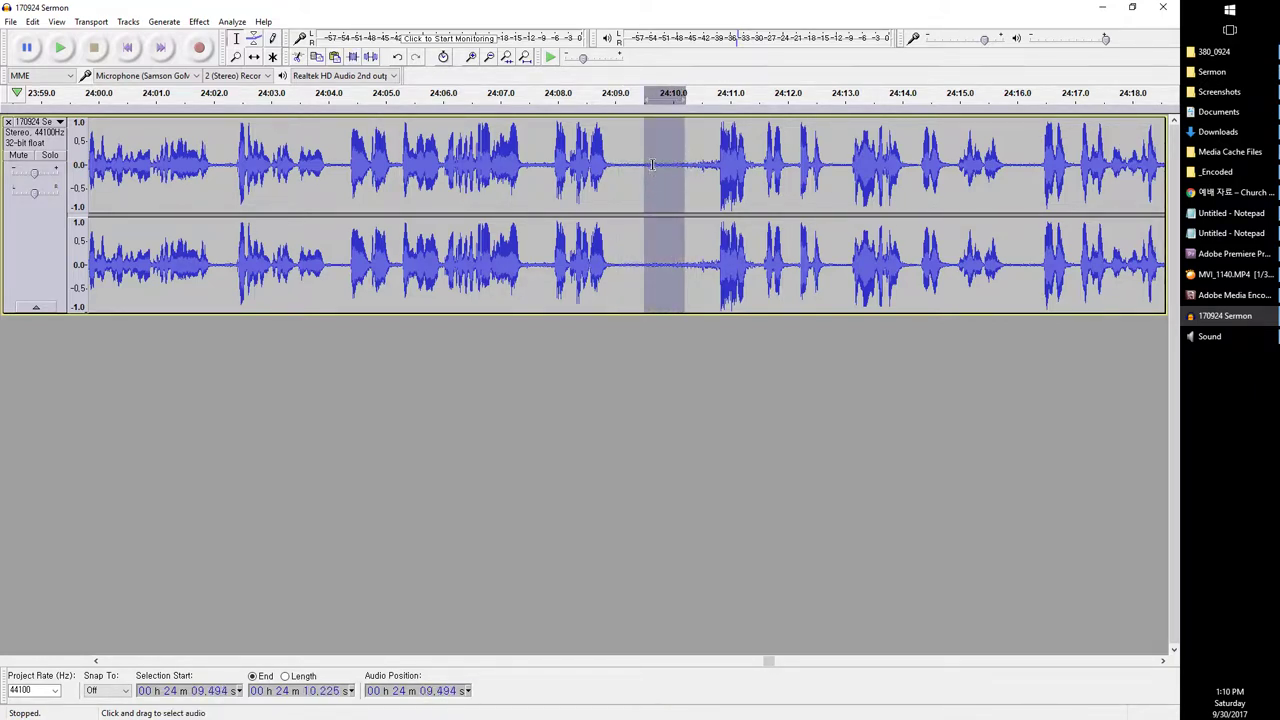
Step: Scroll to about 26:06 and select the noise-only pause from 26:06.6 to 26:07.7
drag(773, 662, 826, 662)
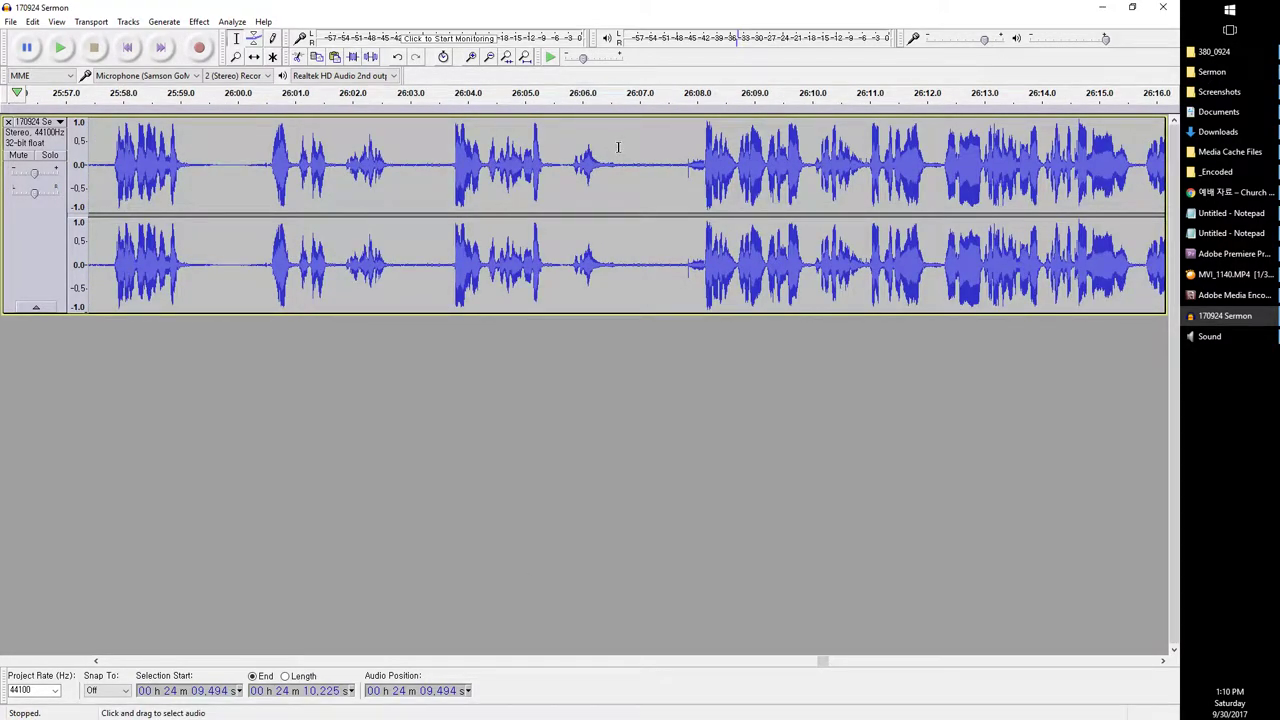
drag(618, 147, 684, 149)
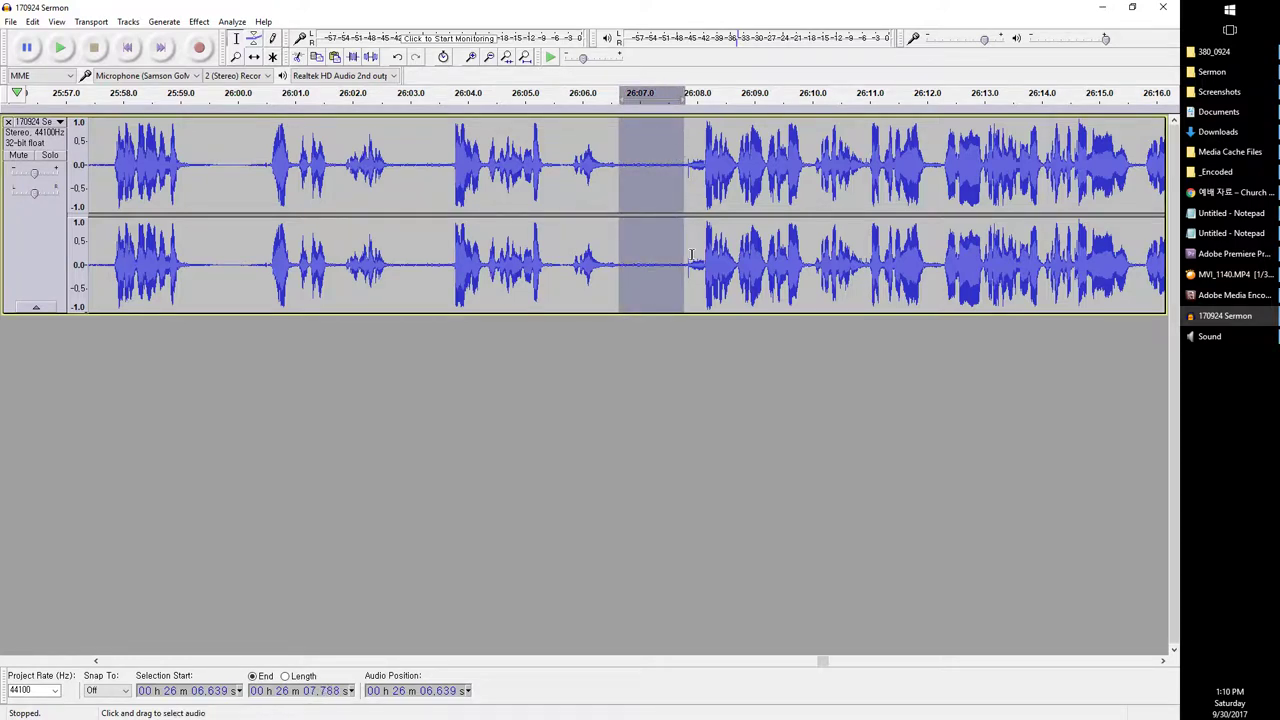
drag(617, 148, 683, 136)
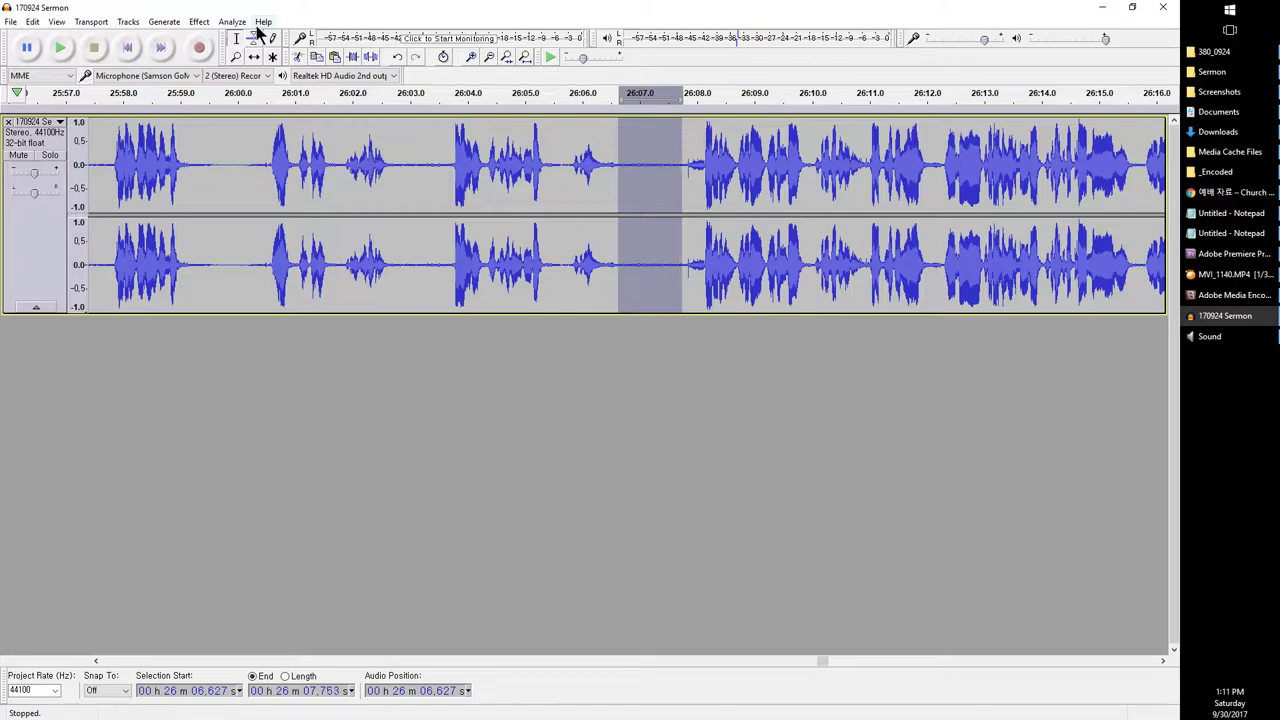
Step: Capture the selected pause as the noise profile in Noise Reduction
click(199, 21)
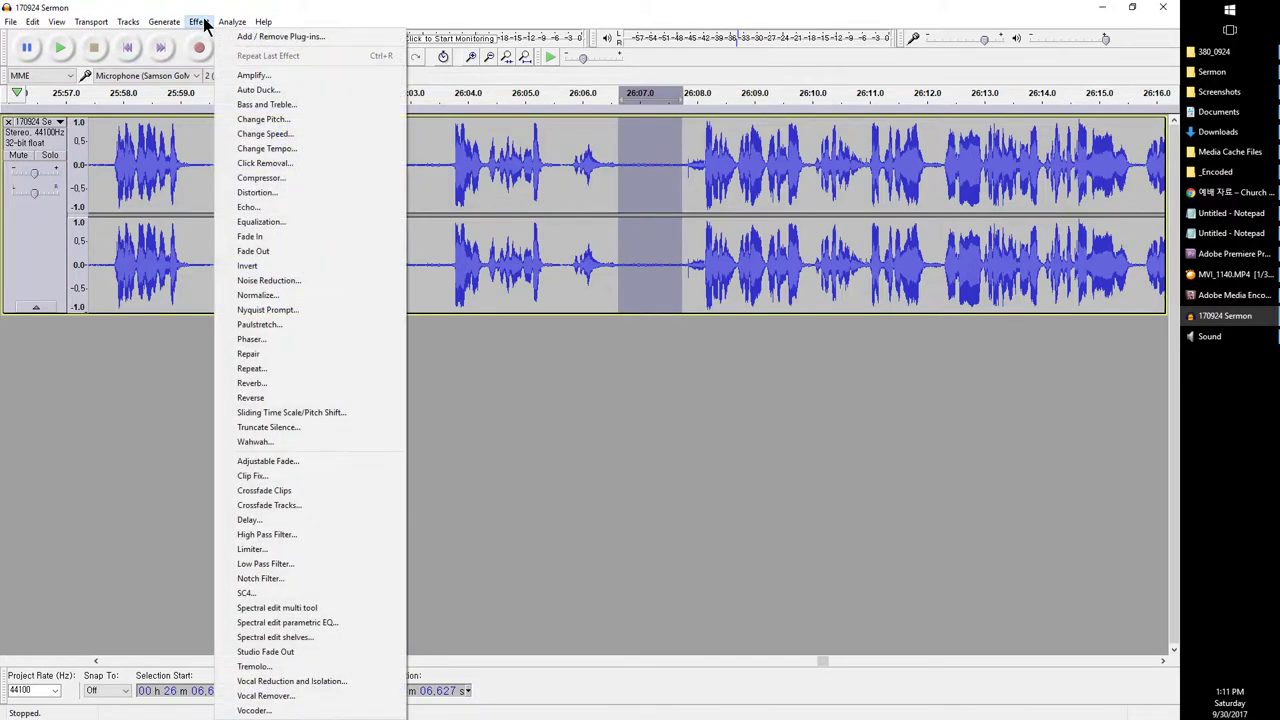
click(262, 280)
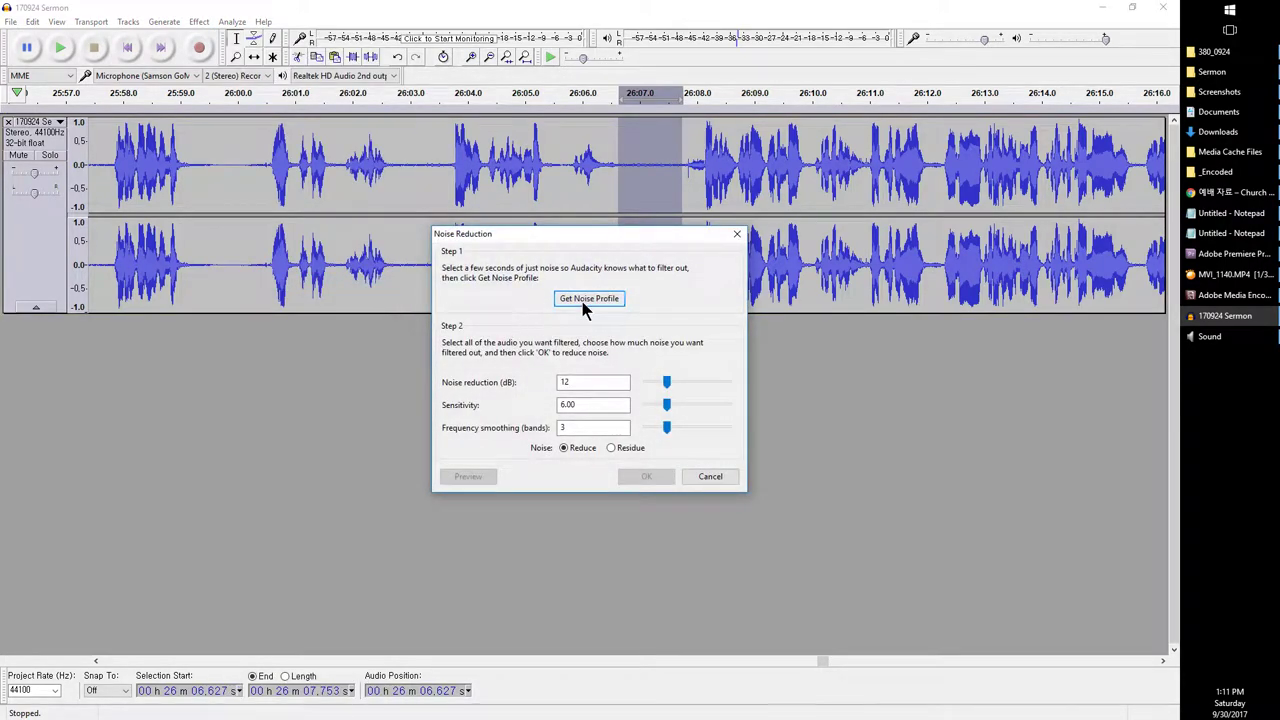
click(588, 298)
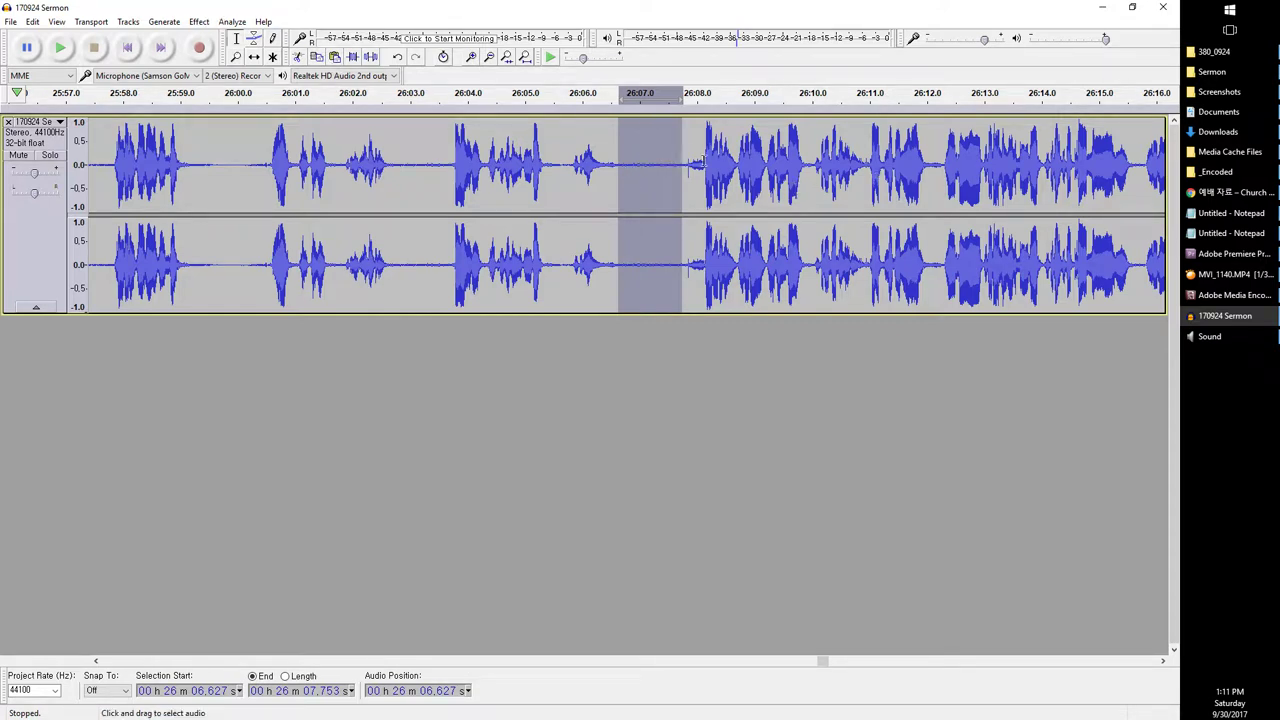
Step: Reopen Noise Reduction for the whole track: 12 dB, sensitivity 6.00, 3 smoothing bands
click(508, 190)
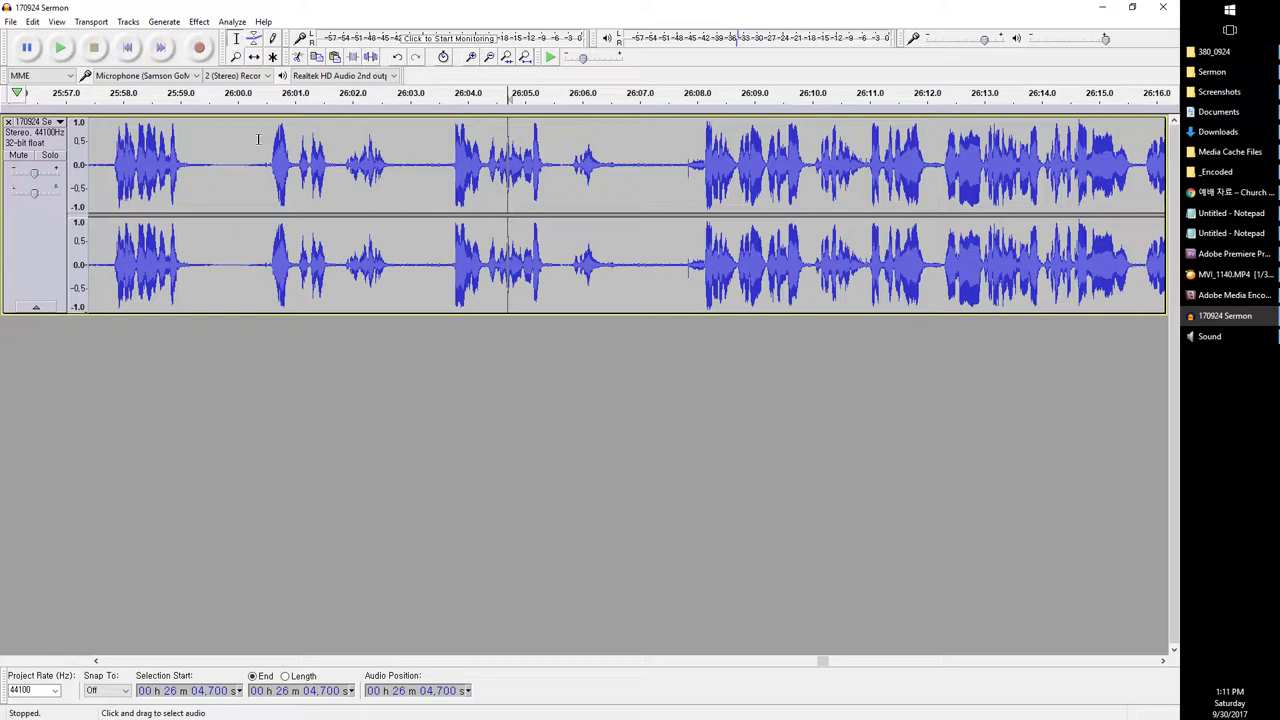
click(199, 22)
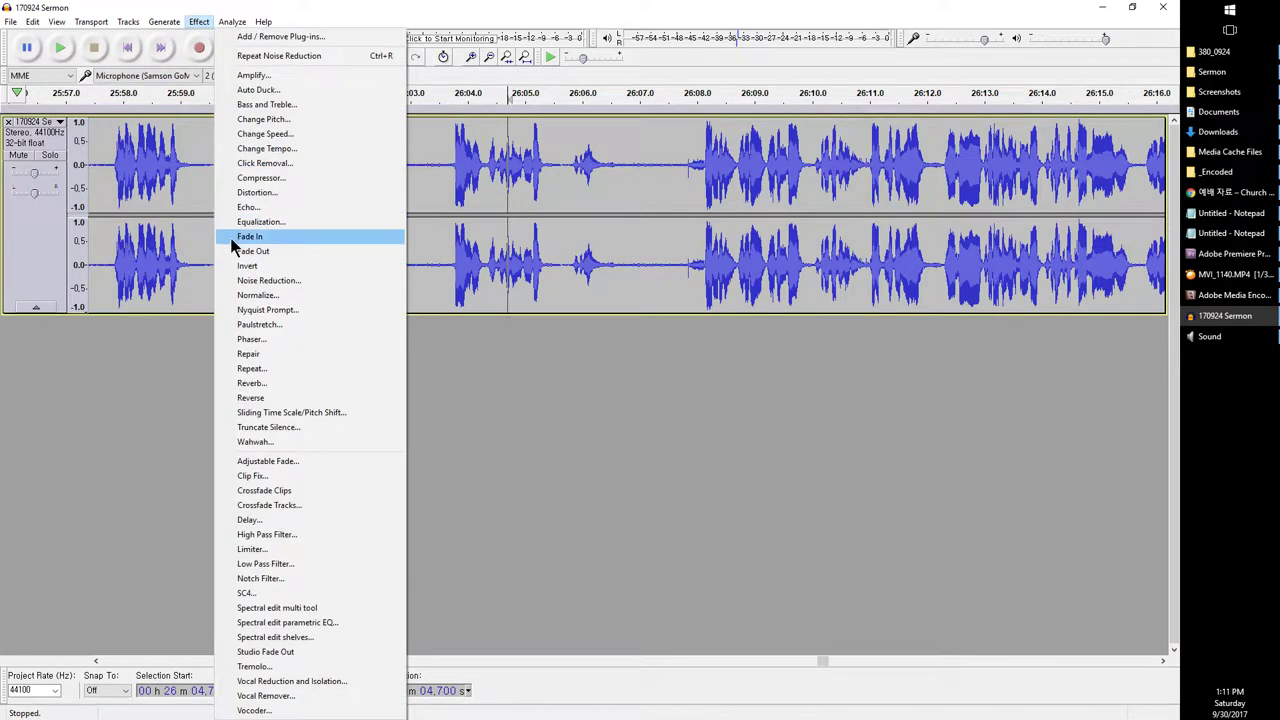
click(252, 281)
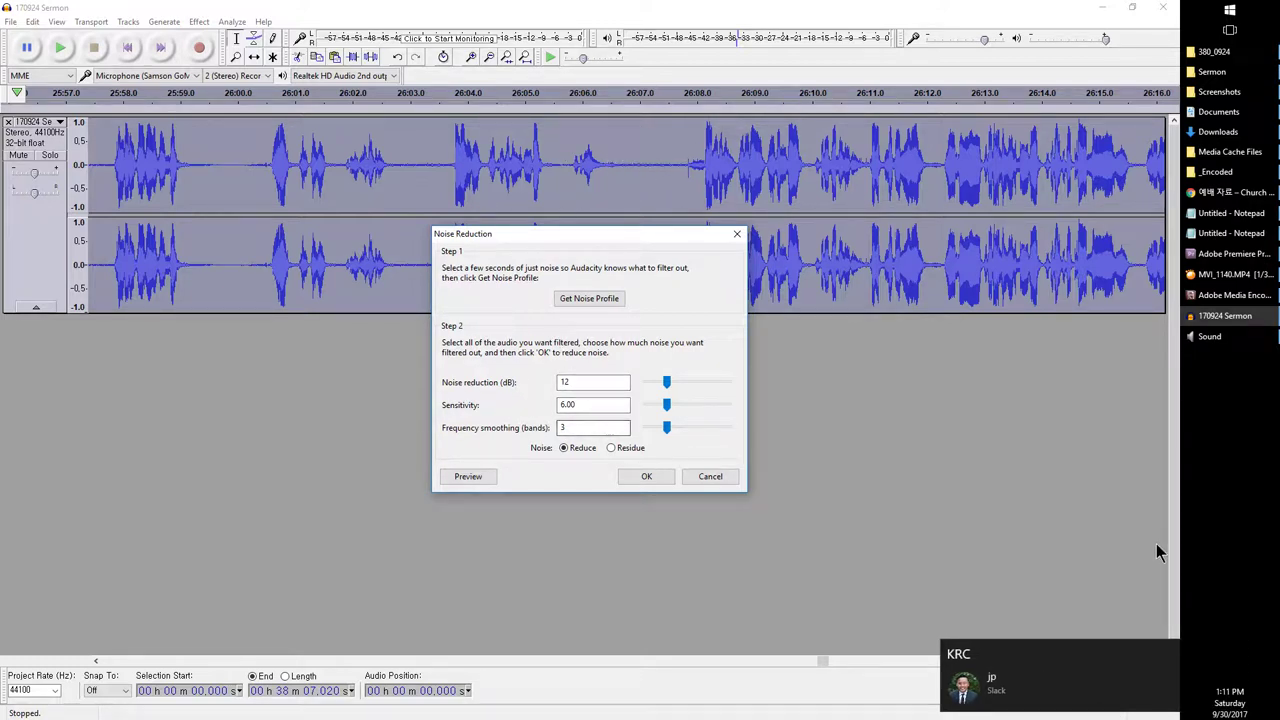
click(1175, 655)
click(620, 488)
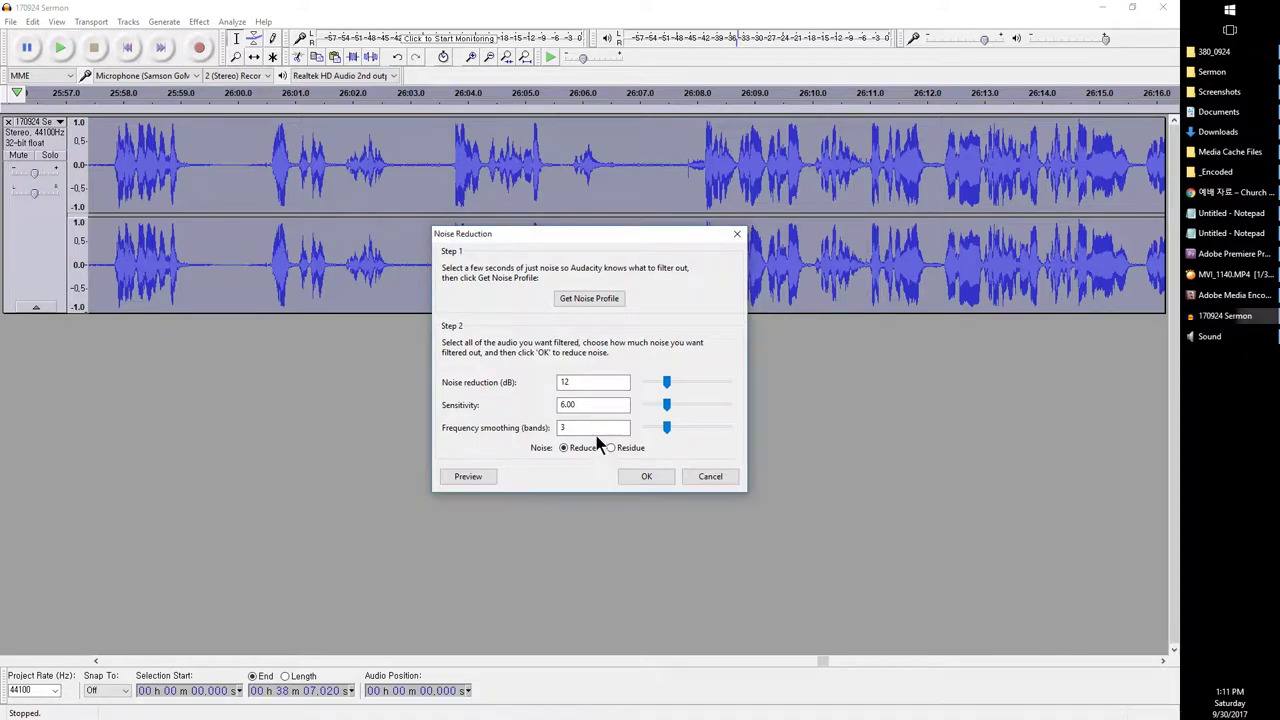
Step: Apply 12 dB noise reduction (sensitivity 6.00, 3 bands) to the full 38-minute sermon
click(645, 477)
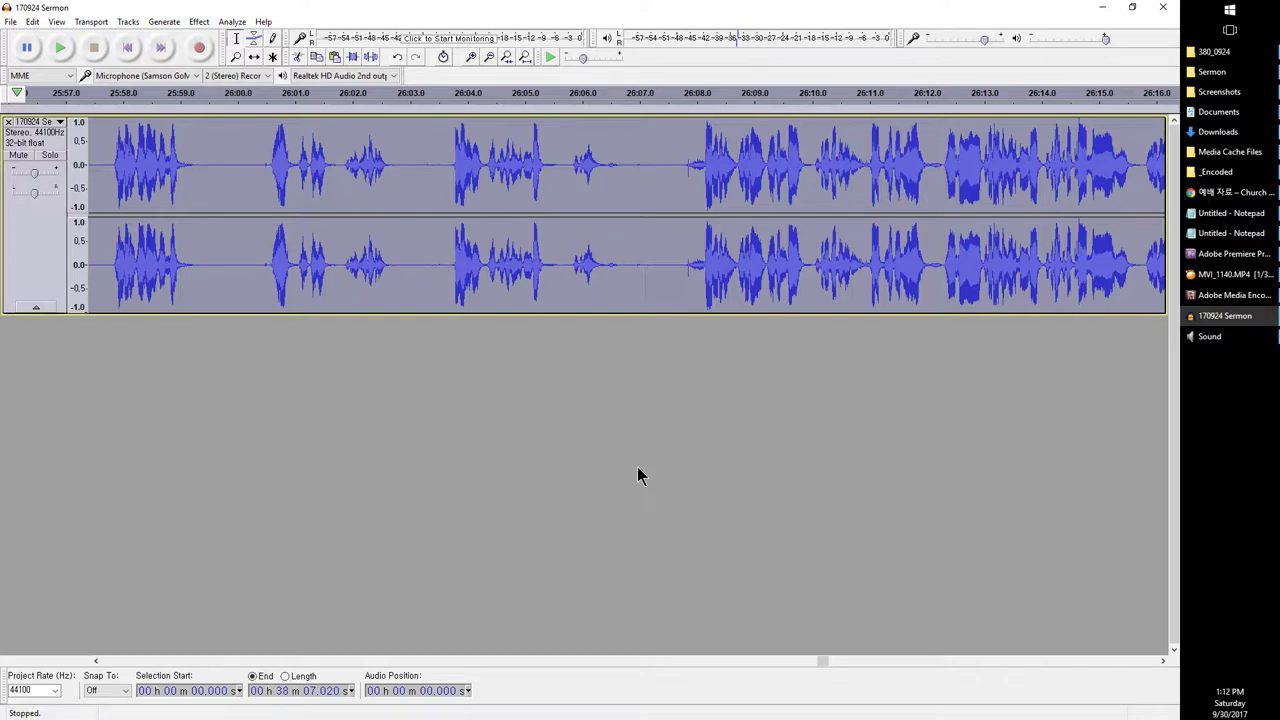
Step: Return to the track start and play the quiet gap from 7.3 to 8.4 seconds
click(253, 662)
click(253, 662)
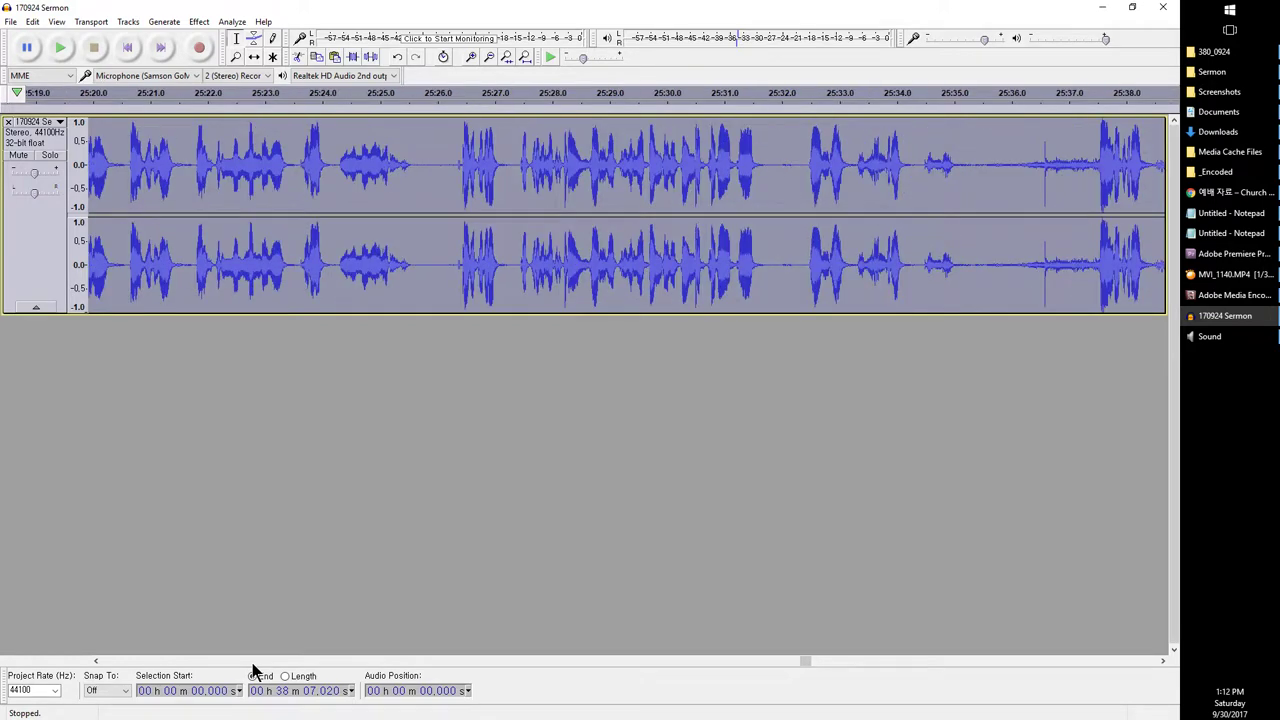
click(253, 662)
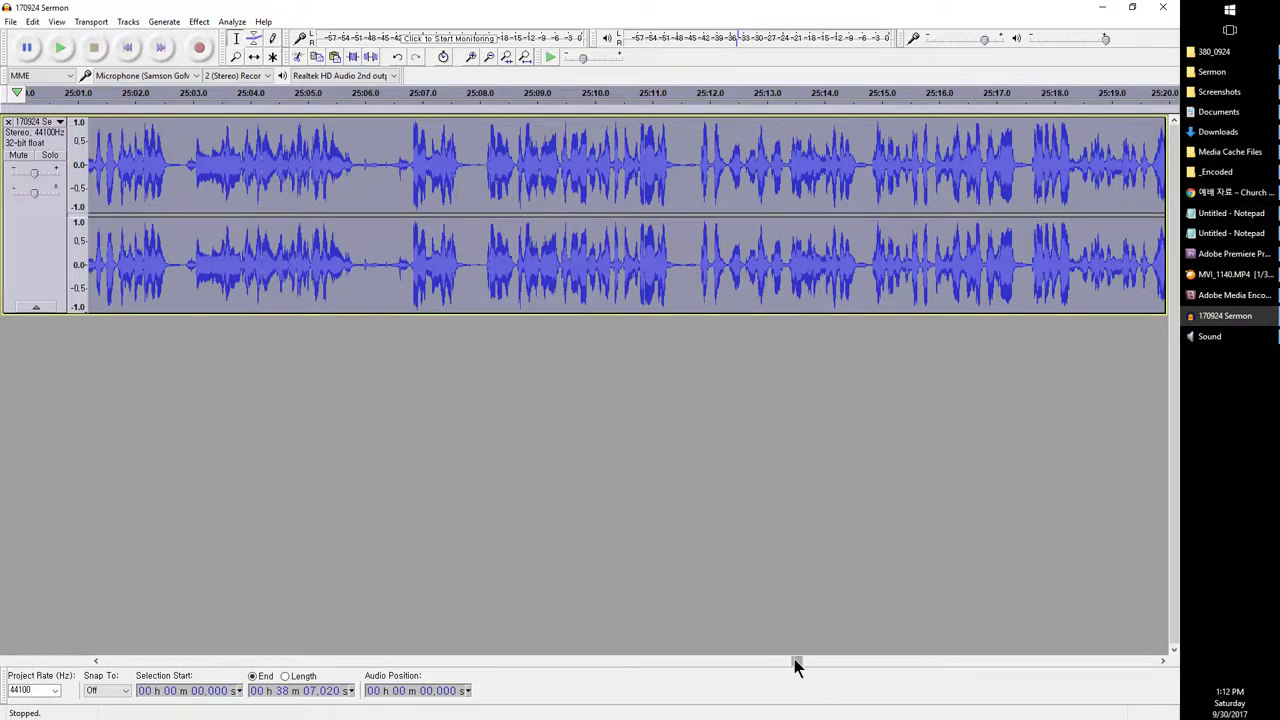
drag(794, 661, 103, 660)
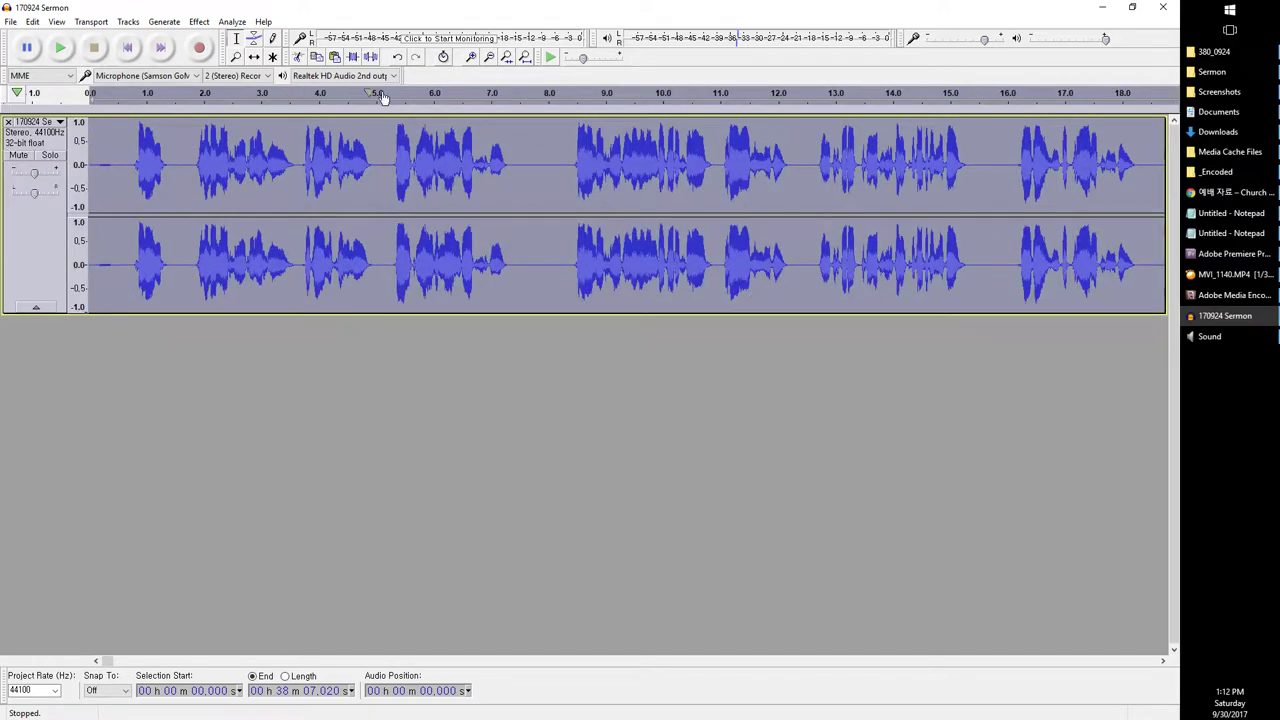
click(513, 144)
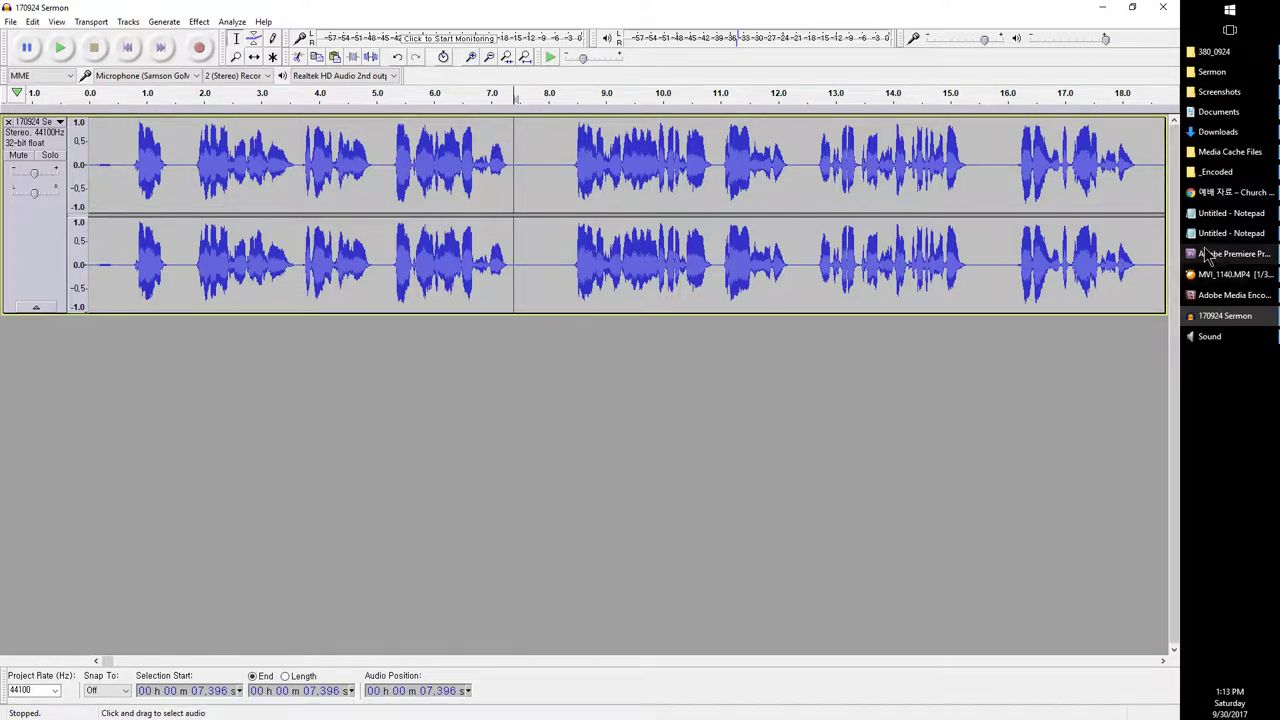
mouse_move(1208, 280)
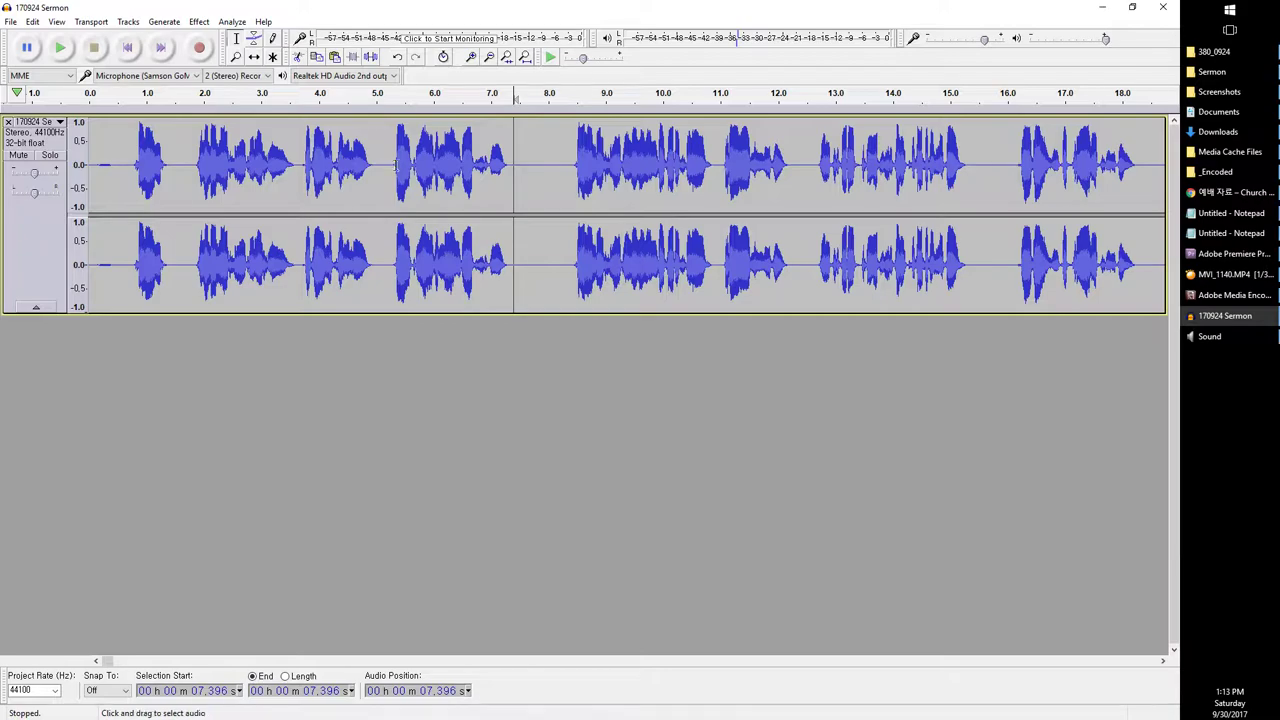
mouse_move(106, 662)
mouse_down()
mouse_move(420, 657)
mouse_move(106, 664)
mouse_up()
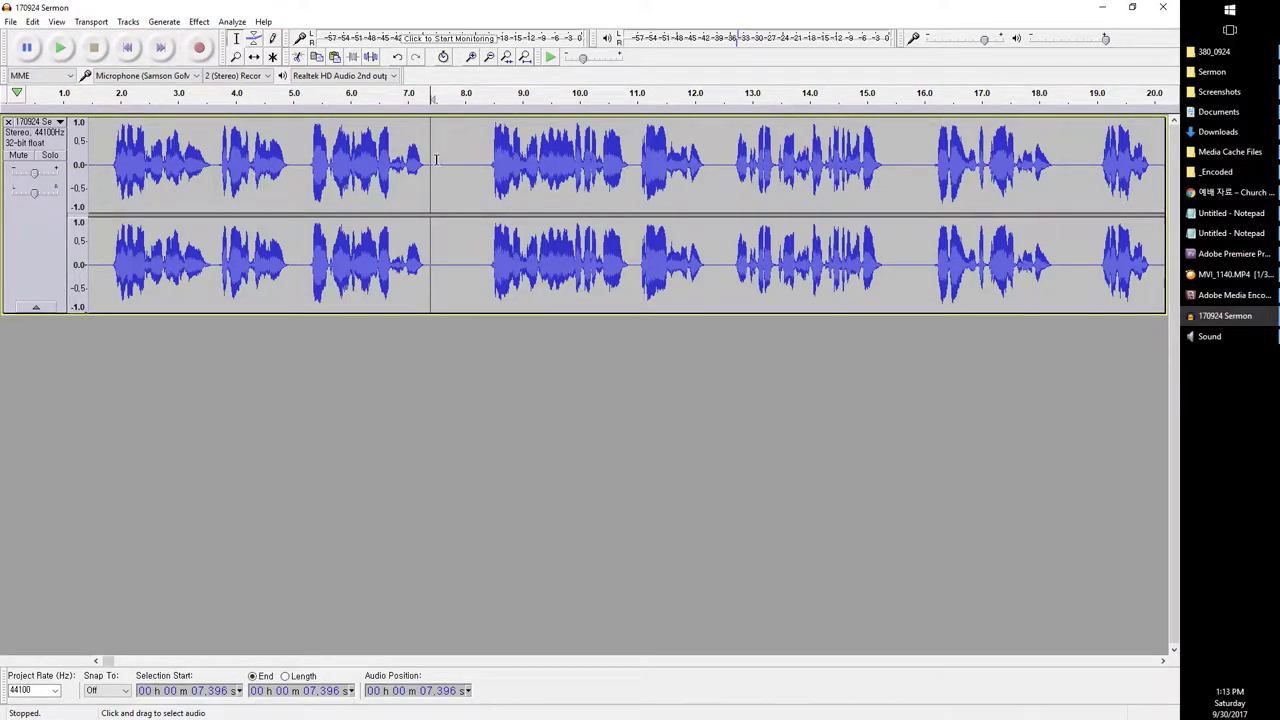
drag(423, 145, 486, 137)
key(space)
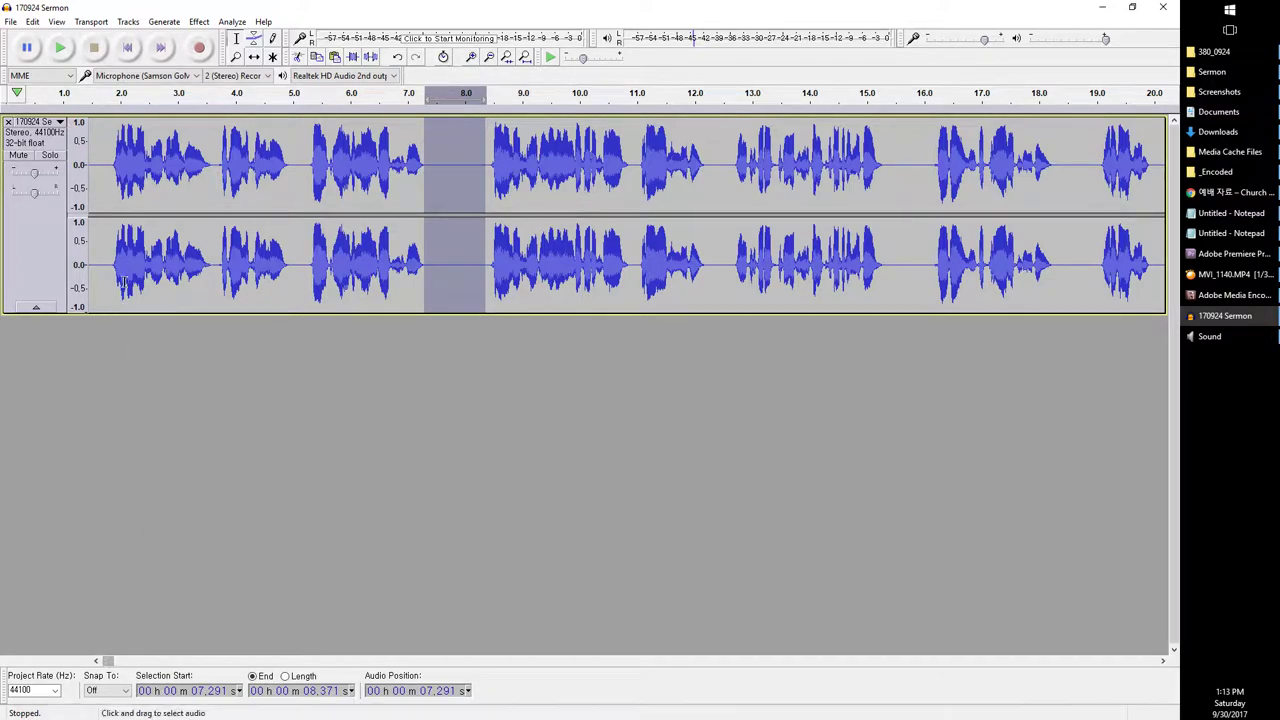
Step: Check other passages near 1.8 s, 10.5 s and 6:32, then reselect the gap near 8 seconds
click(110, 199)
click(11, 21)
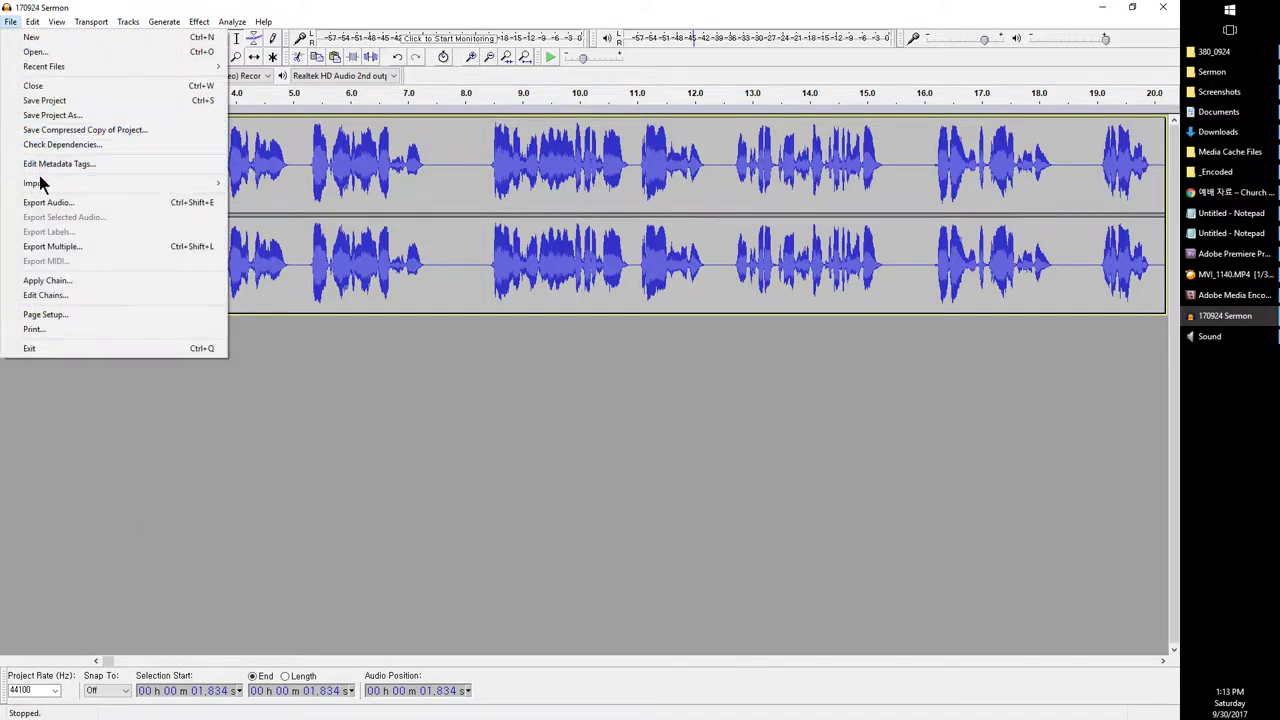
click(610, 252)
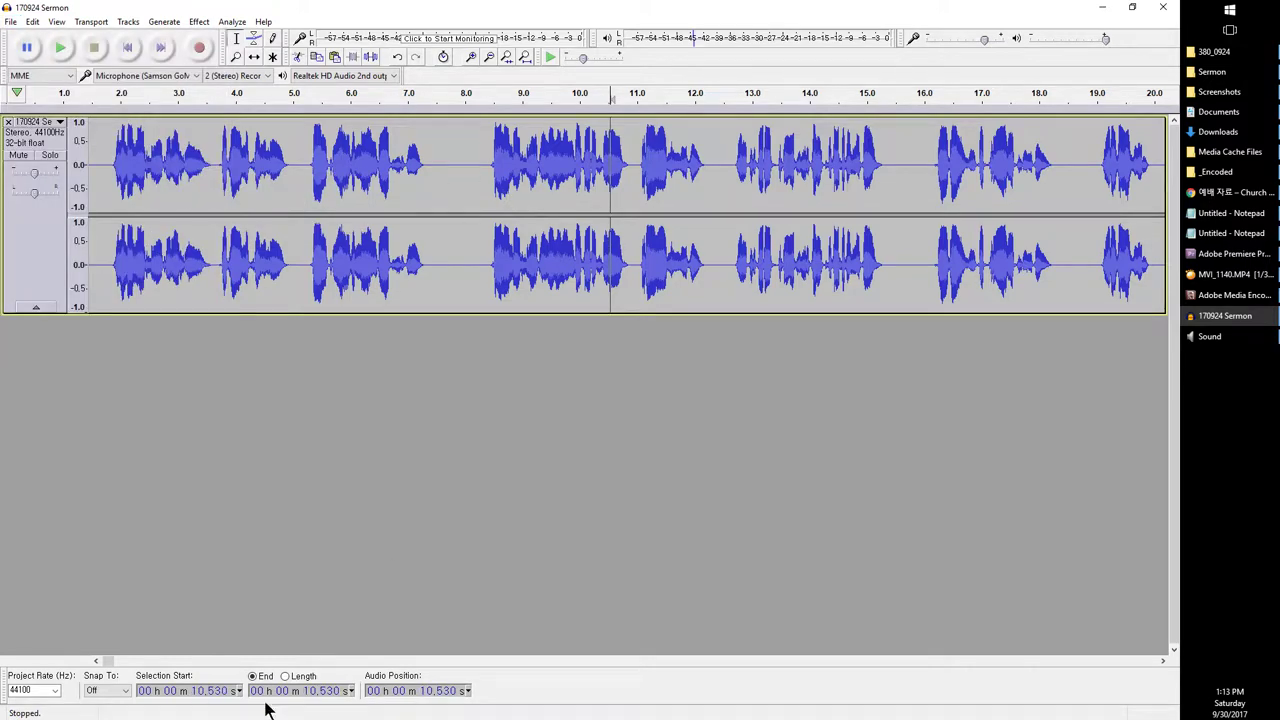
mouse_move(103, 665)
mouse_down()
mouse_move(163, 660)
mouse_move(103, 661)
mouse_up()
drag(107, 660, 285, 660)
click(369, 237)
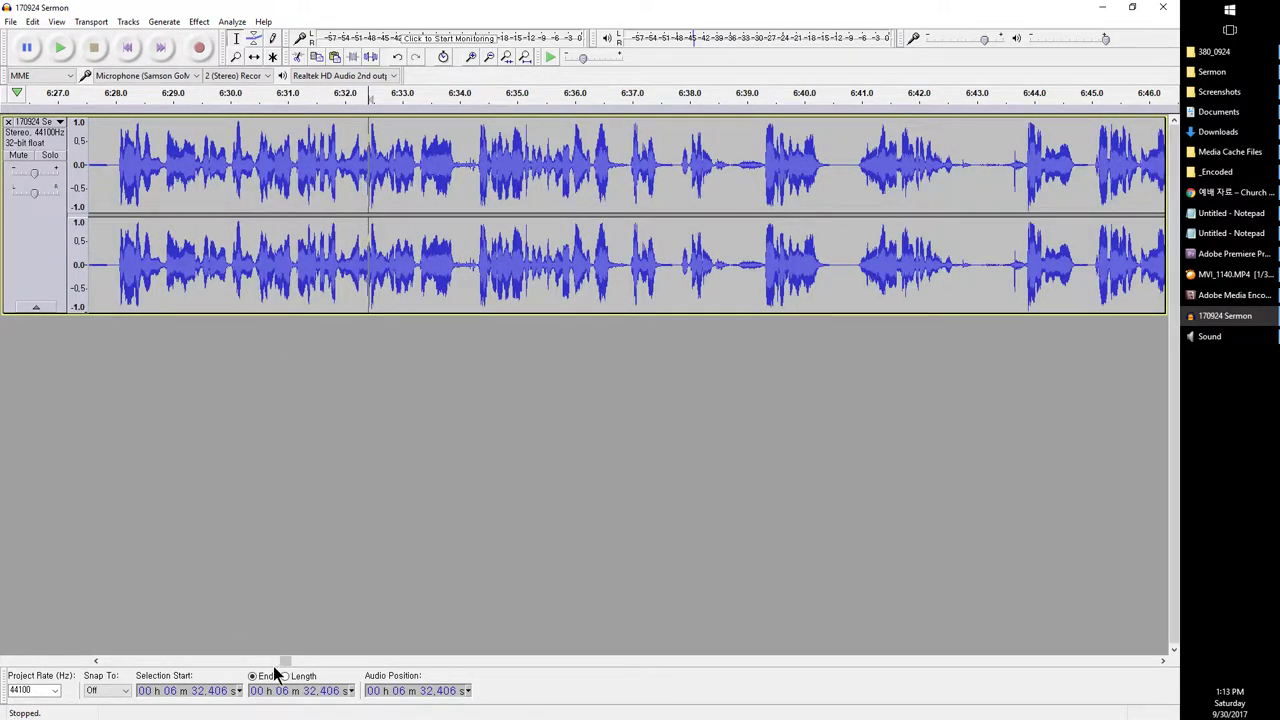
mouse_move(277, 661)
mouse_down()
mouse_move(266, 661)
mouse_move(364, 663)
mouse_move(256, 672)
mouse_up()
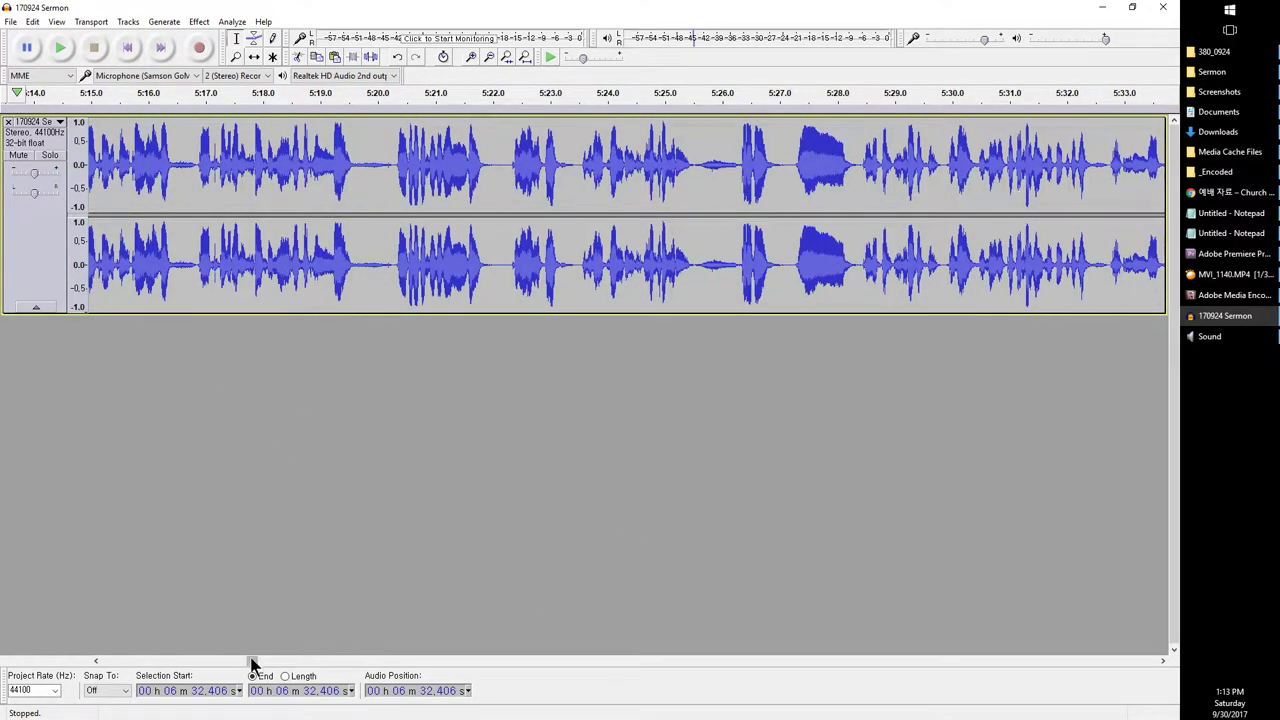
drag(252, 665, 106, 678)
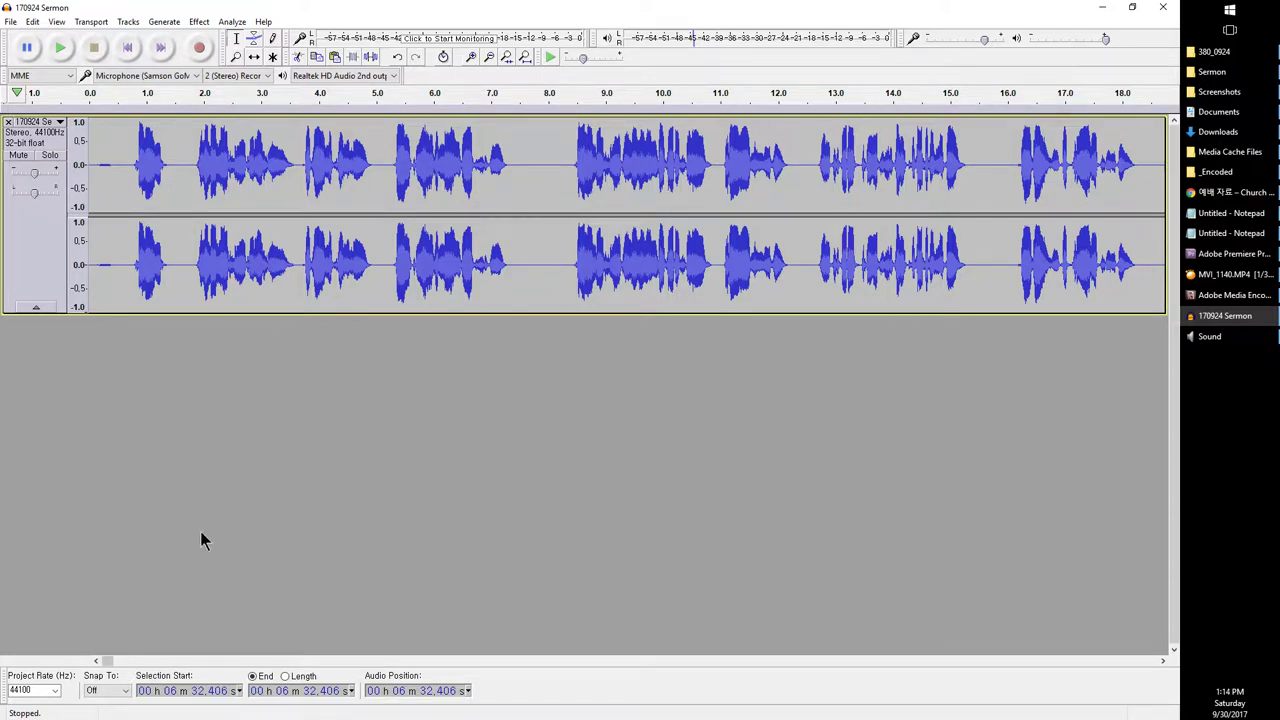
drag(515, 152, 569, 155)
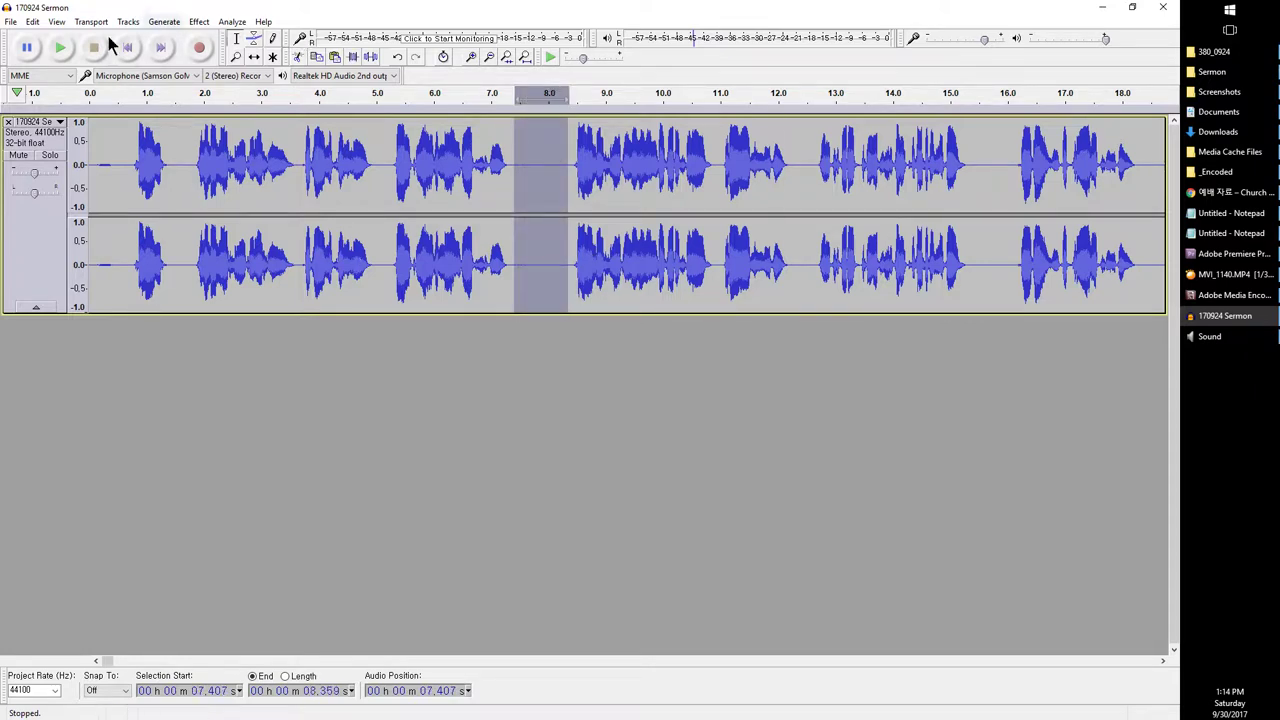
Step: Export the sermon as MP3 '170924 Sermon' into Dropbox (KRC) > Church of Peace > 2 Church of Peace Sermons > 2017
click(11, 21)
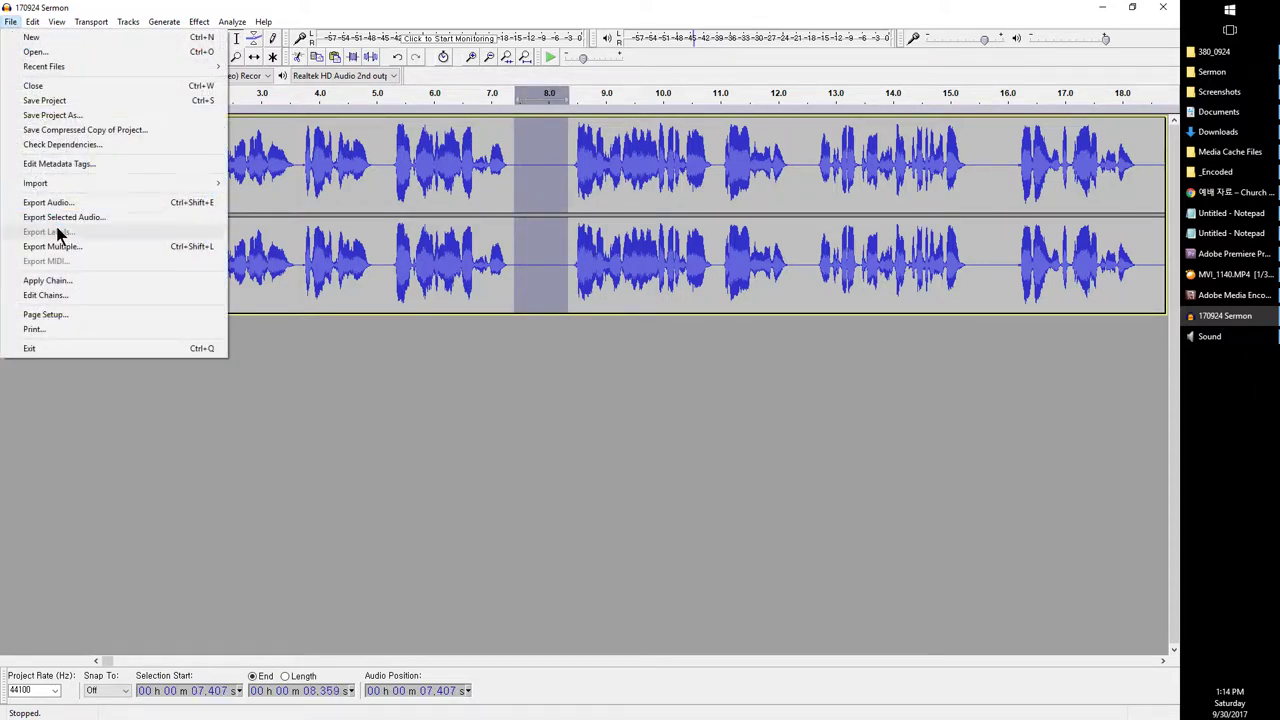
click(38, 202)
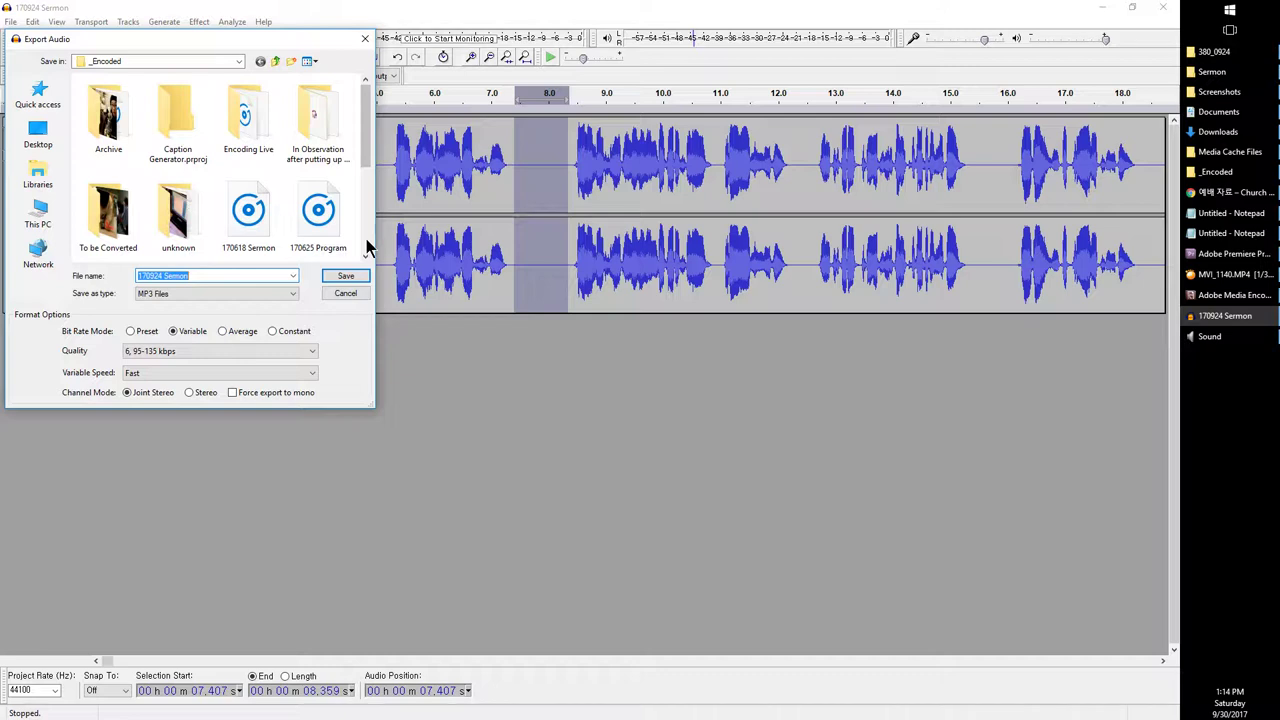
click(127, 57)
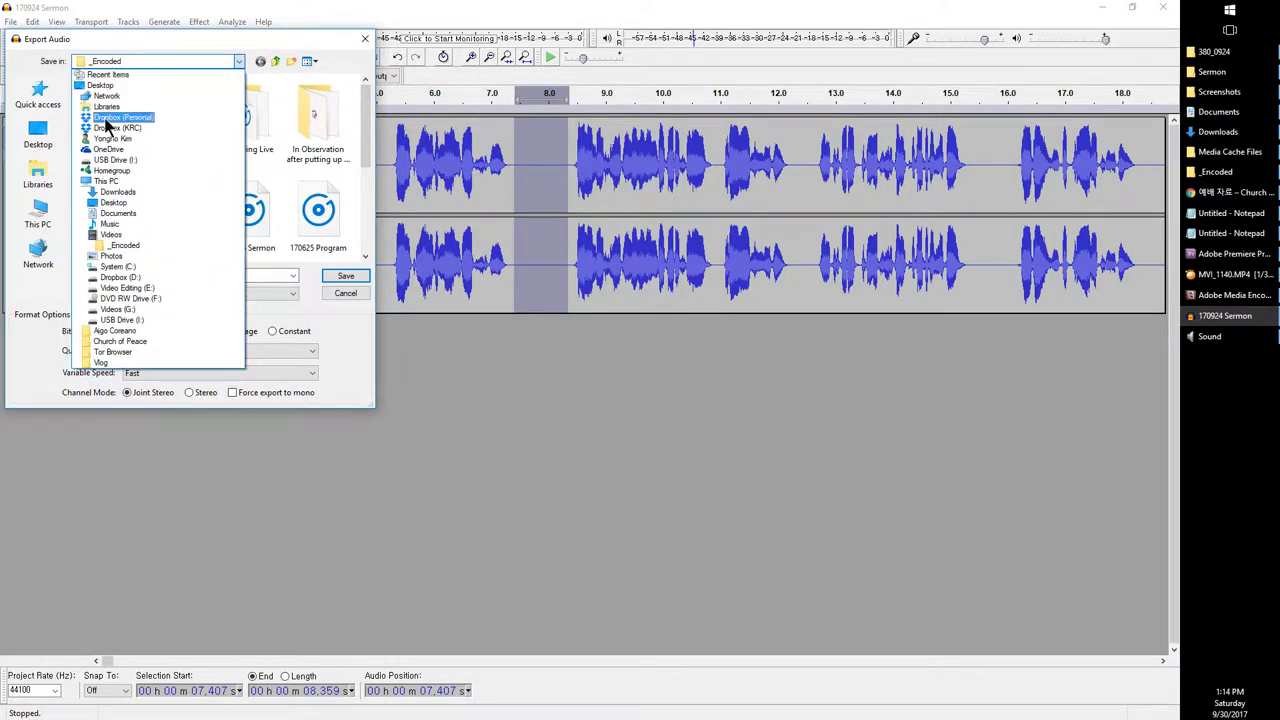
click(108, 128)
click(98, 111)
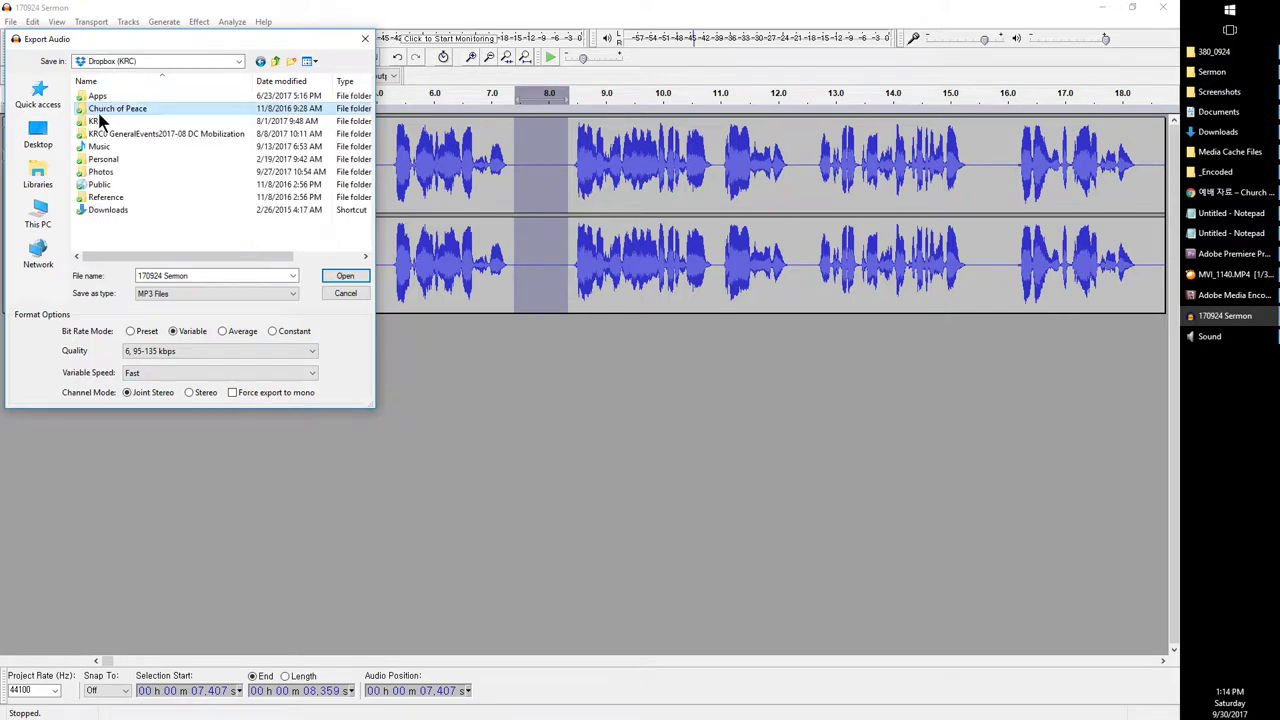
double_click(98, 110)
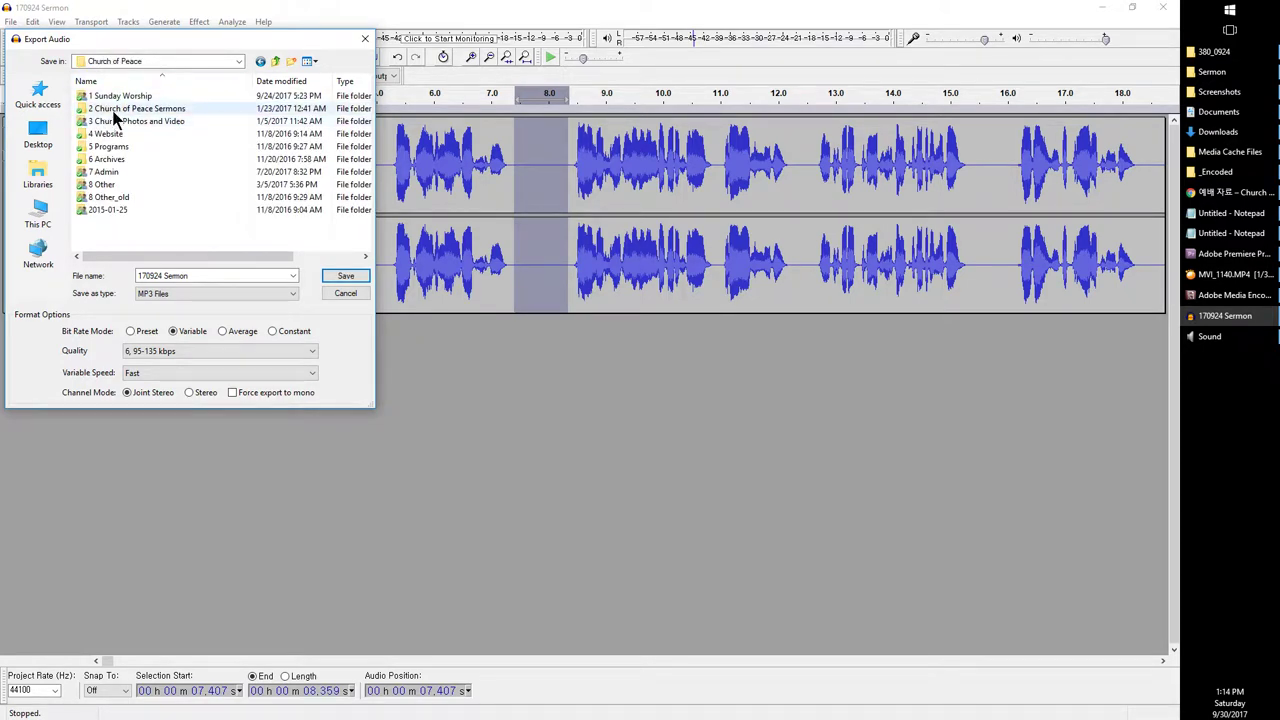
double_click(111, 108)
double_click(101, 222)
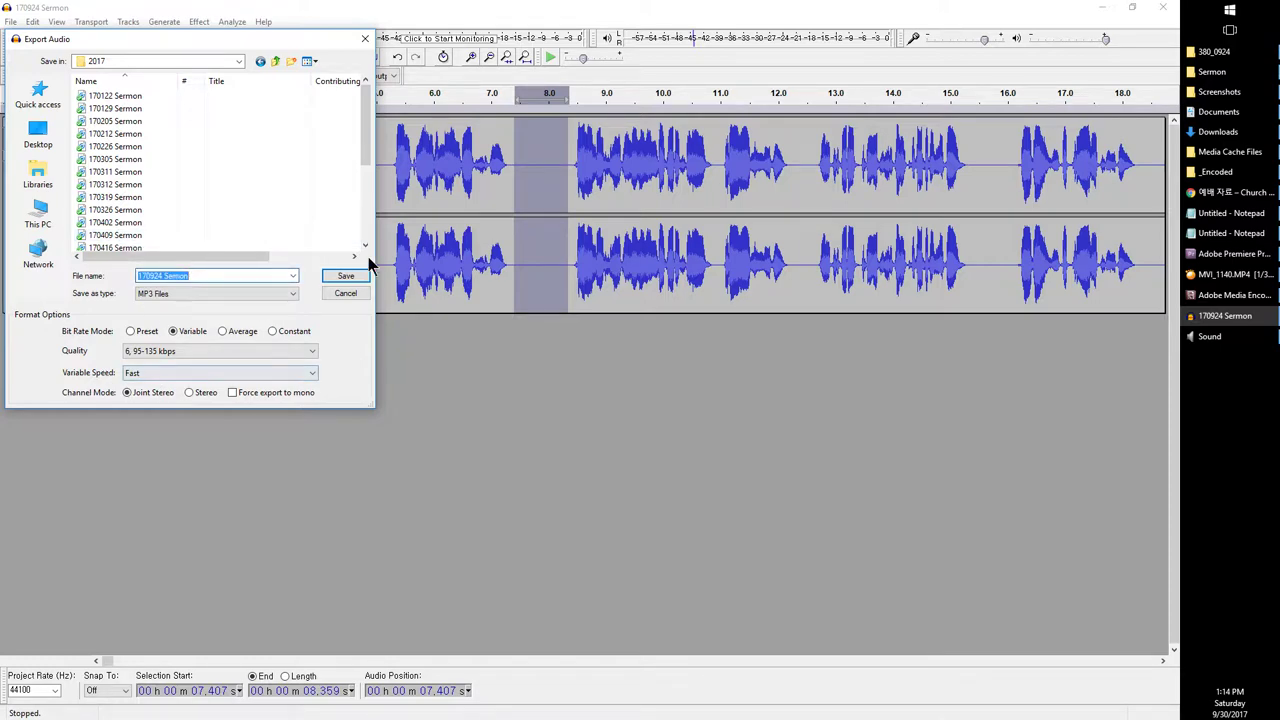
click(345, 276)
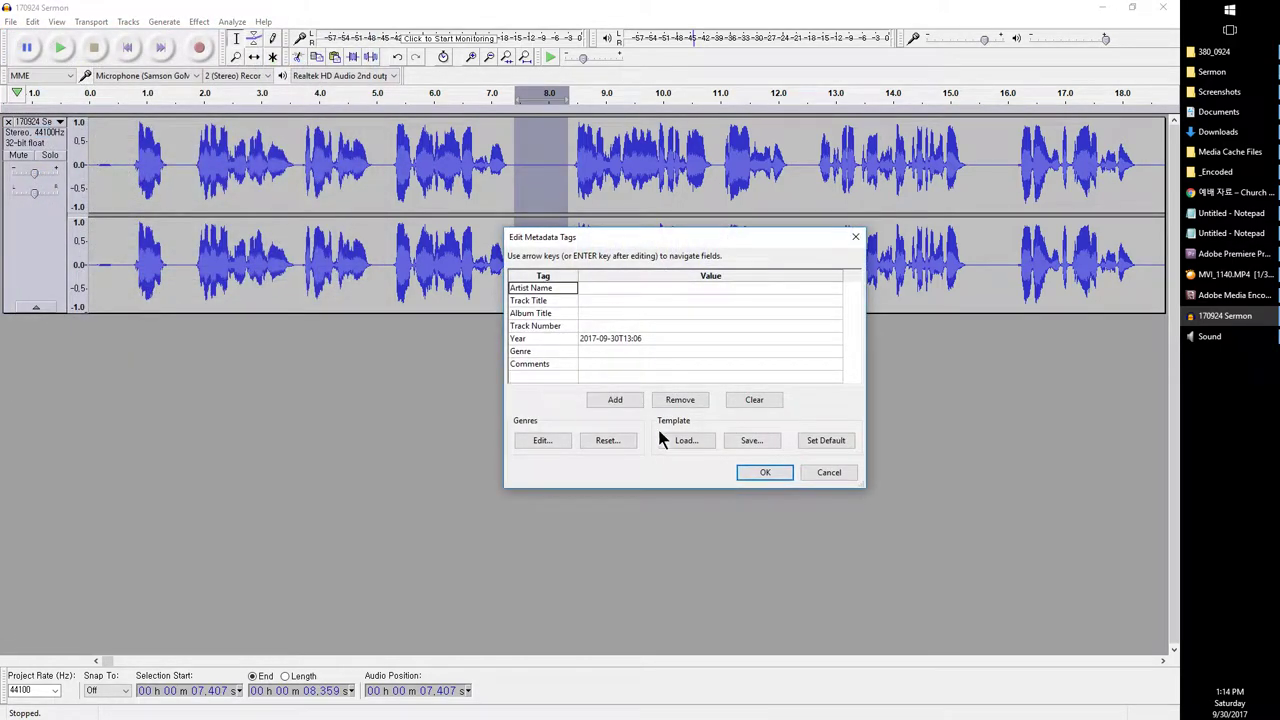
click(760, 473)
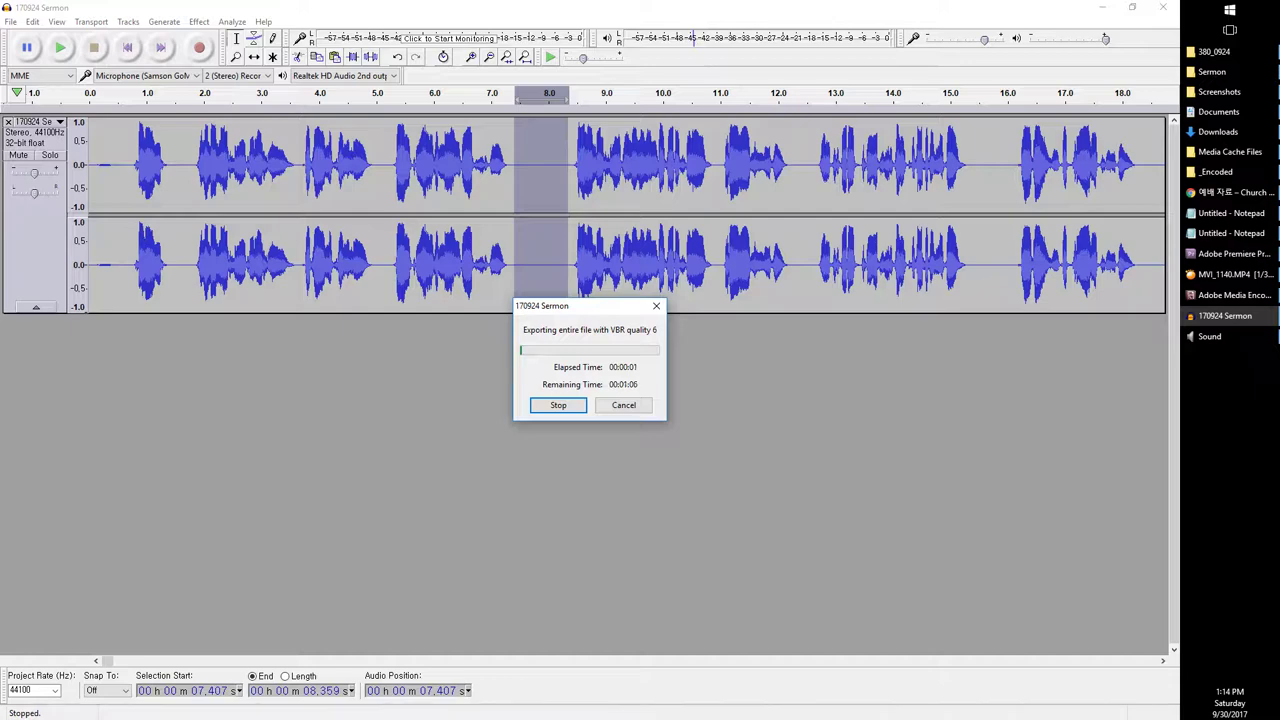
Step: Open a new File Explorer window and bring the 2017 folder into view
key(super+e)
drag(472, 74, 1279, 78)
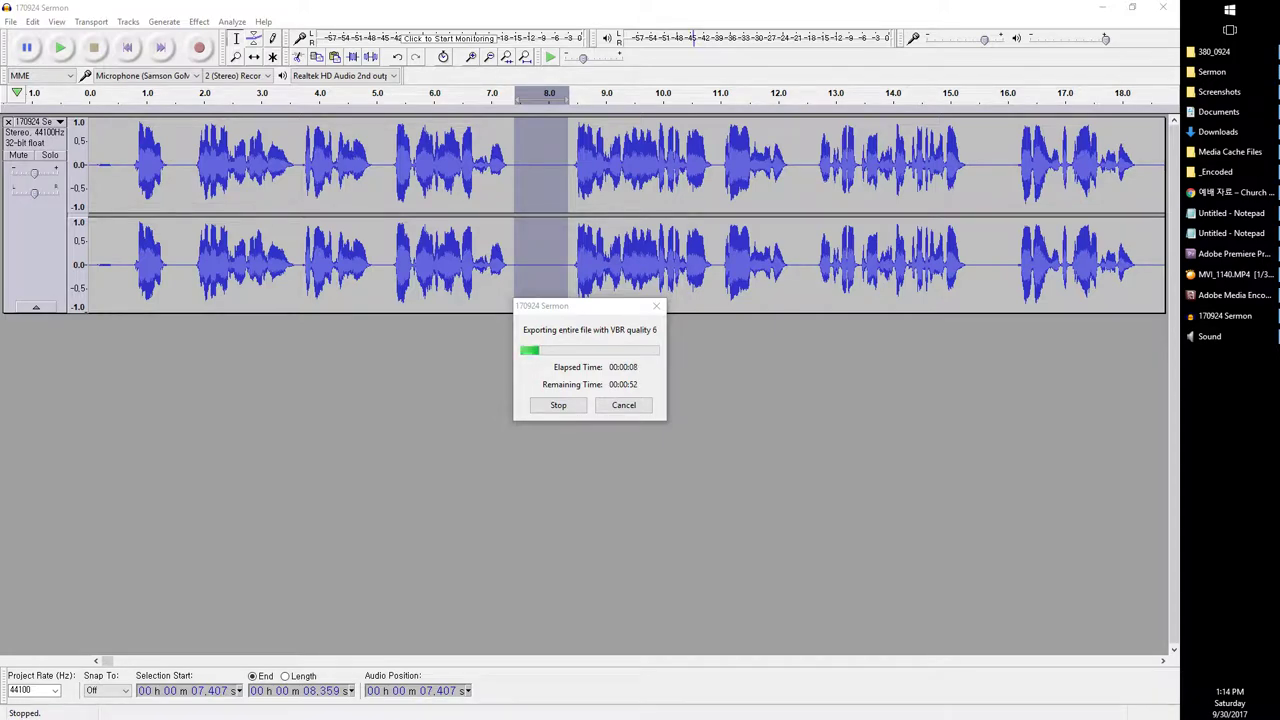
drag(1279, 86, 438, 90)
scroll(568, 389, down, 8)
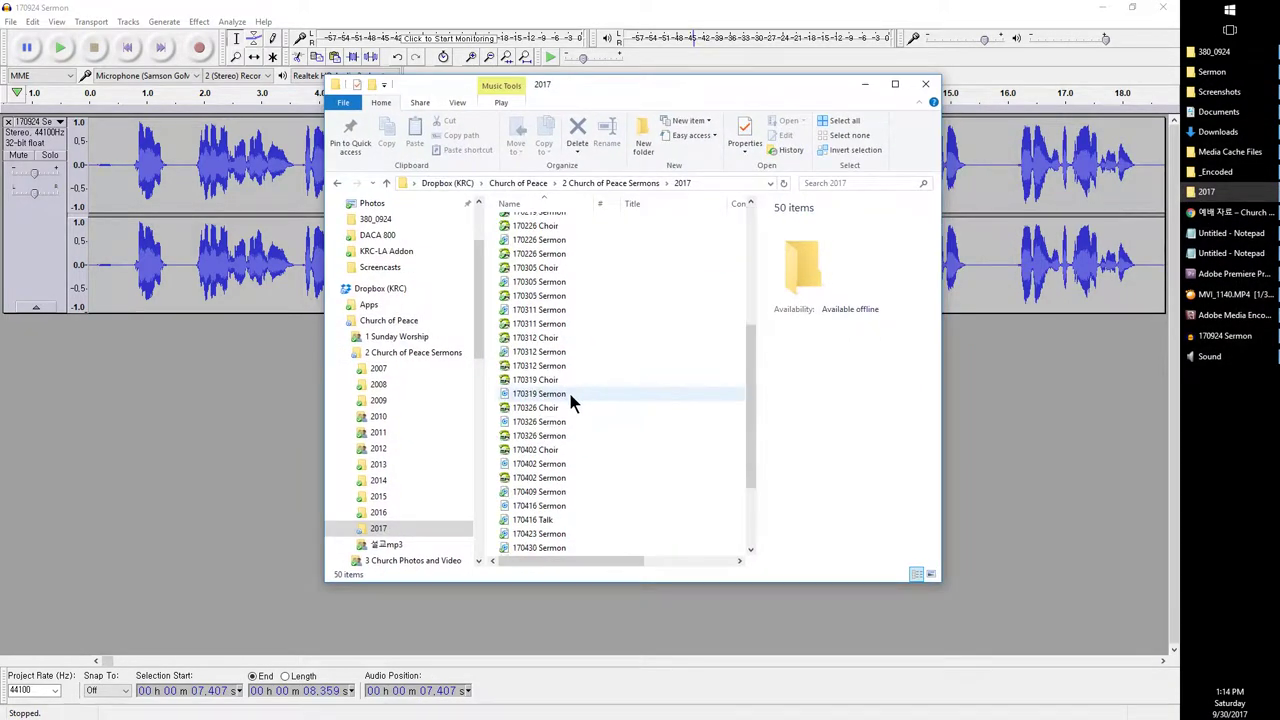
scroll(577, 365, up, 8)
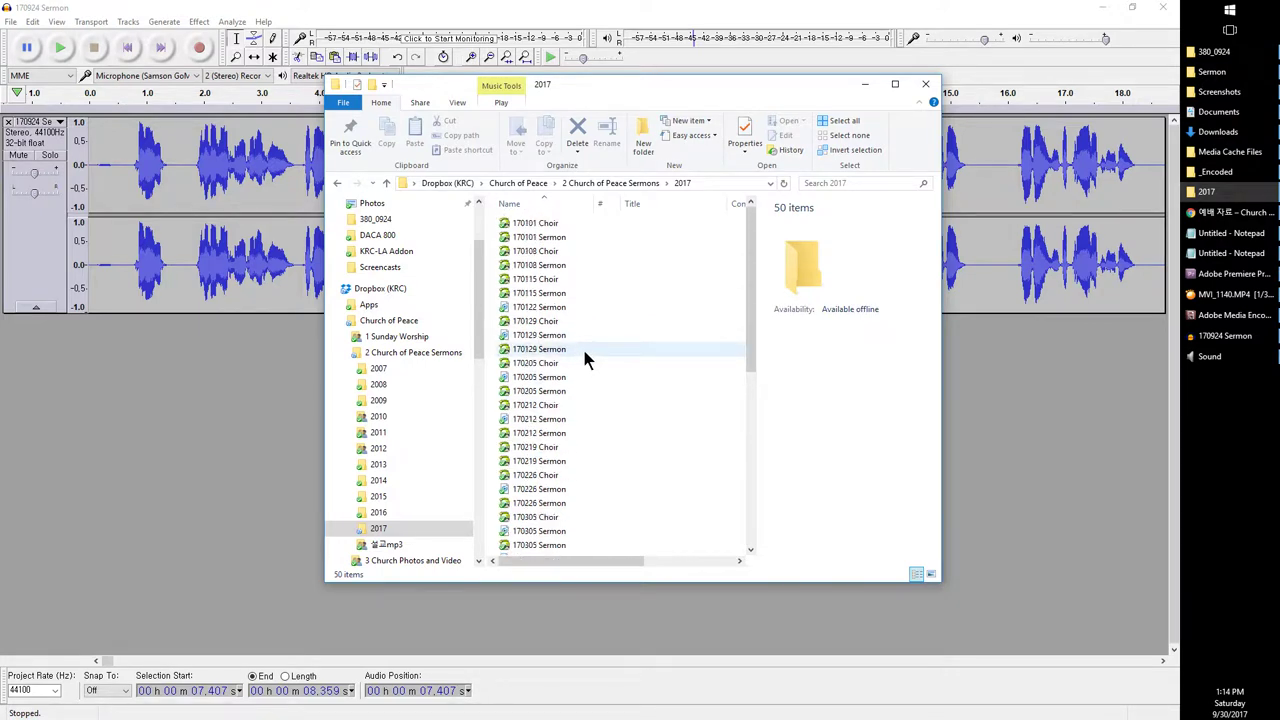
scroll(608, 350, down, 8)
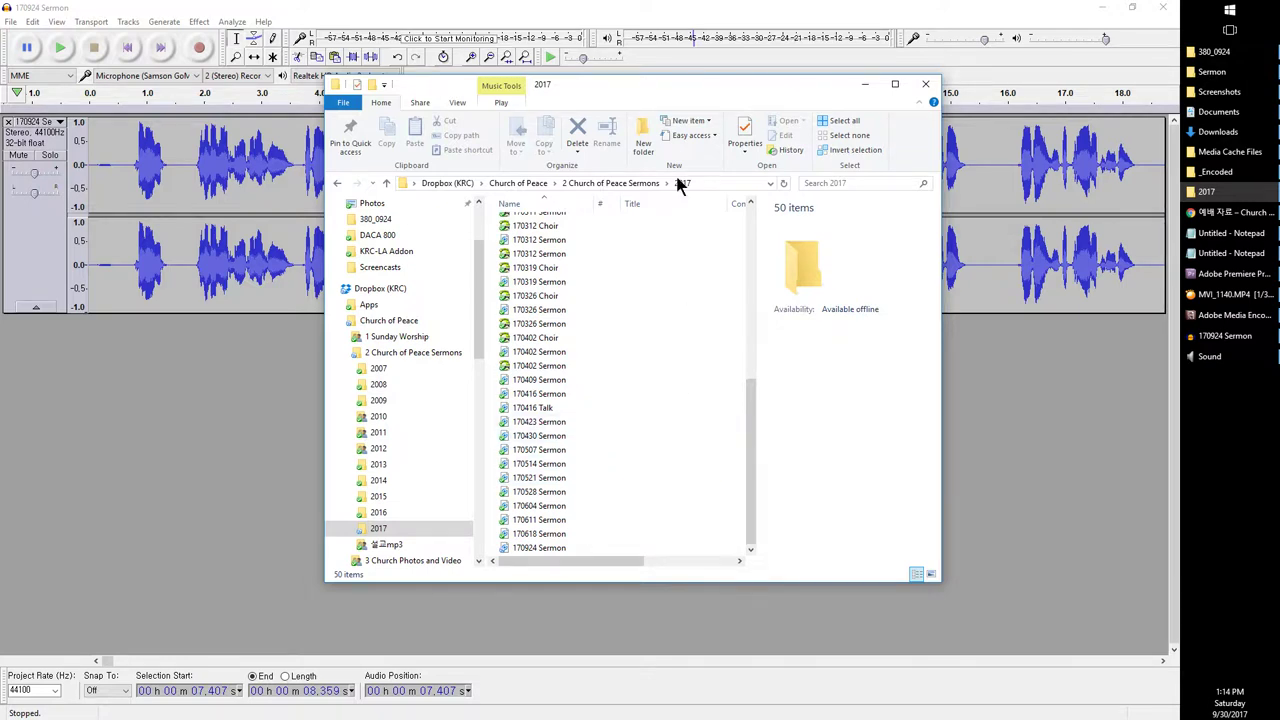
Step: Check Audacity's export progress and move the Adobe Media Encoder window aside
click(503, 8)
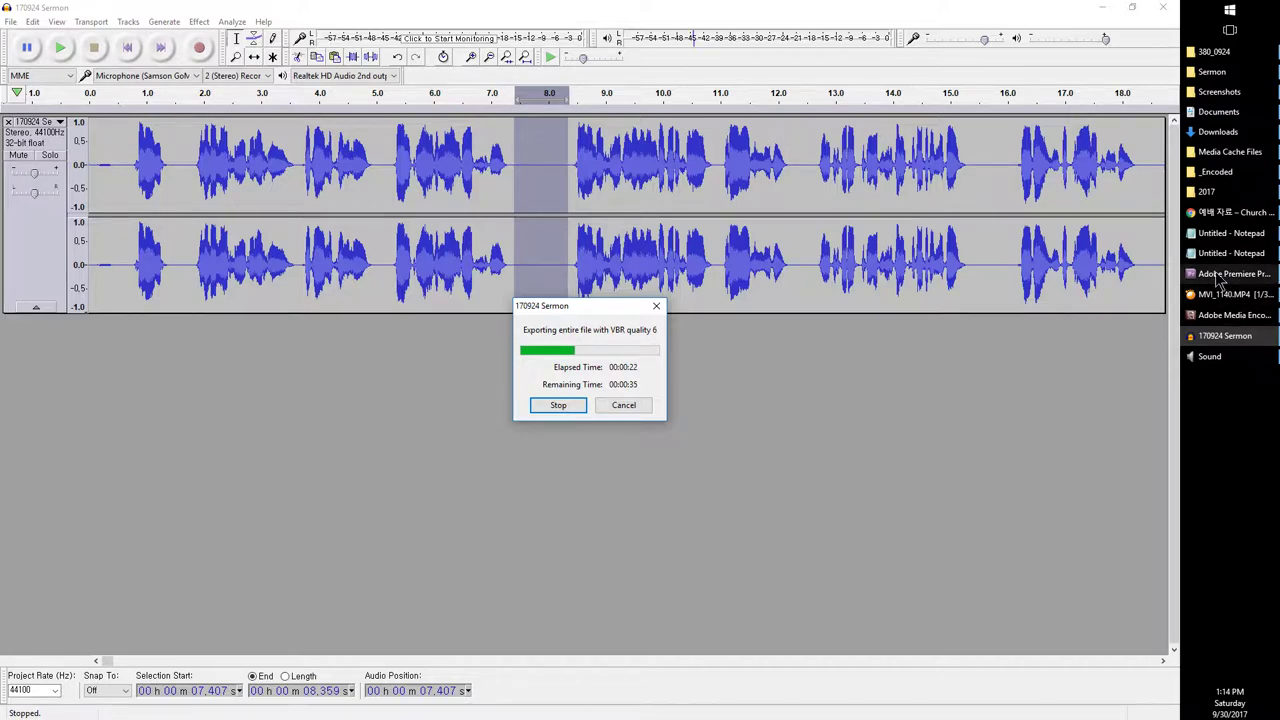
click(1234, 315)
drag(735, 271, 800, 281)
drag(560, 306, 453, 306)
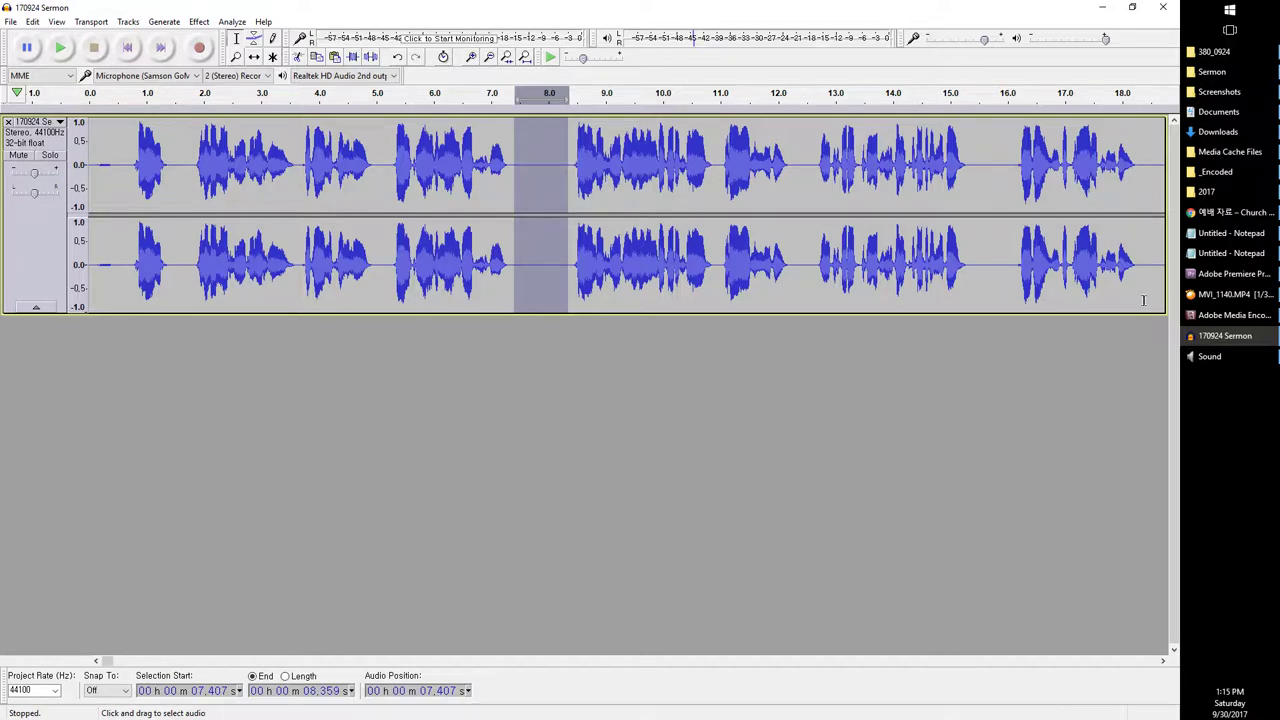
Step: Verify the new 170924 Sermon MP3 is present in the 2017 folder
click(1210, 191)
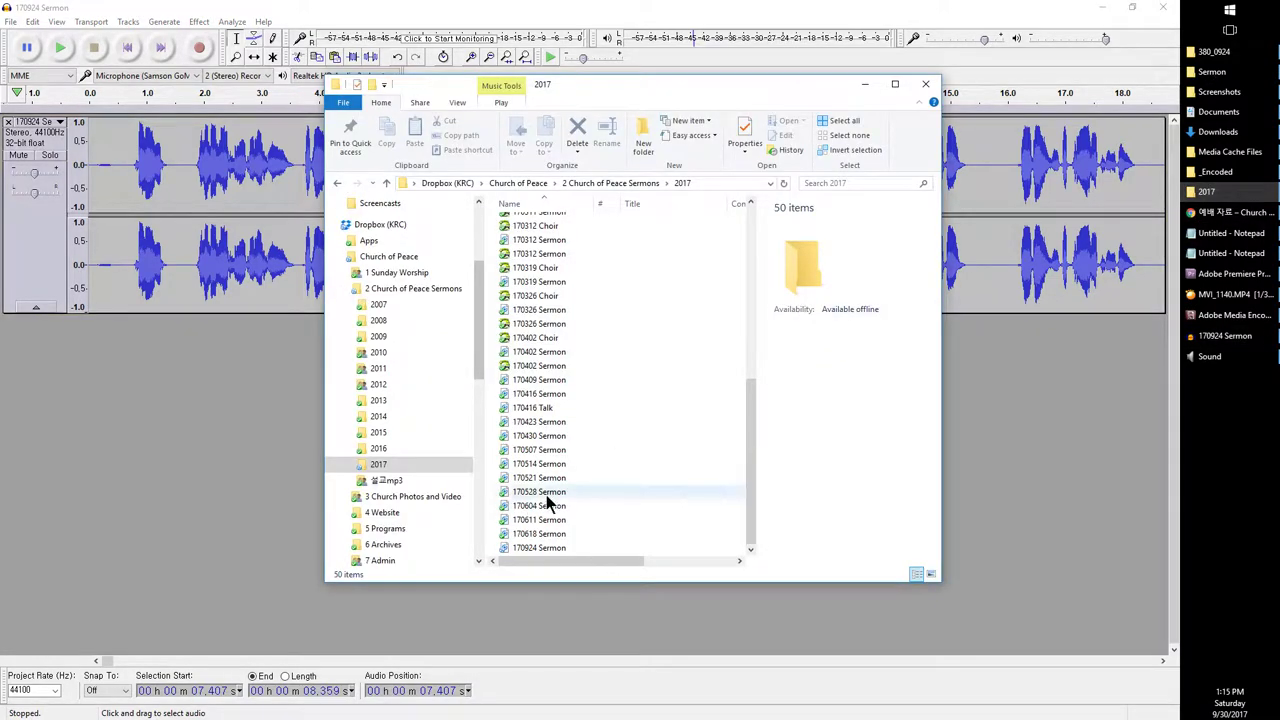
click(530, 549)
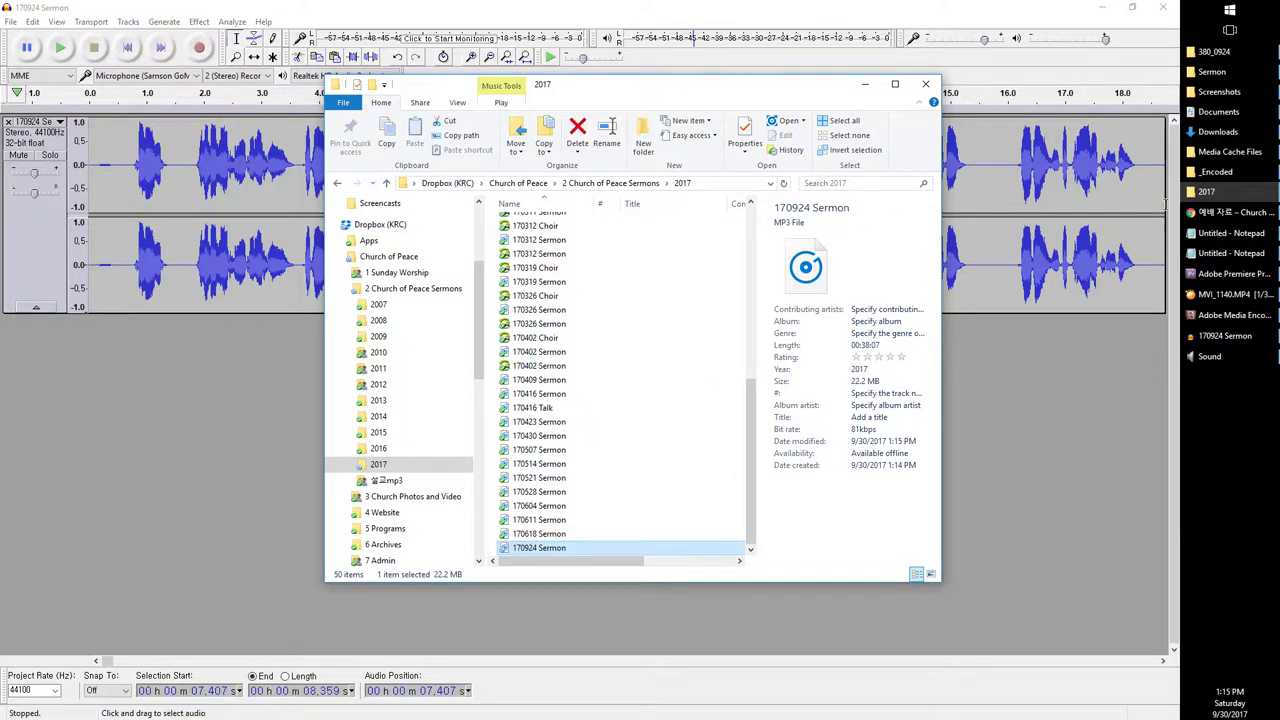
click(1214, 171)
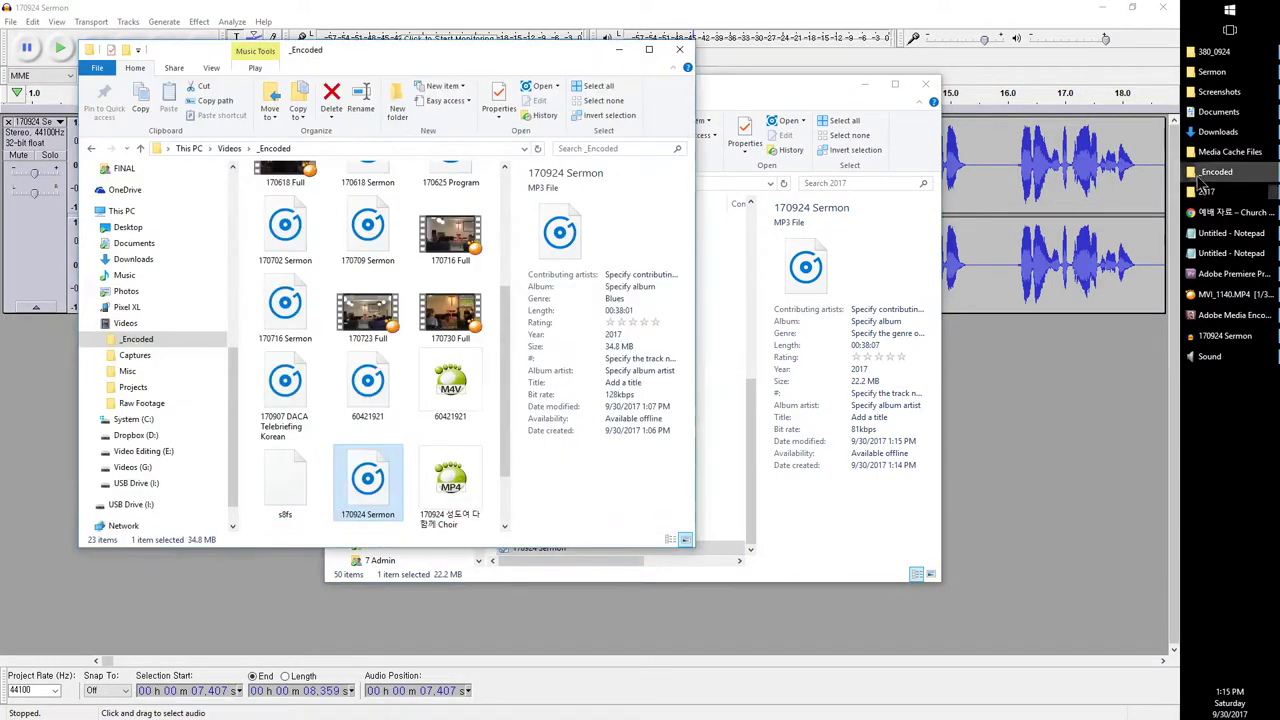
drag(408, 48, 336, 37)
drag(647, 95, 798, 102)
Step: Delete the old 34.8 MB 170924 Sermon MP3 from the _Encoded folder
click(379, 470)
click(318, 472)
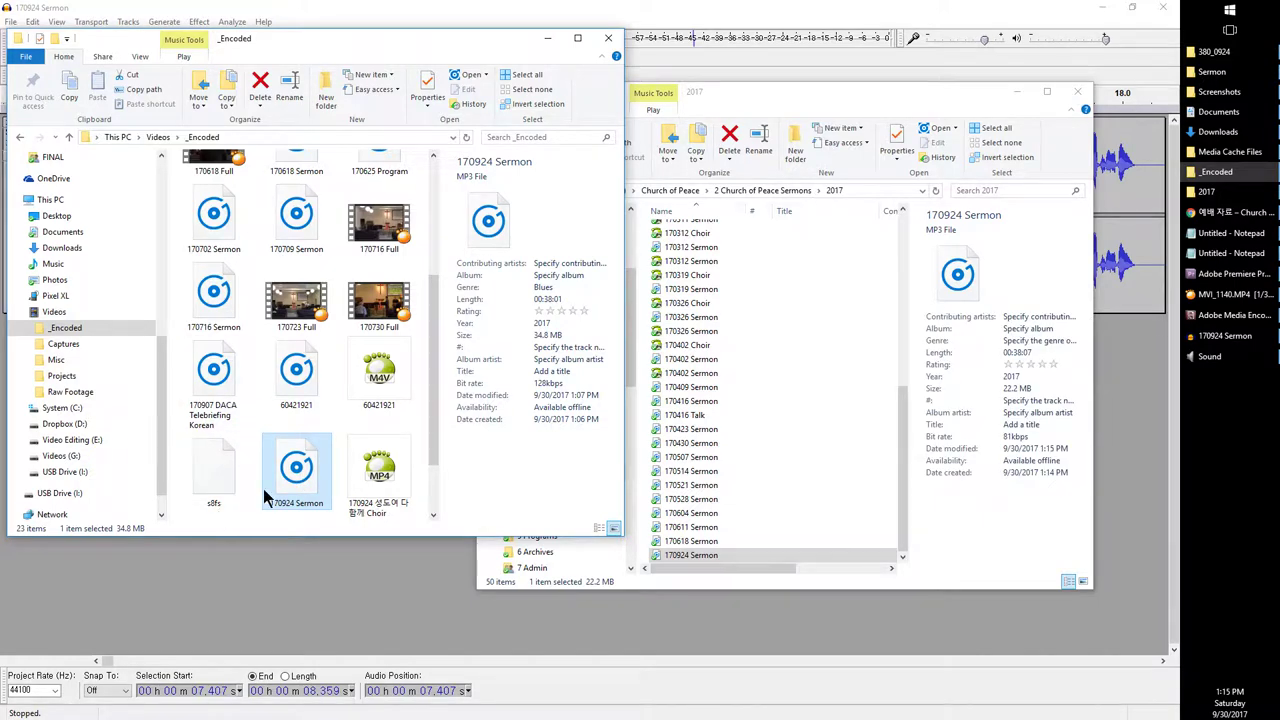
key(Delete)
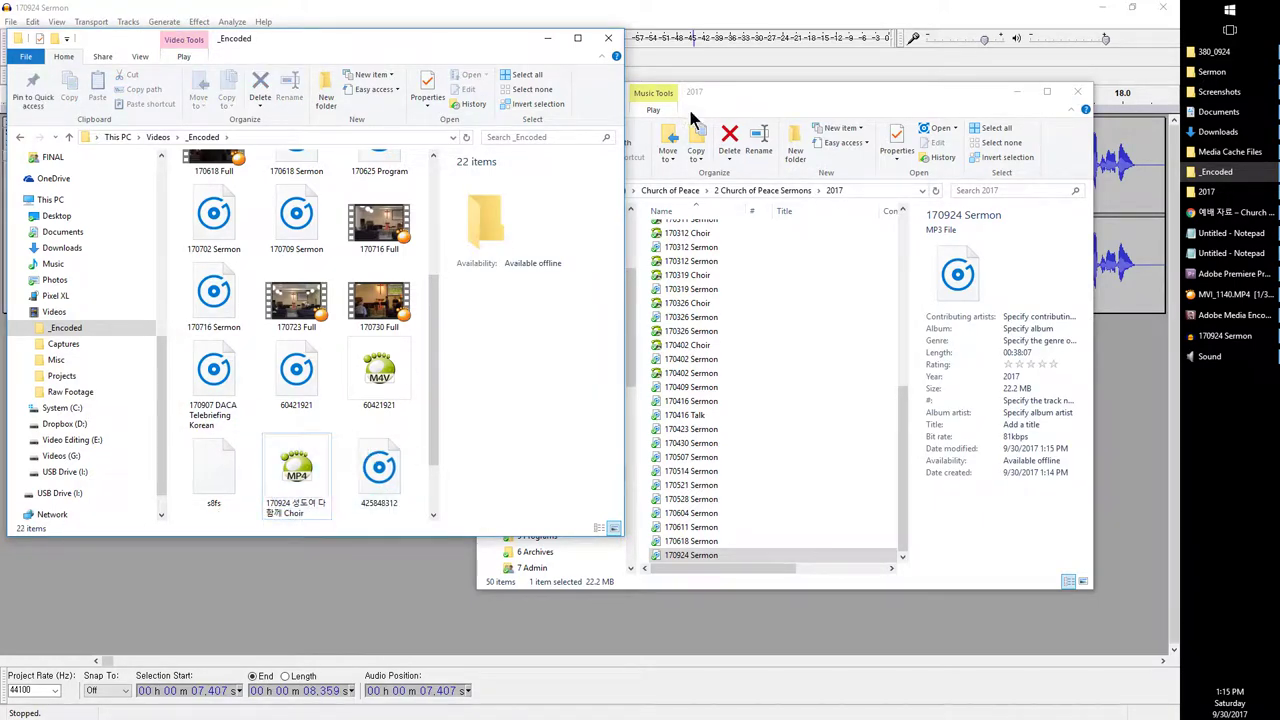
click(767, 8)
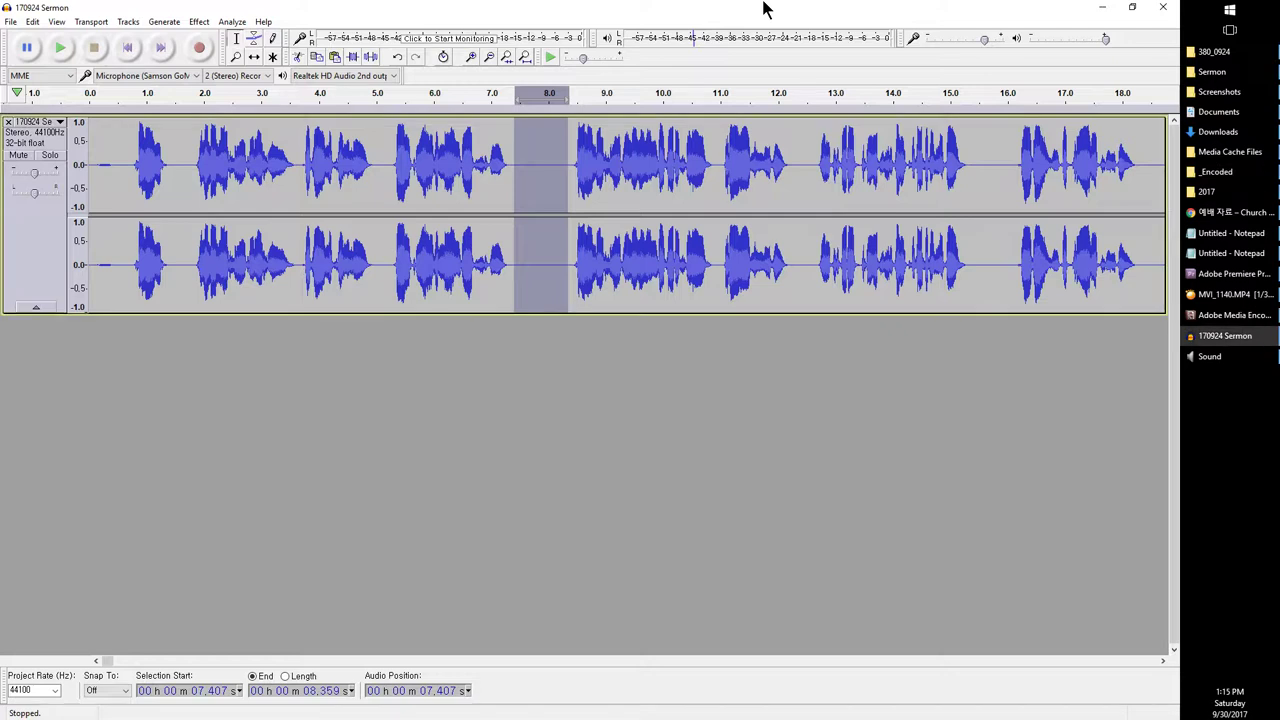
Step: Close Audacity, declining to save changes to the sermon project
click(1162, 10)
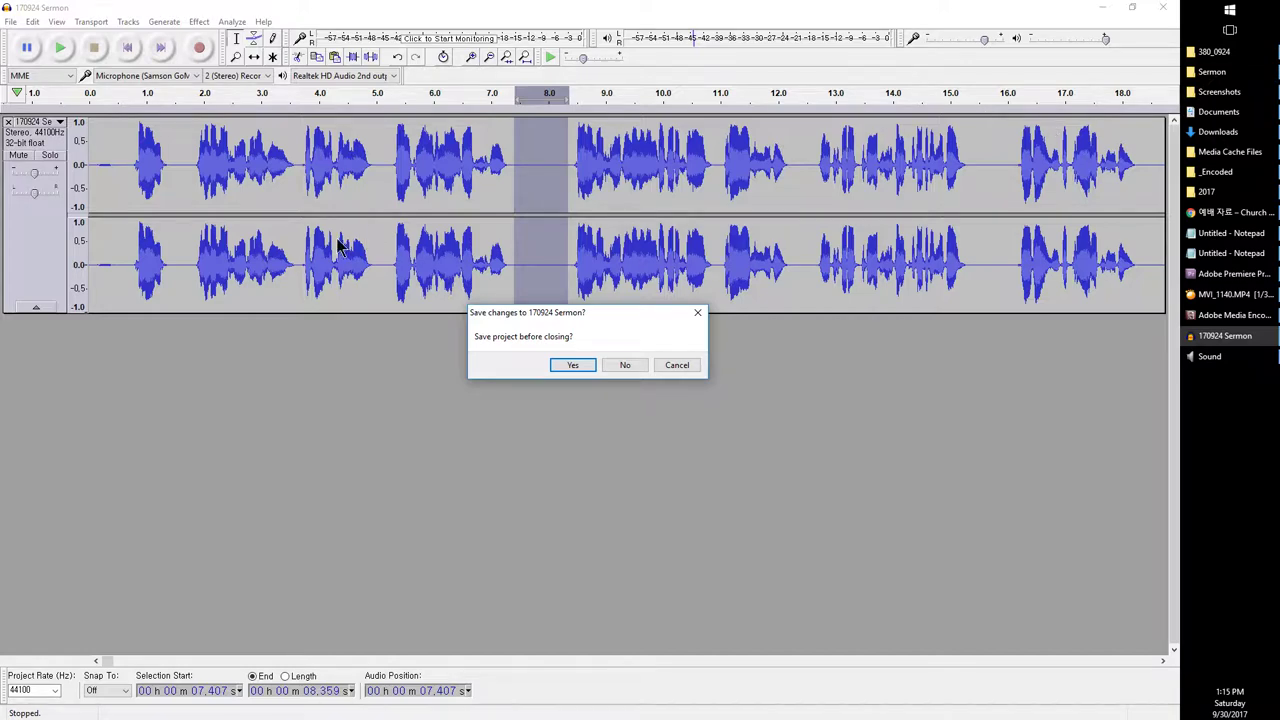
click(626, 366)
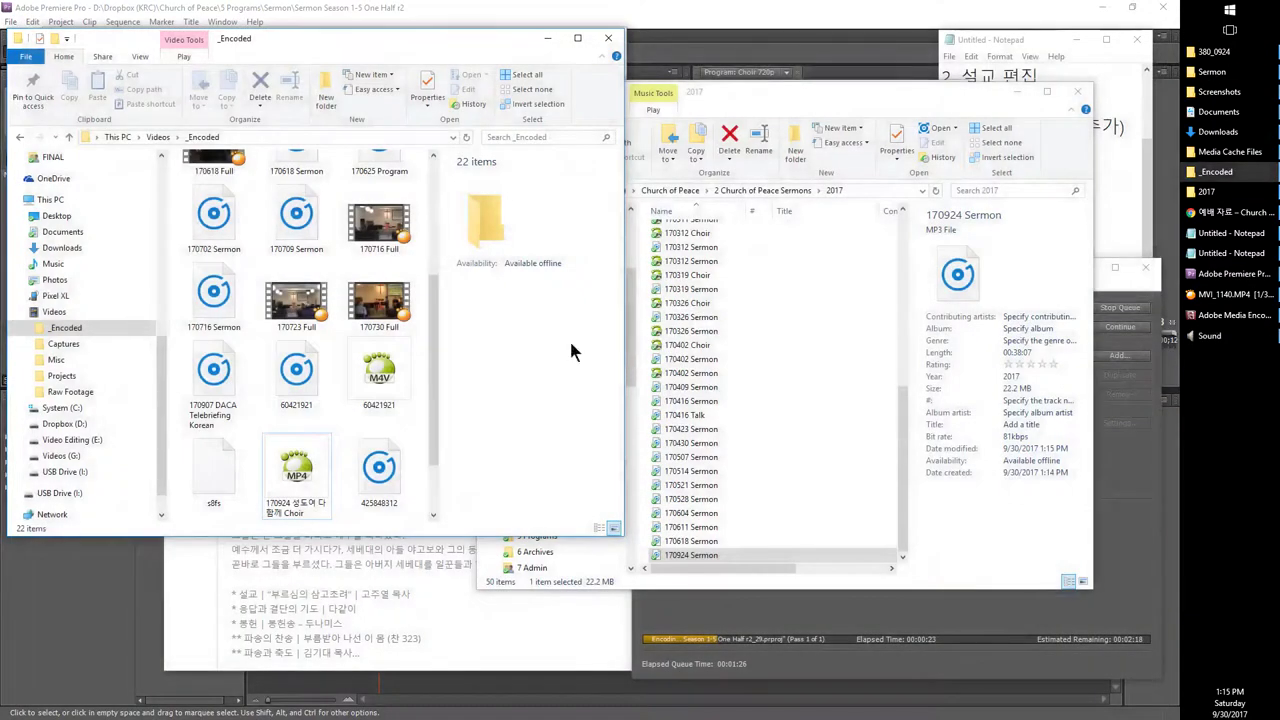
Step: Import 170924 Sermon.mp3 (38:07) from the 2017 Explorer folder into Premiere's Project panel
click(606, 10)
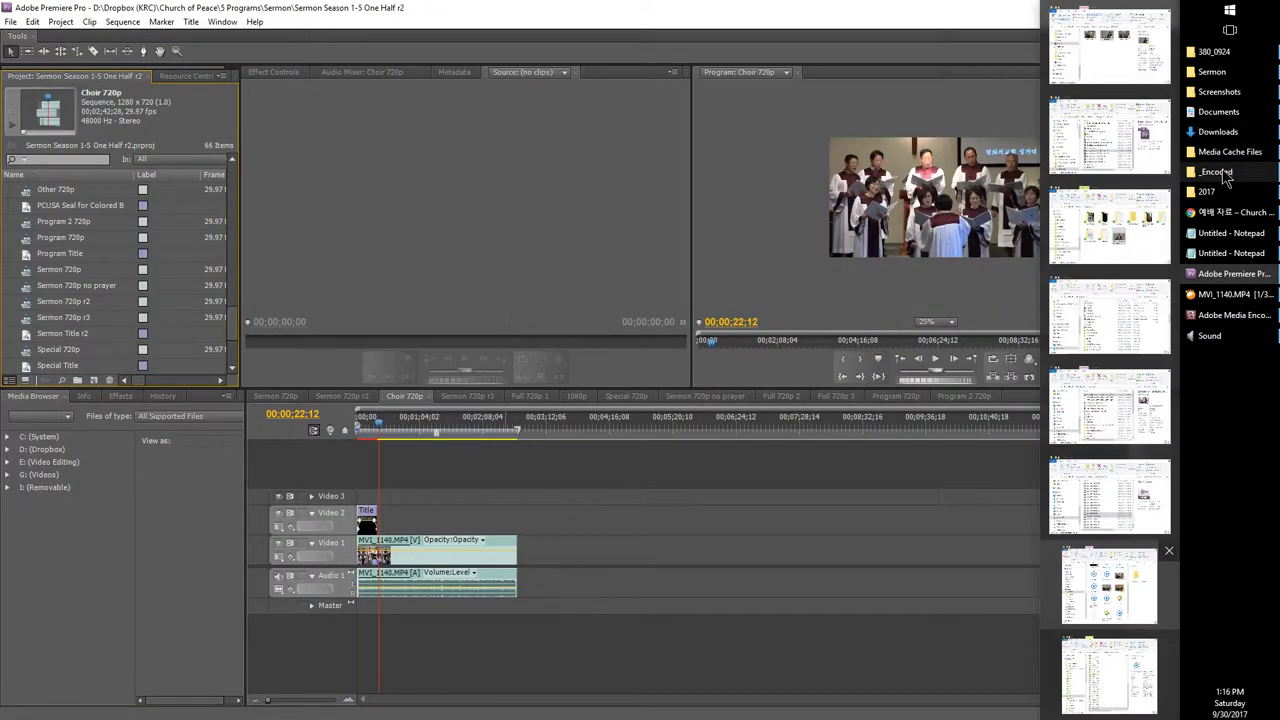
click(1213, 173)
click(1208, 191)
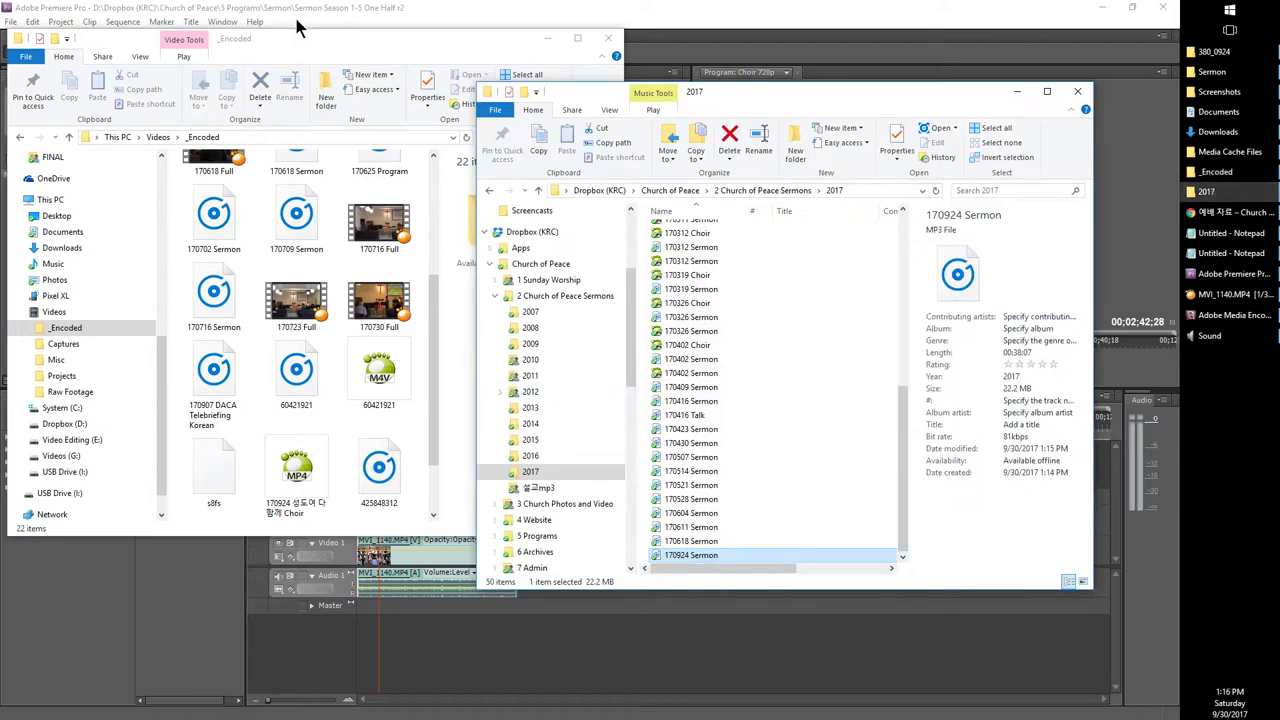
click(548, 38)
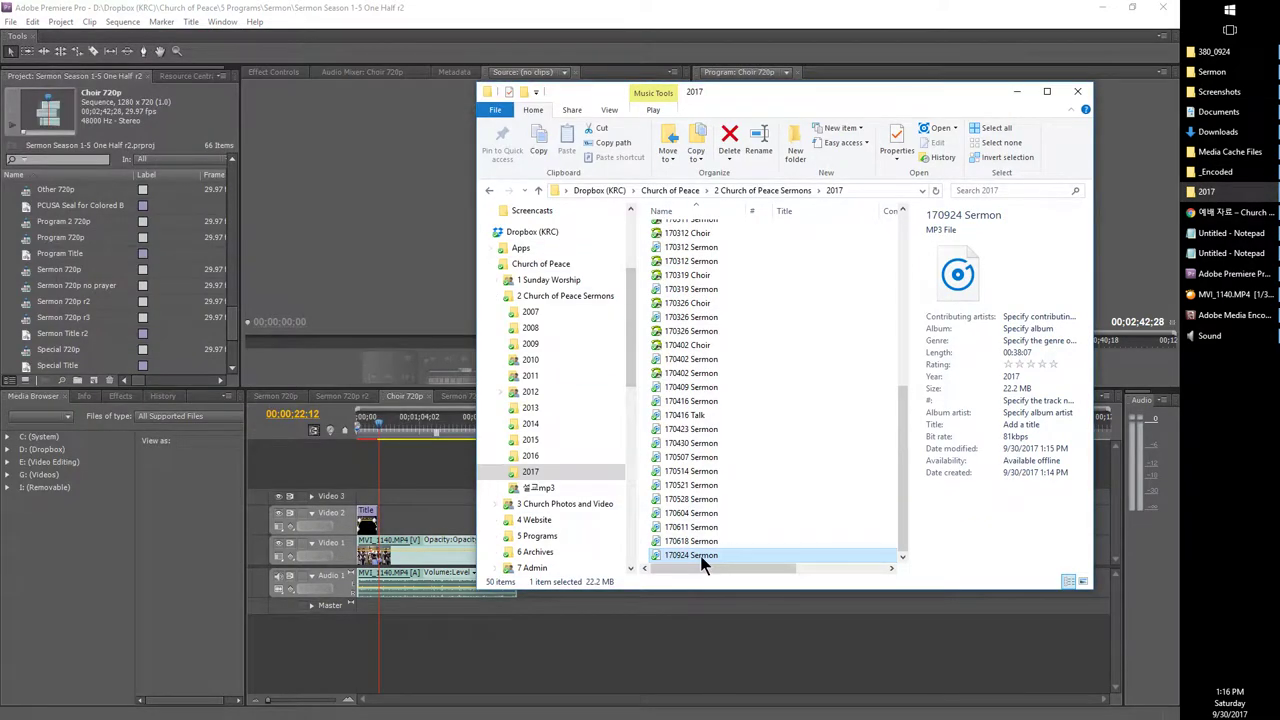
drag(705, 558, 145, 343)
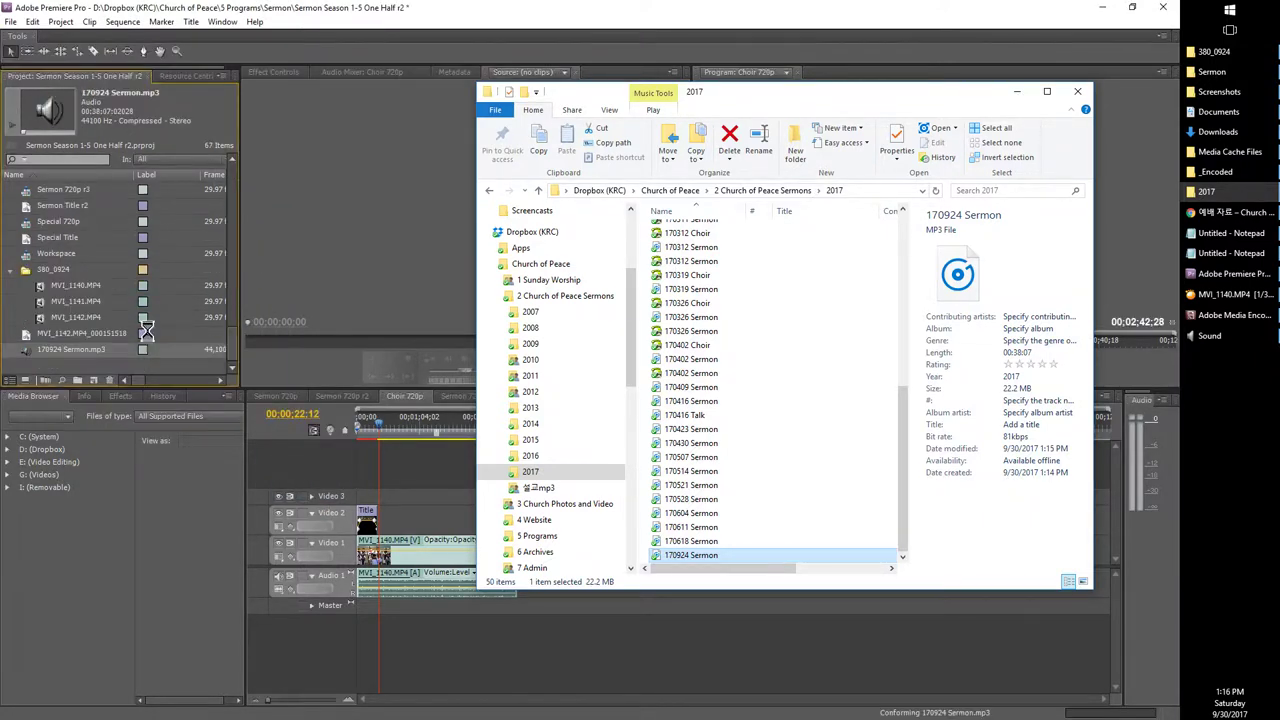
click(40, 360)
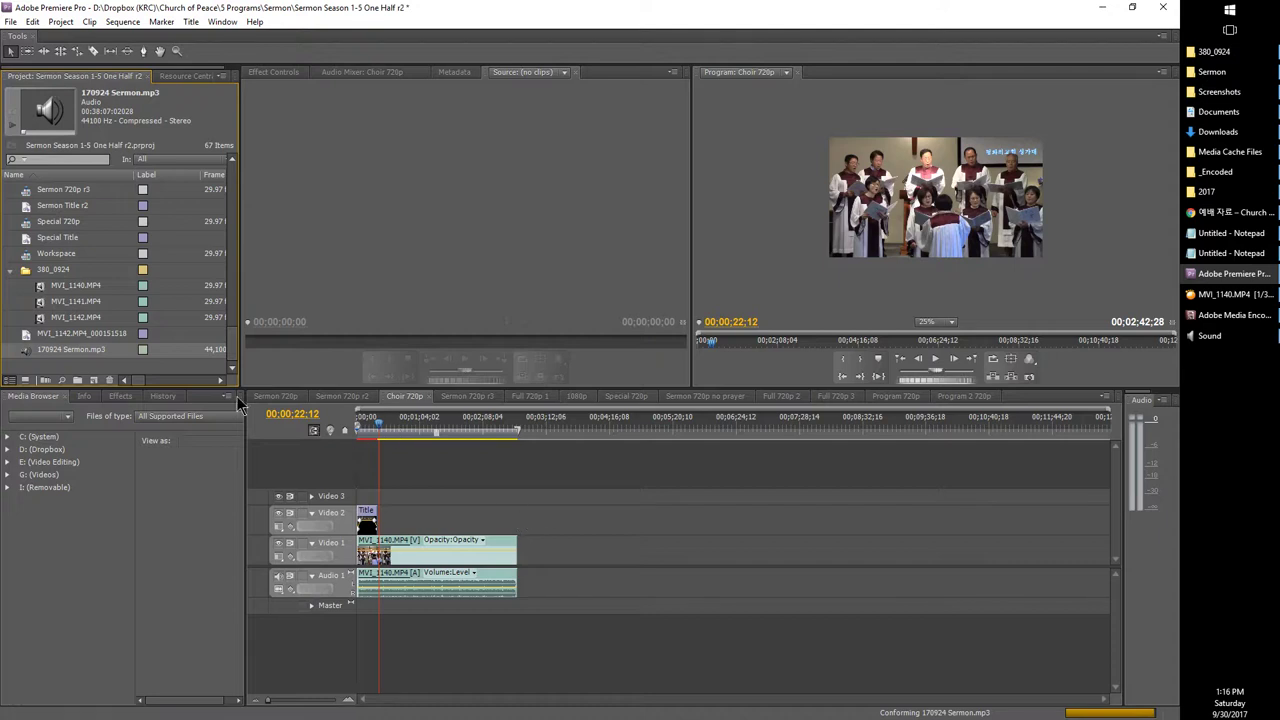
scroll(22, 233, up, 2)
scroll(22, 228, up, 3)
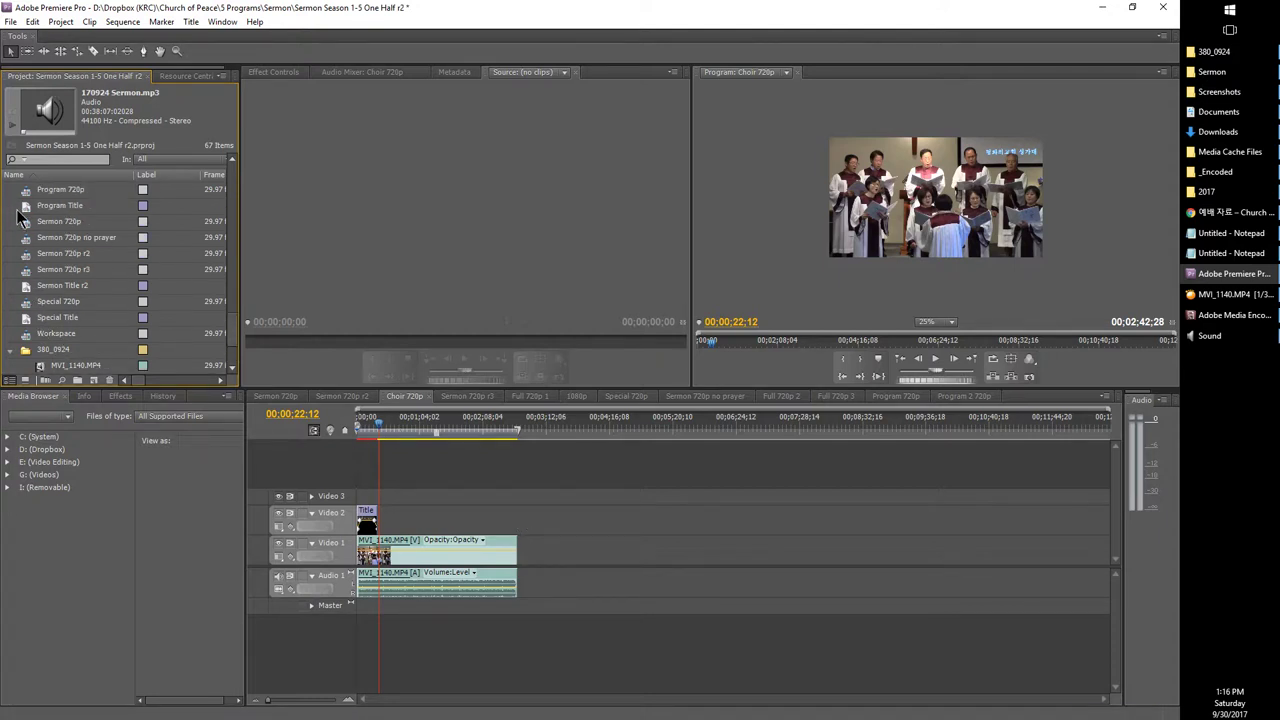
Step: Open the Sermon 720p sequence and unlink the first selected MVI clips' video from audio
double_click(26, 224)
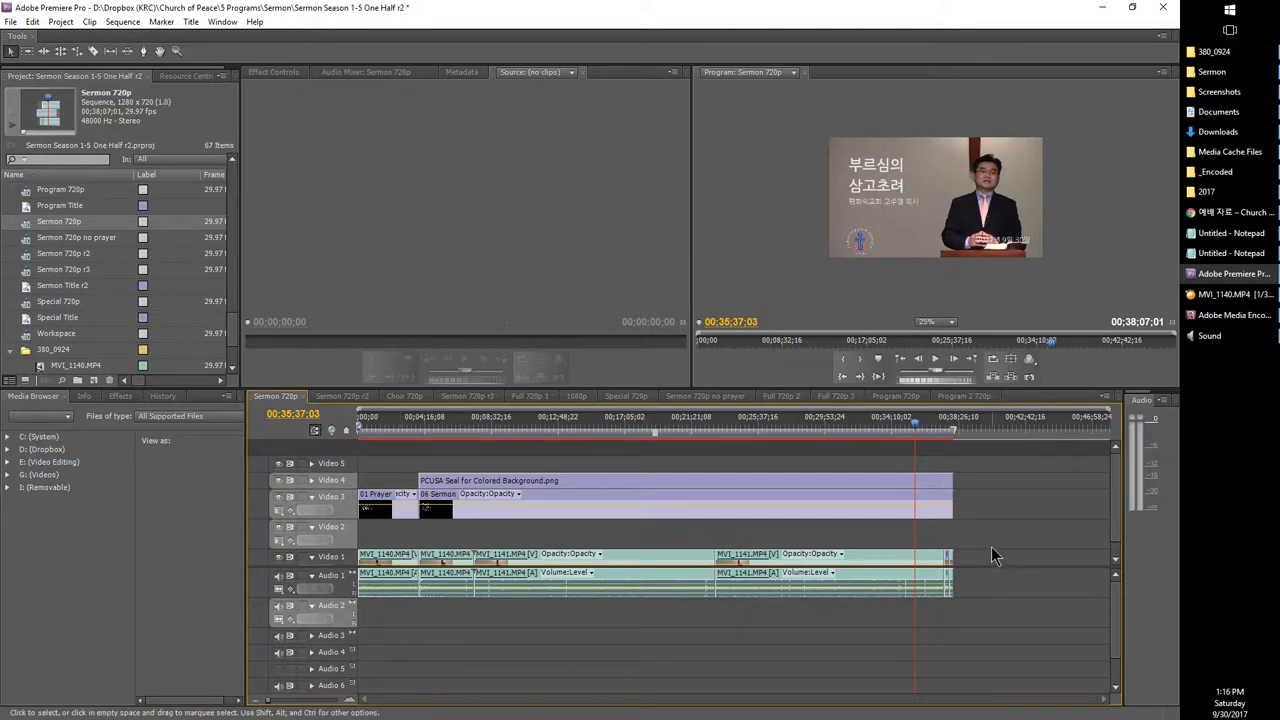
drag(991, 548, 392, 568)
right_click(392, 568)
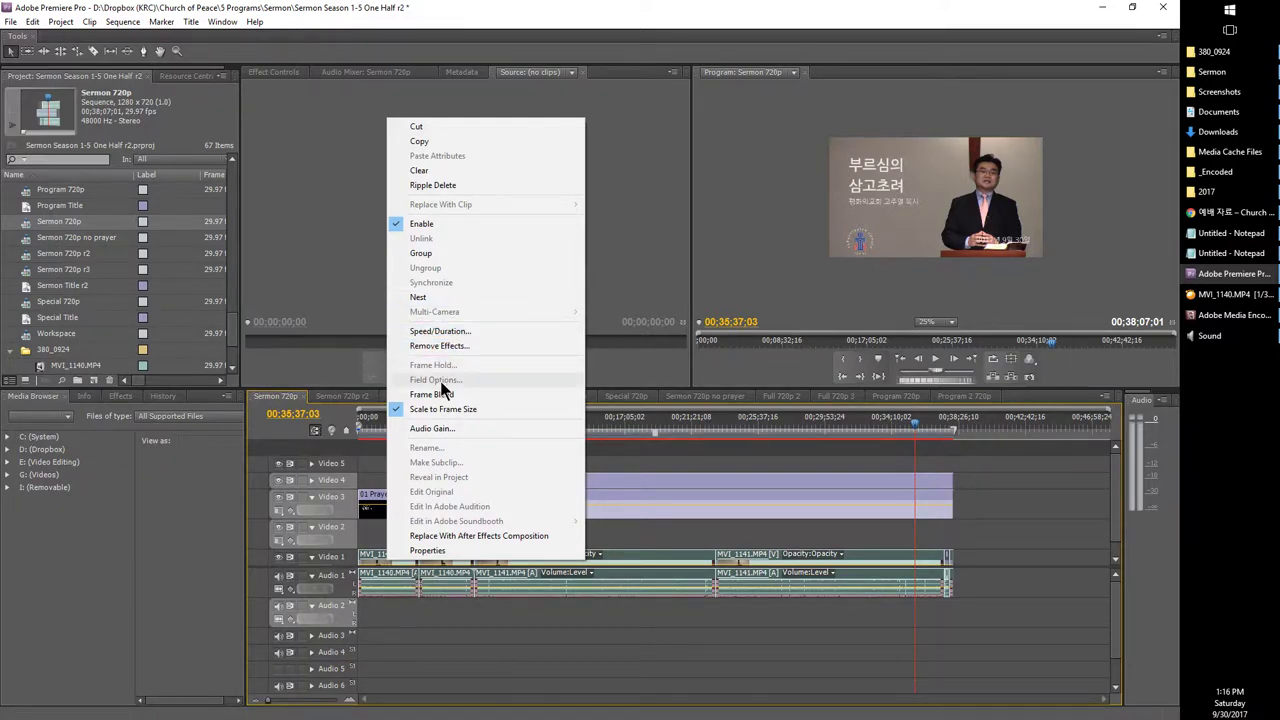
click(775, 548)
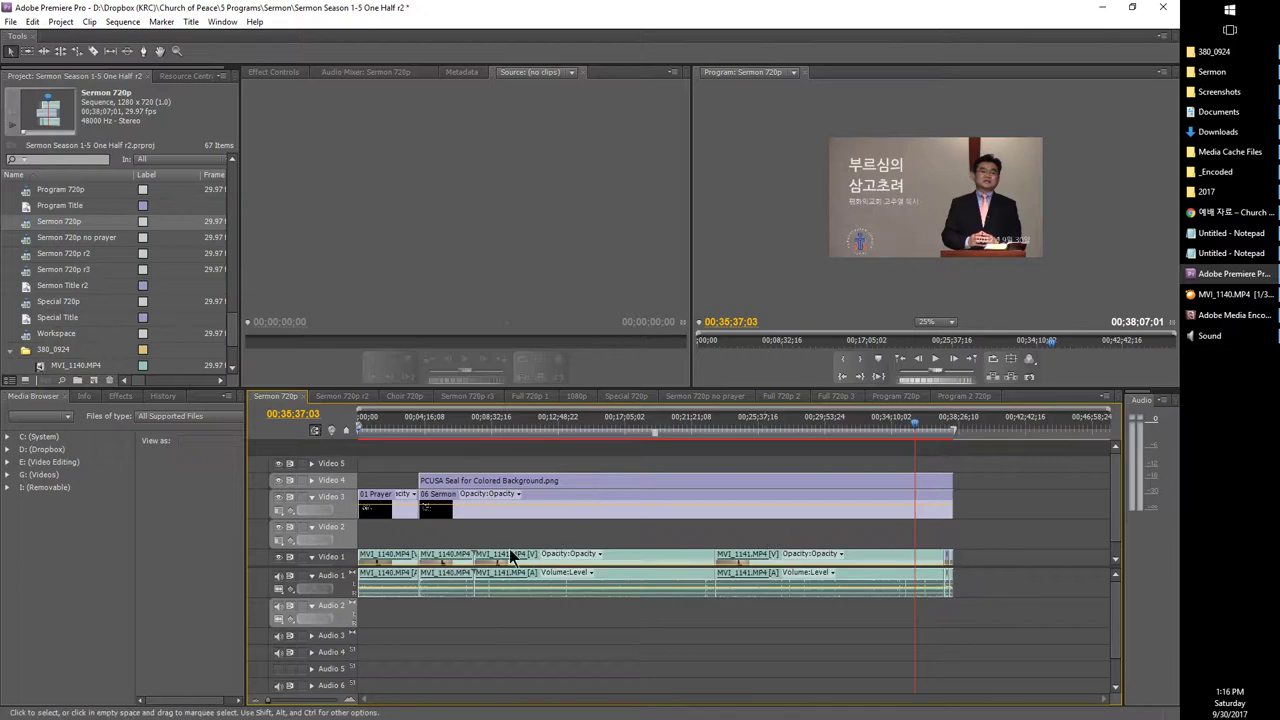
right_click(394, 556)
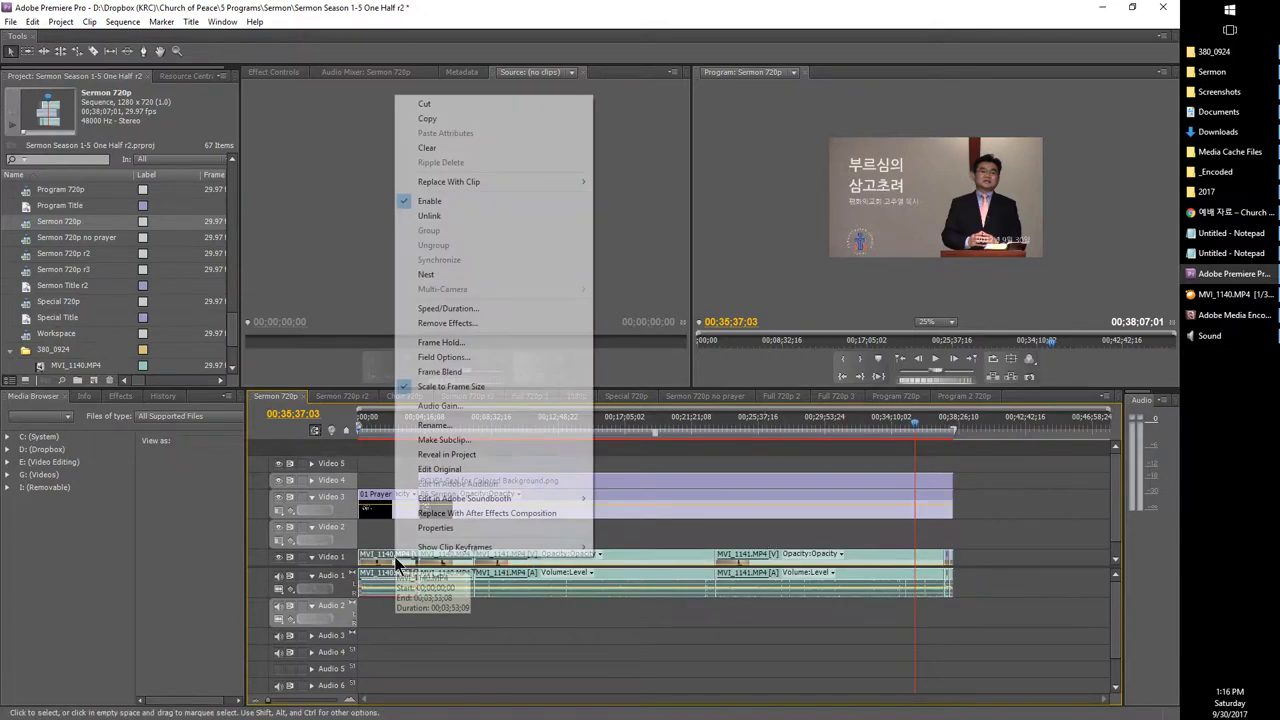
click(677, 553)
click(745, 556)
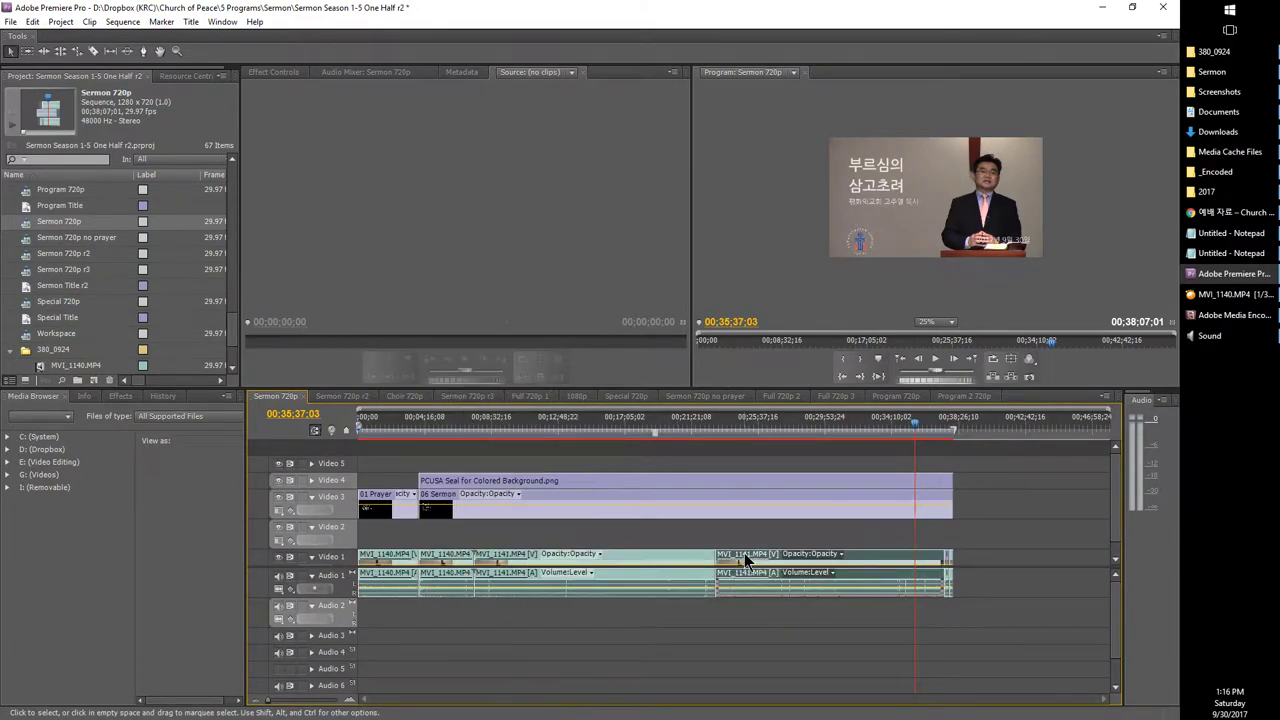
right_click(395, 561)
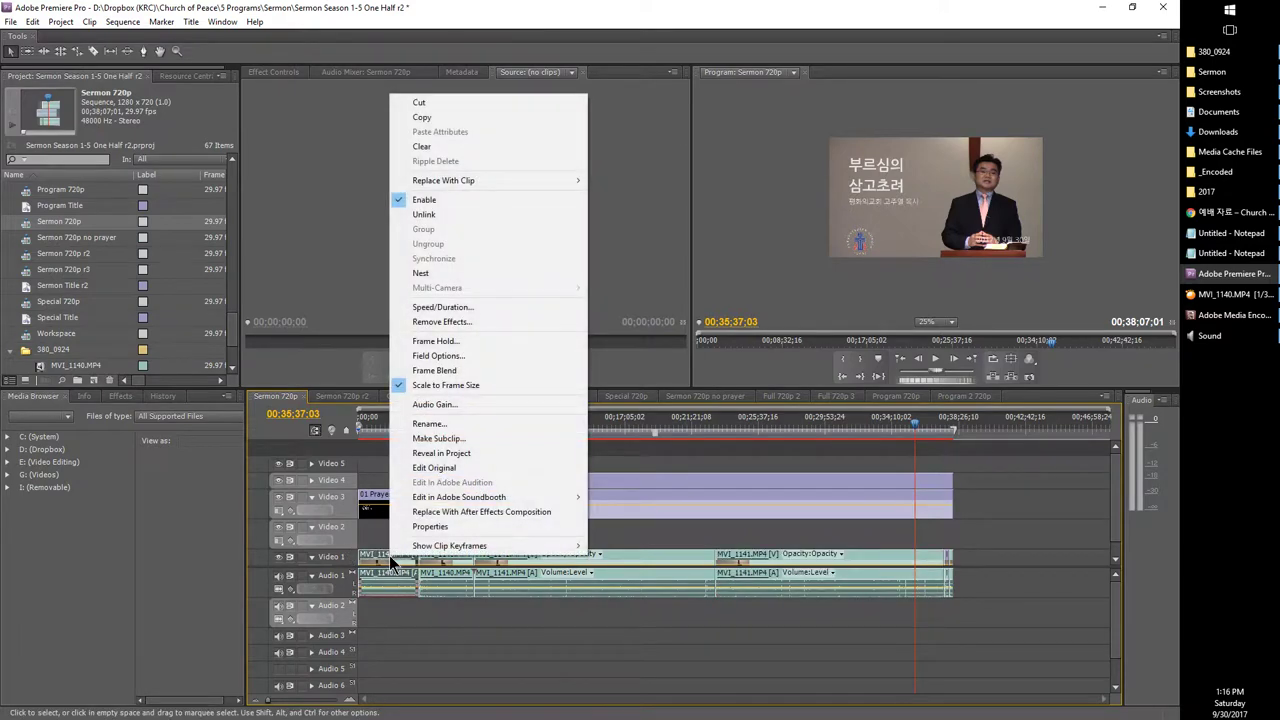
click(410, 215)
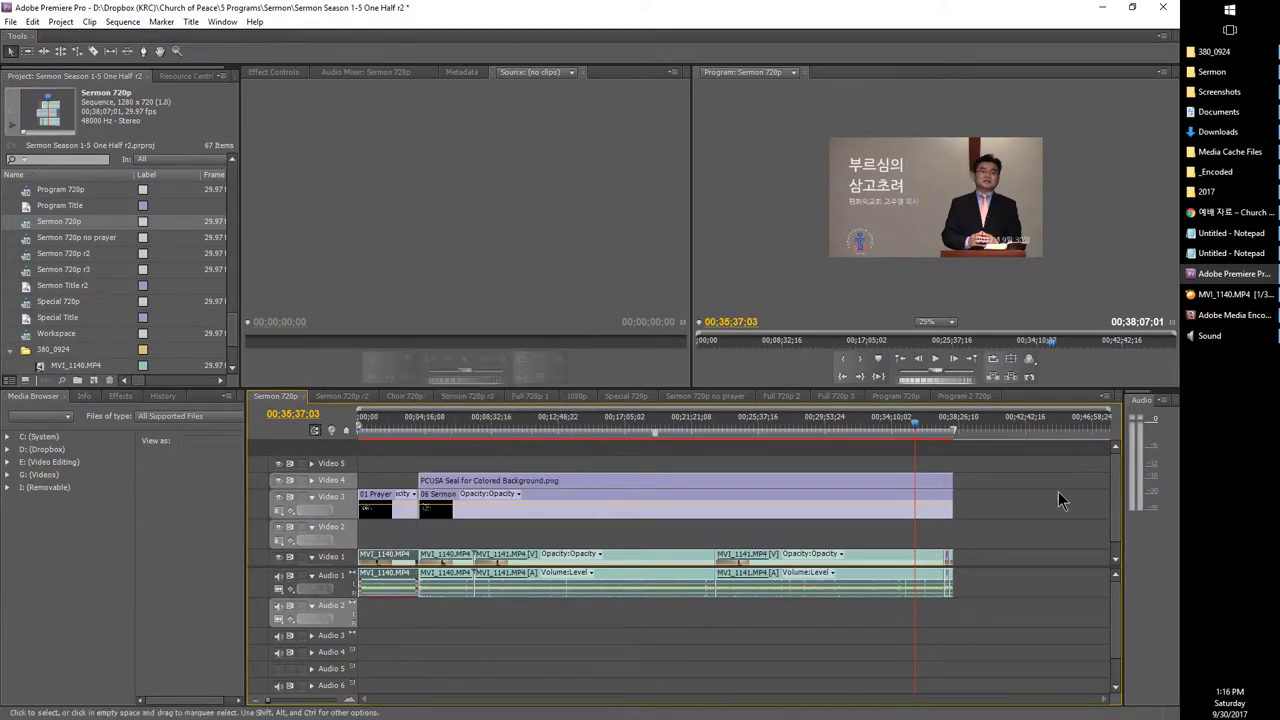
Step: Unlink the remaining Video 1 clips, including both MVI_1141 clips, from their camera audio
drag(1065, 533, 463, 563)
right_click(463, 564)
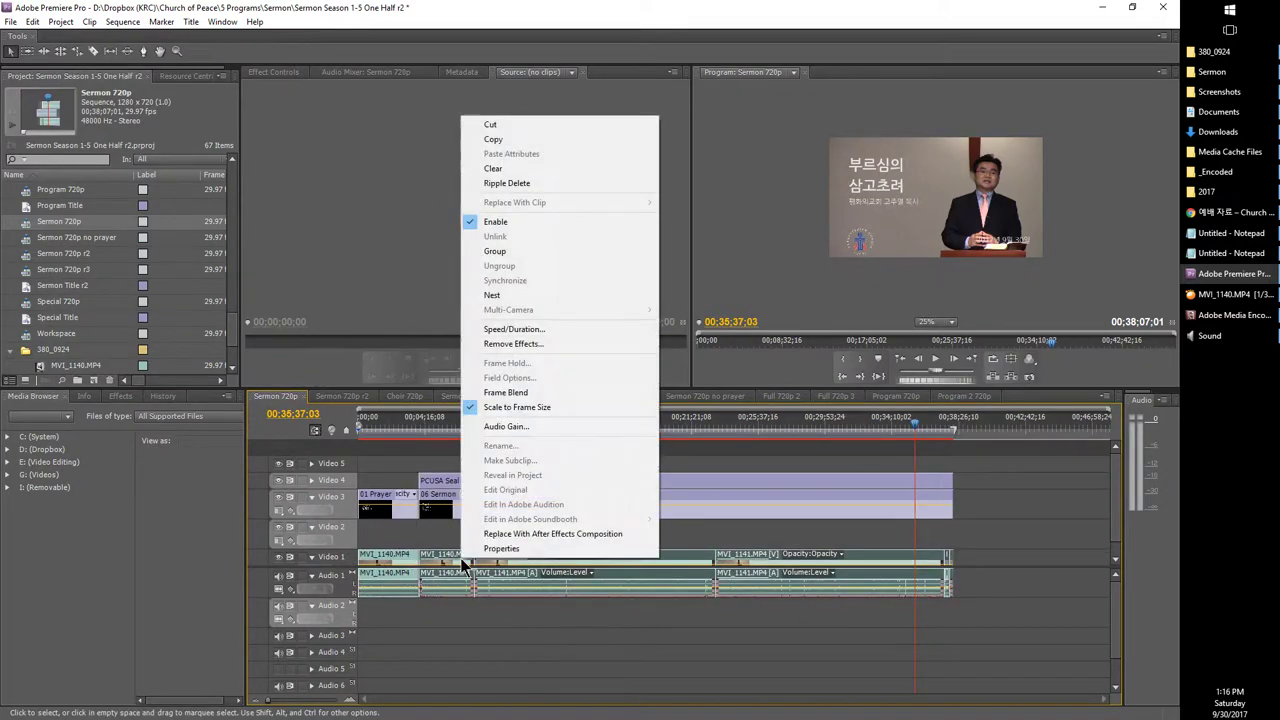
click(830, 553)
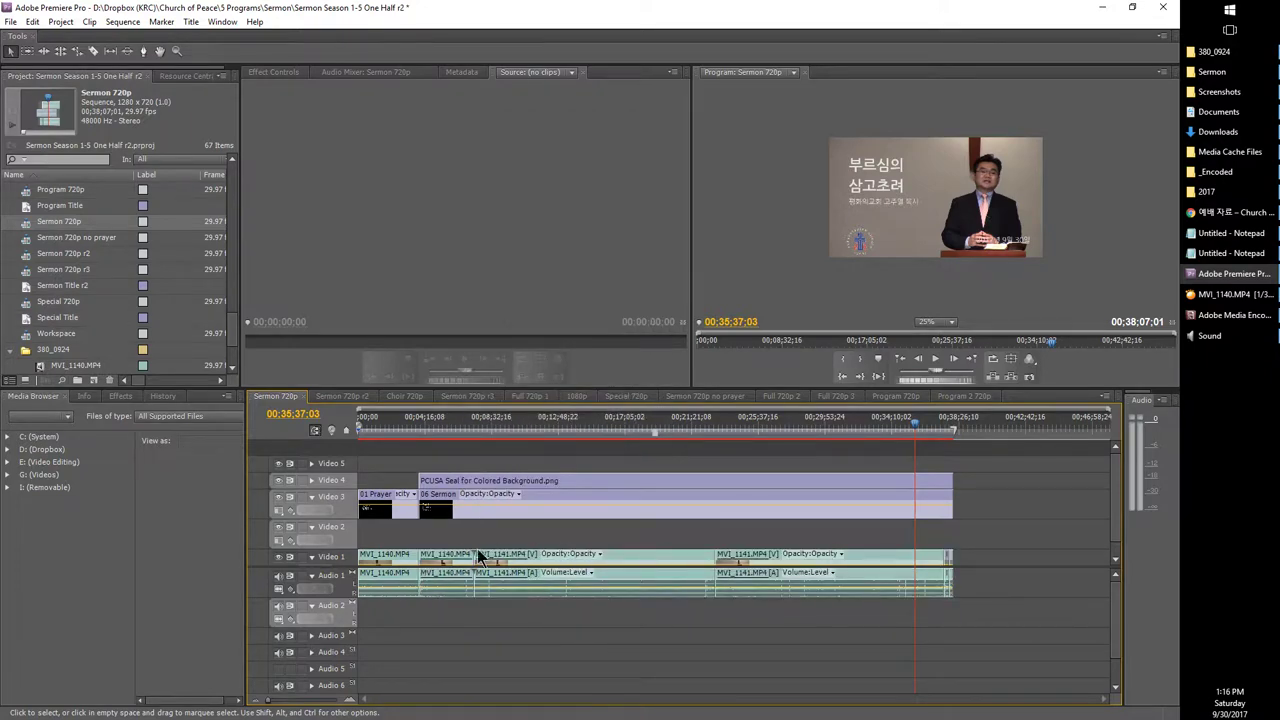
right_click(458, 561)
click(489, 212)
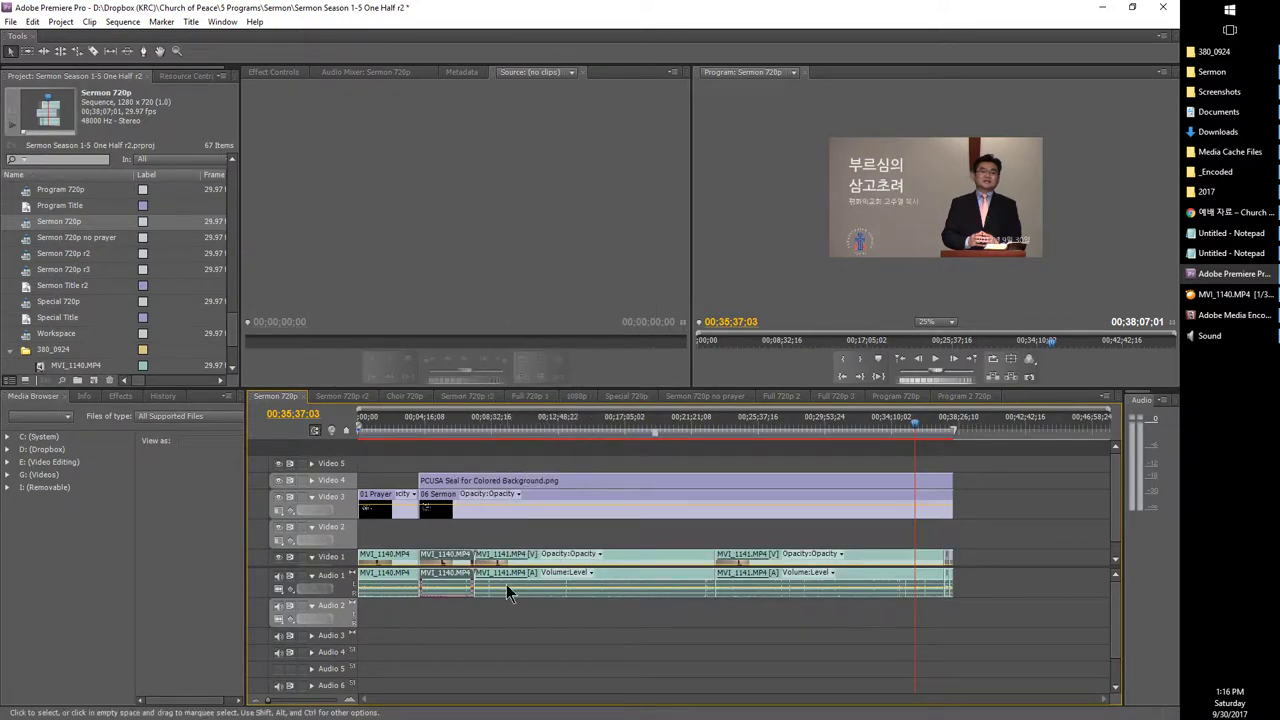
right_click(500, 570)
click(545, 221)
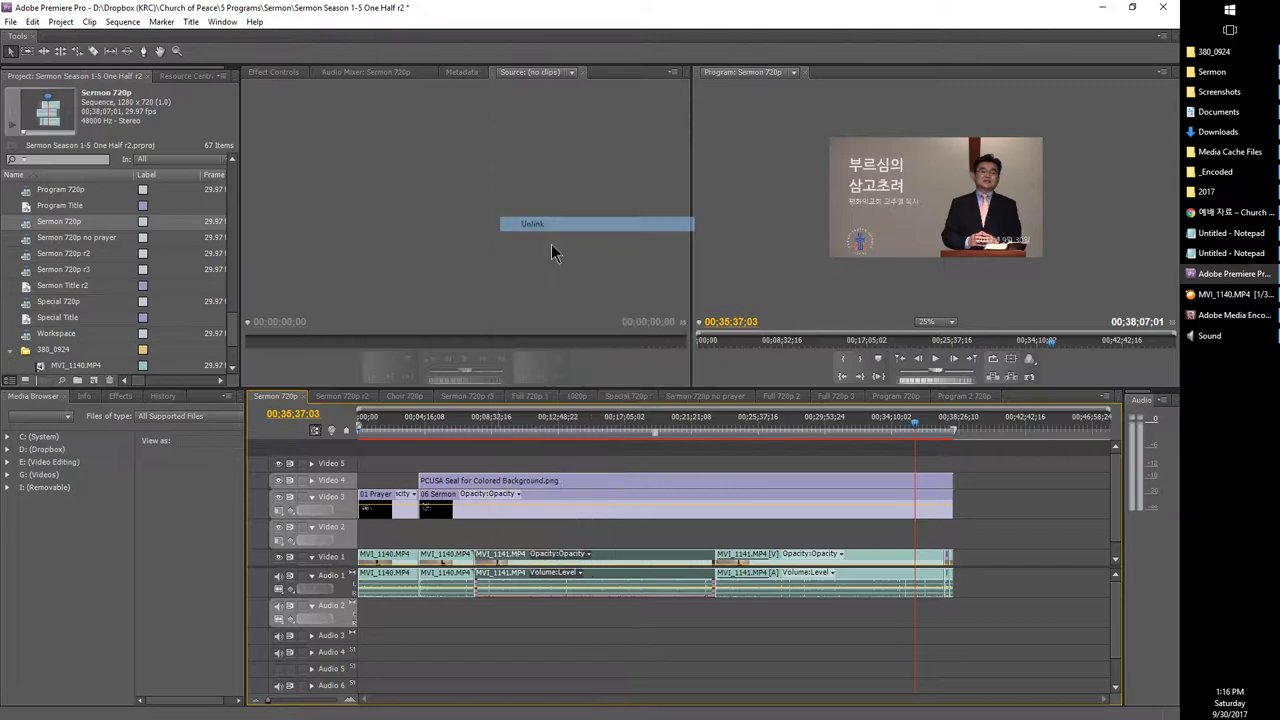
right_click(776, 563)
click(833, 210)
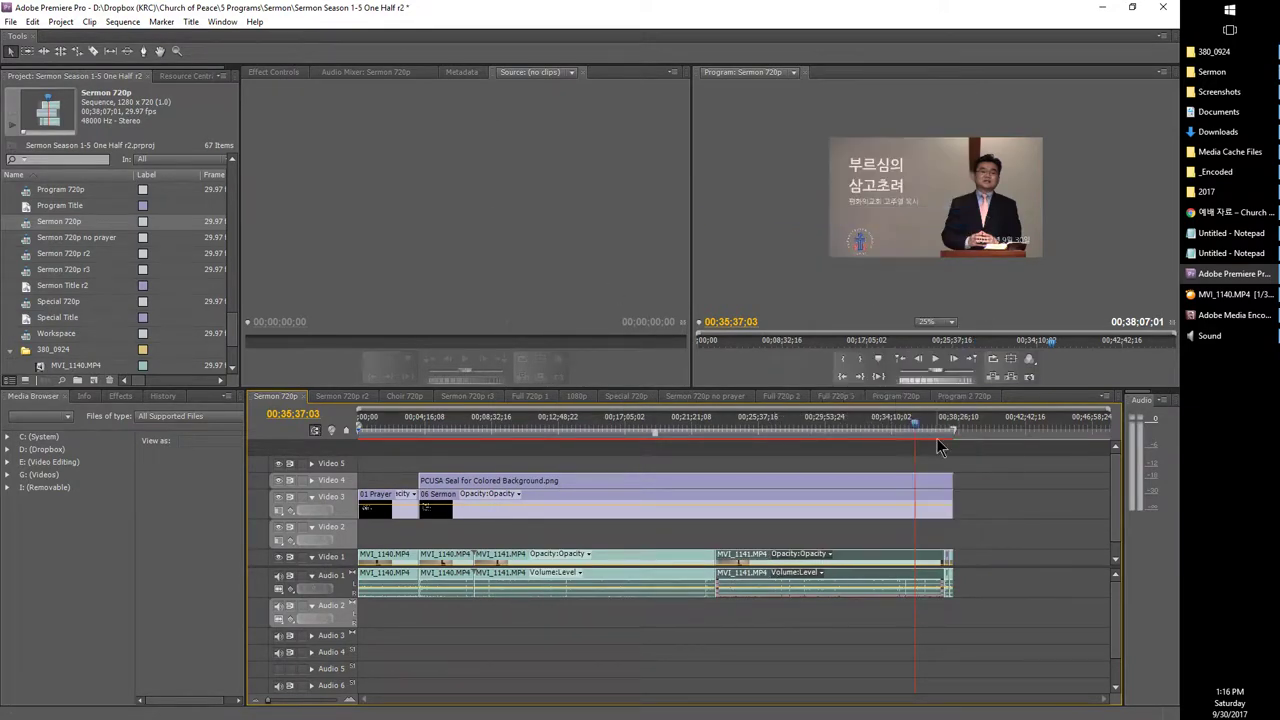
Step: Move to 00;37;27;05 near the end and unlink the MVI_1142 clip
click(943, 440)
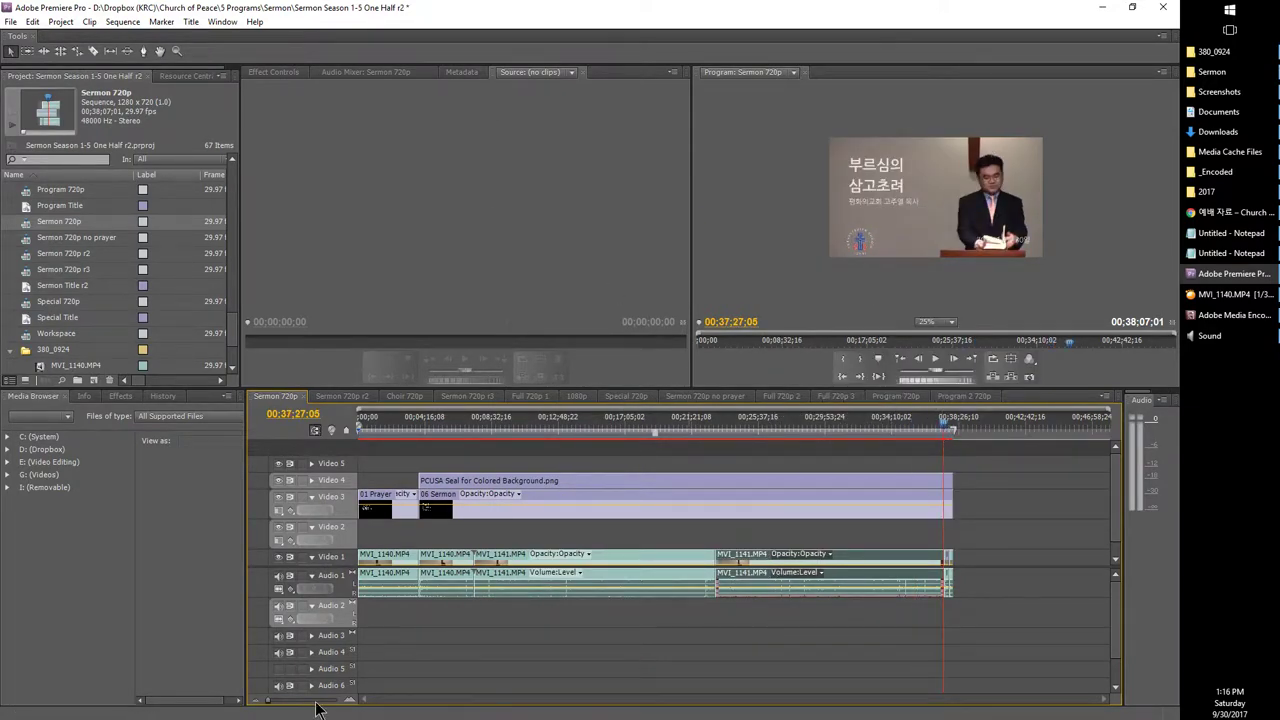
drag(315, 703, 305, 701)
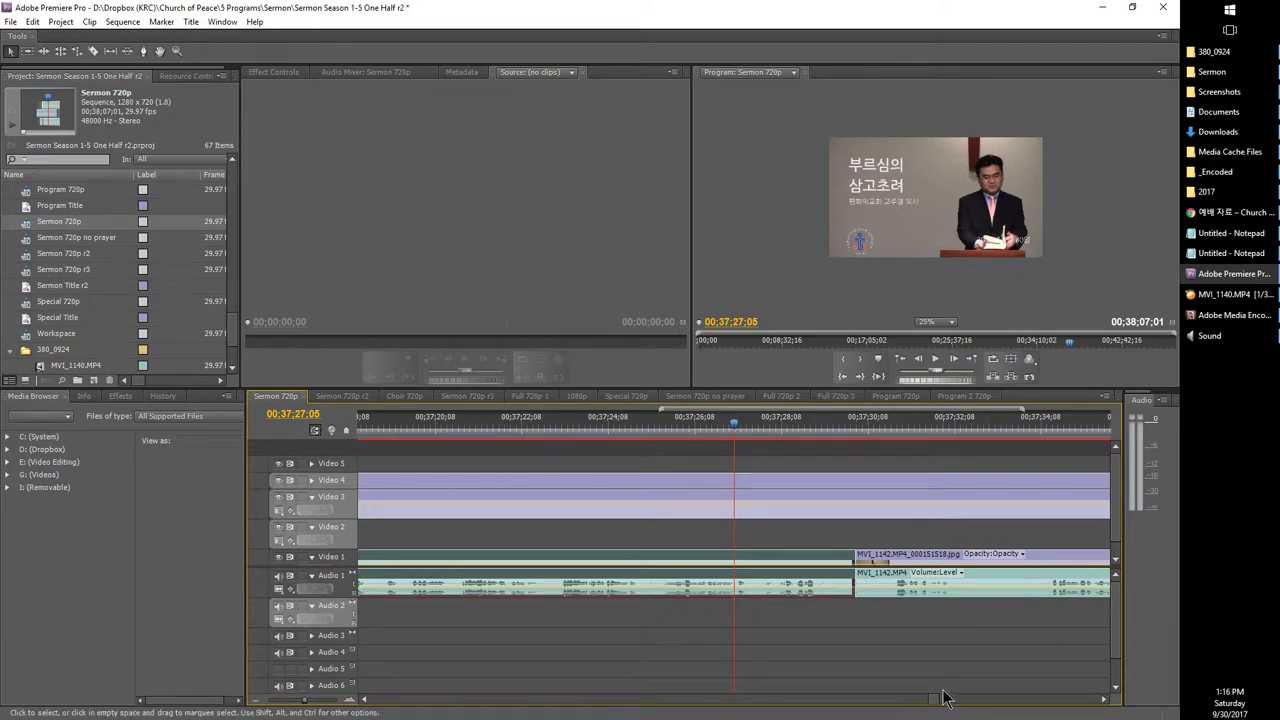
scroll(945, 698, left, 6)
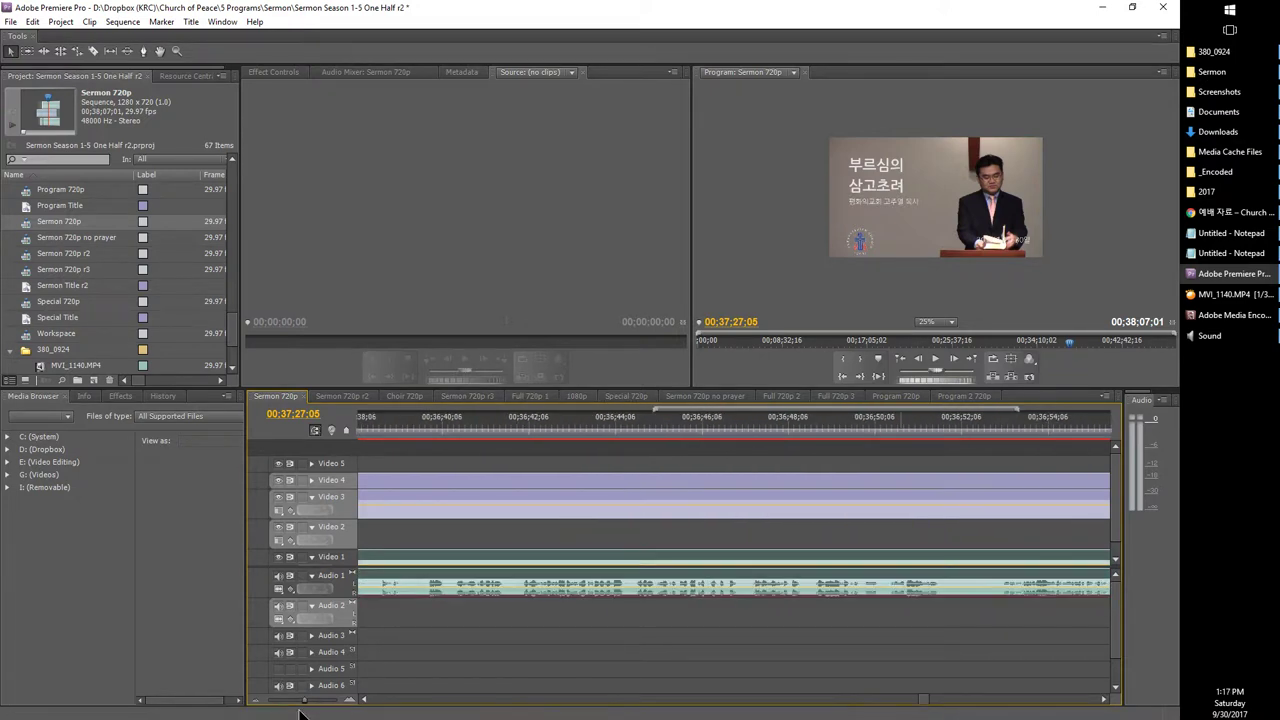
drag(295, 708, 287, 694)
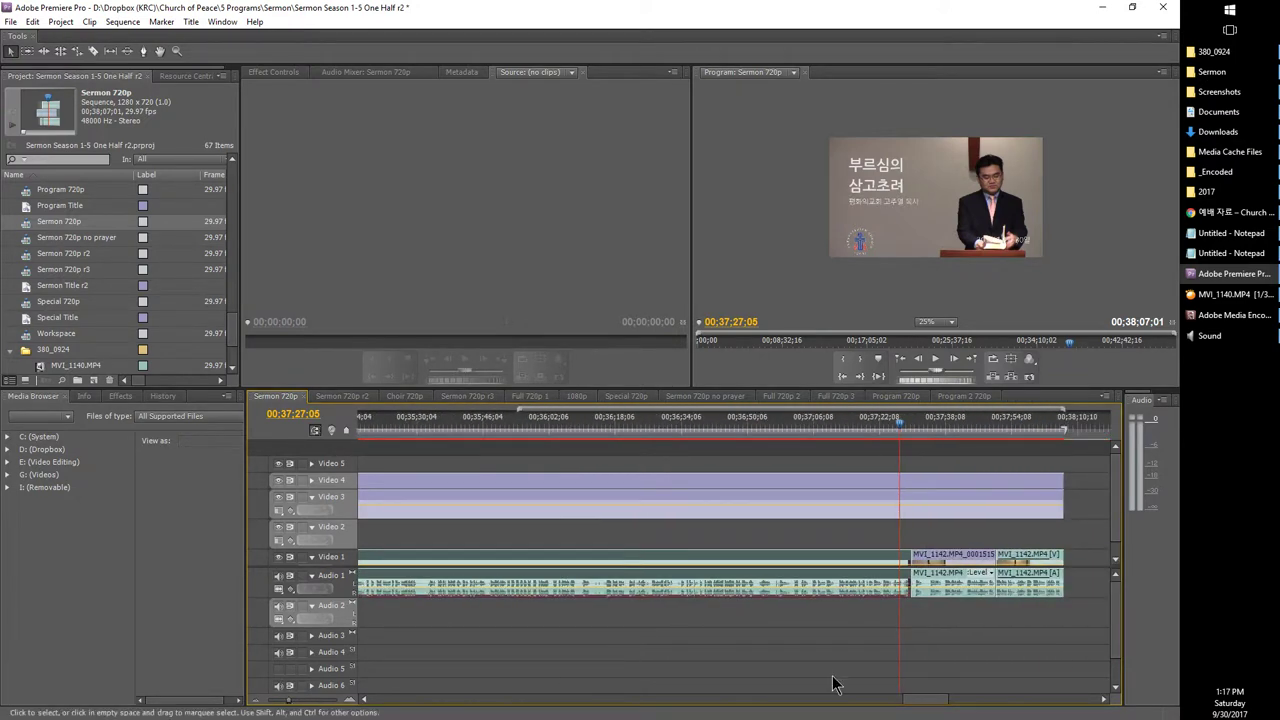
right_click(940, 558)
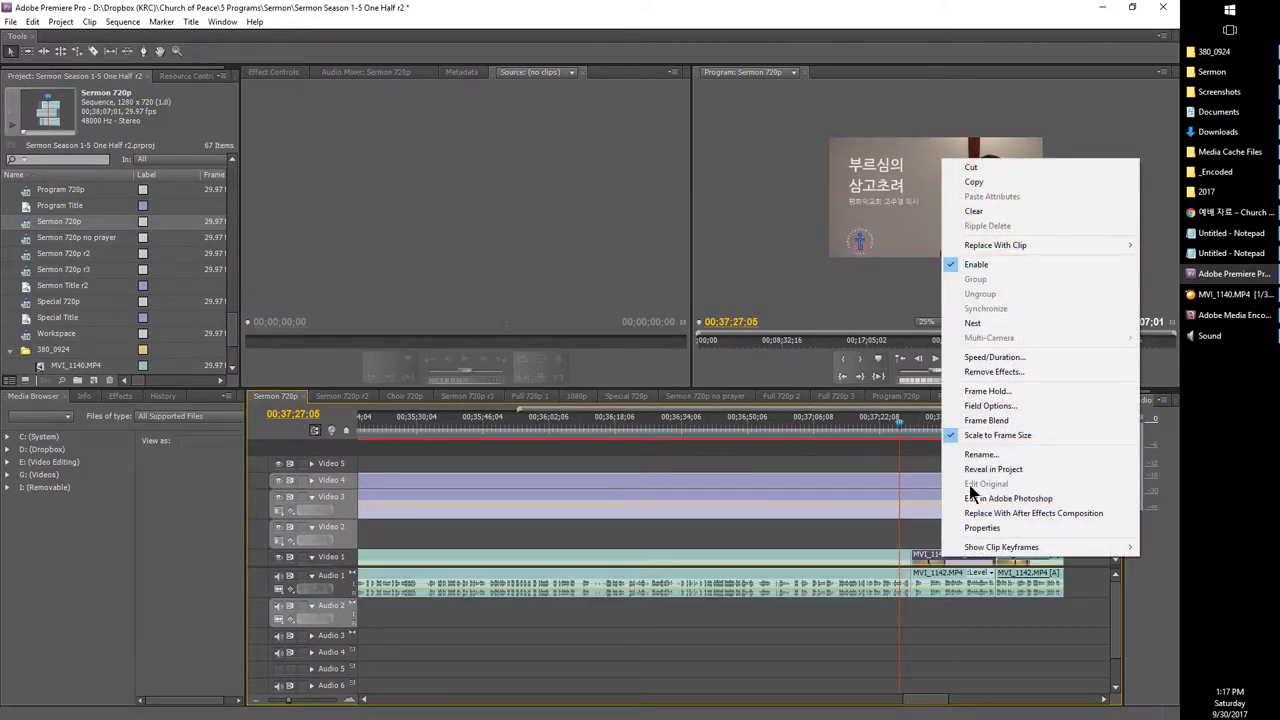
click(955, 592)
right_click(1010, 563)
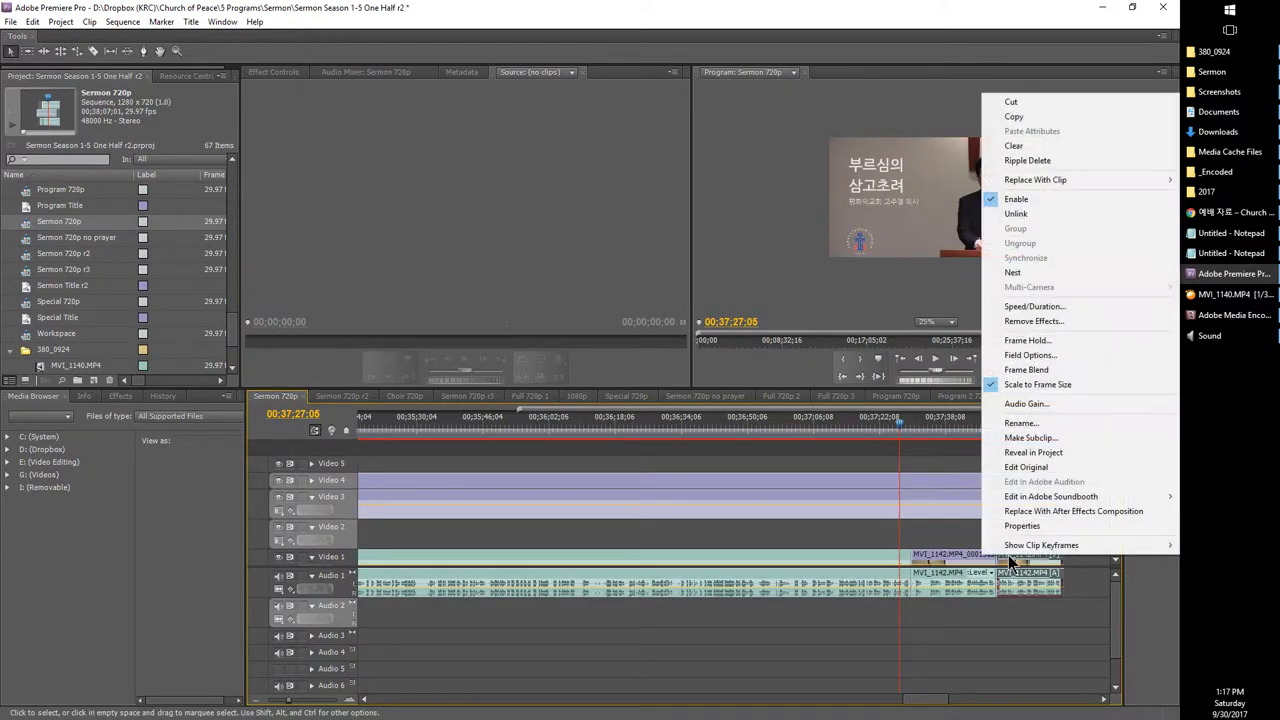
click(1025, 214)
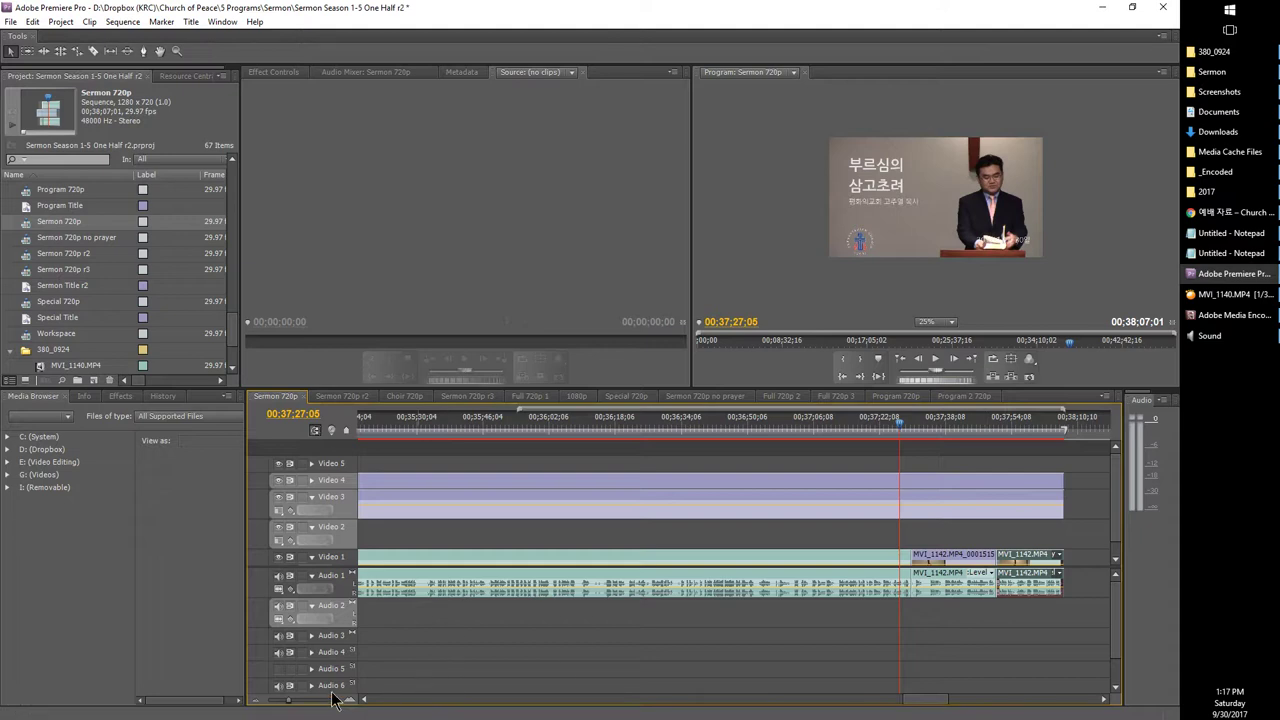
Step: Zoom out to the full 38:07 sequence and select all the clips on Audio 1
drag(277, 704, 258, 704)
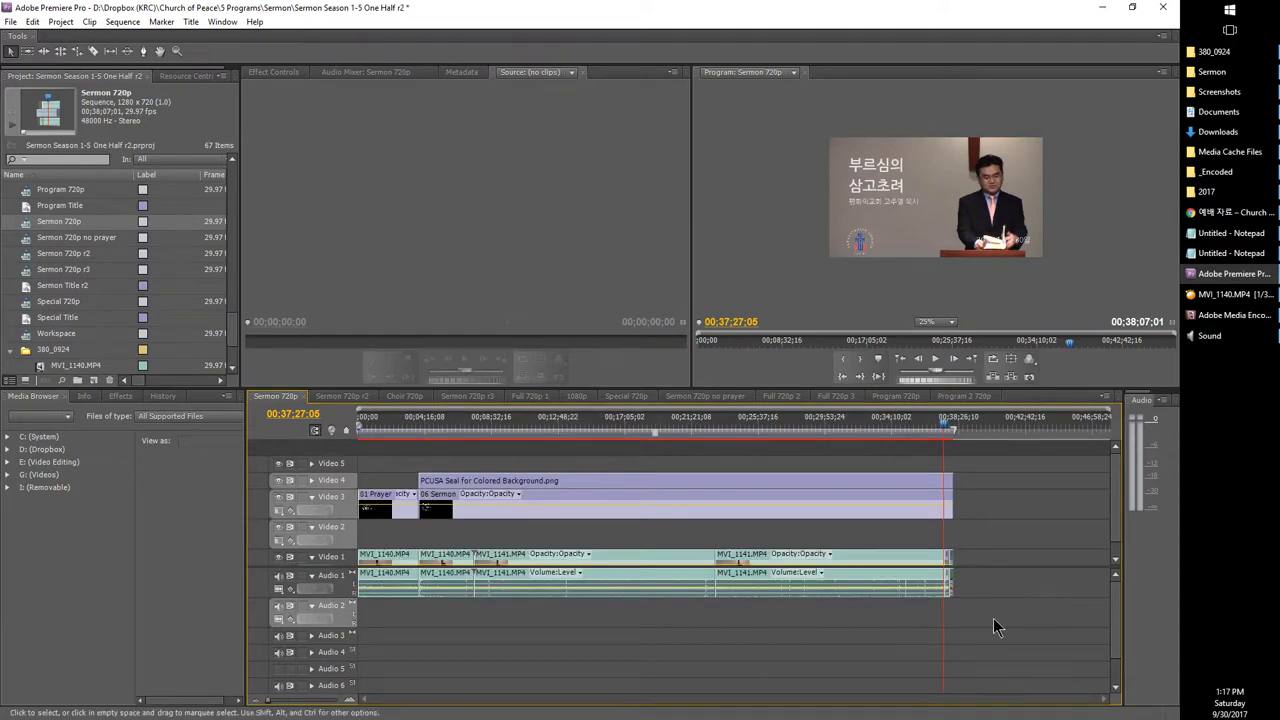
drag(987, 614, 360, 590)
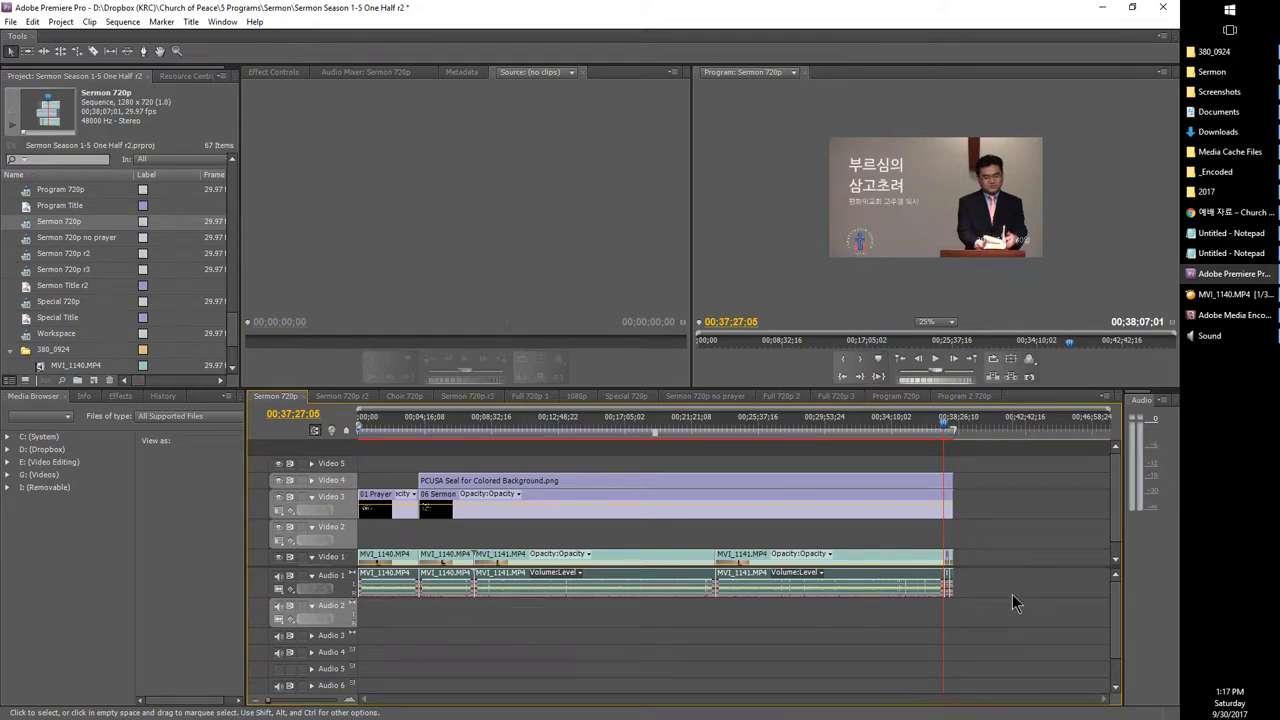
drag(1014, 603, 400, 568)
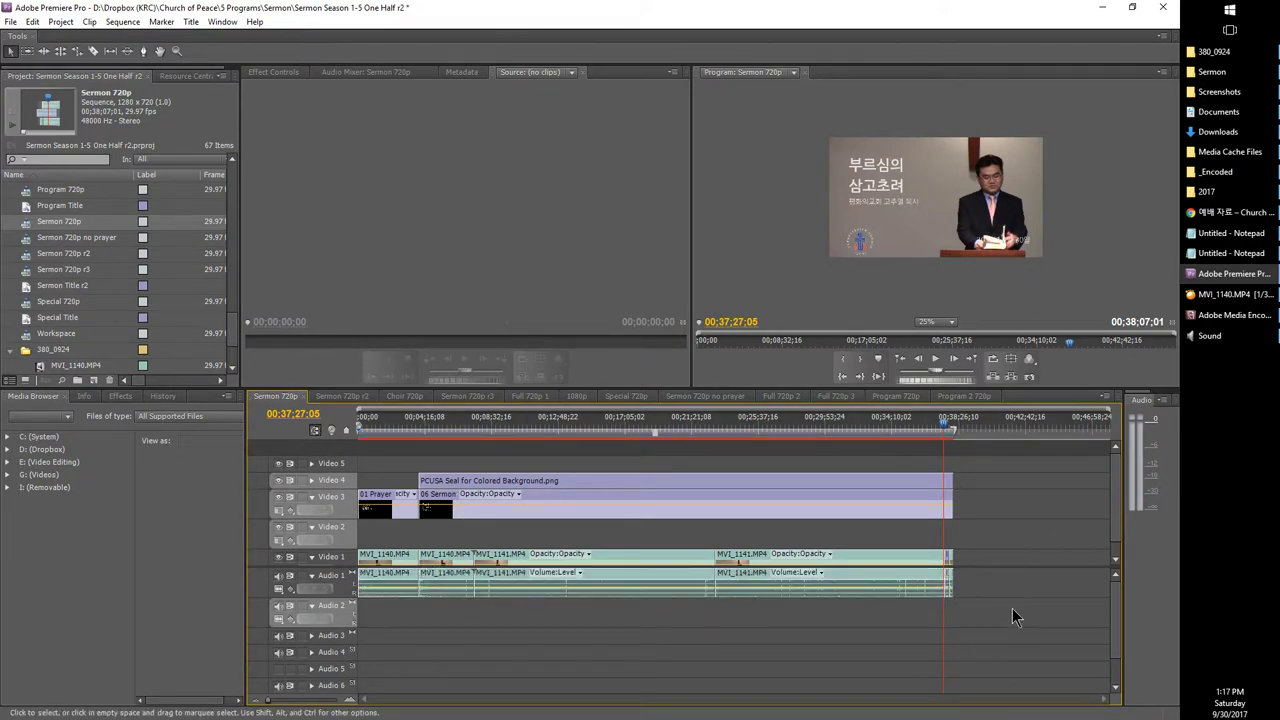
drag(1010, 606, 358, 604)
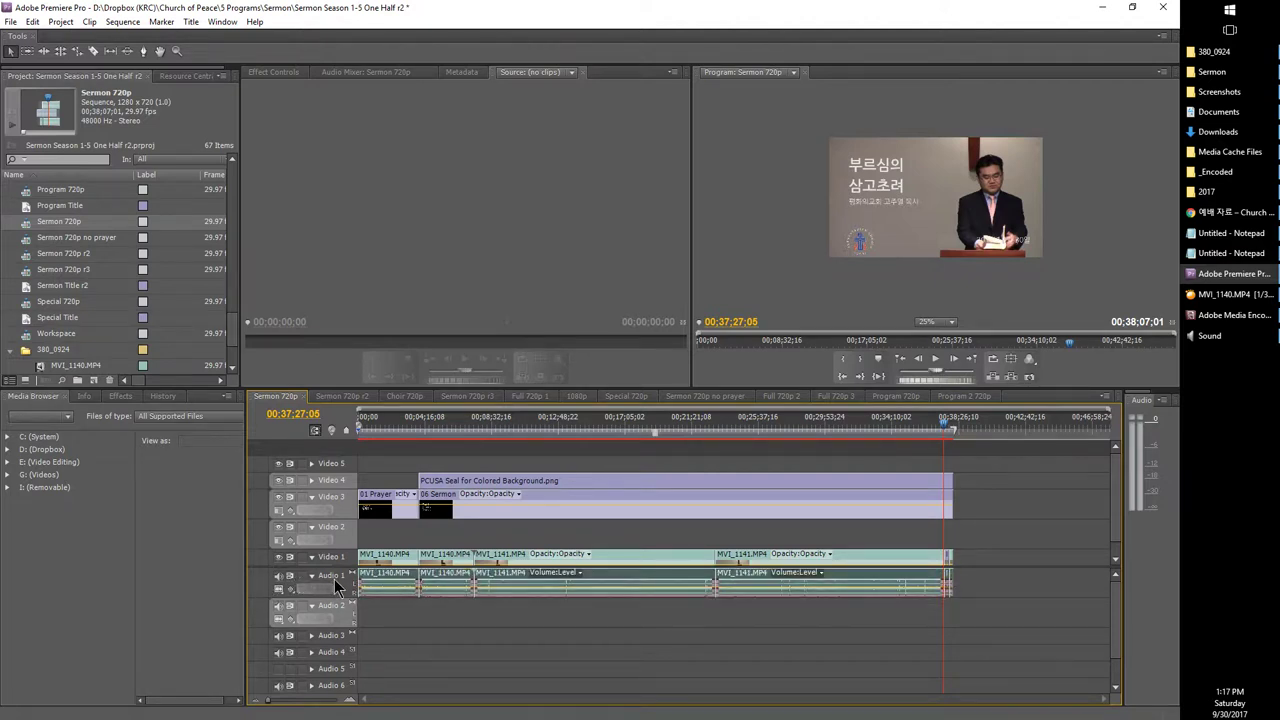
Step: Replace the camera audio on Audio 1 with 170924 Sermon.mp3 starting at 00;00
key(Delete)
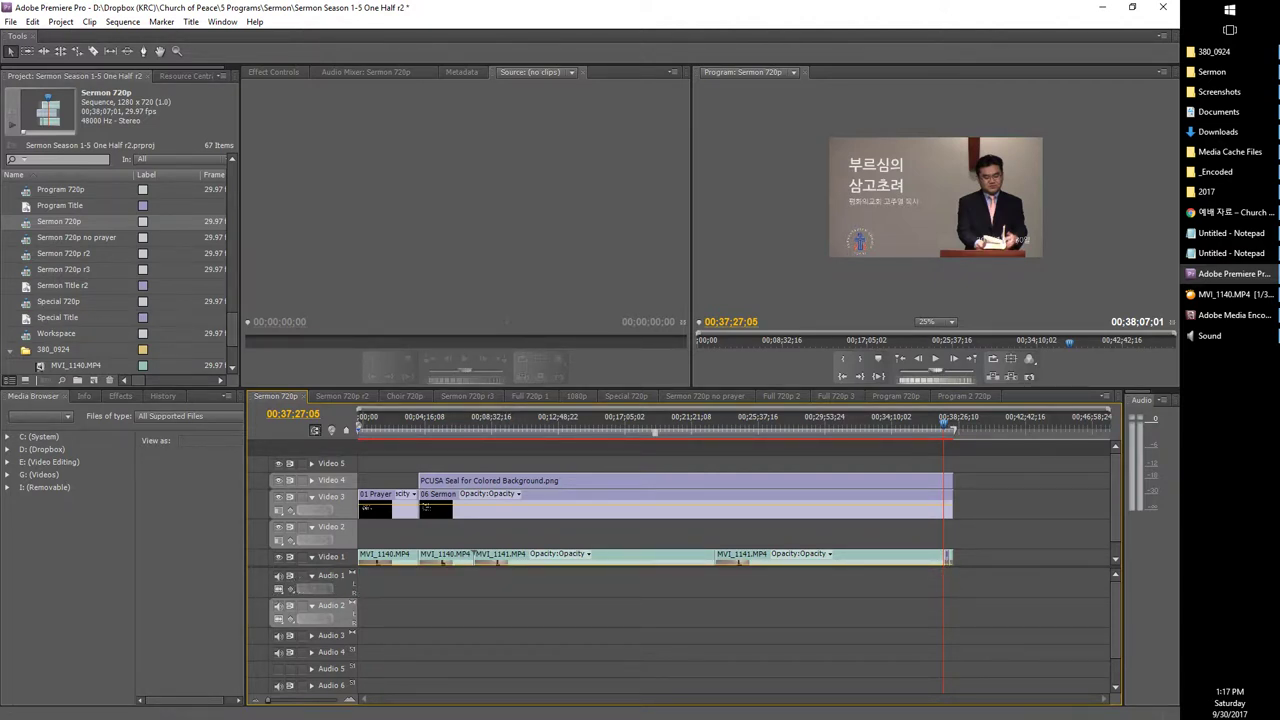
scroll(70, 280, down, 3)
click(30, 350)
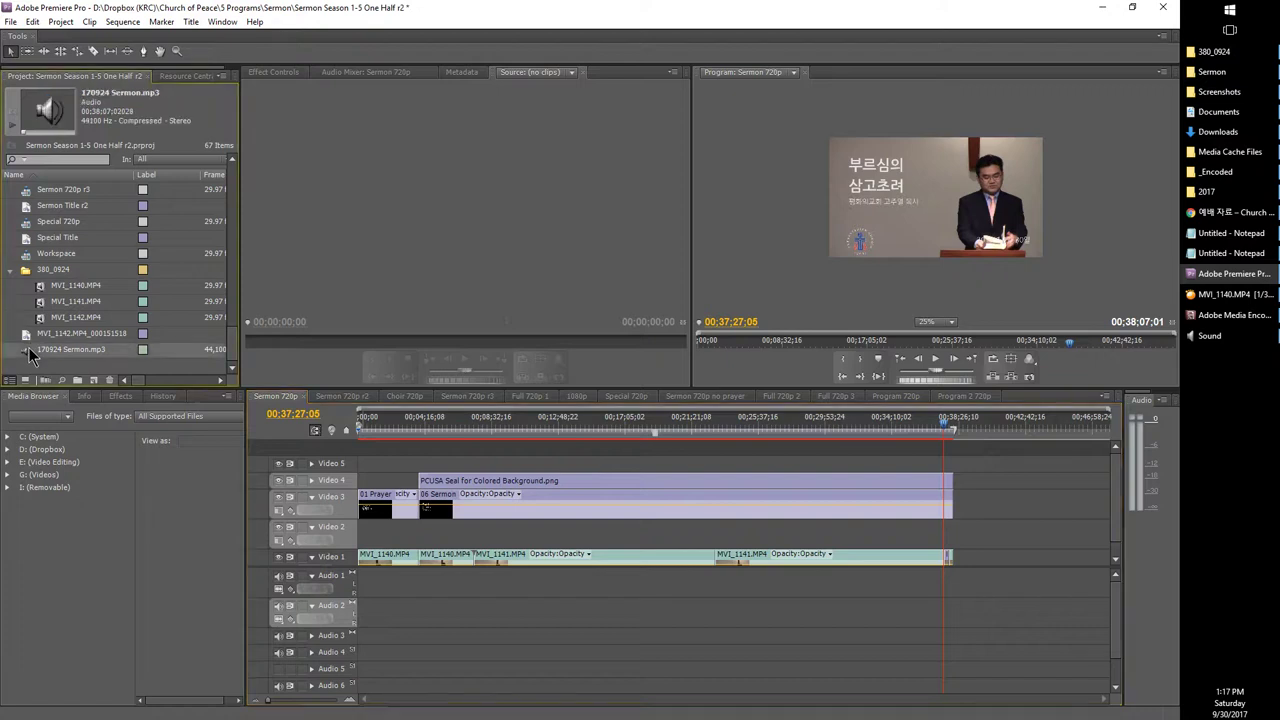
drag(298, 456, 378, 602)
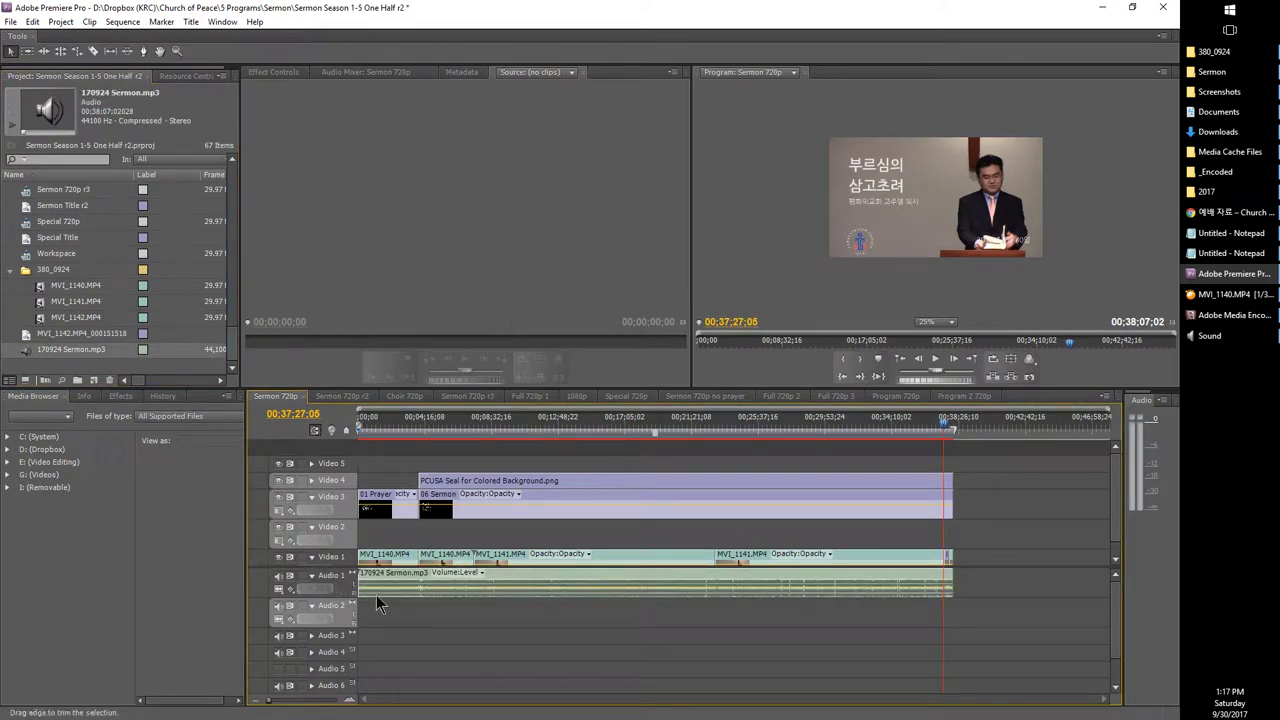
Step: Play the sequence near the start and around 25 and 17 minutes to check the new audio
click(386, 428)
key(space)
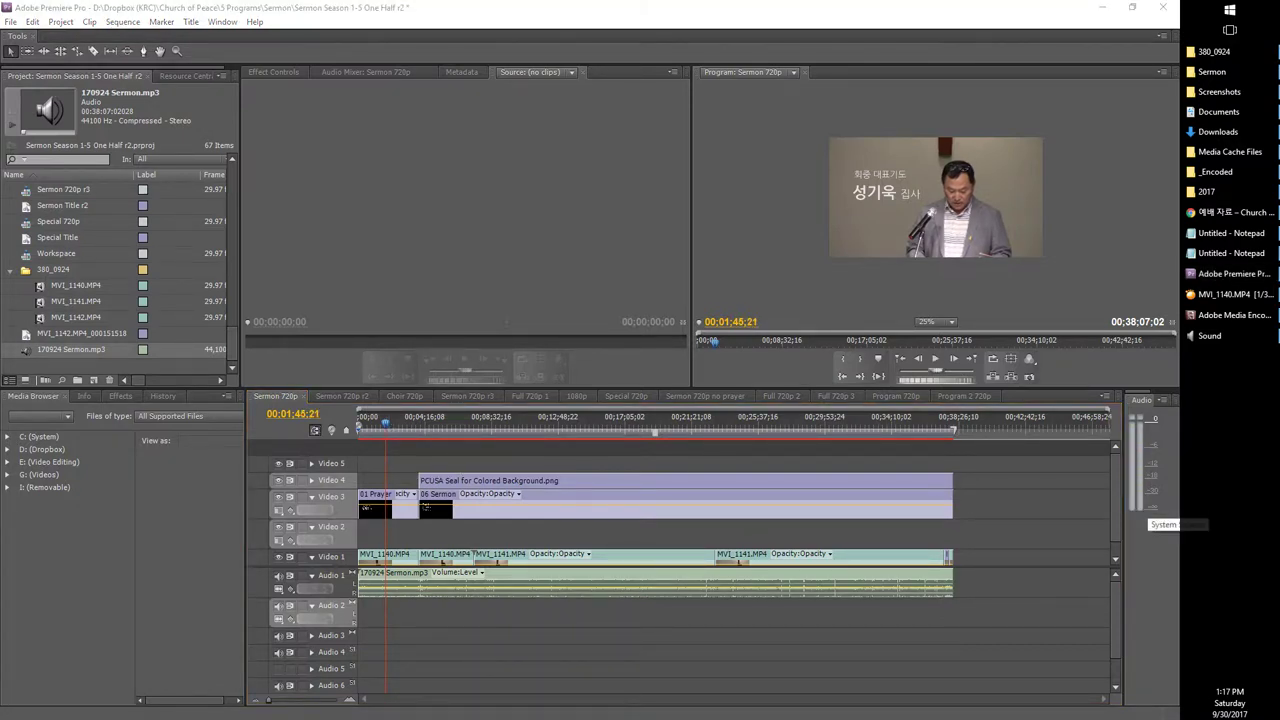
click(820, 624)
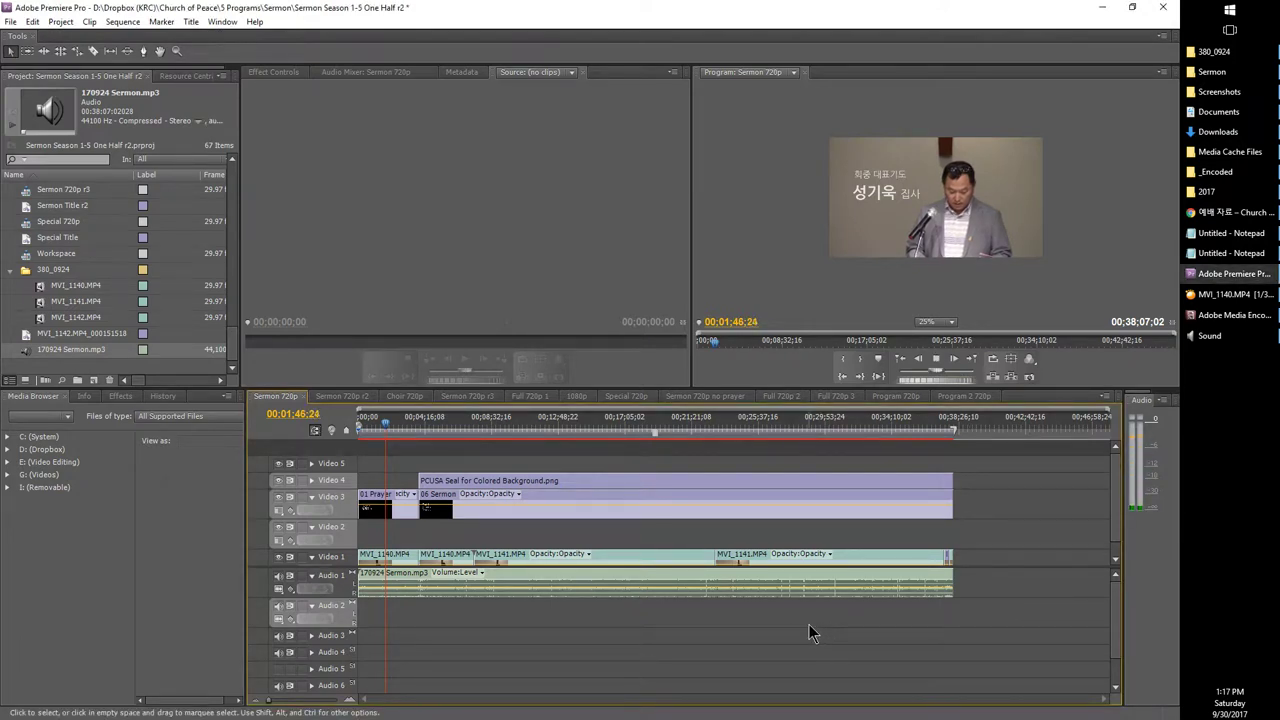
click(753, 437)
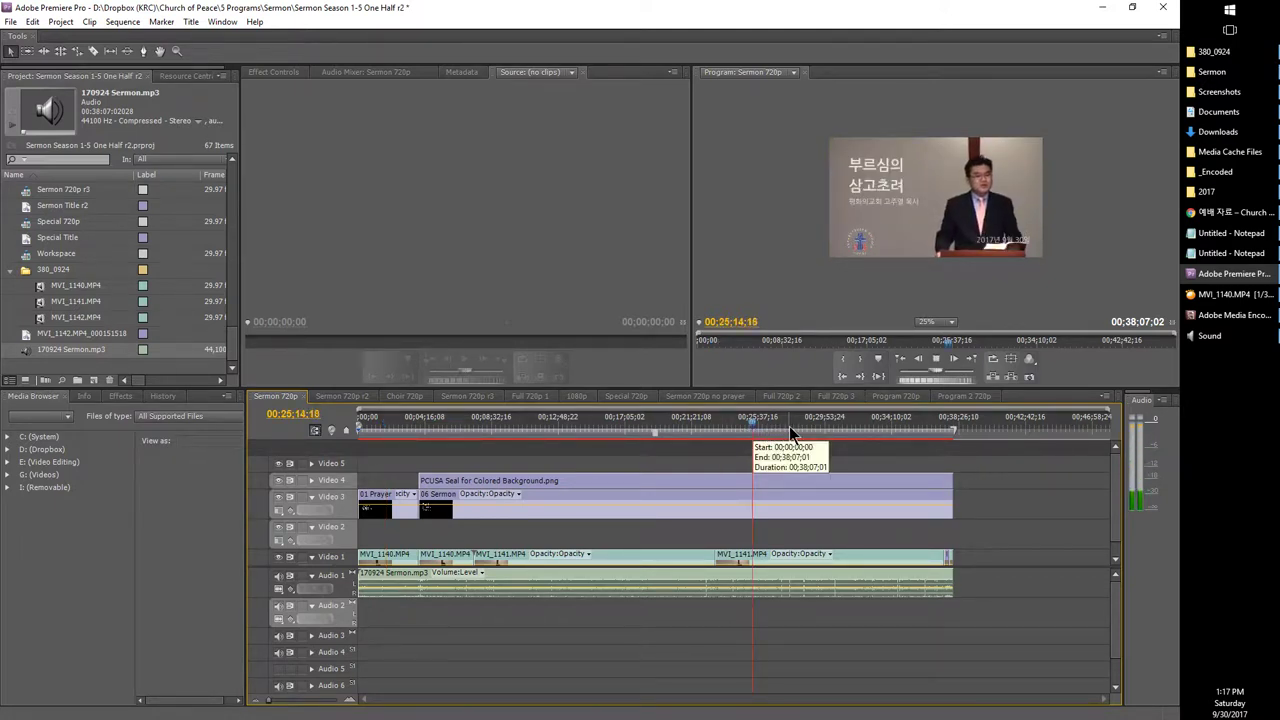
click(629, 440)
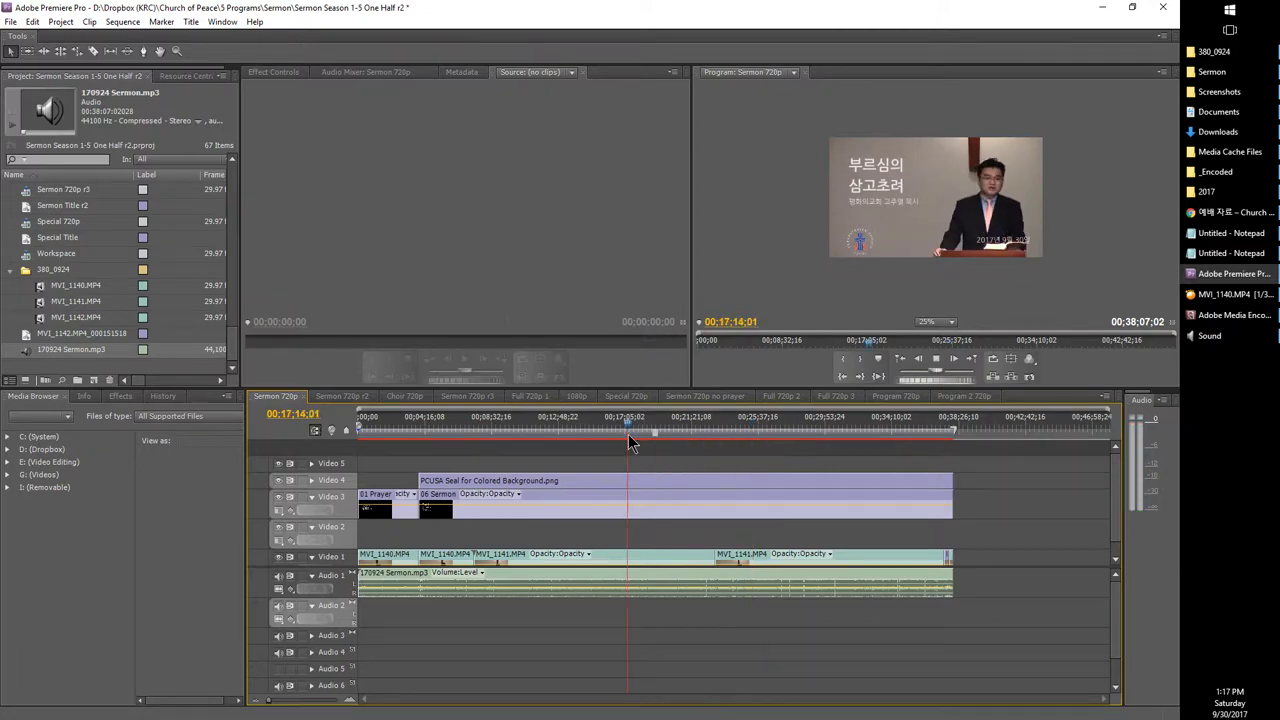
key(space)
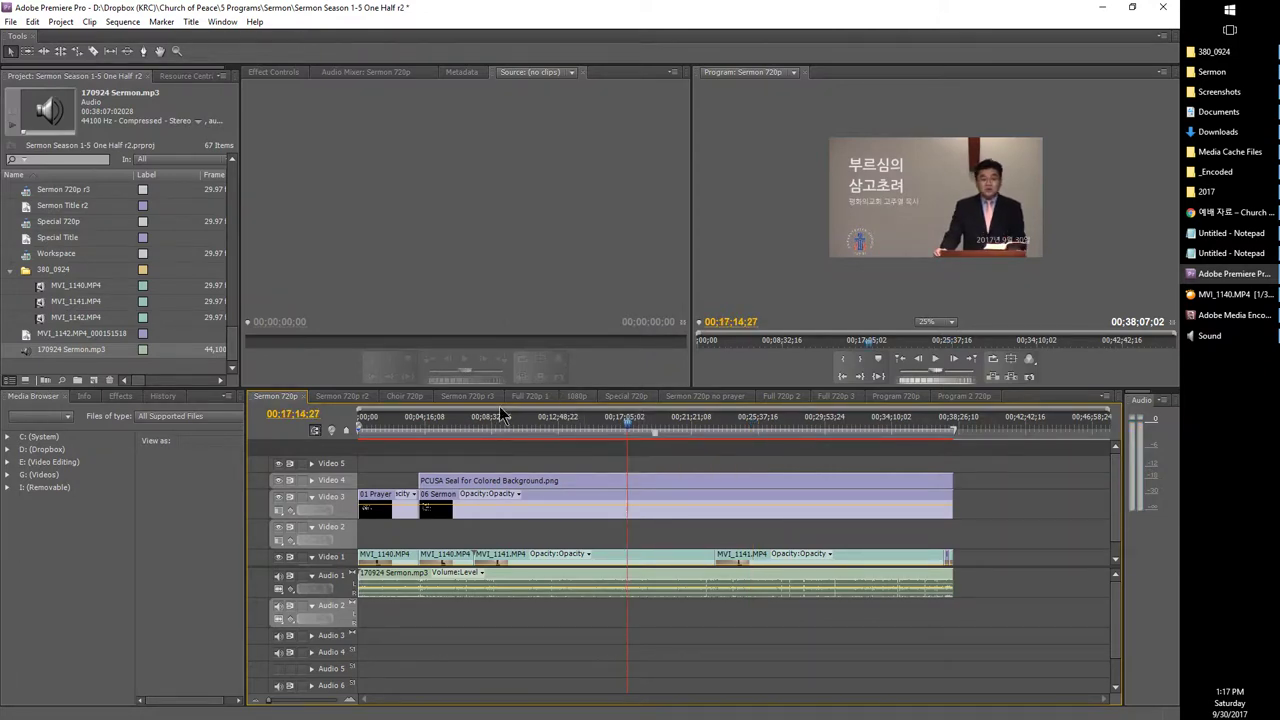
click(32, 21)
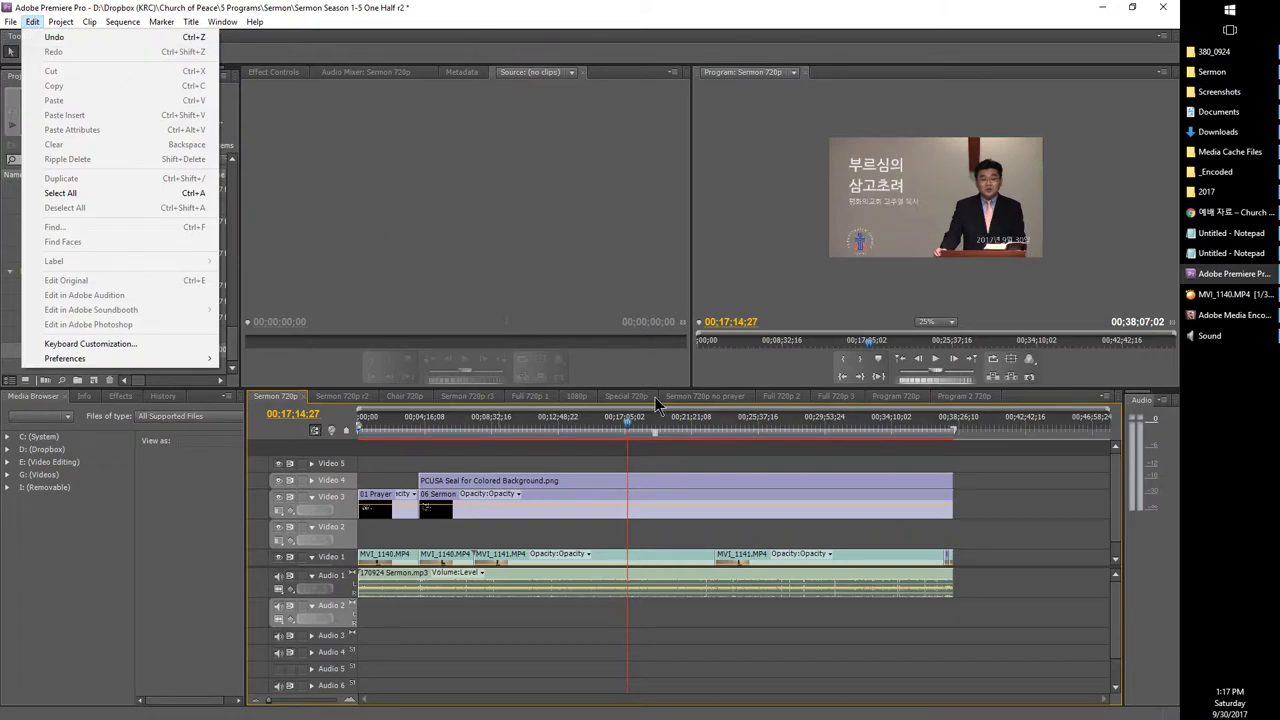
Step: Play 170924 Sermon.mp3 from the _Encoded folder in File Explorer
click(1215, 171)
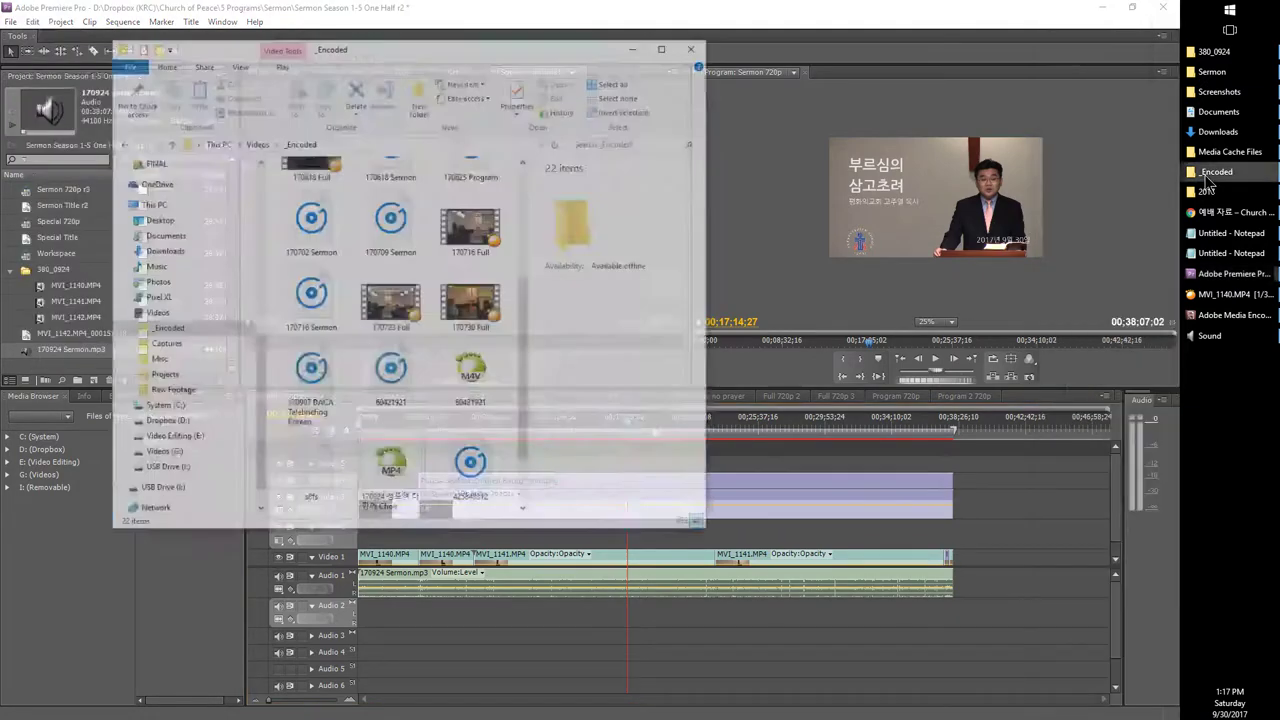
scroll(393, 425, down, 1)
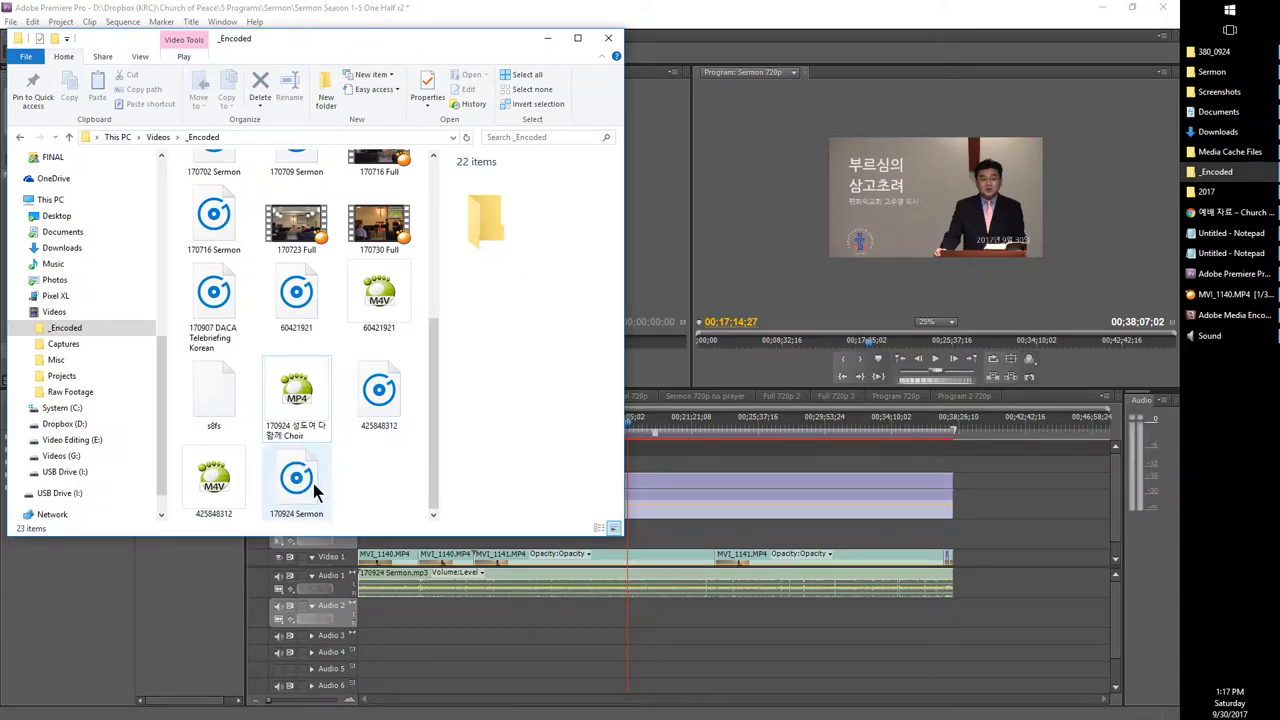
double_click(298, 482)
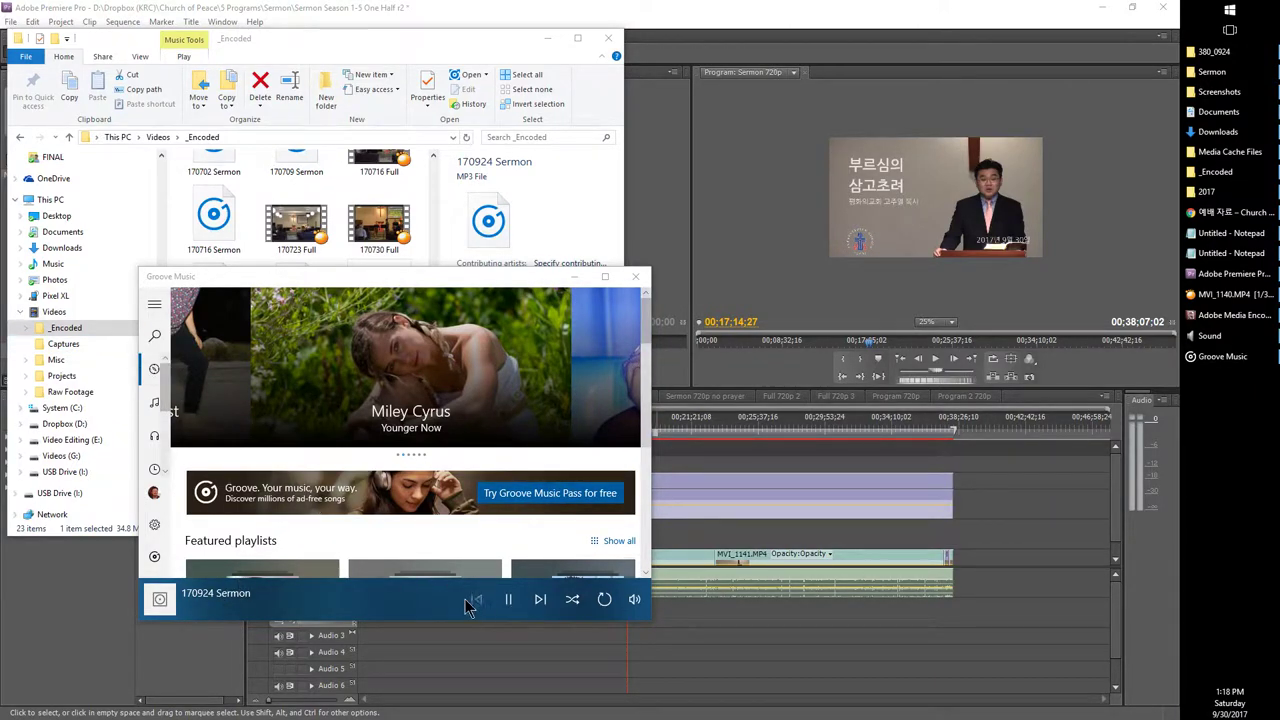
Step: Jump the sermon audio to about 11 minutes, raise volume to 77, and pause at 11:14
click(395, 608)
click(307, 551)
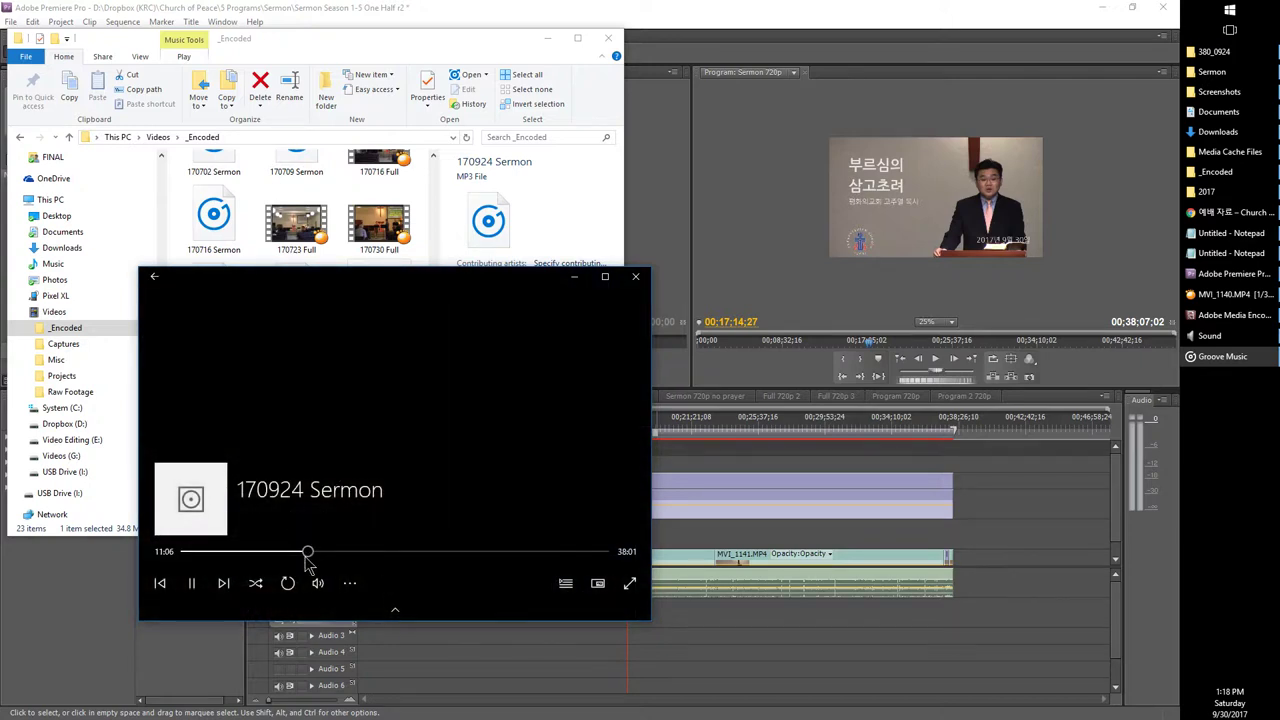
click(319, 584)
drag(323, 544, 334, 544)
click(319, 584)
drag(333, 545, 362, 547)
click(203, 589)
Step: Check the sermon audio around 20:30, pausing at 20:32 and resuming
click(411, 551)
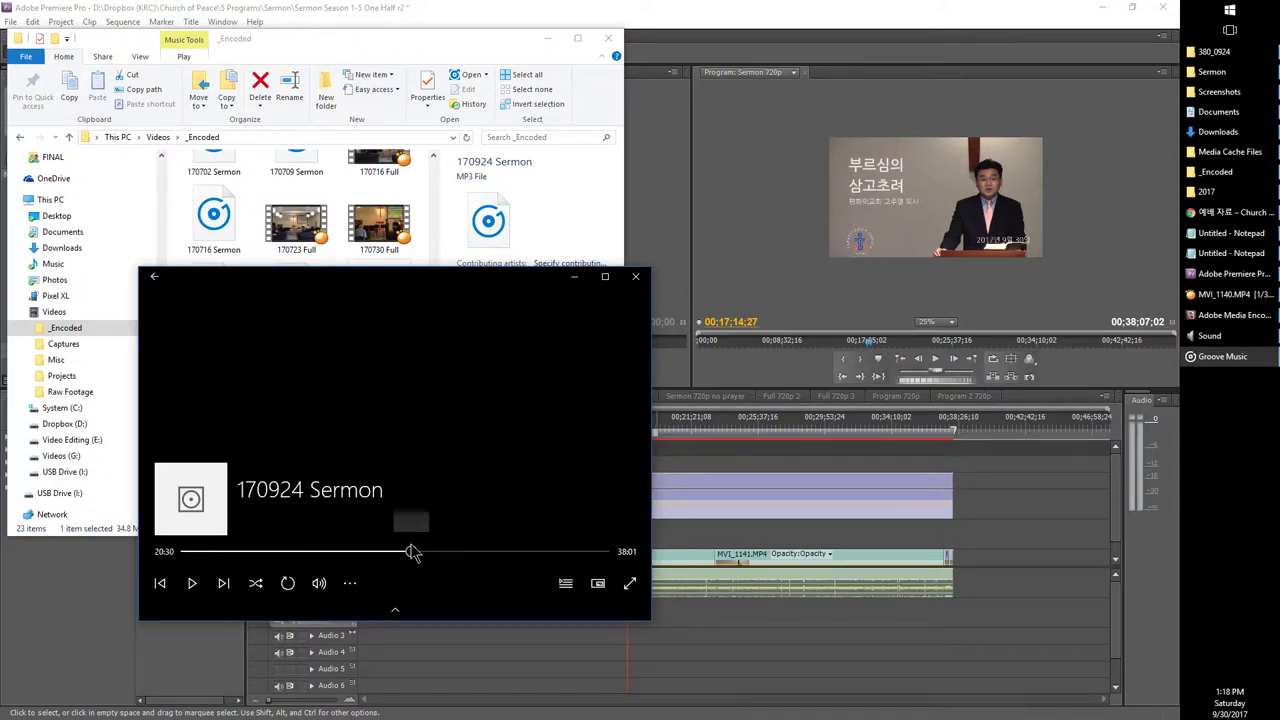
click(191, 583)
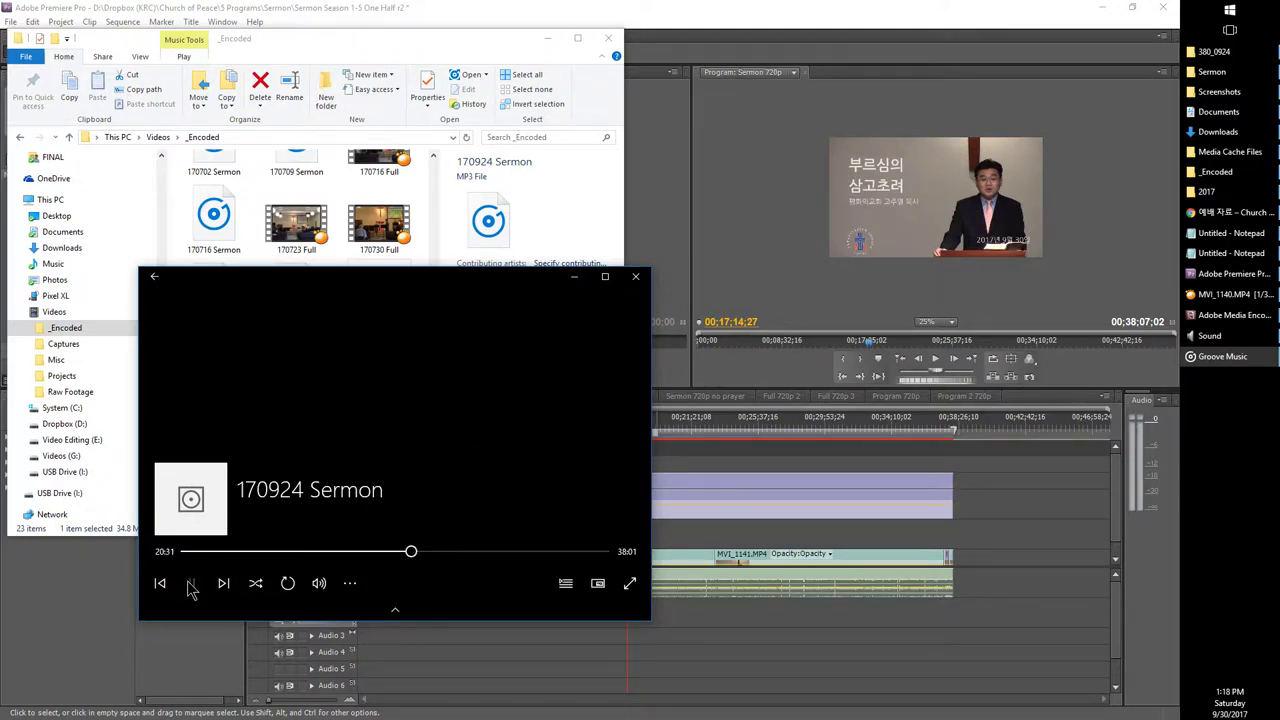
click(191, 585)
click(197, 592)
Step: Pause the Groove Music sermon at 20:37 and play the sermon edit in Premiere
click(193, 590)
click(688, 444)
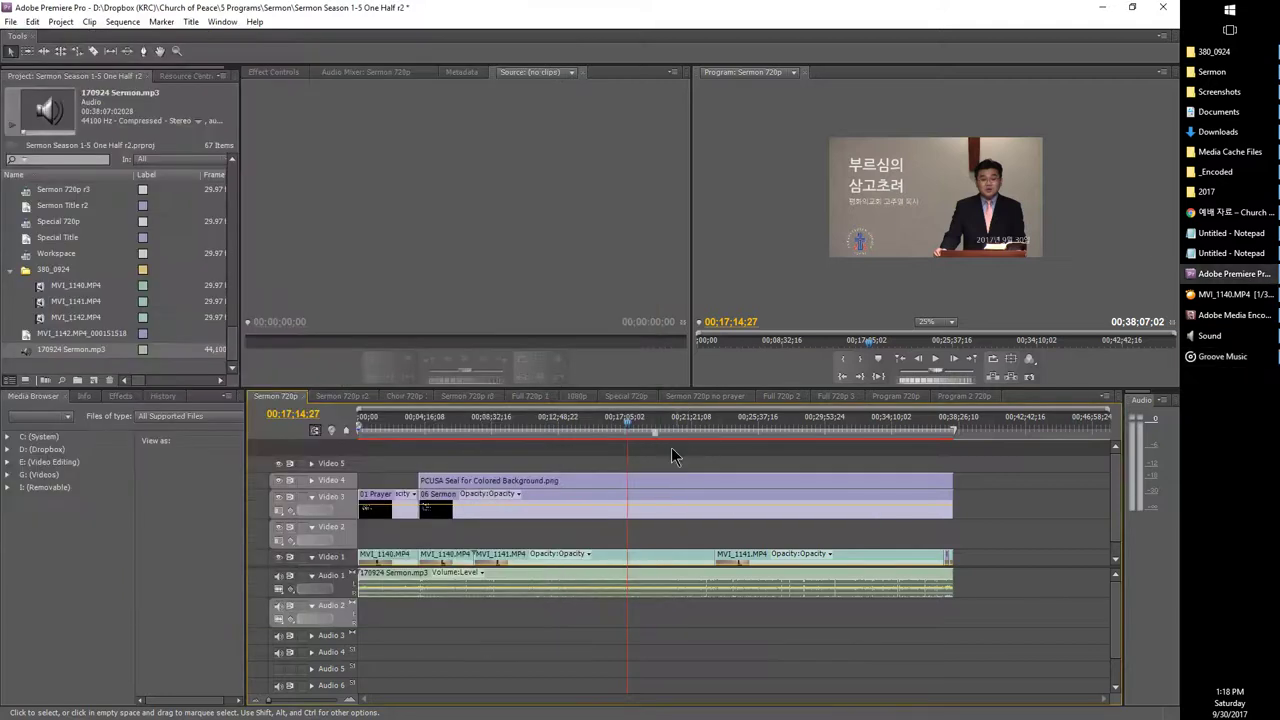
key(space)
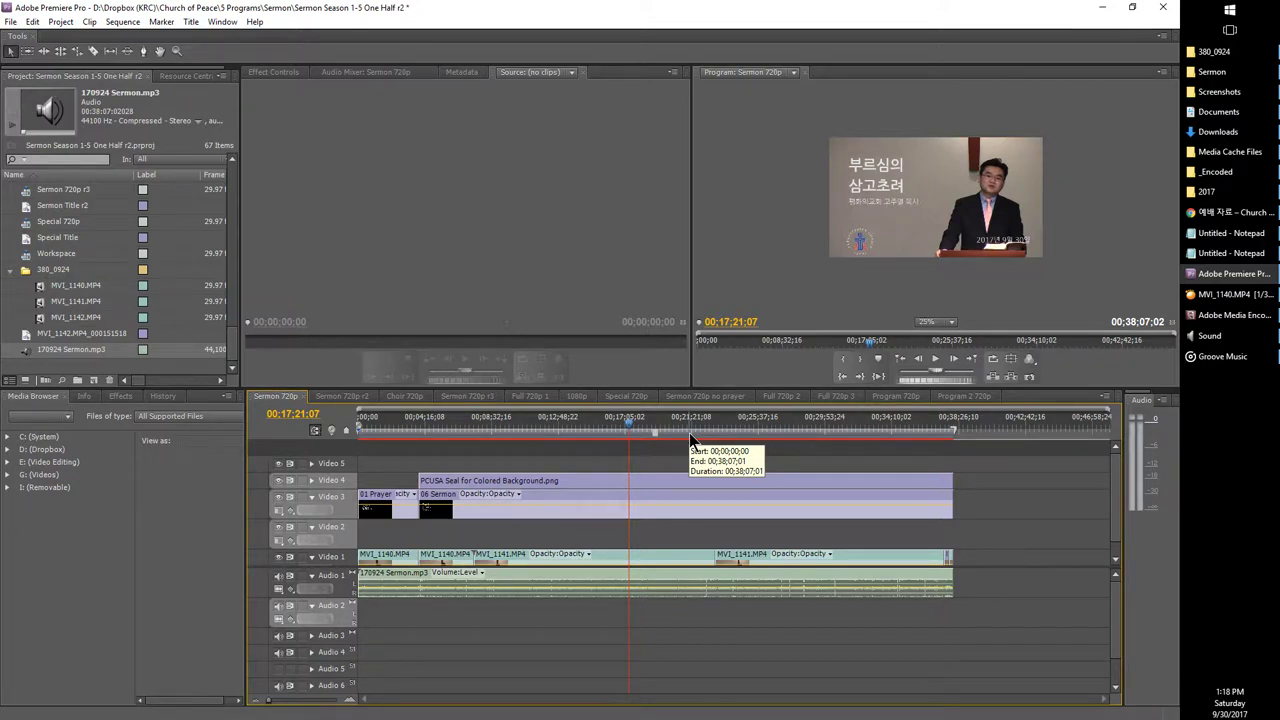
Step: Save the Premiere project and select the Sermon 720p sequence in the Project panel
key(ctrl+s)
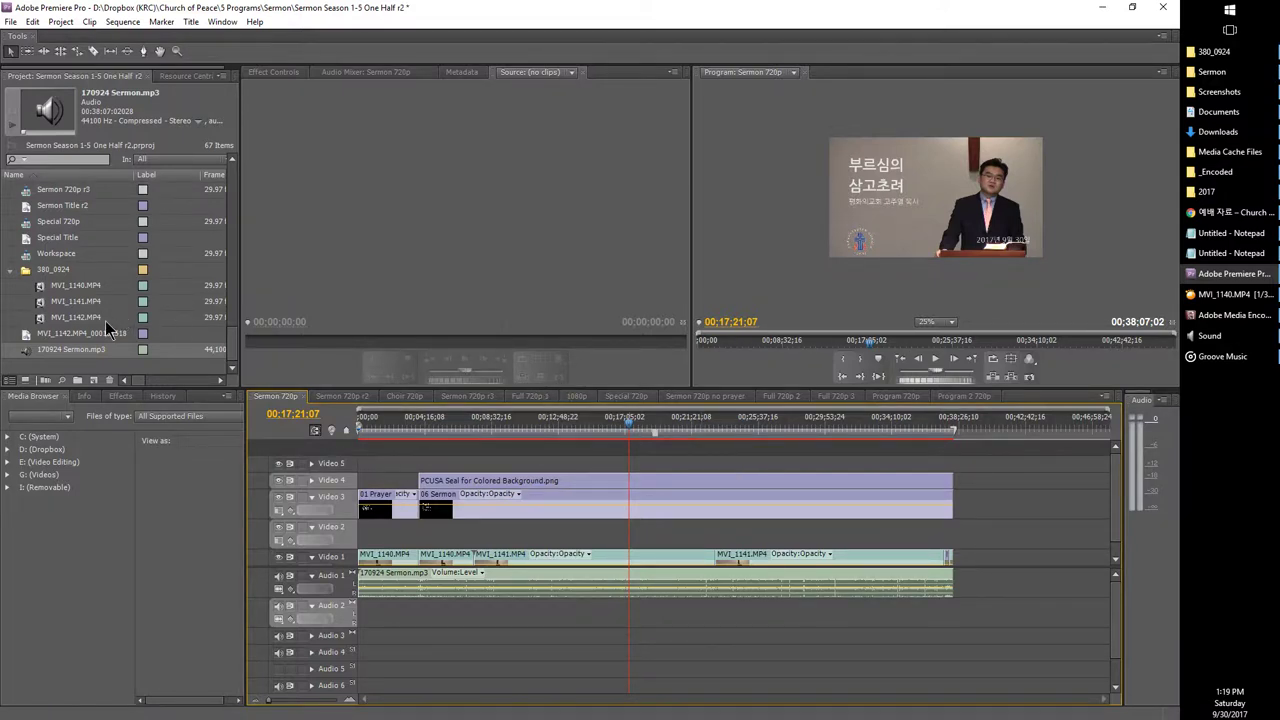
scroll(103, 321, up, 2)
click(16, 212)
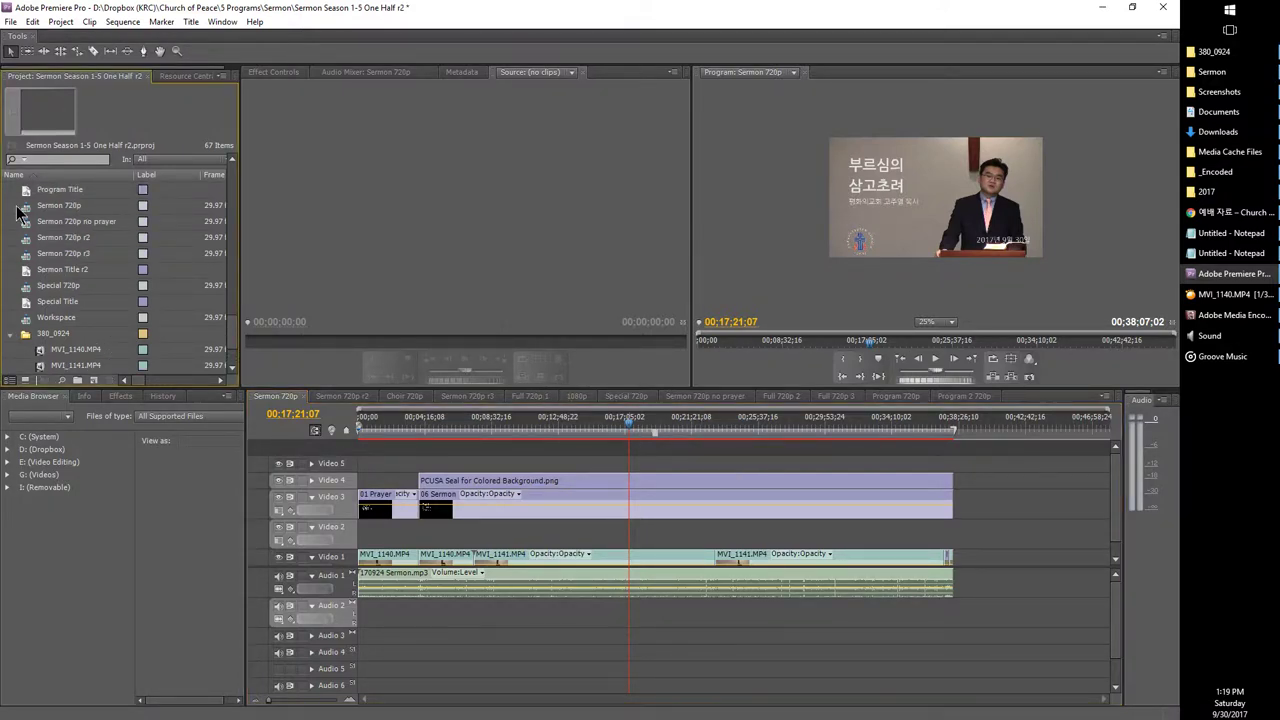
click(18, 207)
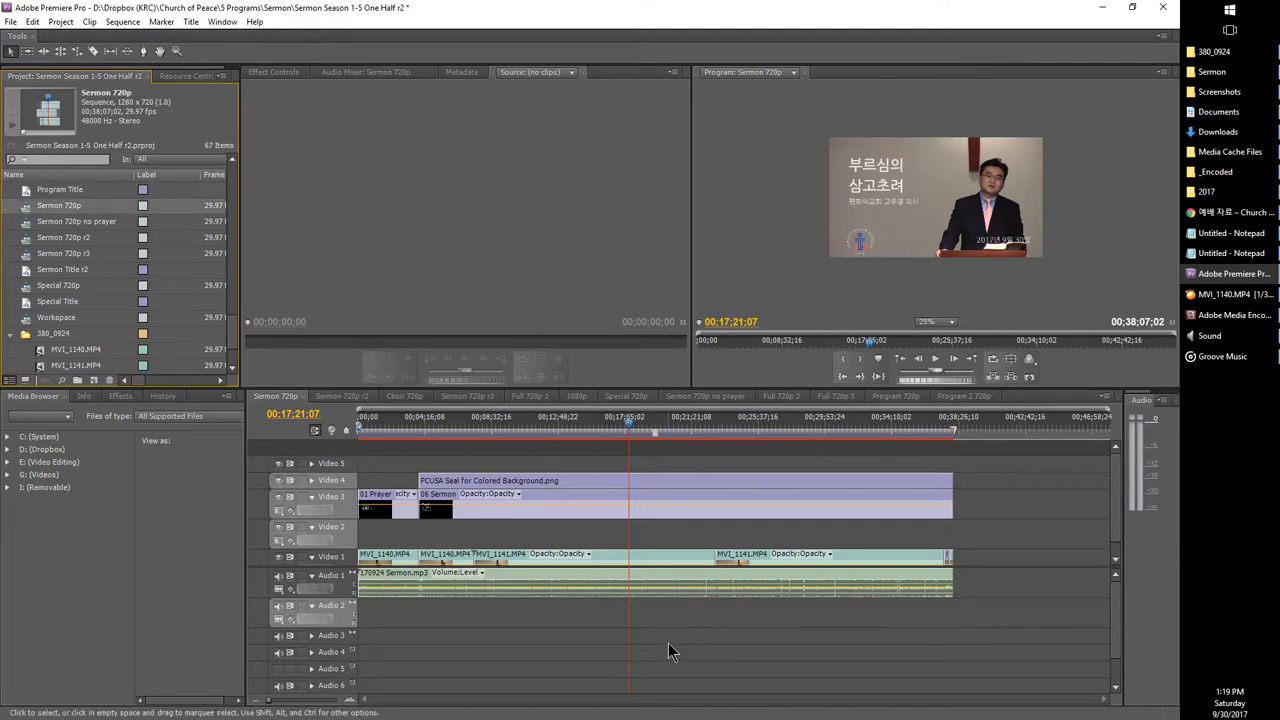
Step: Open Export Media settings for Sermon 720p and start the output name with 170924
click(11, 21)
mouse_move(80, 322)
click(225, 318)
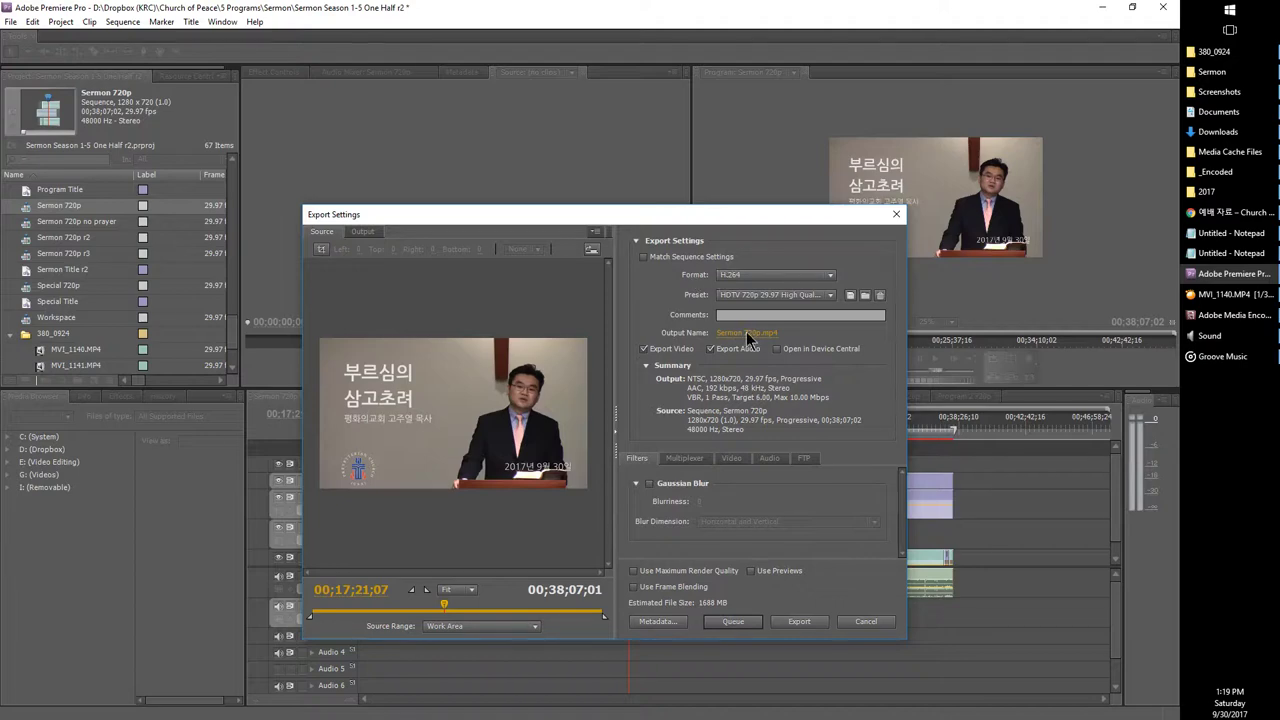
click(746, 331)
text(17)
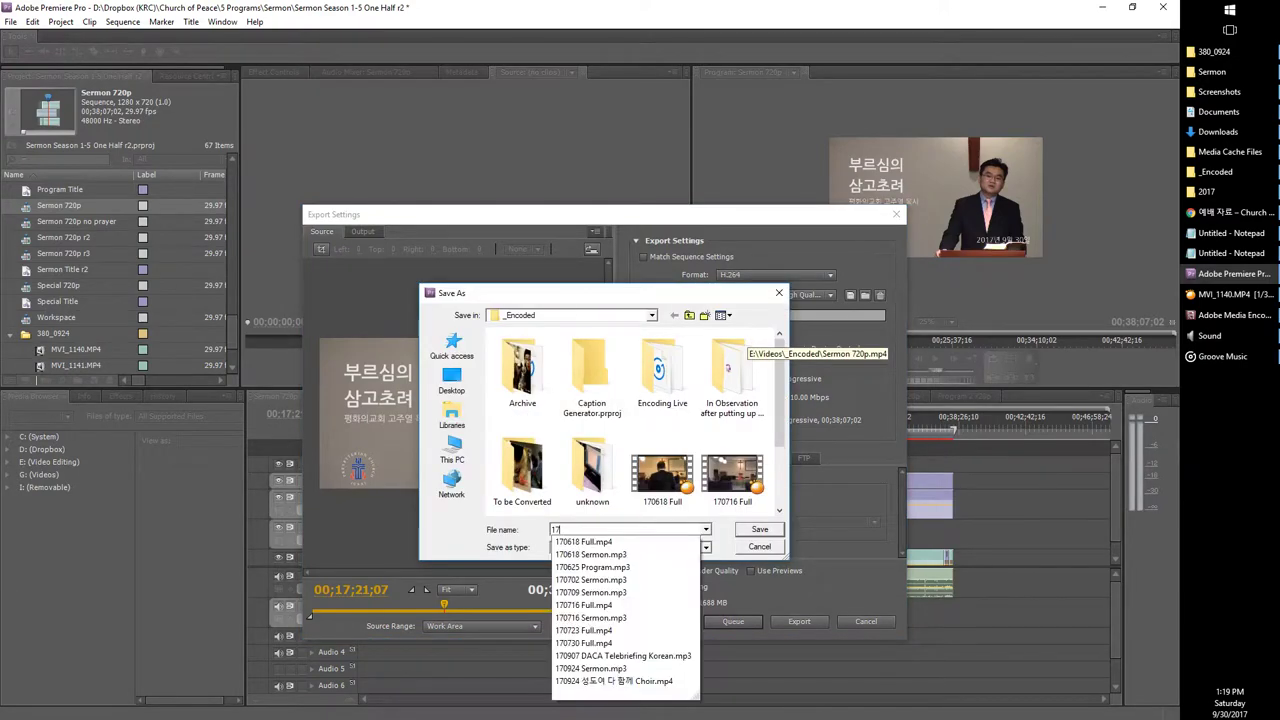
text(0924)
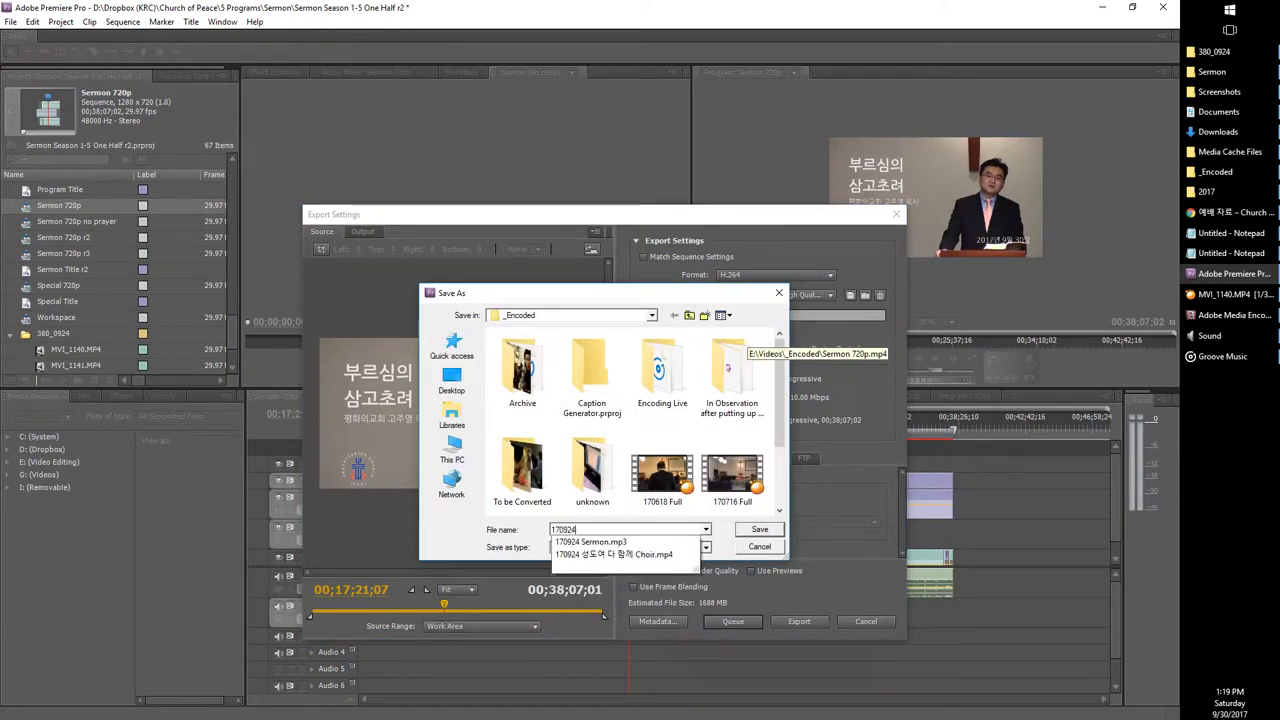
Step: Name the export '170924 부르심의 삼고초려 Sermon' using the liturgy page title, then queue it
click(1202, 220)
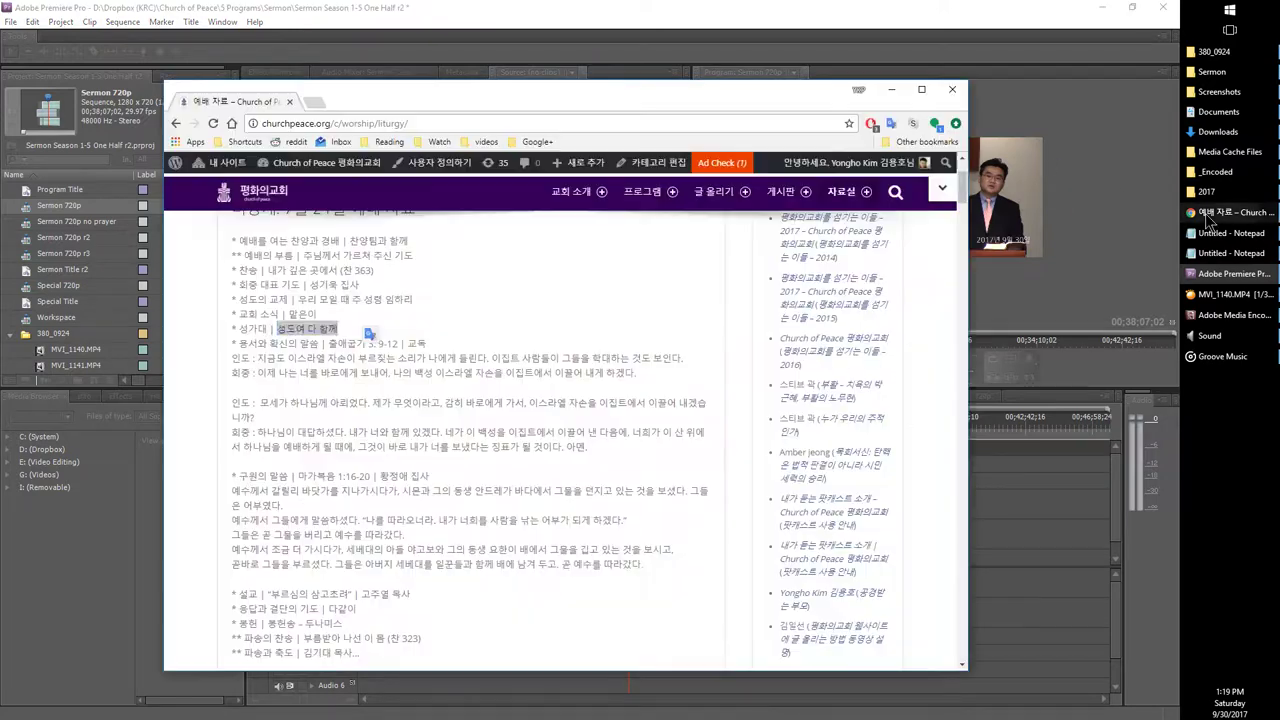
drag(270, 594, 352, 594)
key(ctrl+c)
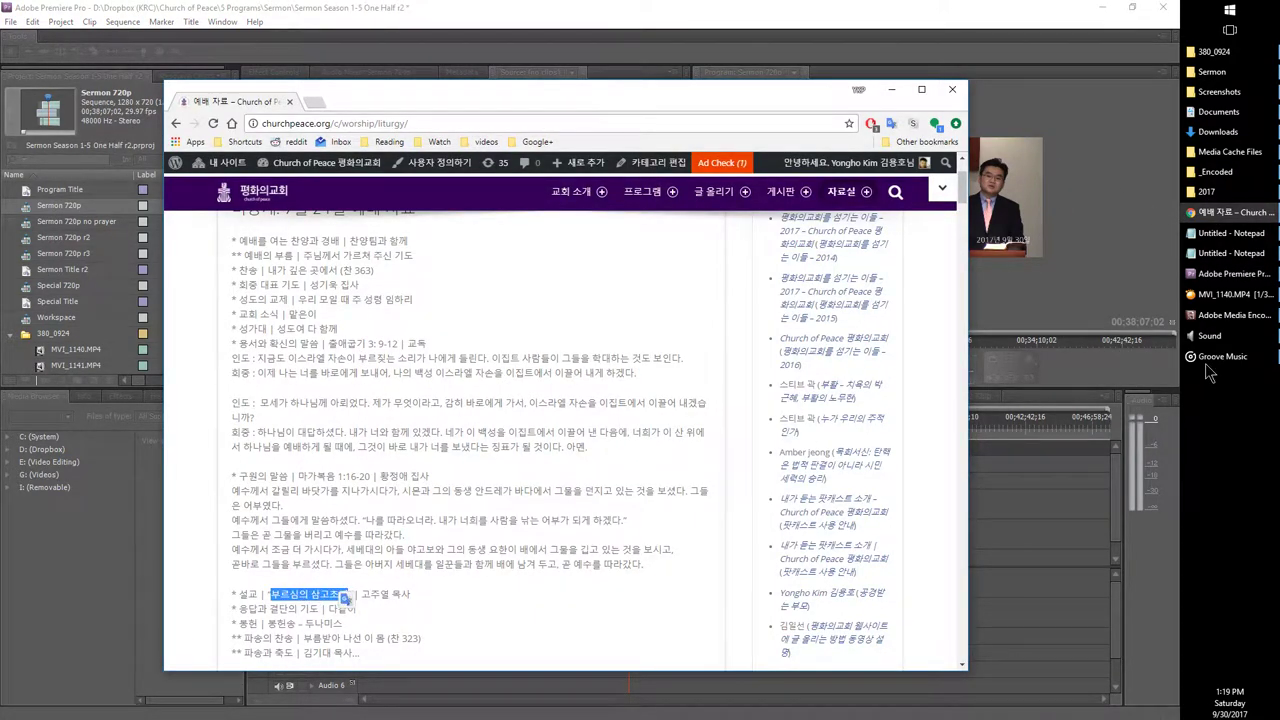
click(1232, 315)
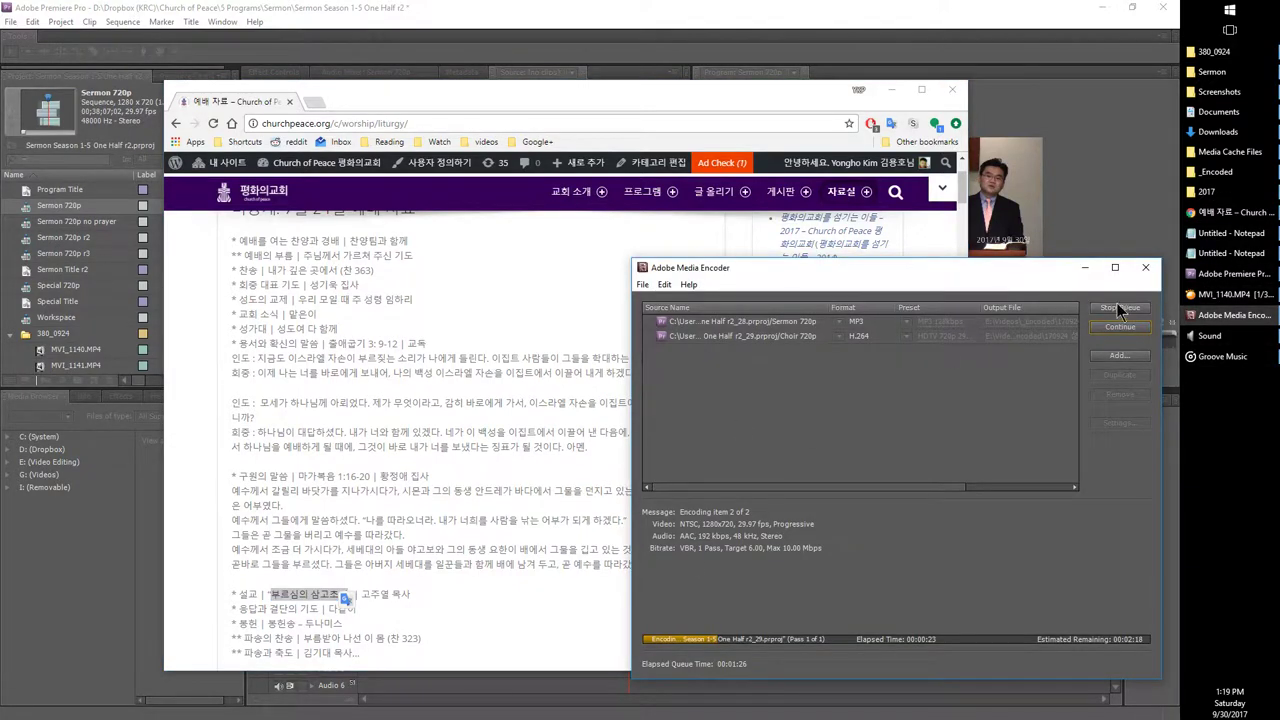
click(1232, 273)
click(598, 530)
key(ctrl+v)
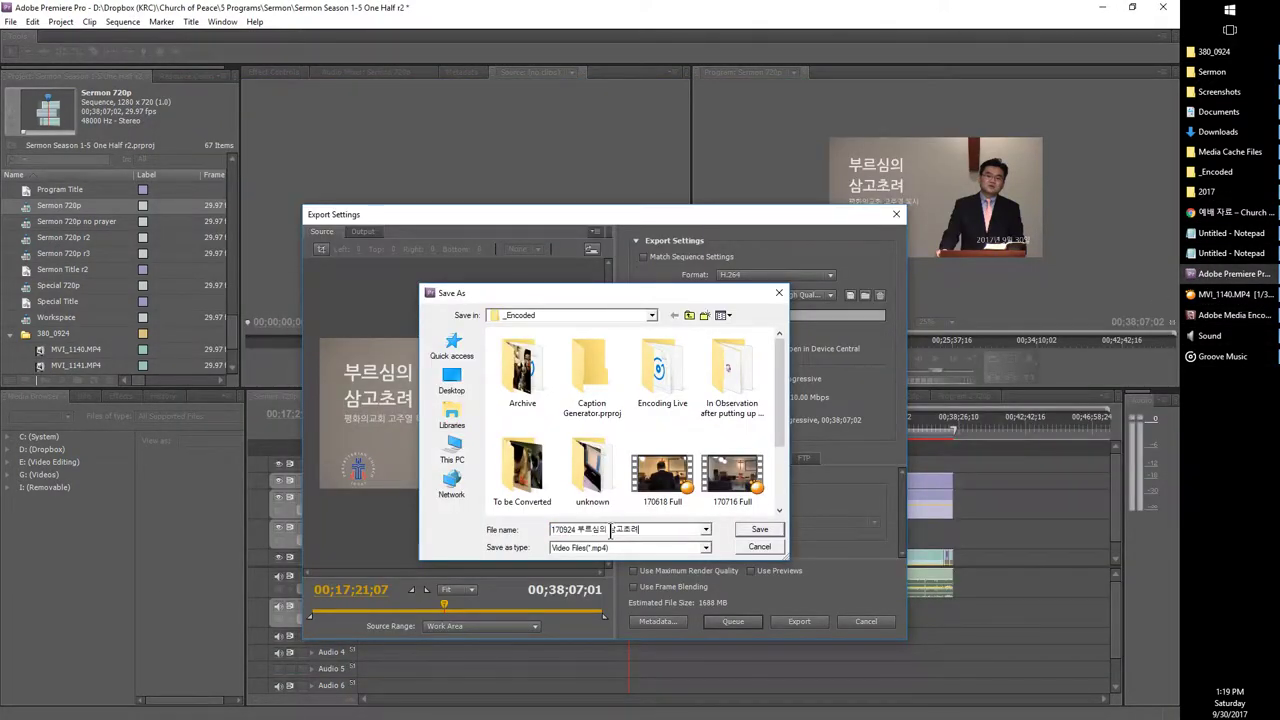
text(Sermon)
key(Return)
click(724, 626)
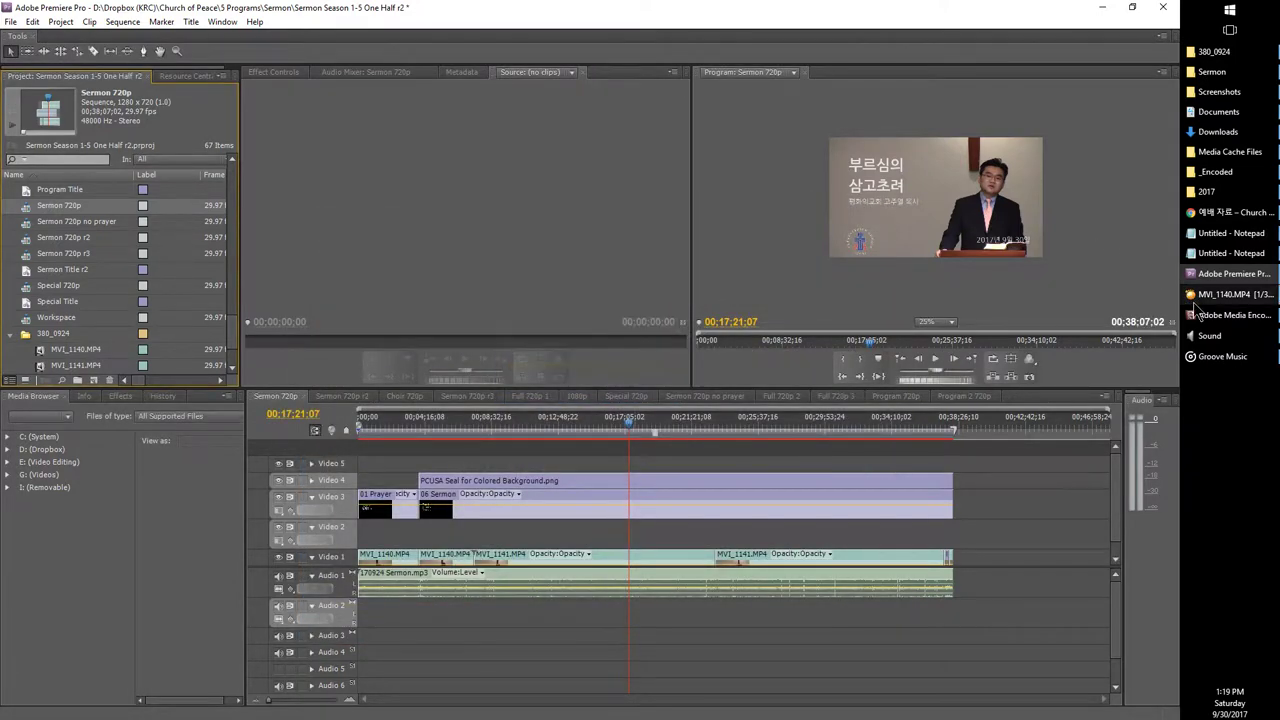
click(1230, 315)
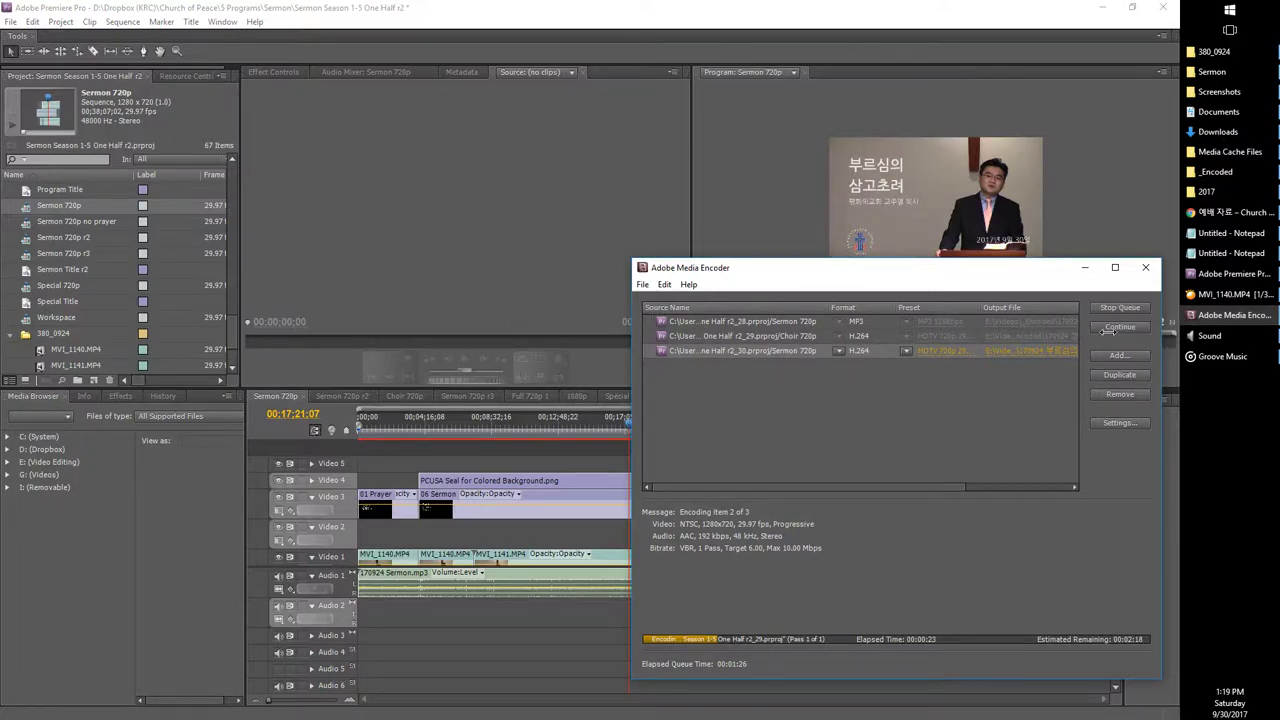
Step: Bring Adobe Media Encoder to the front to run the export queue
click(1210, 314)
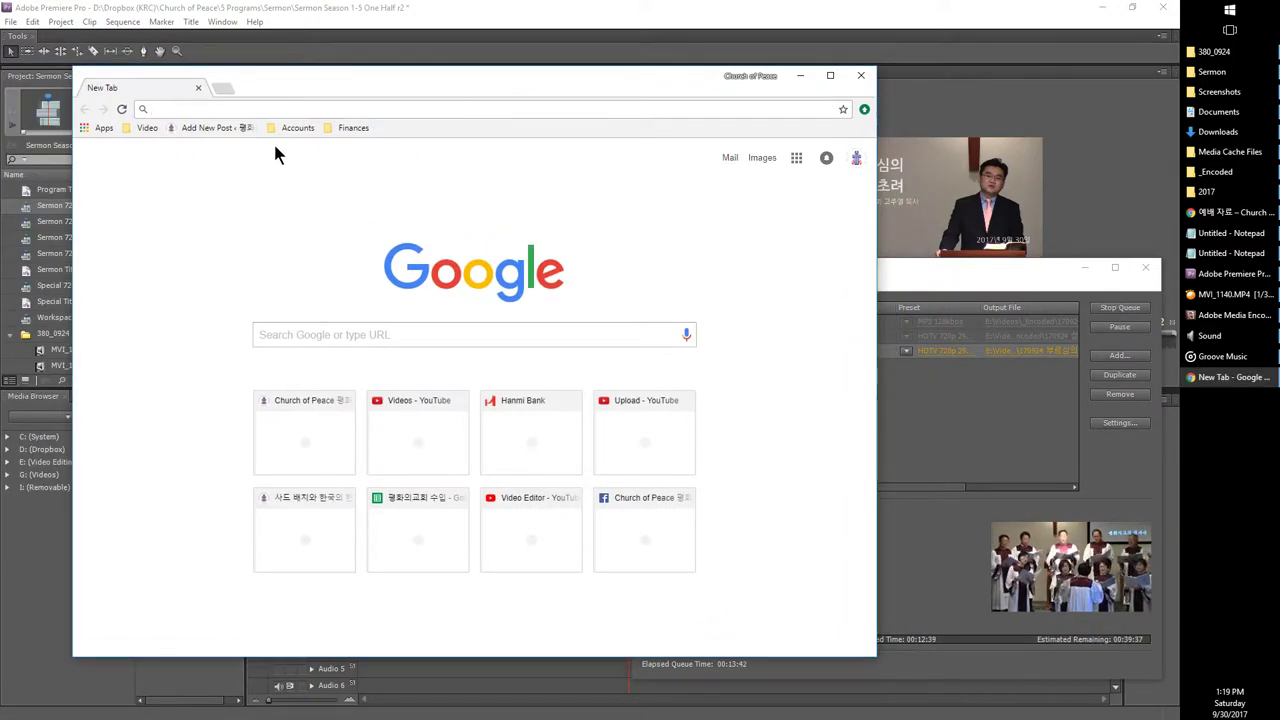
Step: Highlight the encoding steps in the Notepad checklist, check Media Encoder progress, then return to Chrome
click(1231, 253)
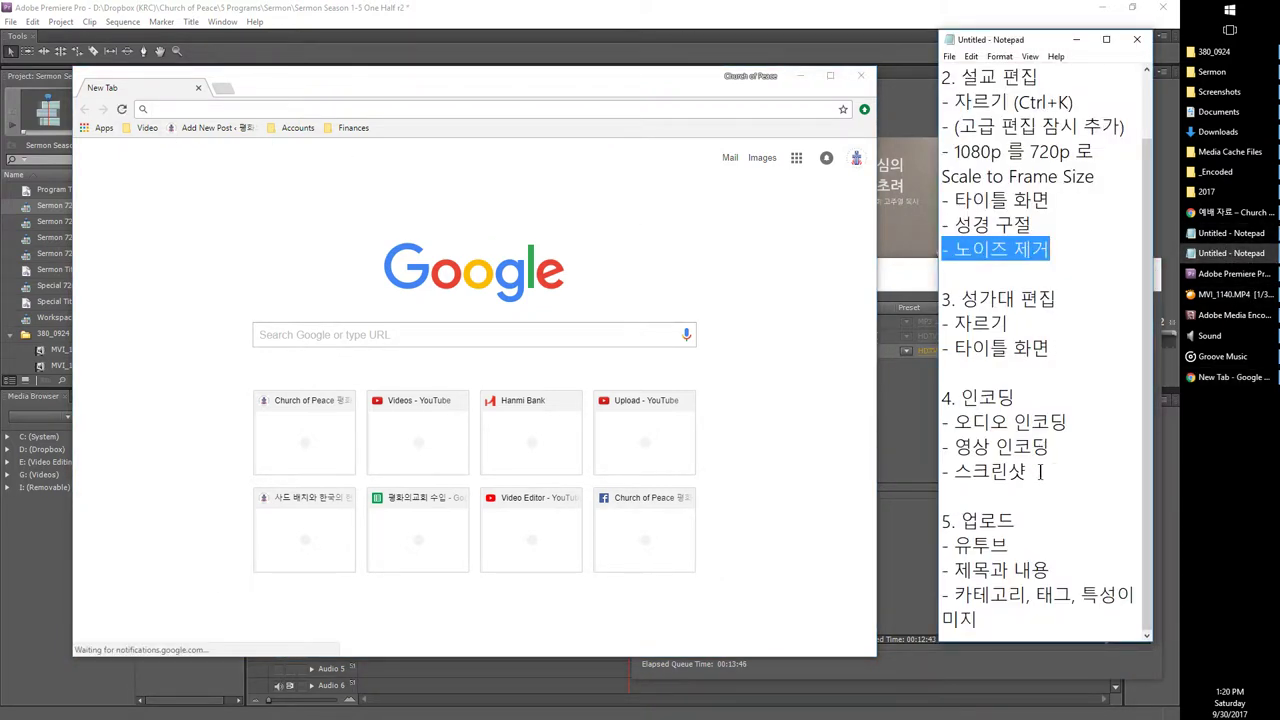
drag(1025, 471, 923, 413)
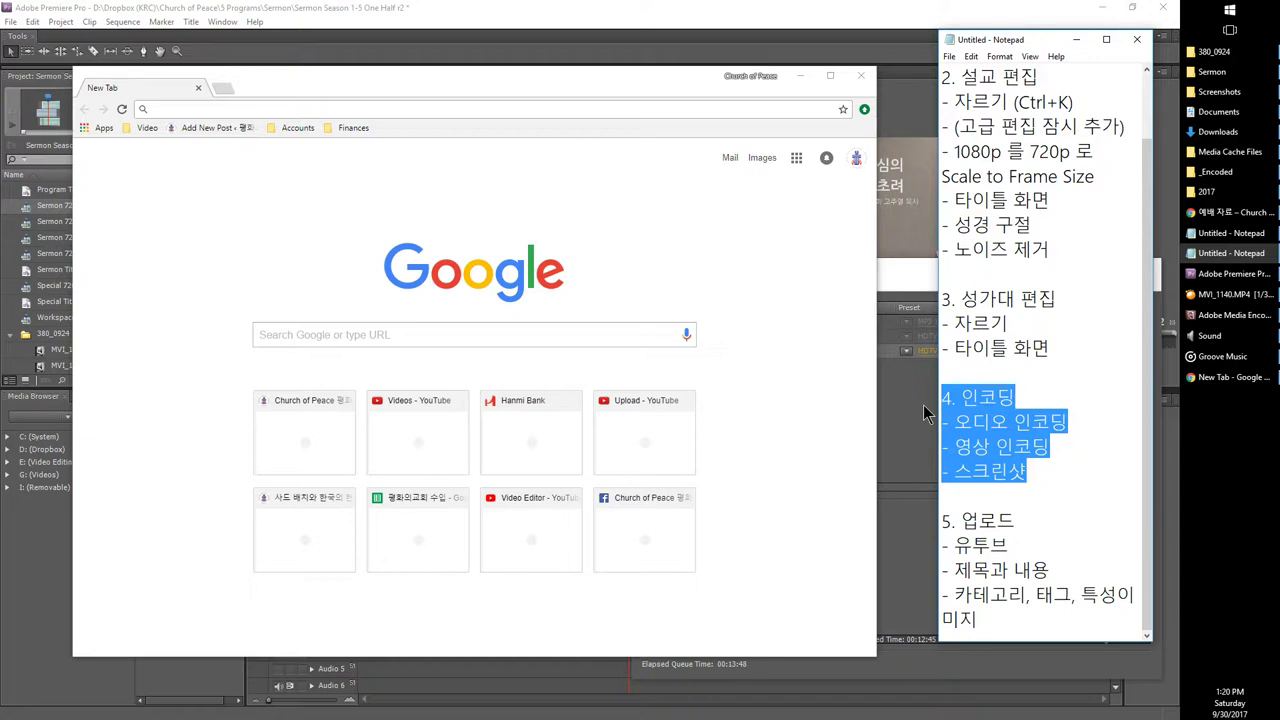
click(903, 623)
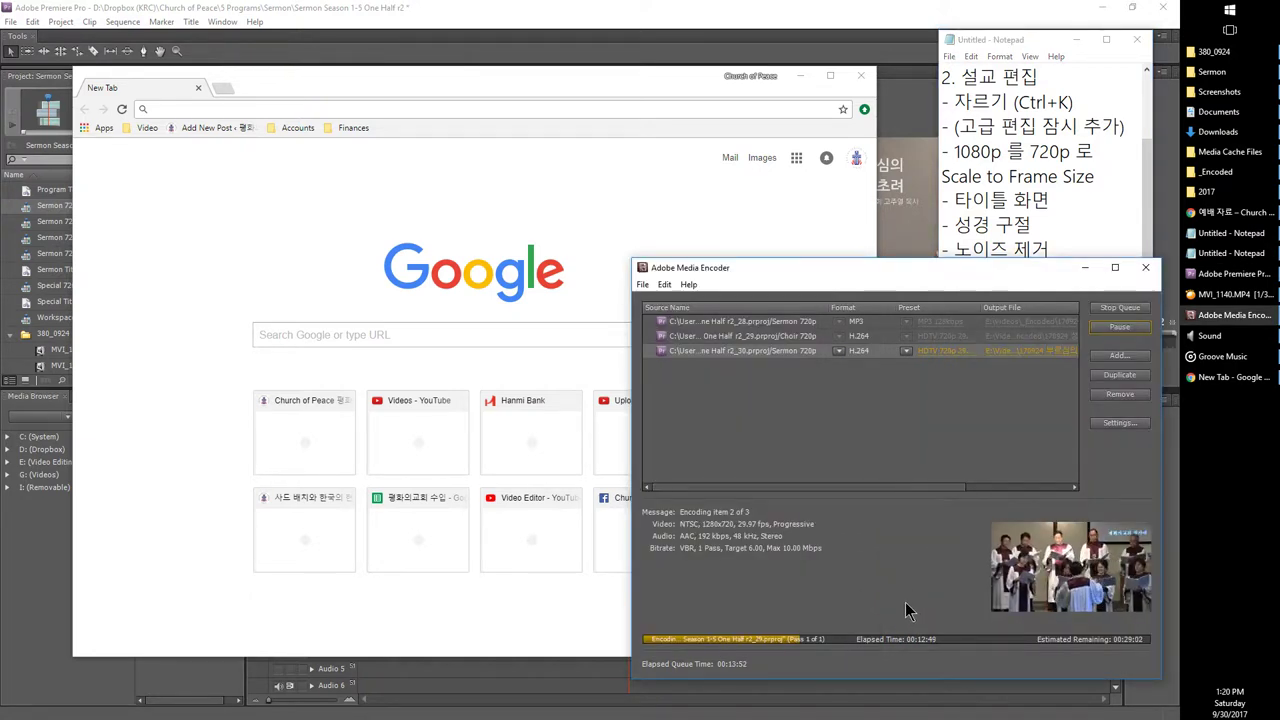
click(1047, 187)
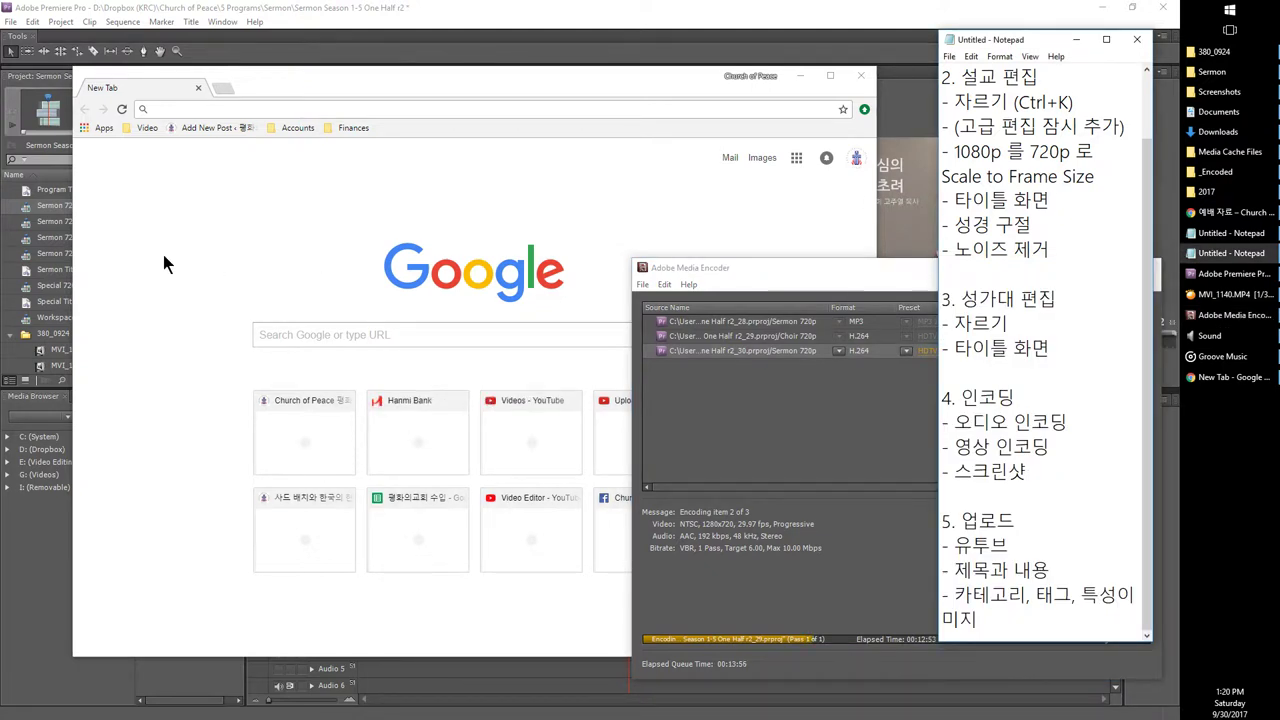
click(209, 249)
click(758, 78)
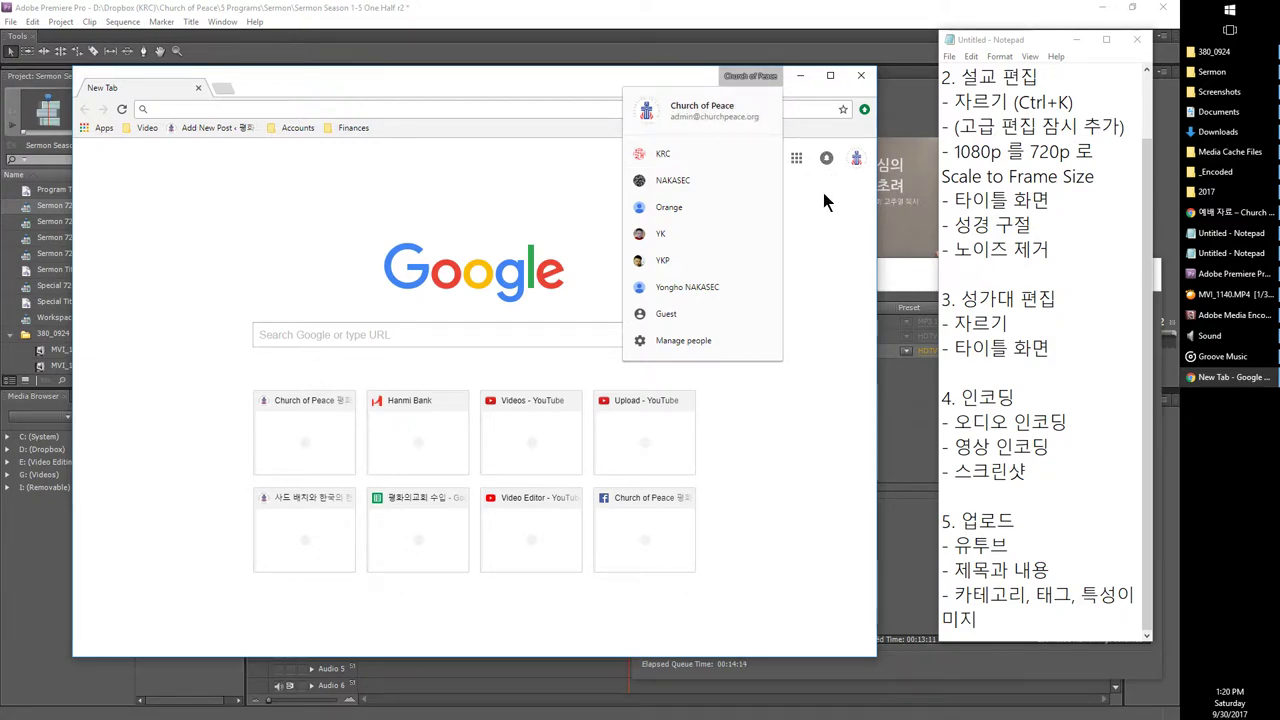
Step: Open youtube.com/my_videos_upload from Chrome's Video bookmark folder after browsing the bookmark folders
click(331, 130)
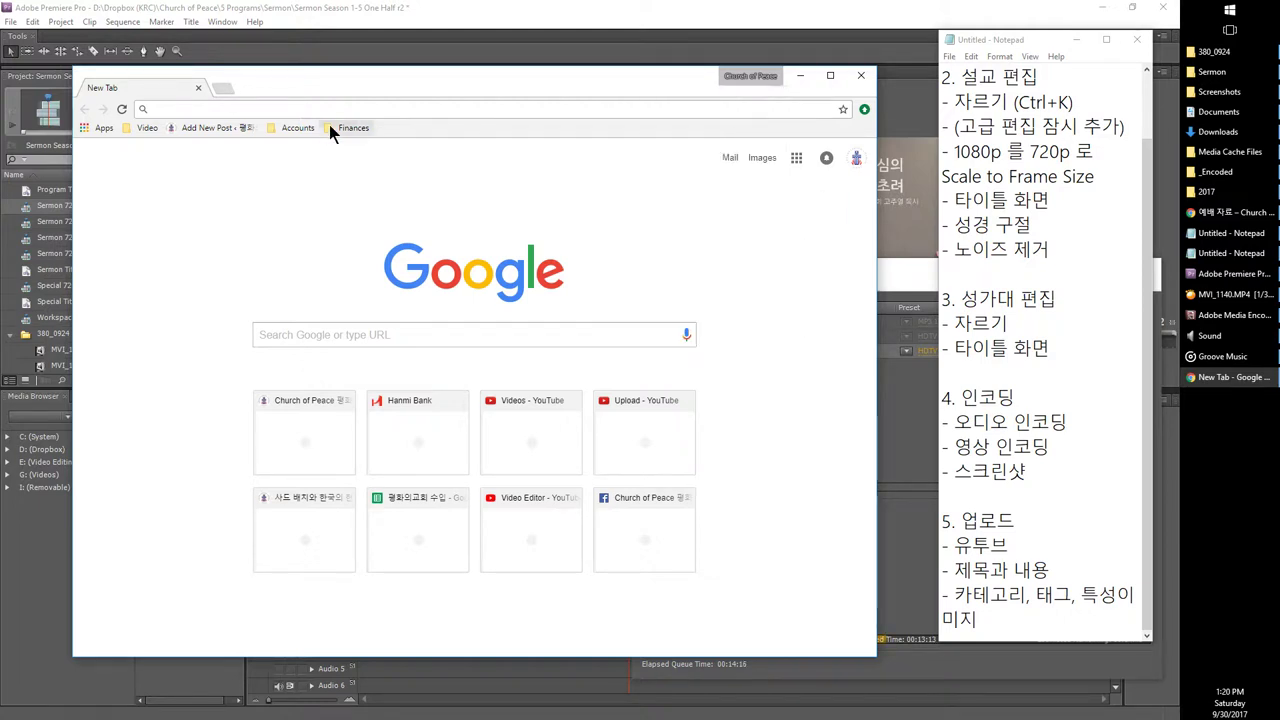
click(331, 130)
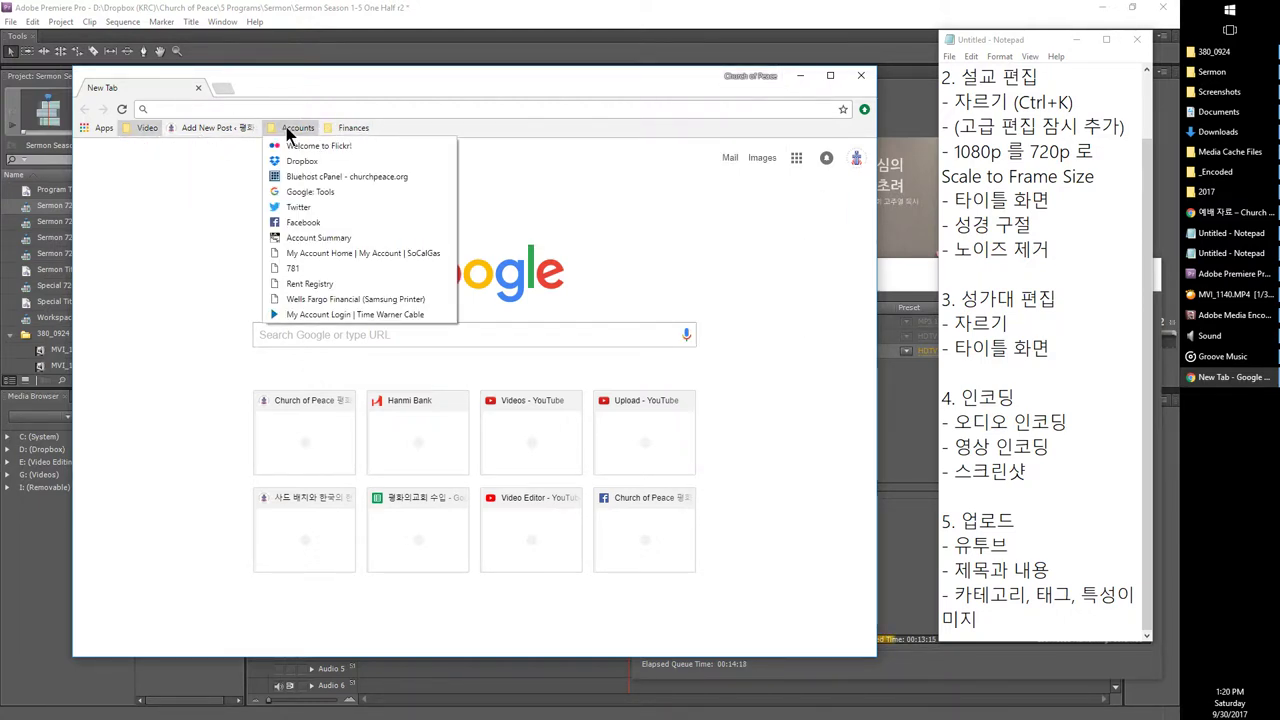
mouse_move(145, 129)
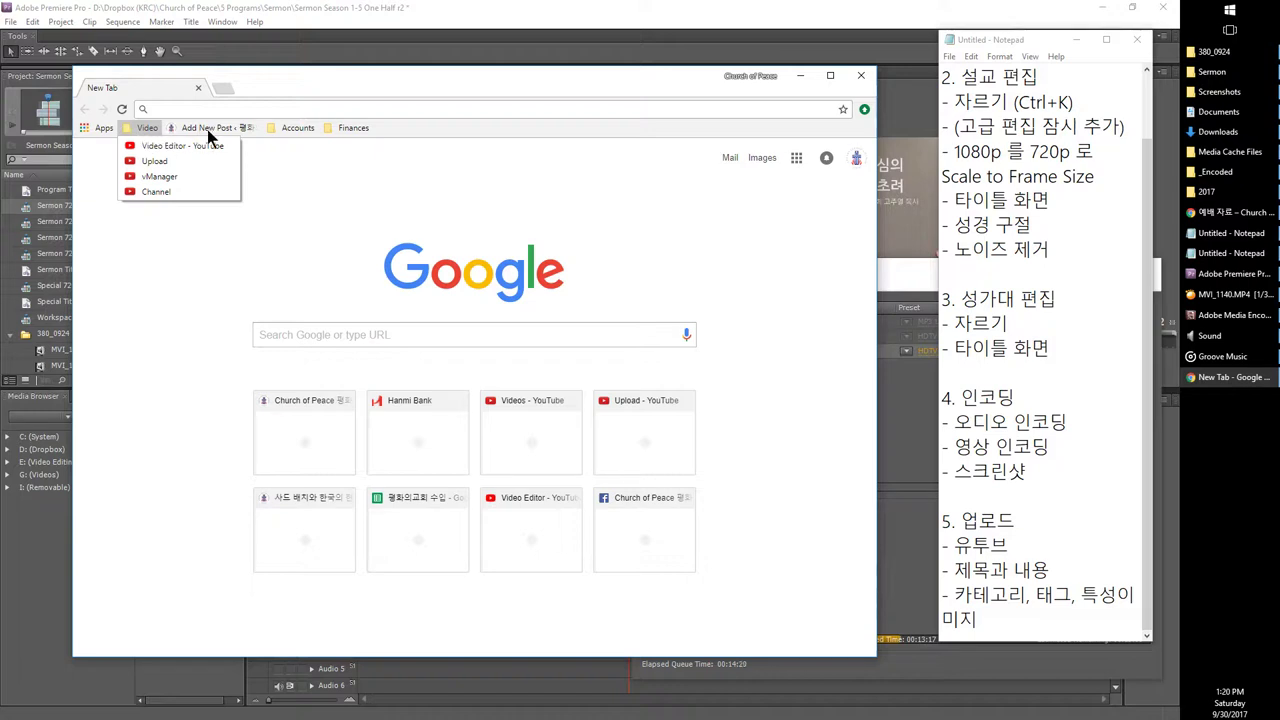
mouse_move(363, 131)
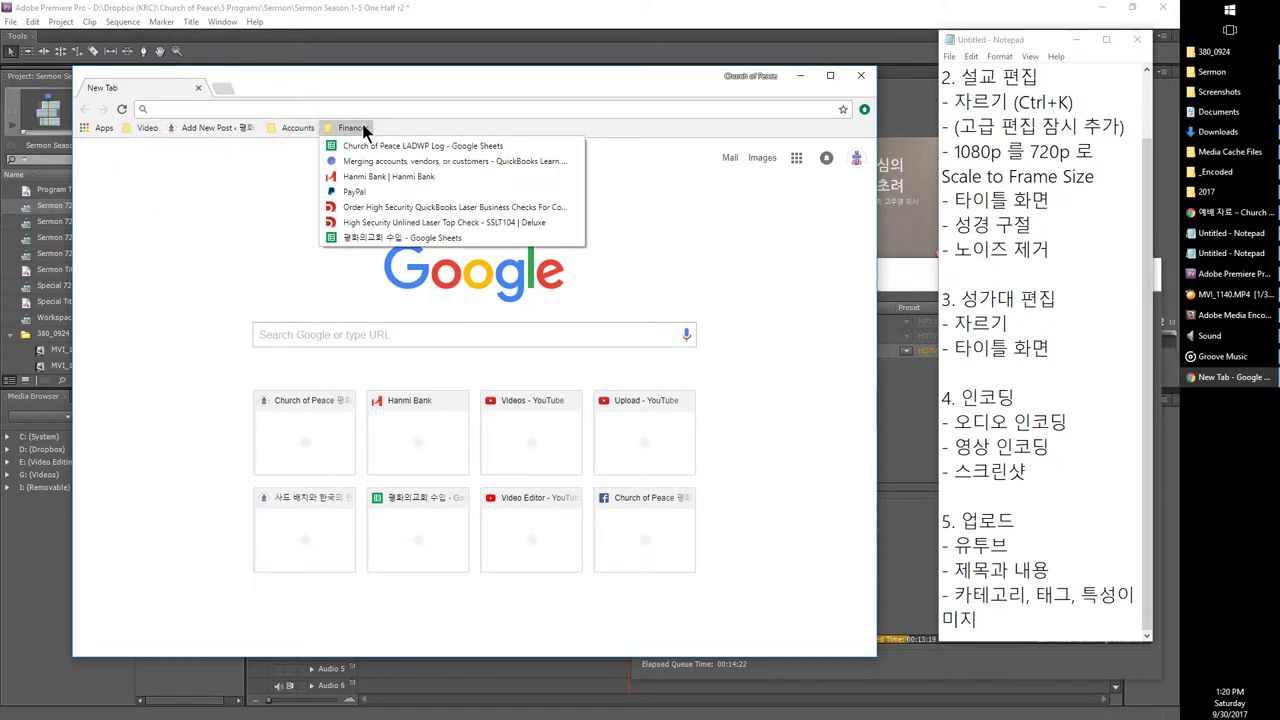
mouse_move(290, 129)
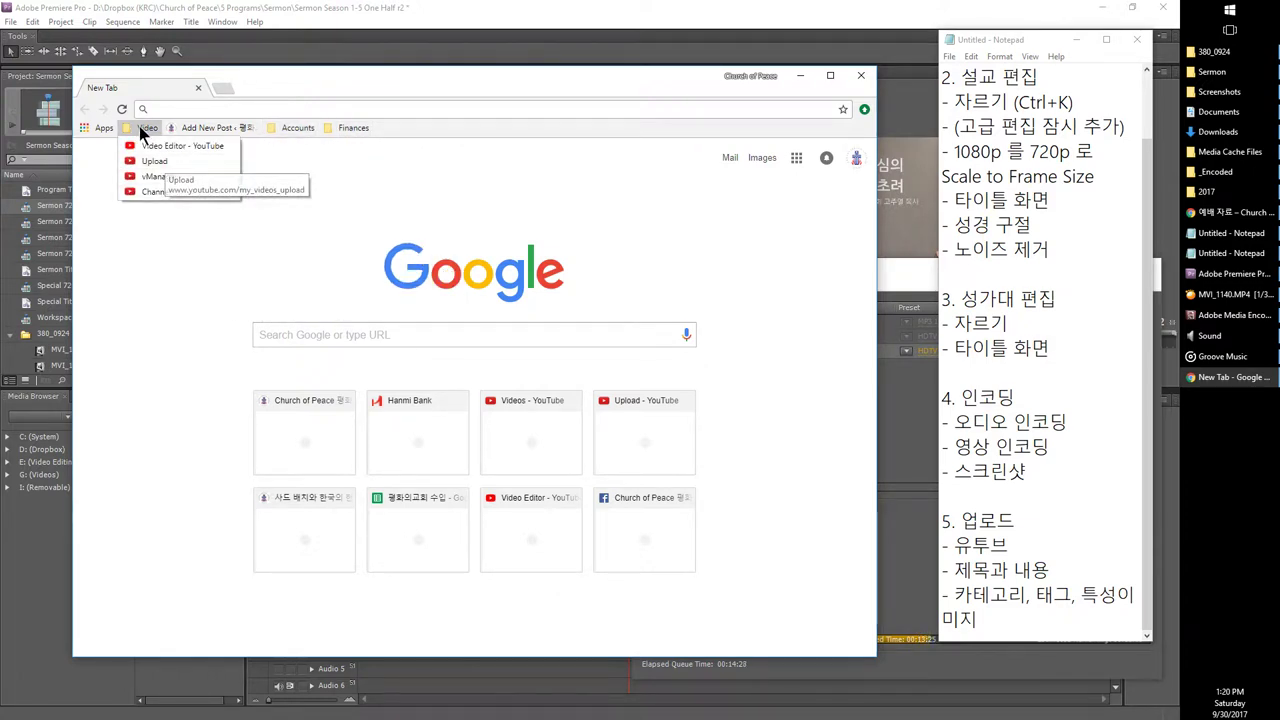
click(540, 93)
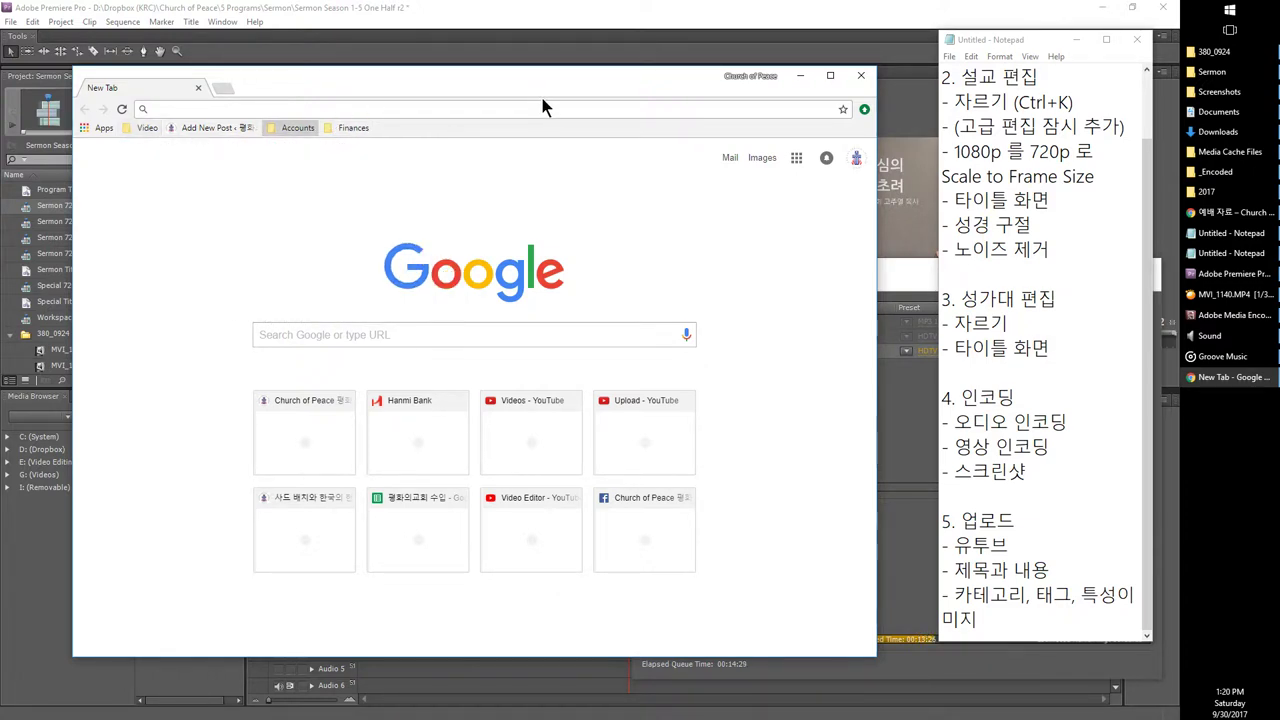
click(735, 79)
drag(307, 89, 360, 88)
click(205, 125)
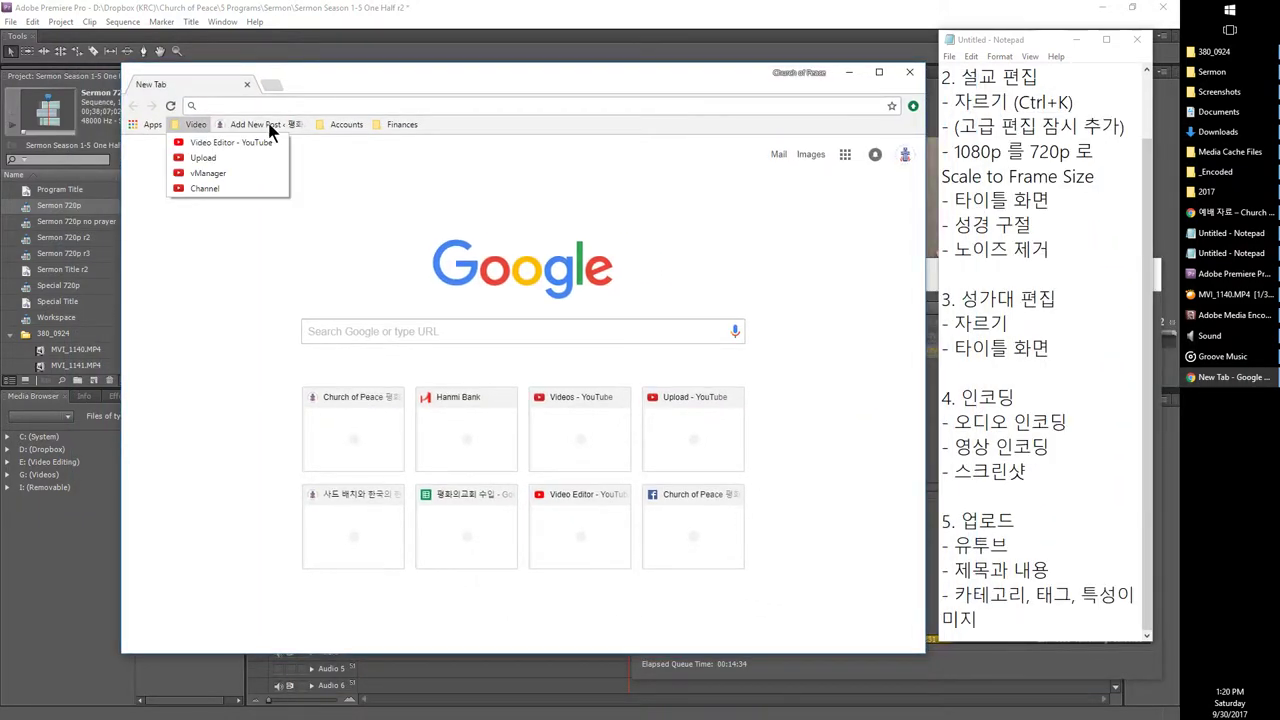
mouse_move(405, 124)
mouse_move(195, 126)
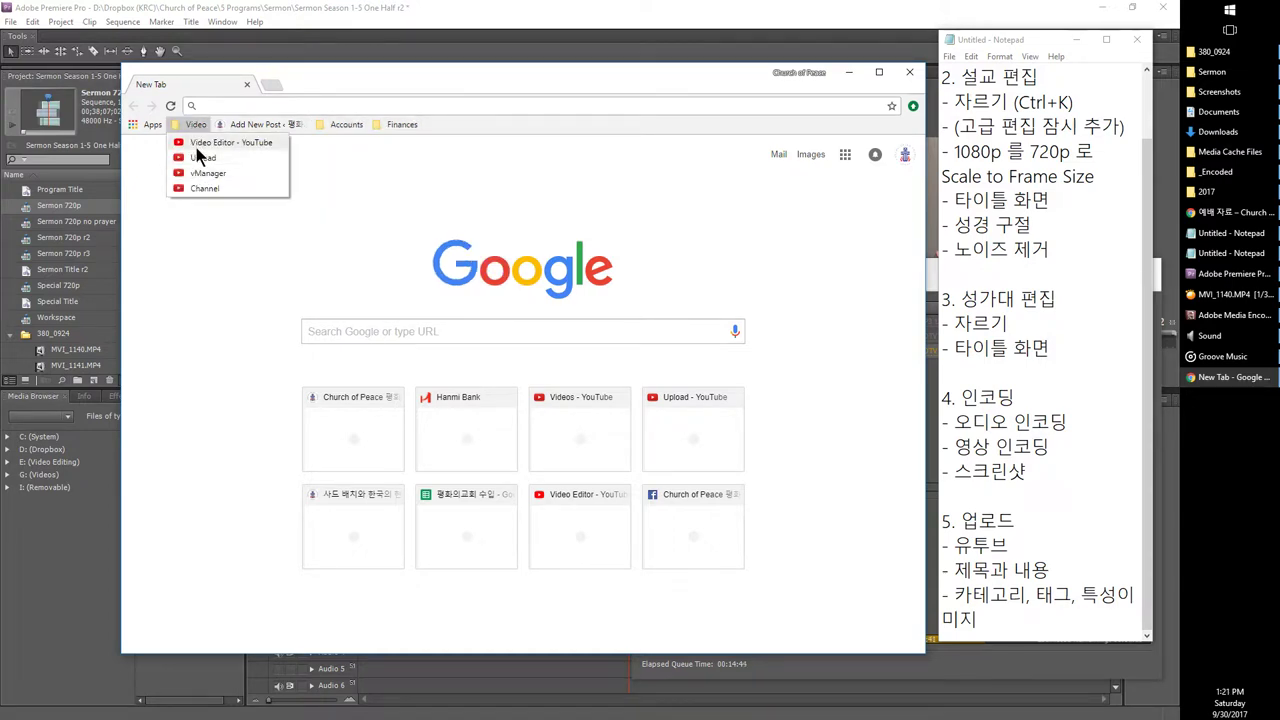
click(198, 160)
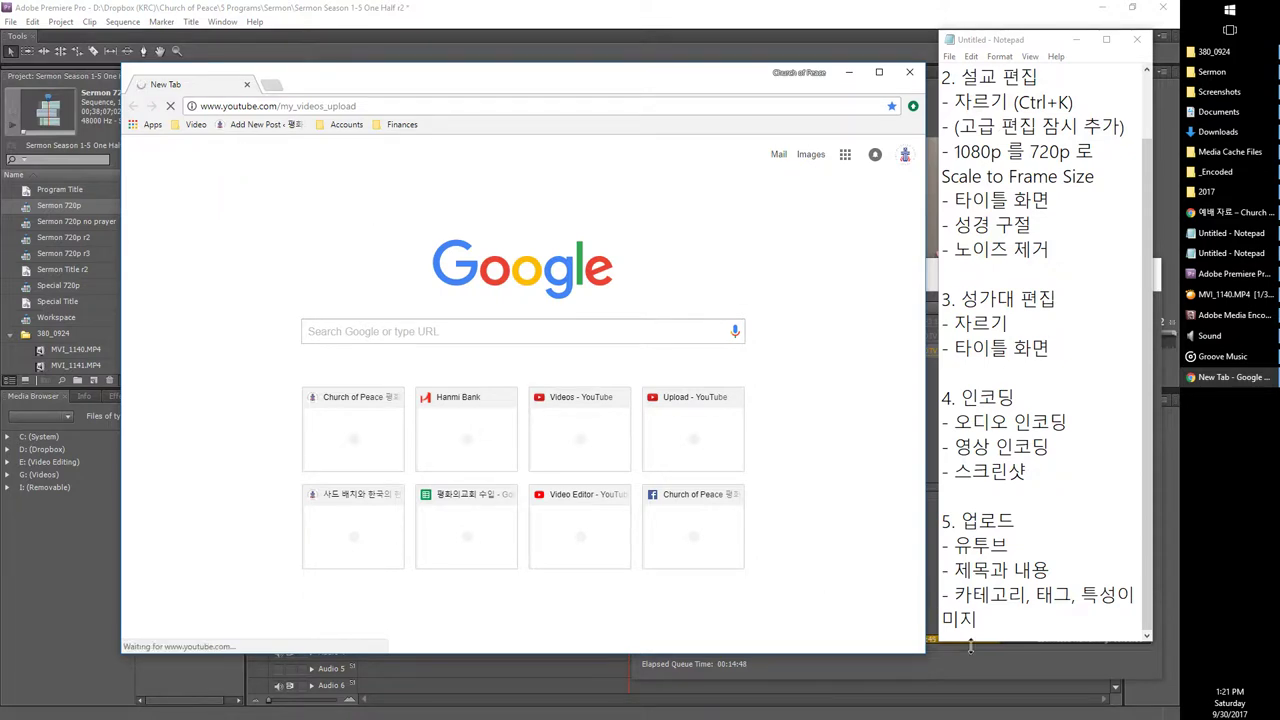
Step: Check Media Encoder, move the YouTube window up-left, and bring the _Encoded folder forward beside it
click(1212, 314)
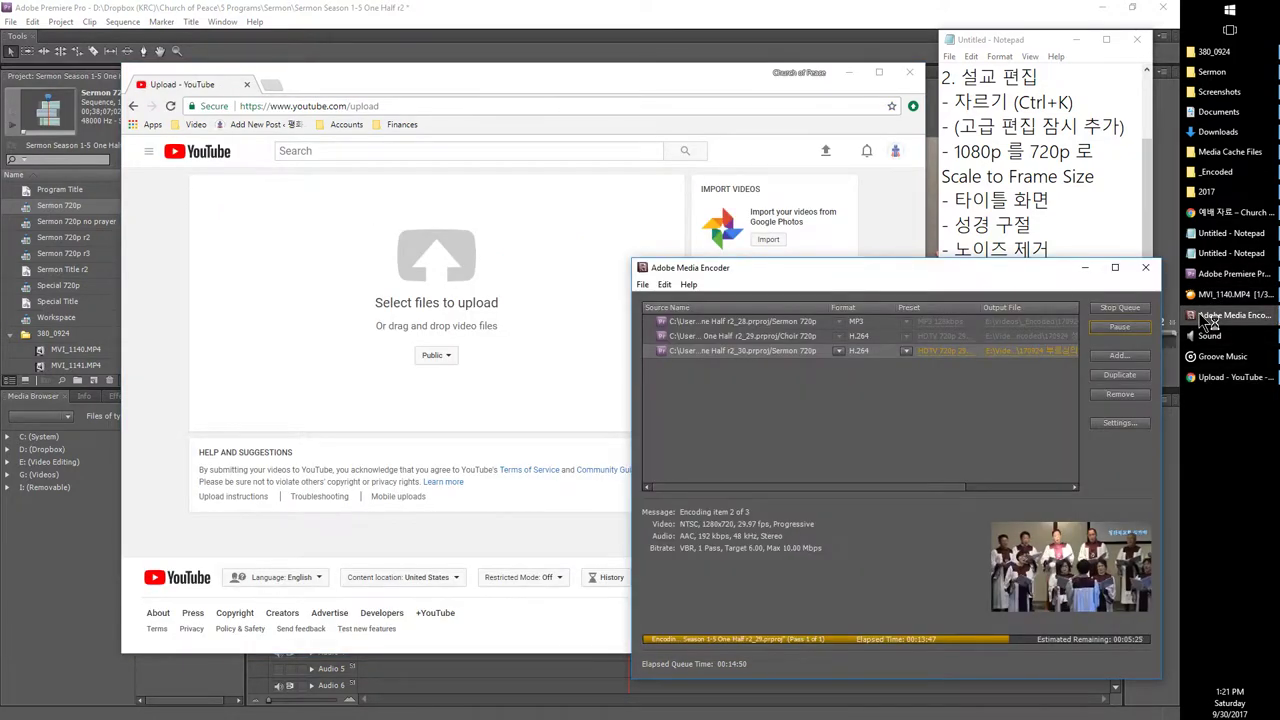
drag(345, 76, 247, 56)
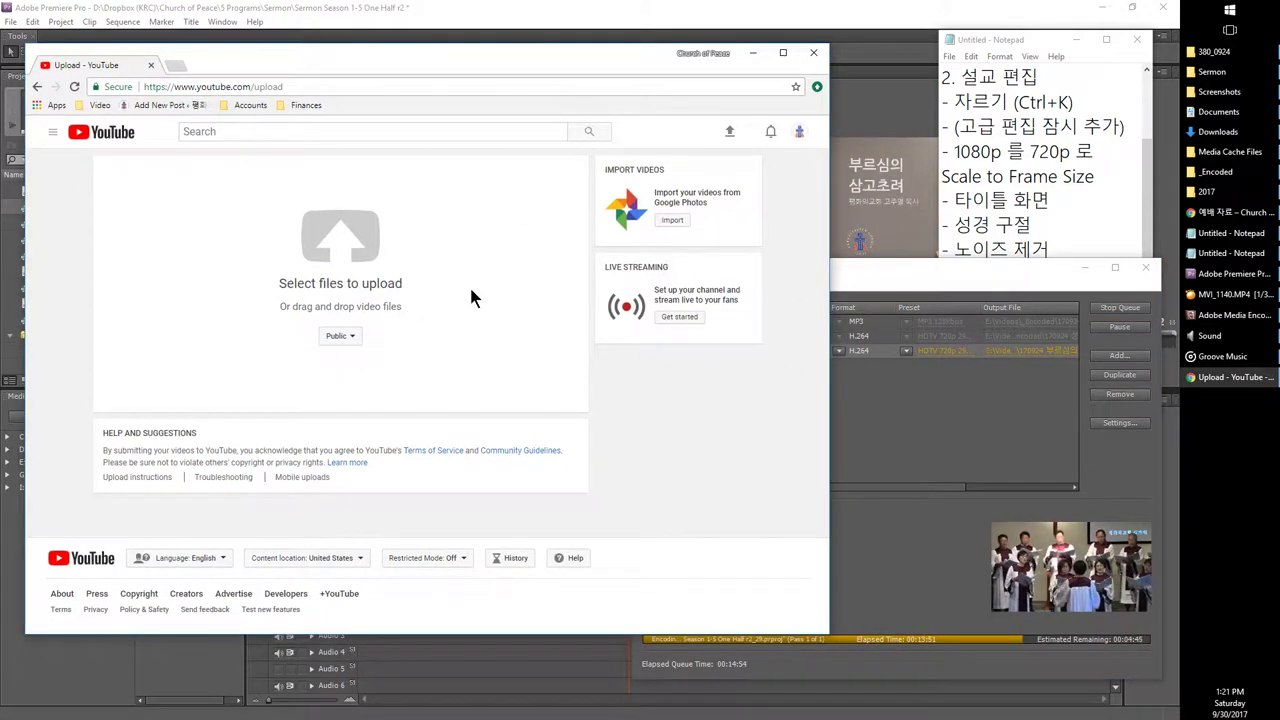
click(1210, 172)
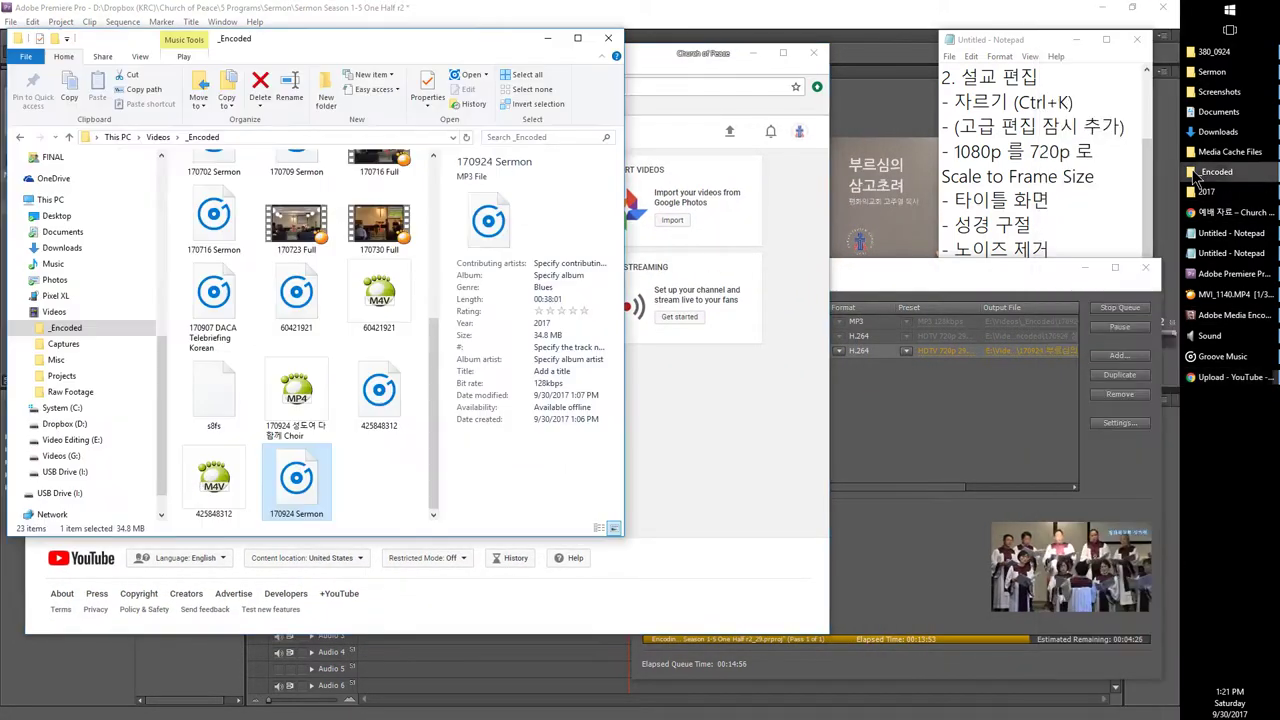
scroll(366, 324, up, 5)
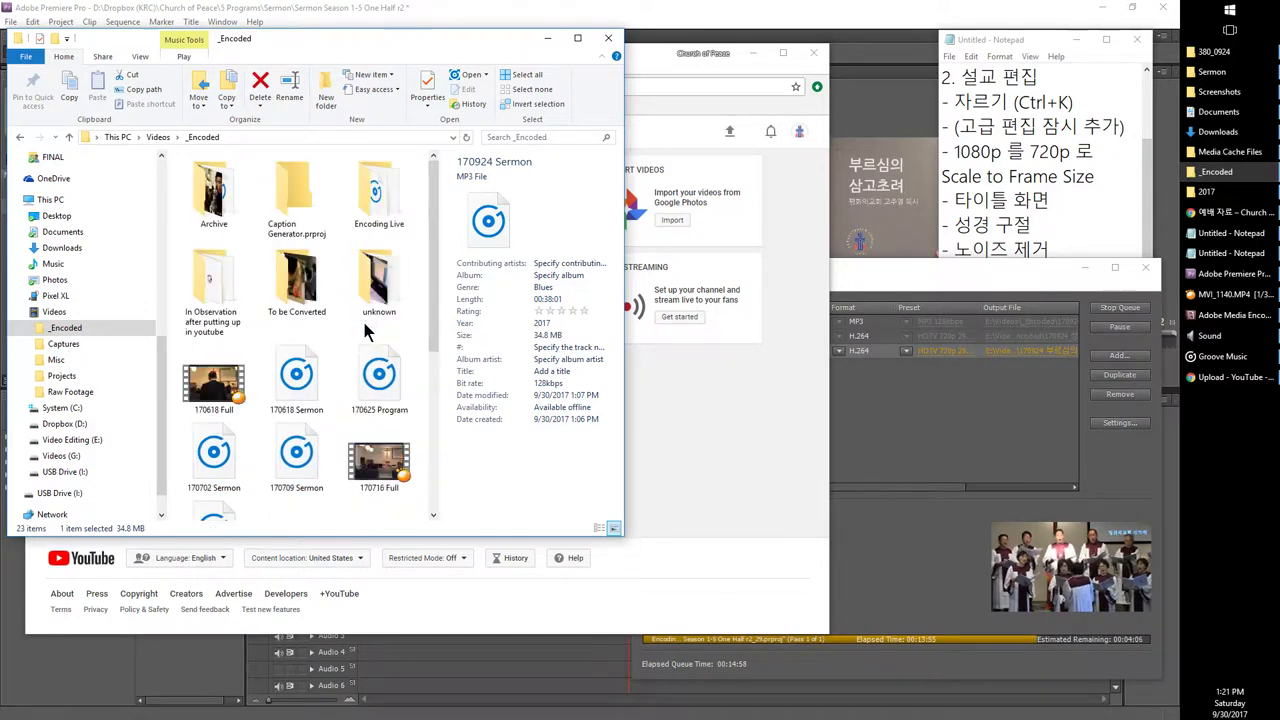
scroll(366, 325, down, 4)
click(1062, 202)
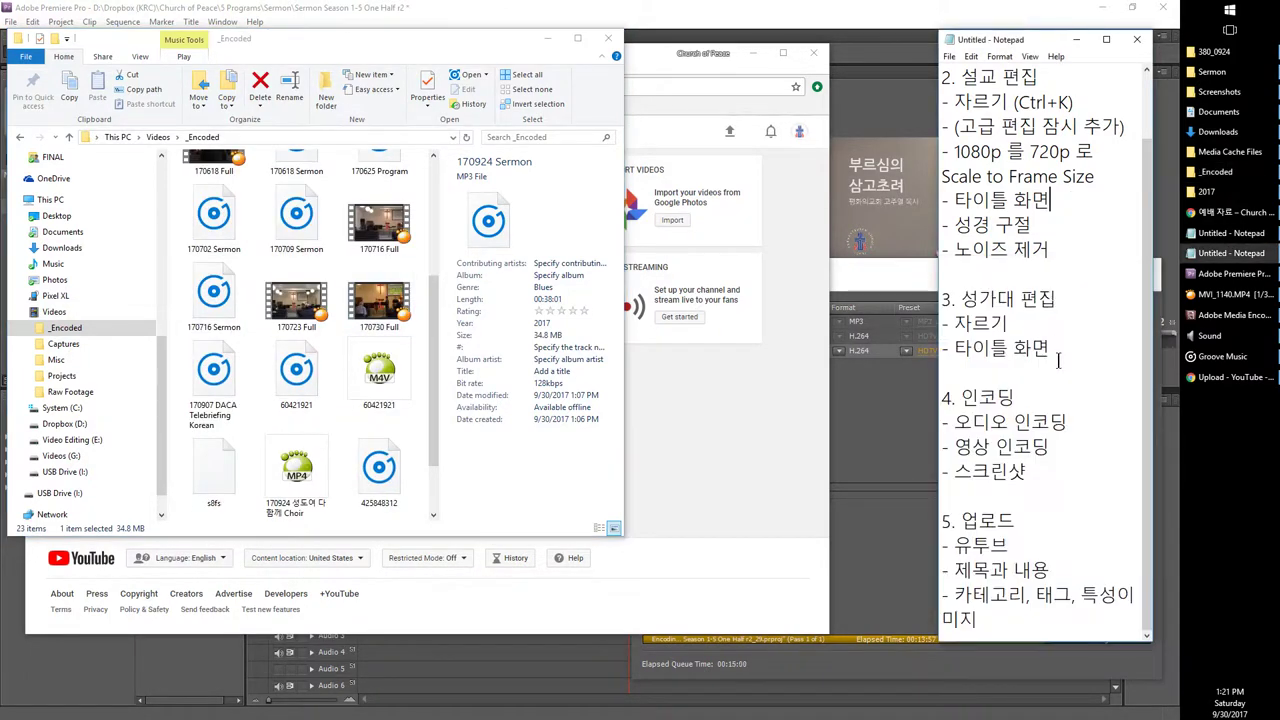
drag(1018, 470, 928, 428)
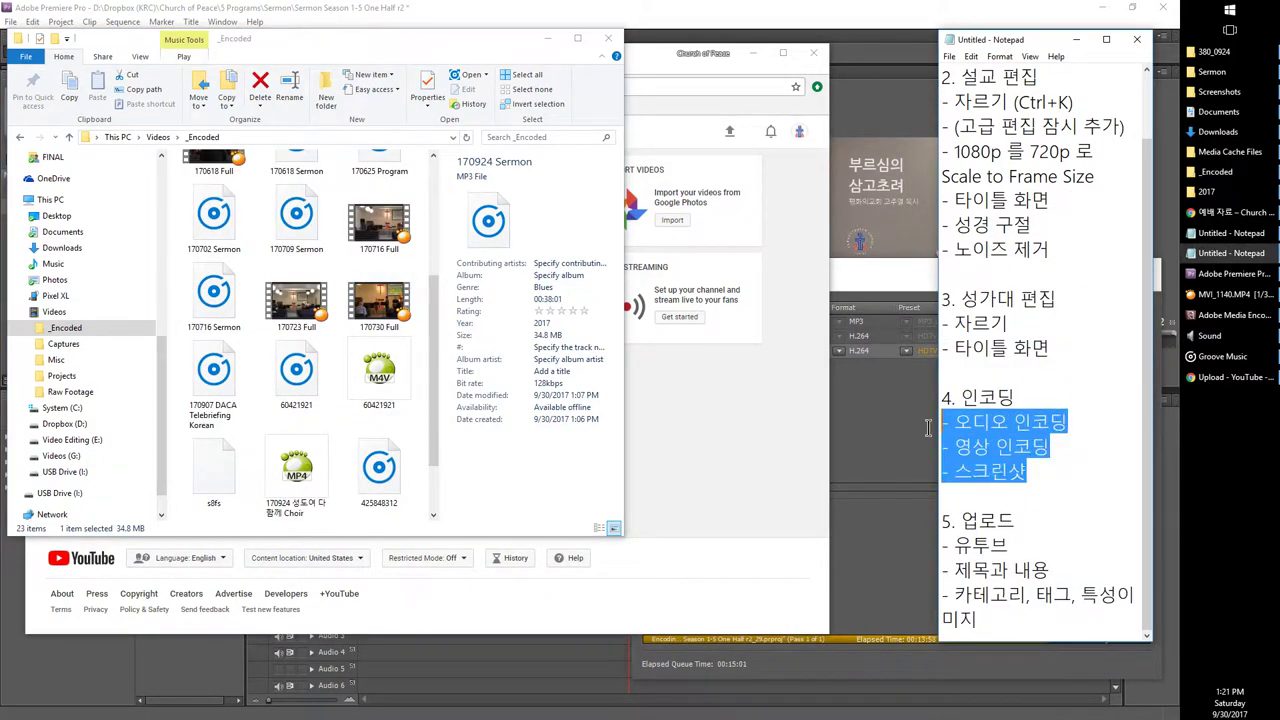
click(370, 372)
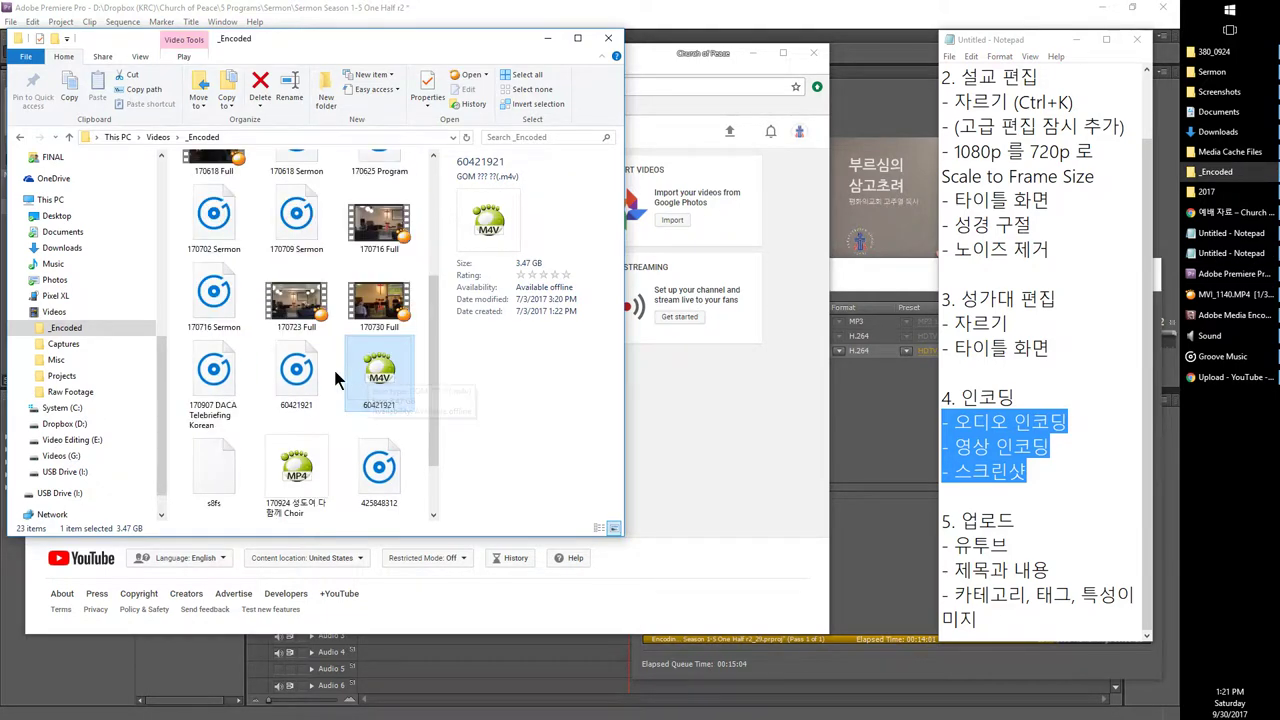
Step: Preview the 170723 Full video in GOM Player, jumping about a third in
double_click(308, 298)
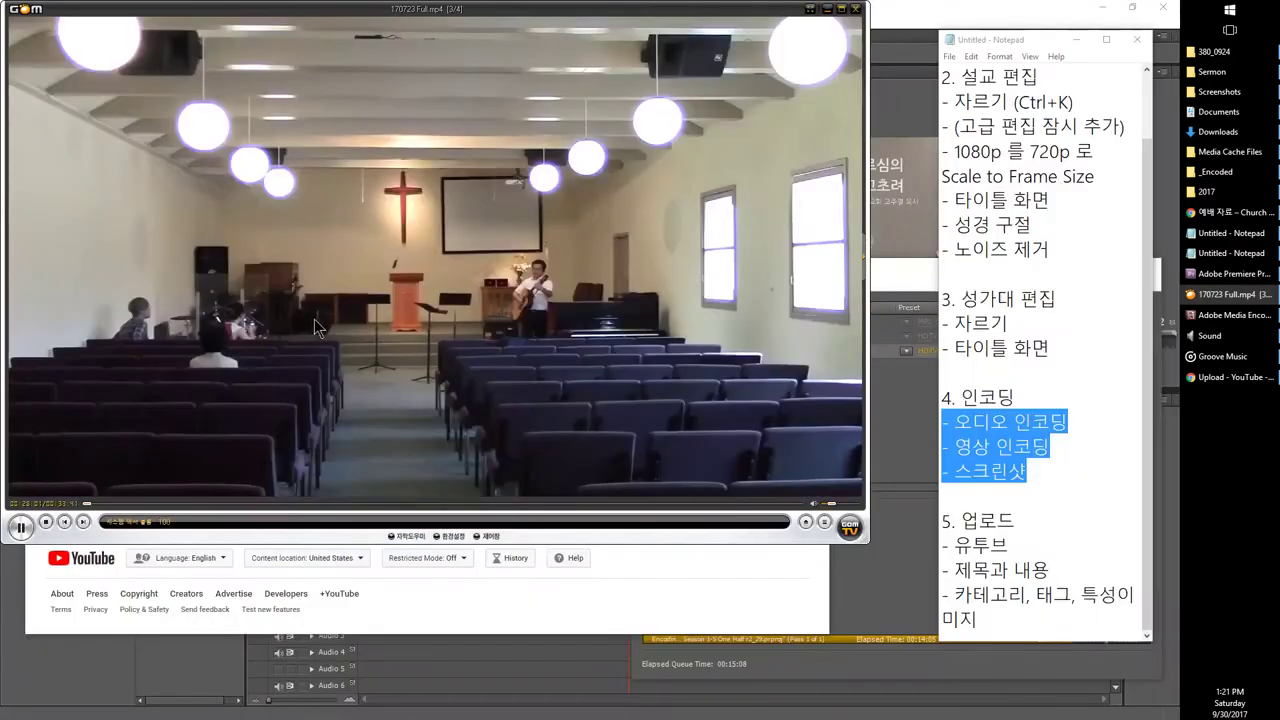
click(161, 504)
drag(161, 504, 505, 505)
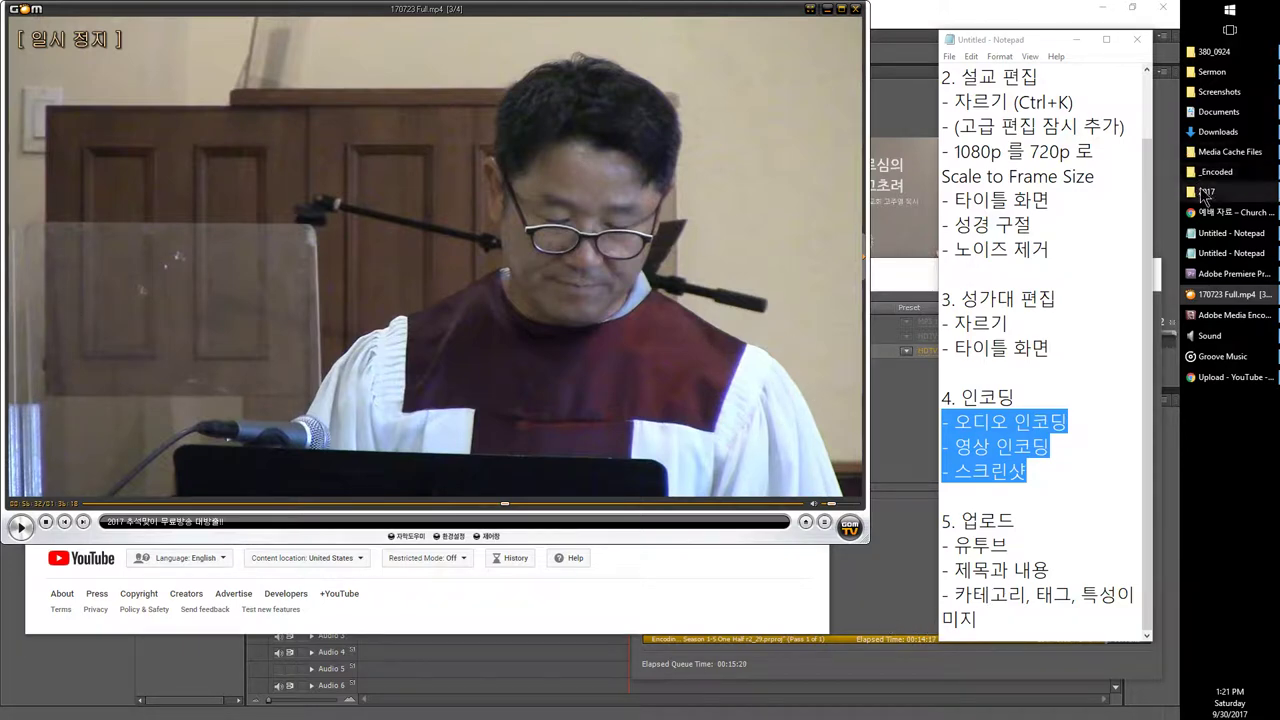
Step: Preview the 170402 Sermon video from the 2017 folder, jumping about a third in
click(1082, 205)
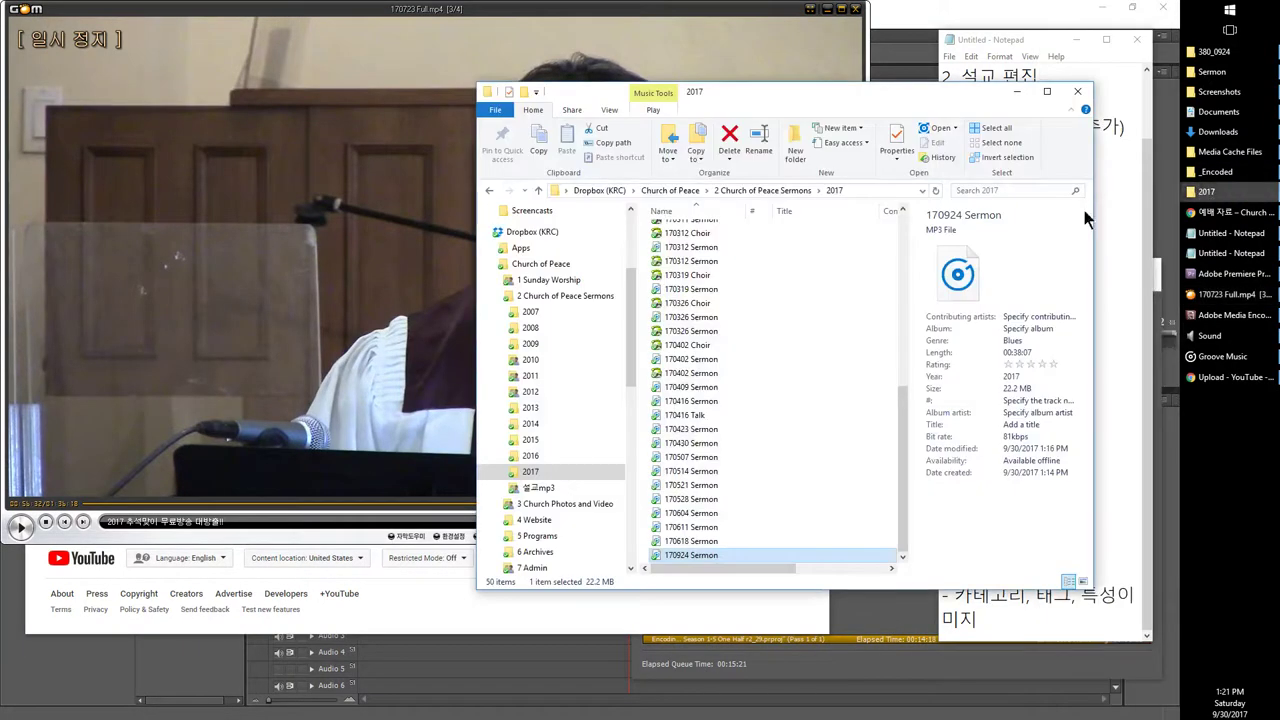
click(684, 375)
double_click(684, 378)
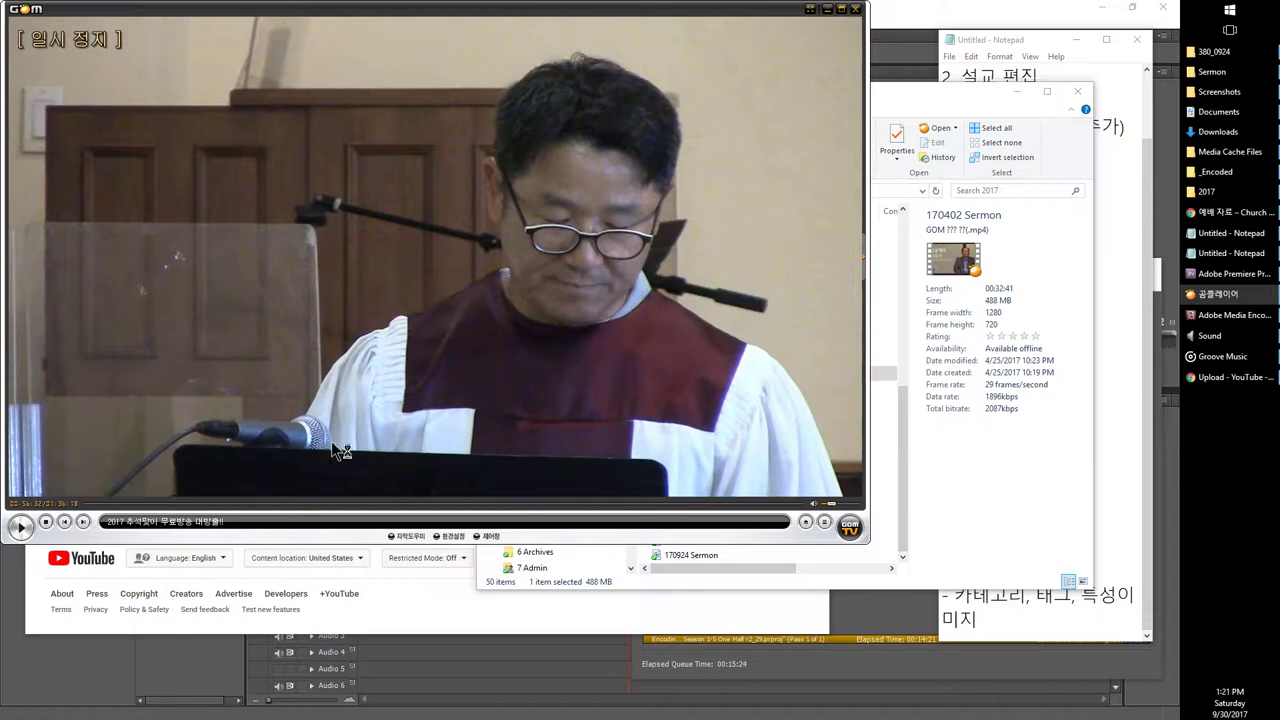
key(space)
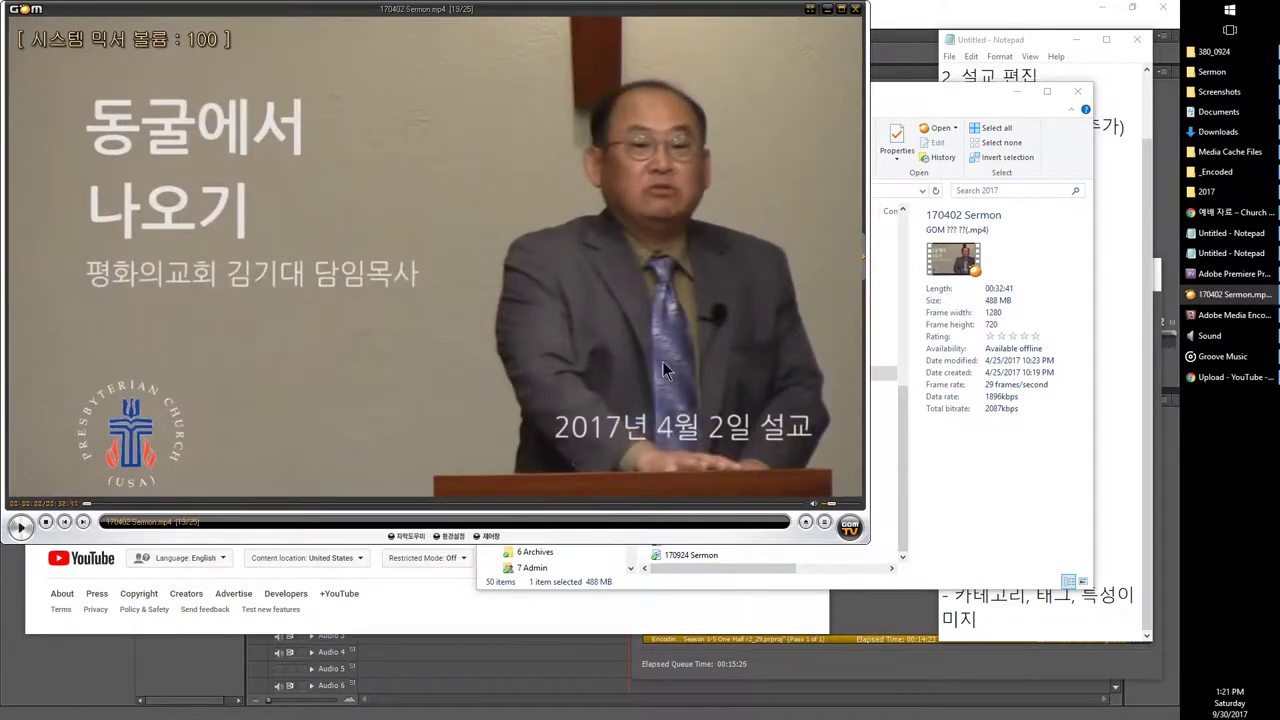
click(347, 506)
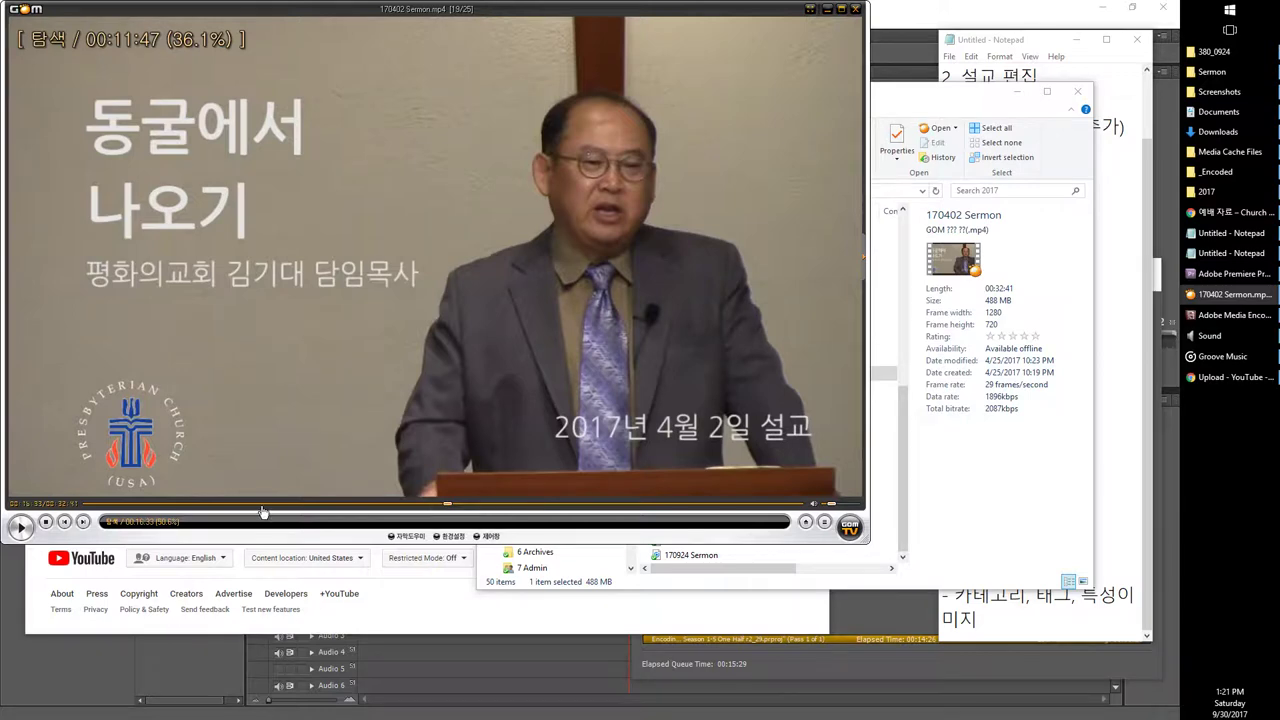
drag(263, 512, 203, 512)
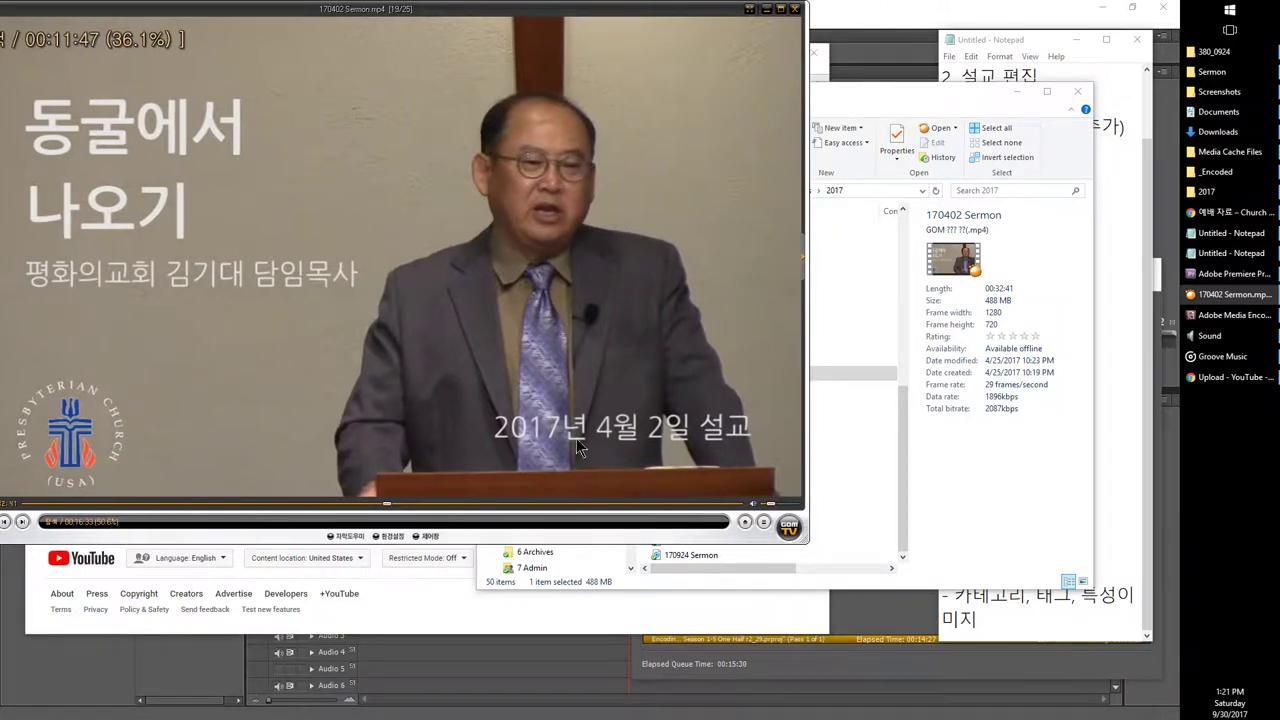
Step: Preview the 170326 Sermon video, then open the 170312 Sermon video
click(820, 330)
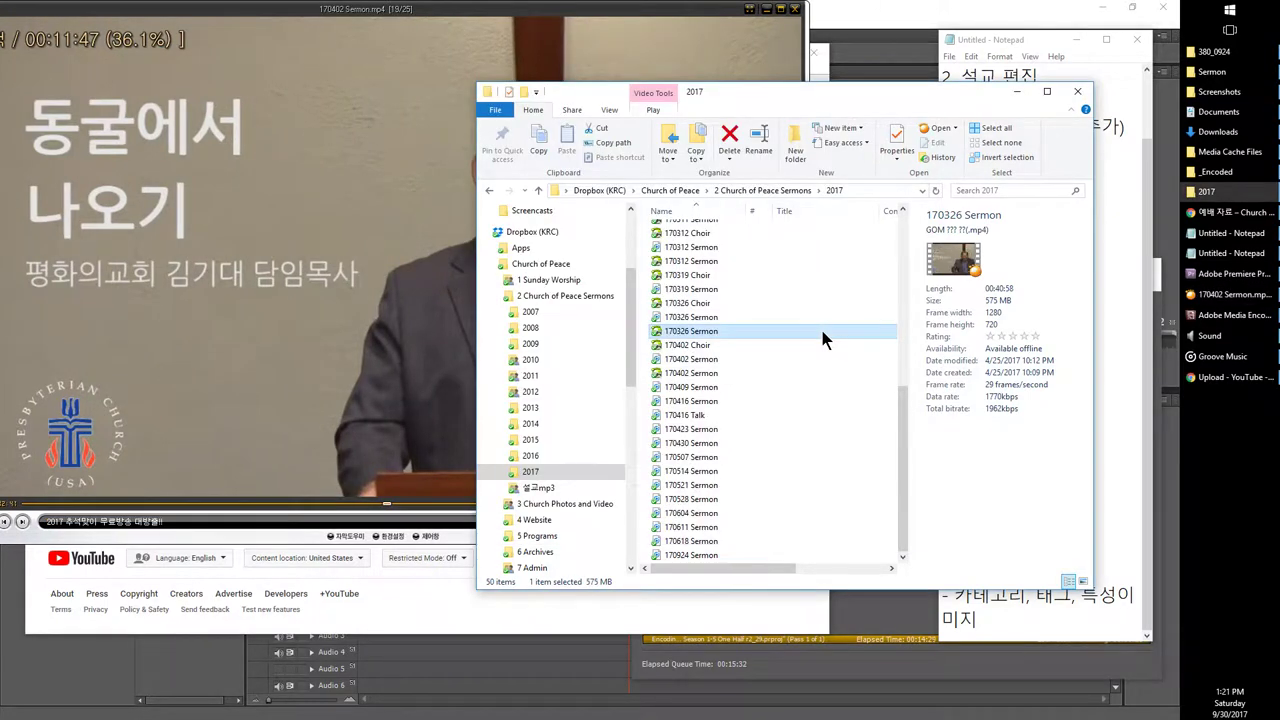
double_click(835, 337)
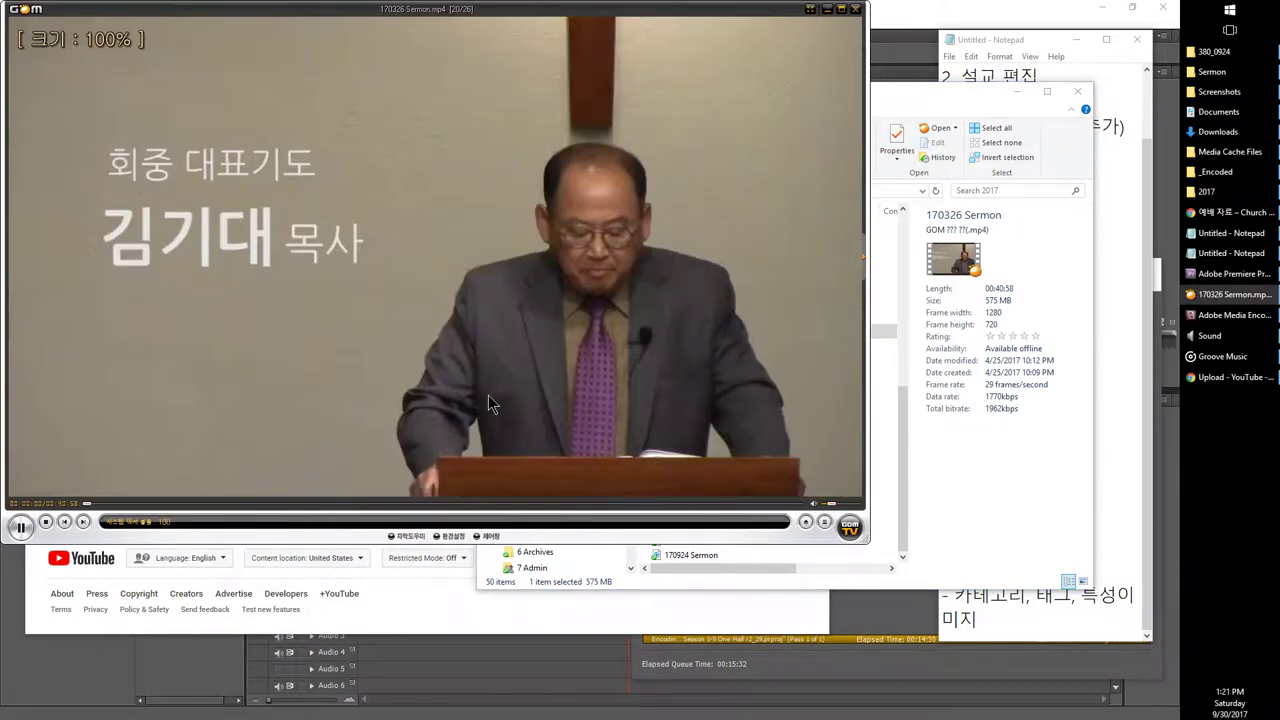
click(888, 317)
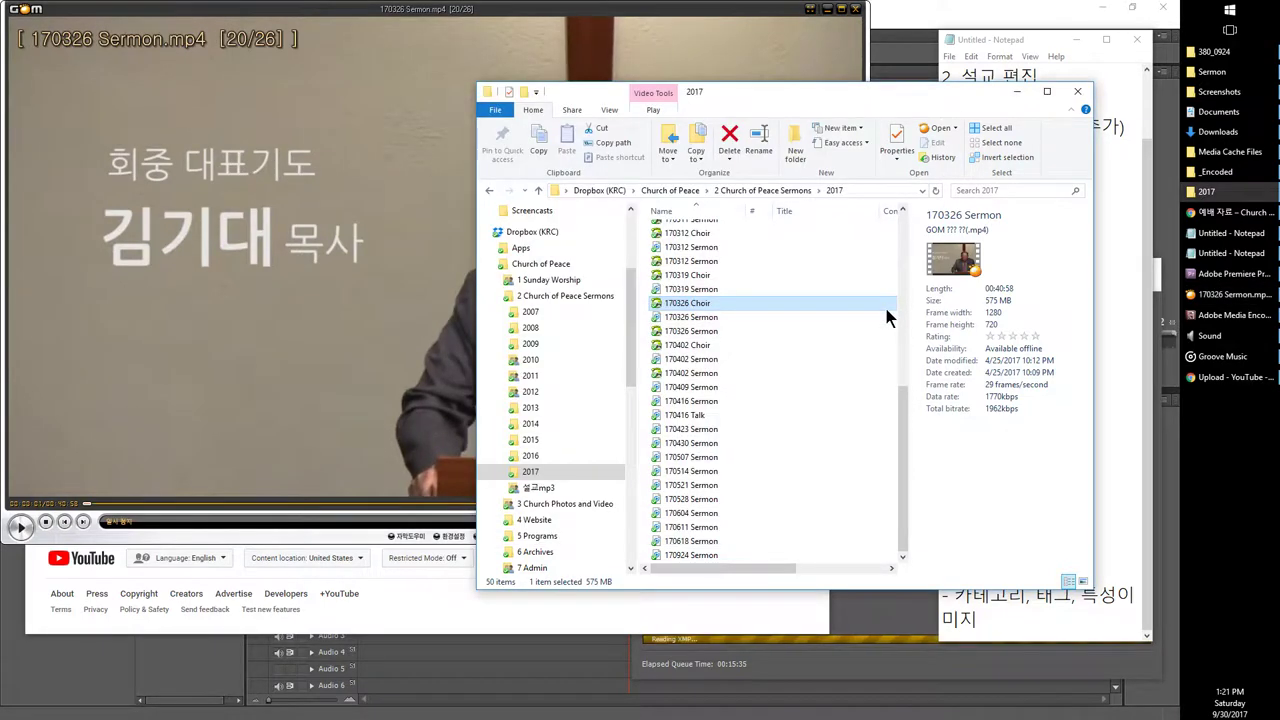
key(Up)
key(Up)
key(Up)
key(Up)
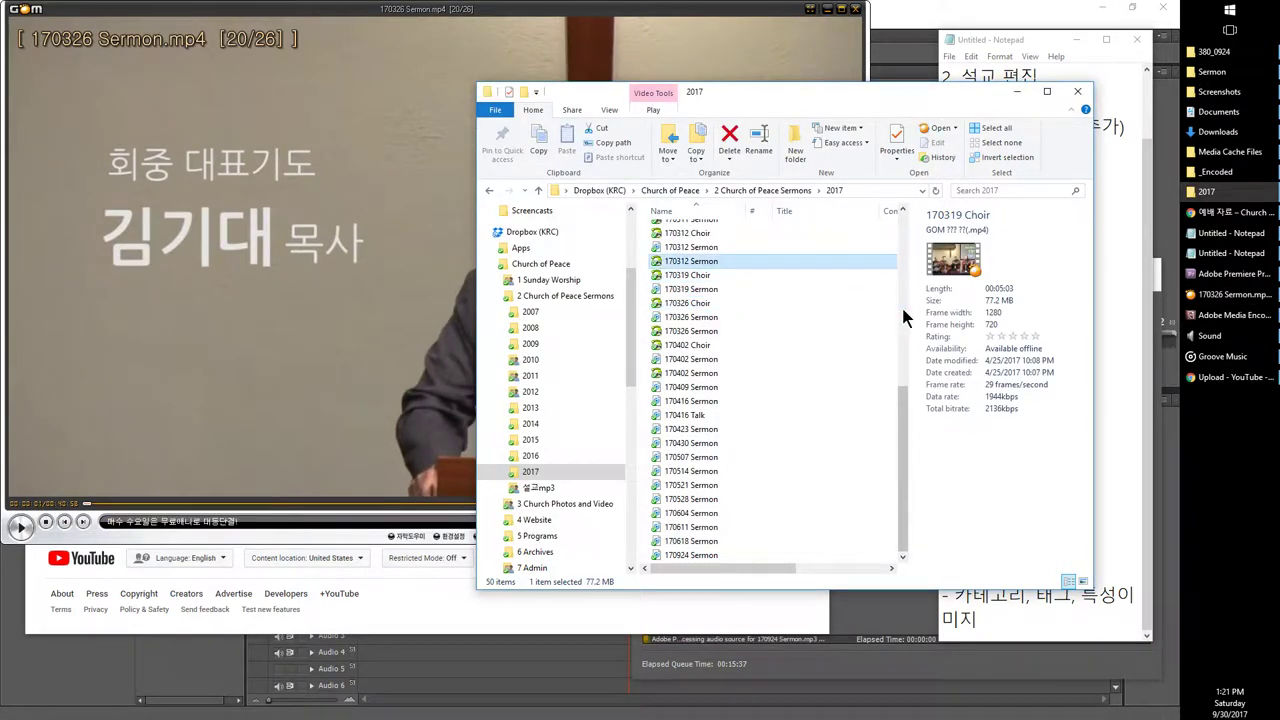
key(Return)
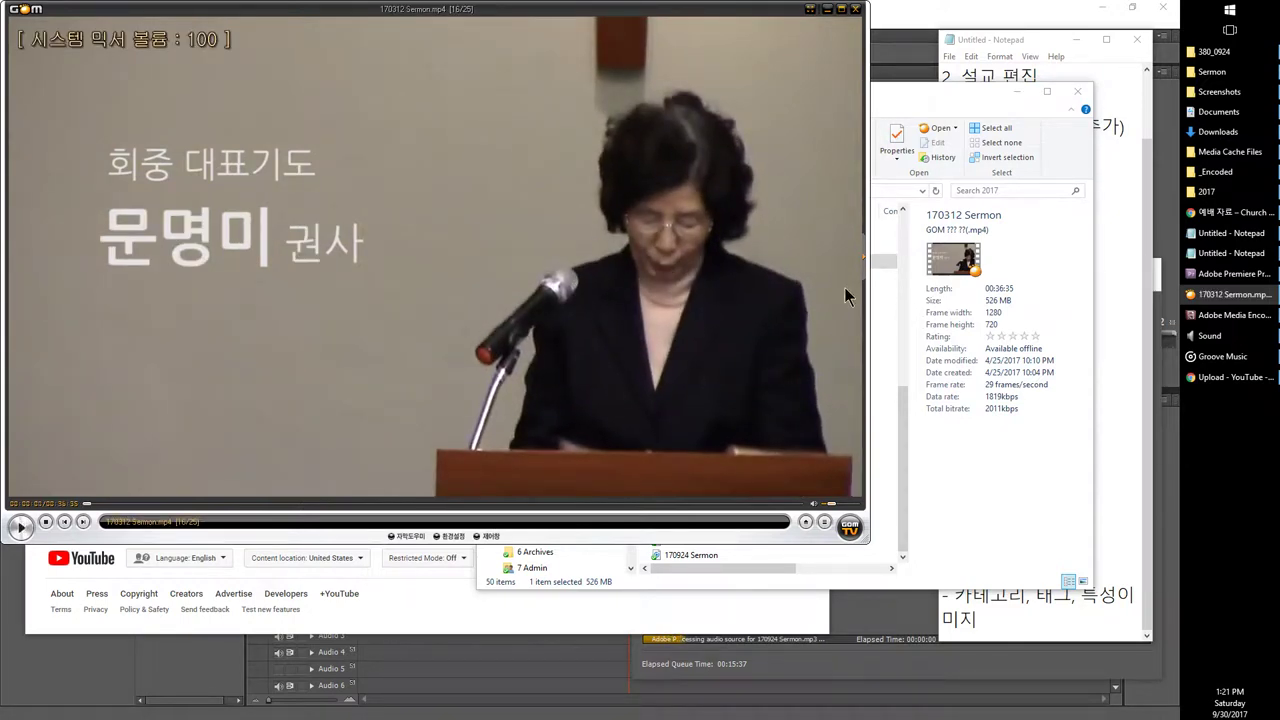
Step: Skip ahead through the 170312 Sermon to 00:06:33 and pause
key(space)
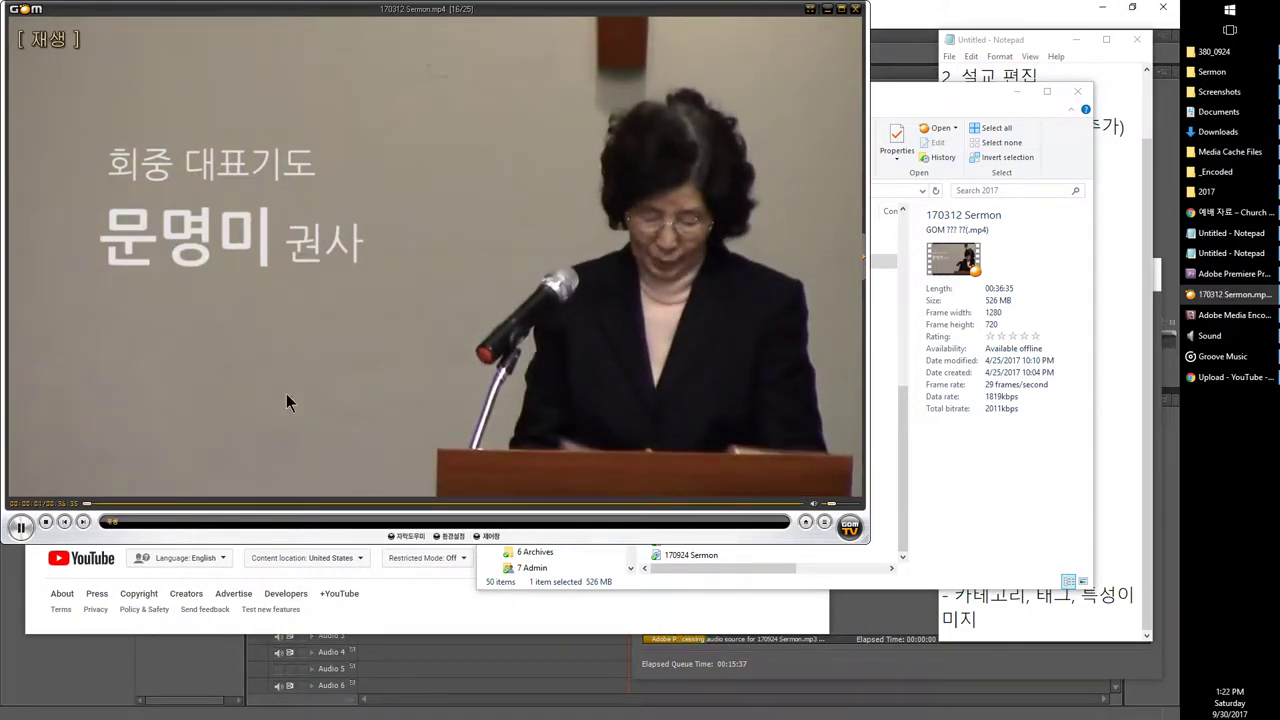
key(Right)
key(Right)
key(Right)
key(Right)
key(Right)
key(Right)
key(Right)
key(Right)
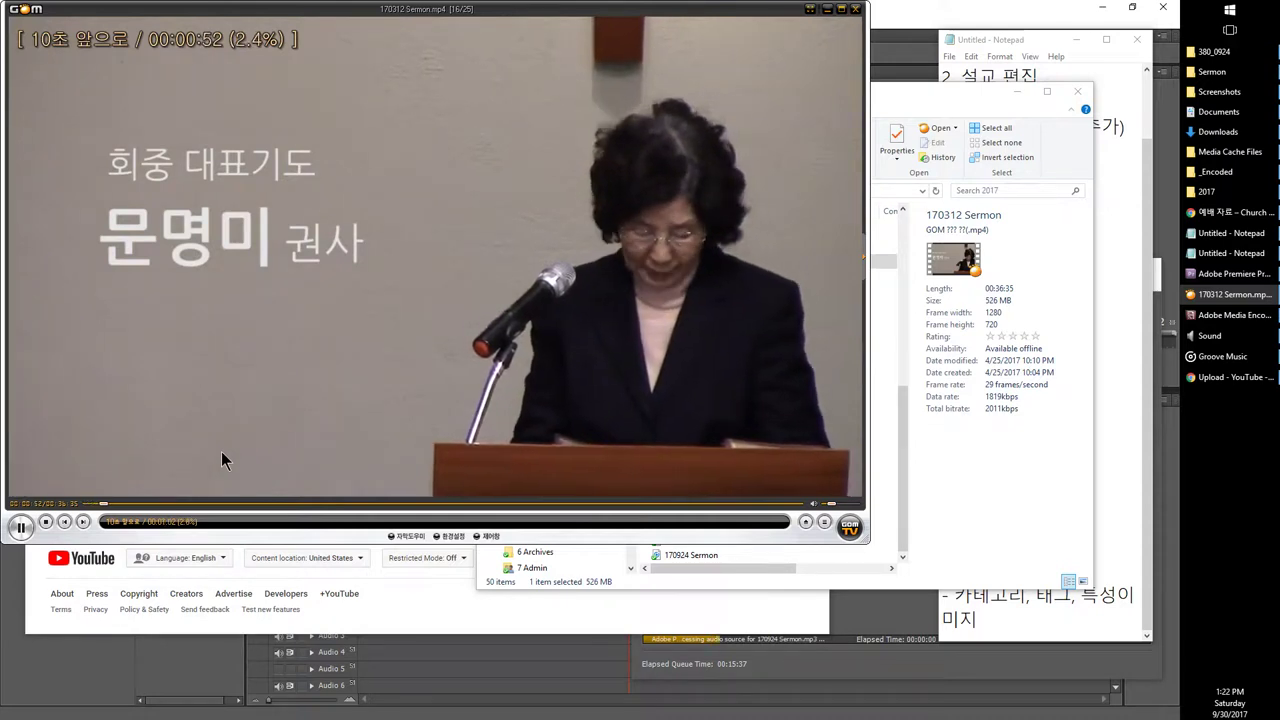
key(Right)
key(Right)
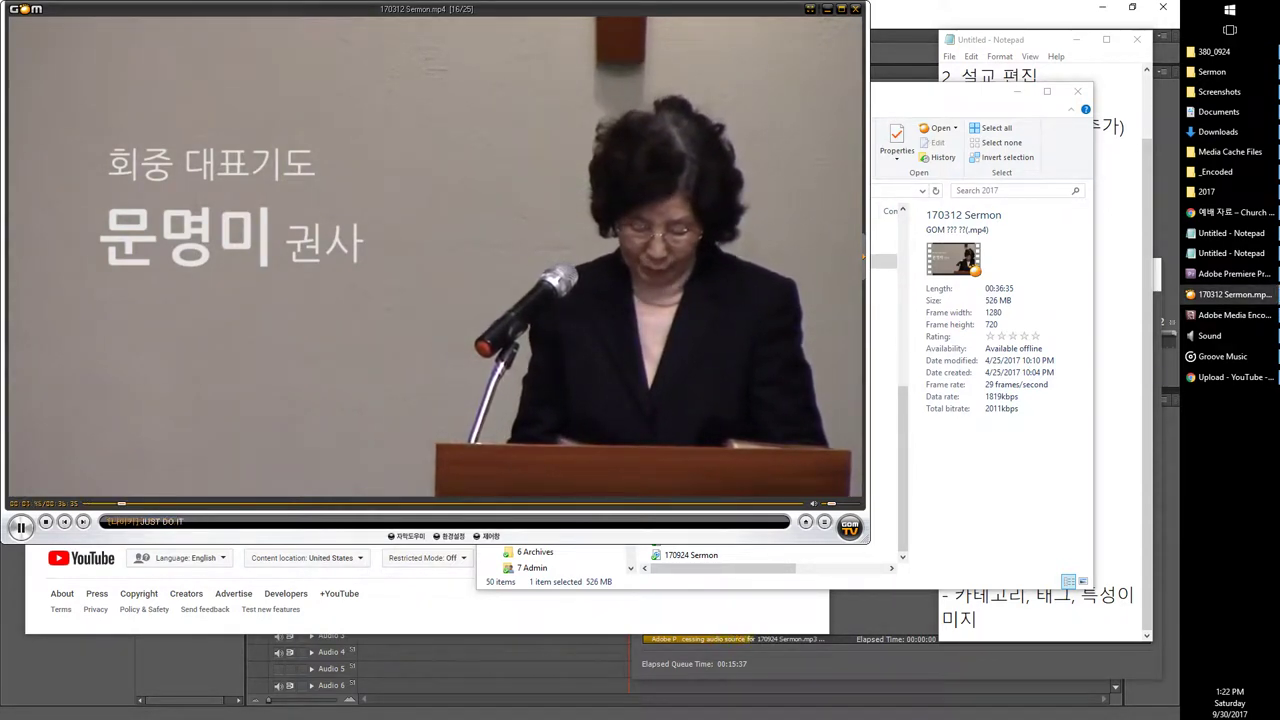
scroll(681, 415, down, 5)
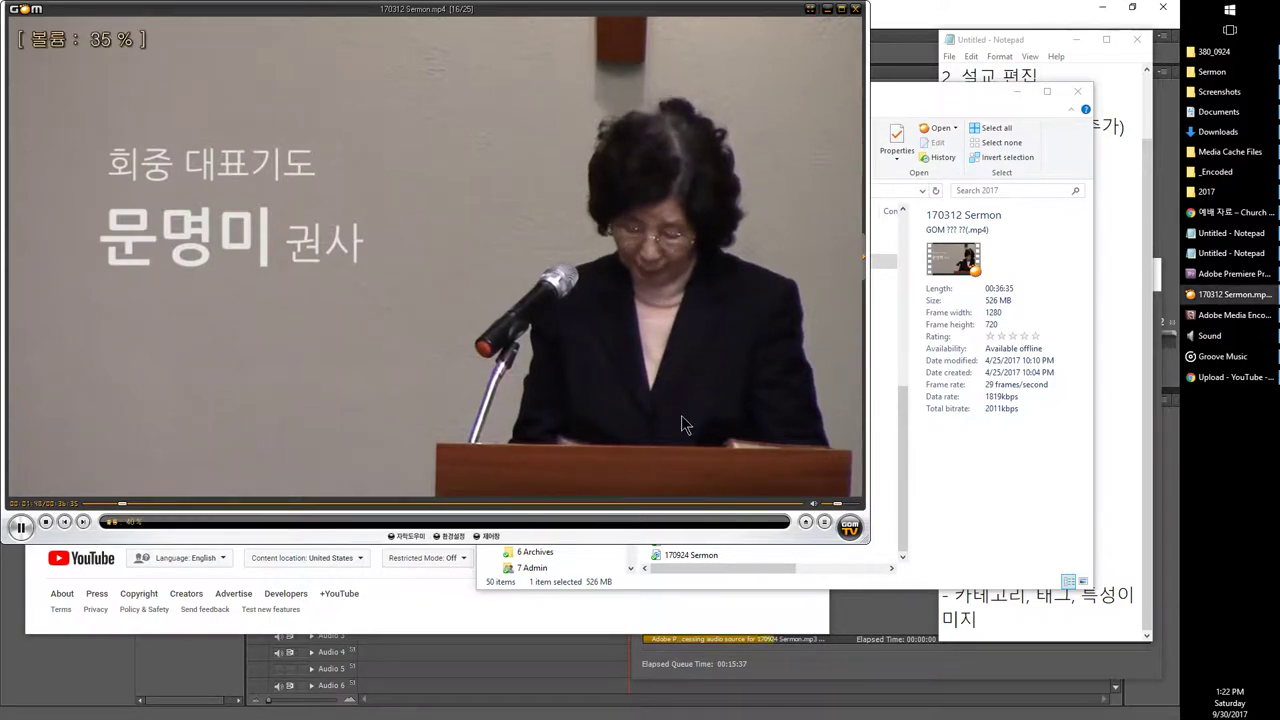
key(ctrl+Right)
key(ctrl+Right)
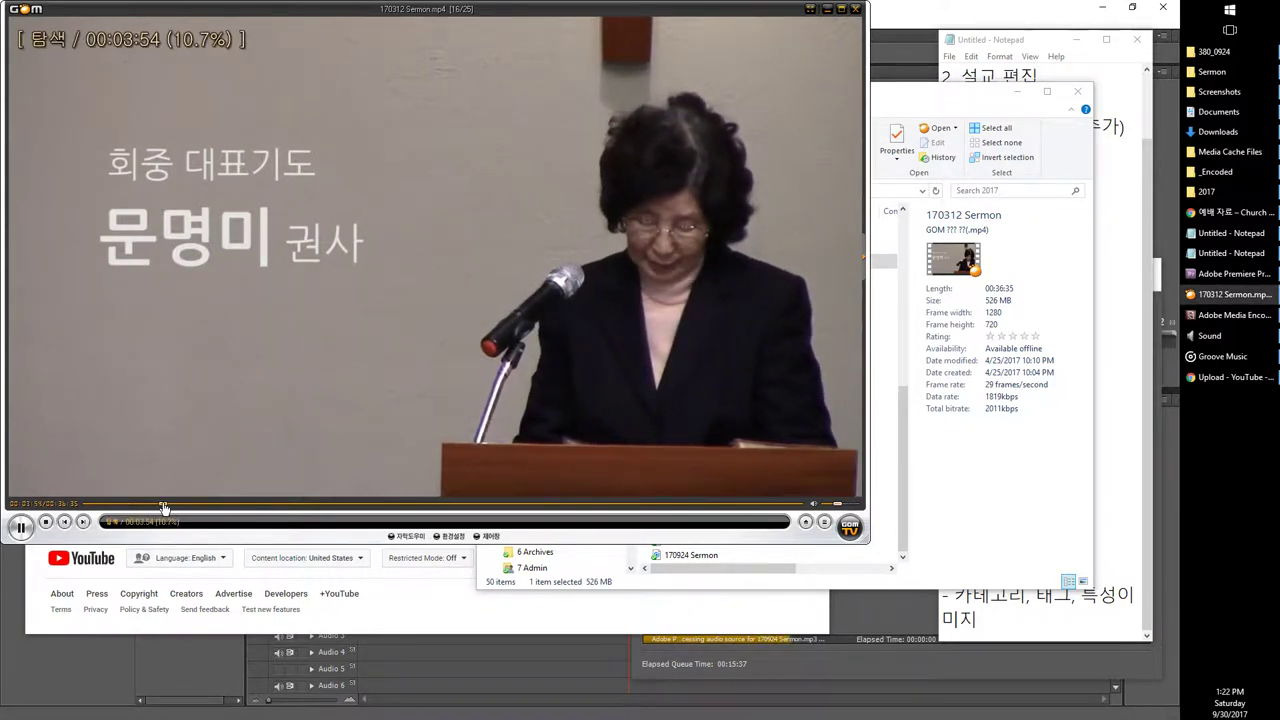
click(215, 508)
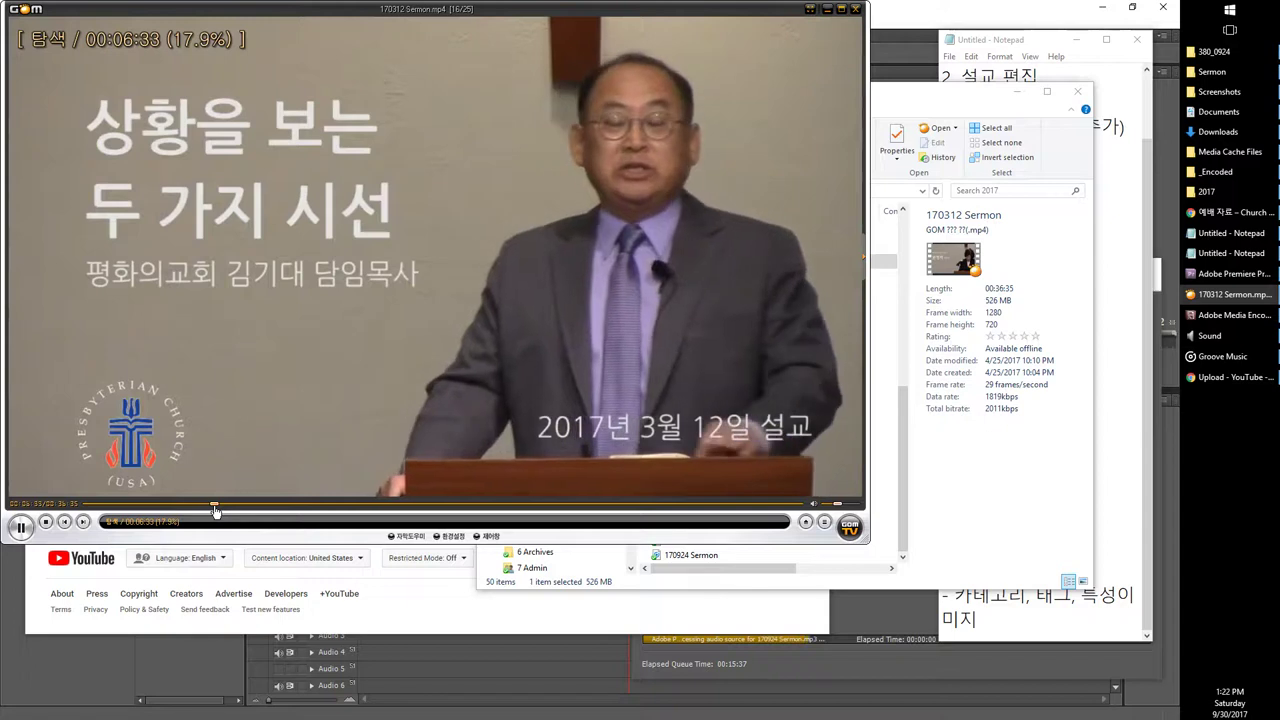
key(space)
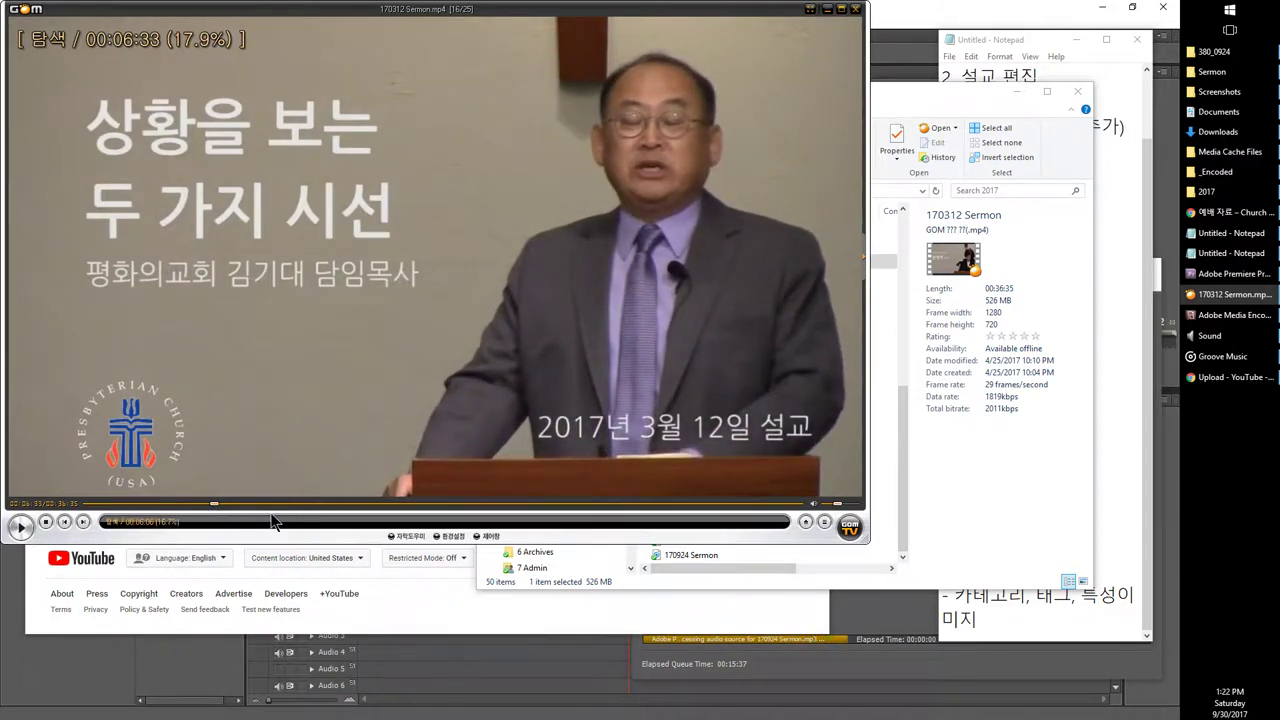
Step: Jump around the 9-, 7:49- and 12:20-minute points and resume playing the 170312 Sermon
click(263, 508)
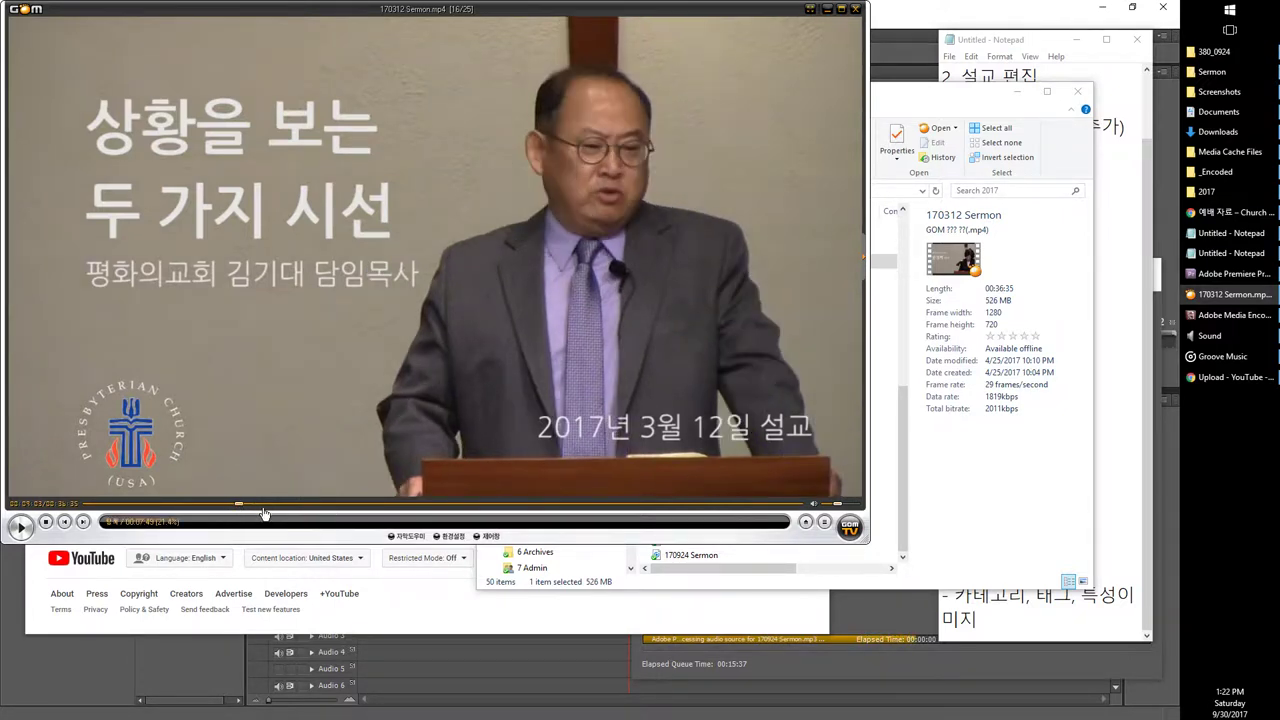
click(328, 505)
click(285, 505)
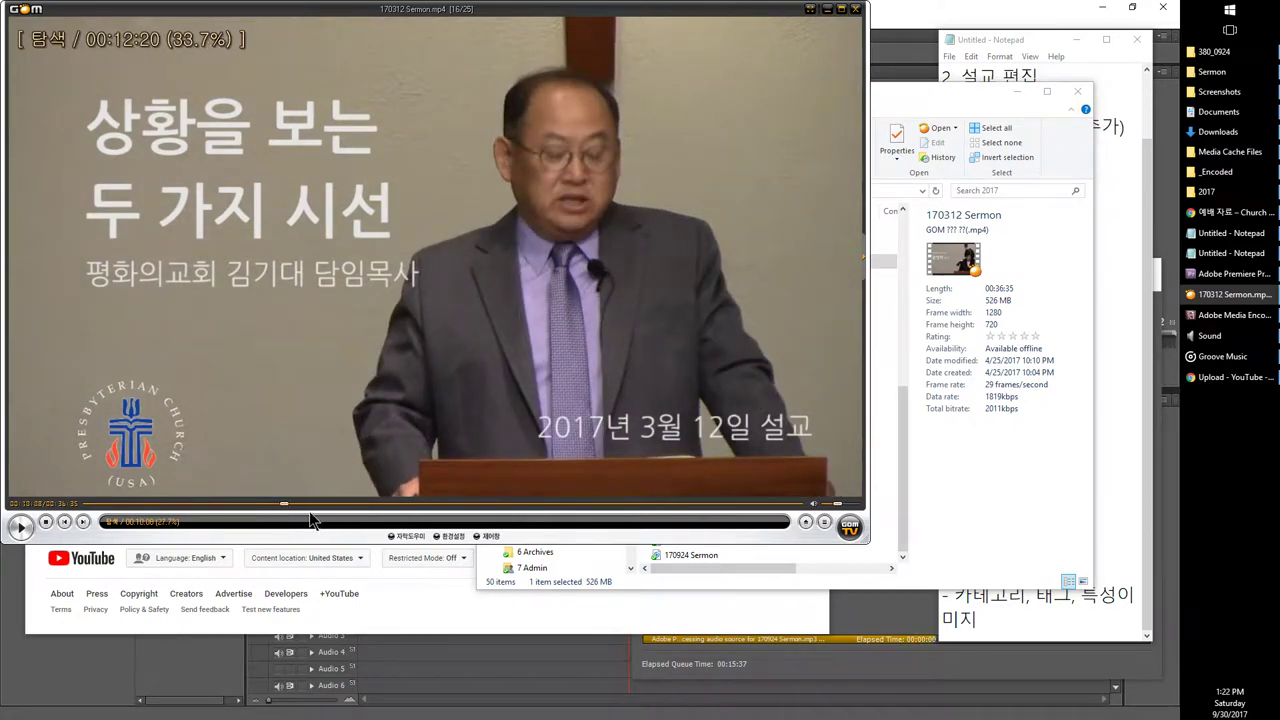
click(290, 505)
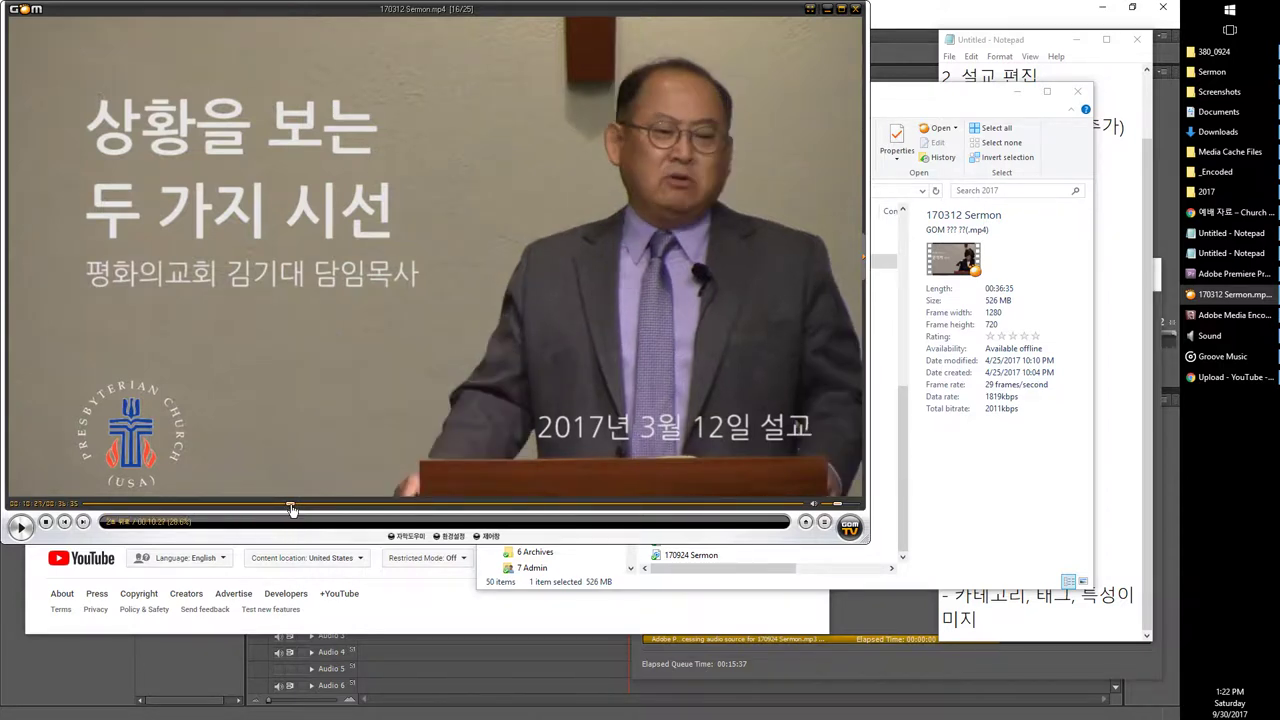
key(Left)
key(Right)
key(space)
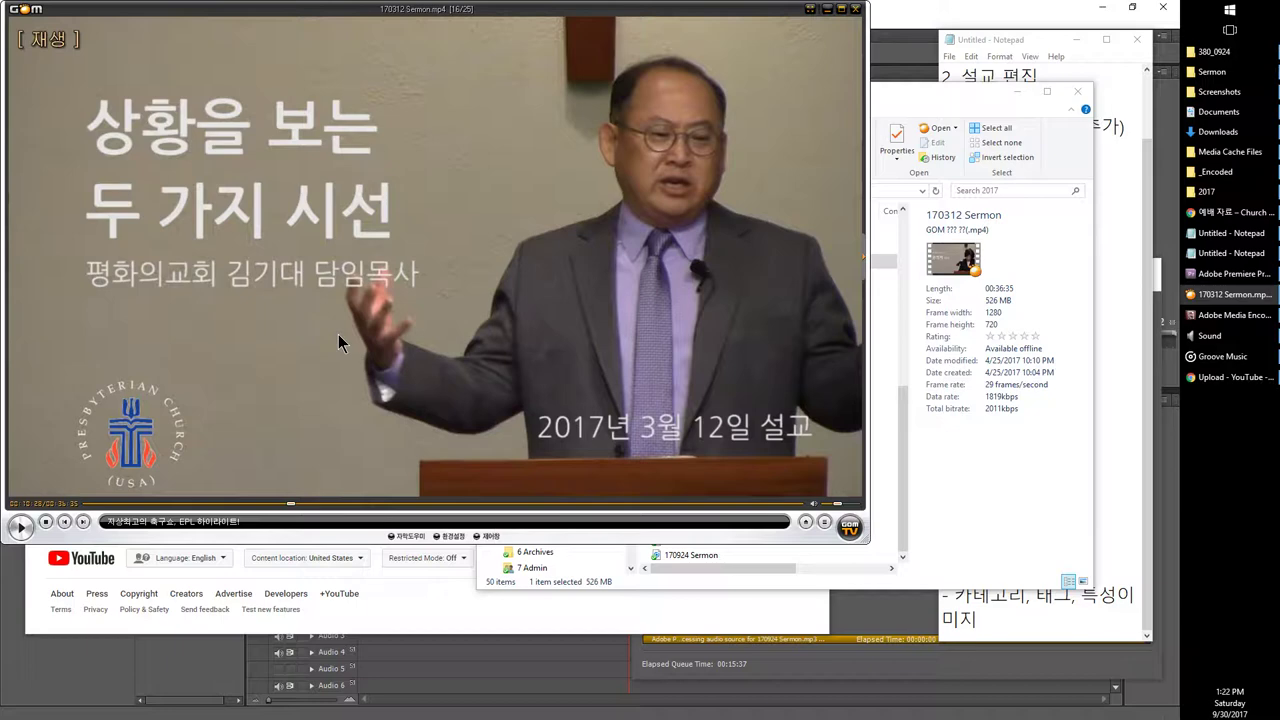
Step: Save the paused sermon frame with GOM Player's 영상 > 현재 화면 저장 command
right_click(372, 289)
mouse_move(410, 440)
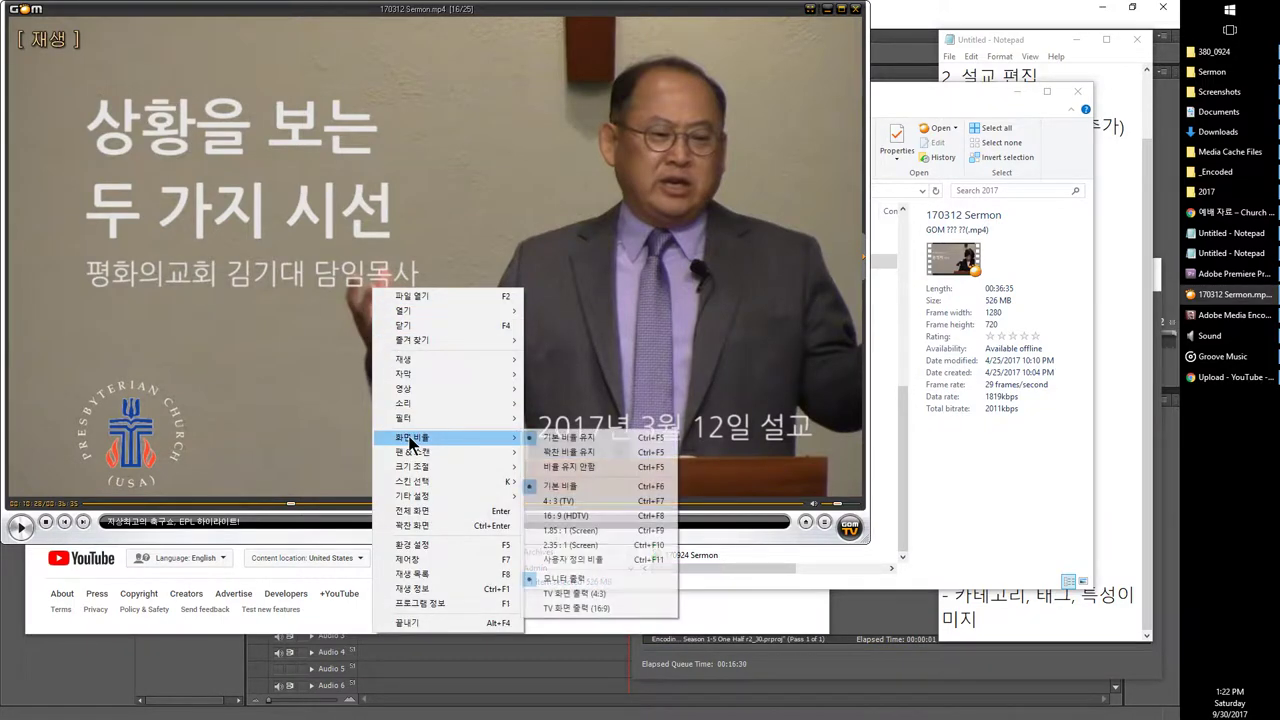
mouse_move(400, 368)
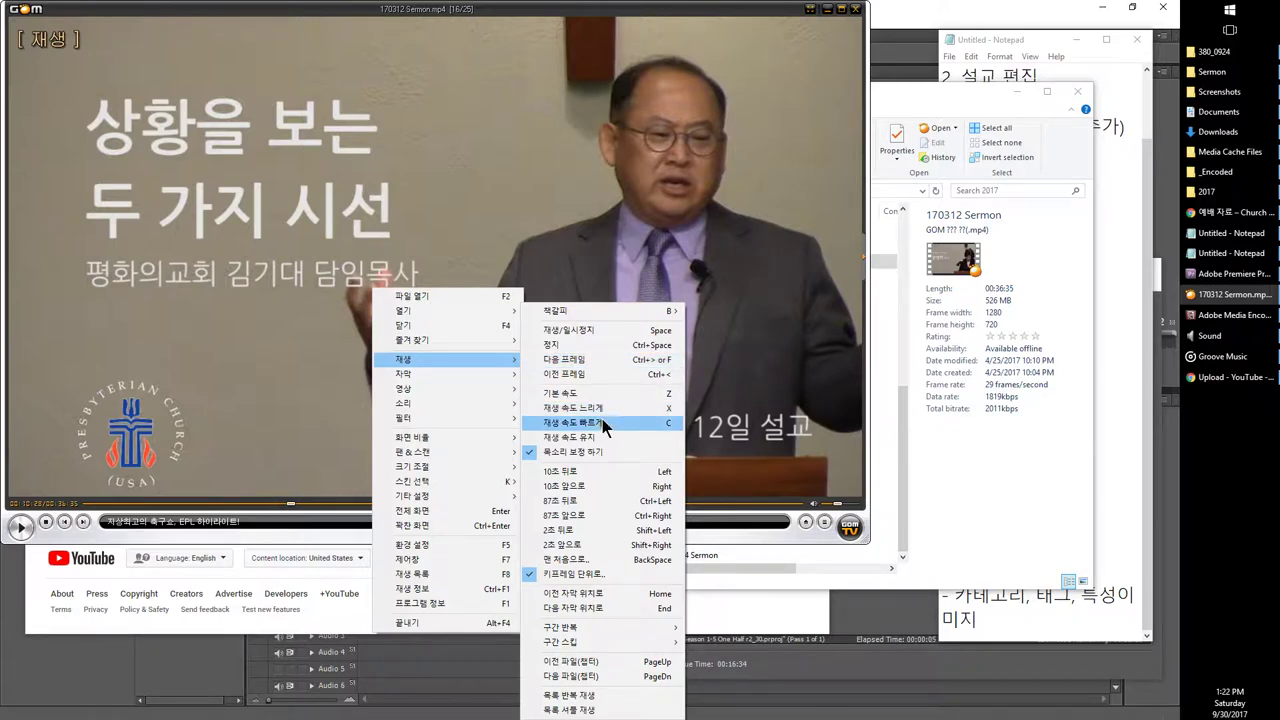
mouse_move(491, 388)
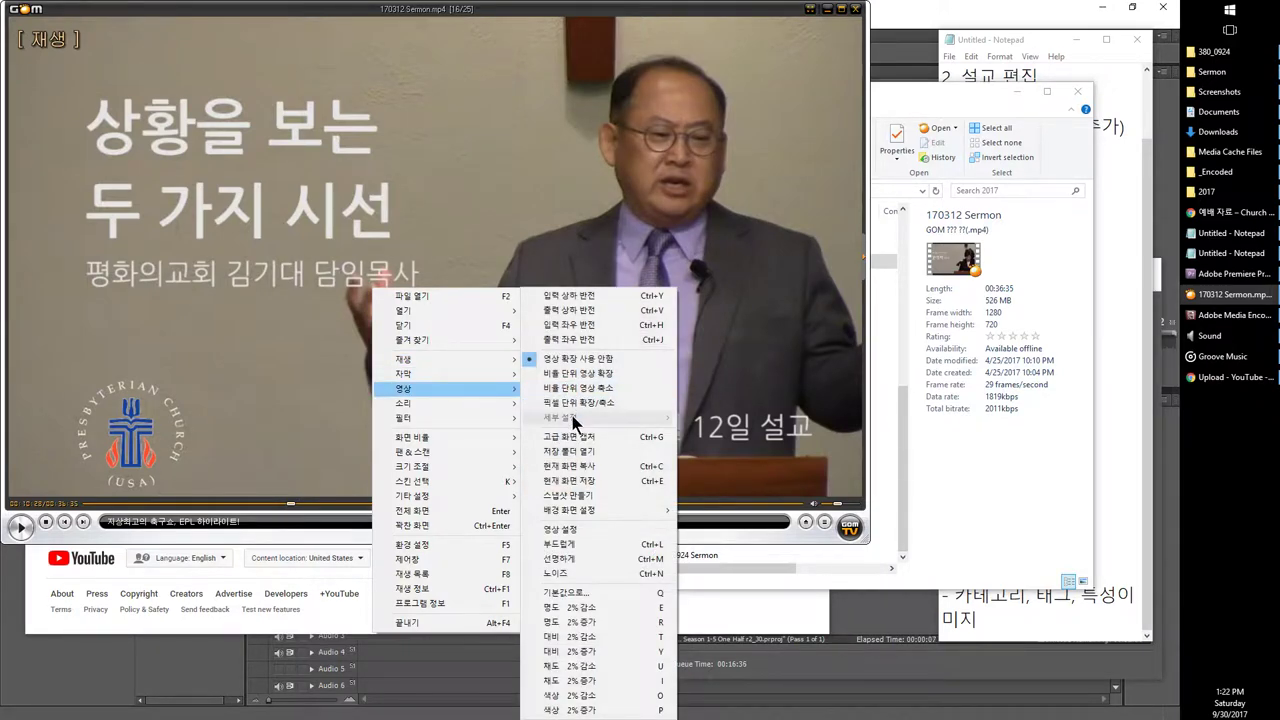
click(588, 481)
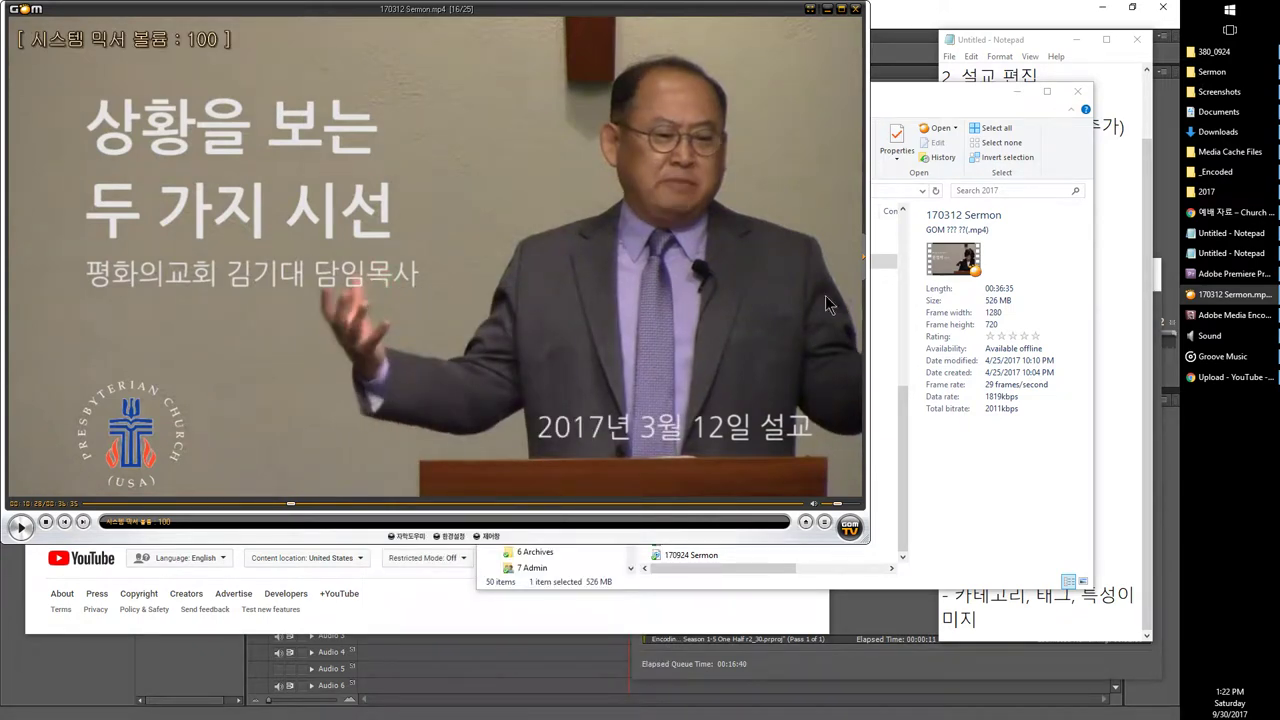
Step: View the new sermon screenshot from the Screenshots folder, then close Photos
click(1219, 91)
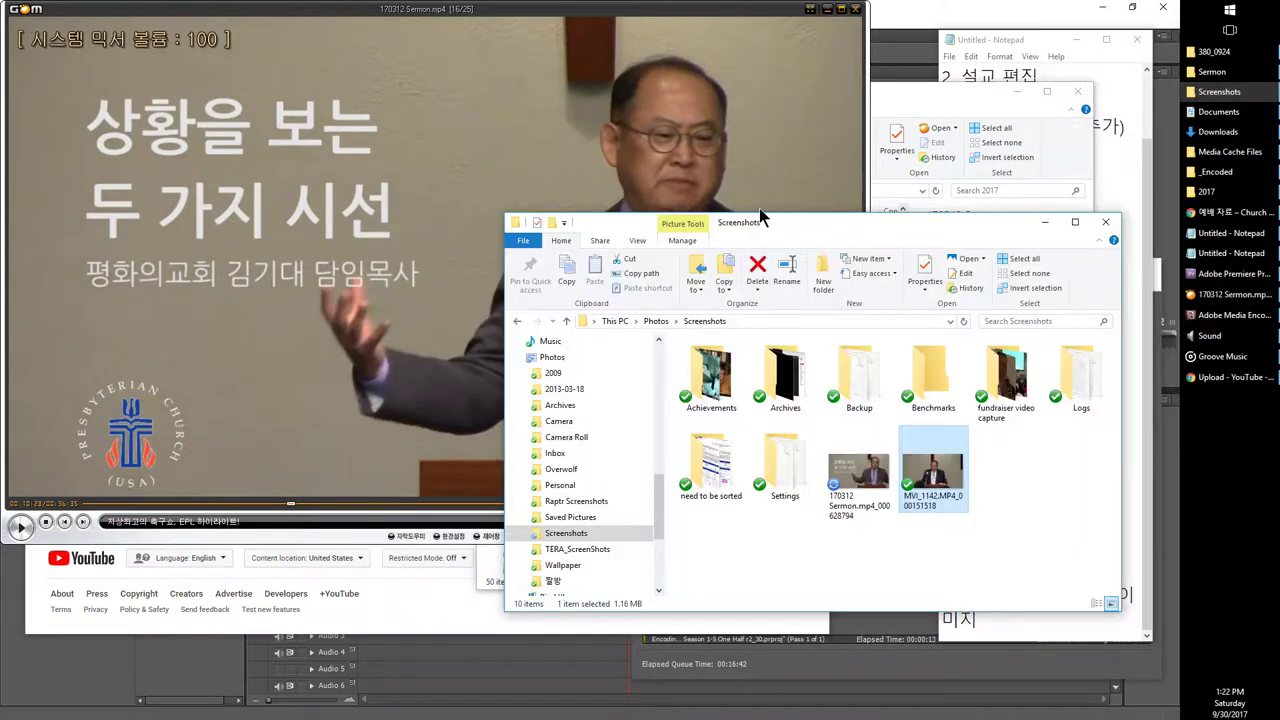
double_click(861, 484)
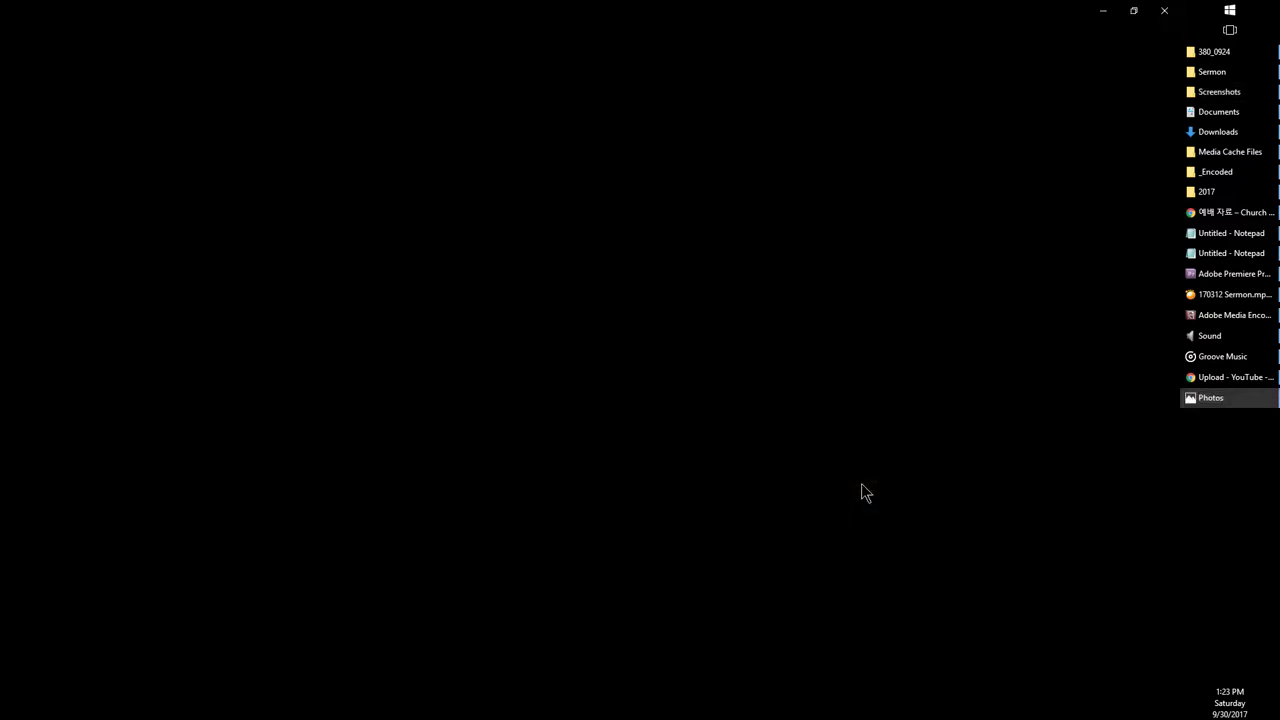
double_click(487, 10)
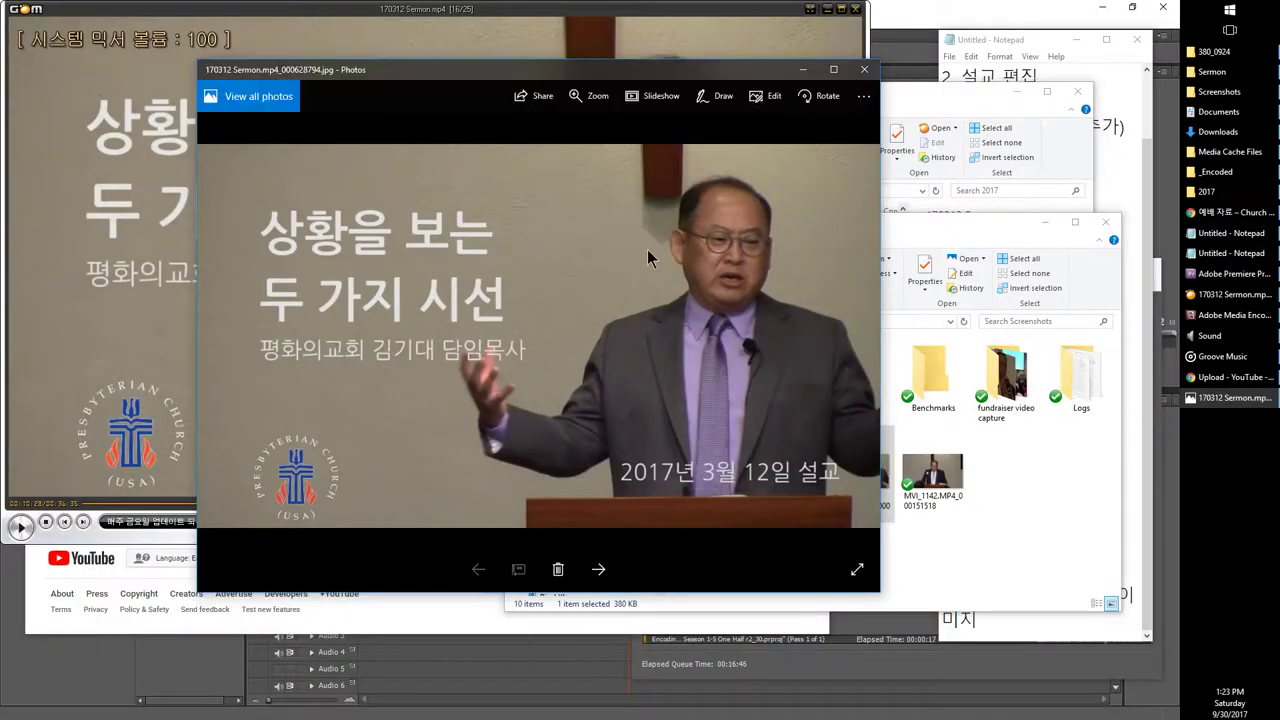
click(866, 70)
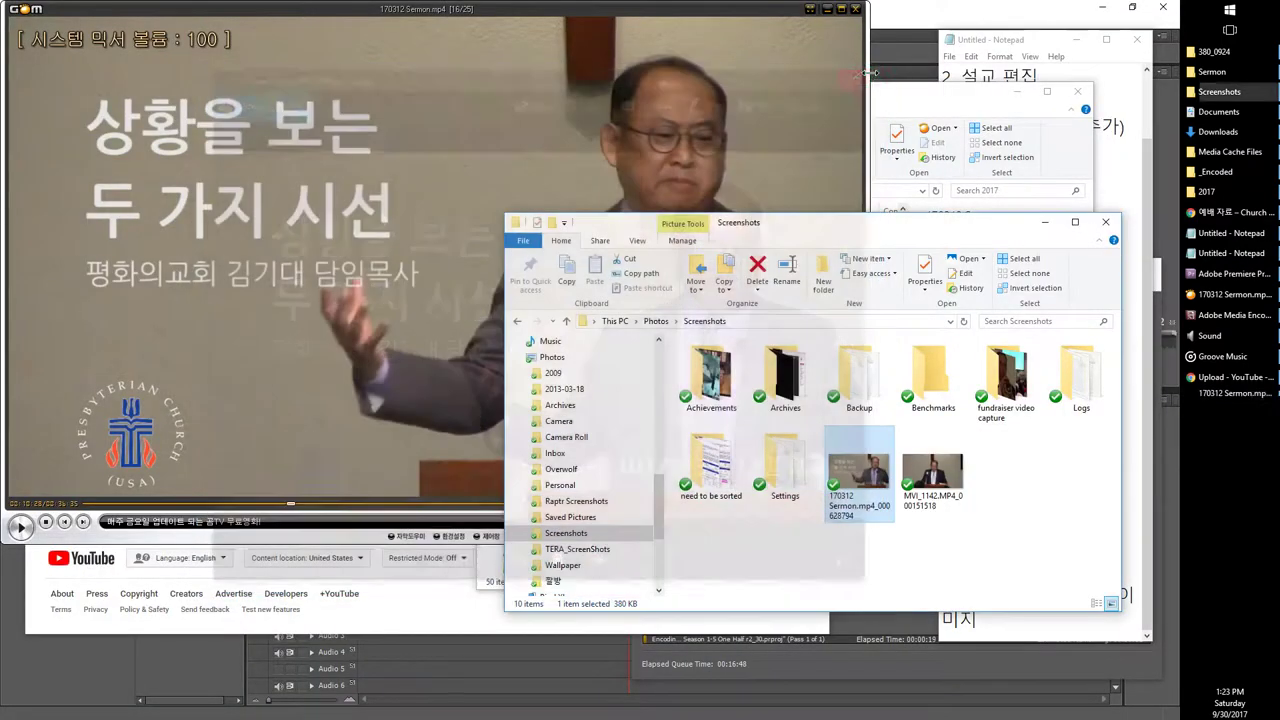
Step: Check the Media Encoder queue, shift its window left, and return to the checklist notes
click(1121, 176)
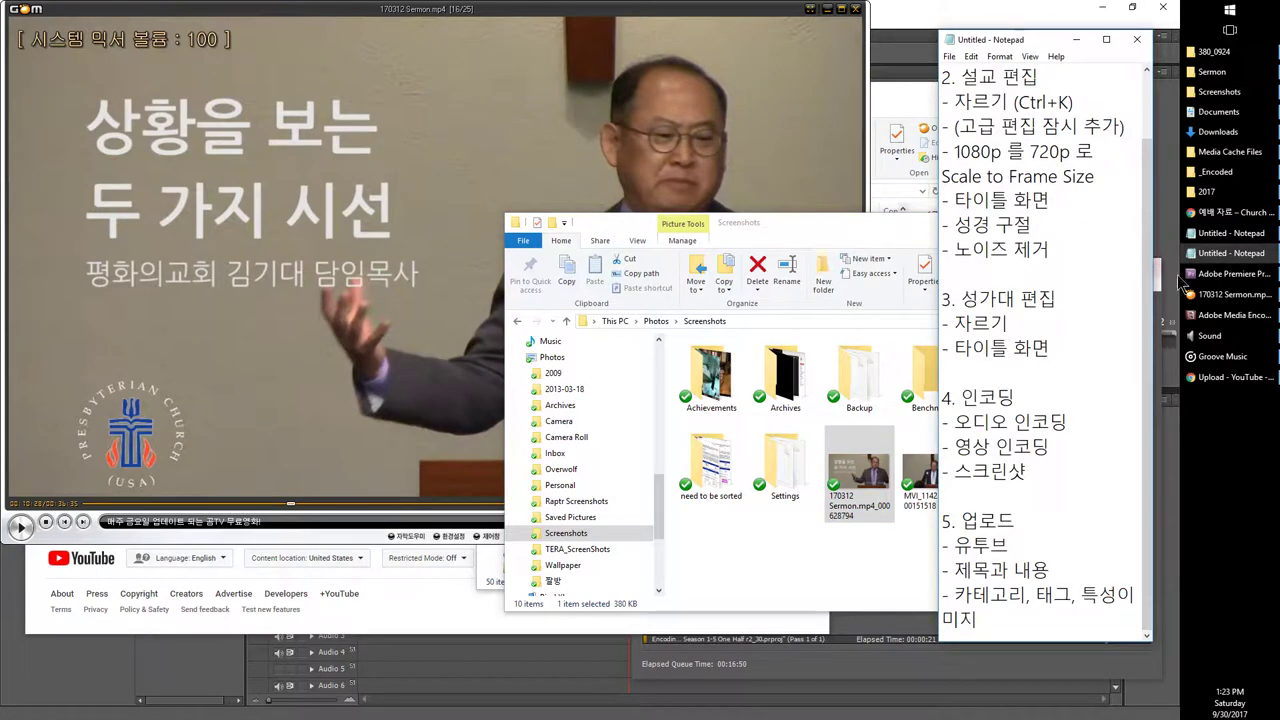
click(1232, 315)
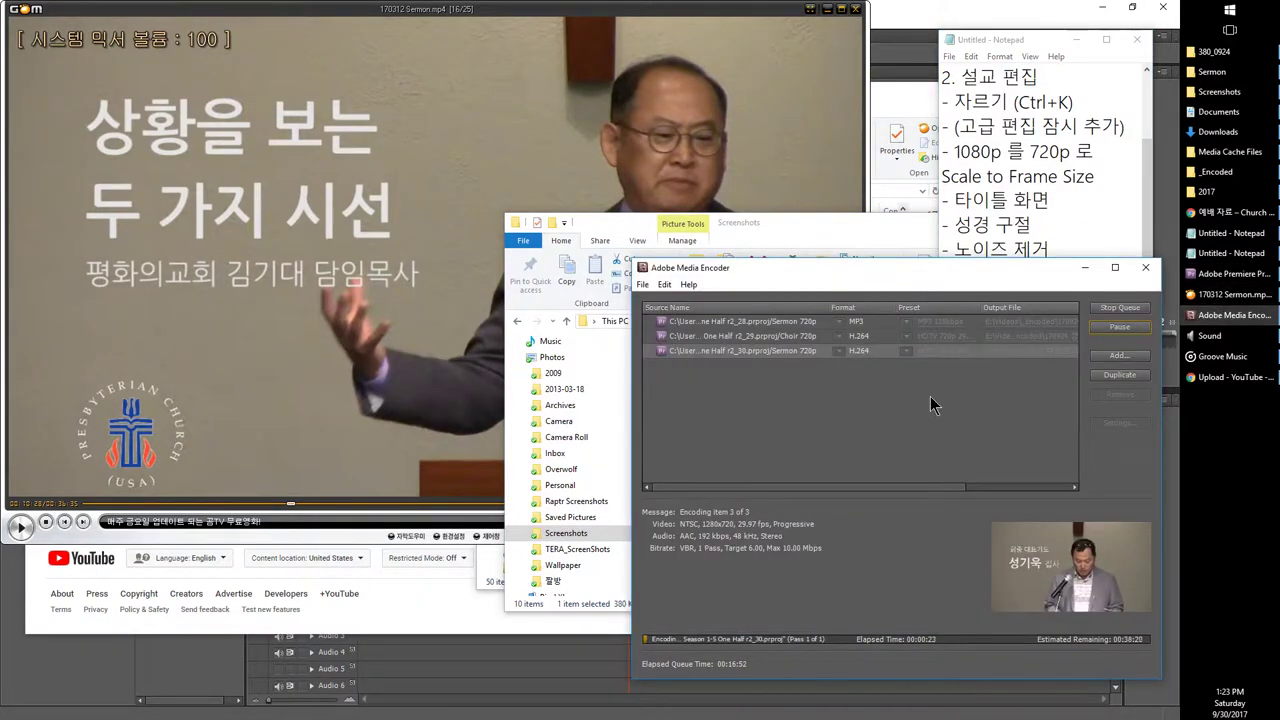
drag(905, 280, 753, 271)
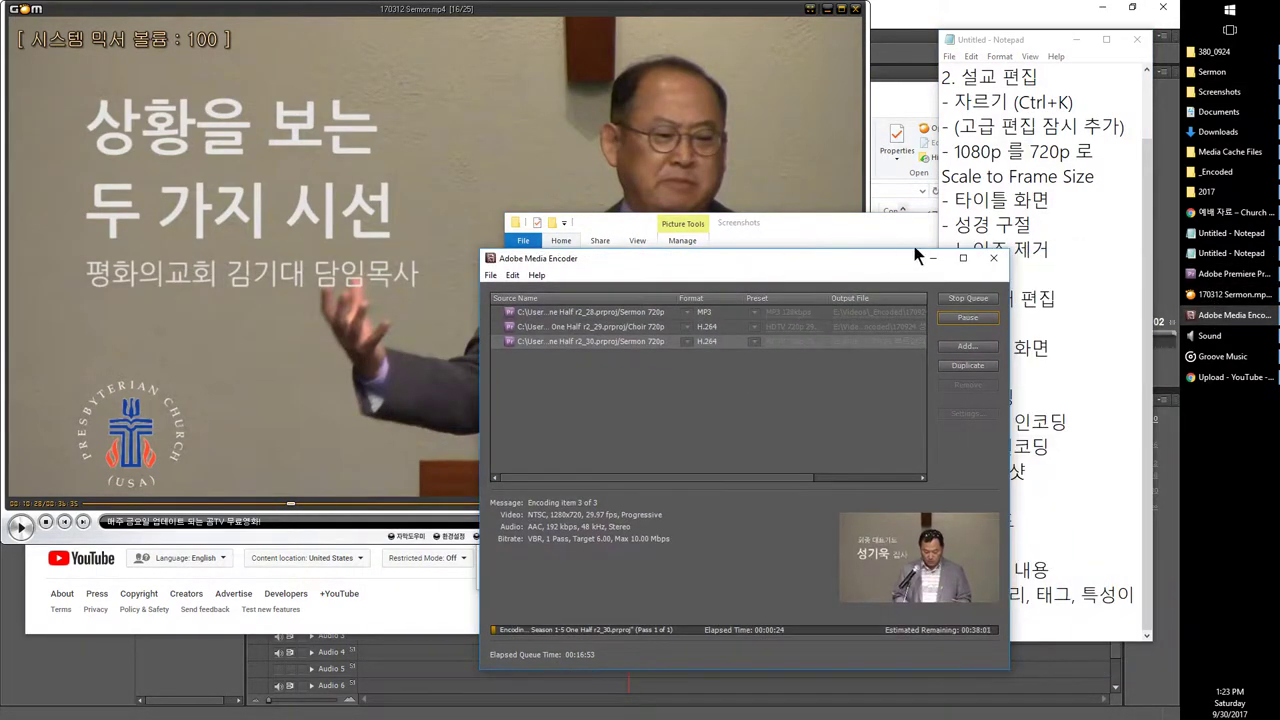
click(998, 227)
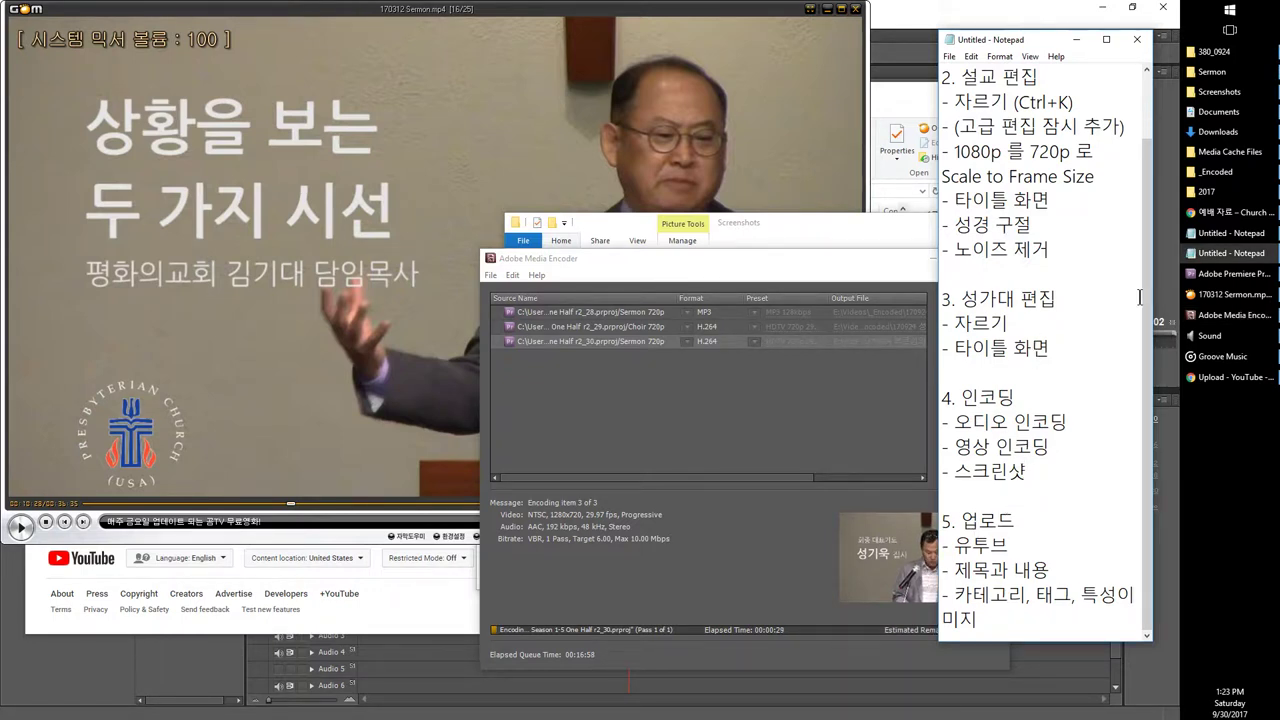
mouse_move(1232, 220)
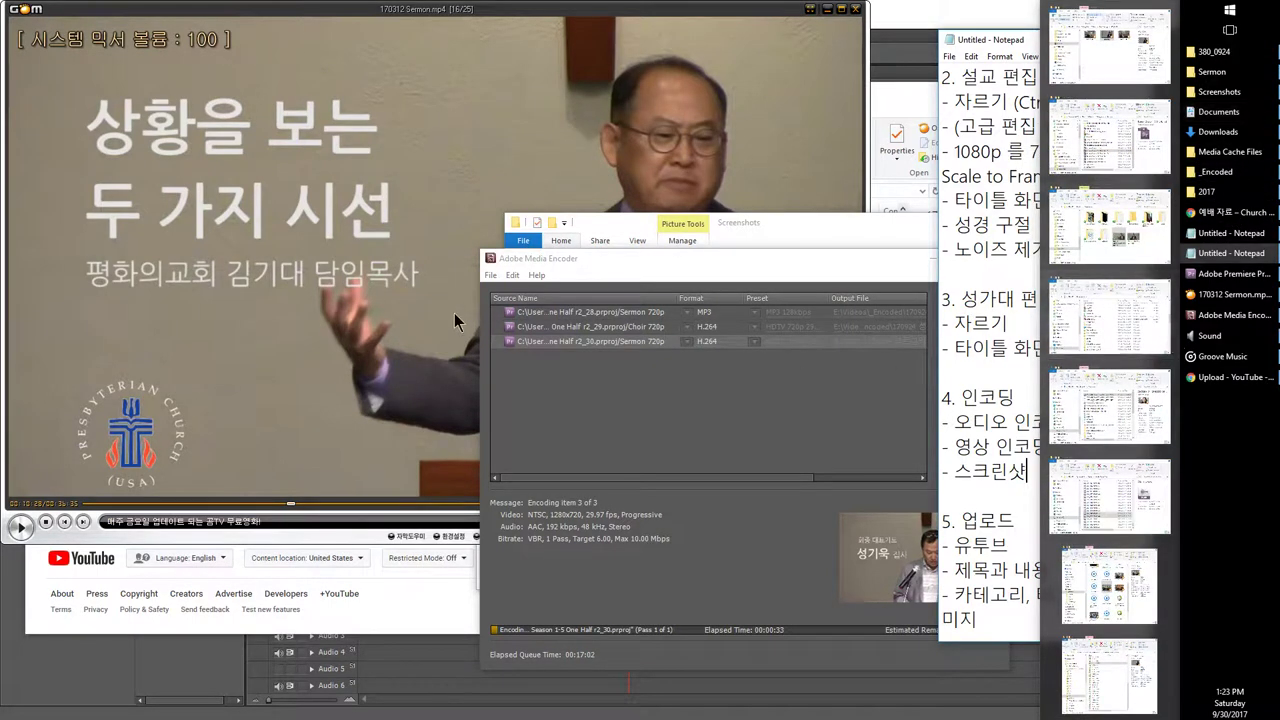
Step: Play the 170924 성도여 다 함께 Choir video from _Encoded and pause on its title frame
click(1216, 172)
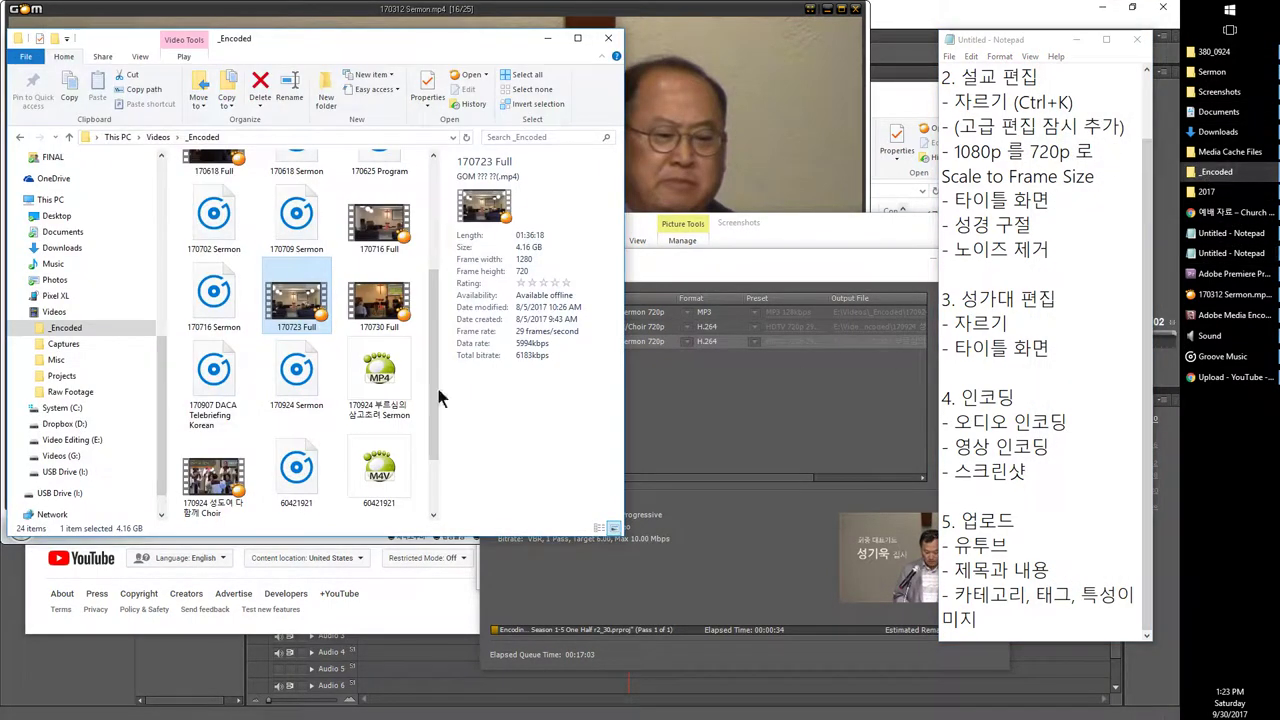
double_click(216, 405)
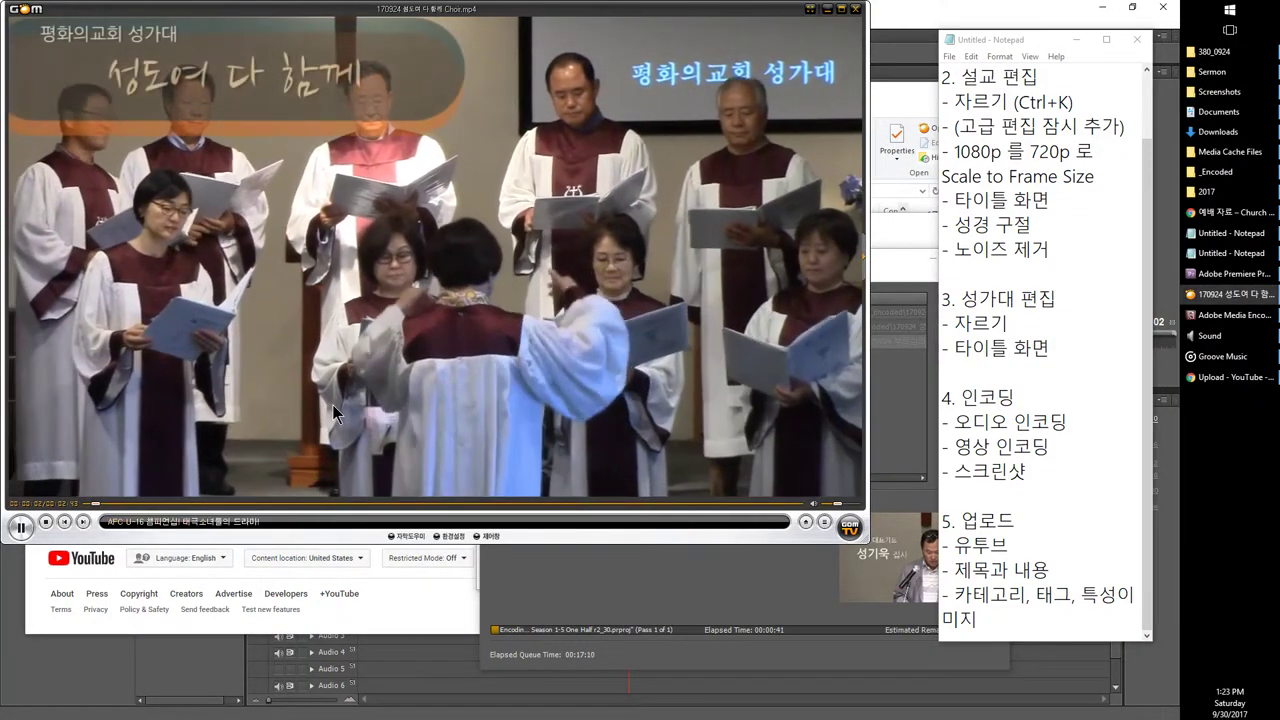
click(335, 413)
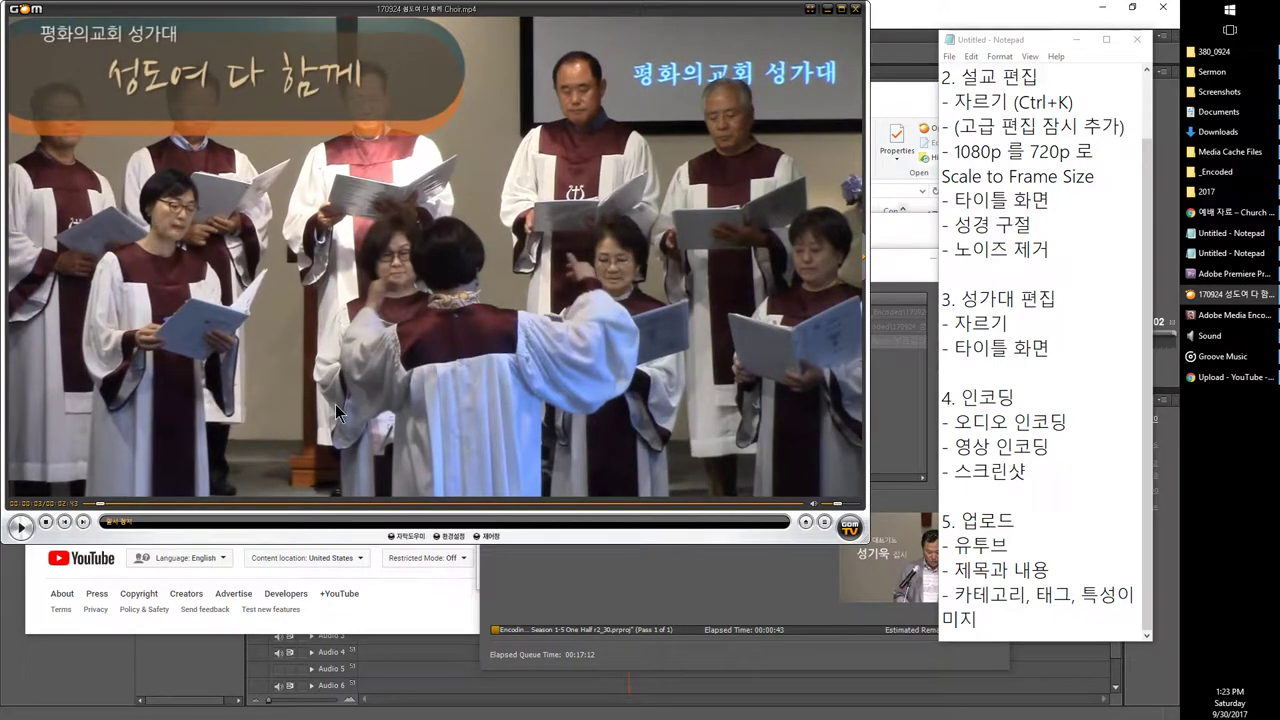
click(486, 107)
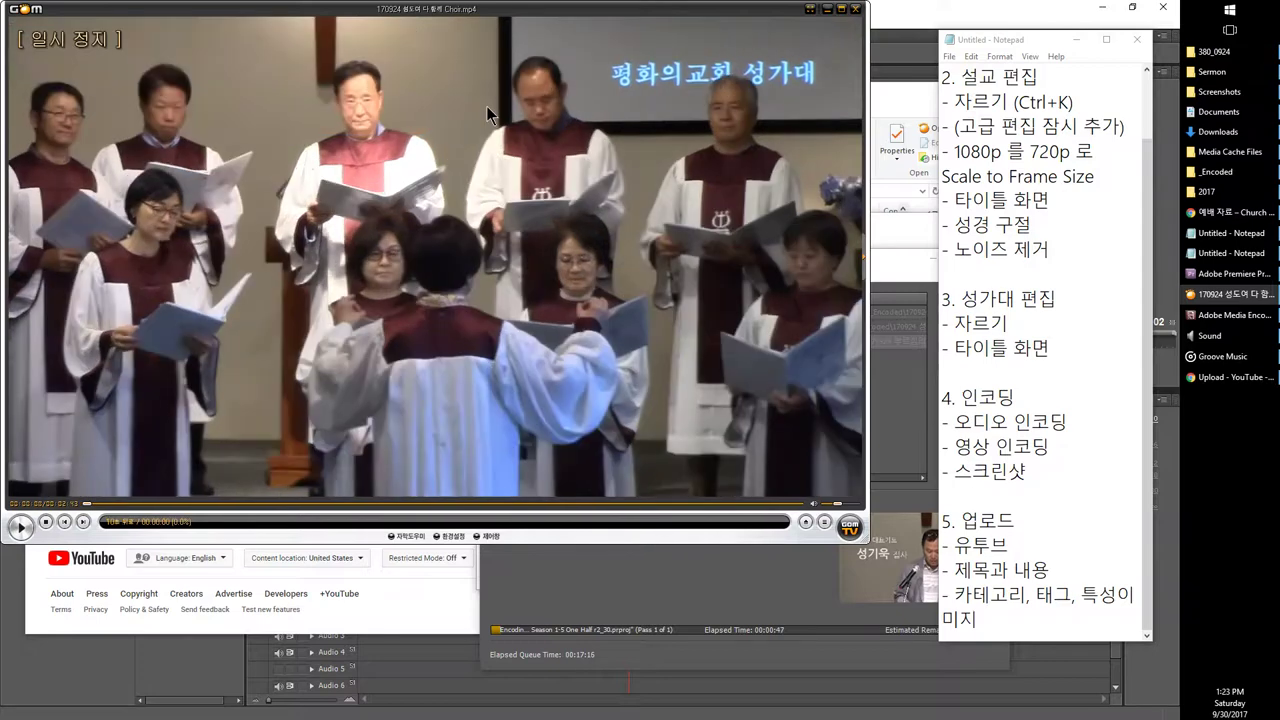
key(Right)
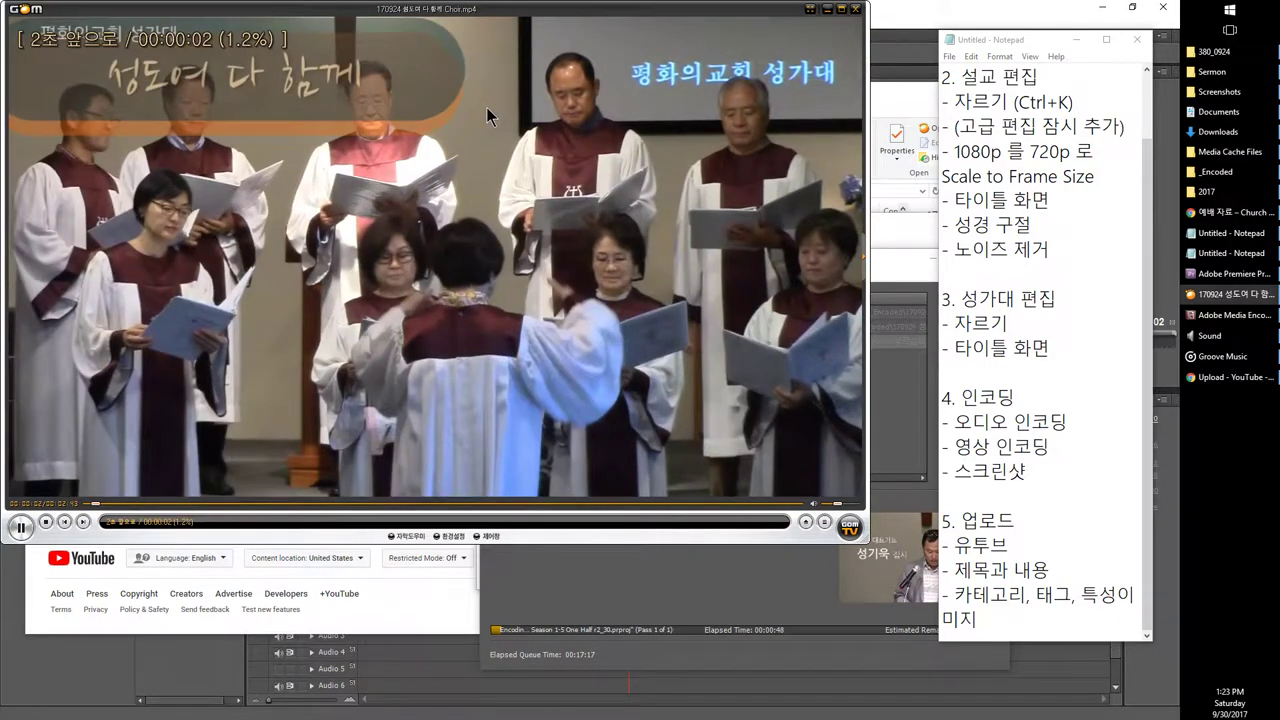
click(185, 86)
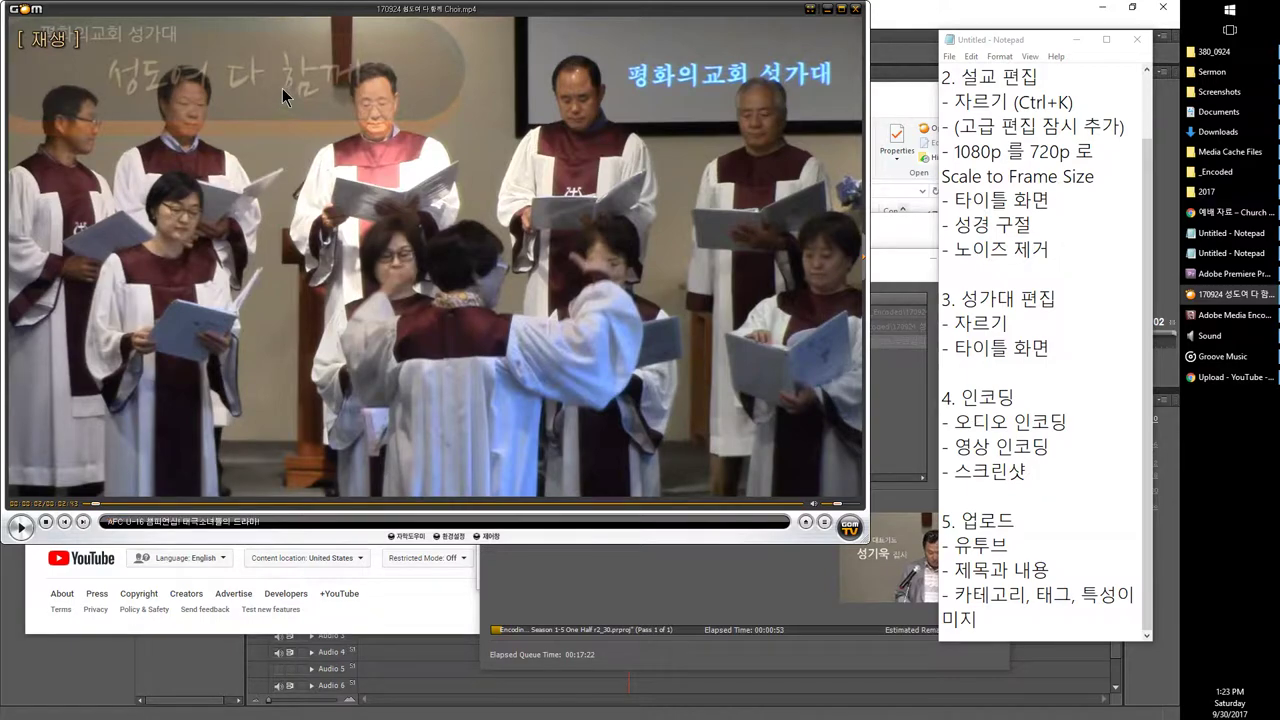
click(230, 65)
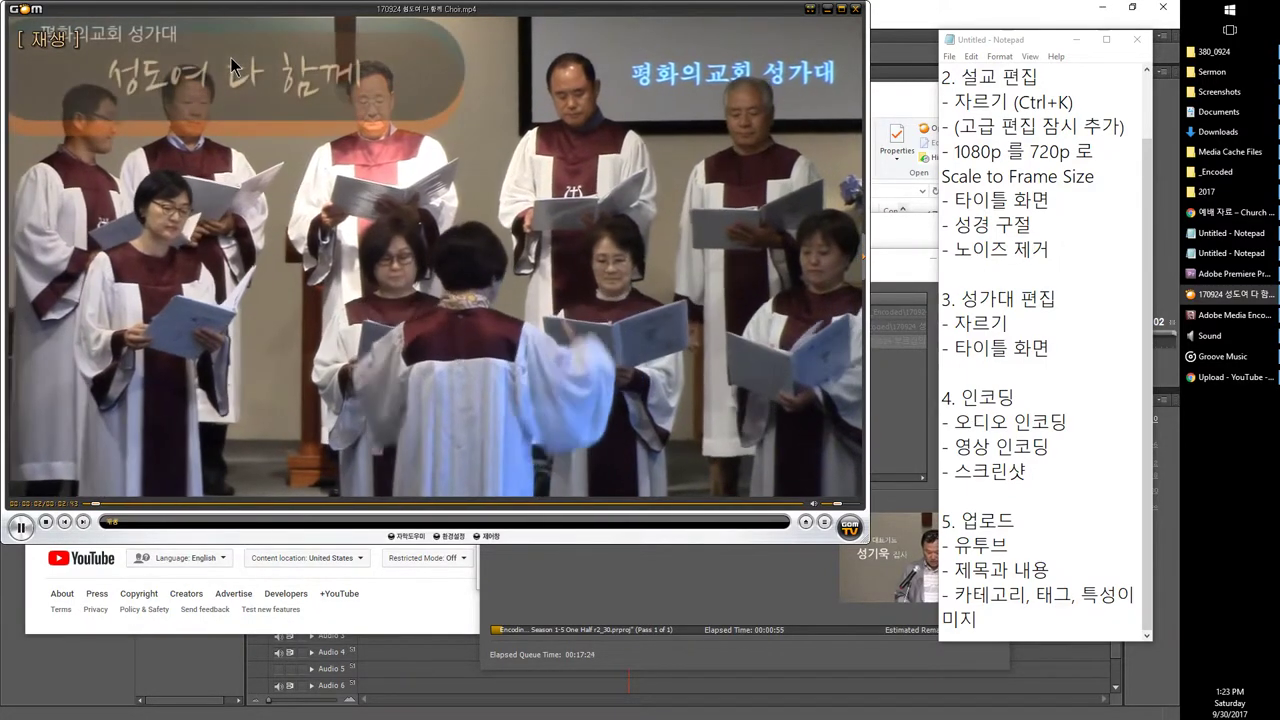
click(240, 61)
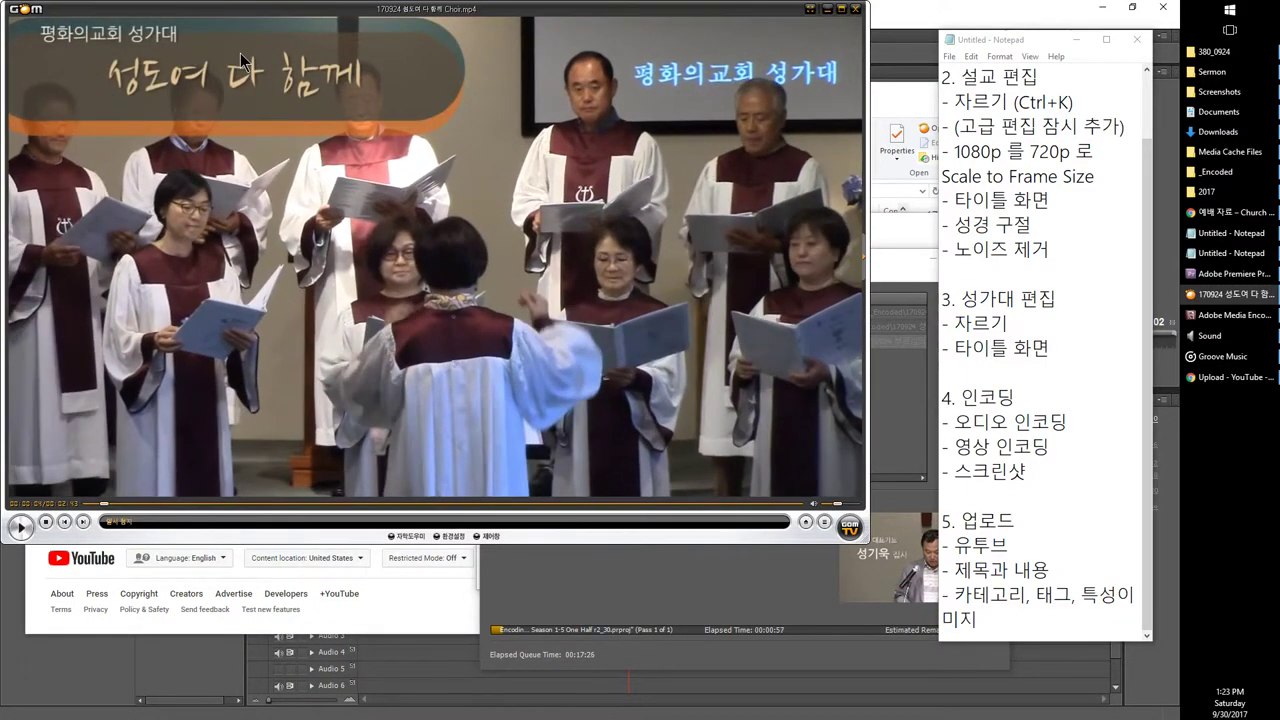
key(Right)
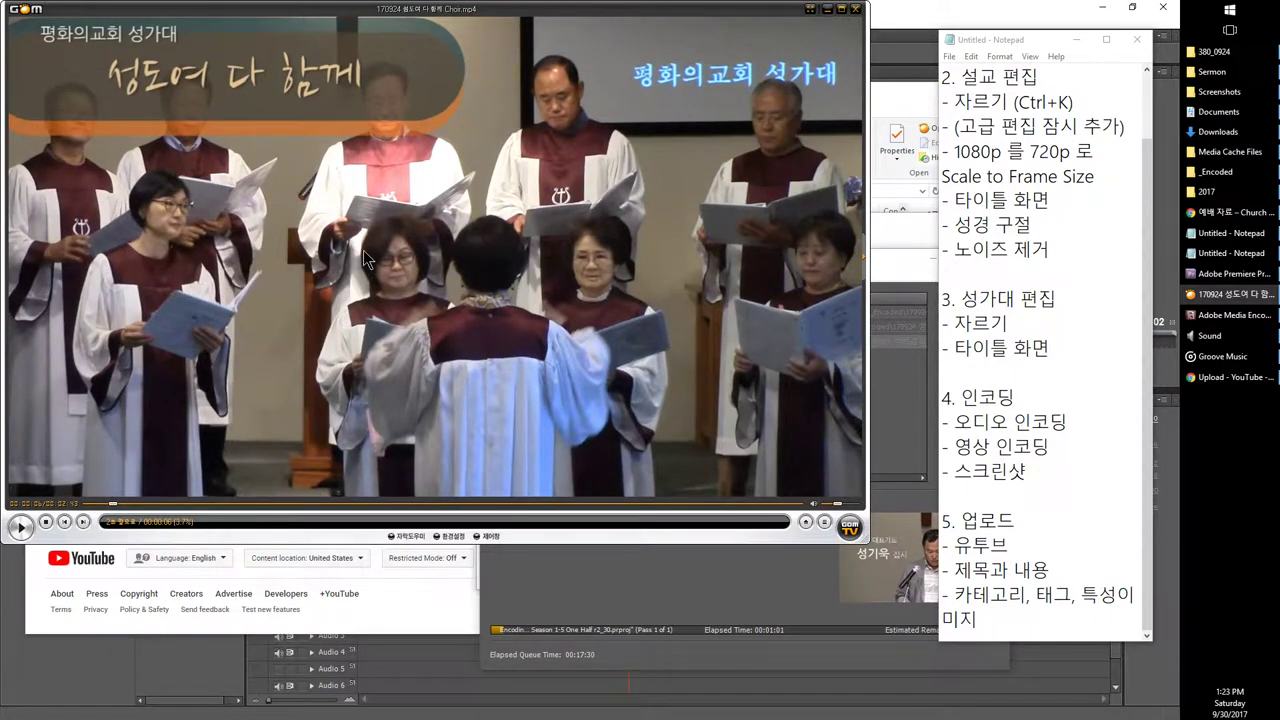
Step: Save the choir title frame with Ctrl+E and view it from the Screenshots folder
key(ctrl+e)
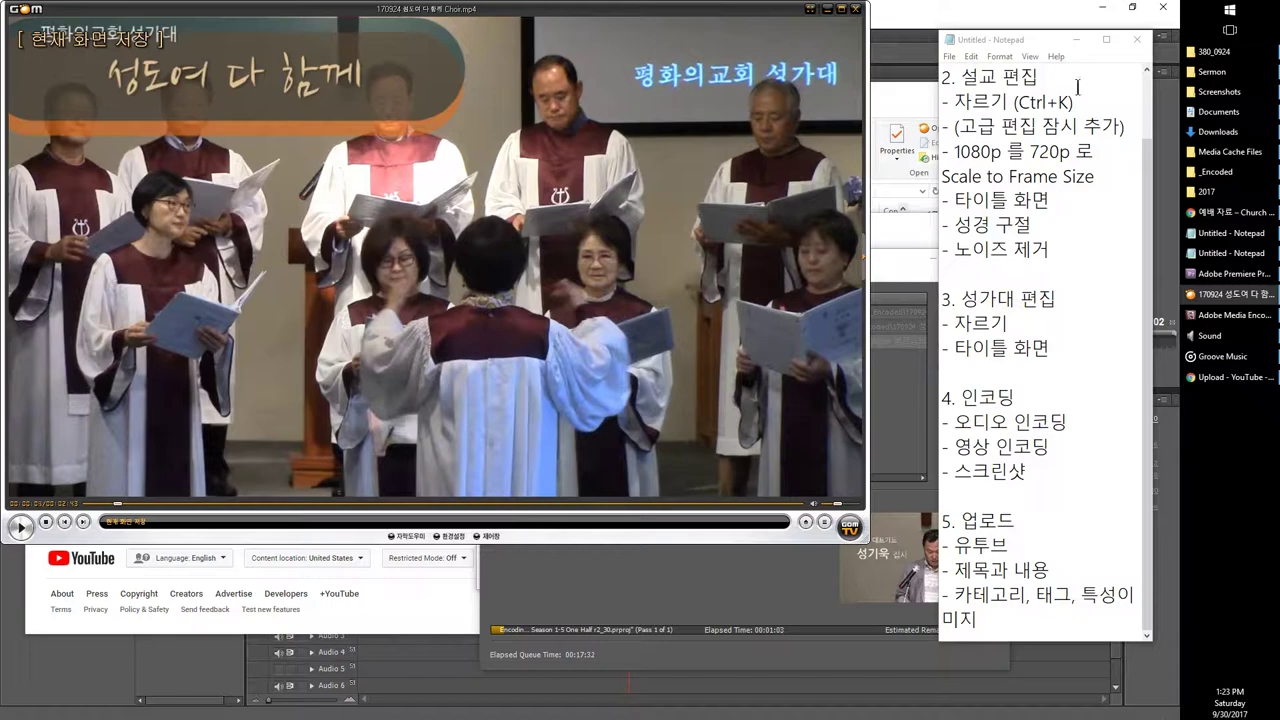
click(1219, 91)
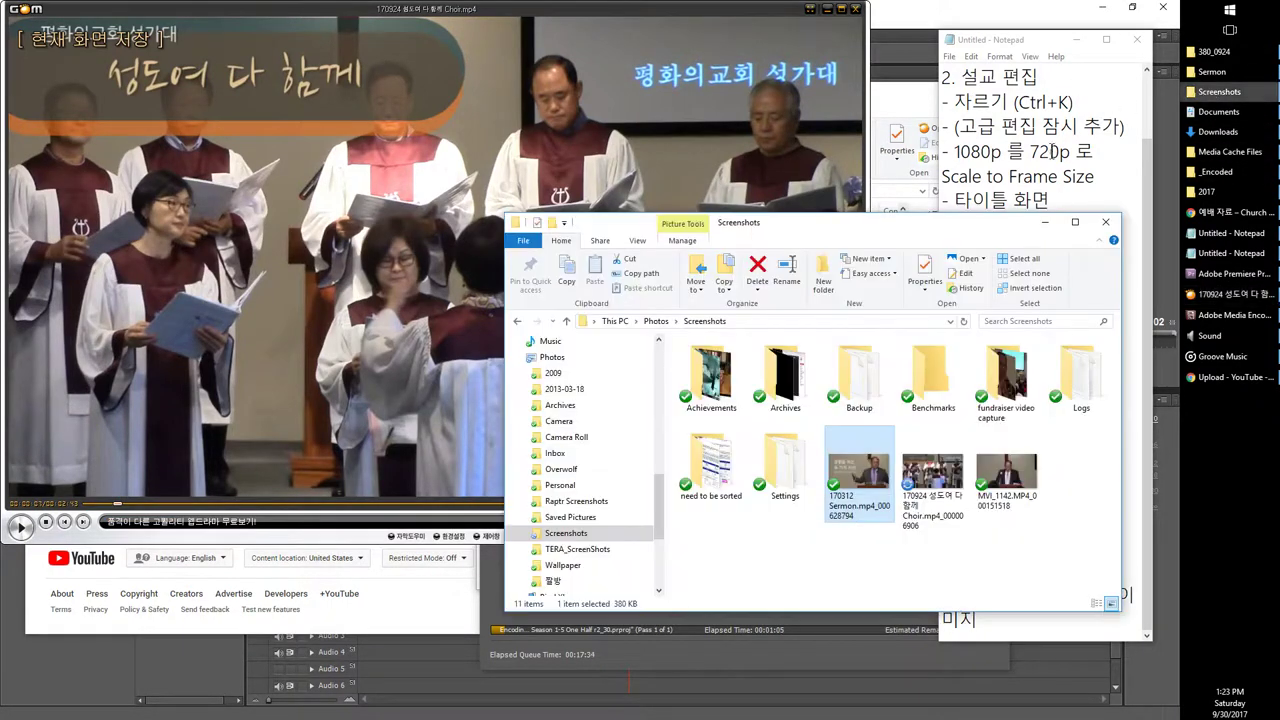
click(937, 507)
double_click(933, 505)
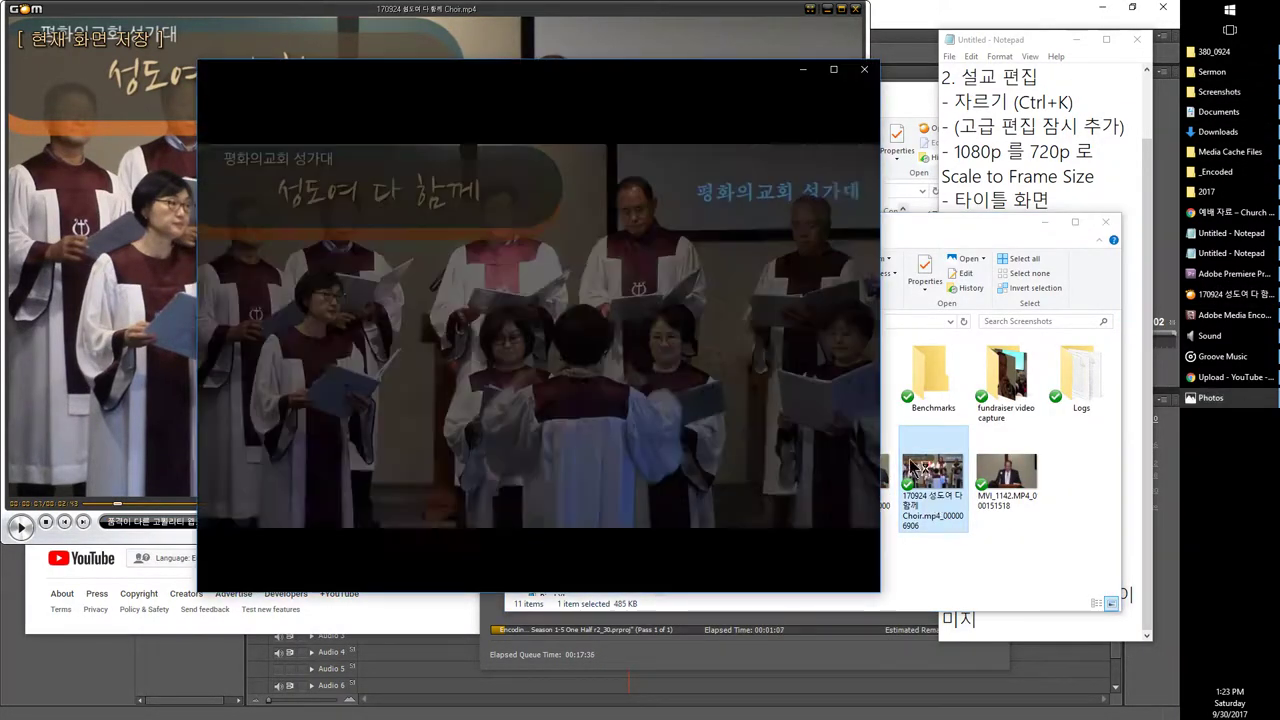
click(866, 62)
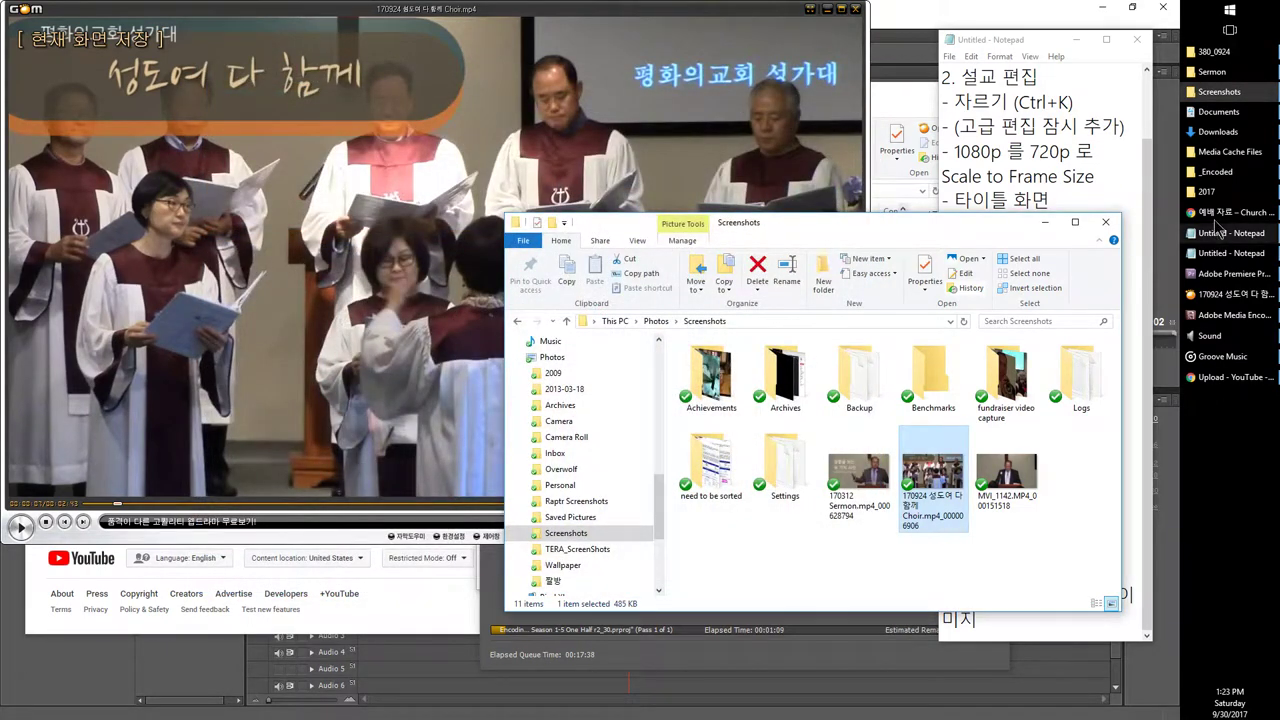
Step: Bring the YouTube upload page forward, then switch through the Screenshots, Media Cache Files, _Encoded and Sermon folders
mouse_move(1210, 150)
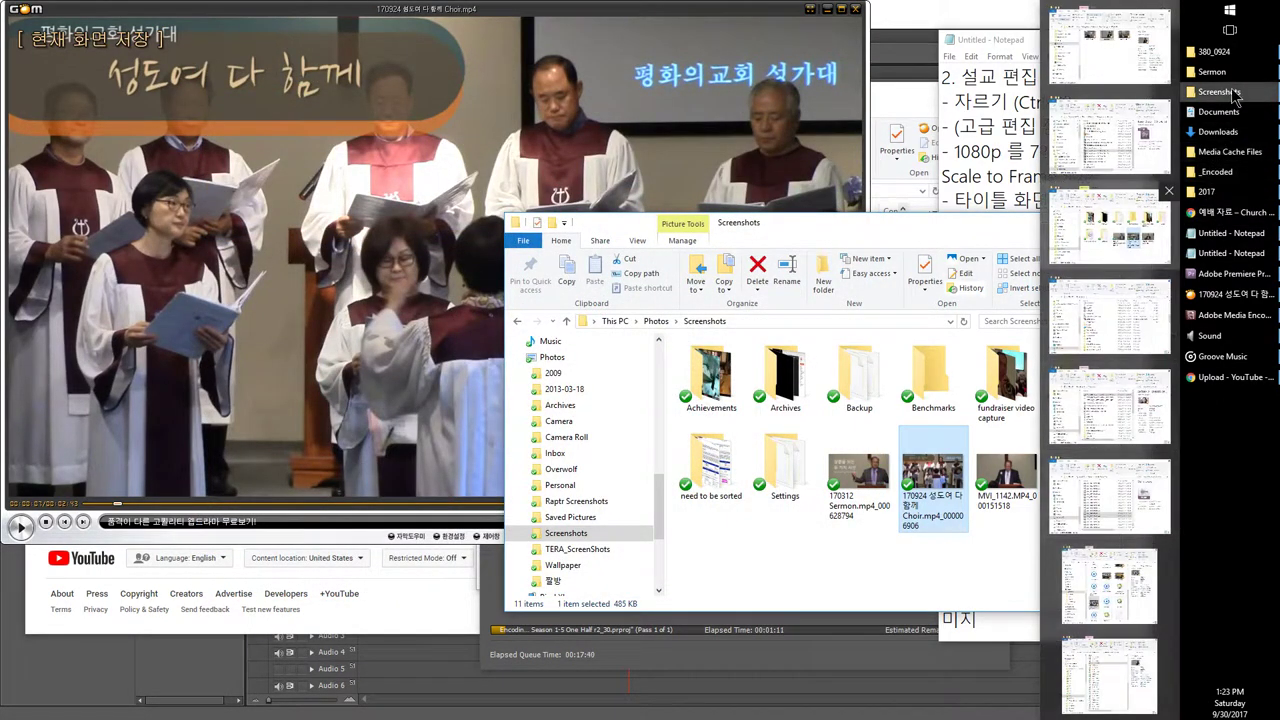
click(1230, 377)
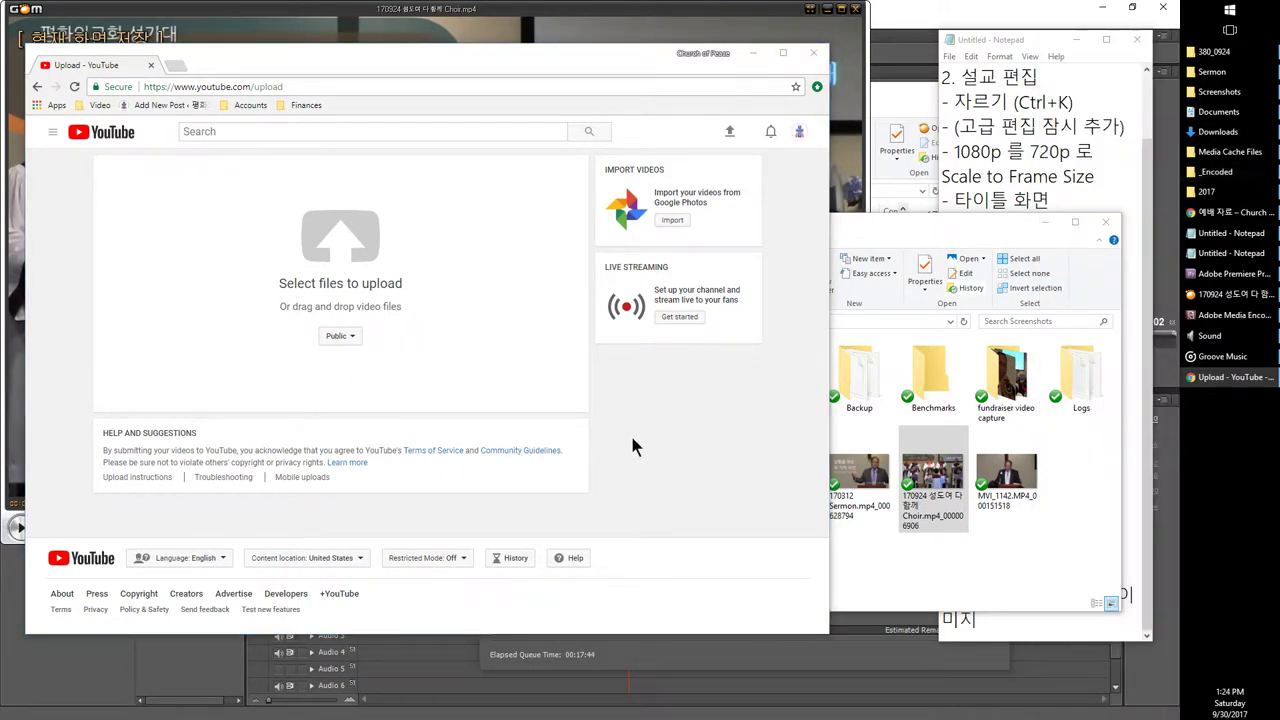
click(921, 570)
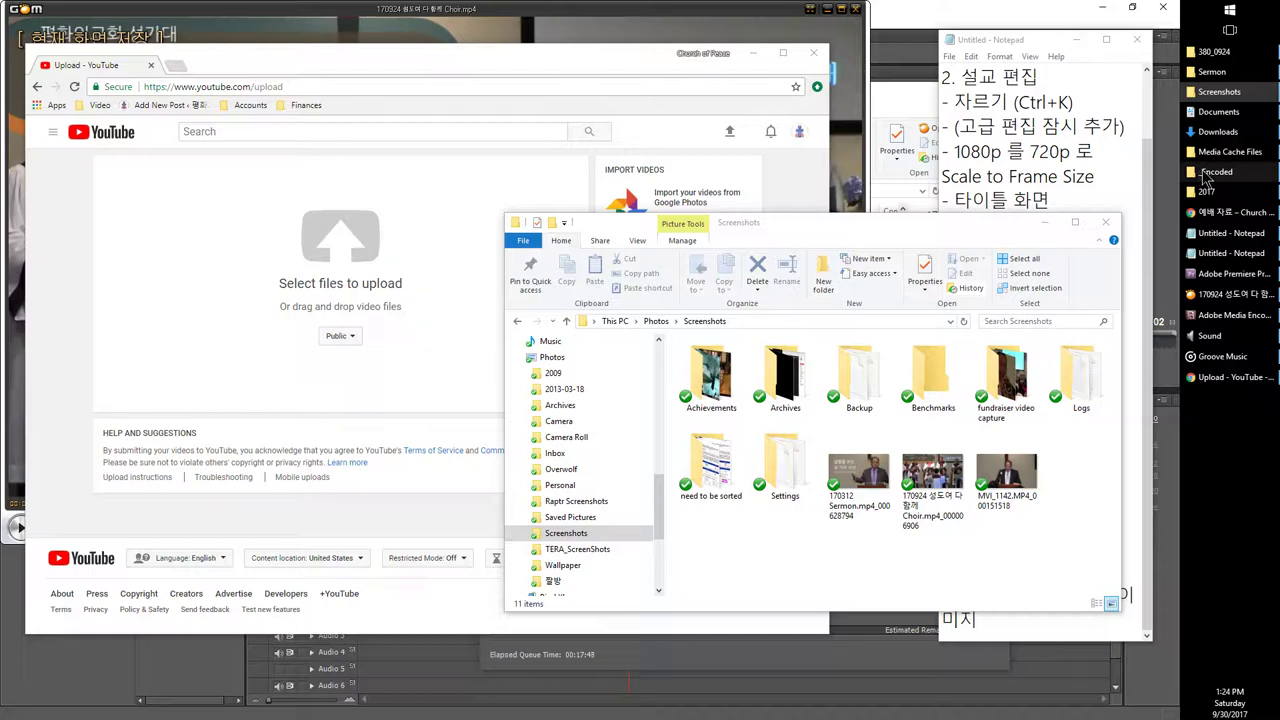
click(1225, 152)
click(1215, 174)
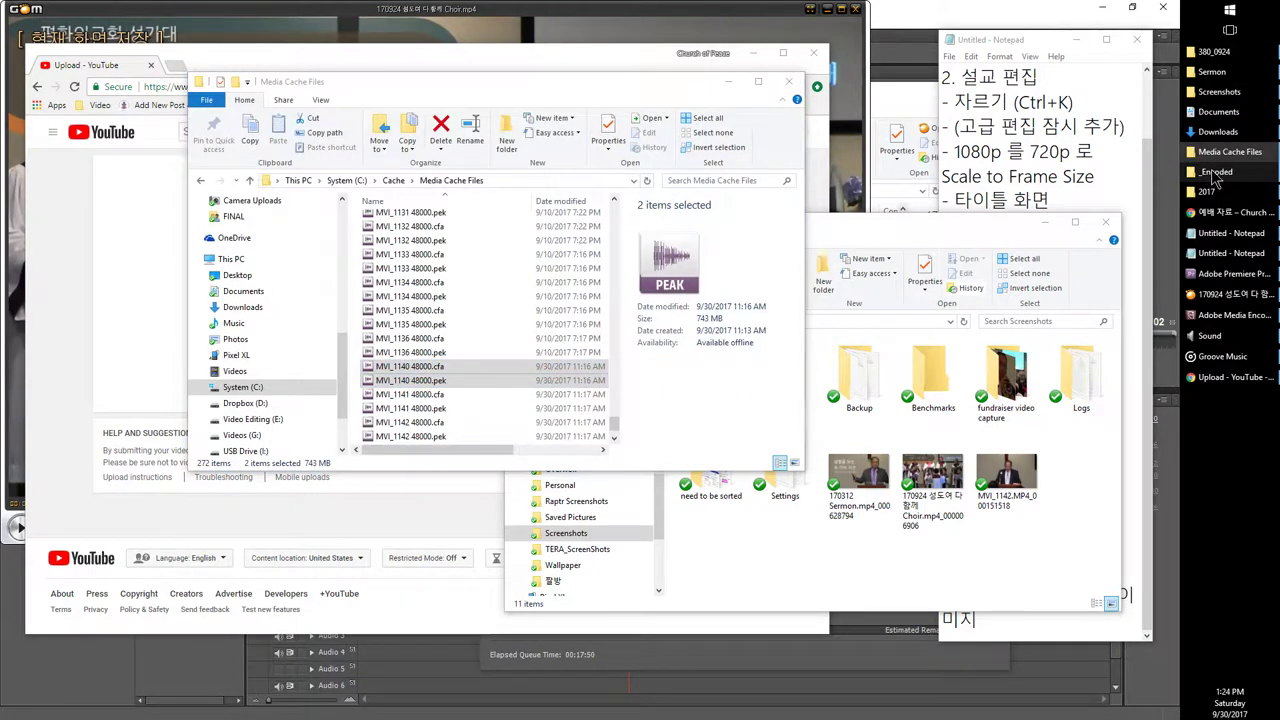
click(1212, 72)
Step: In _Encoded, preview the 170924 Sermon file, then drag the Choir mp4 toward YouTube
scroll(461, 375, down, 10)
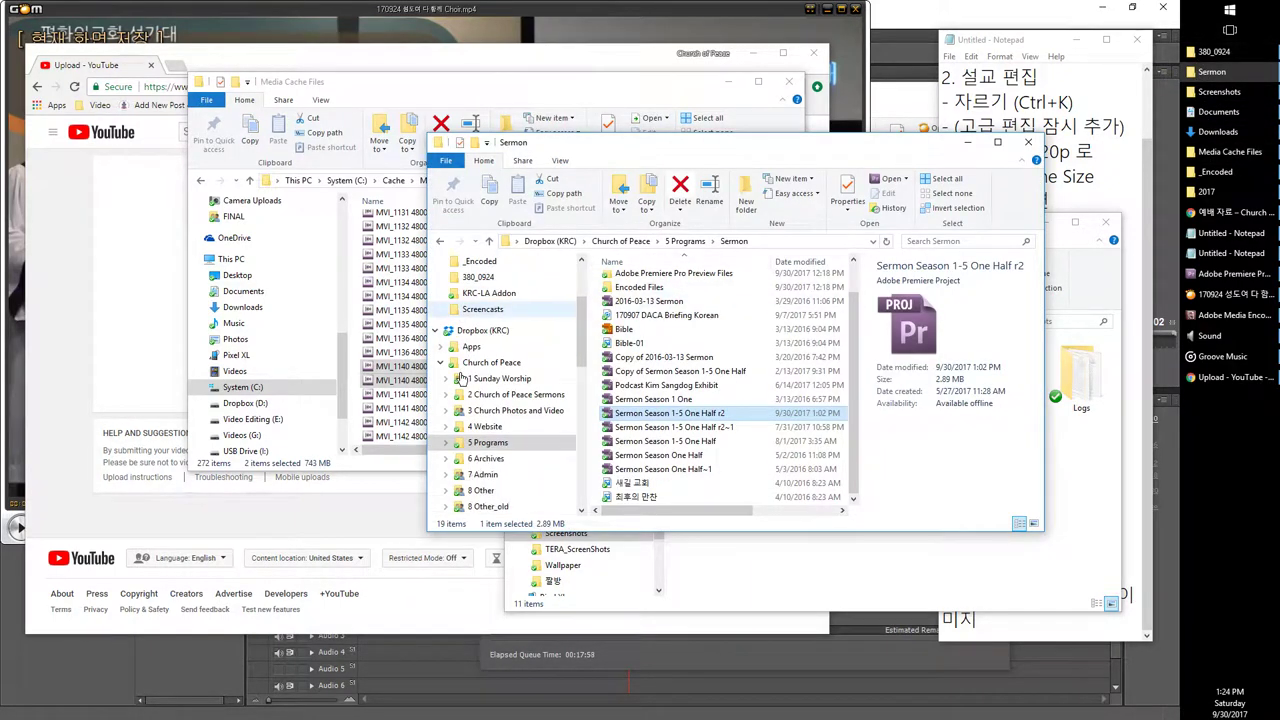
scroll(461, 375, down, 5)
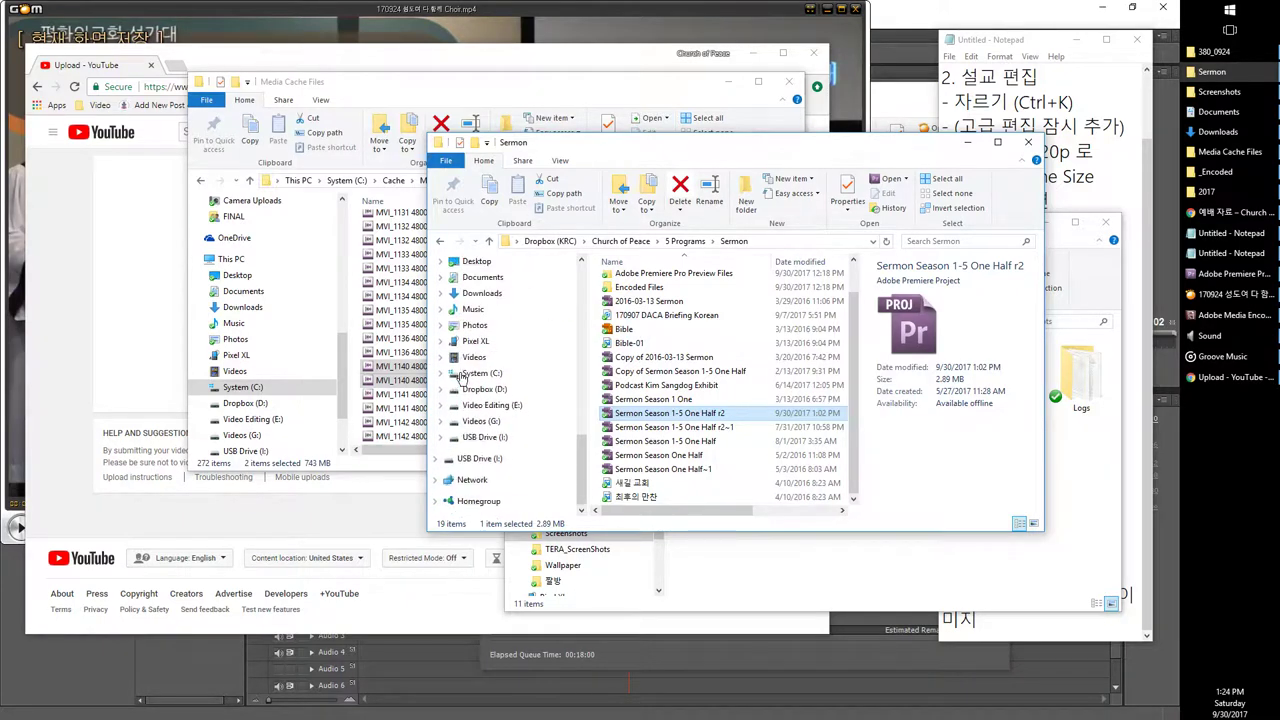
click(546, 373)
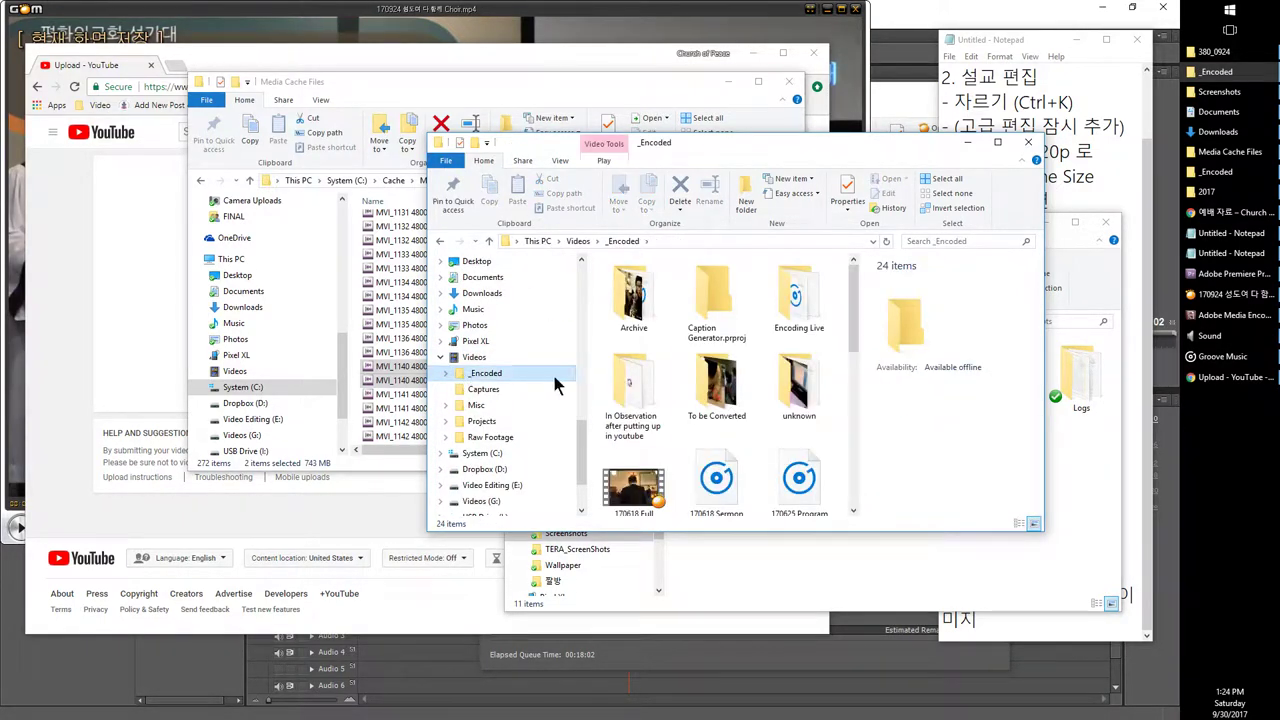
scroll(670, 395, down, 1)
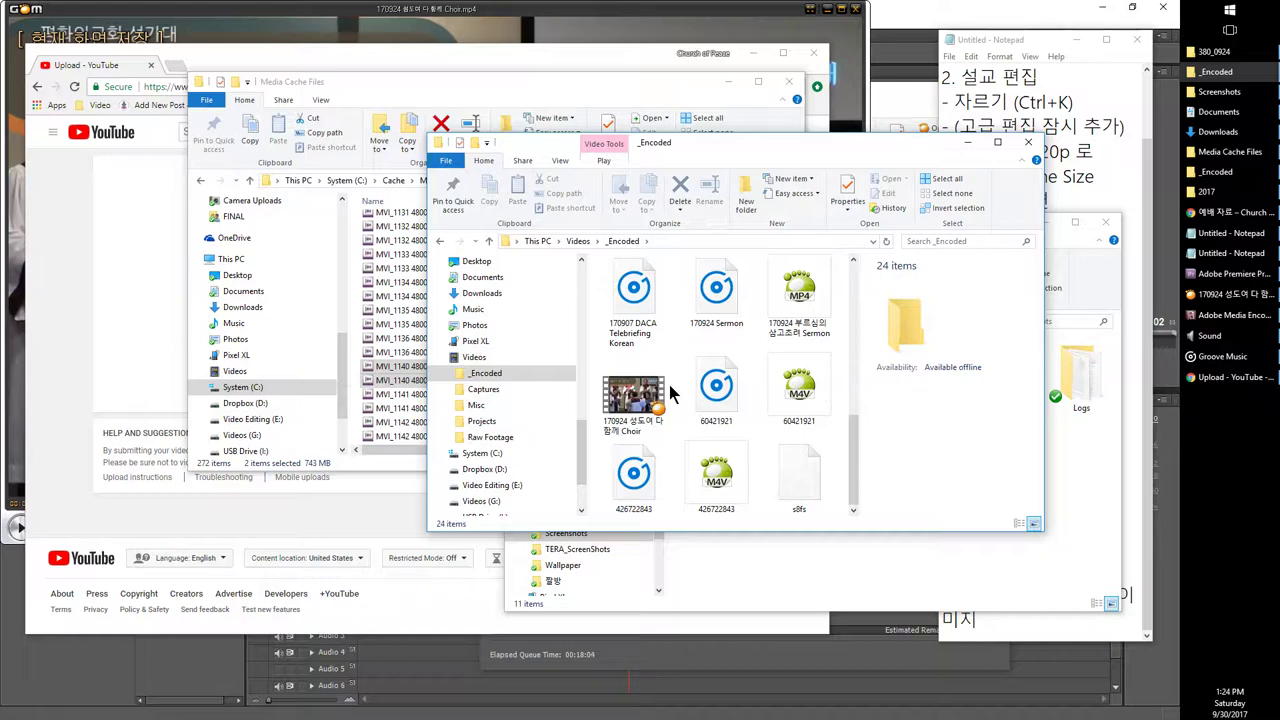
double_click(712, 388)
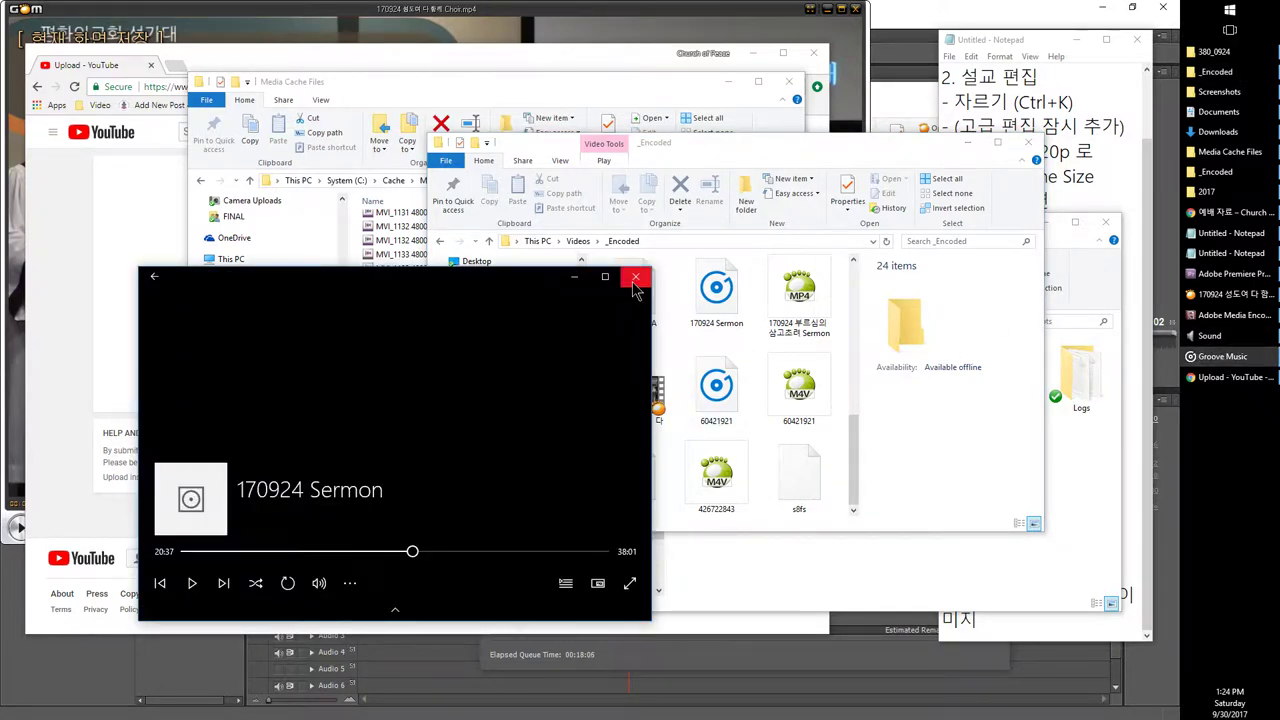
click(634, 280)
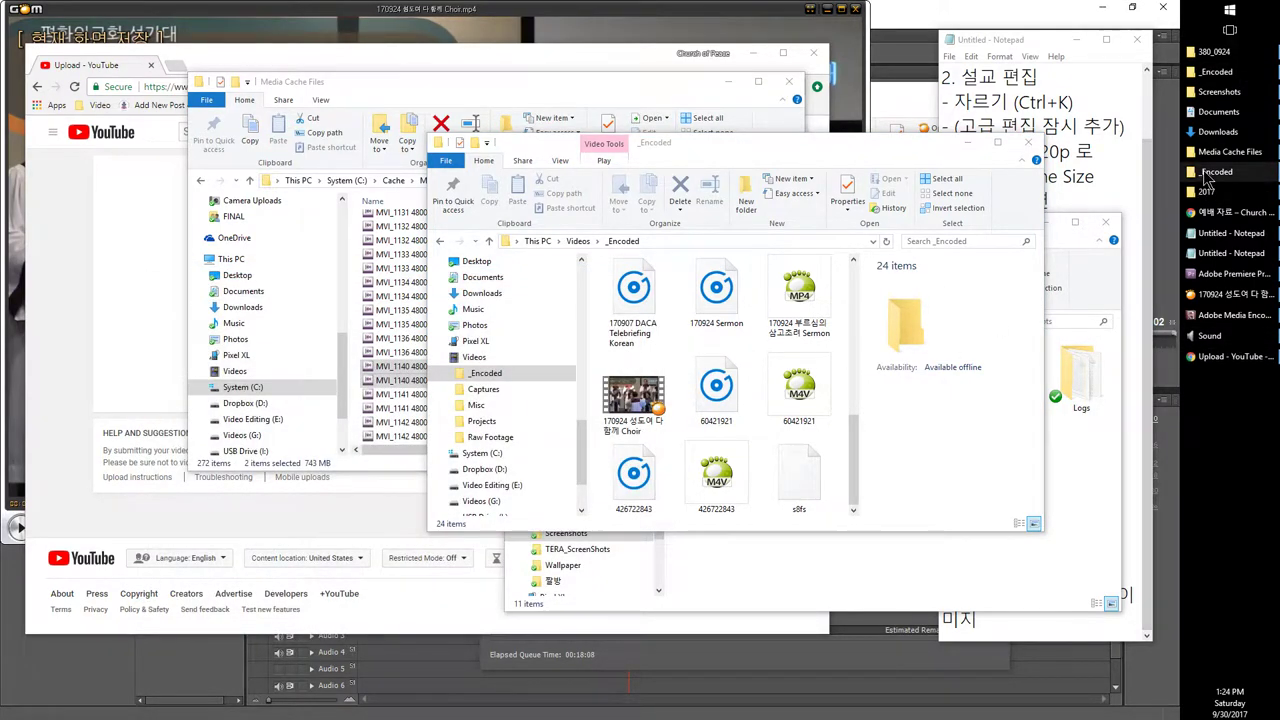
click(640, 410)
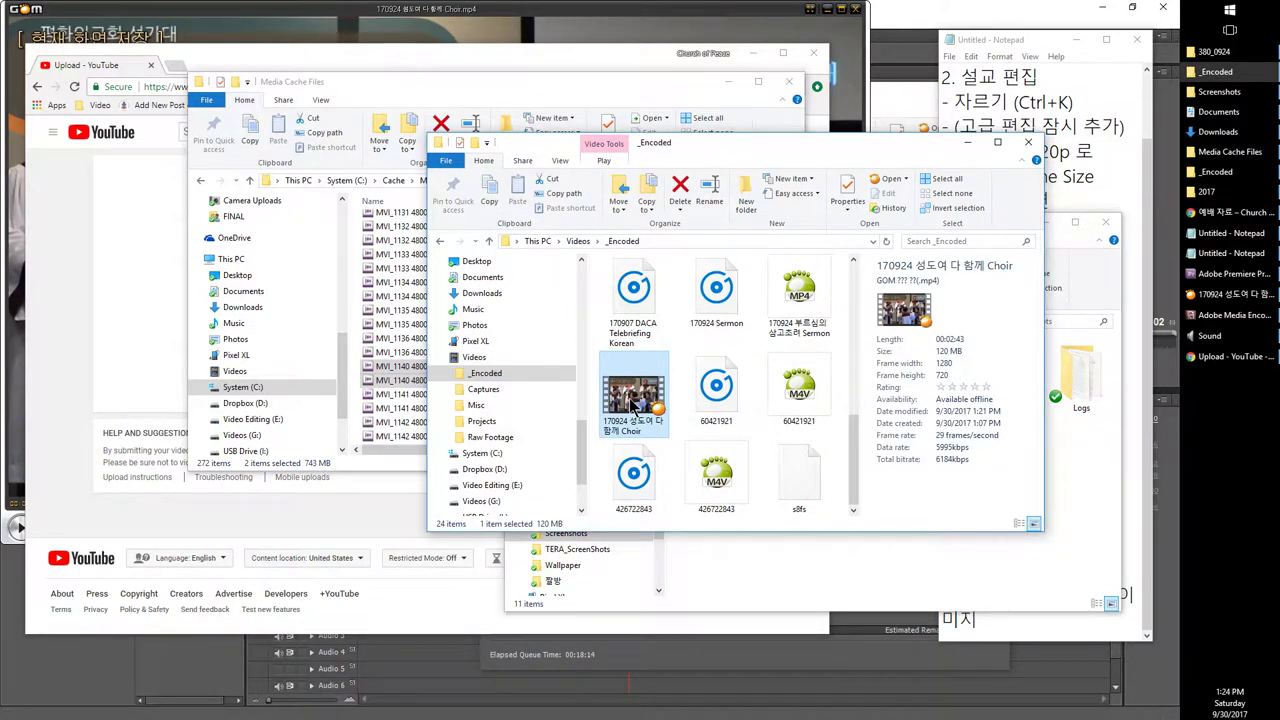
drag(632, 402, 138, 257)
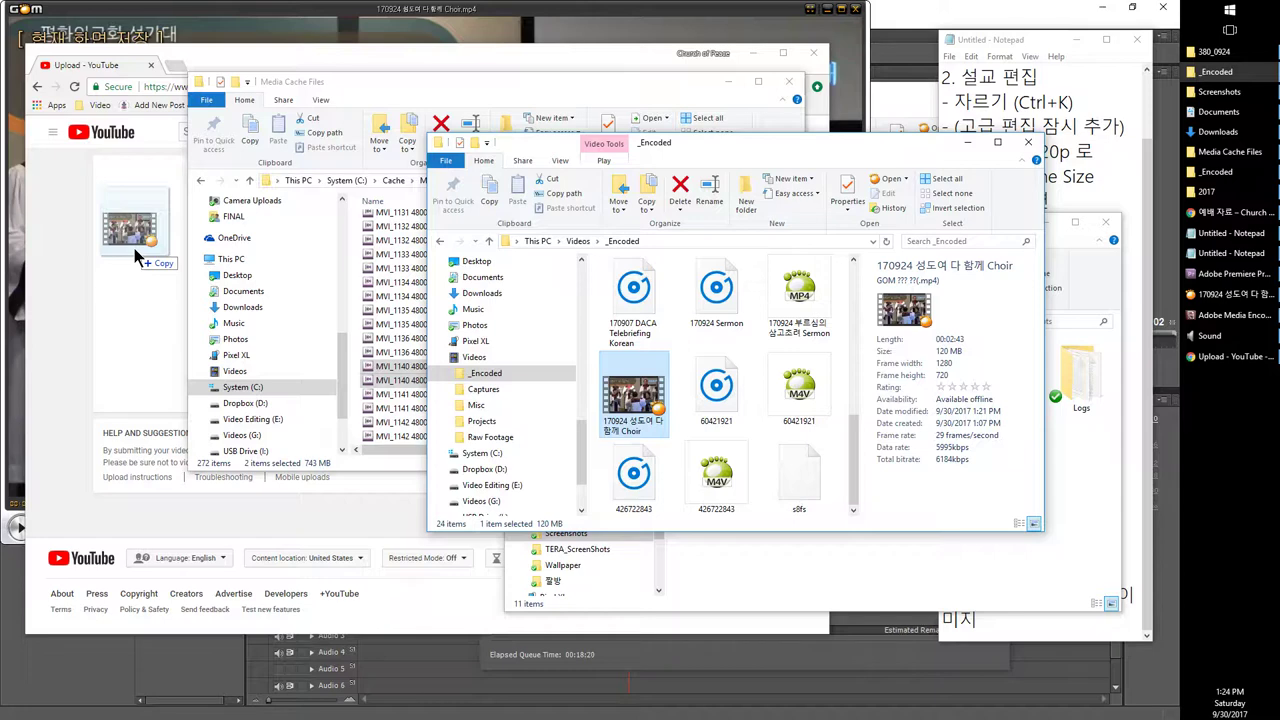
Step: Drop the Choir mp4 onto YouTube's upload area, then select 170730 Full in _Encoded
drag(134, 248, 133, 248)
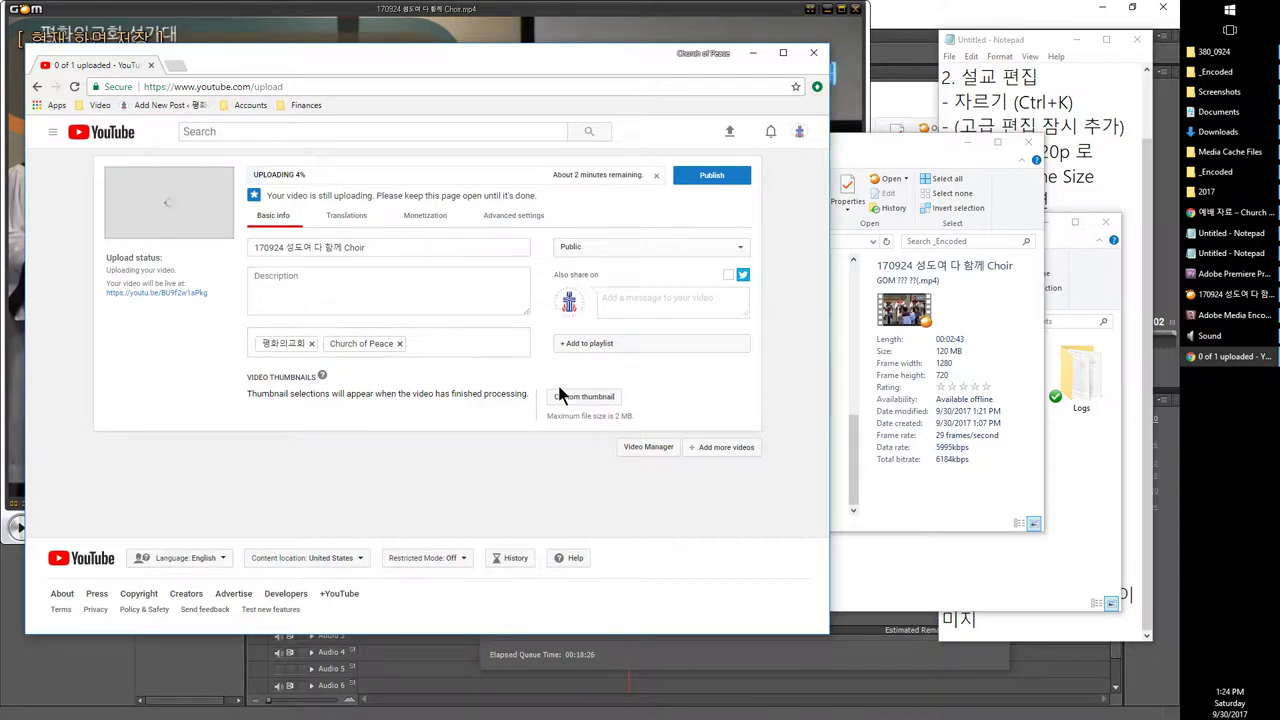
click(917, 422)
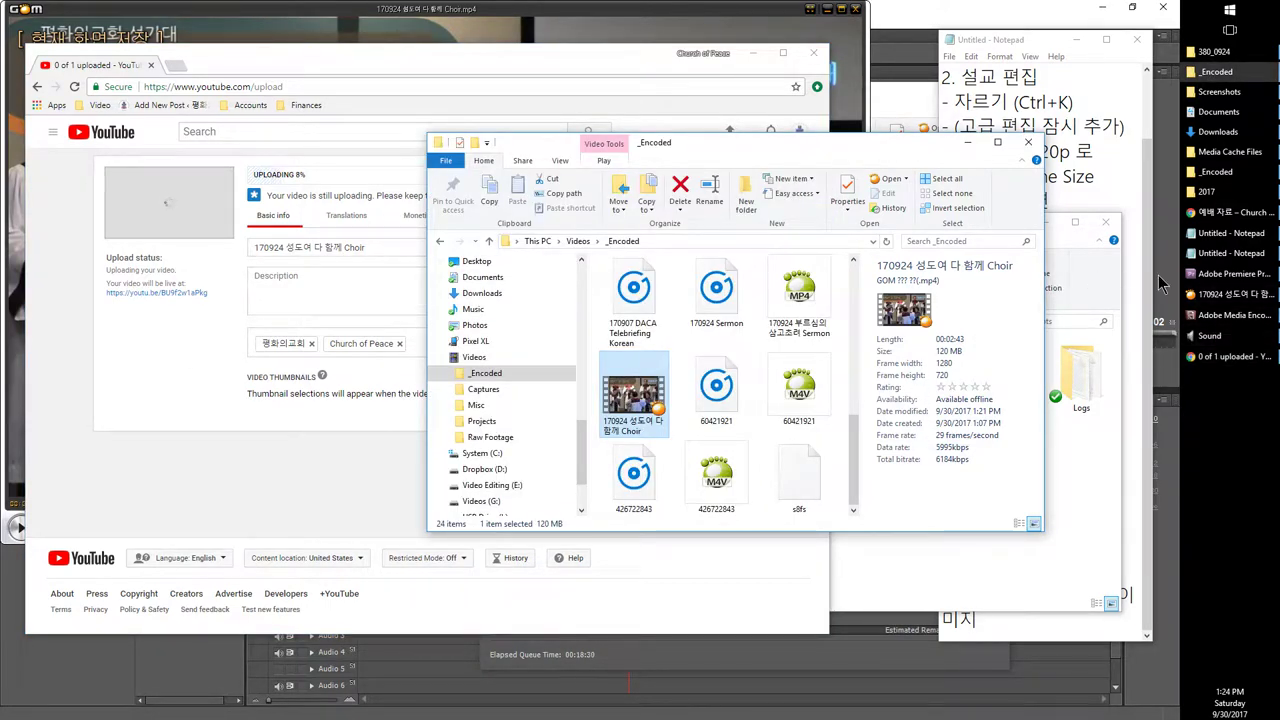
click(1232, 315)
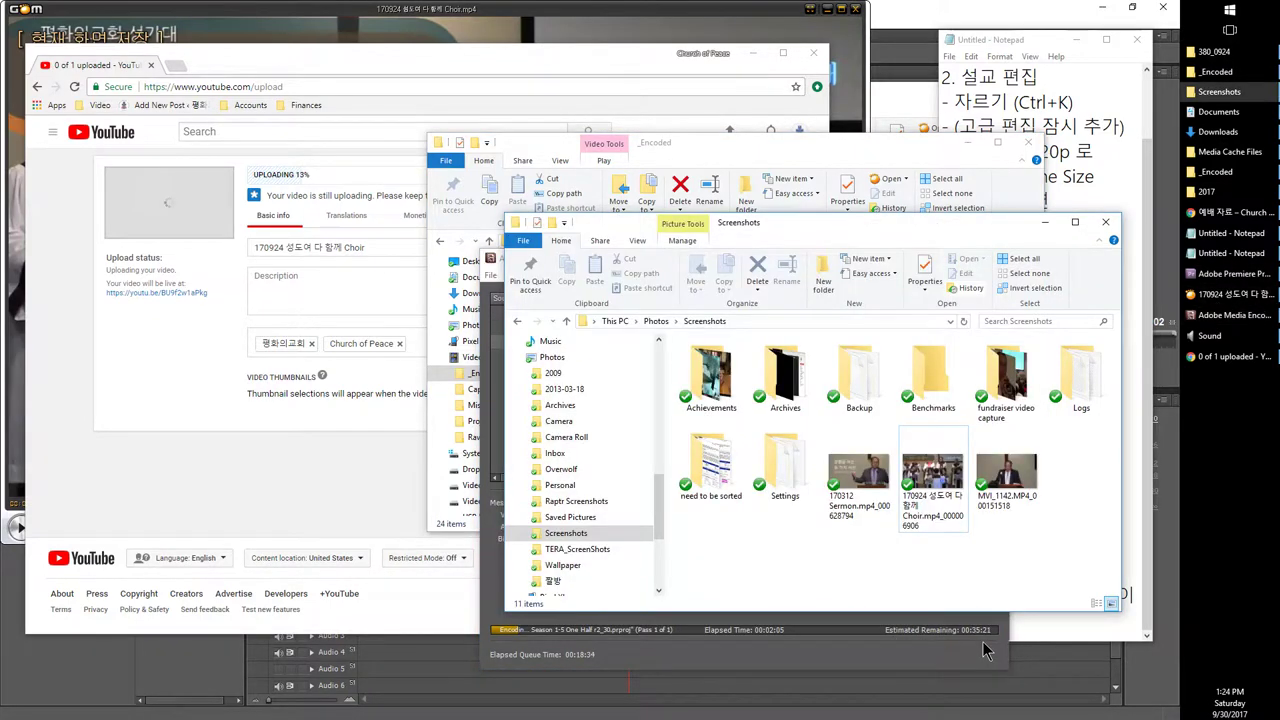
click(946, 643)
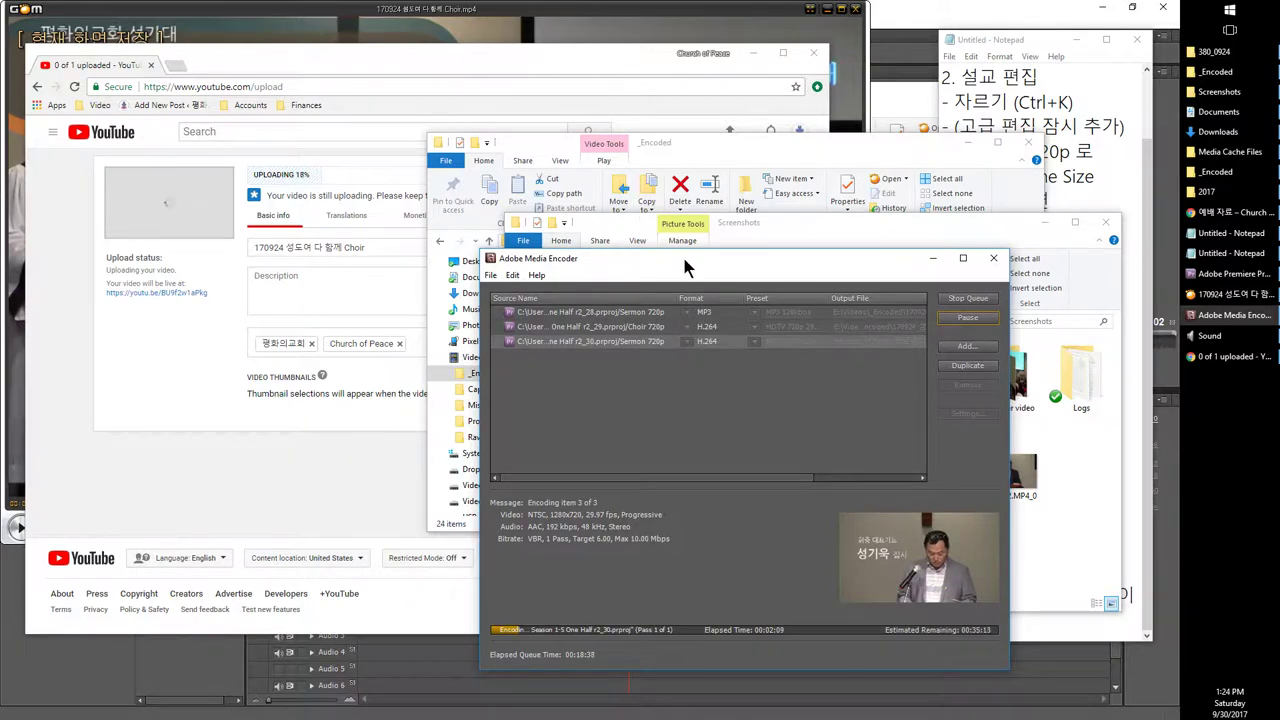
click(781, 161)
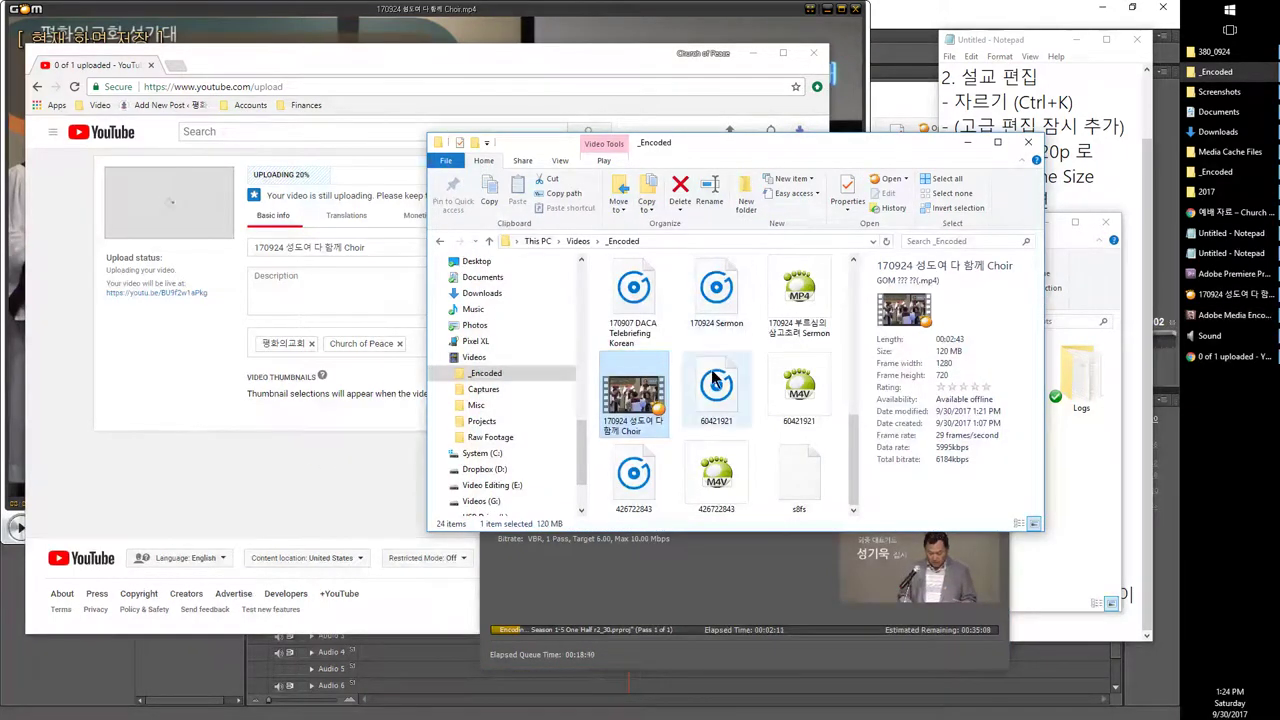
click(800, 380)
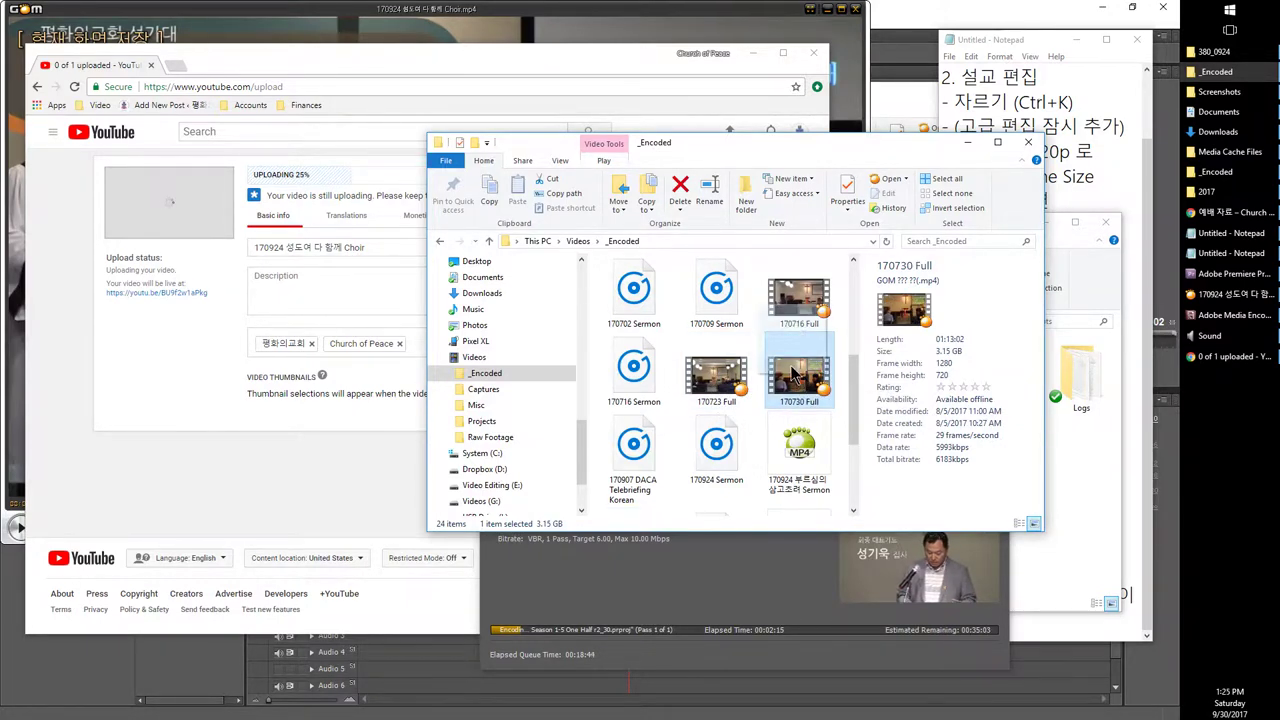
Step: Drag the 170730, 170723 and 170716 Full videos onto the YouTube upload page
drag(800, 380, 222, 392)
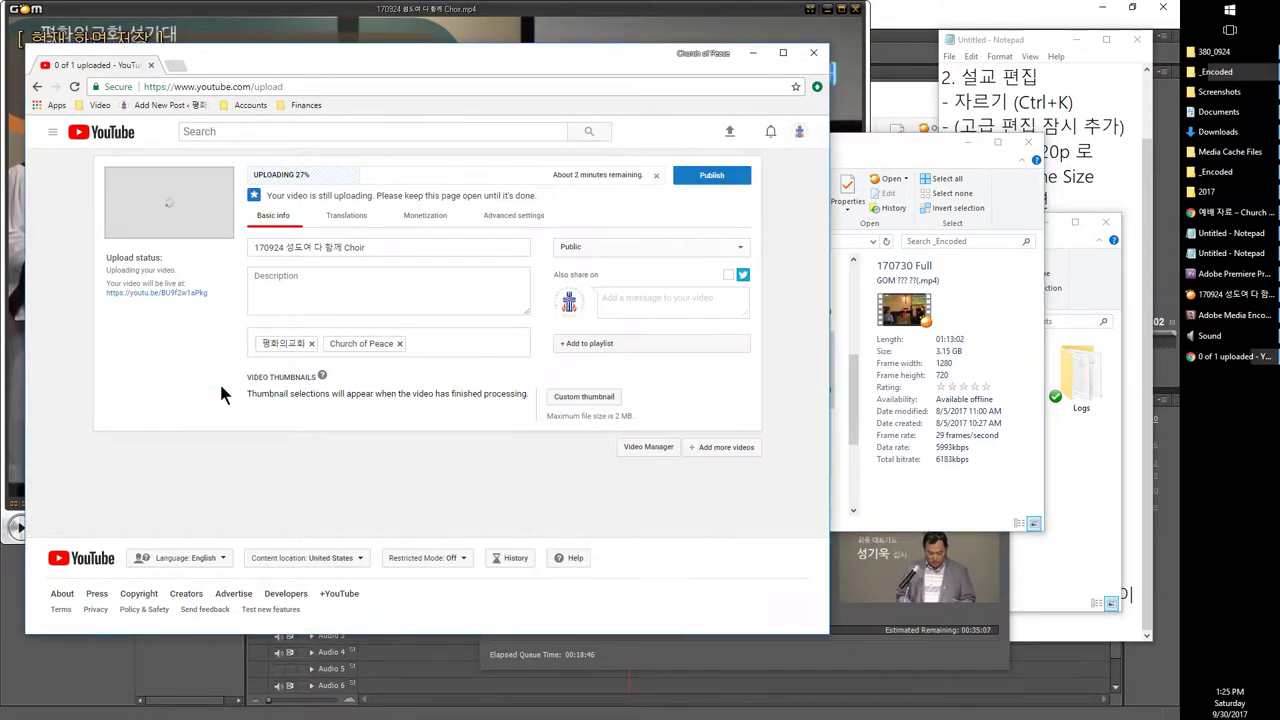
scroll(260, 360, down, 1)
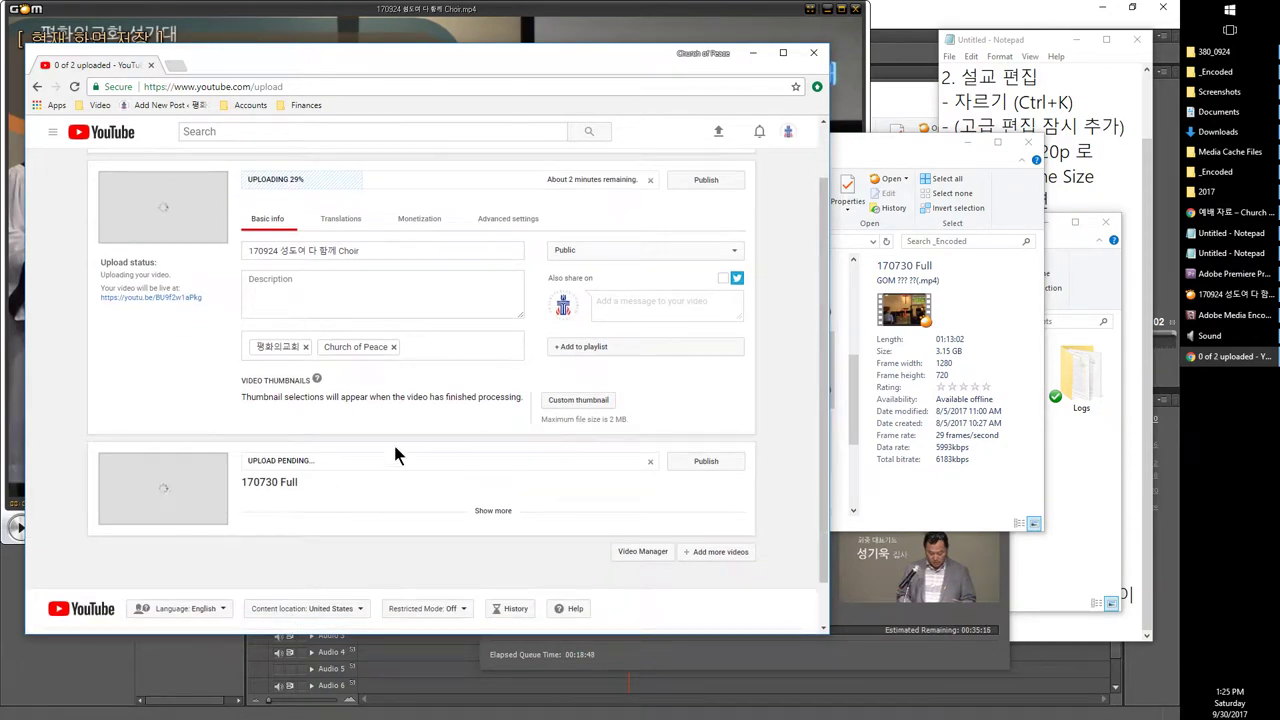
click(897, 374)
drag(716, 375, 128, 420)
click(970, 373)
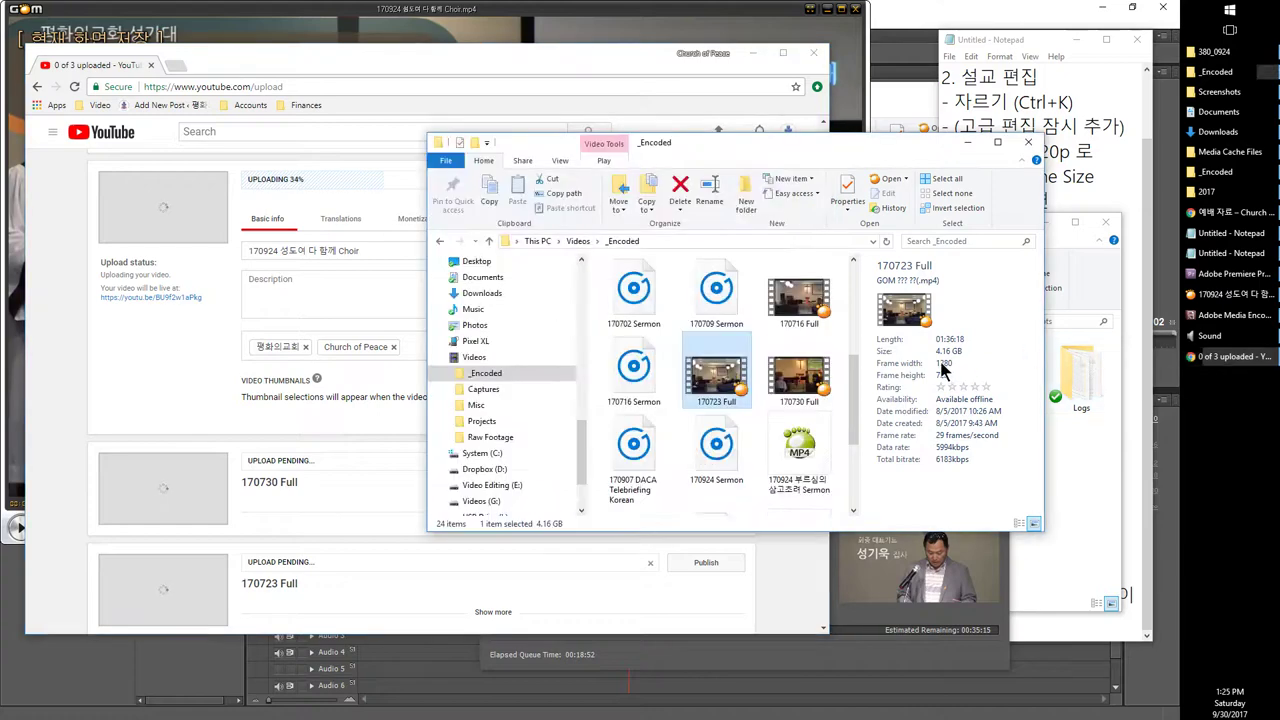
click(812, 315)
ctrl+click(785, 385)
ctrl+click(716, 375)
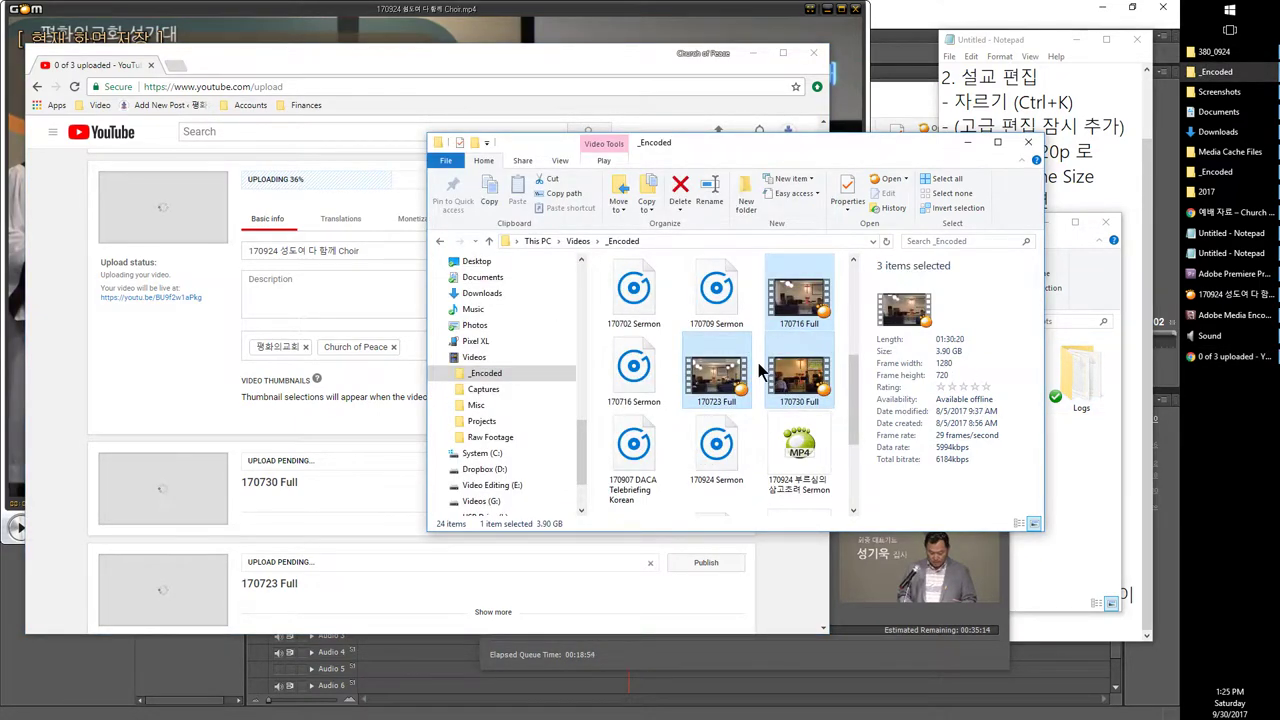
drag(790, 383, 240, 358)
scroll(423, 429, down, 3)
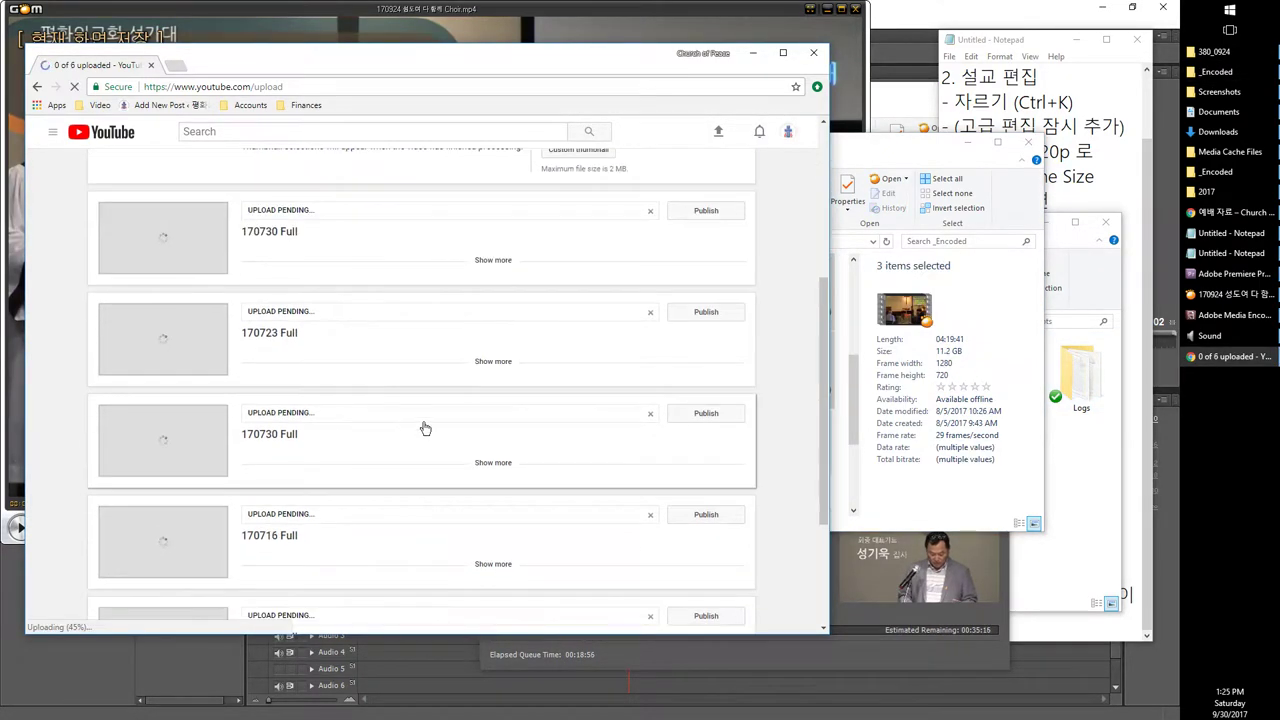
scroll(645, 314, up, 1)
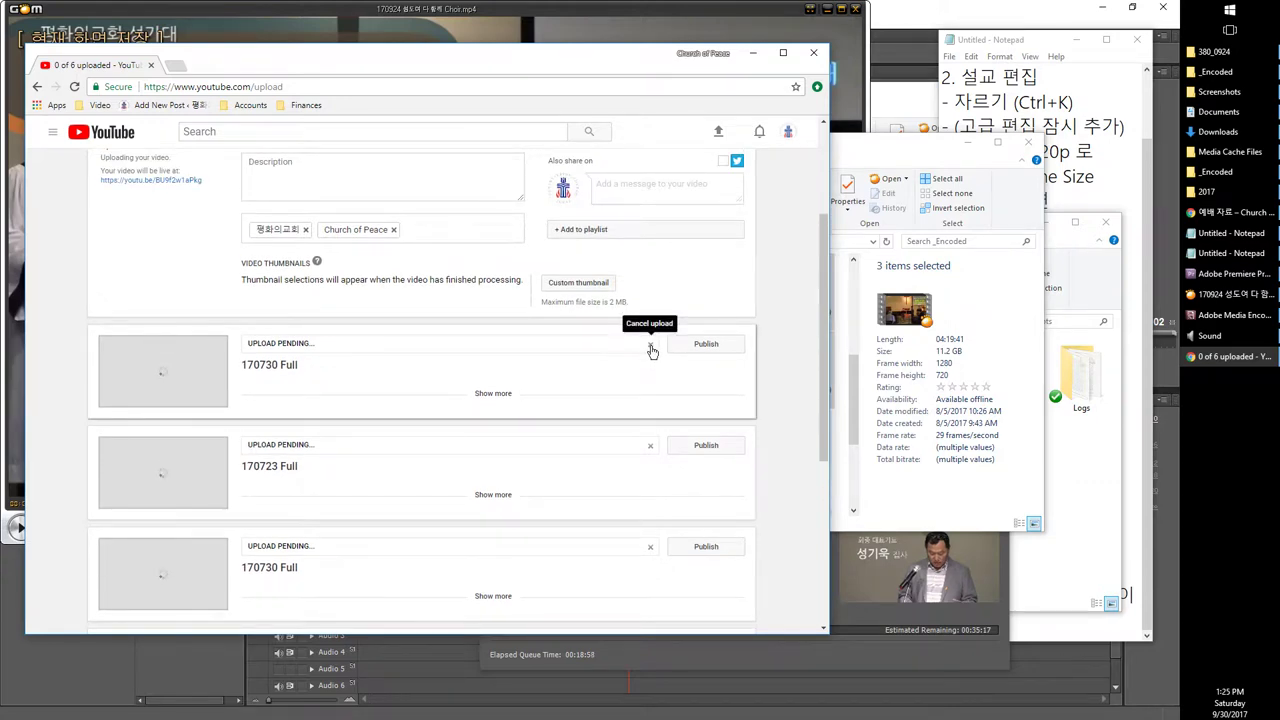
Step: Cancel each of the five extra Full uploads, confirming Cancel upload every time
click(650, 346)
click(508, 395)
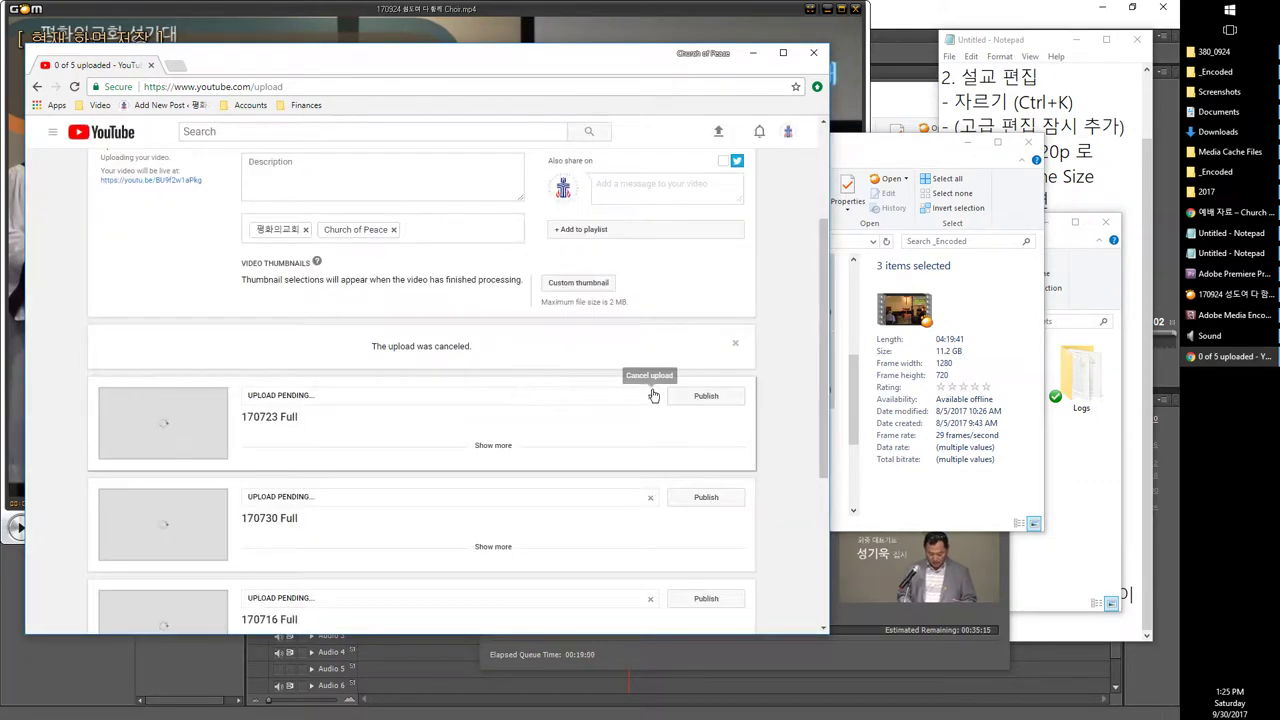
click(652, 395)
click(452, 395)
click(648, 445)
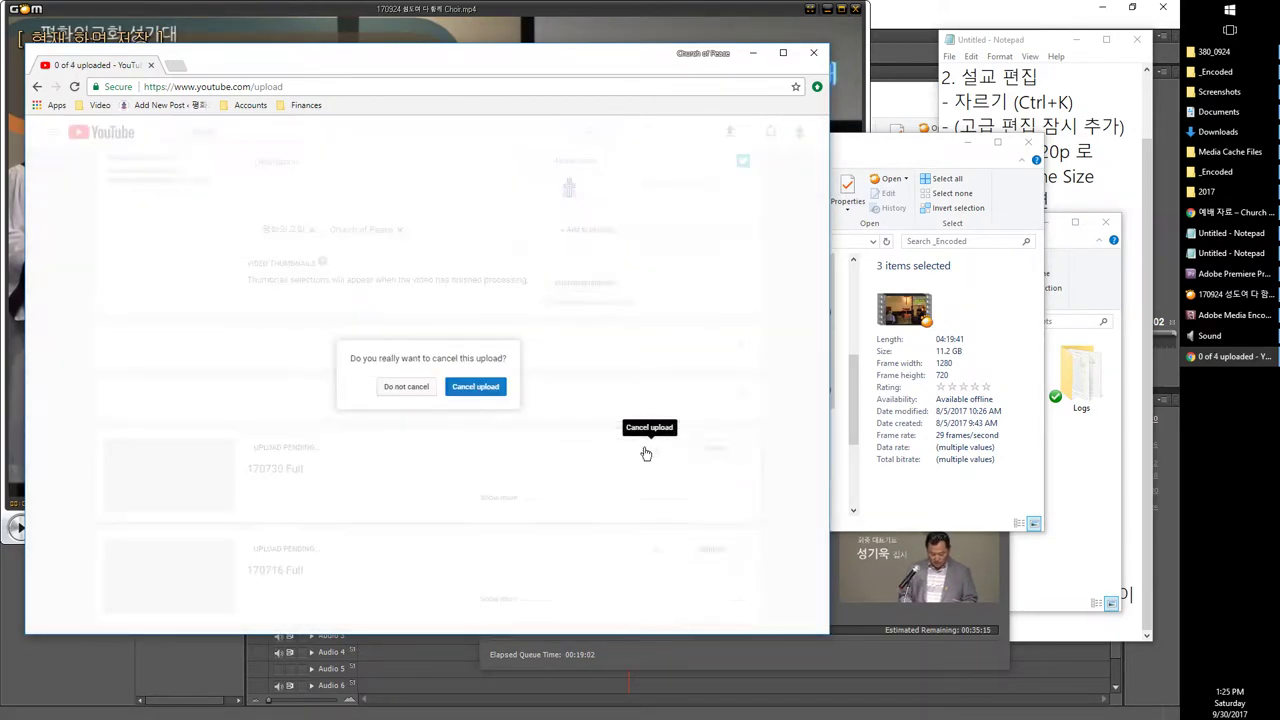
click(490, 395)
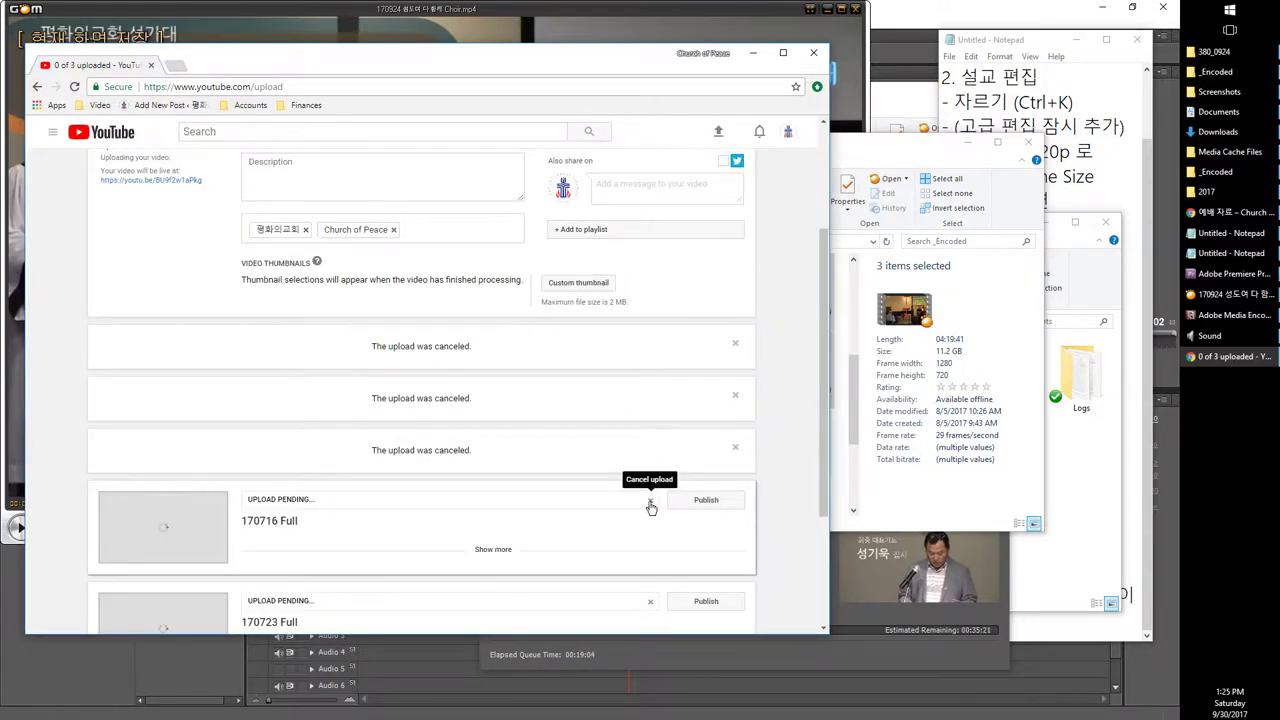
click(650, 500)
click(496, 398)
click(650, 551)
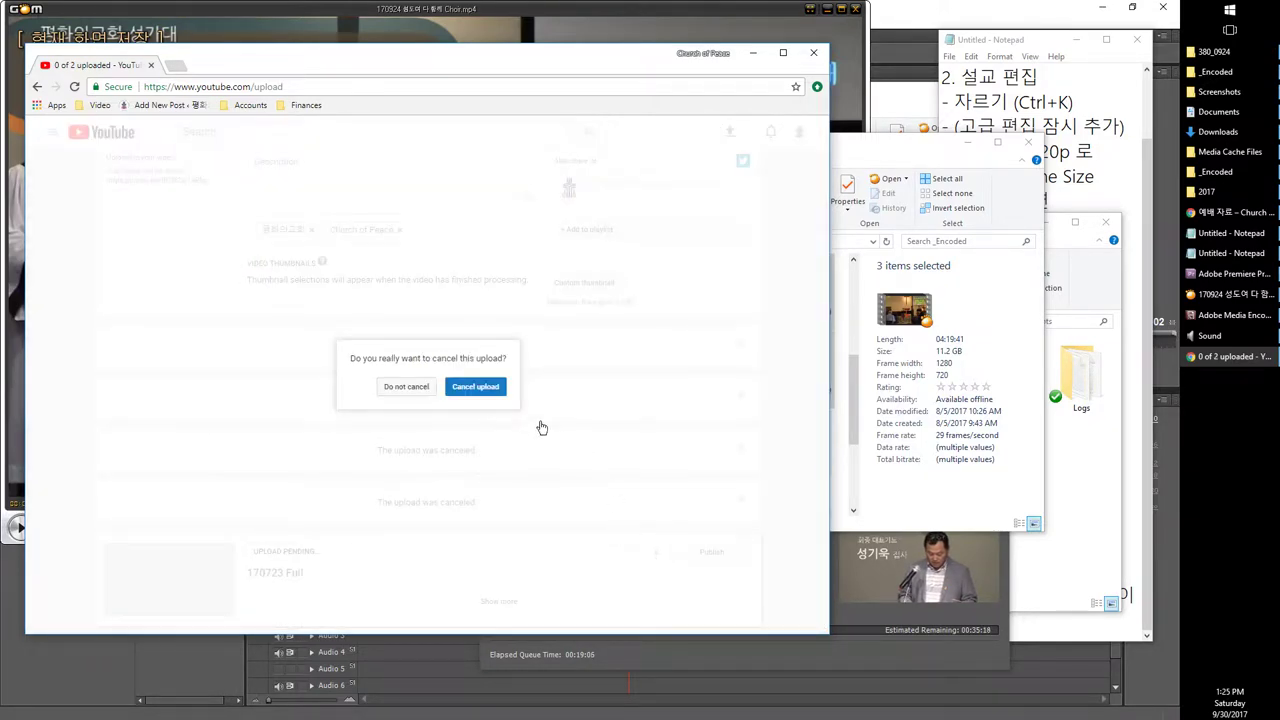
click(492, 395)
scroll(486, 420, up, 1)
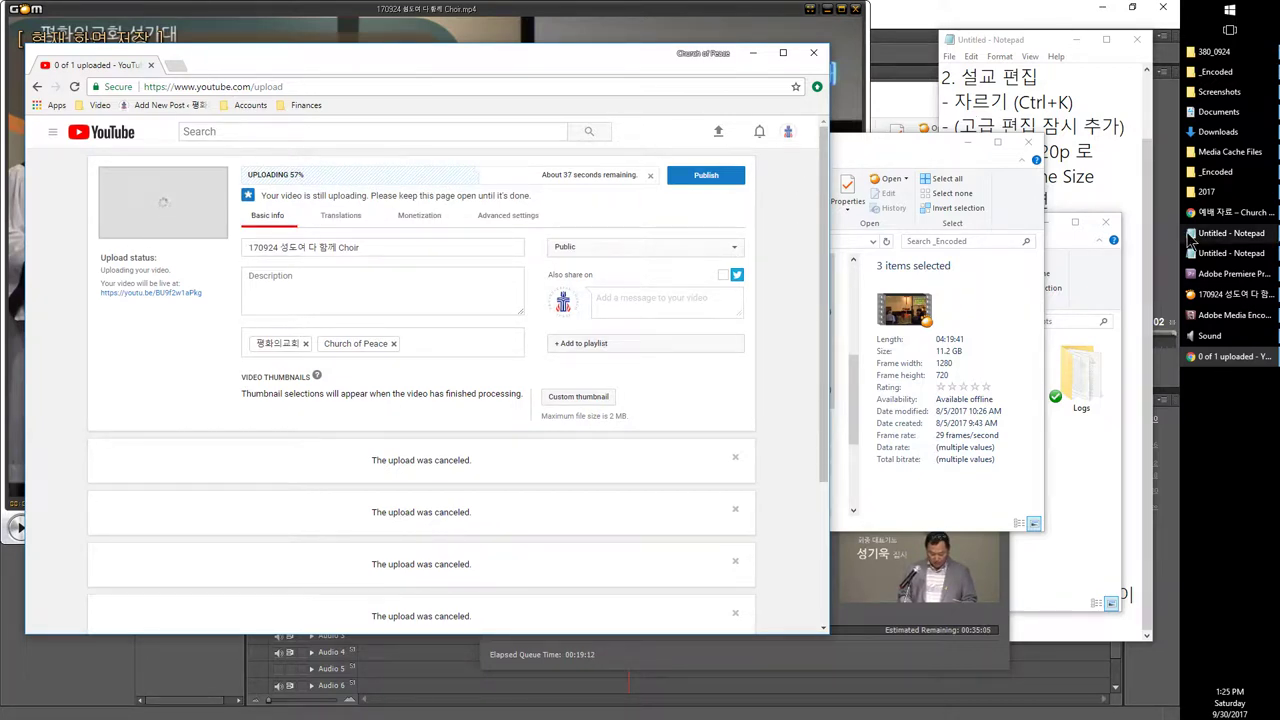
Step: Reload the church site and start a new post from the admin bar's New menu
click(1230, 212)
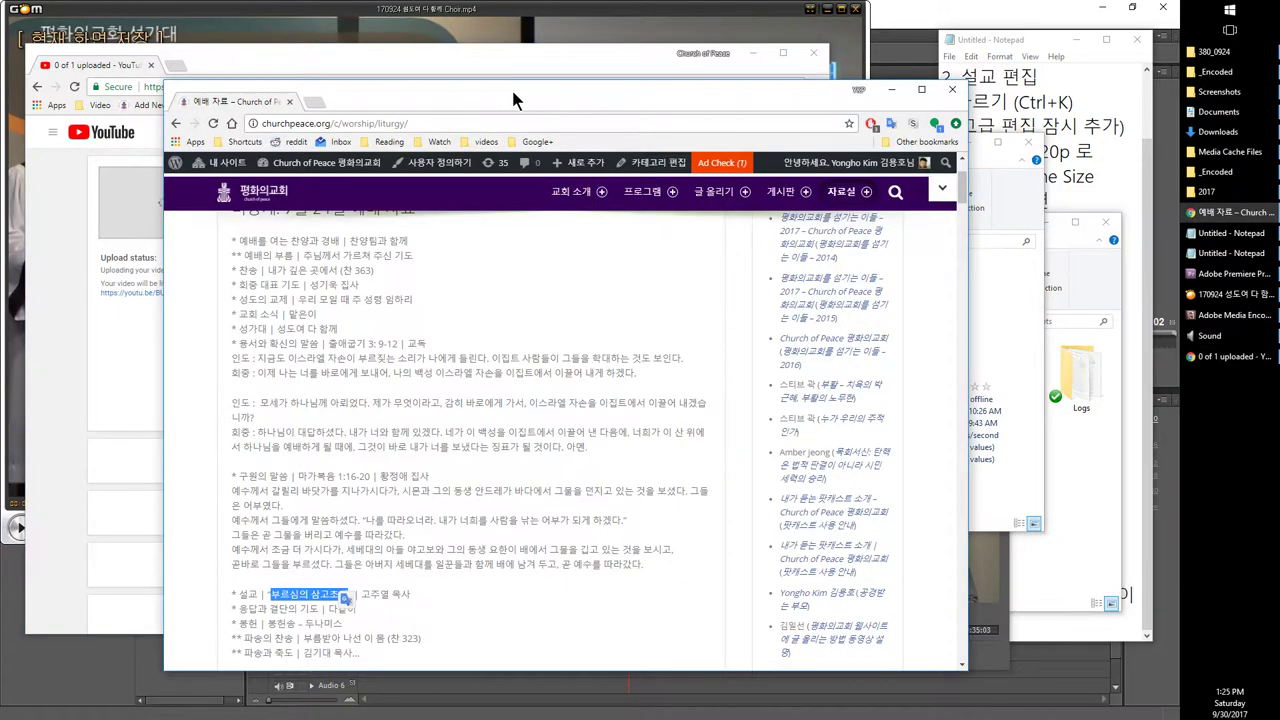
drag(511, 87, 632, 46)
key(F5)
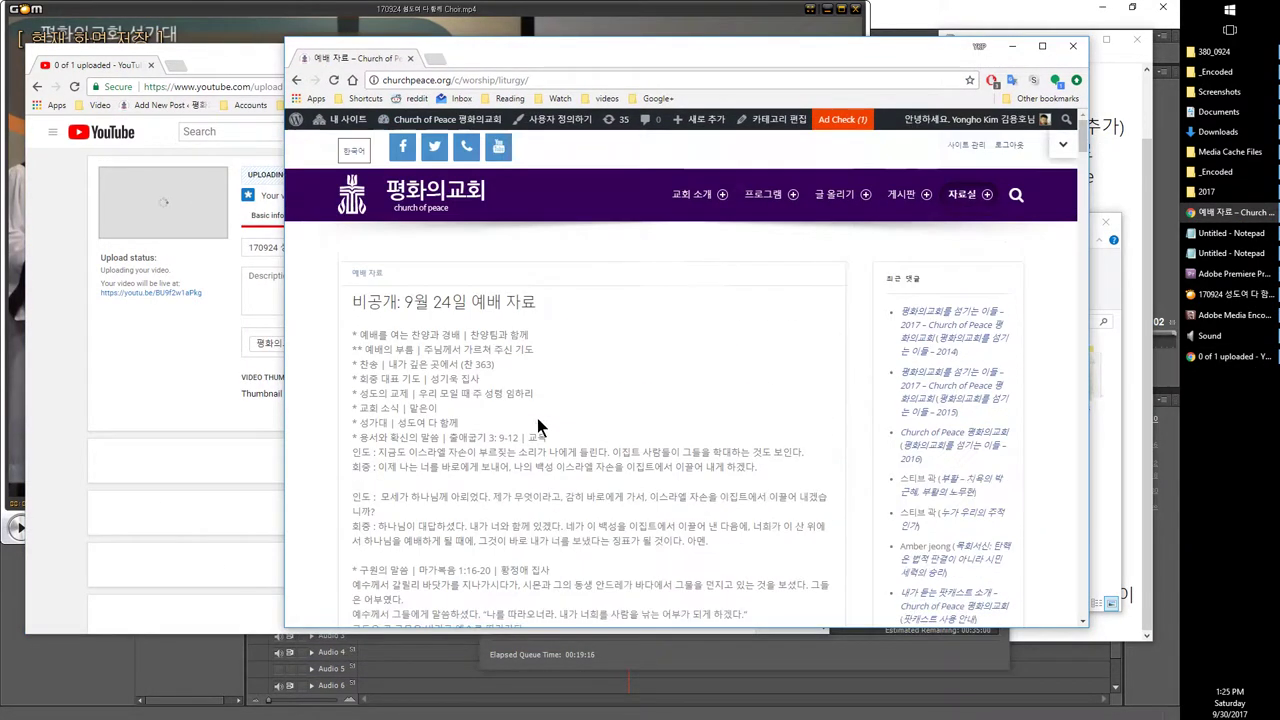
click(459, 121)
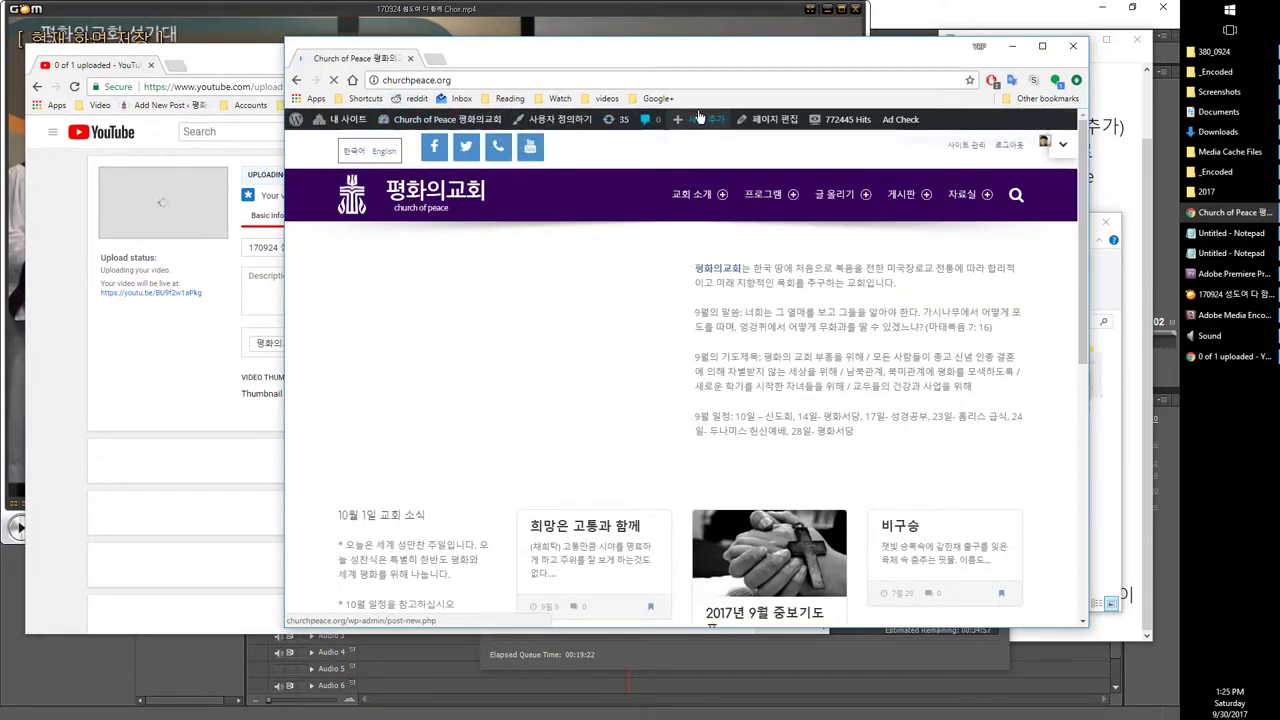
mouse_move(714, 118)
click(703, 146)
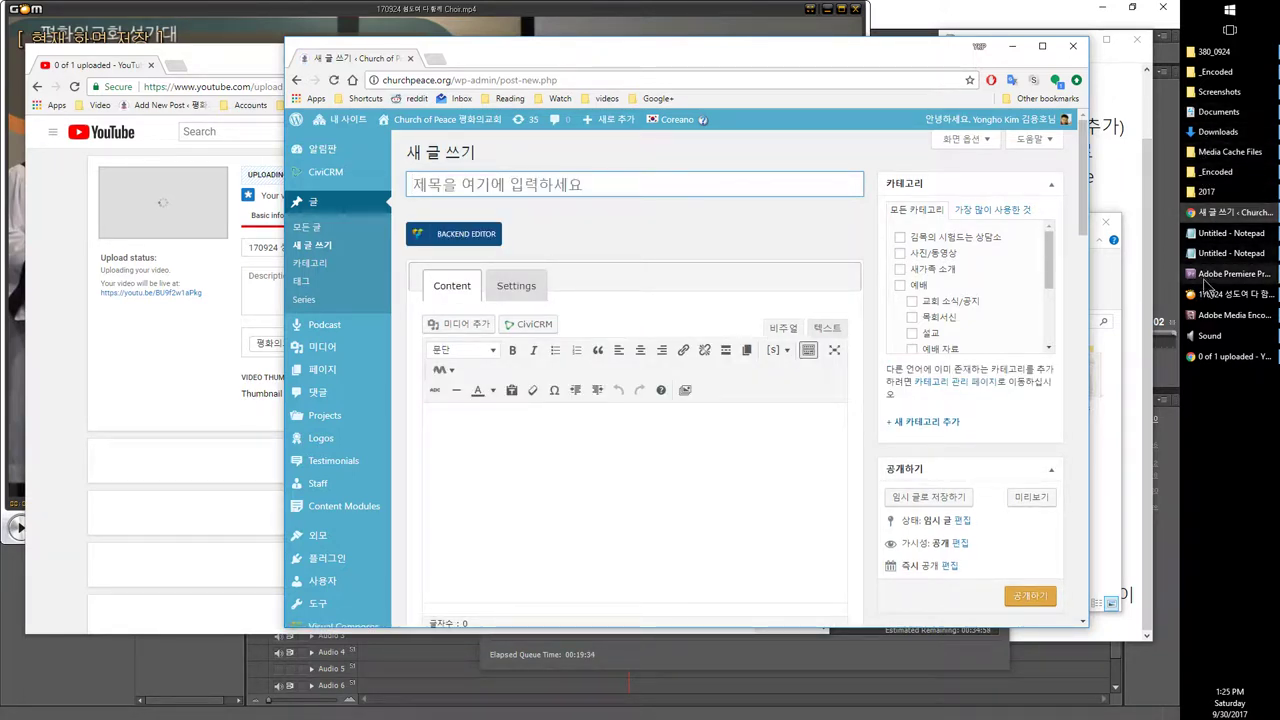
Step: Open the church homepage in a new tab and detach it into its own window
right_click(436, 126)
click(470, 134)
drag(486, 58, 193, 135)
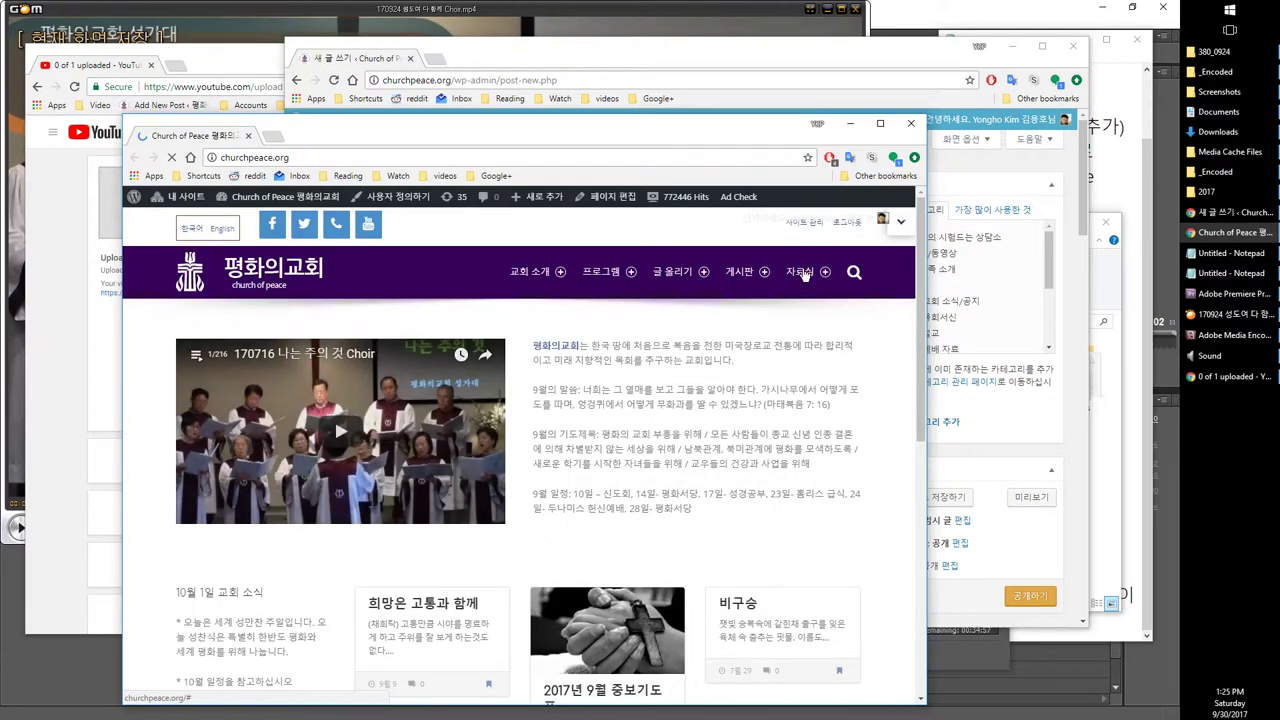
Step: Copy 성도여 다 함께 from the 예배 자료 page and paste it as the post title
mouse_move(805, 274)
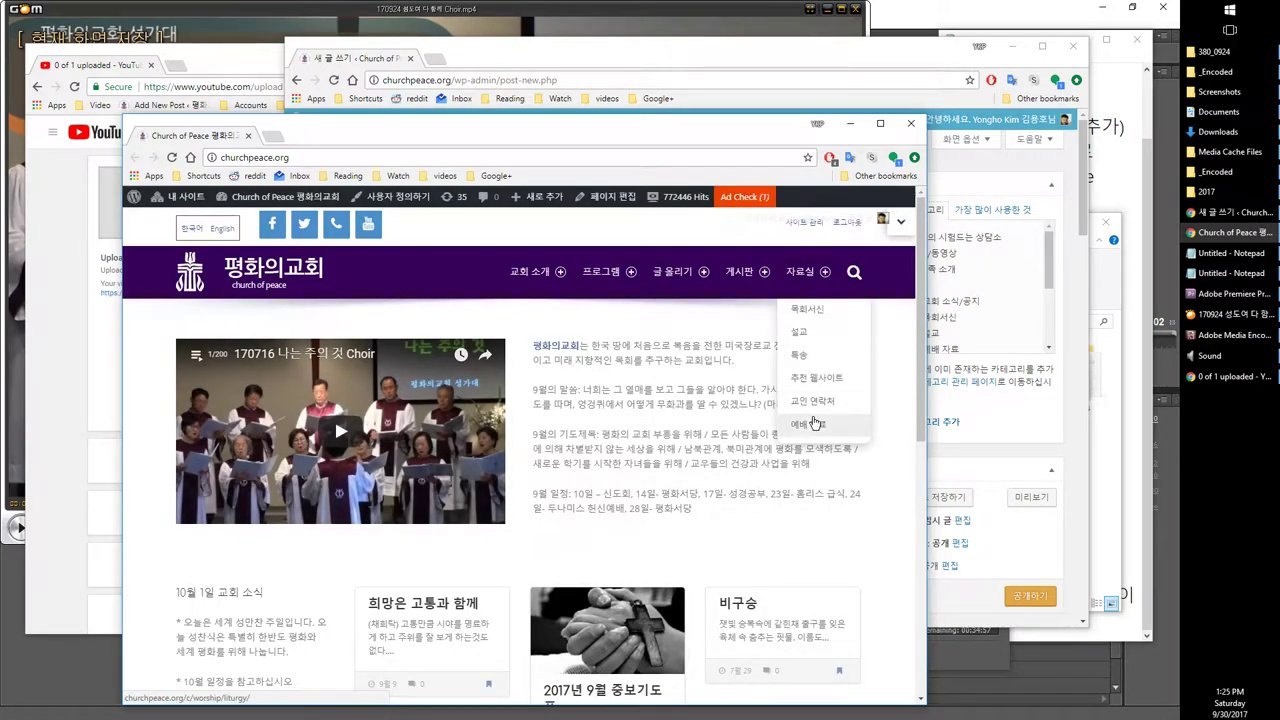
click(813, 423)
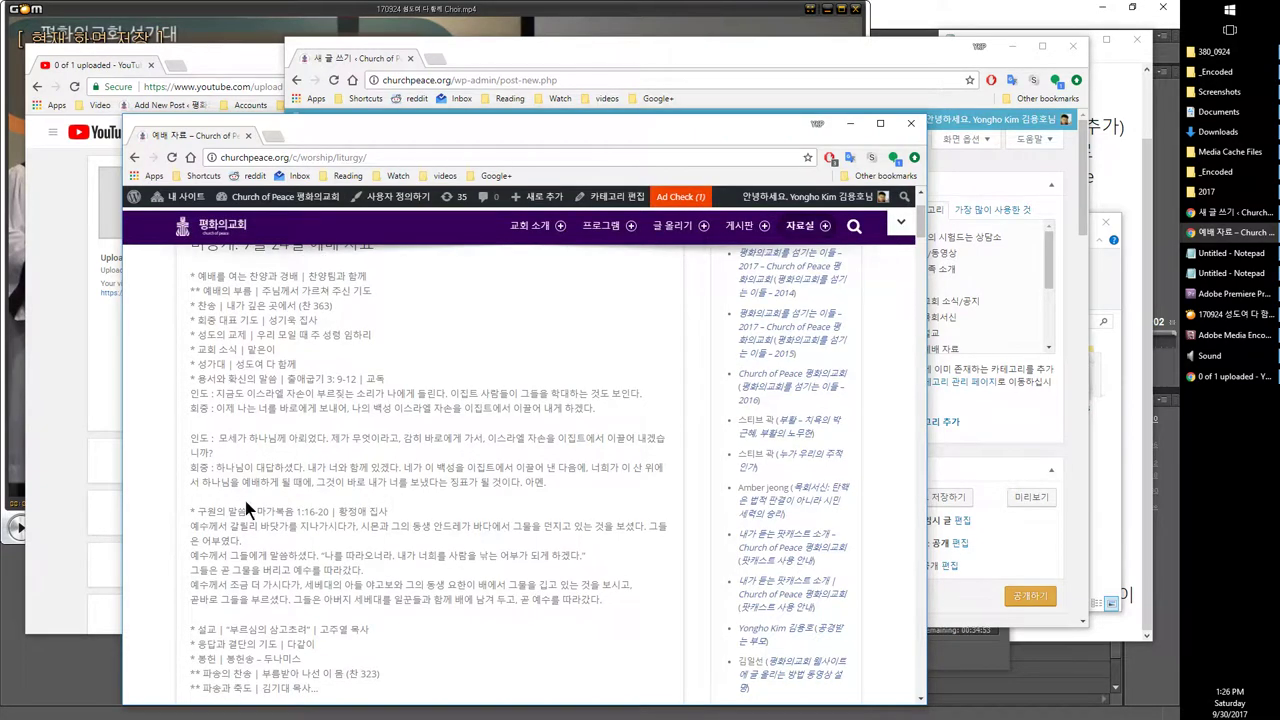
drag(237, 363, 423, 363)
key(ctrl+c)
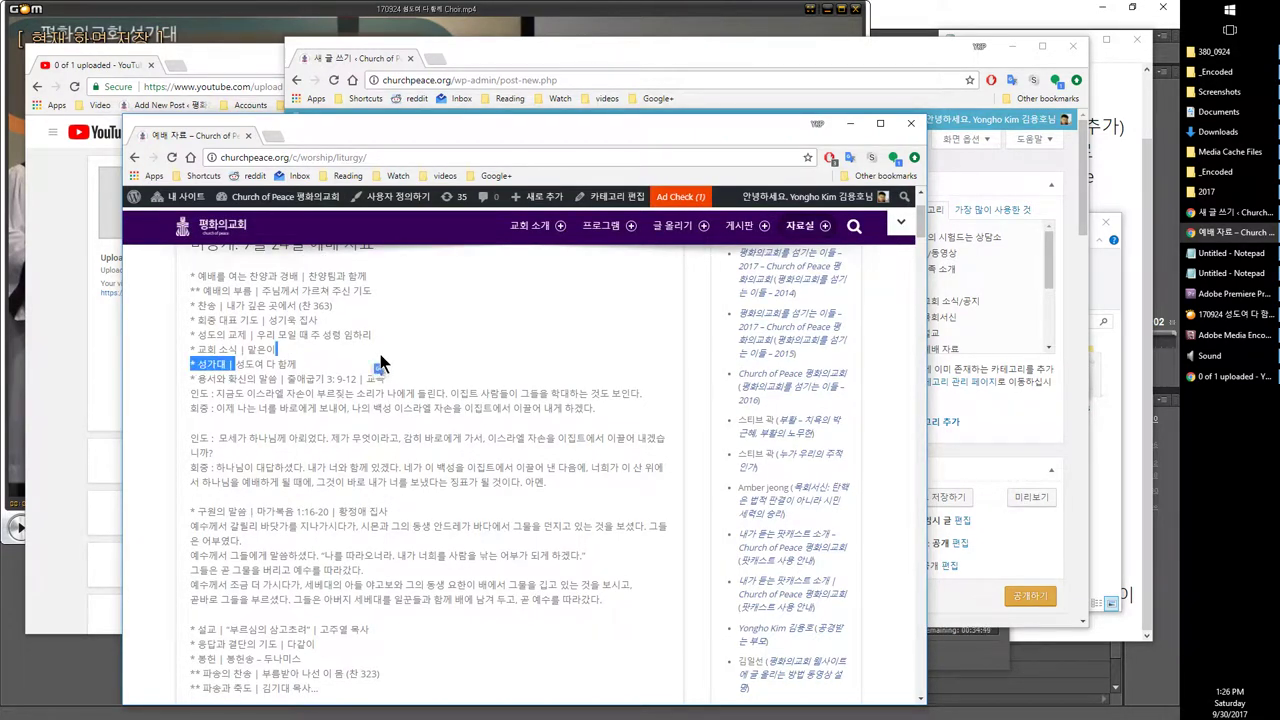
click(460, 106)
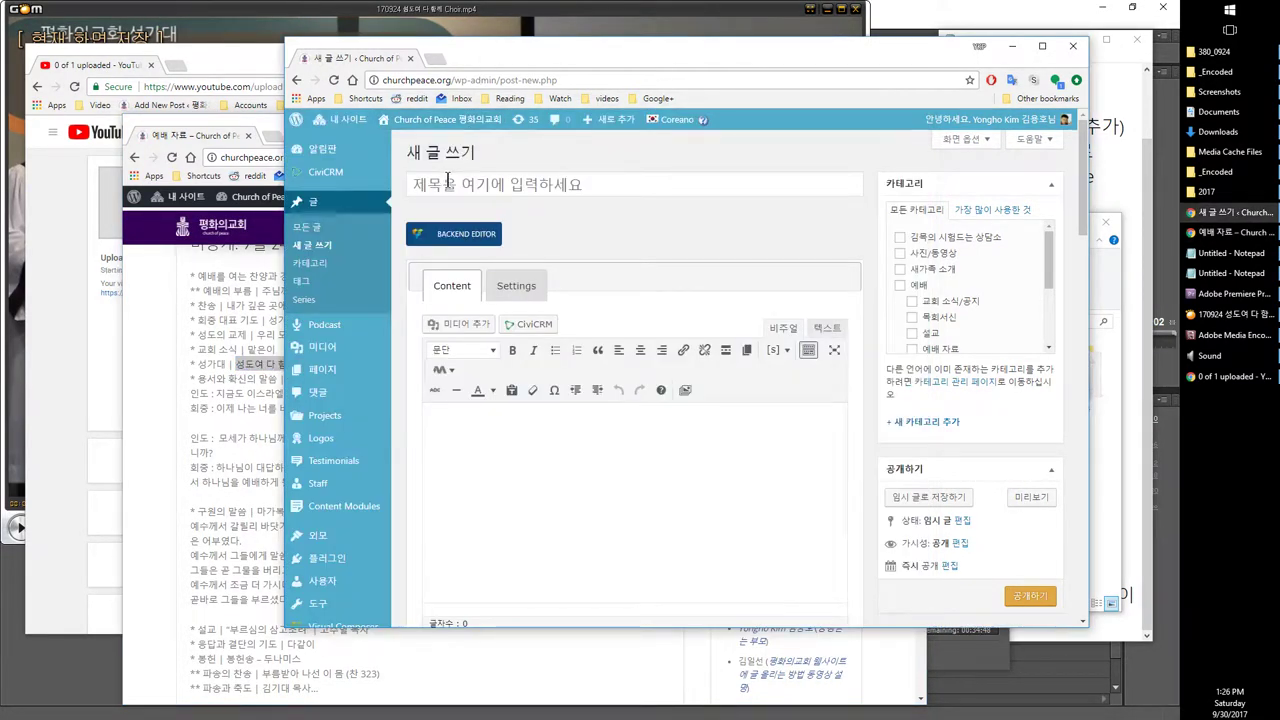
key(ctrl+v)
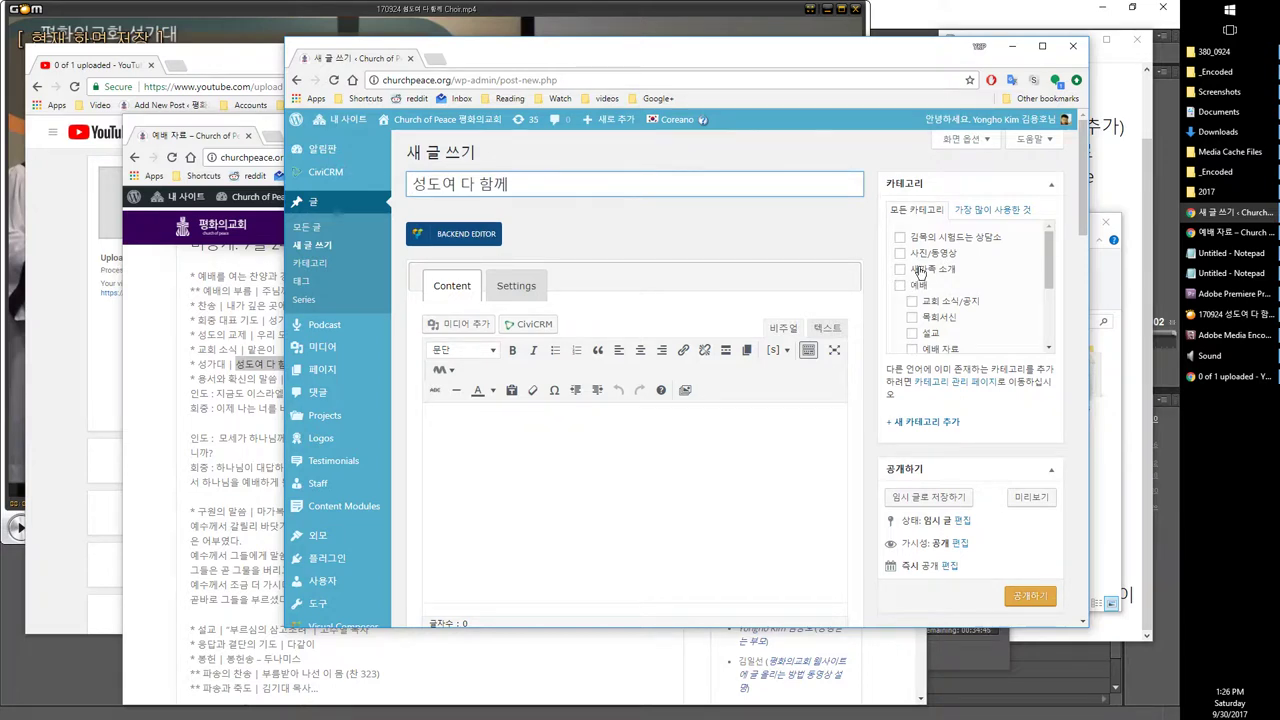
Step: Check the 특송 category and add the tag 성가대
scroll(952, 252, down, 1)
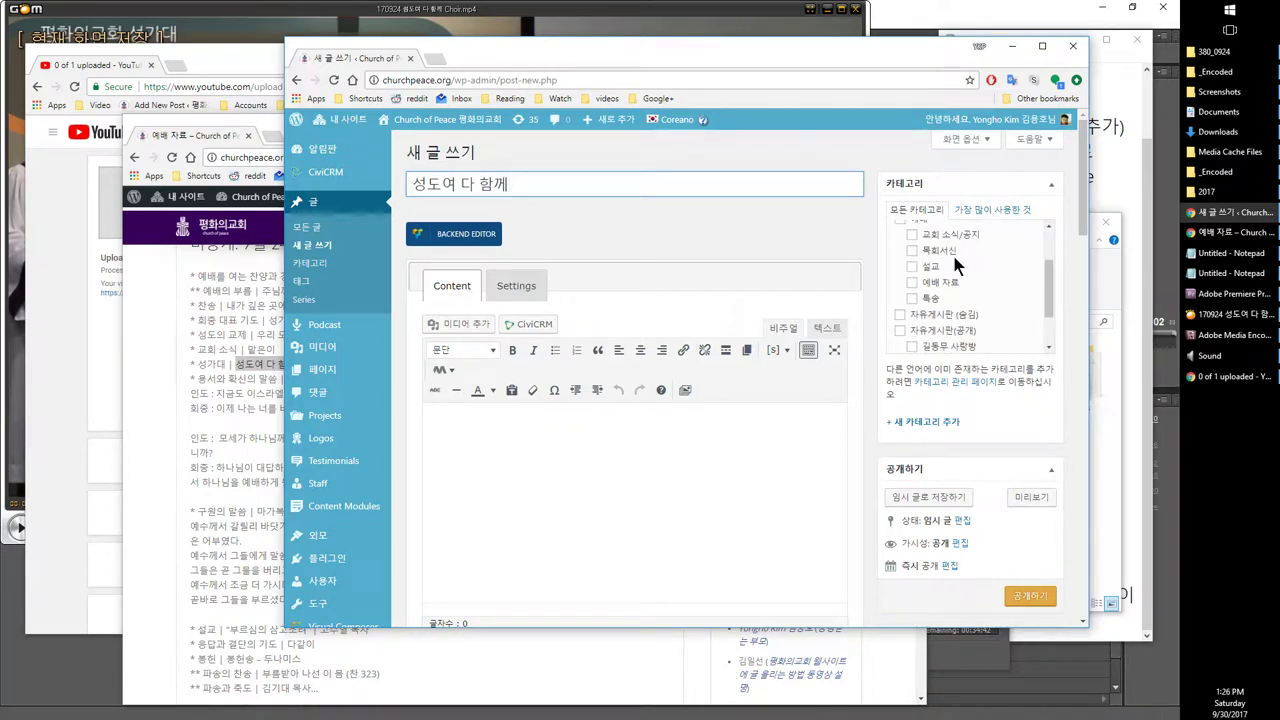
click(924, 300)
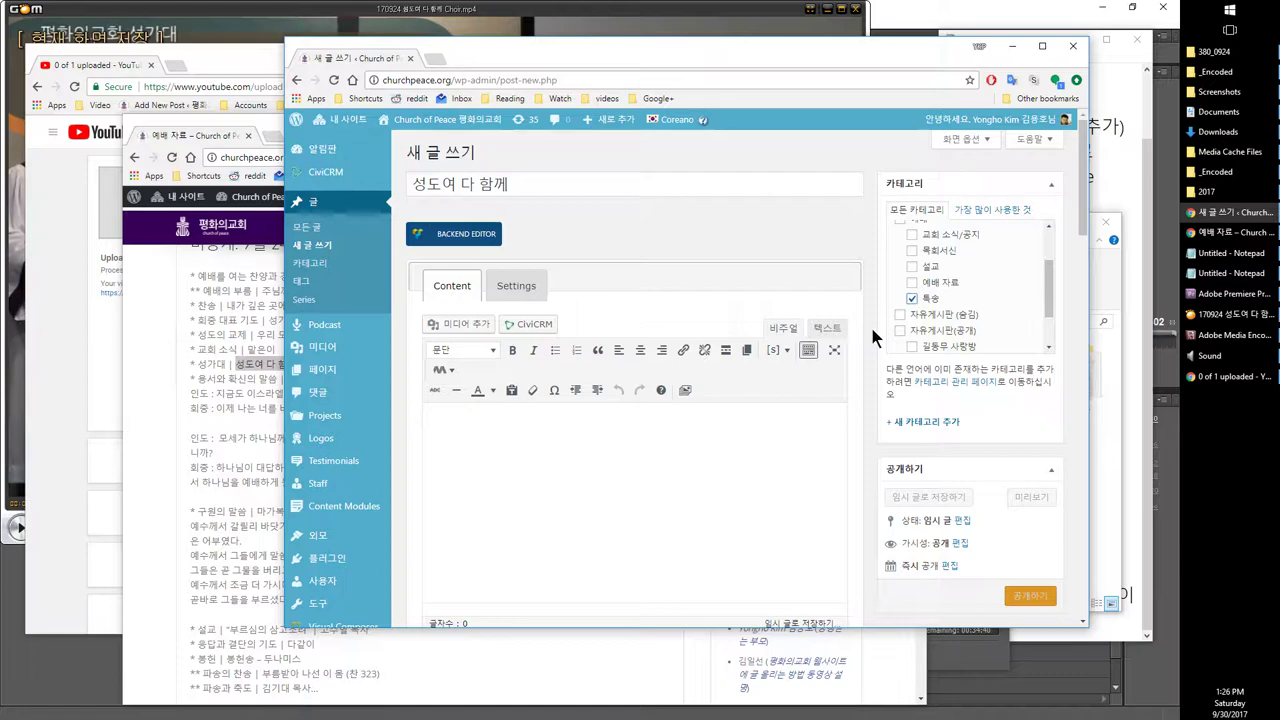
scroll(870, 324, down, 2)
click(940, 467)
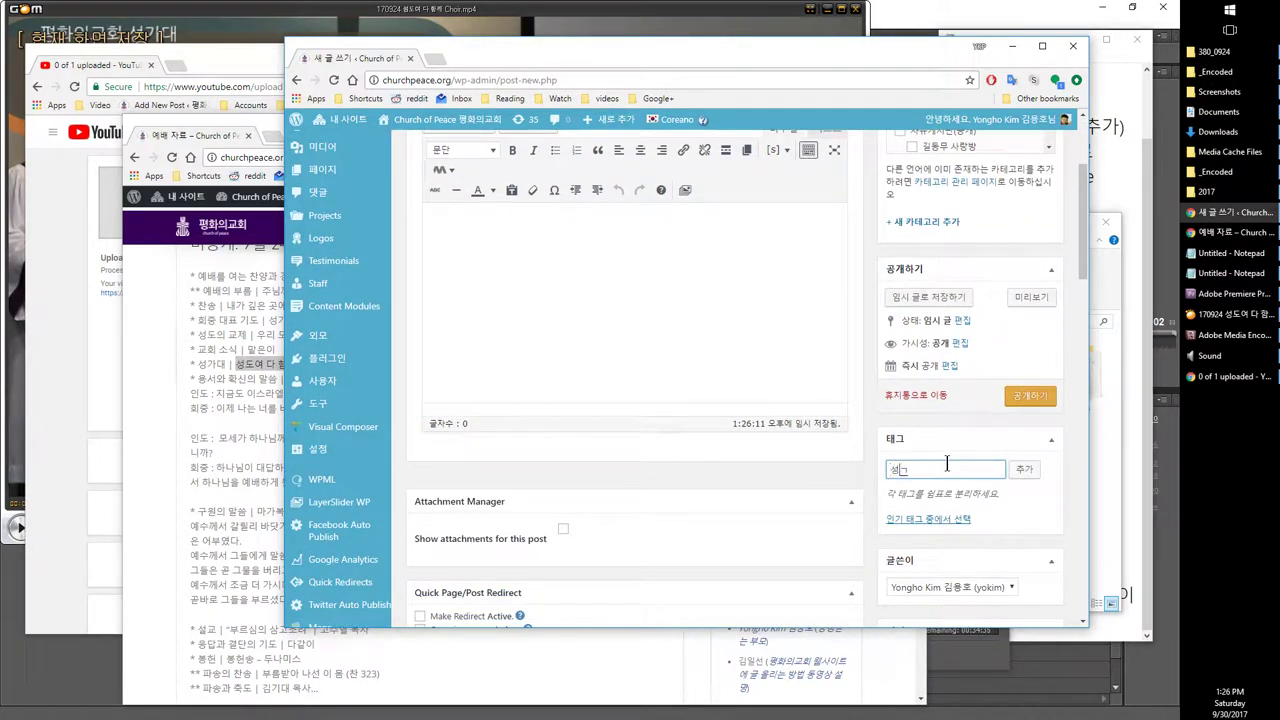
text(성가대)
key(Return)
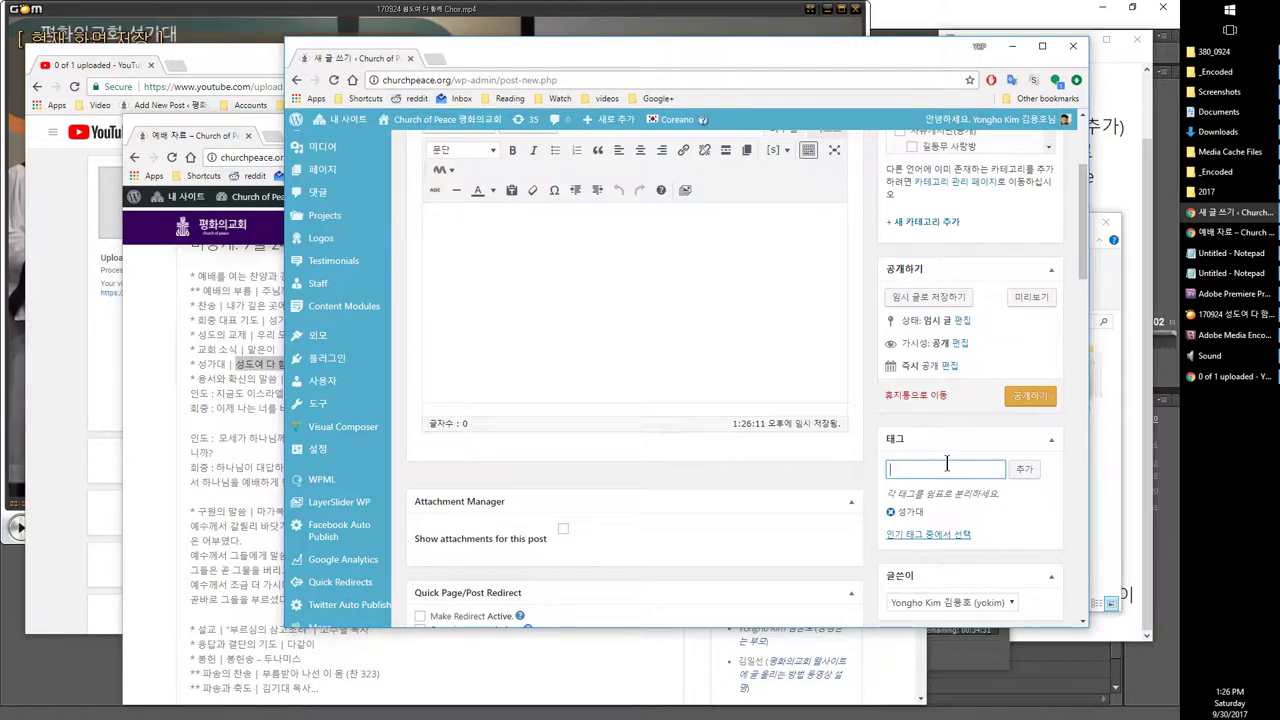
Step: Place the cursor in the still-empty post body
scroll(946, 461, up, 2)
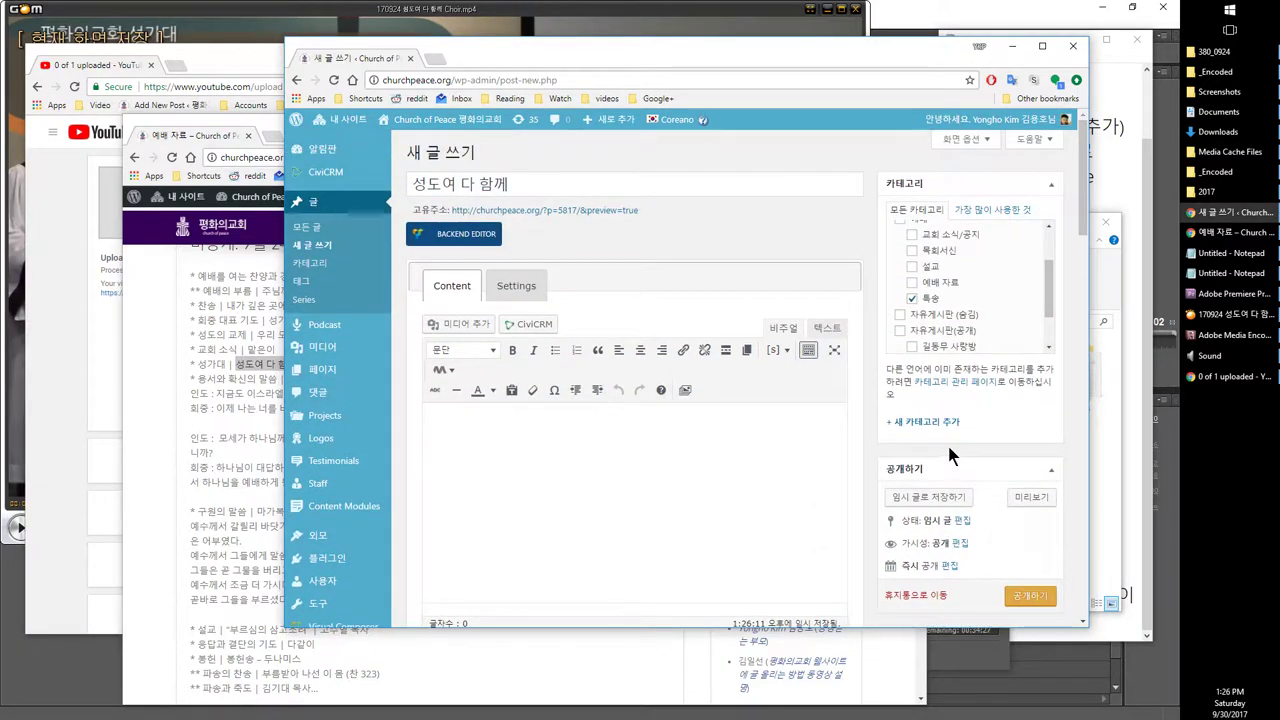
click(574, 464)
scroll(881, 433, down, 5)
scroll(878, 422, down, 1)
scroll(878, 422, up, 6)
click(603, 498)
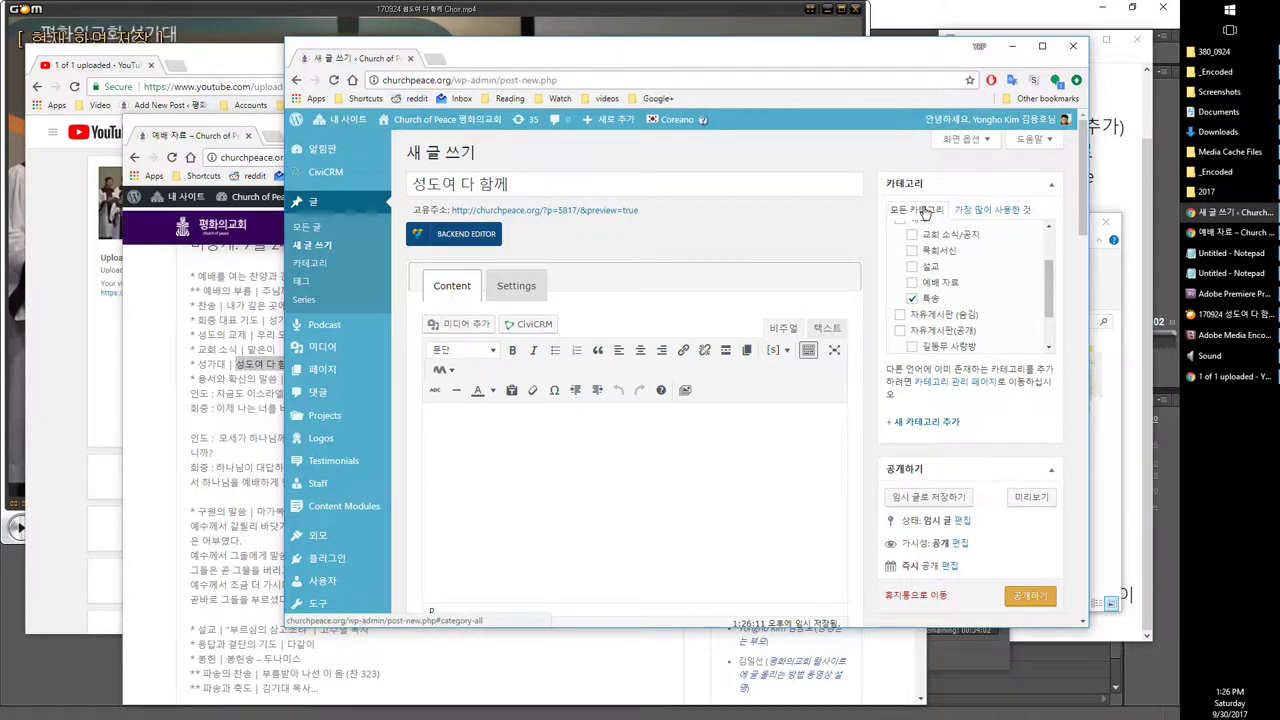
Step: In Screen Options, hide the Head & Footer Code, 글쓴이, 언어 and 글 형식 boxes
click(975, 141)
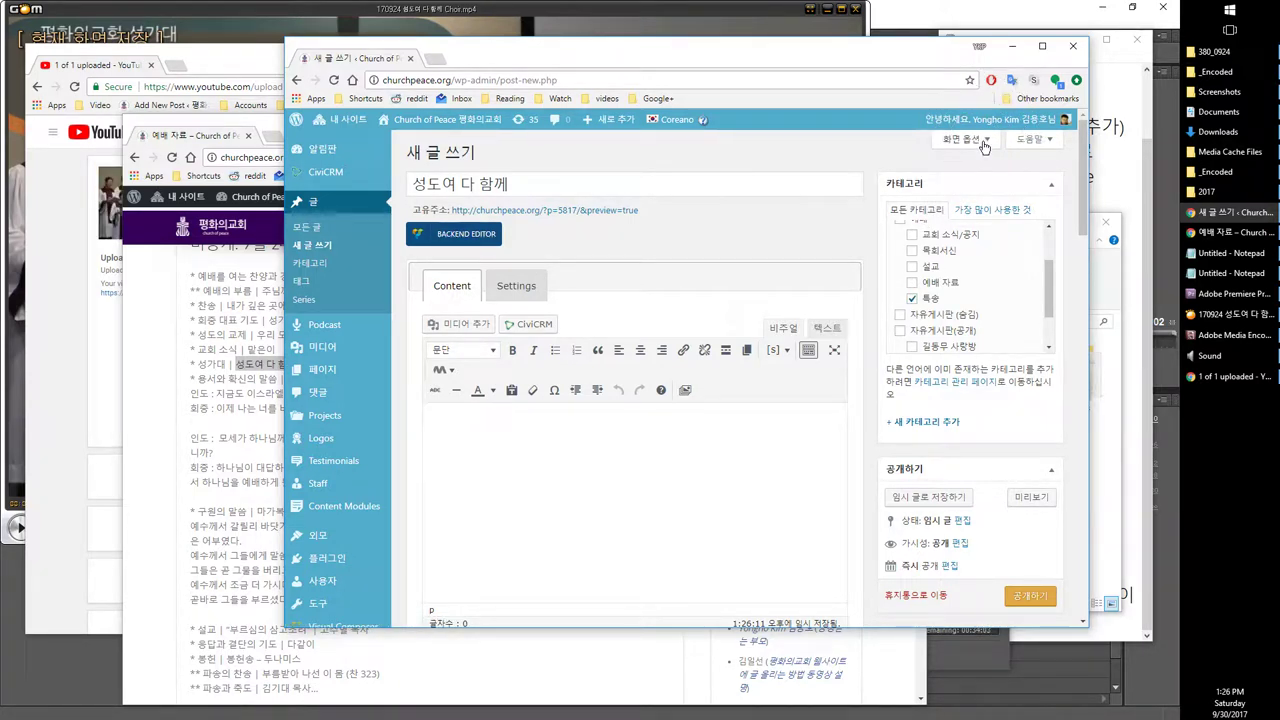
click(984, 146)
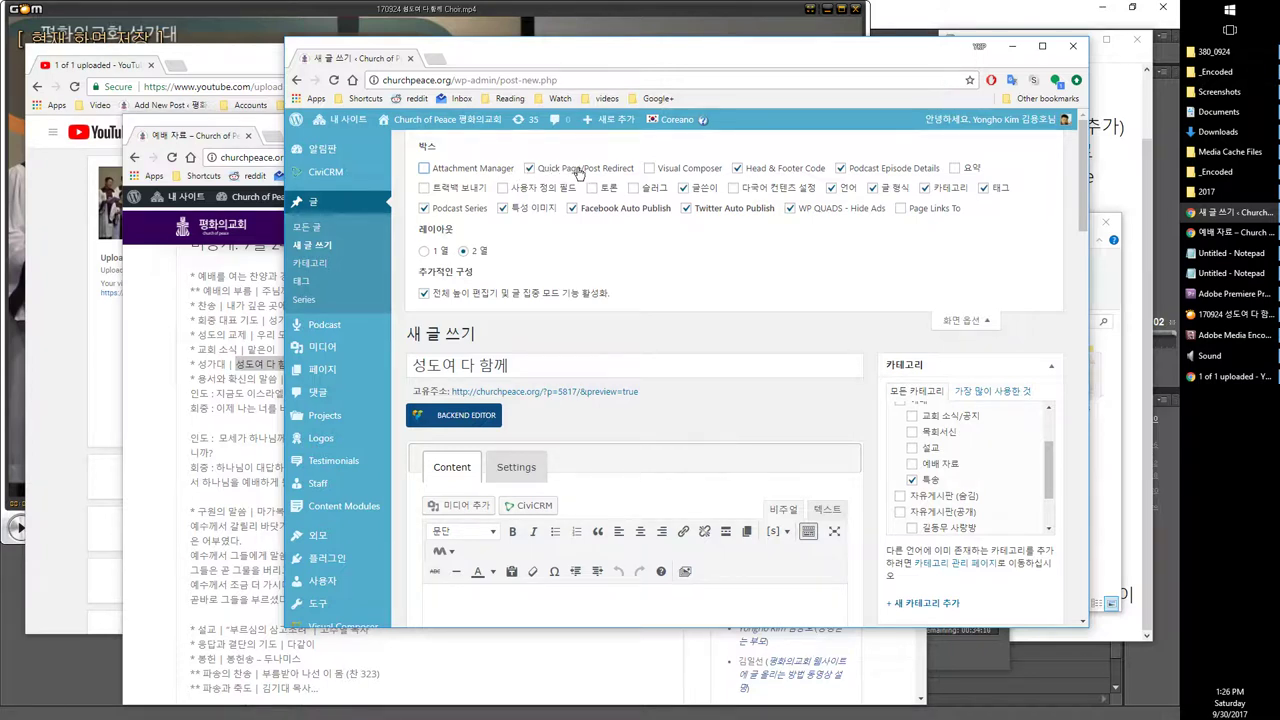
click(765, 175)
click(705, 189)
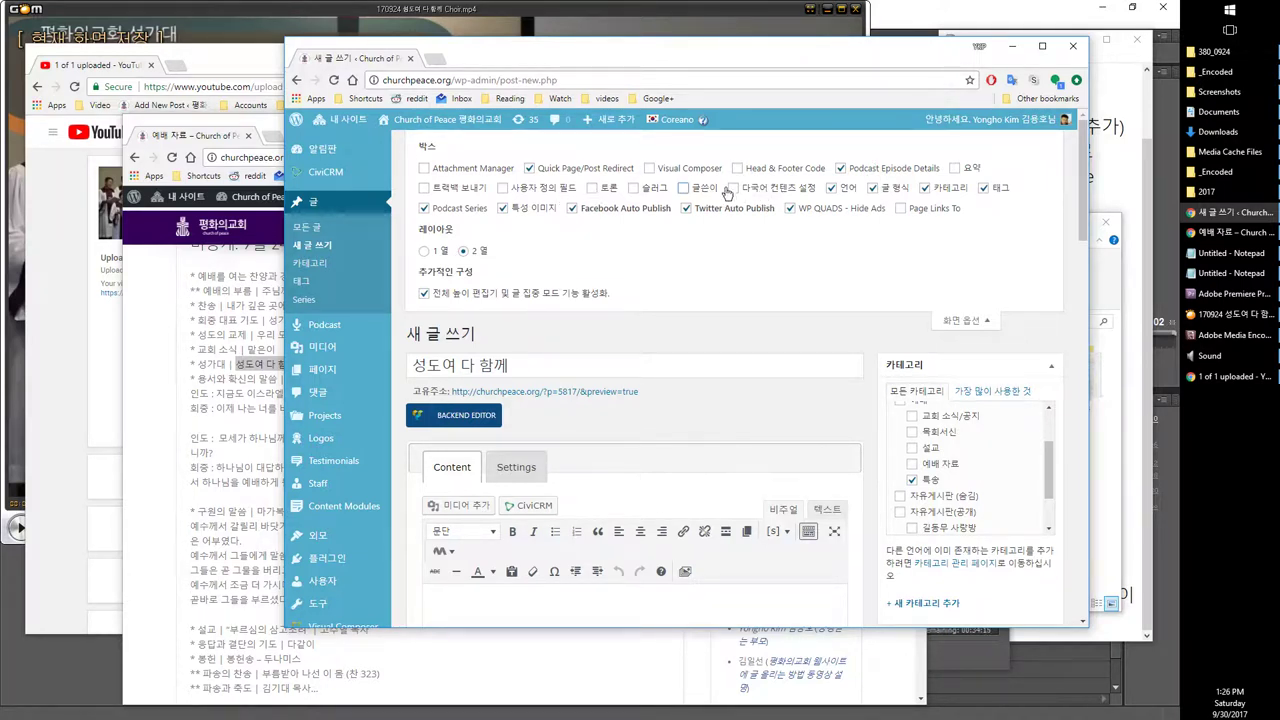
click(838, 191)
click(871, 189)
Step: Hide the WP QUADS, Twitter Auto Publish, Facebook Auto Publish and Podcast Series boxes
scroll(880, 375, down, 10)
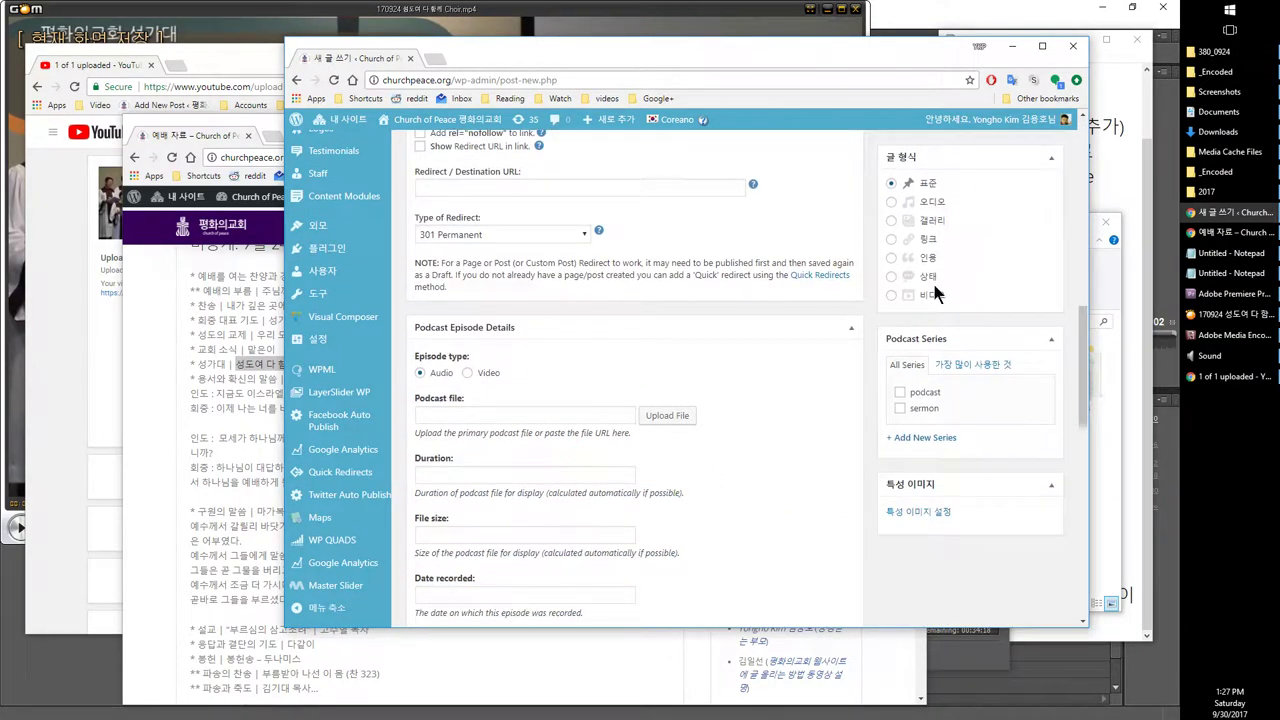
scroll(832, 300, up, 10)
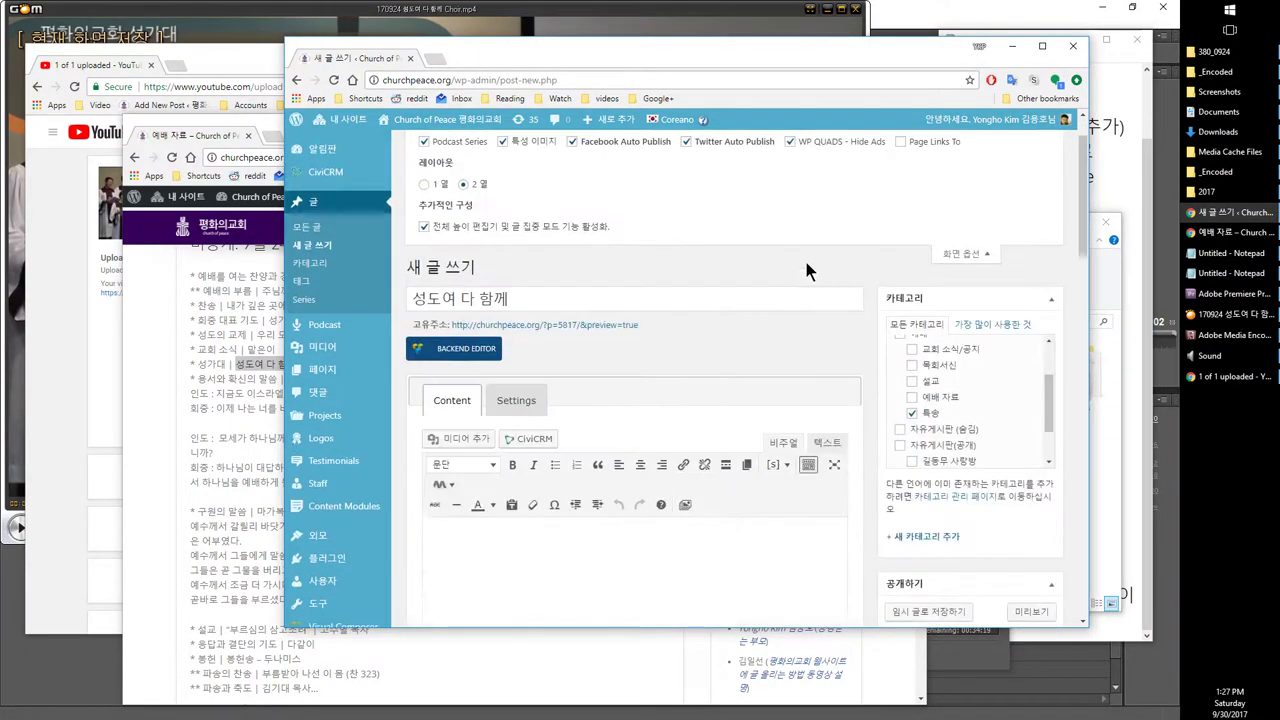
click(873, 188)
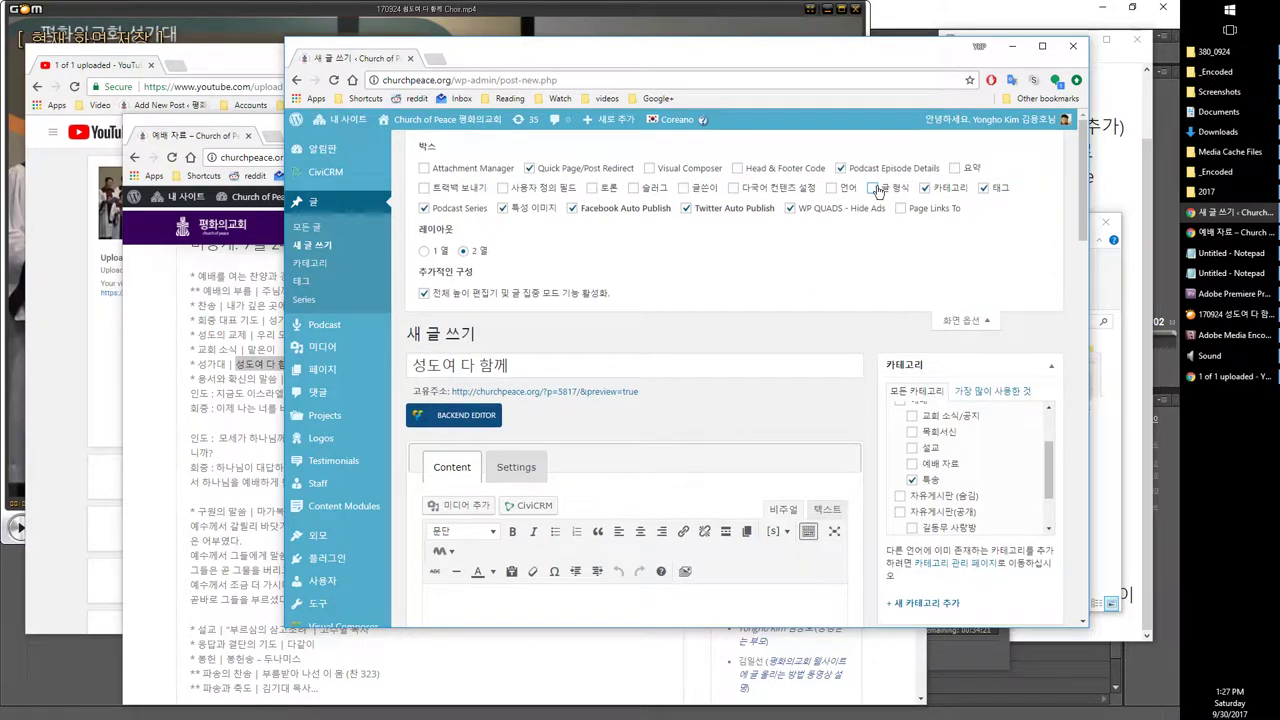
click(801, 214)
click(750, 212)
click(590, 214)
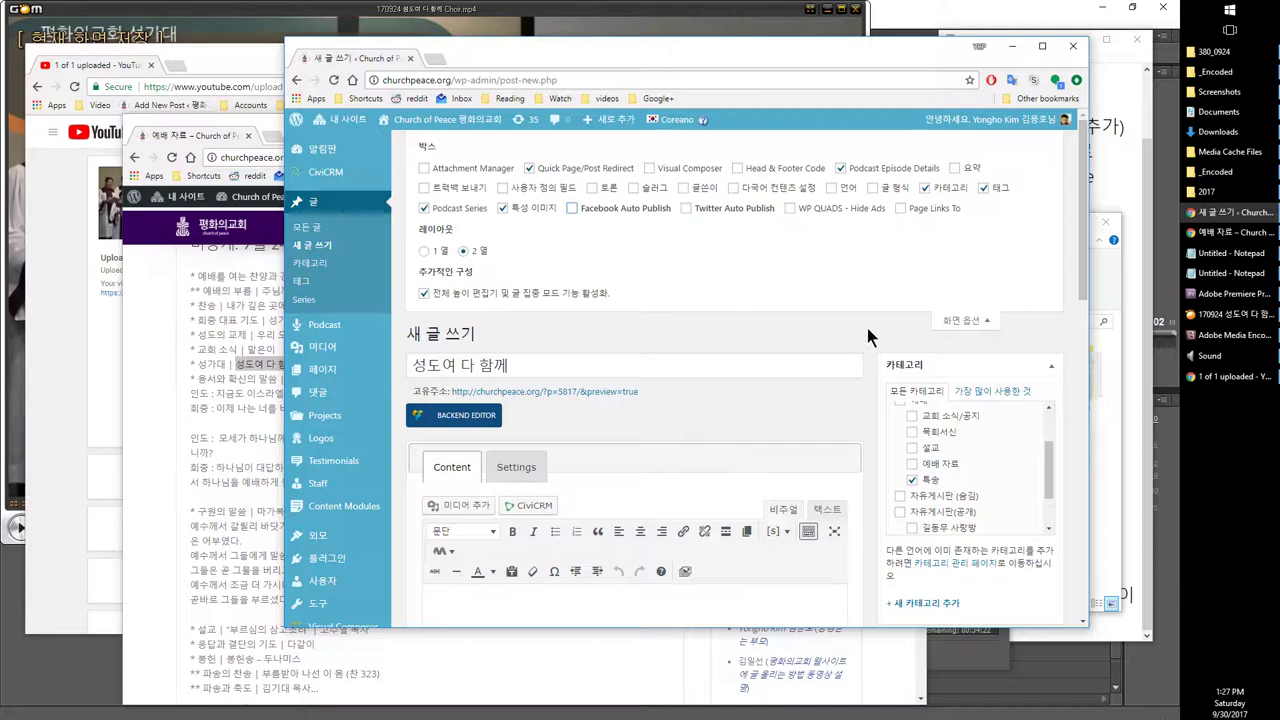
scroll(862, 385, down, 10)
scroll(857, 386, down, 2)
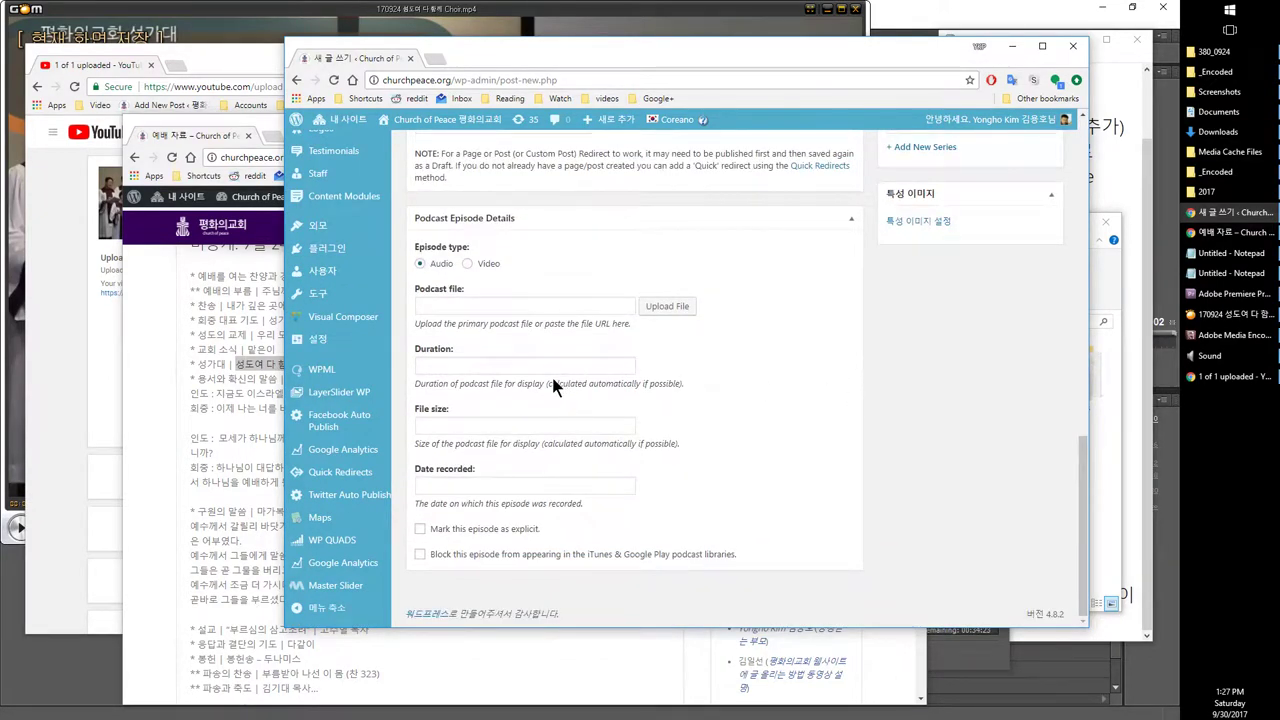
scroll(516, 492, up, 3)
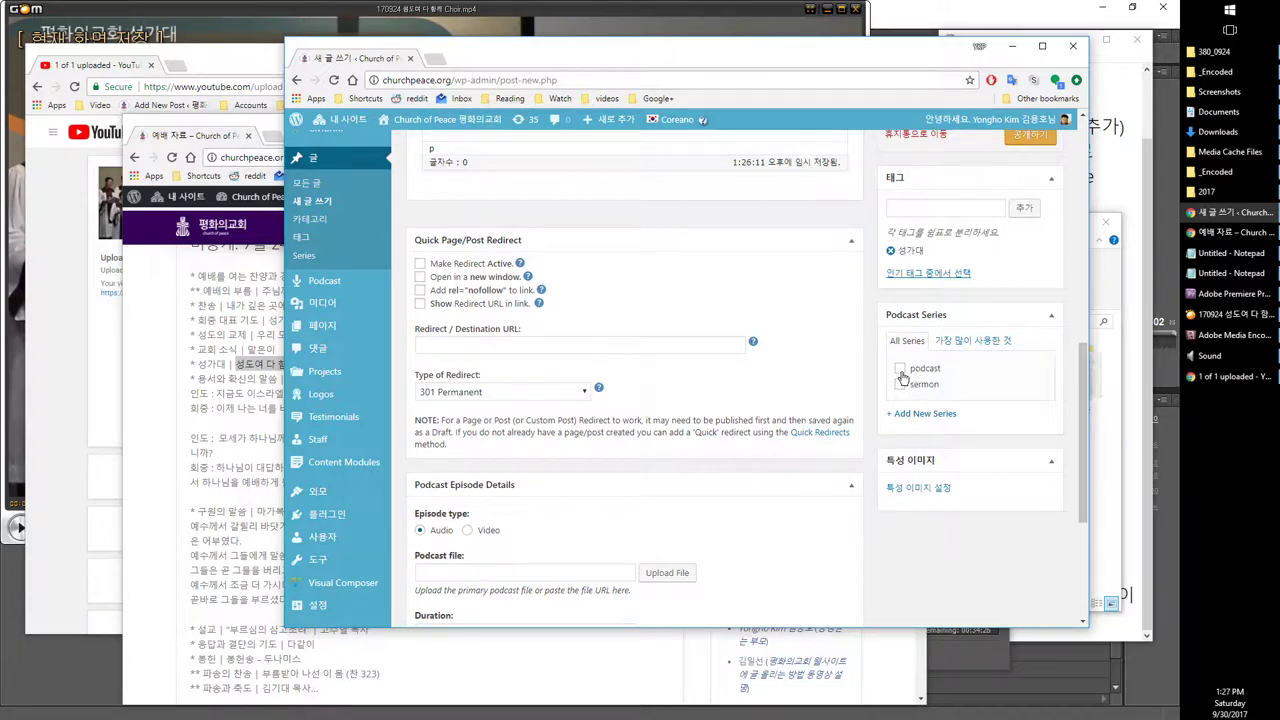
scroll(535, 402, up, 10)
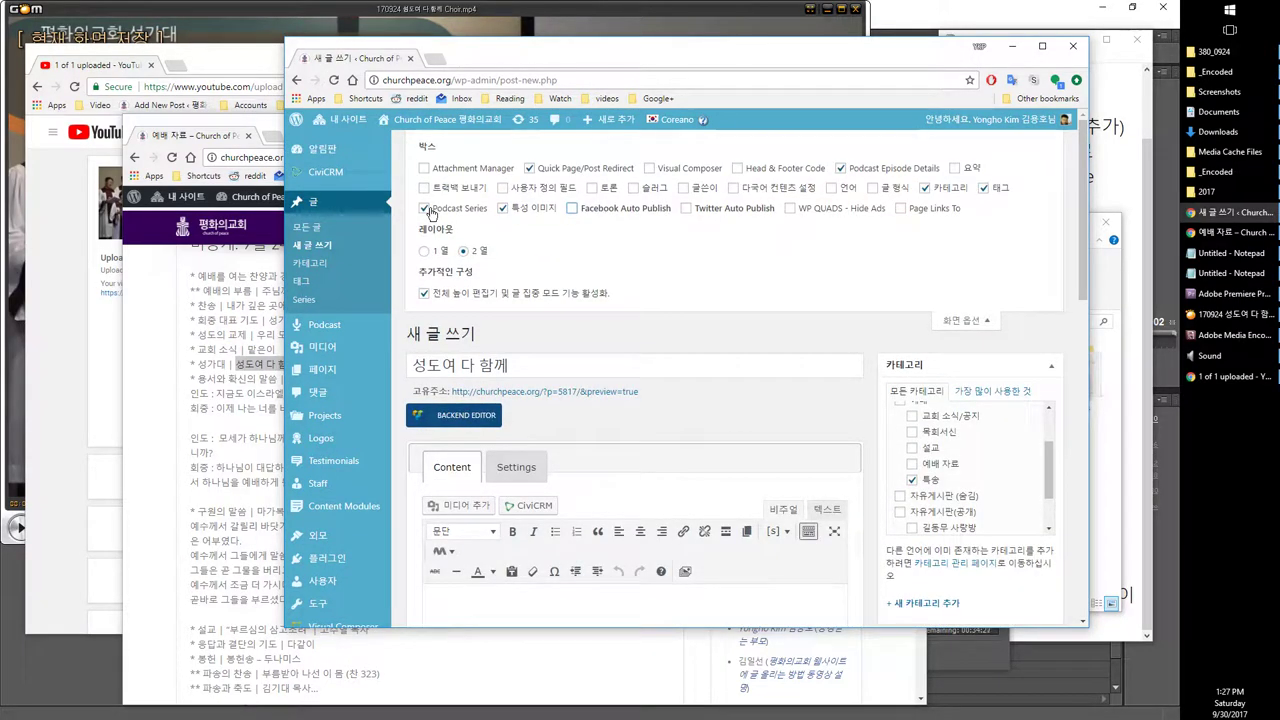
click(426, 209)
Step: Close Screen Options and look over the trimmed editor layout
scroll(840, 348, down, 1)
scroll(920, 250, up, 1)
scroll(799, 353, down, 10)
scroll(799, 353, down, 2)
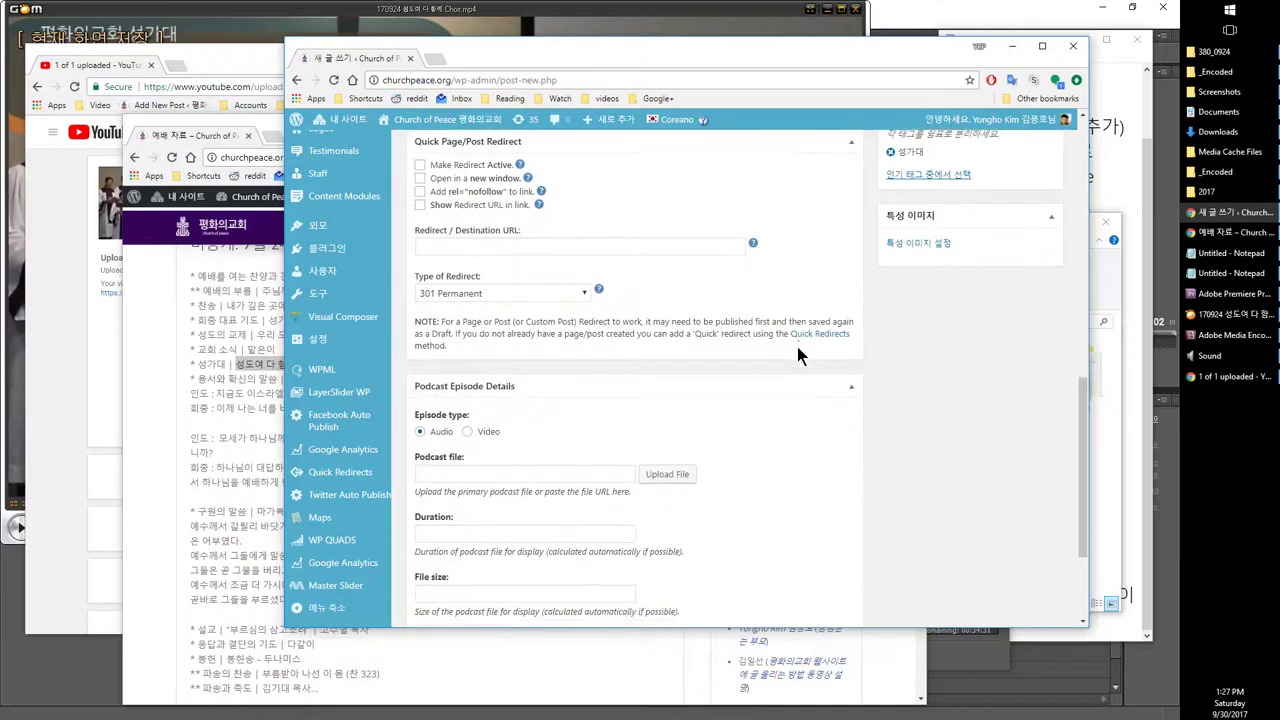
scroll(620, 375, up, 3)
scroll(614, 368, up, 12)
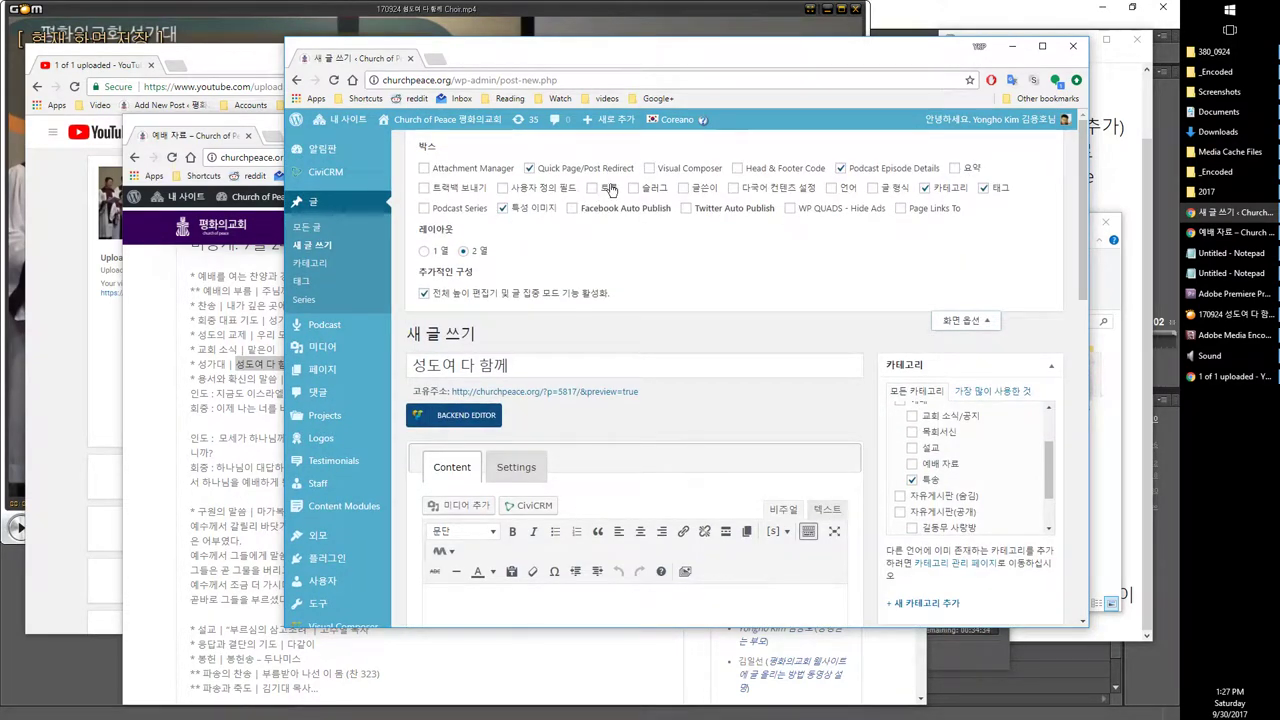
click(960, 320)
scroll(825, 400, down, 5)
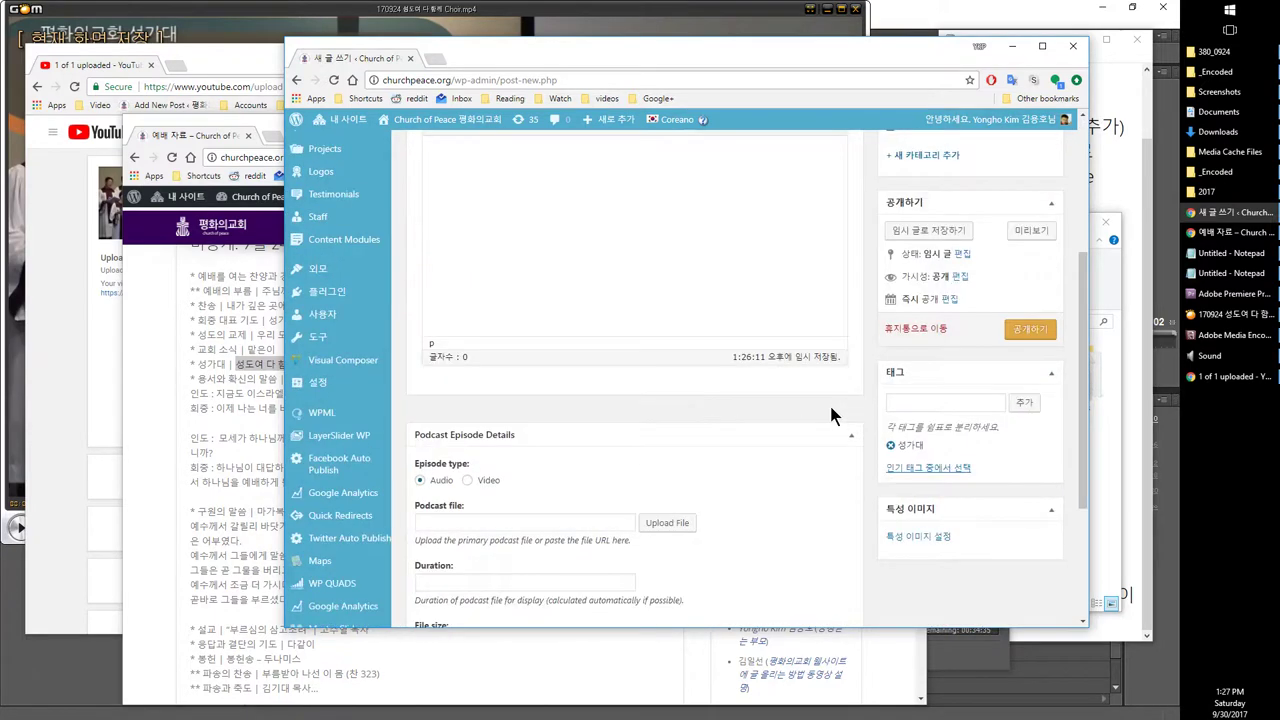
scroll(783, 393, up, 3)
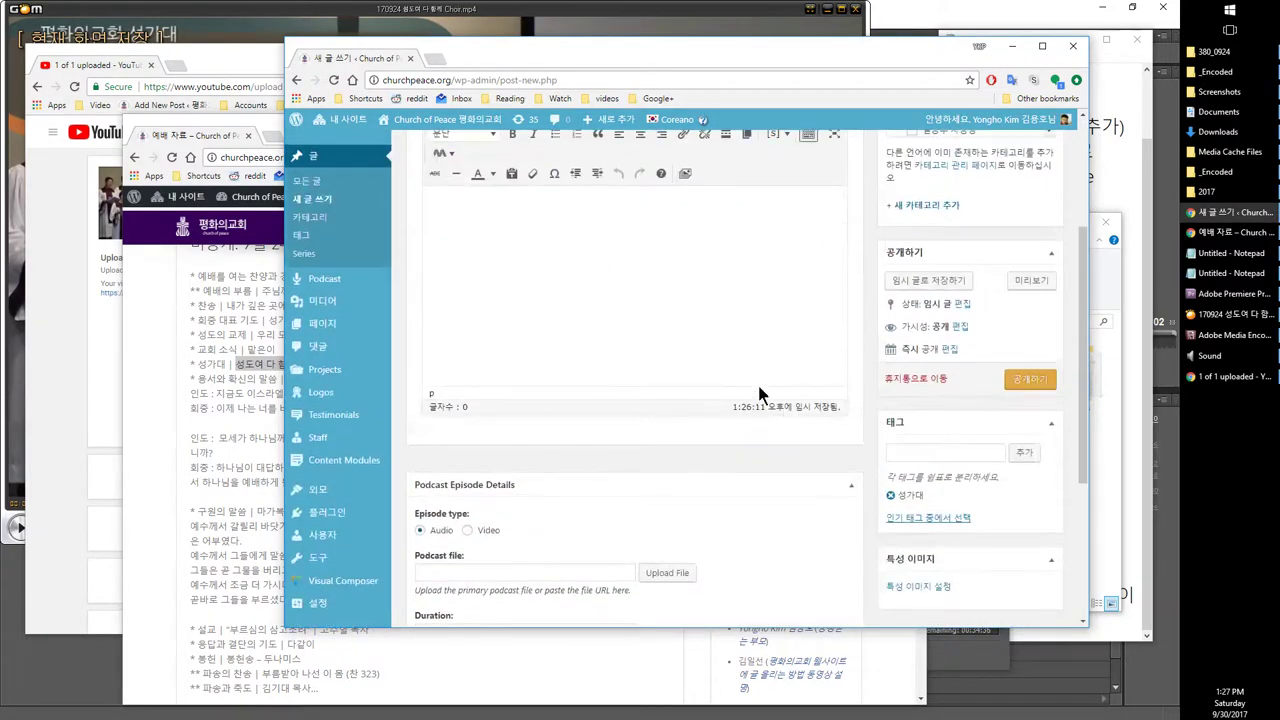
scroll(789, 408, down, 3)
scroll(925, 461, up, 1)
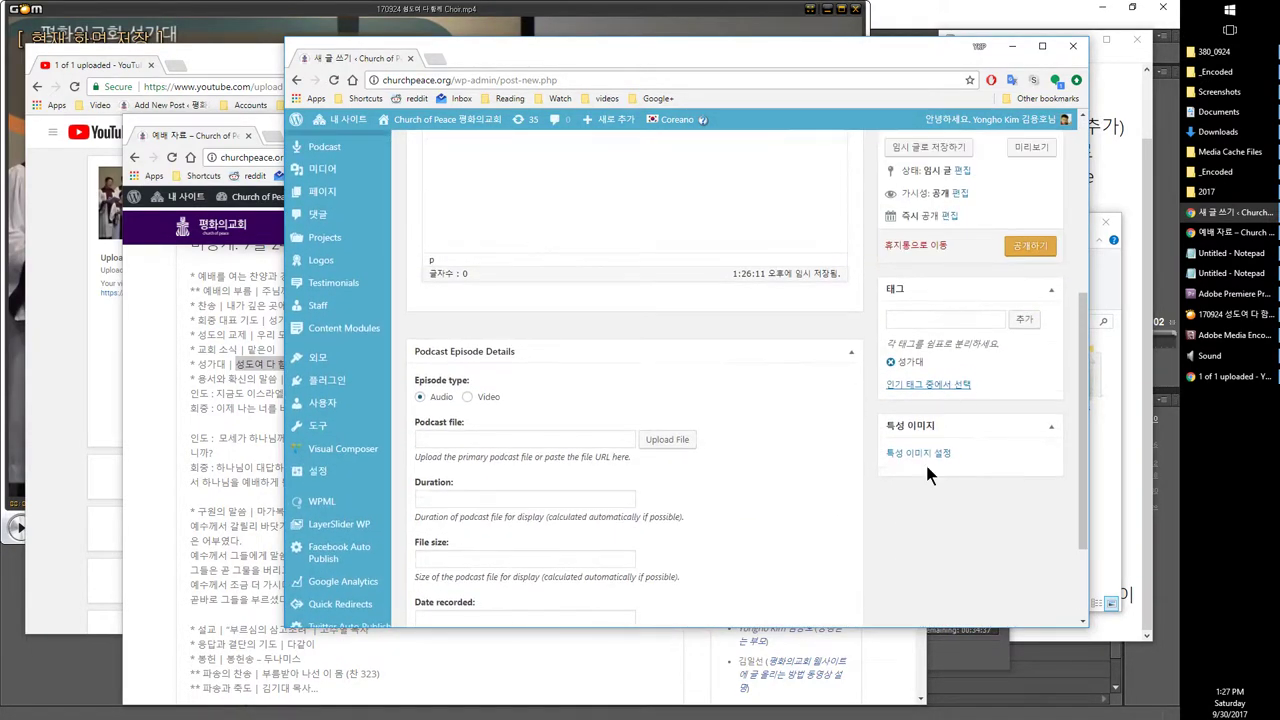
scroll(910, 400, up, 3)
scroll(882, 372, down, 2)
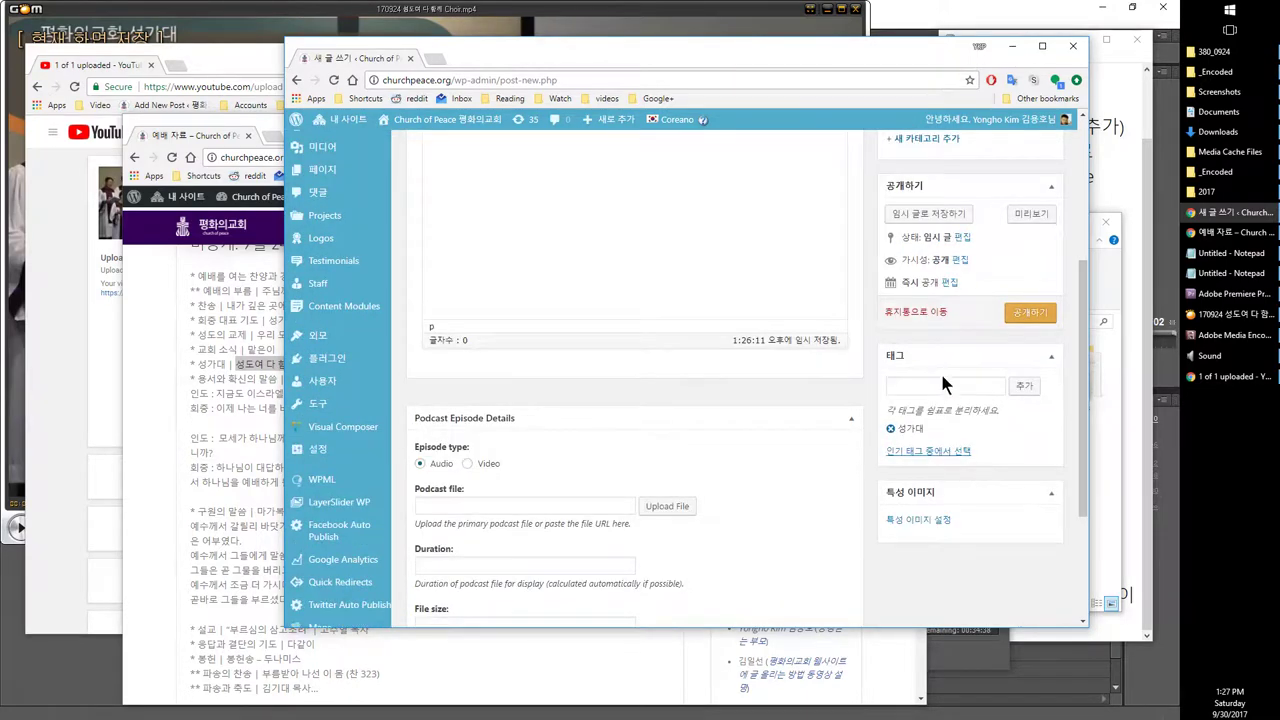
Step: Drag the Featured Image box under Publish and move Publish above Categories
drag(937, 456, 925, 185)
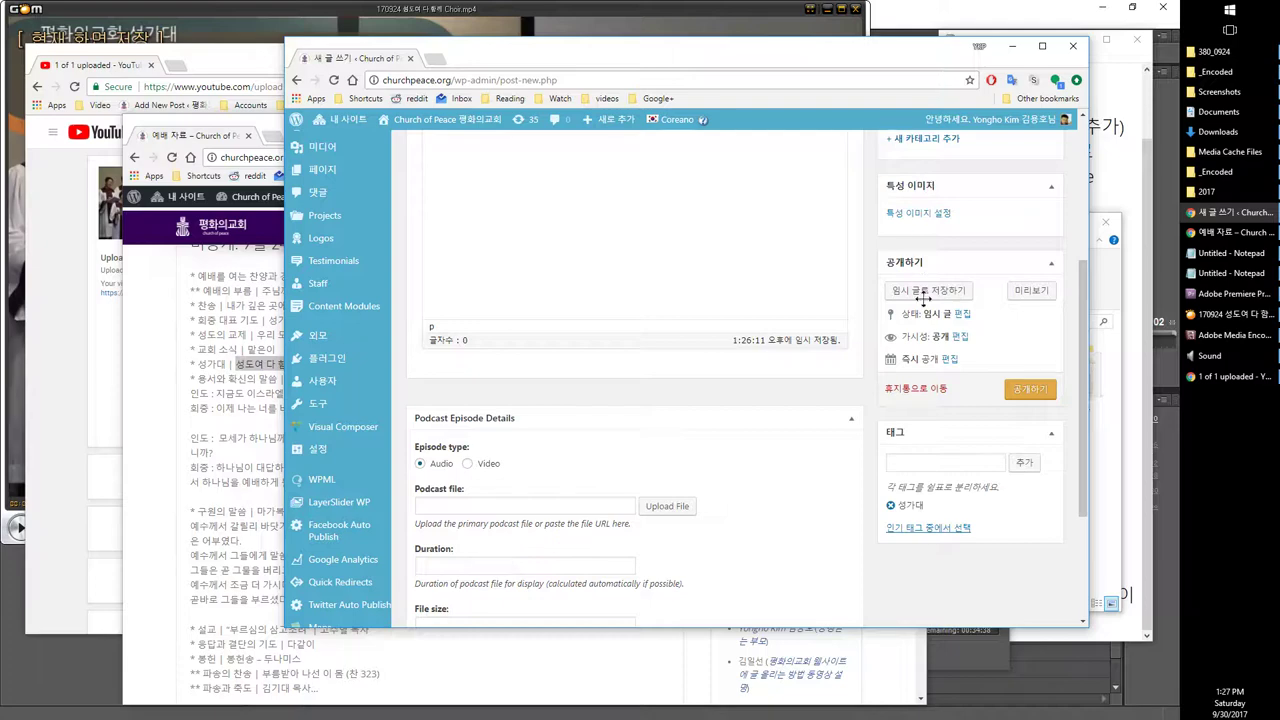
drag(922, 297, 934, 400)
scroll(917, 374, up, 5)
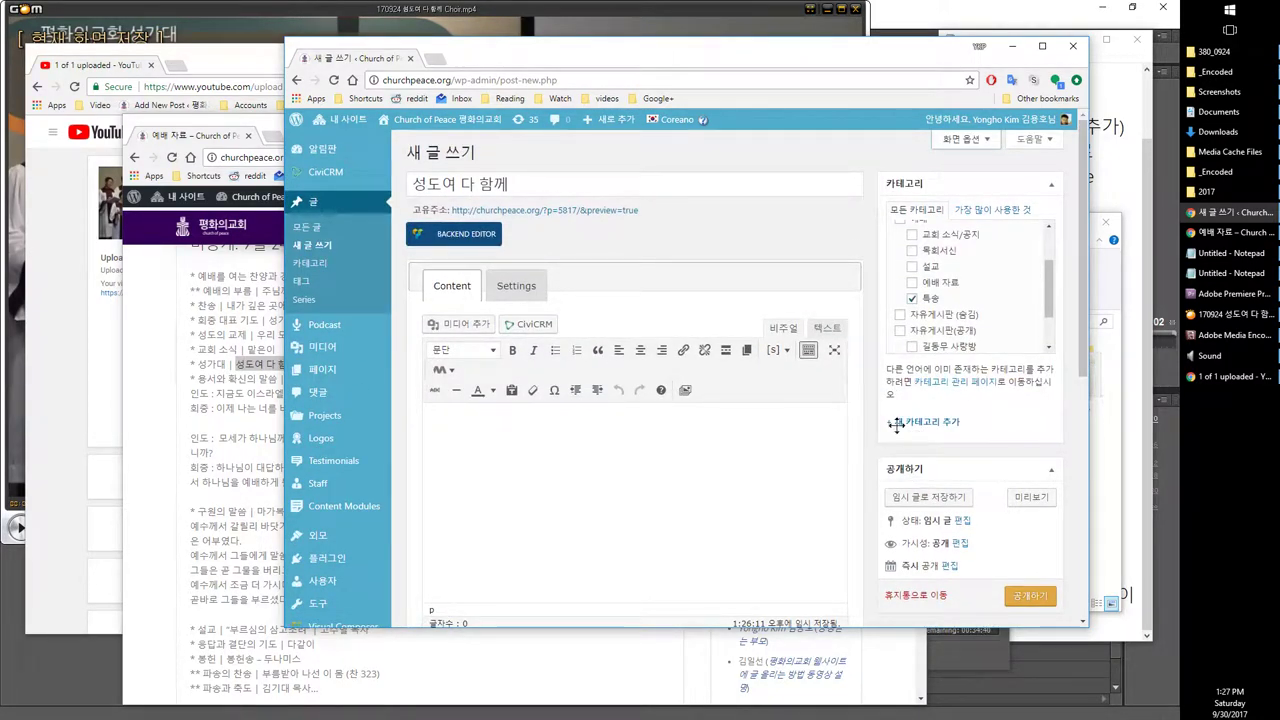
drag(896, 424, 905, 560)
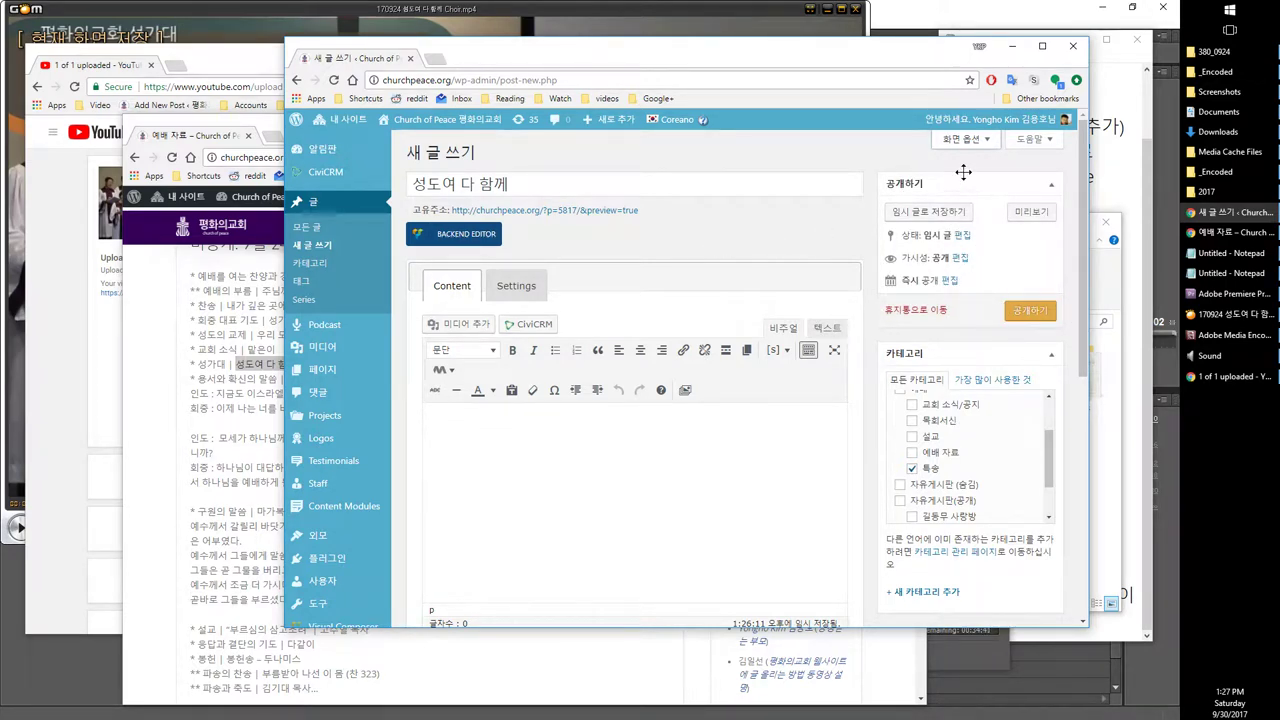
scroll(852, 545, down, 4)
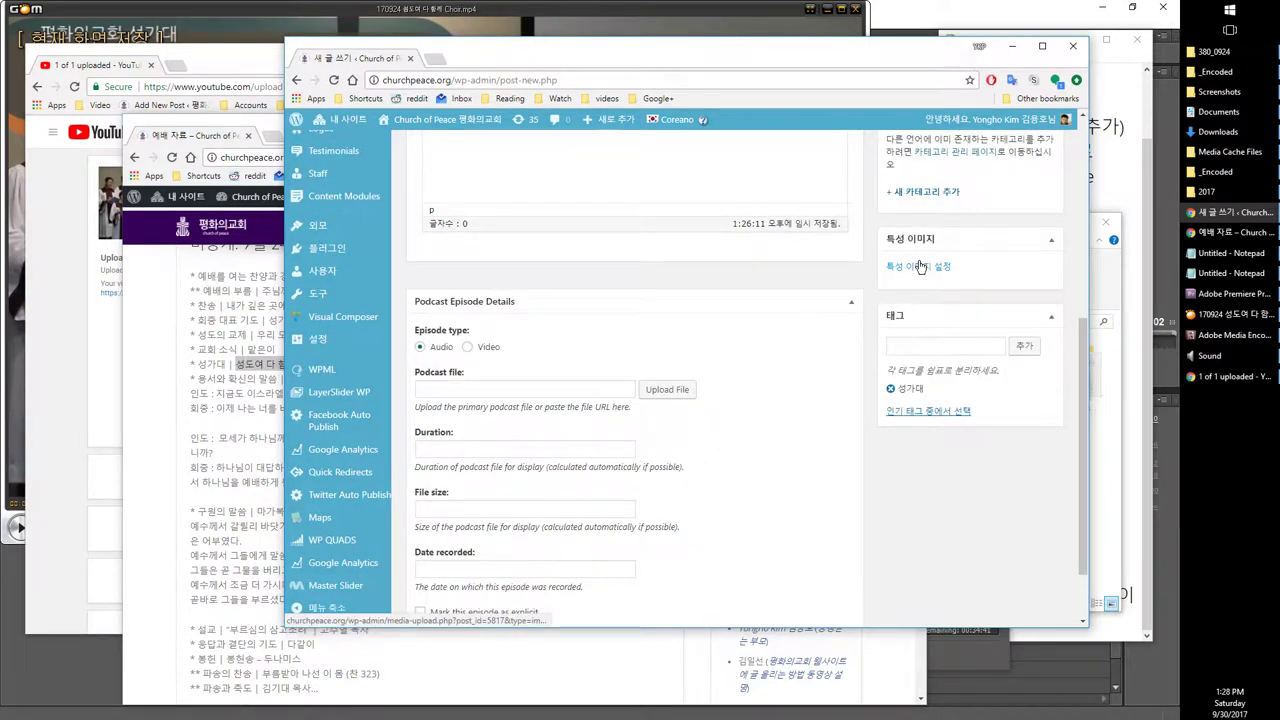
Step: Open the WordPress featured image picker, the Screenshots folder, and the YouTube upload page
click(920, 266)
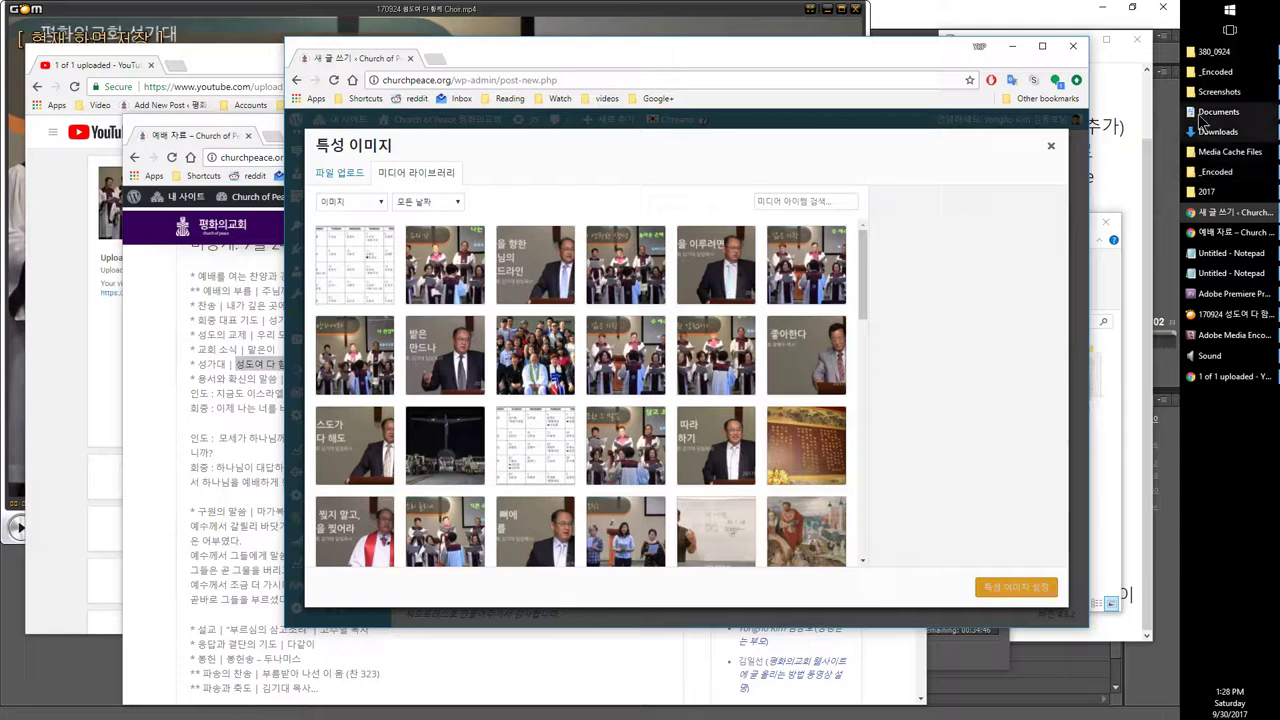
mouse_move(1205, 140)
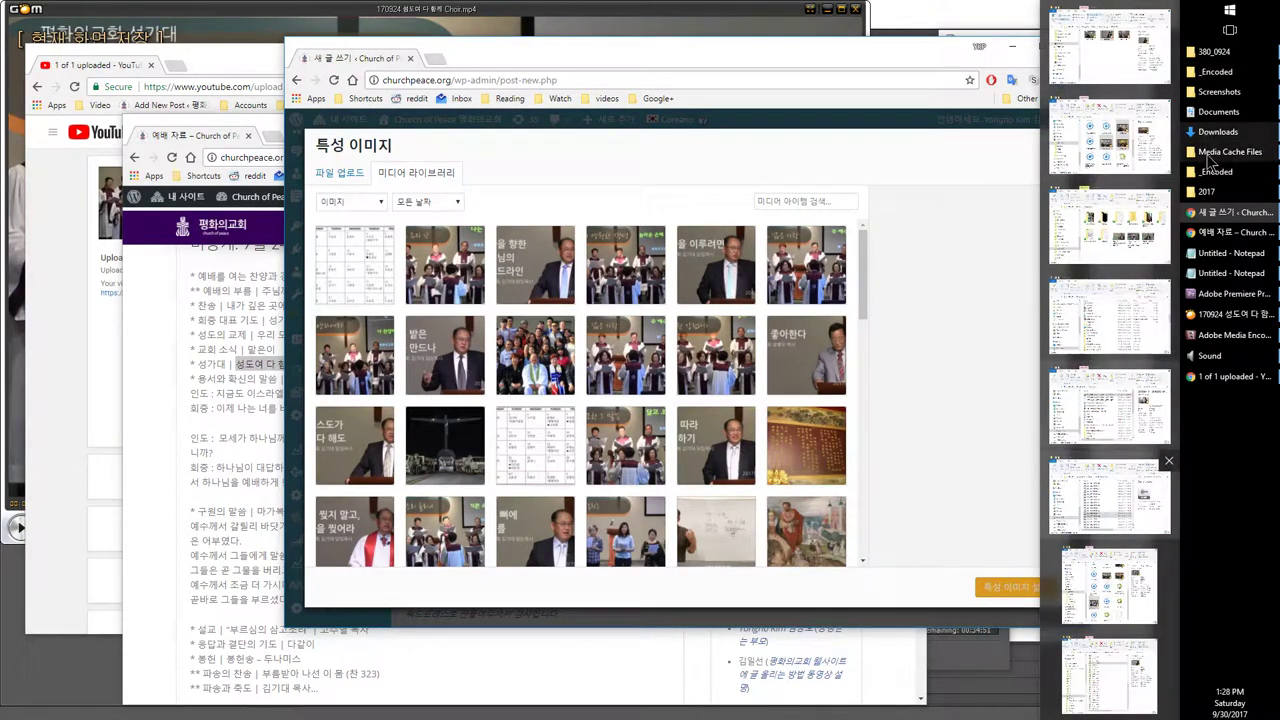
click(1219, 91)
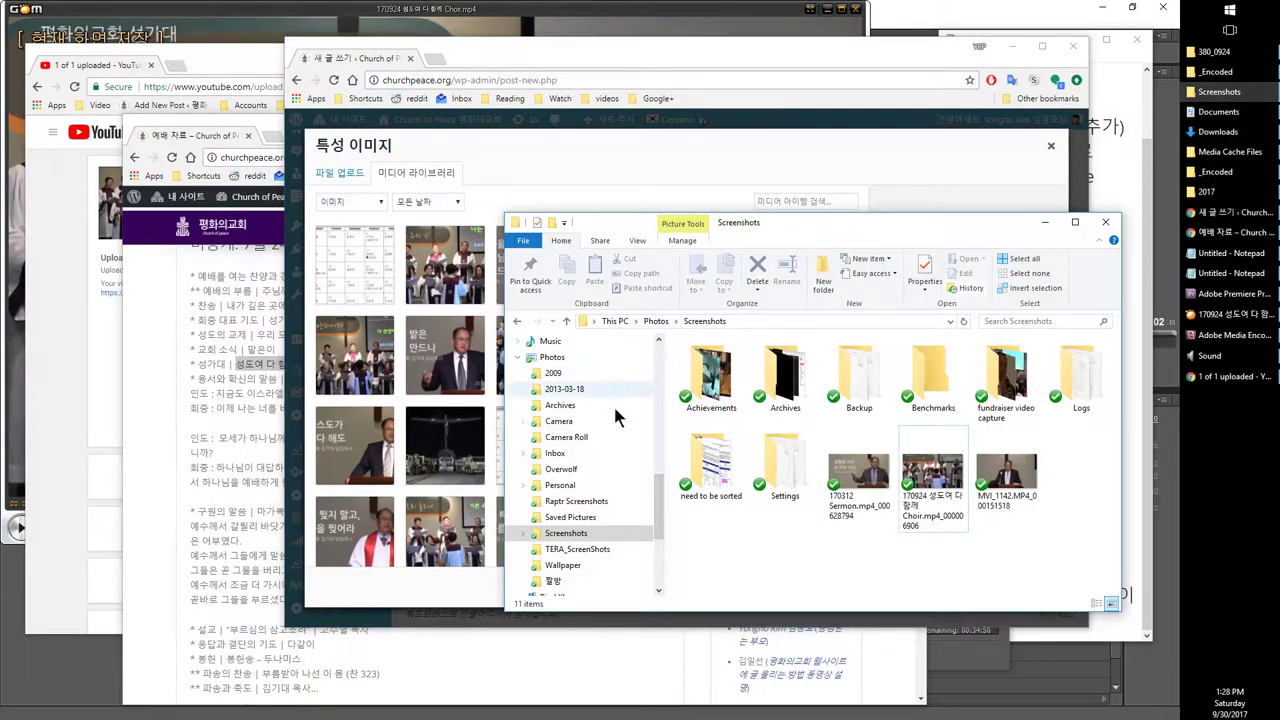
click(82, 345)
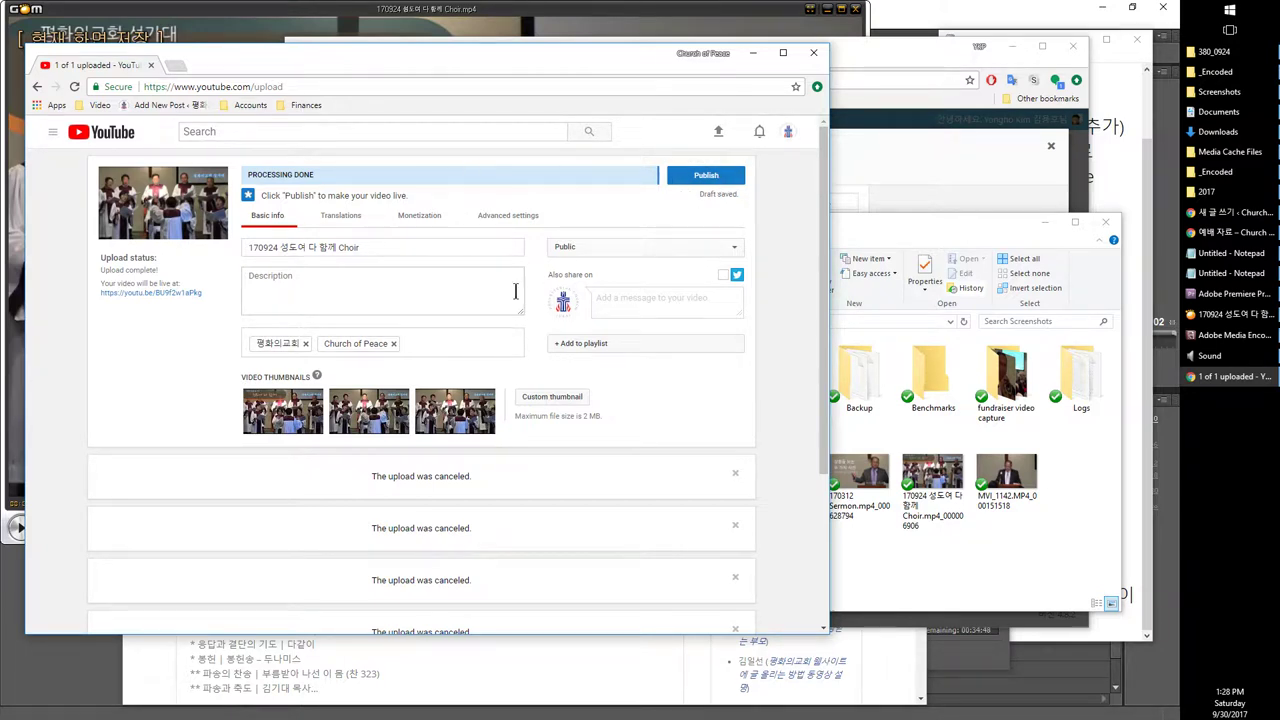
Step: In a new tab, go to the YouTube video manager via the Video > vManager bookmark
click(175, 65)
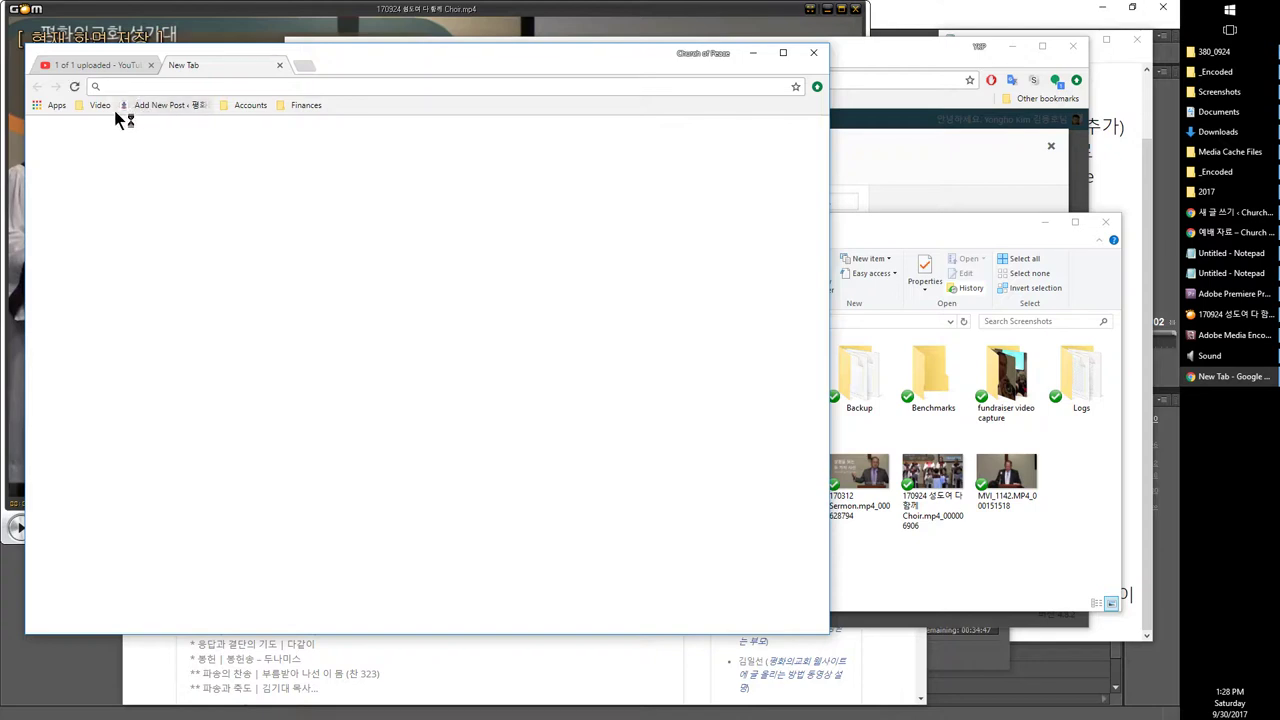
click(100, 105)
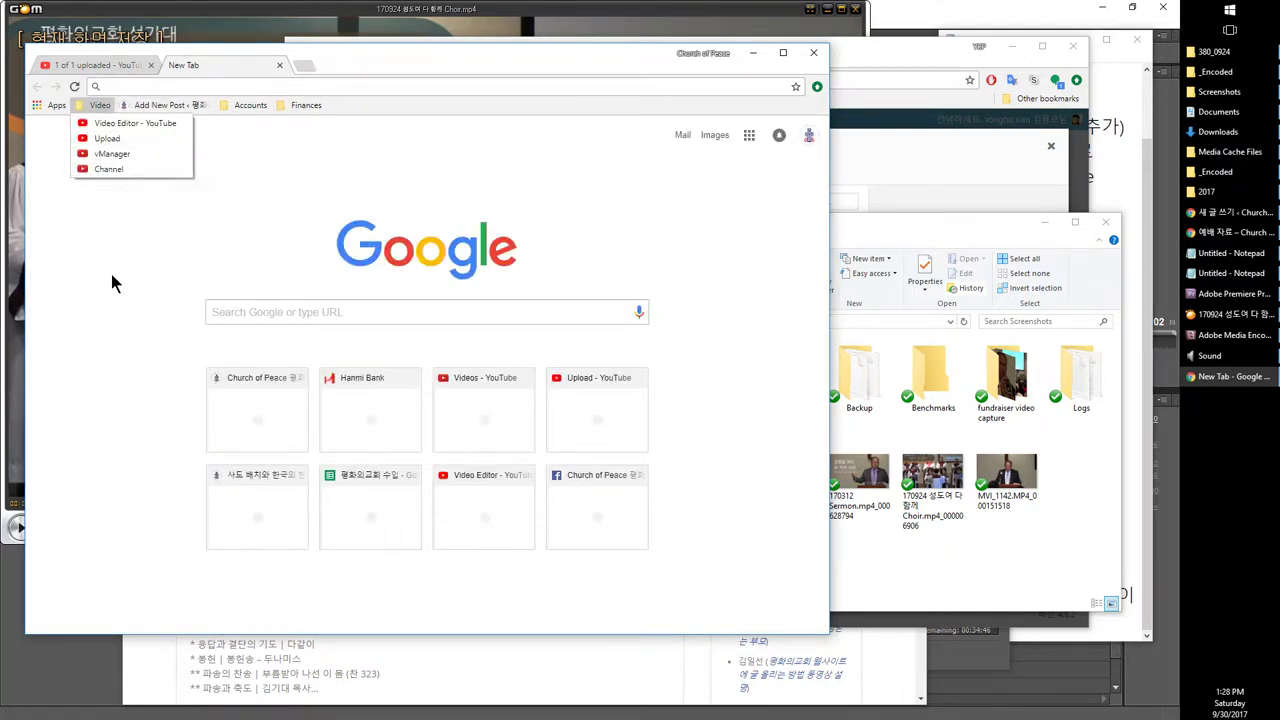
click(111, 276)
click(100, 105)
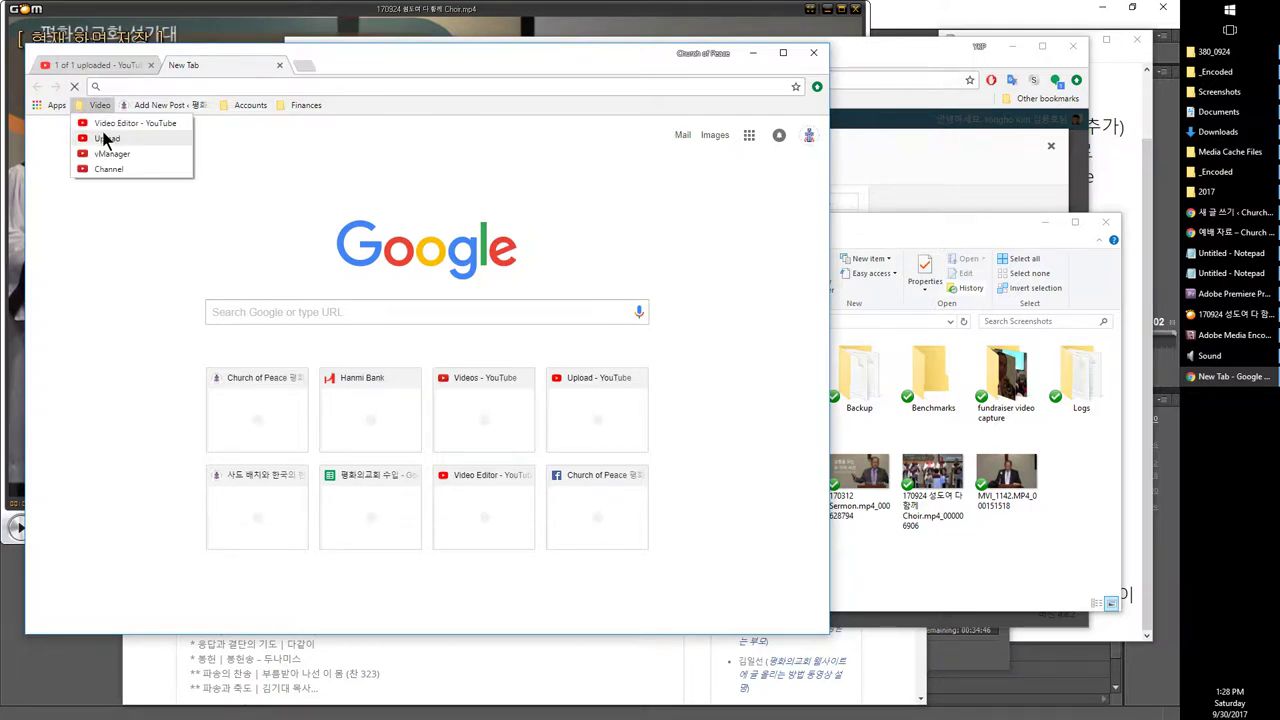
click(108, 156)
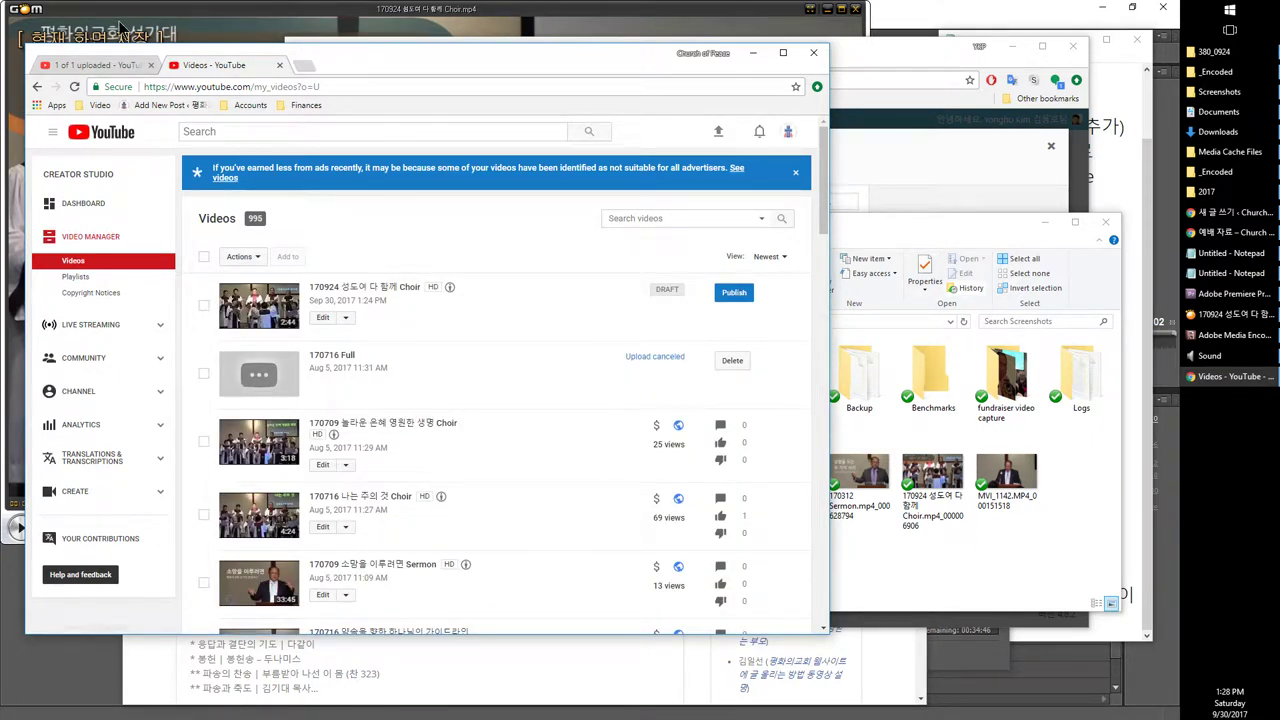
Step: Publish the 170924 성도여 다 함께 Choir video and pick its screenshot file
click(97, 66)
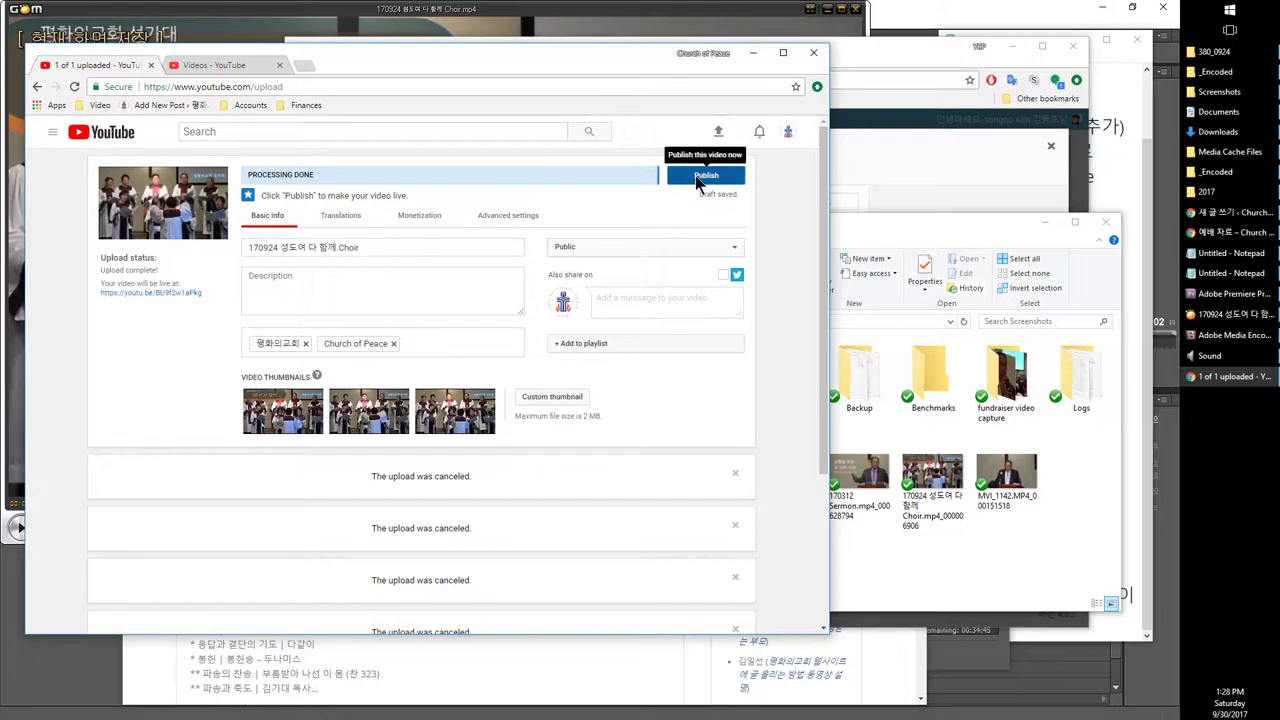
click(697, 177)
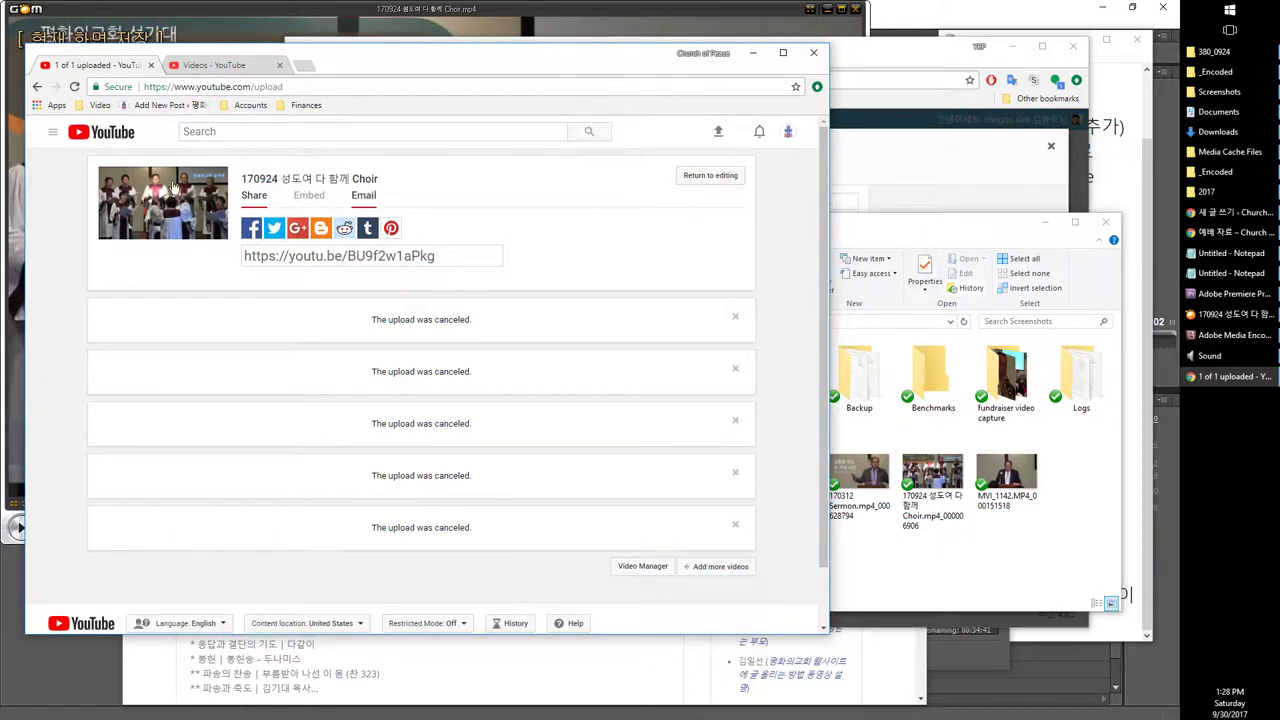
click(904, 476)
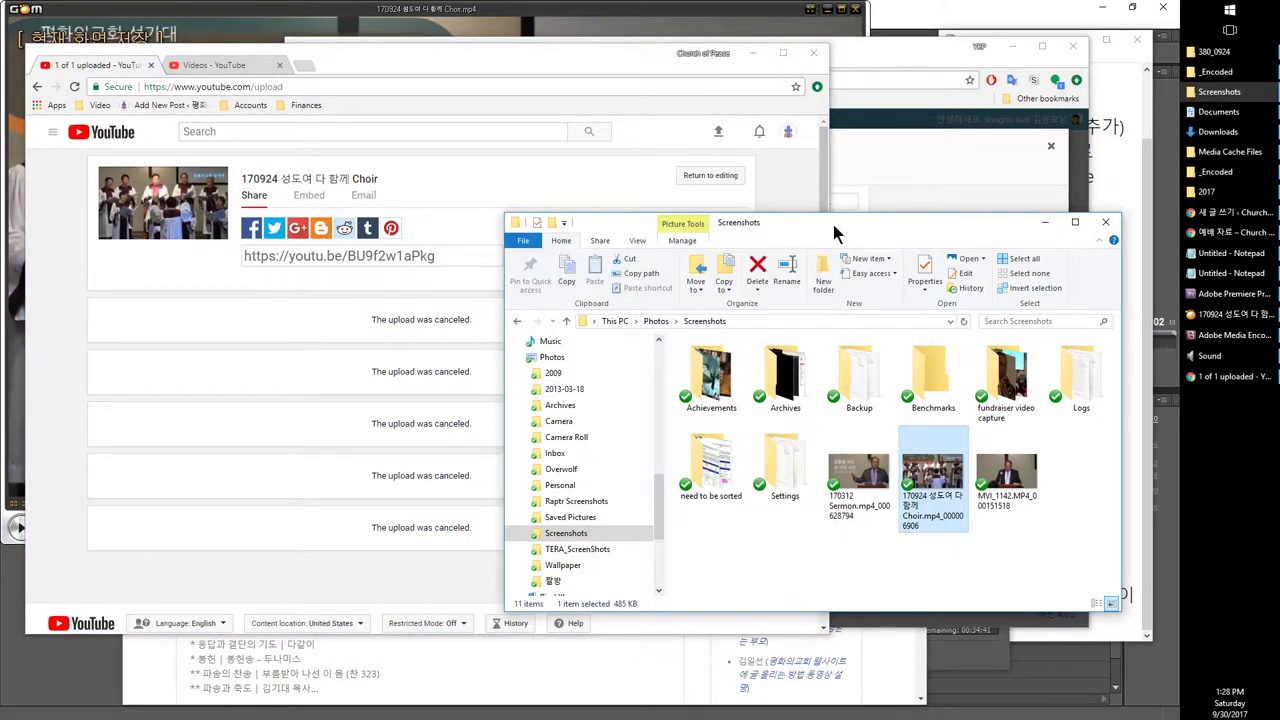
Step: Upload the Choir screenshot to the media library and set it as the post's featured image
drag(835, 232, 490, 270)
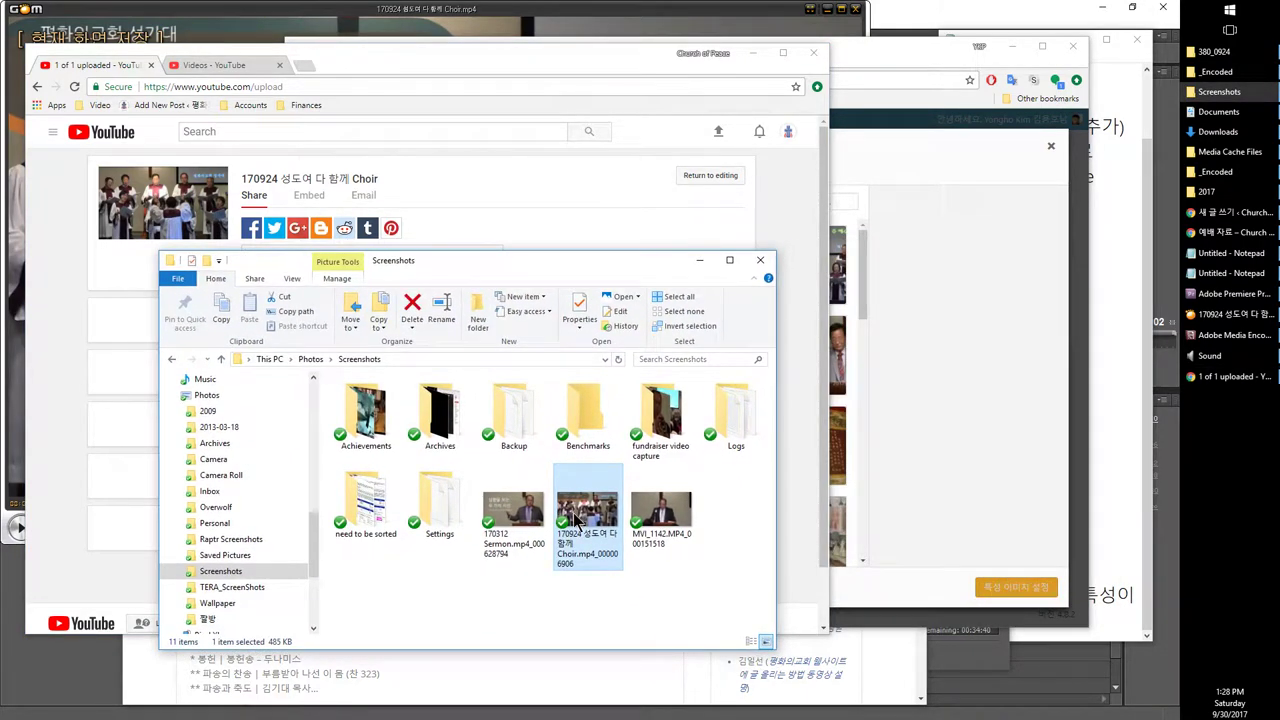
drag(578, 520, 934, 370)
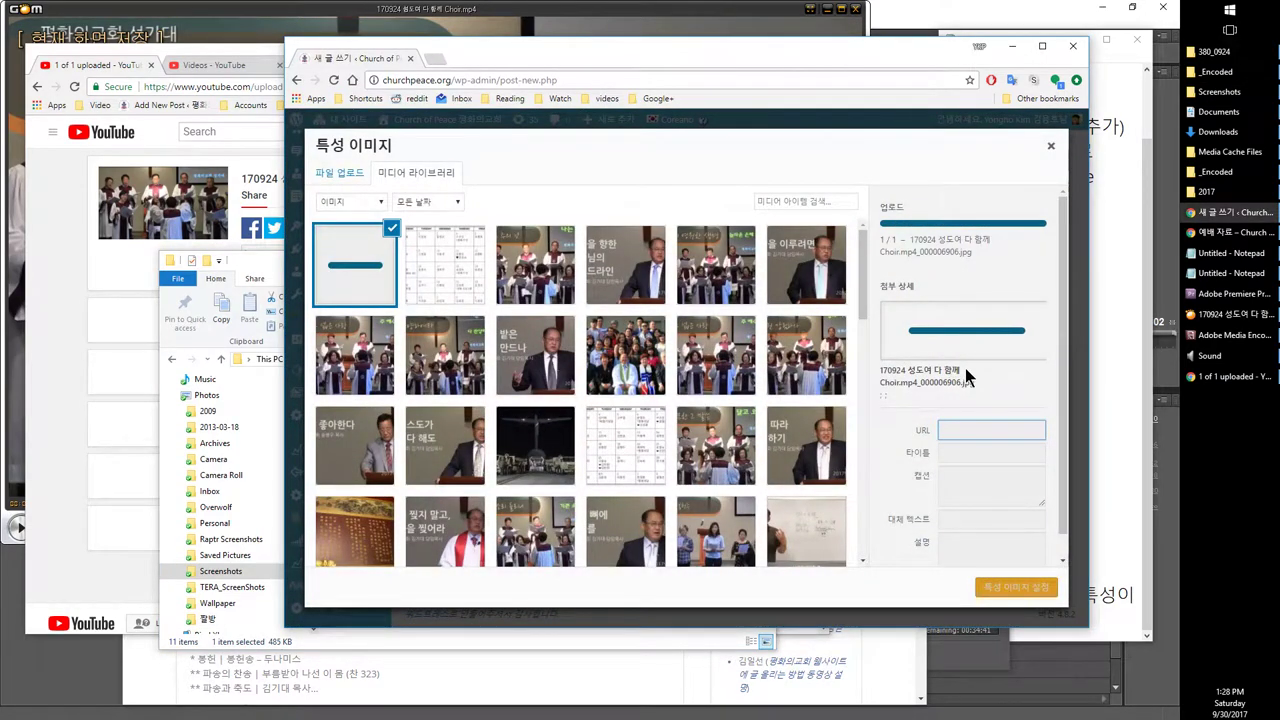
click(263, 272)
drag(263, 272, 203, 295)
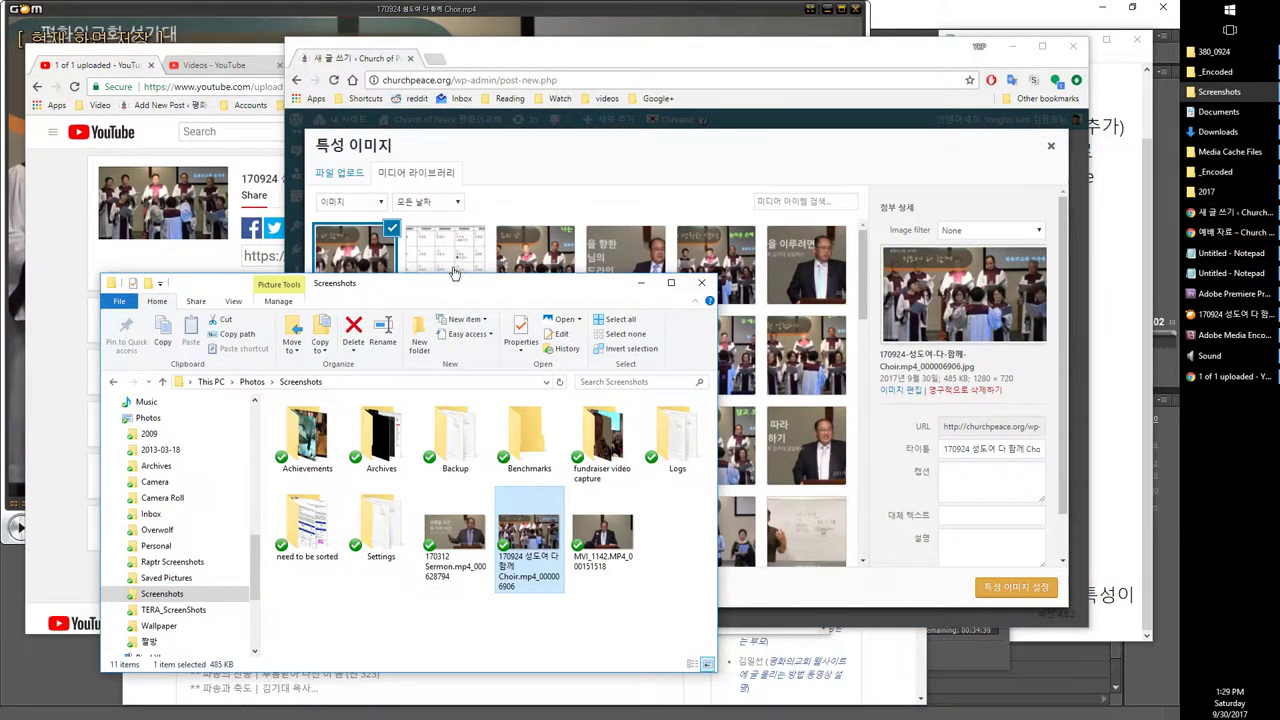
click(846, 148)
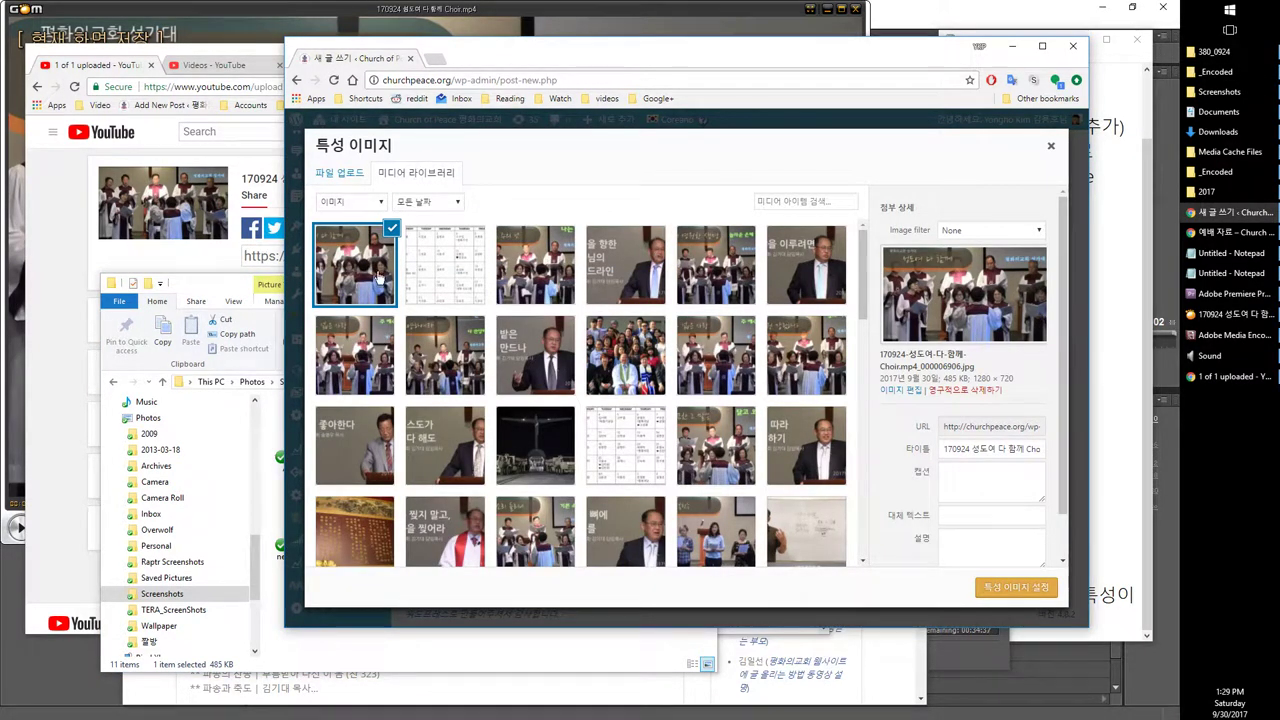
click(1010, 587)
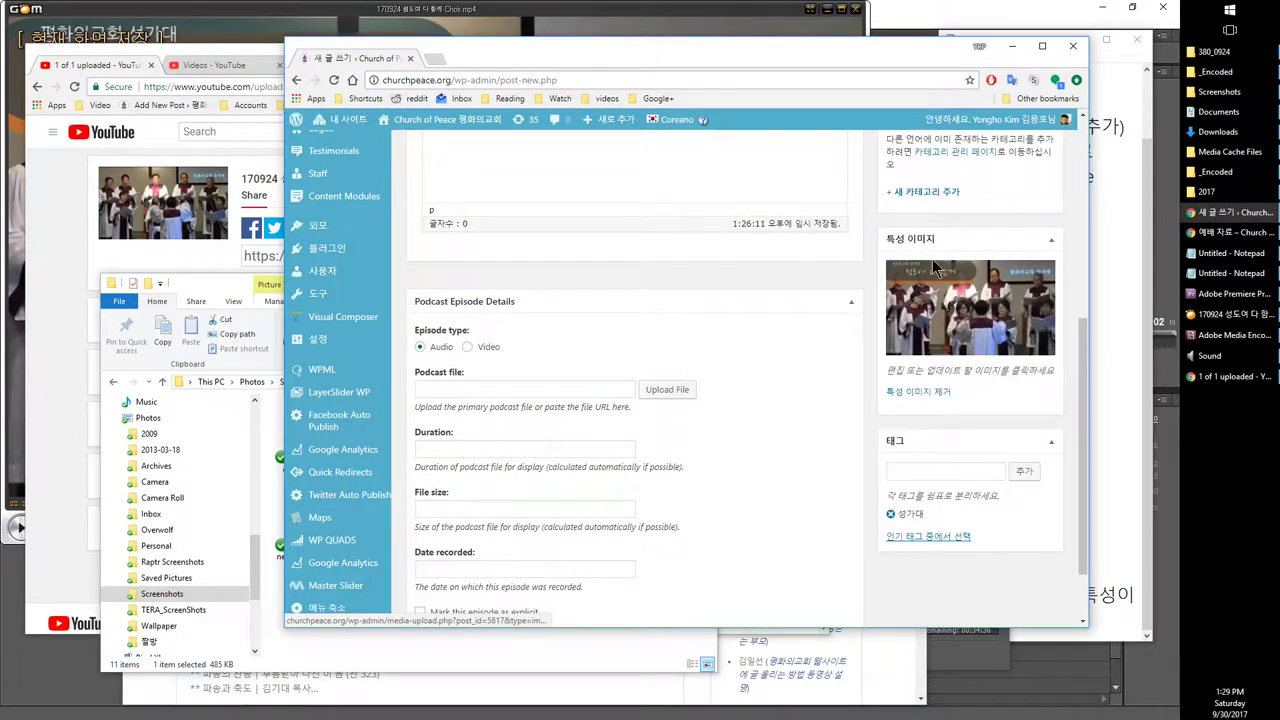
scroll(850, 410, up, 1)
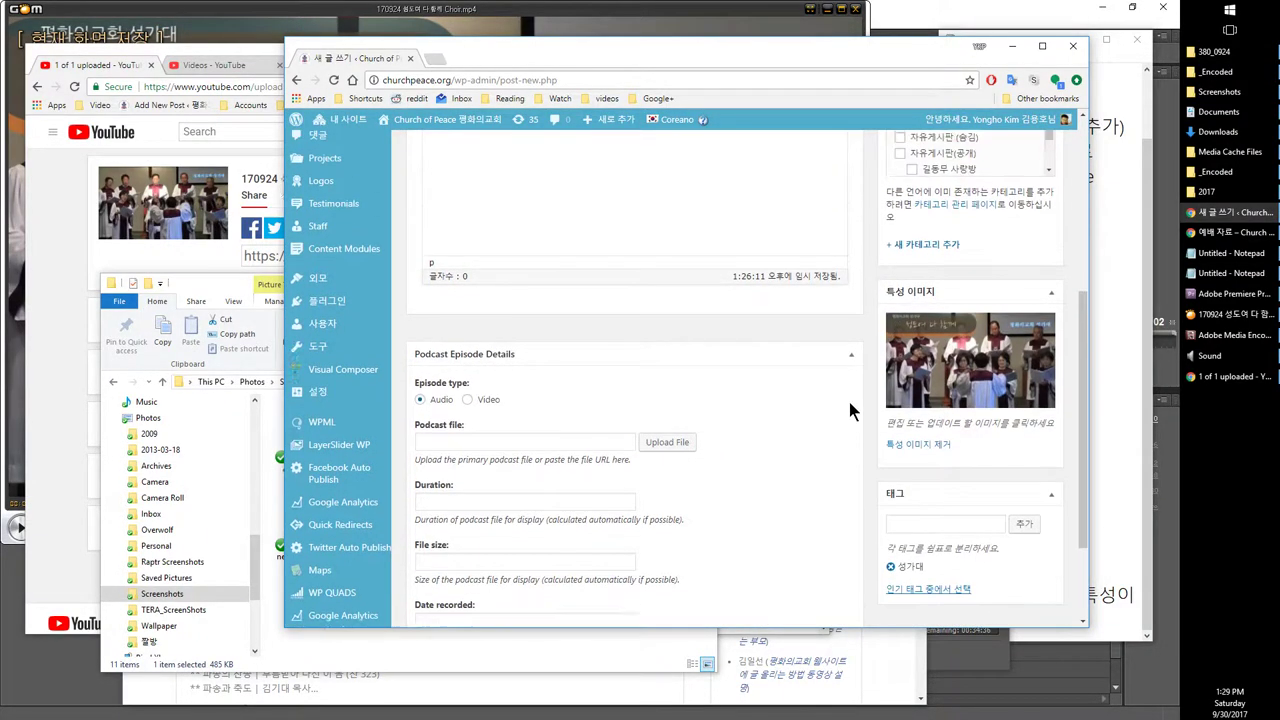
scroll(850, 410, up, 5)
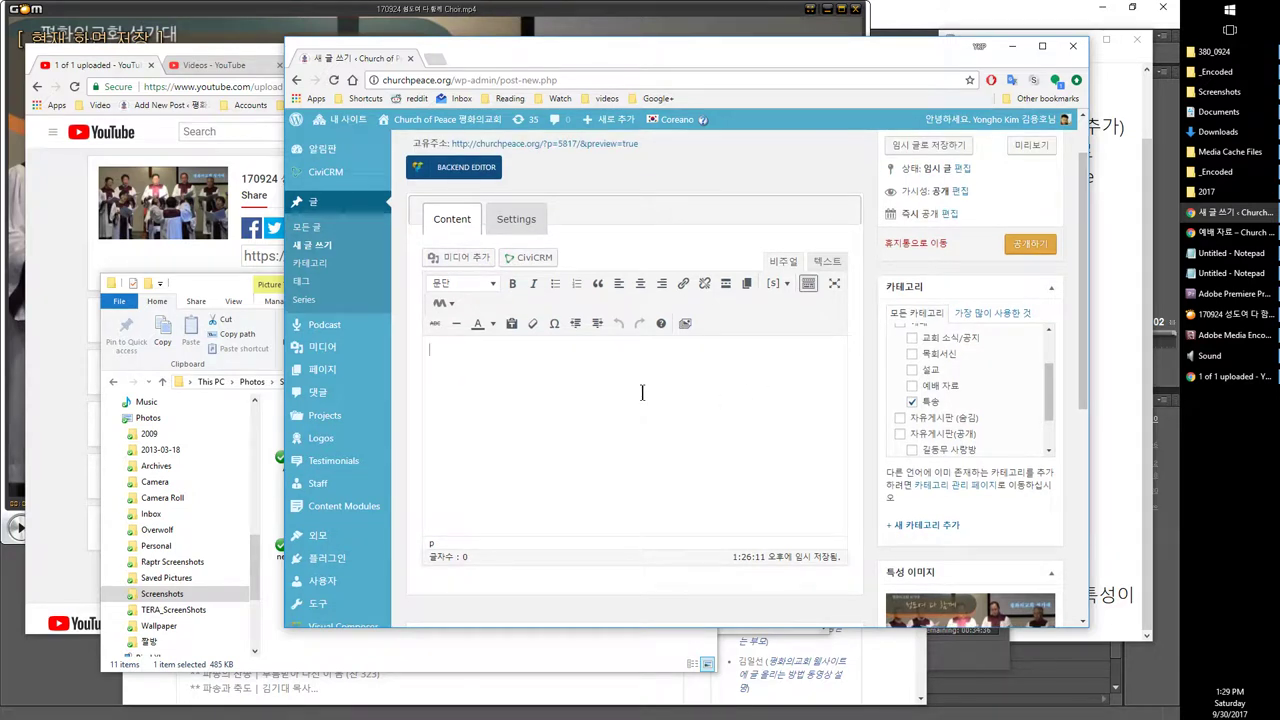
Step: Open the choir video's youtu.be share link in a new tab
click(75, 240)
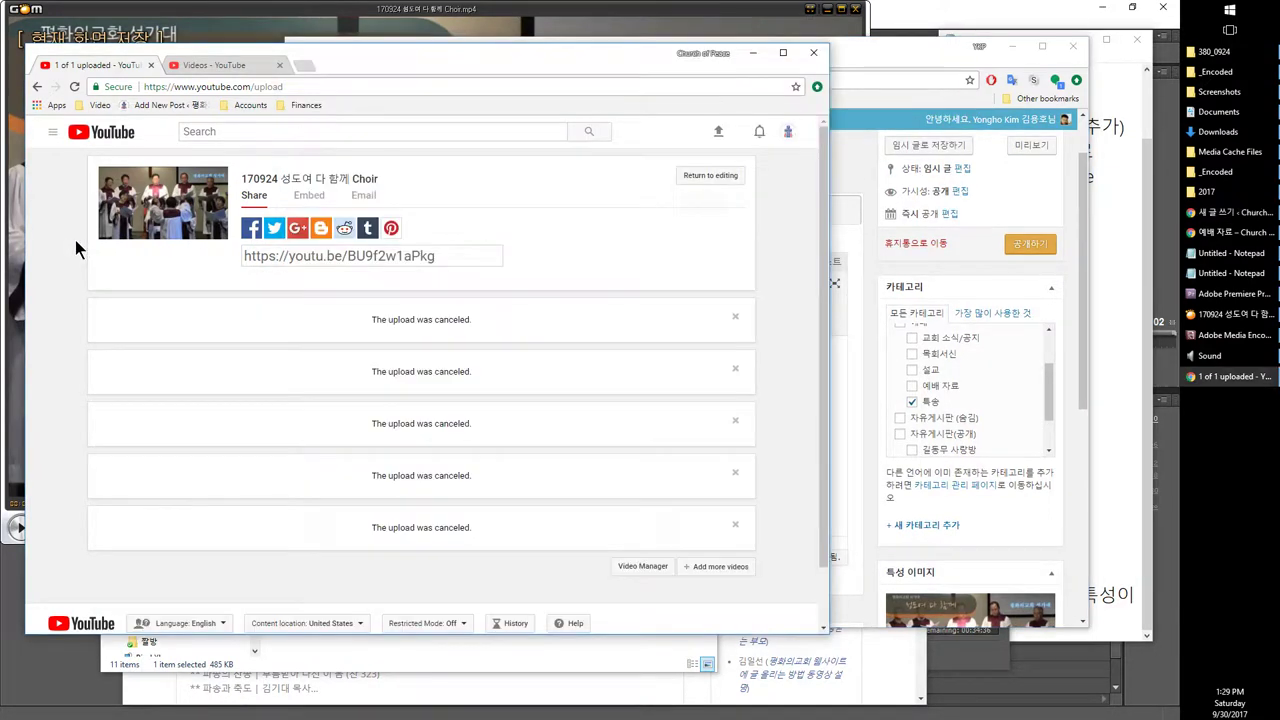
click(281, 255)
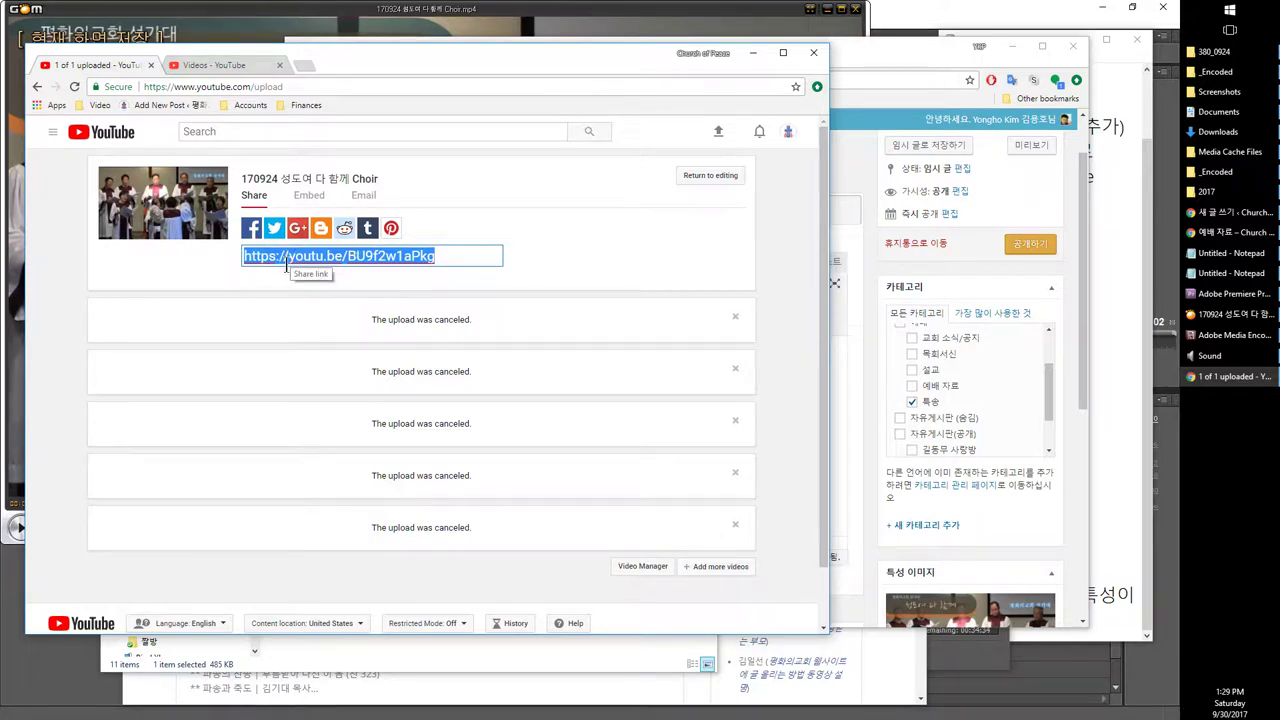
drag(431, 257, 240, 255)
drag(323, 252, 200, 66)
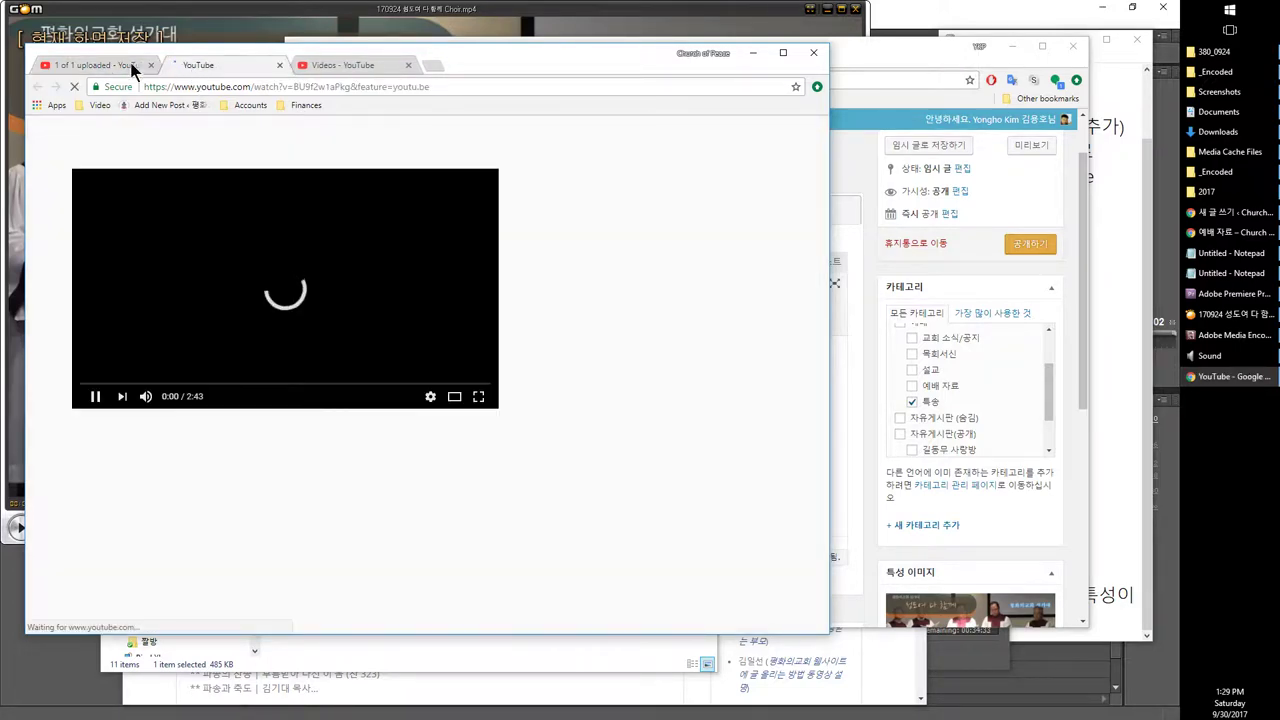
click(134, 65)
click(232, 65)
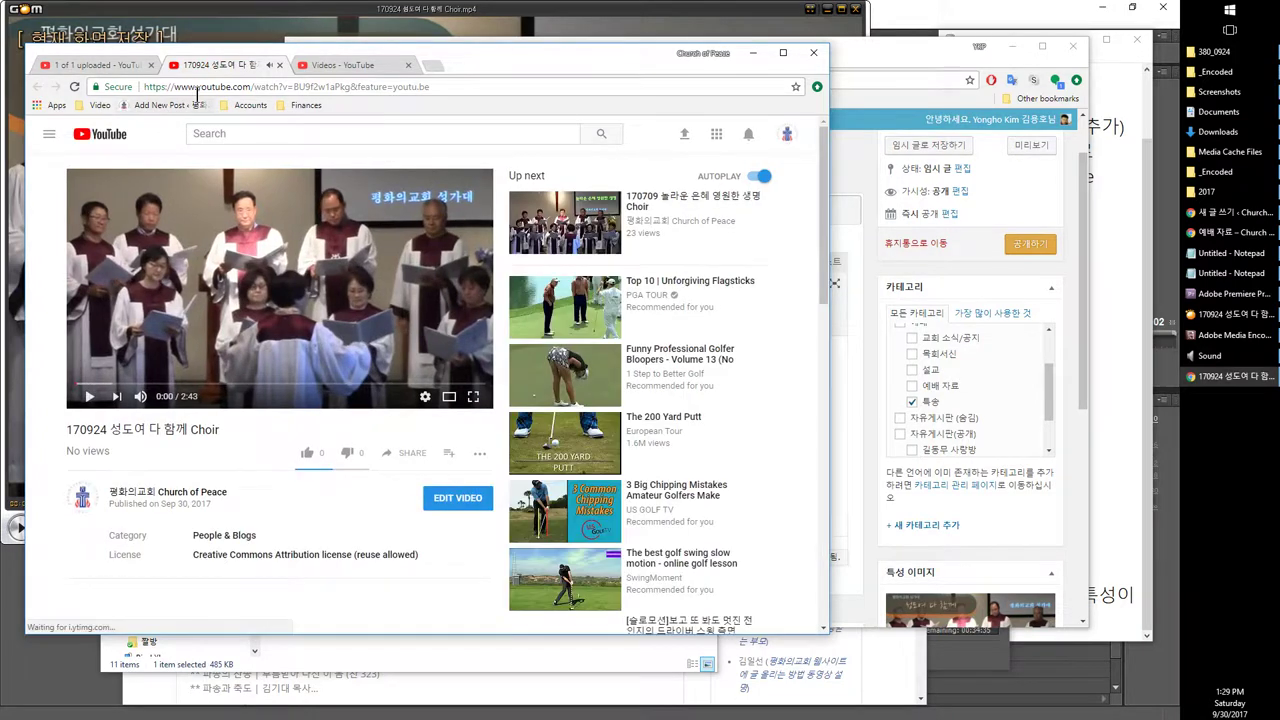
Step: Load the choir video's full watch URL in another new tab
click(342, 88)
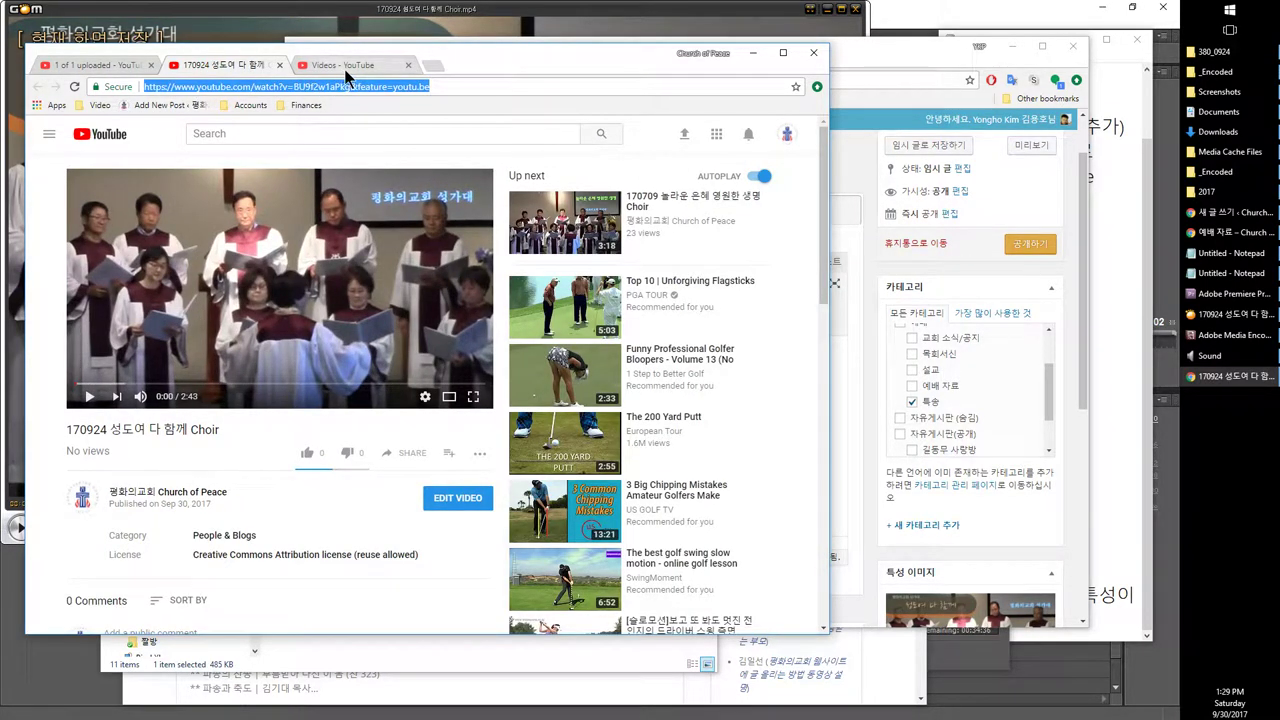
click(434, 66)
click(194, 64)
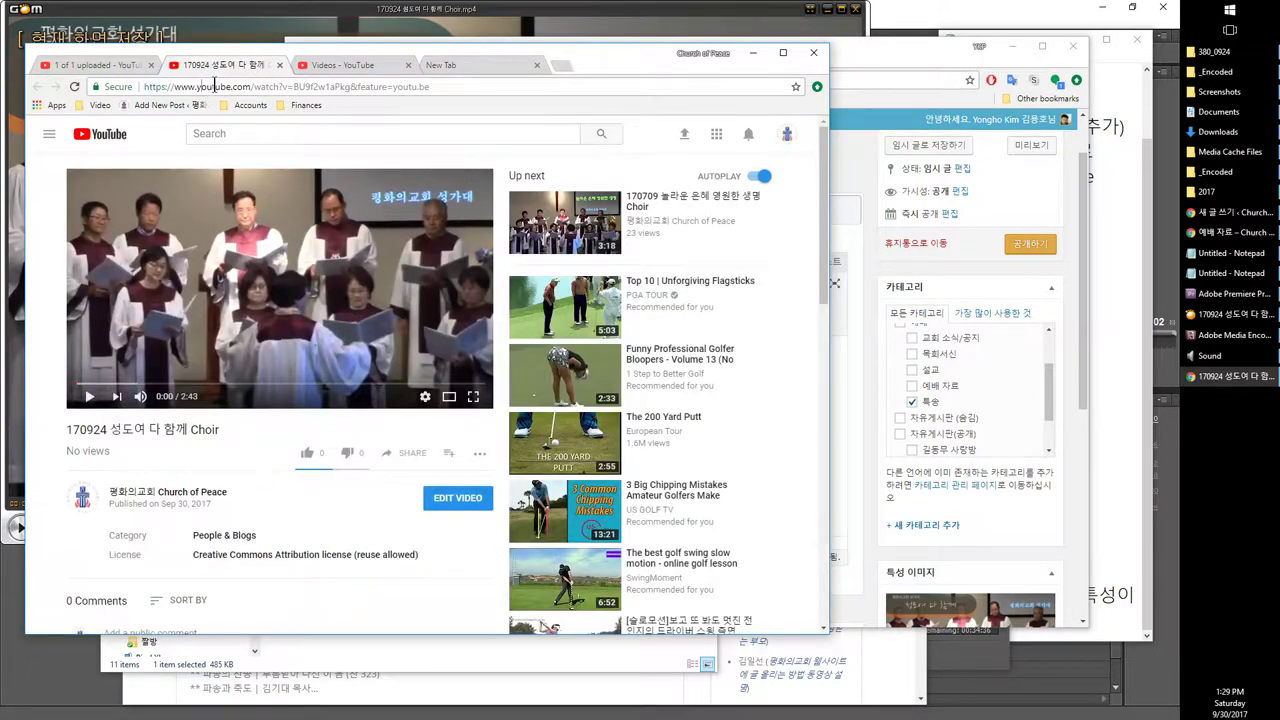
click(438, 67)
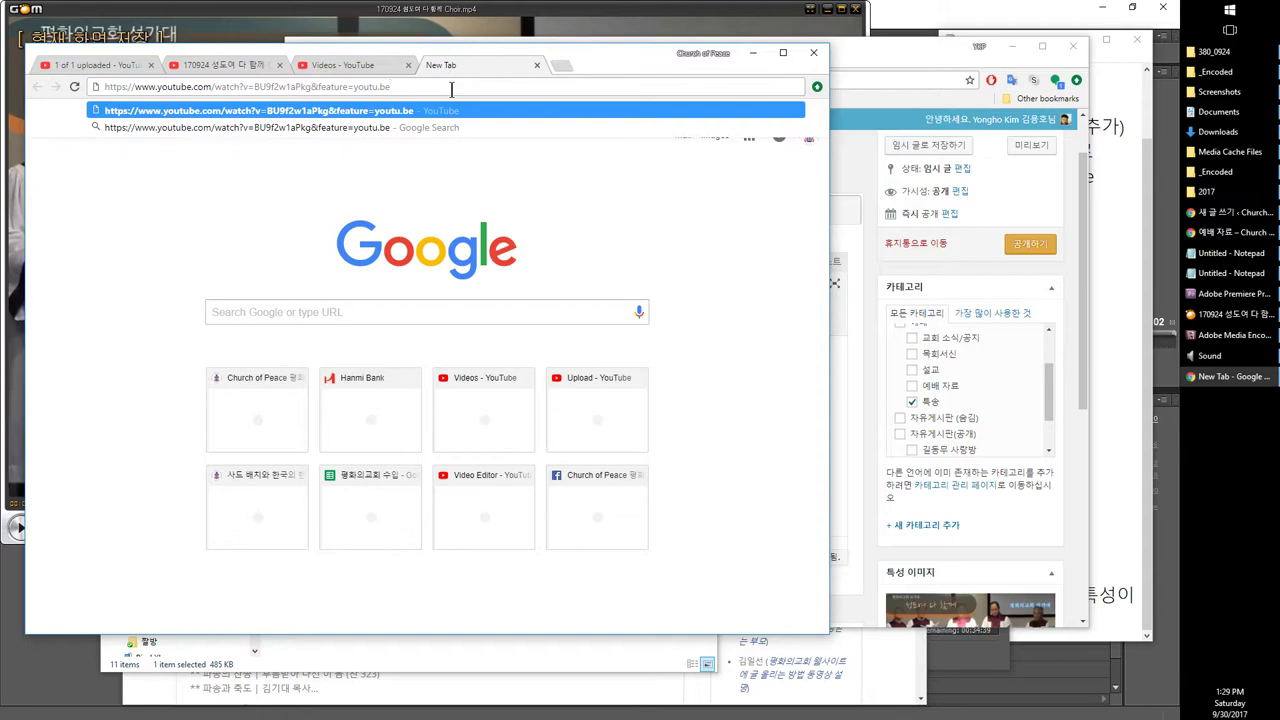
key(Return)
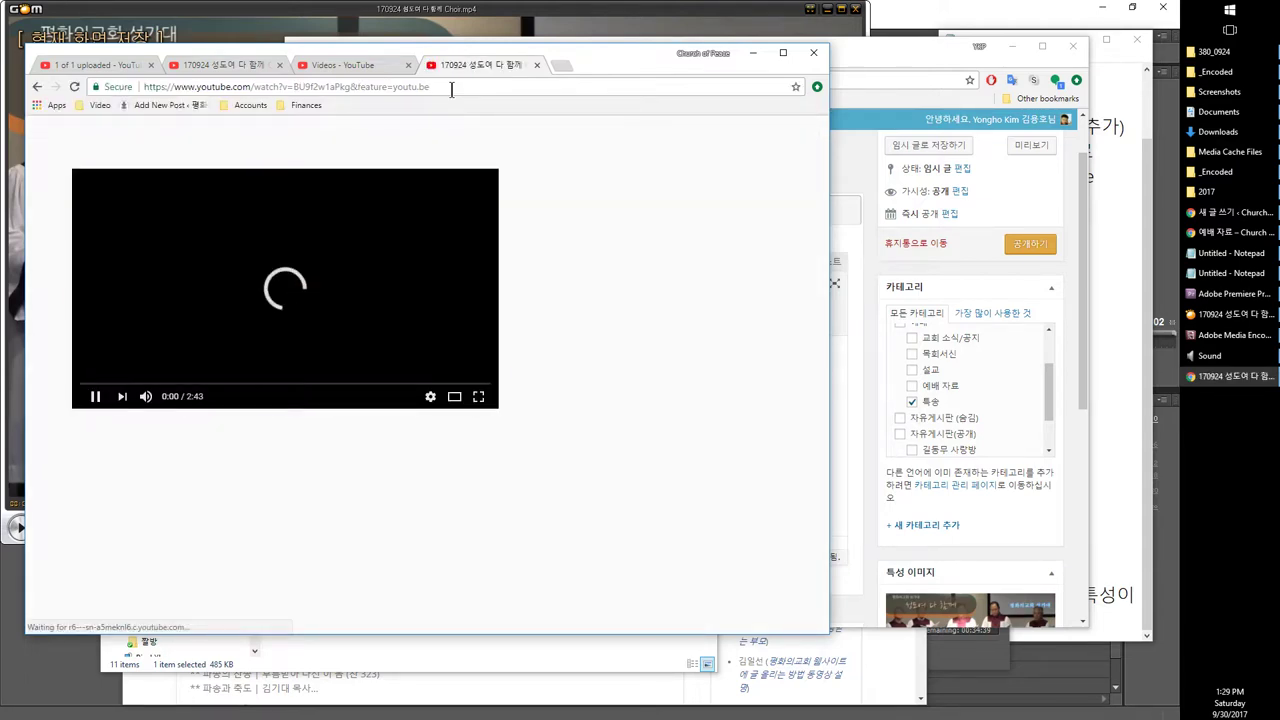
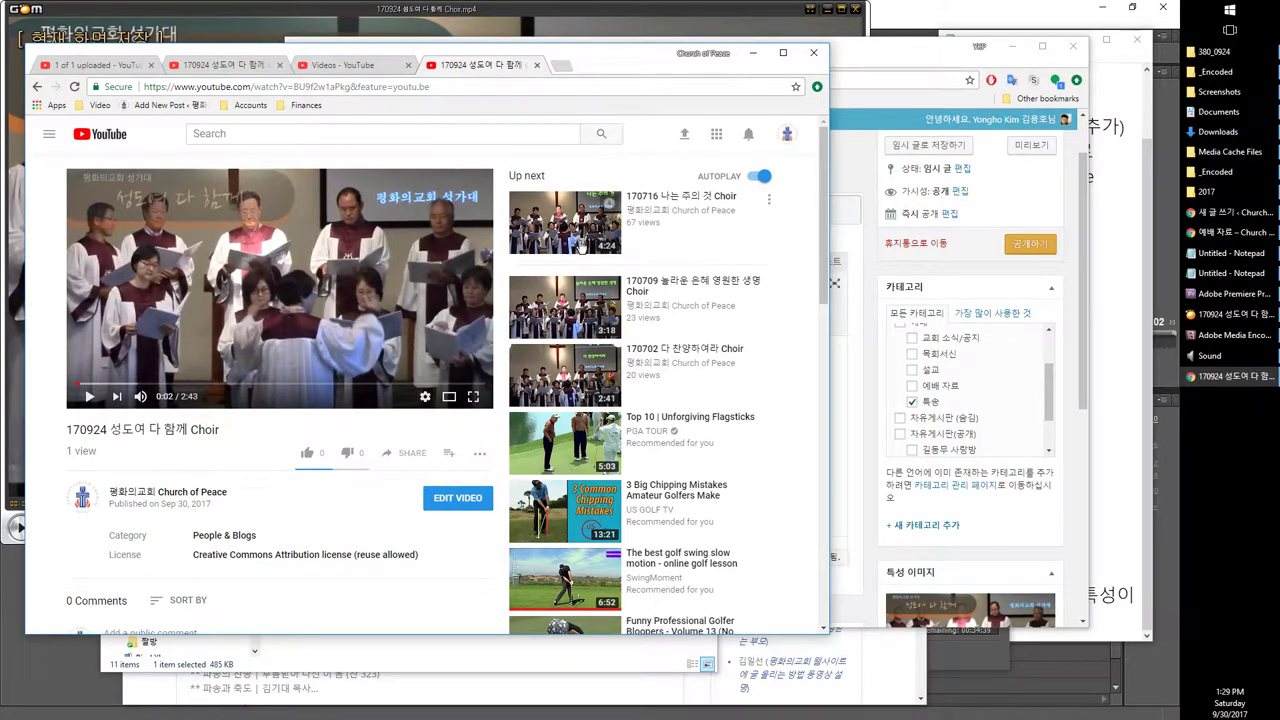
Step: Paste the video's youtu.be short share link into the Notepad scratch notes
click(468, 88)
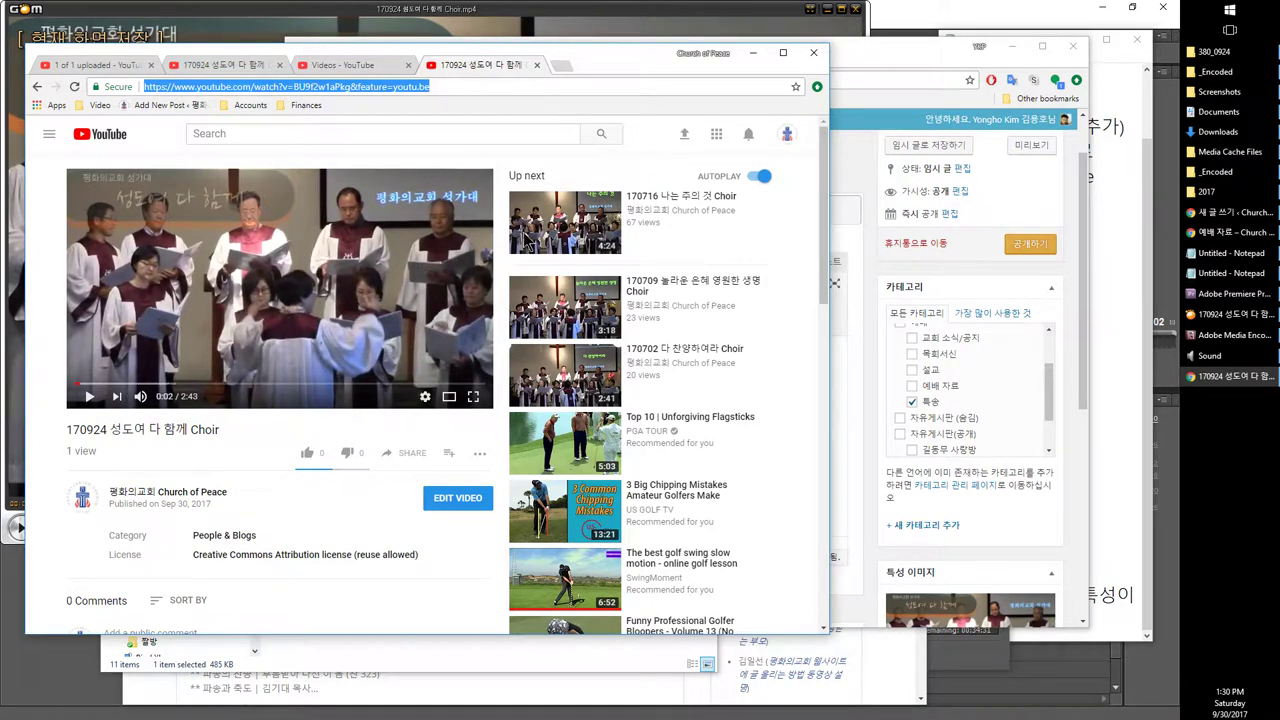
click(343, 88)
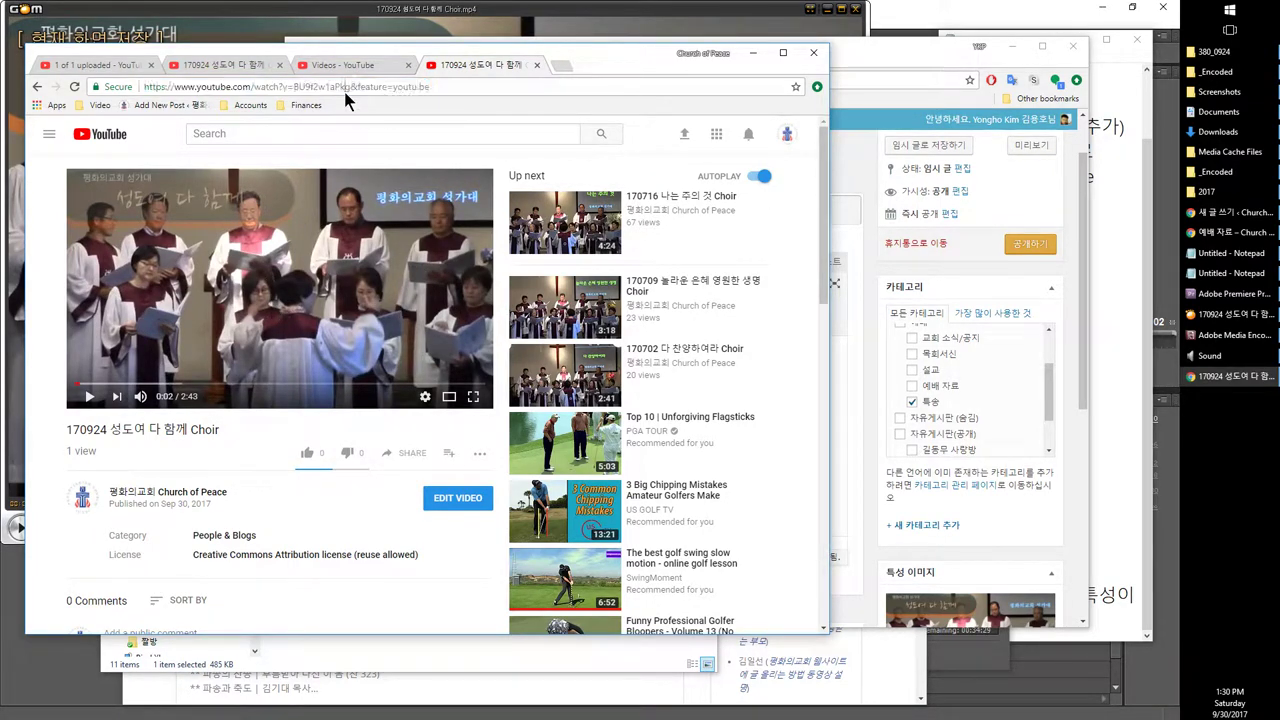
drag(443, 88, 55, 72)
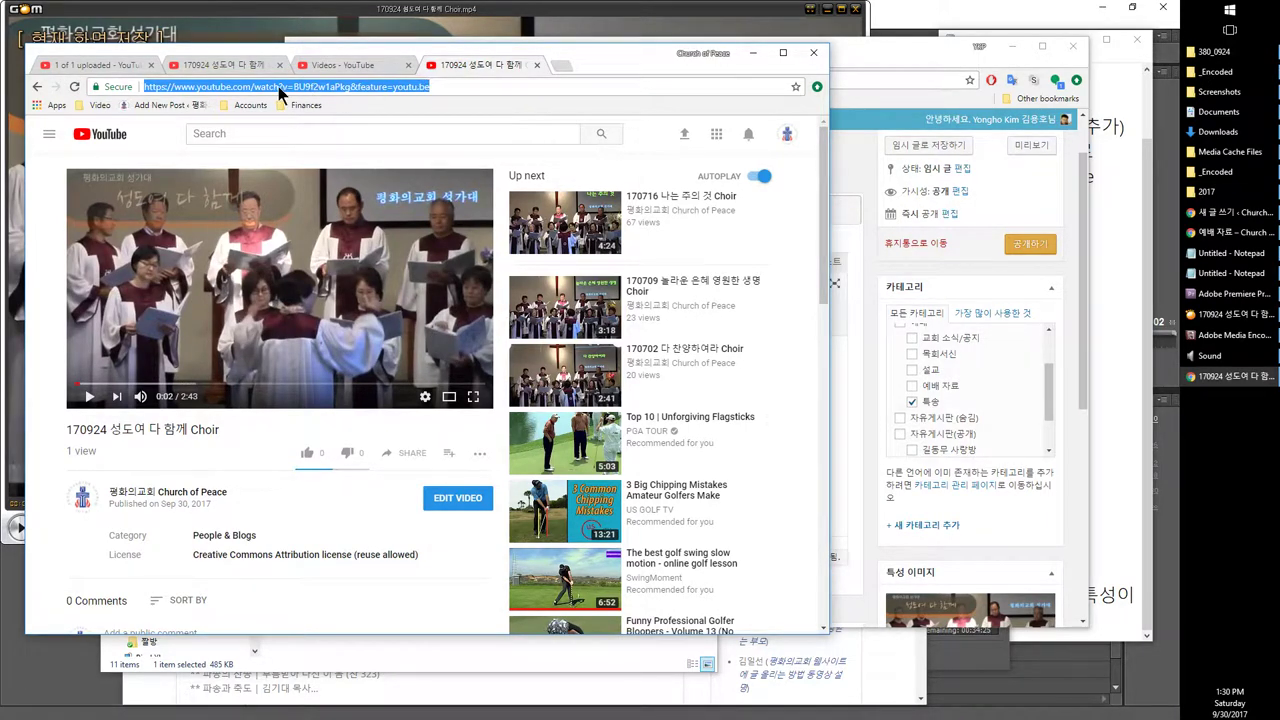
drag(437, 88, 53, 77)
click(68, 66)
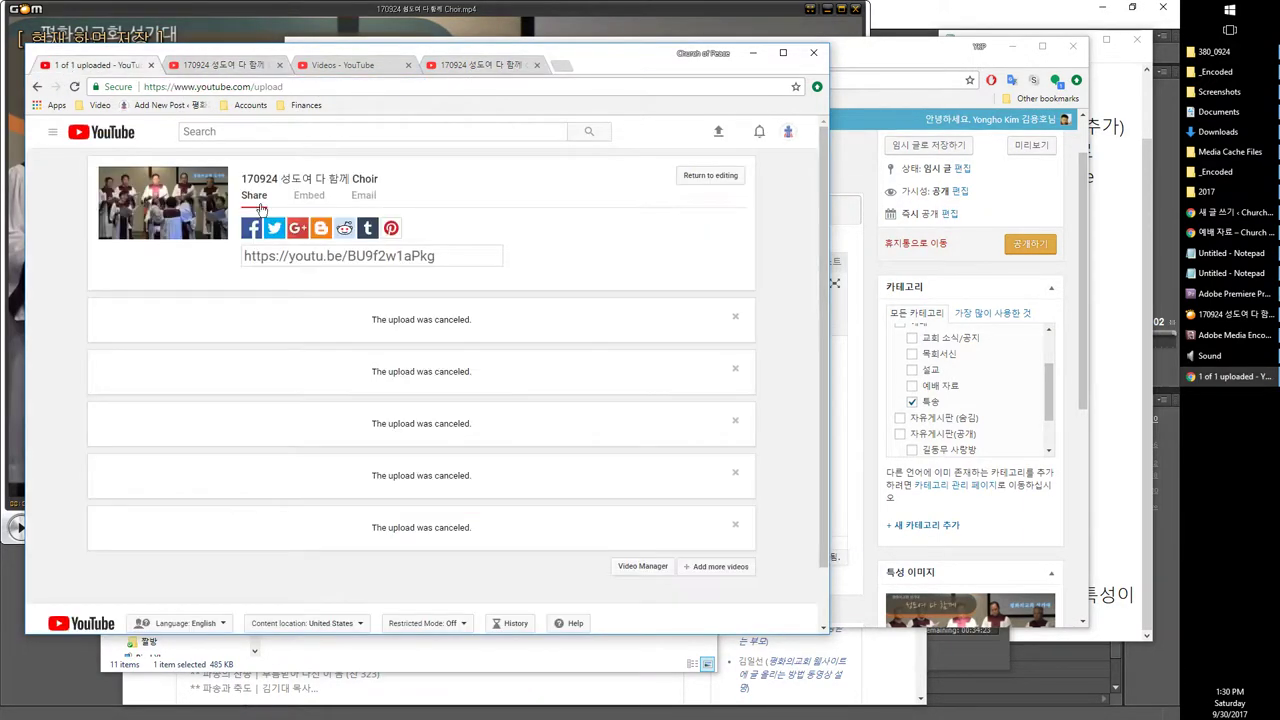
click(345, 262)
key(ctrl+c)
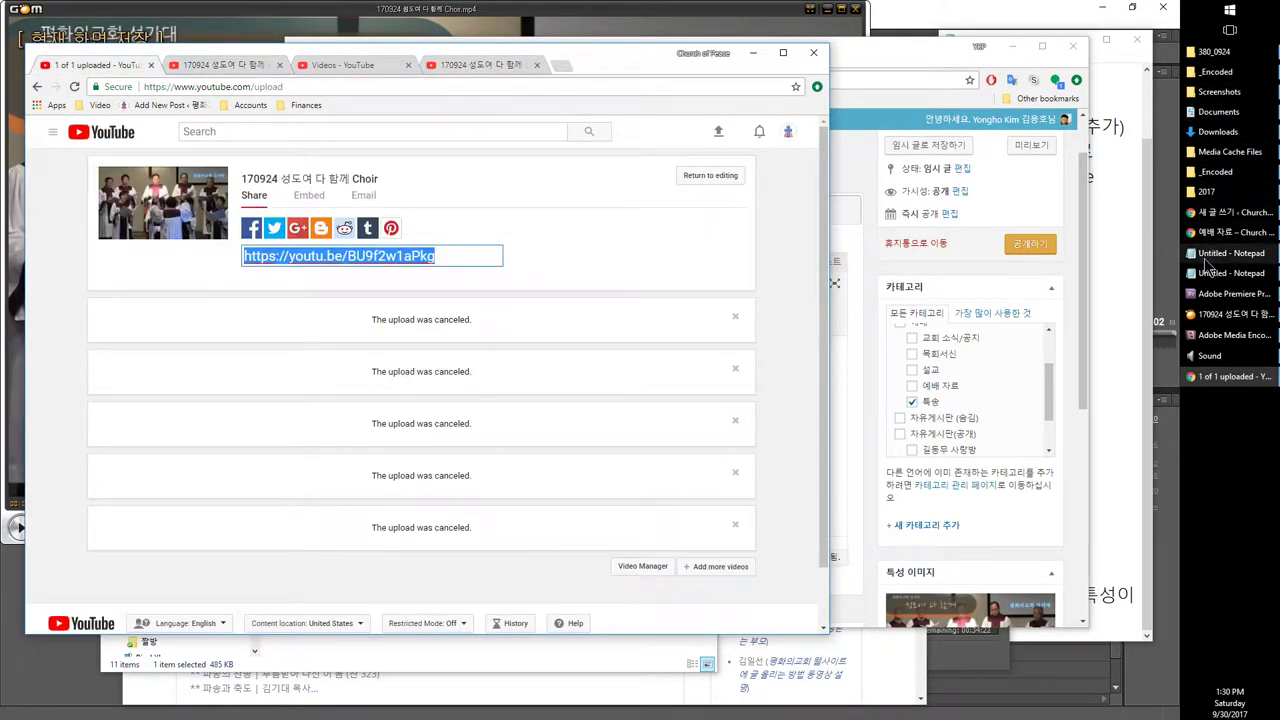
click(1196, 259)
click(1230, 273)
click(1230, 253)
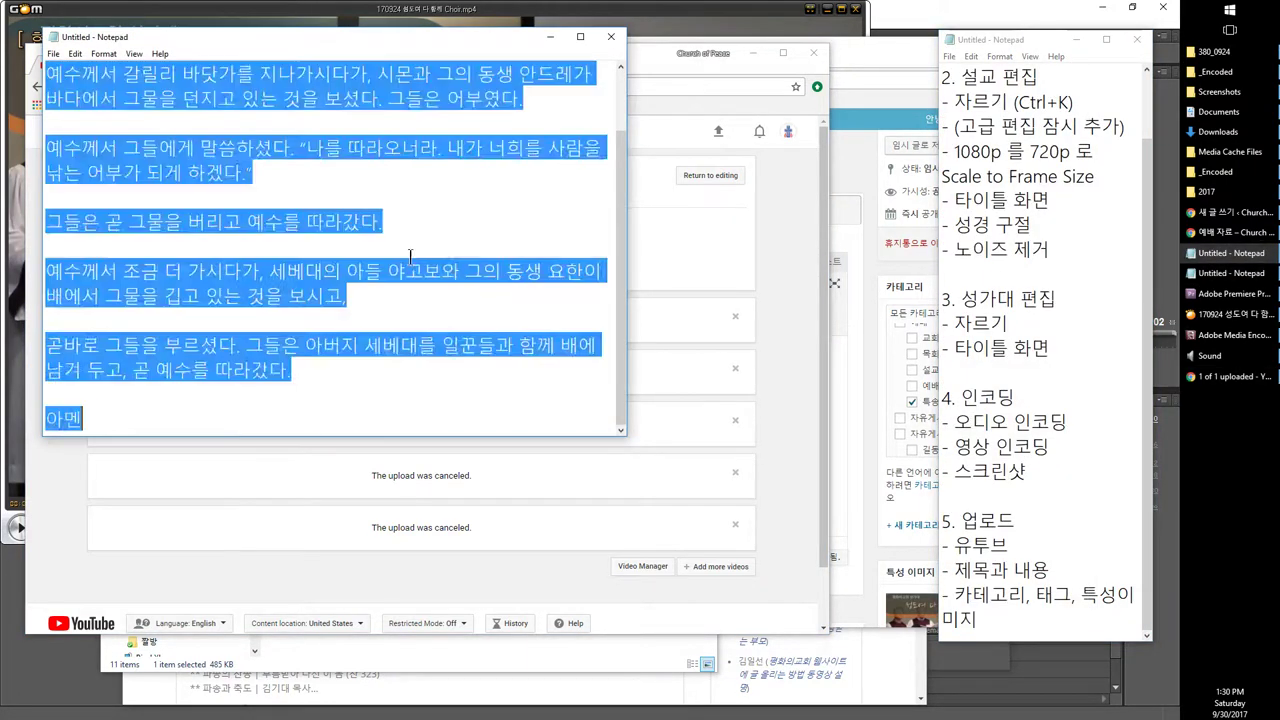
key(ctrl+v)
click(550, 36)
Step: Add the full YouTube watch address on a new line under the short link
click(482, 66)
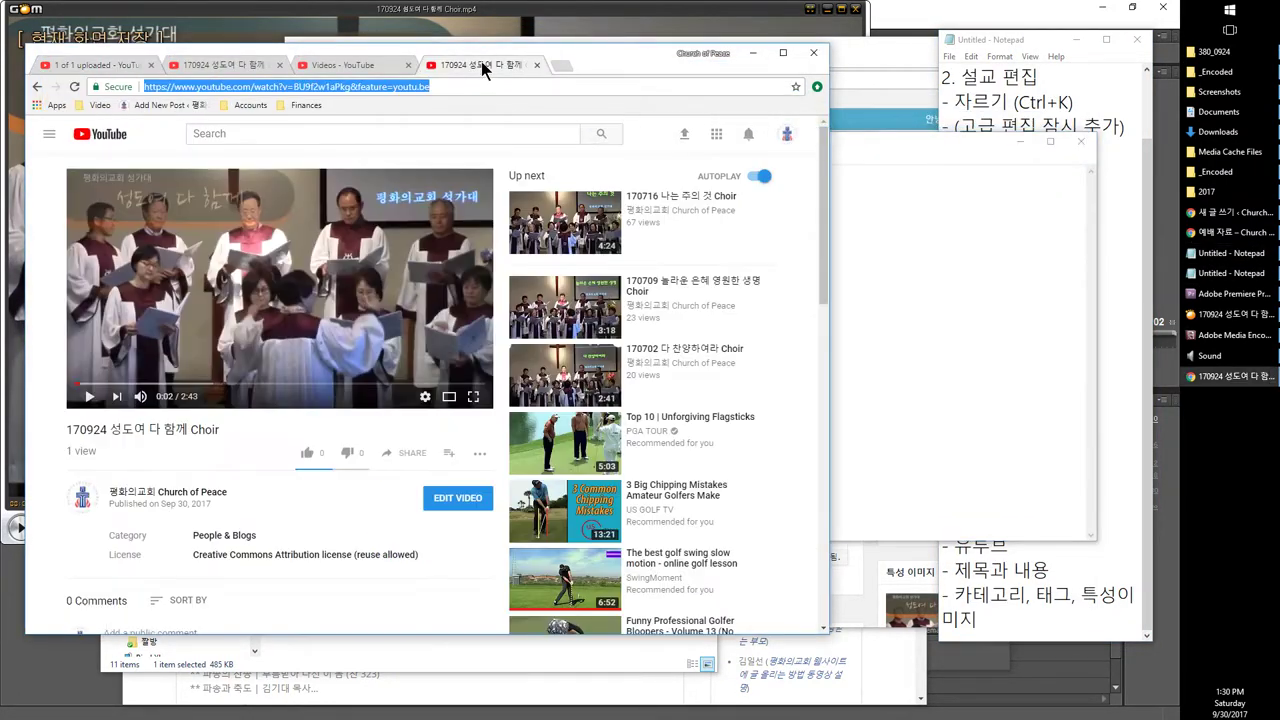
key(ctrl+c)
key(alt+Tab)
key(Return)
key(ctrl+v)
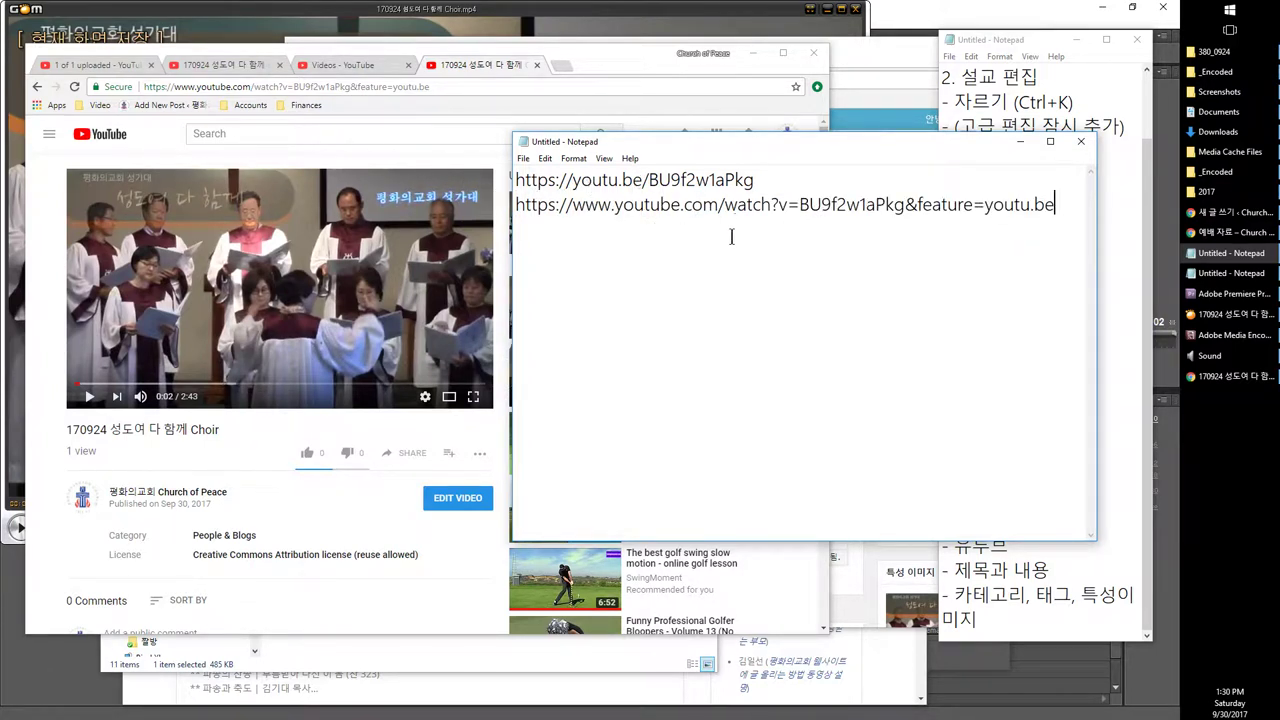
Step: Load the youtu.be short link in a new browser tab to test playback
click(82, 65)
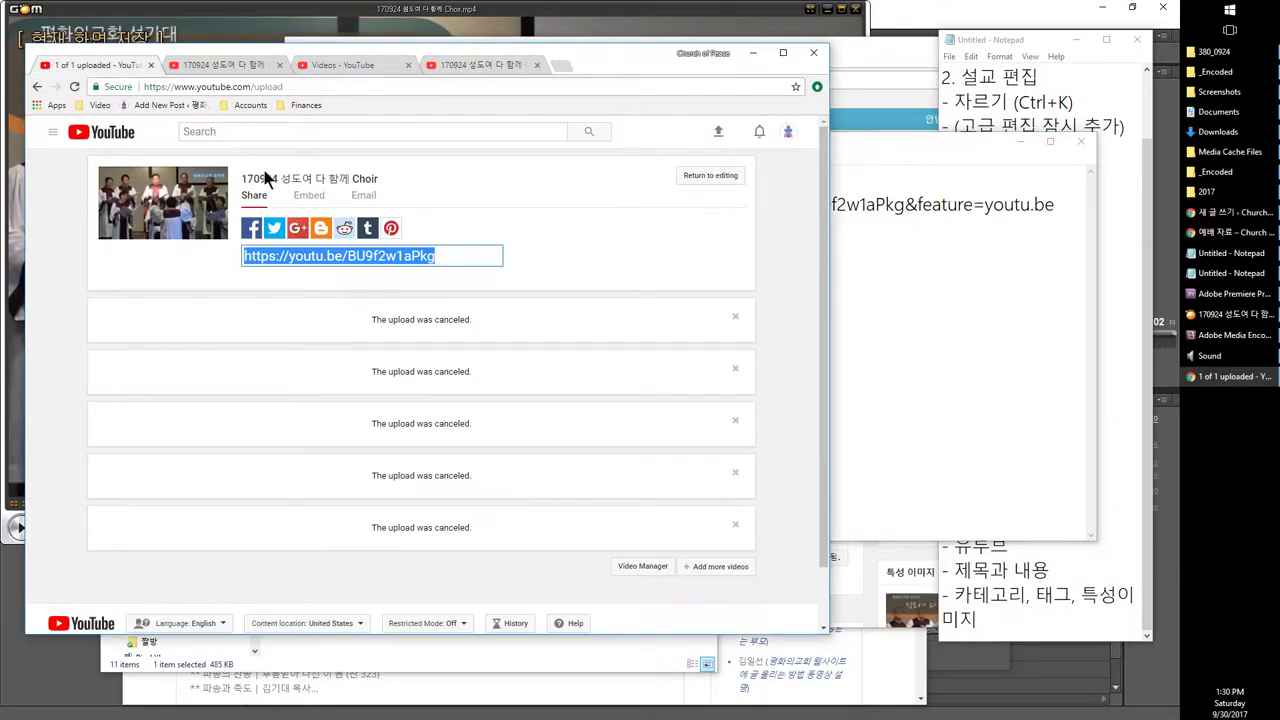
key(ctrl+c)
click(561, 63)
key(ctrl+v)
key(Return)
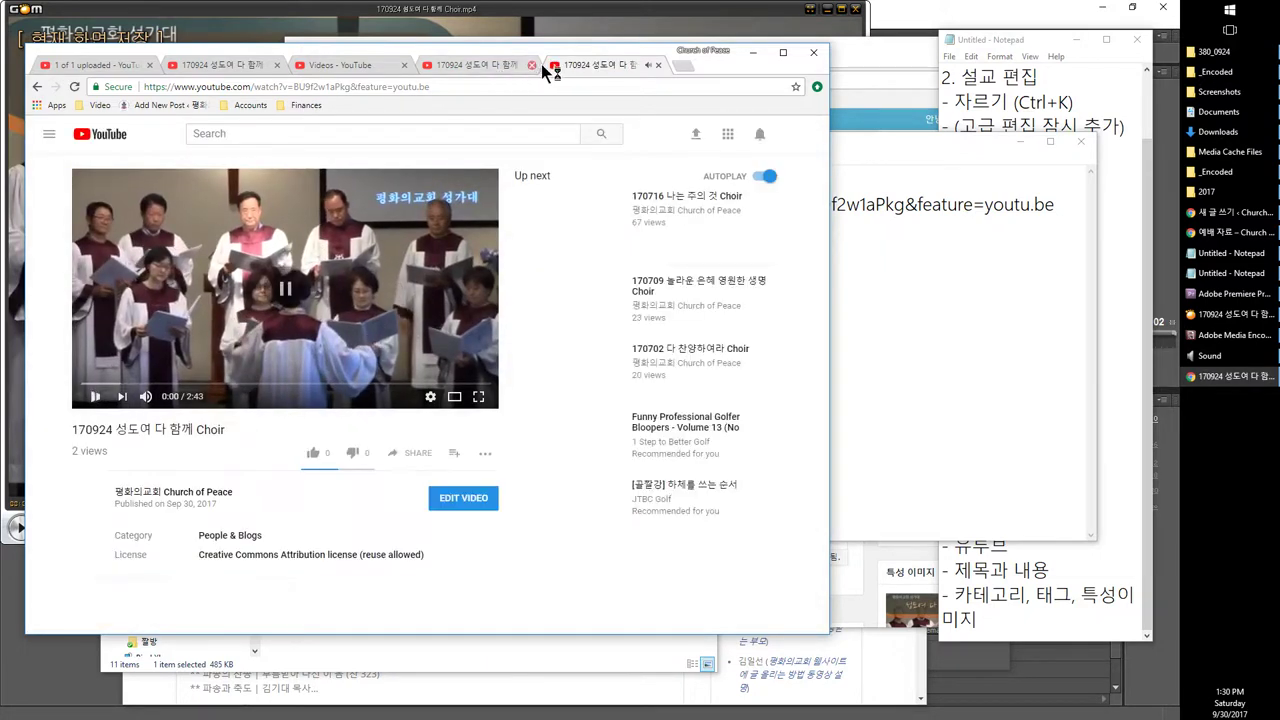
Step: Close the test tab and confirm both Notepad links share video ID BU9f2w1aPkg
key(ctrl+w)
click(913, 255)
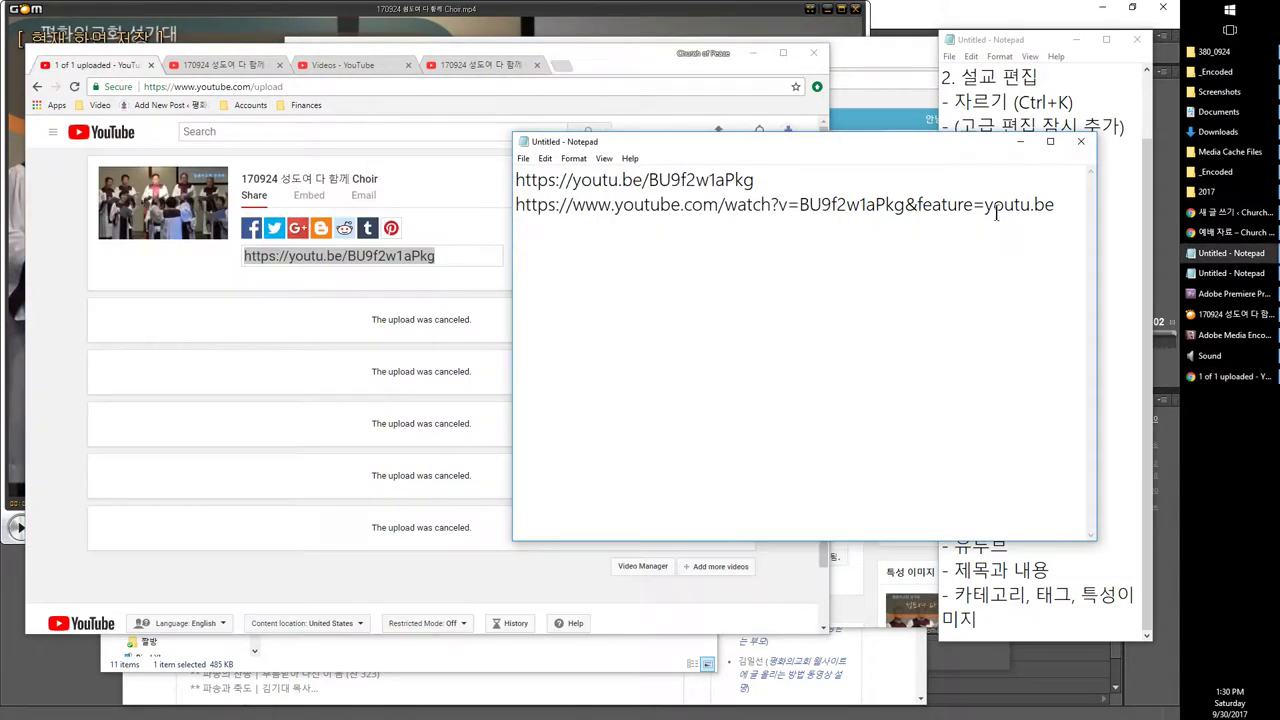
double_click(829, 205)
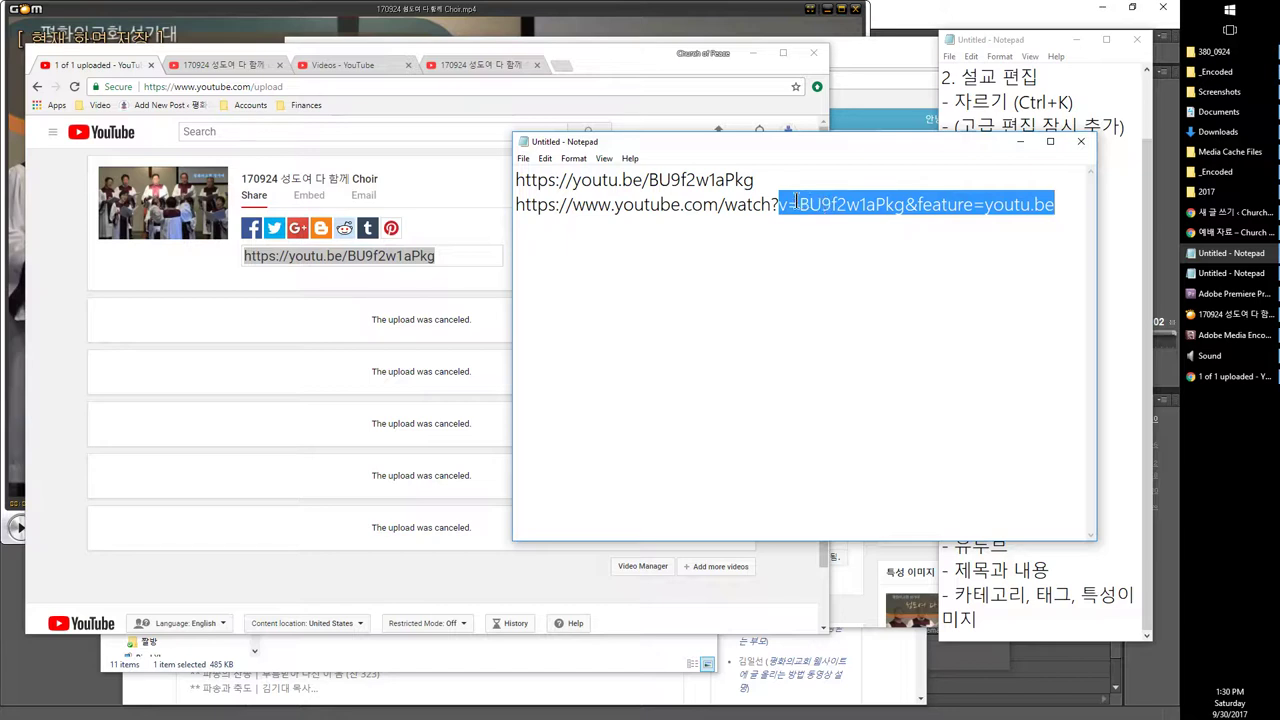
drag(799, 204, 905, 204)
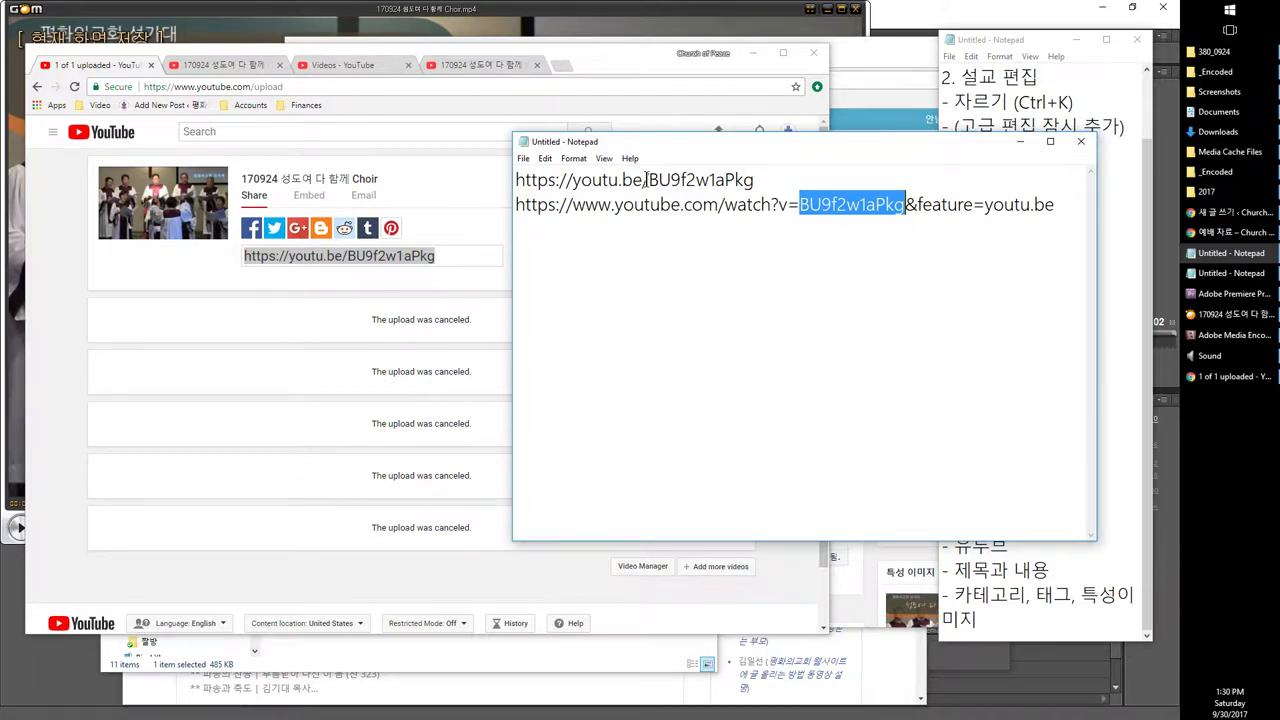
drag(647, 179, 763, 179)
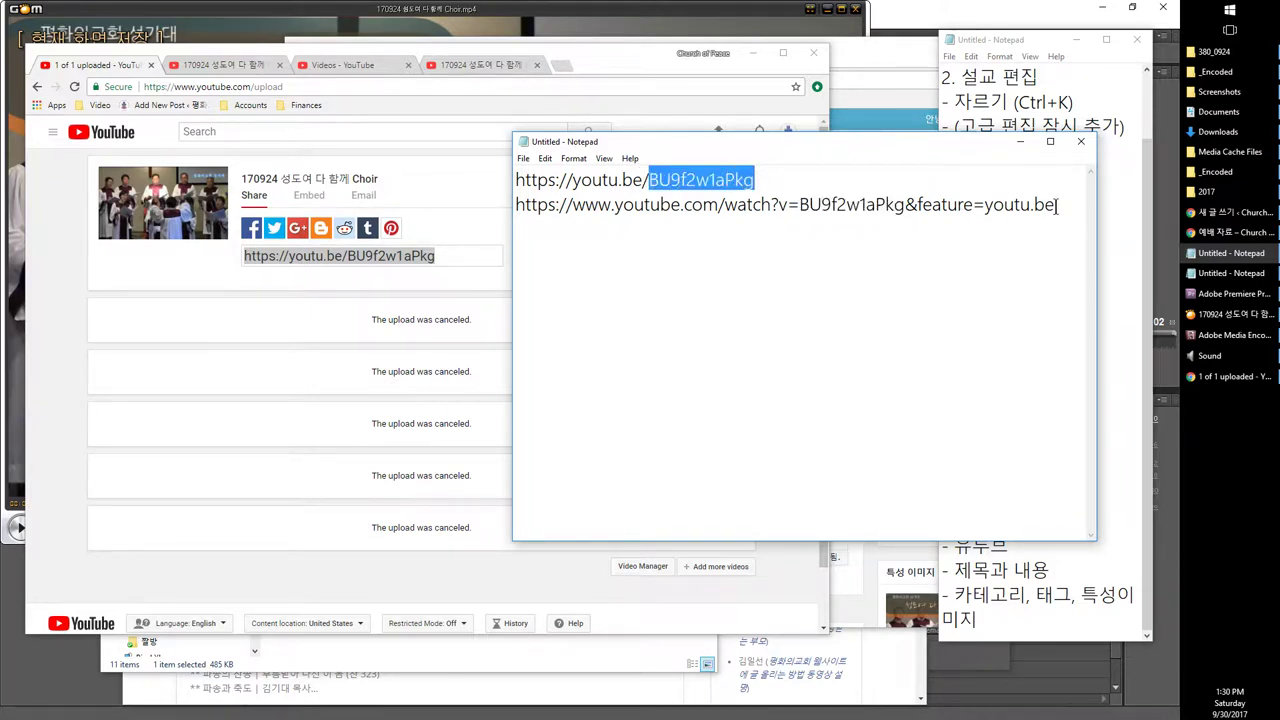
click(931, 204)
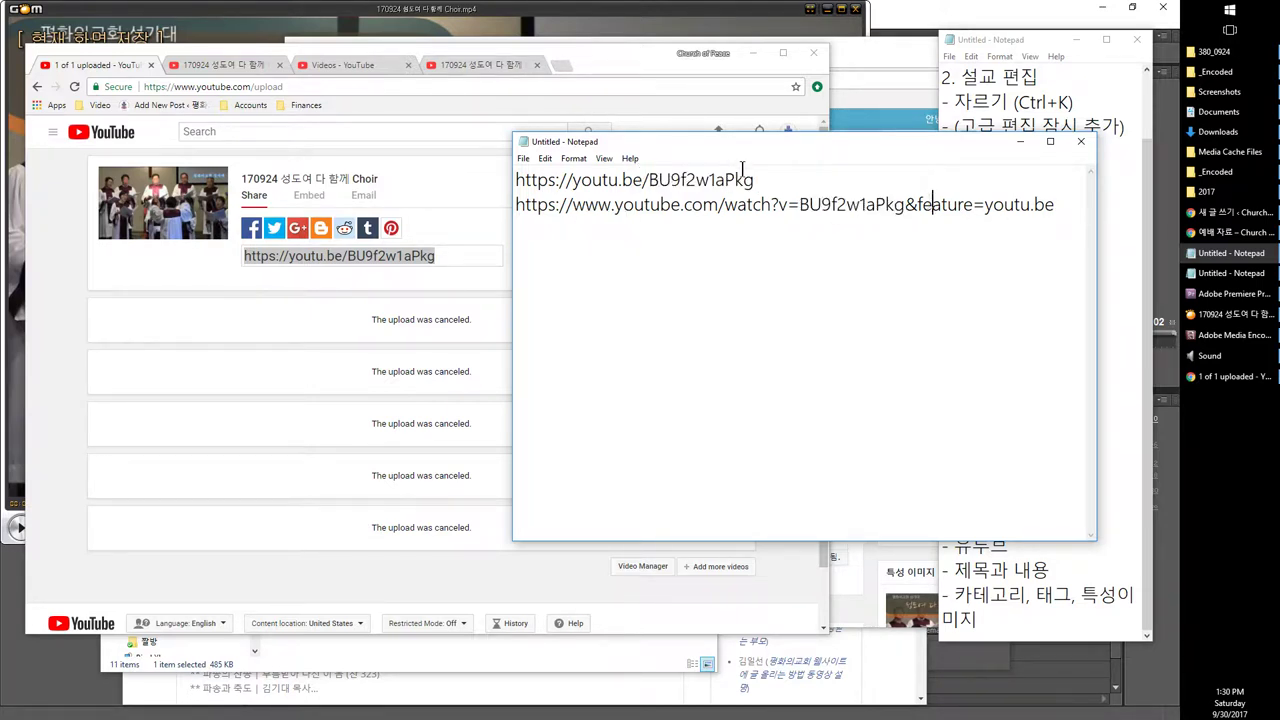
drag(796, 183, 457, 157)
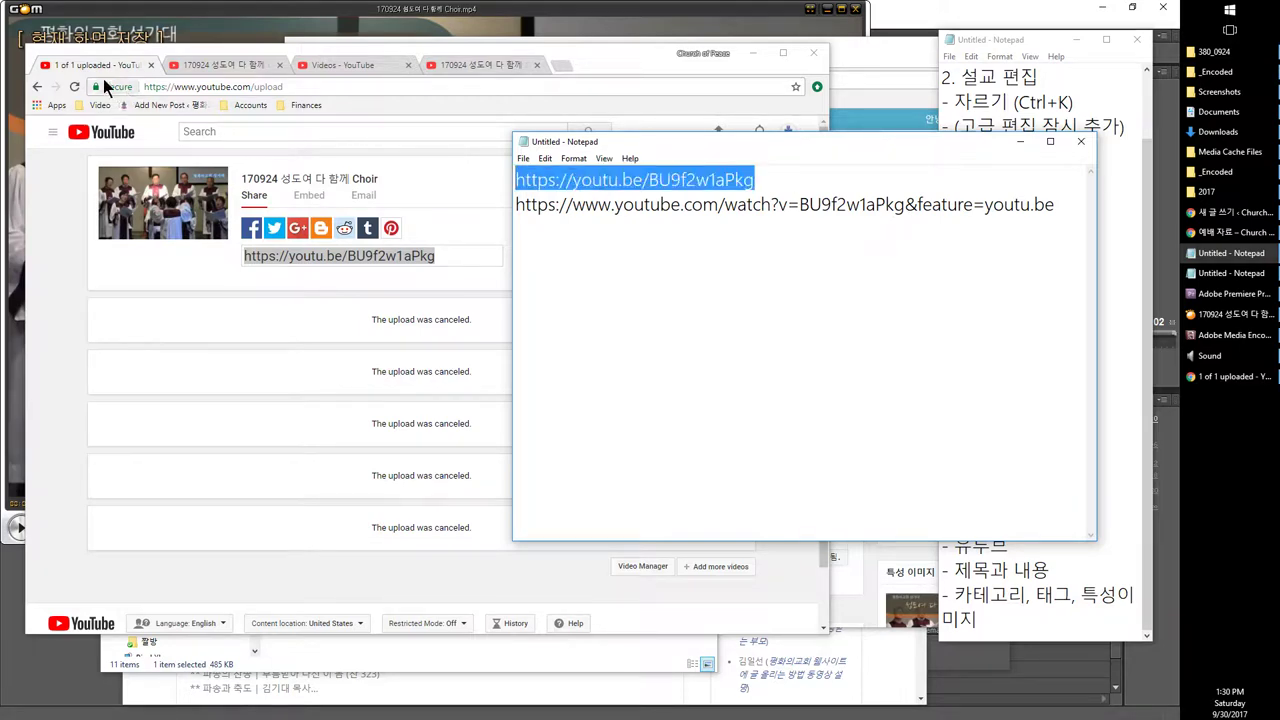
Step: Paste the youtu.be short link into the WordPress new post body
click(418, 257)
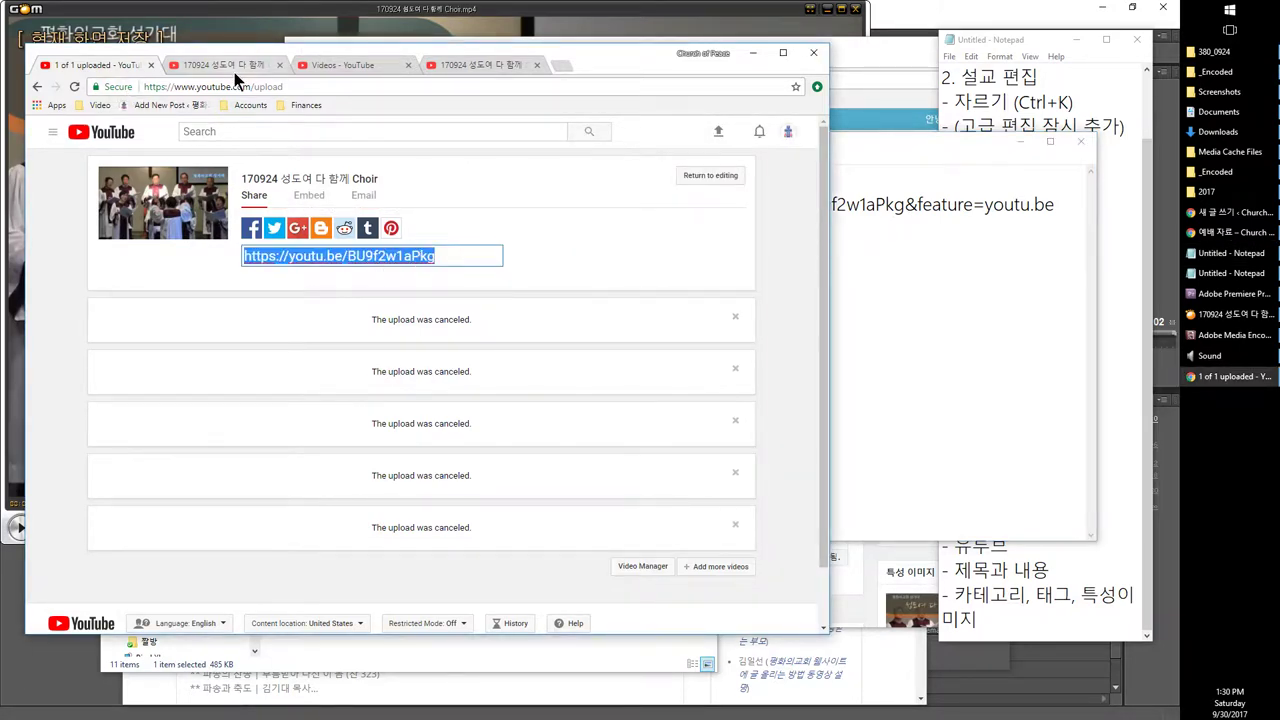
click(236, 66)
click(333, 86)
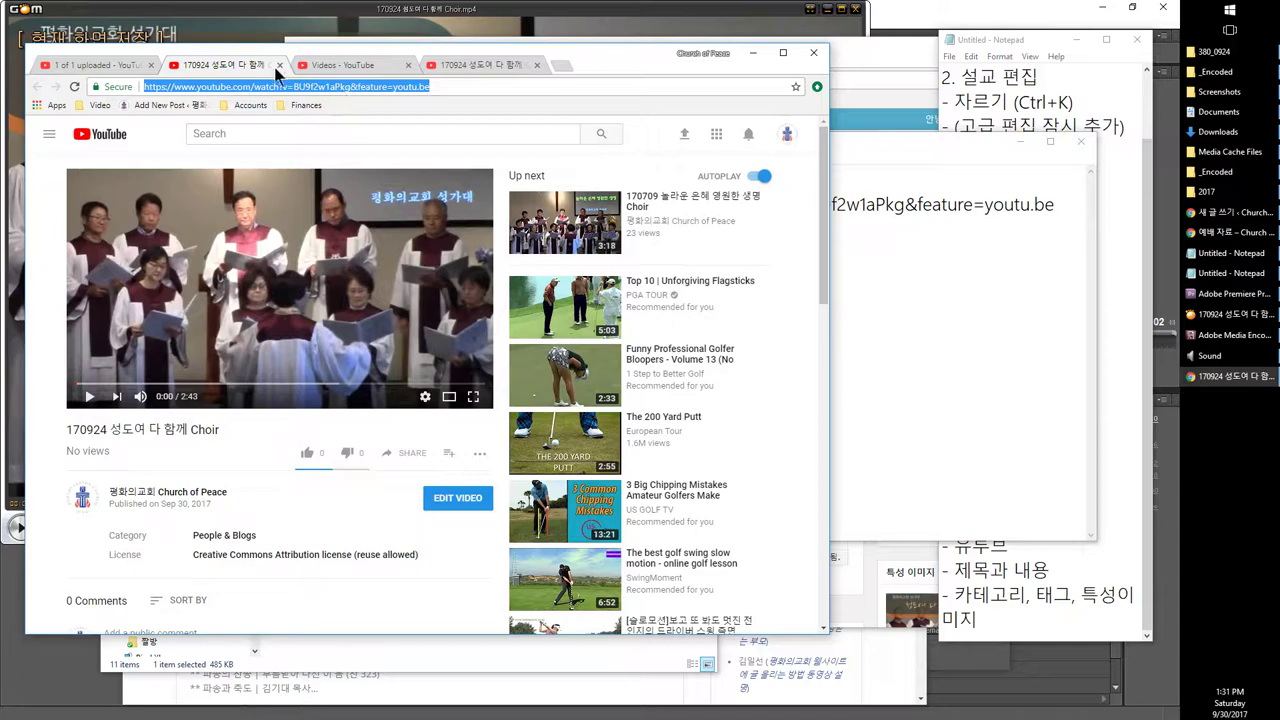
click(118, 66)
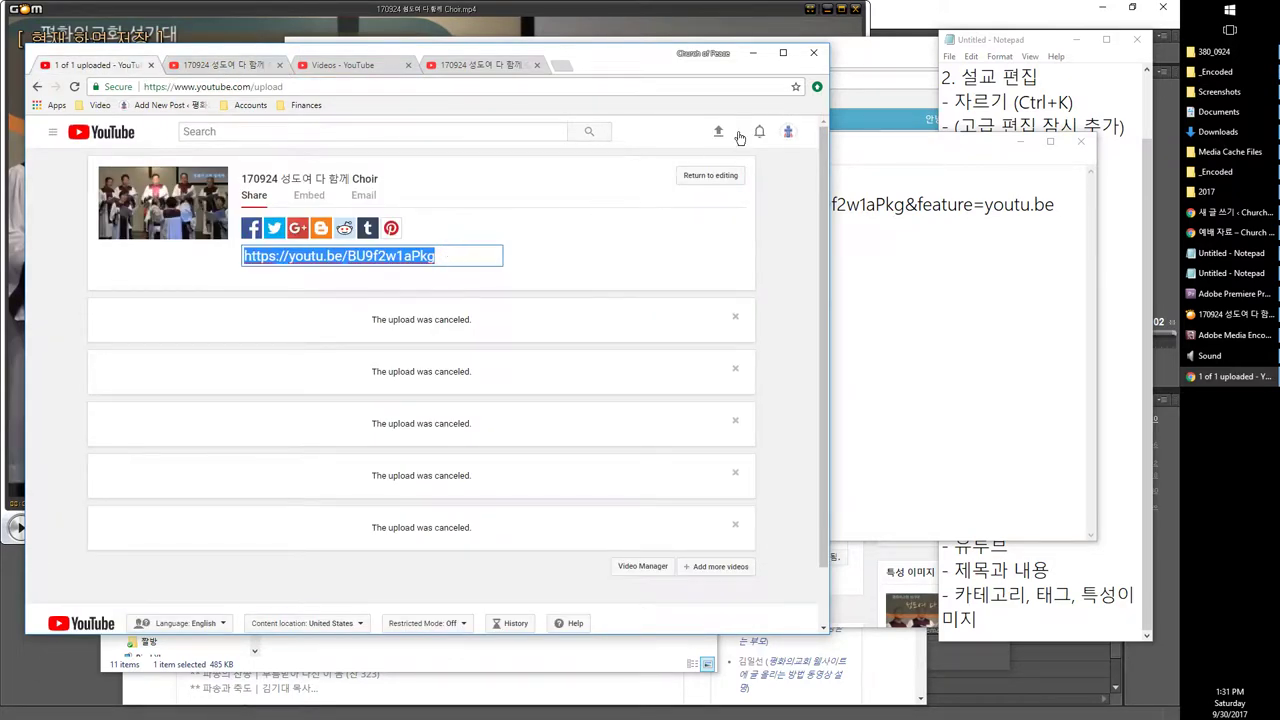
click(866, 68)
click(604, 383)
key(ctrl+v)
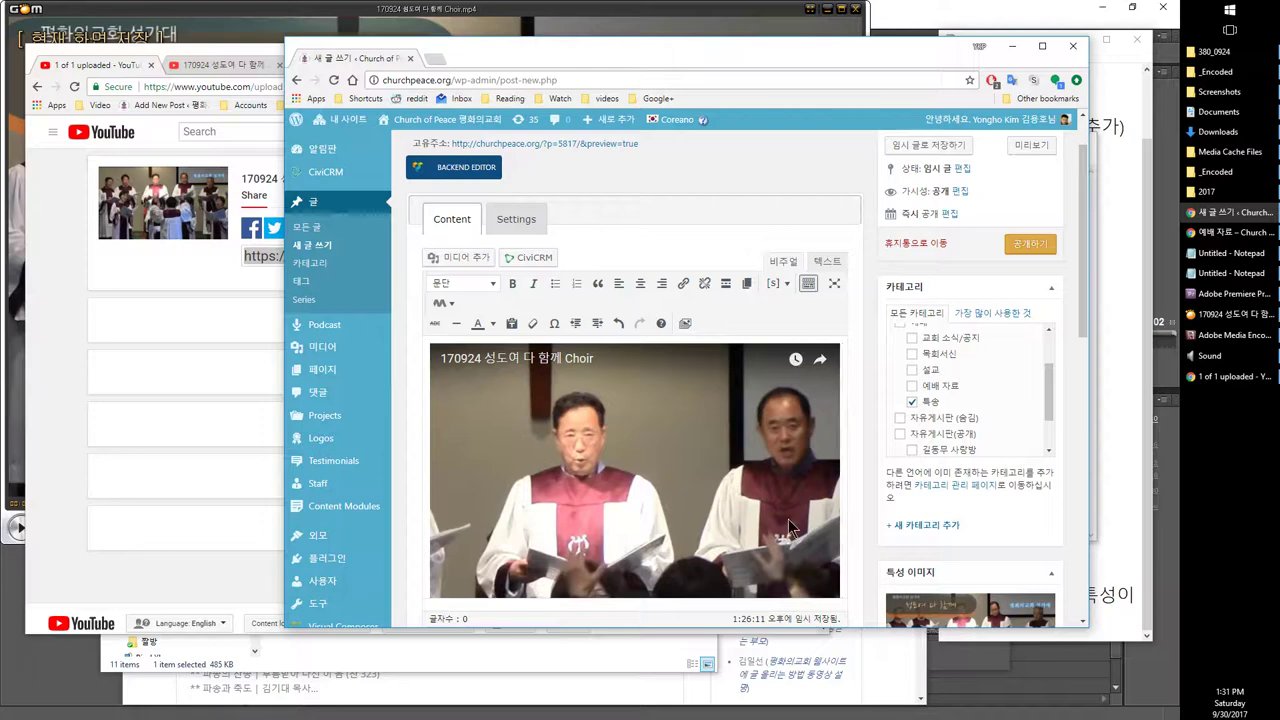
Step: Try changing the publish month and day, then cancel those date edits
scroll(688, 396, down, 1)
scroll(900, 290, up, 2)
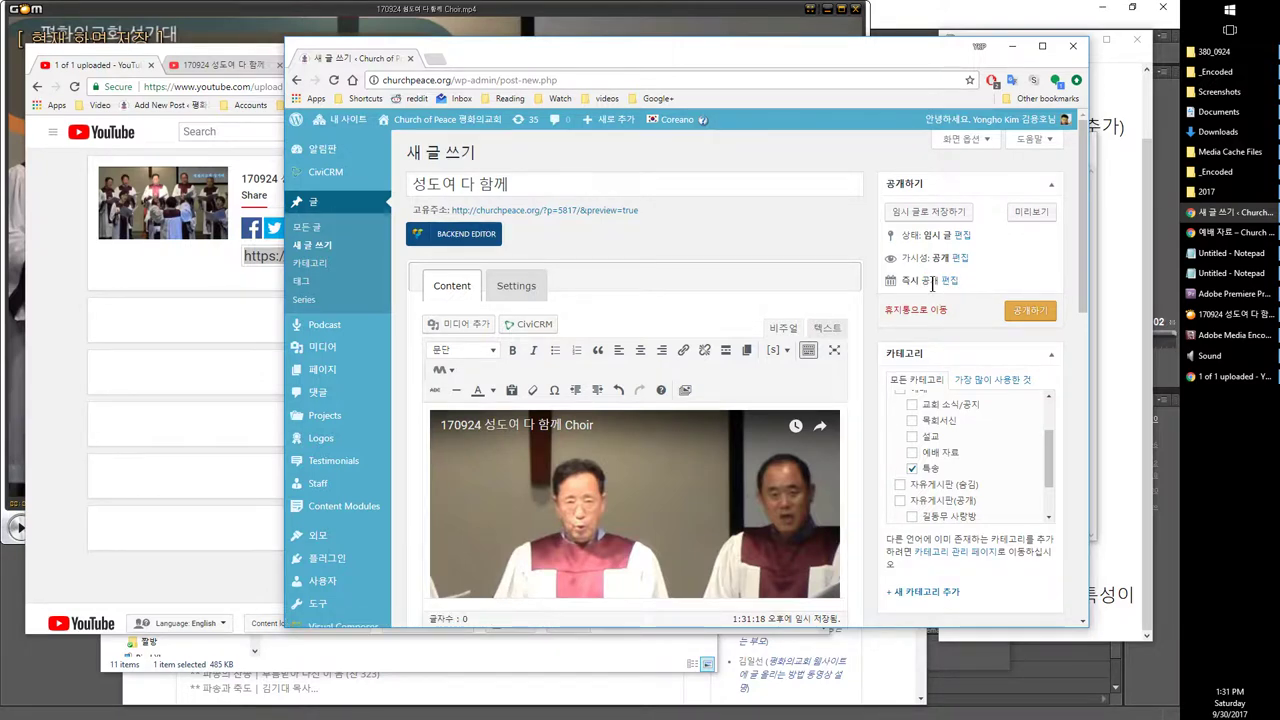
click(946, 284)
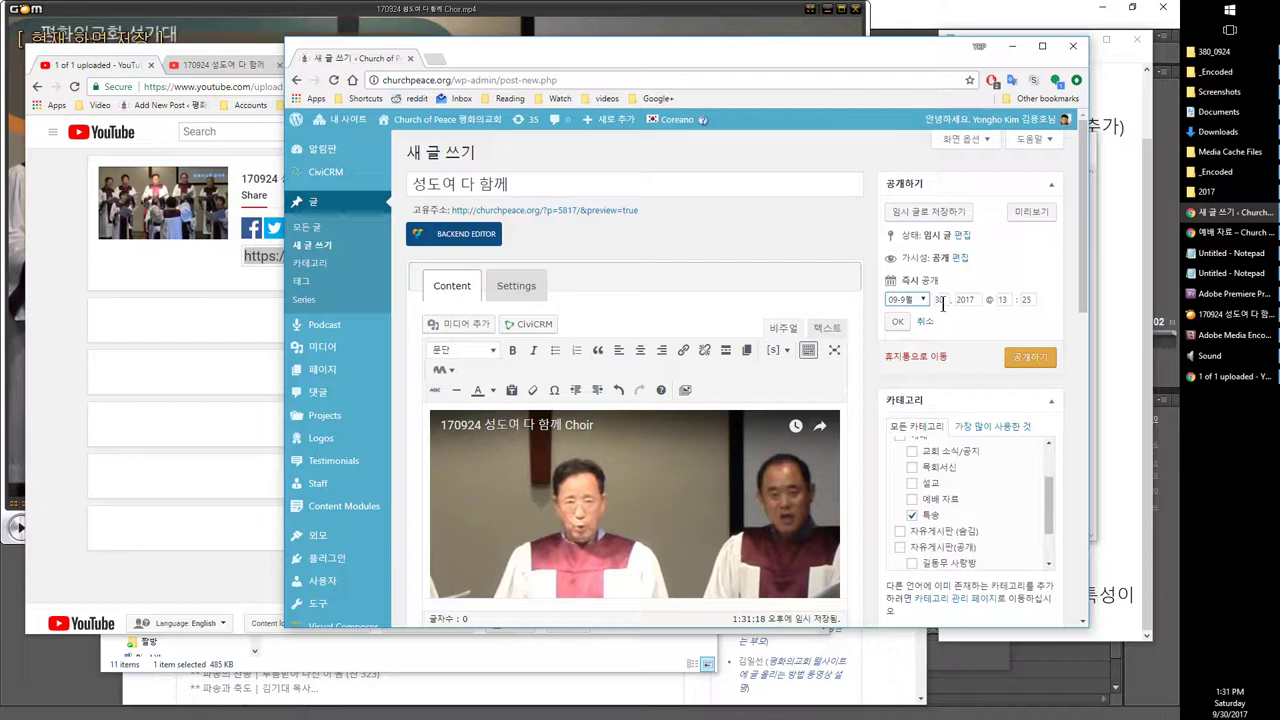
click(905, 299)
click(912, 318)
double_click(949, 300)
text(15)
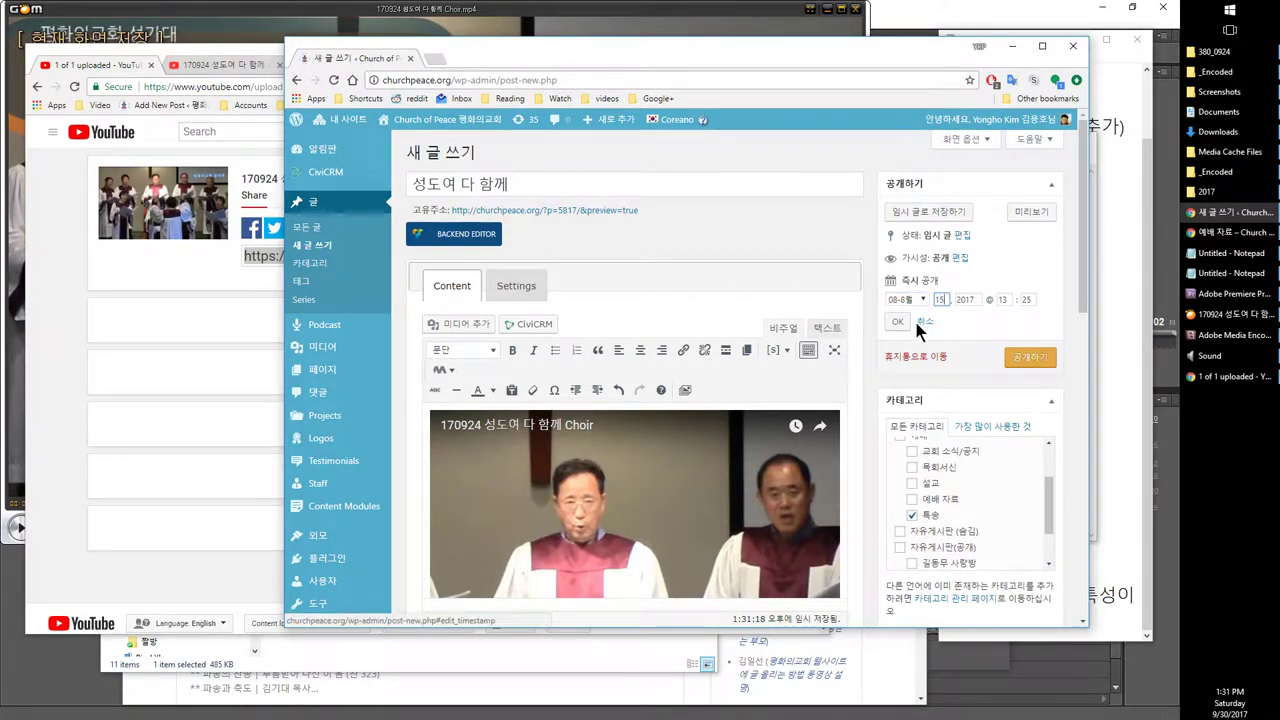
click(905, 299)
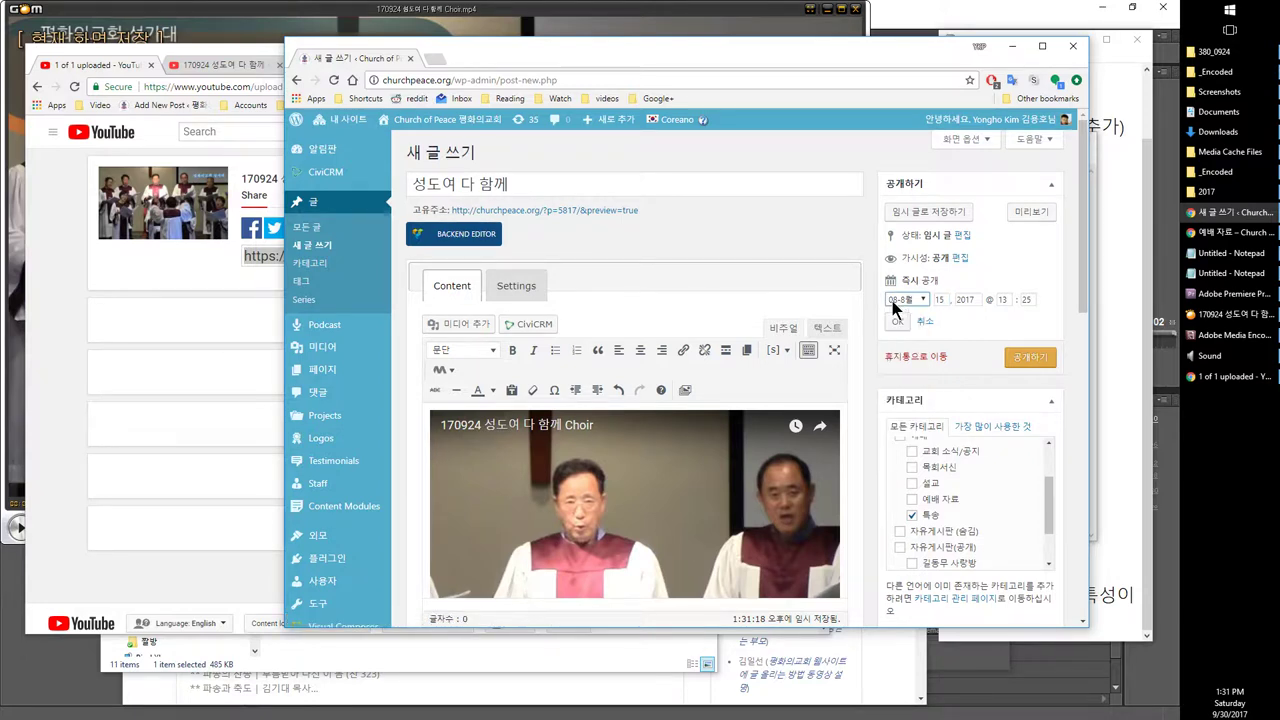
click(910, 313)
key(Tab)
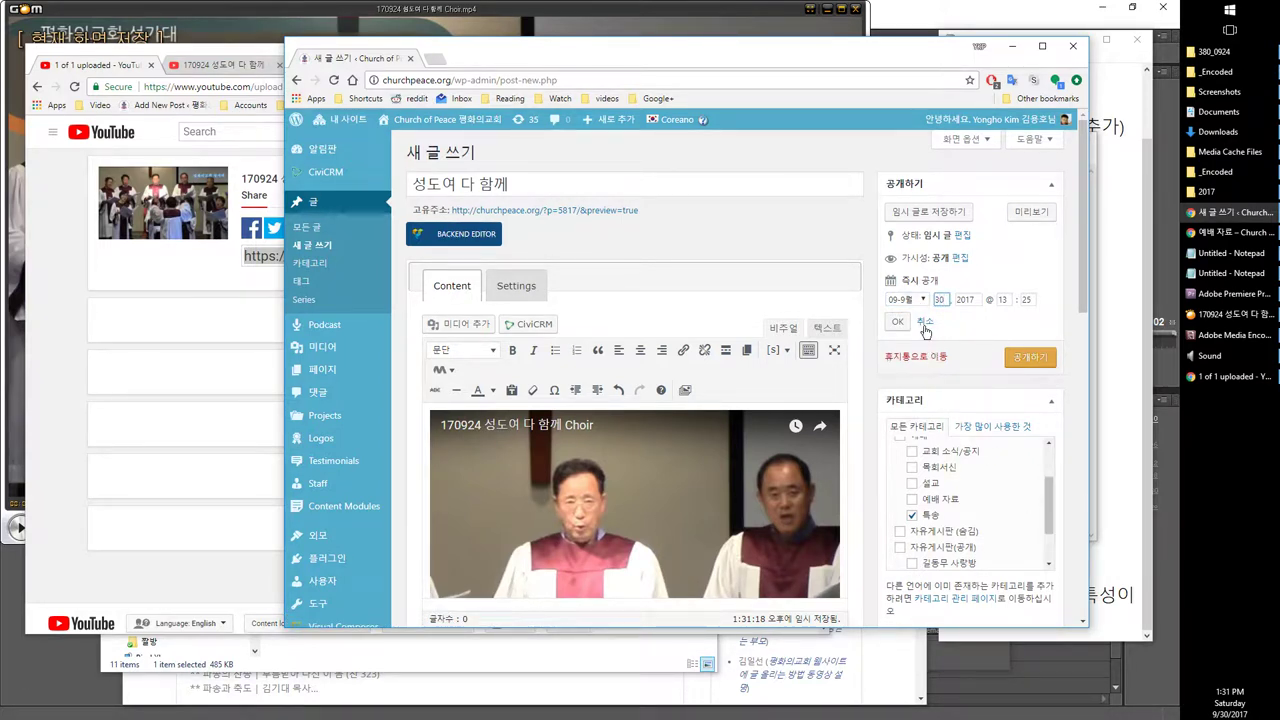
text(30)
click(926, 331)
Step: Set the publish date to September 24, 2017 at 13:25 and publish the post
click(953, 281)
double_click(944, 300)
text(24)
click(898, 322)
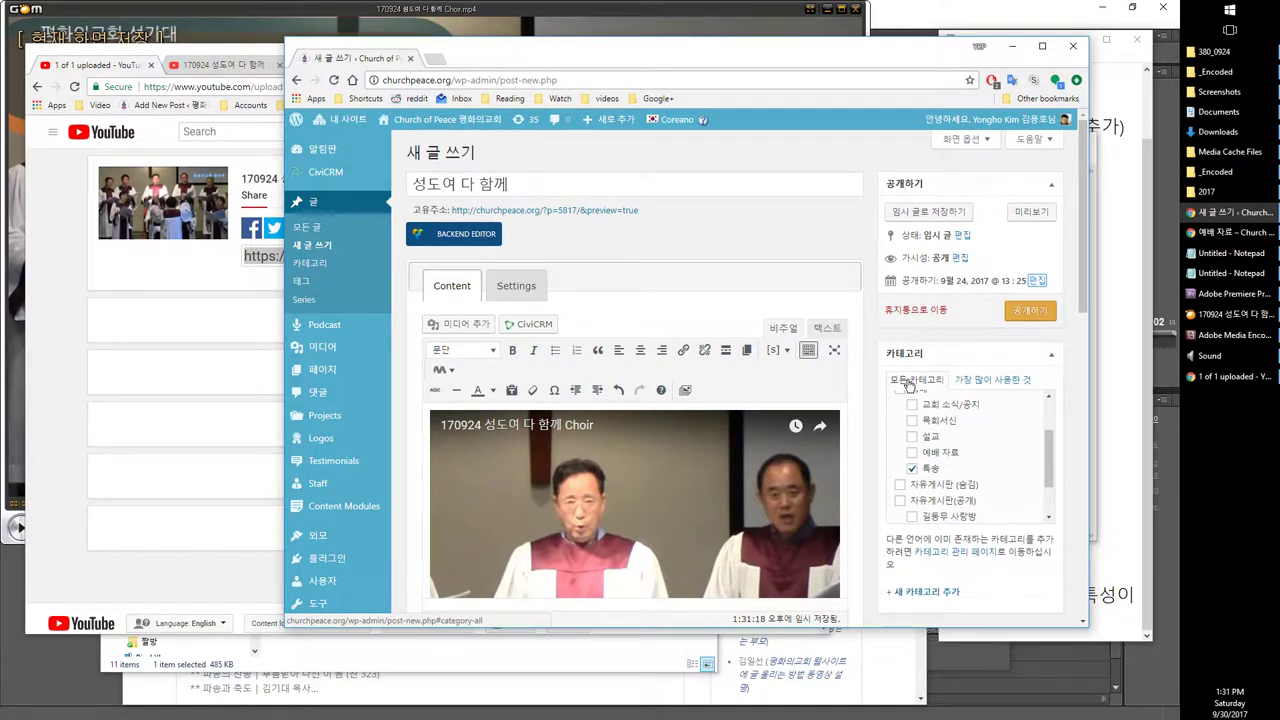
click(1031, 313)
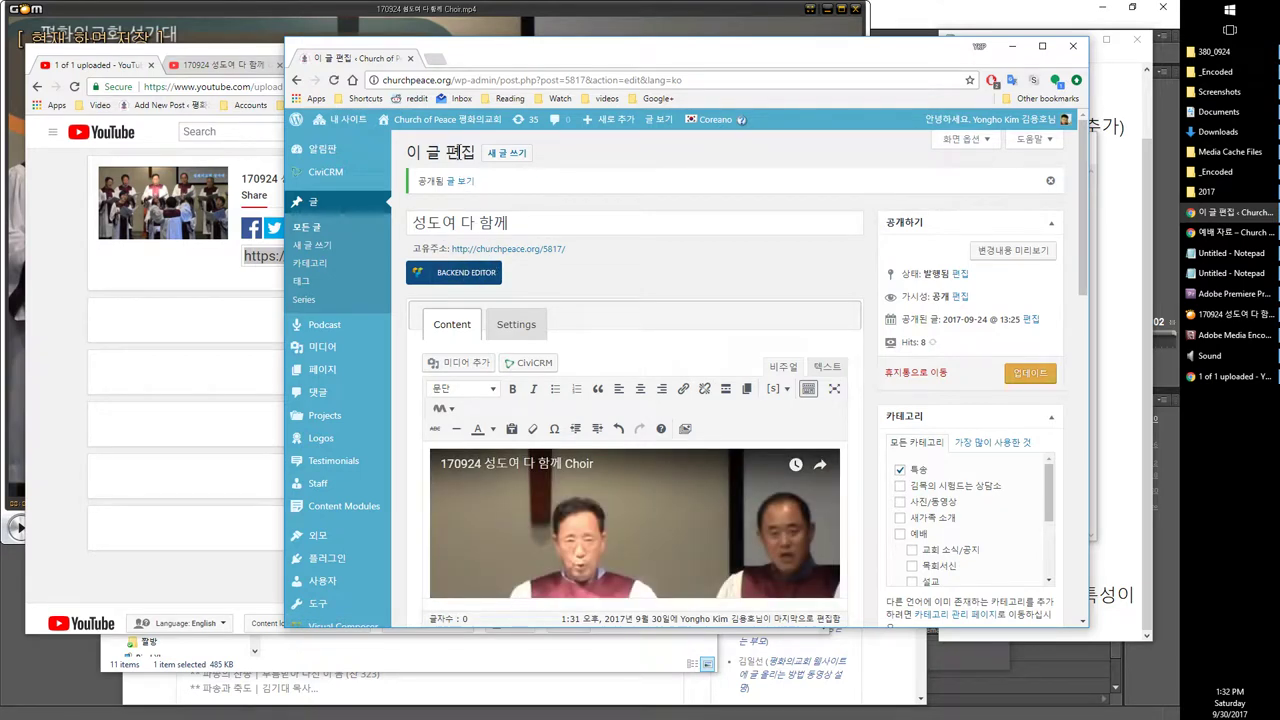
Step: Open the Church of Peace site in a new tab and go to the 자료실 > 특송 listing
right_click(465, 116)
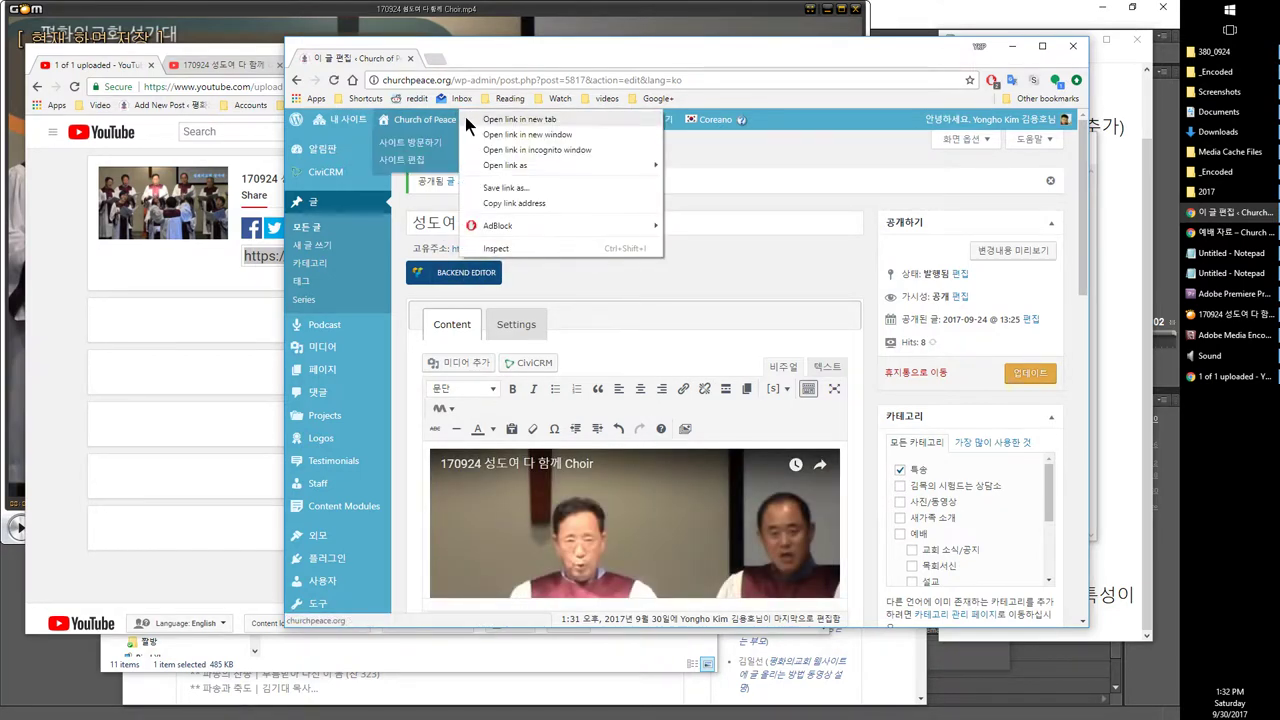
click(480, 118)
click(455, 60)
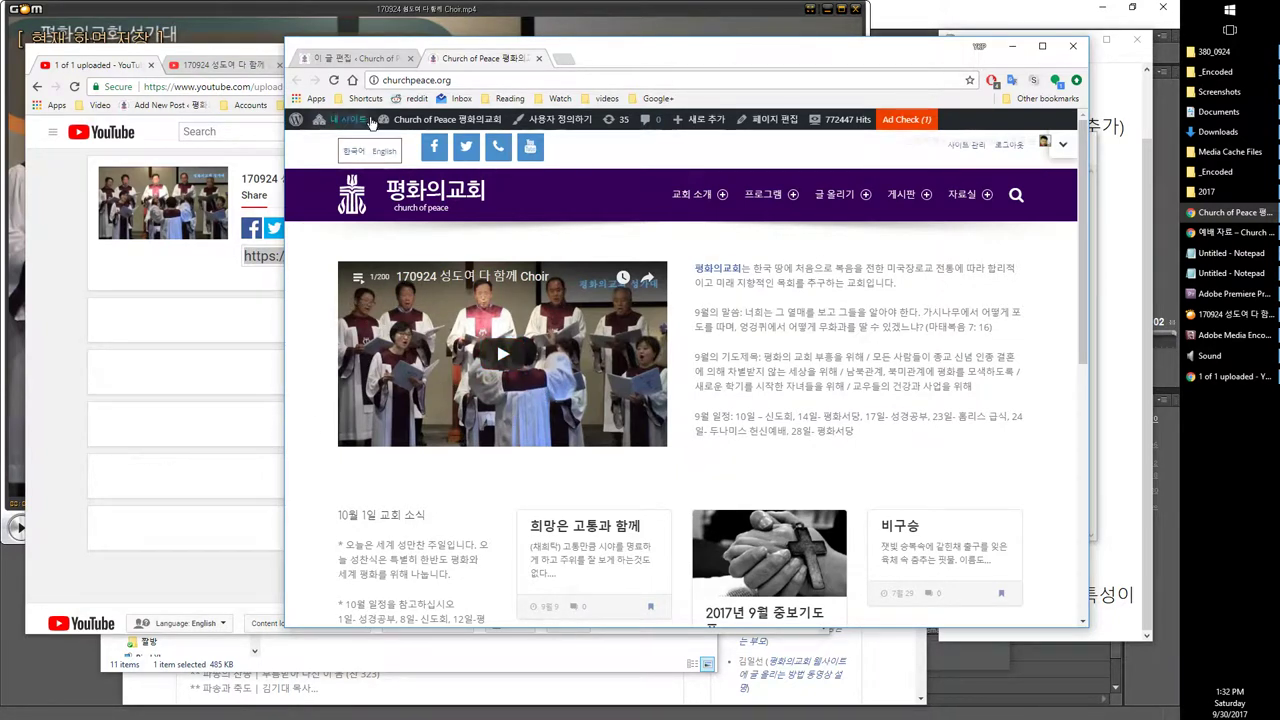
mouse_move(962, 194)
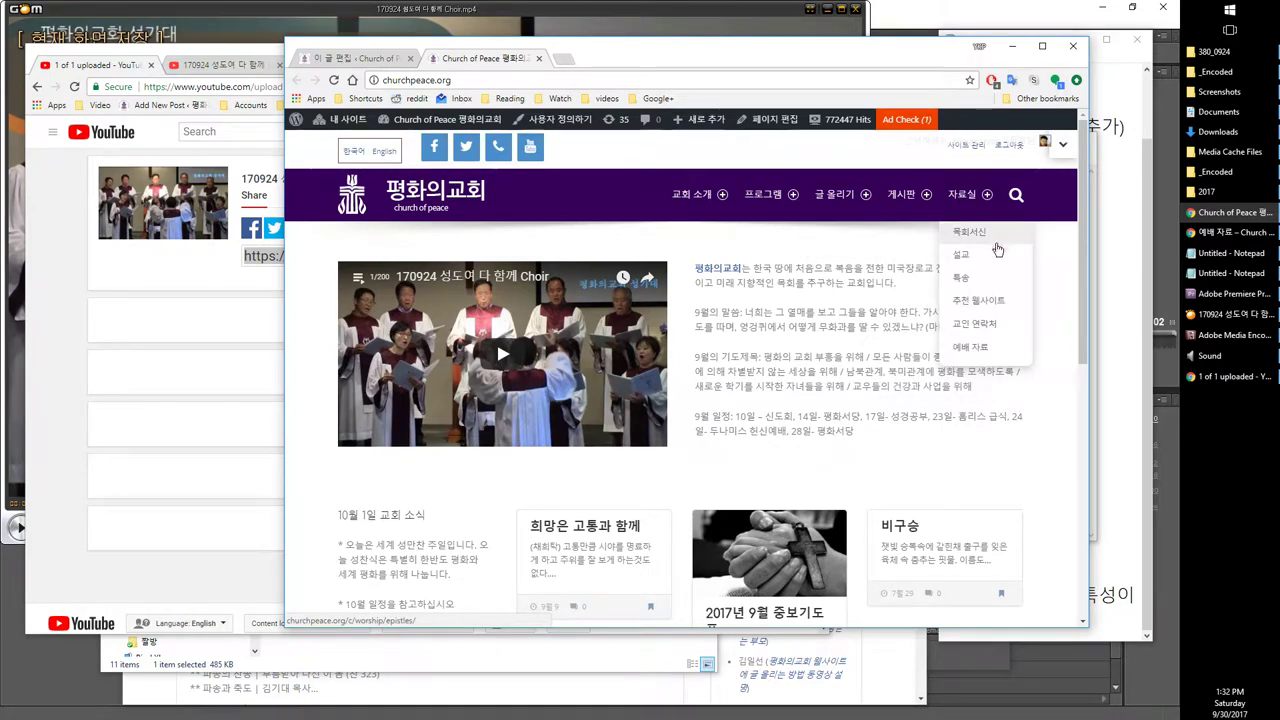
click(983, 278)
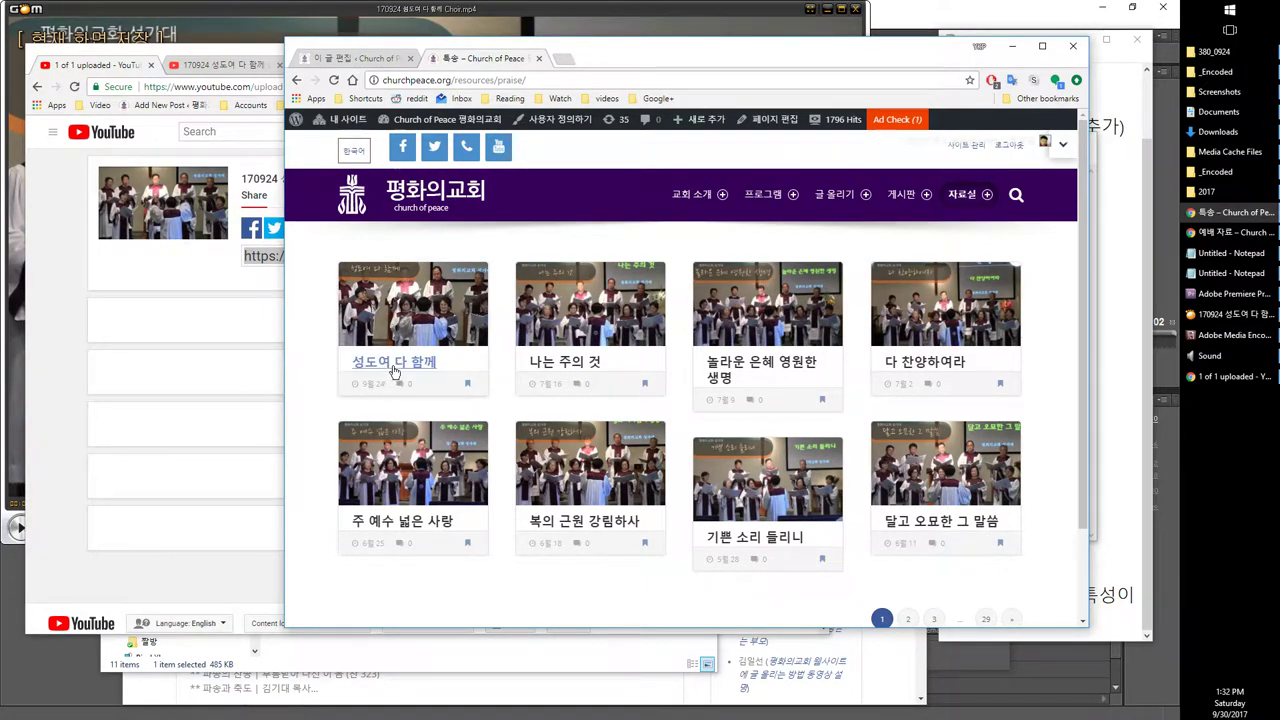
click(377, 60)
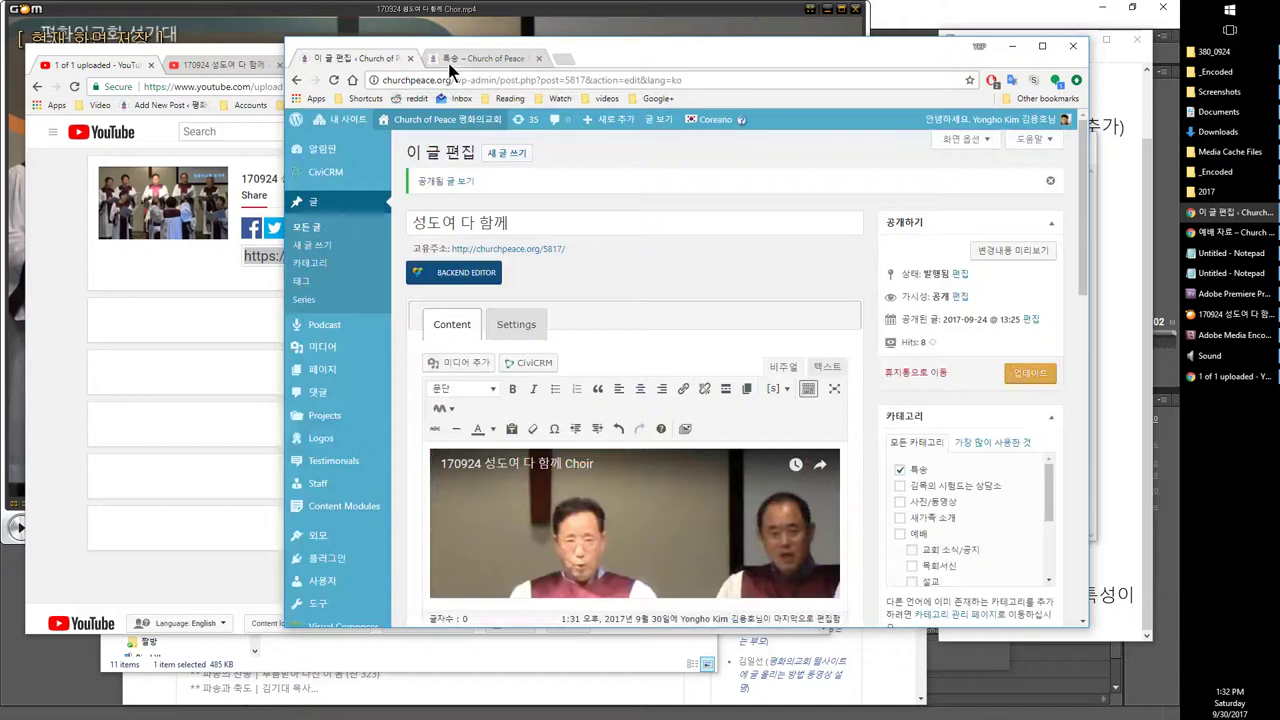
Step: Review the finished YouTube upload and the choir video's watch page
click(449, 60)
click(378, 57)
click(88, 65)
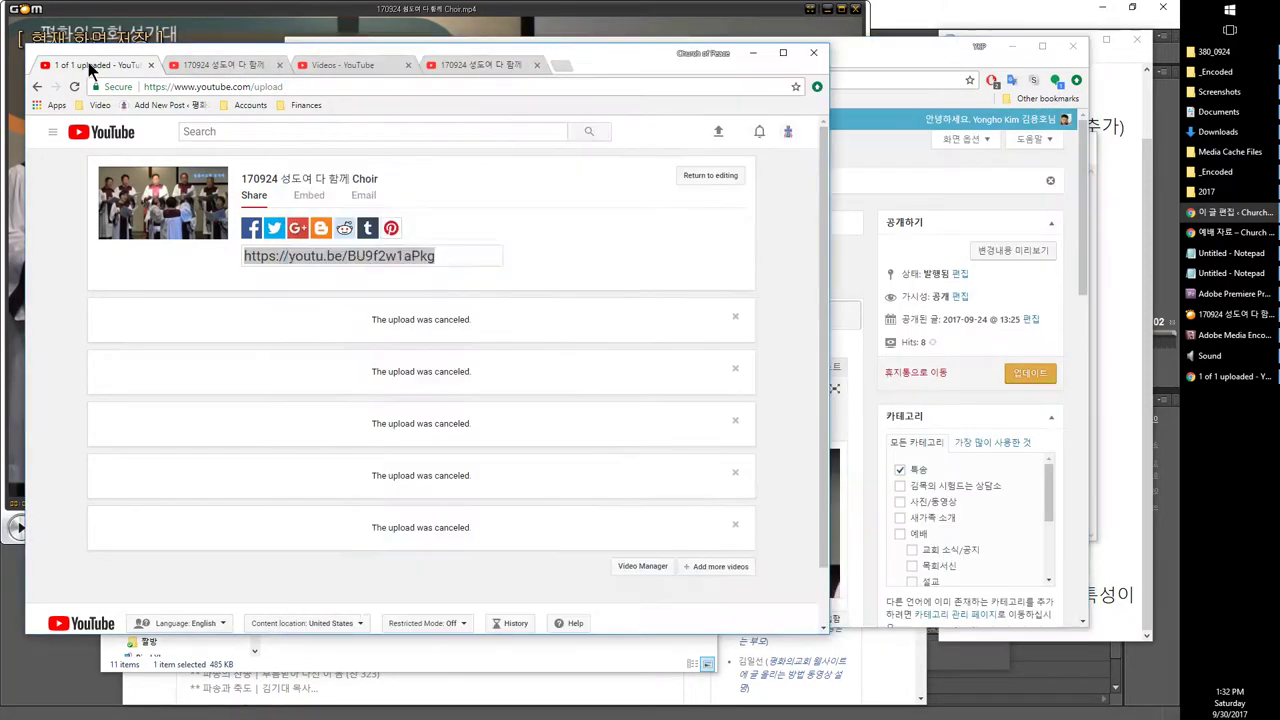
click(215, 65)
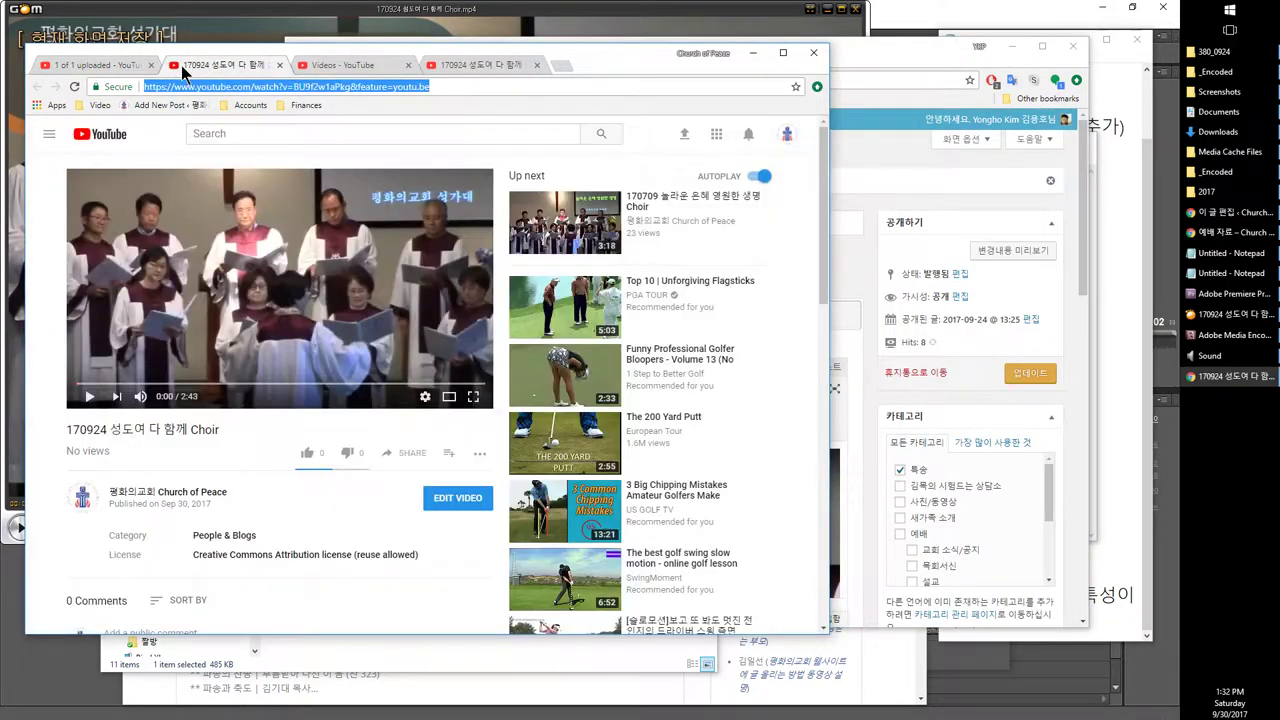
click(116, 66)
Step: Check the post's category, featured image and 성가대 tag, then return to the 특송 listing
click(882, 54)
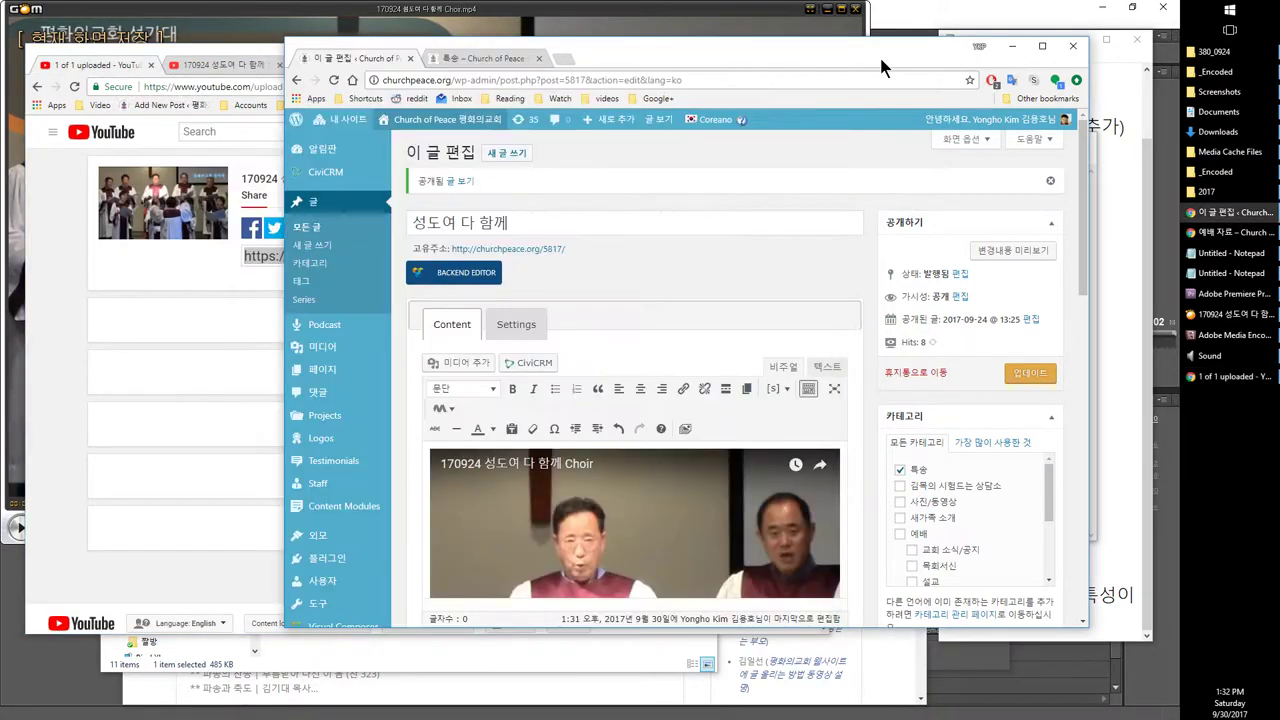
scroll(631, 207, down, 3)
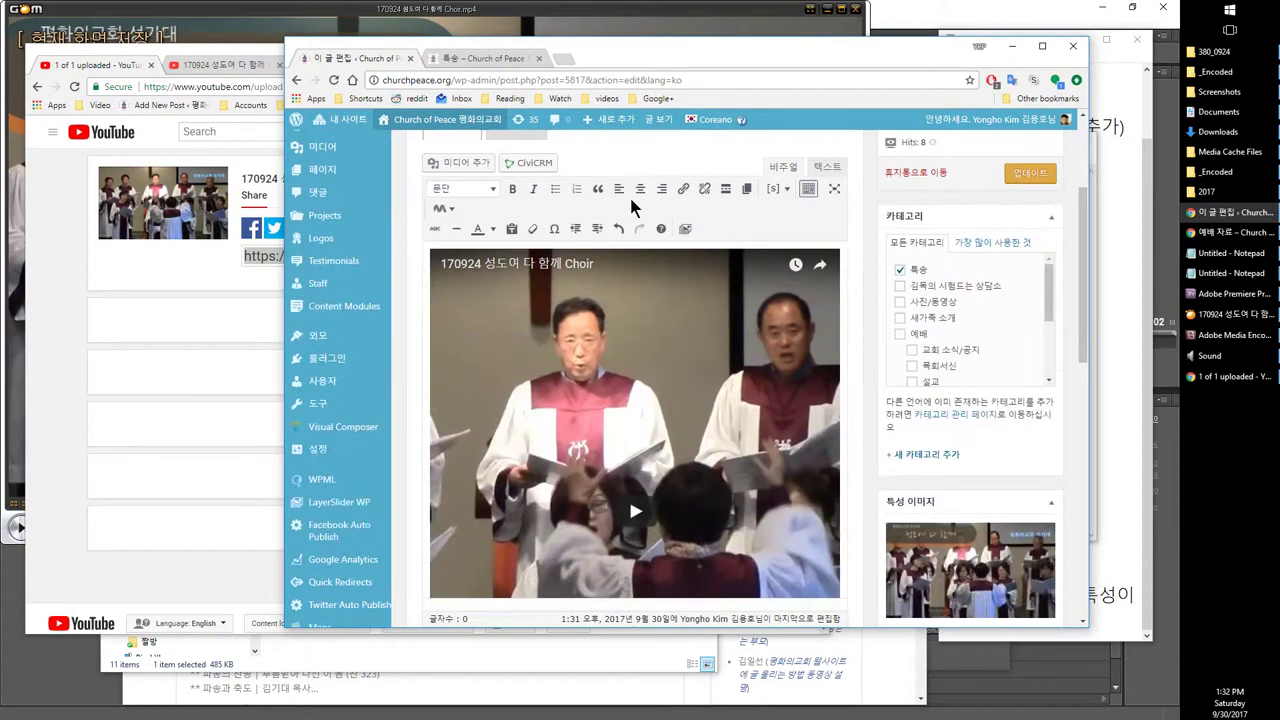
scroll(736, 298, up, 1)
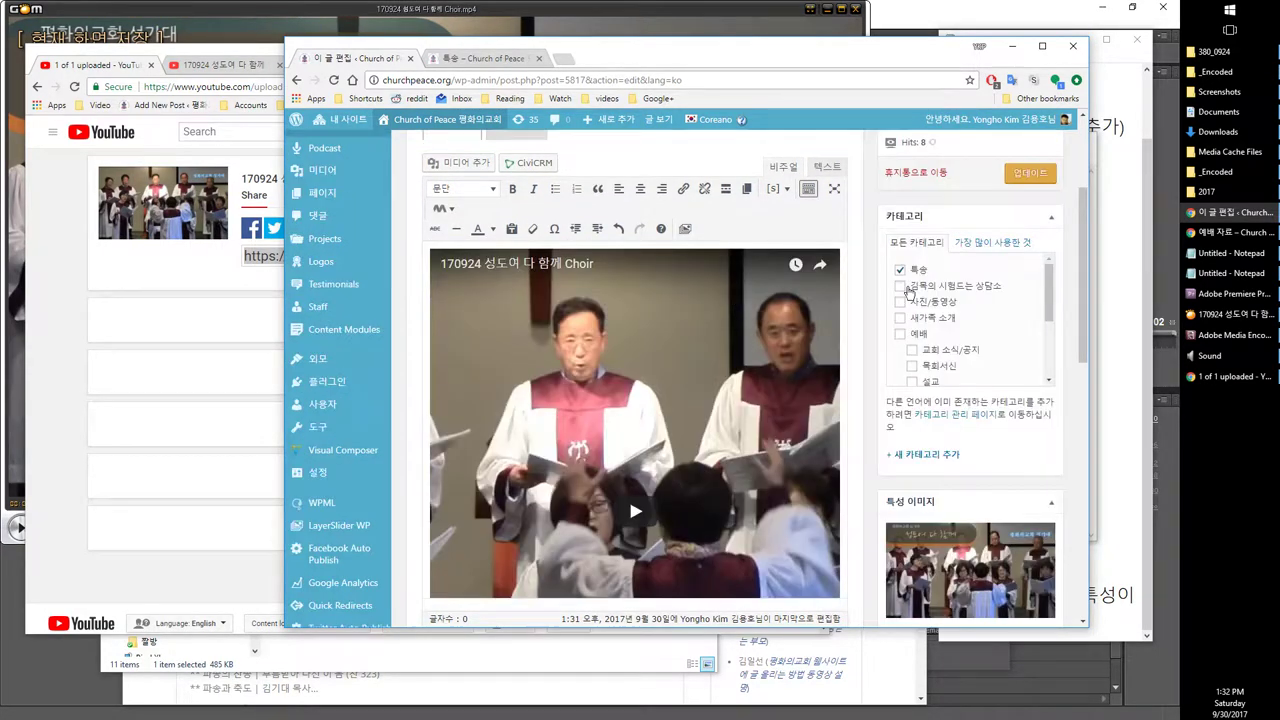
scroll(910, 287, down, 5)
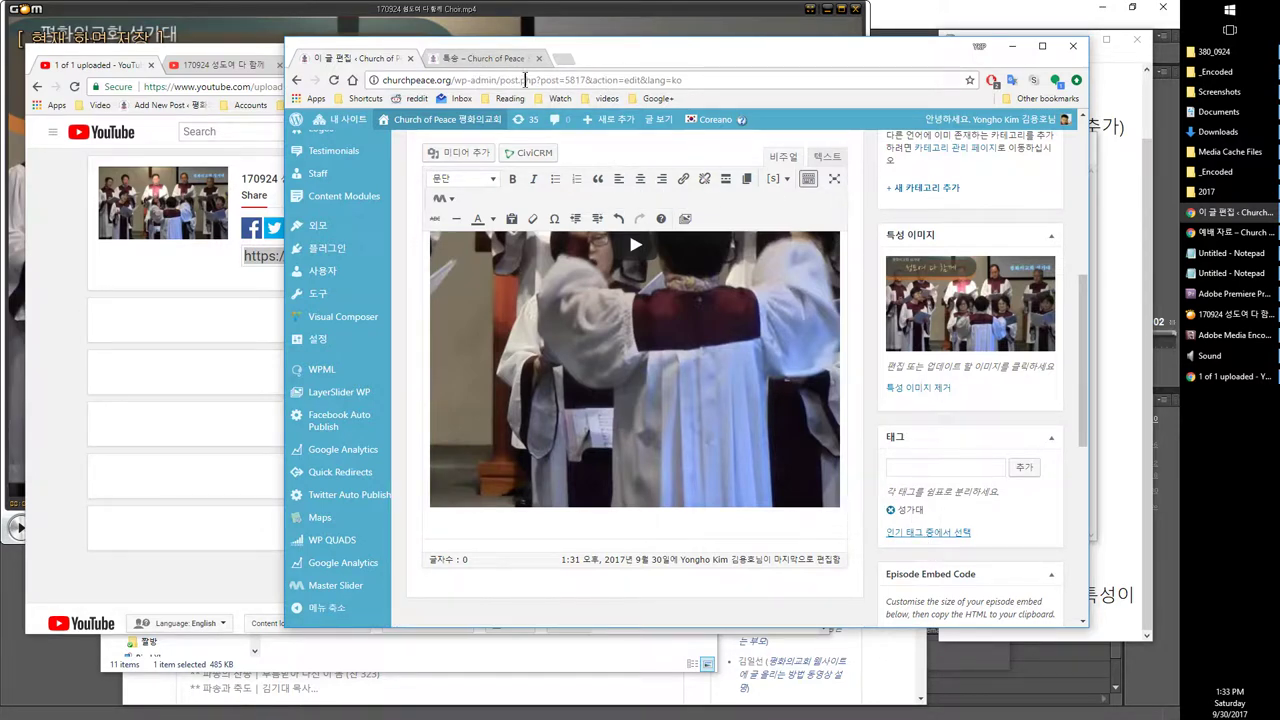
click(490, 60)
Step: On page 2 of the 특송 listing, open 내 주께로 돌아가리 in a new tab and view it
scroll(851, 290, down, 2)
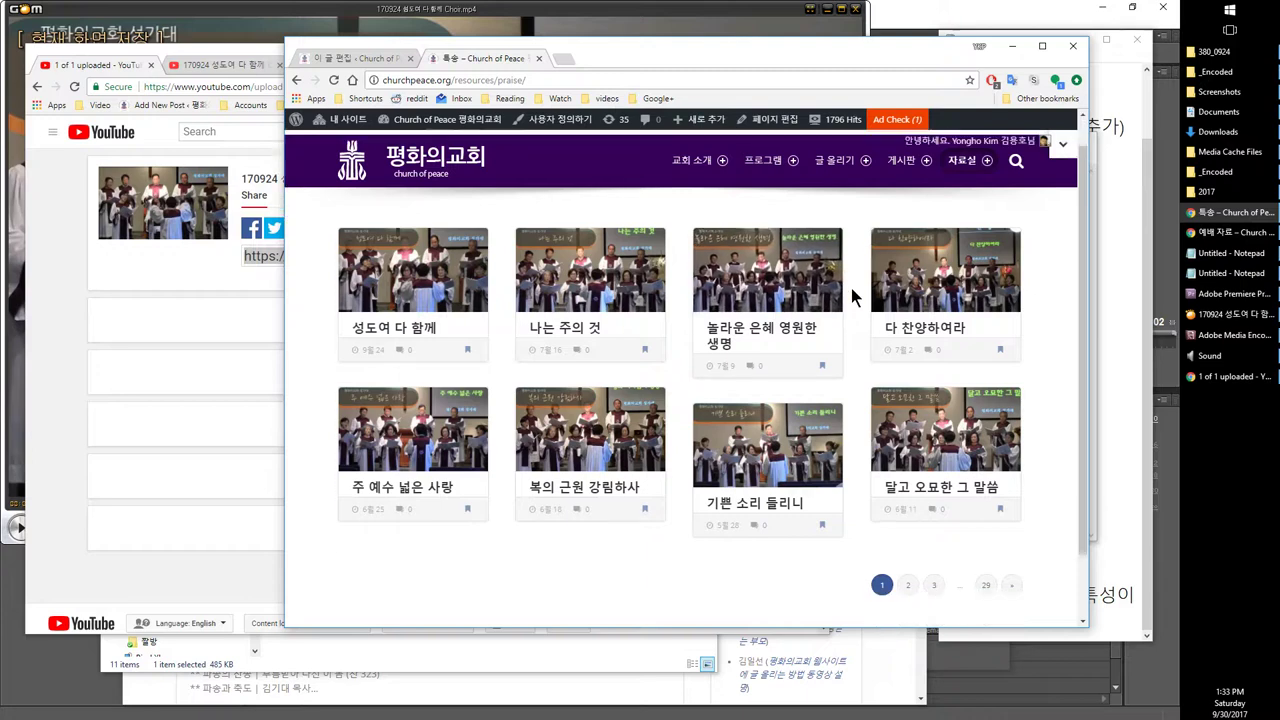
click(917, 510)
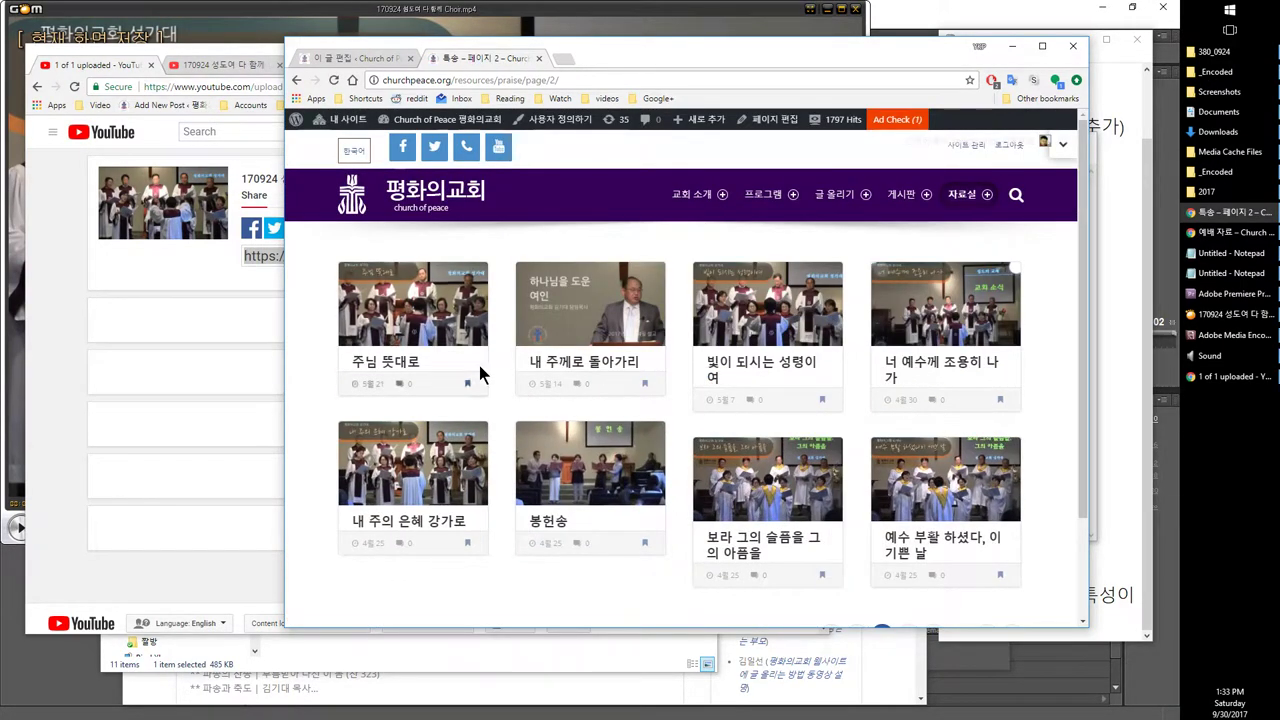
right_click(596, 362)
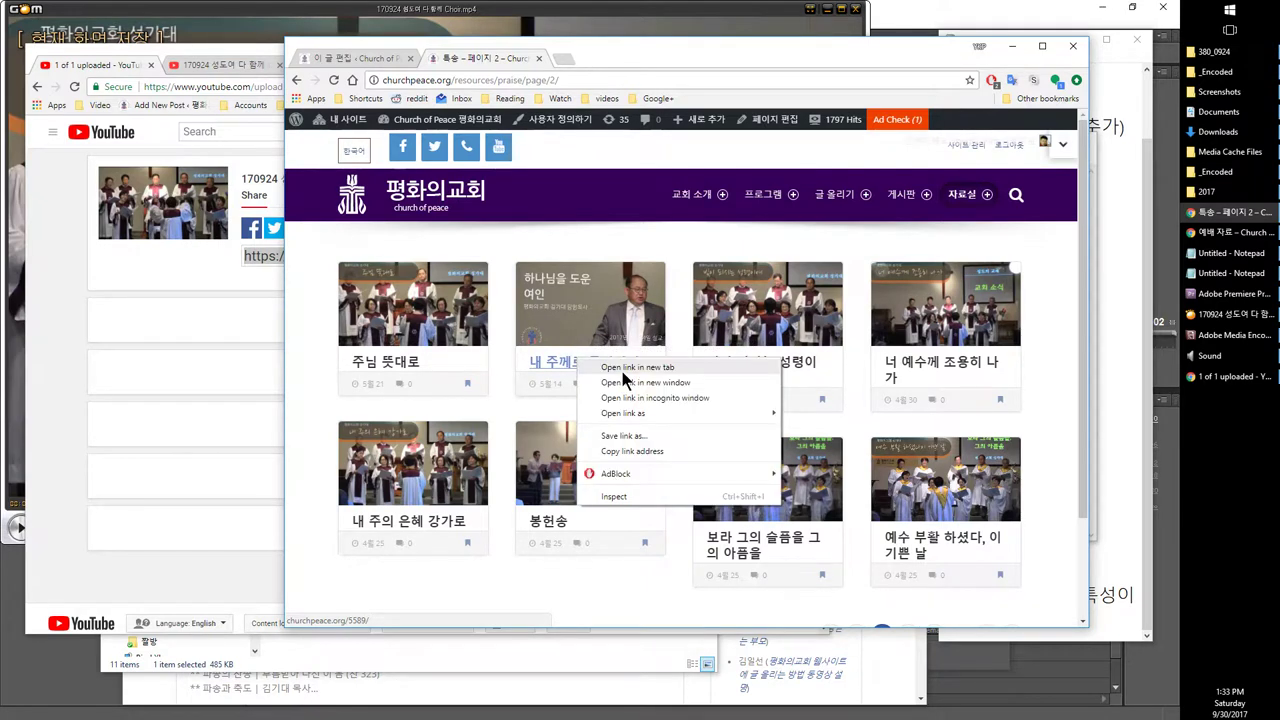
click(623, 370)
click(576, 59)
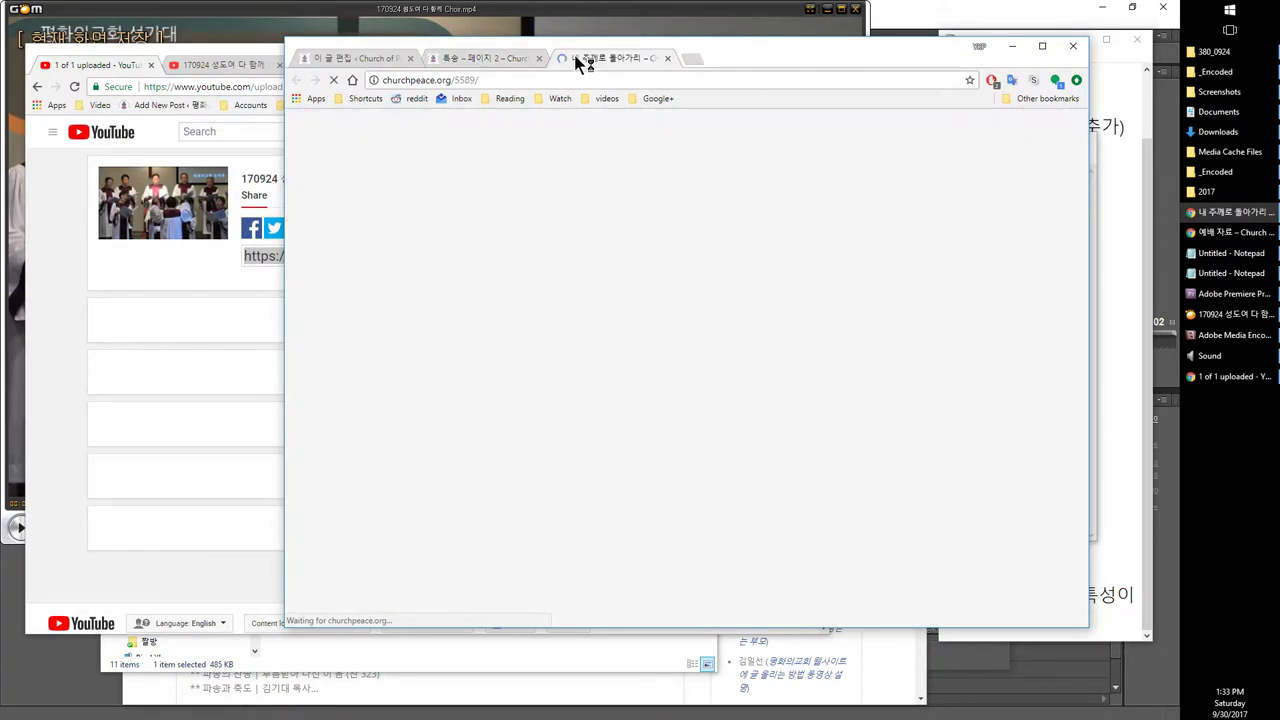
scroll(571, 270, down, 3)
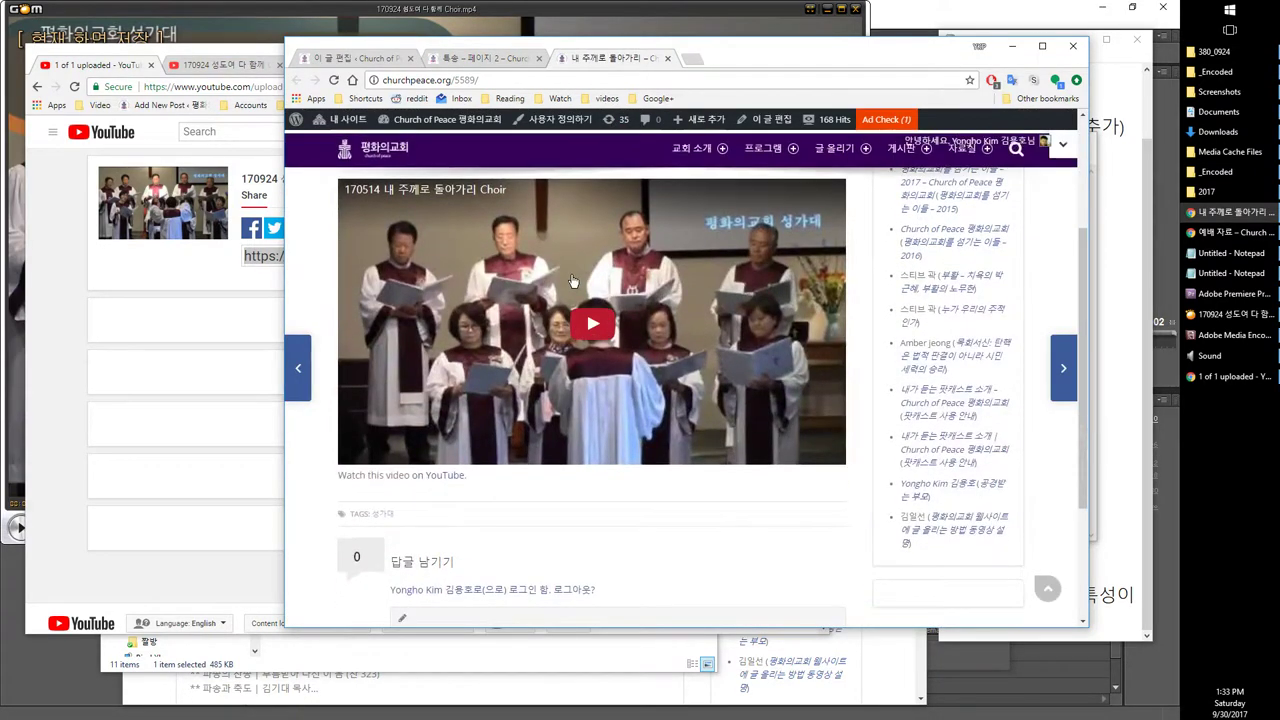
scroll(466, 197, up, 2)
click(460, 59)
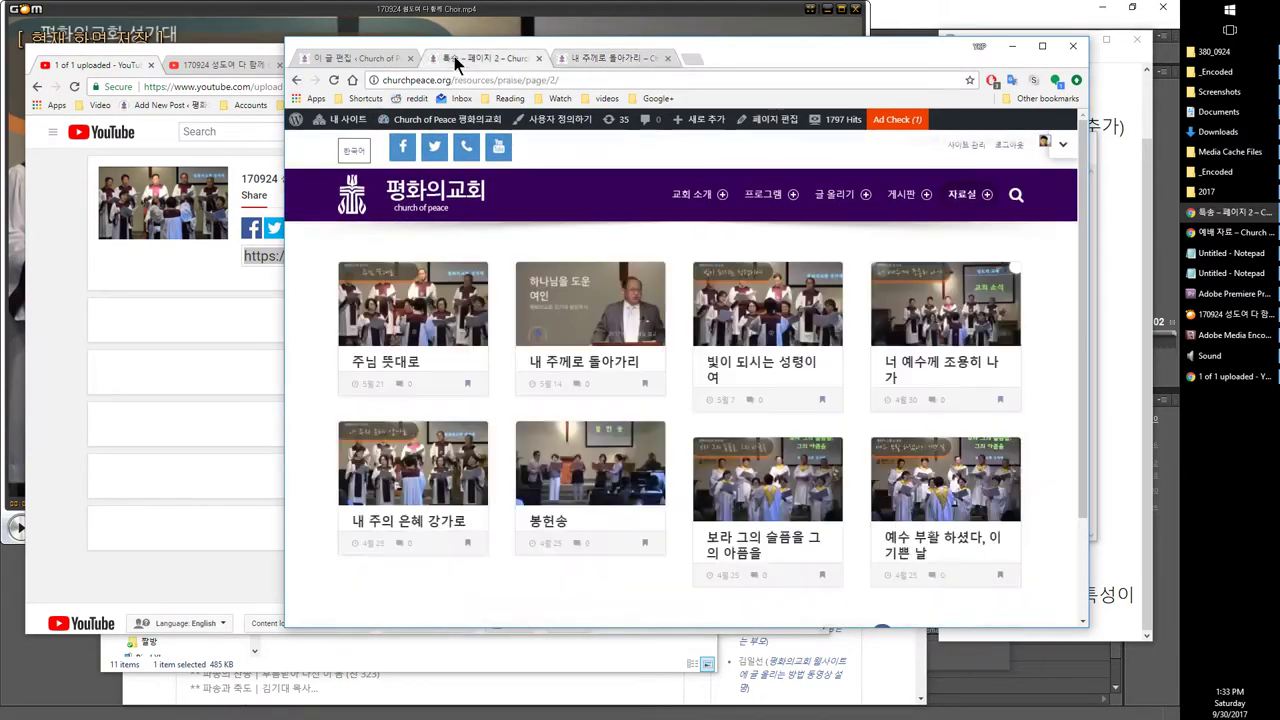
Step: Open the 170423 봉헌송 post in a new tab, read it, and open its 봉헌송 tag in another tab
right_click(547, 527)
click(580, 534)
click(702, 58)
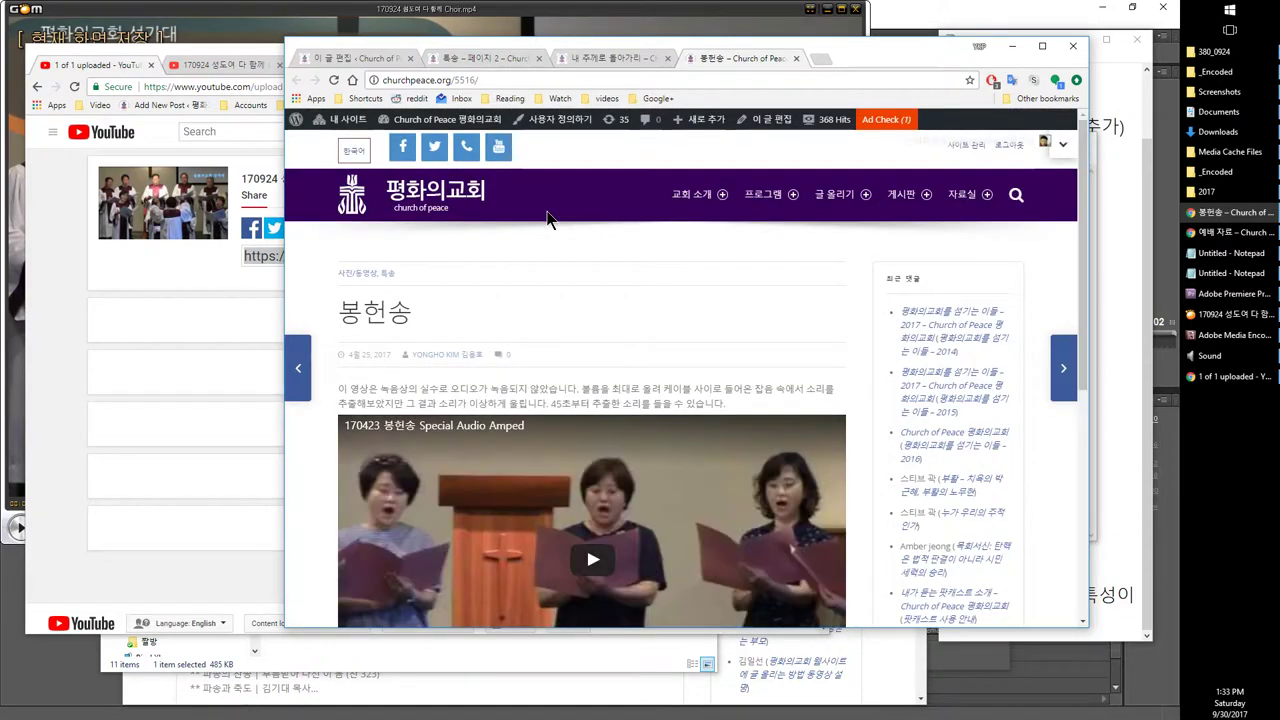
scroll(548, 218, down, 1)
scroll(898, 345, up, 1)
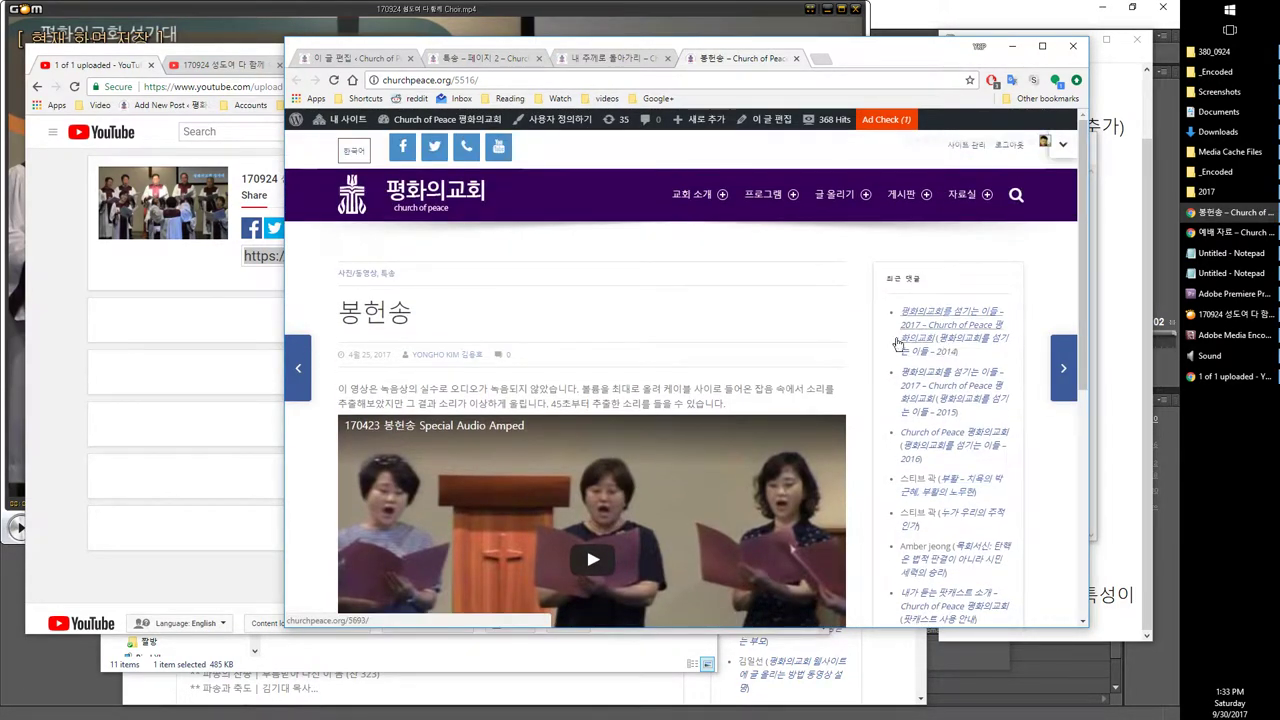
scroll(898, 345, down, 3)
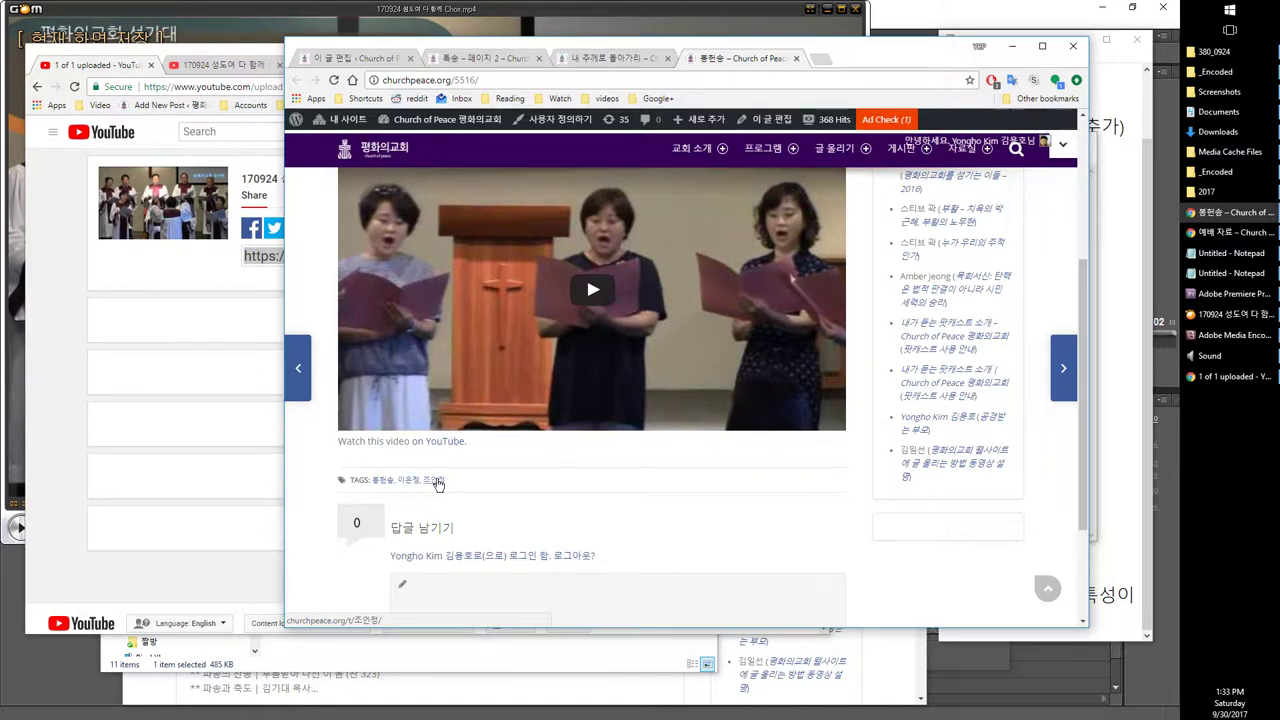
scroll(405, 480, up, 1)
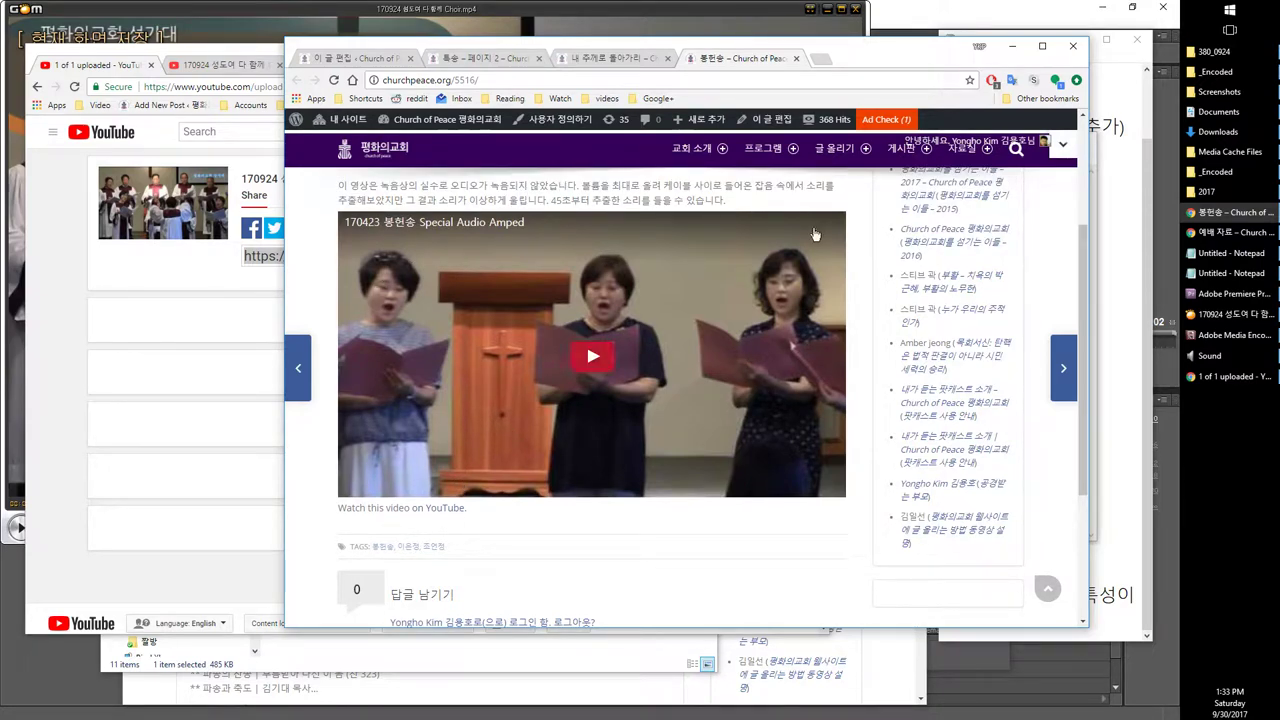
scroll(815, 240, up, 2)
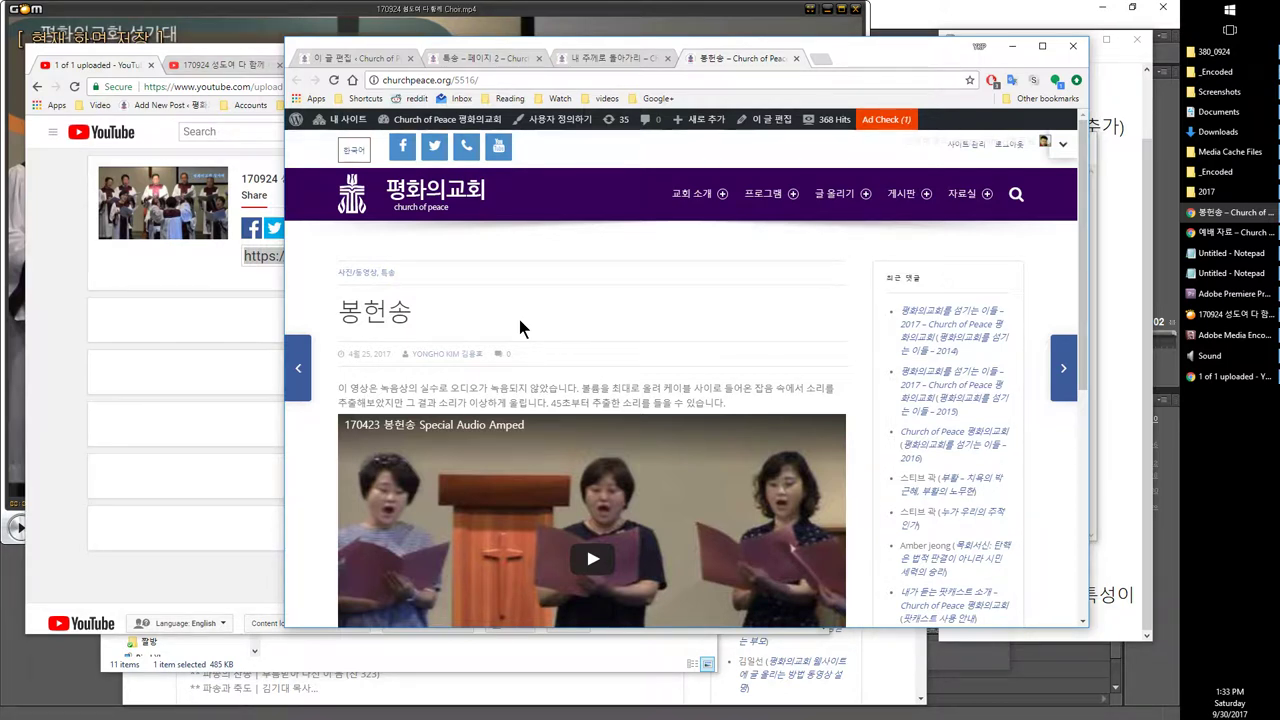
scroll(519, 320, down, 2)
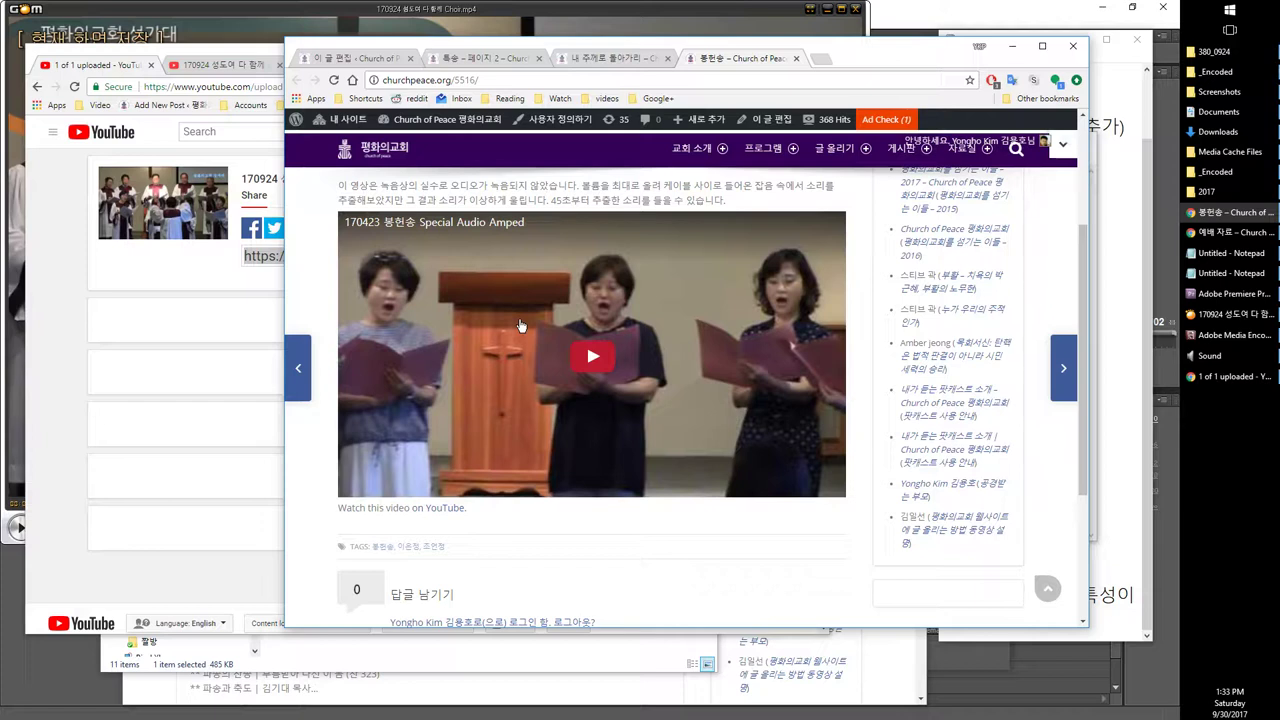
scroll(435, 377, down, 2)
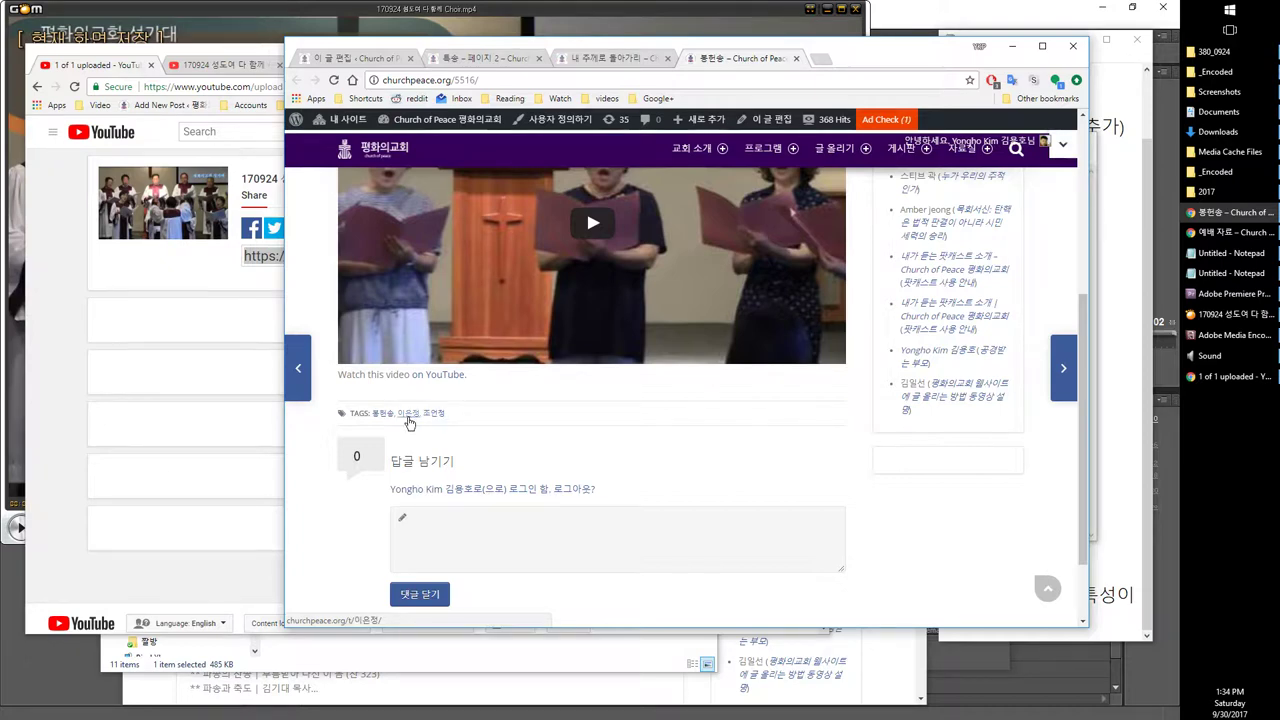
scroll(378, 416, up, 3)
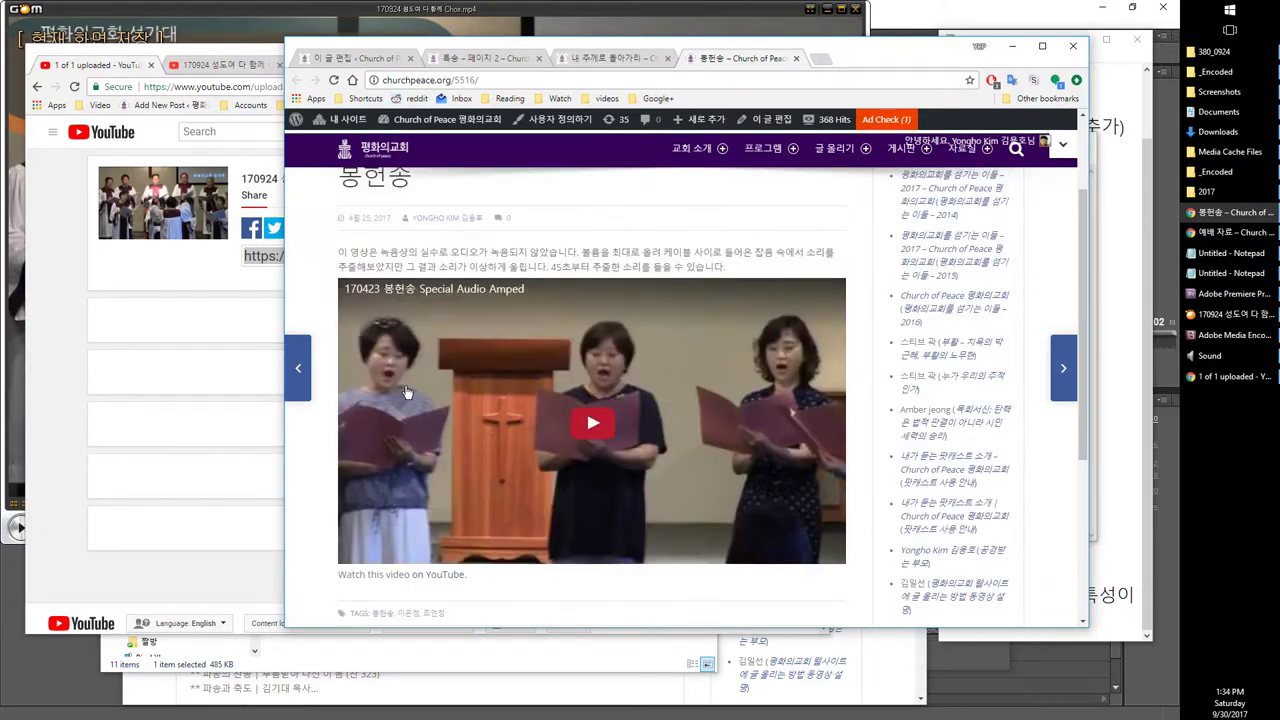
scroll(435, 395, down, 2)
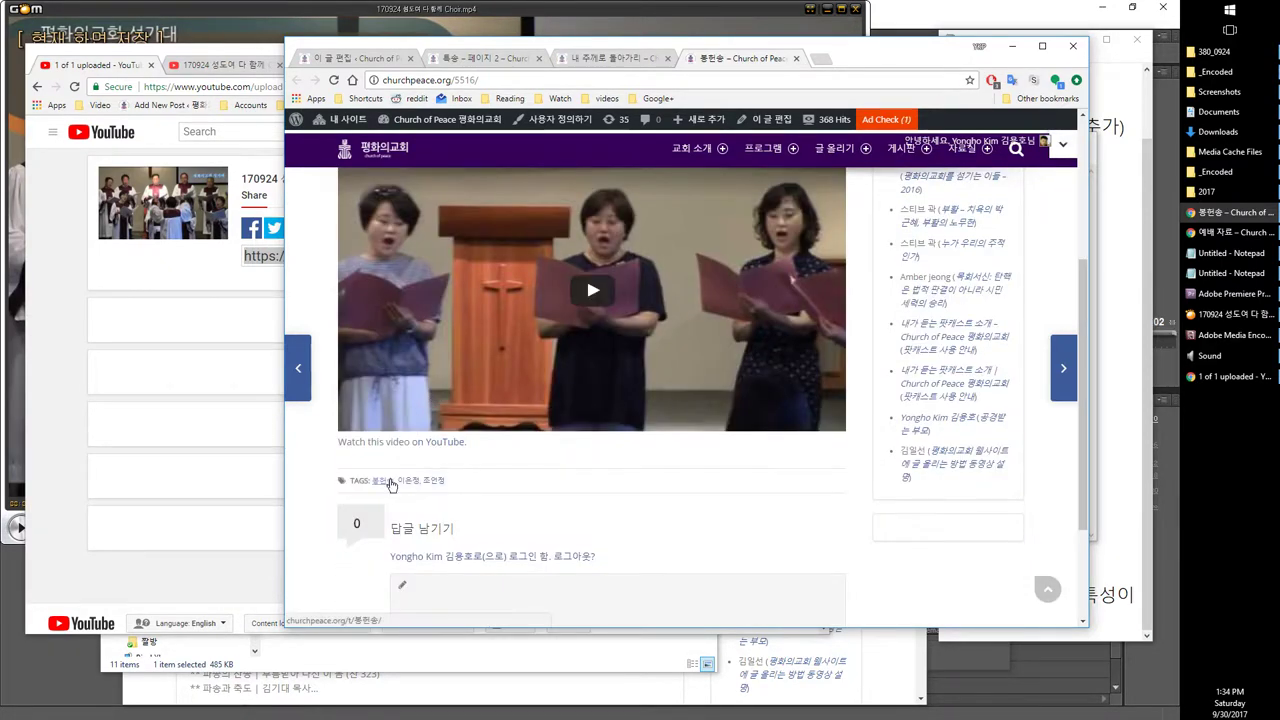
right_click(388, 480)
click(420, 489)
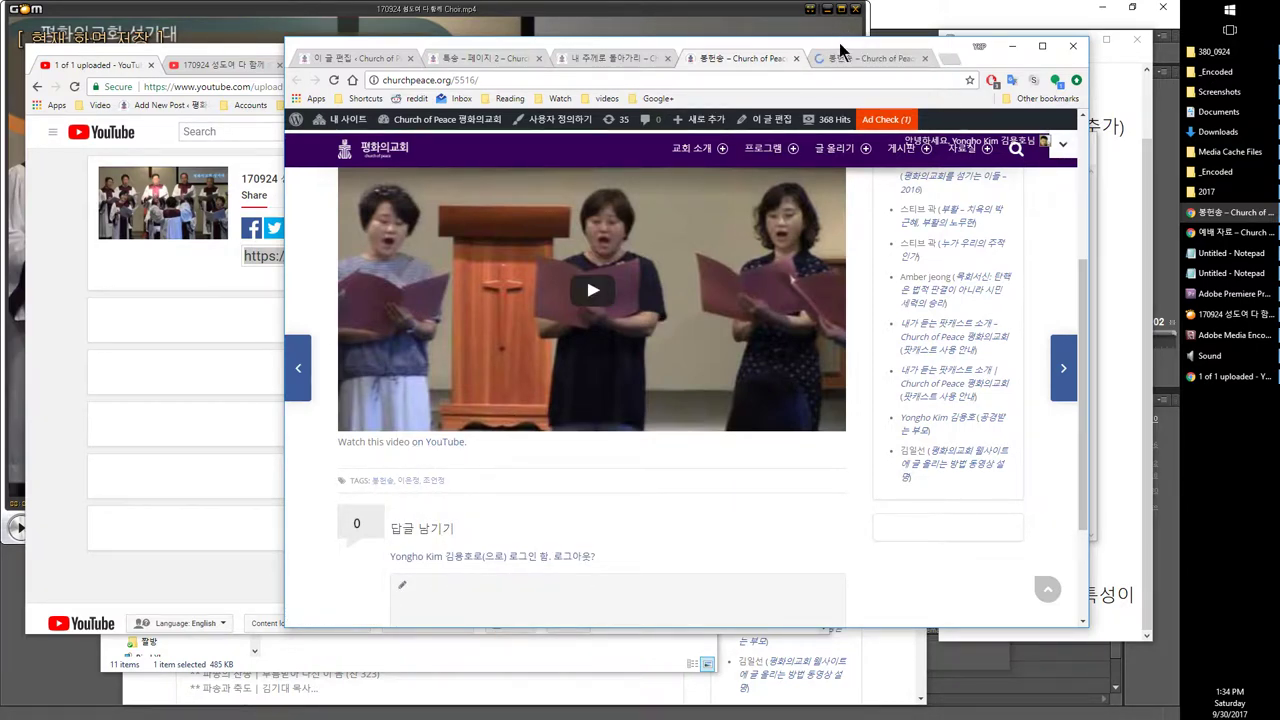
Step: Browse the 봉헌송 tag listing, then return to the 봉헌송 post
click(842, 62)
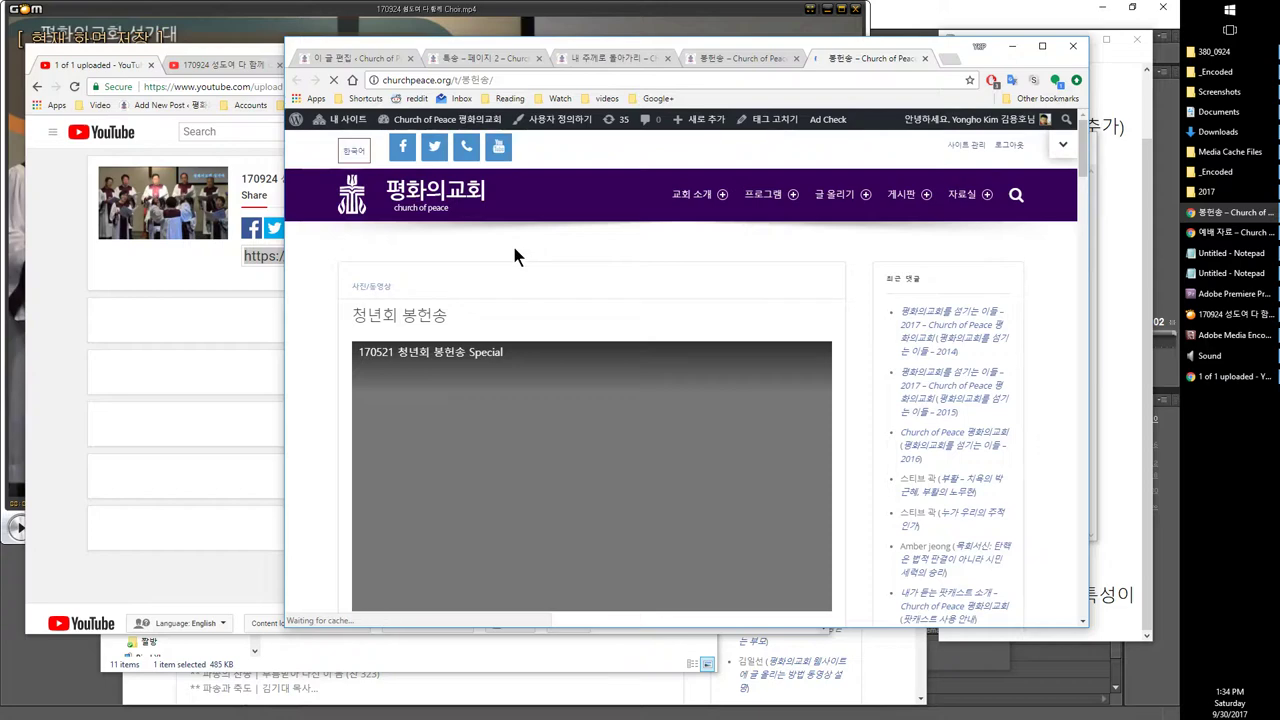
scroll(515, 255, down, 10)
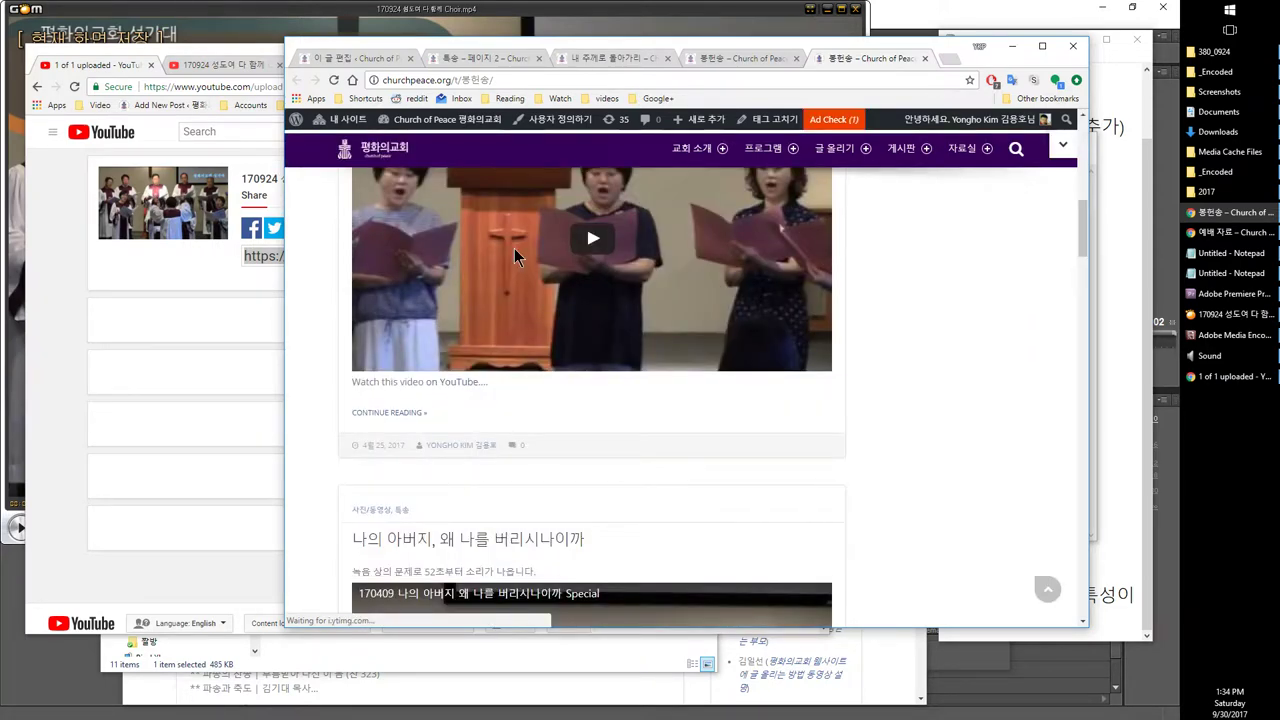
scroll(514, 248, down, 10)
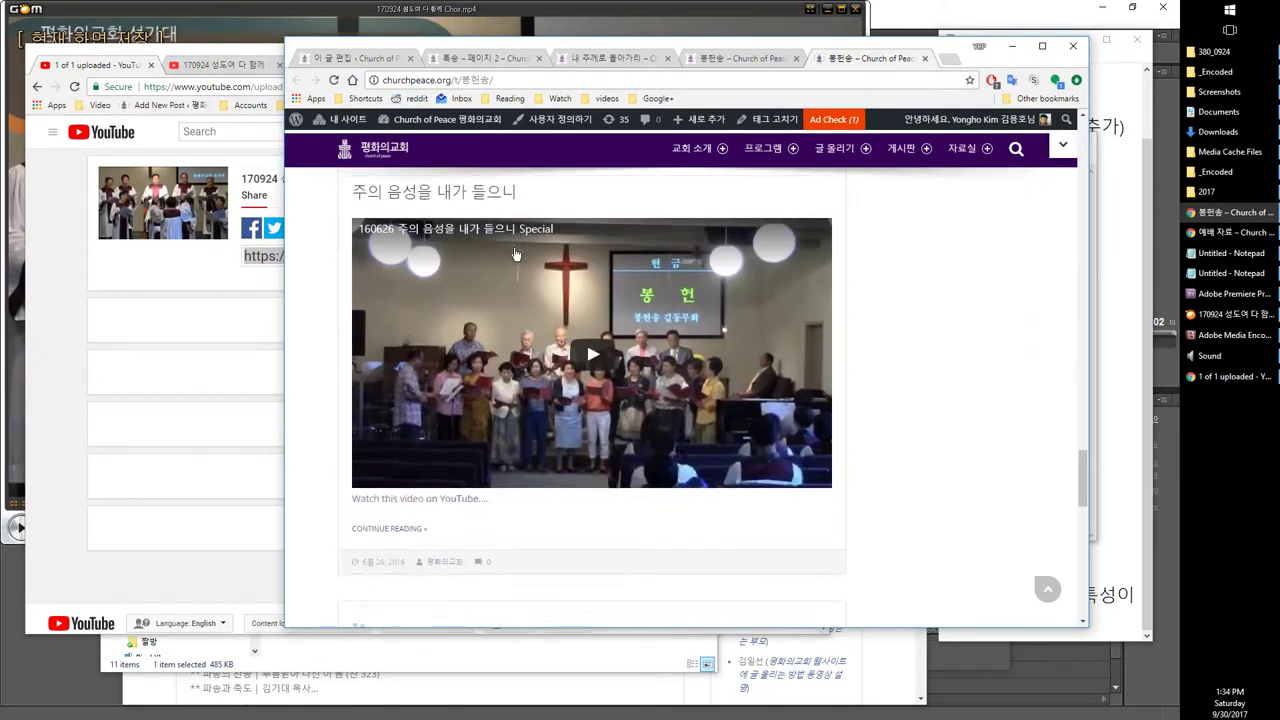
key(ctrl+shift+Tab)
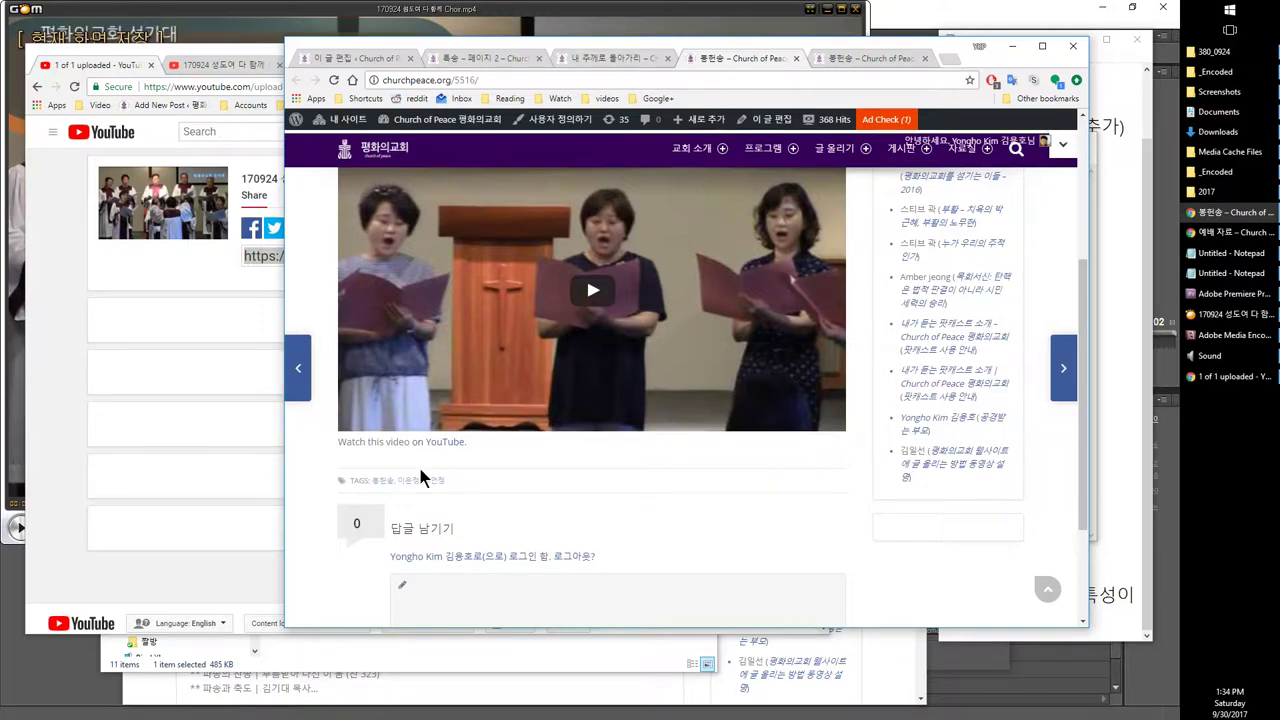
Step: Open the first singer's tag page in a new tab and look through its posts
middle_click(420, 474)
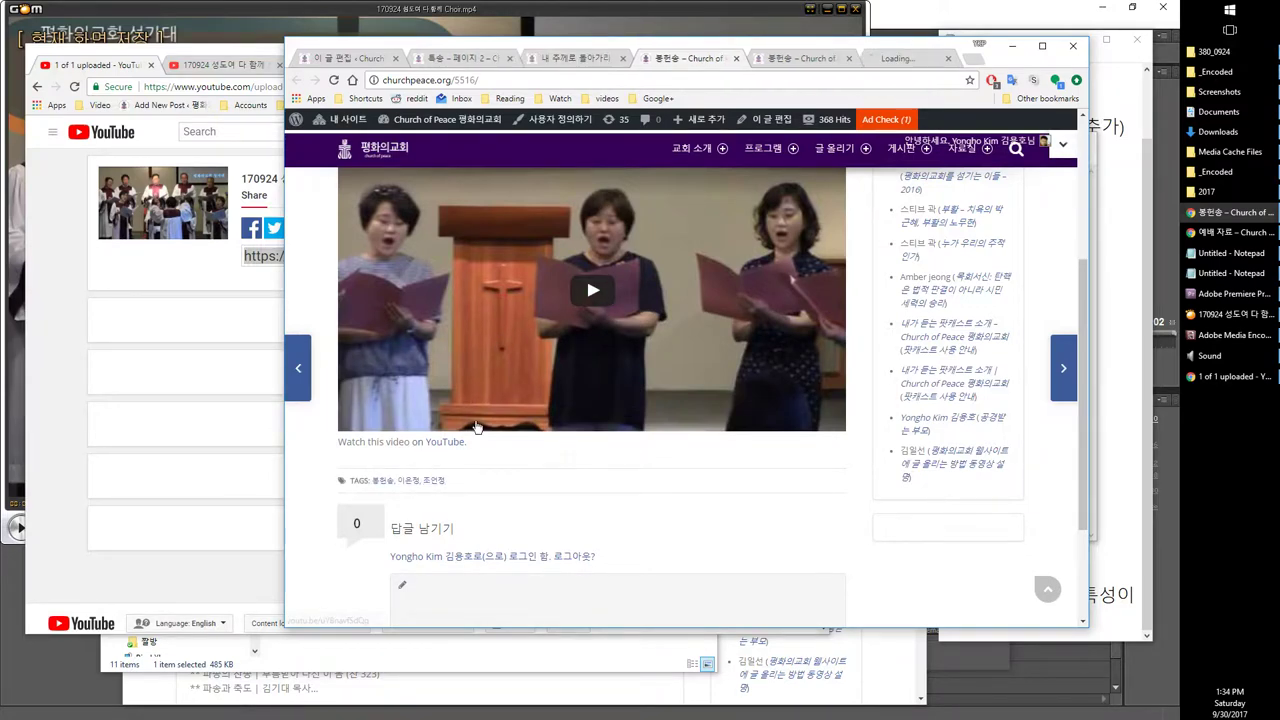
click(877, 60)
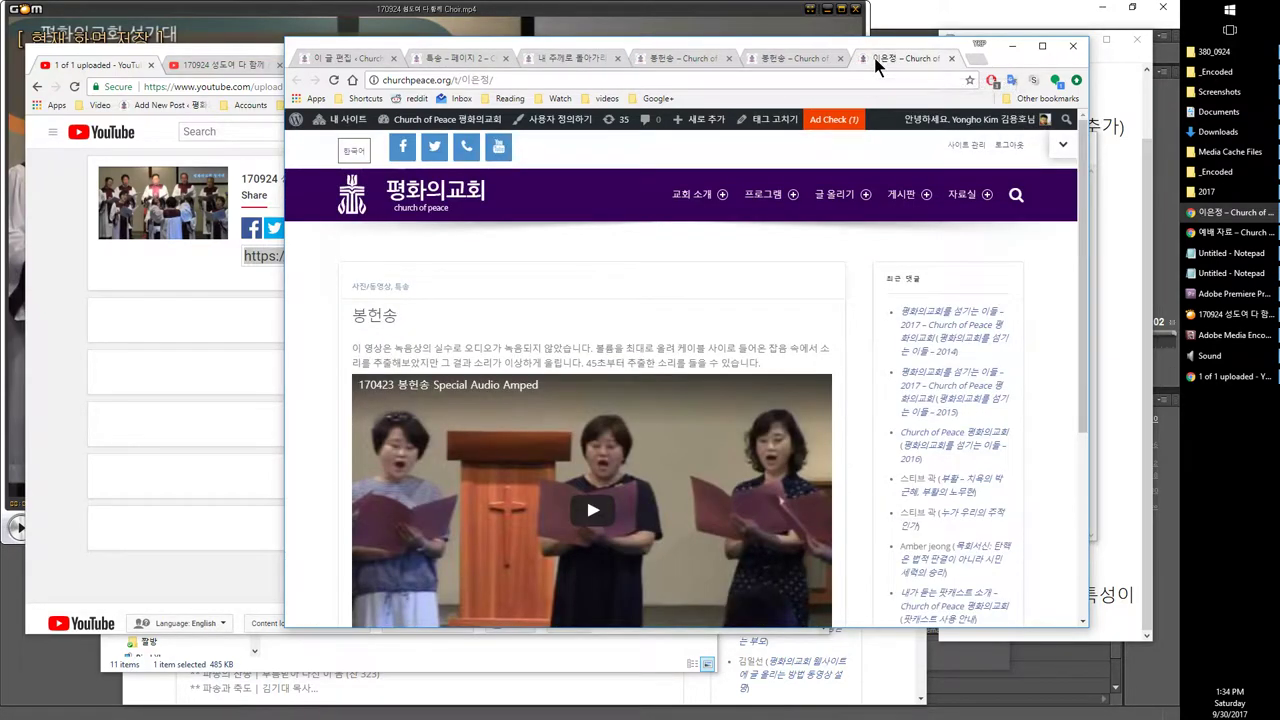
scroll(607, 300, down, 3)
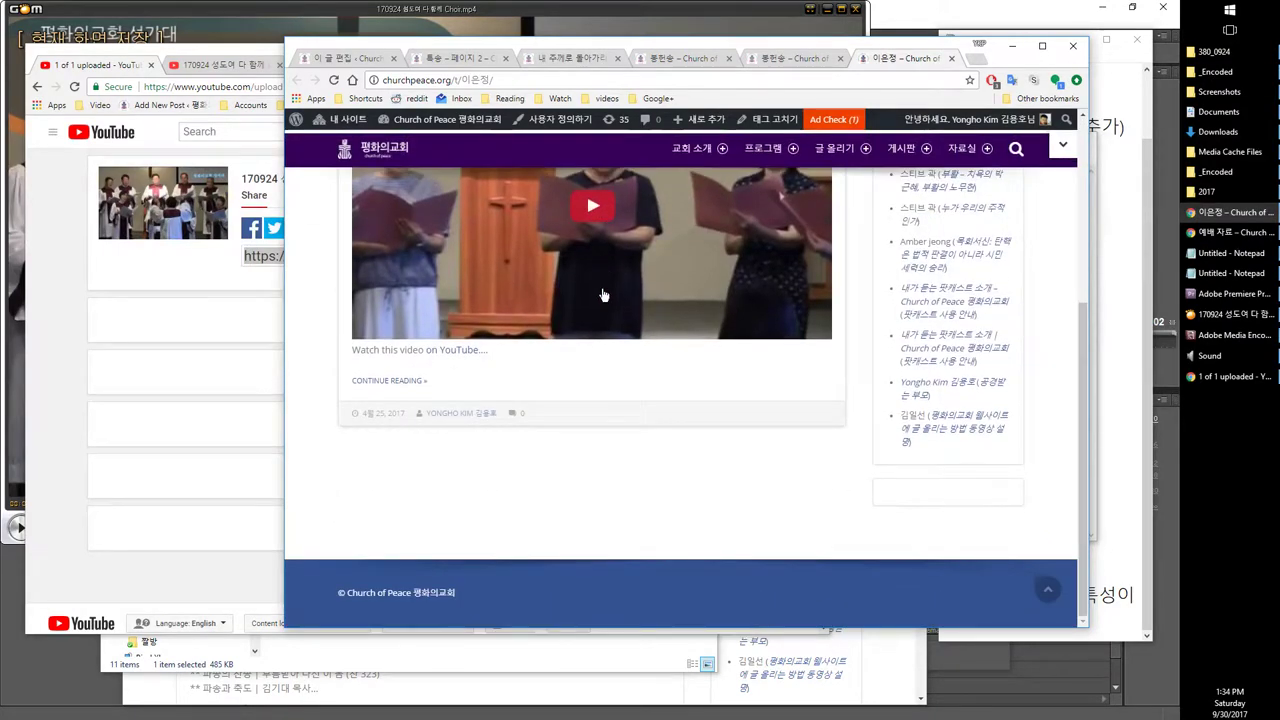
scroll(608, 296, up, 1)
click(659, 63)
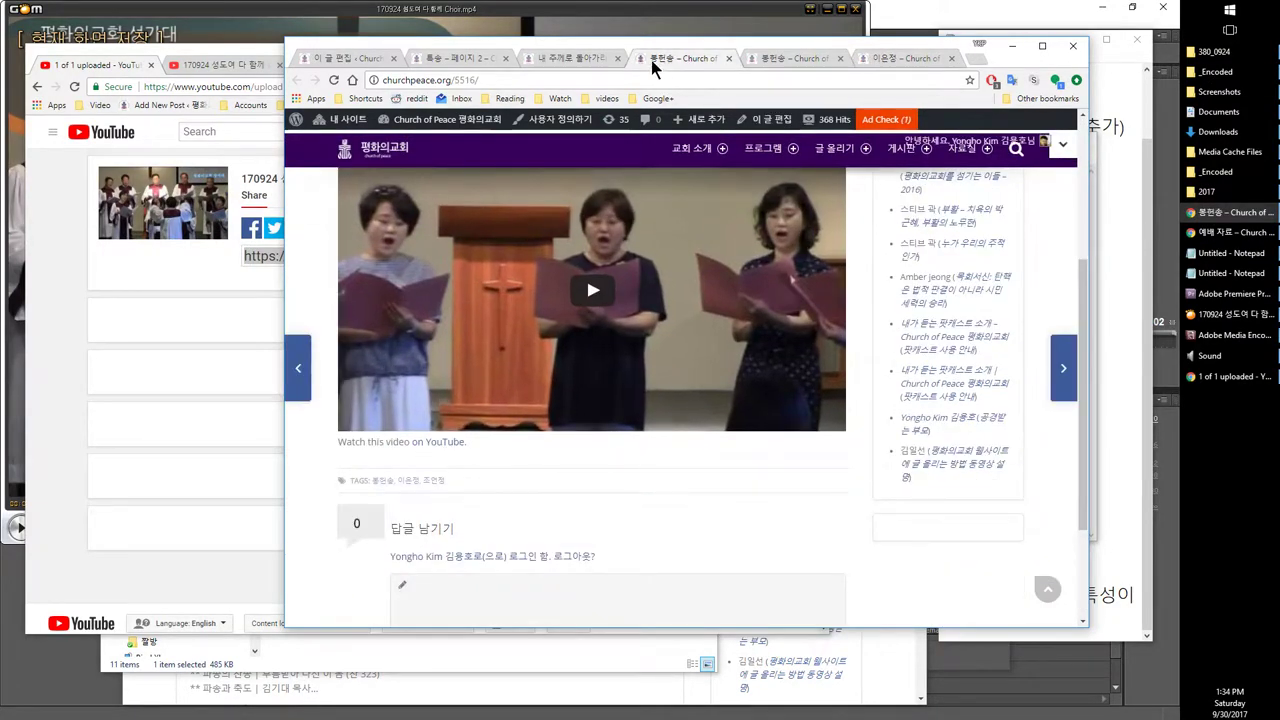
Step: Open a second singer's tag page in a new tab and compare its posts with the first
right_click(445, 482)
click(459, 492)
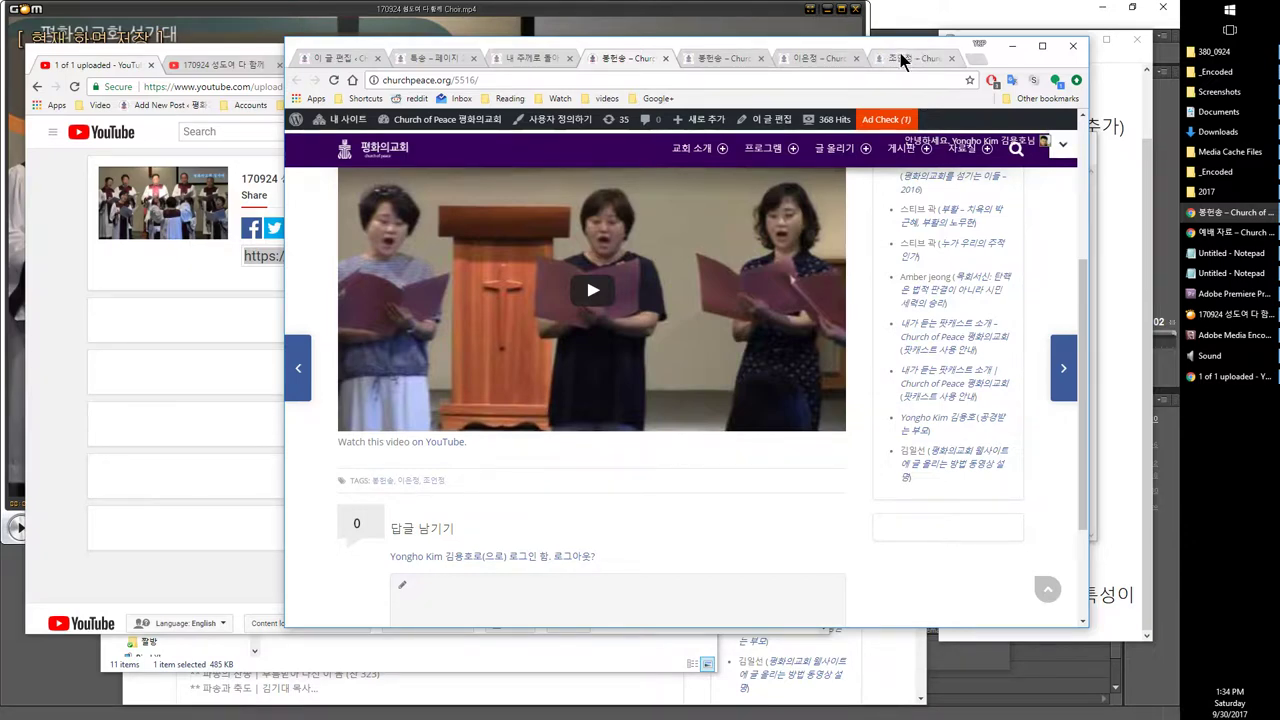
click(903, 60)
click(819, 55)
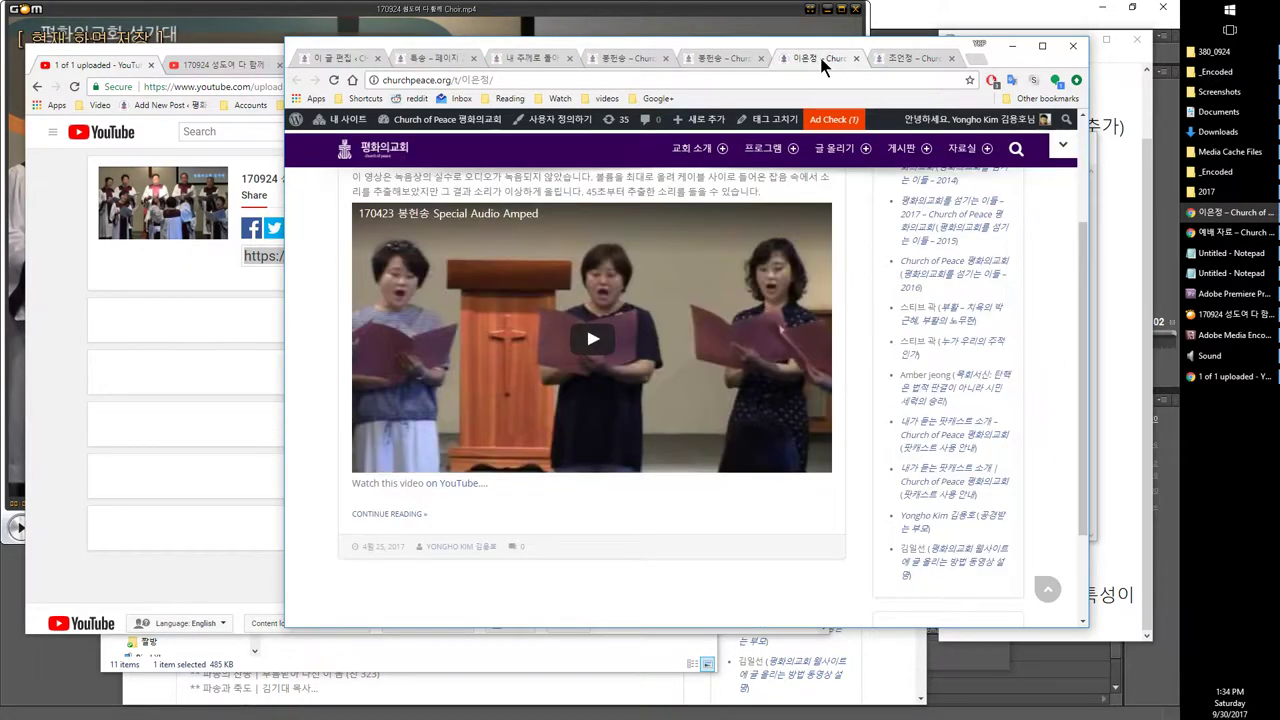
click(889, 60)
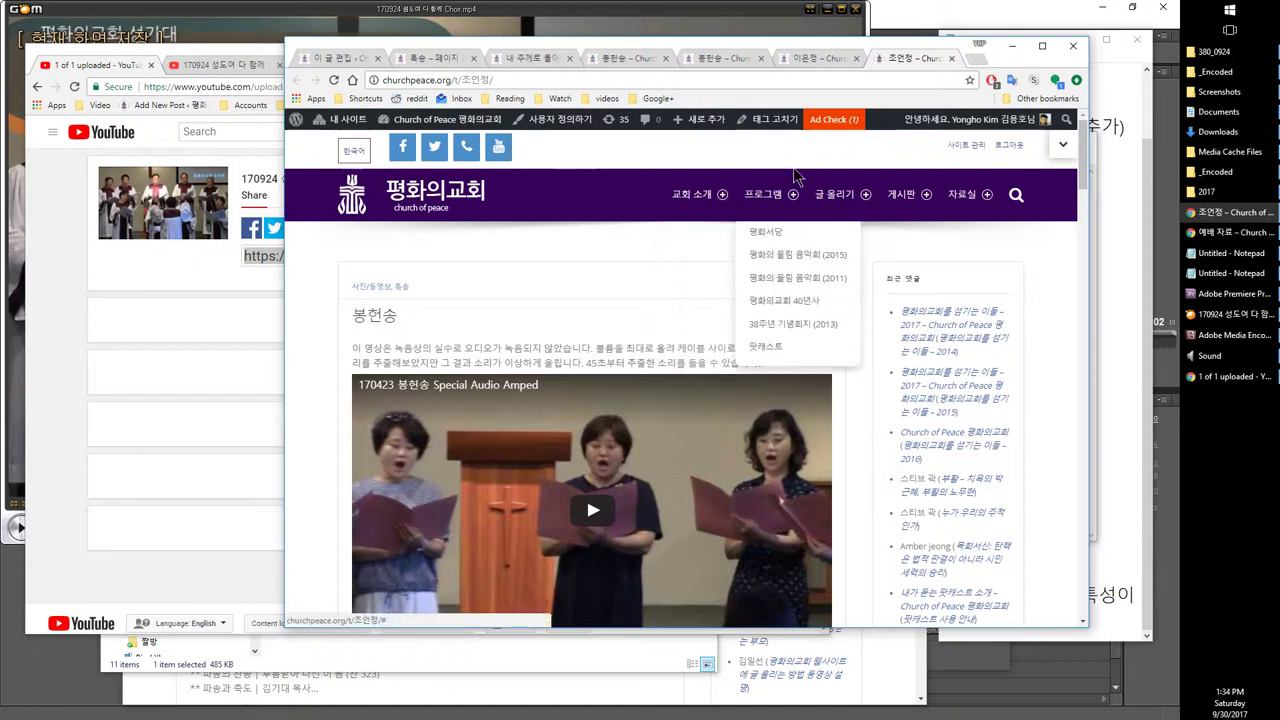
click(806, 60)
click(893, 60)
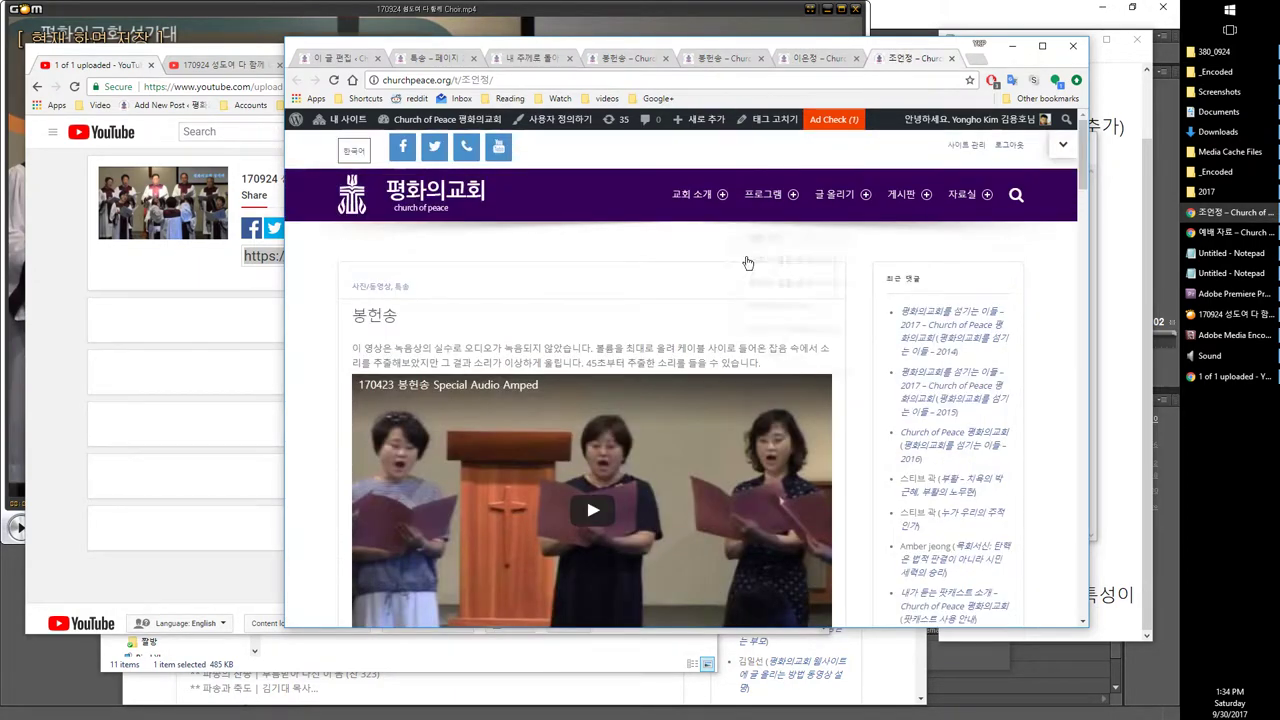
scroll(748, 265, down, 3)
scroll(748, 270, down, 3)
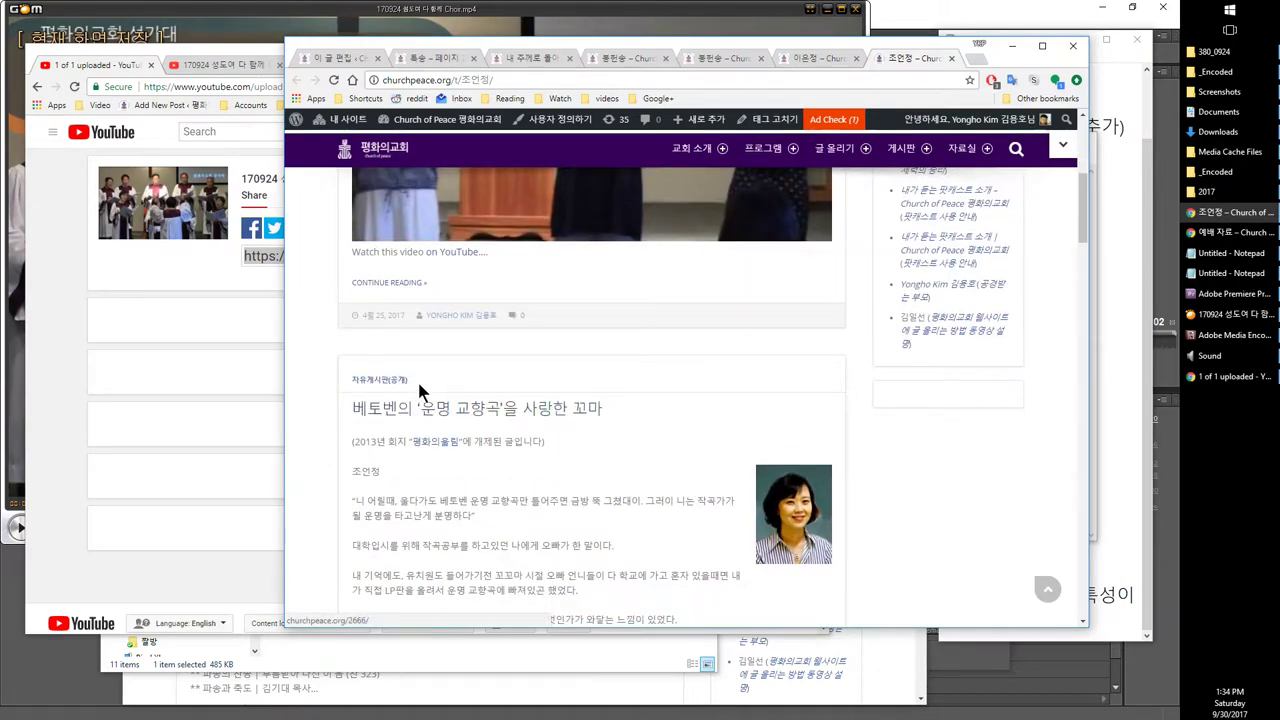
scroll(417, 391, down, 5)
scroll(452, 375, down, 10)
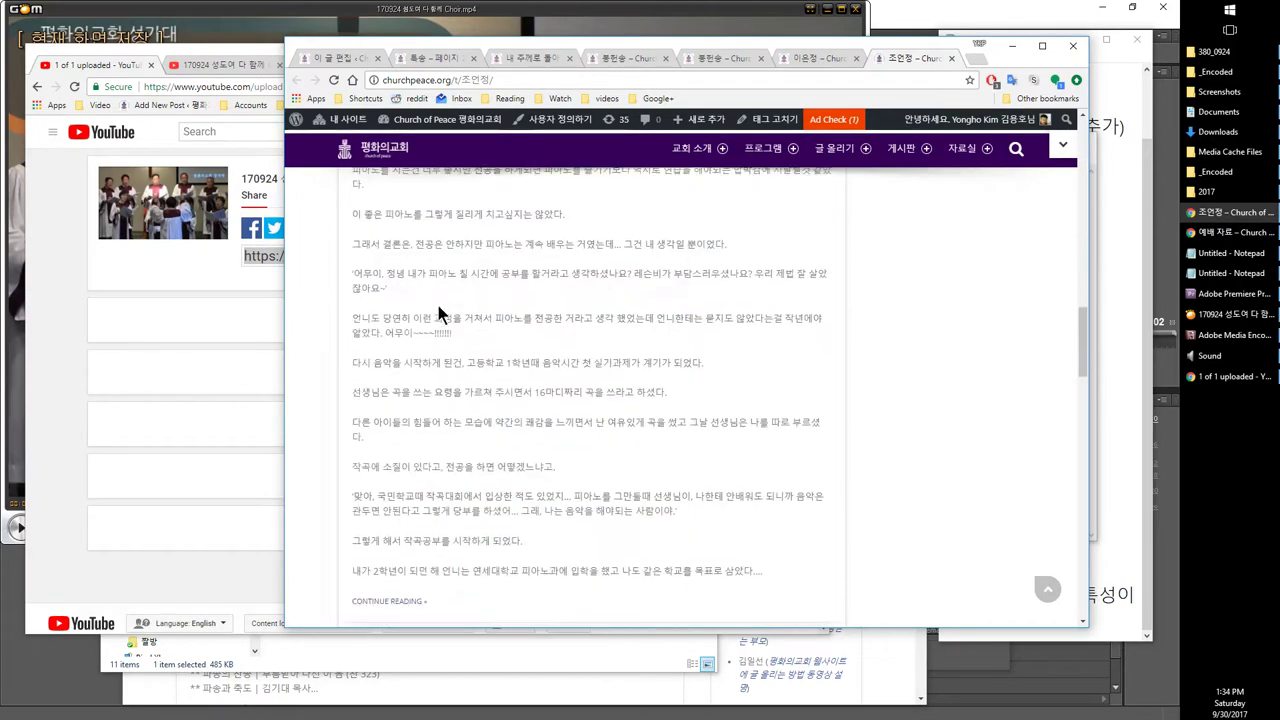
click(805, 58)
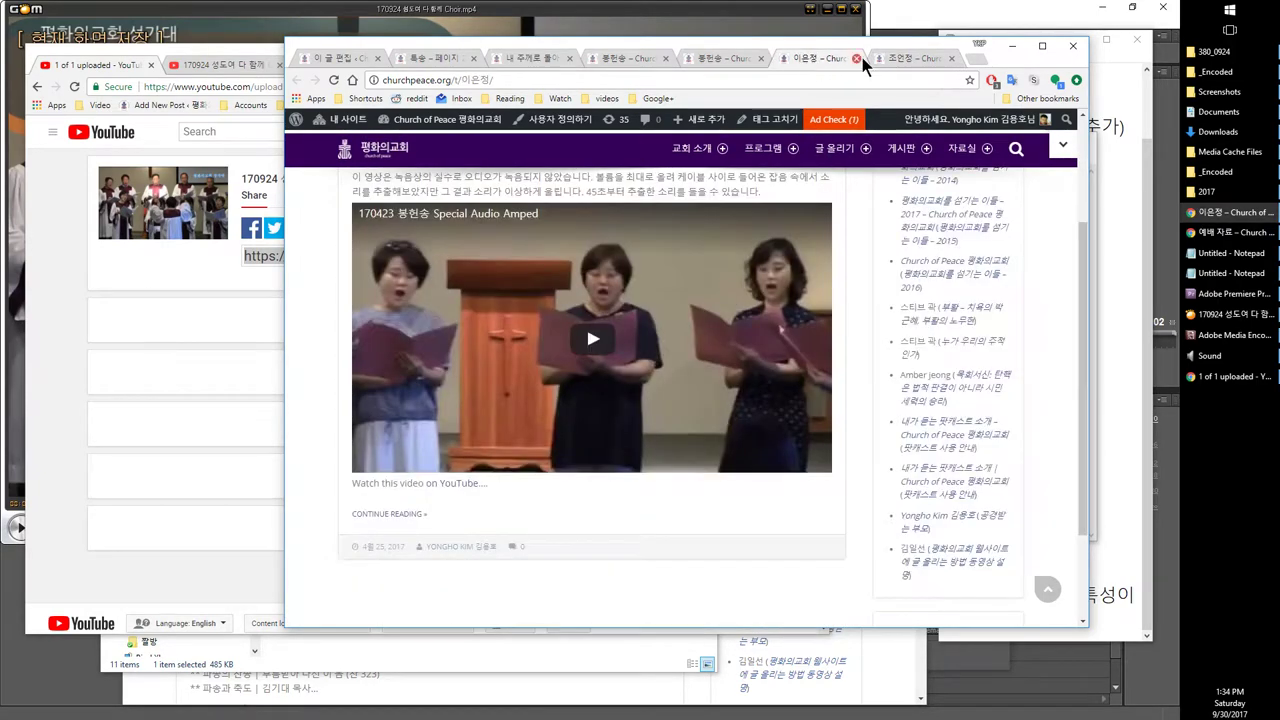
click(905, 58)
scroll(578, 211, down, 10)
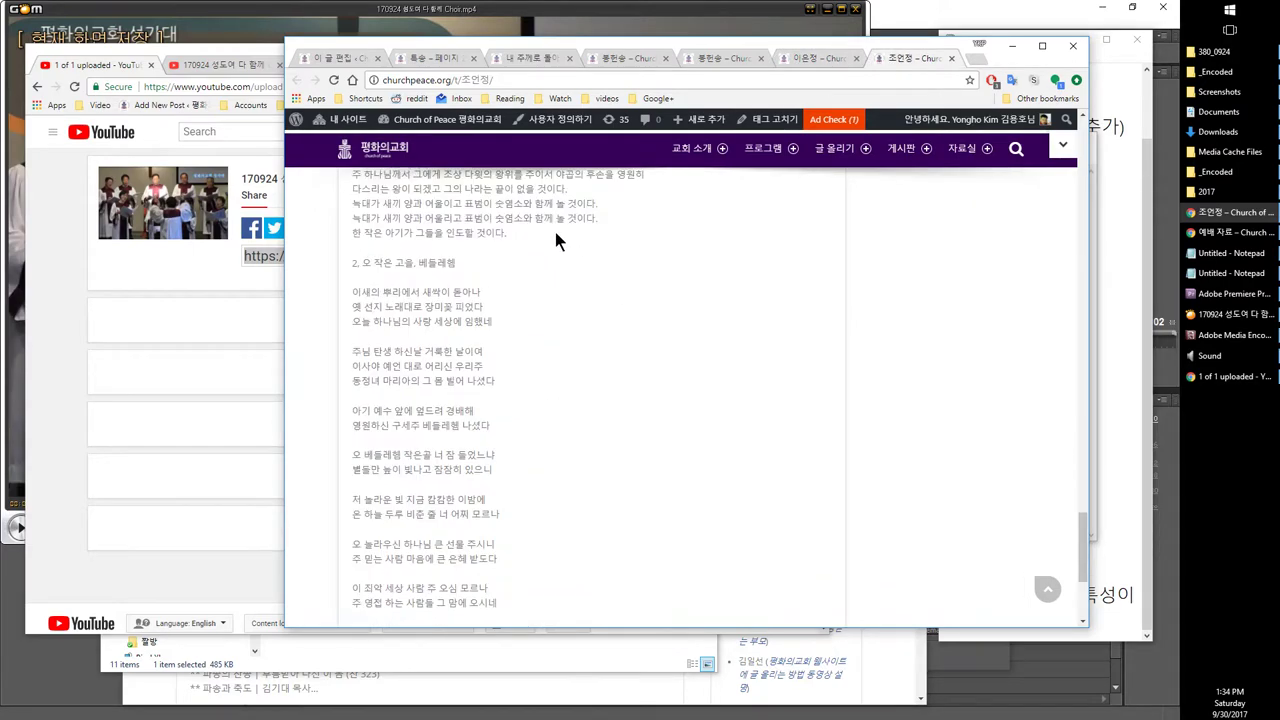
scroll(554, 228, down, 3)
scroll(554, 228, up, 15)
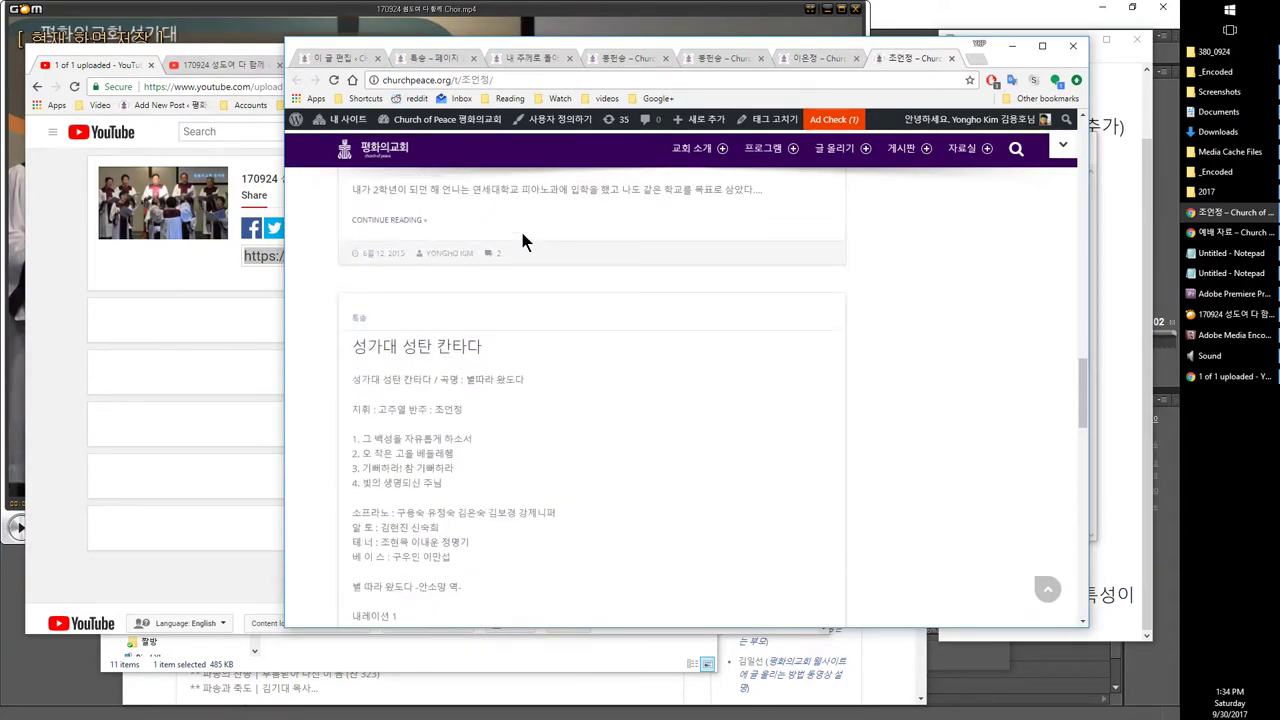
scroll(522, 242, up, 20)
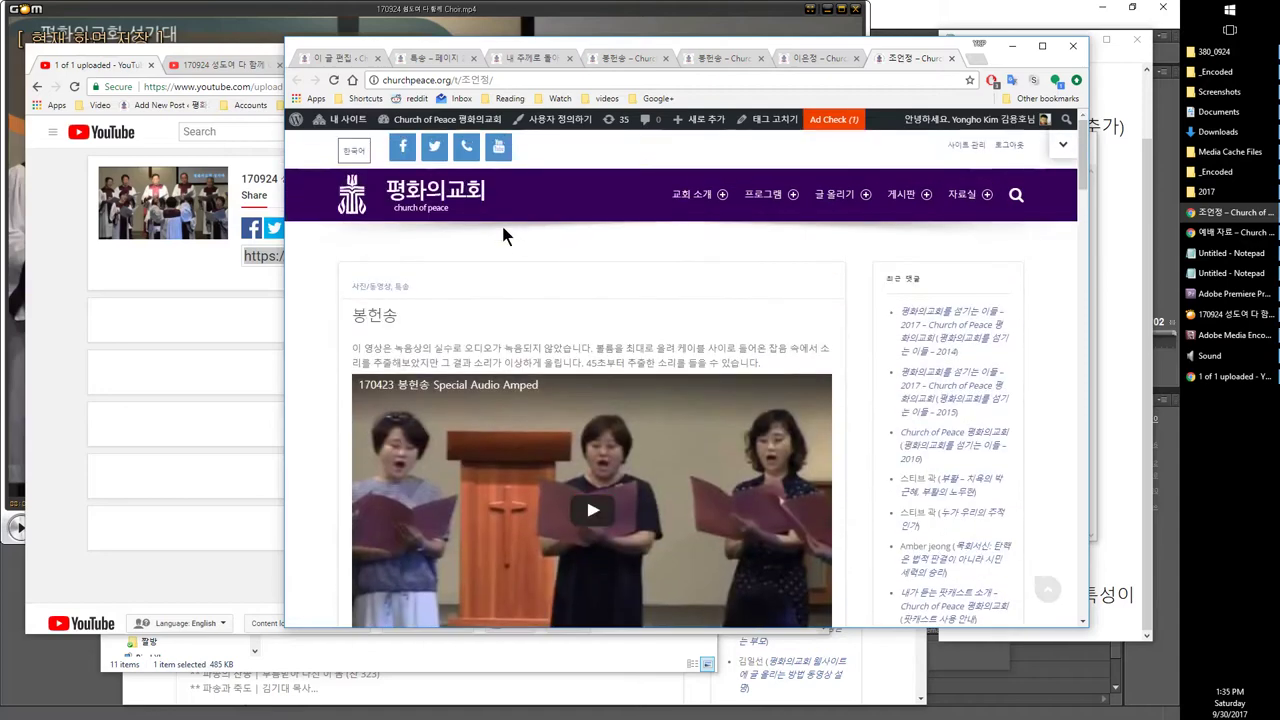
scroll(505, 236, down, 3)
scroll(477, 292, up, 1)
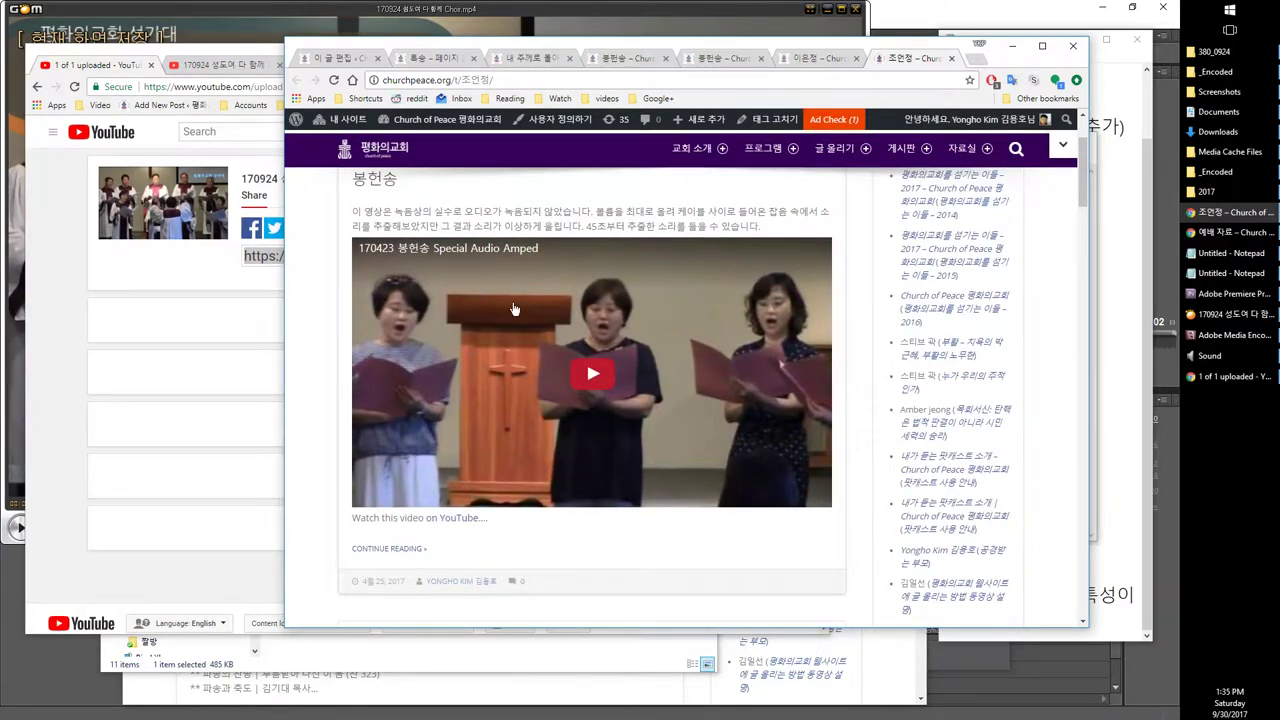
scroll(514, 309, down, 4)
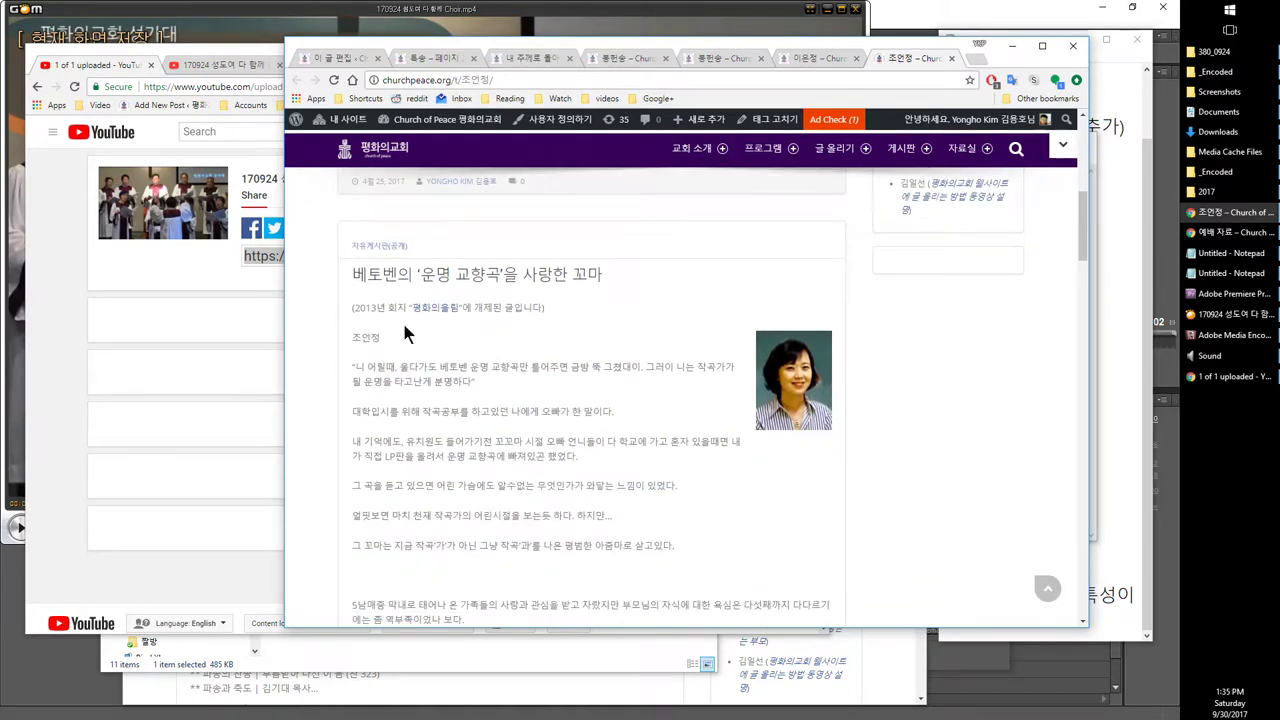
Step: Open the Beethoven choir post in a new tab, read it, then return to the tag page
right_click(444, 278)
click(490, 295)
click(914, 60)
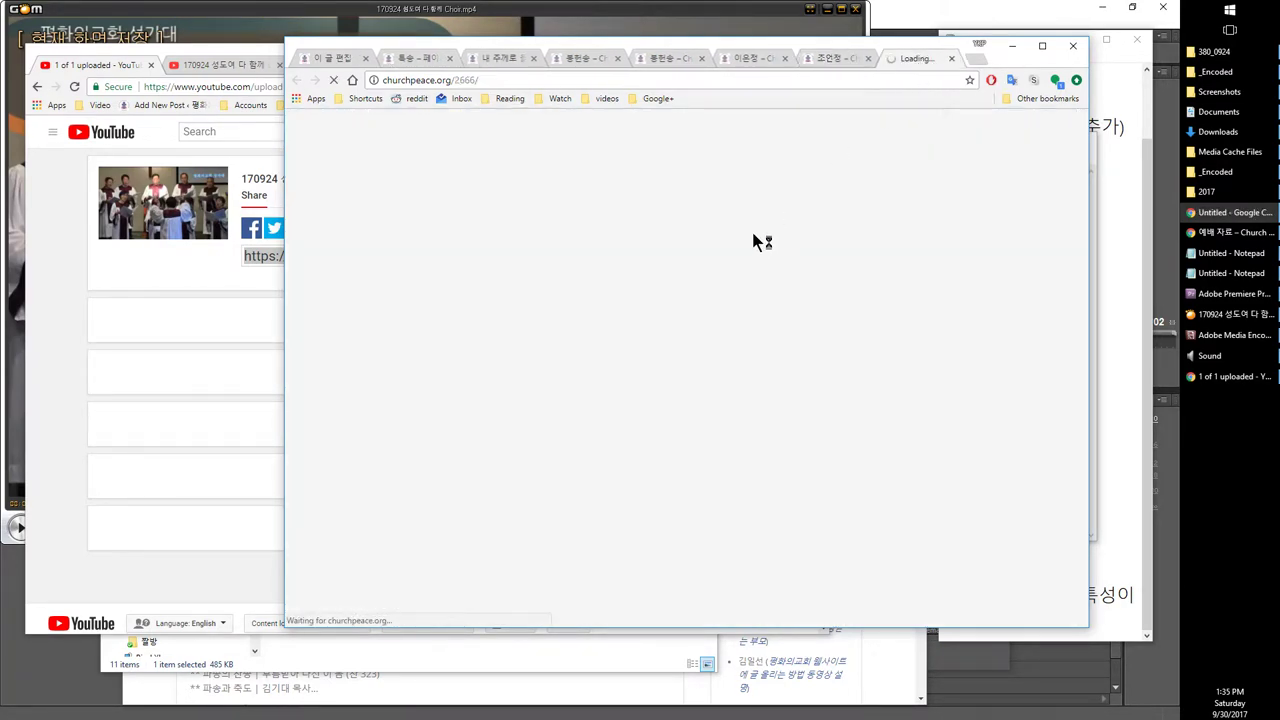
scroll(749, 231, down, 6)
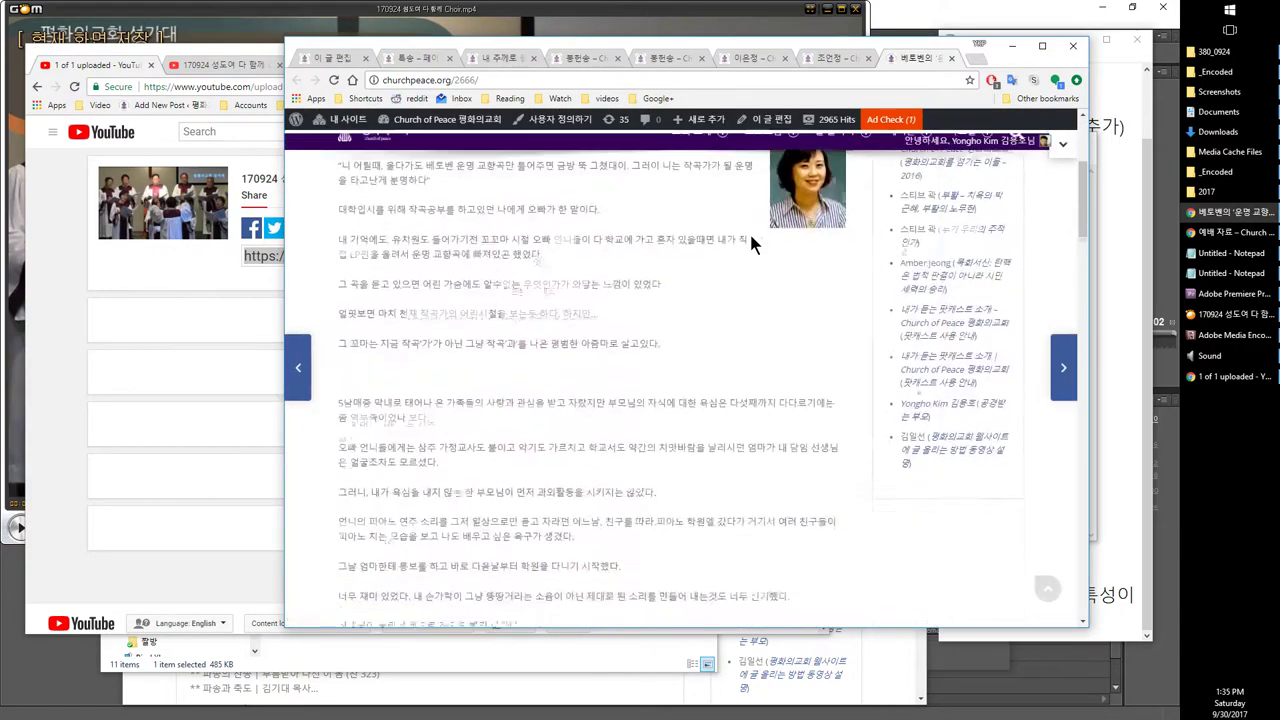
key(ctrl+shift+Tab)
scroll(731, 289, down, 10)
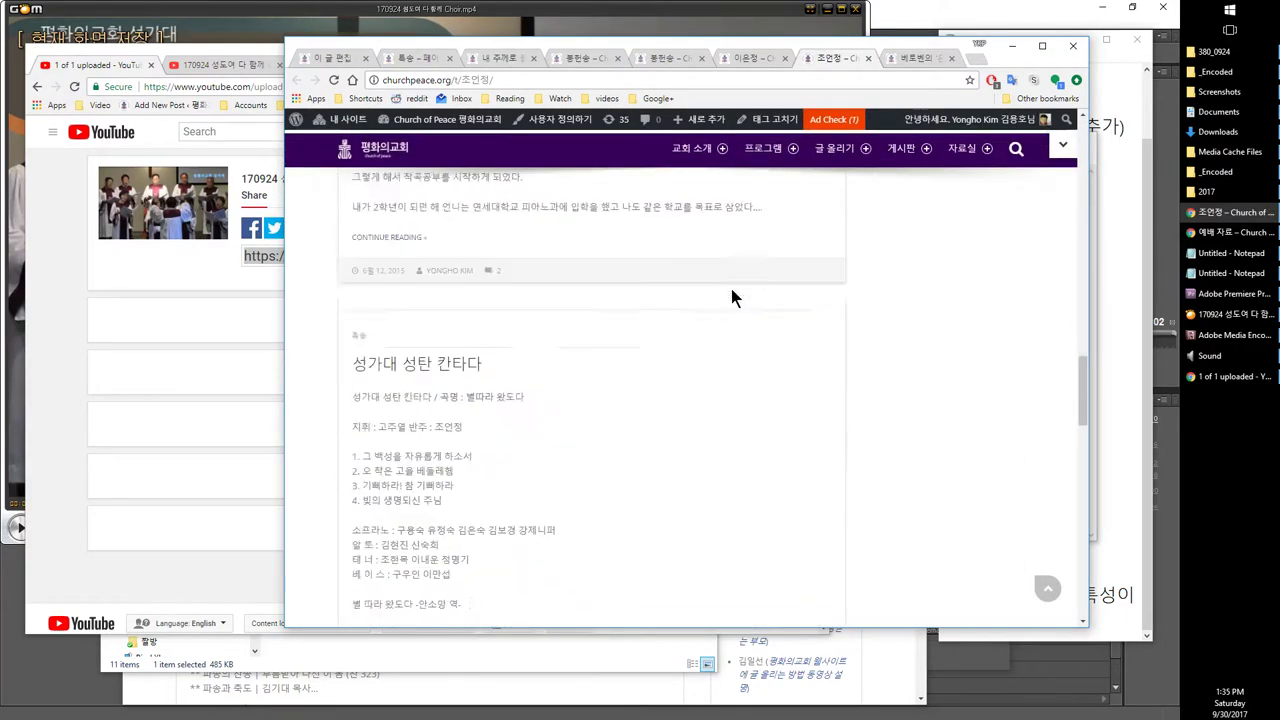
Step: Open the 성가대 성탄 칸타다 post in a new tab and scroll through it
right_click(457, 257)
click(486, 272)
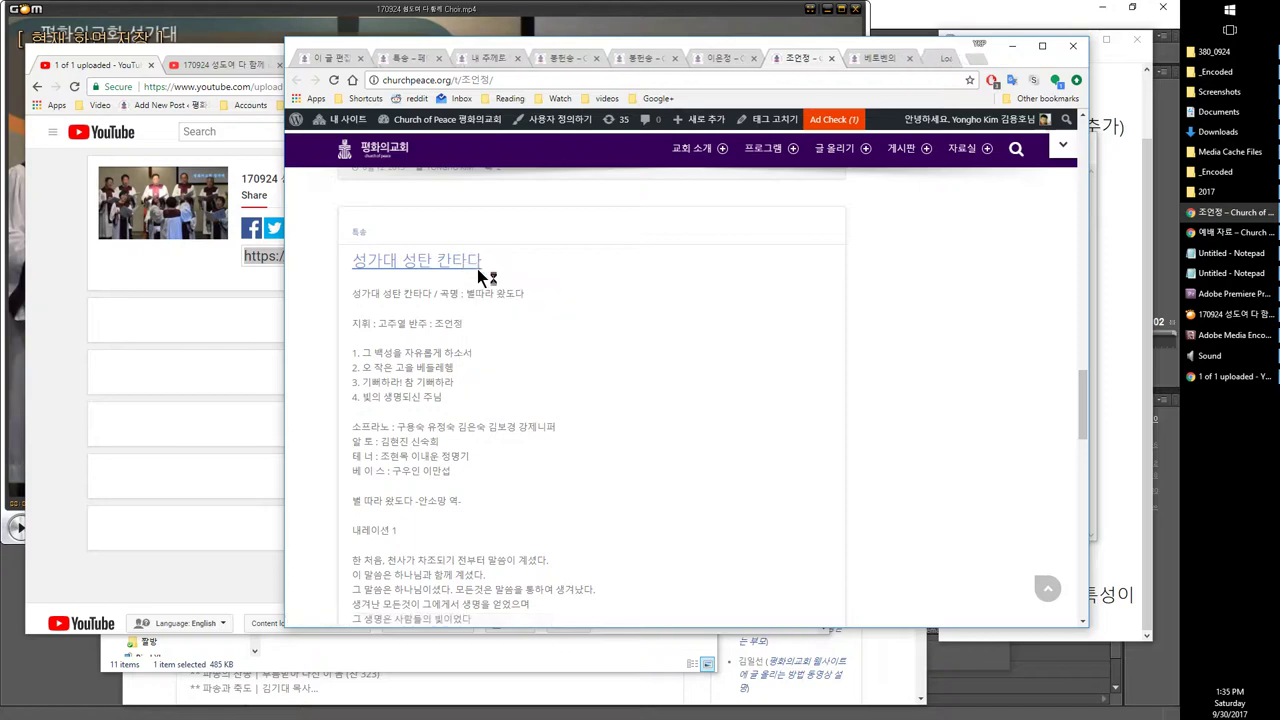
click(911, 63)
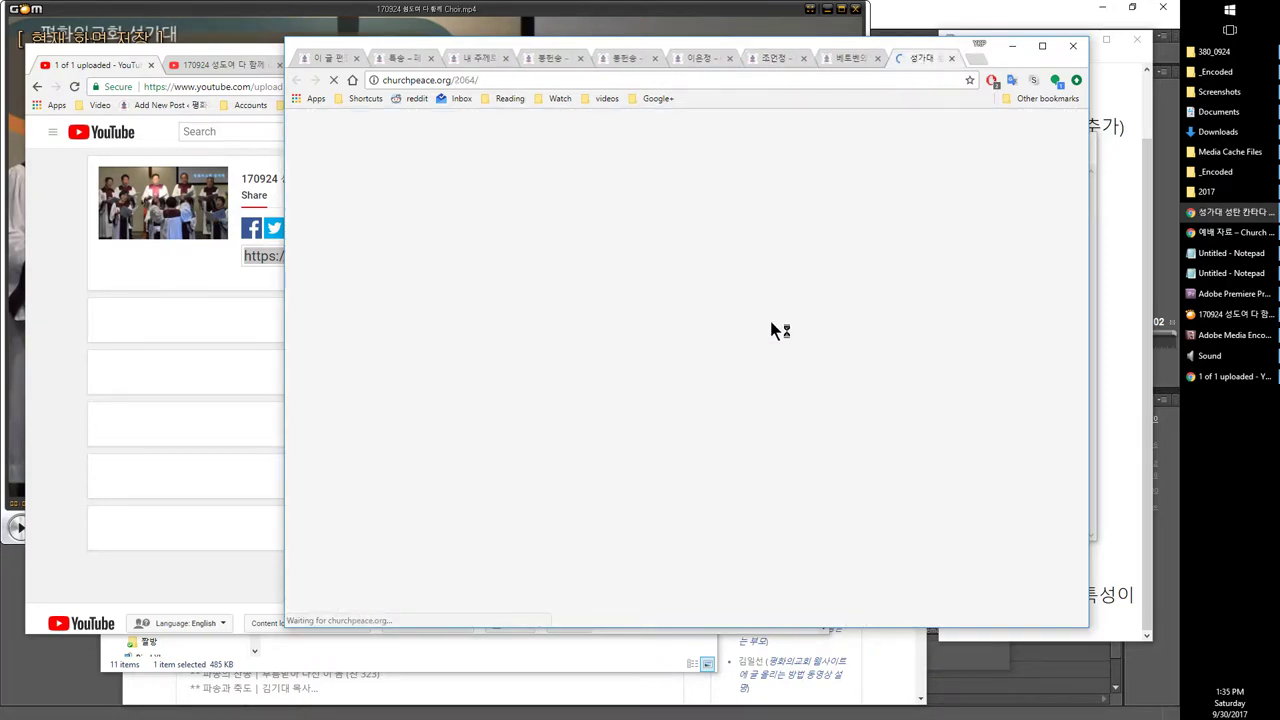
scroll(774, 312, down, 10)
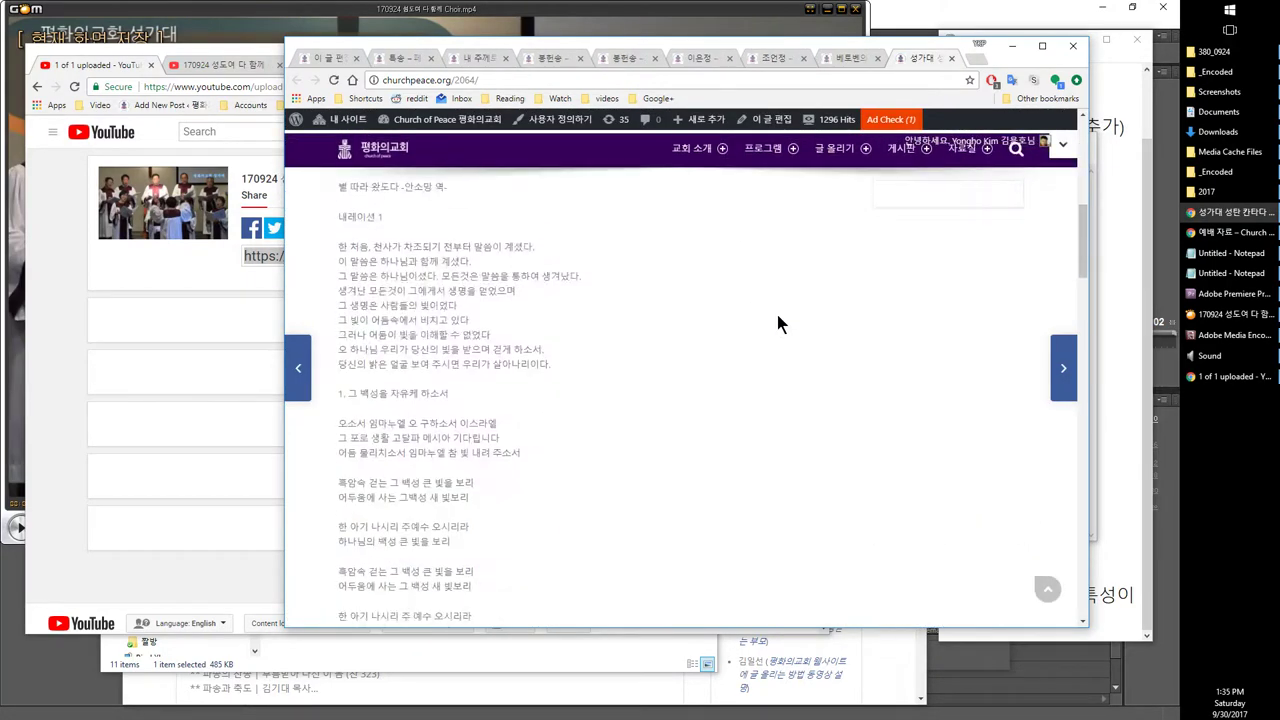
scroll(779, 323, down, 15)
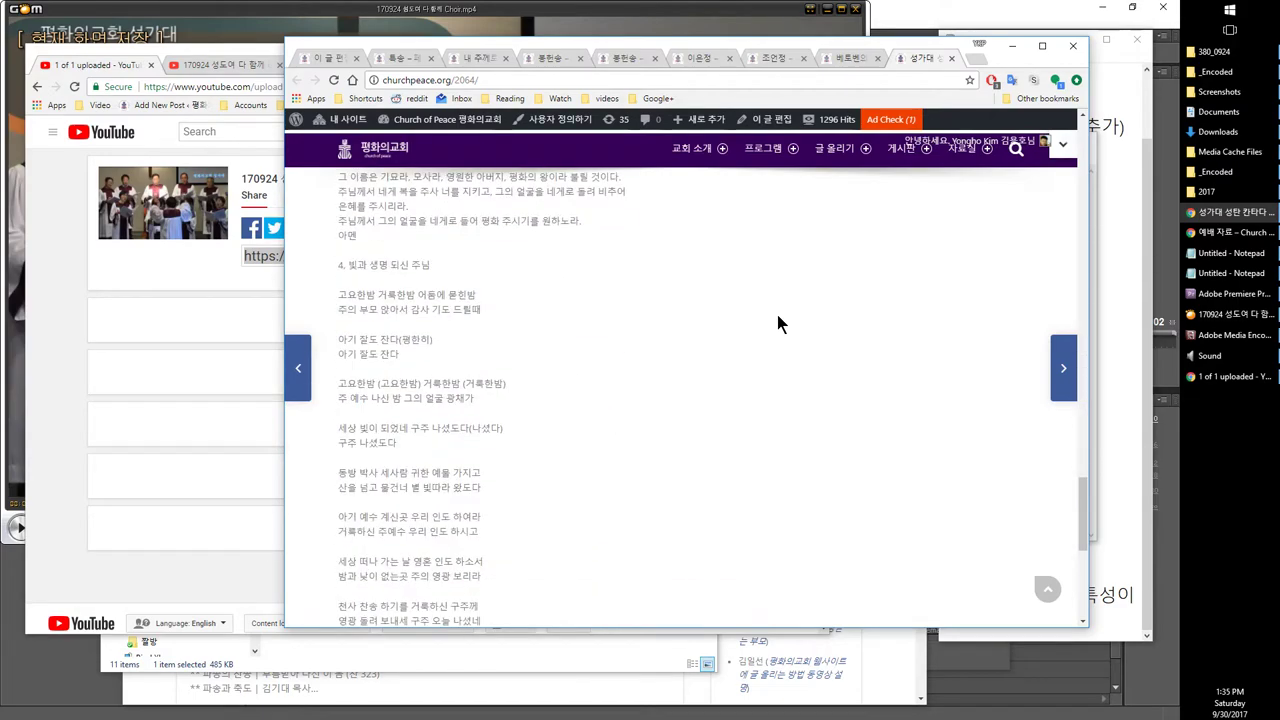
scroll(781, 323, up, 15)
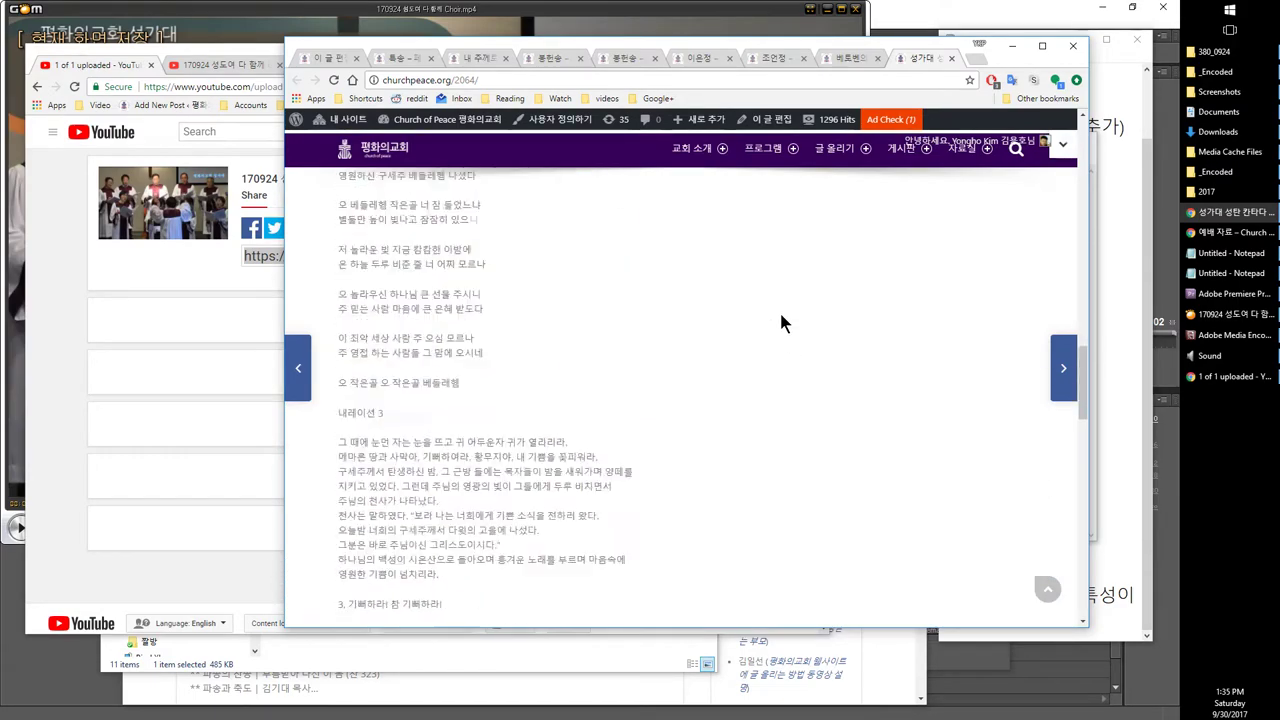
scroll(780, 318, up, 6)
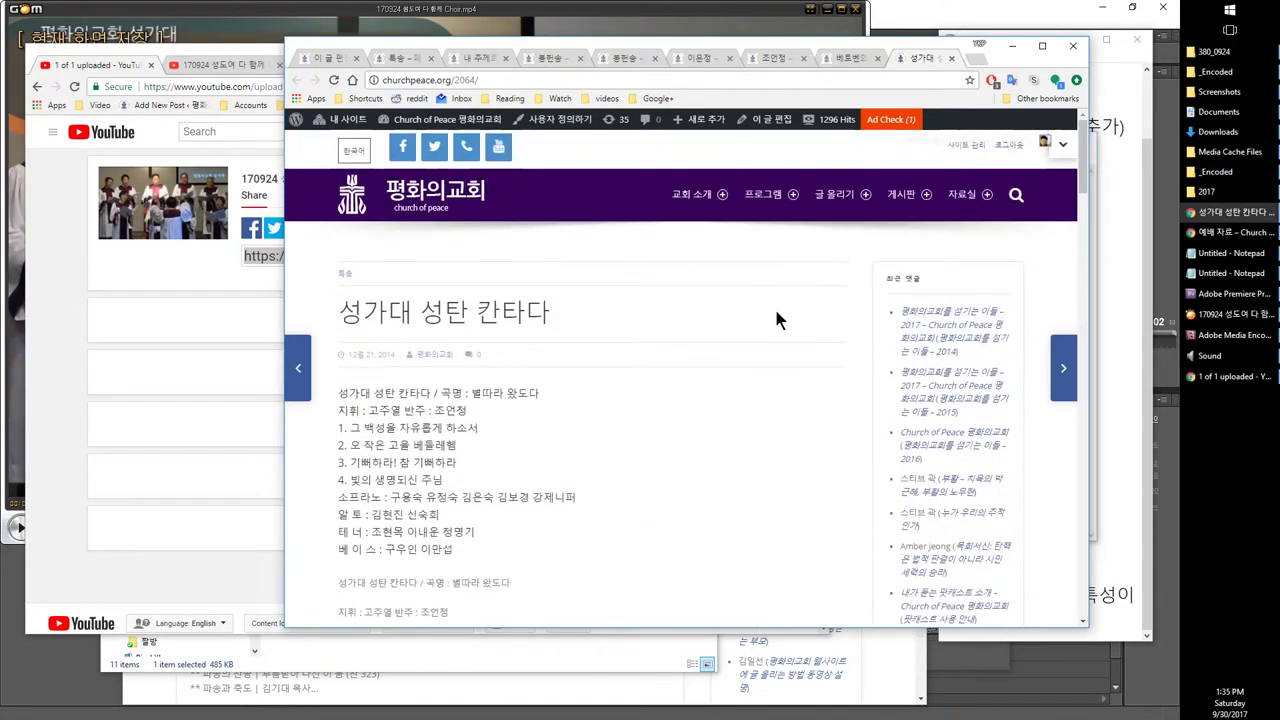
Step: Open the linked 2015 and 2011 concert pages from the cantata post in new tabs
mouse_move(785, 201)
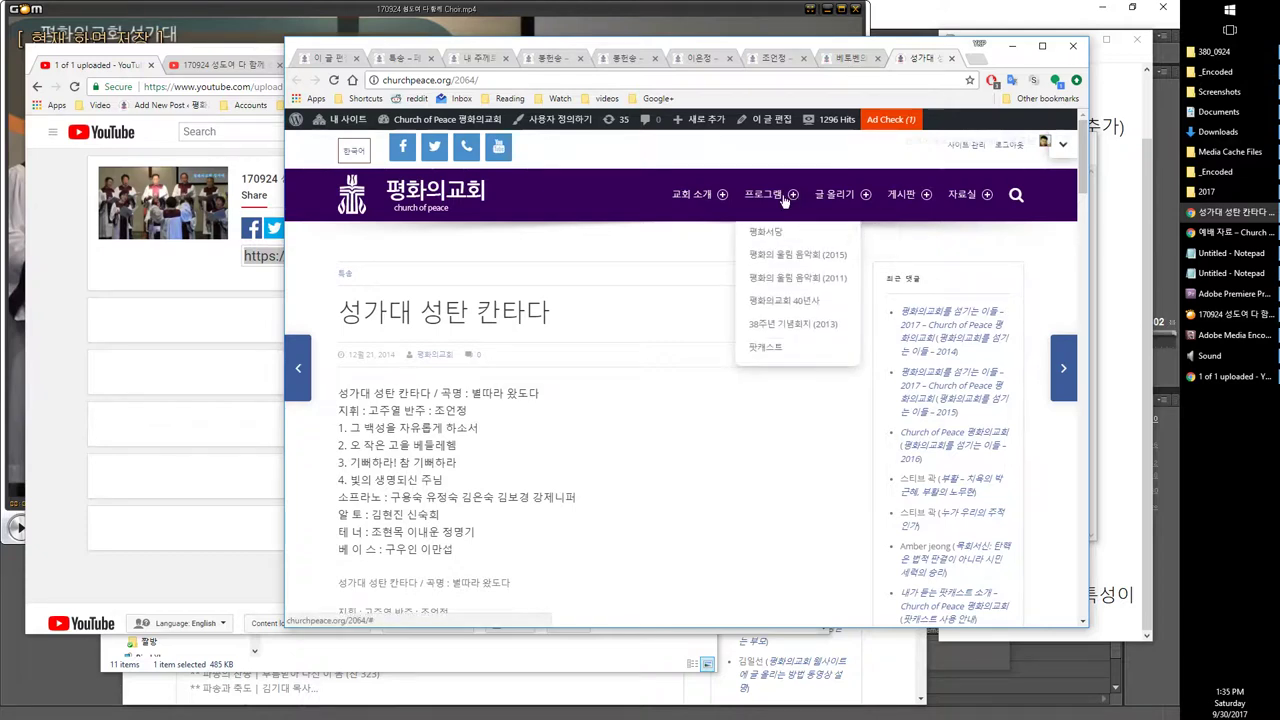
right_click(775, 268)
click(800, 272)
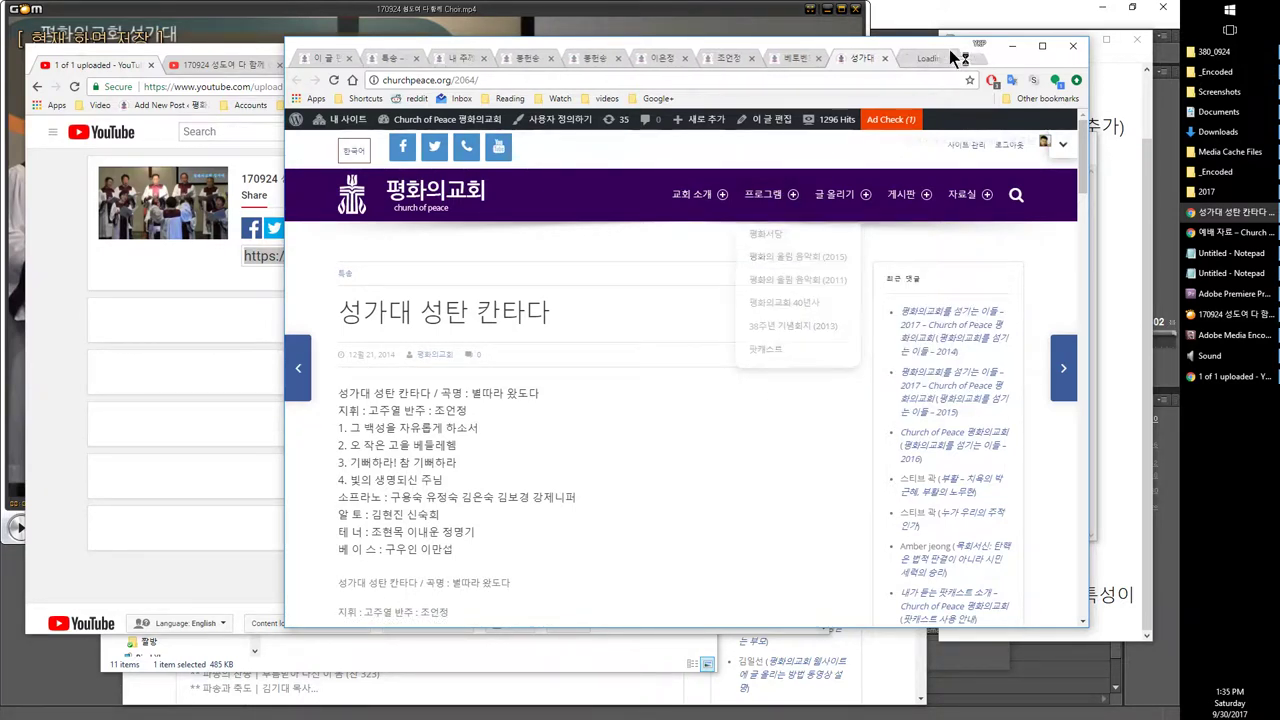
click(925, 60)
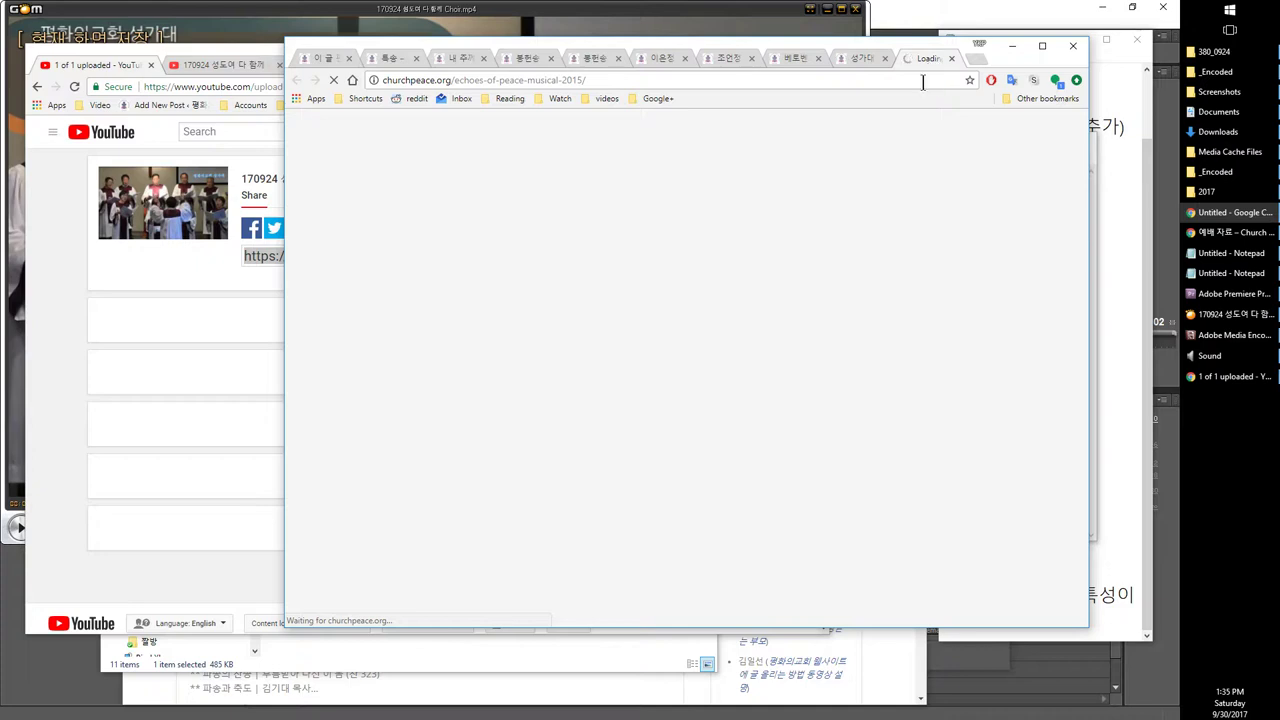
click(856, 60)
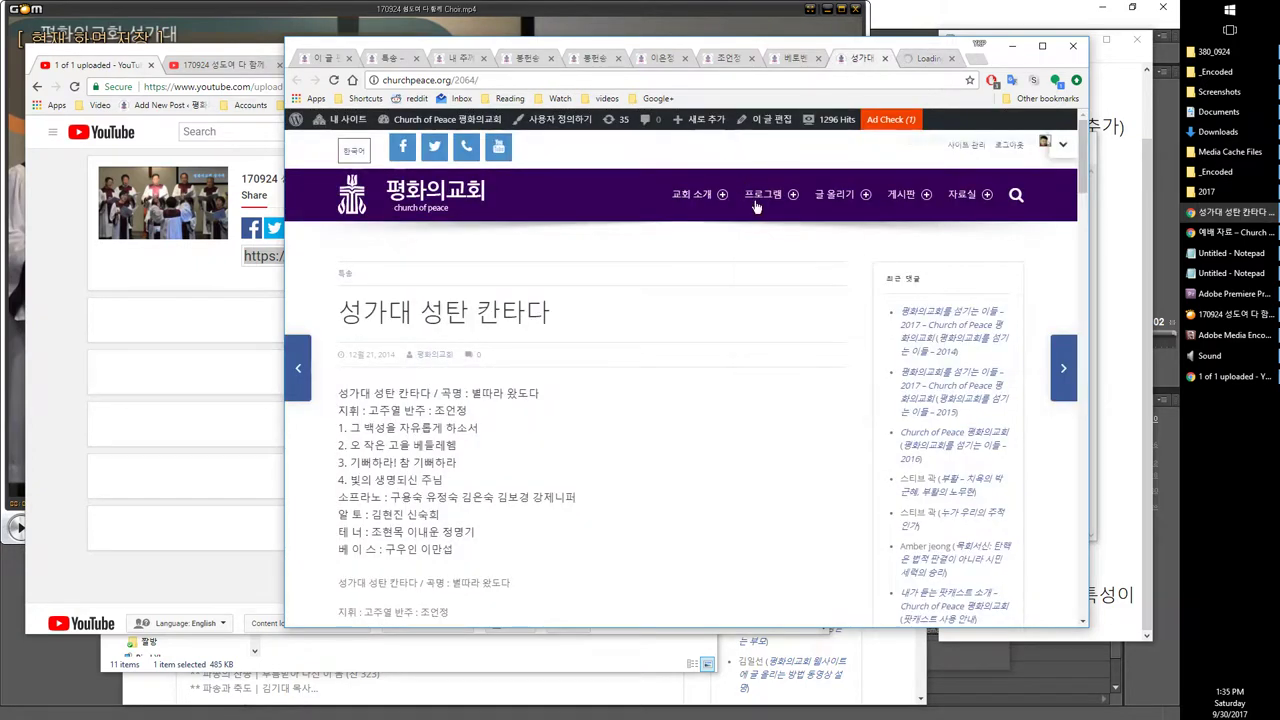
mouse_move(763, 194)
right_click(762, 288)
click(800, 294)
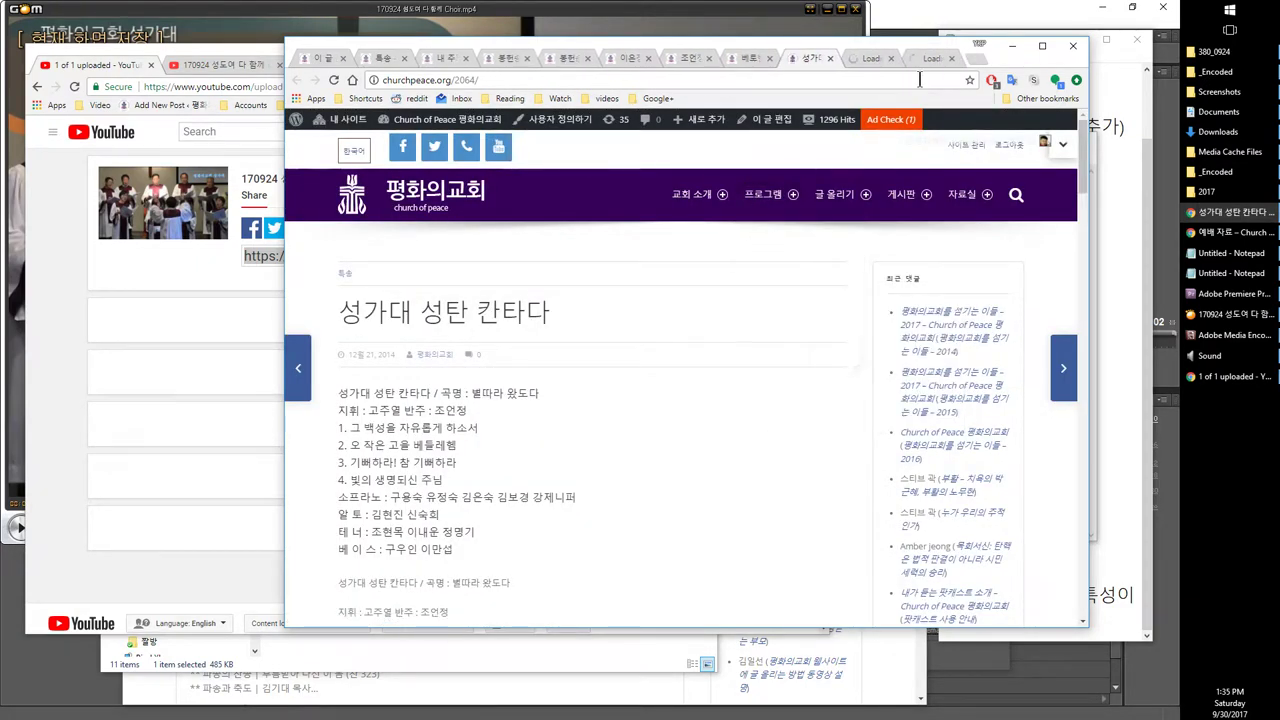
click(921, 62)
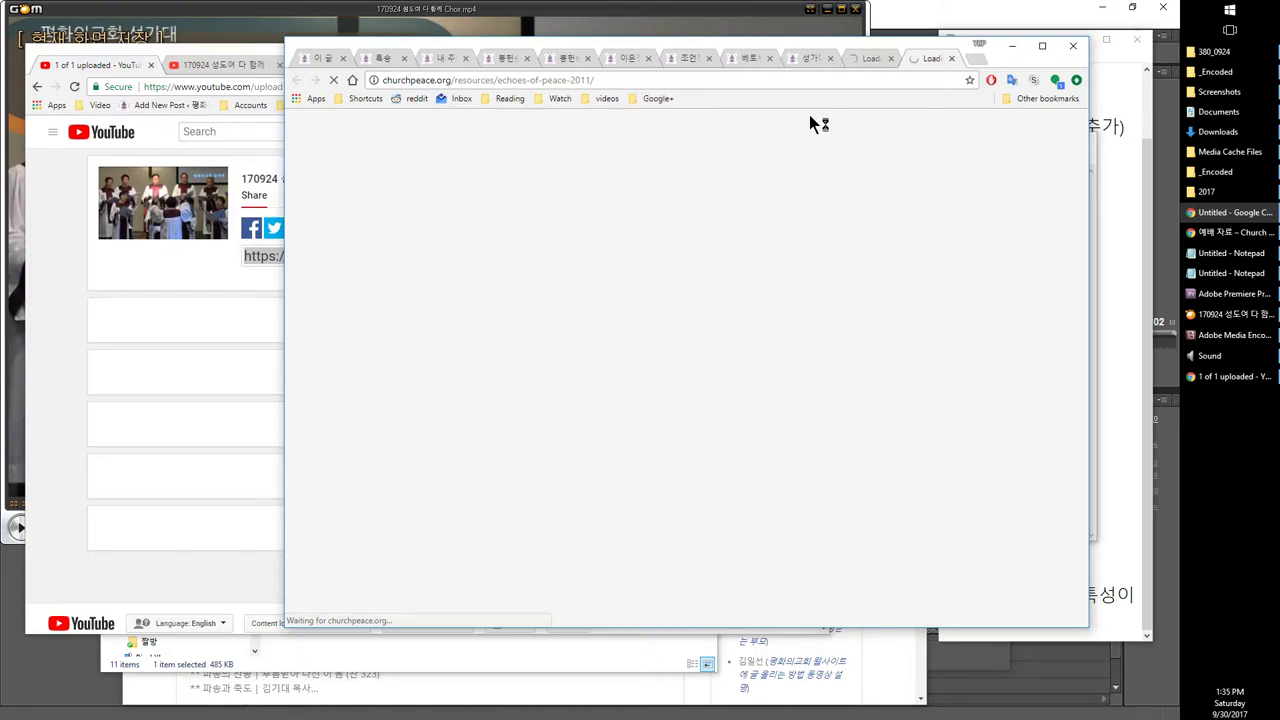
Step: From the 내 주께로 돌아가리 choir post, list all posts tagged 성가대
click(558, 62)
click(503, 62)
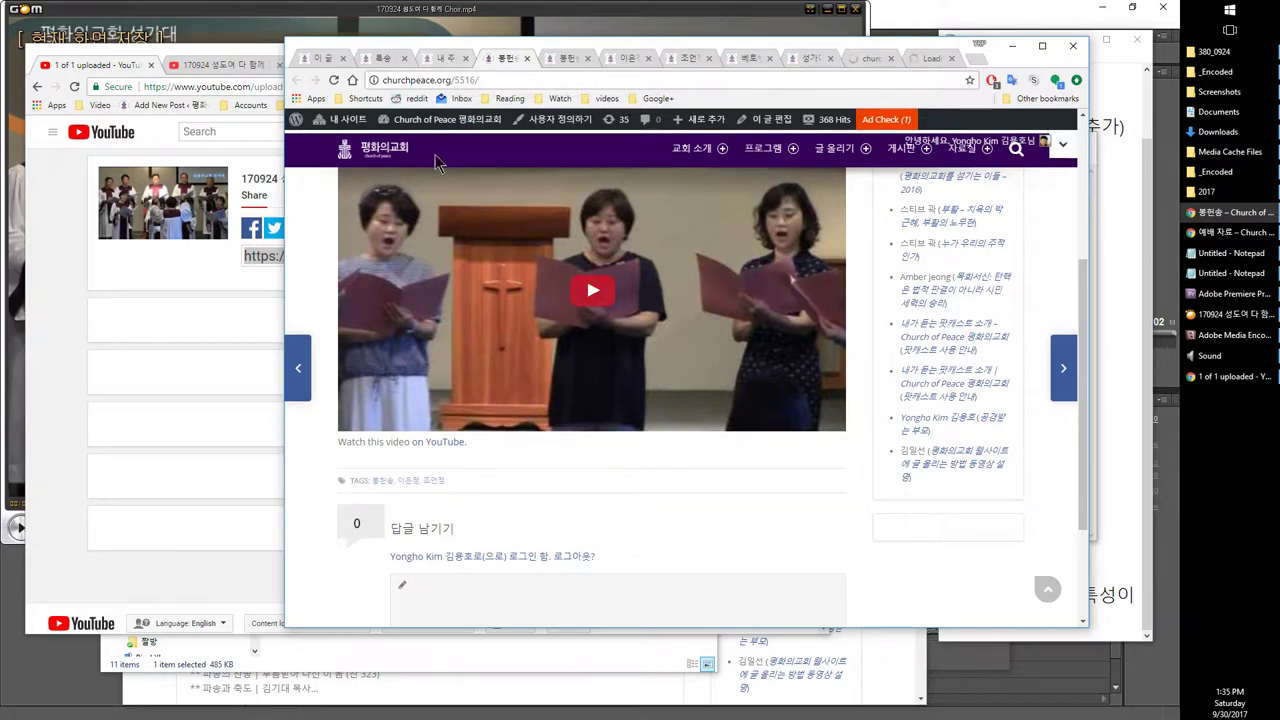
click(432, 56)
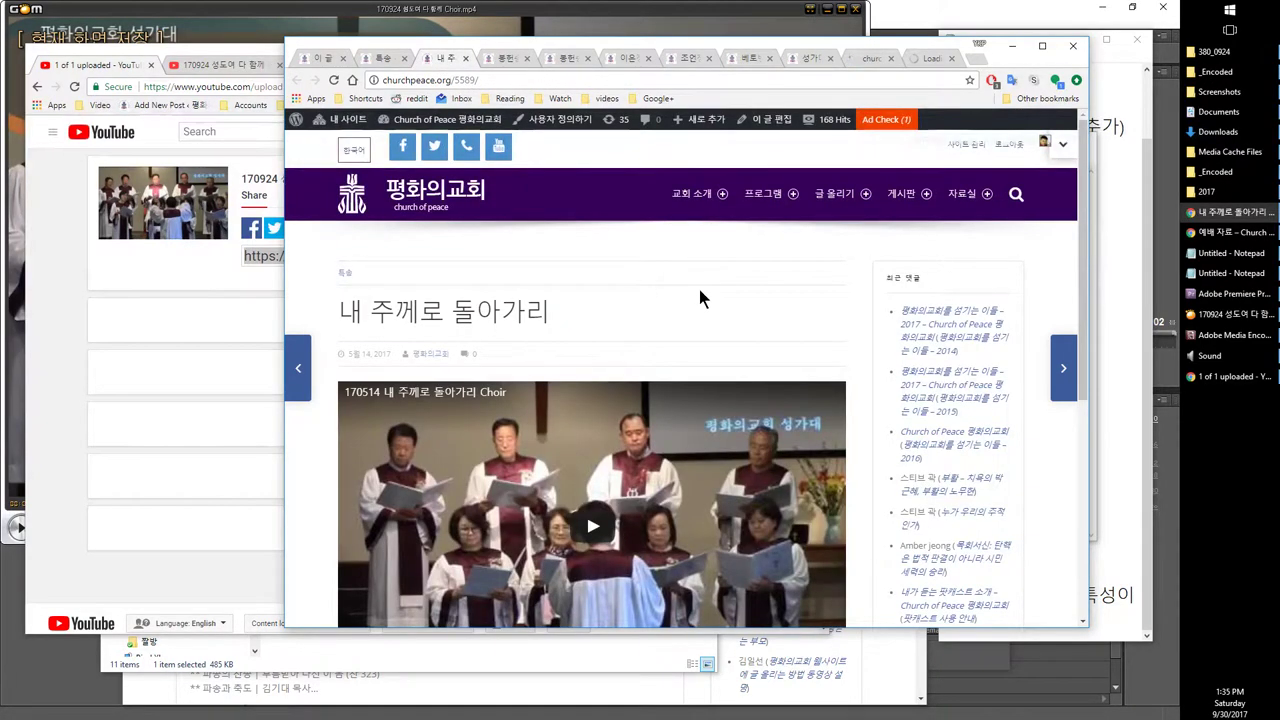
scroll(435, 347, down, 4)
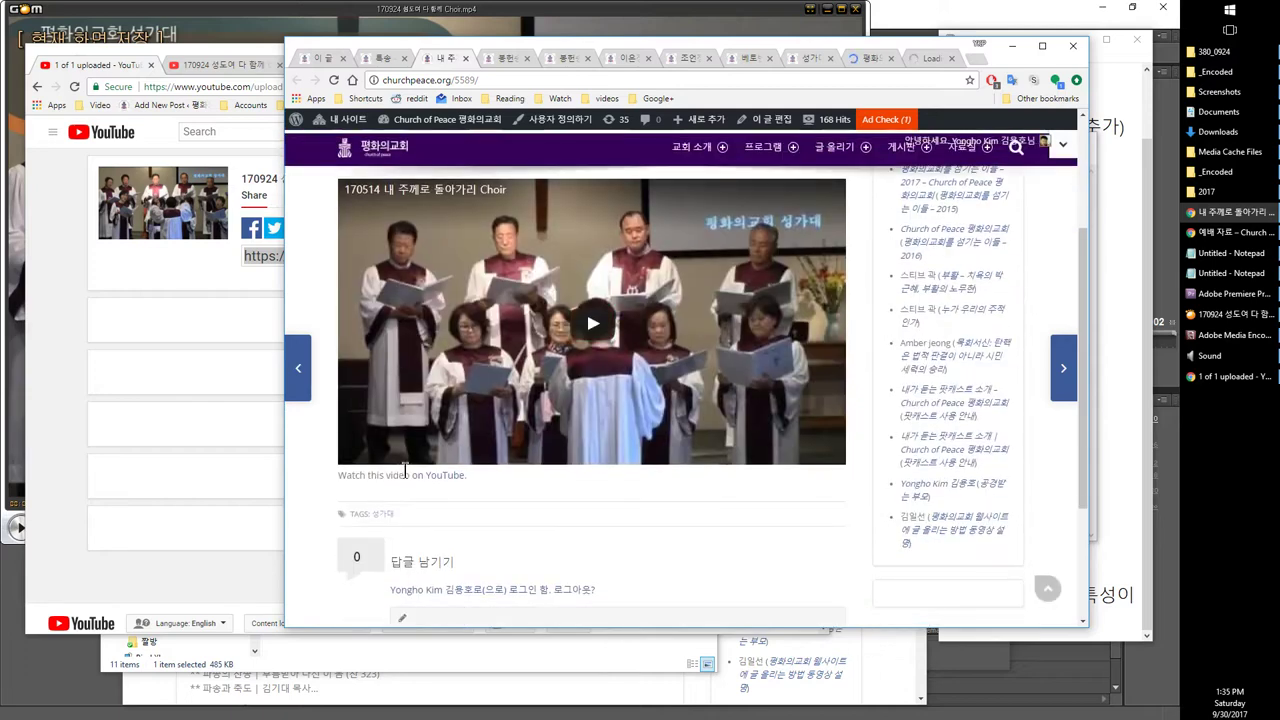
click(380, 514)
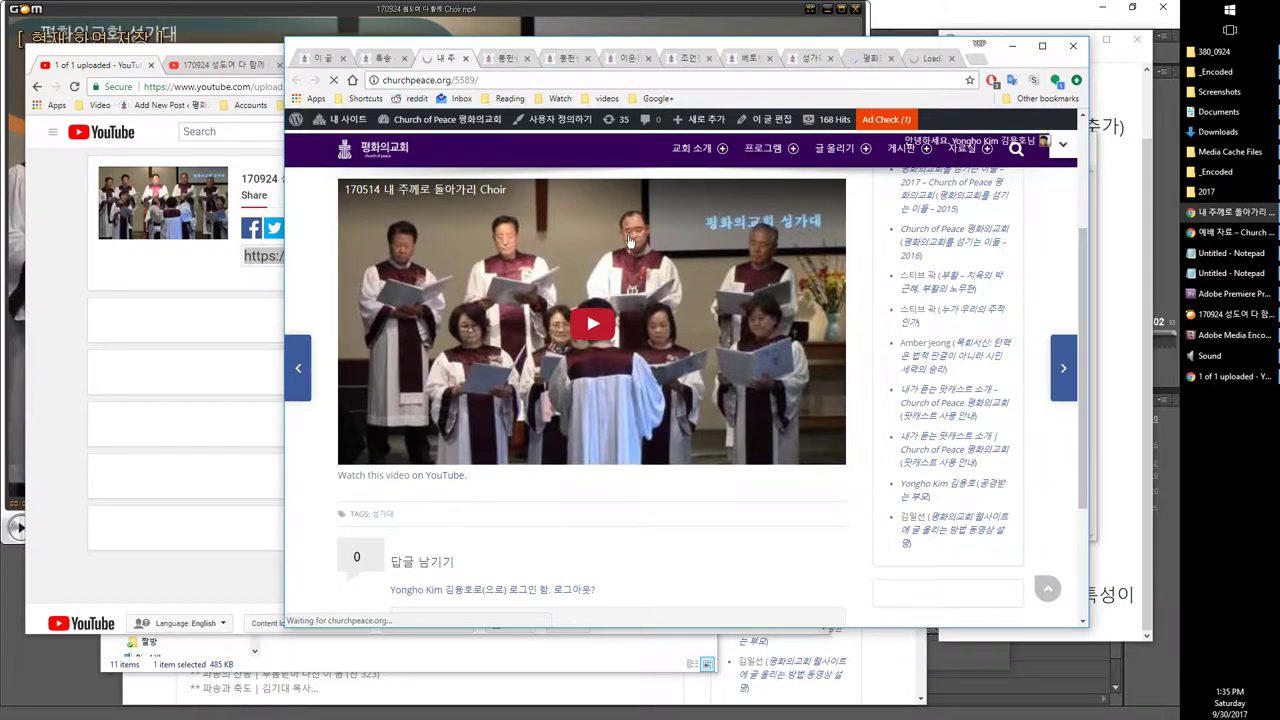
Step: Browse the 봉헌송 video post and the 봉헌송 tag archive
click(505, 58)
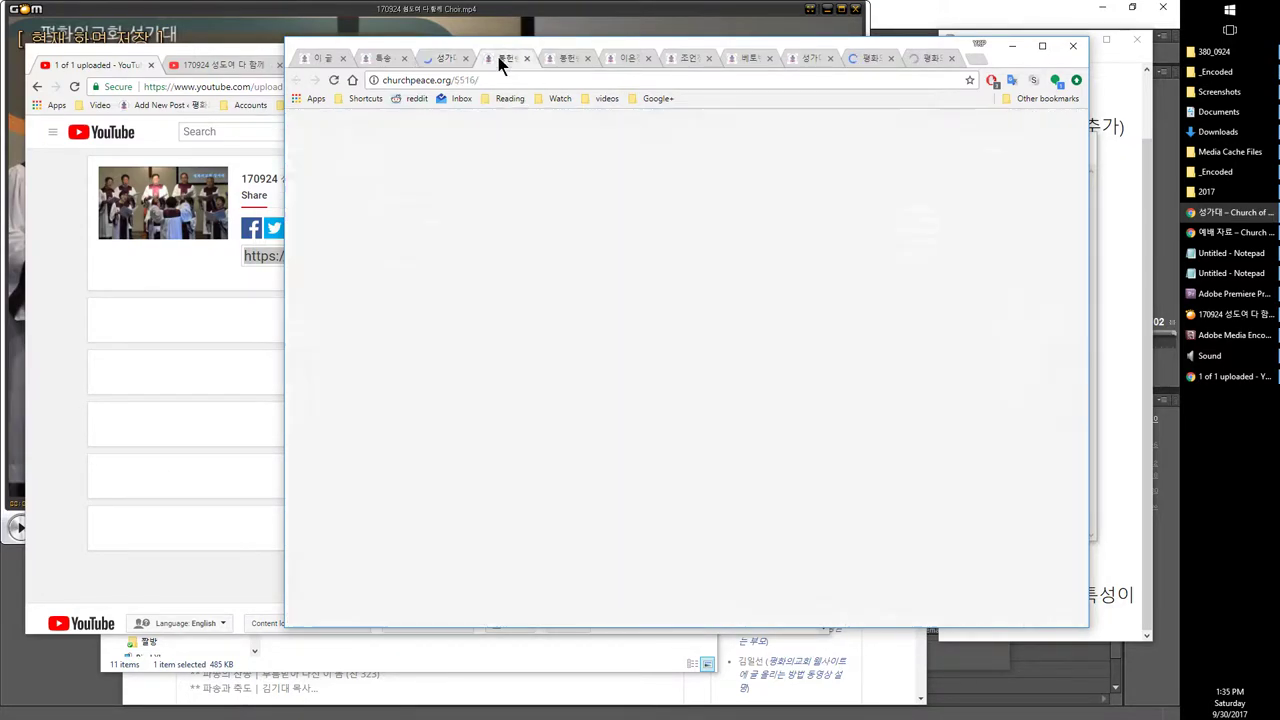
scroll(566, 330, up, 2)
scroll(566, 330, down, 3)
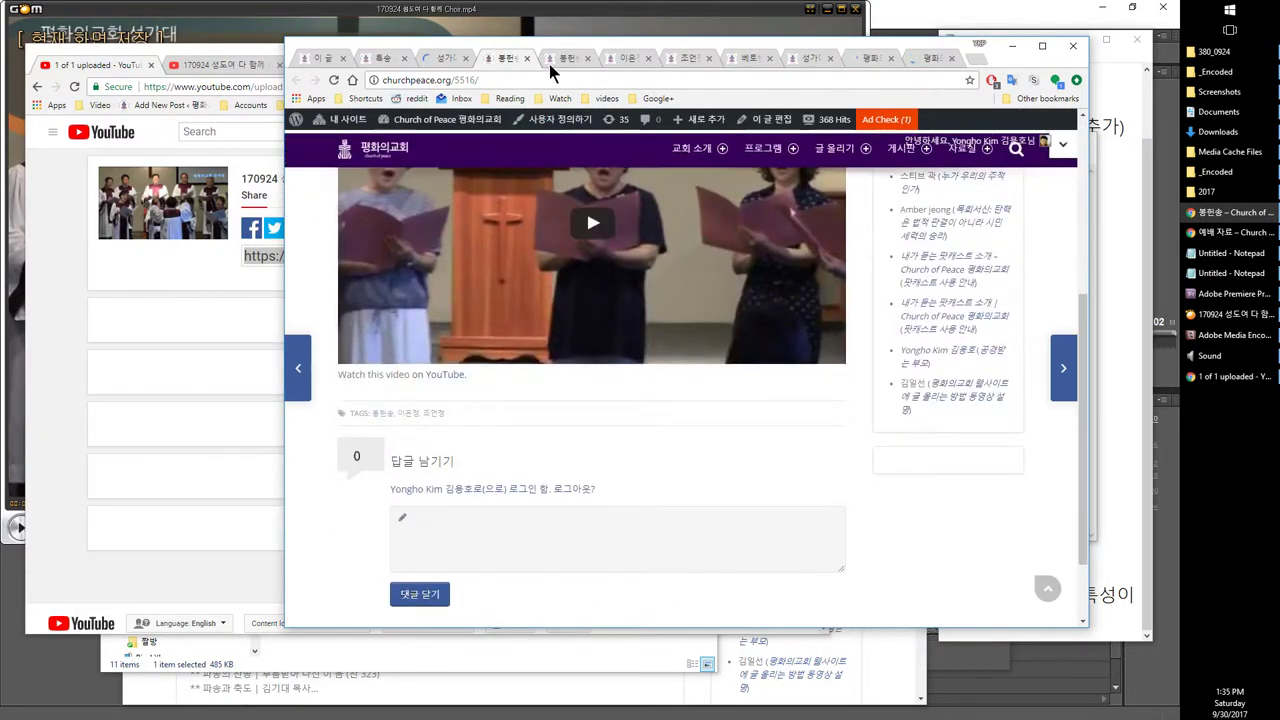
click(556, 59)
scroll(578, 318, up, 4)
scroll(580, 329, down, 4)
scroll(580, 331, up, 1)
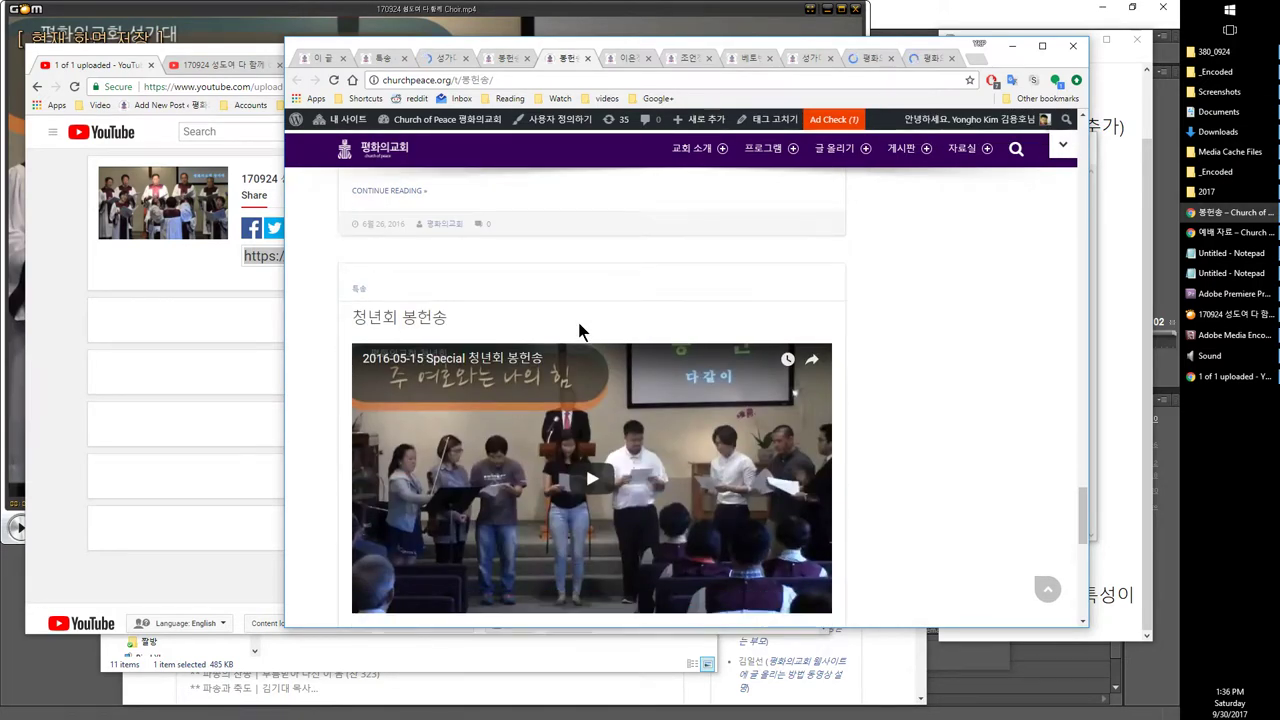
scroll(580, 328, down, 5)
scroll(577, 317, up, 6)
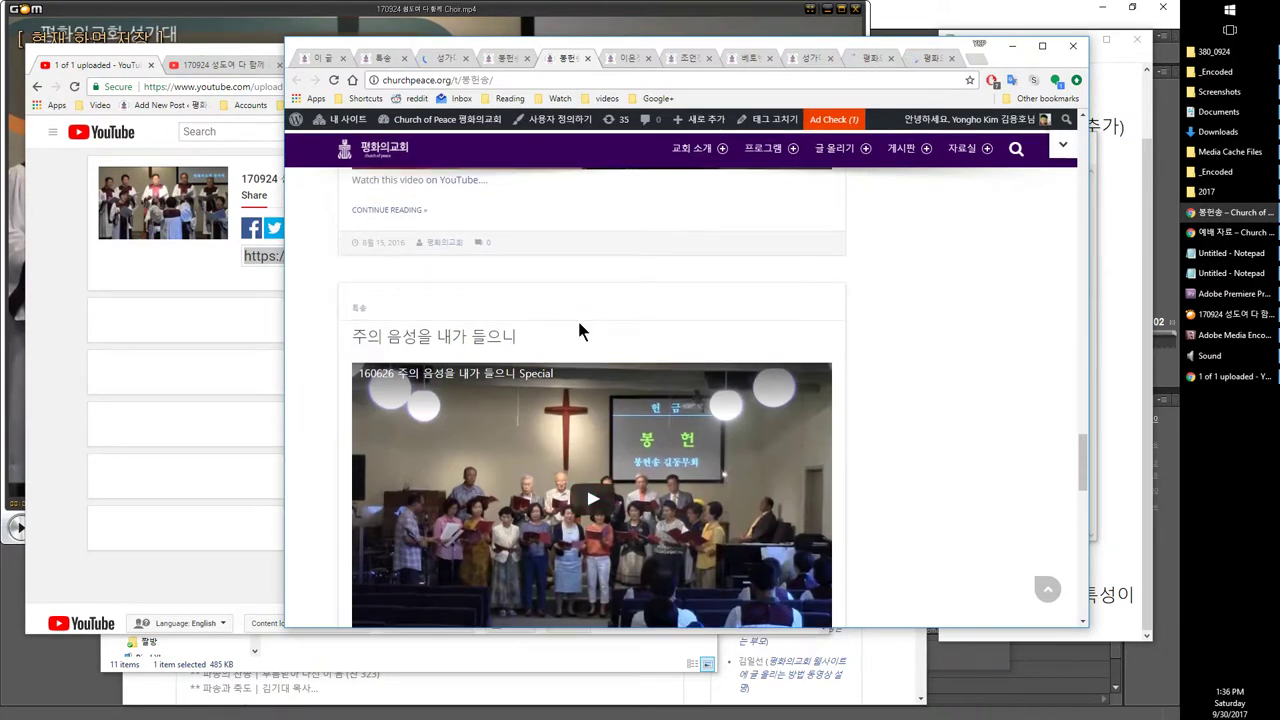
scroll(577, 317, down, 2)
scroll(578, 328, up, 5)
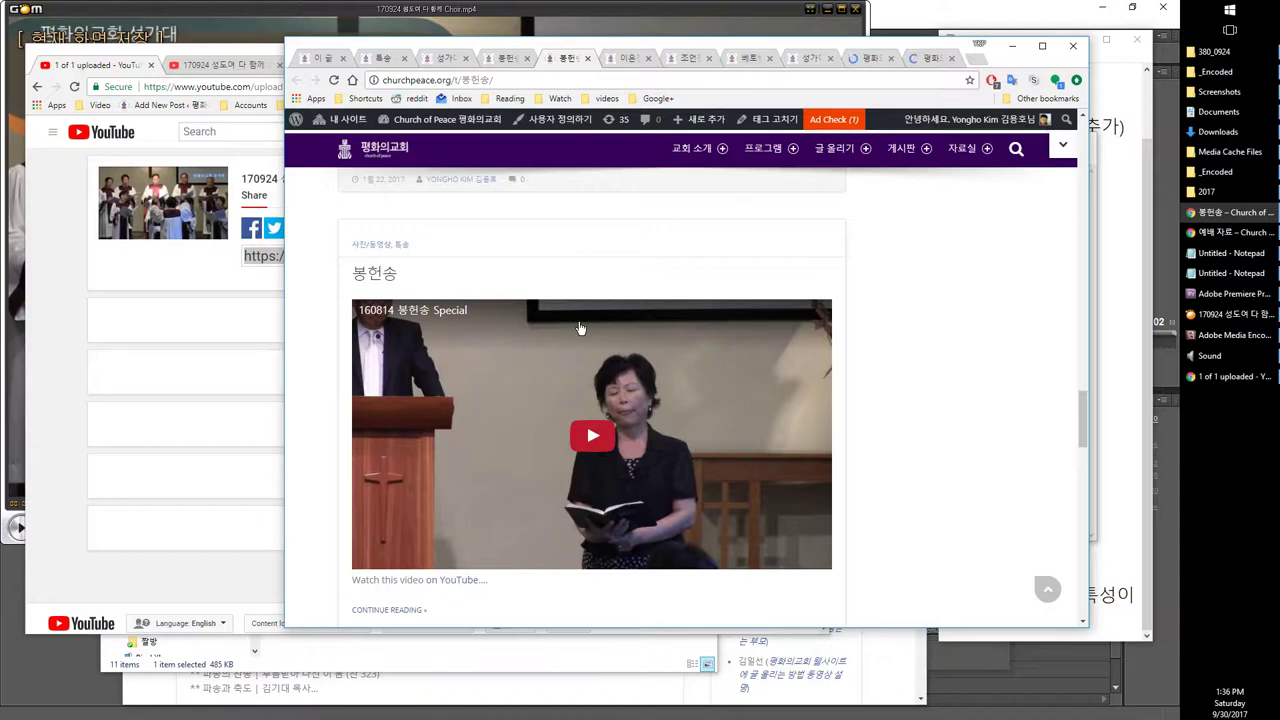
scroll(580, 328, up, 1)
scroll(580, 329, down, 6)
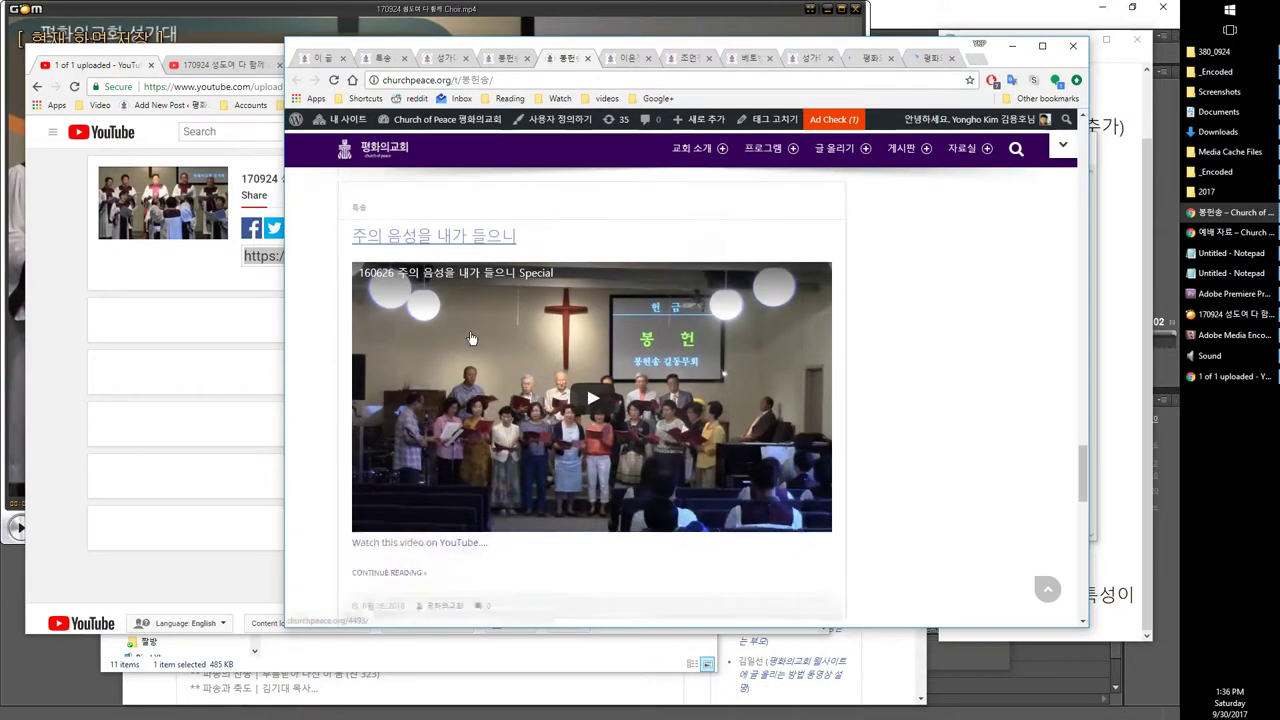
scroll(472, 338, down, 5)
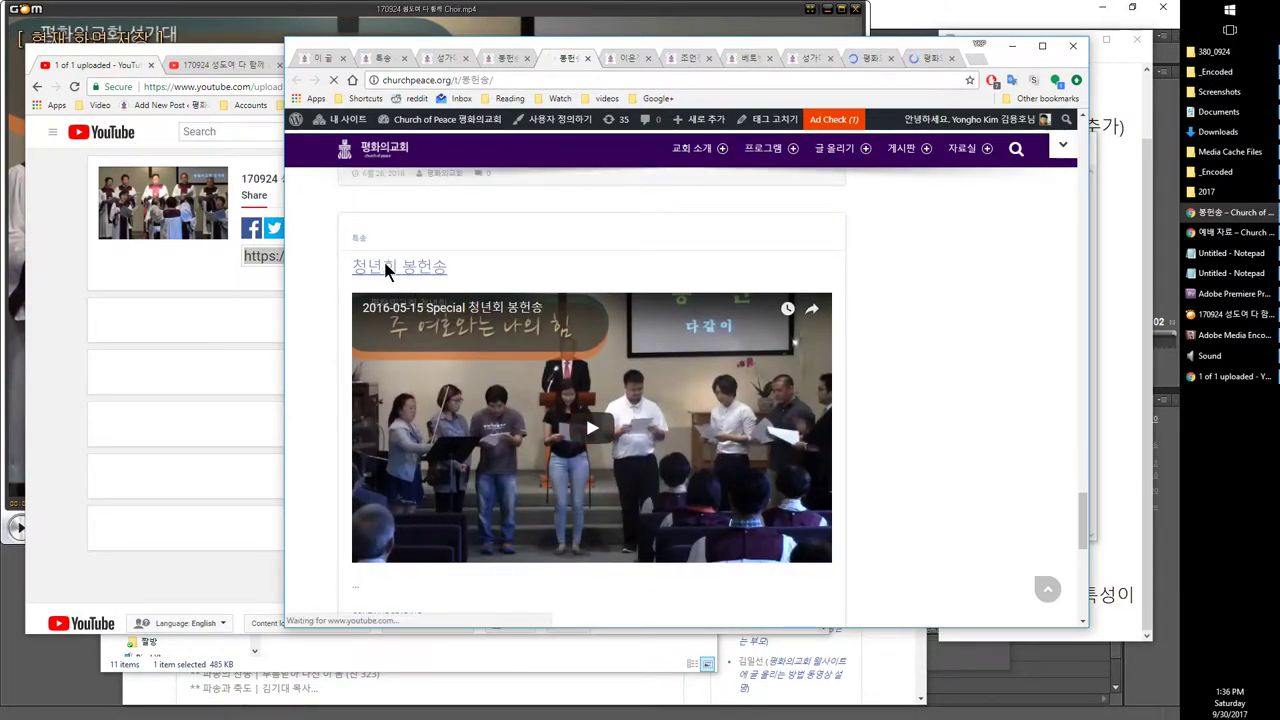
Step: Open the 청년회 봉헌송 post and browse all posts tagged 청년회
click(386, 267)
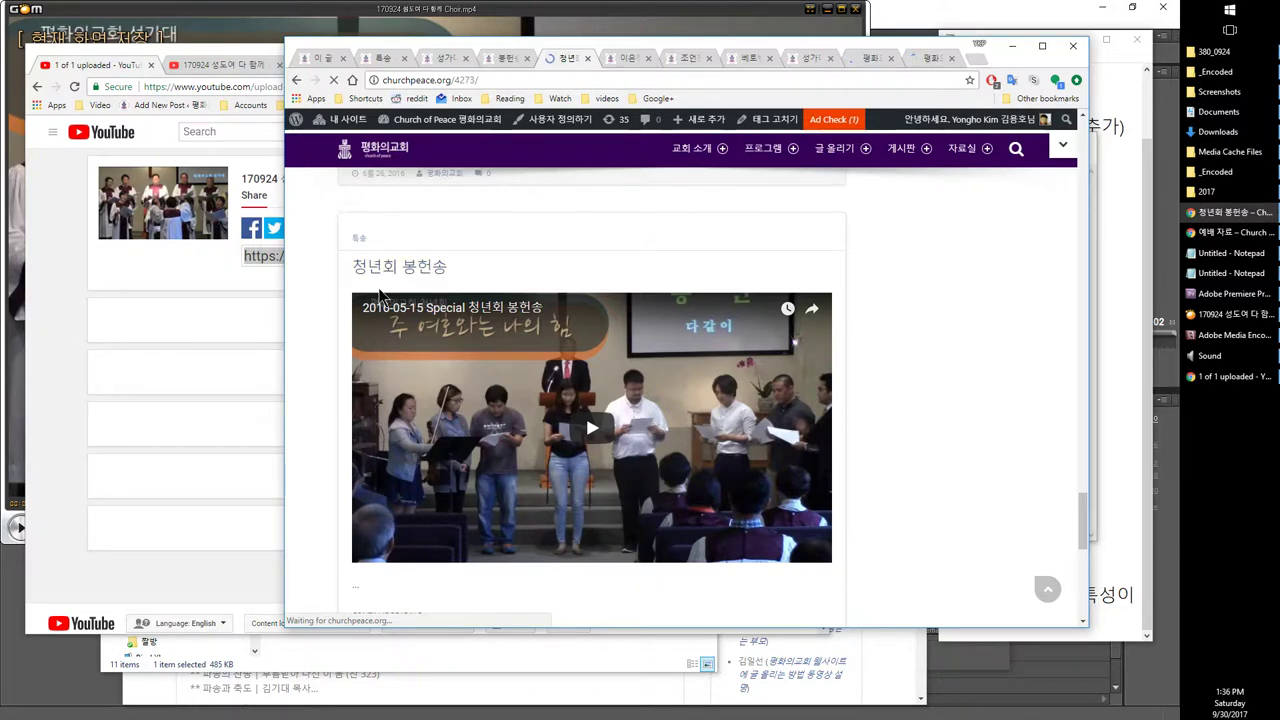
scroll(380, 291, down, 4)
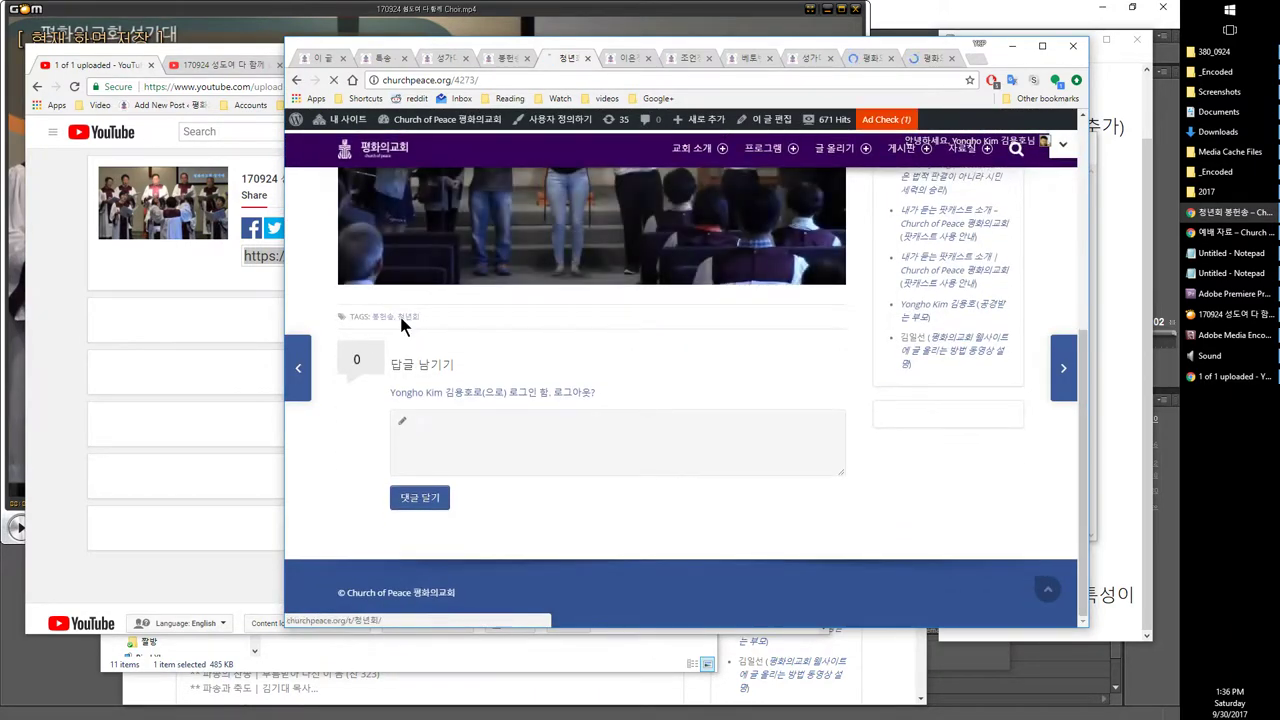
click(405, 318)
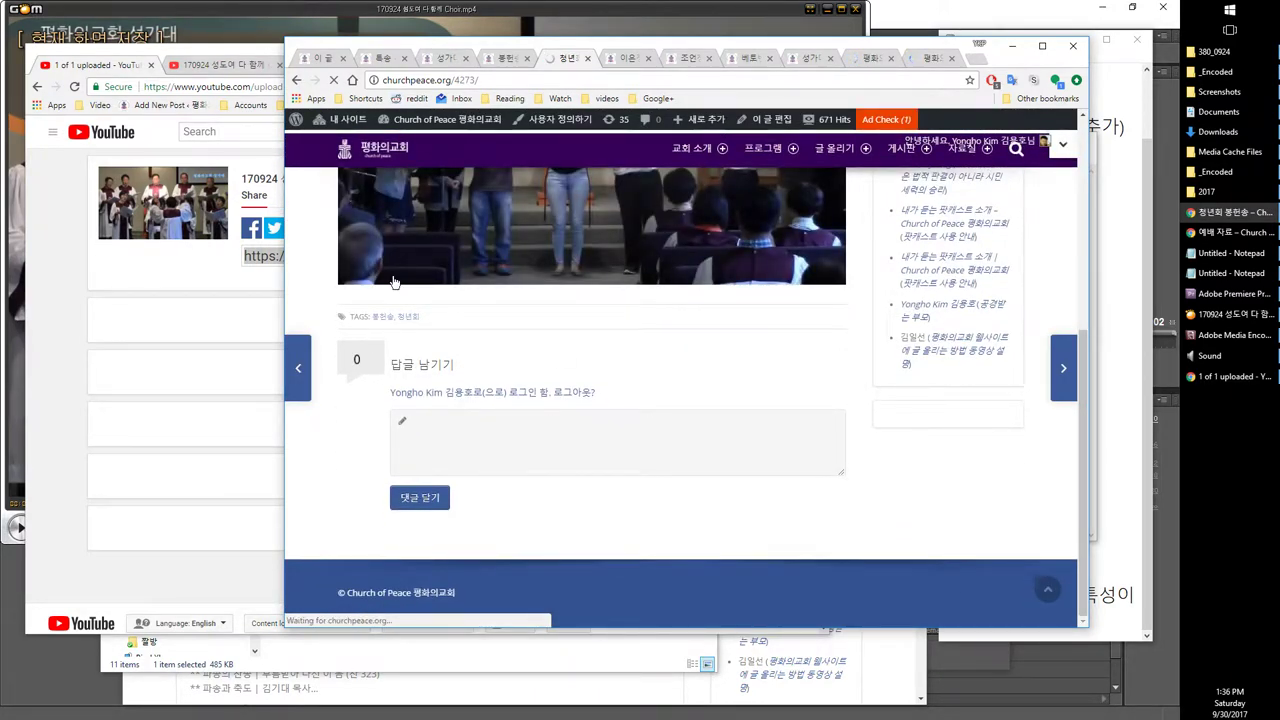
scroll(709, 389, down, 3)
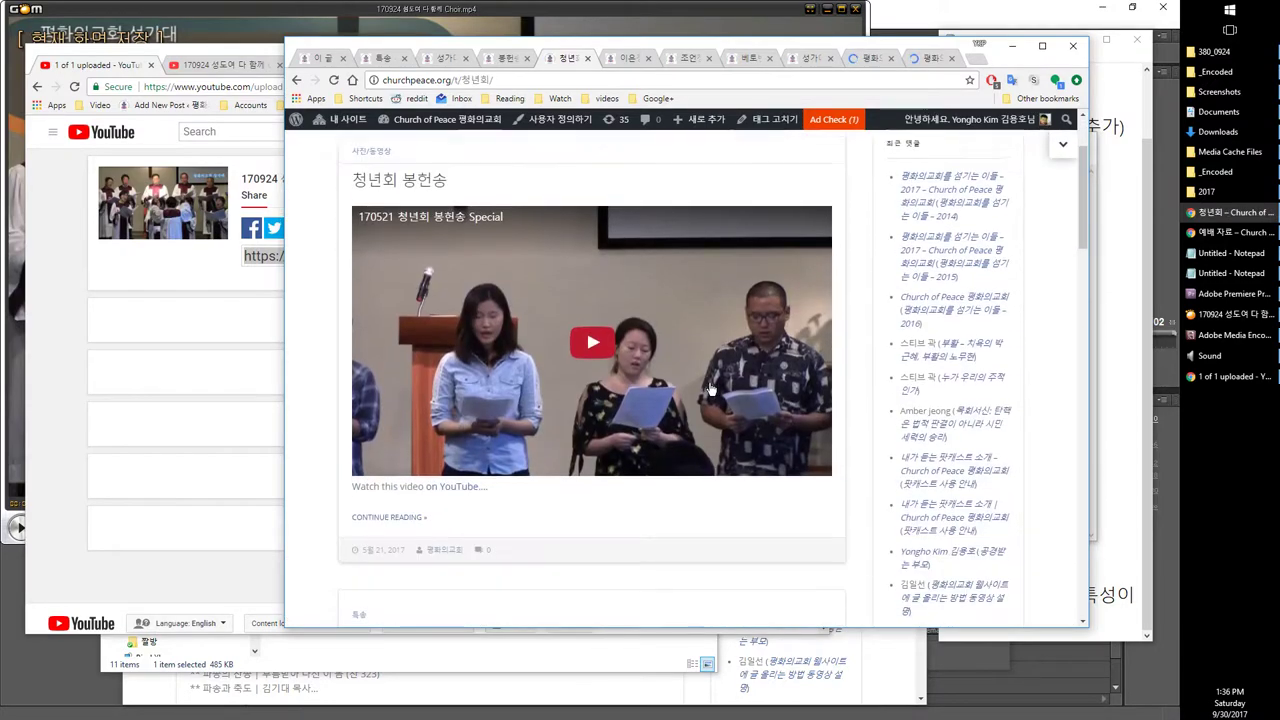
scroll(709, 389, down, 4)
scroll(400, 470, up, 3)
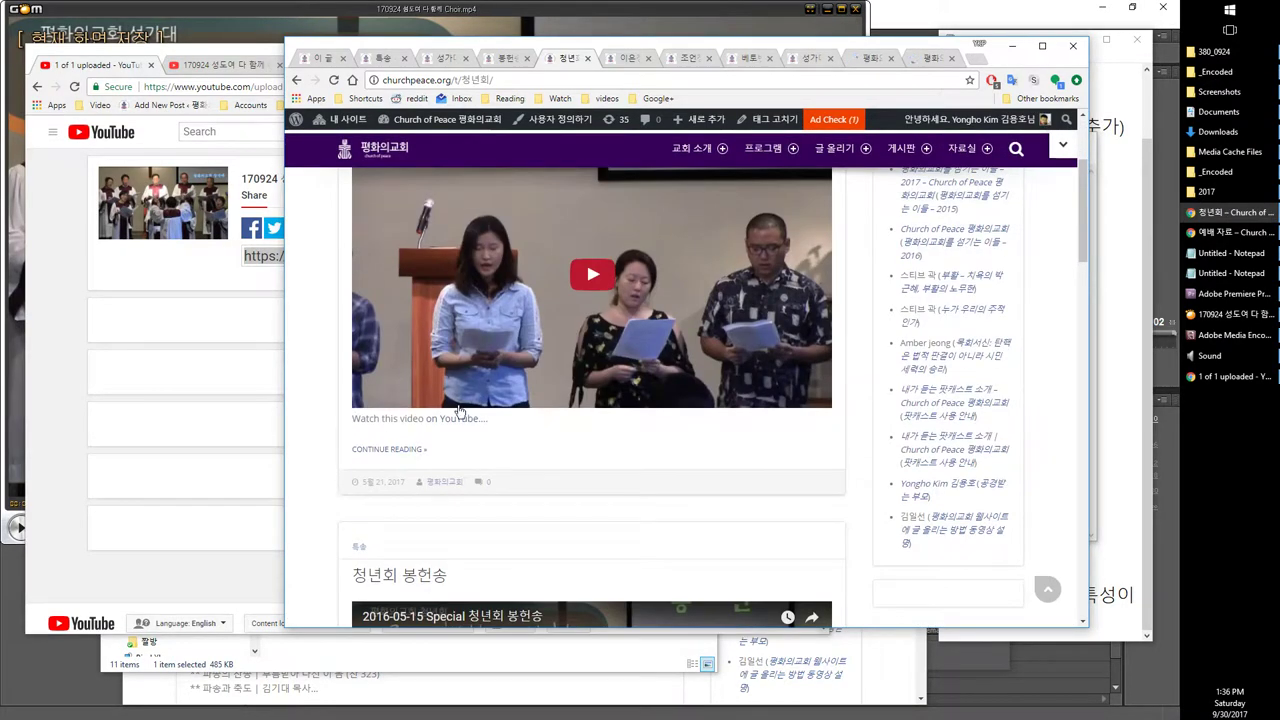
scroll(370, 477, down, 2)
scroll(381, 473, down, 5)
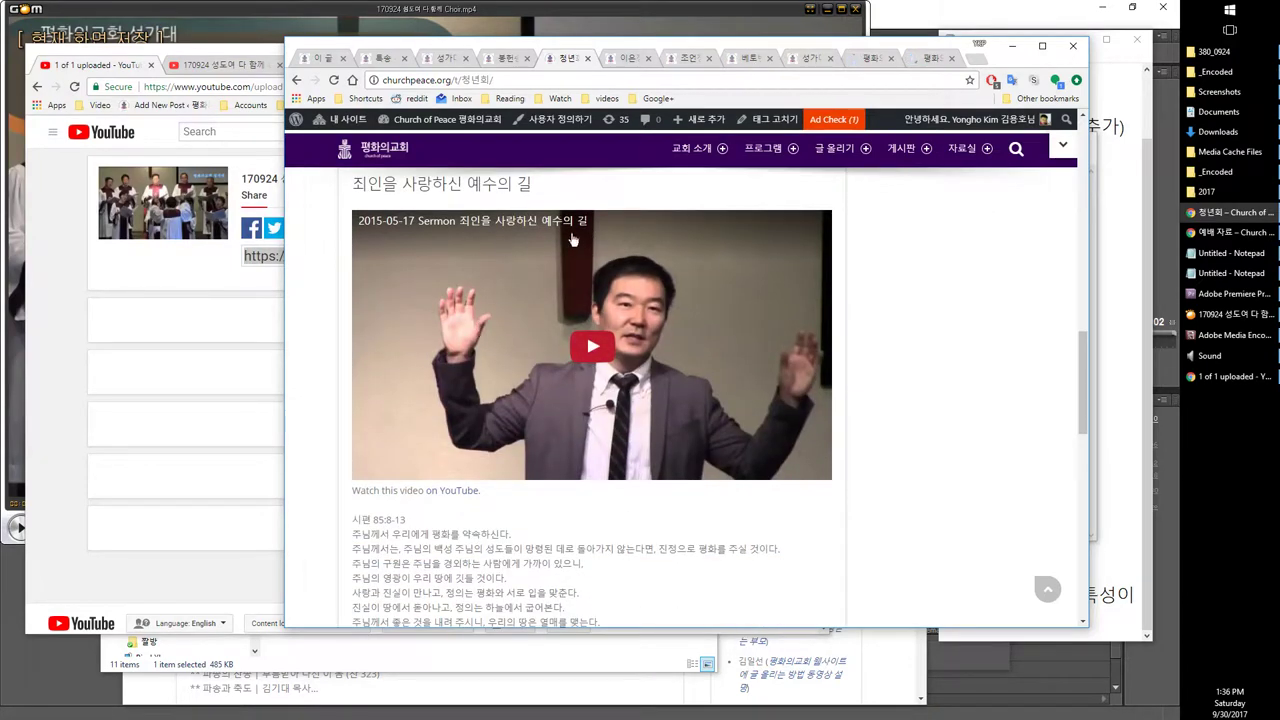
scroll(573, 240, up, 1)
scroll(567, 366, down, 4)
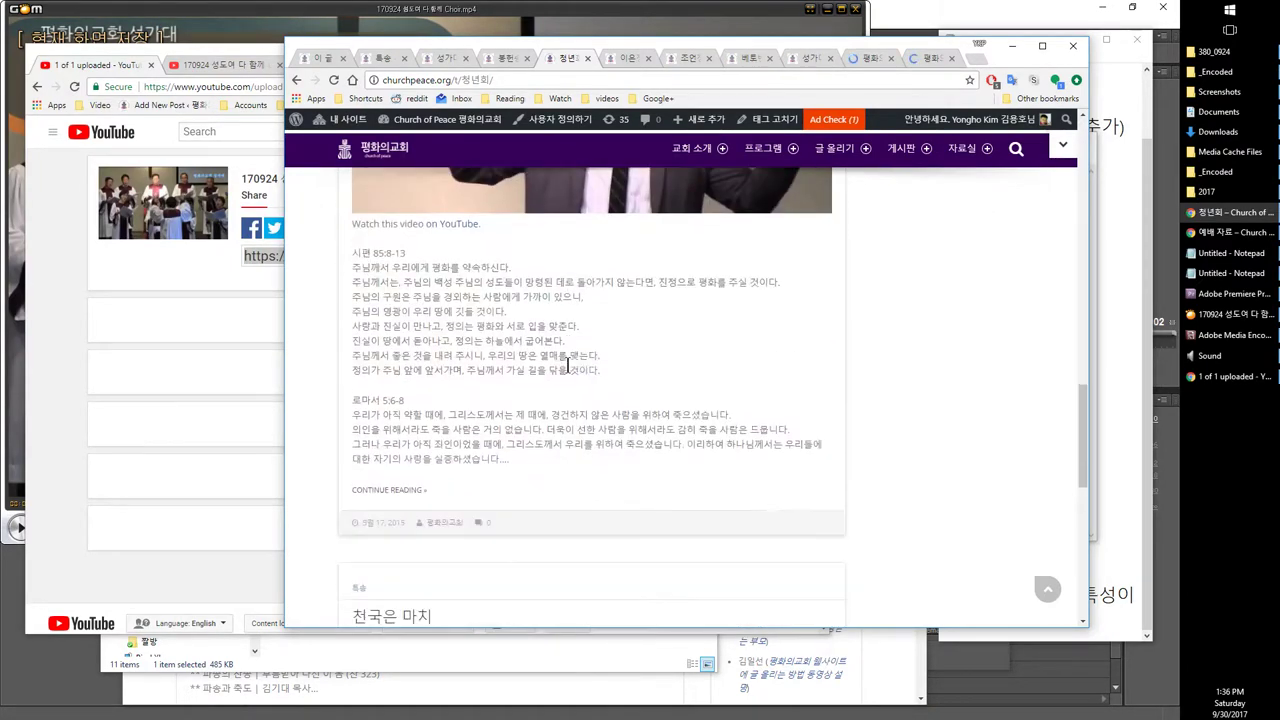
scroll(567, 366, down, 3)
scroll(531, 343, down, 2)
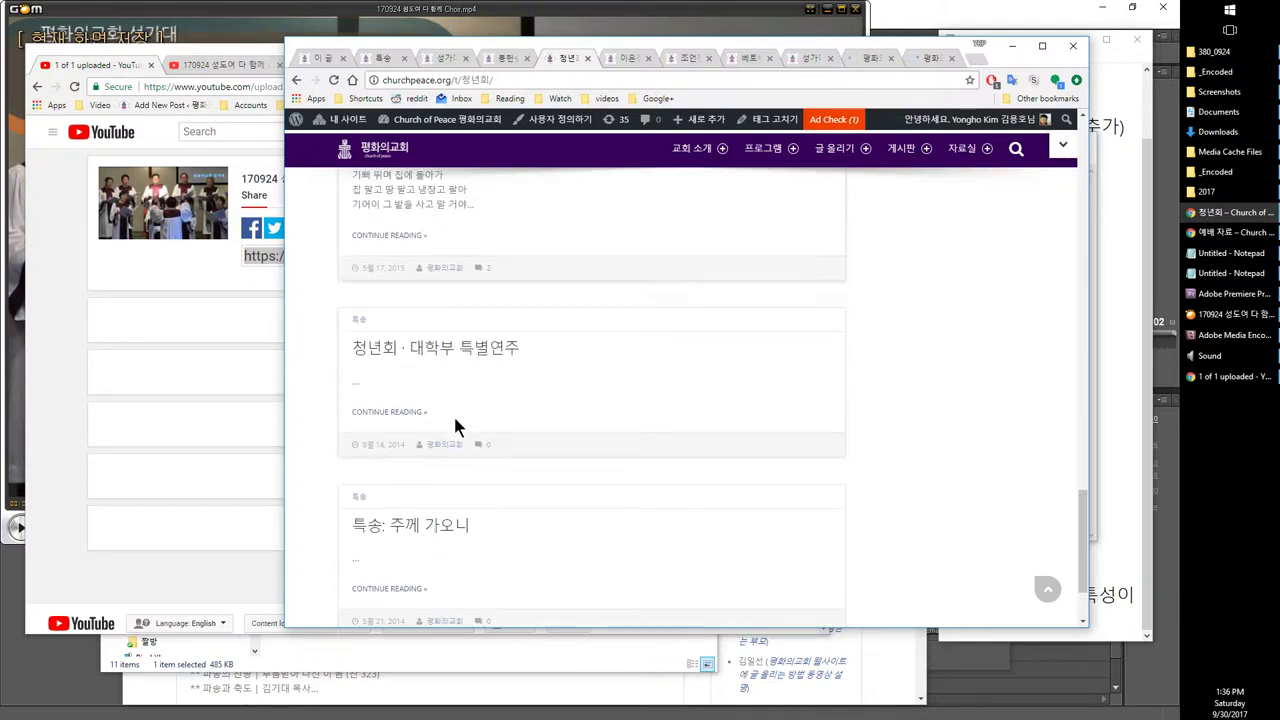
Step: Open the 청년회 · 대학부 특별연주 post in a new tab
right_click(395, 413)
click(428, 423)
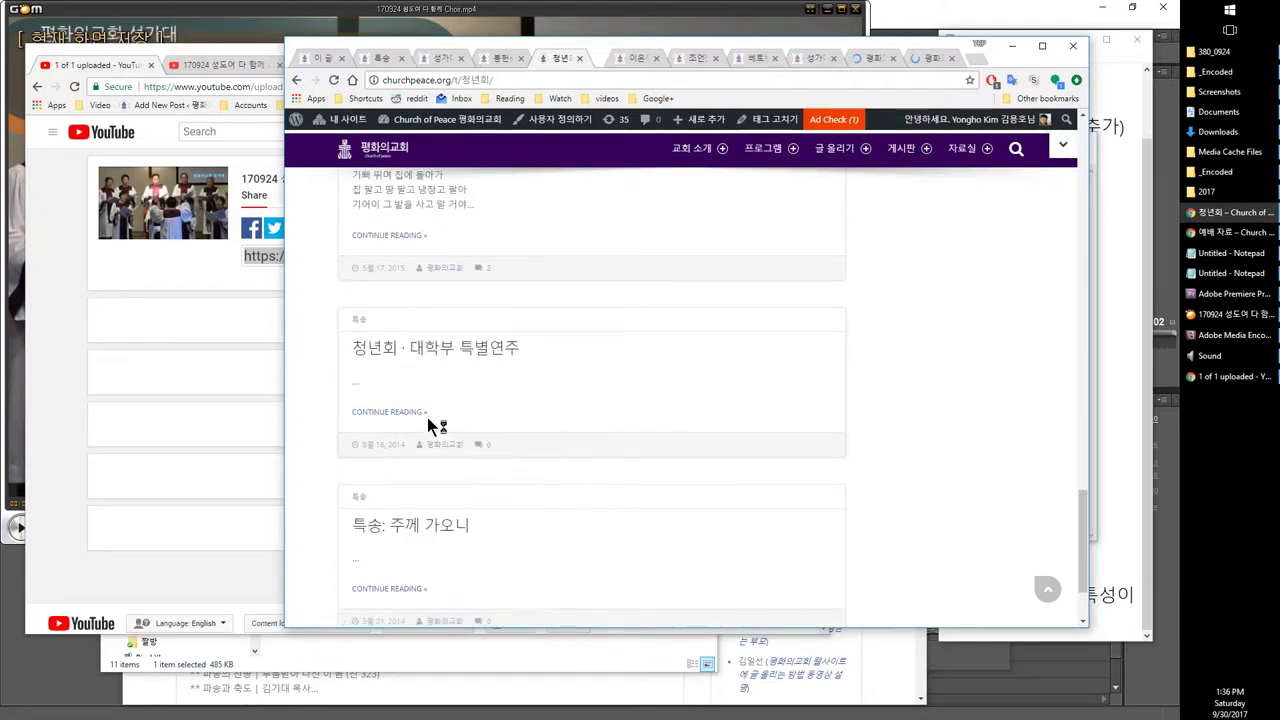
click(600, 60)
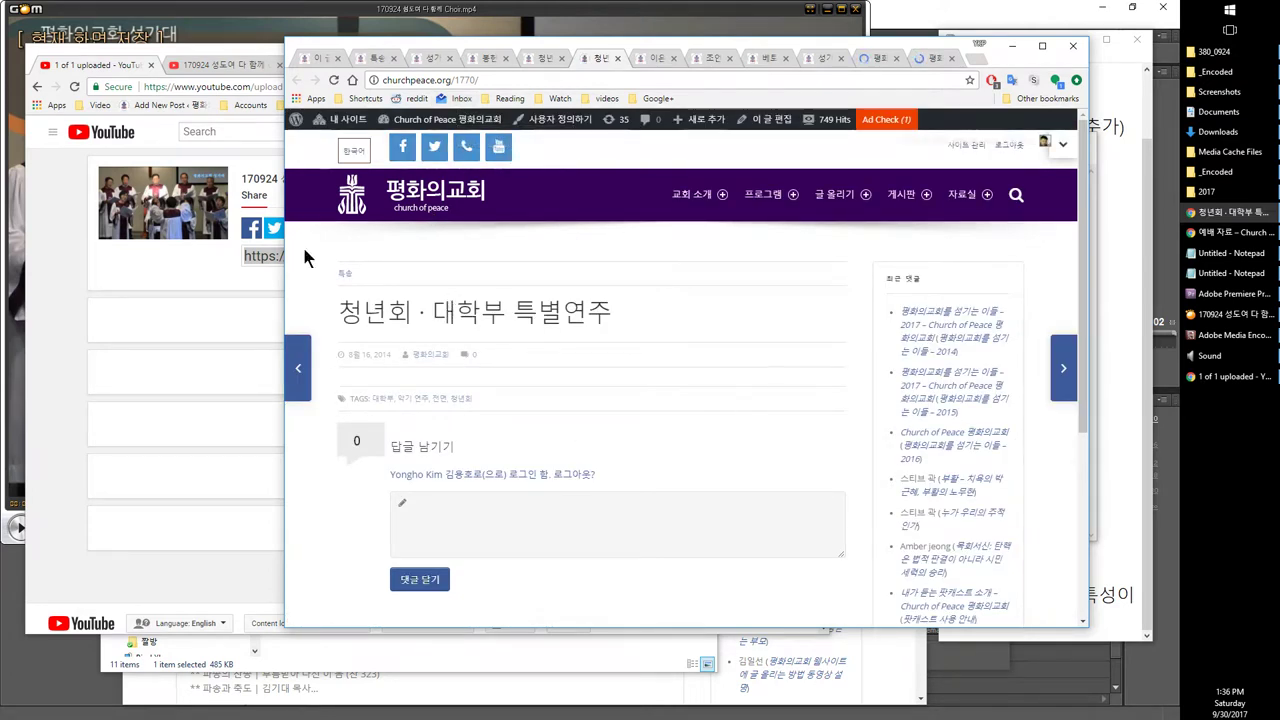
click(428, 60)
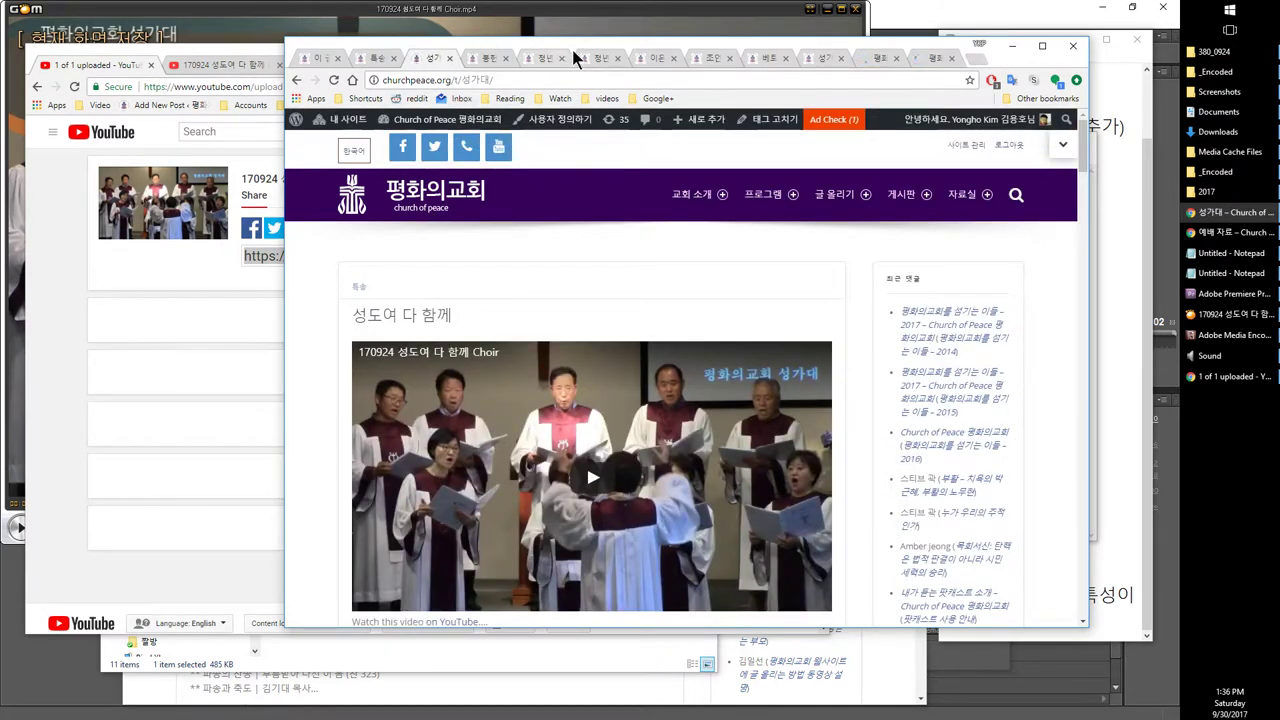
click(553, 58)
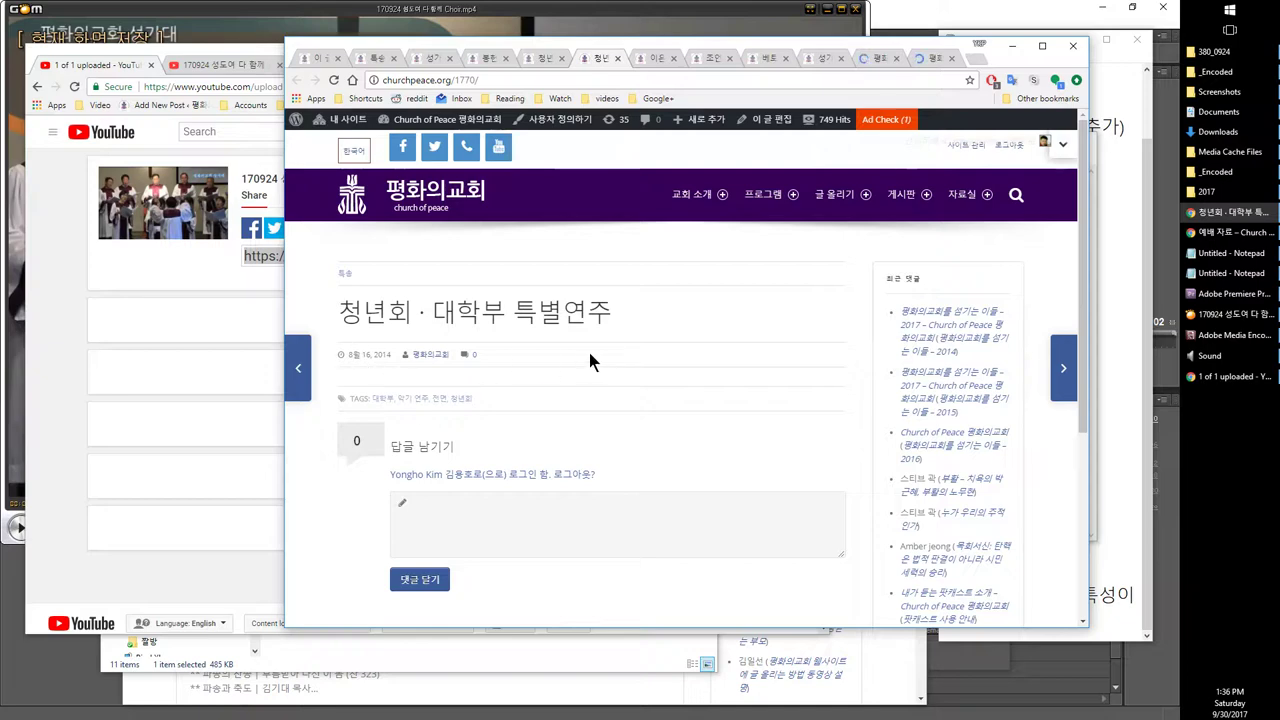
click(352, 60)
Step: From the 특송 resources gallery page, open the church's Facebook page in a new tab
click(318, 60)
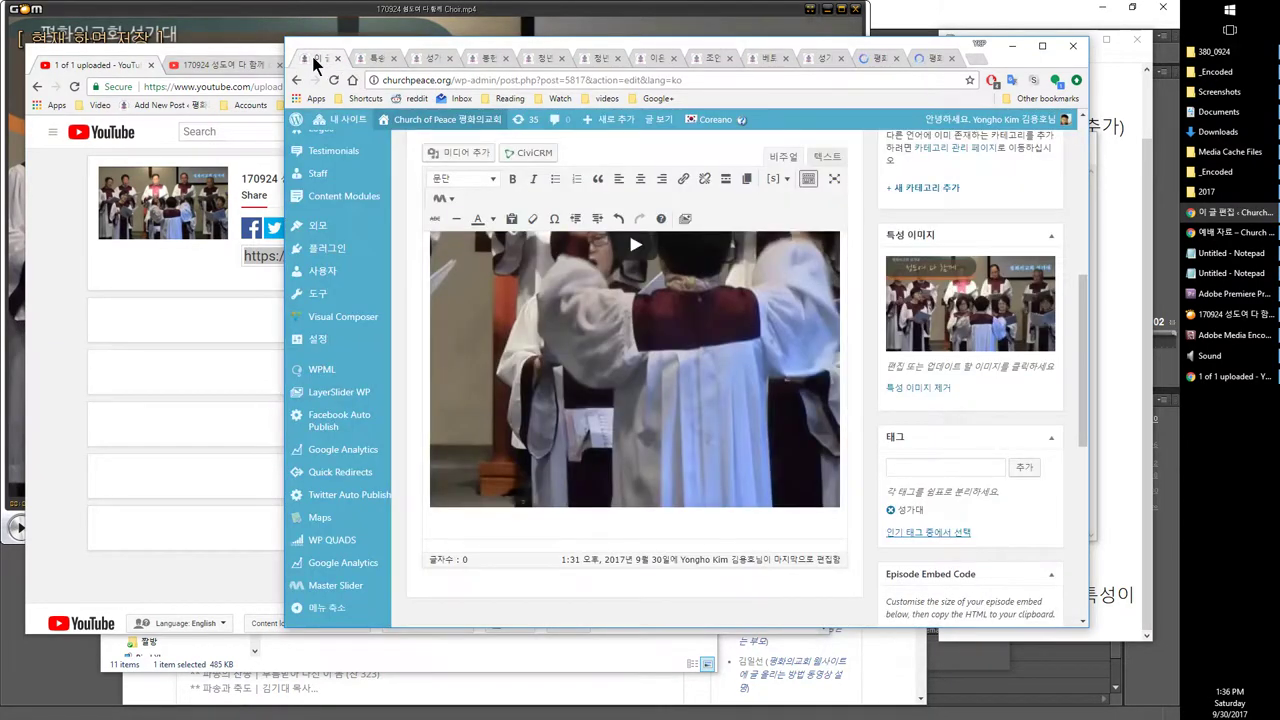
scroll(632, 288, up, 2)
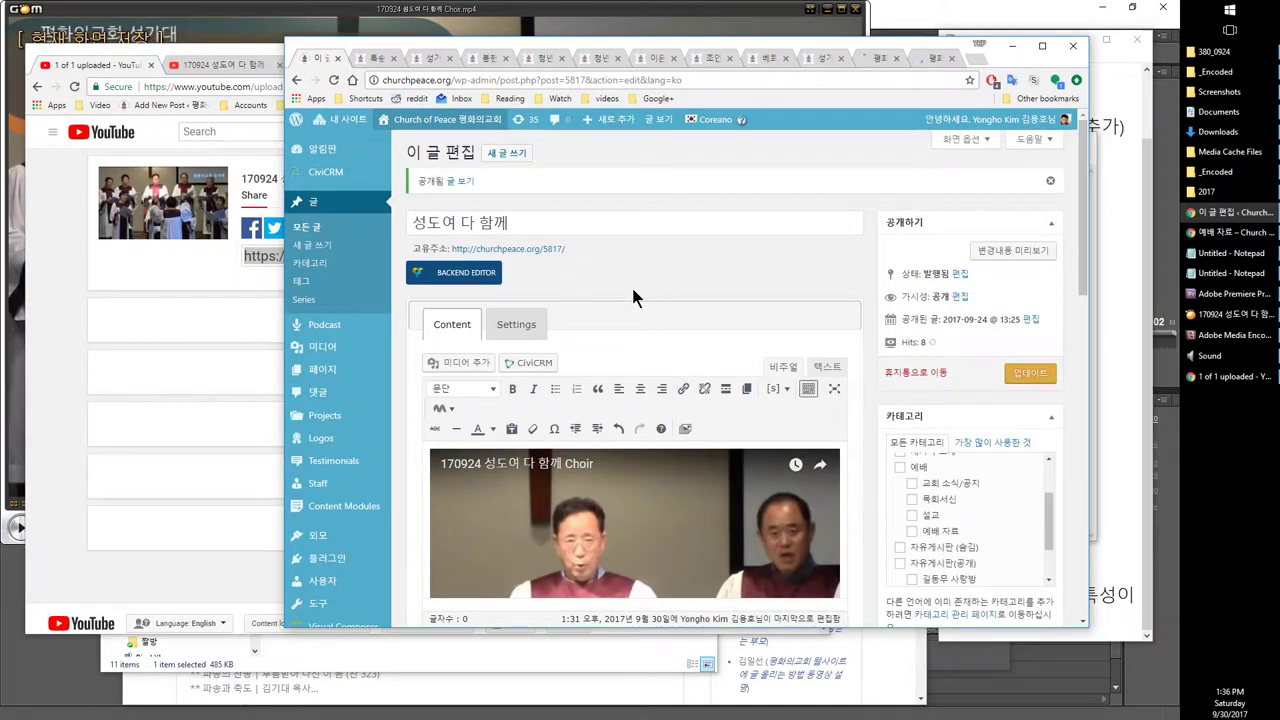
scroll(633, 281, down, 2)
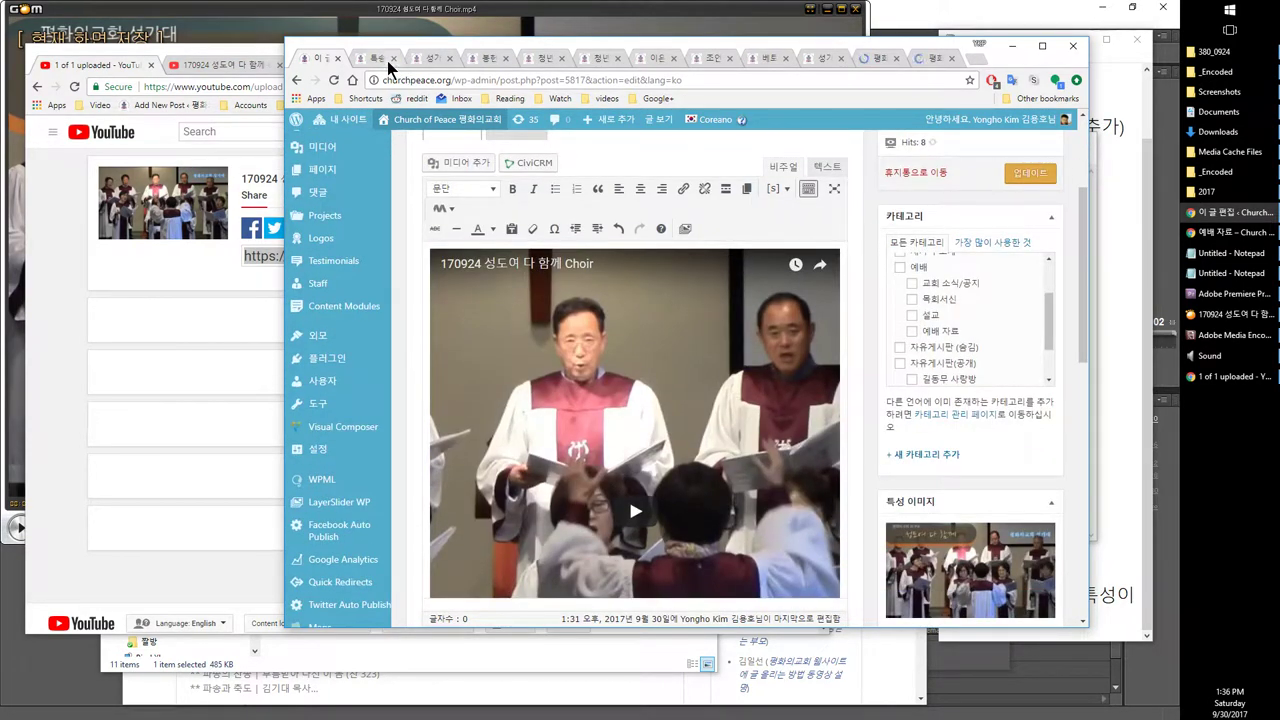
click(378, 59)
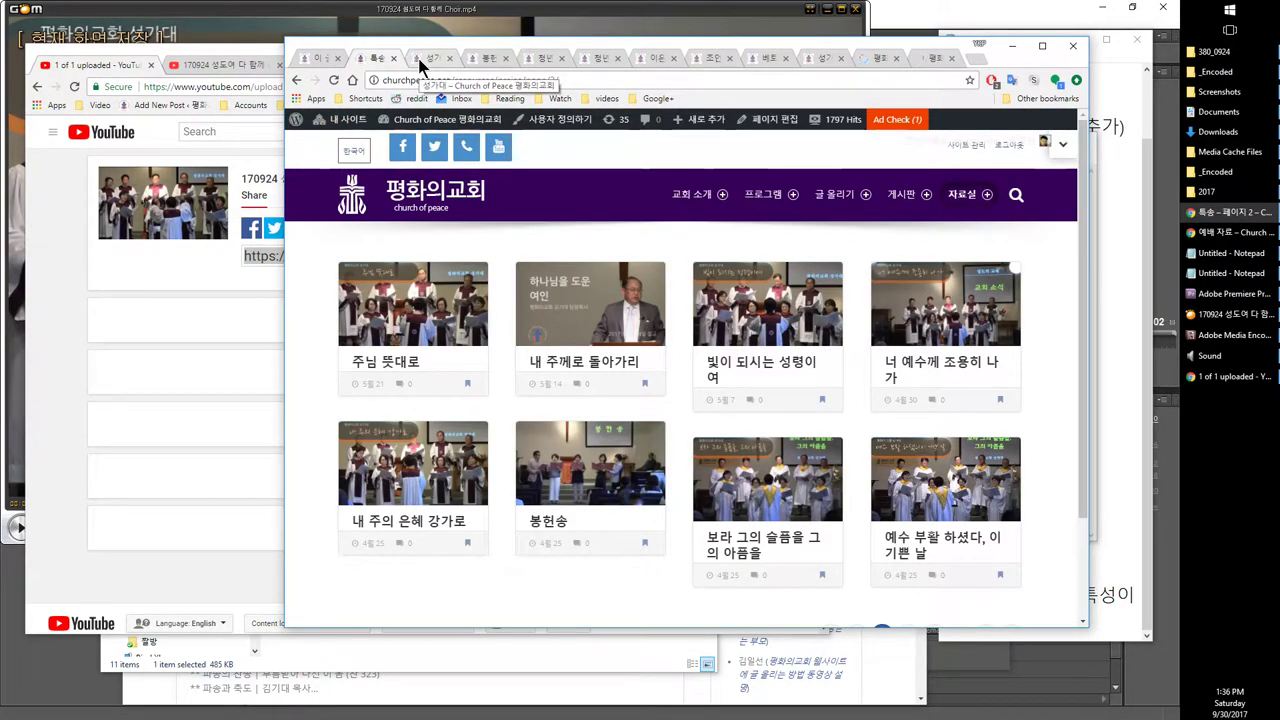
right_click(400, 150)
click(440, 160)
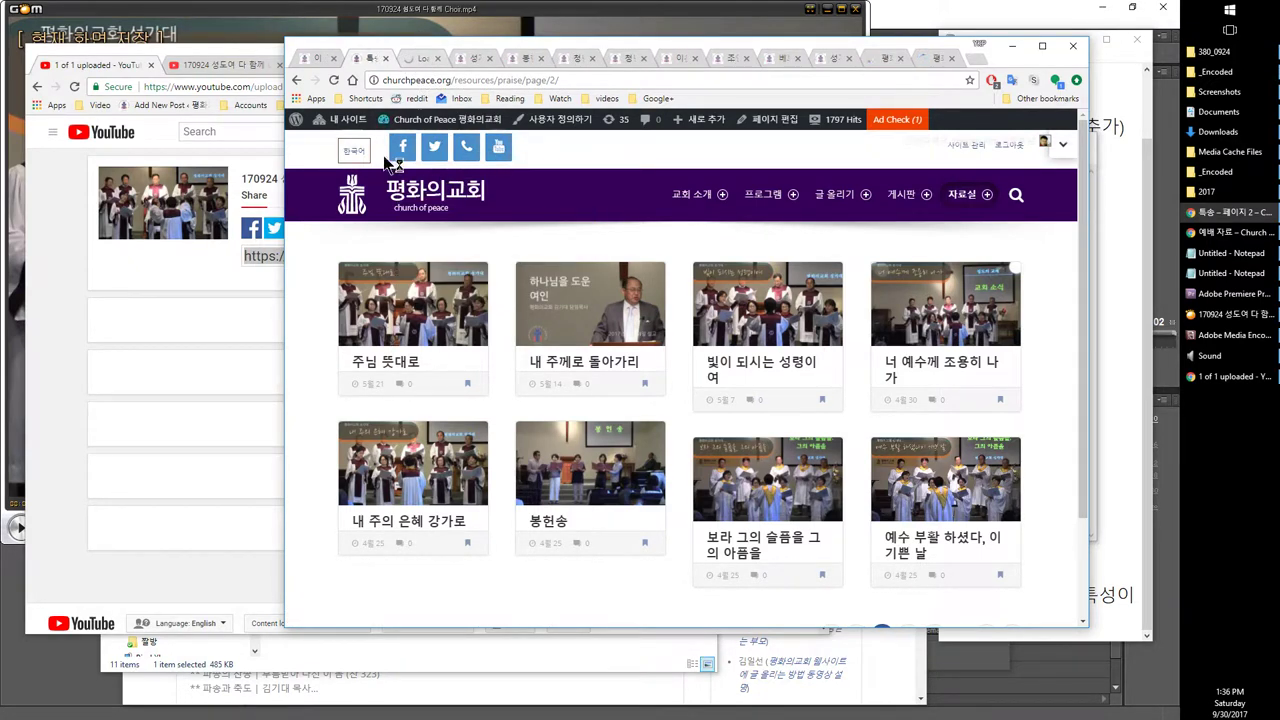
click(411, 57)
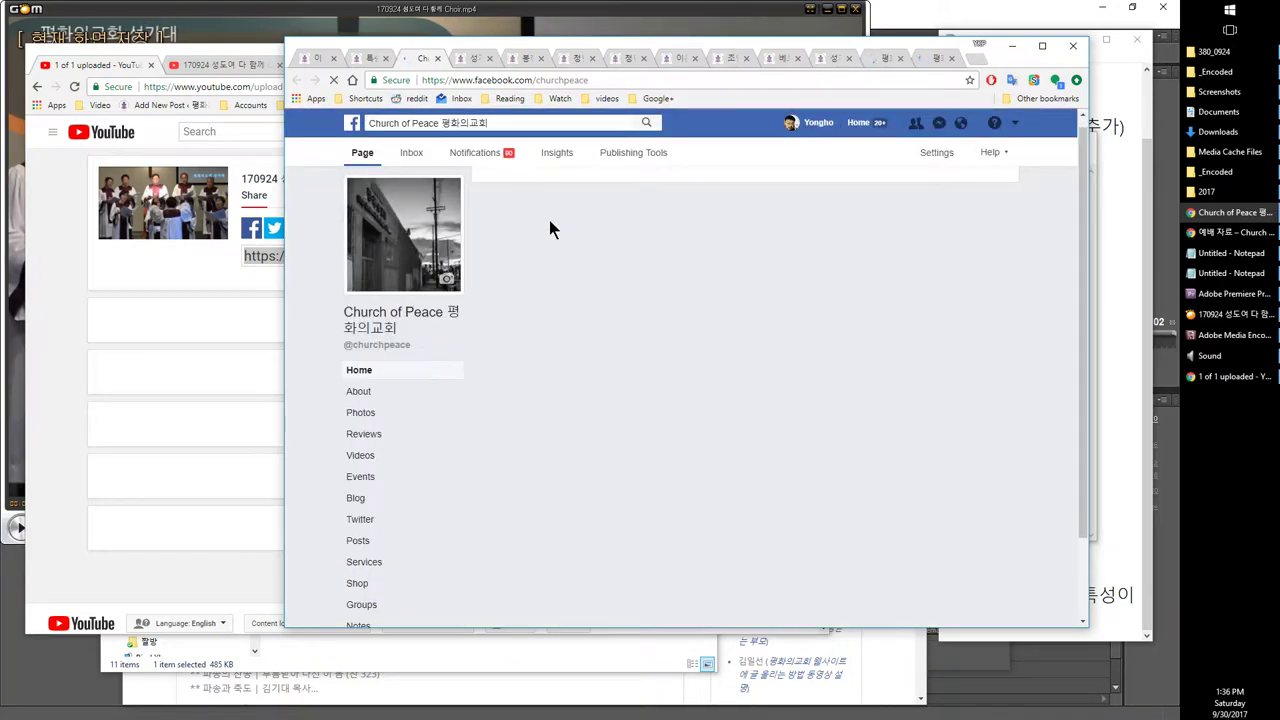
scroll(537, 227, down, 2)
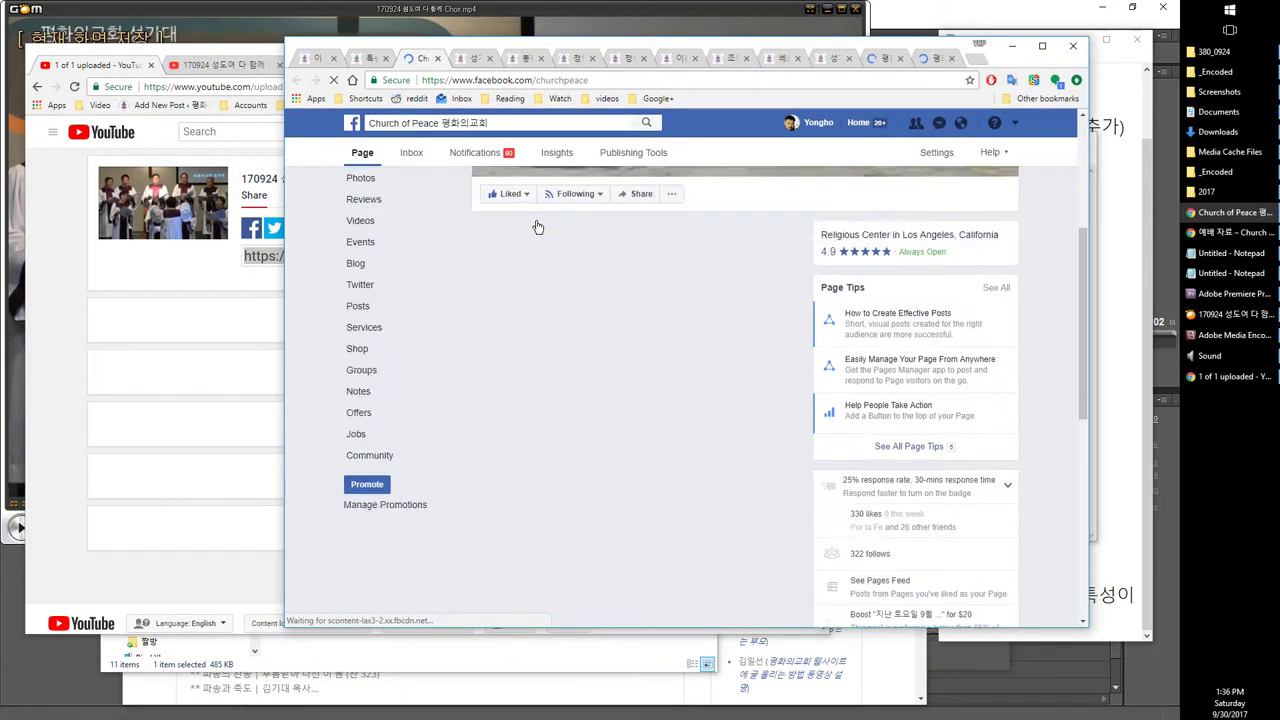
scroll(535, 220, down, 3)
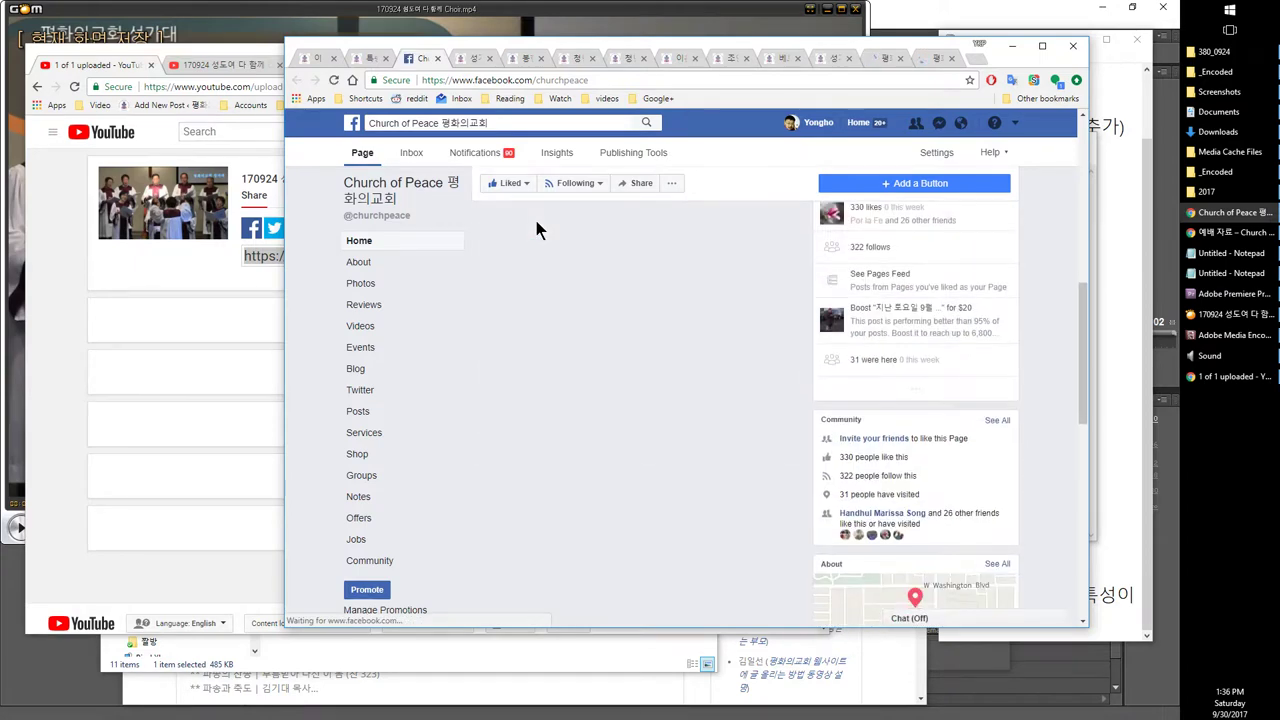
click(364, 59)
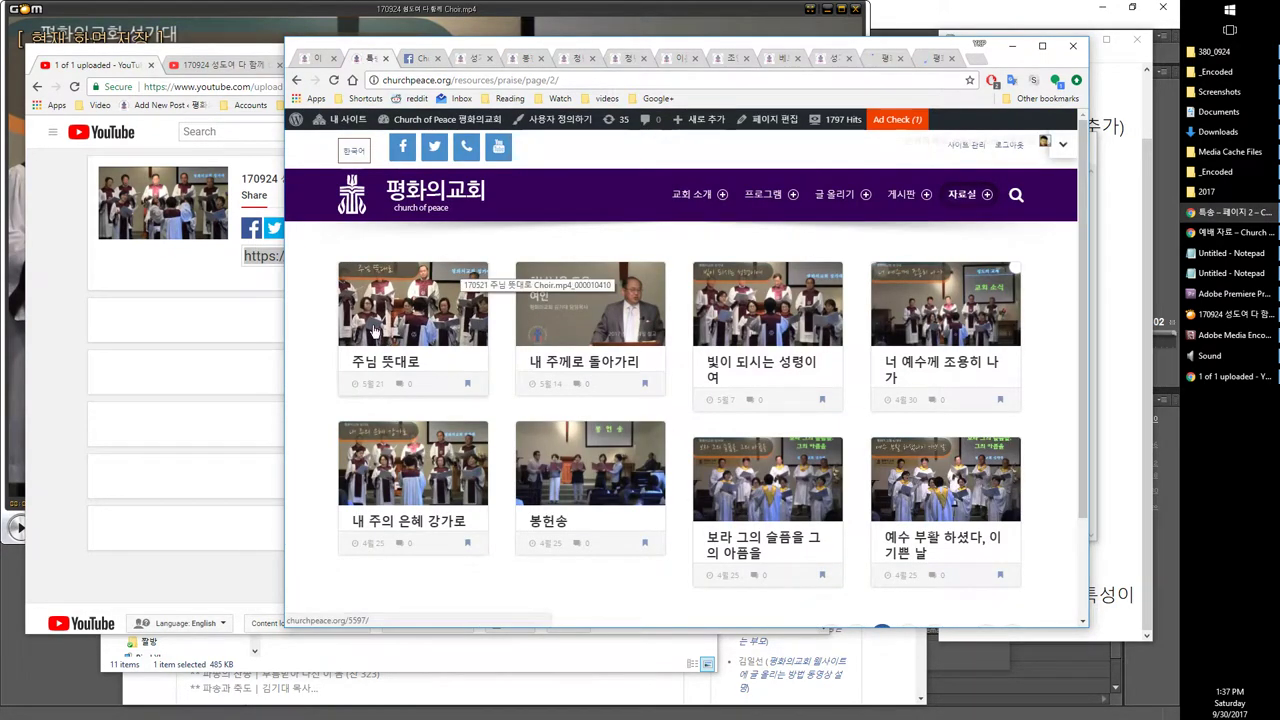
click(433, 58)
scroll(590, 312, down, 2)
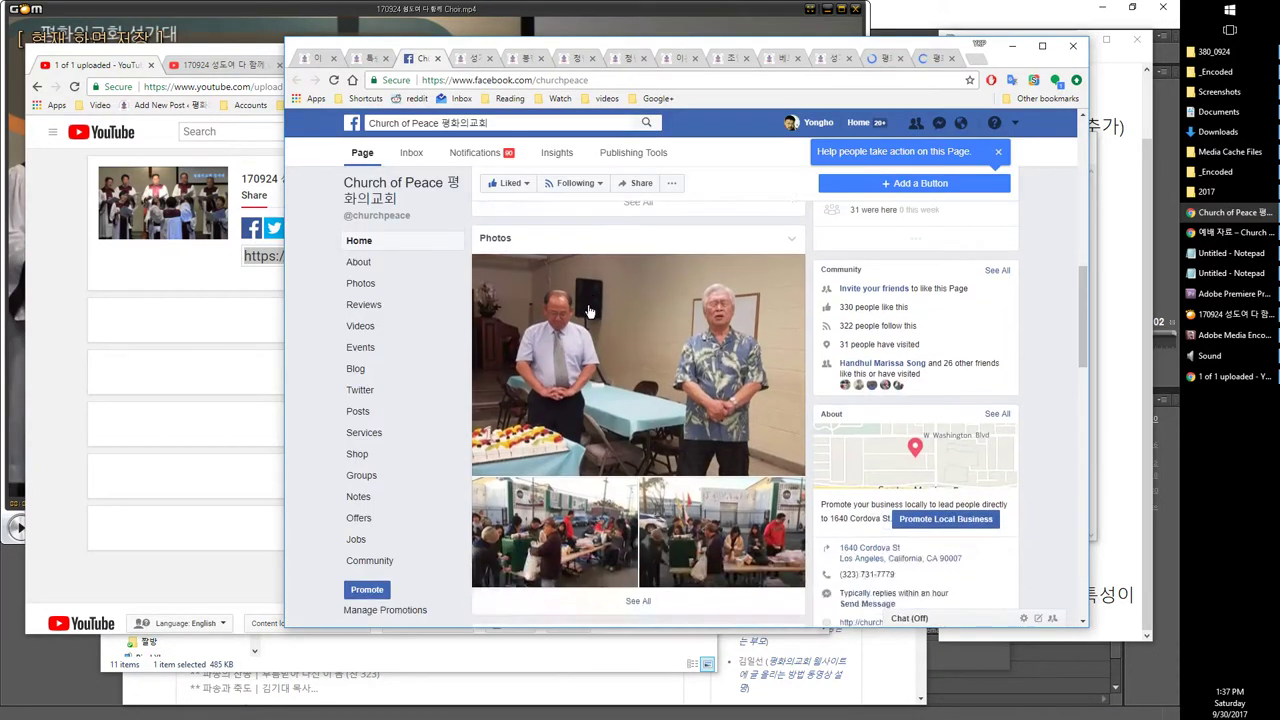
scroll(590, 312, down, 10)
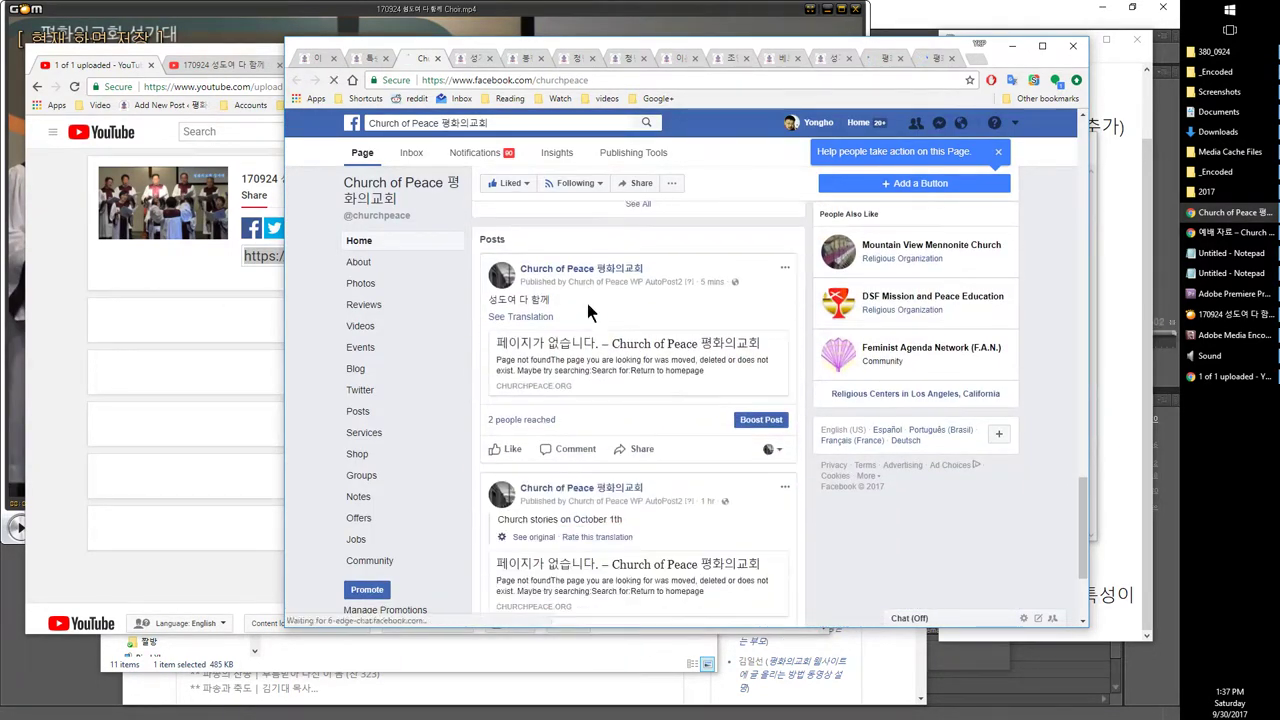
scroll(587, 303, up, 1)
drag(489, 265, 560, 266)
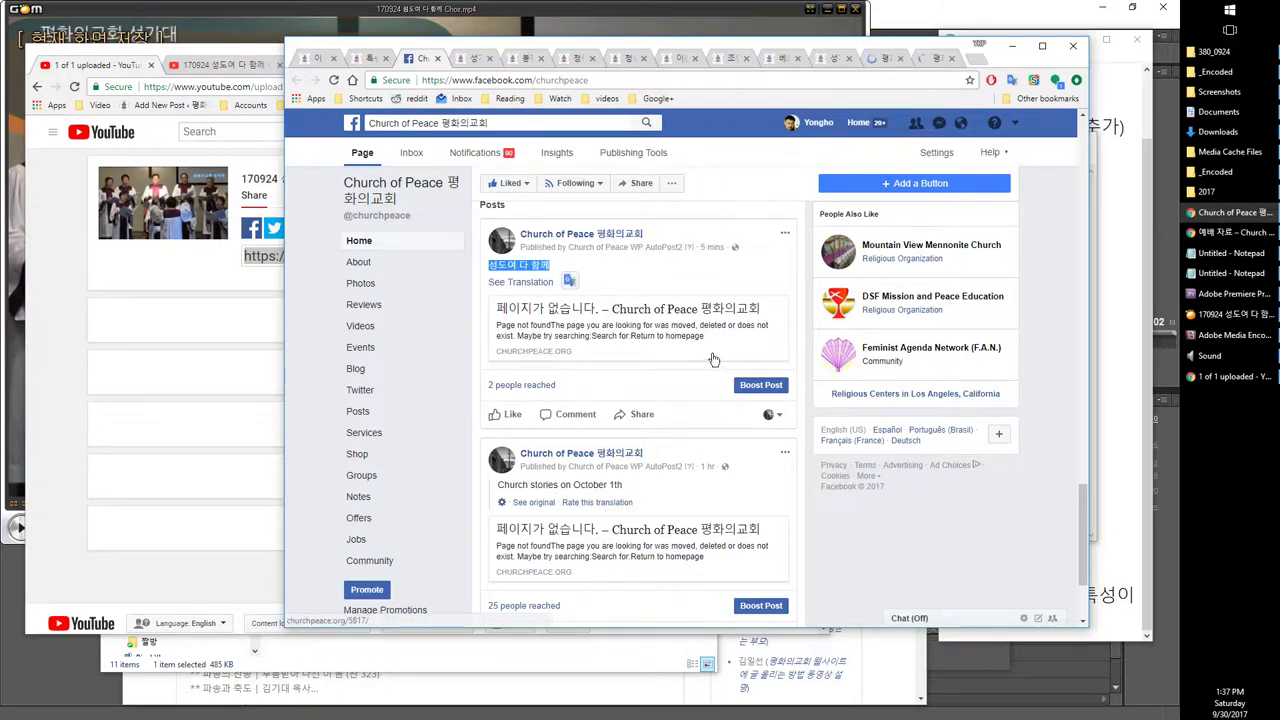
click(636, 310)
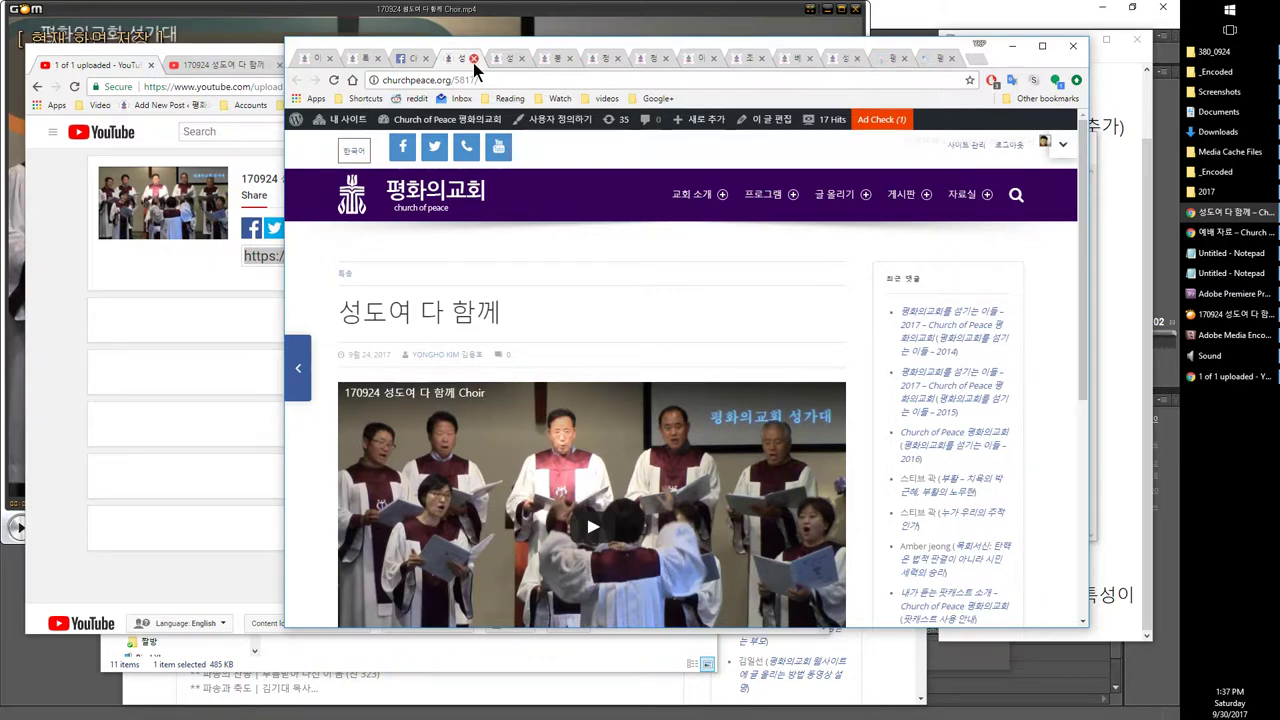
click(474, 59)
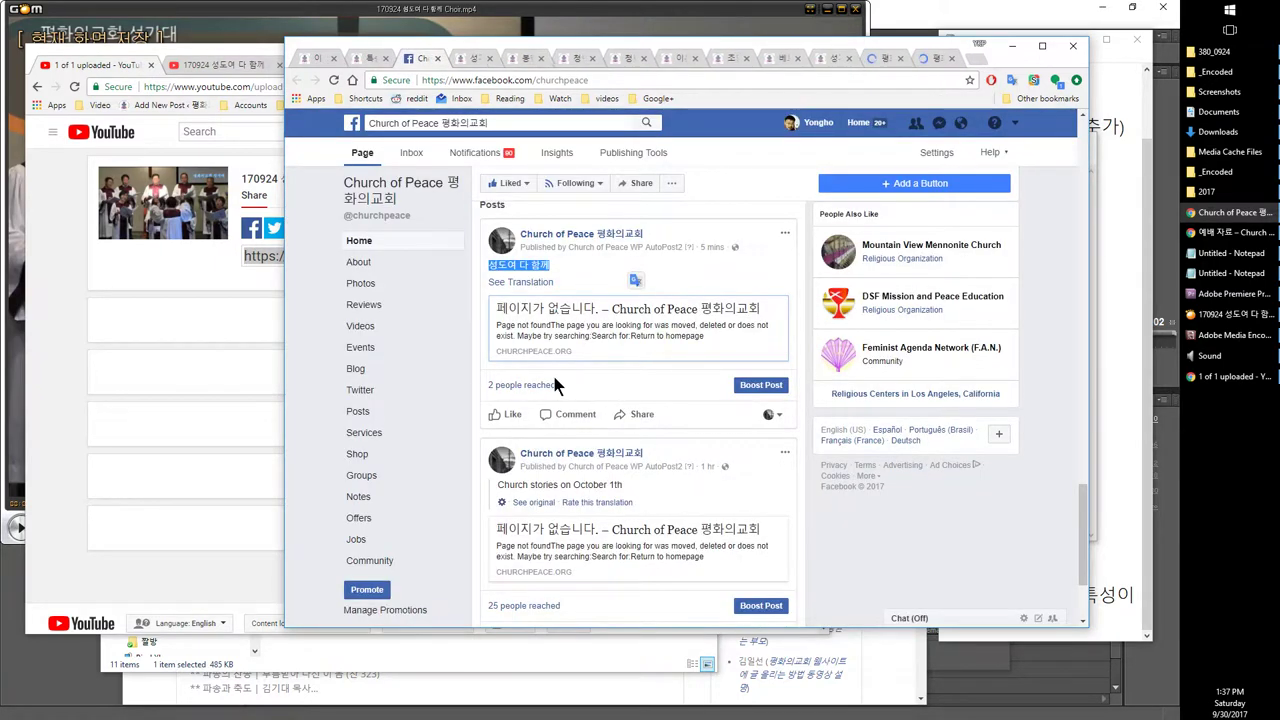
click(366, 60)
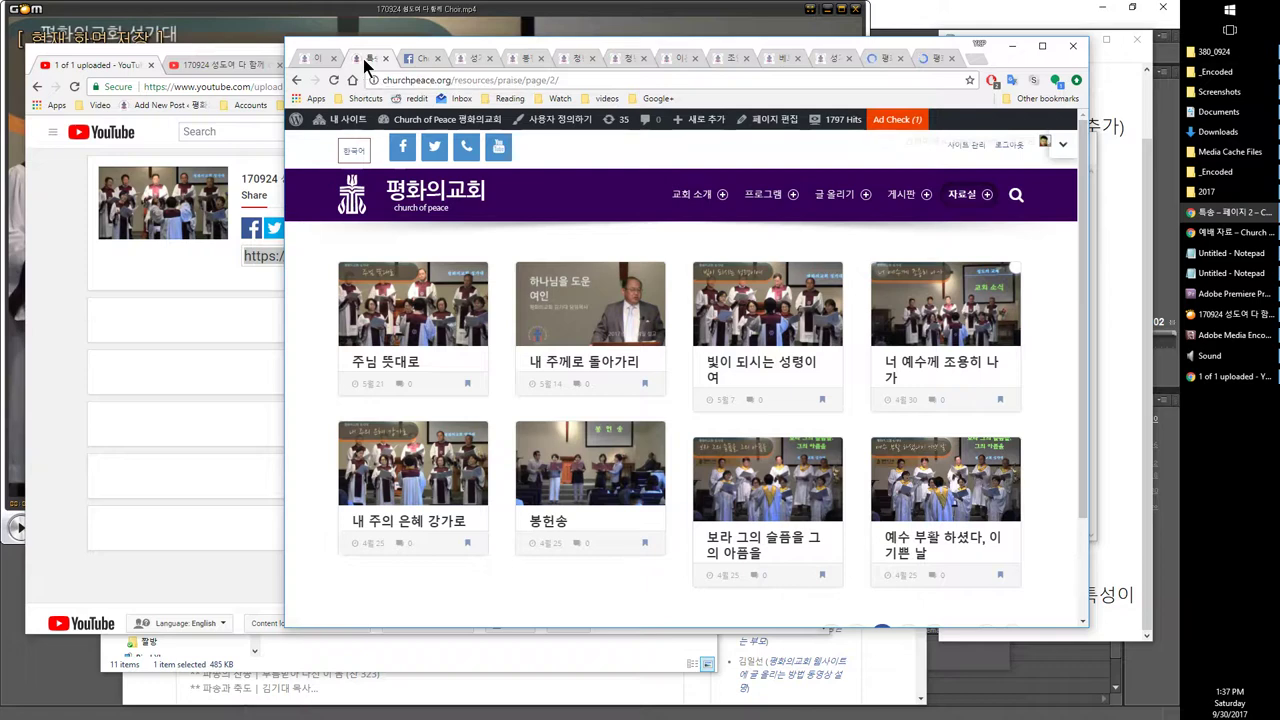
right_click(436, 147)
click(470, 157)
click(419, 57)
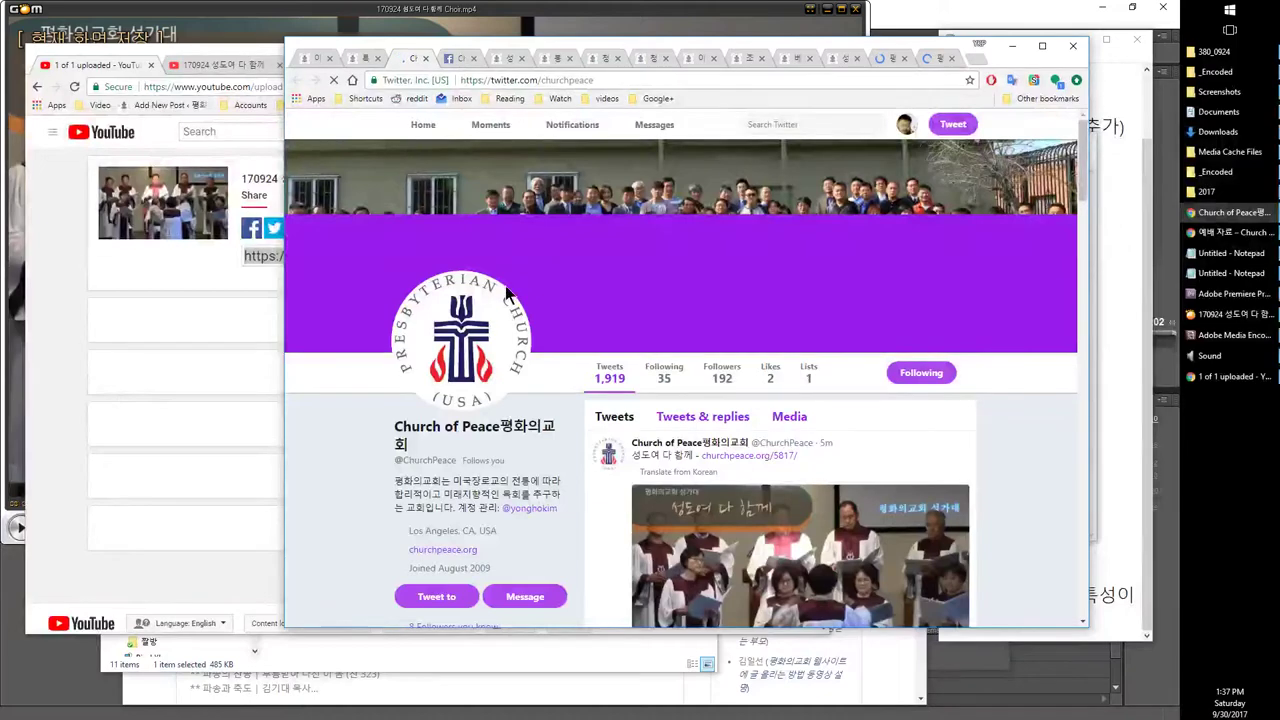
scroll(825, 379, down, 2)
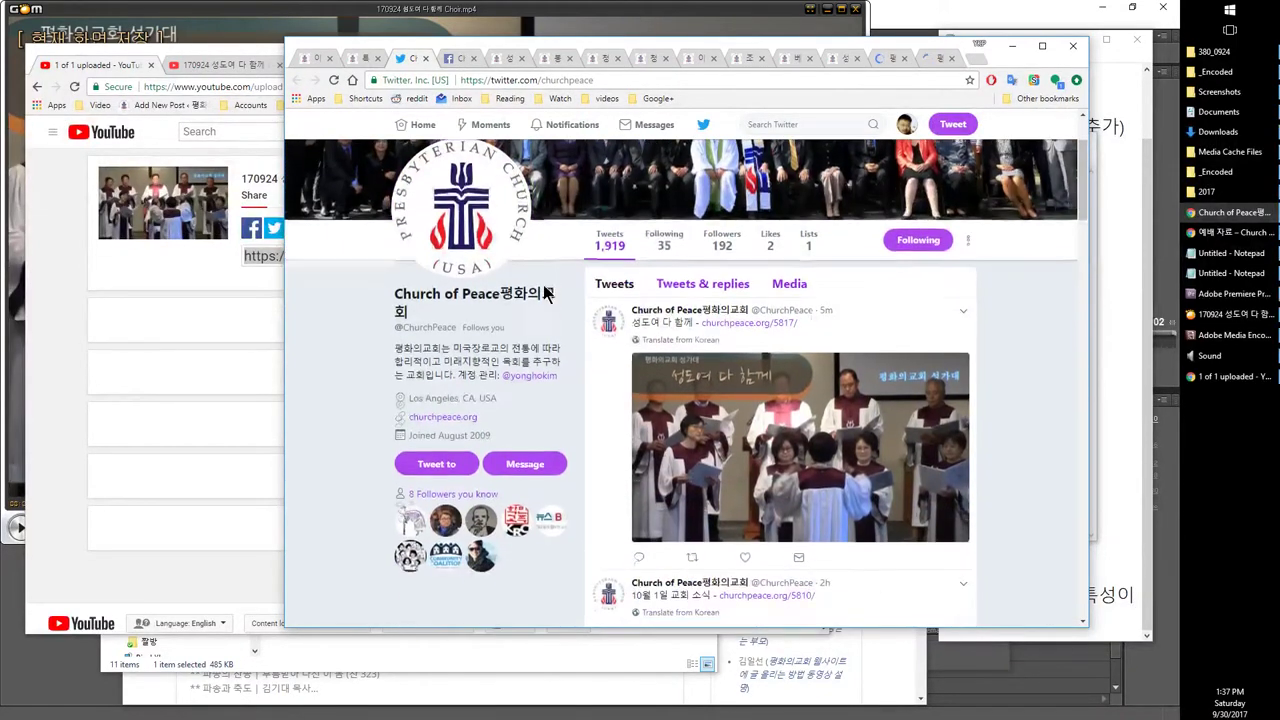
click(825, 379)
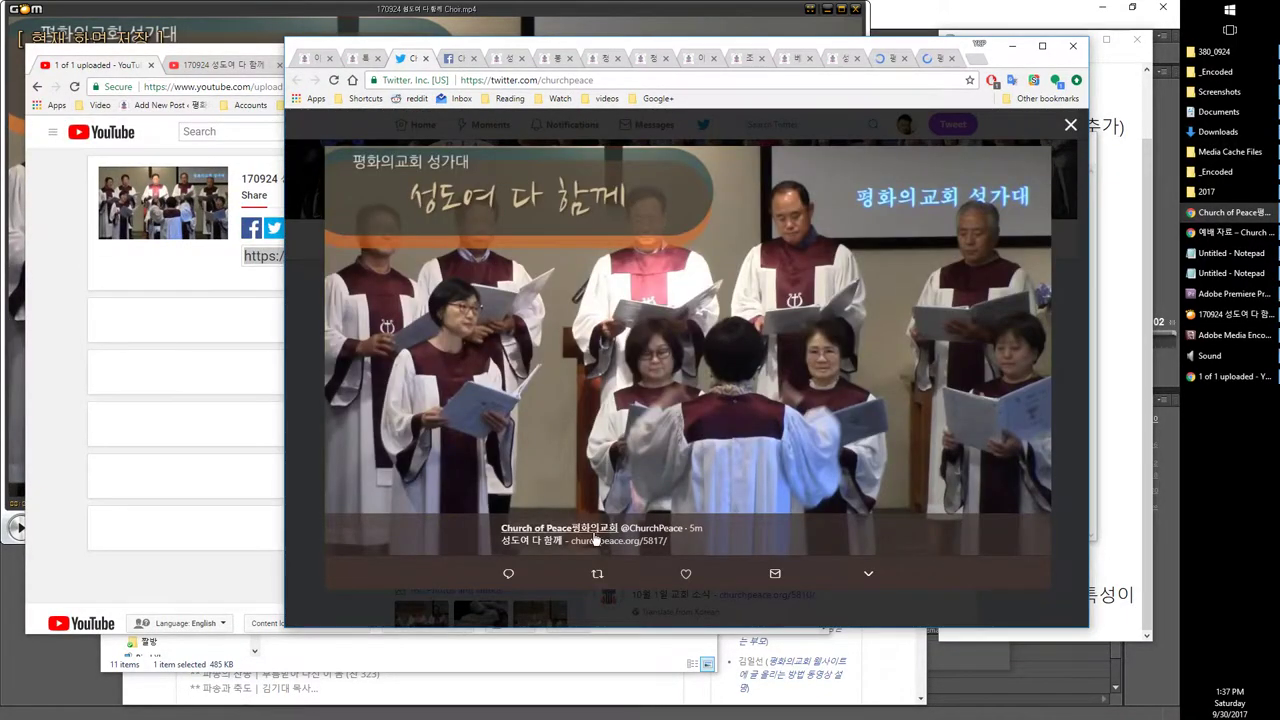
click(596, 540)
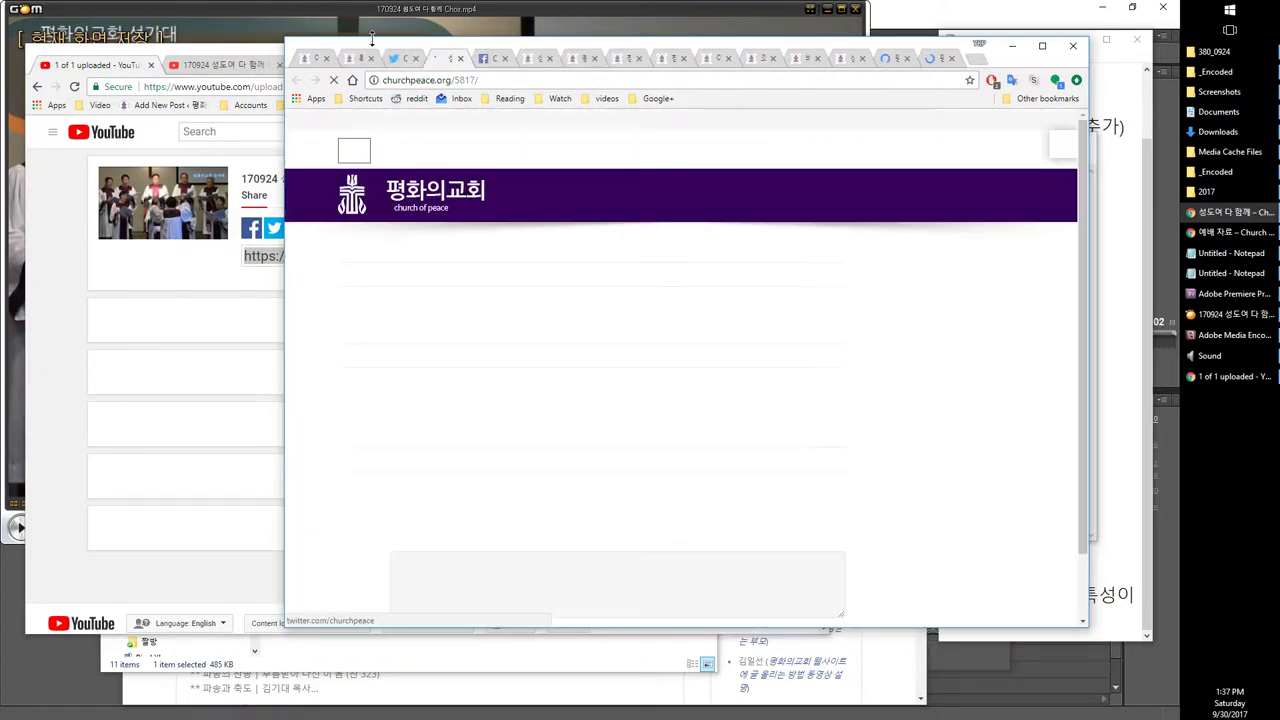
click(398, 58)
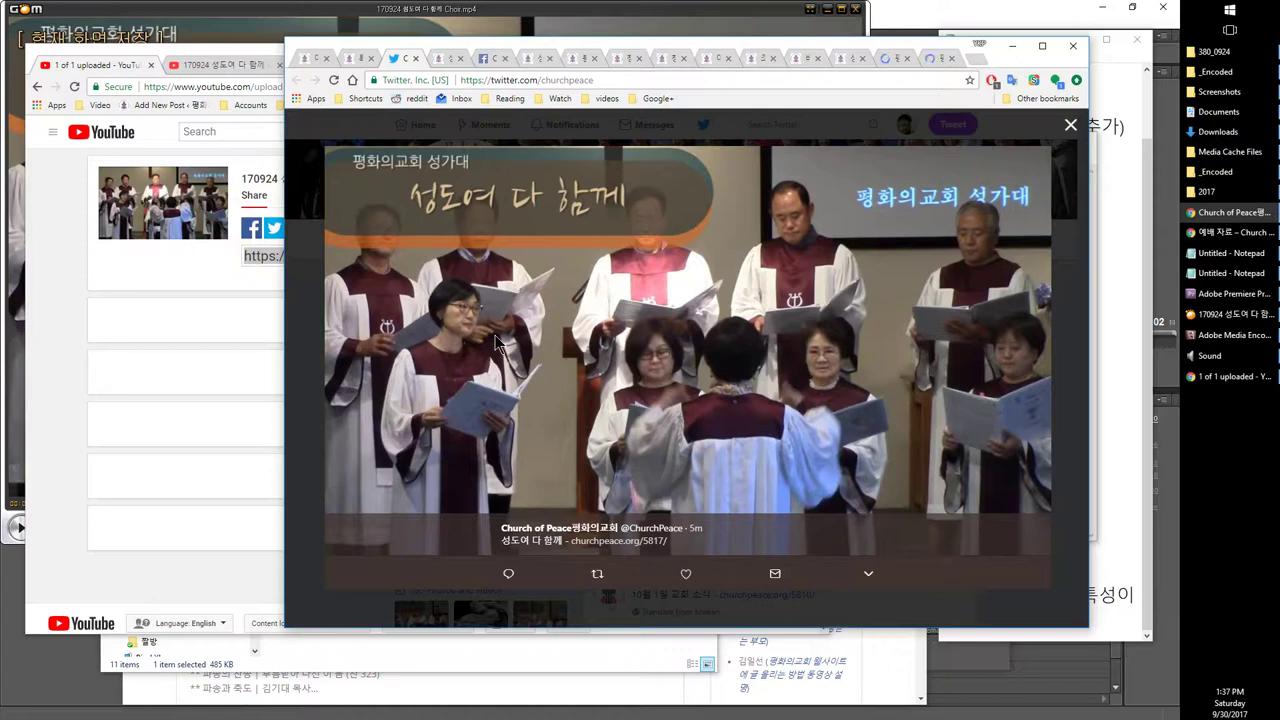
click(300, 548)
scroll(325, 522, down, 5)
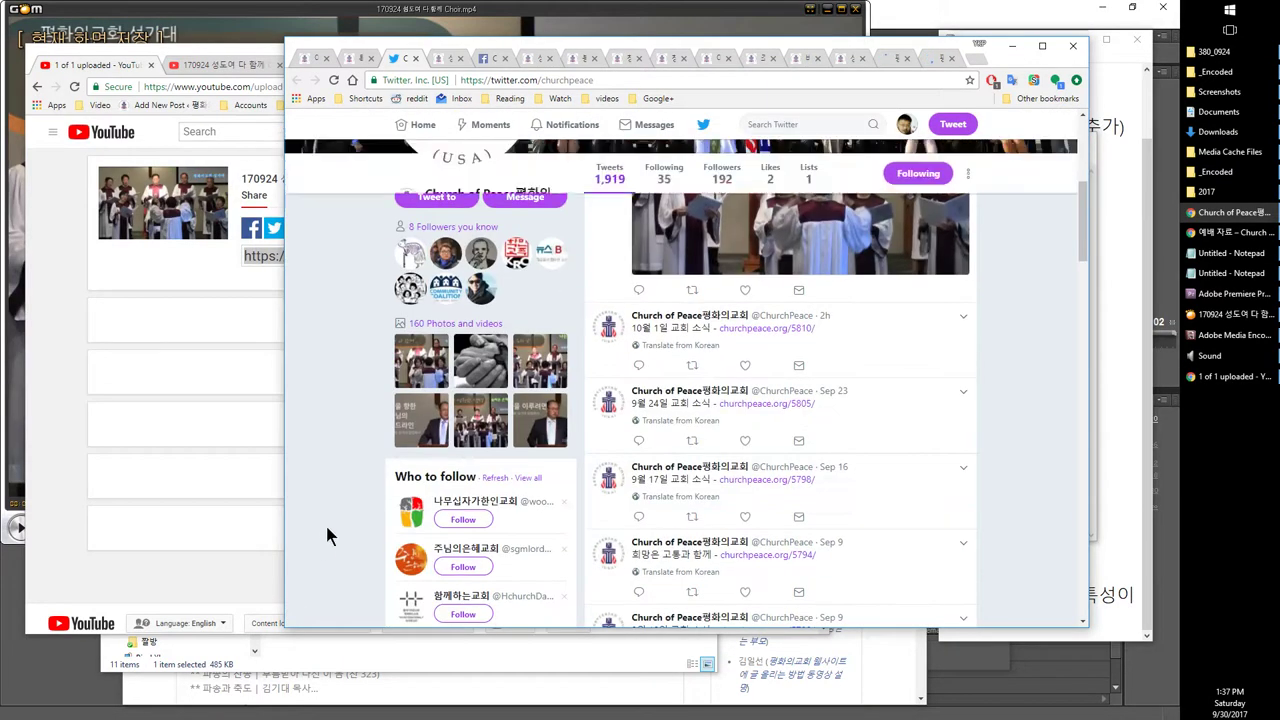
scroll(437, 495, down, 10)
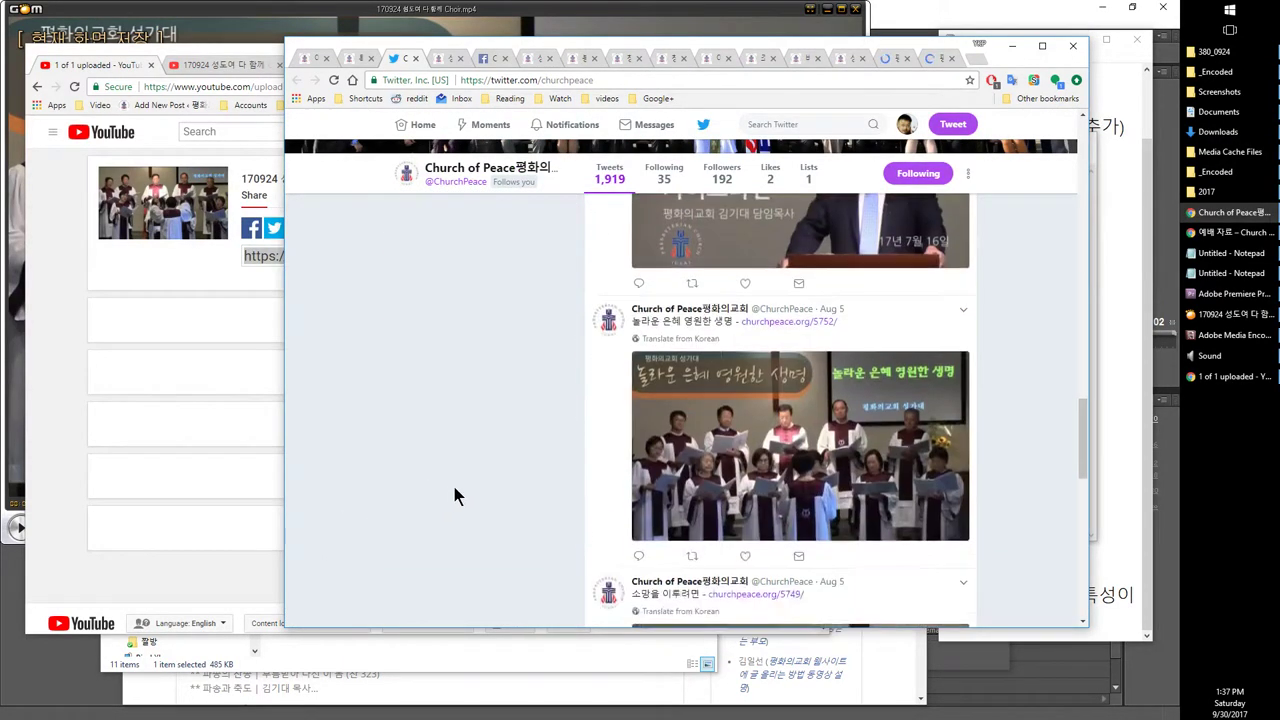
click(836, 317)
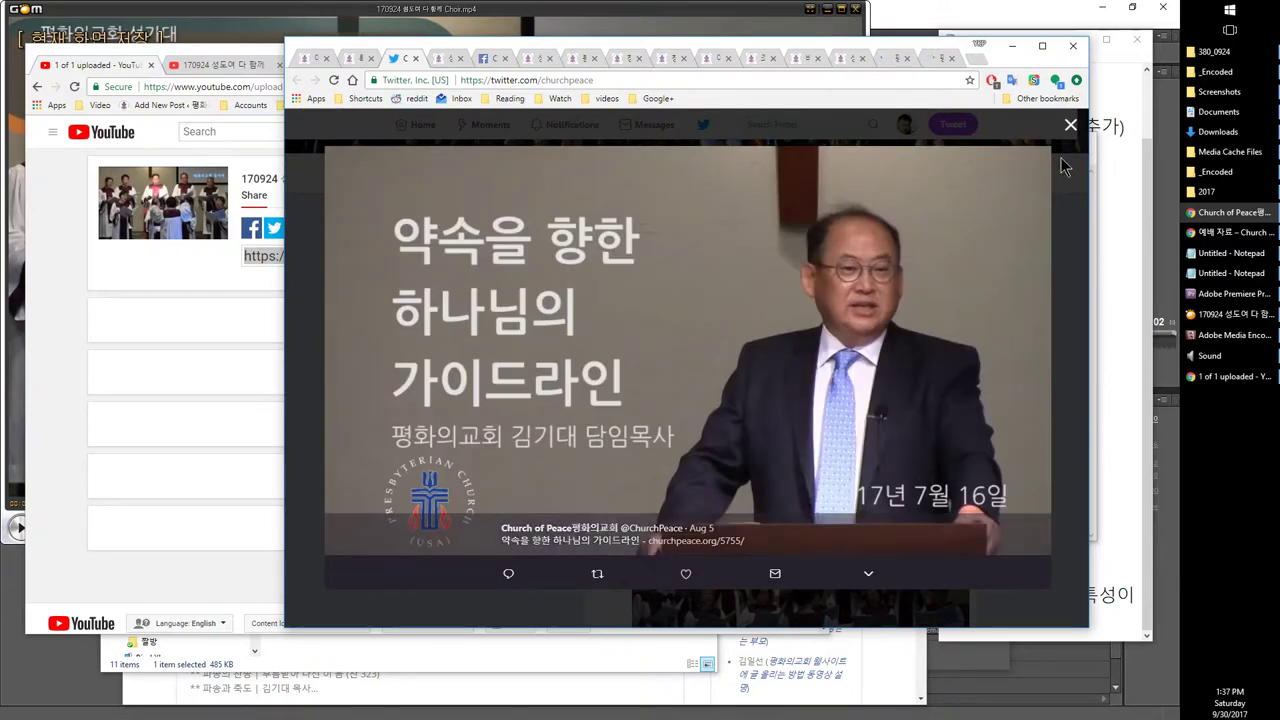
click(1070, 125)
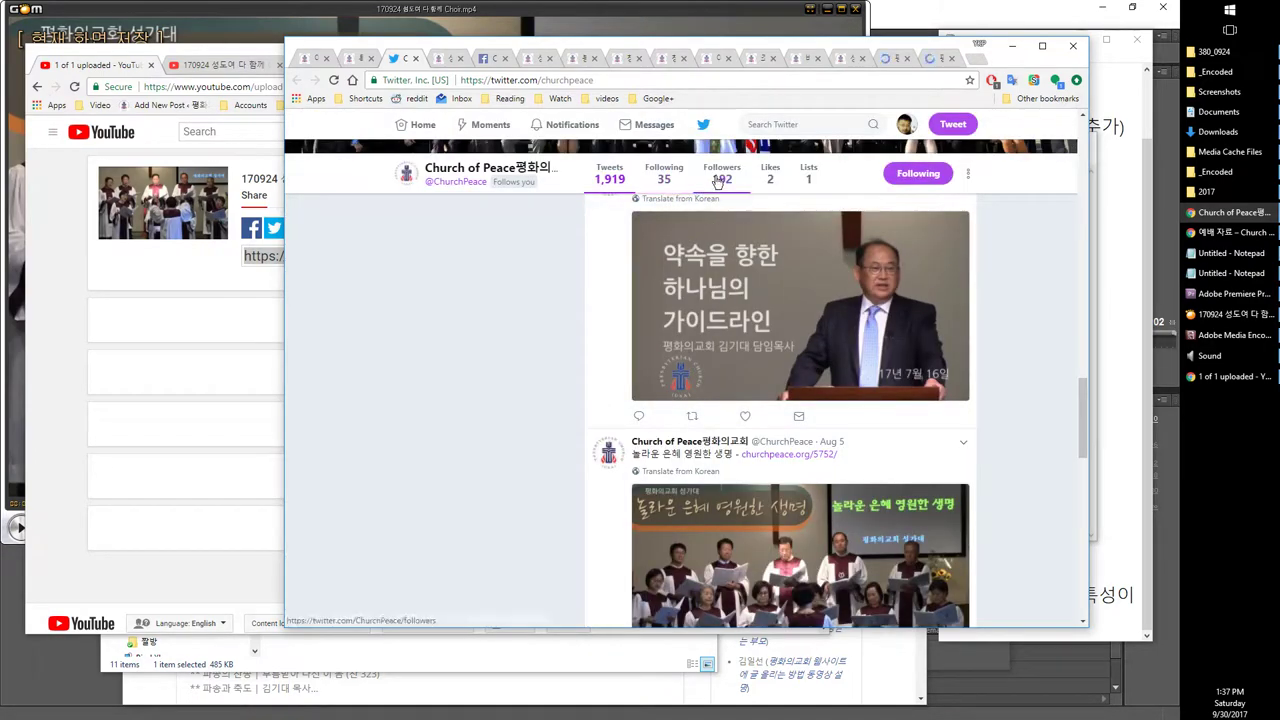
scroll(470, 270, up, 1)
scroll(470, 270, up, 6)
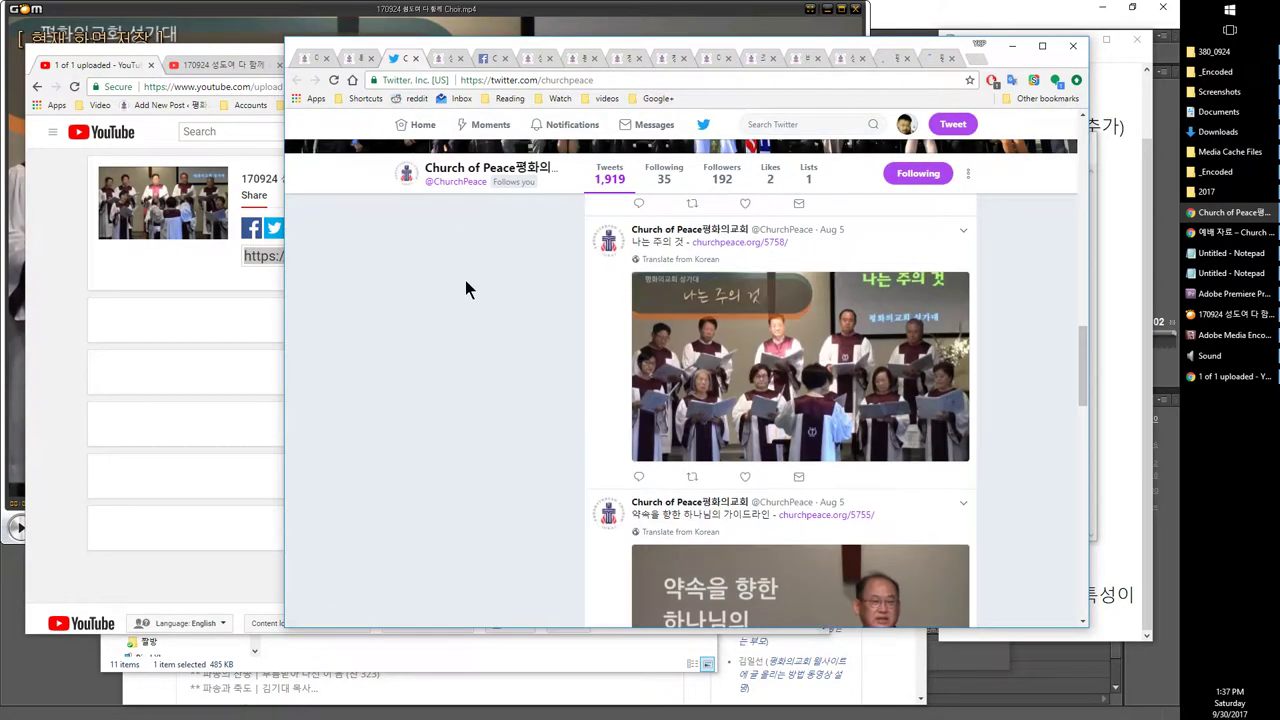
scroll(474, 300, up, 8)
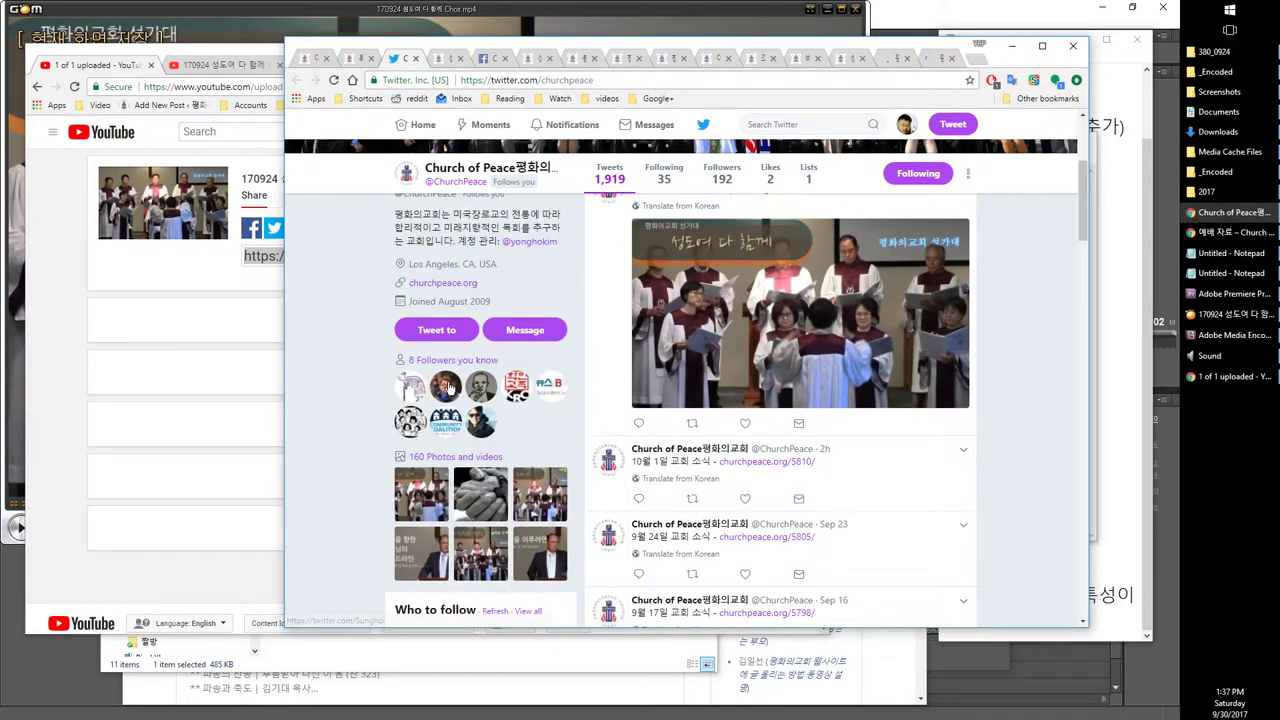
click(355, 59)
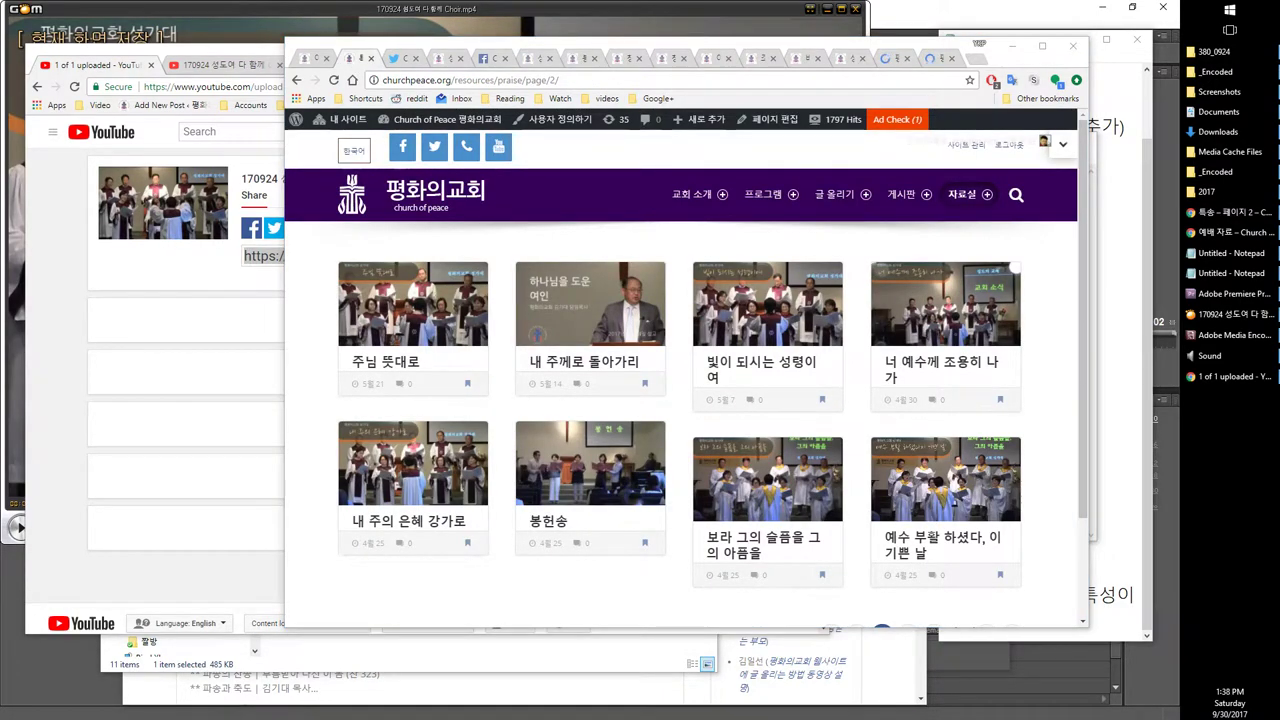
Step: Check the microphone's recording levels in Sound settings without changing anything
click(1210, 355)
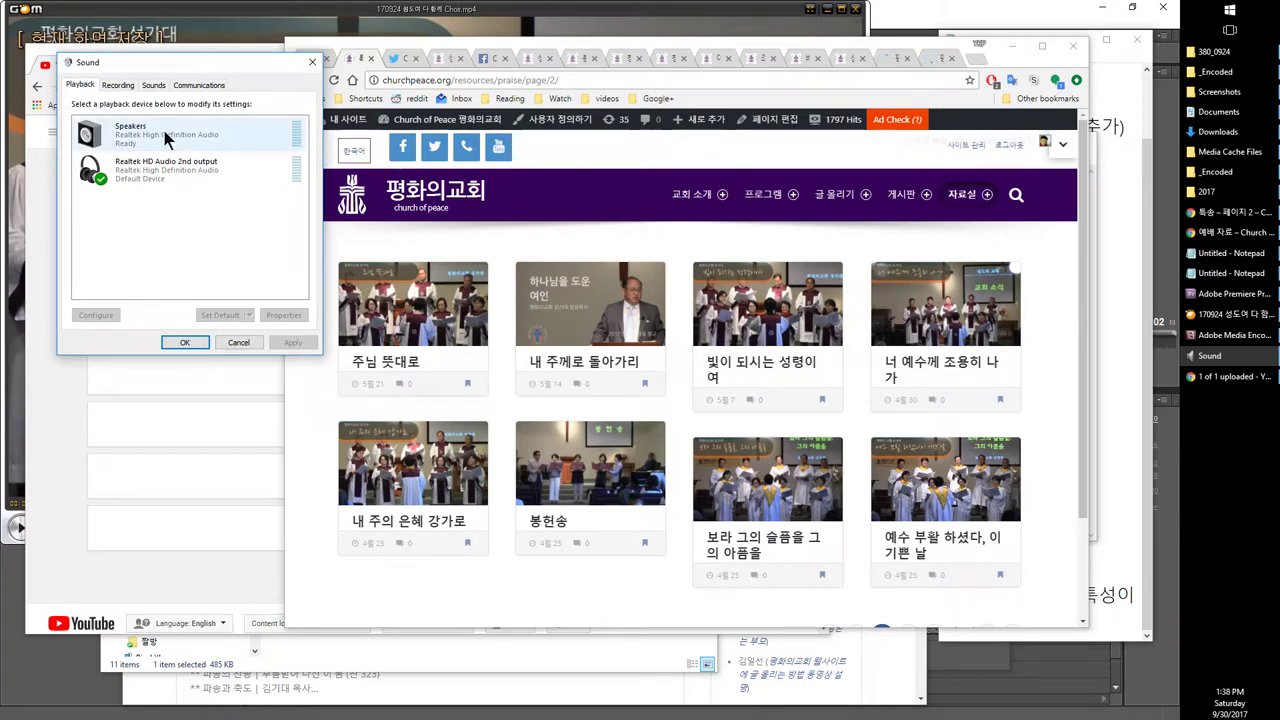
click(118, 85)
double_click(140, 130)
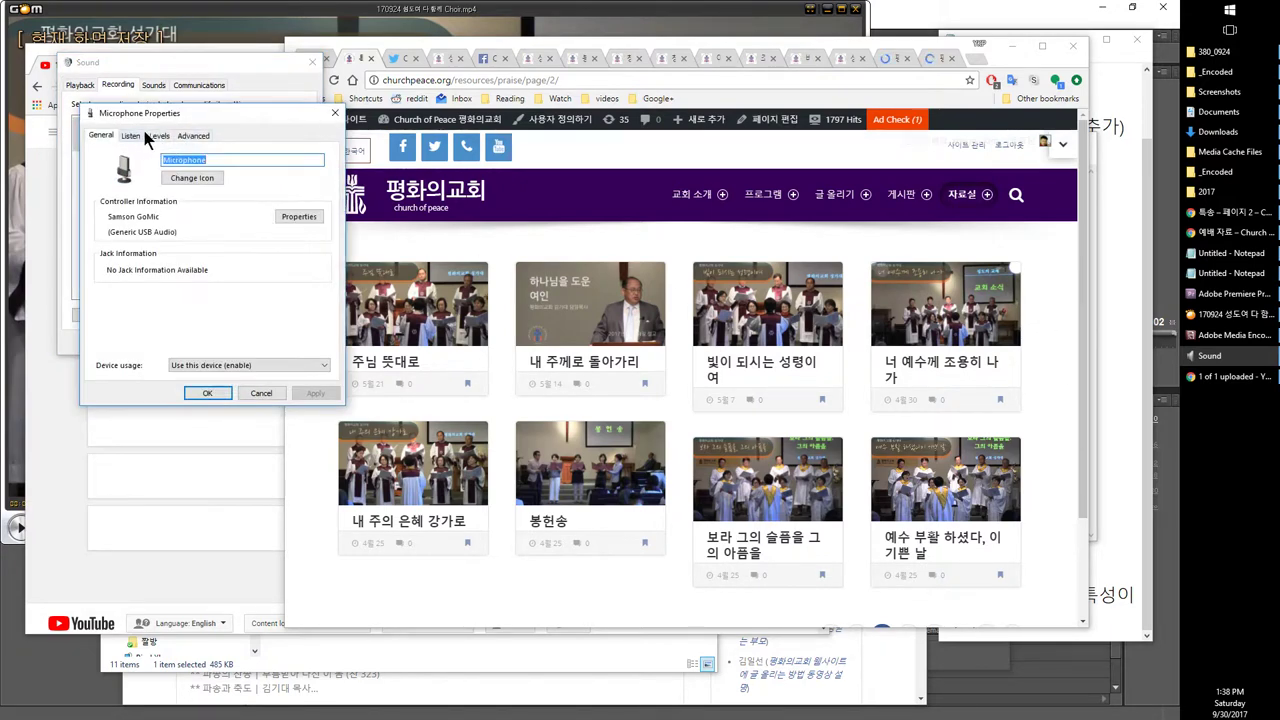
click(156, 135)
click(263, 393)
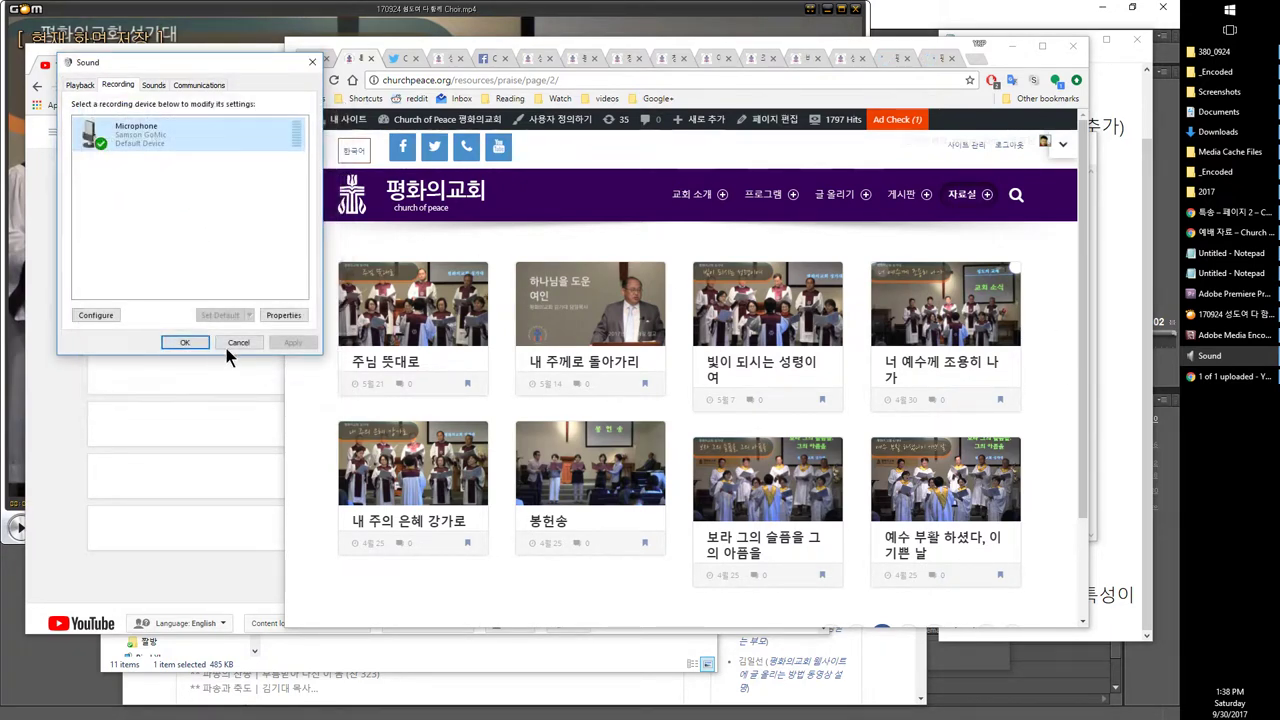
click(230, 343)
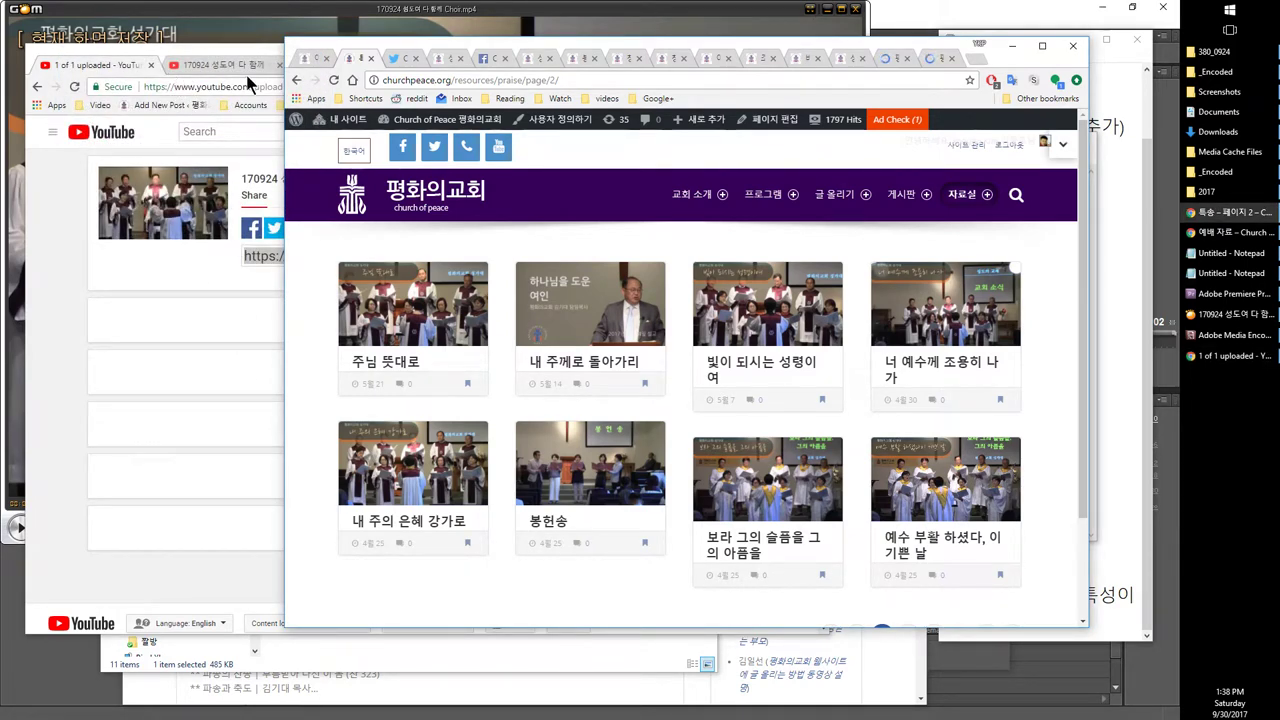
Step: Check Media Encoder progress and the liturgy page, then return to the 성도여 다 함께 editor
click(304, 58)
scroll(527, 228, up, 3)
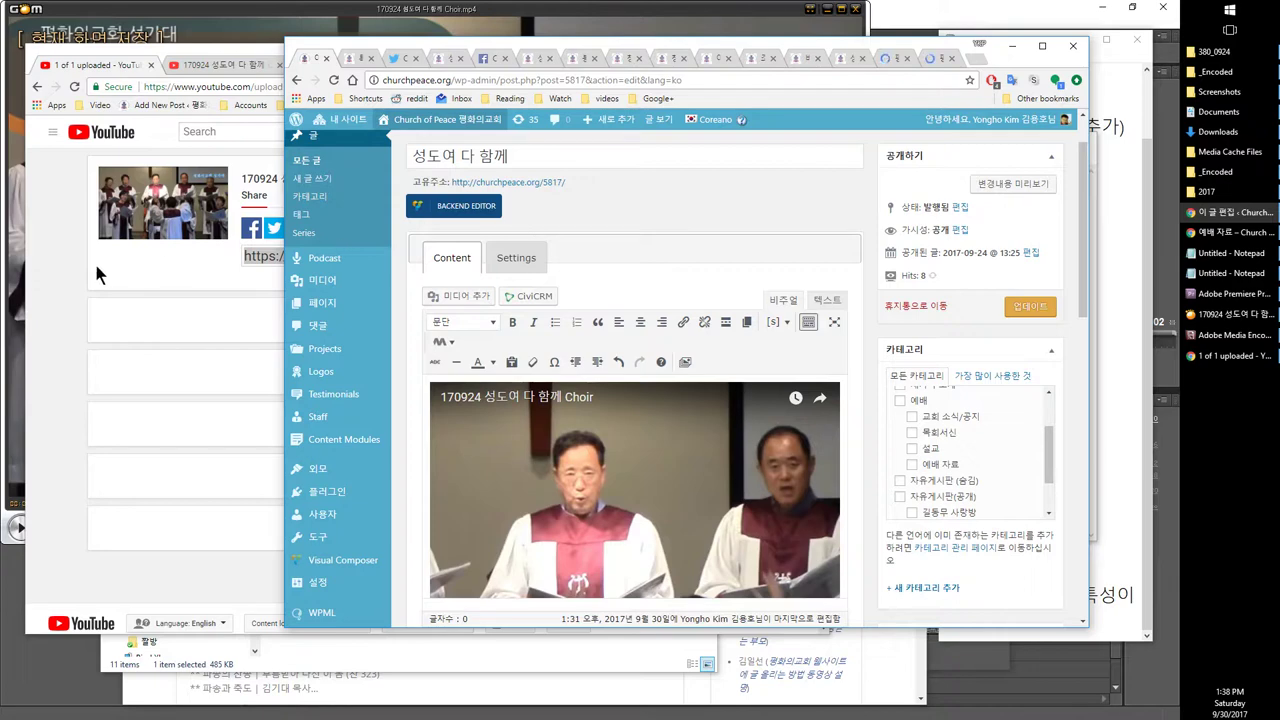
click(1232, 294)
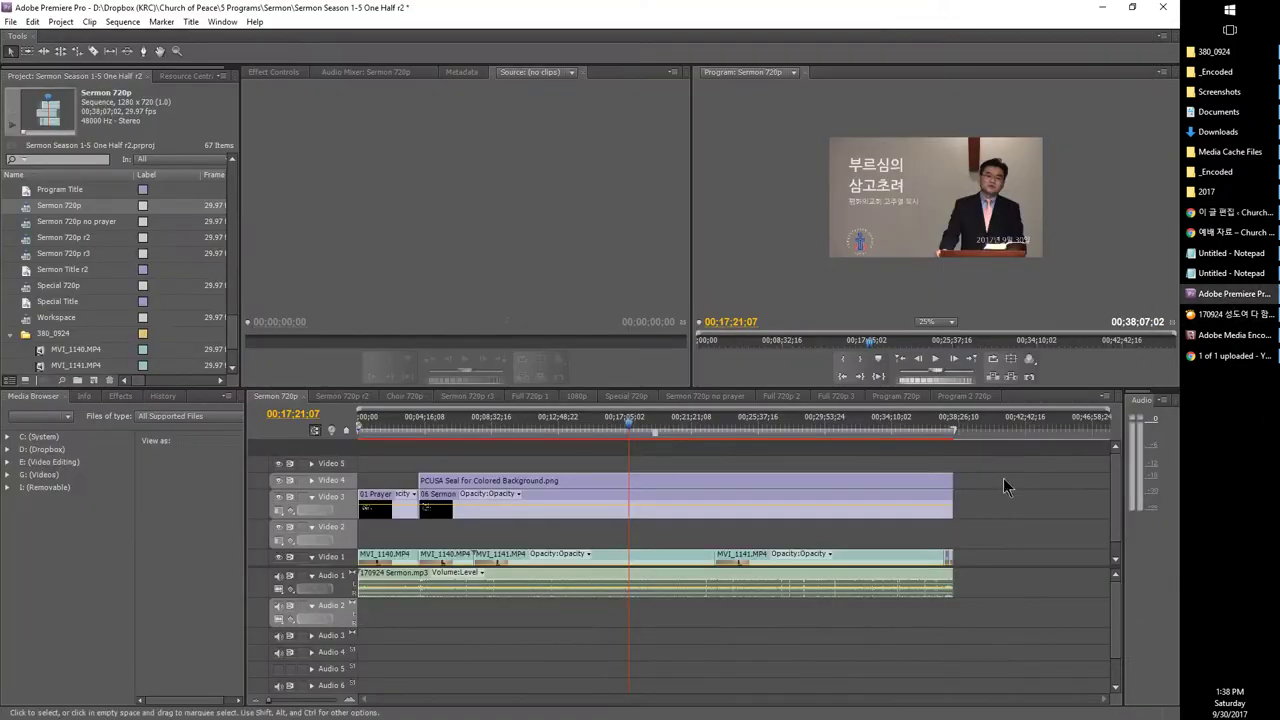
click(1218, 336)
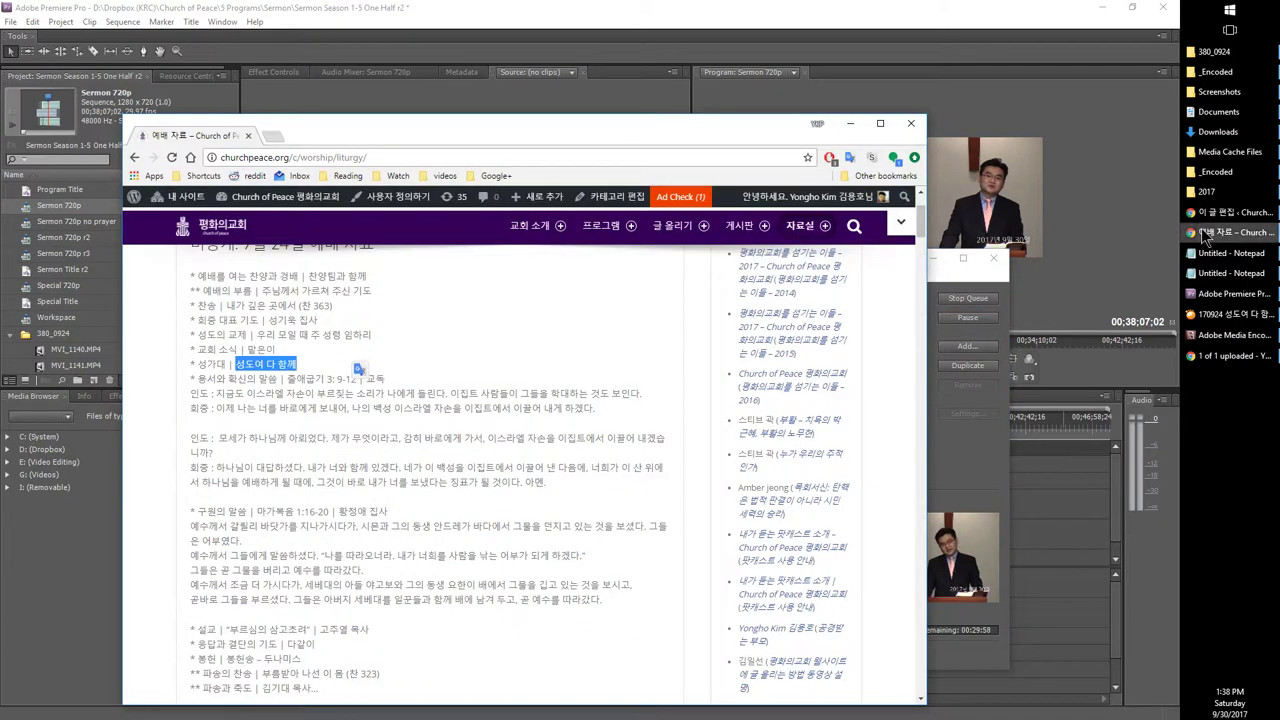
click(1225, 232)
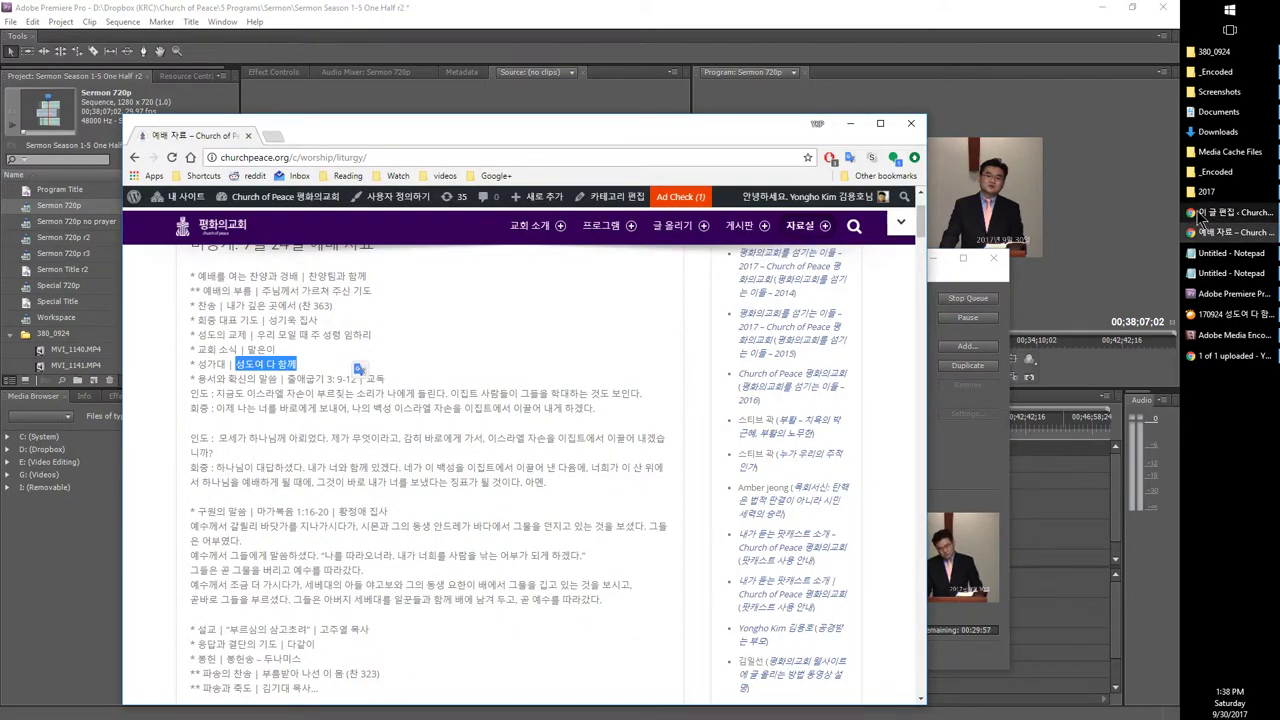
right_click(518, 205)
click(492, 240)
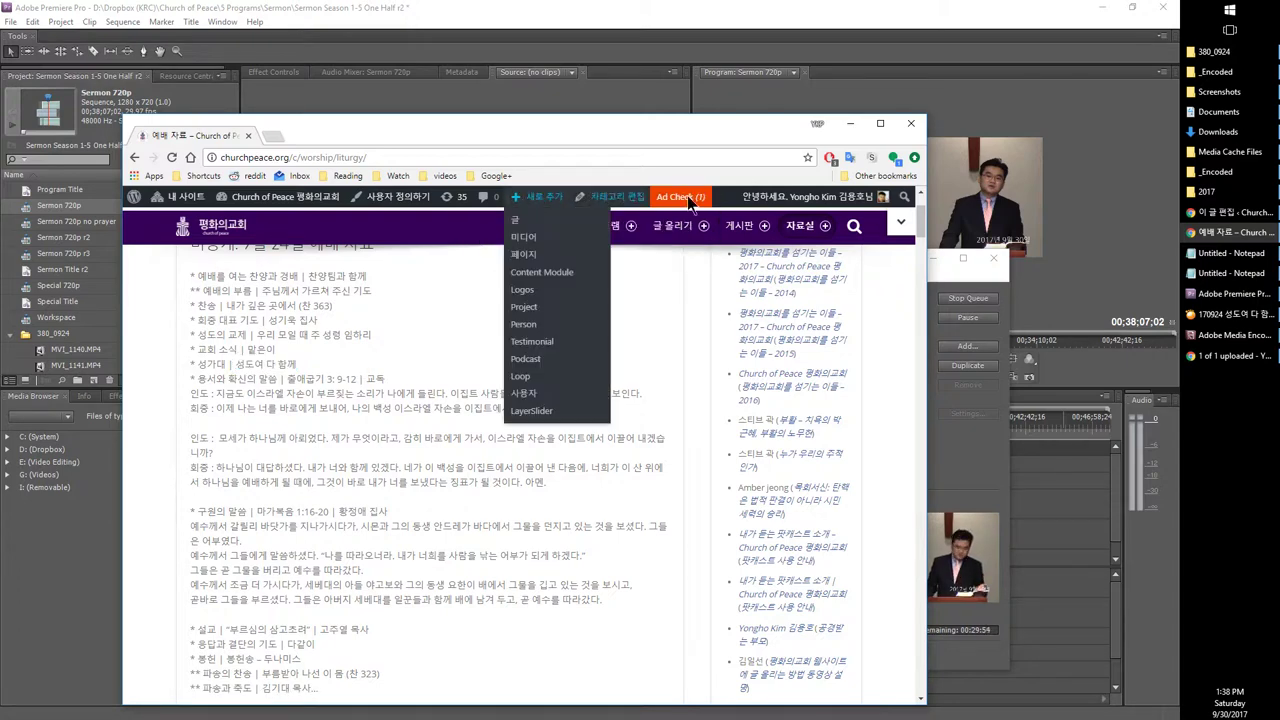
click(1225, 212)
Step: Create a new post titled 부르심의 삼고초려, copied from the liturgy page
mouse_move(597, 121)
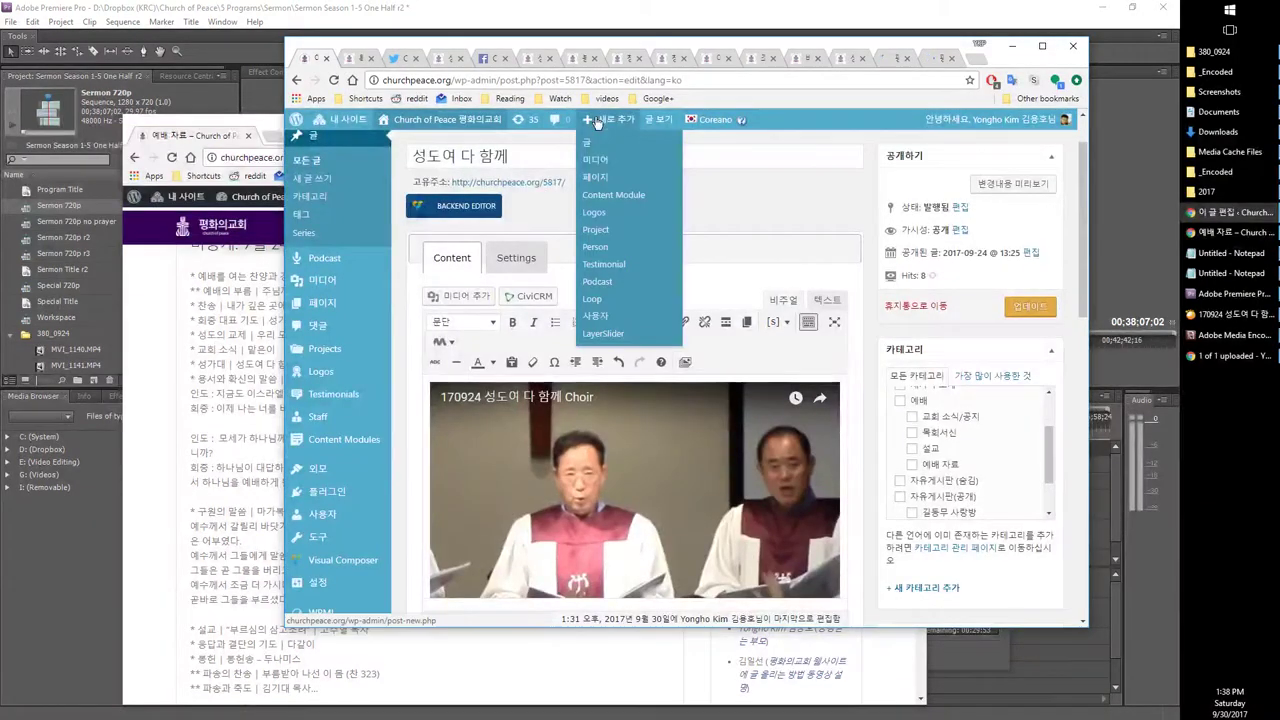
click(597, 146)
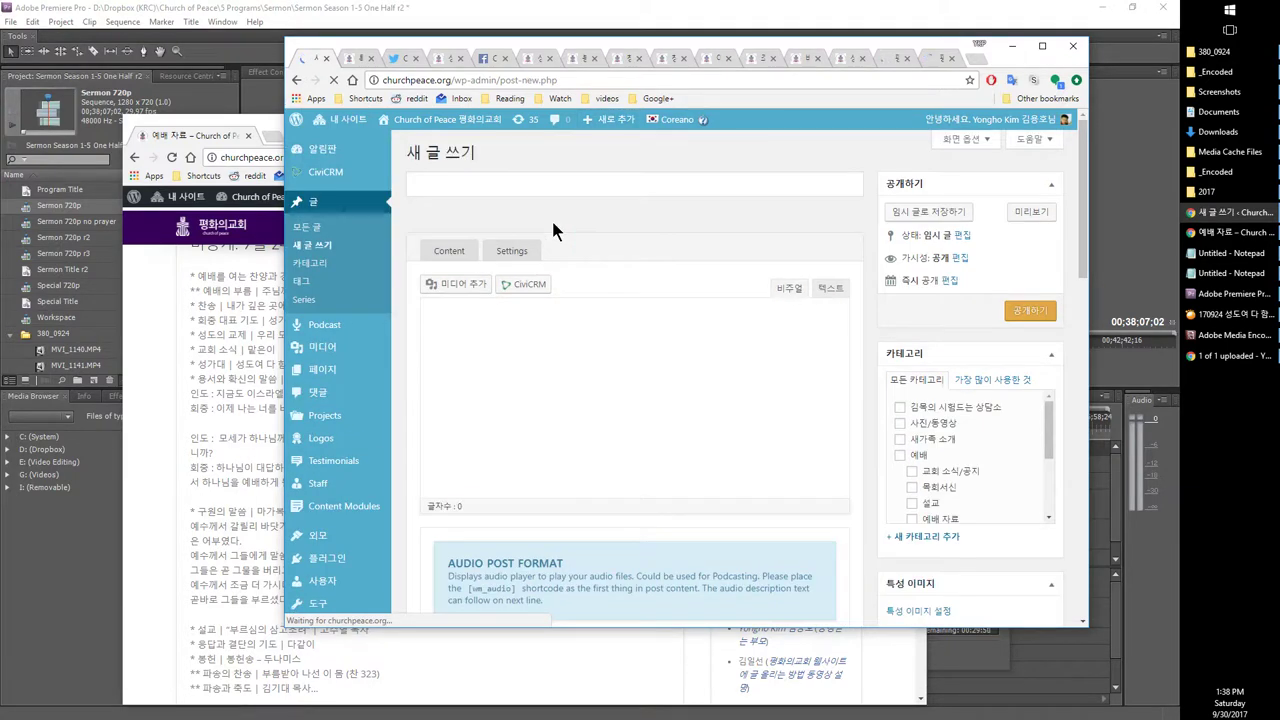
click(1232, 230)
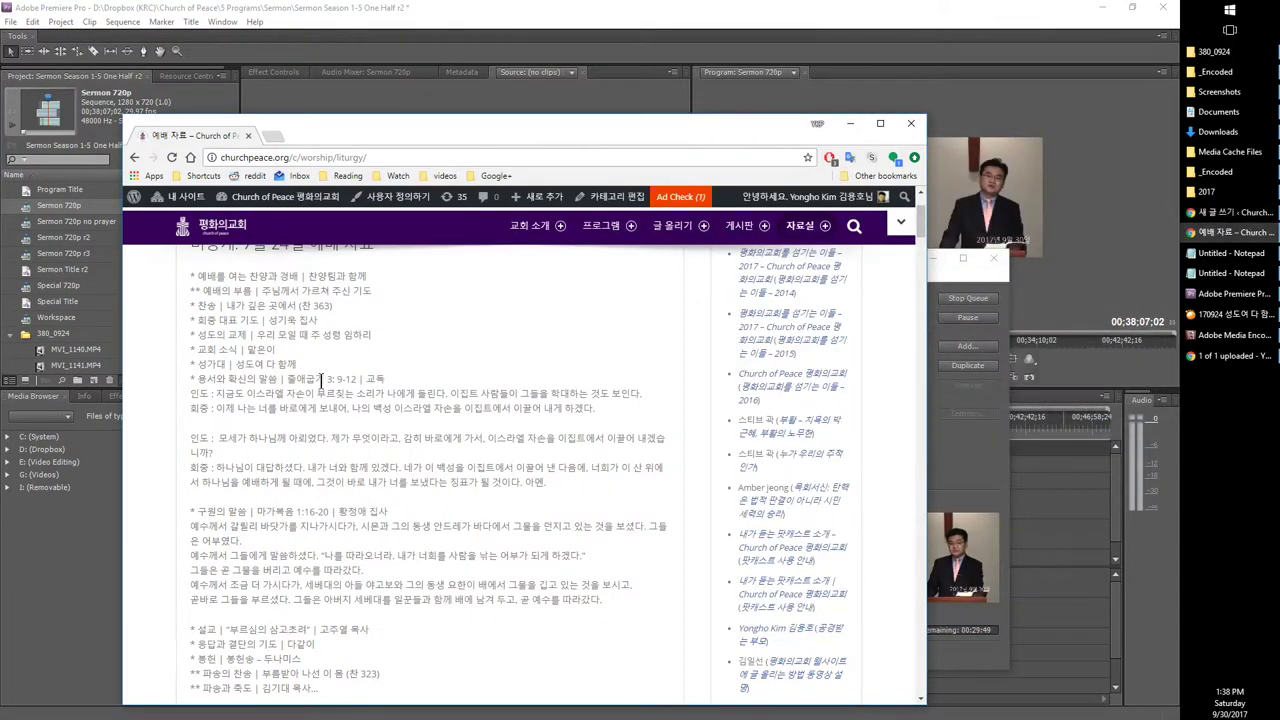
click(1235, 212)
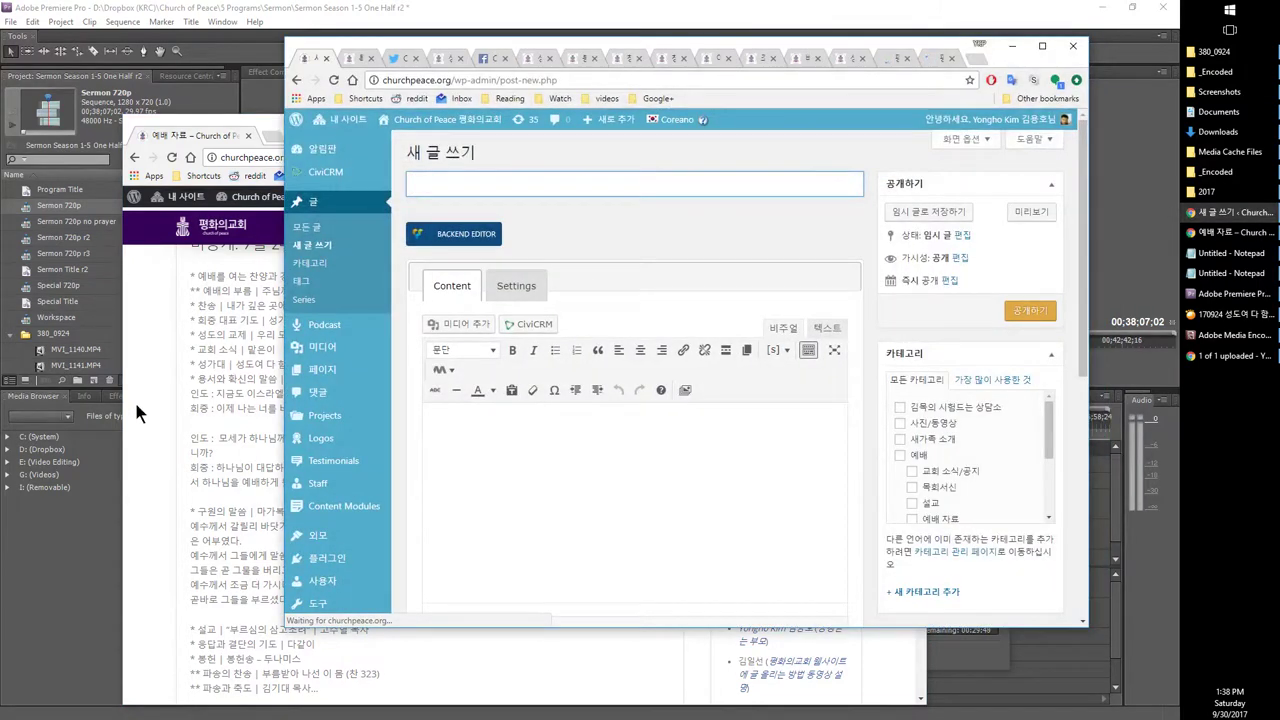
click(203, 519)
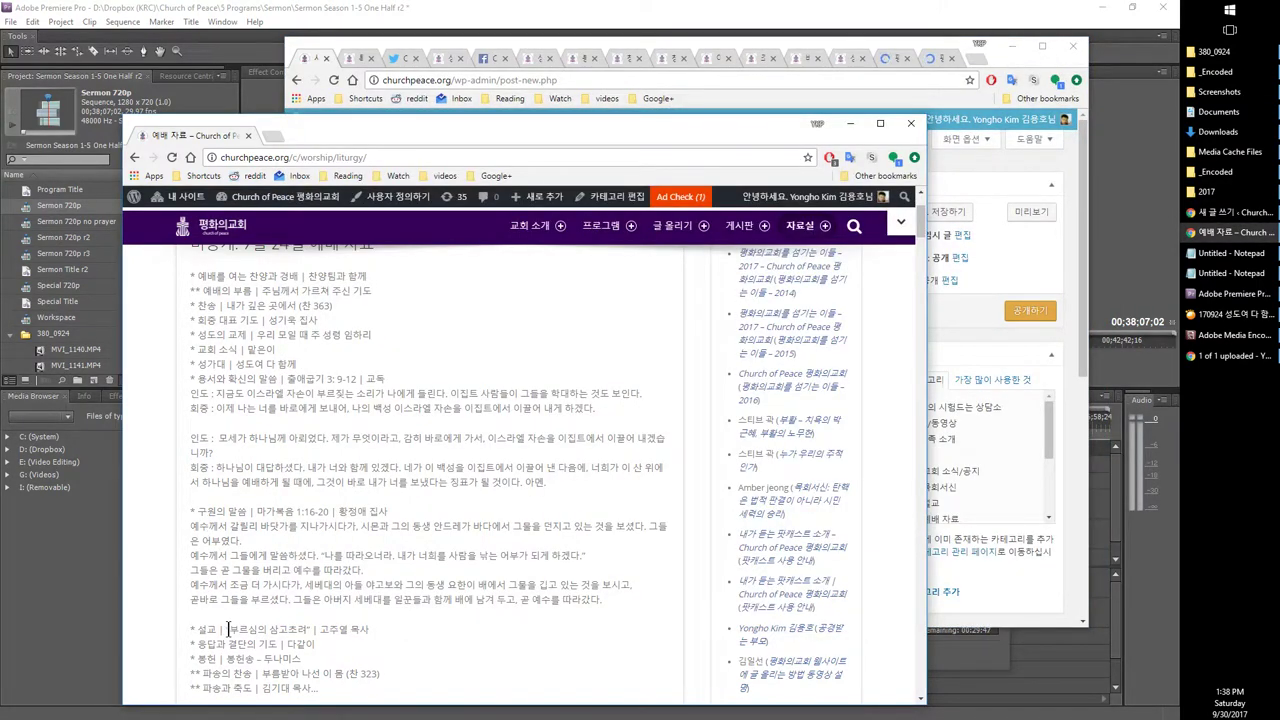
drag(228, 628, 300, 632)
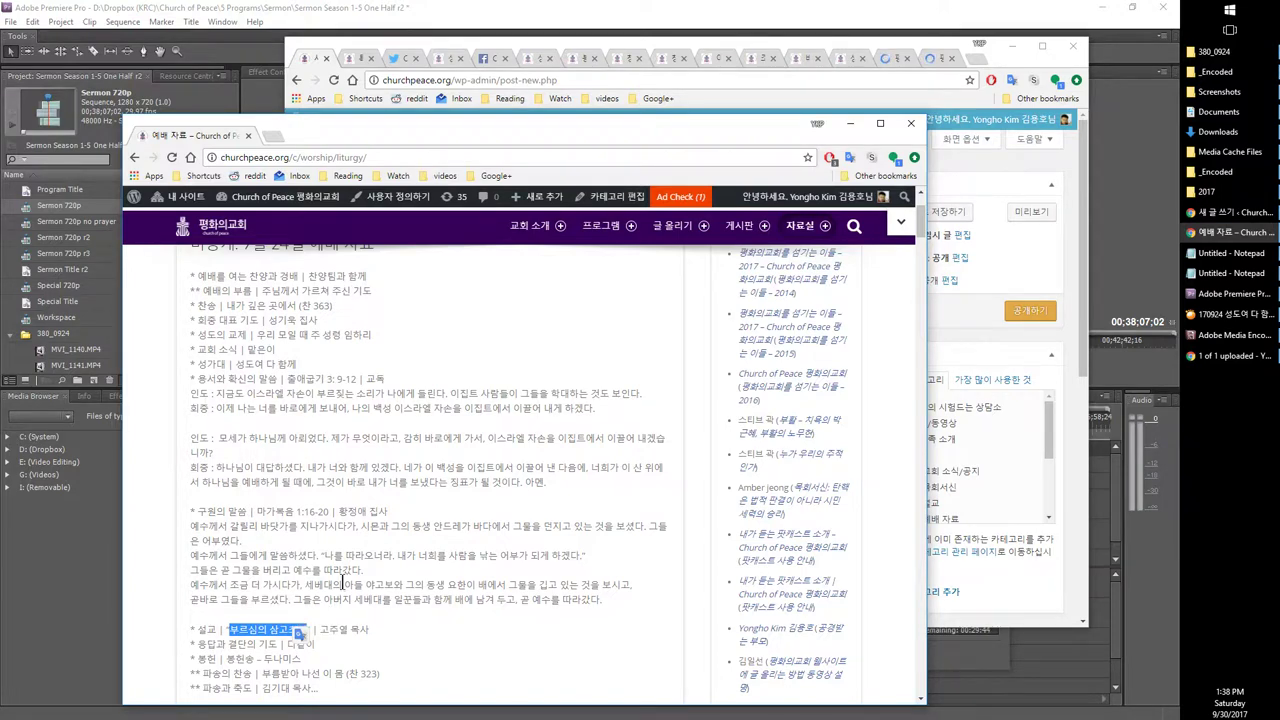
click(310, 58)
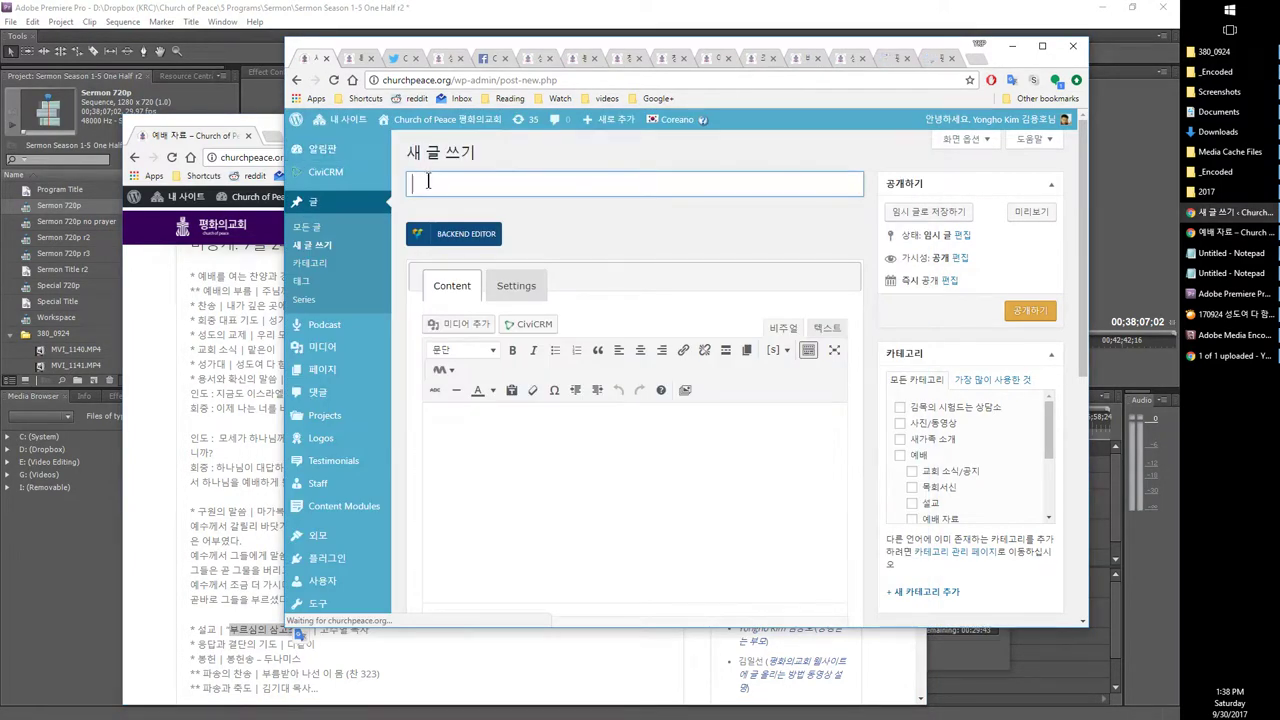
text(부르심의 삼고초려)
Step: Add the preacher's name as the post's first tag
scroll(829, 488, down, 3)
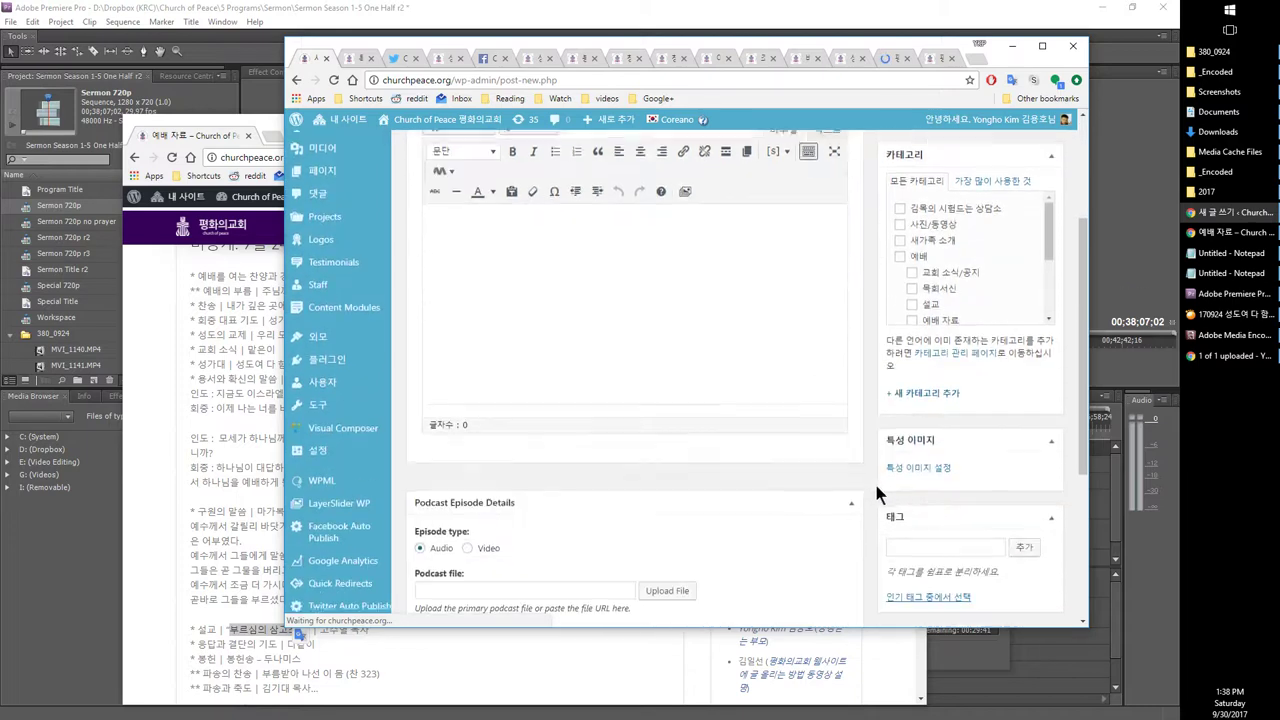
click(907, 480)
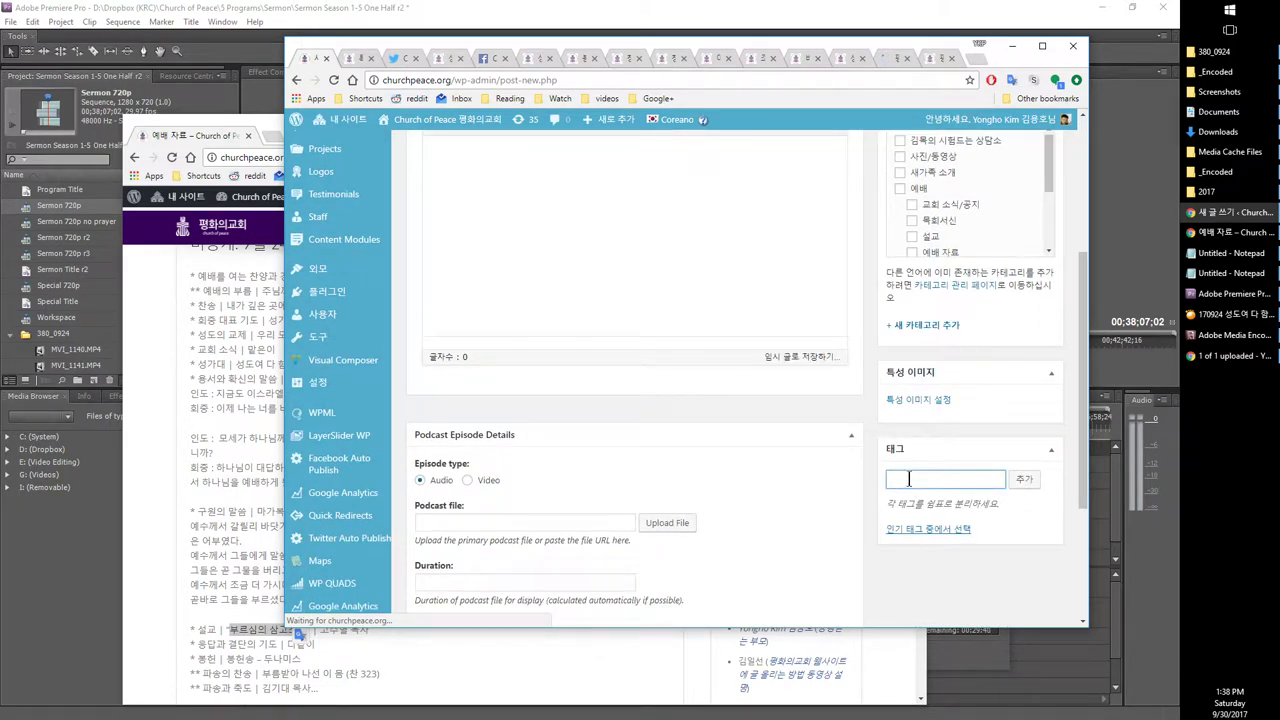
text(ㄱ)
key(Return)
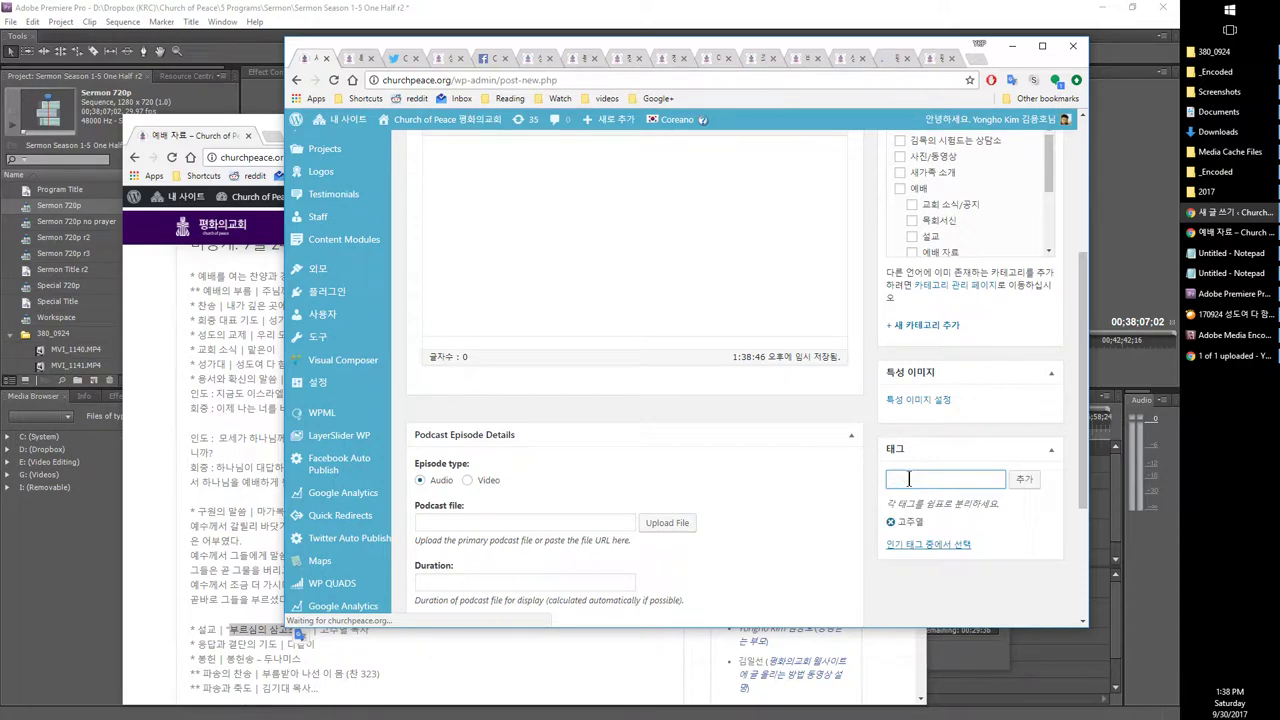
Step: Set the 약속을 향한 하나님의 가이드라인 sermon image as the featured image
click(905, 400)
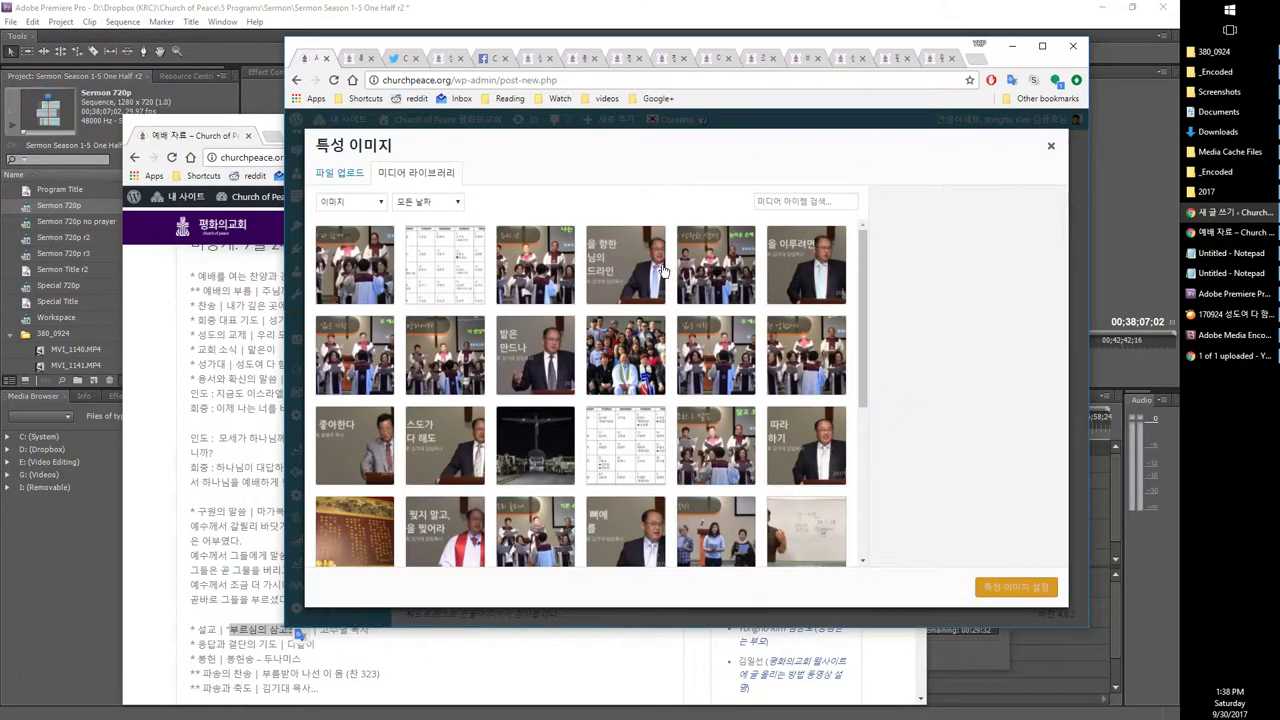
click(648, 262)
click(1016, 589)
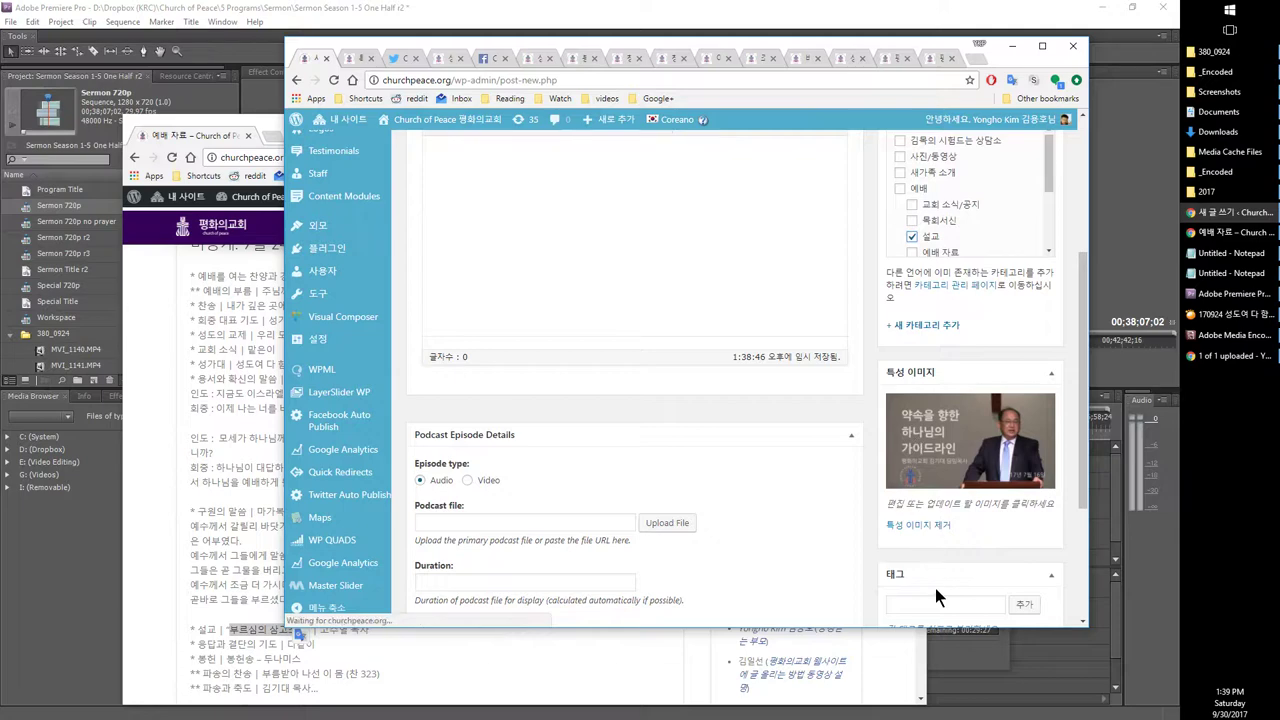
Step: Add the tags 출애굽기 and 마가복음, taken from the liturgy readings
scroll(935, 590, down, 1)
click(925, 540)
click(209, 538)
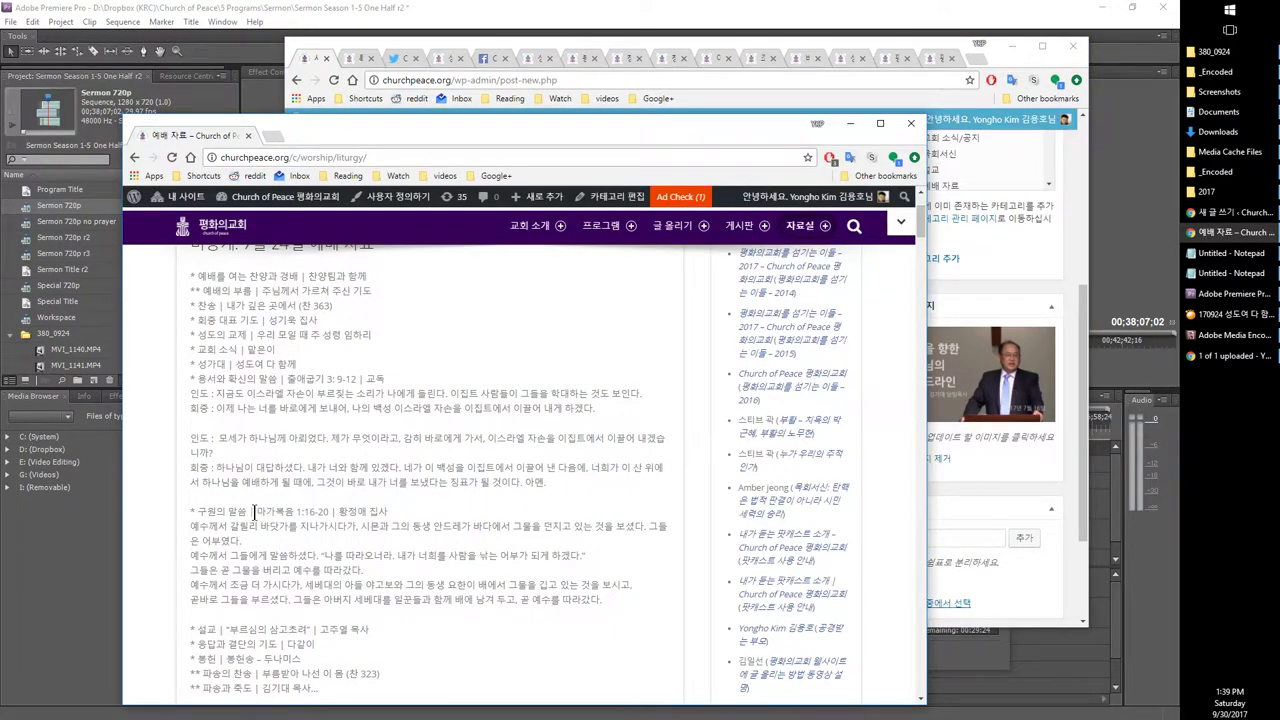
drag(254, 512, 296, 514)
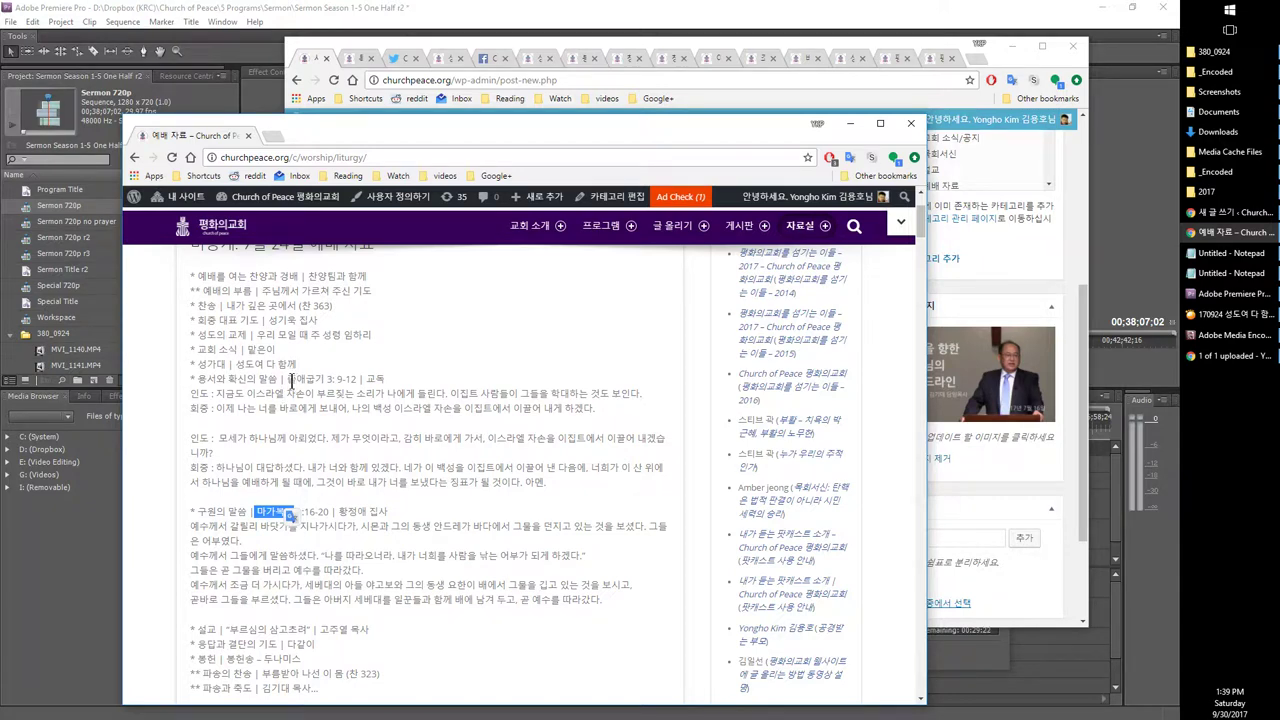
drag(288, 379, 311, 379)
drag(345, 132, 253, 81)
click(936, 537)
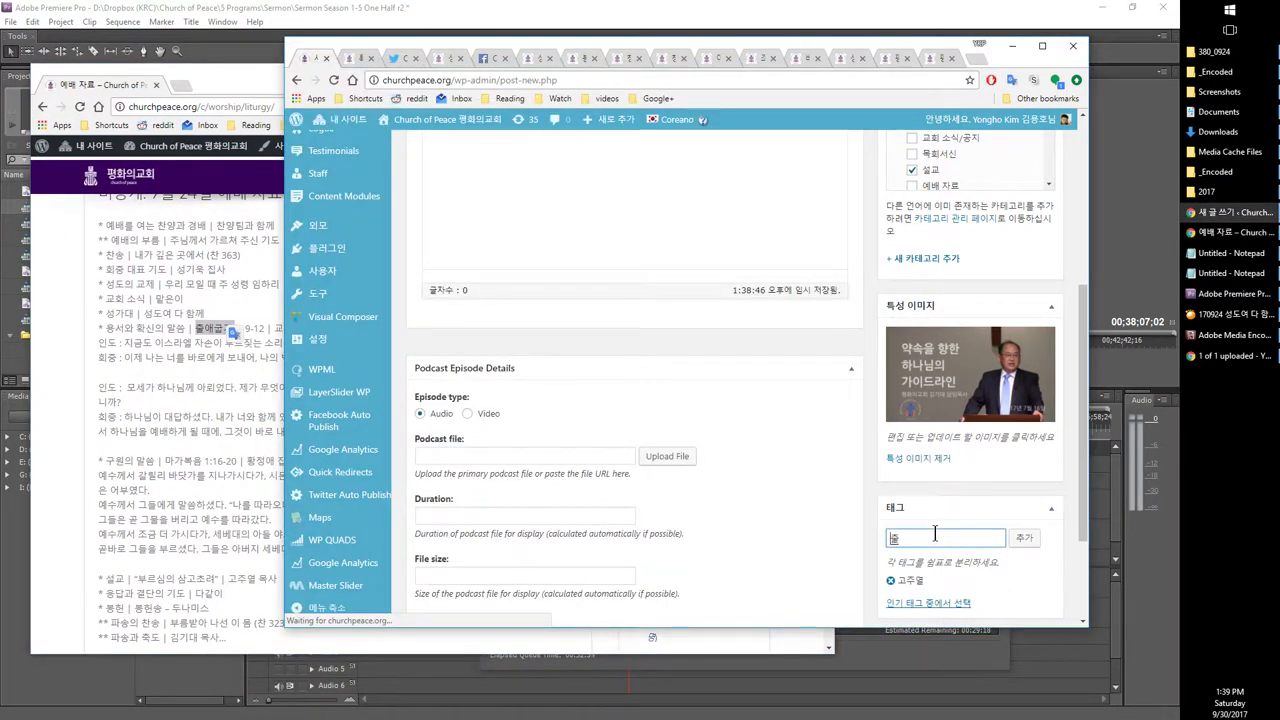
text(출애굽기,)
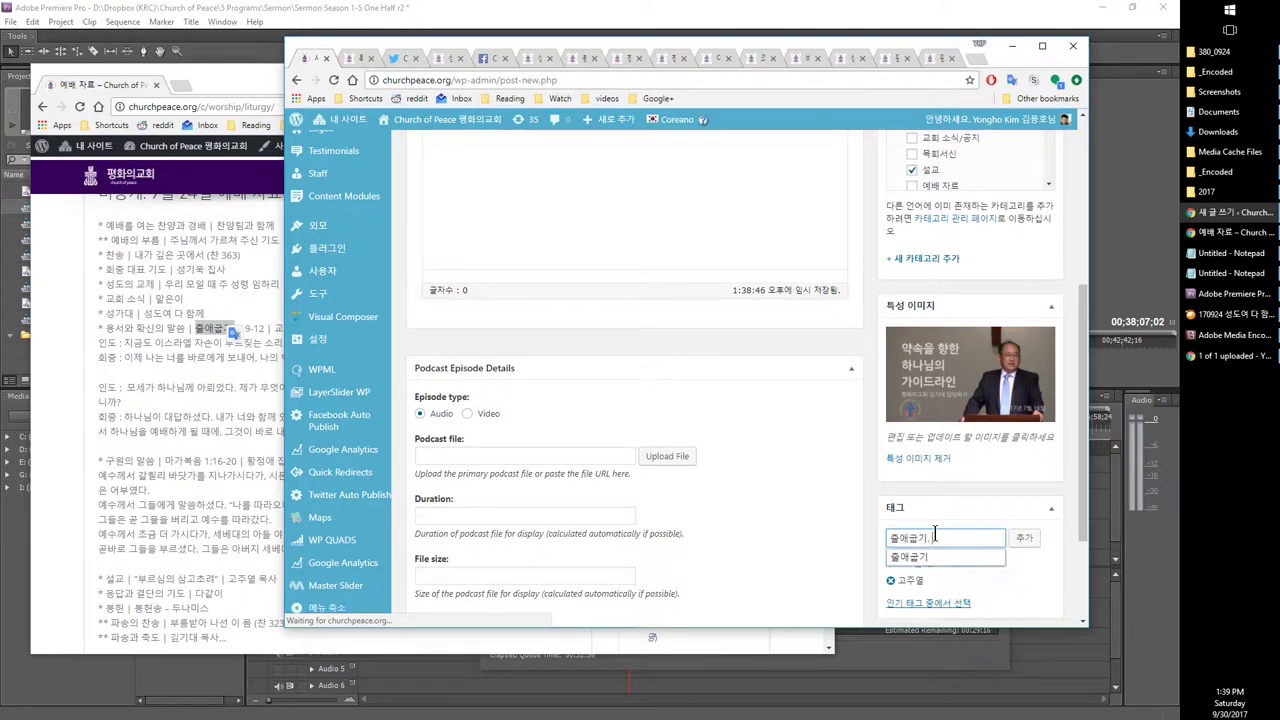
text(마가복음)
key(Return)
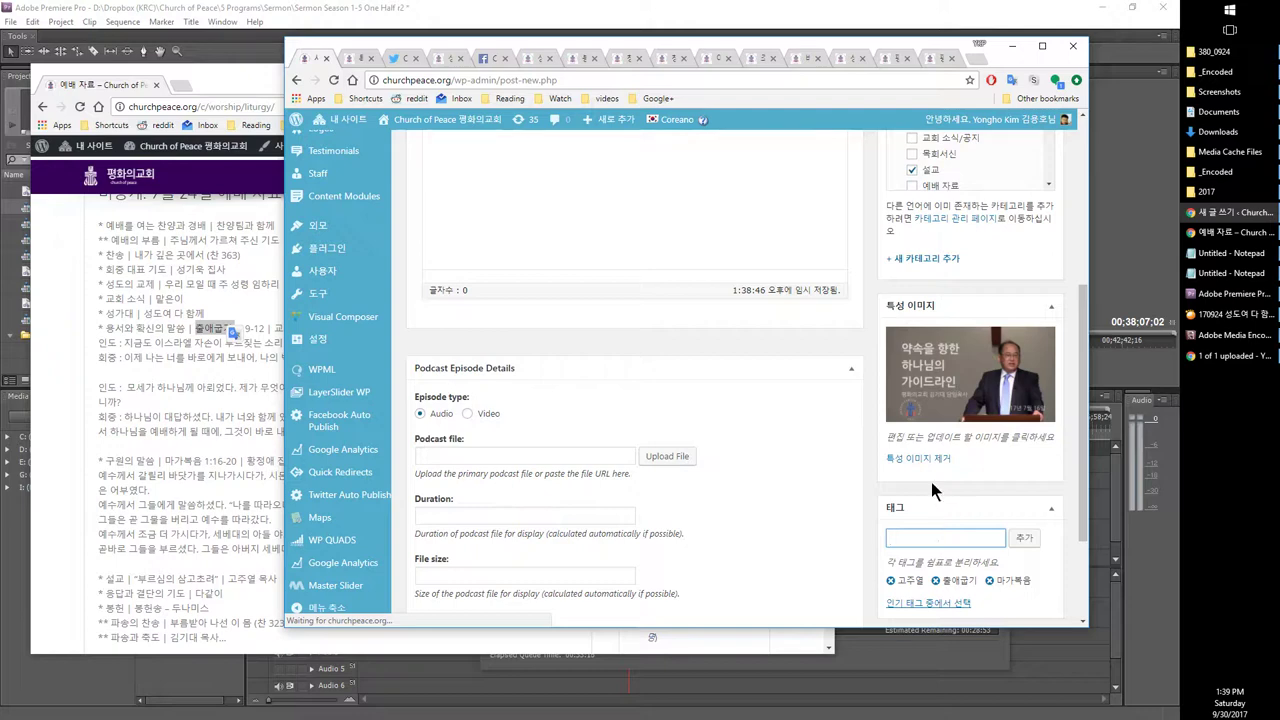
Step: Add the tags 소명, 삼국지 and 두나미스
click(206, 520)
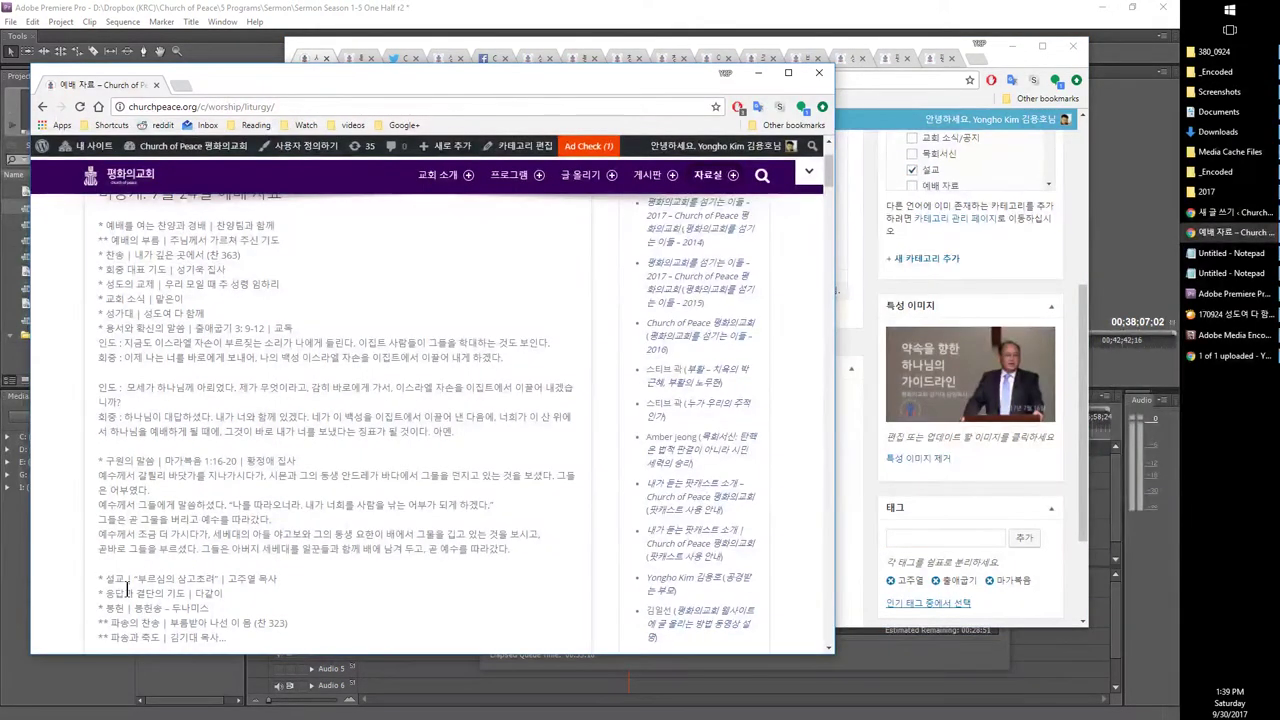
drag(135, 578, 212, 578)
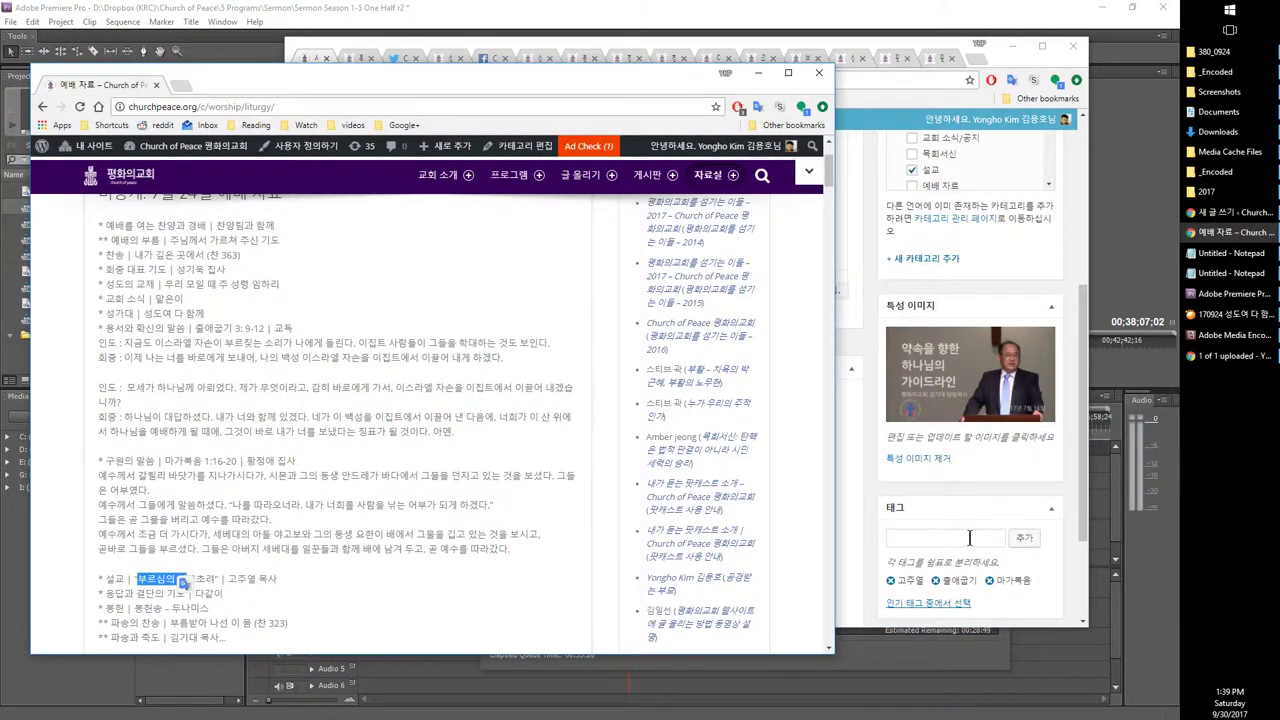
click(966, 538)
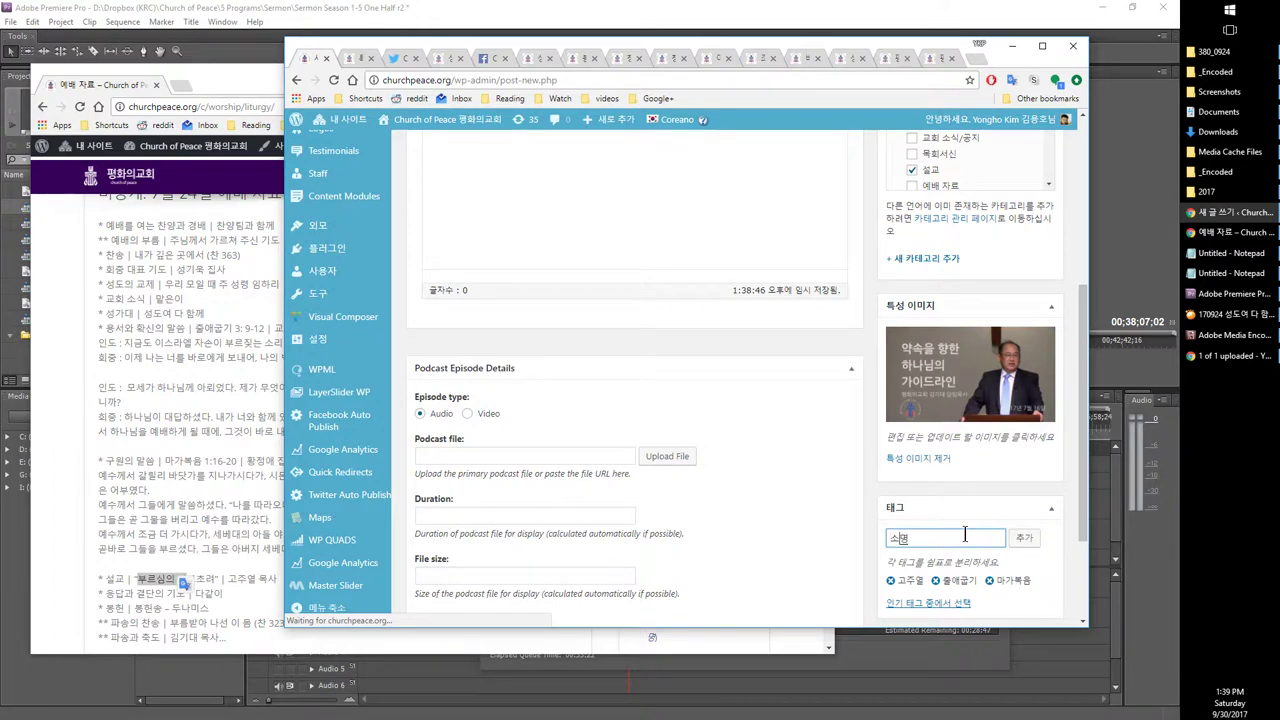
key(Return)
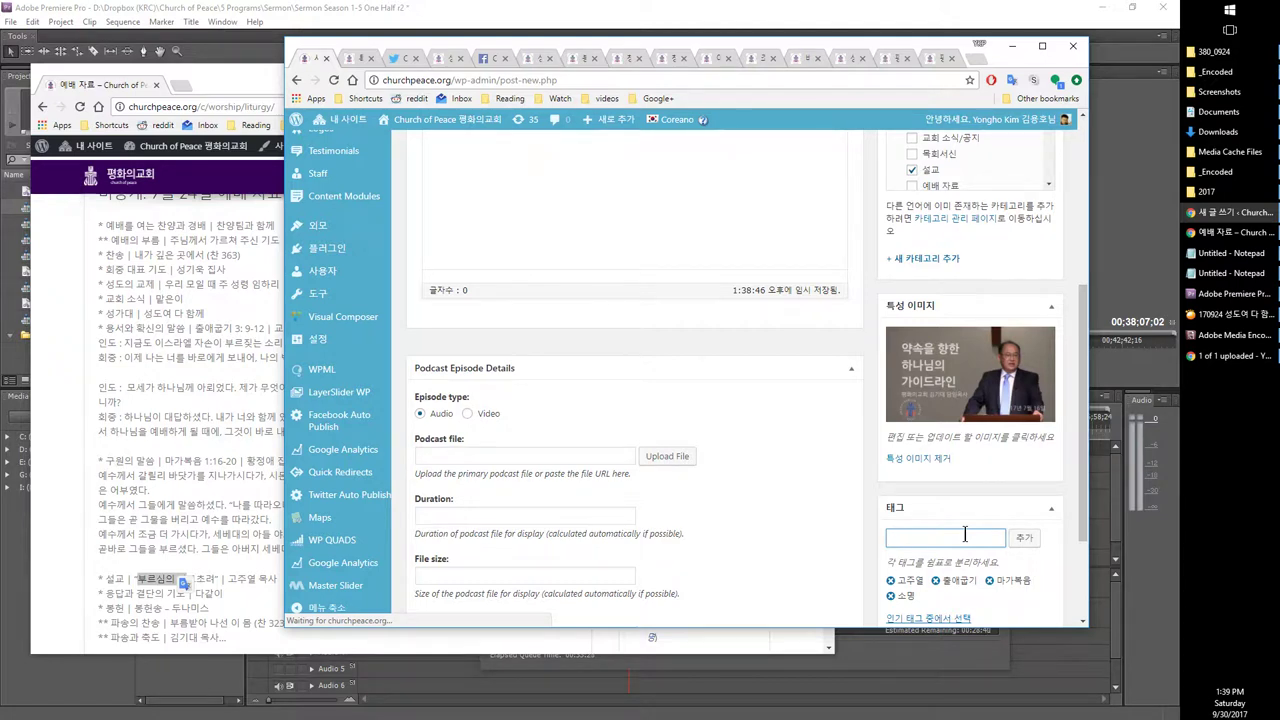
key(Return)
text(두나미스)
key(Return)
scroll(690, 490, down, 2)
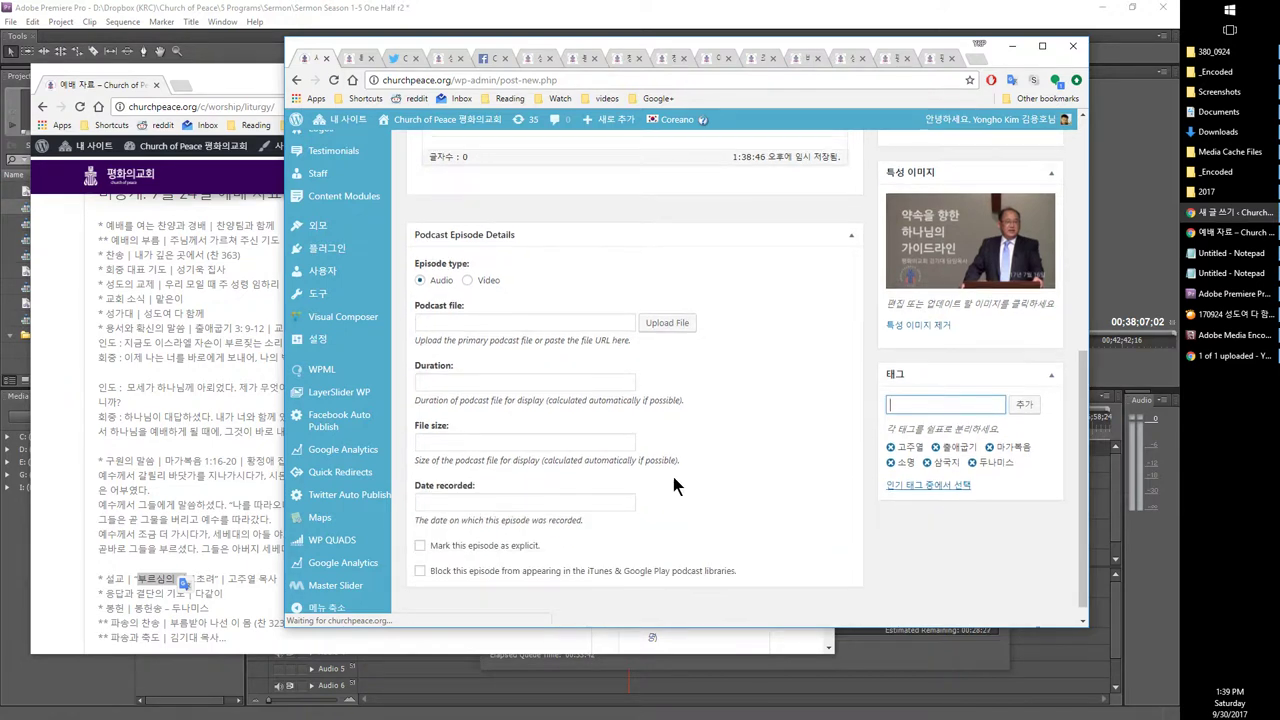
scroll(480, 420, up, 4)
scroll(476, 414, down, 3)
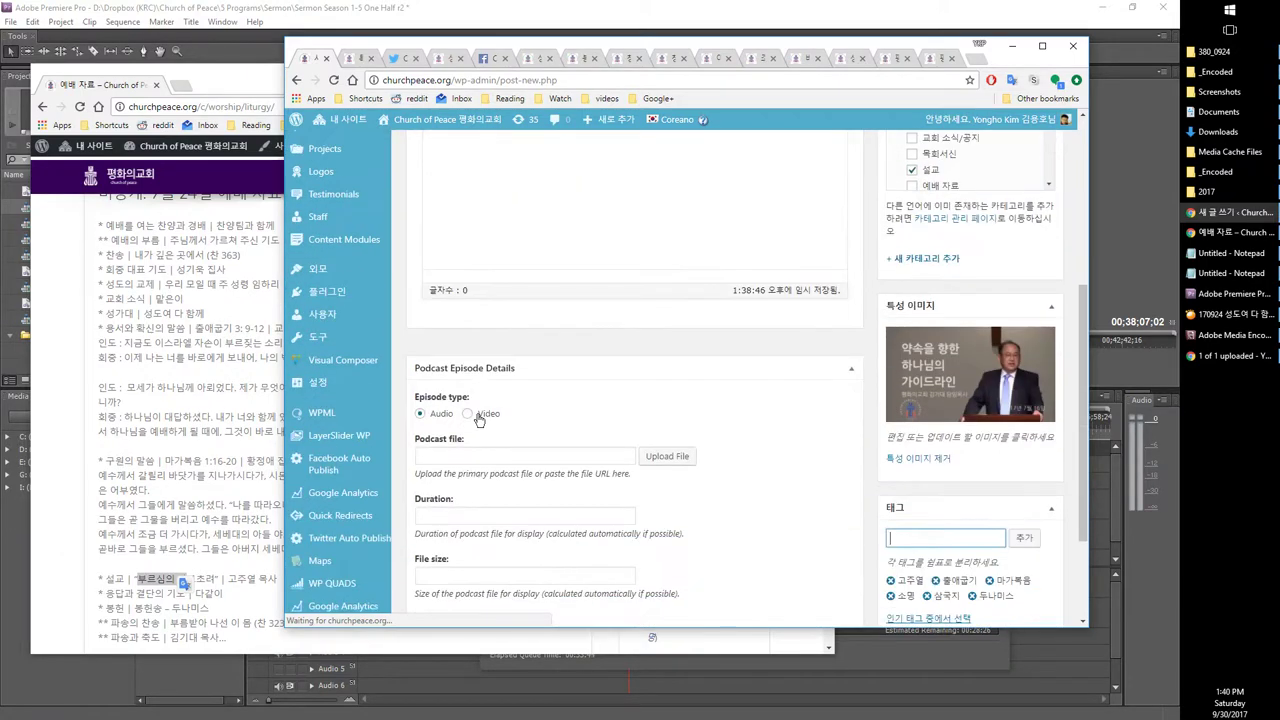
Step: Upload 170924 Sermon.mp3 from the 2017 folder and set it as the podcast file
click(417, 456)
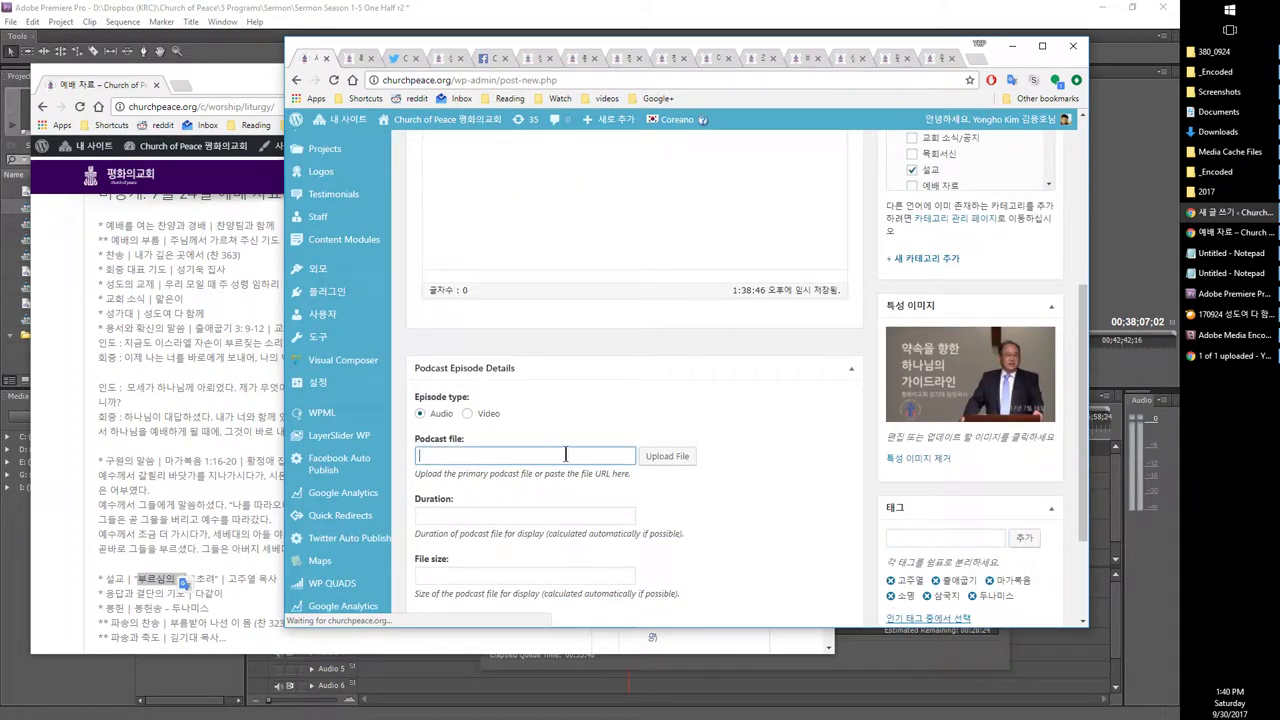
click(659, 458)
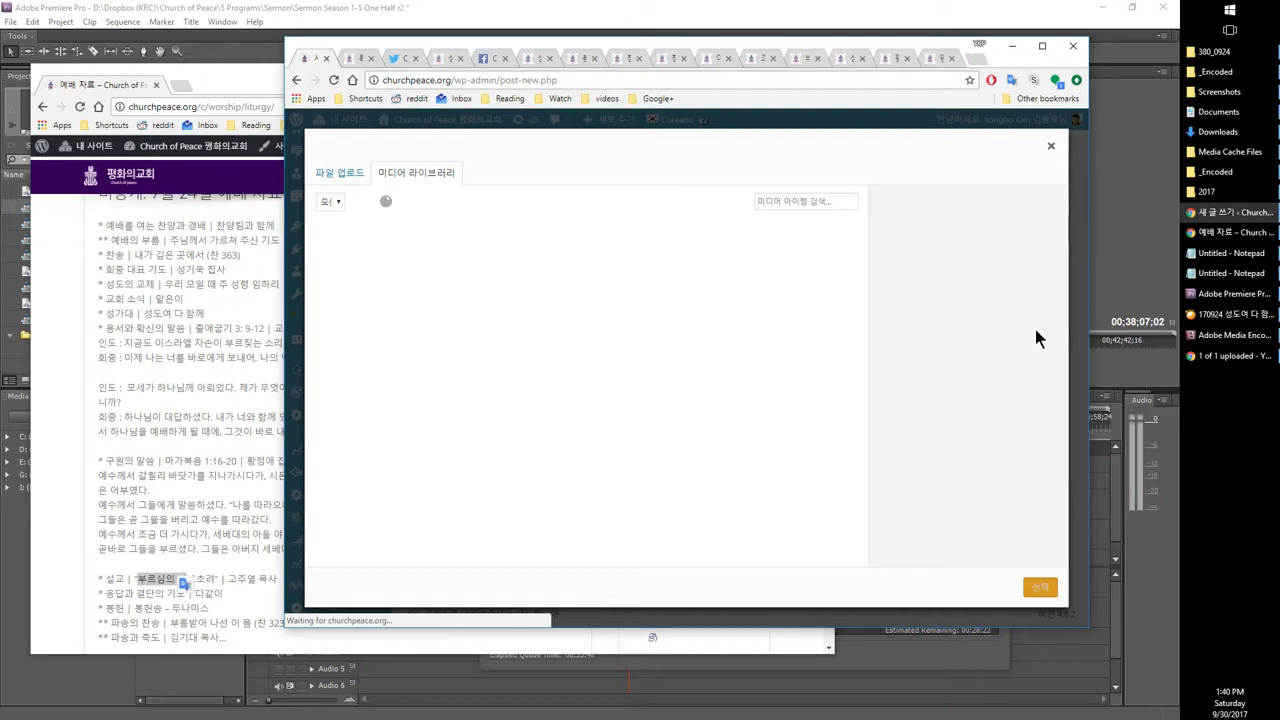
mouse_move(1206, 178)
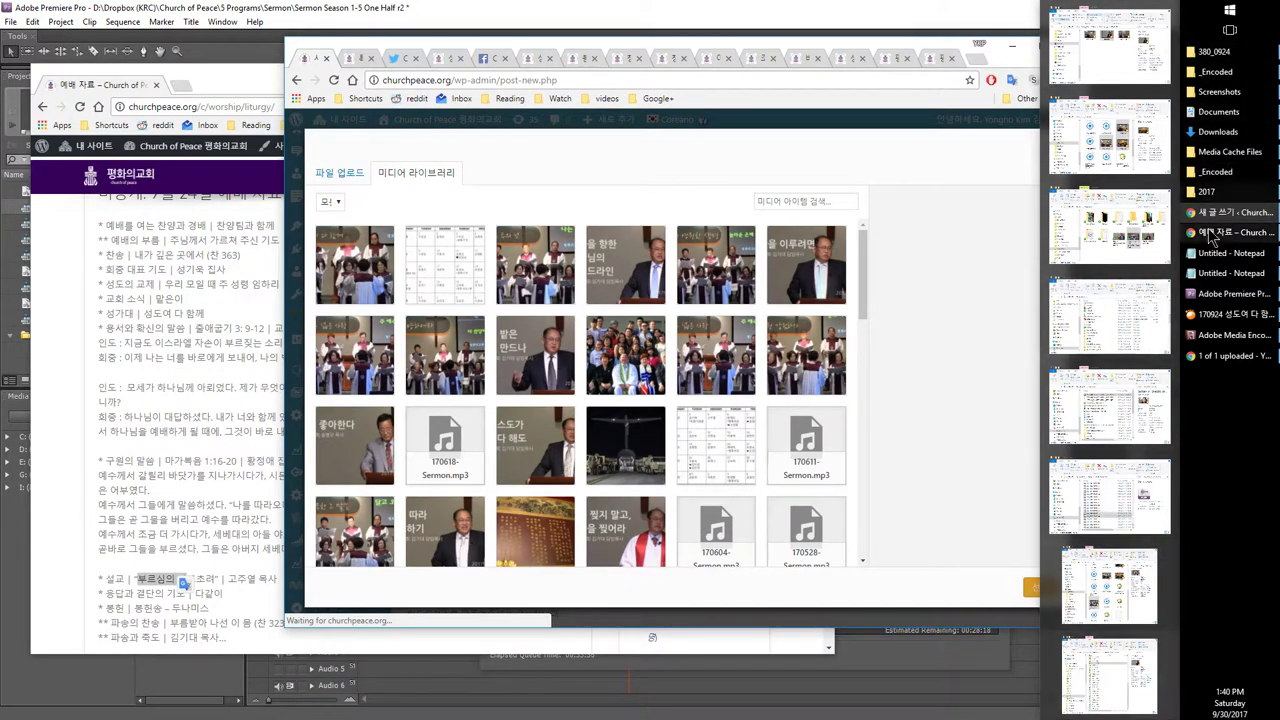
click(1210, 195)
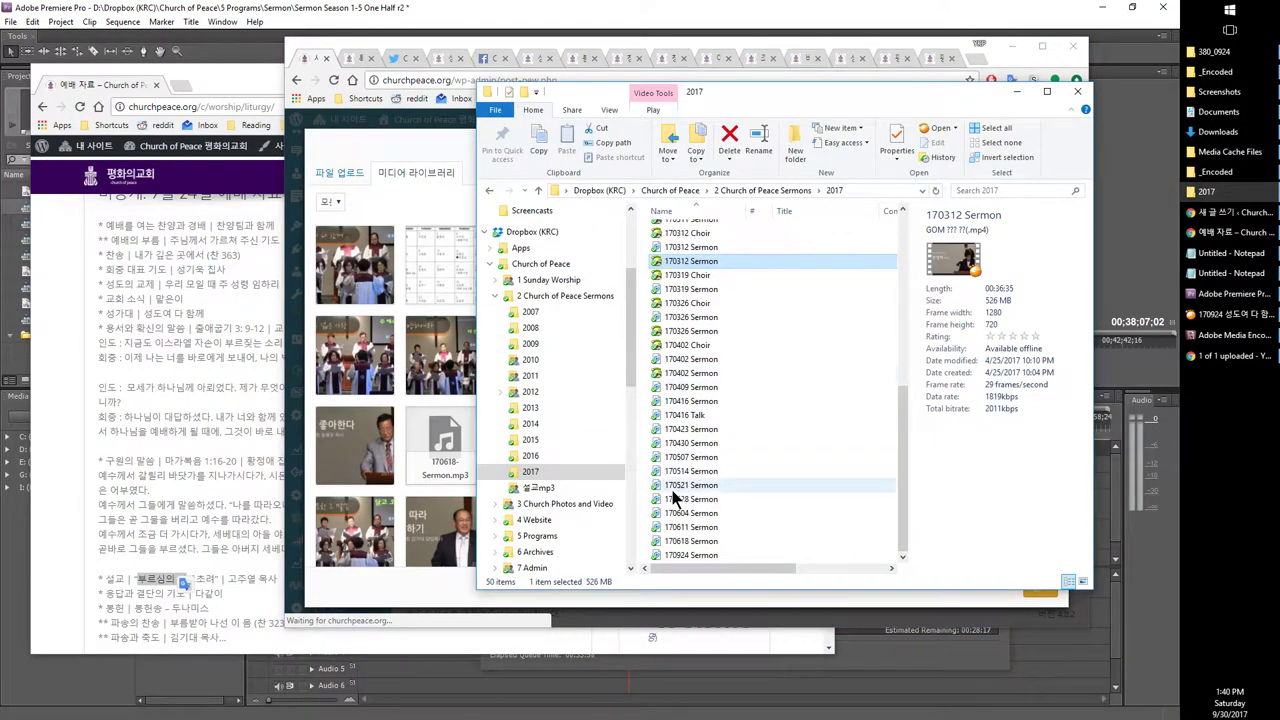
click(690, 555)
drag(672, 563, 396, 407)
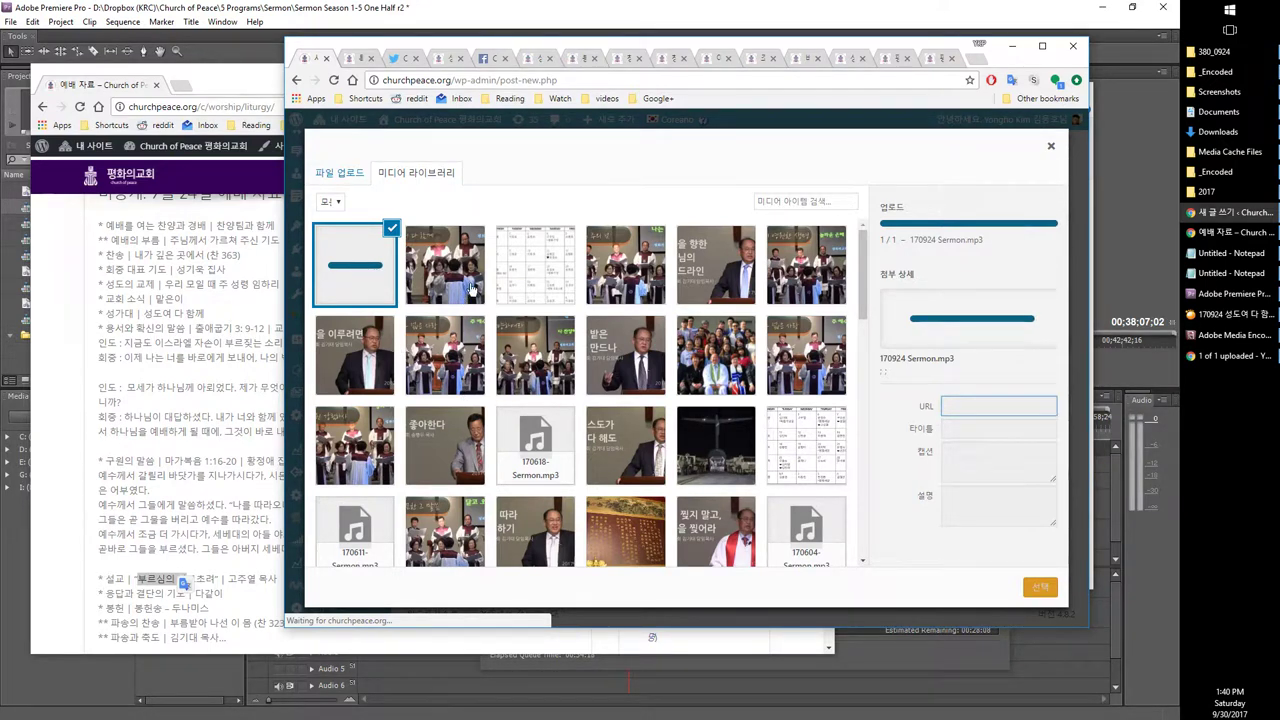
click(1030, 590)
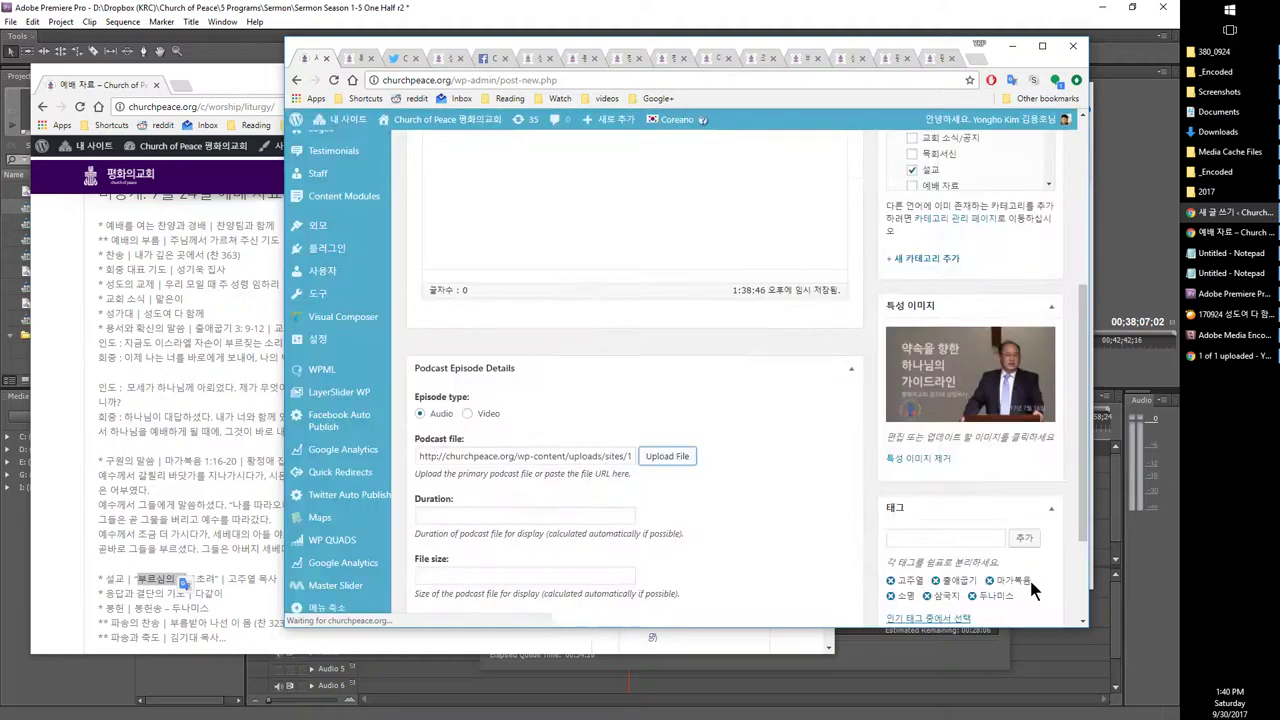
scroll(543, 449, up, 2)
Step: Copy the 출애굽기 3:9-12 and 마가복음 1:16-20 readings into the post body
click(150, 390)
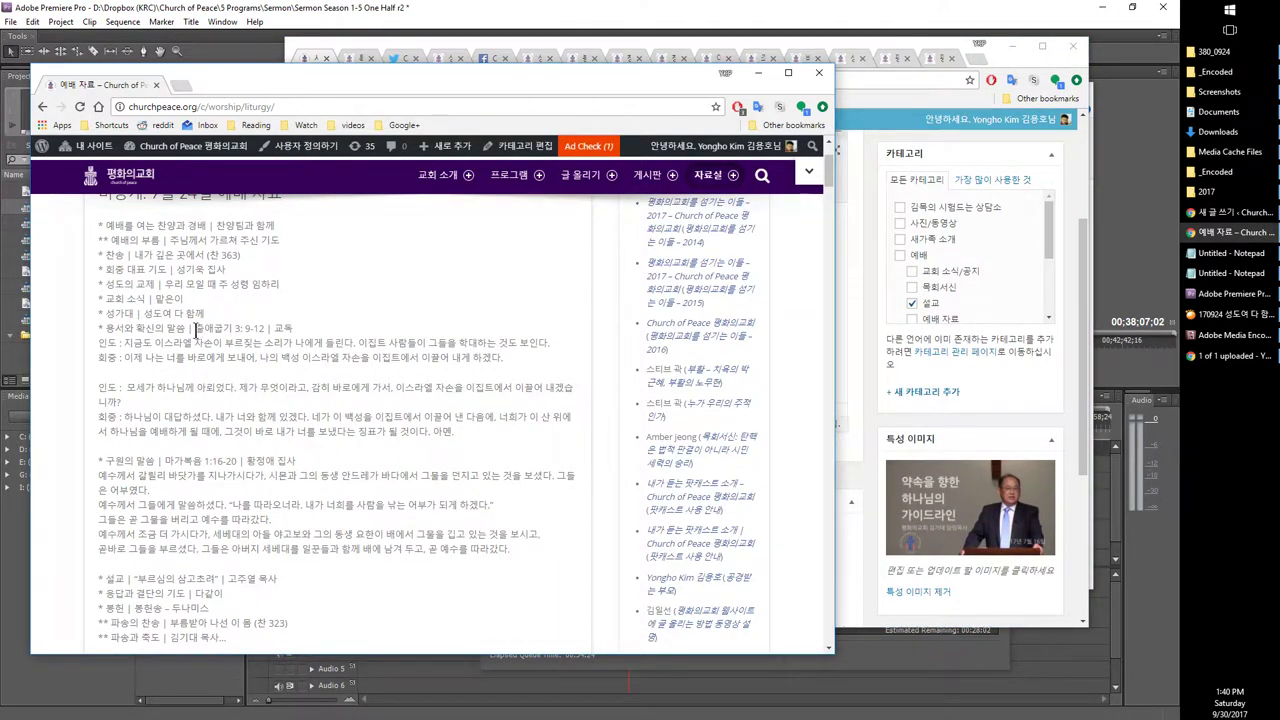
drag(198, 328, 535, 553)
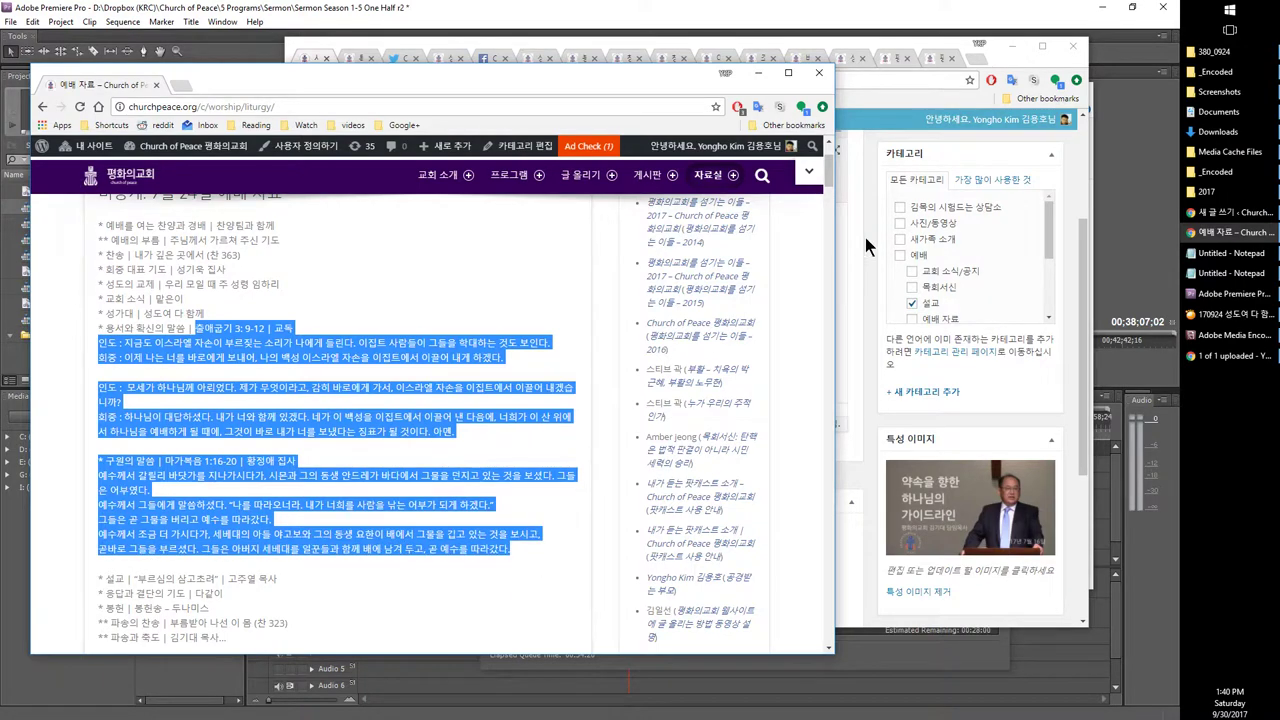
click(865, 237)
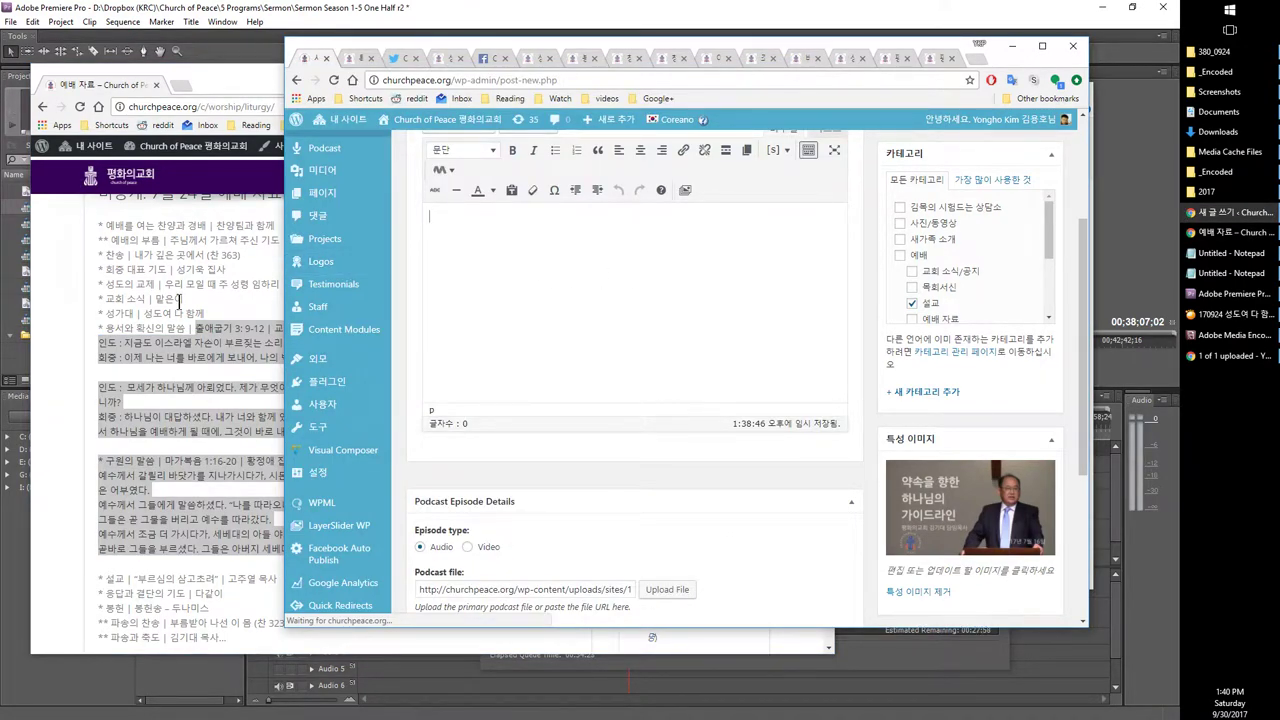
right_click(194, 334)
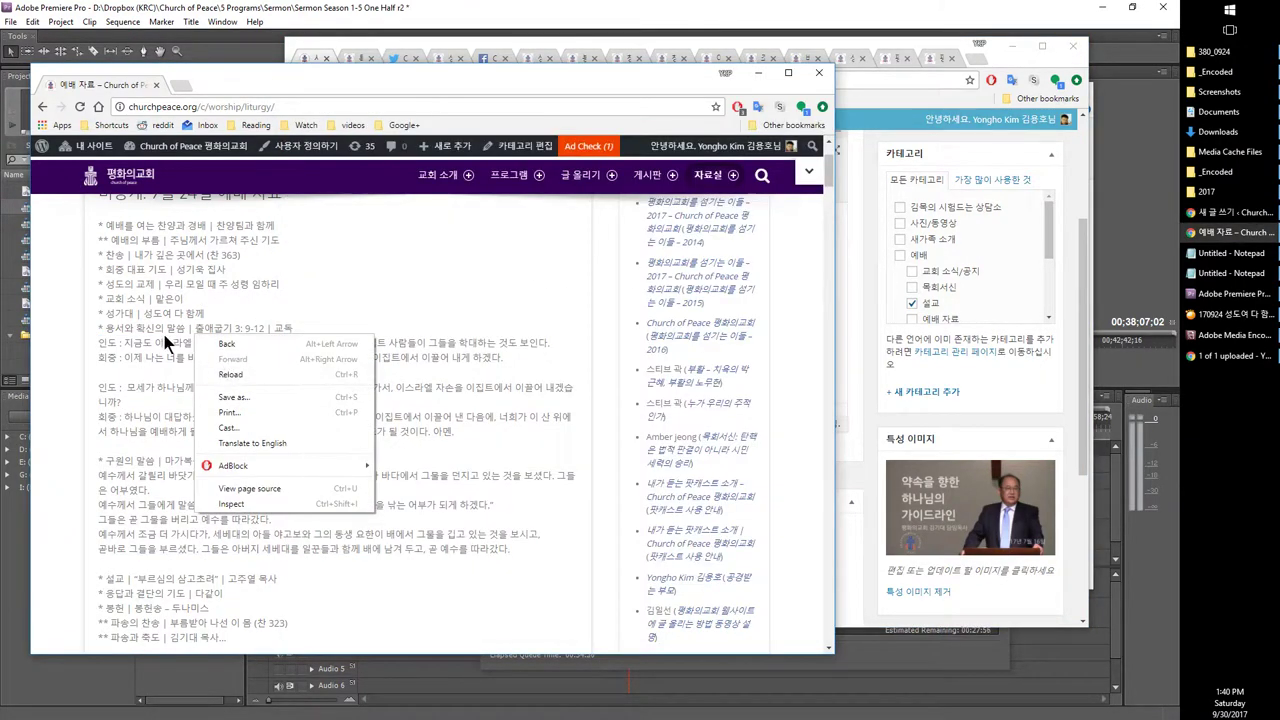
click(190, 328)
drag(196, 328, 575, 557)
key(ctrl+c)
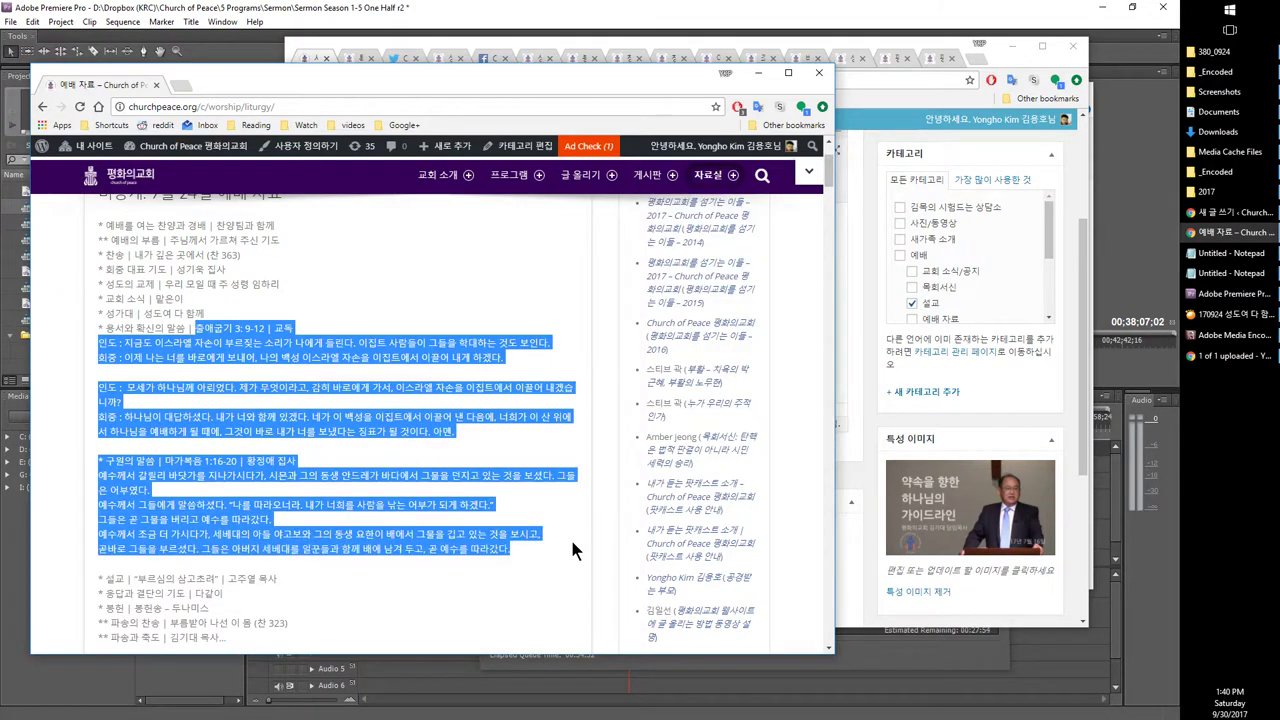
click(856, 338)
key(ctrl+v)
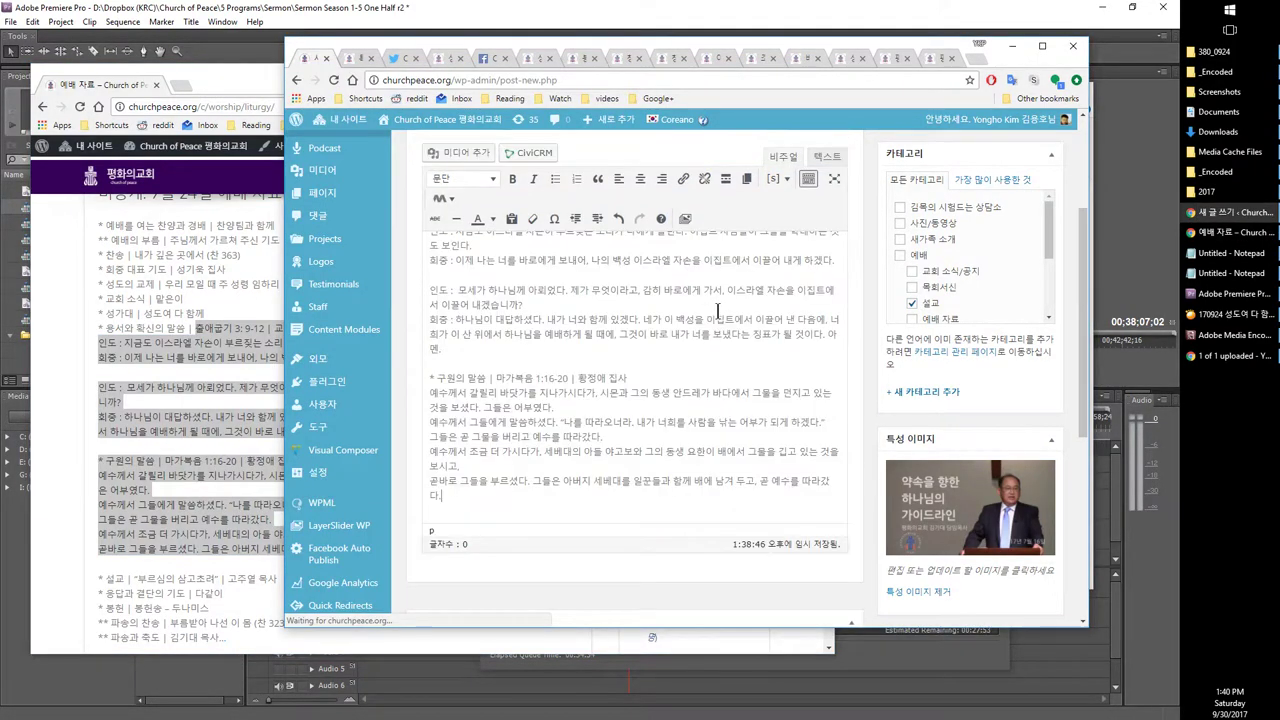
Step: Check the pasted readings in both the Text and Visual editor views
click(826, 157)
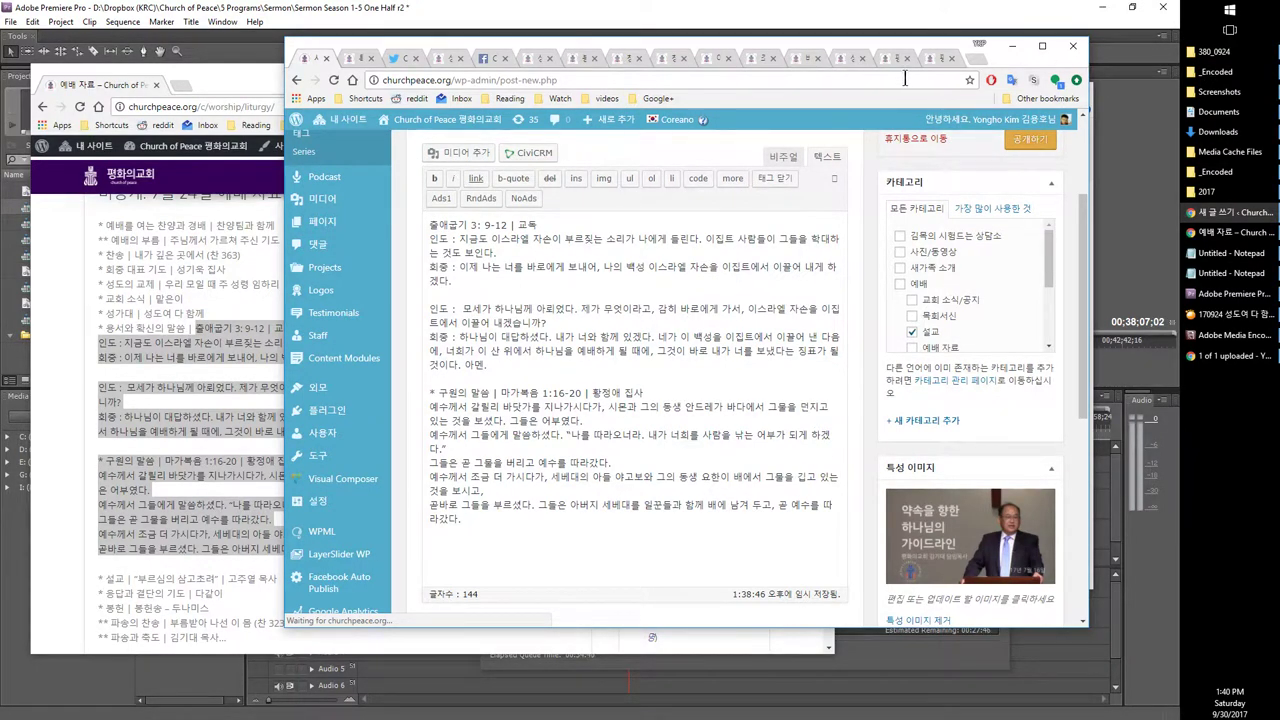
click(786, 158)
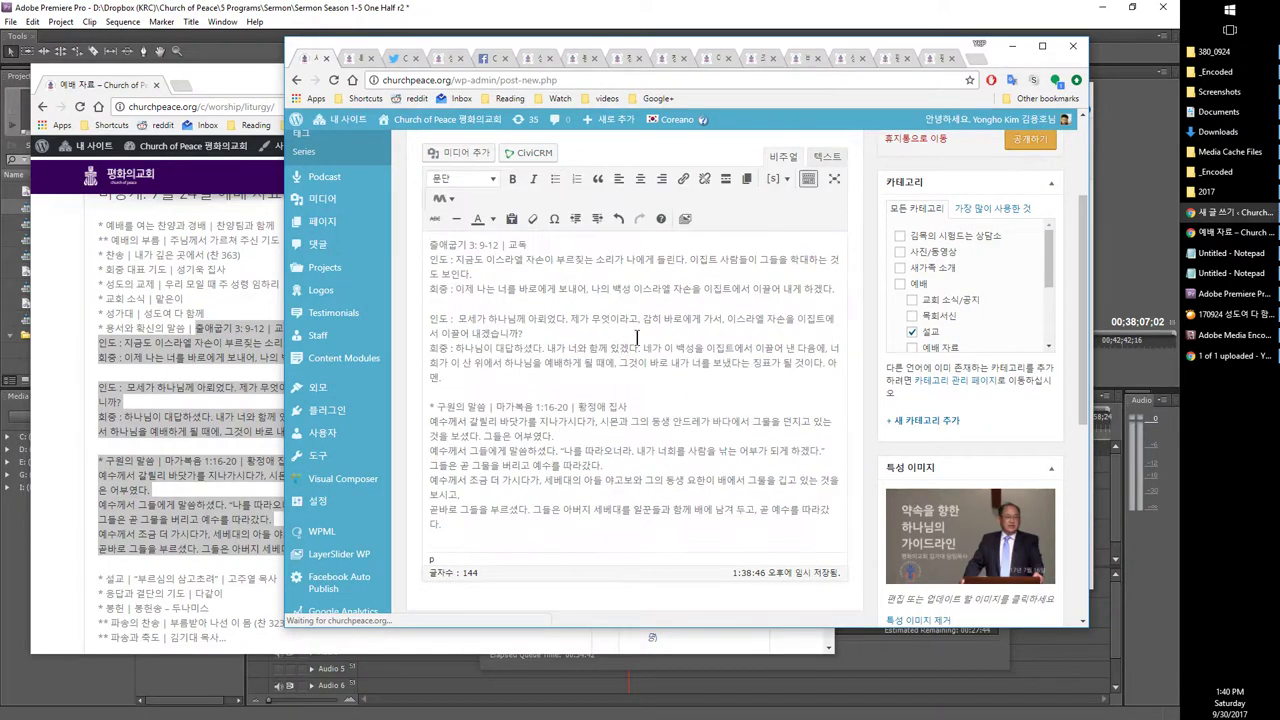
click(830, 157)
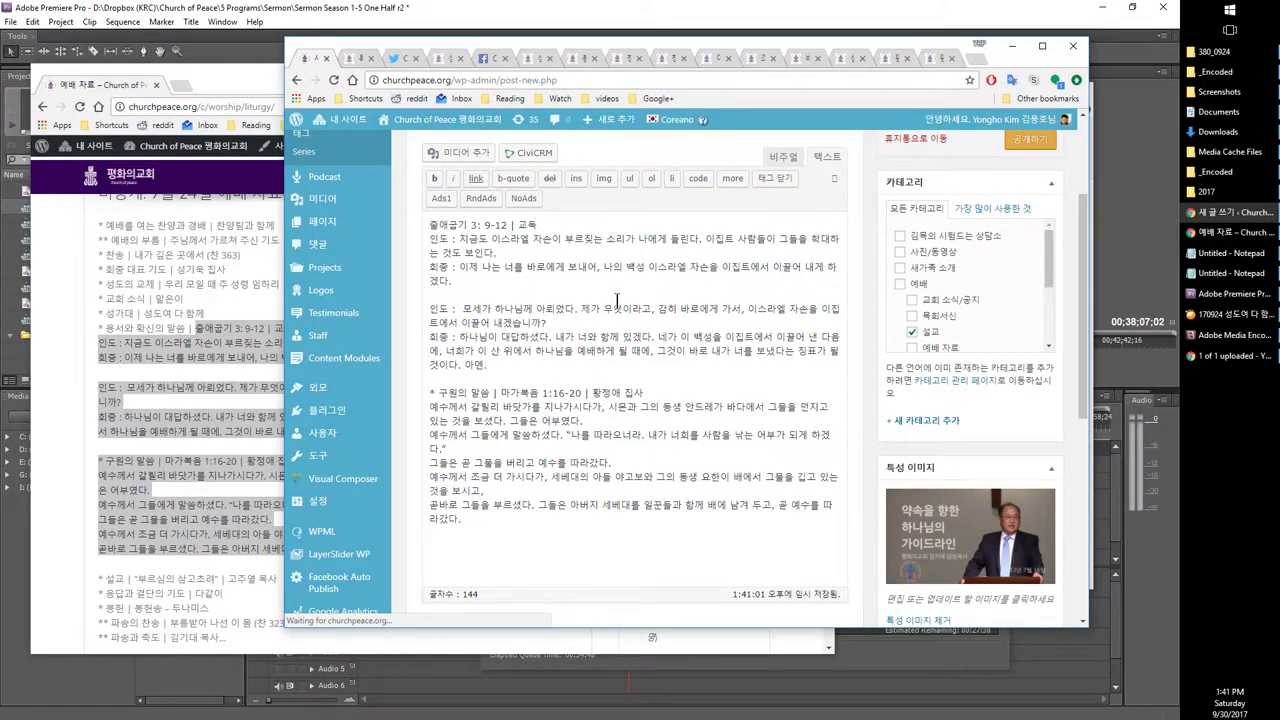
click(783, 157)
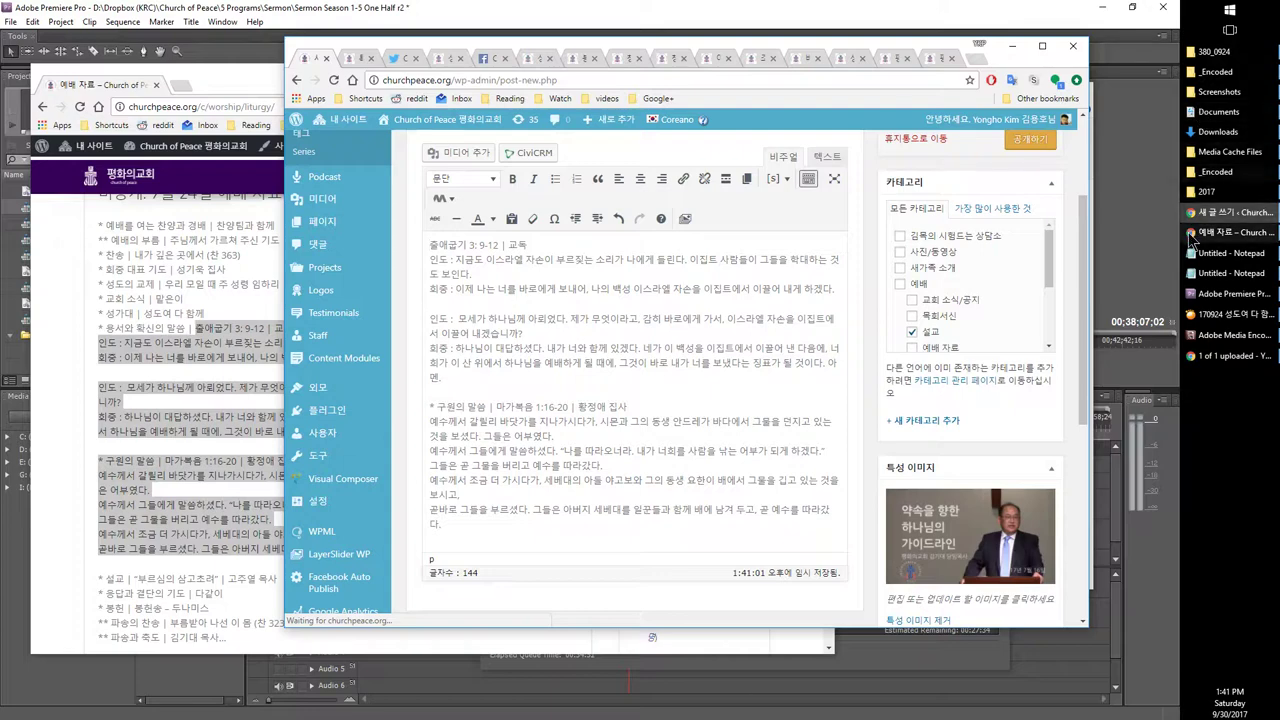
Step: Paste the scripture readings into the Notepad notes window as plain text
click(1238, 256)
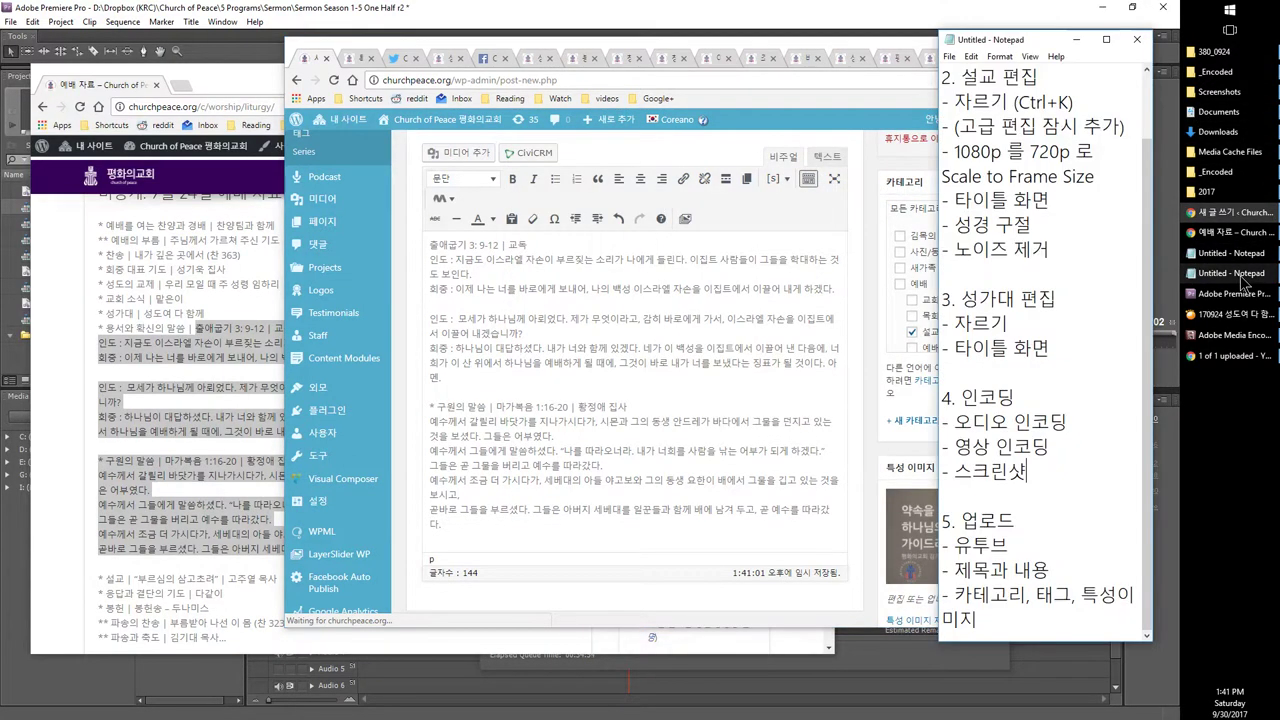
click(1240, 258)
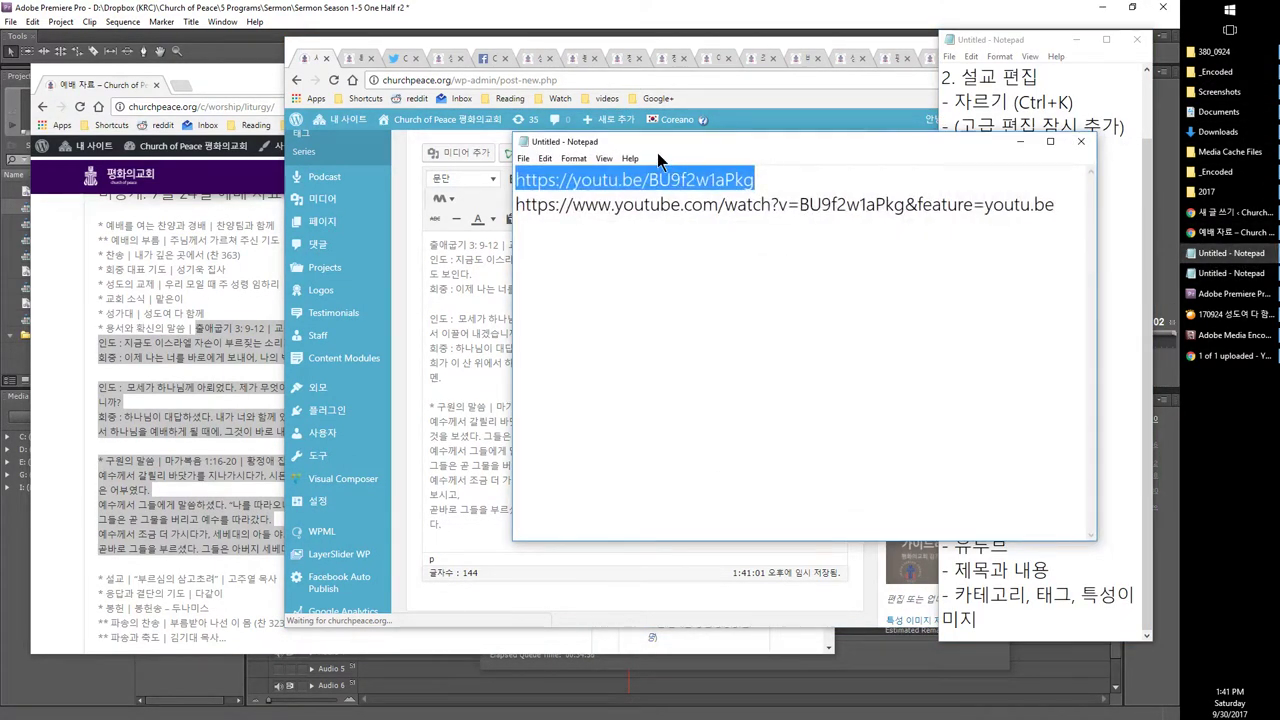
drag(588, 147, 186, 110)
key(ctrl+v)
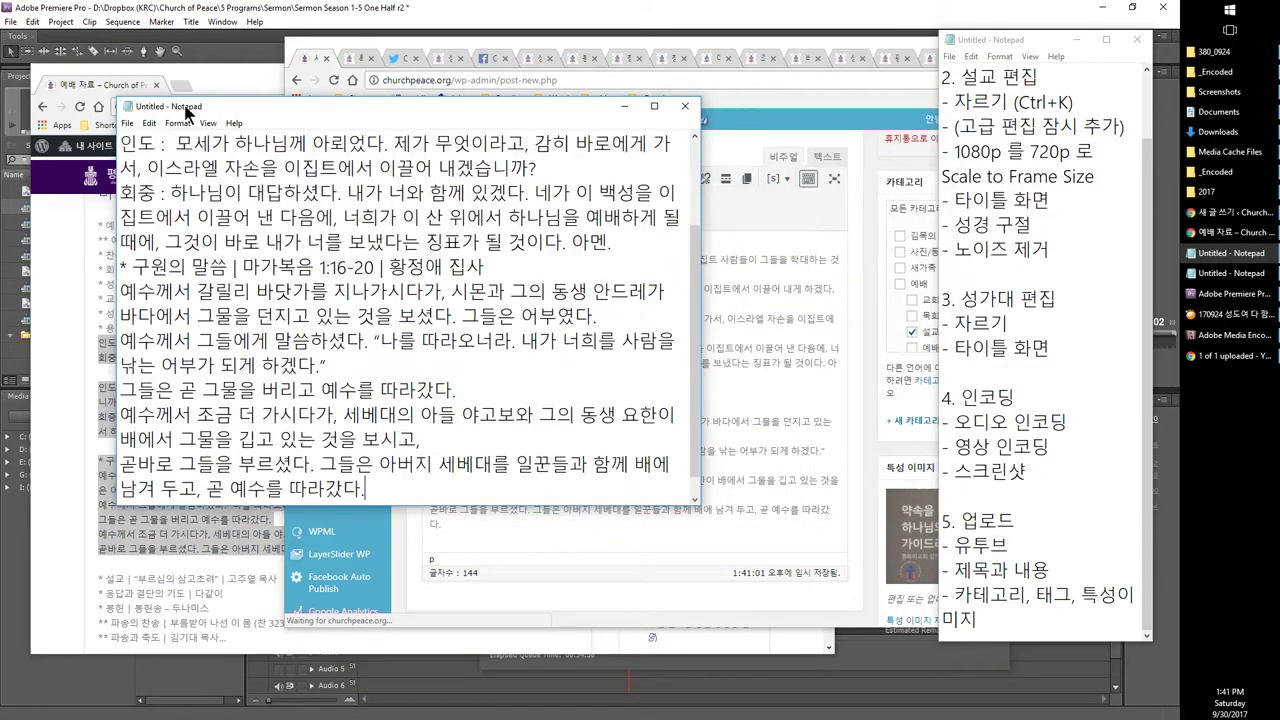
scroll(241, 228, up, 2)
scroll(241, 228, down, 2)
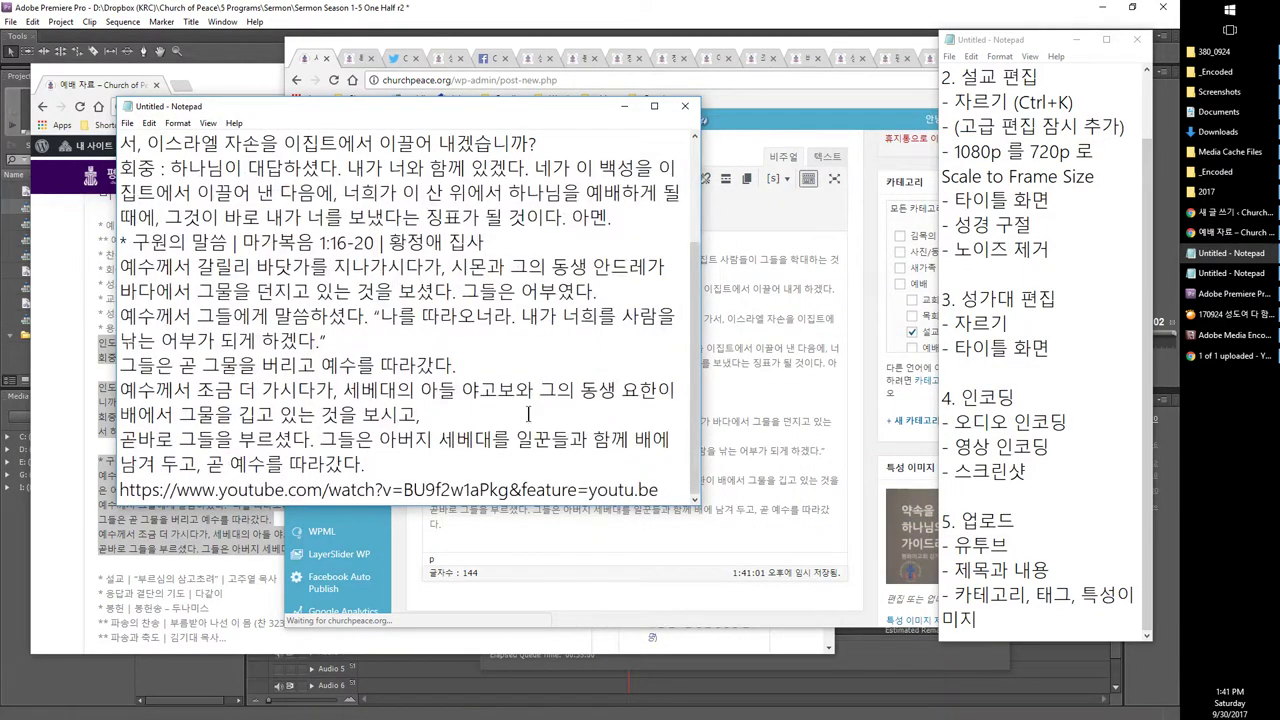
Step: Select the whole reading passage in Notepad and cut it, returning to the post editor
key(ctrl+a)
click(528, 413)
scroll(528, 413, up, 2)
drag(121, 143, 357, 241)
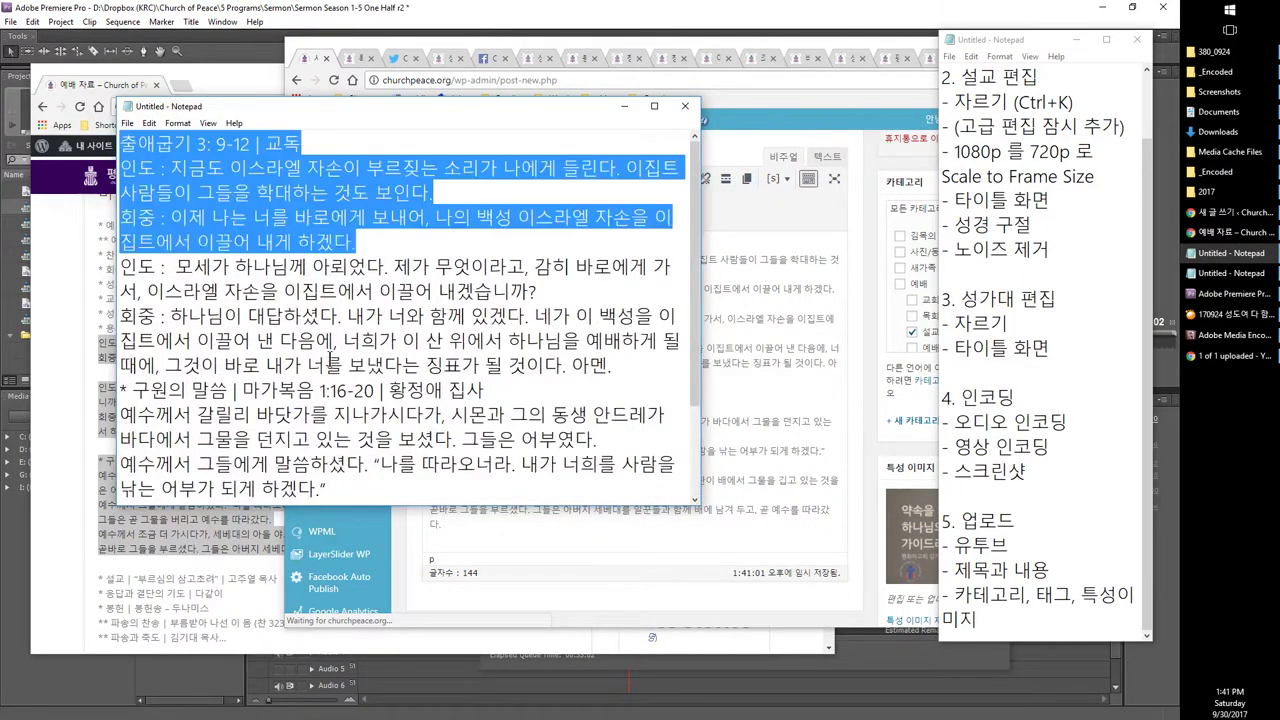
key(ctrl+shift+End)
key(ctrl+x)
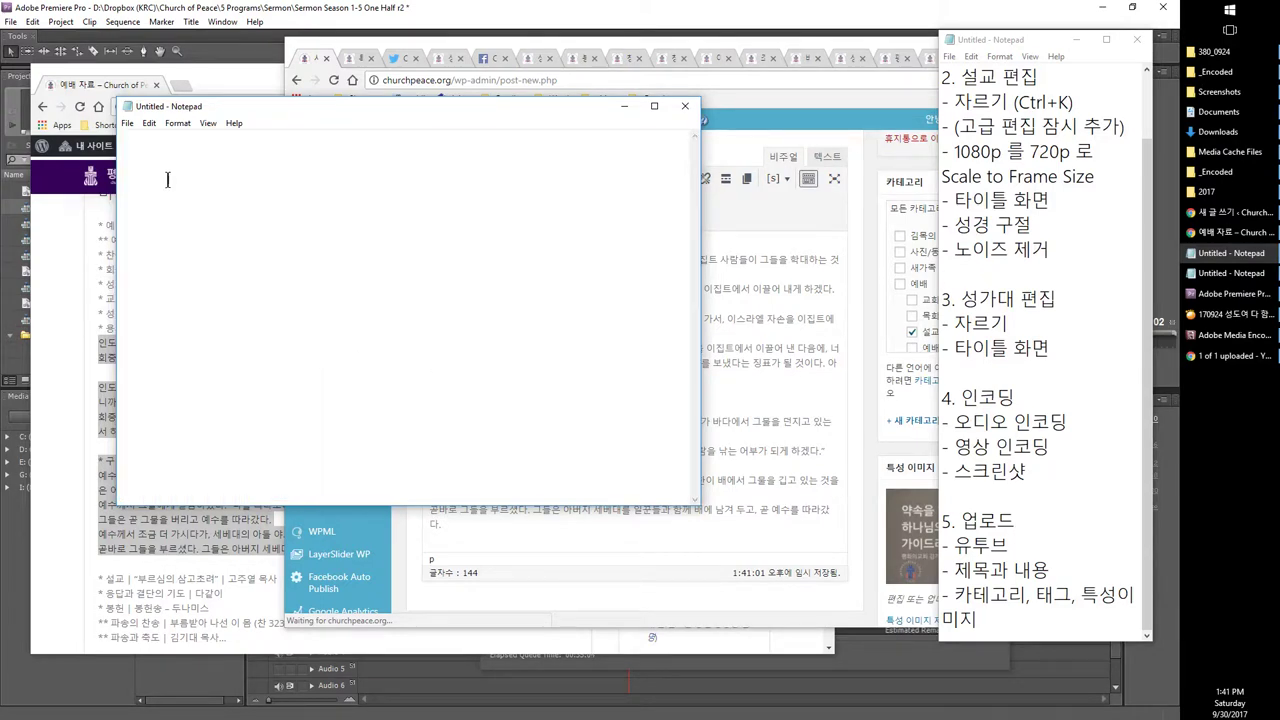
key(ctrl+z)
right_click(232, 207)
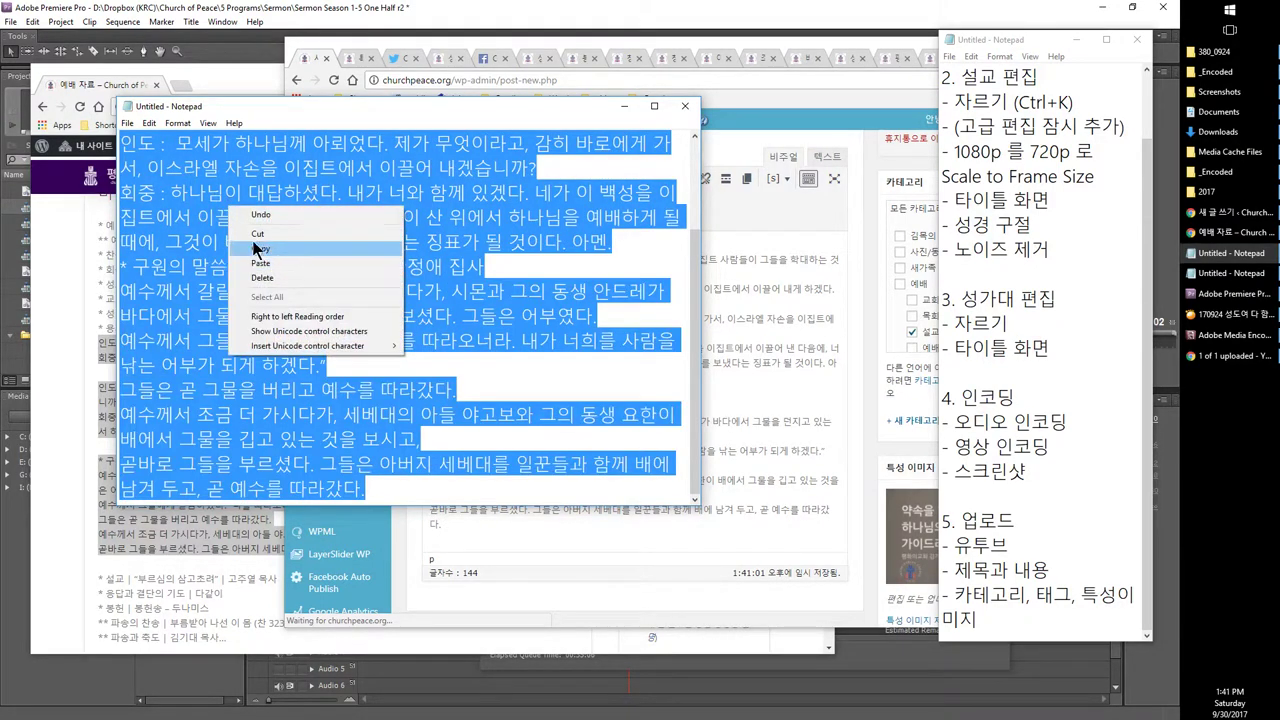
click(256, 235)
click(706, 334)
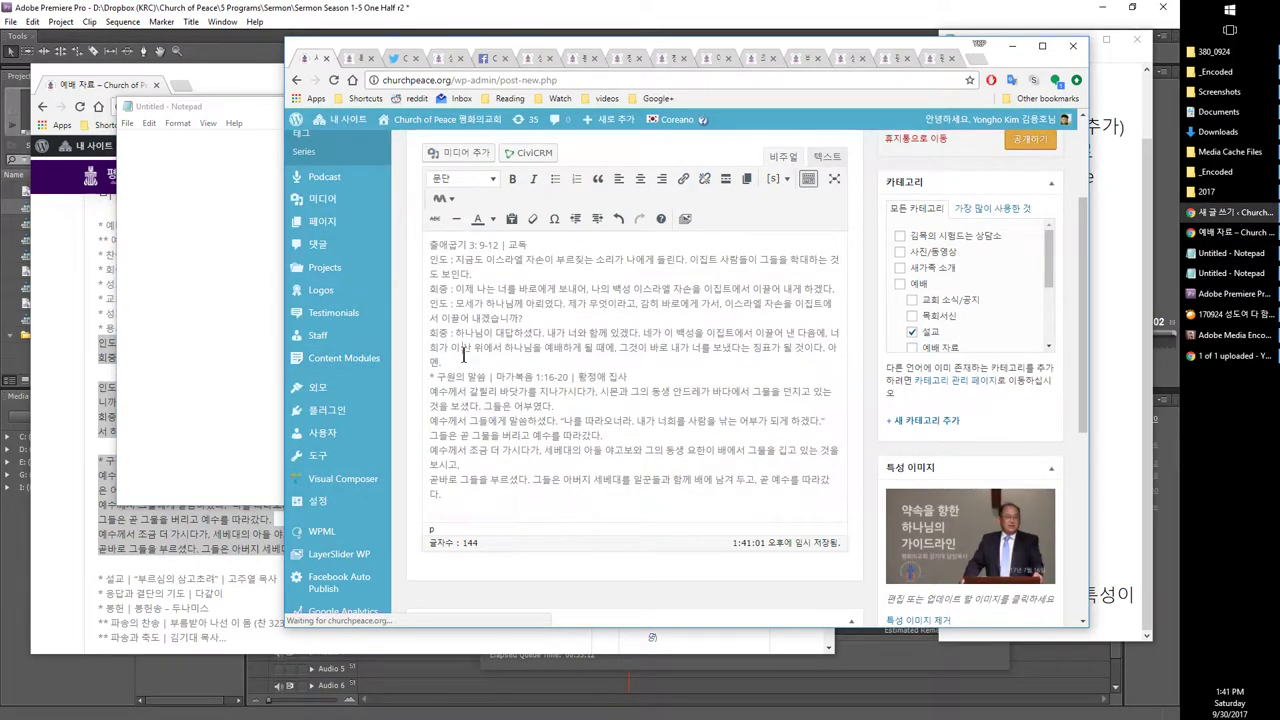
Step: Remove the 교독 label and every 인도 : / 회중 : prefix, adding a blank line before Mark
key(shift+End)
key(Delete)
click(453, 260)
key(shift+Home)
key(Delete)
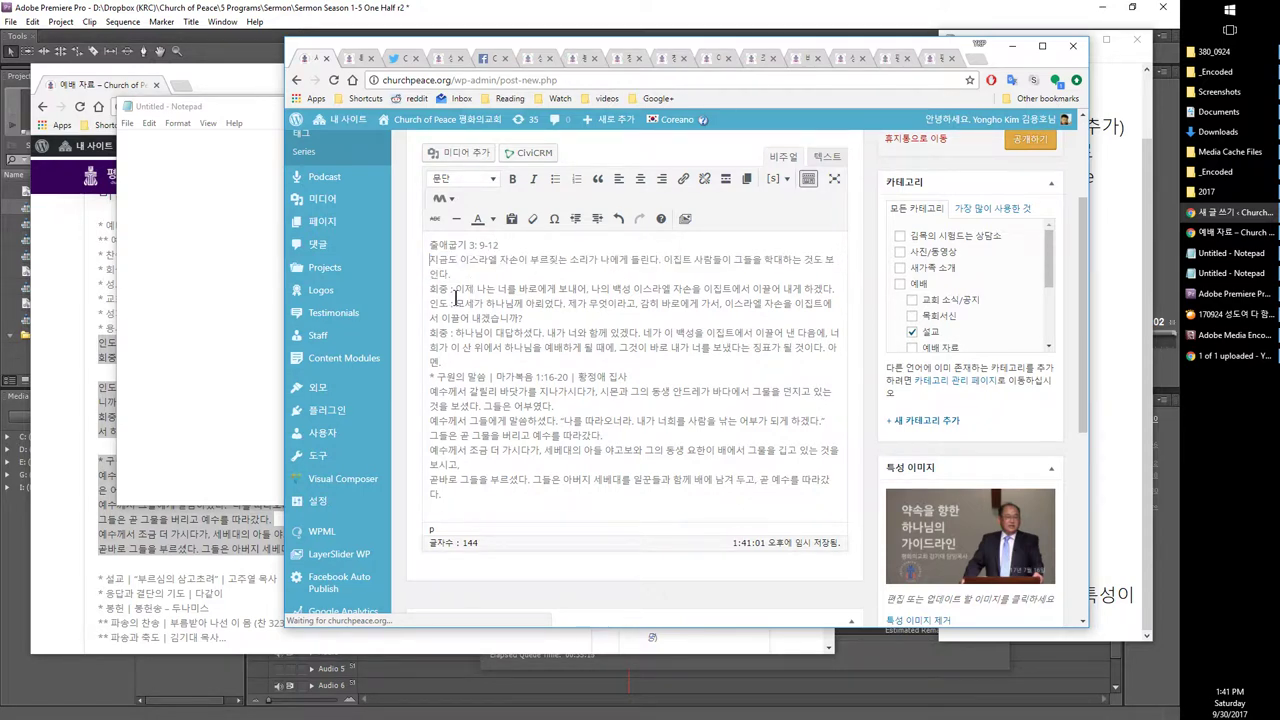
click(455, 290)
key(shift+Home)
key(Delete)
click(456, 304)
key(shift+Home)
key(Delete)
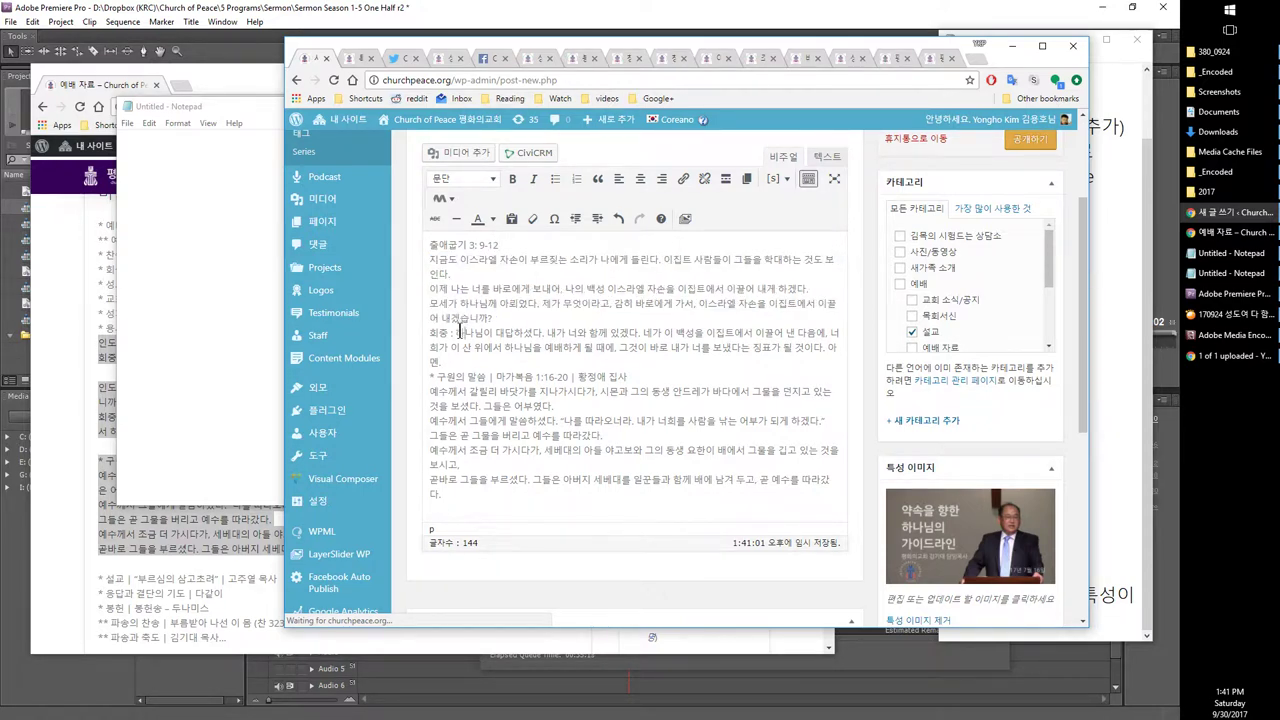
click(460, 333)
key(shift+Home)
key(Delete)
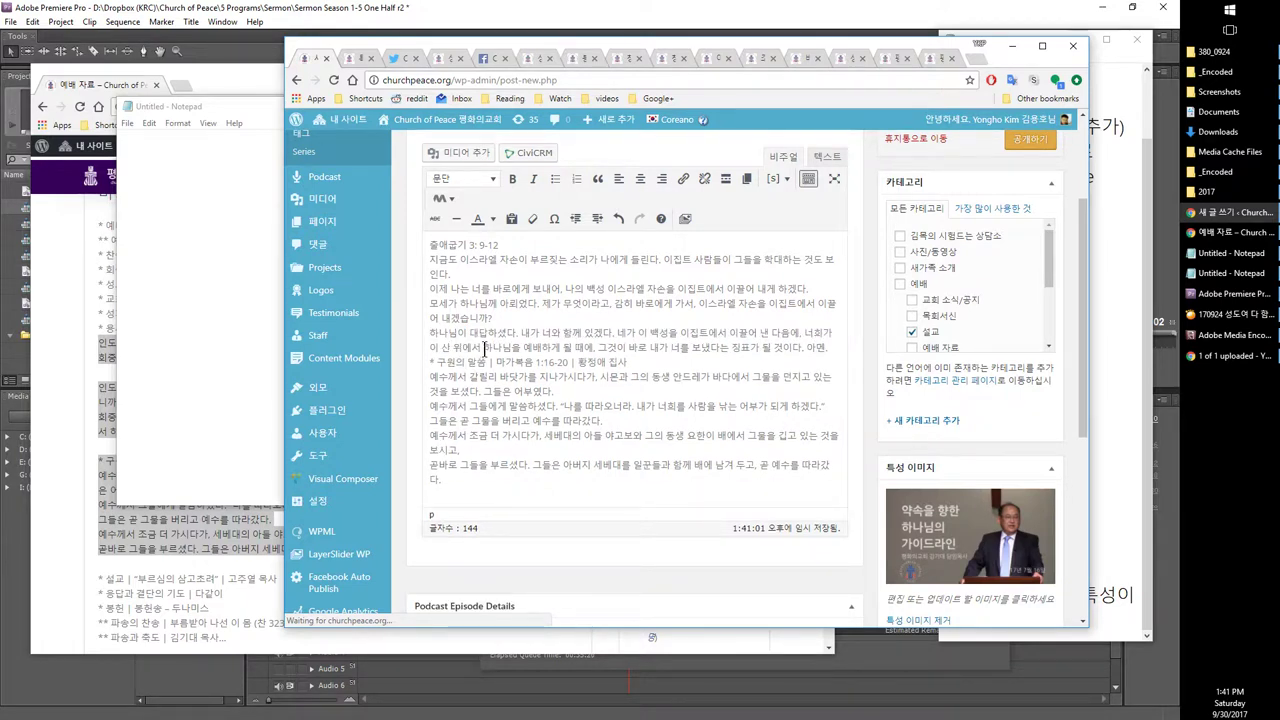
key(Return)
Step: Trim the Mark heading to just 마가복음 1:16-20 and add an empty line above Exodus
click(490, 377)
key(shift+Home)
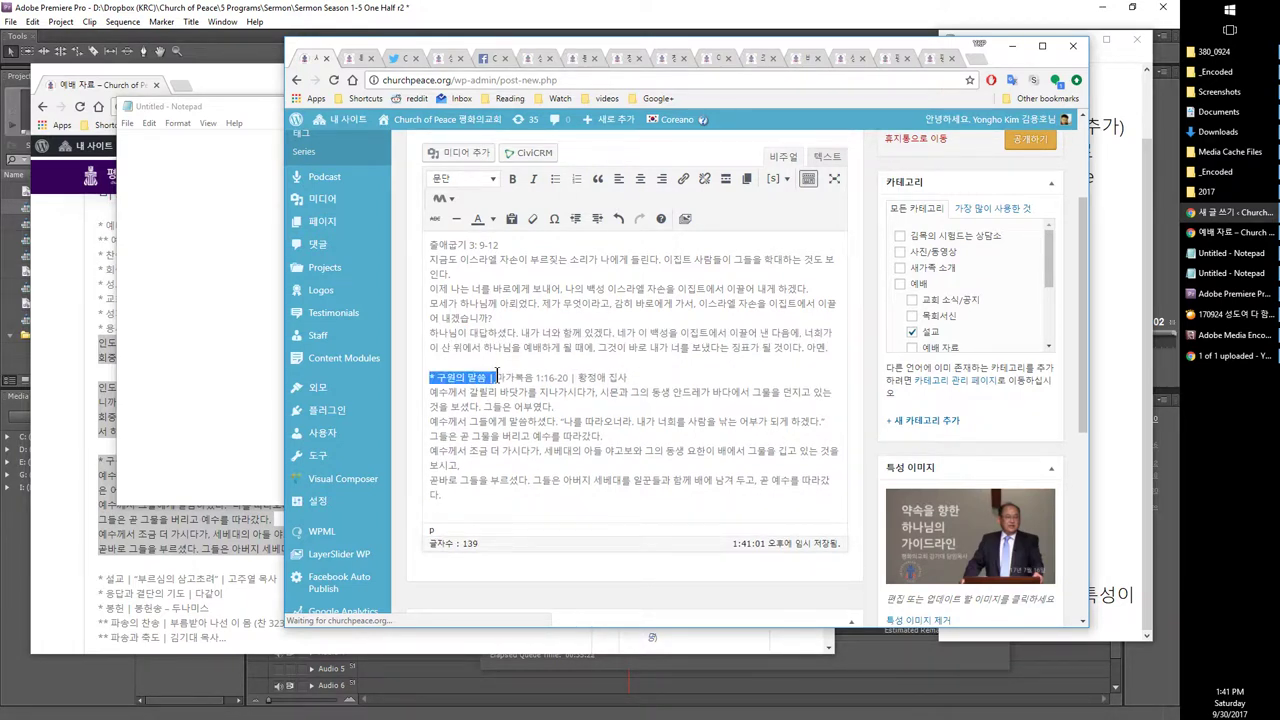
key(Delete)
click(502, 377)
key(shift+End)
key(Delete)
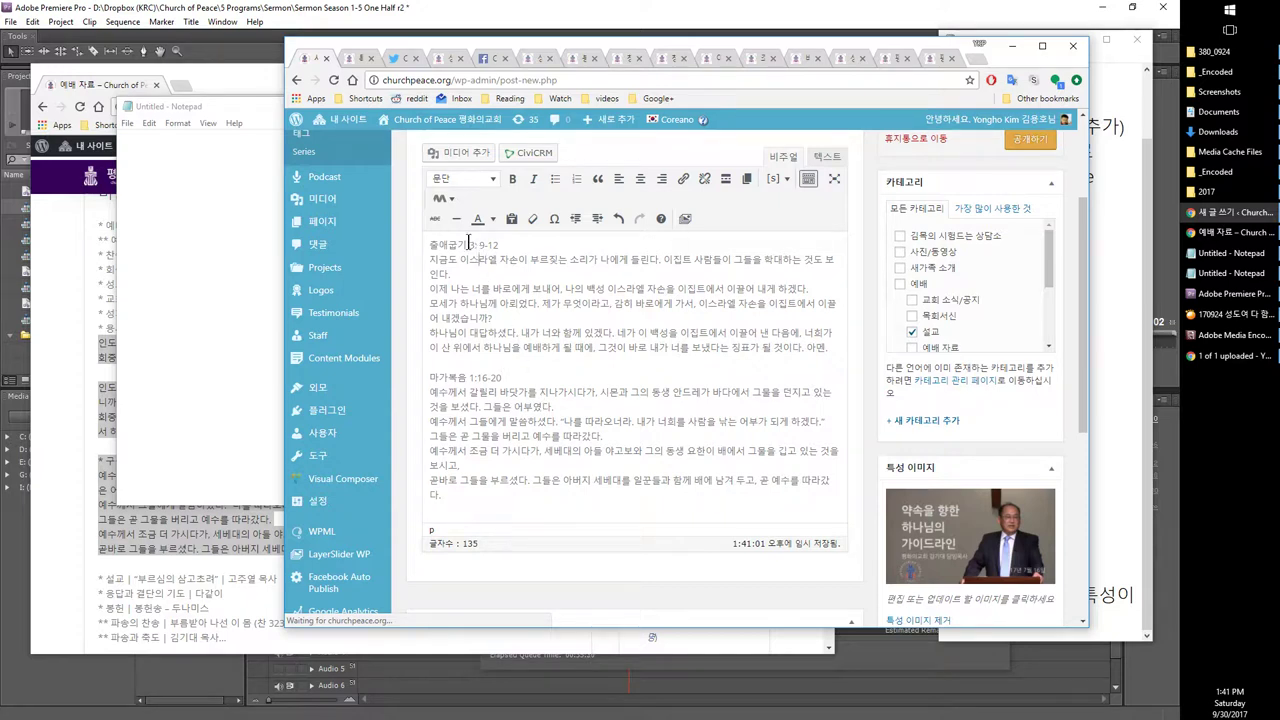
key(Return)
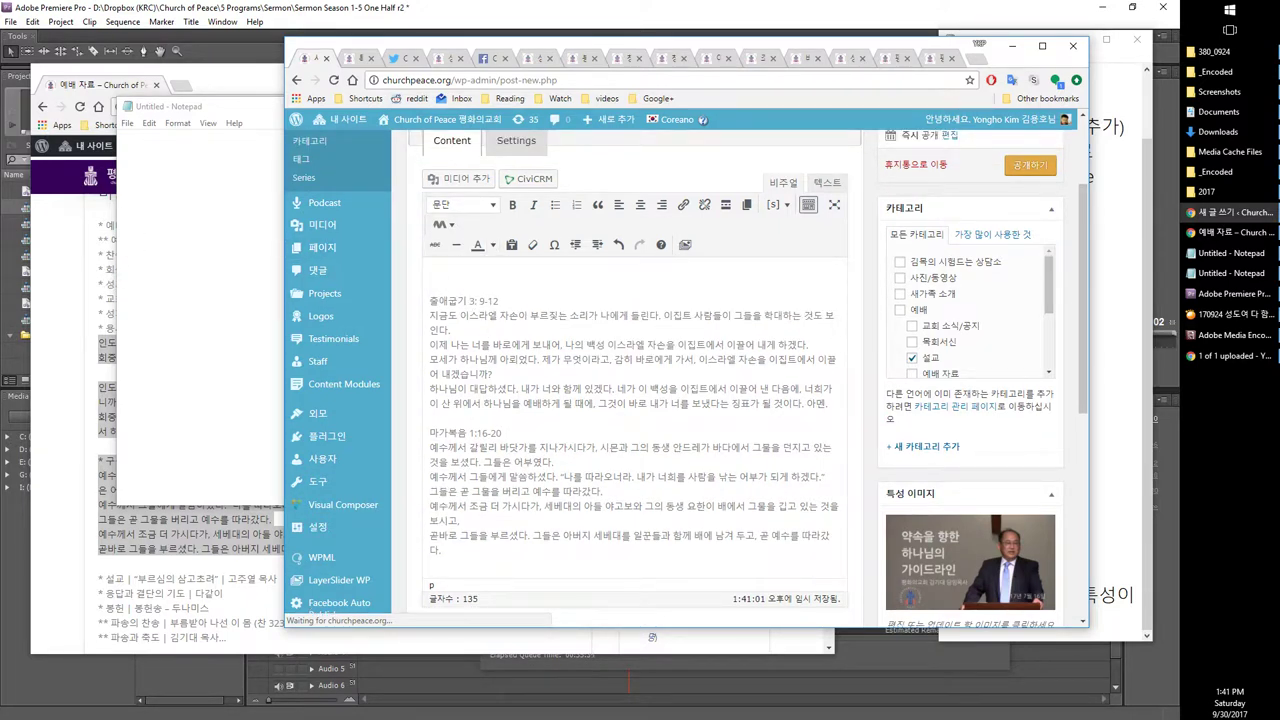
Step: Open the 170709 소망을 이루려면 Sermon video from the uploads list, pause it, and copy its URL
click(1216, 360)
click(224, 66)
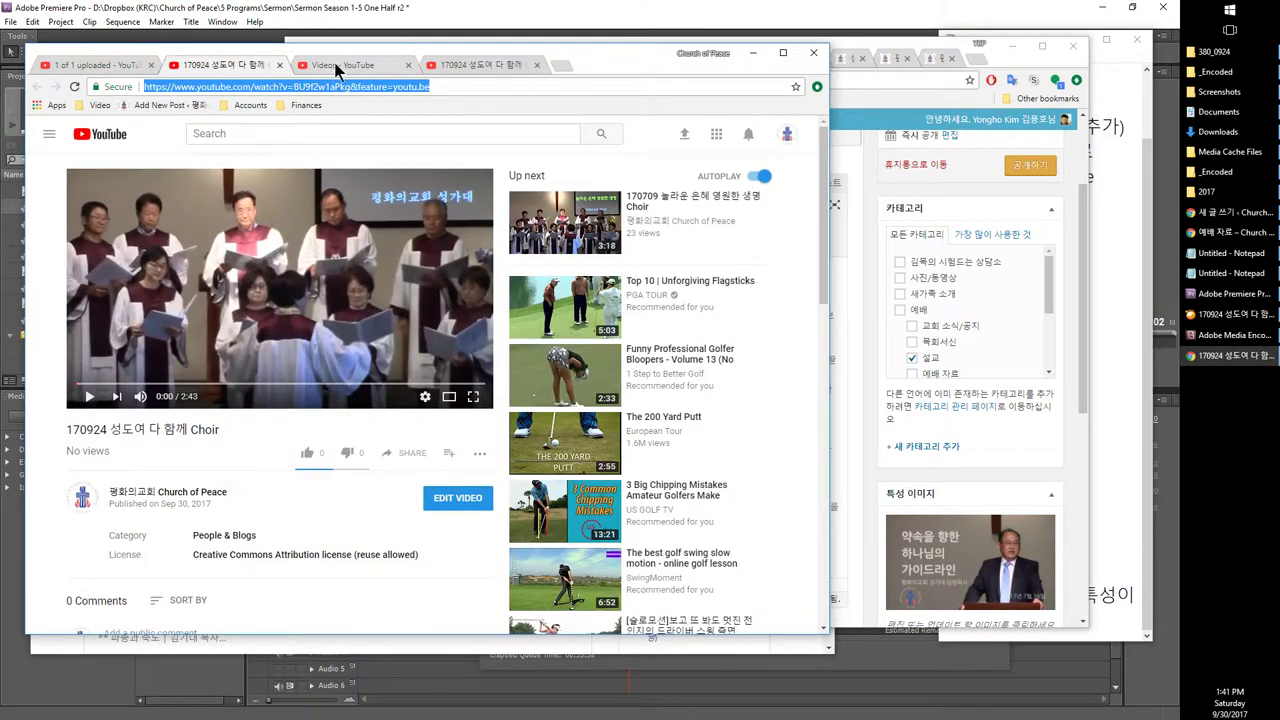
click(340, 68)
scroll(347, 206, down, 2)
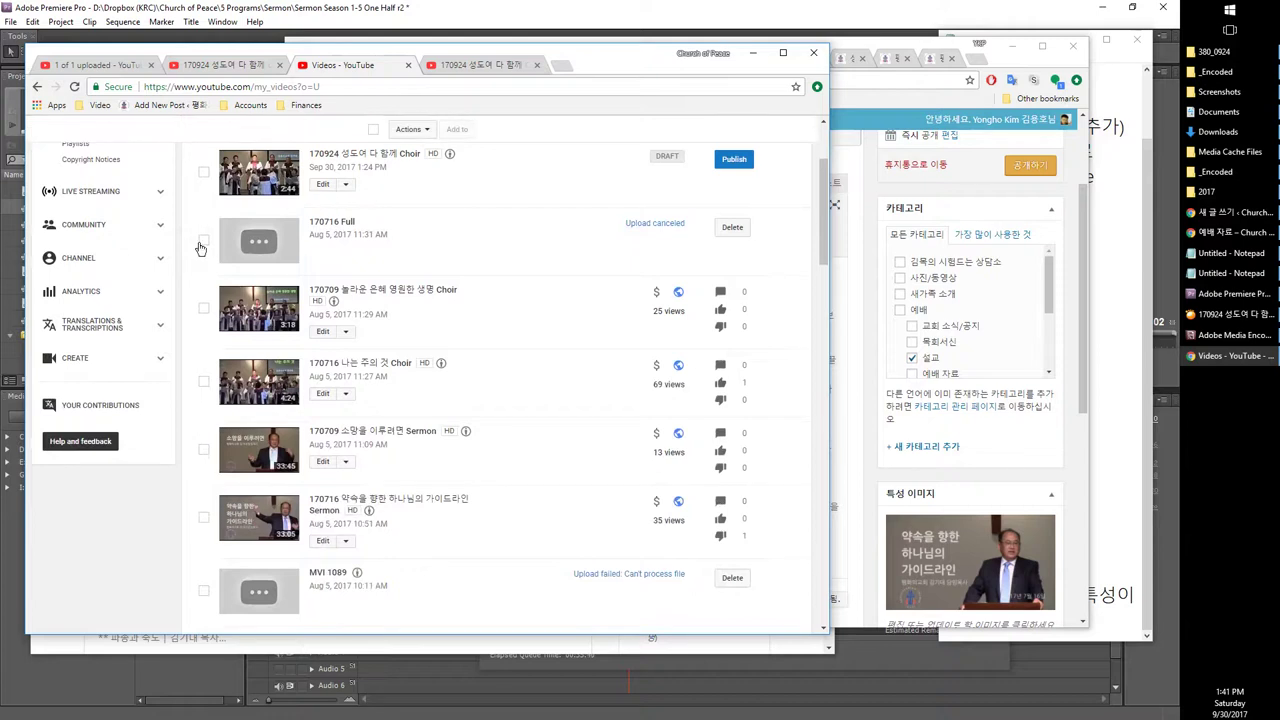
click(258, 455)
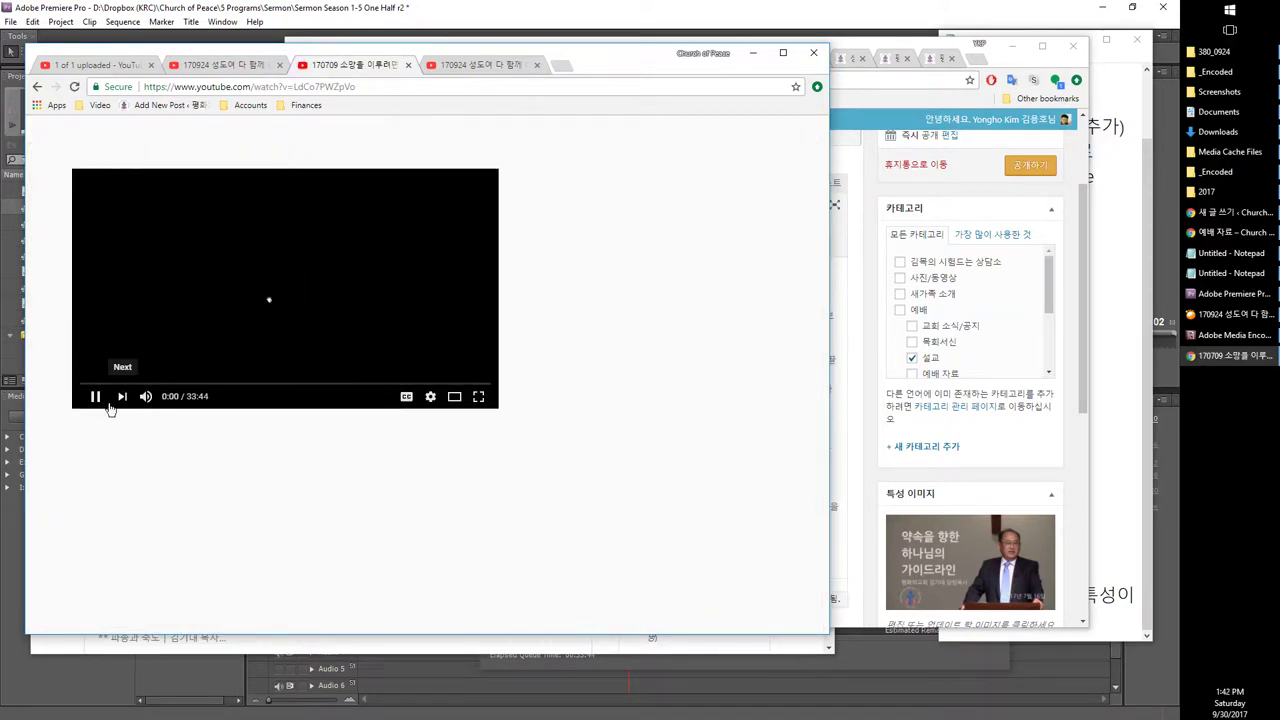
click(96, 398)
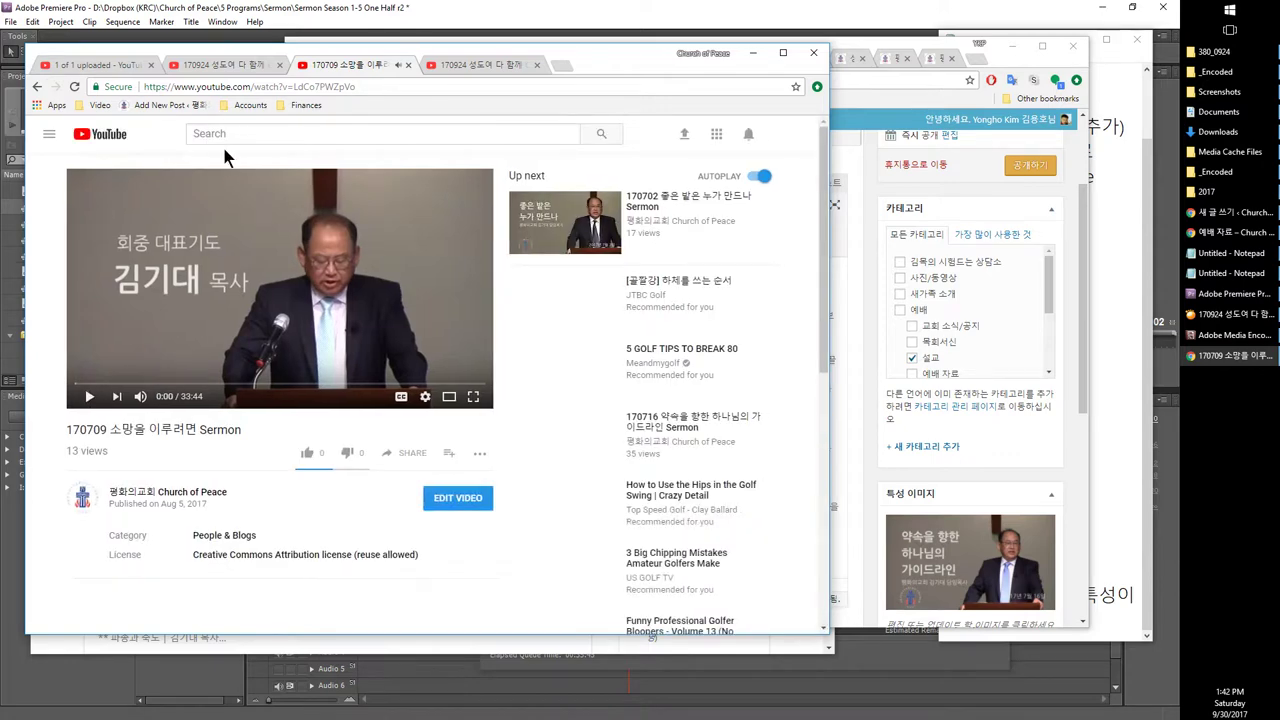
click(269, 87)
key(ctrl+c)
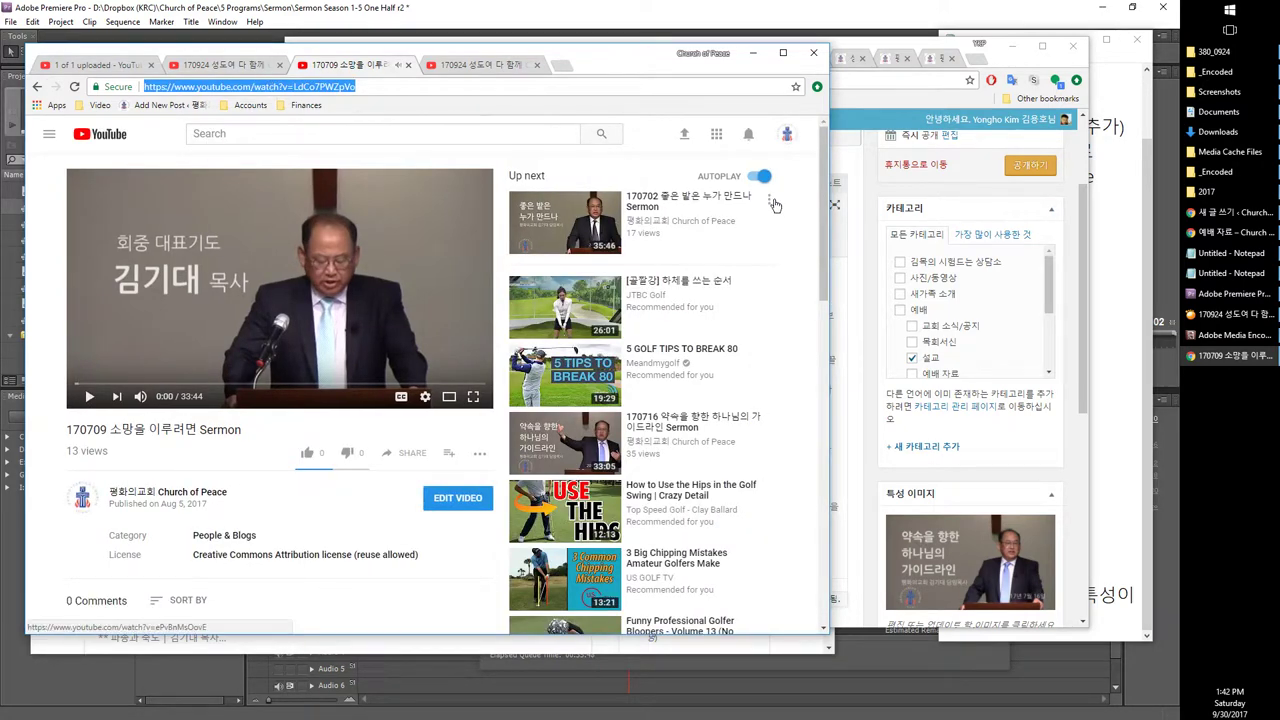
click(878, 182)
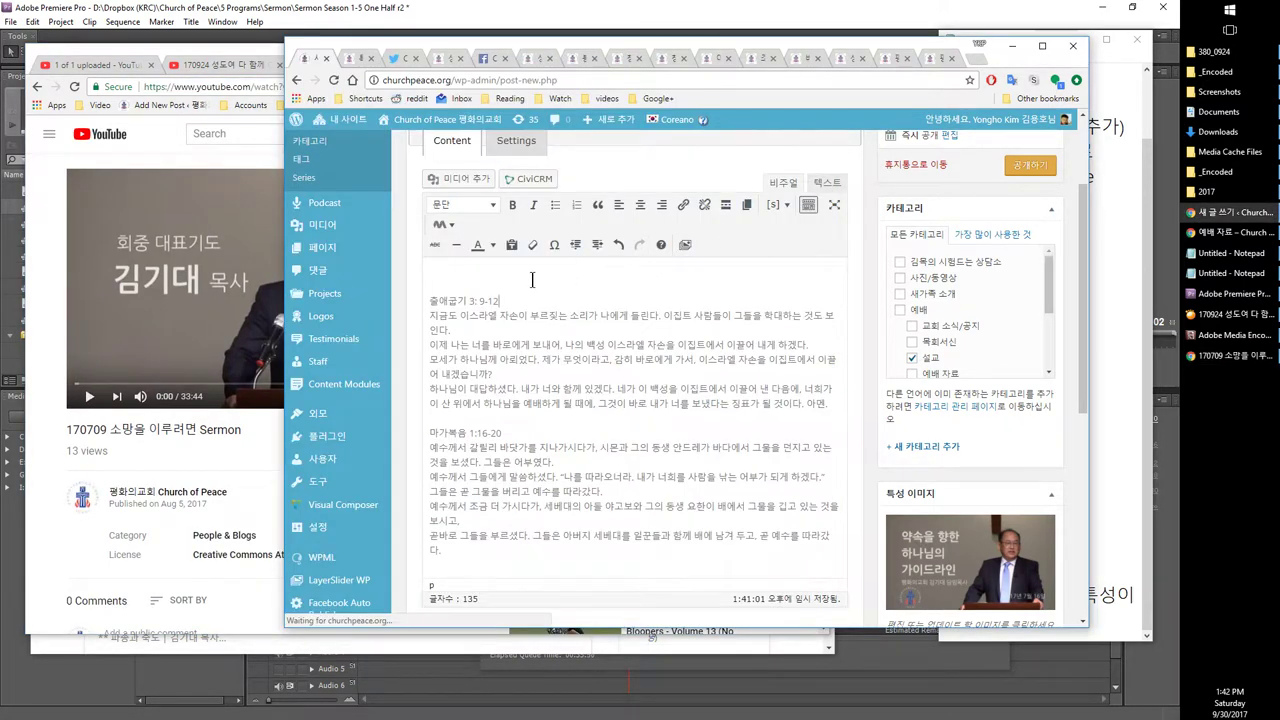
Step: Paste the 170709 sermon video URL atop the post body, leaving the publish time unchanged, then view Twitter
key(ctrl+v)
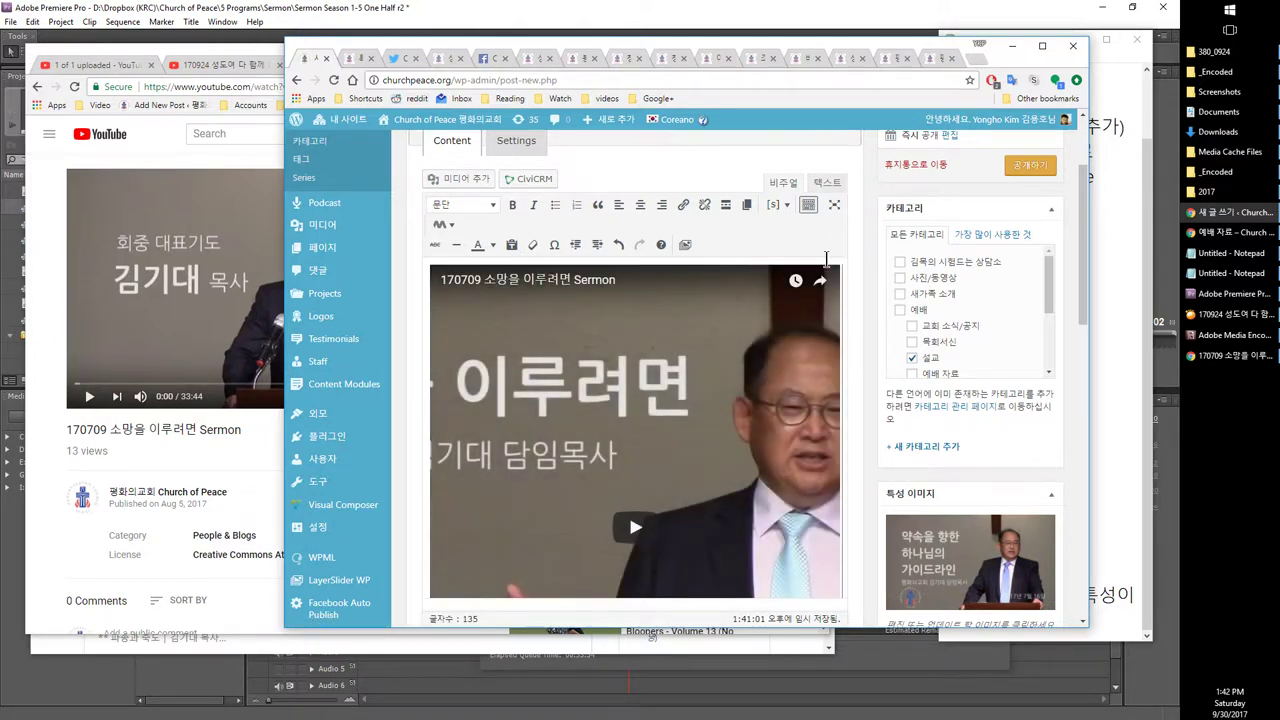
scroll(828, 262, up, 1)
click(950, 268)
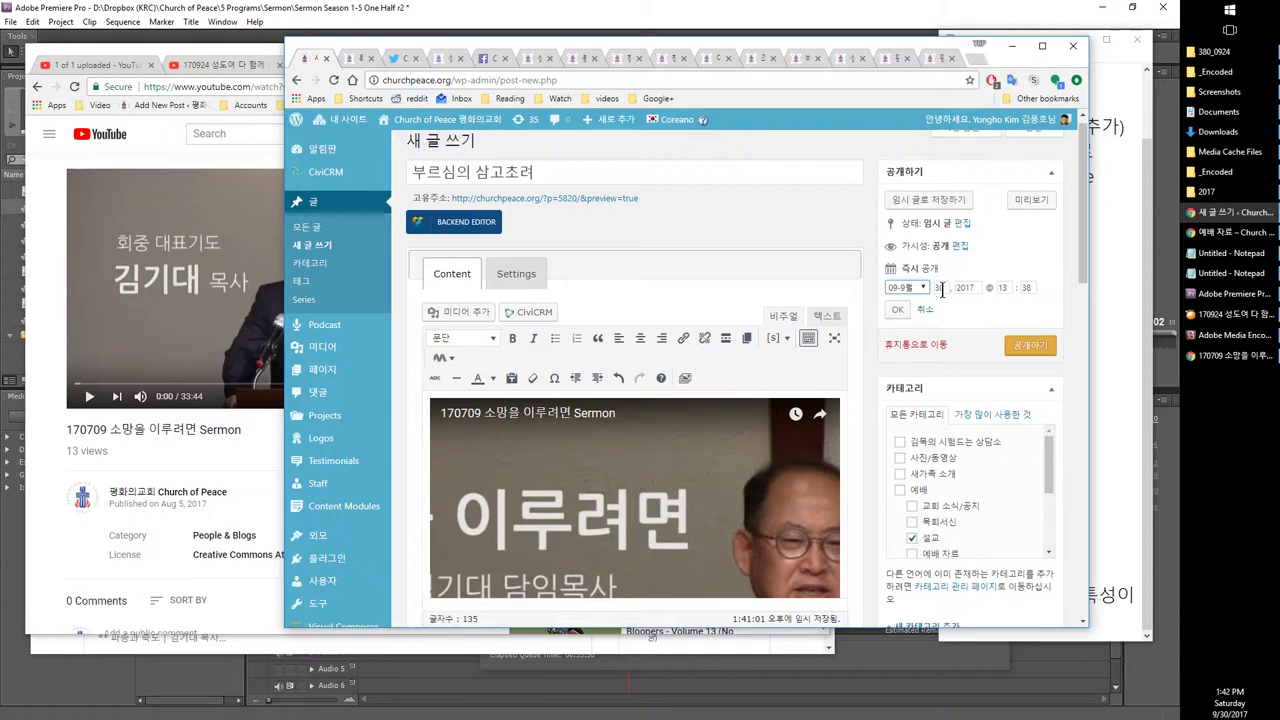
click(897, 309)
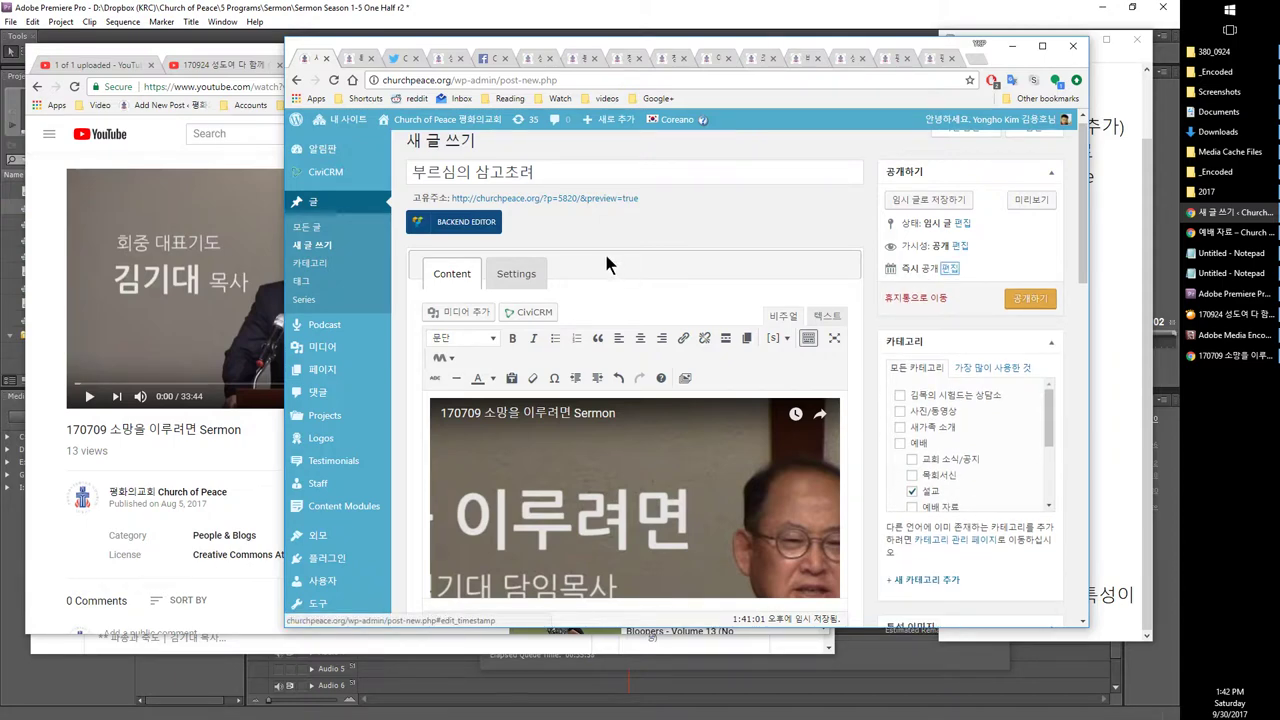
scroll(935, 260, down, 5)
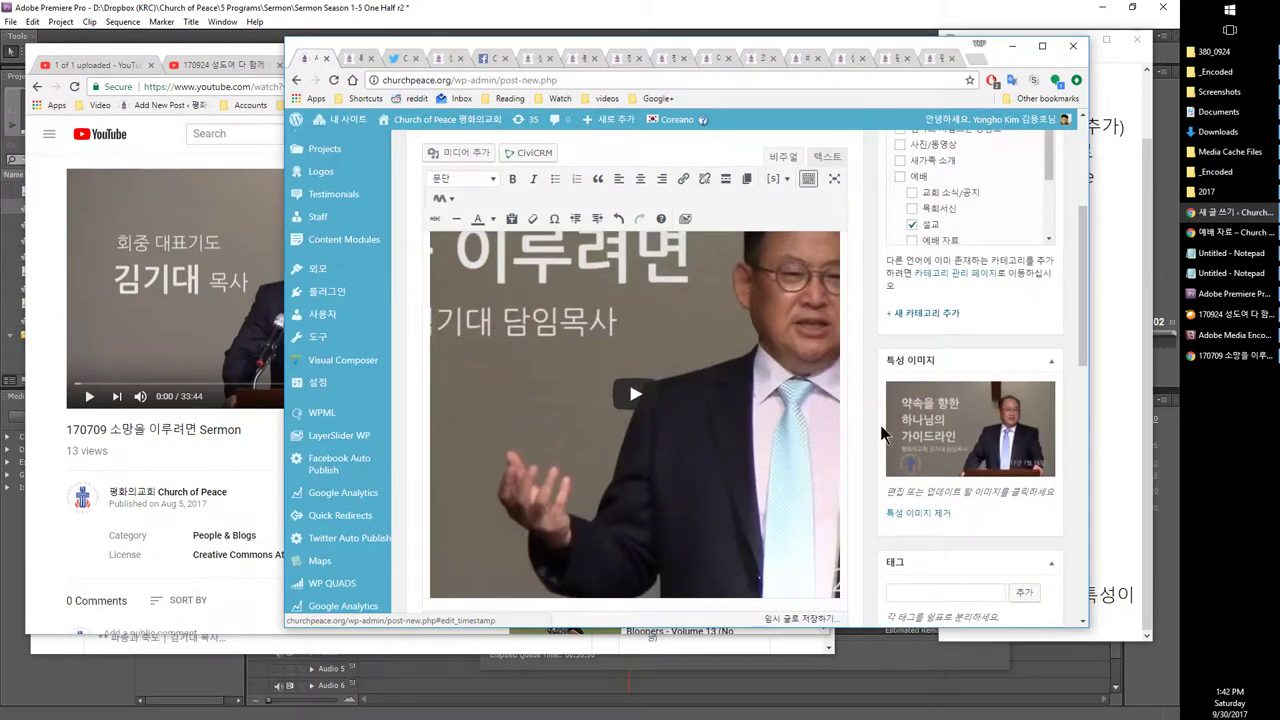
click(406, 58)
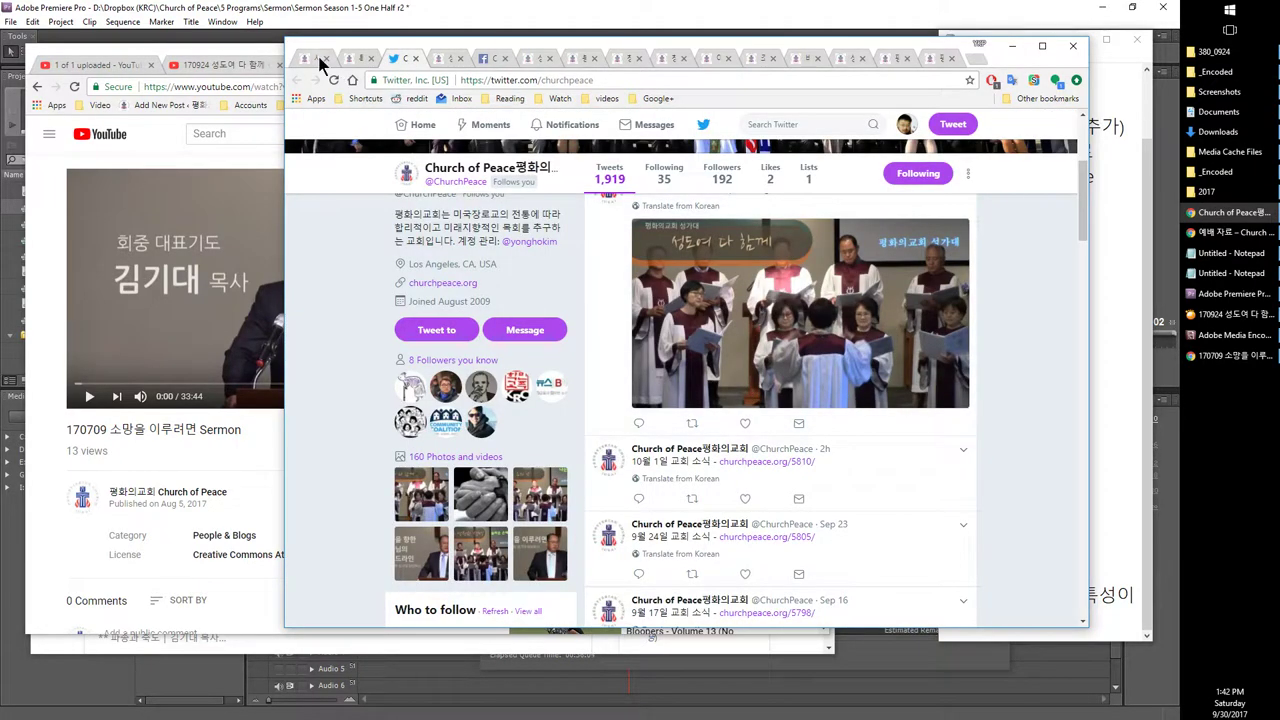
Step: Compare the church's Twitter, Facebook and latest churchpeace.org post against the sermon draft, ending in the editor
click(314, 58)
click(397, 60)
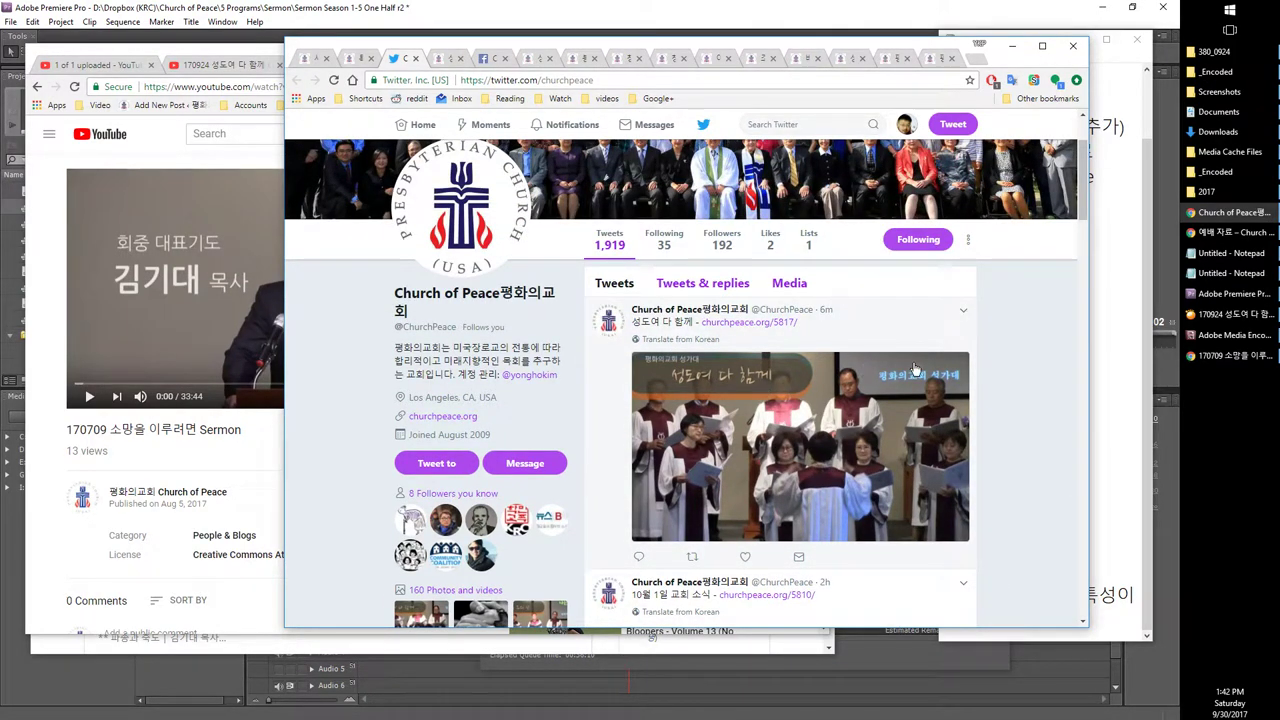
click(320, 66)
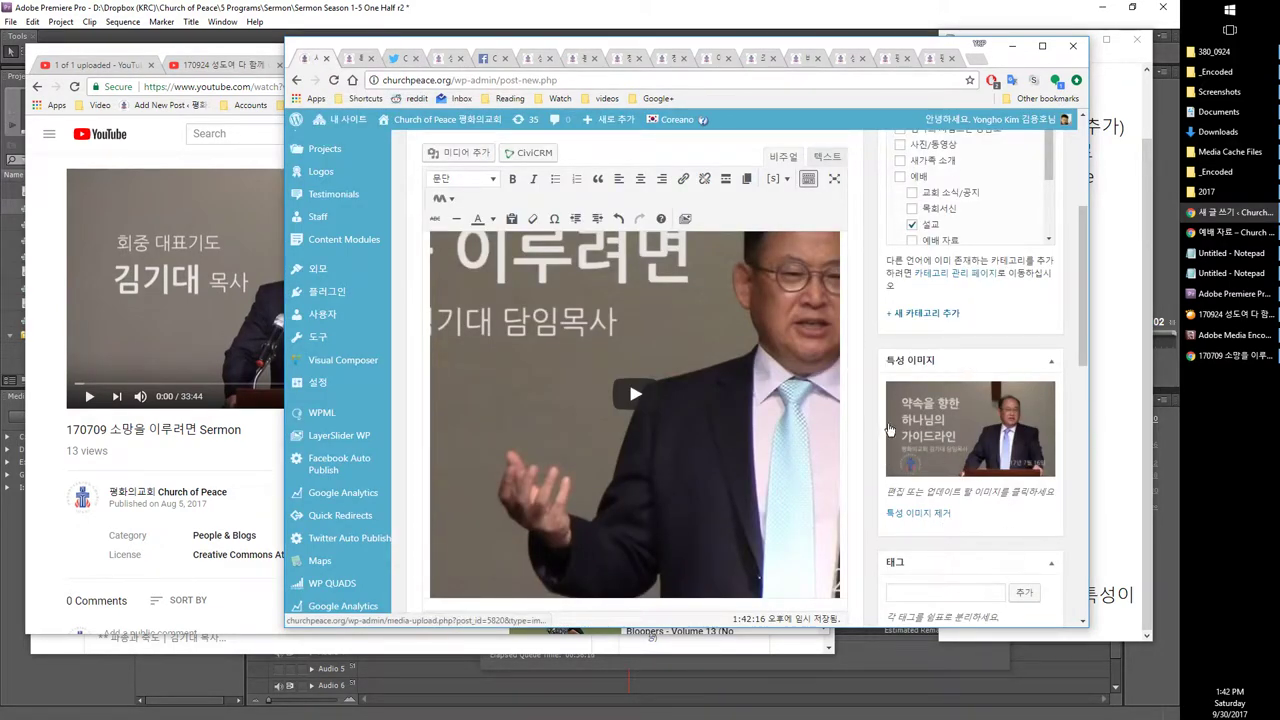
click(480, 62)
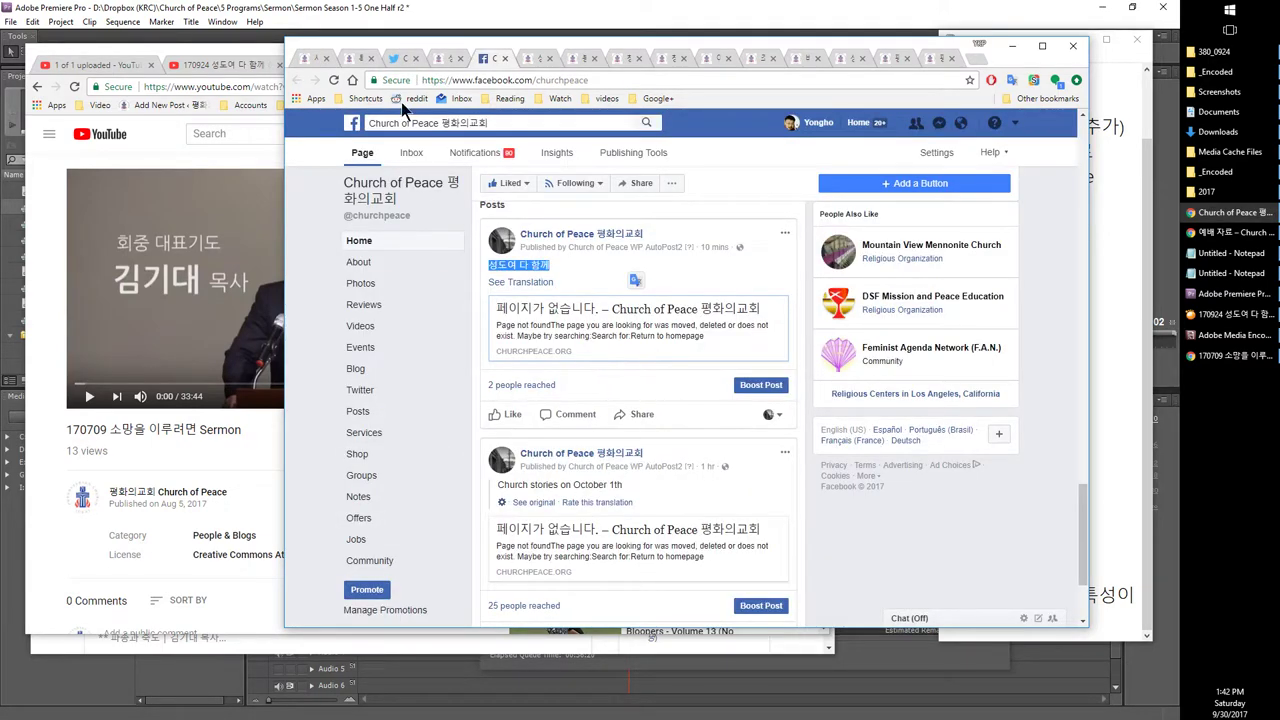
click(451, 64)
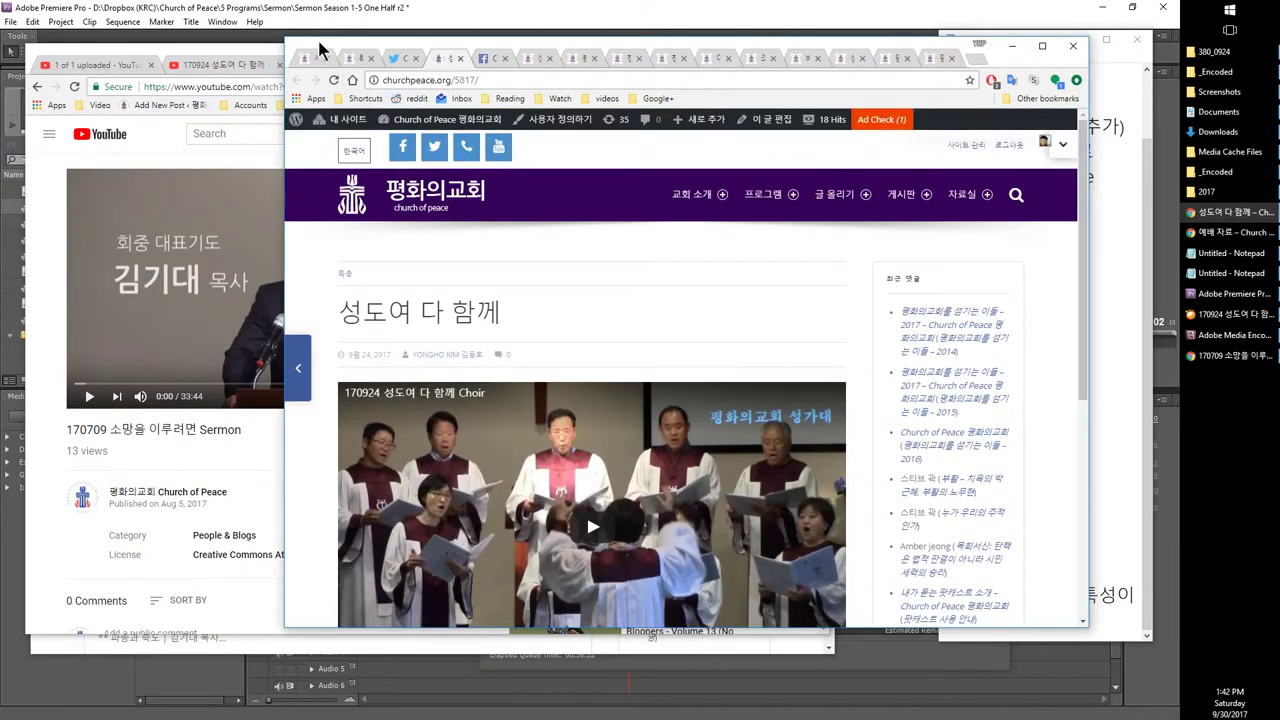
click(312, 58)
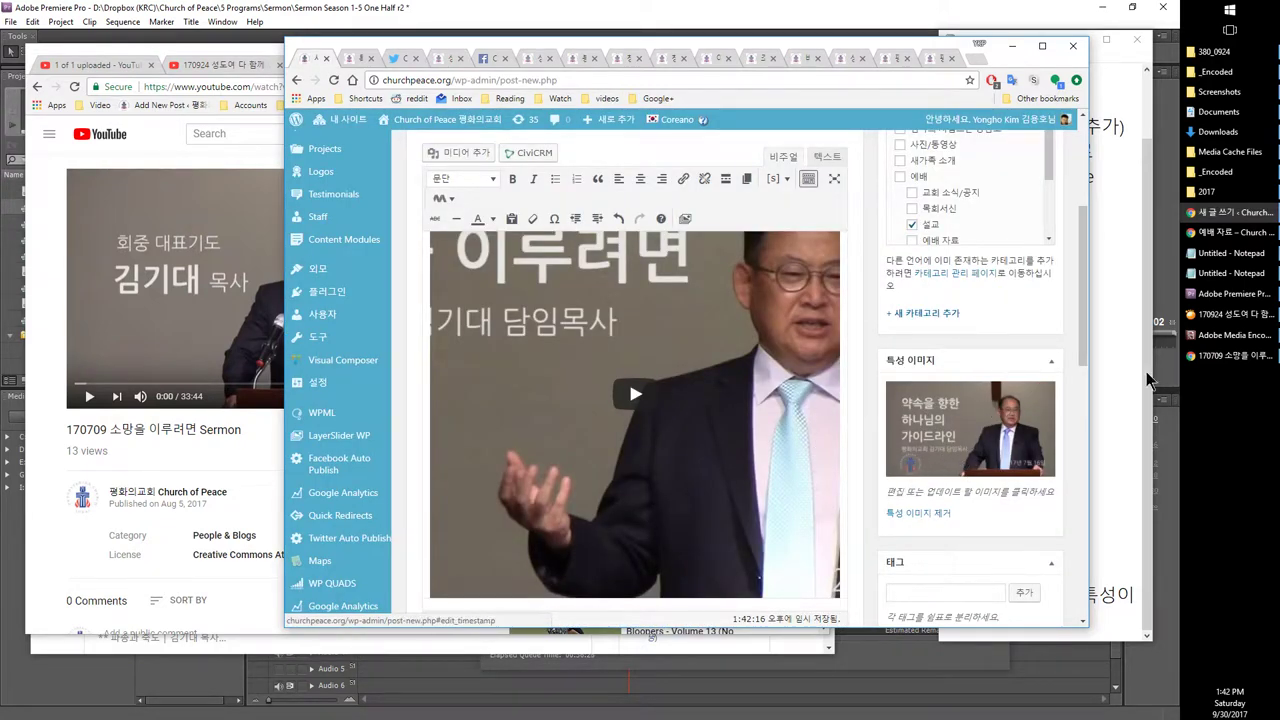
Step: Delete the YouTube link line from the post body using the 텍스트 view
scroll(946, 430, up, 4)
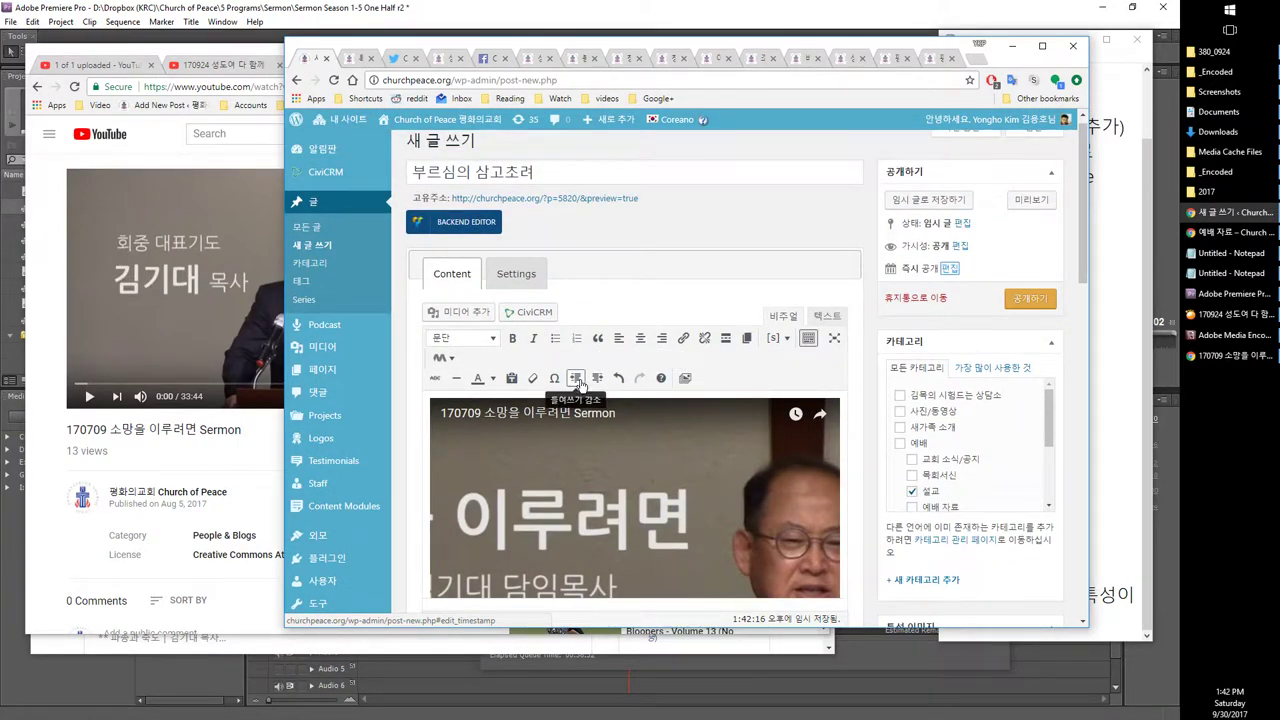
scroll(581, 380, down, 5)
scroll(580, 375, down, 2)
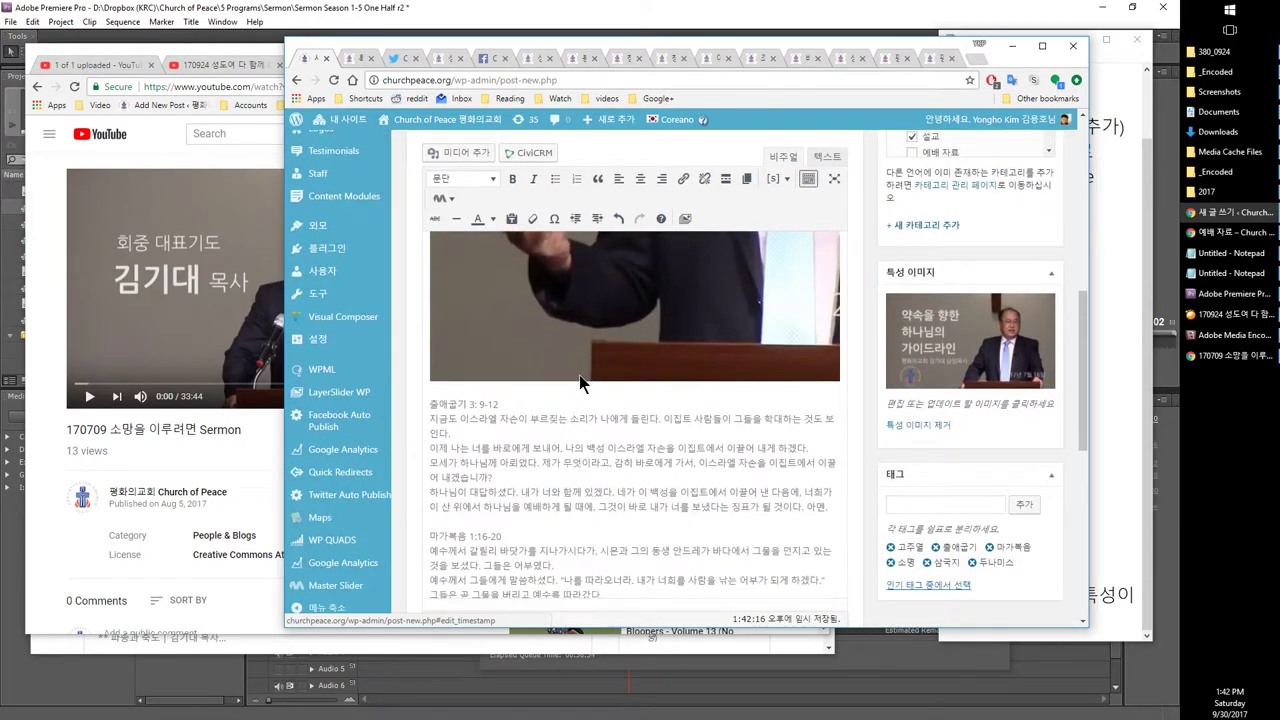
scroll(580, 378, up, 4)
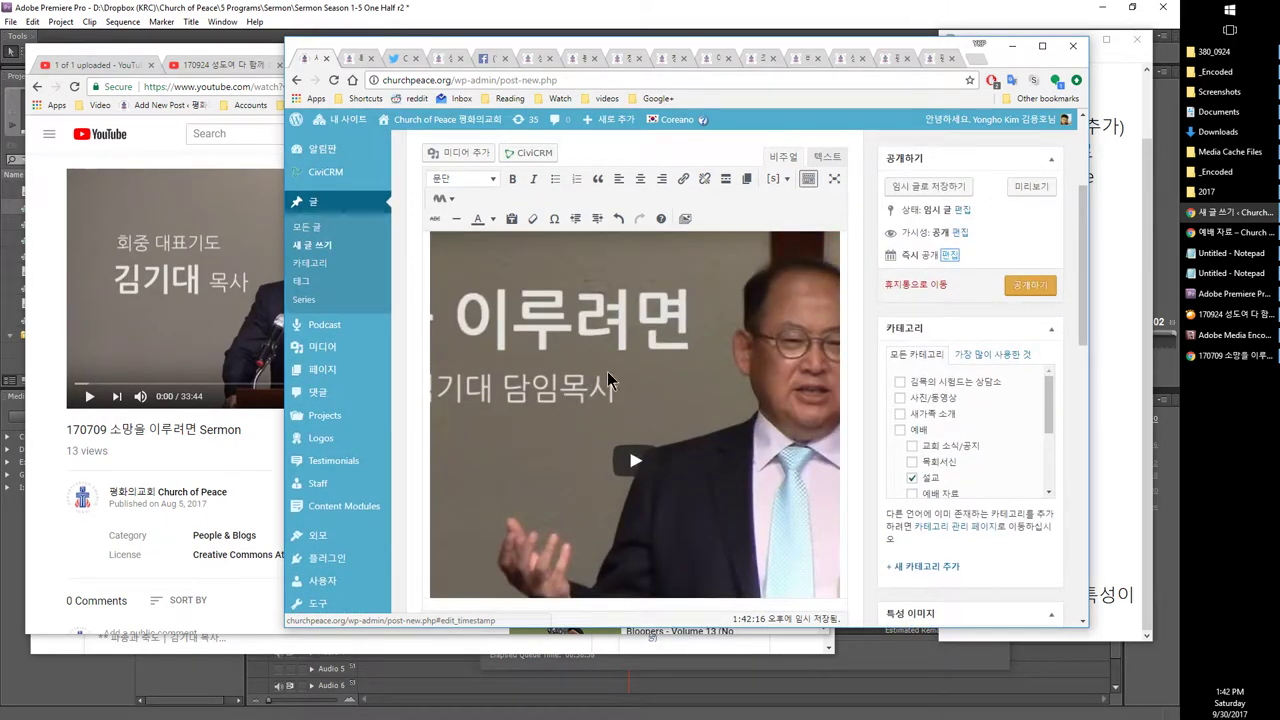
click(831, 162)
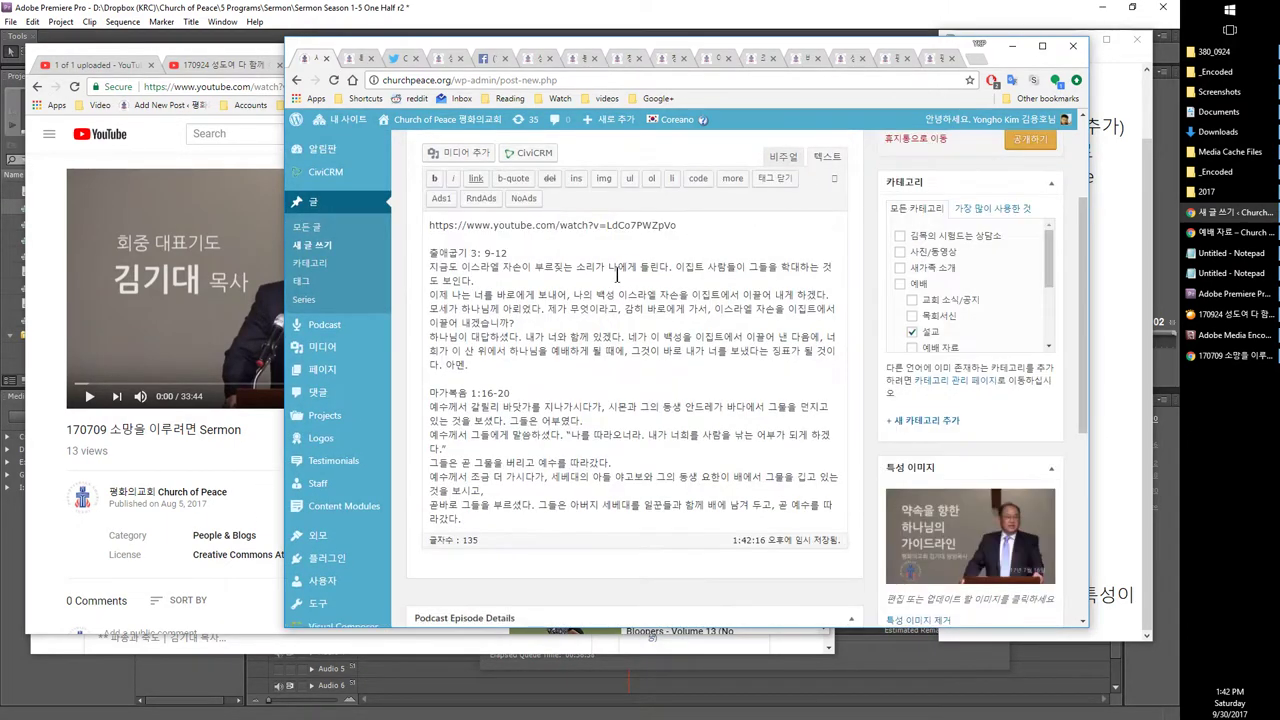
key(shift+Home)
key(ctrl+x)
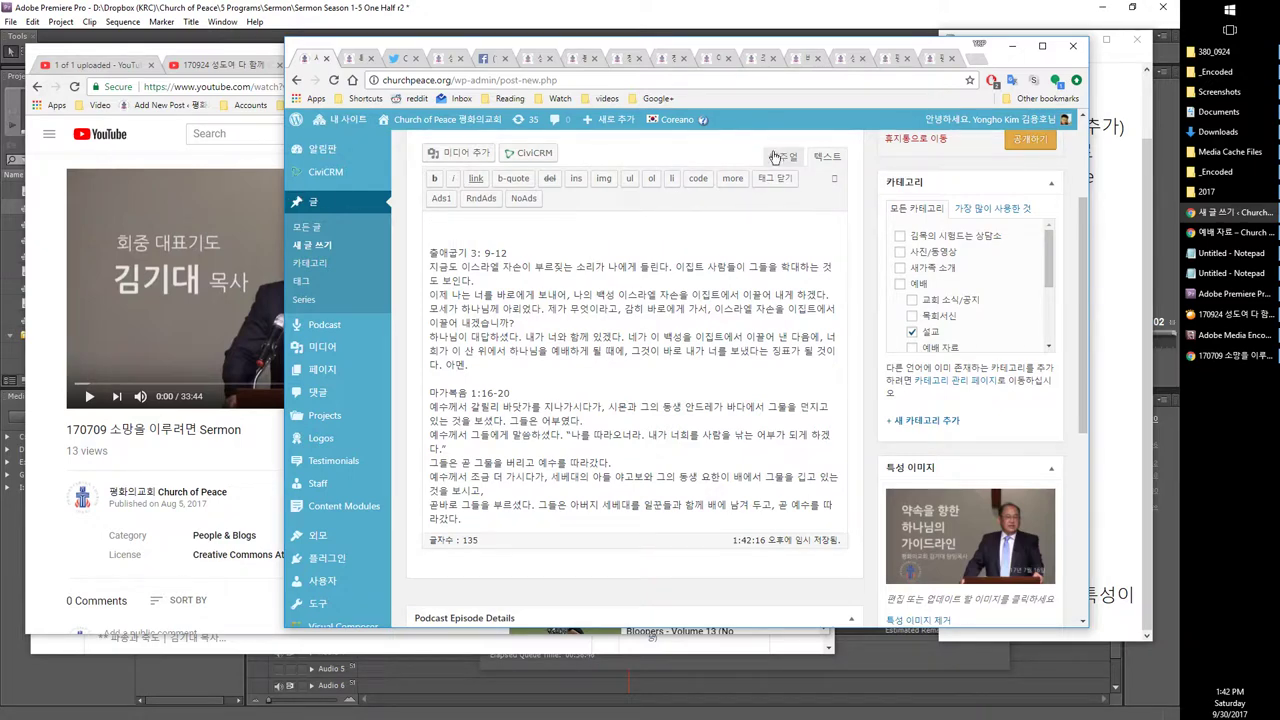
click(783, 155)
Step: Remove the featured image and save 부르심의 삼고초려 as a draft
scroll(877, 200, up, 2)
scroll(877, 205, down, 2)
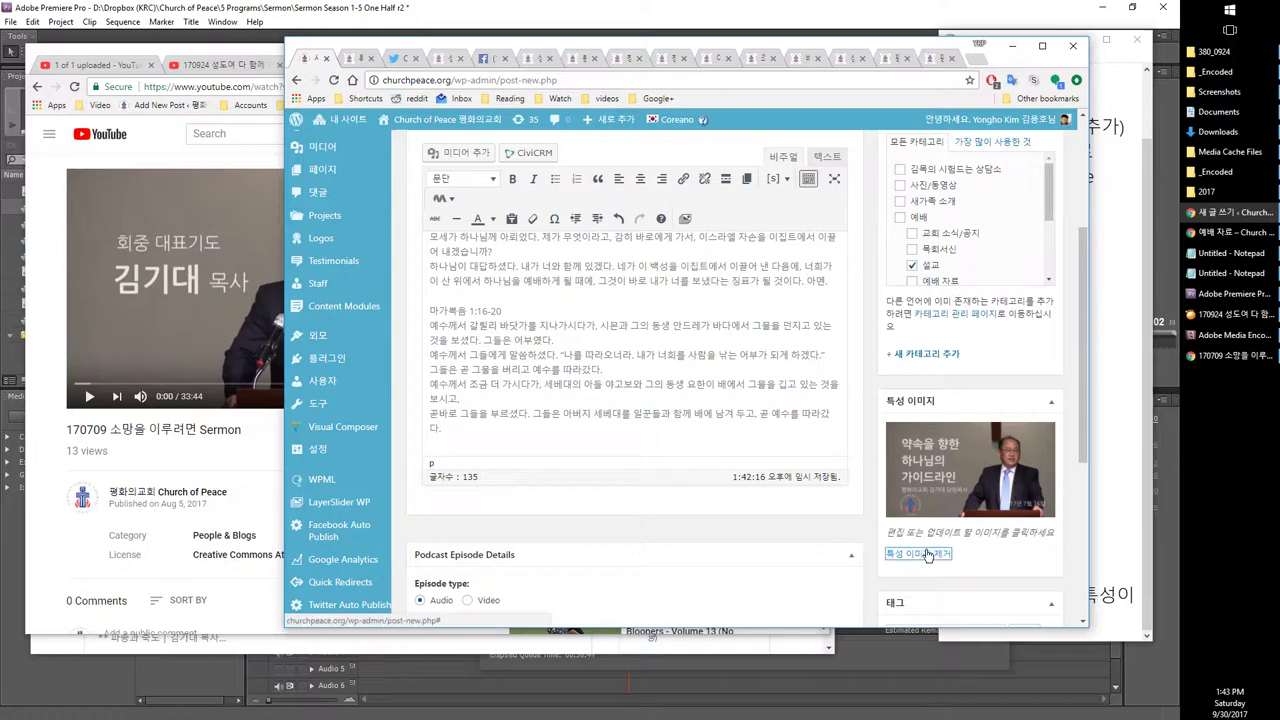
click(929, 555)
scroll(662, 476, up, 3)
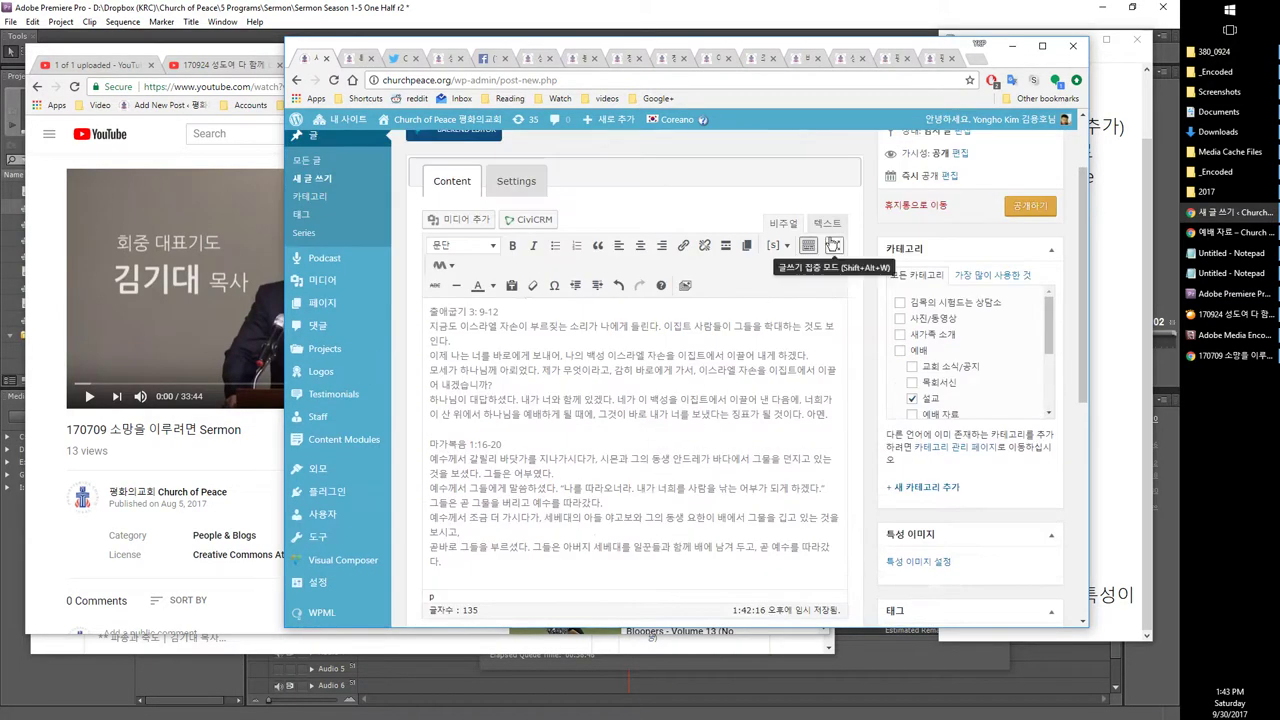
click(895, 213)
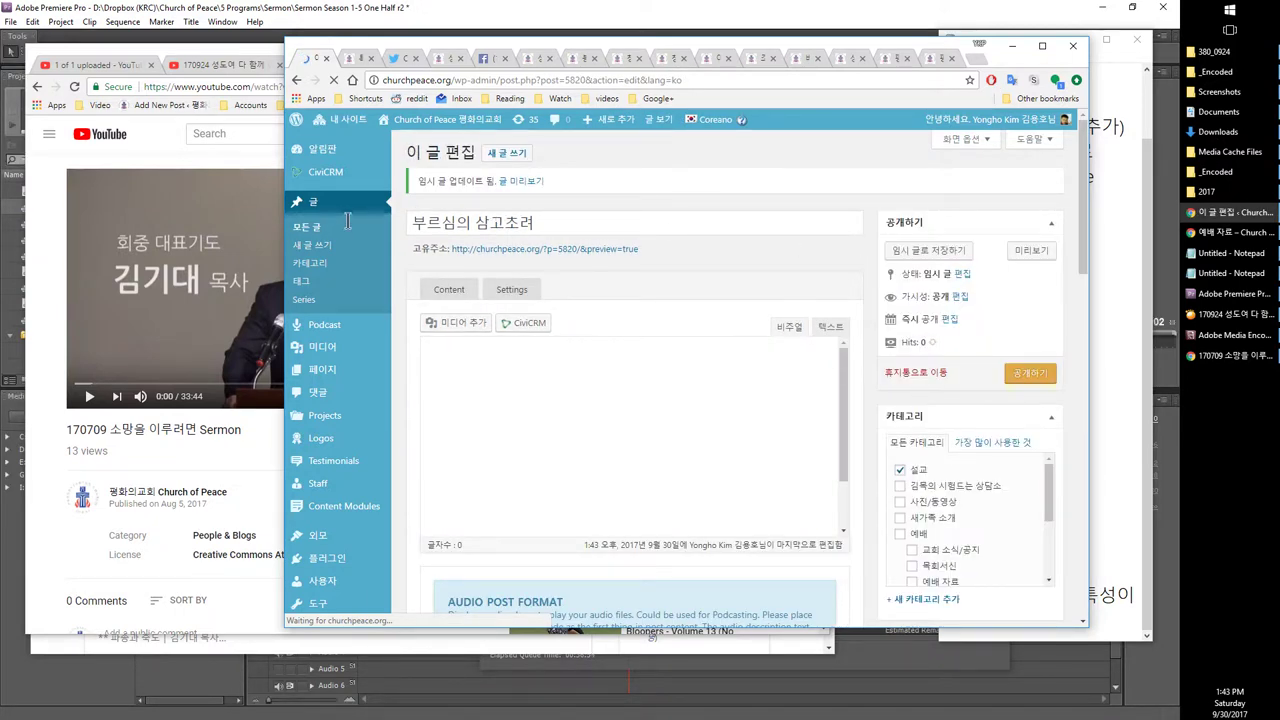
Step: Visit the church's public front page, then go to the 사이트 관리 admin dashboard
click(436, 120)
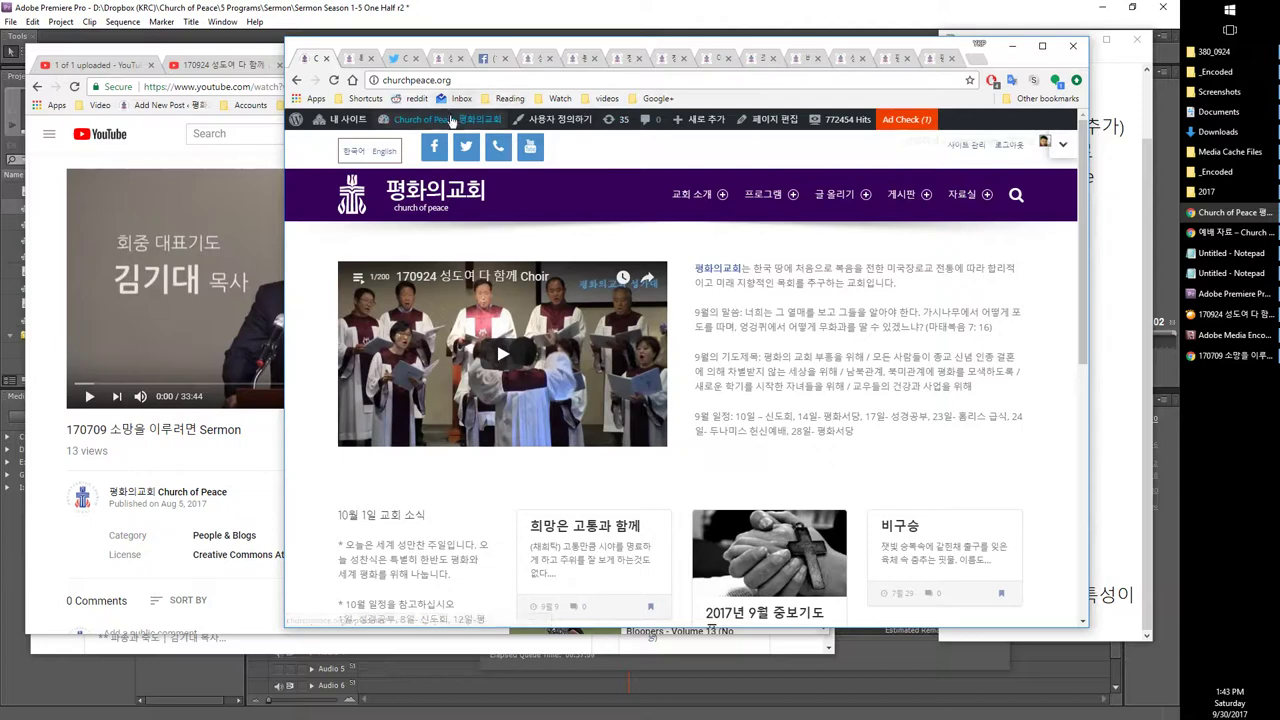
click(448, 124)
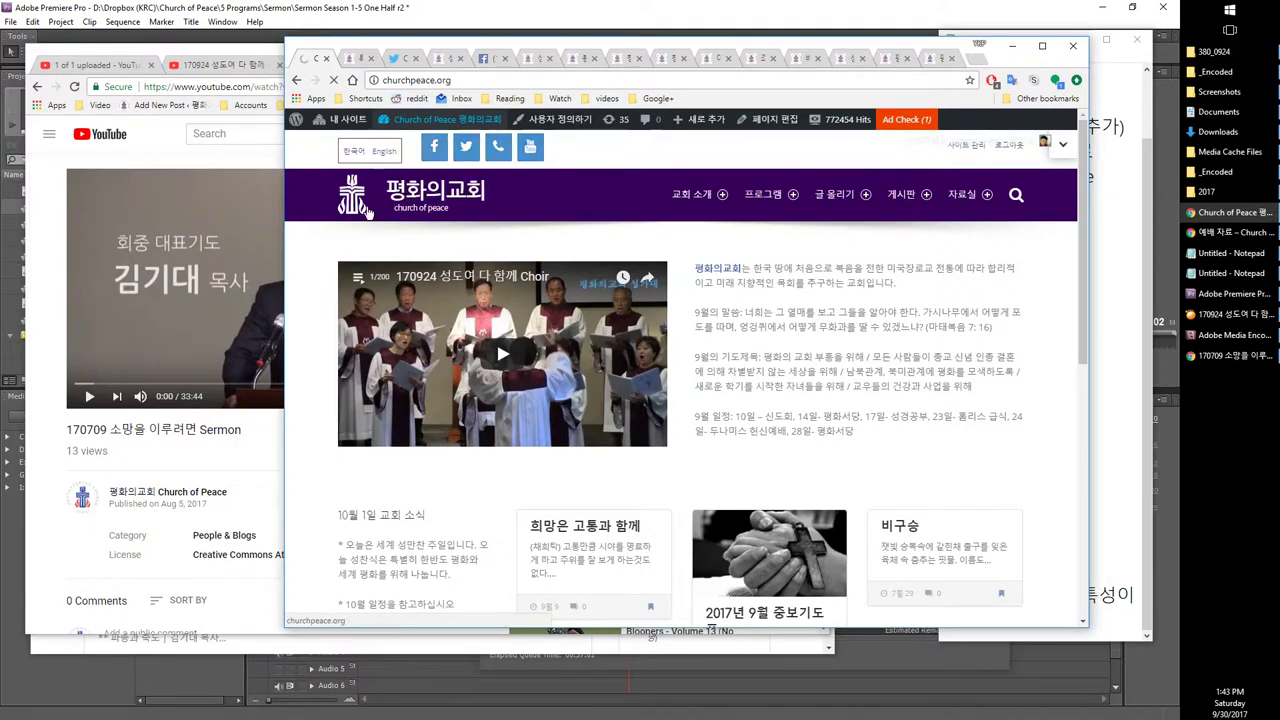
mouse_move(350, 270)
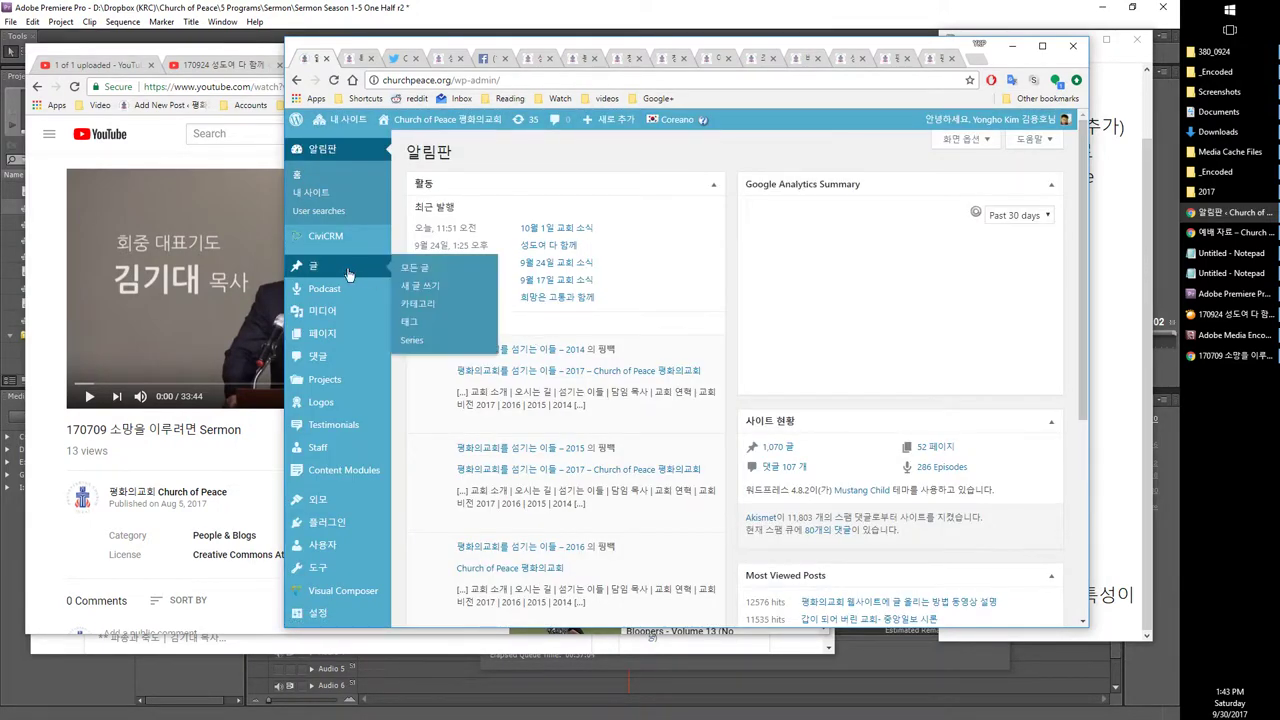
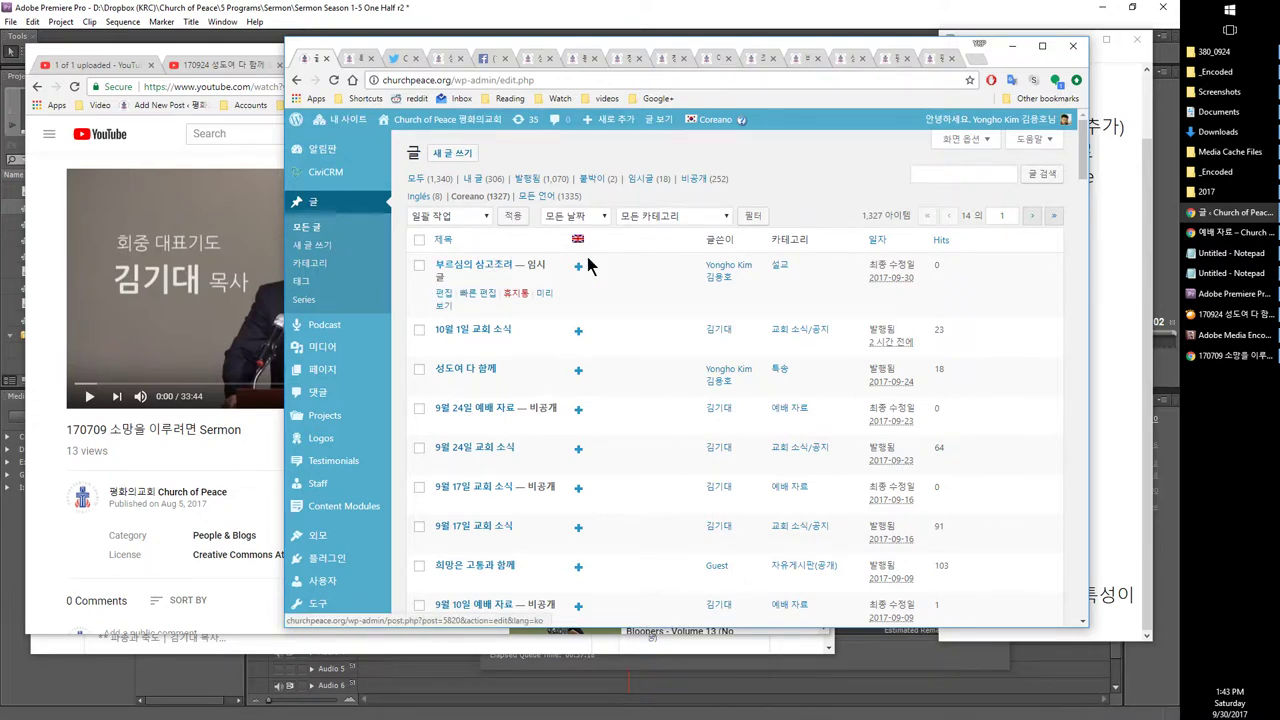
Step: Open the 부르심의 삼고조려 post in the editor and highlight the categories-and-tags line in the Notepad checklist
click(443, 294)
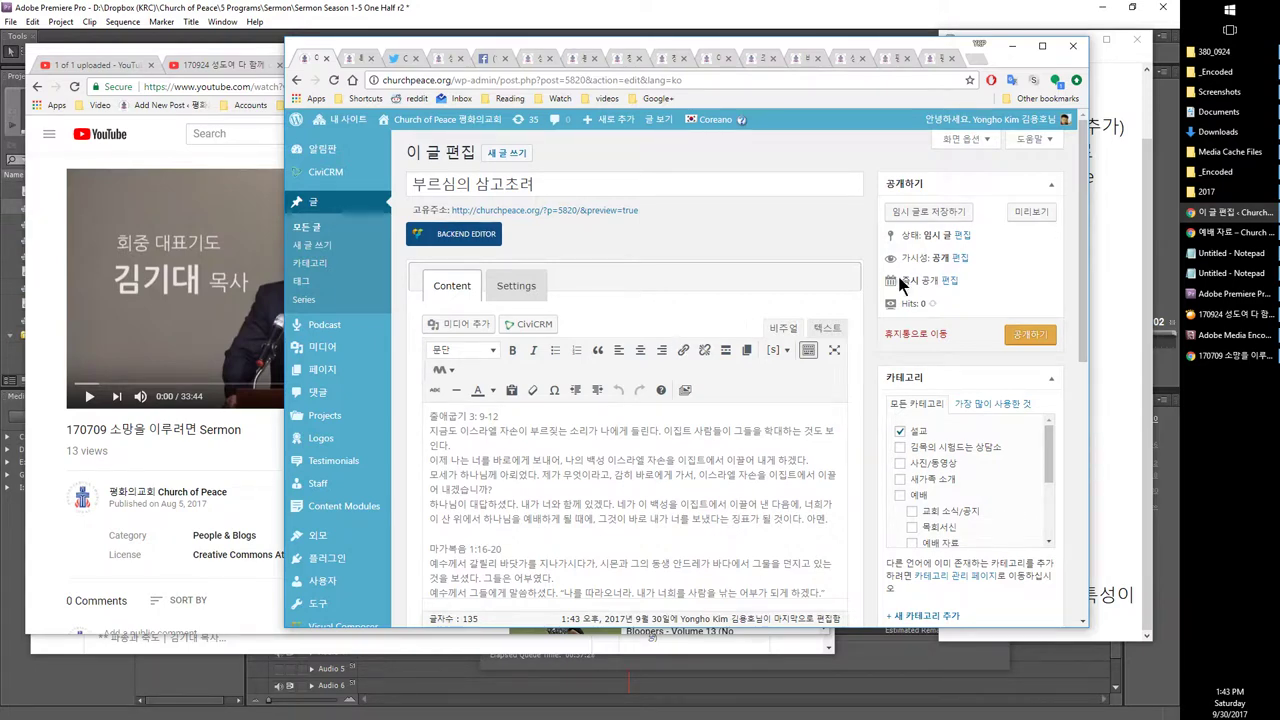
click(1218, 275)
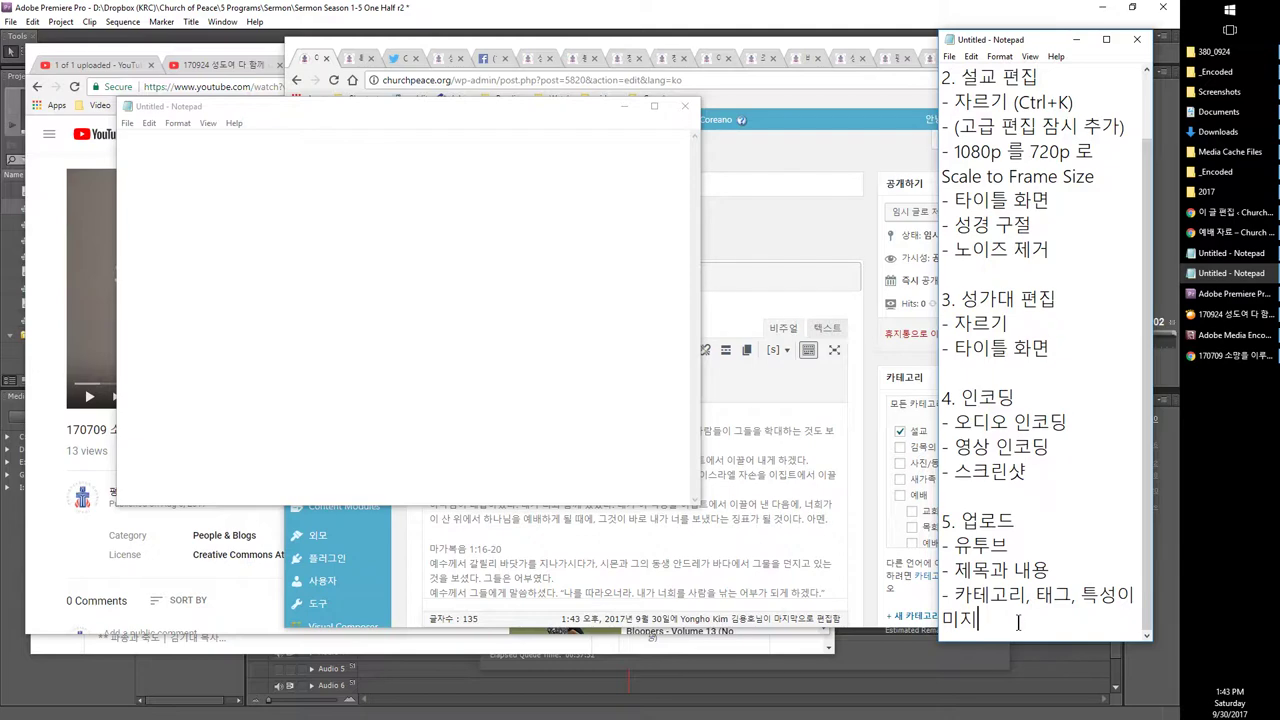
drag(1018, 622, 942, 594)
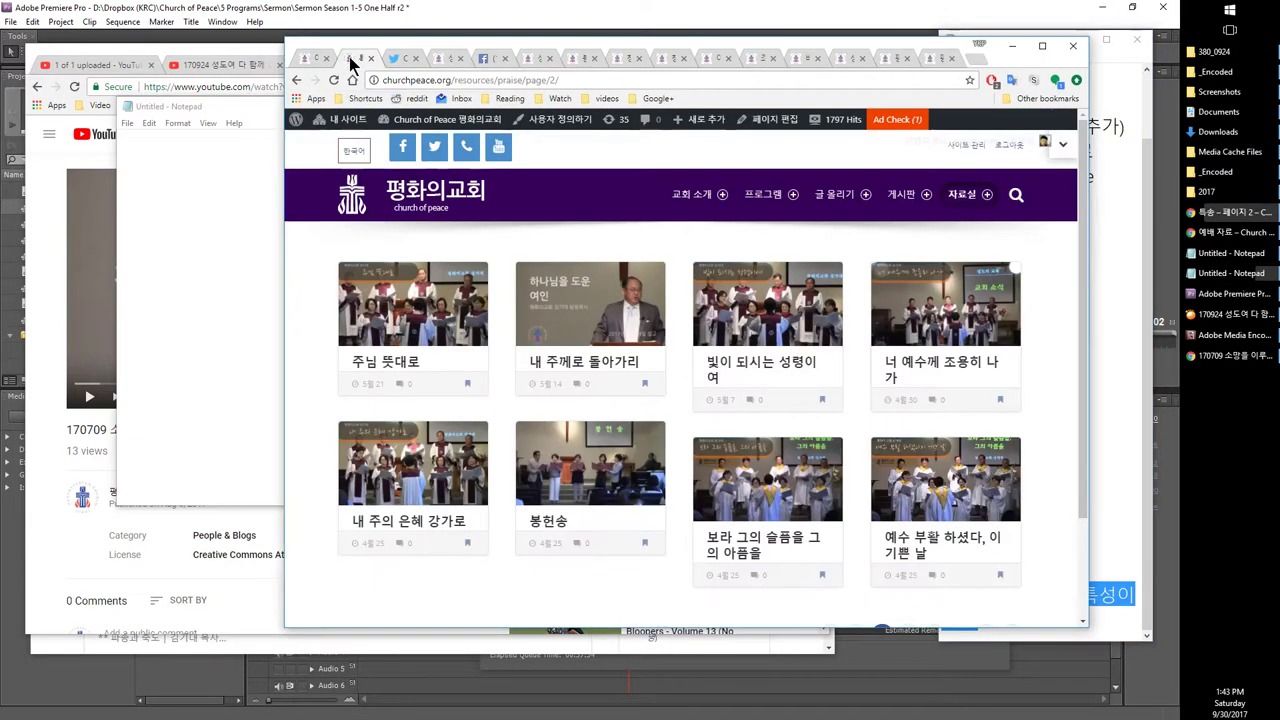
Step: Cycle through the 170709 sermon, 170924 choir and finished-upload tabs in YouTube
click(195, 66)
click(336, 68)
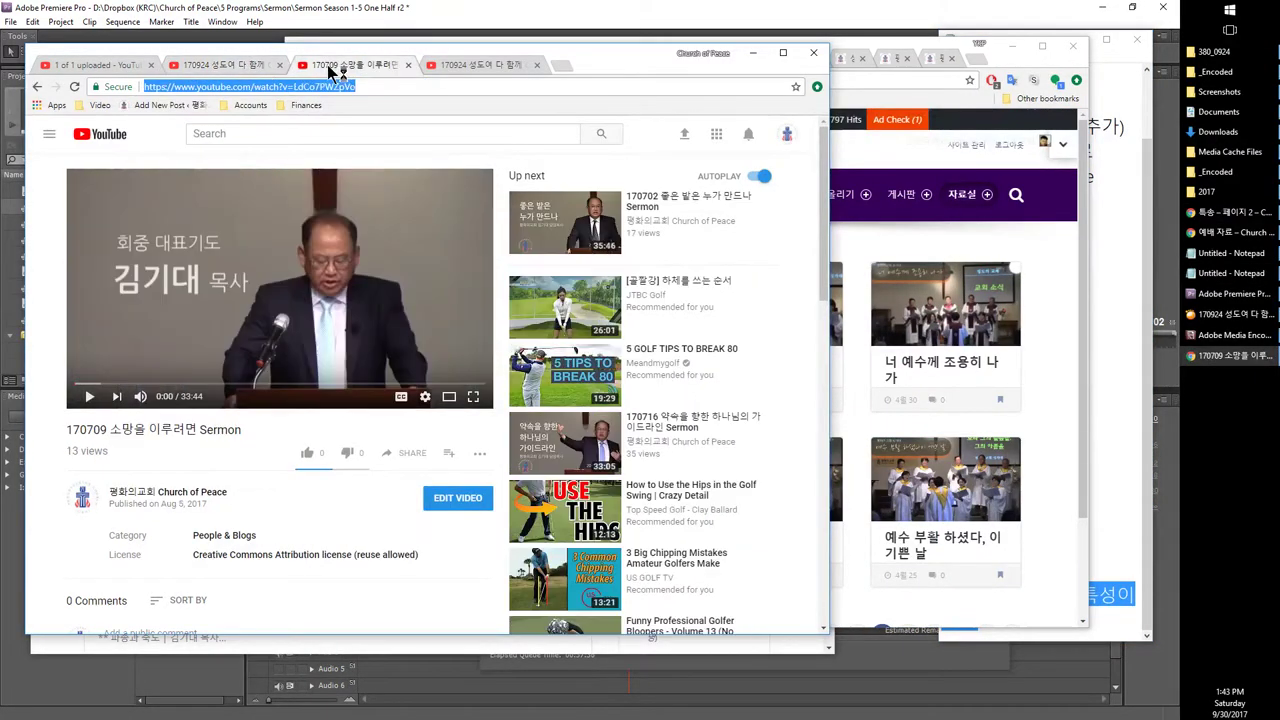
click(428, 66)
click(95, 65)
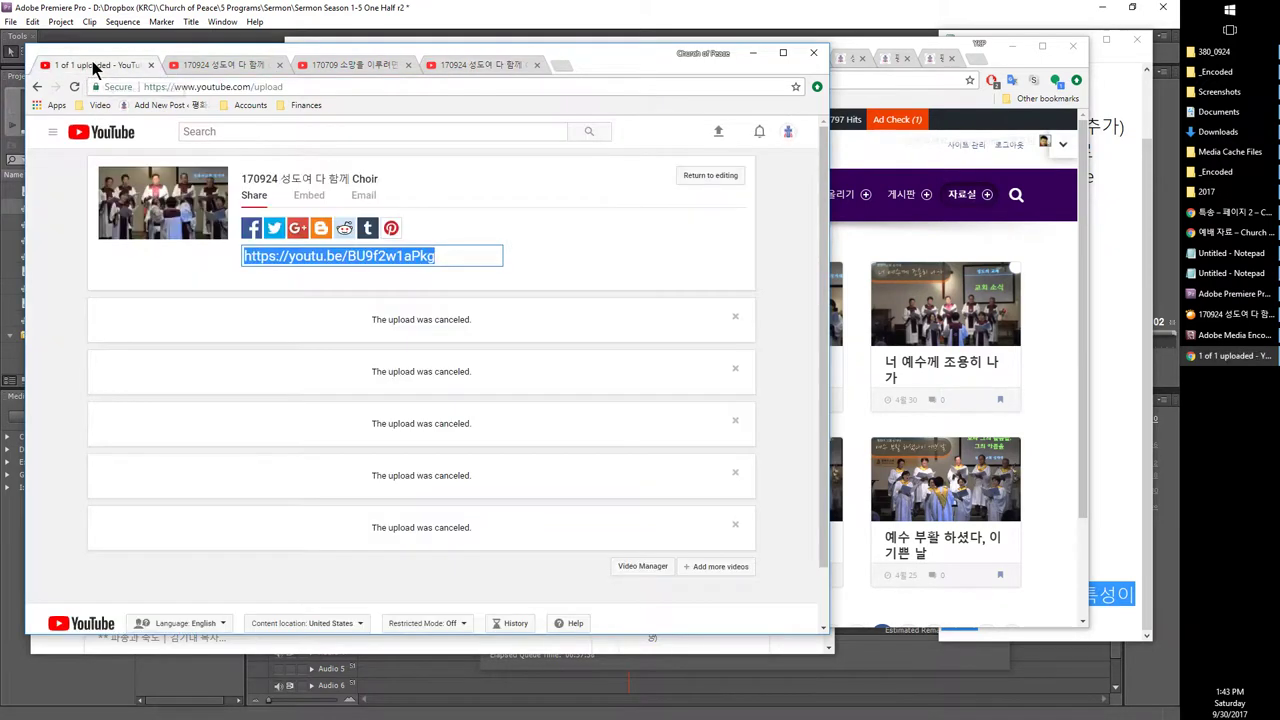
click(200, 65)
click(340, 65)
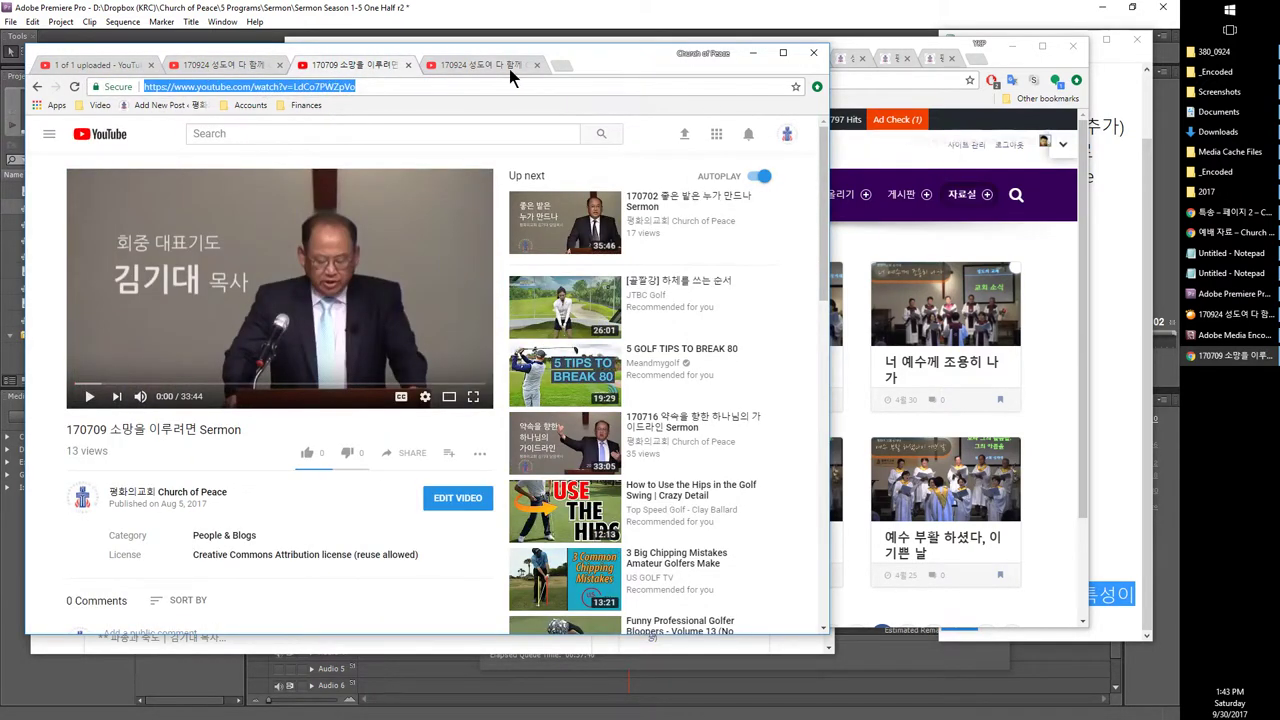
click(490, 66)
Step: Open Video Manager from the bookmarks and scroll the uploads, noting the 170709 choir video's upload date
click(100, 105)
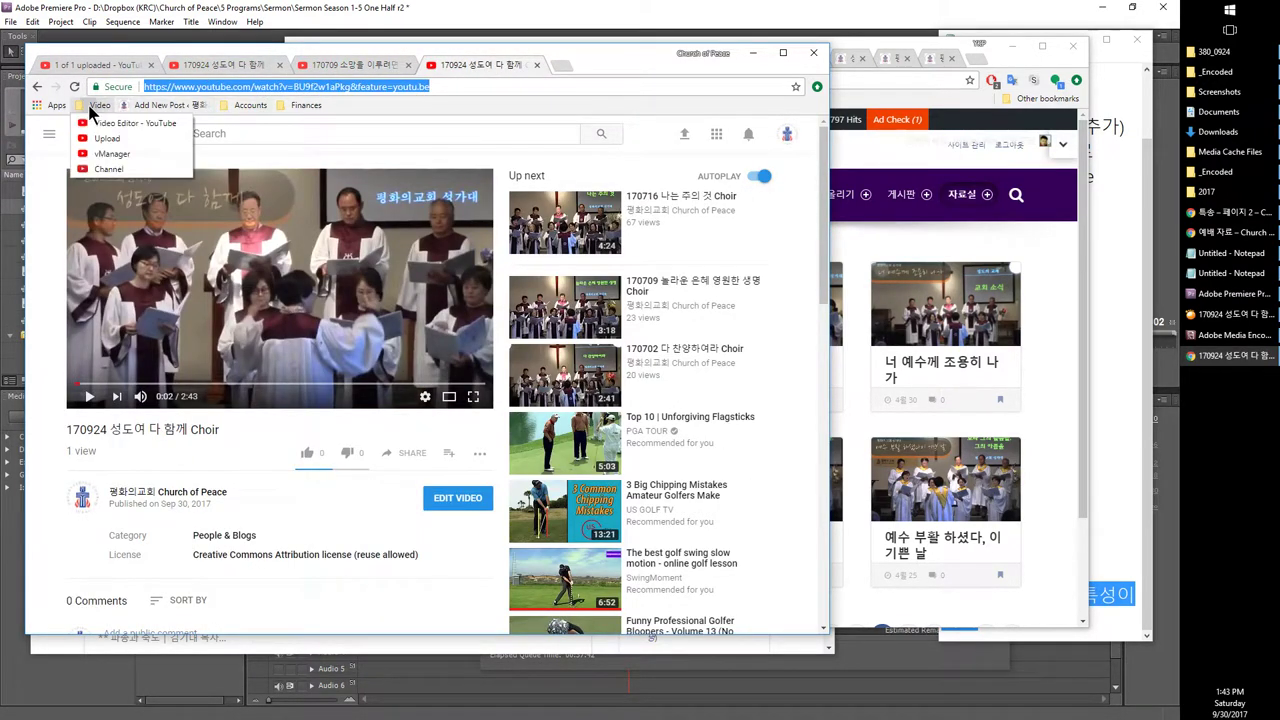
click(104, 154)
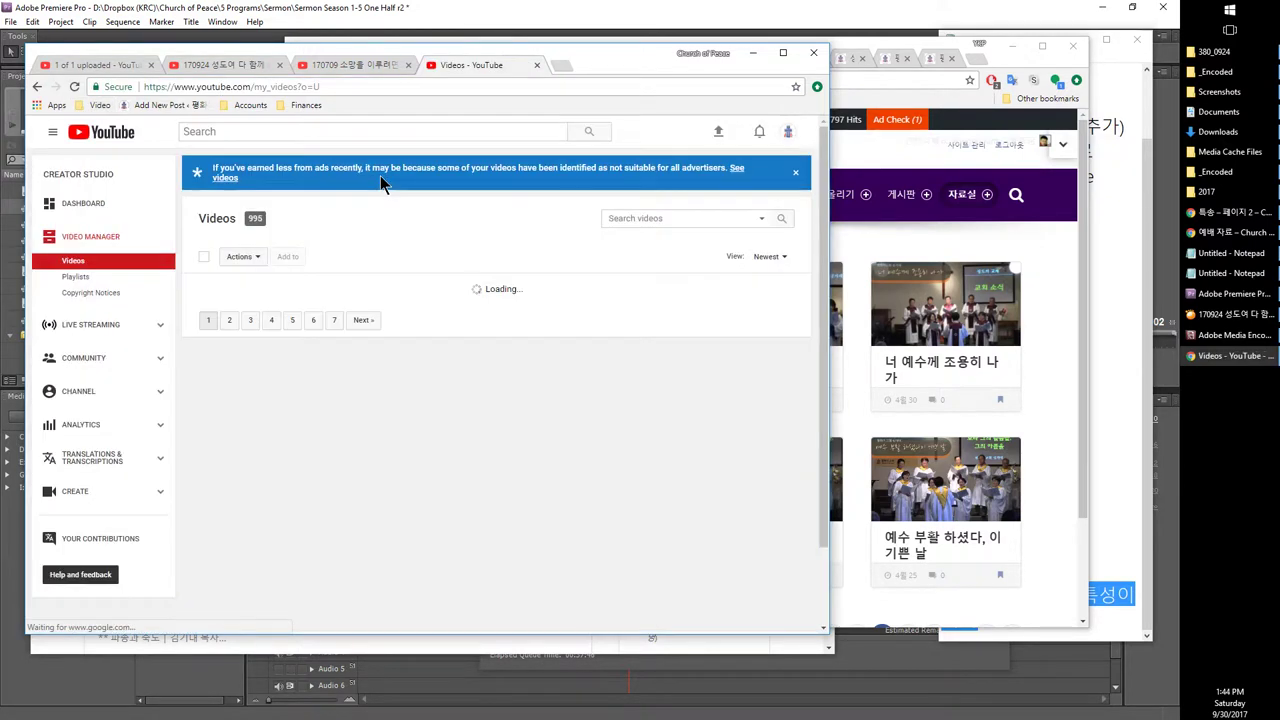
scroll(336, 327, down, 3)
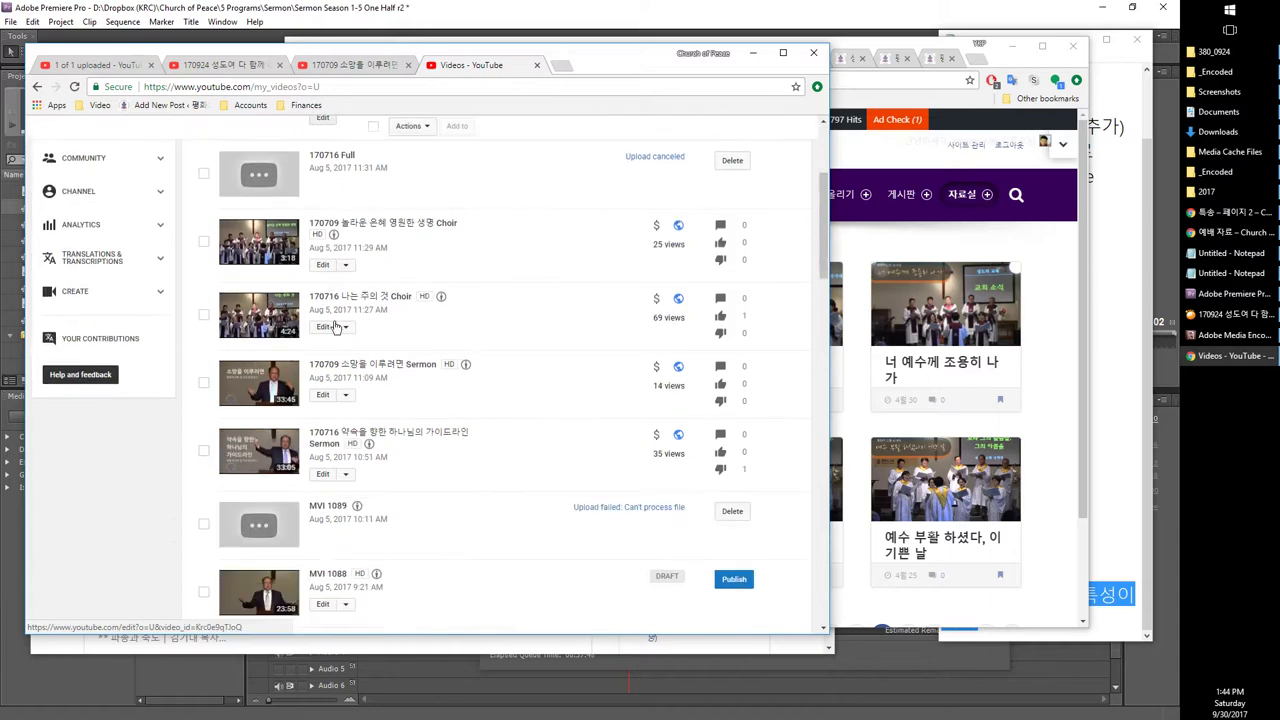
scroll(347, 312, up, 2)
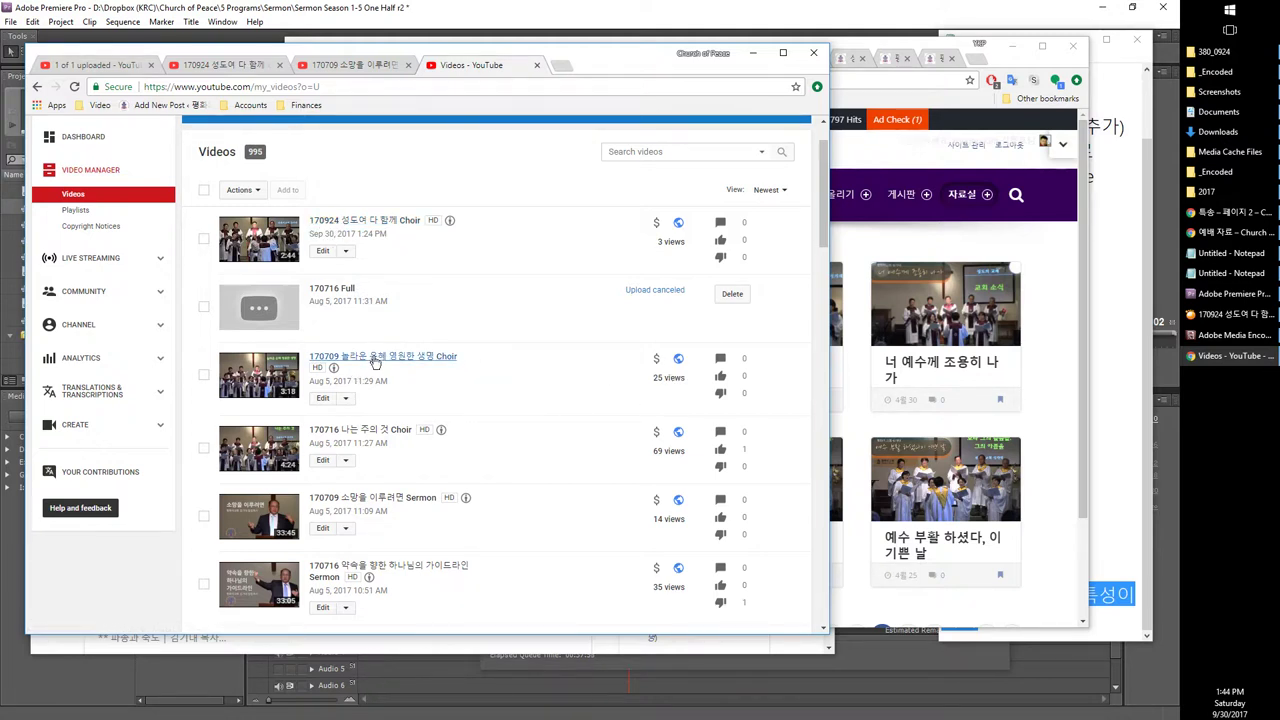
drag(348, 383, 397, 390)
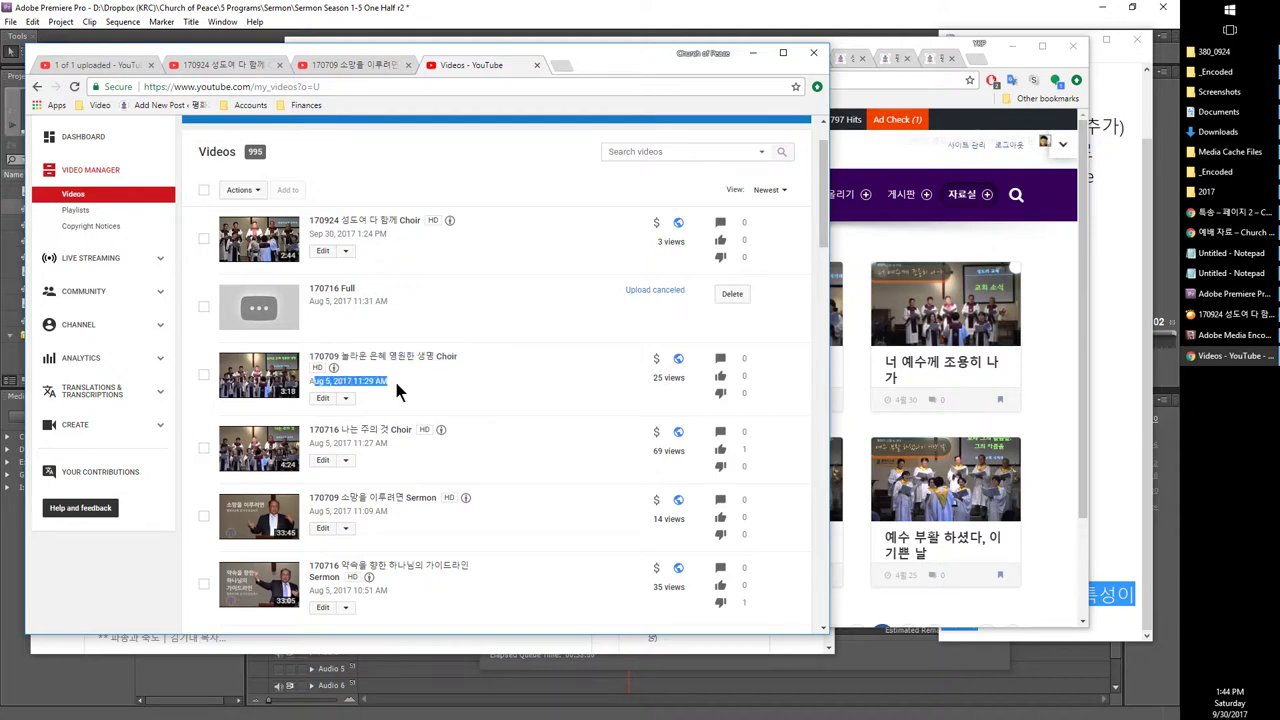
scroll(451, 457, down, 2)
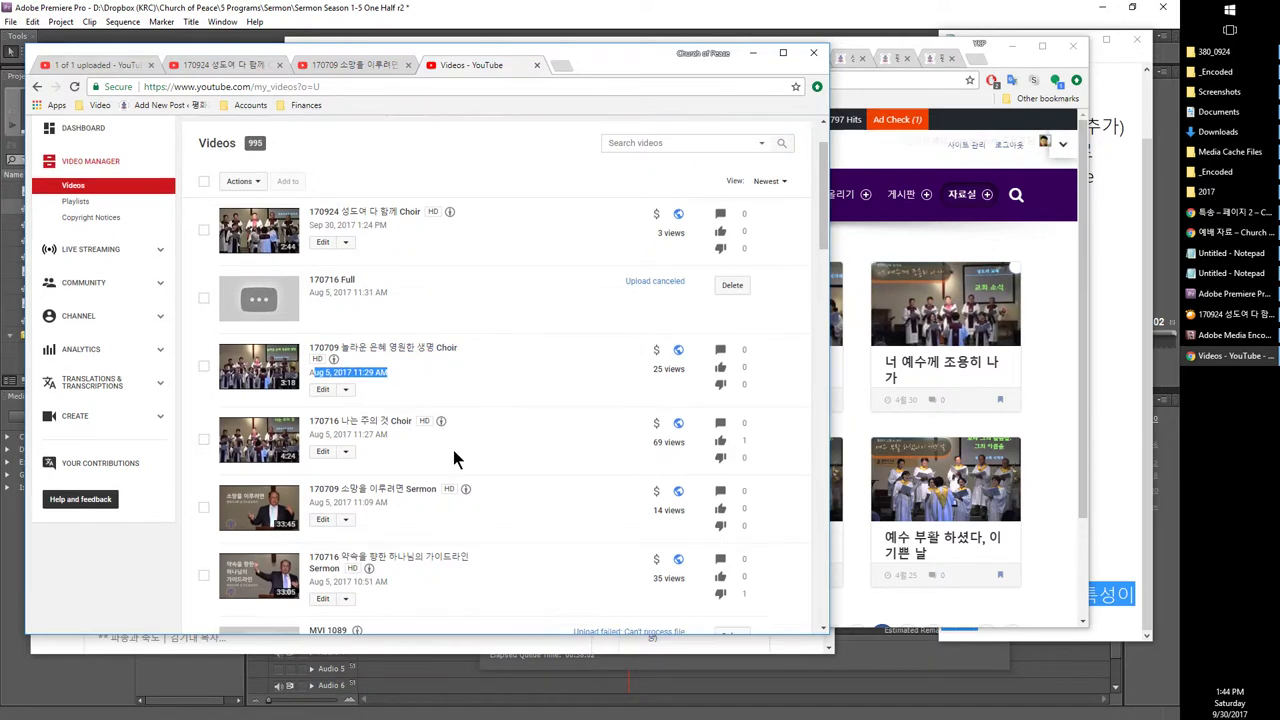
scroll(451, 457, up, 2)
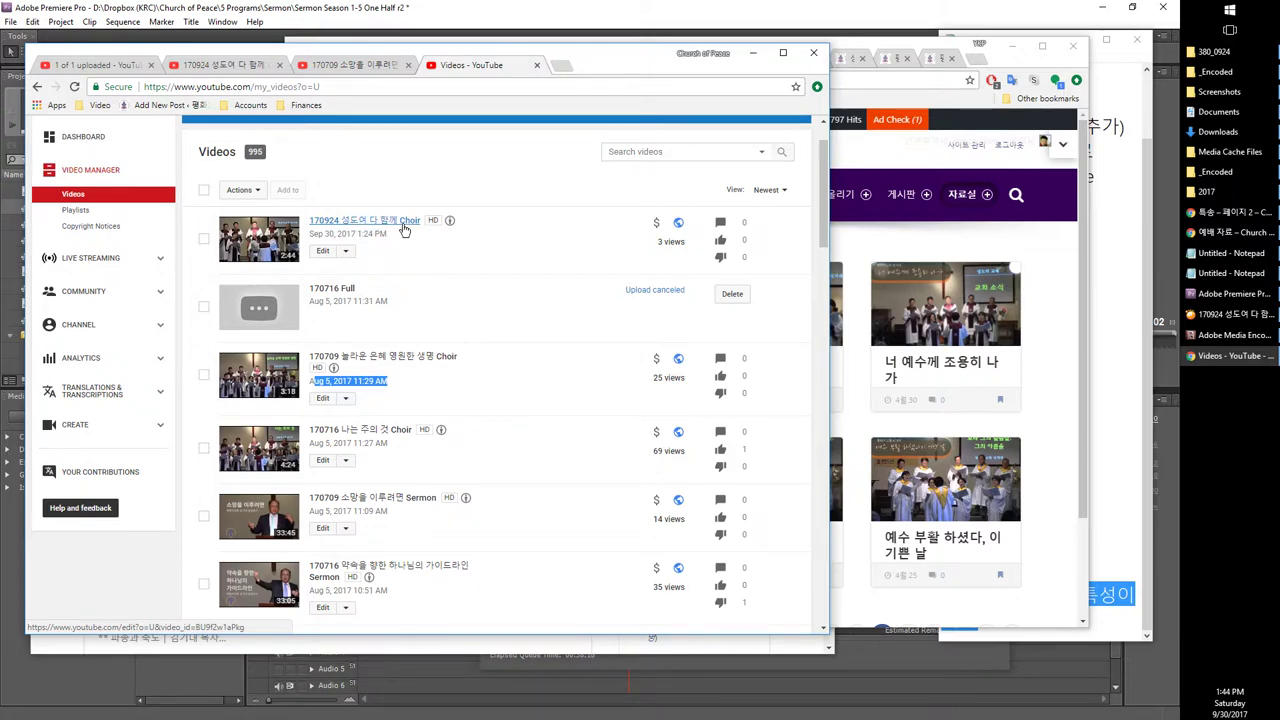
scroll(417, 425, down, 2)
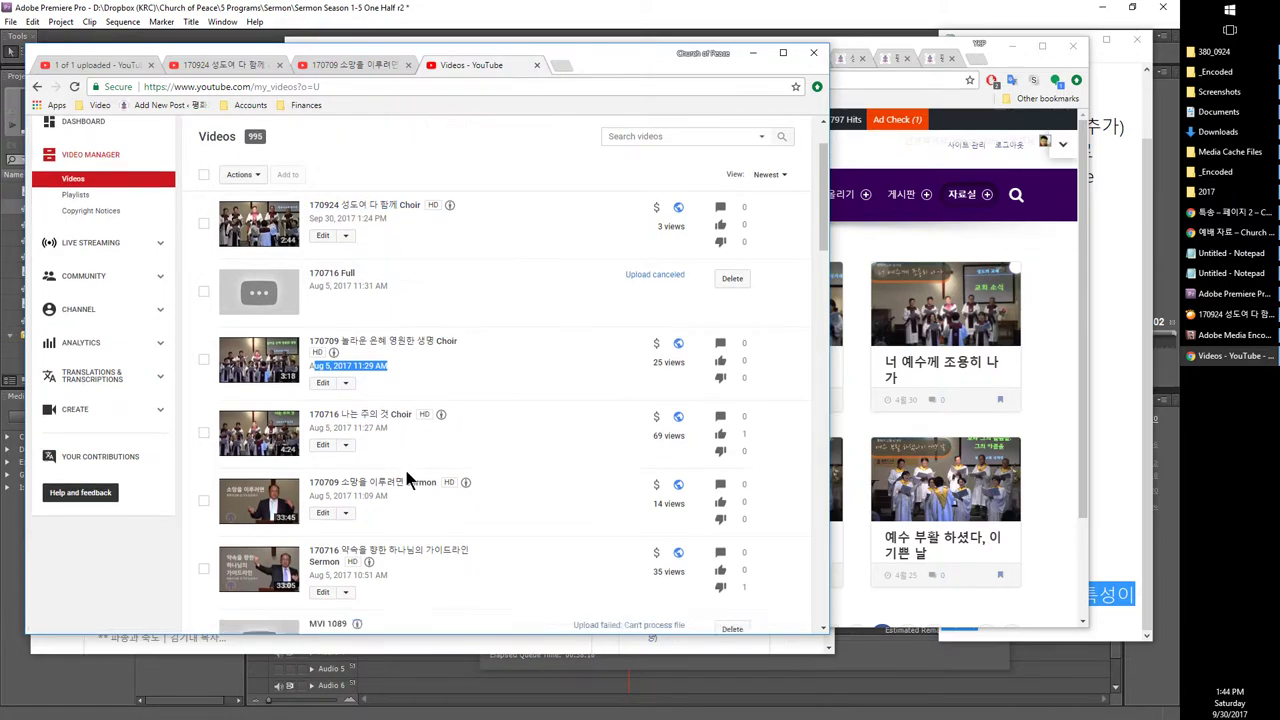
scroll(385, 375, down, 4)
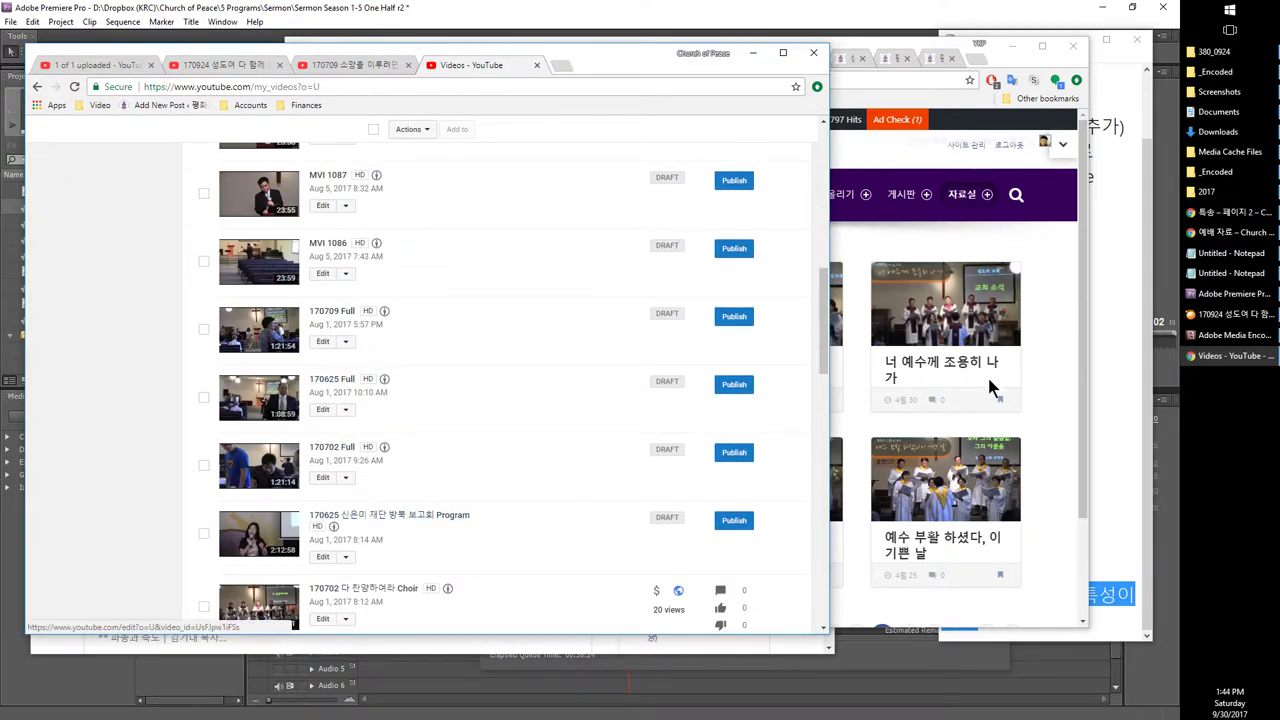
scroll(413, 450, down, 3)
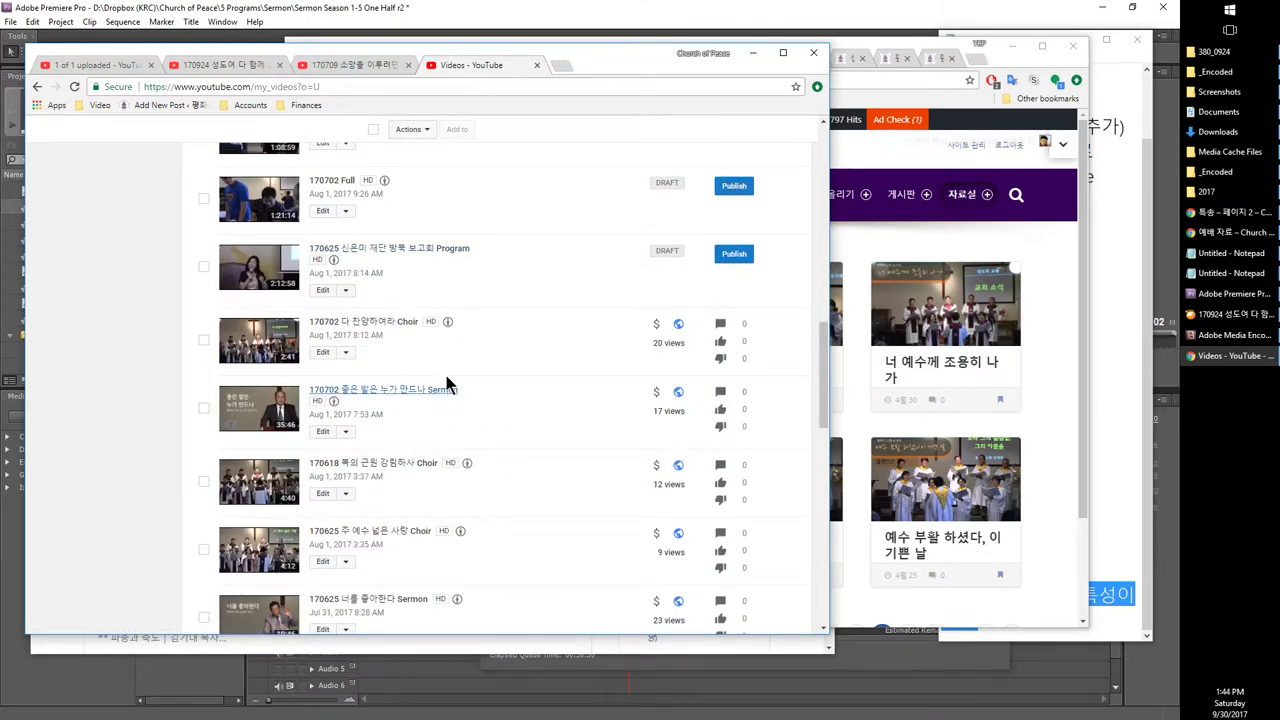
scroll(470, 470, up, 5)
scroll(481, 477, up, 2)
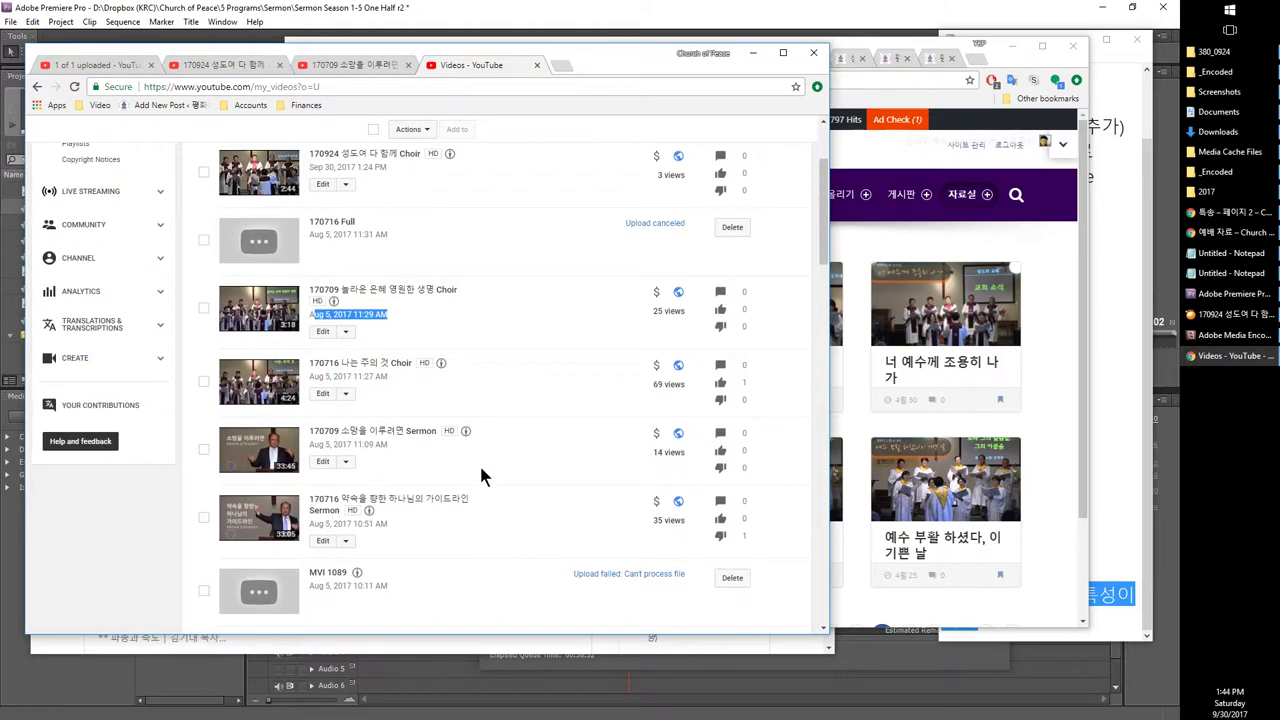
scroll(352, 355, up, 2)
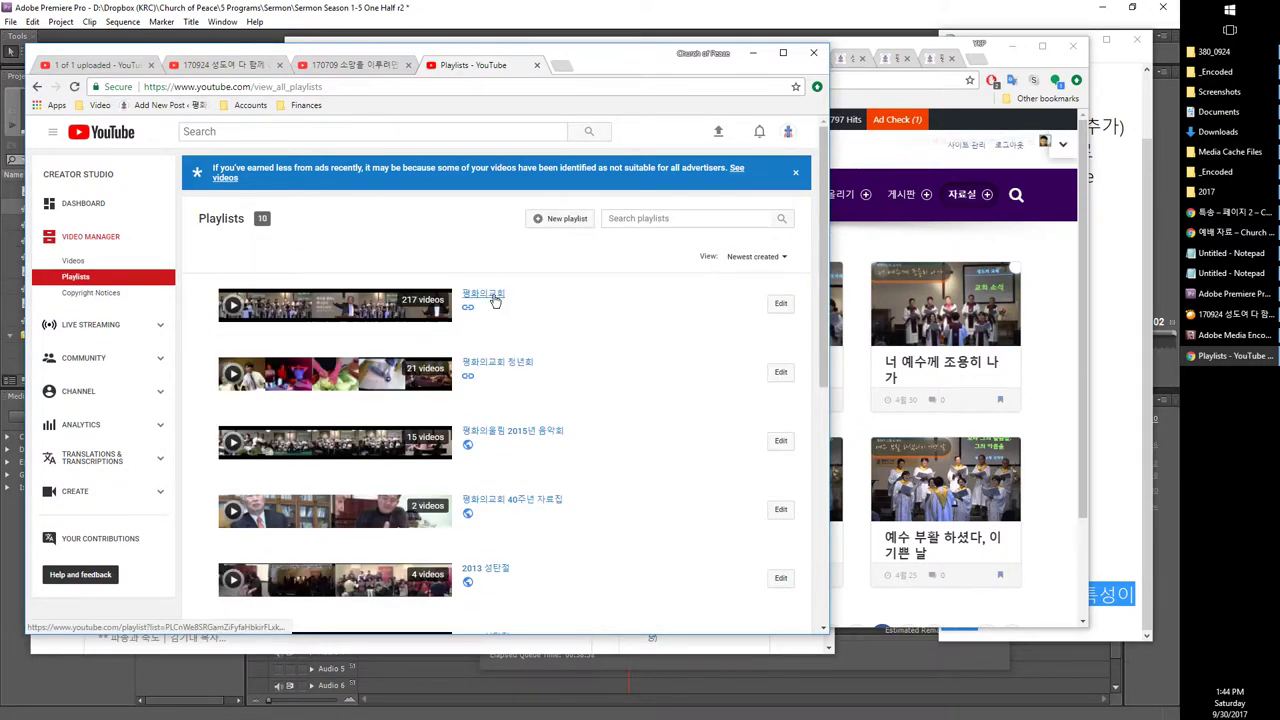
Step: Review the 평화의교회 playlist's auto-add rules for sermon, choir and special titles, then cancel without changes
click(478, 297)
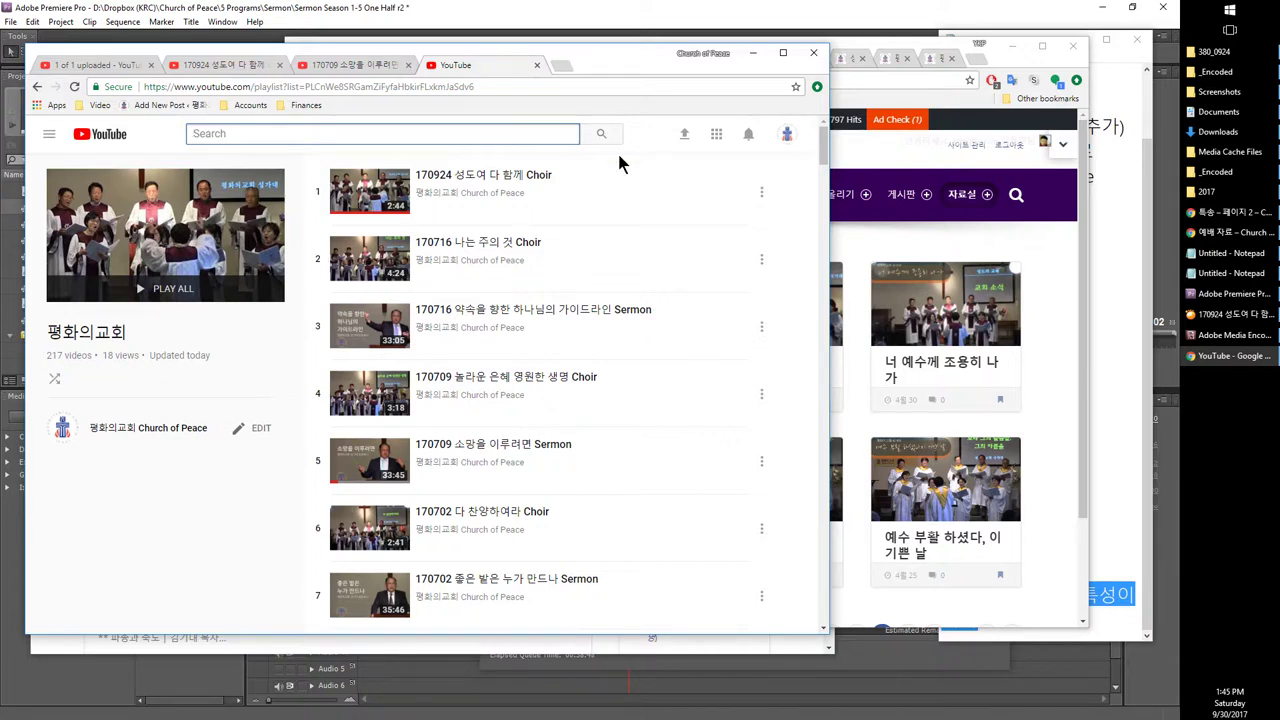
click(238, 429)
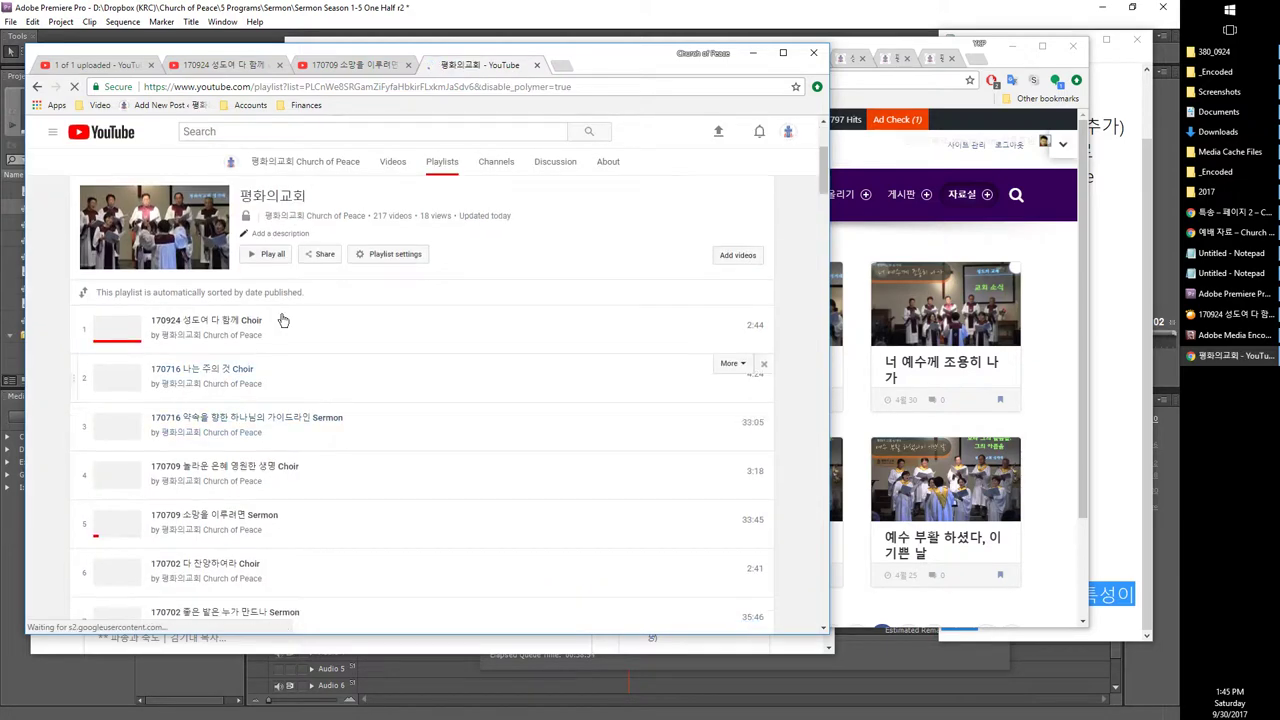
click(387, 258)
click(281, 326)
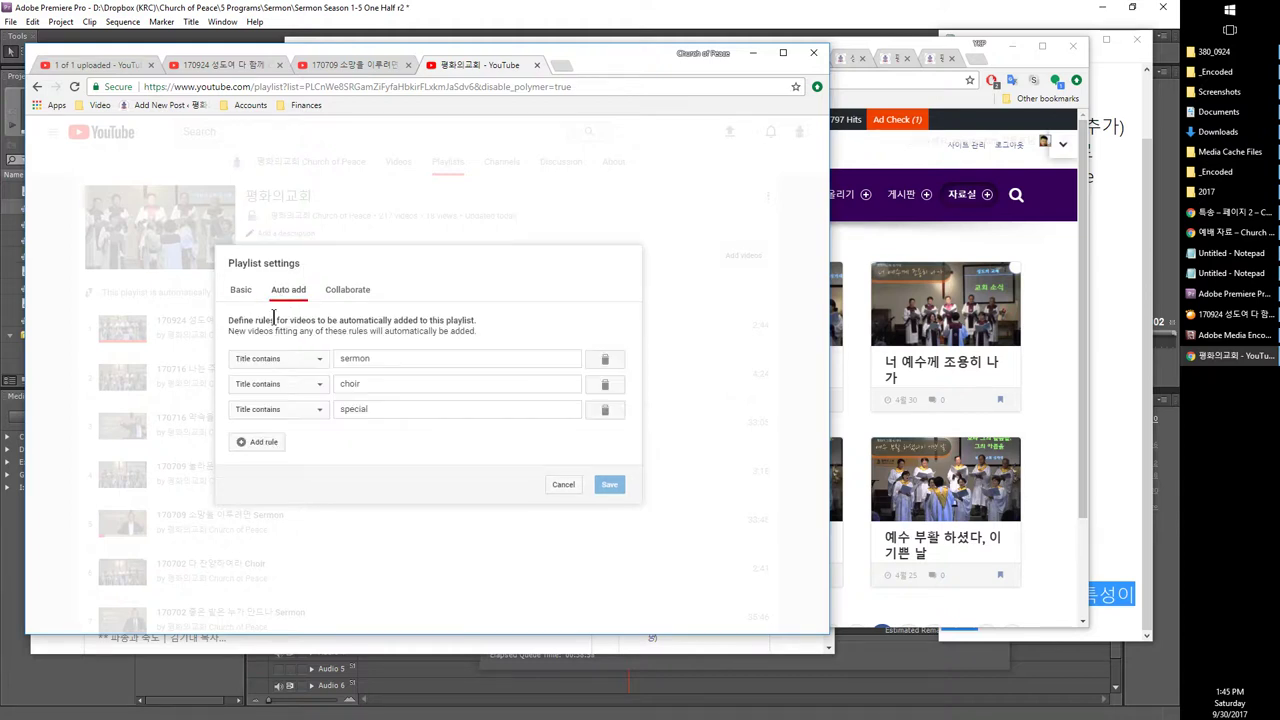
click(372, 360)
click(374, 385)
click(384, 410)
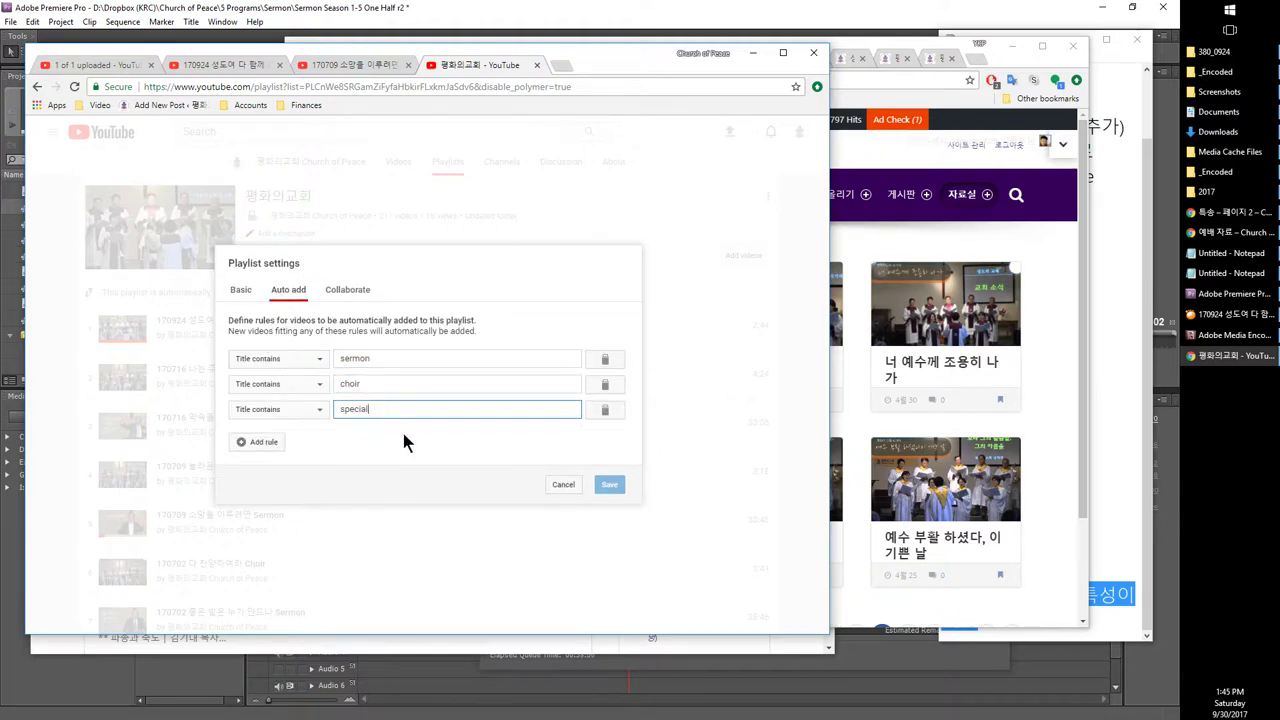
click(561, 489)
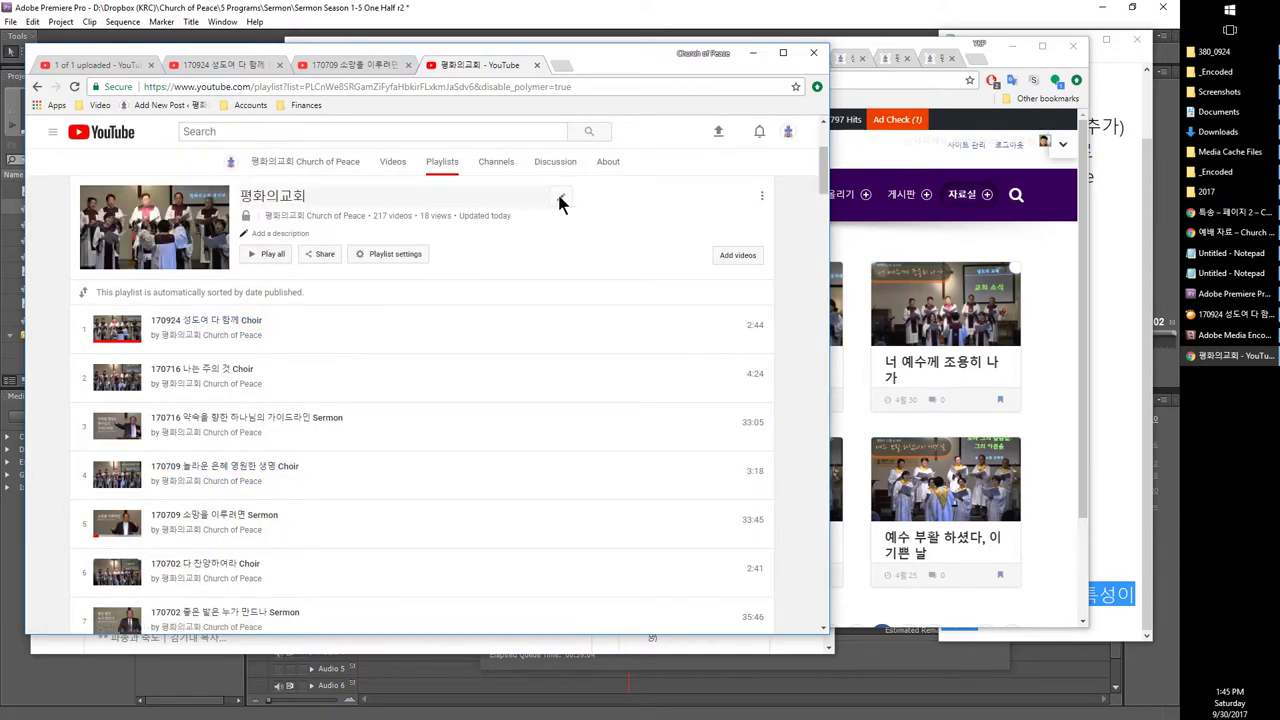
click(855, 245)
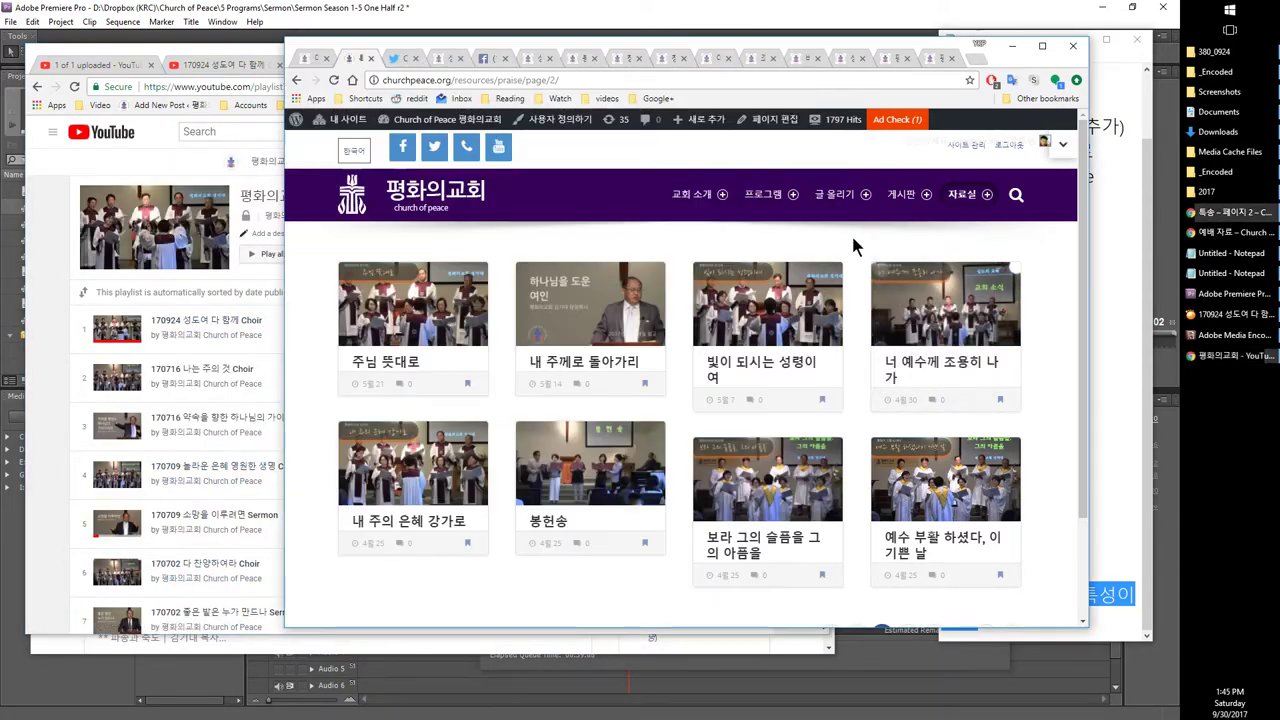
Step: Go to the churchpeace.org homepage and briefly play, then pause, the embedded 170924 choir video
click(414, 196)
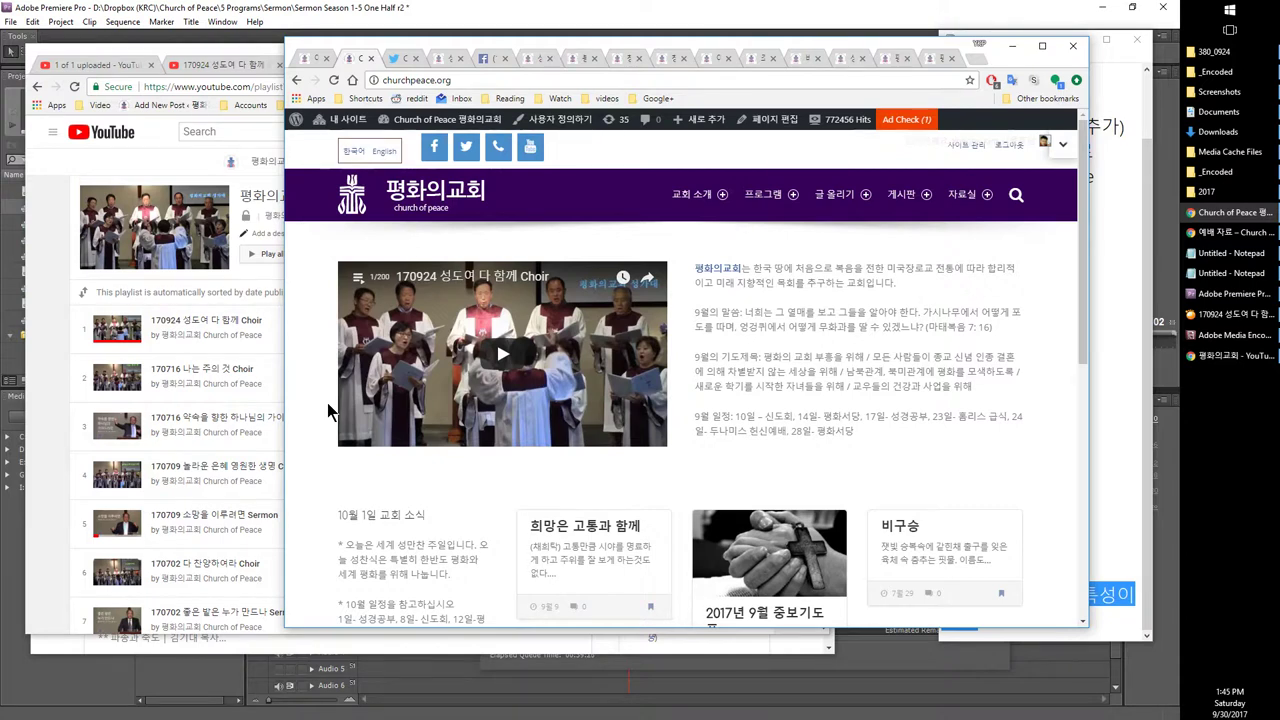
click(499, 351)
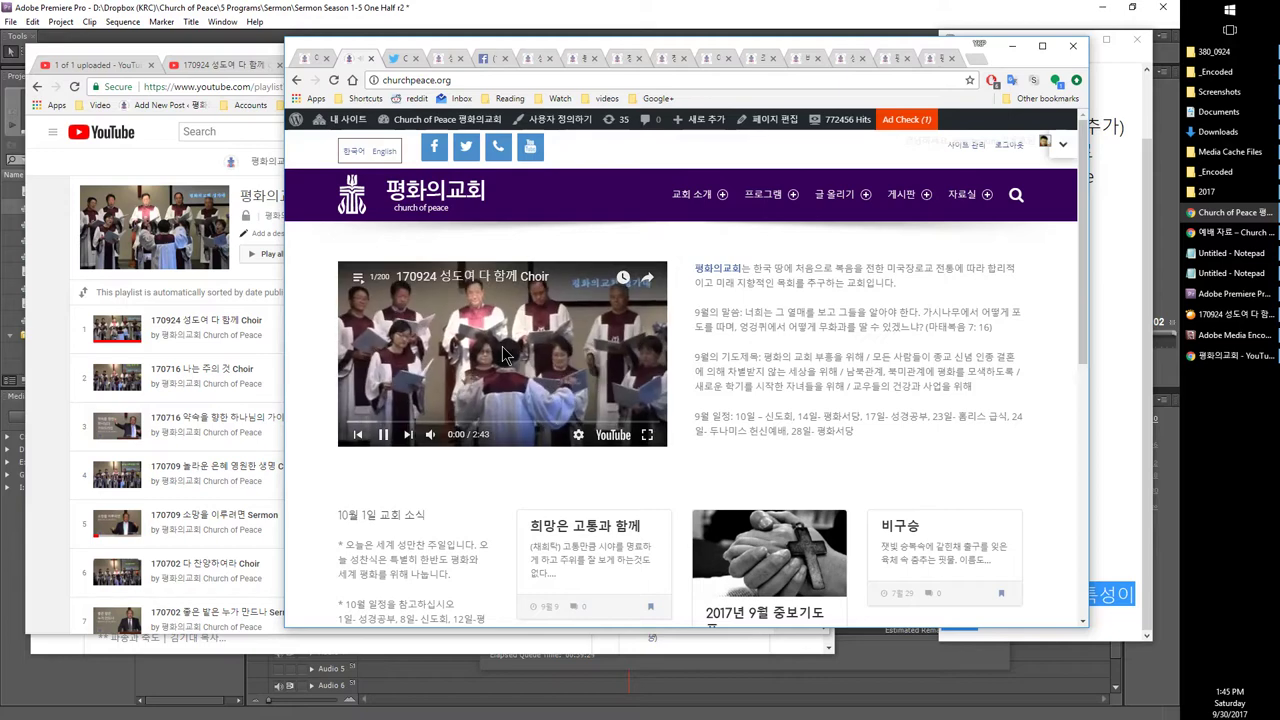
click(502, 346)
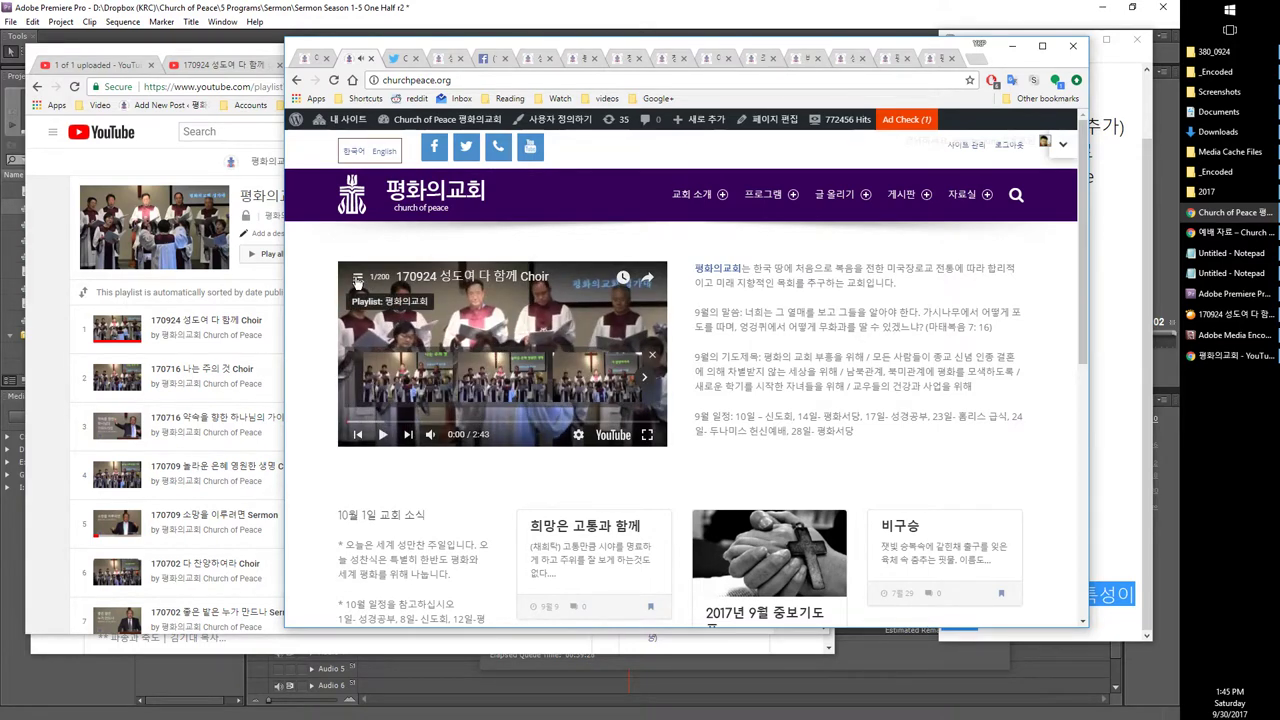
Step: Scroll the embedded player's playlist down to the April 2016 entries numbered 140–143
click(357, 280)
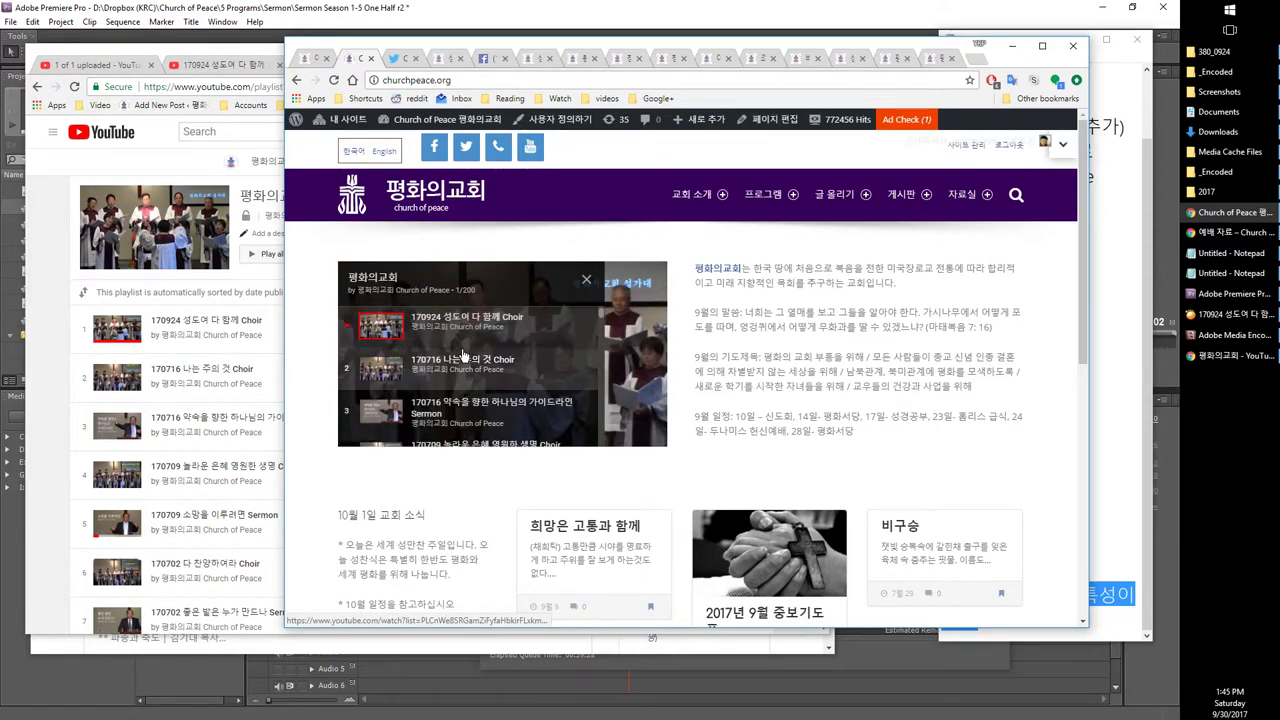
scroll(463, 355, down, 5)
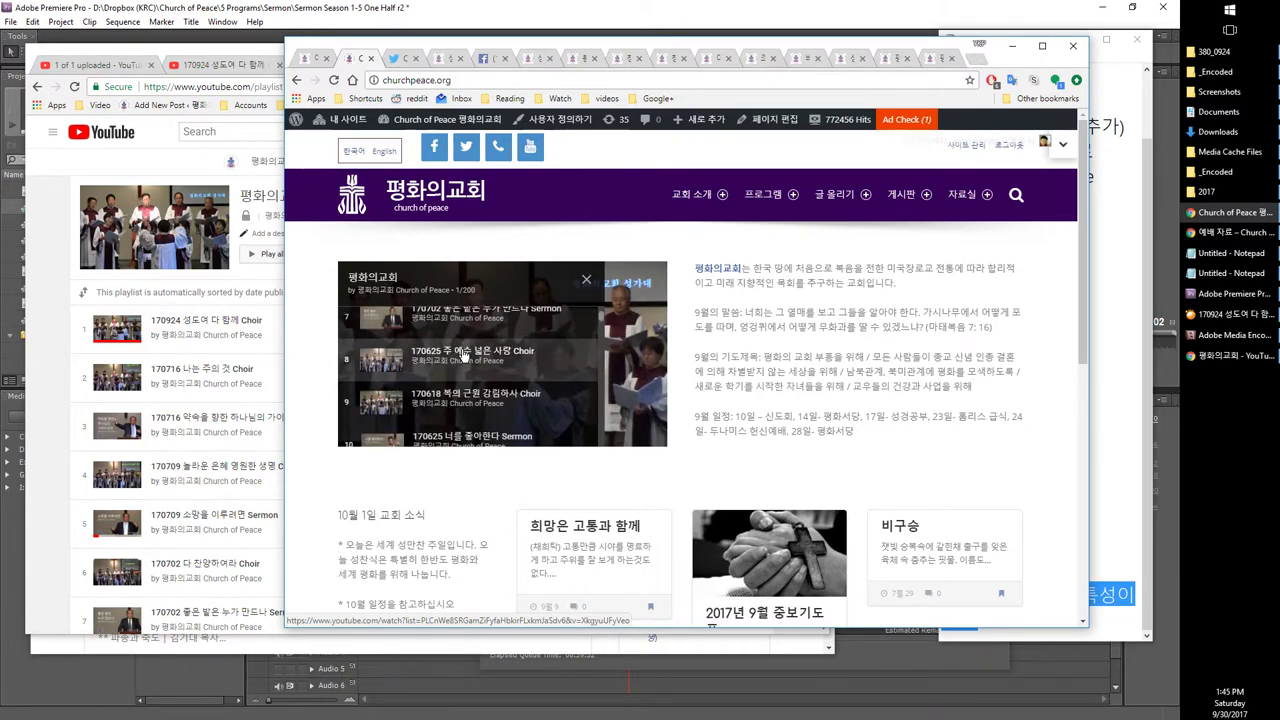
scroll(465, 360, down, 6)
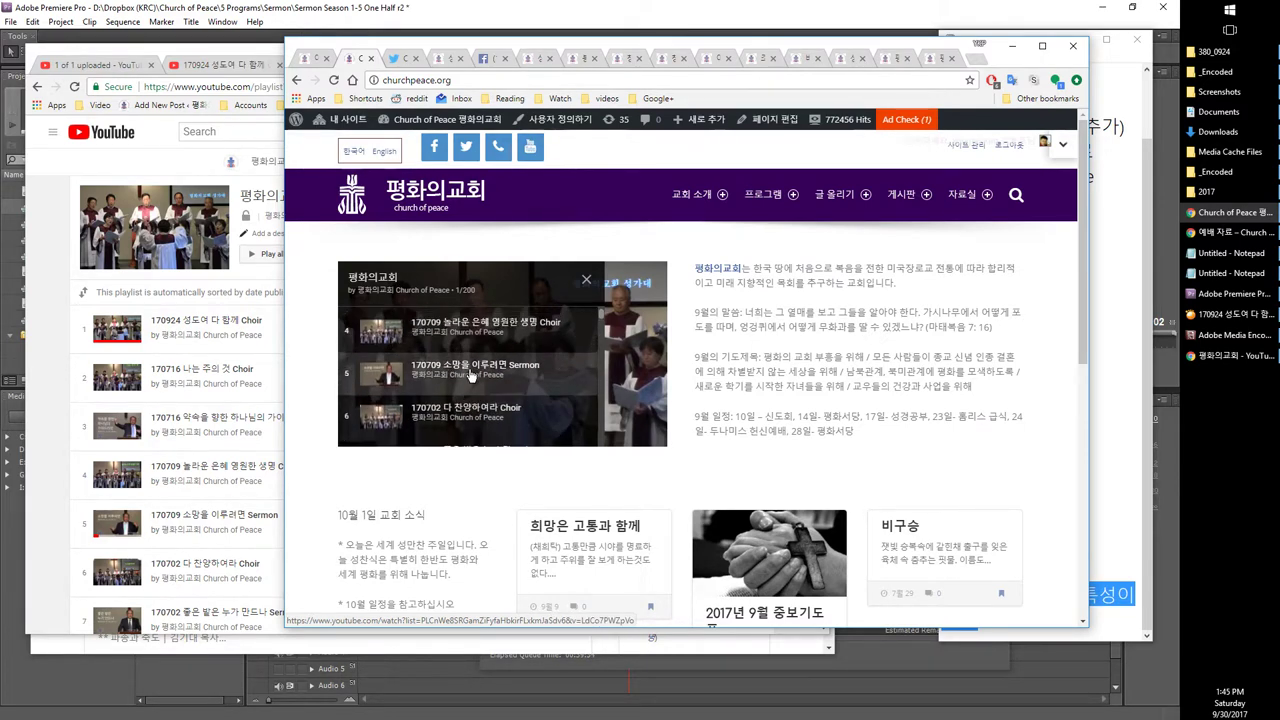
scroll(468, 374, down, 20)
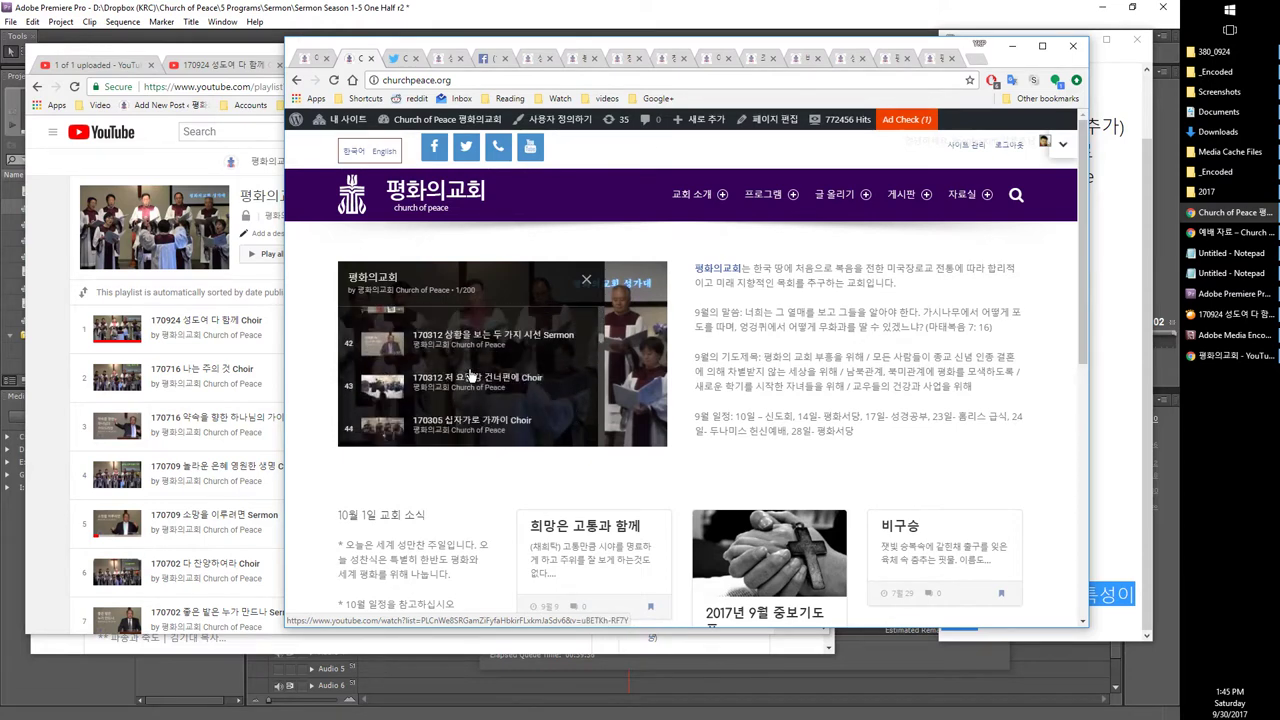
scroll(467, 374, down, 20)
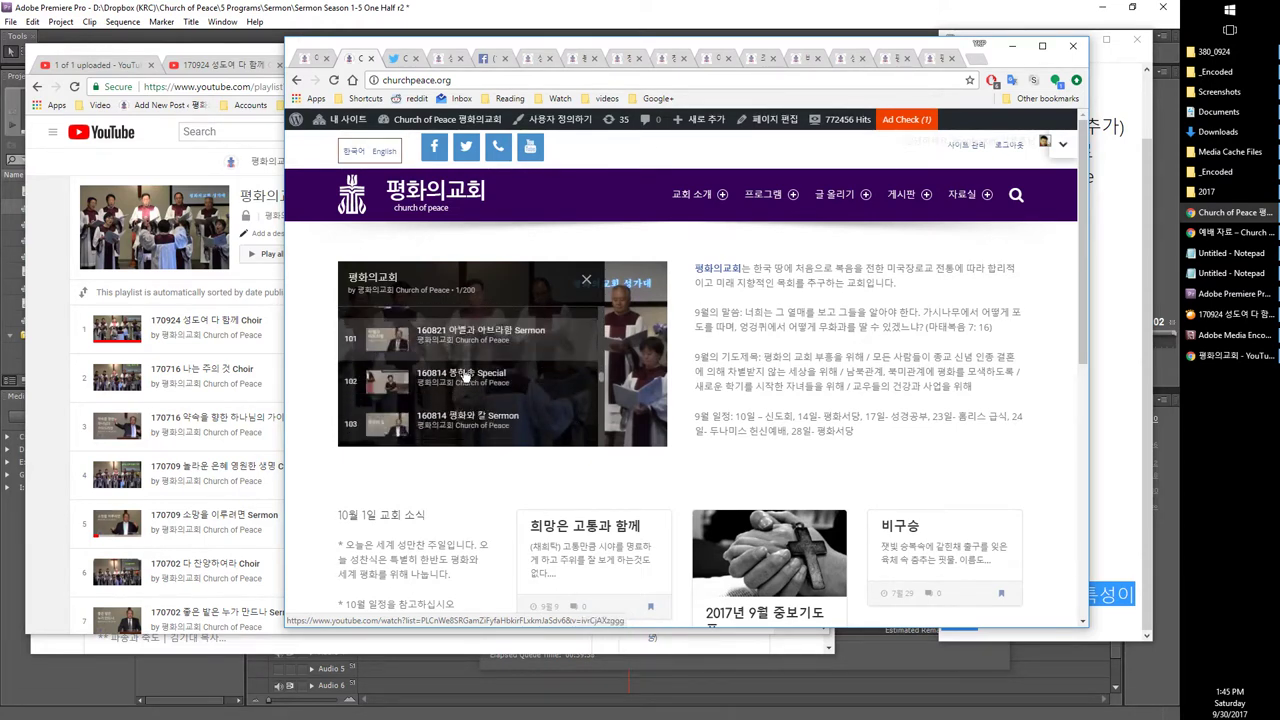
scroll(462, 374, down, 4)
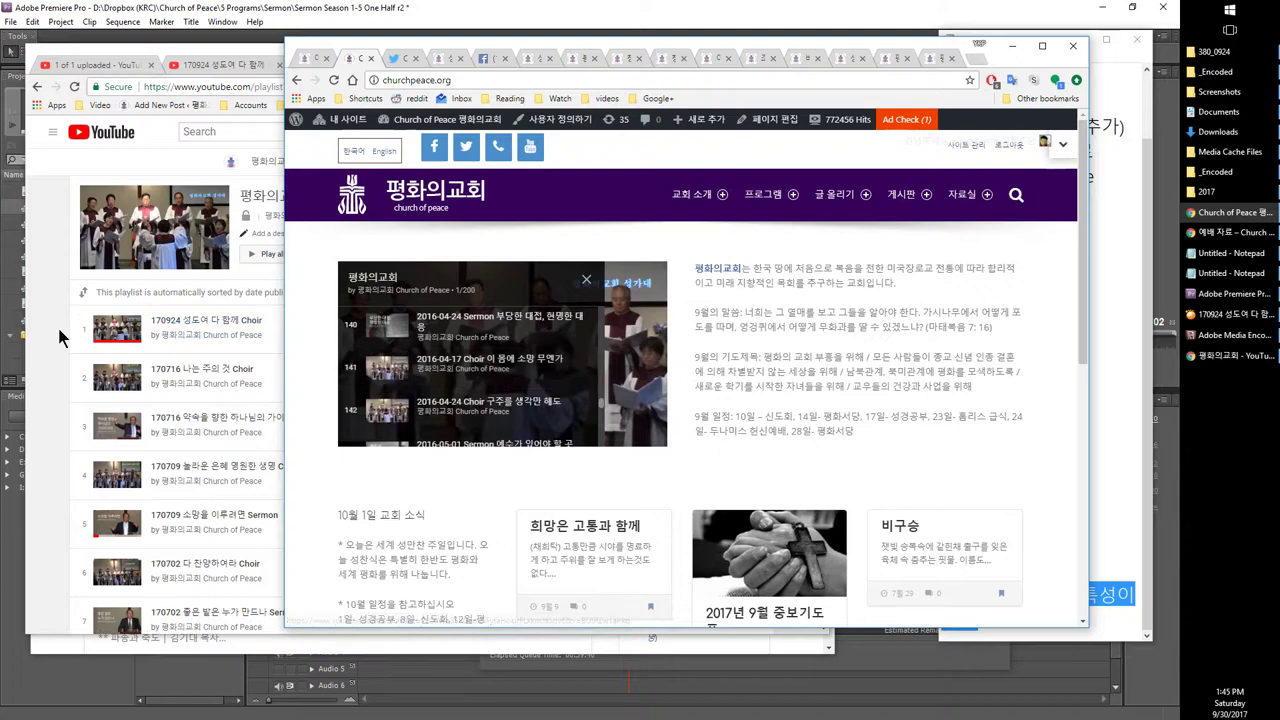
right_click(36, 300)
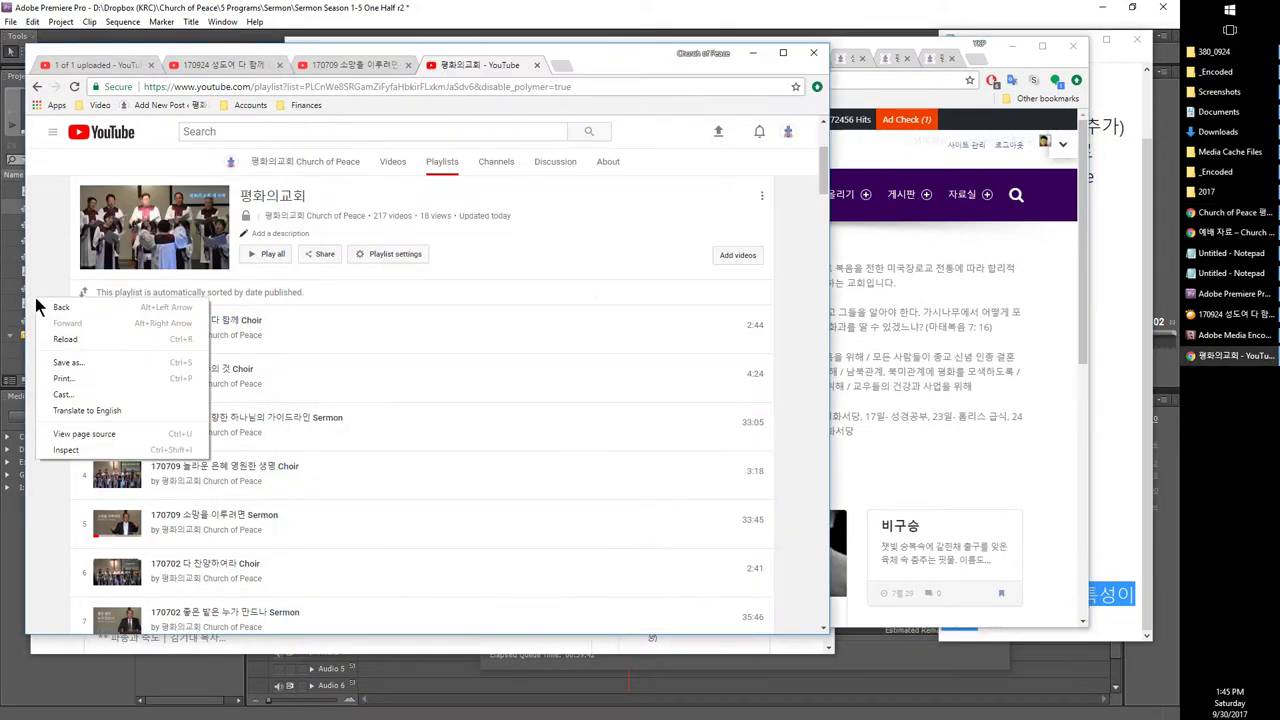
Step: Go back to the channel's Playlists page and scroll down the list
click(55, 312)
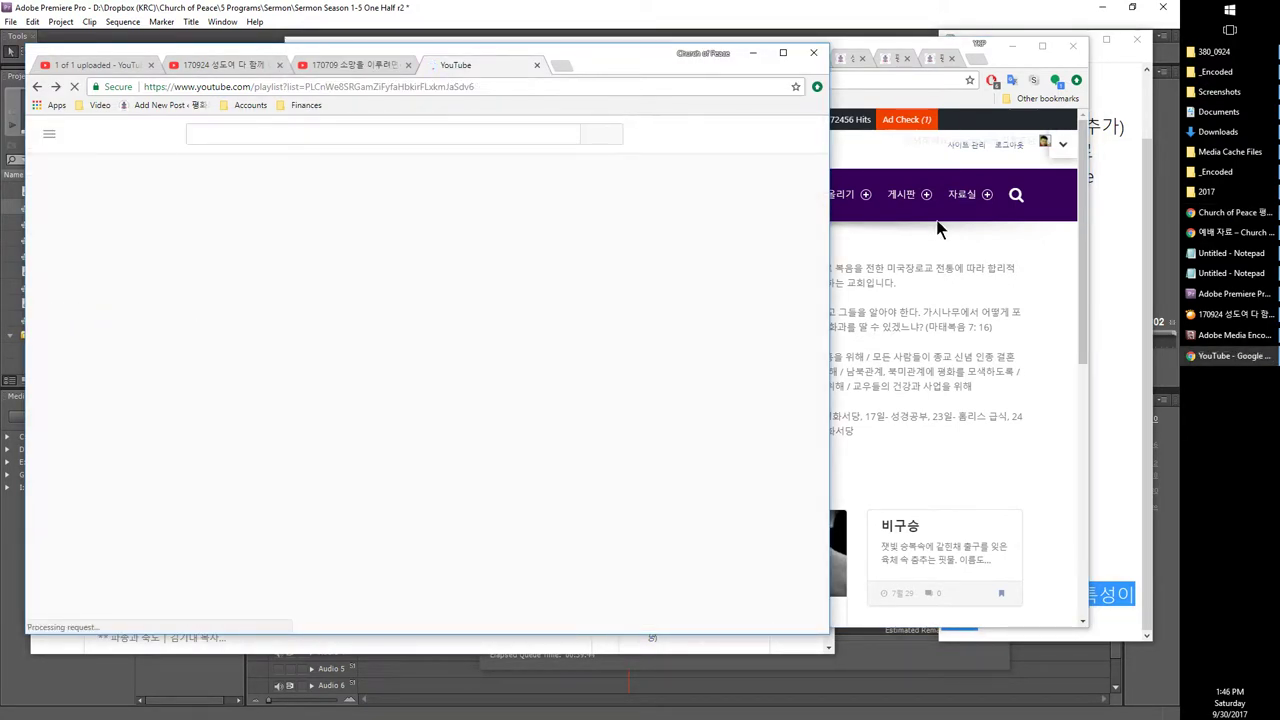
mouse_move(866, 194)
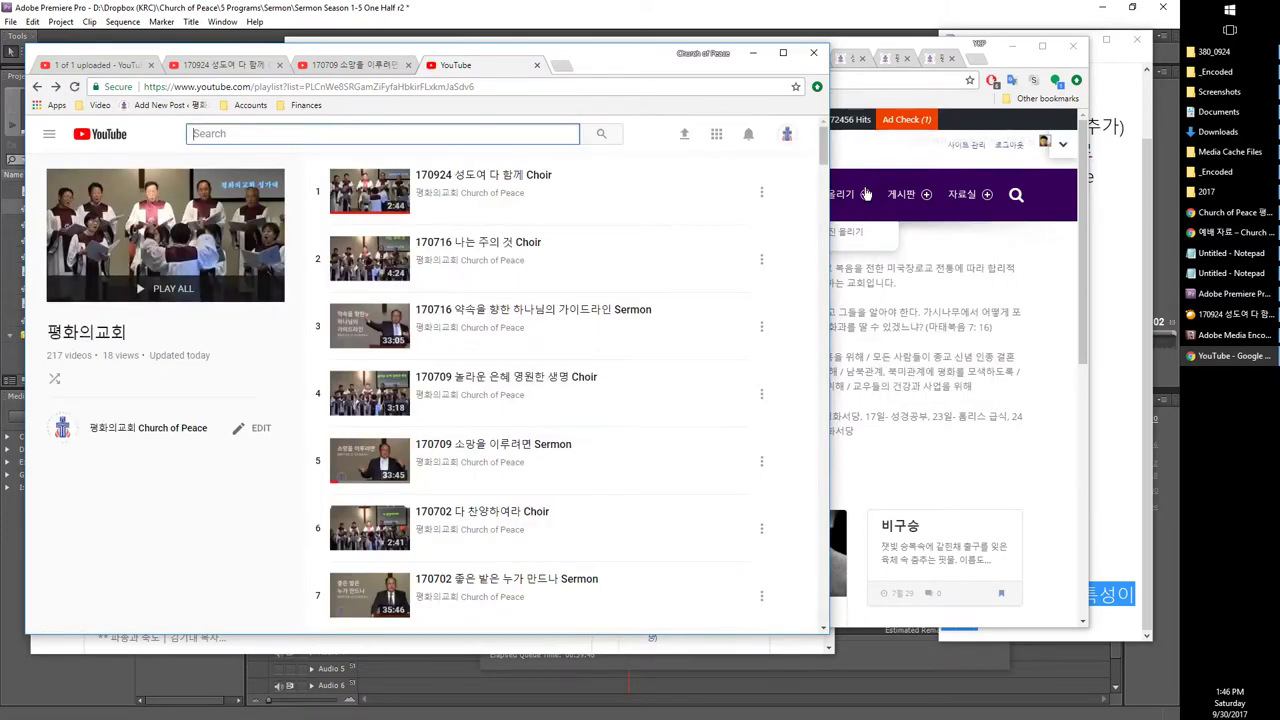
right_click(203, 369)
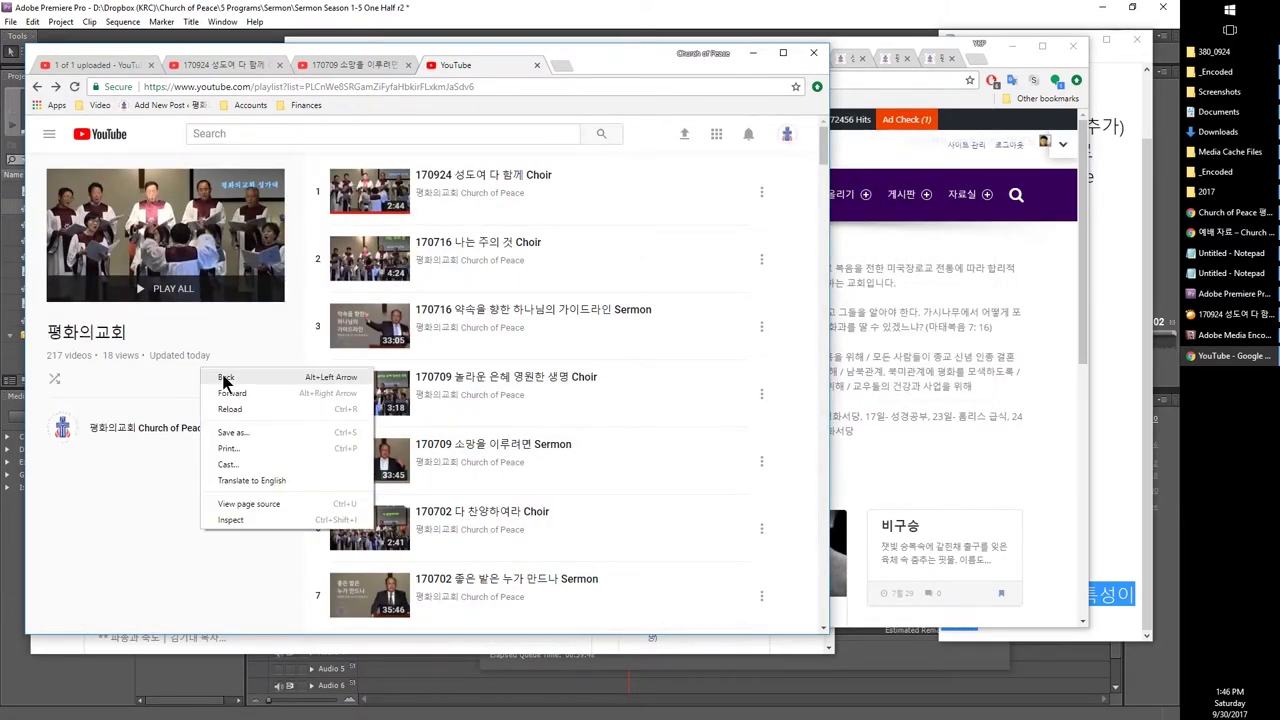
click(226, 378)
scroll(530, 335, down, 5)
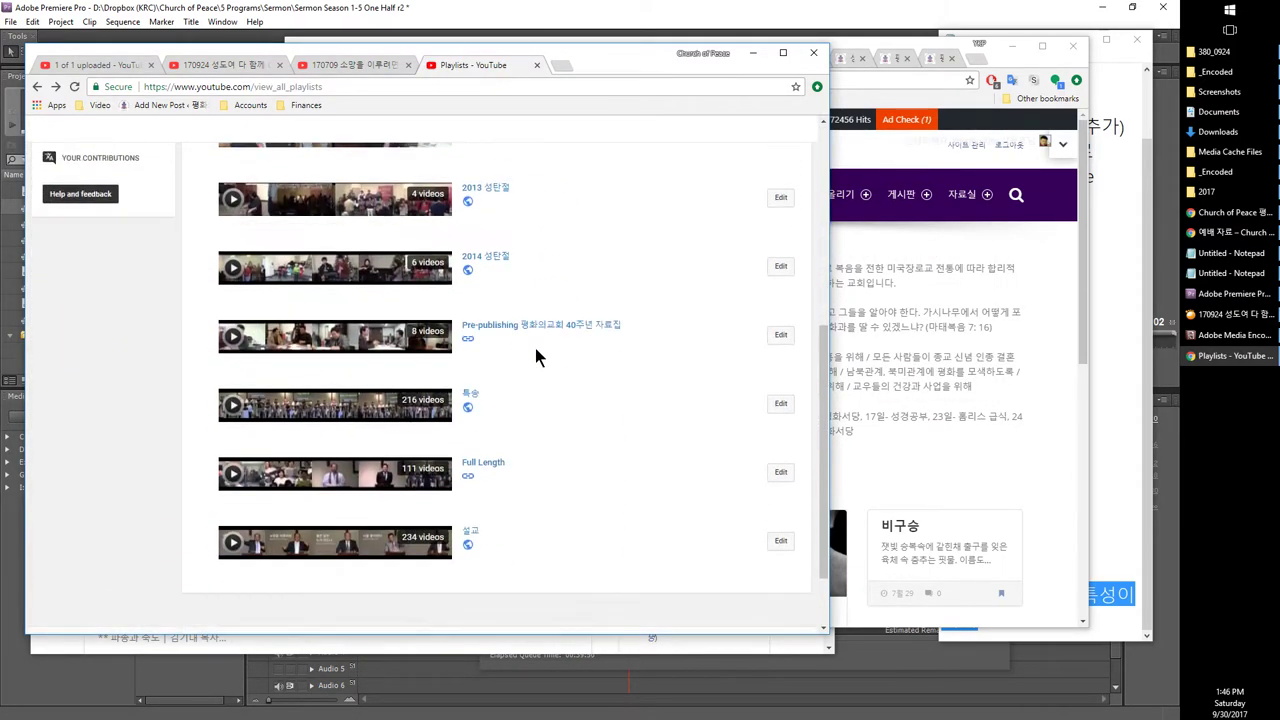
scroll(535, 350, down, 1)
Step: Open the 234-video 설교 playlist and its edit view, then return to all playlists
click(474, 447)
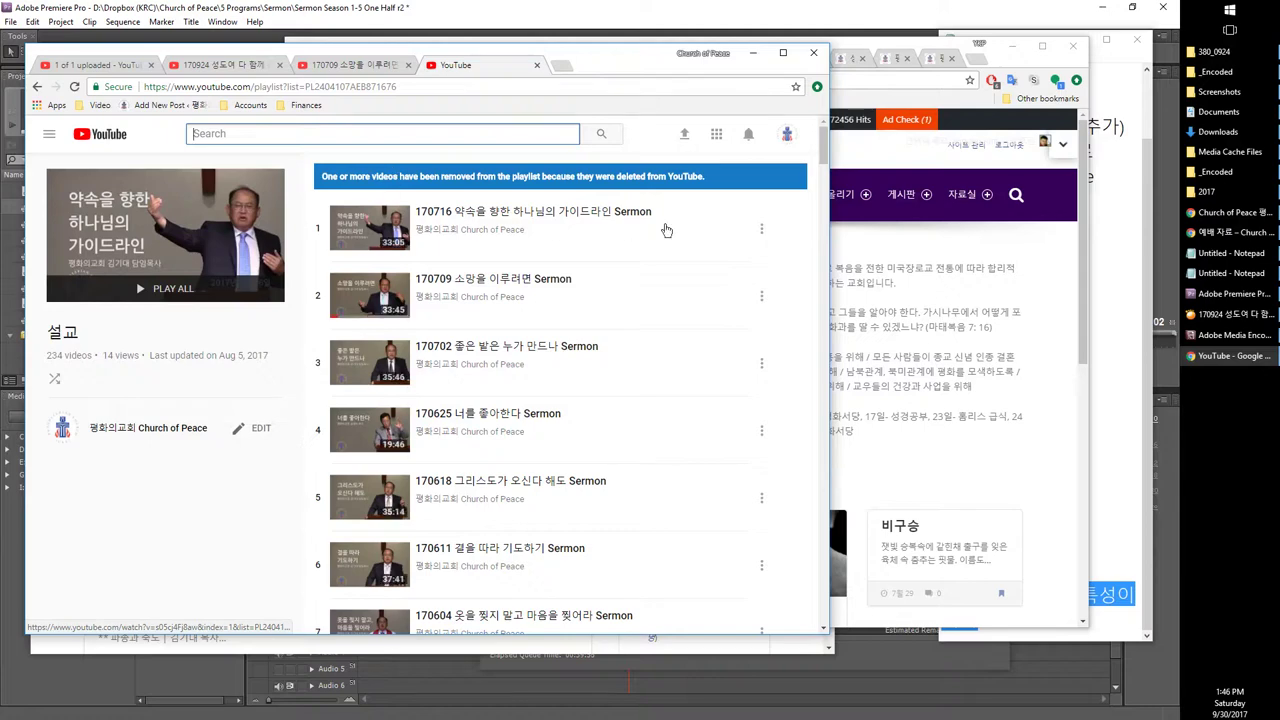
click(260, 432)
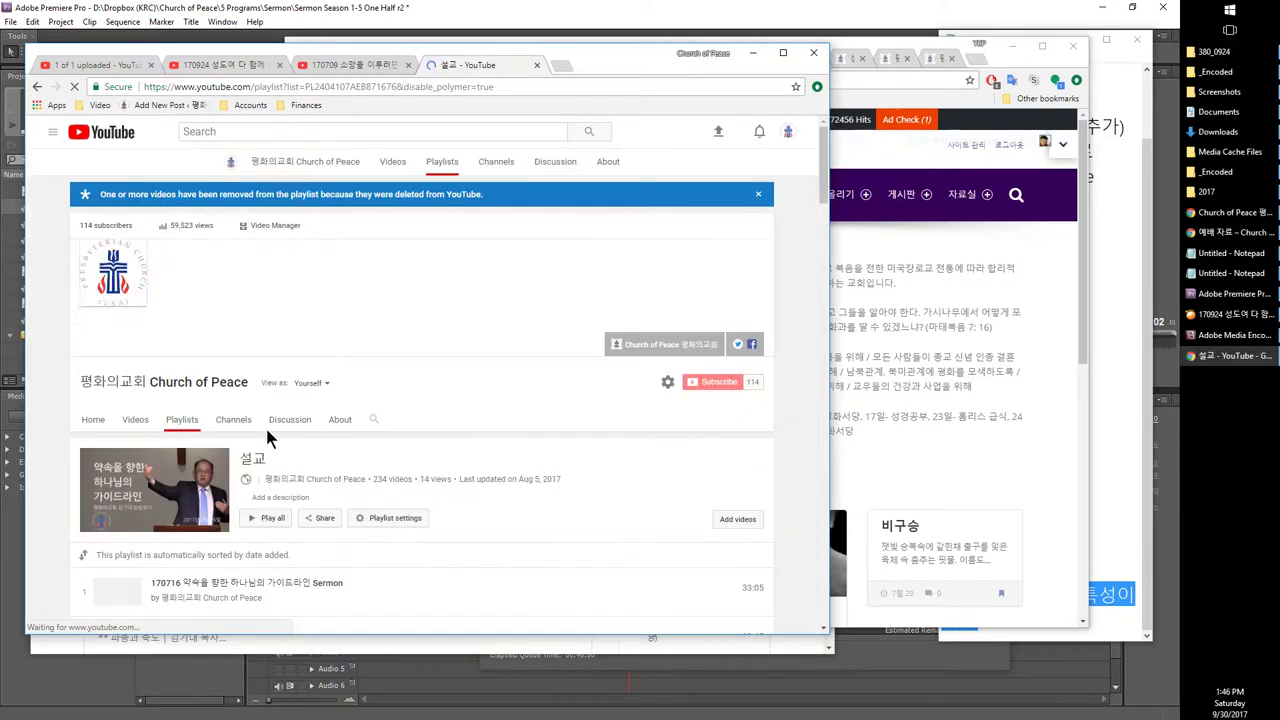
scroll(300, 428, down, 9)
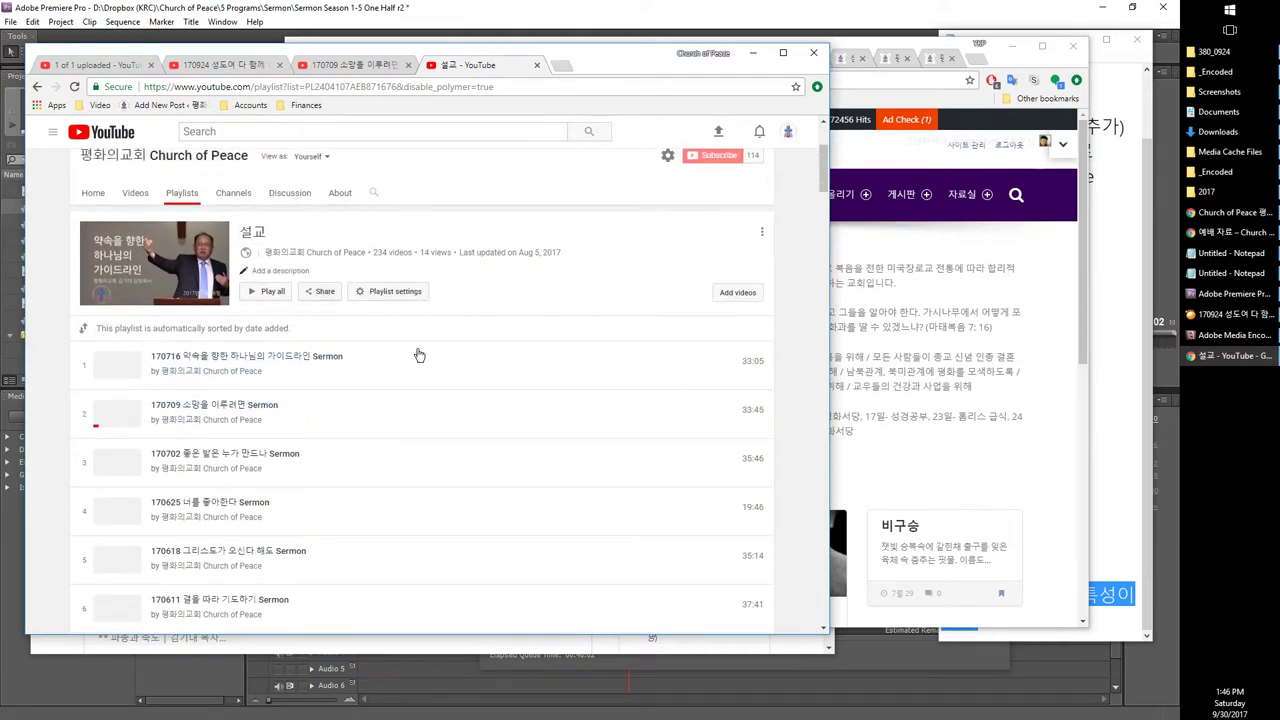
click(822, 297)
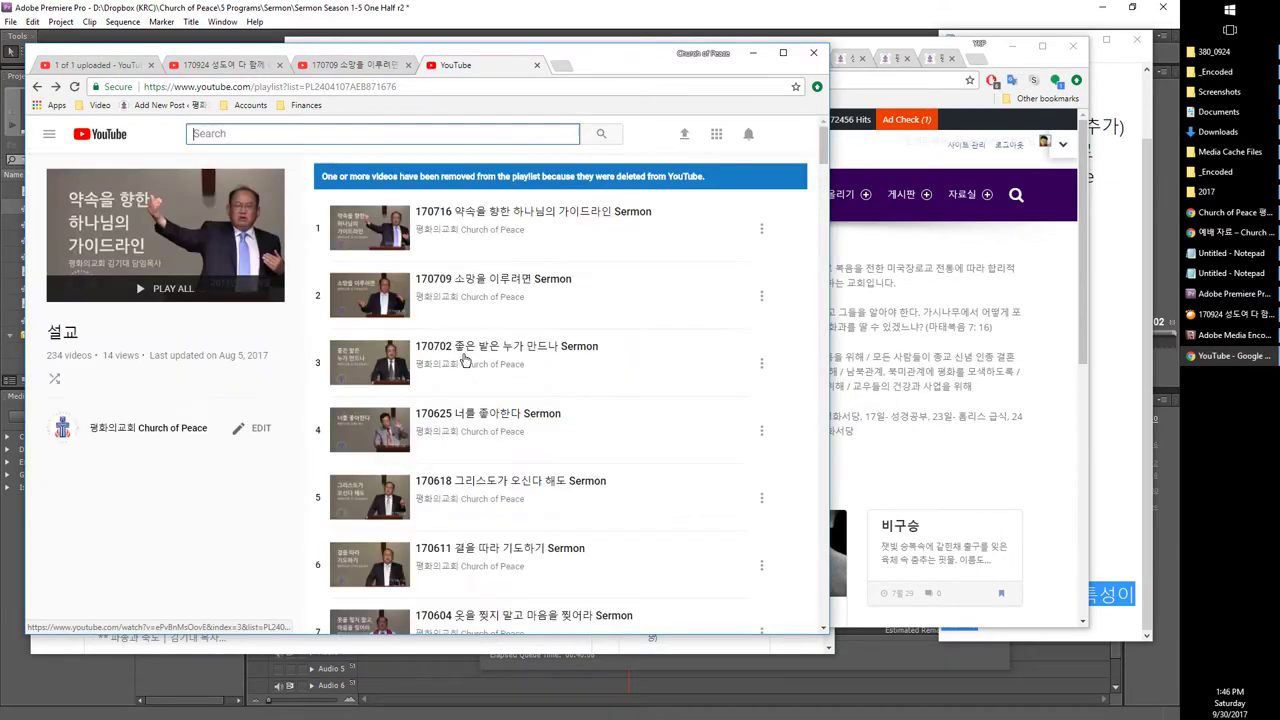
right_click(229, 405)
click(248, 414)
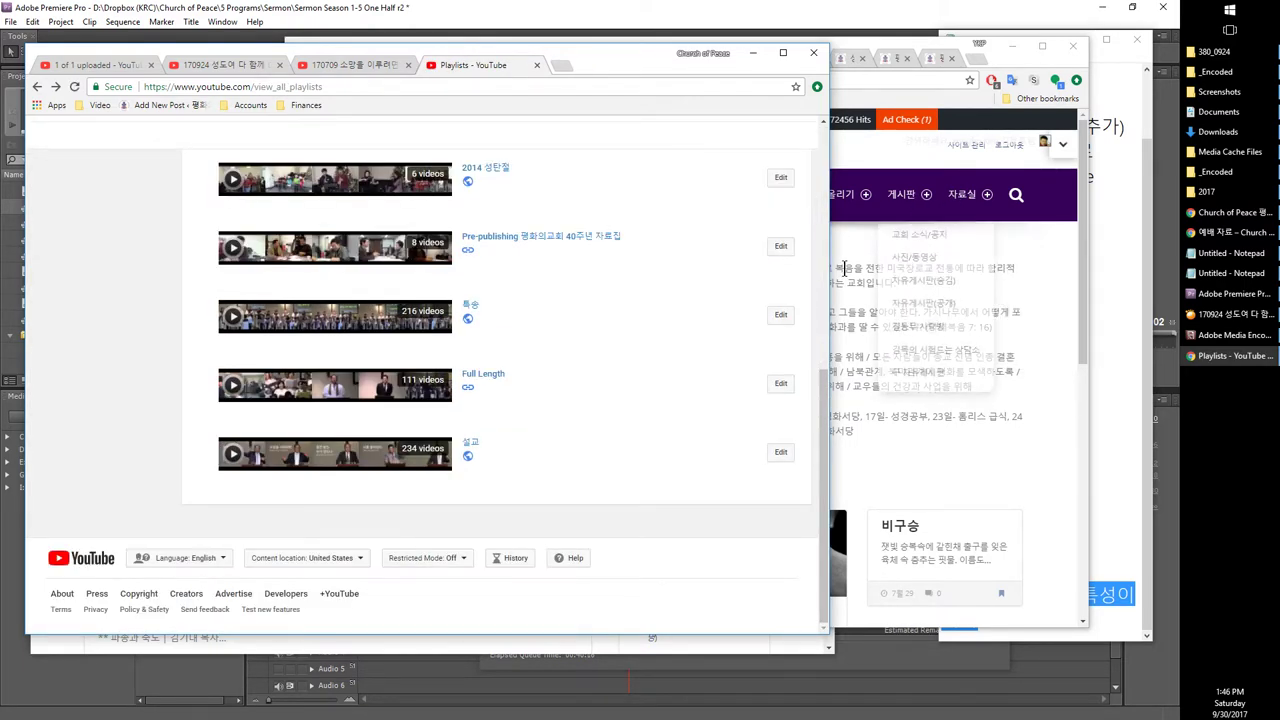
click(915, 200)
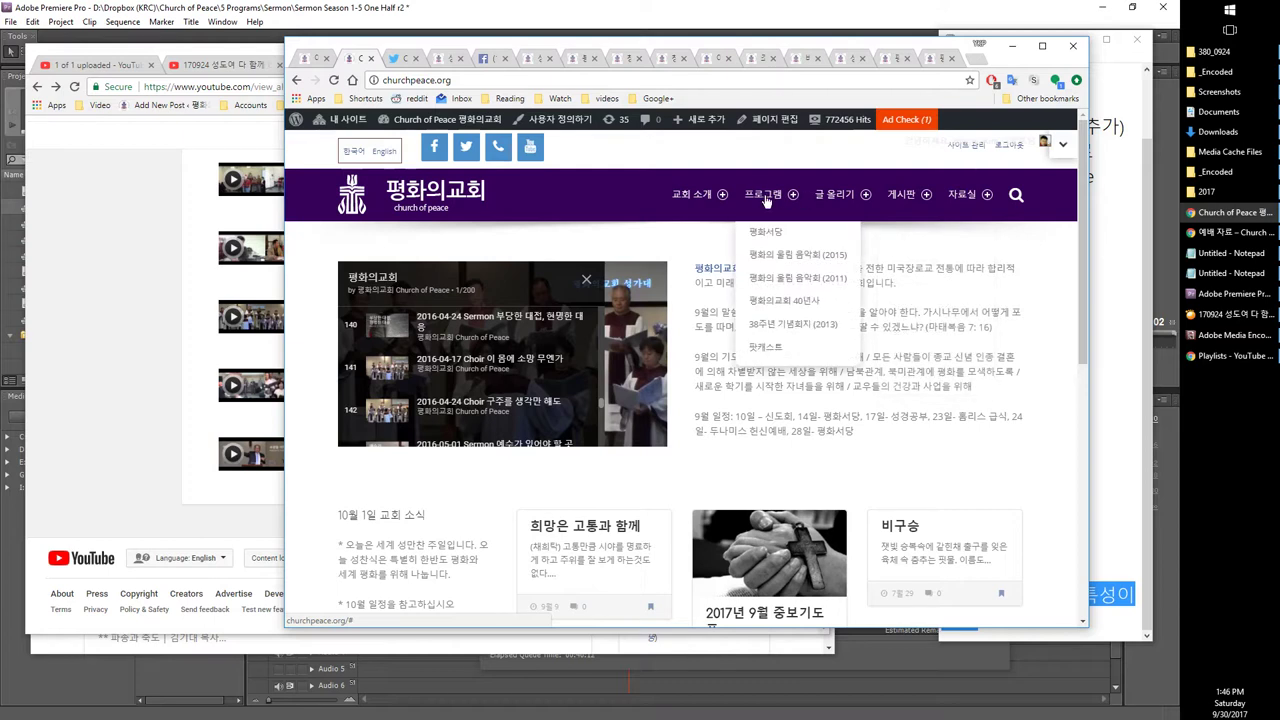
Step: Open the sermon archive page, load the site homepage, and return to the archive tab
mouse_move(897, 200)
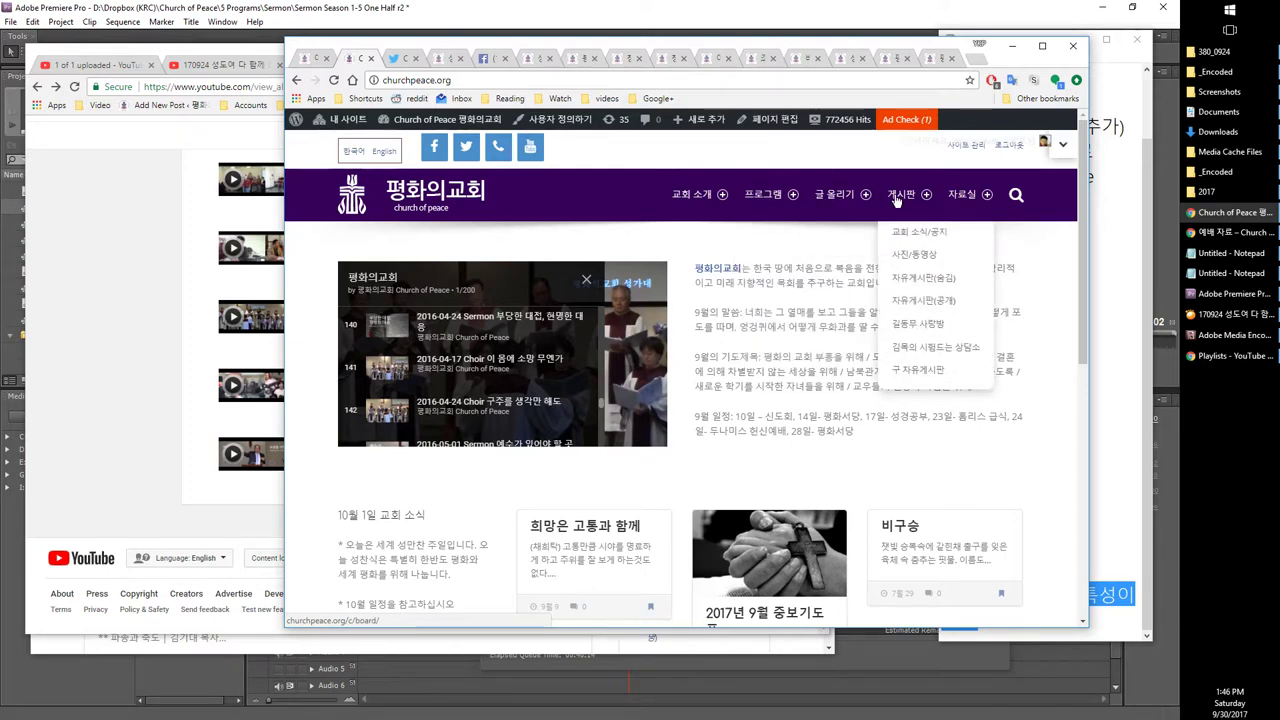
click(925, 325)
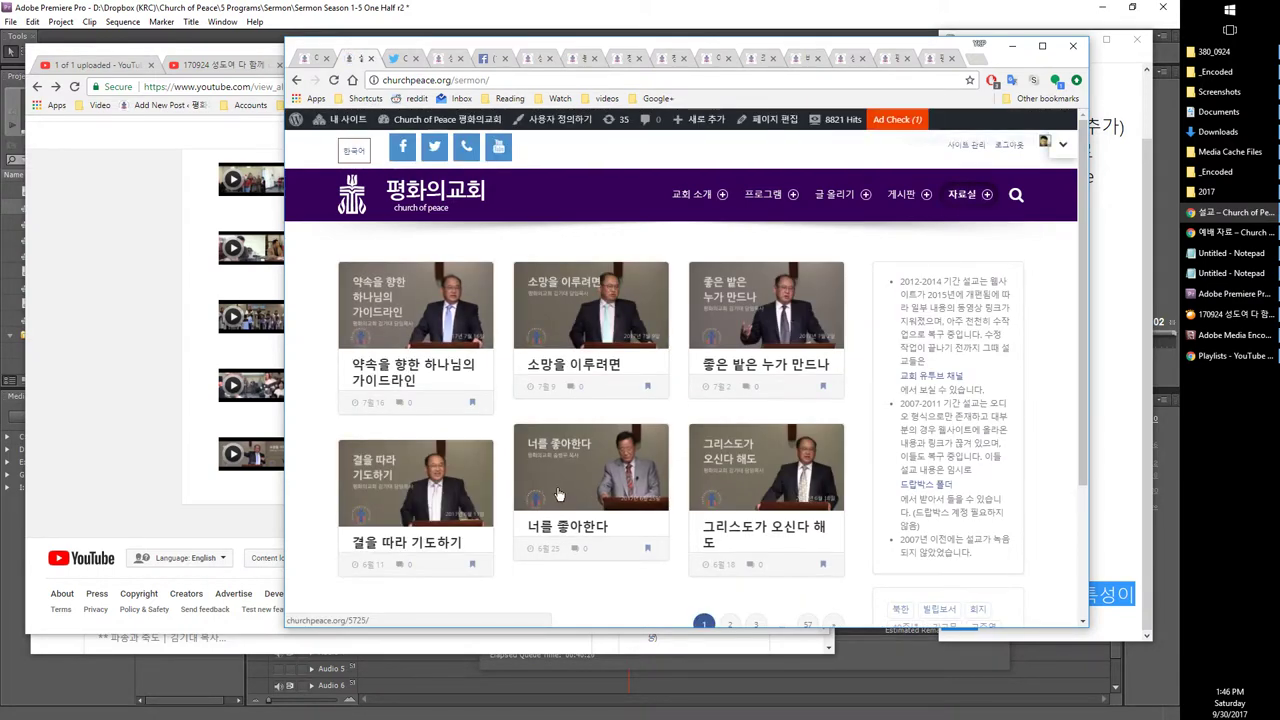
scroll(549, 486, down, 3)
scroll(483, 362, up, 3)
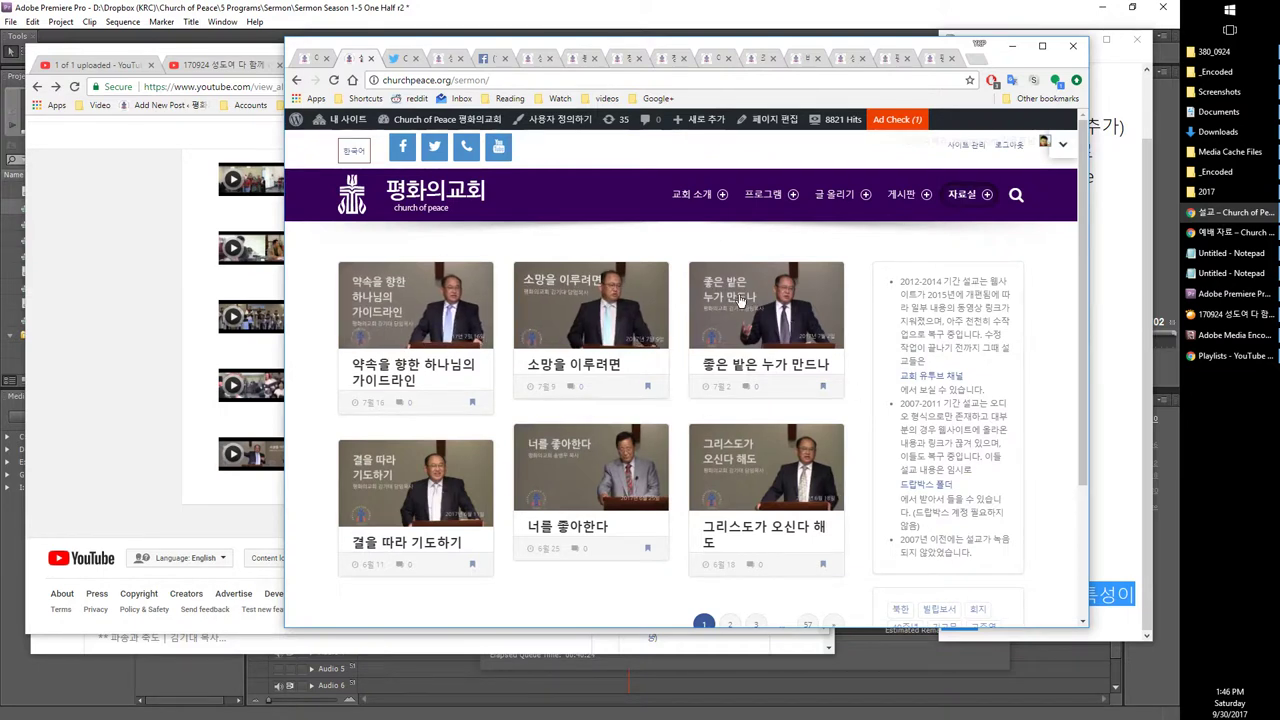
right_click(410, 212)
key(Escape)
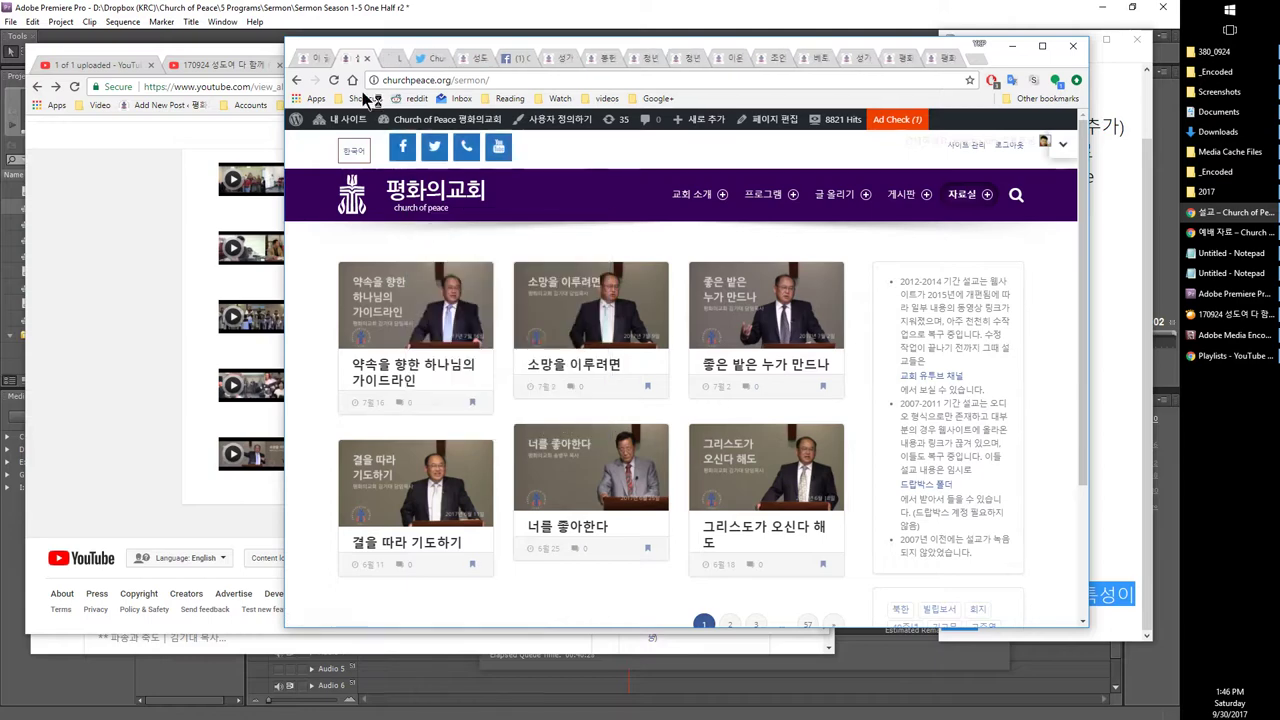
click(416, 200)
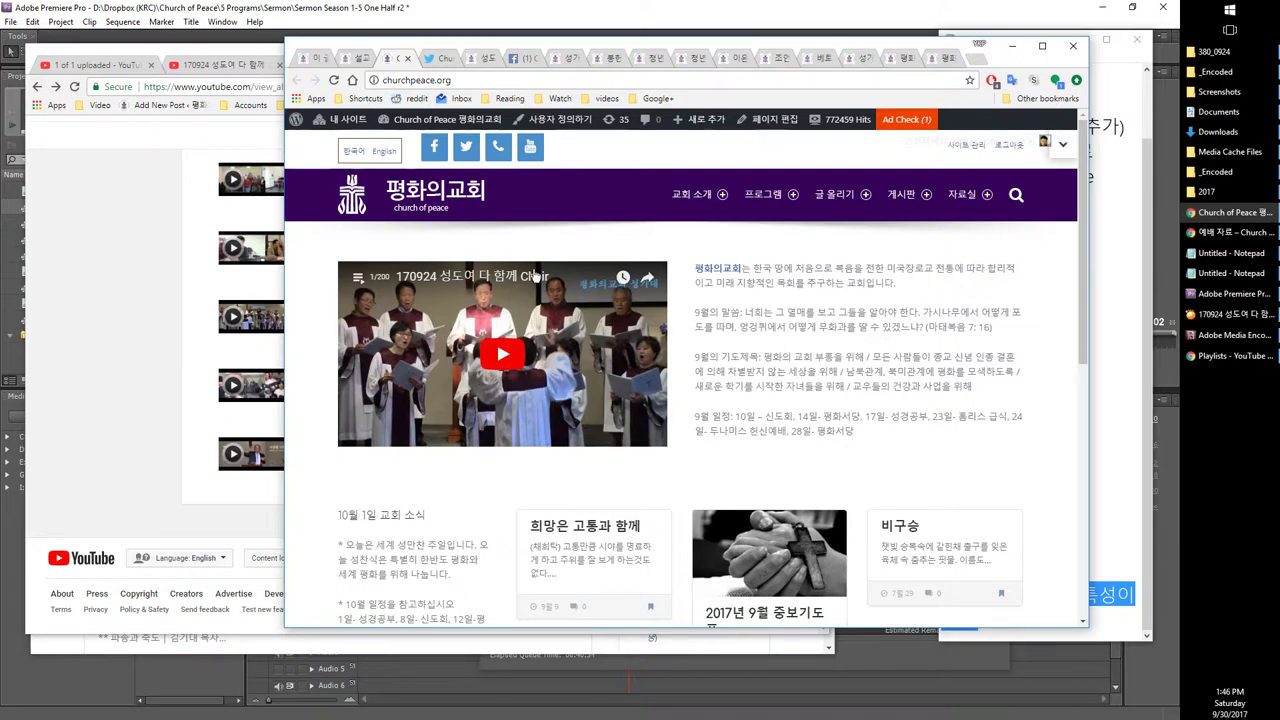
click(353, 60)
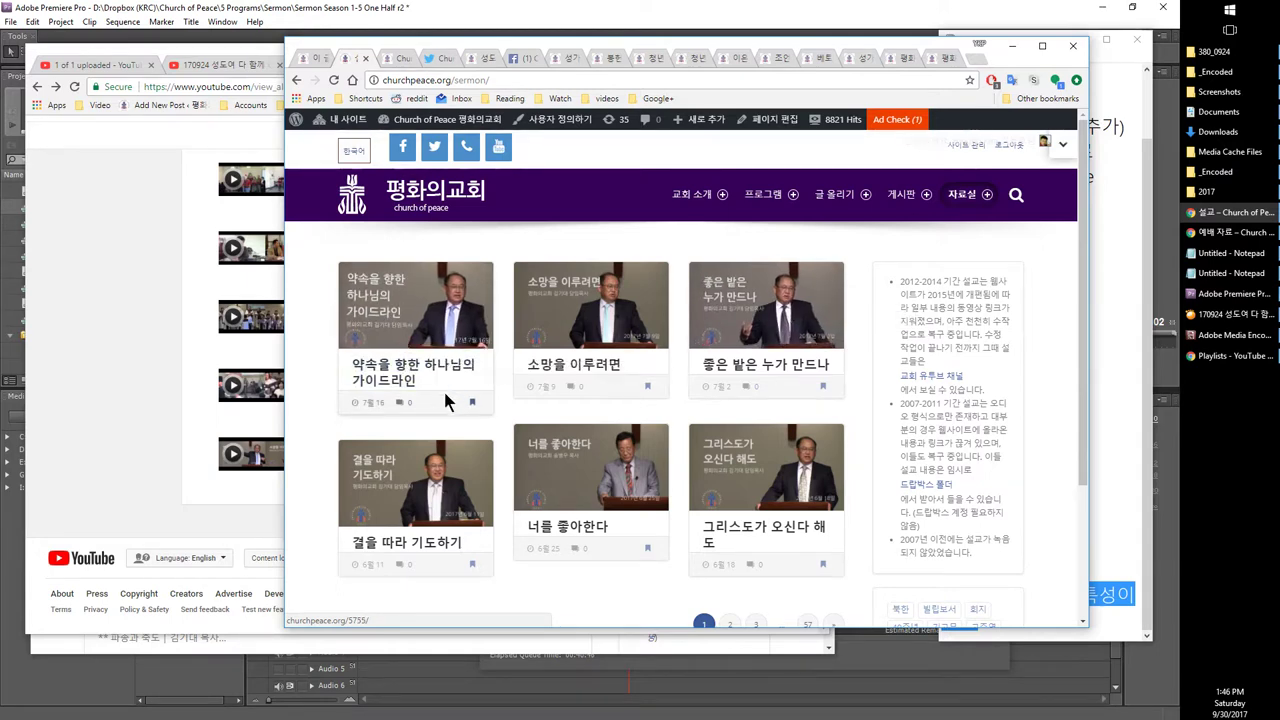
Step: Browse the posts tagged 마가복음, then go back to the /sermon/ archive list
scroll(750, 430, down, 2)
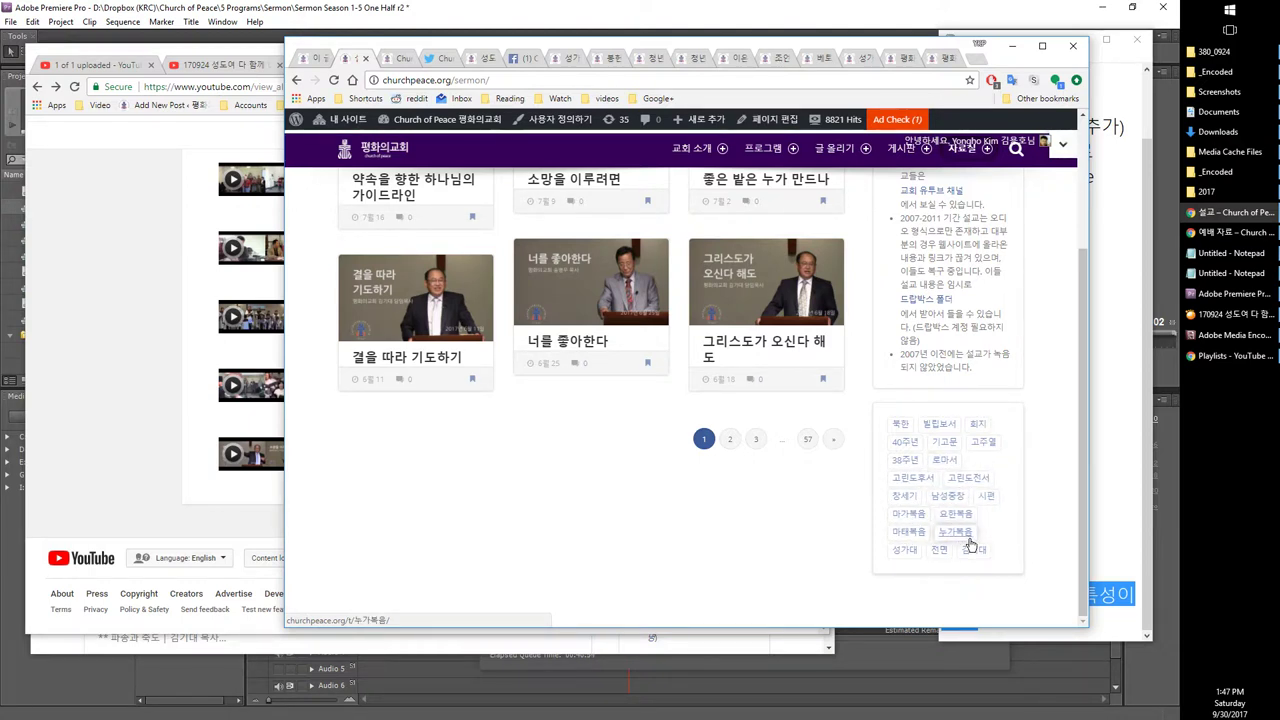
click(910, 514)
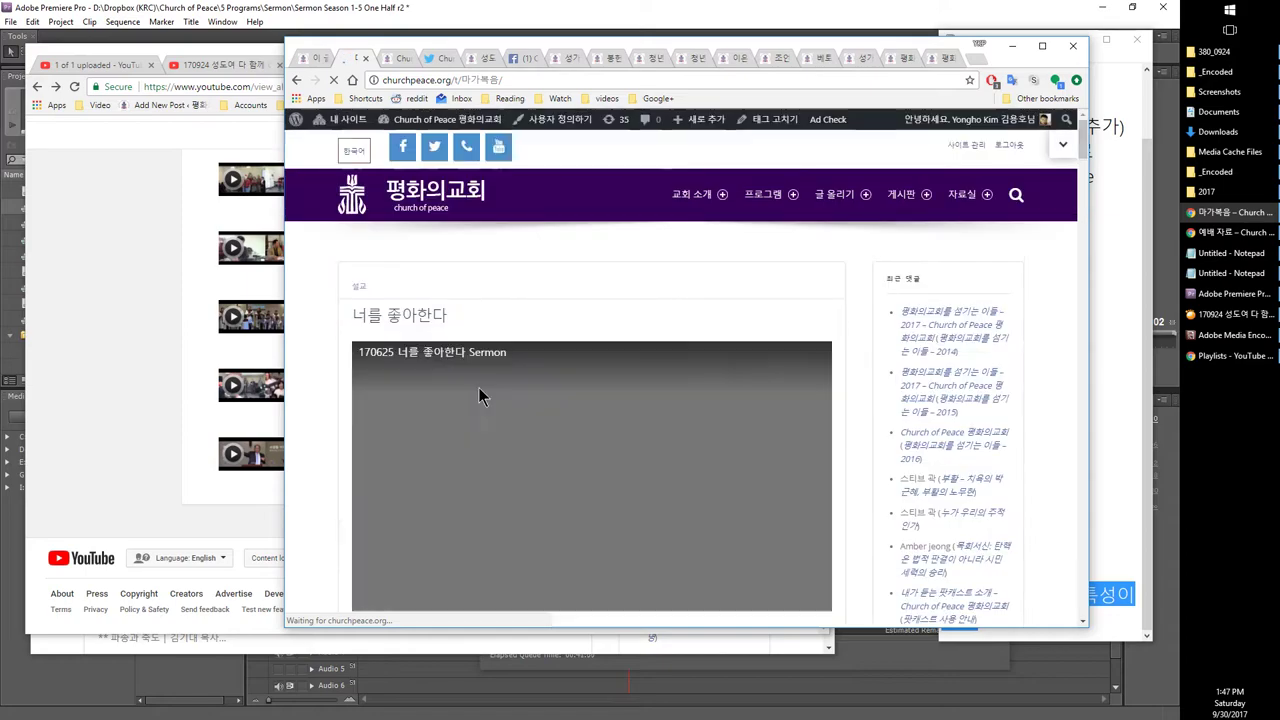
scroll(490, 390, down, 2)
scroll(491, 389, down, 9)
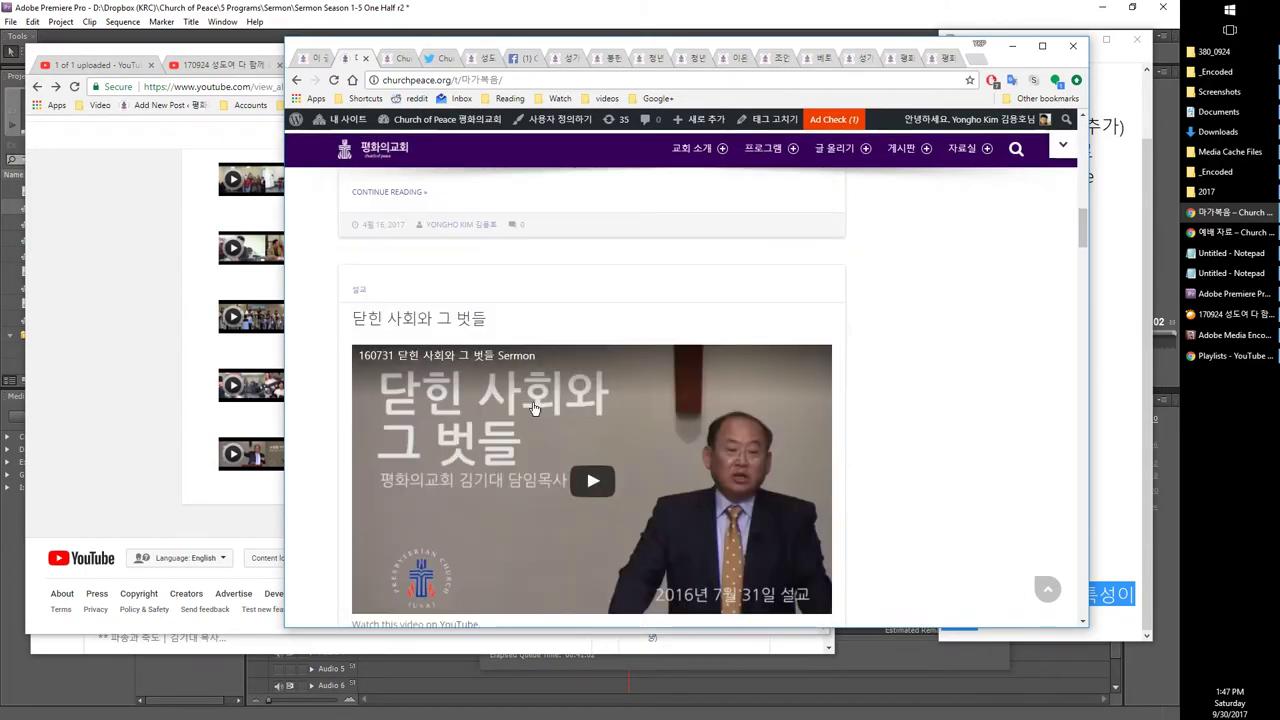
scroll(533, 397, down, 15)
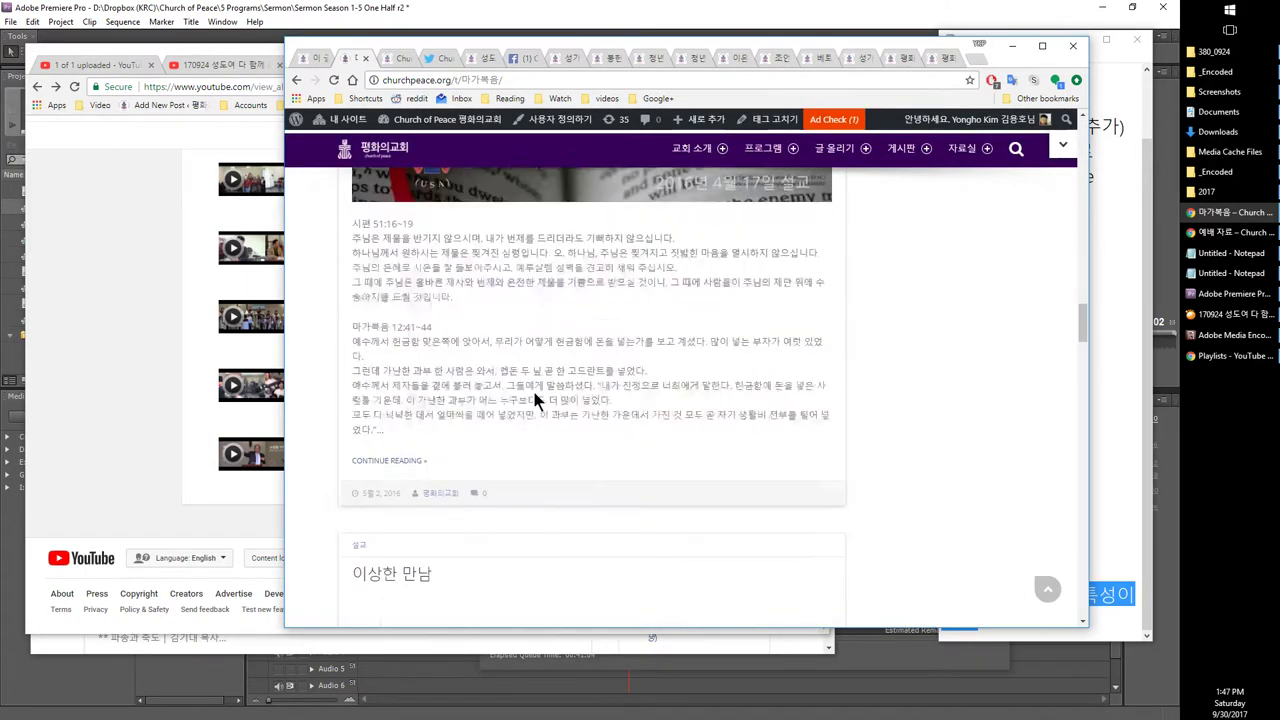
scroll(534, 397, up, 5)
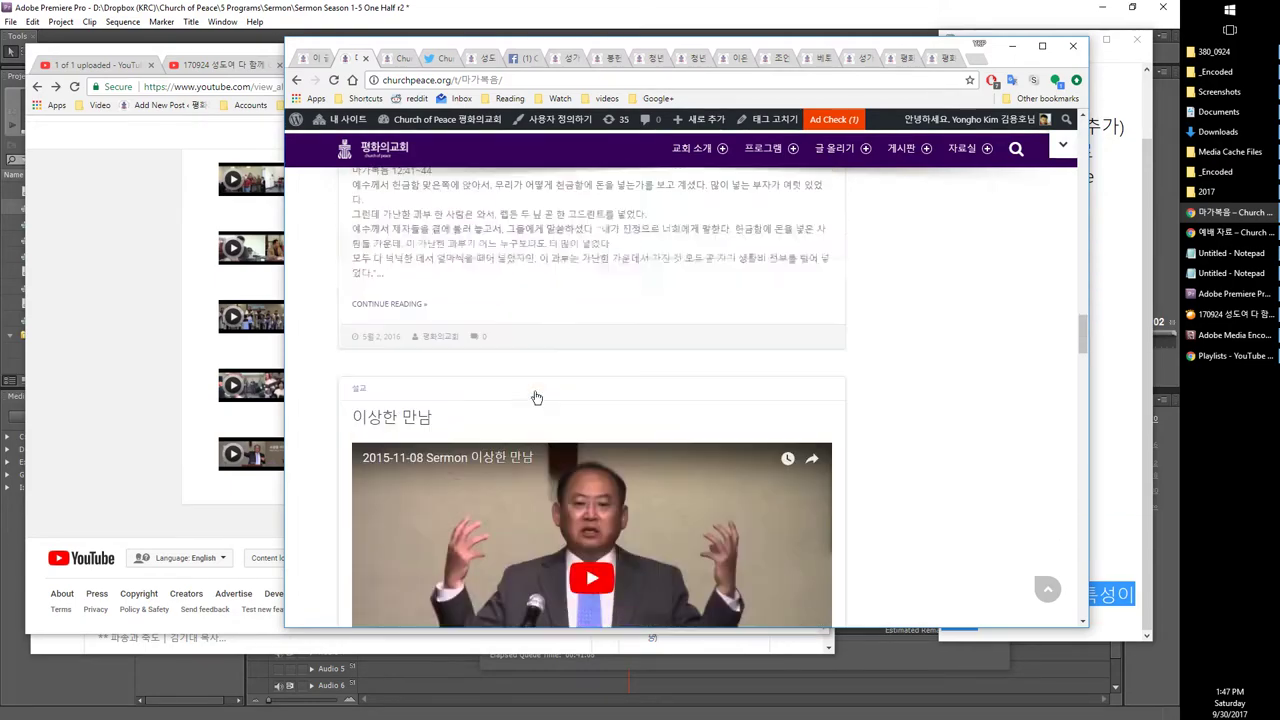
scroll(534, 397, down, 6)
scroll(536, 398, down, 12)
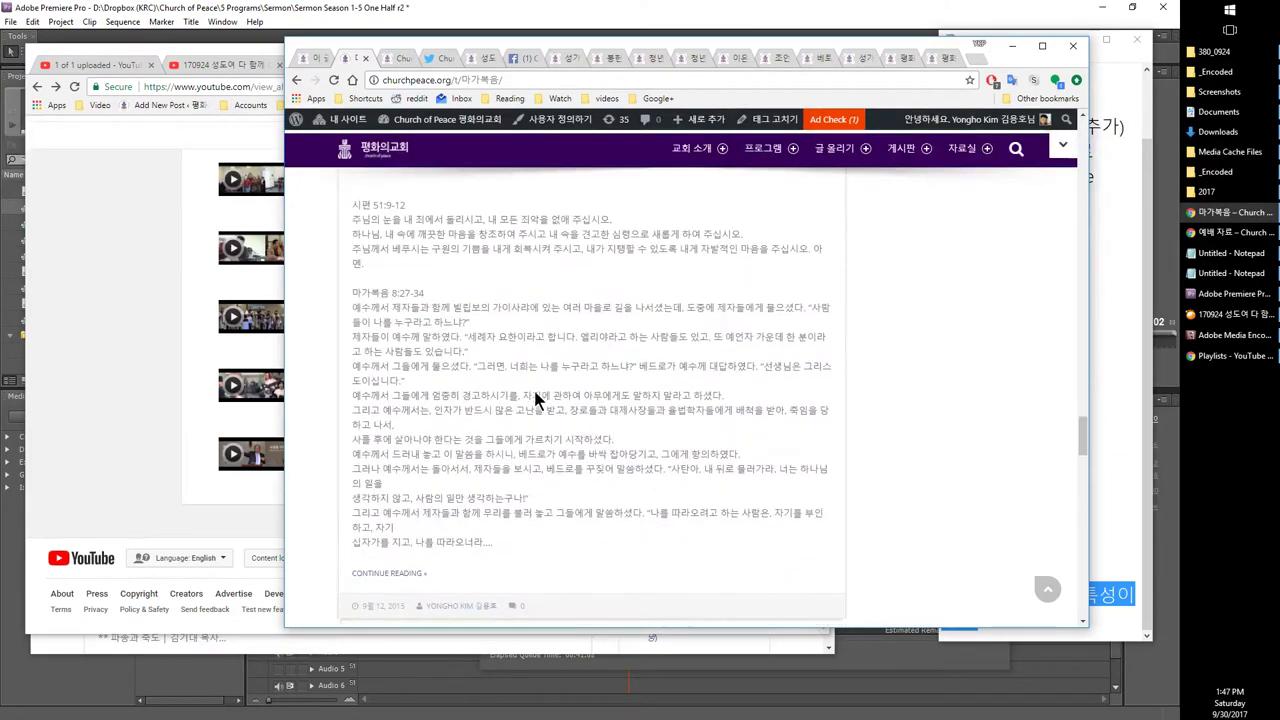
scroll(535, 400, down, 20)
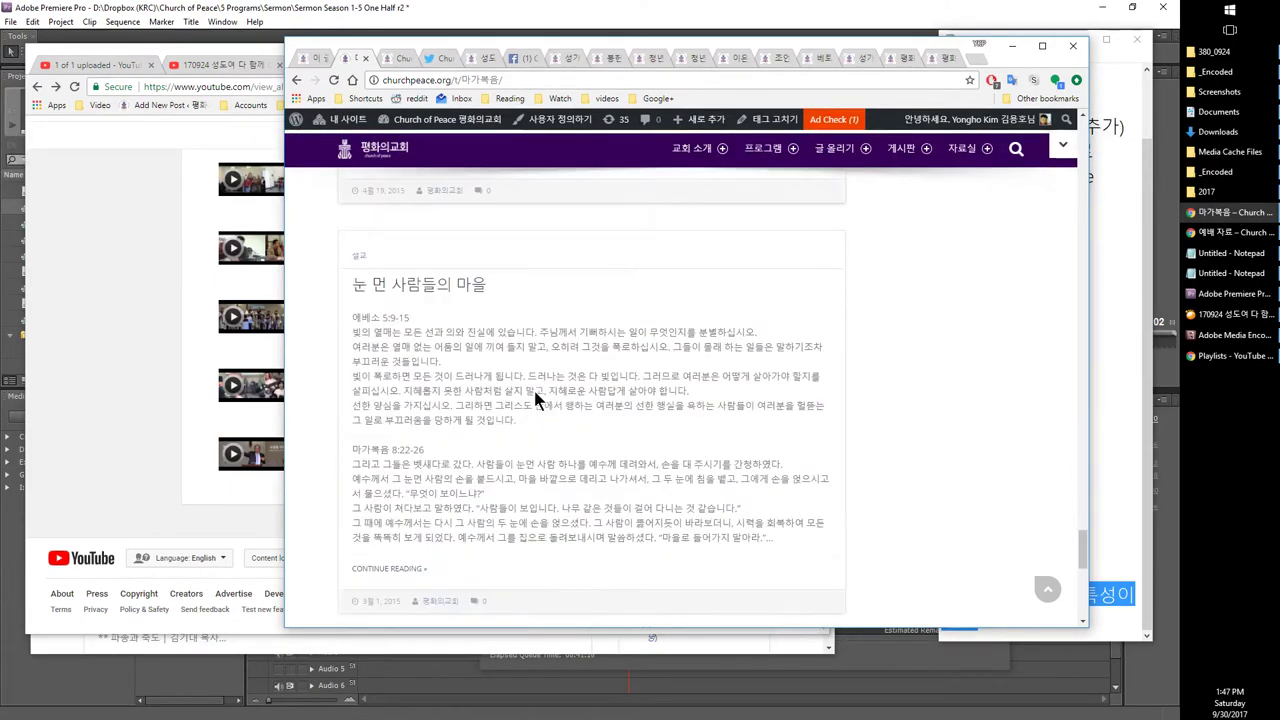
right_click(622, 400)
click(624, 402)
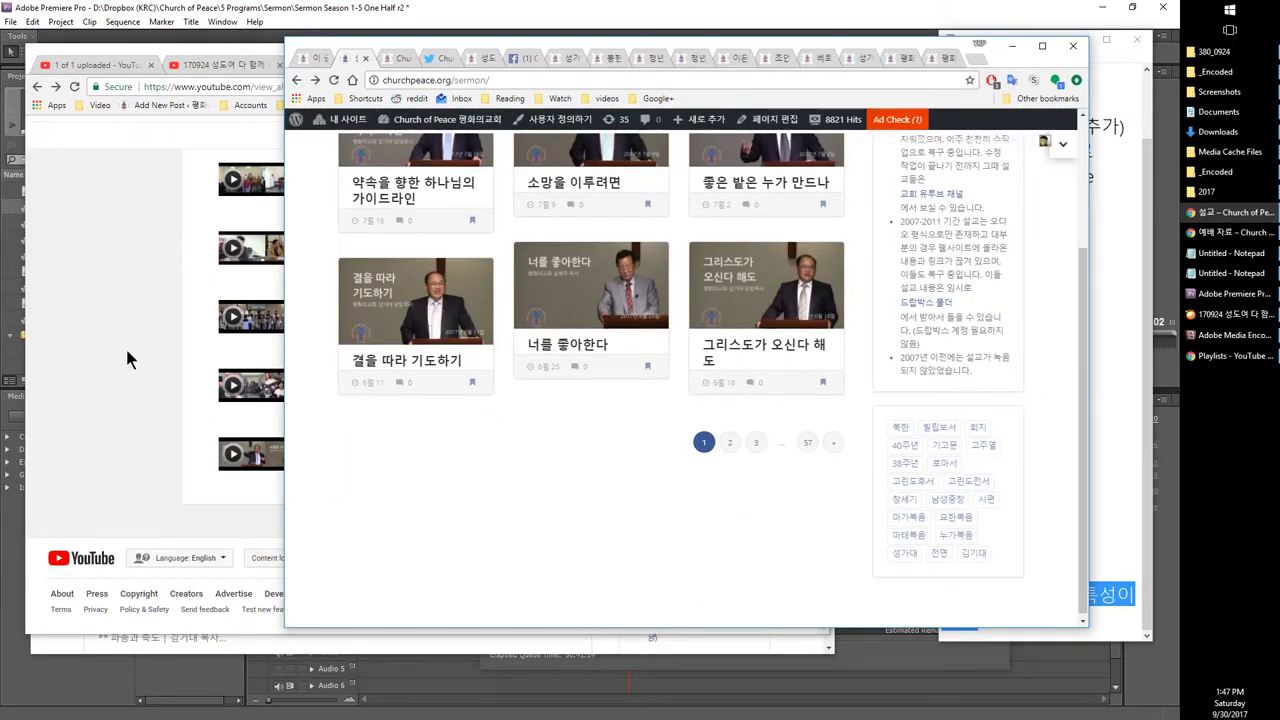
click(150, 345)
scroll(155, 335, up, 5)
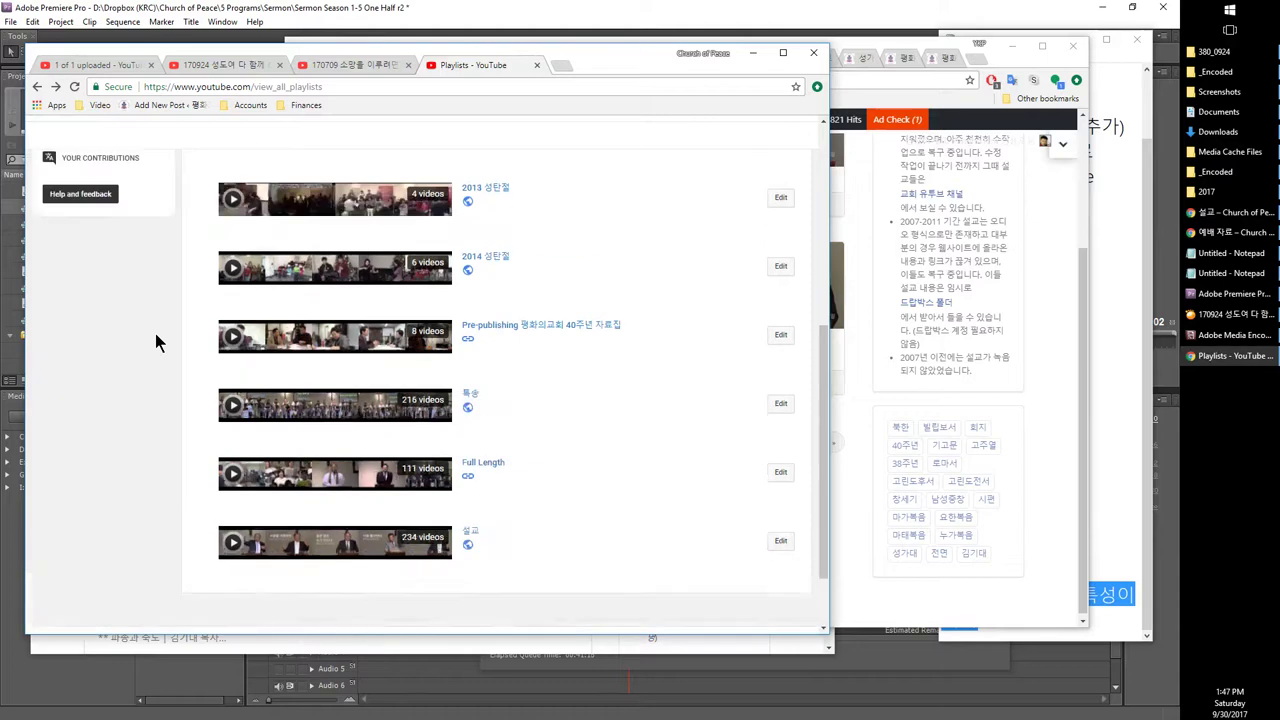
Step: Bring up the Notepad task checklist
mouse_move(245, 318)
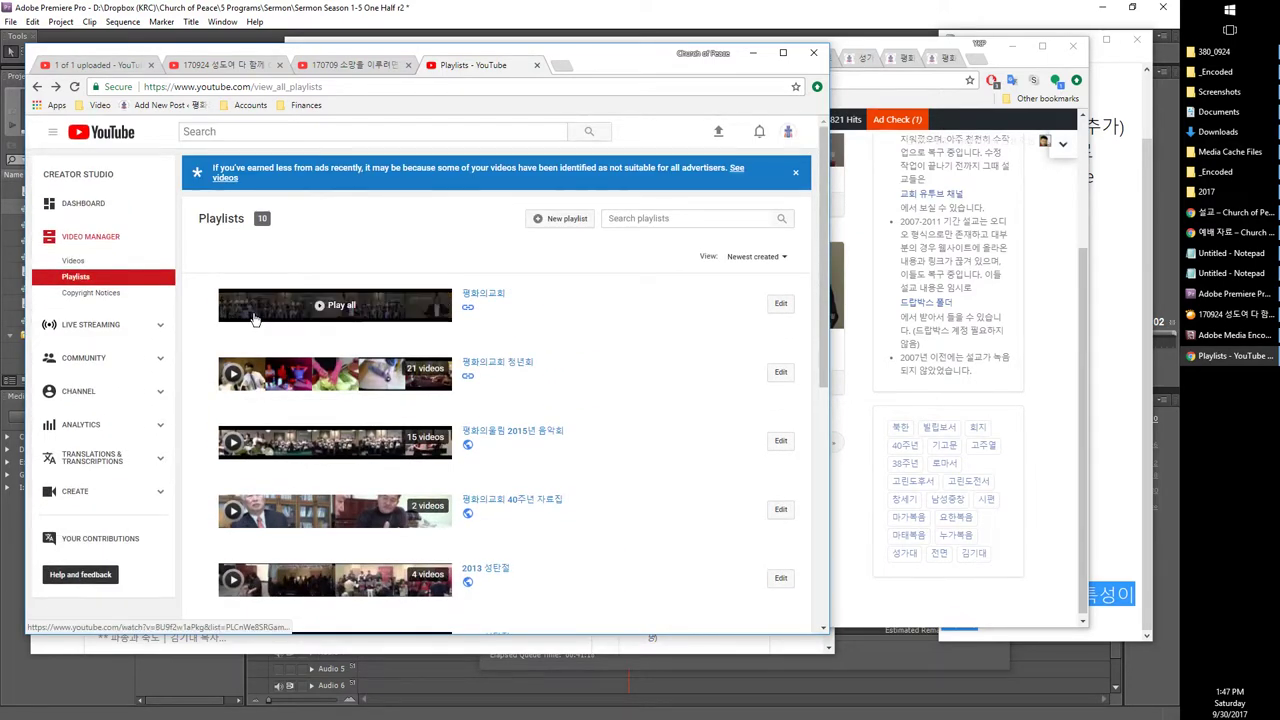
click(1228, 253)
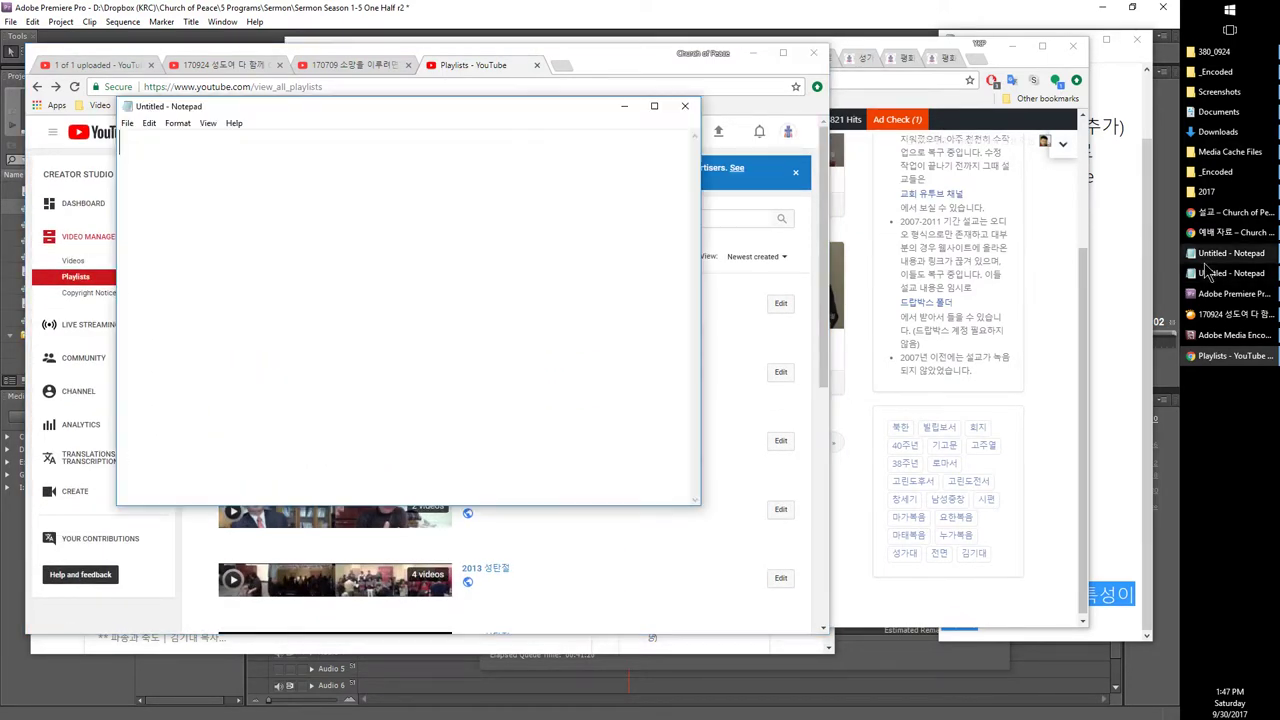
click(1212, 273)
scroll(1021, 323, up, 1)
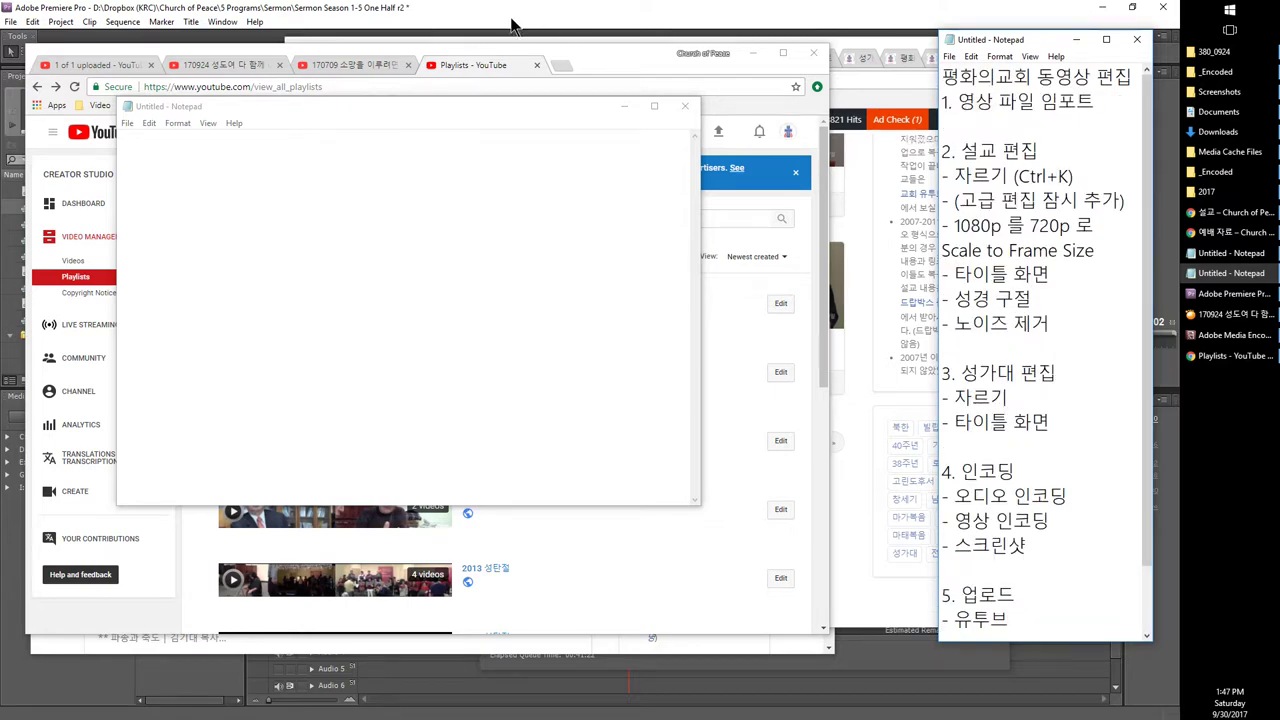
Step: Check the 170709 sermon, 170924 choir and upload share-link pages, then show Media Encoder's queue
click(305, 65)
click(224, 66)
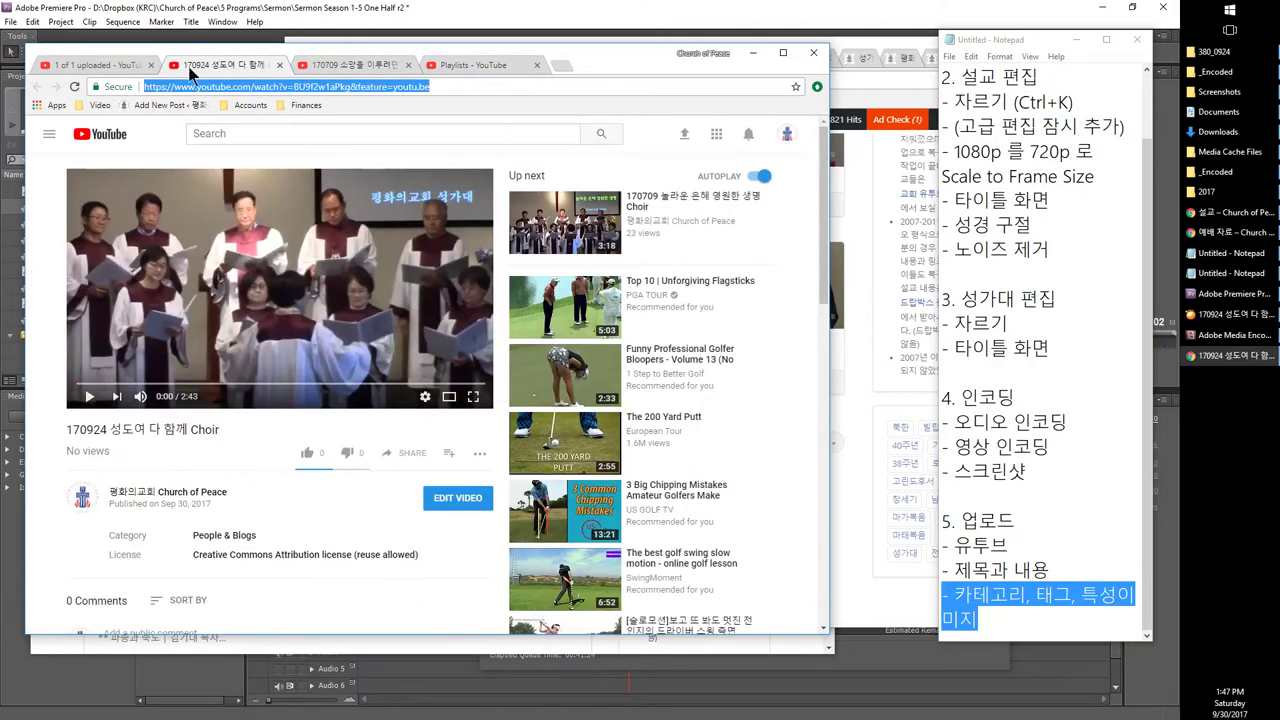
click(103, 68)
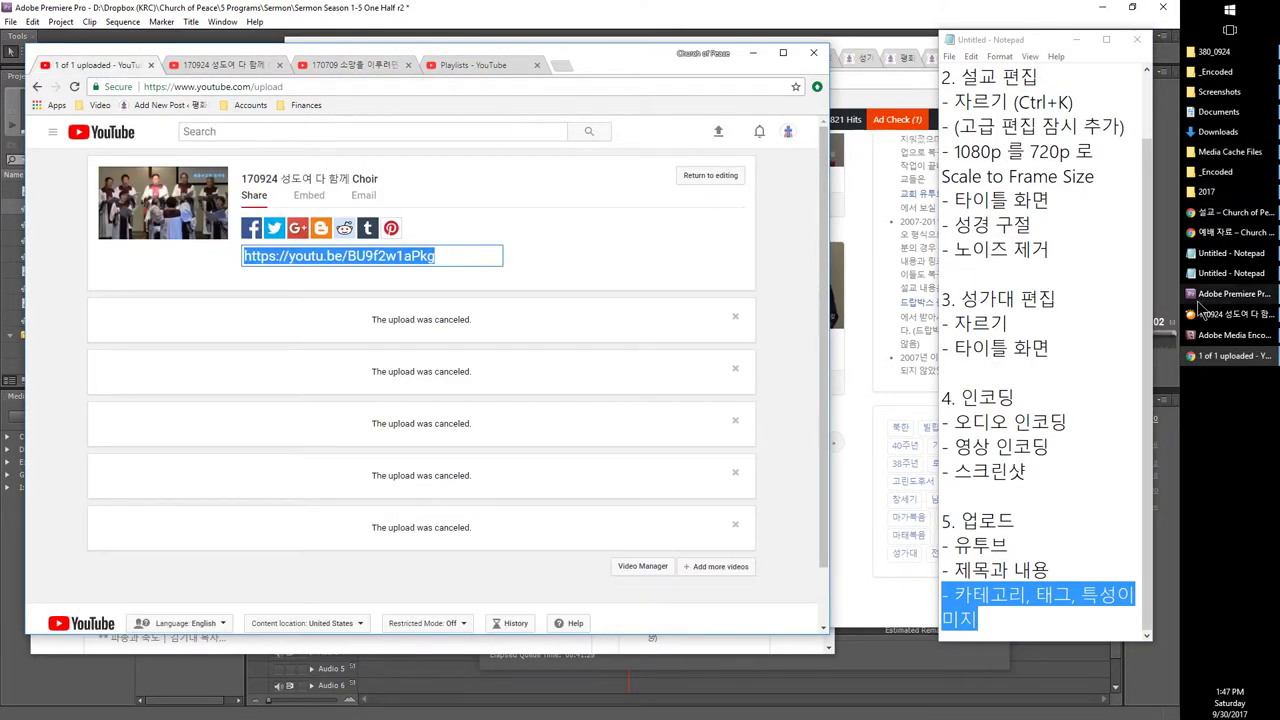
click(1198, 296)
click(1210, 338)
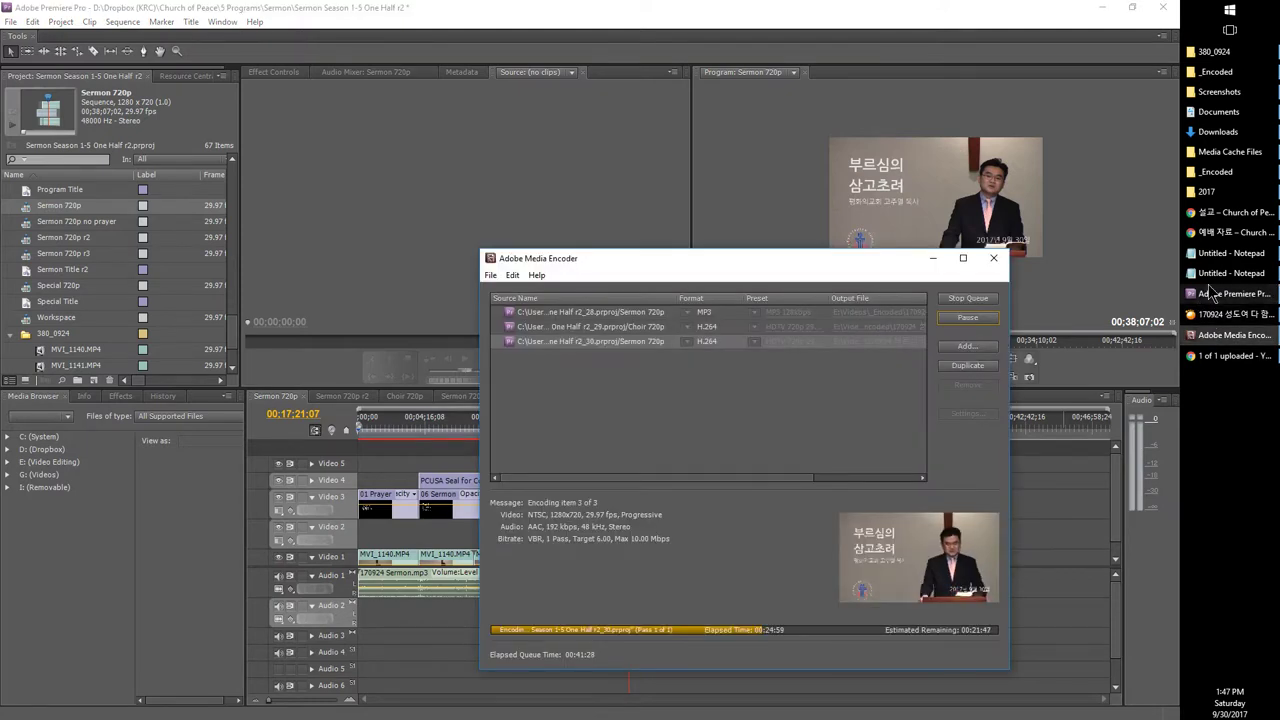
Step: Select Sermon 720p r3, then Sermon 720p r2, in Premiere's Project panel
mouse_move(1210, 295)
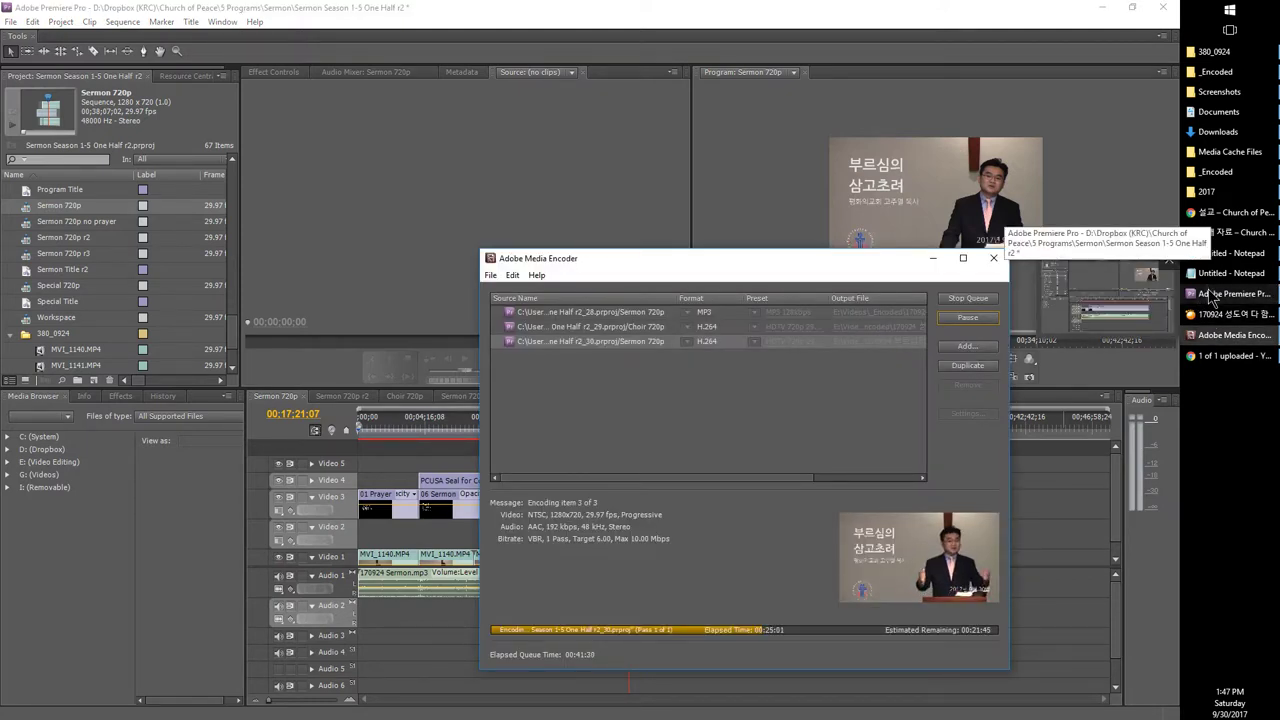
click(26, 255)
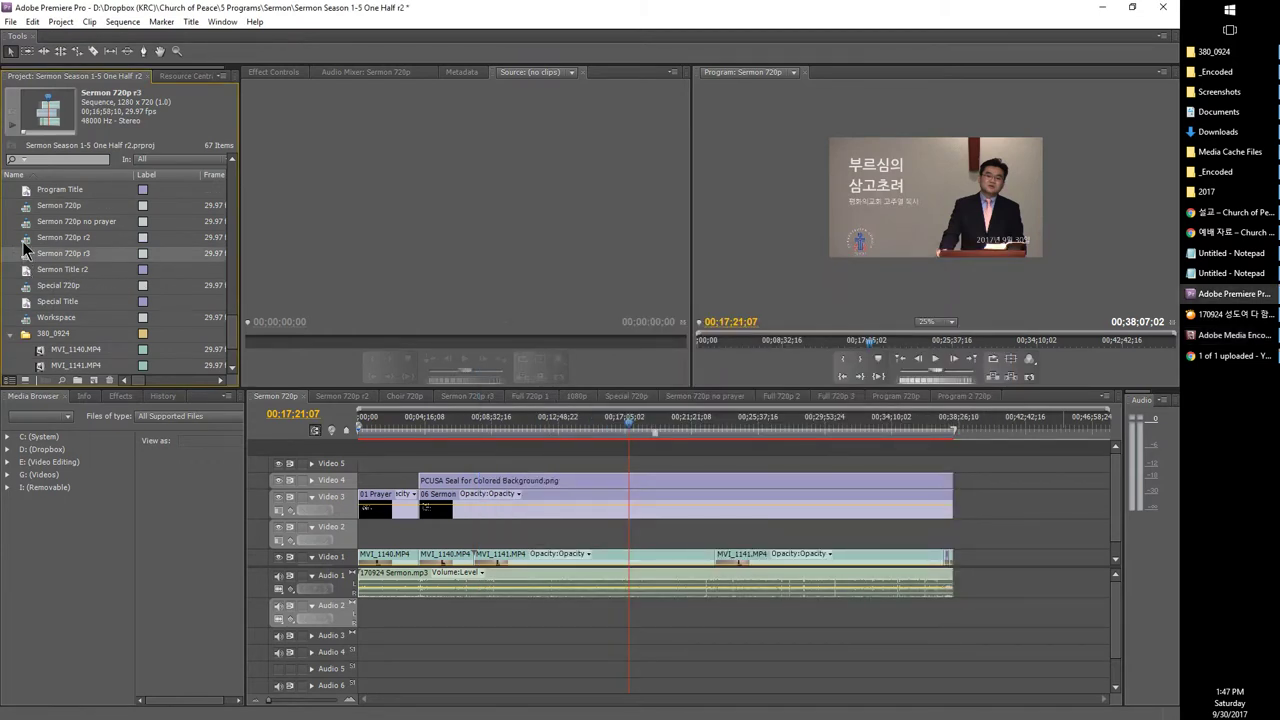
click(26, 240)
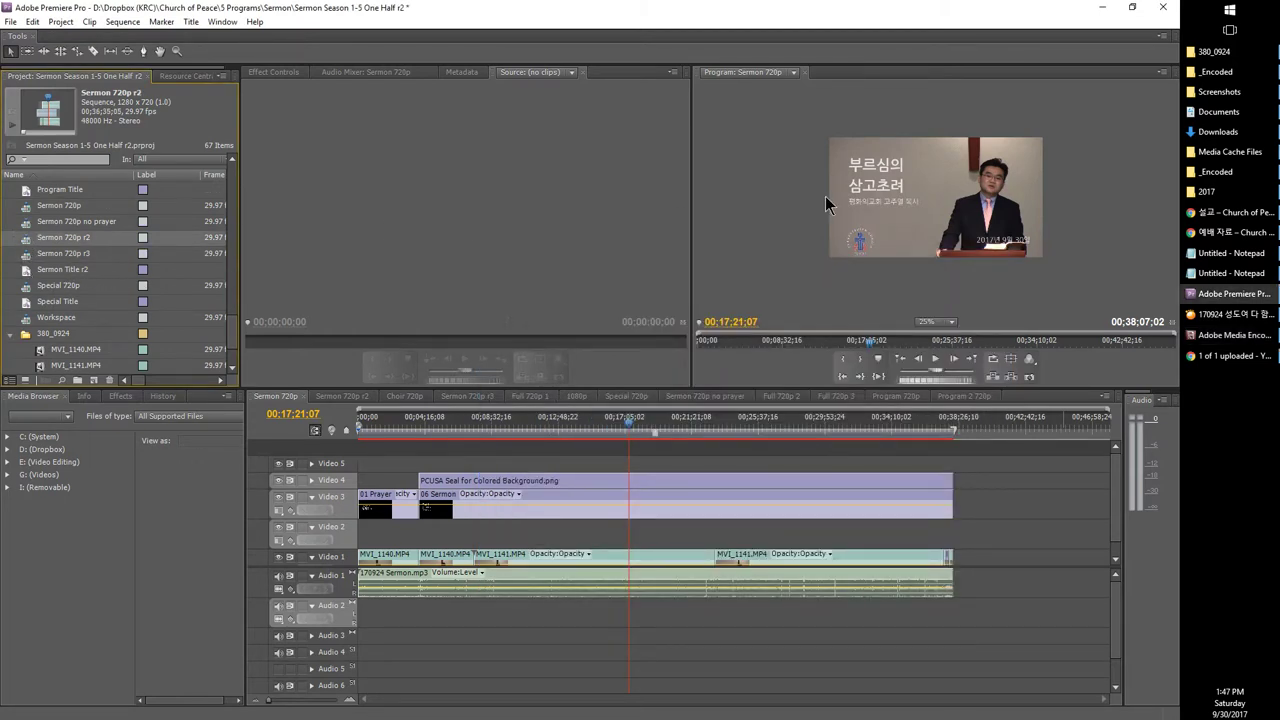
Step: Check the three MVI clips in the 380_0924 and Raw Footage folders in File Explorer
mouse_move(1222, 193)
mouse_move(1238, 315)
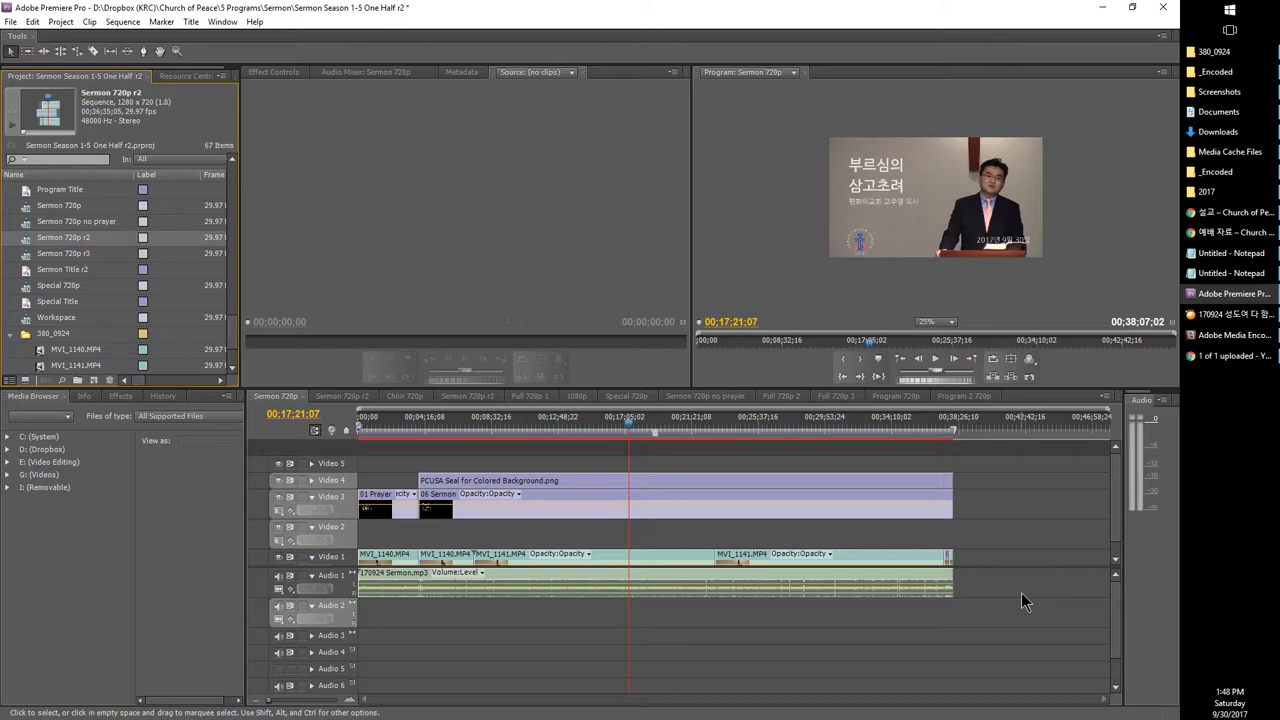
scroll(148, 333, down, 2)
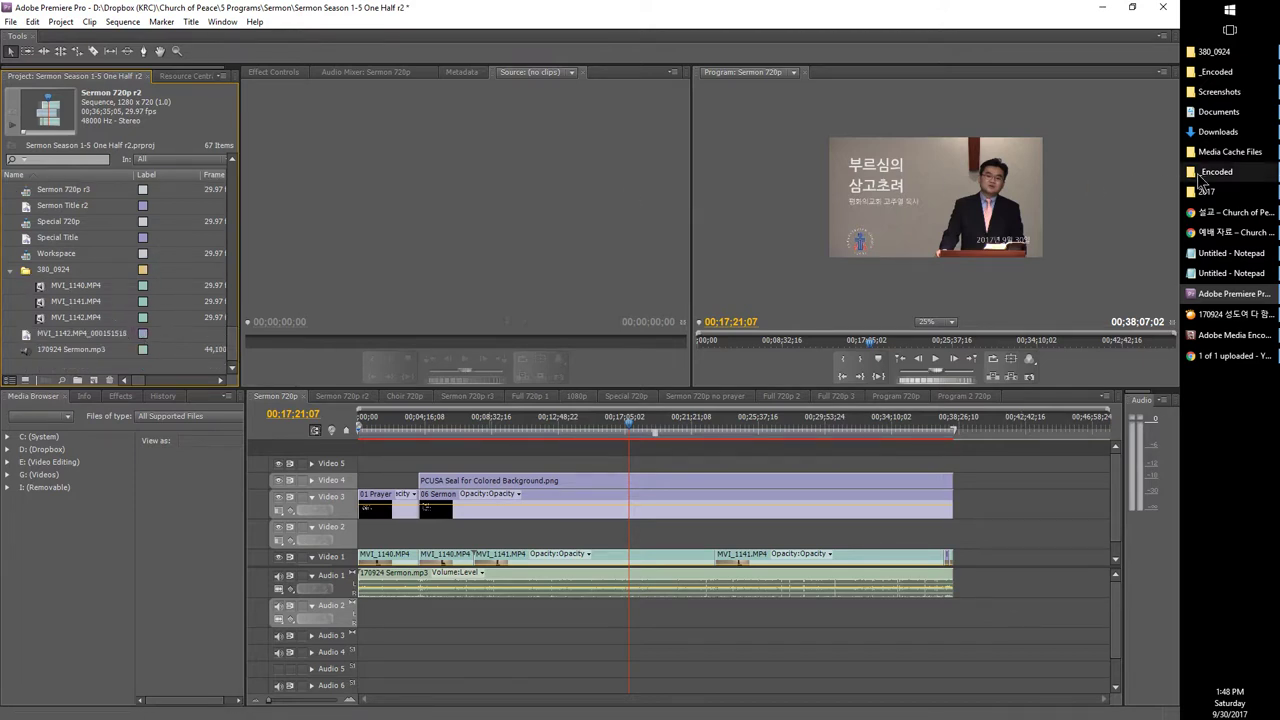
click(1200, 182)
click(1210, 51)
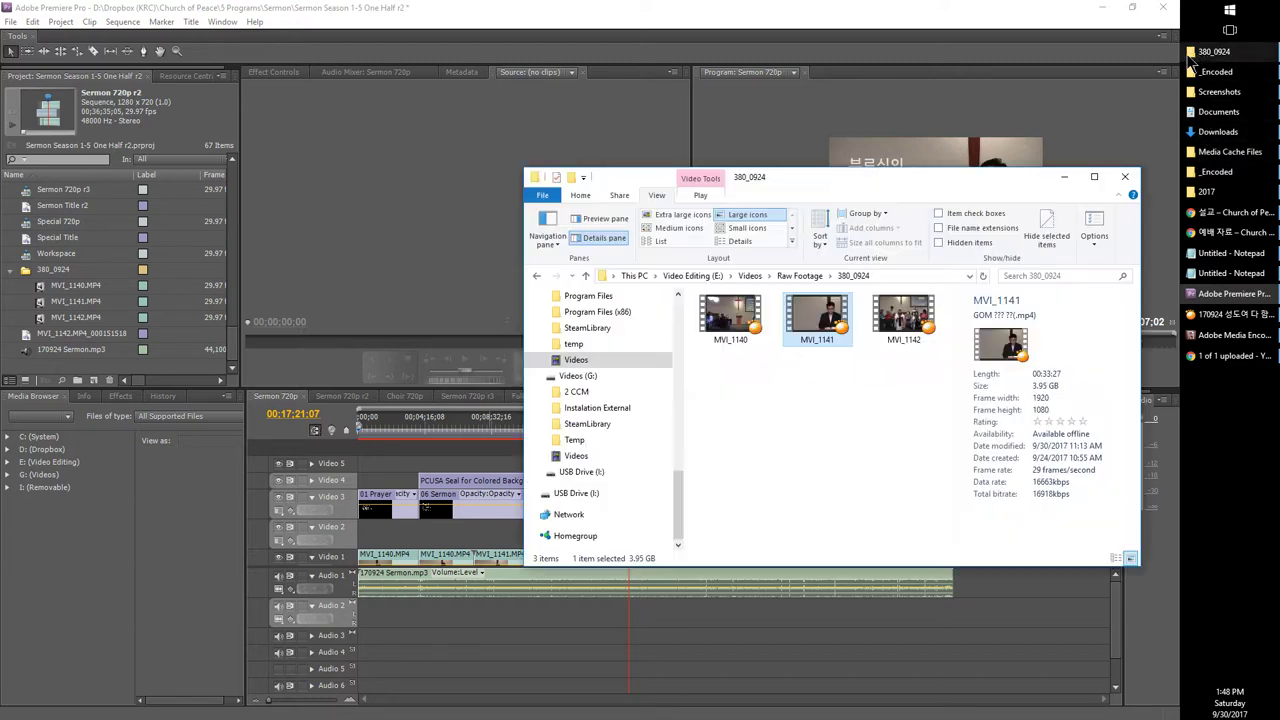
click(800, 275)
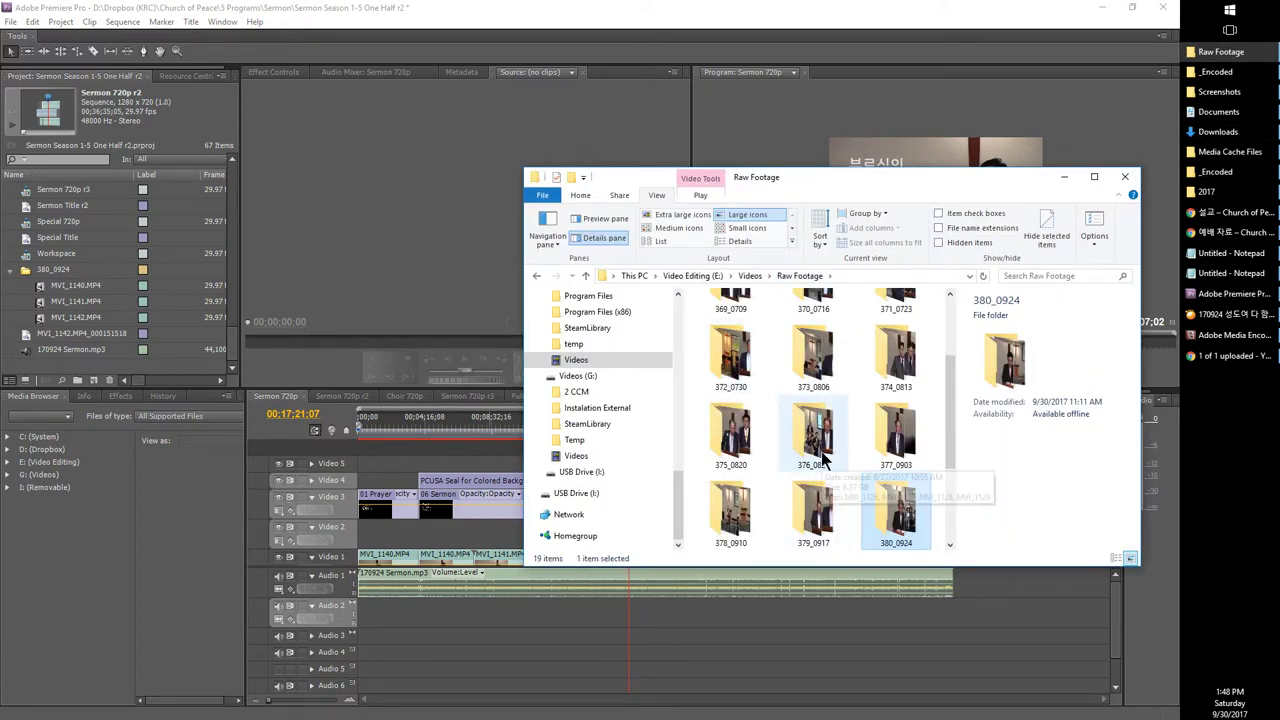
click(498, 617)
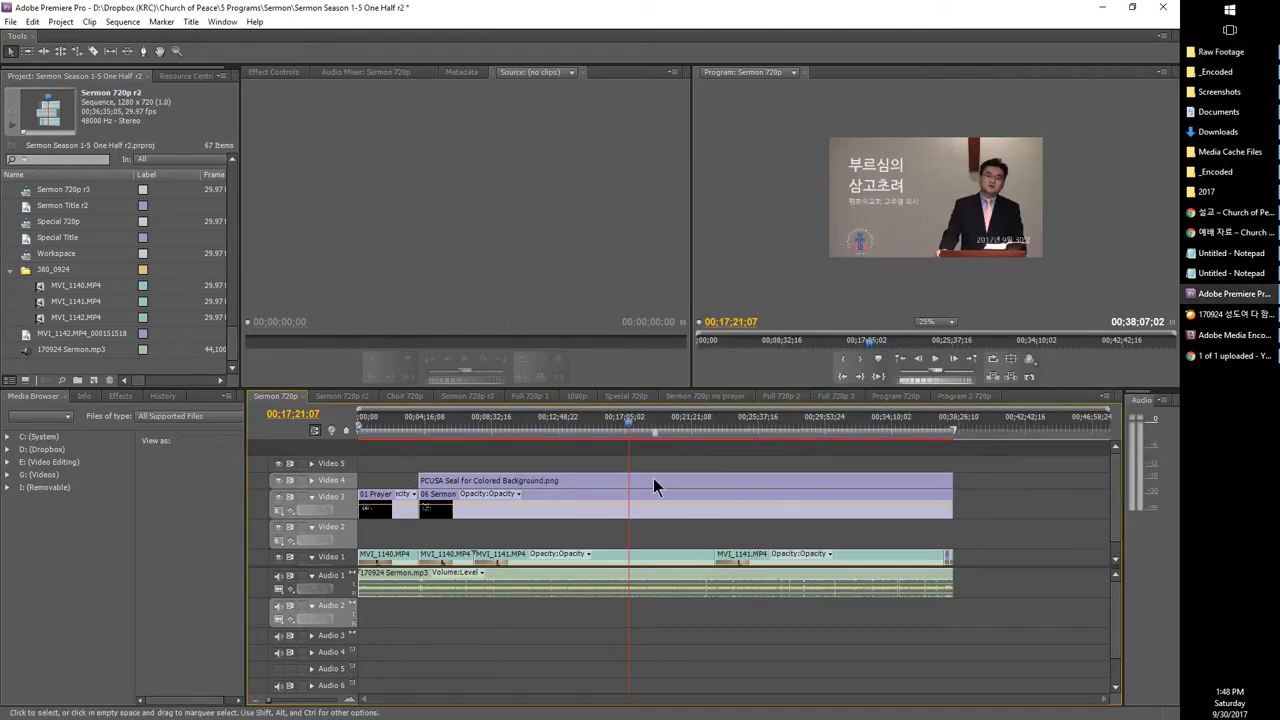
Step: Remove the sermon clips on Video 1 and Audio 1 of the Sermon 720p timeline
click(997, 626)
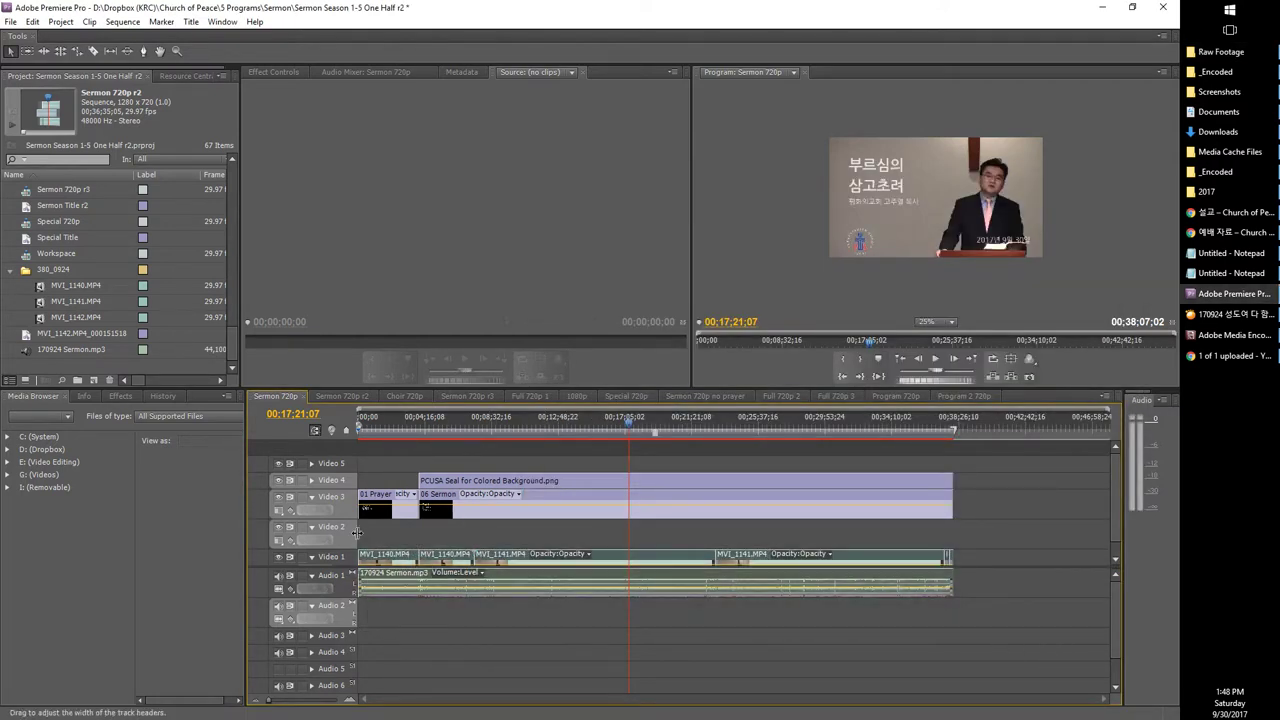
key(ctrl+z)
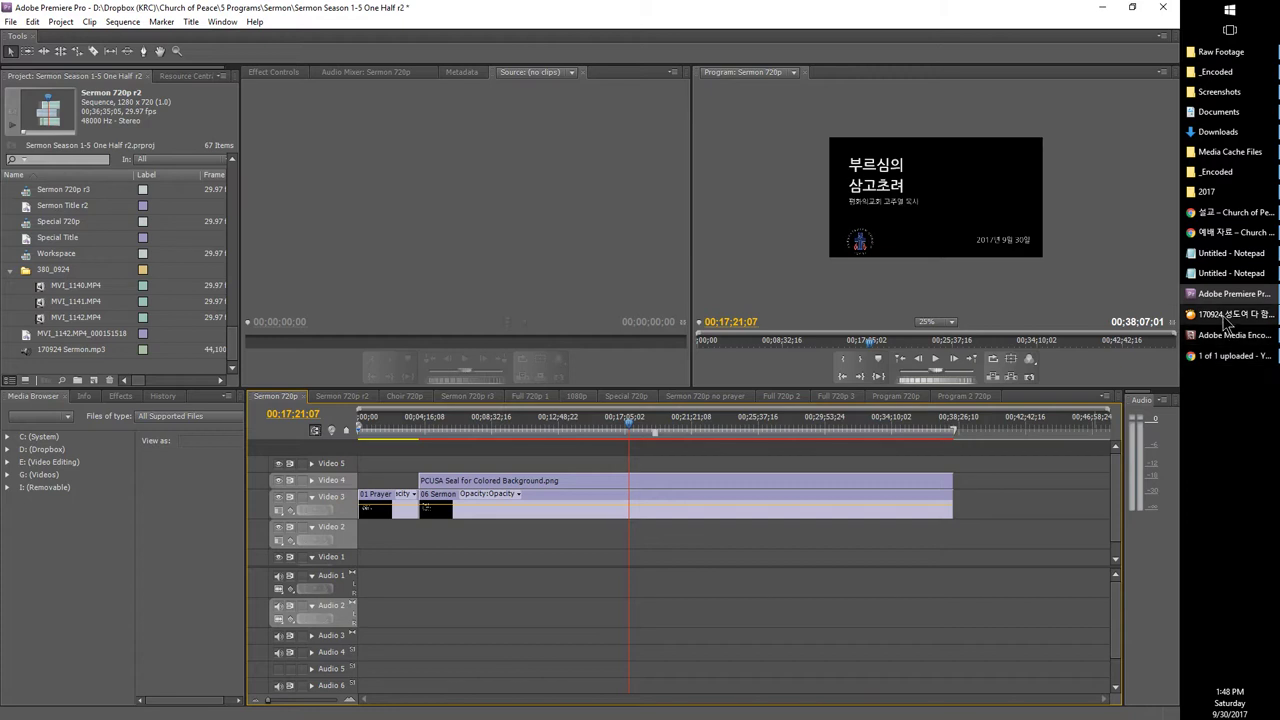
click(1225, 335)
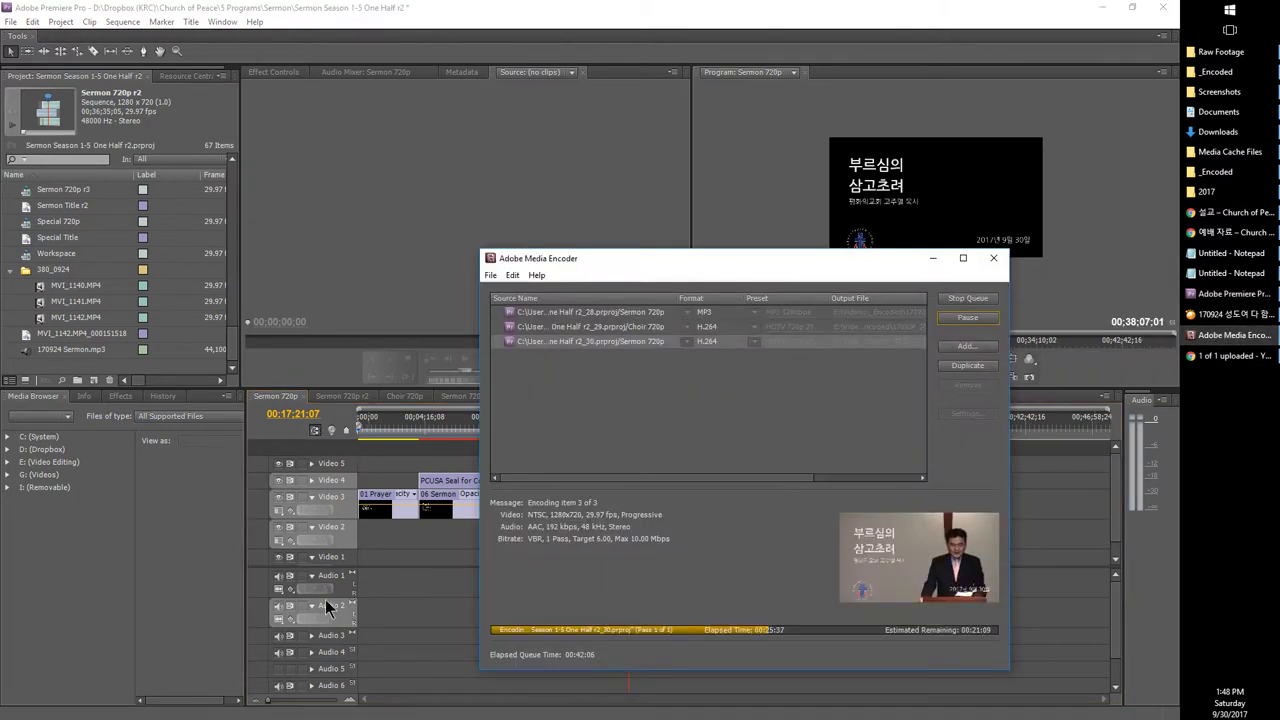
click(426, 561)
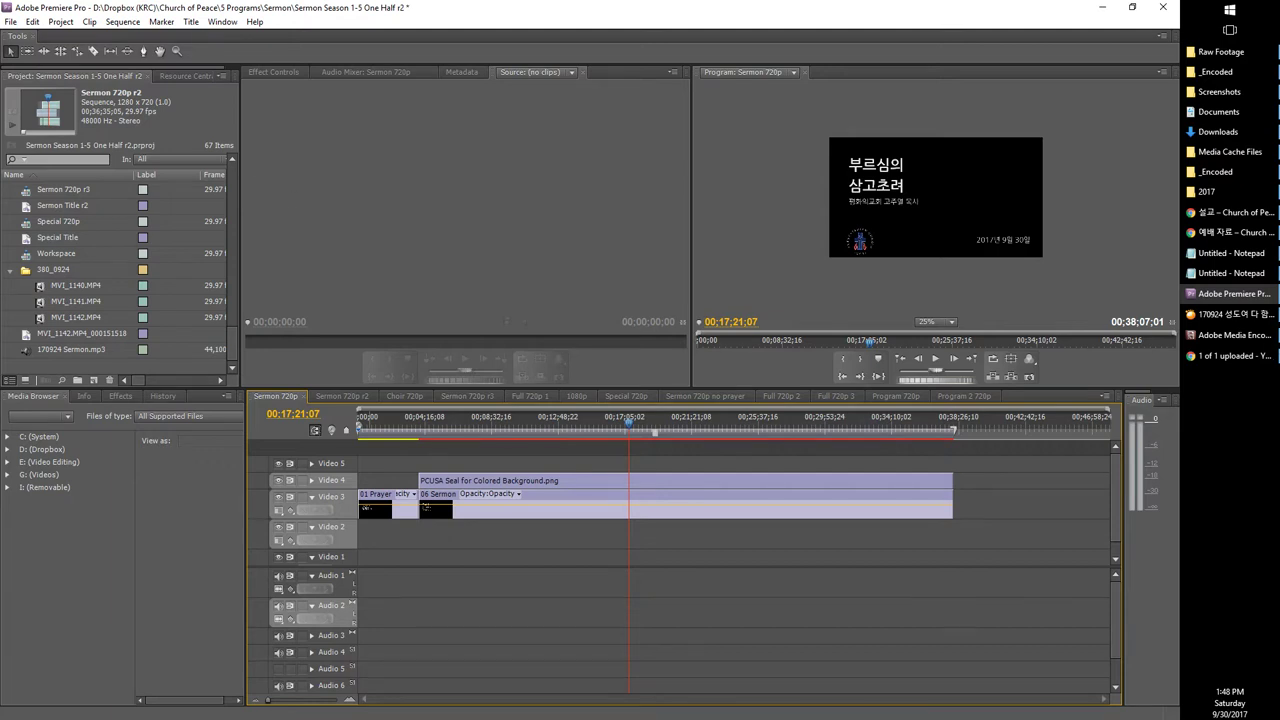
Step: Pause the running item 3 of 3 encode in Media Encoder
click(1230, 335)
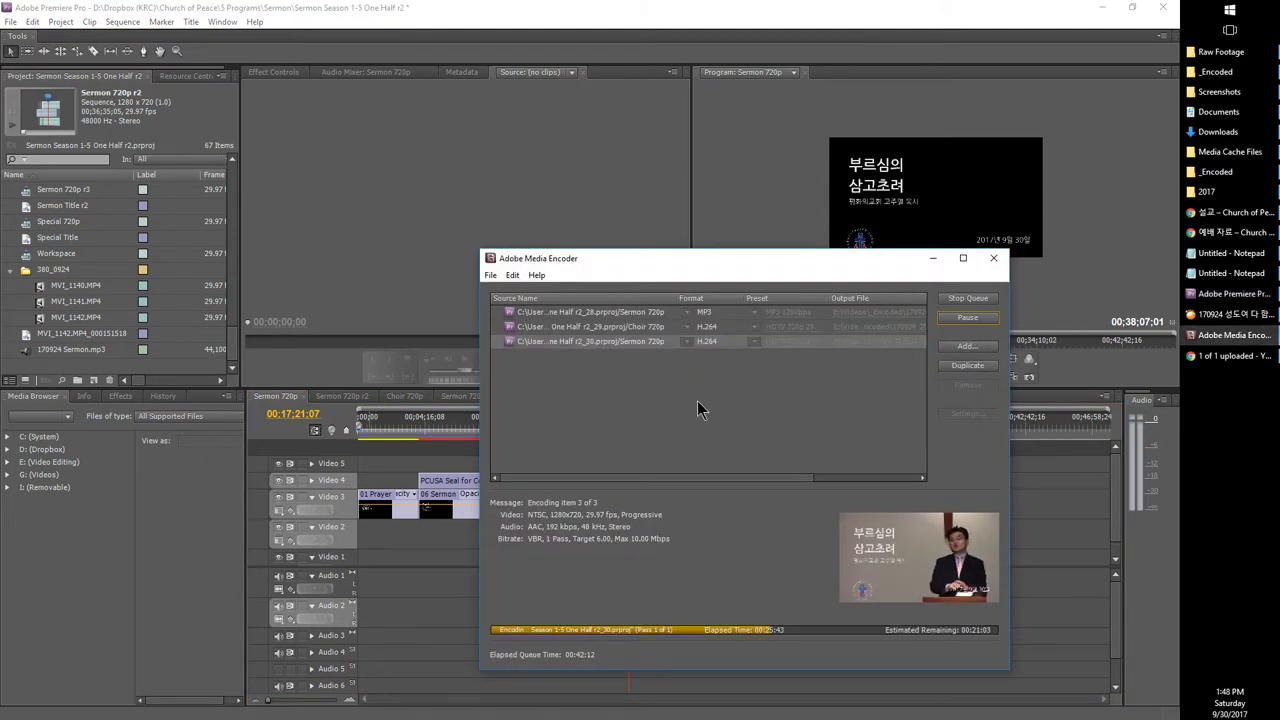
click(965, 320)
click(393, 615)
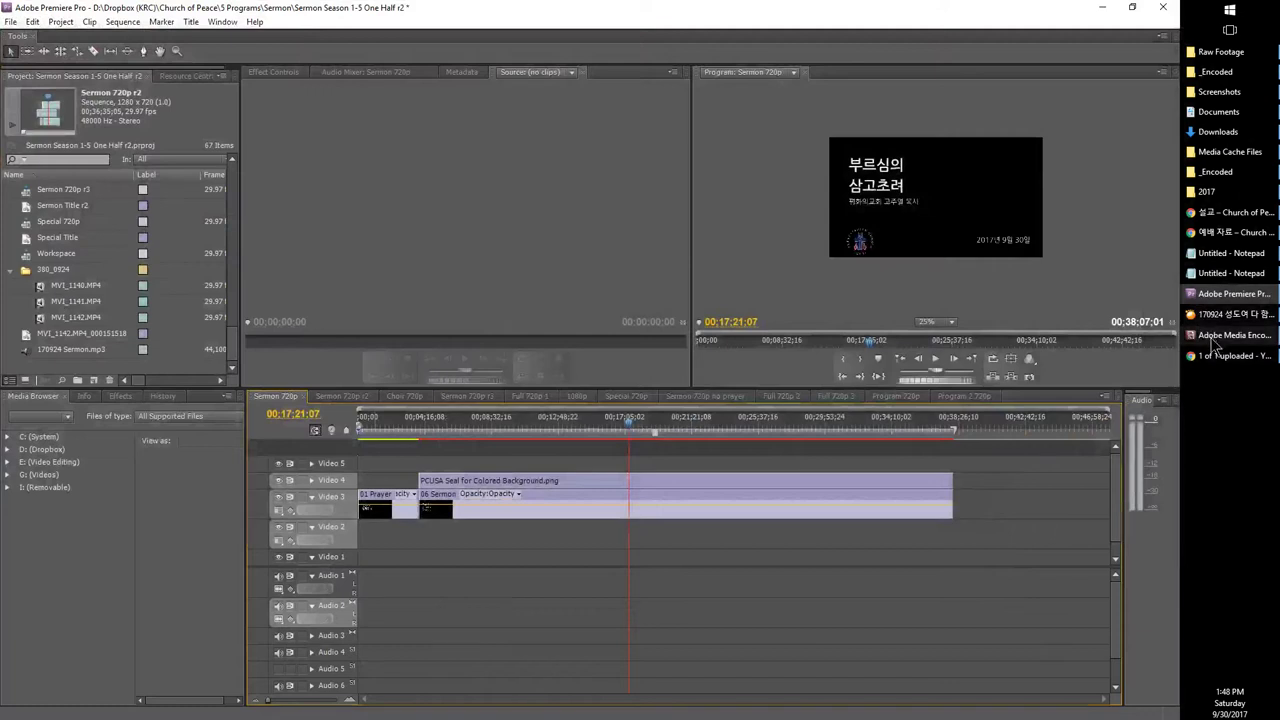
click(1228, 336)
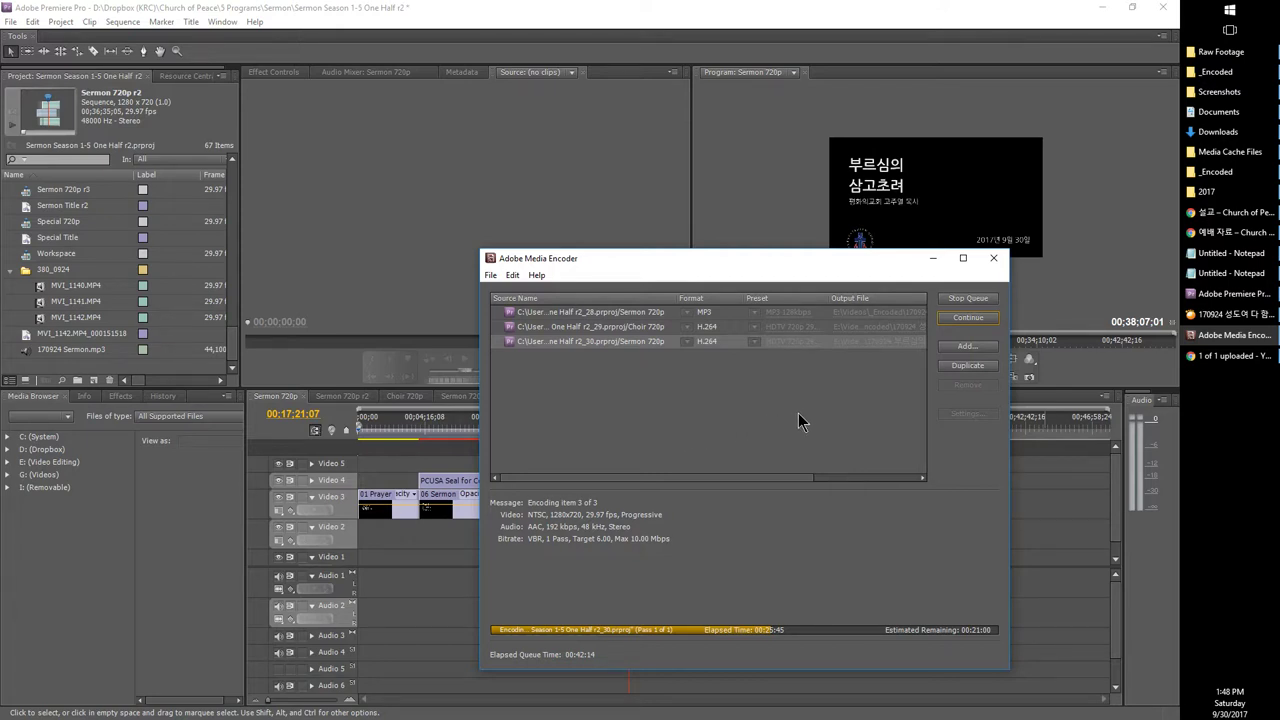
Step: Move the paused Media Encoder window up-left and select Premiere's 380_0924 bin, scrolling the Project panel up
click(955, 320)
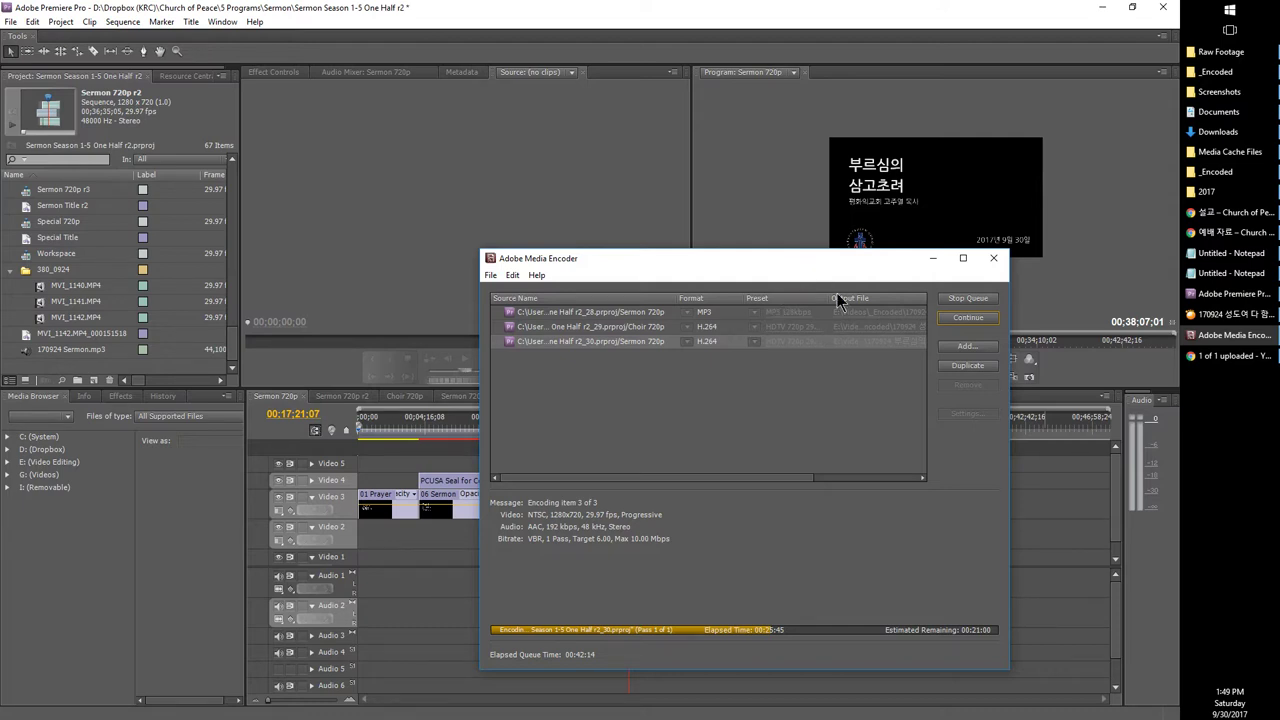
drag(735, 273, 630, 235)
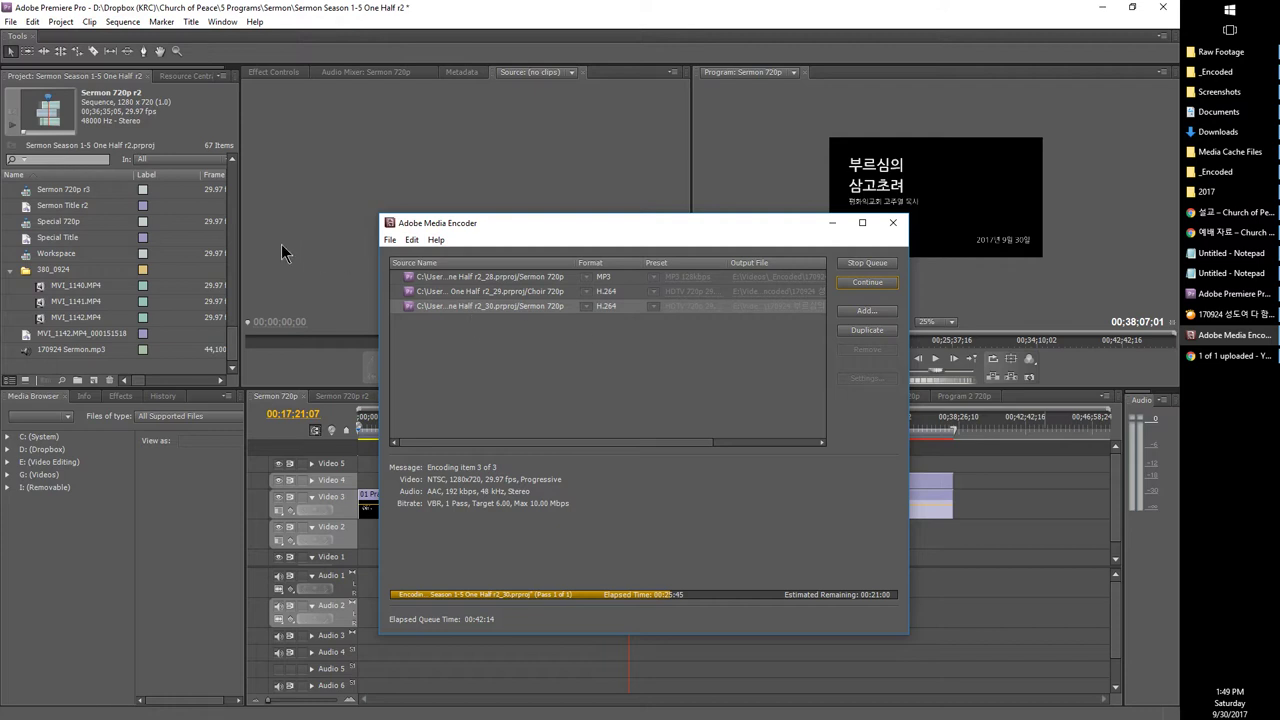
click(45, 270)
scroll(50, 324, up, 4)
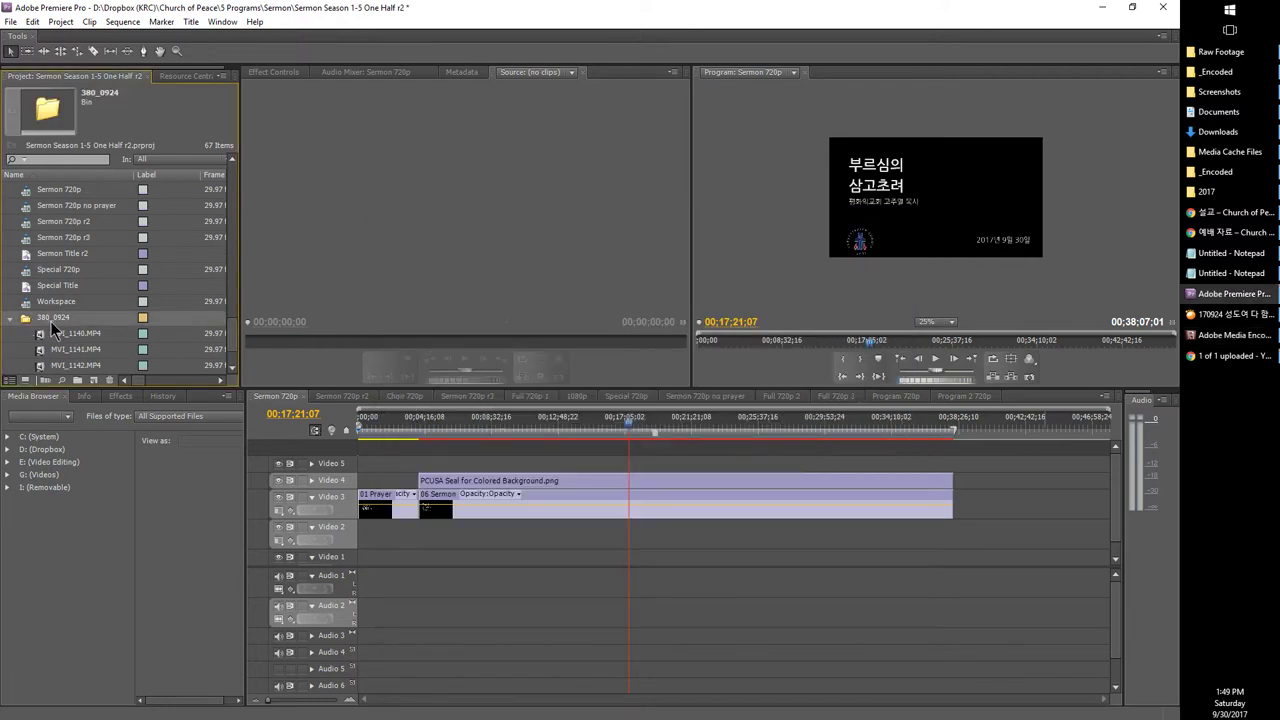
scroll(52, 330, up, 8)
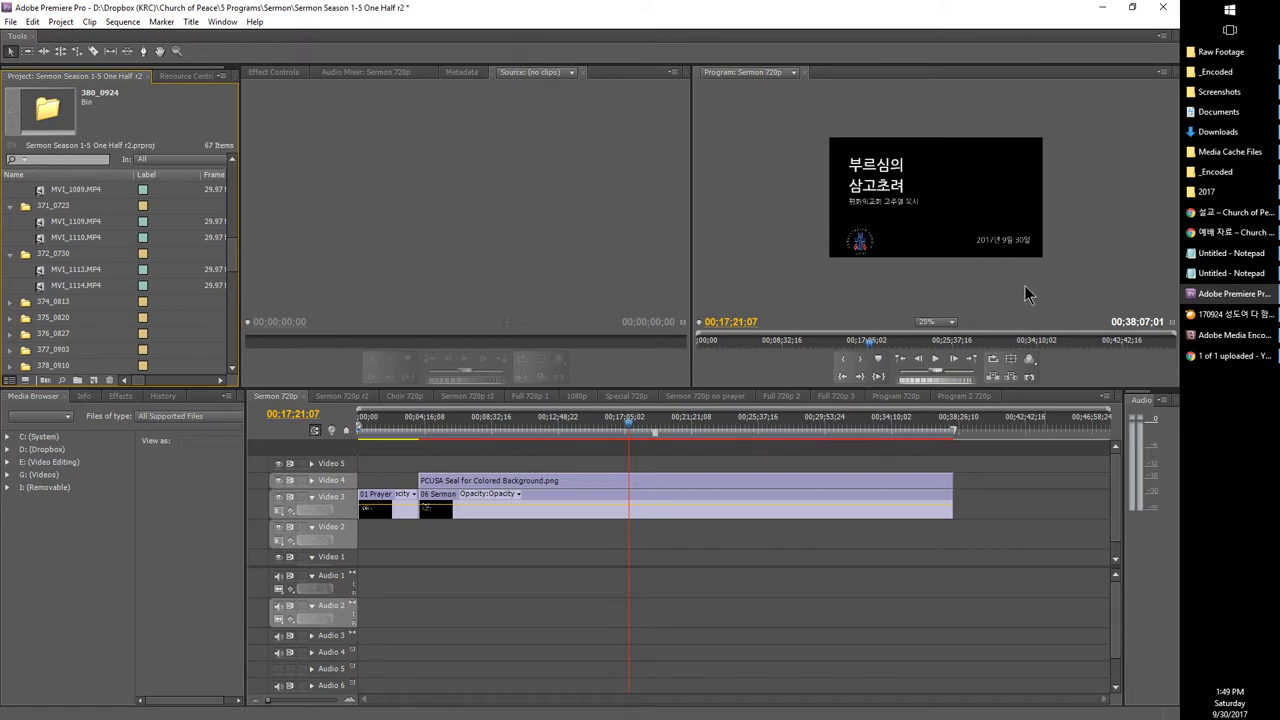
Step: Glance at the Notepad checklist windows, then return to Premiere Pro
click(1218, 258)
click(1224, 276)
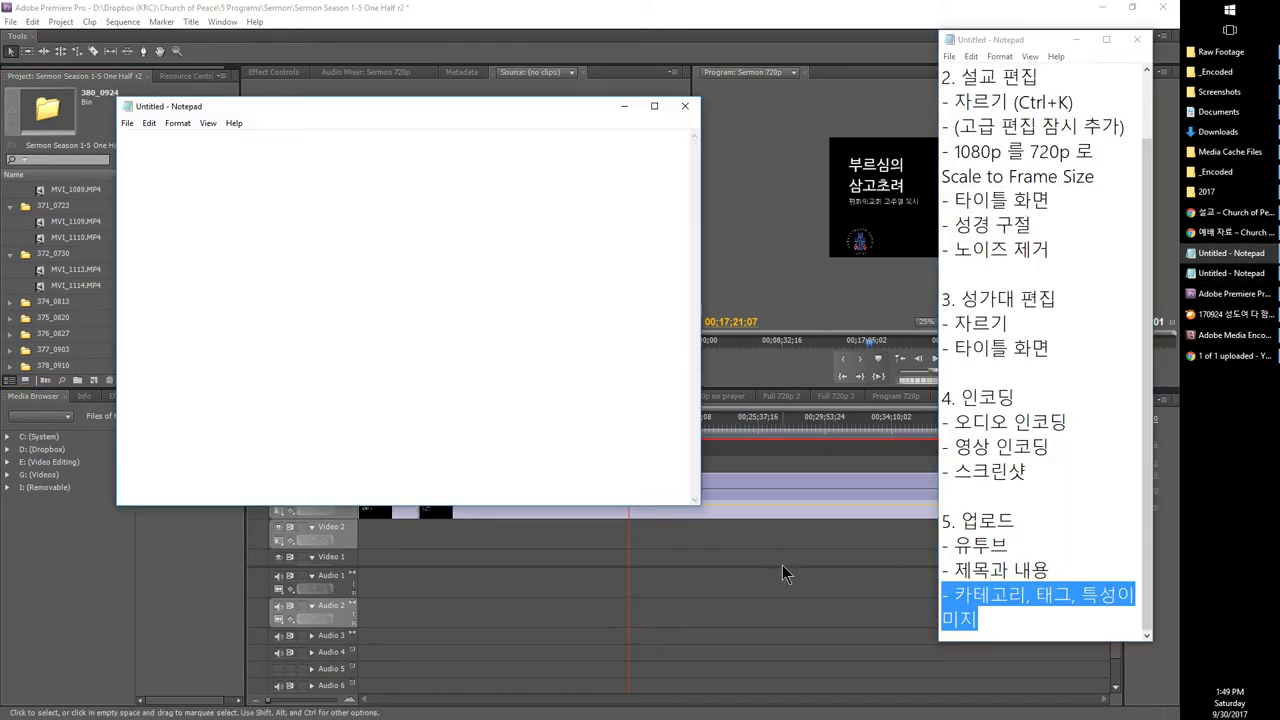
click(1226, 294)
Step: Open the Full 720p 1 sequence and place MVI_1140.MP4 from the 380_0924 bin at its start
click(532, 397)
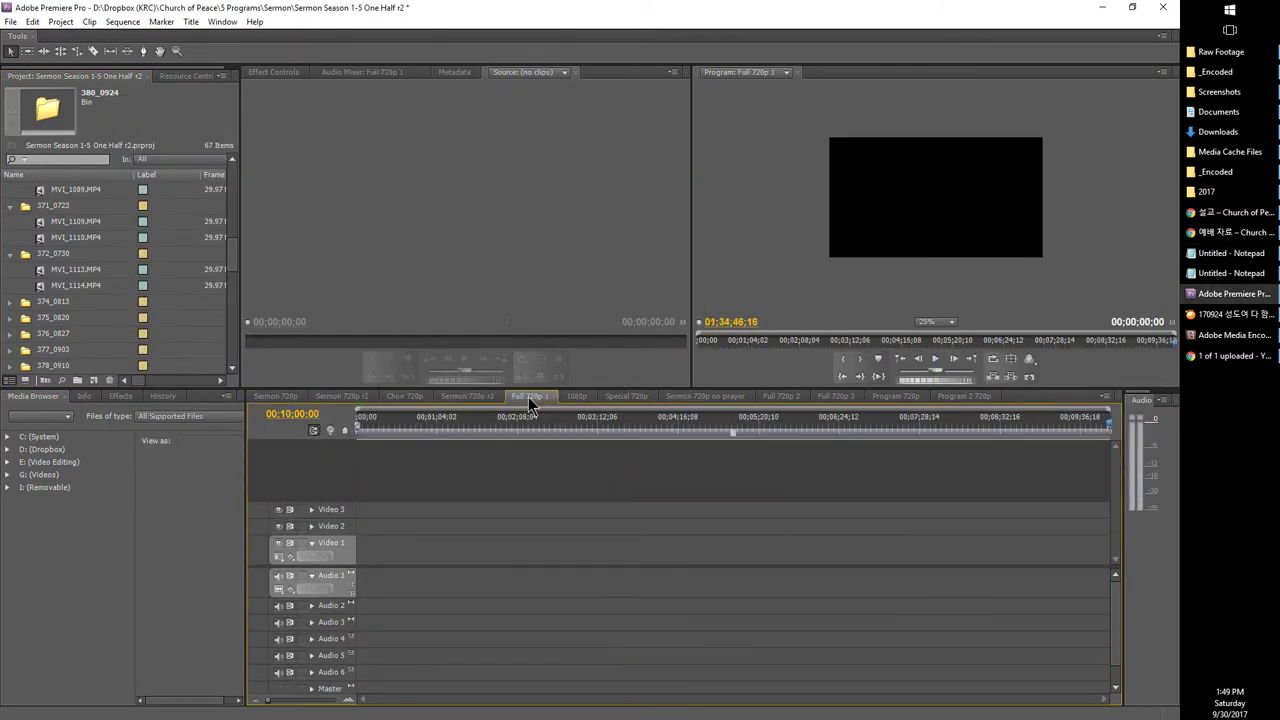
scroll(68, 315, down, 5)
scroll(71, 305, down, 3)
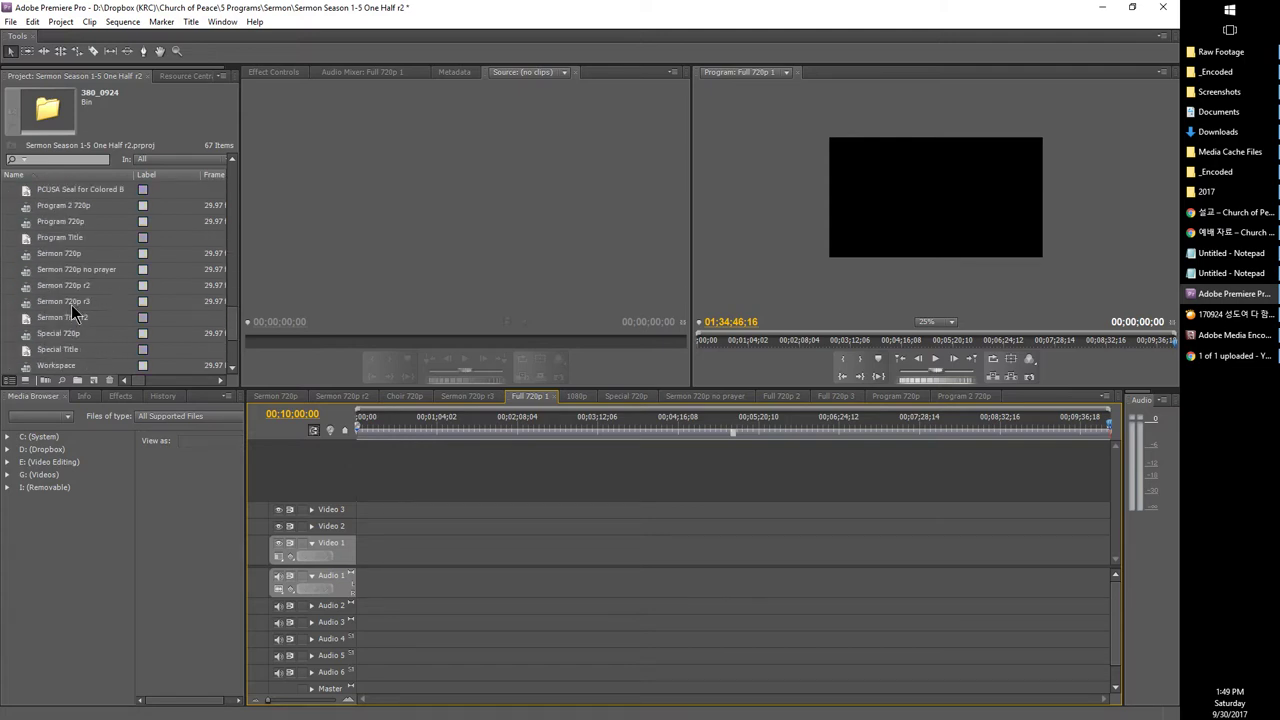
click(11, 270)
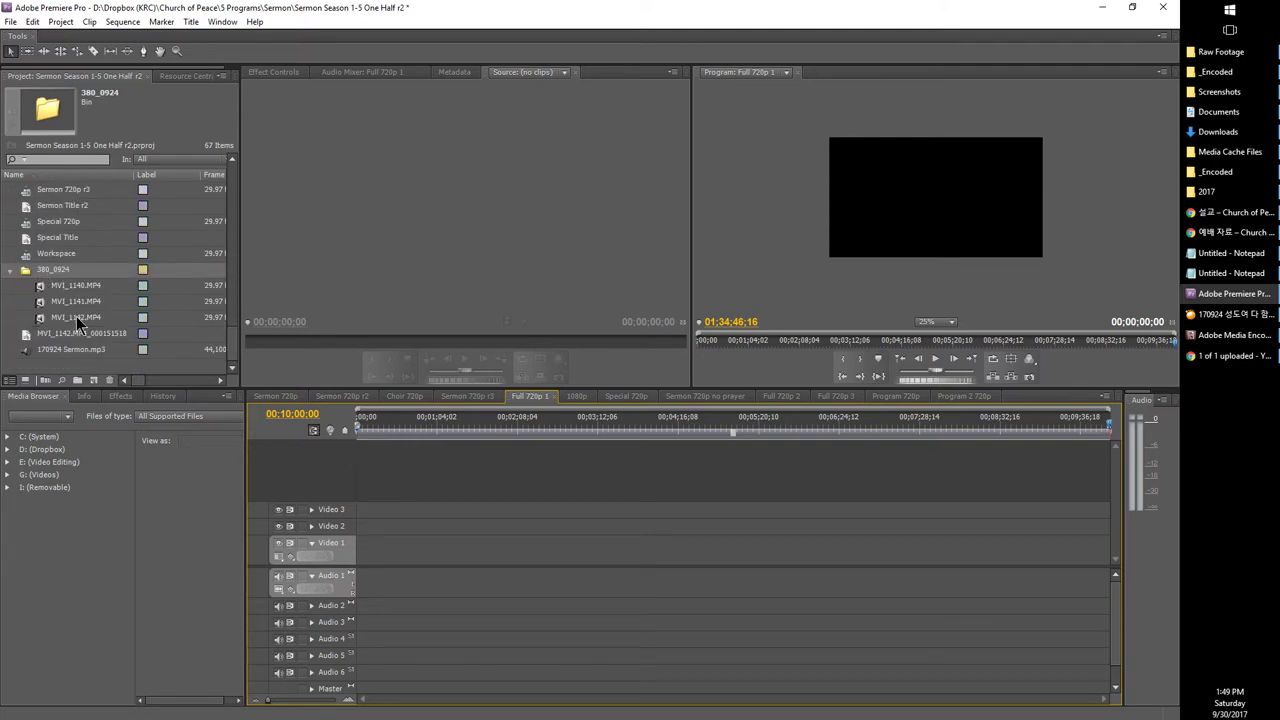
drag(40, 284, 372, 545)
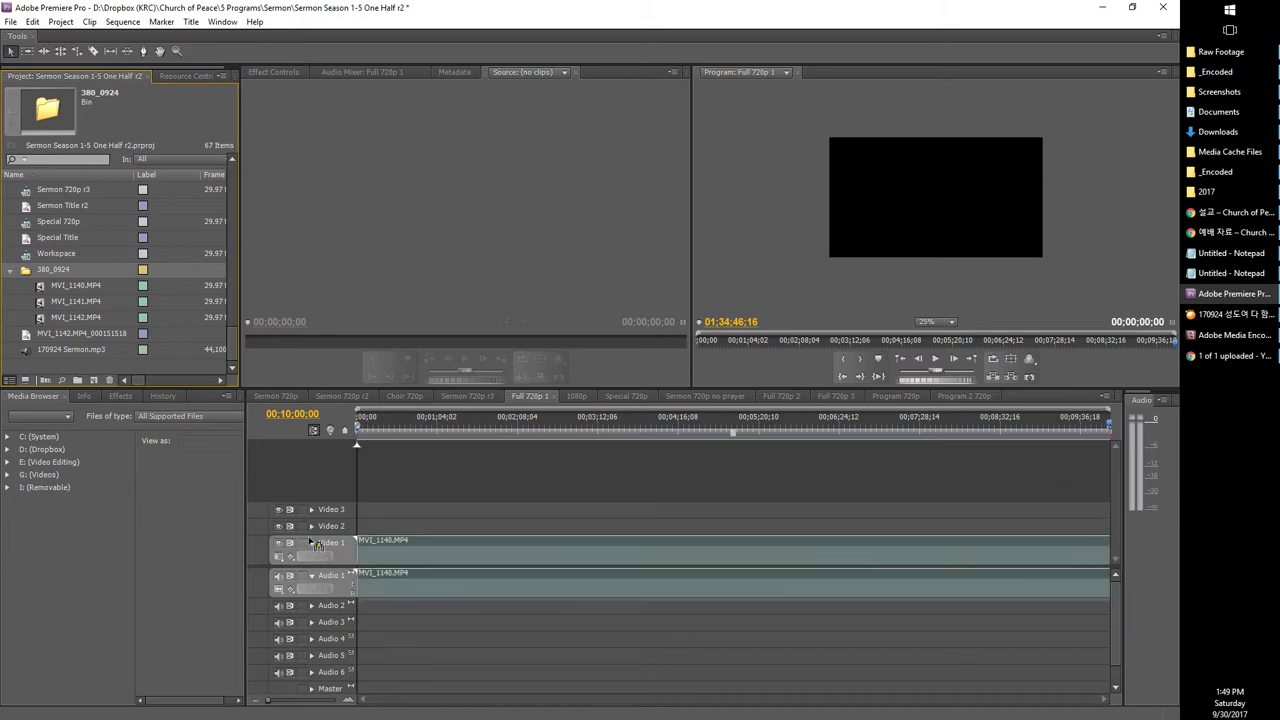
Step: Scale all timeline clips to fit the 720p frame and extend the work area to their end
drag(293, 706, 220, 702)
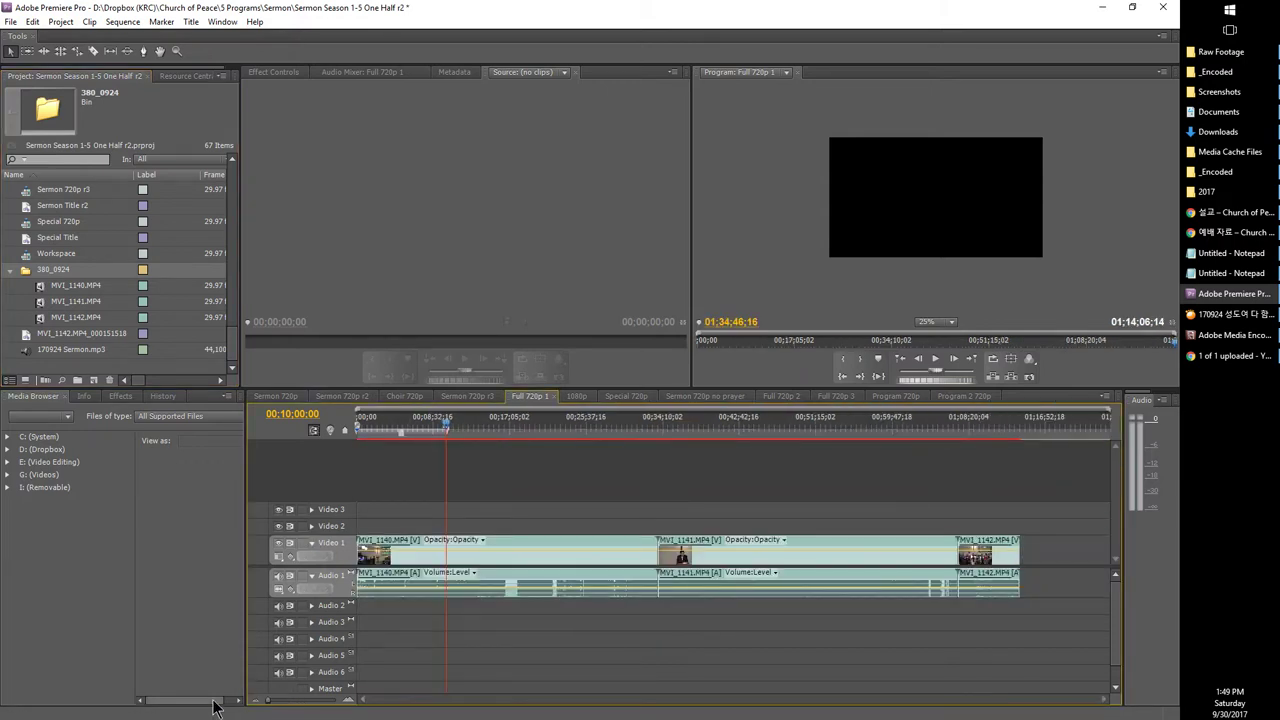
drag(1013, 629, 424, 568)
right_click(587, 548)
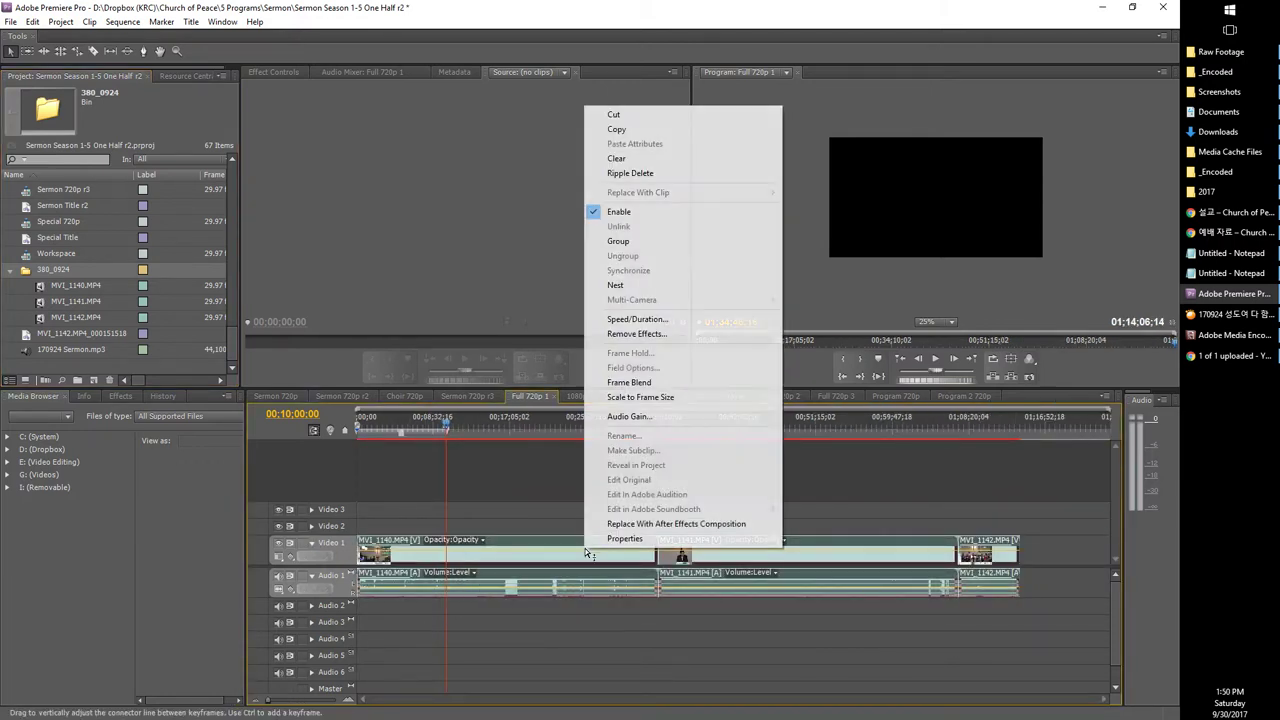
click(643, 400)
click(551, 424)
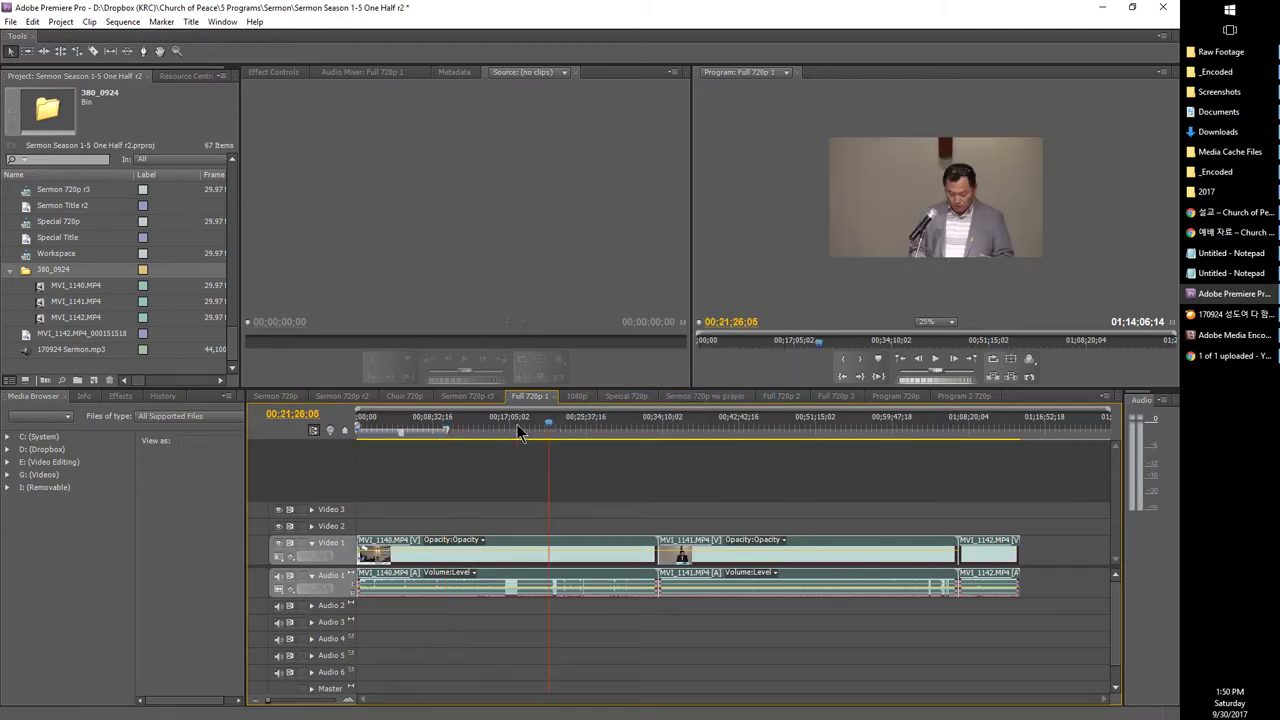
drag(447, 430, 1021, 440)
Step: Select the Full 720p 1 sequence in the Project panel and open the File menu
scroll(30, 265, up, 1)
scroll(28, 263, up, 4)
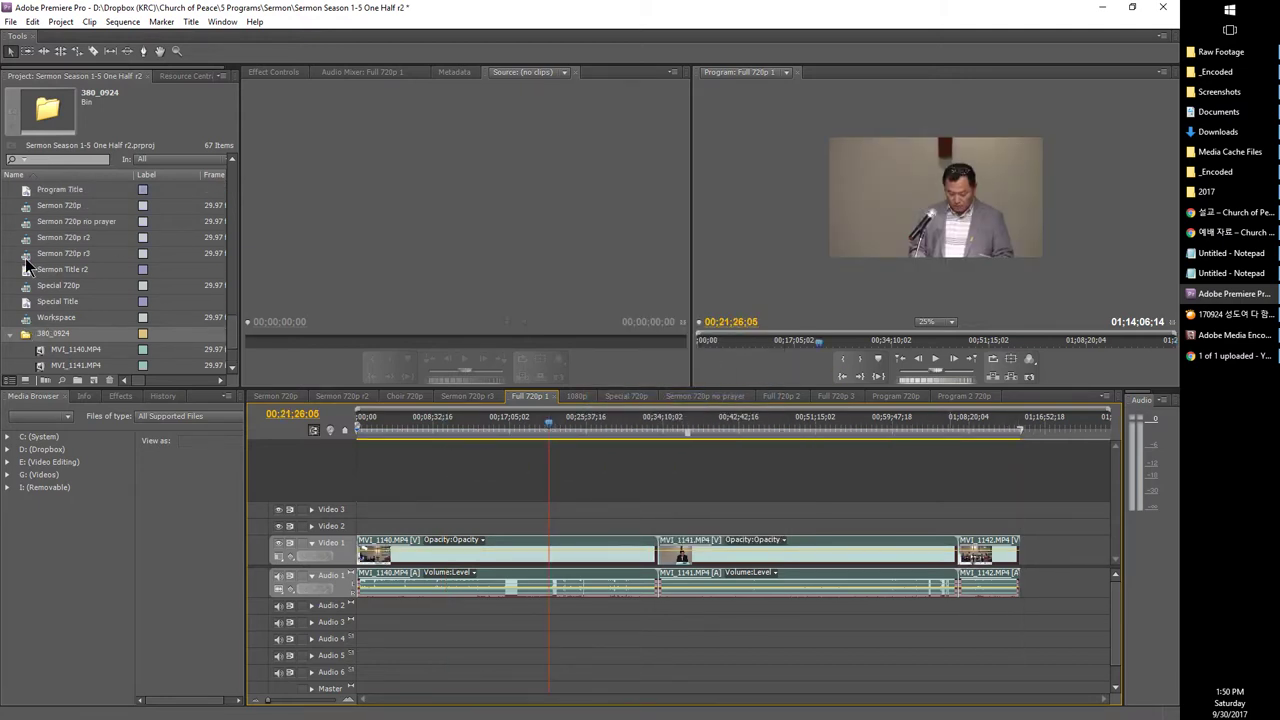
click(24, 226)
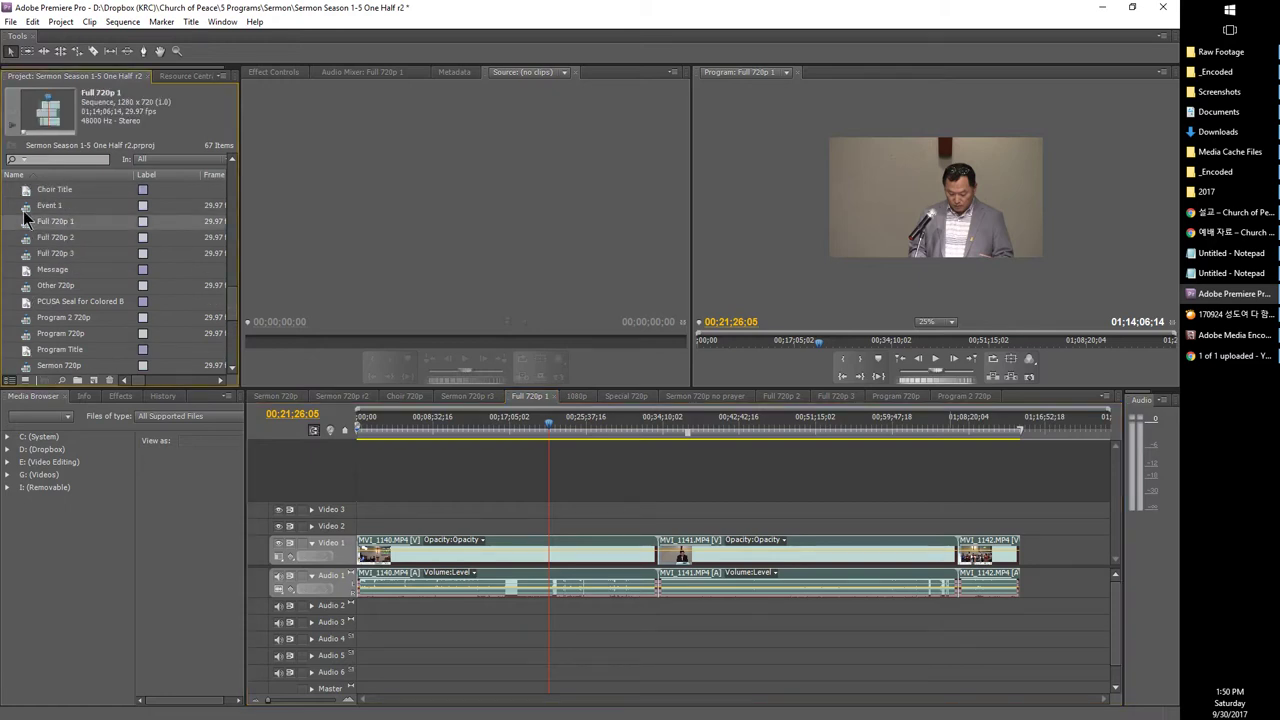
click(10, 21)
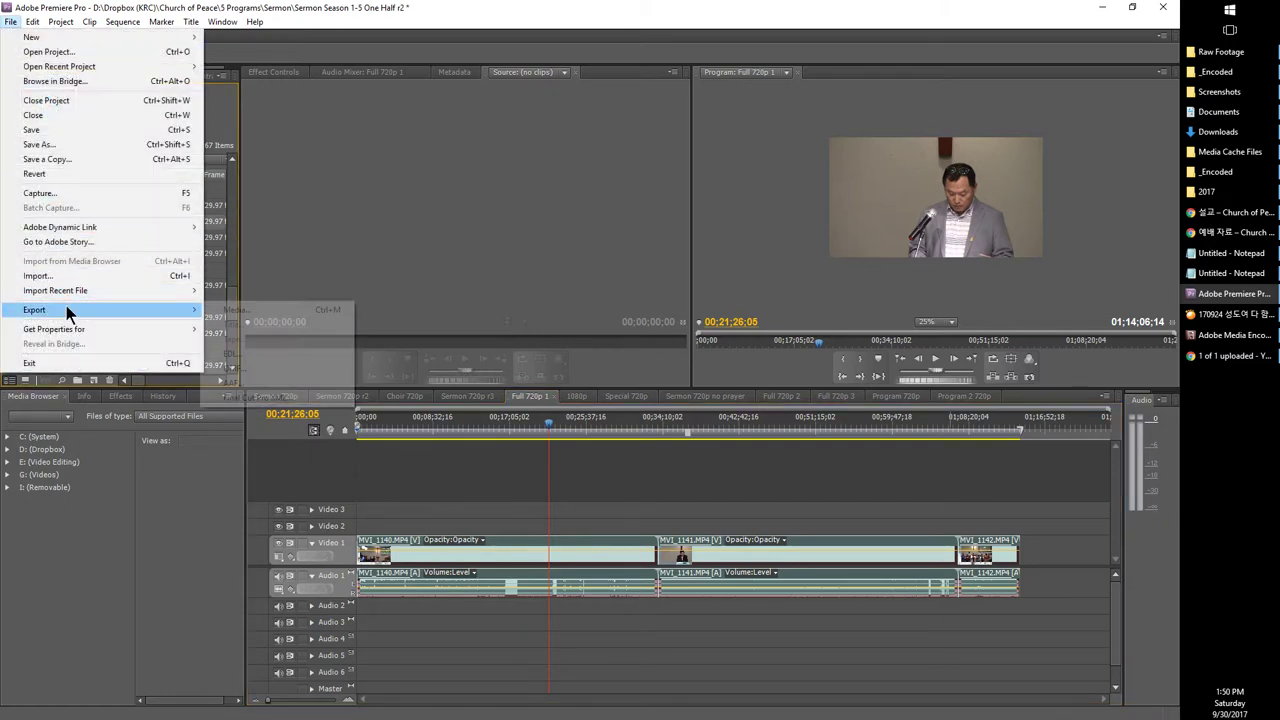
Step: Inspect the Full 720p 1 media export settings, cancel, and switch to the Program 720p timeline
mouse_move(66, 309)
click(248, 308)
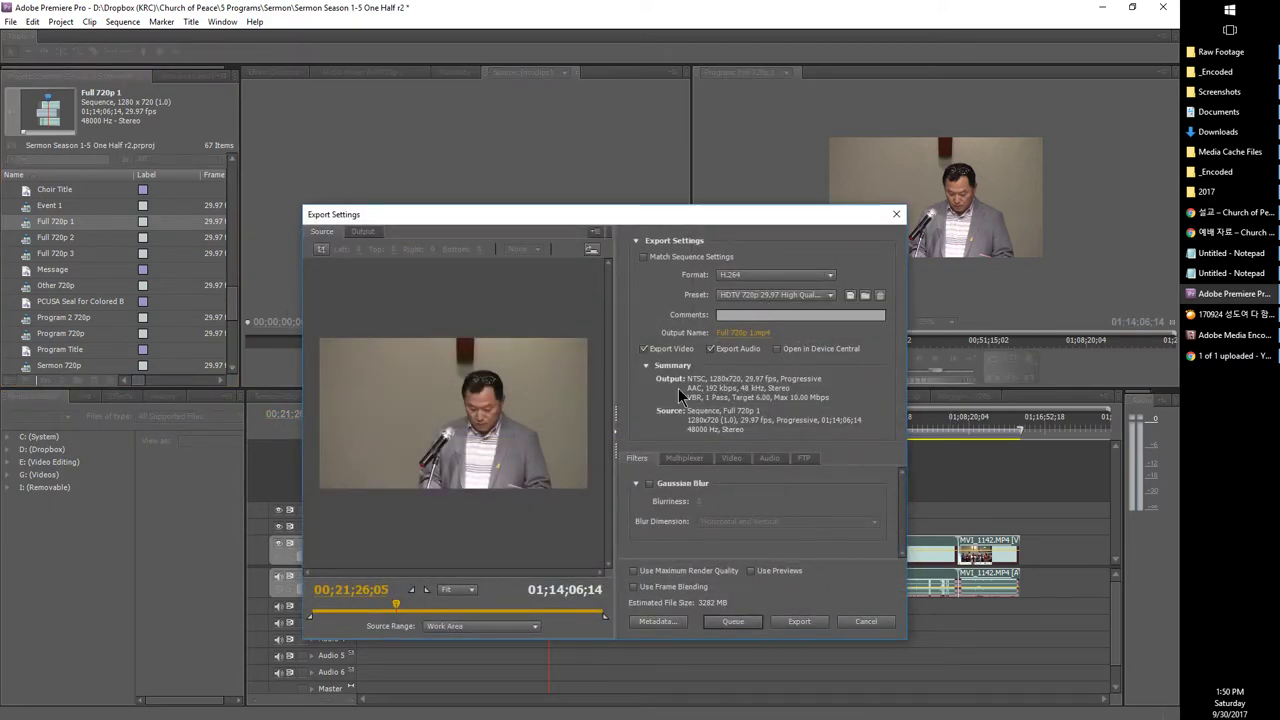
click(864, 621)
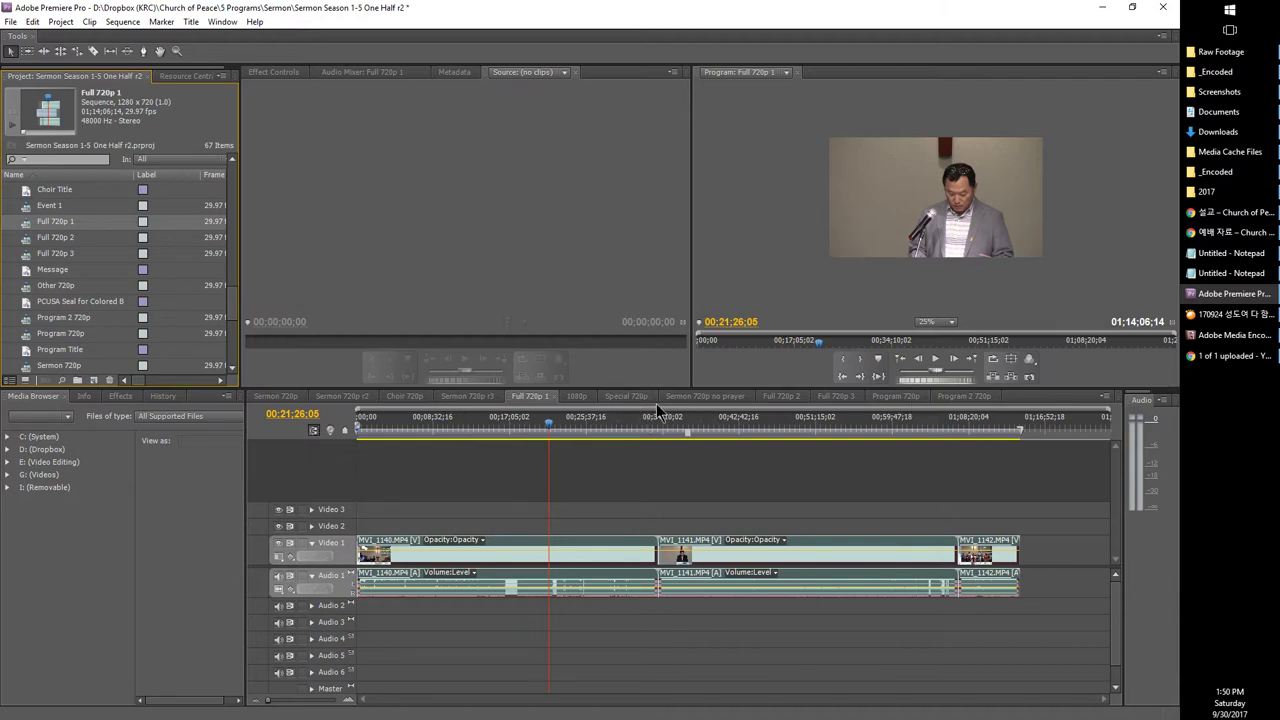
click(628, 396)
click(896, 398)
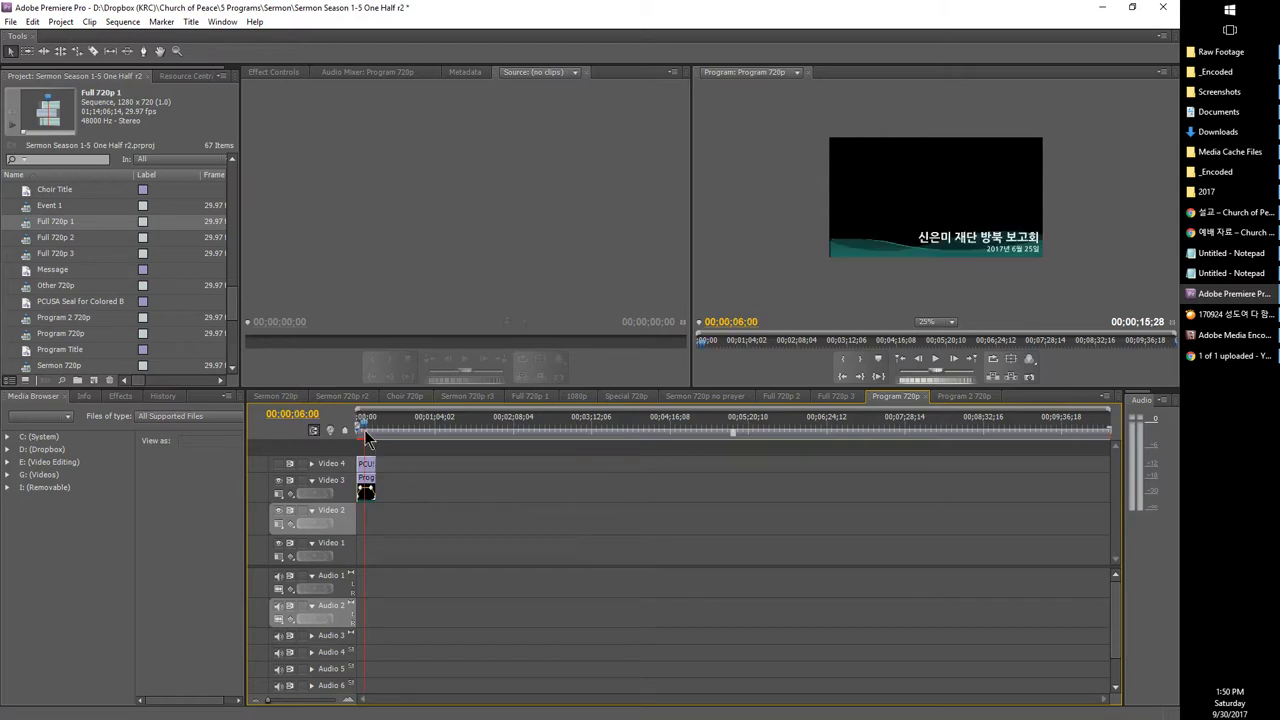
Step: Drag the three 380_0924 sermon clips into Program 720p and move them down onto Video 1
mouse_move(1195, 178)
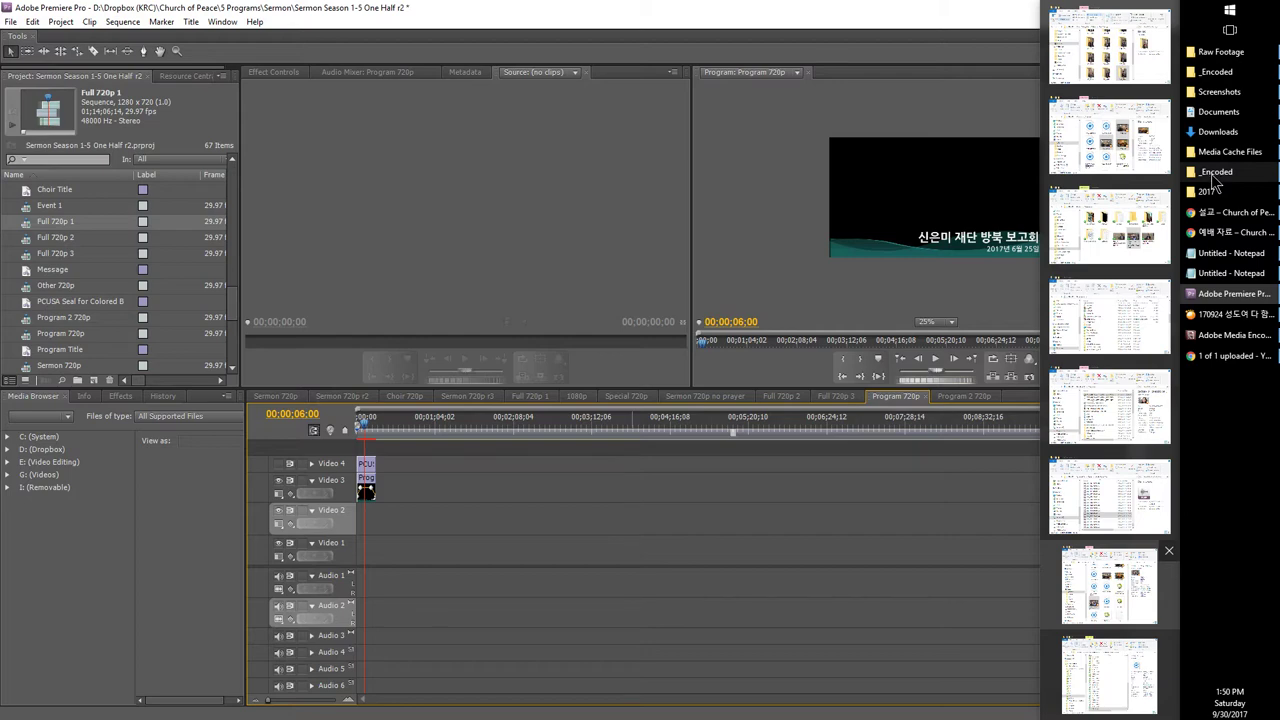
scroll(195, 318, down, 2)
scroll(193, 318, down, 3)
click(11, 270)
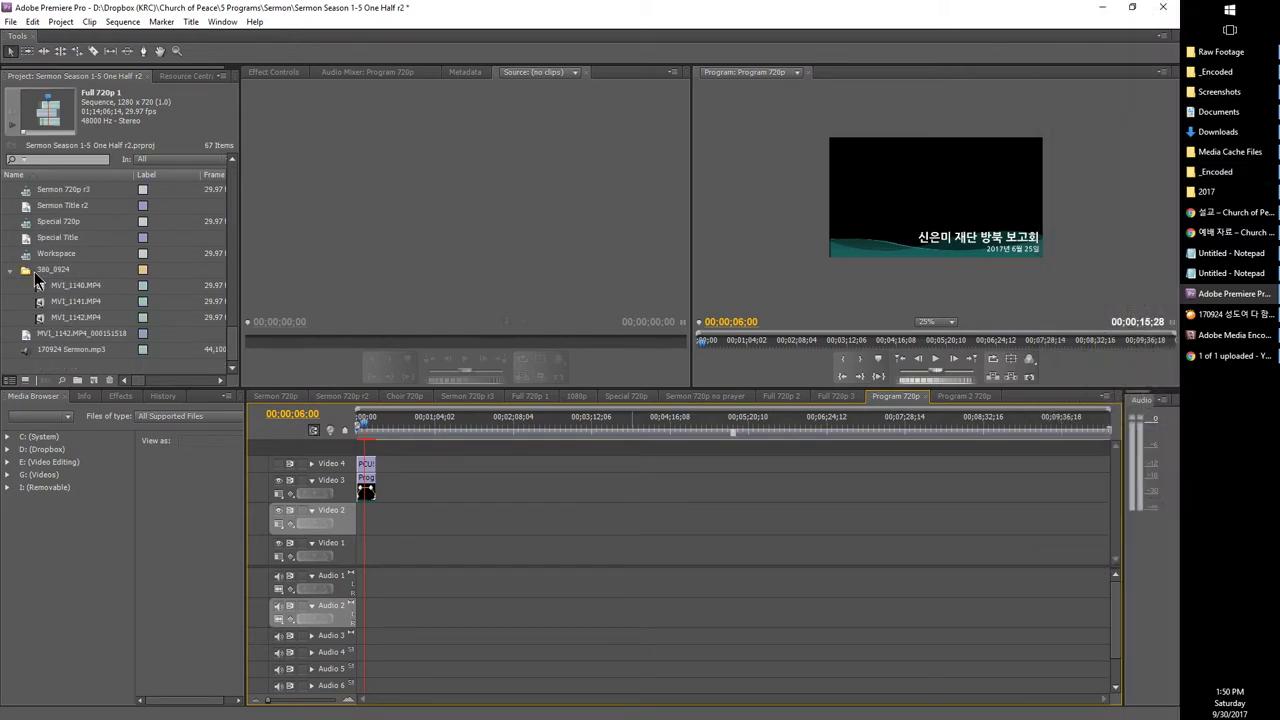
drag(52, 269, 285, 518)
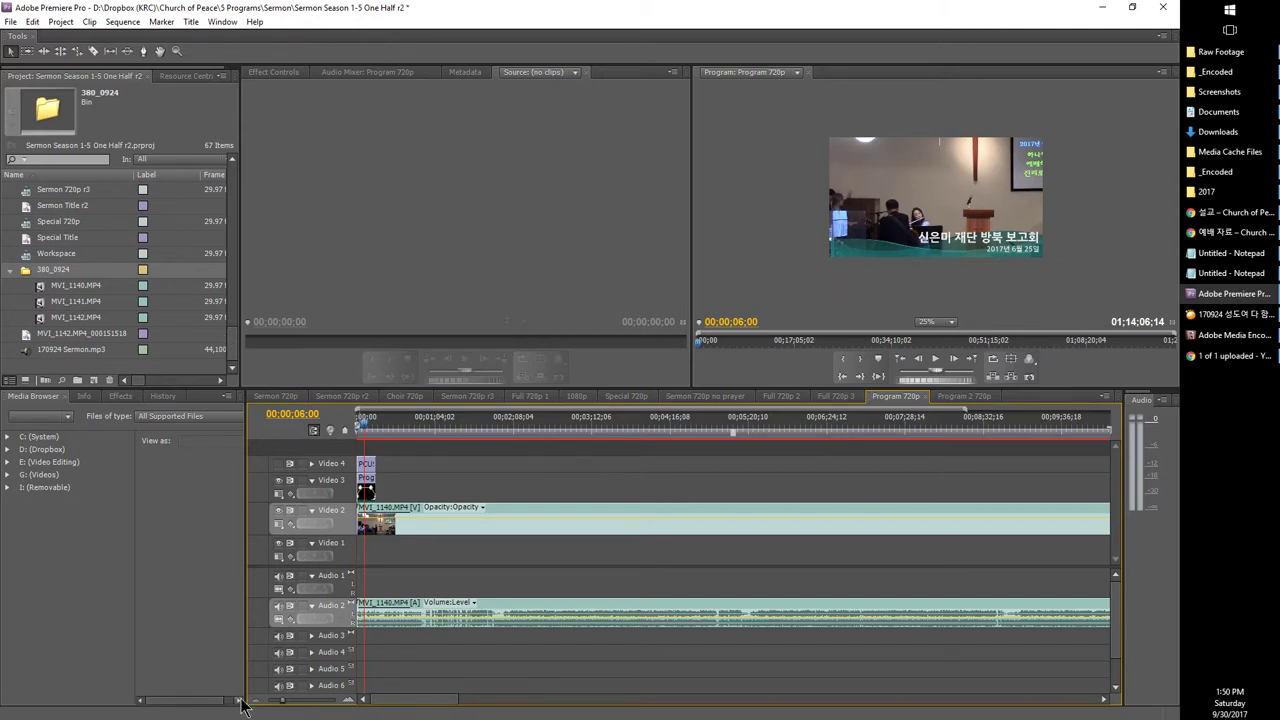
key(backslash)
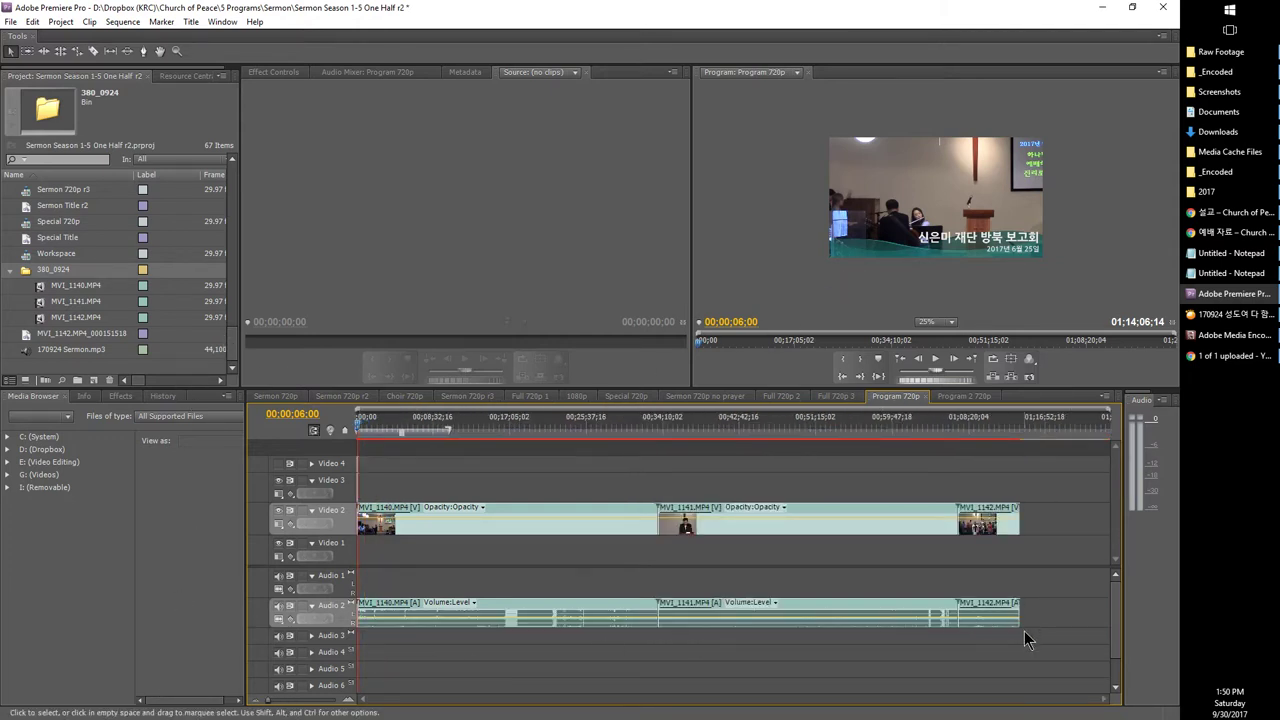
drag(1024, 631, 368, 577)
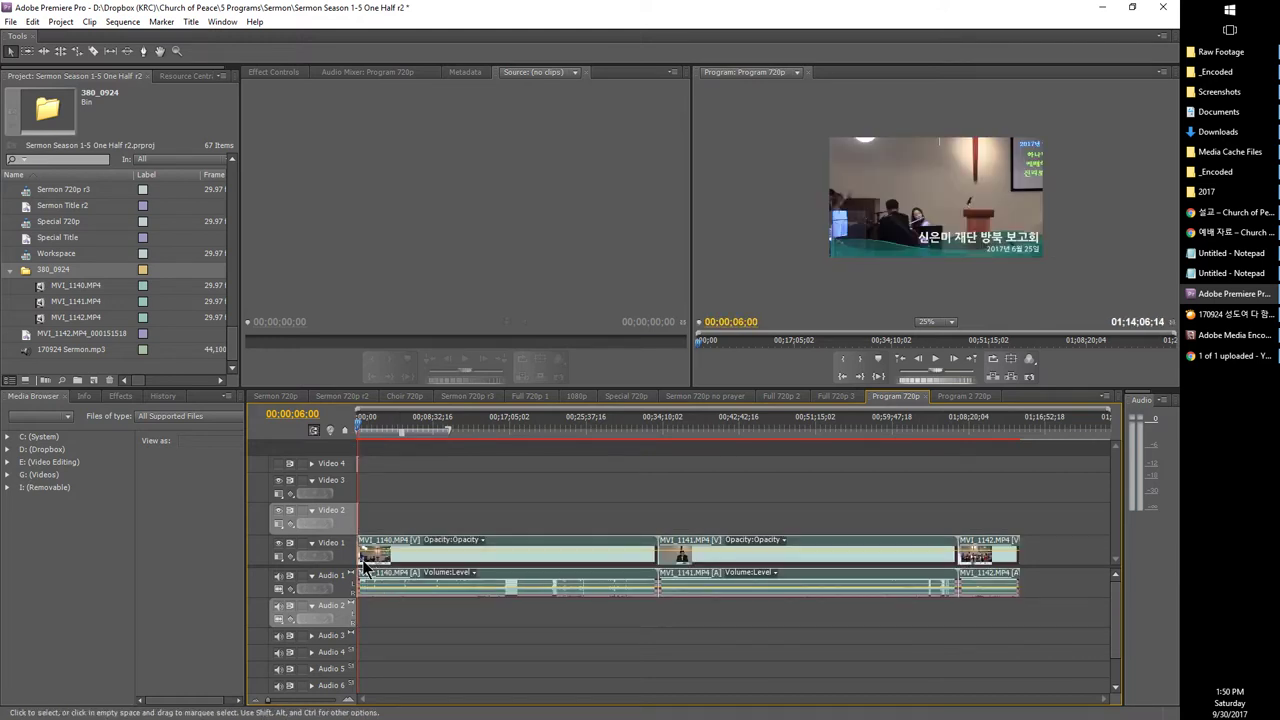
key(backslash)
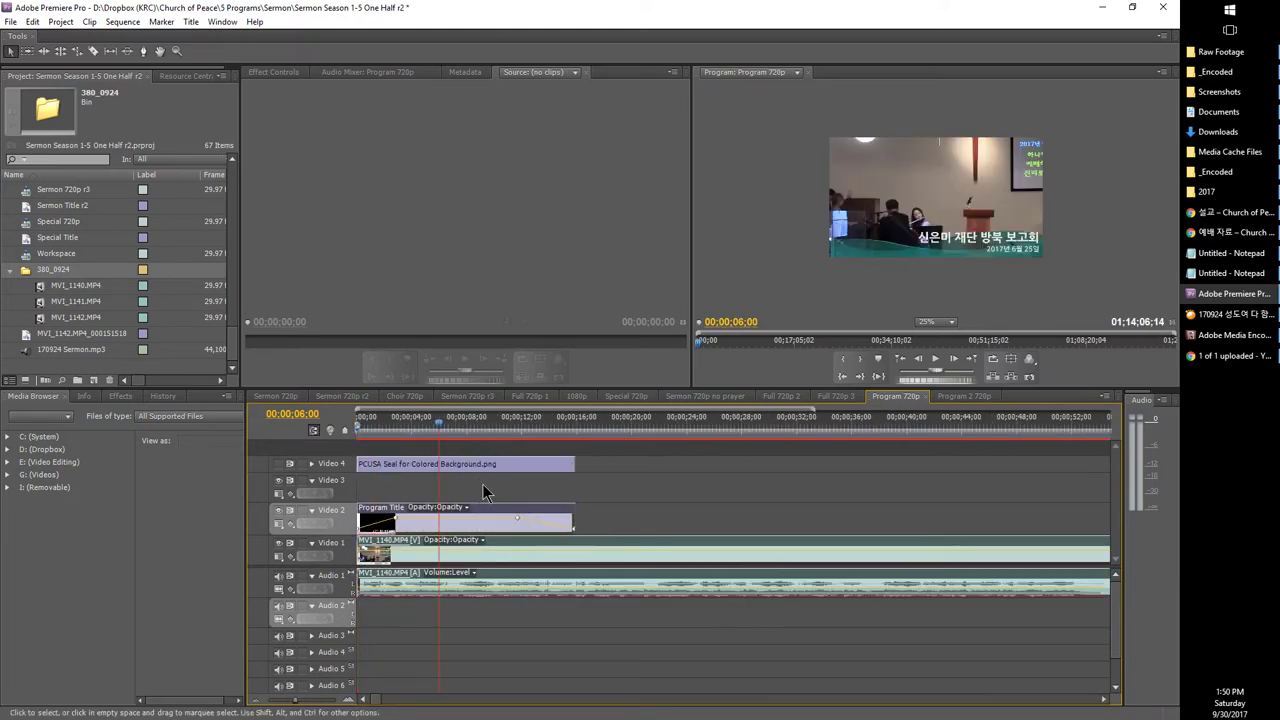
Step: Check the Program Title clip in the Titler and close it without changes
double_click(501, 508)
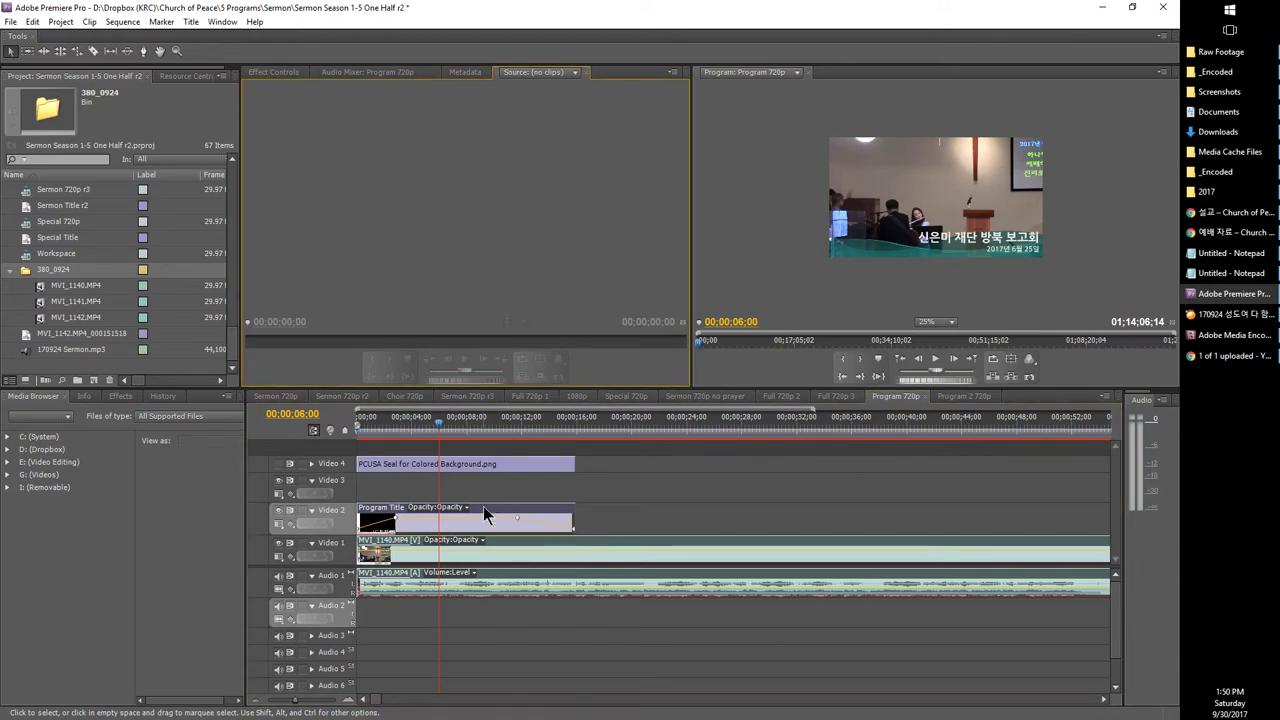
double_click(513, 507)
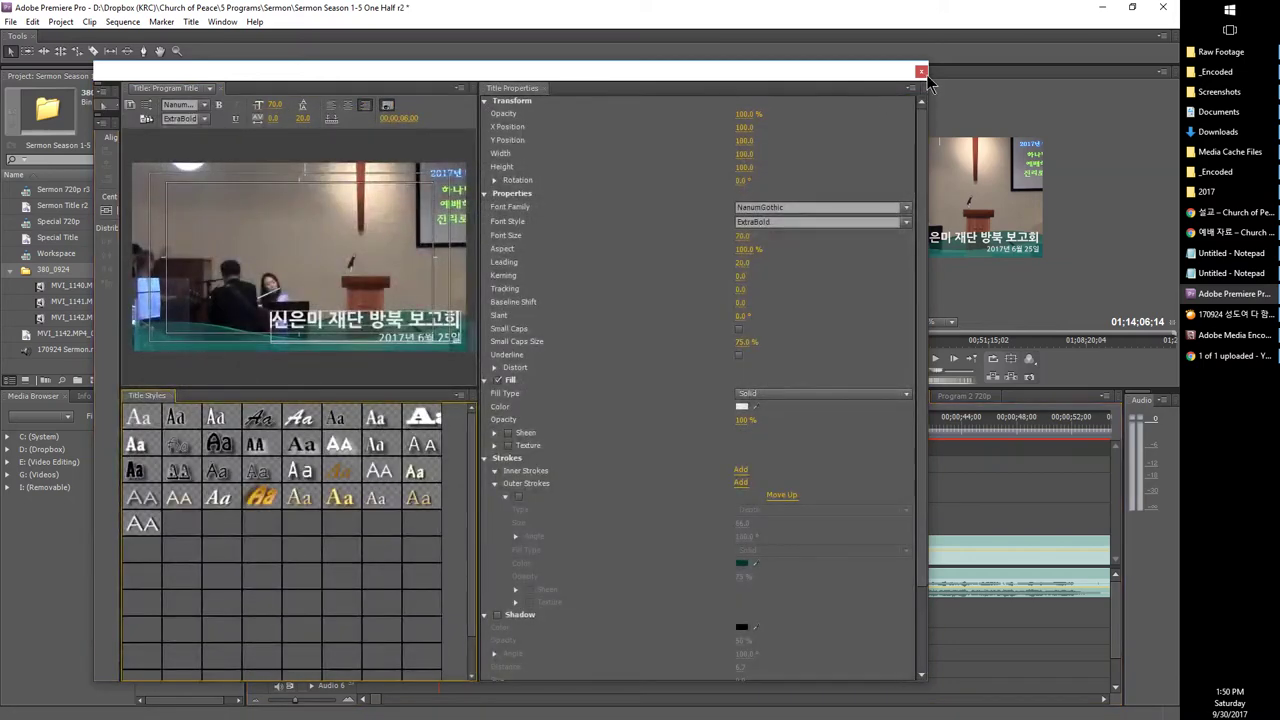
click(921, 71)
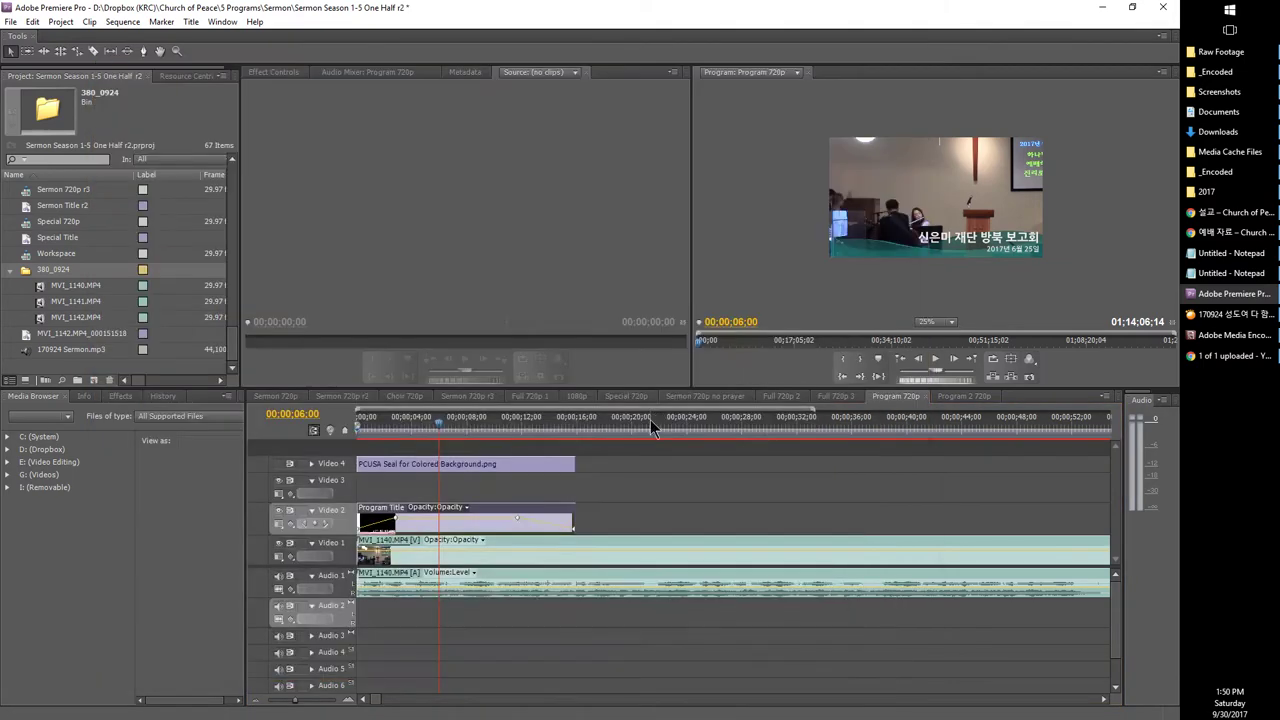
double_click(545, 510)
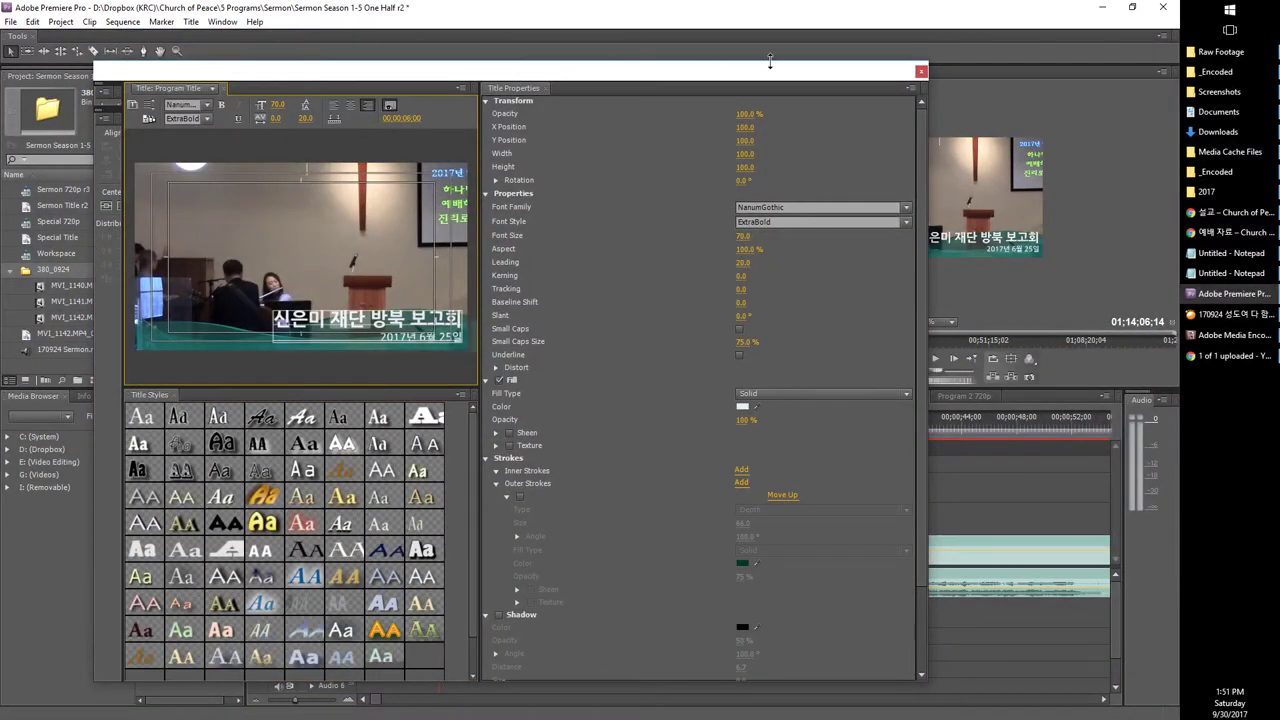
click(921, 72)
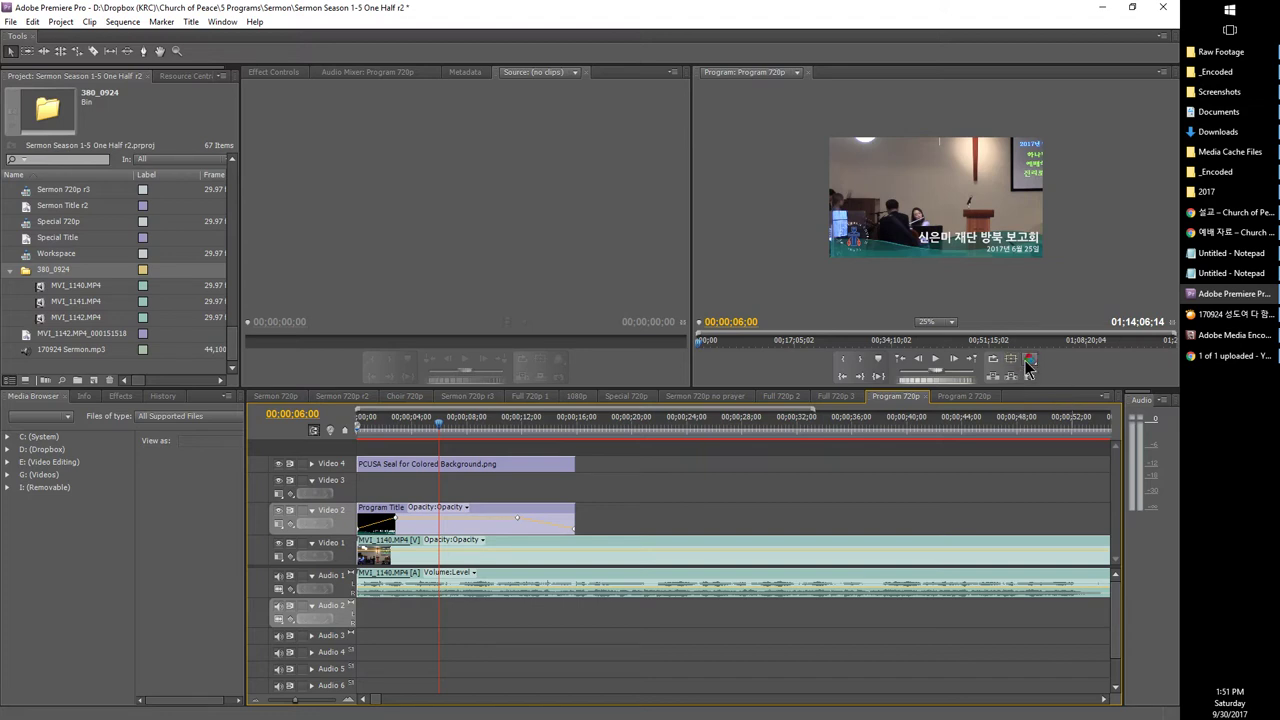
Step: Hide the Video 4 seal overlay track, review the timeline around 27 minutes, and save the project
click(514, 433)
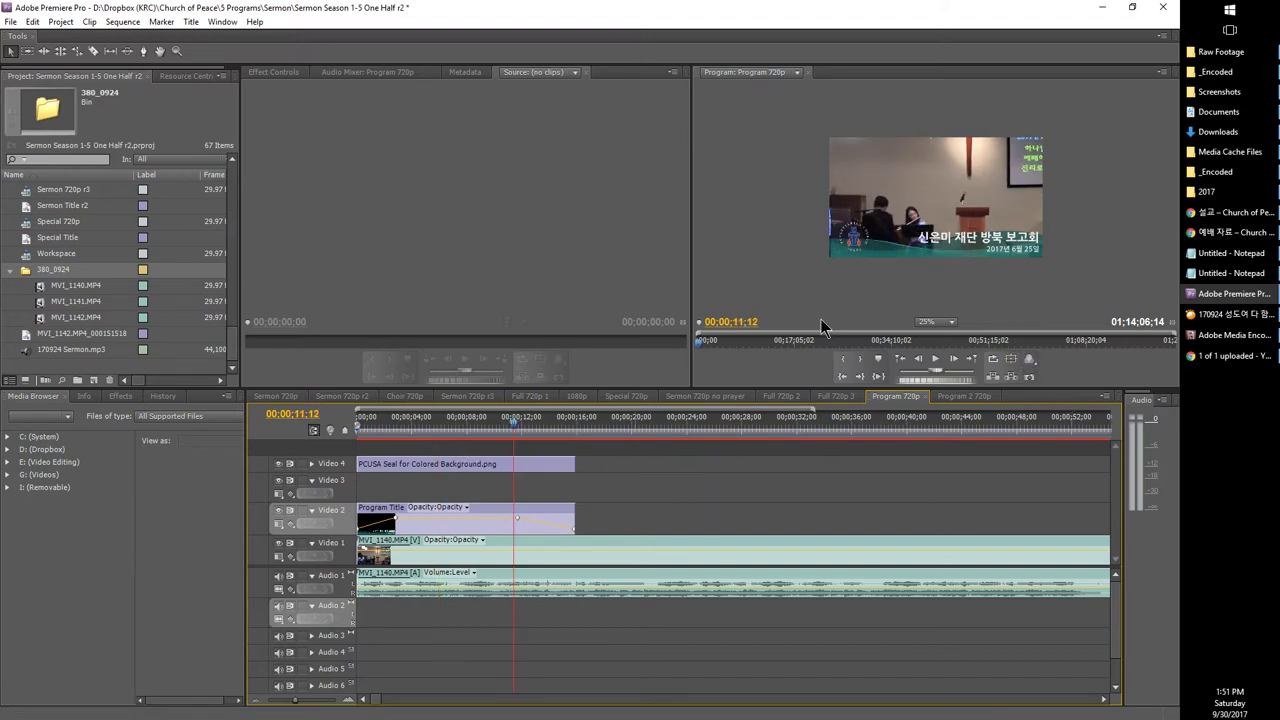
click(278, 463)
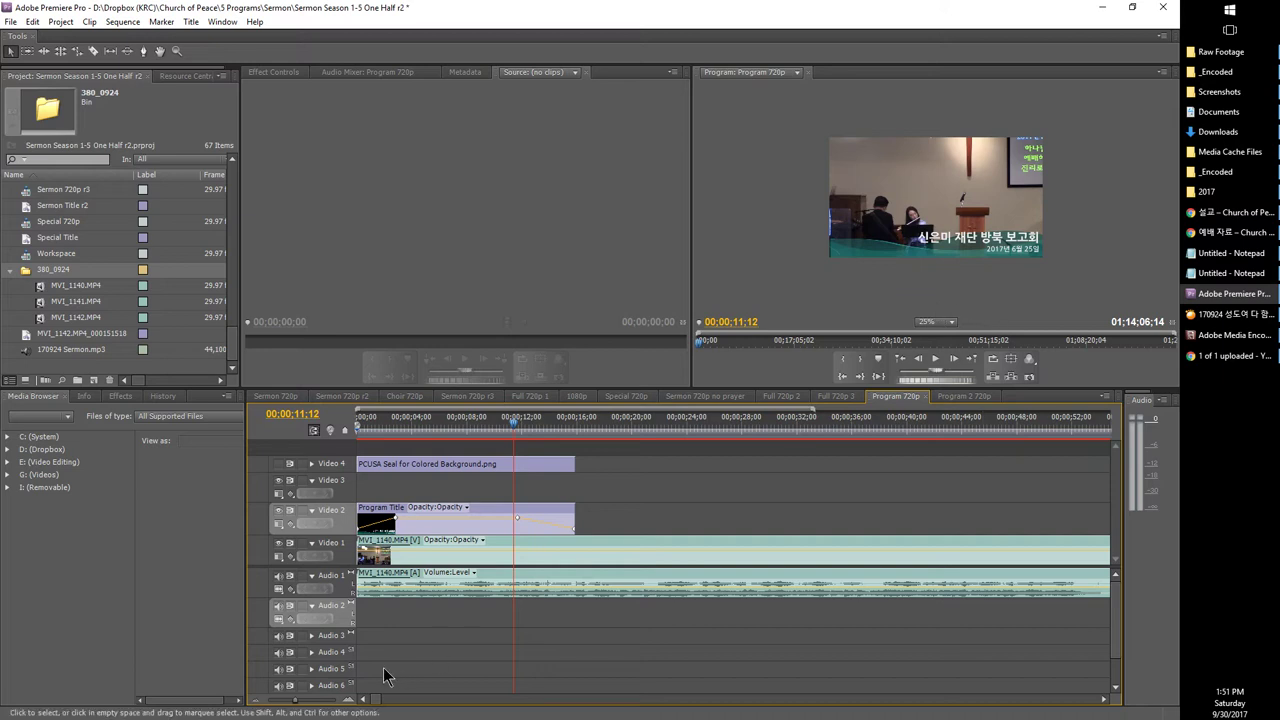
drag(290, 706, 278, 706)
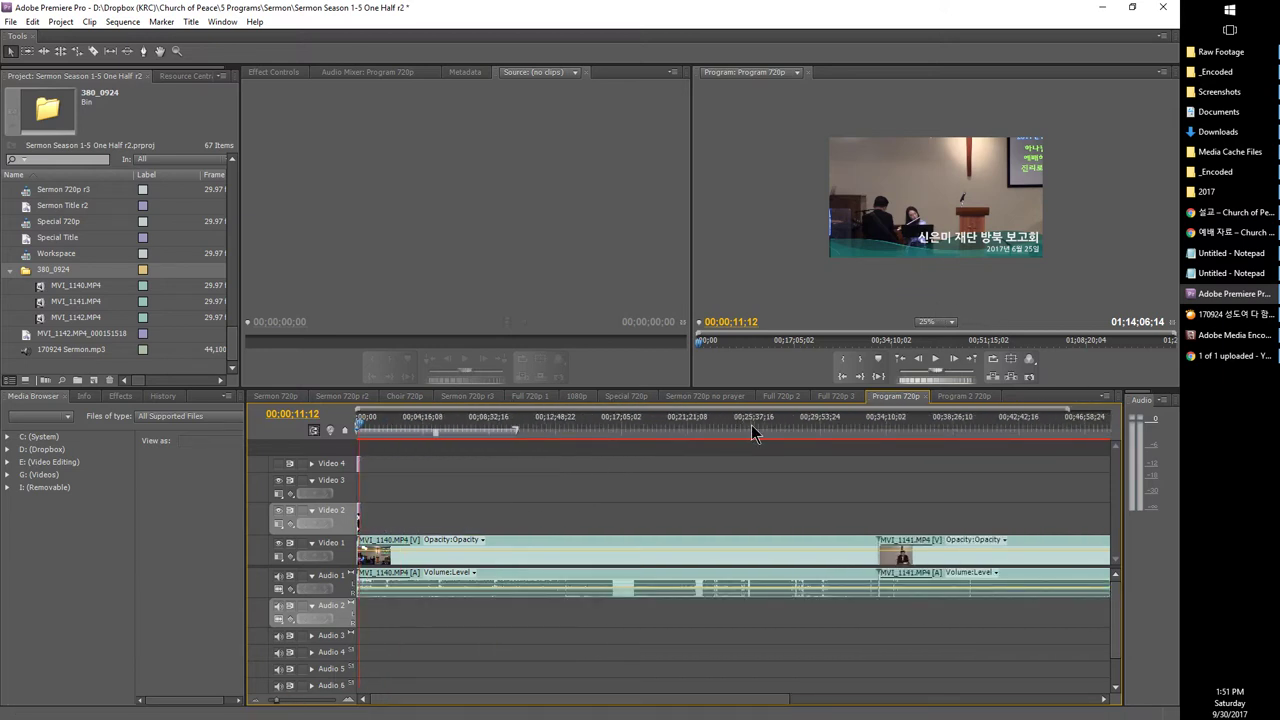
click(782, 431)
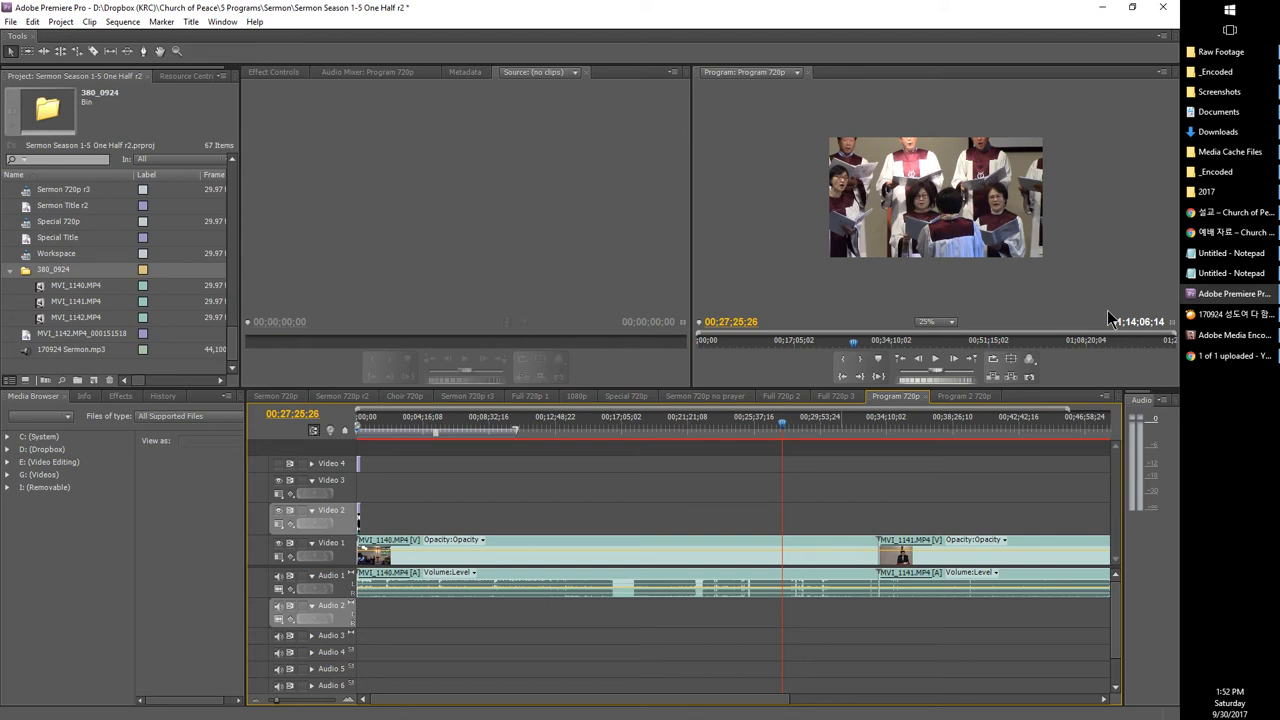
key(ctrl+s)
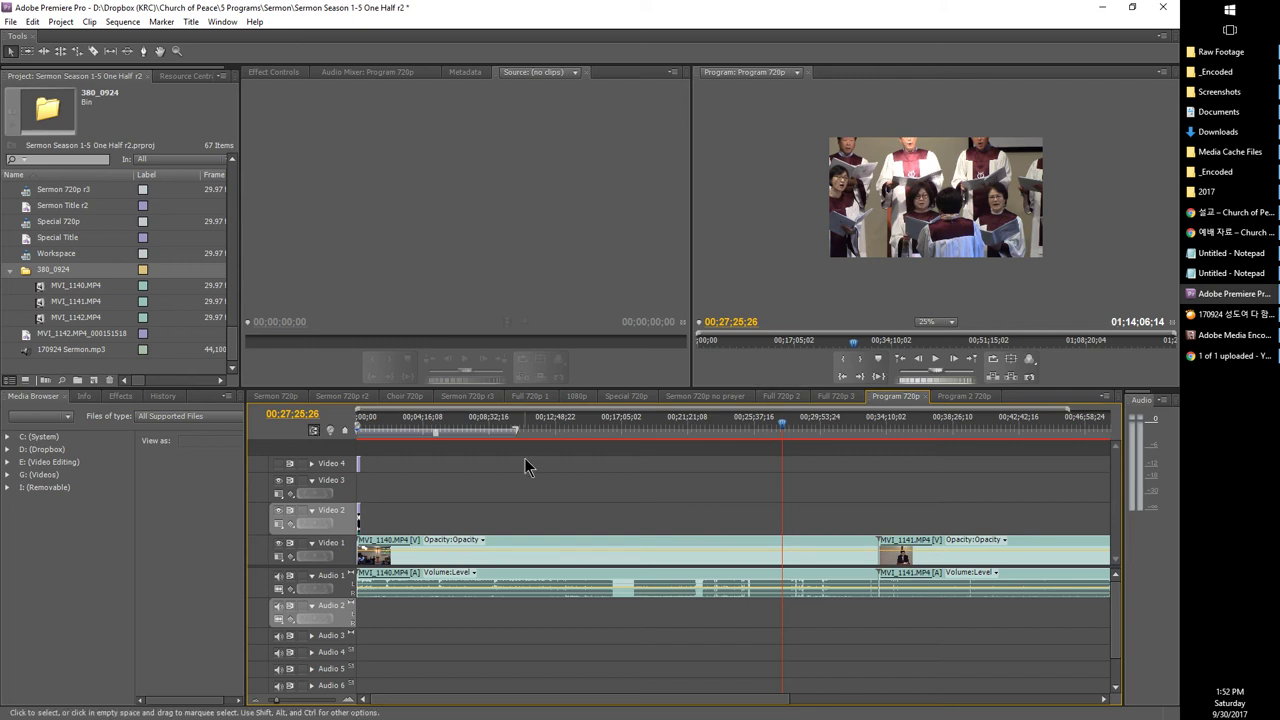
Step: Move the playhead near the start, fit all three clips in view, and bring up the Notepad checklist
drag(480, 438, 396, 438)
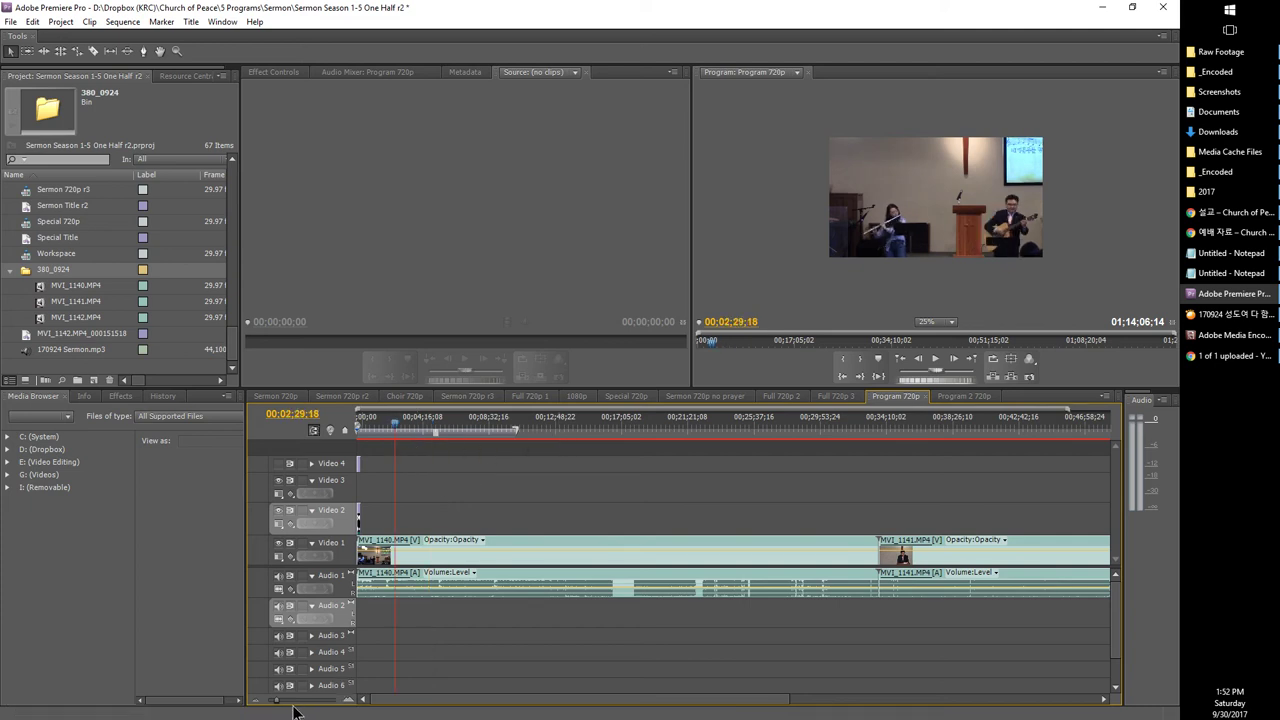
click(257, 704)
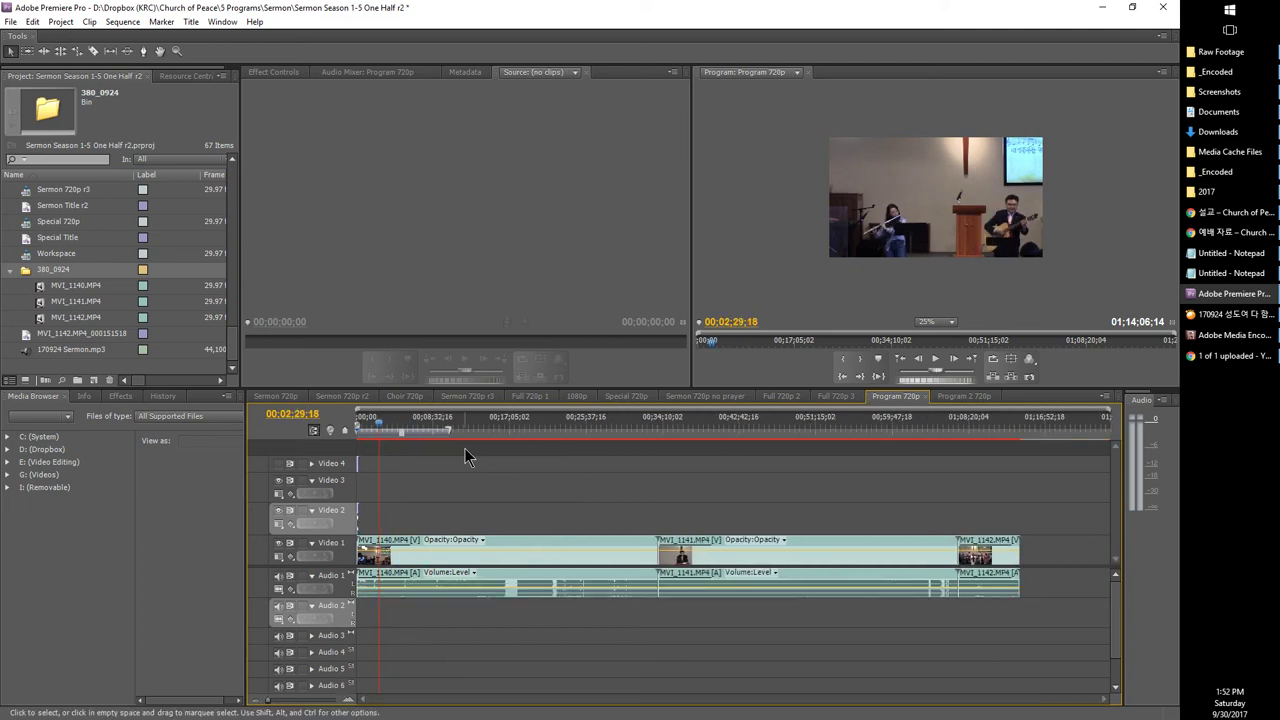
scroll(142, 308, up, 1)
scroll(142, 308, up, 1)
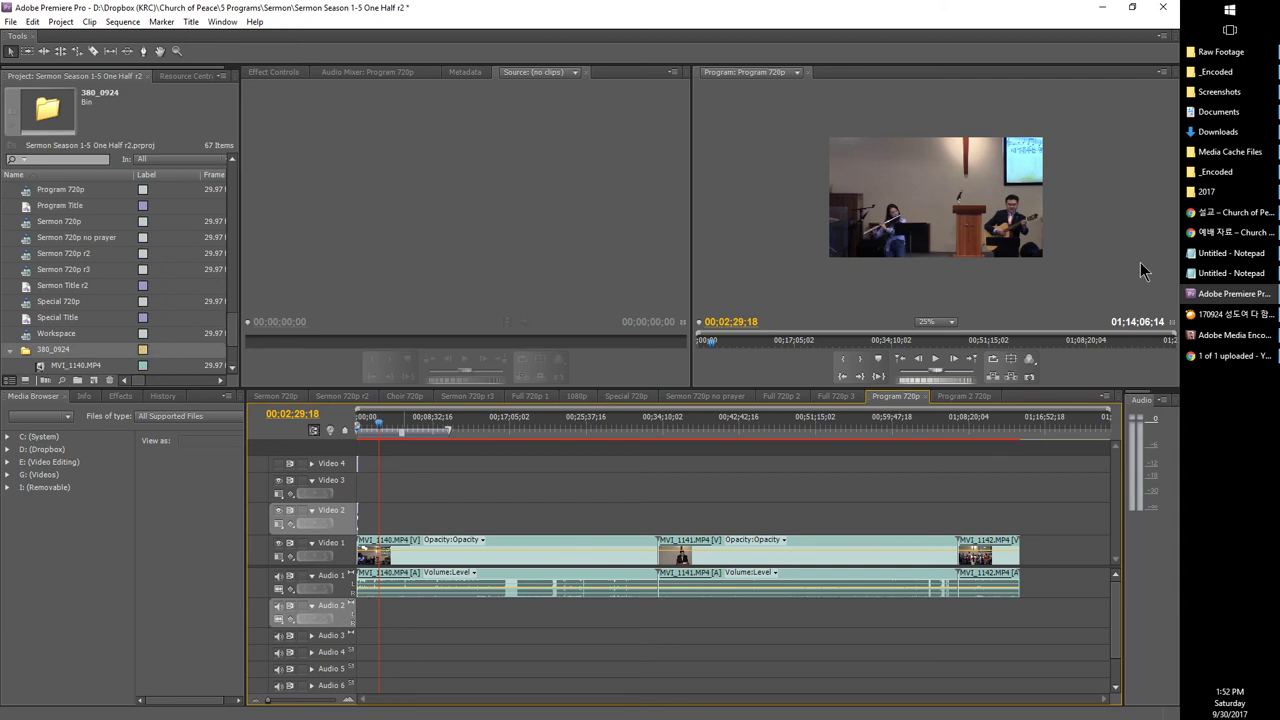
click(1212, 258)
scroll(1030, 306, up, 1)
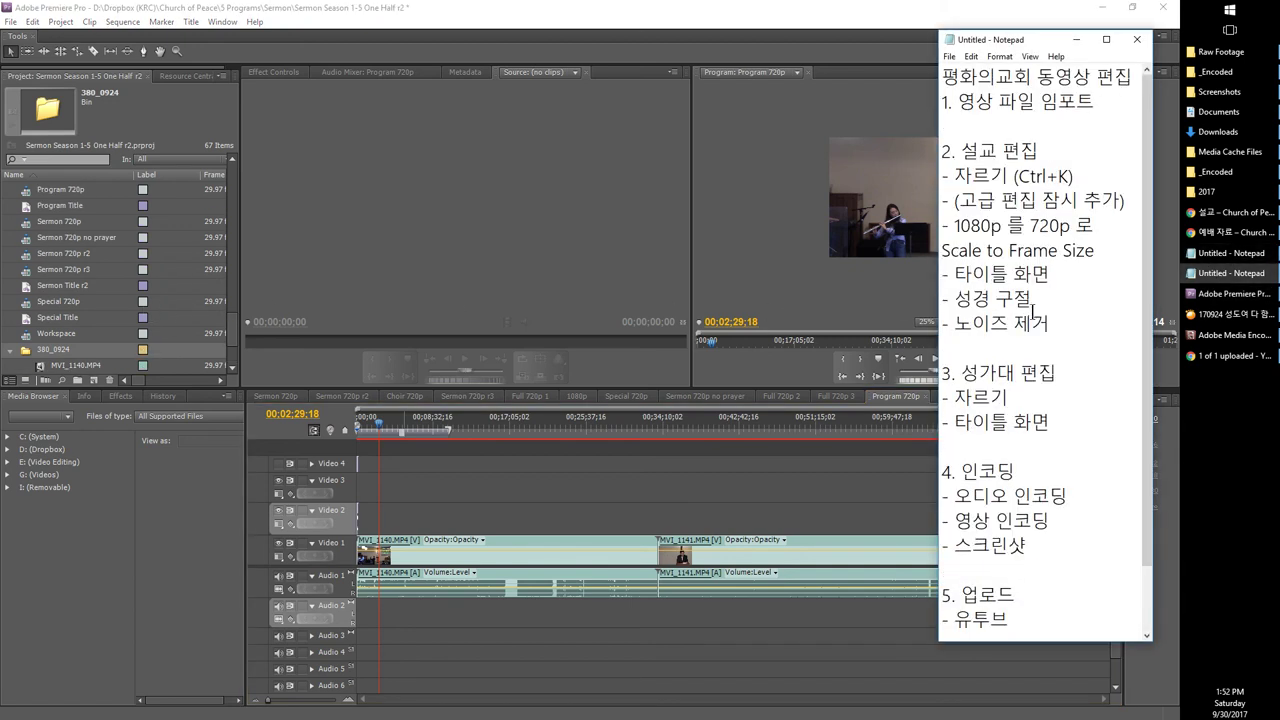
Step: Stretch the Notepad window to full height and widen it leftward so checklist lines stop wrapping
double_click(990, 32)
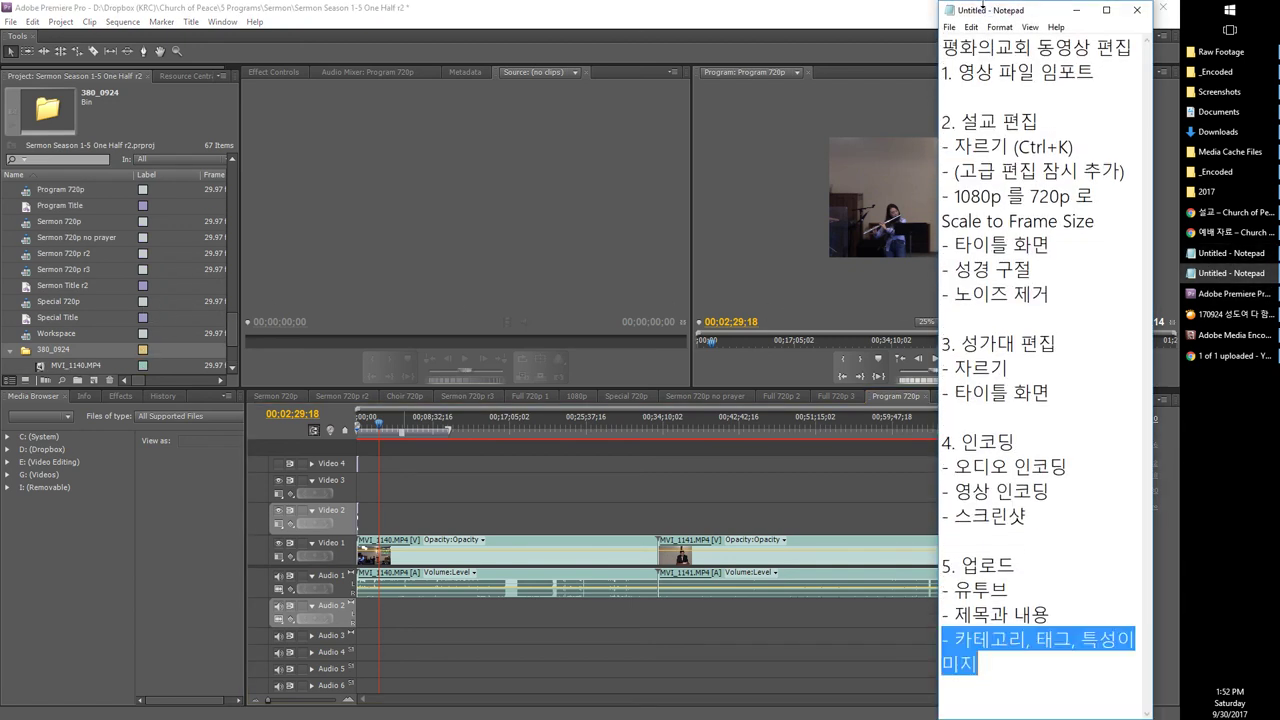
click(1004, 225)
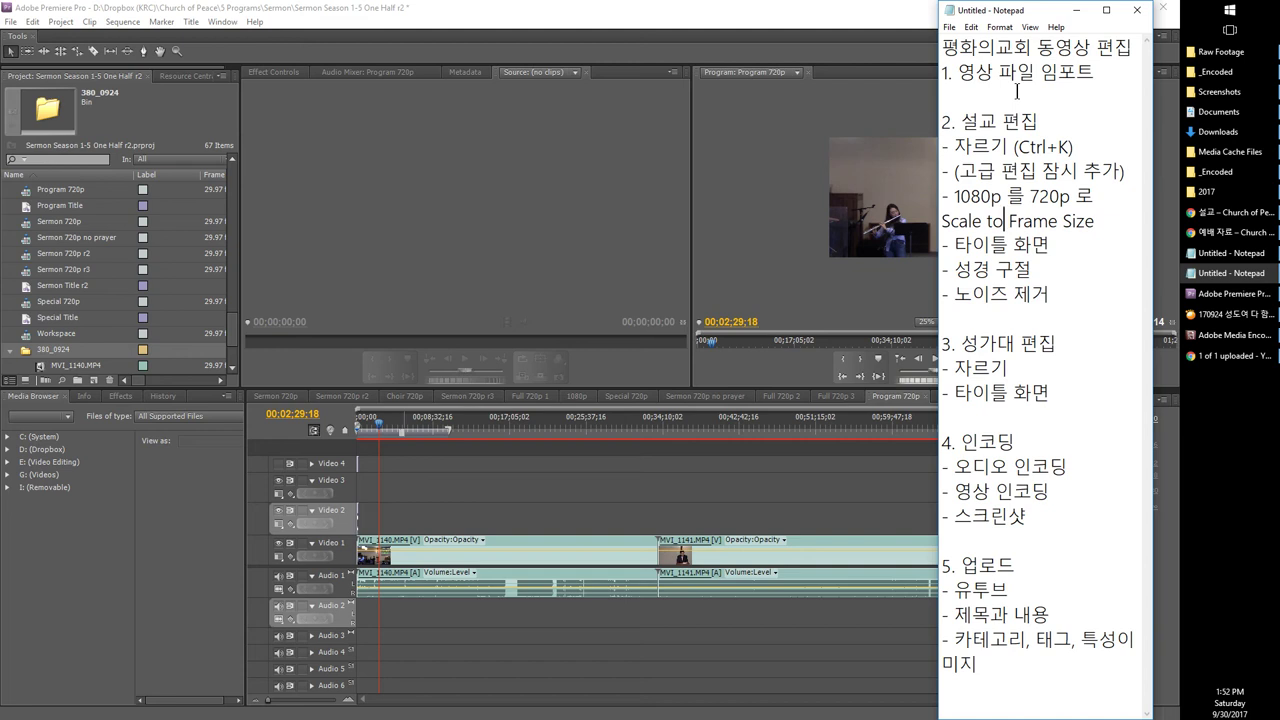
drag(997, 660, 910, 38)
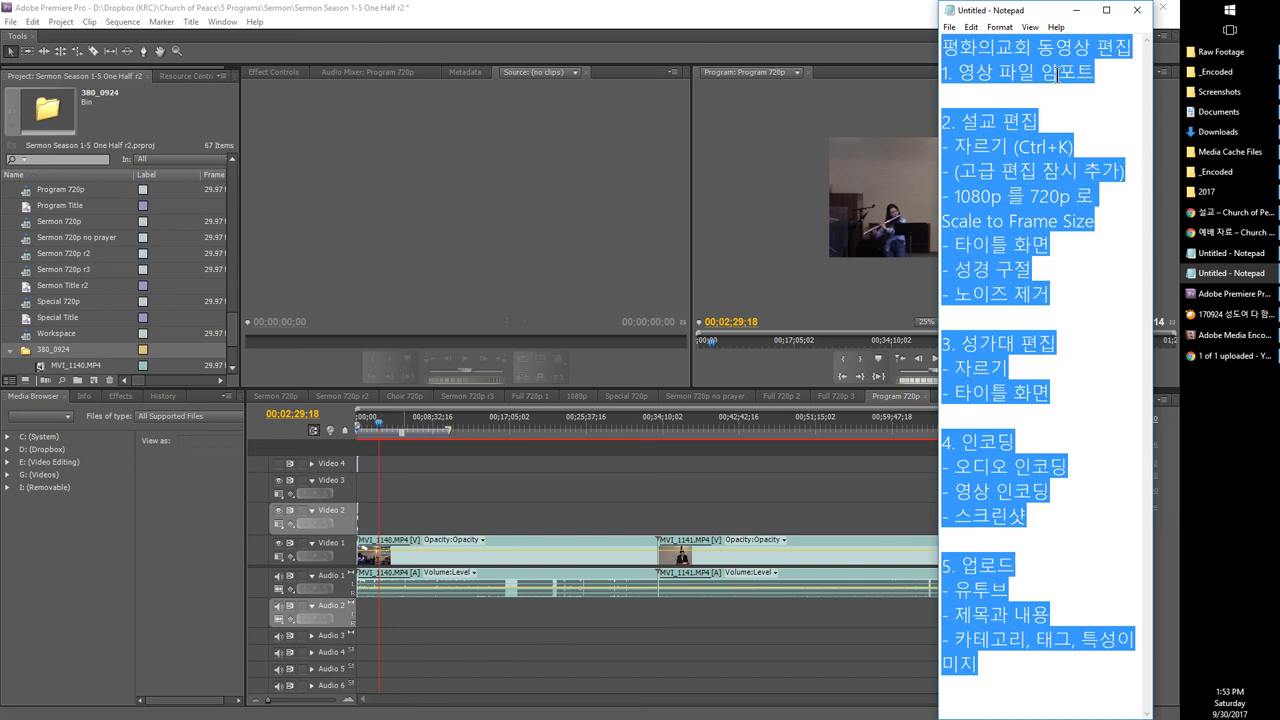
click(1014, 312)
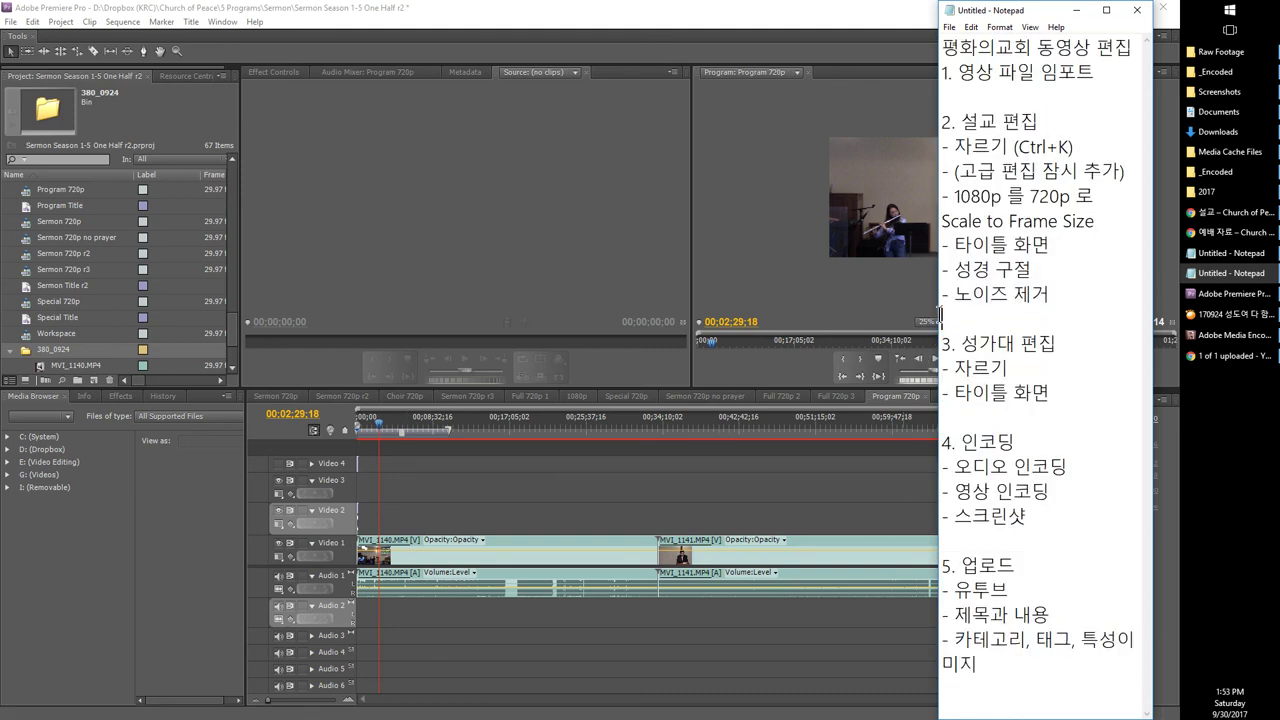
drag(940, 318, 800, 343)
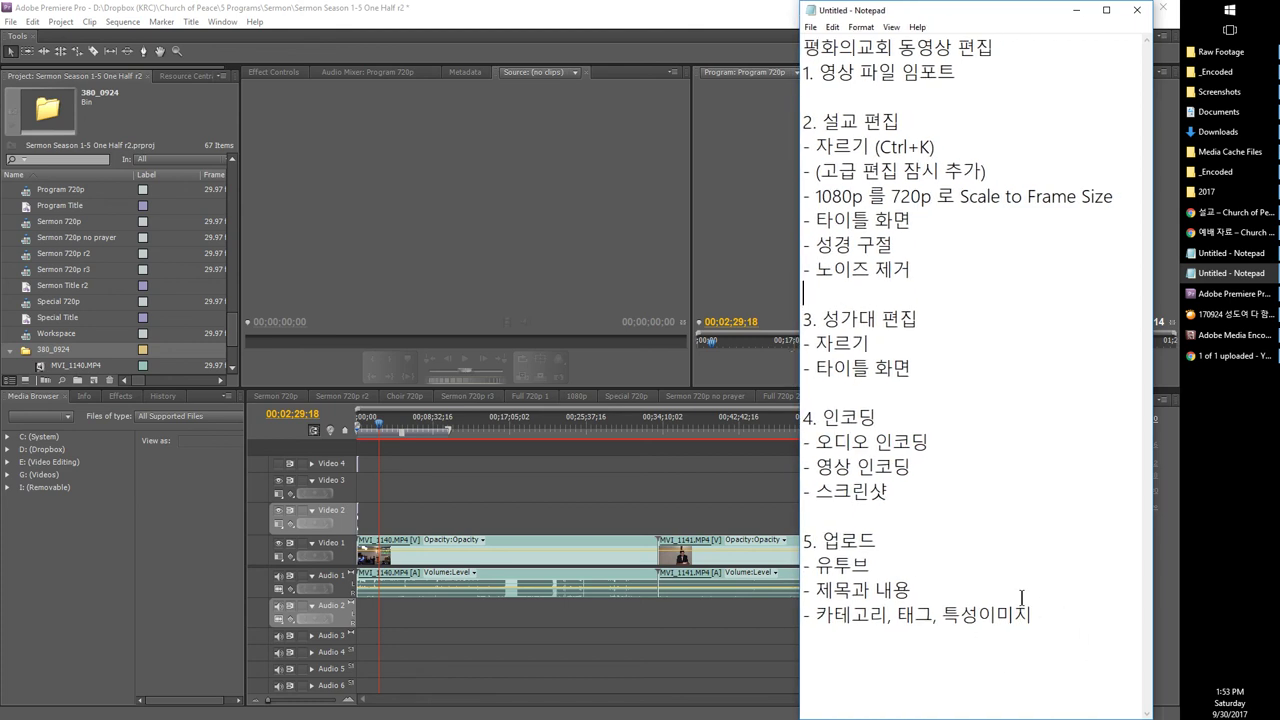